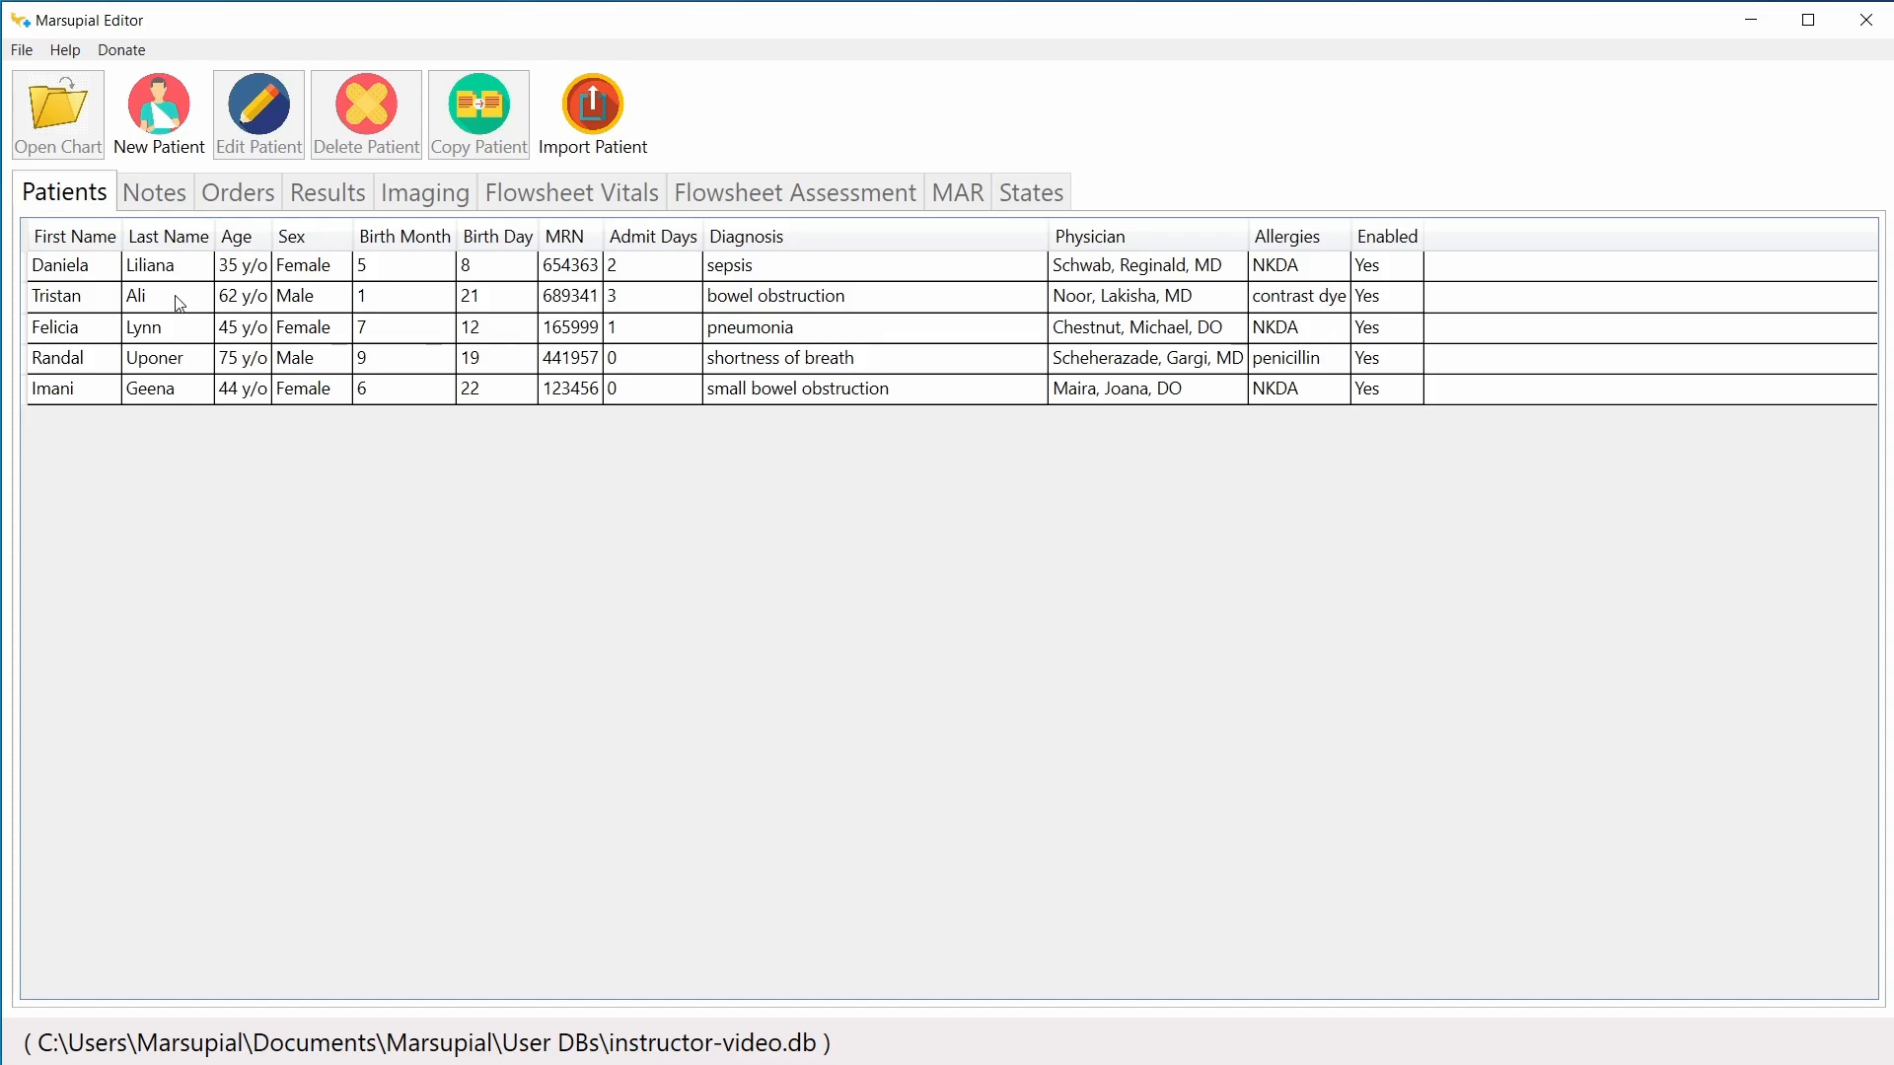
# Step: Open the chart of the 62-year-old bowel obstruction patient and review its notes, orders, results, imaging, vitals and assessment records
pyautogui.click(180, 304)
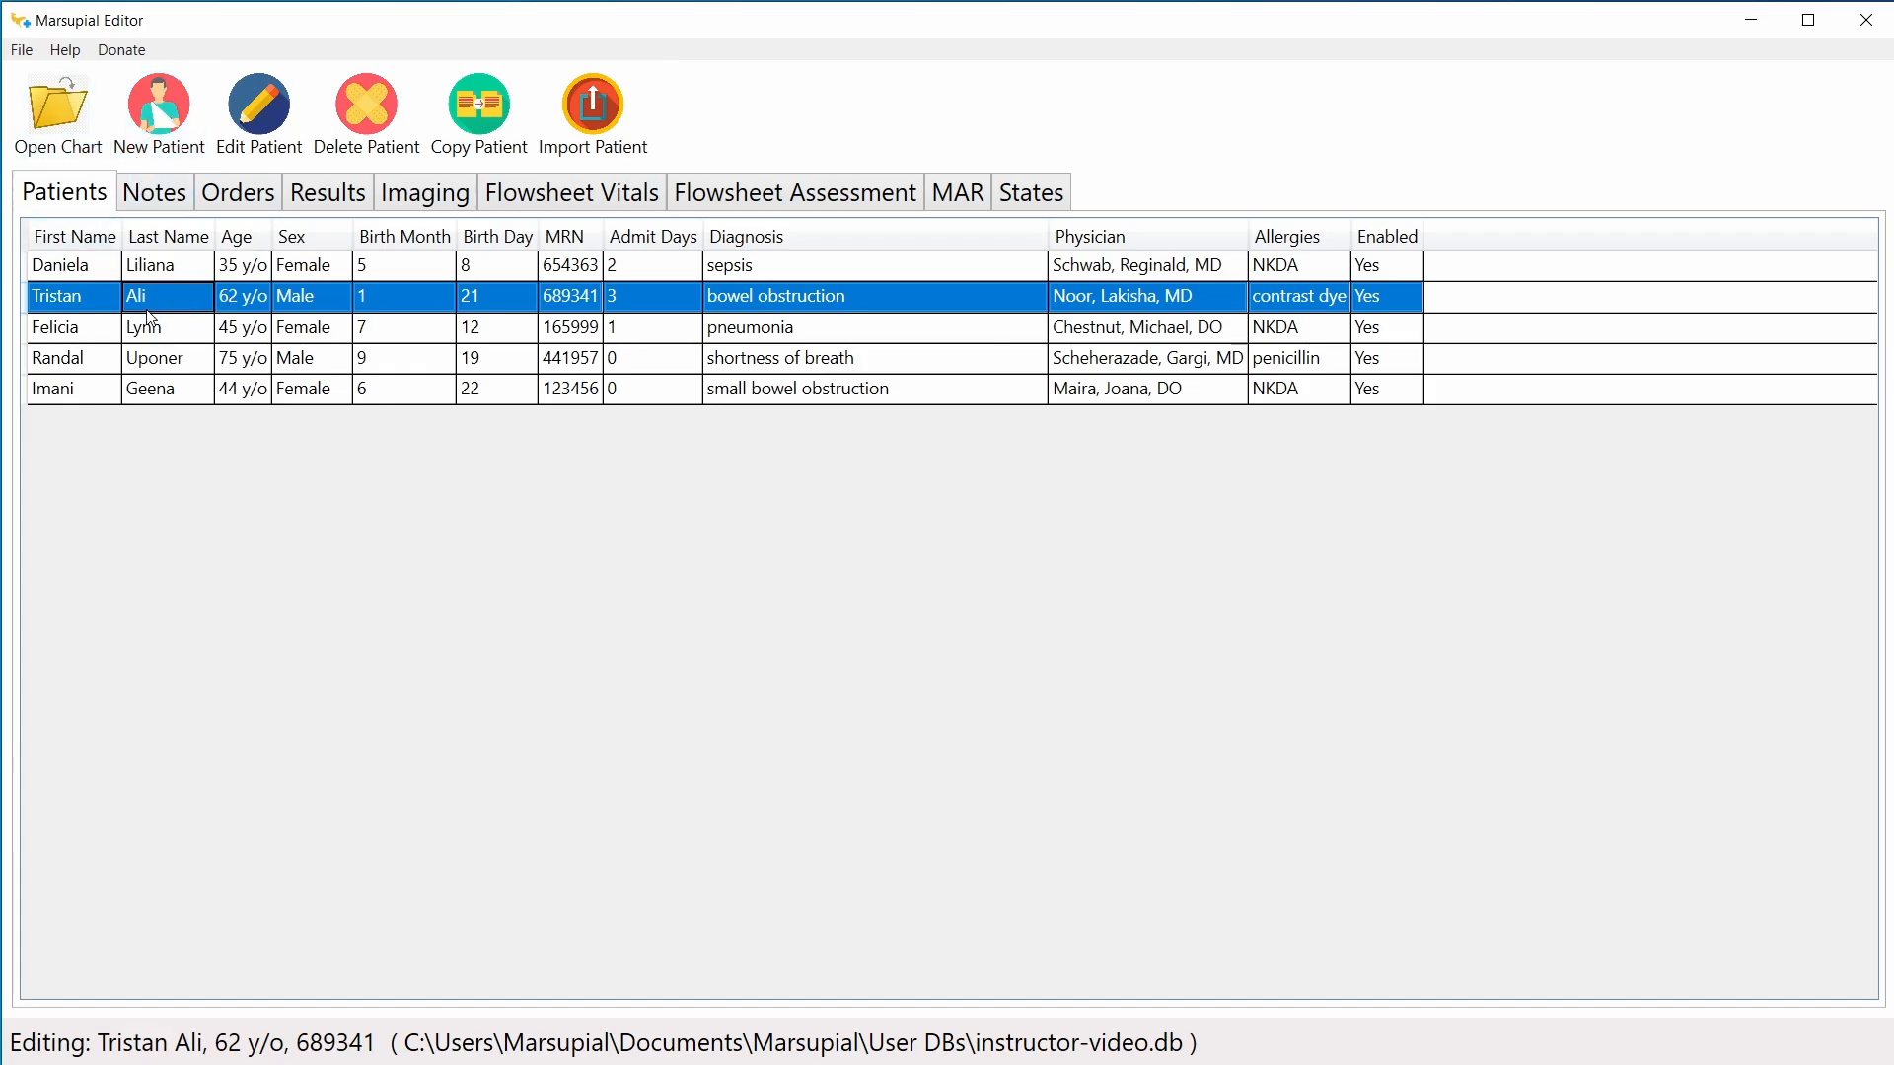
pyautogui.click(69, 128)
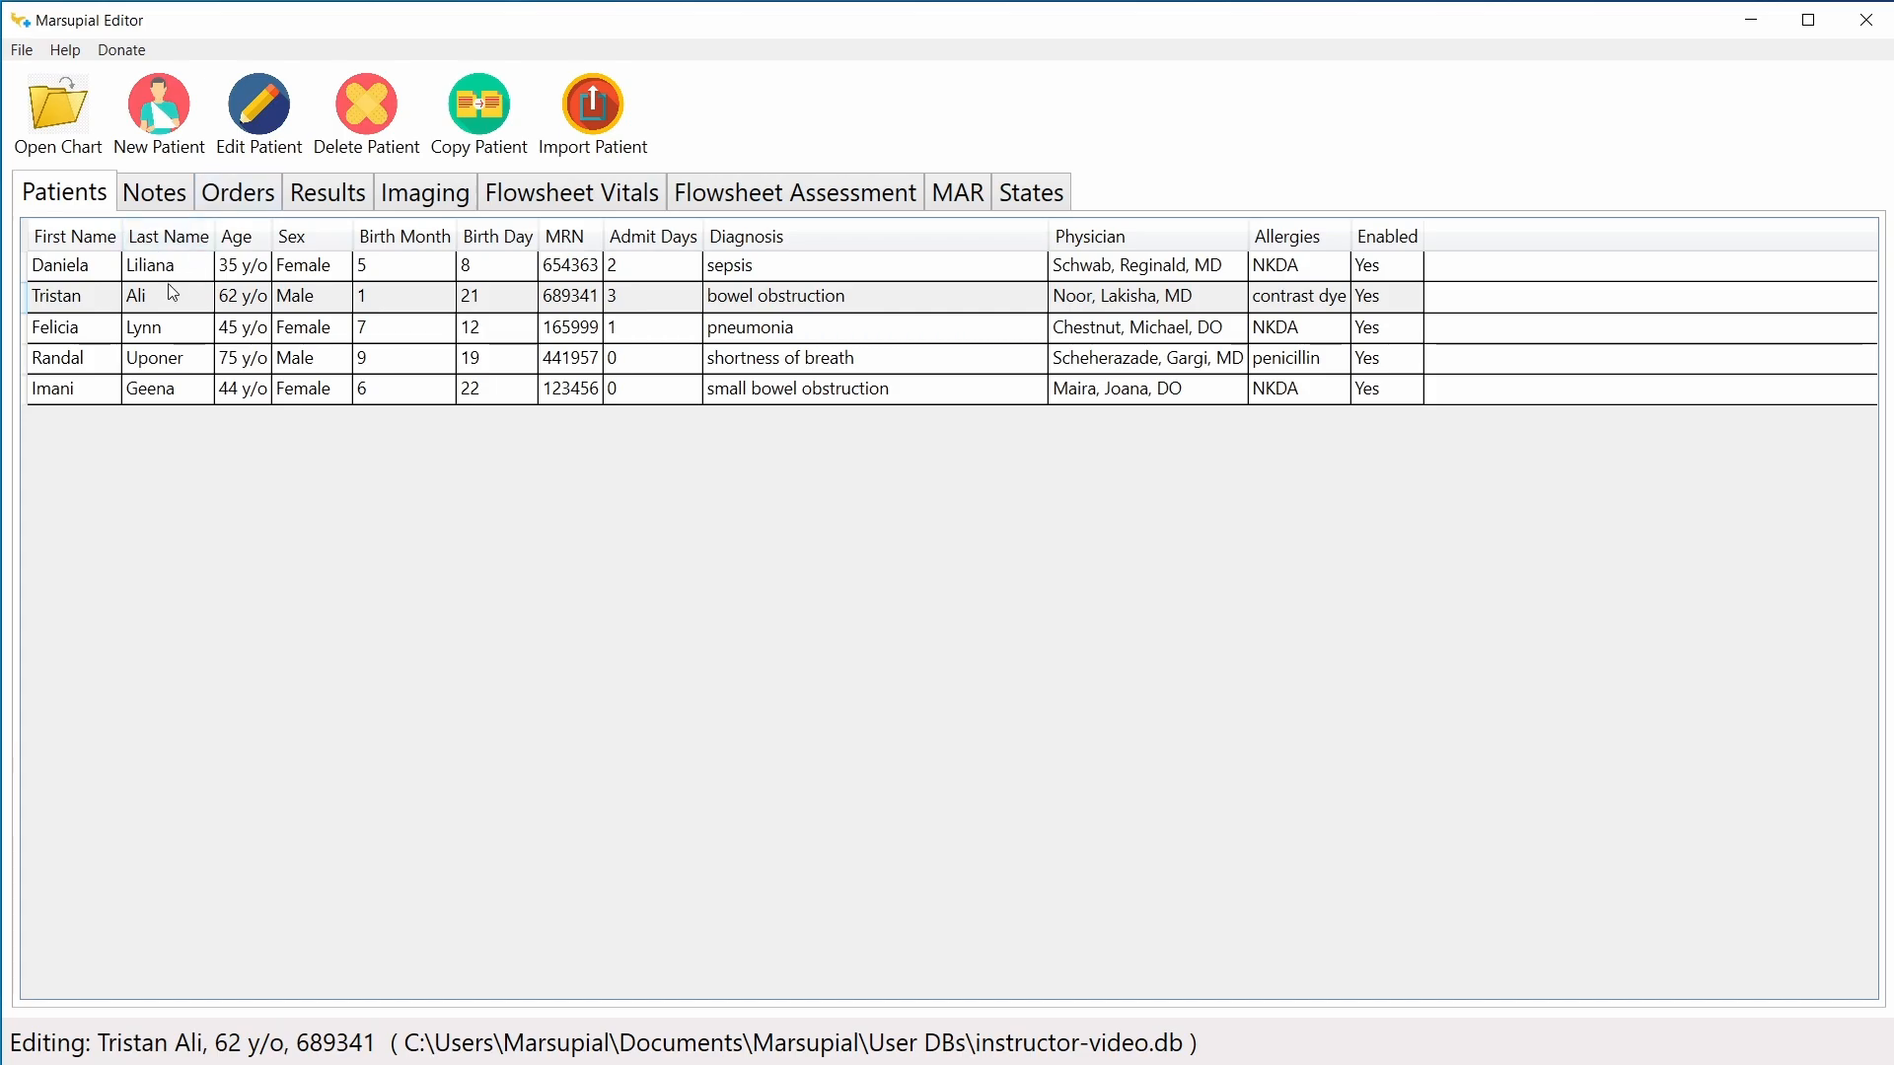
pyautogui.click(175, 198)
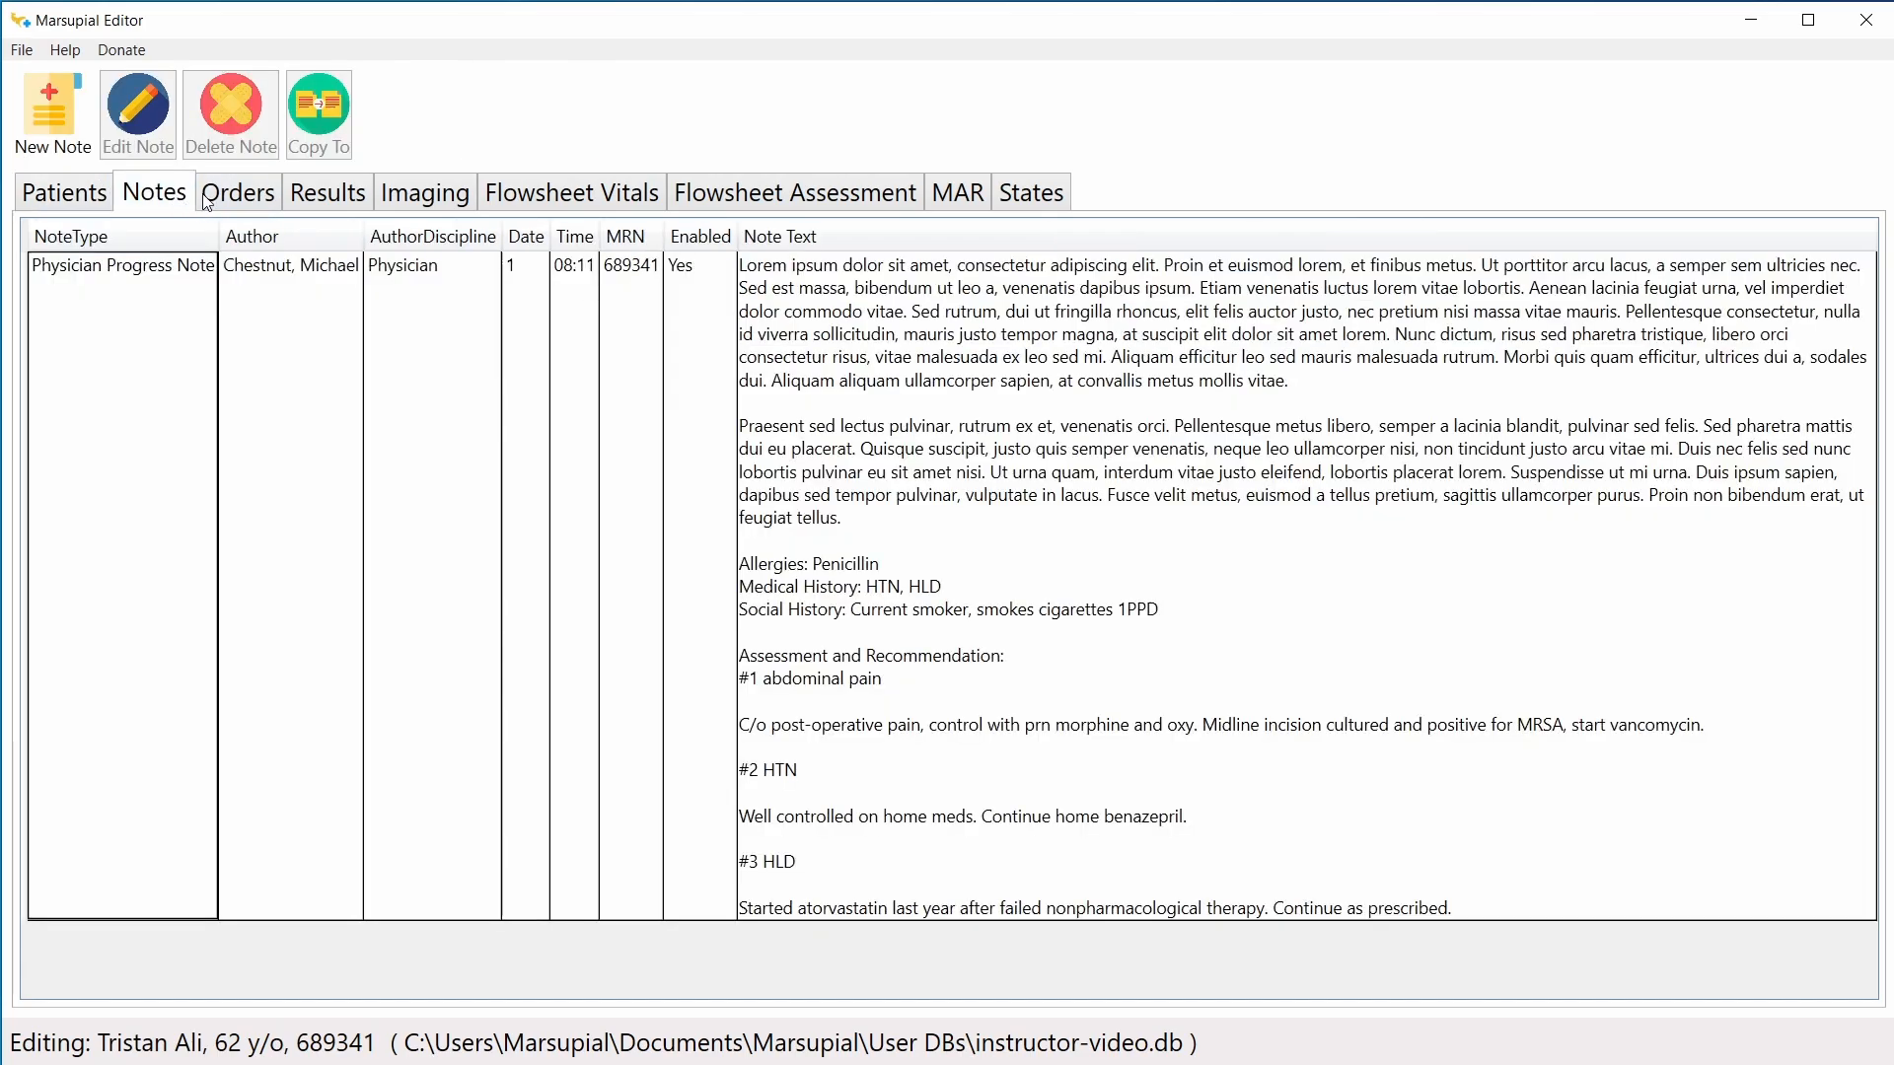
pyautogui.click(237, 197)
pyautogui.click(333, 198)
pyautogui.click(463, 197)
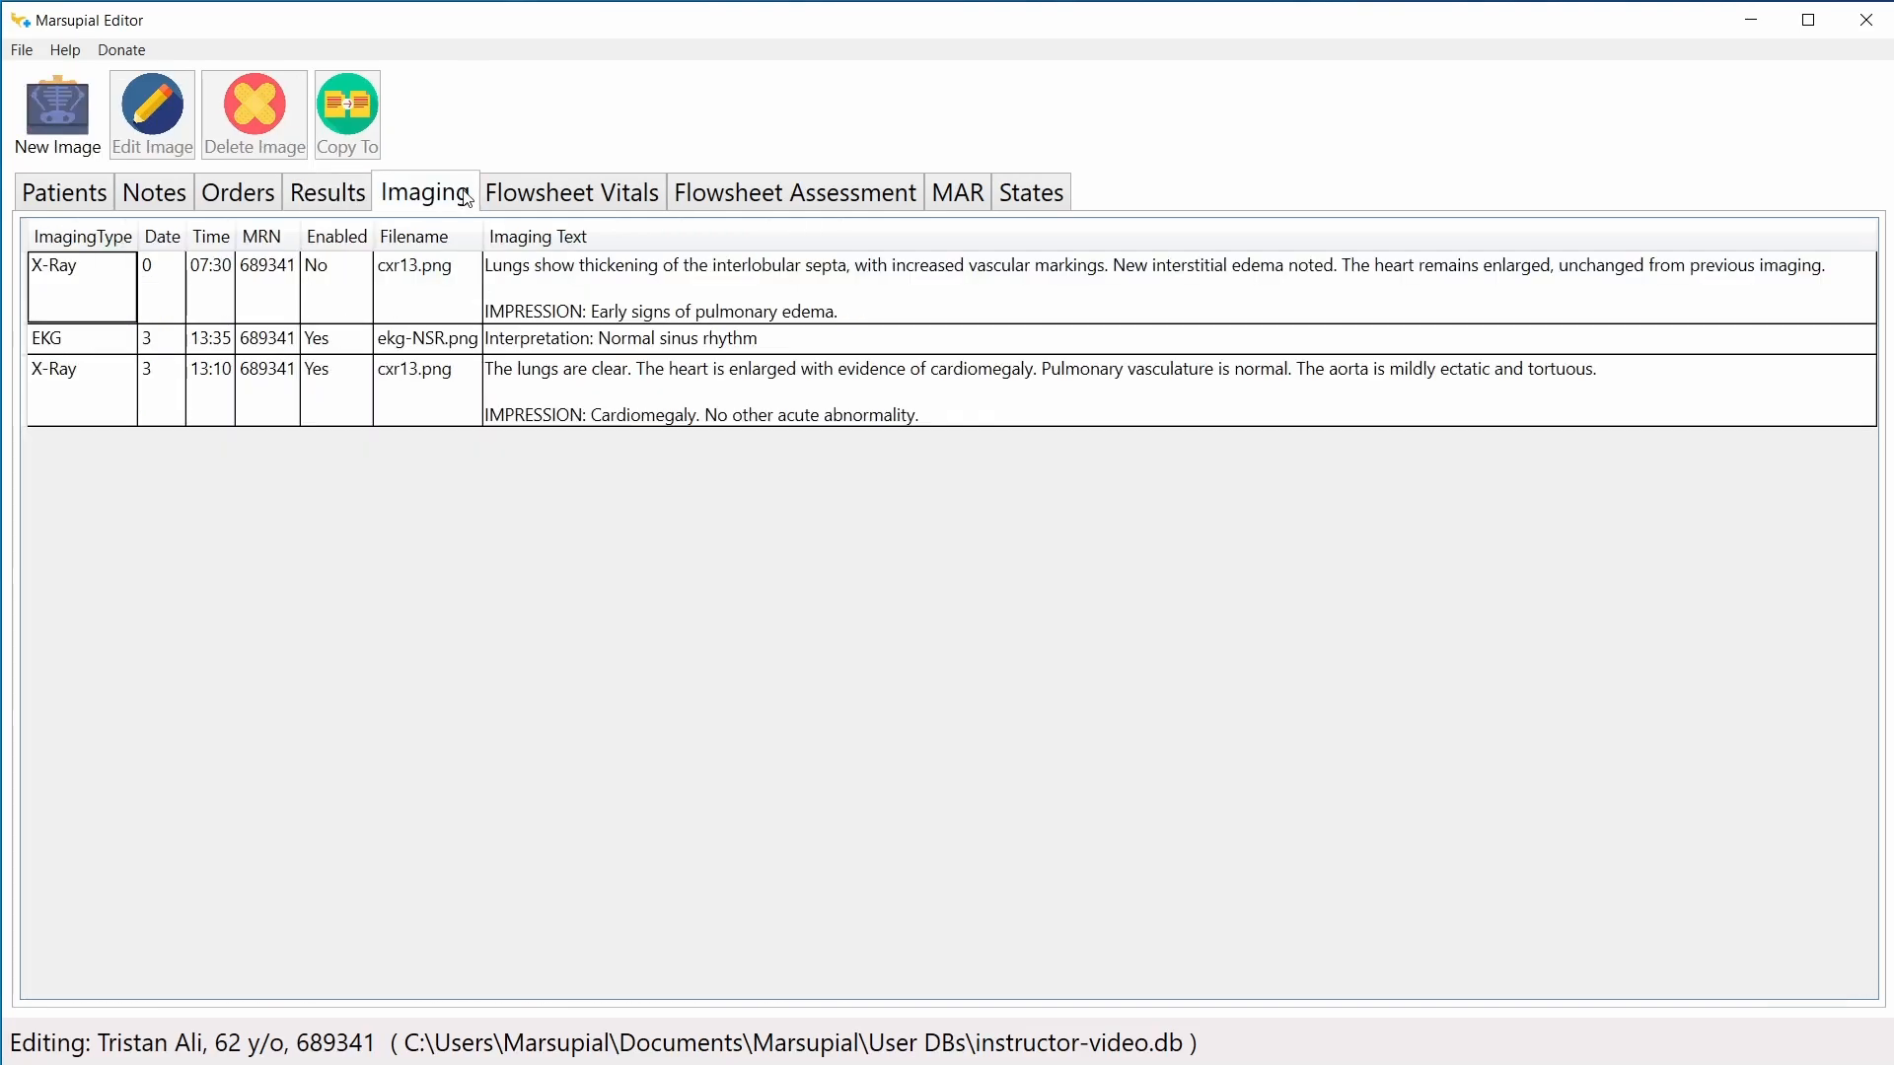
pyautogui.click(561, 195)
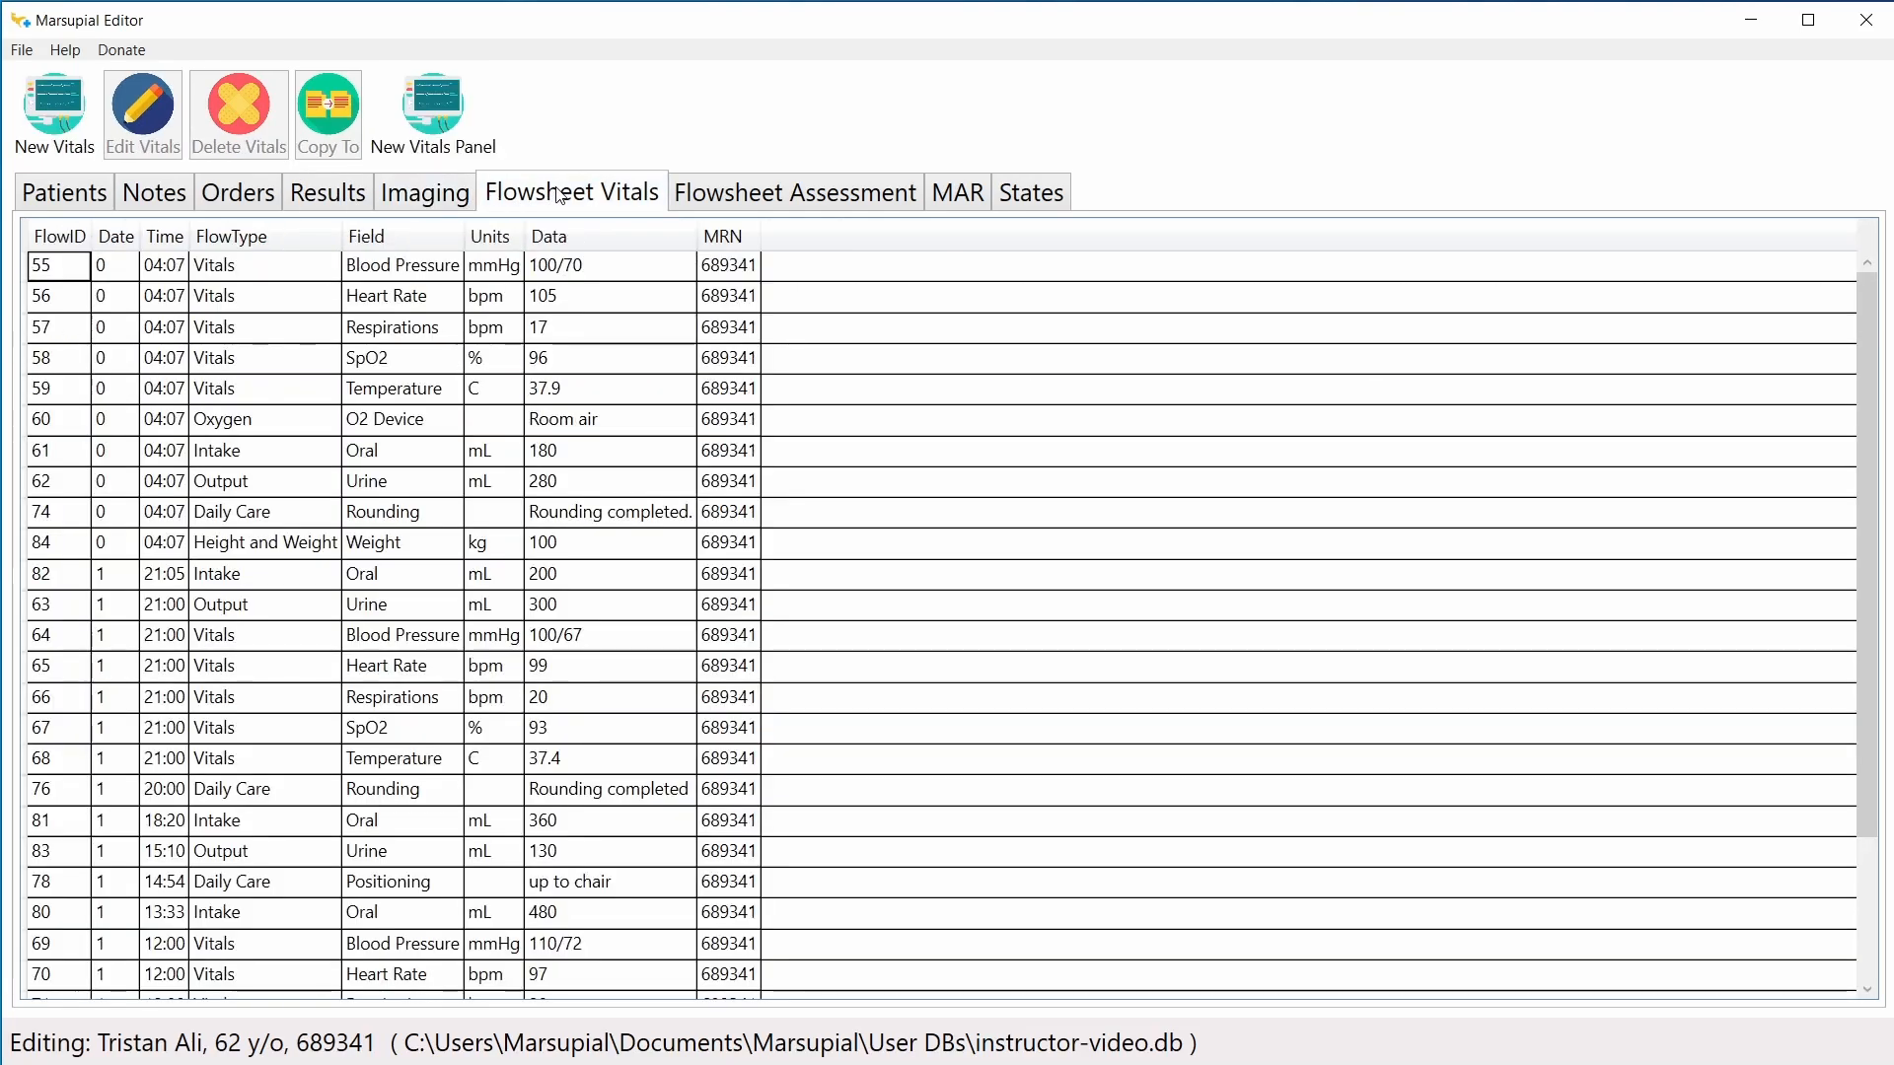
pyautogui.click(691, 195)
pyautogui.click(162, 202)
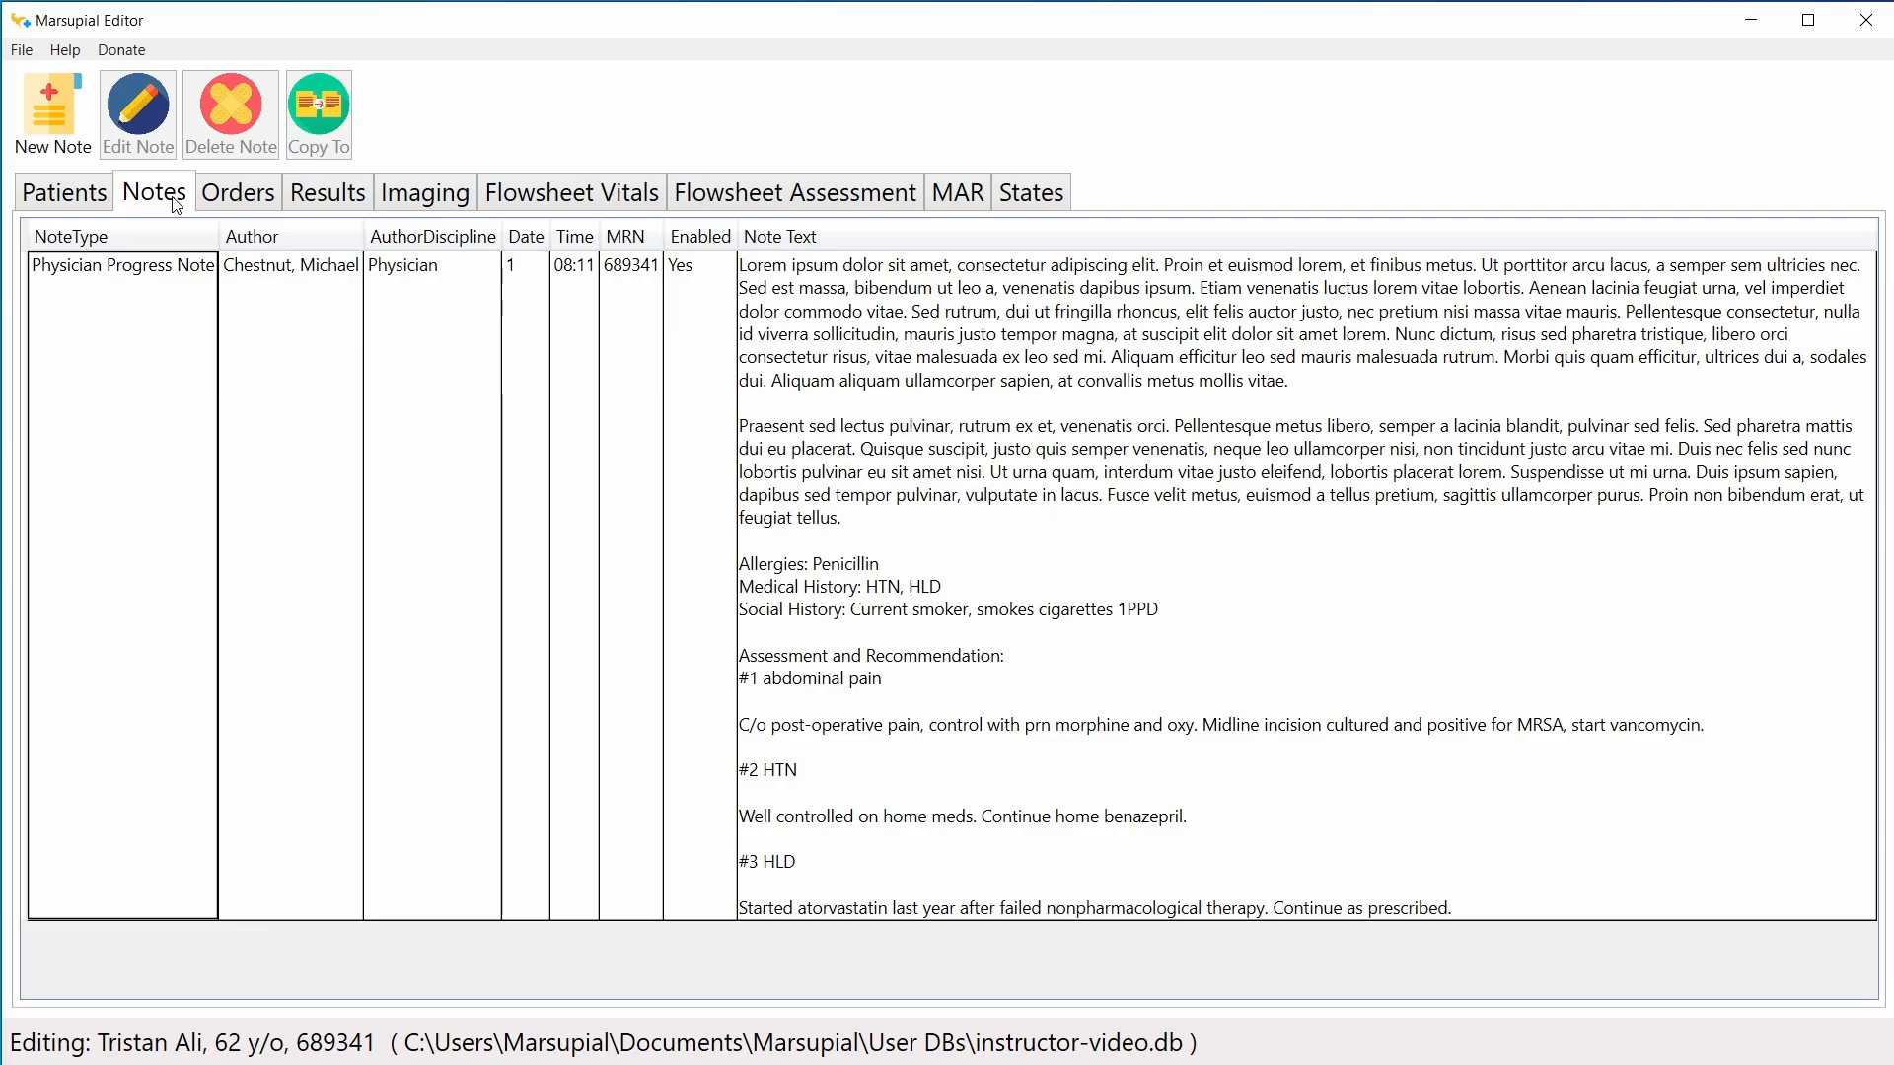
# Step: Review the editable demographic details of the bowel obstruction patient and leave them without saving changes
pyautogui.click(89, 195)
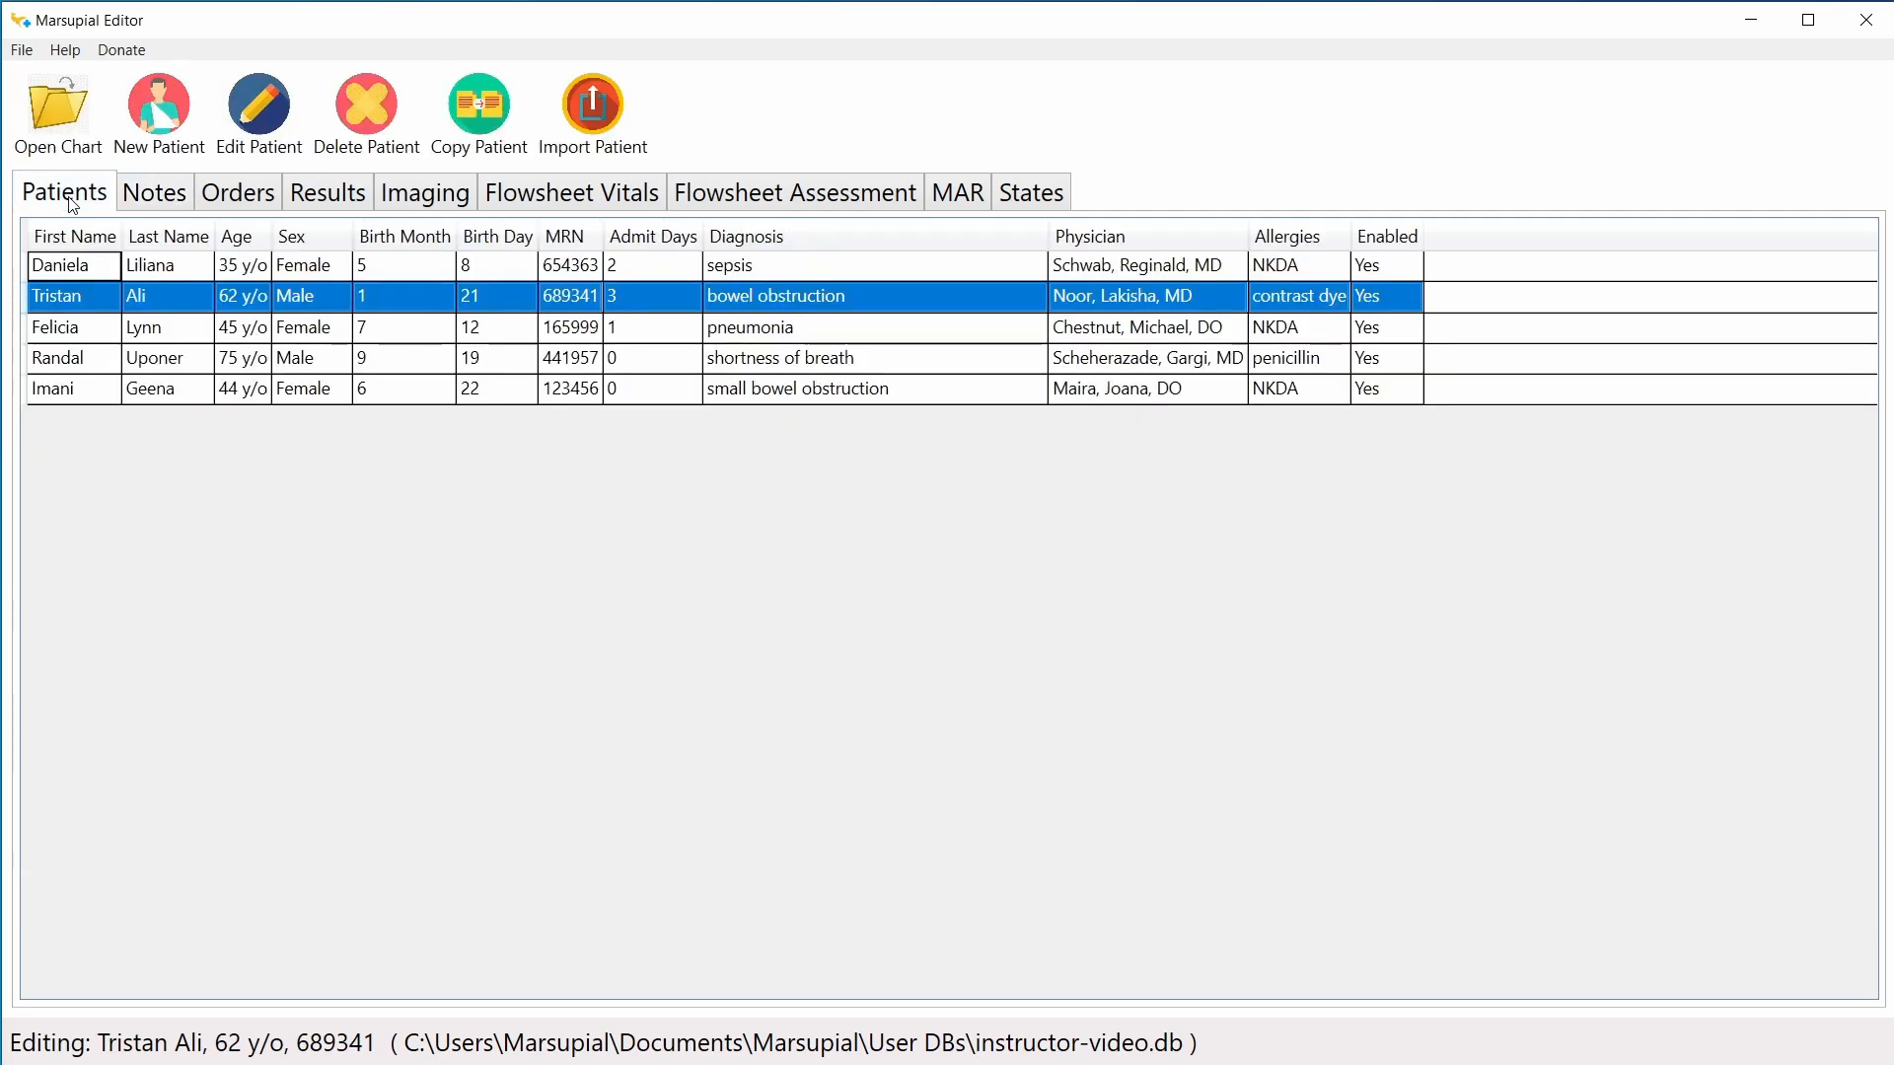
pyautogui.click(188, 292)
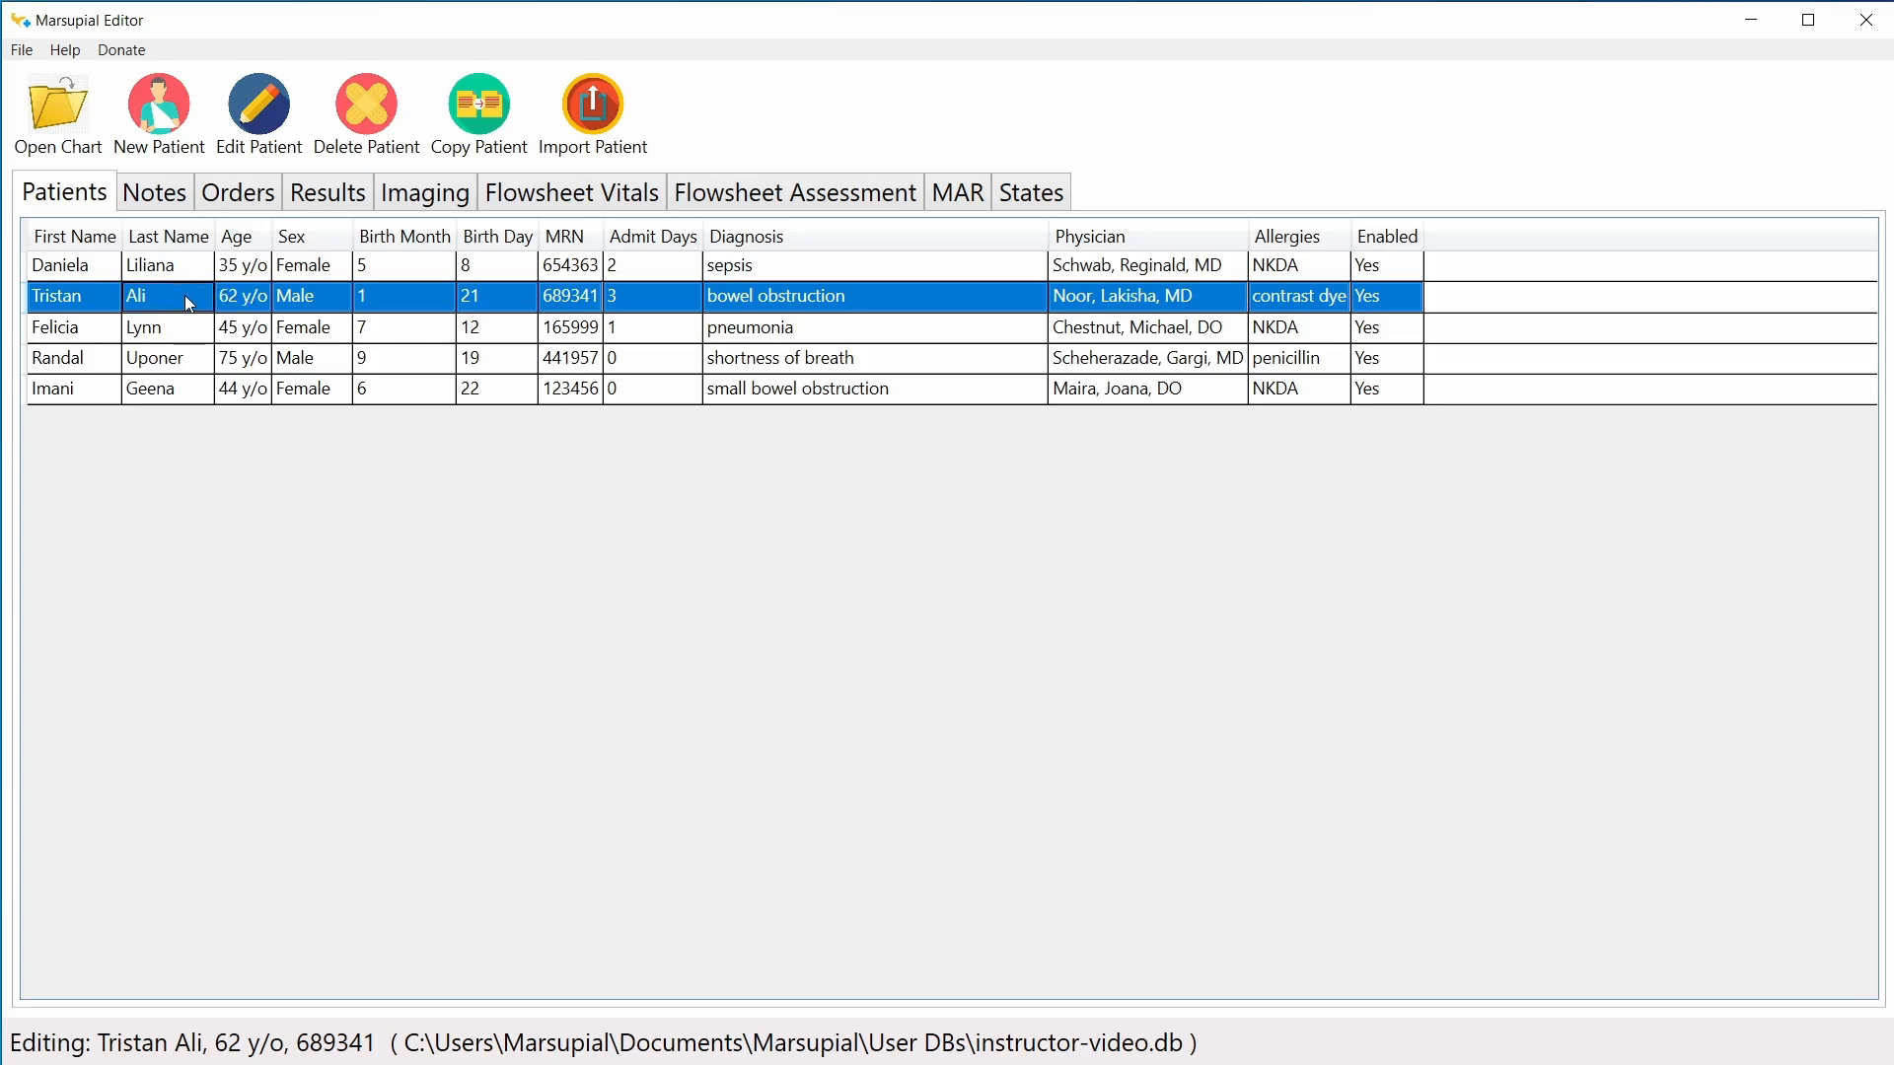
pyautogui.click(260, 139)
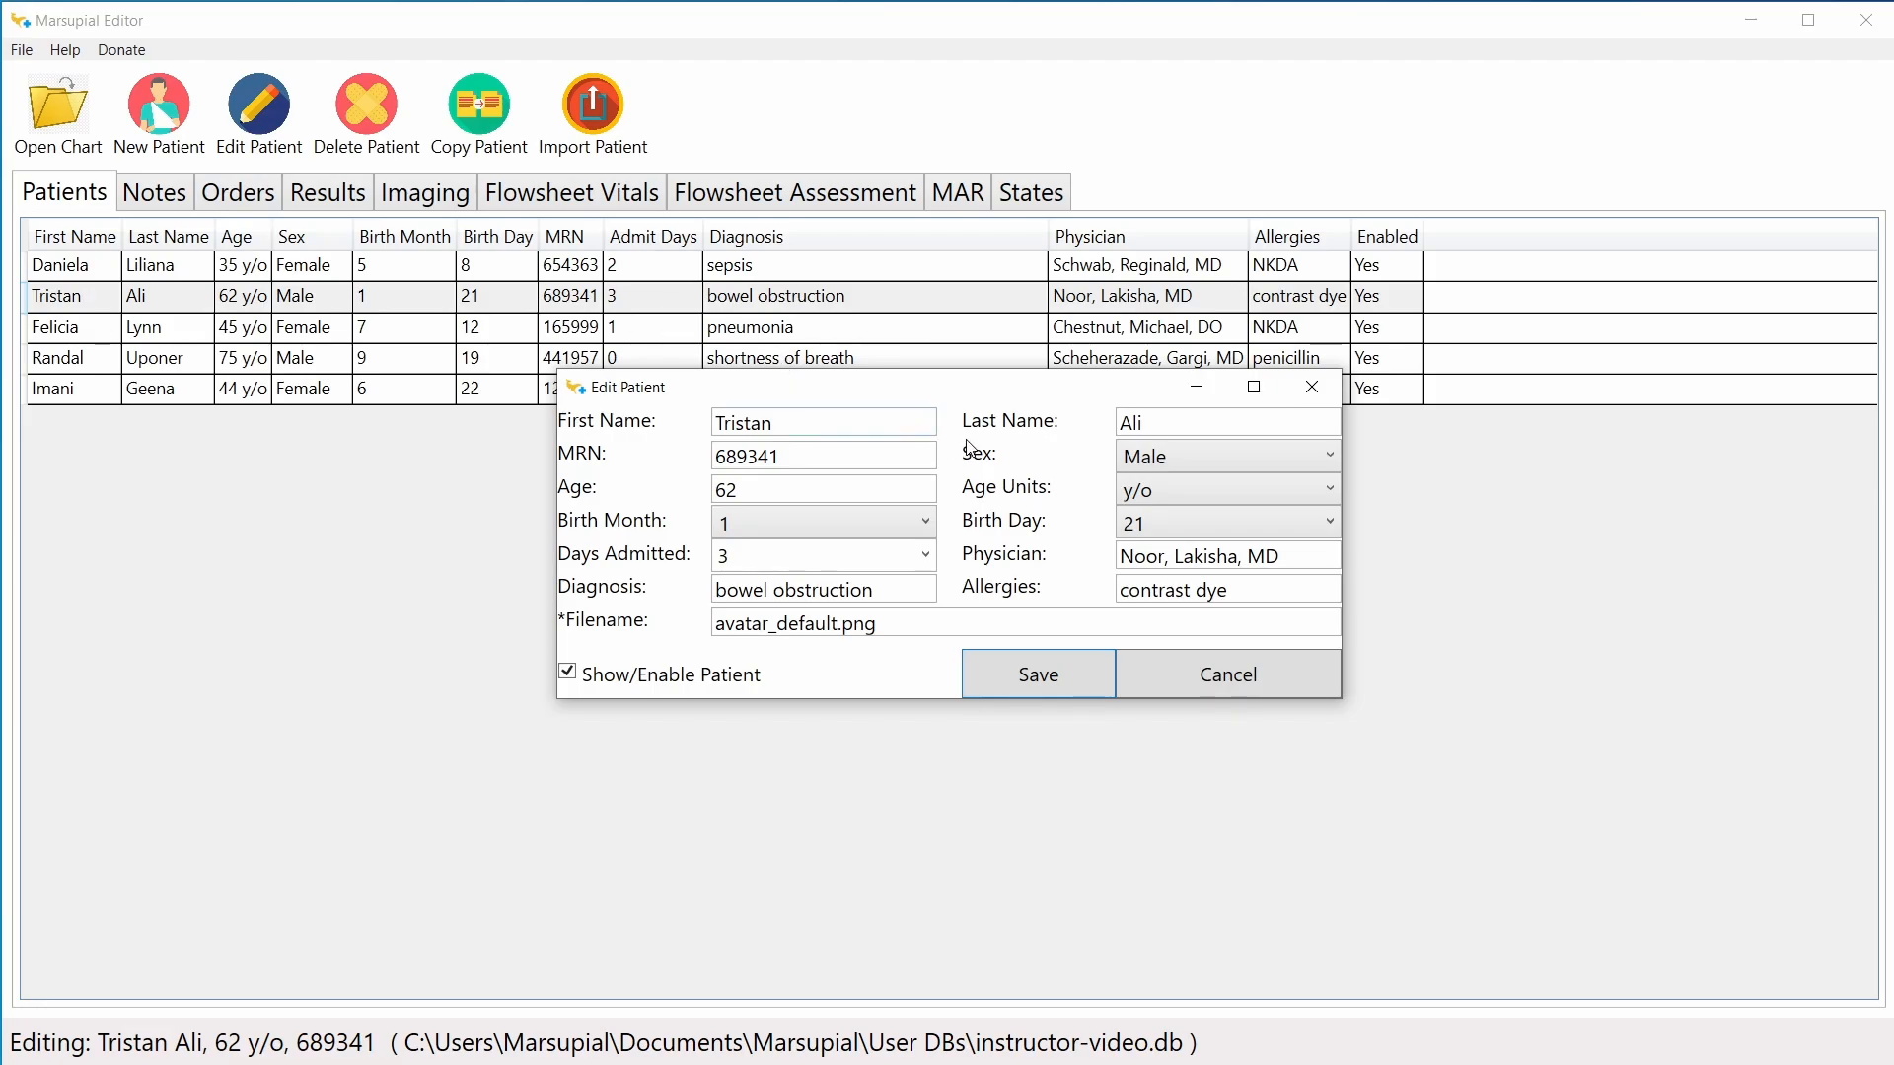
pyautogui.click(1180, 673)
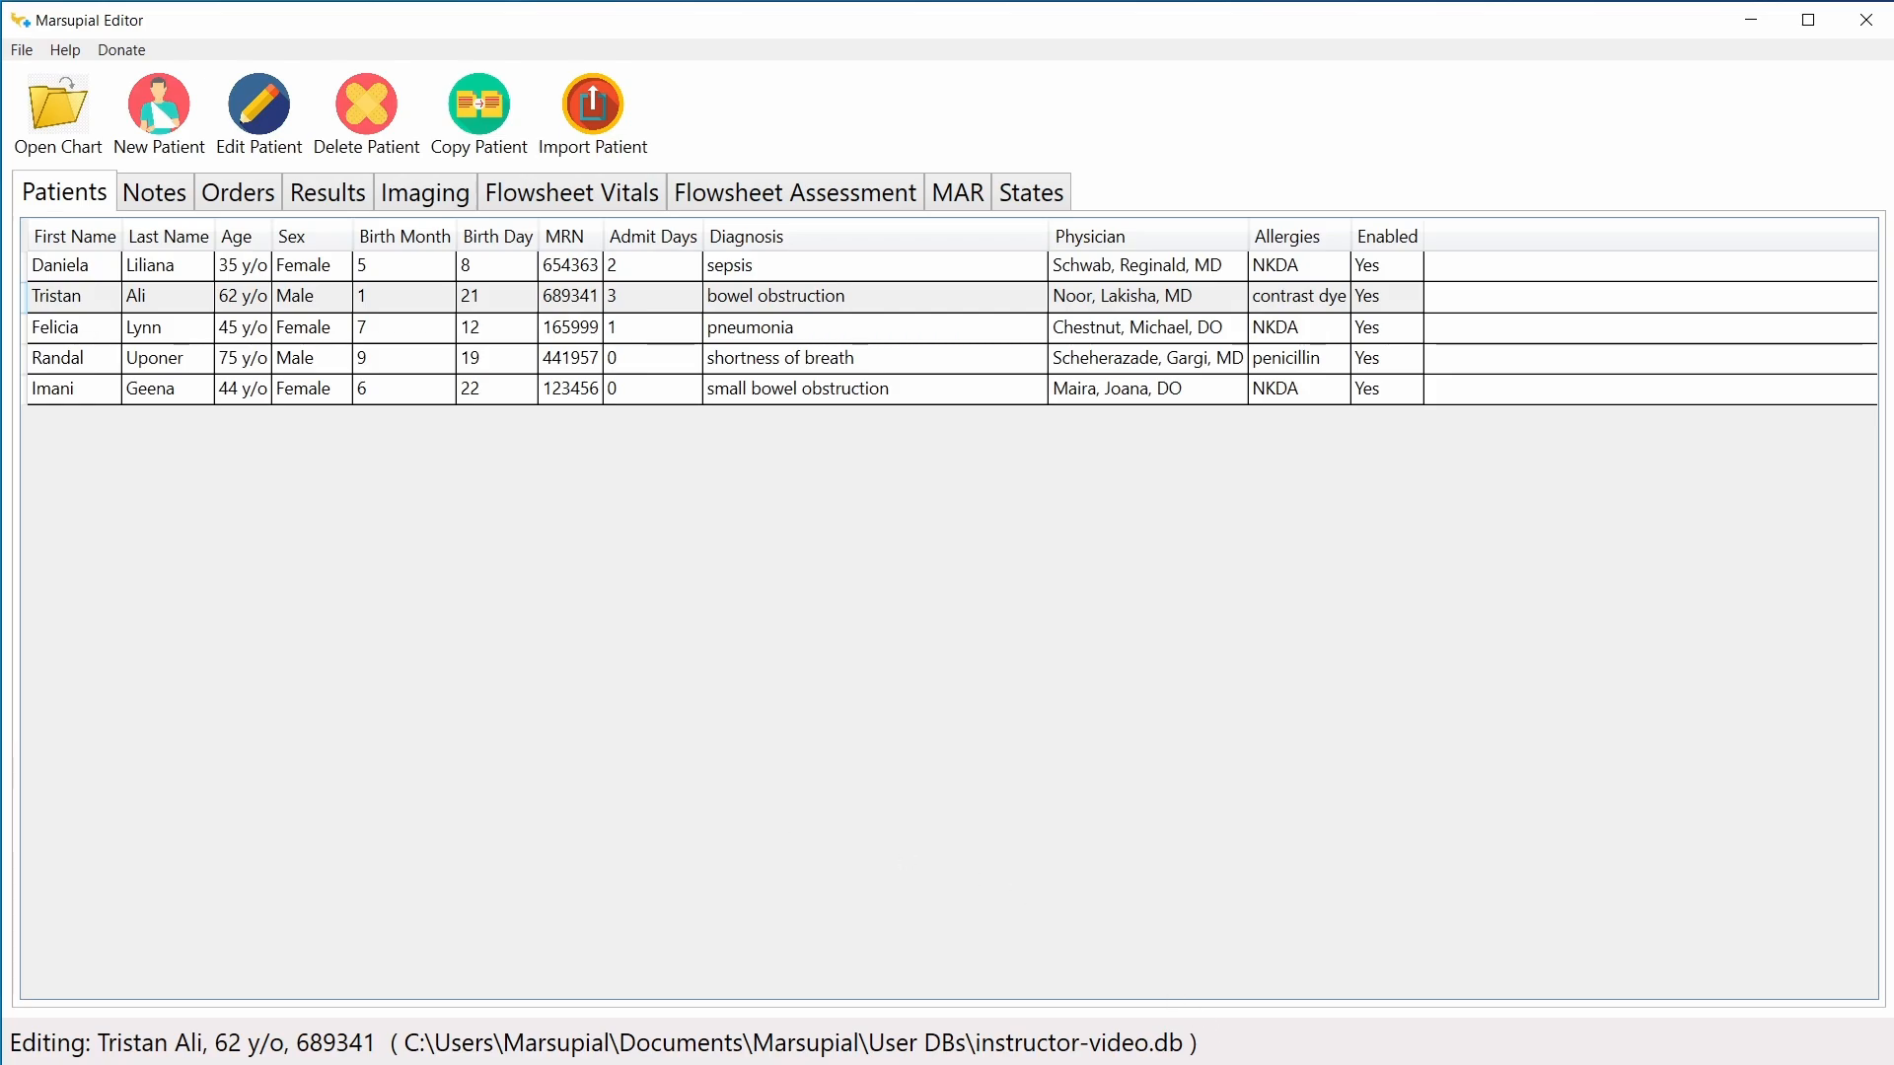
# Step: Switch to File Explorer and duplicate the blank database file within the User DBs folder
pyautogui.hotkey('alt', 'Tab')
pyautogui.click(443, 367)
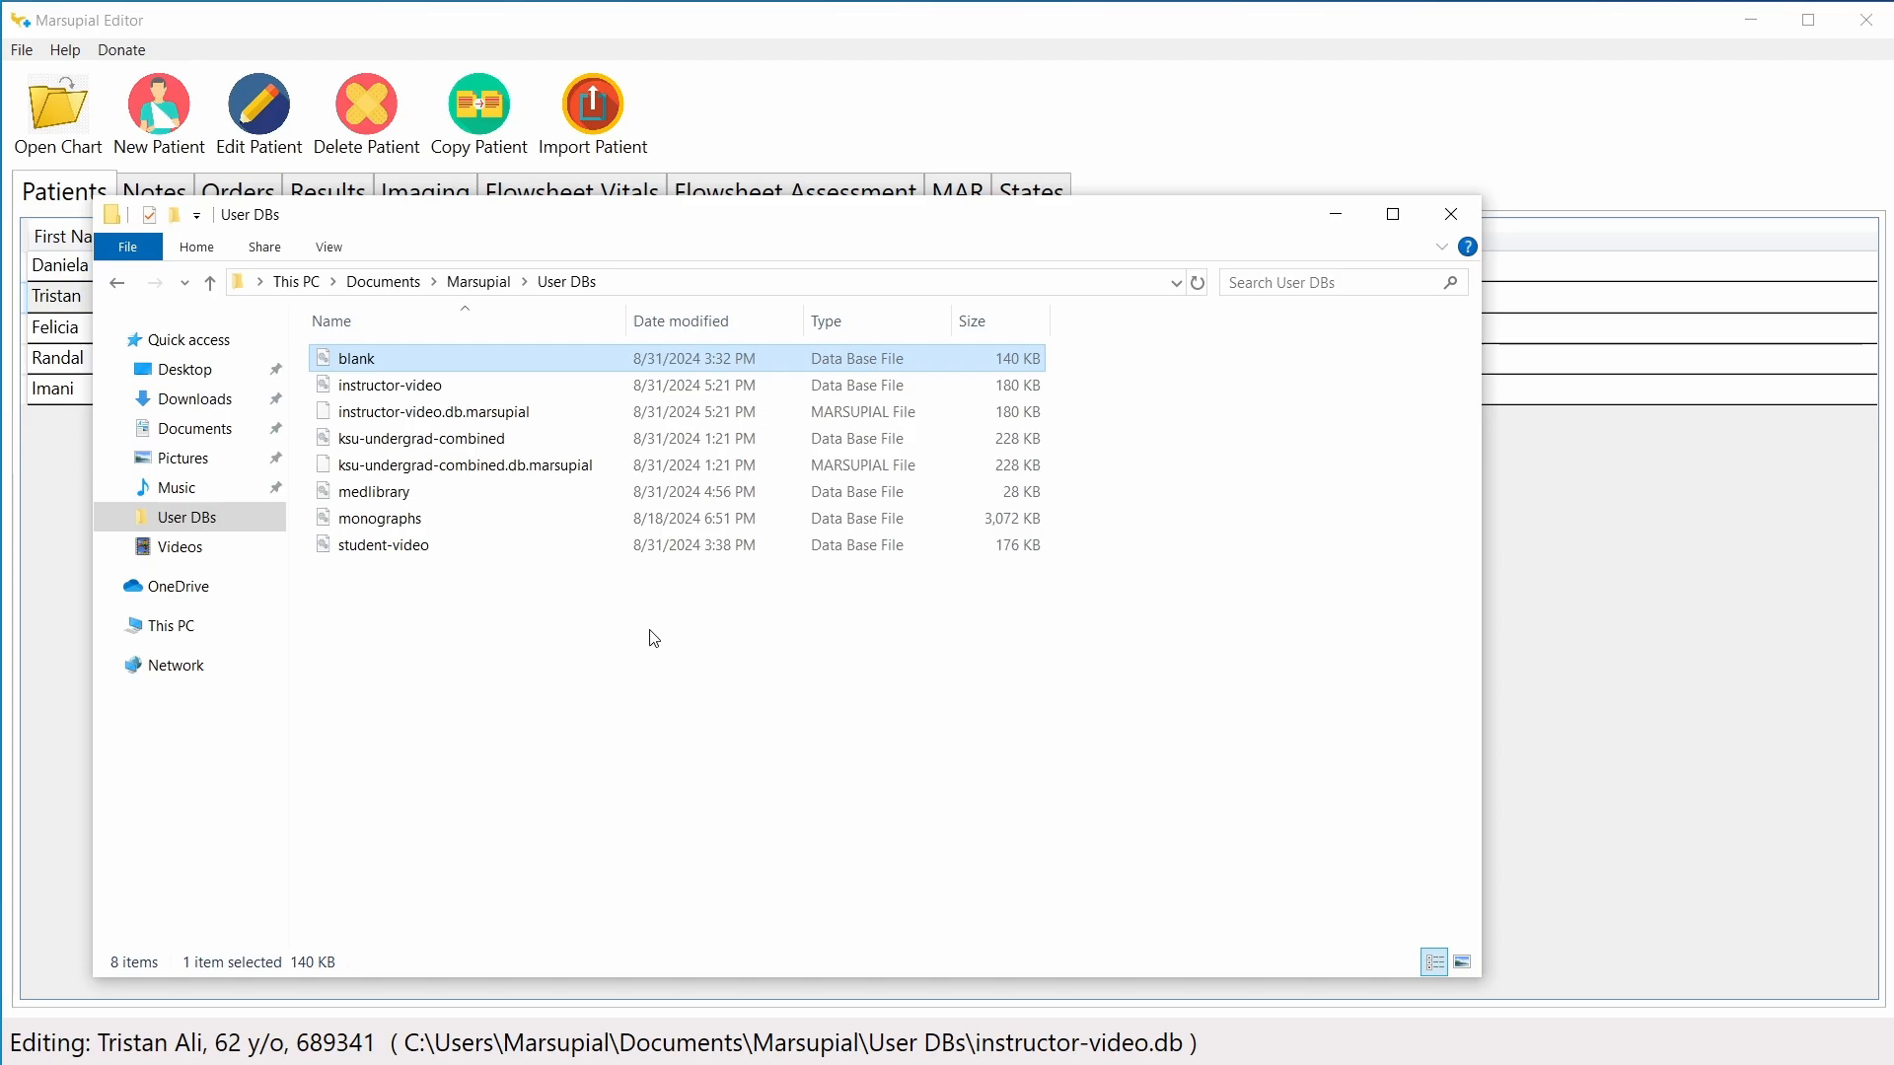
pyautogui.rightClick(393, 359)
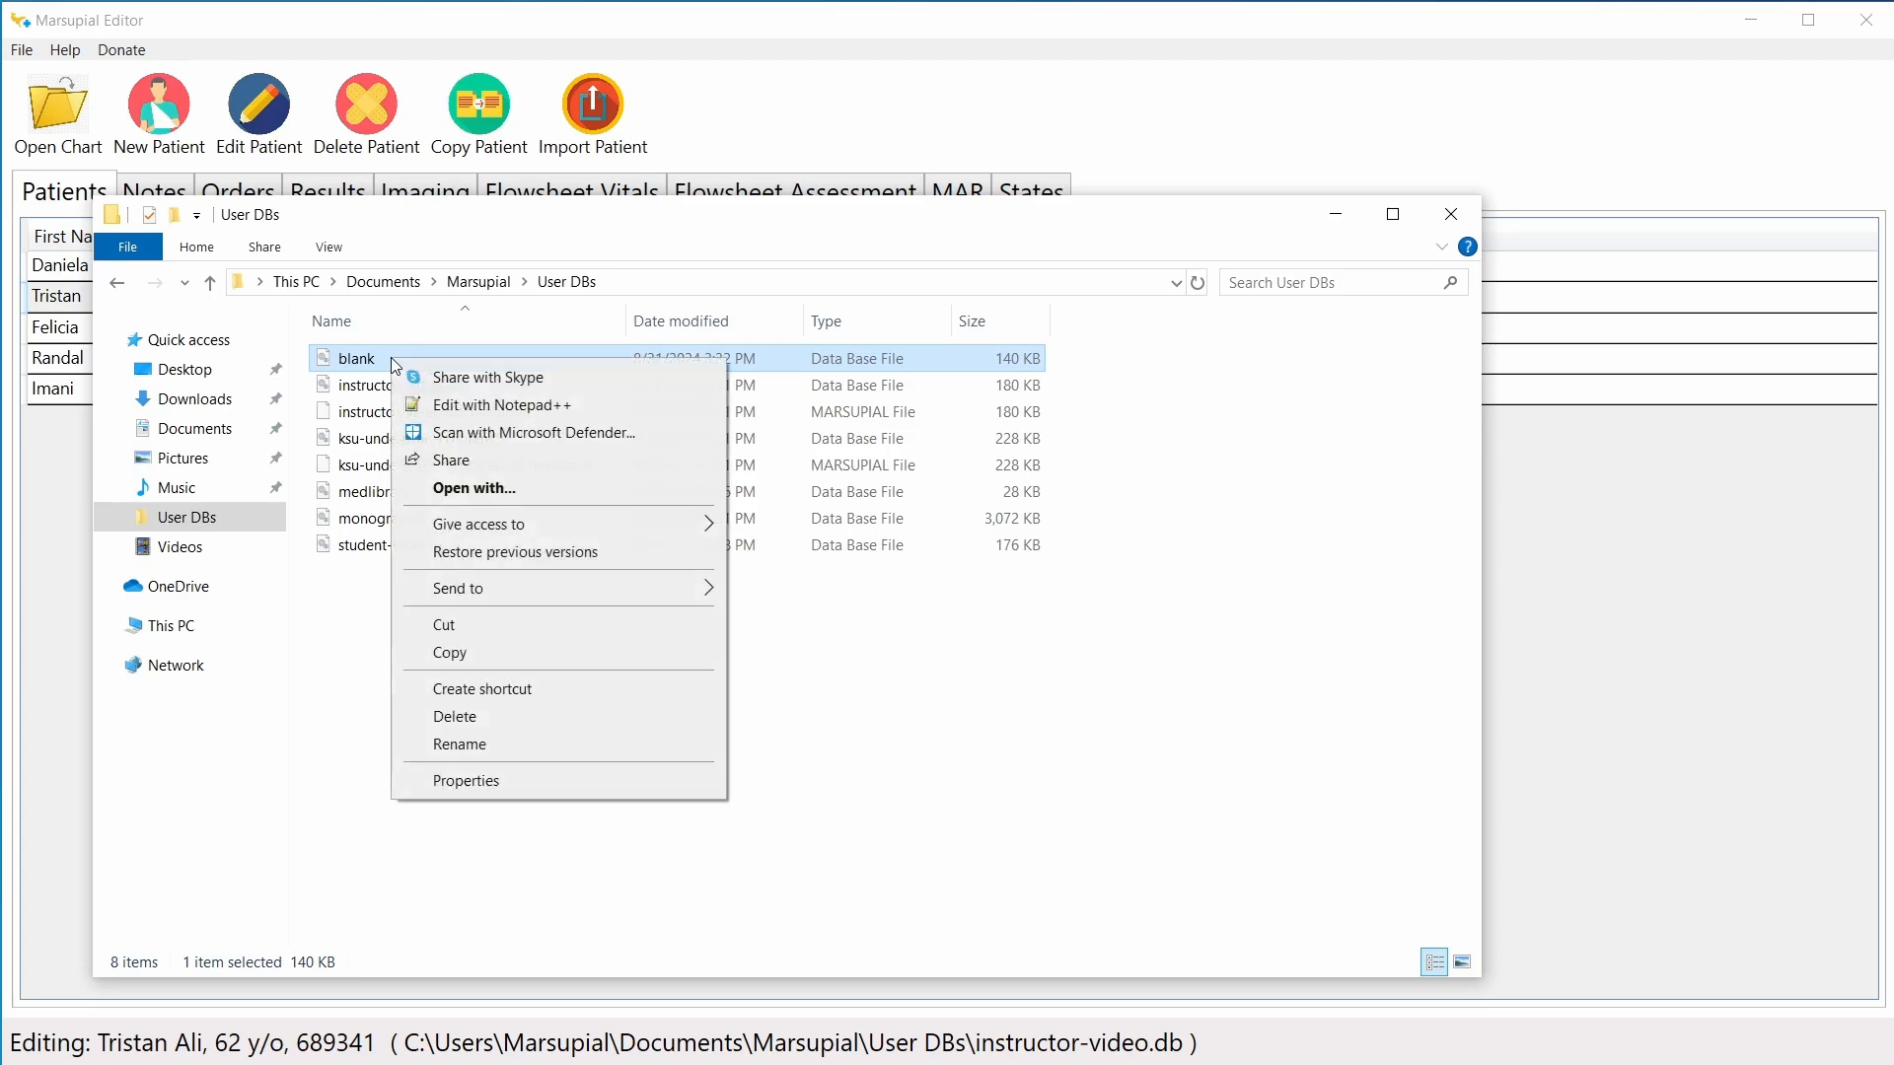
pyautogui.click(486, 653)
pyautogui.rightClick(483, 647)
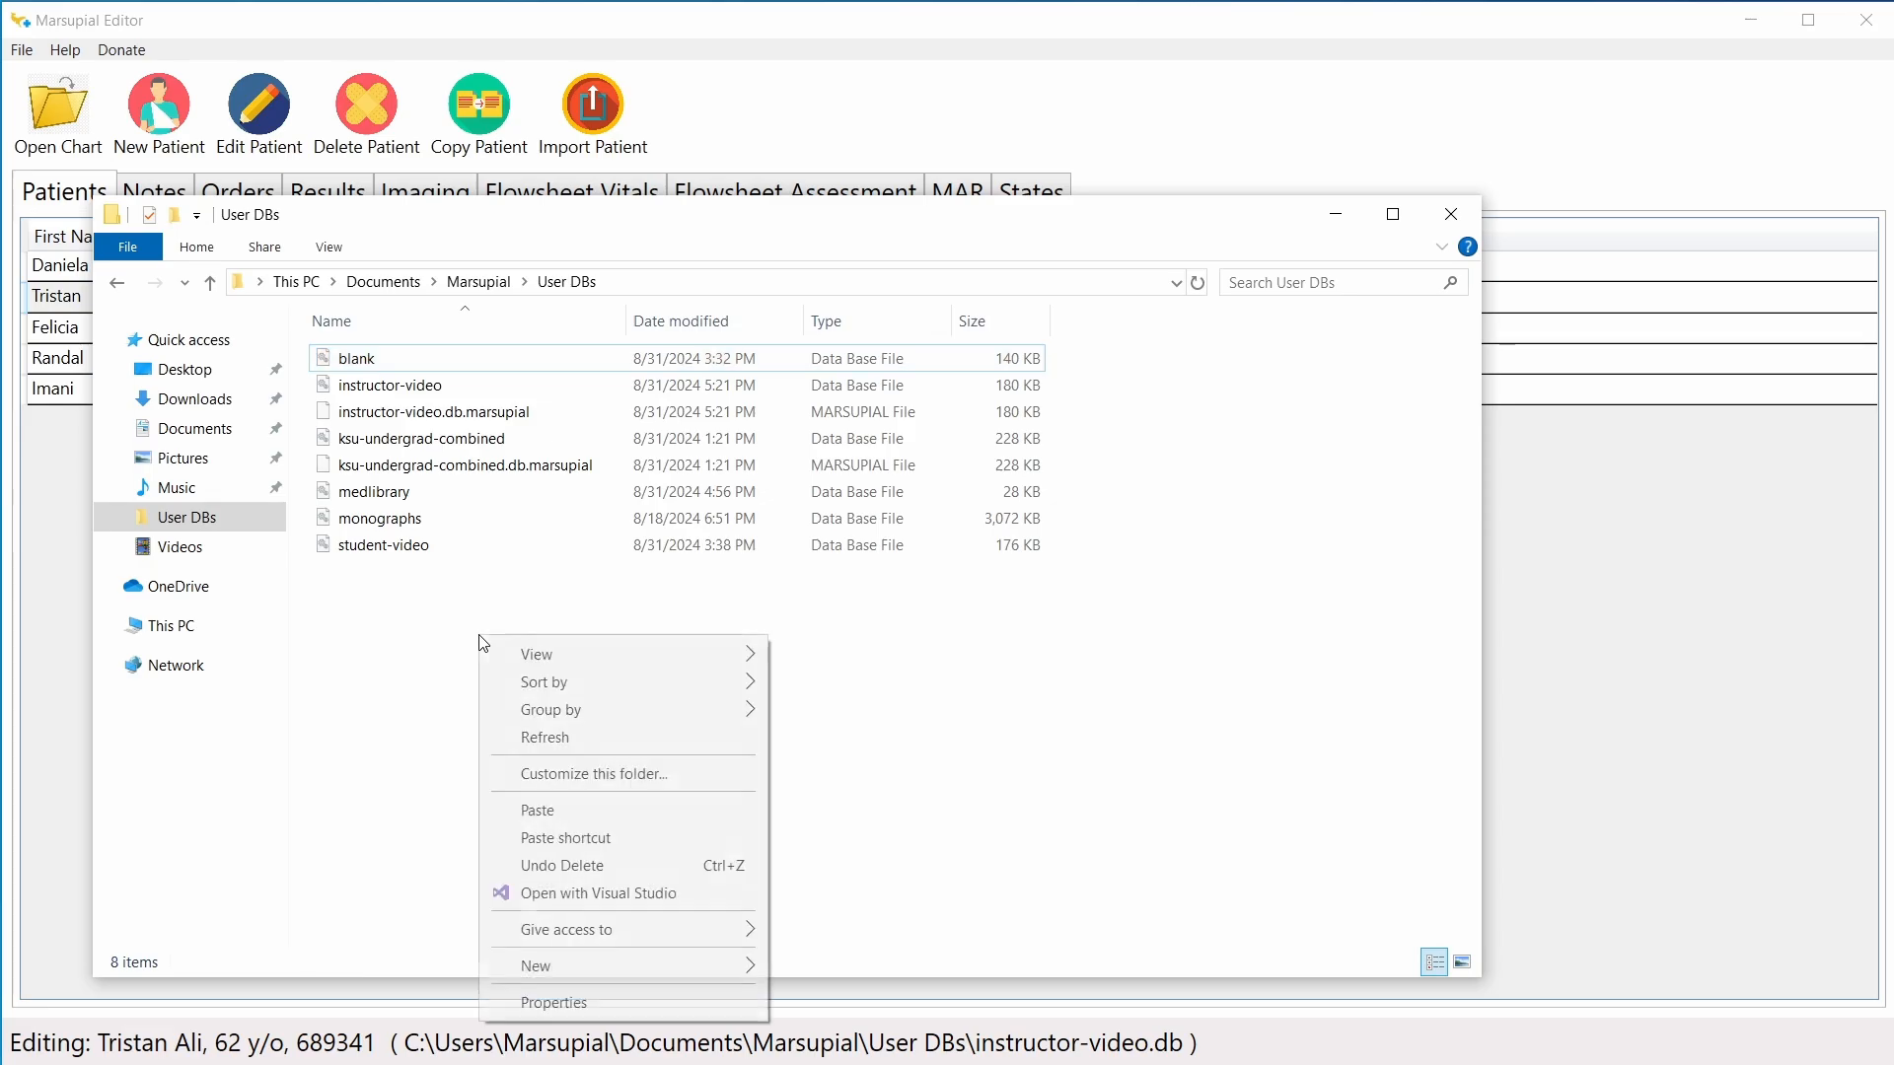
pyautogui.click(576, 817)
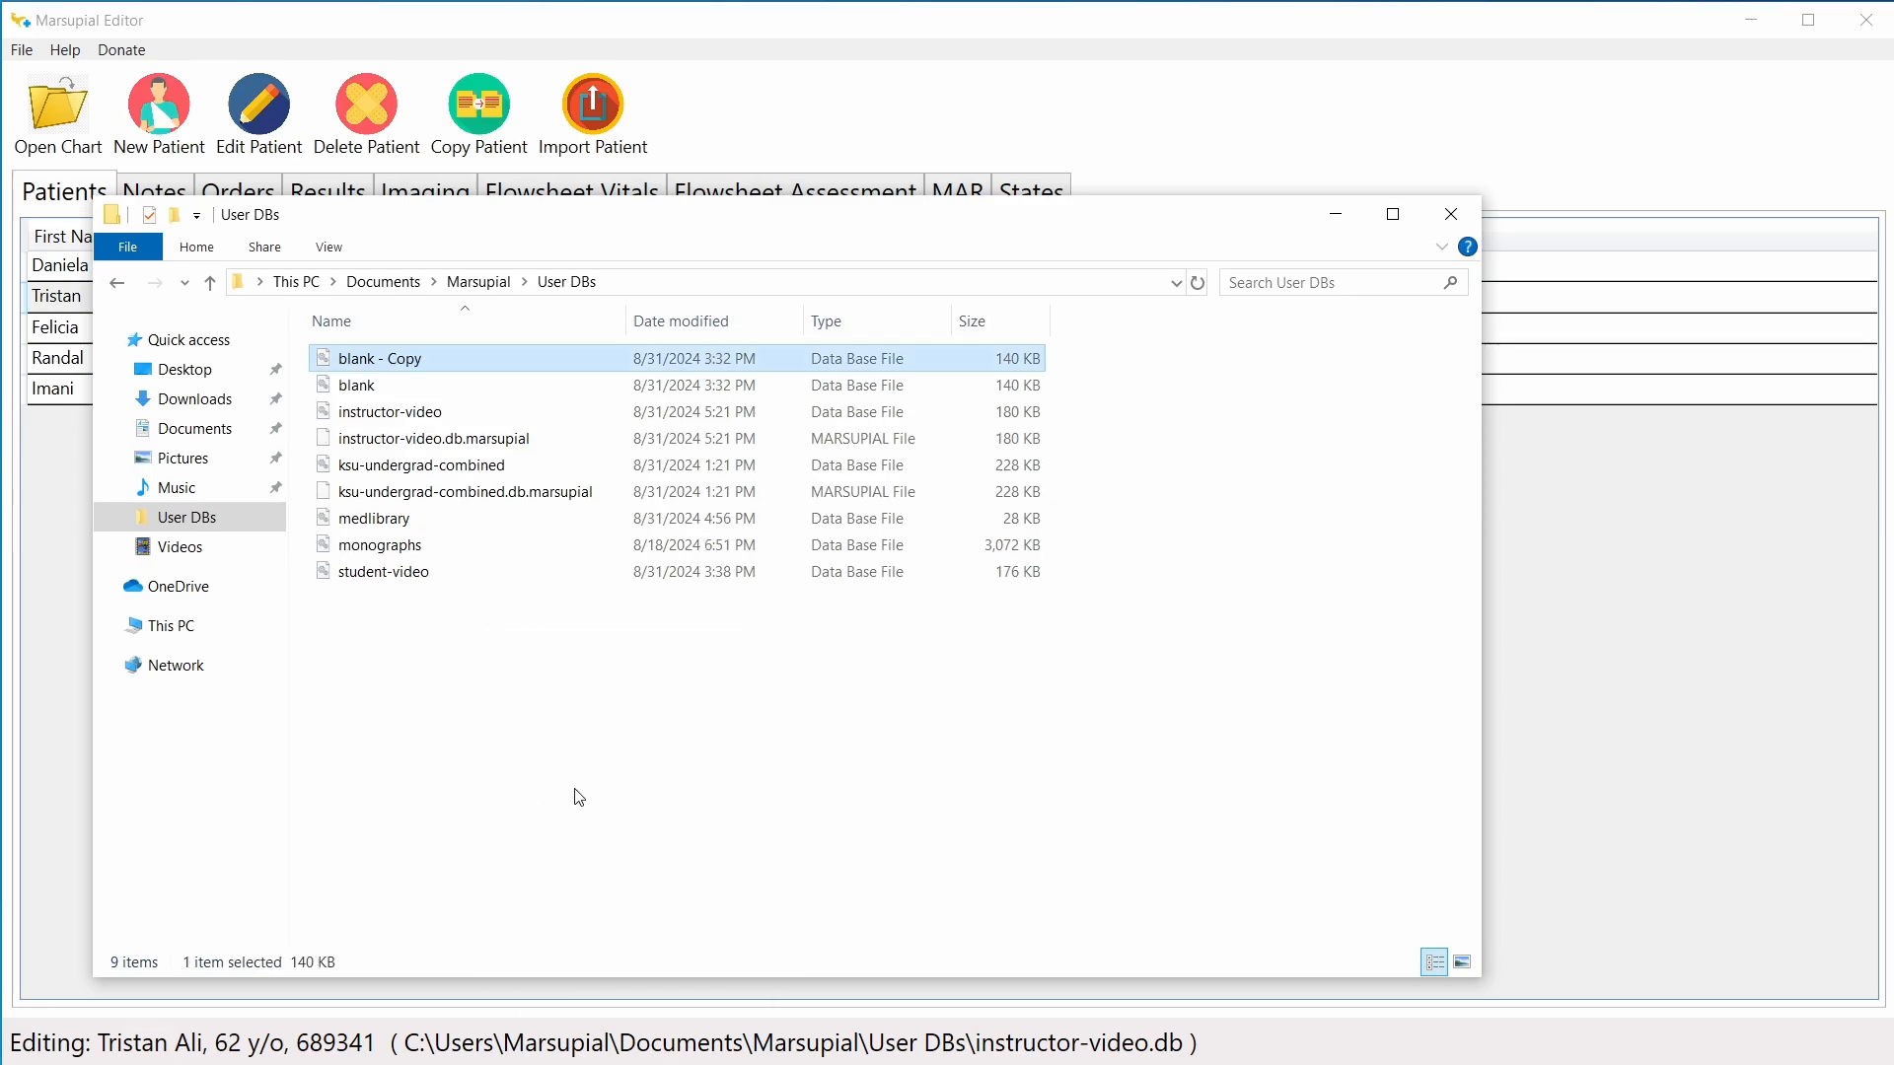
# Step: Rename the copied blank database file as democharts
pyautogui.click(401, 360)
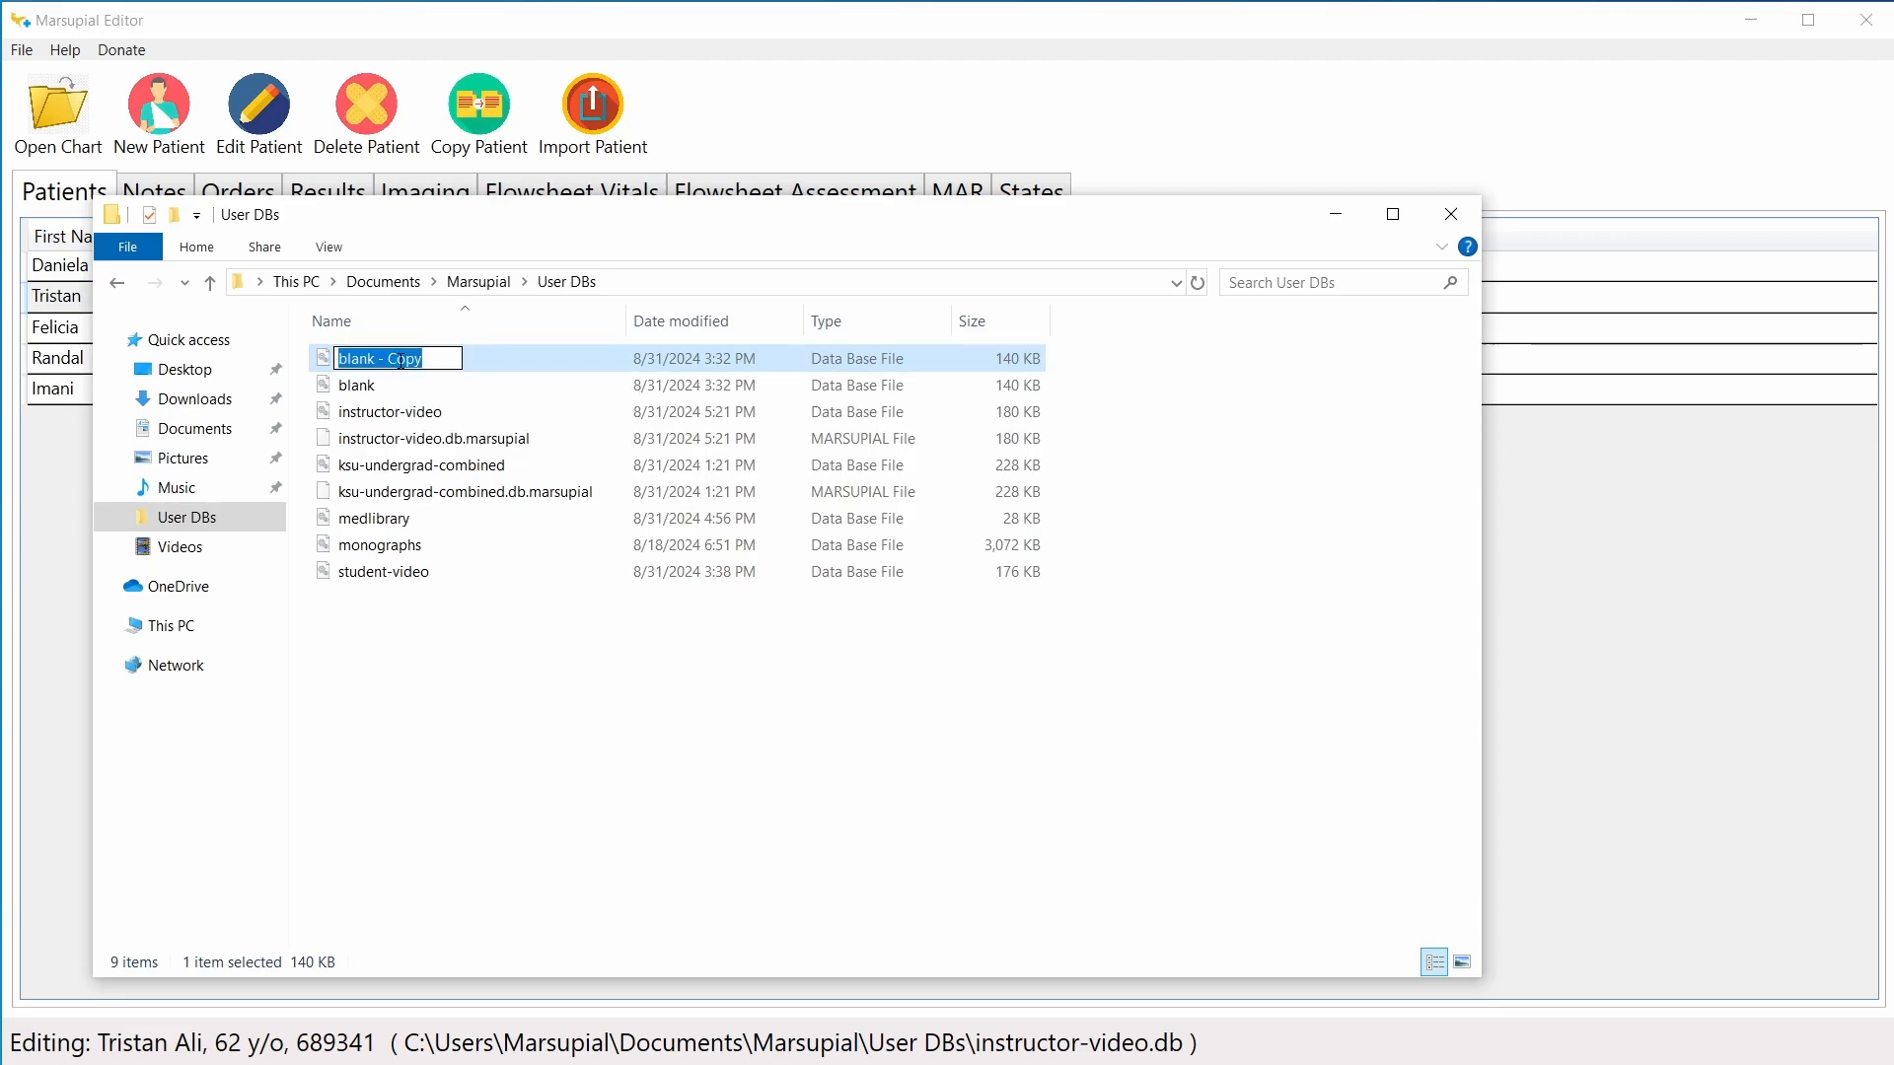
pyautogui.write('dem')
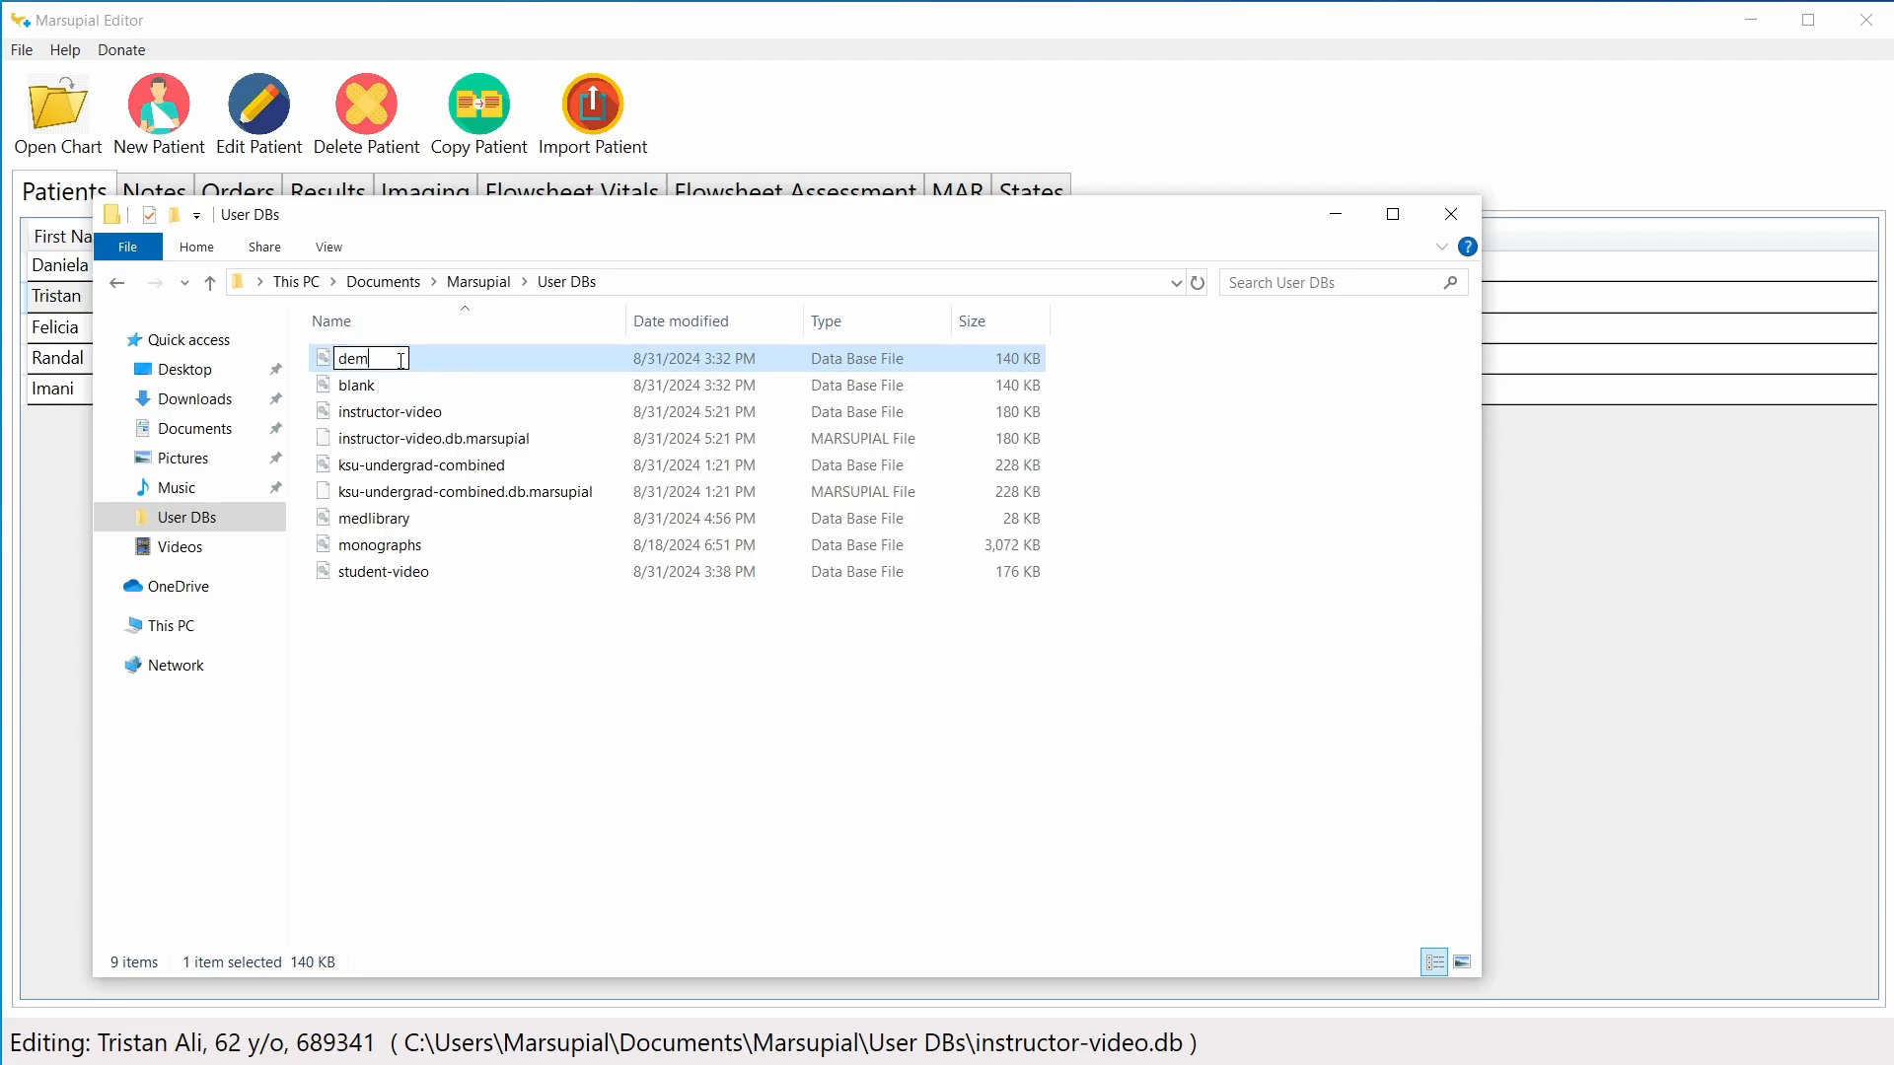
pyautogui.write('ocharts')
pyautogui.press('Return')
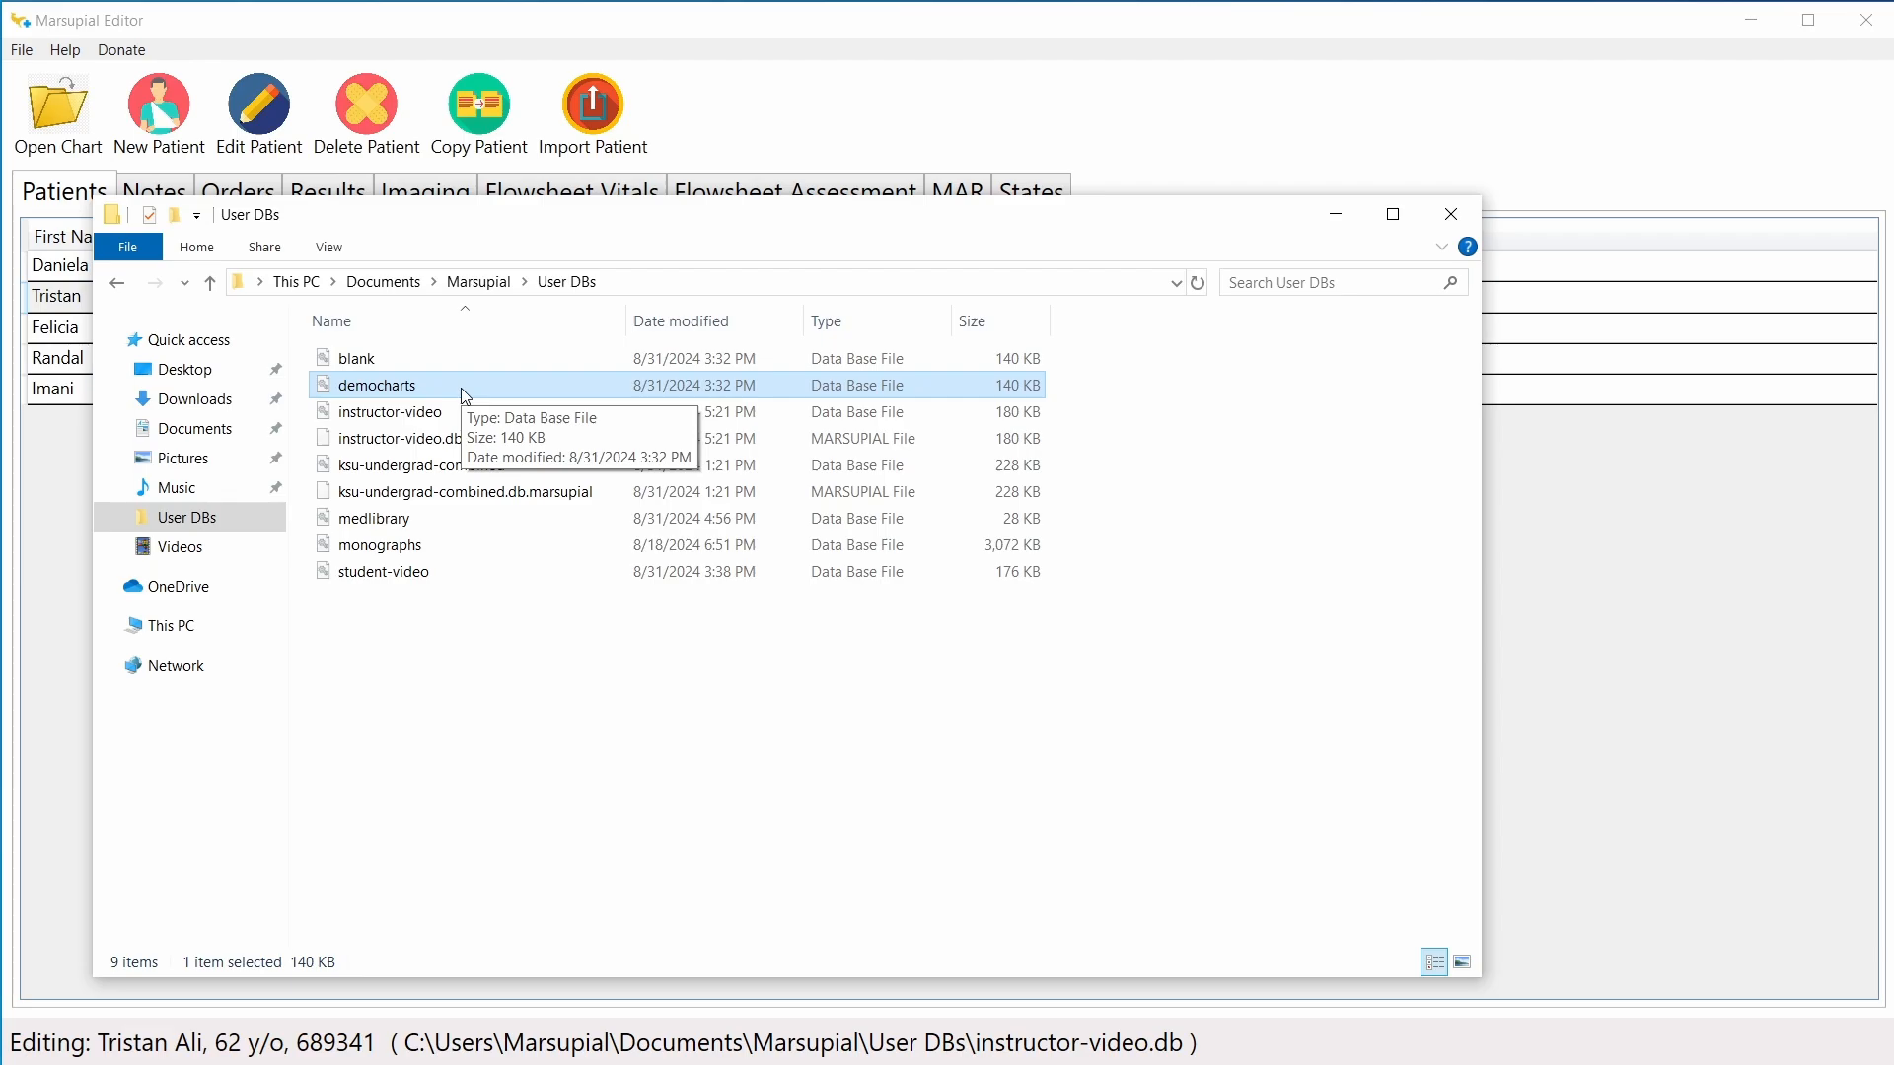
pyautogui.click(1199, 452)
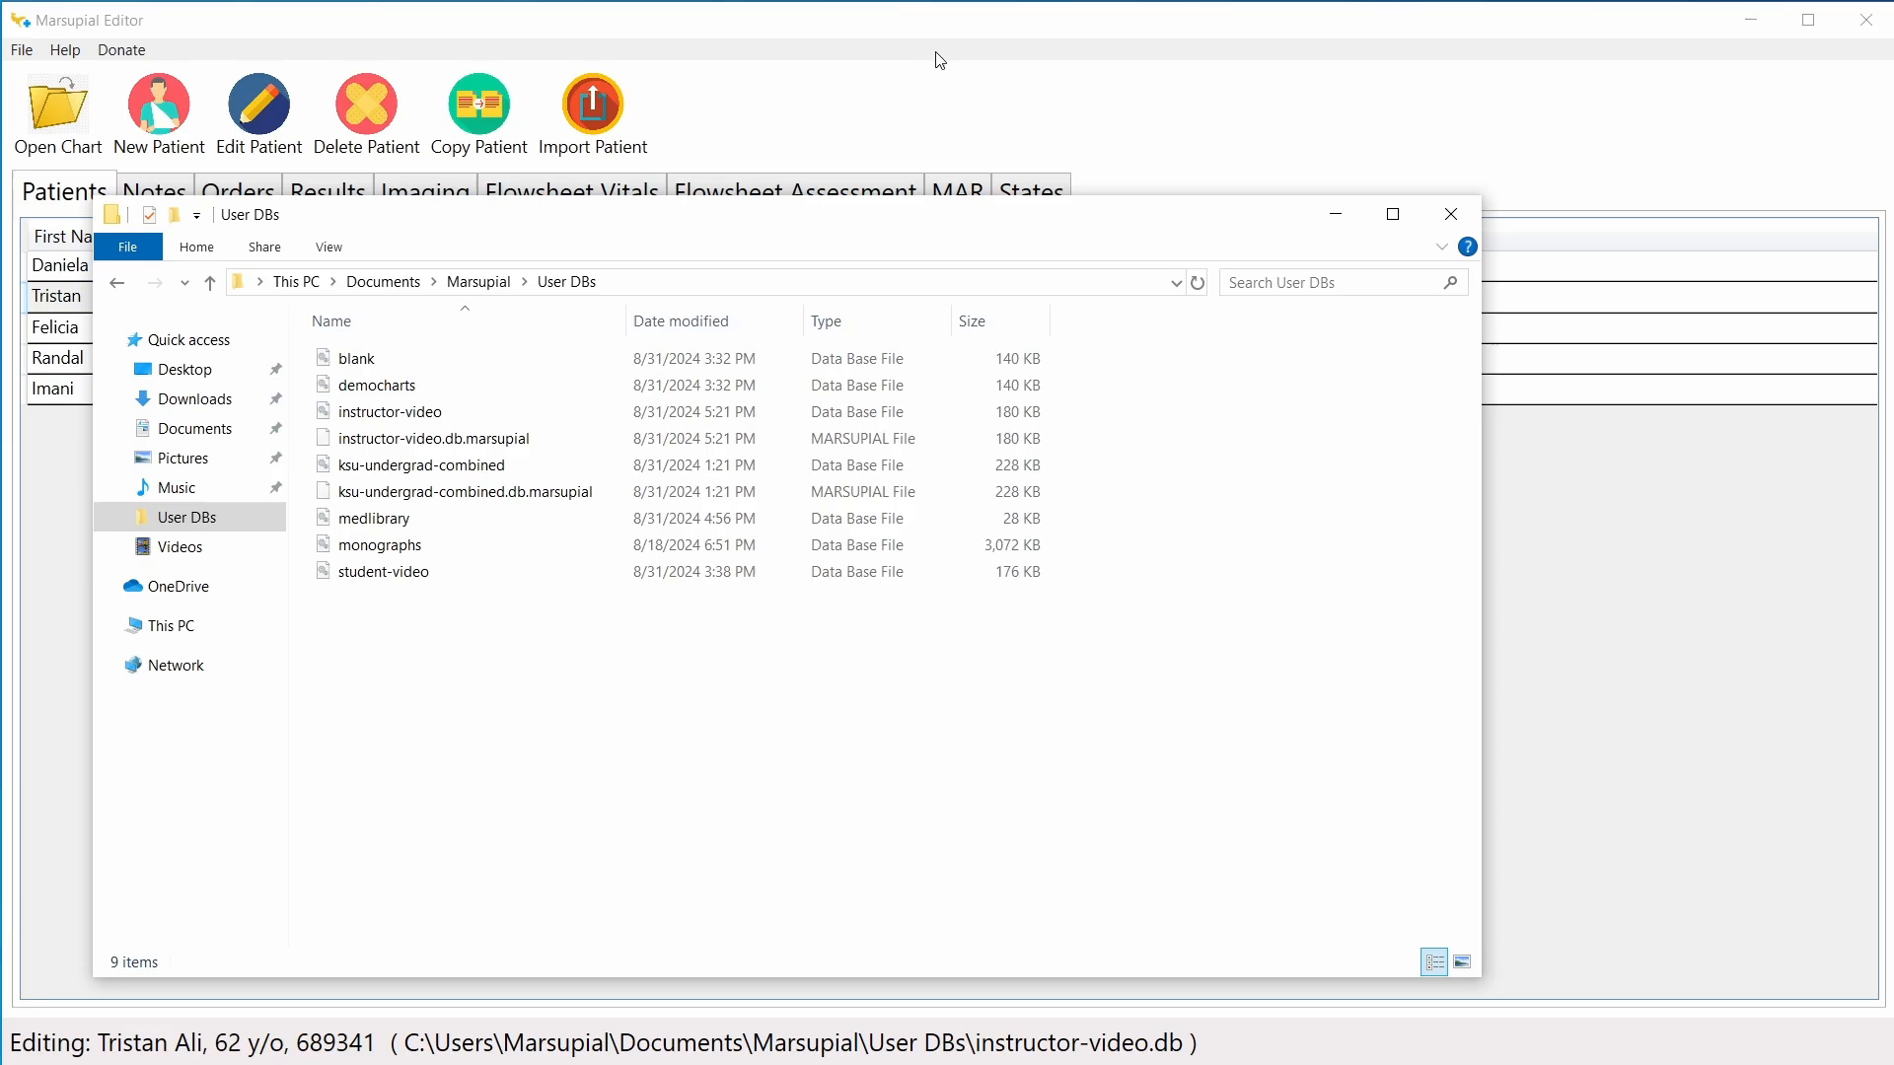
# Step: Check the available database types to open and locate the medlibrary and monographs files in the User DBs folder
pyautogui.press('Escape')
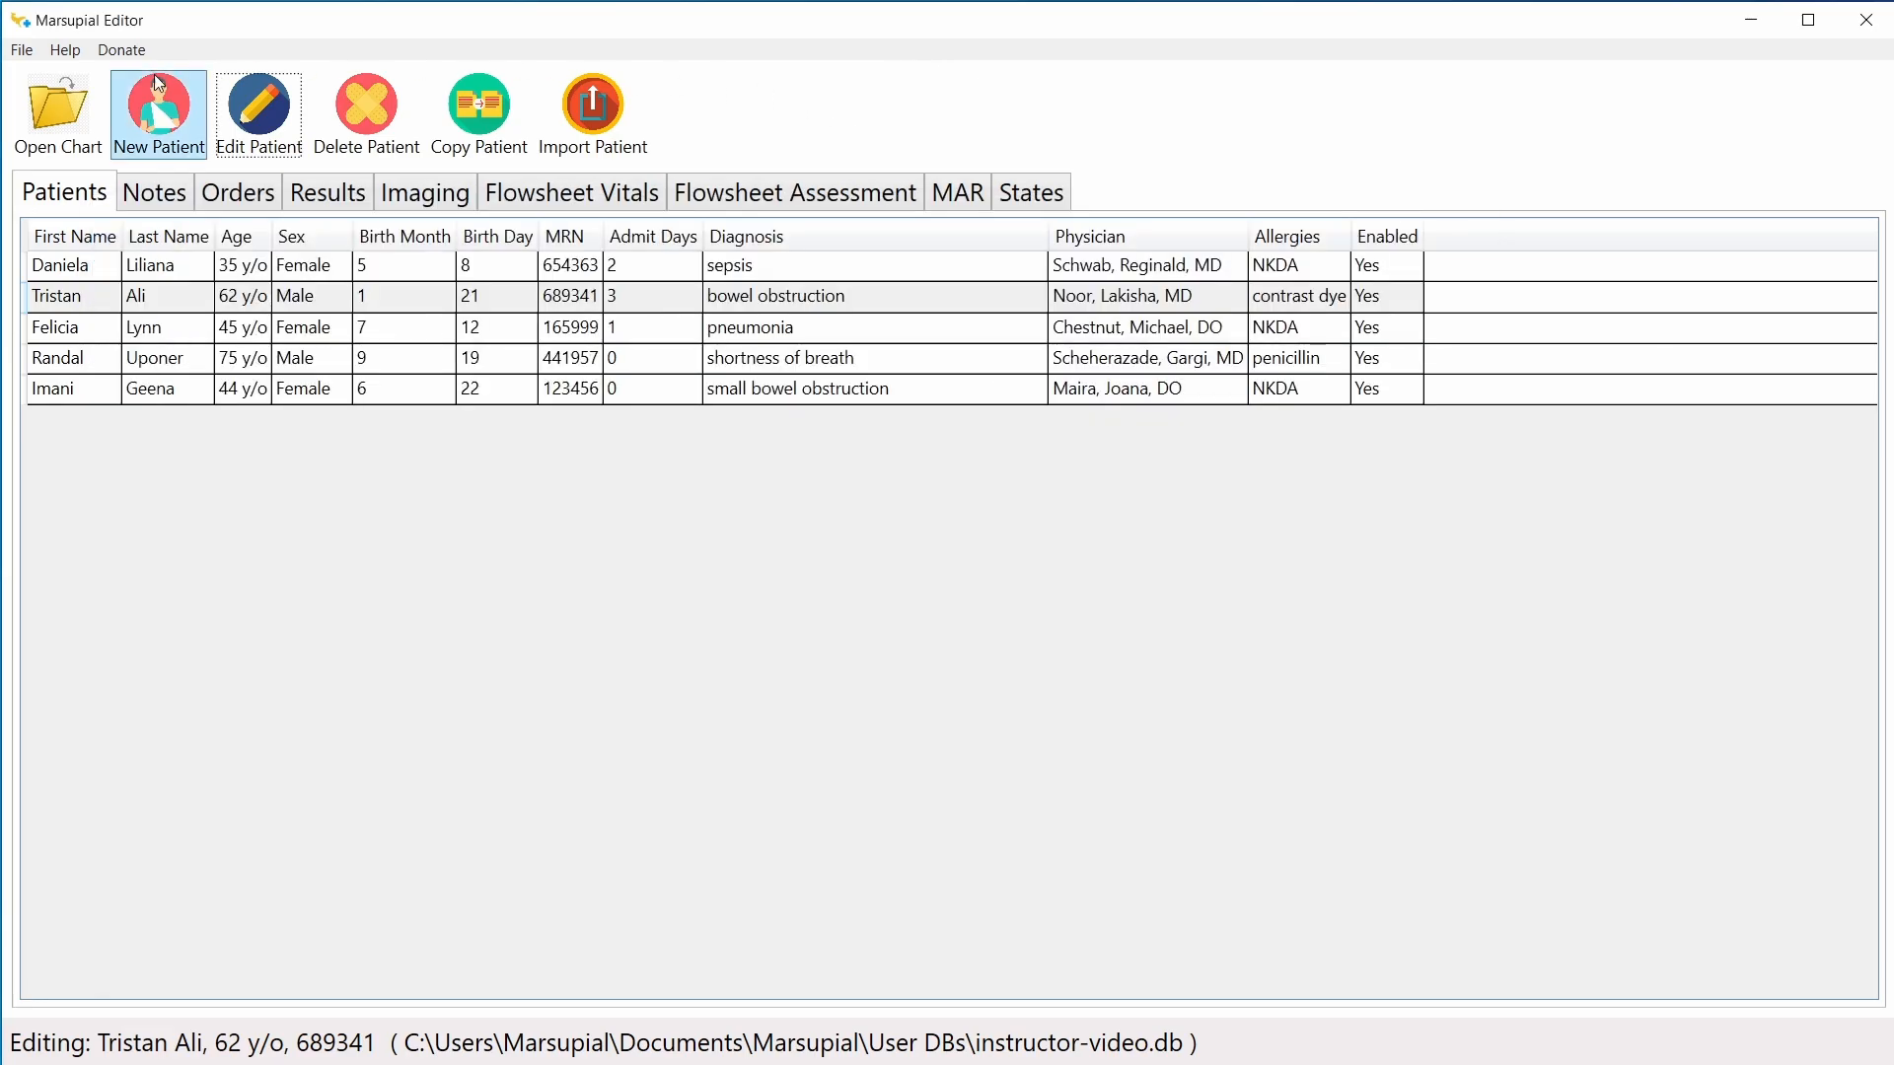
pyautogui.click(28, 52)
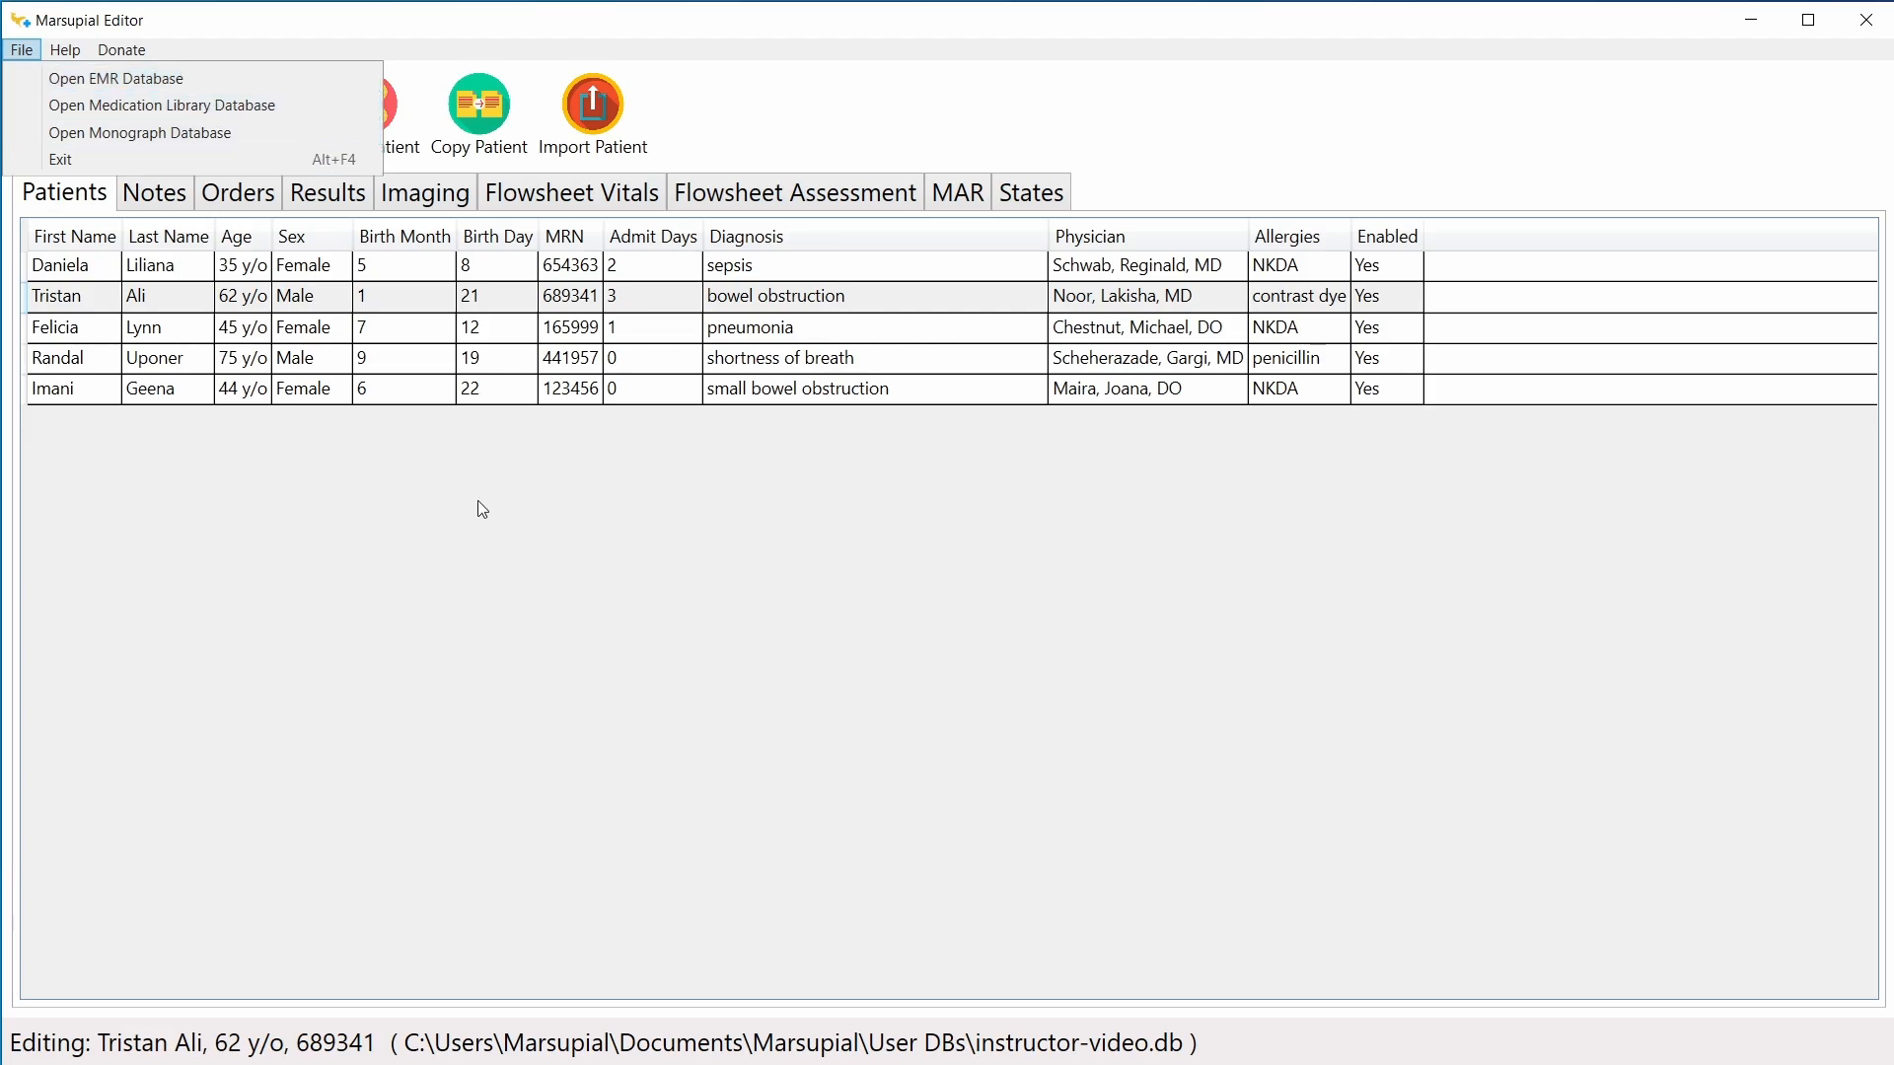
pyautogui.click(315, 633)
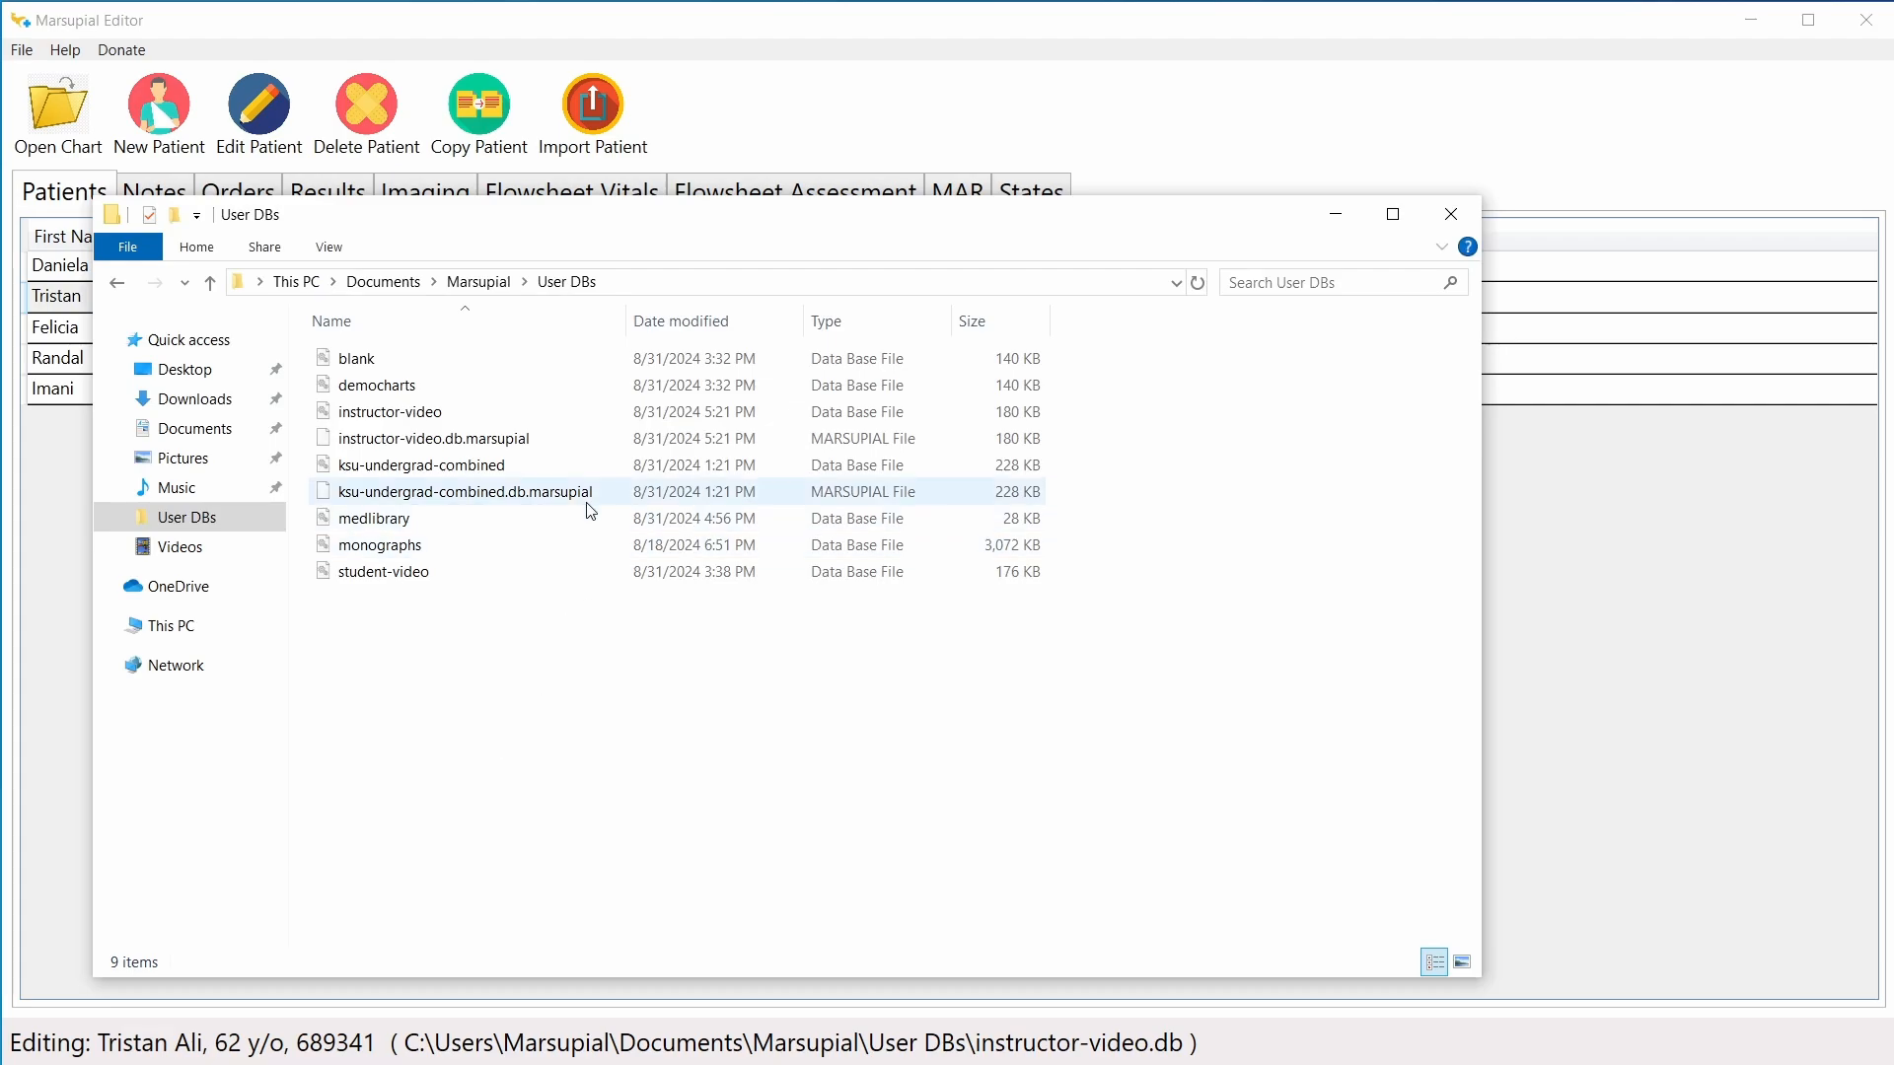
pyautogui.click(503, 519)
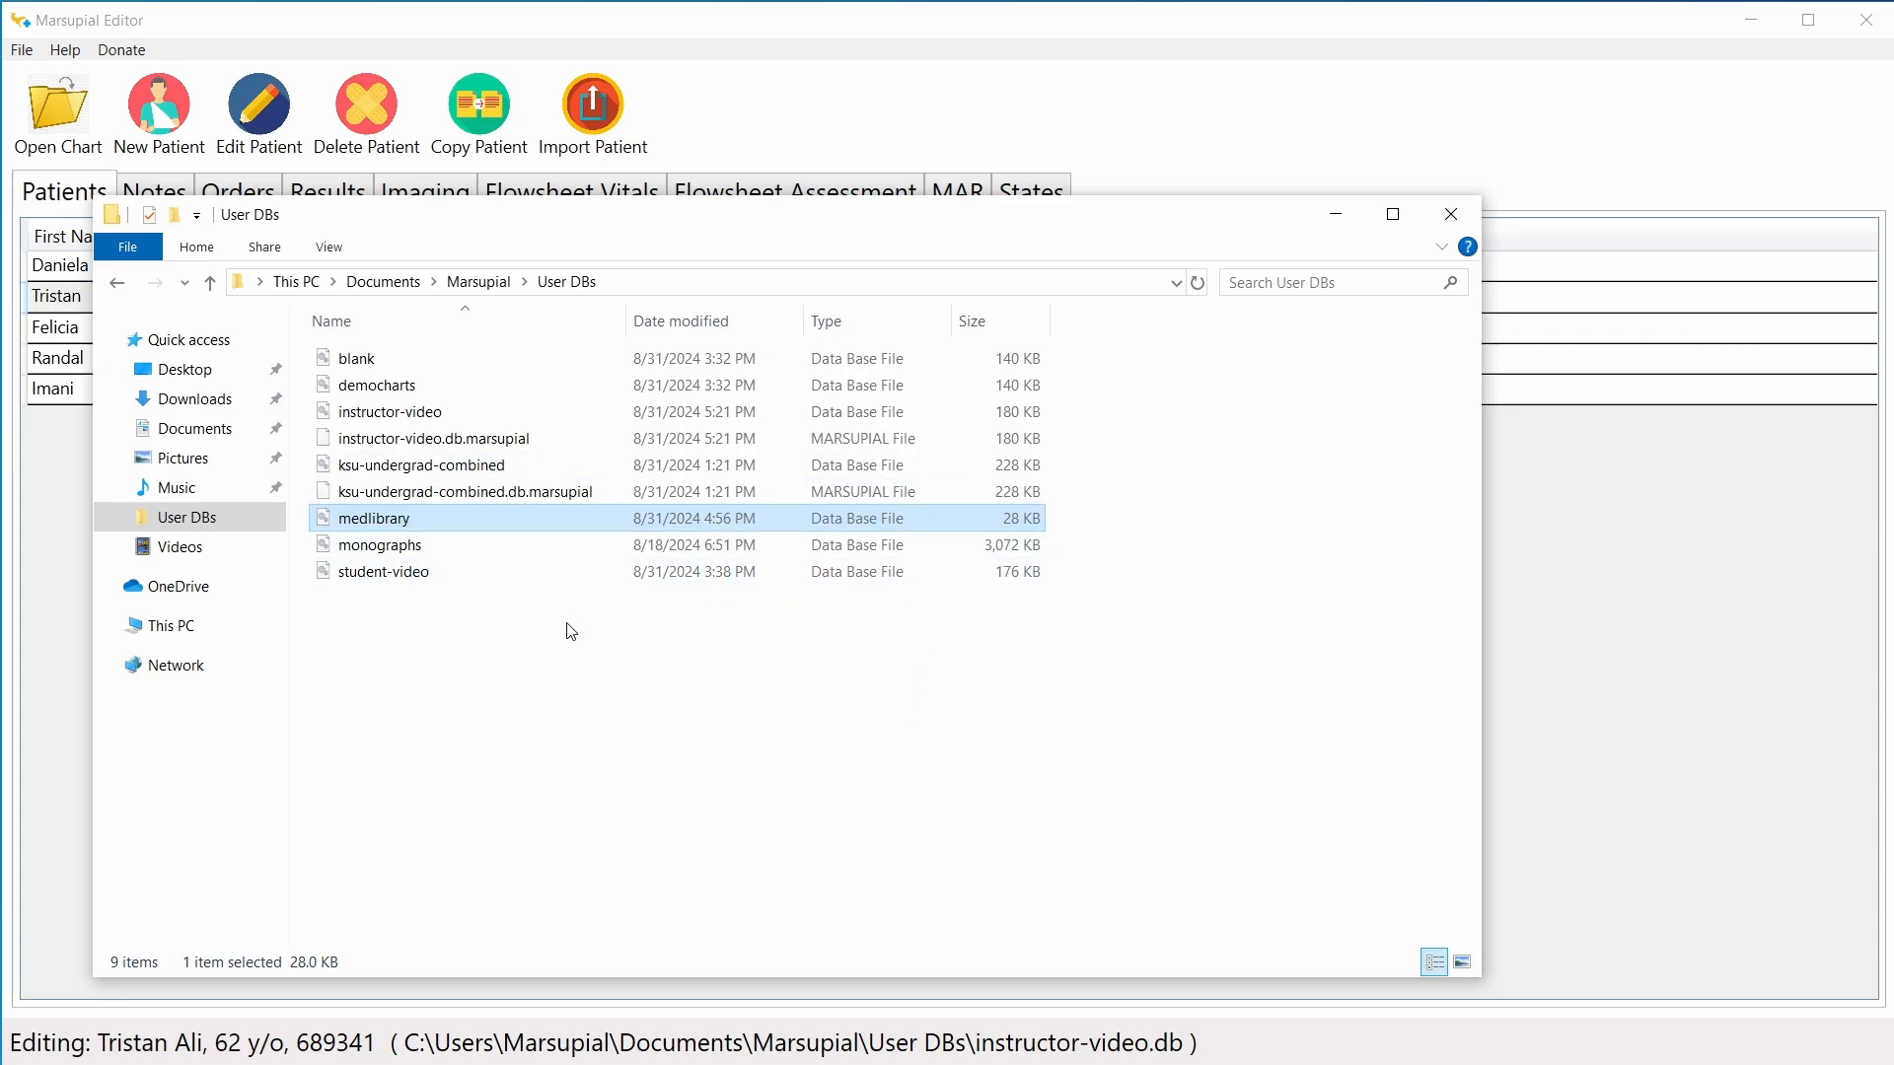
pyautogui.click(451, 556)
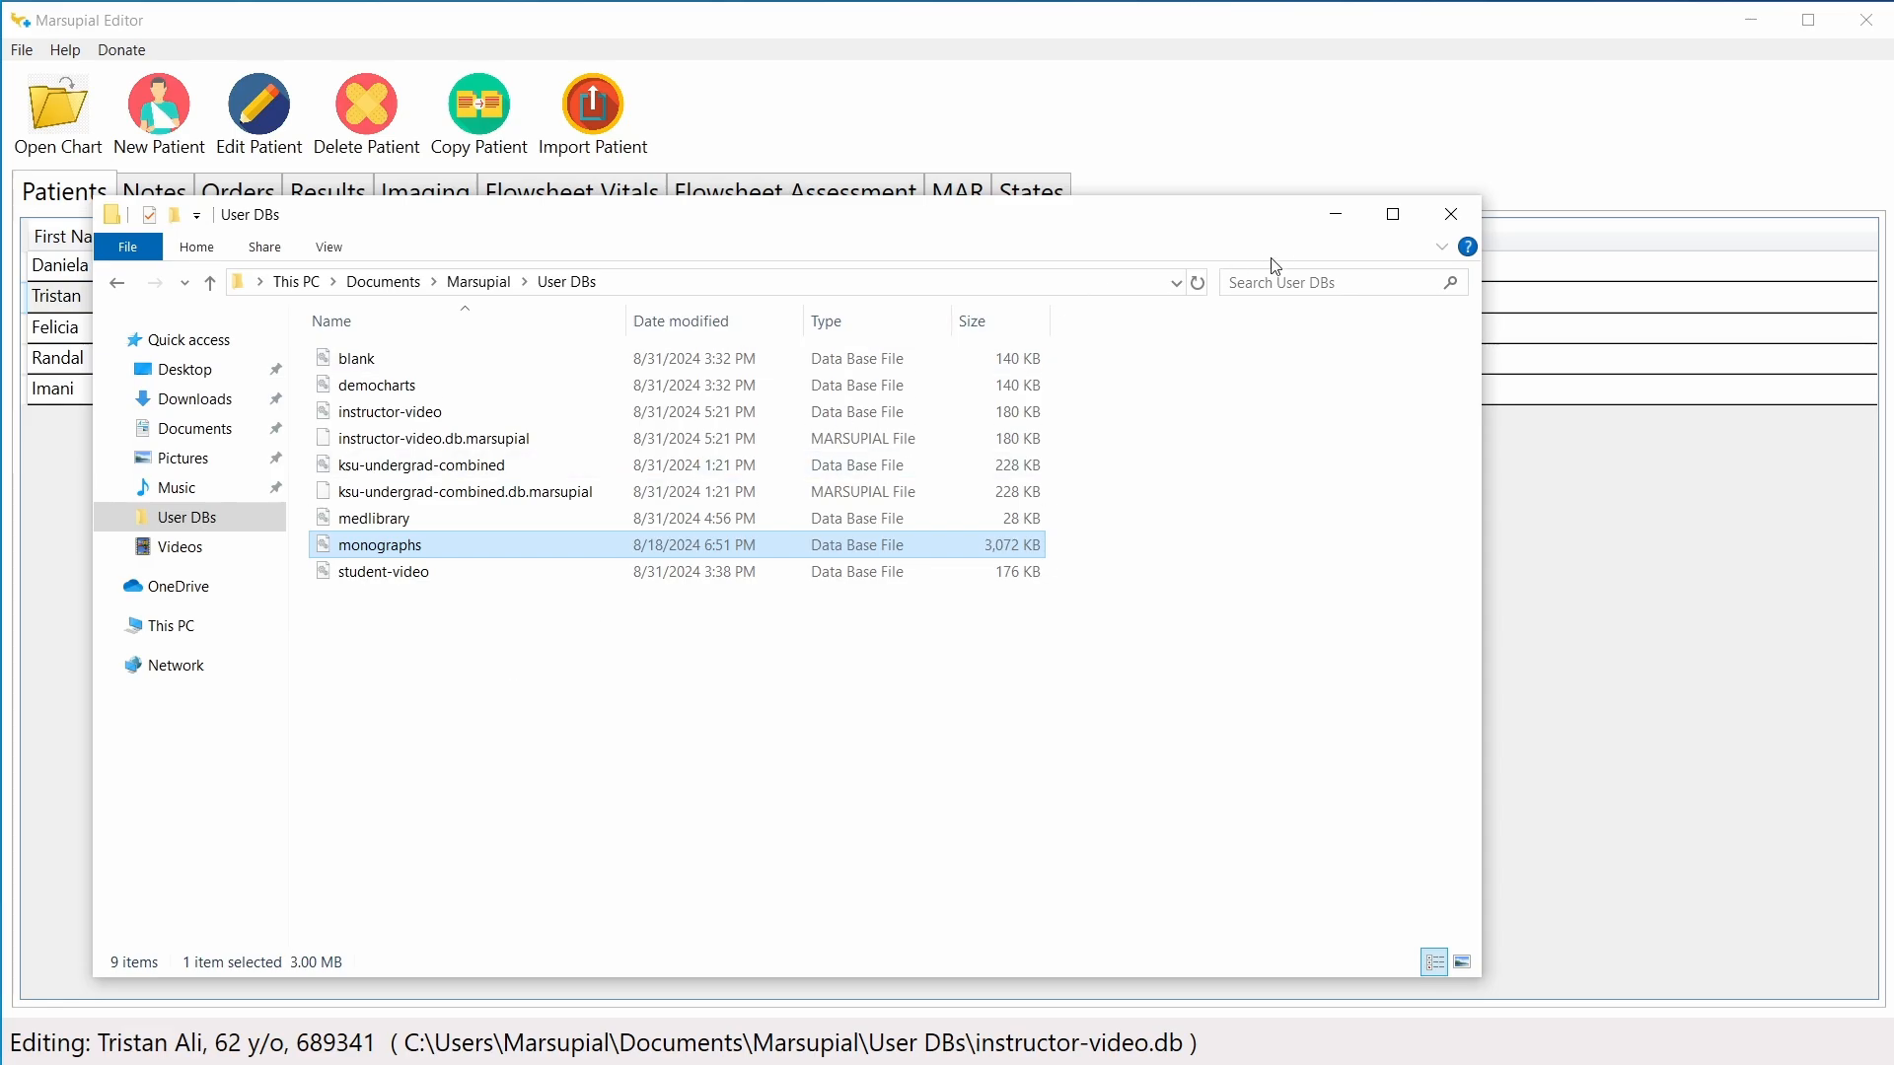
pyautogui.click(1335, 214)
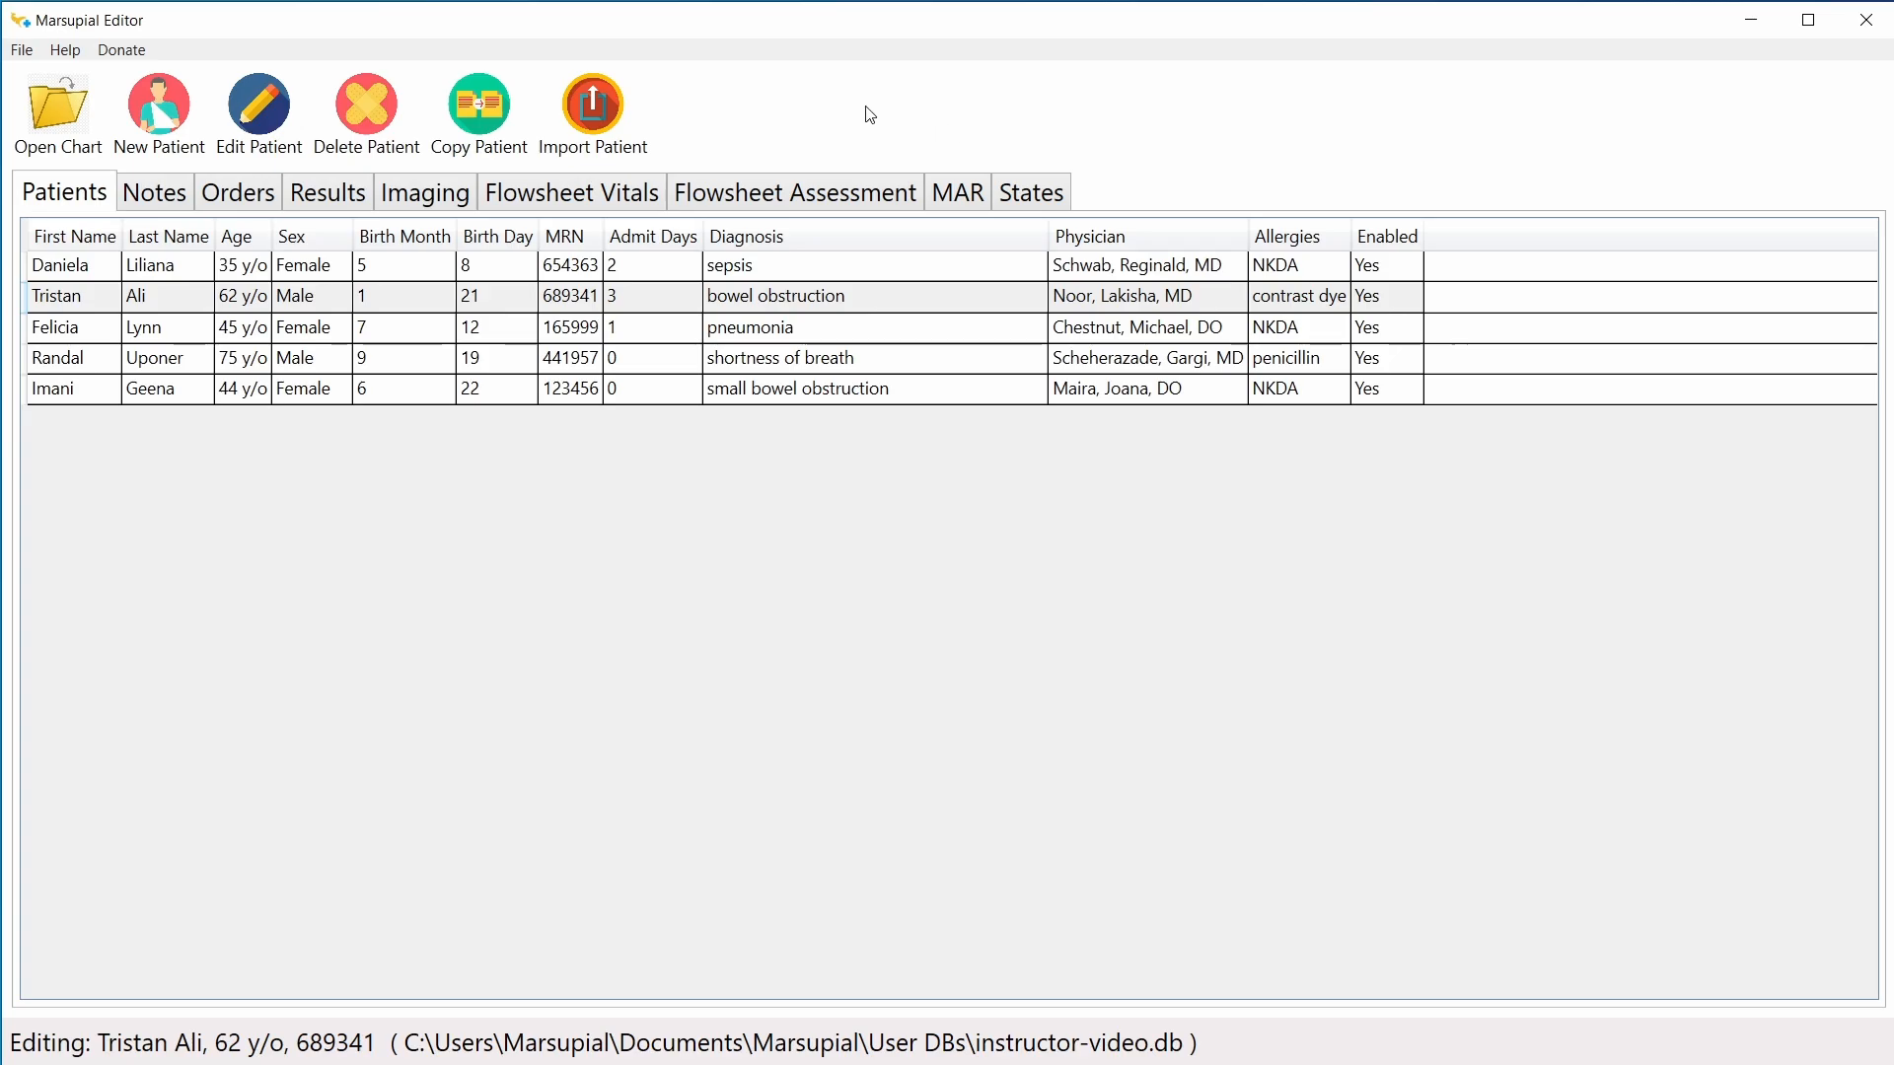
# Step: Open the democharts EMR database in Marsupial Editor, and view the empty new patient form without adding a patient
pyautogui.click(21, 54)
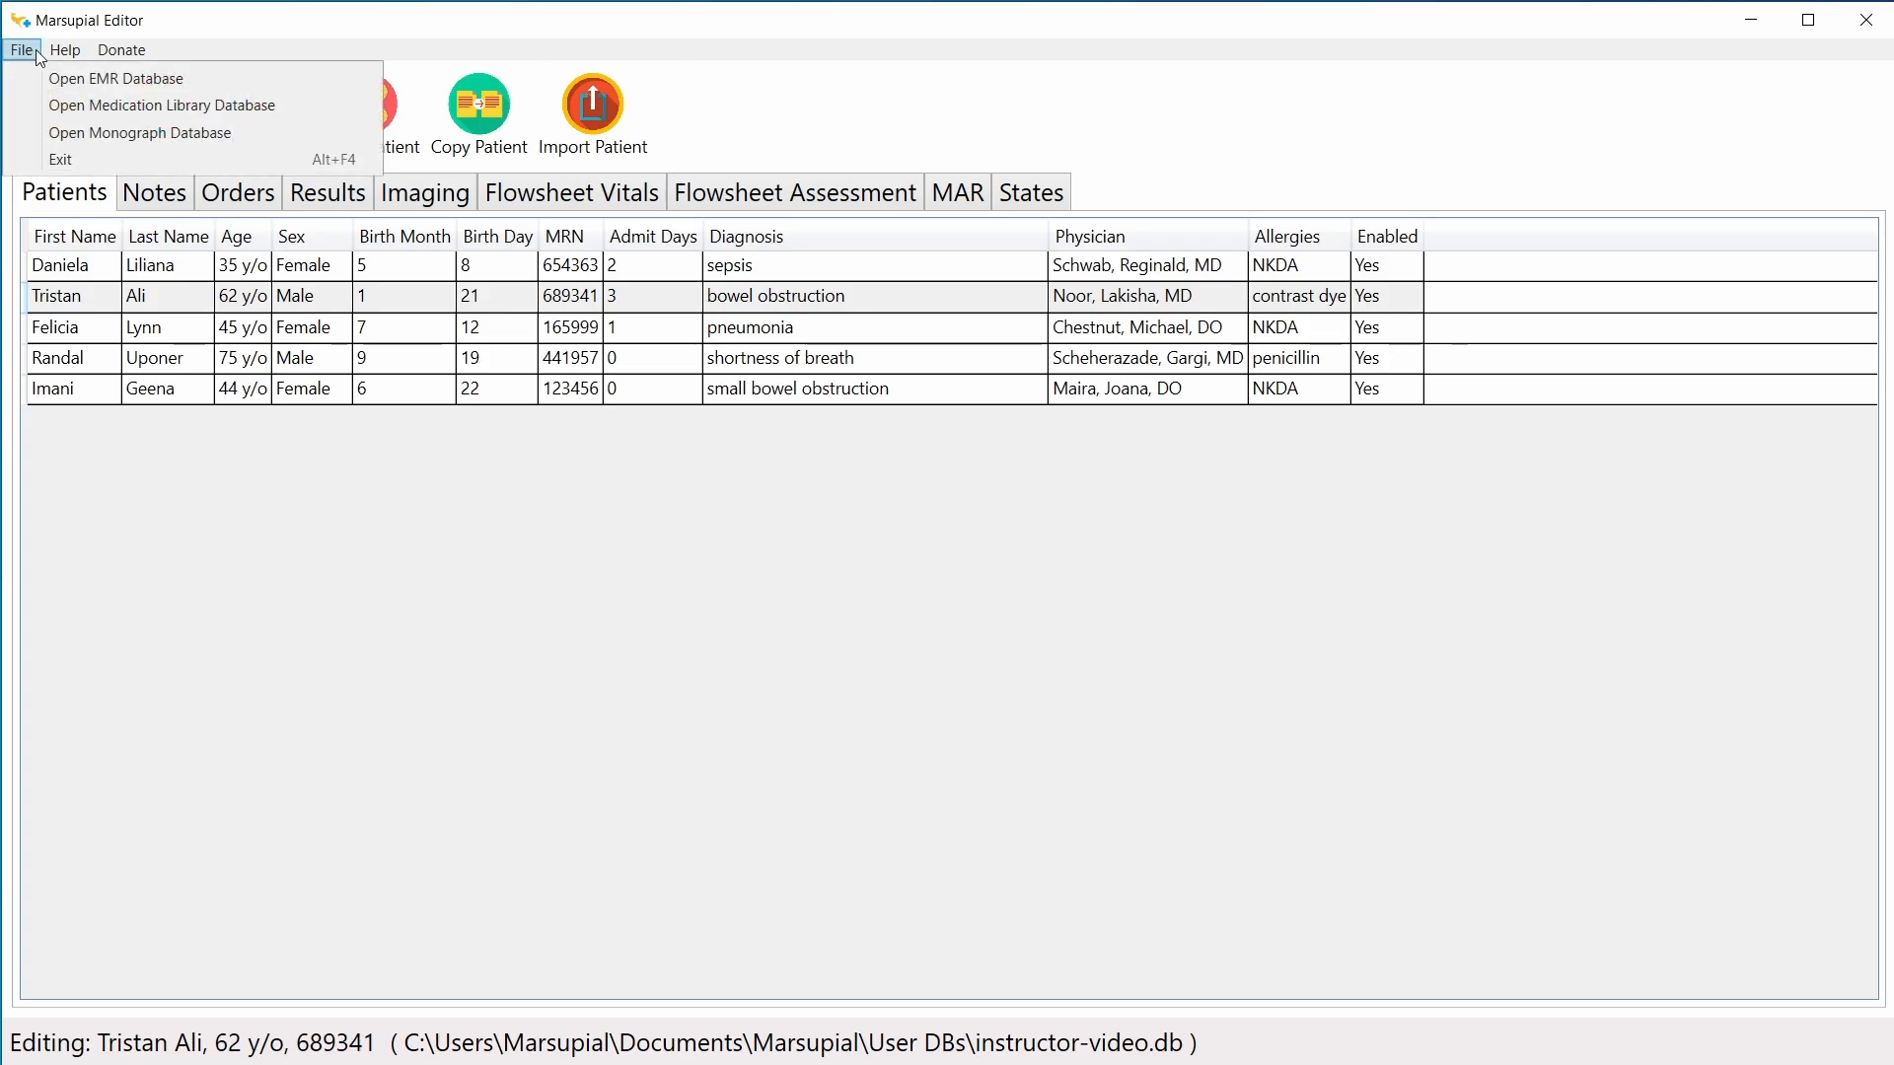
pyautogui.click(99, 84)
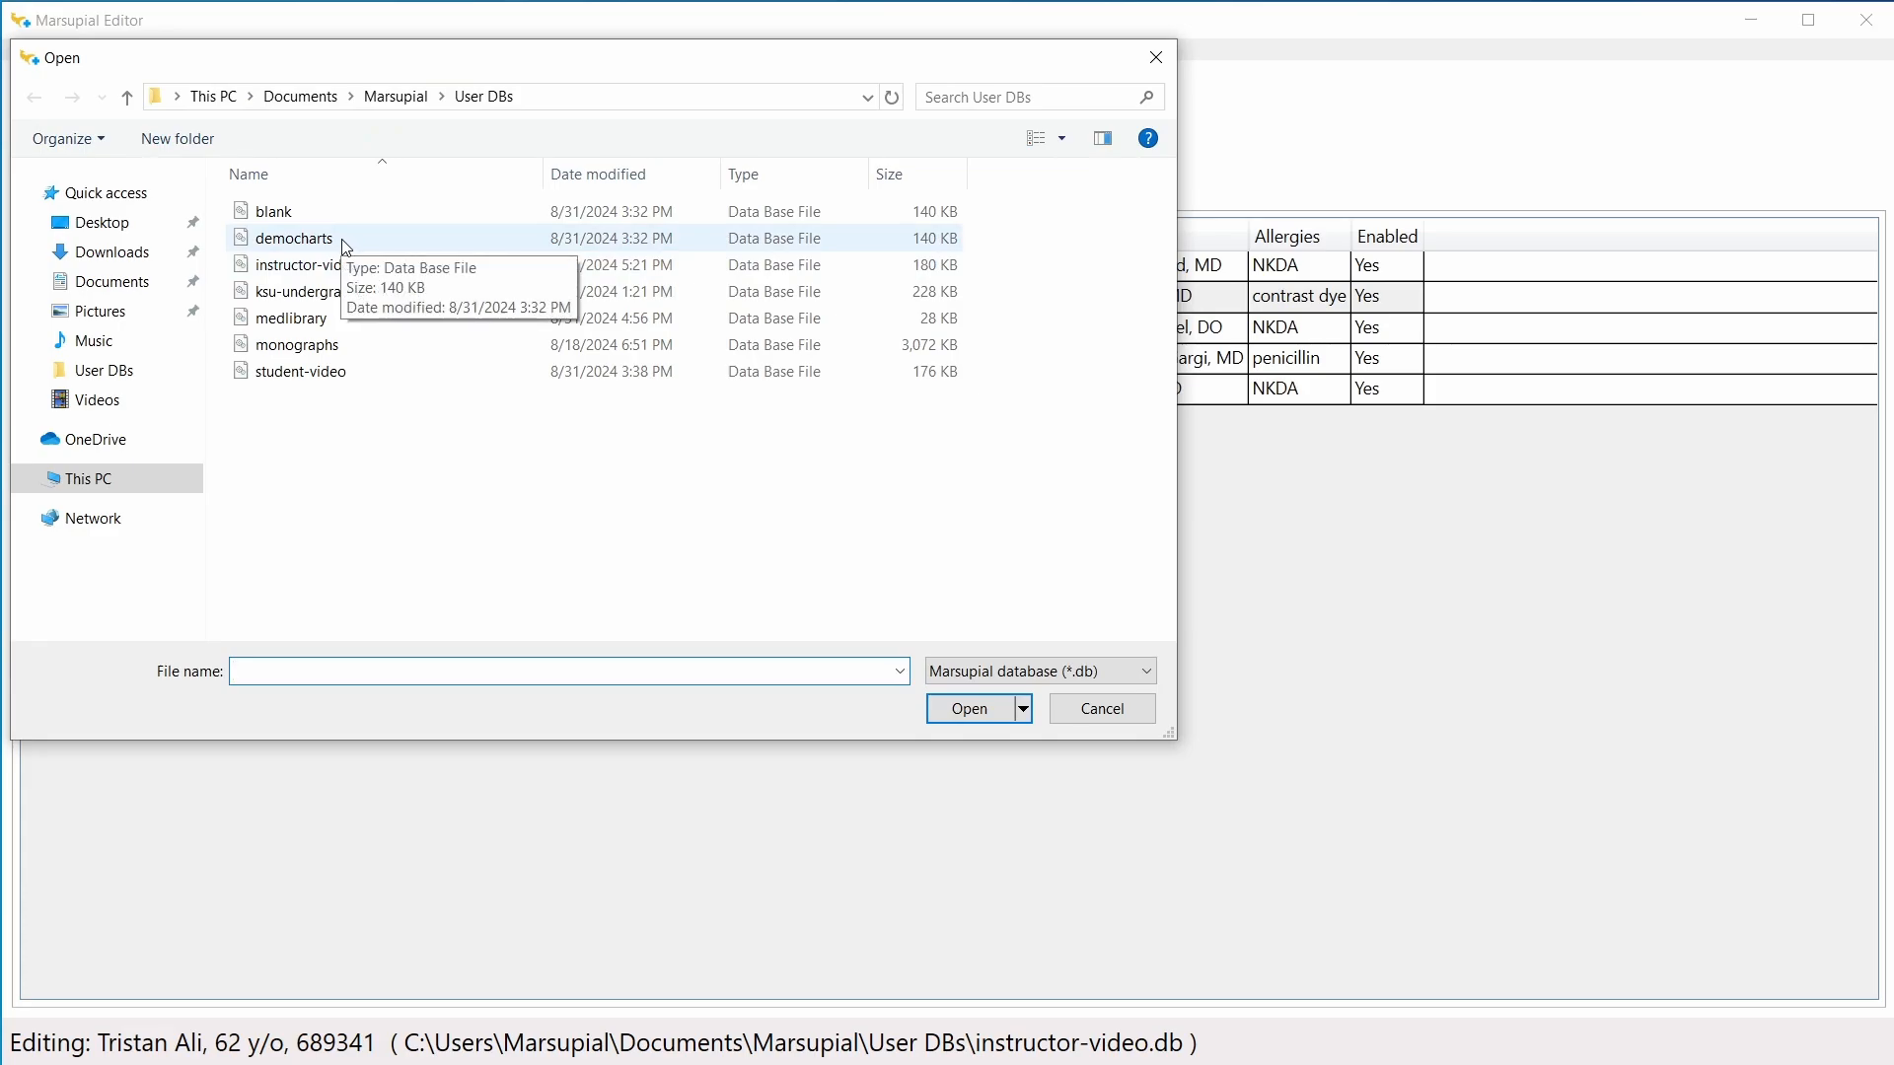
pyautogui.doubleClick(347, 239)
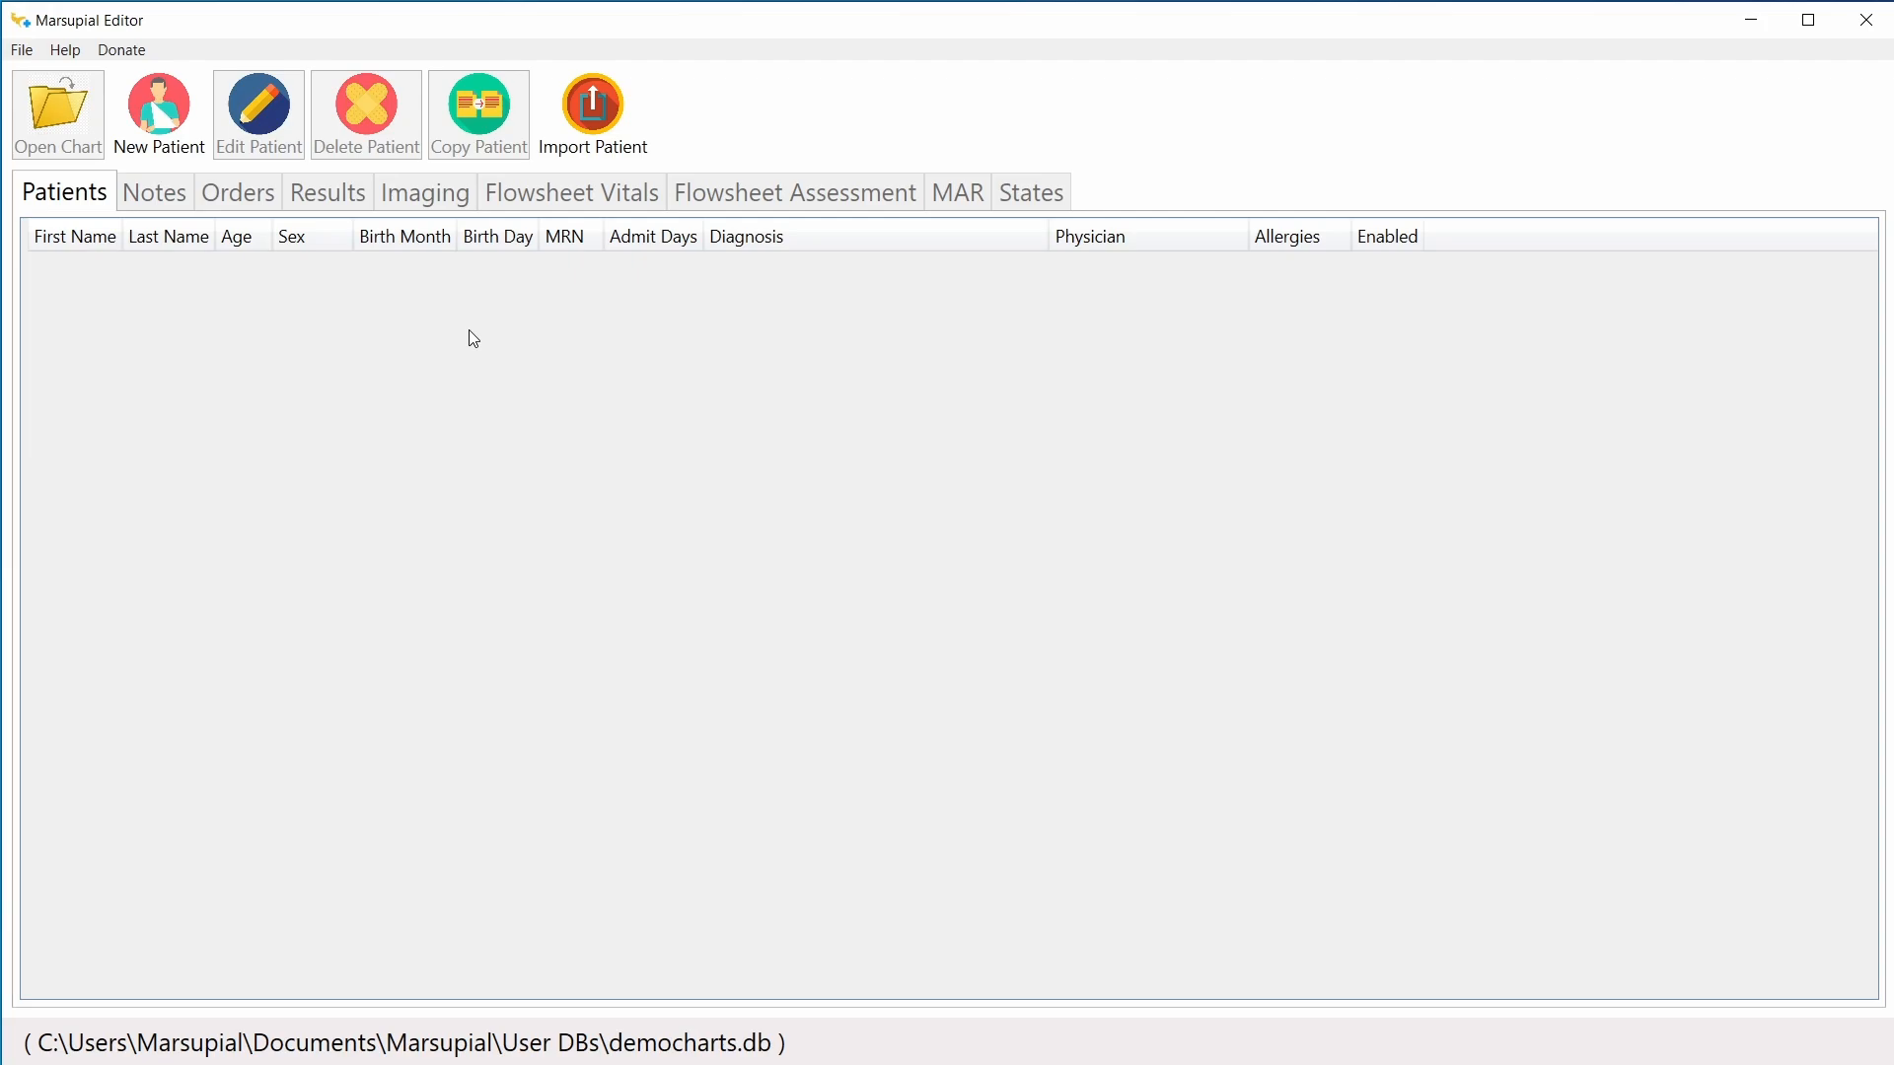
pyautogui.click(164, 145)
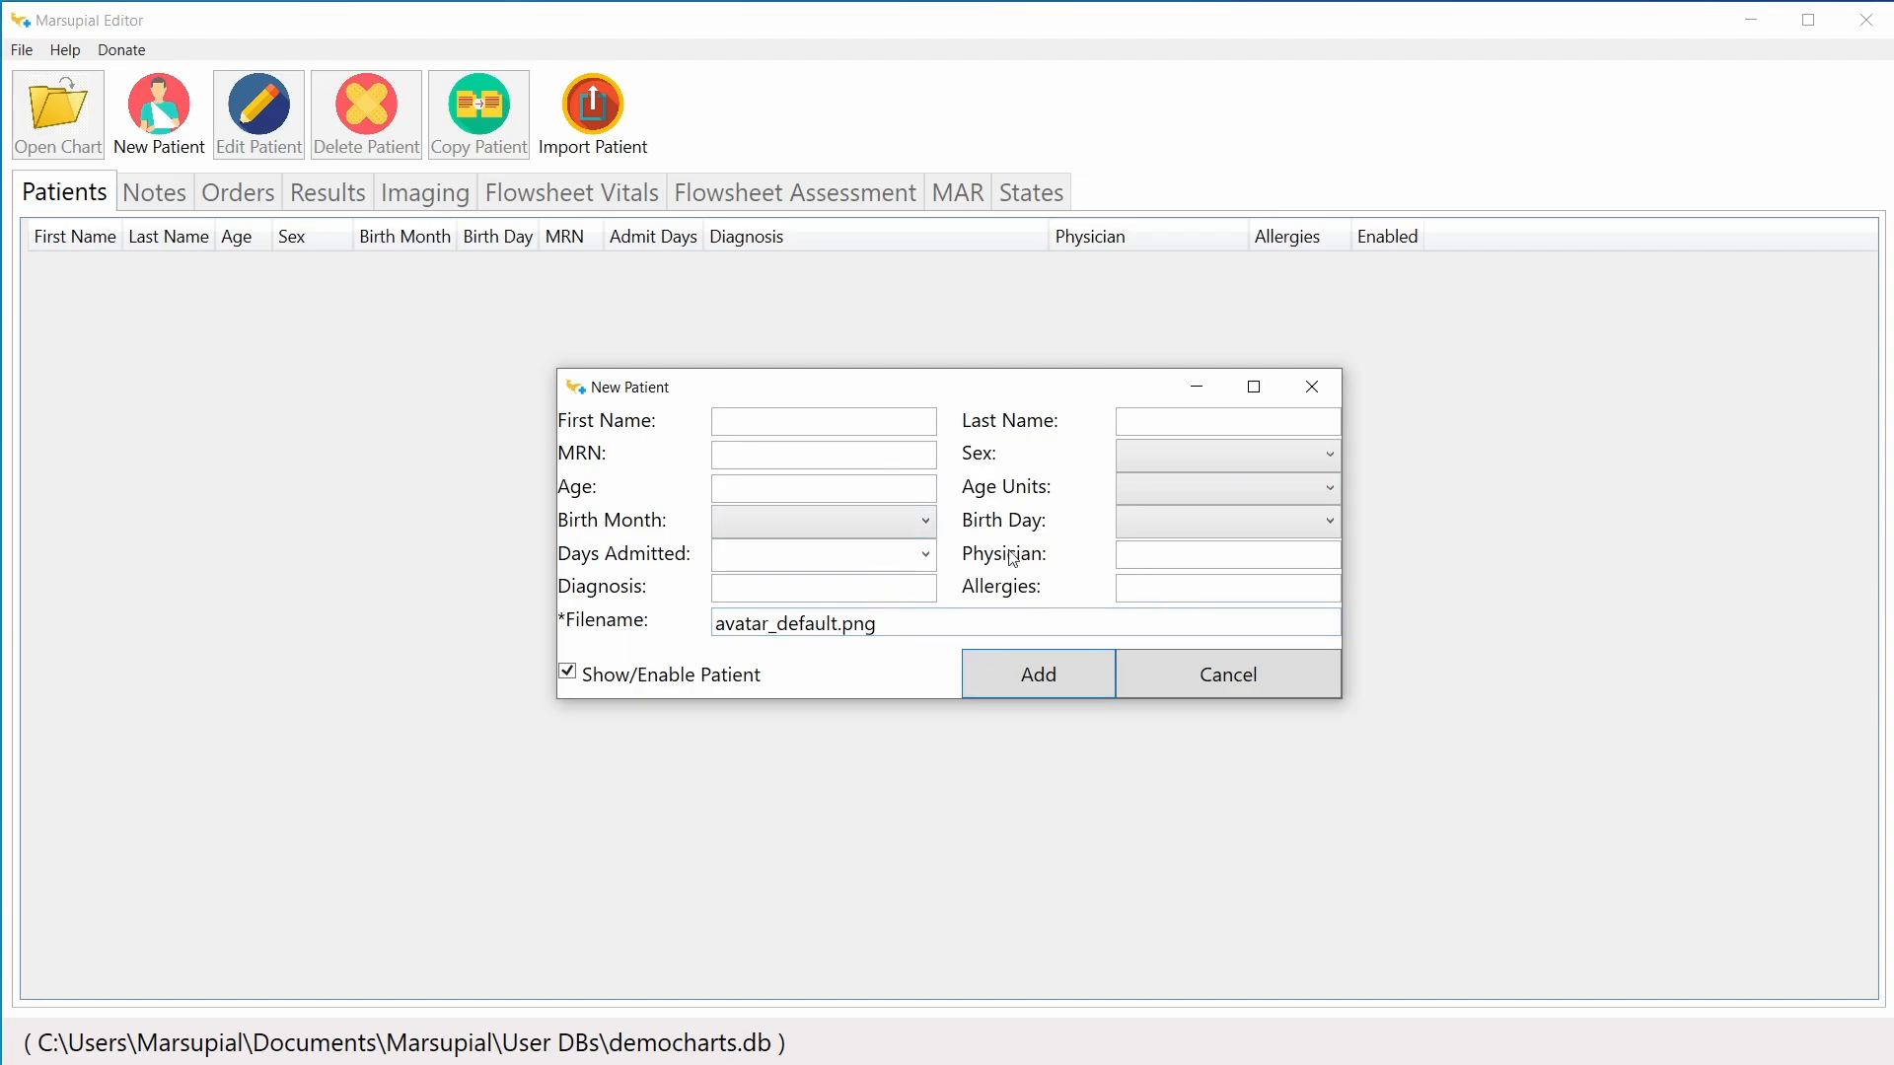
pyautogui.click(1174, 677)
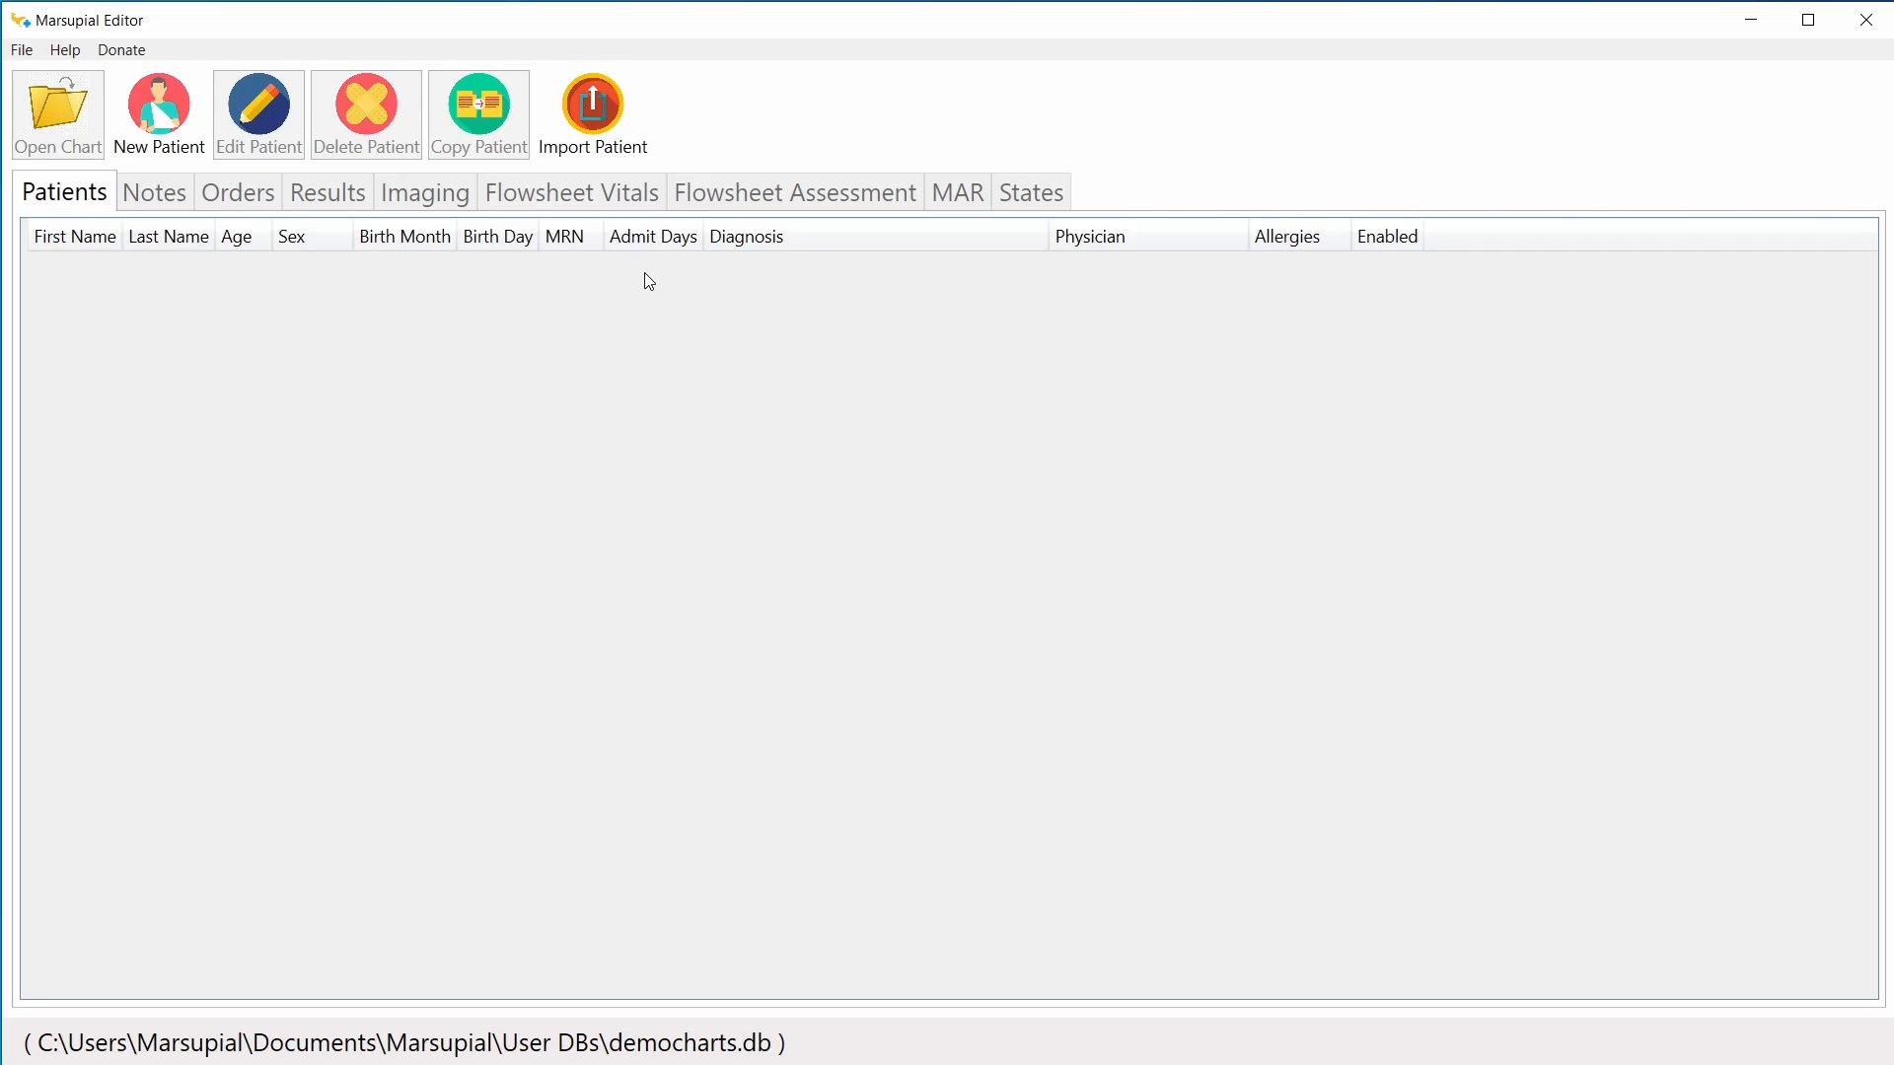
# Step: Import the 62-year-old male bowel obstruction patient from the instructor-video database and select the imported record
pyautogui.click(586, 135)
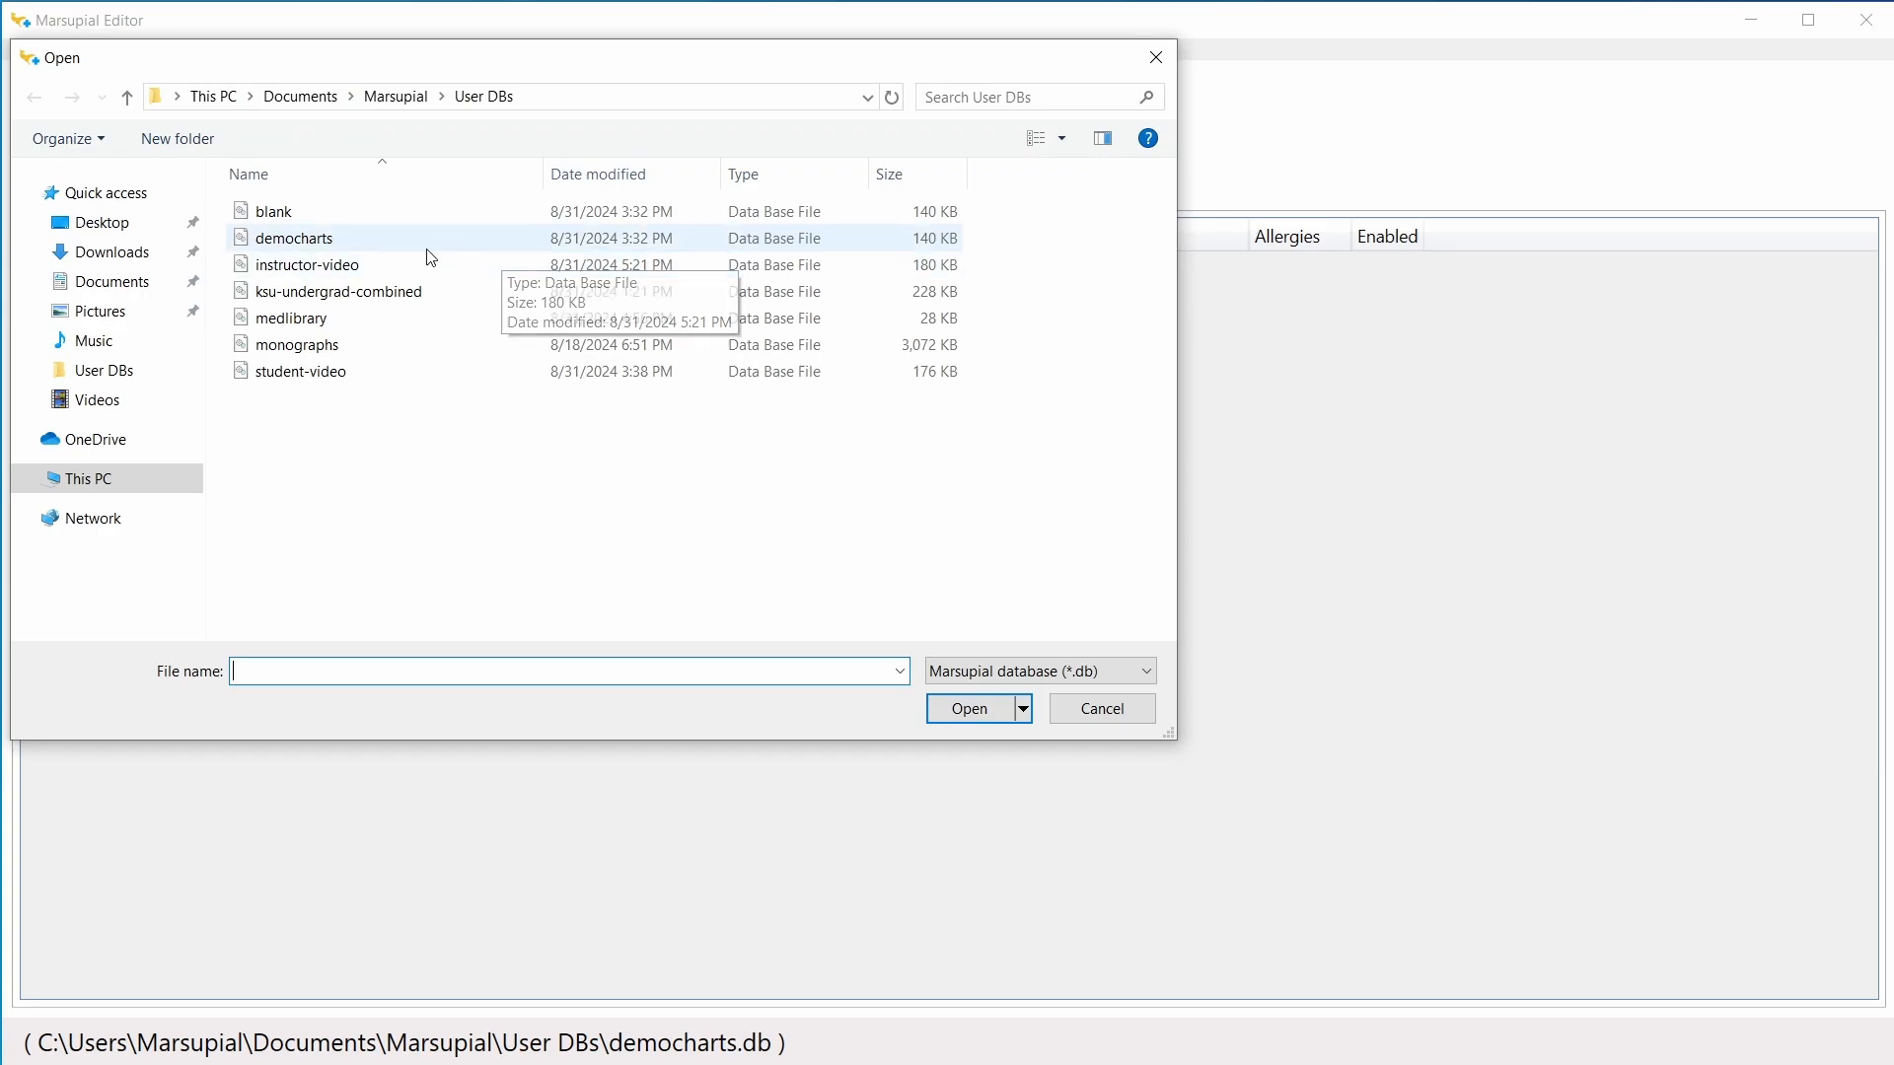
pyautogui.doubleClick(381, 274)
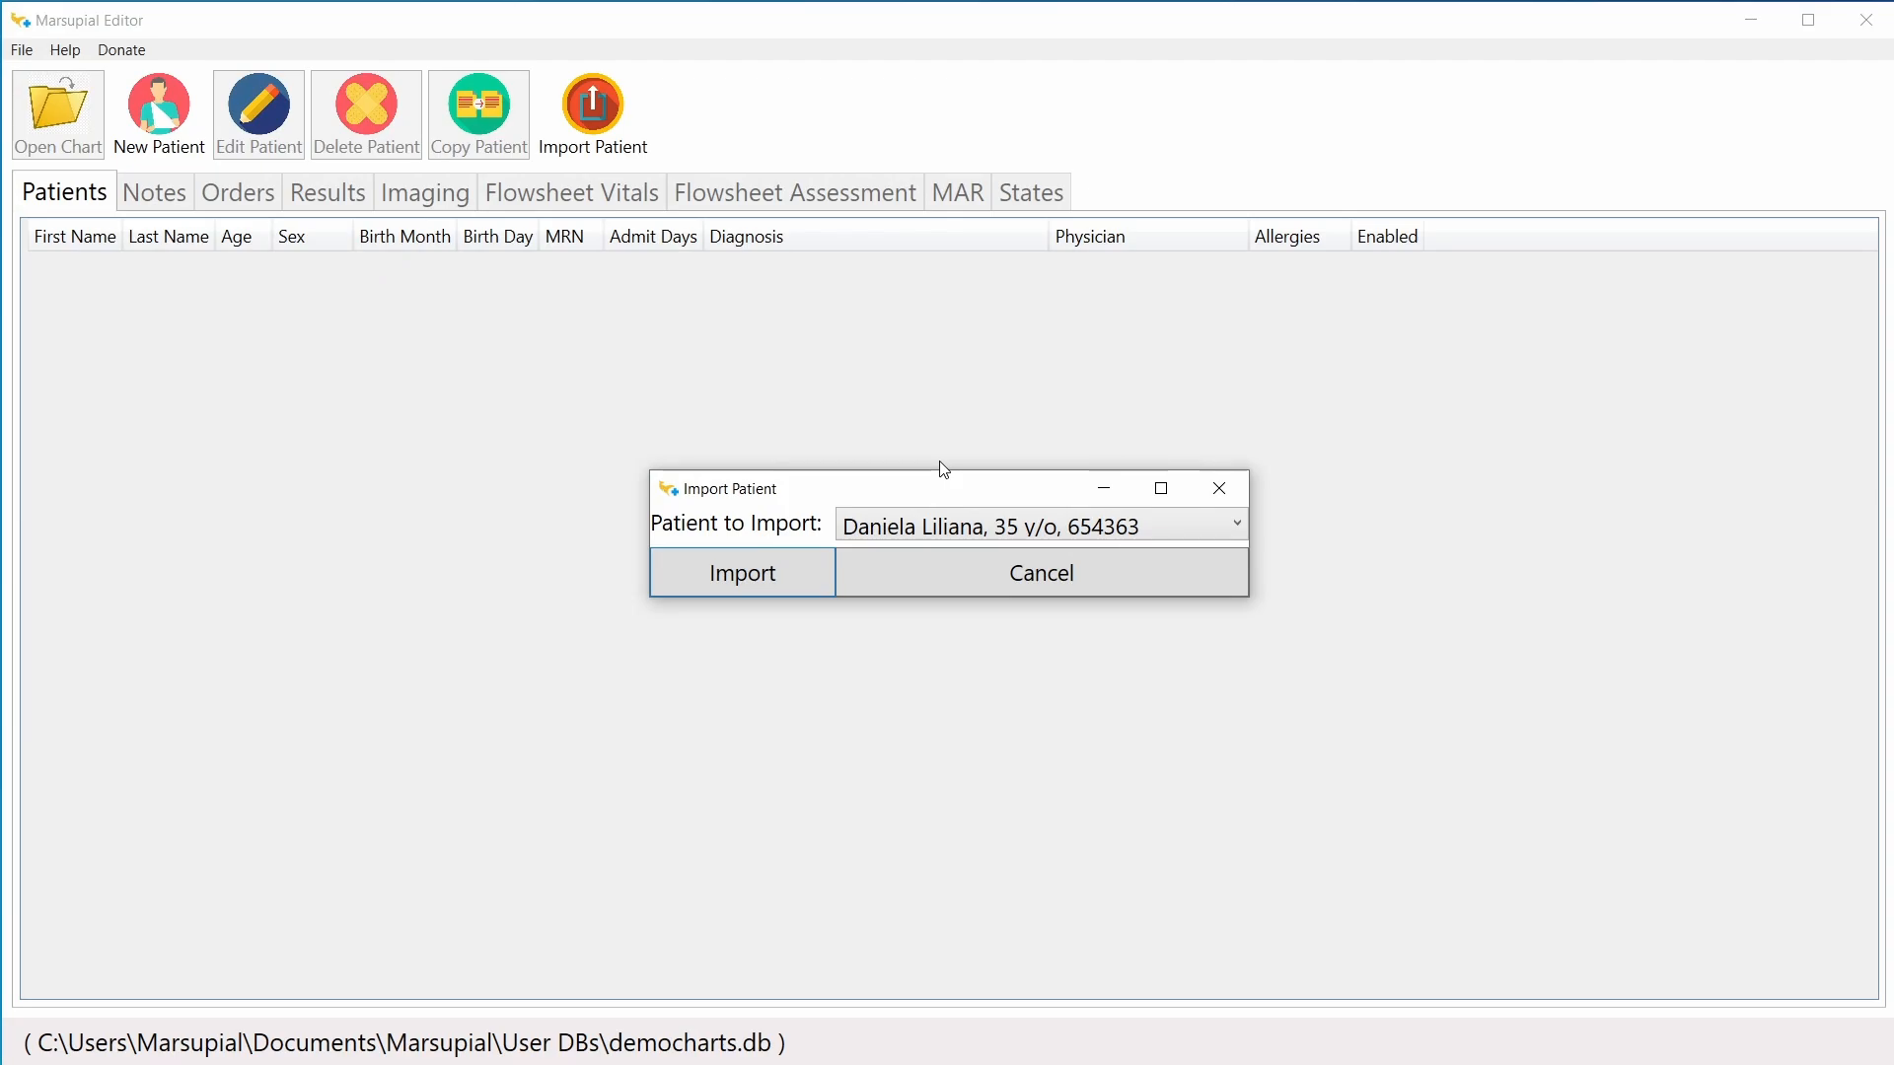
pyautogui.click(905, 530)
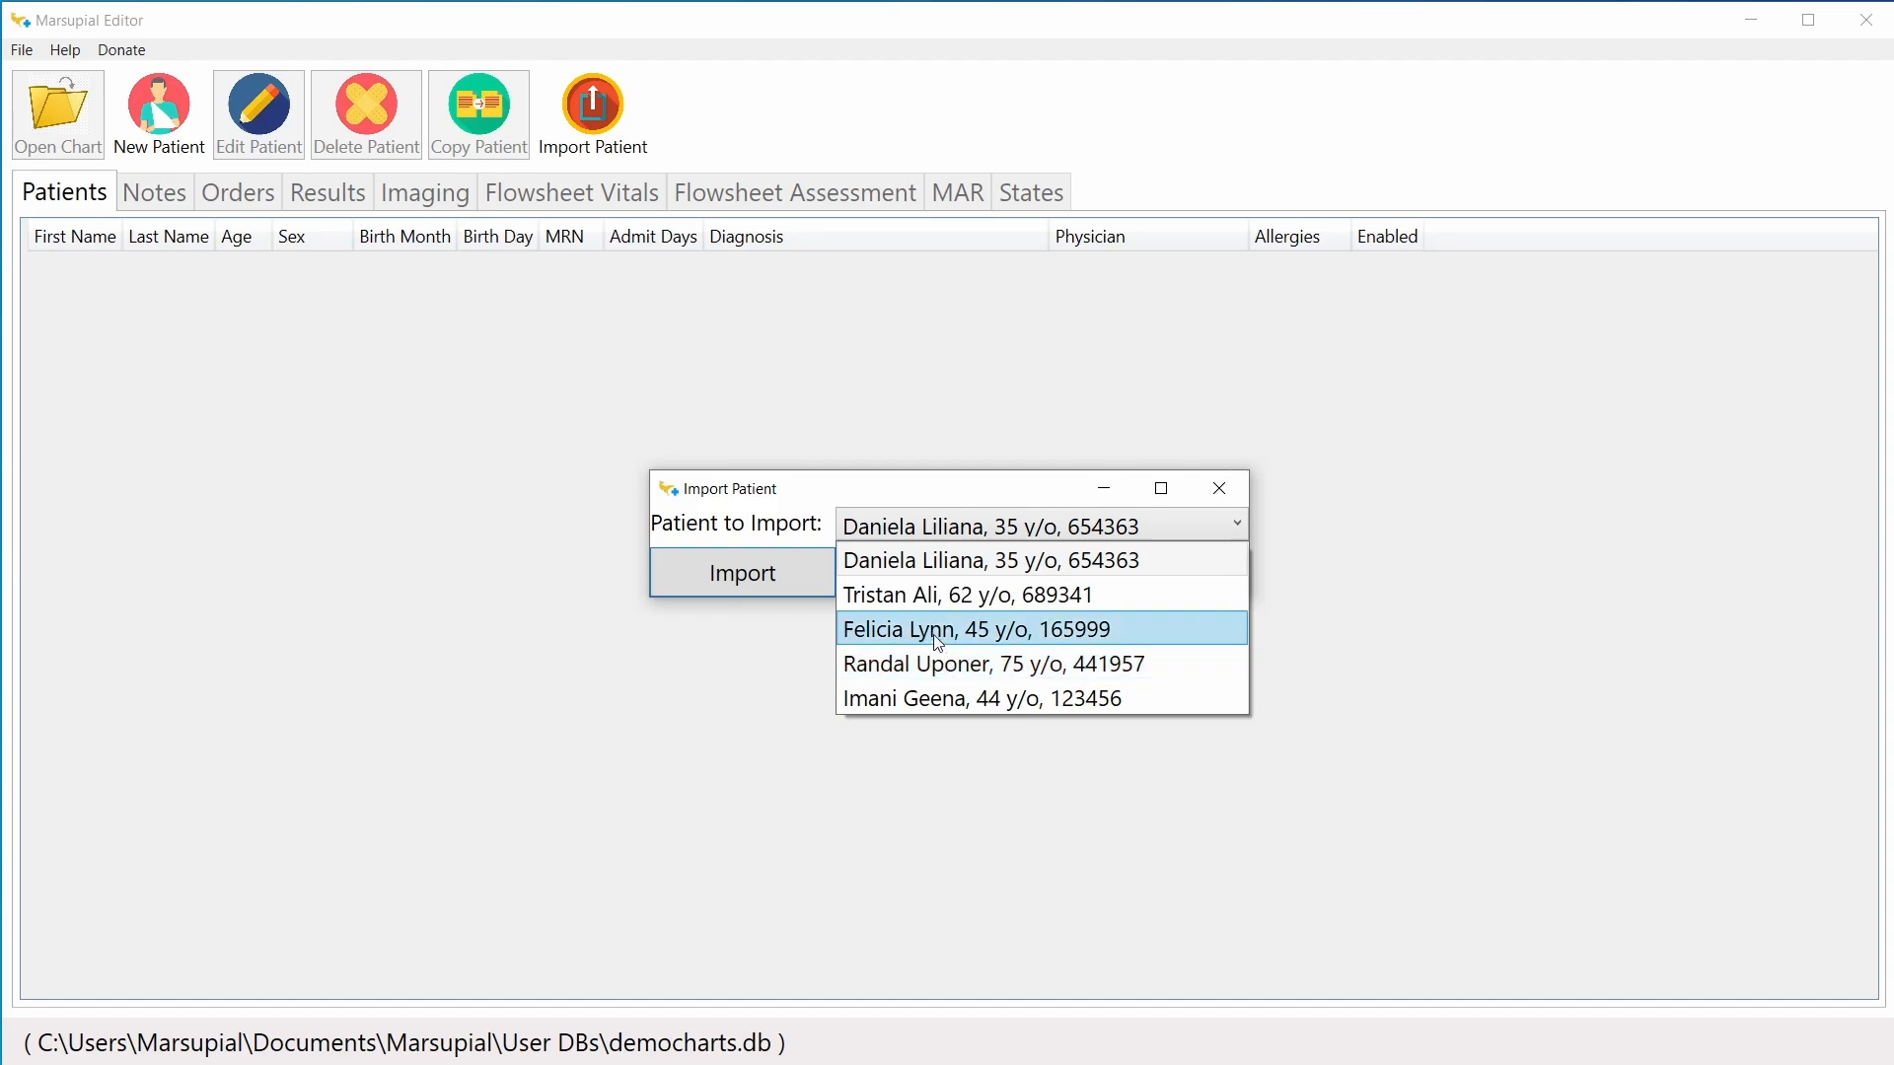
pyautogui.click(1154, 597)
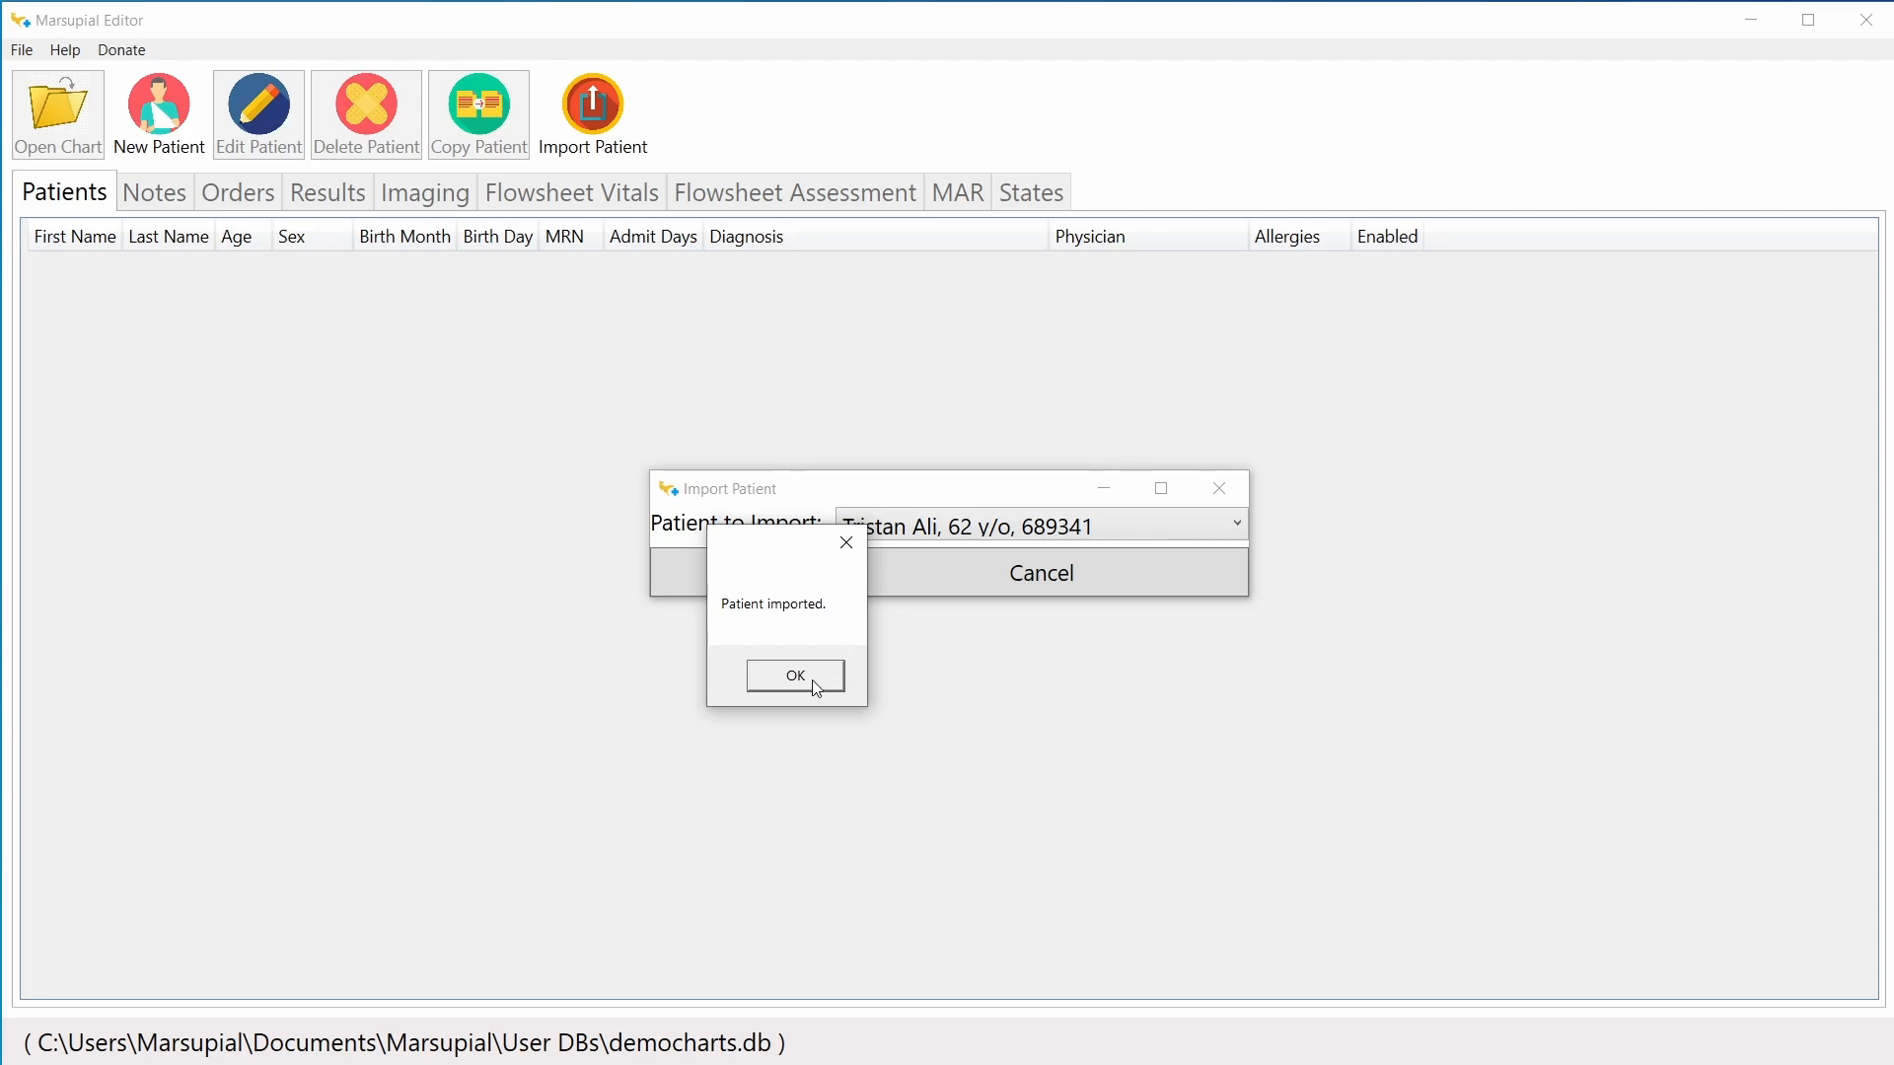
pyautogui.click(818, 687)
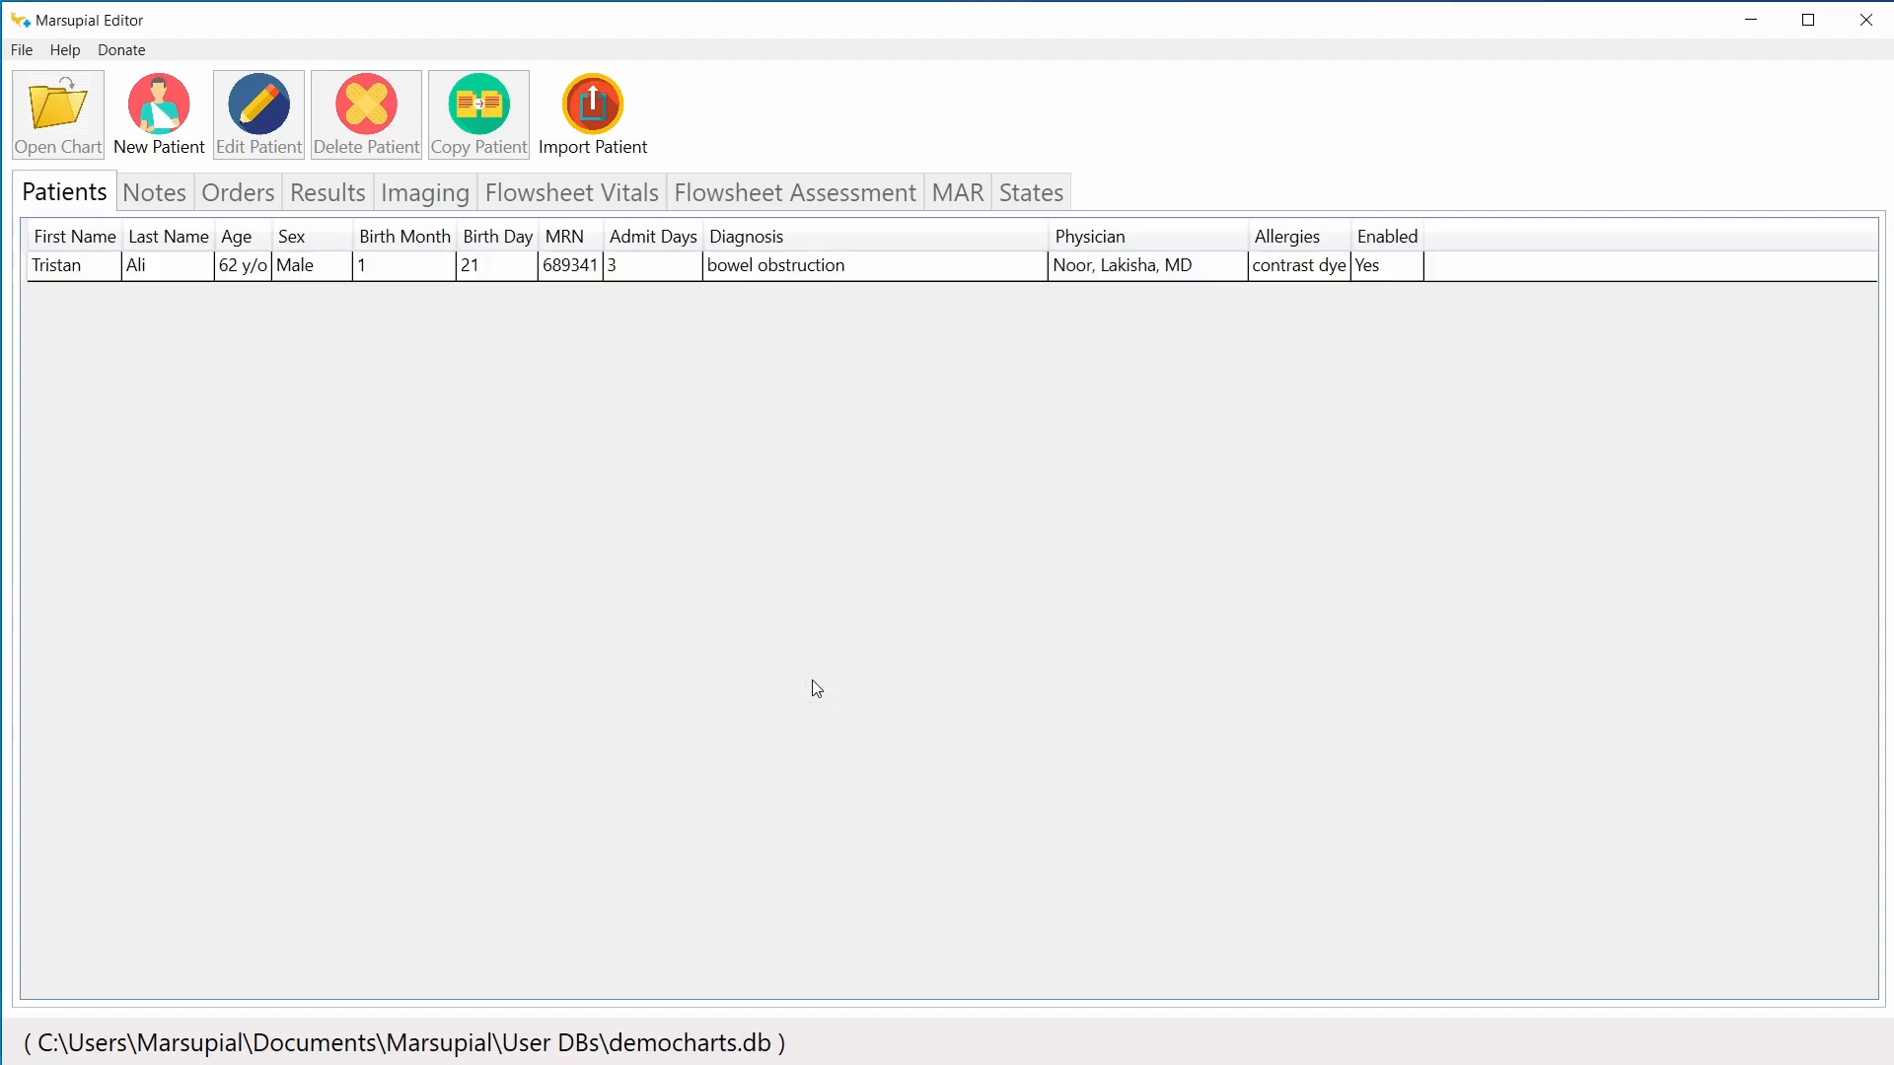
pyautogui.click(430, 268)
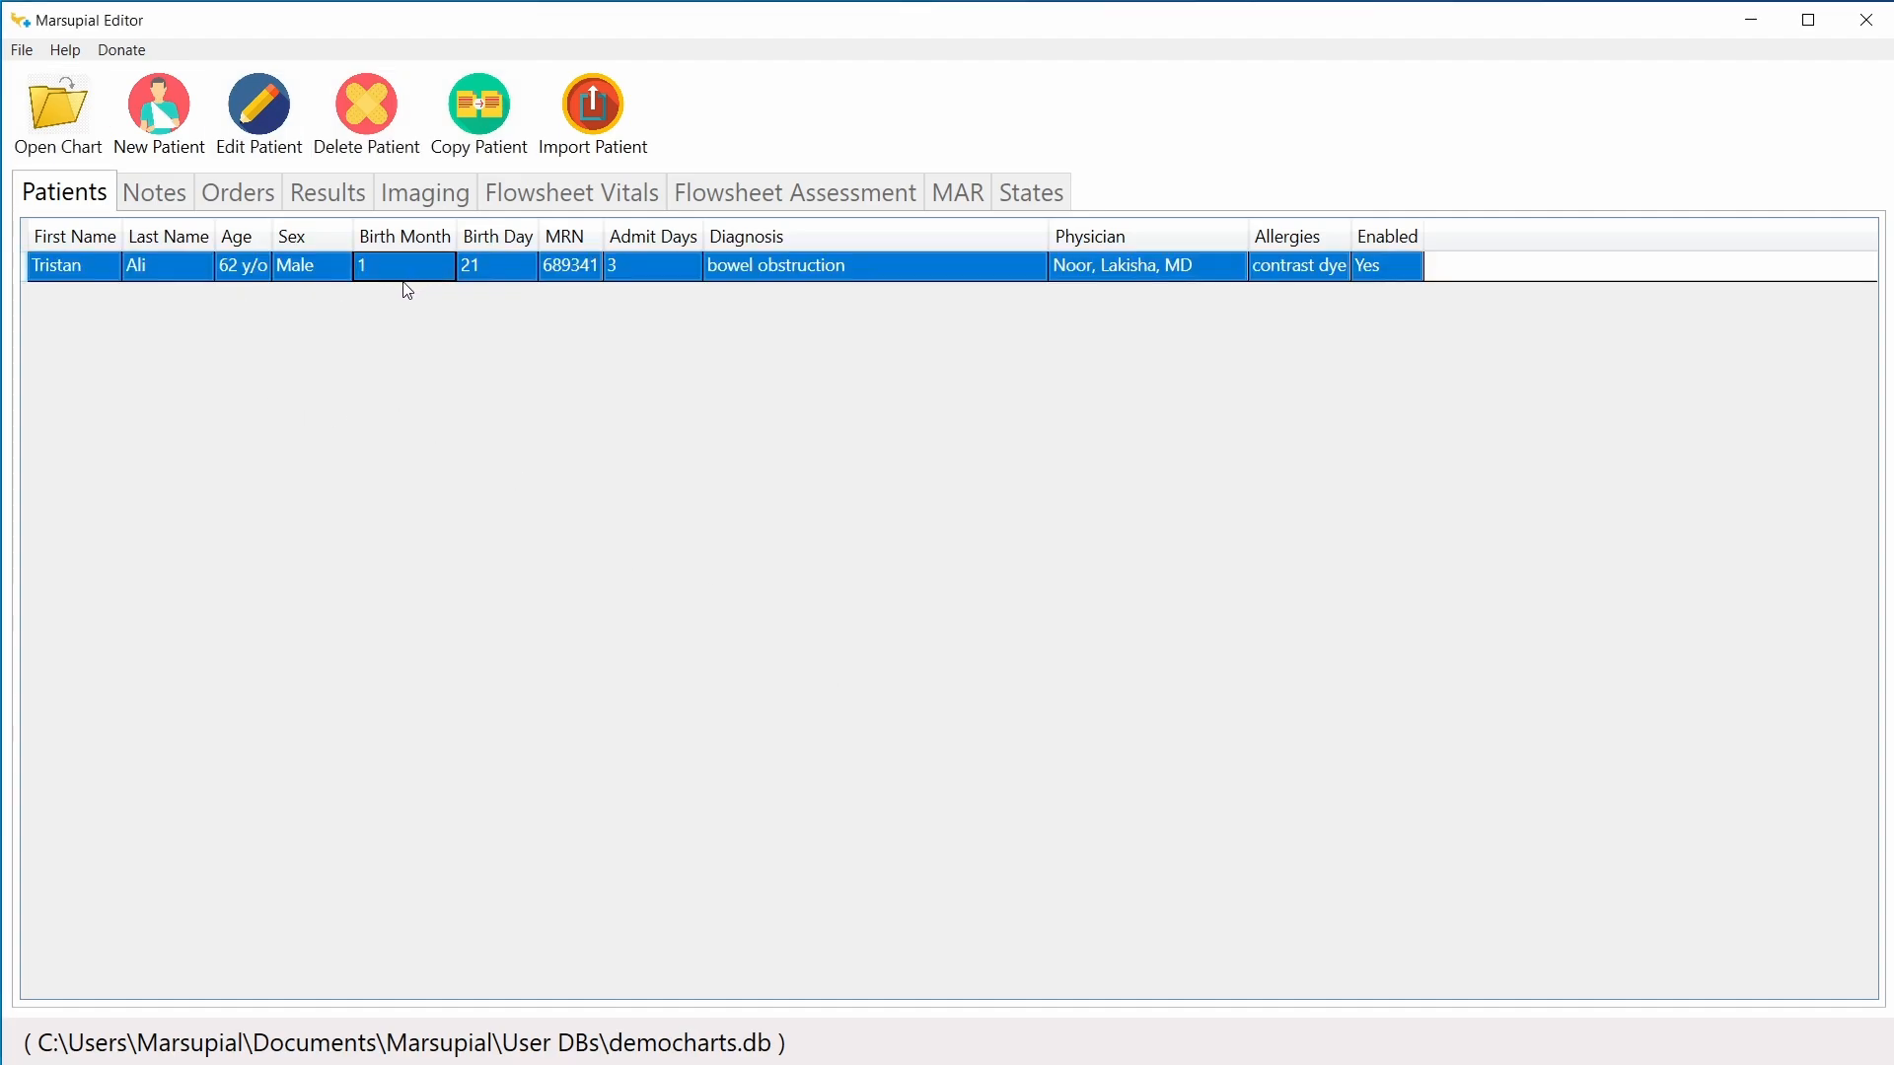
# Step: Open the imported patient's chart and look through its notes, orders, results, imaging, vitals and assessment flowsheets, MAR and states
pyautogui.doubleClick(279, 277)
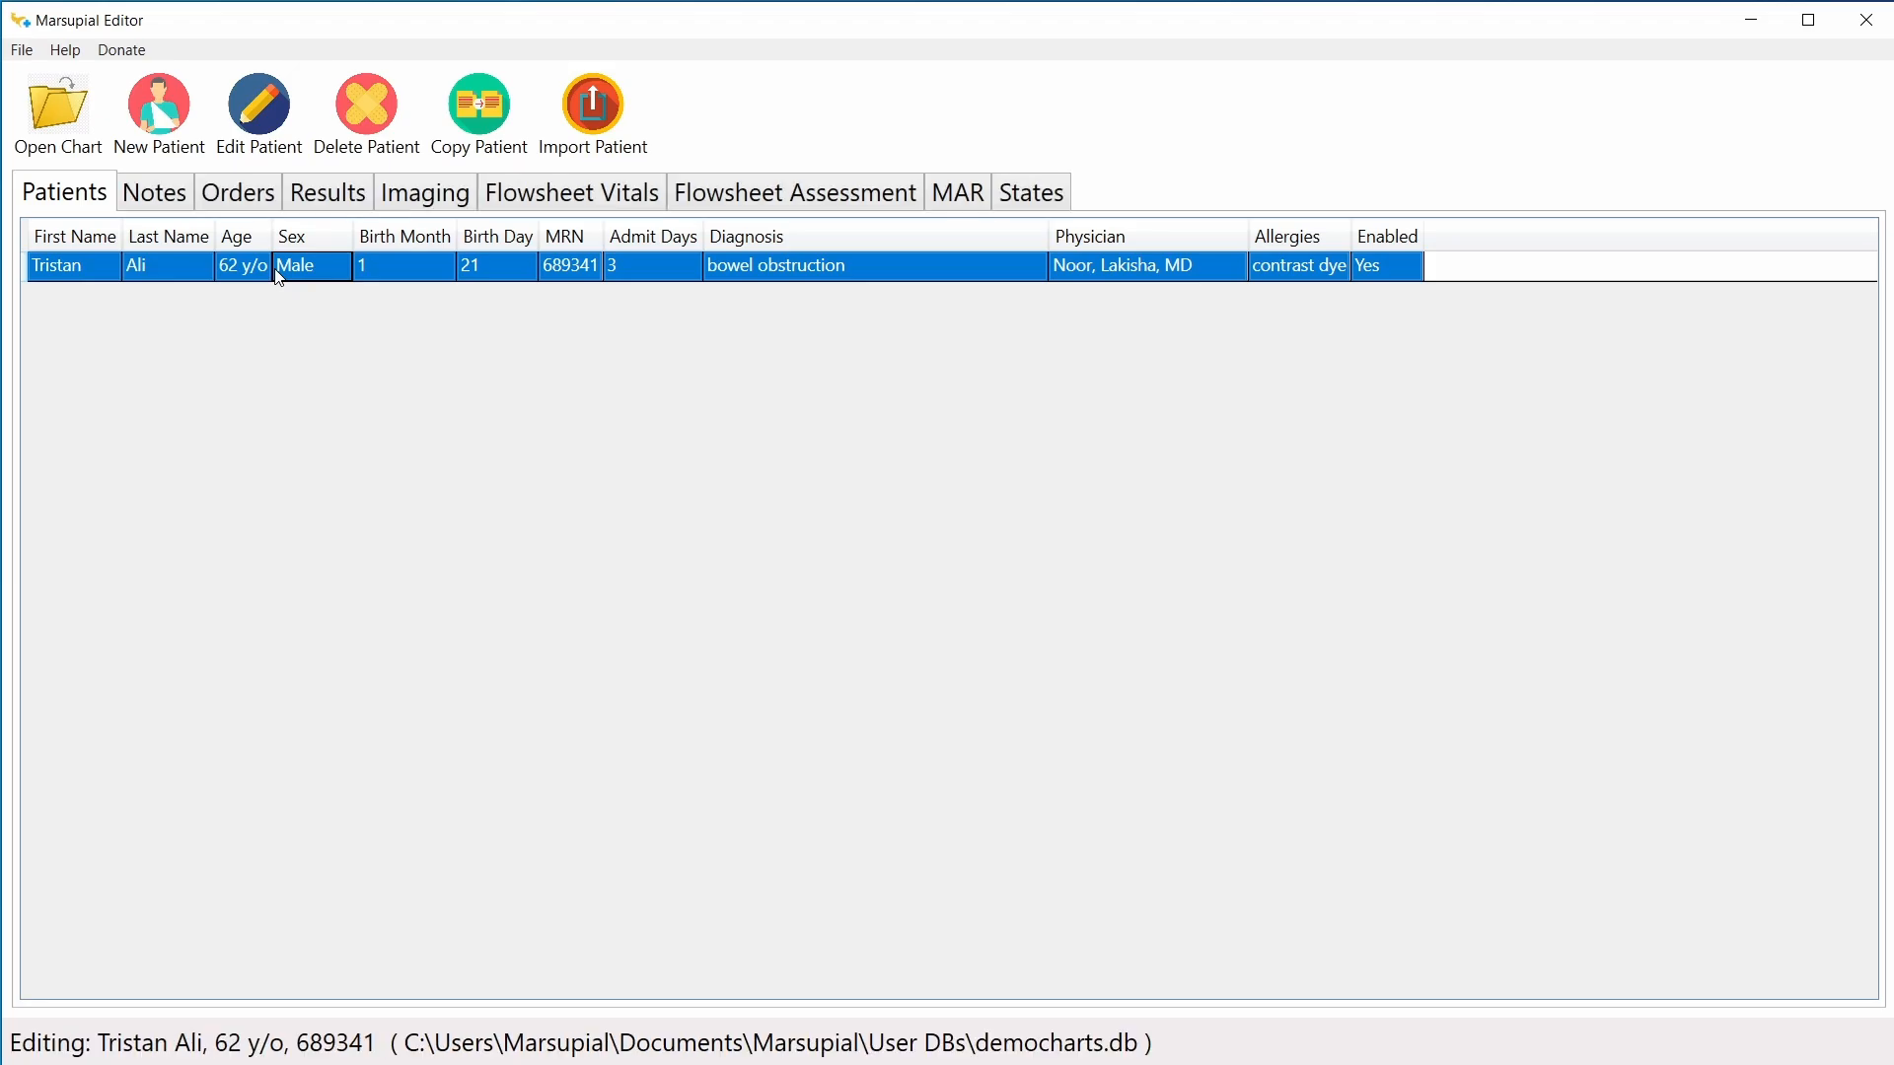
pyautogui.click(168, 199)
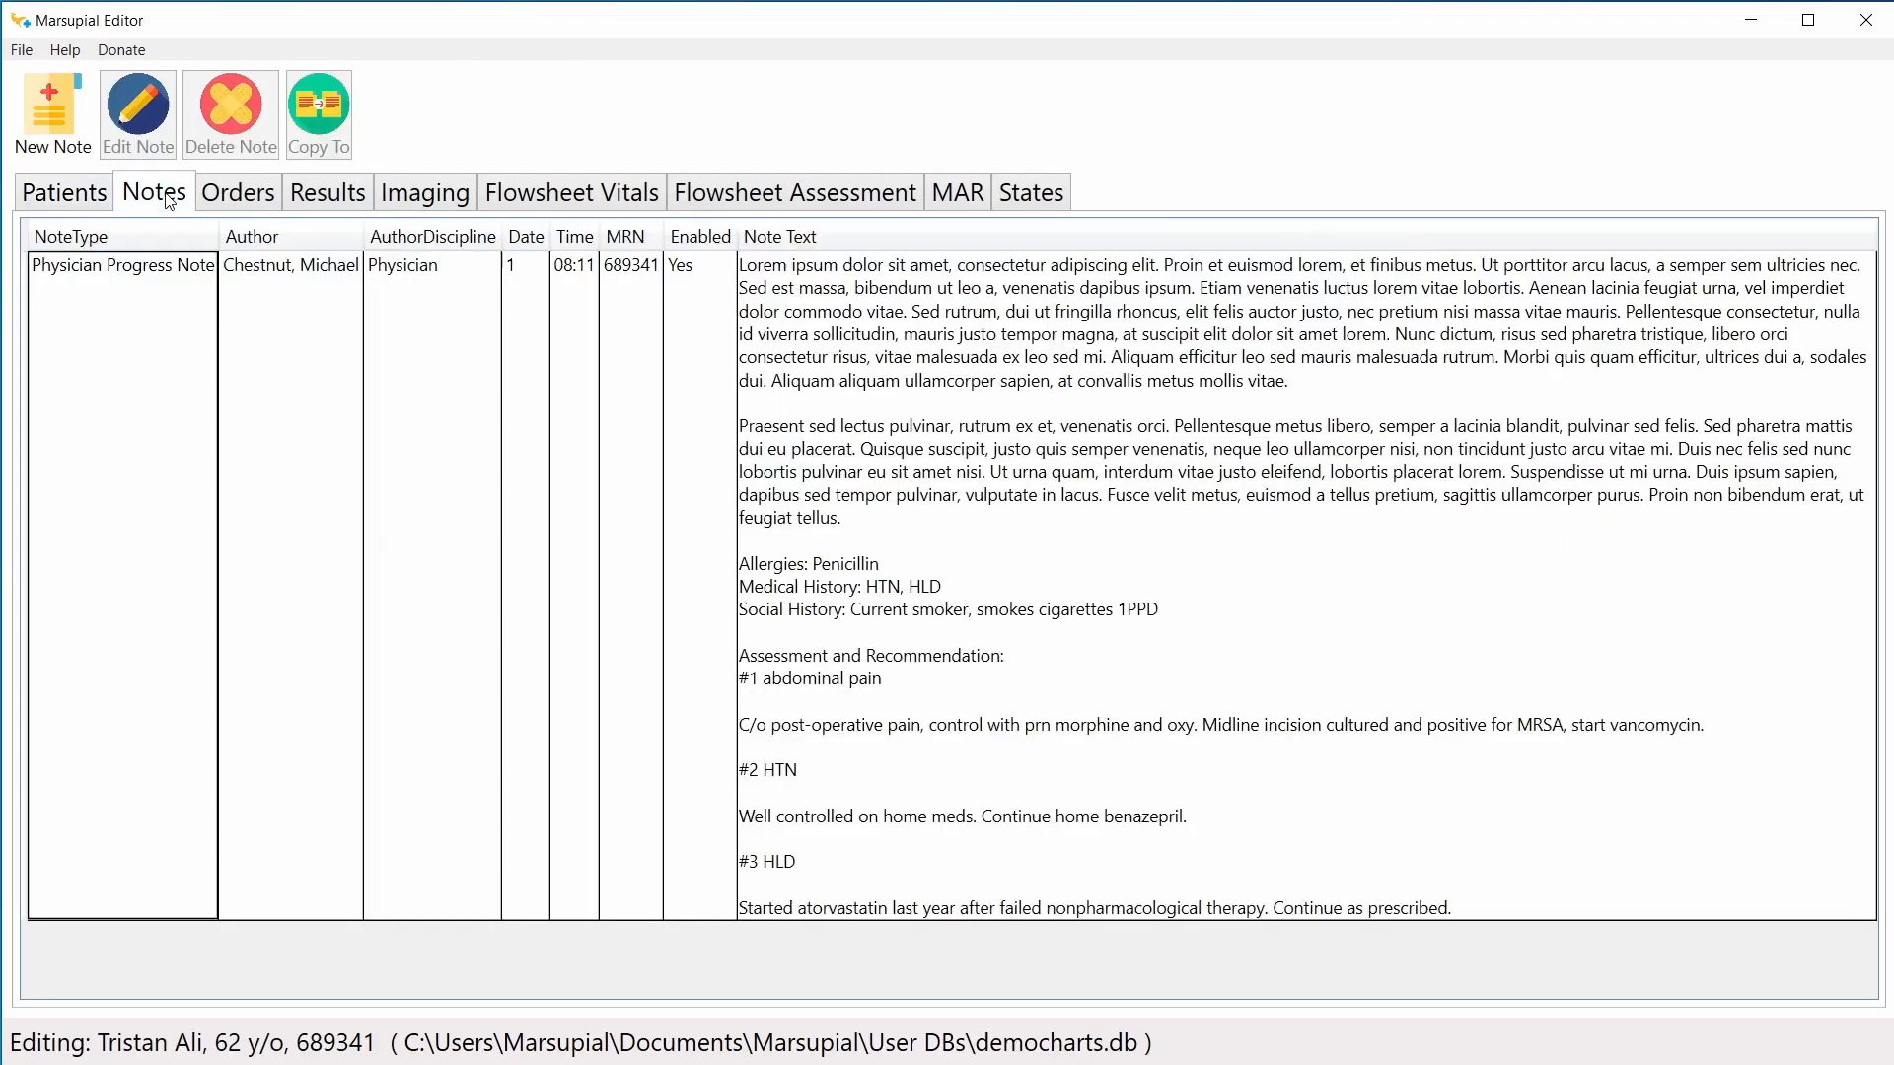
pyautogui.click(278, 202)
pyautogui.click(335, 197)
pyautogui.click(471, 203)
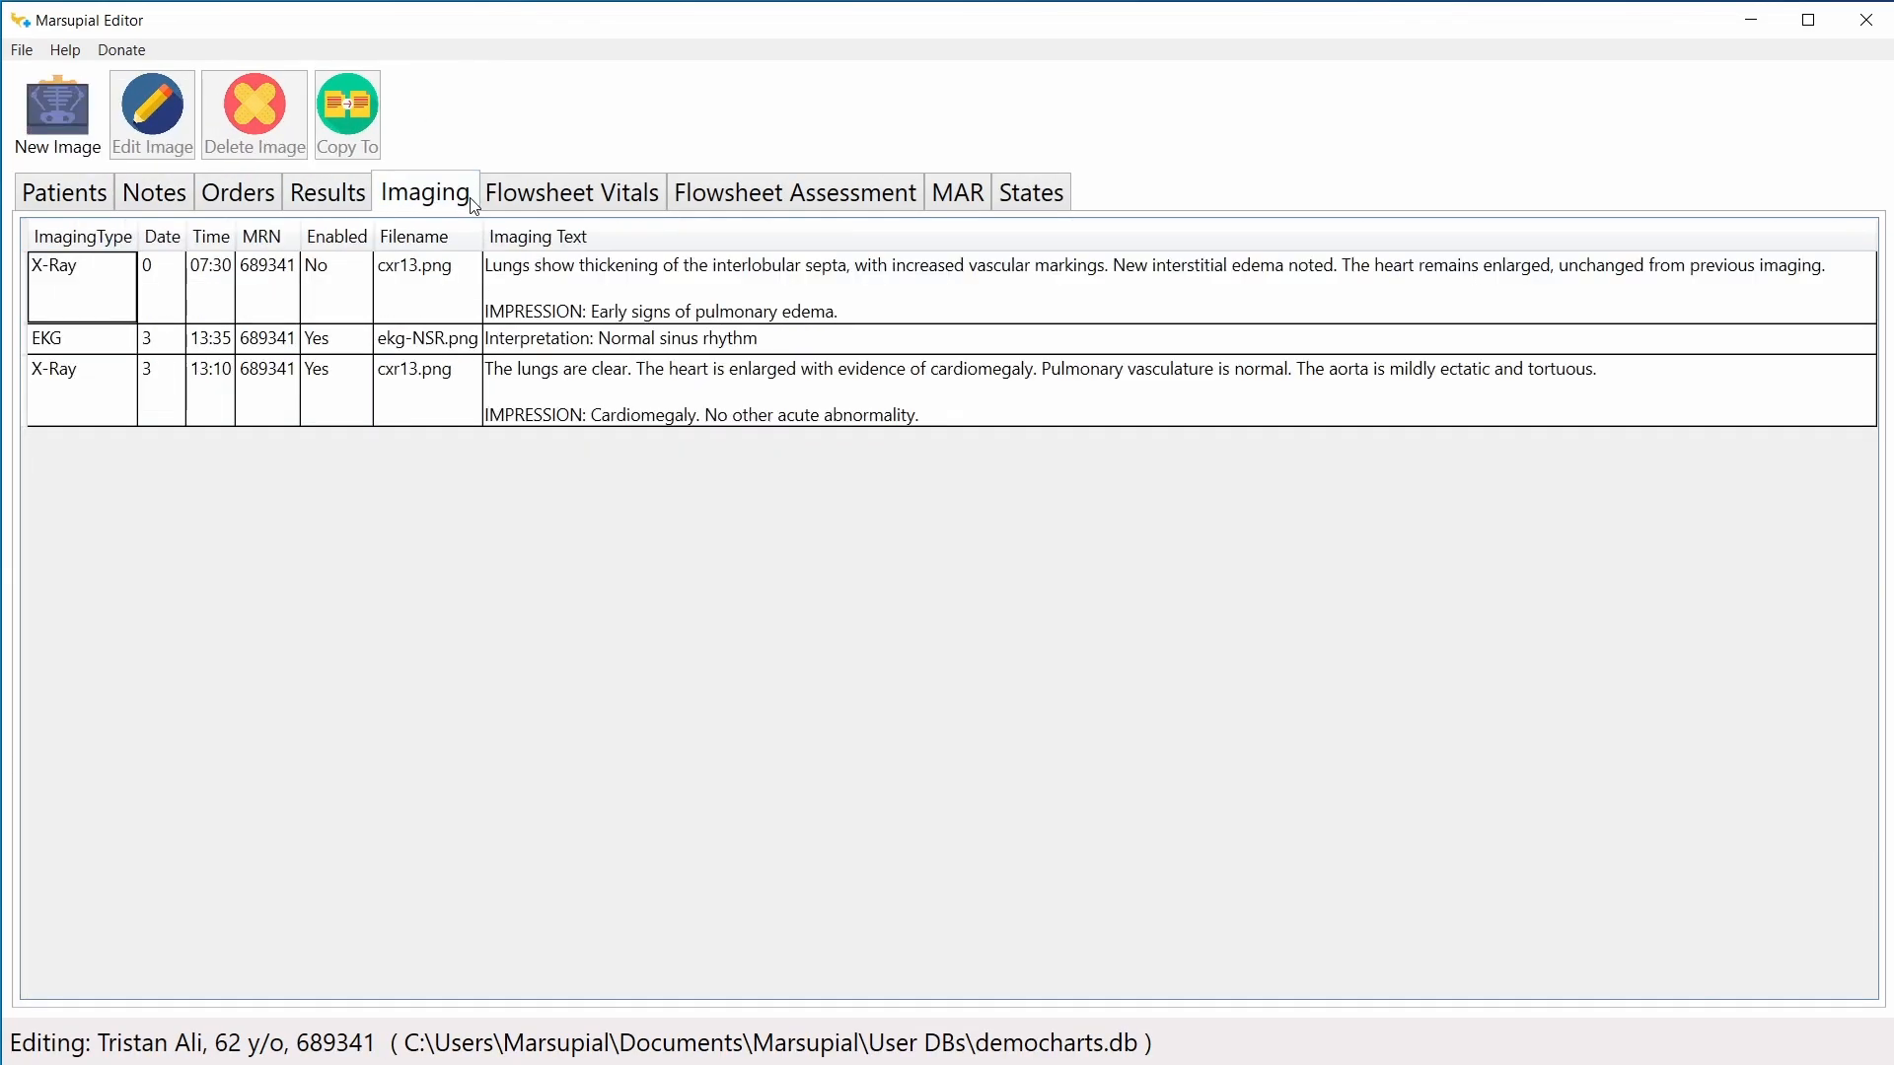
pyautogui.click(586, 199)
pyautogui.click(815, 195)
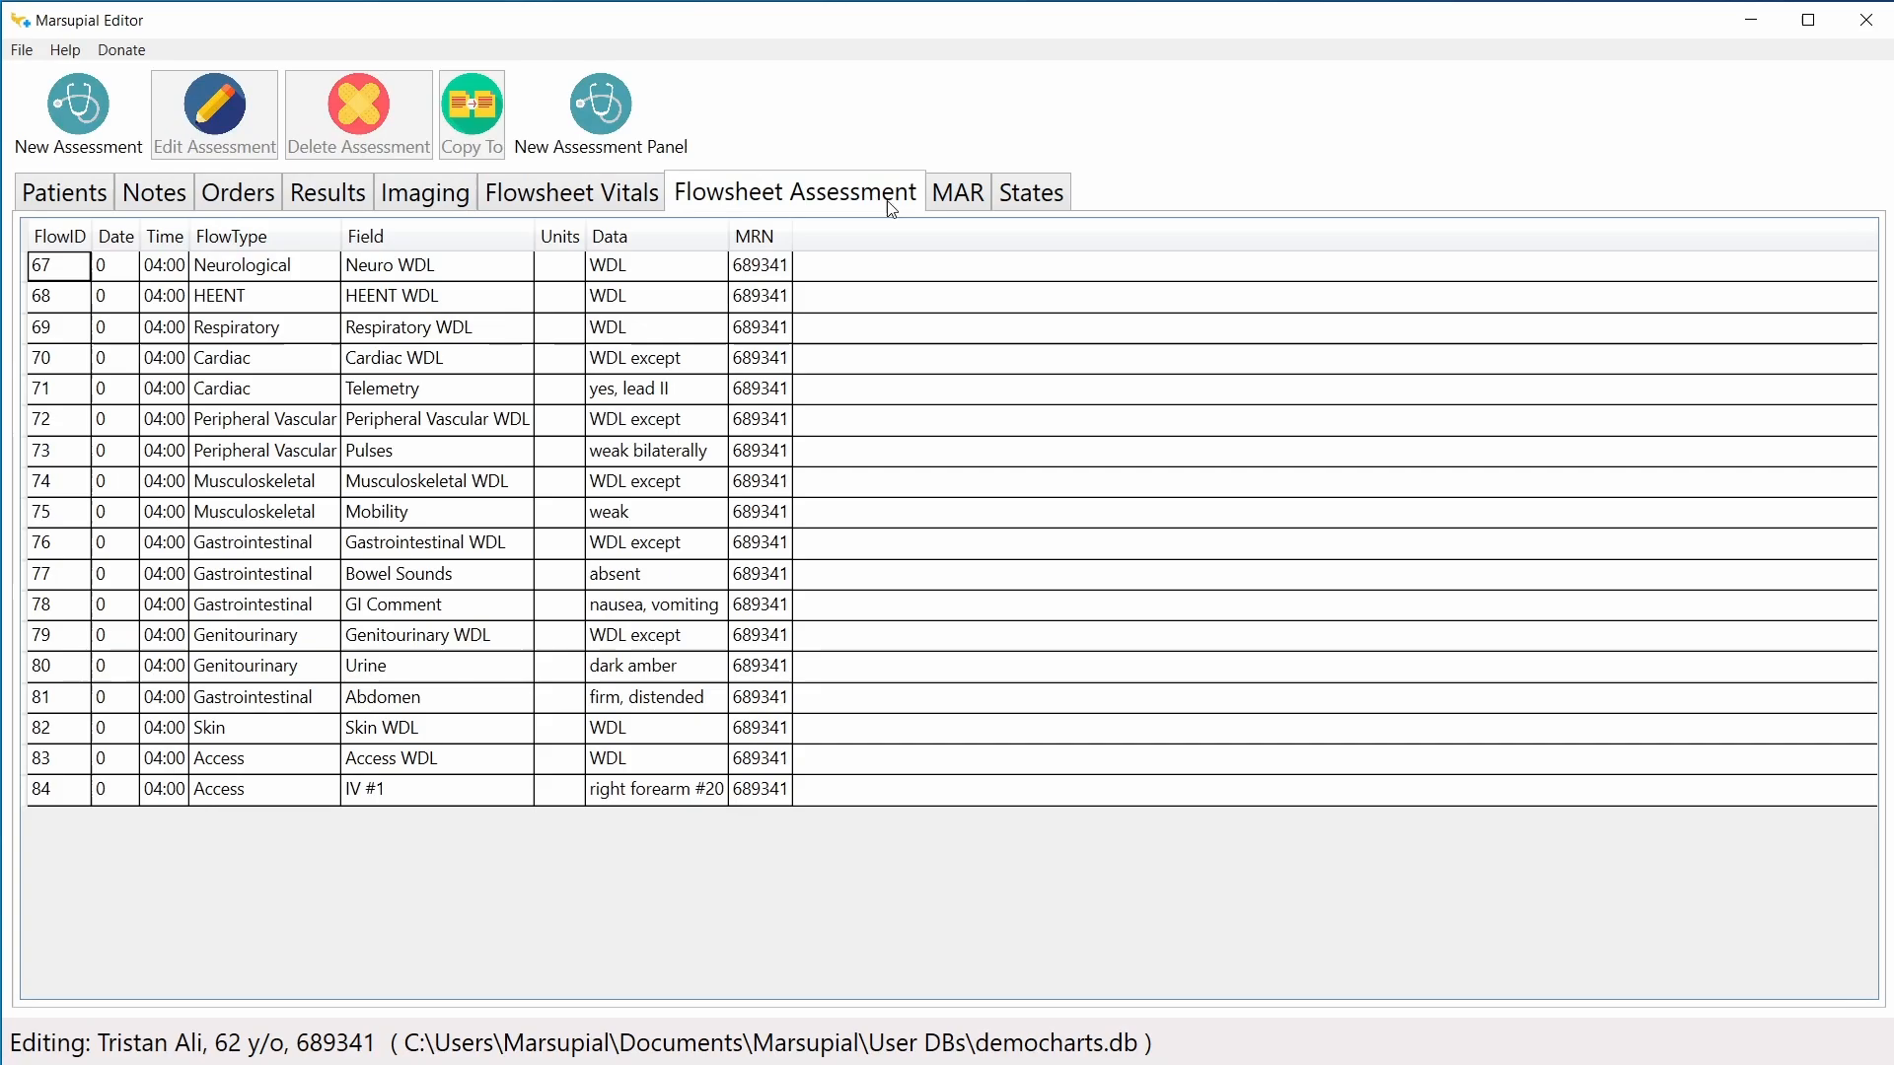
pyautogui.click(962, 205)
pyautogui.click(1025, 200)
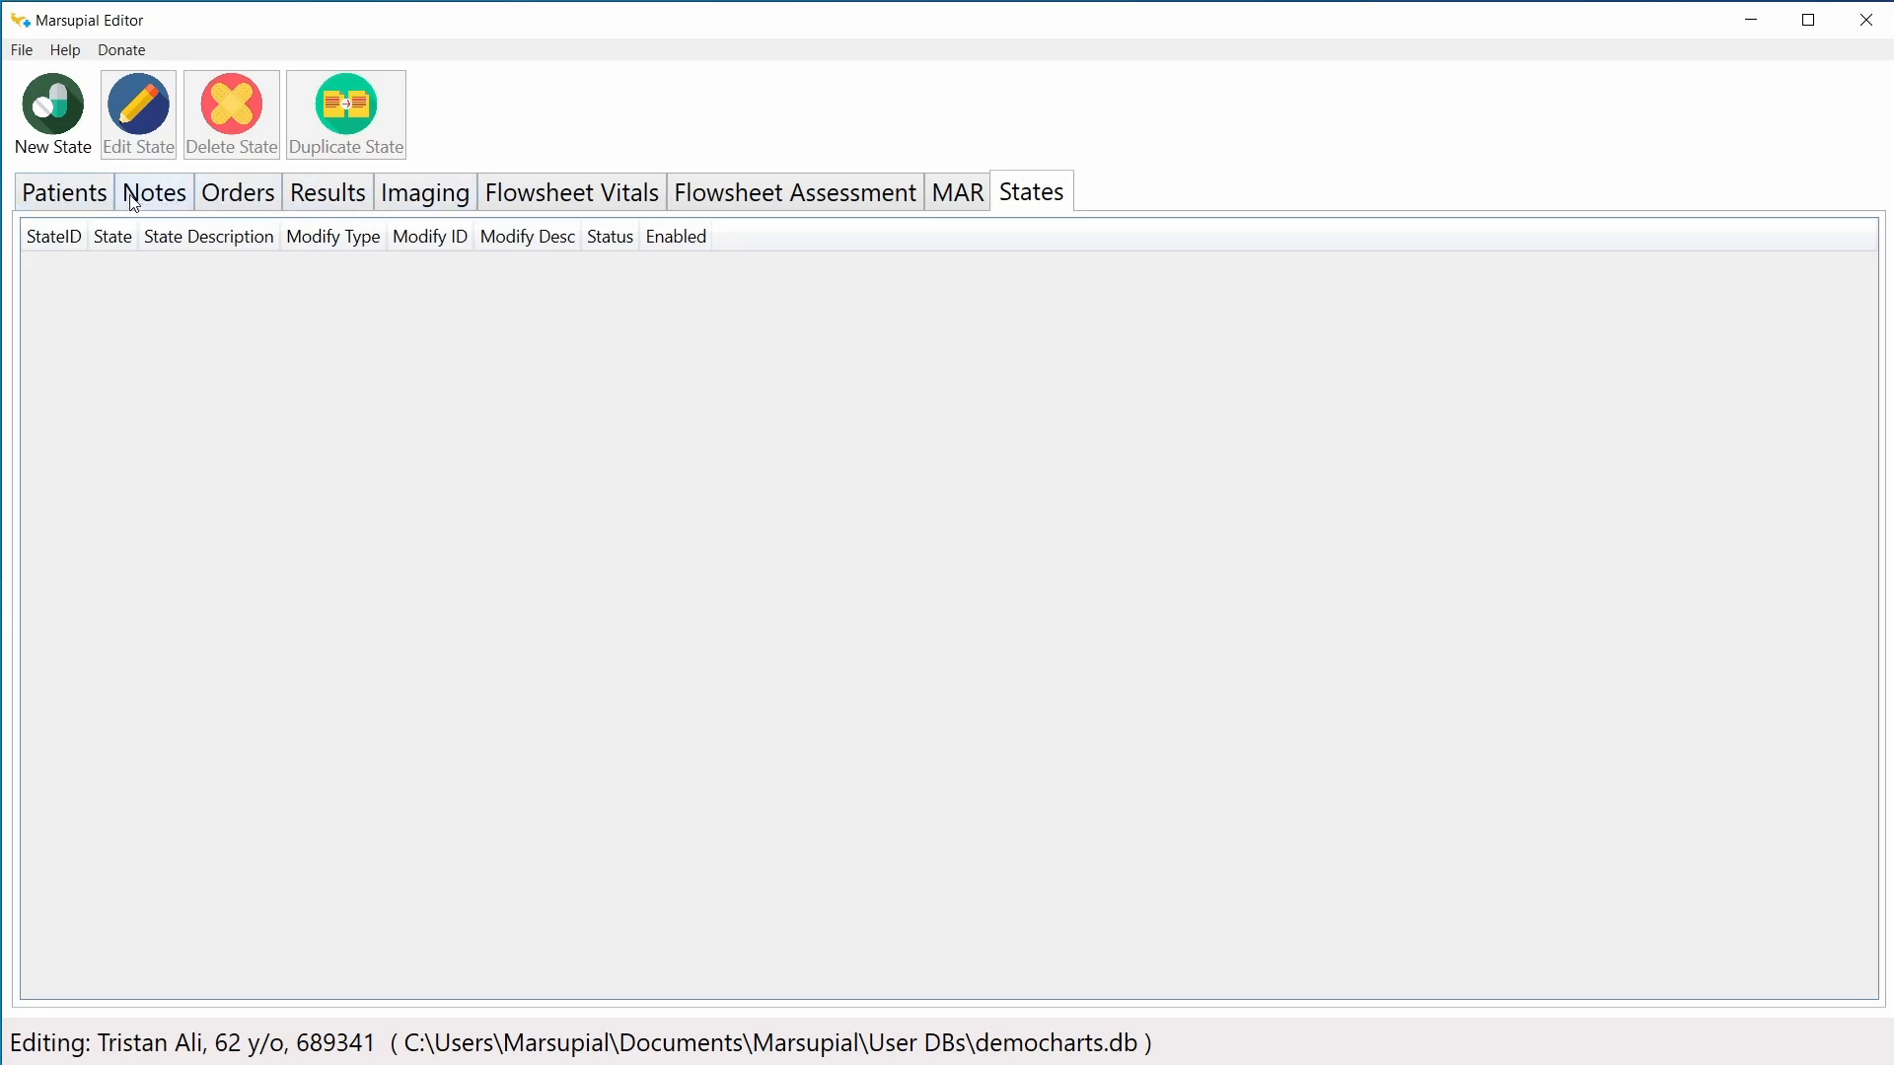
# Step: Compare the chart's orders with its MAR entries, and return to the patient list with the imported record selected
pyautogui.click(240, 203)
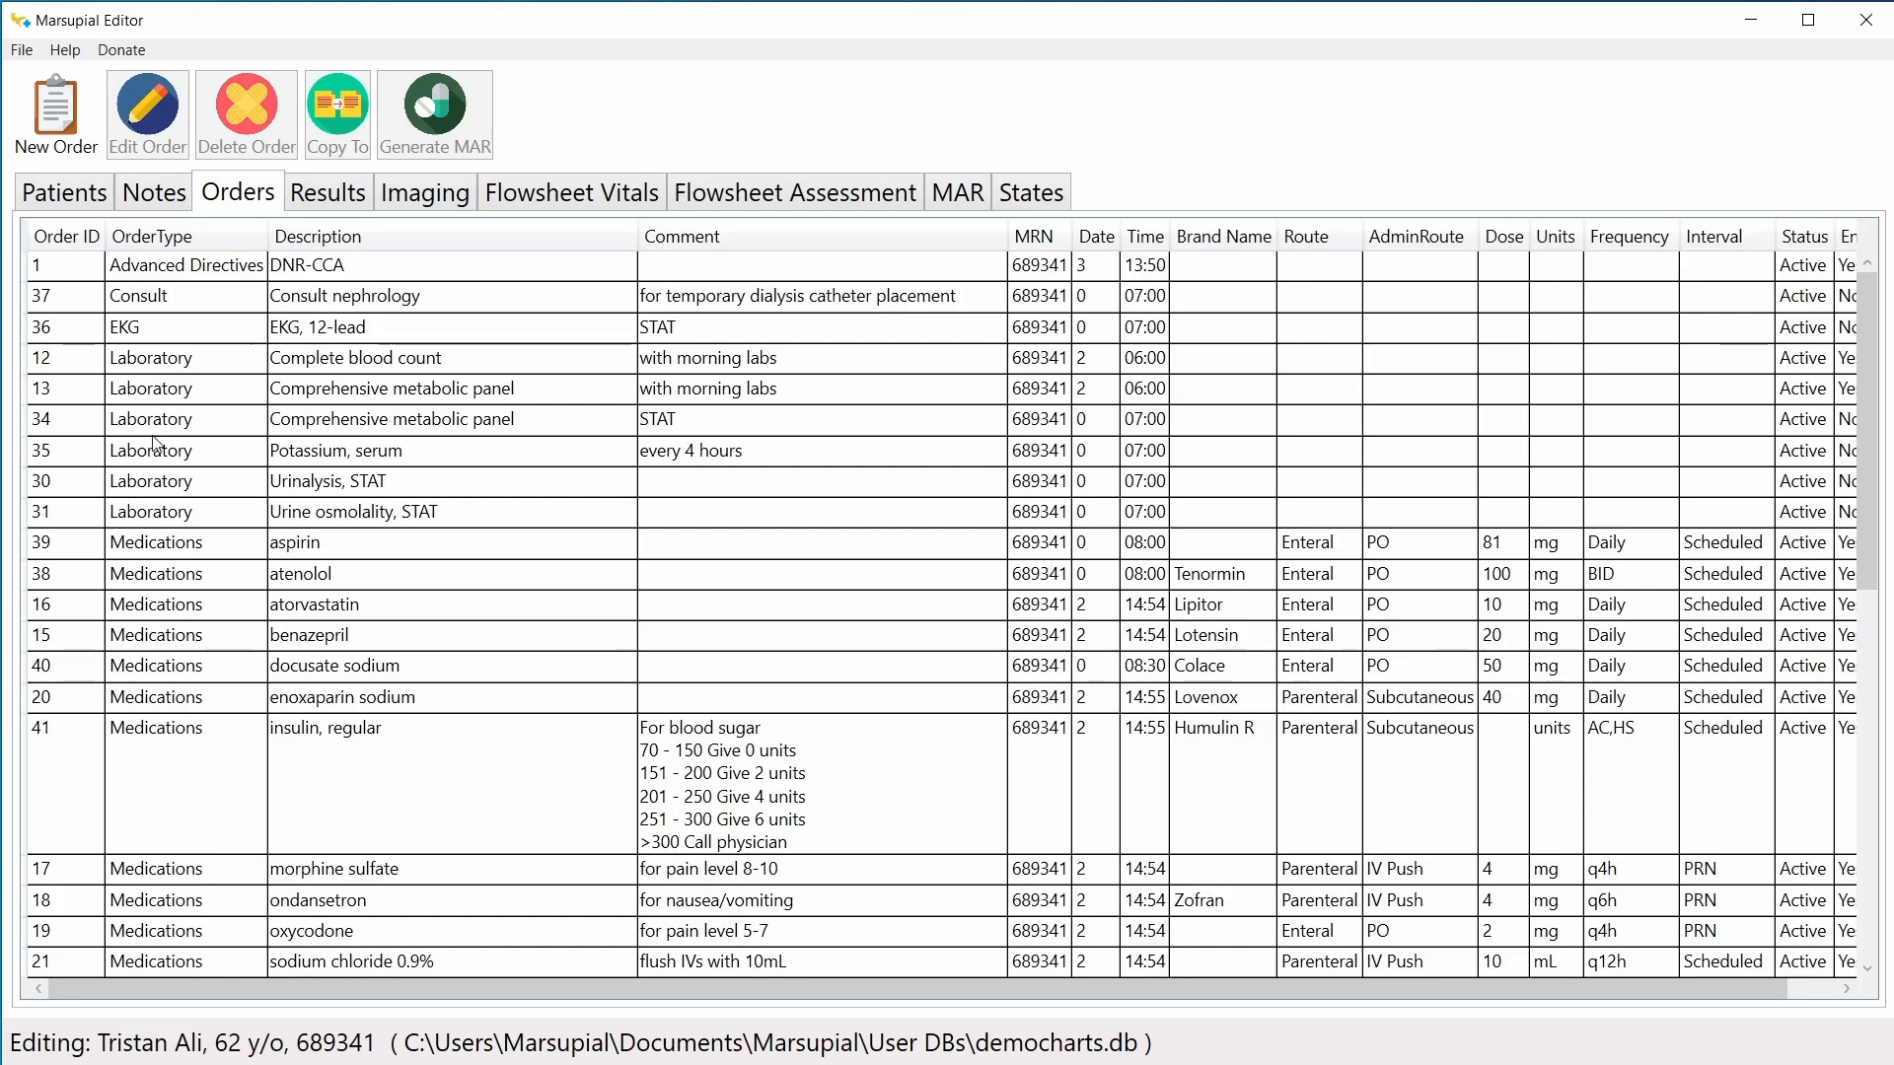
pyautogui.click(961, 191)
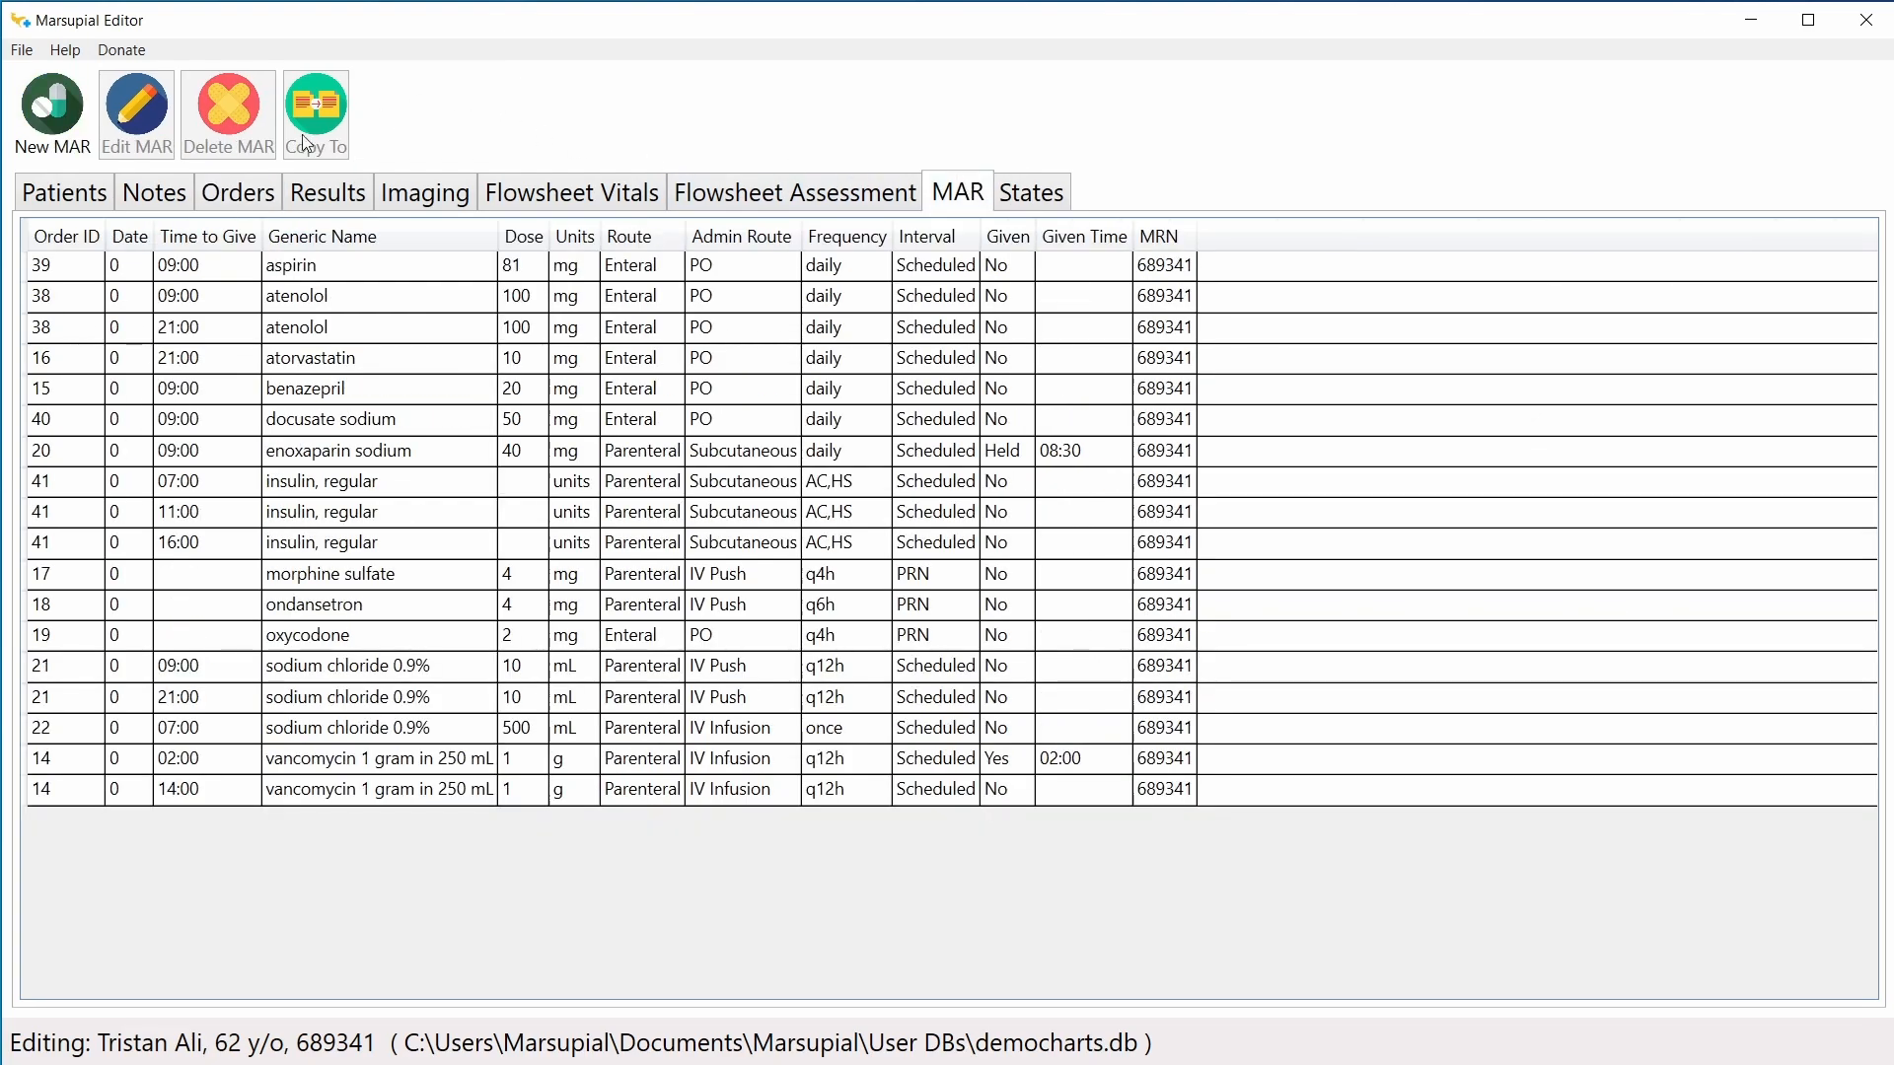
pyautogui.click(75, 202)
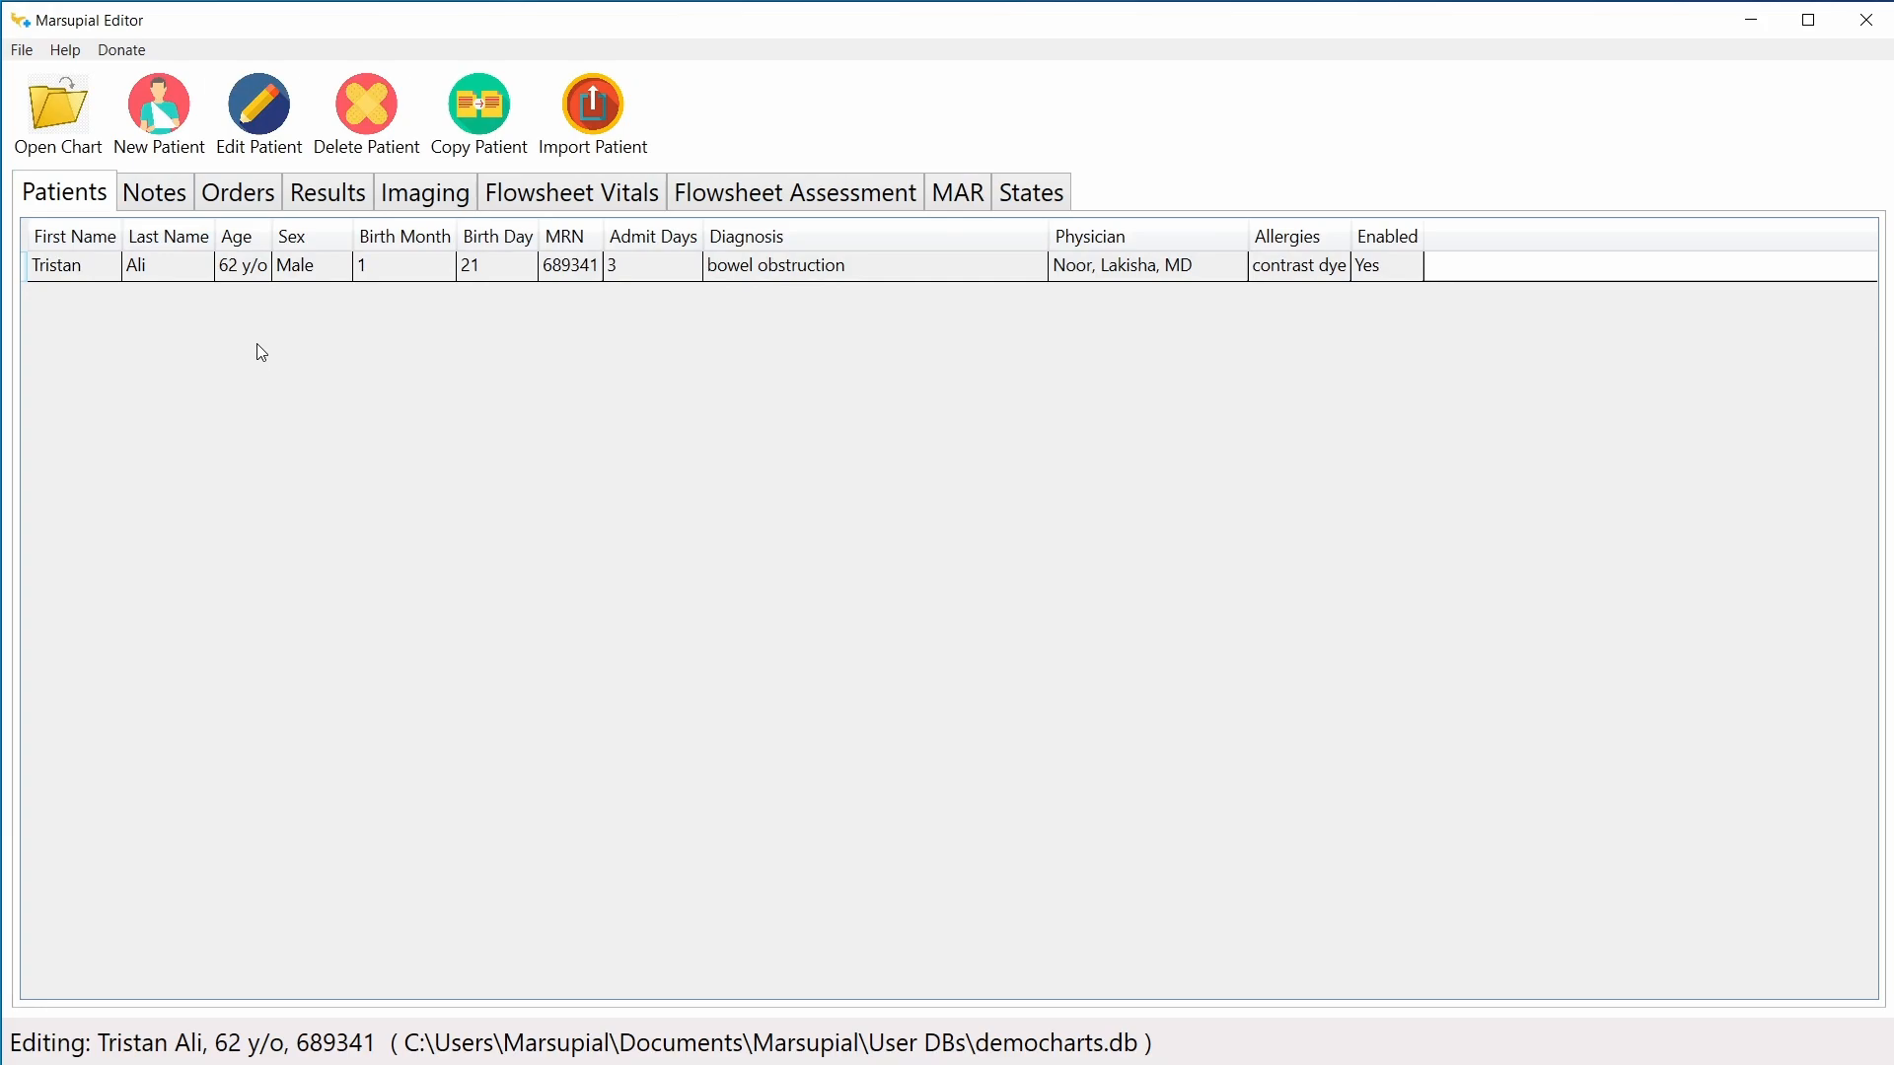
pyautogui.click(181, 277)
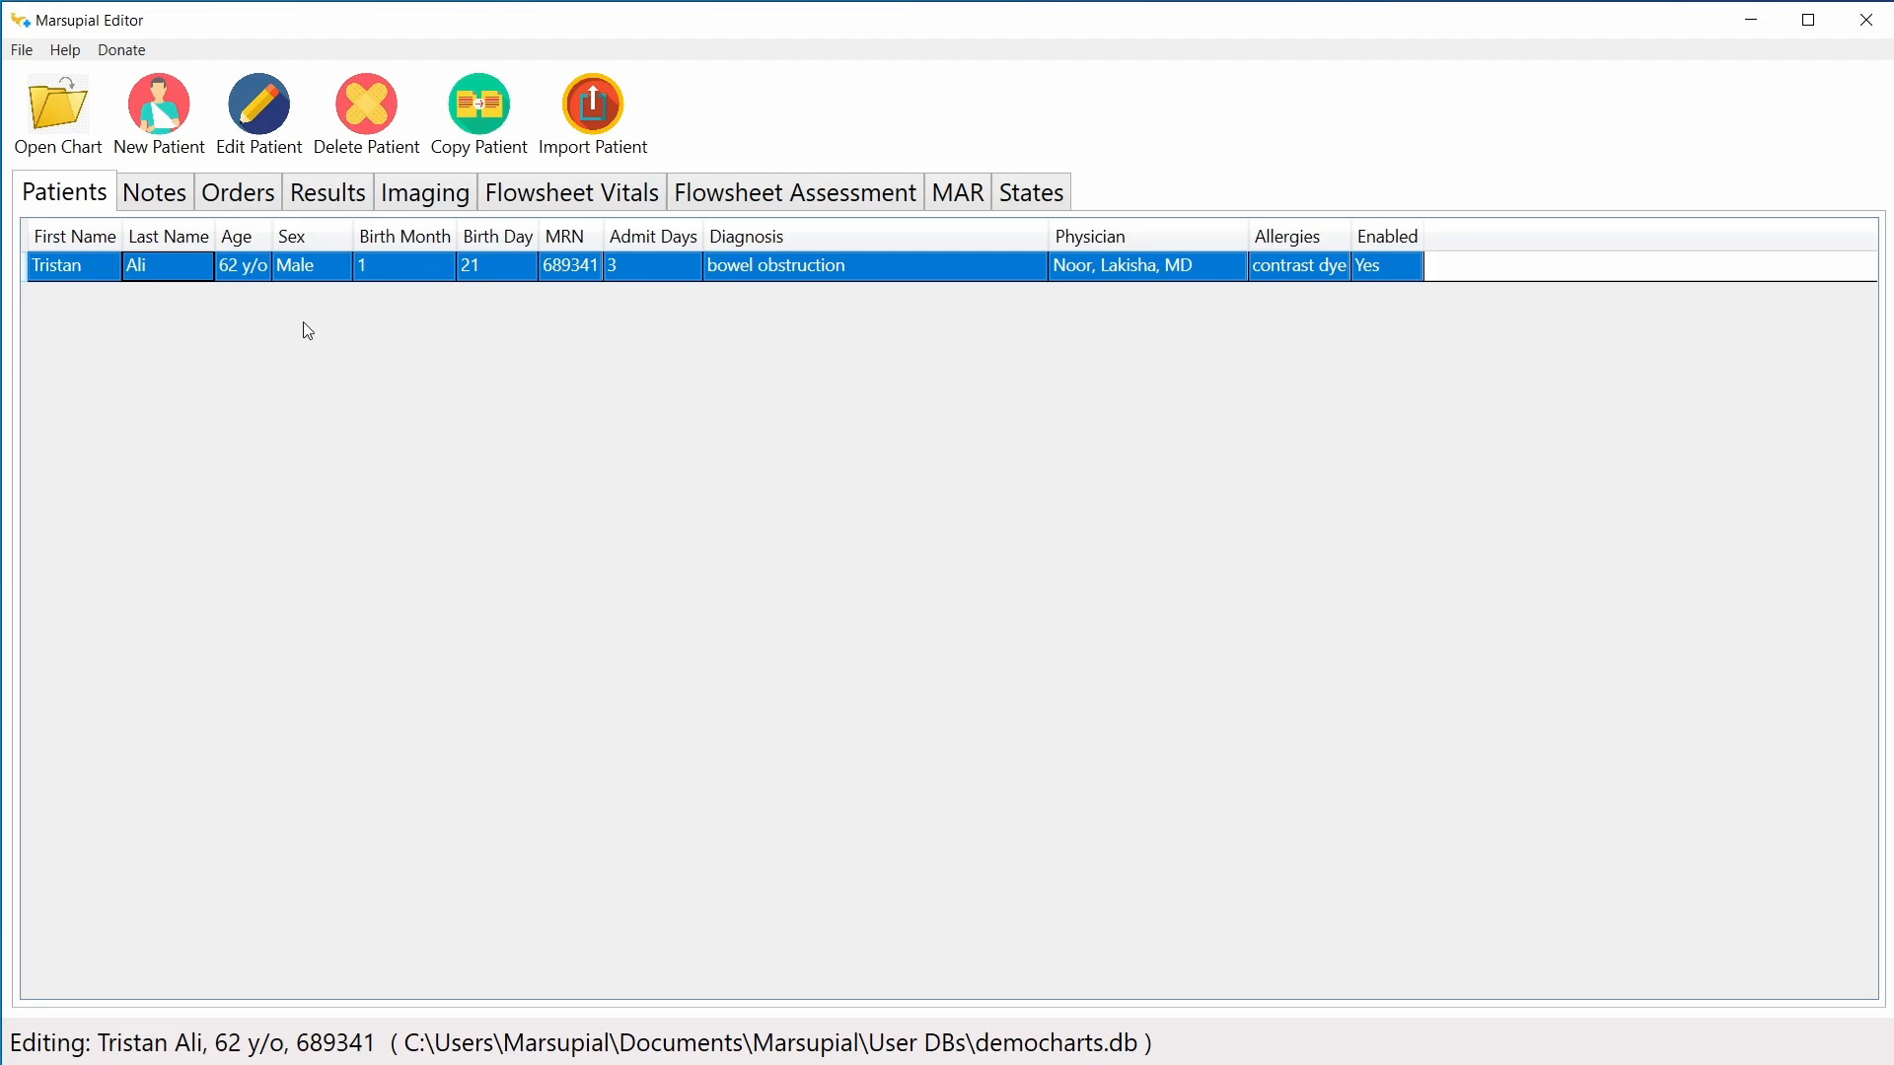
# Step: Start a new patient record and enter the patient's first name, last name and MRN
pyautogui.click(162, 123)
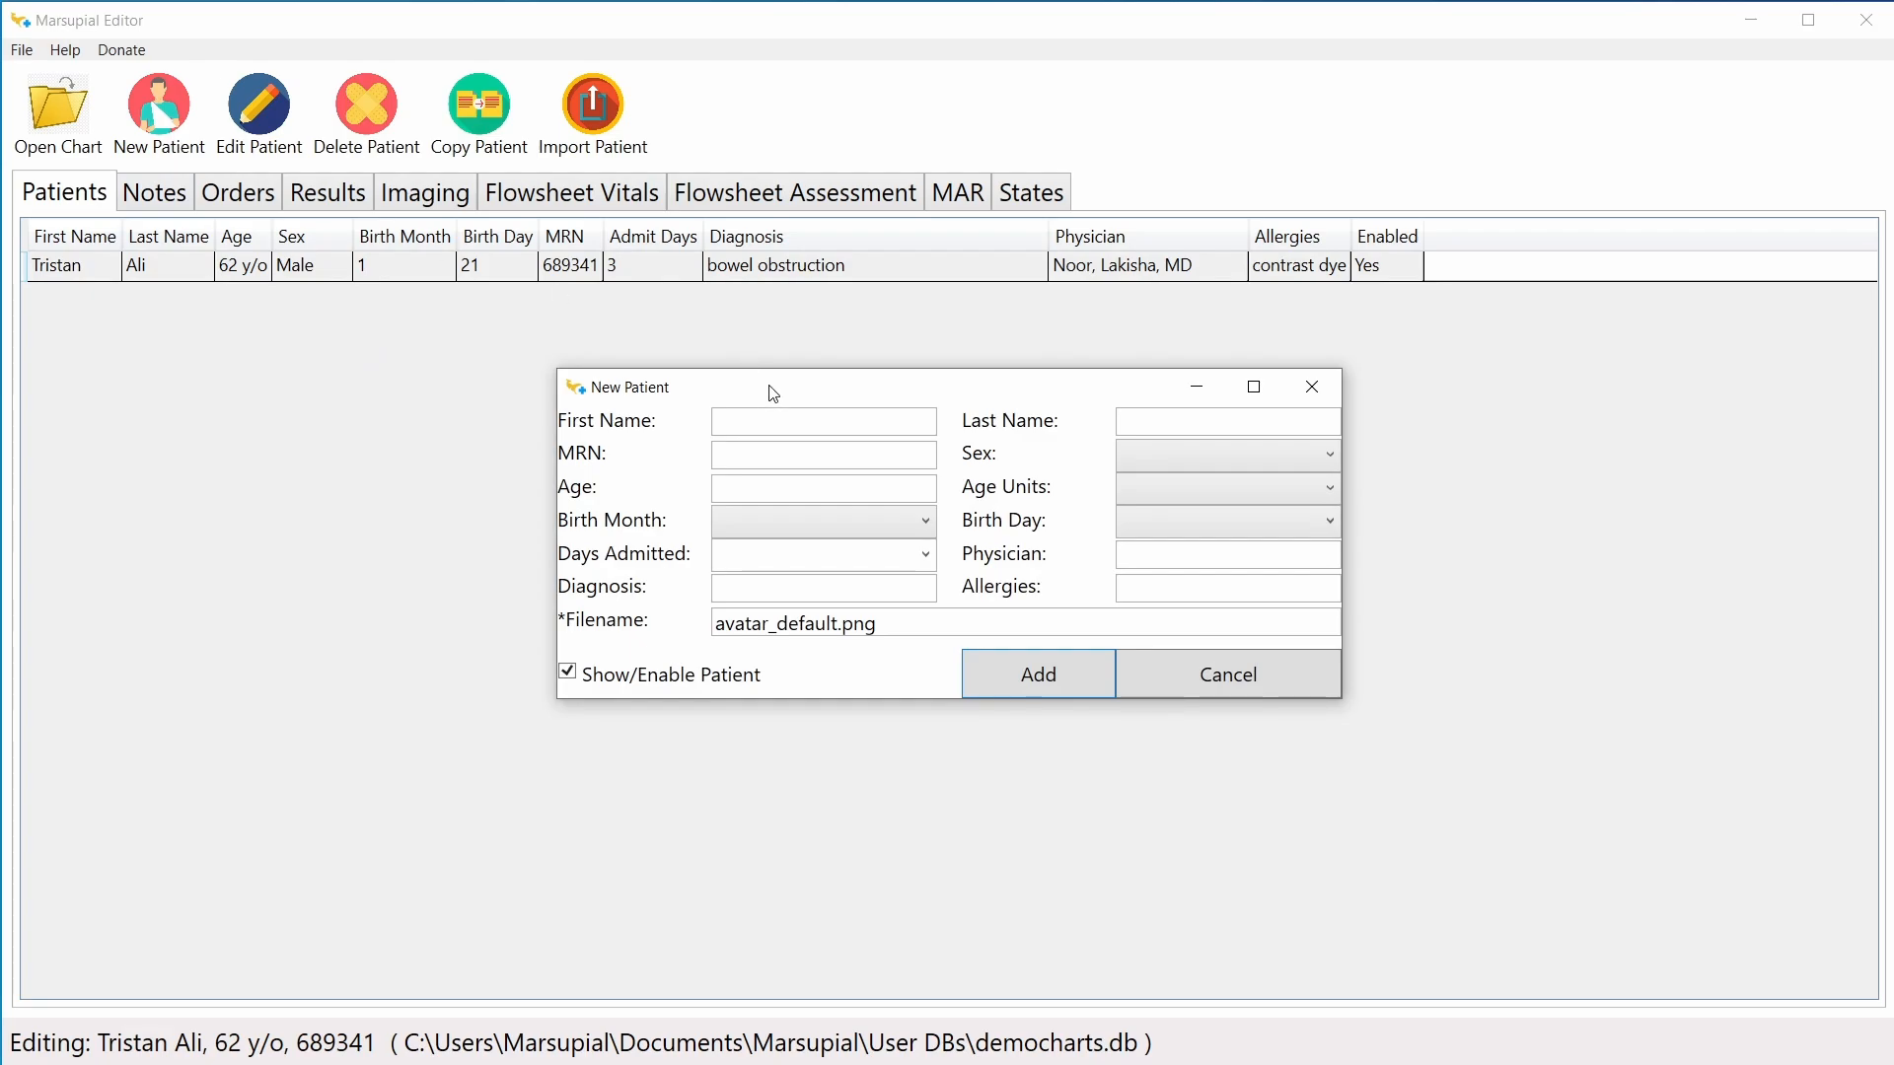
pyautogui.click(789, 422)
pyautogui.write('Michael')
pyautogui.press('Tab')
pyautogui.write('Halloway')
pyautogui.press('Tab')
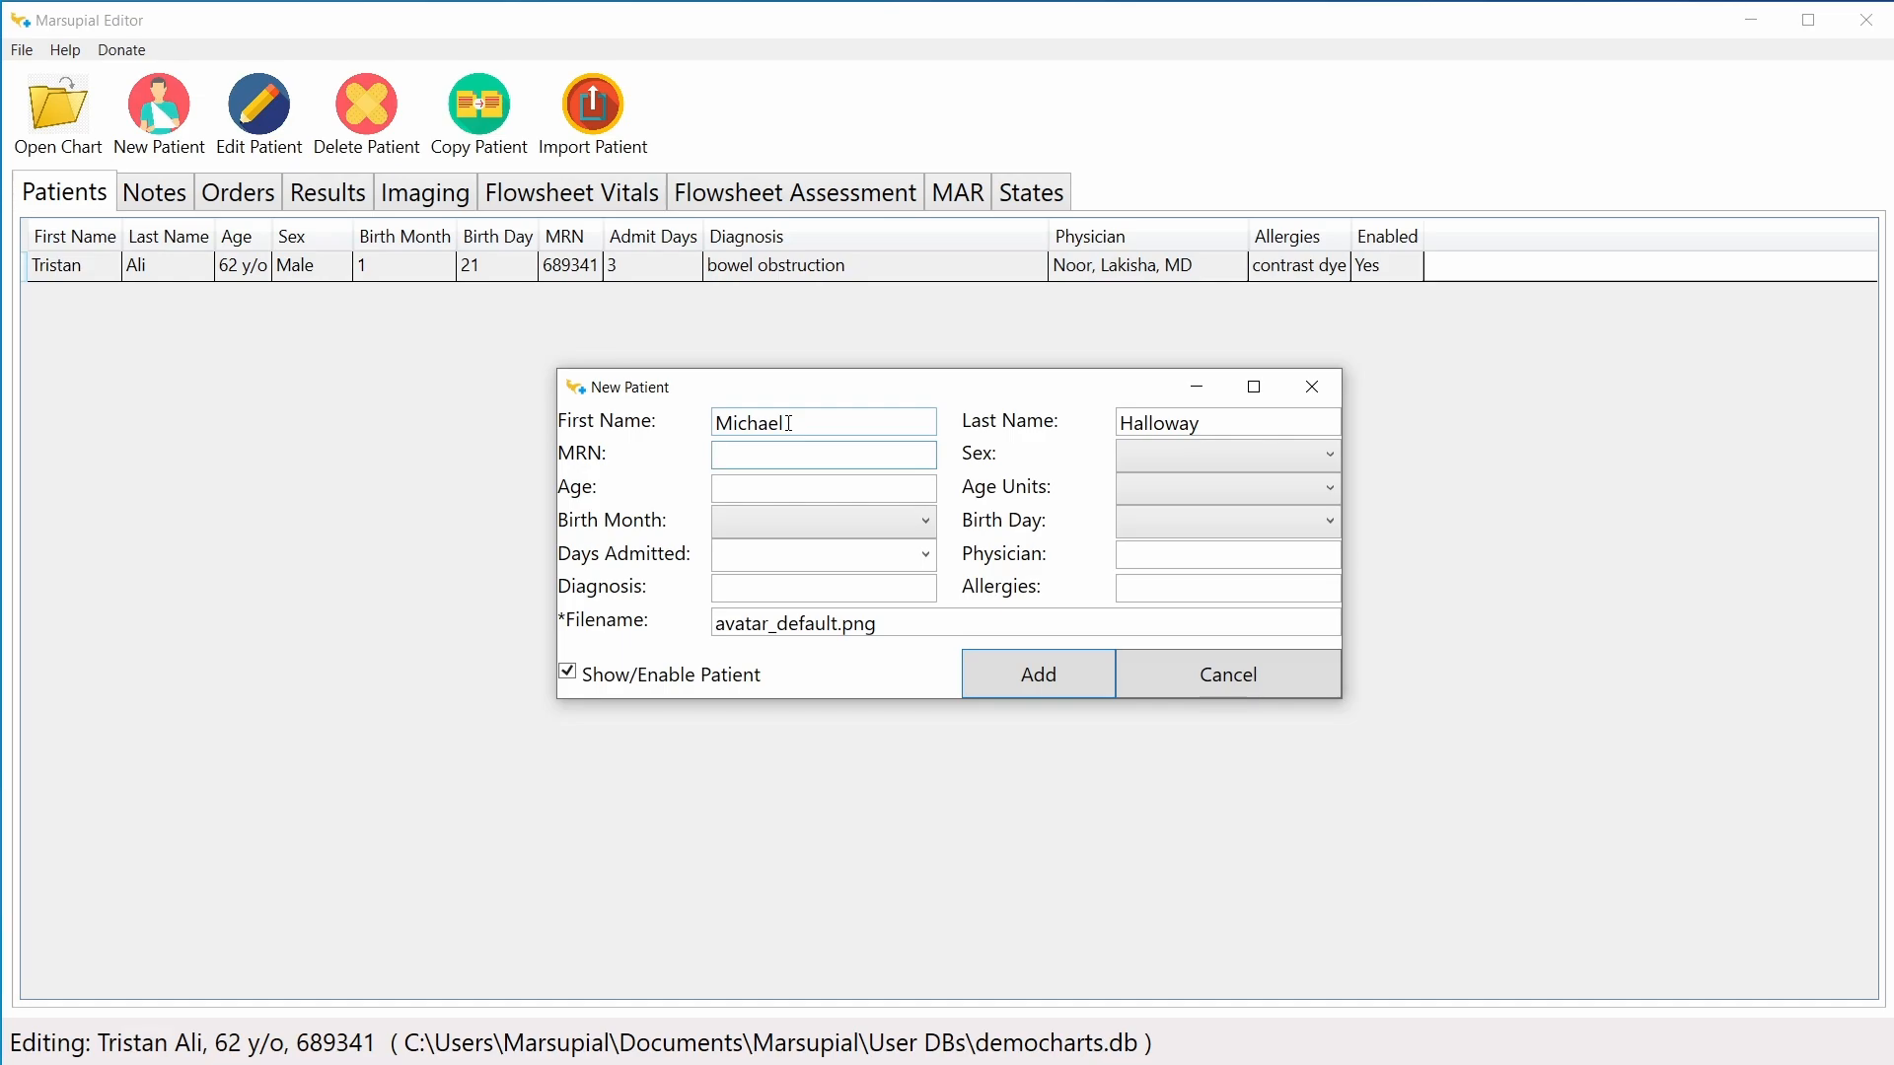
pyautogui.write('146891')
# Step: Set the new patient's sex to Male and age to 55 with the age units y/o
pyautogui.click(1183, 455)
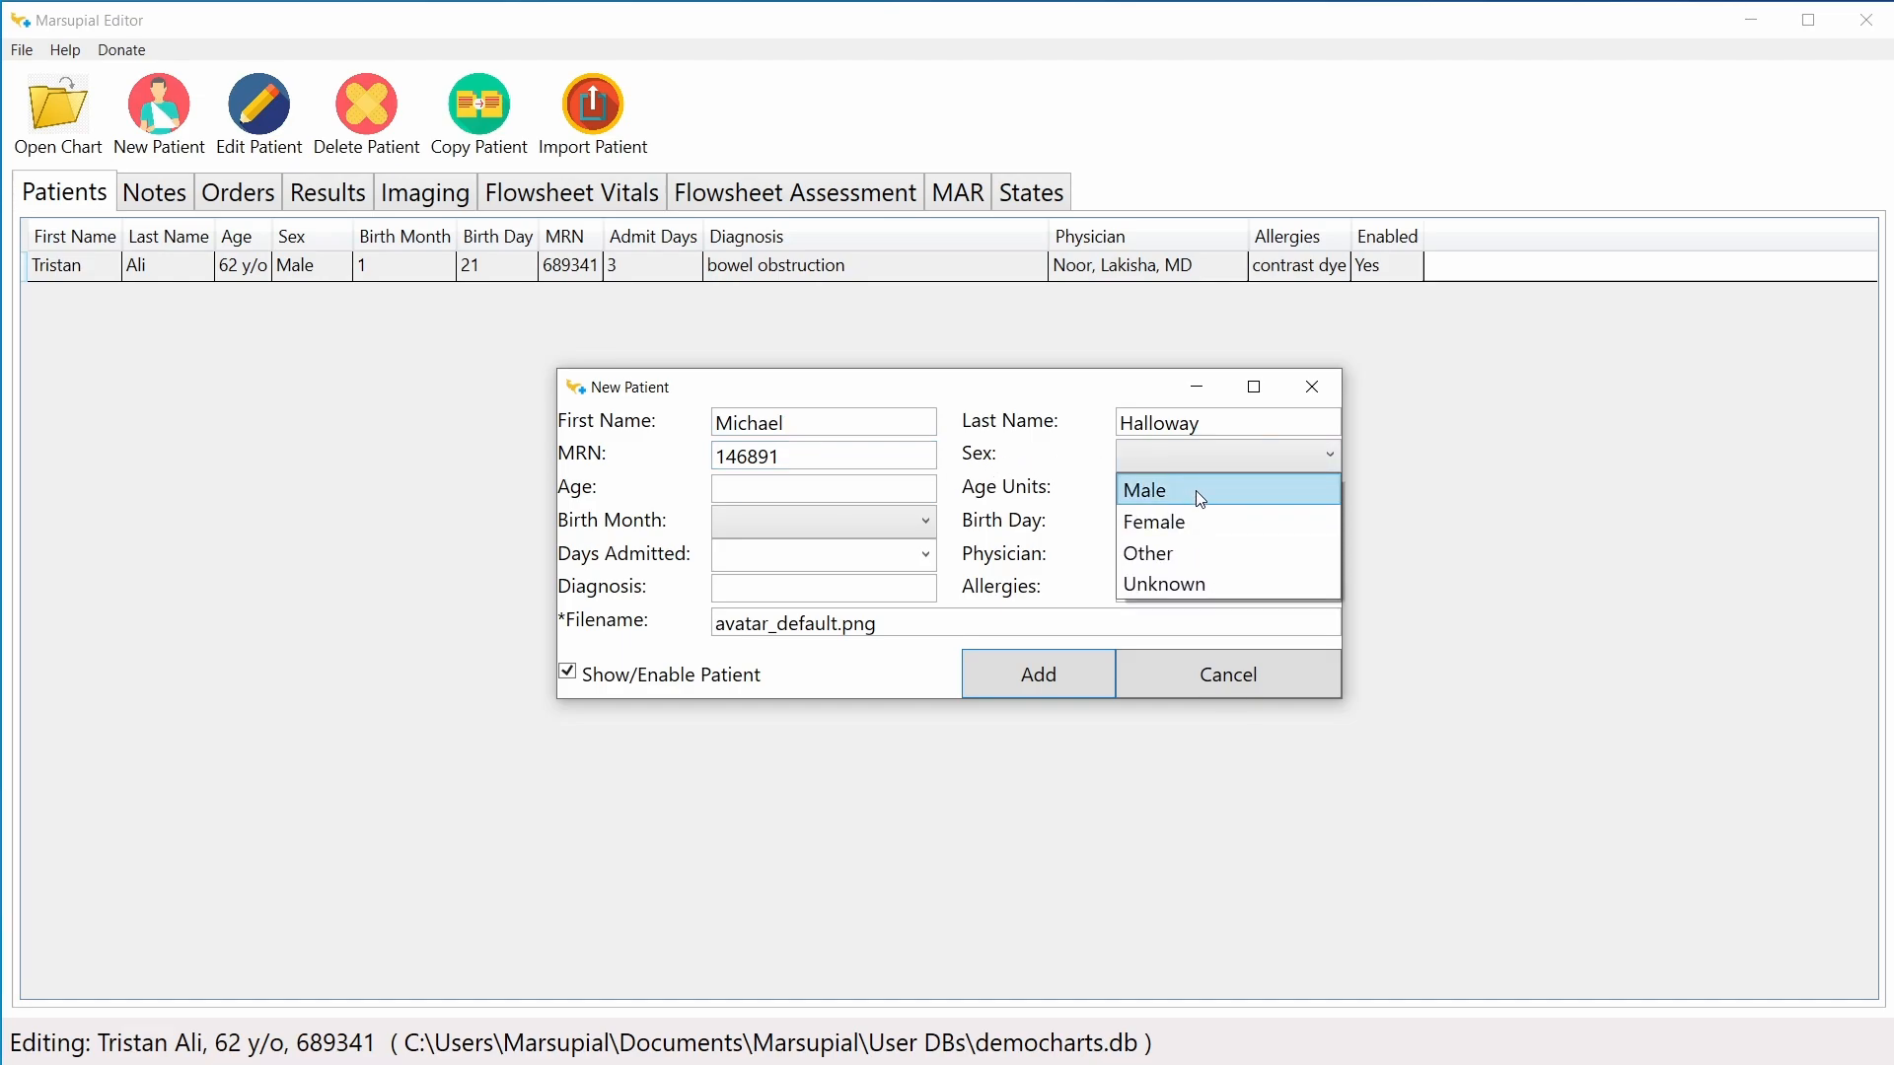
pyautogui.click(1195, 493)
pyautogui.click(821, 491)
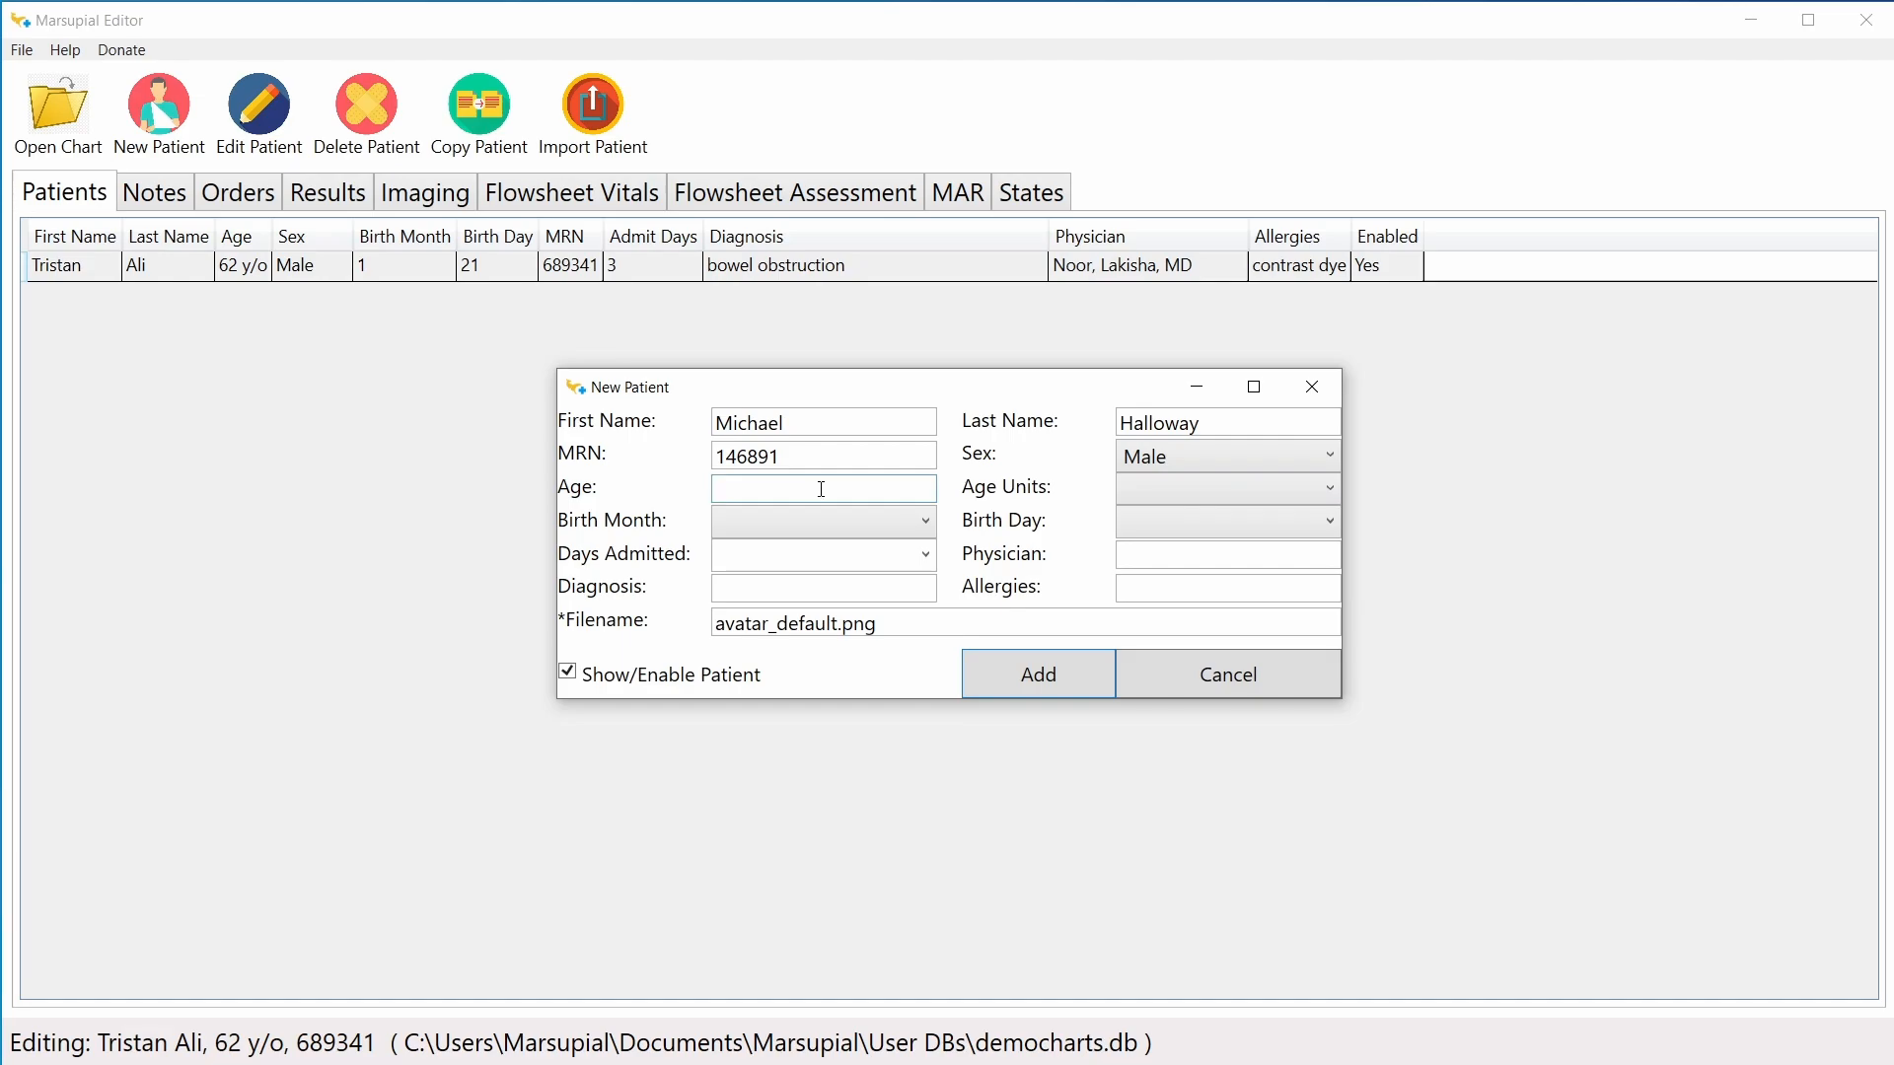
pyautogui.write('55')
pyautogui.click(1136, 491)
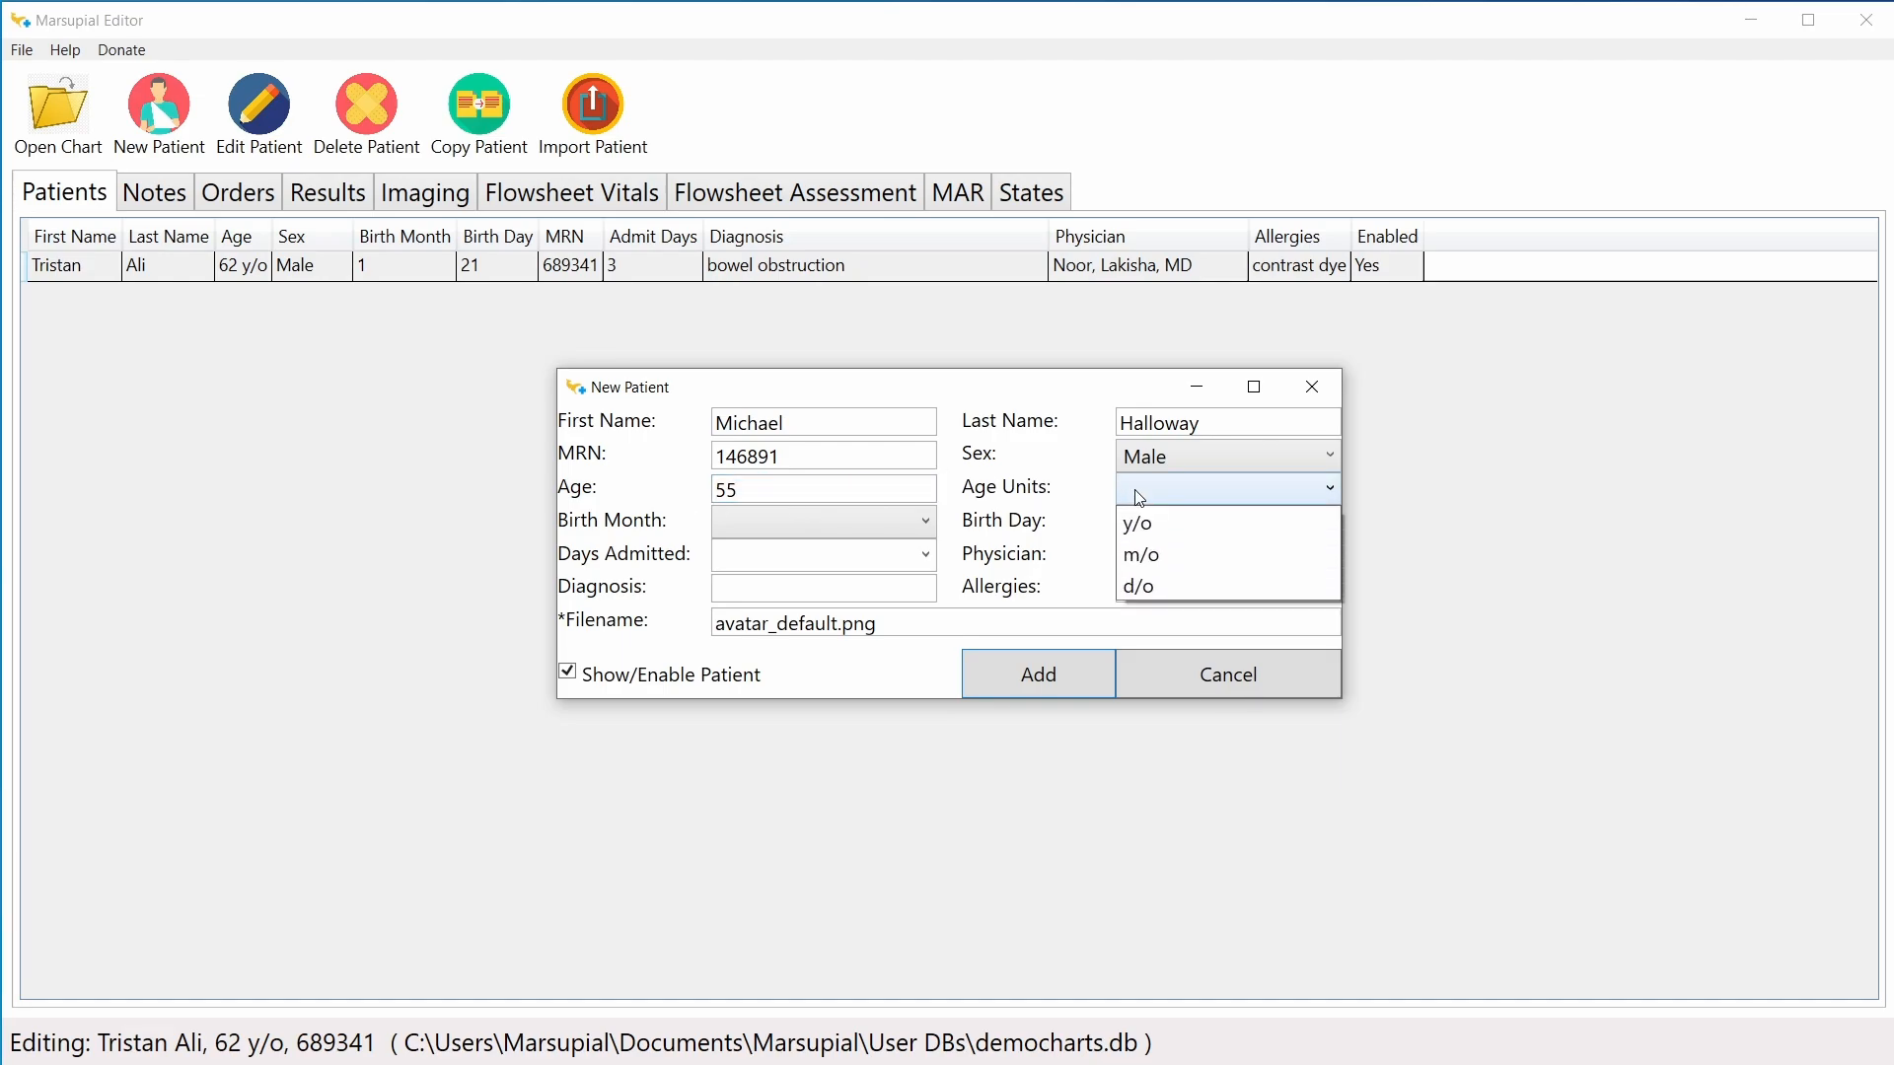
pyautogui.click(1173, 524)
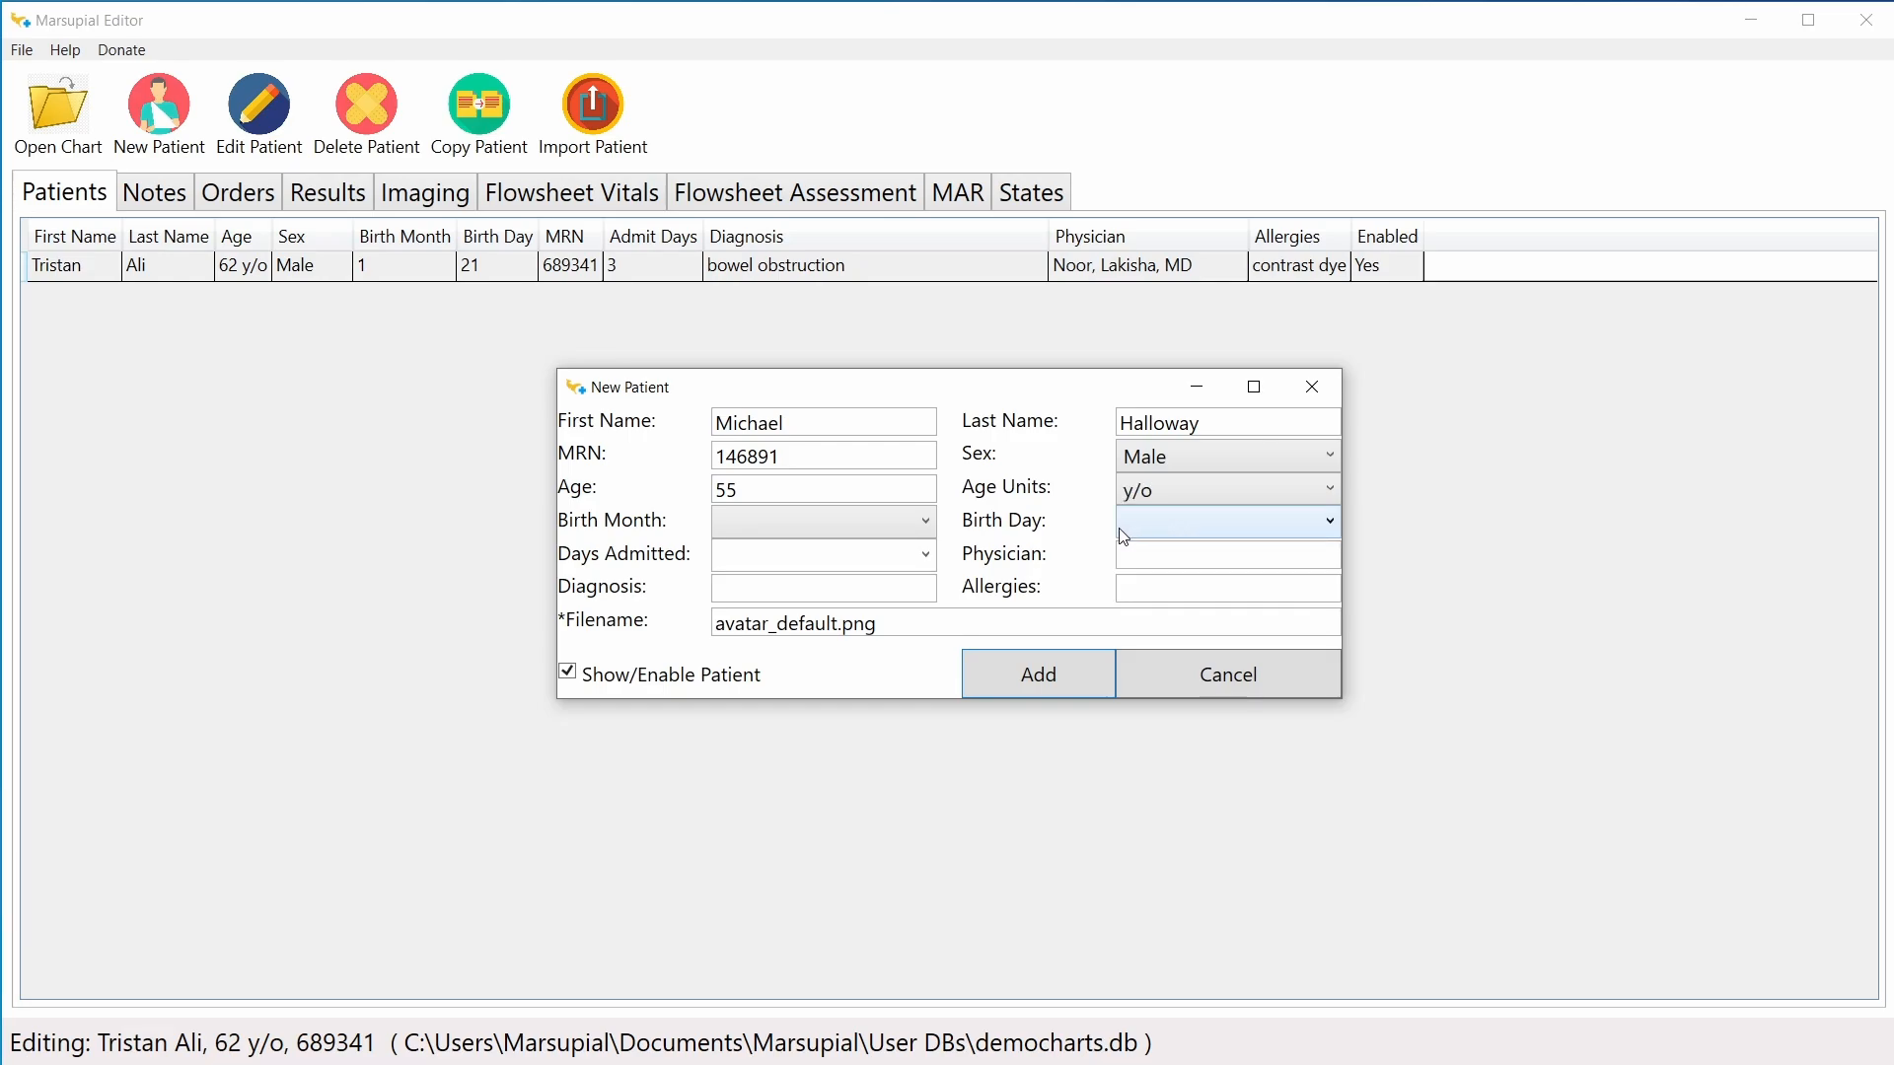
# Step: Choose the new patient's birth month and birth day
pyautogui.click(912, 522)
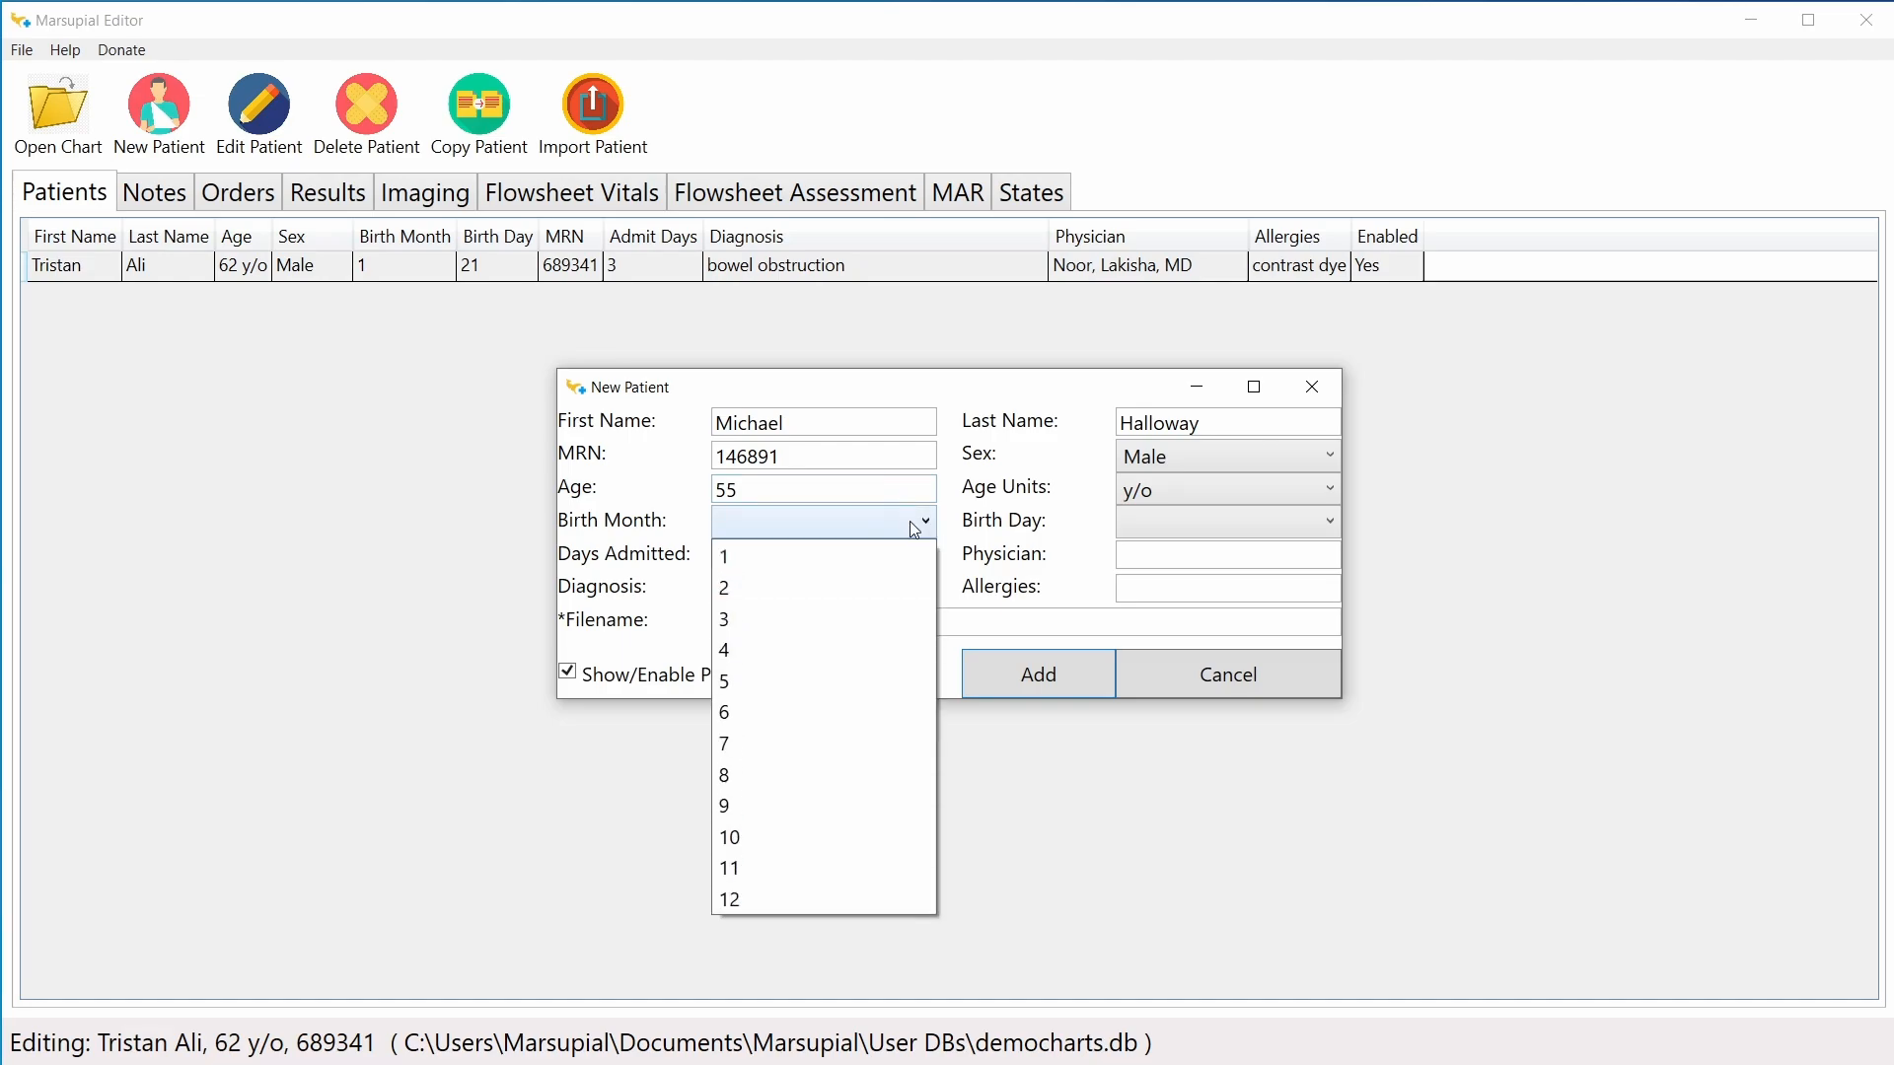
pyautogui.click(856, 643)
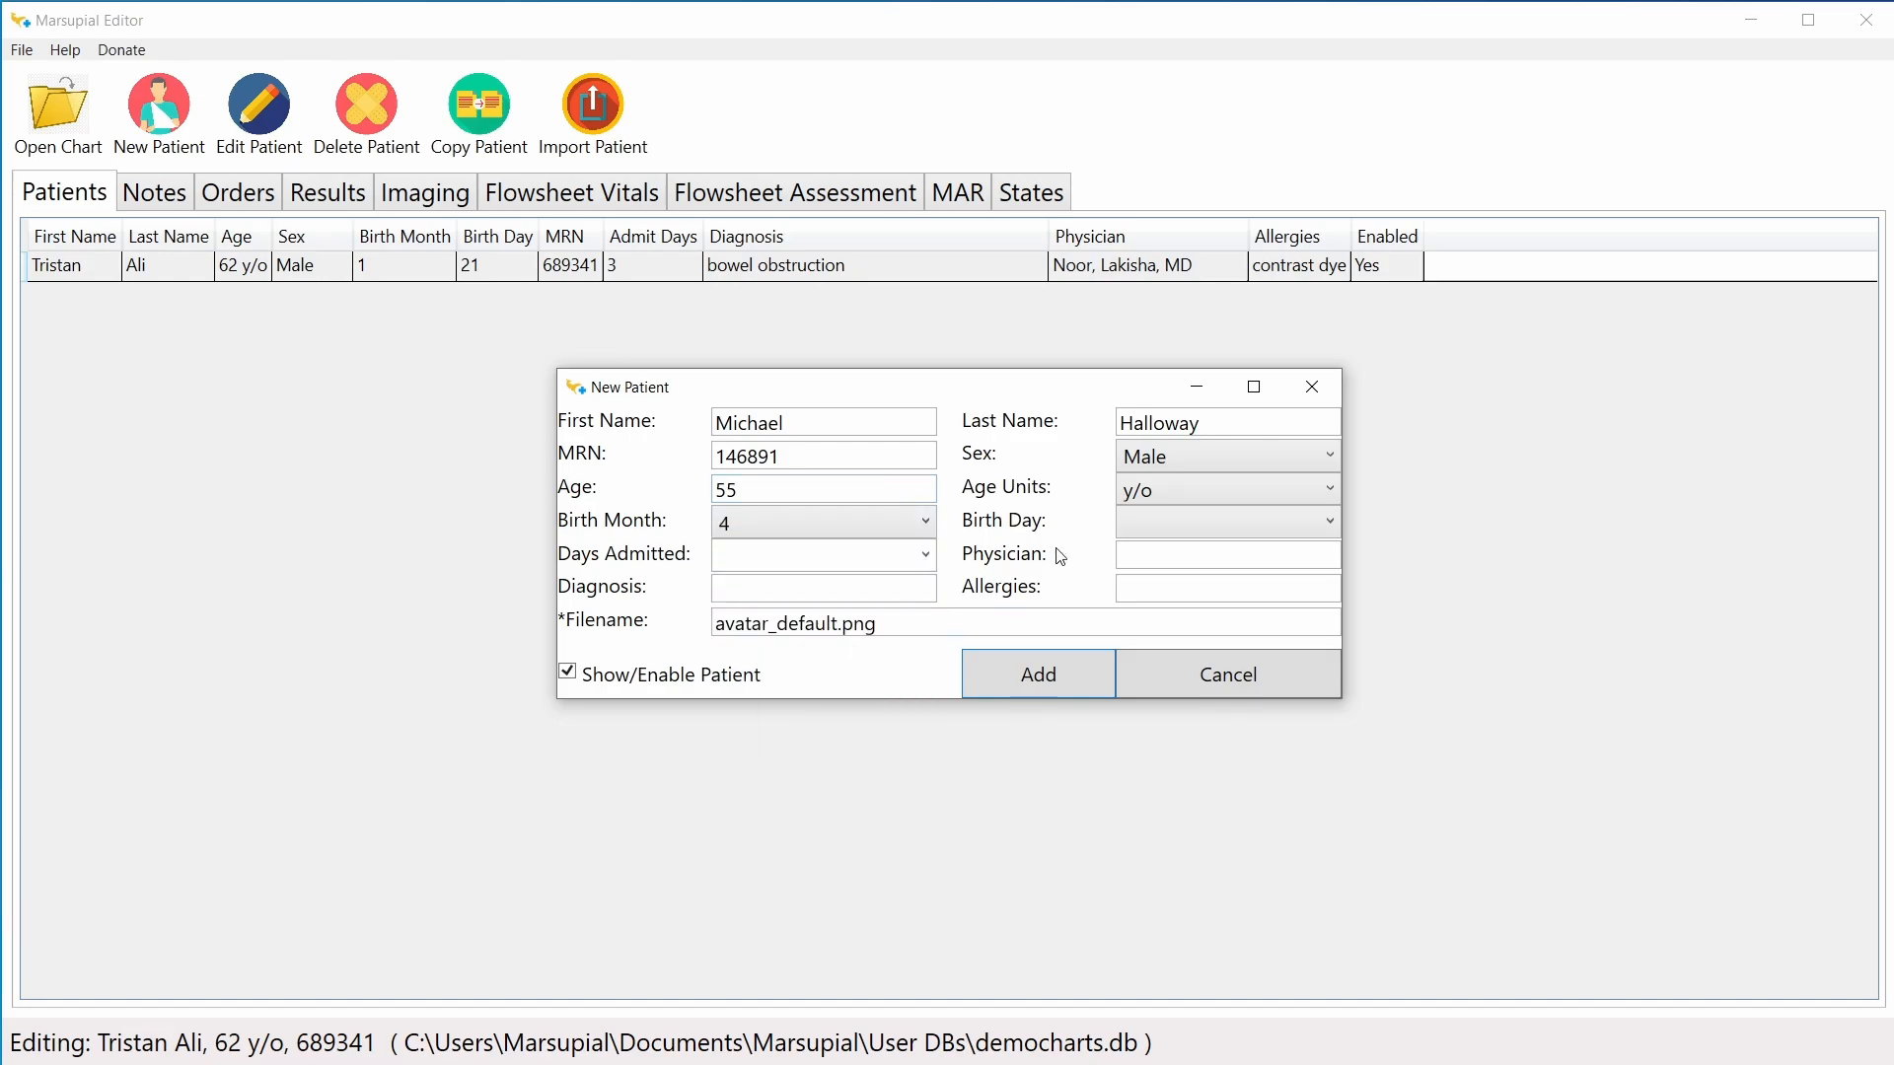
pyautogui.click(1124, 525)
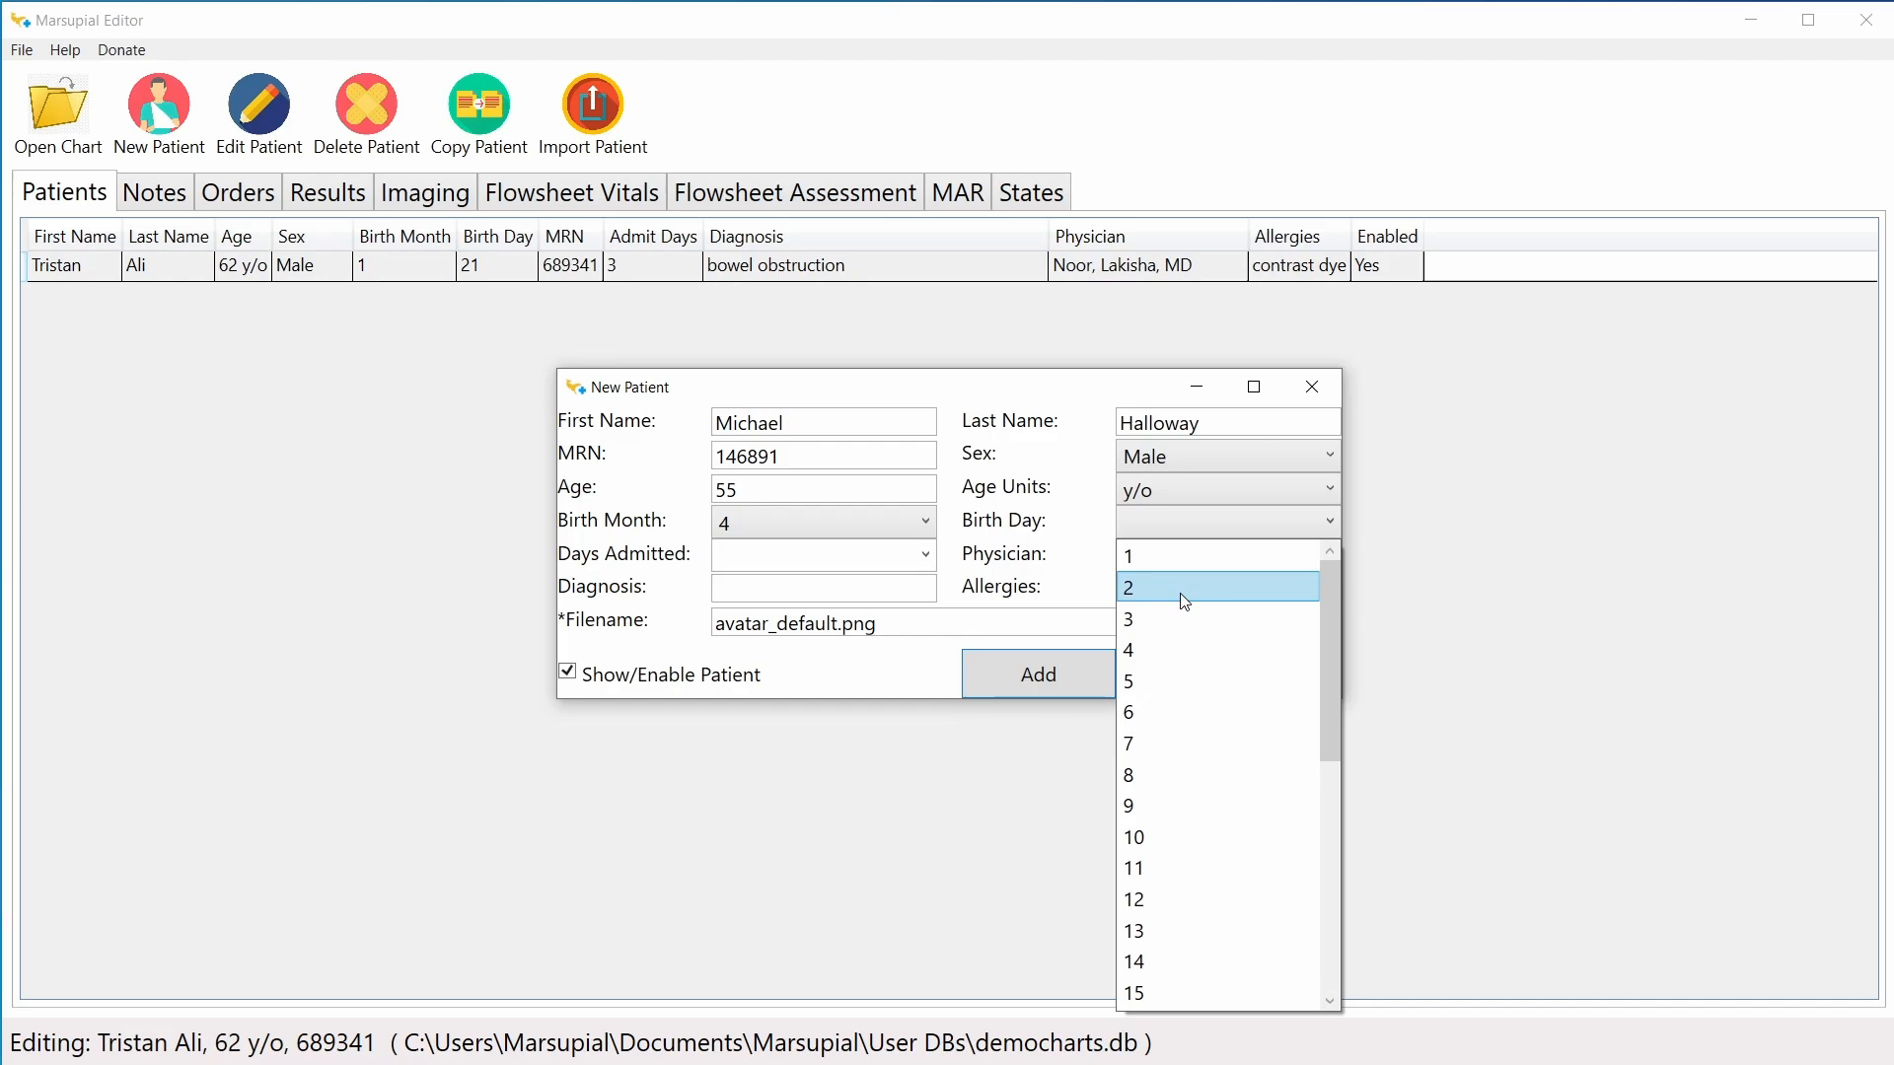
pyautogui.click(1183, 602)
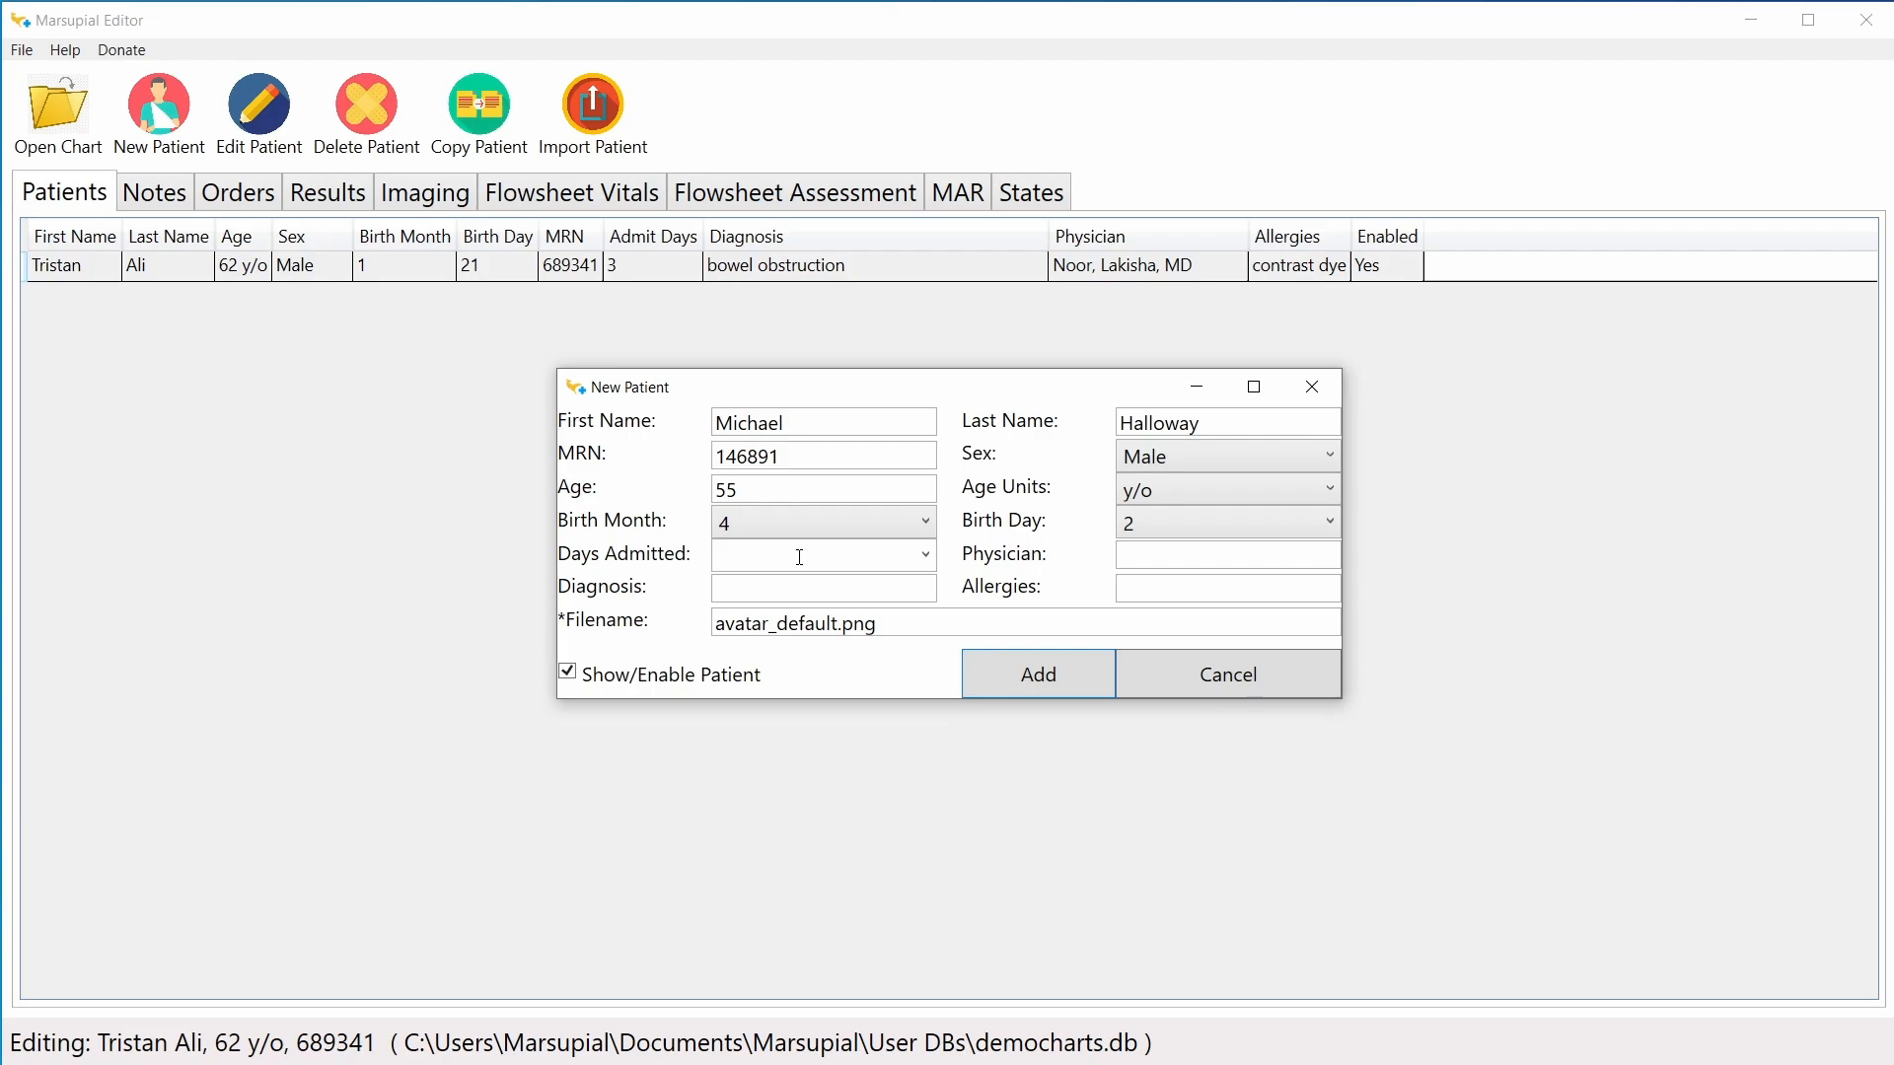
# Step: Try 1 and 7 as the new patient's number of days admitted
pyautogui.click(927, 557)
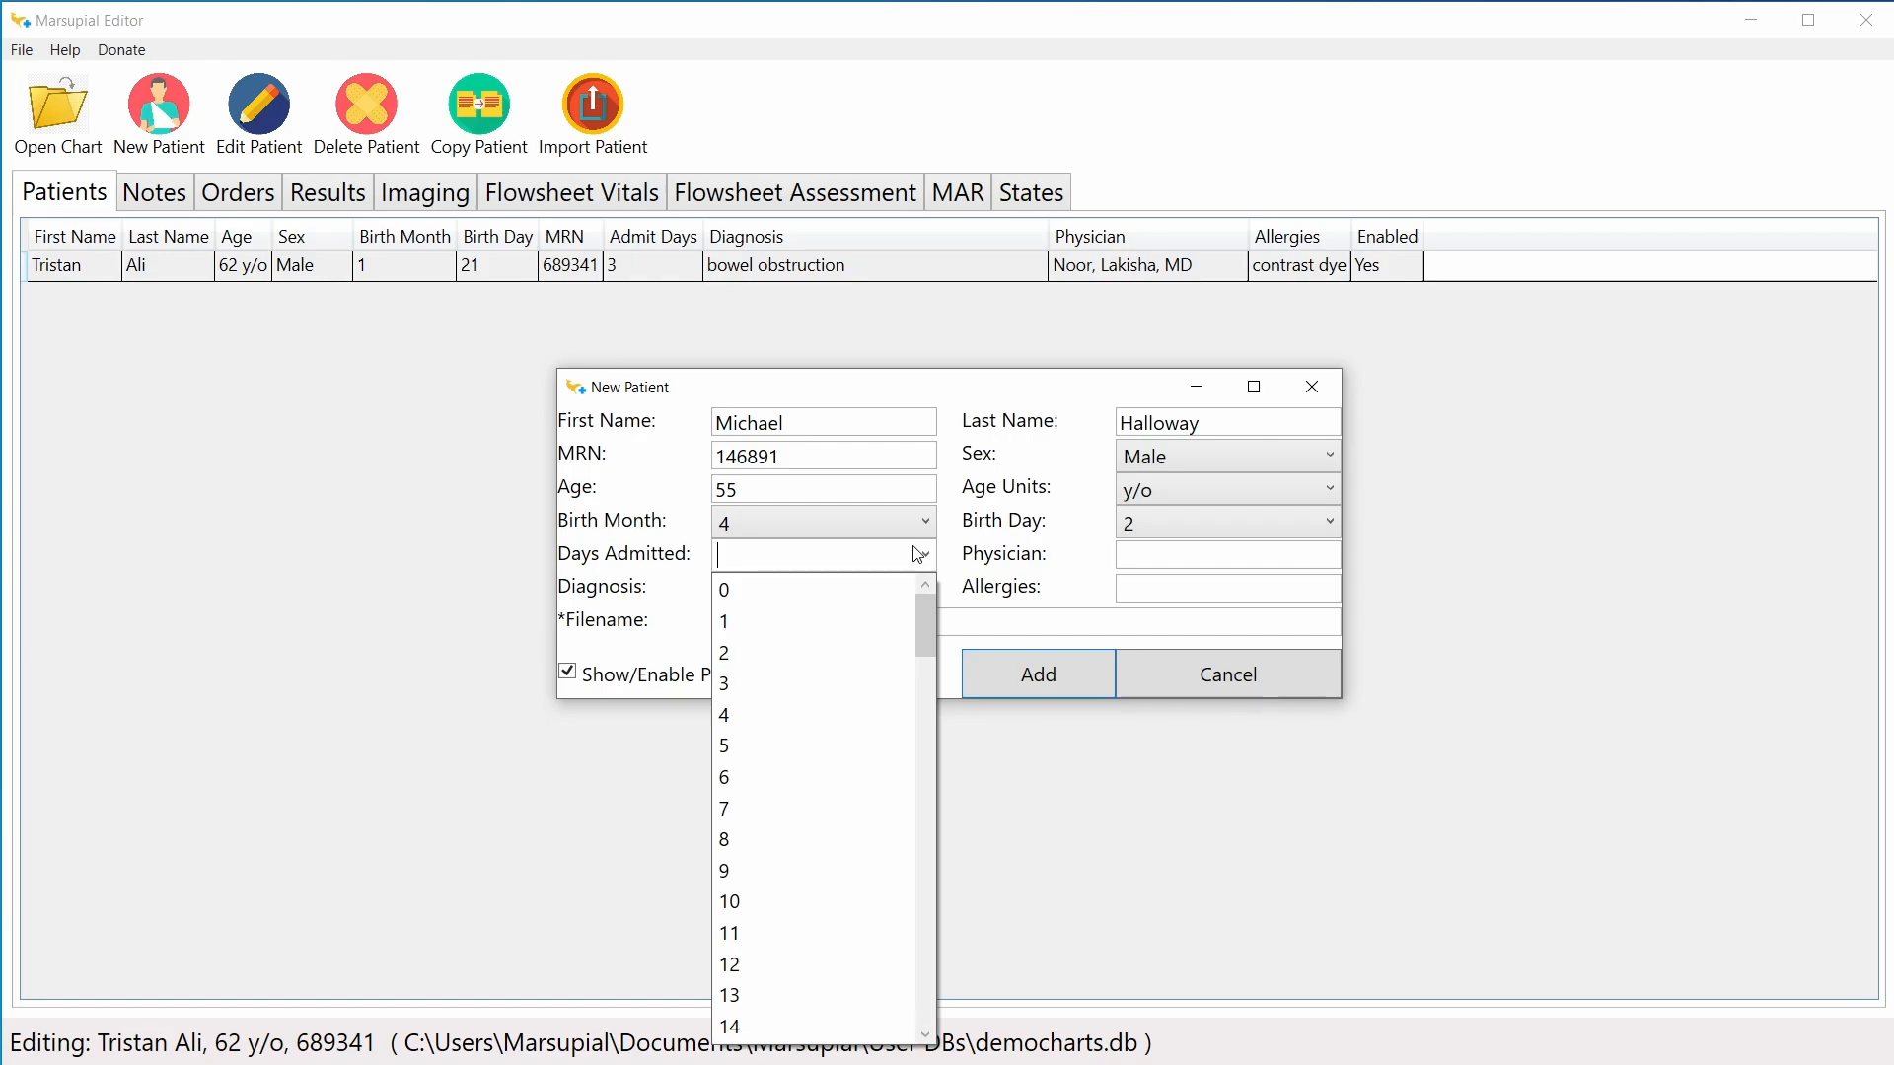
pyautogui.click(781, 621)
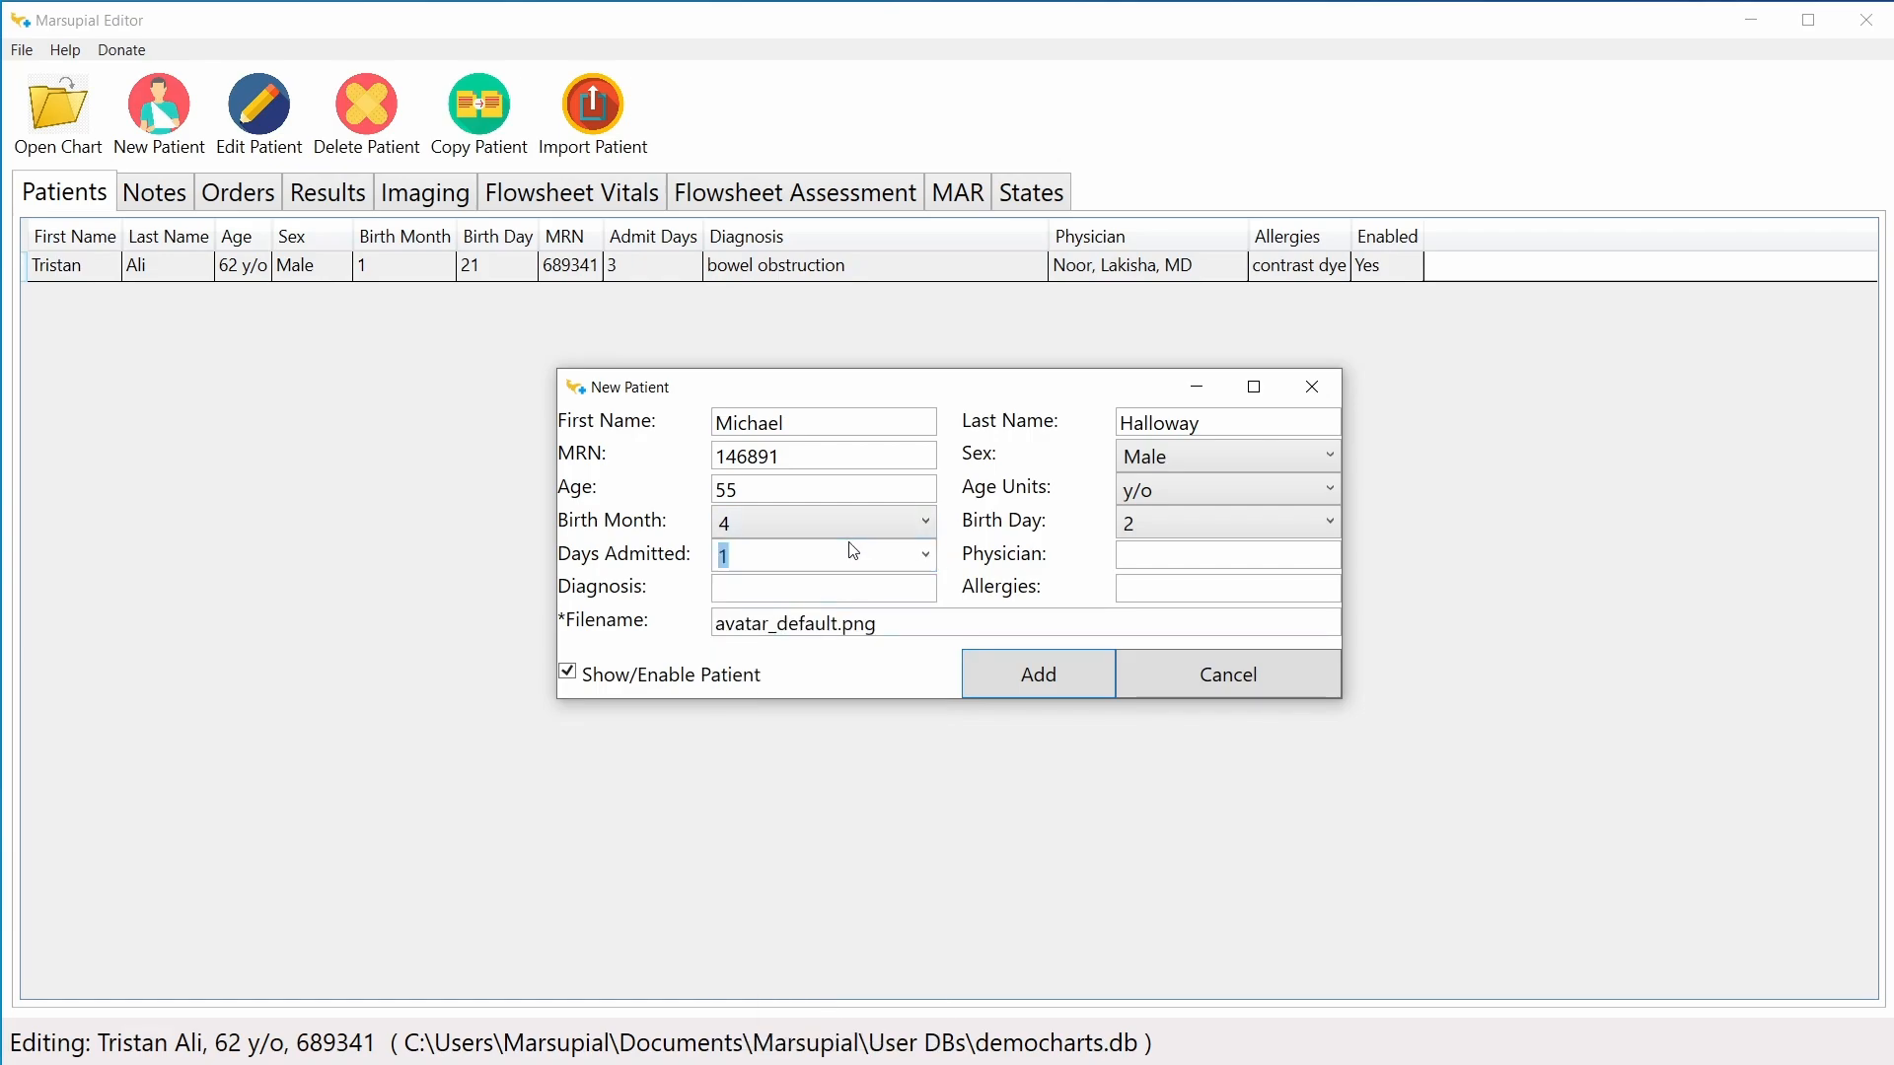
pyautogui.click(926, 556)
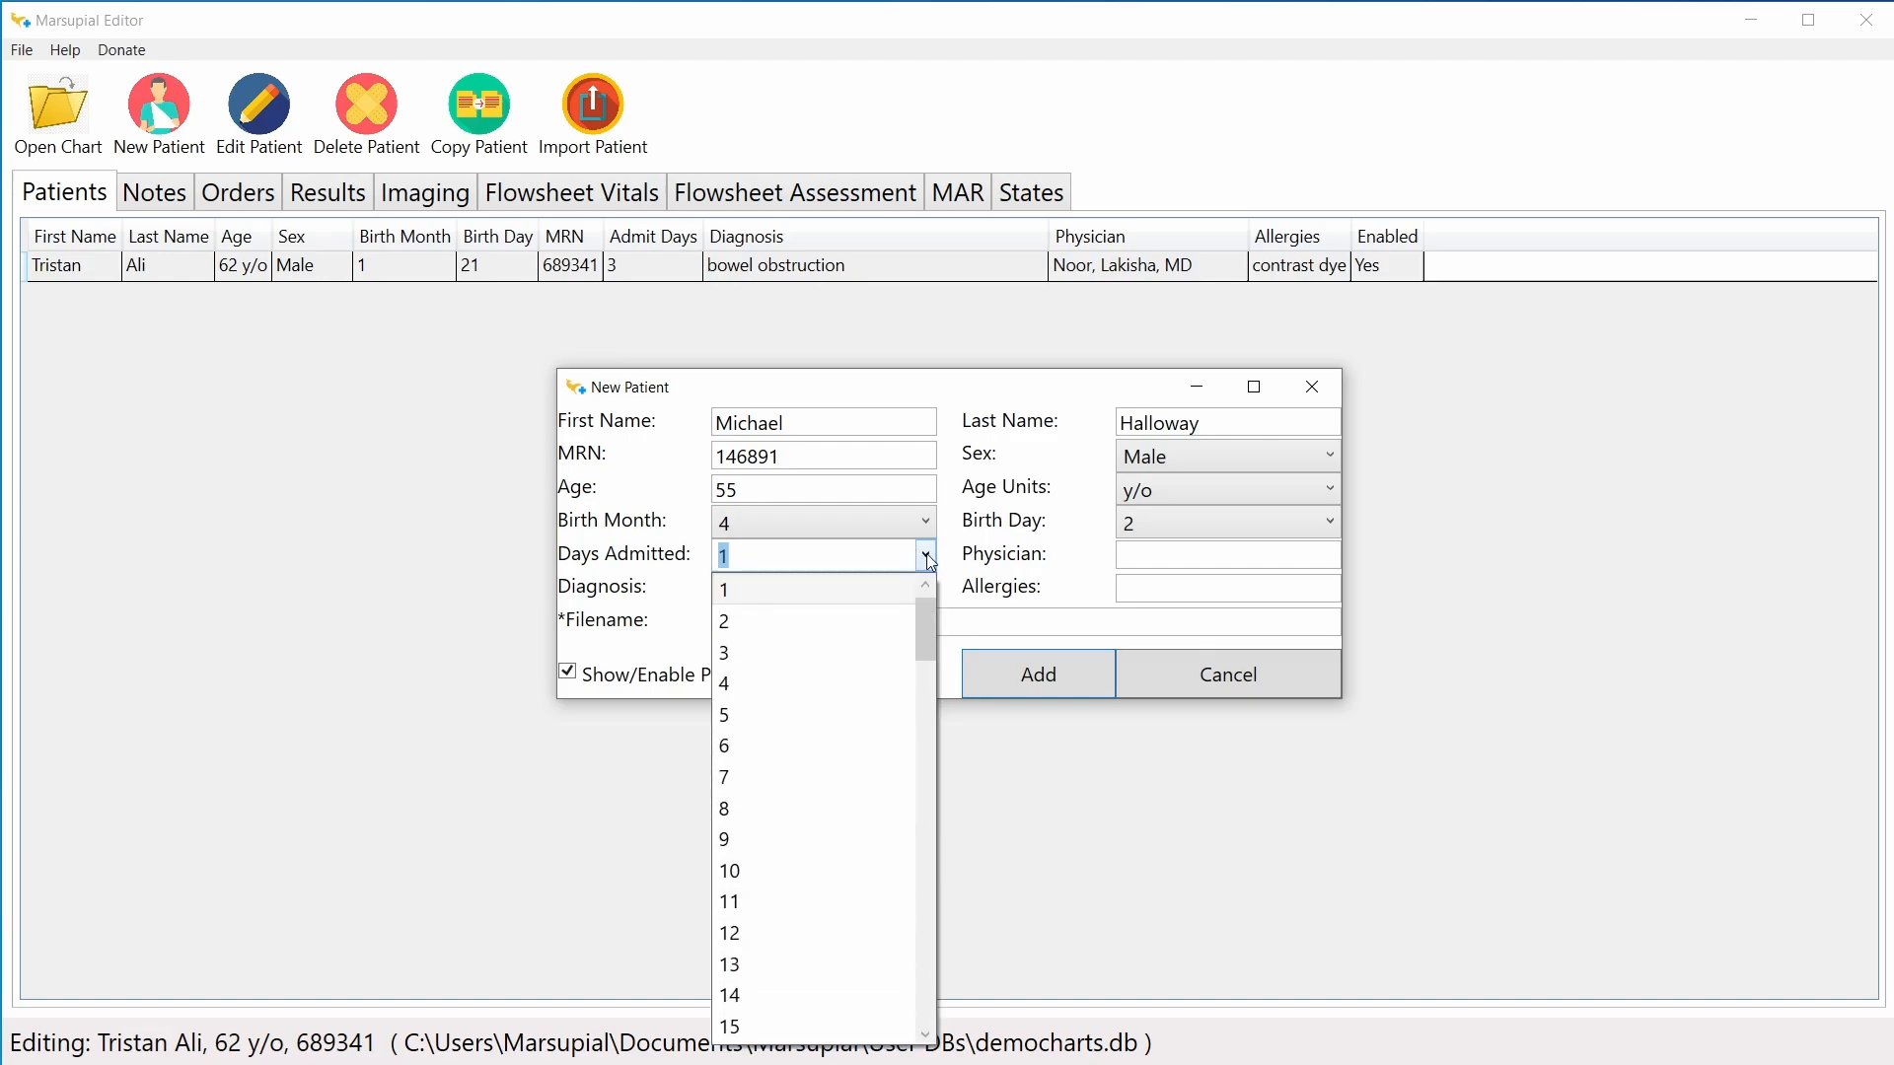
pyautogui.click(803, 777)
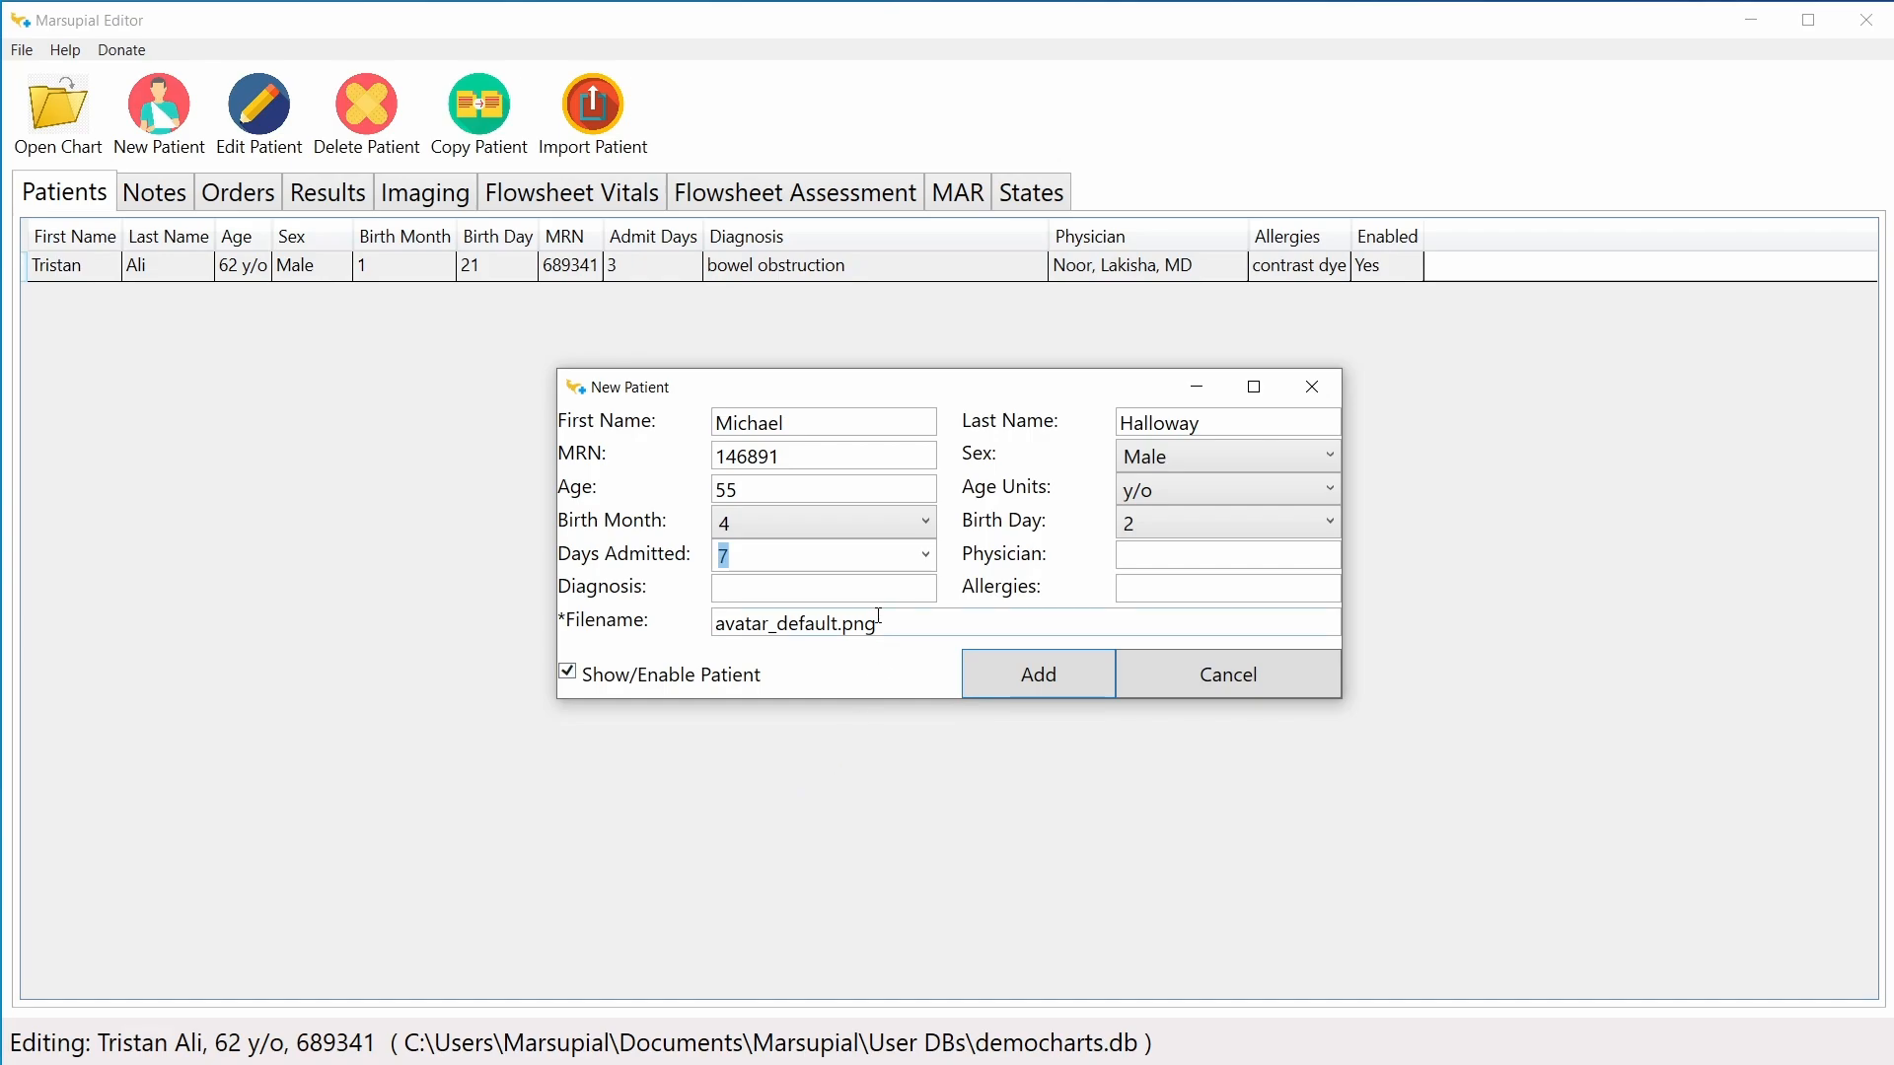
# Step: Set the new patient's days admitted to 0
pyautogui.click(857, 559)
pyautogui.click(927, 555)
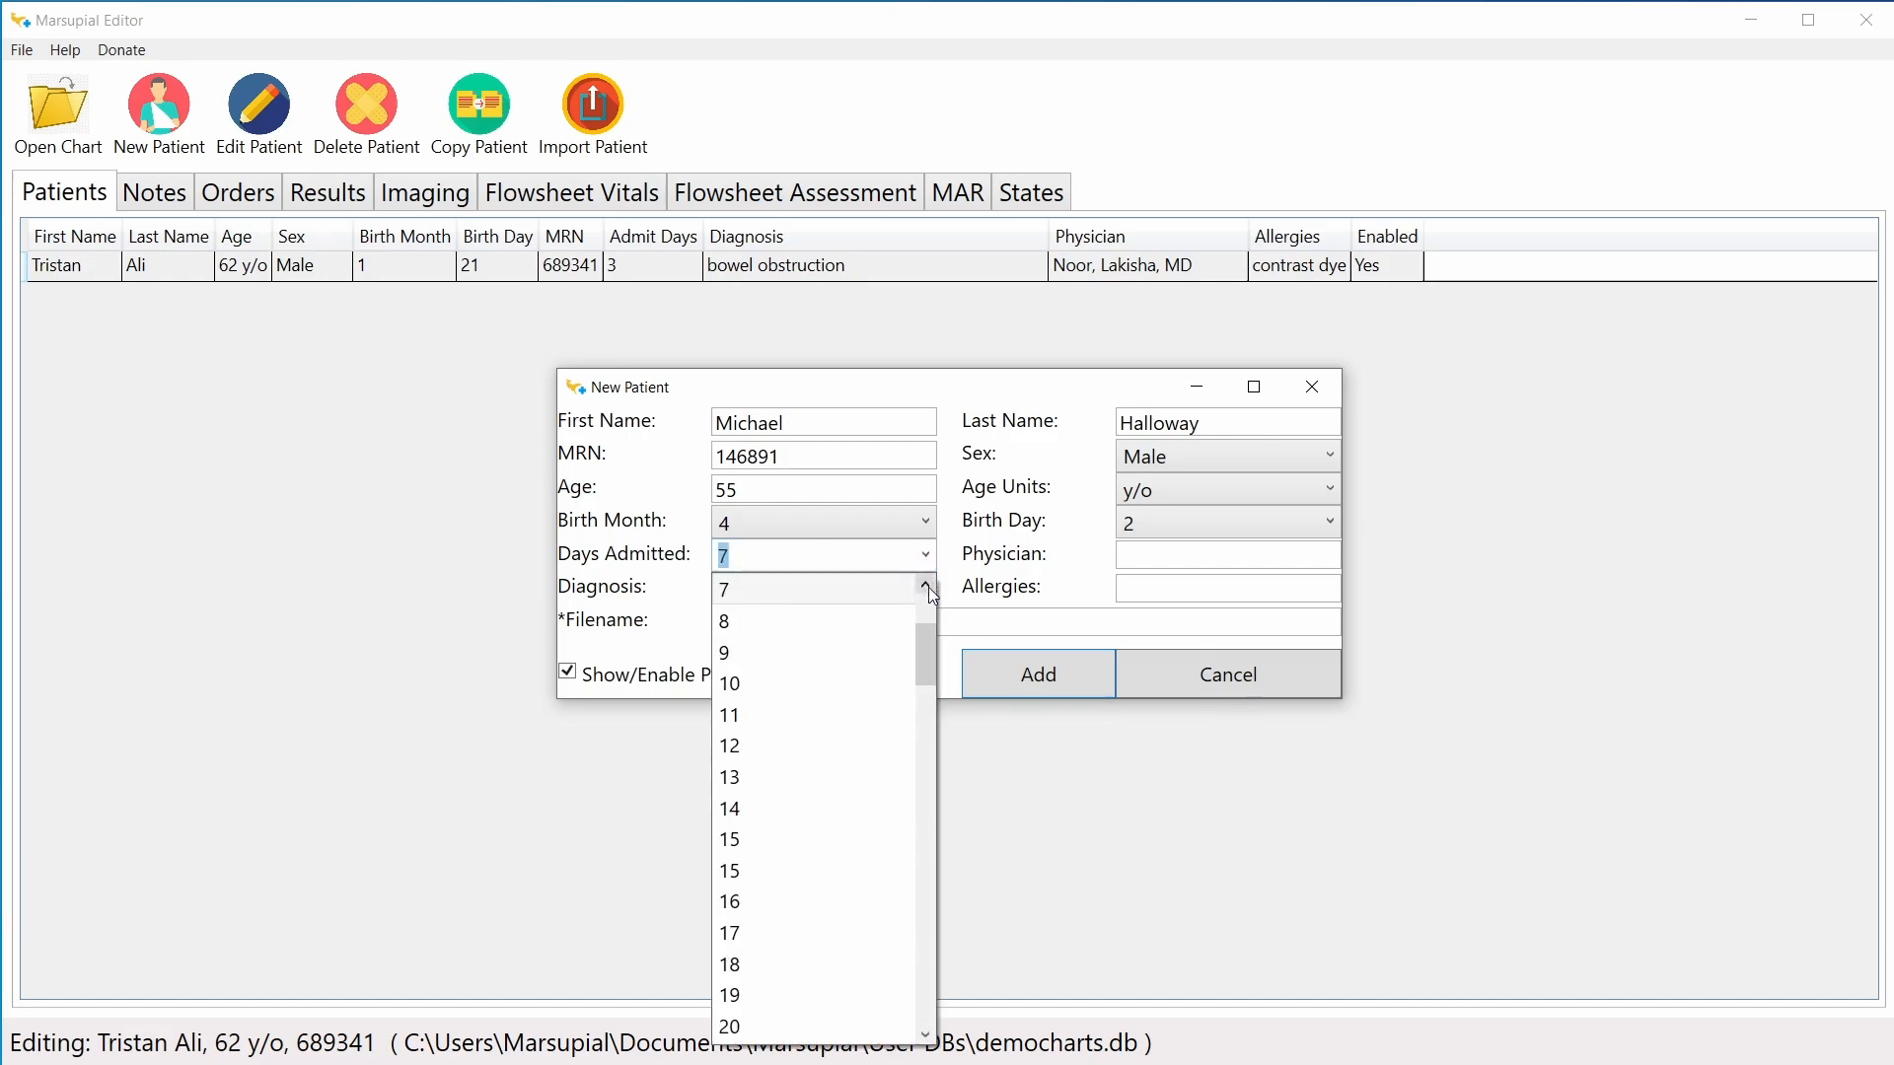
pyautogui.scroll(3, 927, 588)
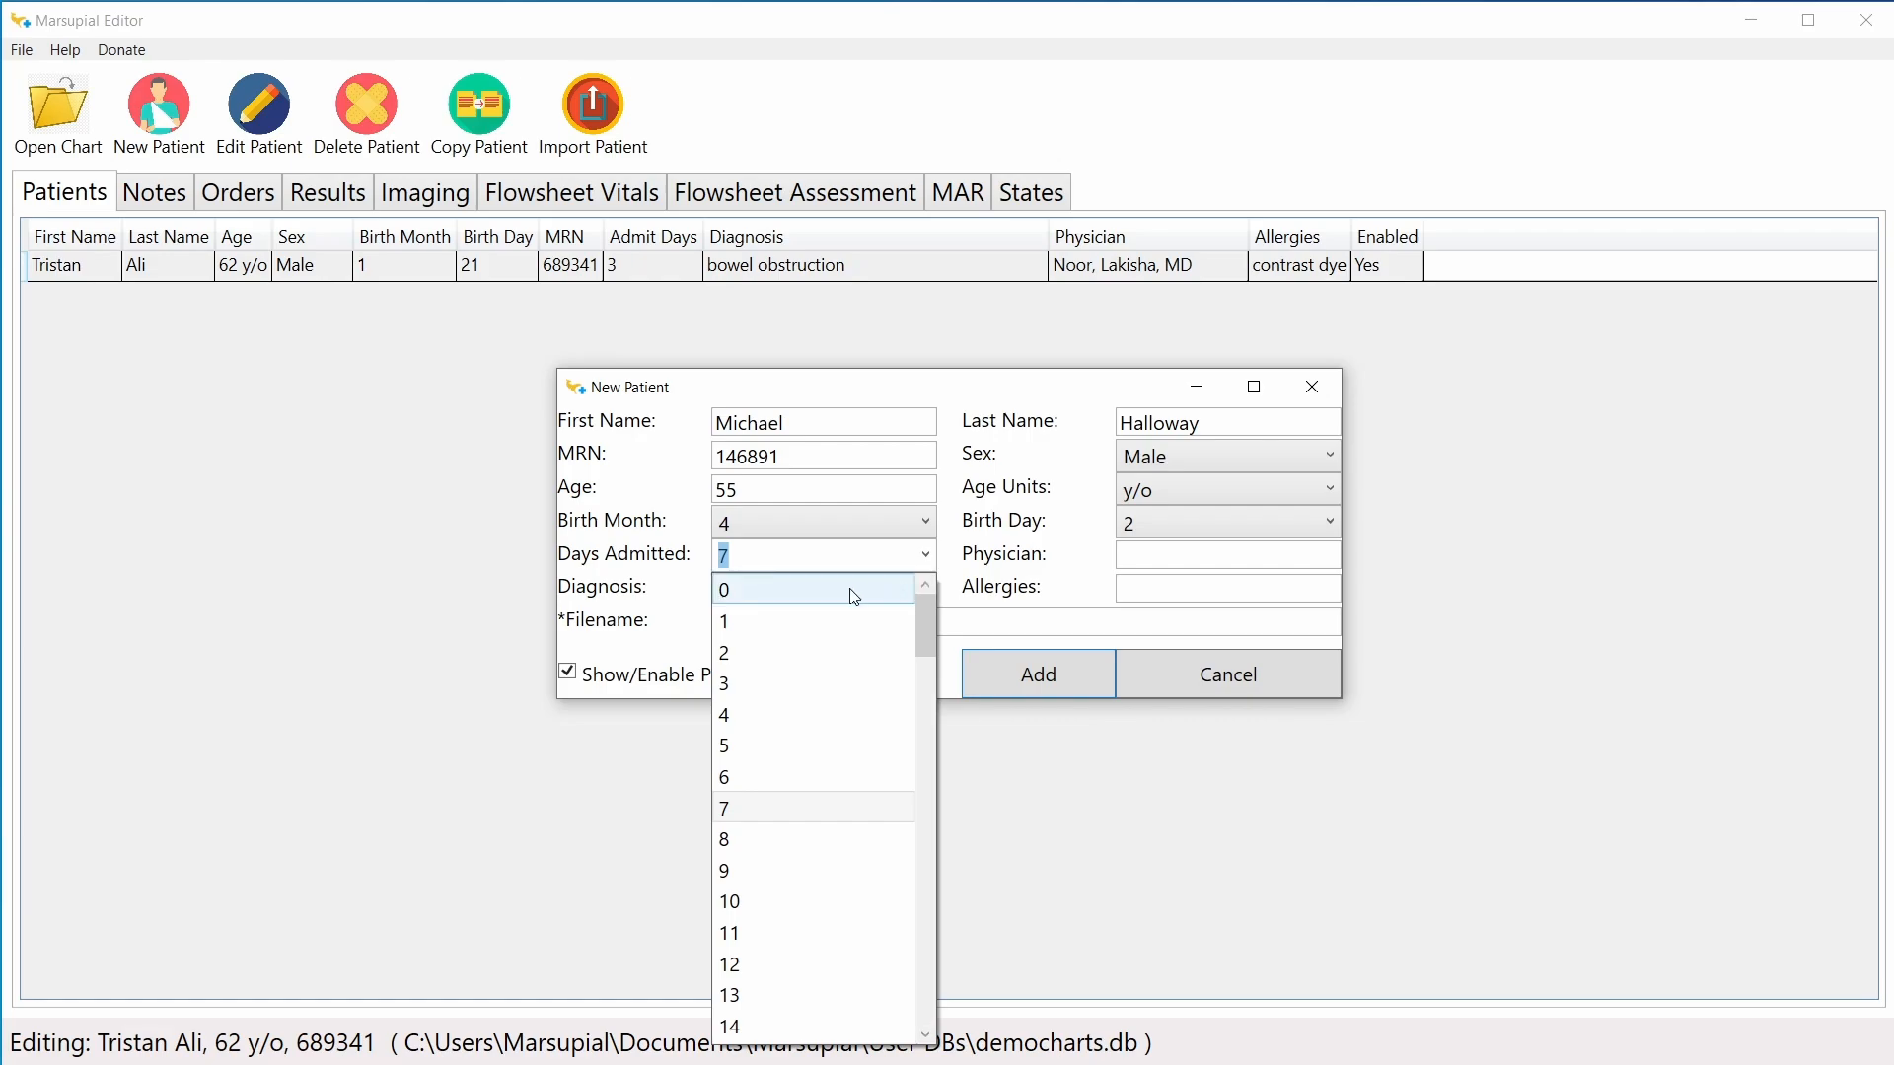
pyautogui.click(854, 597)
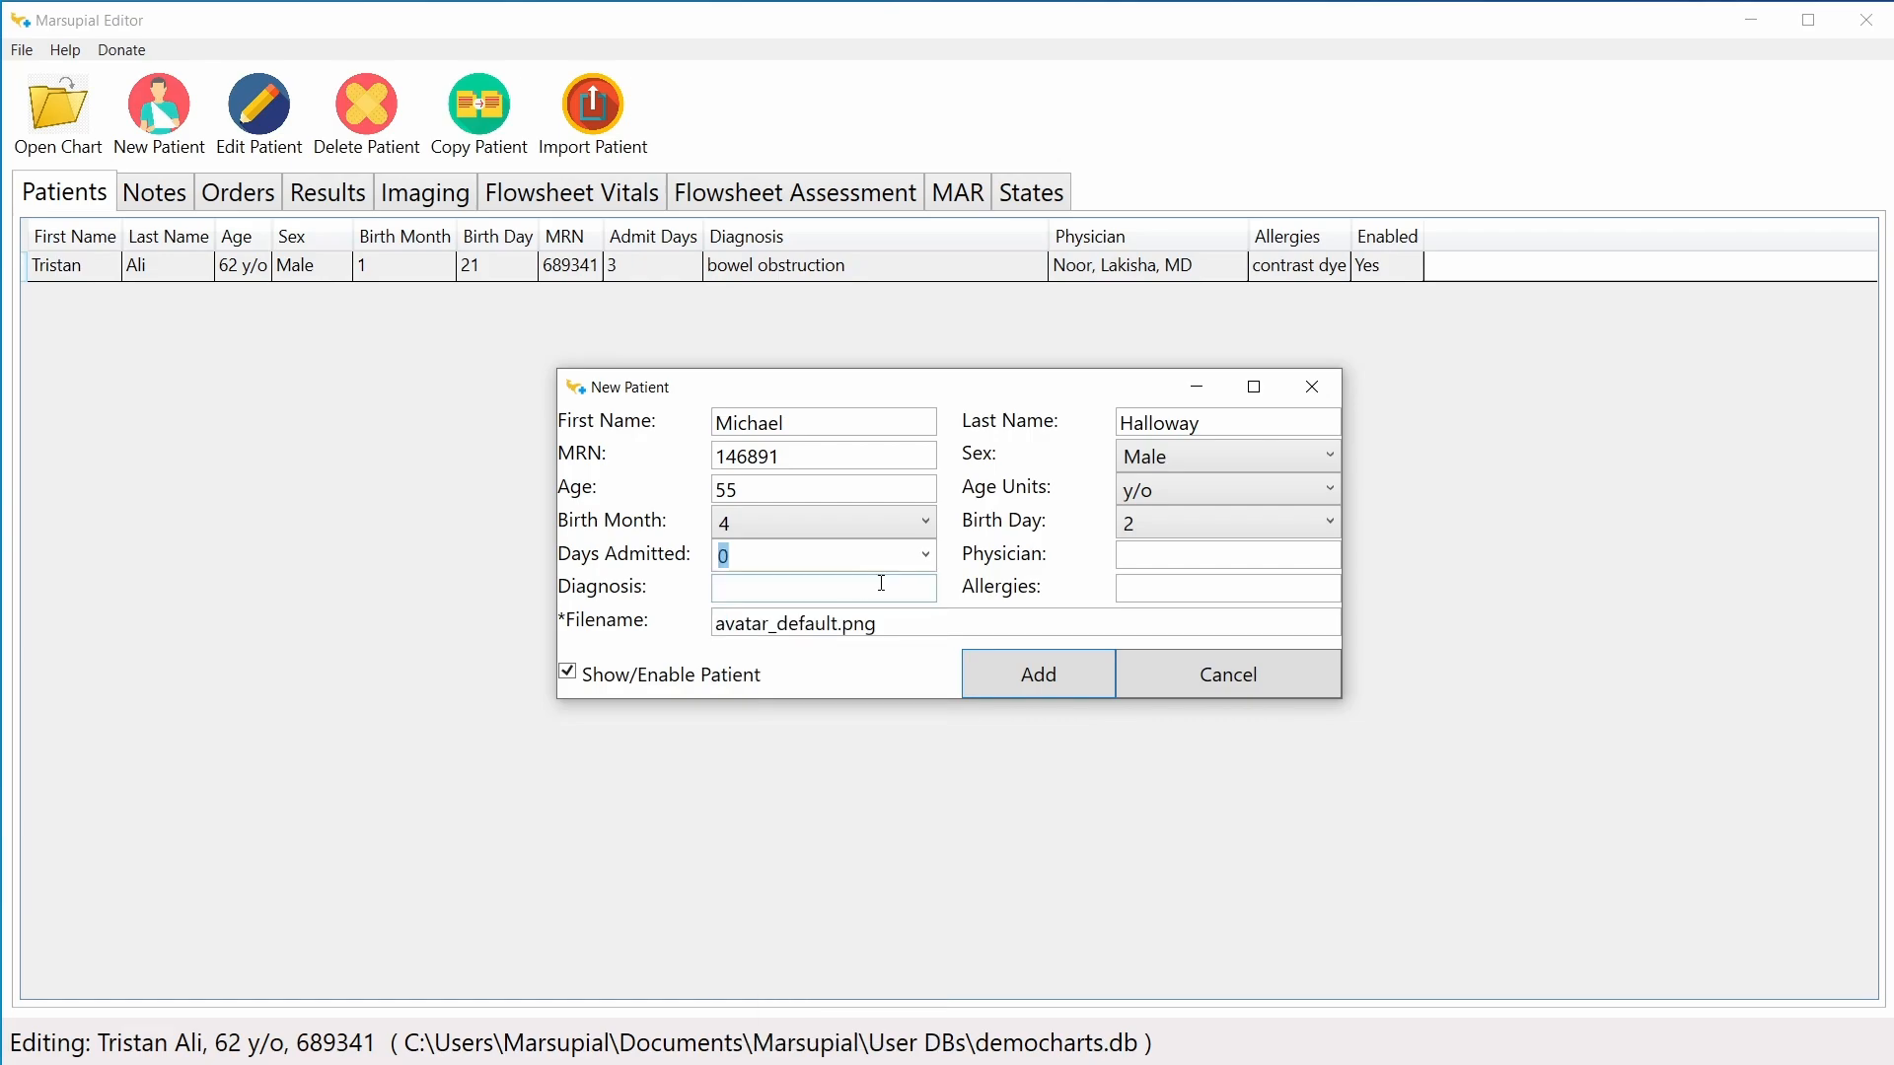
# Step: Enter the physician's name, the diagnosis "small bowel obstruction" and the allergies "NKDA" for the new patient
pyautogui.click(1158, 556)
pyautogui.write('W')
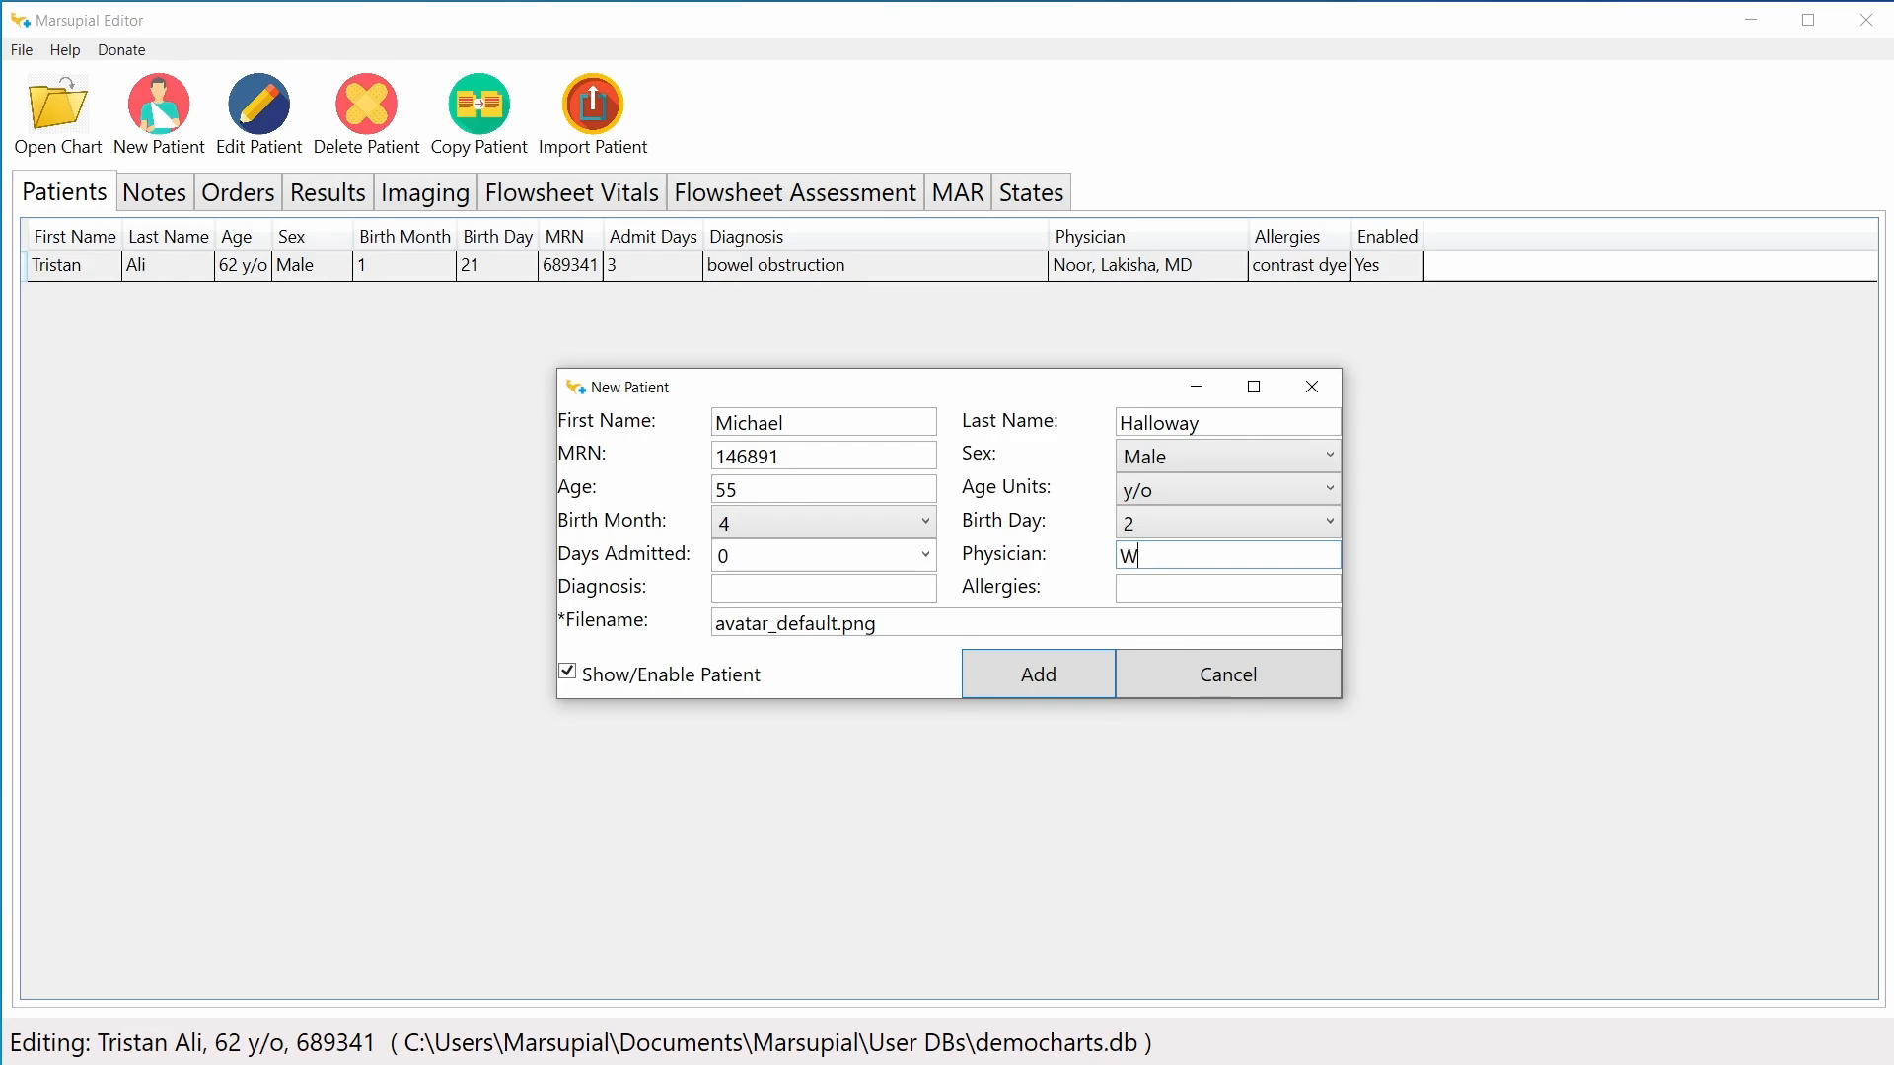
pyautogui.write('hite, Walter, MD')
pyautogui.click(819, 588)
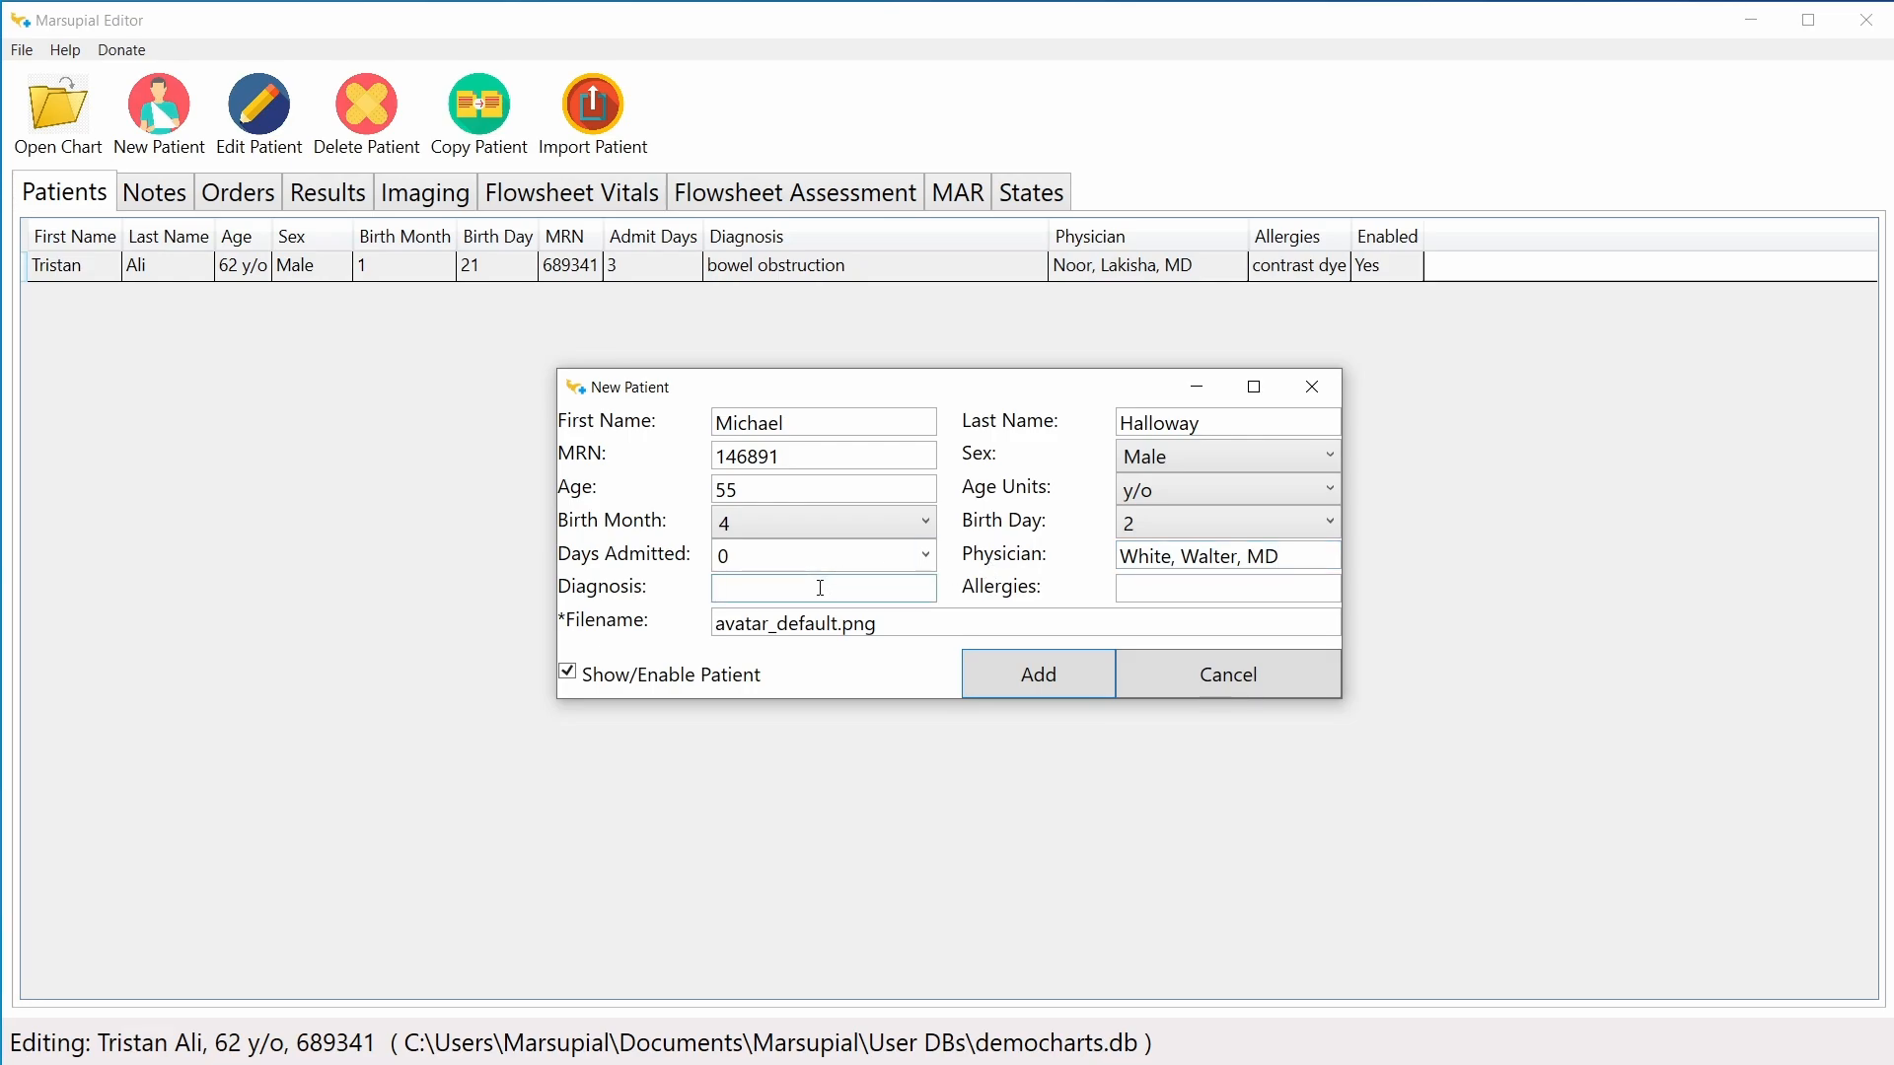
pyautogui.write('small bowel obstruction')
pyautogui.click(1163, 581)
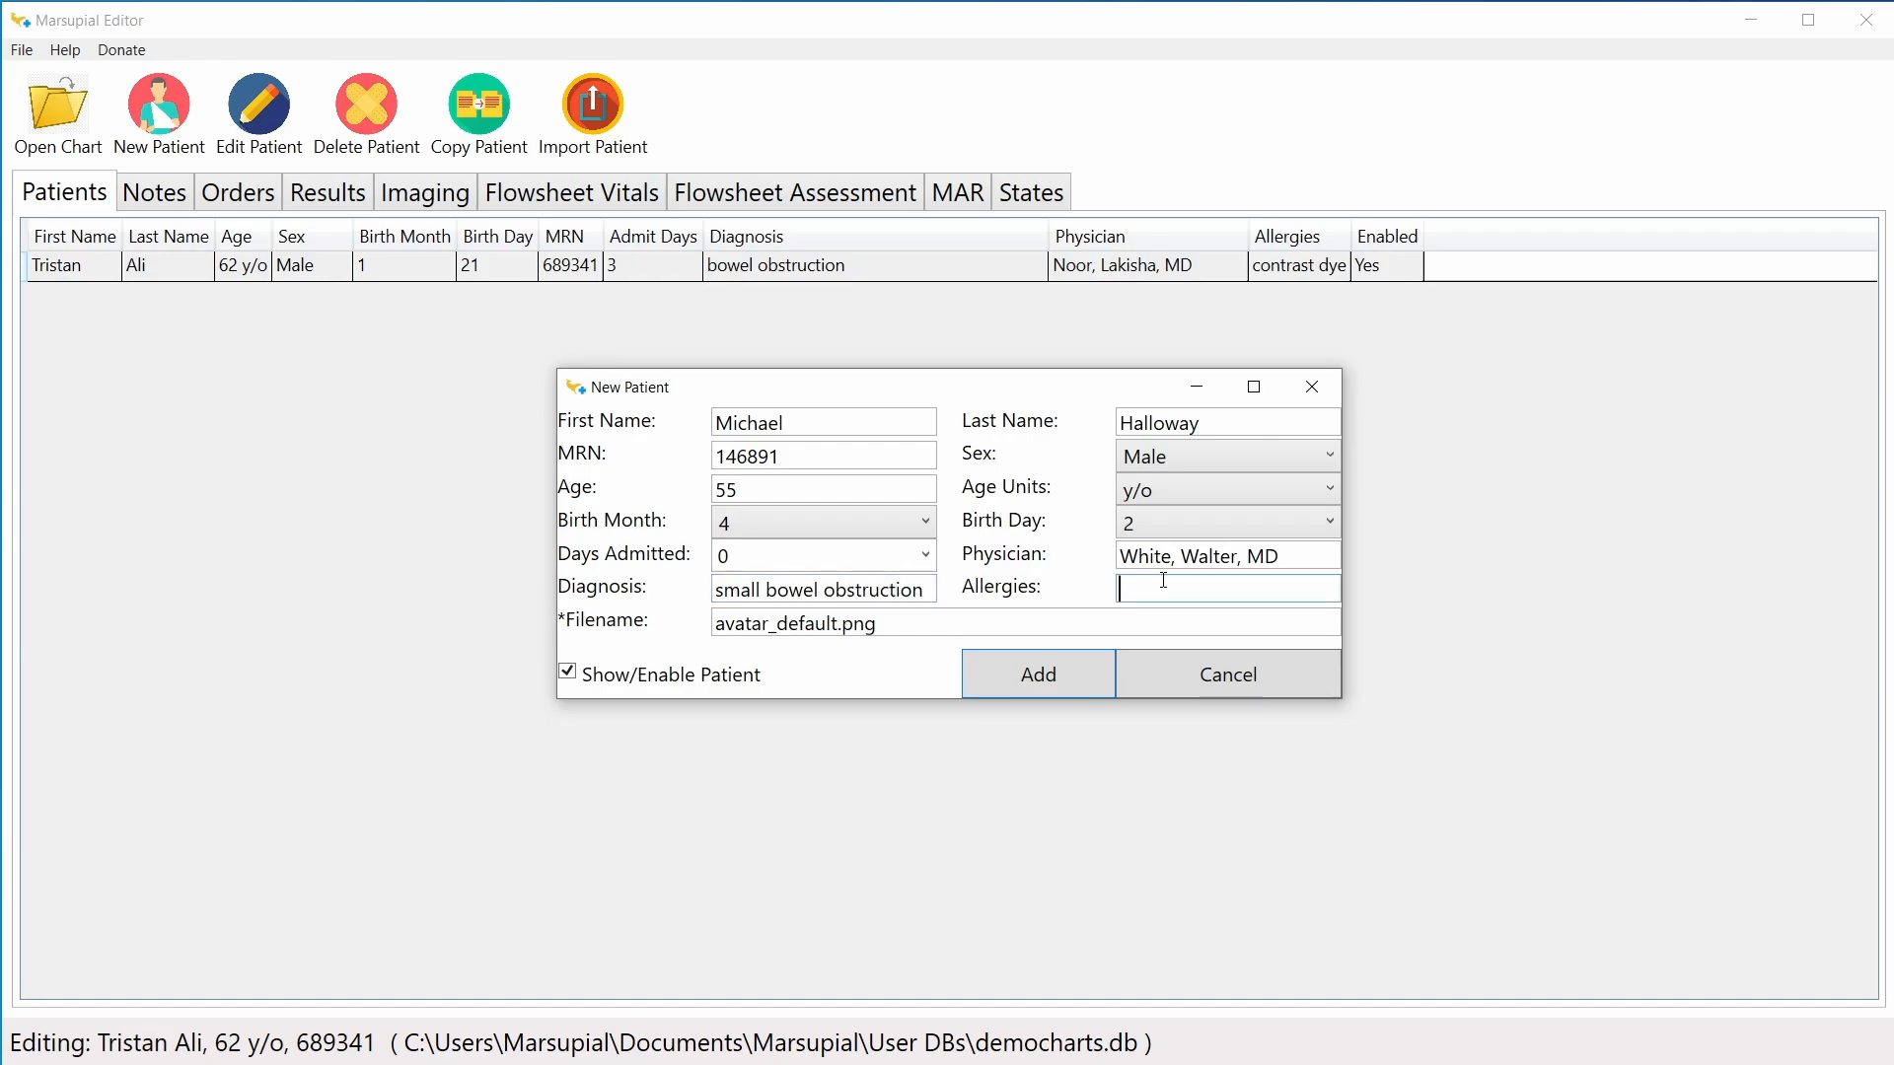
pyautogui.write('NKDA')
# Step: Look in File Explorer's Documents > Marsupial > Marsupial EMR > images folder for the photo1 picture's filename
pyautogui.click(924, 619)
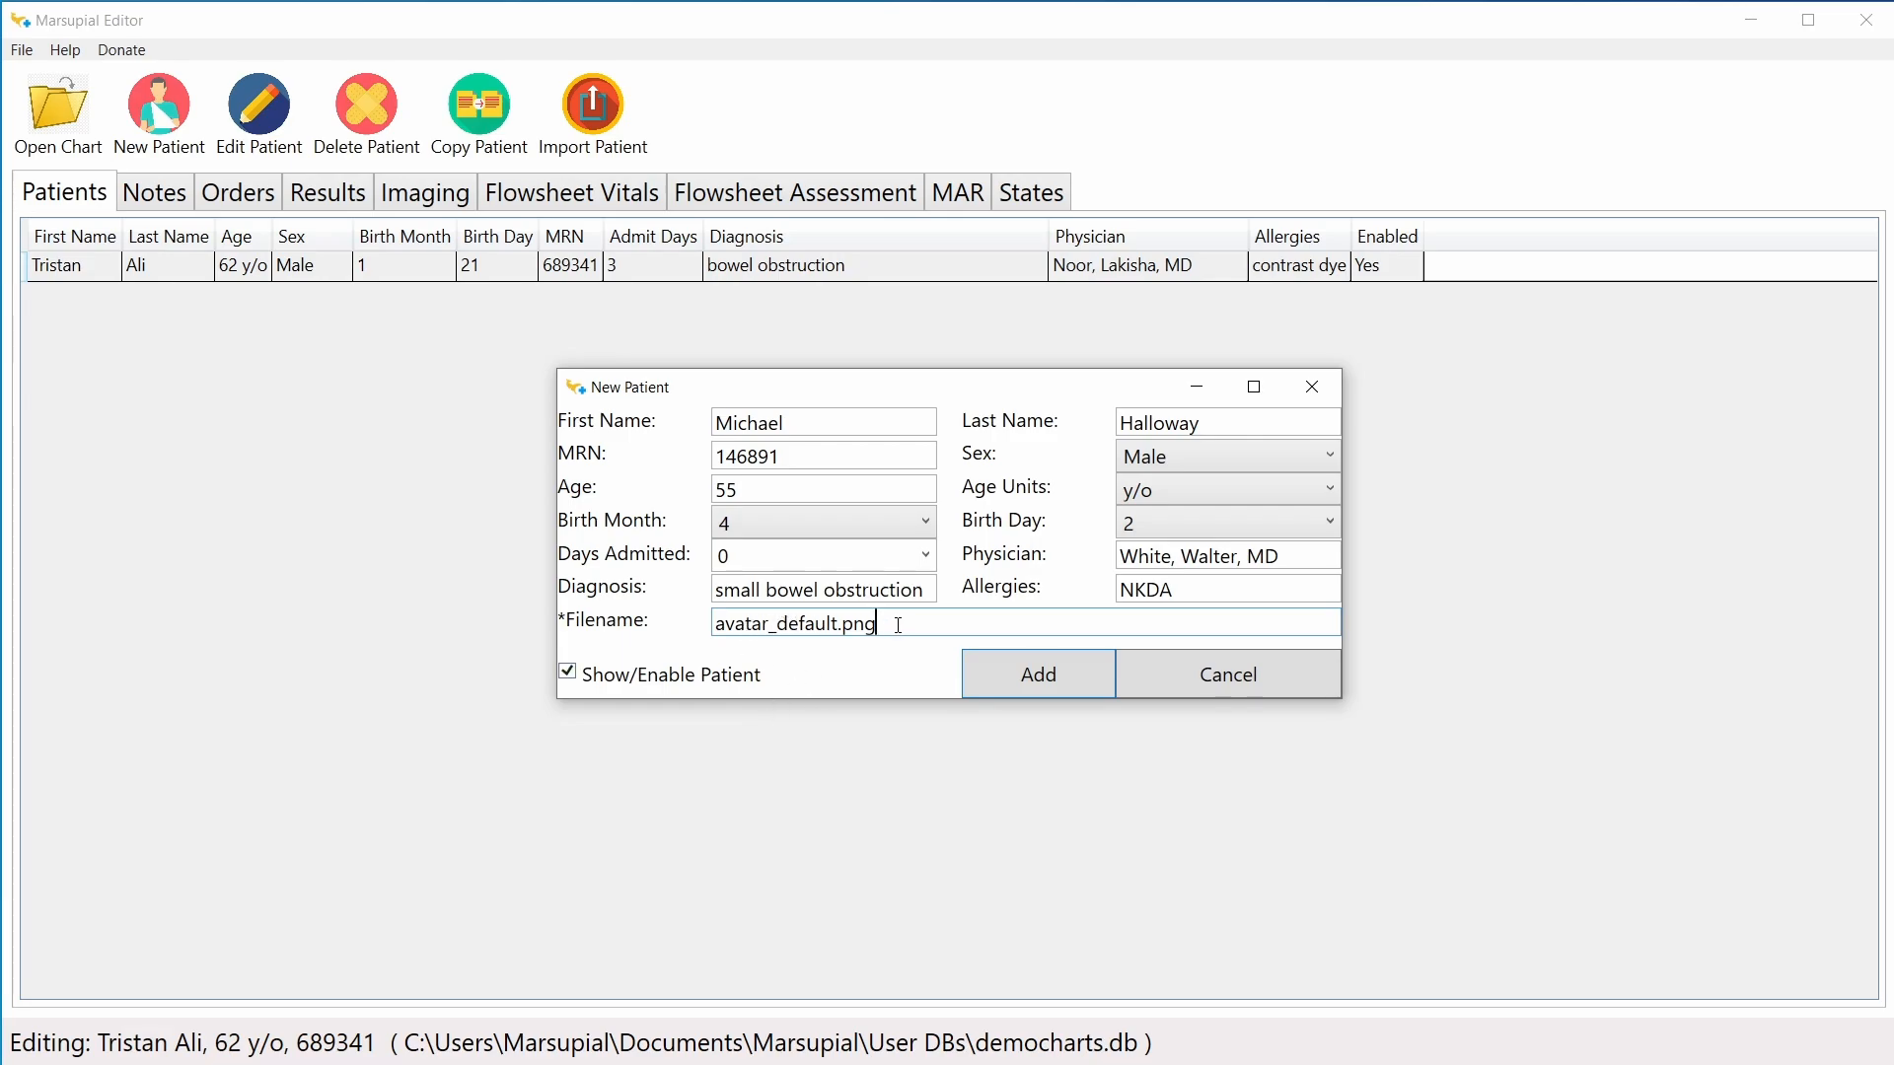
pyautogui.moveTo(897, 624)
pyautogui.mouseDown()
pyautogui.moveTo(698, 633)
pyautogui.moveTo(920, 622)
pyautogui.mouseUp()
pyautogui.click(37, 1056)
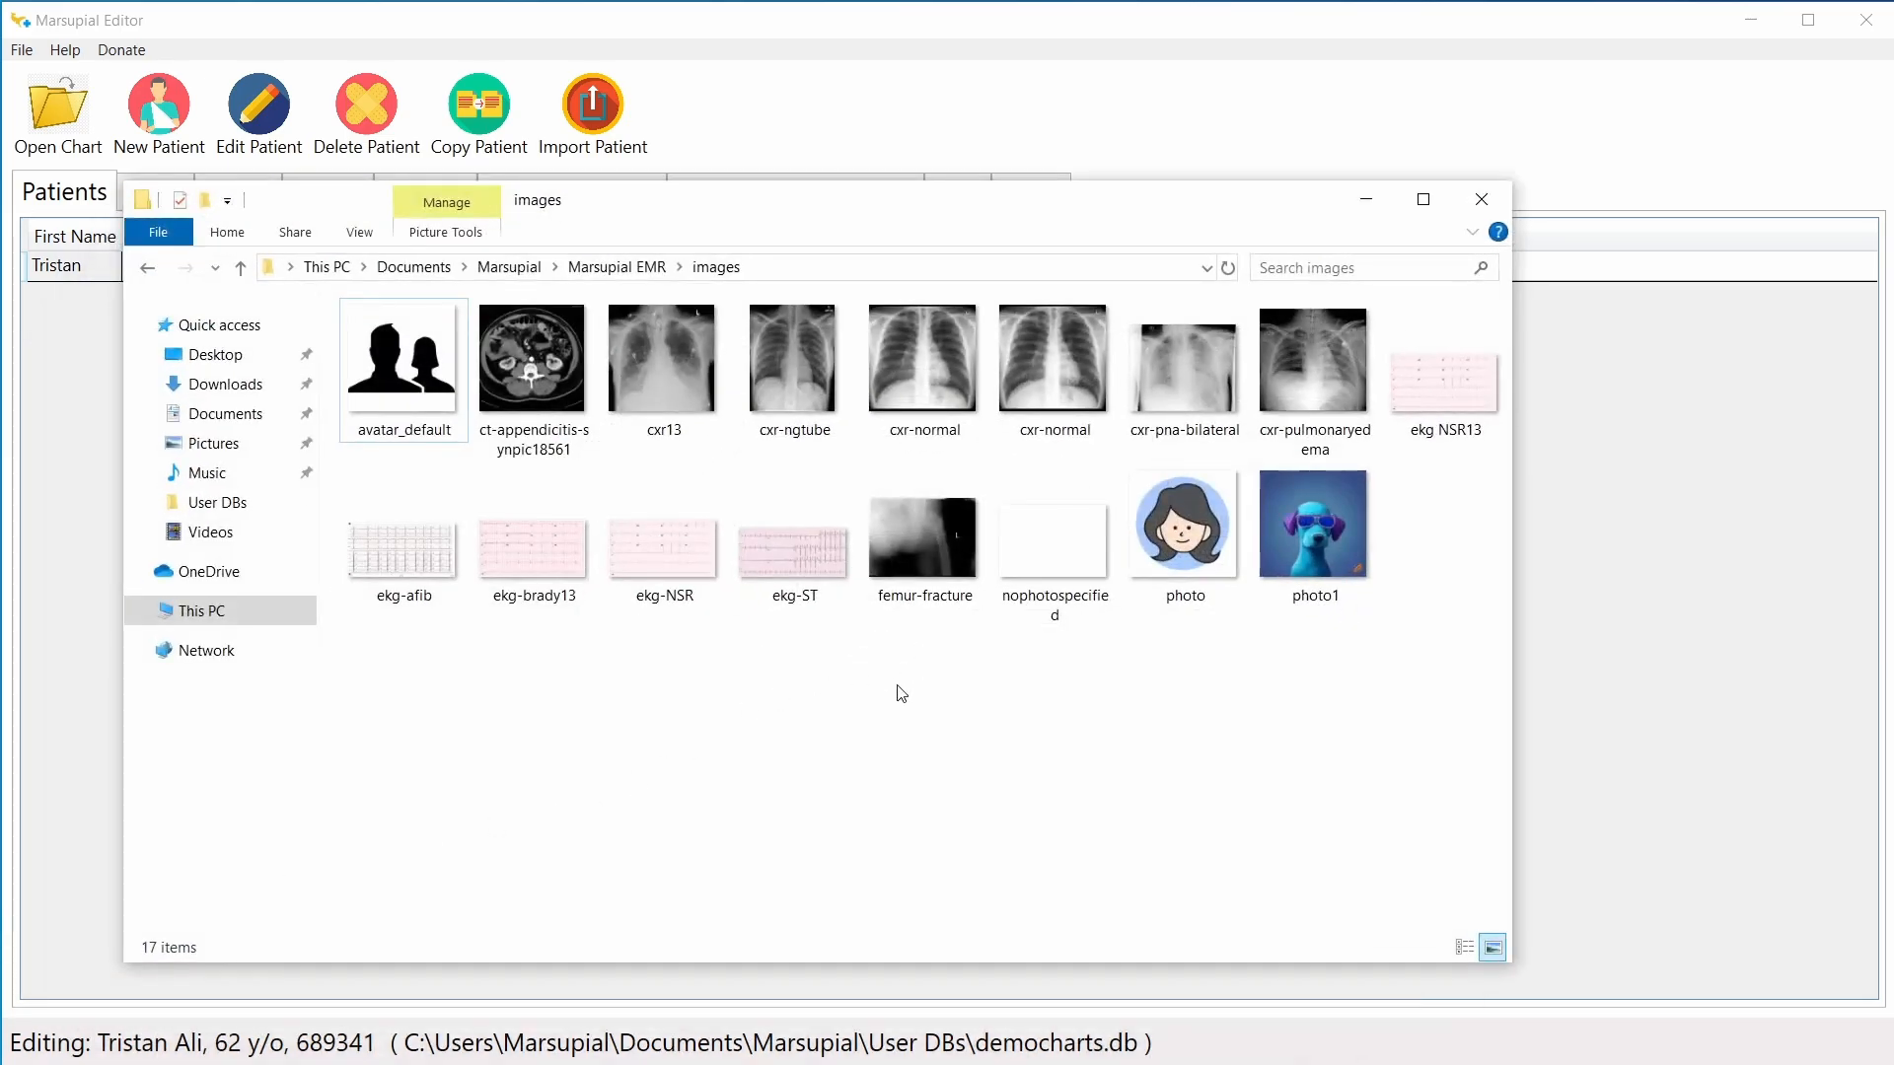
pyautogui.click(659, 271)
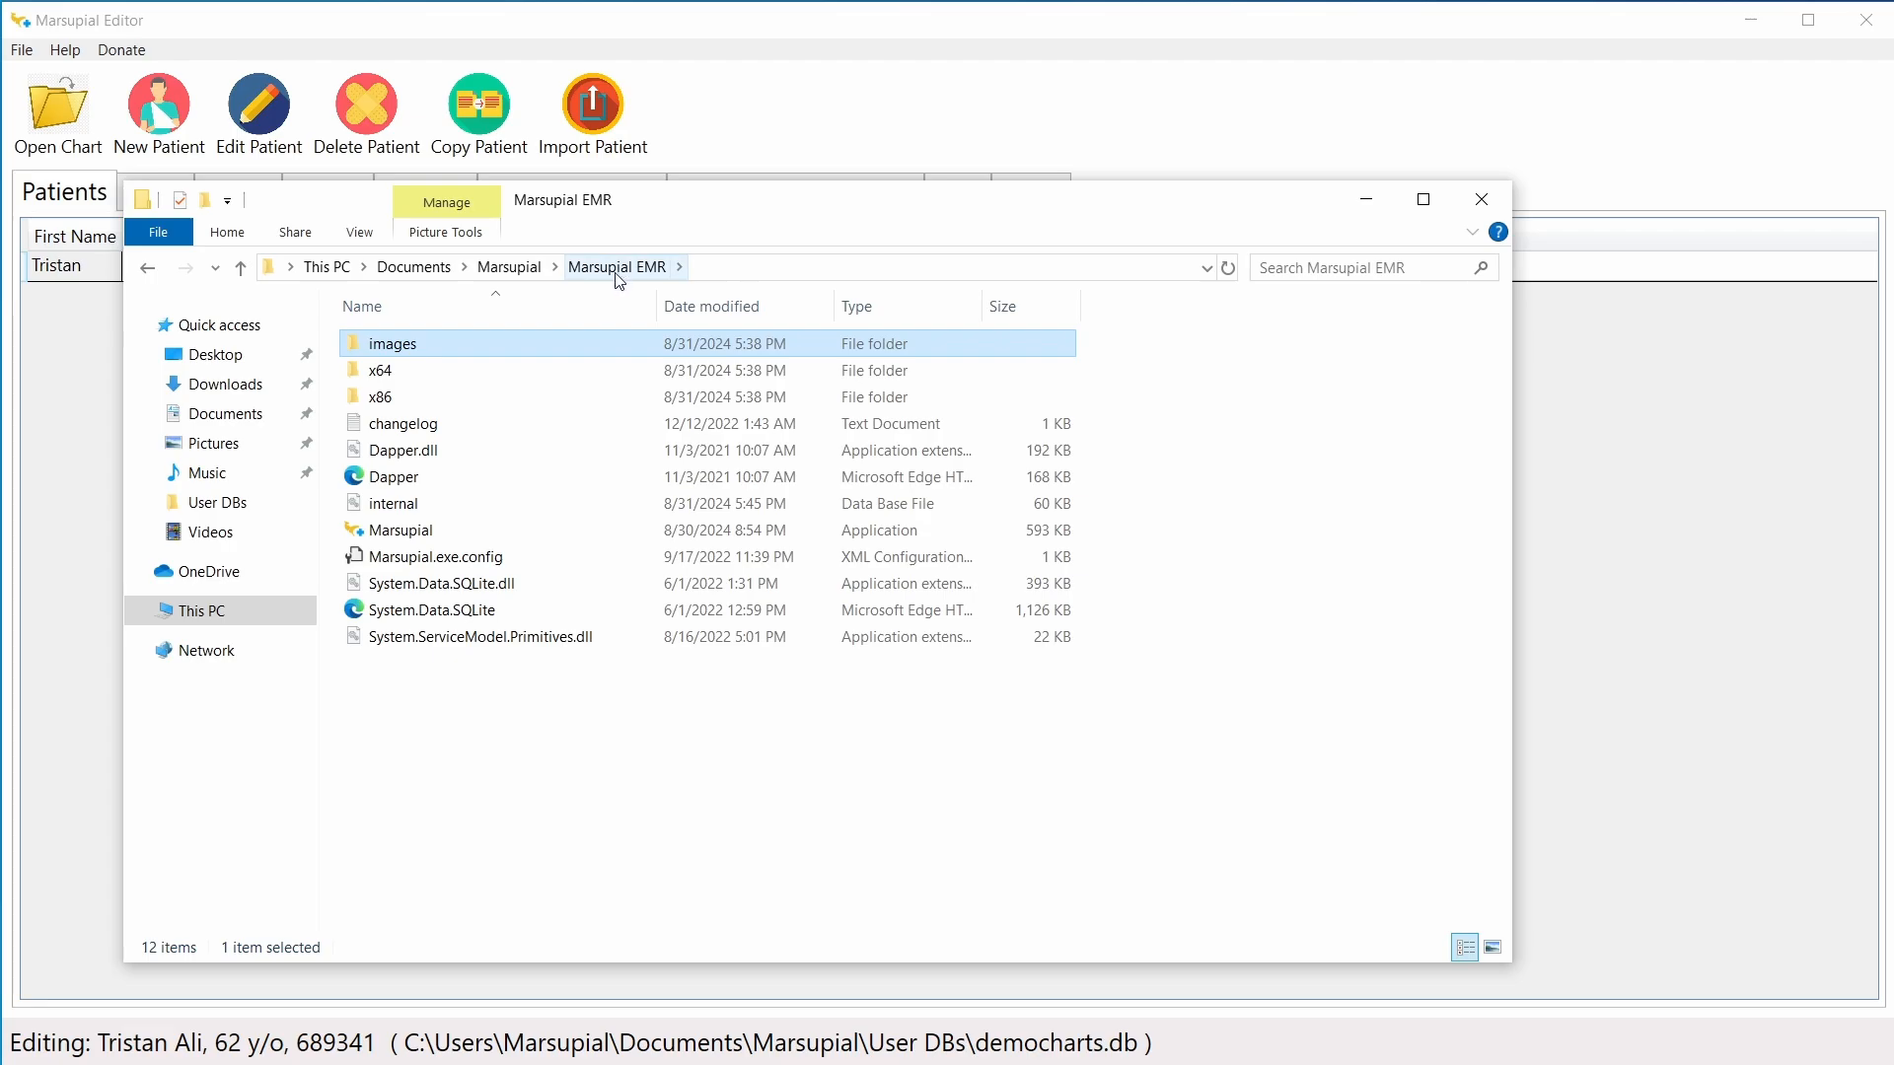
pyautogui.click(438, 272)
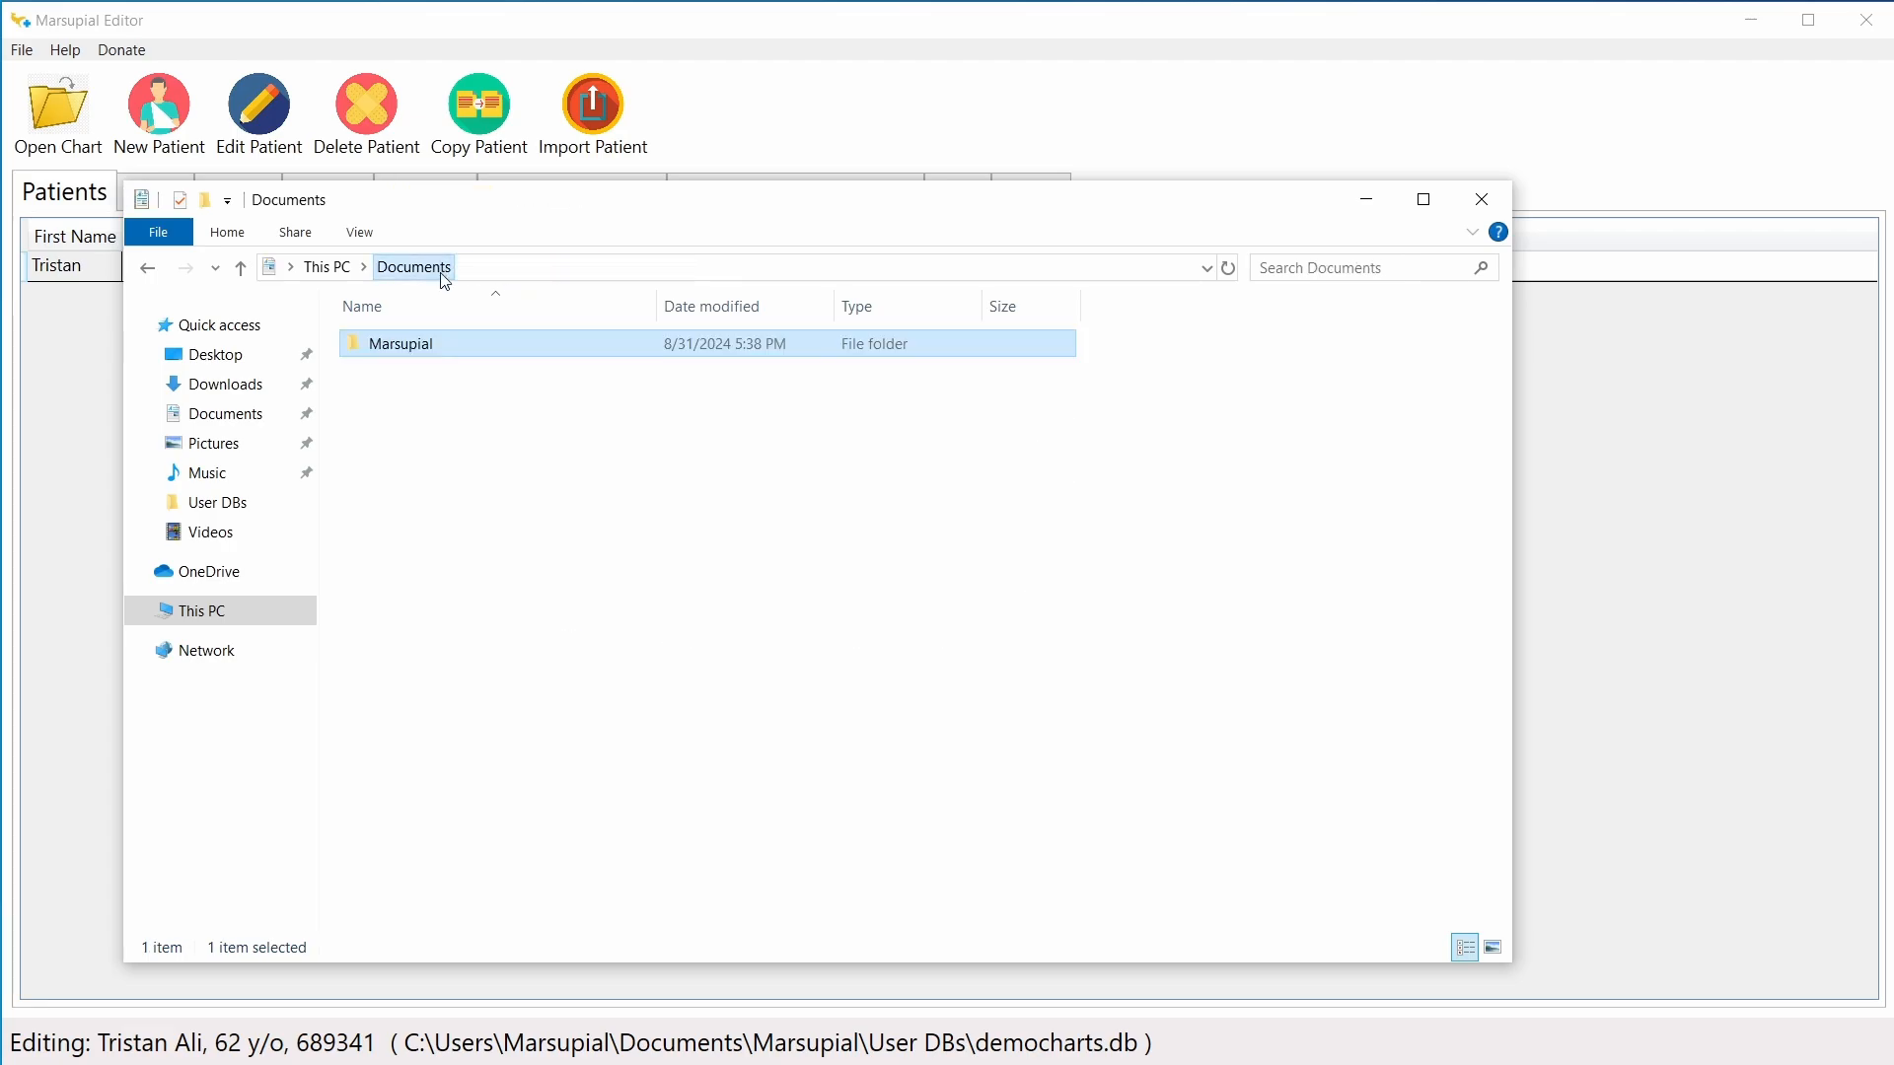
pyautogui.doubleClick(445, 348)
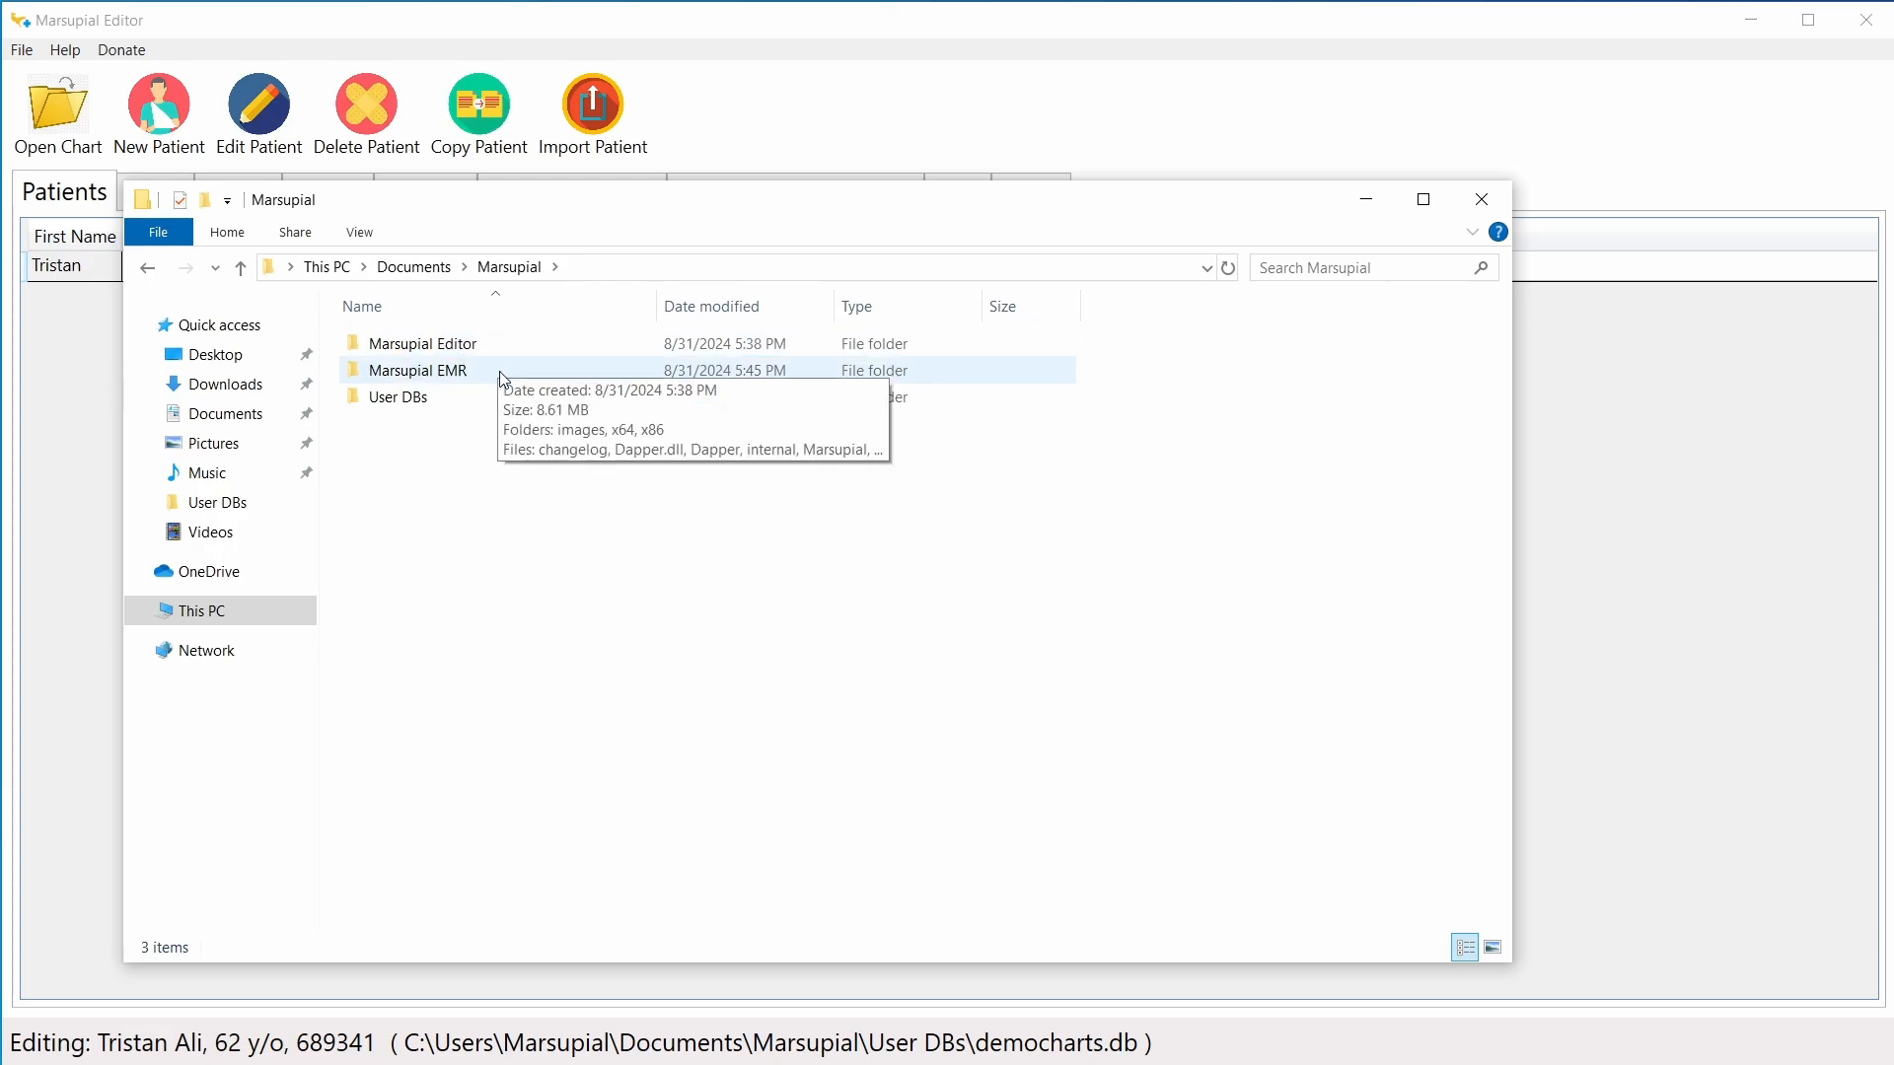
pyautogui.doubleClick(480, 373)
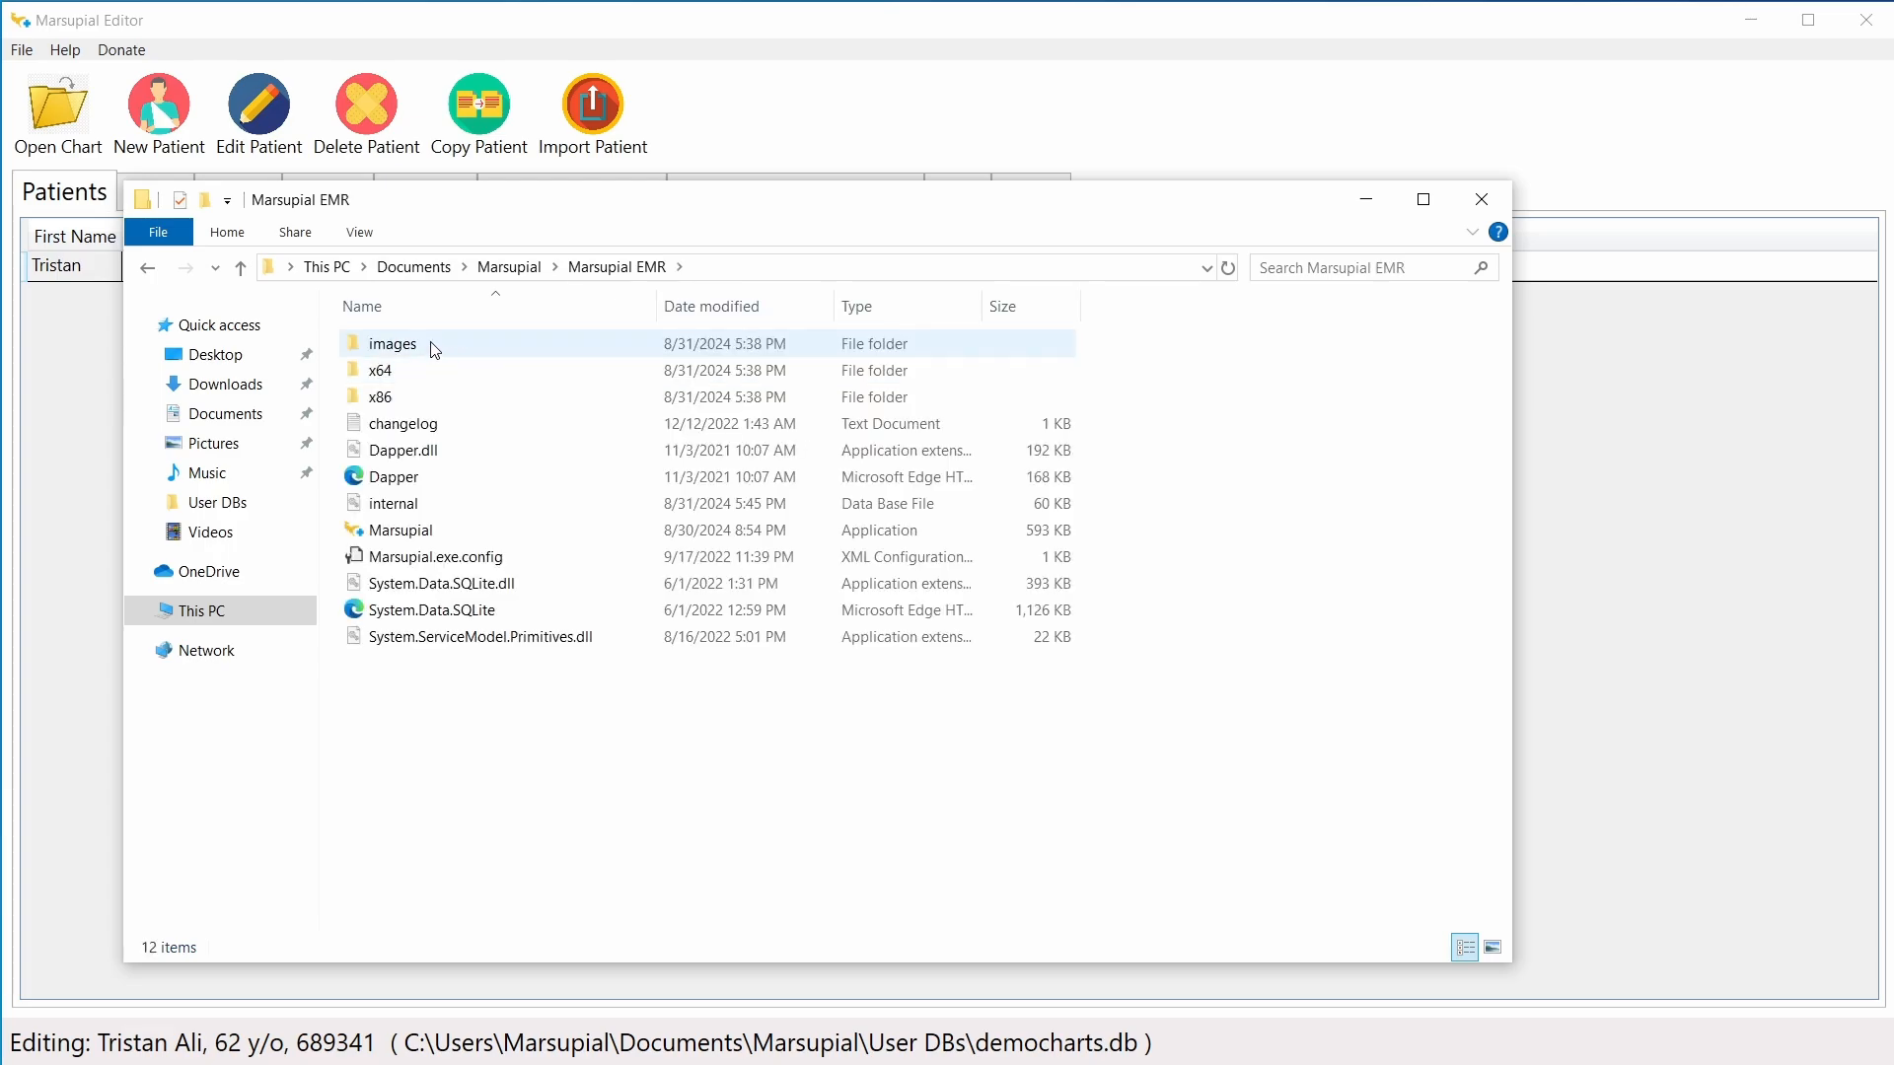
pyautogui.doubleClick(435, 345)
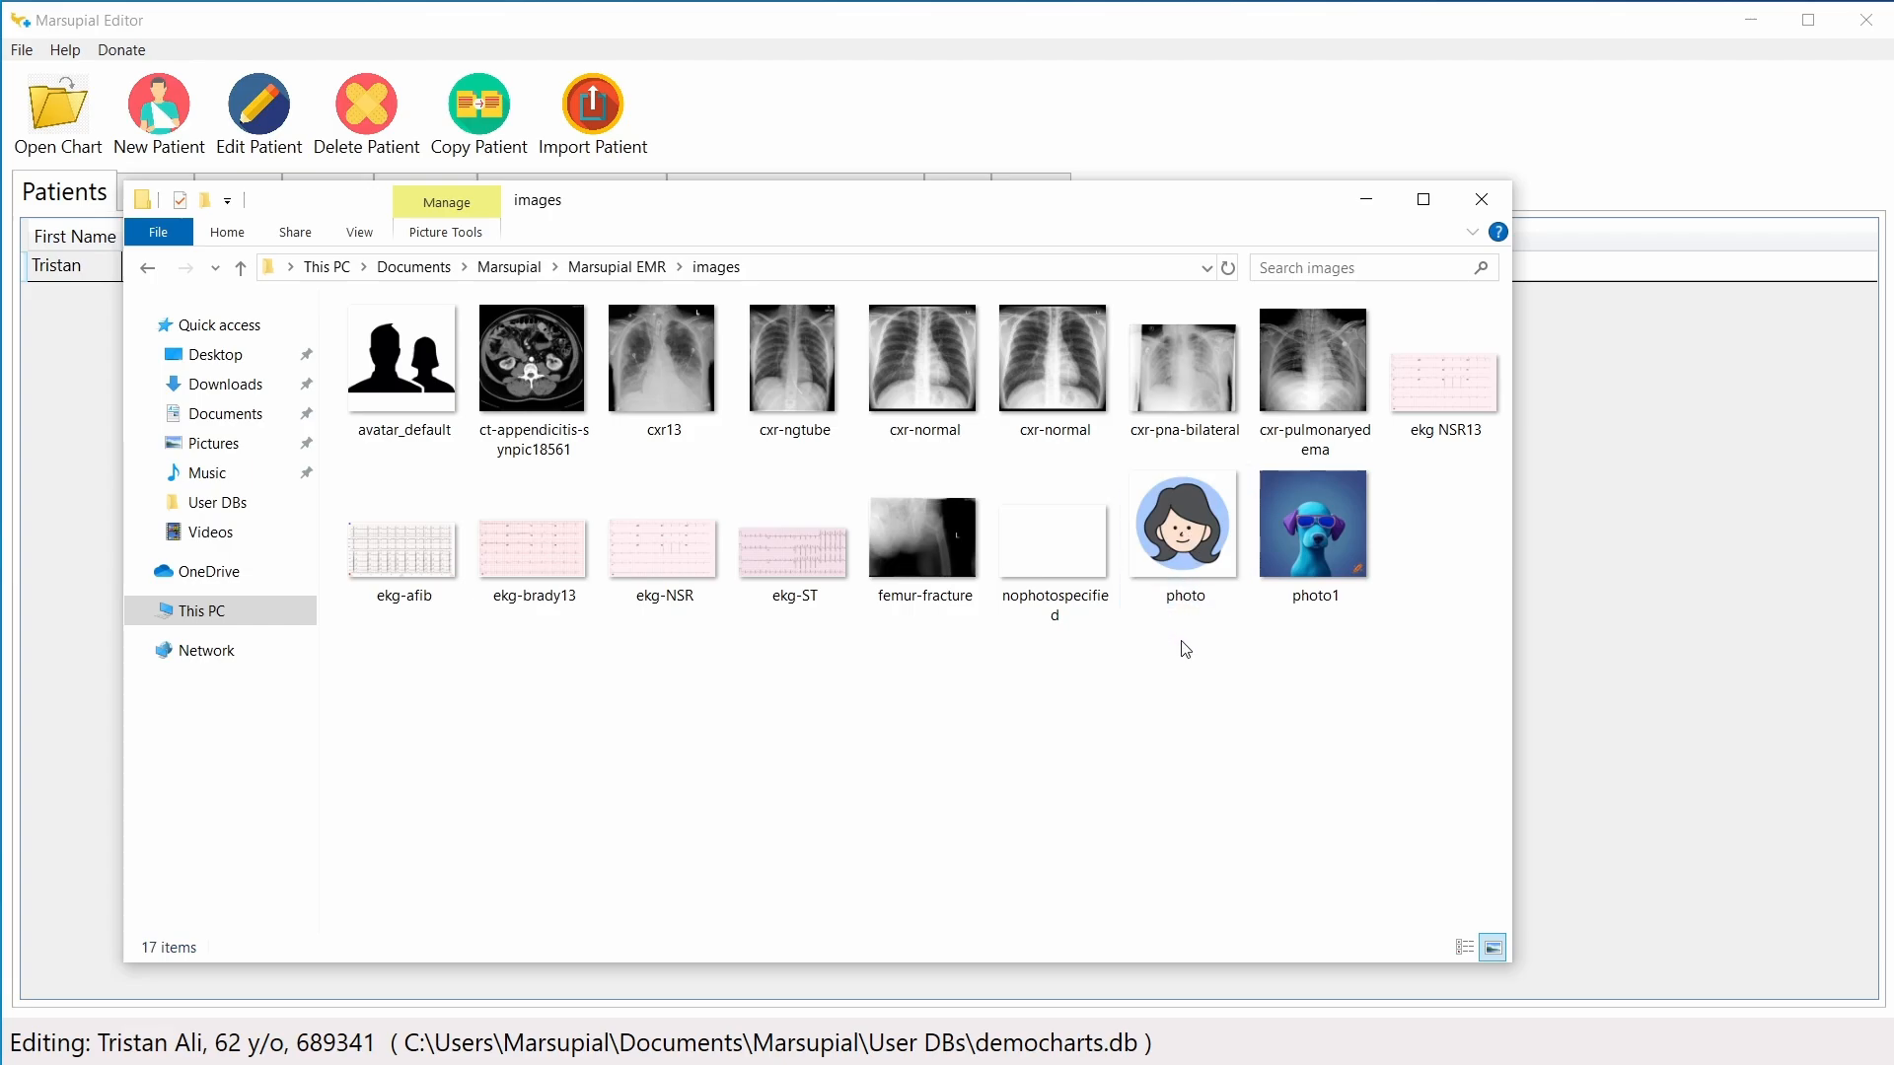
pyautogui.click(1328, 552)
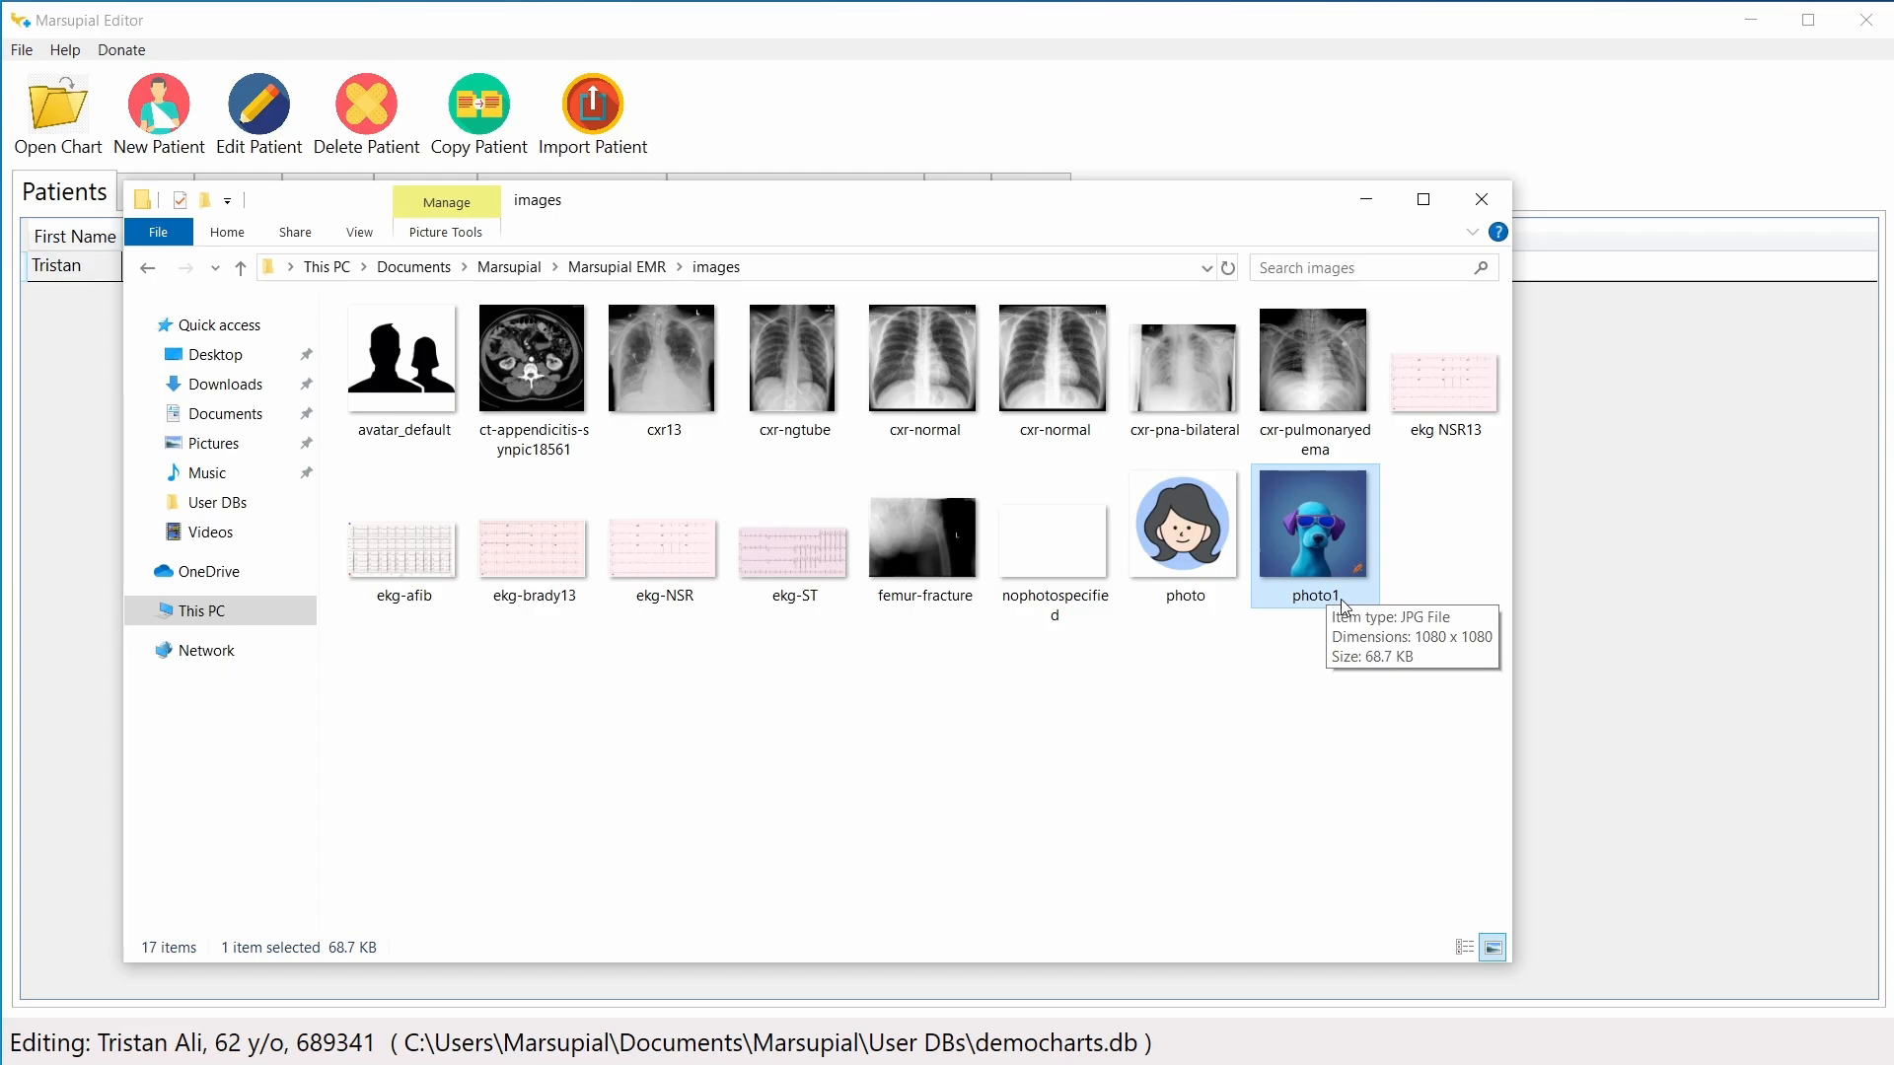
pyautogui.click(1366, 198)
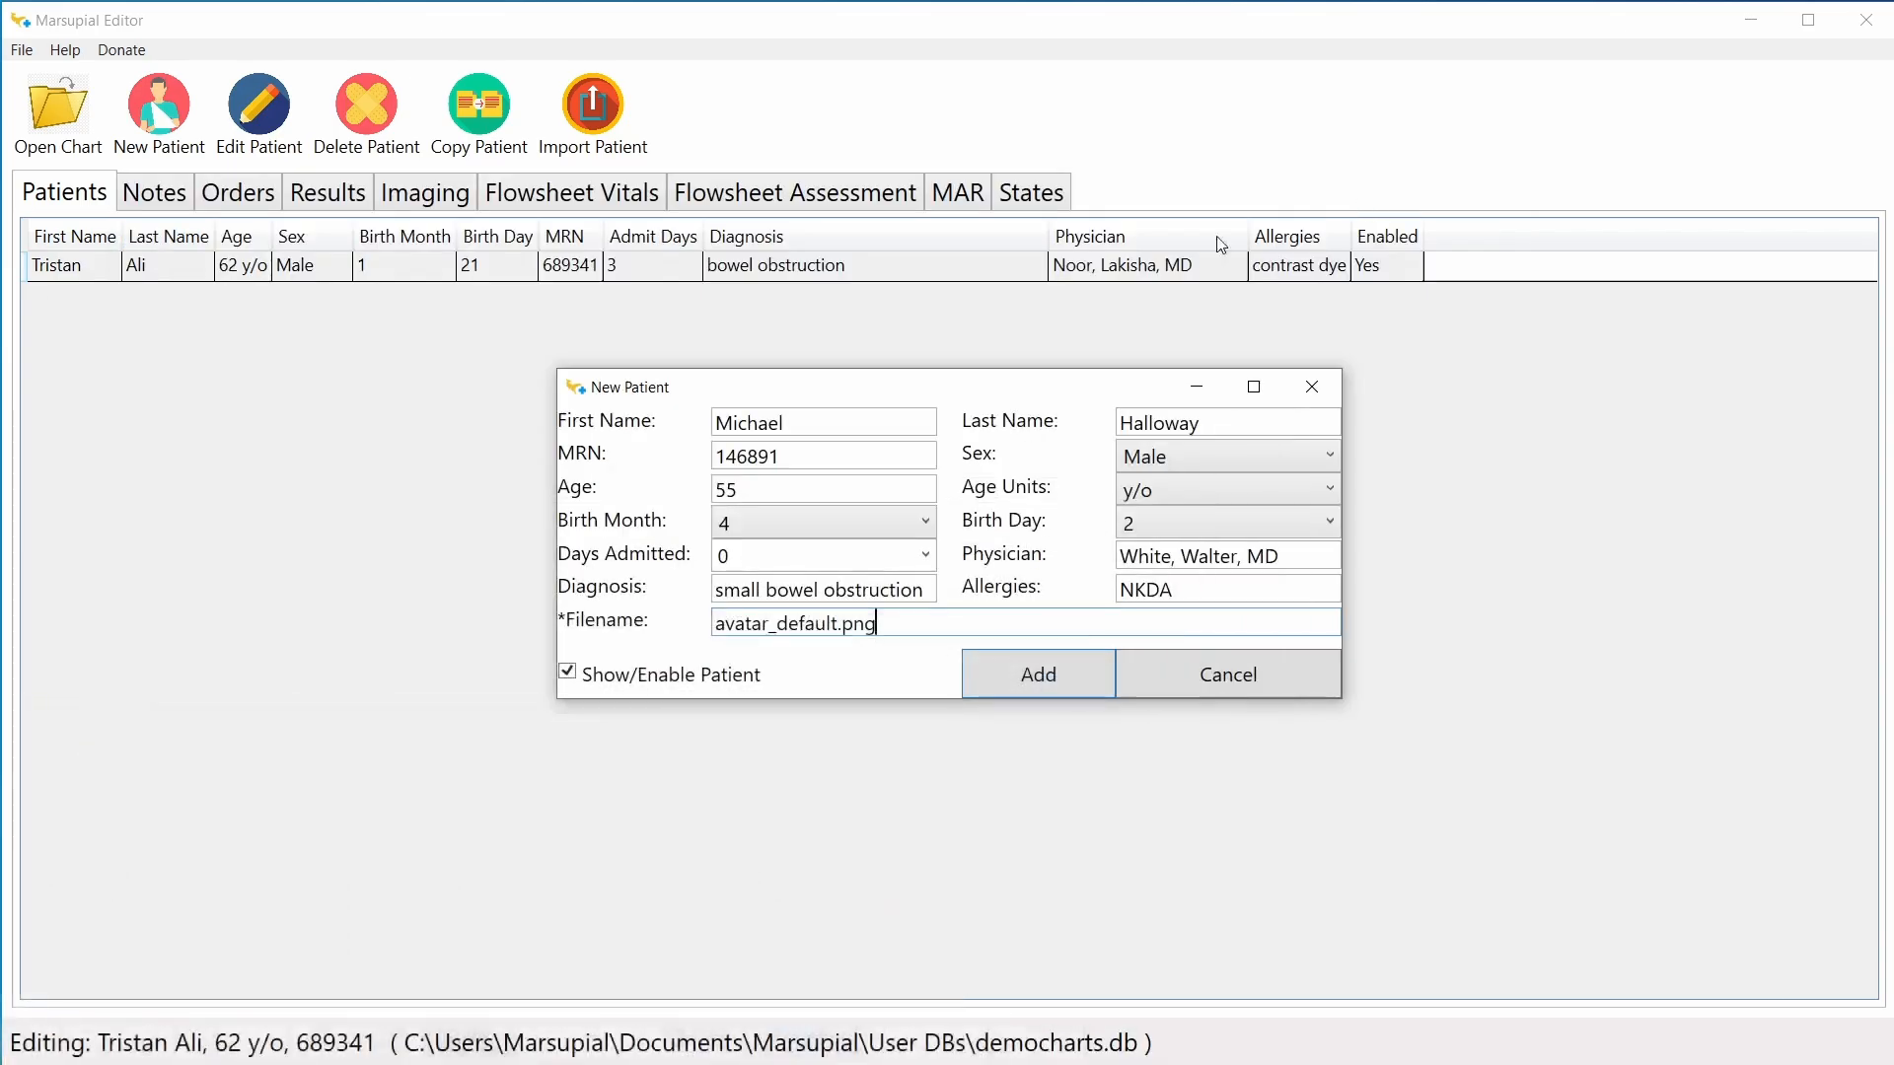
# Step: Set the new patient's image filename to photo1.jpg and add the patient to the database
pyautogui.moveTo(895, 629); pyautogui.dragTo(648, 631)
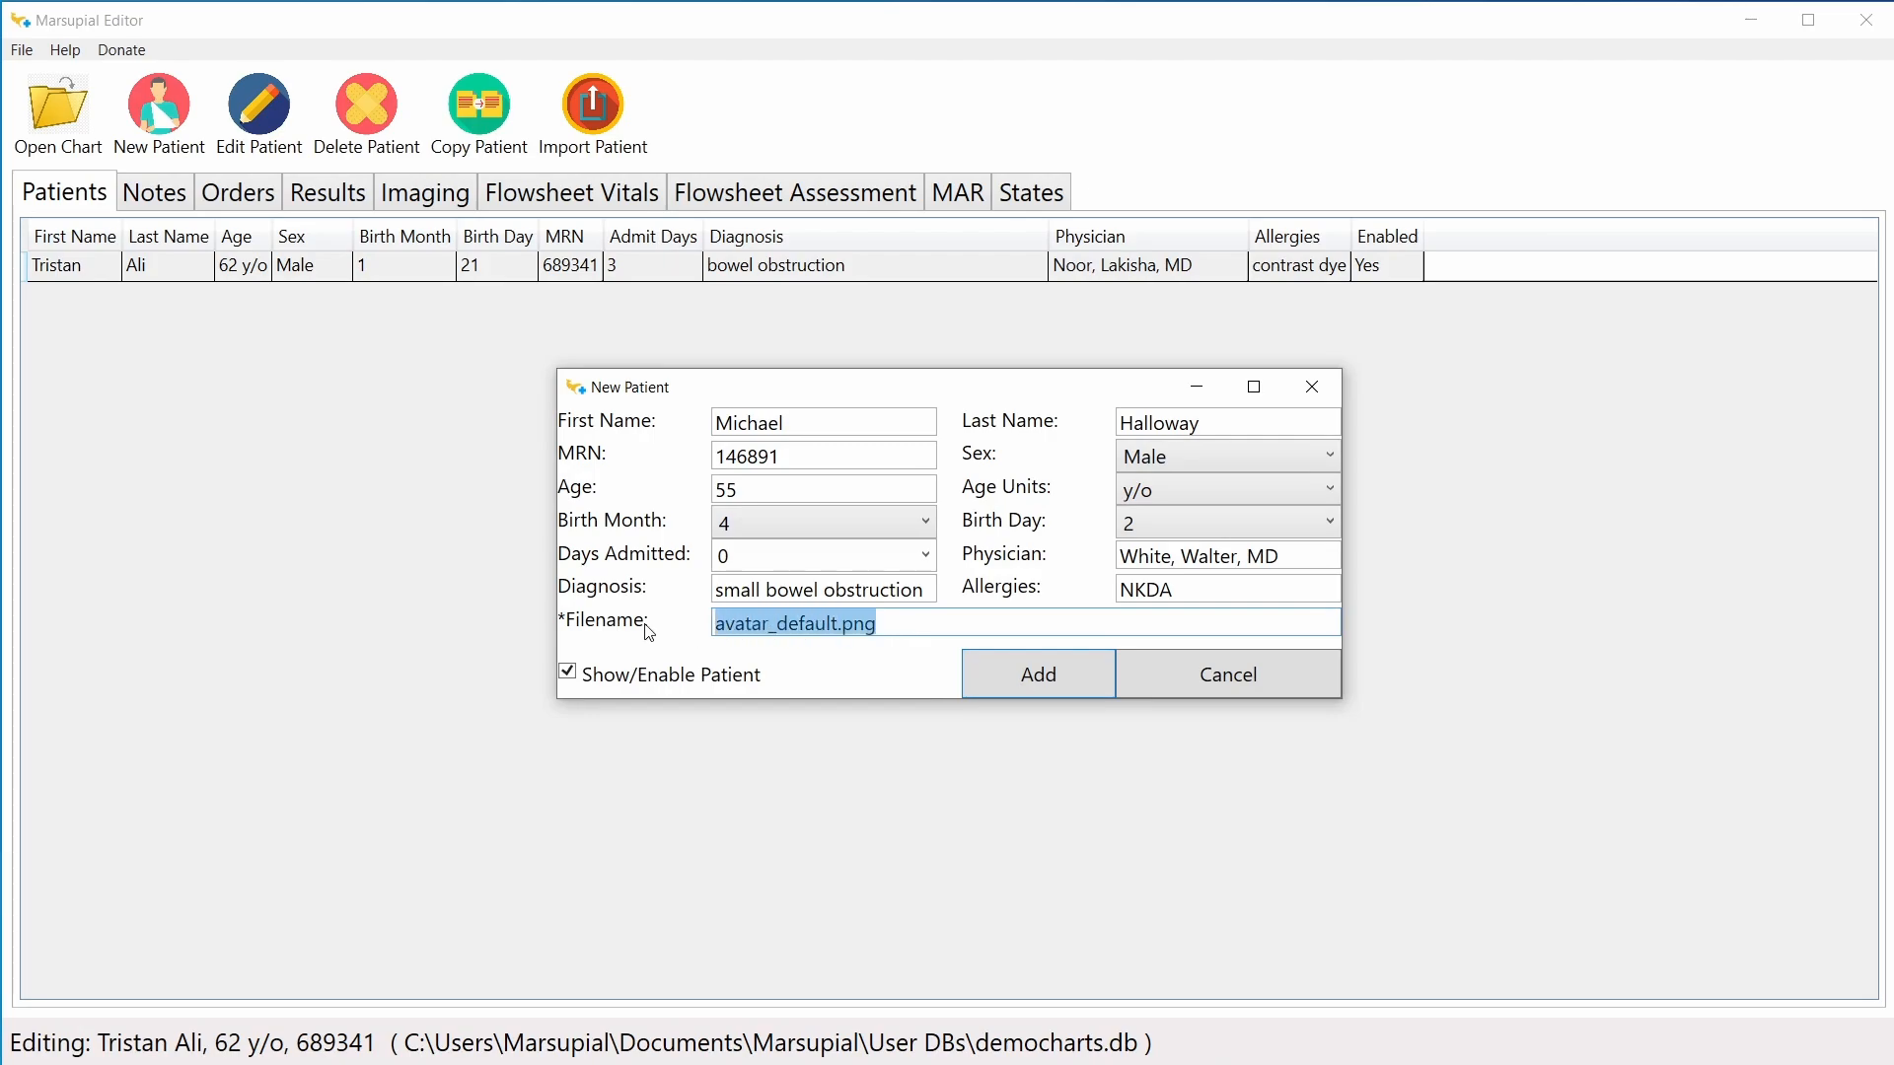
pyautogui.write('photo1')
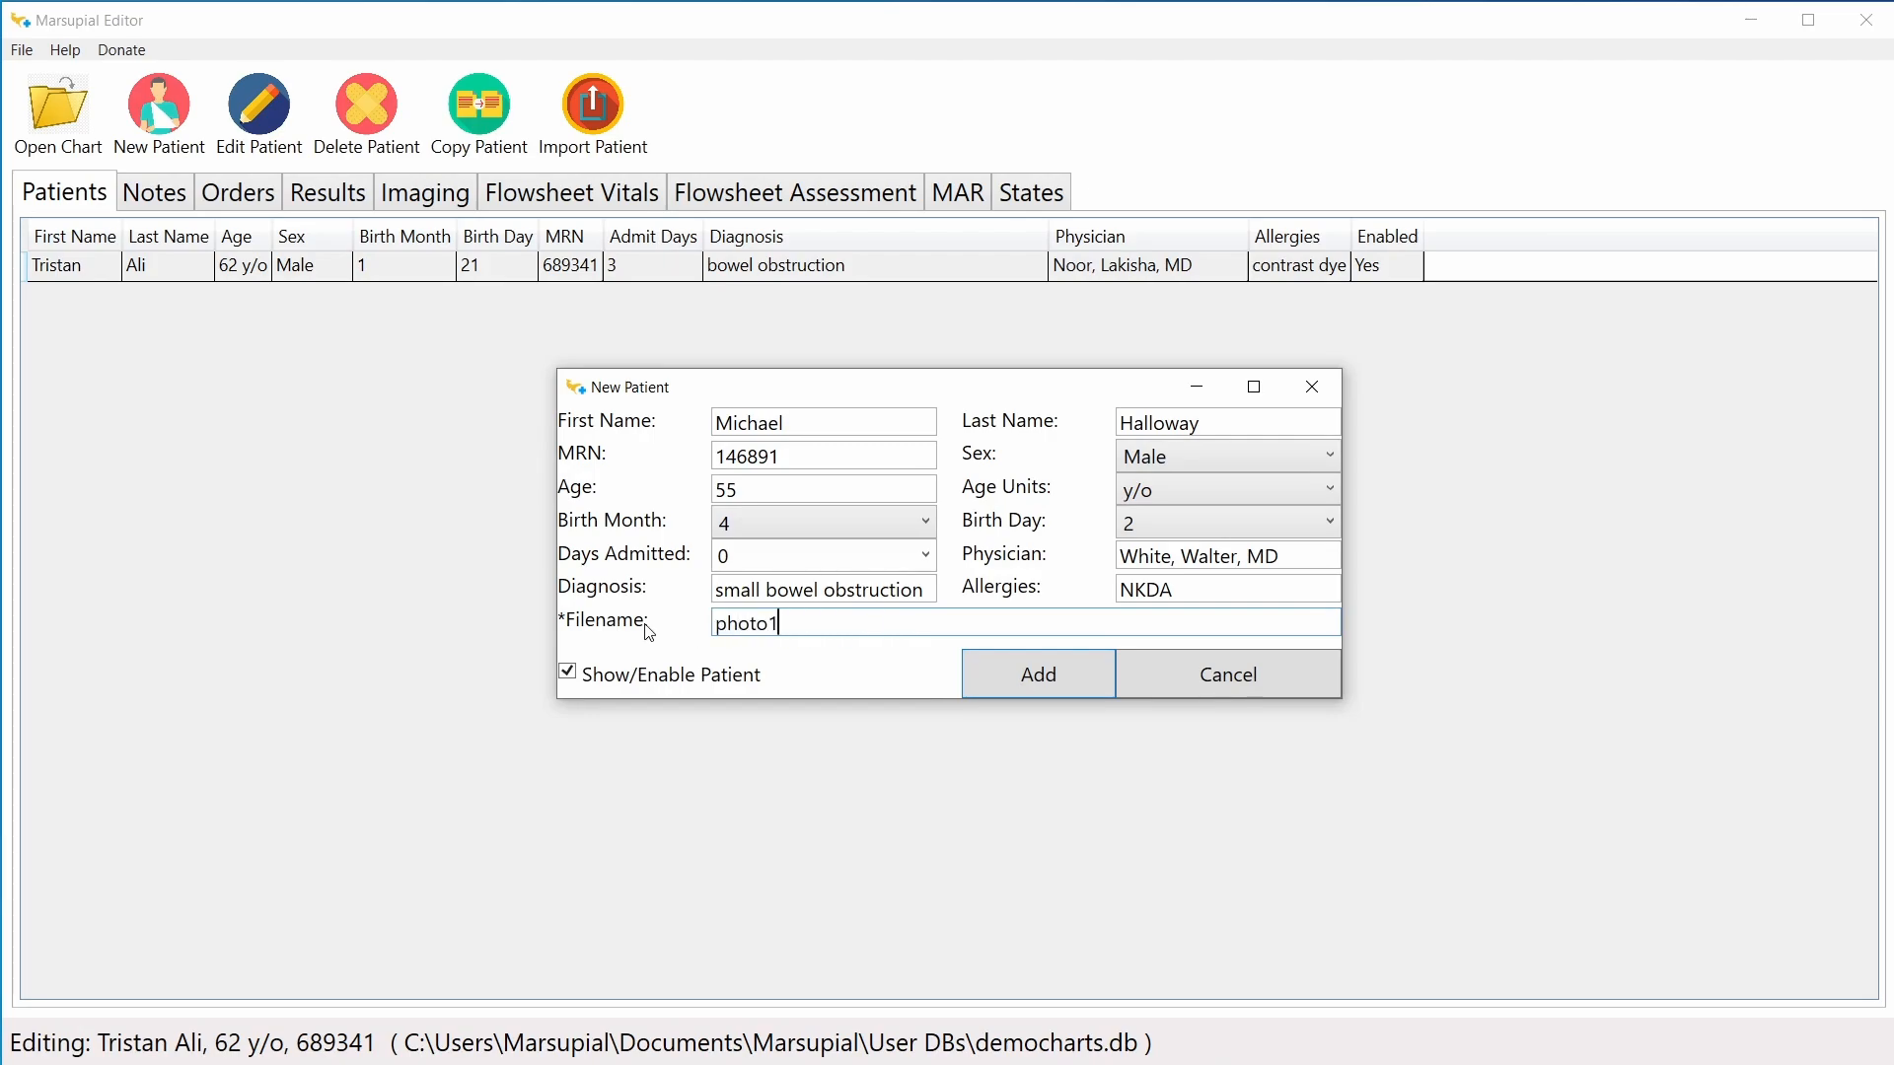
pyautogui.write('.jpg')
pyautogui.click(1026, 688)
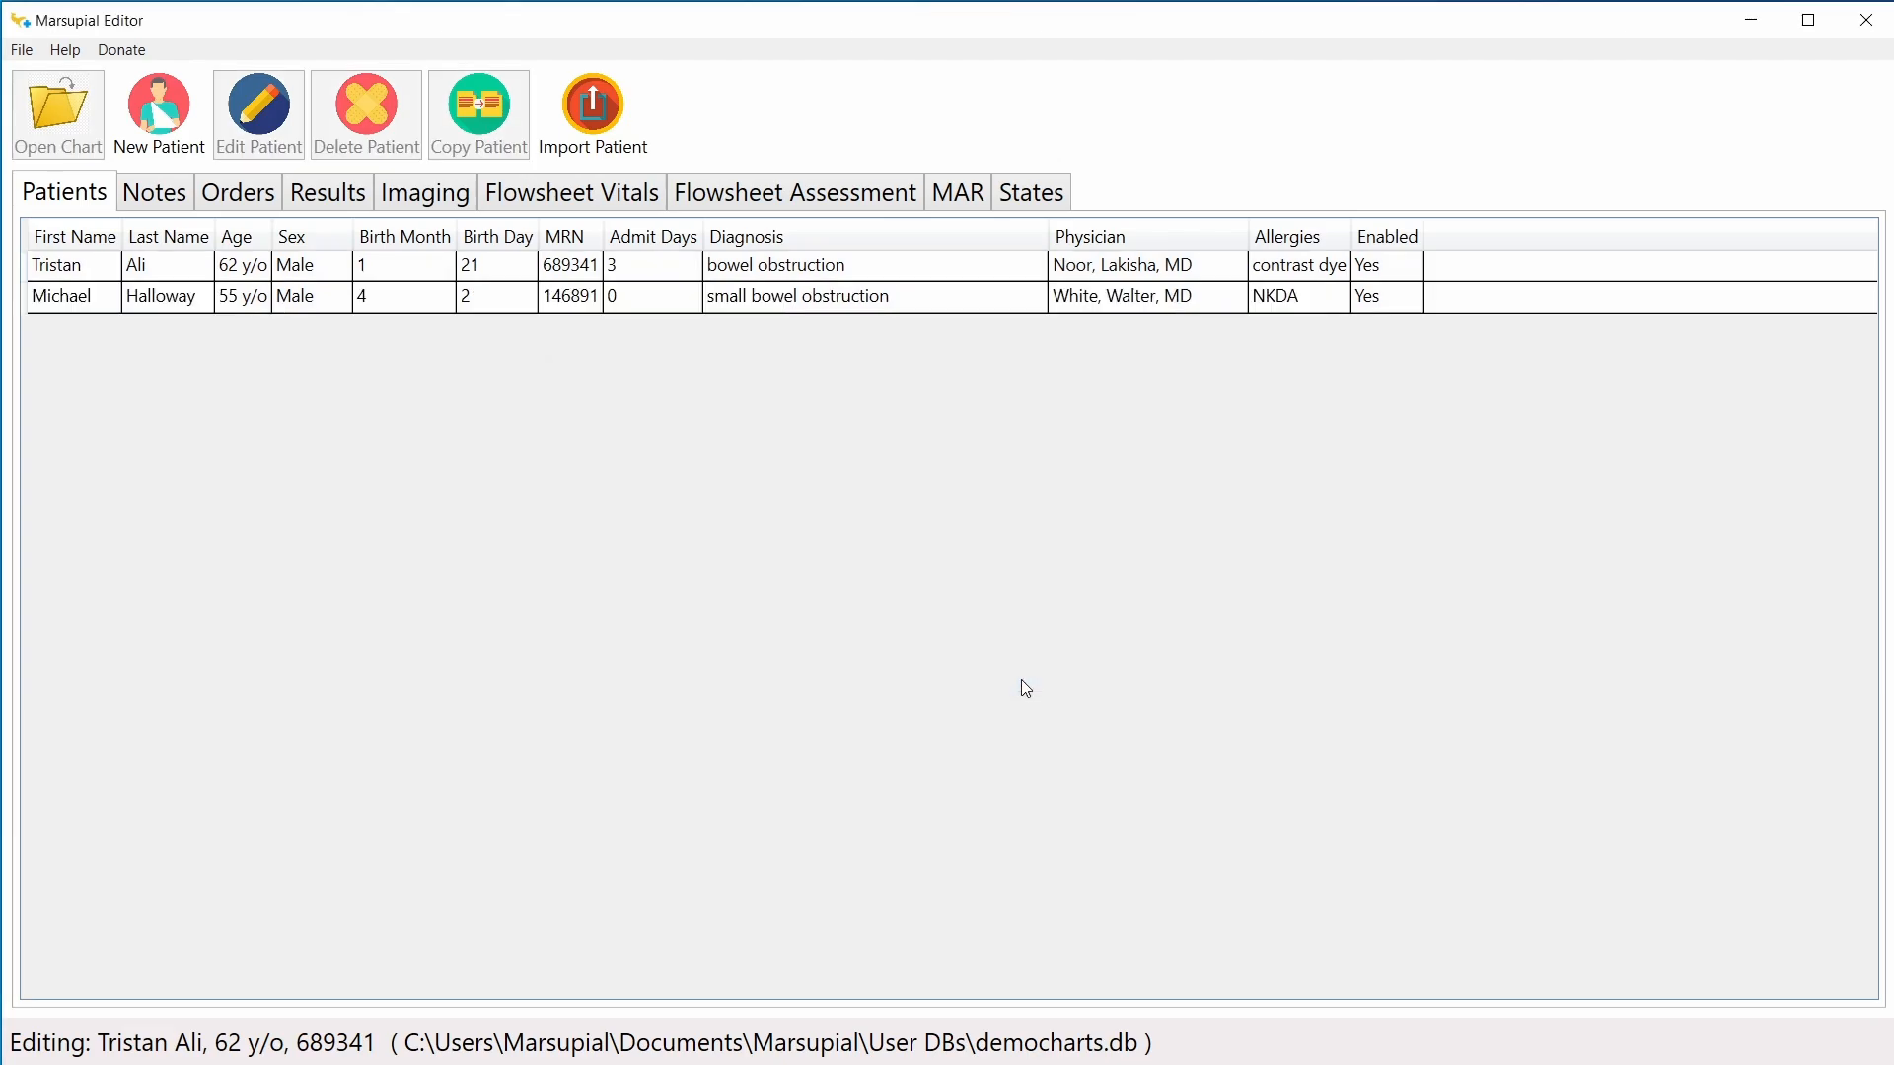
# Step: Open the newly added patient's chart and look through its sections from Notes to States
pyautogui.click(342, 300)
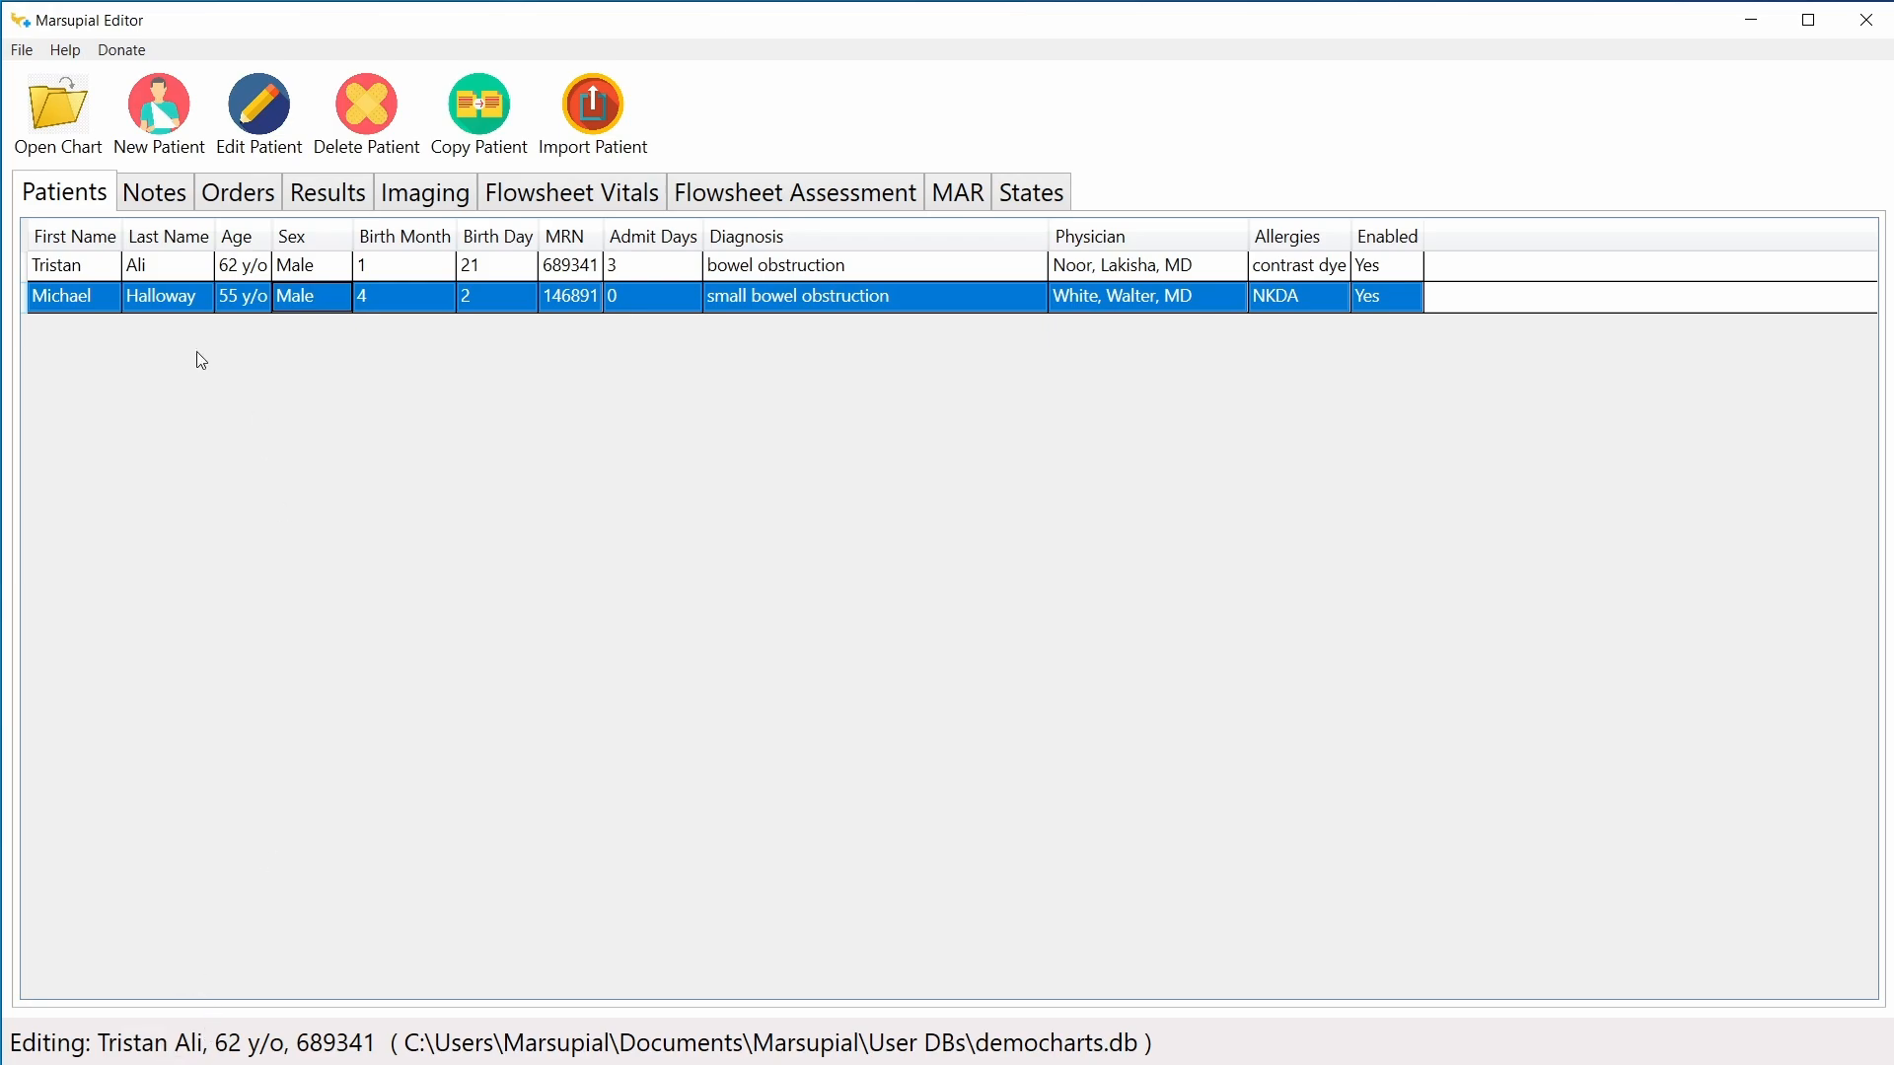
pyautogui.click(209, 296)
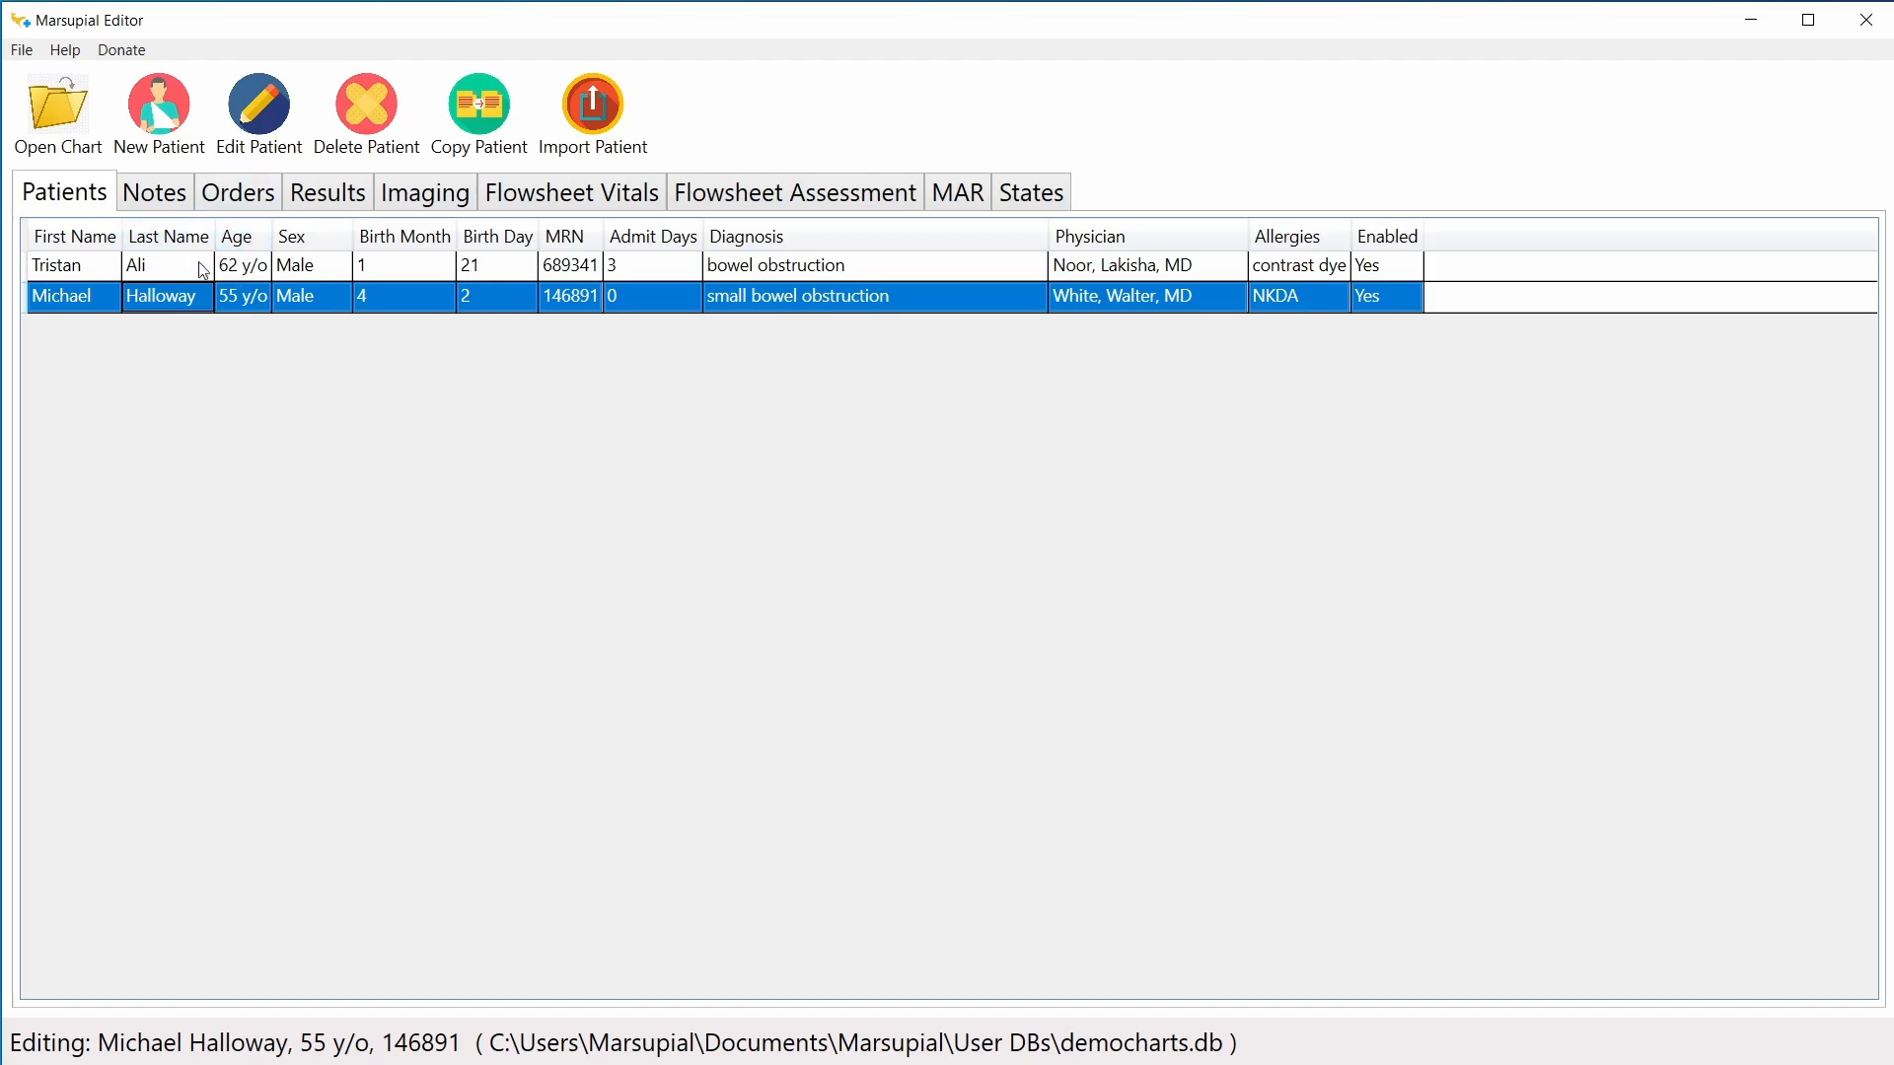
pyautogui.click(161, 197)
pyautogui.click(247, 195)
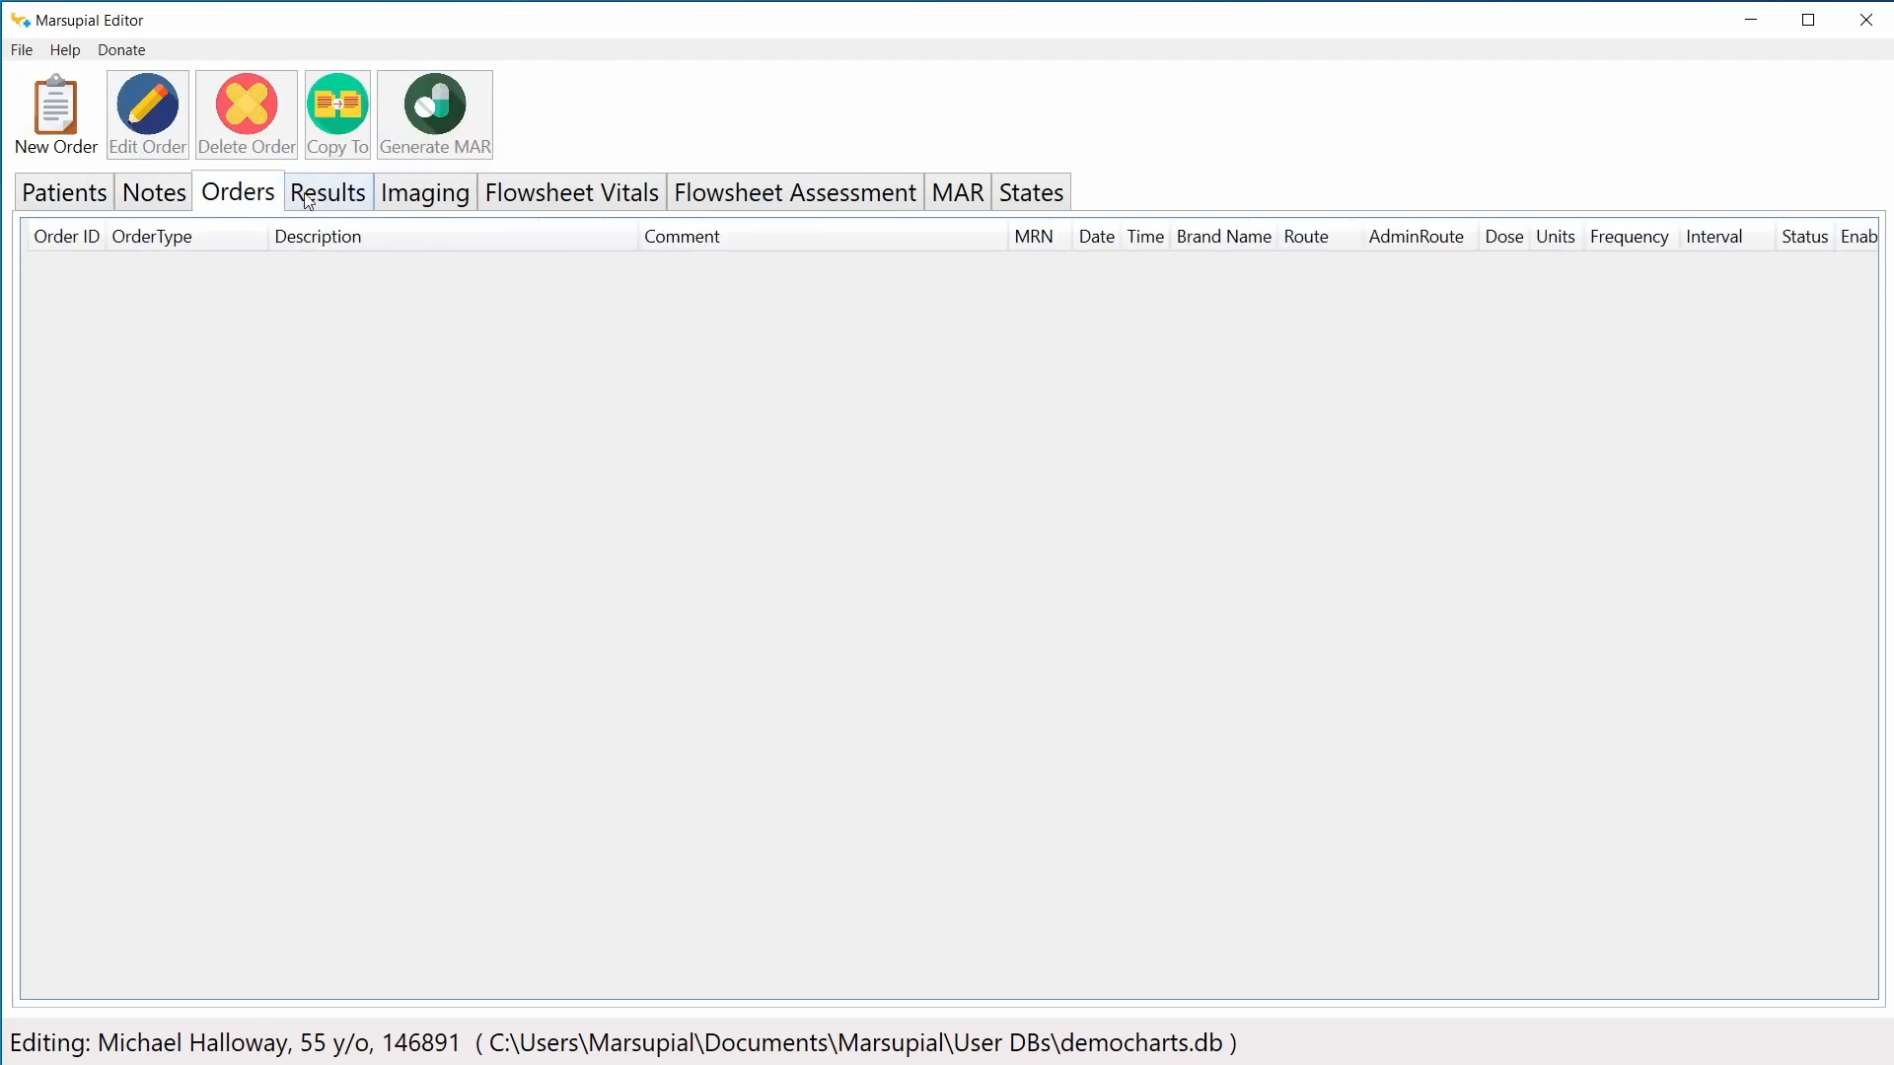
pyautogui.click(309, 201)
pyautogui.click(441, 198)
pyautogui.click(590, 198)
pyautogui.click(841, 197)
pyautogui.click(987, 201)
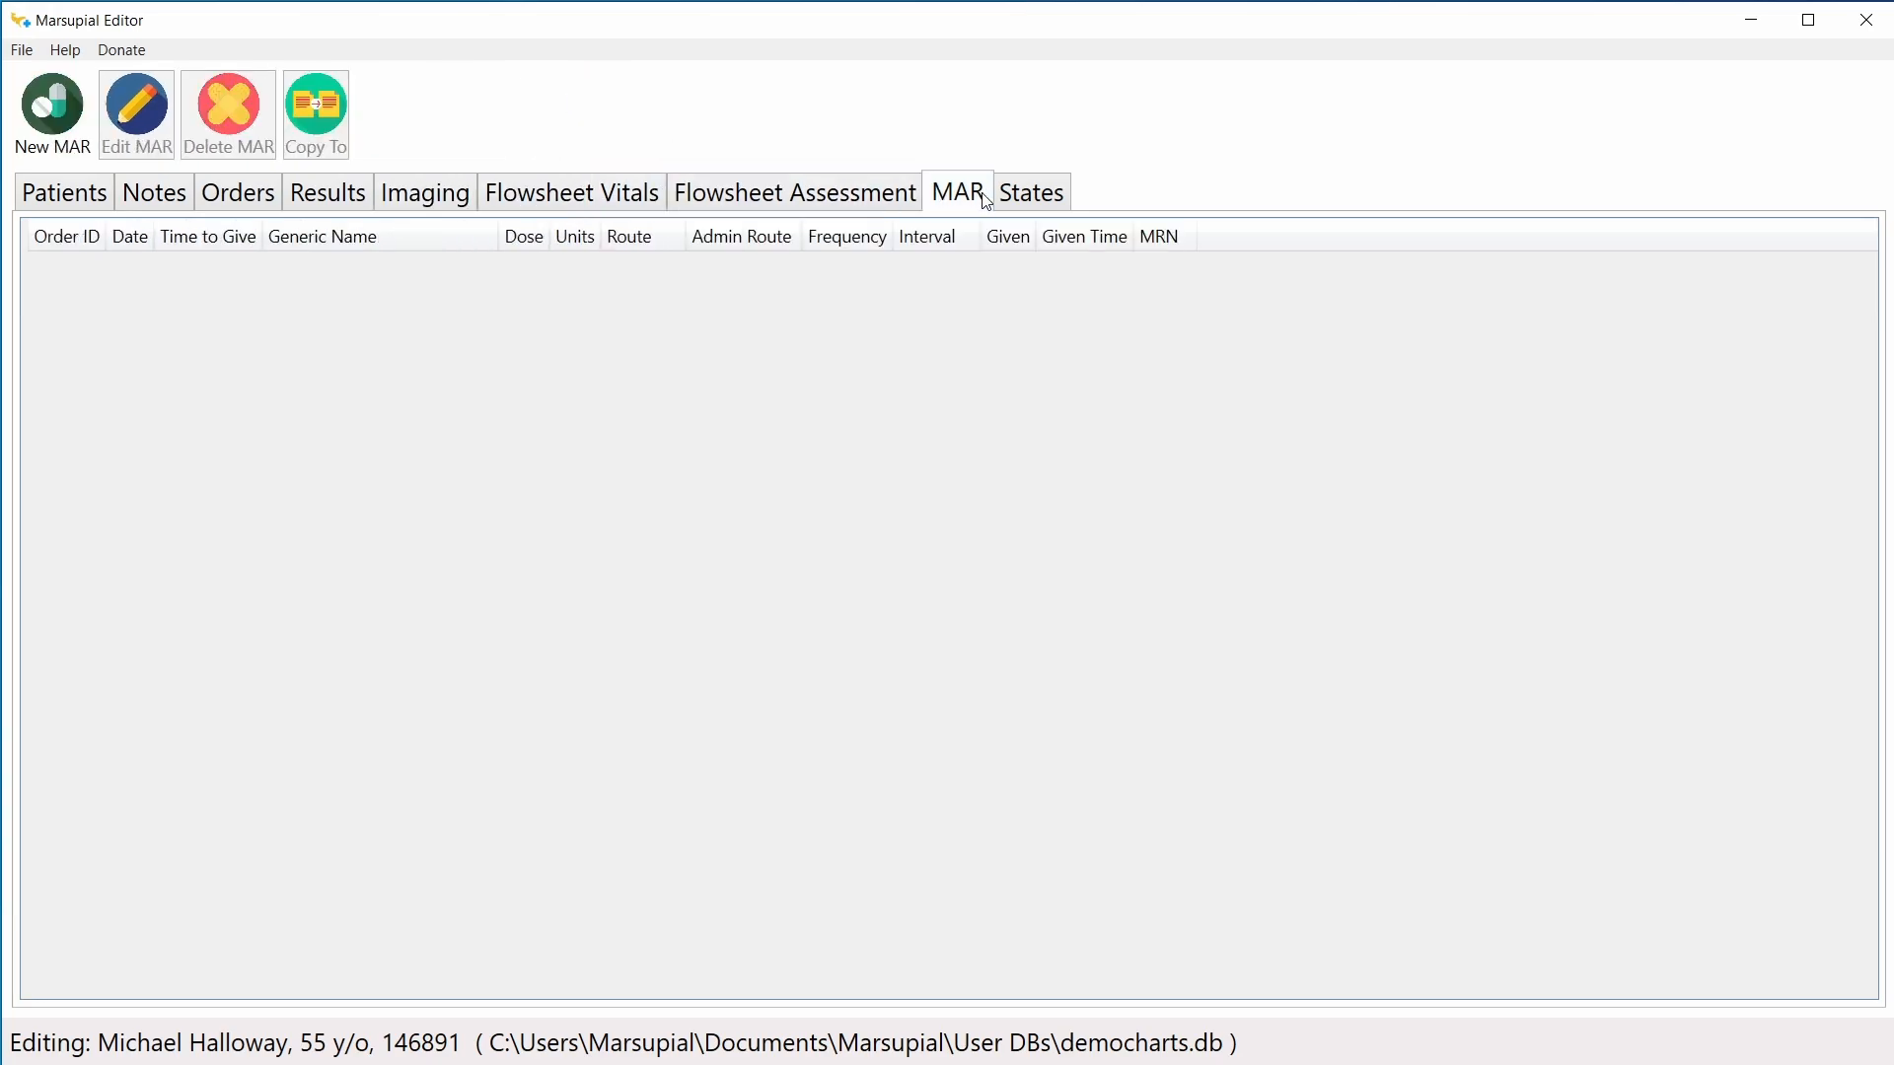
pyautogui.click(1026, 195)
# Step: Start a new note in the patient's chart with date 0, the physician's name as author and note type "History and Physical"
pyautogui.click(163, 195)
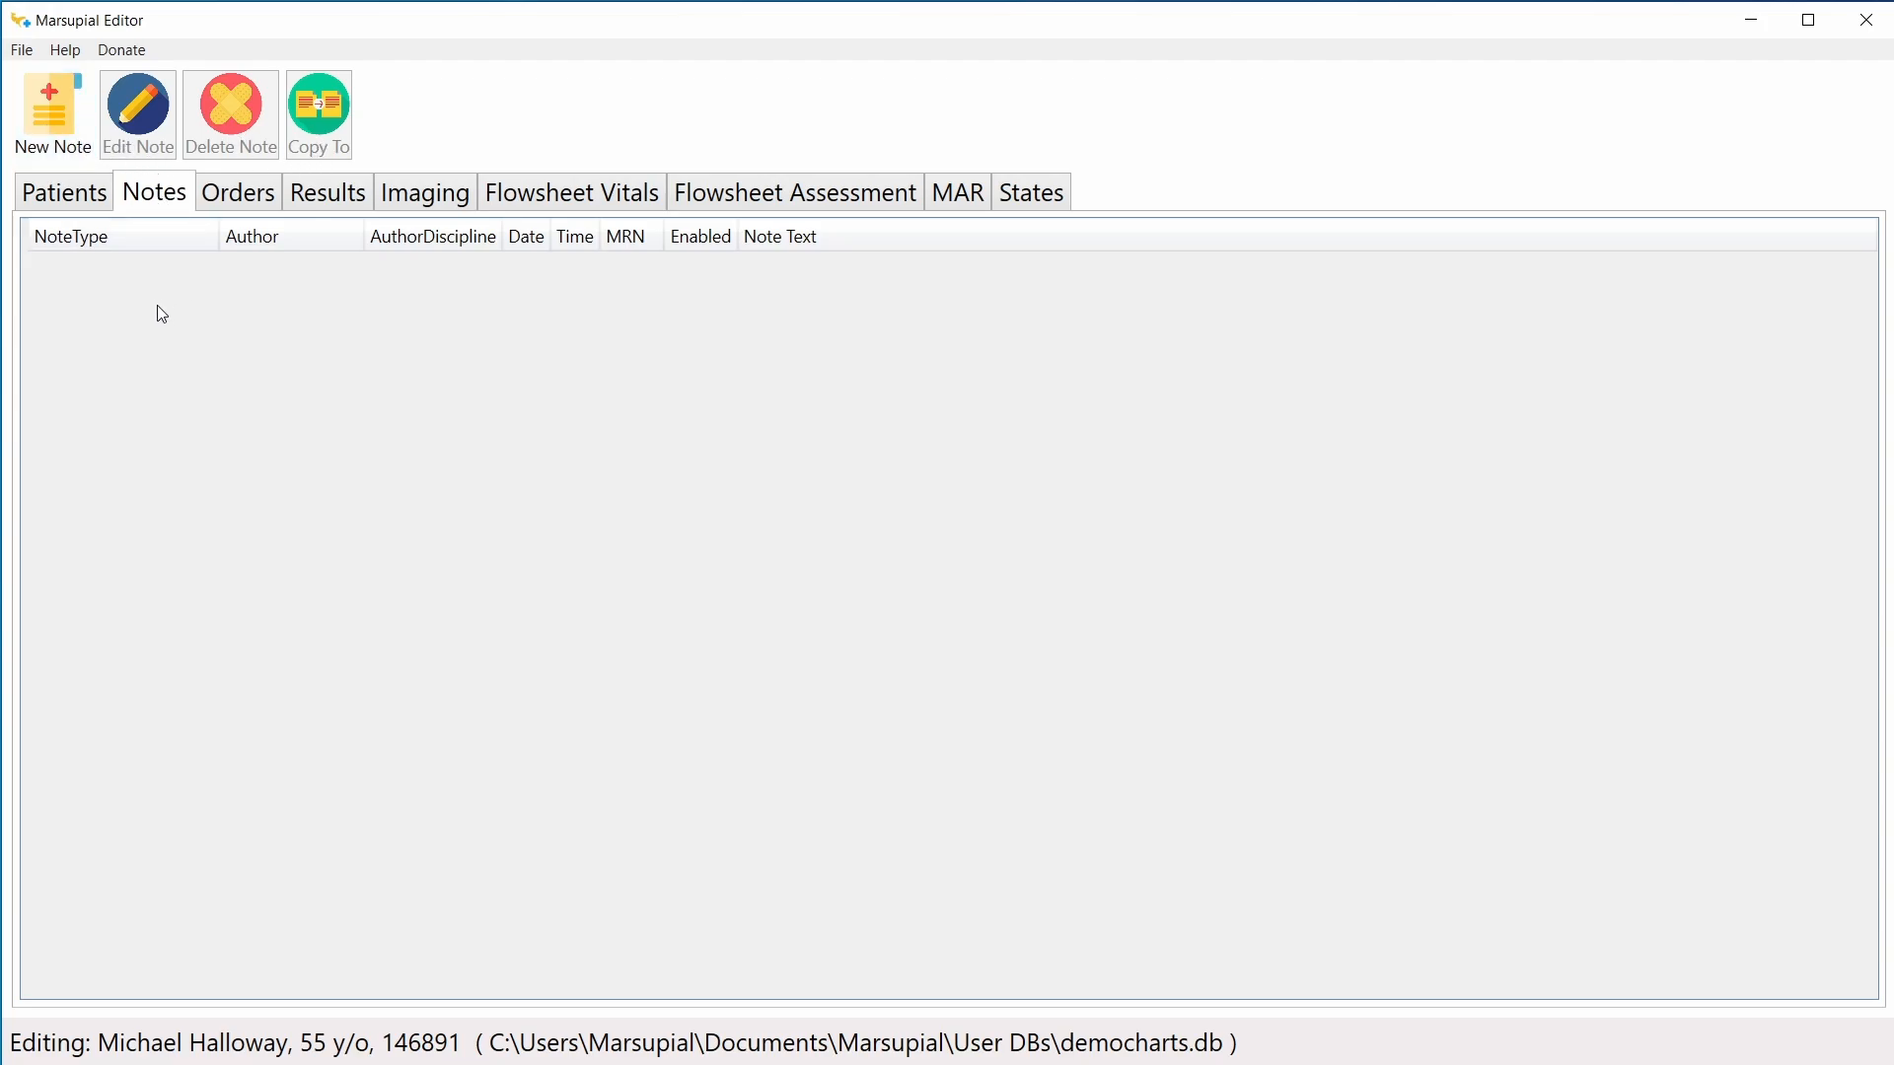
pyautogui.click(55, 123)
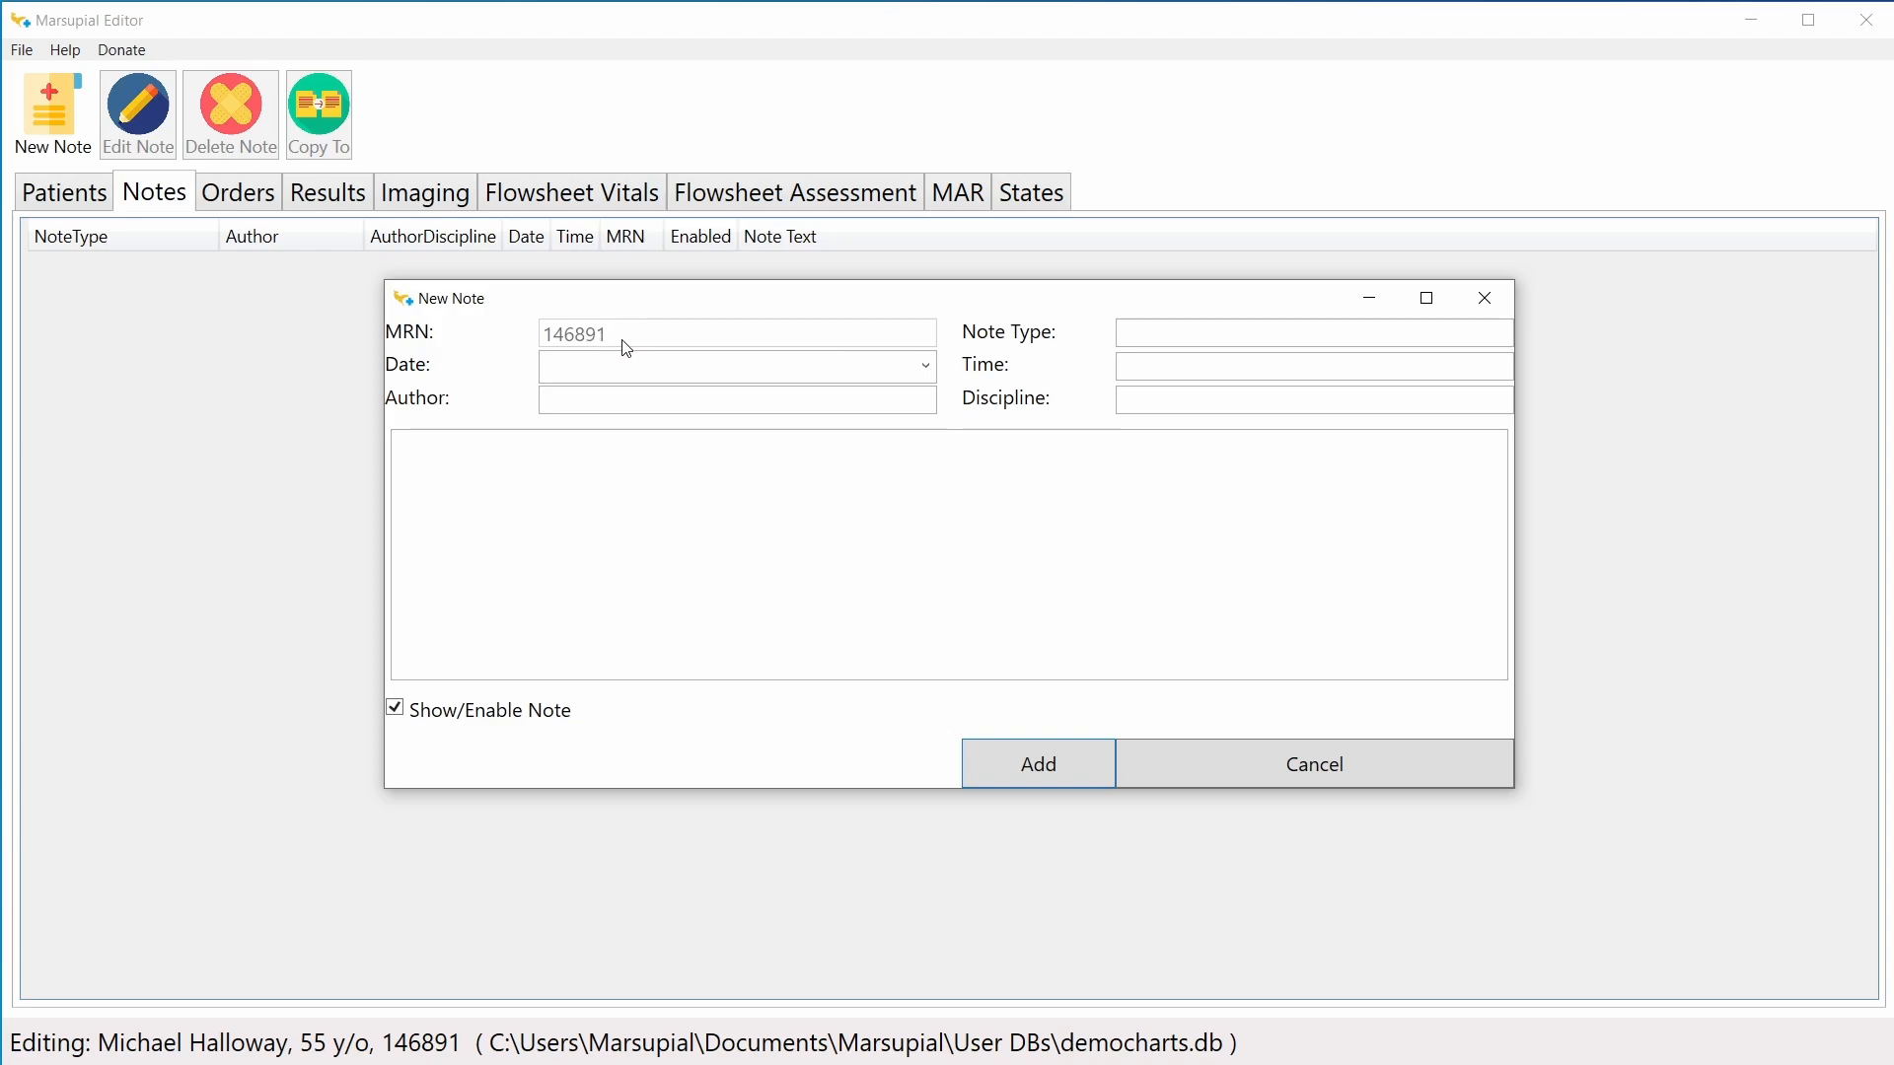
pyautogui.click(925, 368)
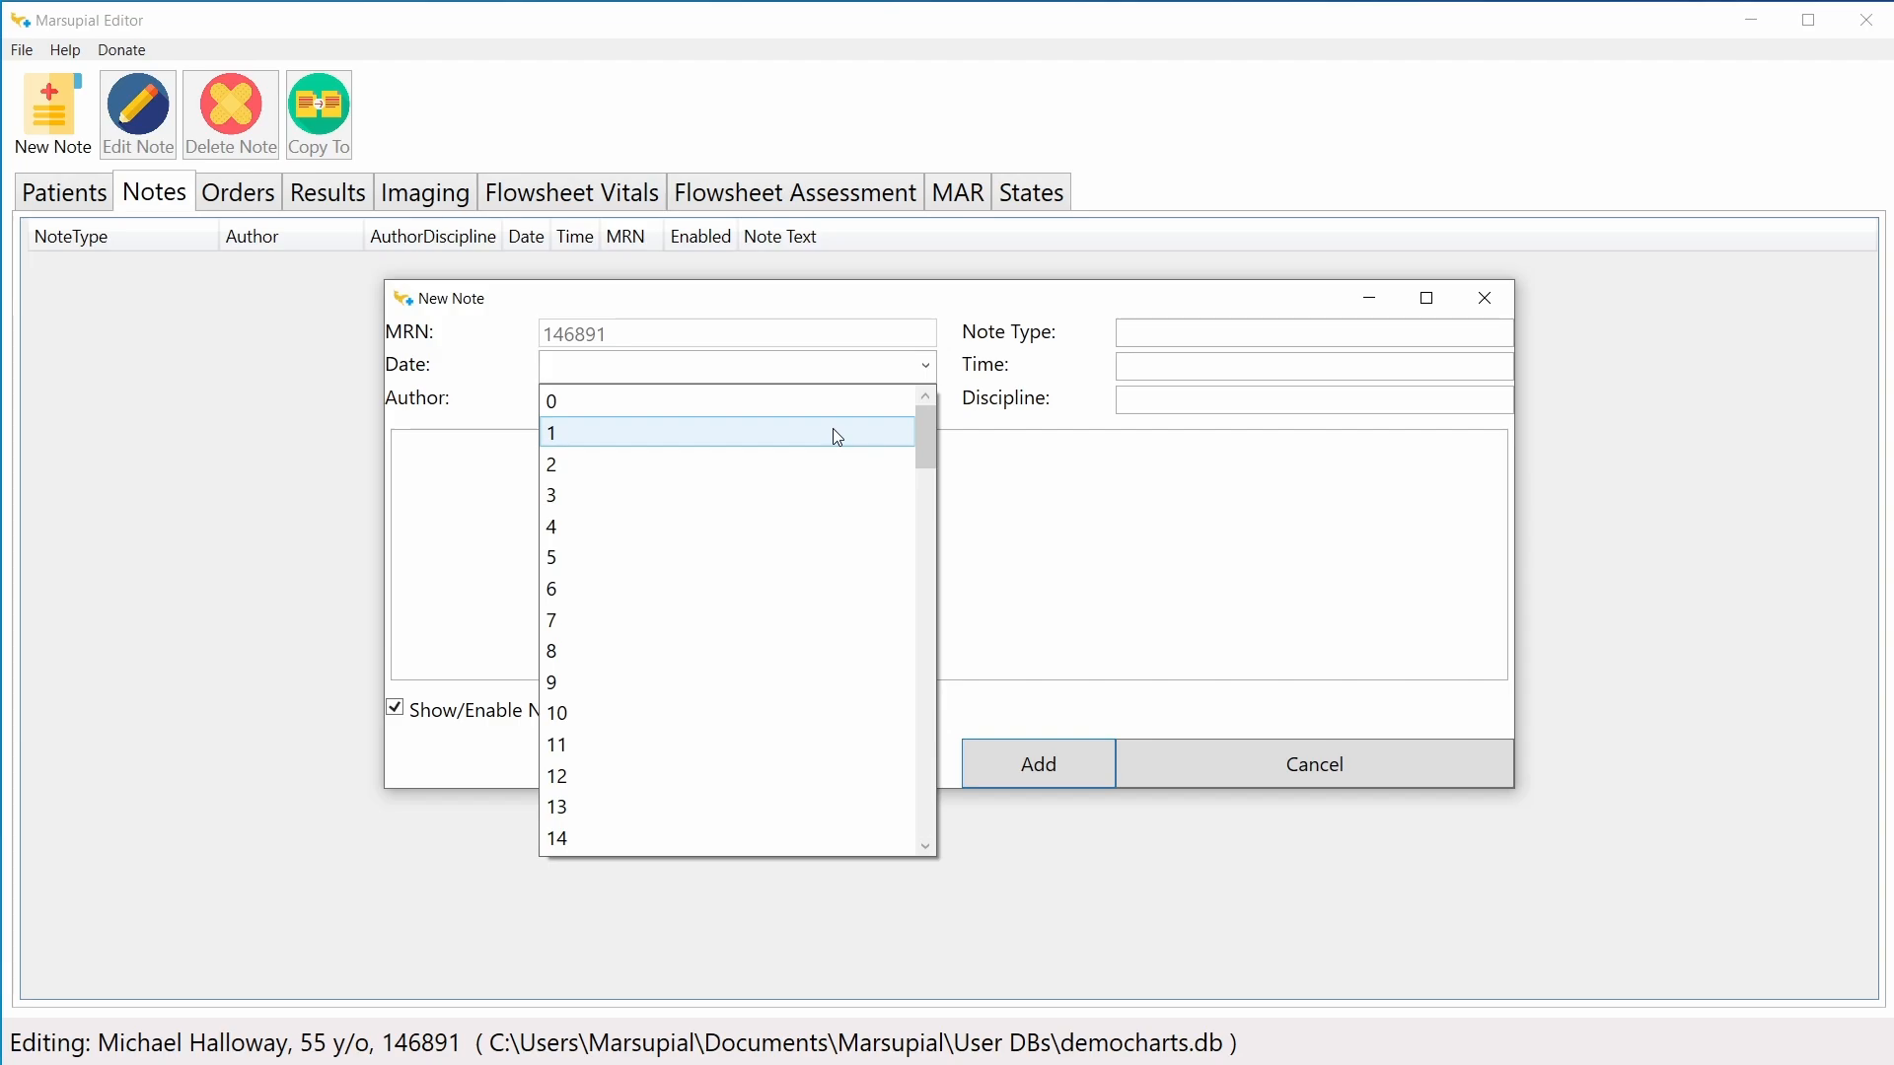
pyautogui.click(782, 404)
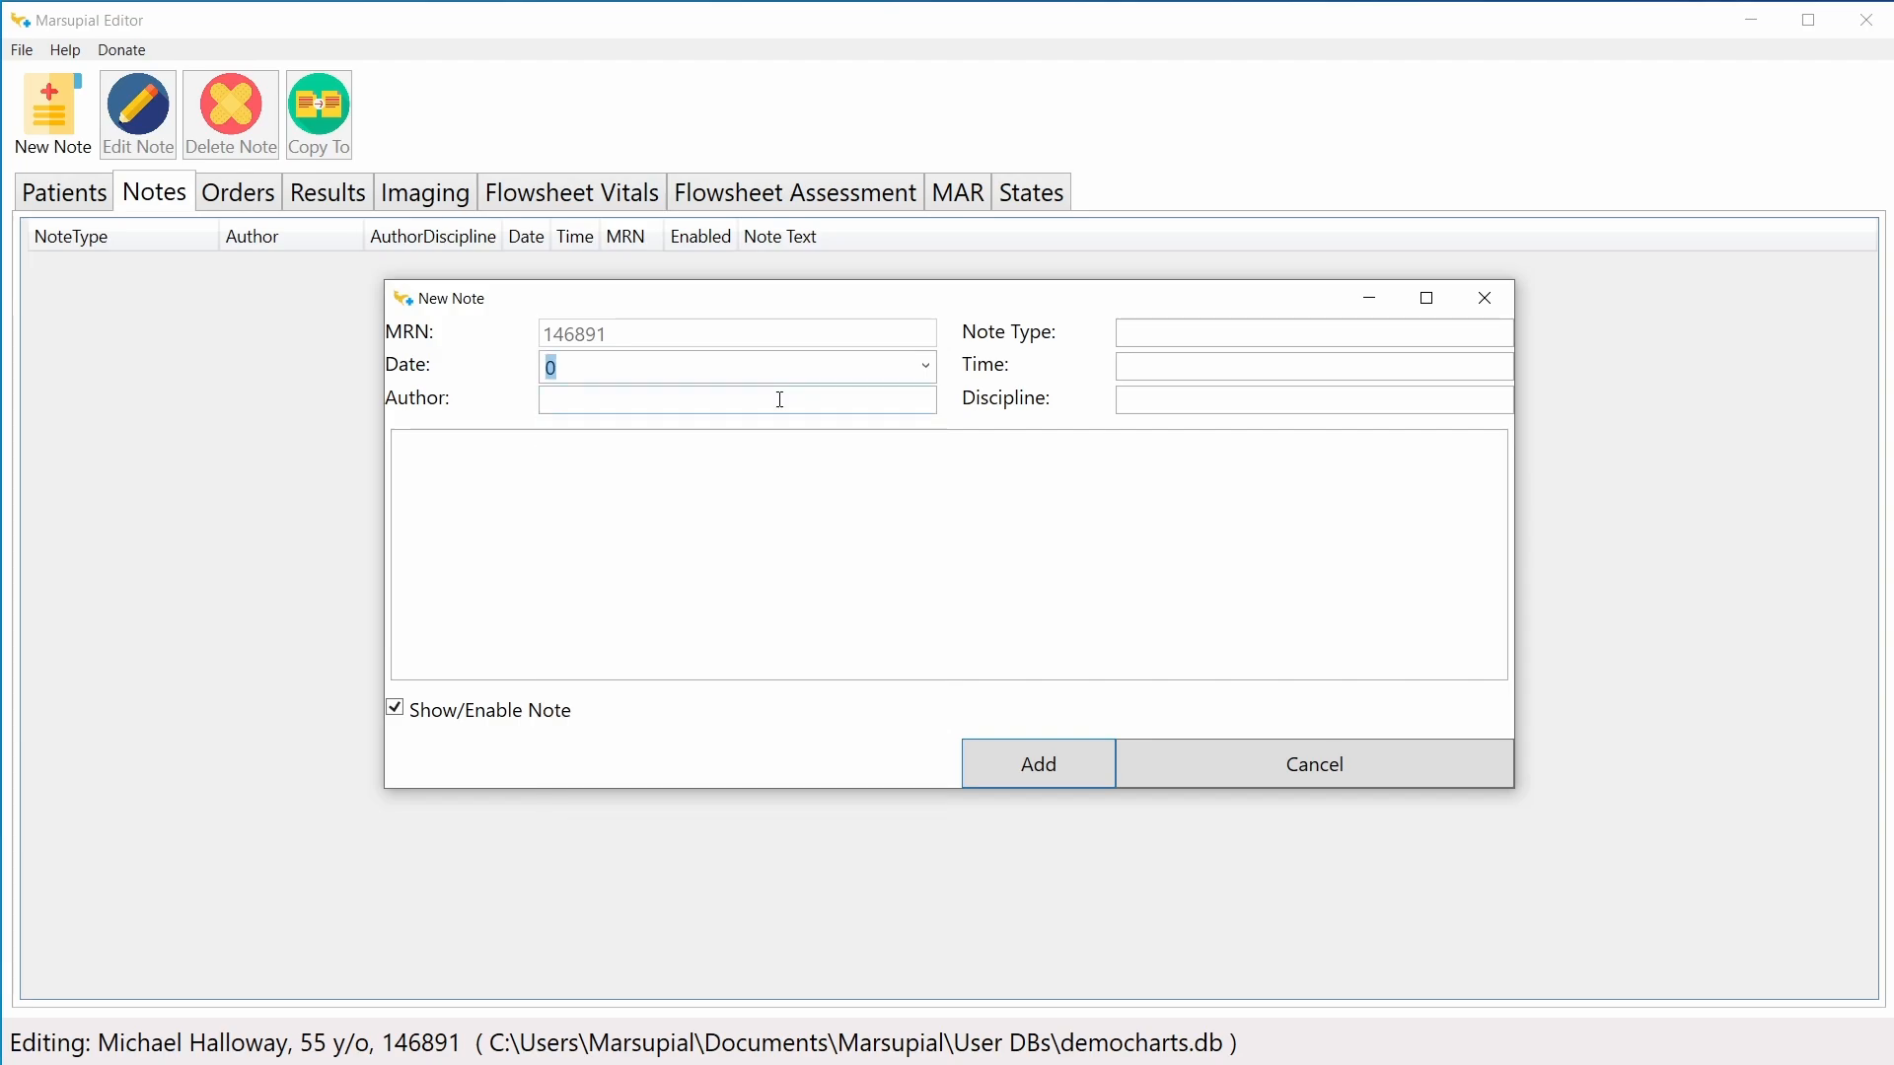
pyautogui.click(780, 402)
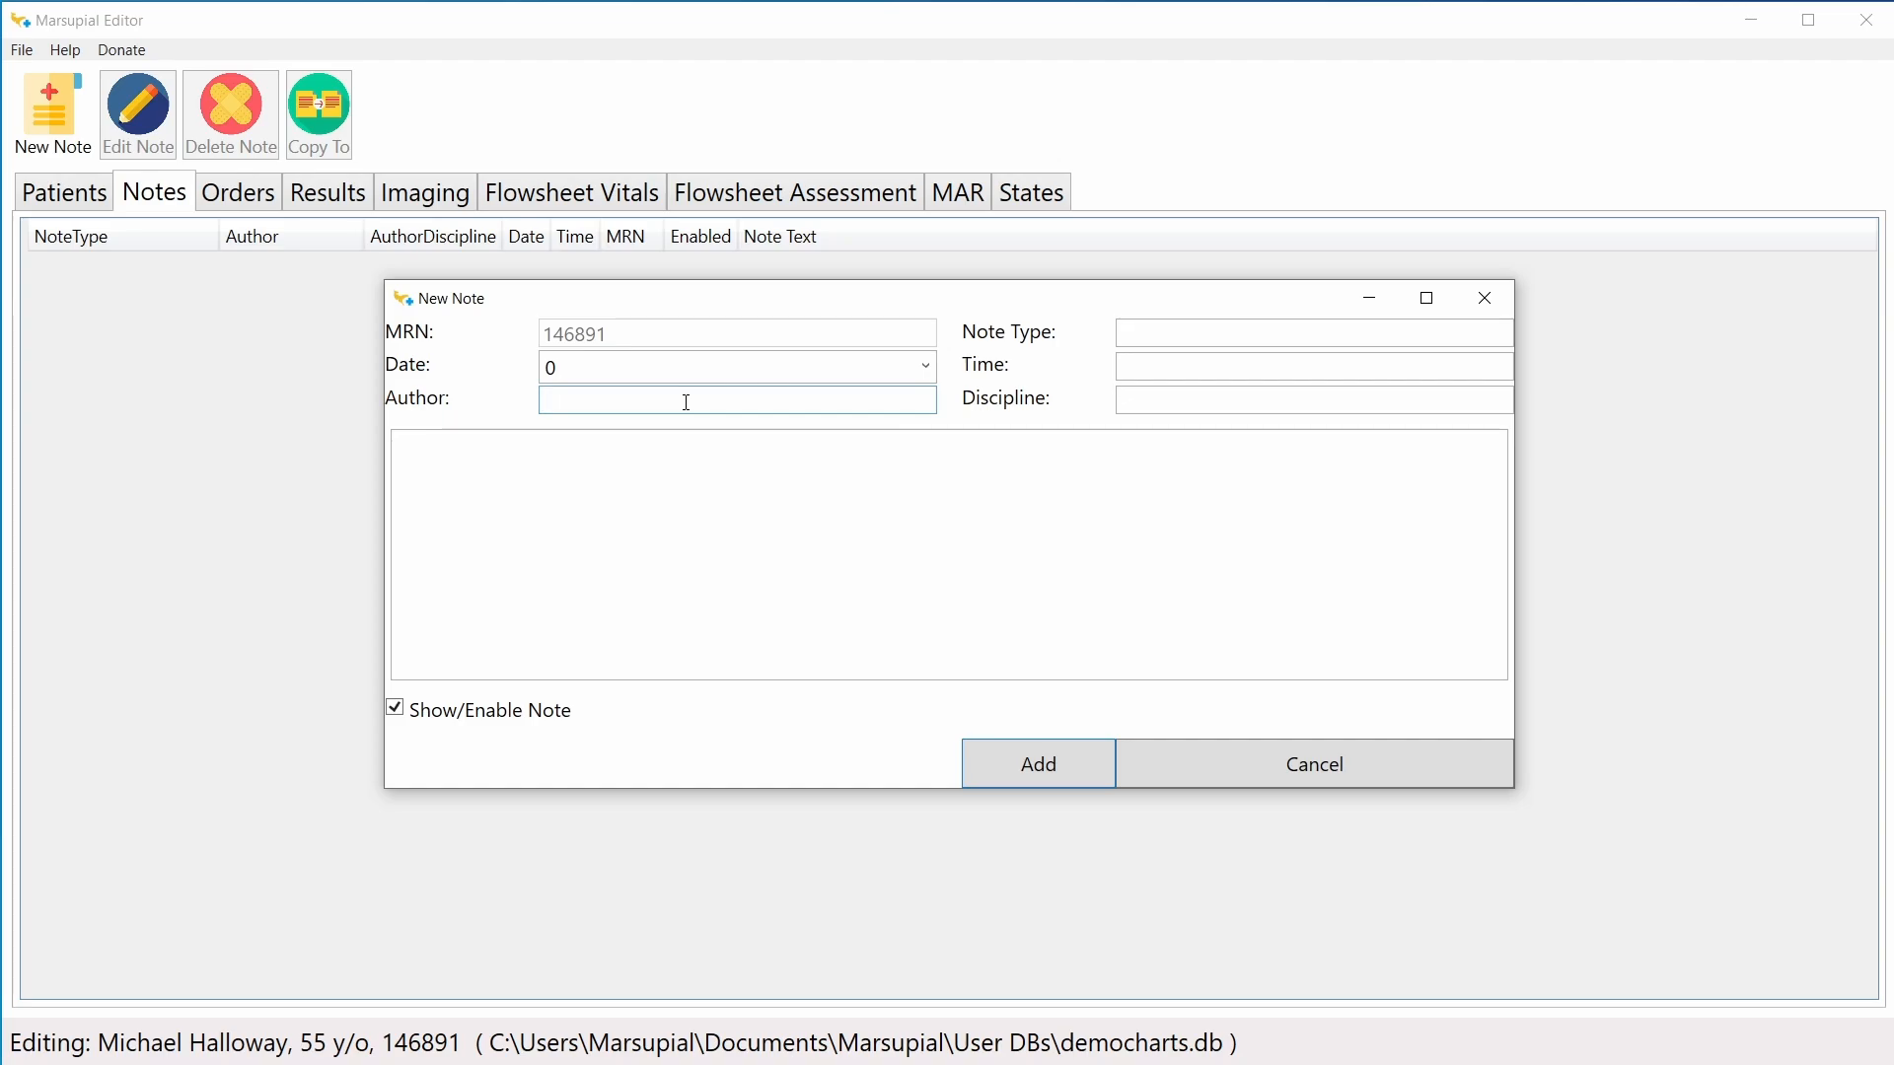
pyautogui.write('White, Walter, MD')
pyautogui.click(1251, 334)
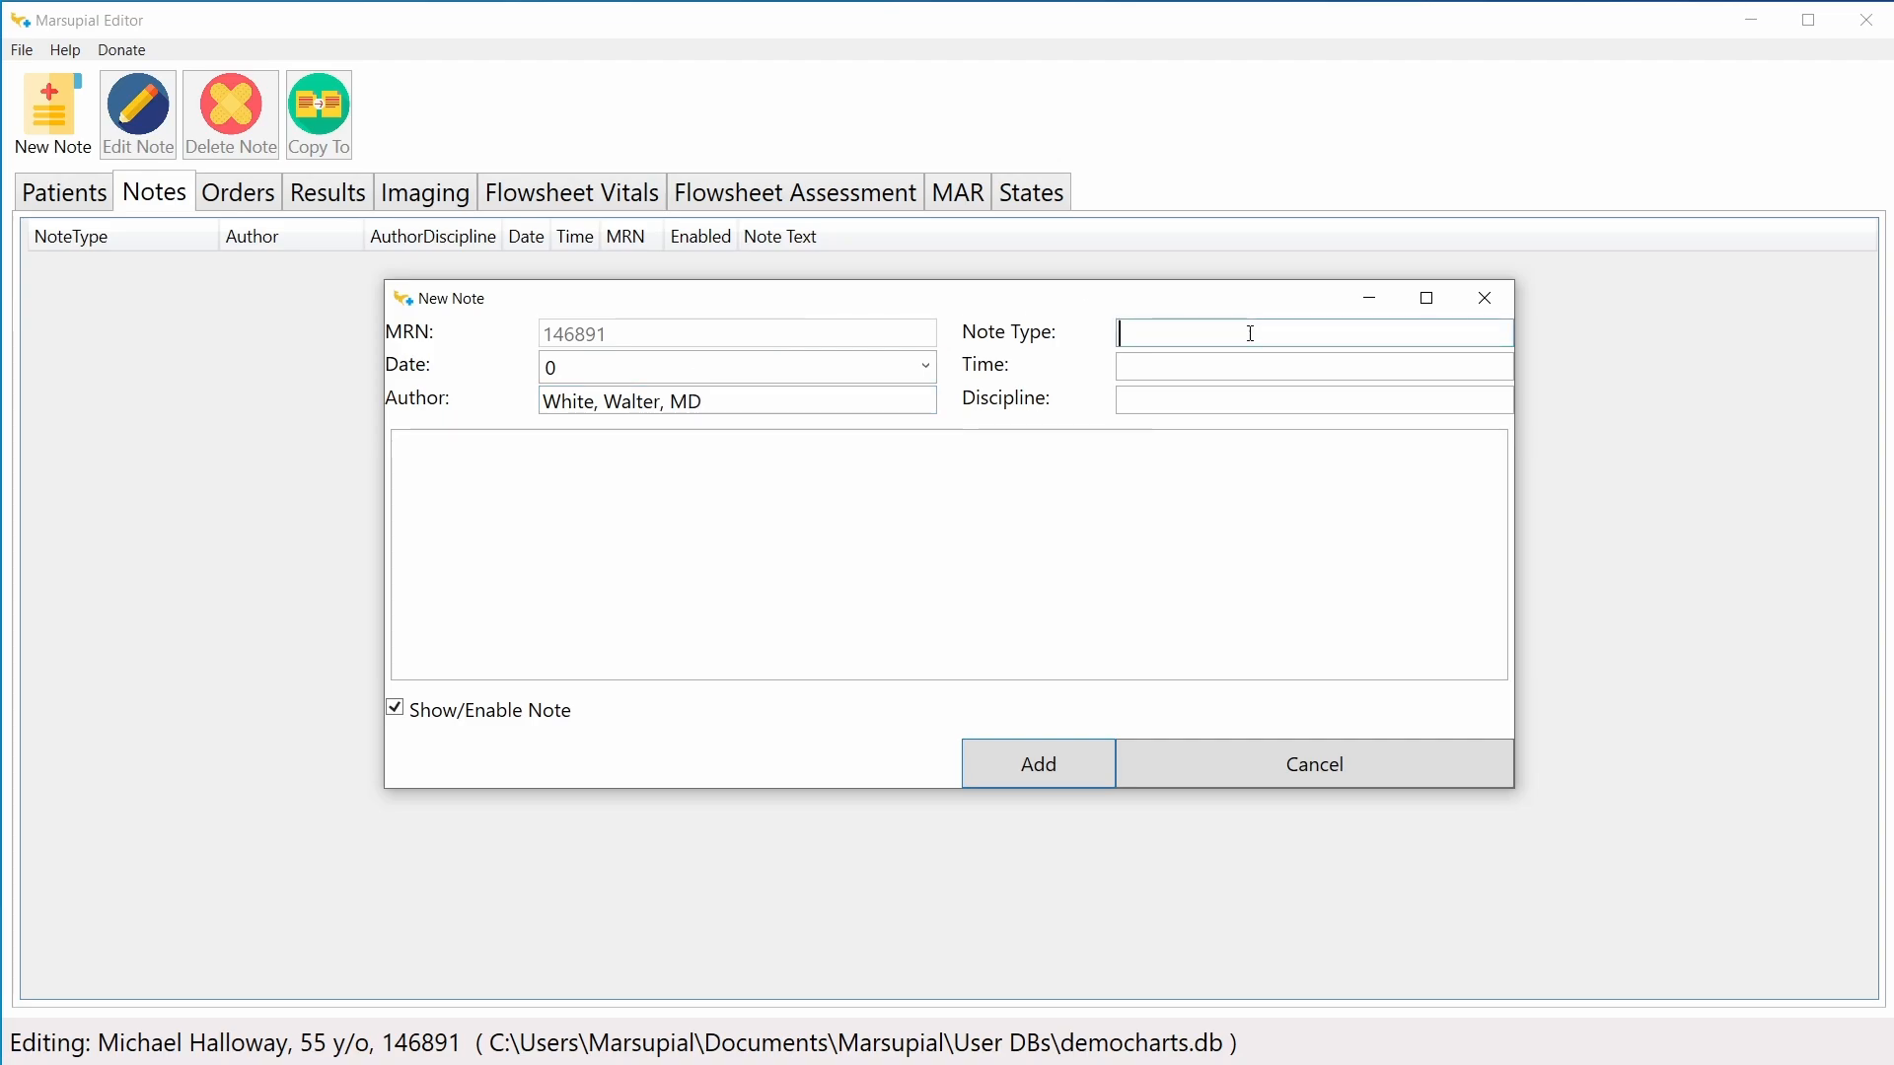
pyautogui.write('History and Physical')
# Step: Try 07:50 and 22:15 as the new note's time
pyautogui.click(1172, 362)
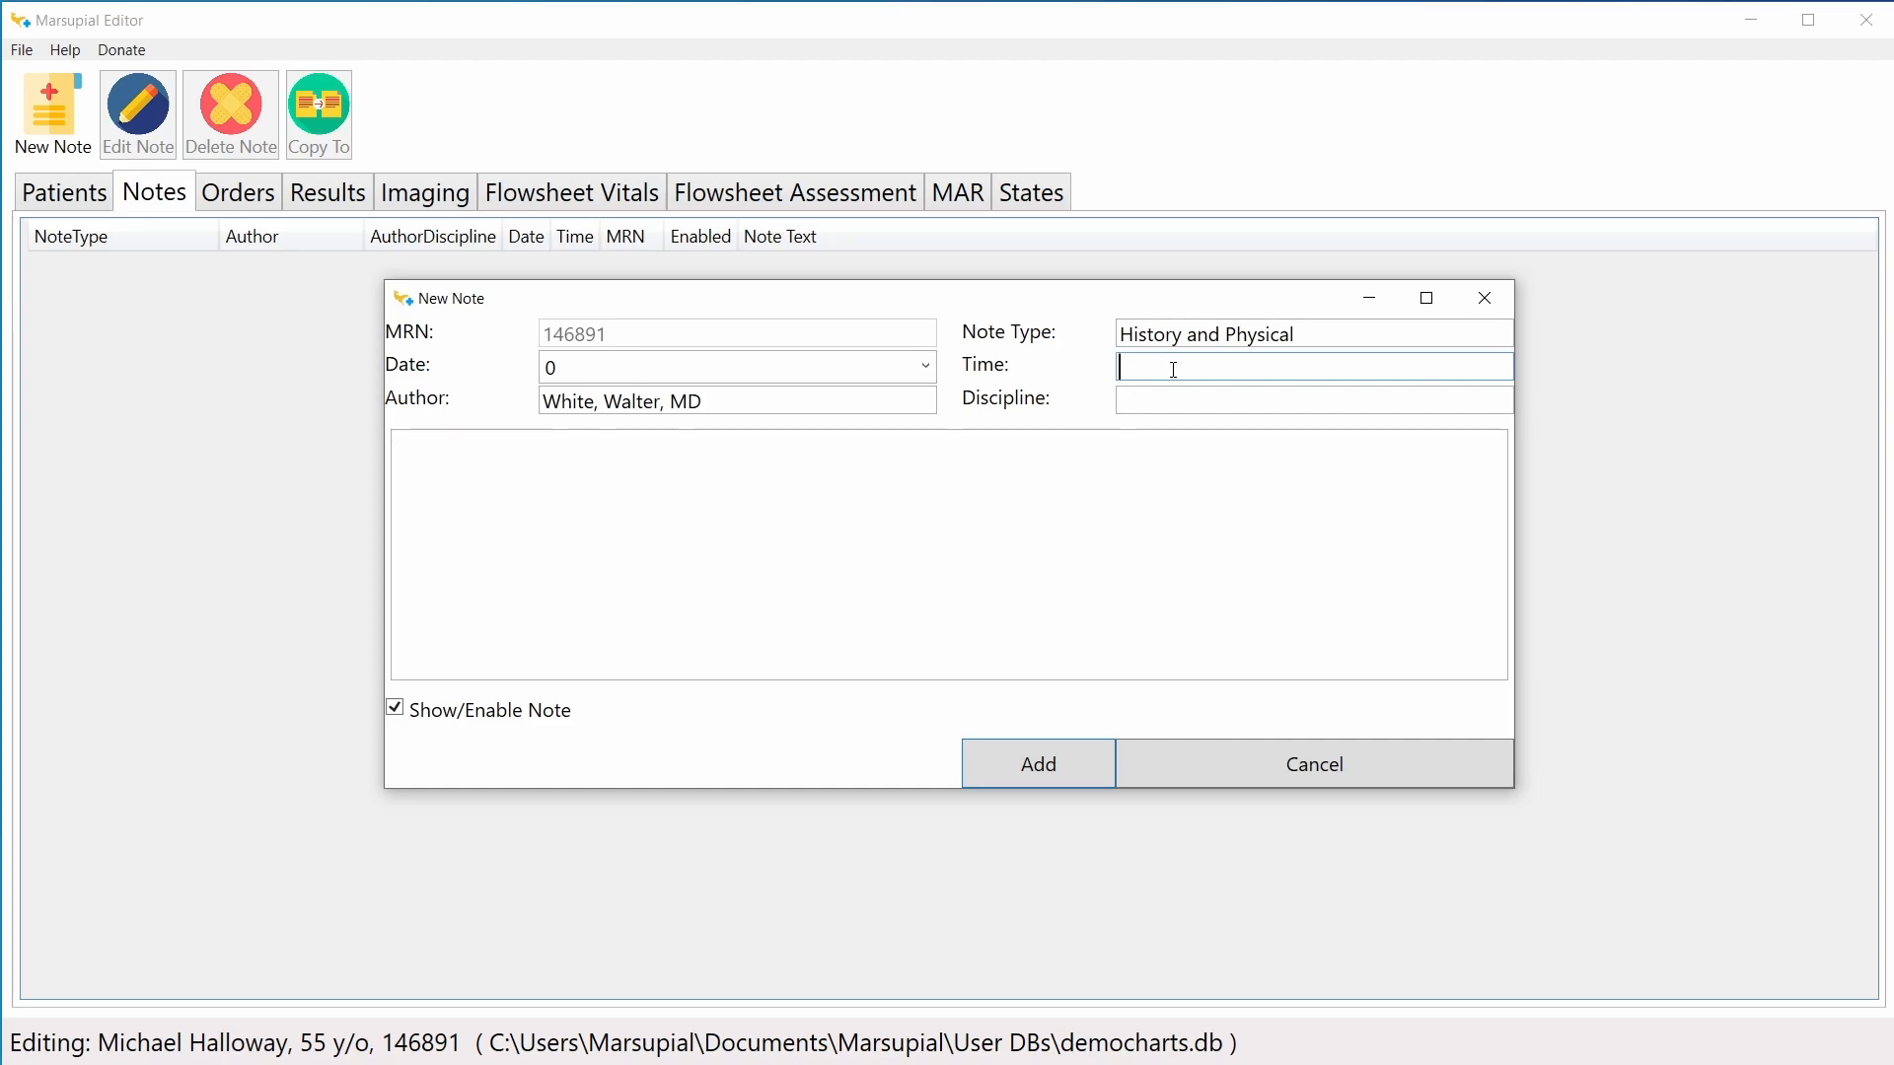
pyautogui.write('07:50')
pyautogui.moveTo(1173, 371); pyautogui.dragTo(1121, 374)
pyautogui.click(1176, 366)
pyautogui.moveTo(1175, 367); pyautogui.dragTo(1115, 367)
pyautogui.write('22:15')
# Step: Set the new note's time to 07:35 and its discipline to "Internal Medicine"
pyautogui.moveTo(1215, 365); pyautogui.dragTo(1097, 362)
pyautogui.write('07:35')
pyautogui.click(1161, 396)
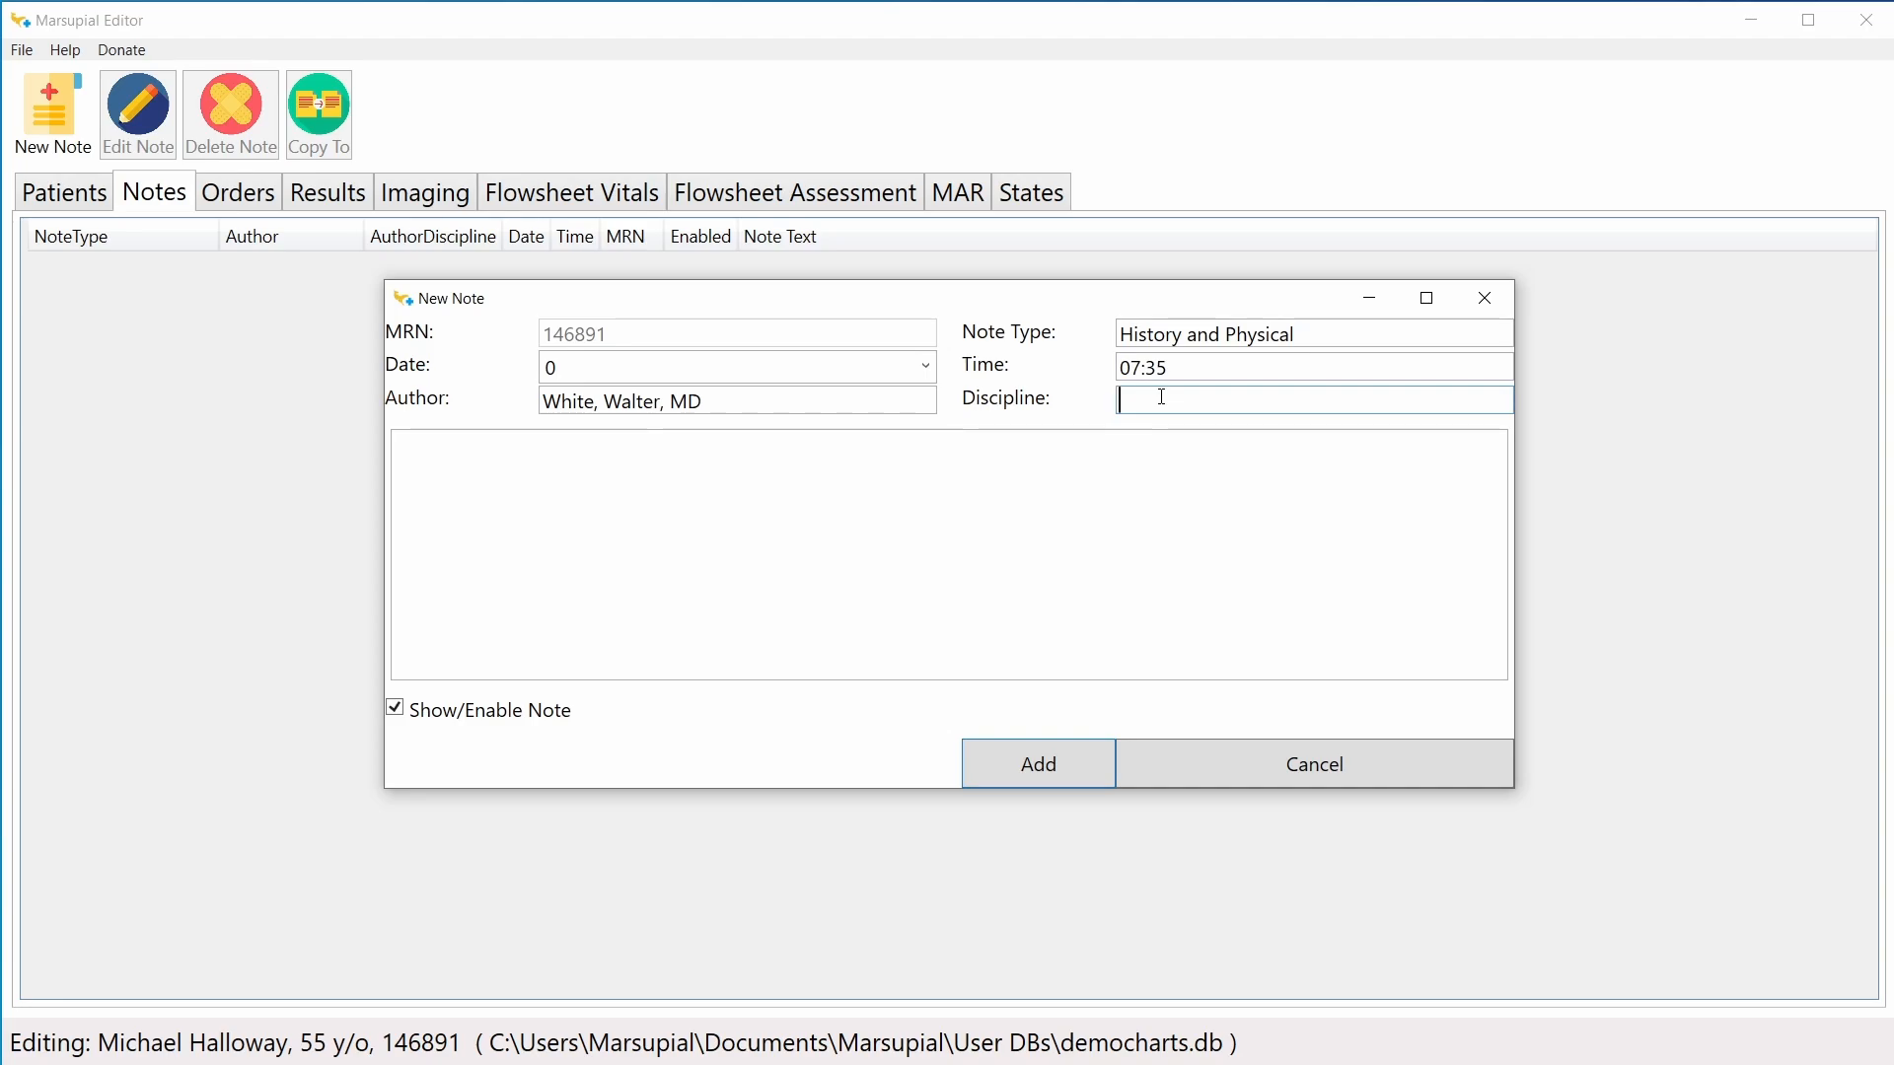
pyautogui.write('Internal Medicine')
# Step: Write the headings HPI, Subjective, Objective and Assessment in the note's text, separated by blank lines
pyautogui.click(514, 501)
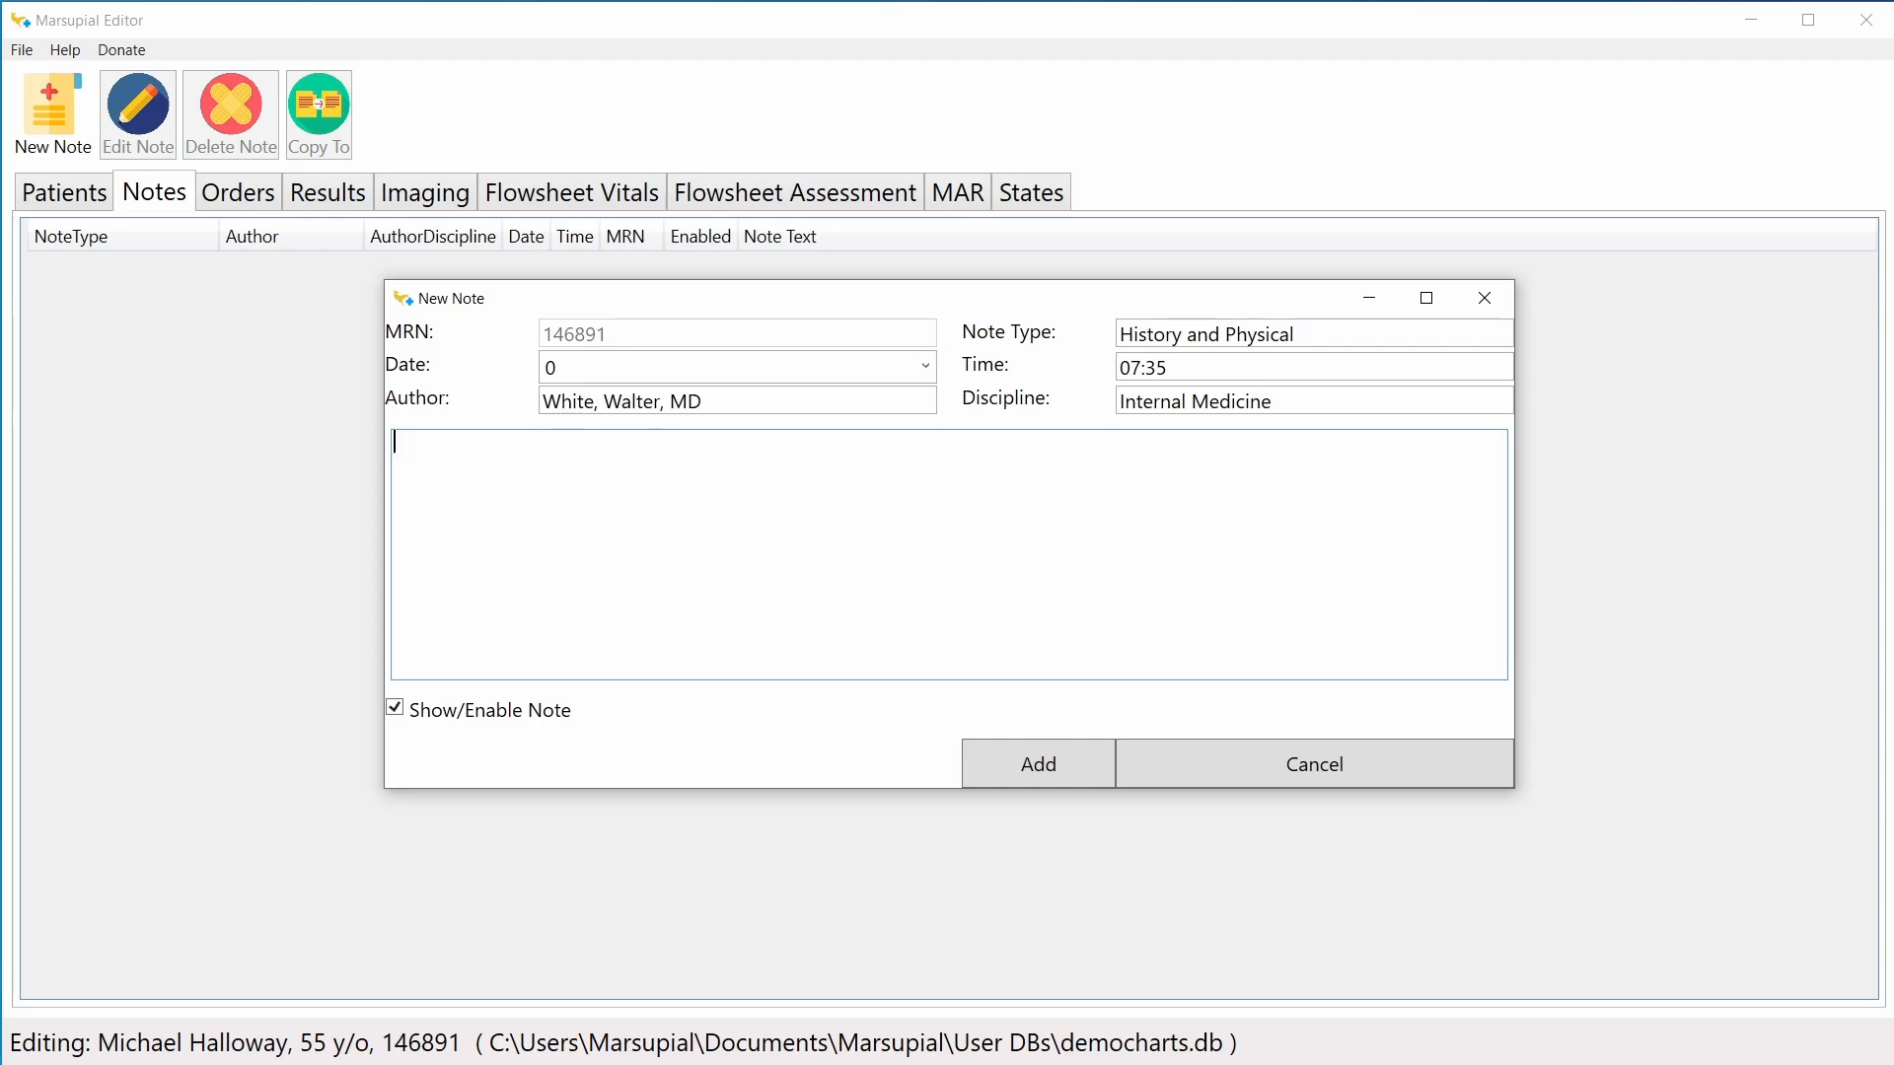
pyautogui.write('HPI')
pyautogui.press('Return')
pyautogui.press('Return')
pyautogui.write('Sub jective')
pyautogui.press('Return')
pyautogui.press('Return')
pyautogui.write('Objective')
pyautogui.press('Return')
pyautogui.write('Assessment')
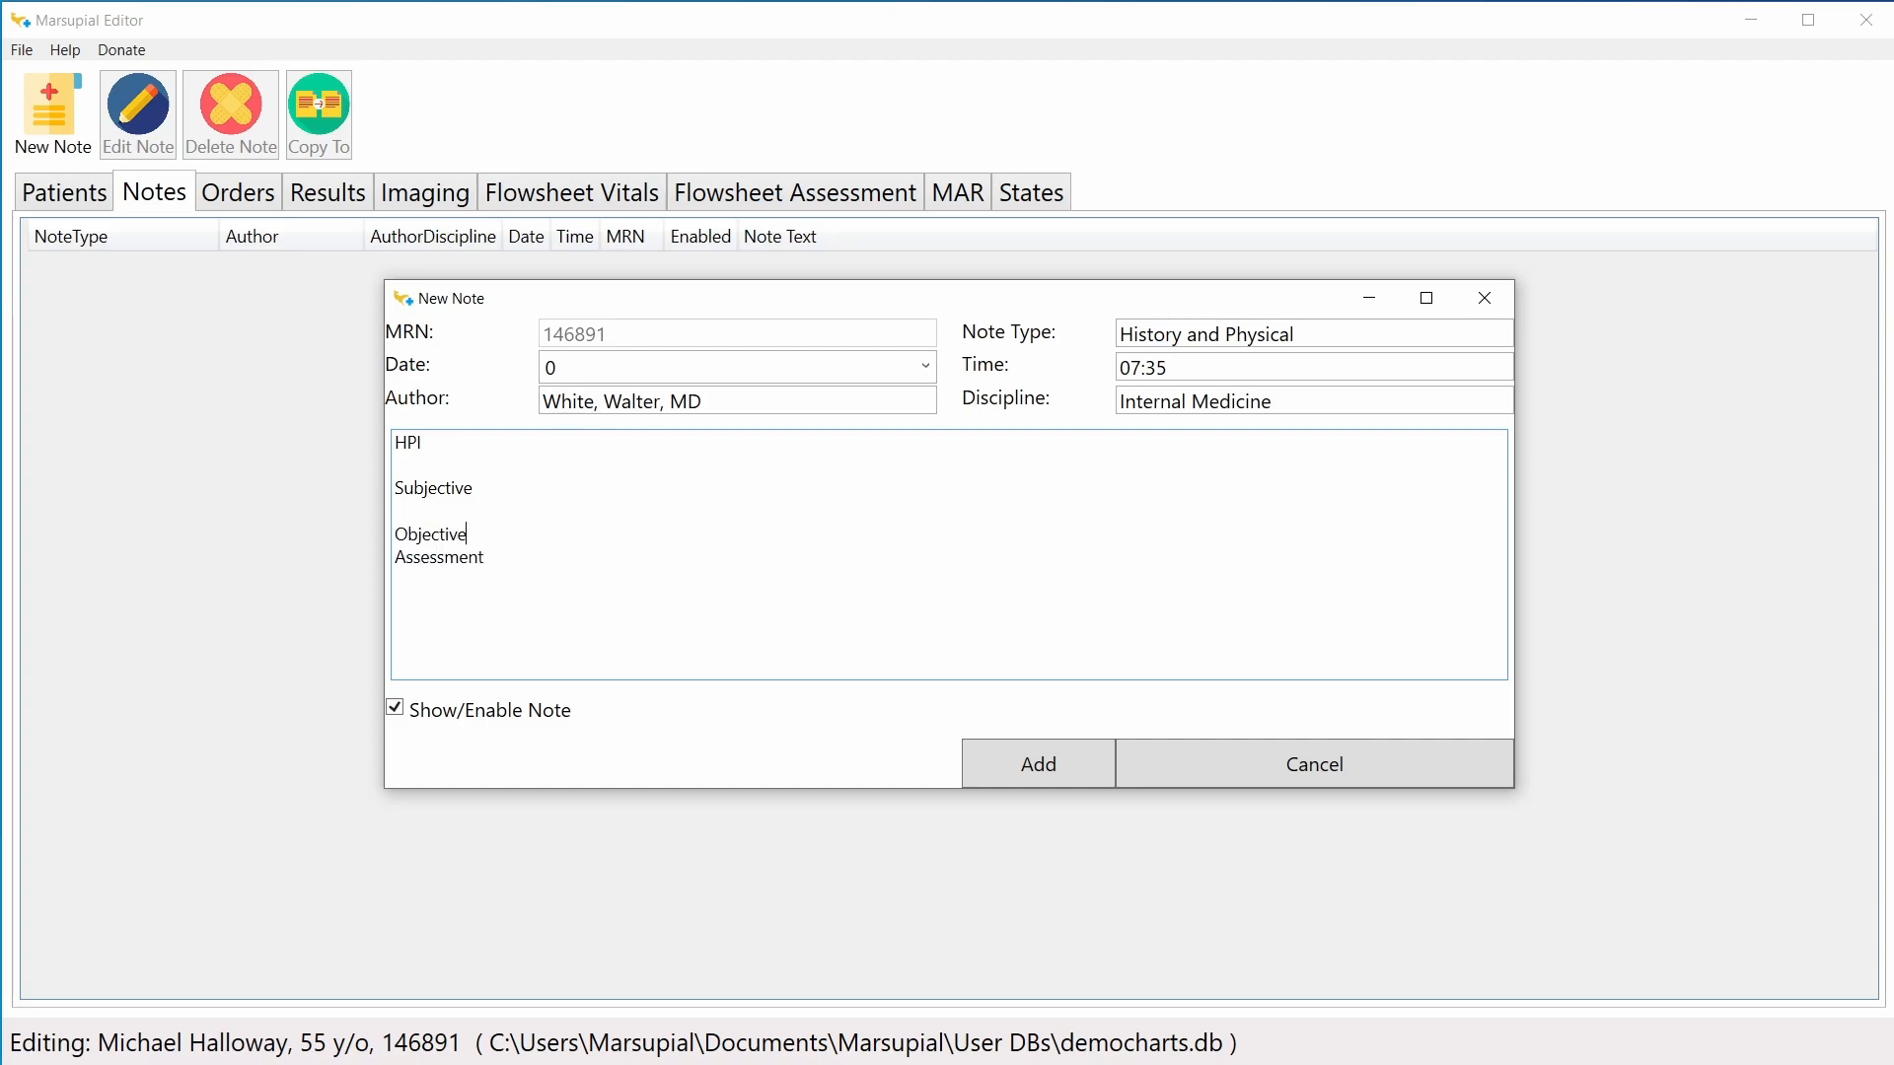
pyautogui.press('Return')
# Step: Keep the note shown and enabled, and add it to the patient's chart
pyautogui.click(495, 719)
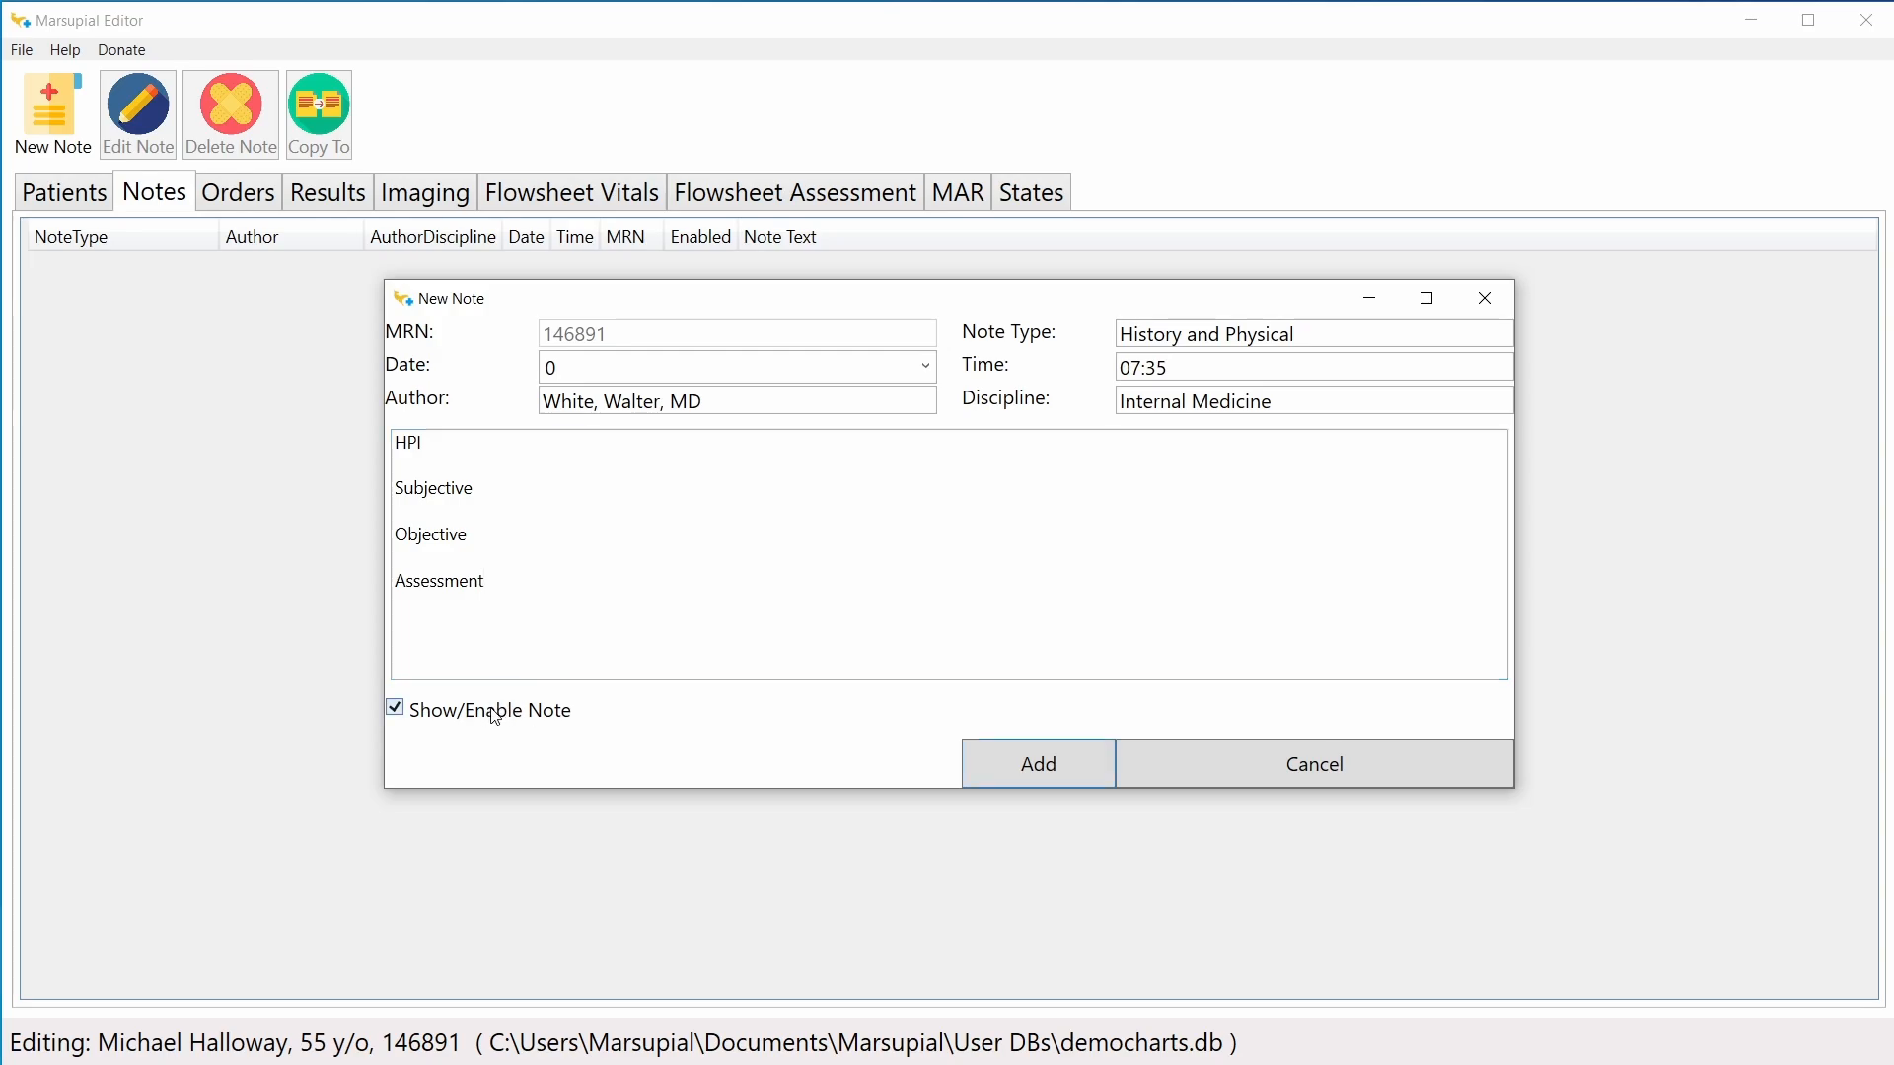
pyautogui.click(556, 714)
pyautogui.click(1060, 560)
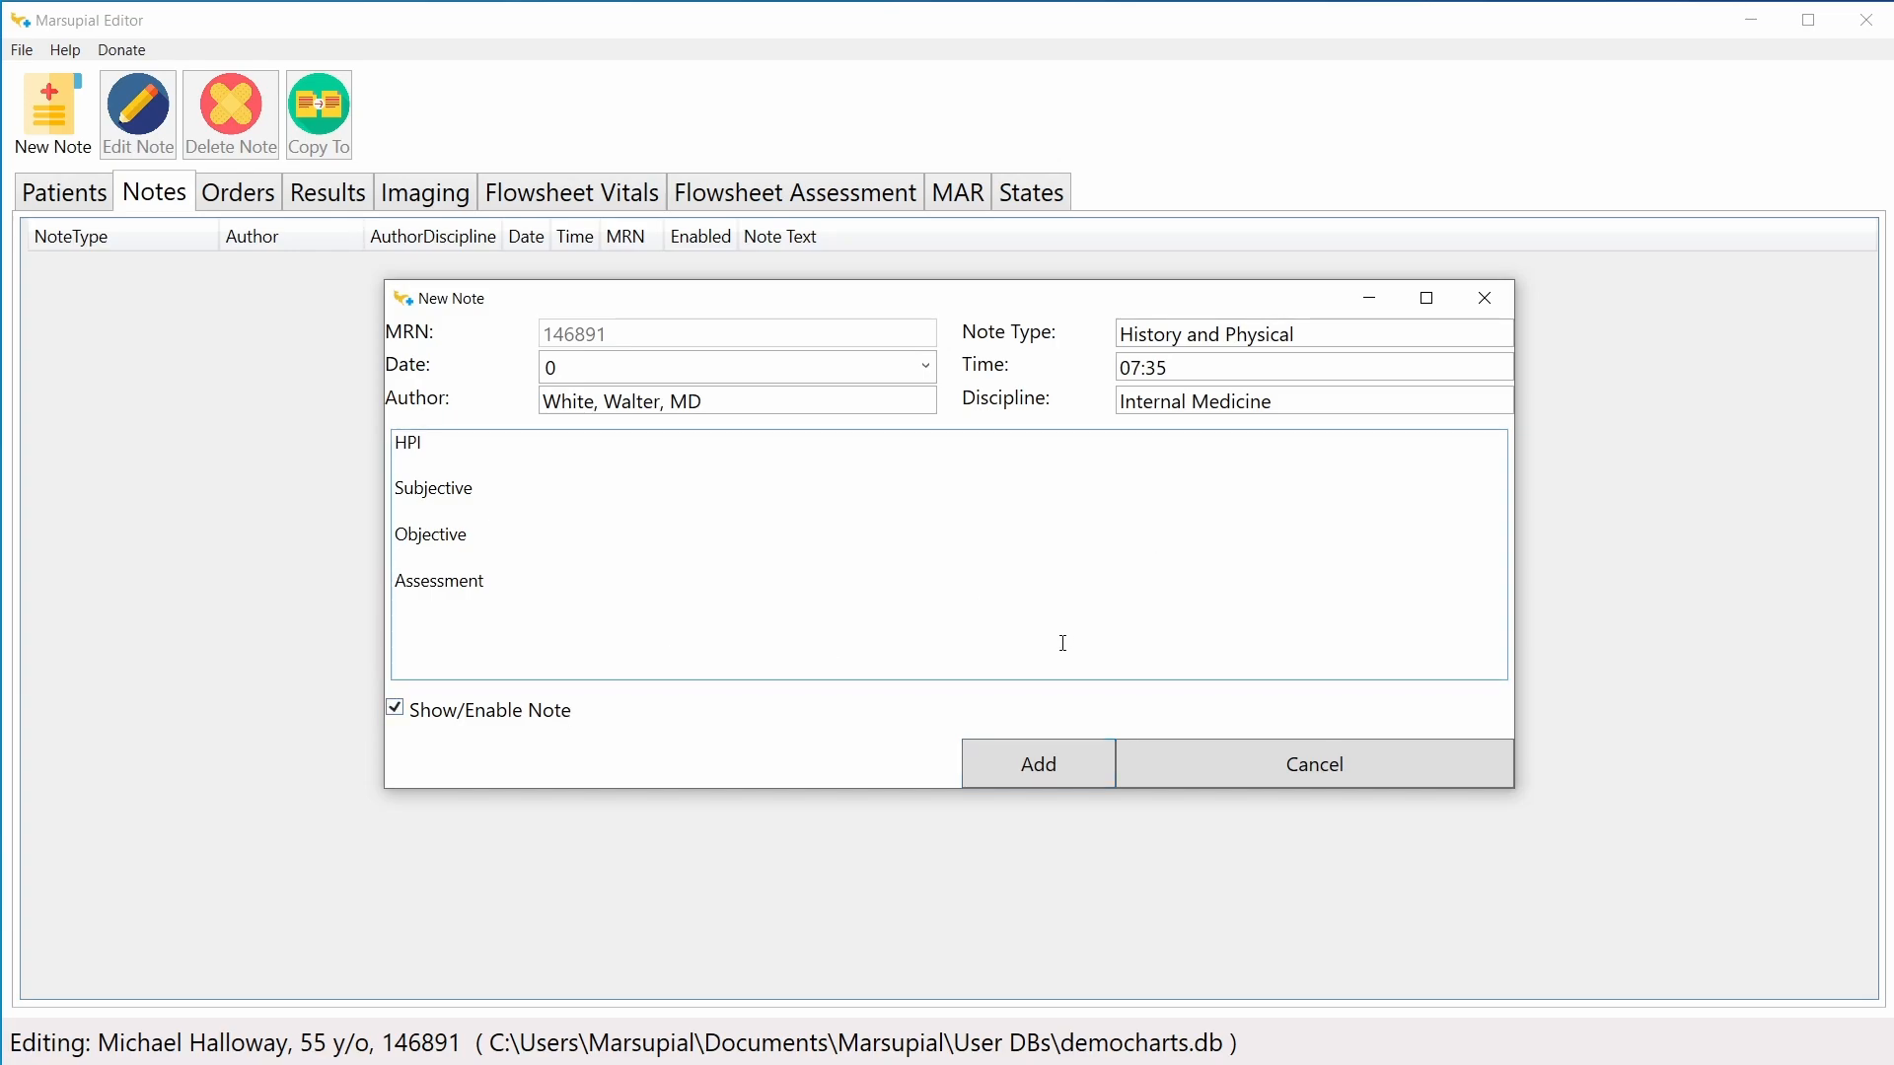
pyautogui.click(1041, 754)
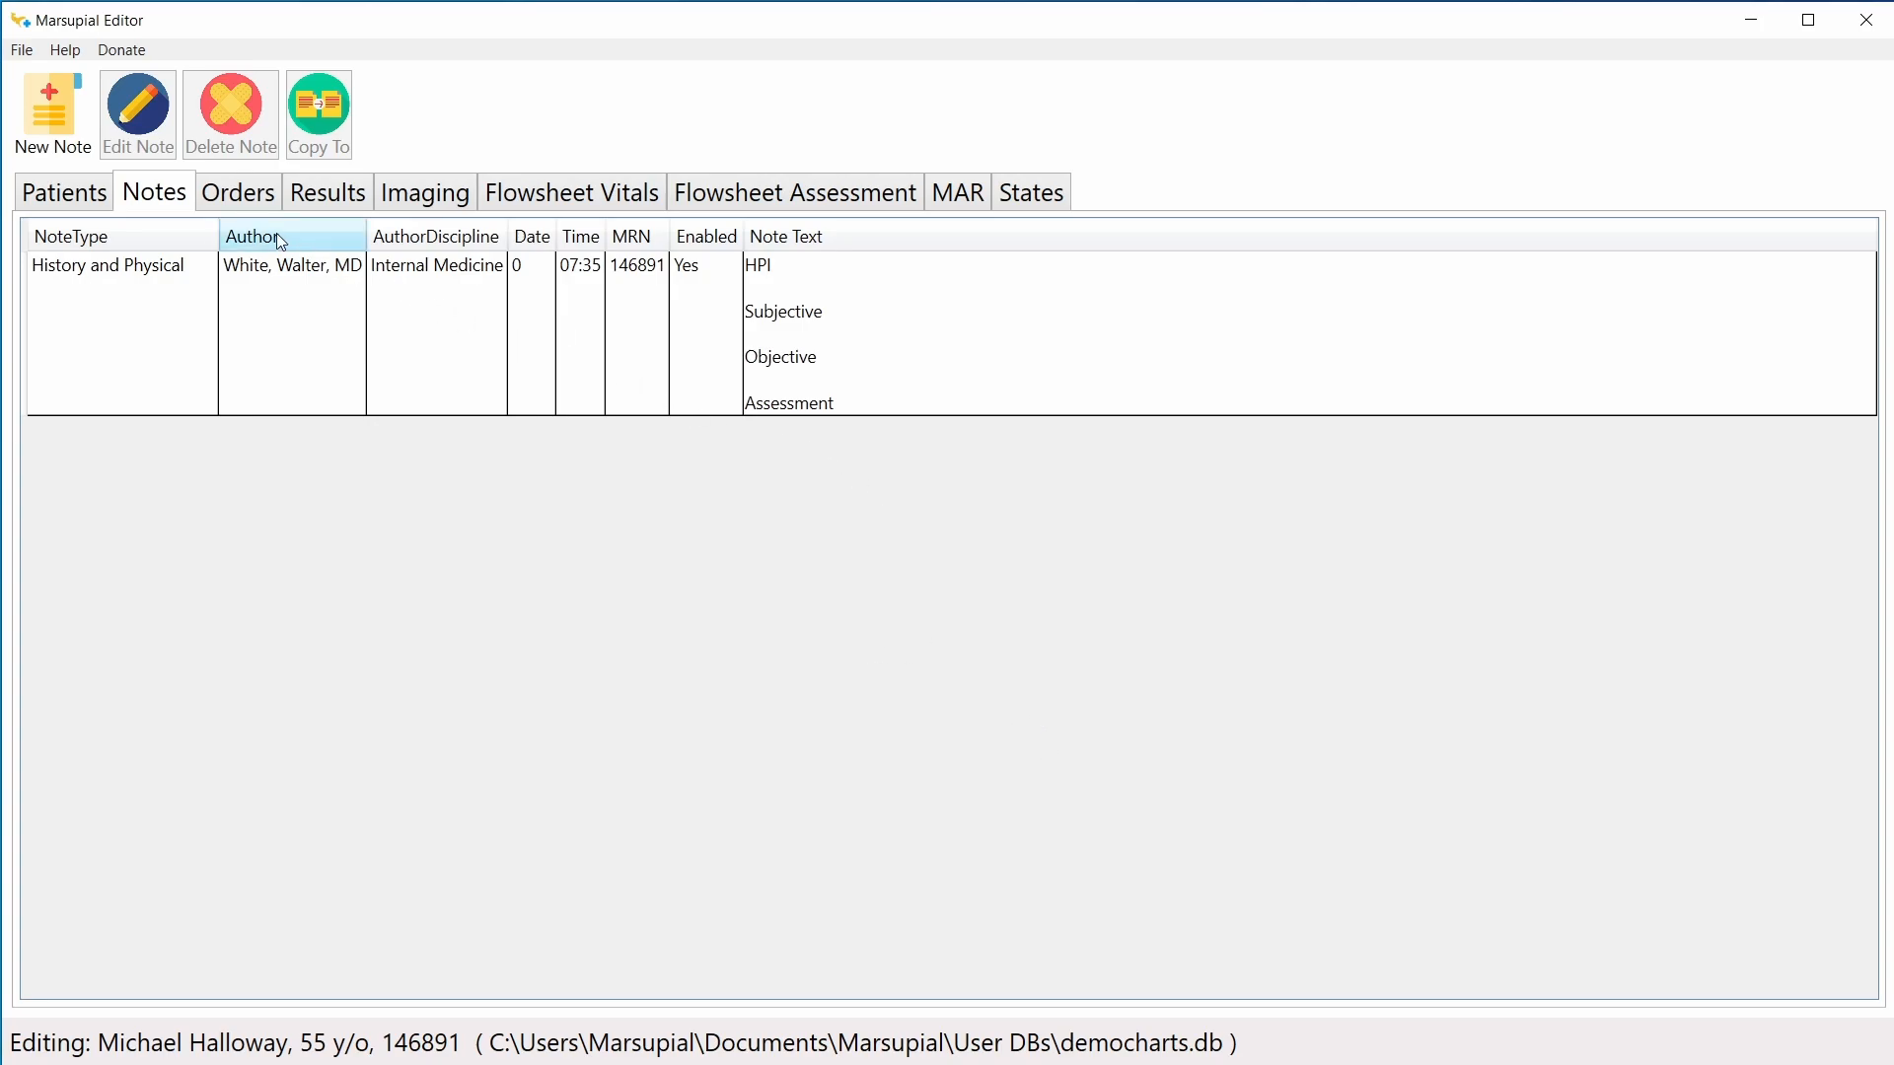
# Step: Open the History and Physical note for editing, cancel without changes, and select the note again in the list
pyautogui.click(280, 309)
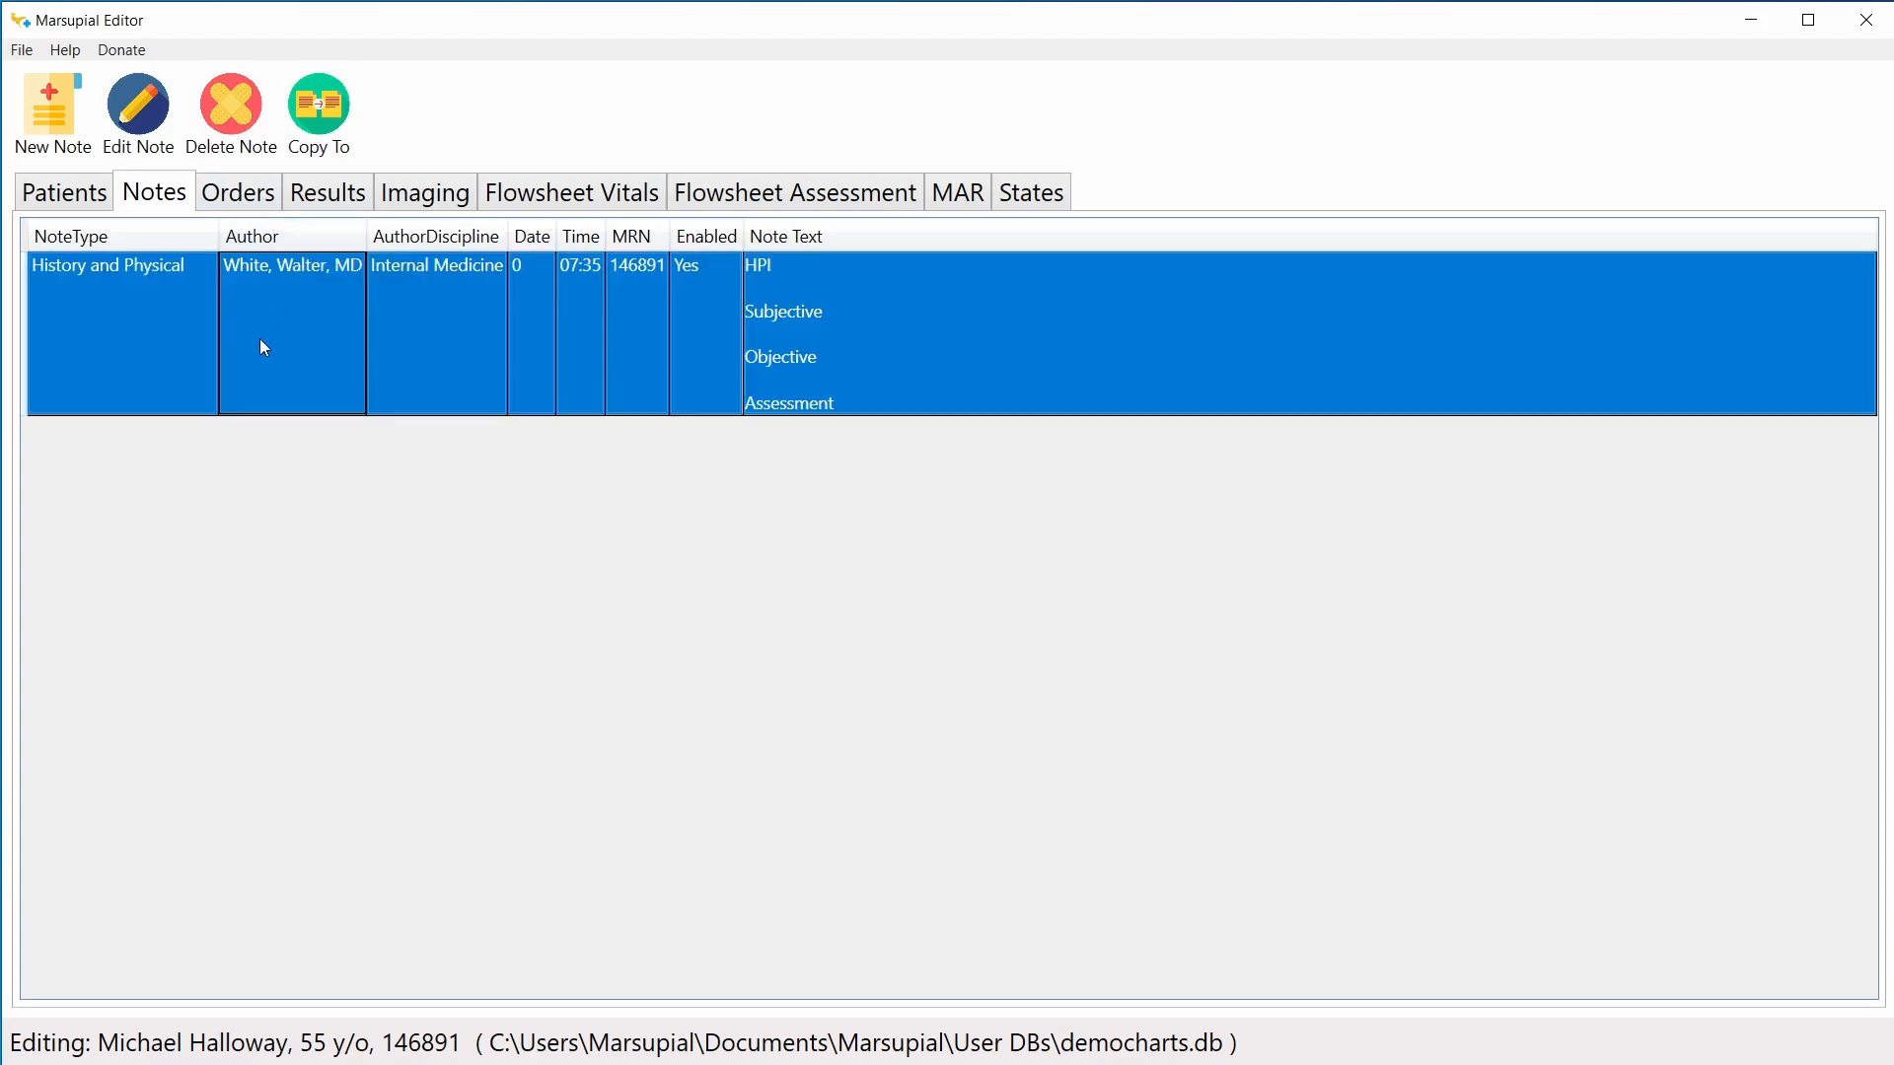
pyautogui.doubleClick(260, 340)
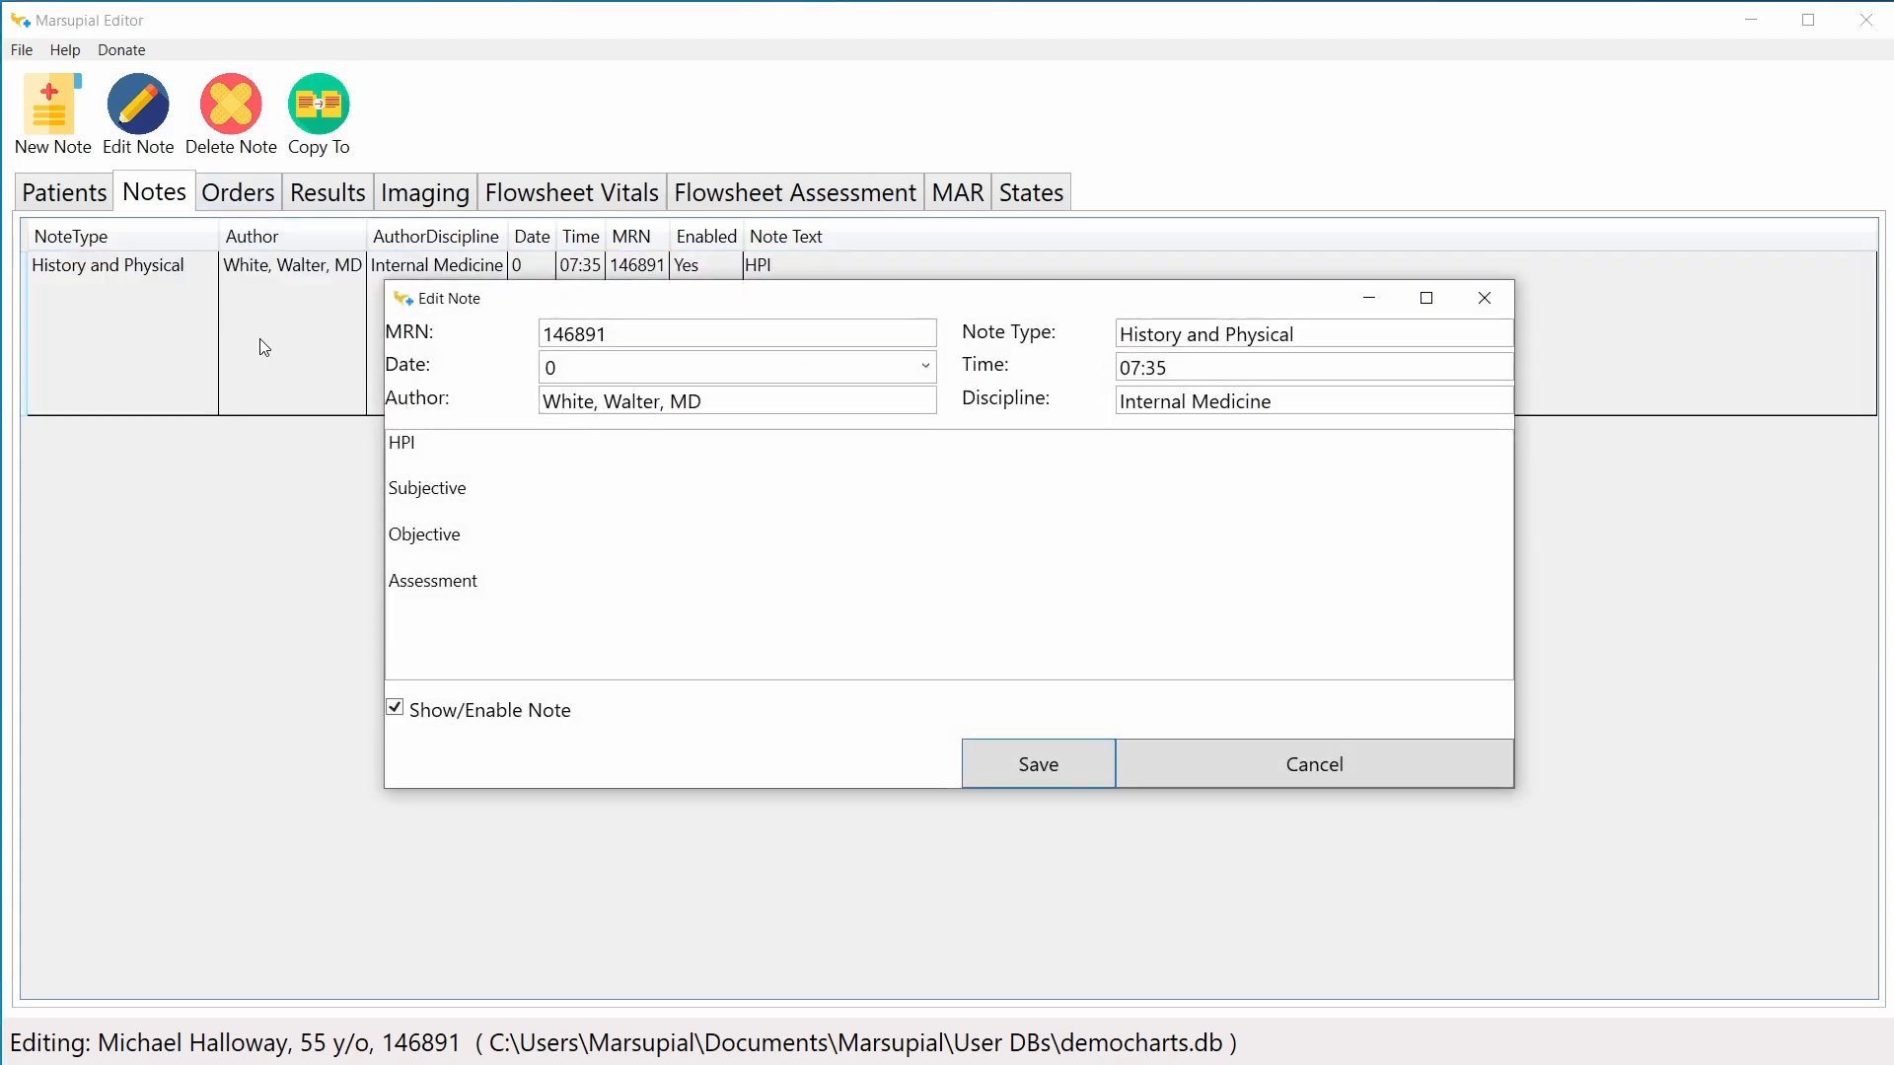
pyautogui.click(1115, 544)
pyautogui.click(1335, 778)
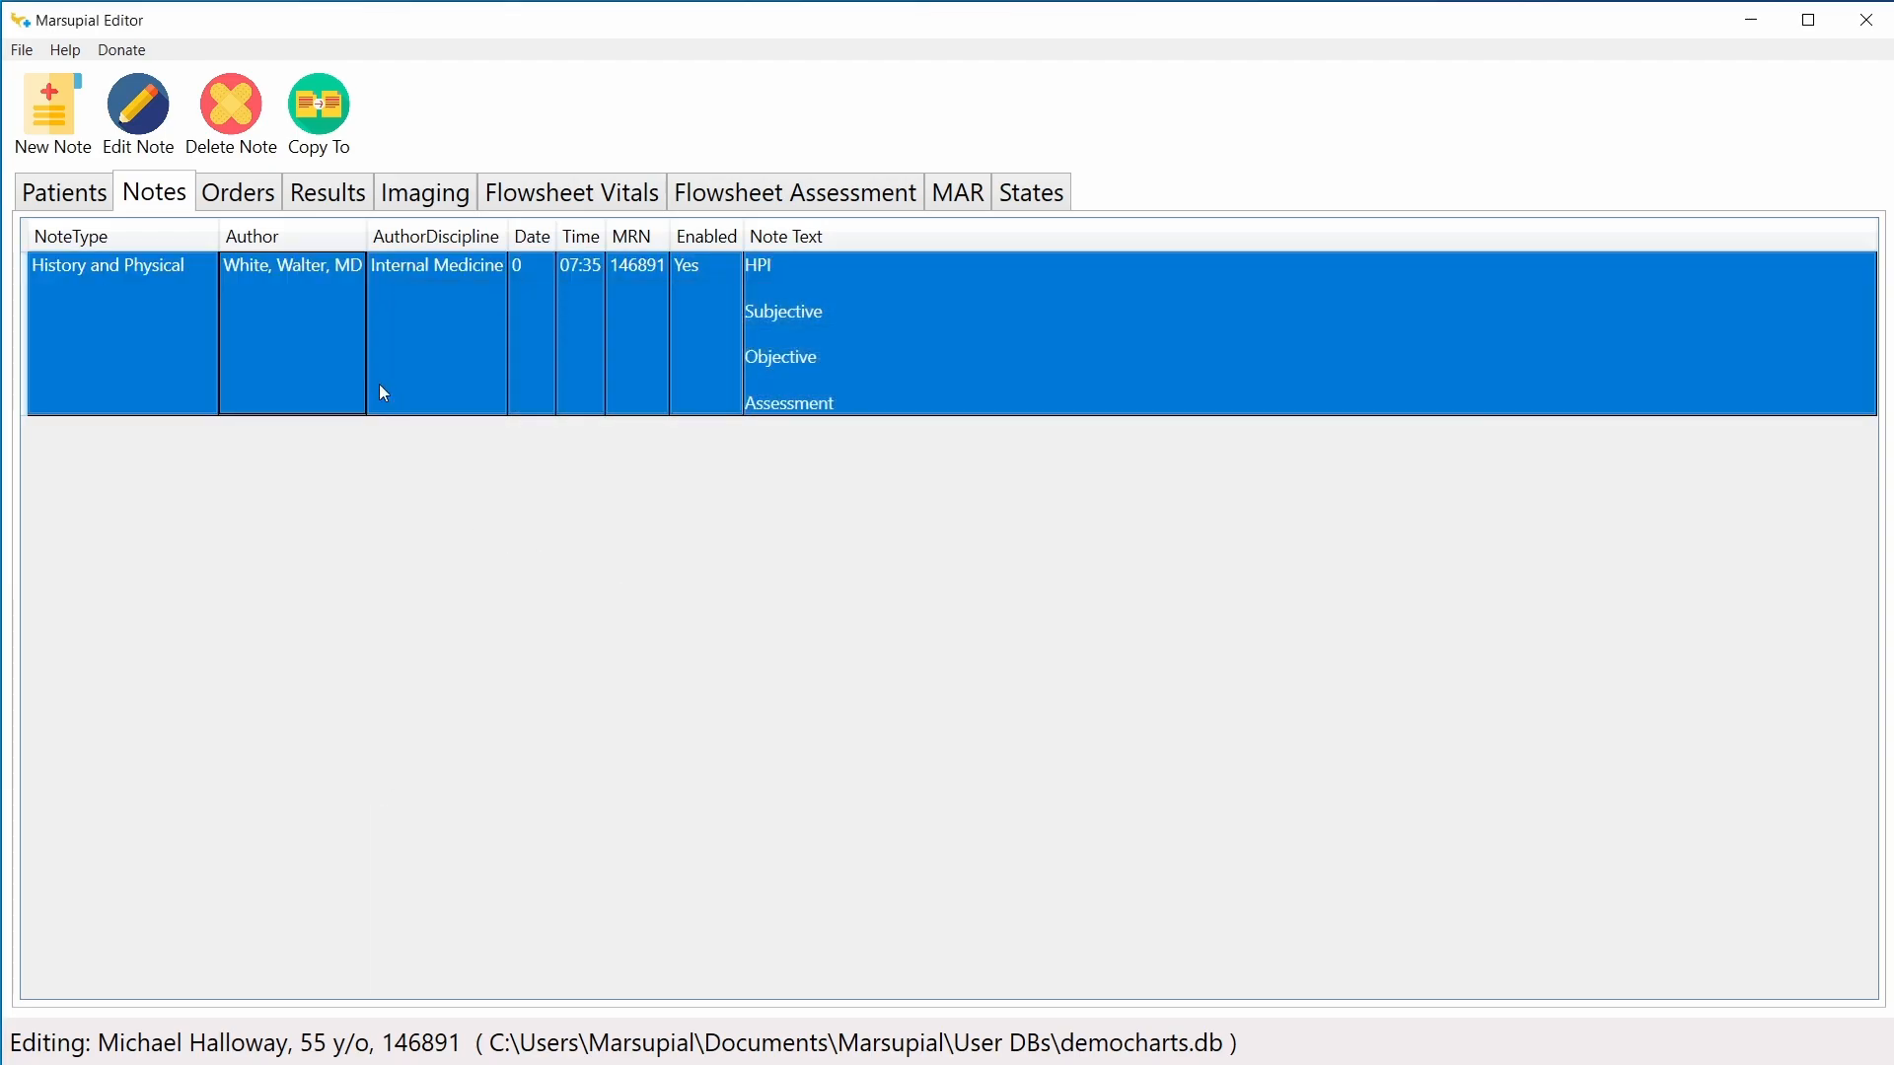
pyautogui.click(138, 113)
pyautogui.click(1367, 777)
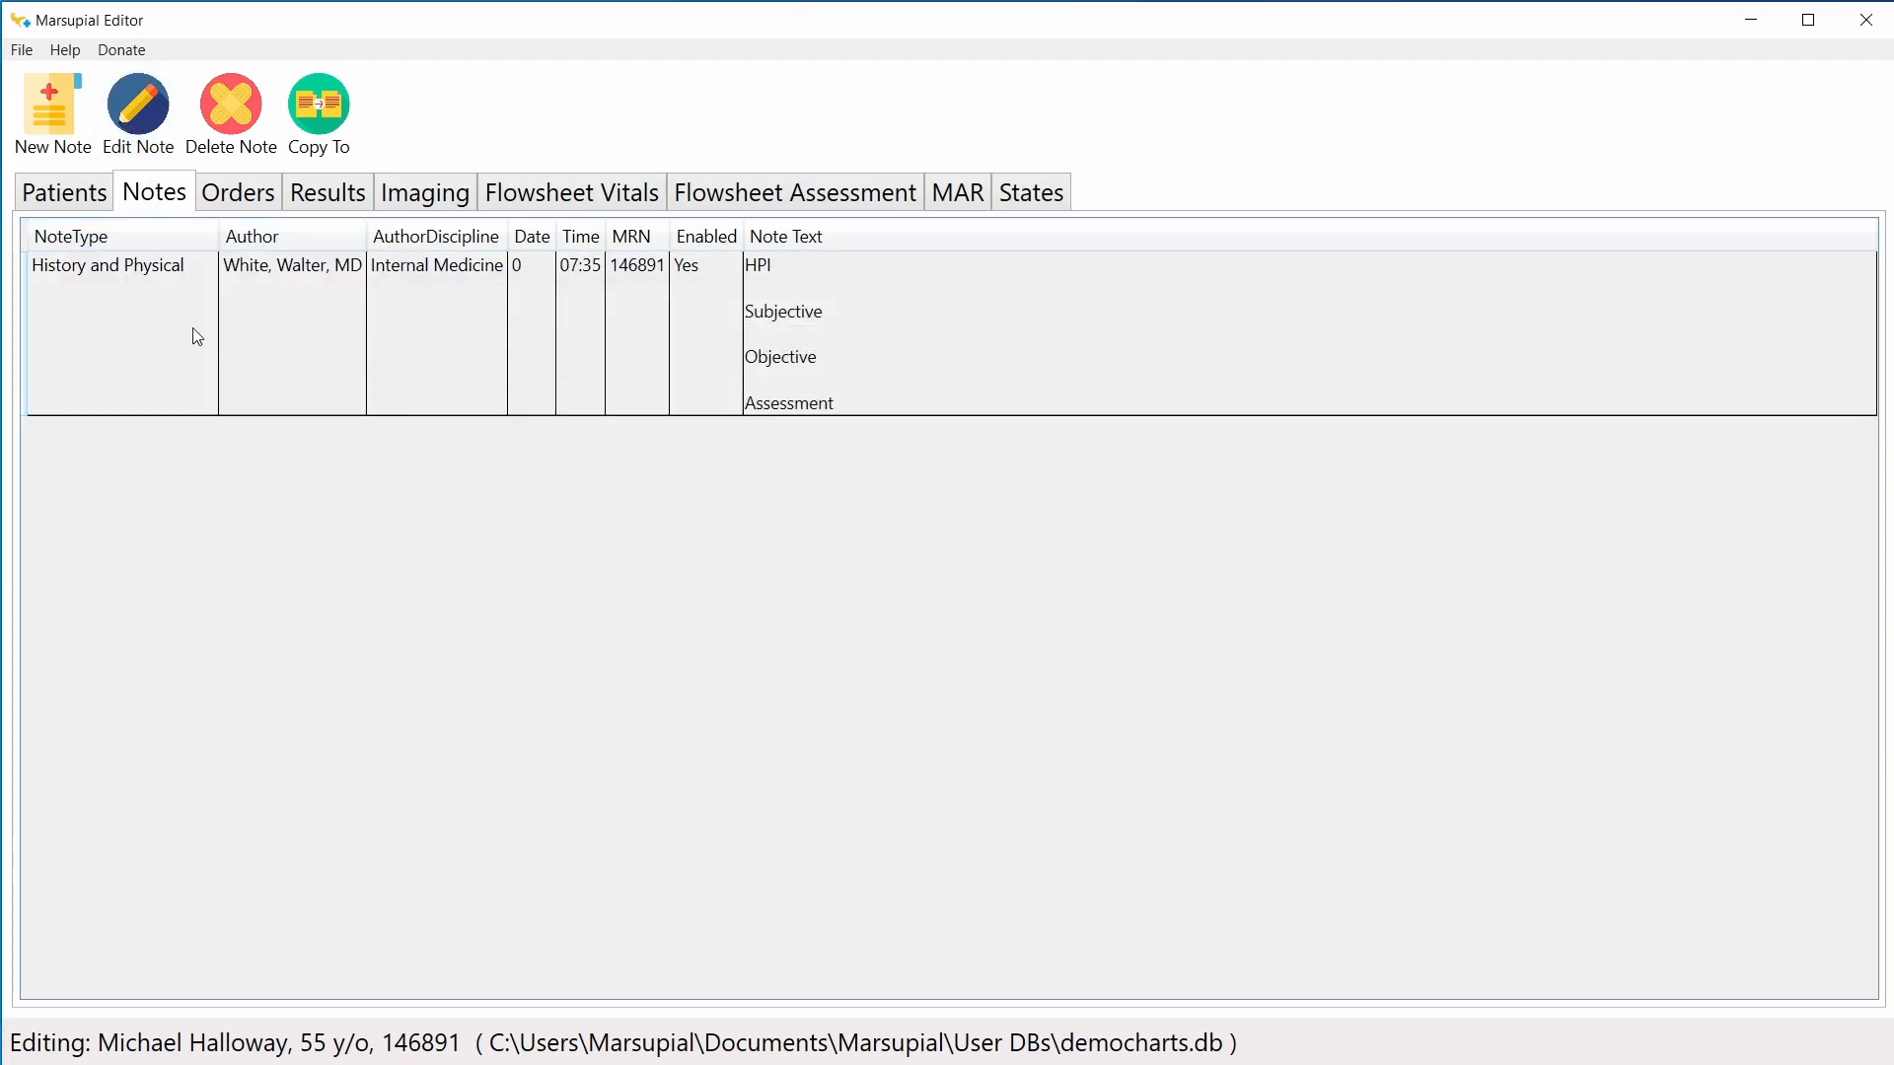
pyautogui.click(210, 278)
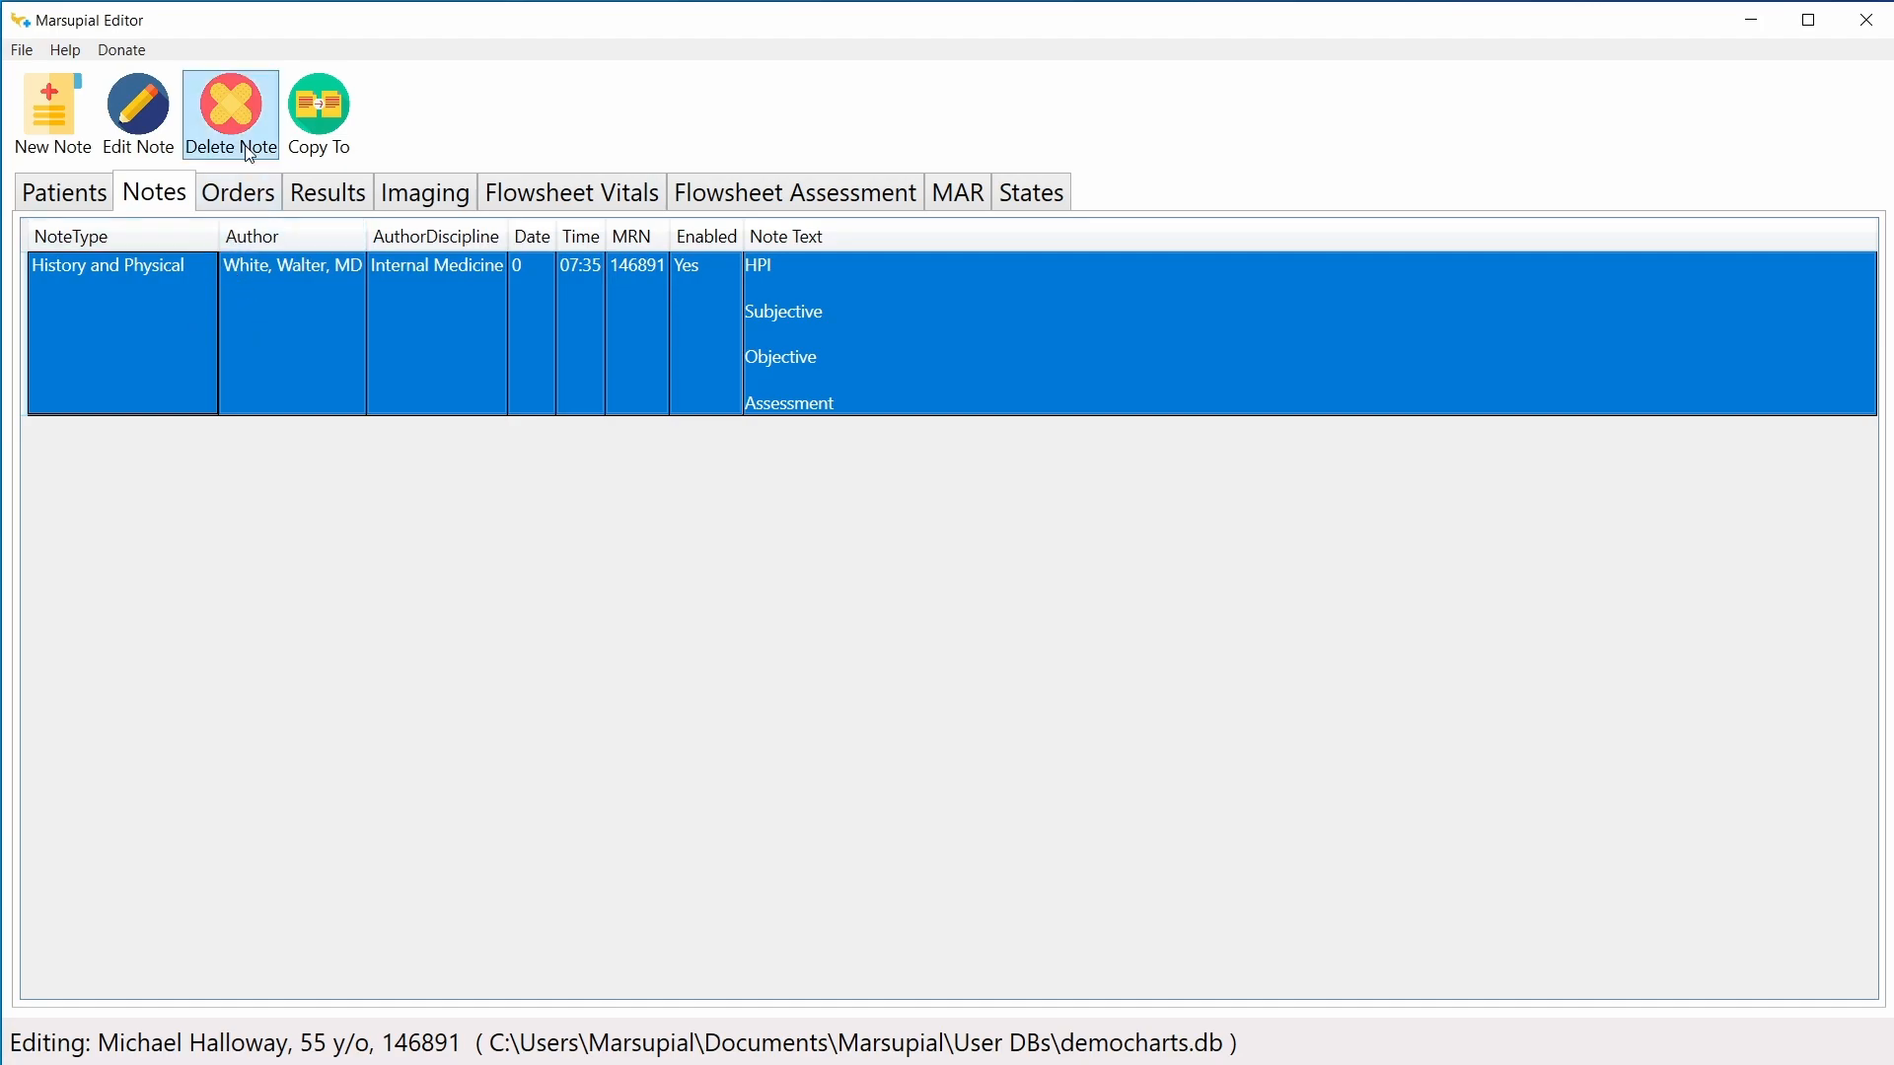
pyautogui.click(442, 351)
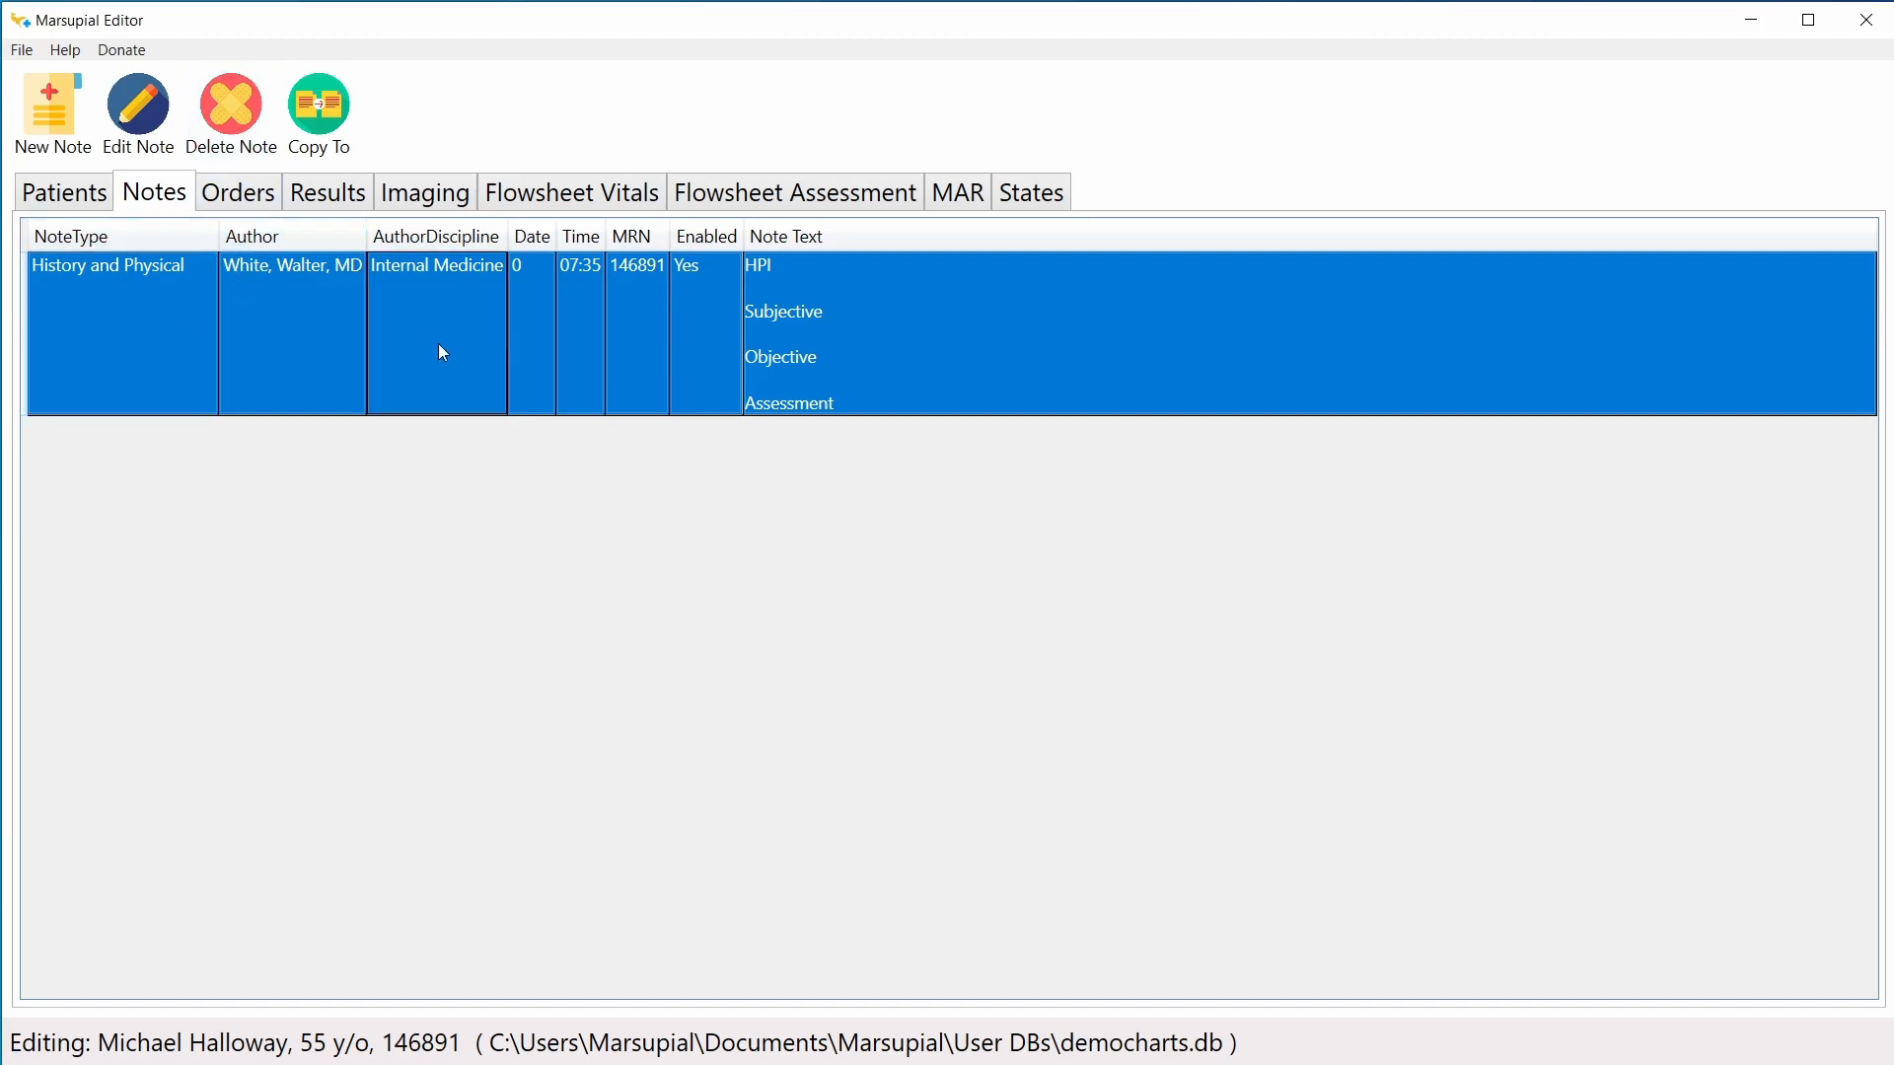
# Step: Copy the selected History and Physical note to the same patient's chart
pyautogui.click(325, 109)
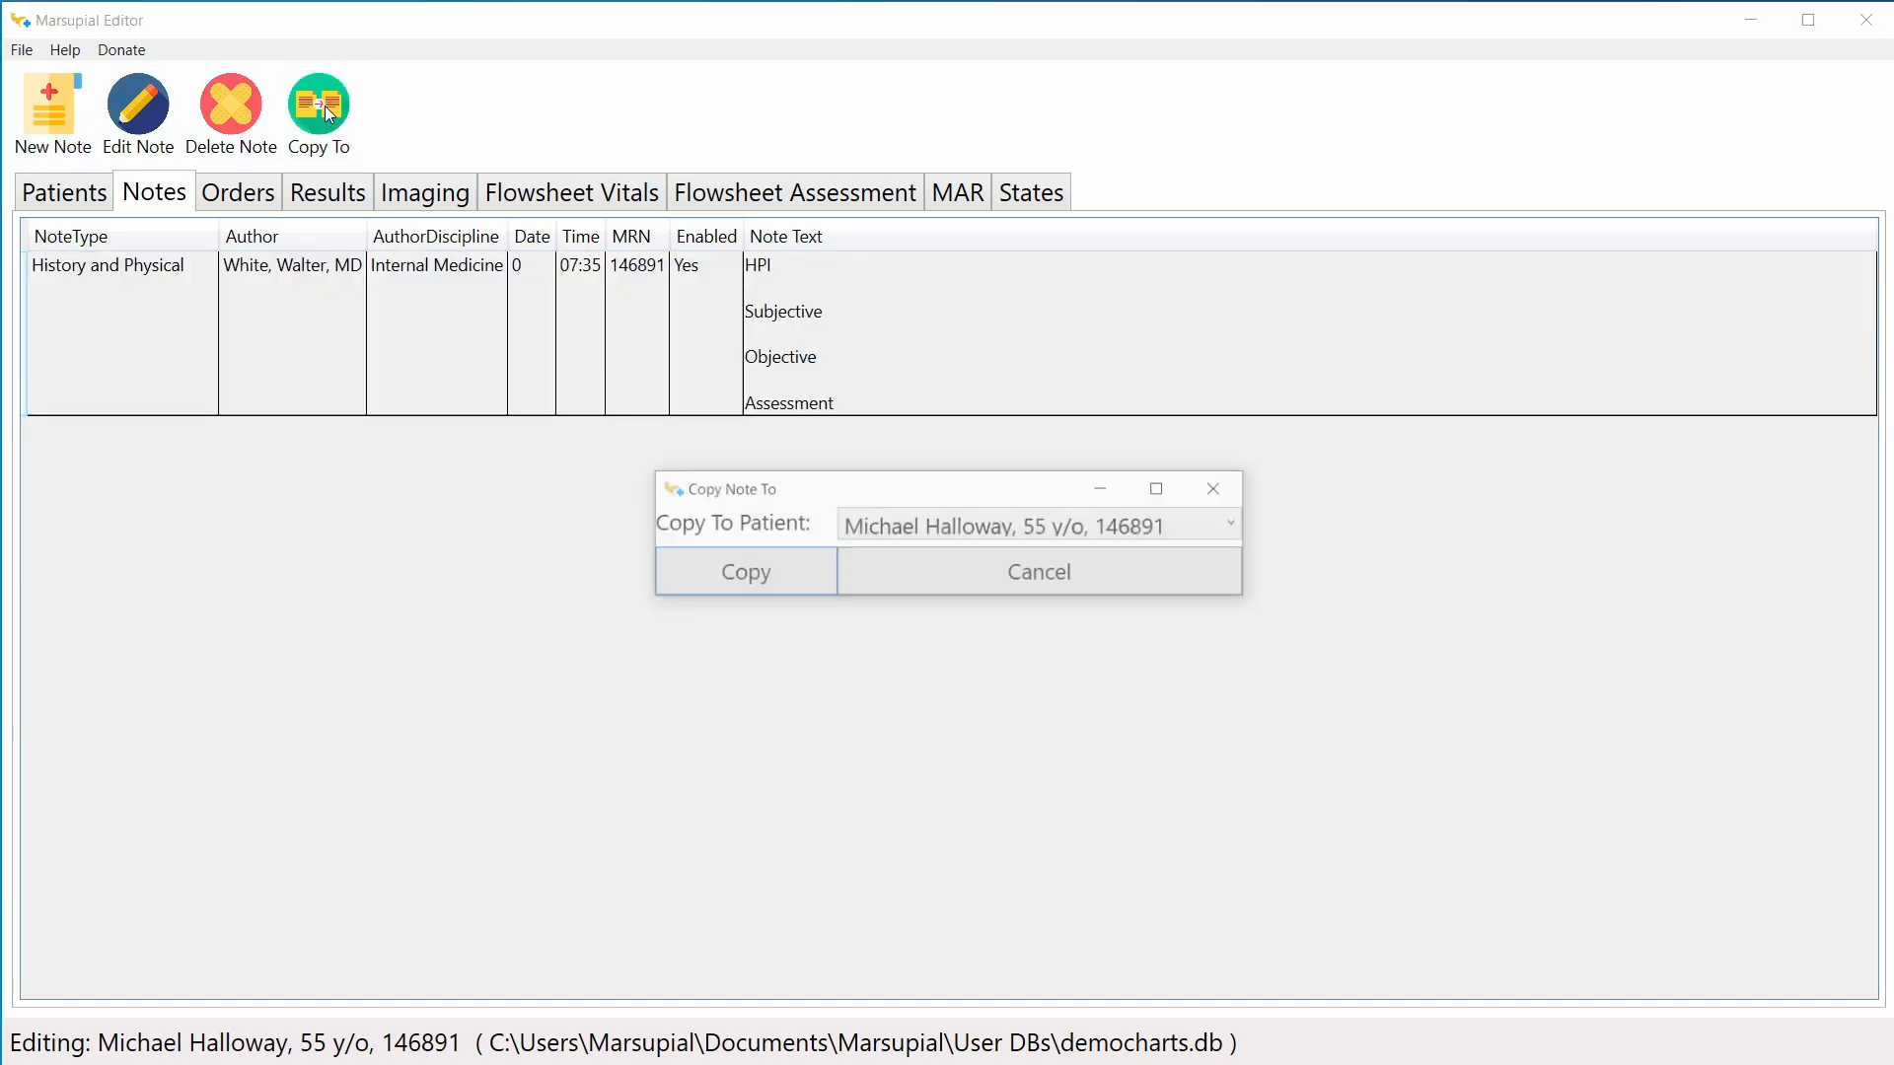
pyautogui.click(1223, 527)
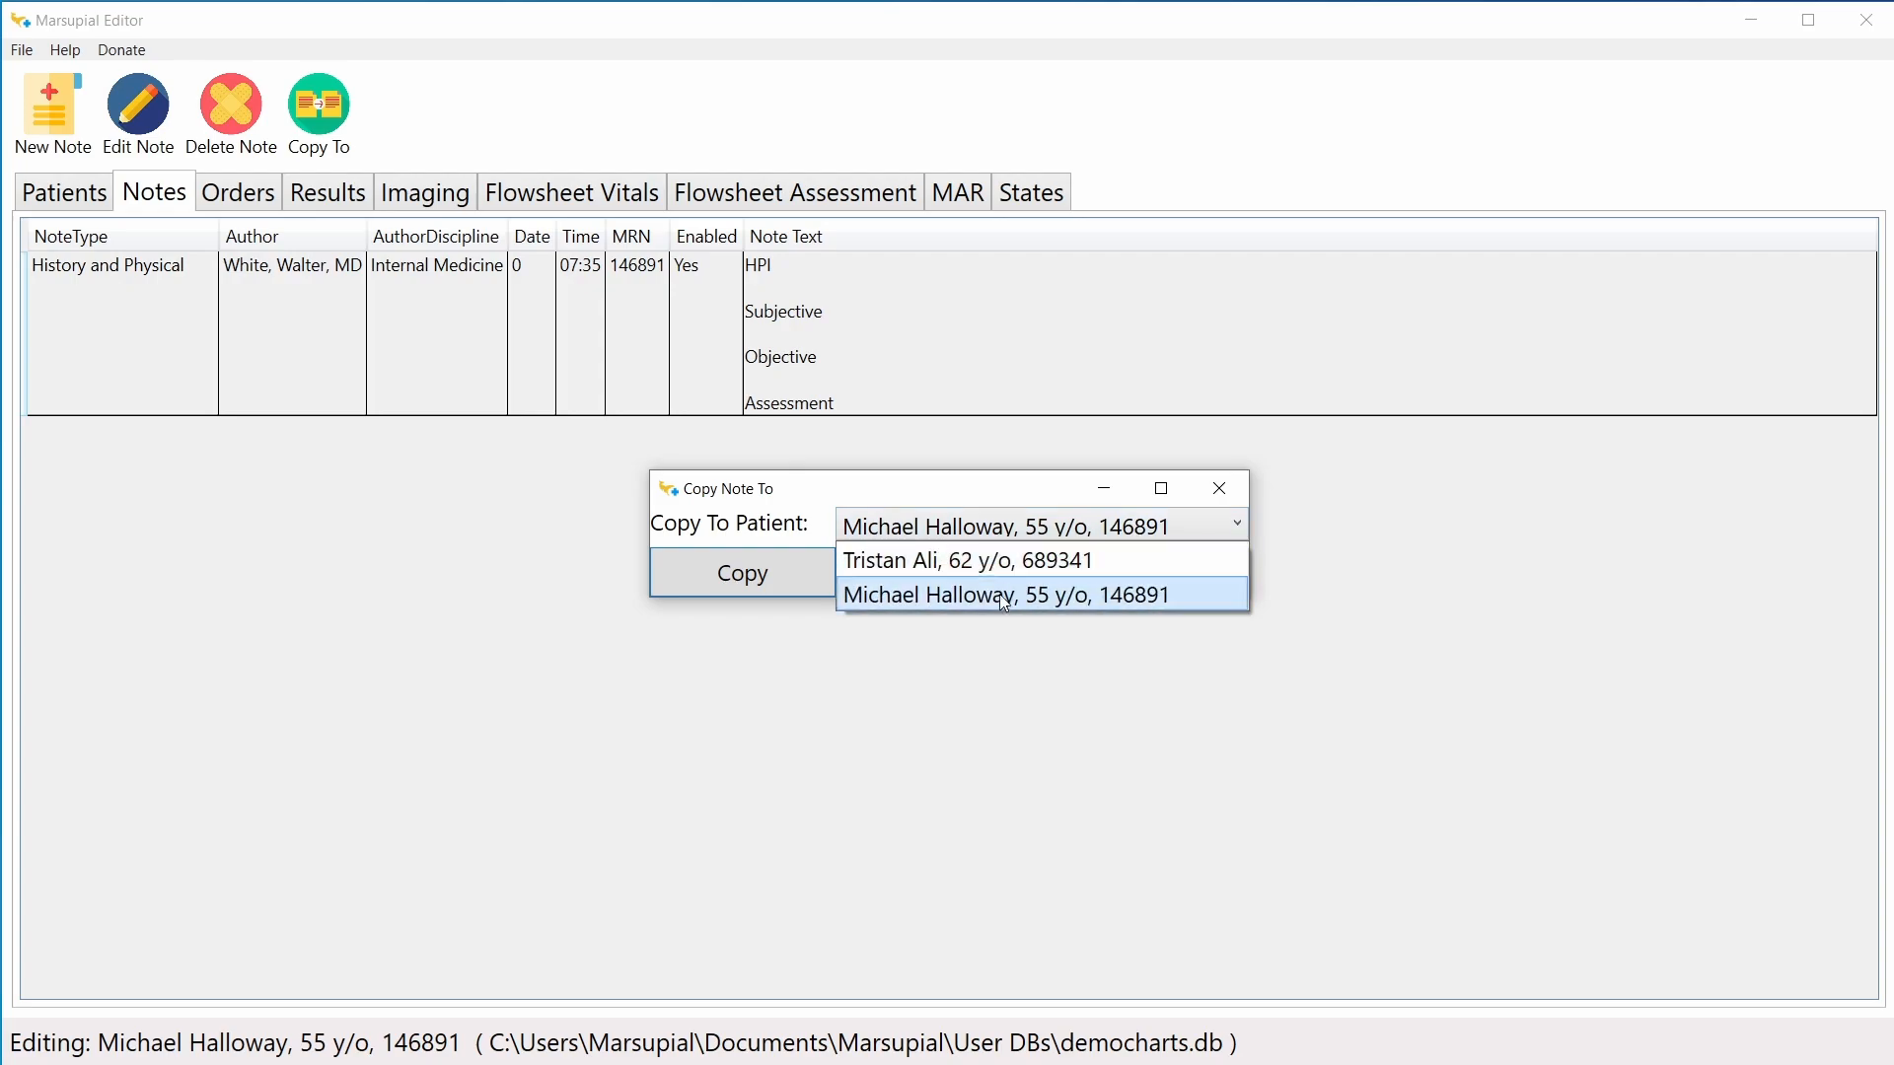
pyautogui.click(910, 597)
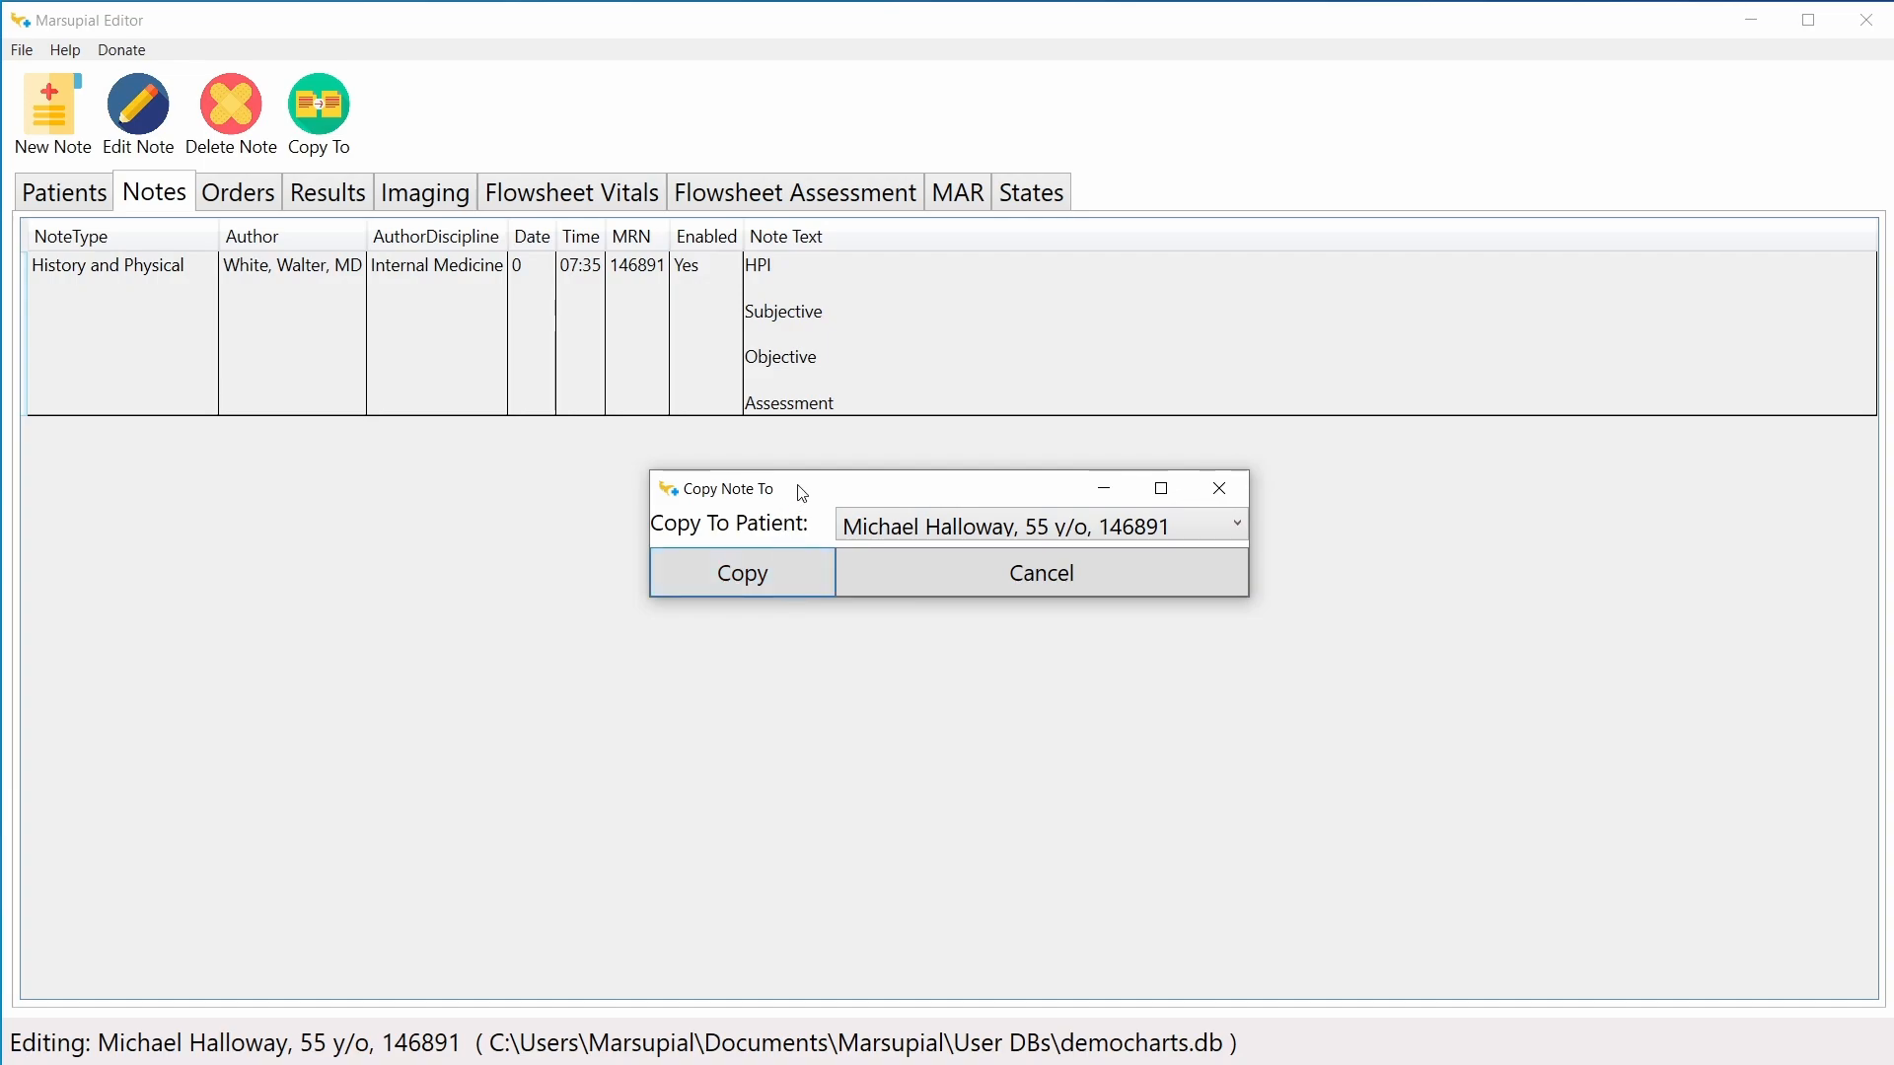
pyautogui.click(801, 572)
# Step: Open one of the two History and Physical notes for editing and set its time to 09:45
pyautogui.doubleClick(389, 506)
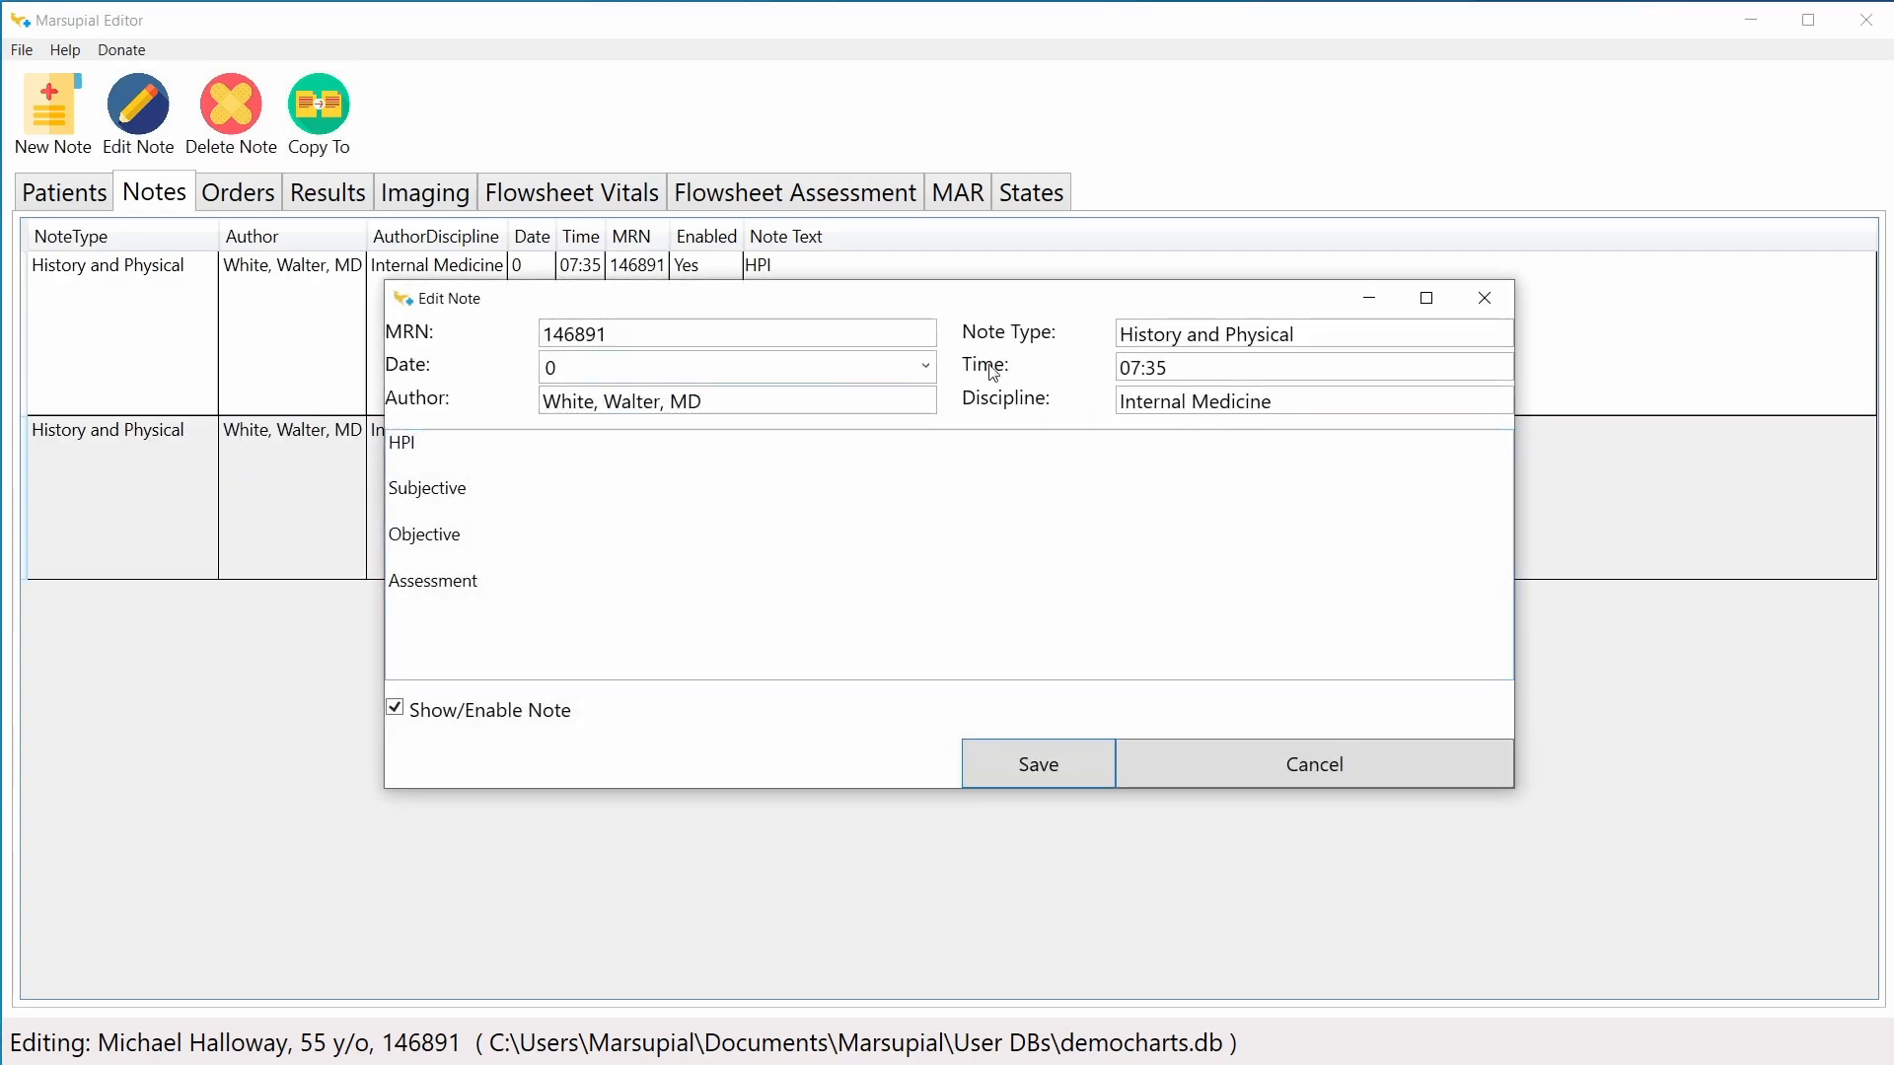
pyautogui.moveTo(1168, 368); pyautogui.dragTo(1000, 369)
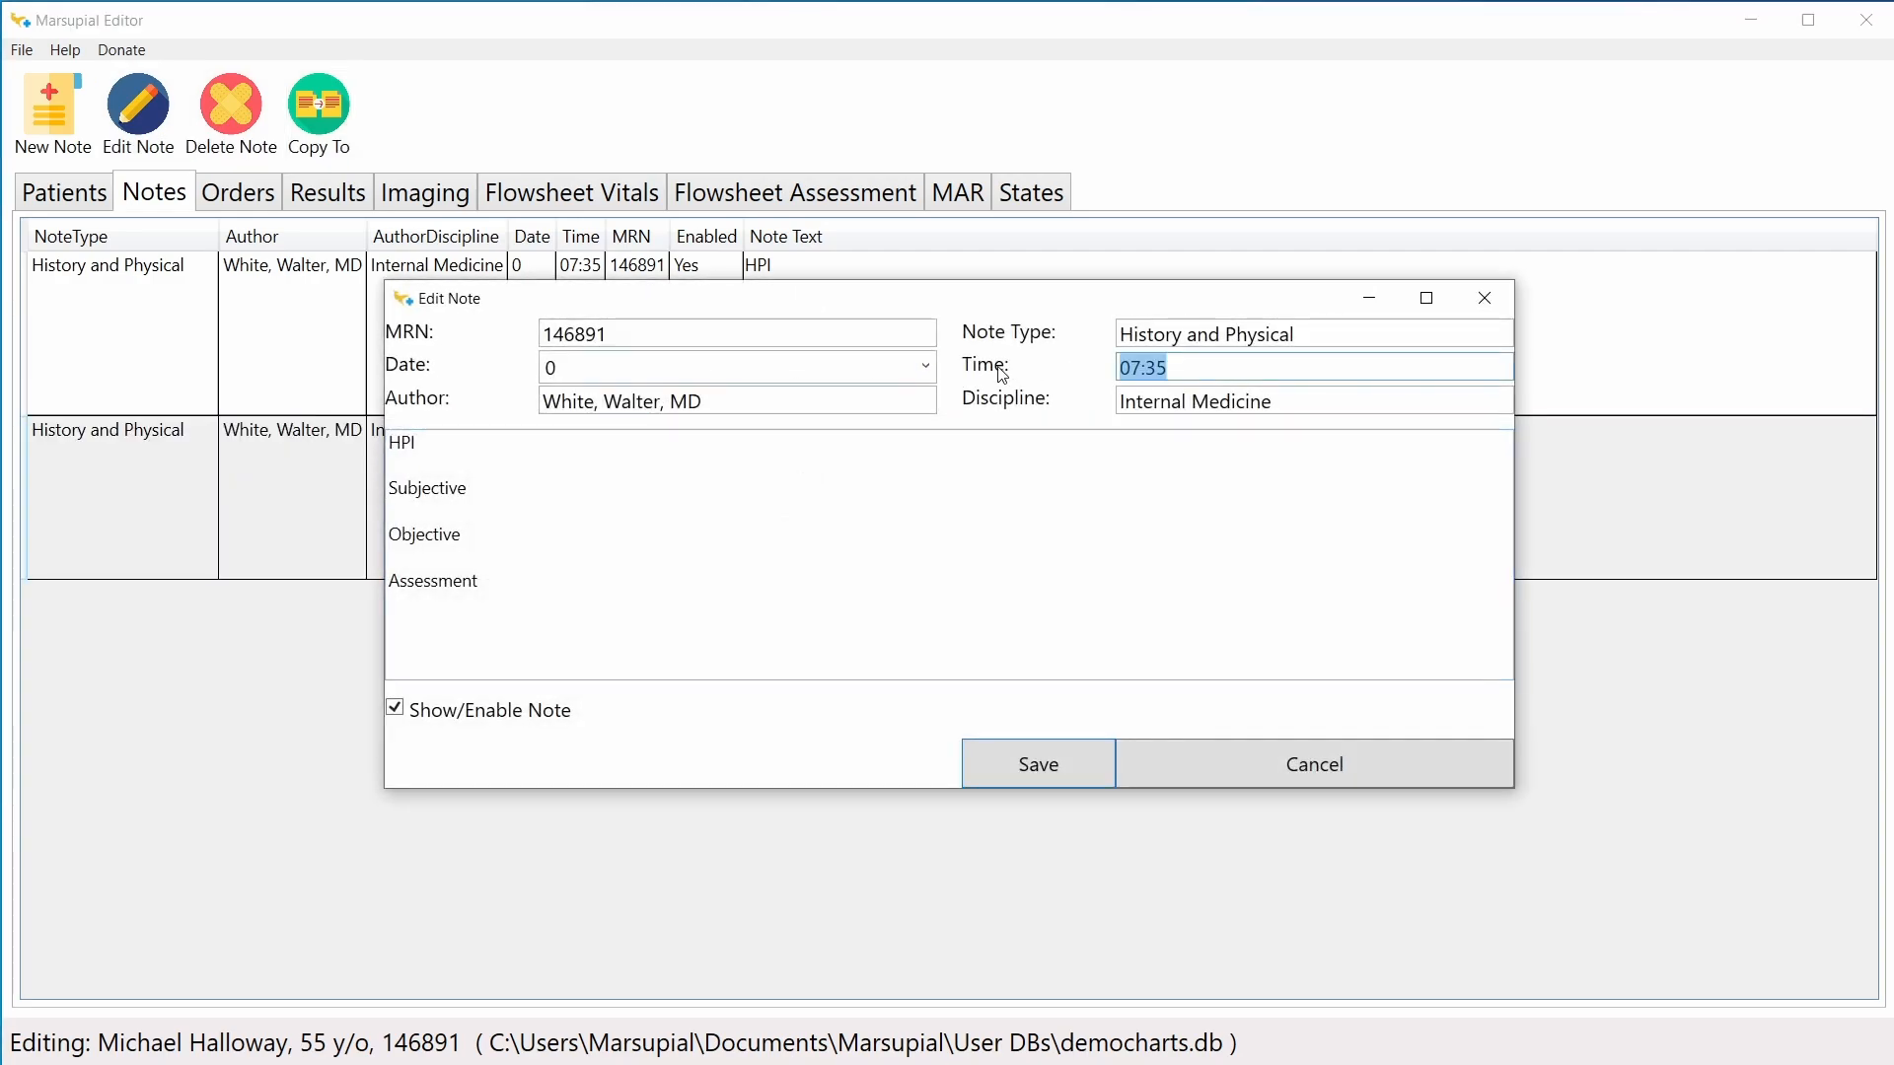
pyautogui.write('09:45')
# Step: Add "asdasd" under Subjective, "asd" under Objective and "asa" after Assessment in the note's text, and save the note
pyautogui.click(464, 557)
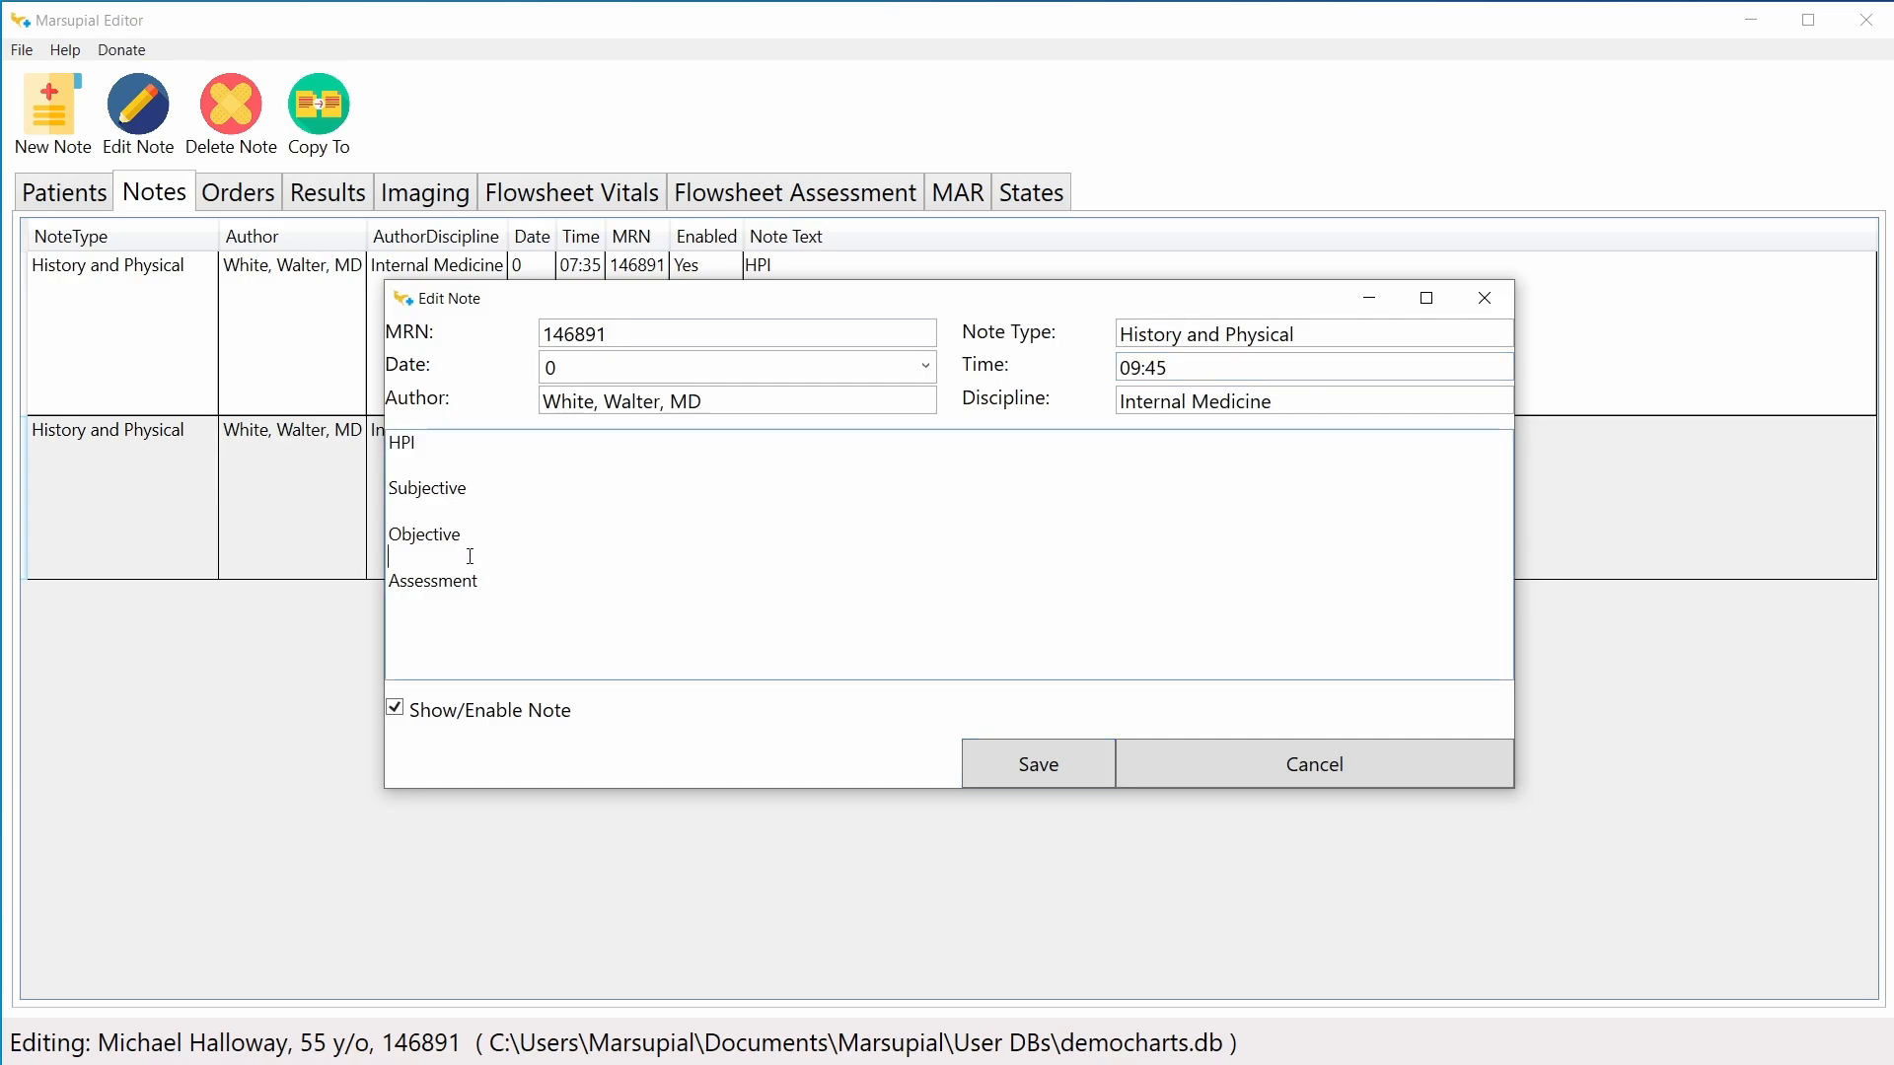
pyautogui.write('asd')
pyautogui.click(463, 513)
pyautogui.write('asdasd')
pyautogui.click(494, 620)
pyautogui.write('asa')
pyautogui.click(1015, 760)
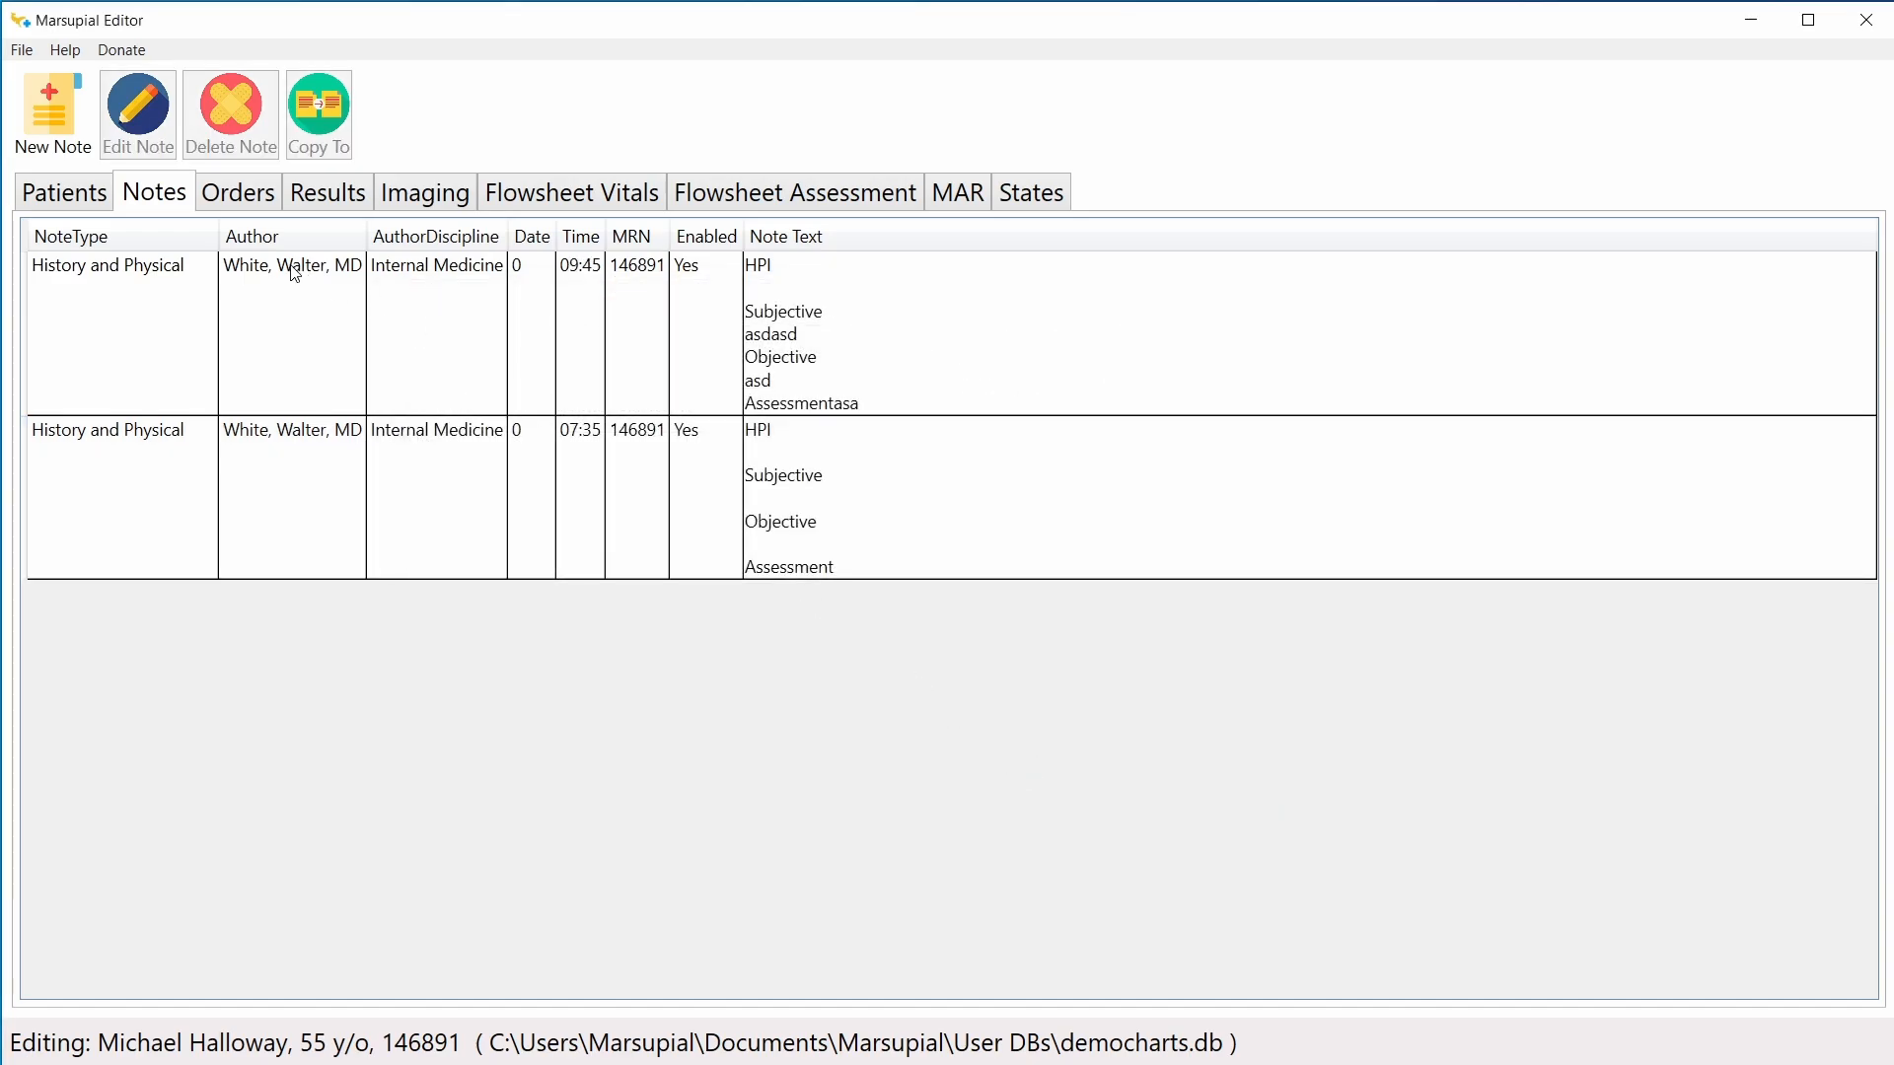
# Step: Start a new imaging record for the patient with date 0 and time 07:30
pyautogui.click(433, 203)
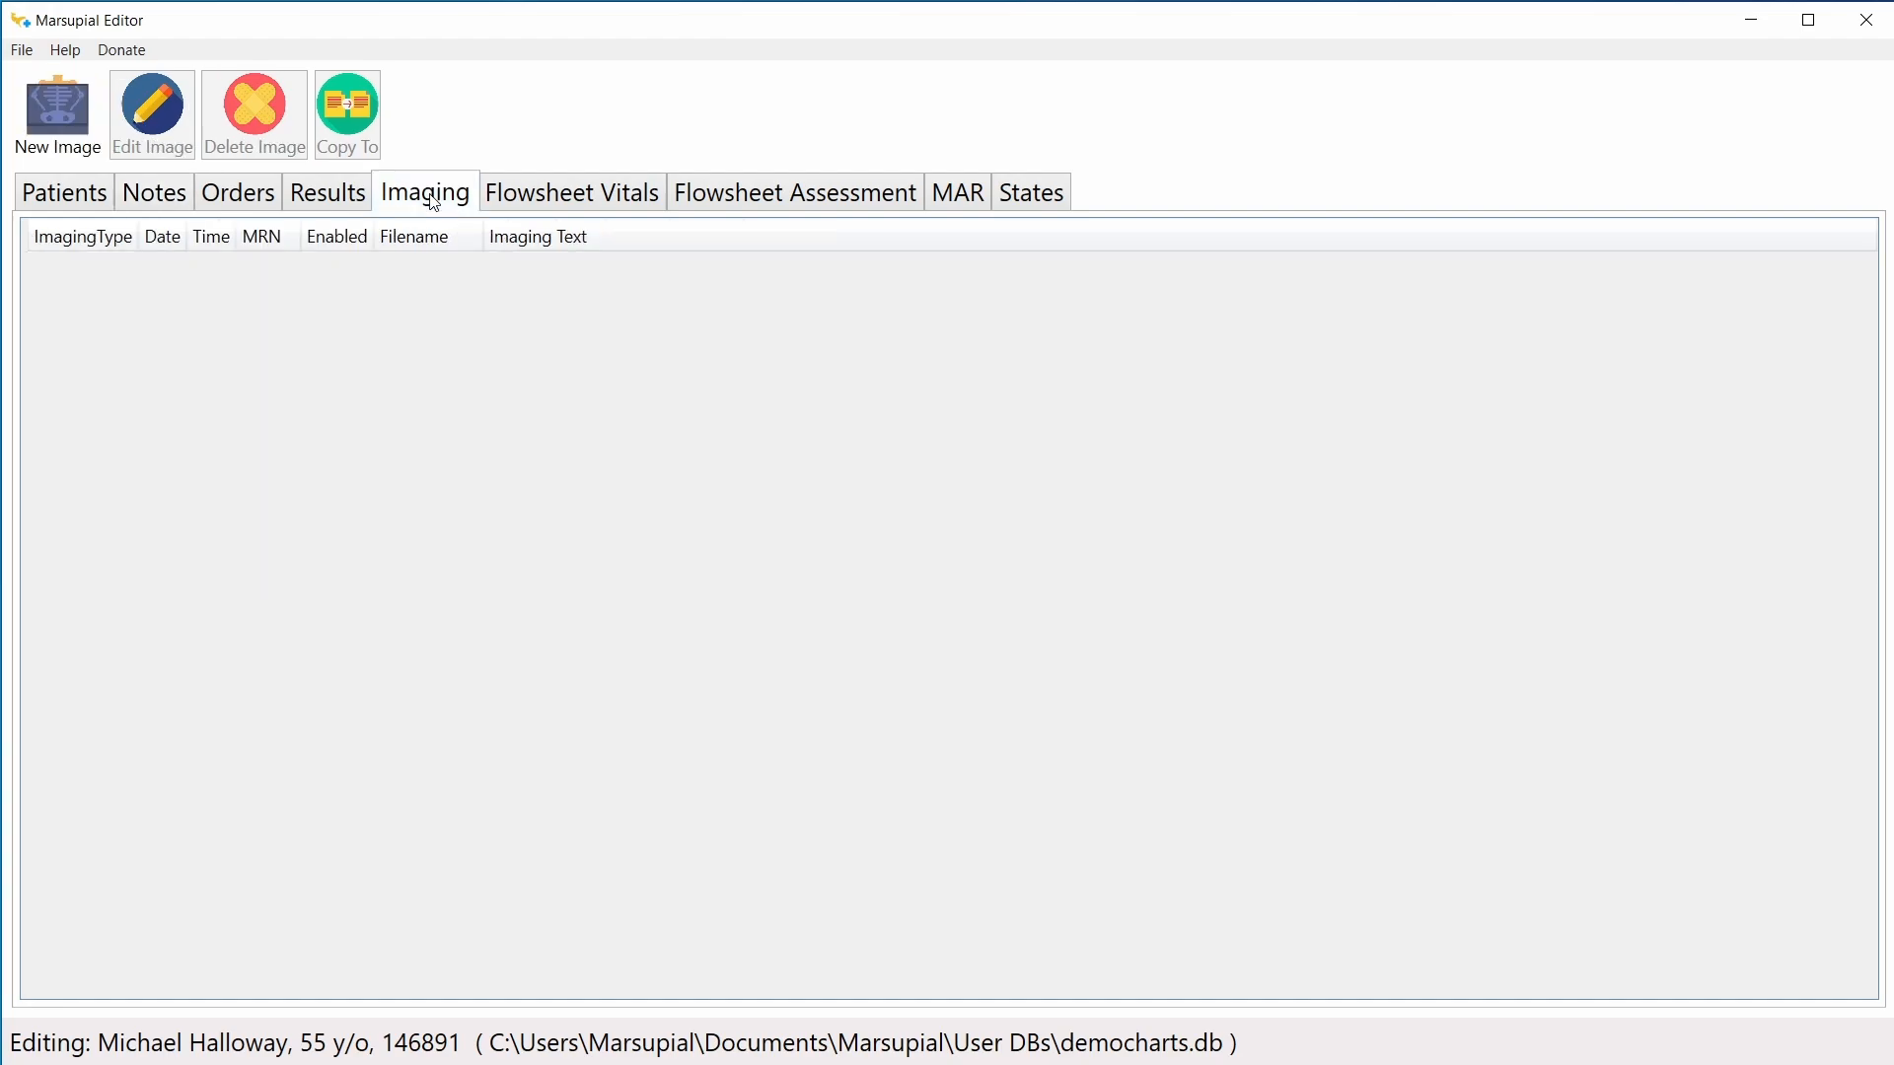
pyautogui.click(77, 118)
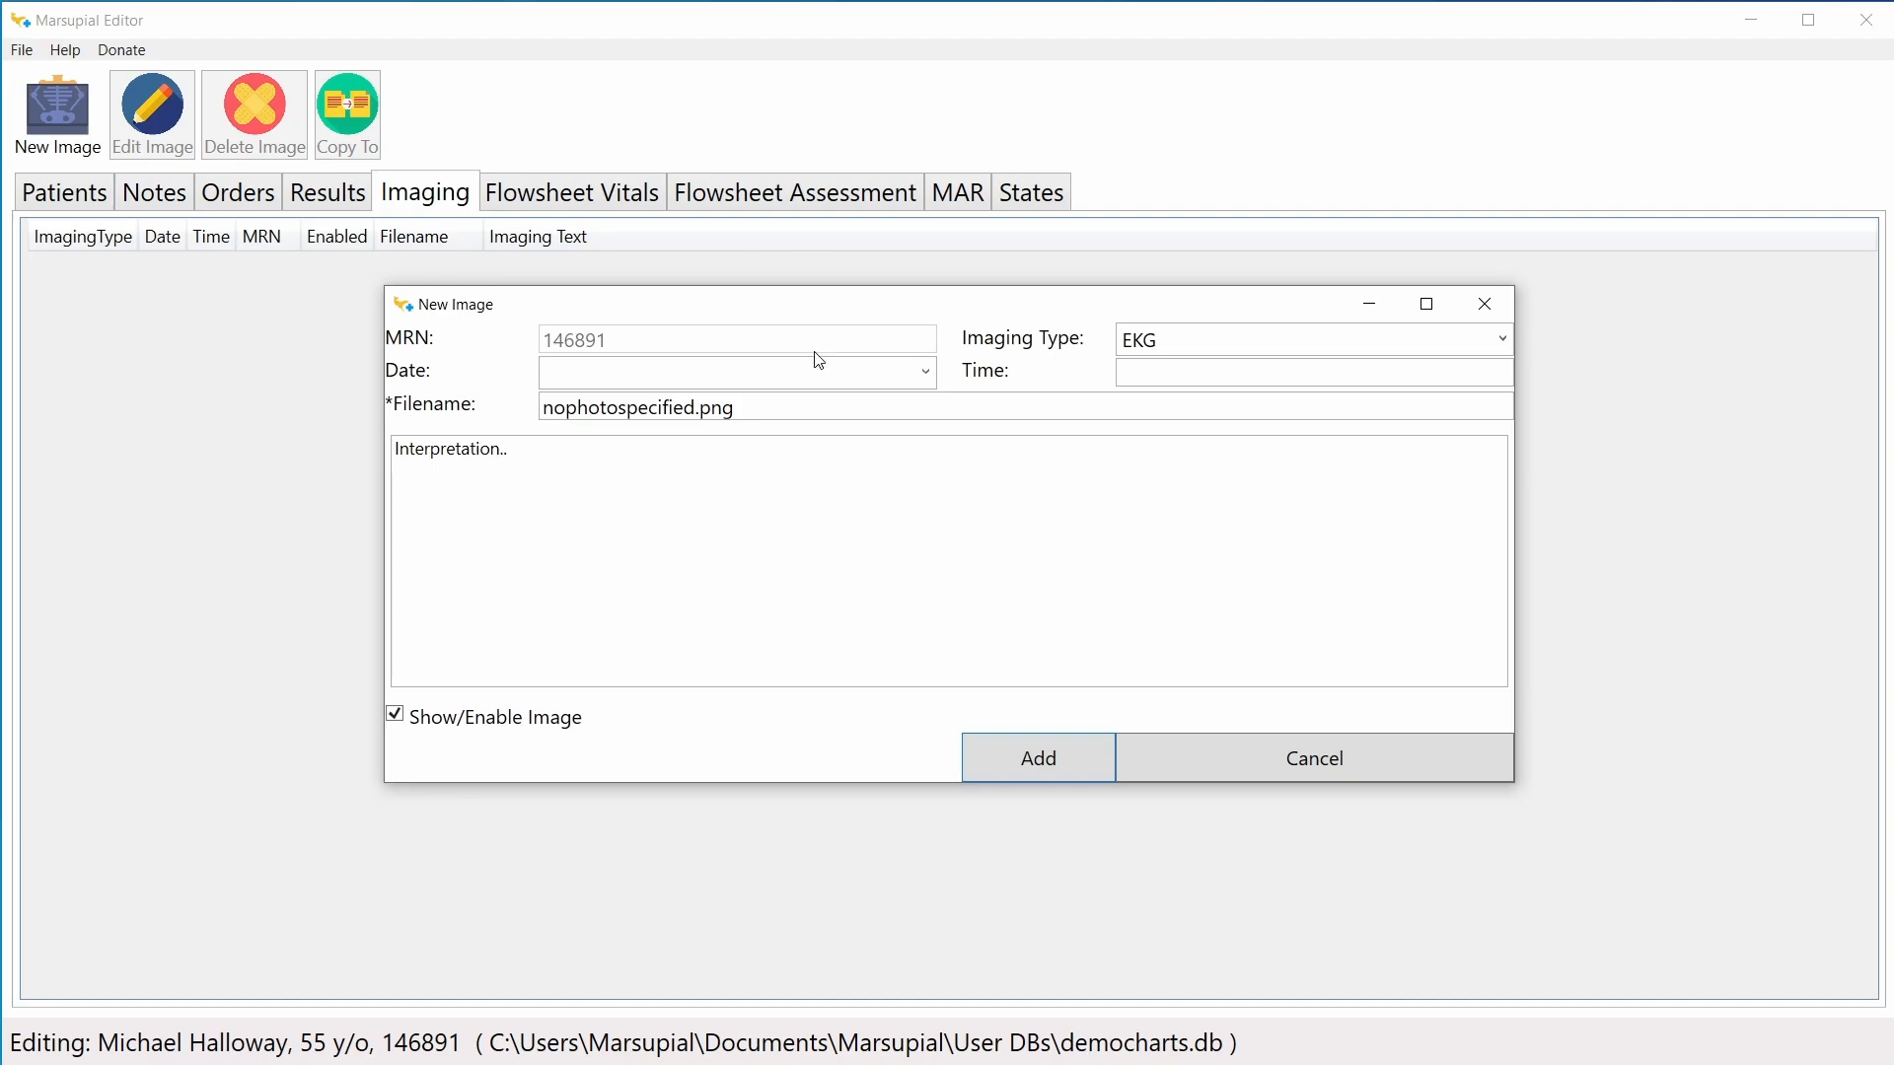
pyautogui.click(926, 373)
pyautogui.click(892, 406)
pyautogui.click(1167, 369)
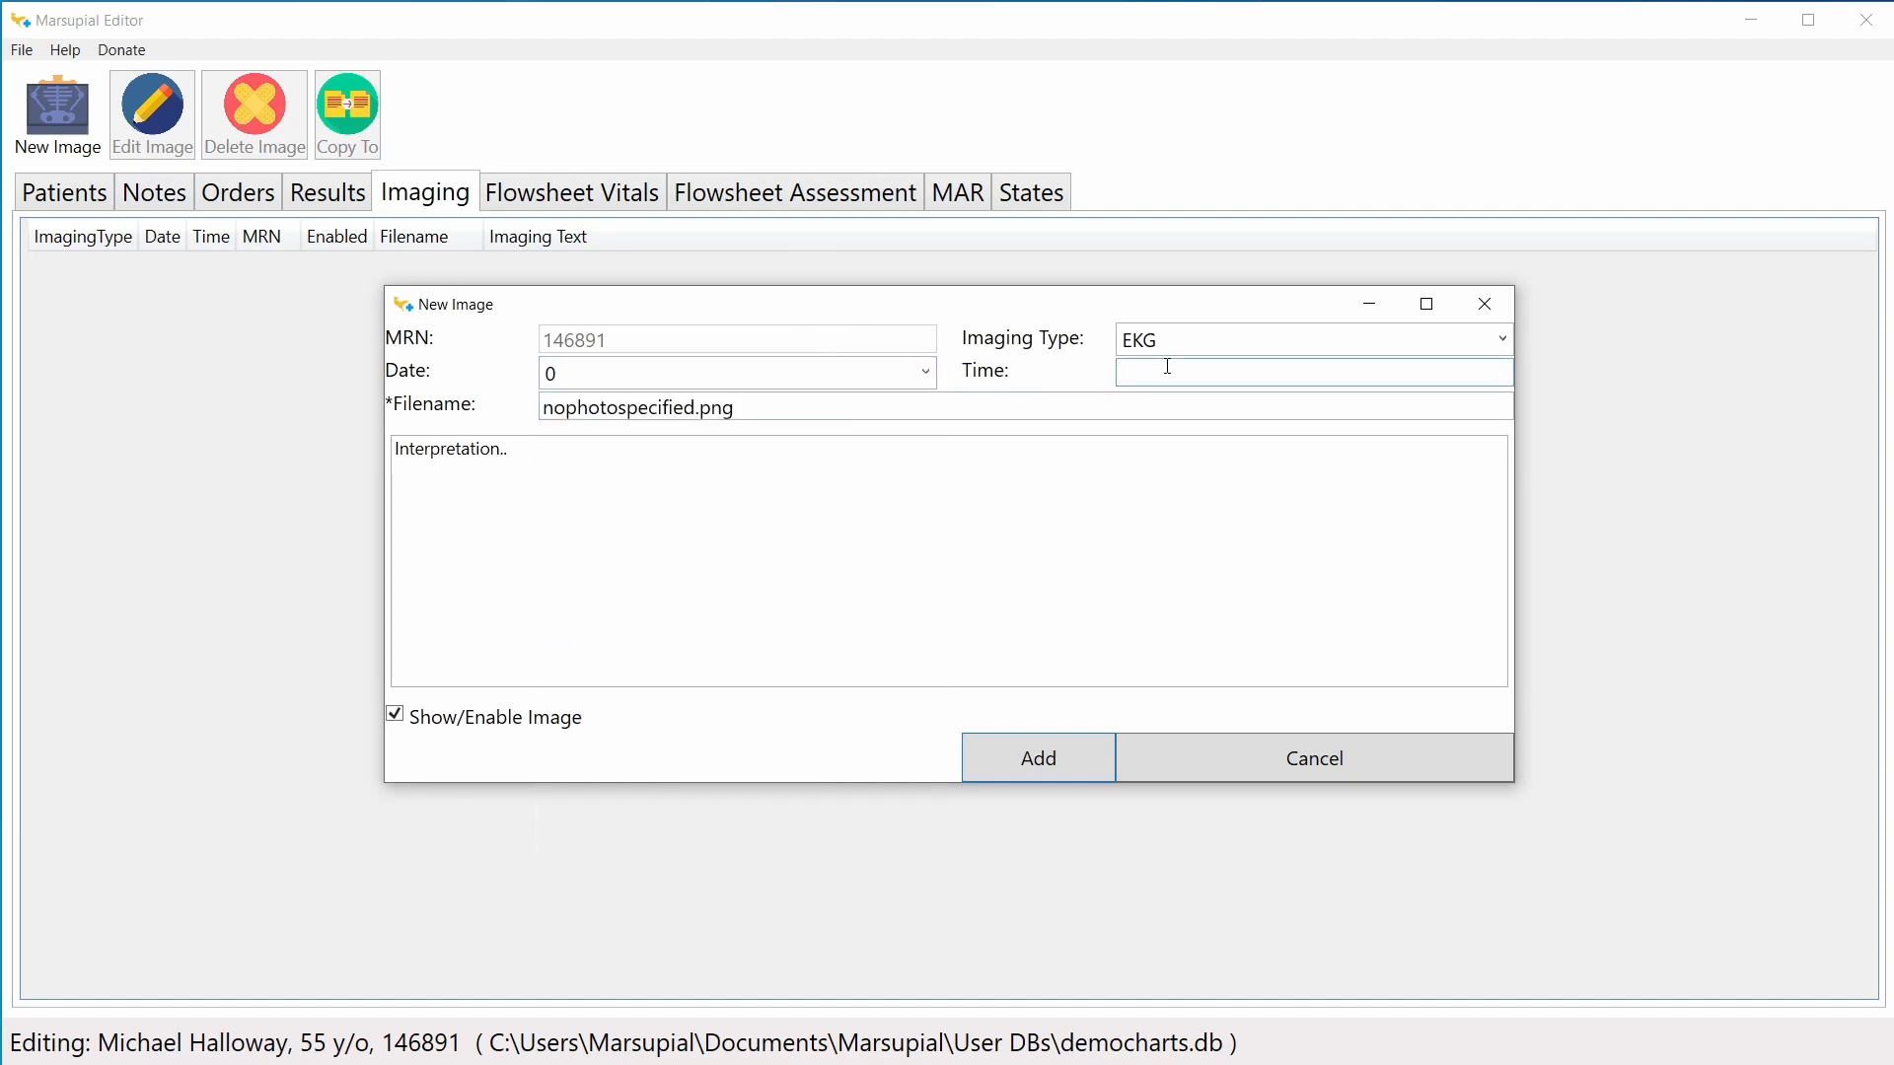
pyautogui.write('07:30')
# Step: Try the custom imaging type "asdasdasd", and set the type back to EKG
pyautogui.click(1501, 340)
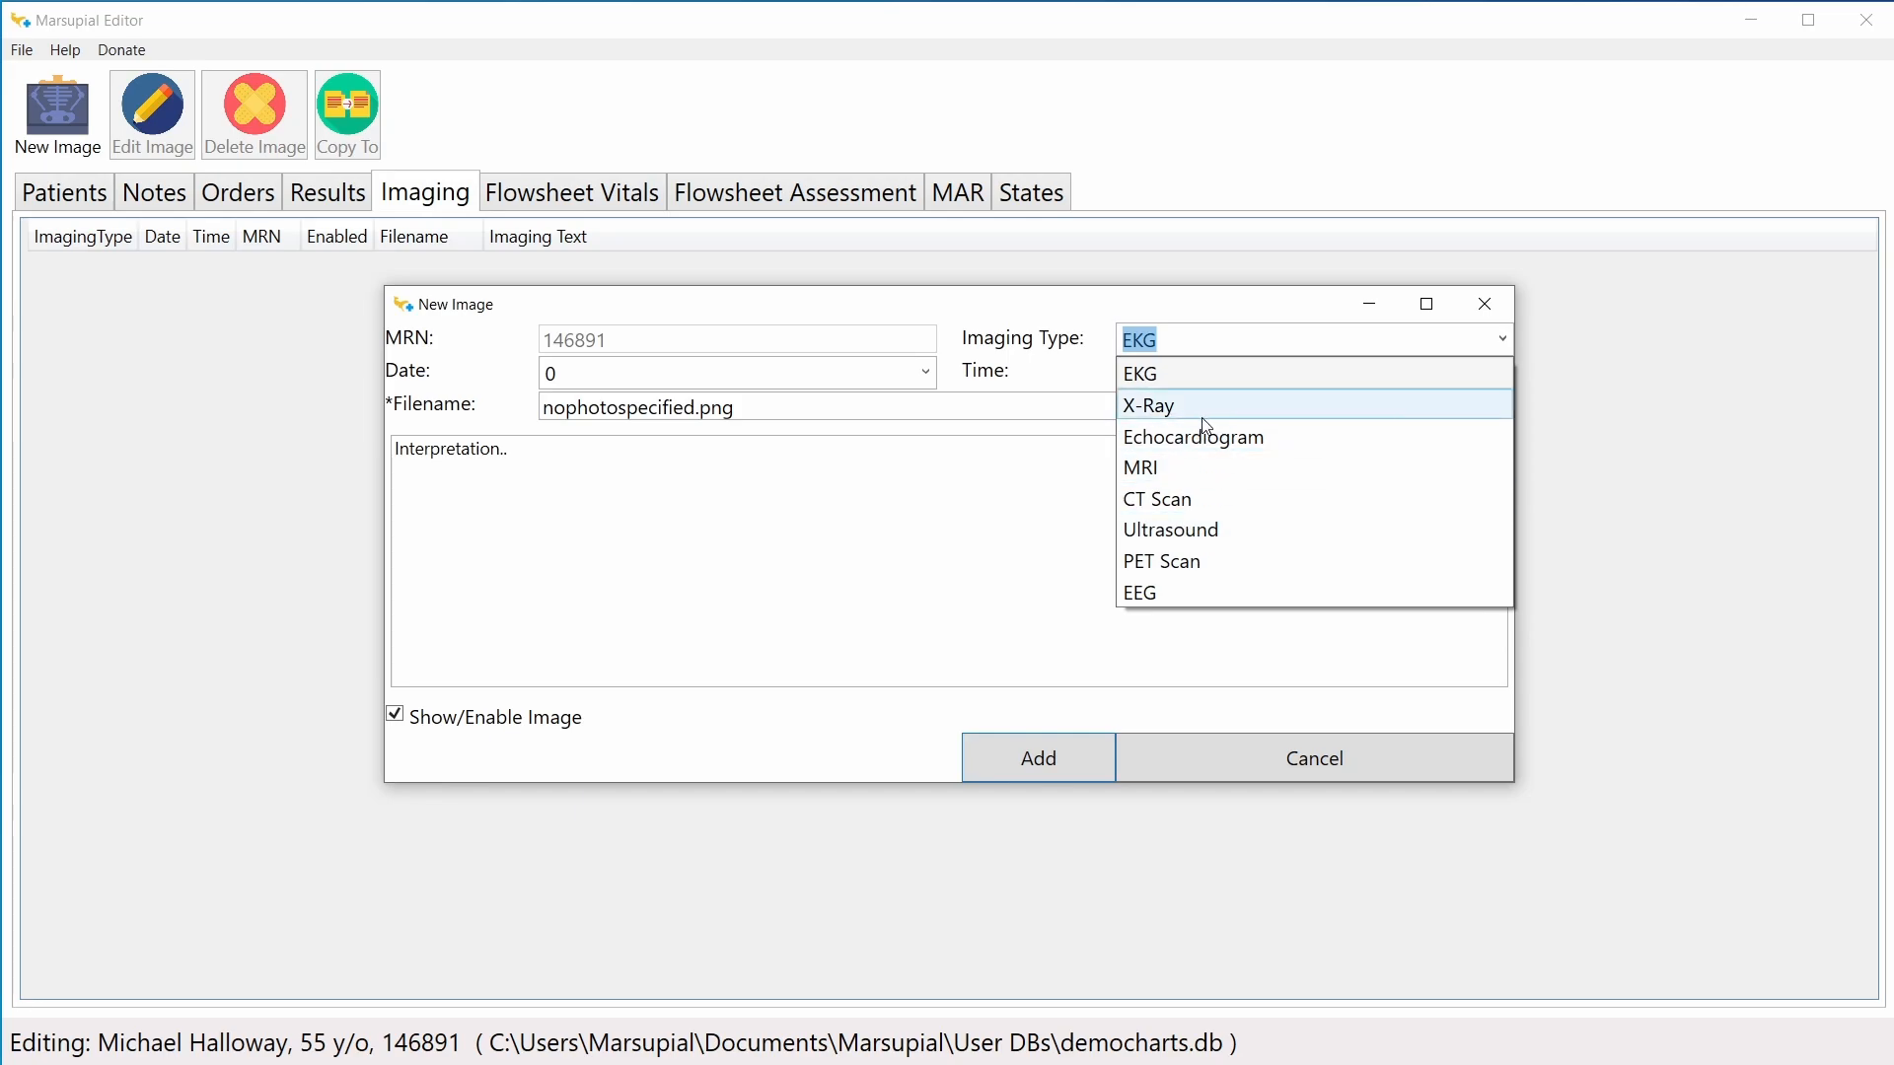
pyautogui.click(1210, 328)
pyautogui.write('asd')
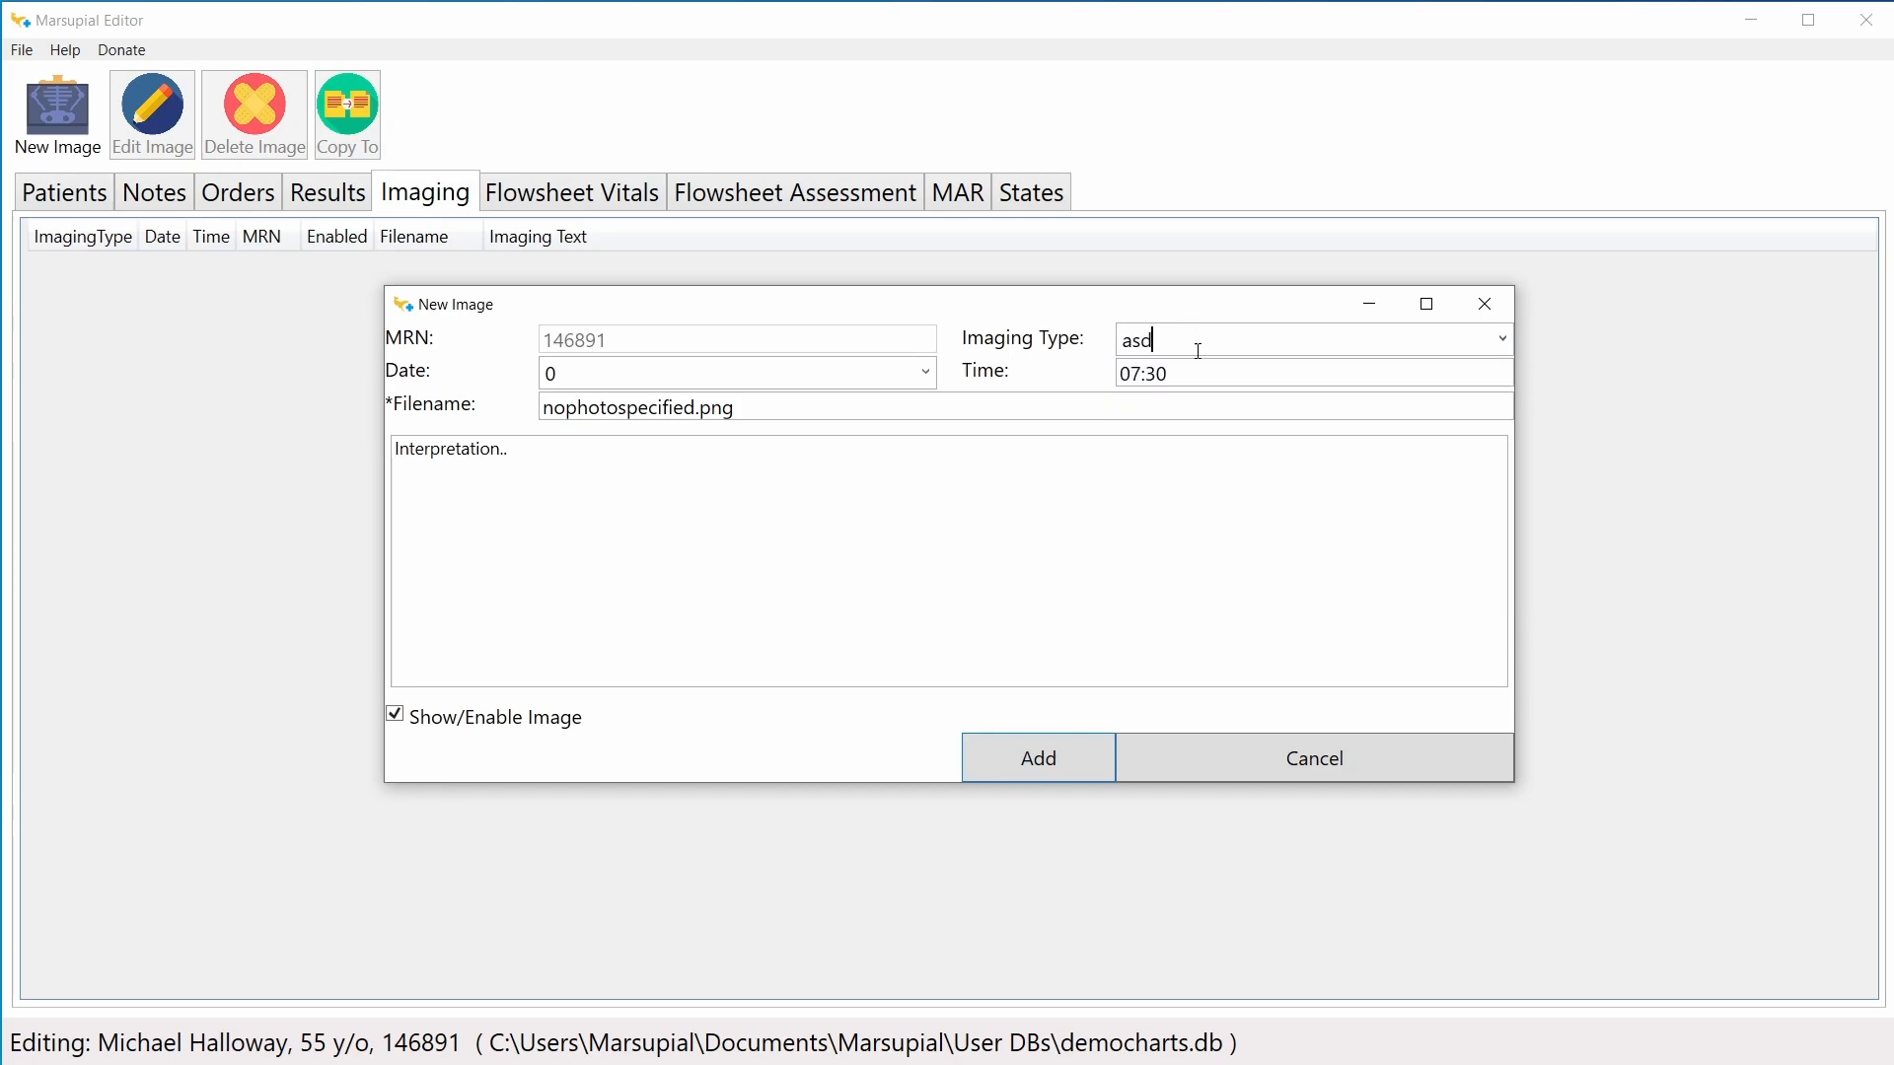
pyautogui.write('asdasd')
pyautogui.click(1503, 342)
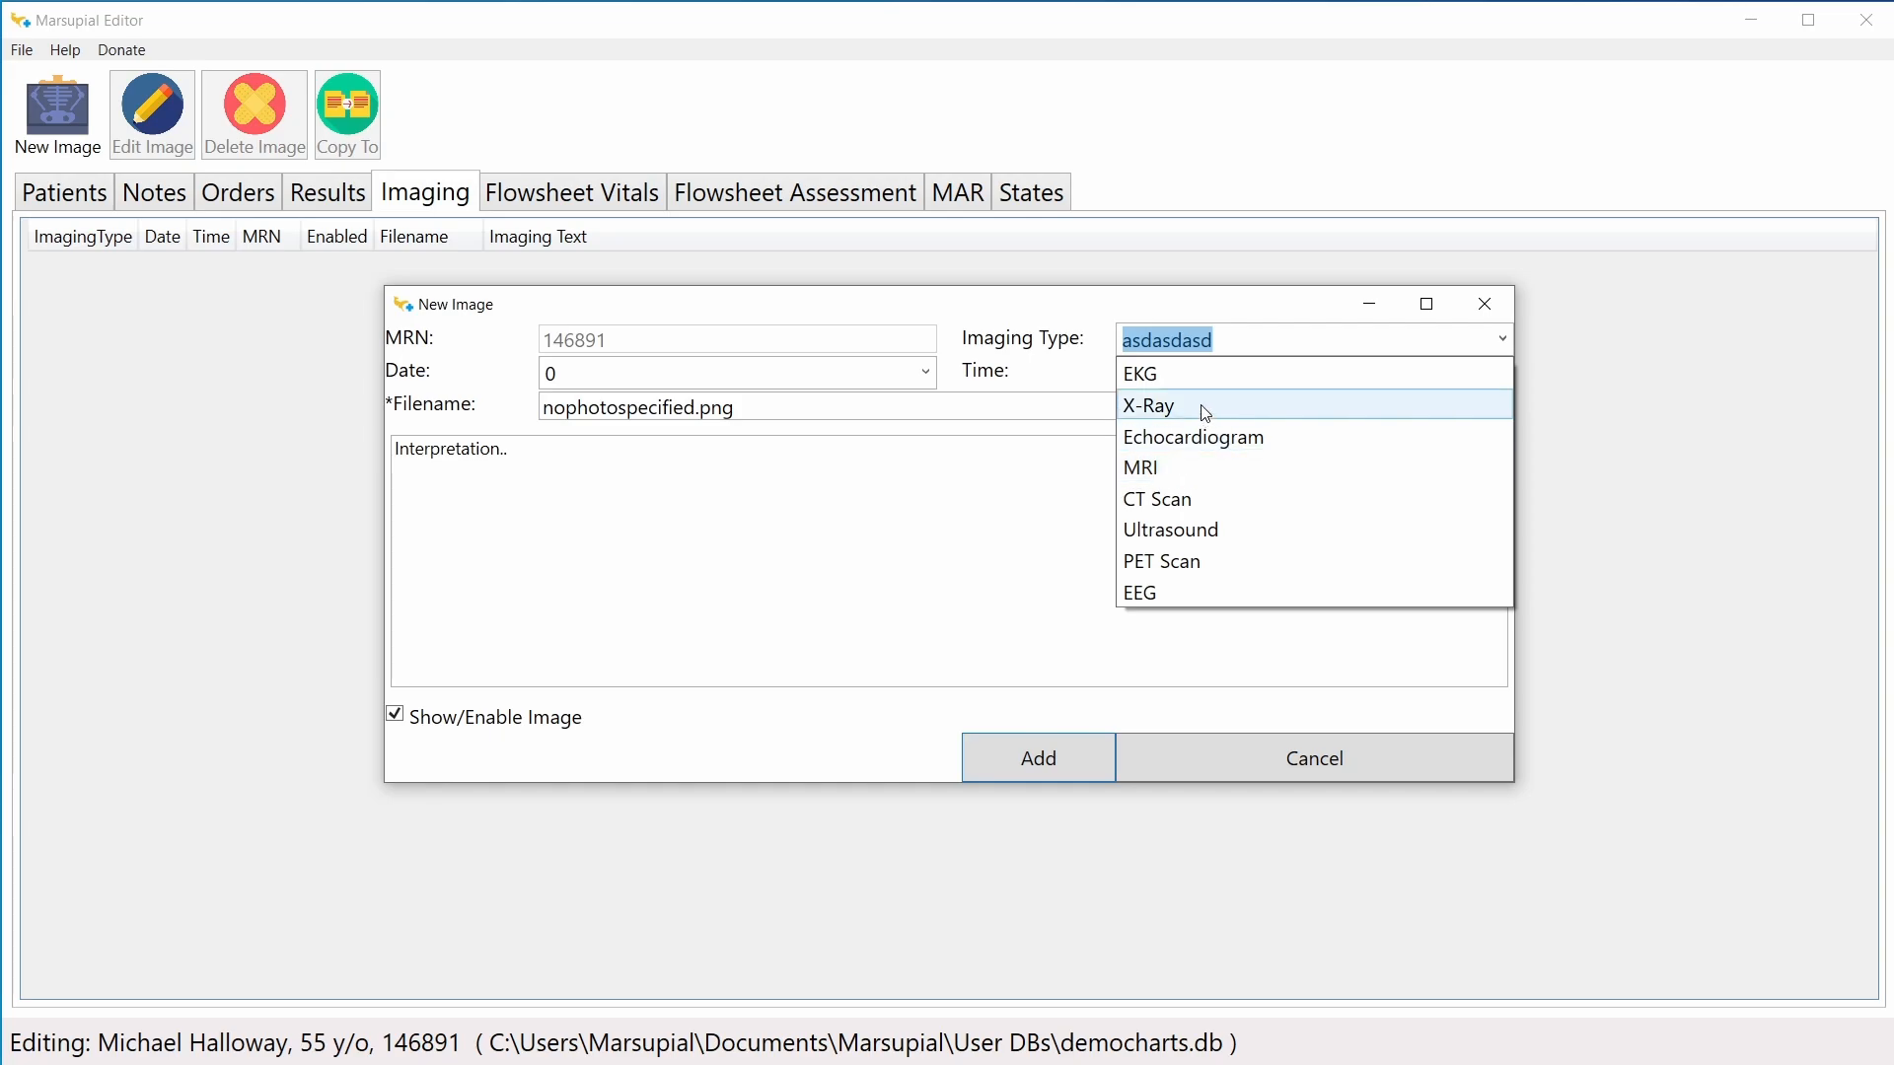
pyautogui.click(1186, 383)
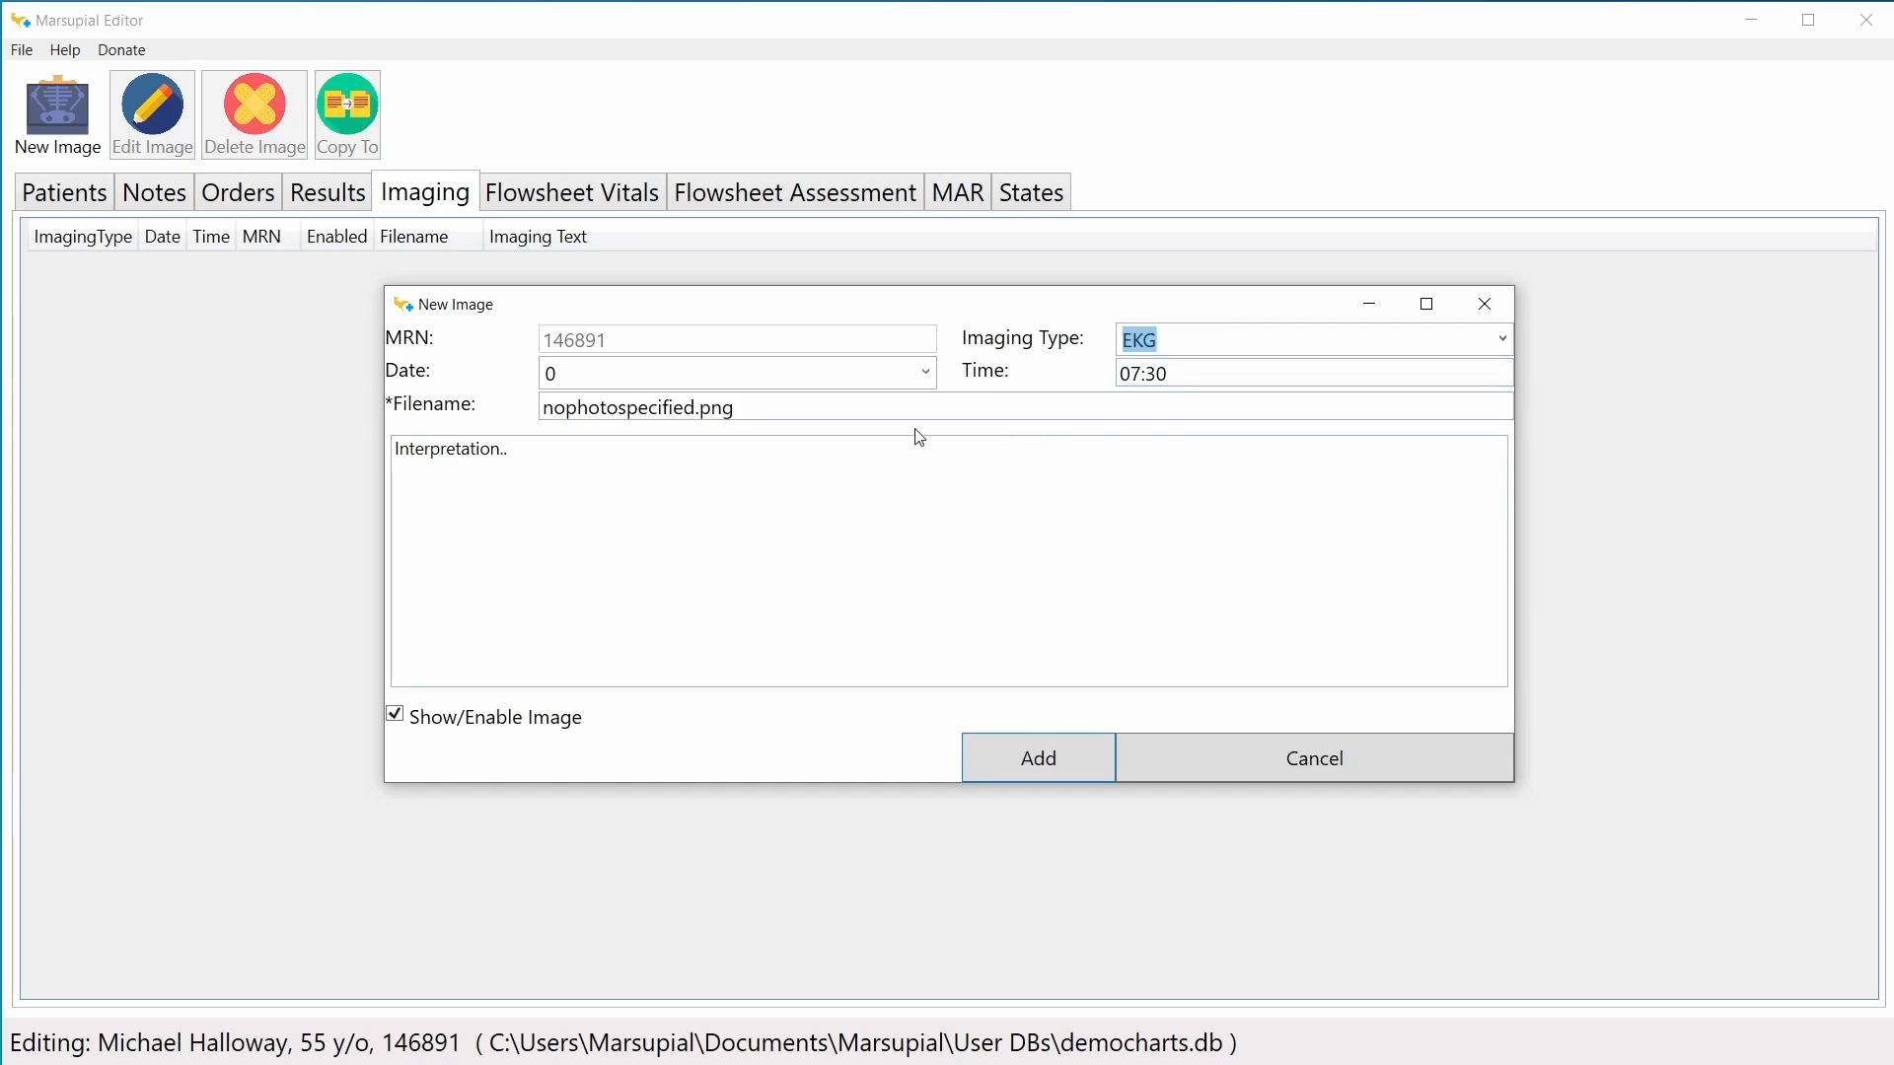
# Step: Look up the default nophotospecified picture in File Explorer's images folder, and return to the new image's filename
pyautogui.click(800, 407)
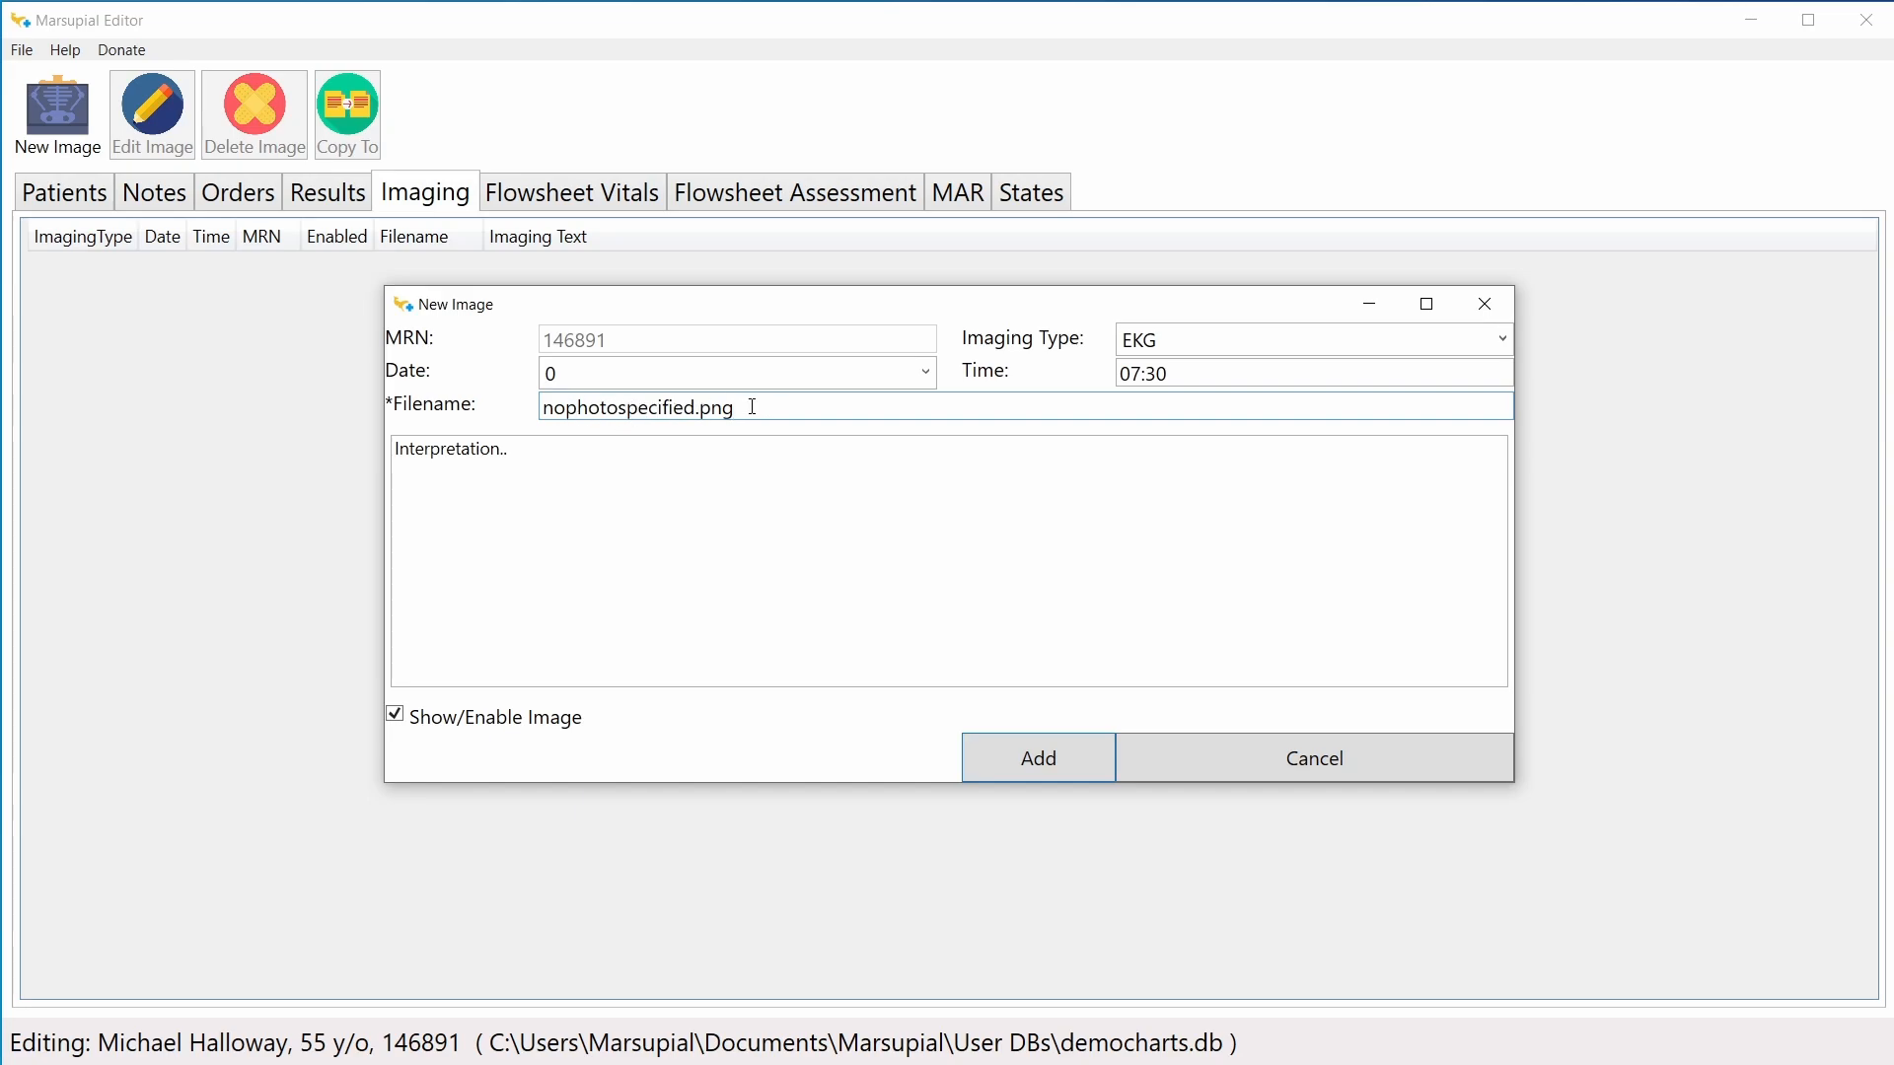
pyautogui.click(379, 1063)
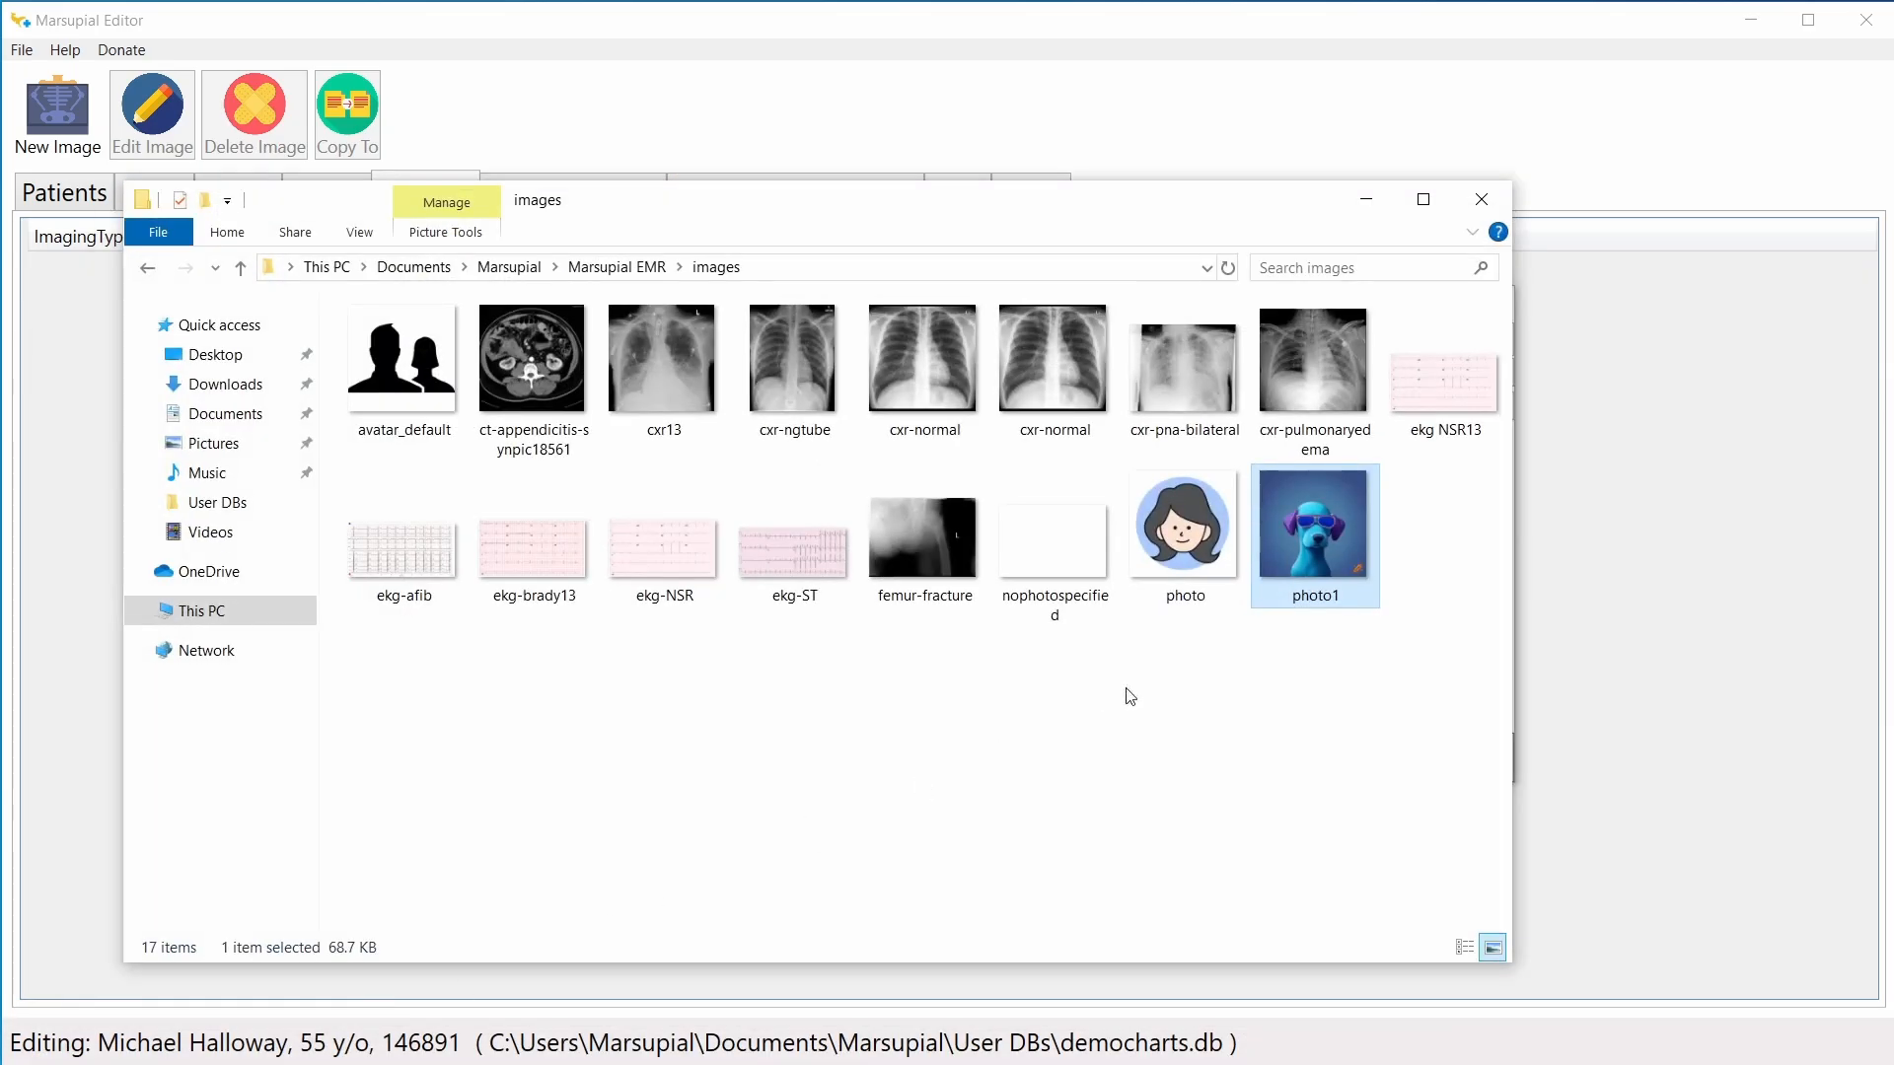
pyautogui.click(1075, 747)
pyautogui.click(1051, 552)
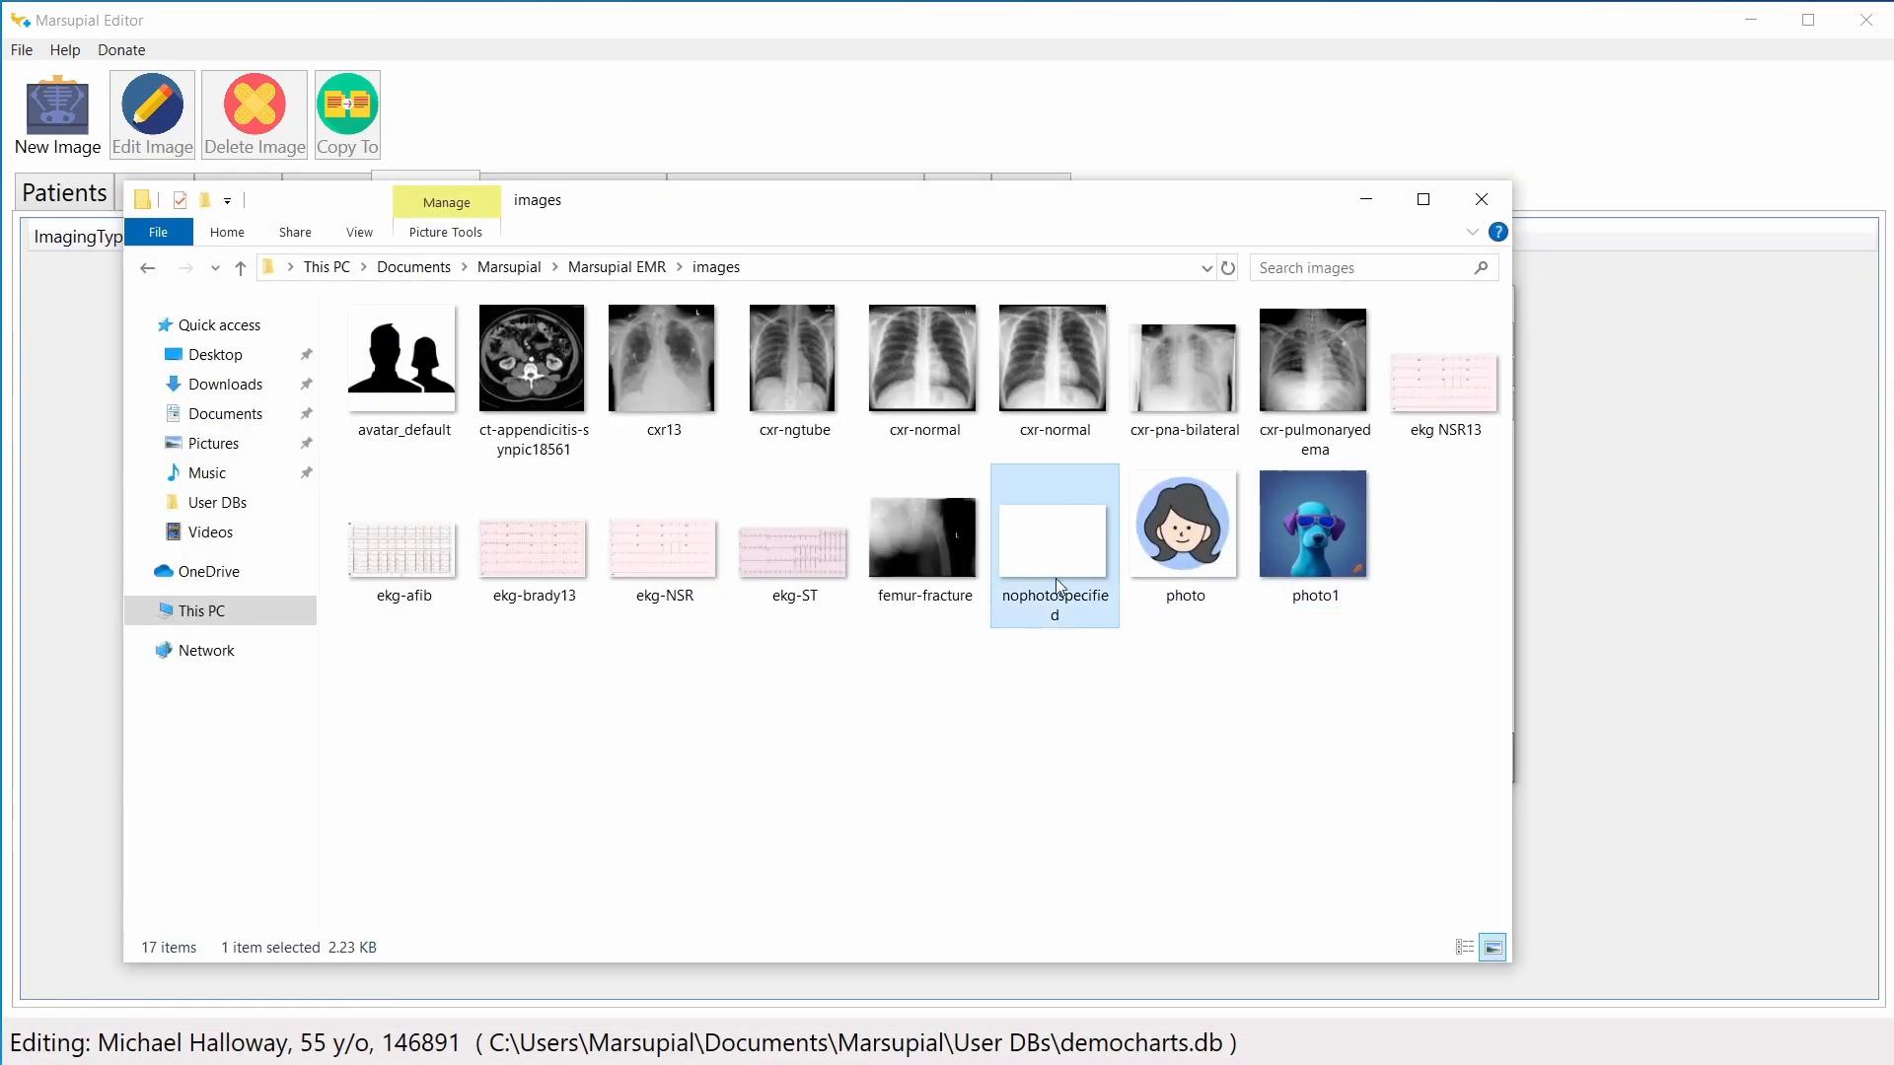
pyautogui.click(1176, 732)
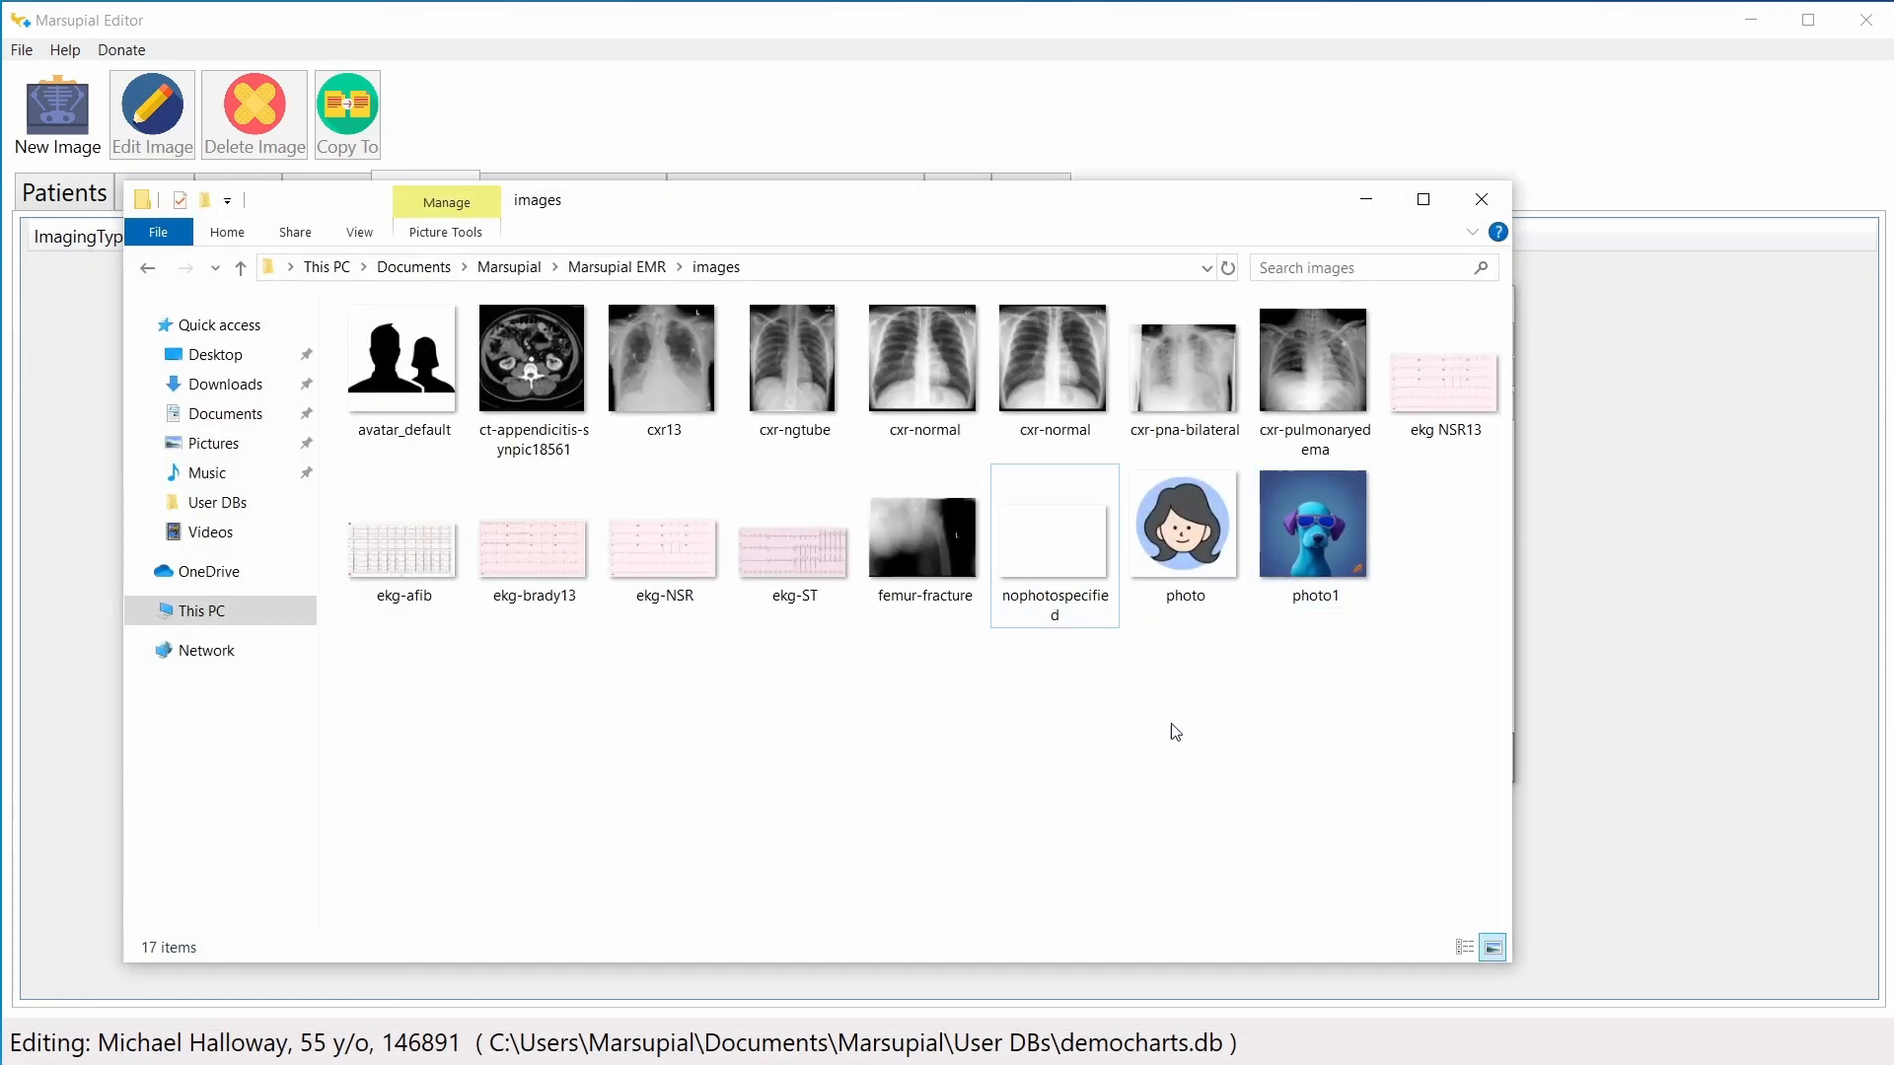
pyautogui.click(1362, 202)
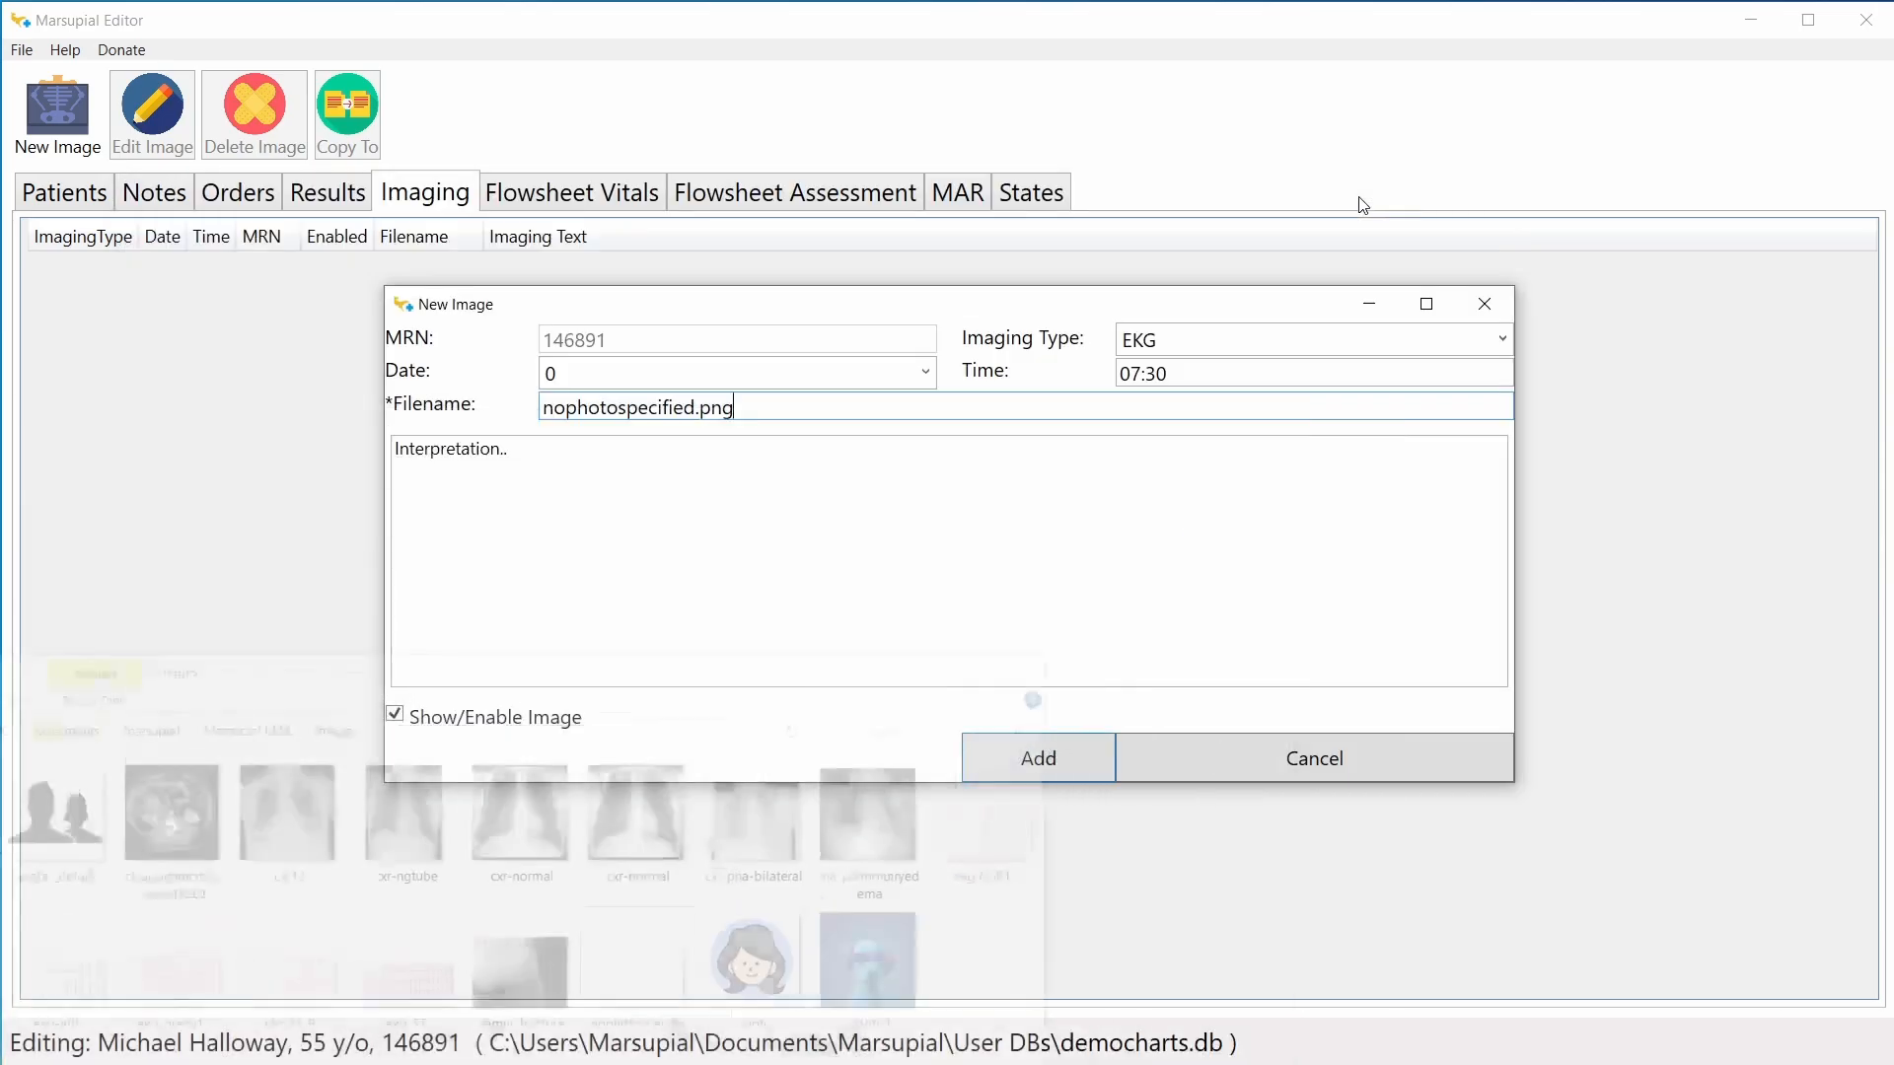
pyautogui.click(771, 403)
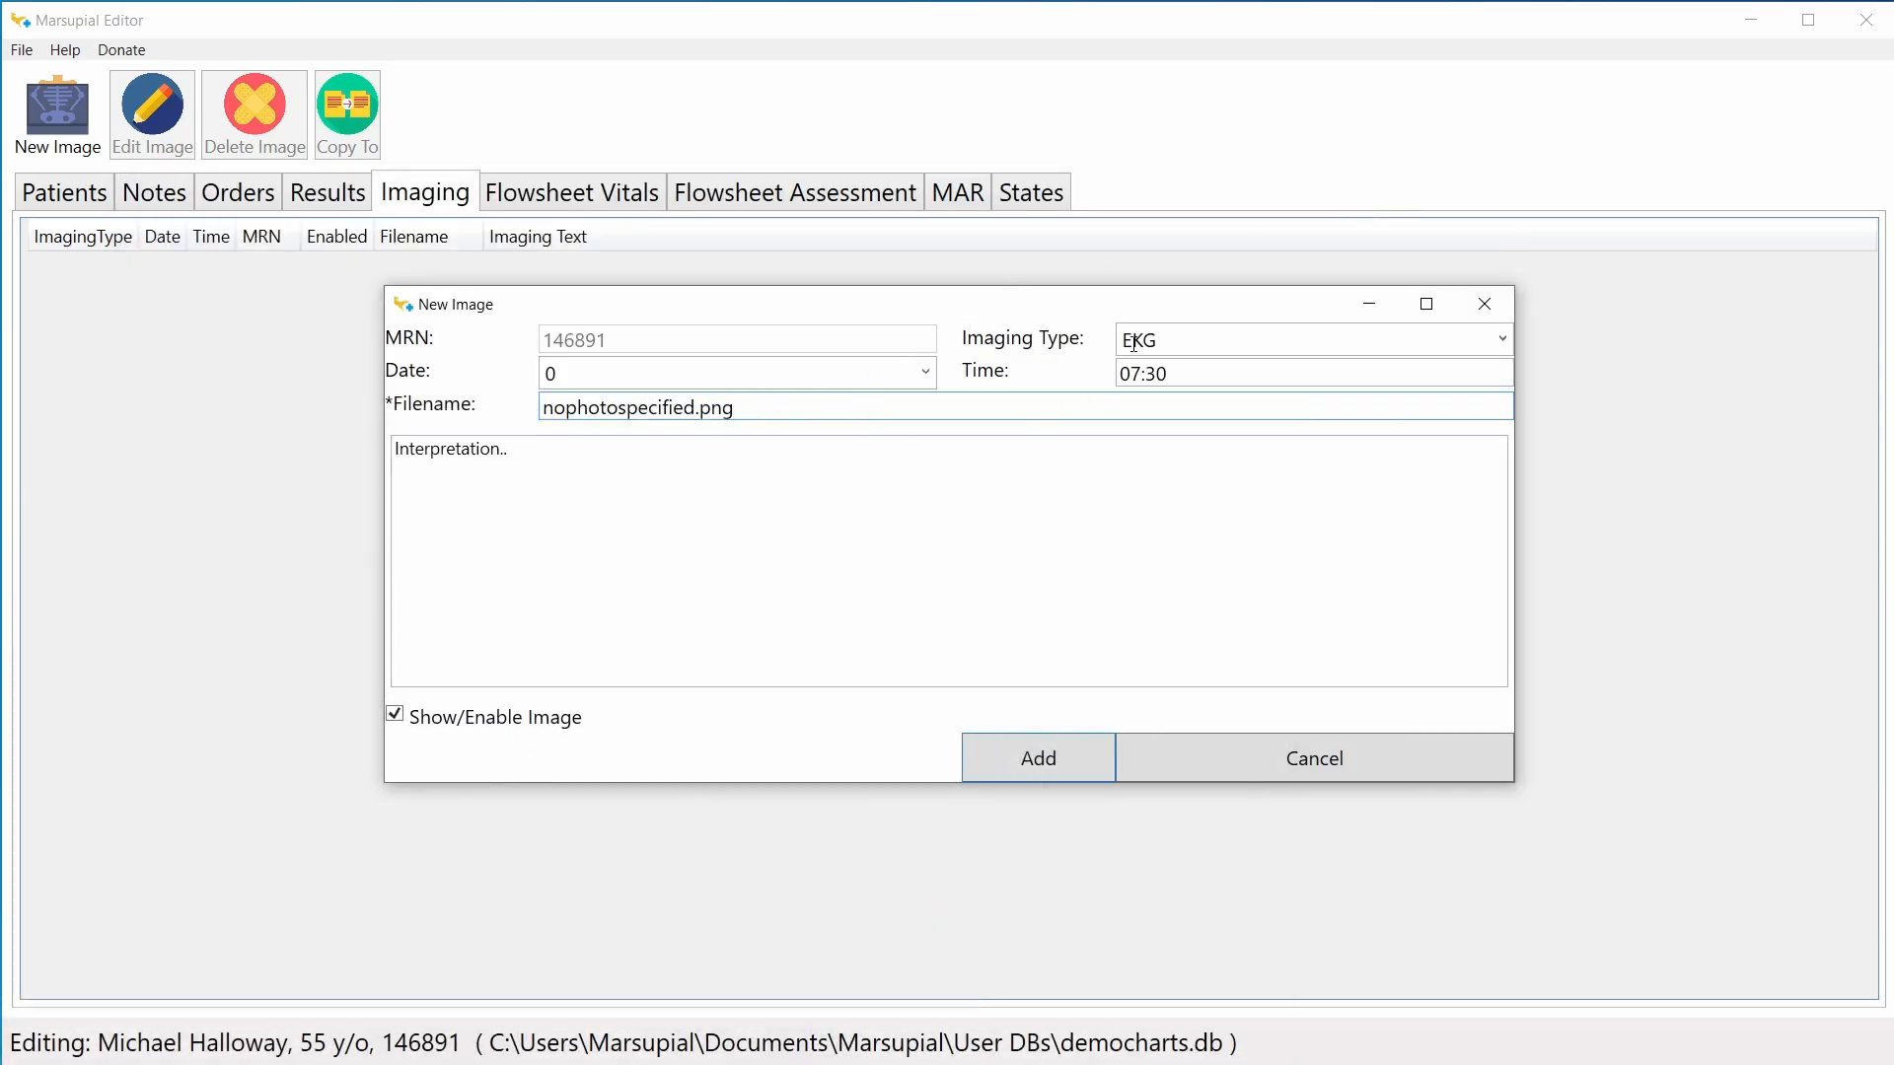
# Step: Copy the file name of the ekg-NSR picture from the images folder in File Explorer, and minimize the folder window
pyautogui.click(473, 1064)
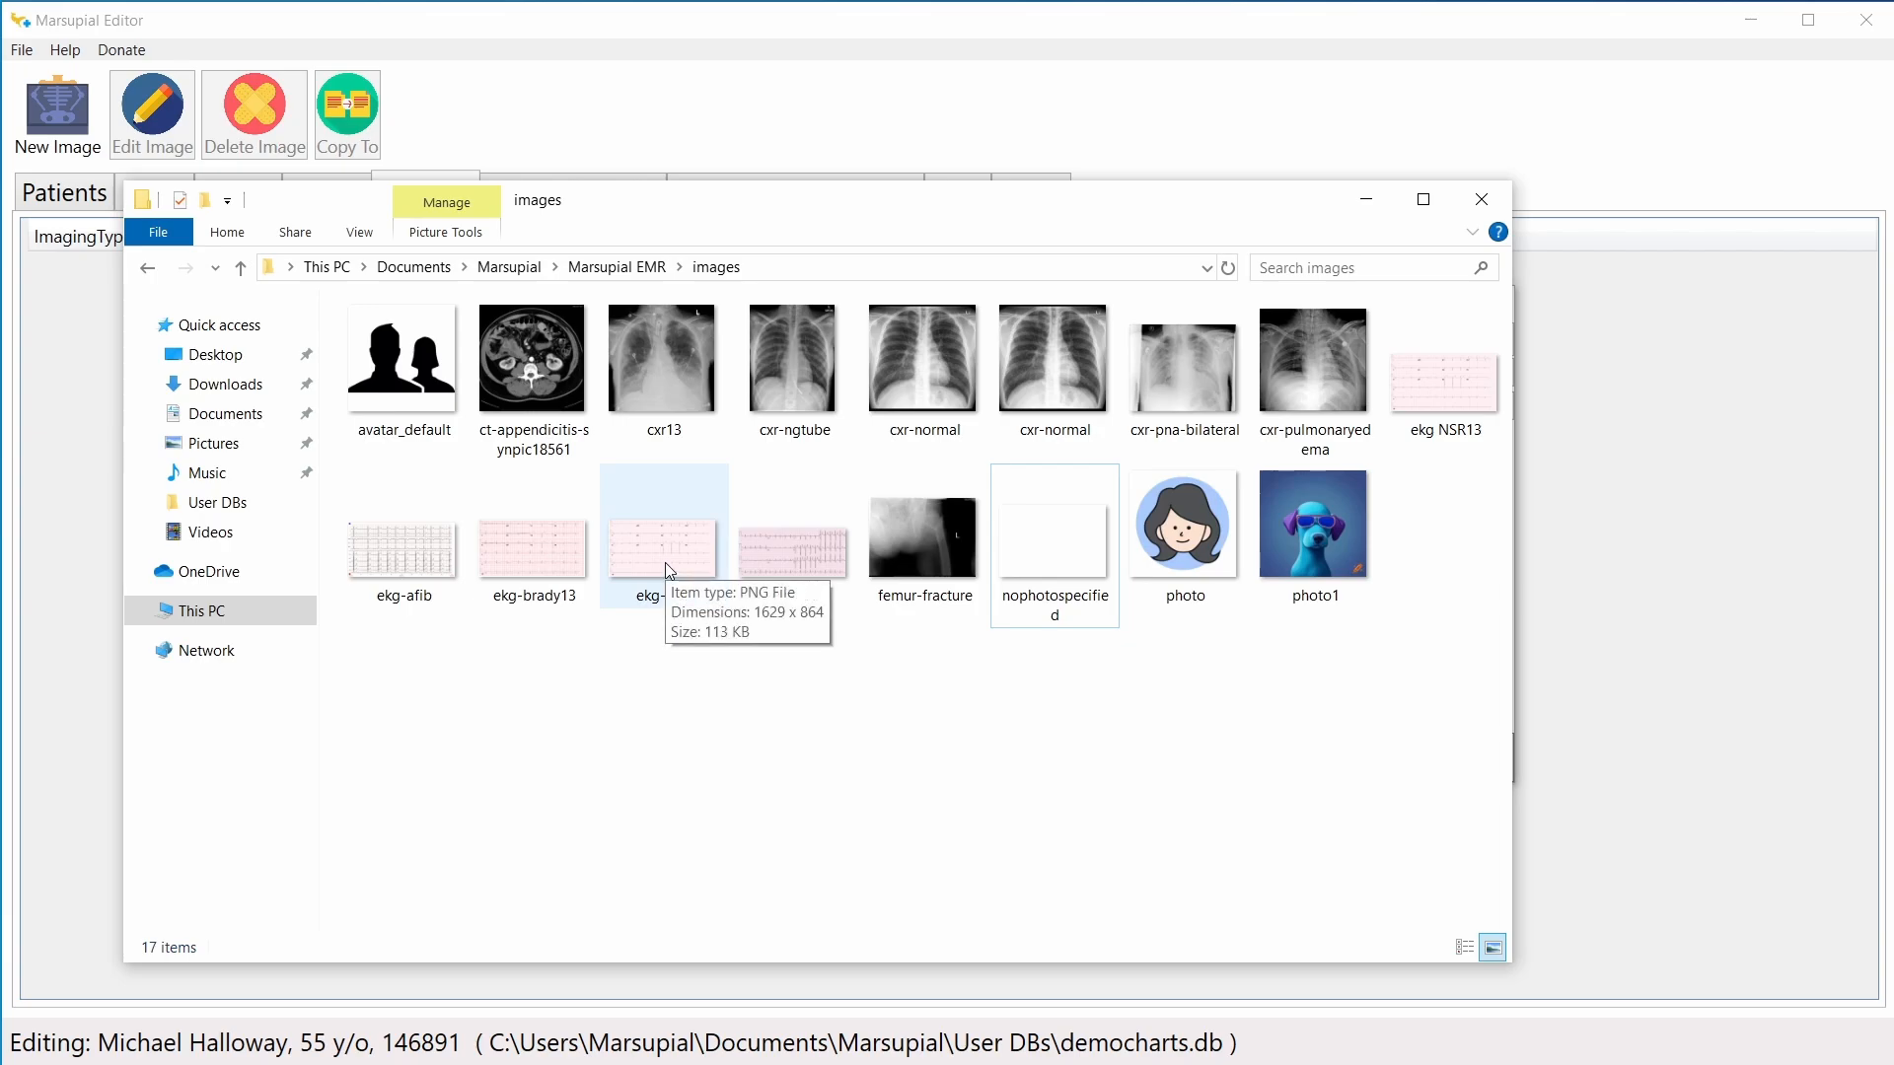
pyautogui.click(667, 602)
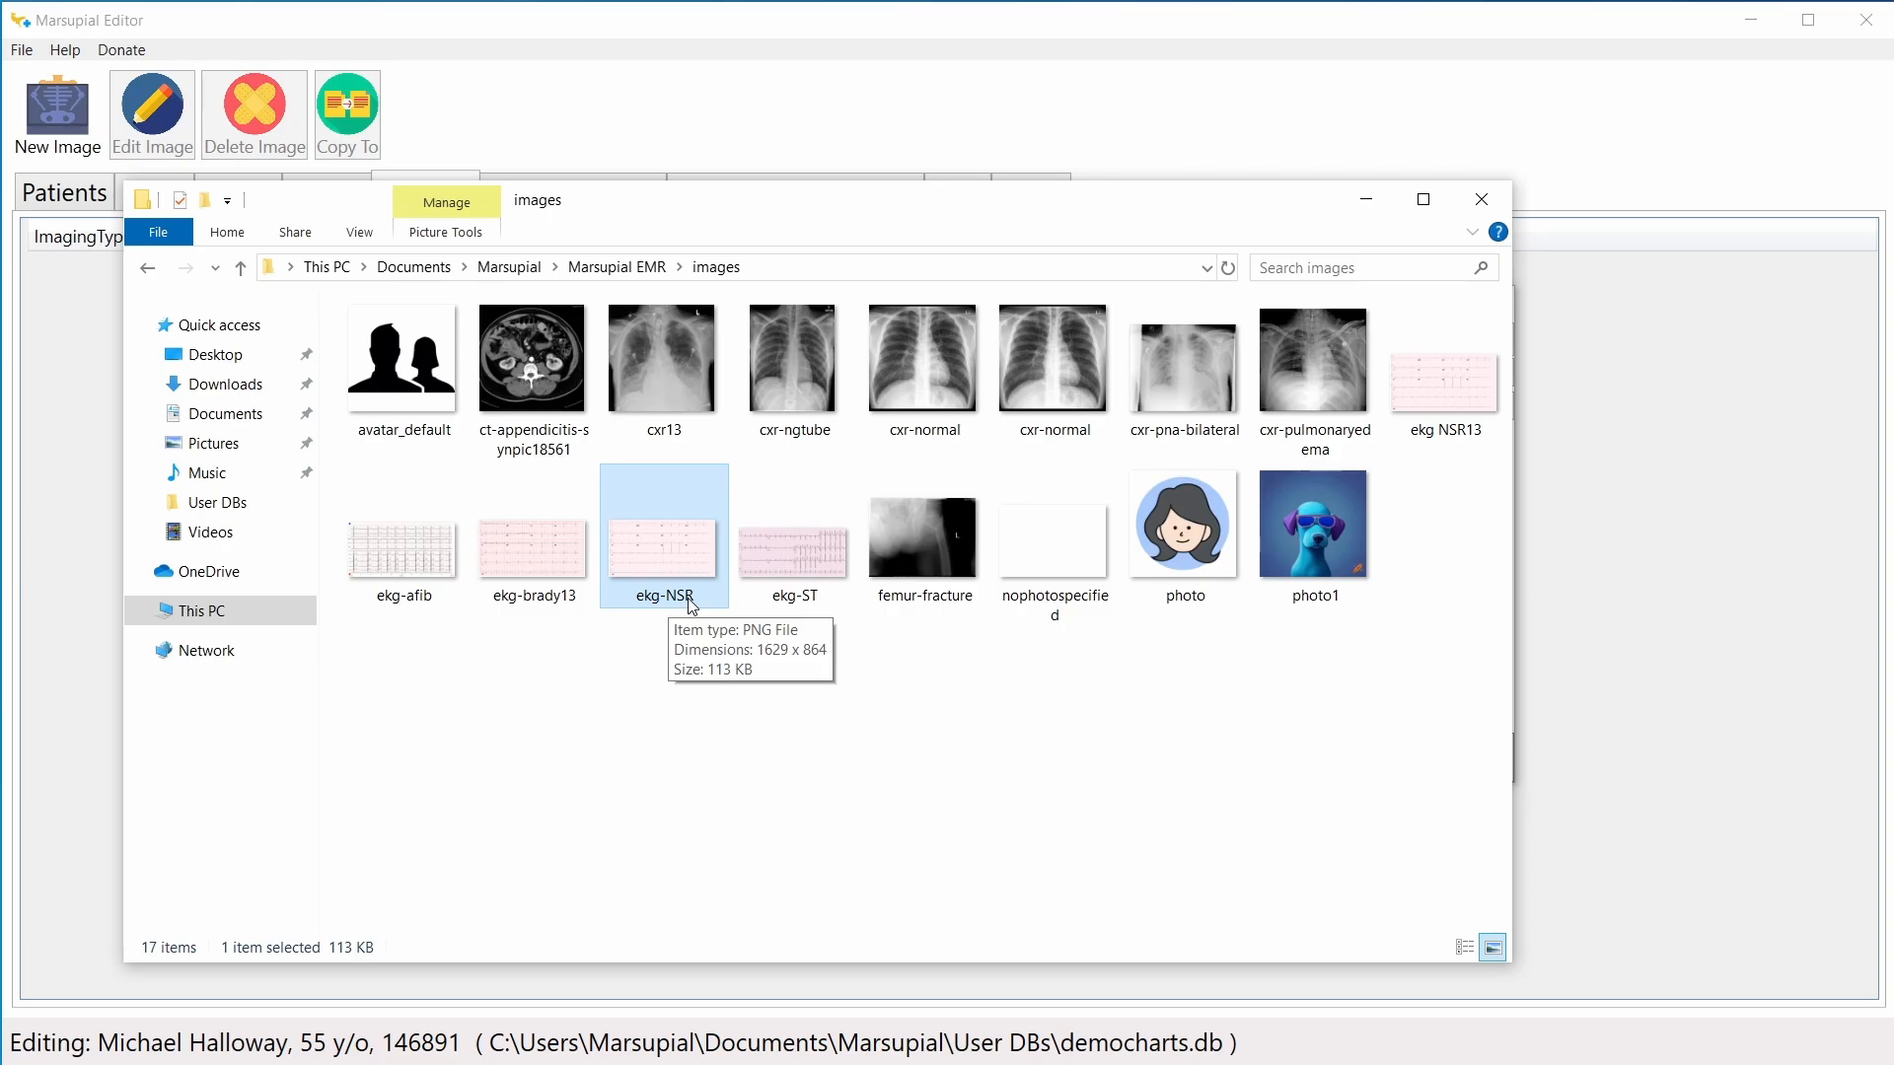
pyautogui.click(660, 598)
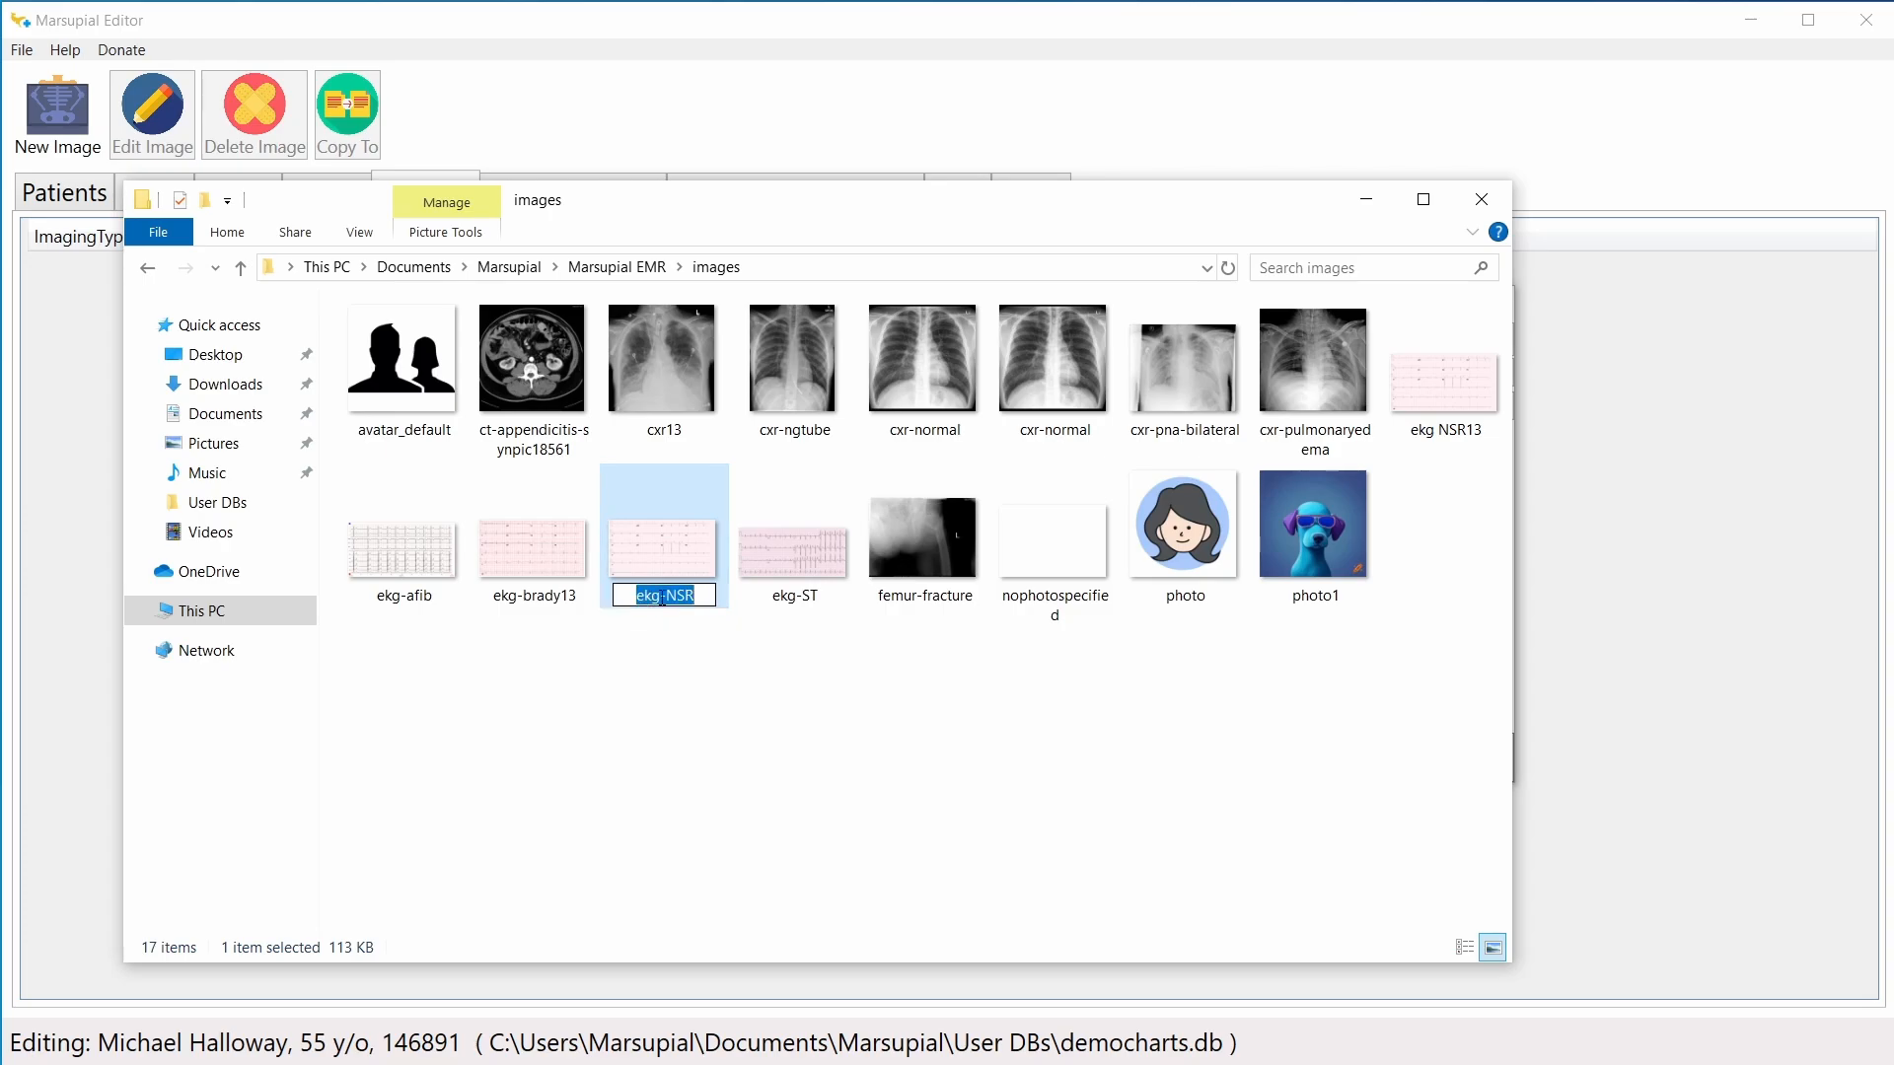
pyautogui.rightClick(674, 595)
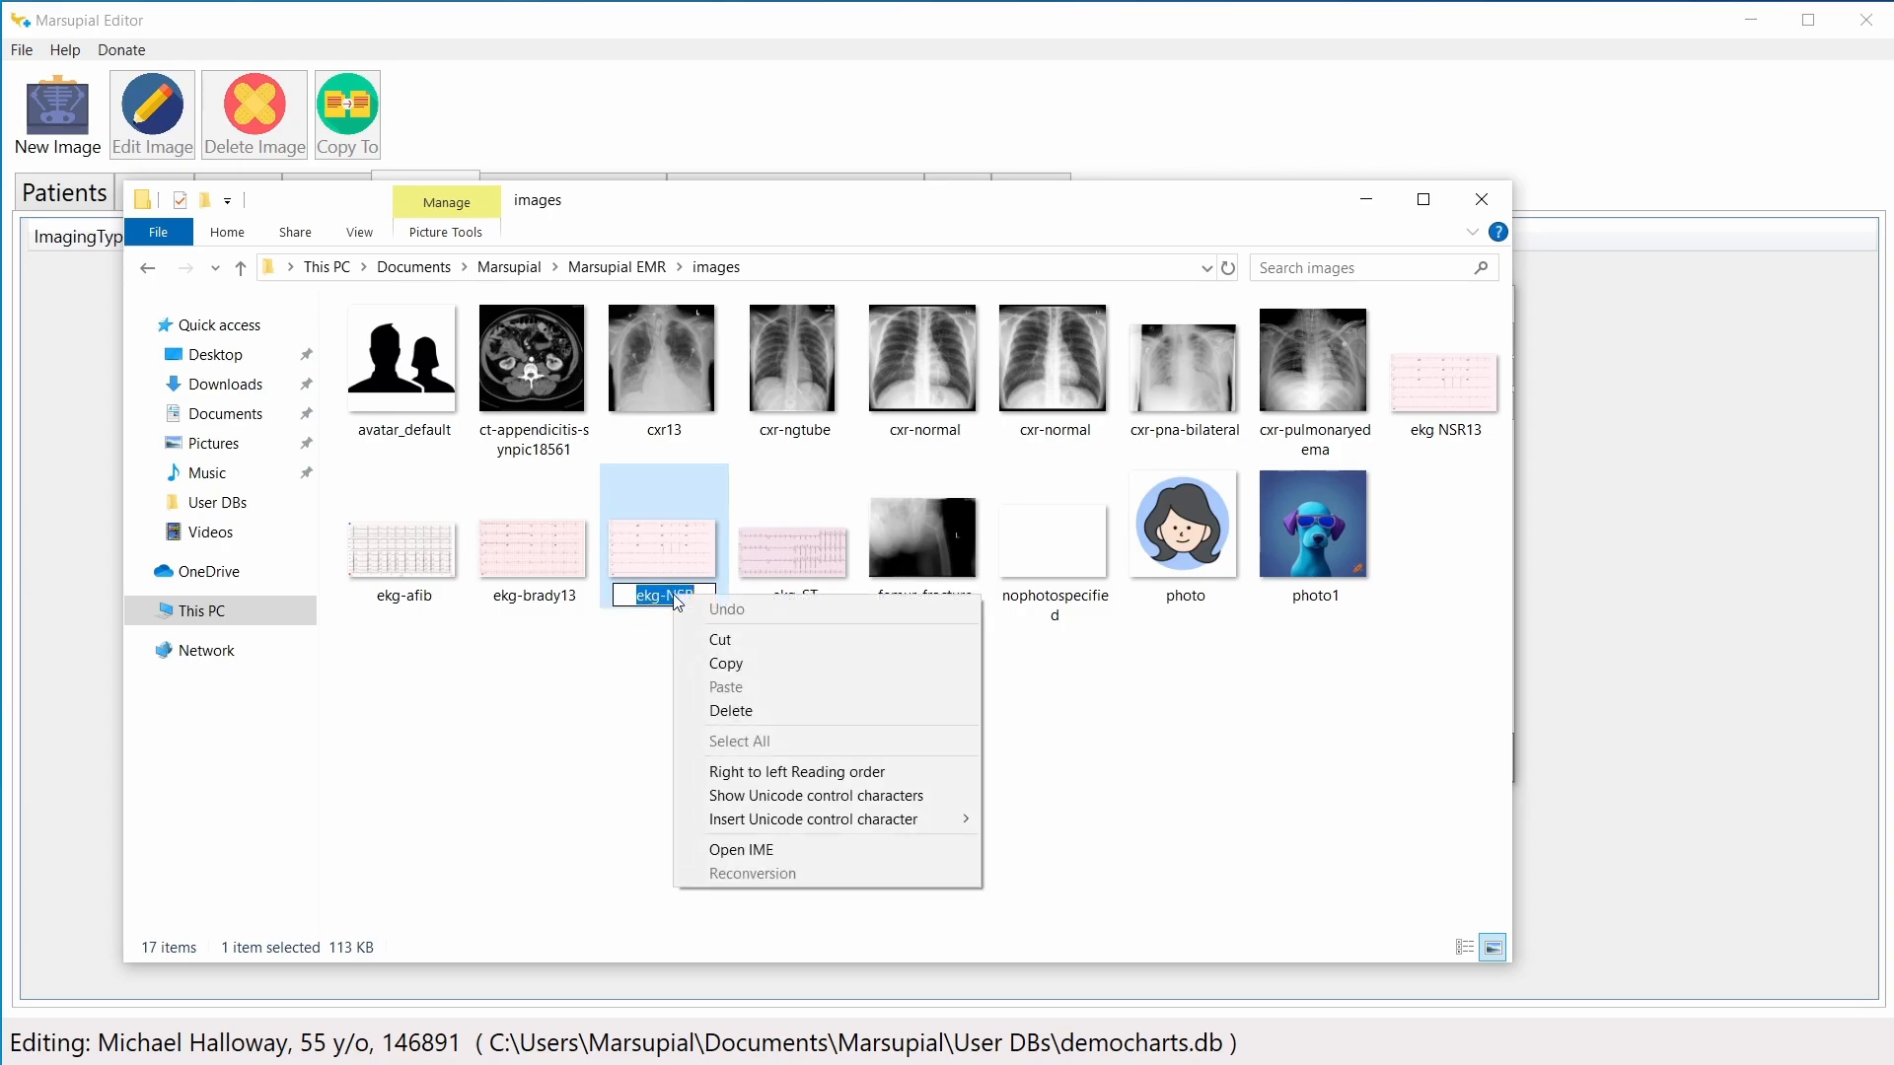
pyautogui.click(755, 659)
pyautogui.click(873, 712)
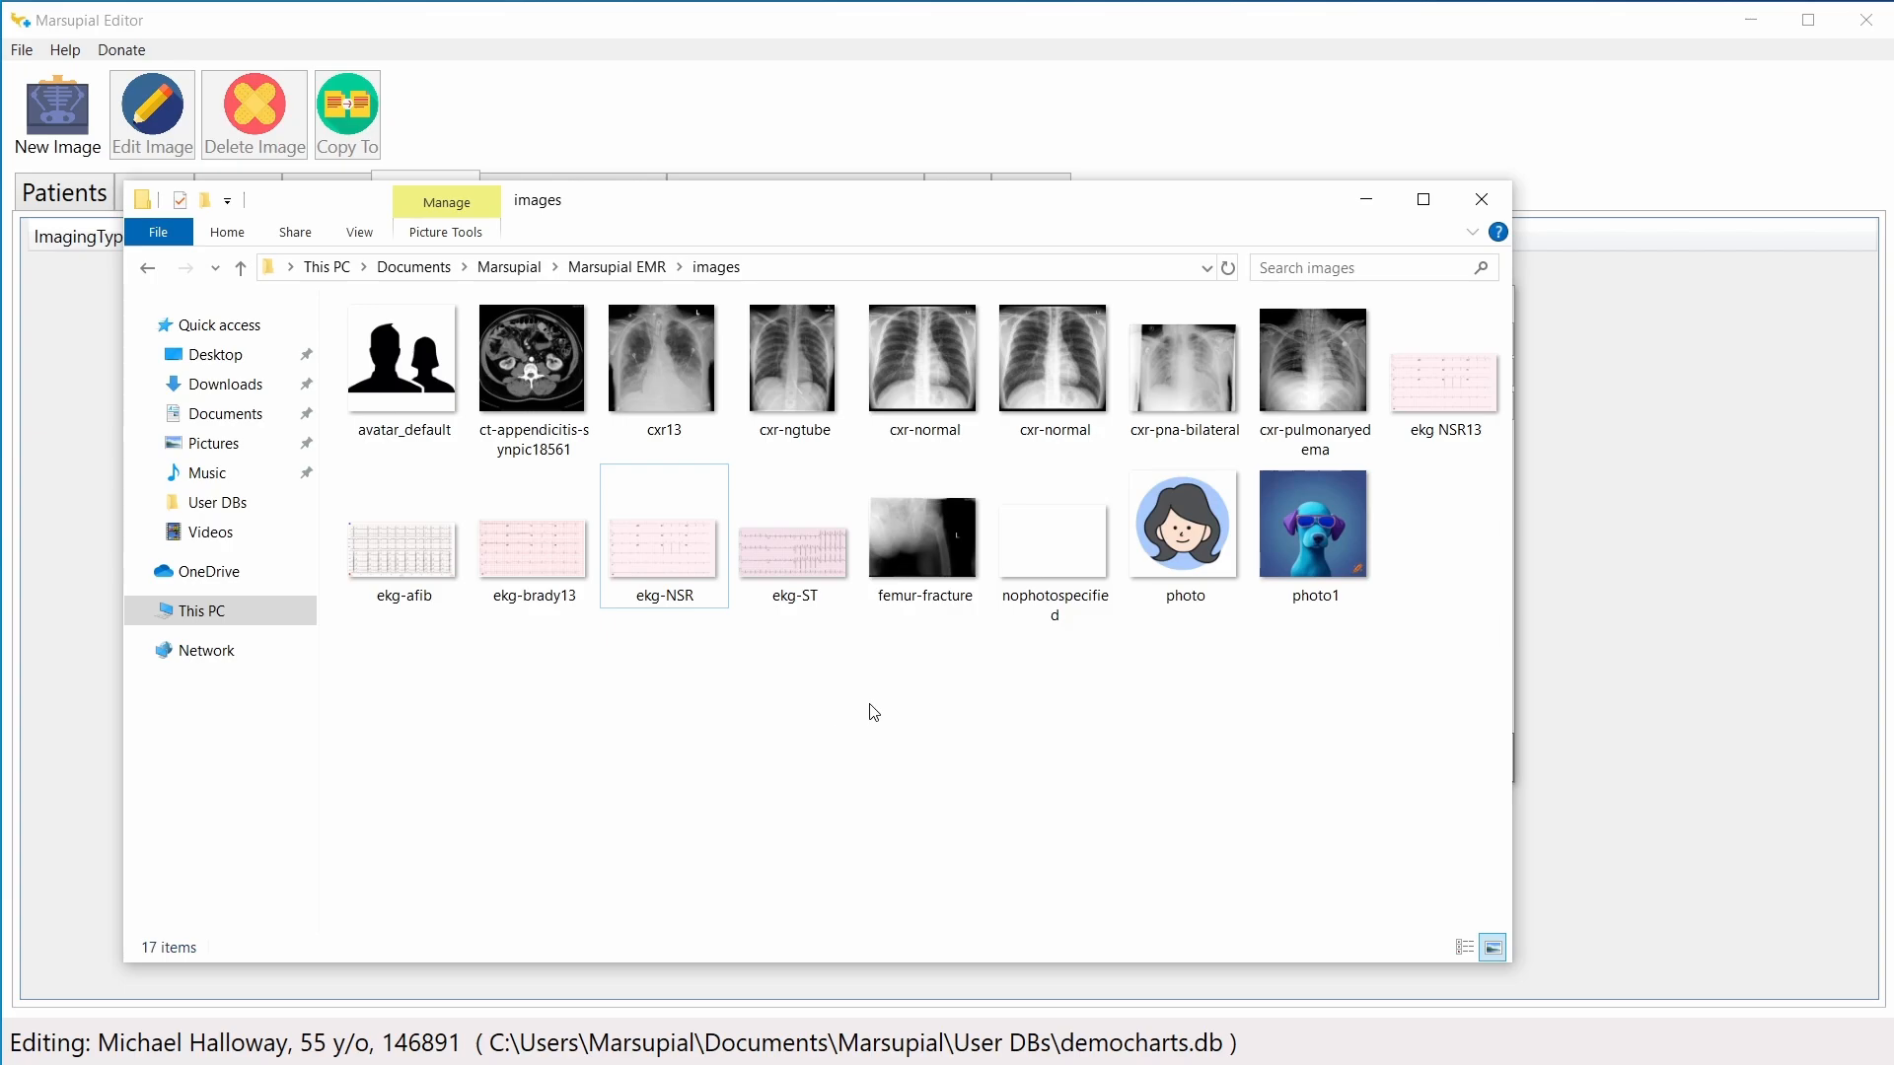
pyautogui.click(1366, 198)
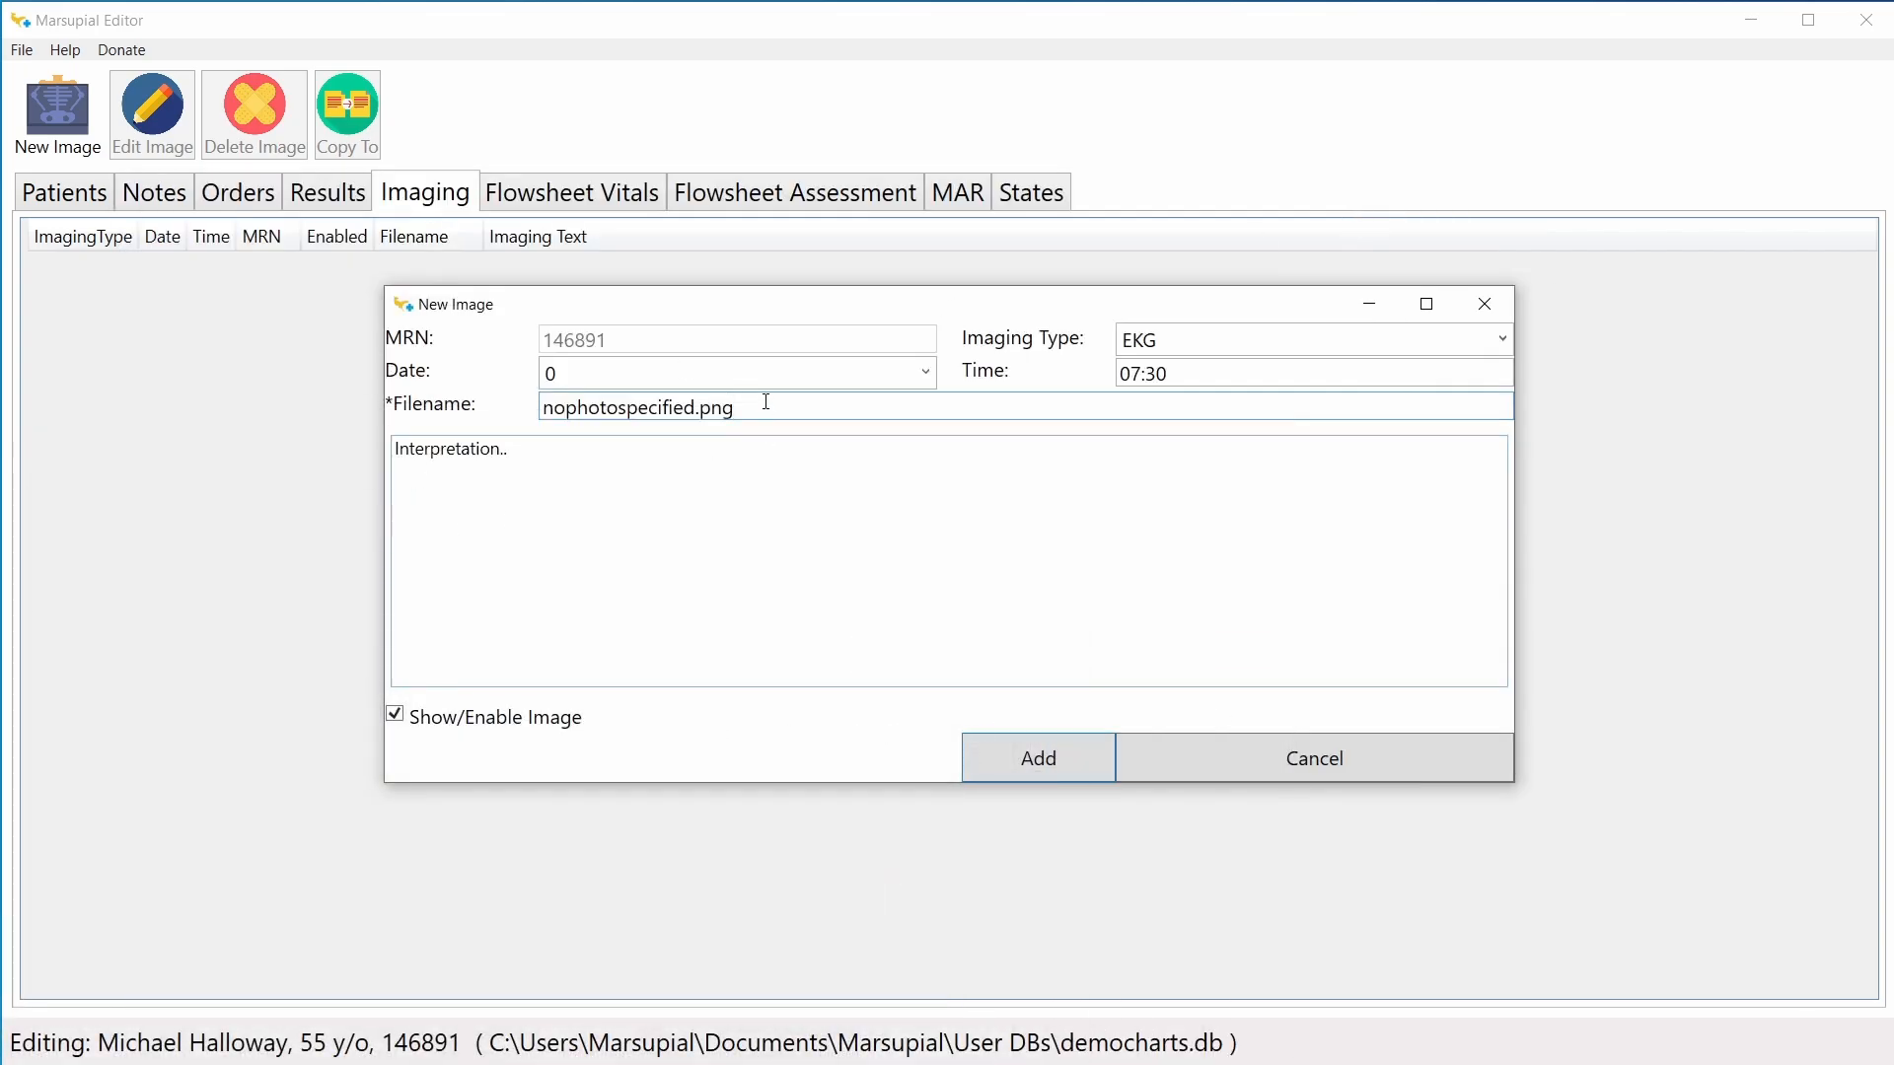
# Step: Set the new image's filename to ekg-NSR.png, and check the images folder again
pyautogui.moveTo(765, 401); pyautogui.dragTo(494, 410)
pyautogui.hotkey('ctrl', 'v')
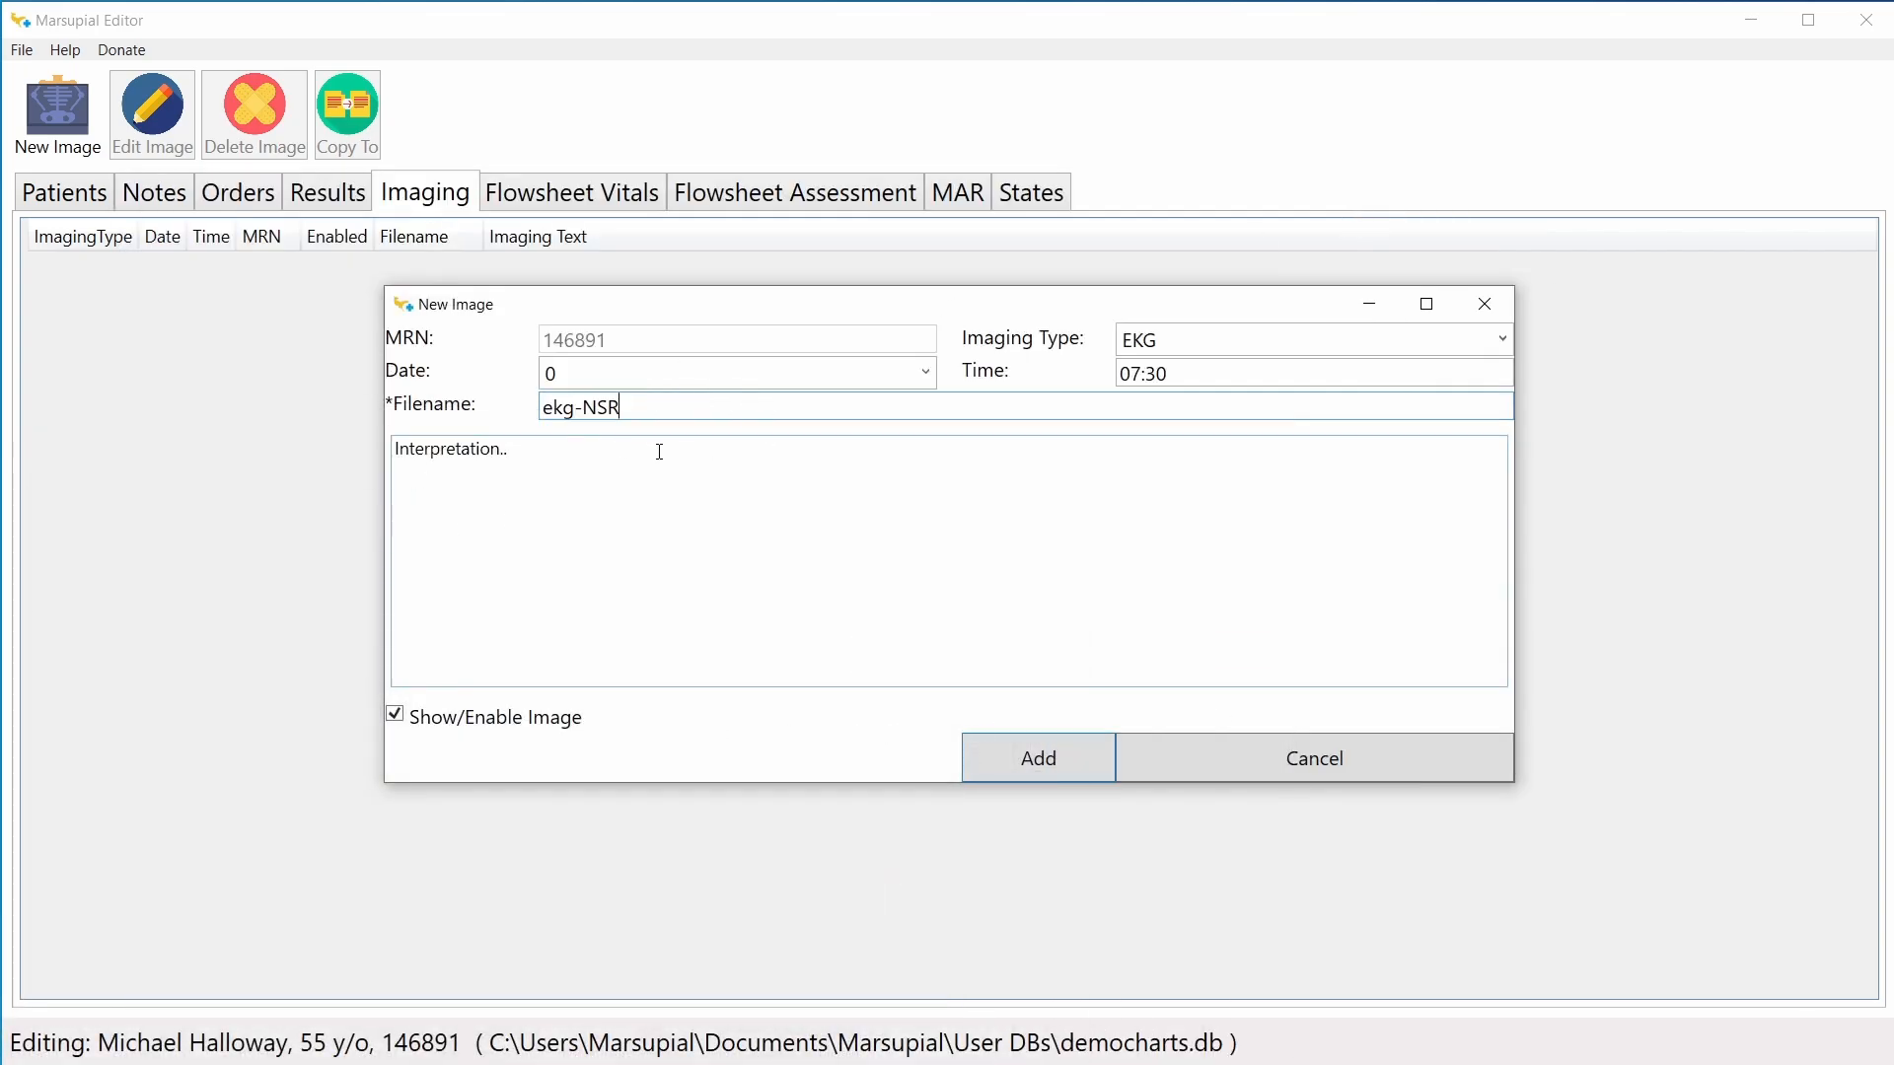
pyautogui.write('.png')
pyautogui.hotkey('alt', 'Tab')
pyautogui.hotkey('alt', 'Tab')
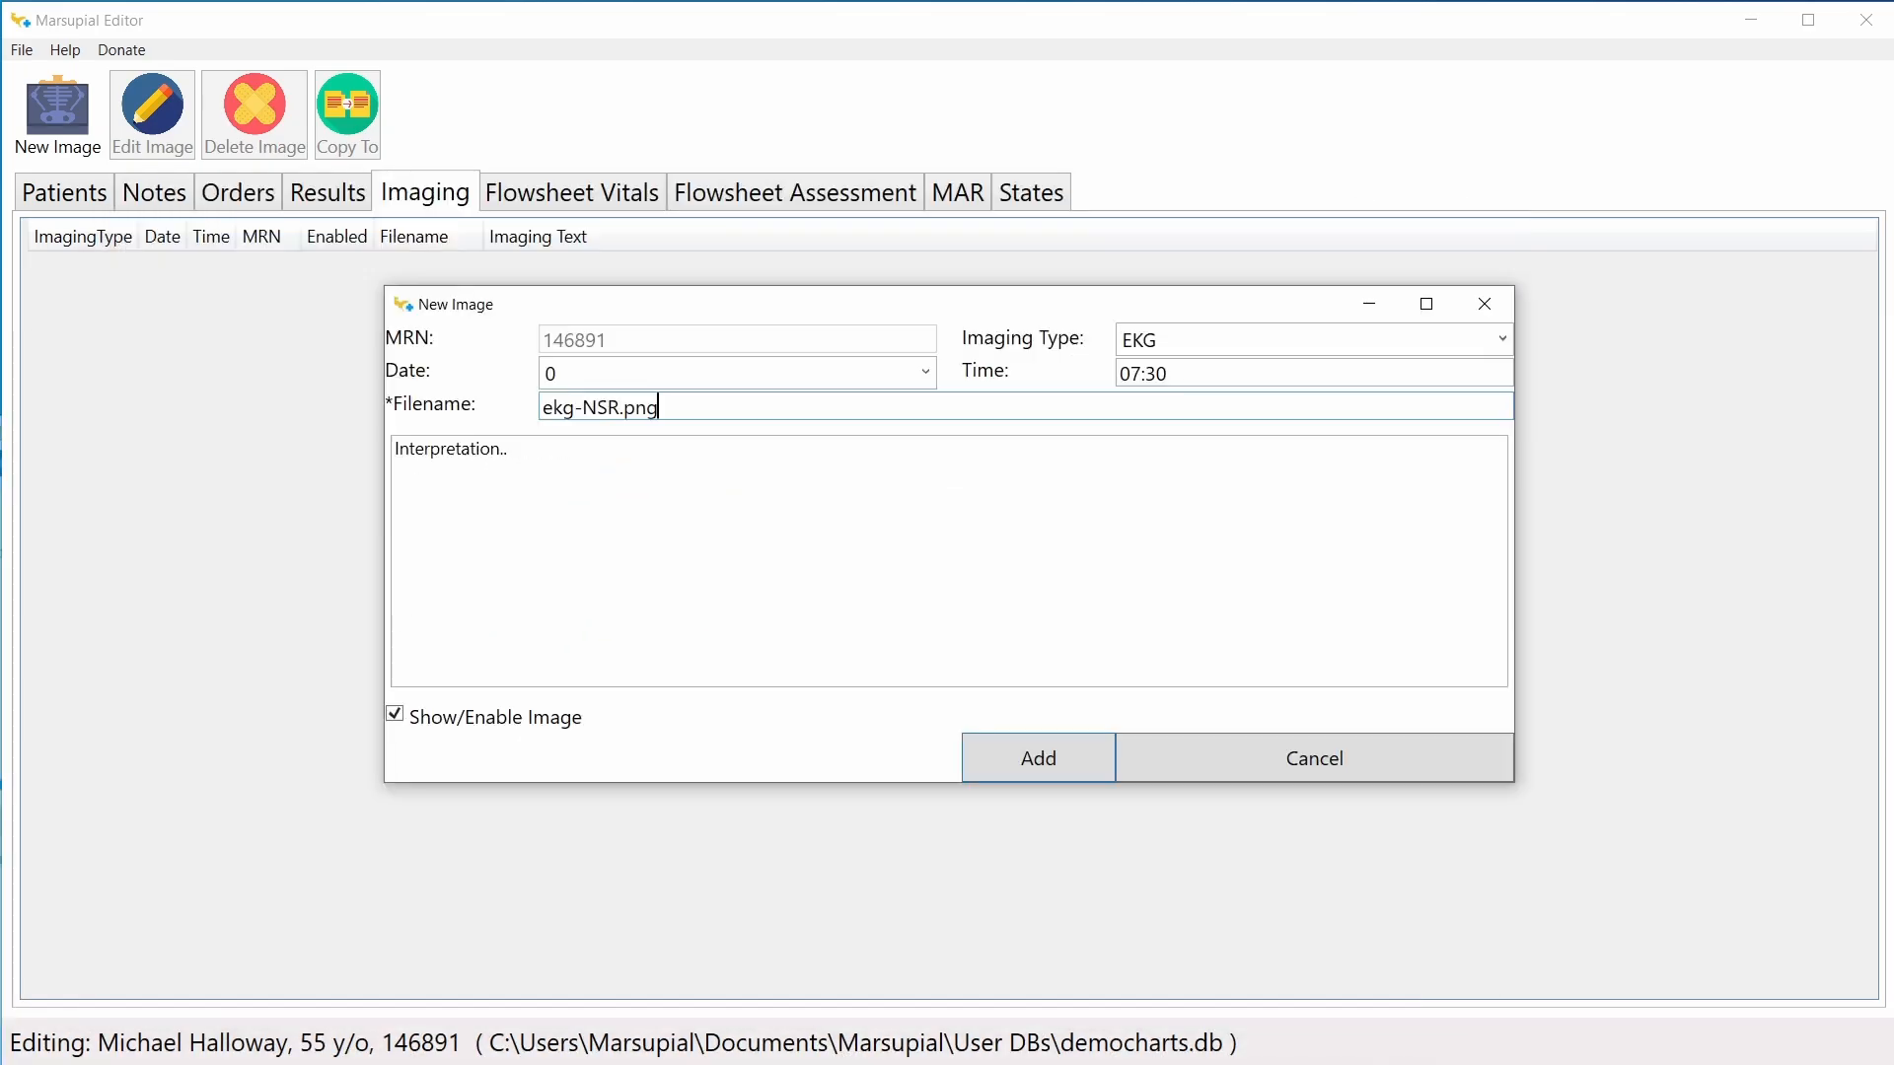
pyautogui.click(680, 484)
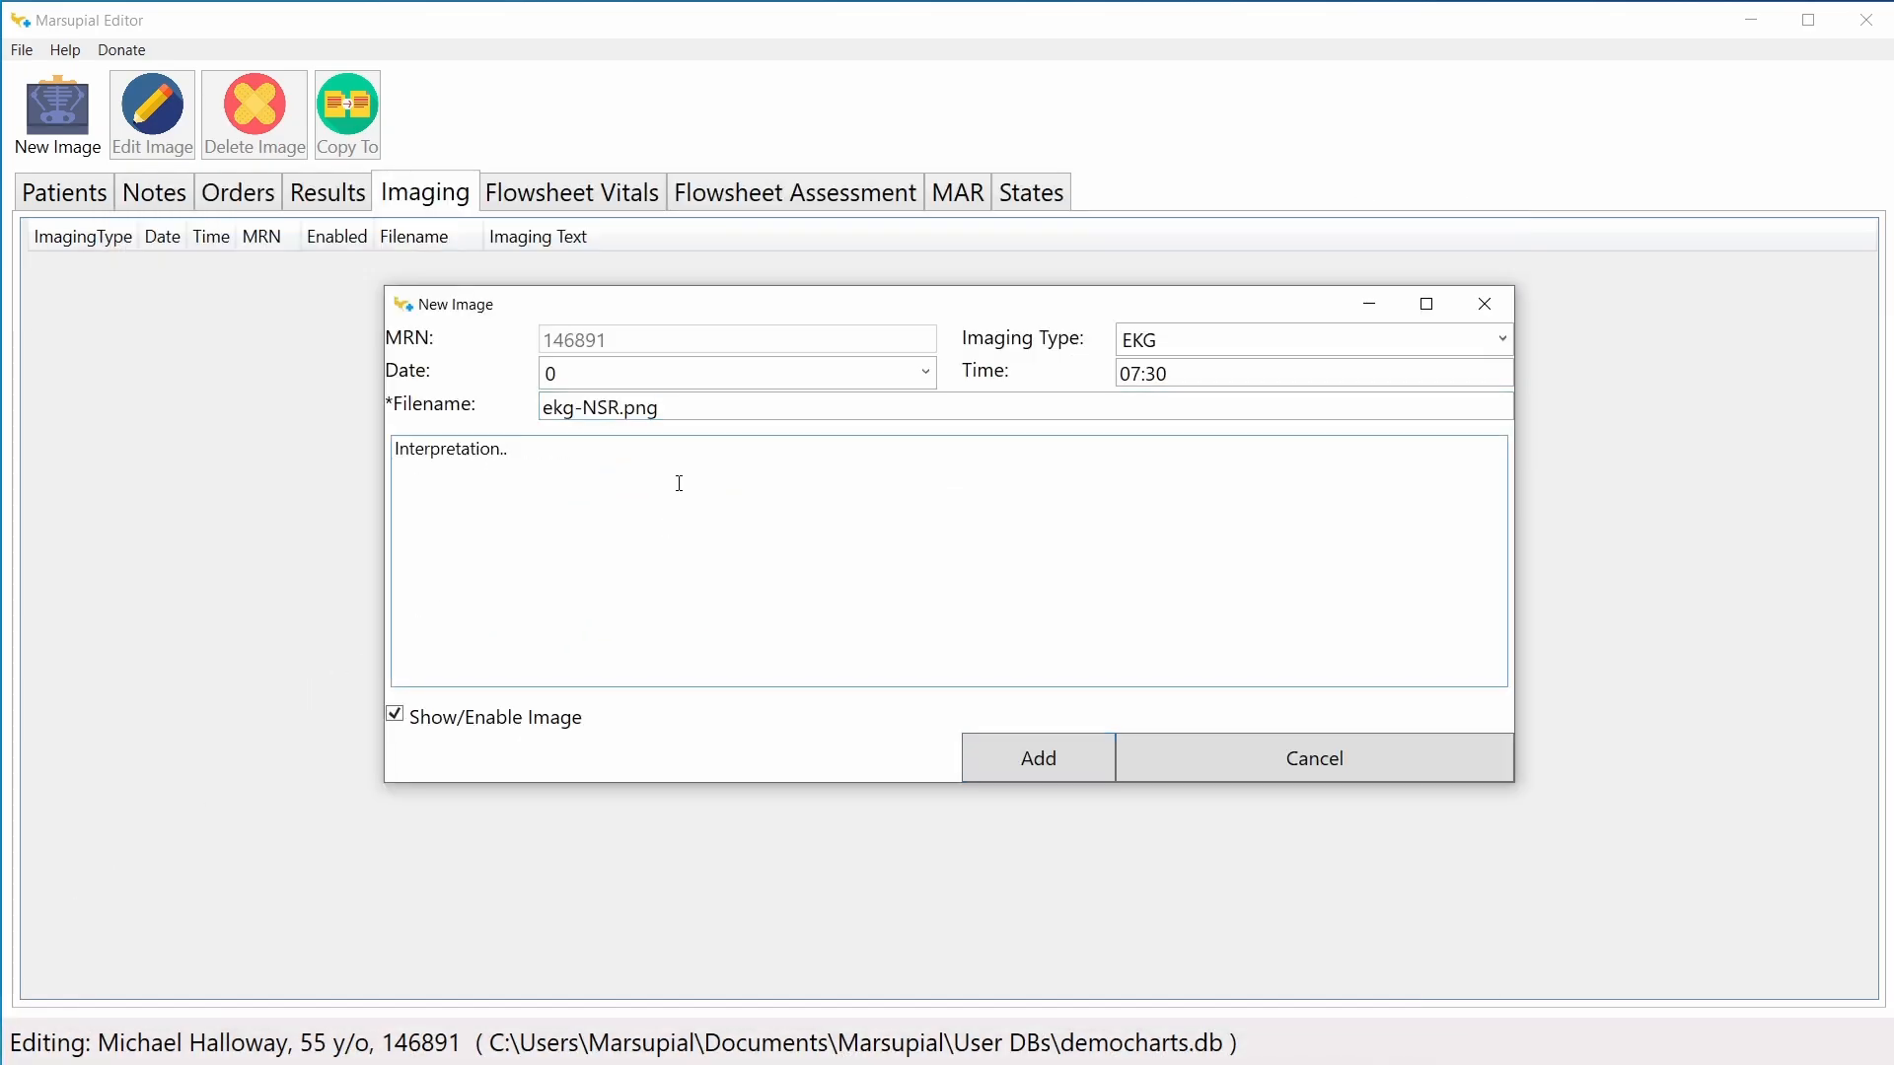
pyautogui.hotkey('alt', 'Tab')
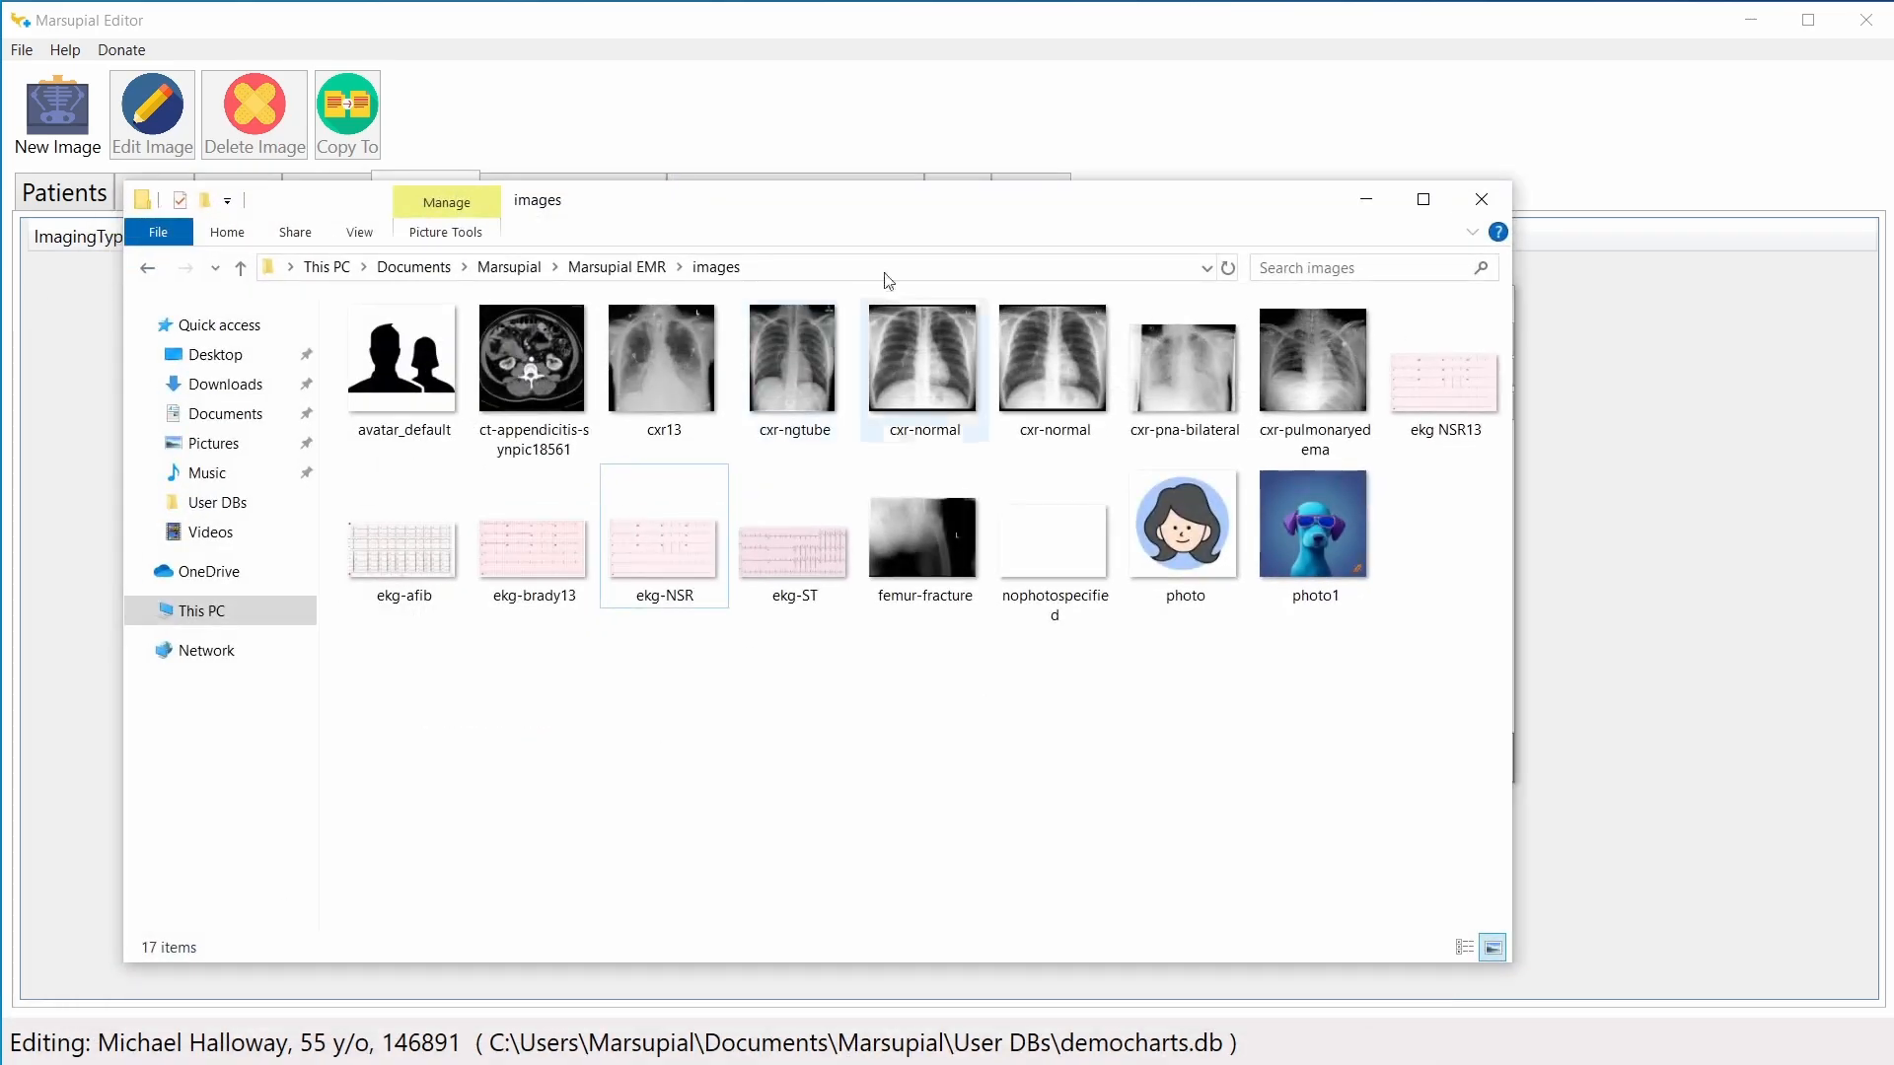
pyautogui.click(1366, 200)
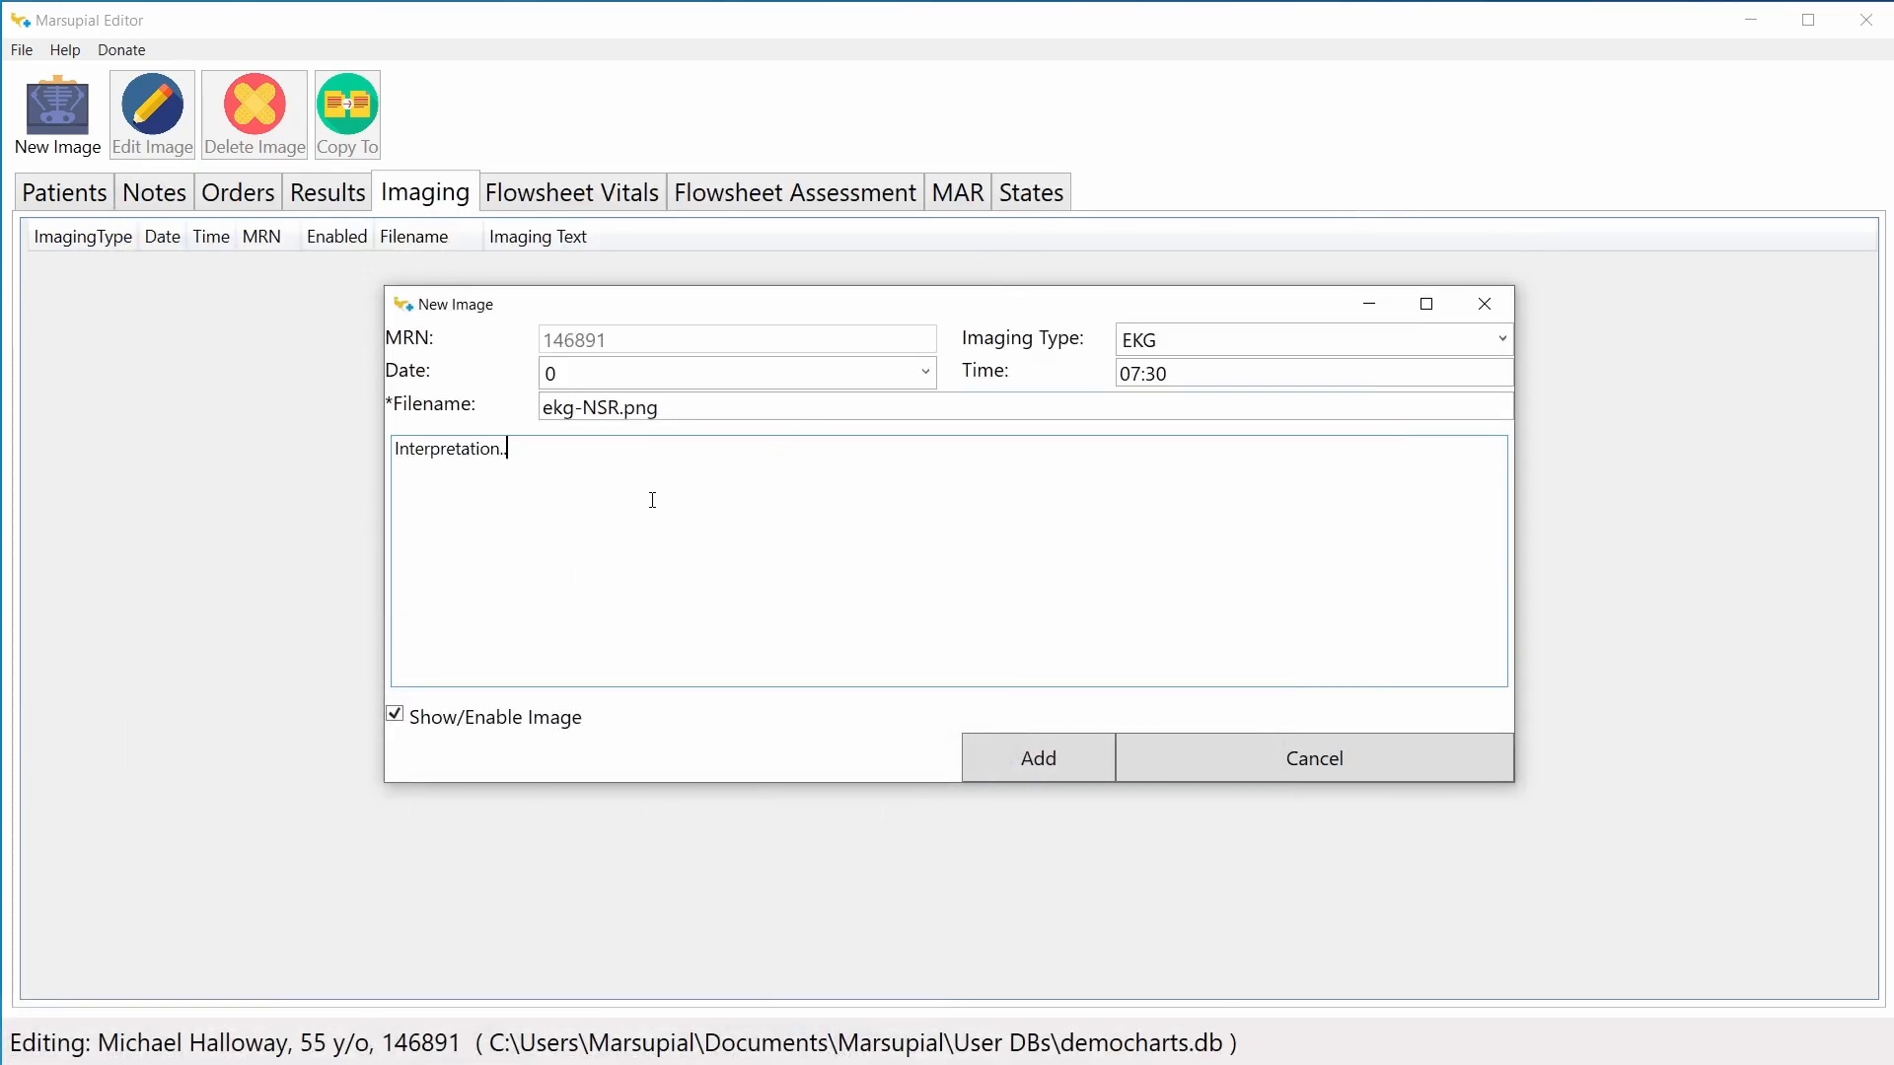
# Step: Replace the image's interpretation text with "Interpretation: Normal sinus rhythm" and add the enabled image to the chart
pyautogui.moveTo(638, 494); pyautogui.dragTo(376, 484)
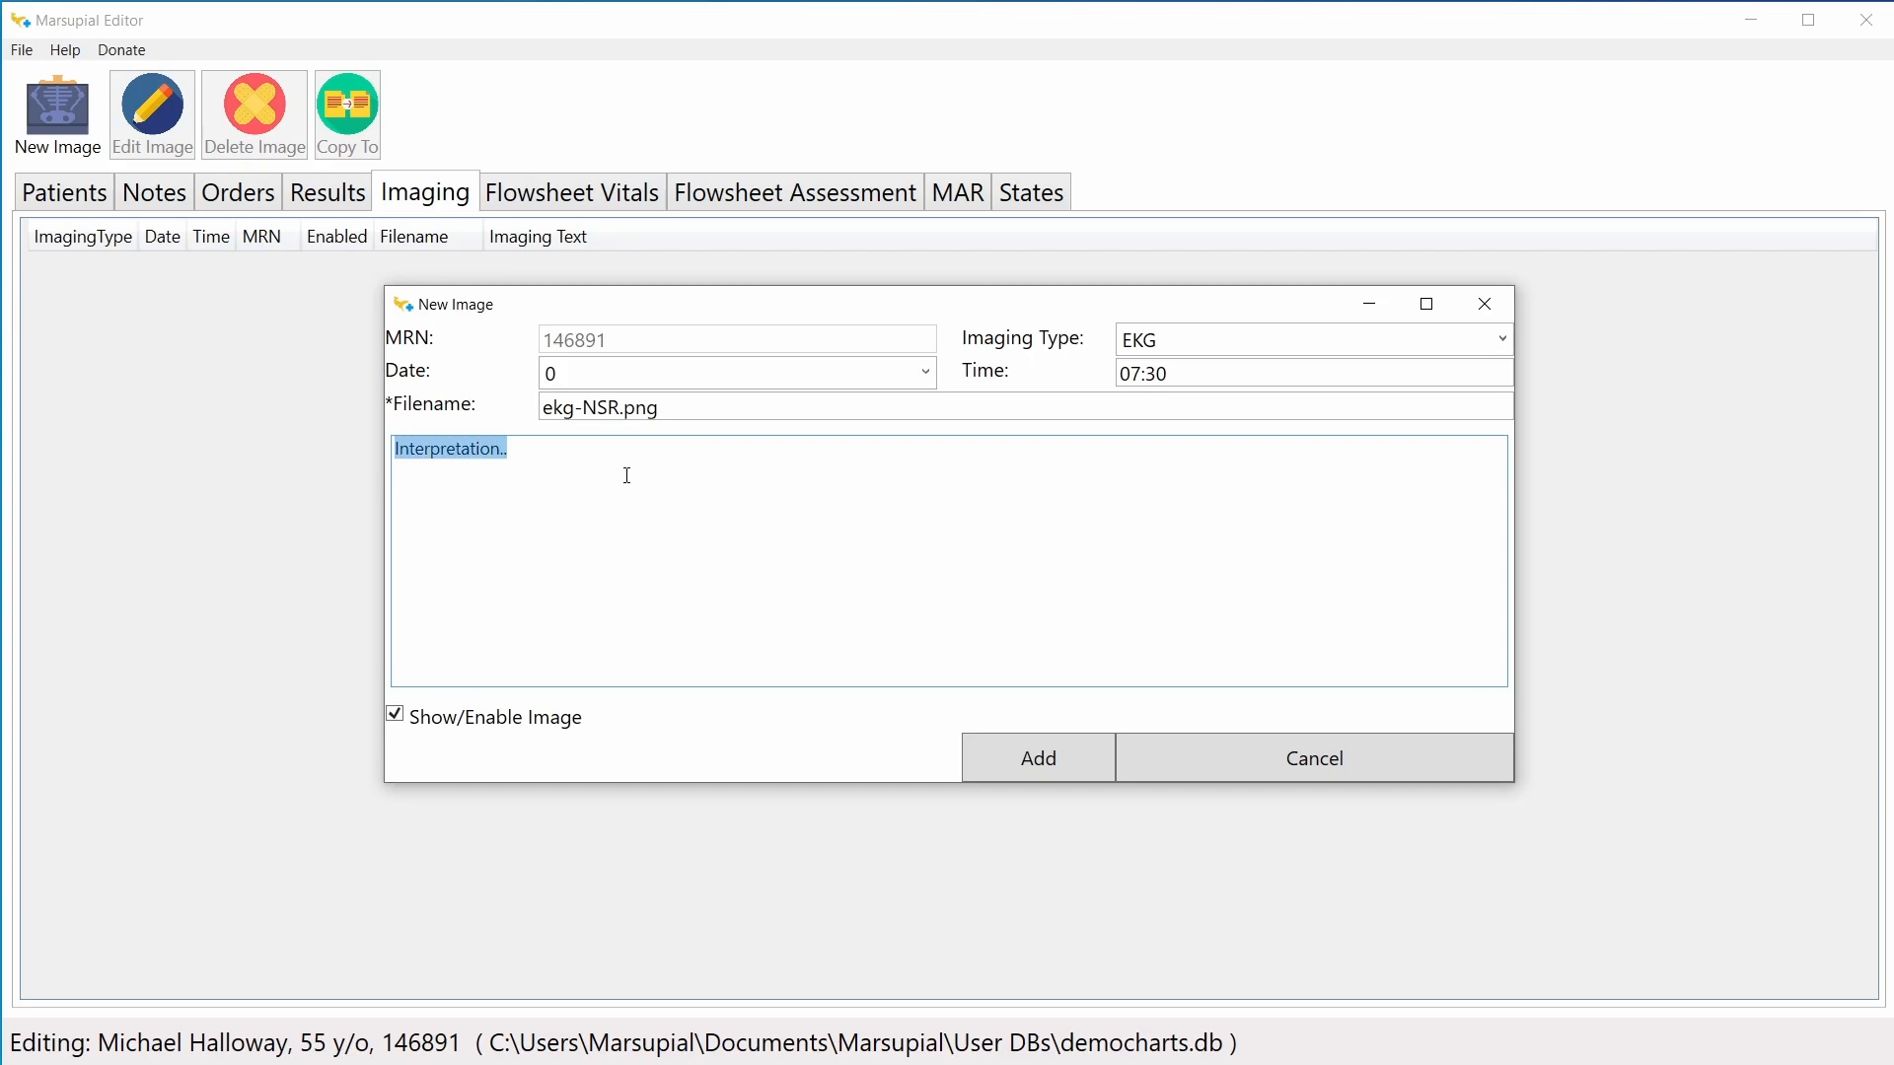
pyautogui.press('BackSpace')
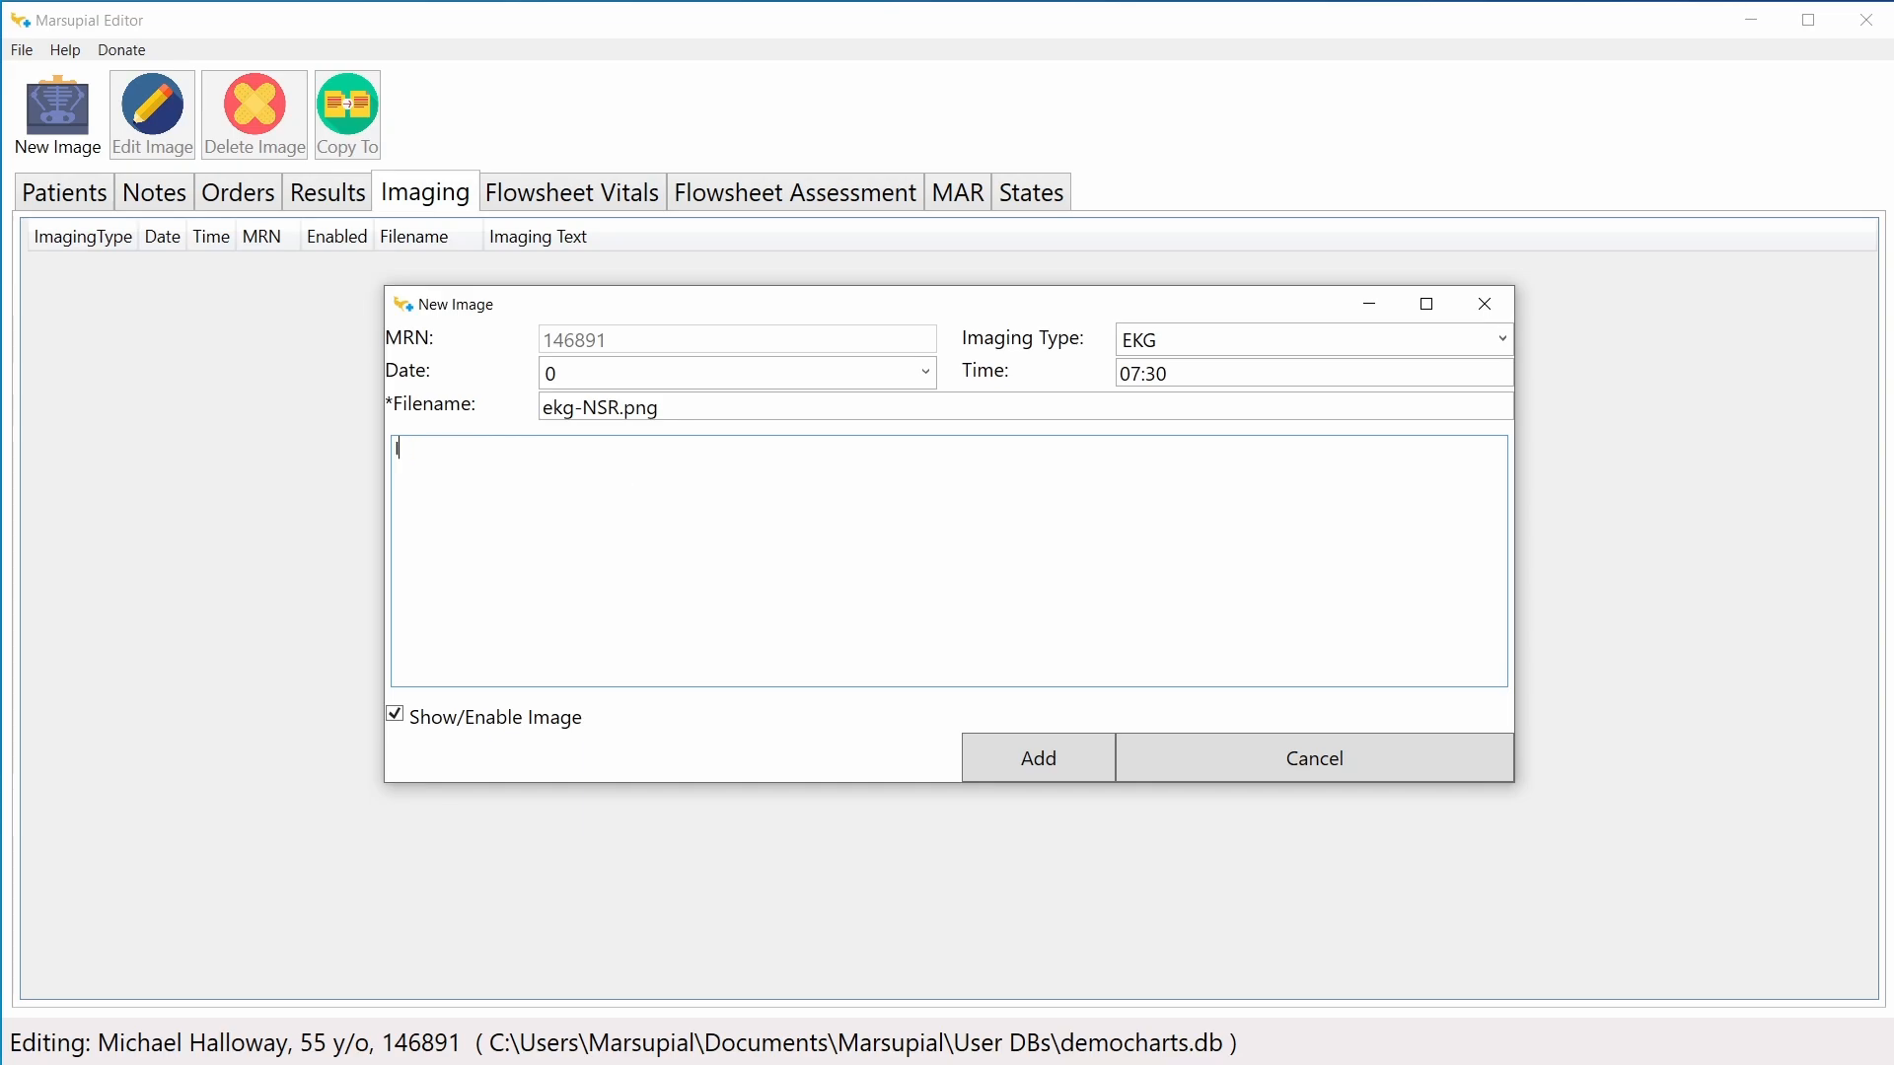
pyautogui.write('Interpretation: Normal sinus rhythm')
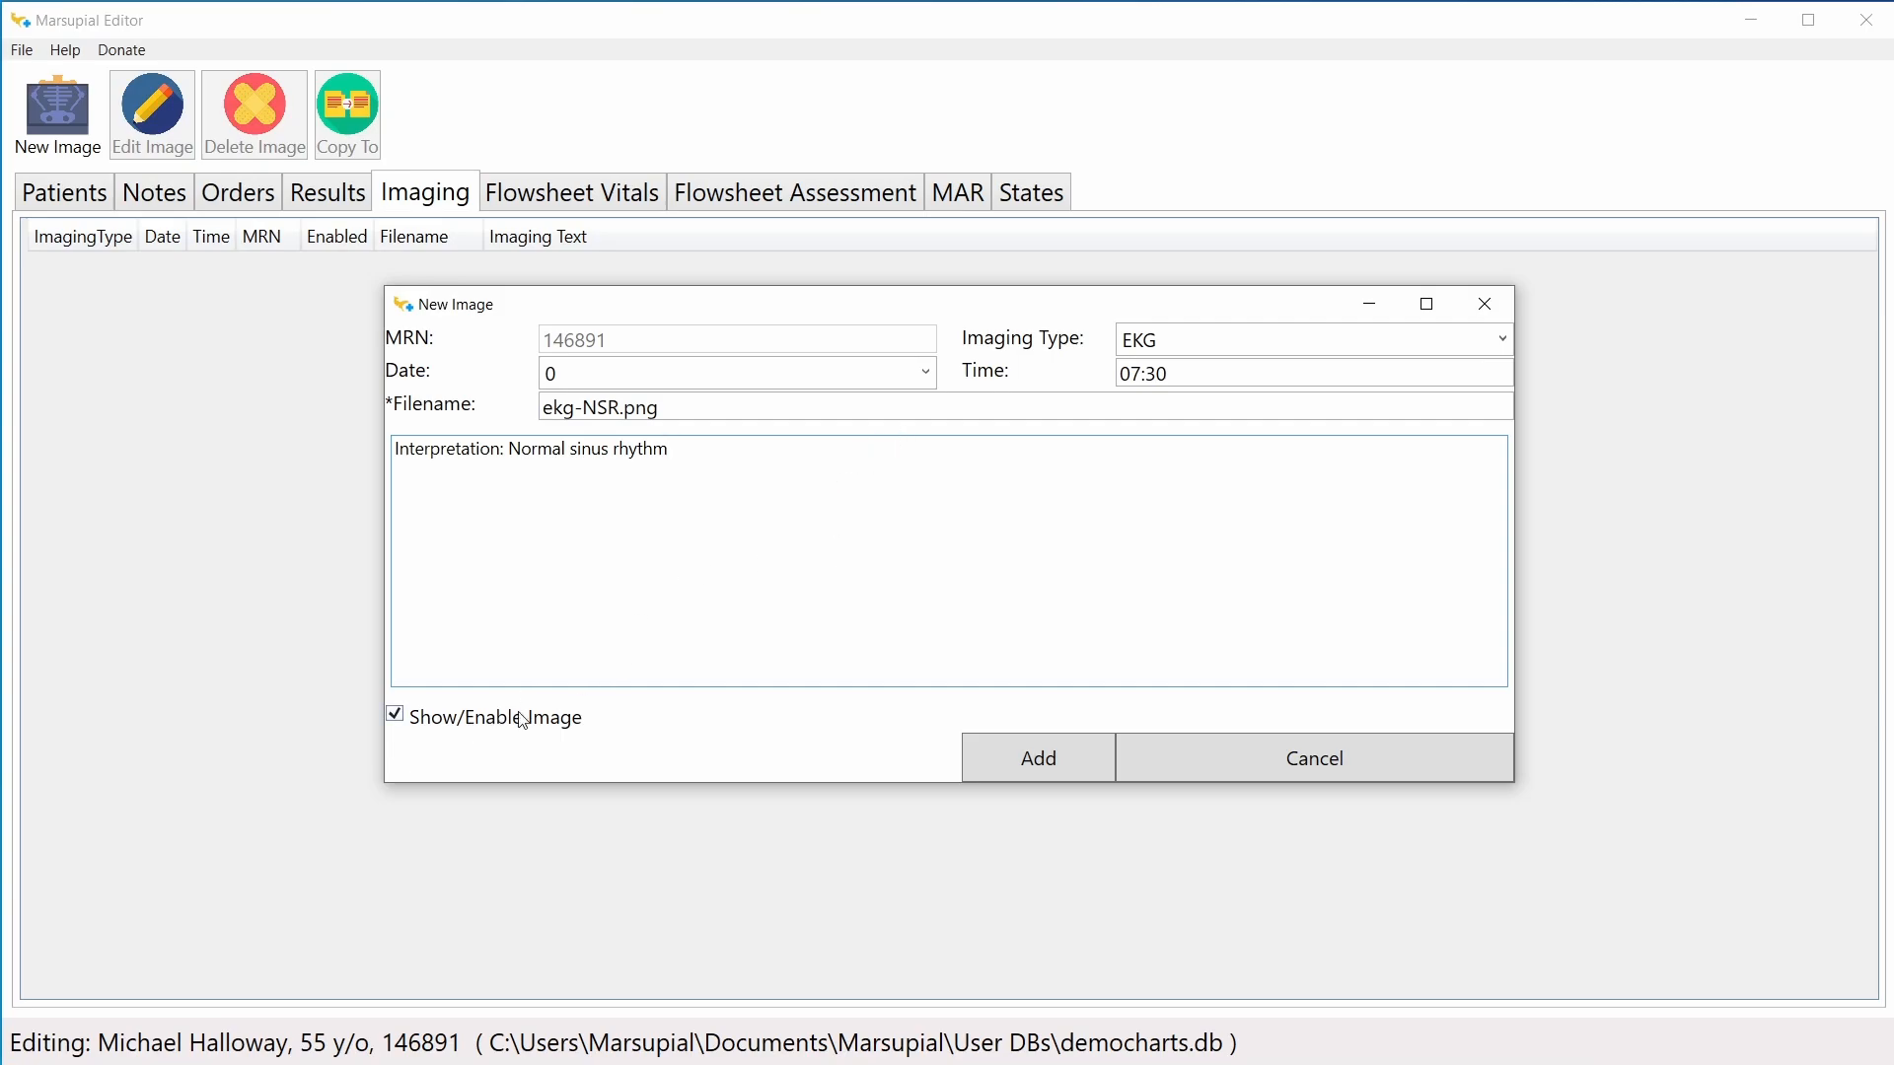
pyautogui.click(1079, 769)
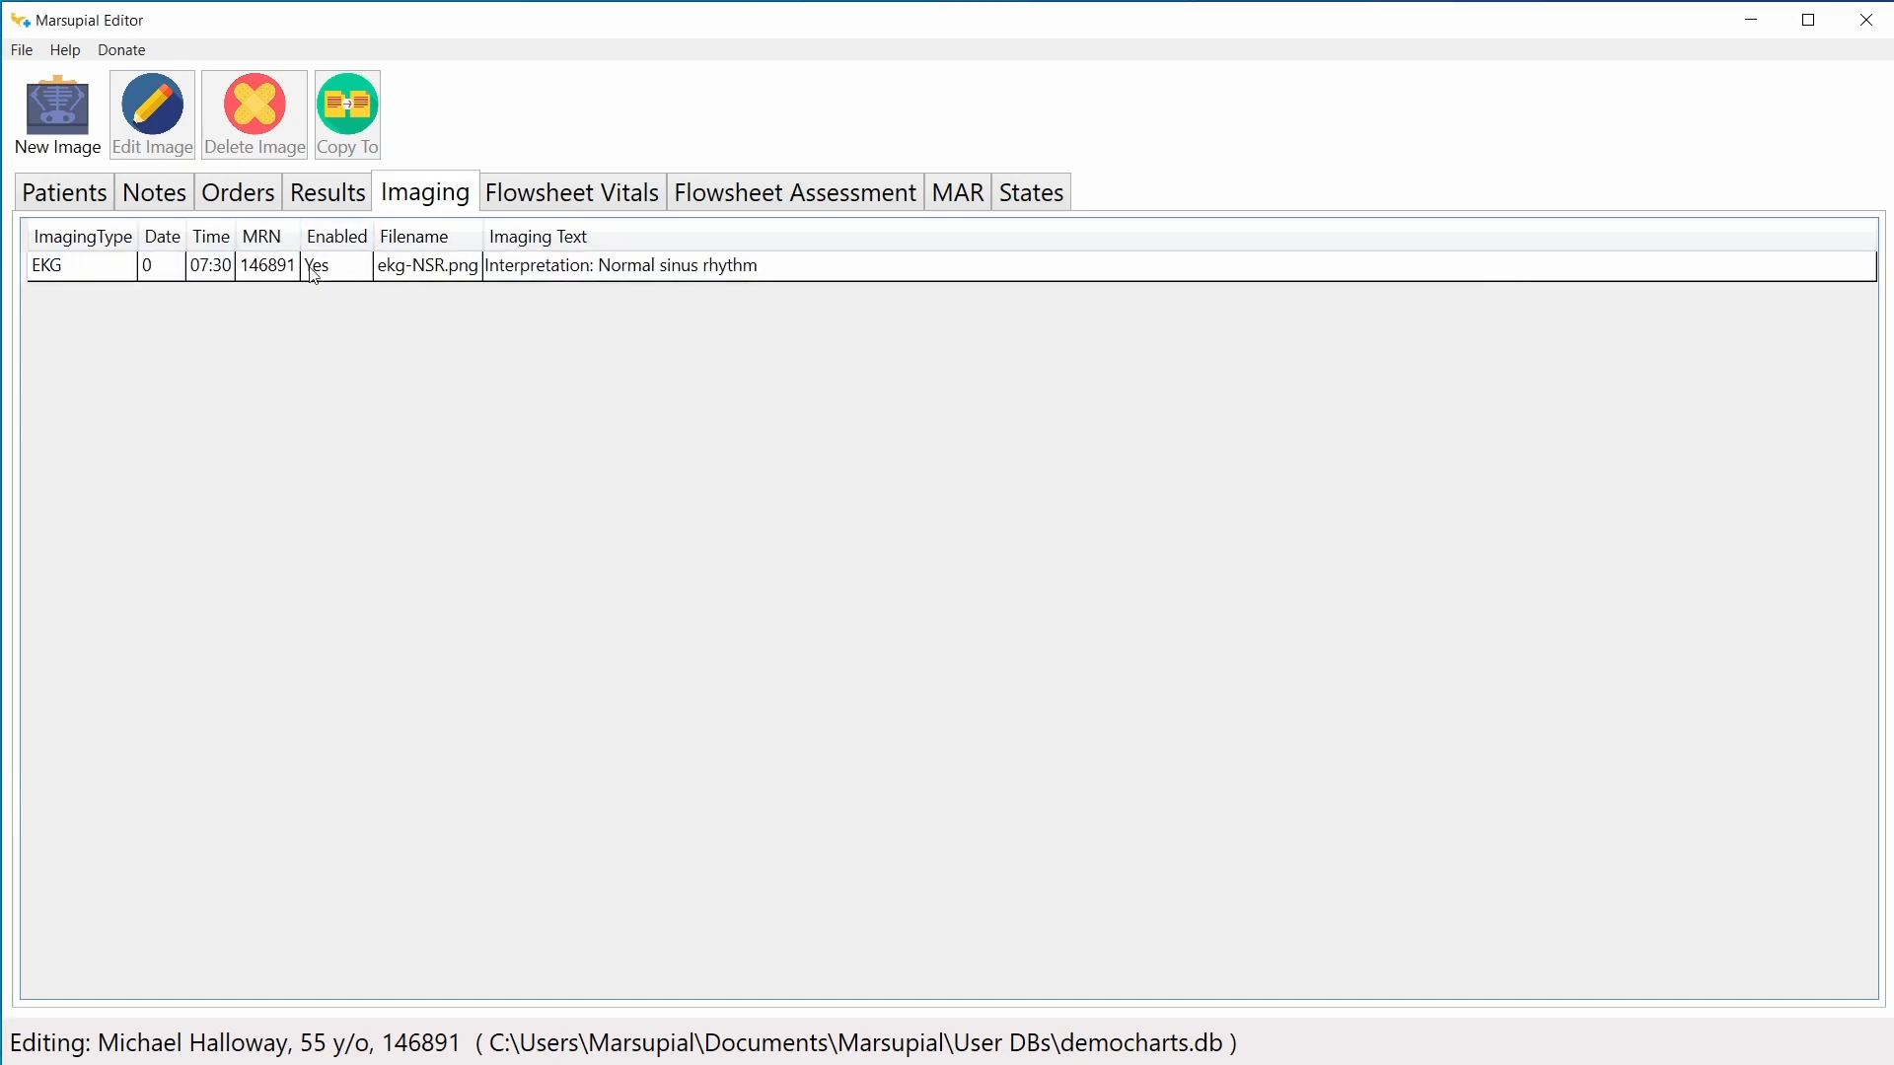
# Step: Copy the 07:30 EKG image entry within the same patient's imaging list
pyautogui.click(353, 272)
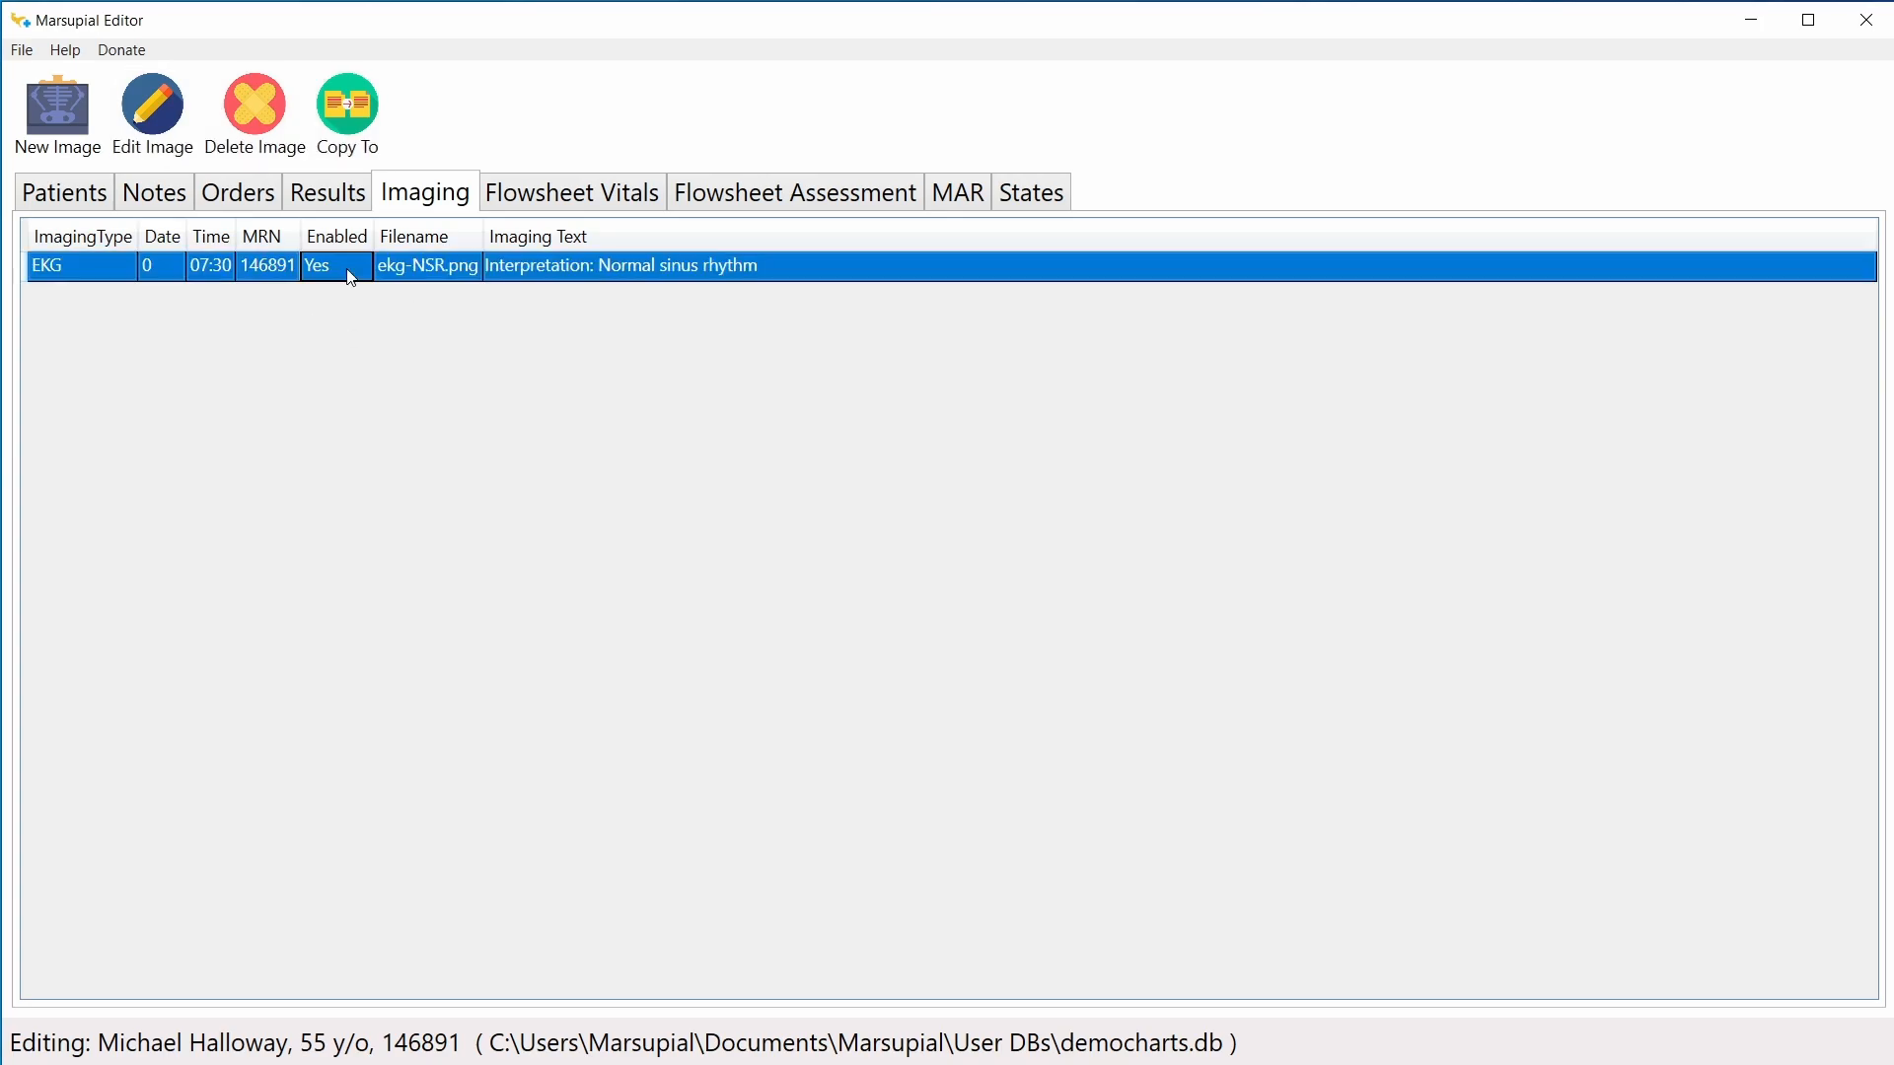
pyautogui.click(351, 112)
pyautogui.click(740, 582)
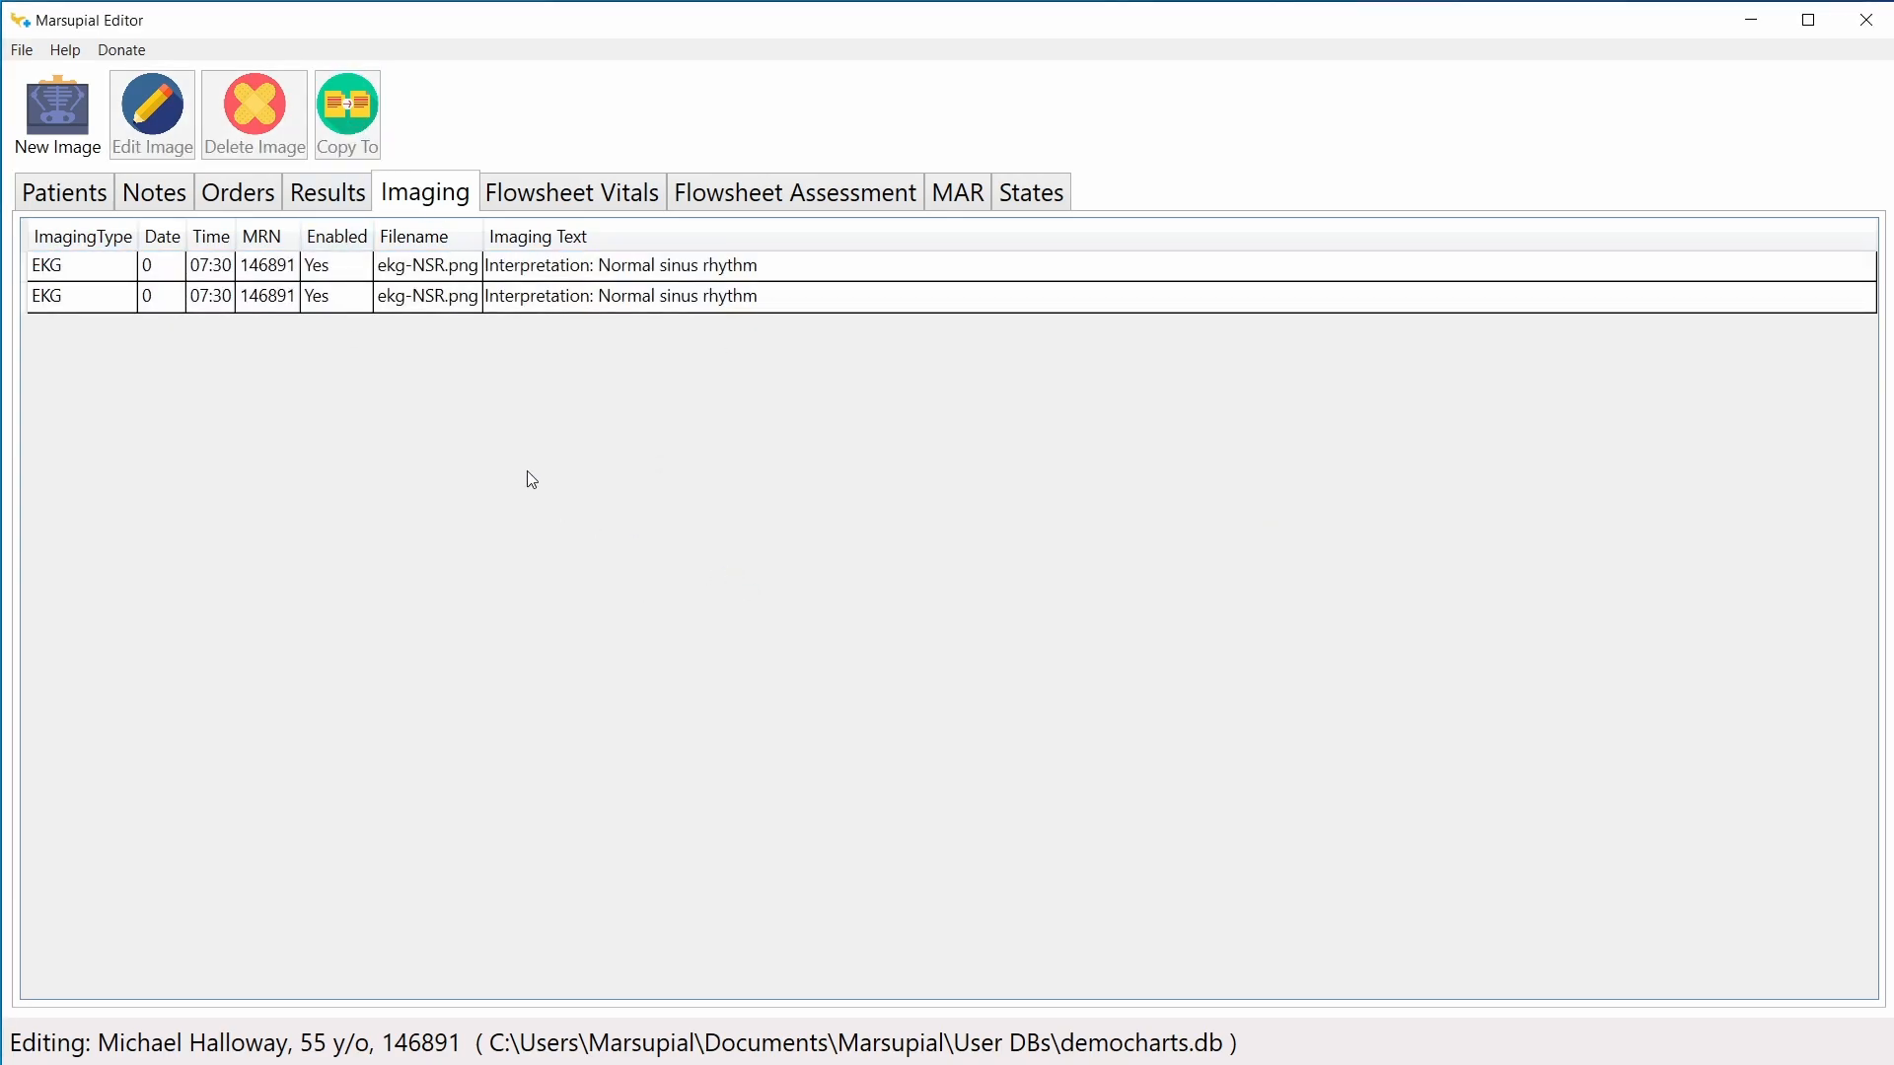
# Step: Set the copied EKG image's time to 05:45 and save the entry
pyautogui.doubleClick(293, 302)
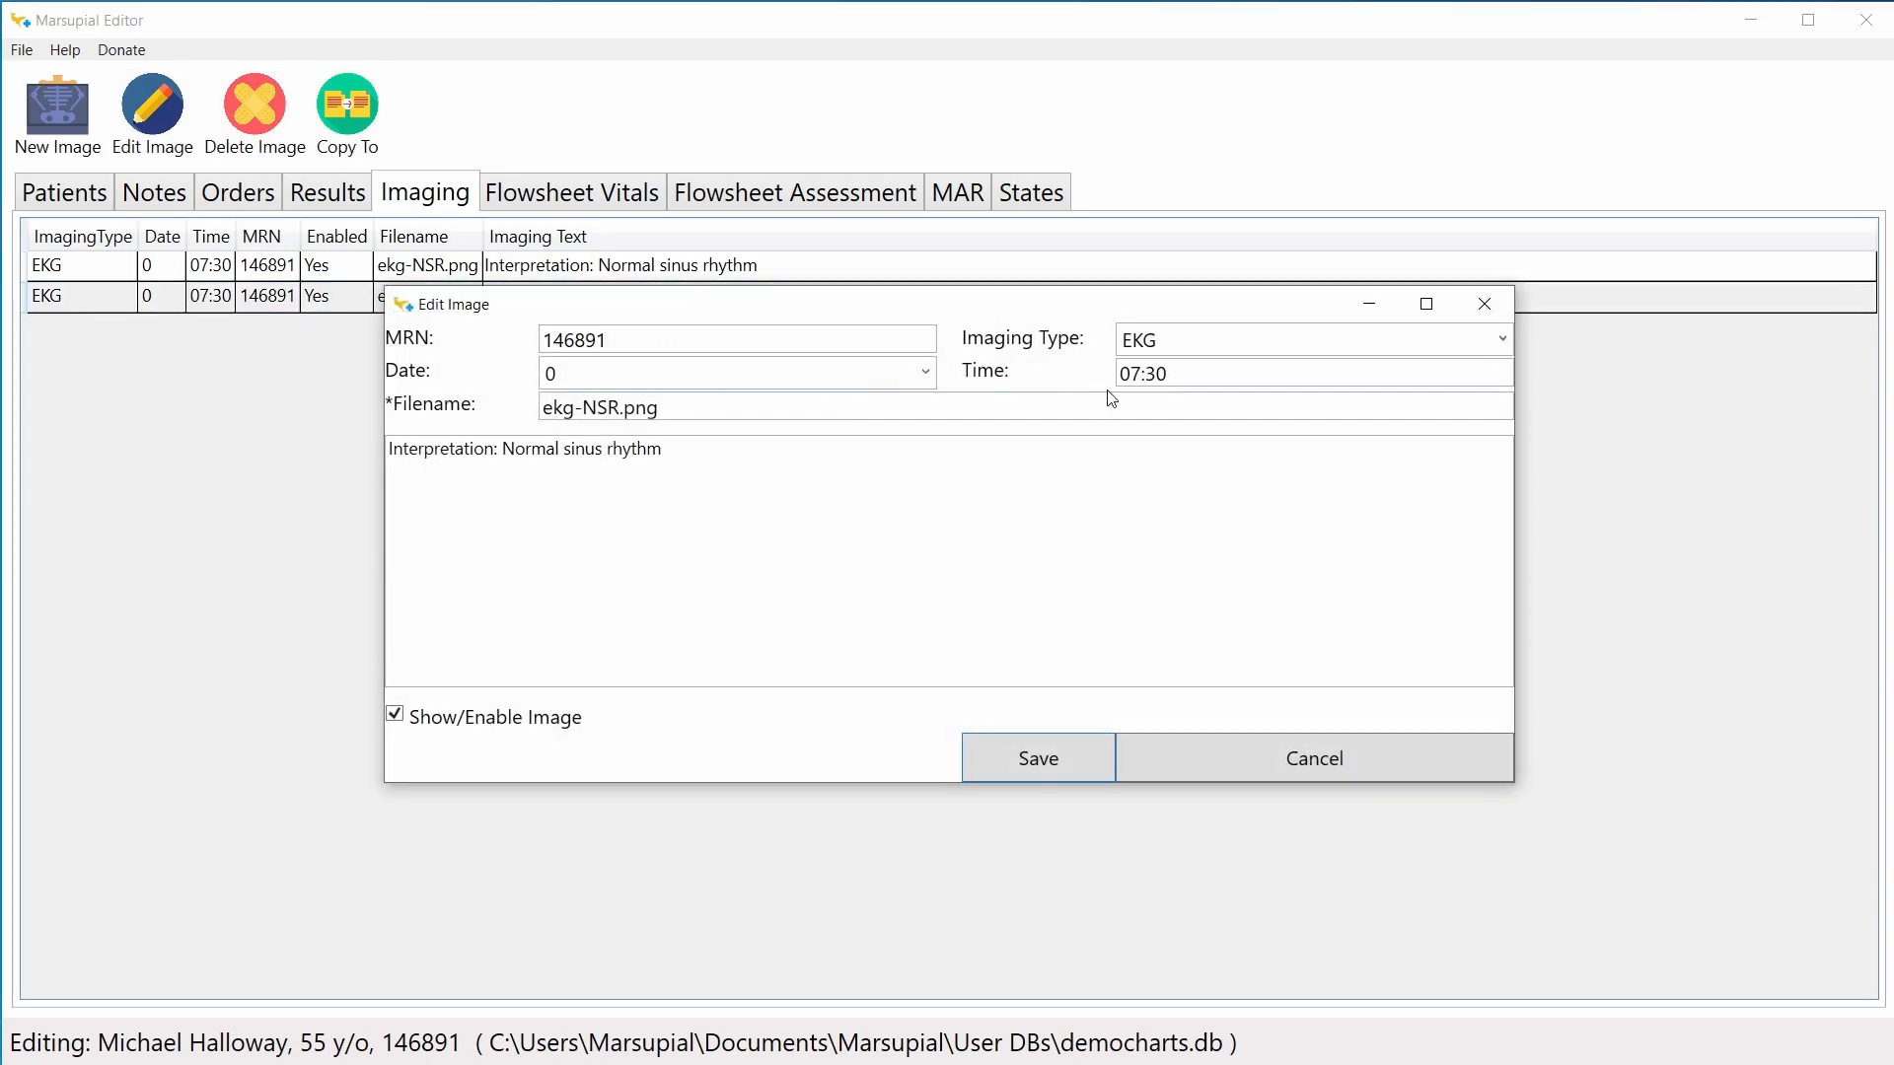
pyautogui.moveTo(1188, 376); pyautogui.dragTo(1131, 378)
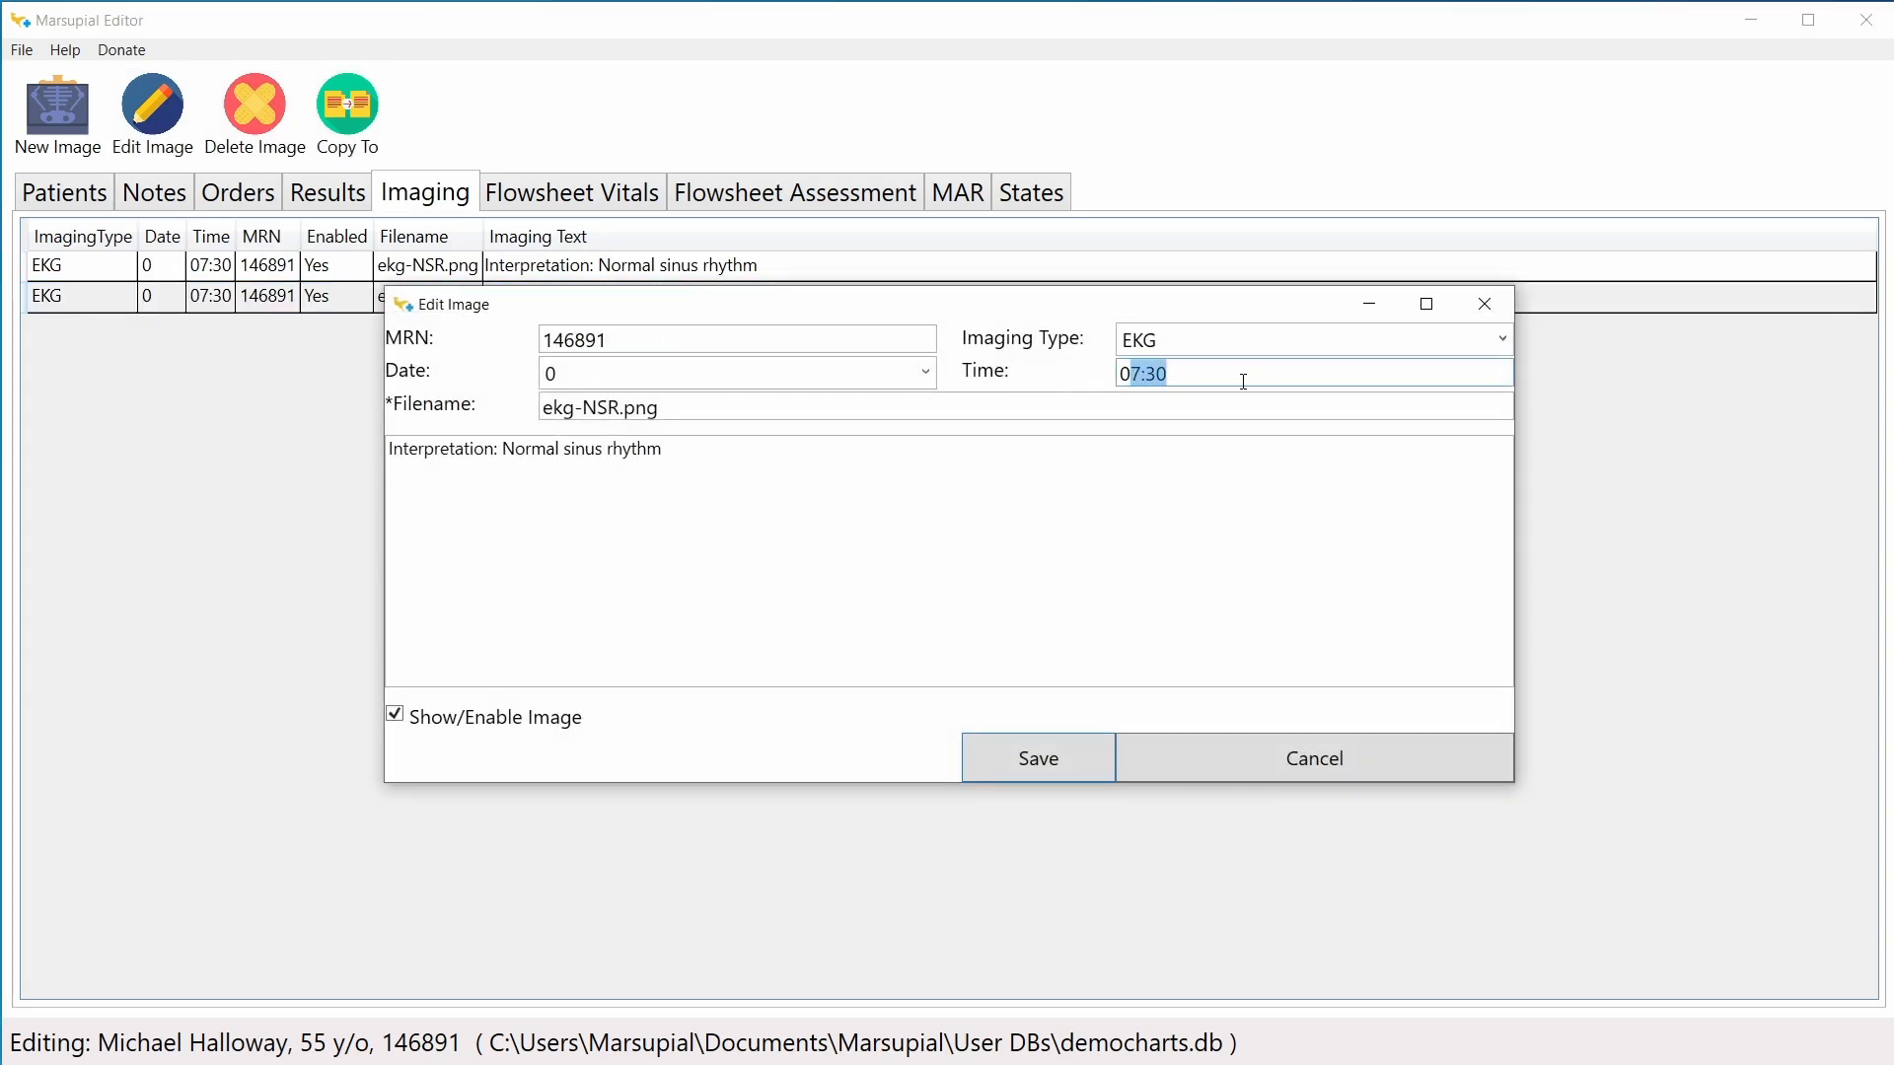
pyautogui.press('Home')
pyautogui.write('545')
pyautogui.click(688, 468)
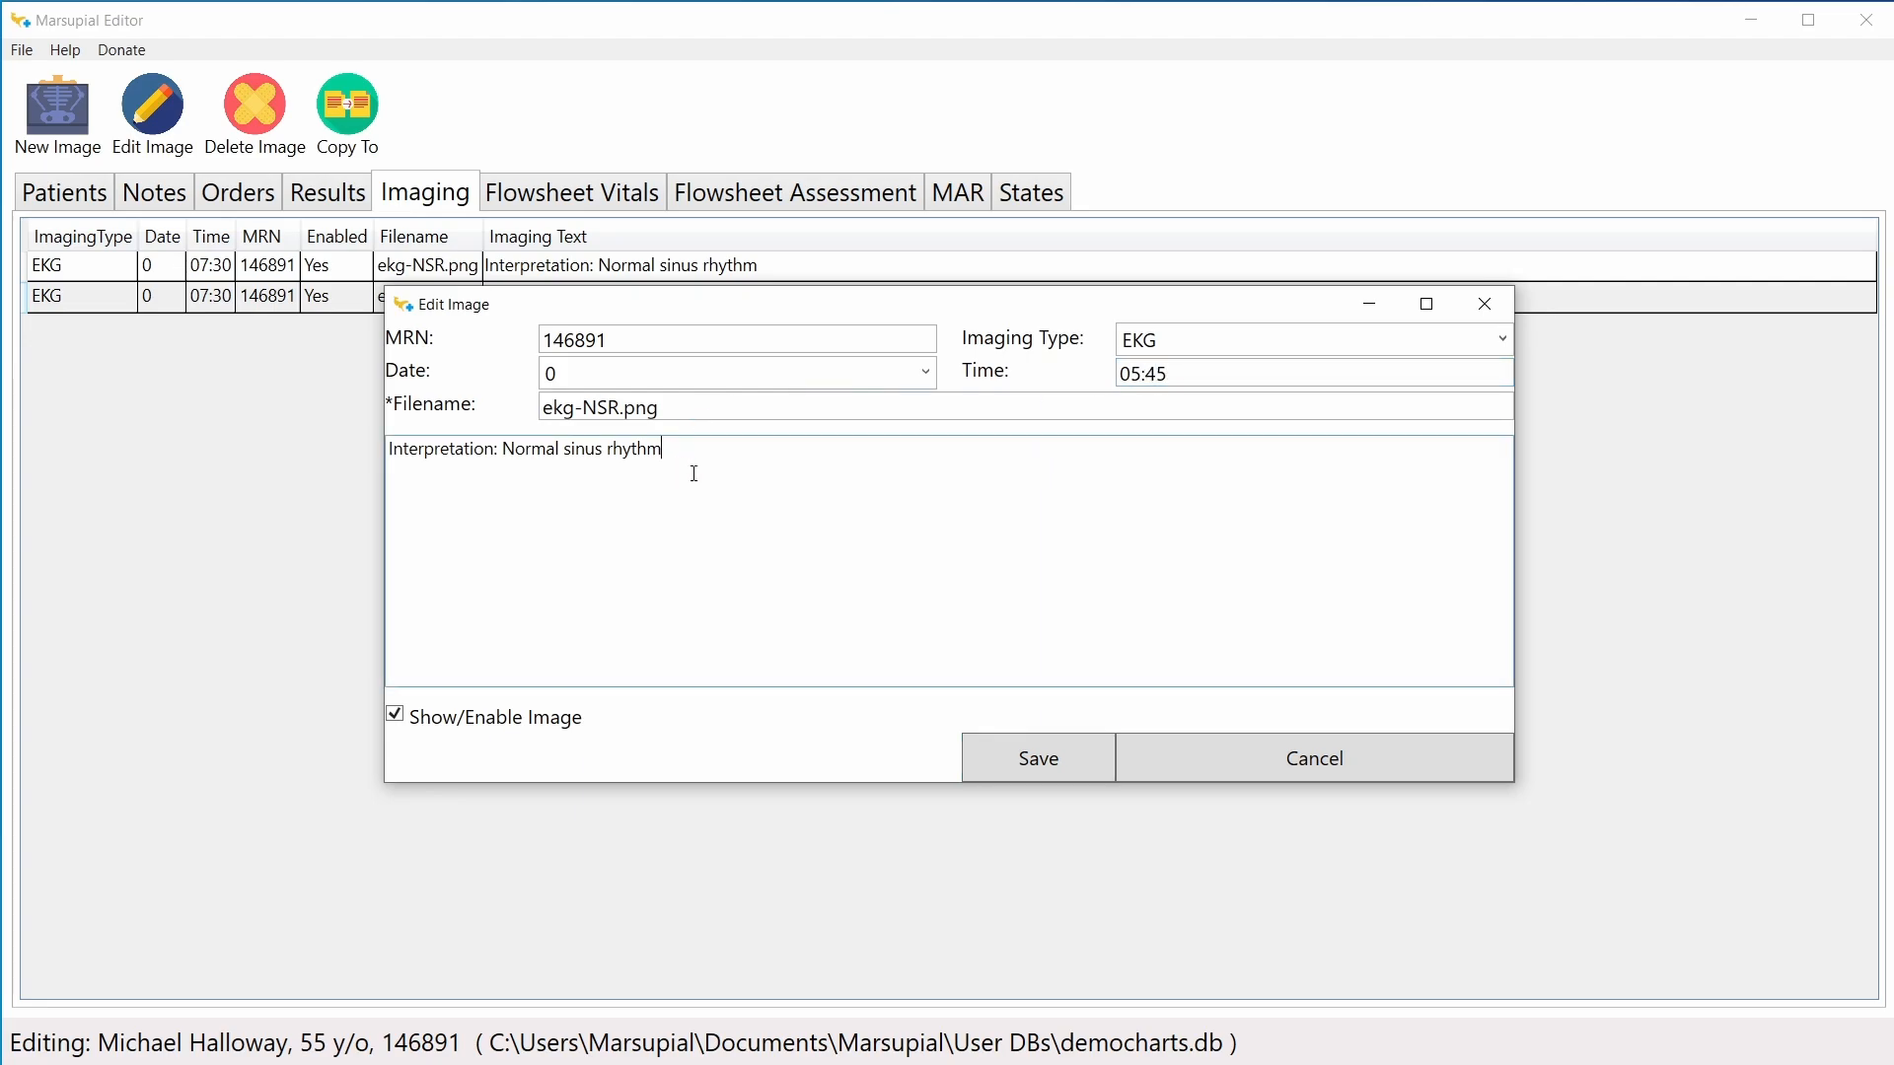
pyautogui.click(979, 758)
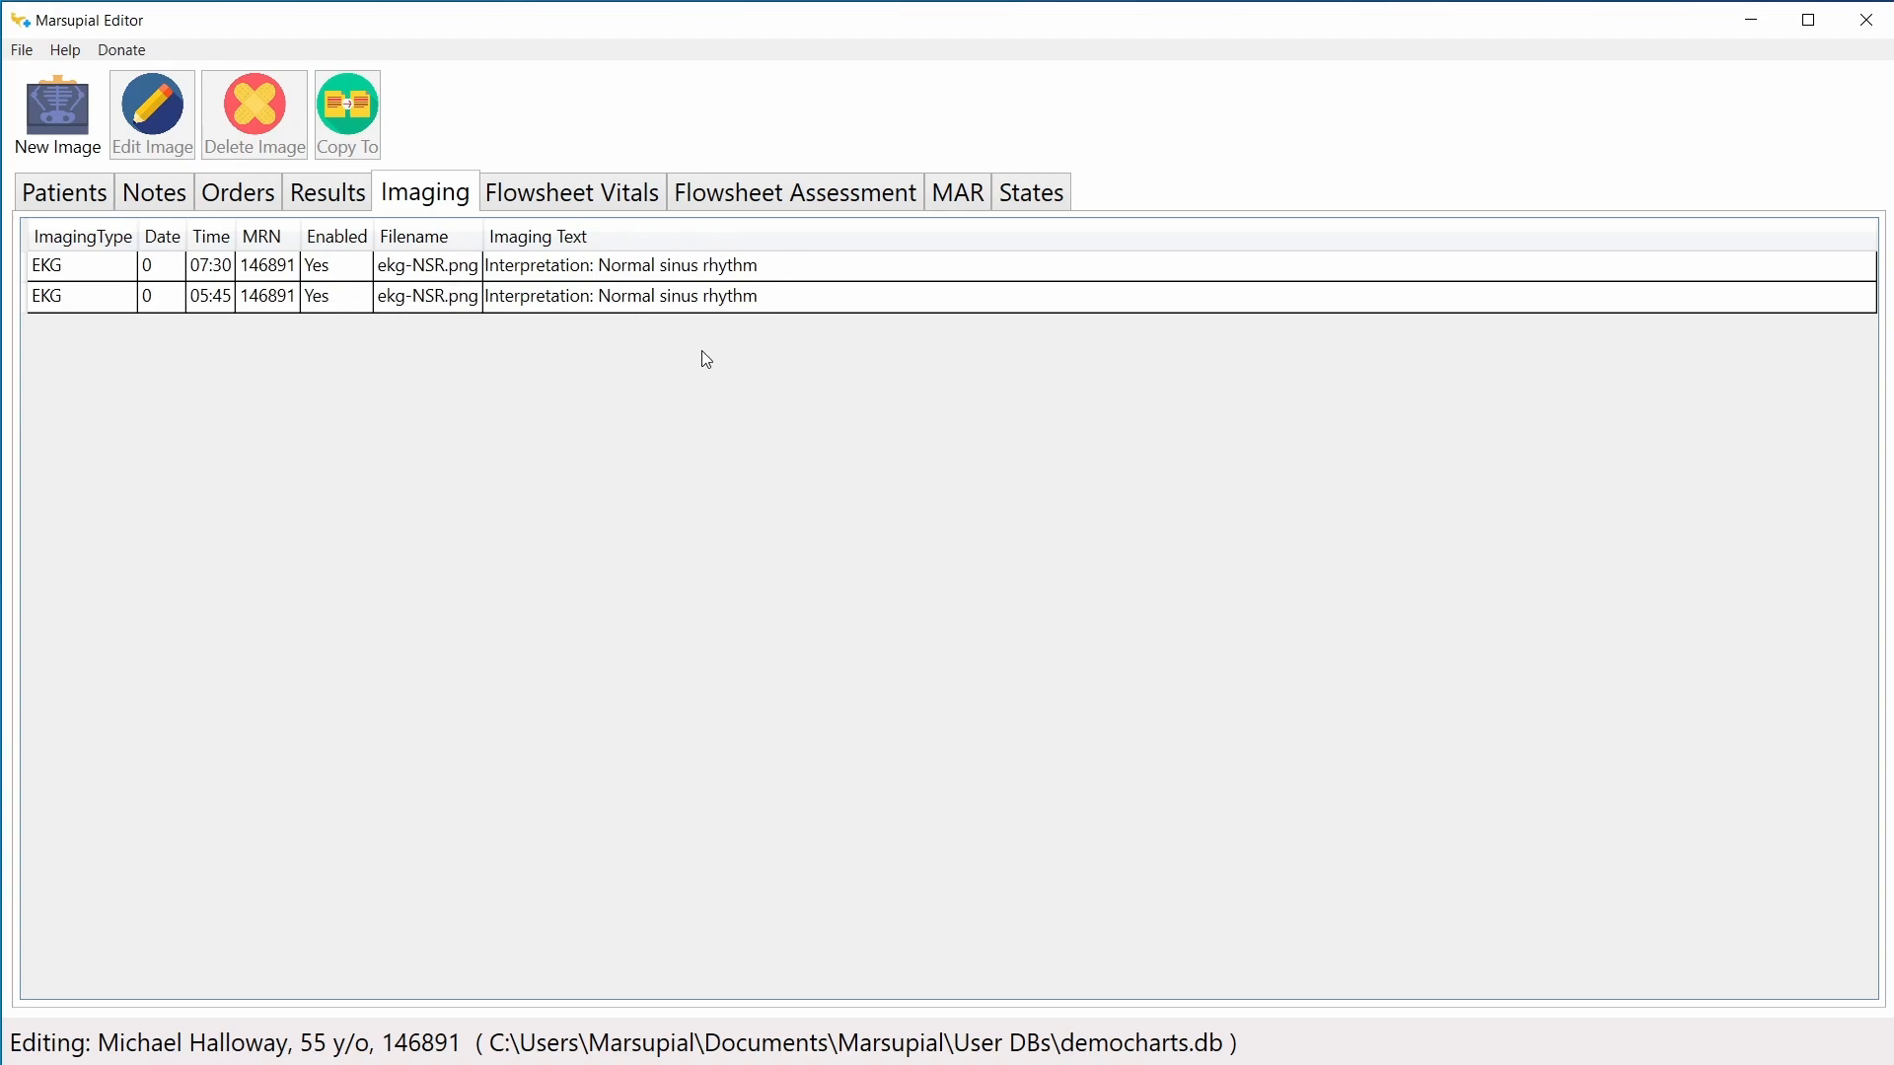
# Step: Review the 07:30 EKG image's filename against the pictures in the images folder, and leave the entry without saving
pyautogui.doubleClick(313, 268)
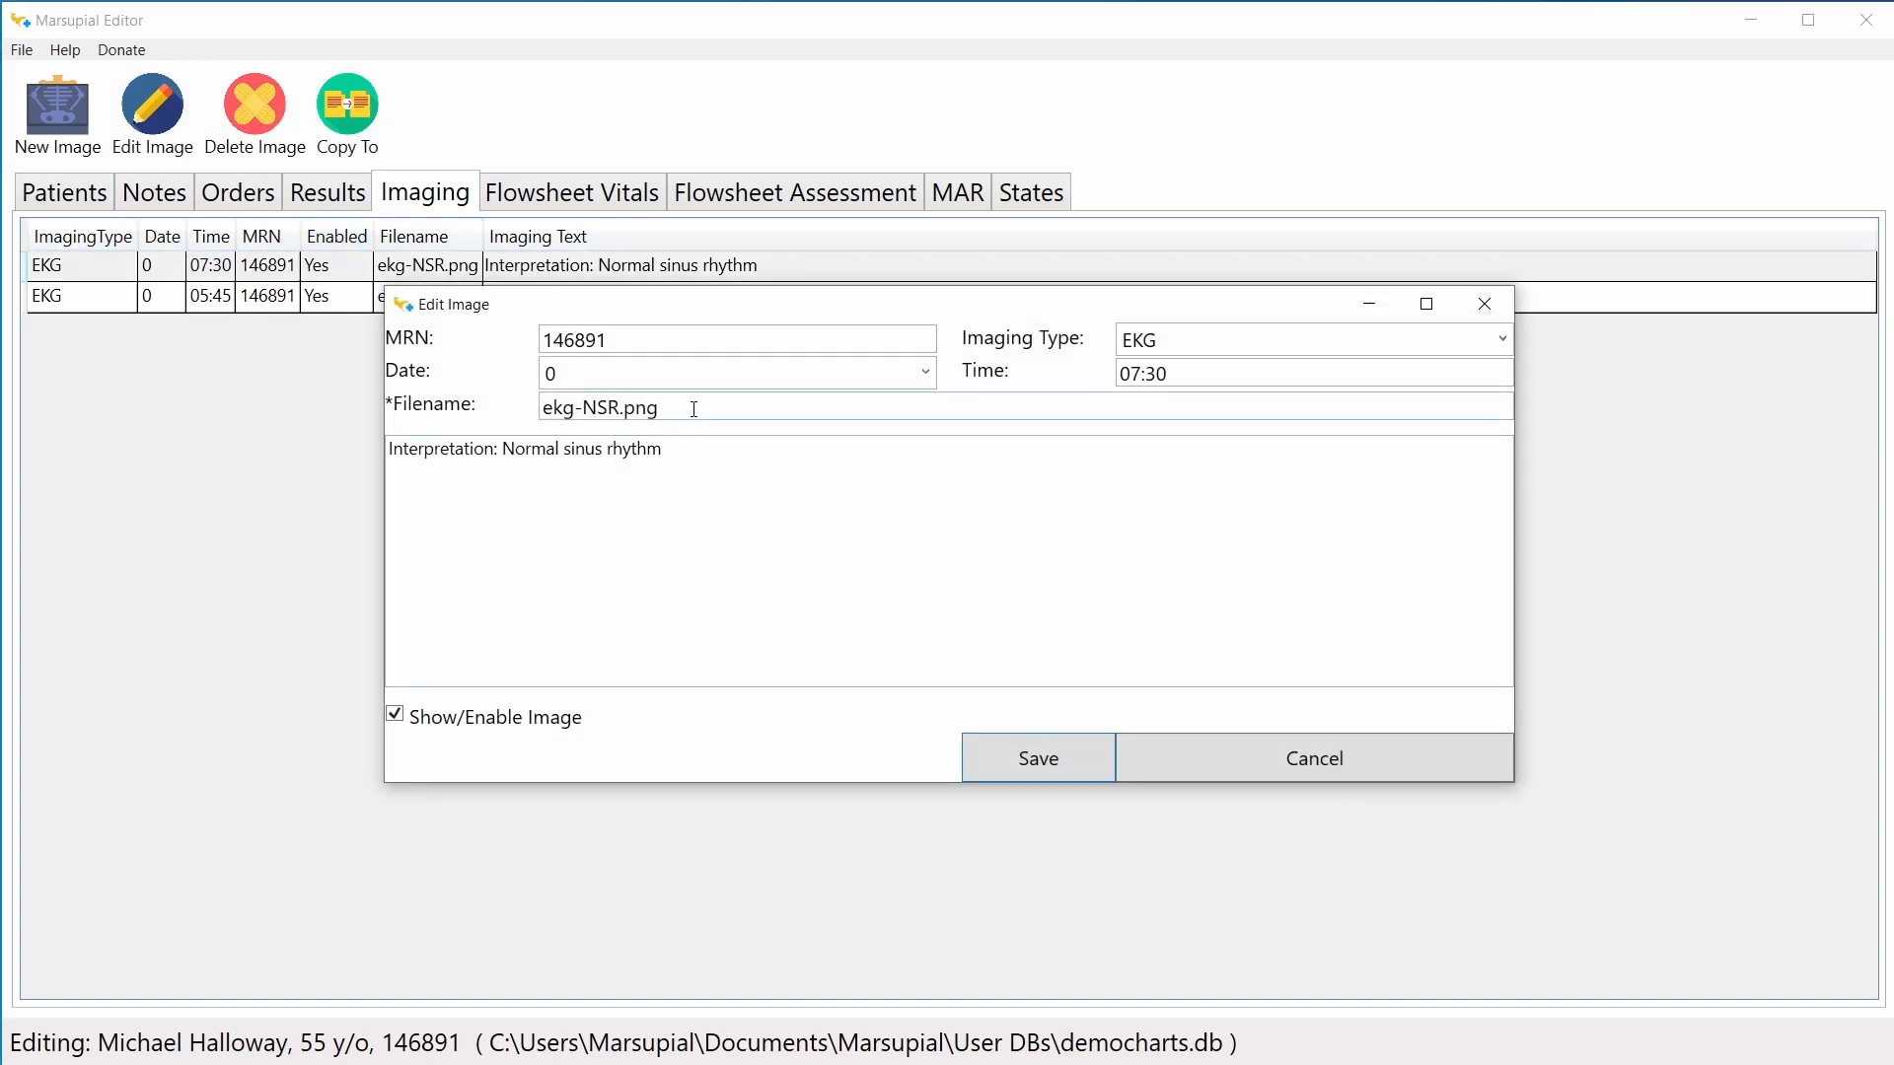
pyautogui.moveTo(690, 409)
pyautogui.mouseDown()
pyautogui.moveTo(534, 417)
pyautogui.moveTo(670, 408)
pyautogui.mouseUp()
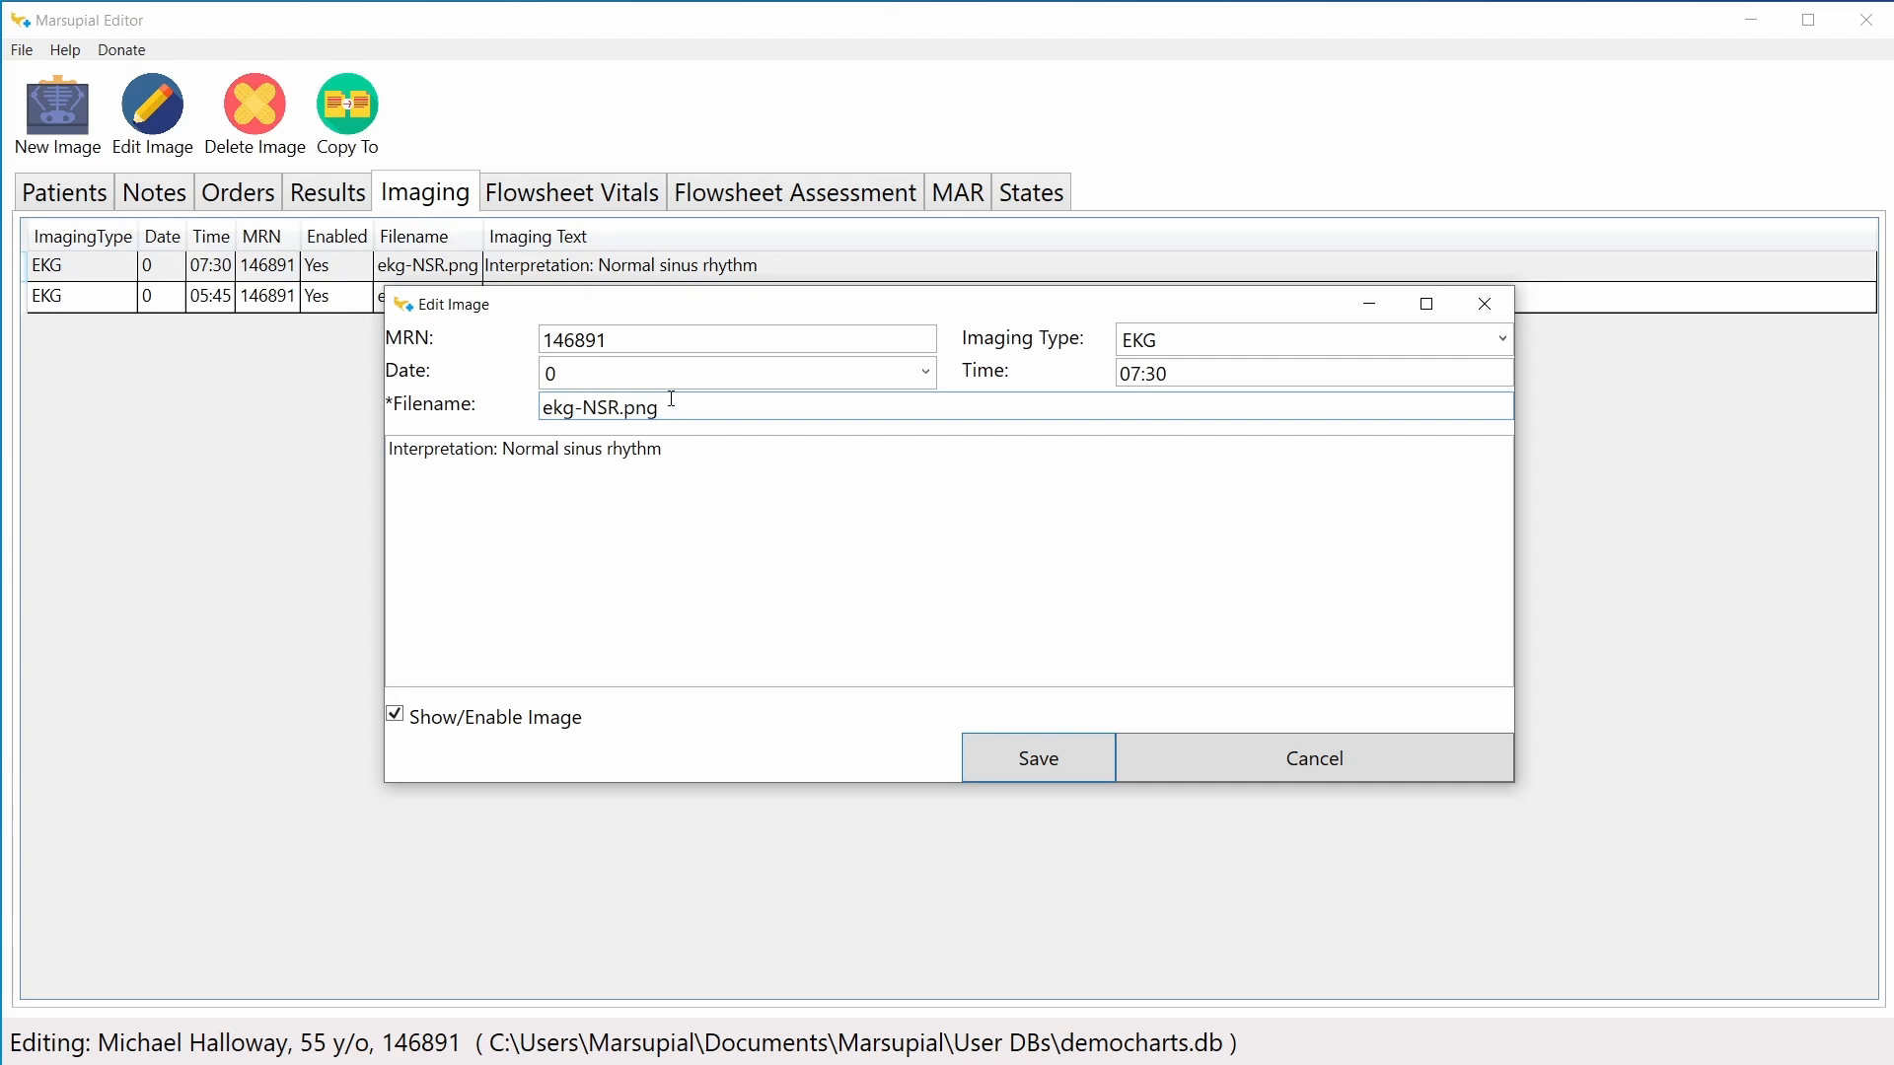
pyautogui.moveTo(681, 408)
pyautogui.mouseDown()
pyautogui.moveTo(512, 411)
pyautogui.moveTo(706, 411)
pyautogui.mouseUp()
pyautogui.click(707, 411)
pyautogui.hotkey('alt', 'Tab')
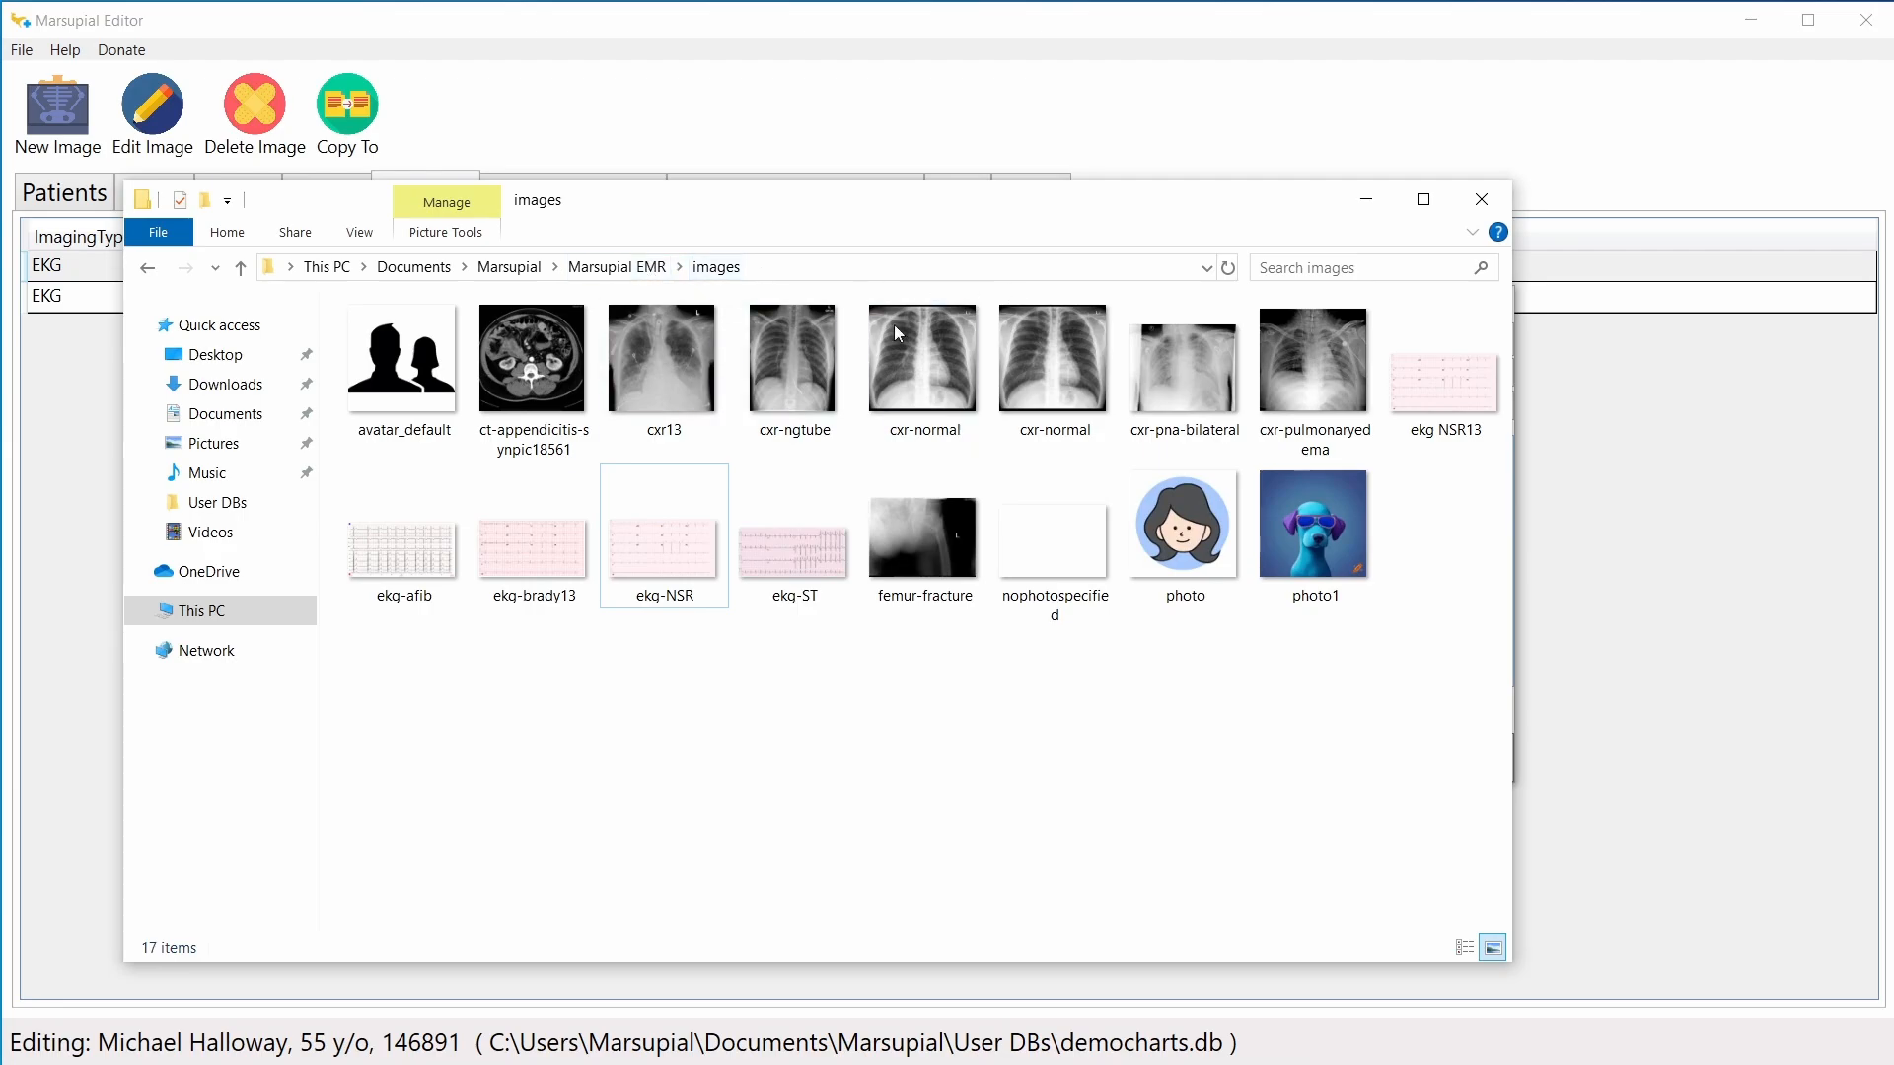
pyautogui.click(1366, 200)
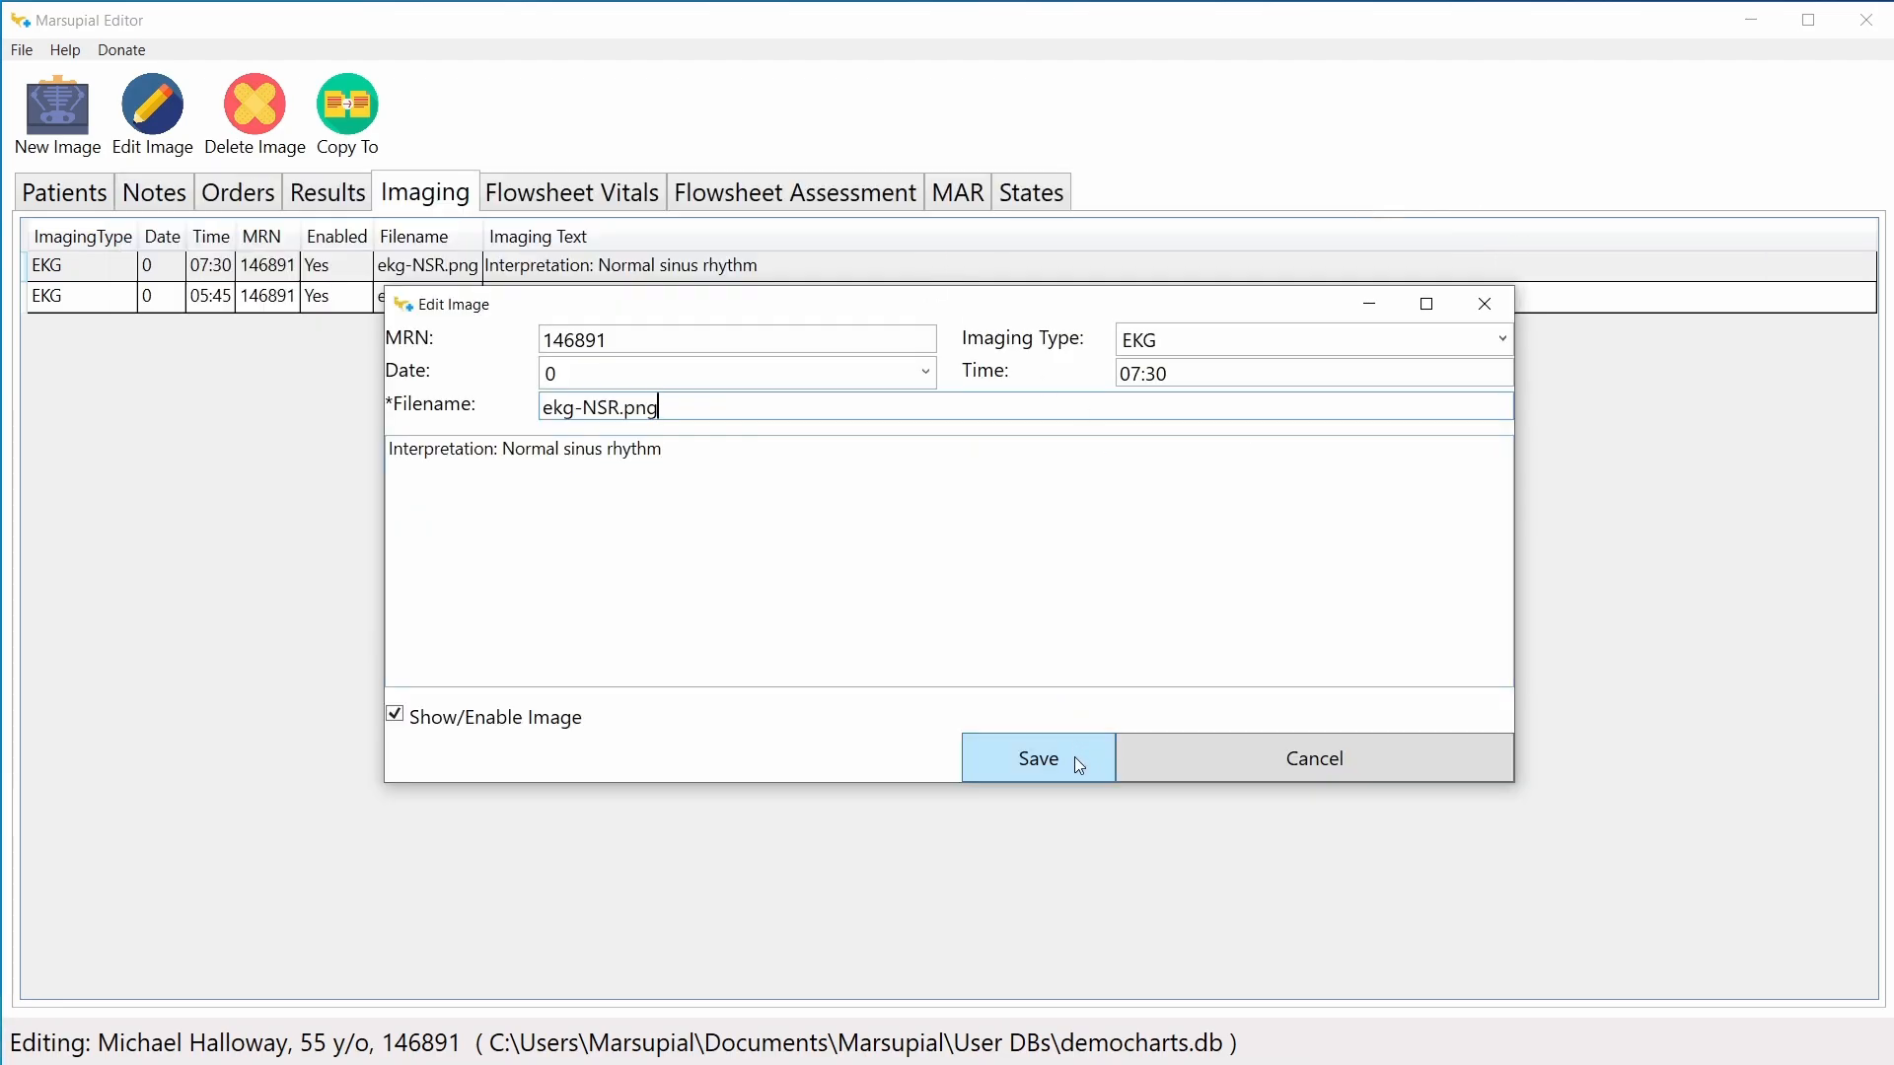
pyautogui.click(1228, 760)
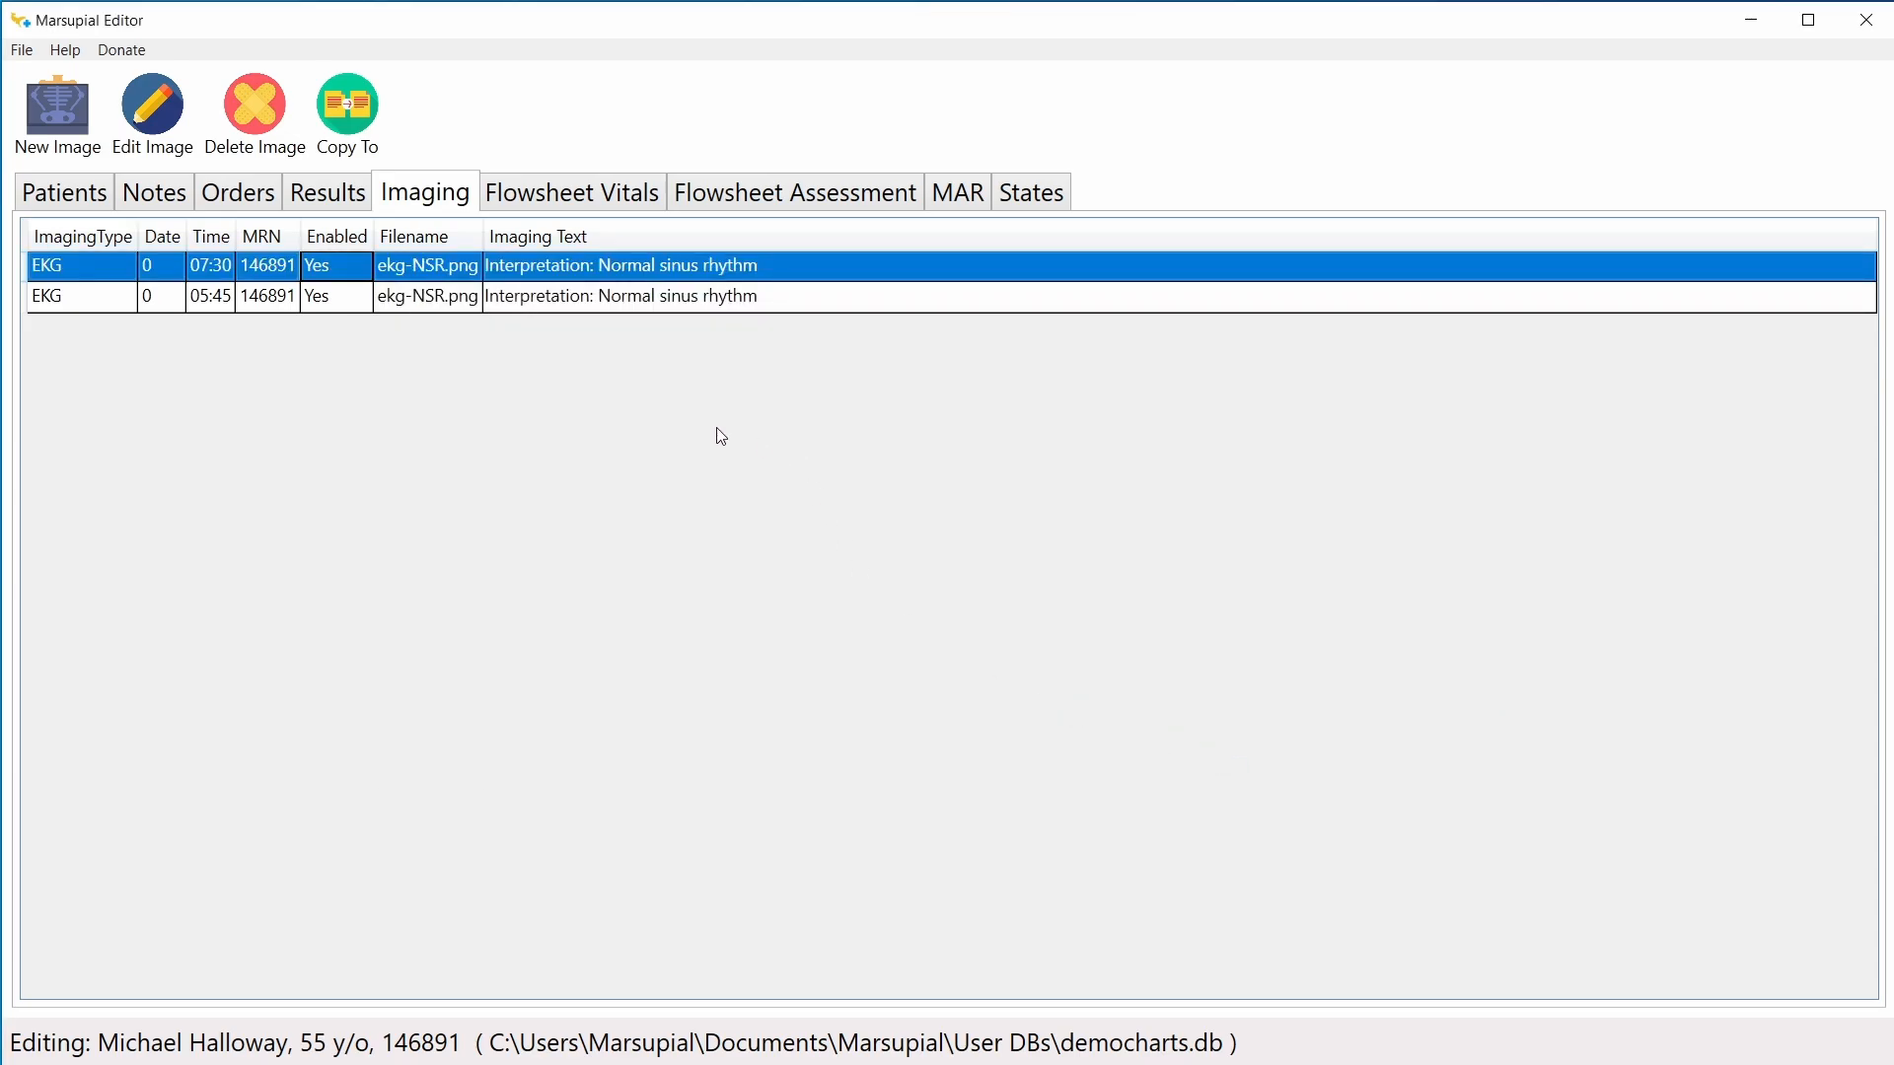
# Step: Look over the patient's flowsheet vitals and flowsheet assessment lists, and return to the vitals list
pyautogui.click(599, 200)
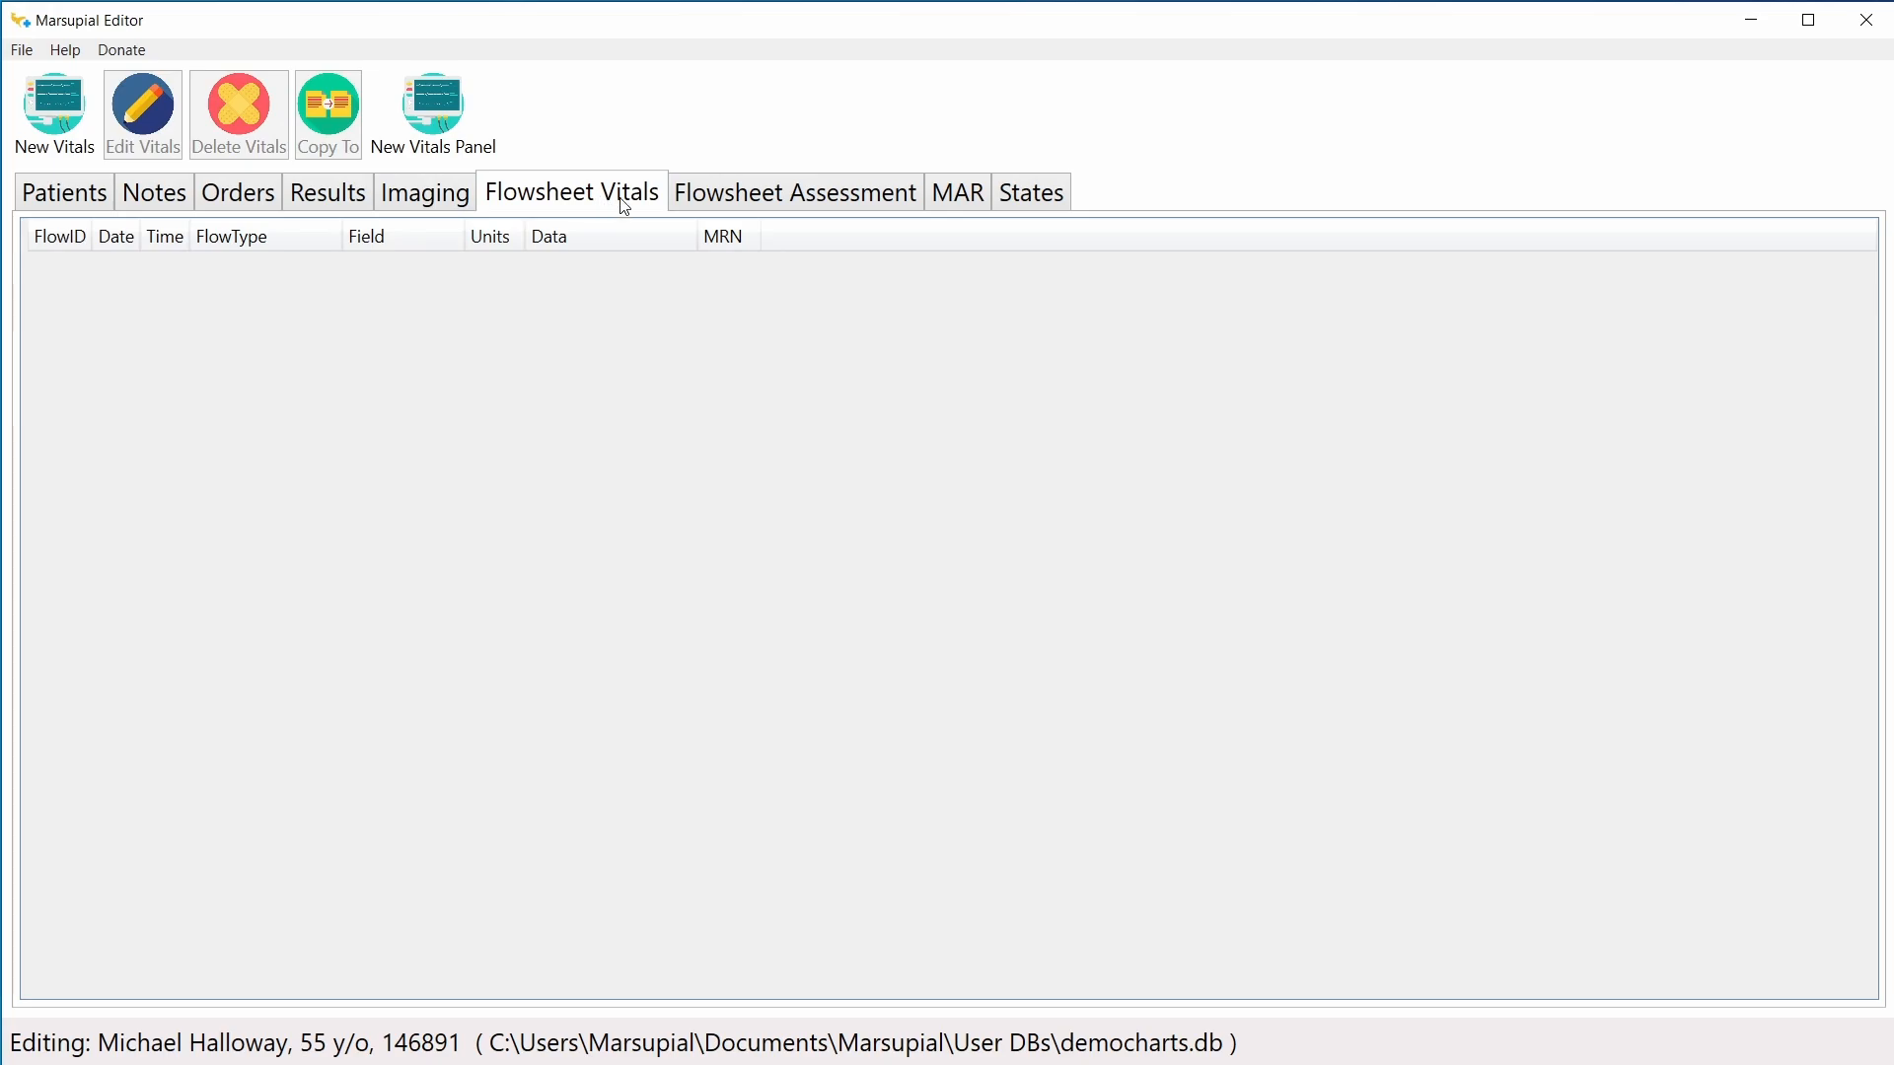
pyautogui.click(816, 204)
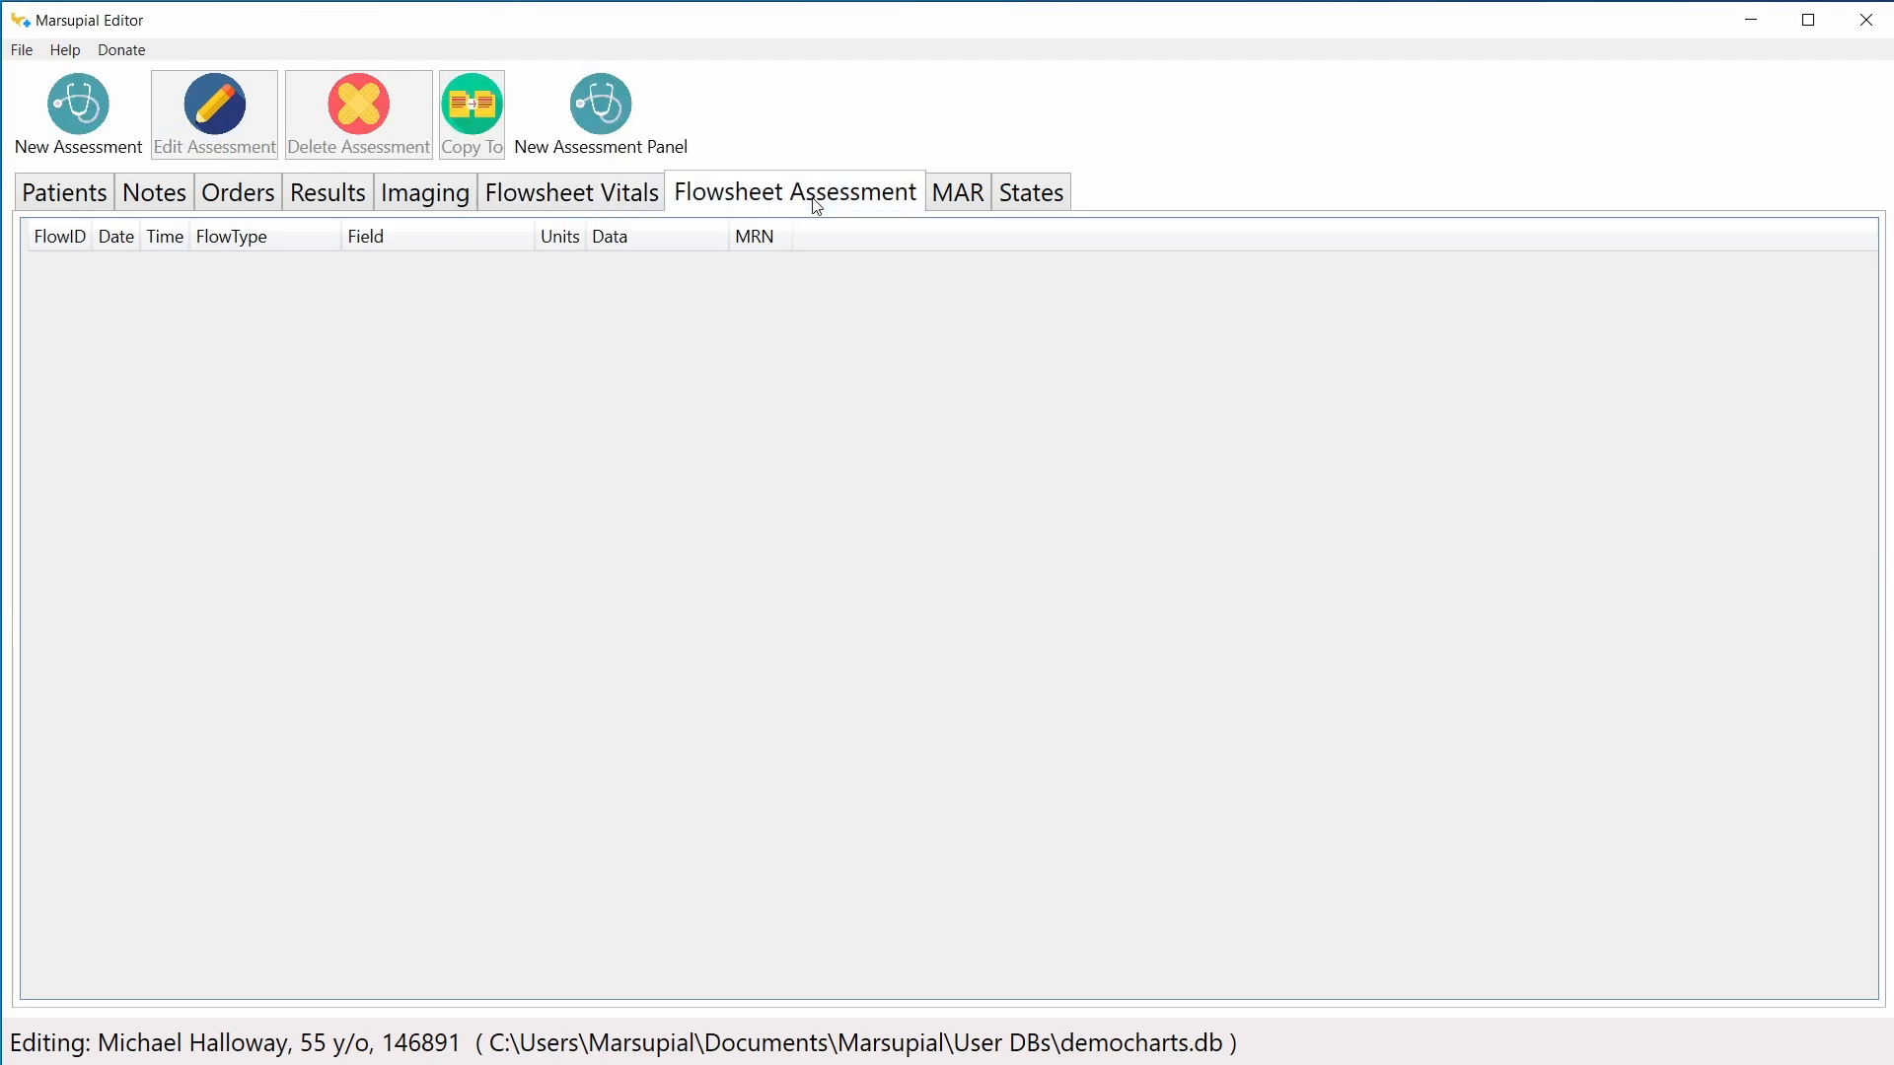
pyautogui.click(578, 201)
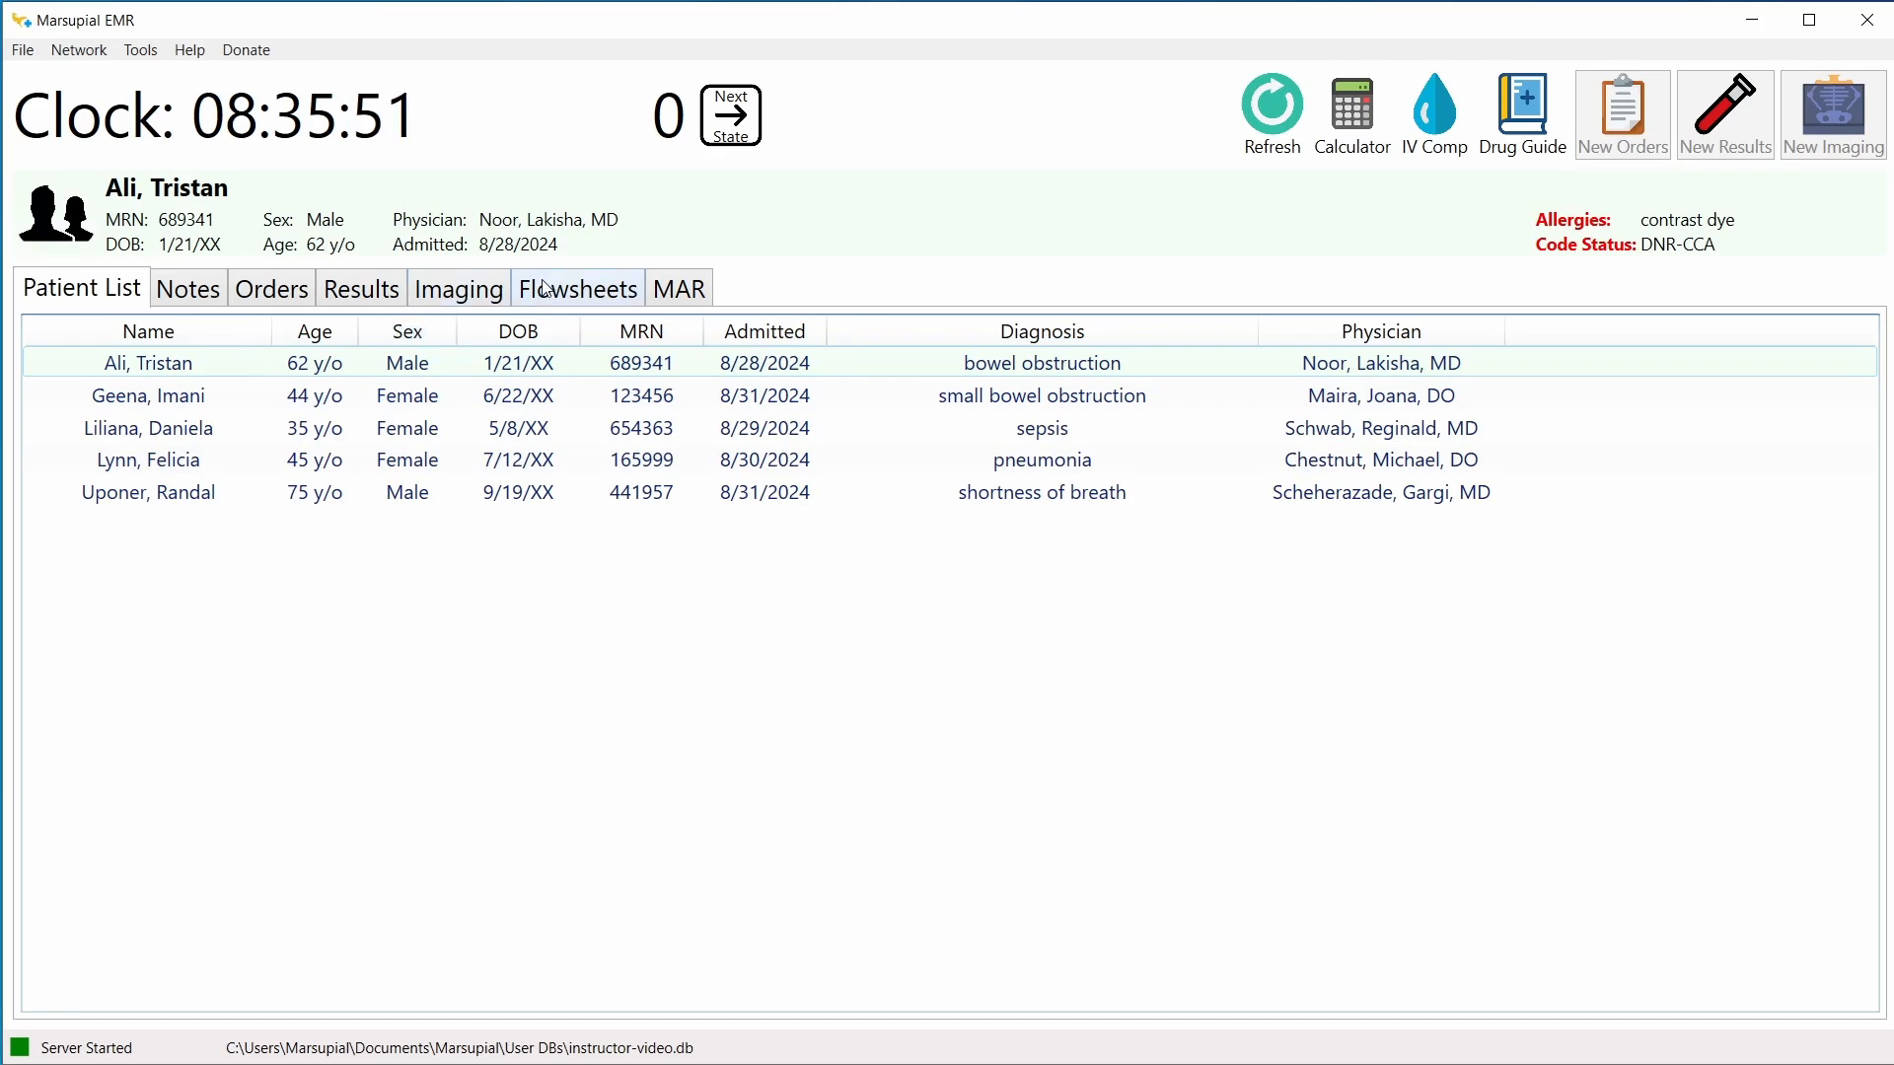
# Step: In Marsupial EMR, view the first listed patient's EKG image and Physician Progress Note
pyautogui.click(463, 294)
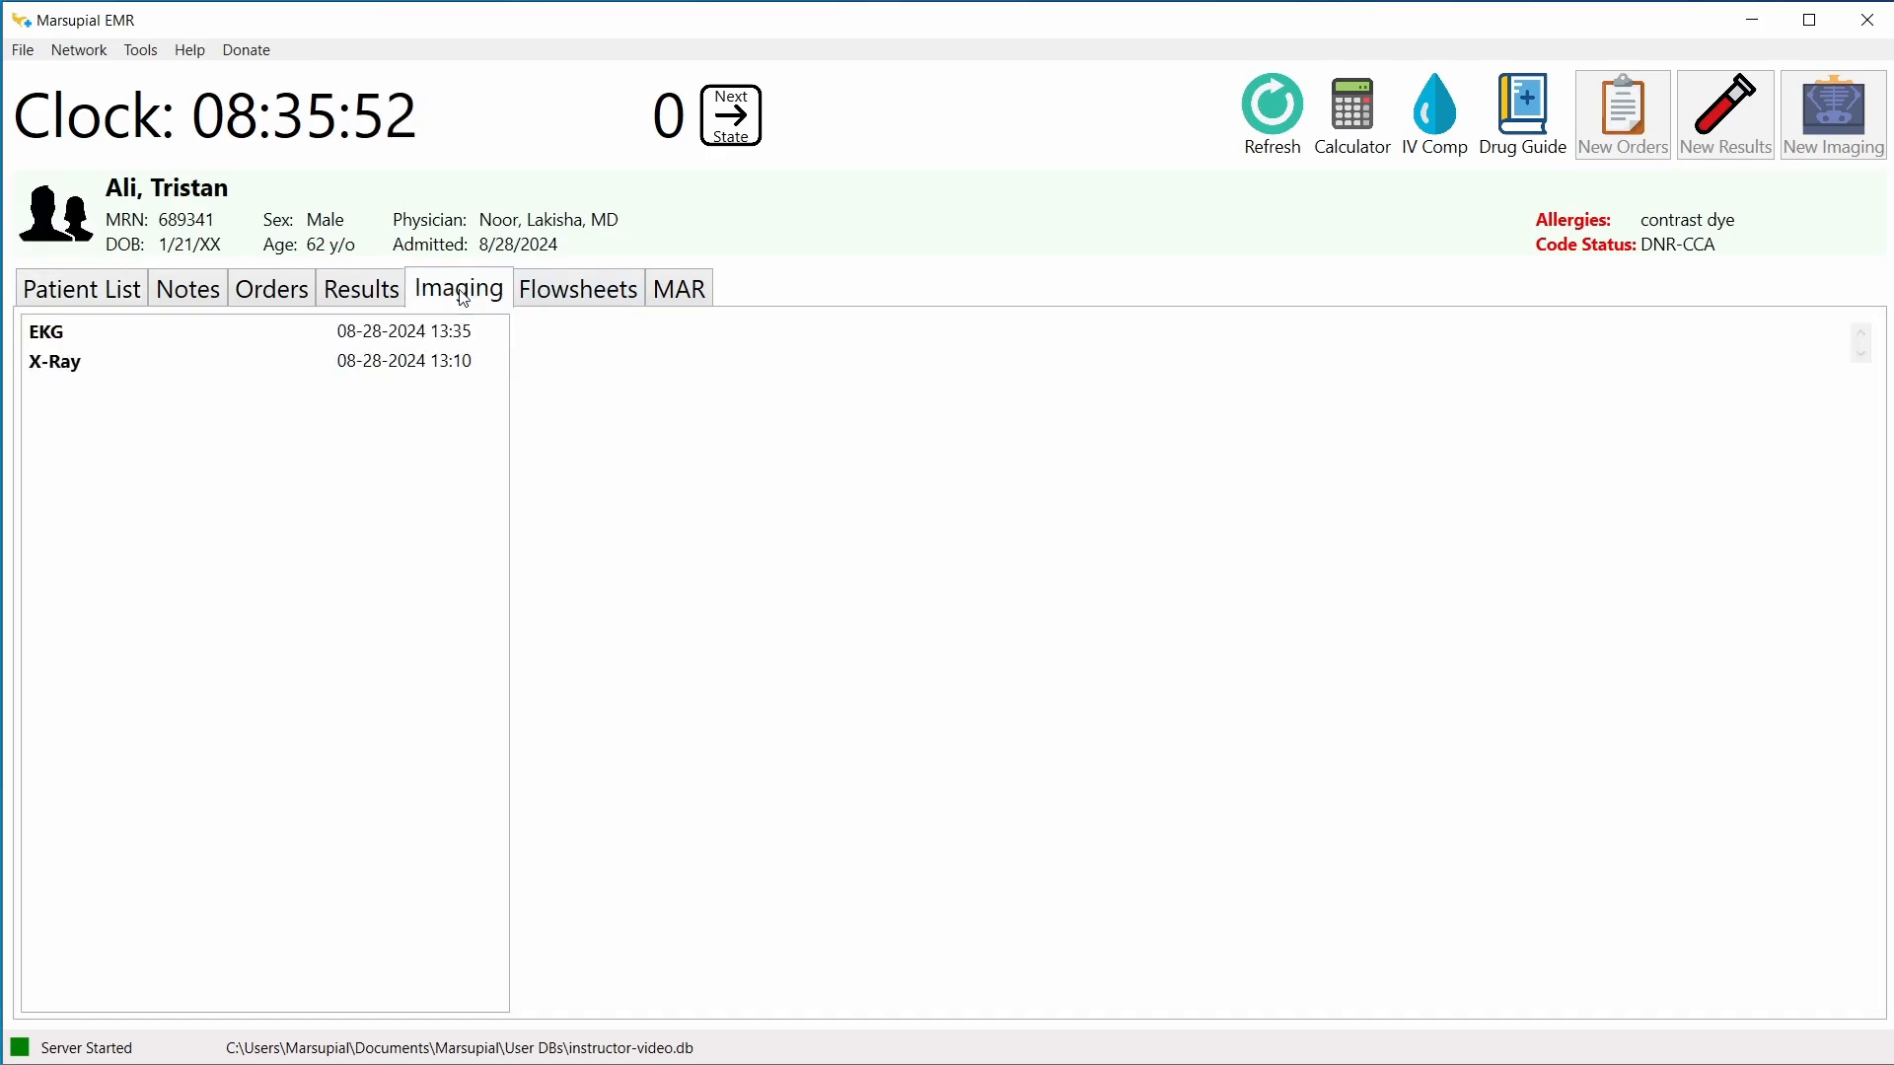
pyautogui.click(400, 339)
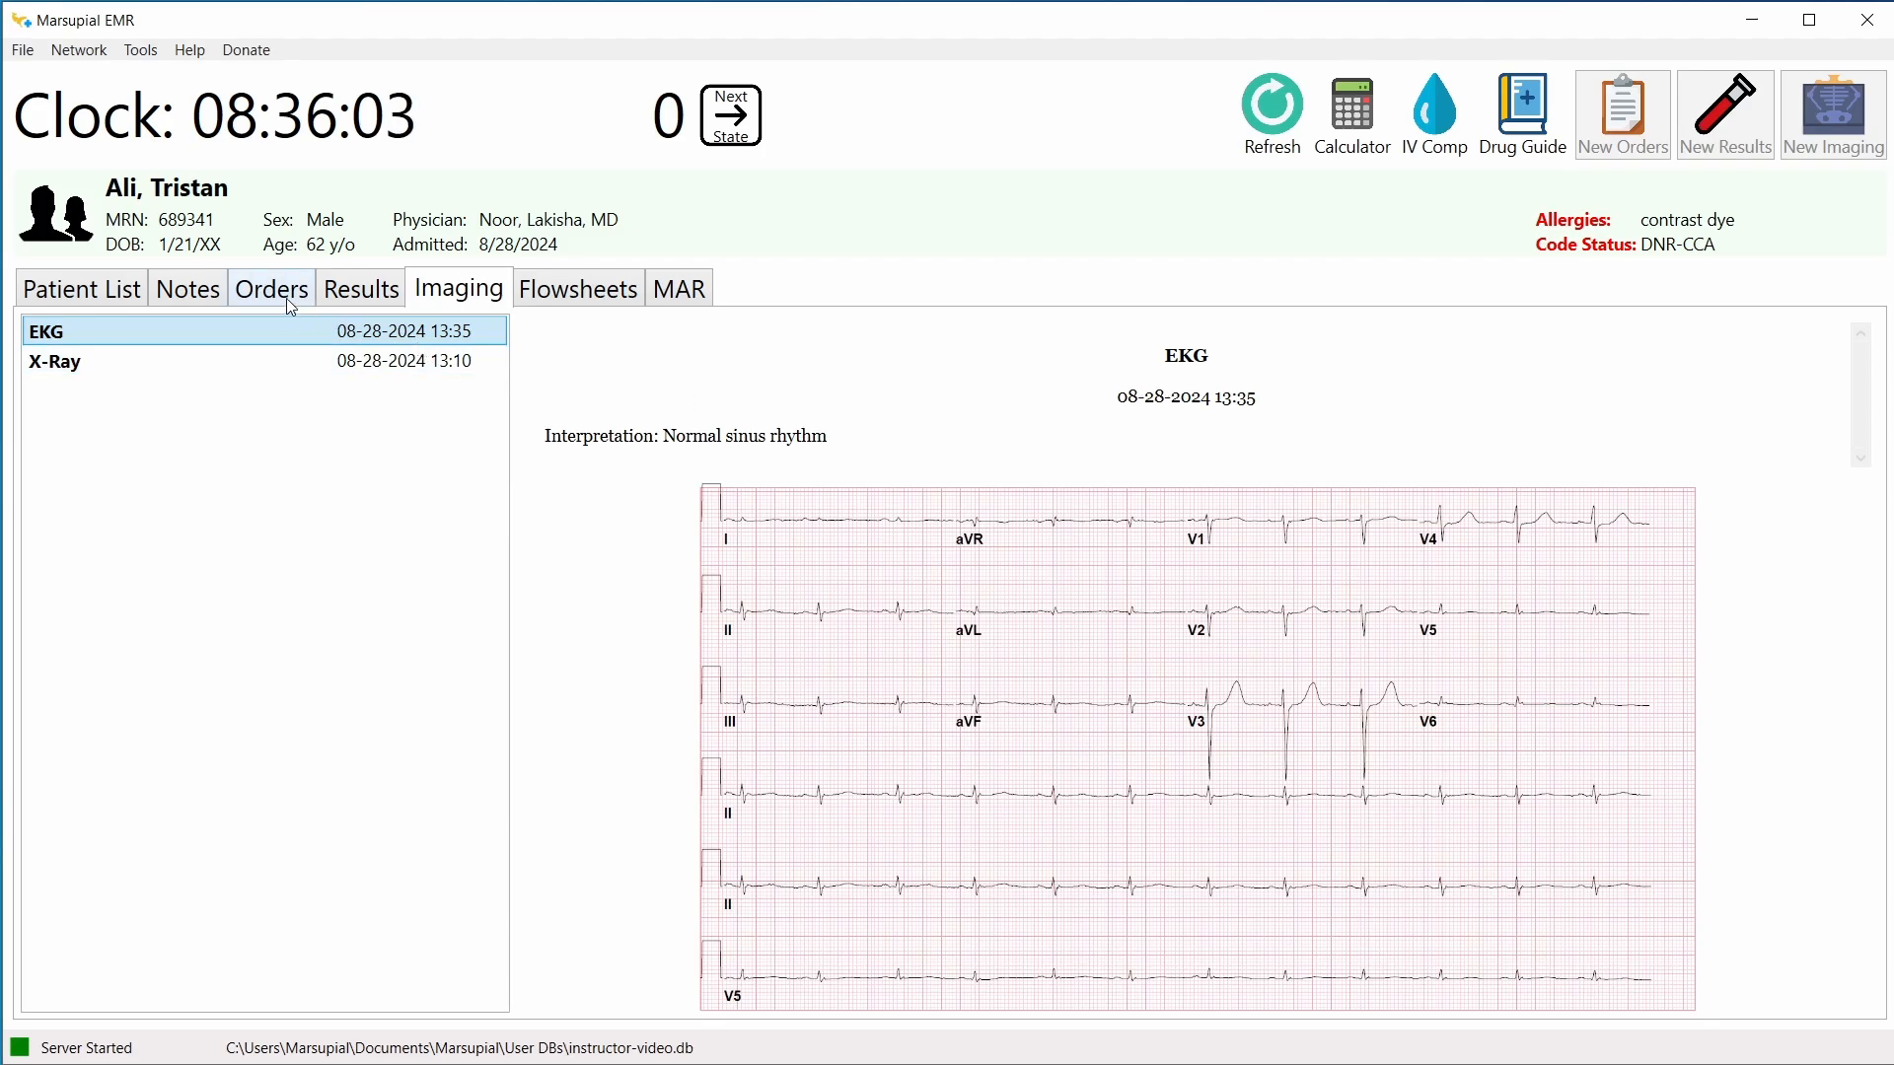
pyautogui.click(202, 294)
pyautogui.click(236, 411)
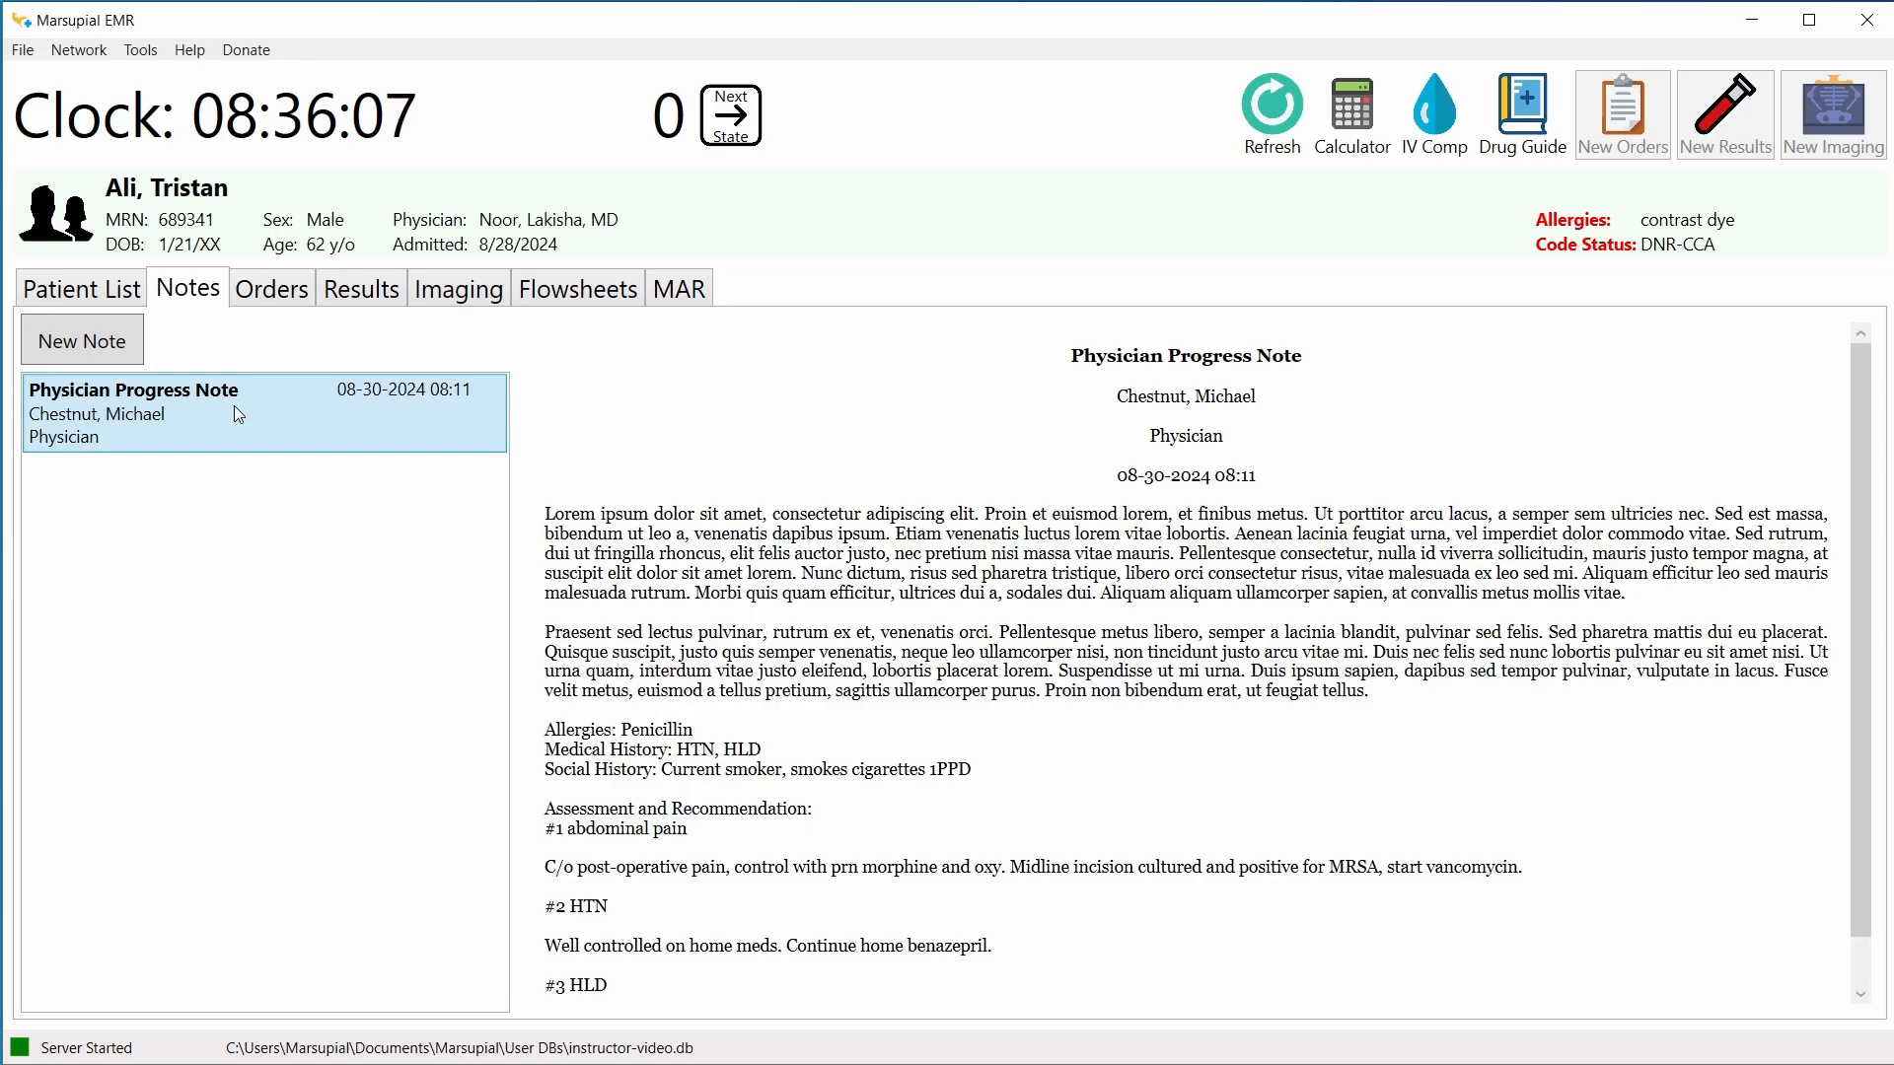
# Step: Examine and compare the patient's Vitals / I&O and Assessment flowsheets, including their categories, items and time columns
pyautogui.click(559, 296)
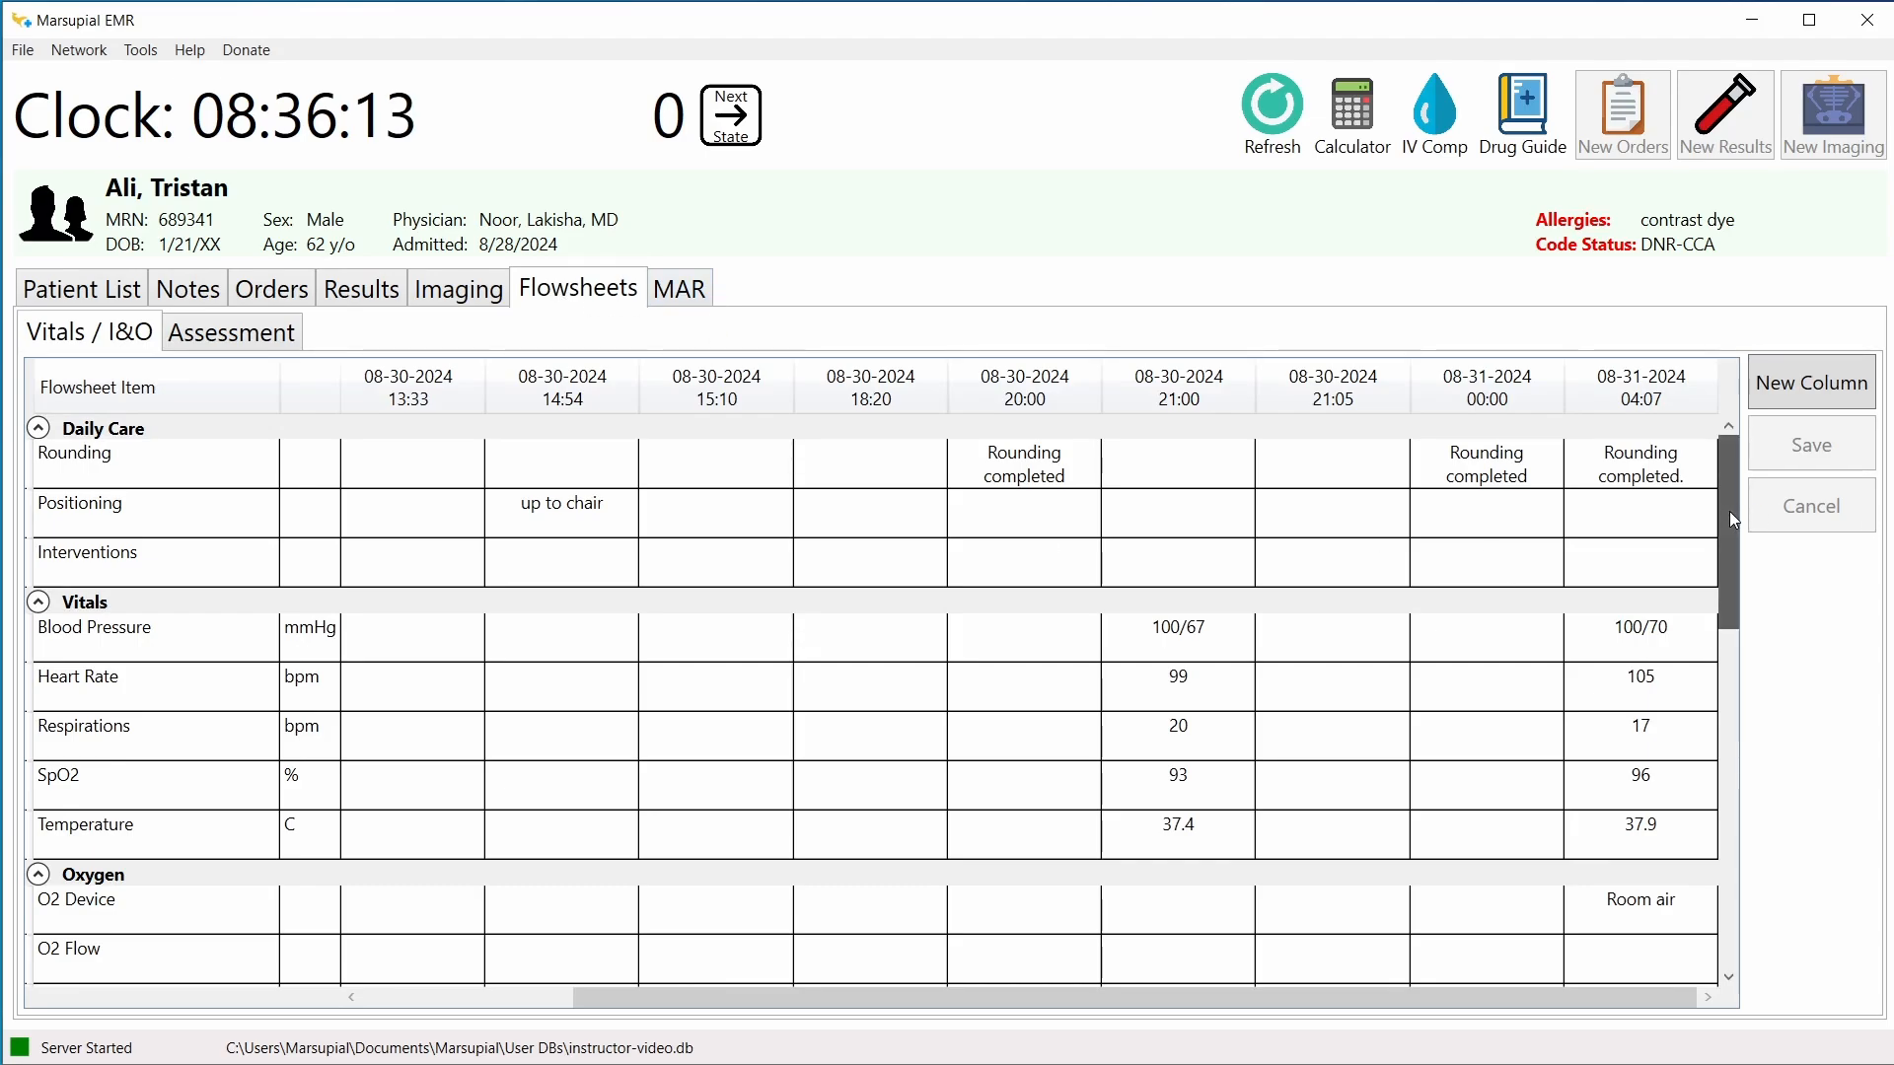
pyautogui.moveTo(1732, 519)
pyautogui.mouseDown()
pyautogui.moveTo(1745, 875)
pyautogui.moveTo(1754, 655)
pyautogui.moveTo(1726, 493)
pyautogui.mouseUp()
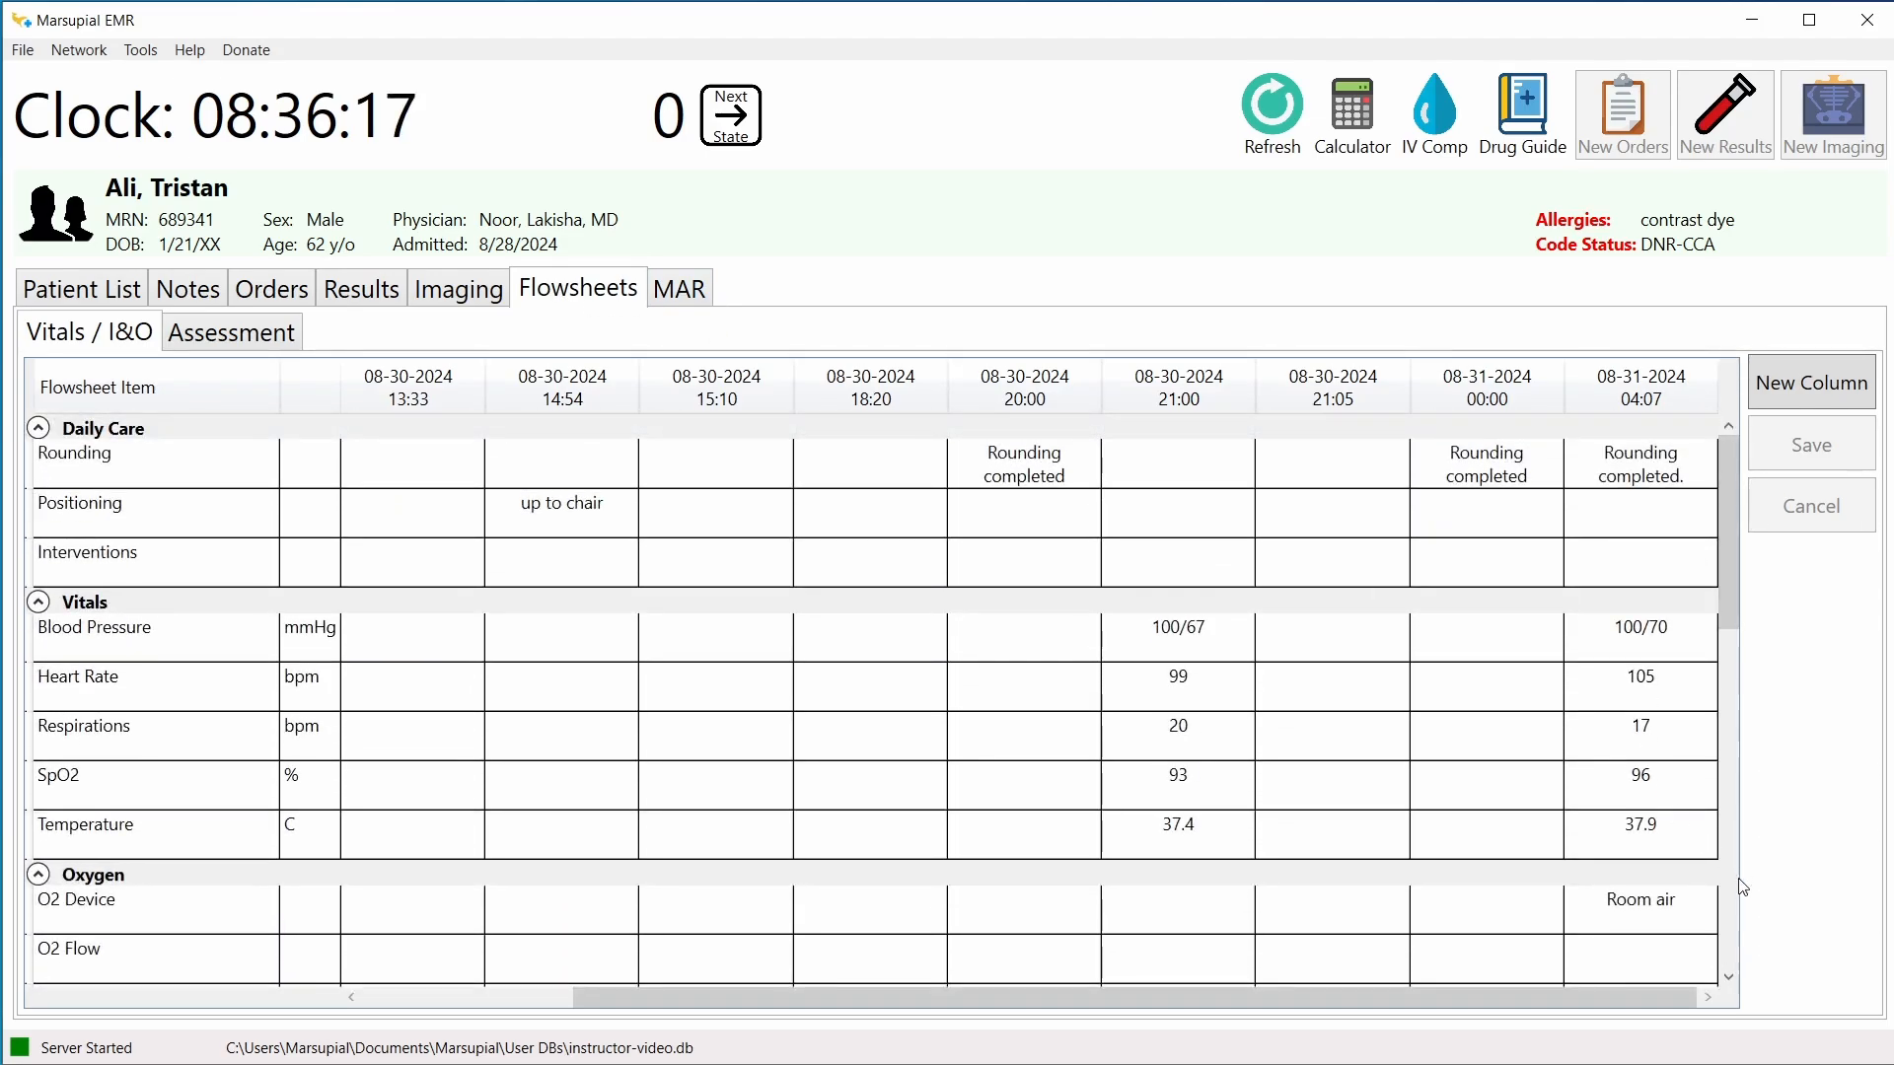
pyautogui.click(1712, 996)
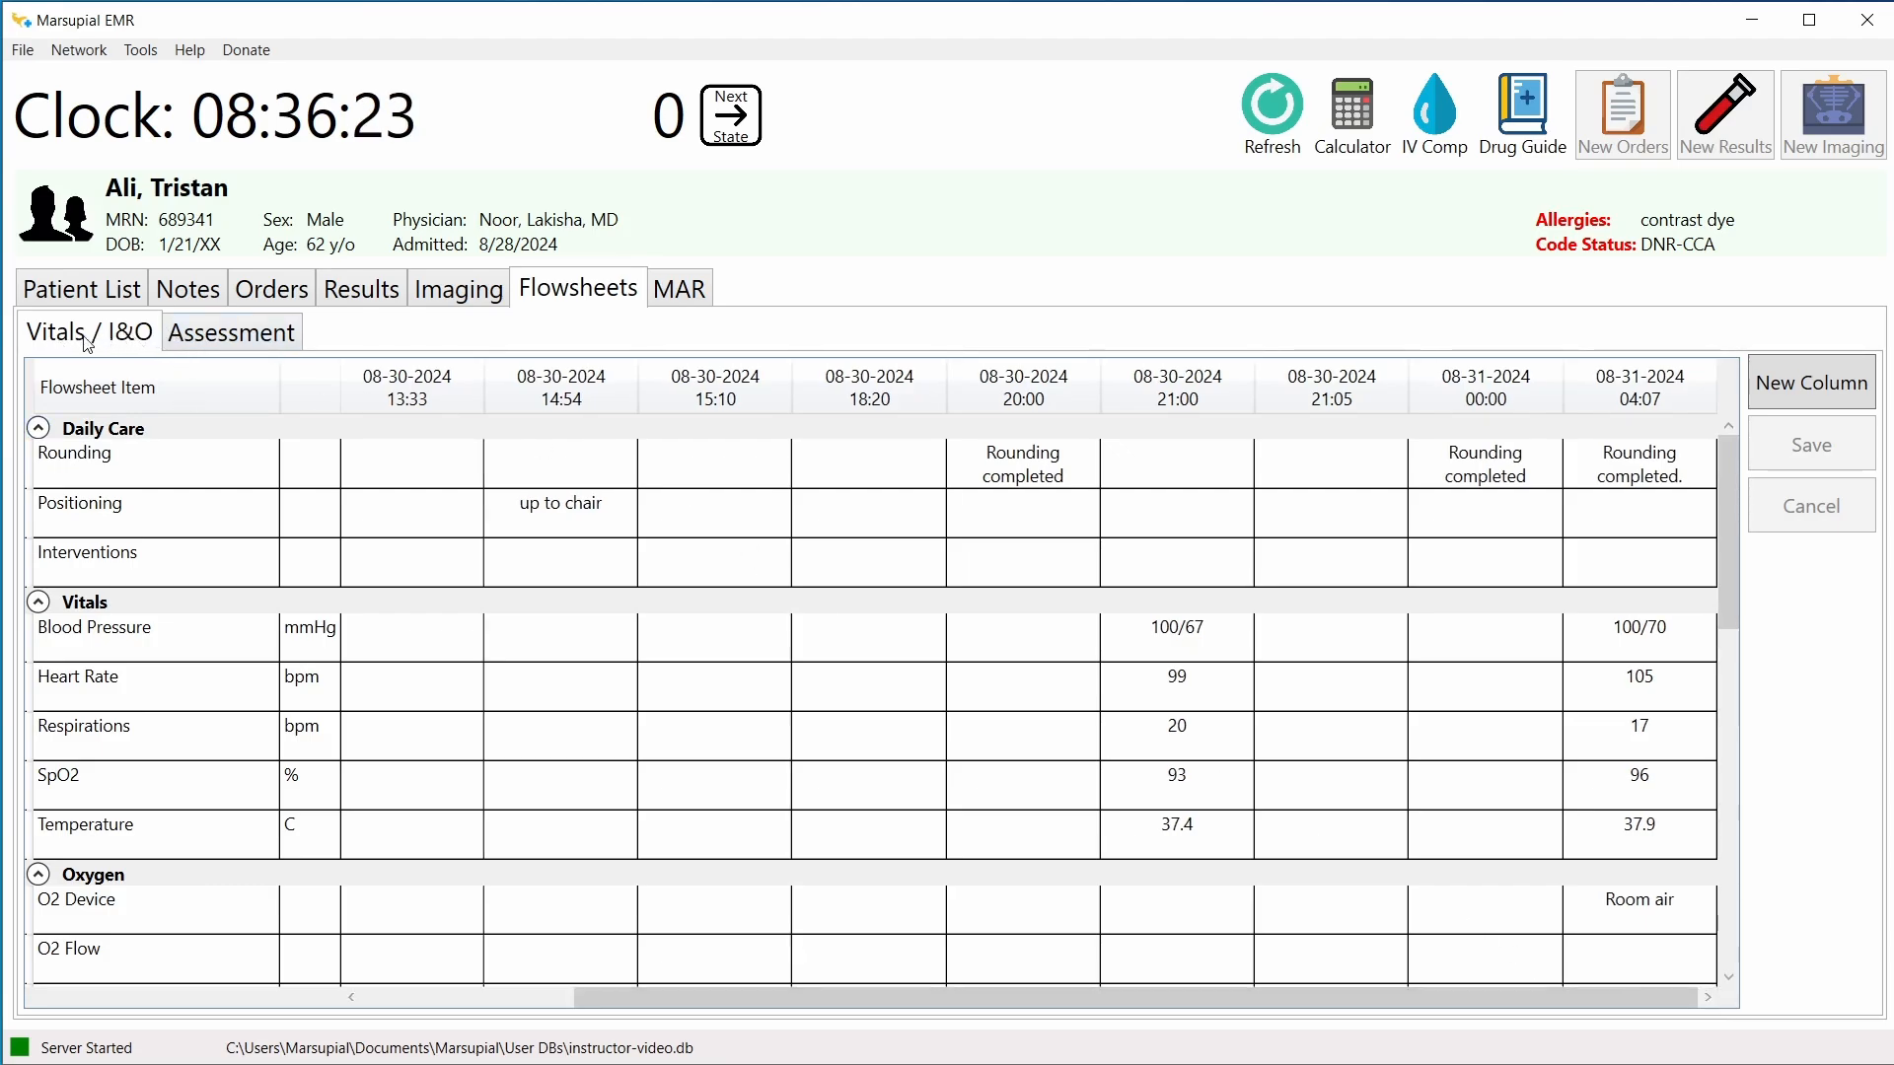
pyautogui.click(204, 339)
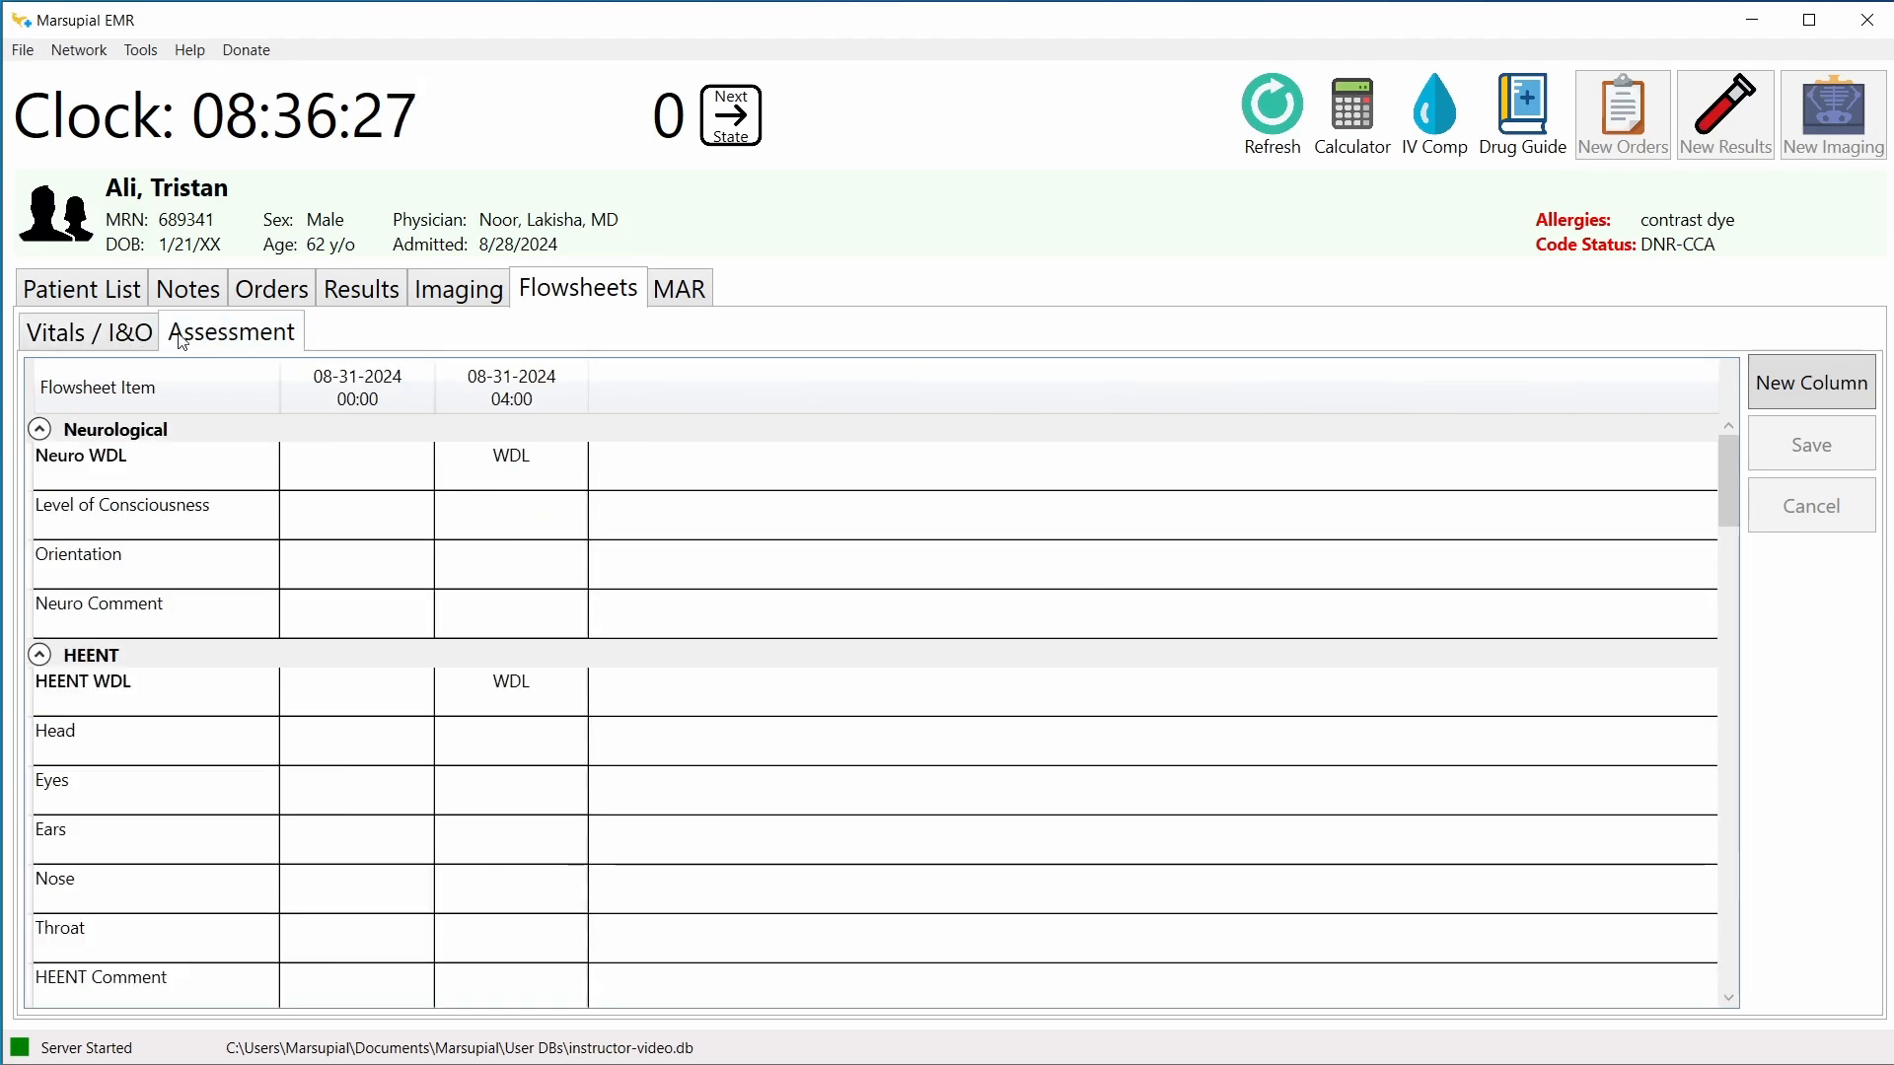
pyautogui.click(132, 340)
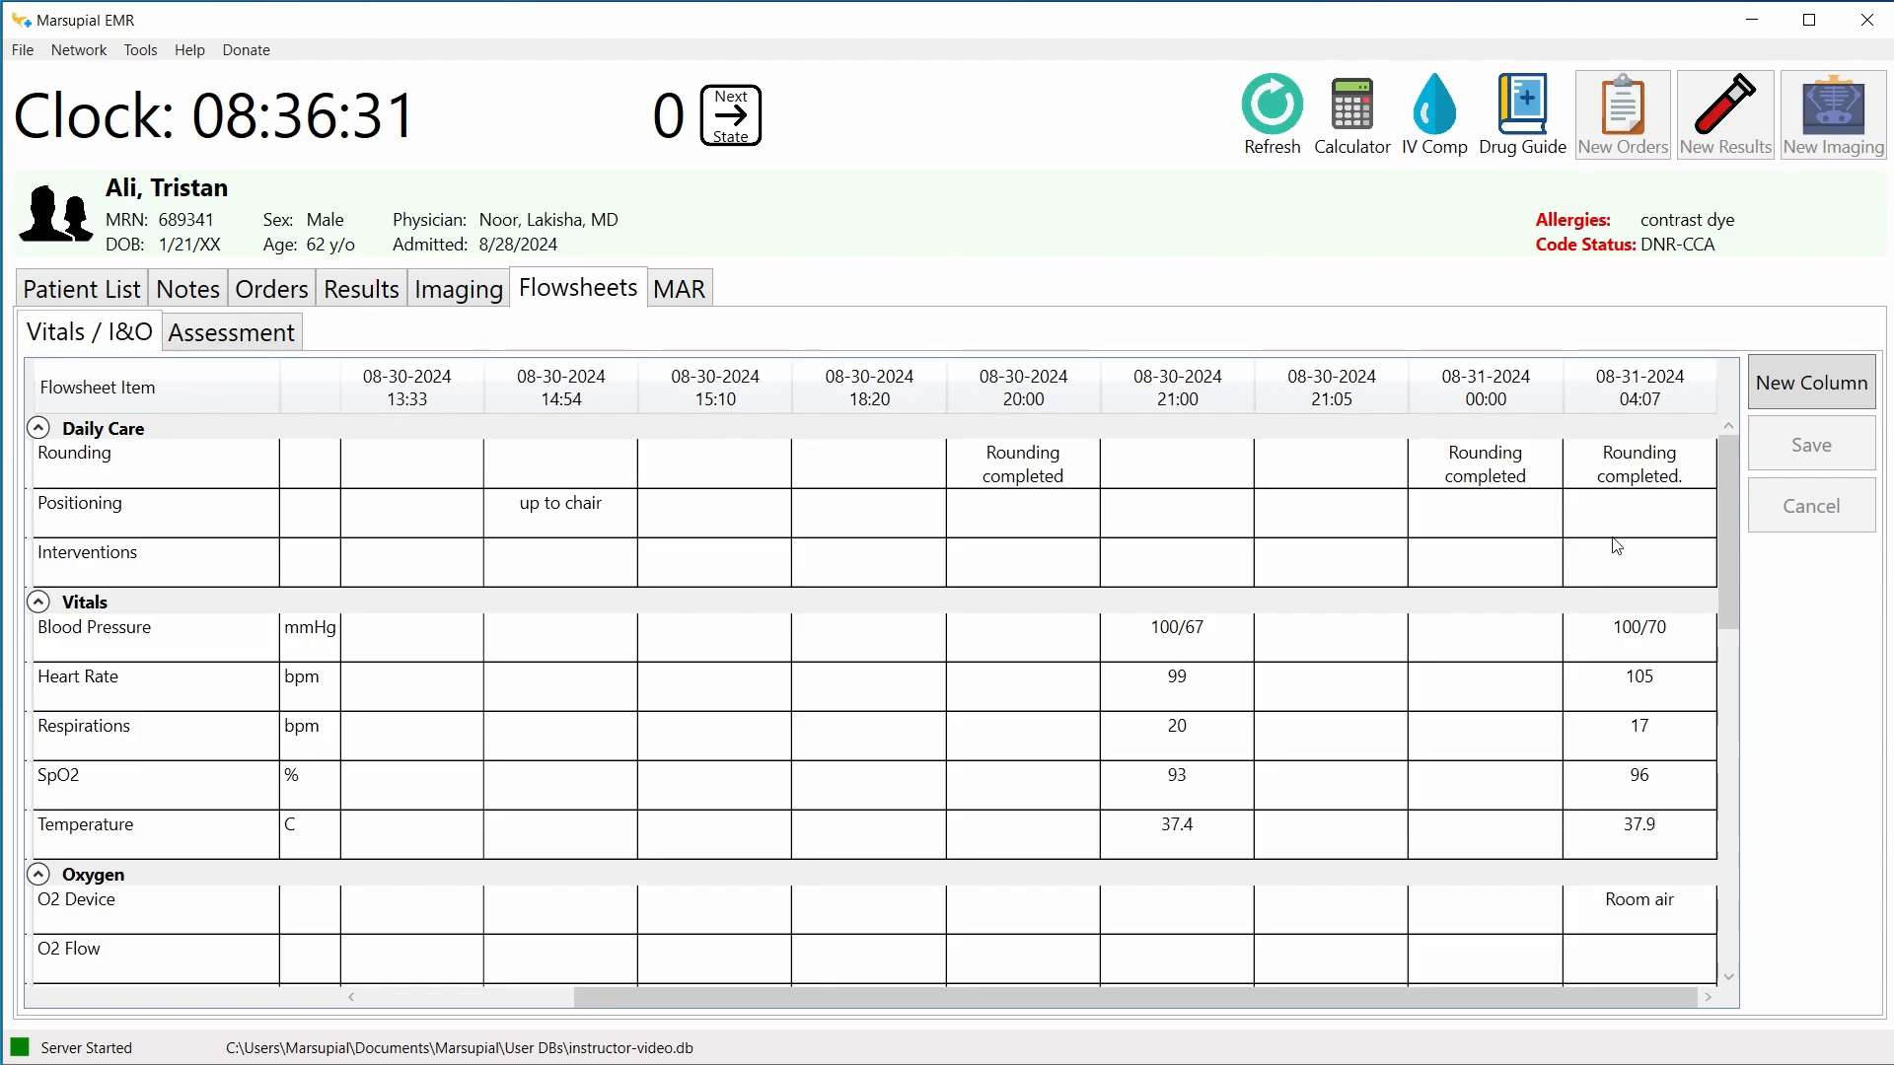
pyautogui.moveTo(1726, 488)
pyautogui.mouseDown()
pyautogui.moveTo(1752, 874)
pyautogui.moveTo(1722, 734)
pyautogui.moveTo(1713, 476)
pyautogui.mouseUp()
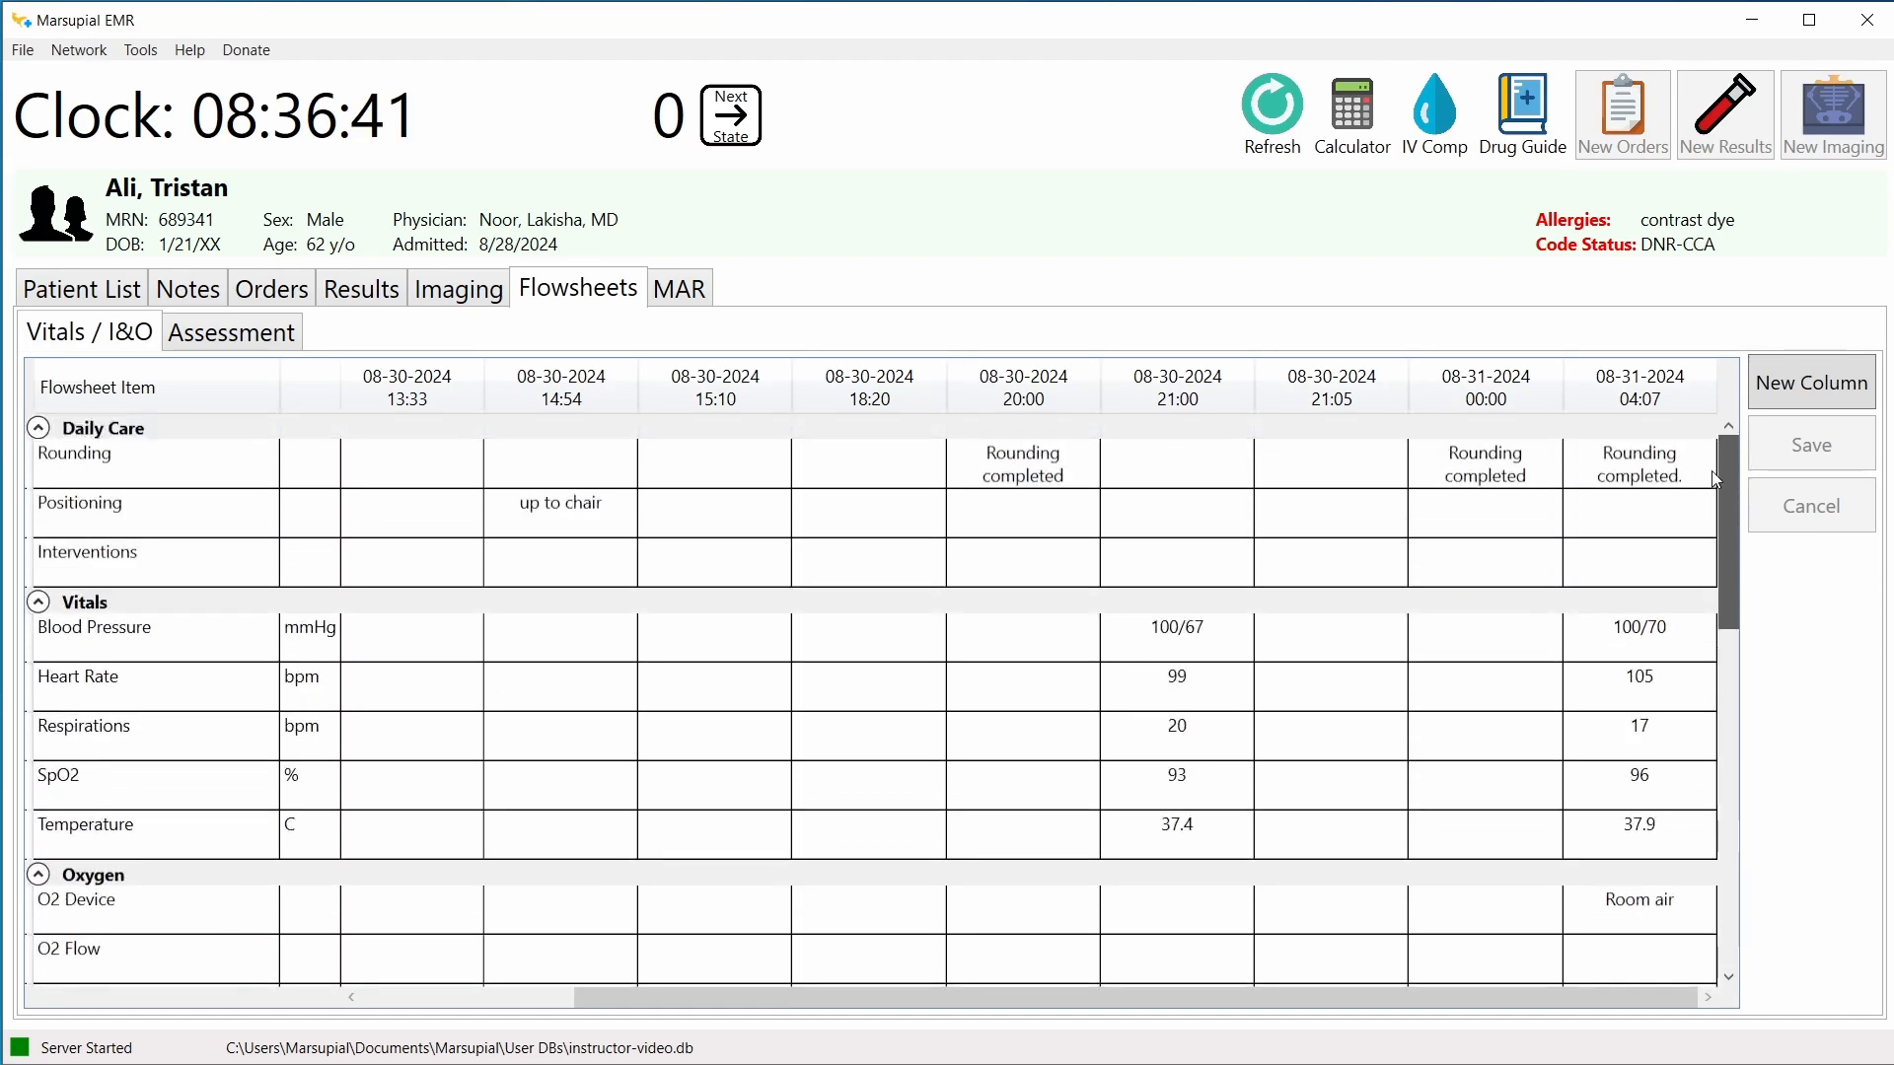
pyautogui.click(262, 335)
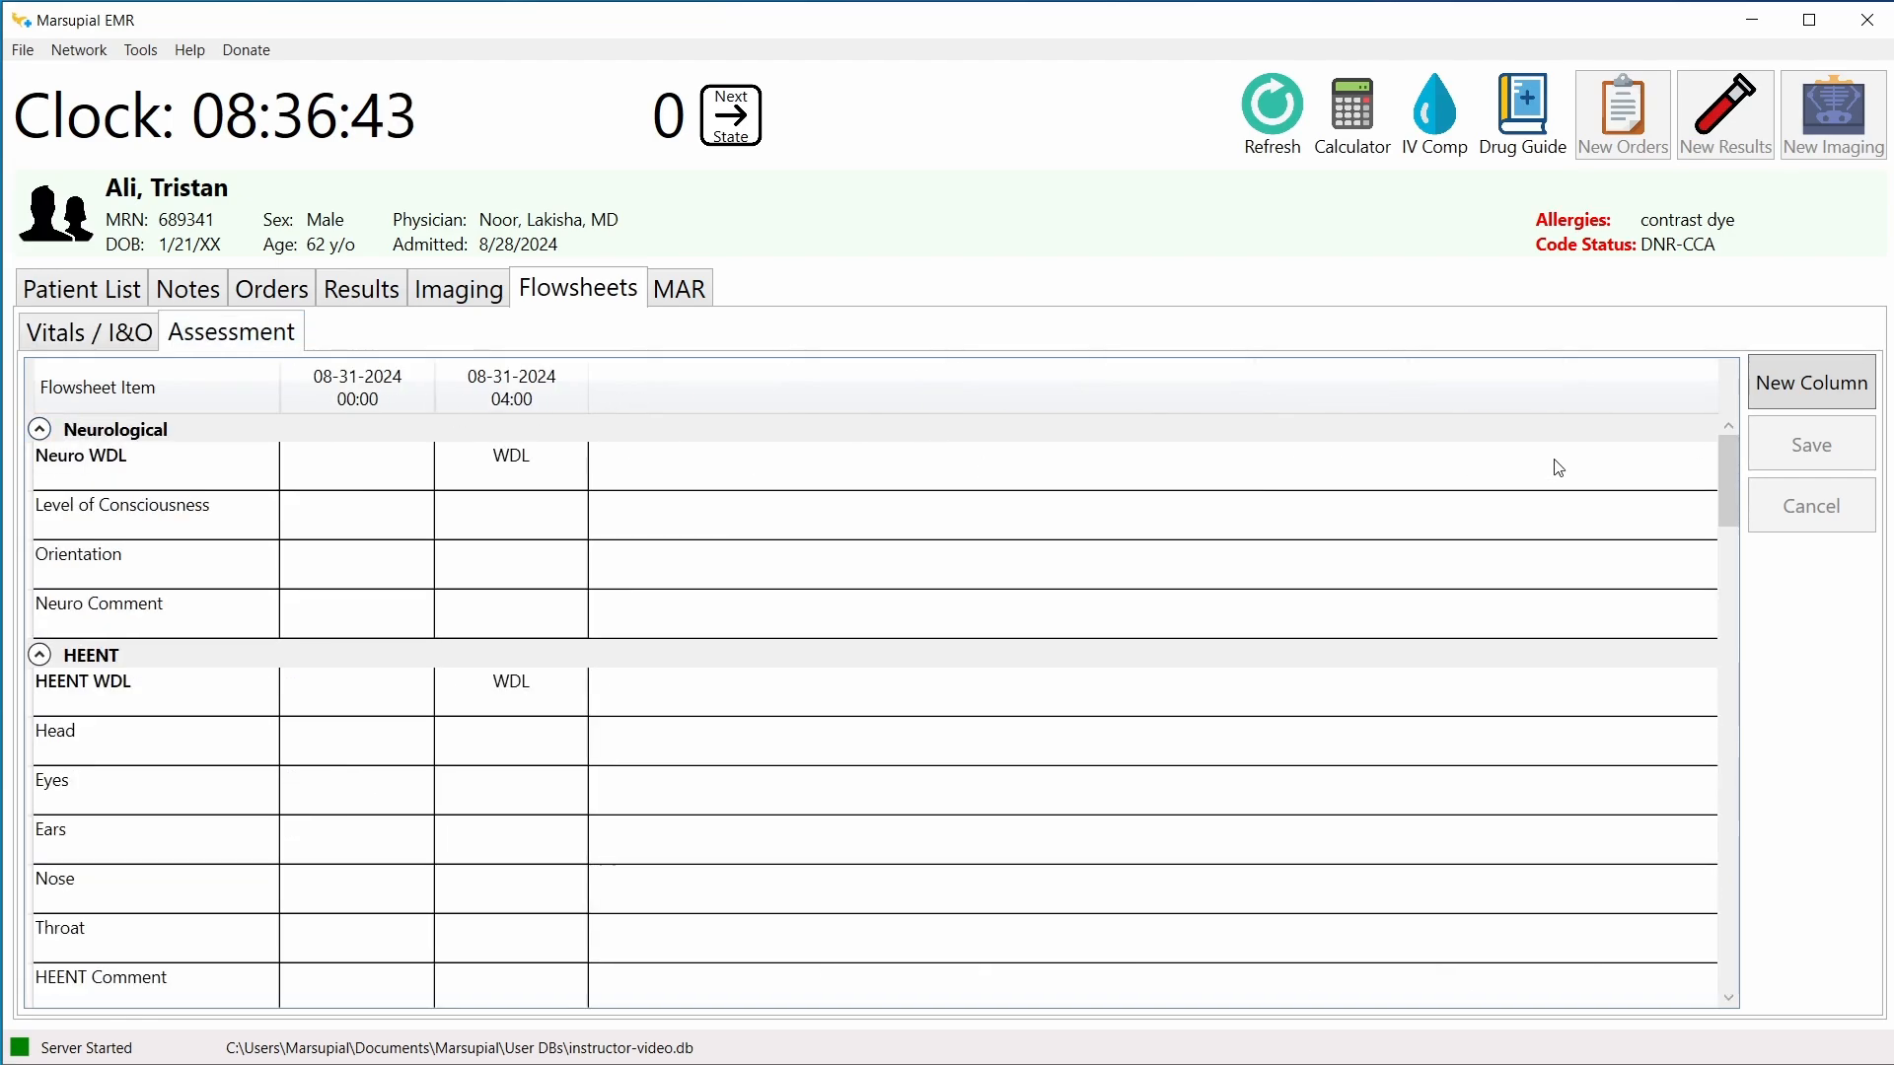
pyautogui.click(127, 336)
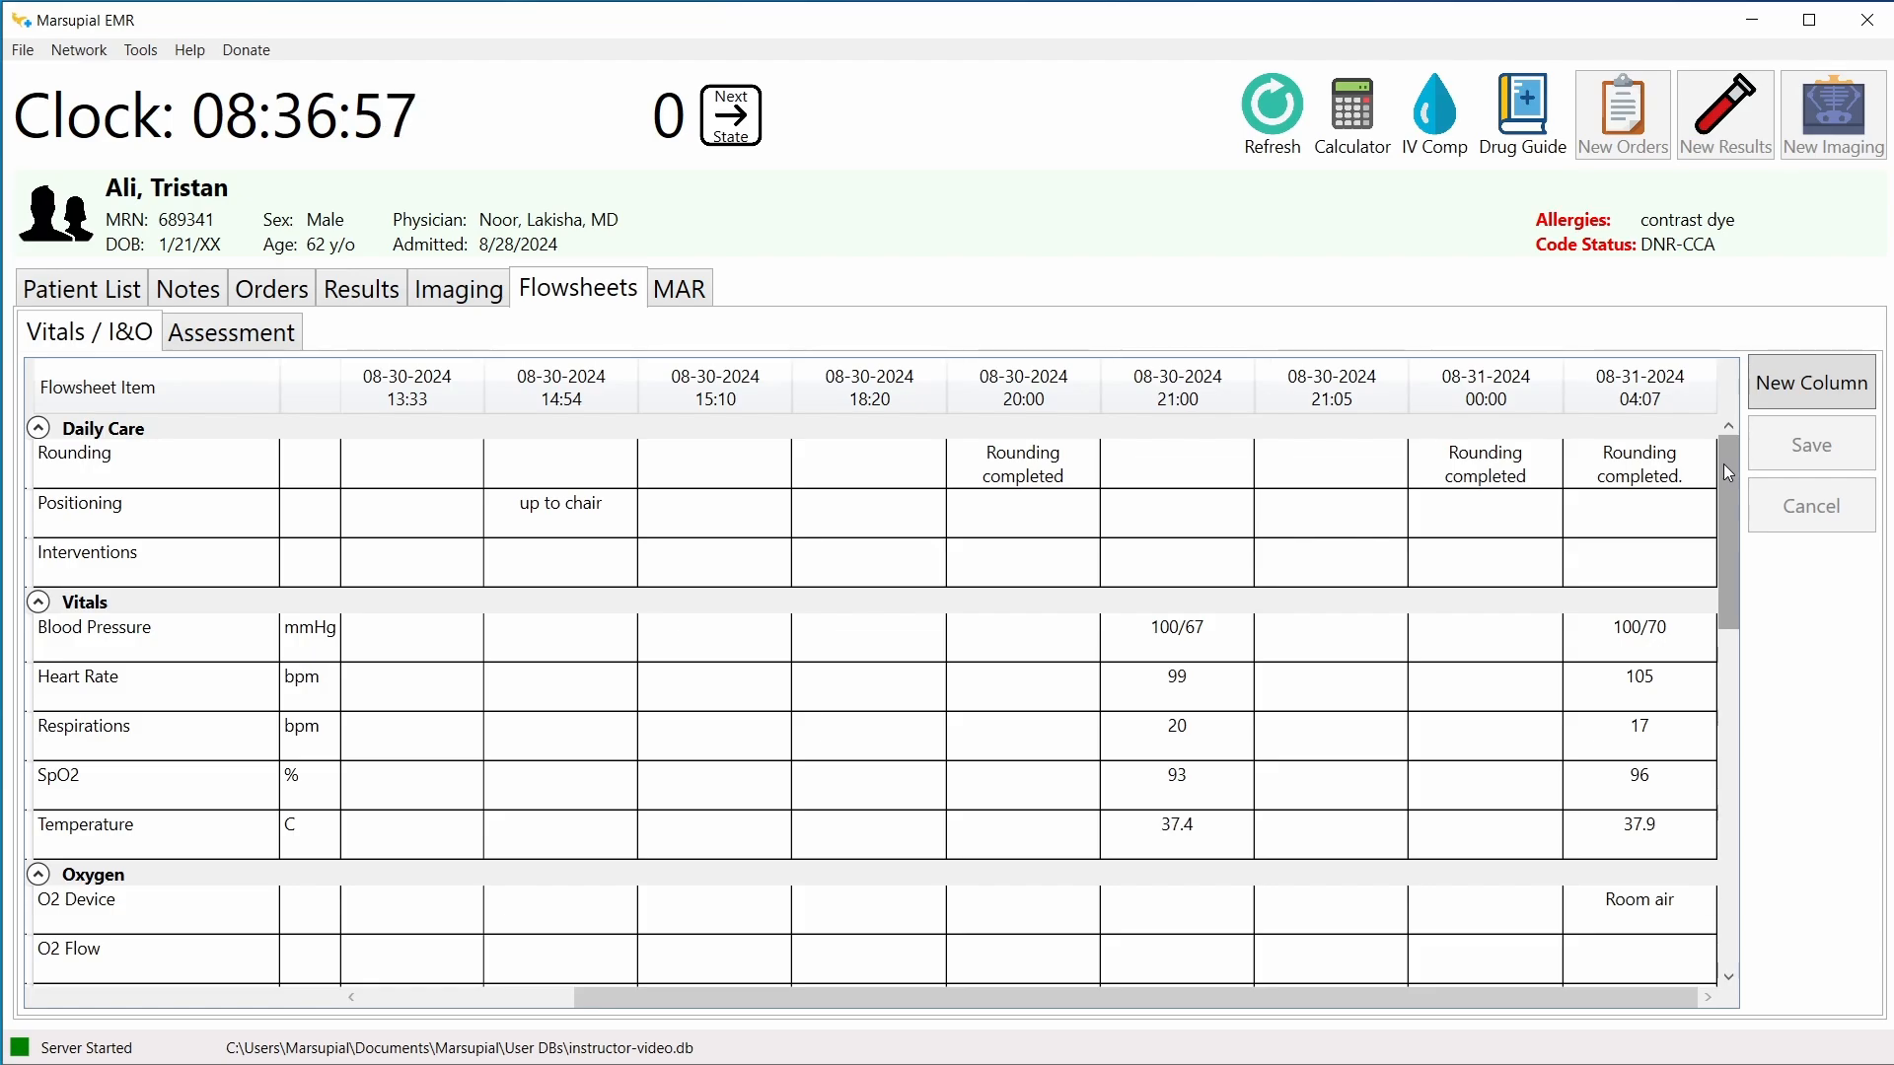
pyautogui.click(269, 337)
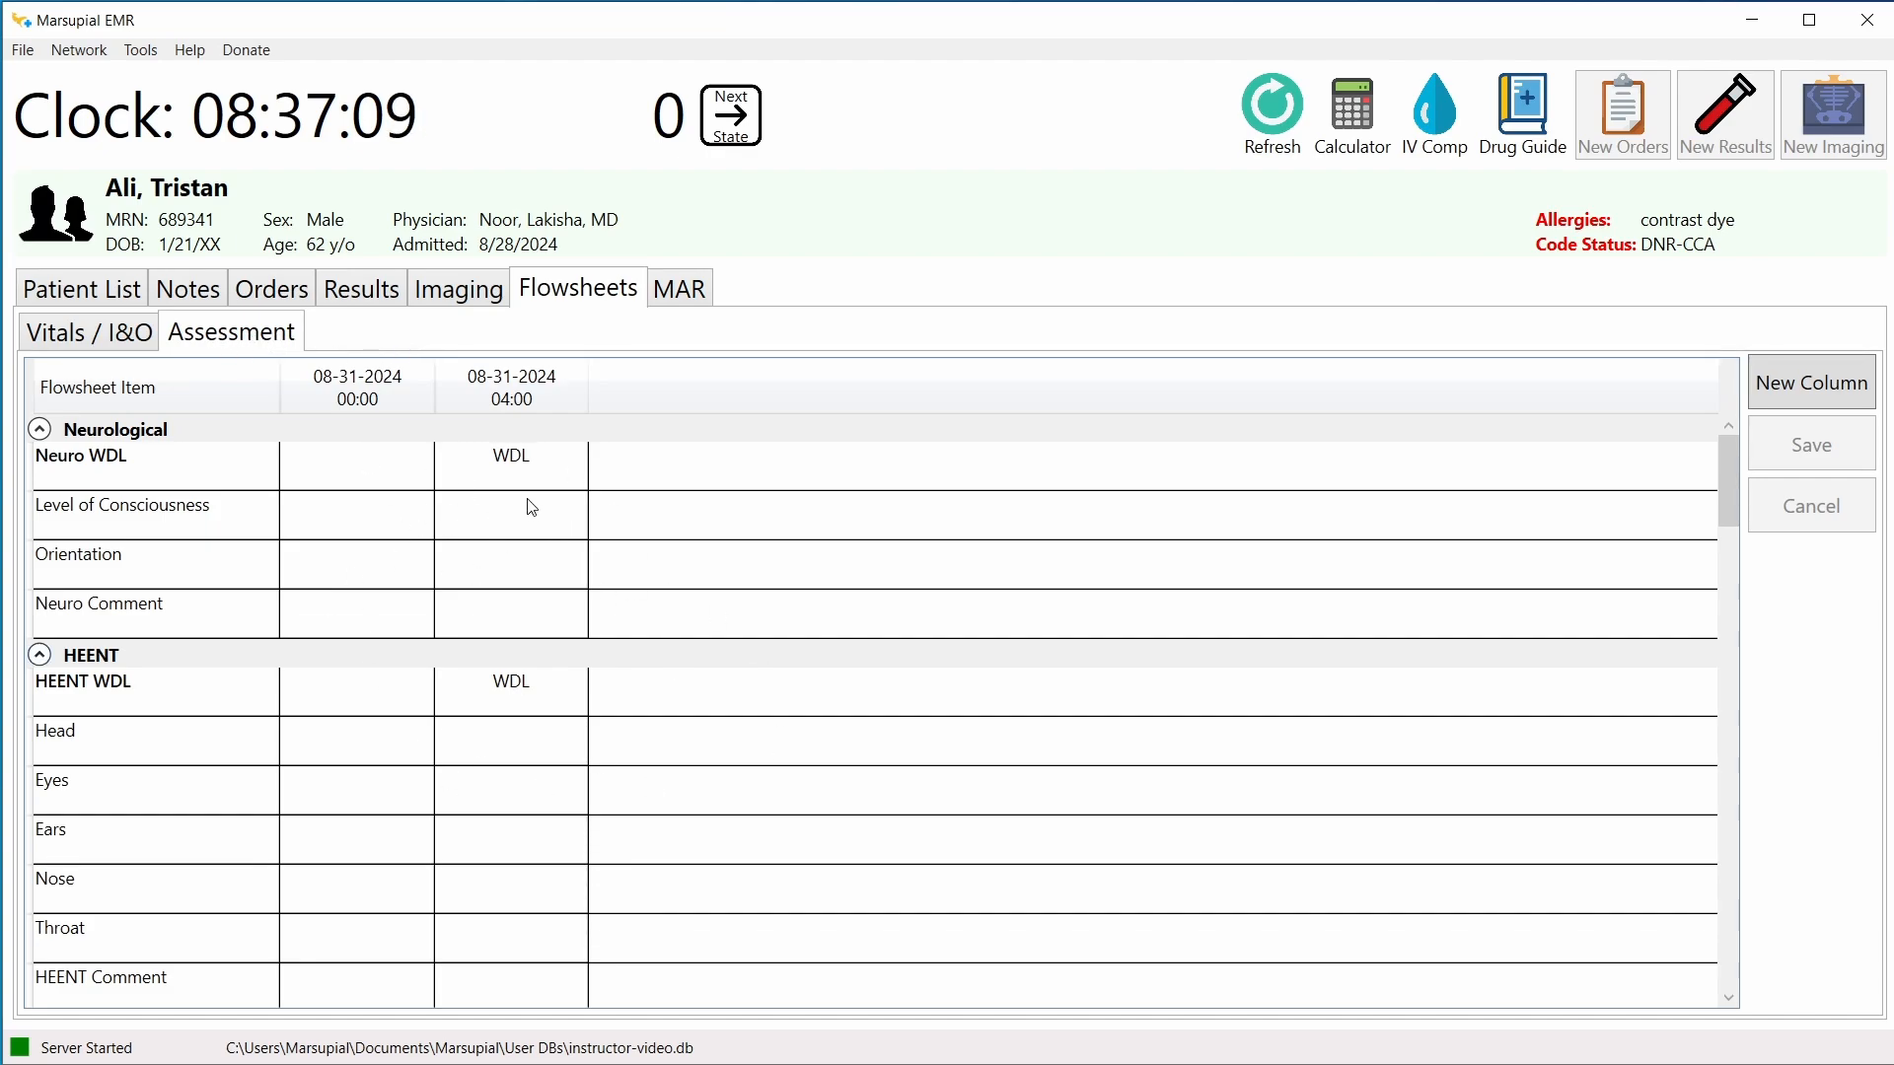
pyautogui.click(90, 339)
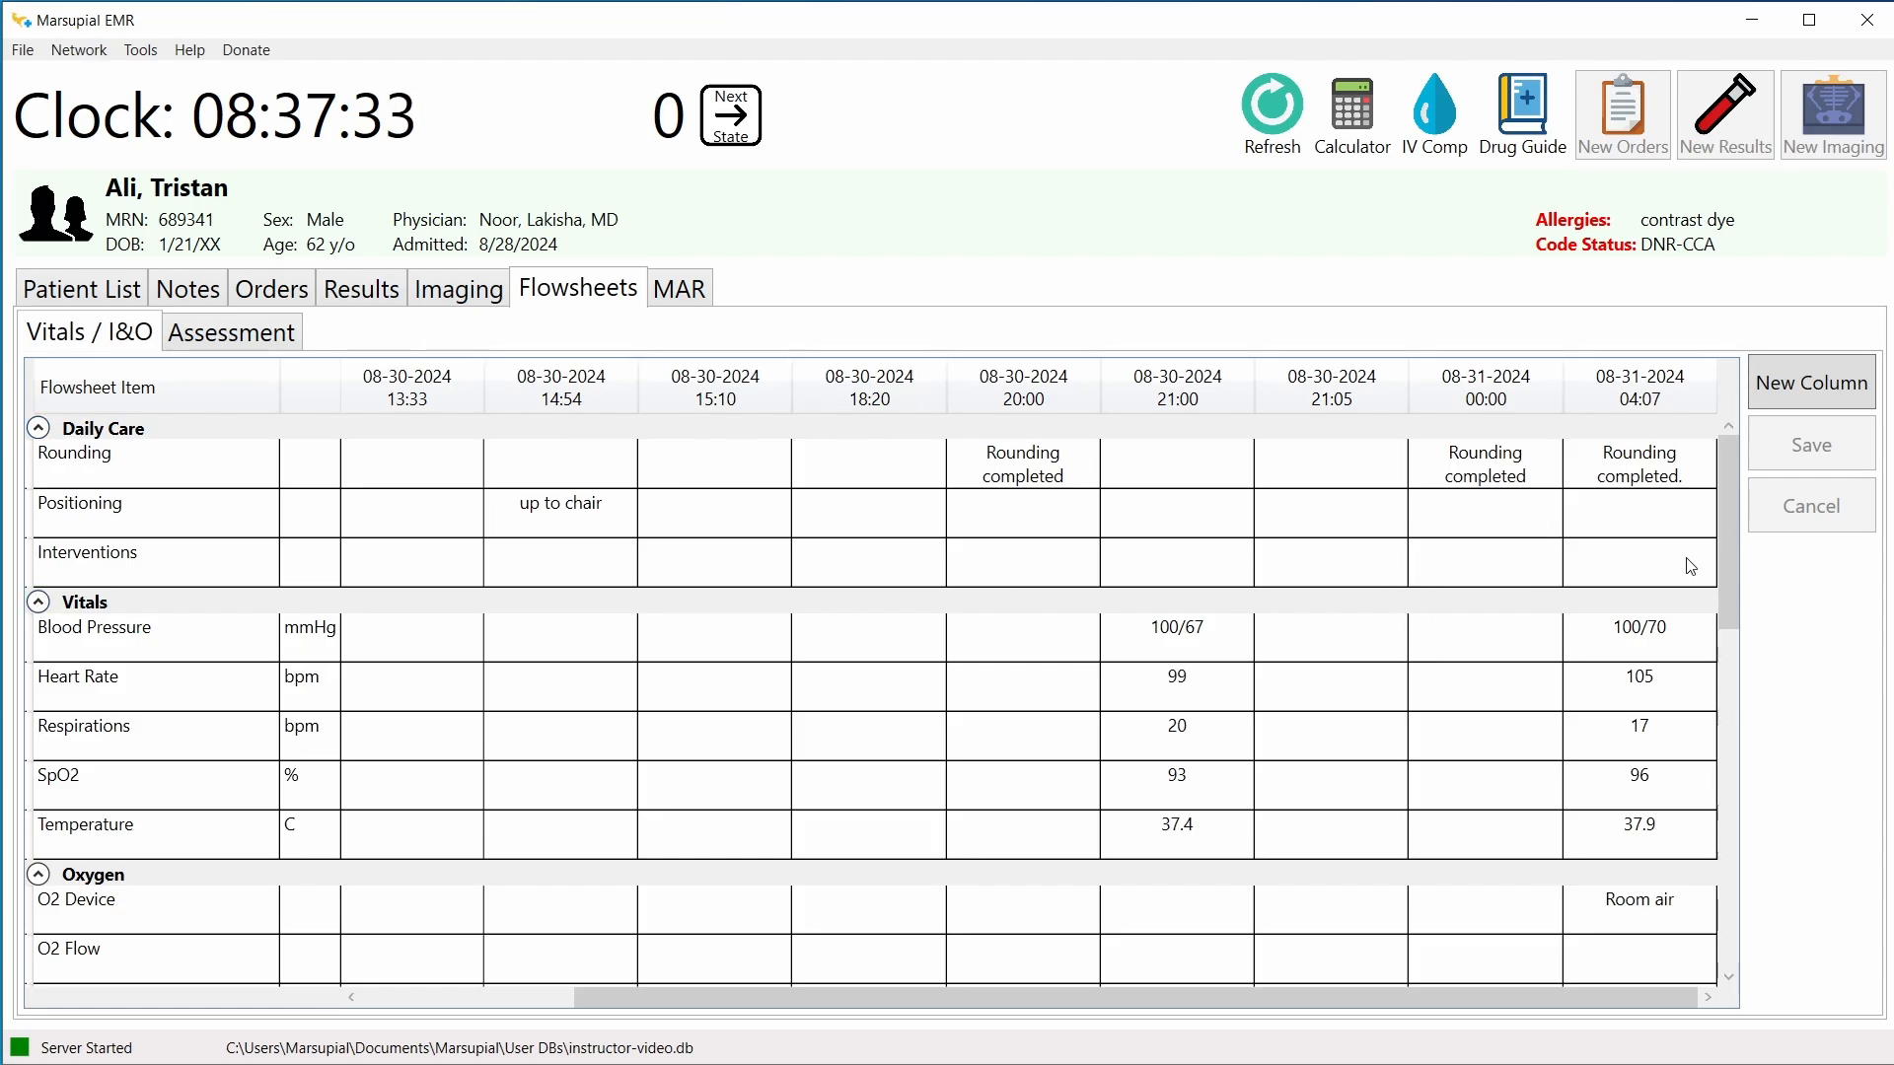
pyautogui.click(1725, 500)
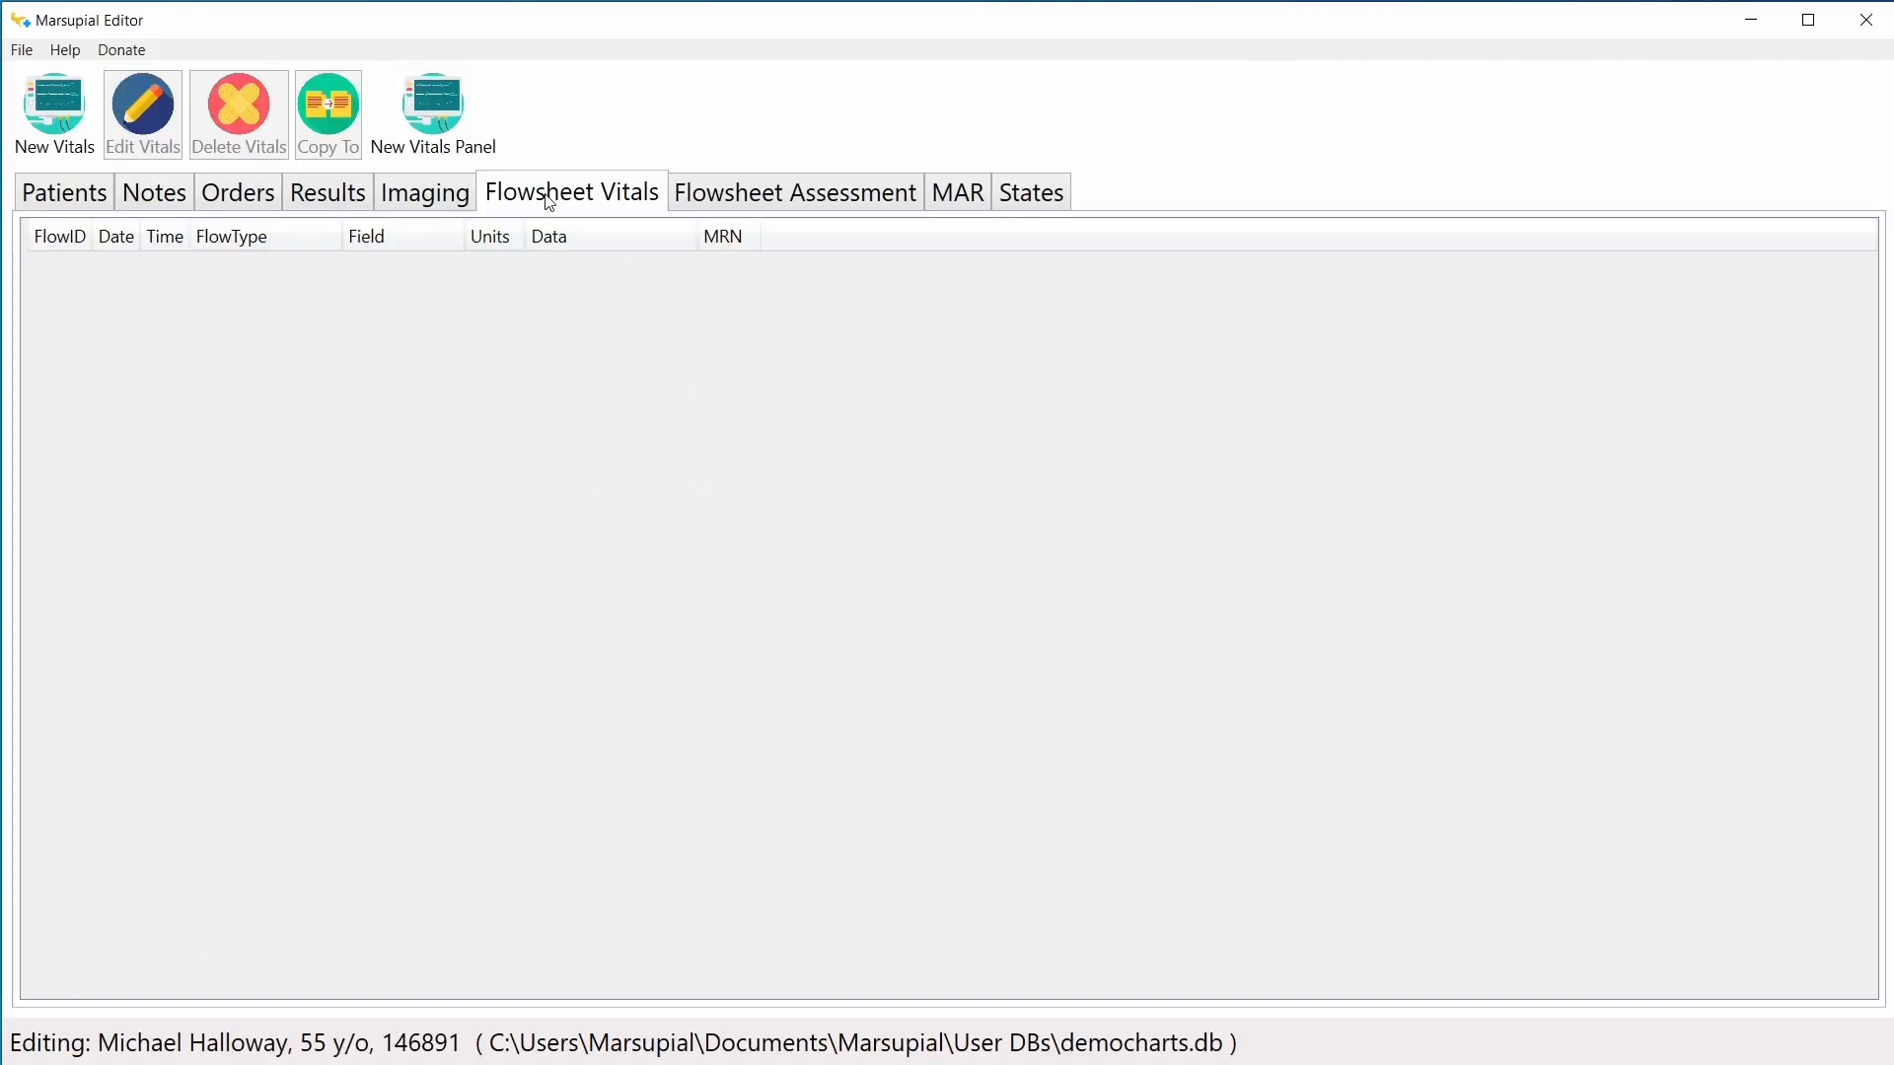
pyautogui.hotkey('alt', 'Tab')
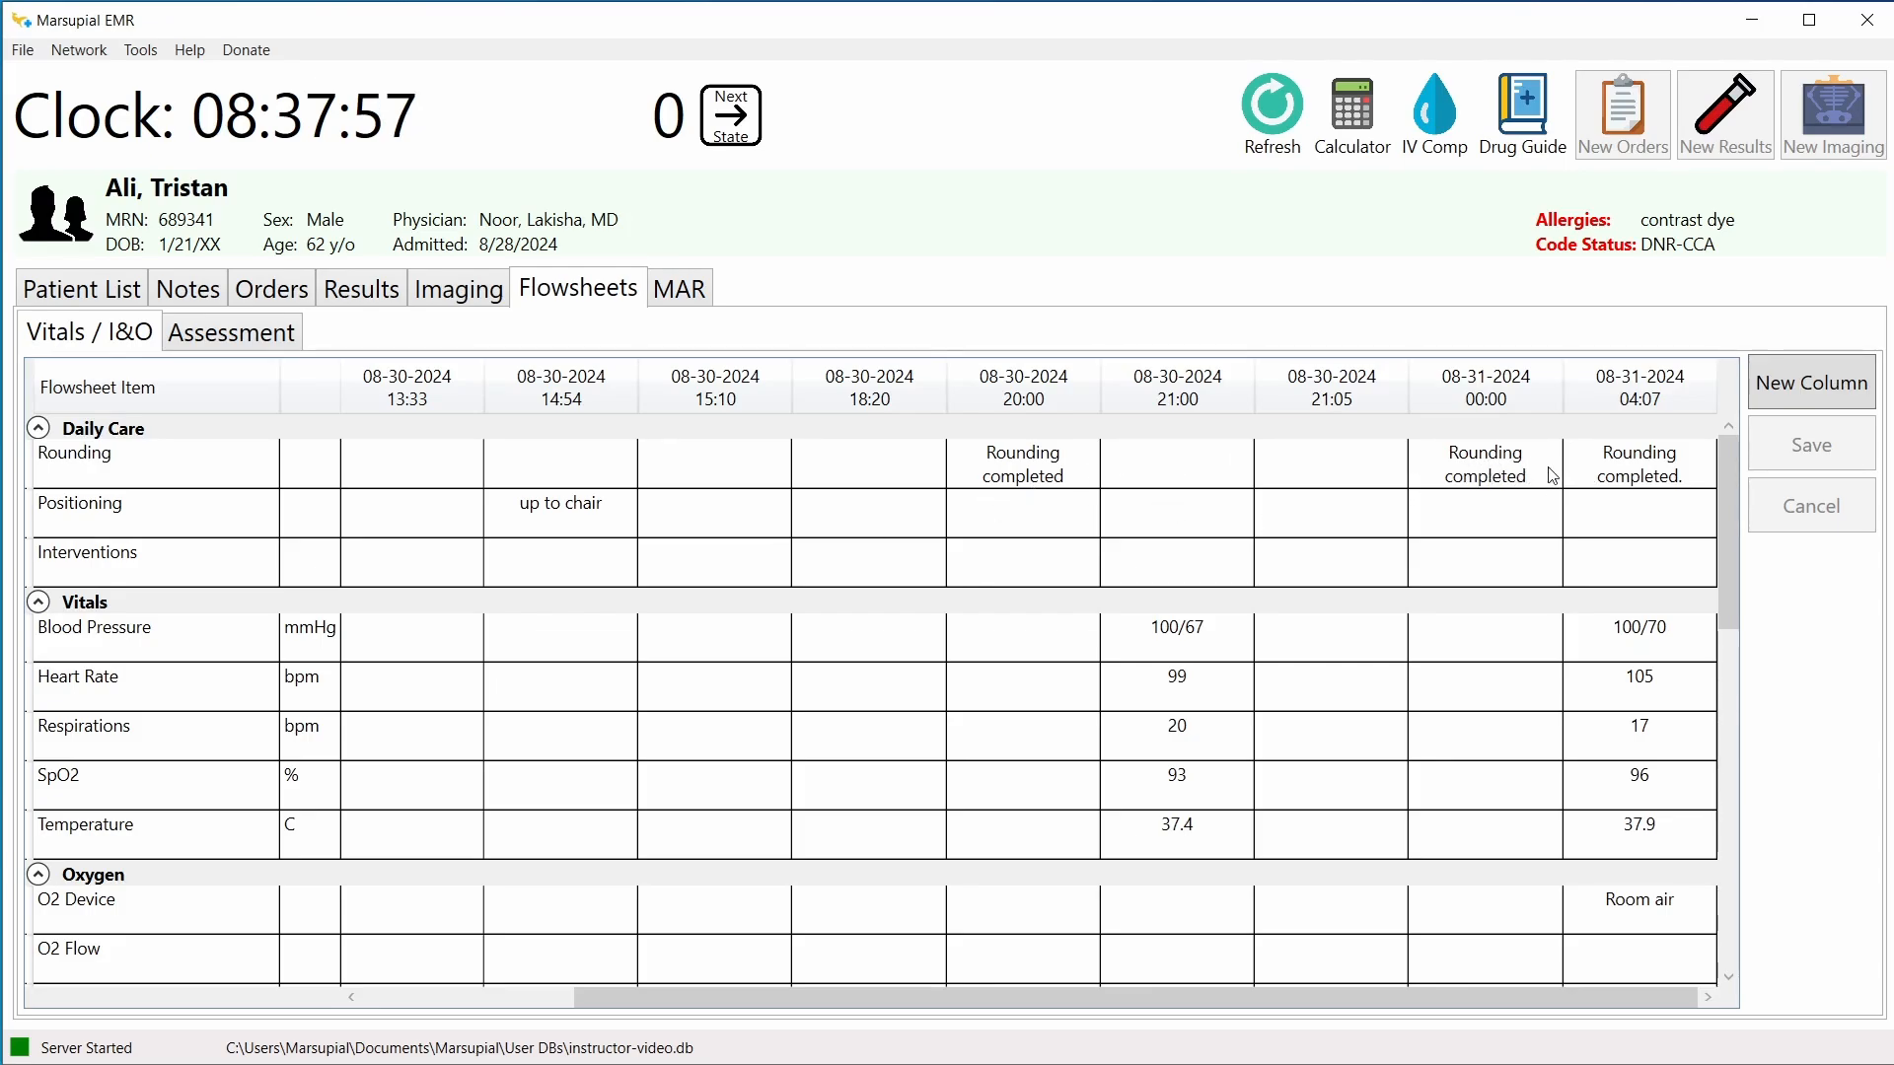
pyautogui.click(1636, 639)
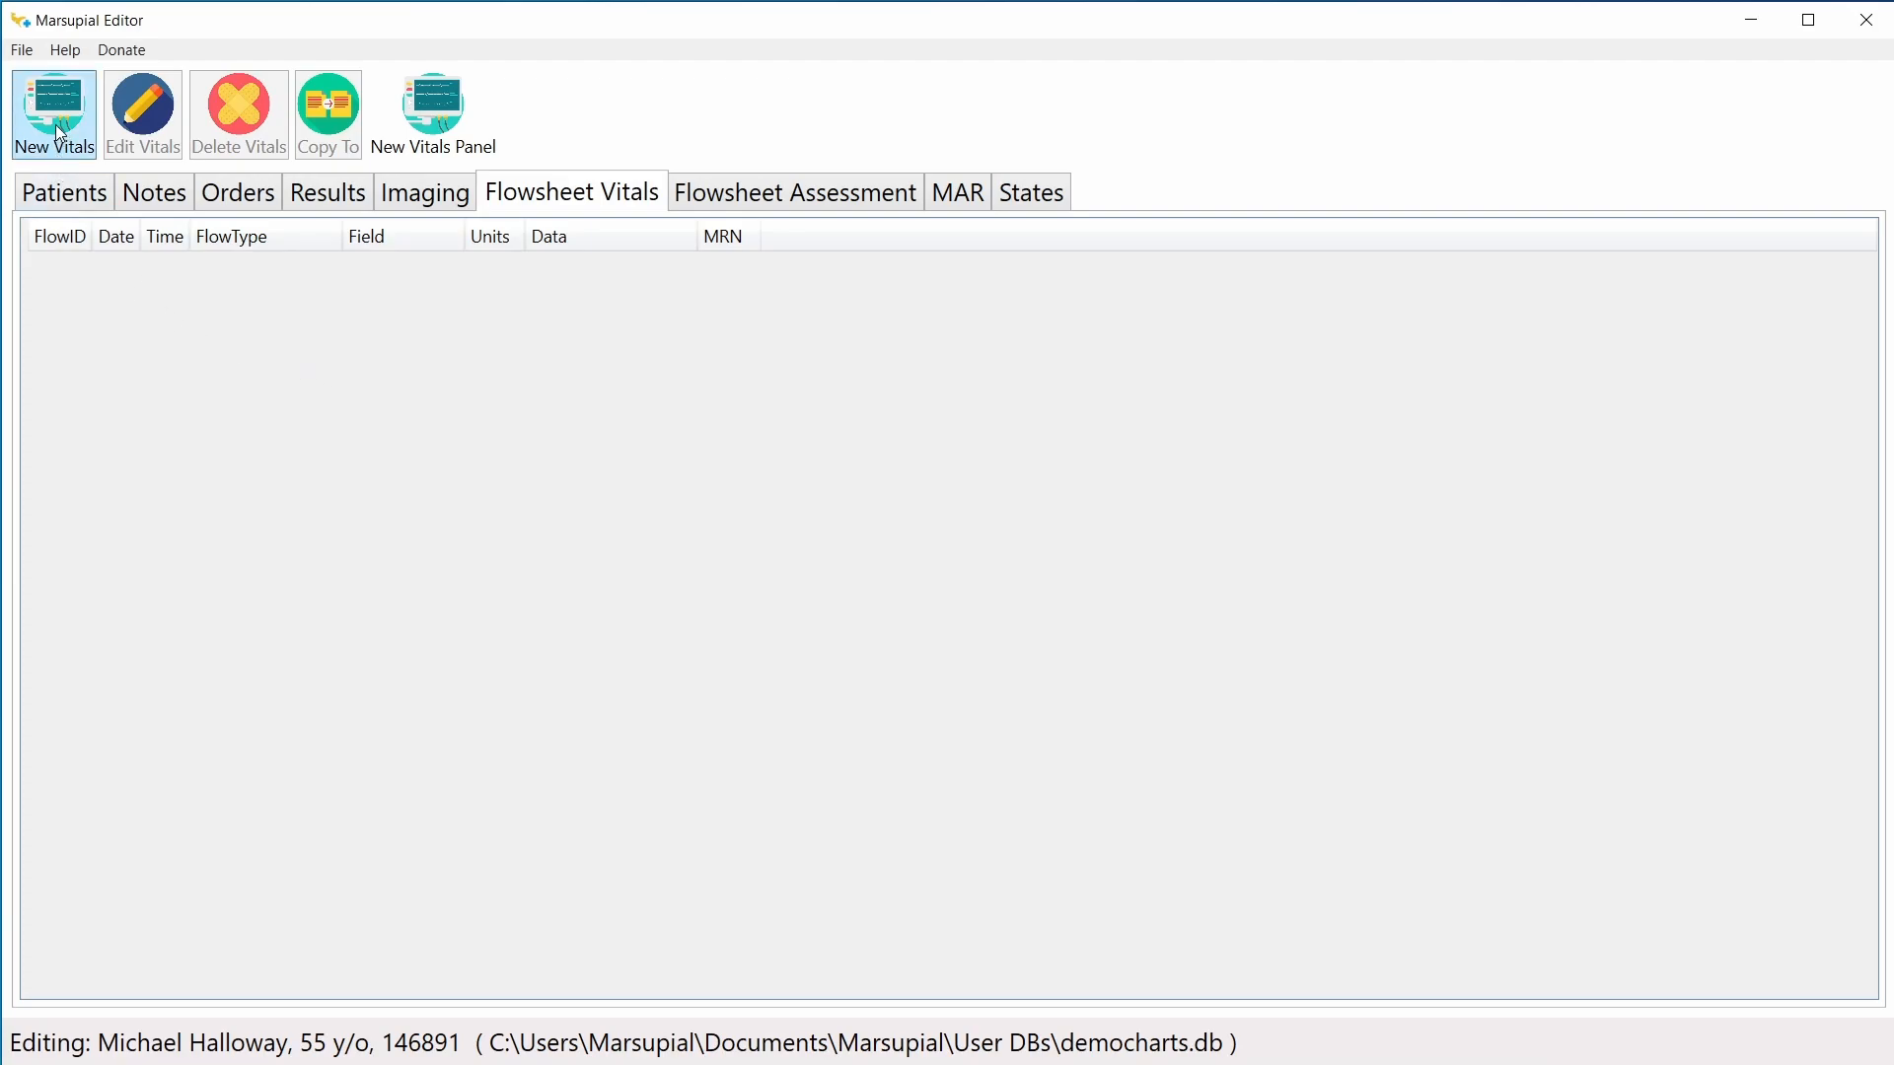
pyautogui.click(73, 144)
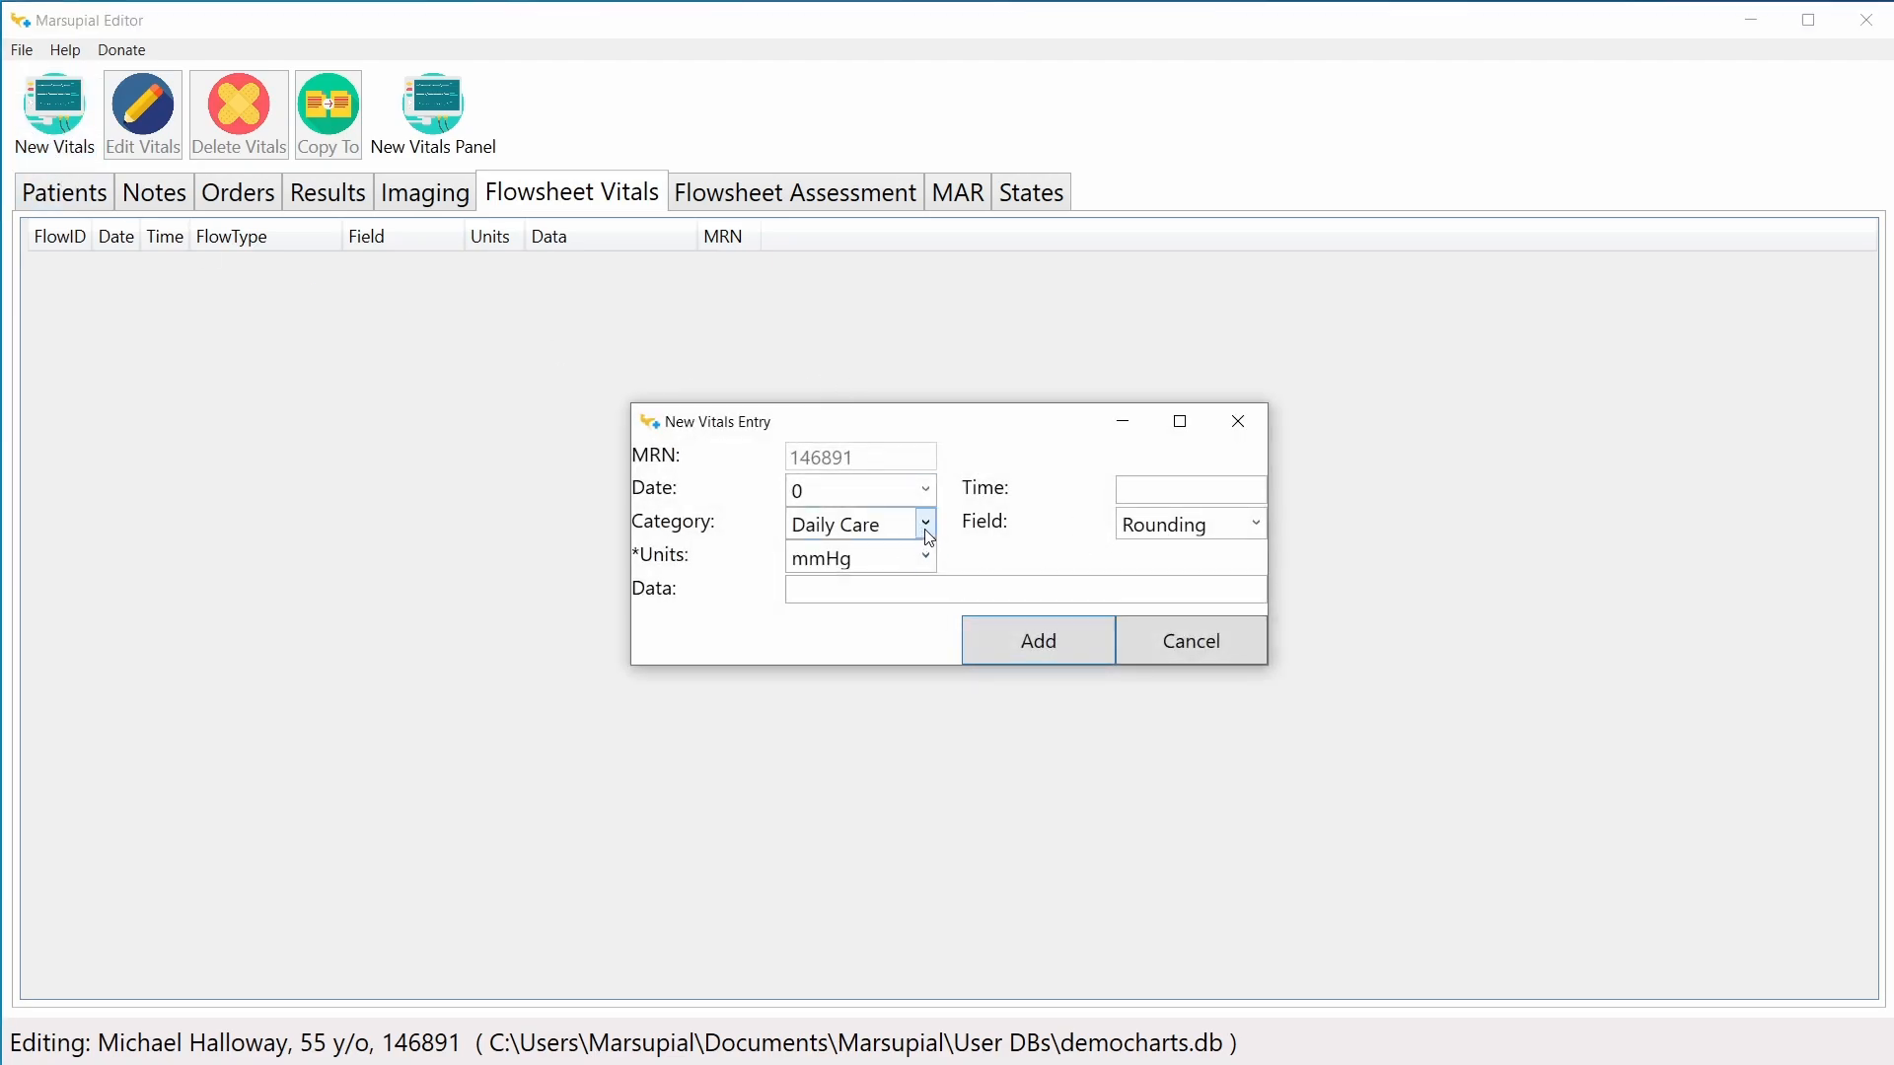
pyautogui.click(1164, 641)
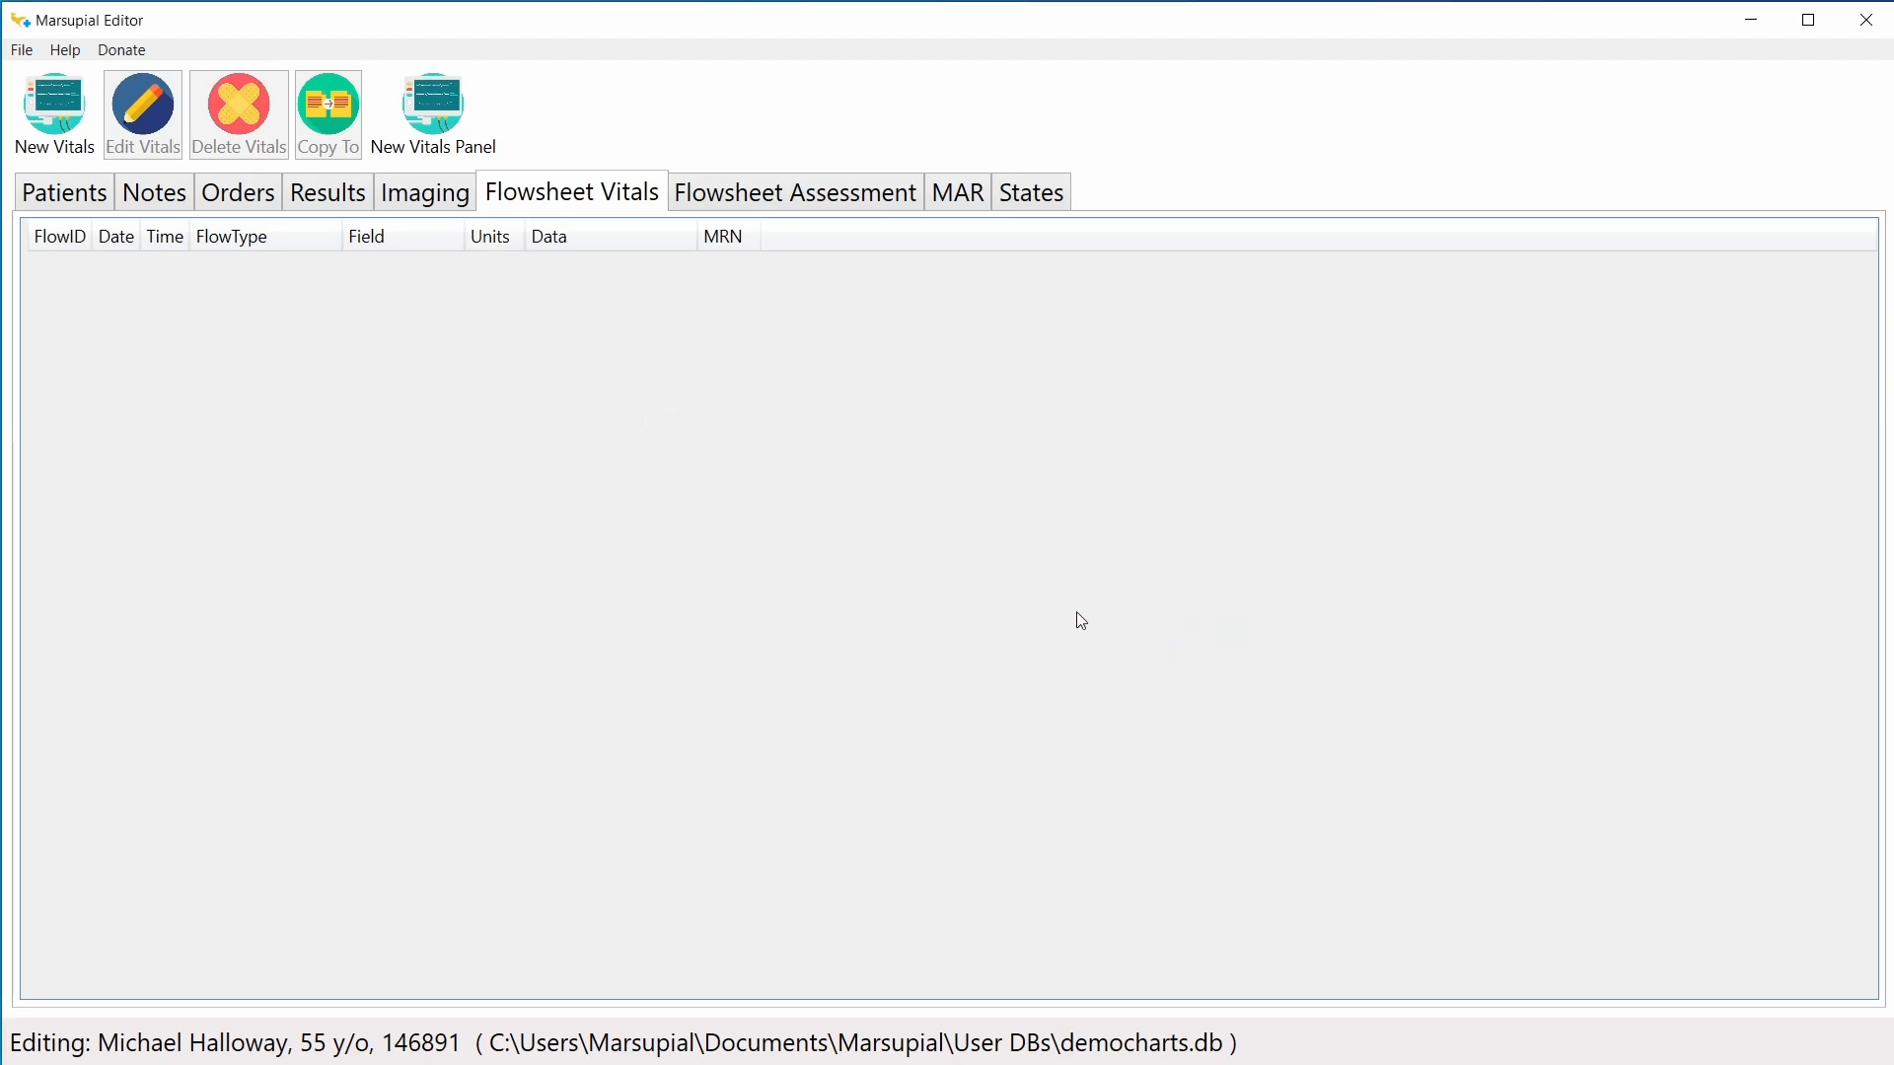
# Step: Add a new panel of vitals entries for the patient with date 0, time 07:00 and category Vitals
pyautogui.click(440, 116)
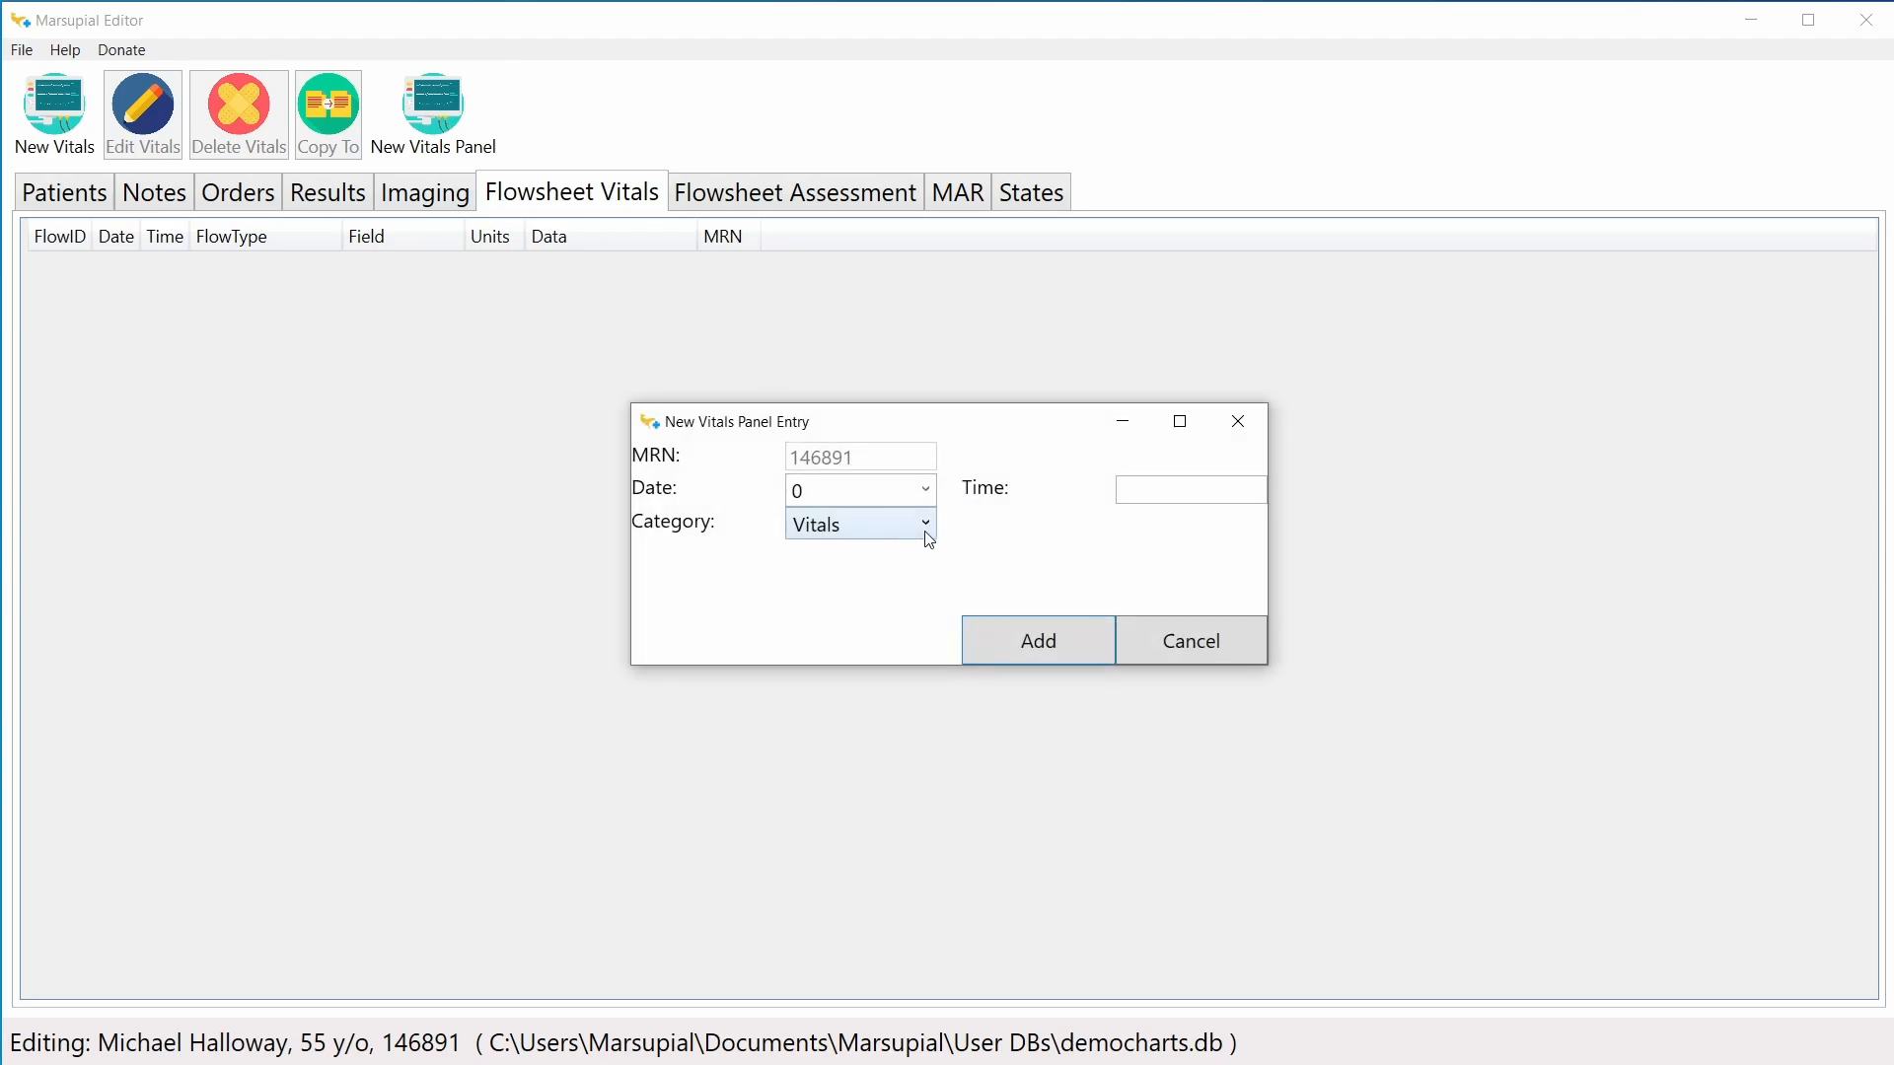
pyautogui.click(924, 524)
pyautogui.click(925, 523)
pyautogui.click(924, 524)
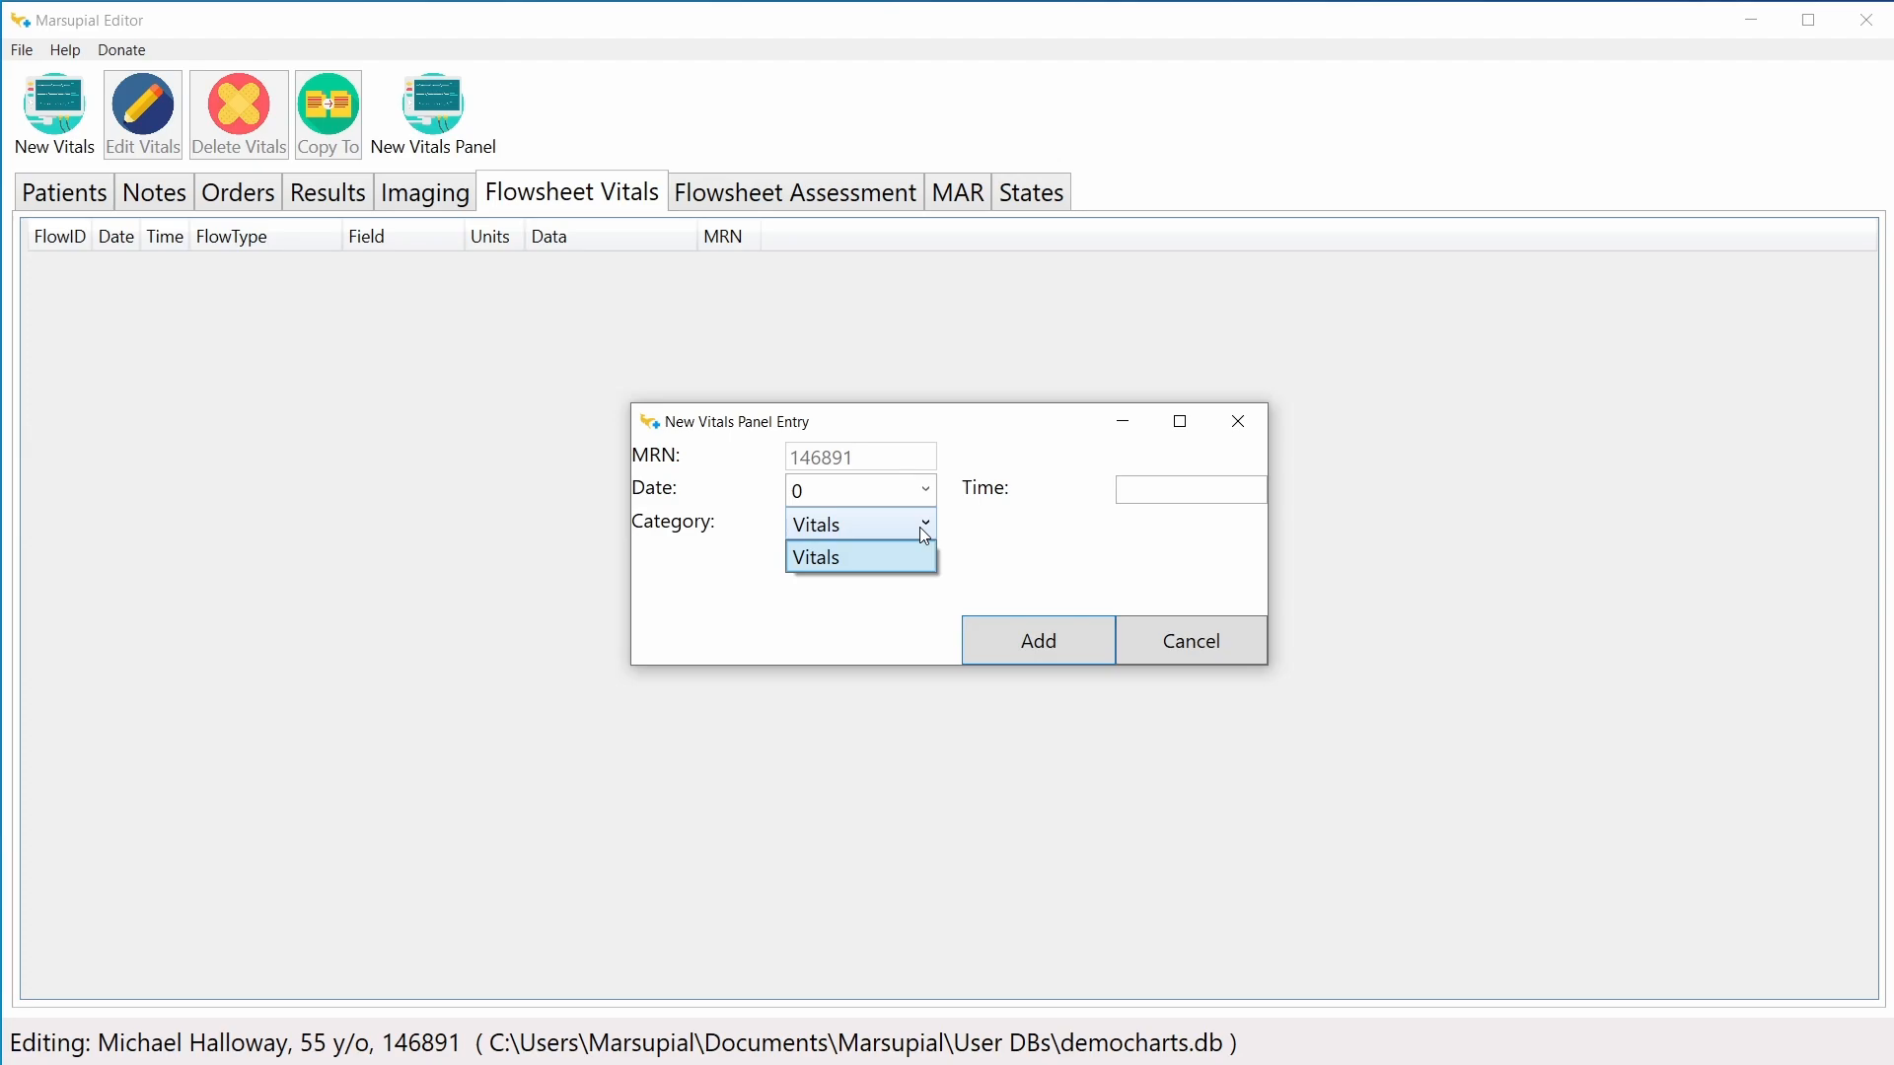
pyautogui.click(924, 534)
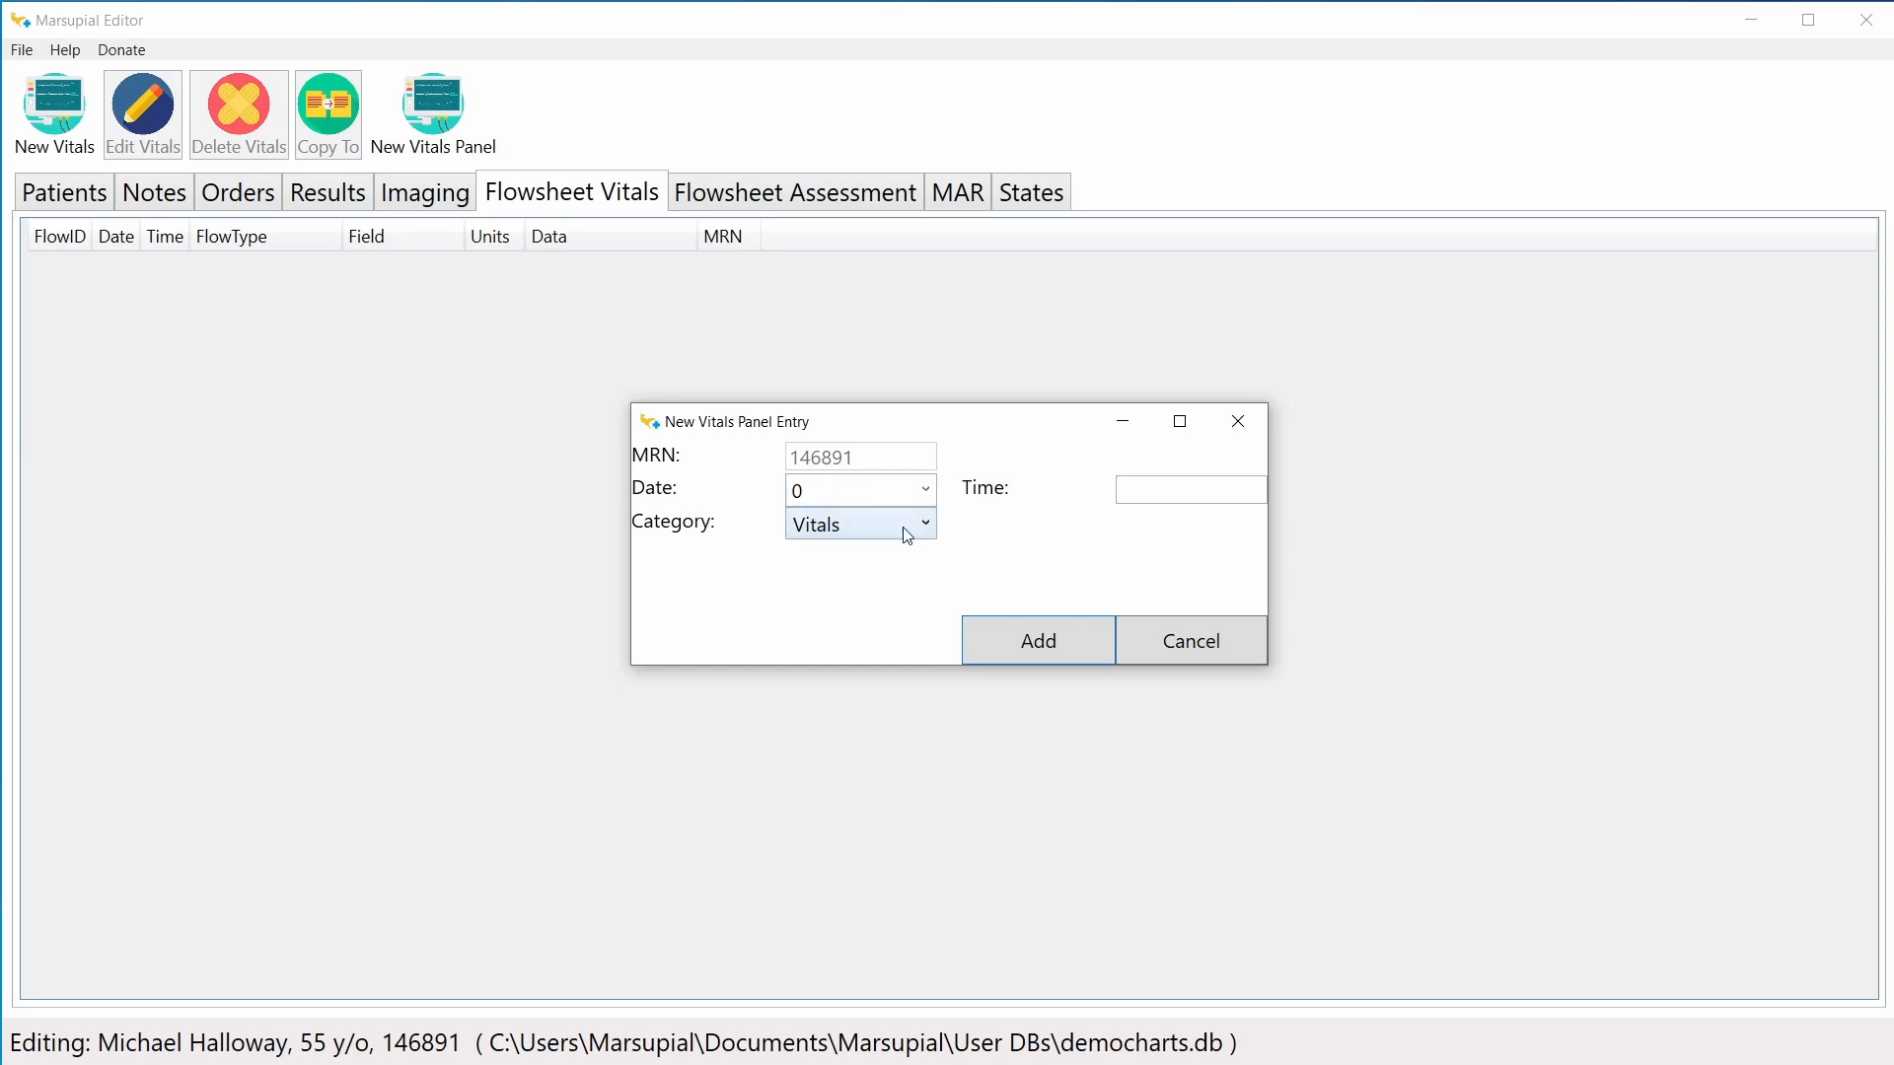
pyautogui.click(1173, 485)
pyautogui.write('07:00')
pyautogui.click(861, 496)
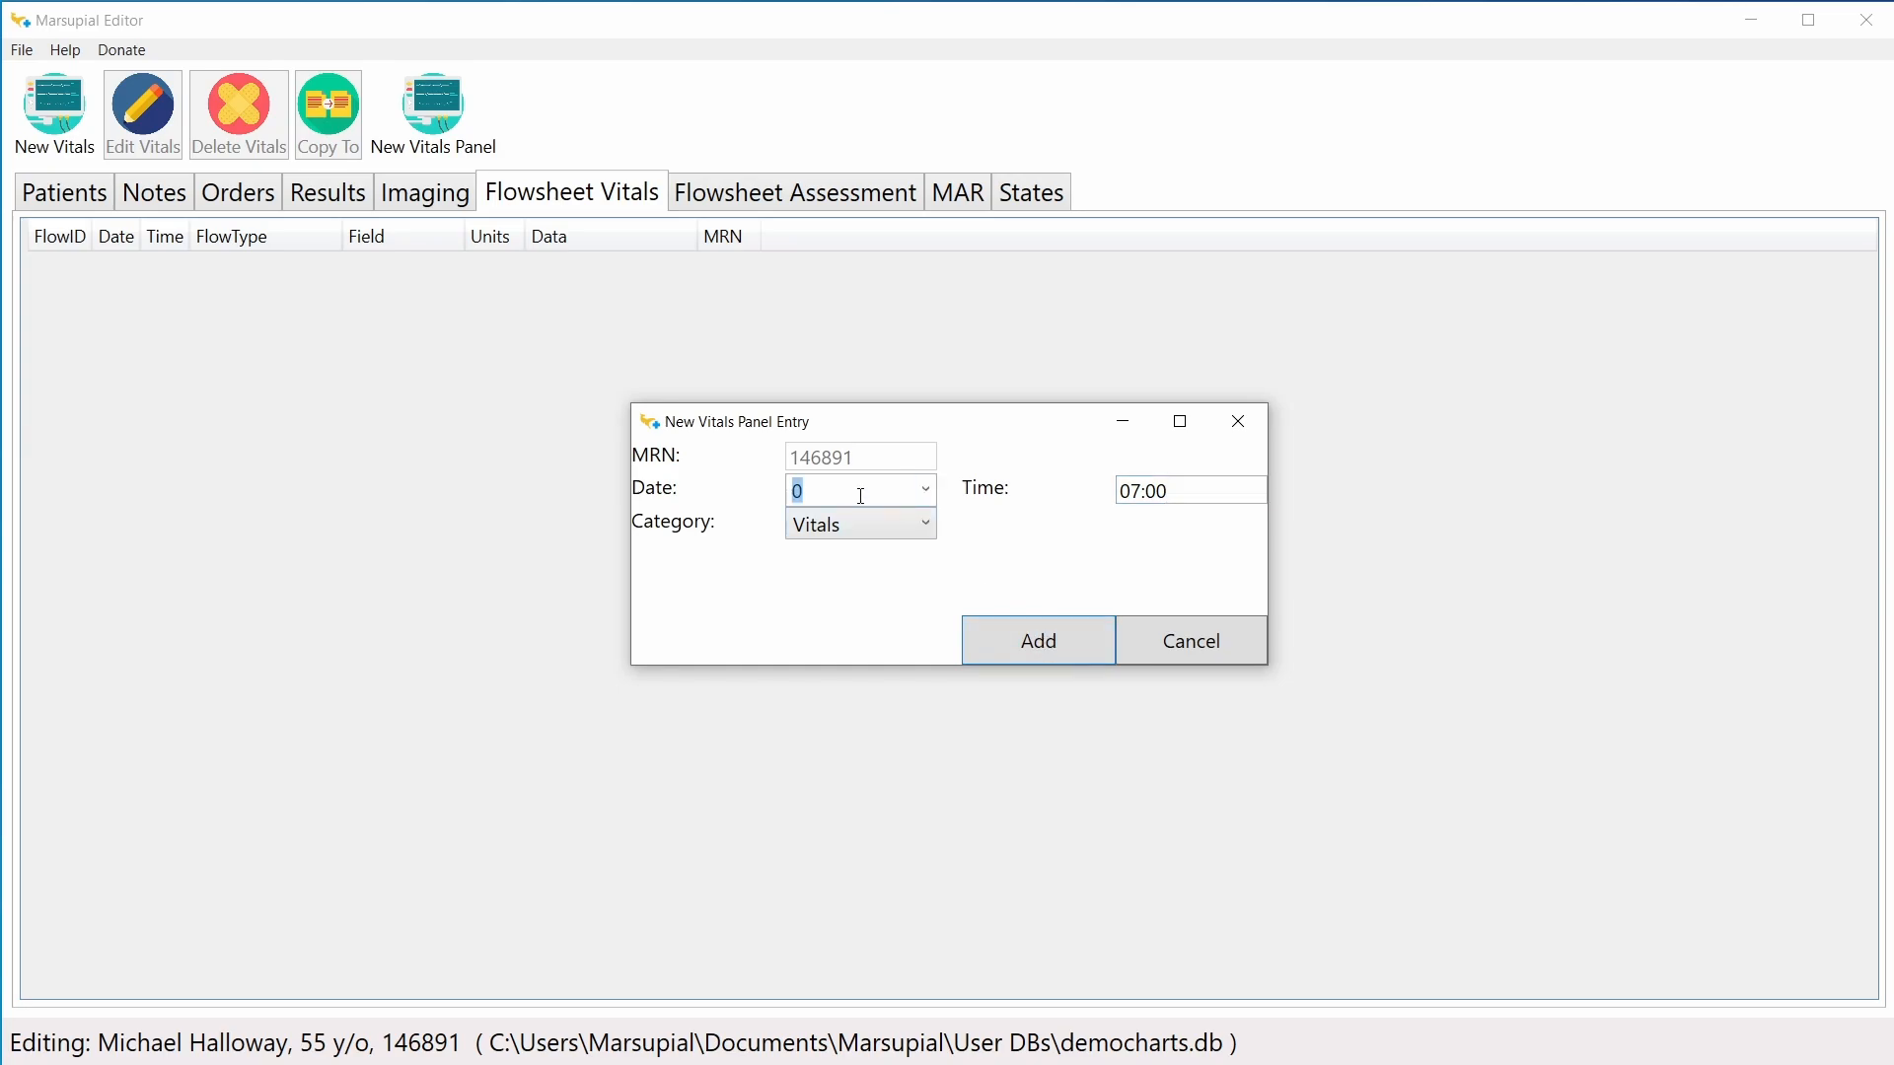
pyautogui.click(1051, 639)
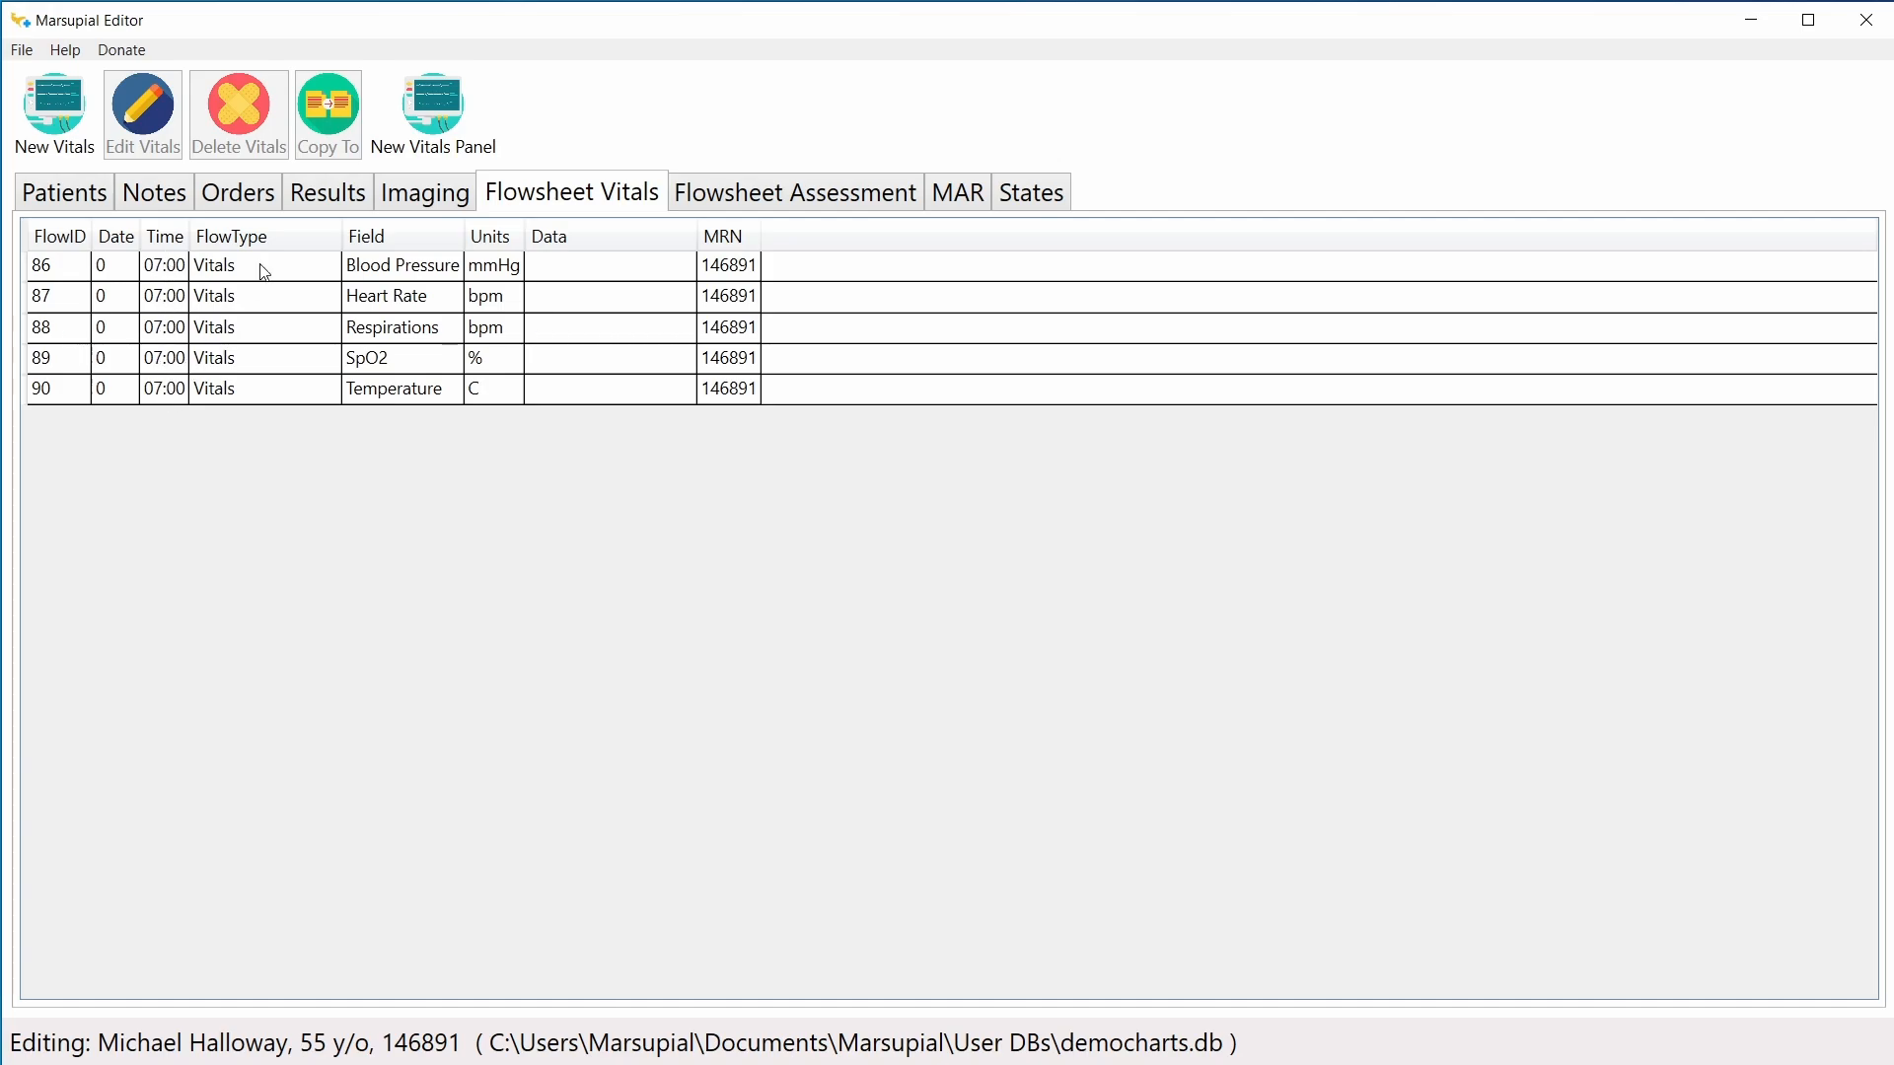
# Step: Set the 07:00 blood pressure to 110/70 mmHg and the 07:00 heart rate to 80 bpm
pyautogui.click(416, 277)
pyautogui.doubleClick(419, 277)
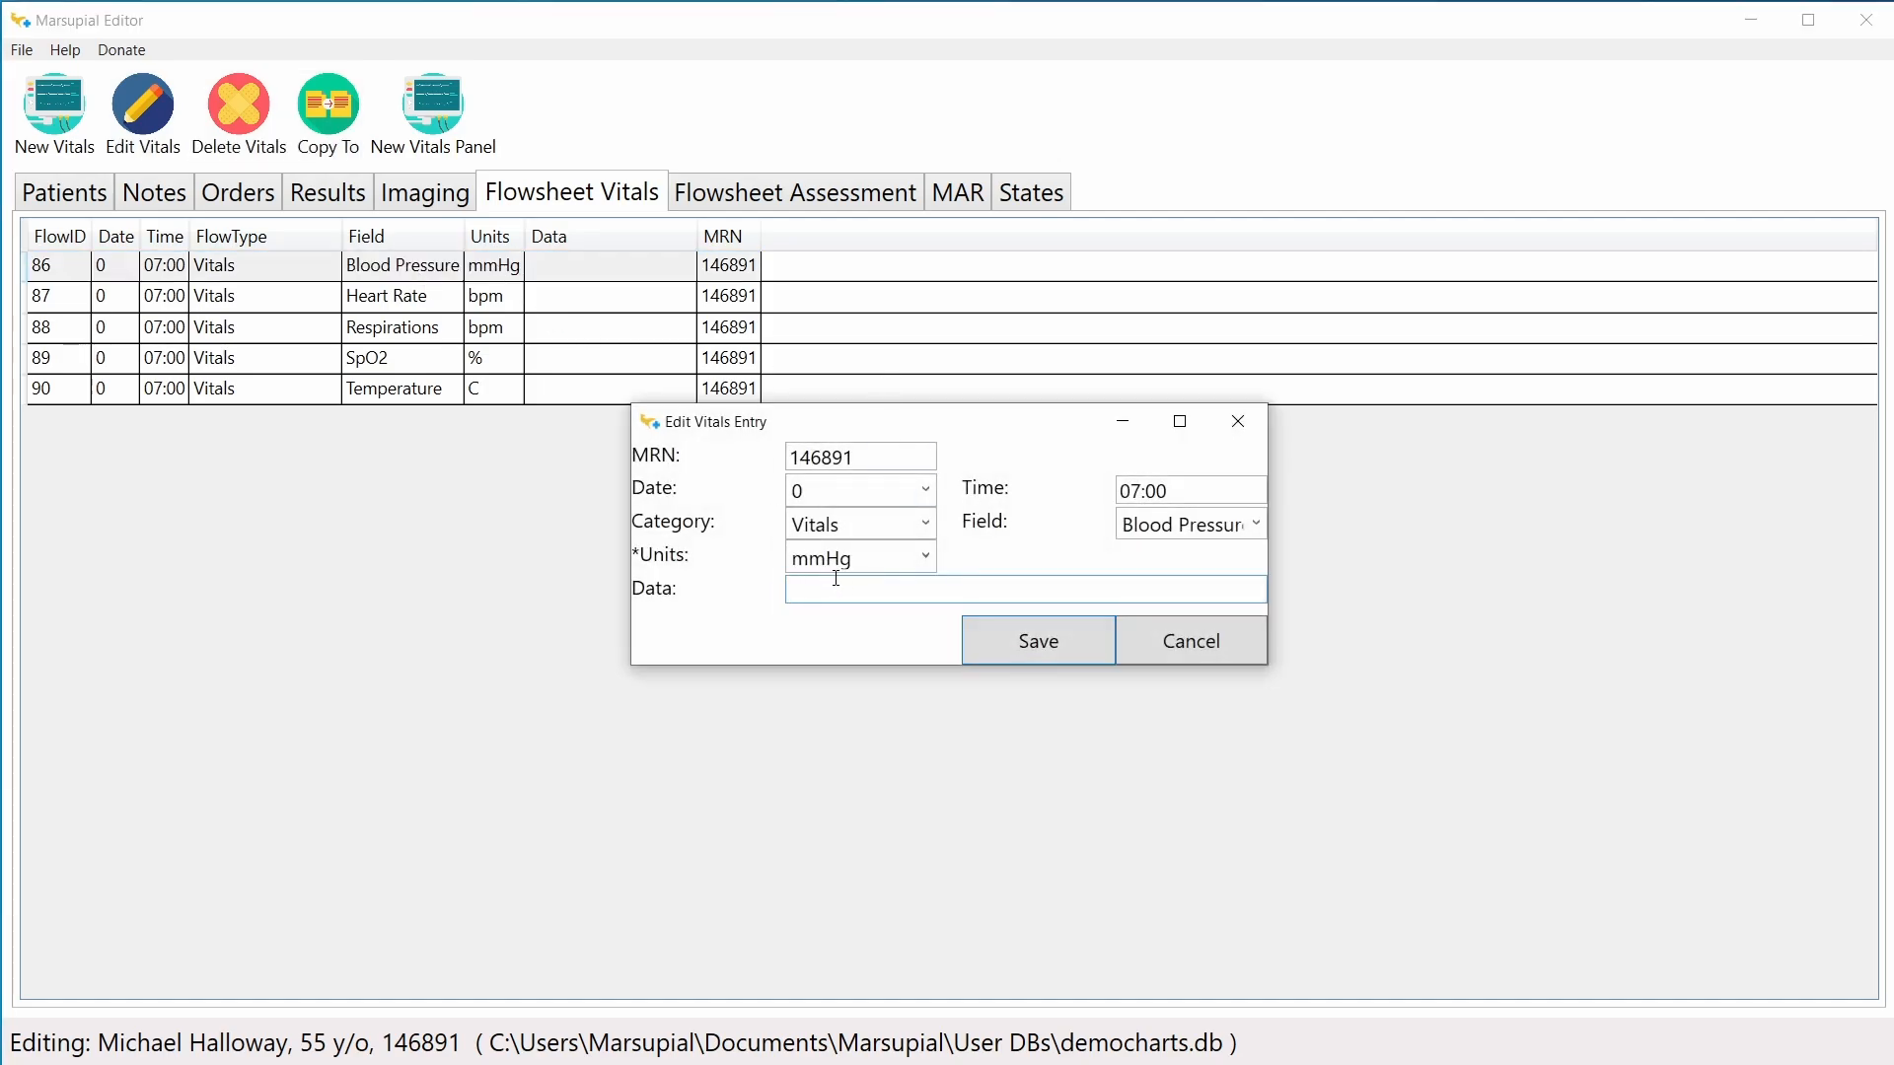
pyautogui.write('110/70')
pyautogui.click(1026, 641)
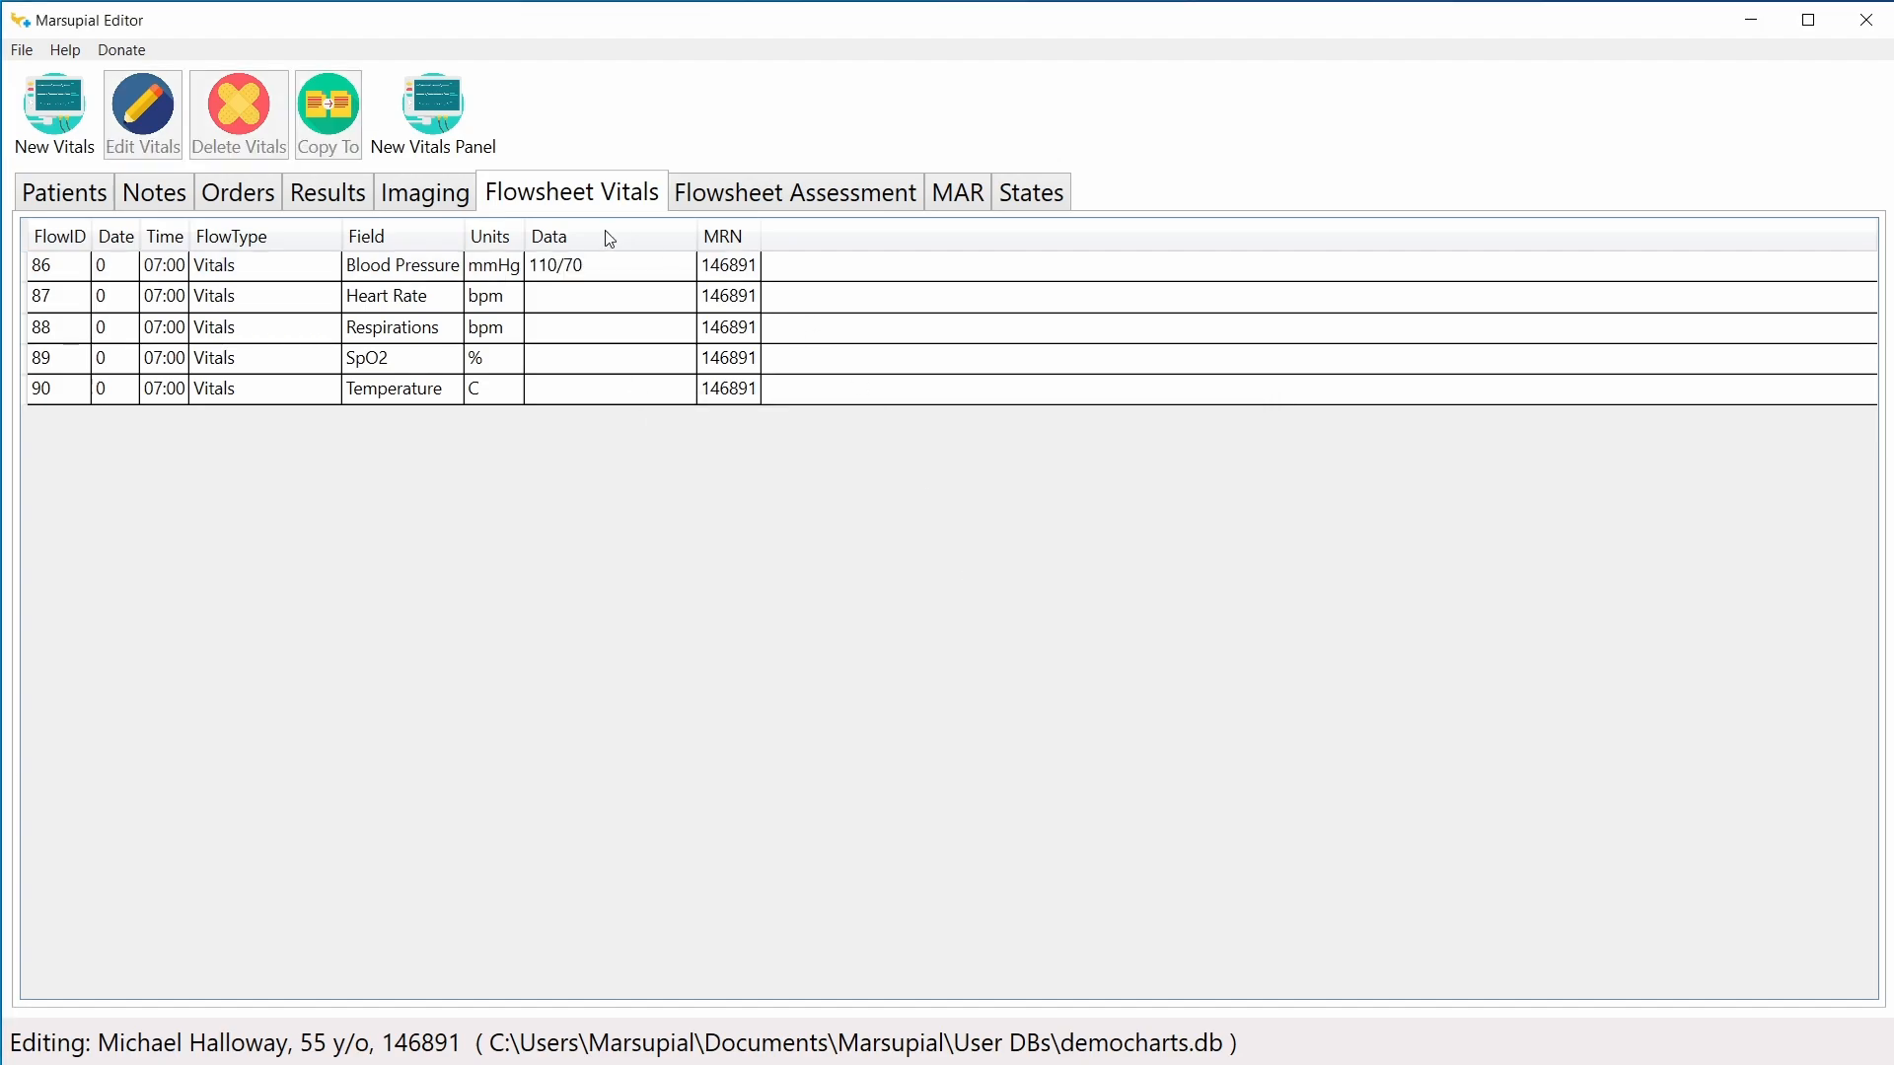
pyautogui.doubleClick(548, 293)
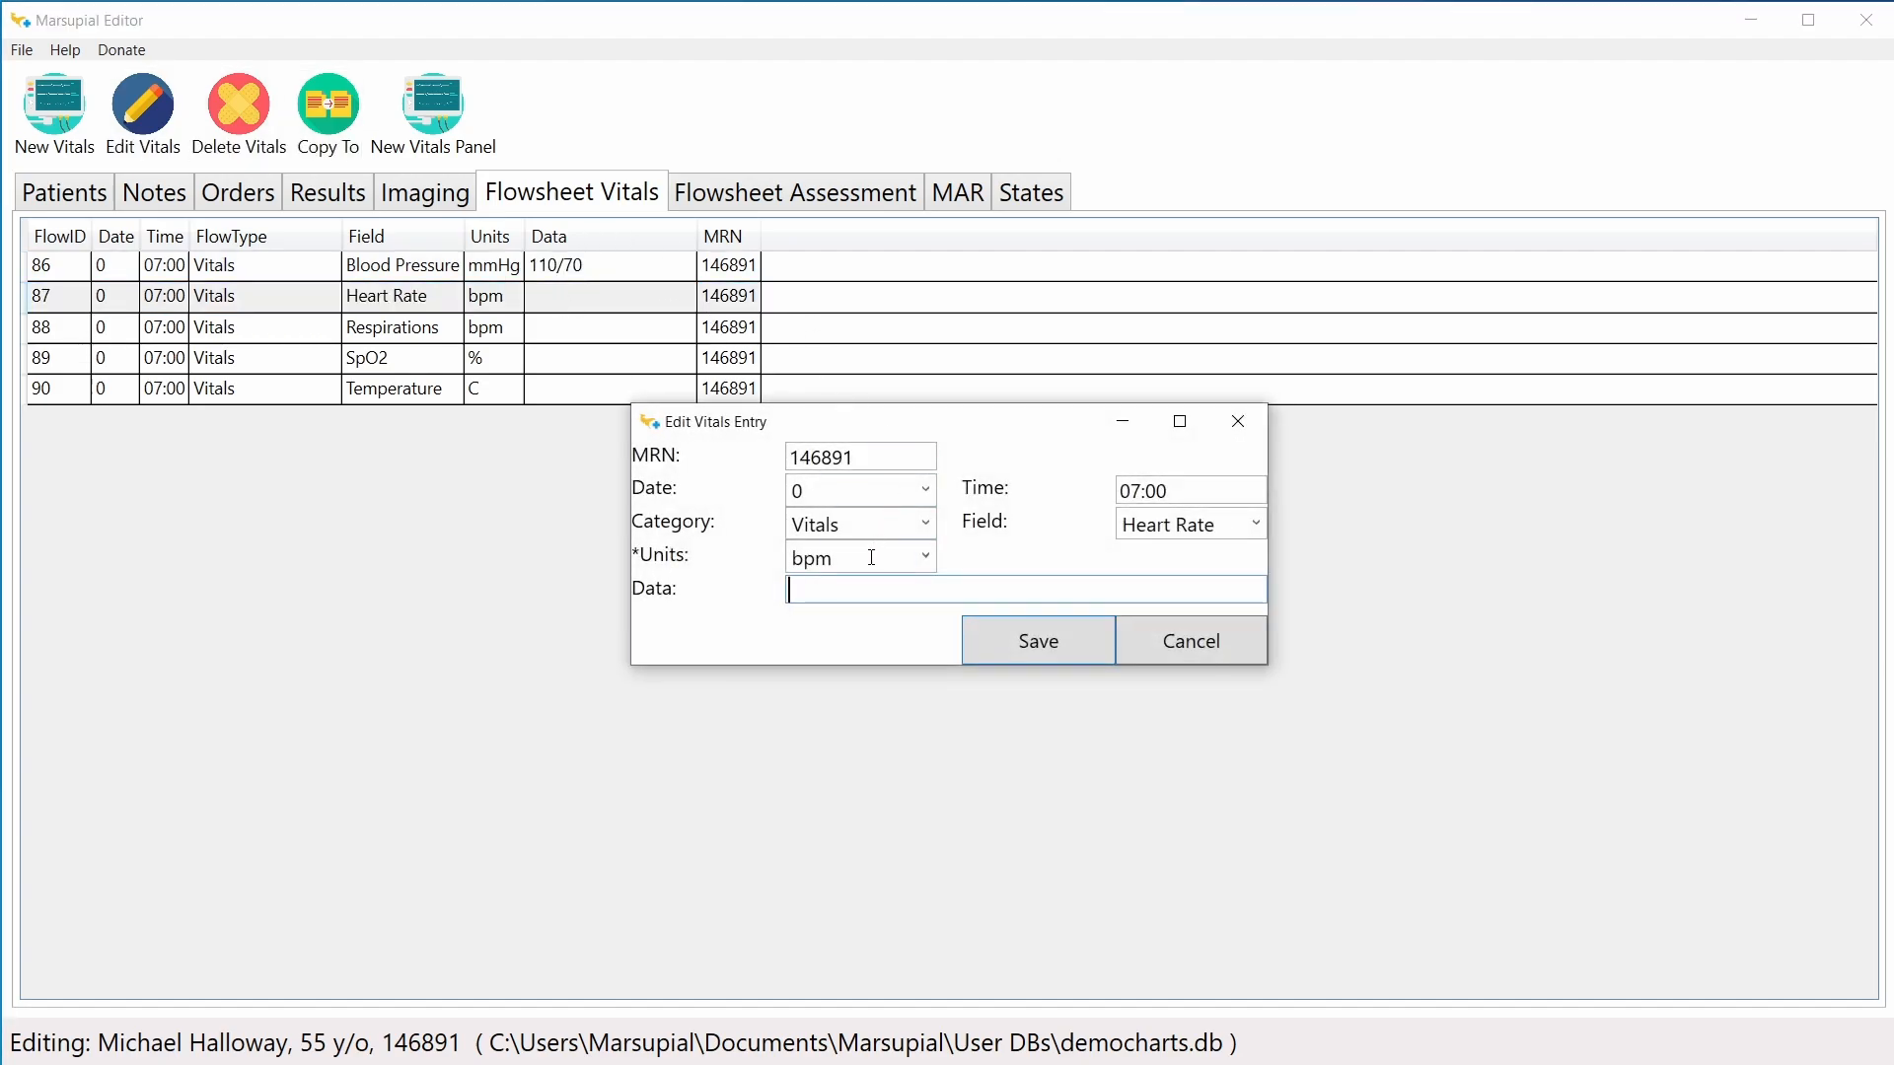
pyautogui.write('80')
pyautogui.click(1026, 641)
# Step: Set the 07:00 respirations to 18 bpm and the 07:00 SpO2 to 99%
pyautogui.doubleClick(523, 328)
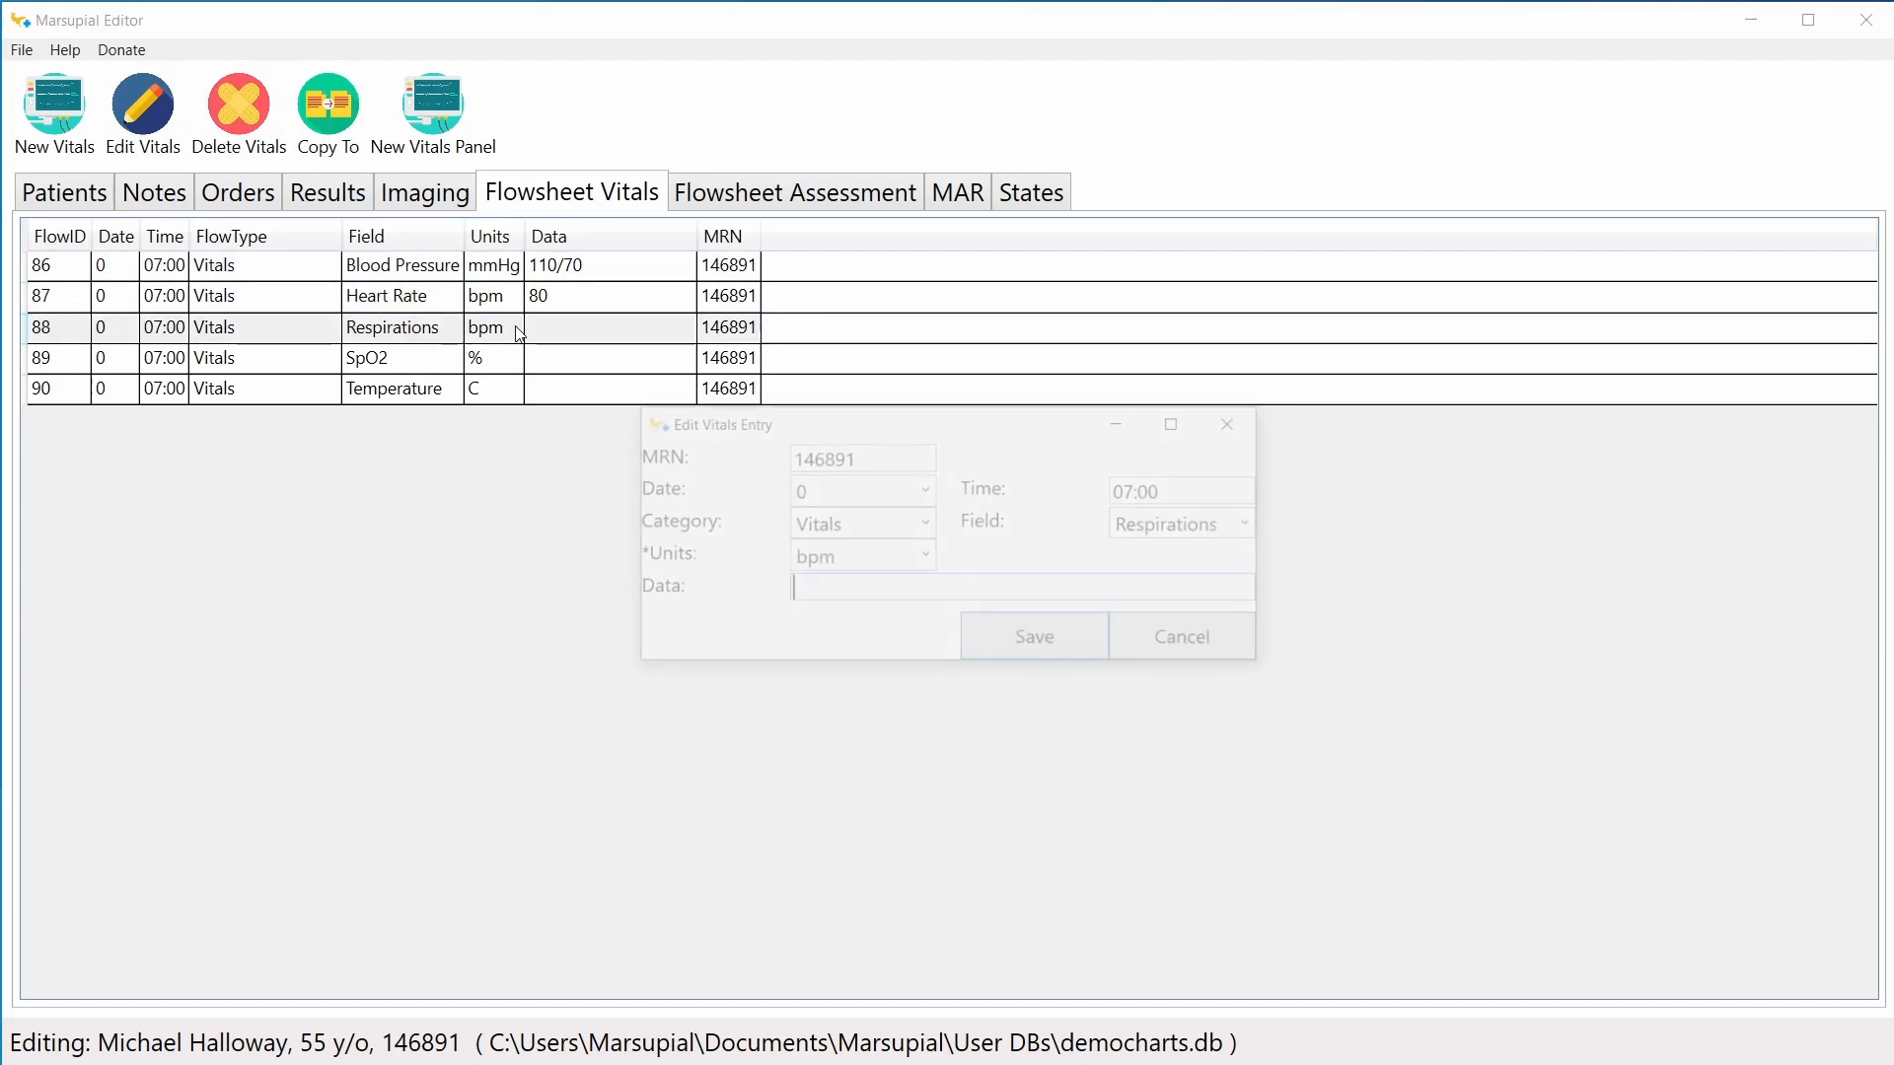
pyautogui.write('1')
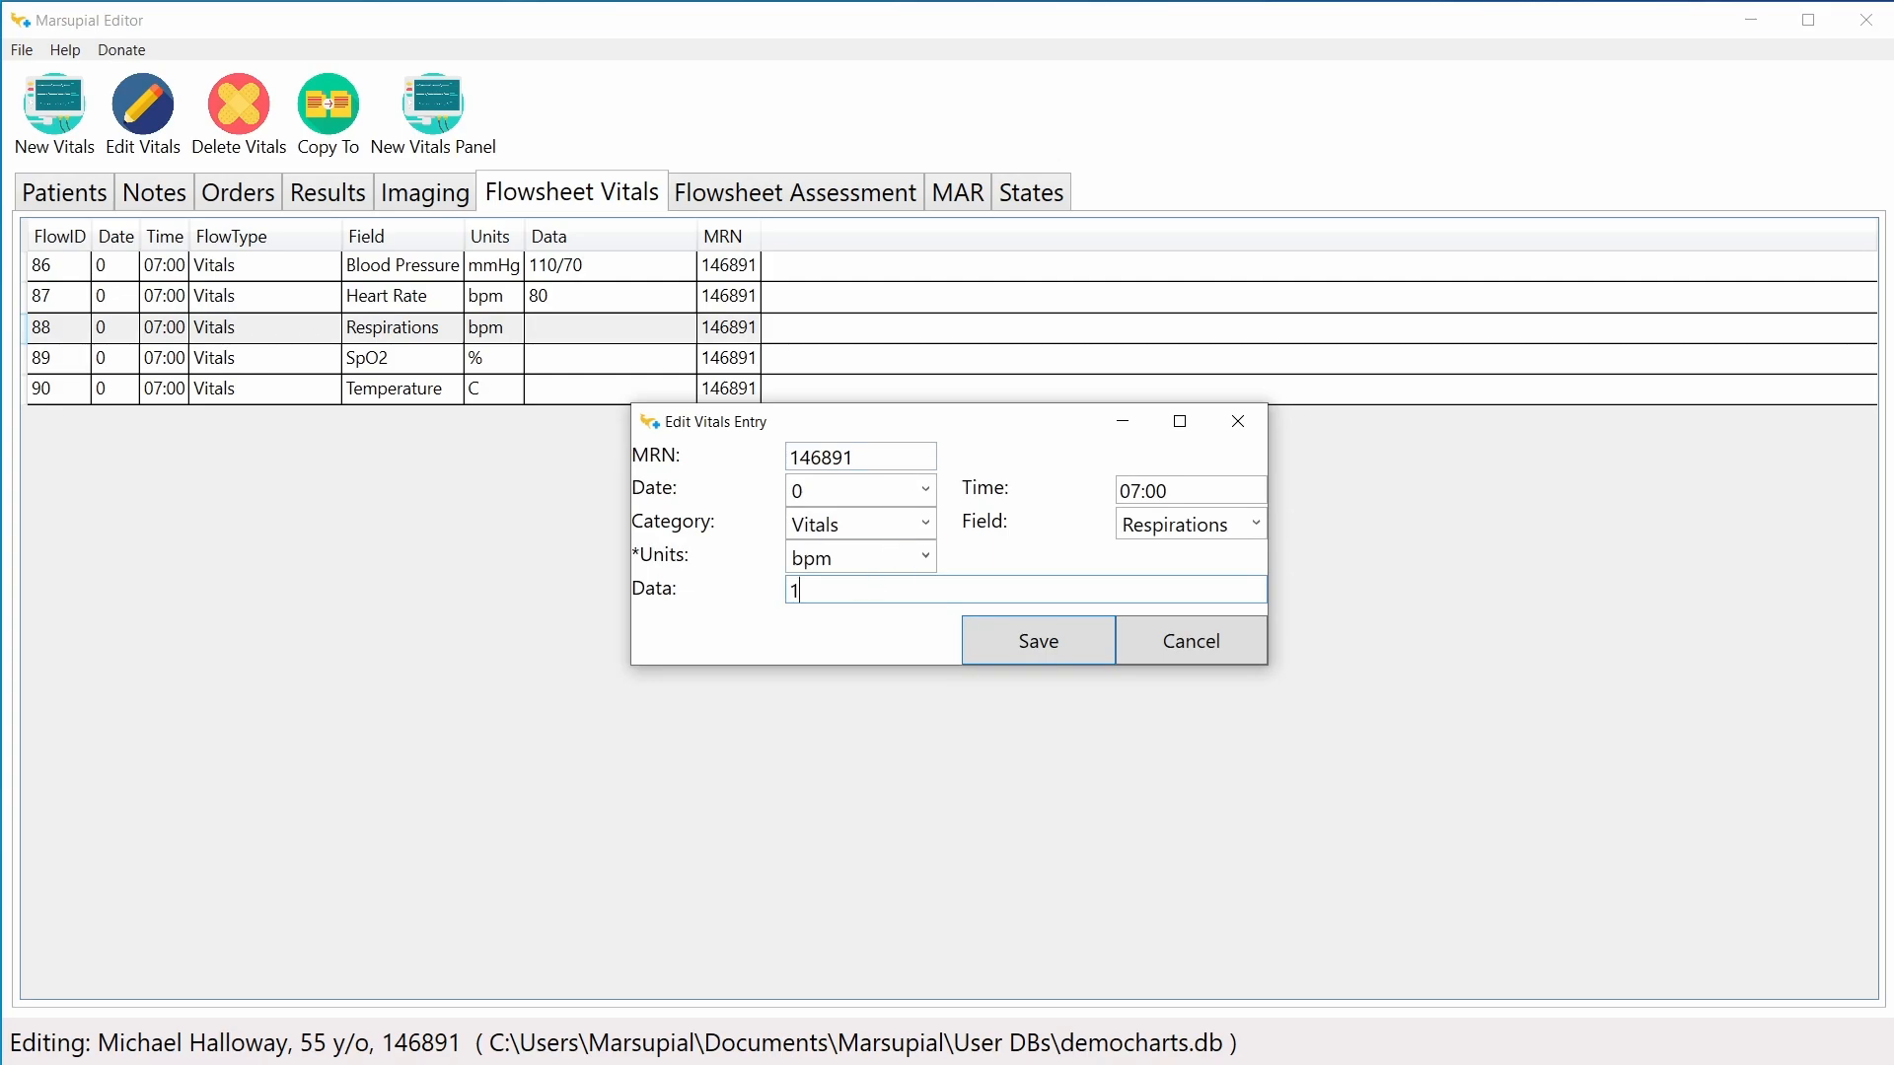
pyautogui.write('8')
pyautogui.click(971, 639)
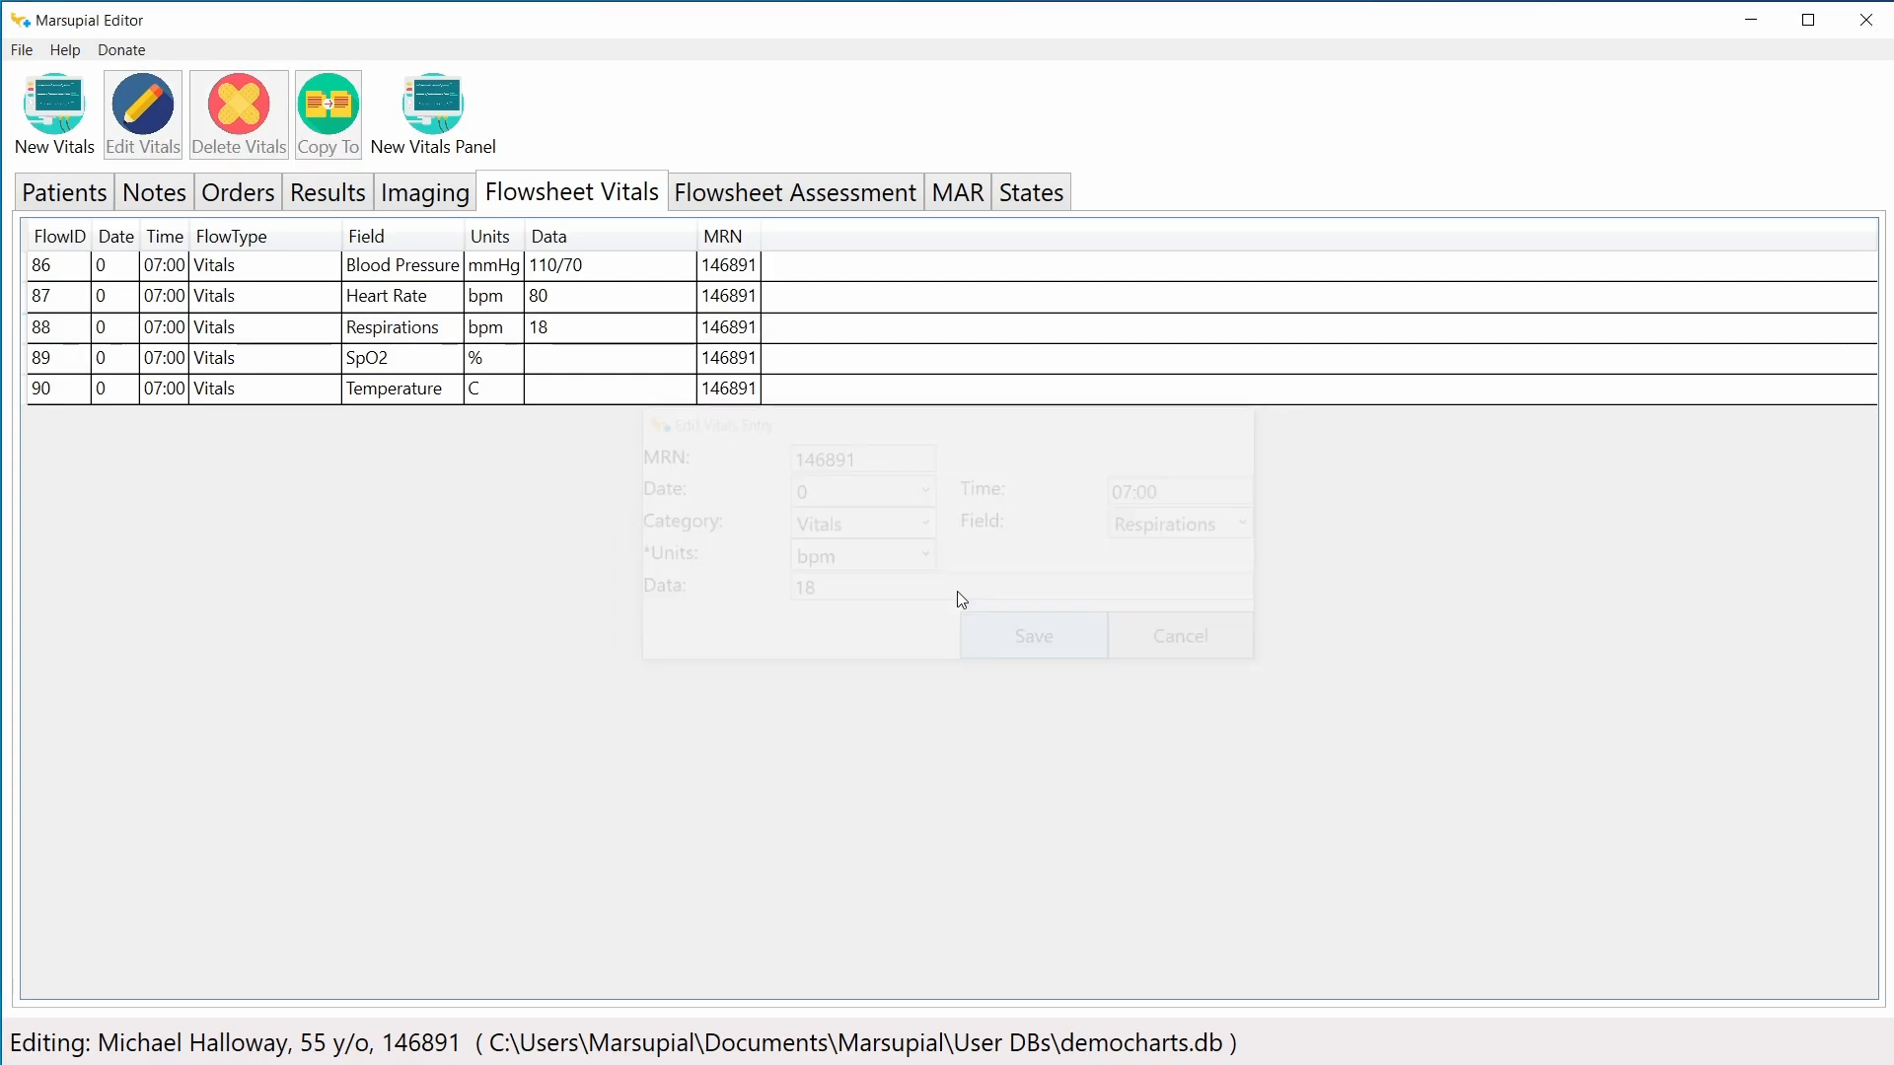
pyautogui.doubleClick(558, 367)
pyautogui.write('99')
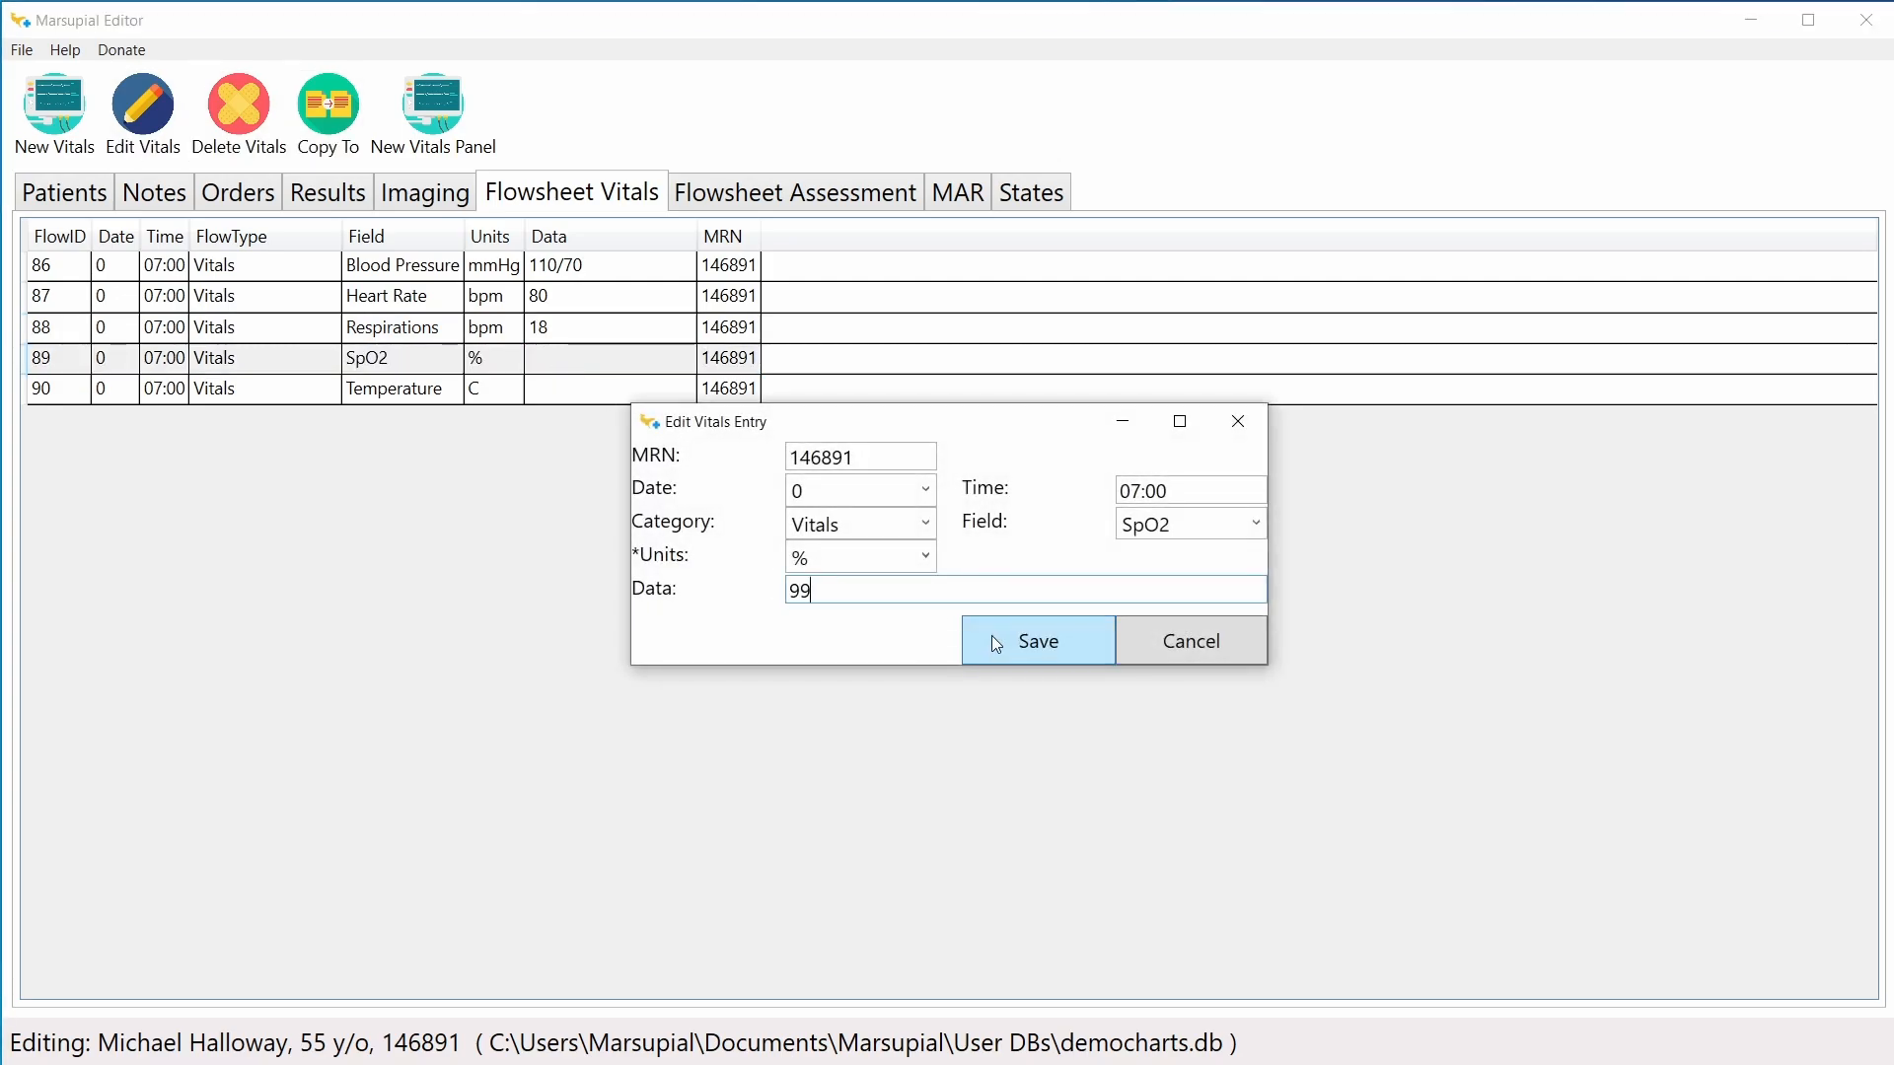
pyautogui.click(995, 637)
# Step: Set the 07:00 temperature to 35.6 C and save the entry
pyautogui.click(573, 391)
pyautogui.doubleClick(573, 390)
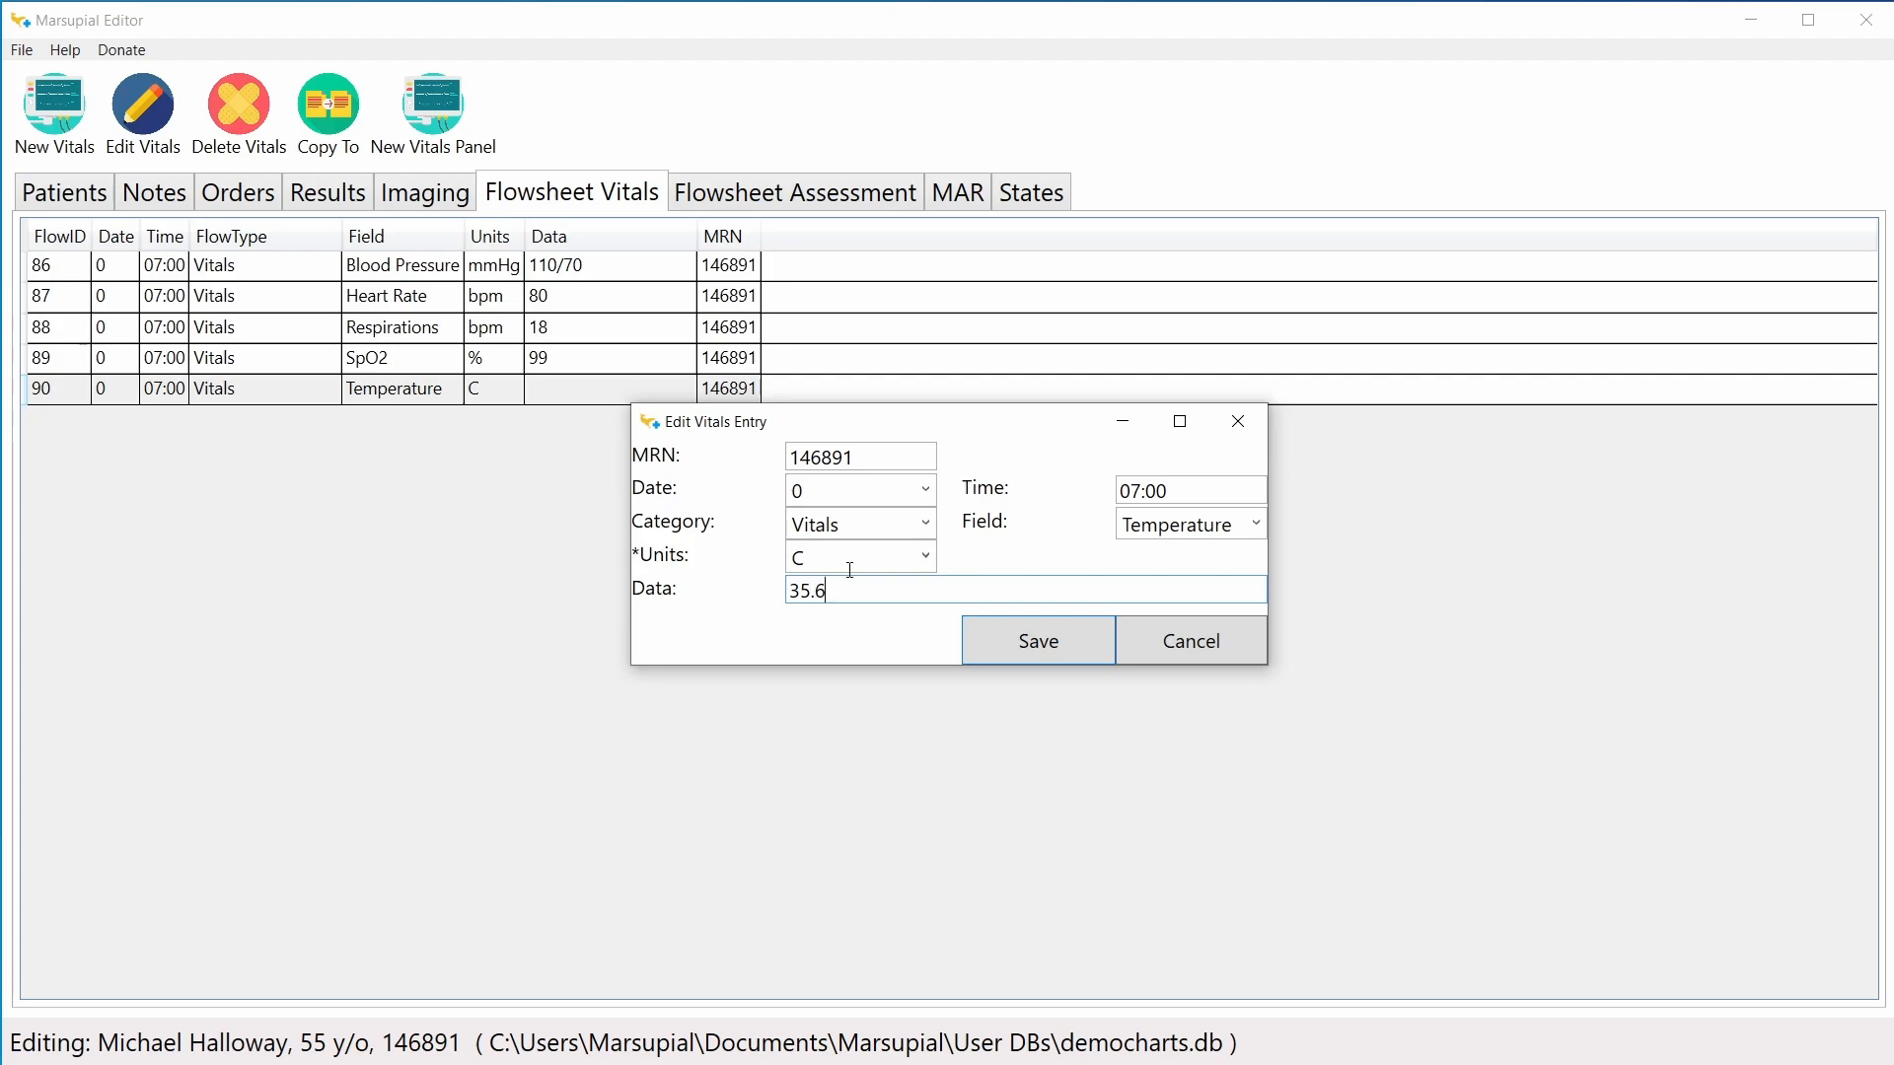
pyautogui.click(1006, 657)
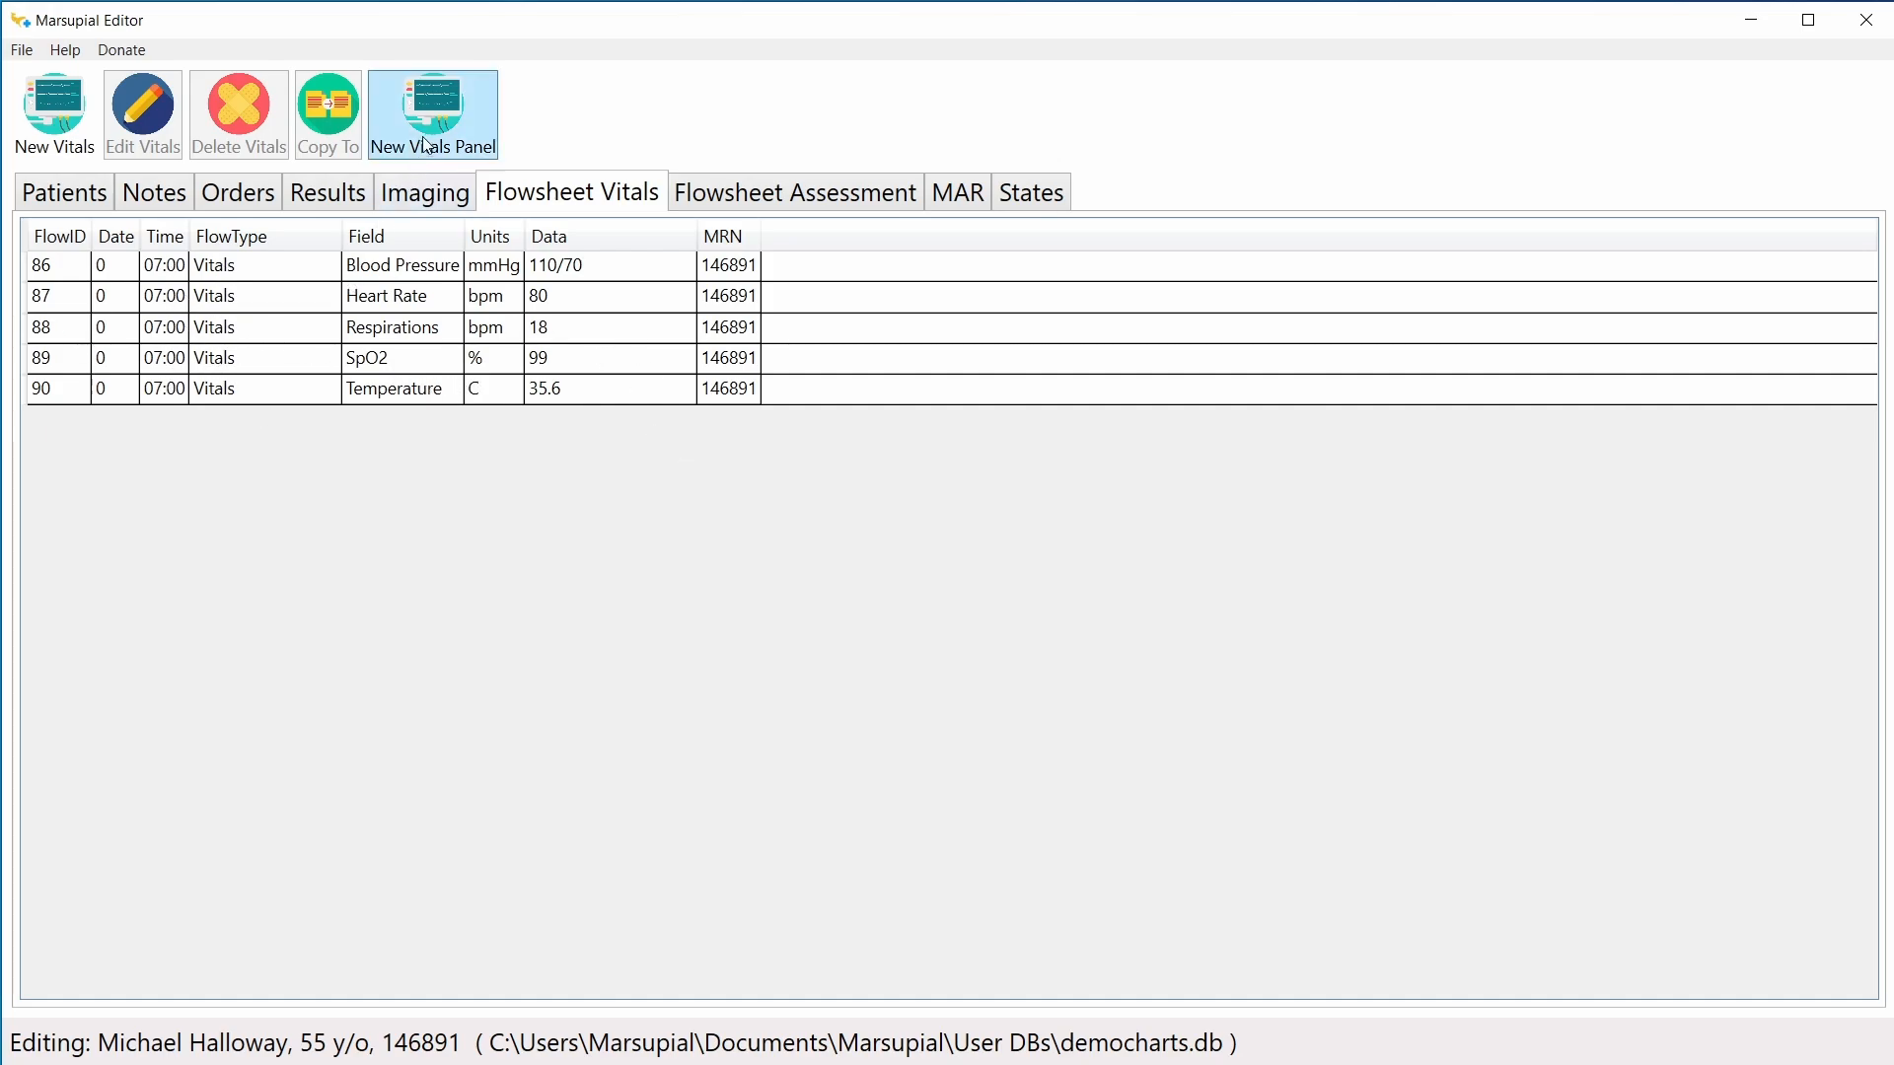
# Step: Add a second vitals panel for the patient with date 0, time 08:00 and category Vitals
pyautogui.click(434, 108)
pyautogui.click(1152, 491)
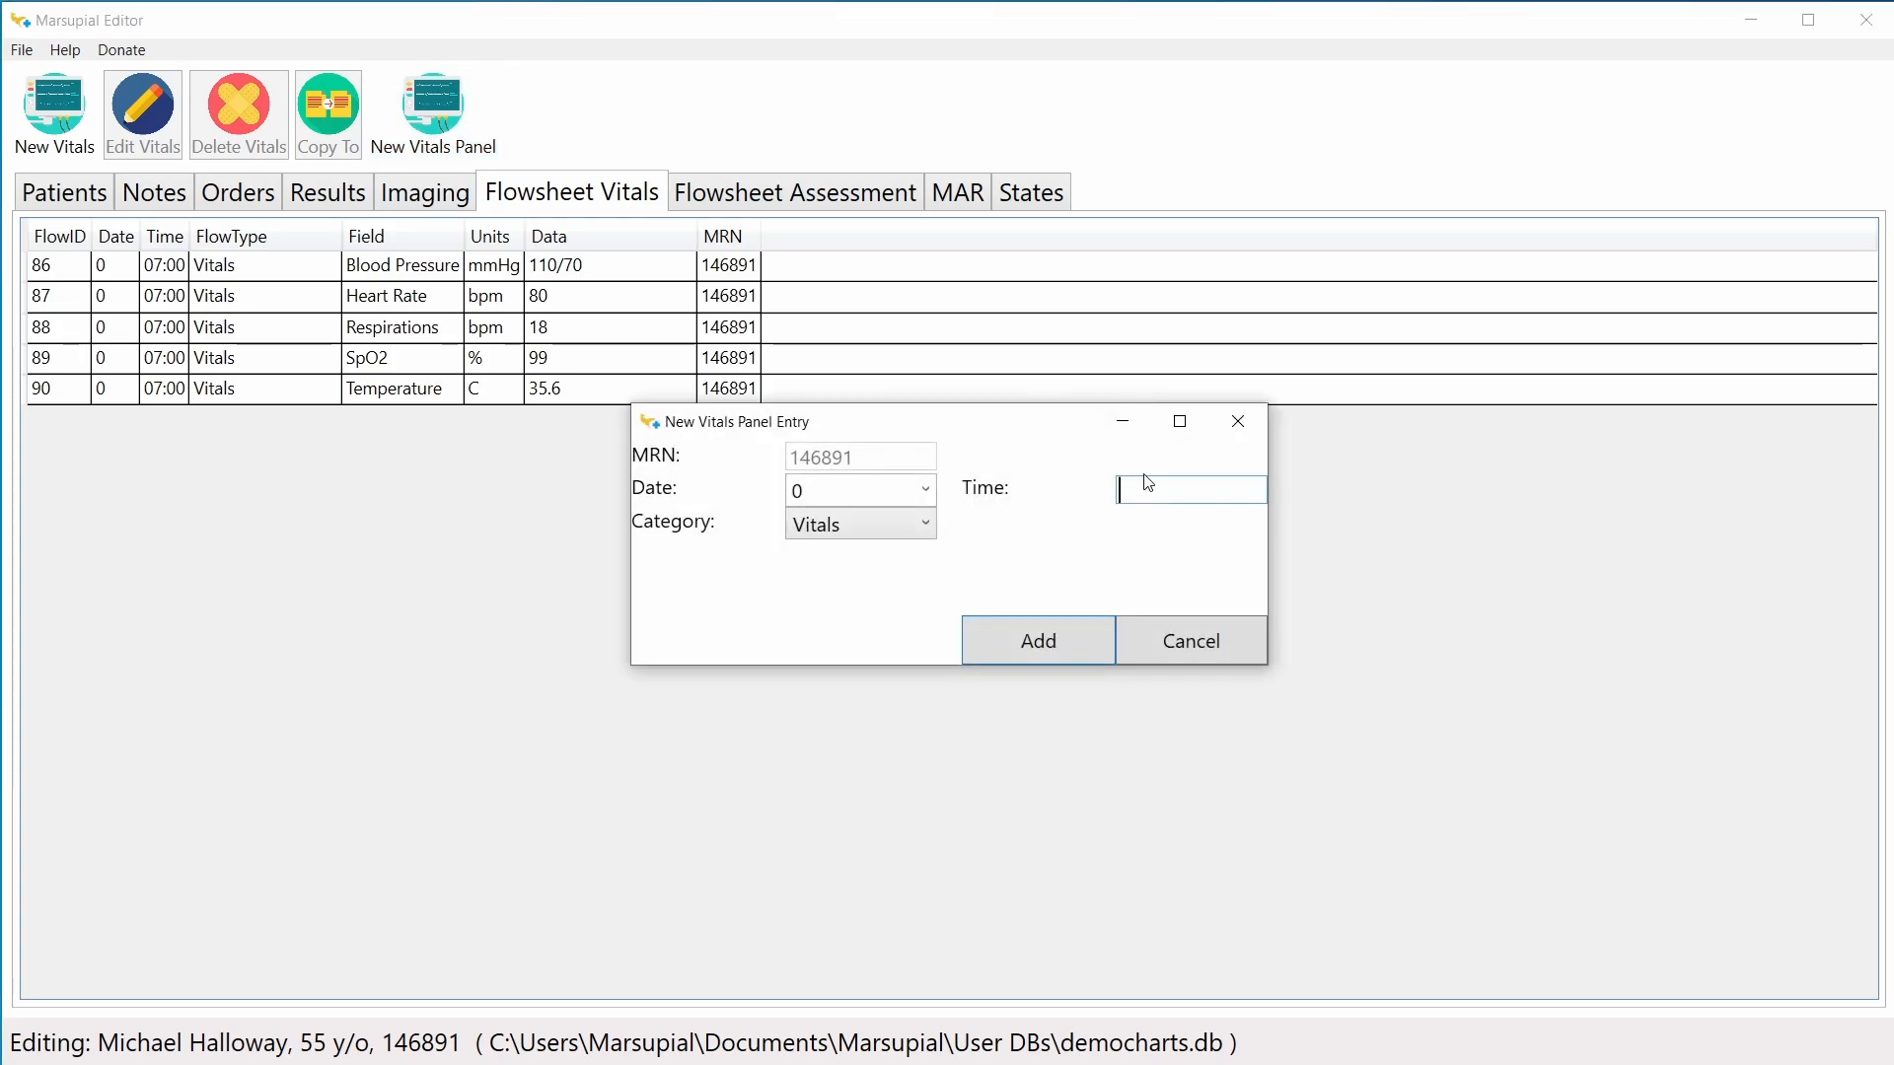
pyautogui.write('08:00')
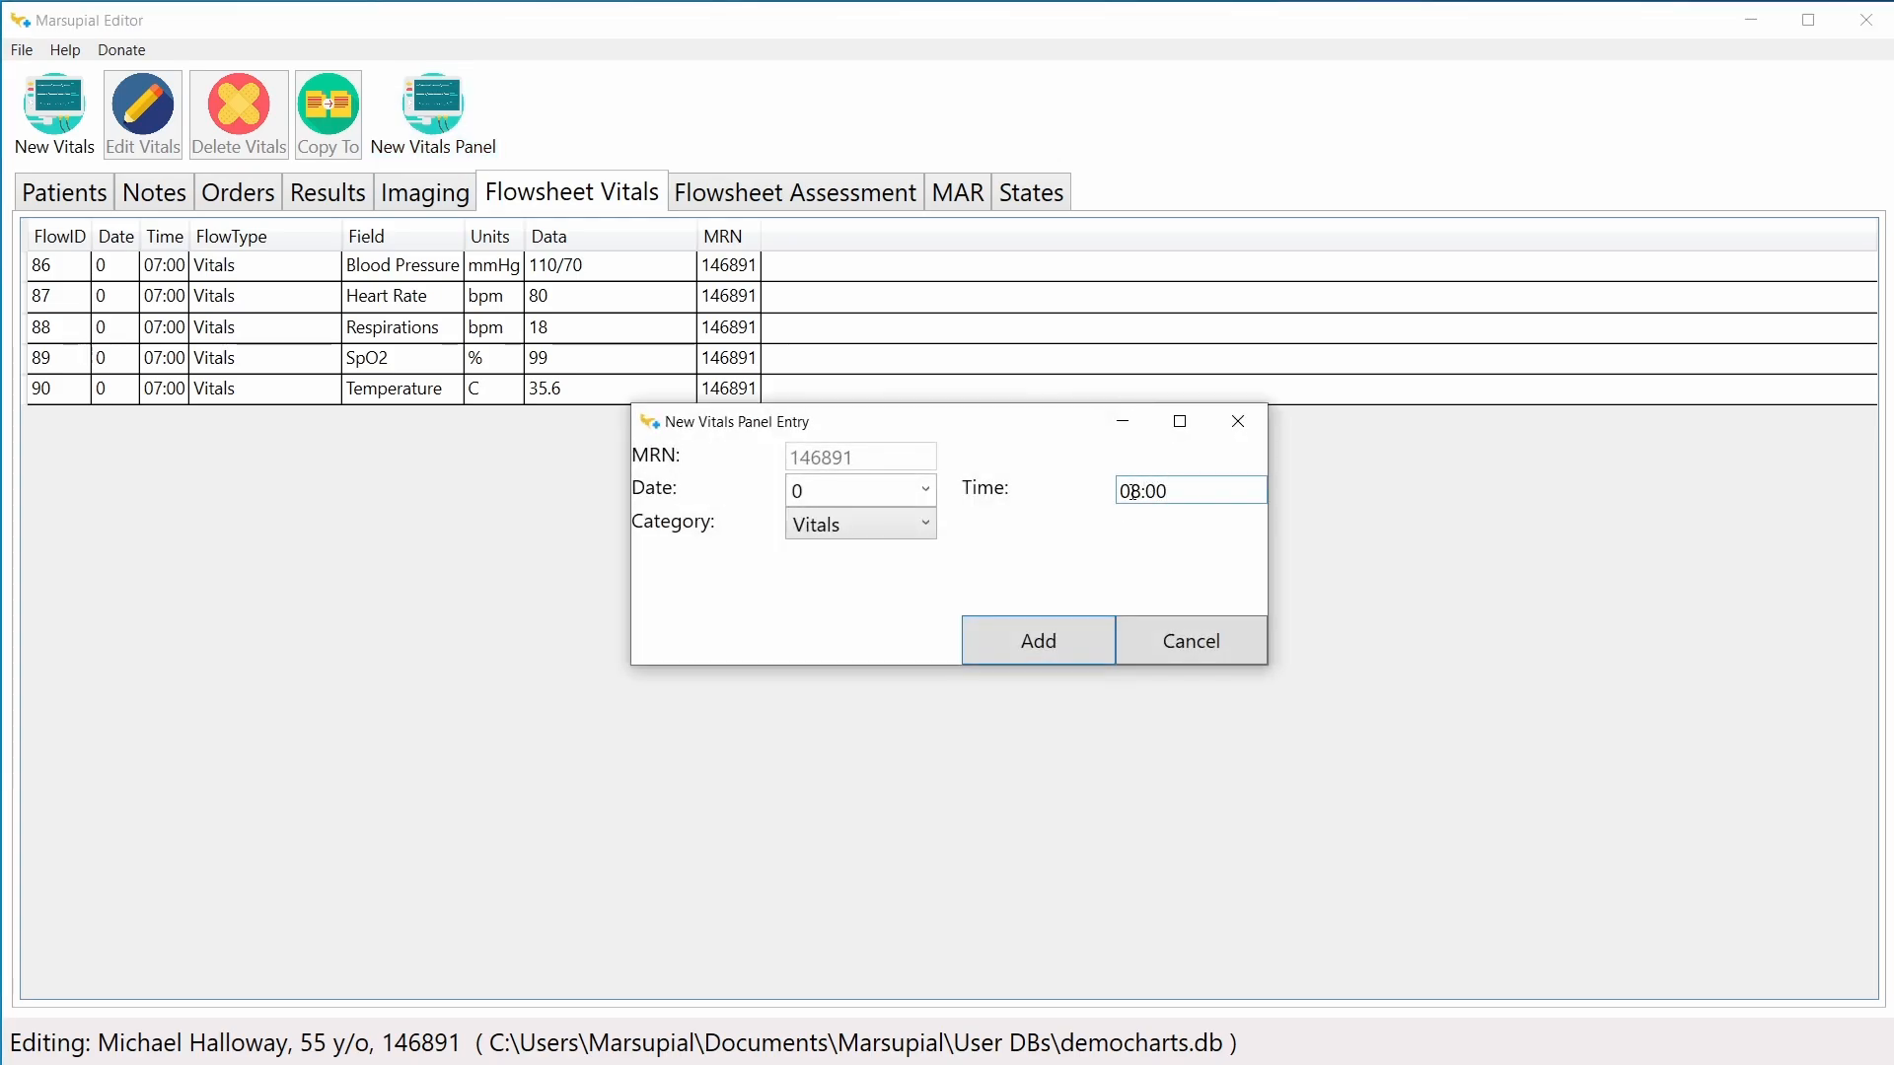
pyautogui.click(1050, 649)
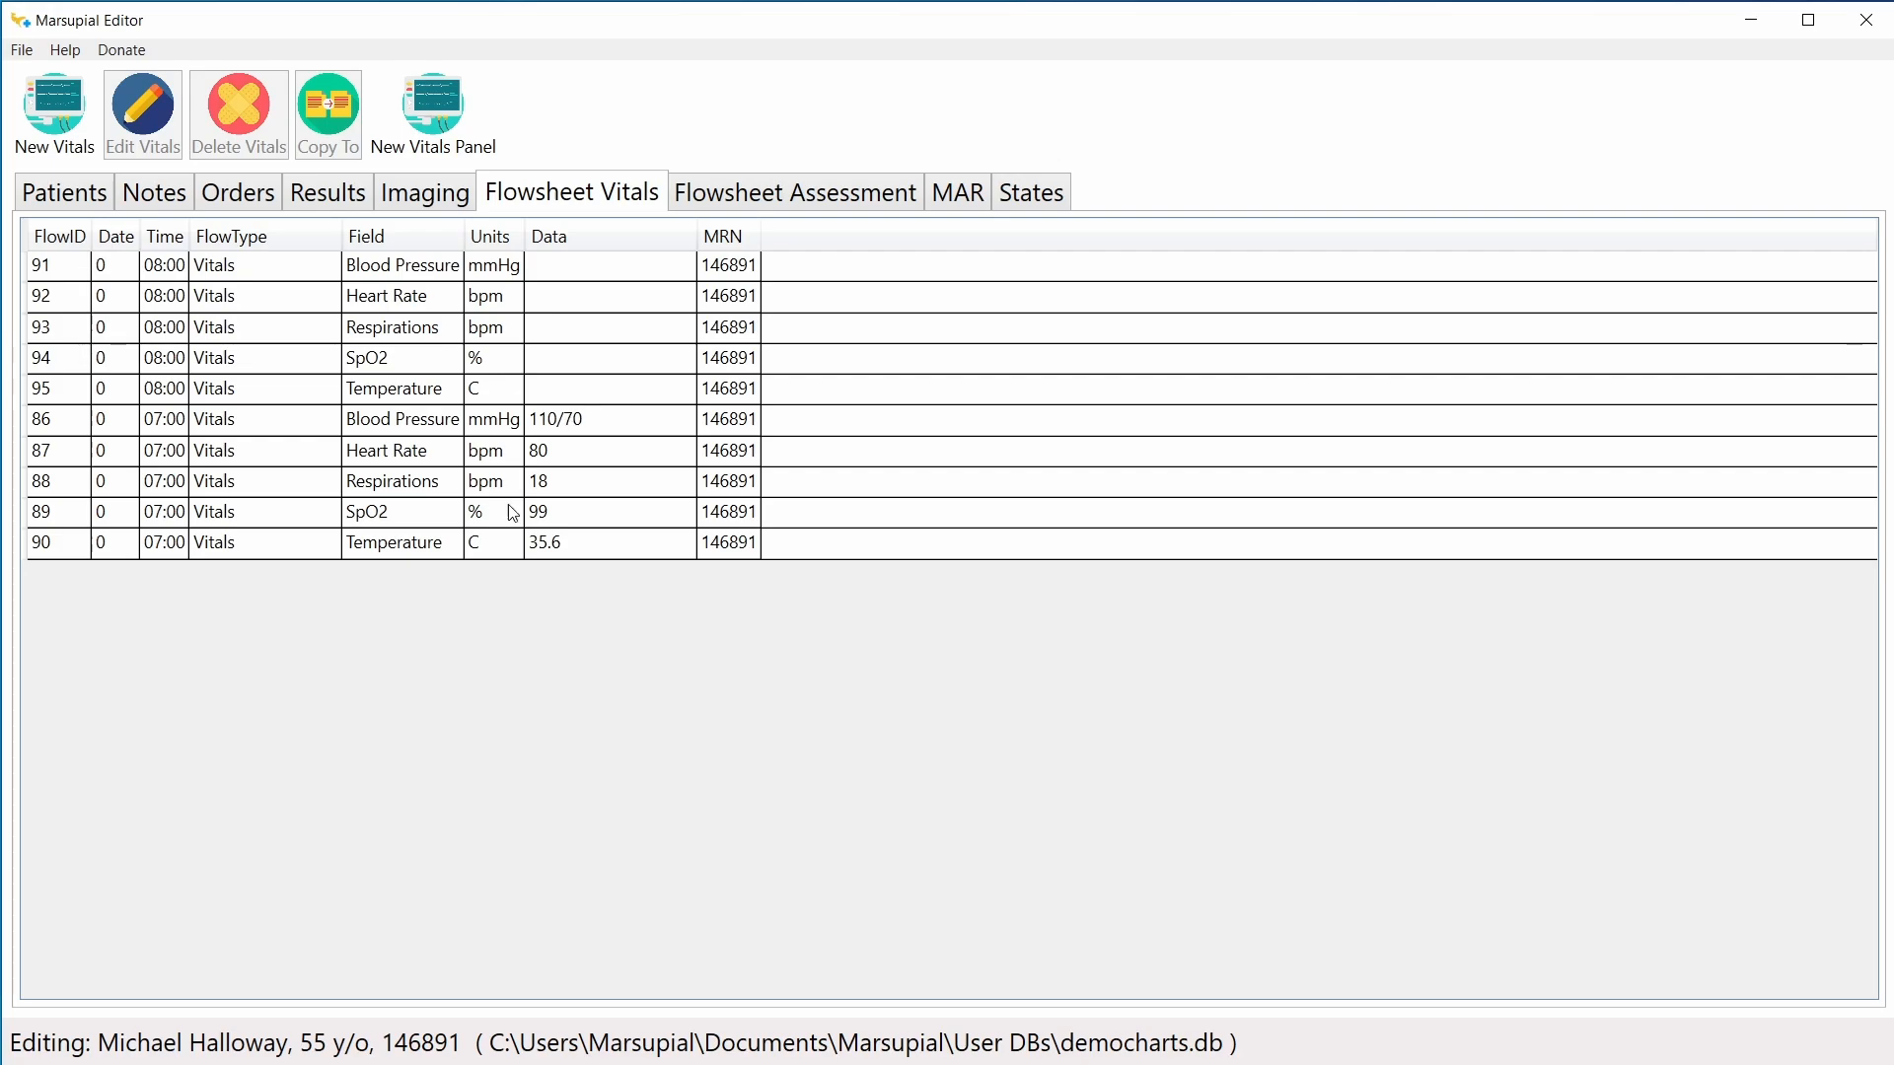
# Step: Copy the 07:00 temperature entry to the same patient
pyautogui.click(556, 556)
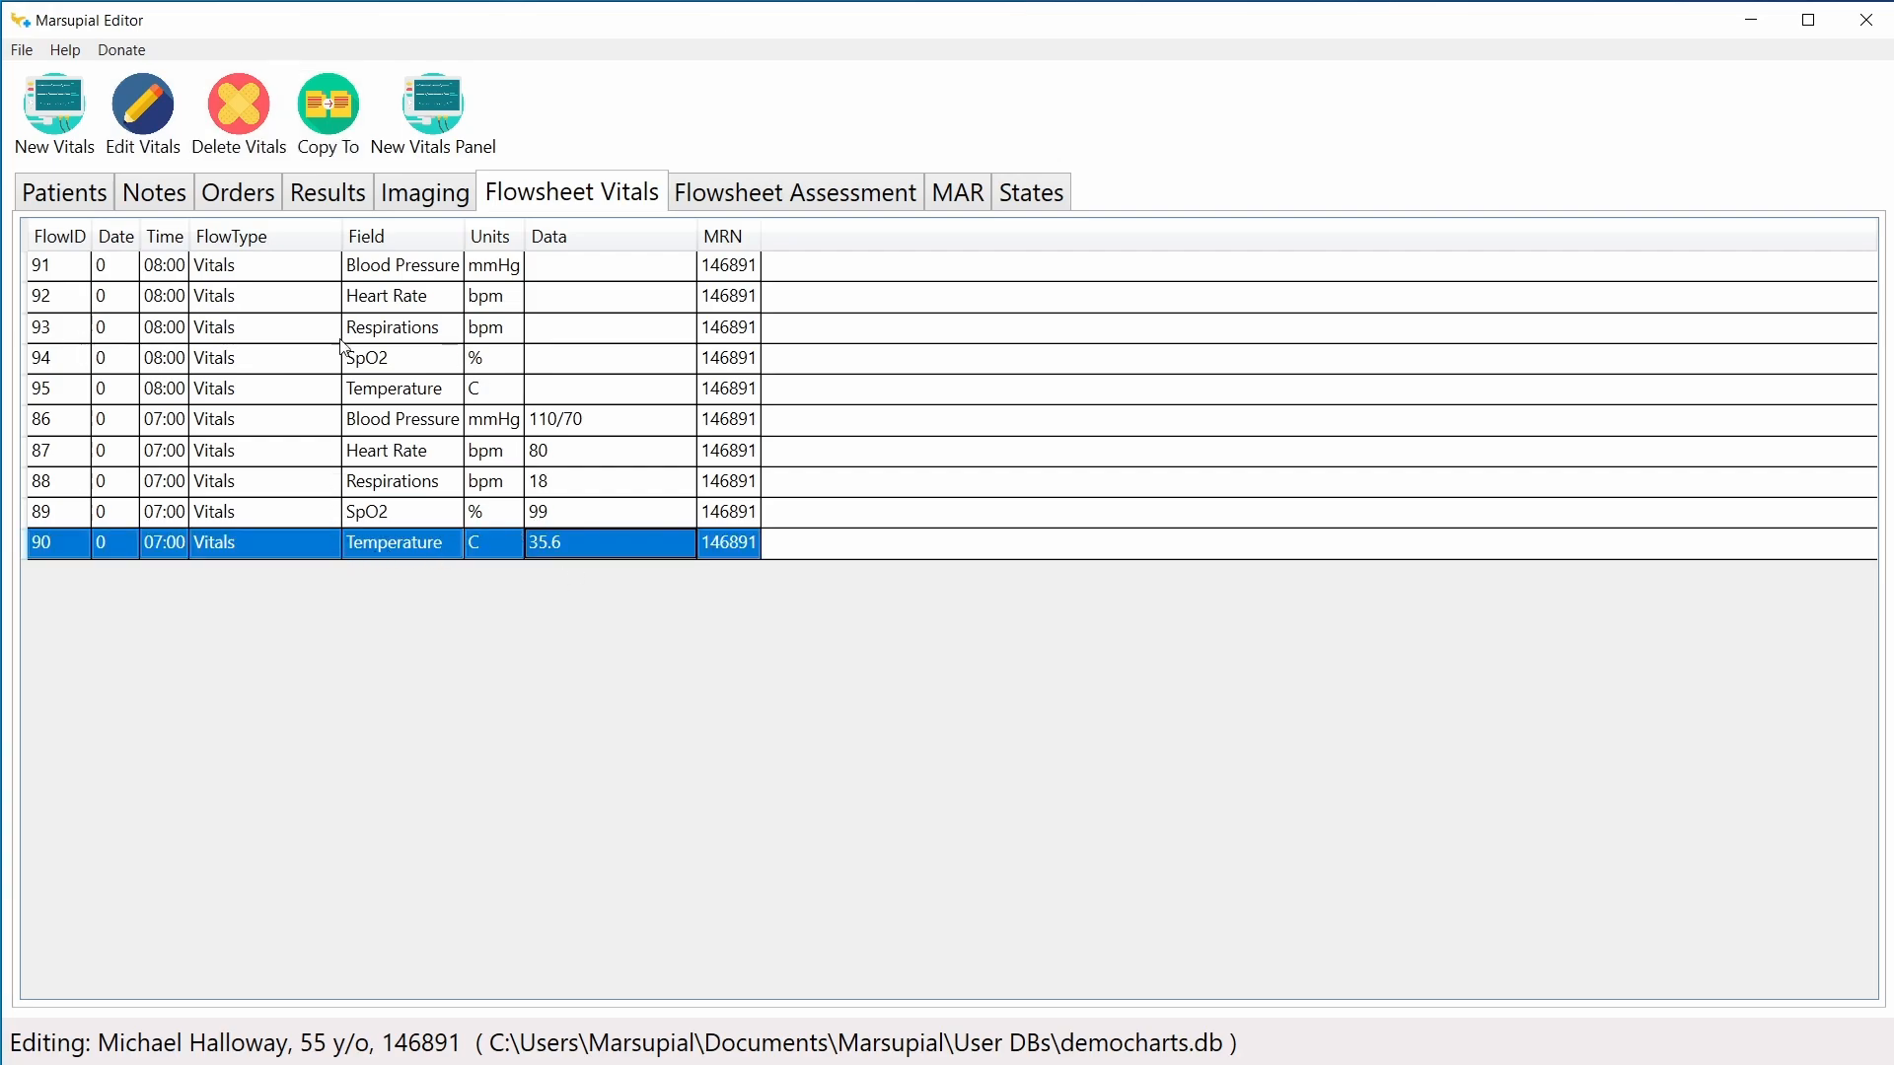
pyautogui.click(329, 139)
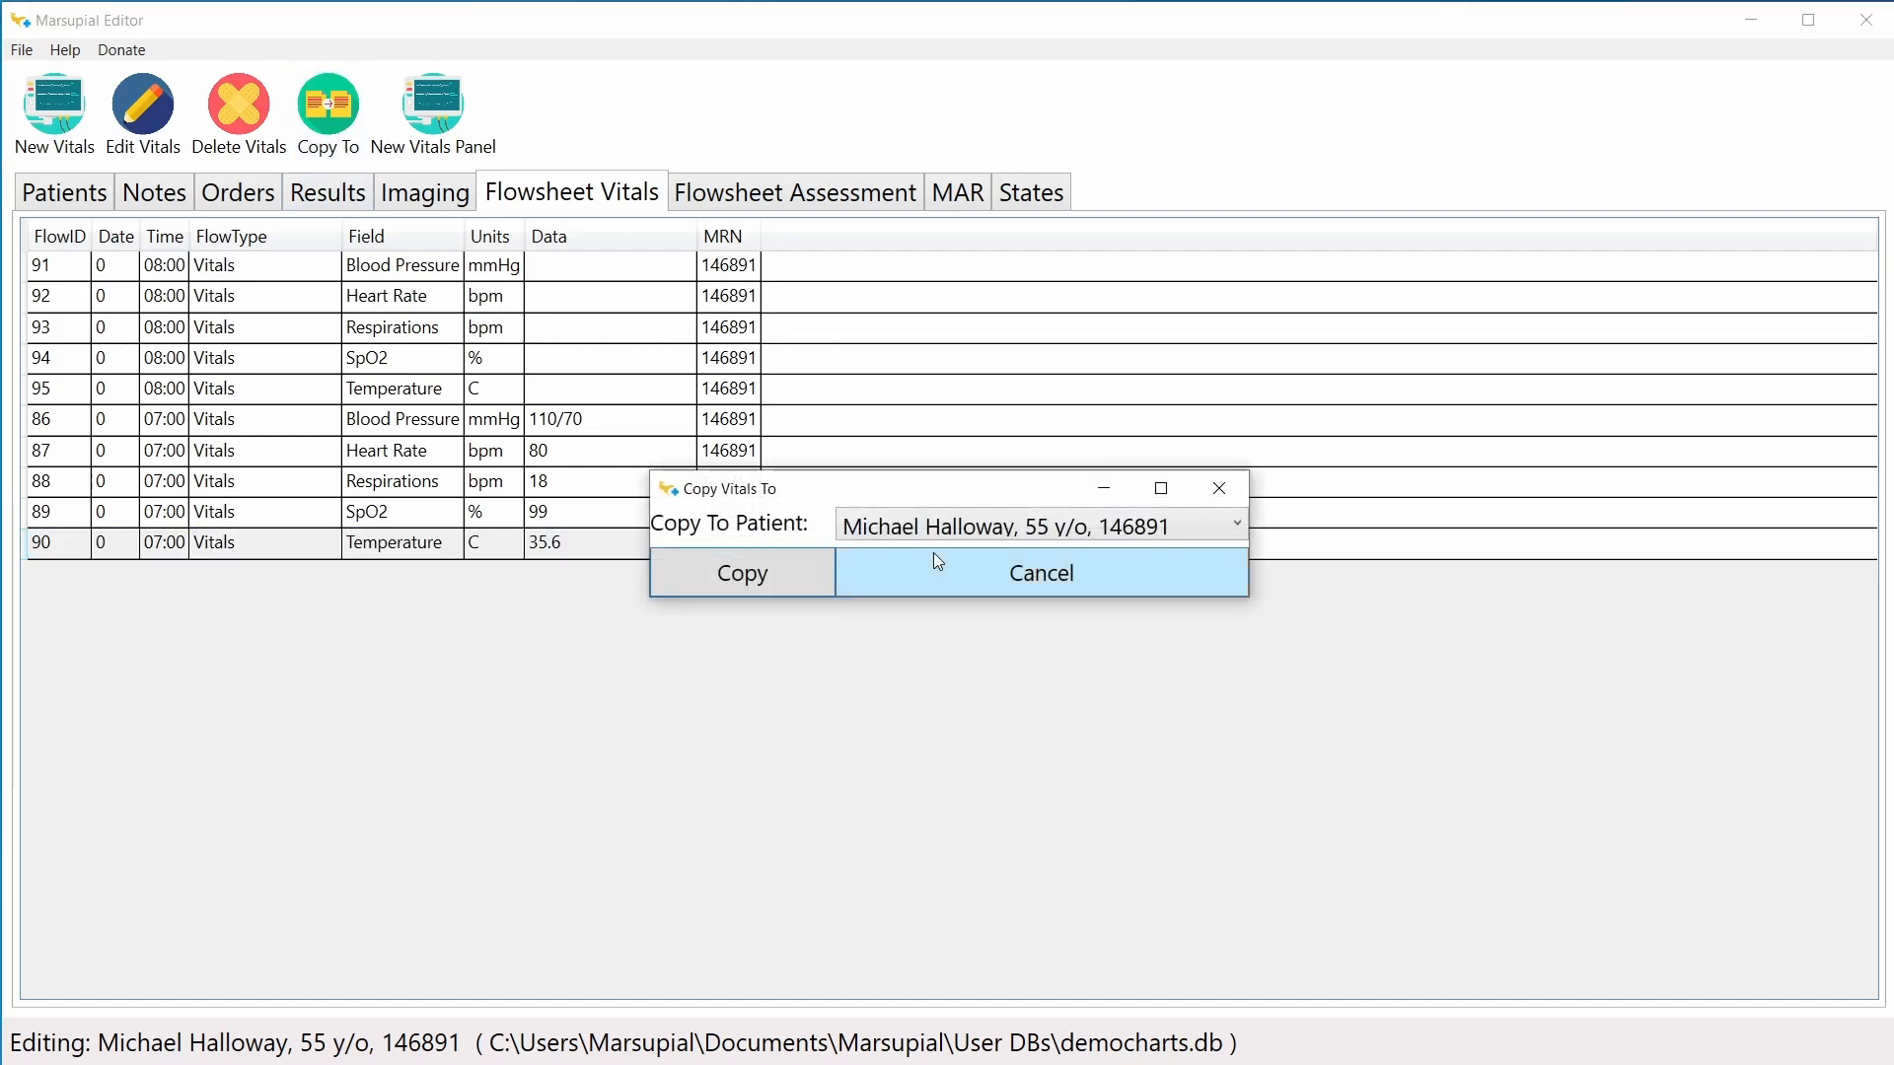
pyautogui.click(771, 572)
# Step: Change the copied temperature entry to time 11:00 and 36.0 C, and save it
pyautogui.doubleClick(438, 577)
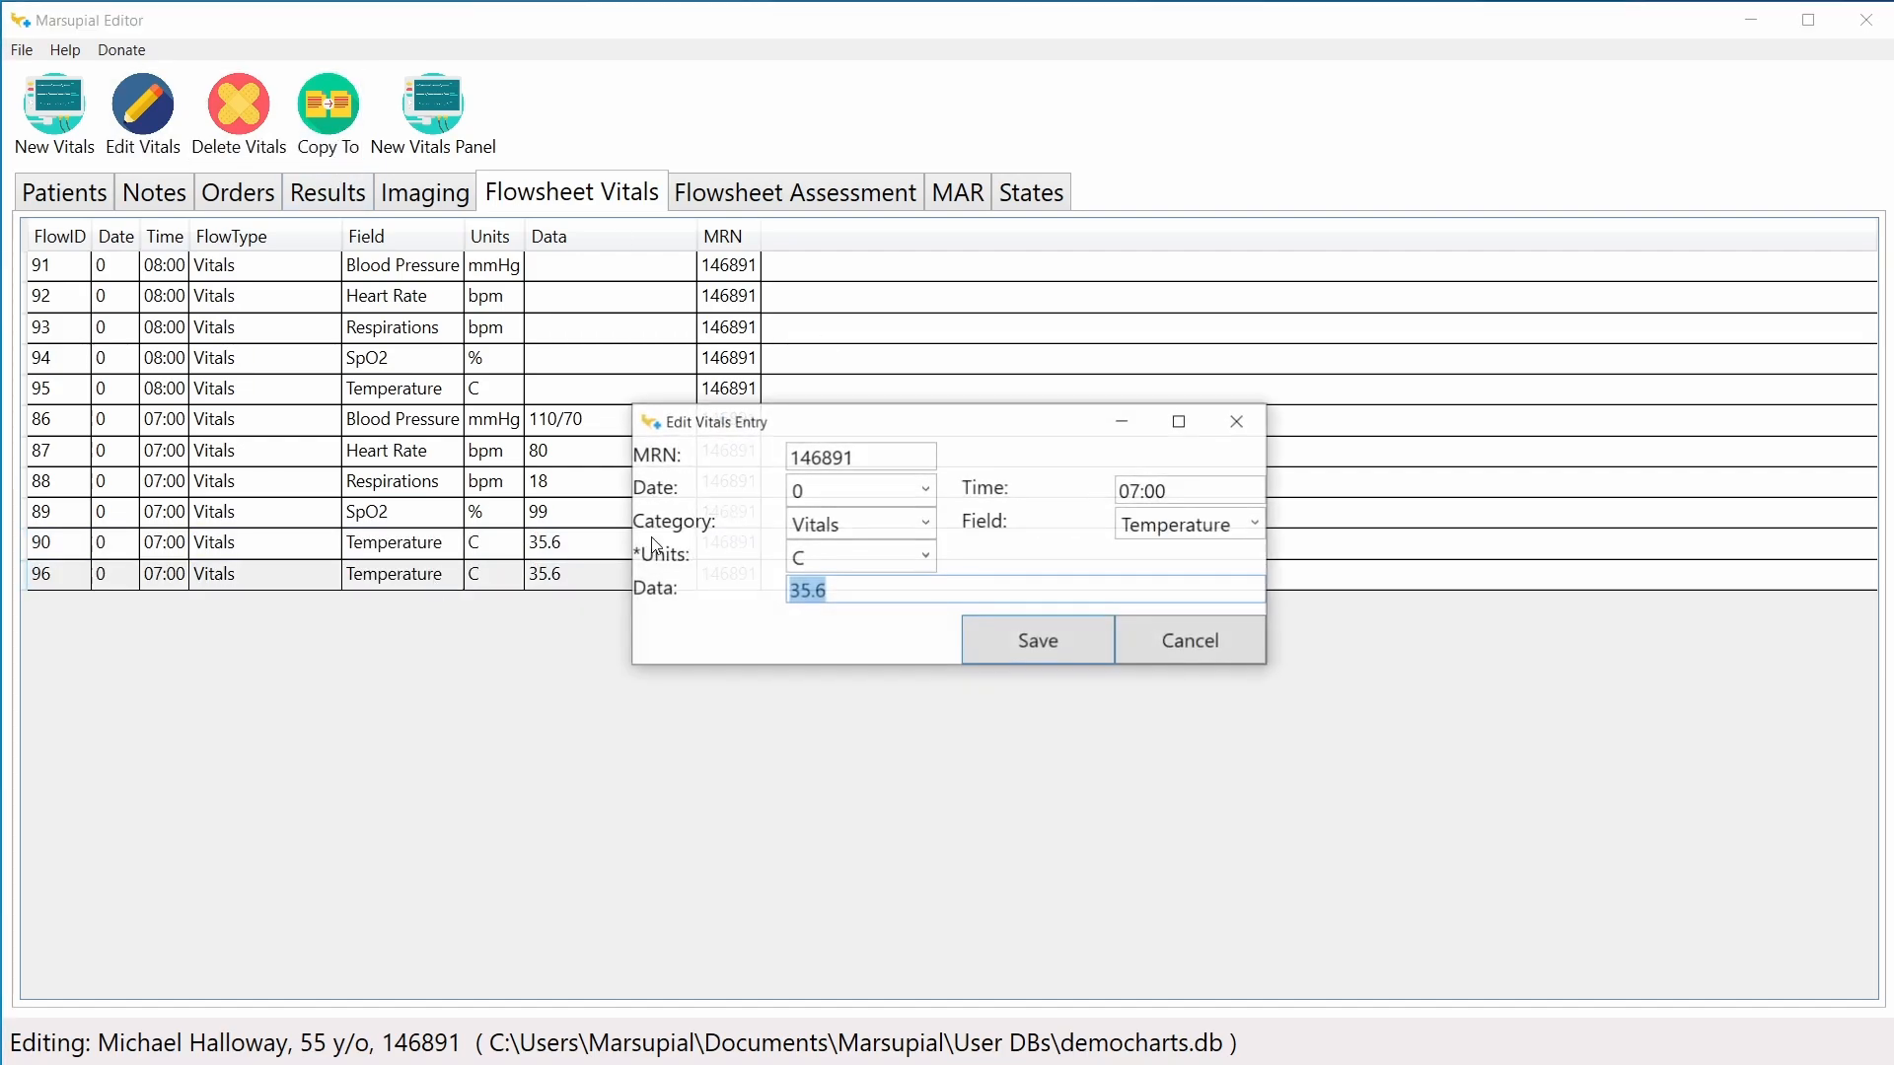
pyautogui.moveTo(1194, 483); pyautogui.dragTo(1085, 493)
pyautogui.write('1')
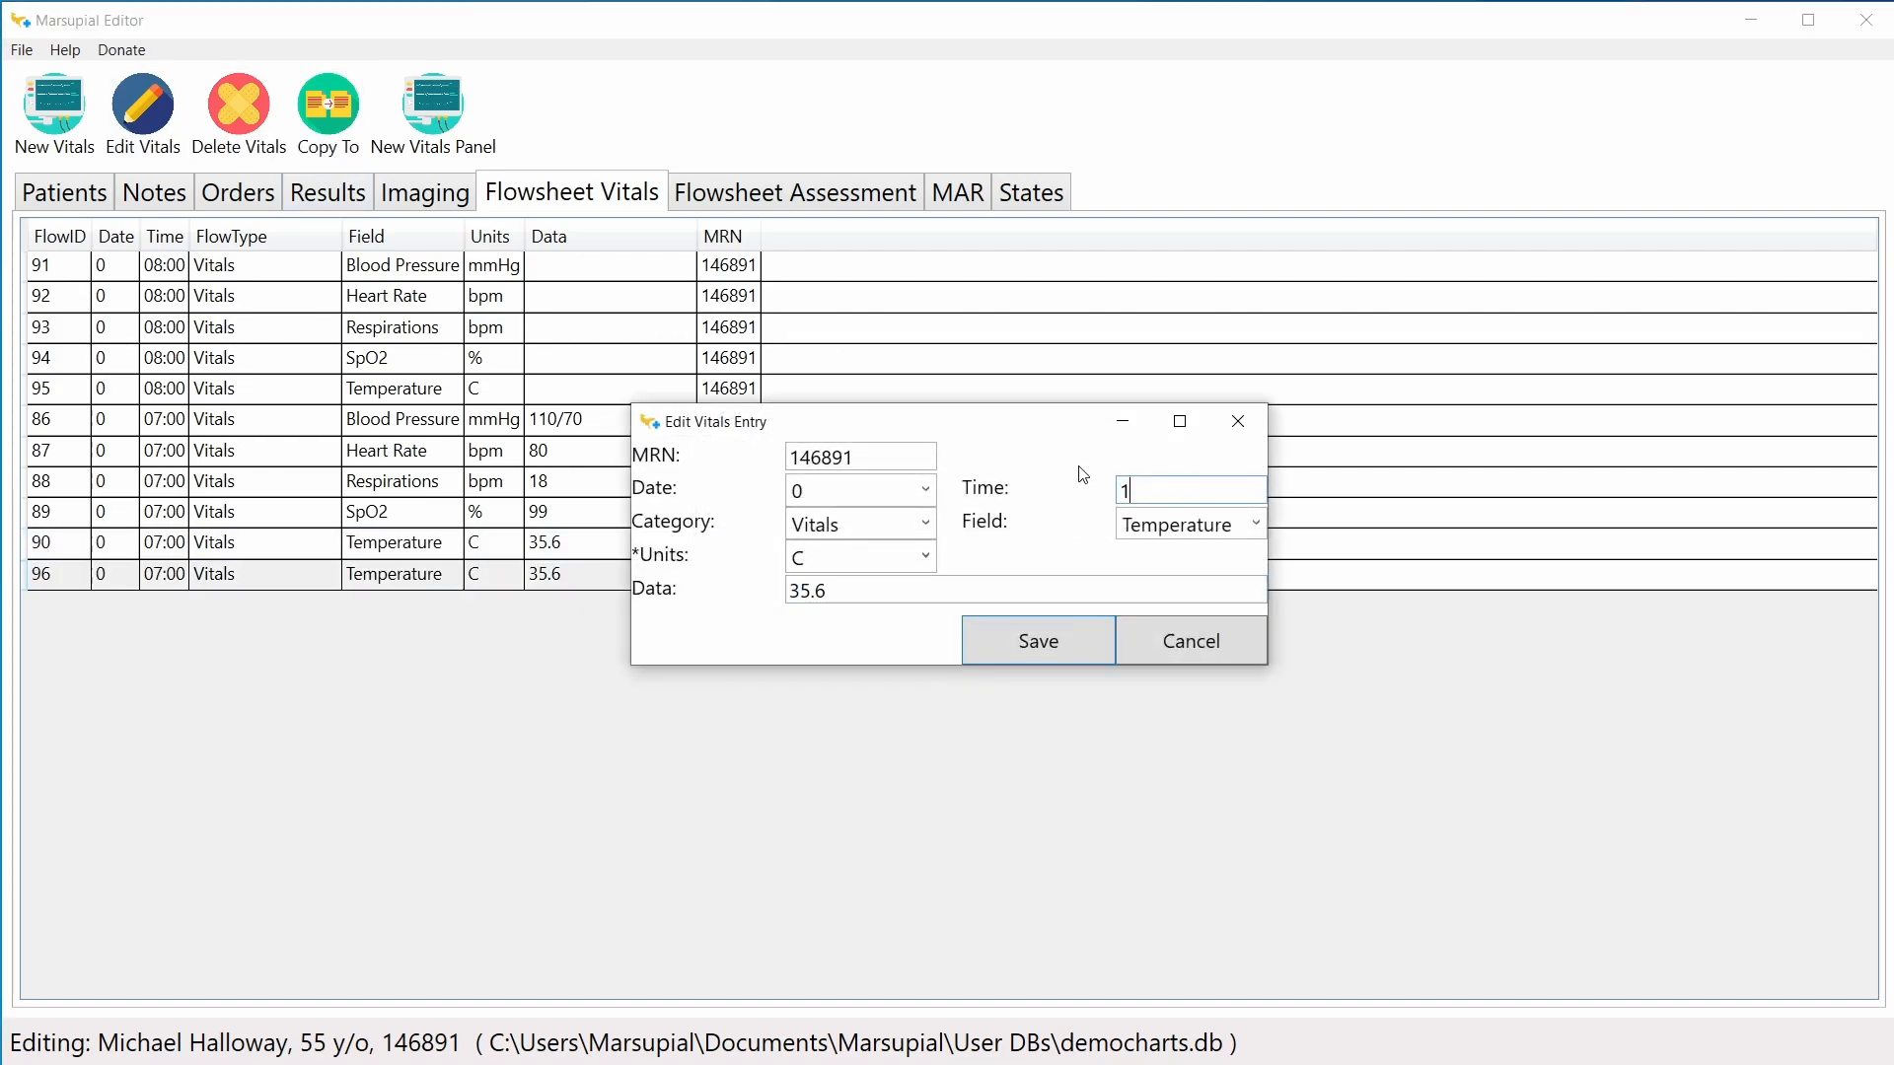
pyautogui.write('1:00')
pyautogui.moveTo(840, 589); pyautogui.dragTo(801, 589)
pyautogui.write('6.')
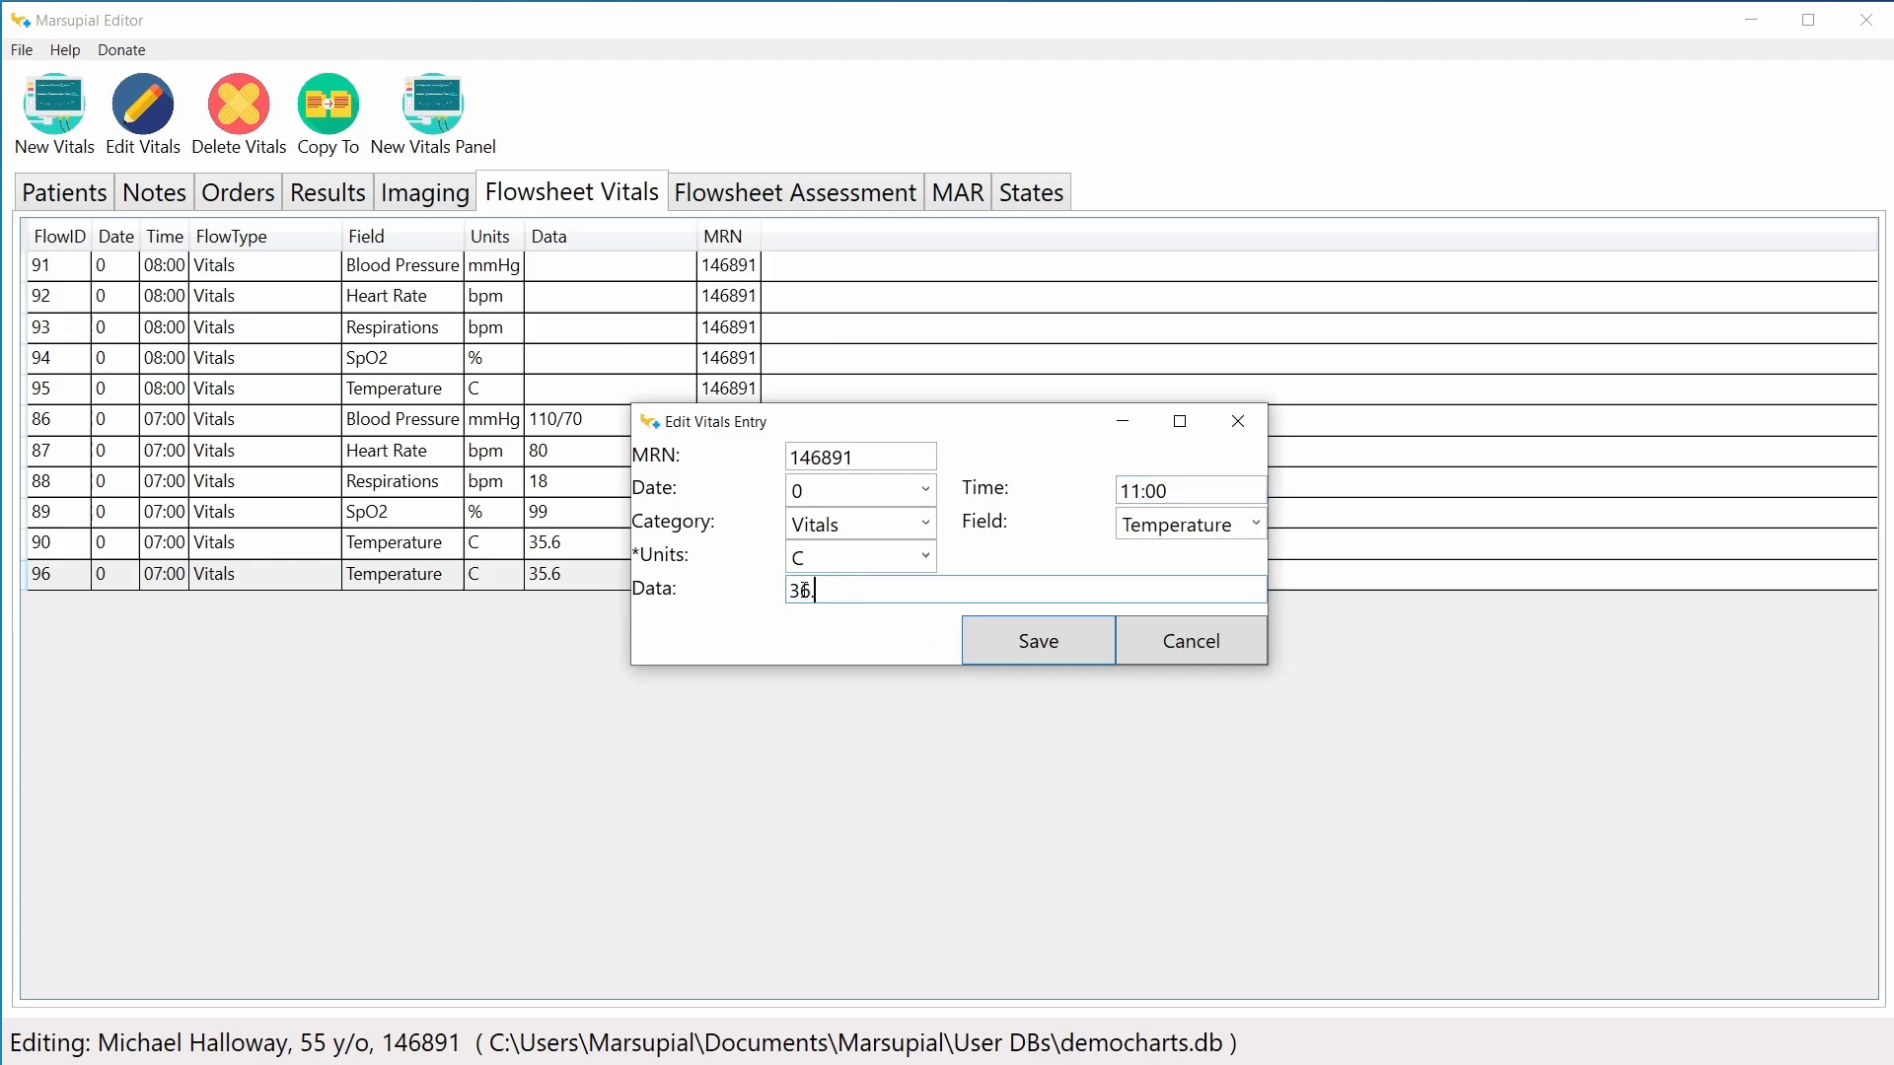
pyautogui.click(1025, 645)
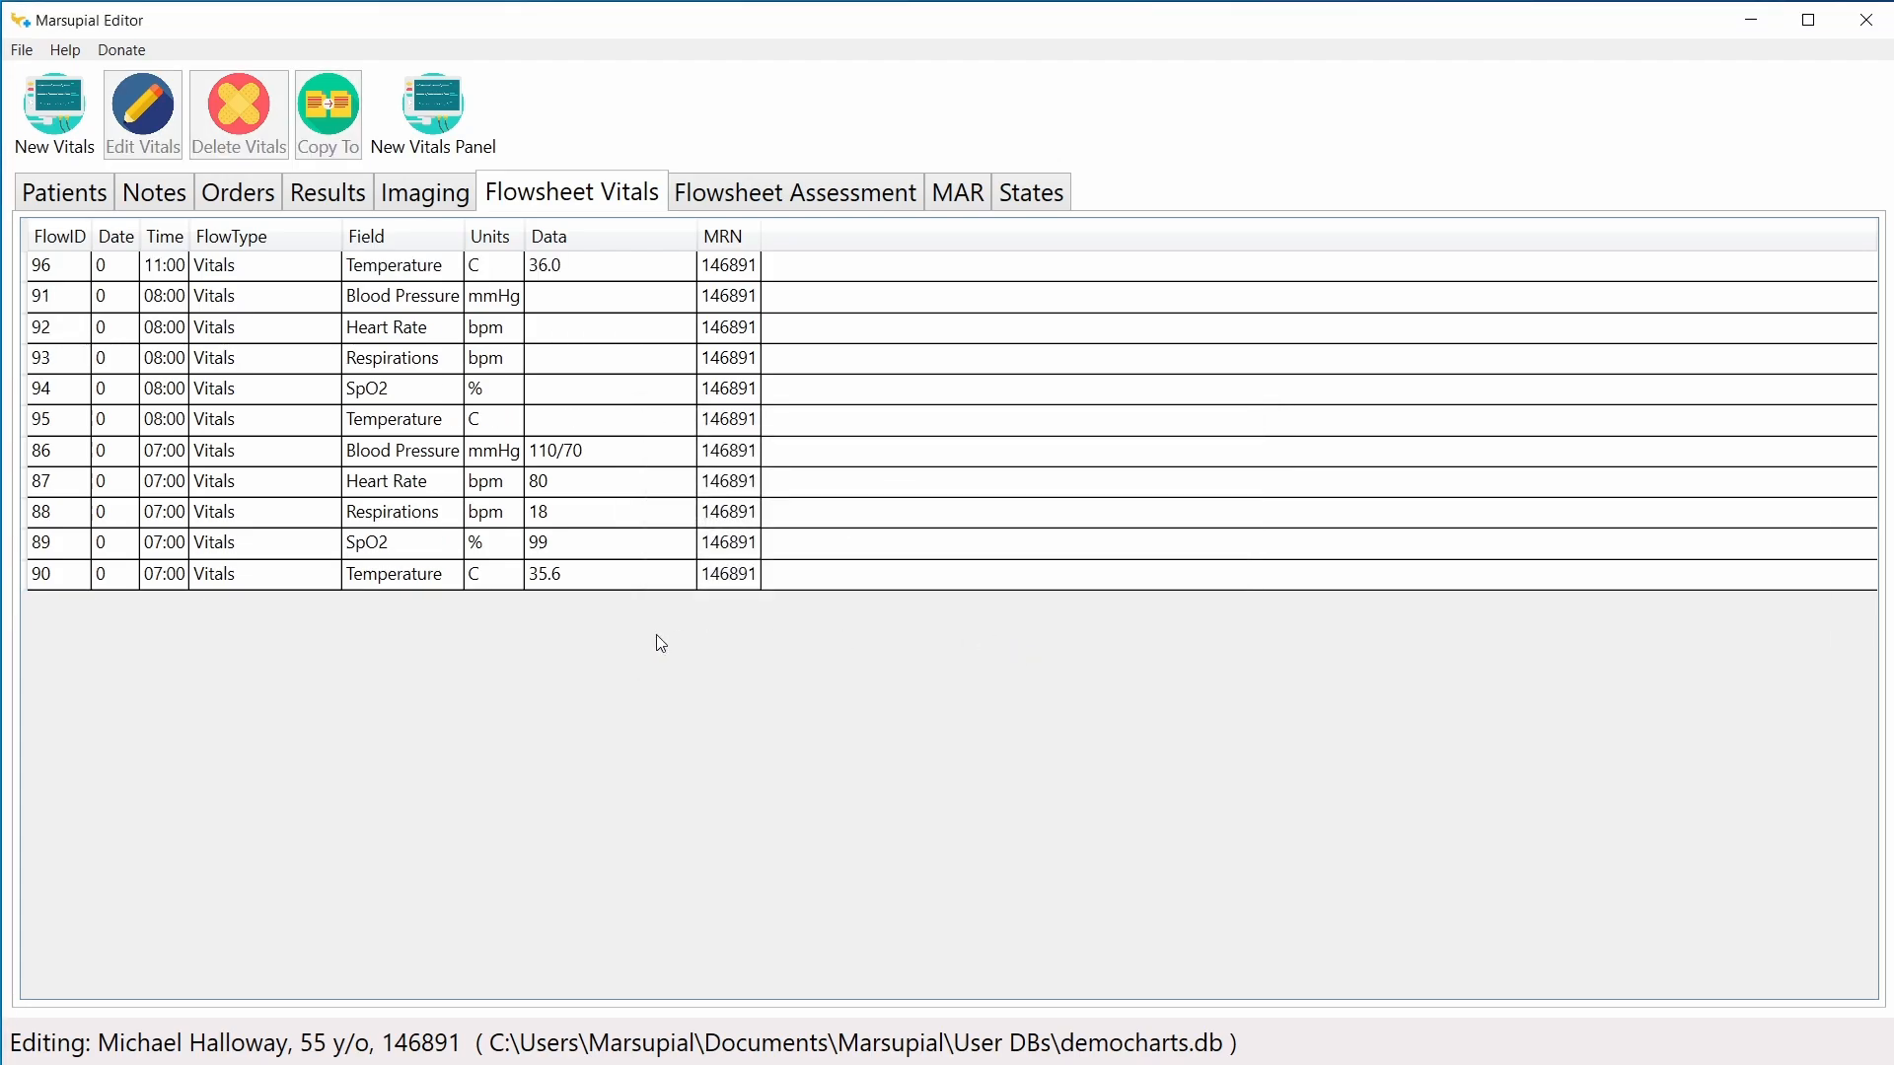
# Step: Switch to Marsupial EMR, open the democharts database and open the chart of the 55-year-old patient with small bowel obstruction
pyautogui.click(176, 263)
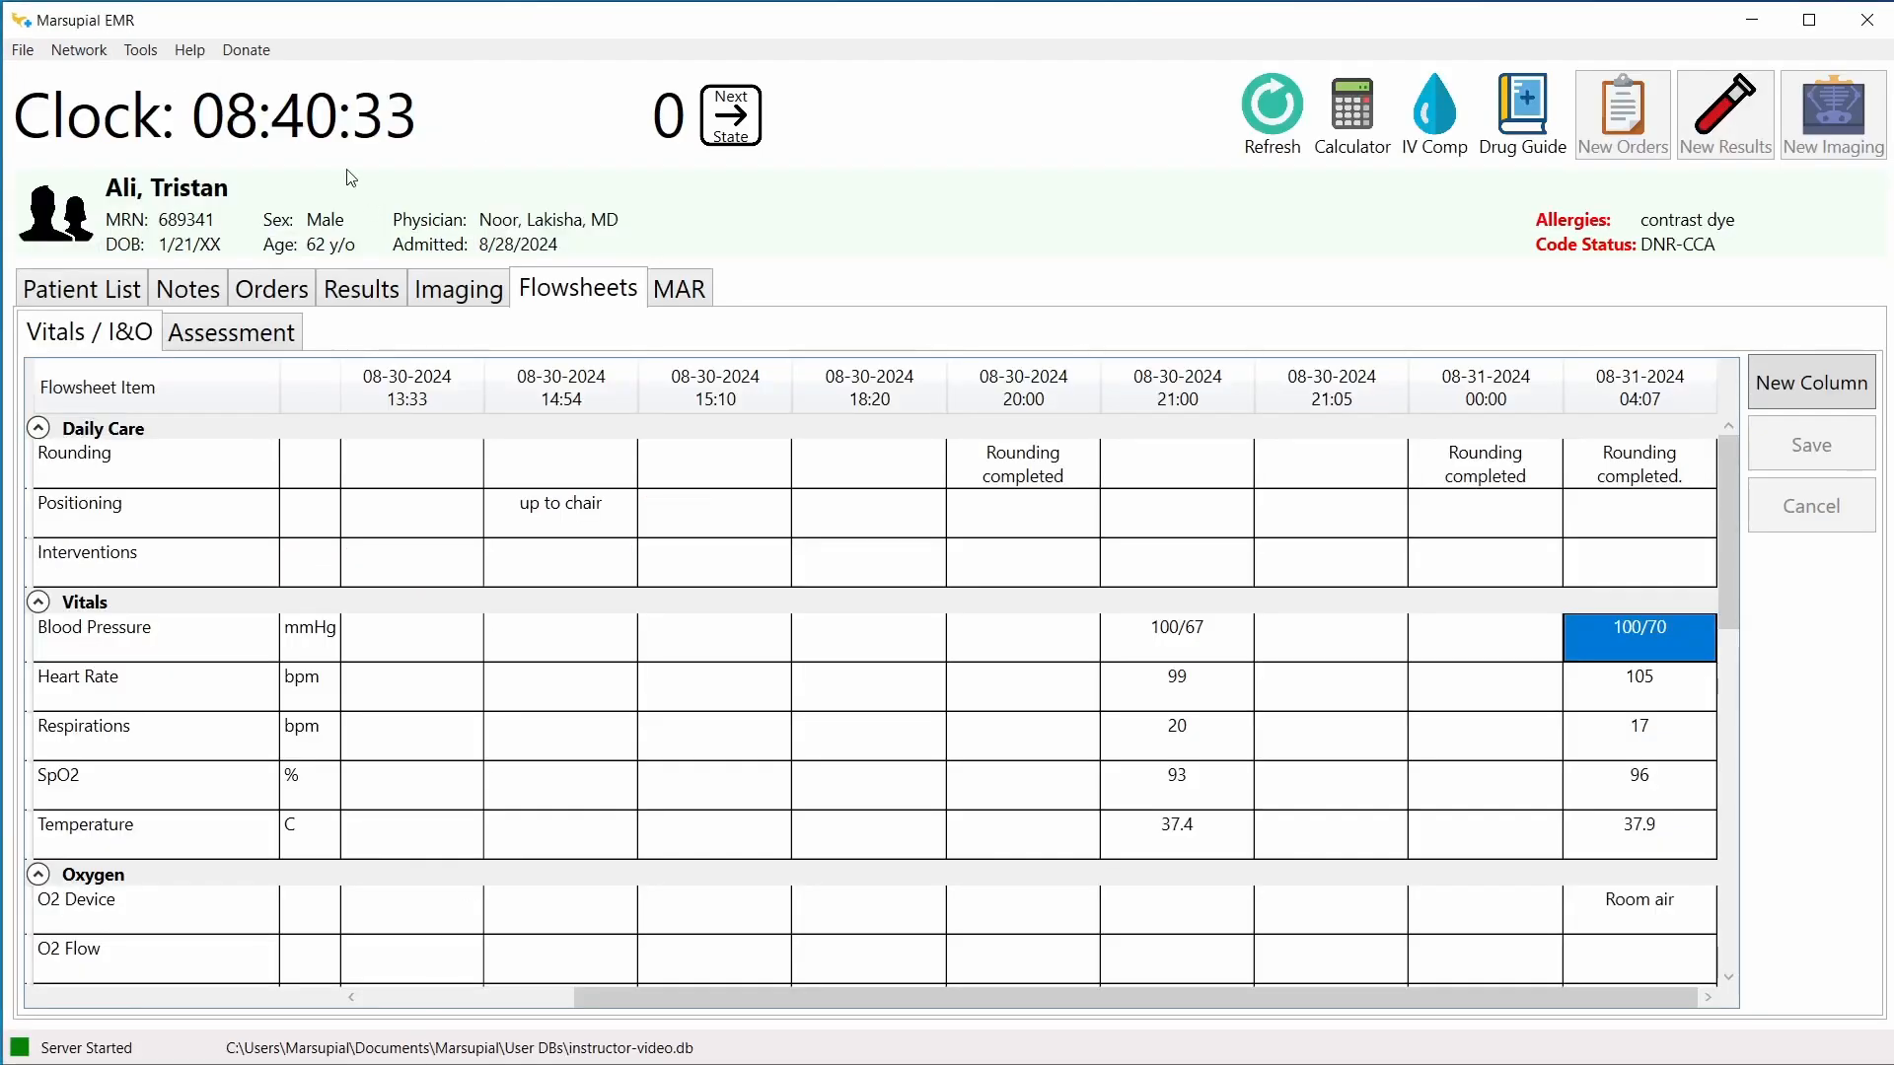
pyautogui.click(22, 49)
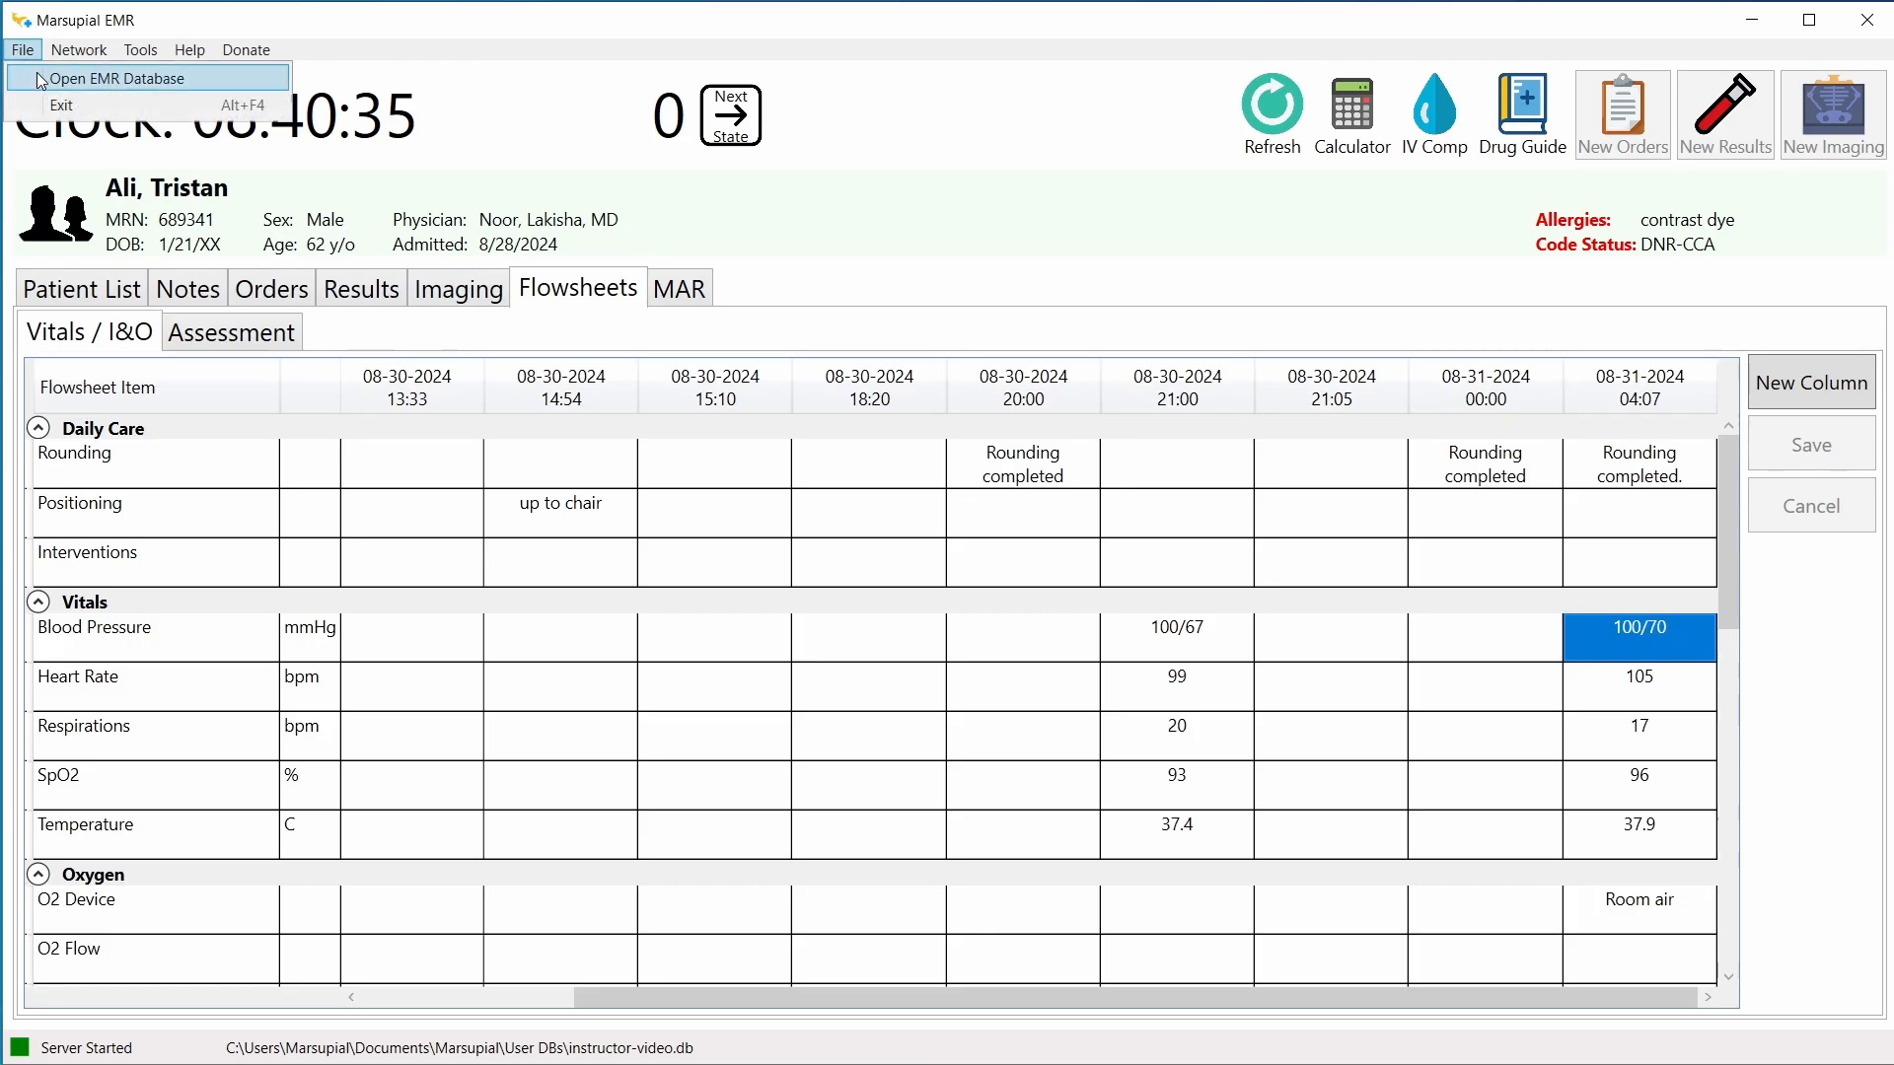
pyautogui.click(69, 80)
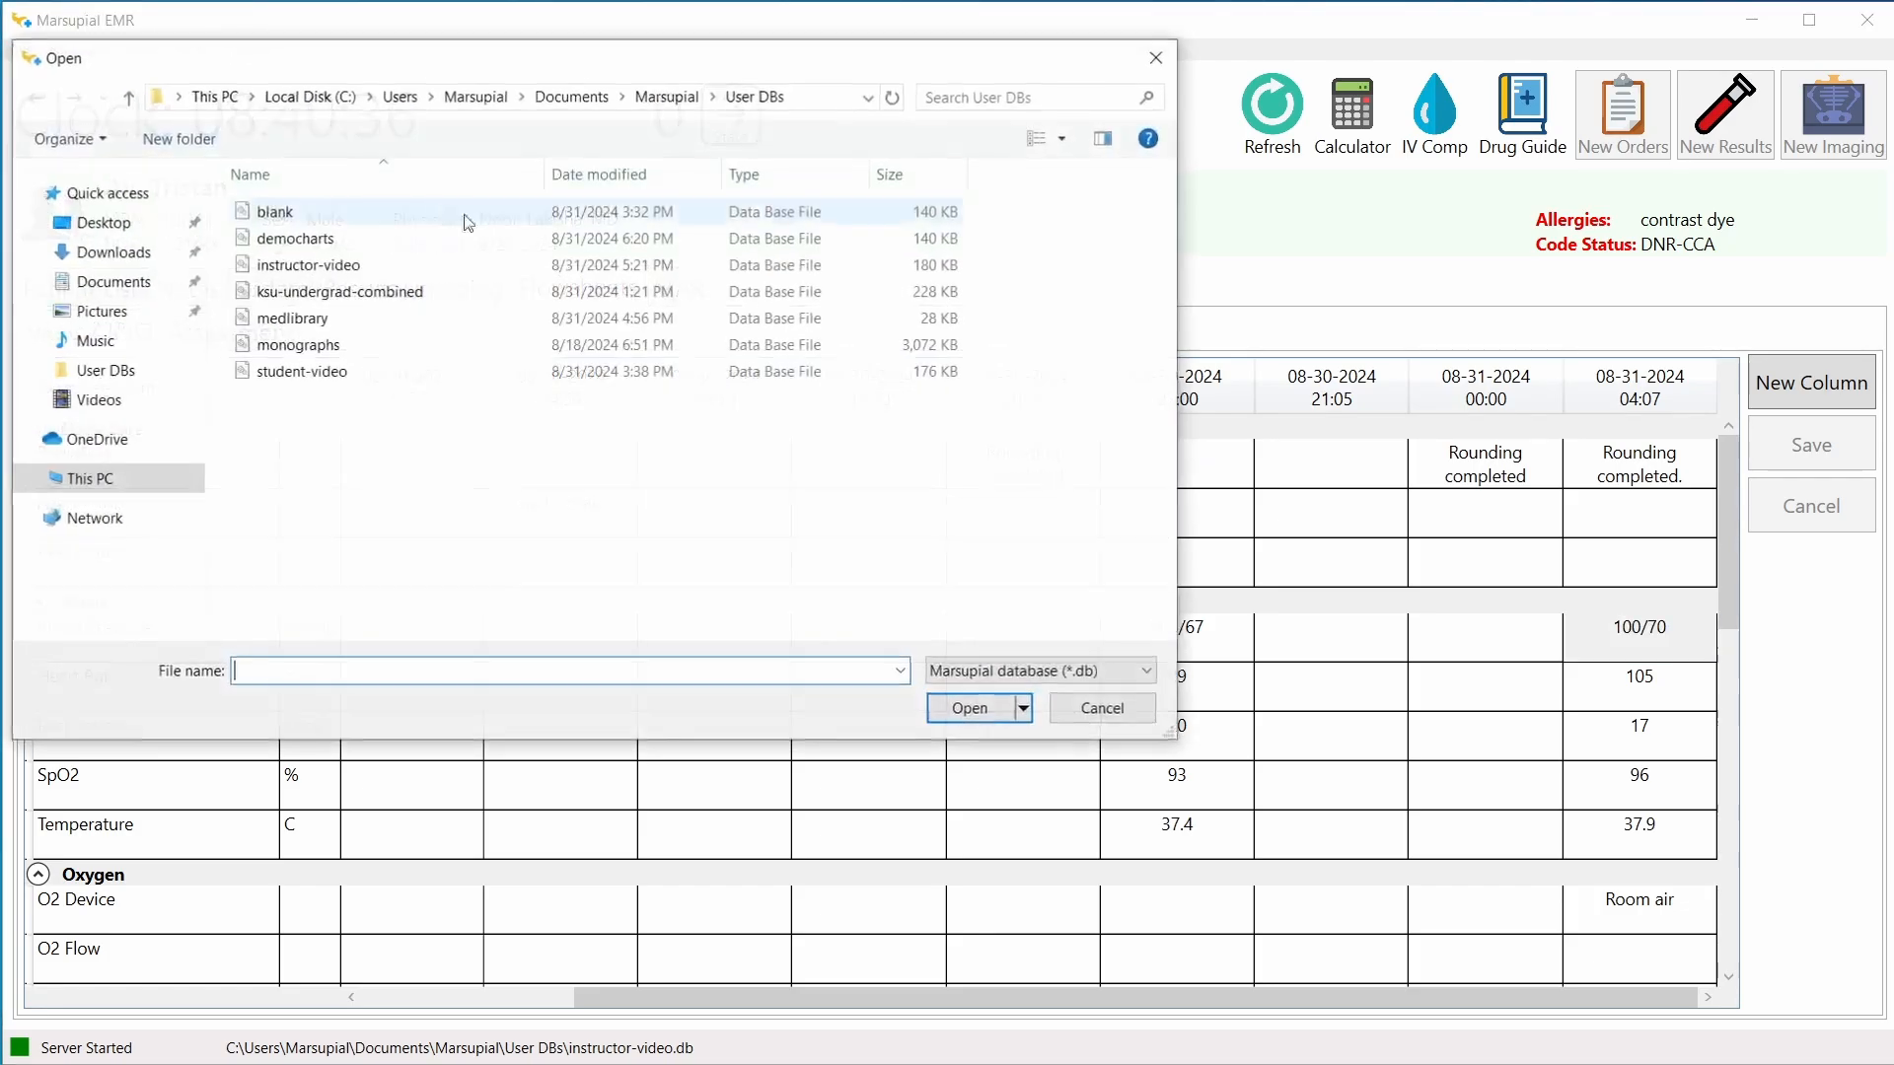
pyautogui.doubleClick(374, 250)
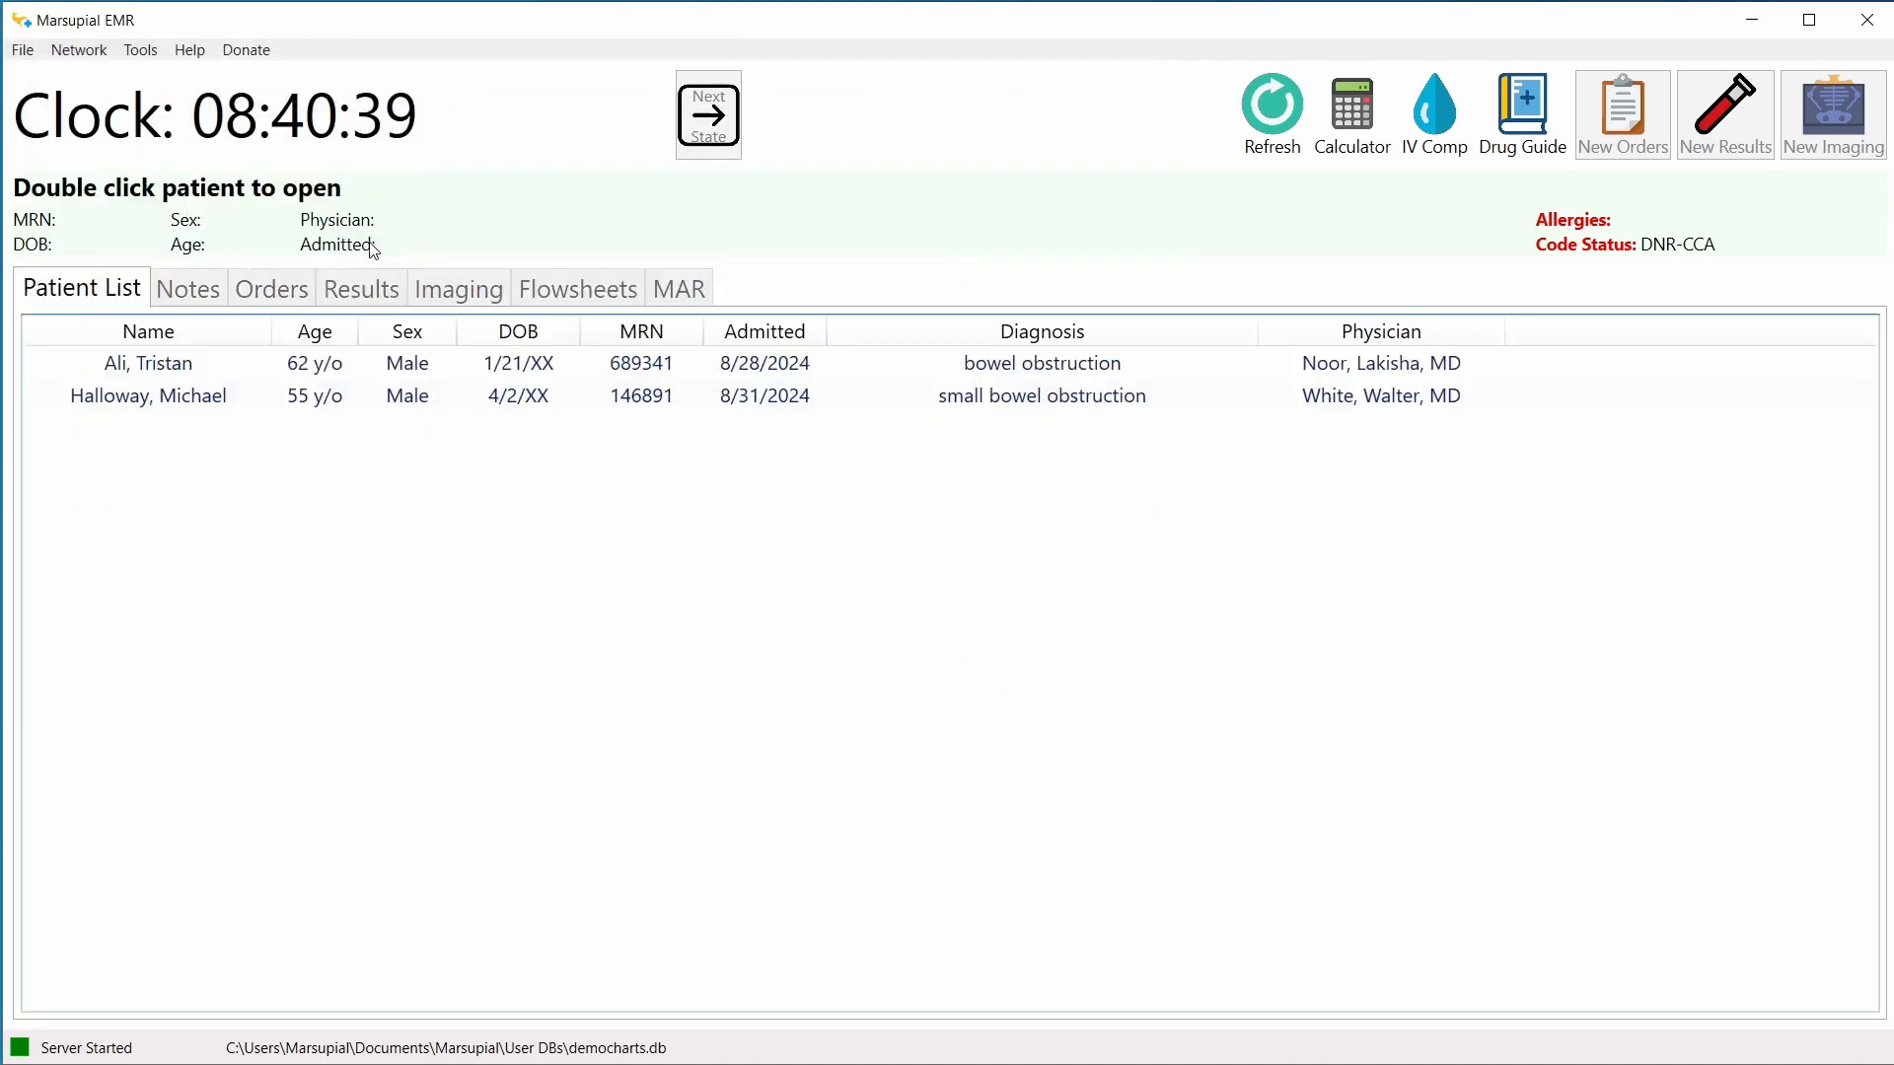
pyautogui.doubleClick(245, 399)
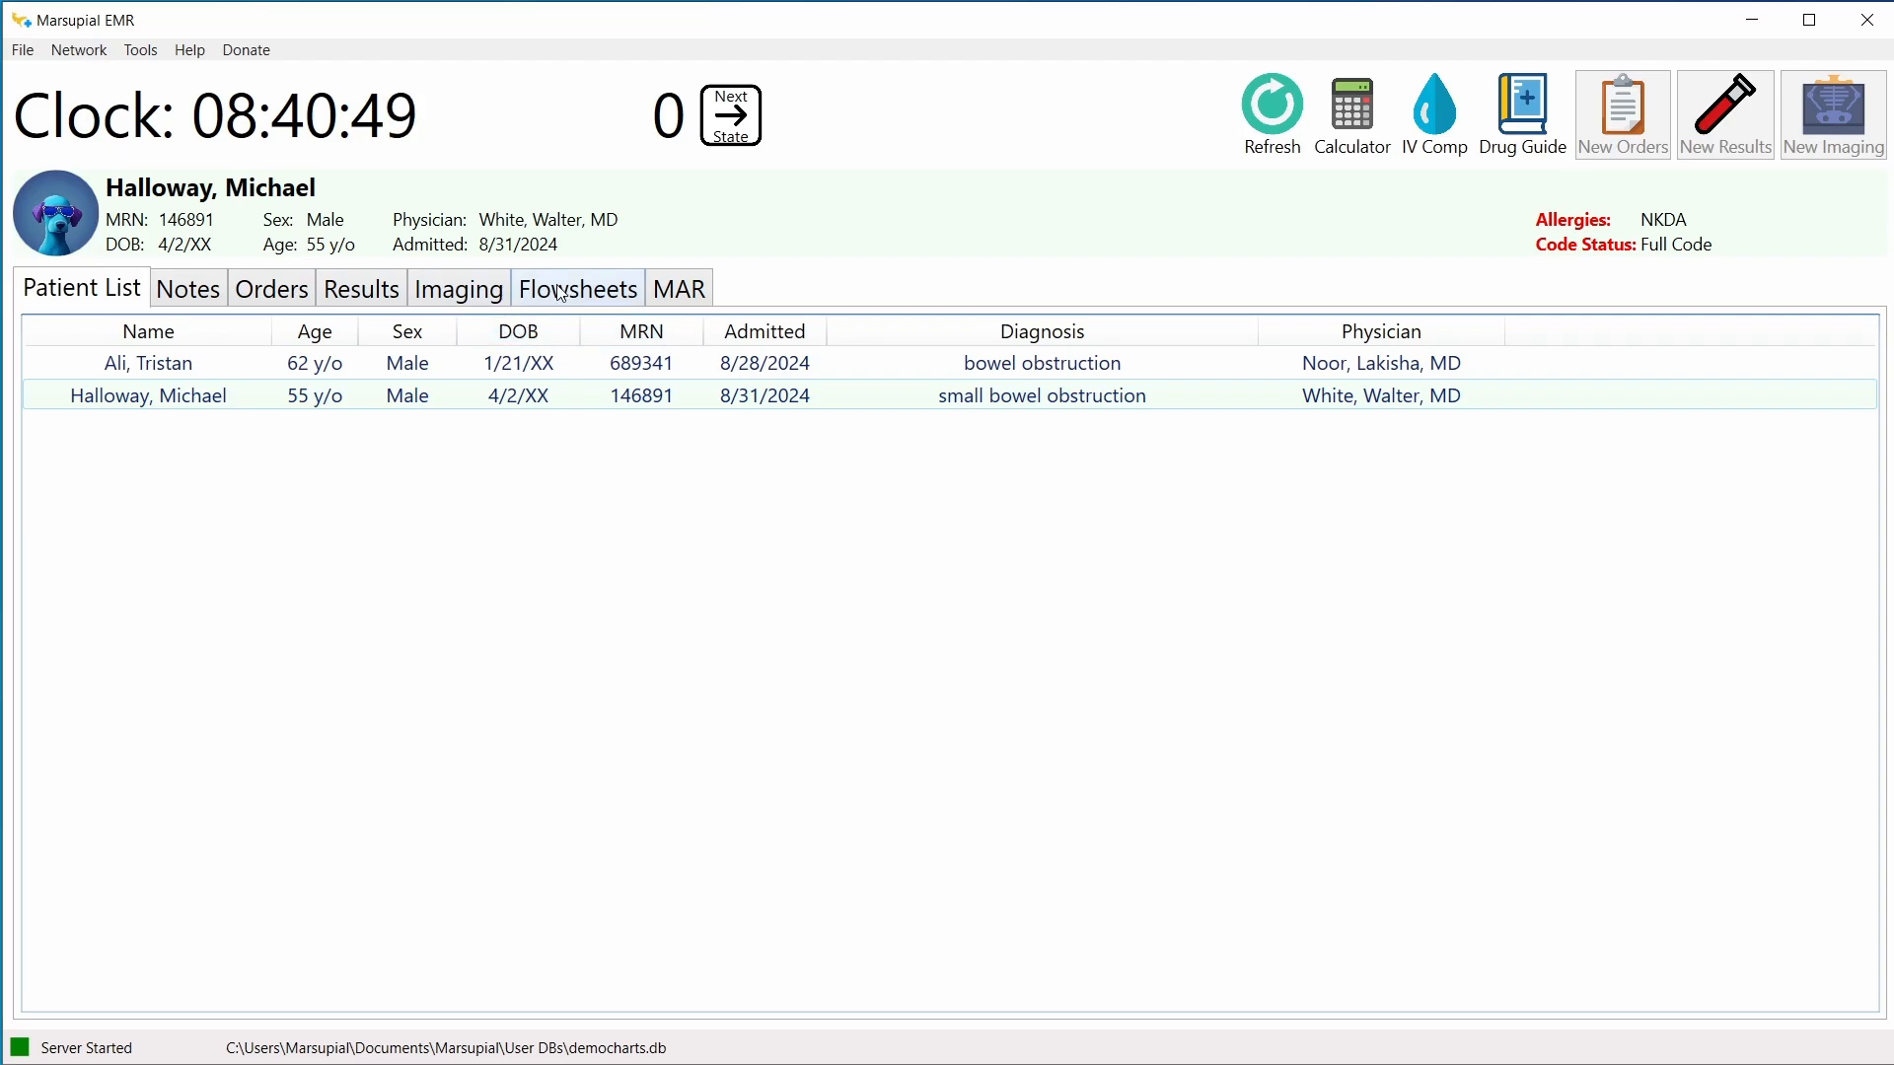
pyautogui.click(213, 294)
pyautogui.click(231, 493)
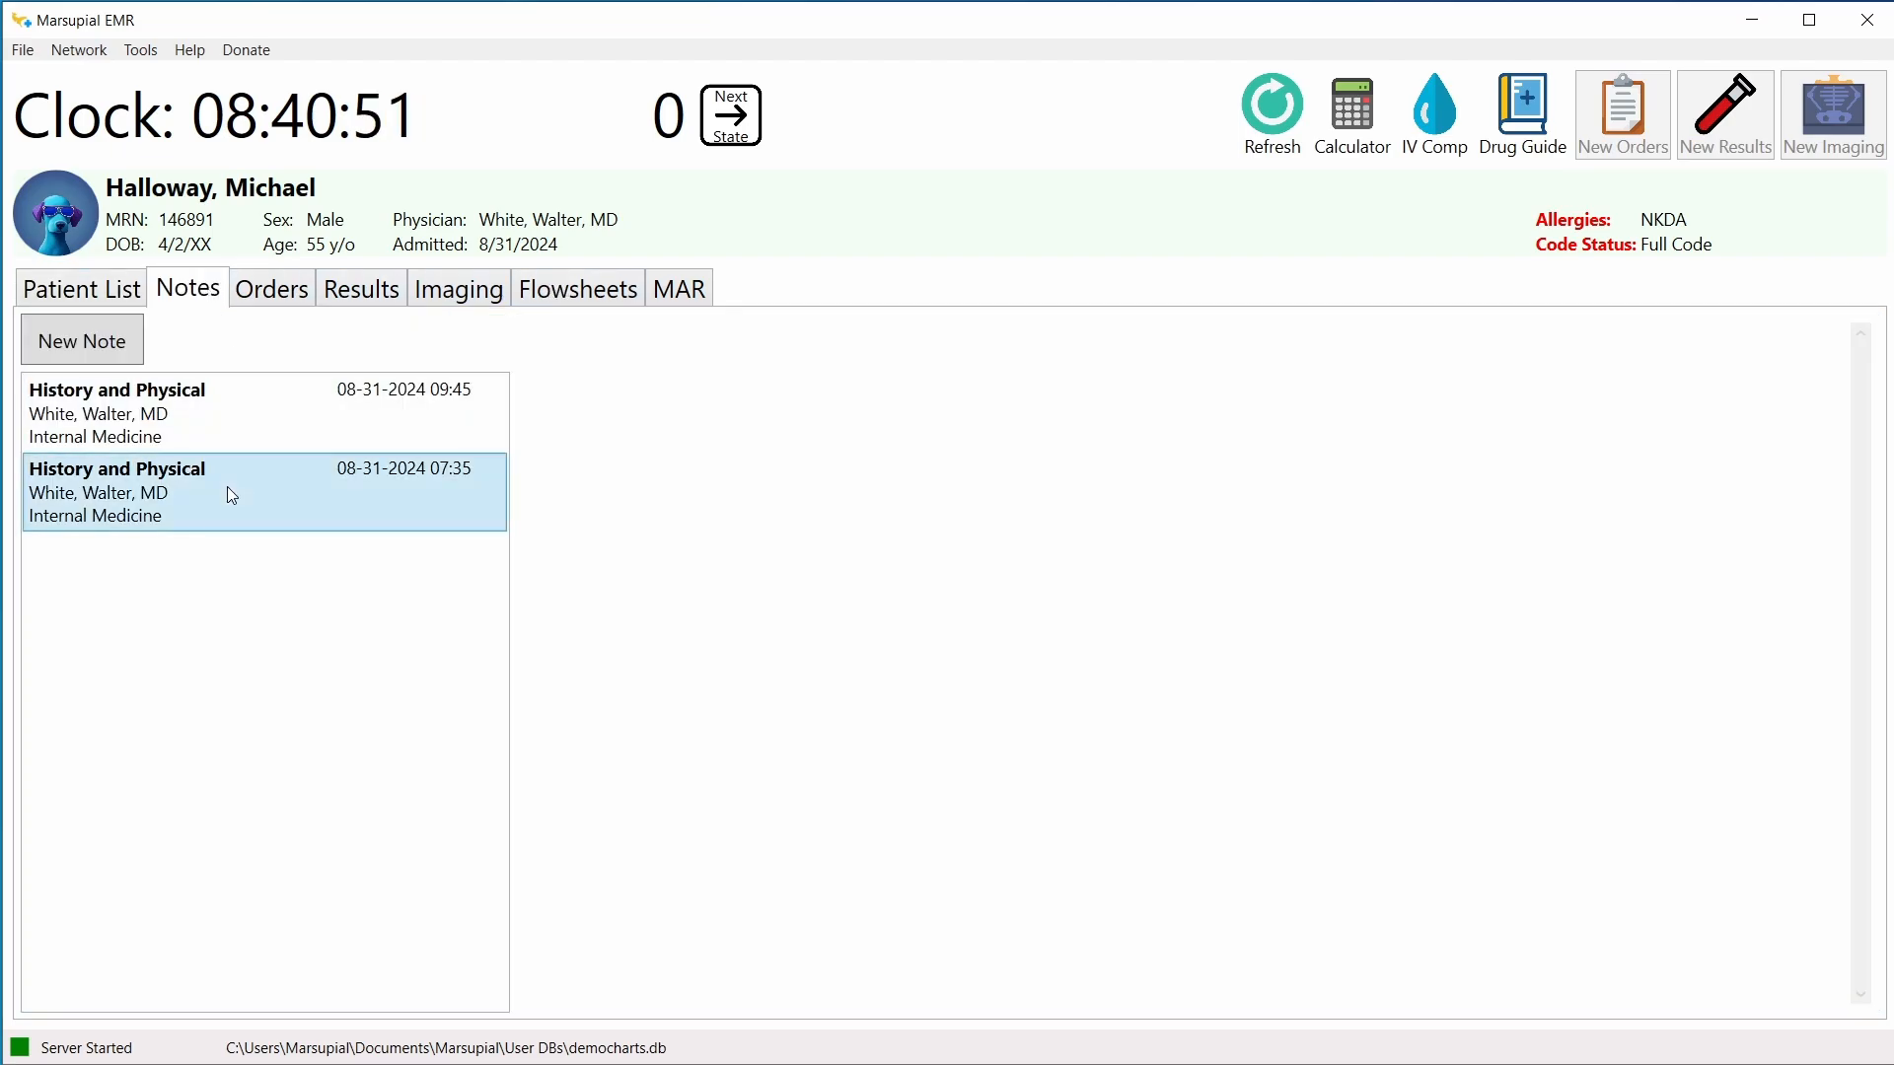
pyautogui.click(267, 421)
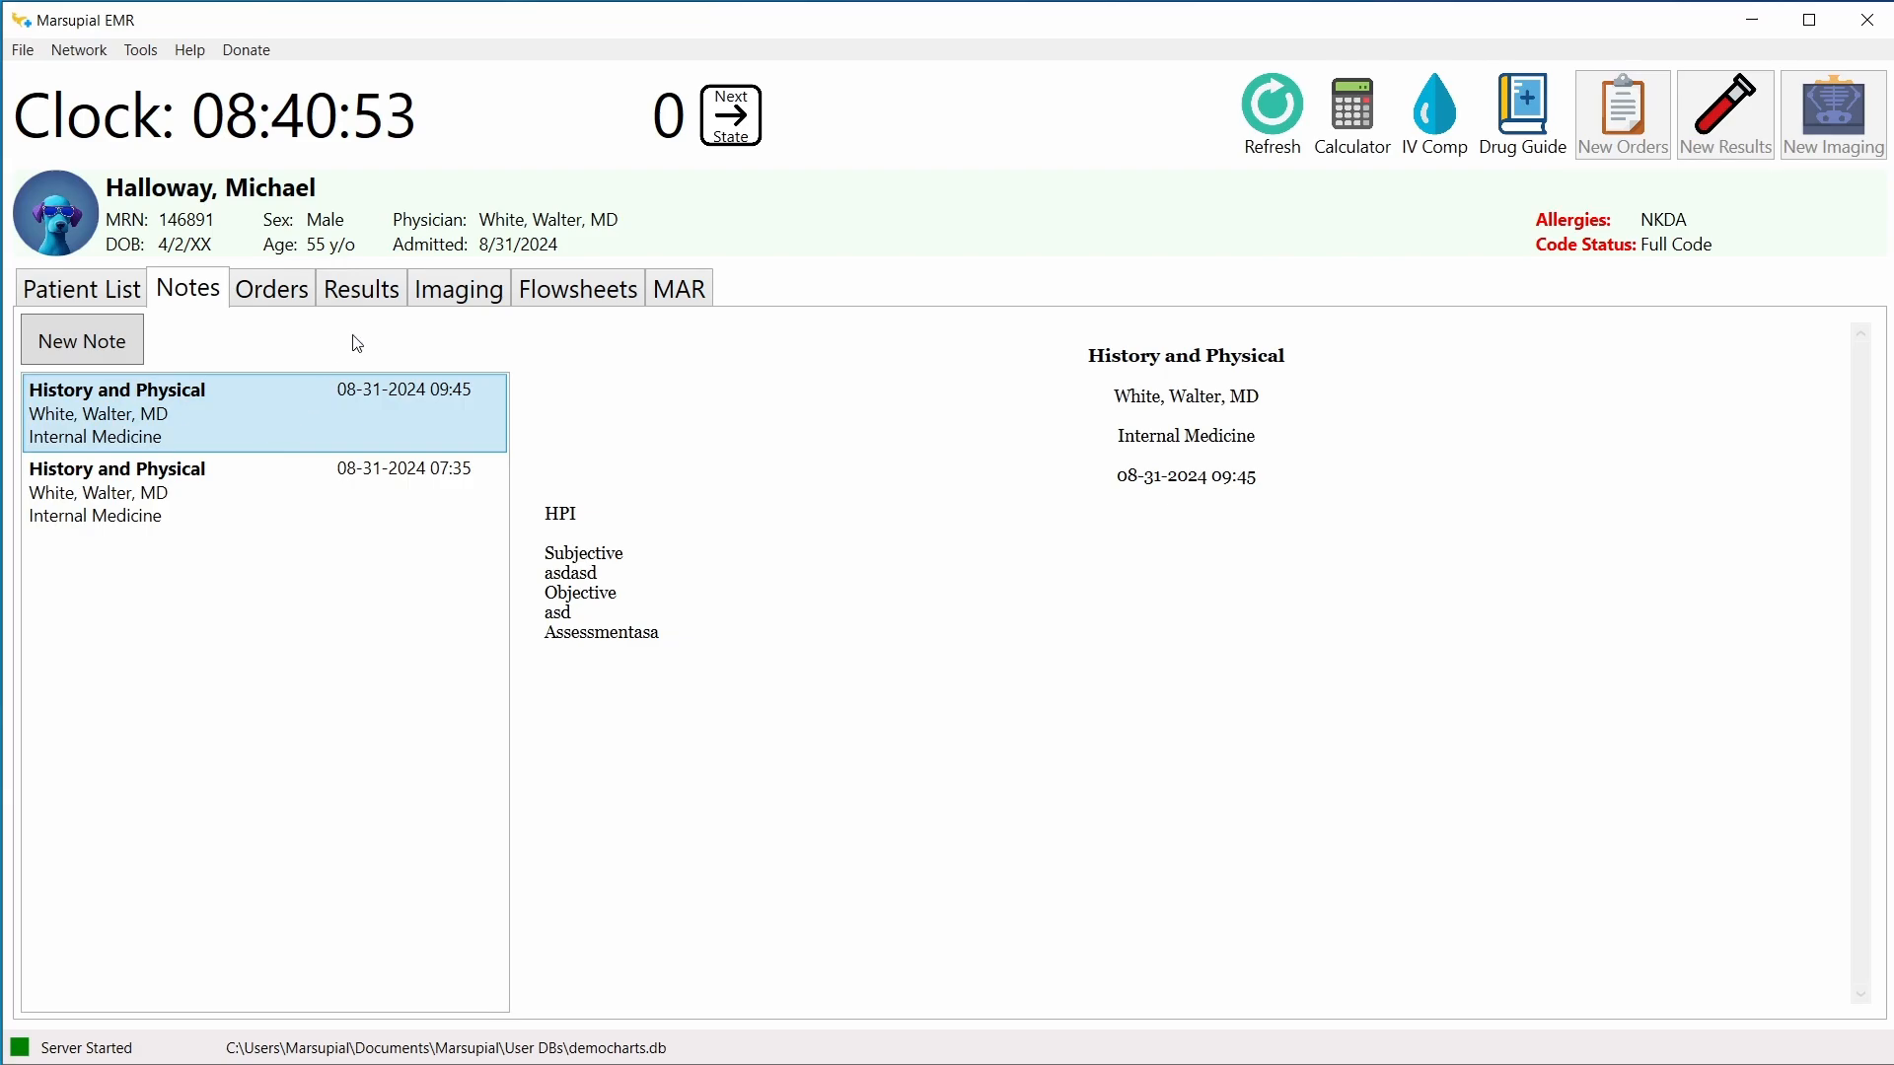
pyautogui.click(444, 301)
pyautogui.click(394, 332)
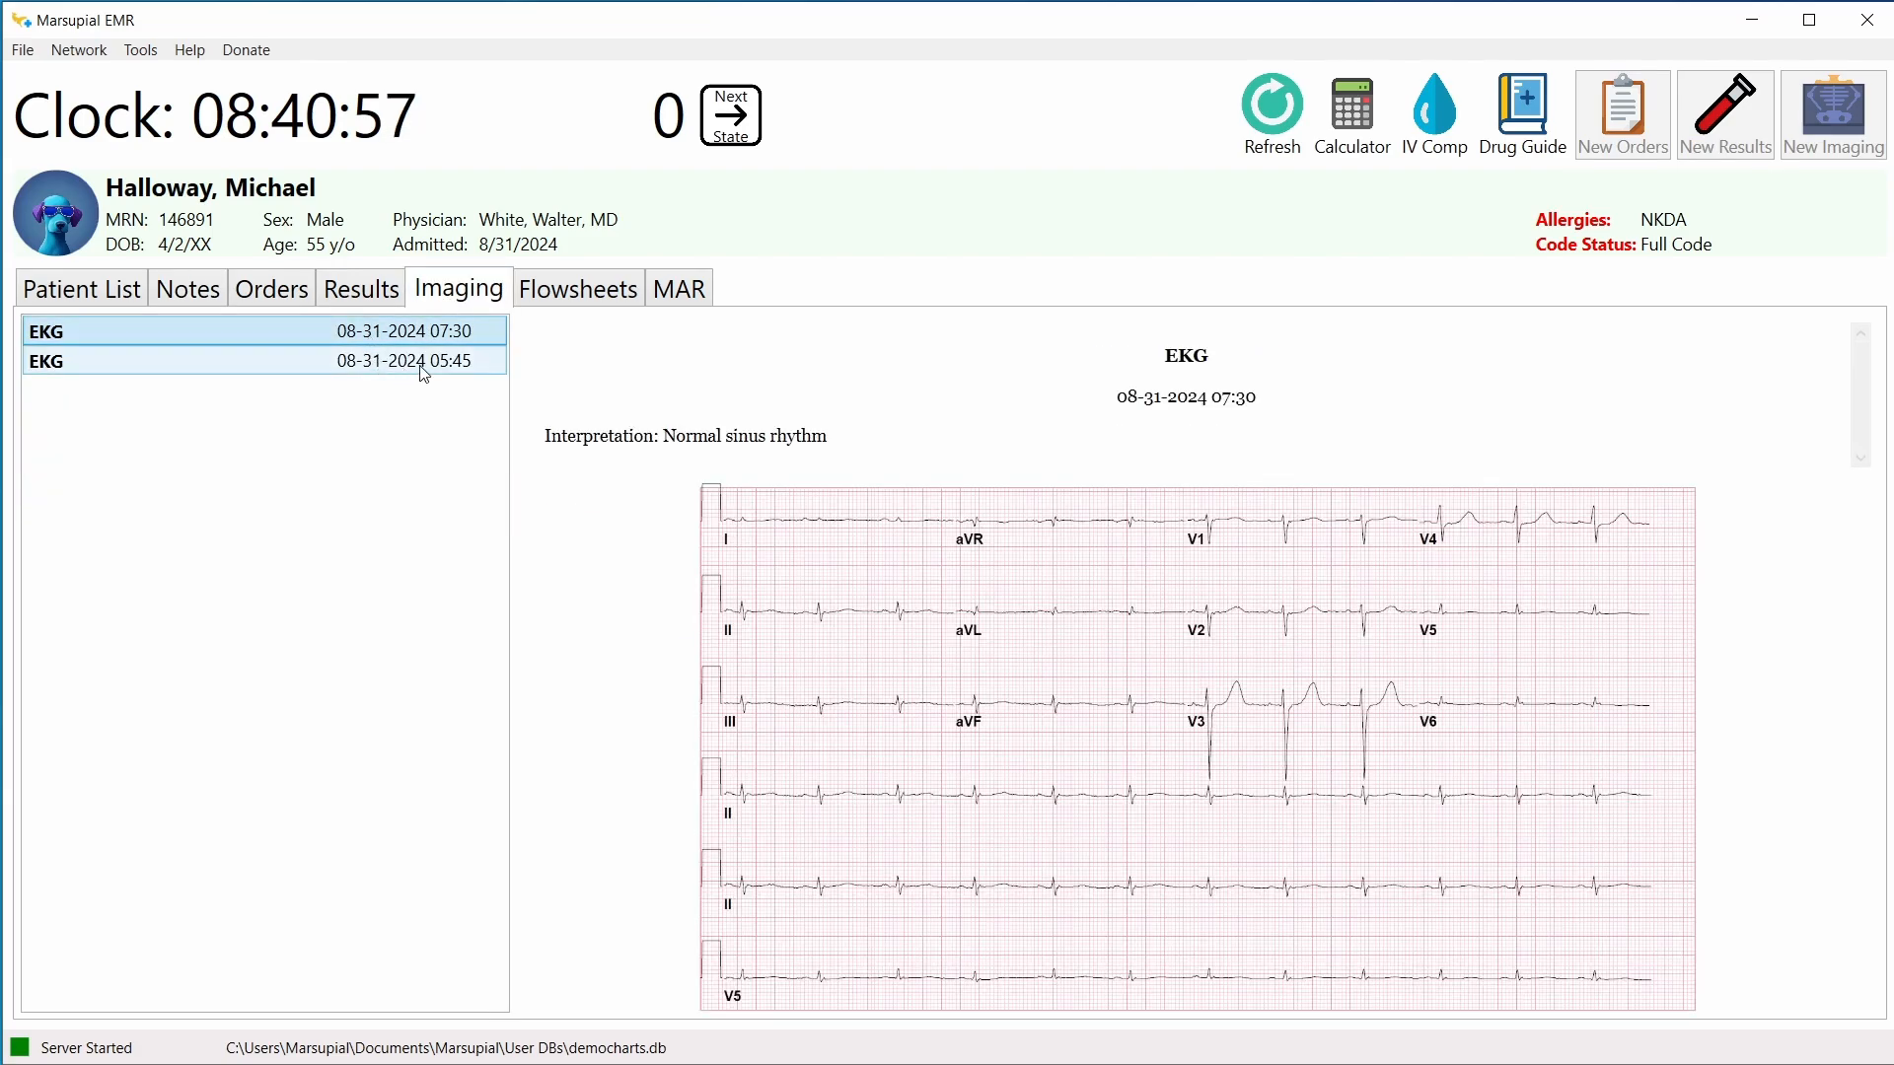
pyautogui.scroll(2, 1224, 644)
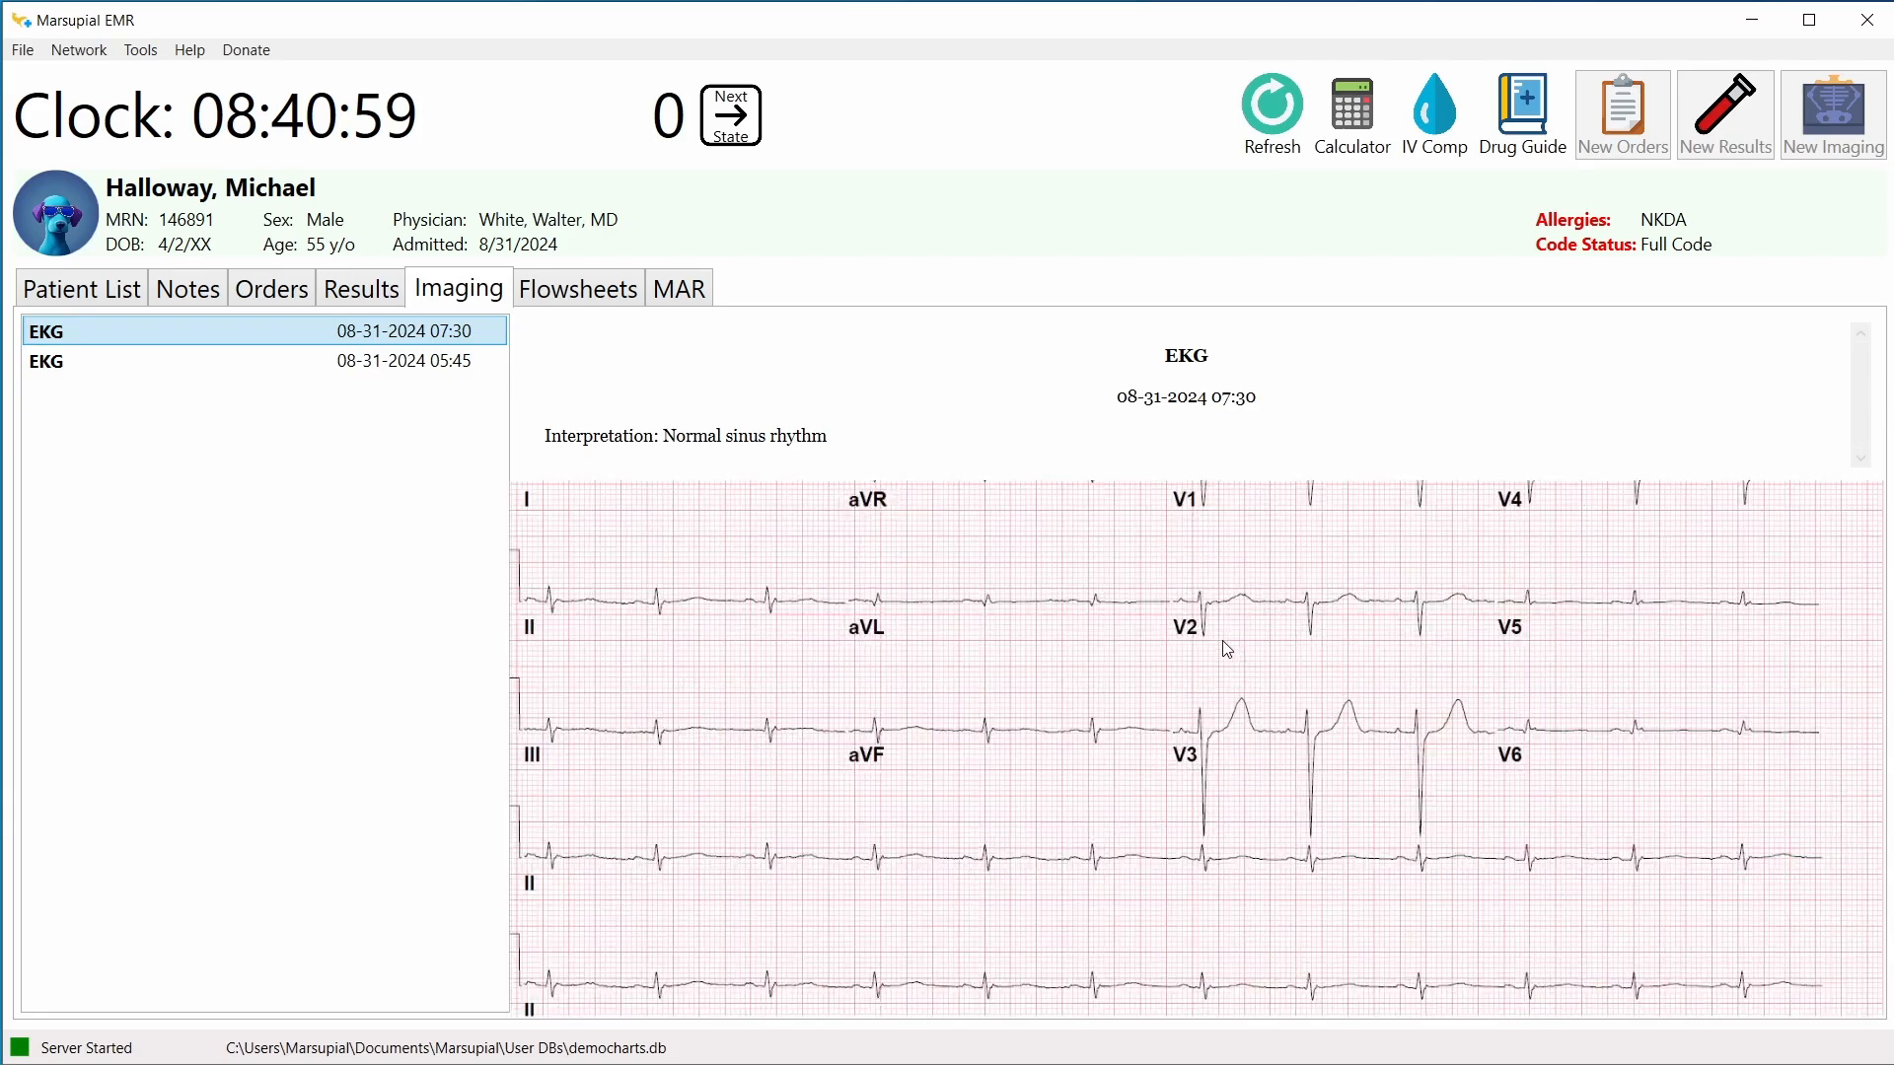
pyautogui.scroll(3, 1227, 649)
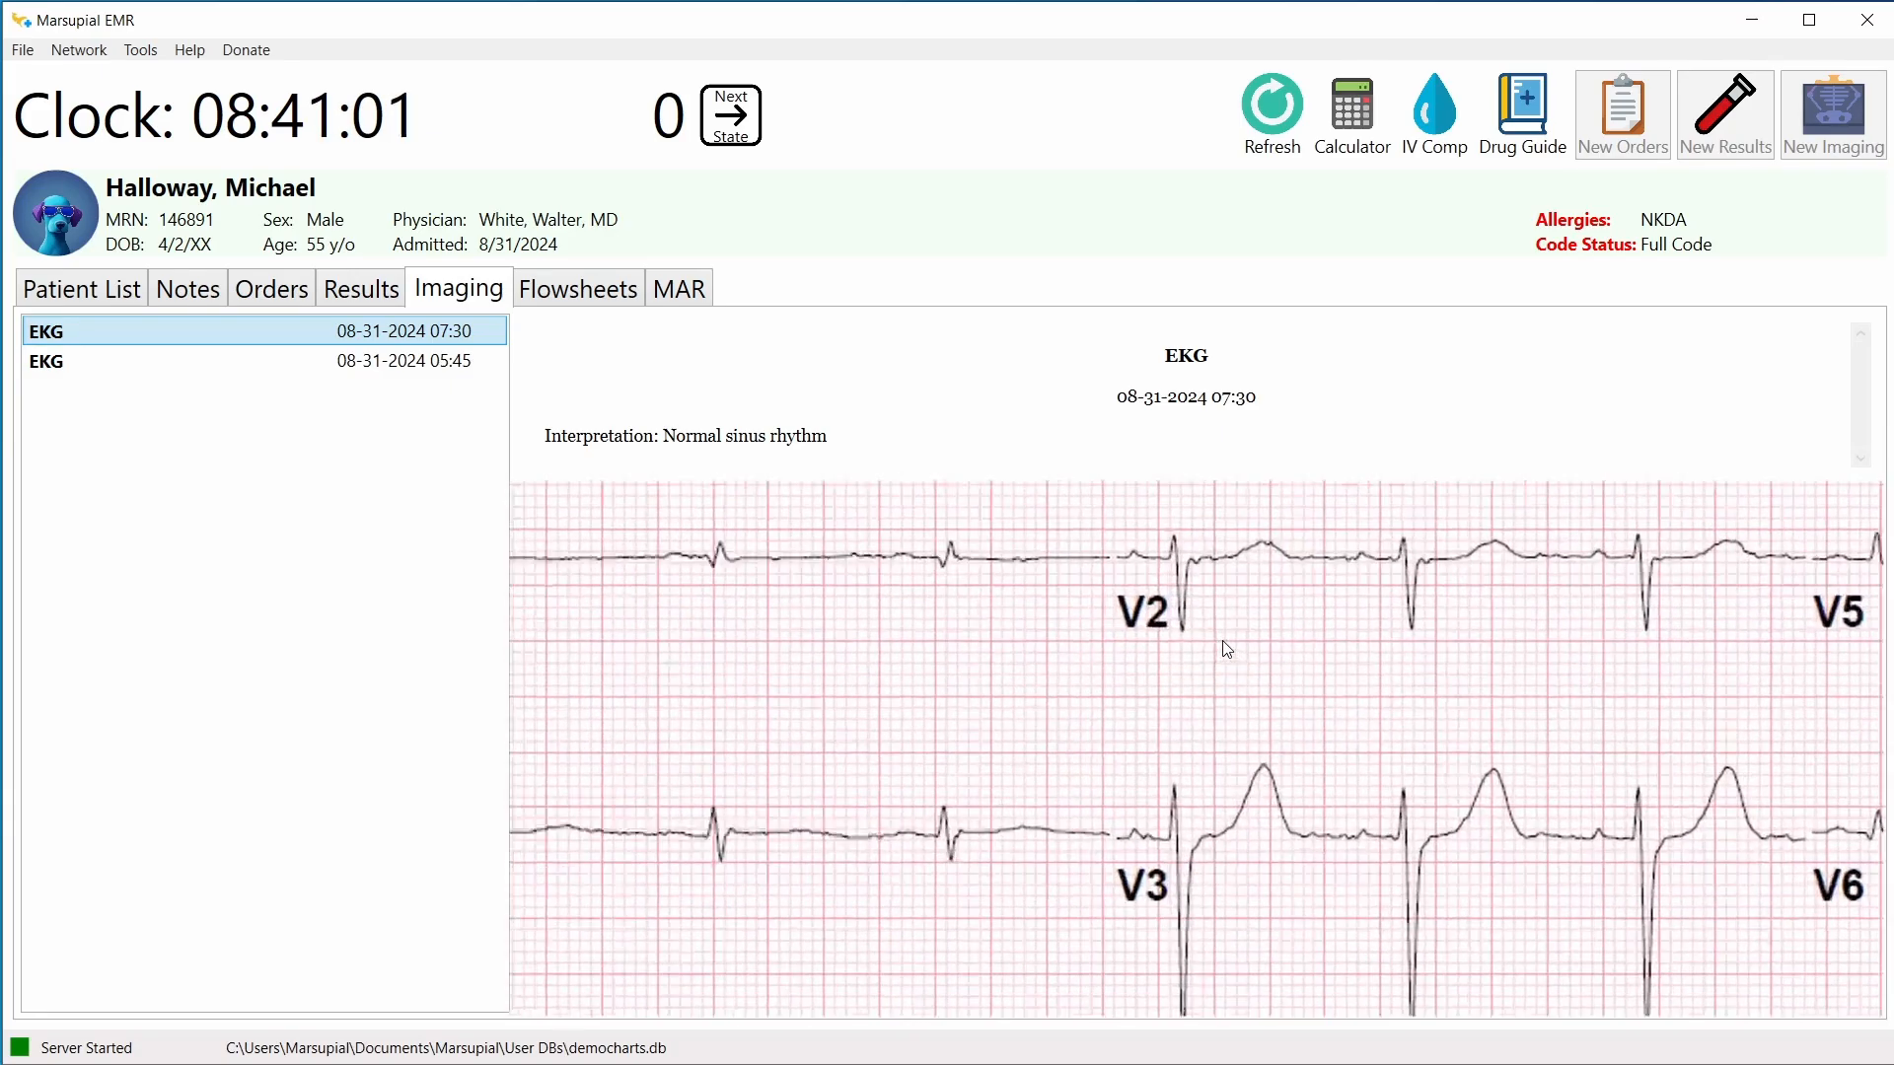
pyautogui.scroll(-3, 1225, 649)
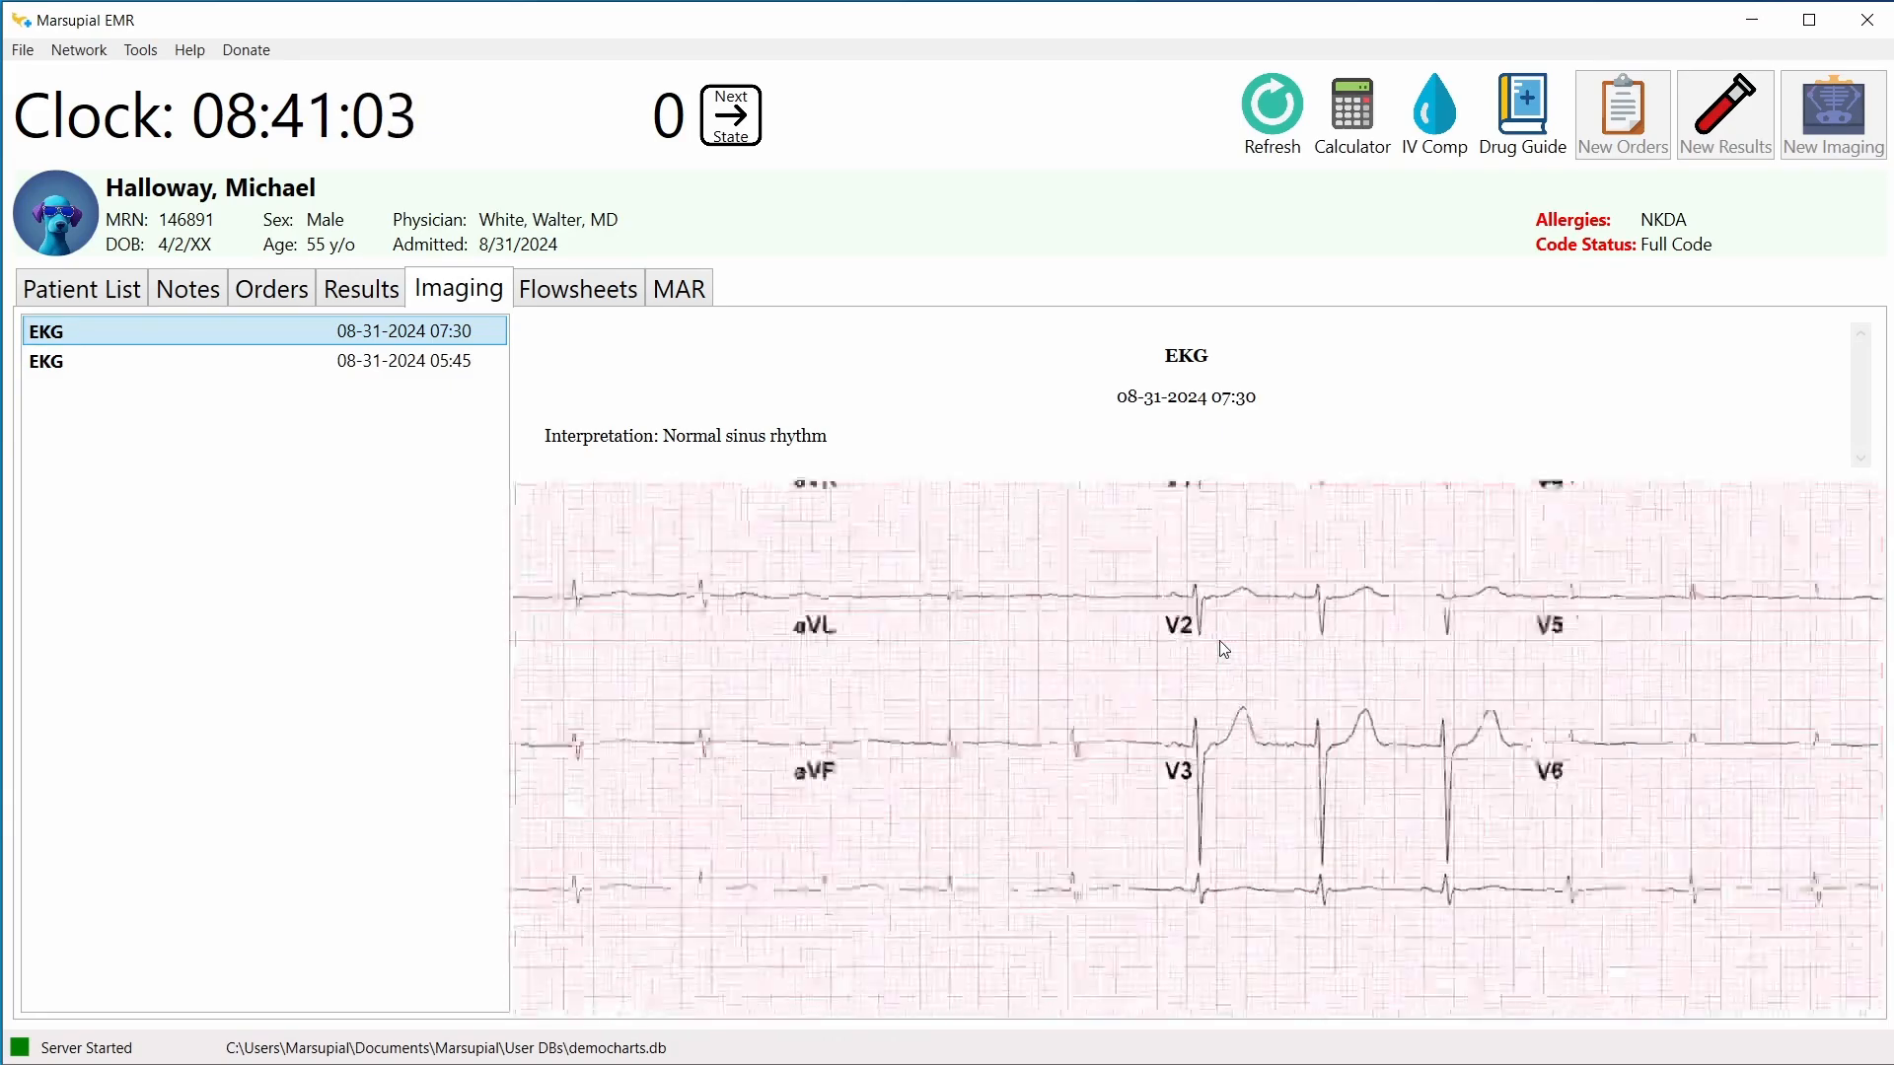
pyautogui.scroll(-2, 1224, 648)
pyautogui.scroll(5, 1221, 646)
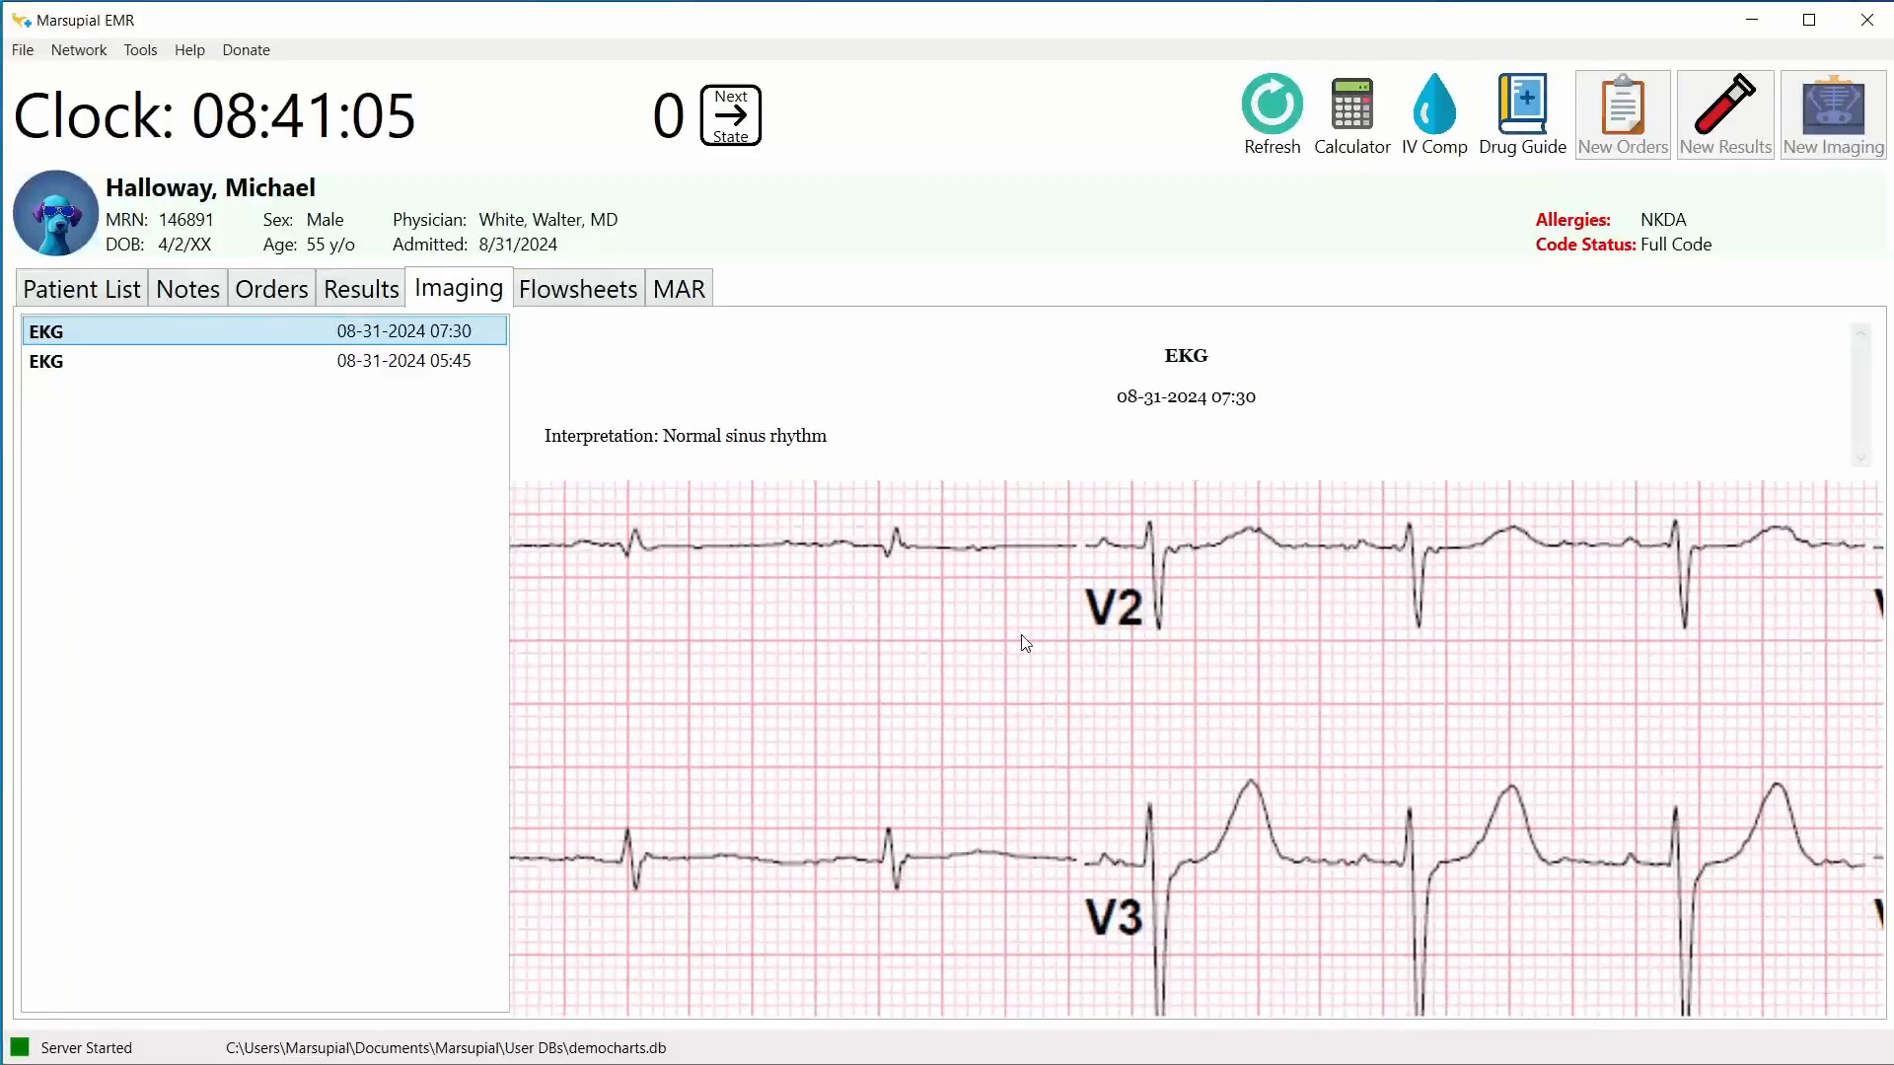
pyautogui.scroll(-3, 1026, 643)
pyautogui.moveTo(625, 613); pyautogui.dragTo(1132, 781)
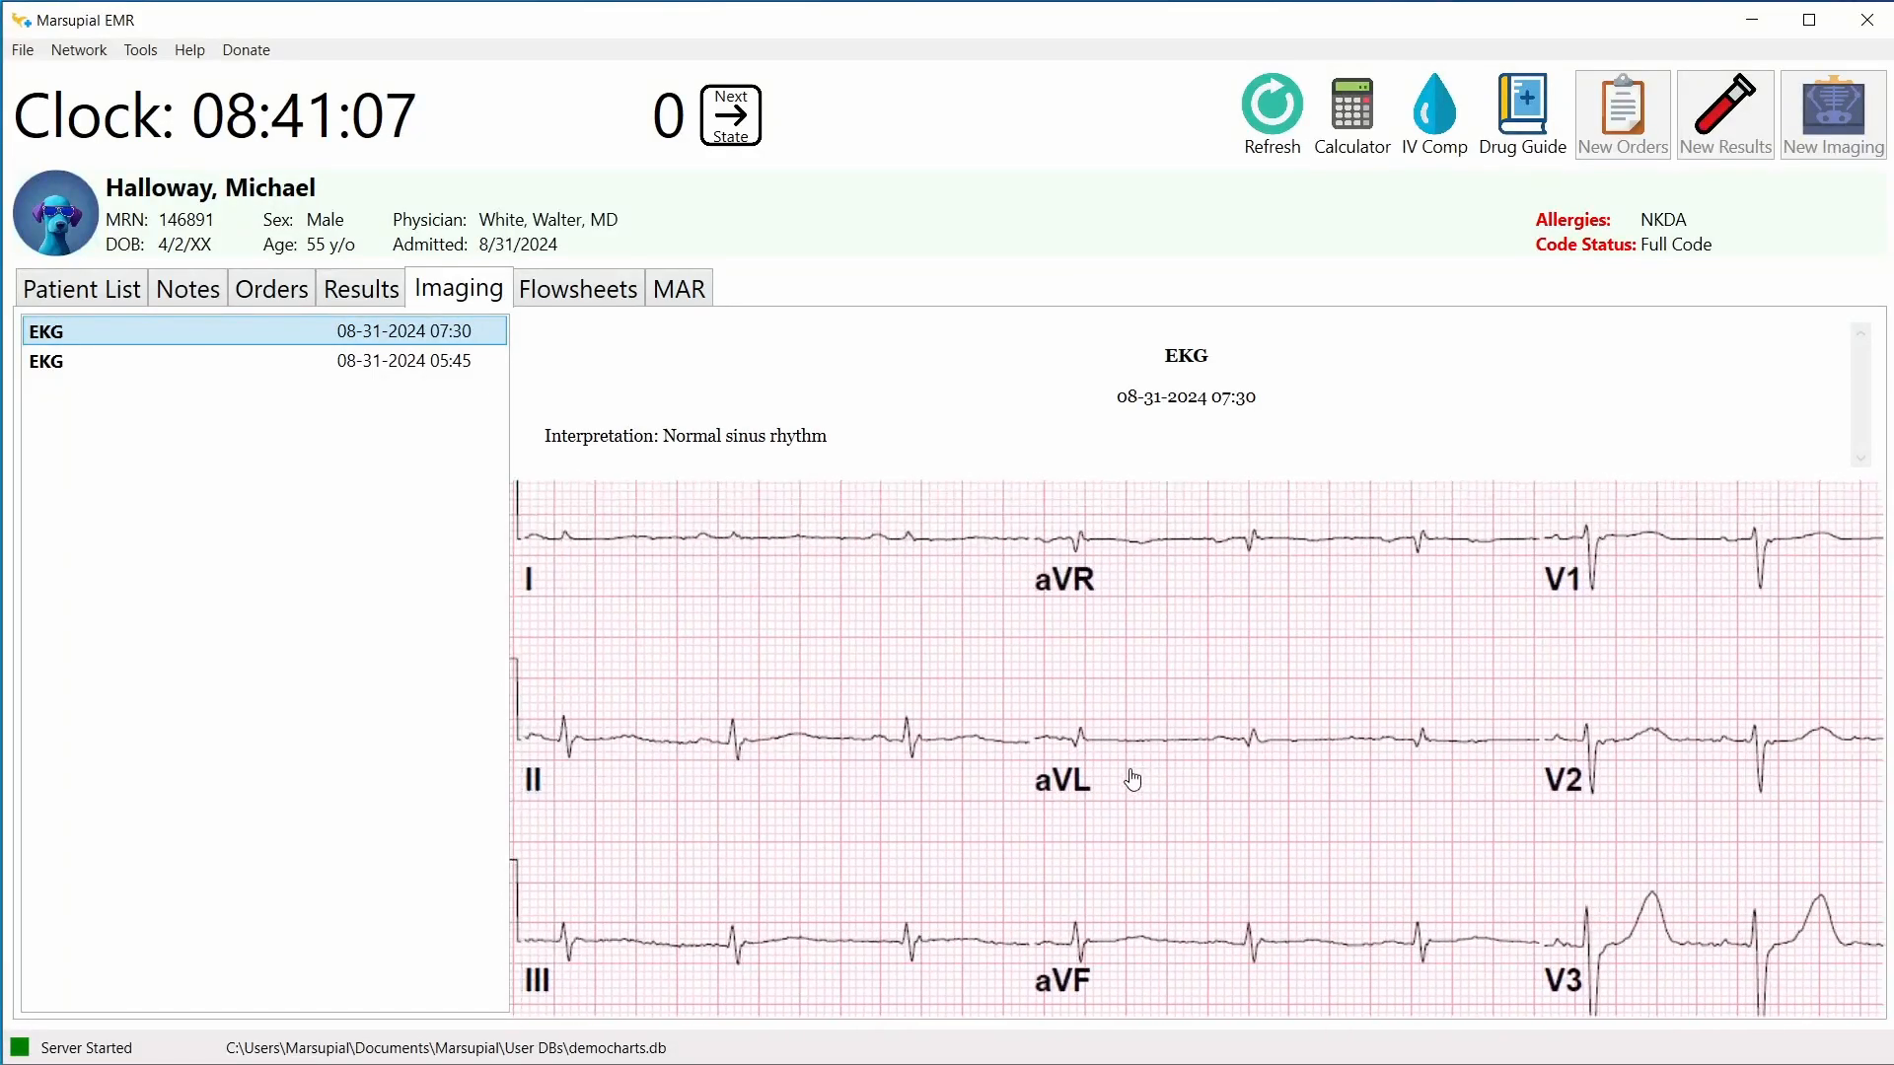
pyautogui.moveTo(820, 685)
pyautogui.mouseDown()
pyautogui.moveTo(1167, 769)
pyautogui.moveTo(901, 681)
pyautogui.moveTo(791, 681)
pyautogui.mouseUp()
pyautogui.moveTo(1351, 682); pyautogui.dragTo(844, 850)
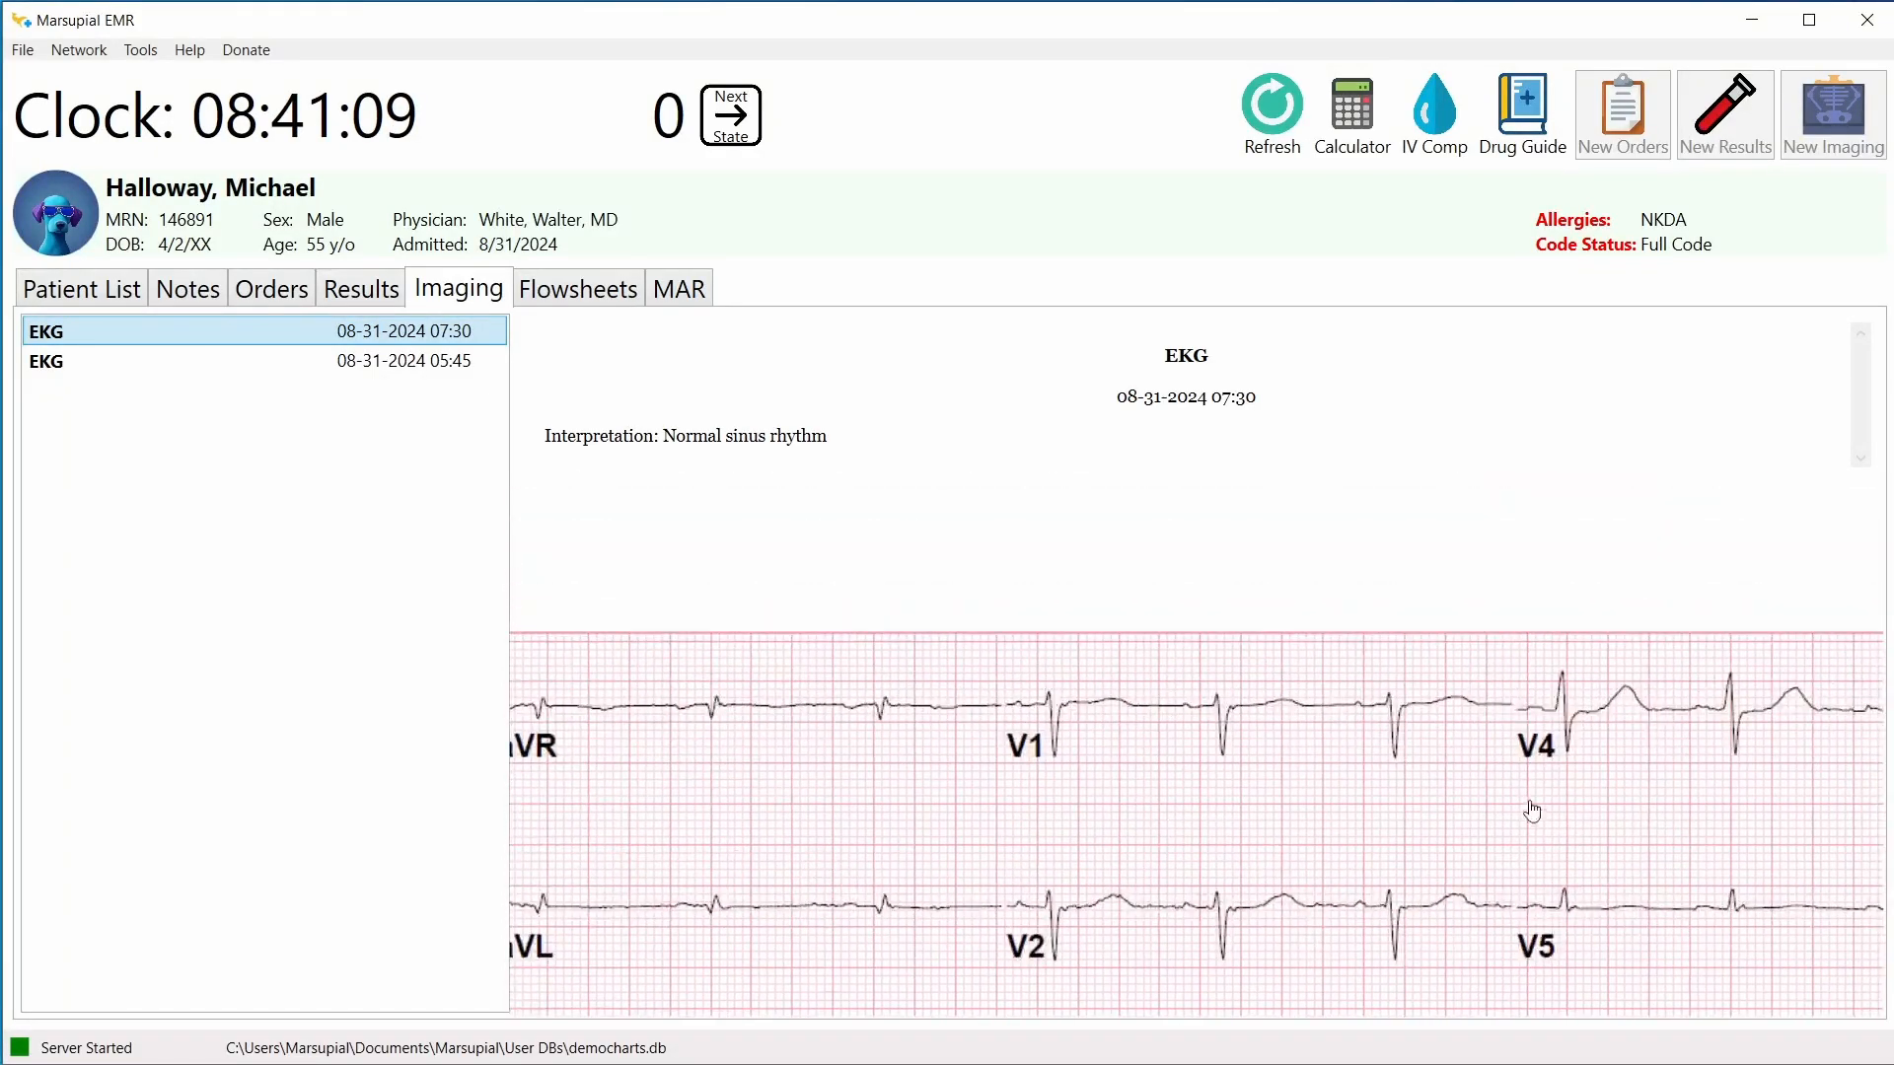
pyautogui.moveTo(1532, 811); pyautogui.dragTo(1116, 773)
pyautogui.scroll(-1, 1322, 740)
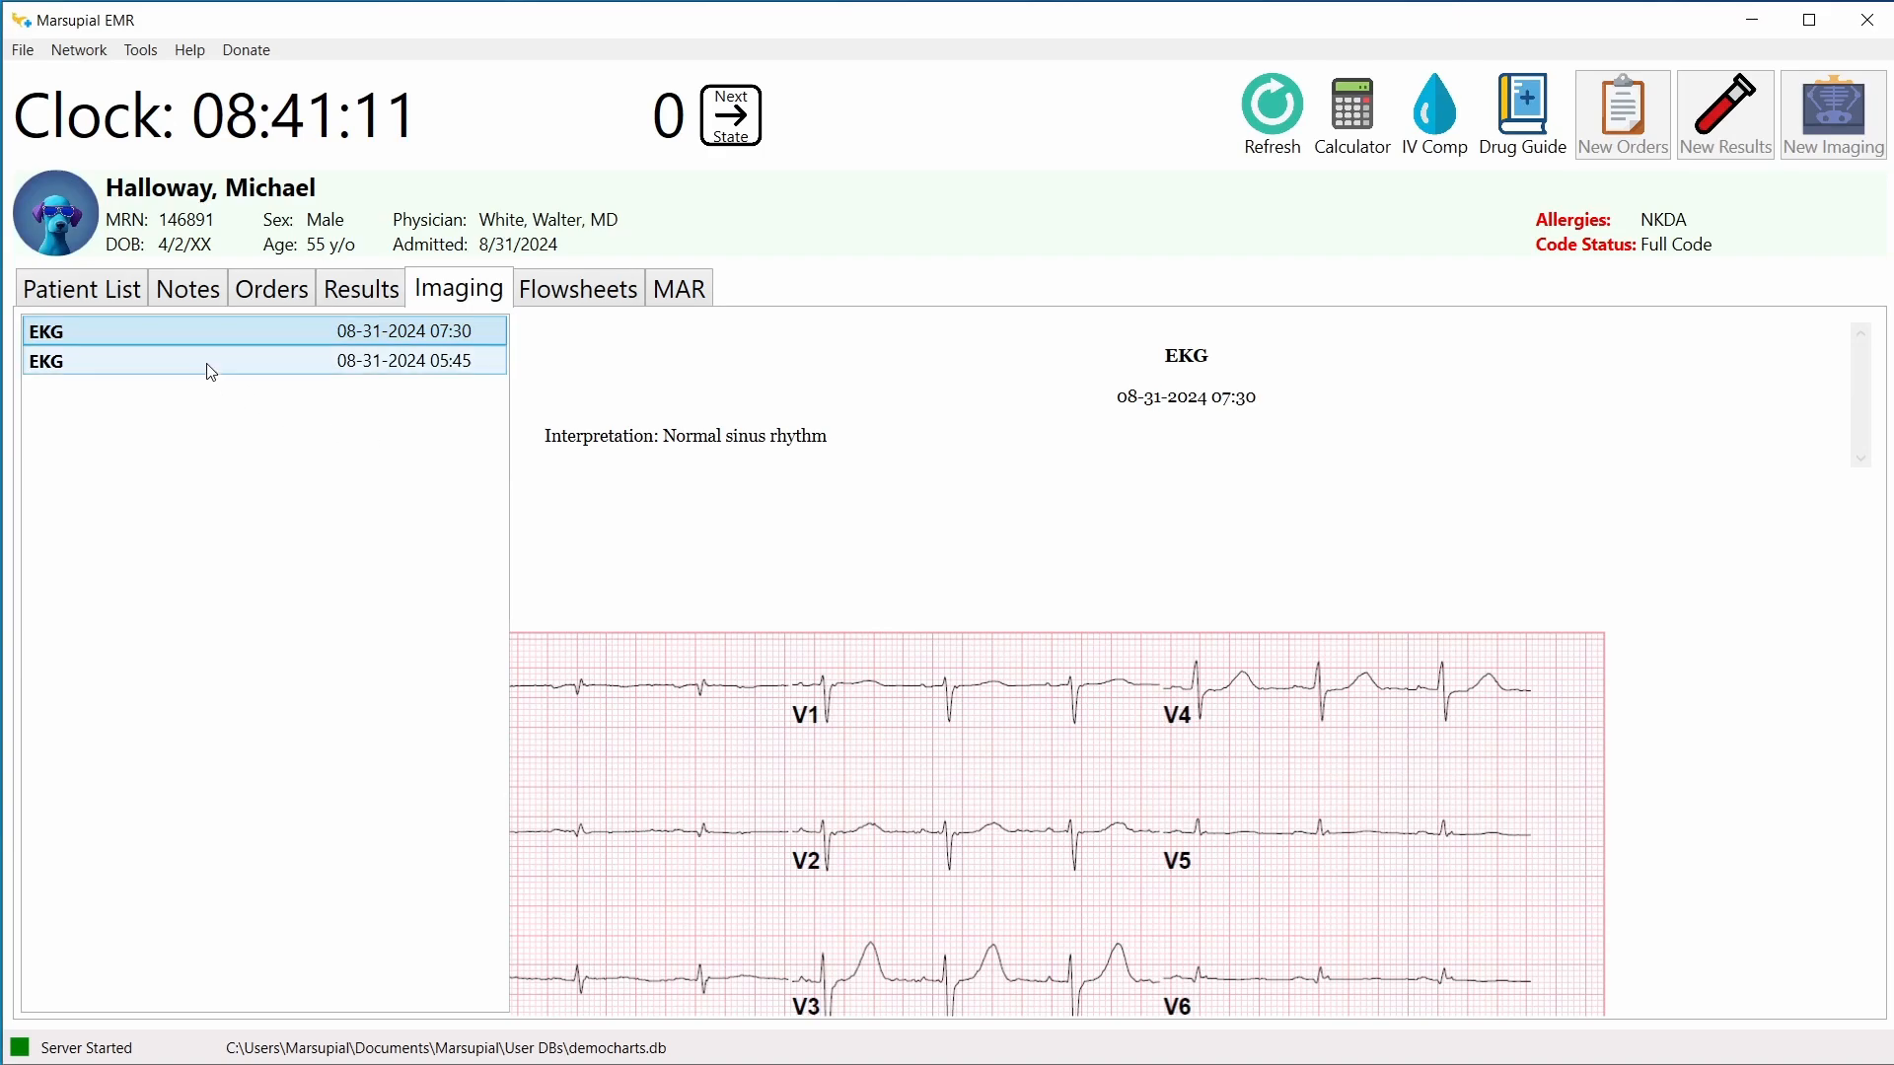
pyautogui.click(210, 371)
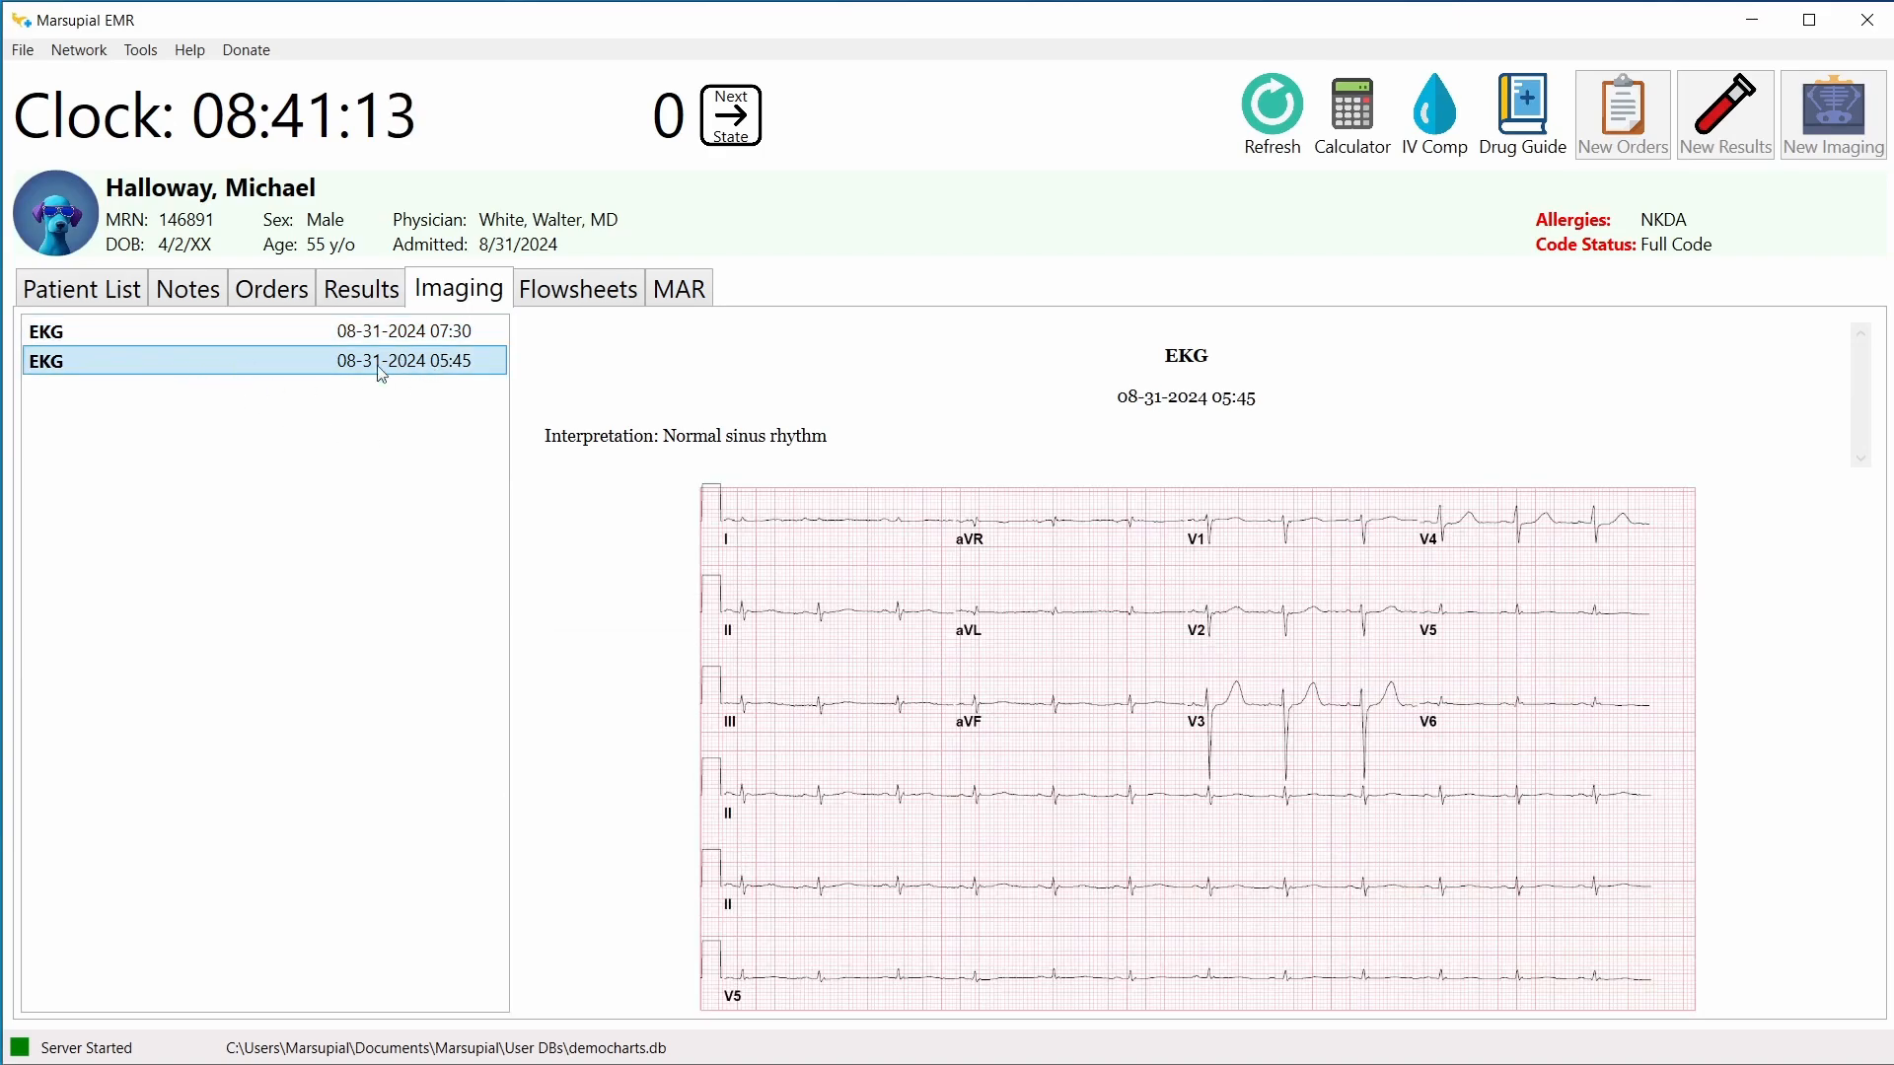
# Step: View the patient's vitals flowsheet, checking the 07:00 vitals and the 11:00 temperature entry
pyautogui.click(584, 292)
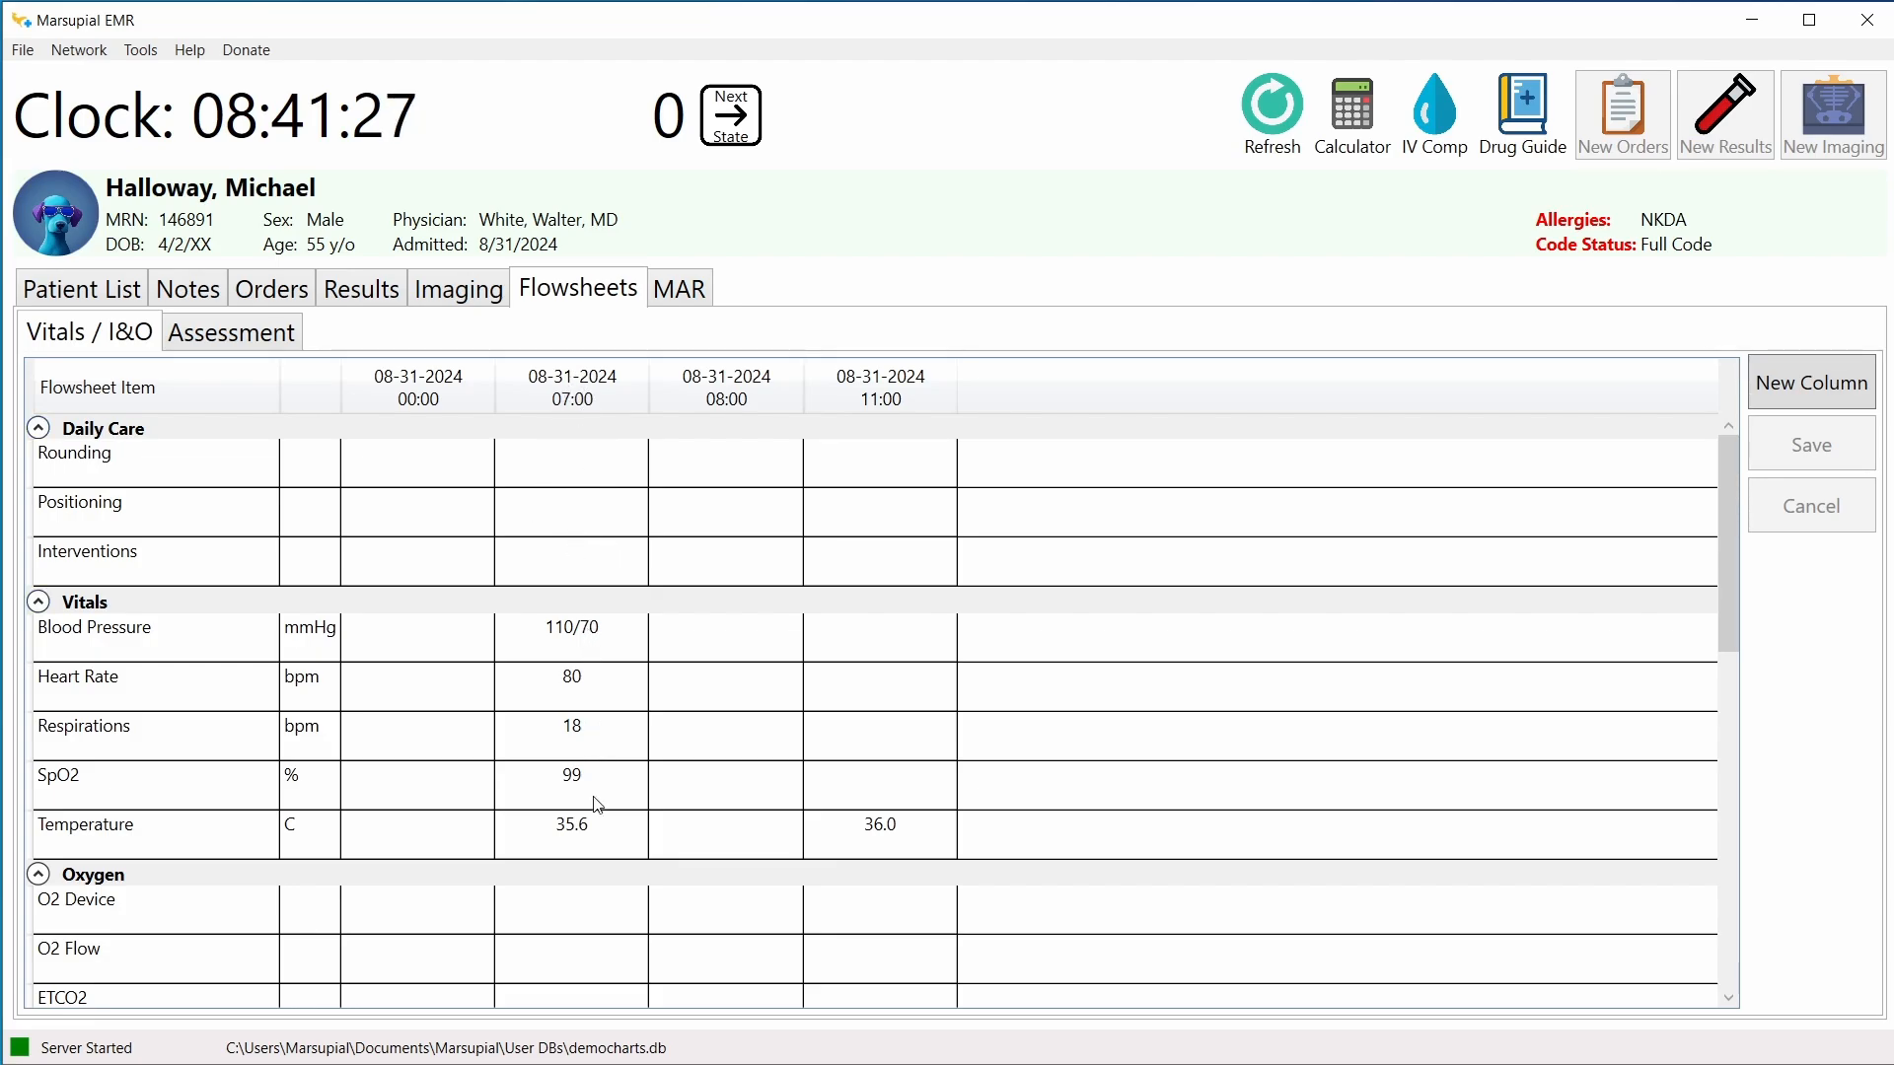
pyautogui.click(893, 845)
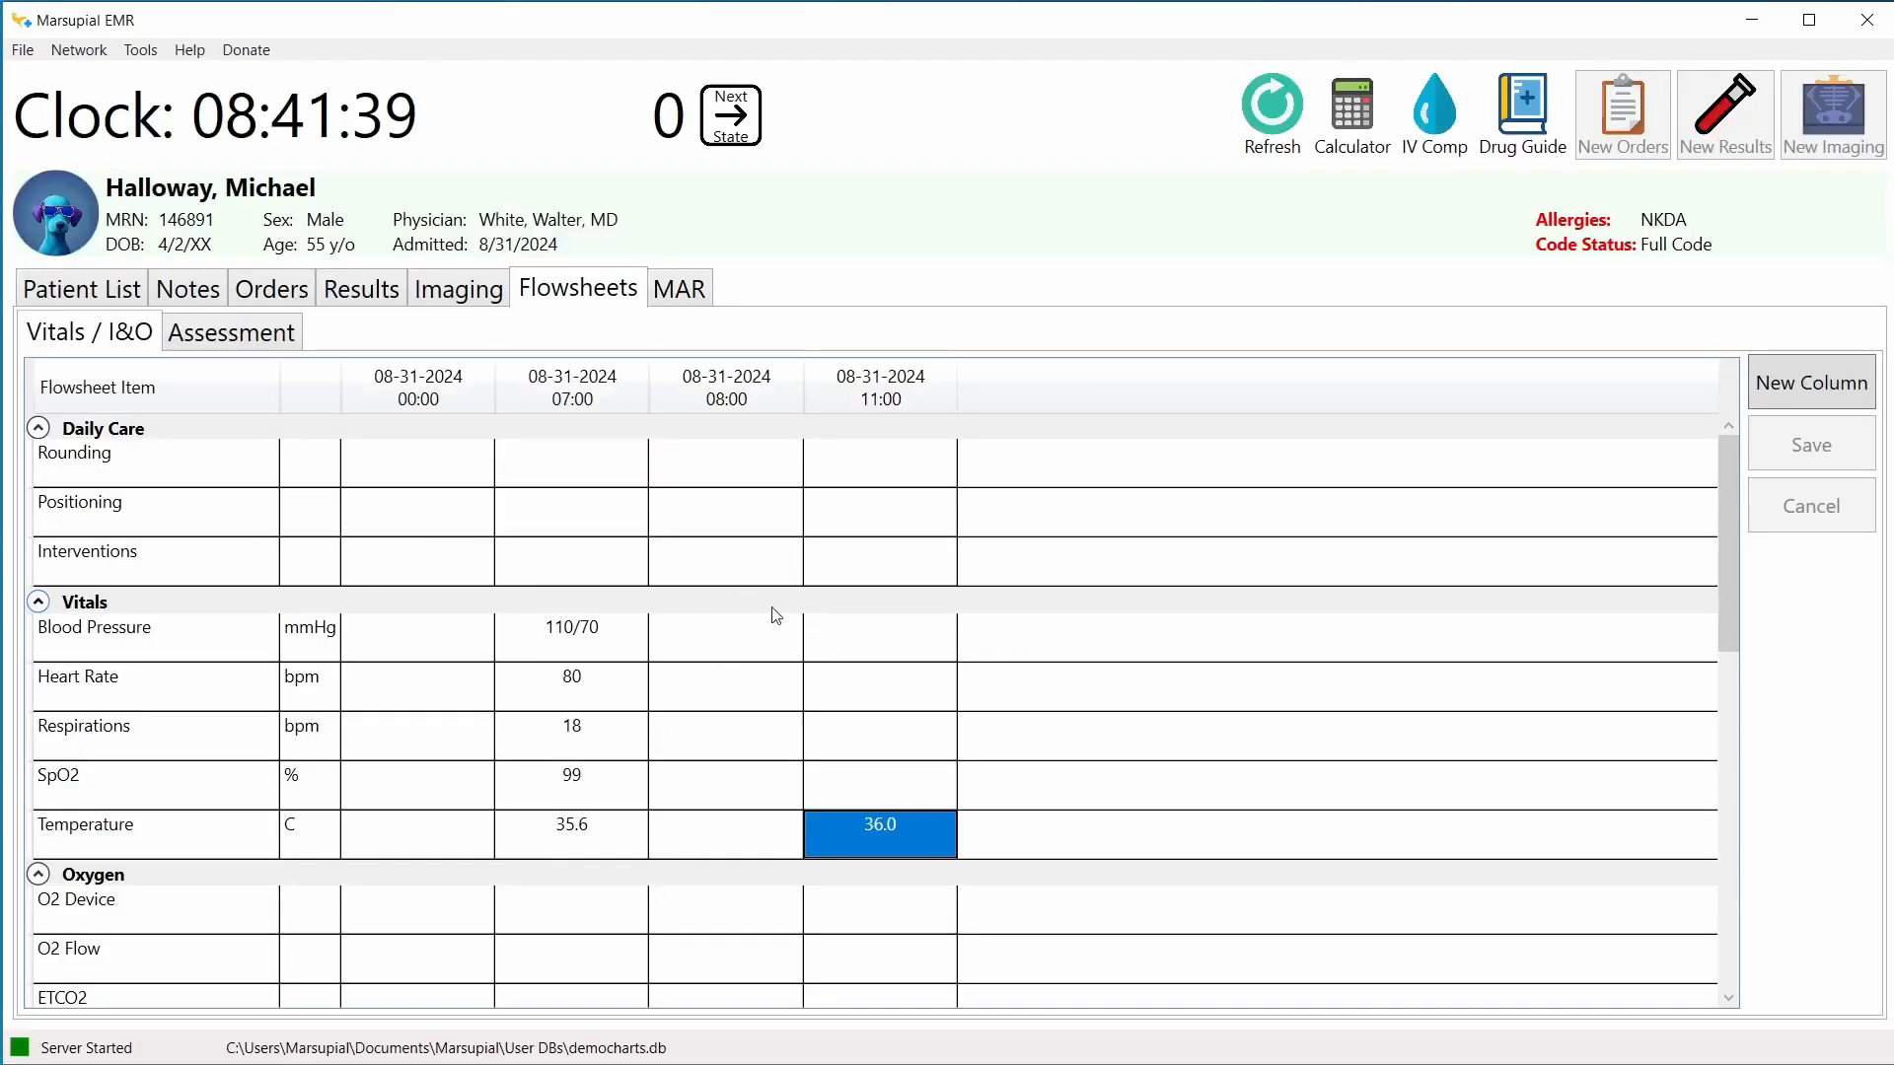
pyautogui.scroll(-10, 862, 572)
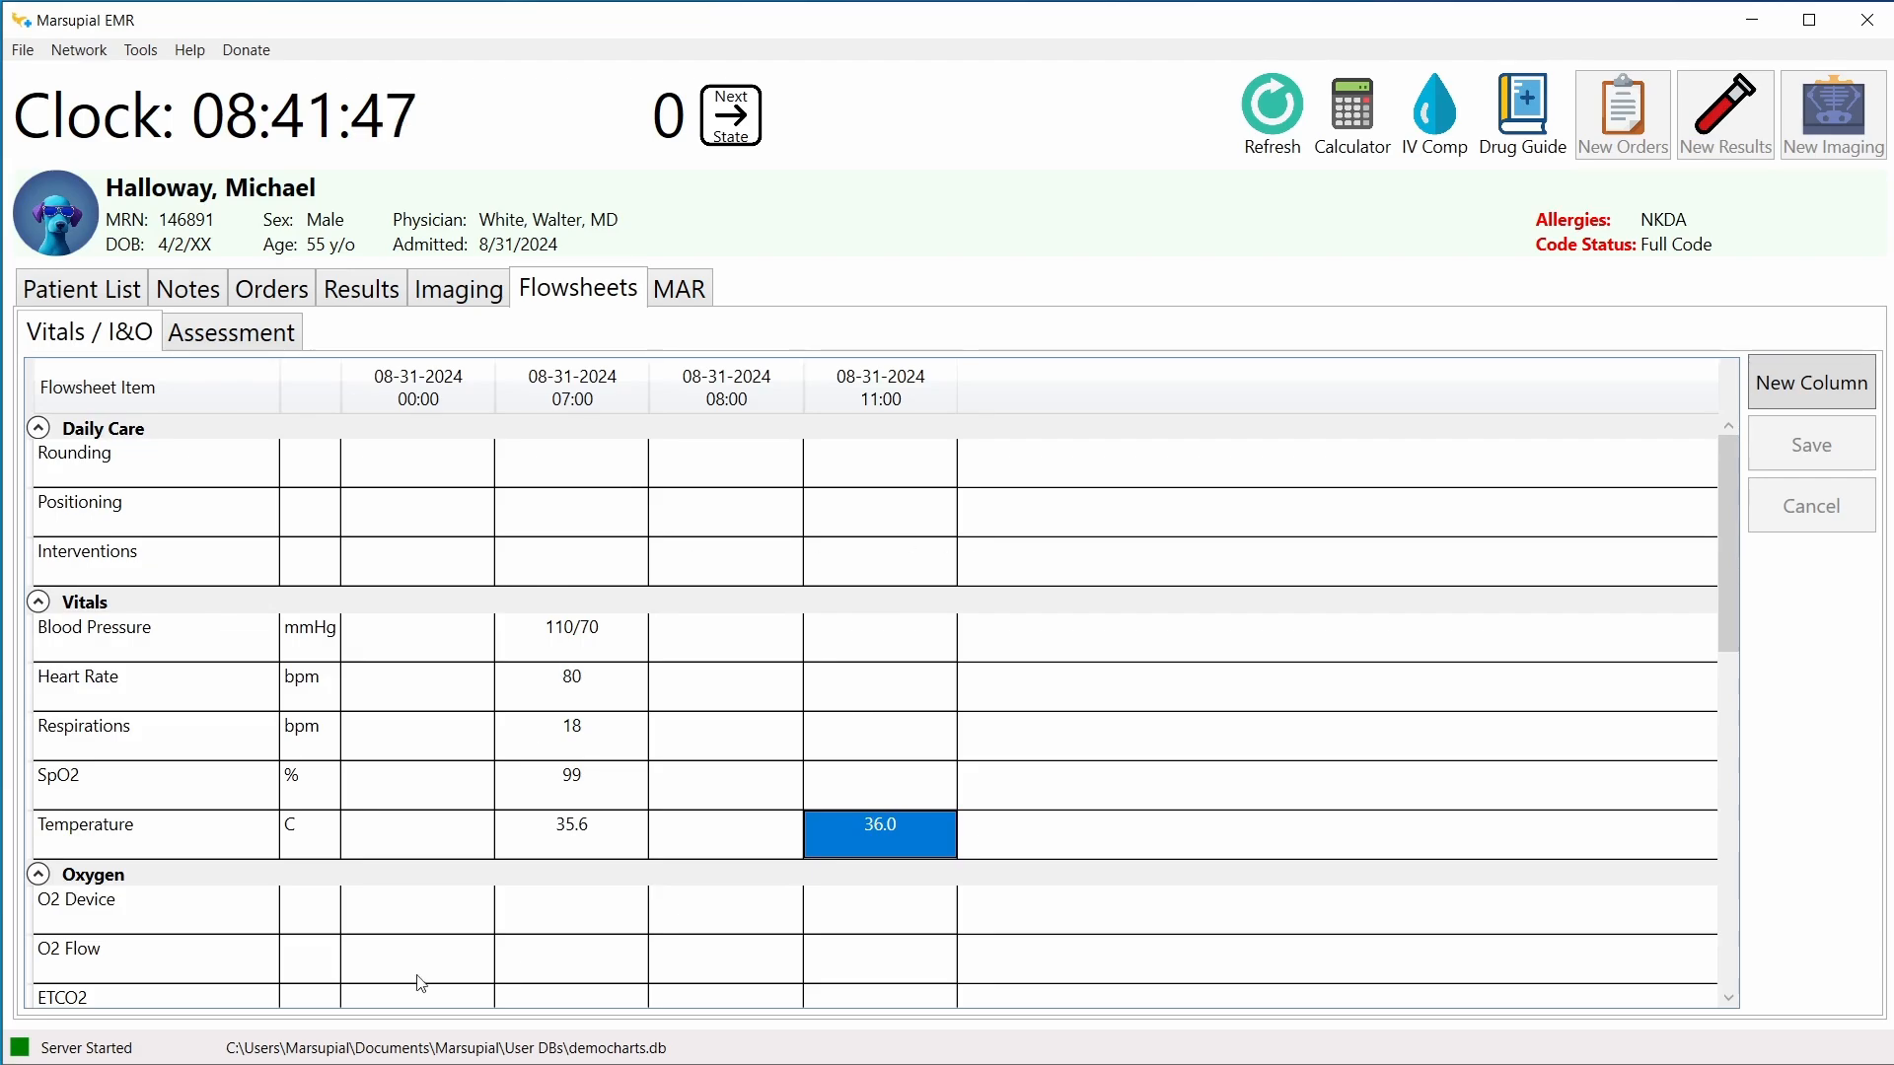
# Step: Switch to Marsupial Editor and open the patient's flowsheet assessment list
pyautogui.hotkey('alt', 'Tab')
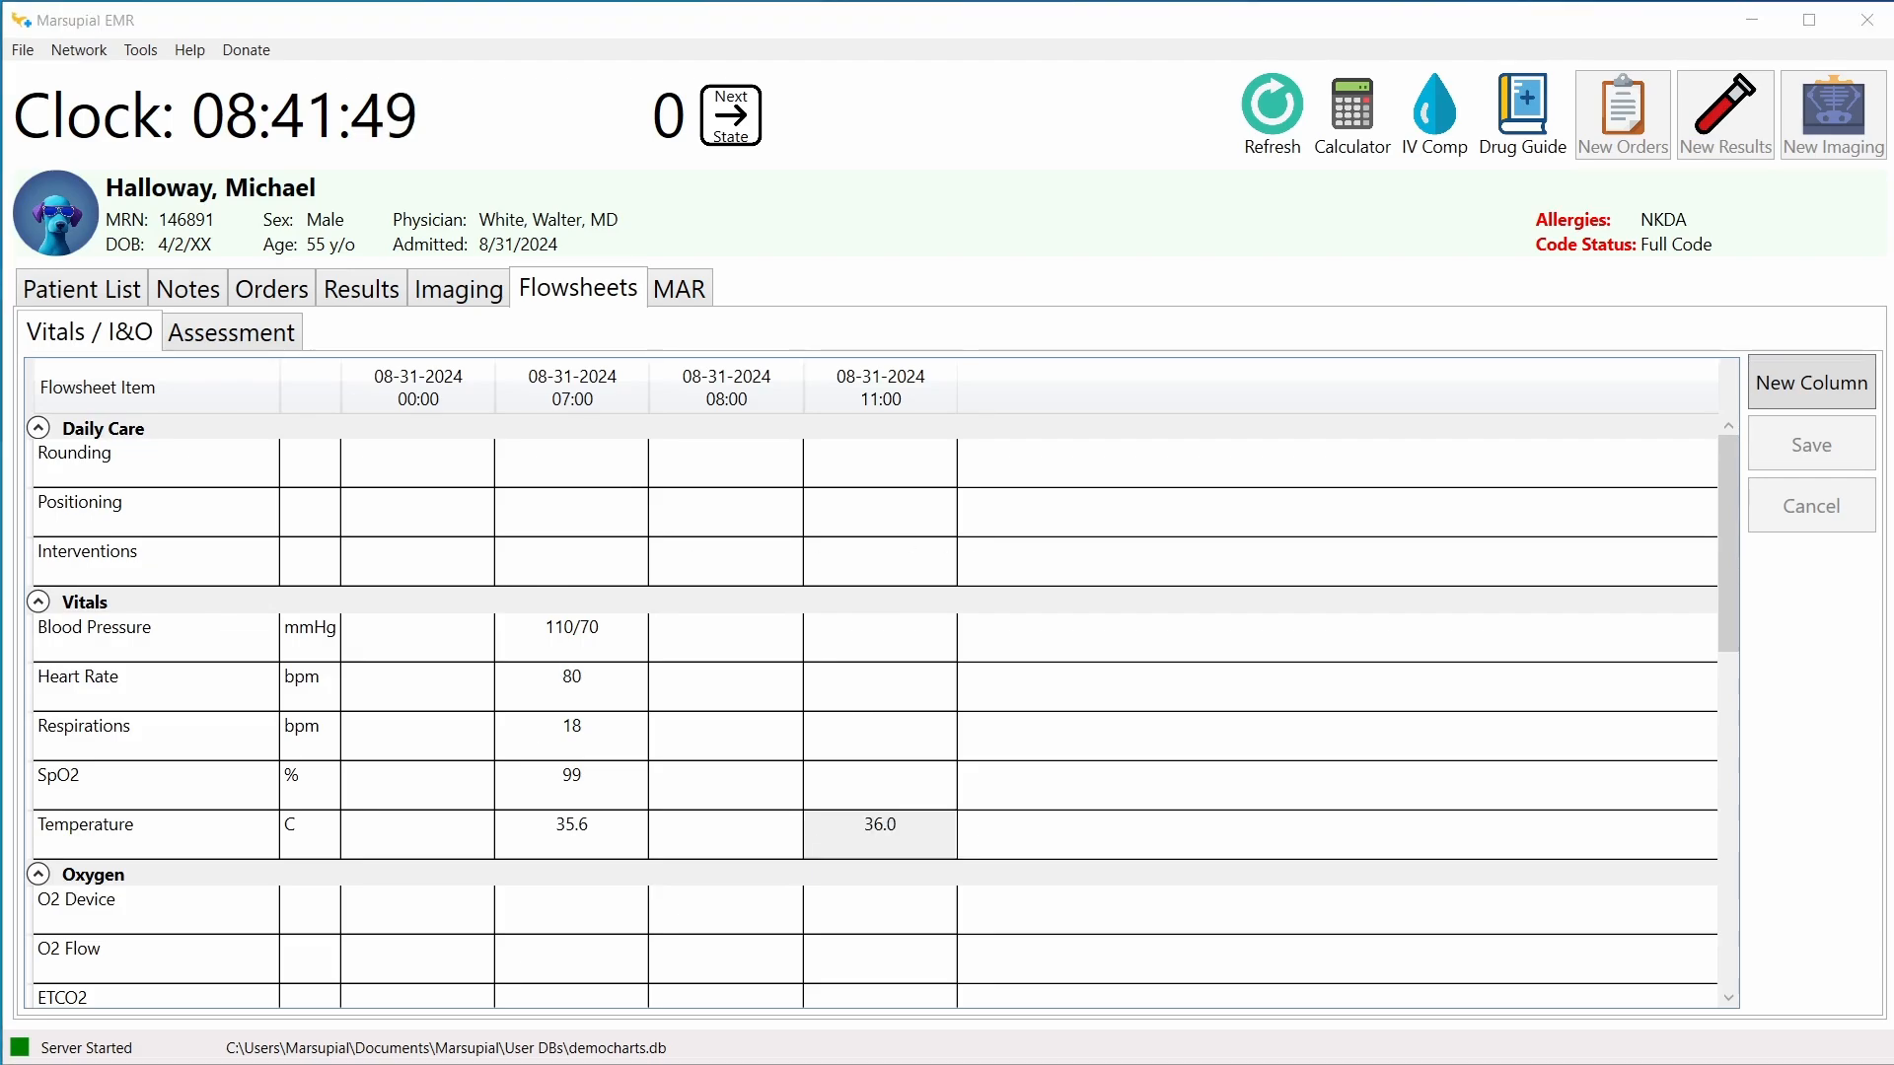
pyautogui.click(750, 193)
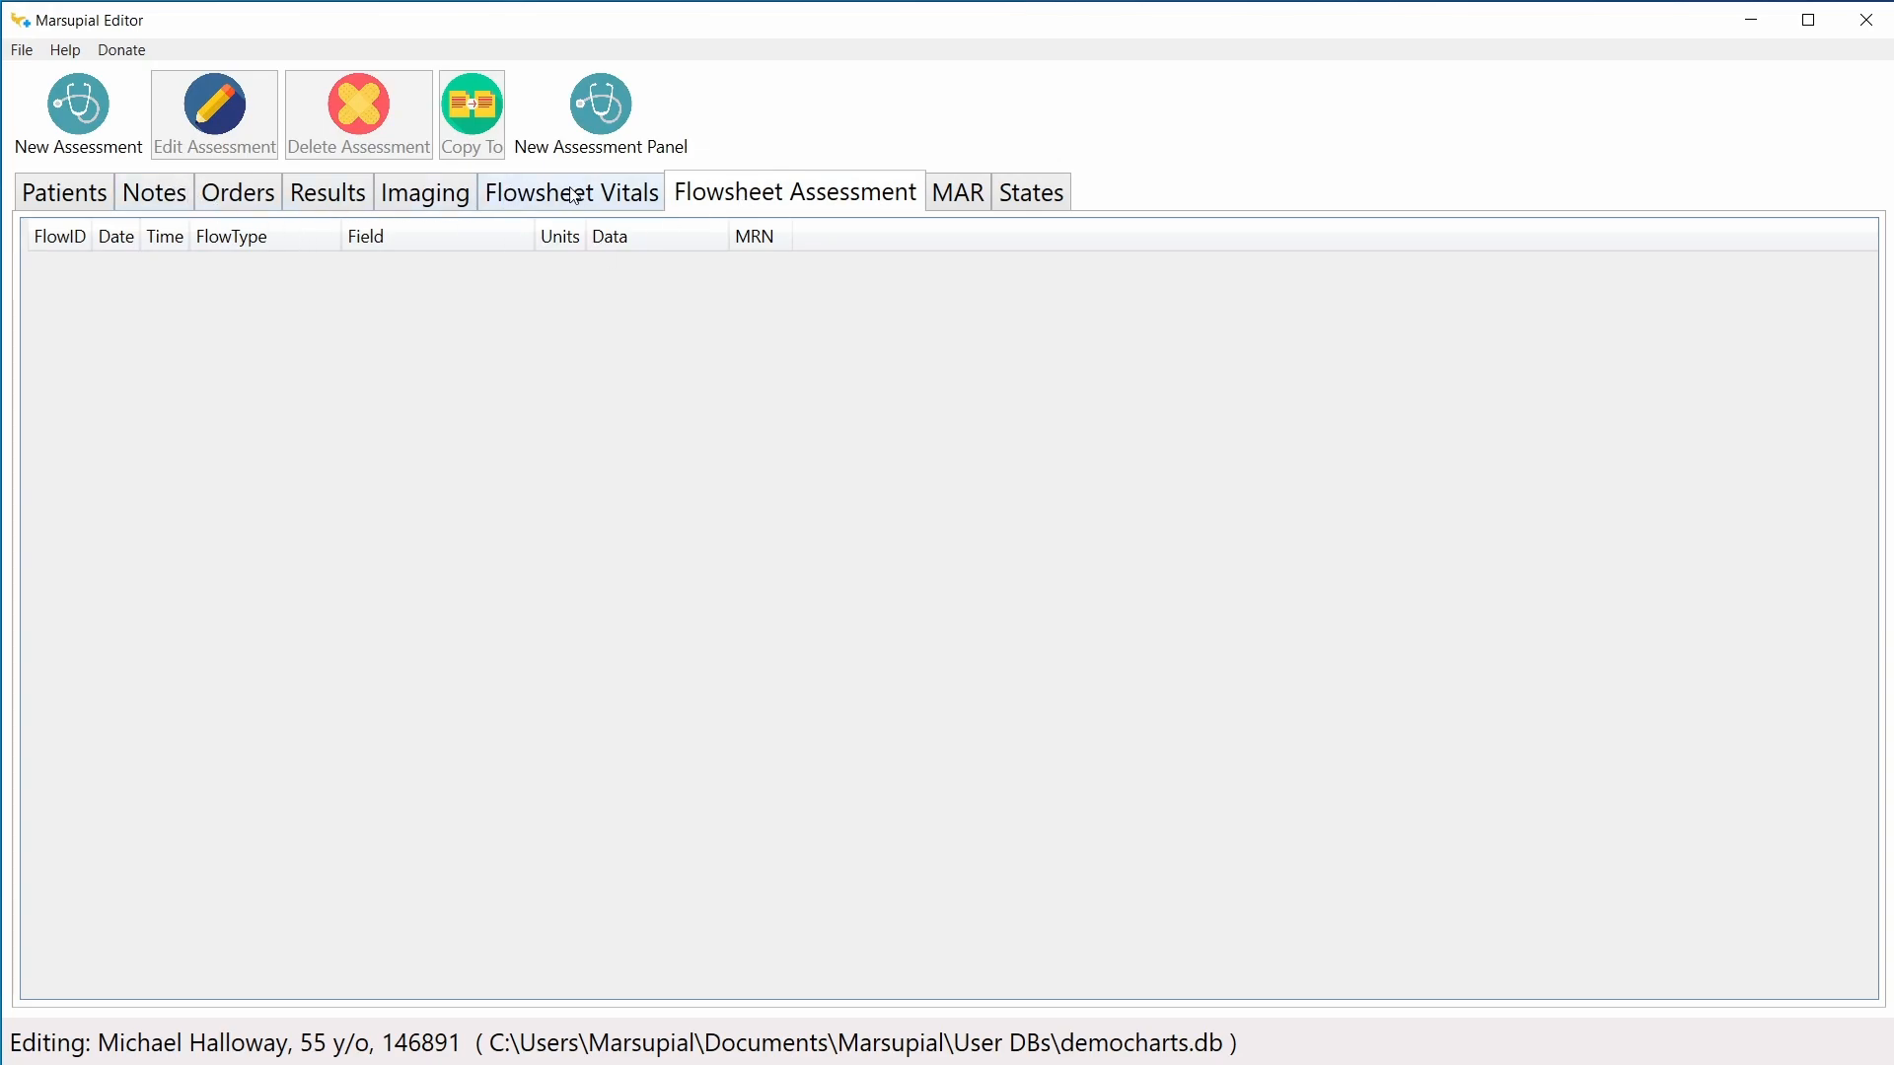
pyautogui.click(69, 121)
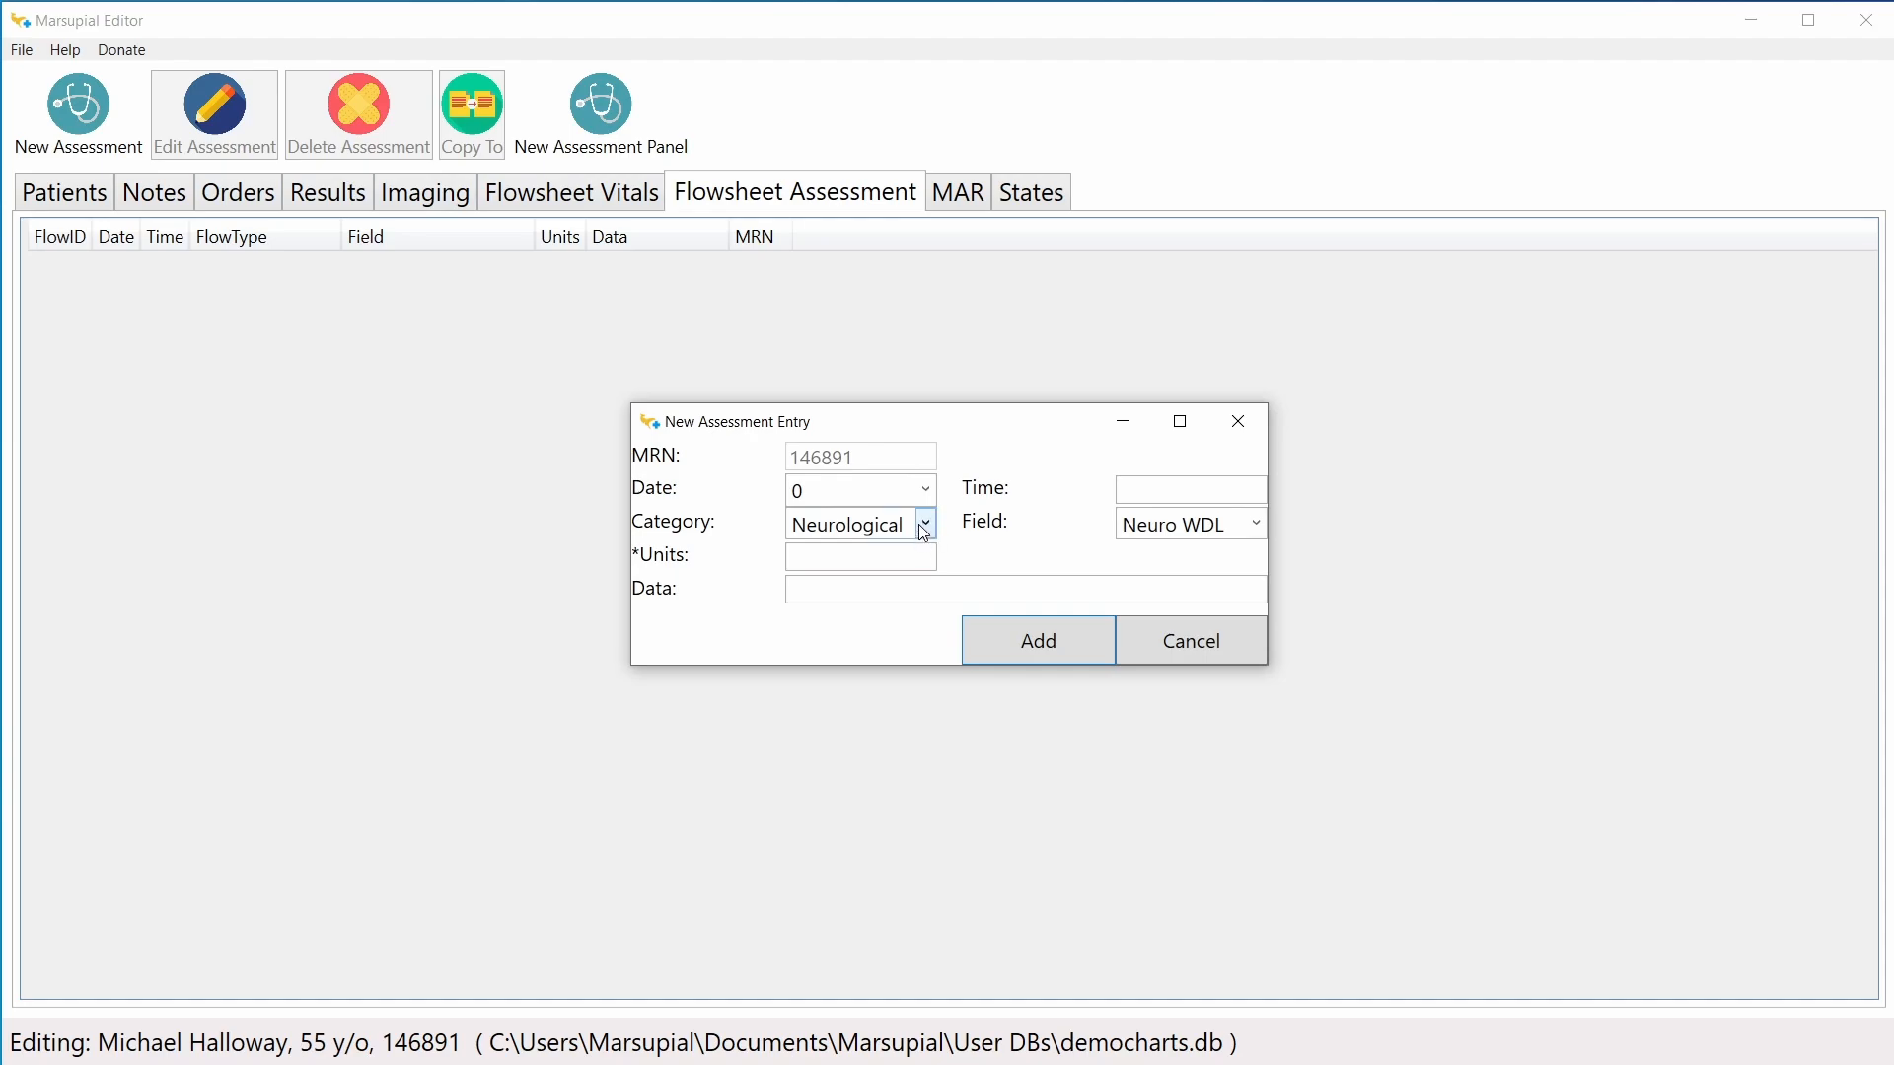
pyautogui.click(1255, 524)
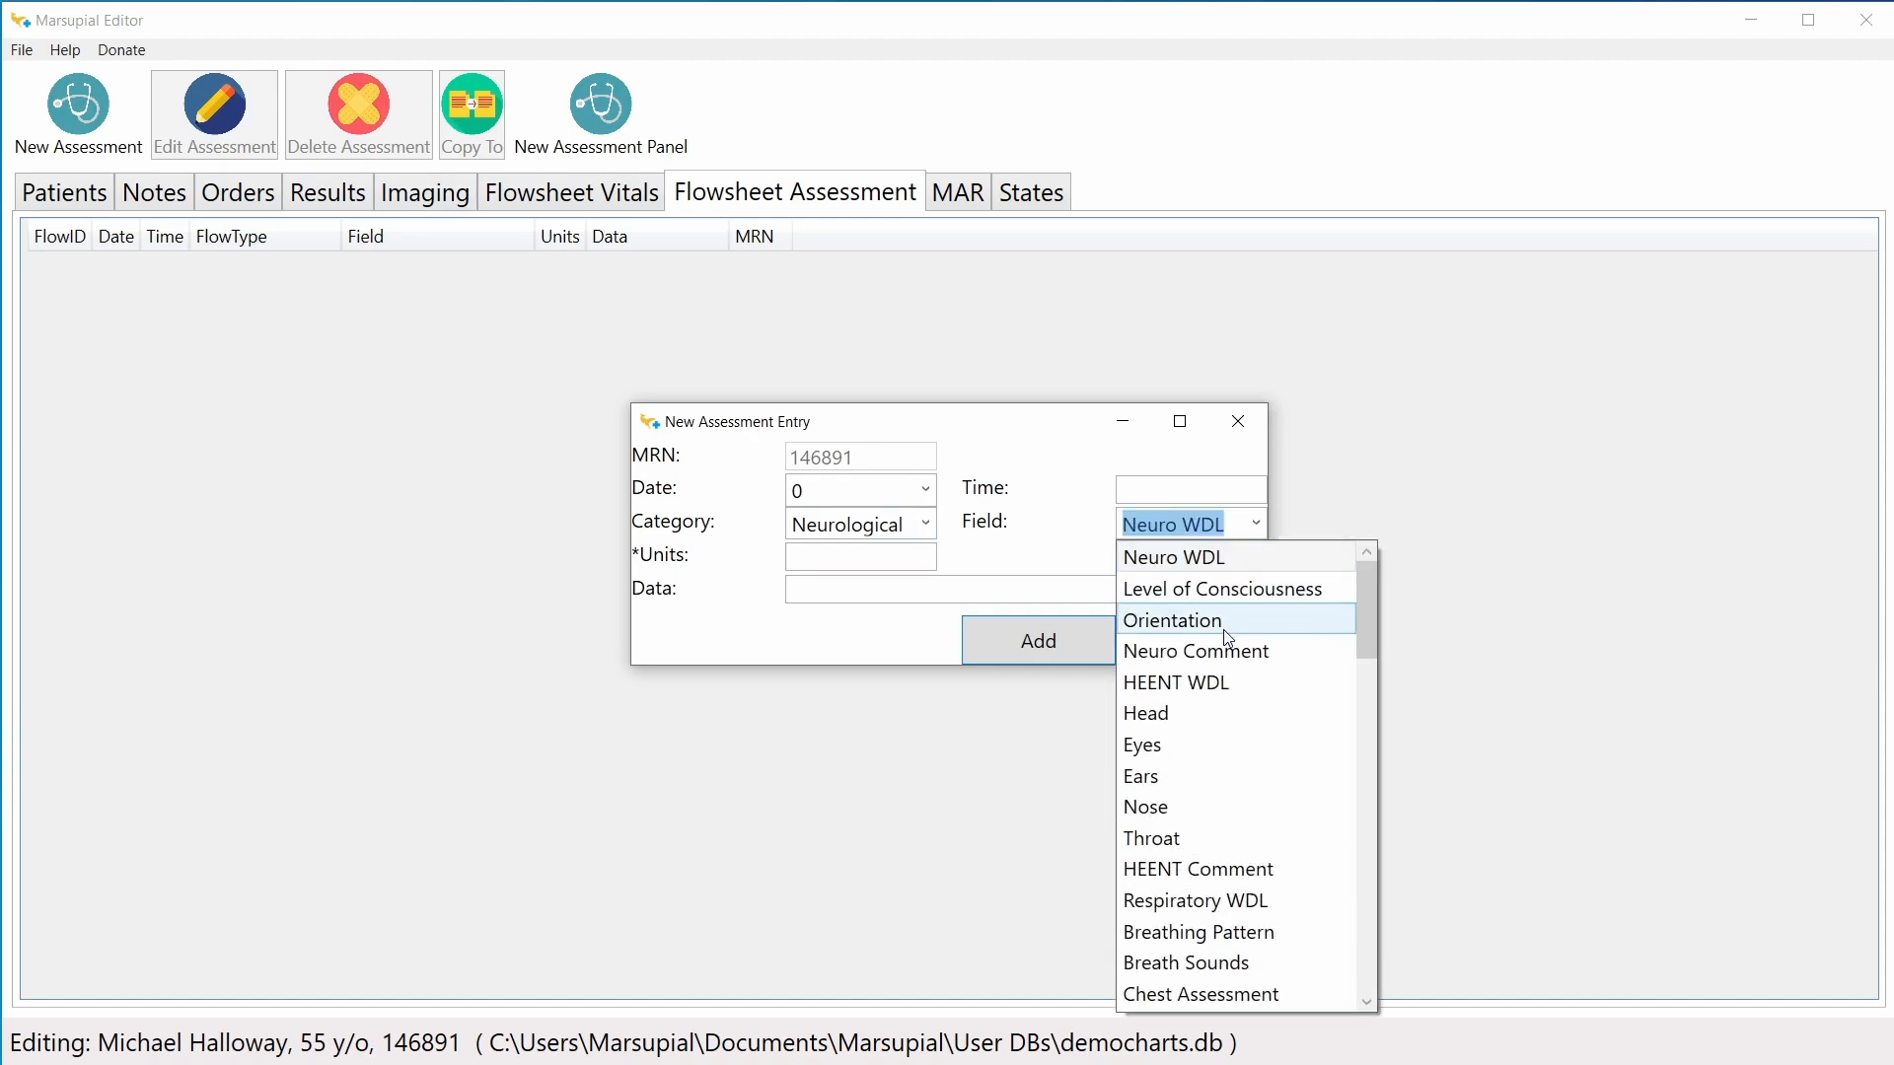
pyautogui.click(1213, 591)
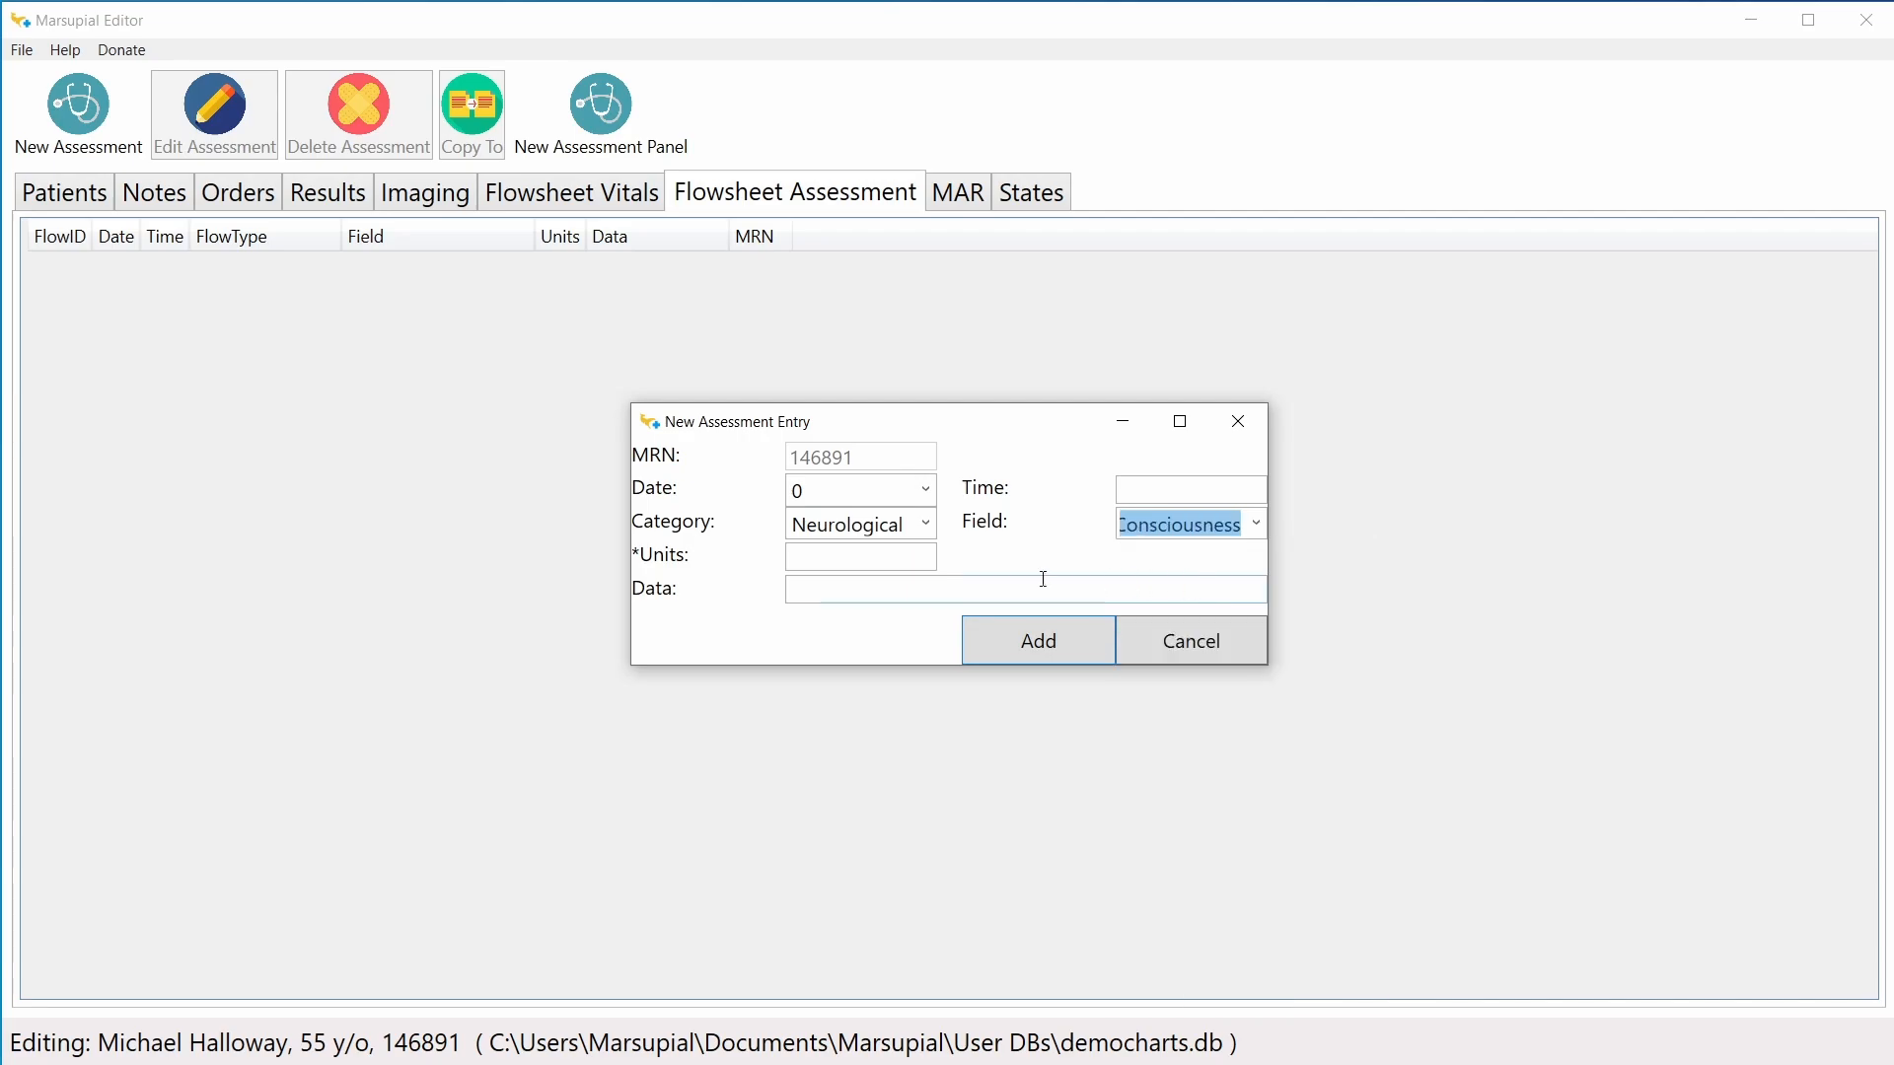
pyautogui.click(879, 597)
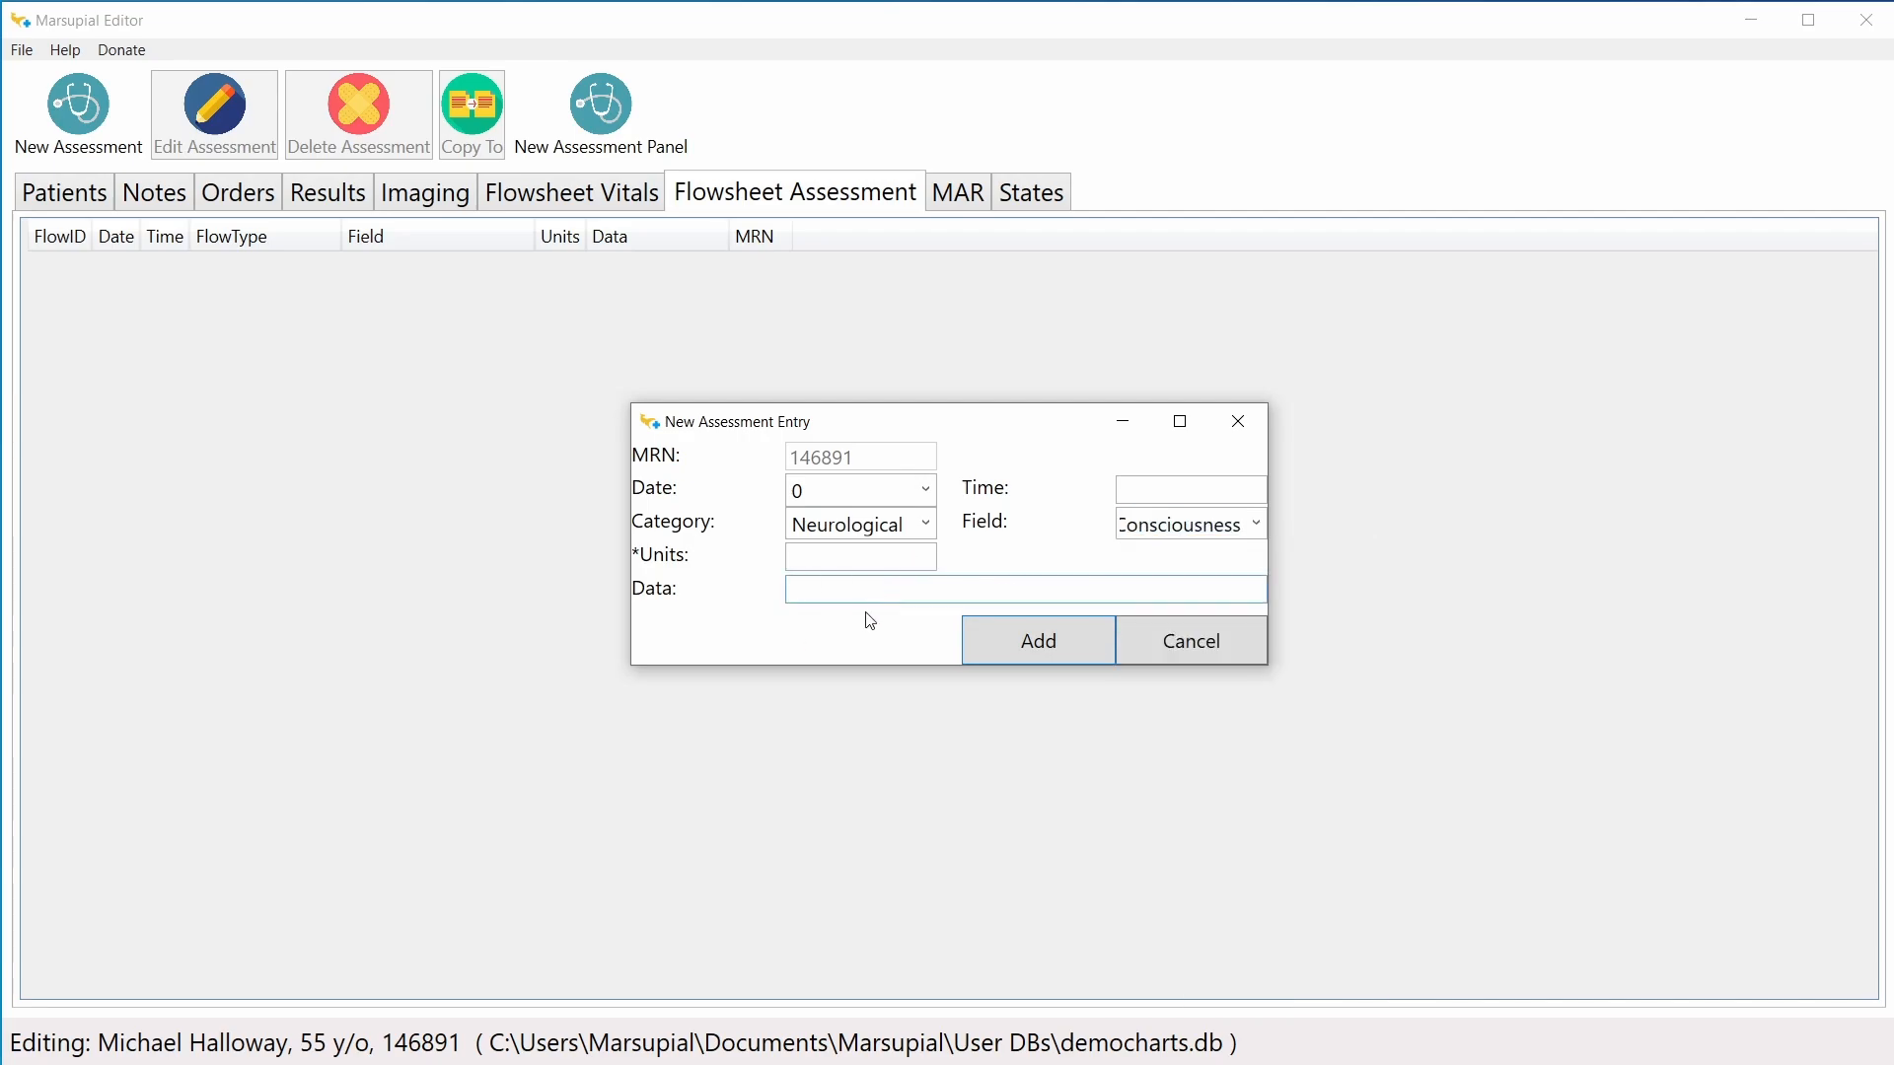
pyautogui.click(1192, 641)
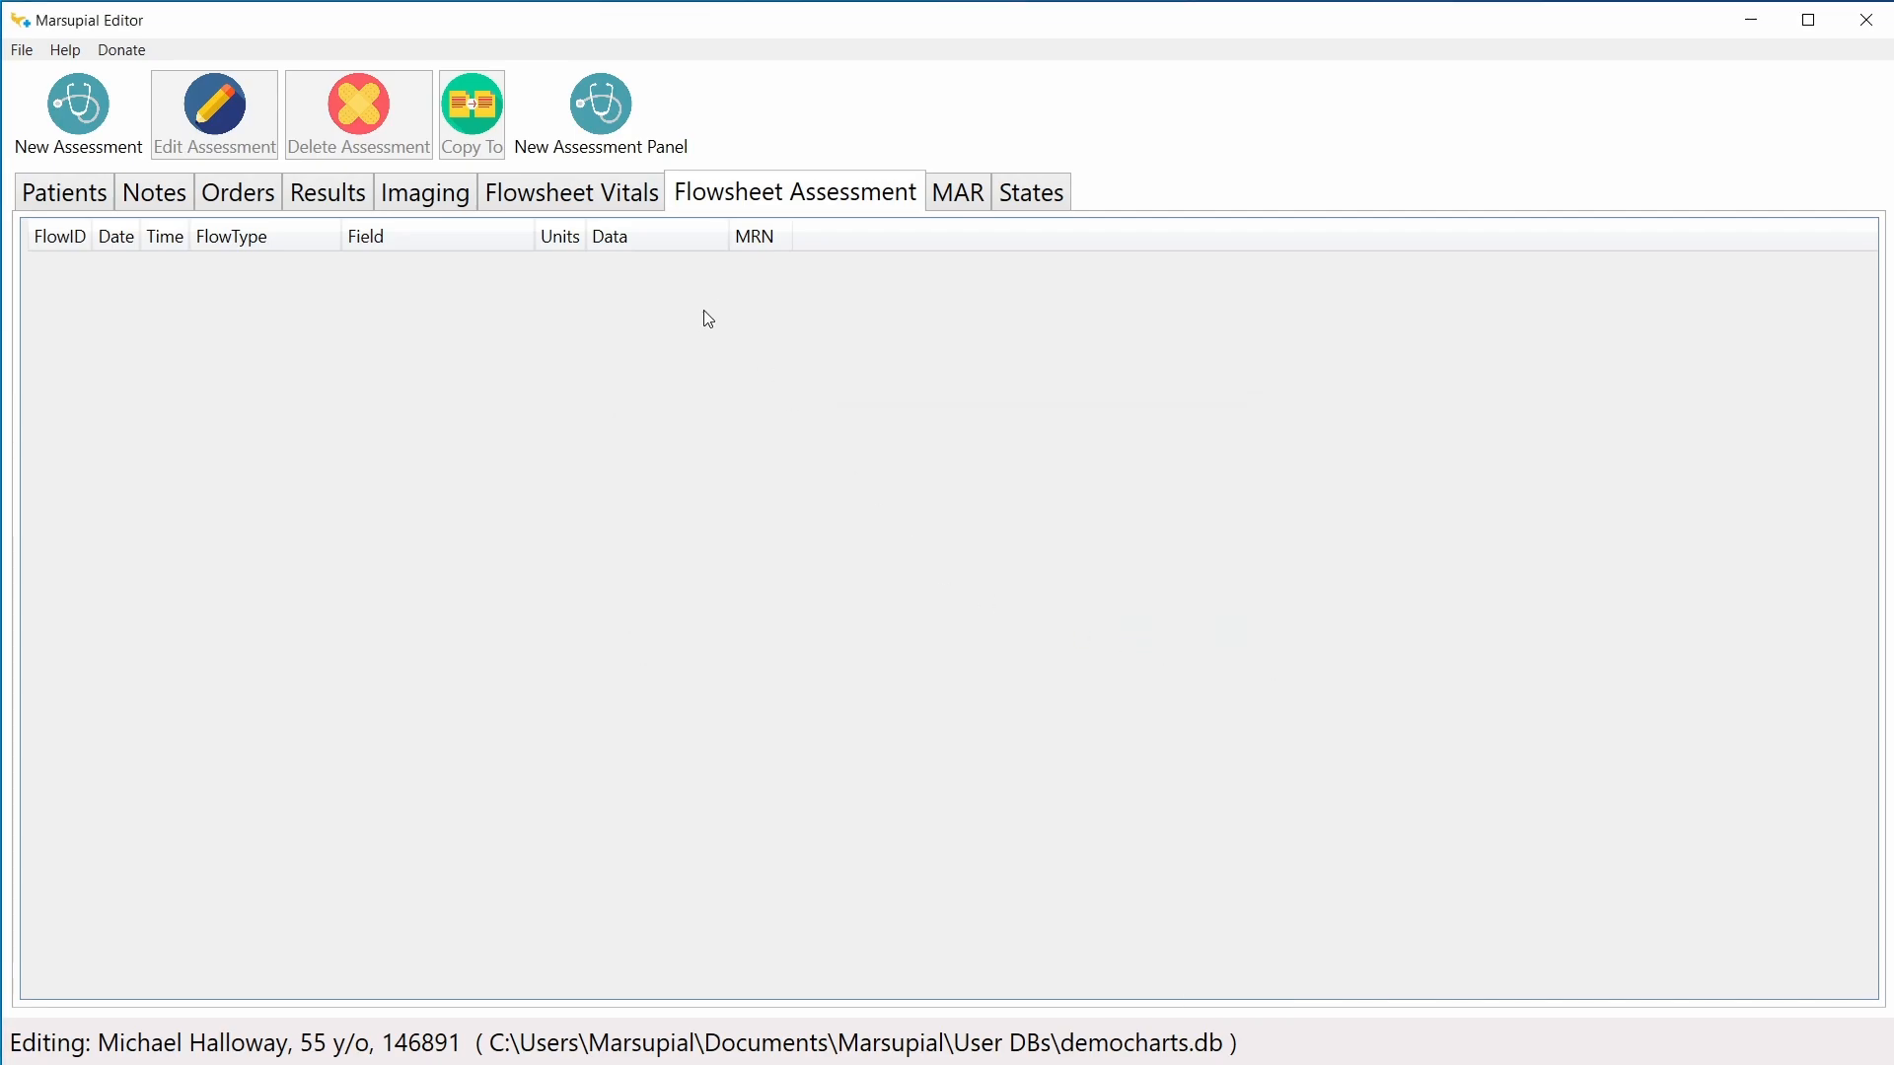
# Step: Add a Neurological assessment panel for date 0 at time 07:00
pyautogui.click(592, 153)
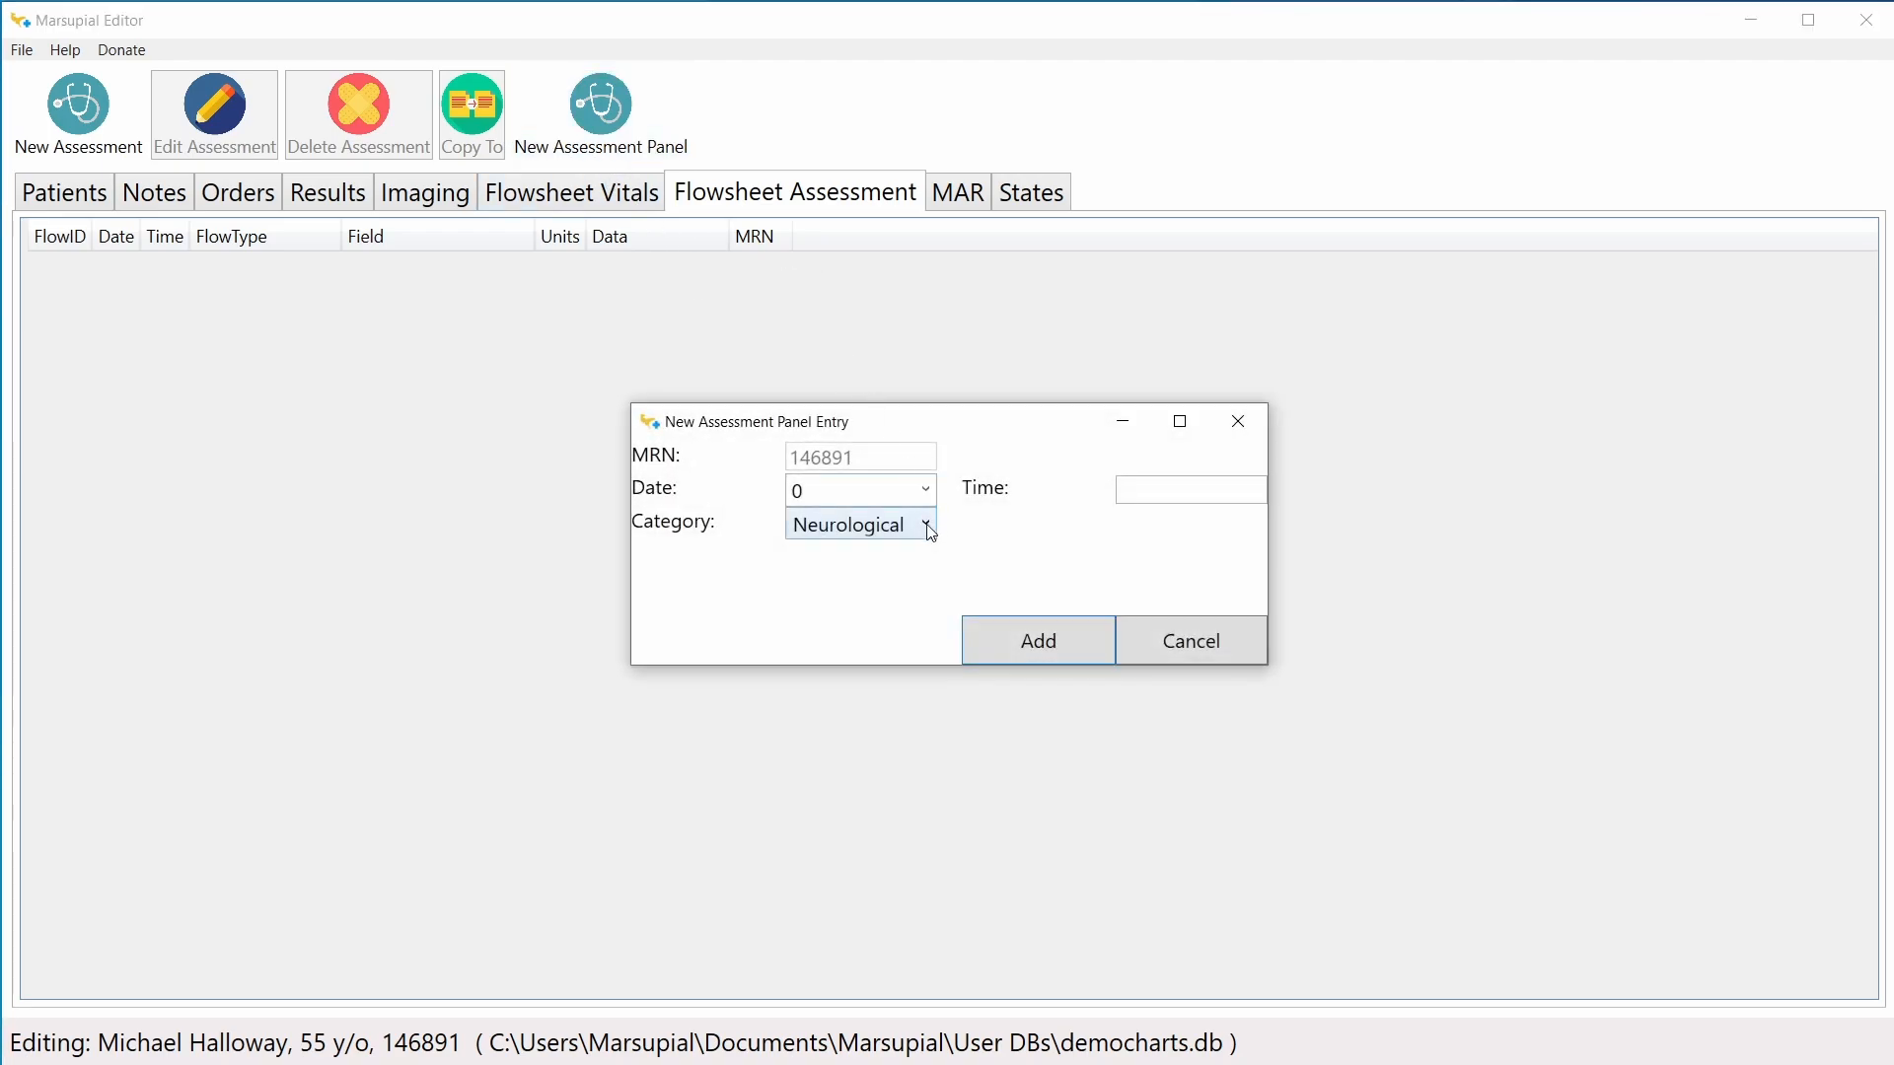
pyautogui.click(927, 525)
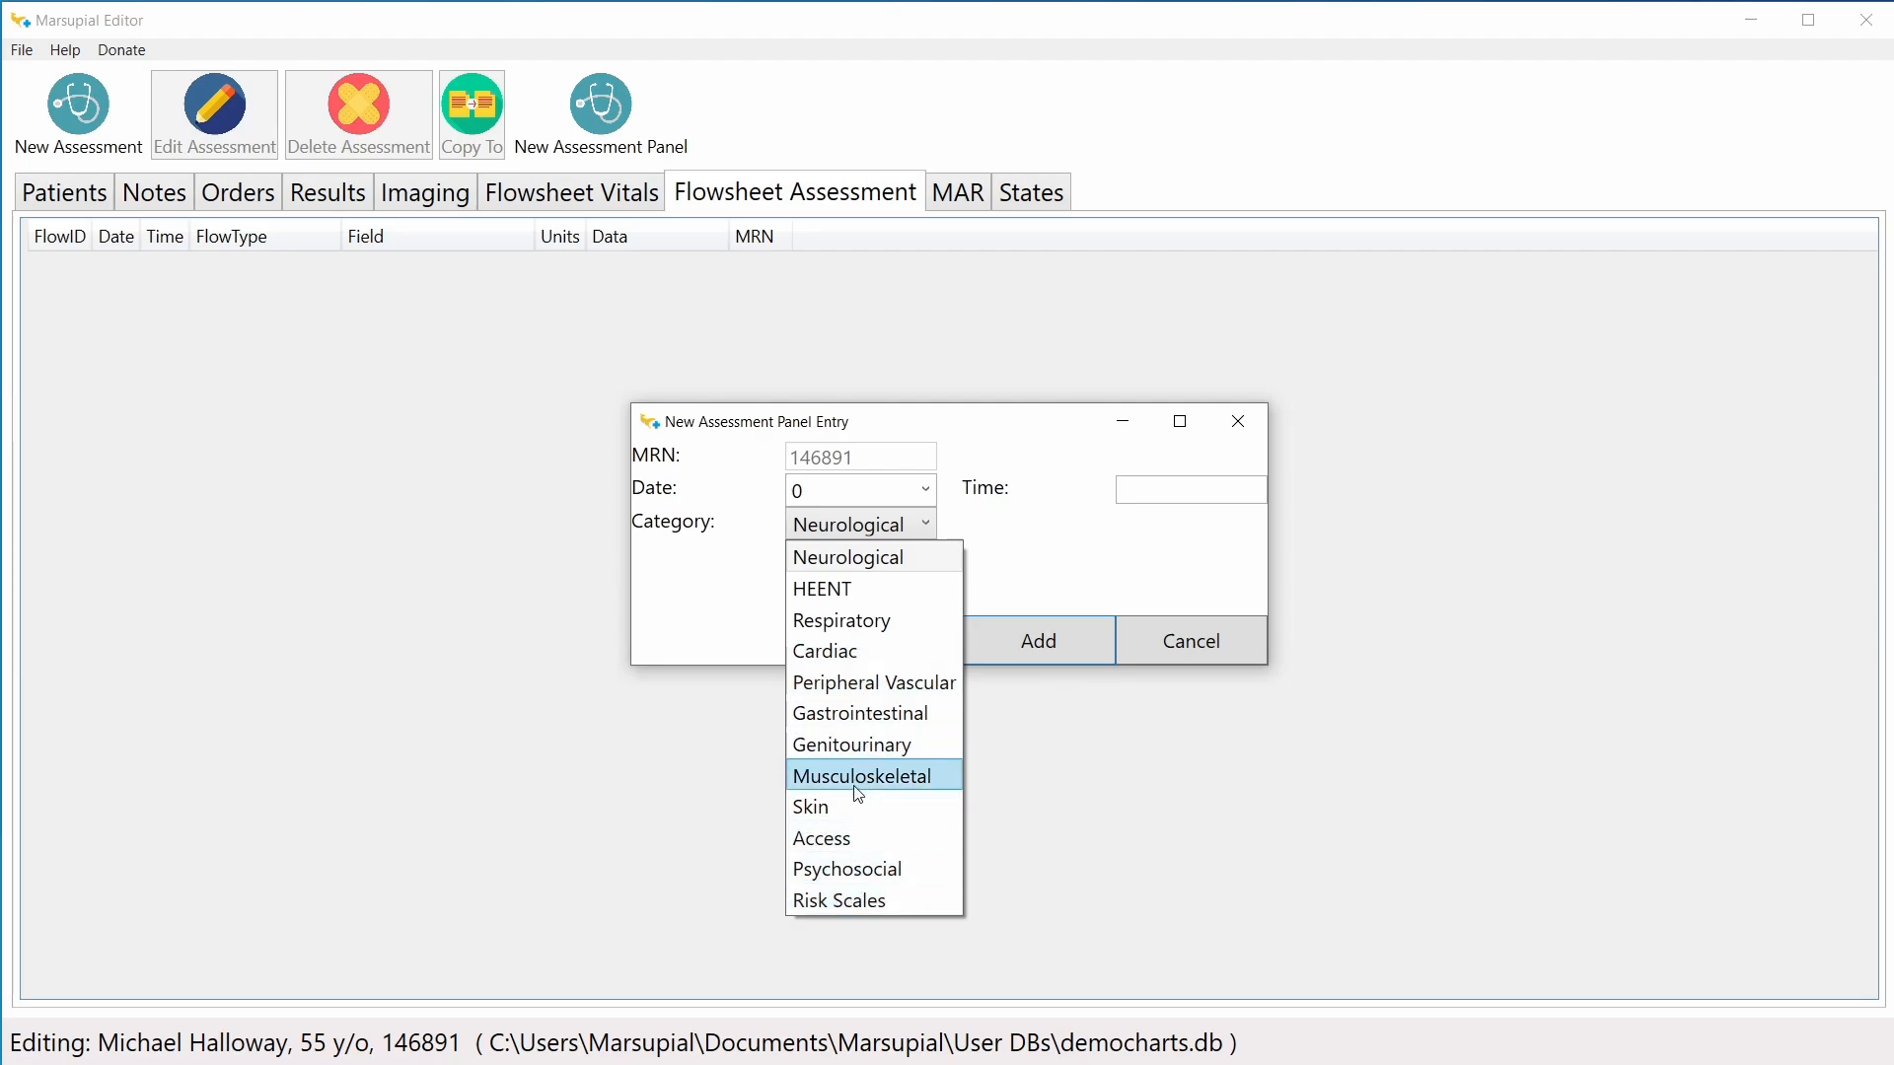
pyautogui.click(880, 559)
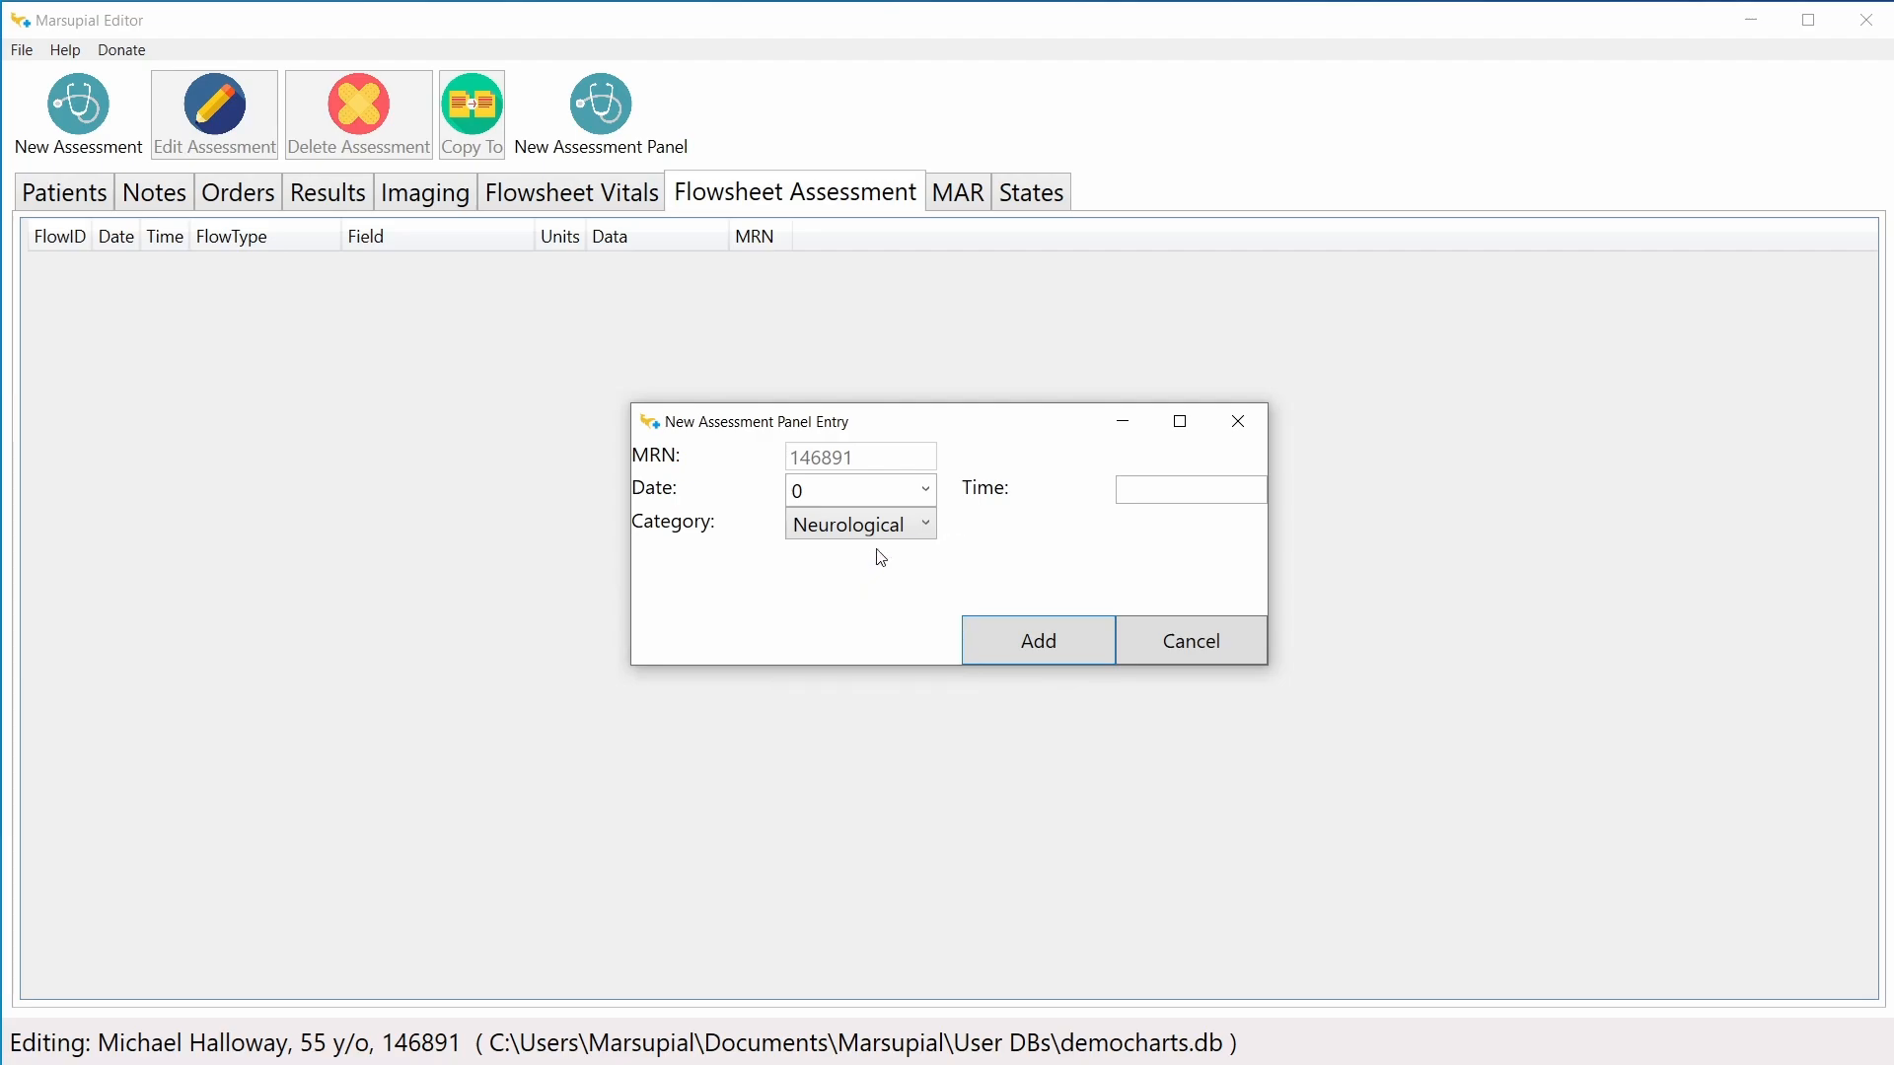
pyautogui.click(1167, 490)
pyautogui.write('07:00')
pyautogui.click(1051, 637)
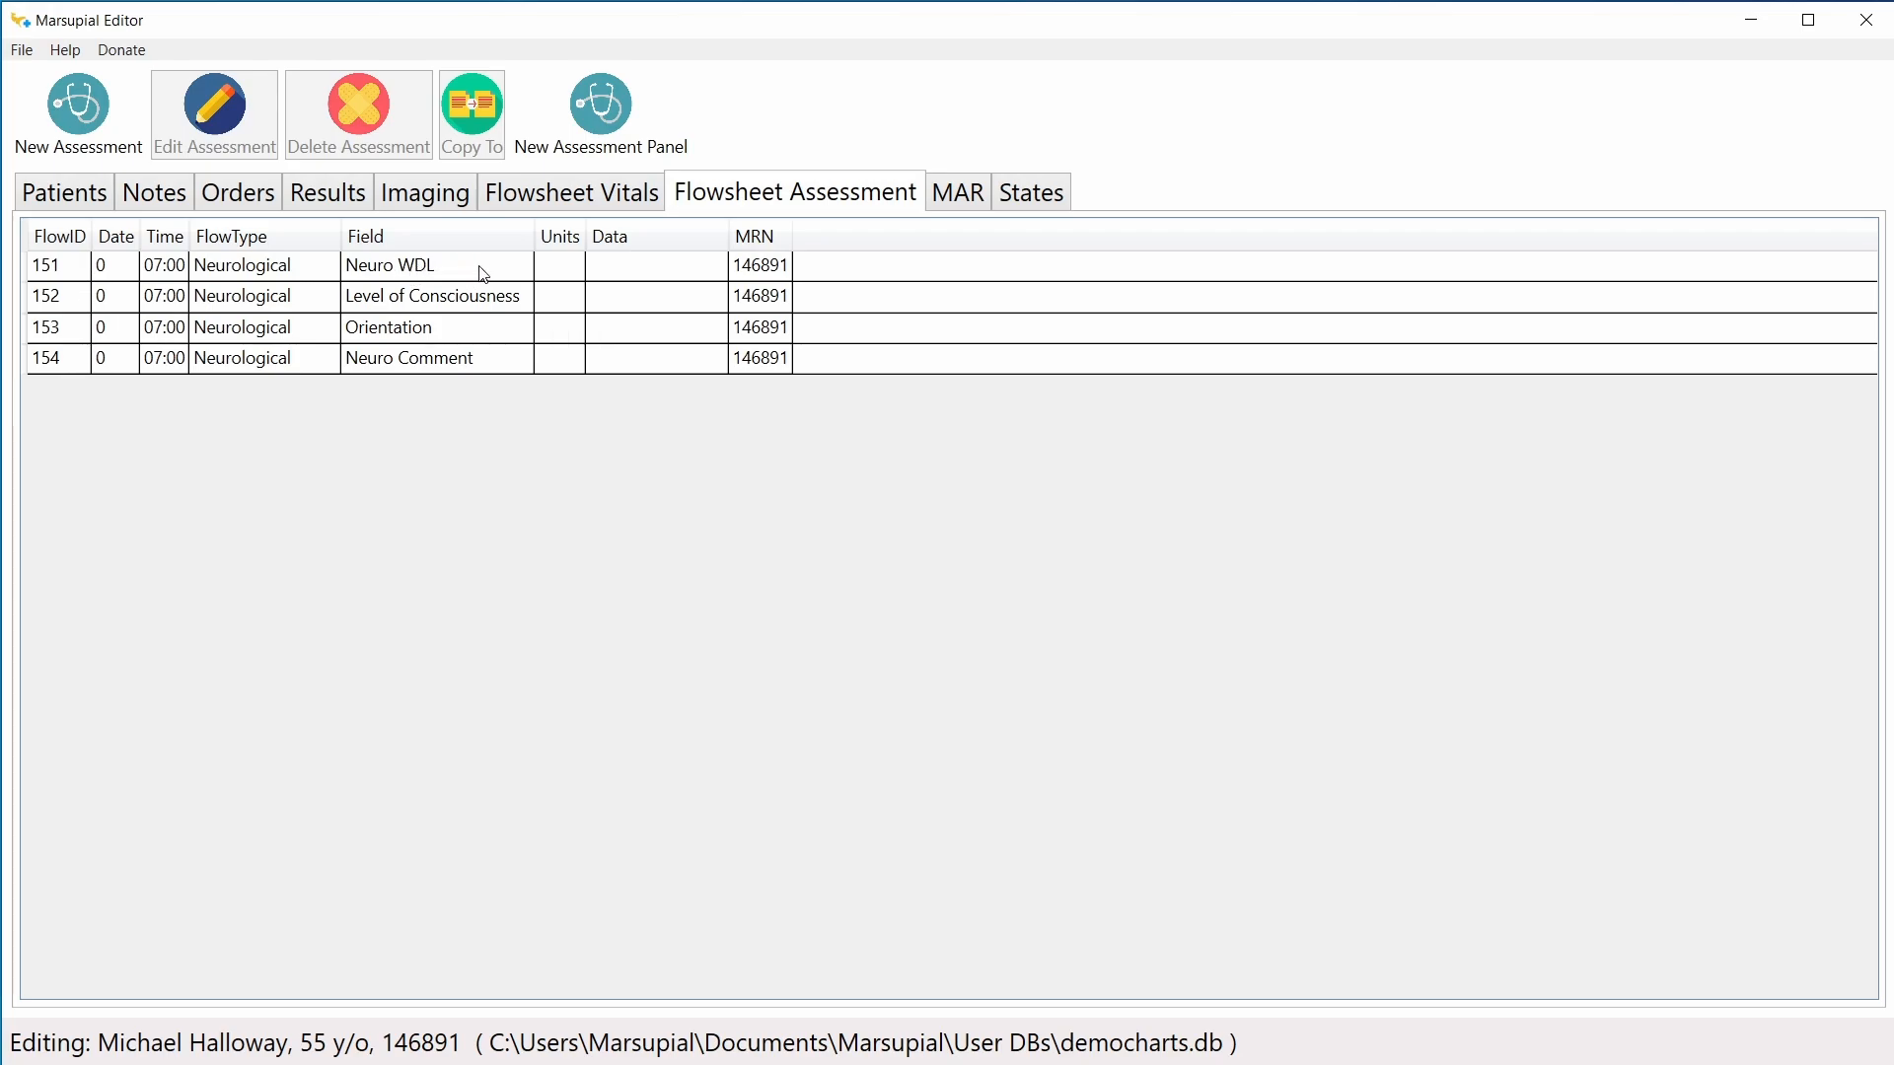
# Step: Set the data of the 07:00 Neuro WDL assessment entry to "WDL except" and save it
pyautogui.doubleClick(619, 266)
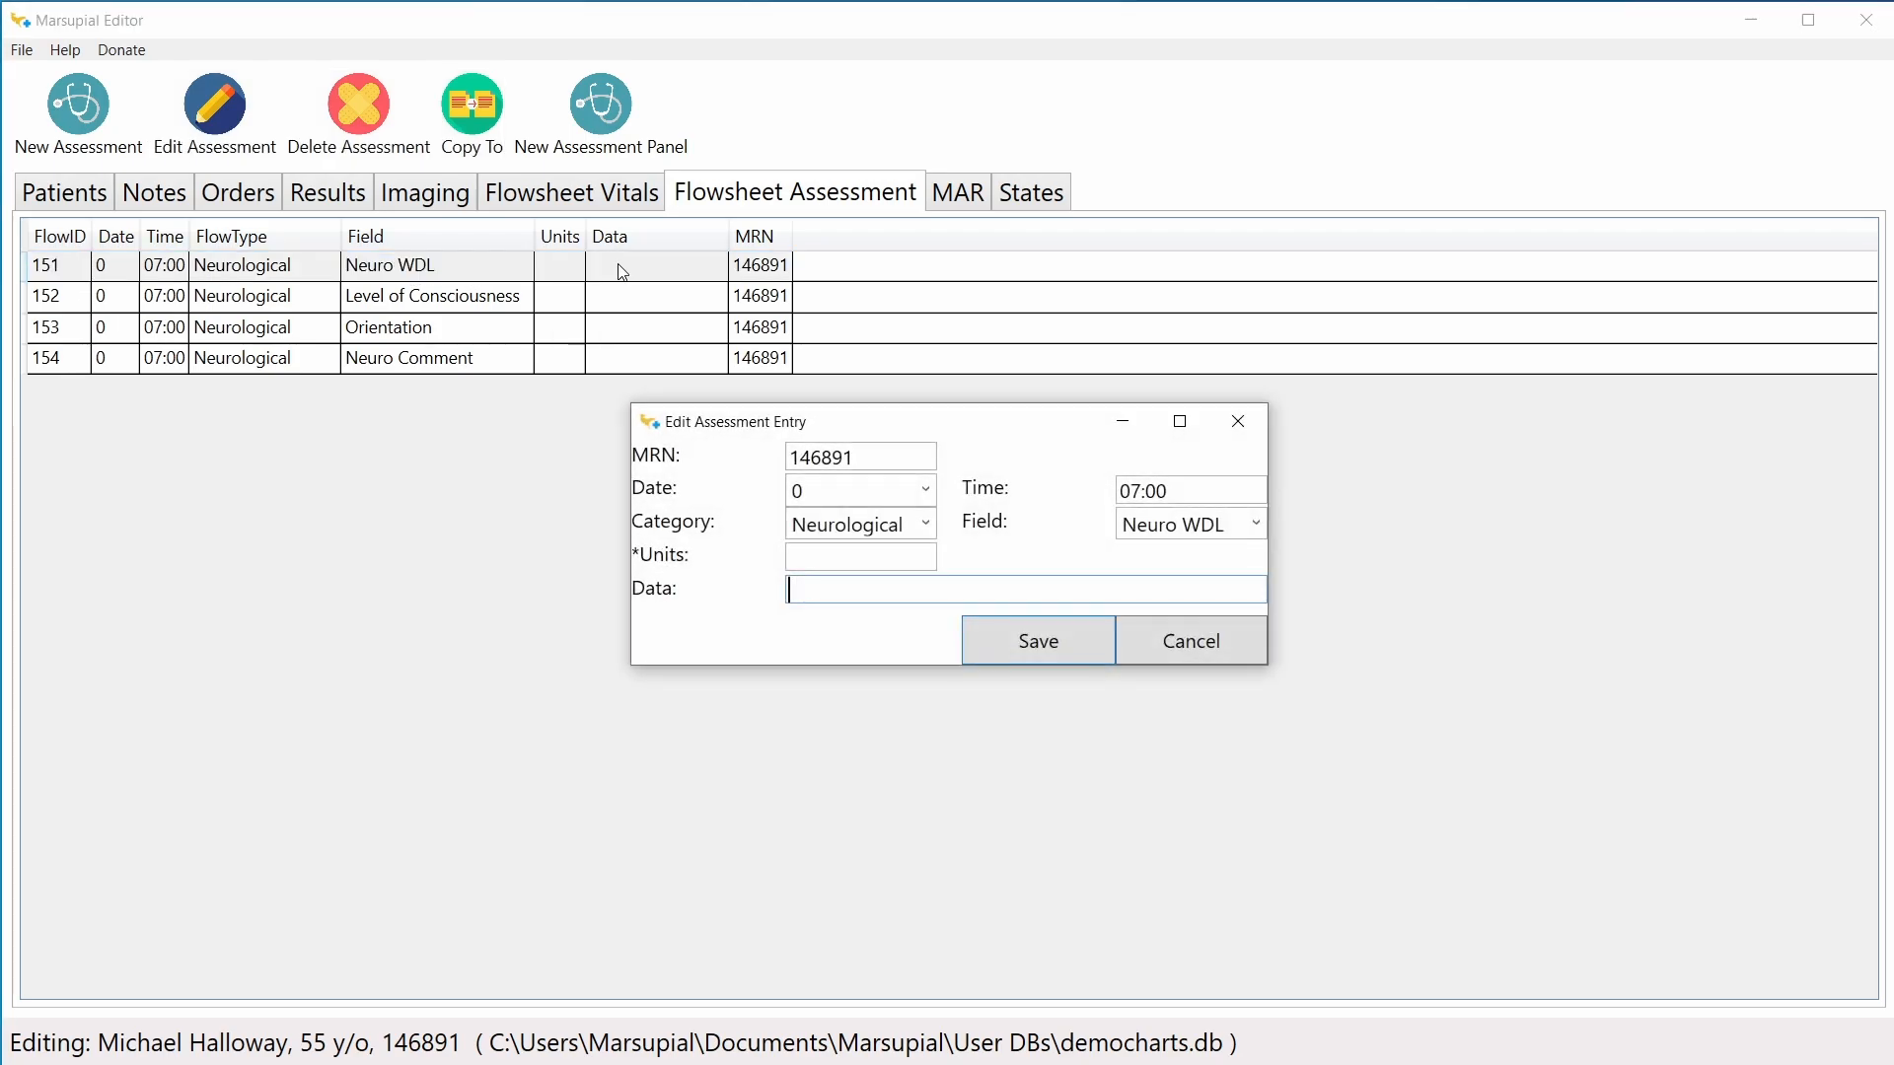
pyautogui.write('WDL except')
pyautogui.click(1004, 645)
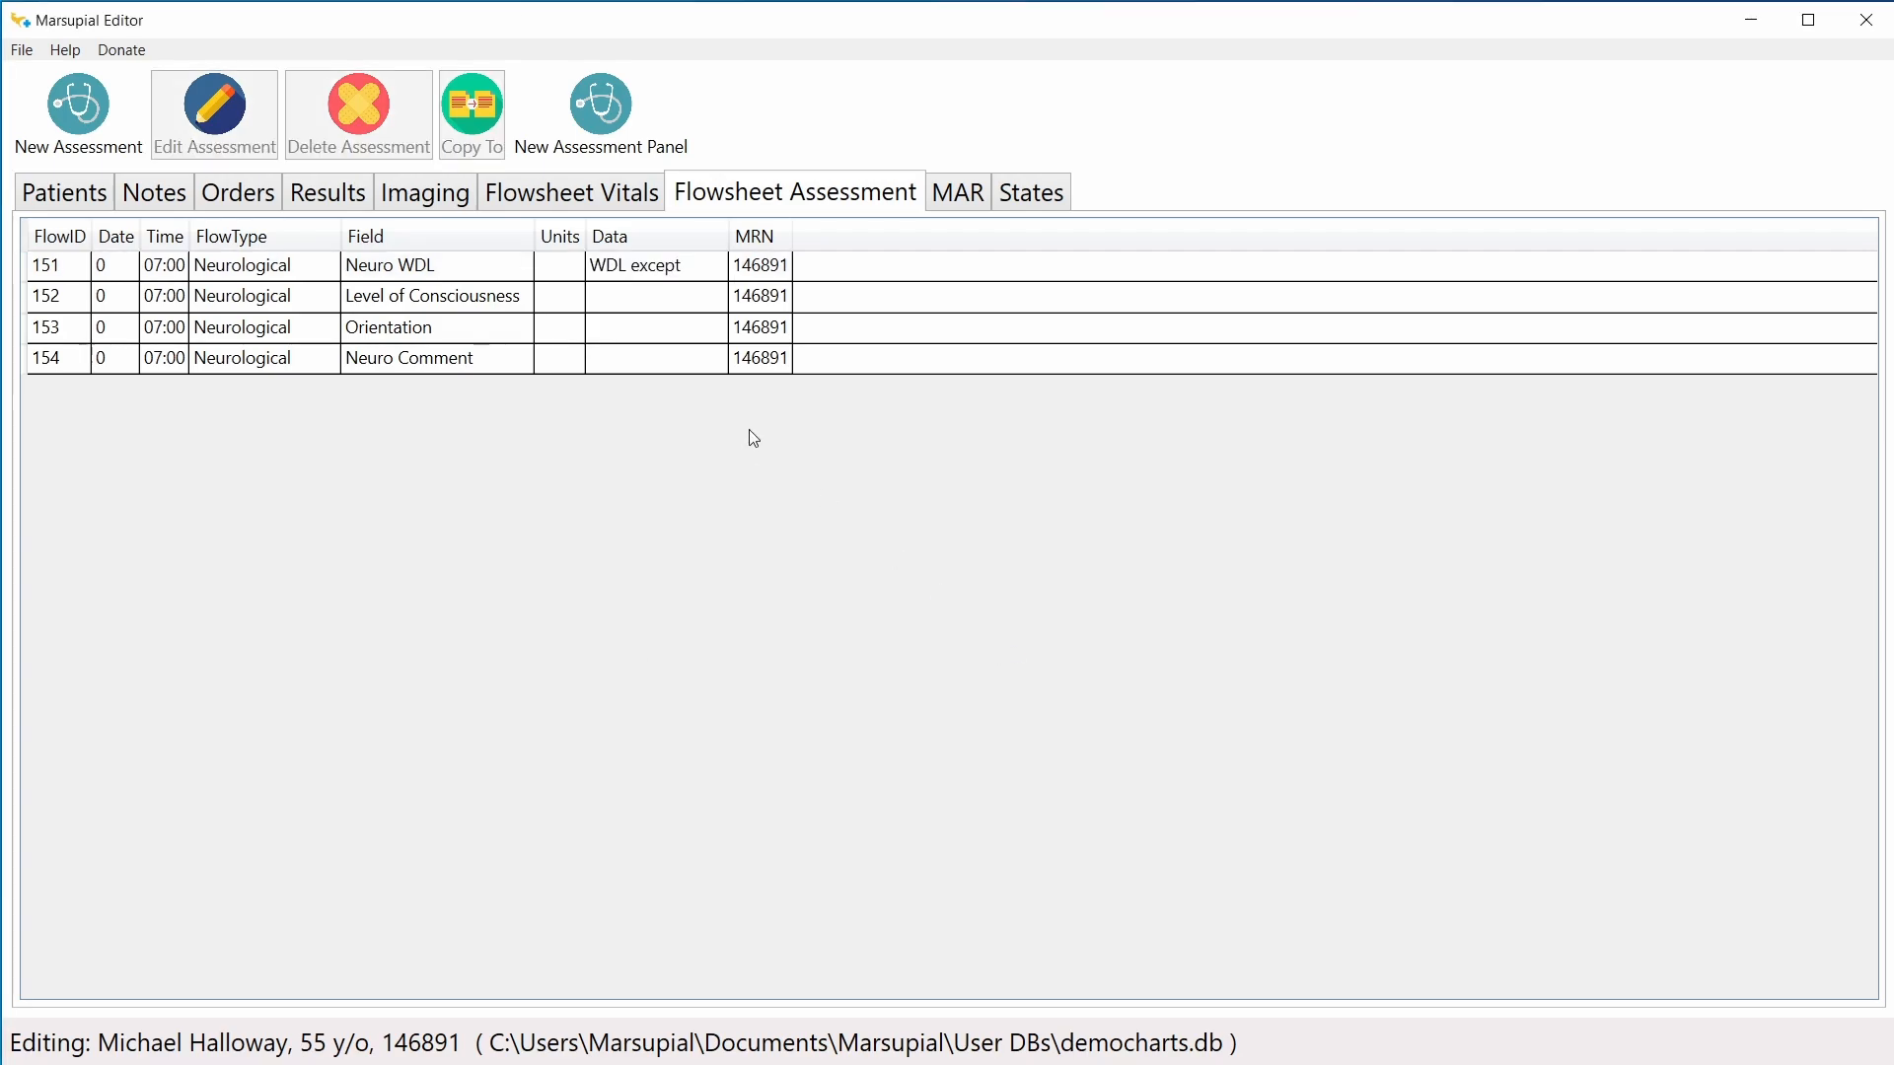
pyautogui.click(624, 306)
pyautogui.doubleClick(623, 306)
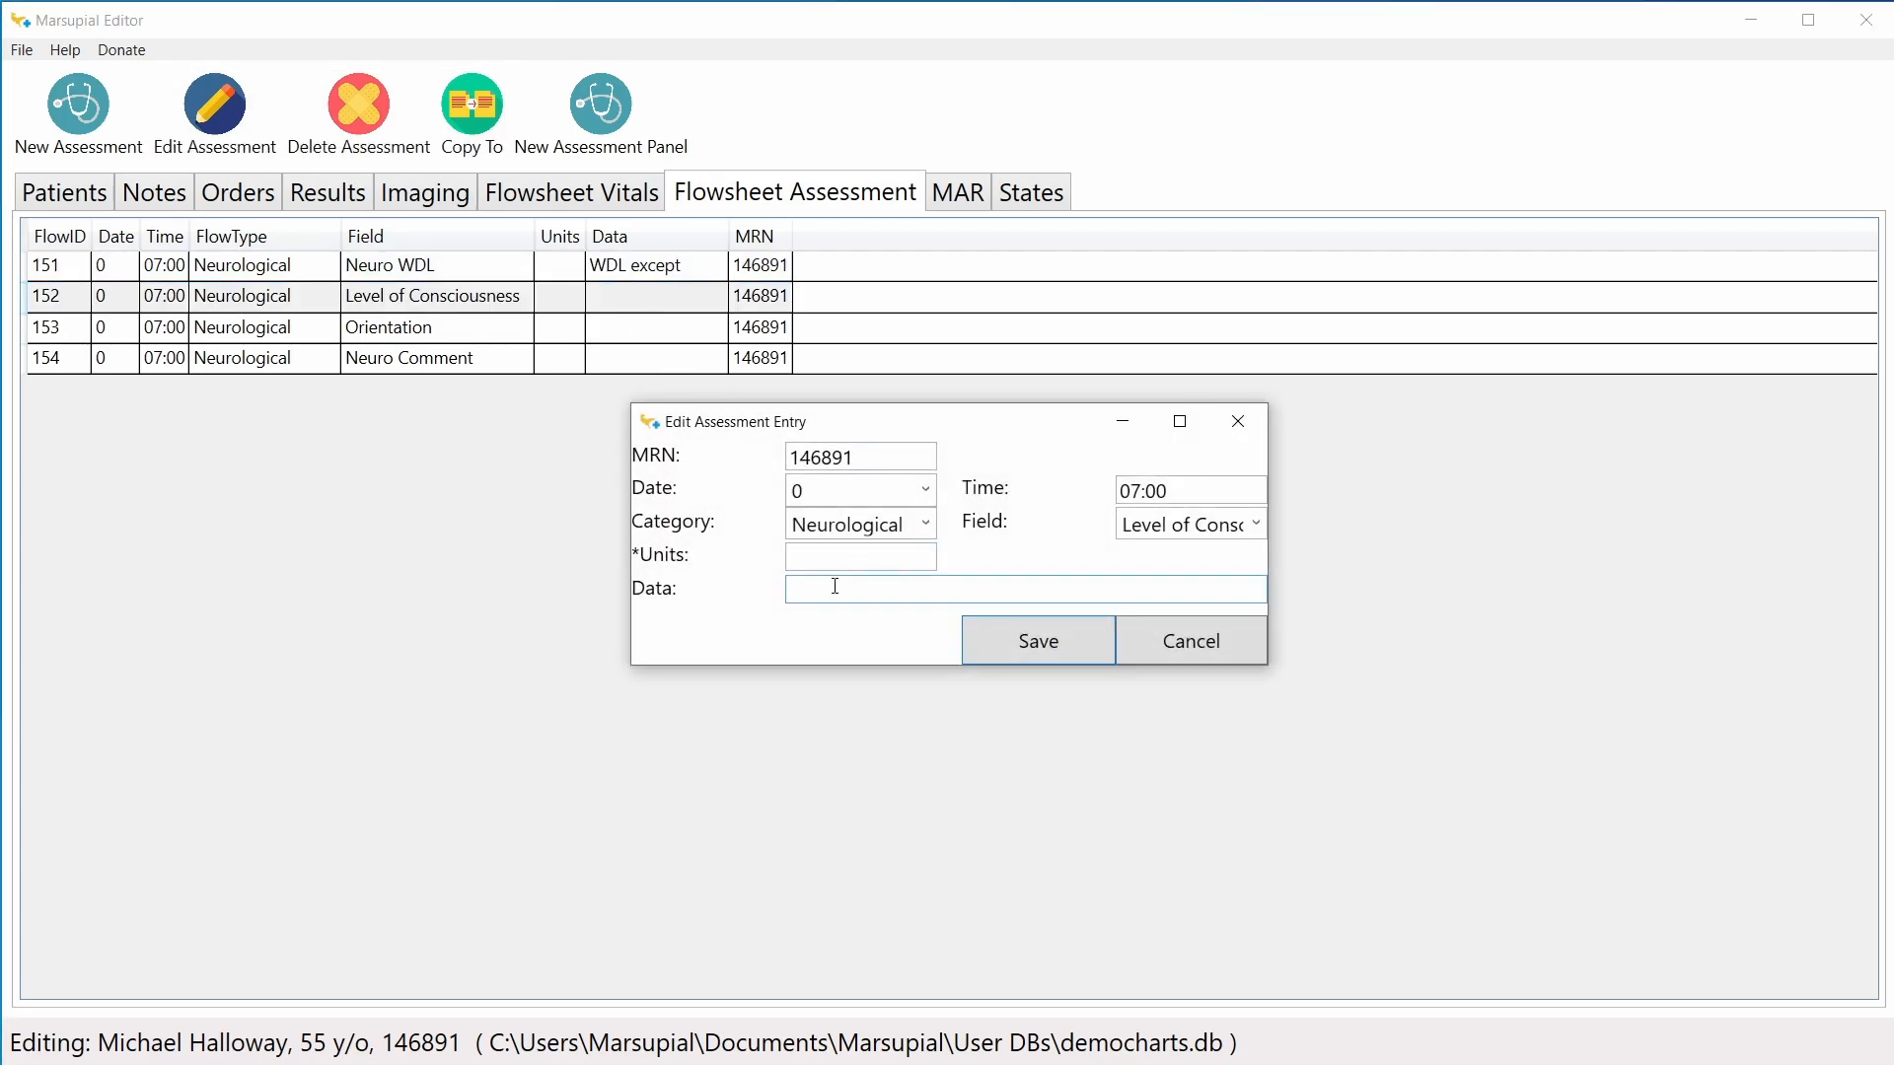
pyautogui.click(1087, 647)
# Step: Set the data of the 07:00 Orientation assessment entry to "oriented to time" and save it
pyautogui.click(609, 340)
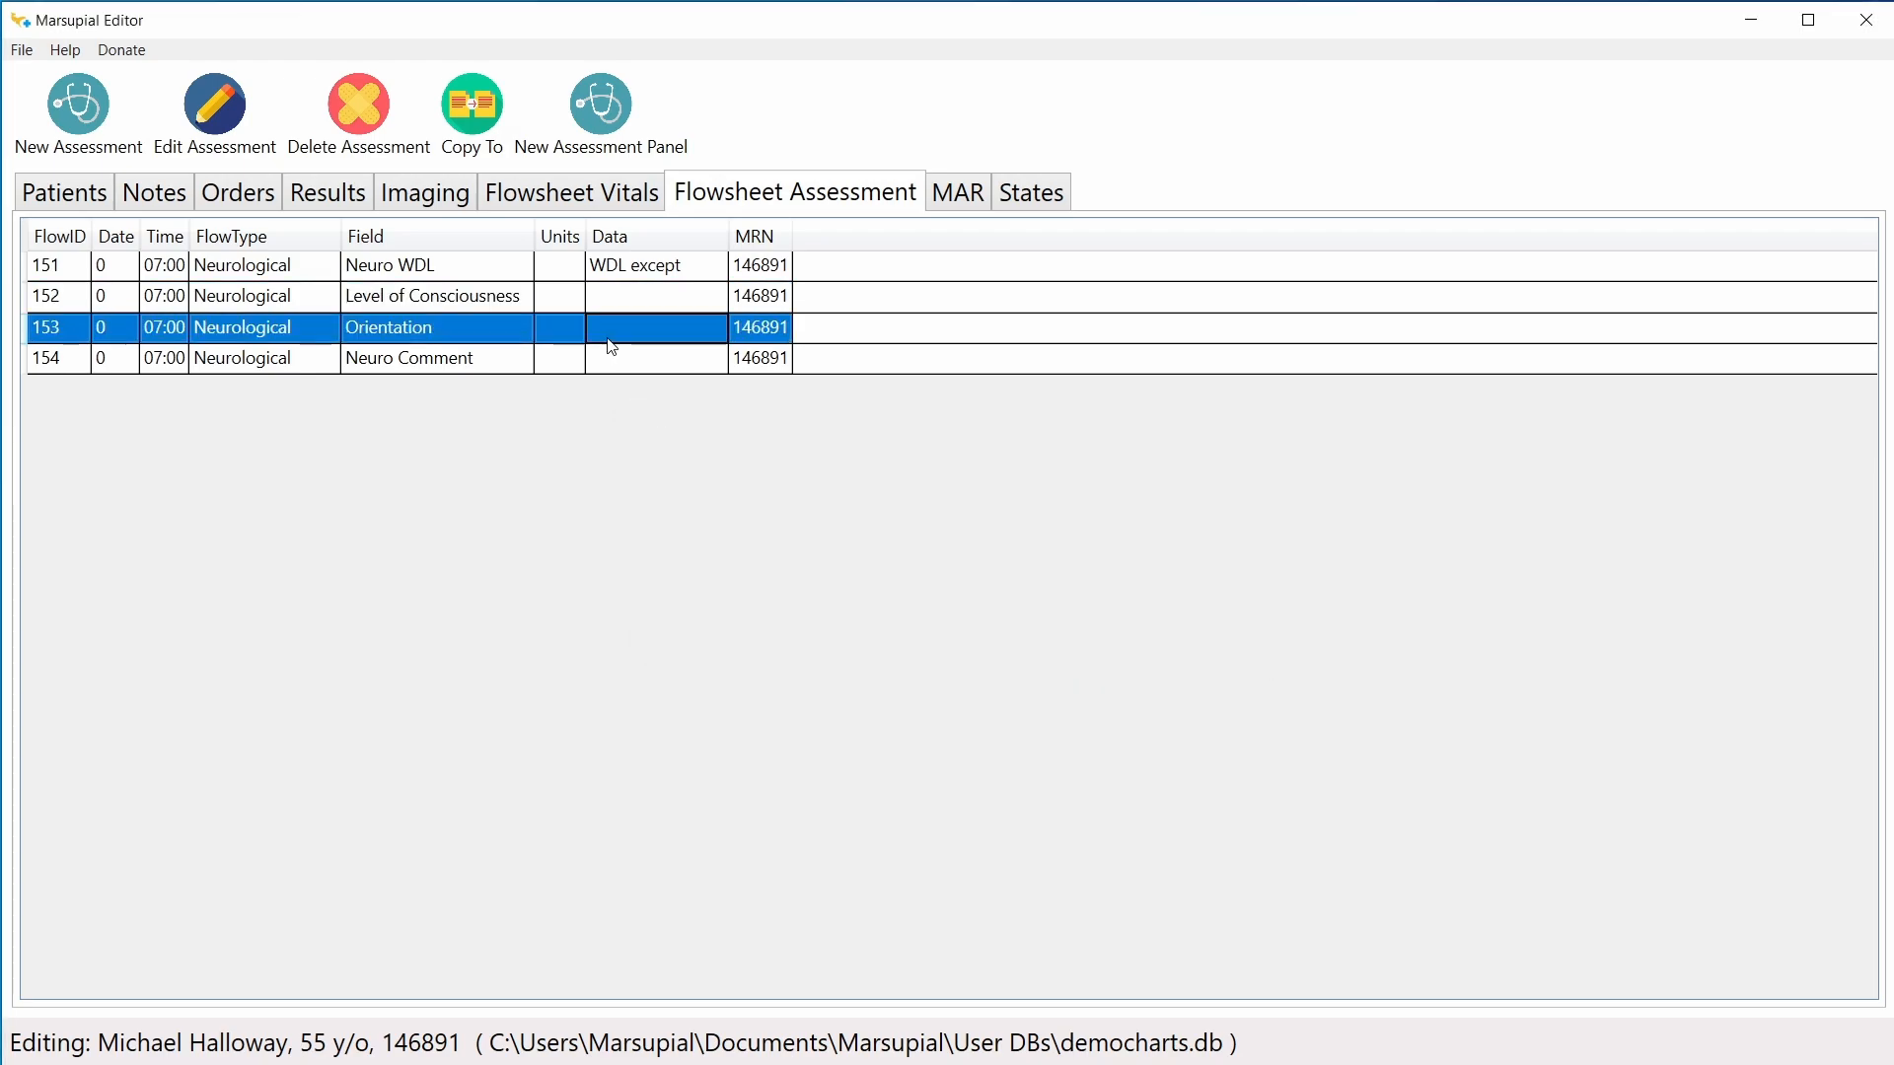
pyautogui.doubleClick(618, 339)
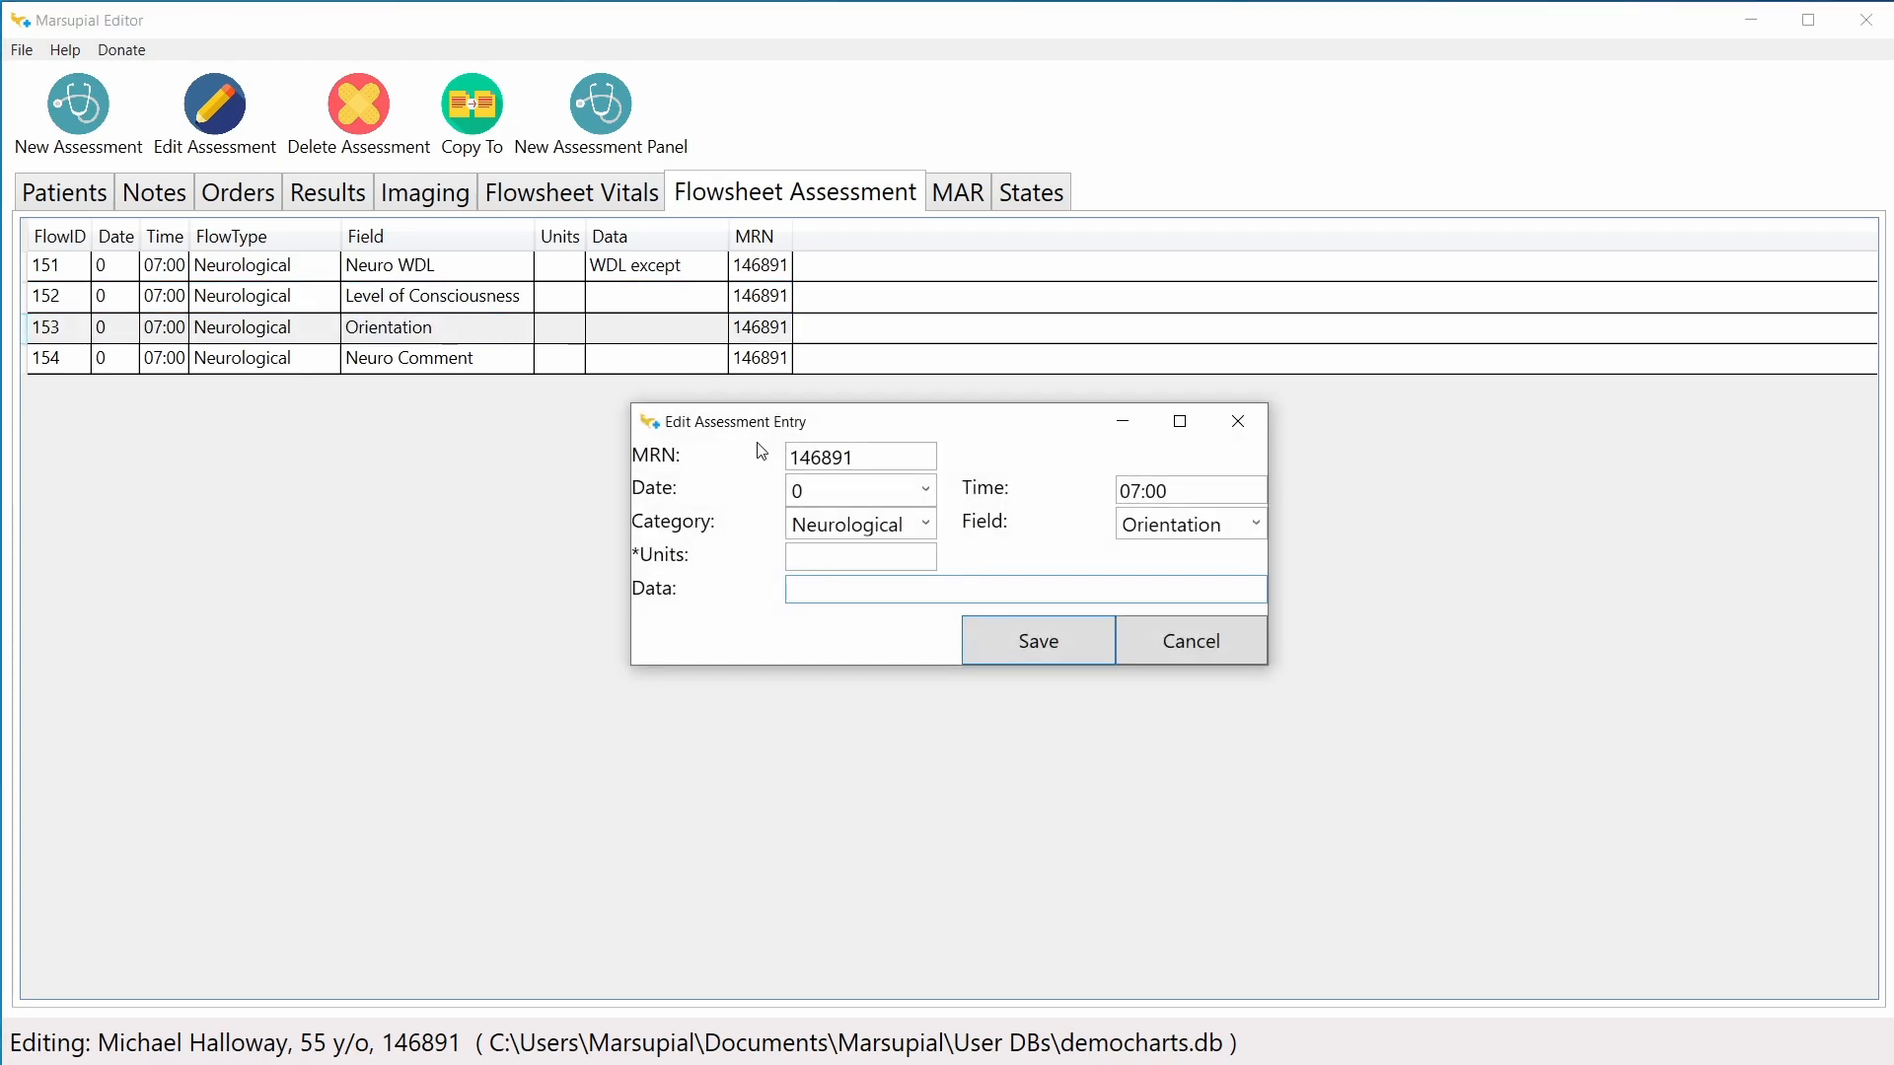
pyautogui.write('oriented to time')
pyautogui.click(1005, 644)
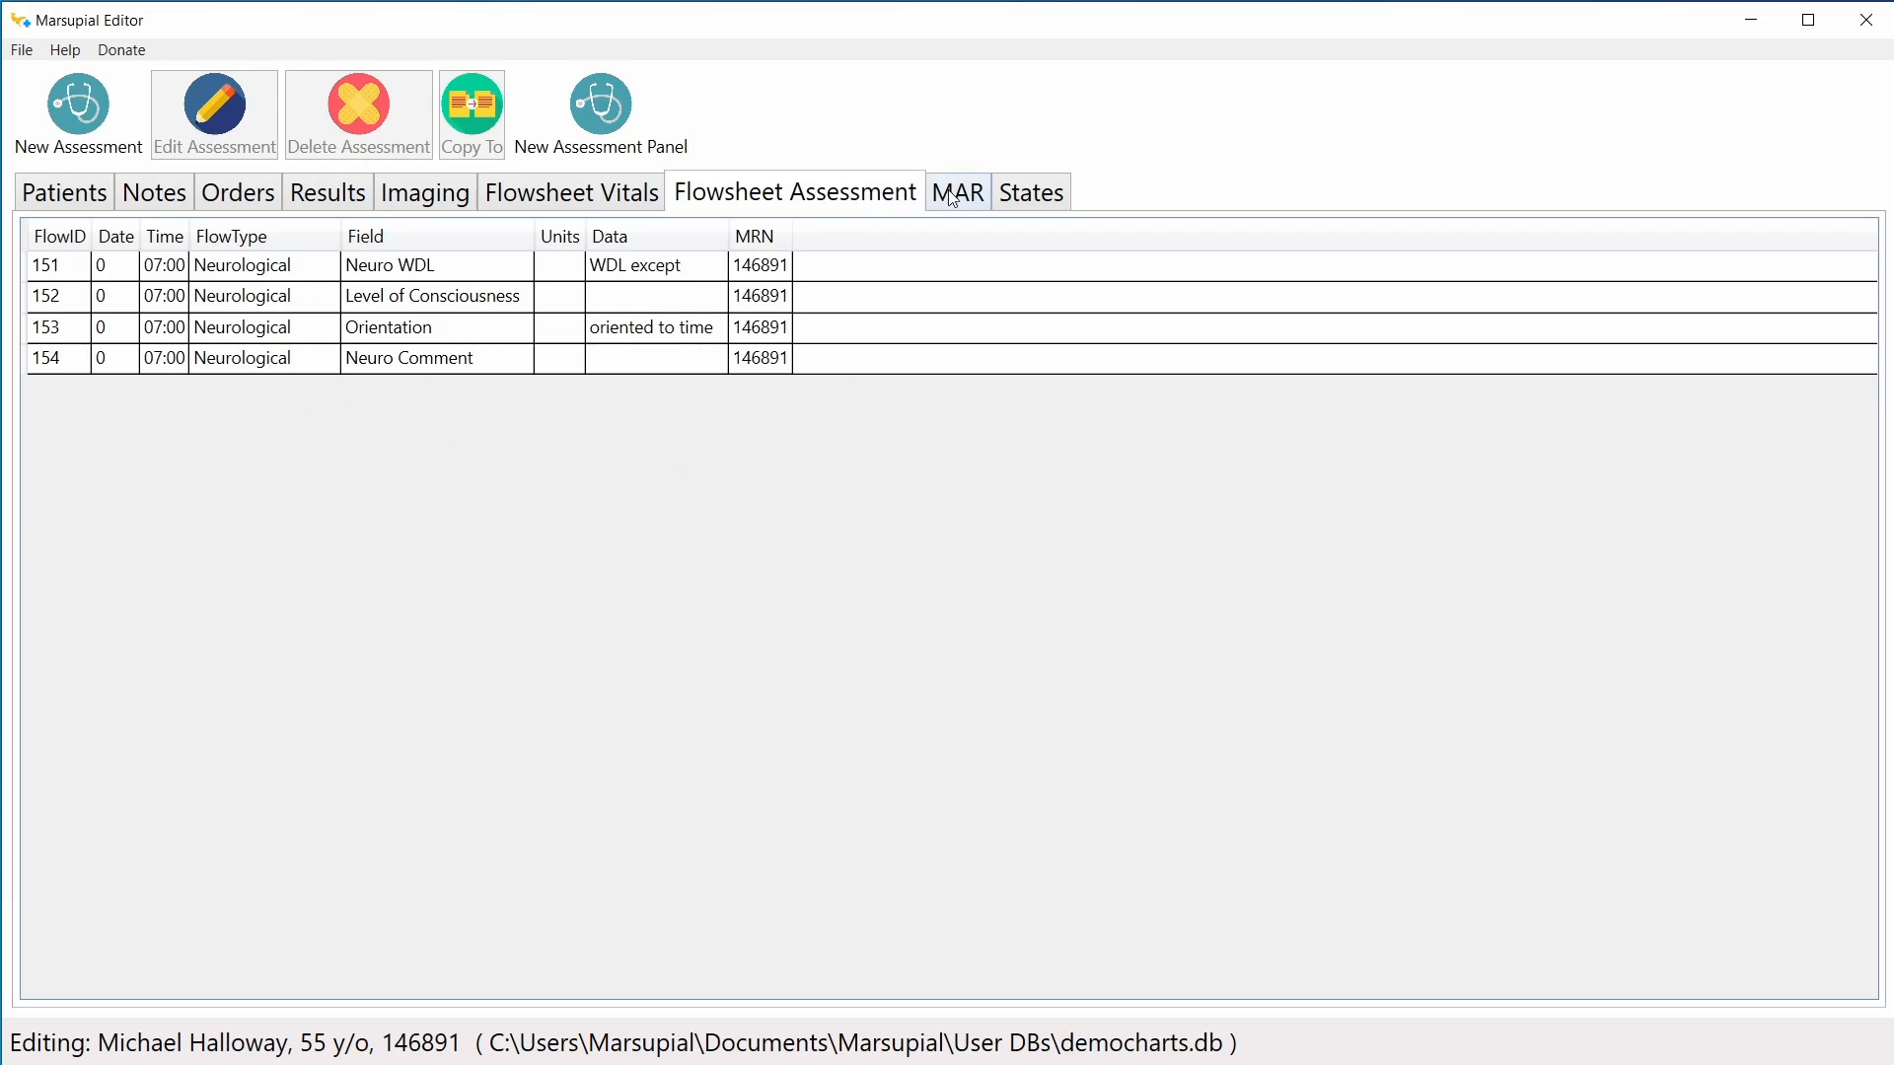
# Step: Start a new flowsheet vitals entry for Daily Care, field Rounding, with the units cleared and time 07:00
pyautogui.click(615, 199)
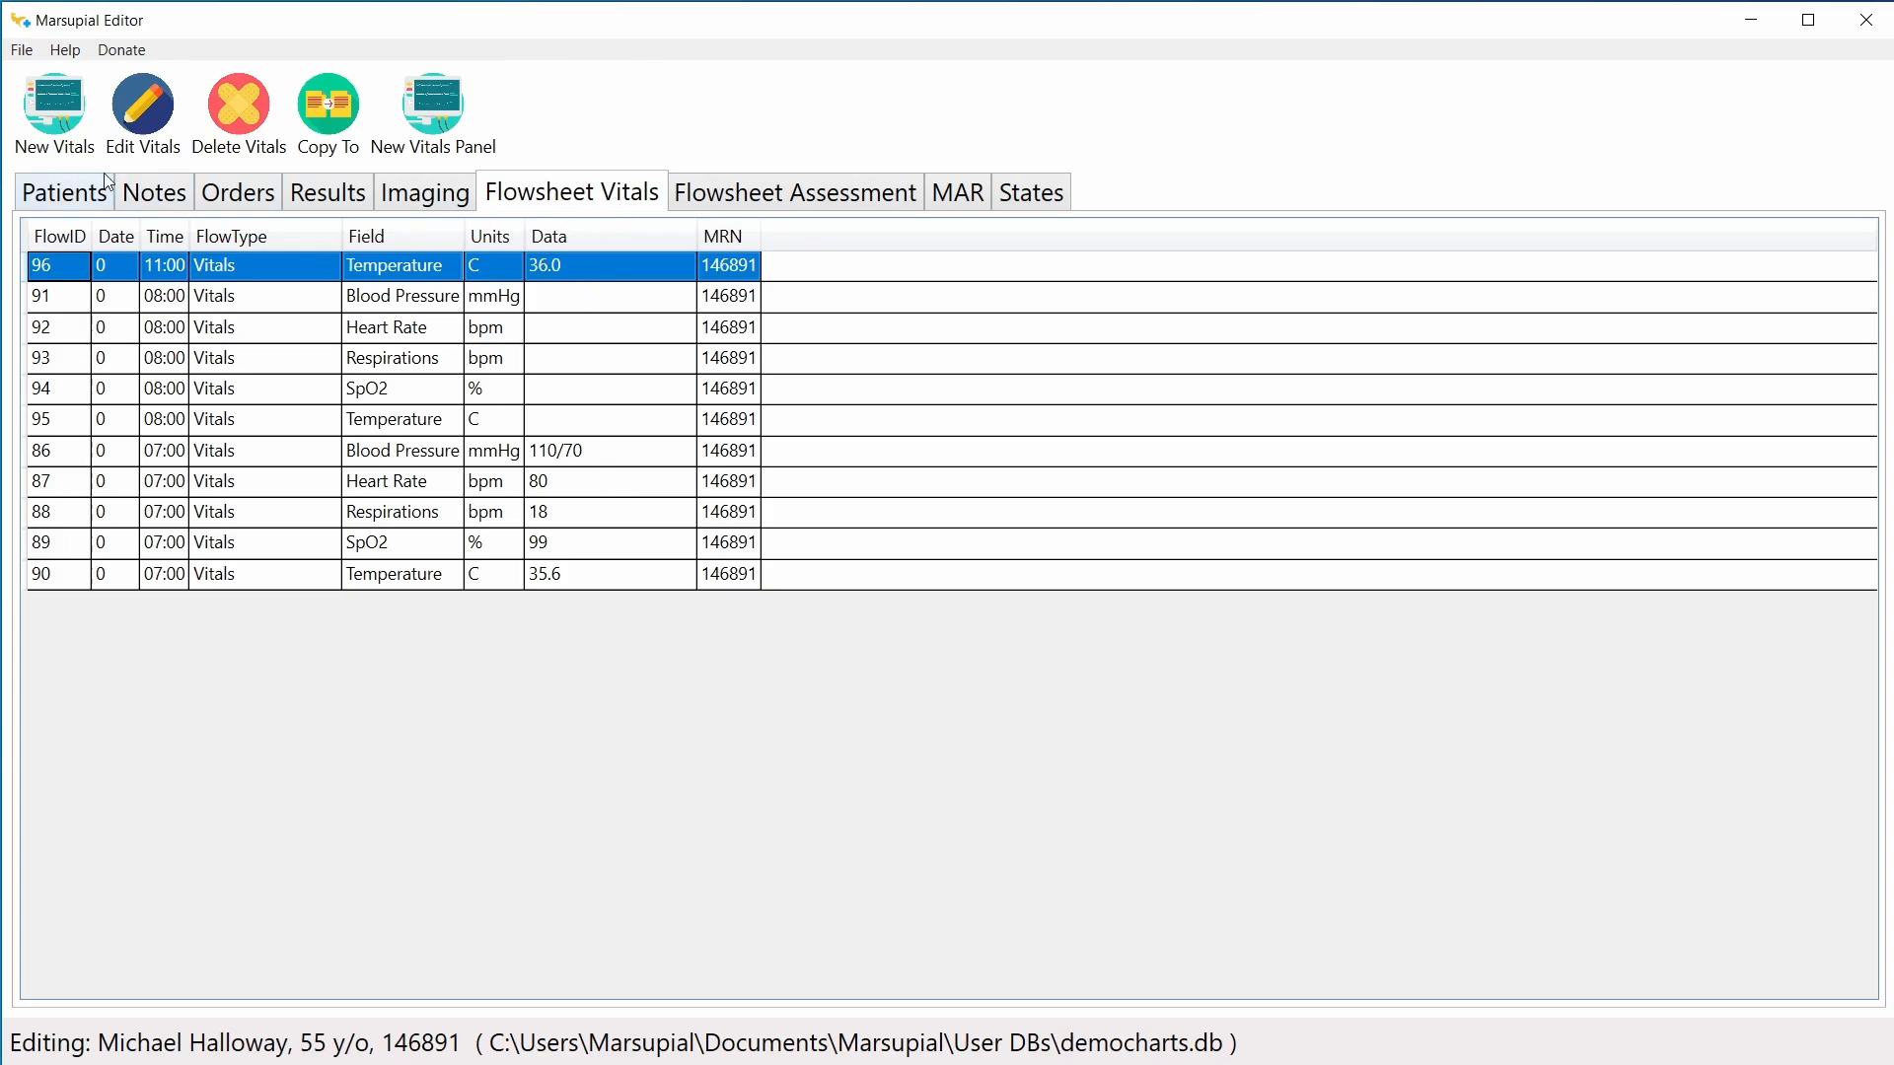
pyautogui.click(37, 146)
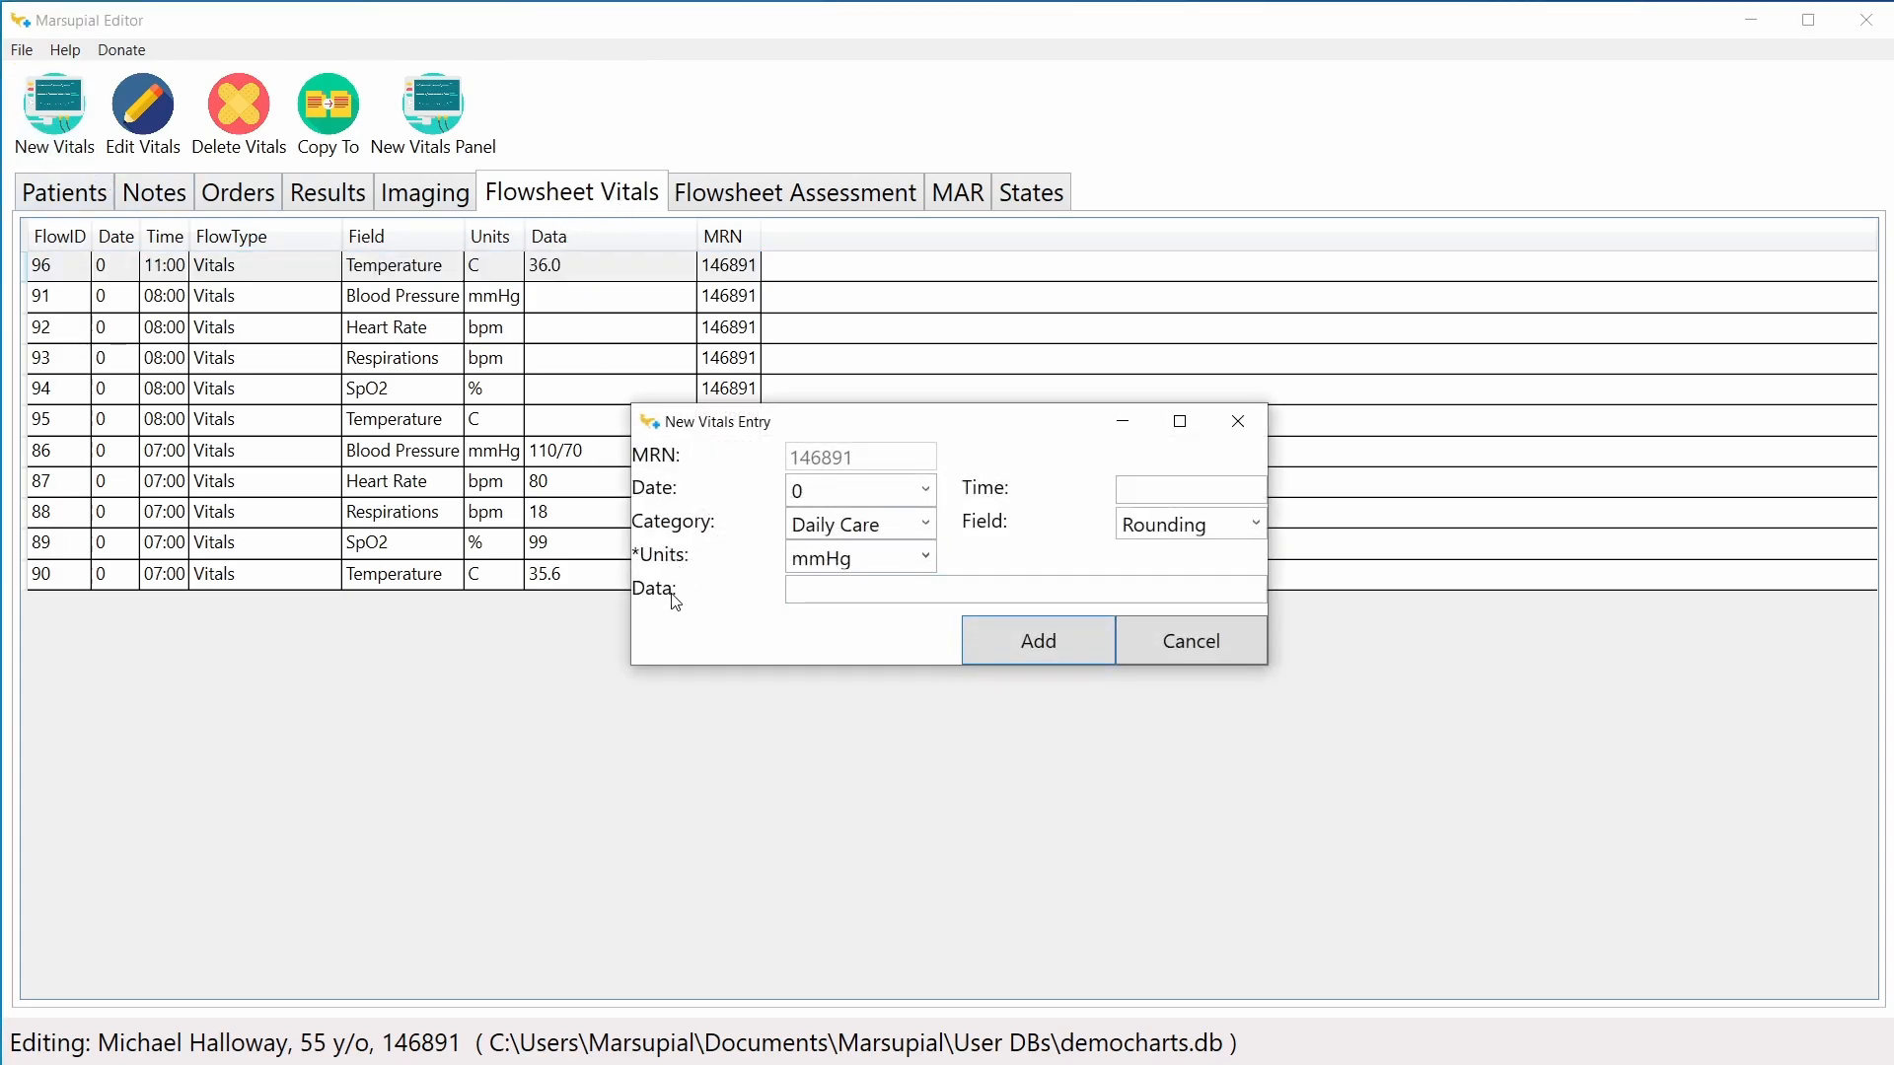
pyautogui.moveTo(643, 560)
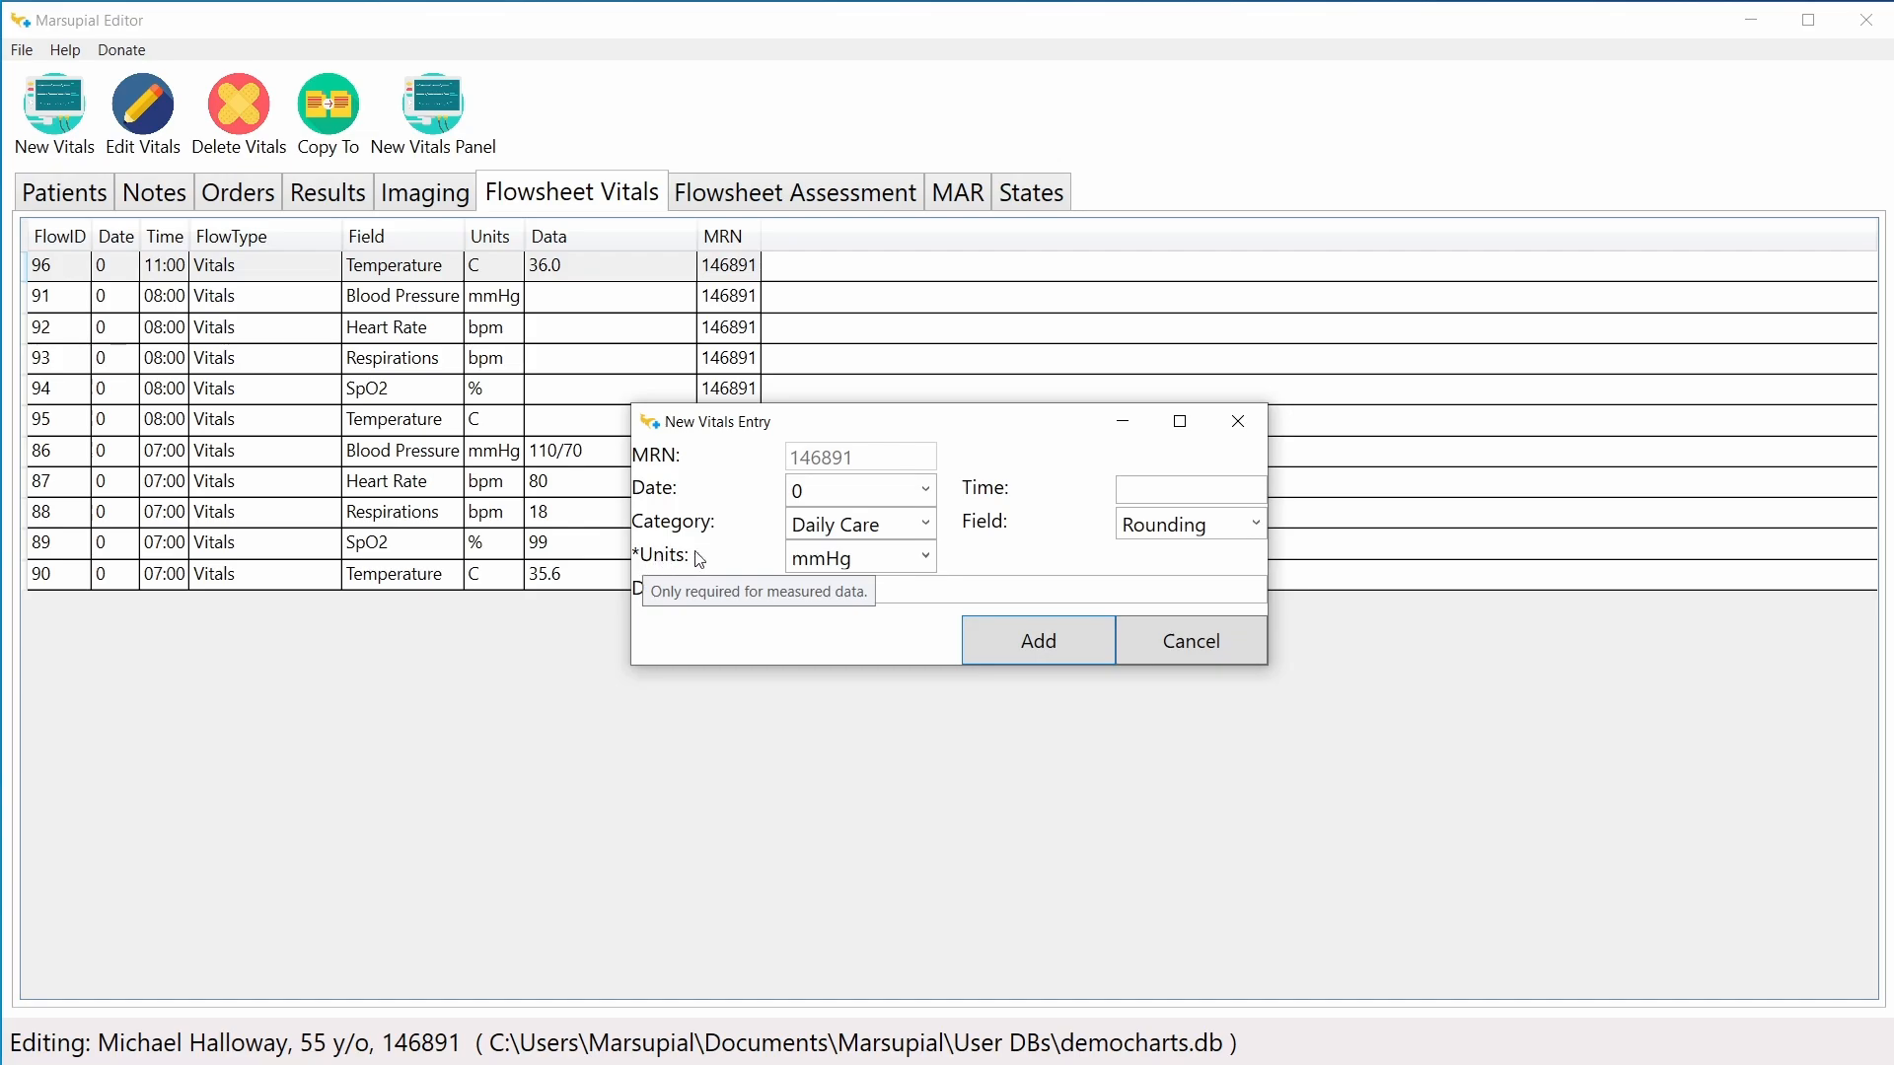
pyautogui.click(878, 557)
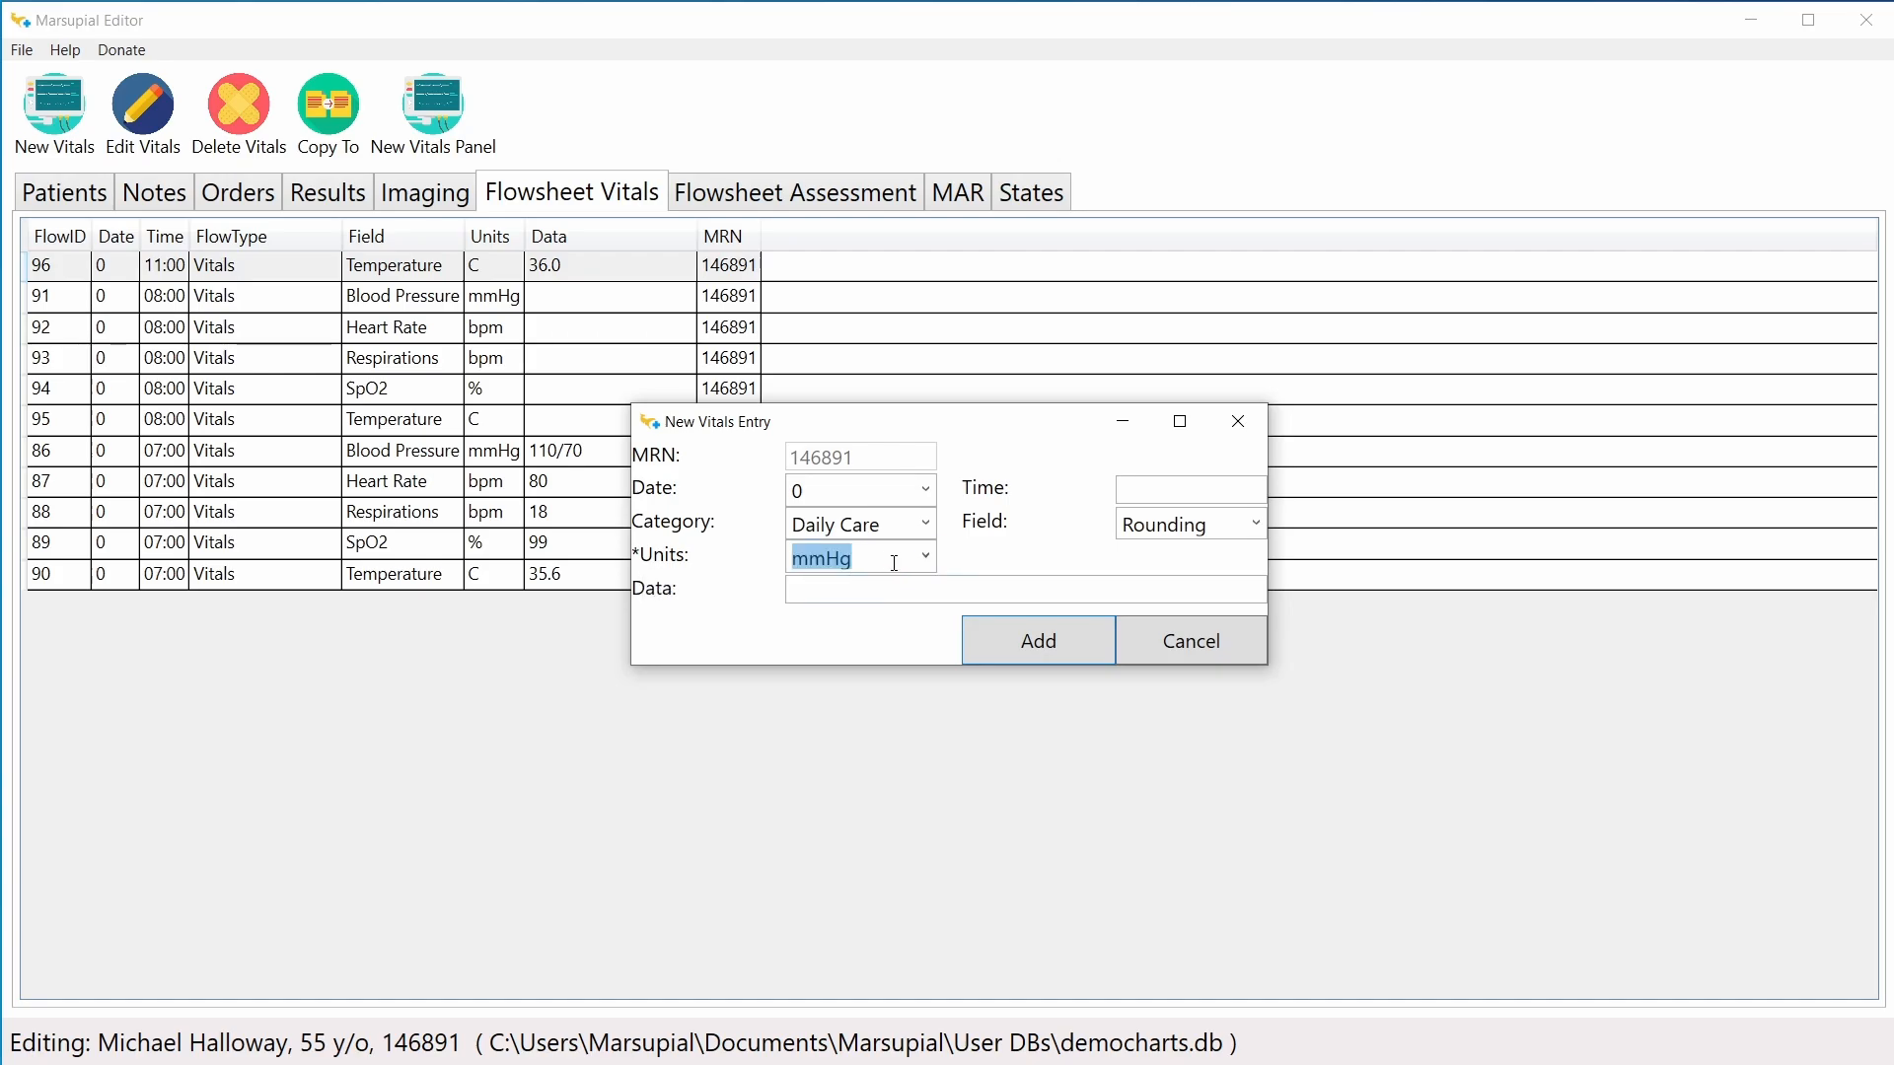
pyautogui.press('BackSpace')
pyautogui.click(1248, 533)
pyautogui.click(1251, 524)
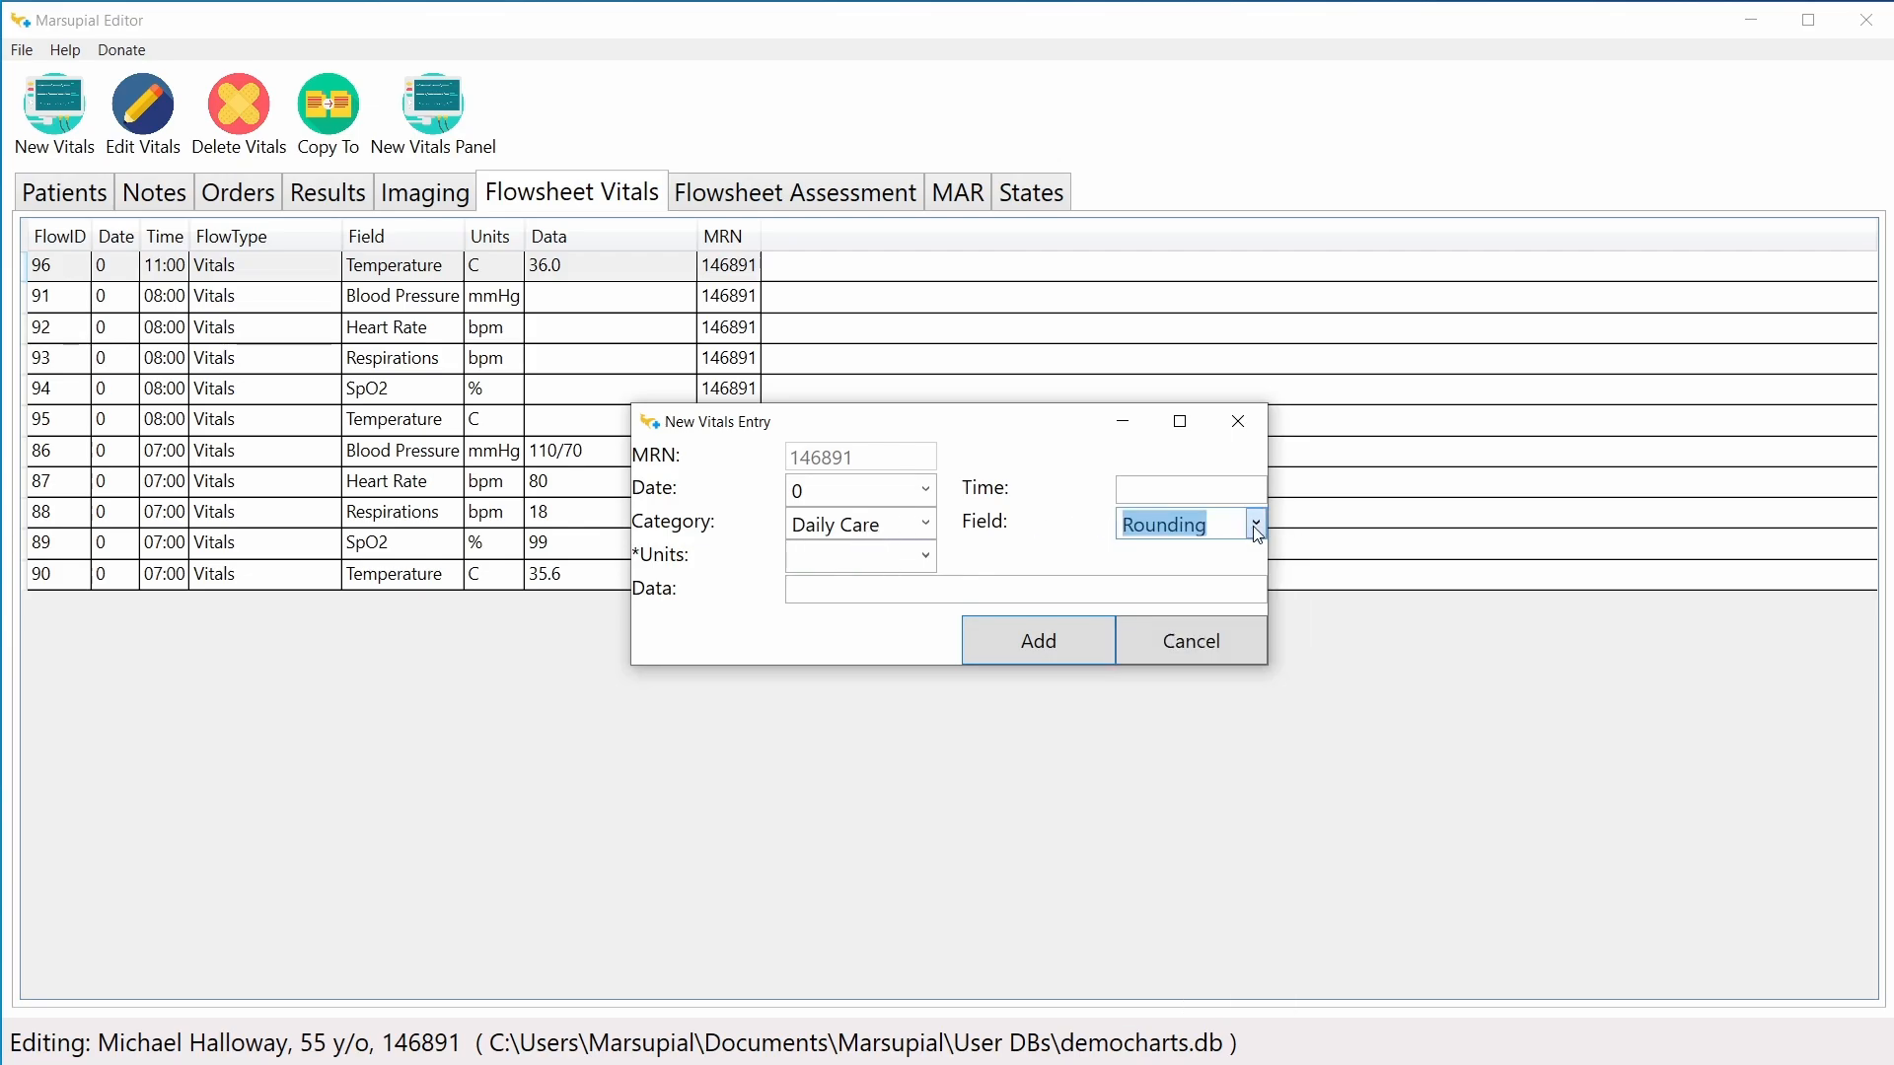
pyautogui.click(1164, 488)
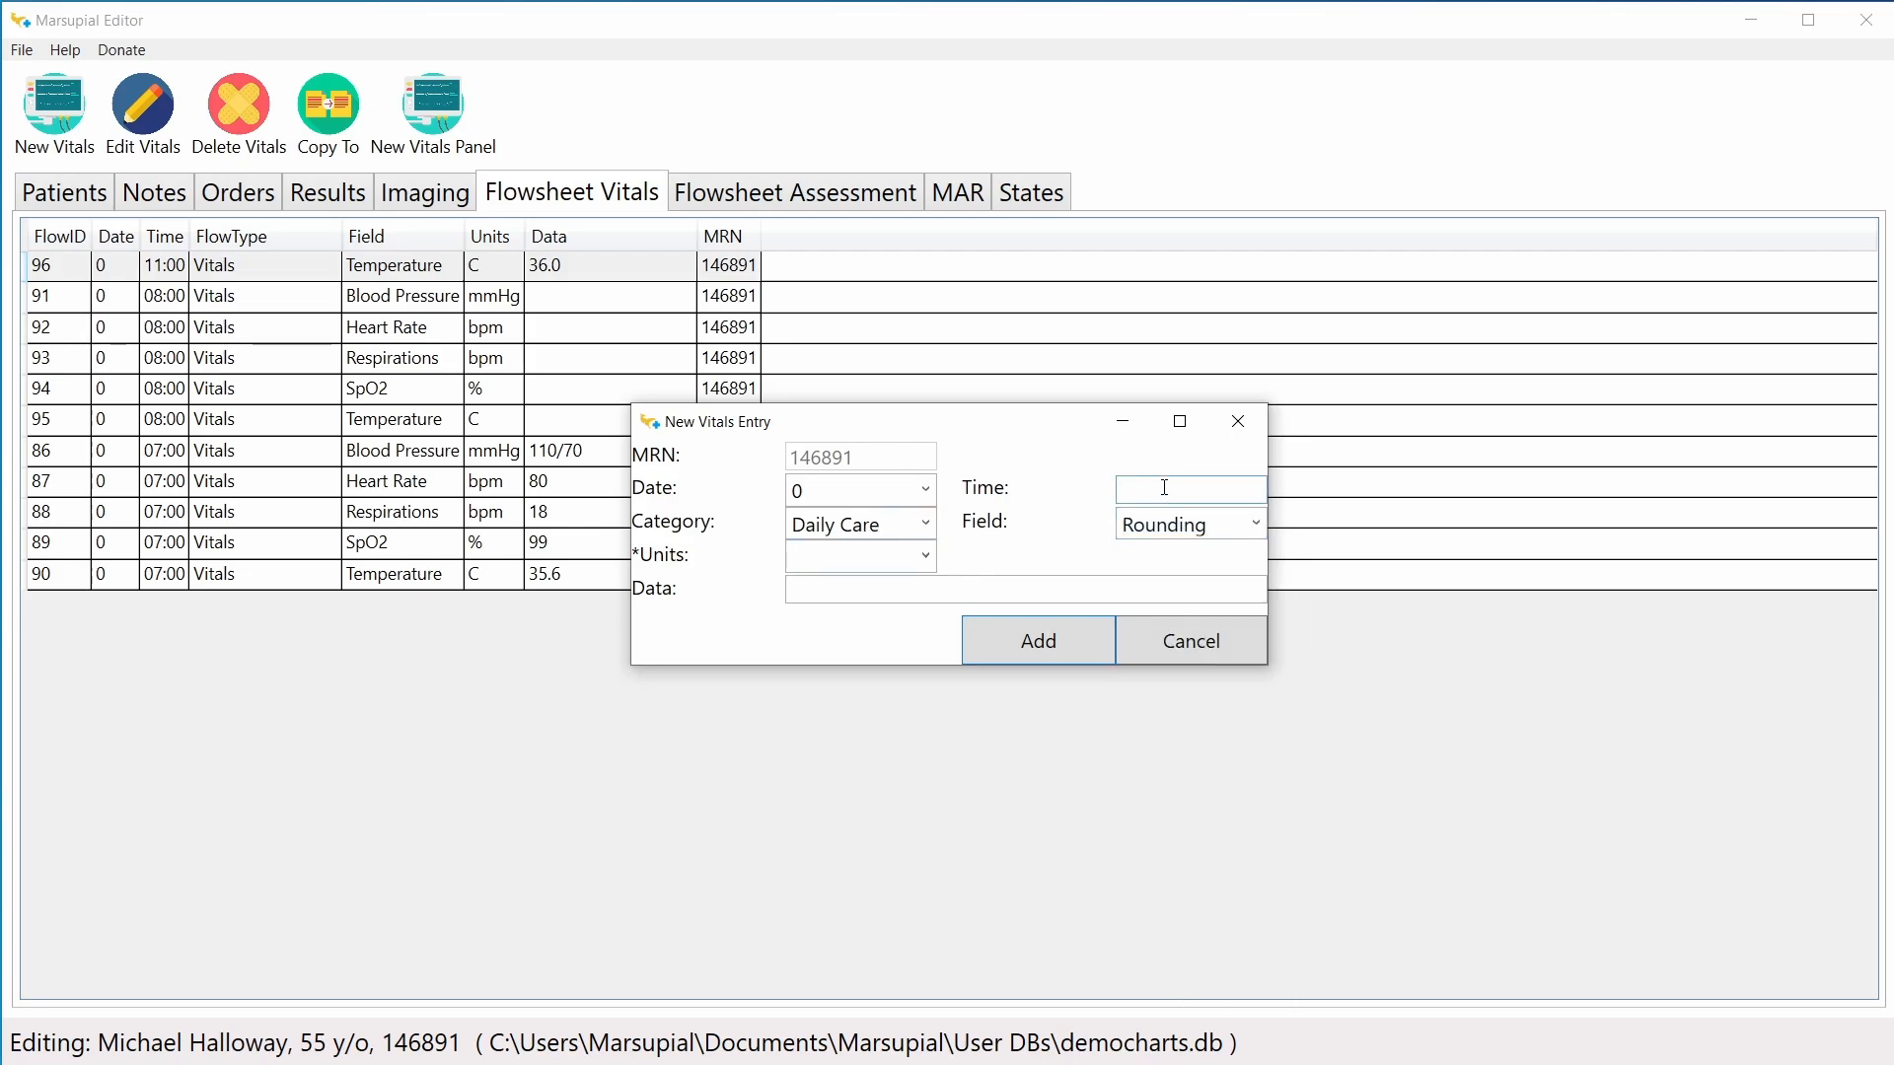
pyautogui.write('07:00')
# Step: Enter "safety check completed" as the Rounding entry's data and add the entry
pyautogui.click(901, 594)
pyautogui.write('sa')
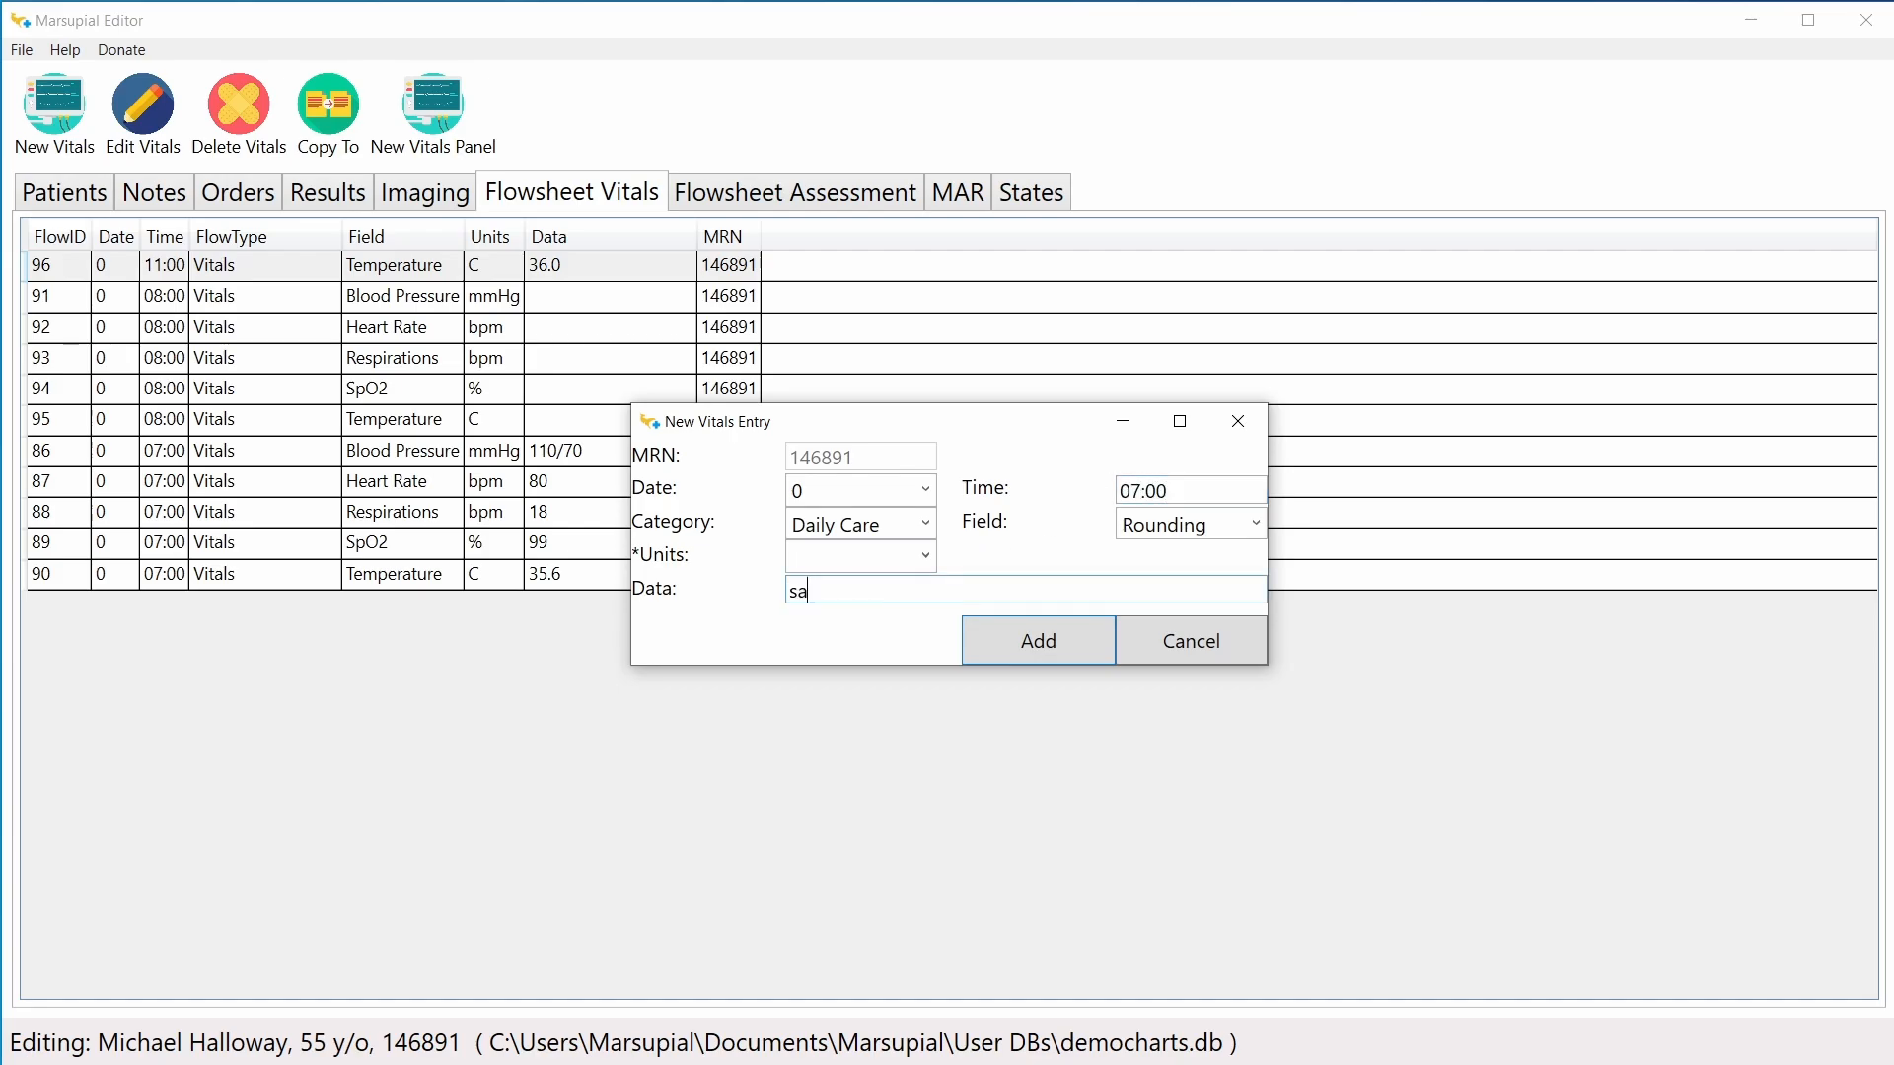
pyautogui.write('fety check complted')
pyautogui.click(962, 593)
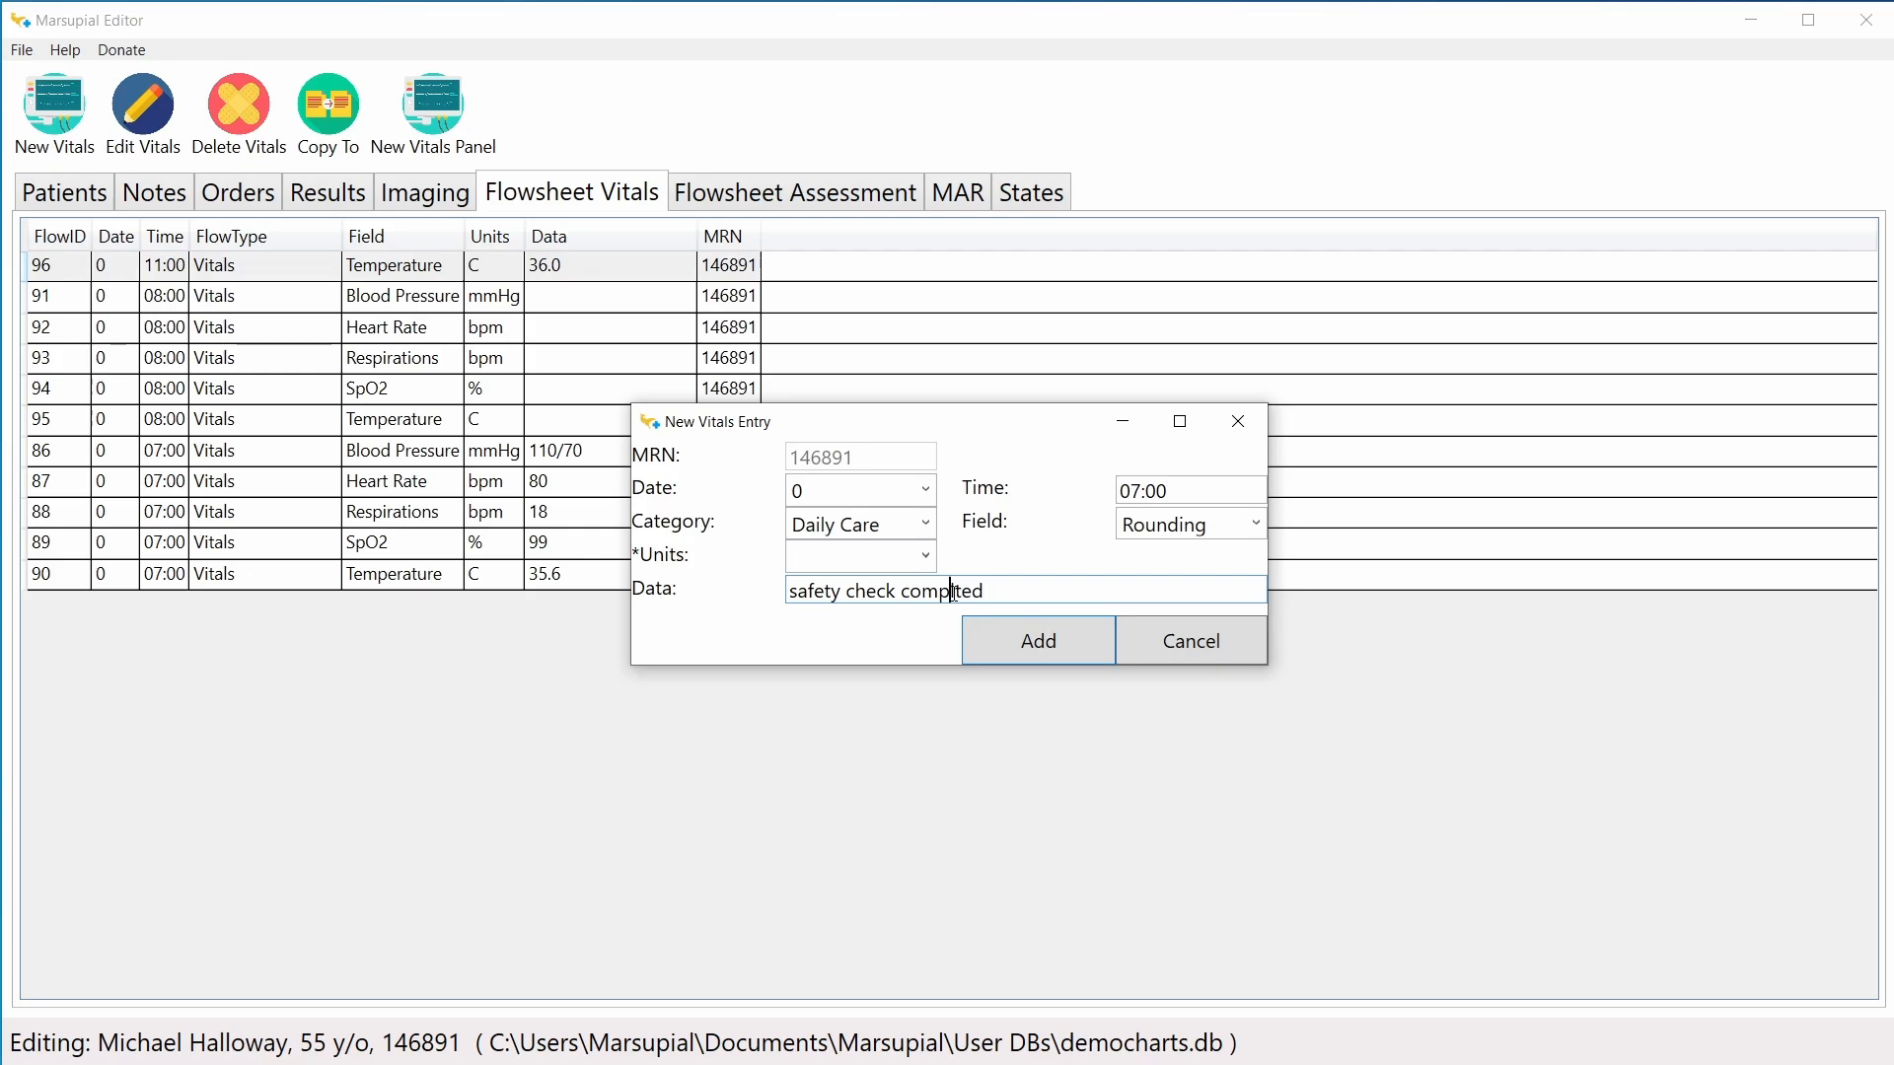
pyautogui.write('e')
pyautogui.click(1004, 637)
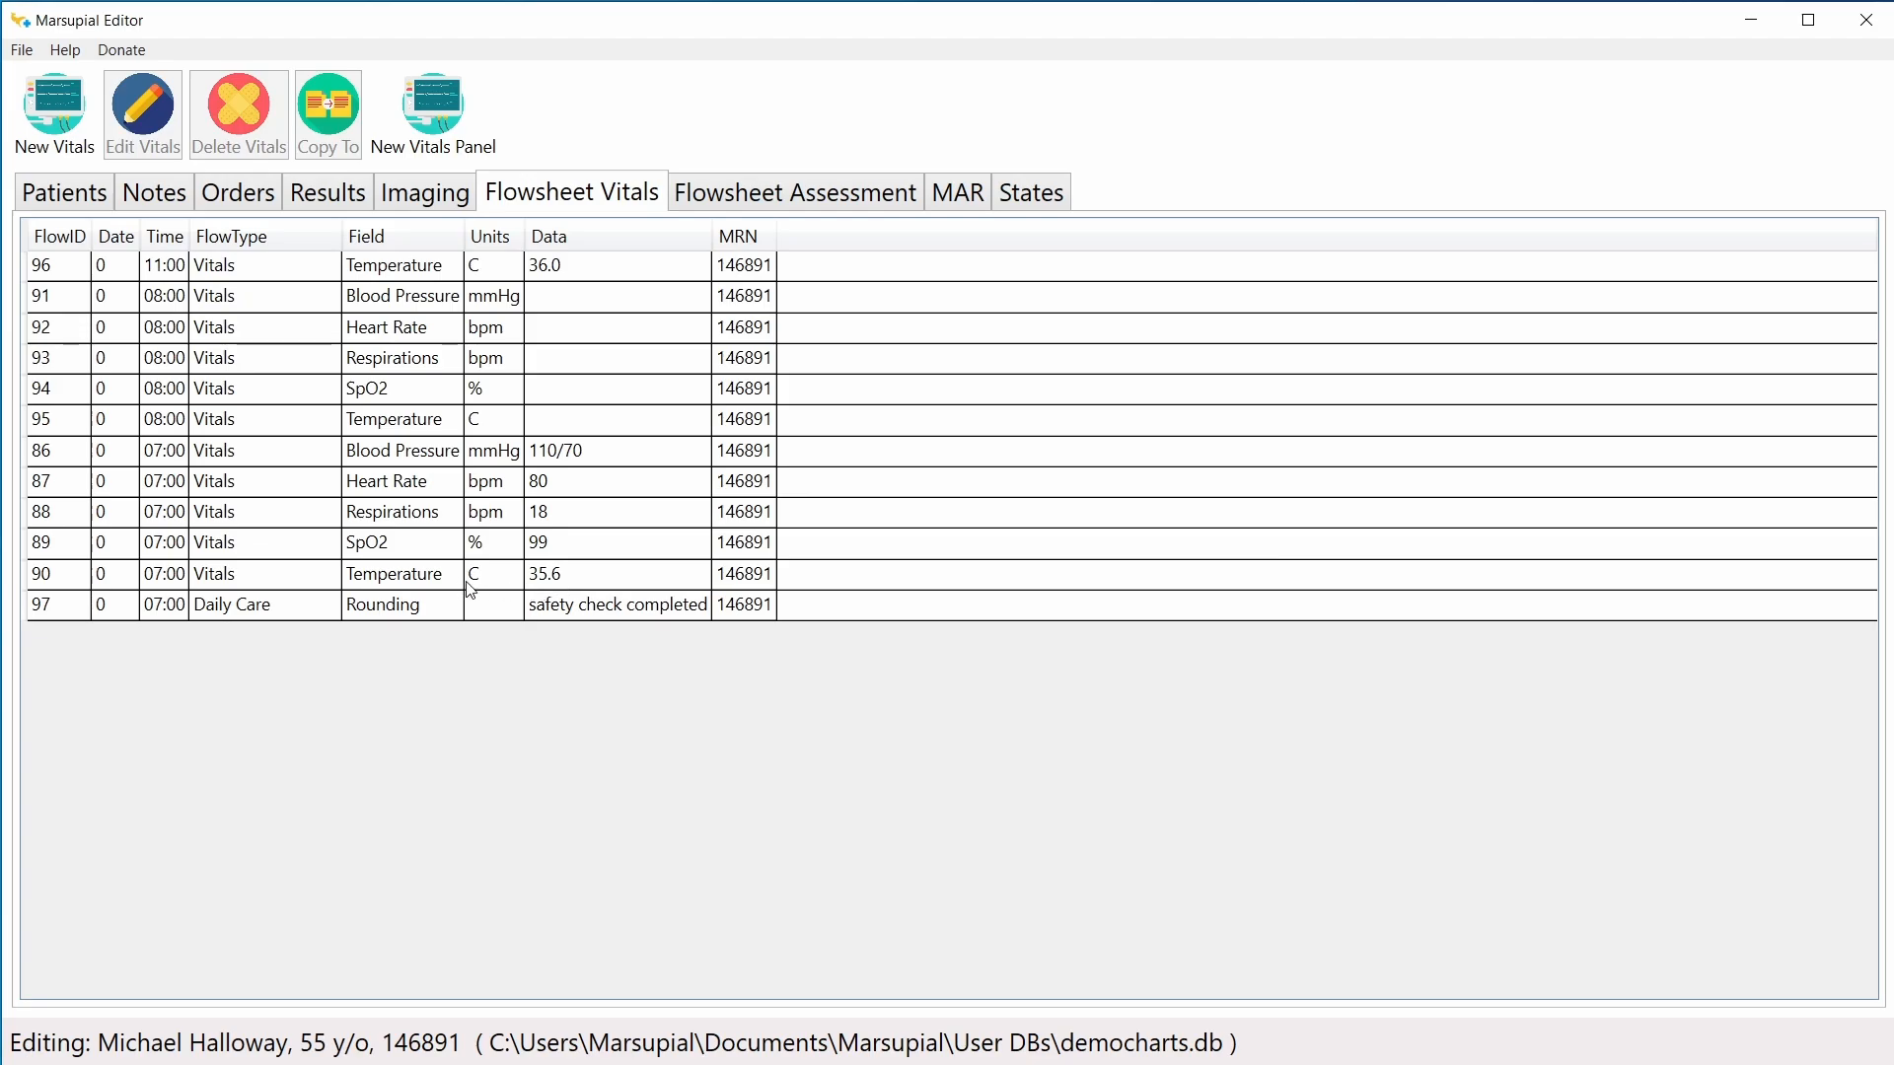
pyautogui.click(508, 577)
pyautogui.doubleClick(508, 577)
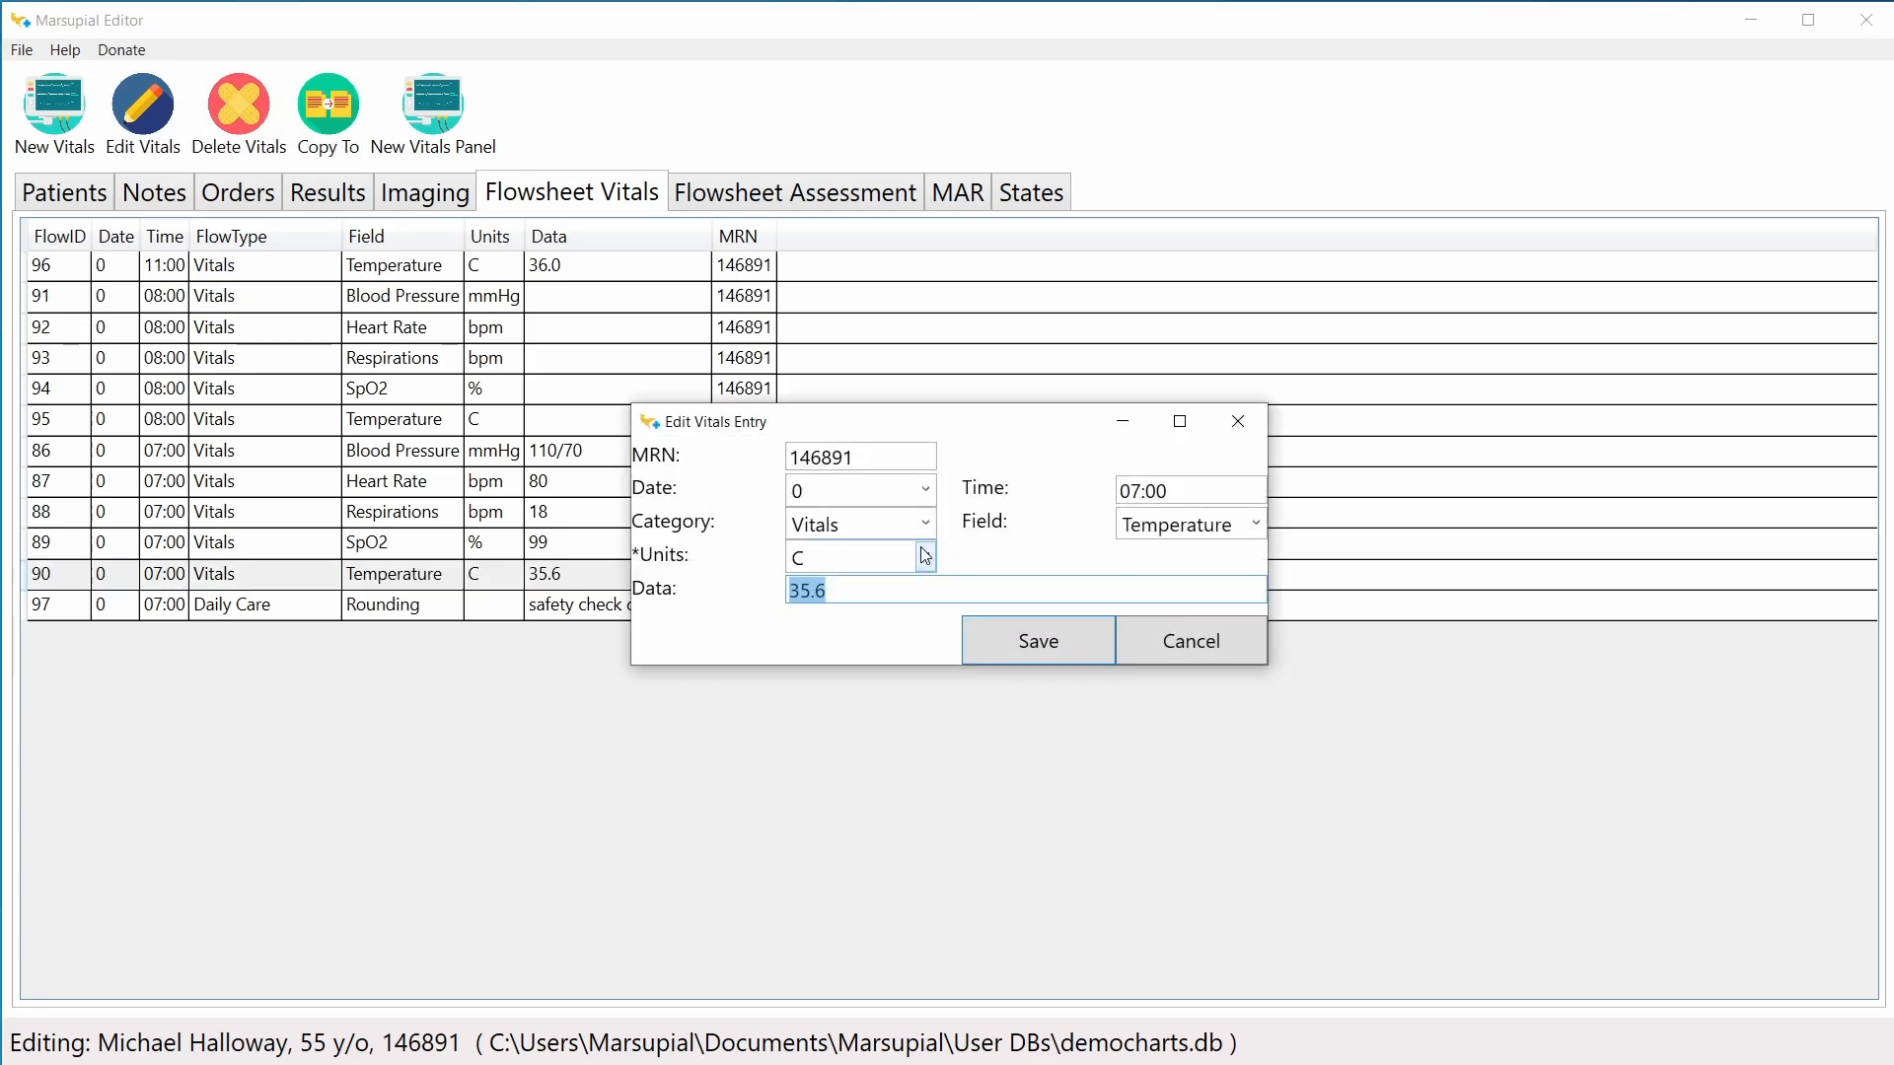
pyautogui.click(868, 595)
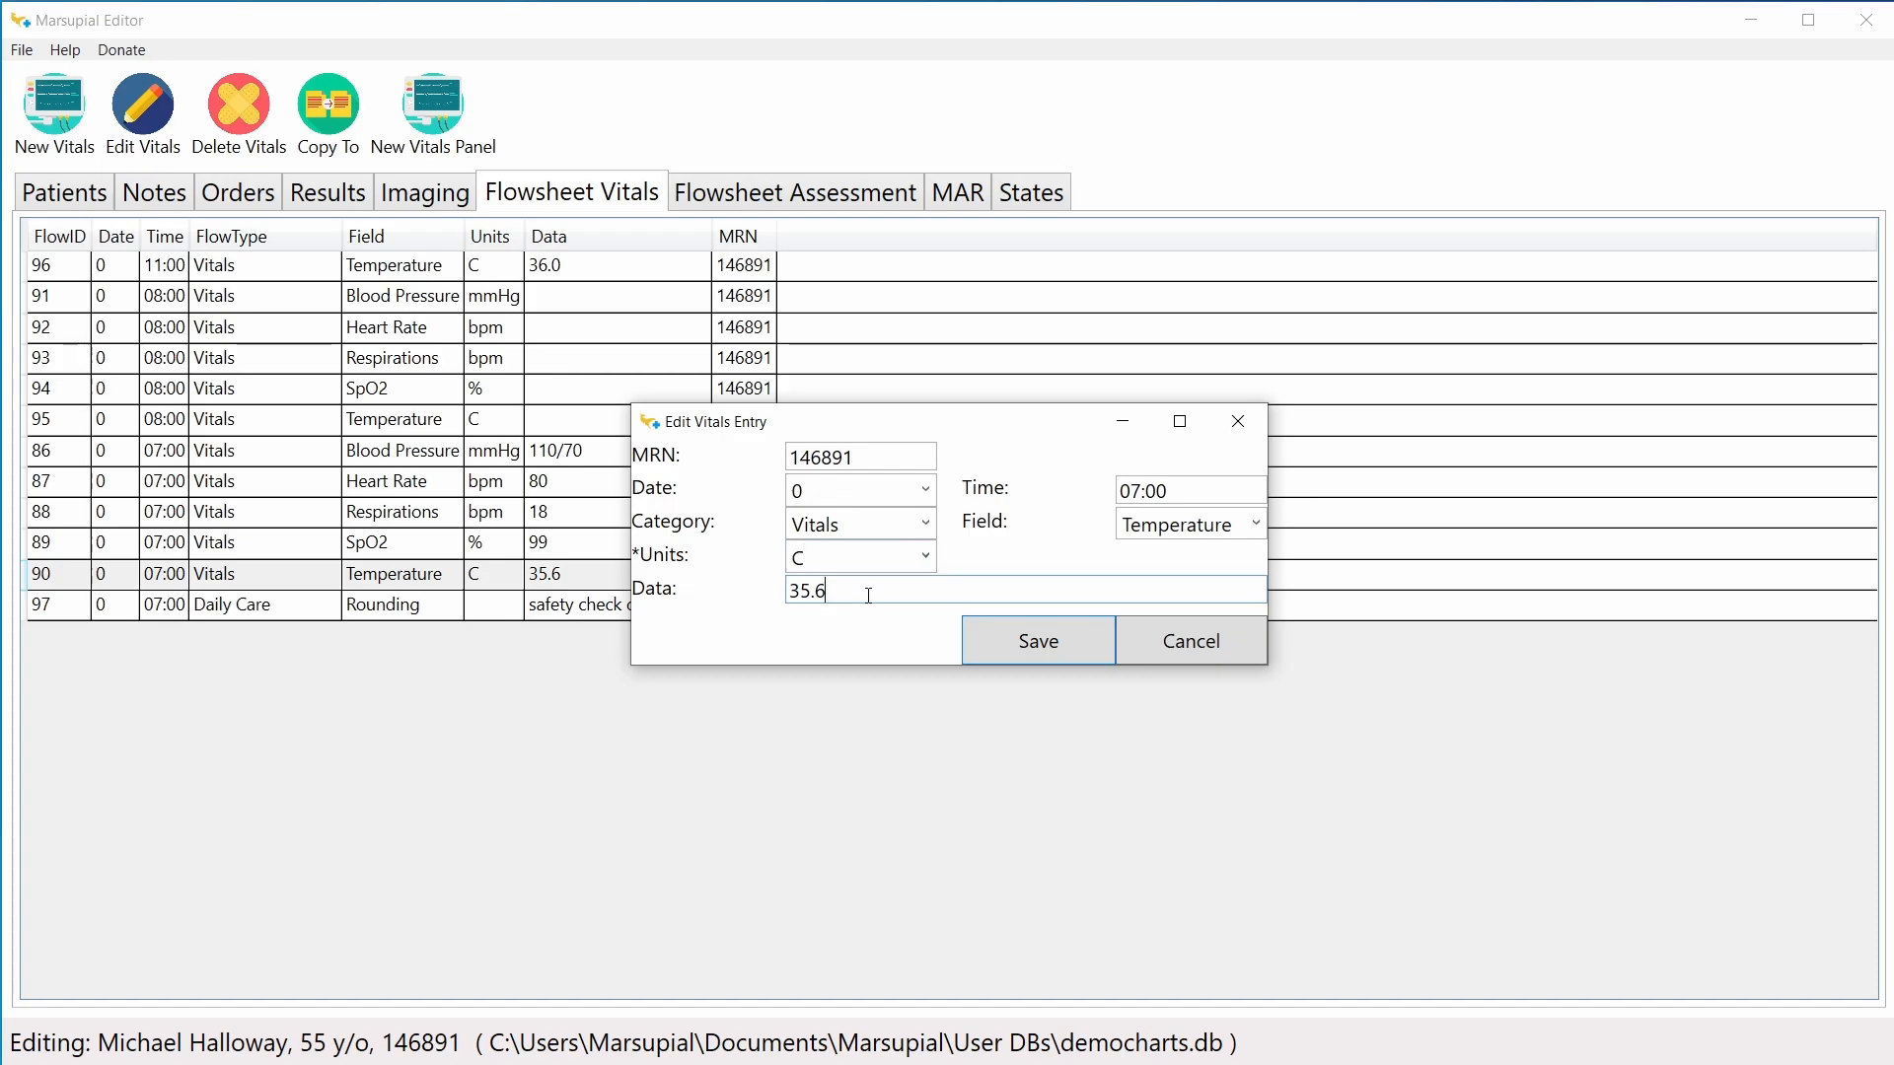
pyautogui.click(925, 557)
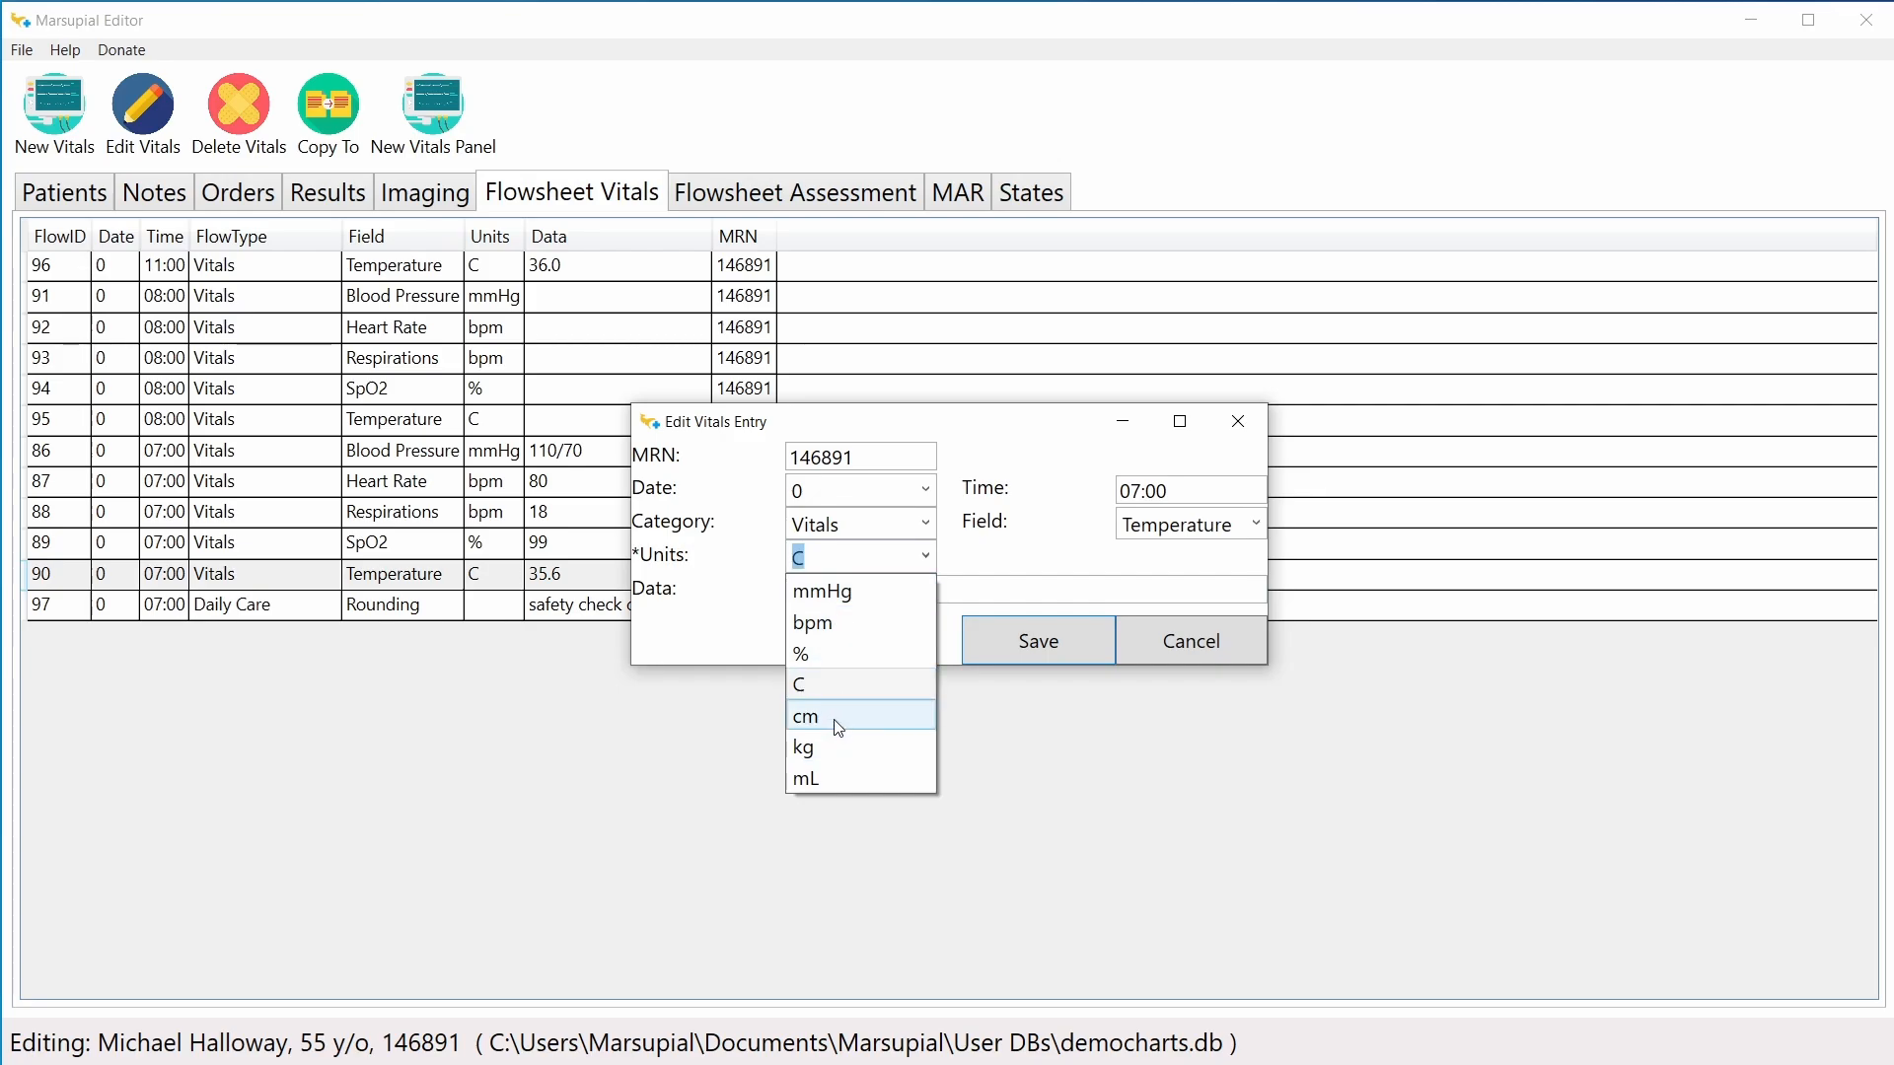
pyautogui.click(858, 555)
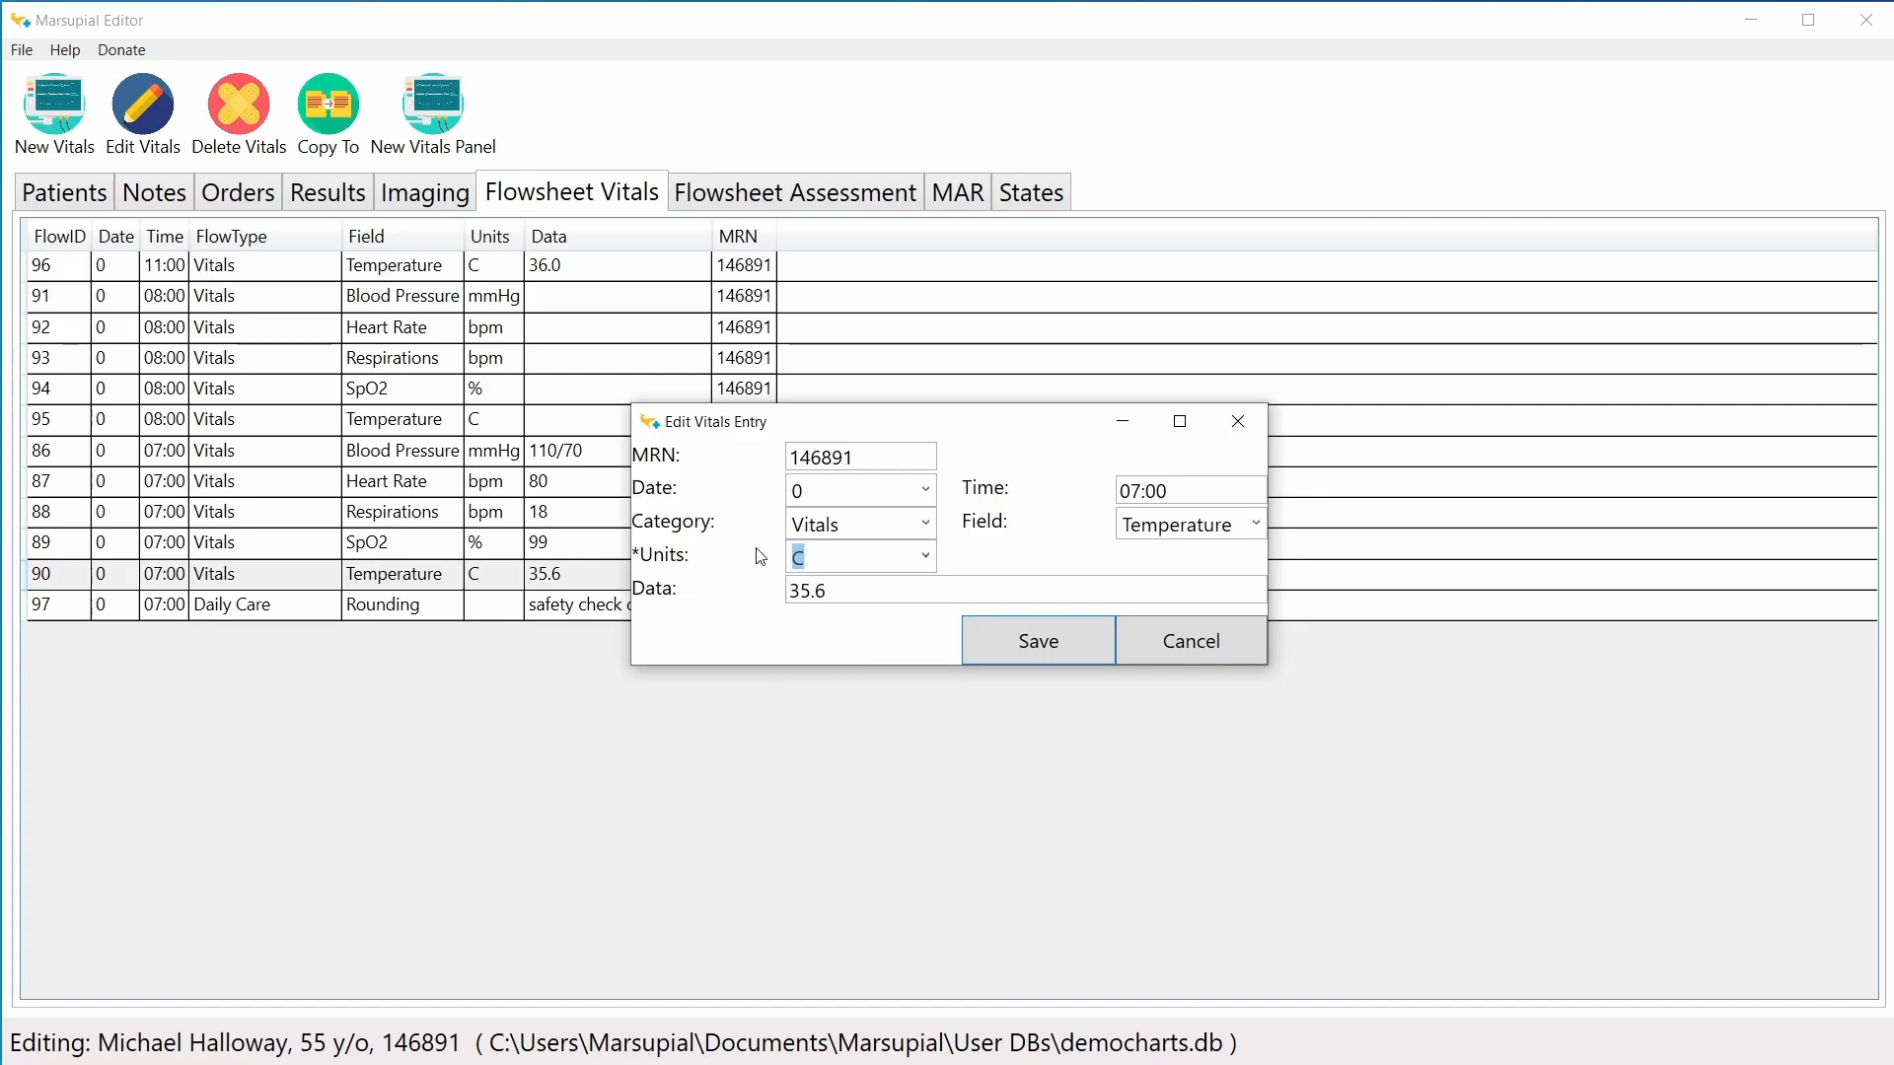
pyautogui.write('in')
pyautogui.click(1039, 589)
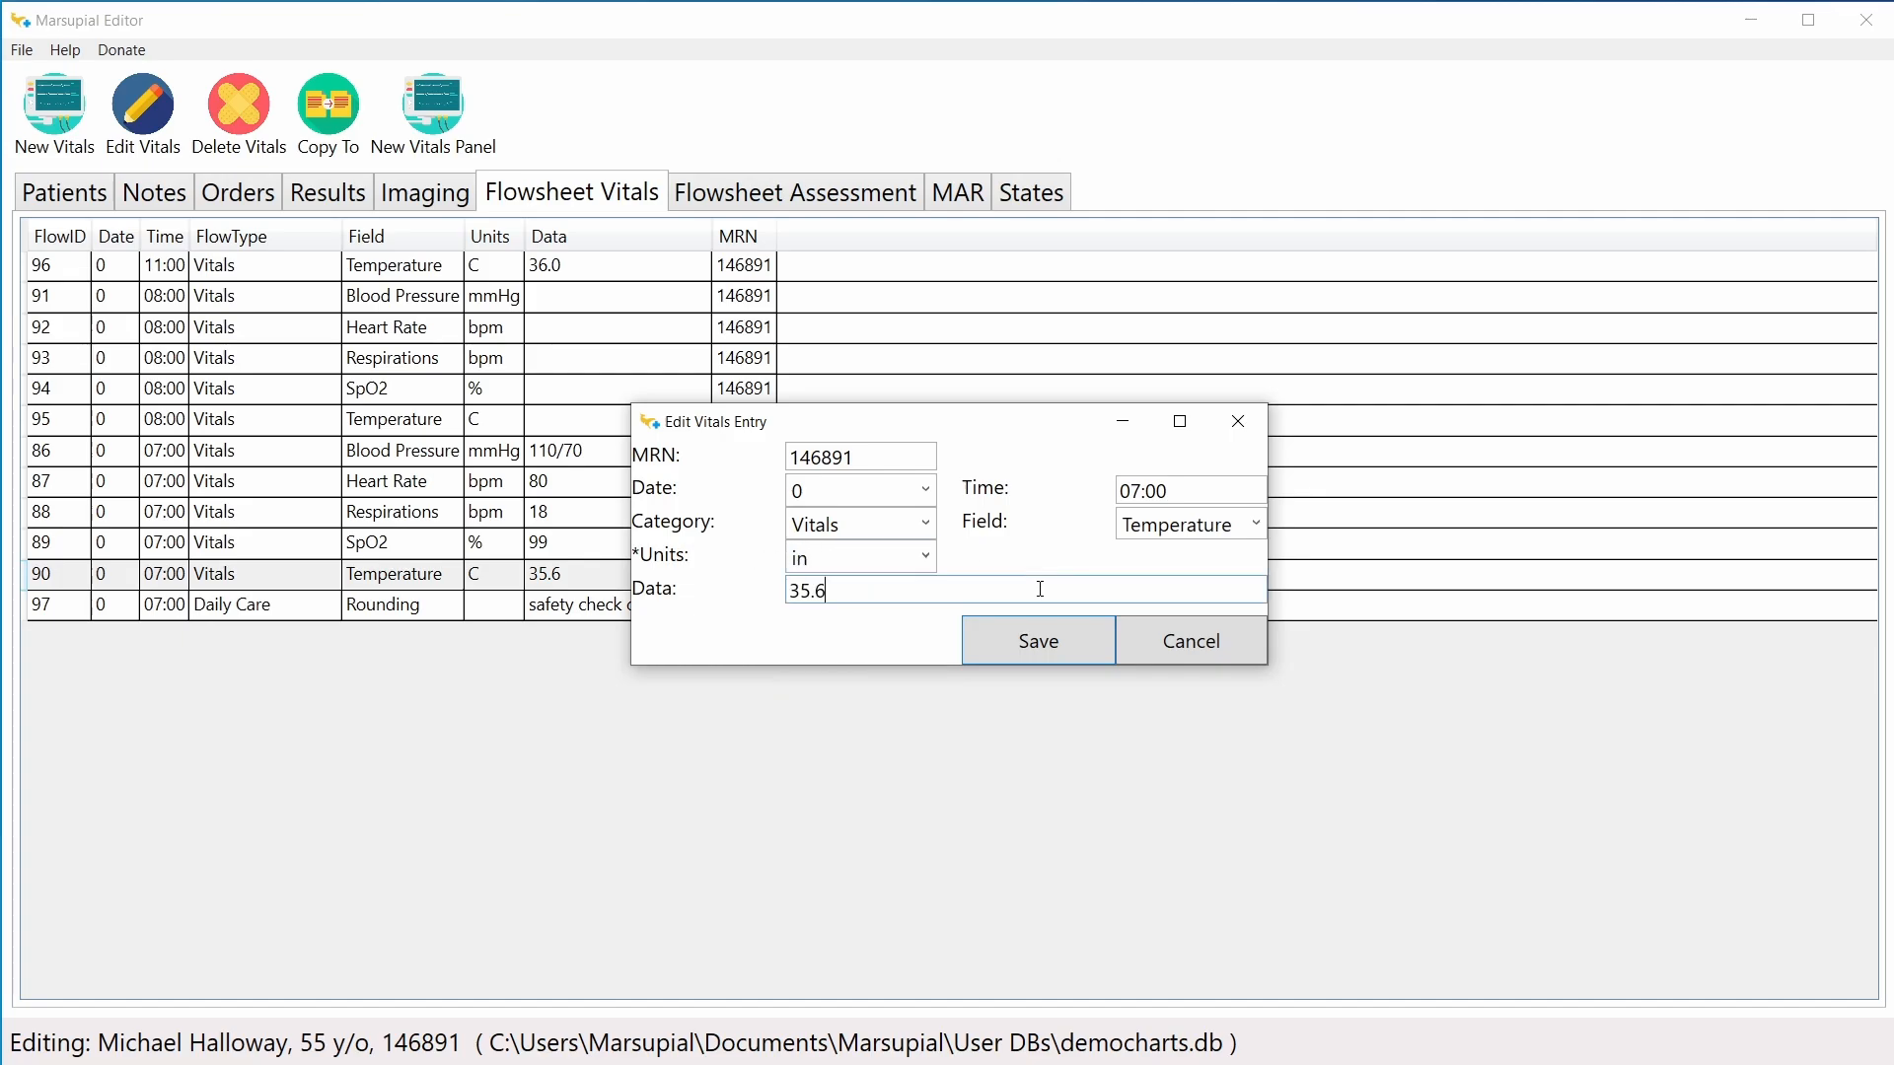
pyautogui.click(1187, 646)
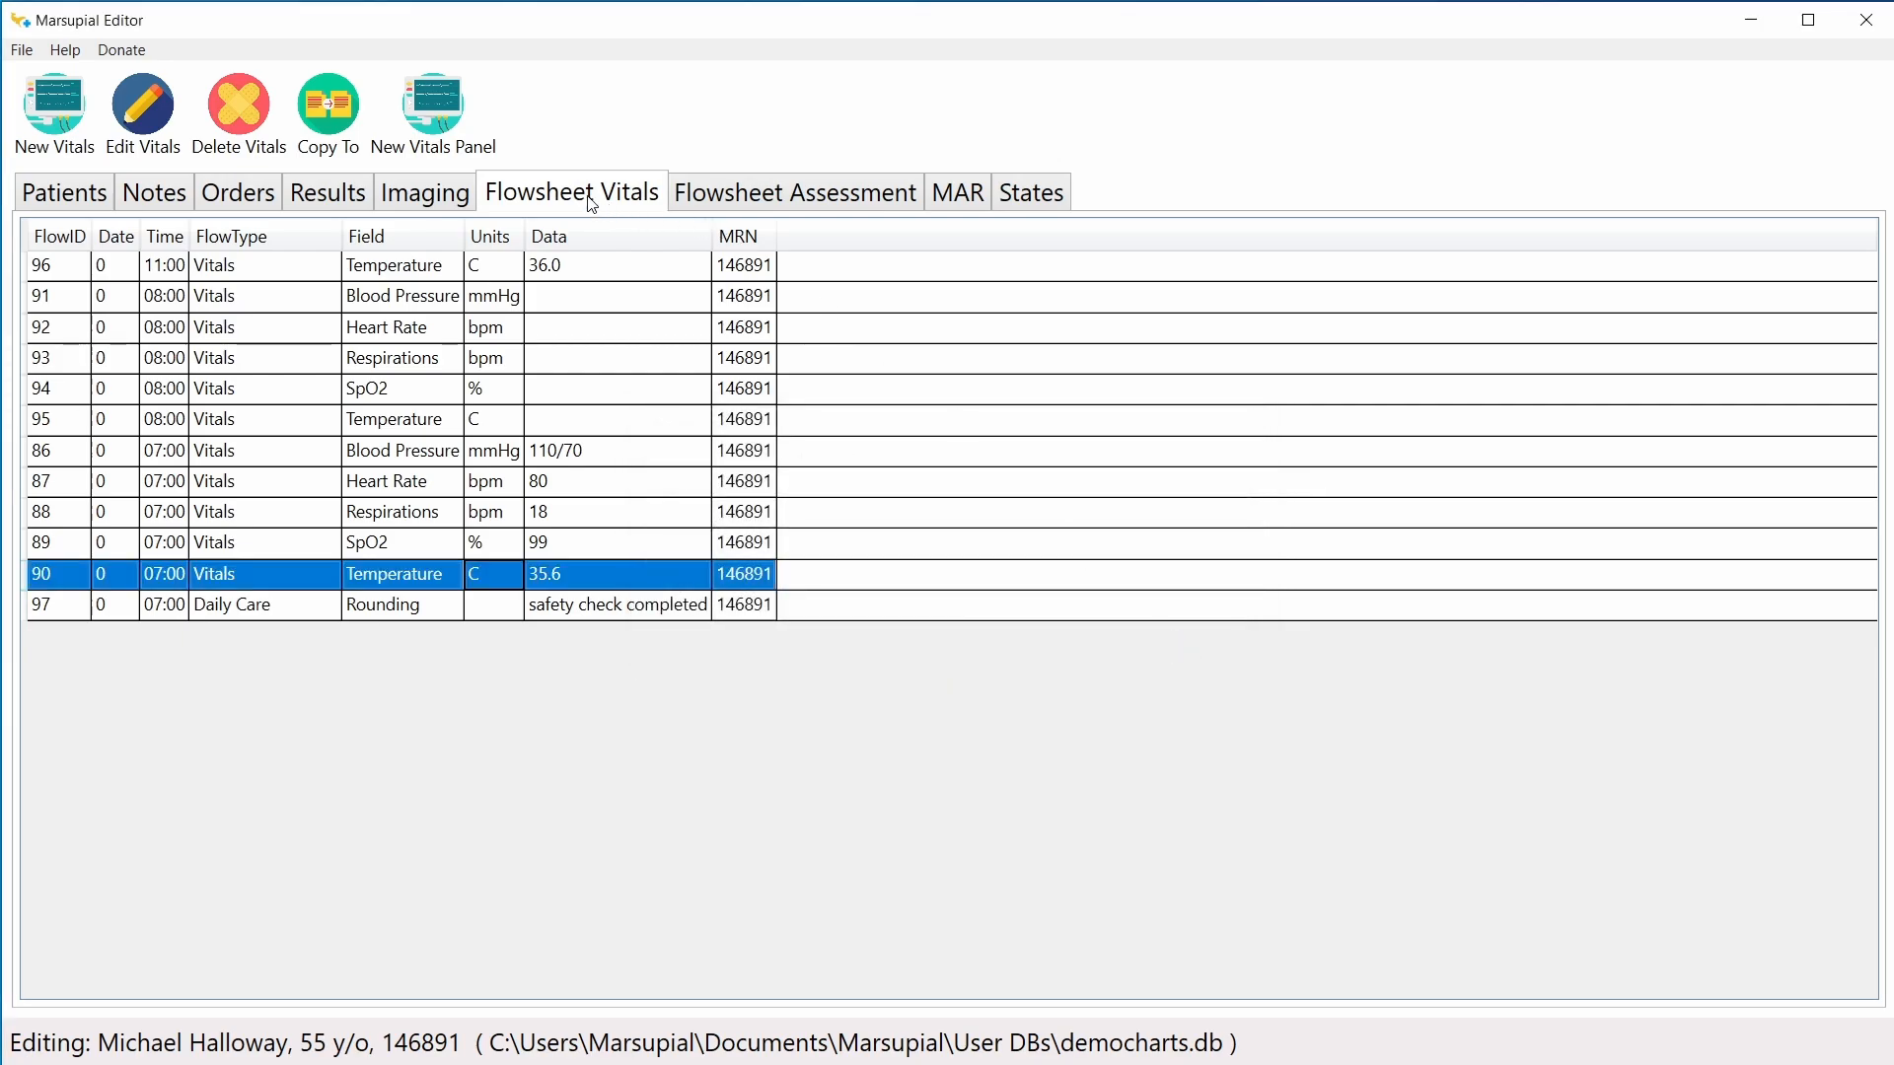
# Step: Start a new results panel for the patient with date 0 and time 06:00
pyautogui.click(313, 197)
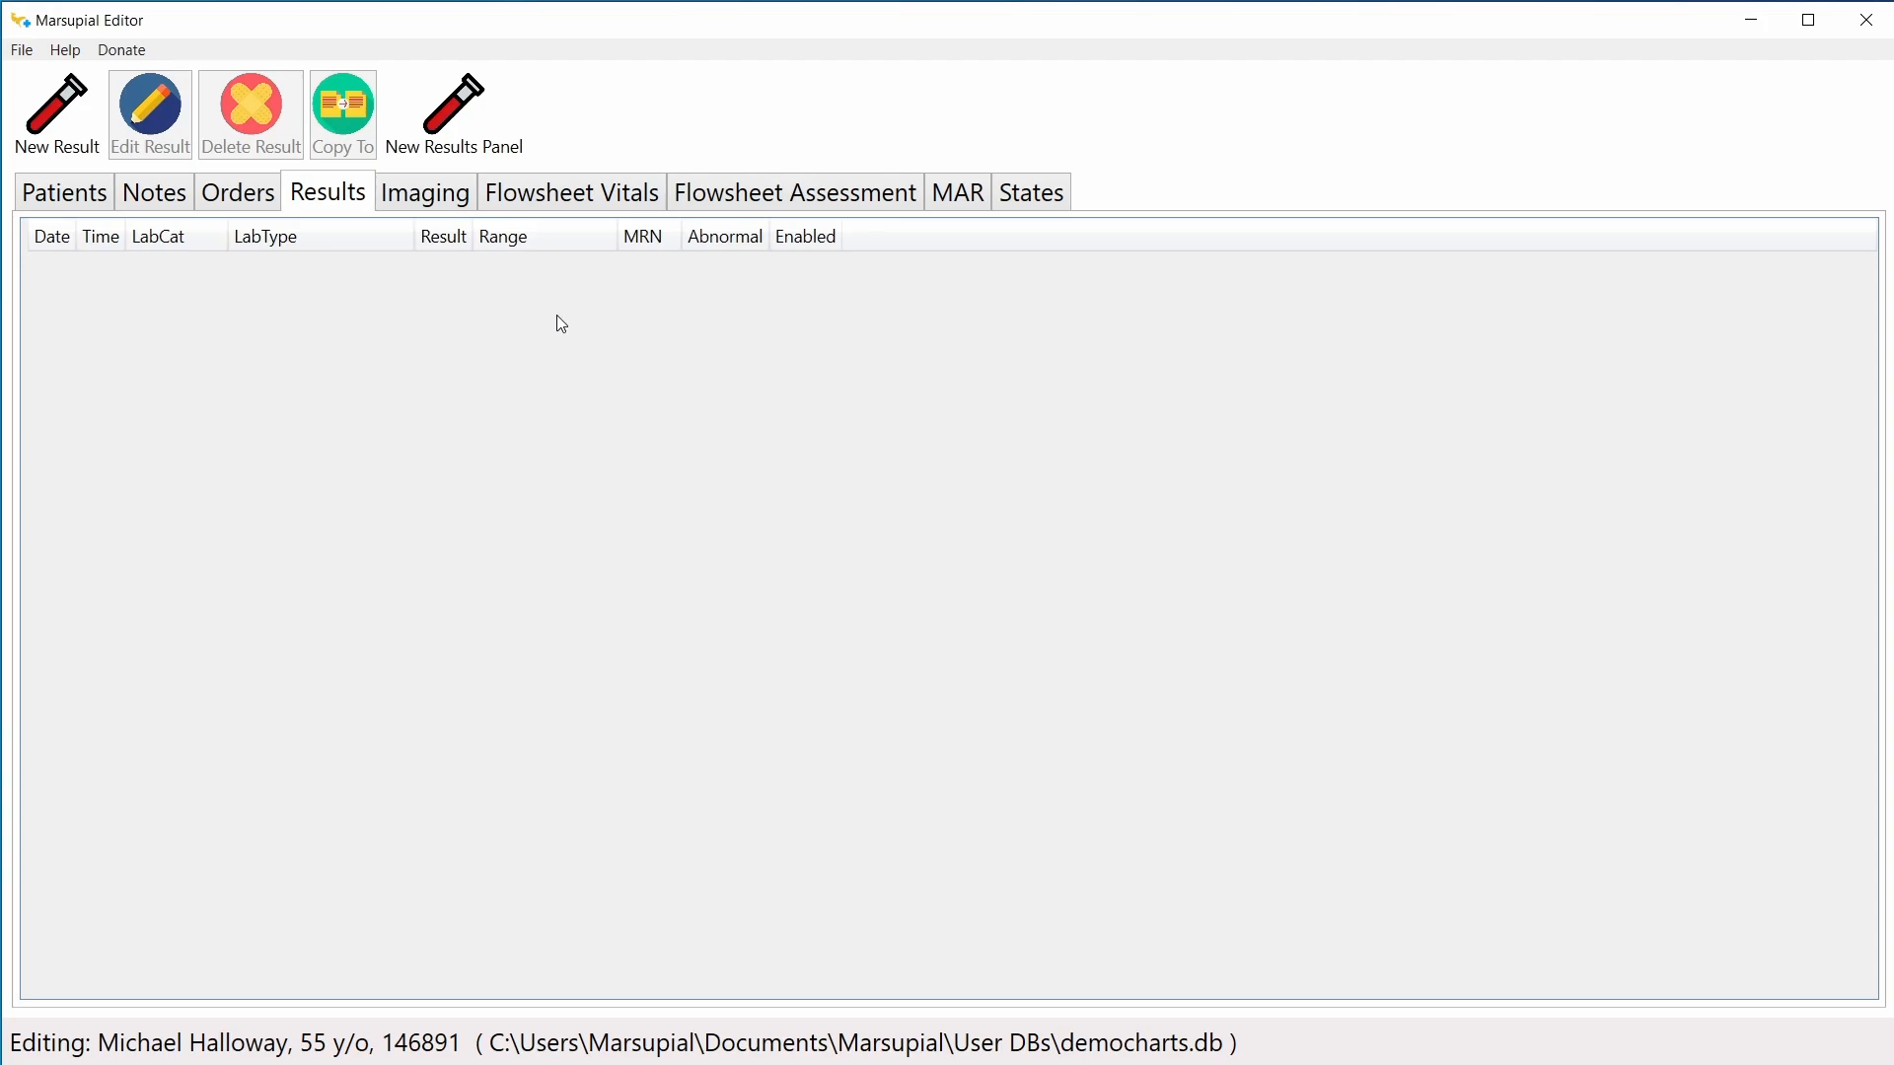
pyautogui.click(74, 130)
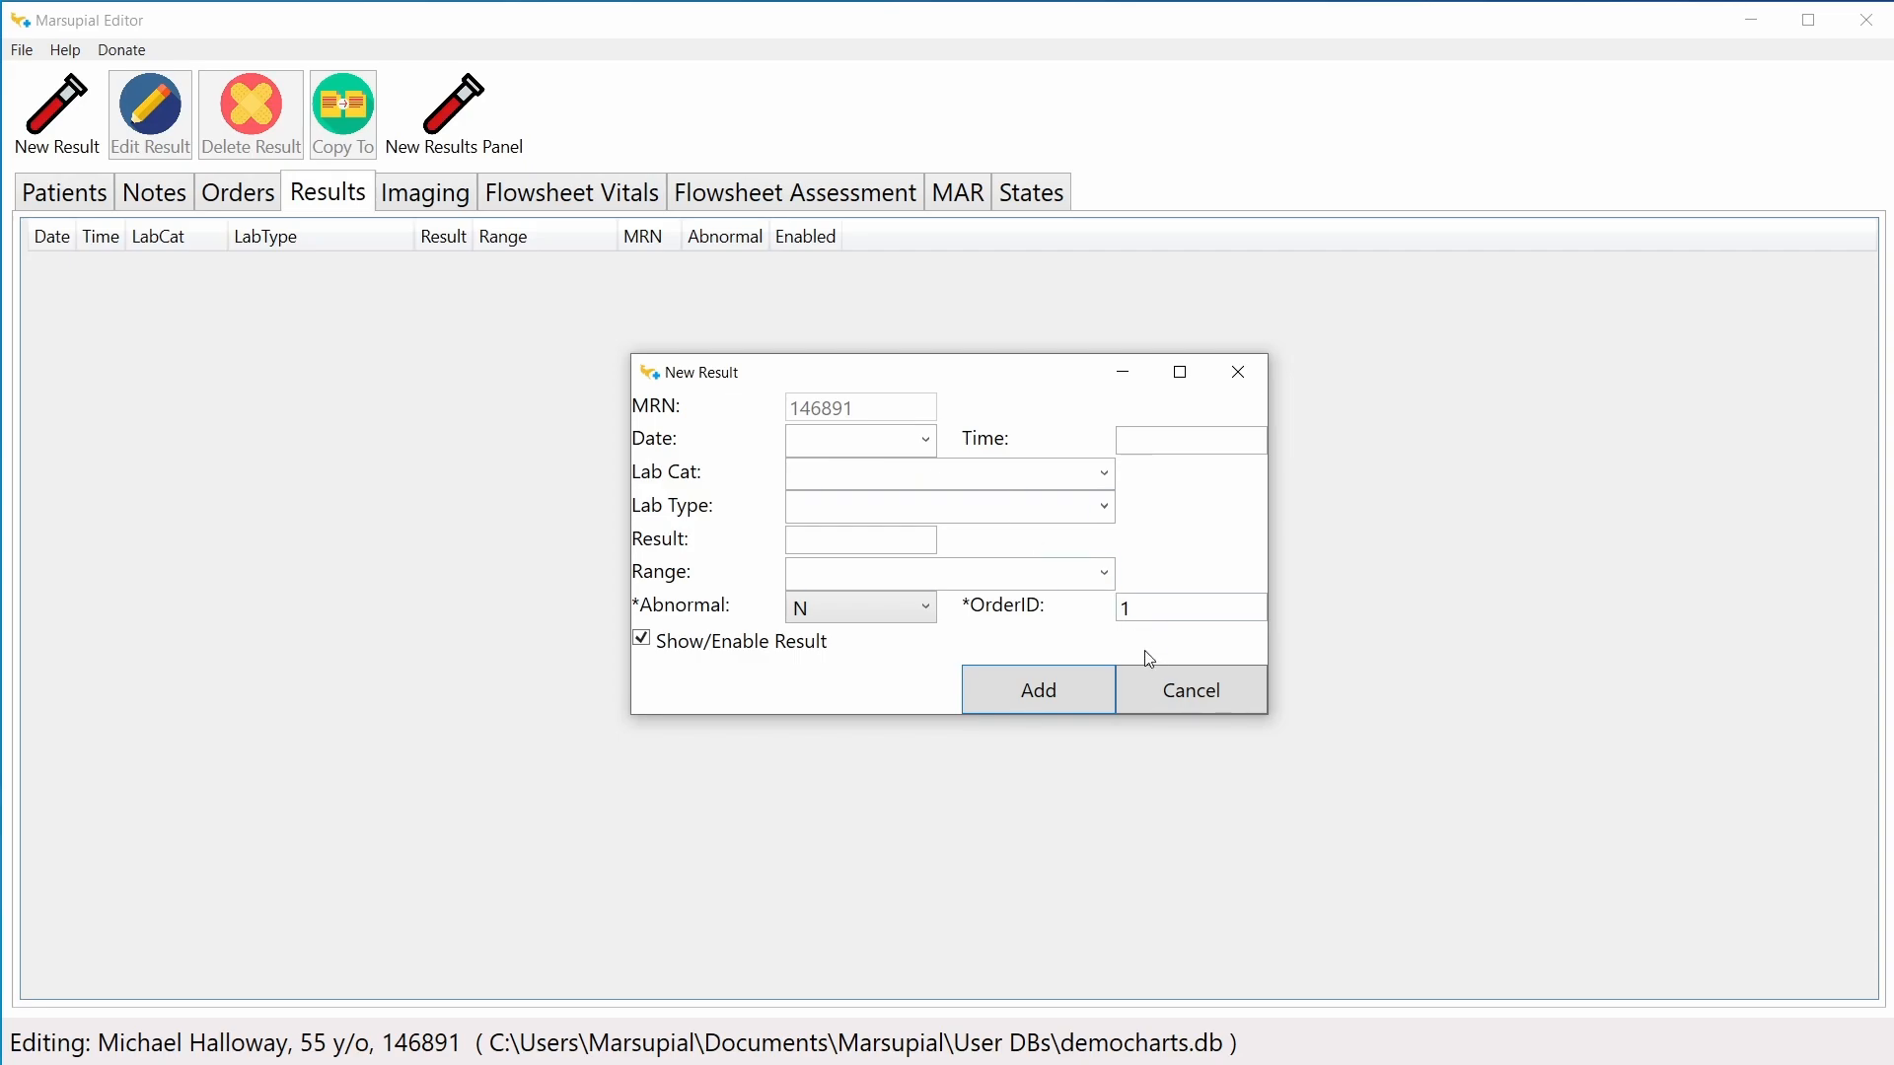
pyautogui.click(1170, 707)
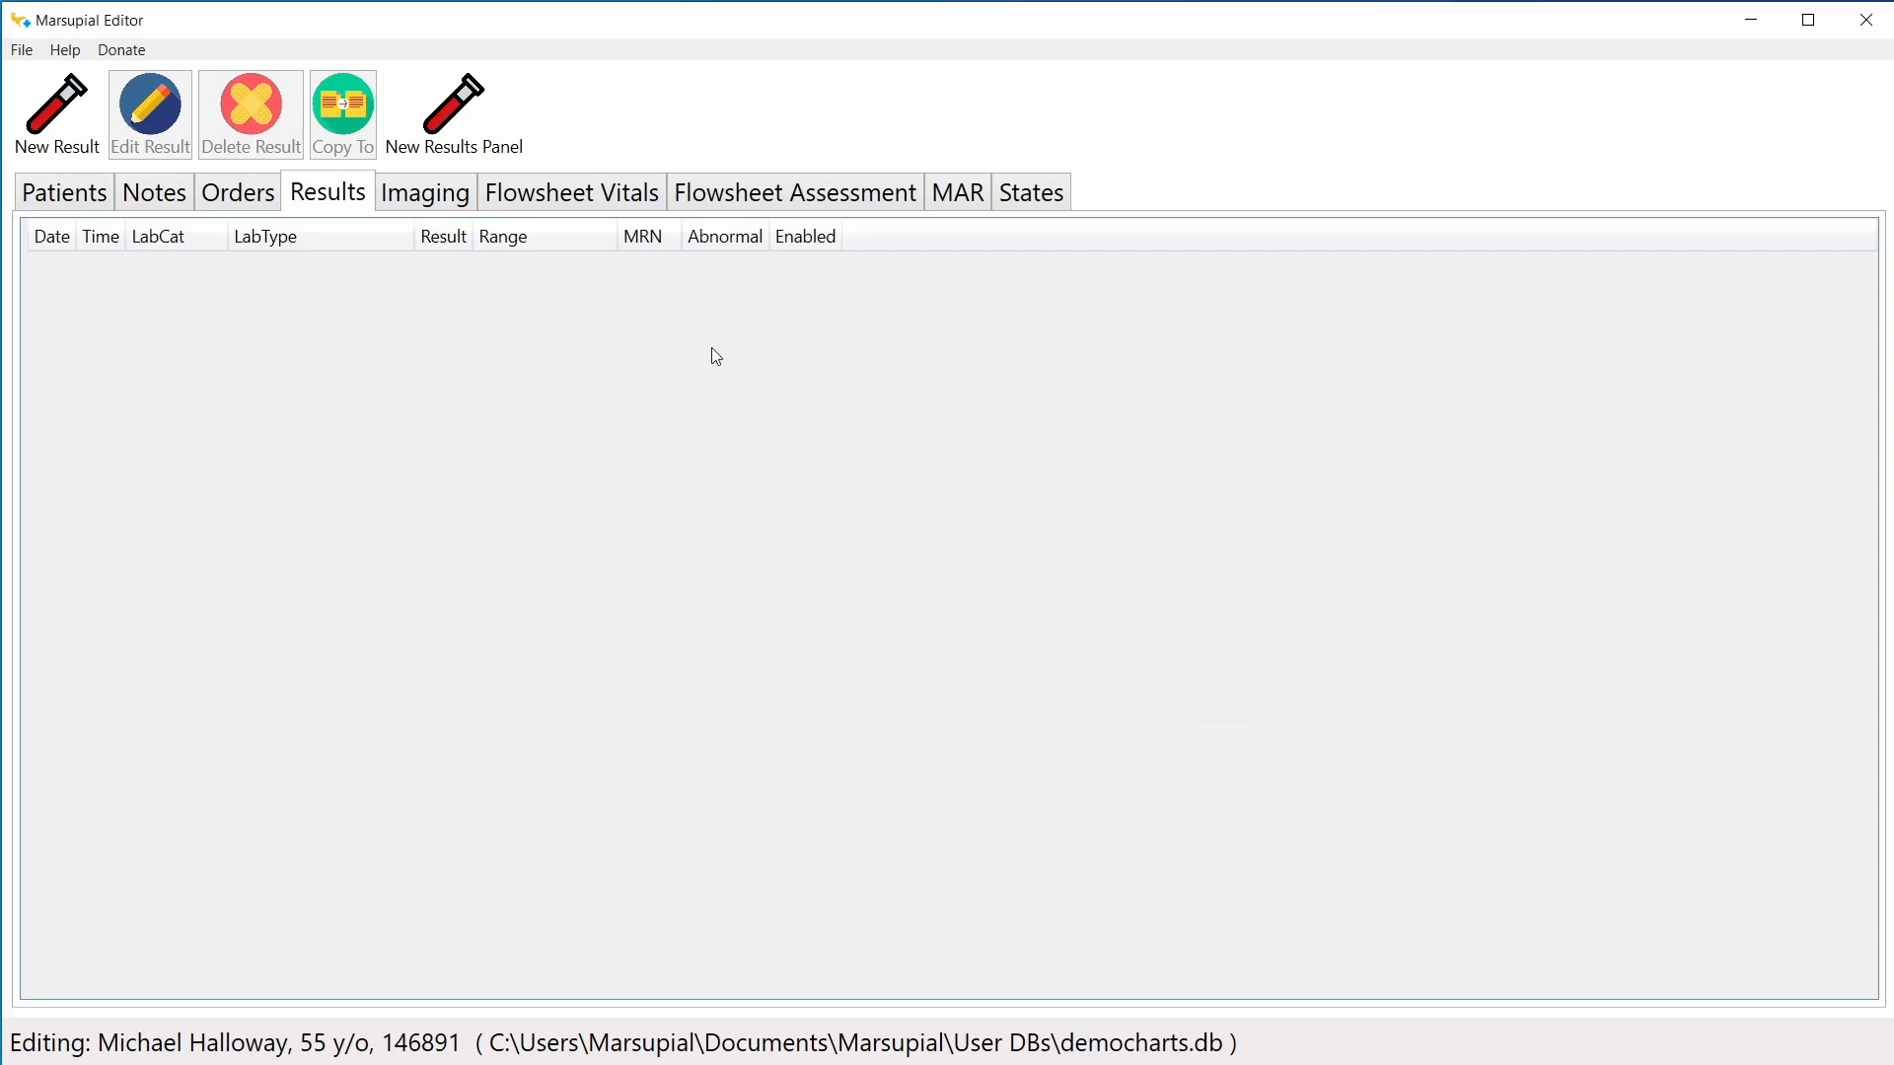
pyautogui.click(498, 129)
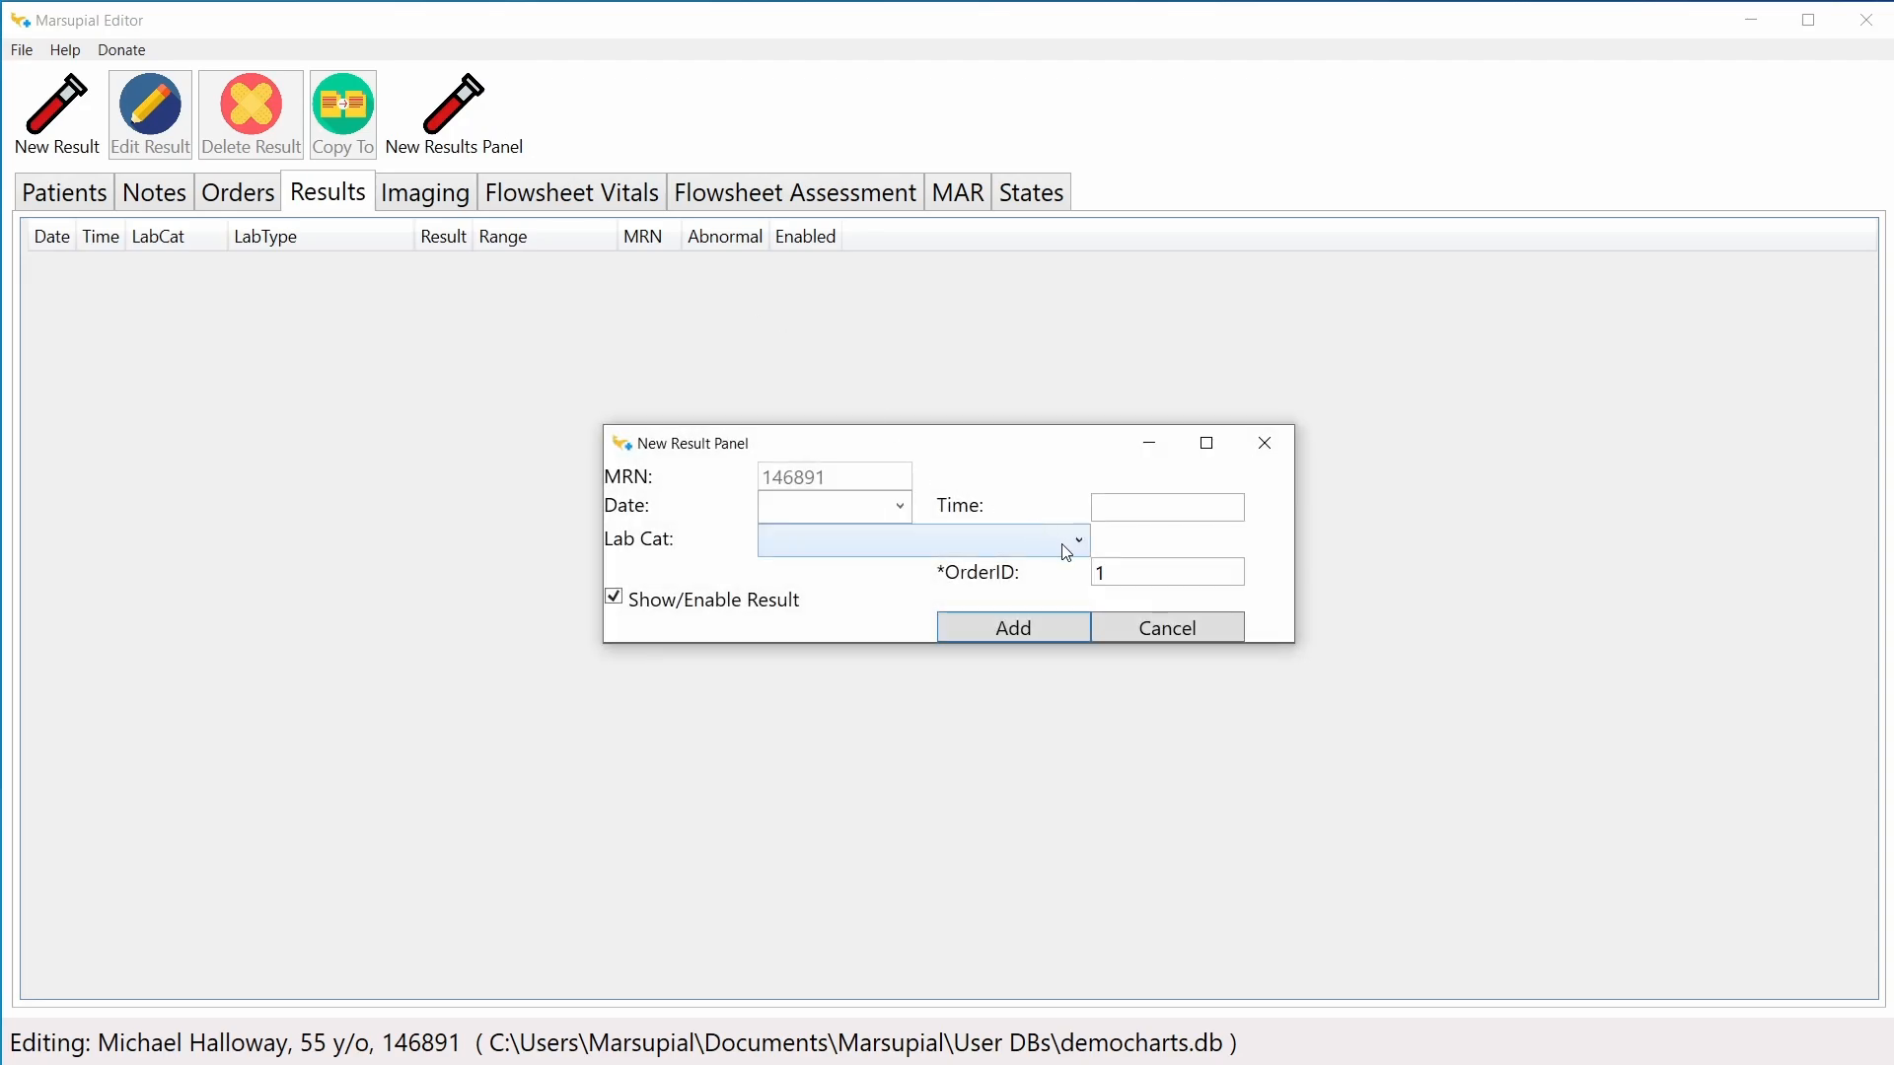
pyautogui.click(1066, 548)
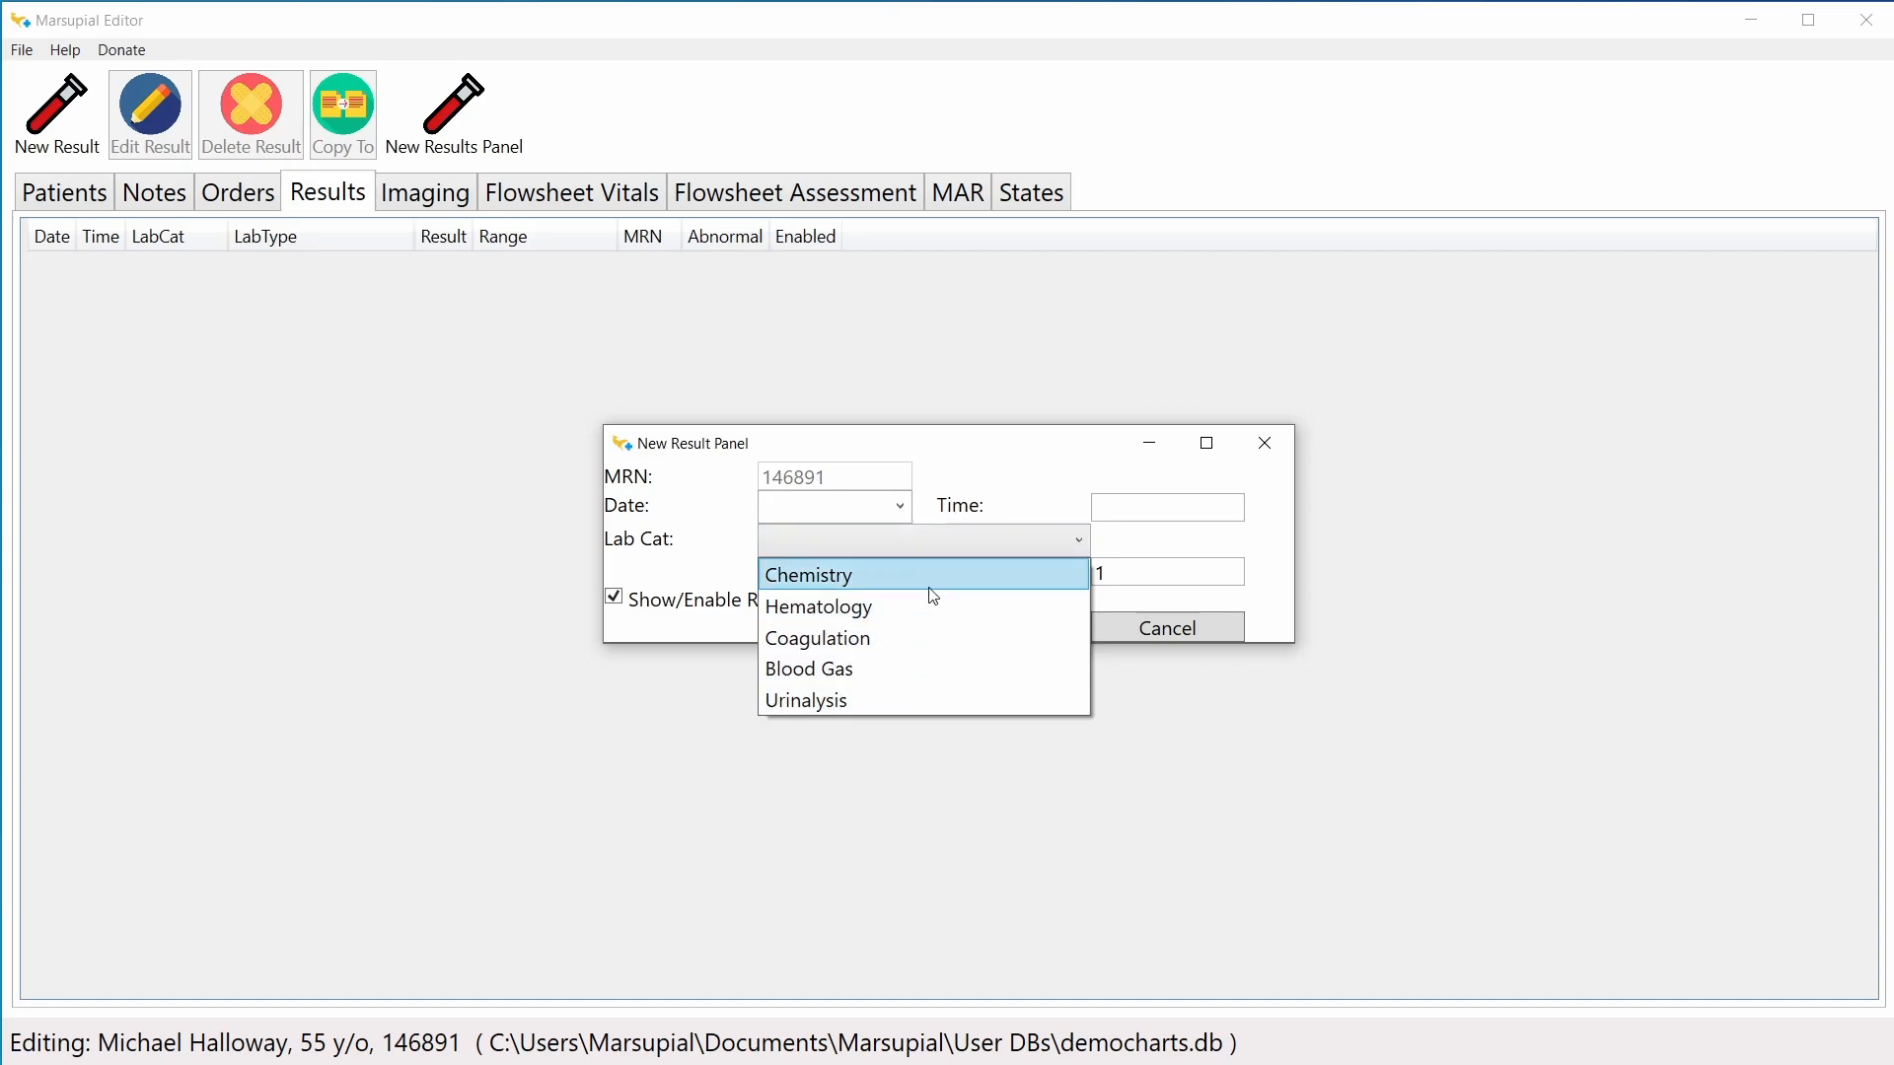
pyautogui.click(906, 446)
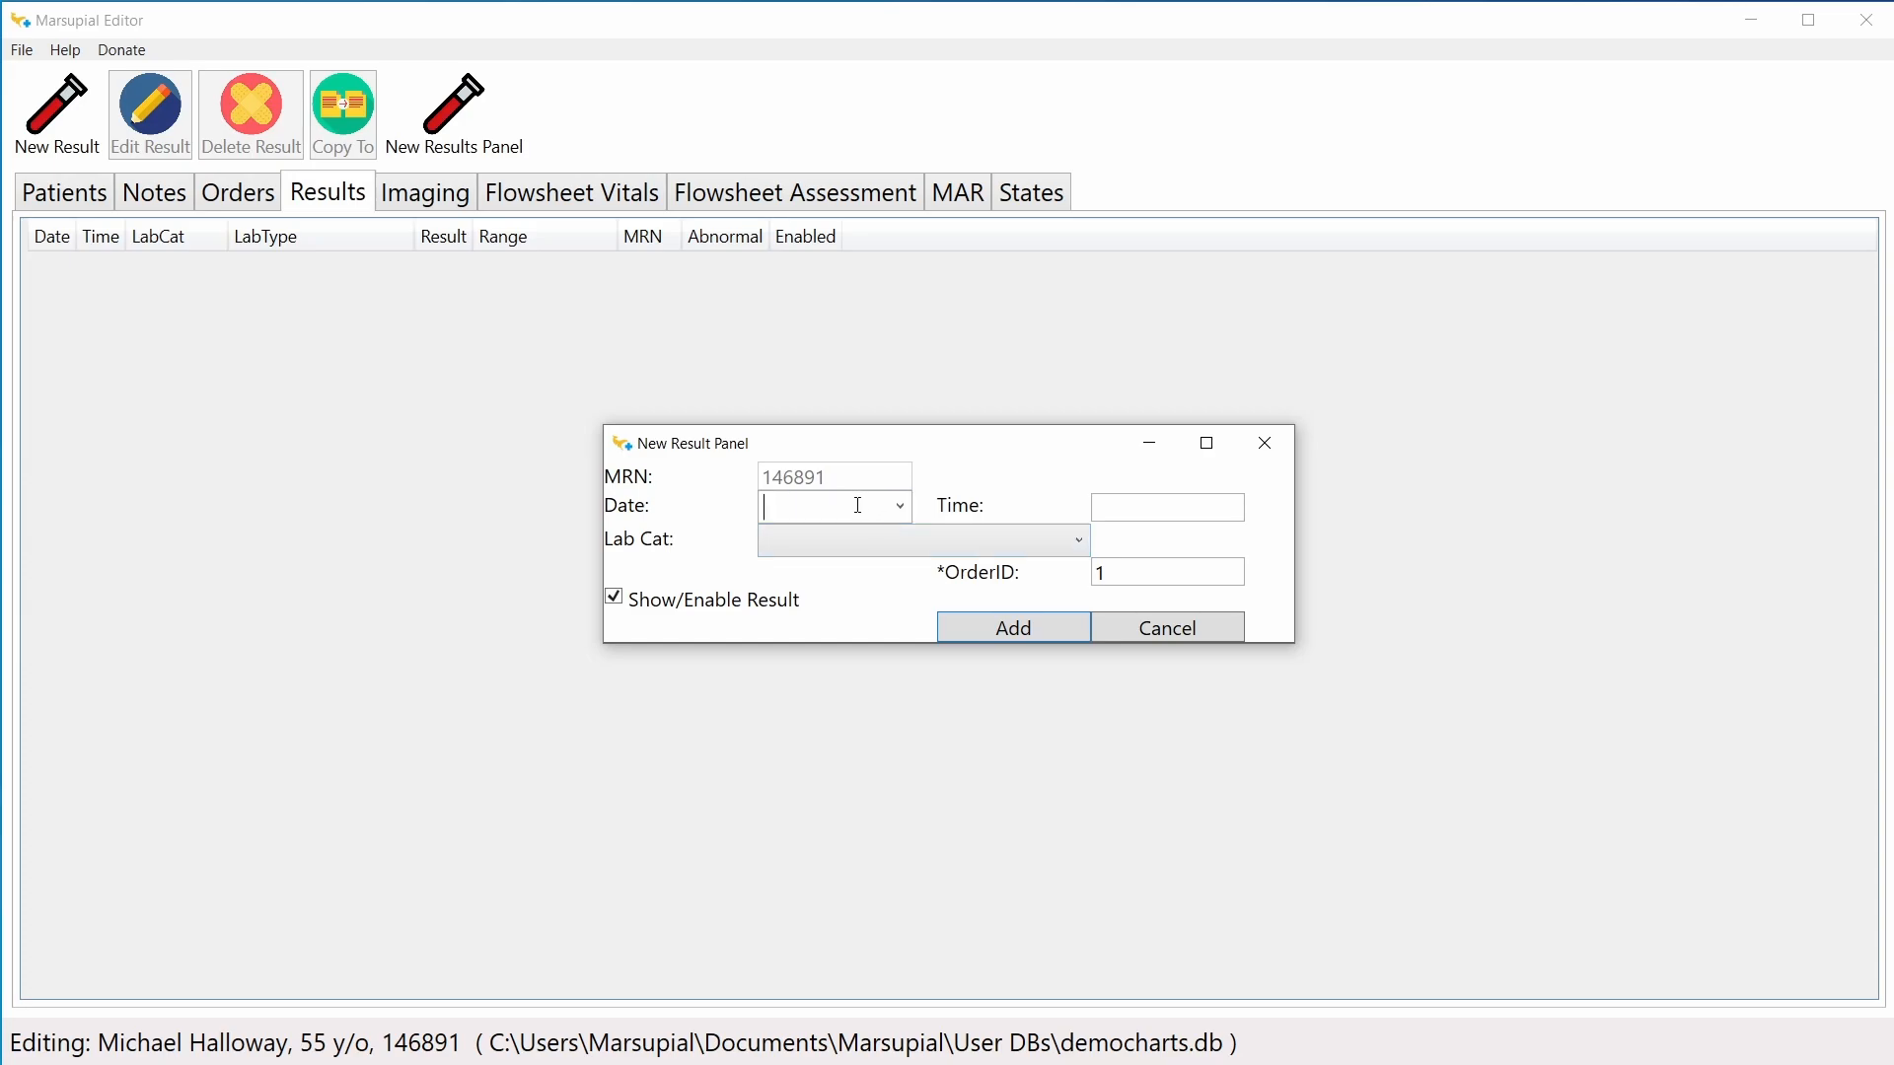
pyautogui.click(858, 505)
pyautogui.write('0')
pyautogui.click(1117, 505)
pyautogui.write('06:00')
# Step: Choose the Chemistry lab category, keep the results enabled, and add the panel
pyautogui.click(1010, 541)
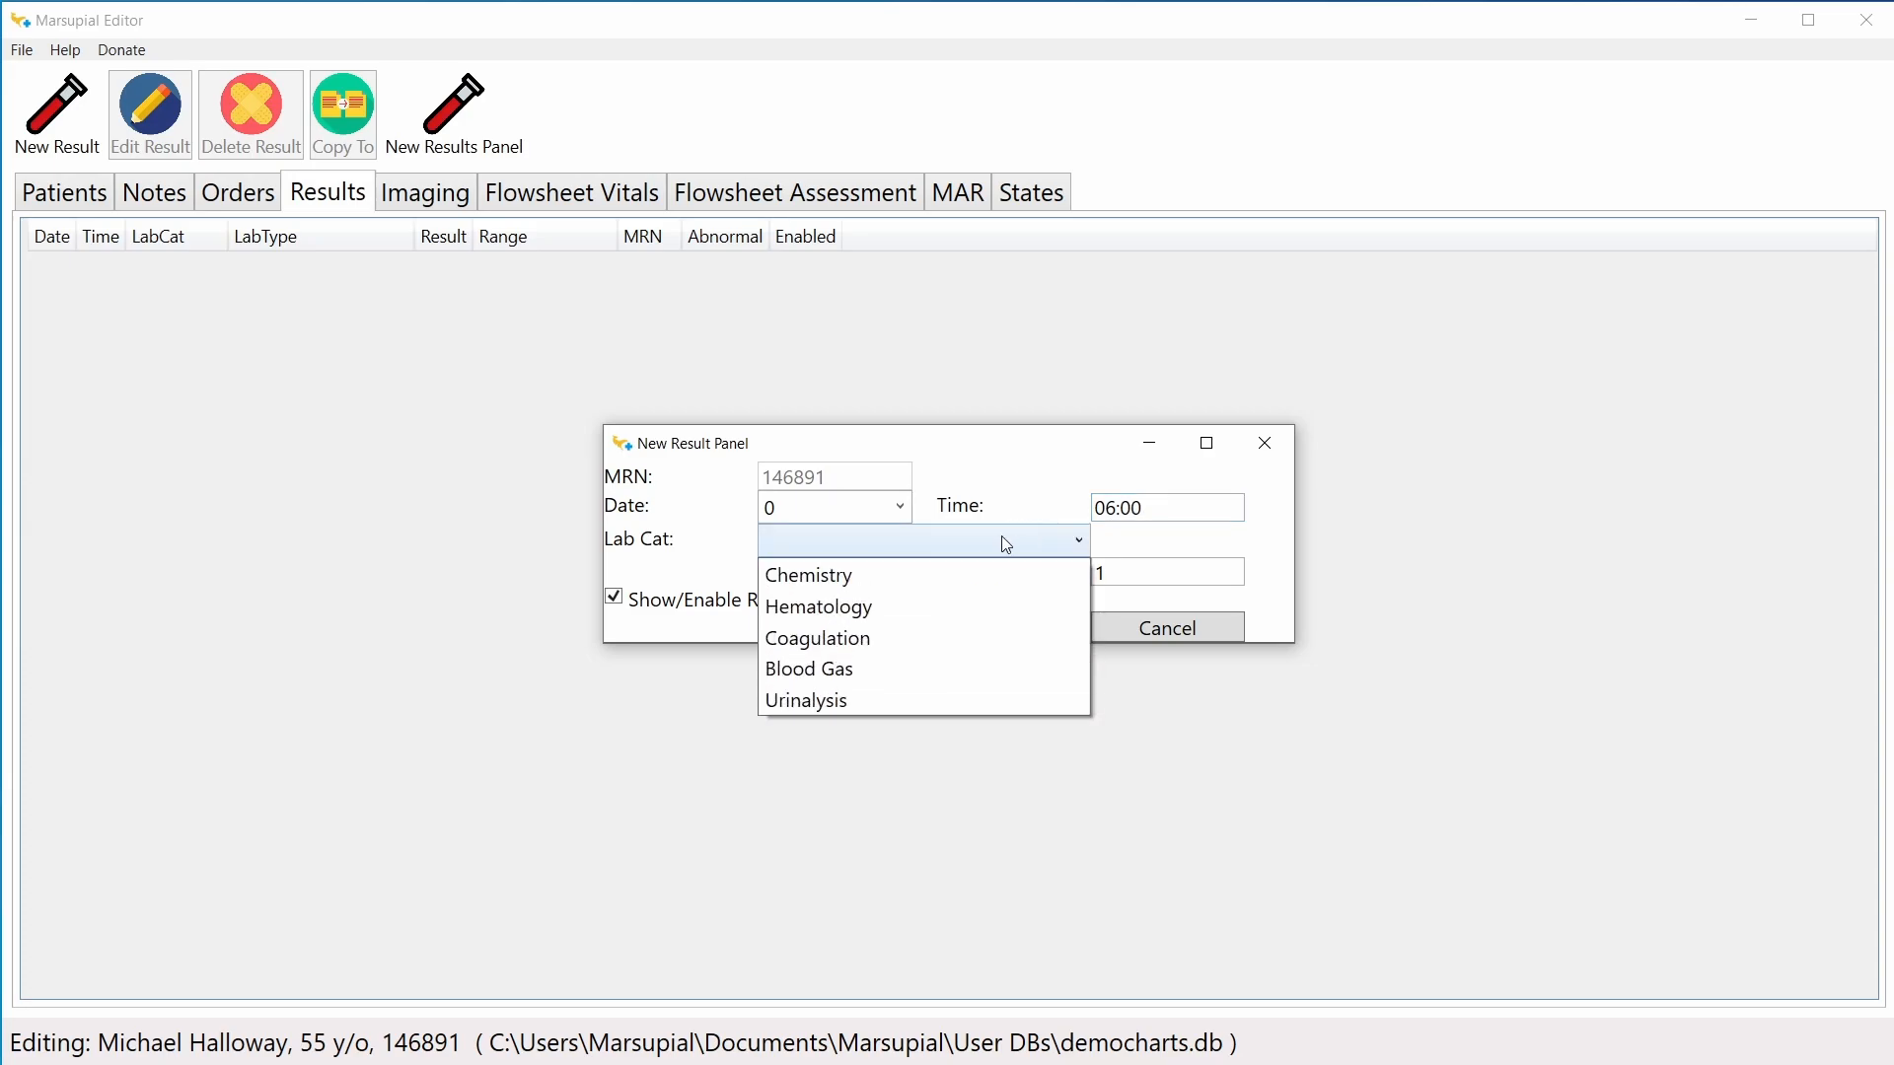
pyautogui.click(896, 571)
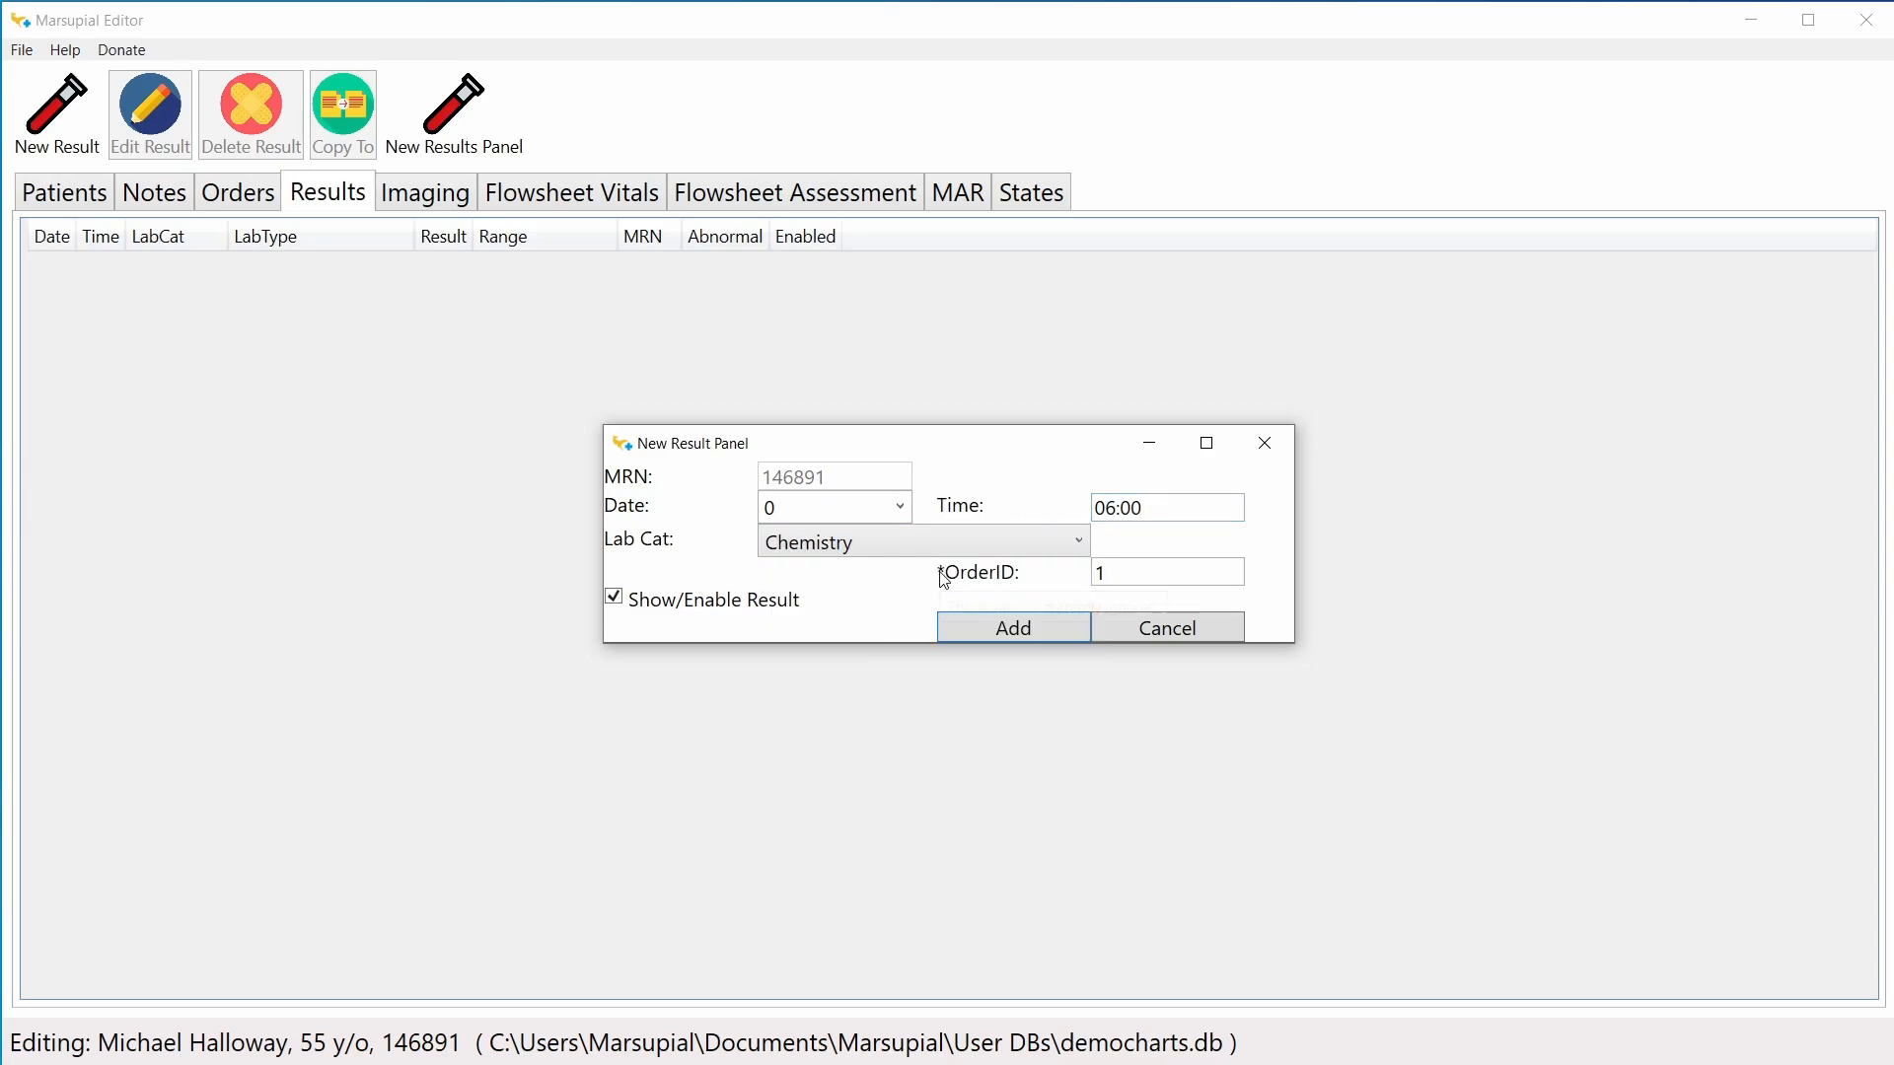
pyautogui.moveTo(945, 578)
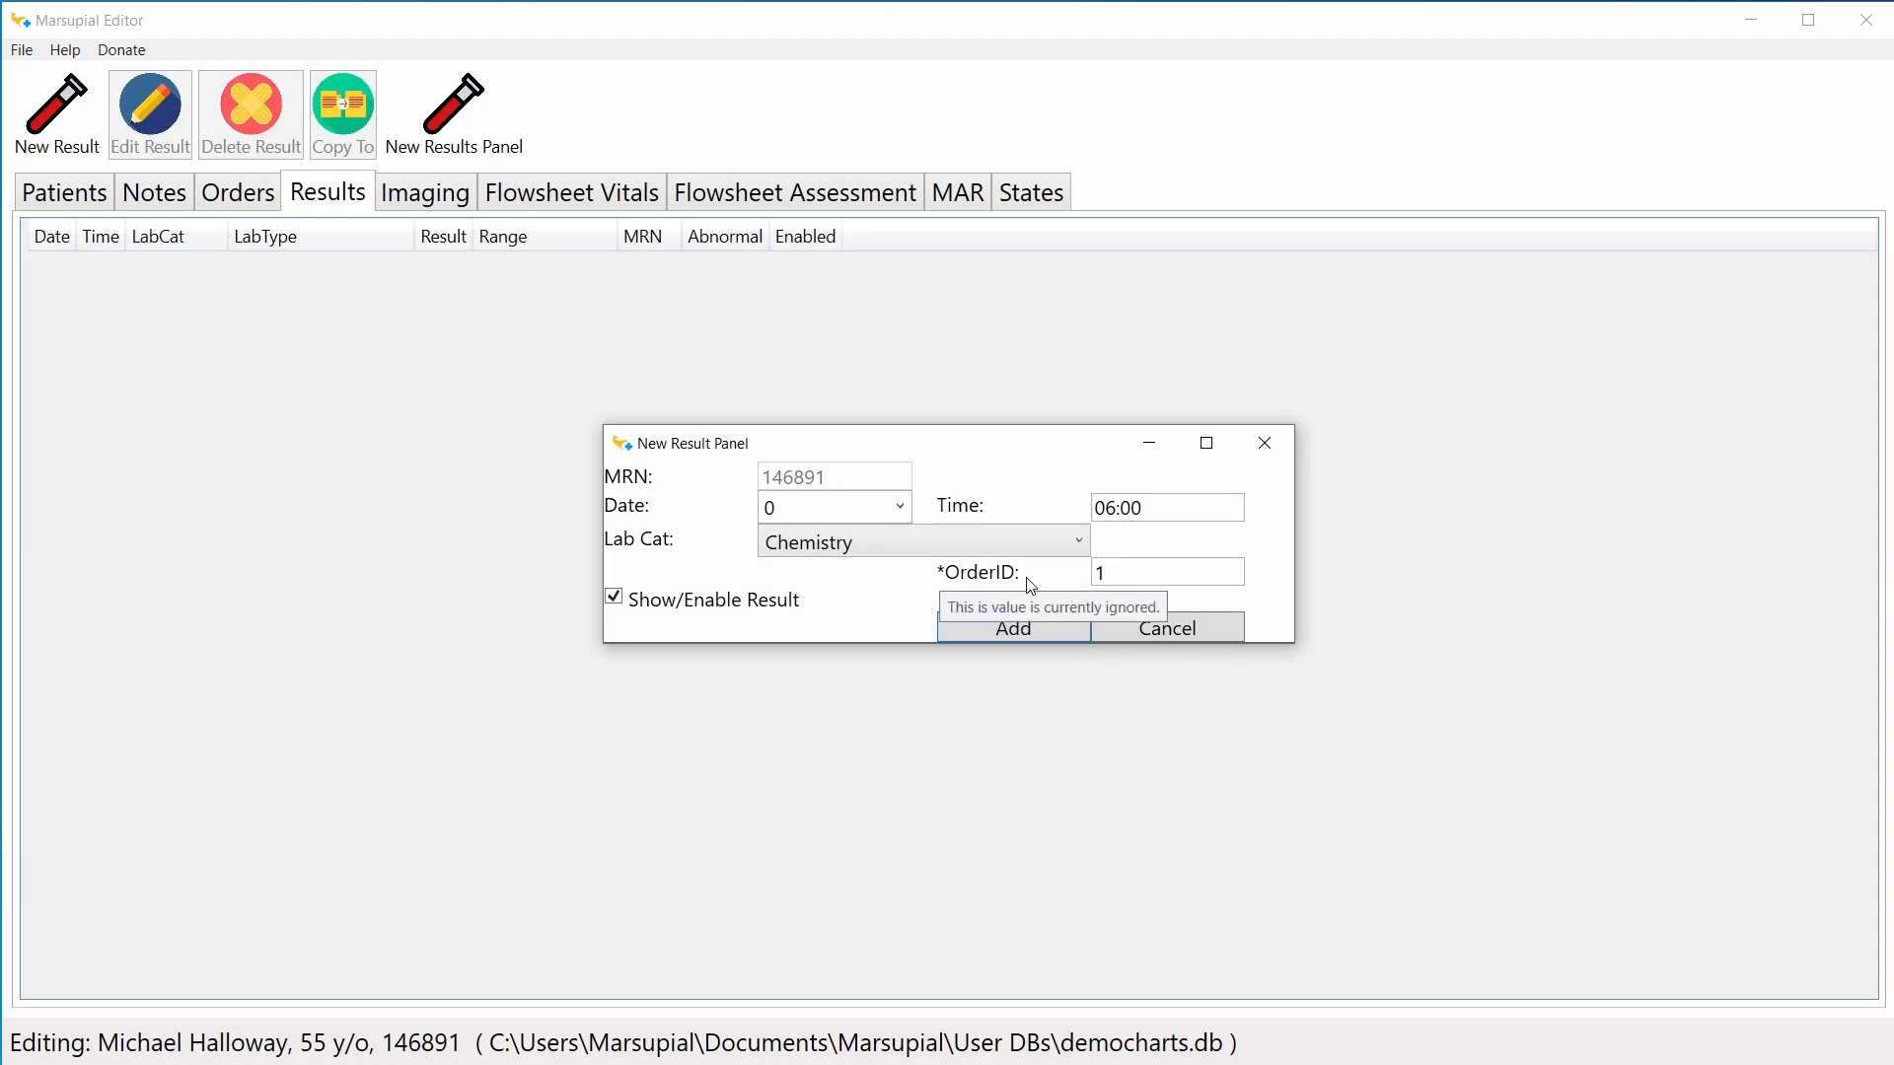
pyautogui.click(1144, 576)
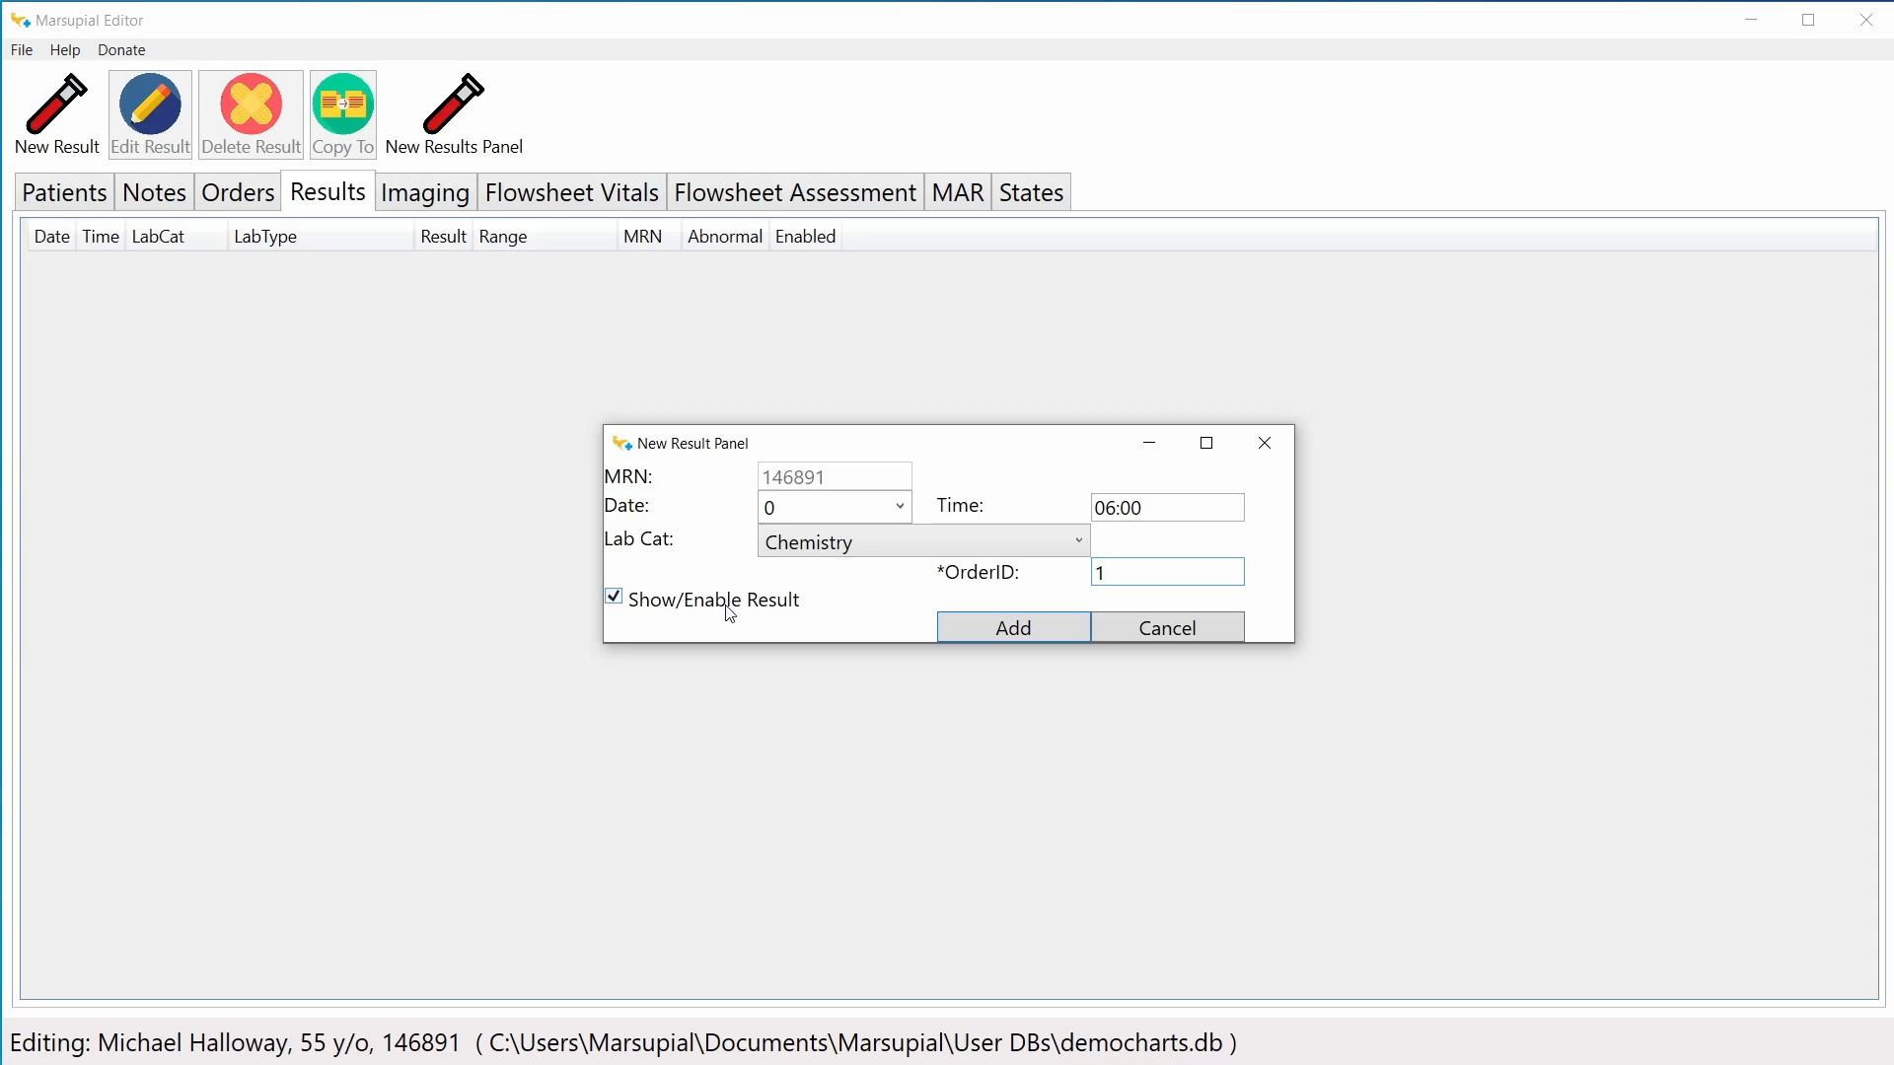
pyautogui.click(730, 611)
pyautogui.click(735, 606)
pyautogui.click(989, 636)
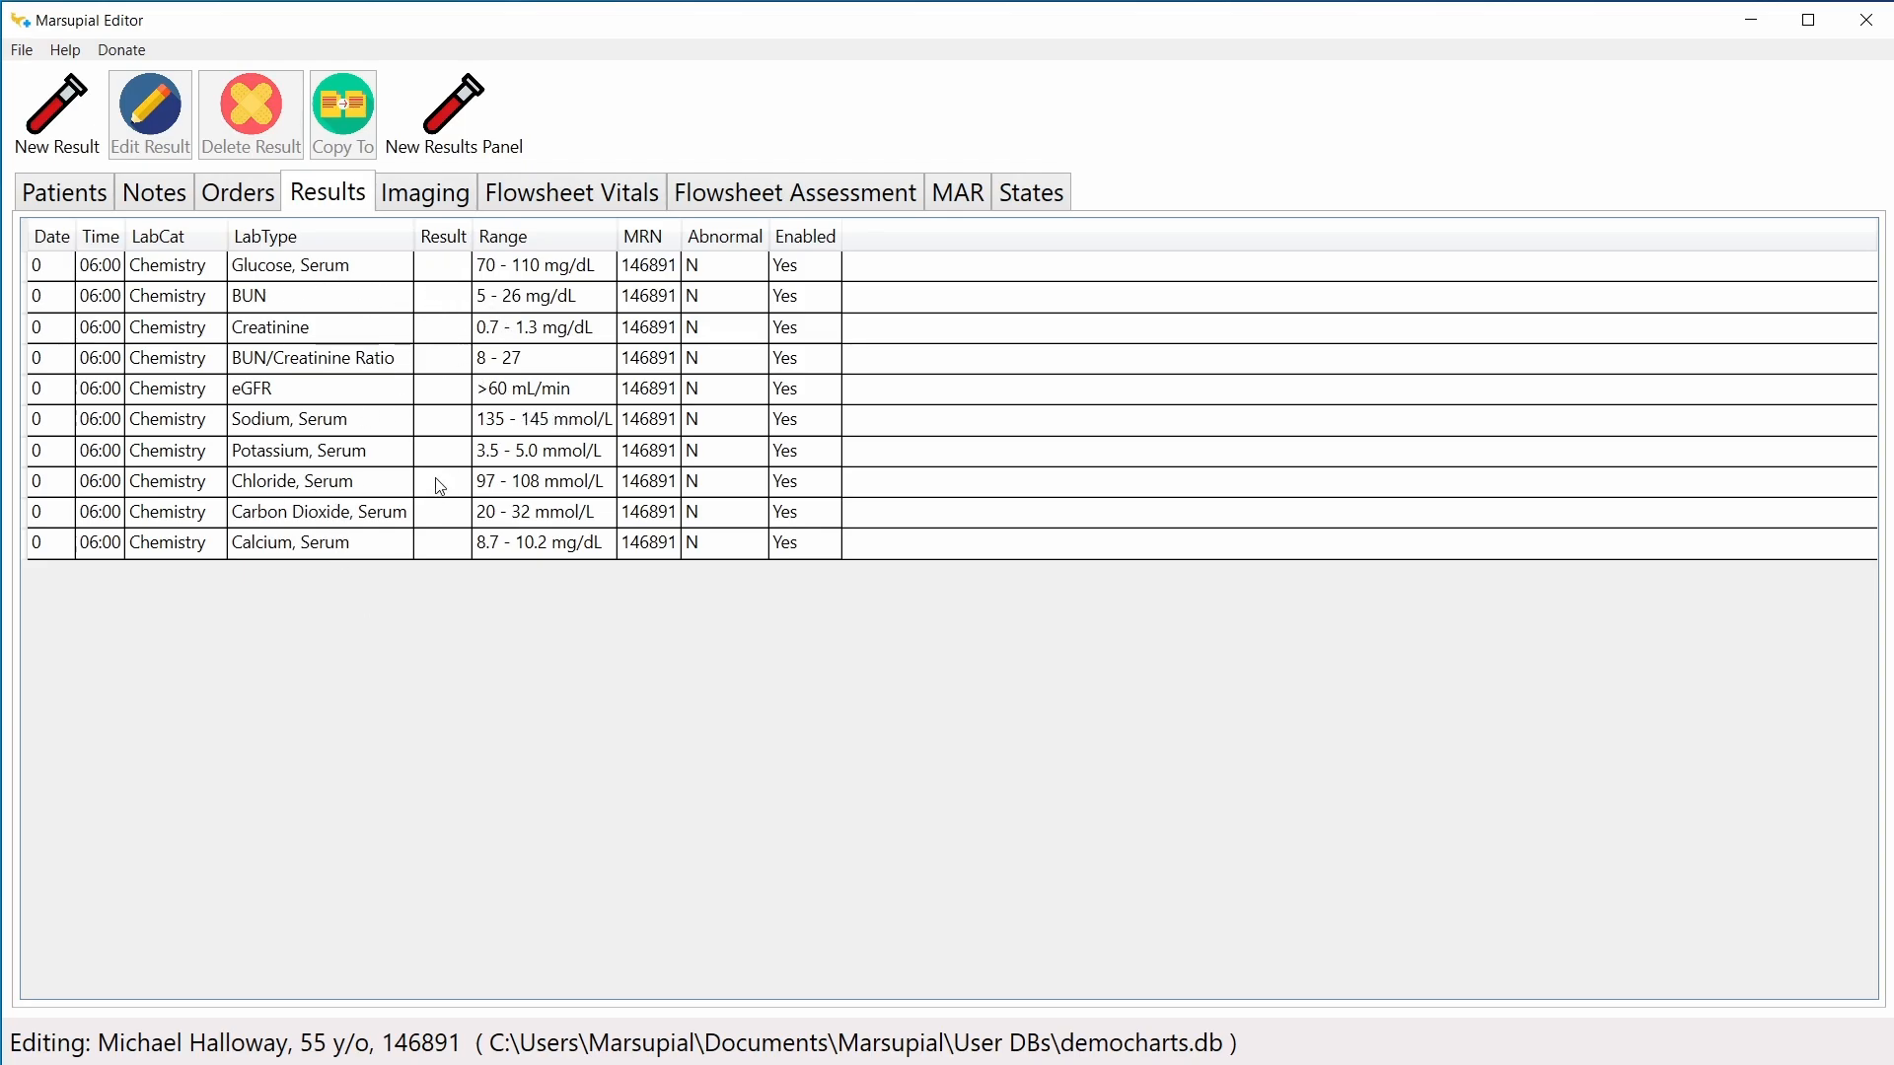
# Step: Set the 06:00 Glucose, Serum result to 135 and the BUN result to 20, saving each
pyautogui.doubleClick(447, 274)
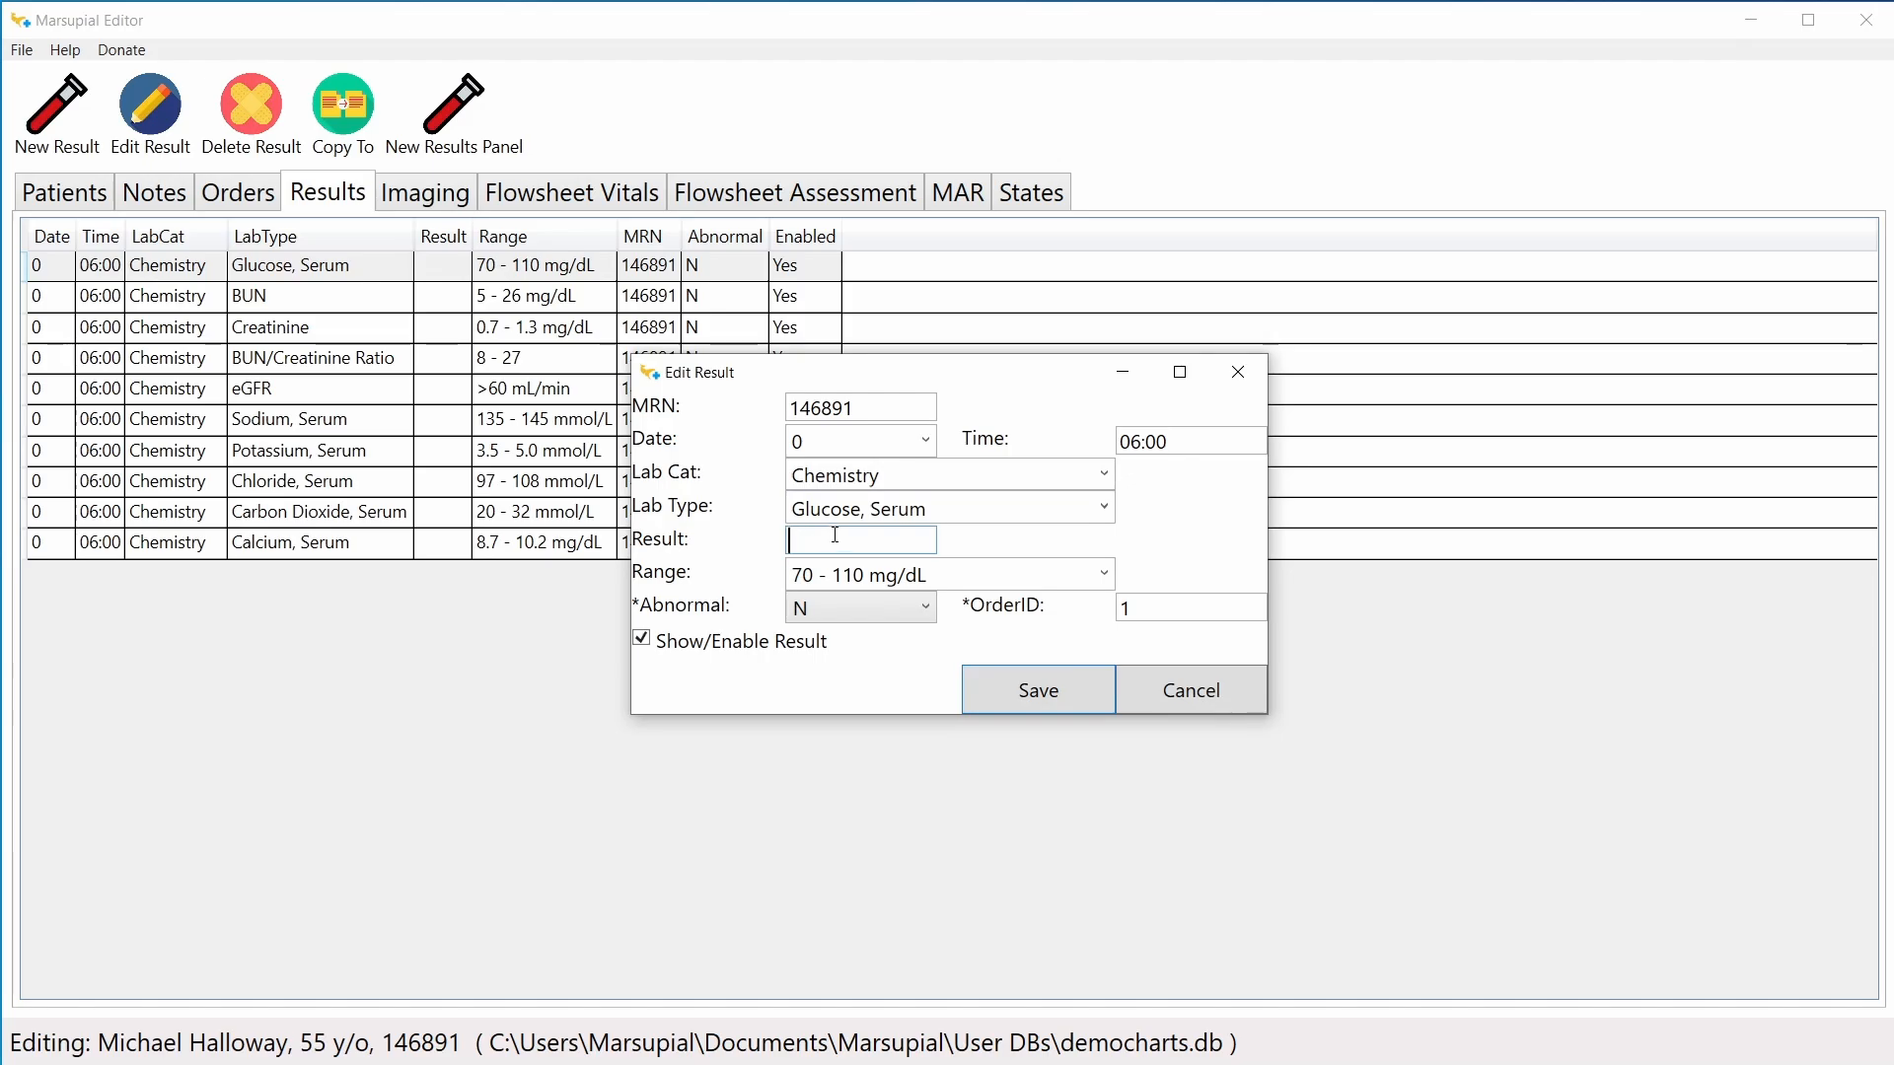
pyautogui.write('135')
pyautogui.click(1008, 692)
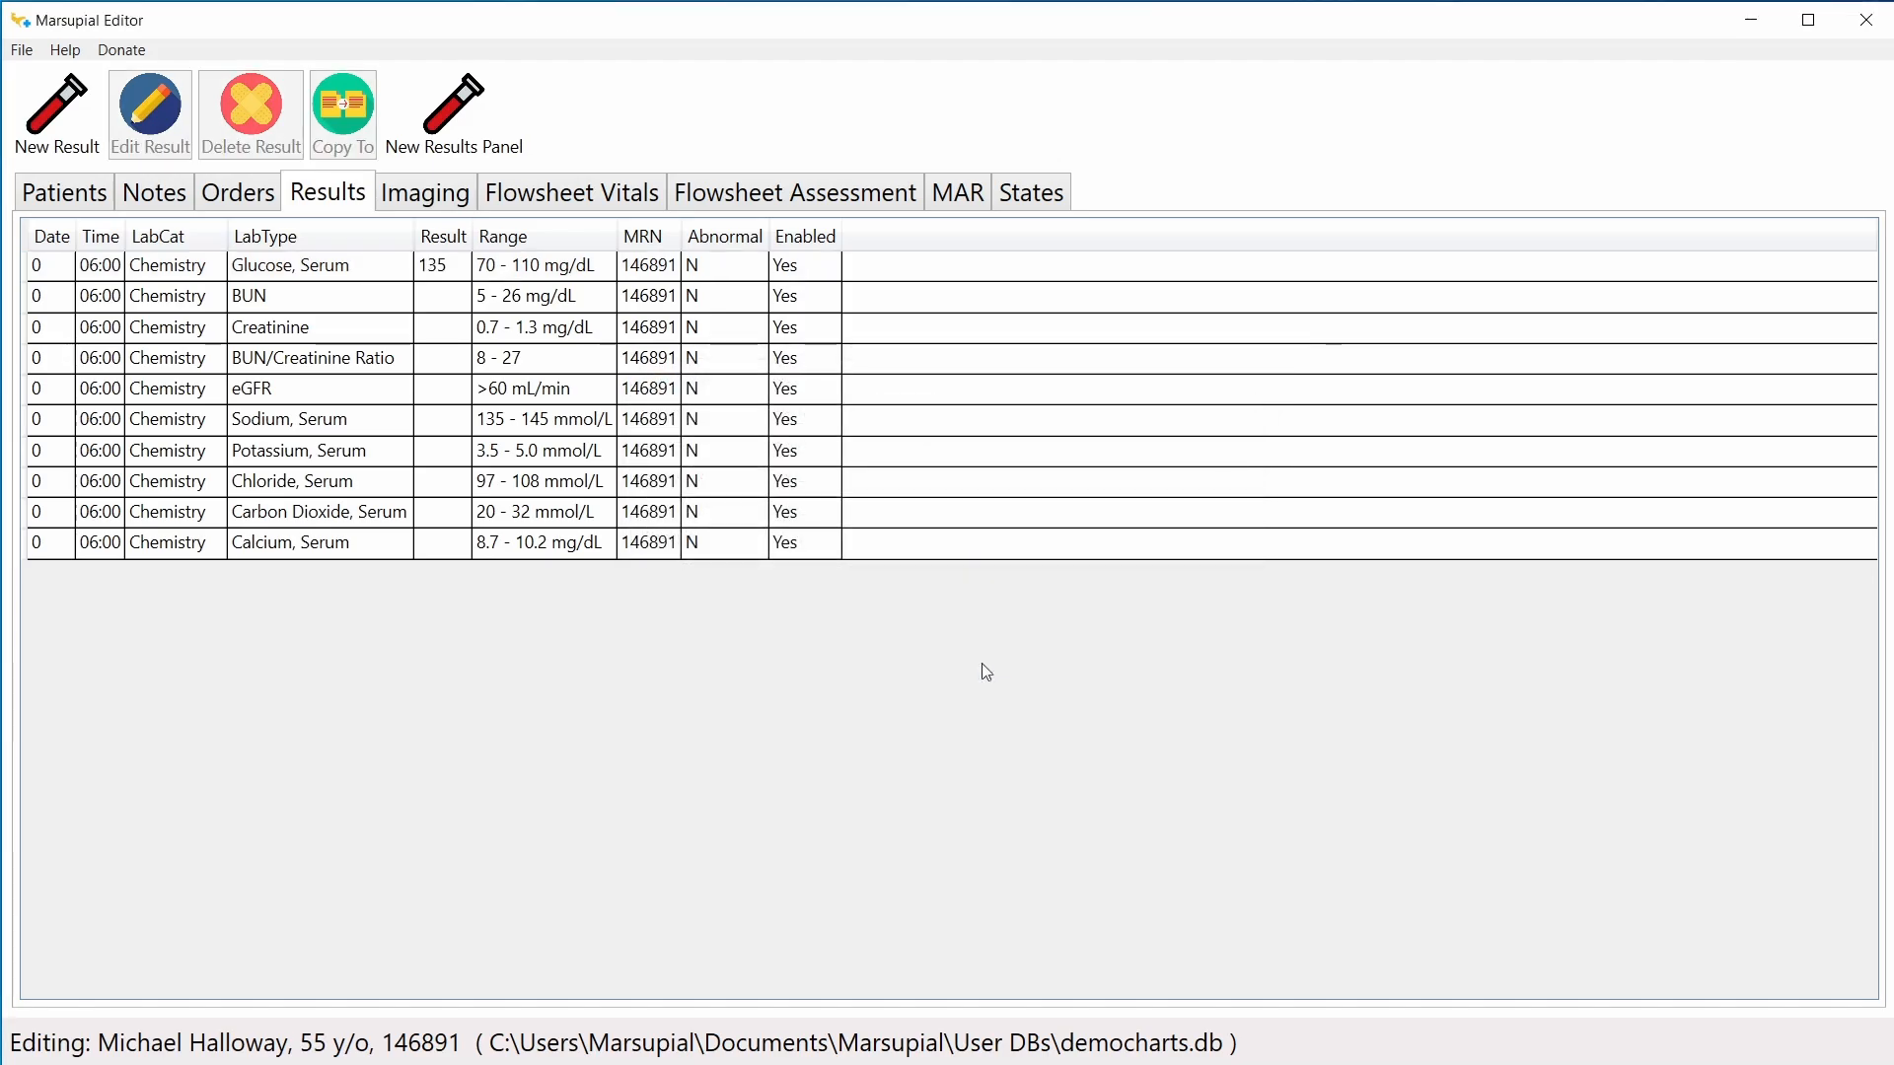
pyautogui.doubleClick(461, 302)
pyautogui.write('20')
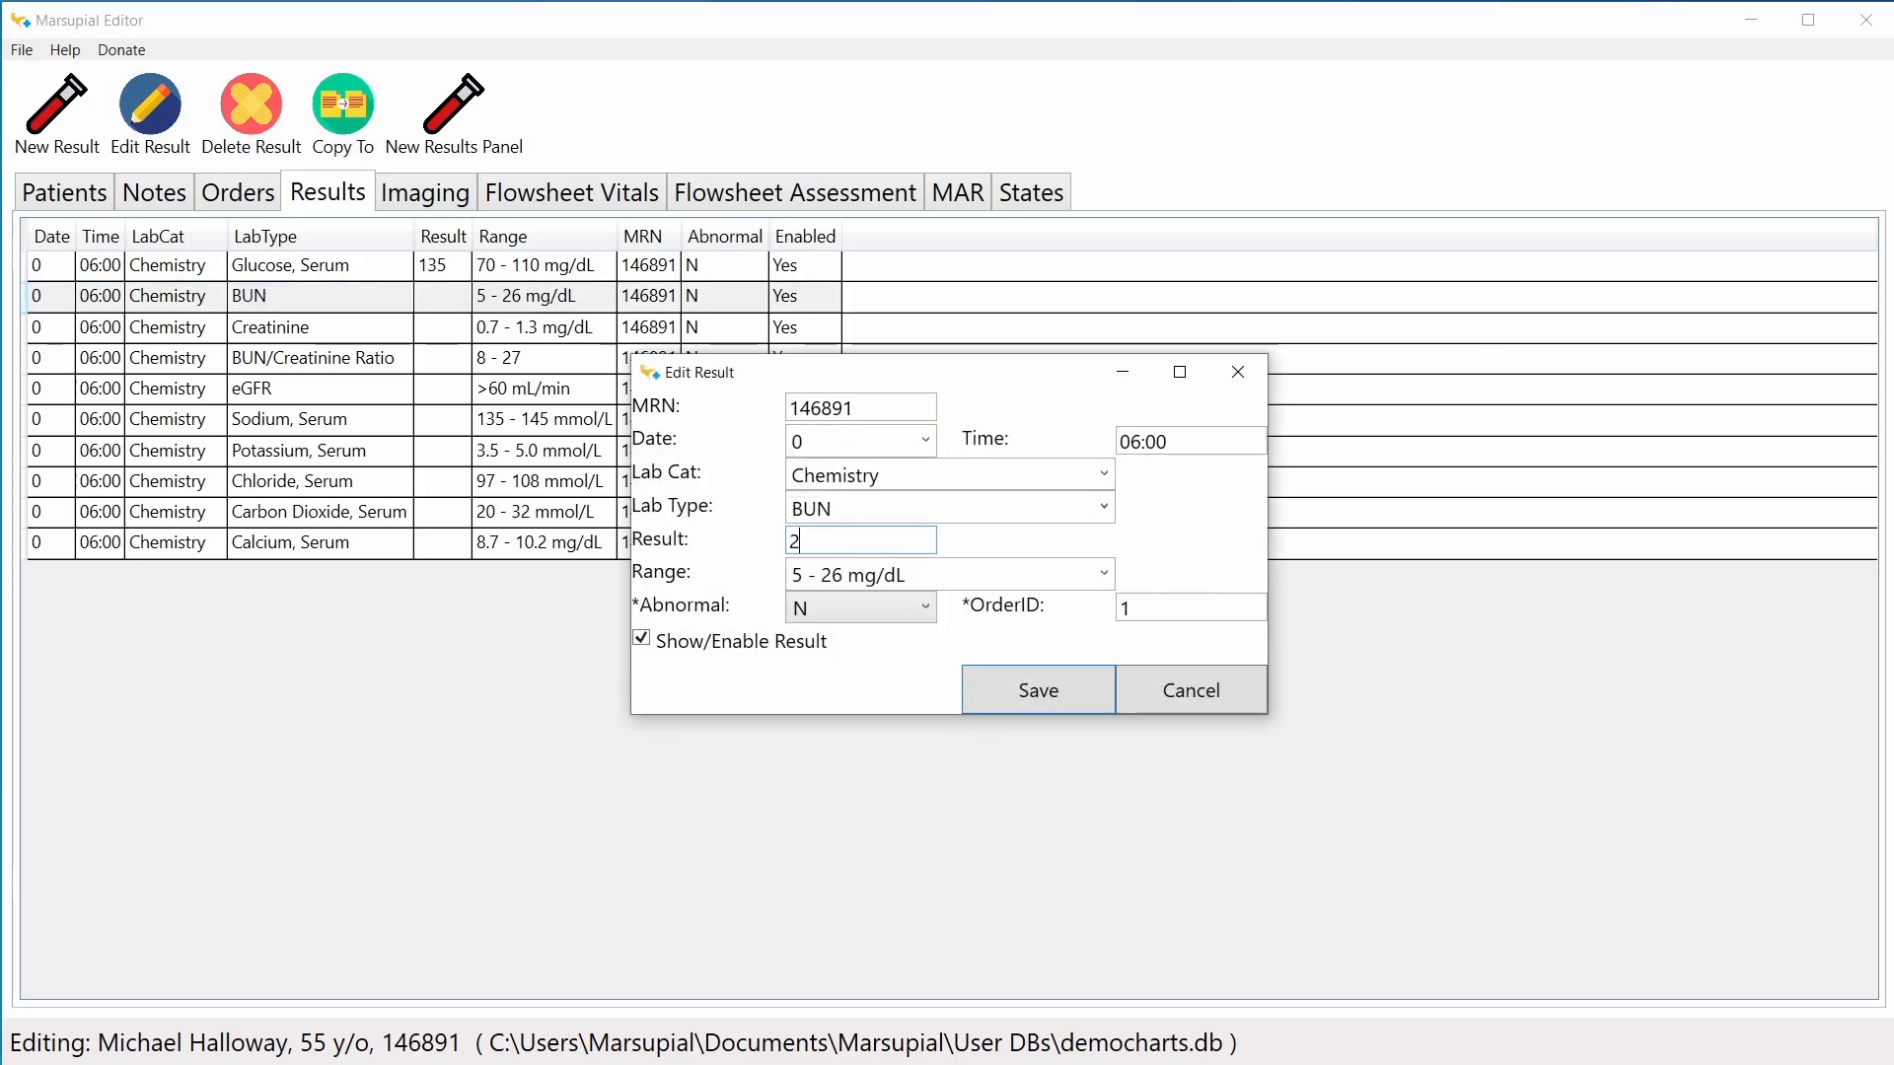
pyautogui.click(1008, 694)
# Step: Set the 06:00 Creatinine result to 1.2 and delete the BUN/Creatinine Ratio result
pyautogui.click(452, 331)
pyautogui.doubleClick(452, 331)
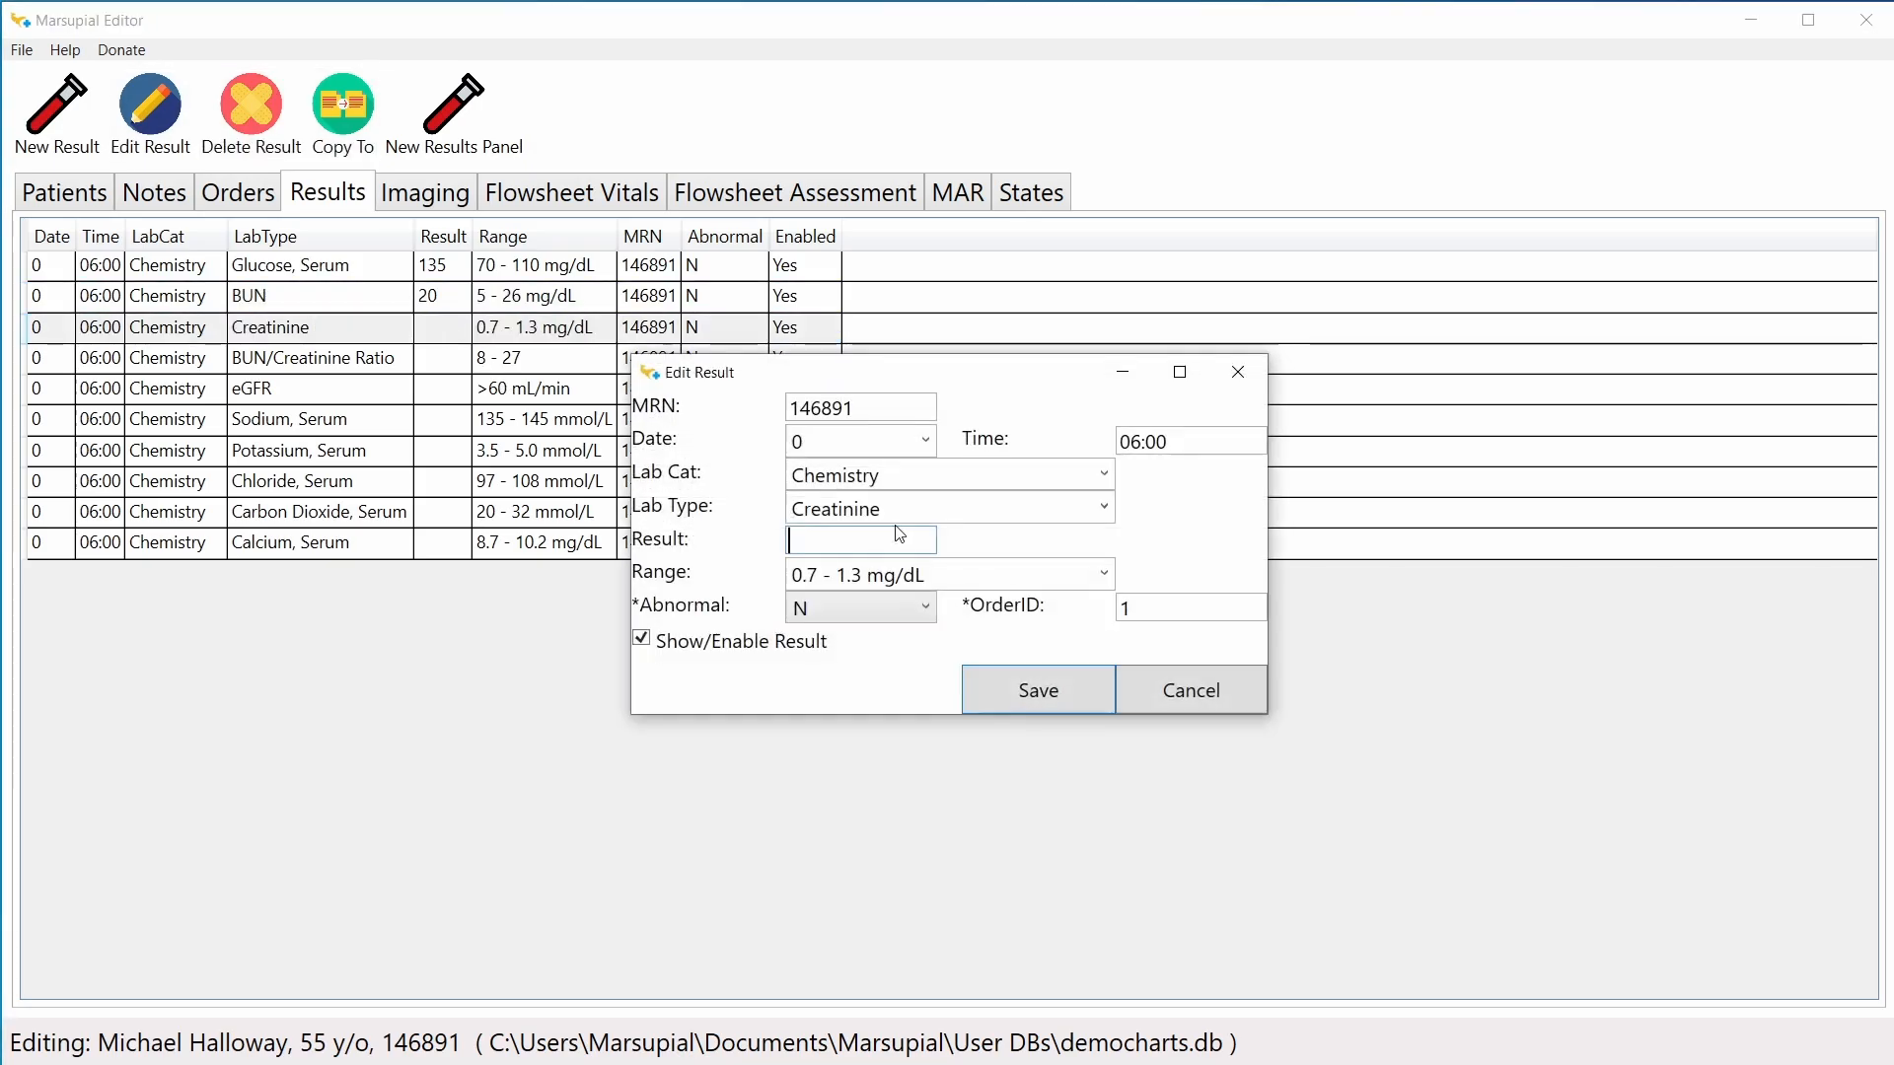
pyautogui.write('1.2')
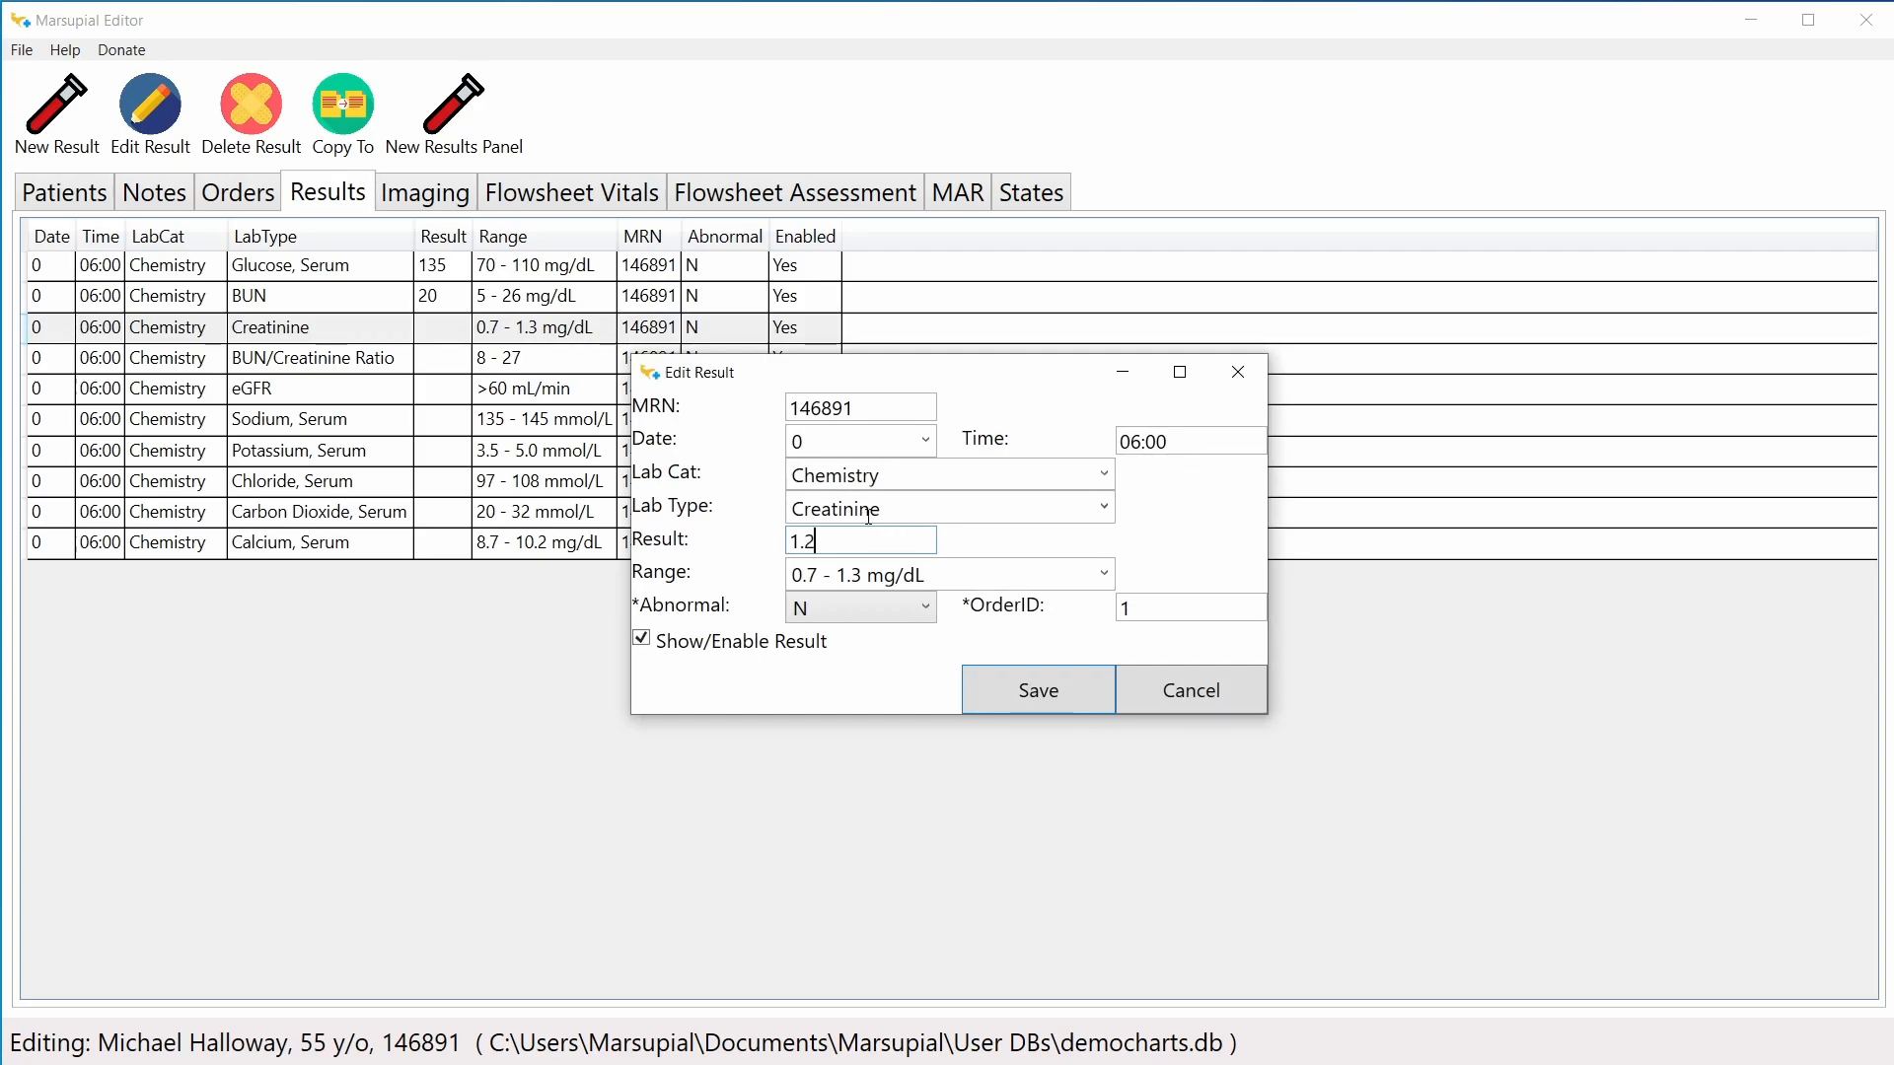
pyautogui.click(1008, 693)
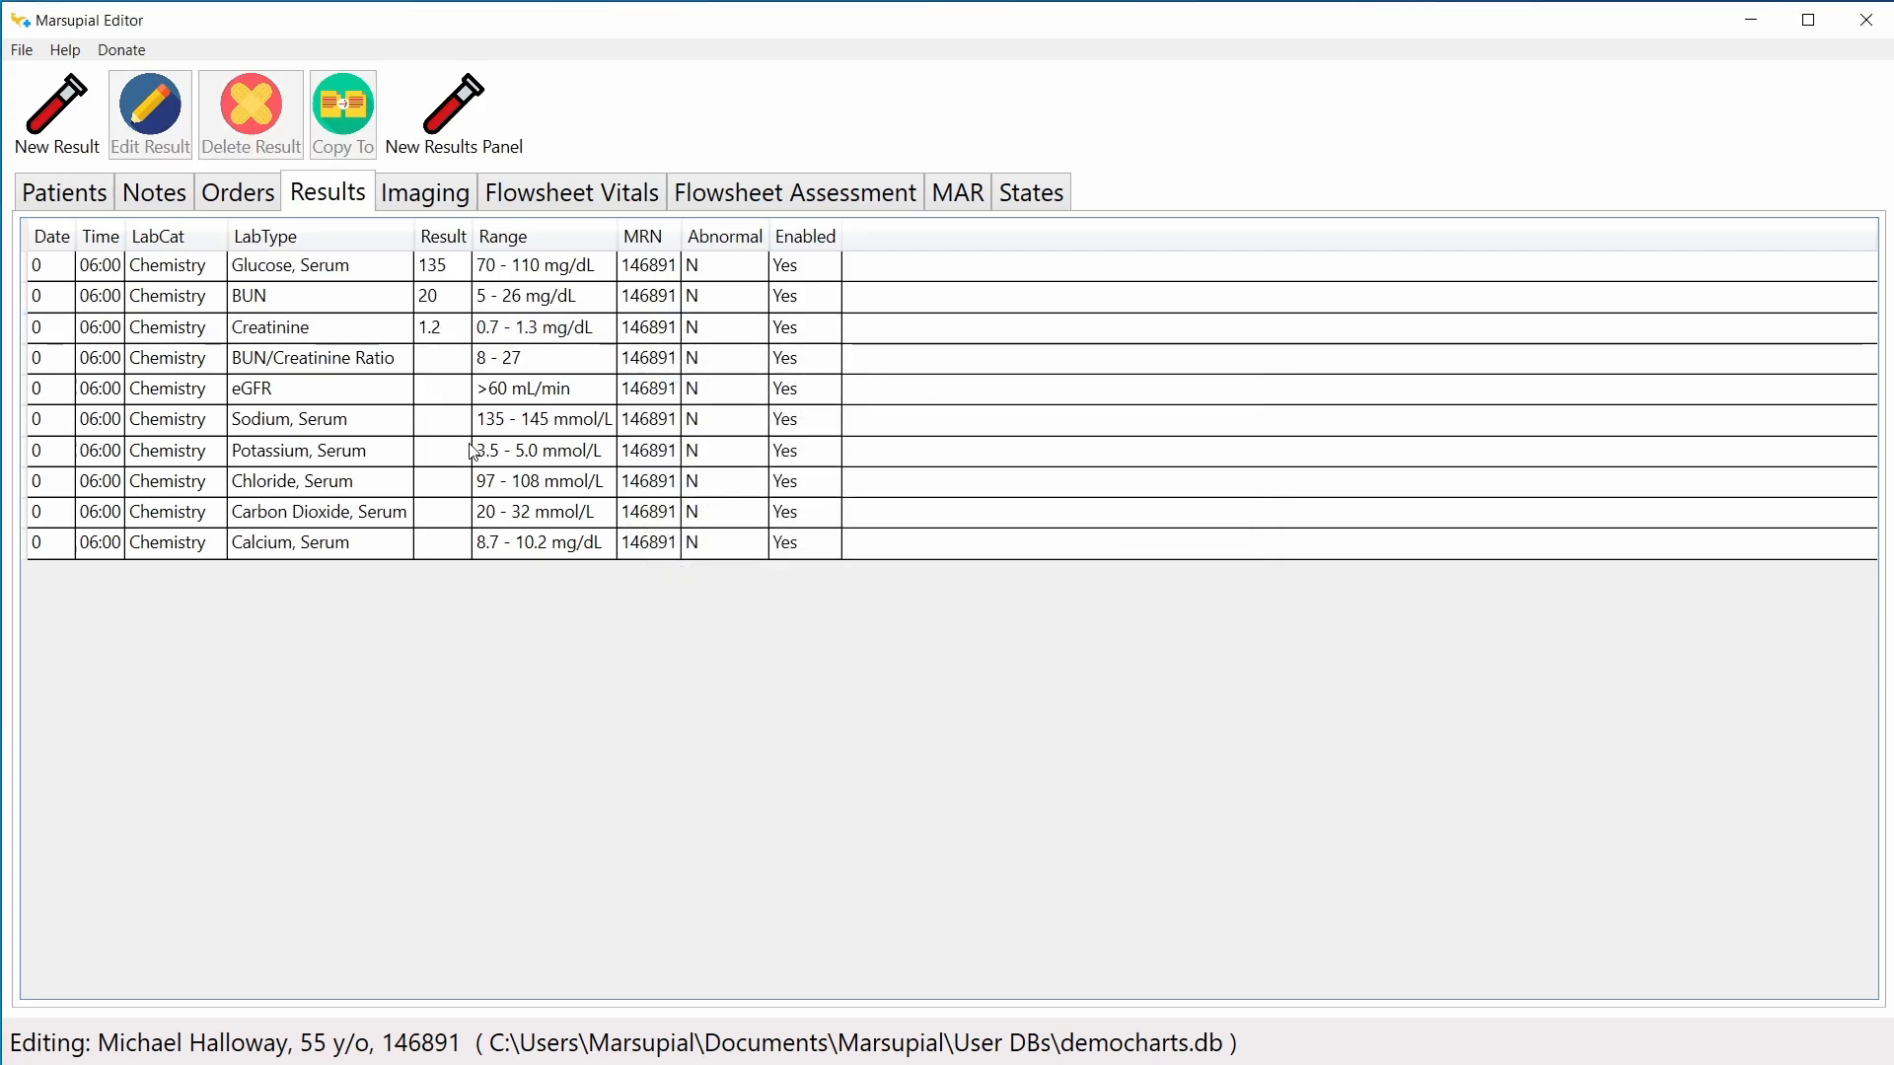
pyautogui.click(438, 362)
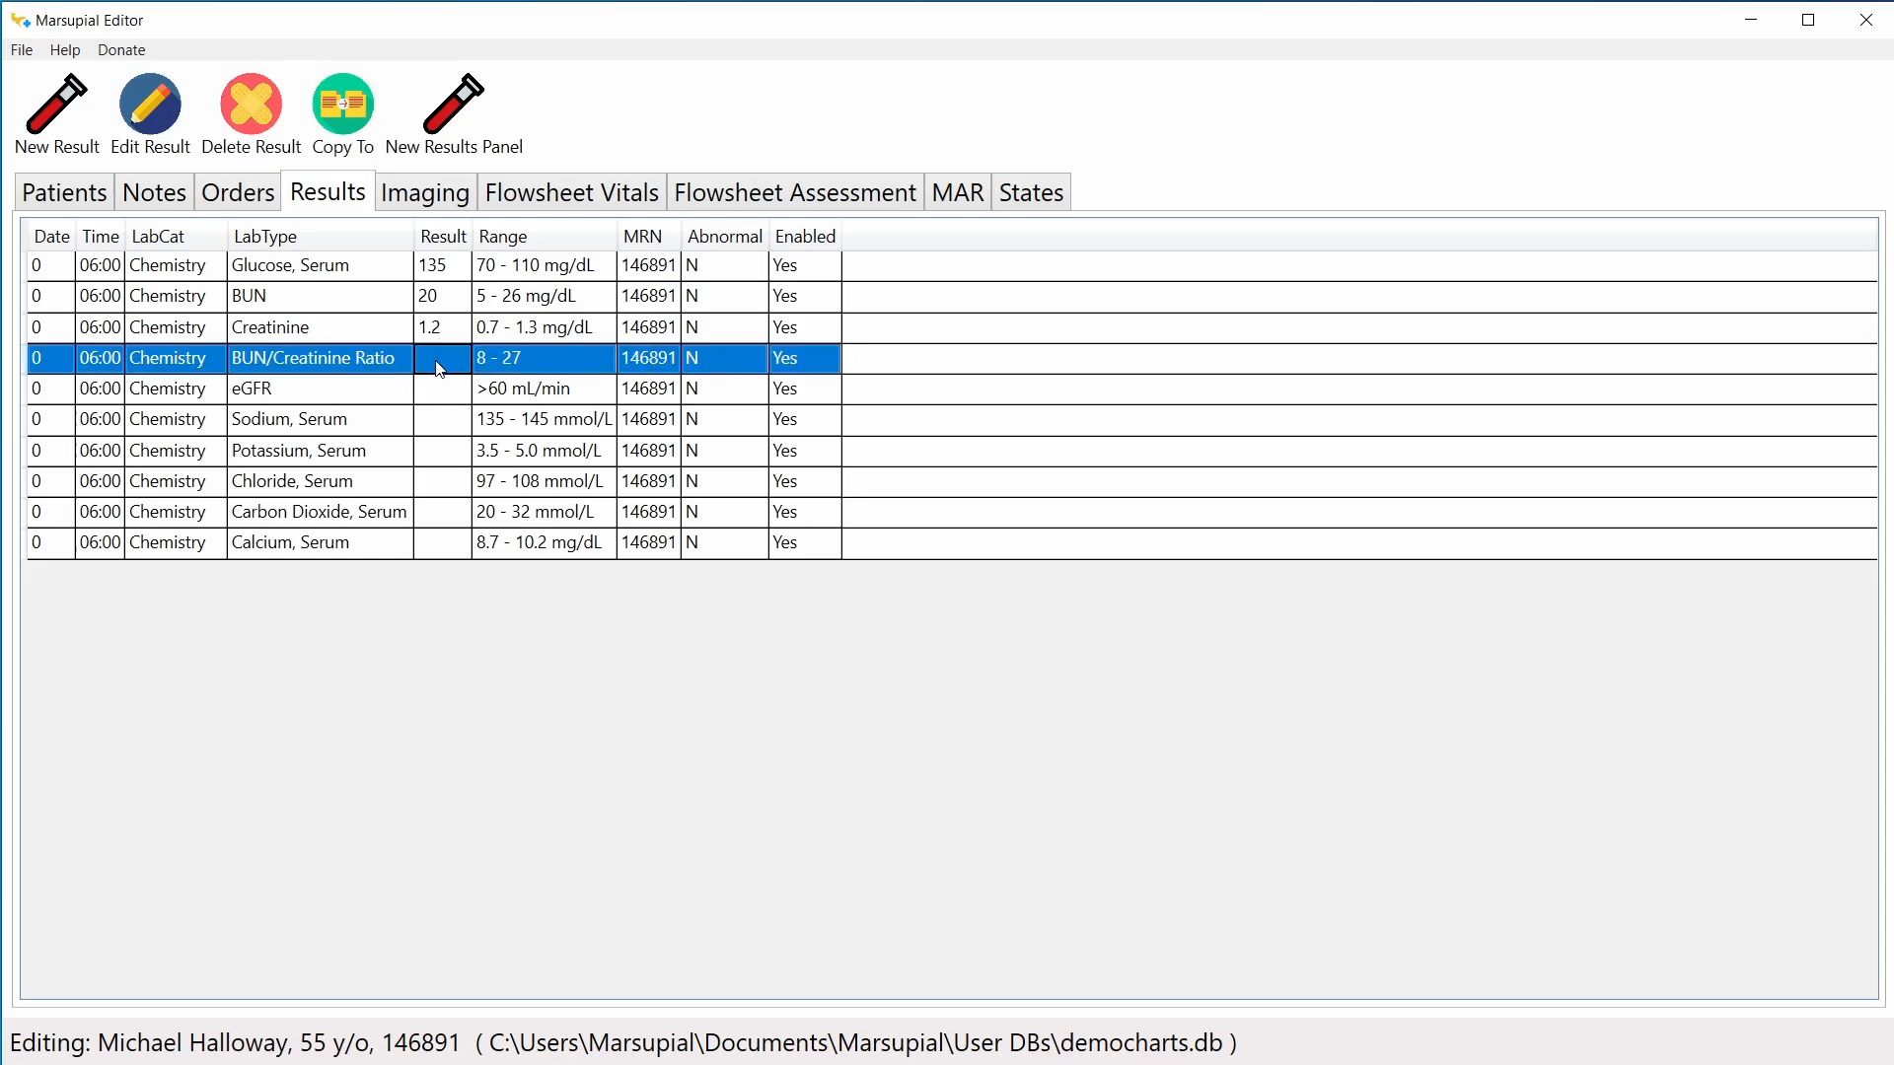
pyautogui.click(252, 139)
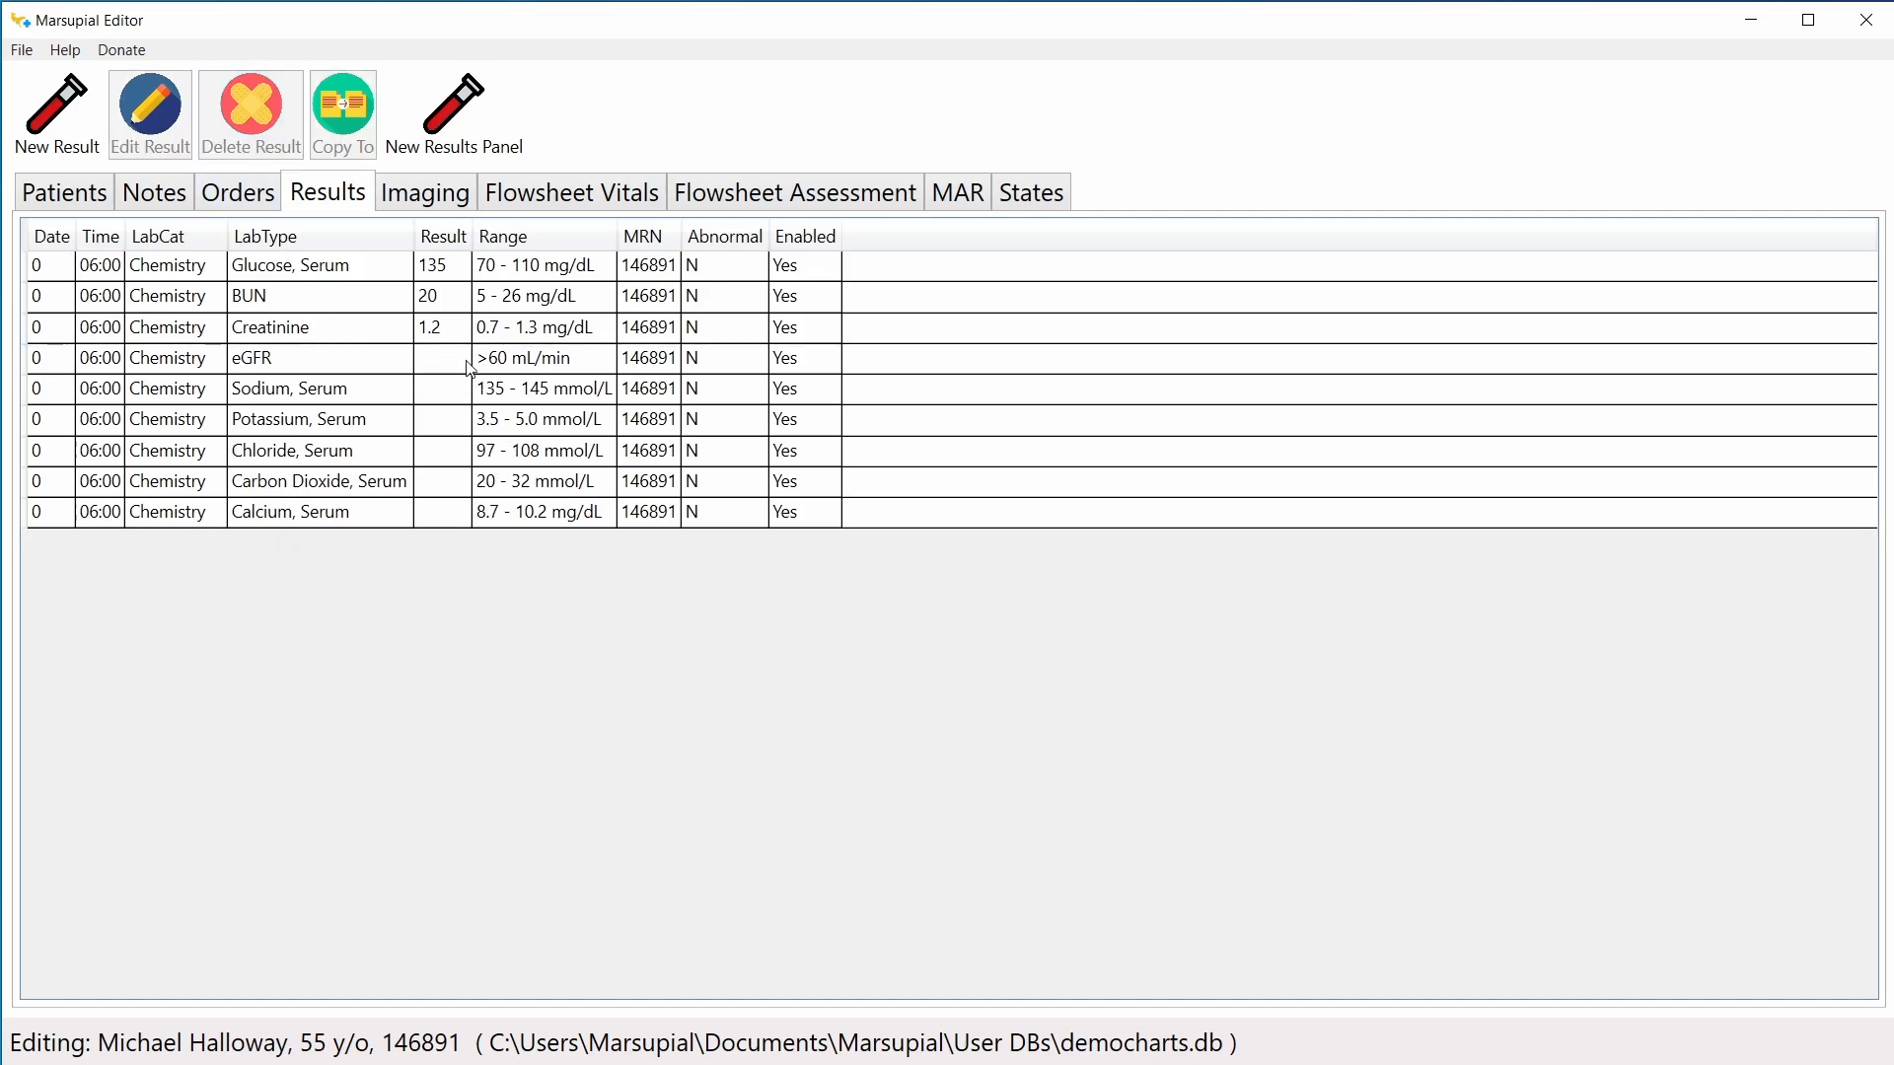
# Step: Set the 06:00 Sodium, Serum result to 142 and save it
pyautogui.click(458, 362)
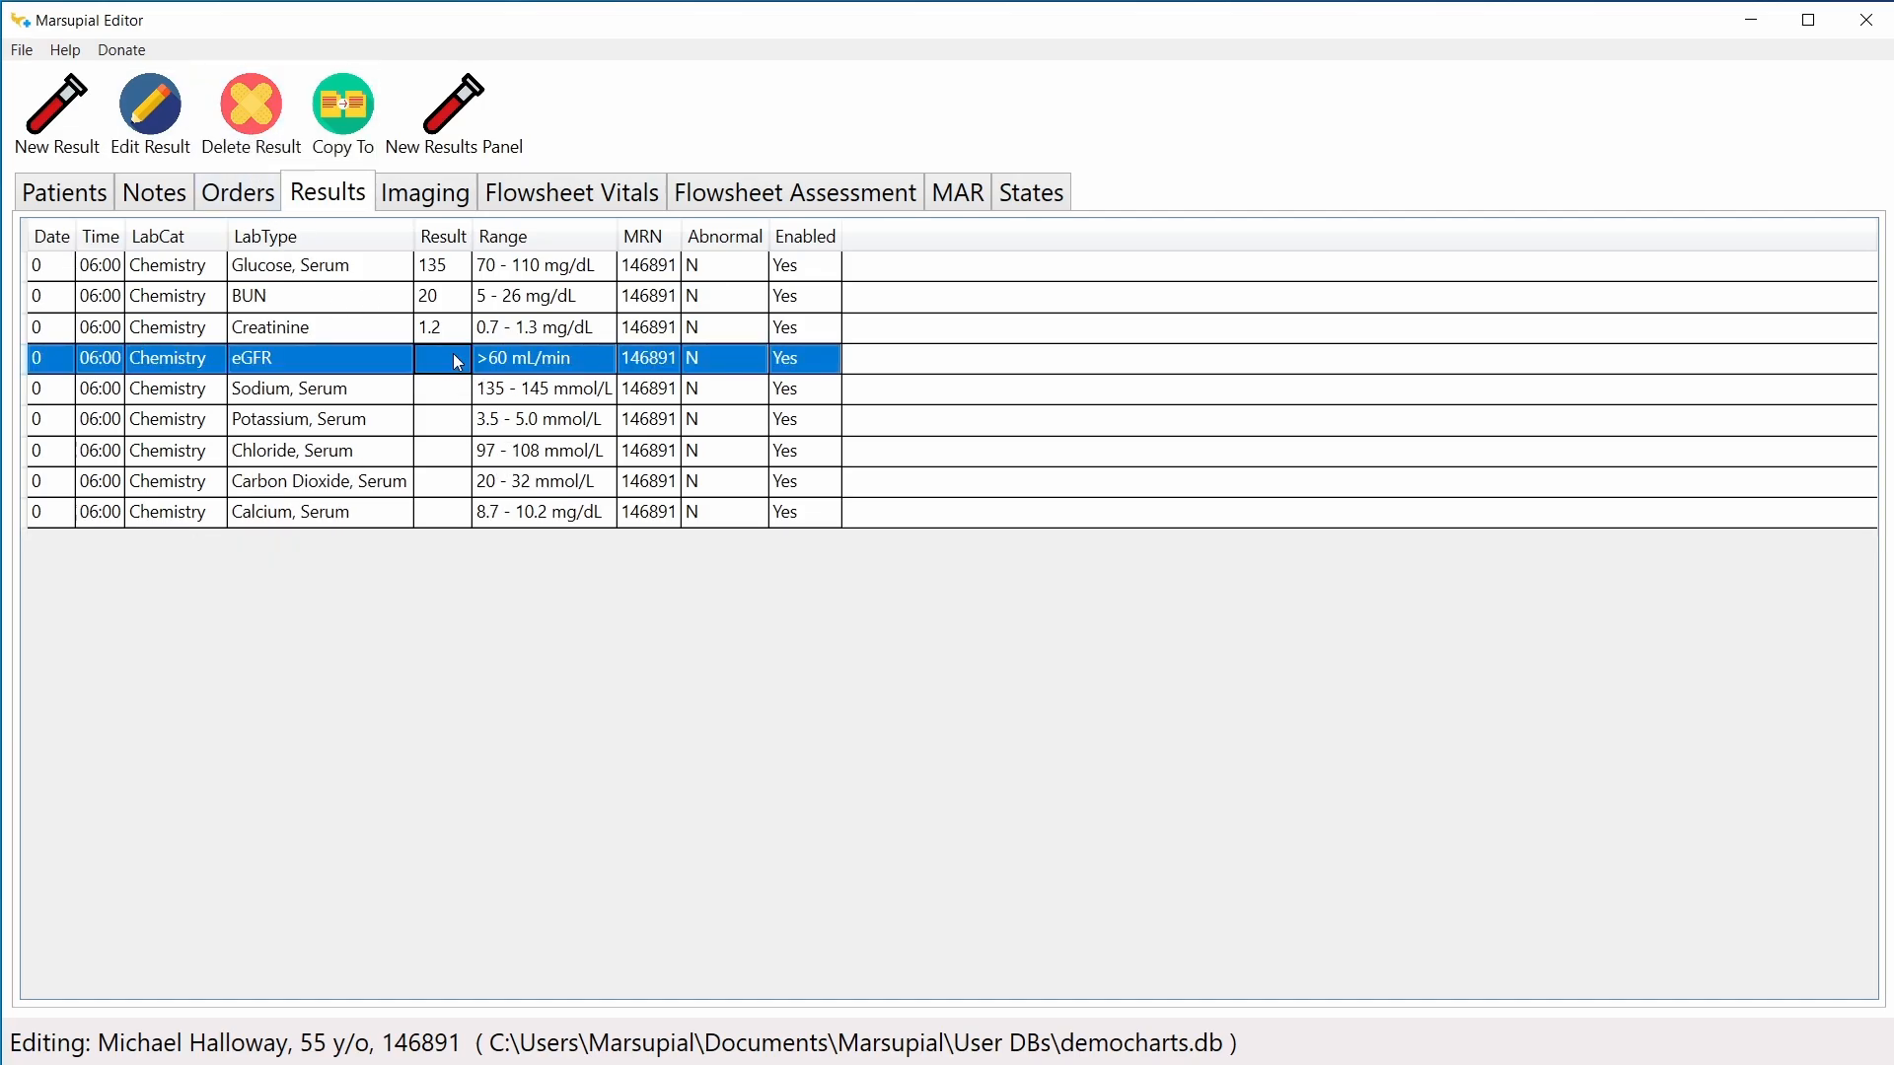
pyautogui.doubleClick(456, 386)
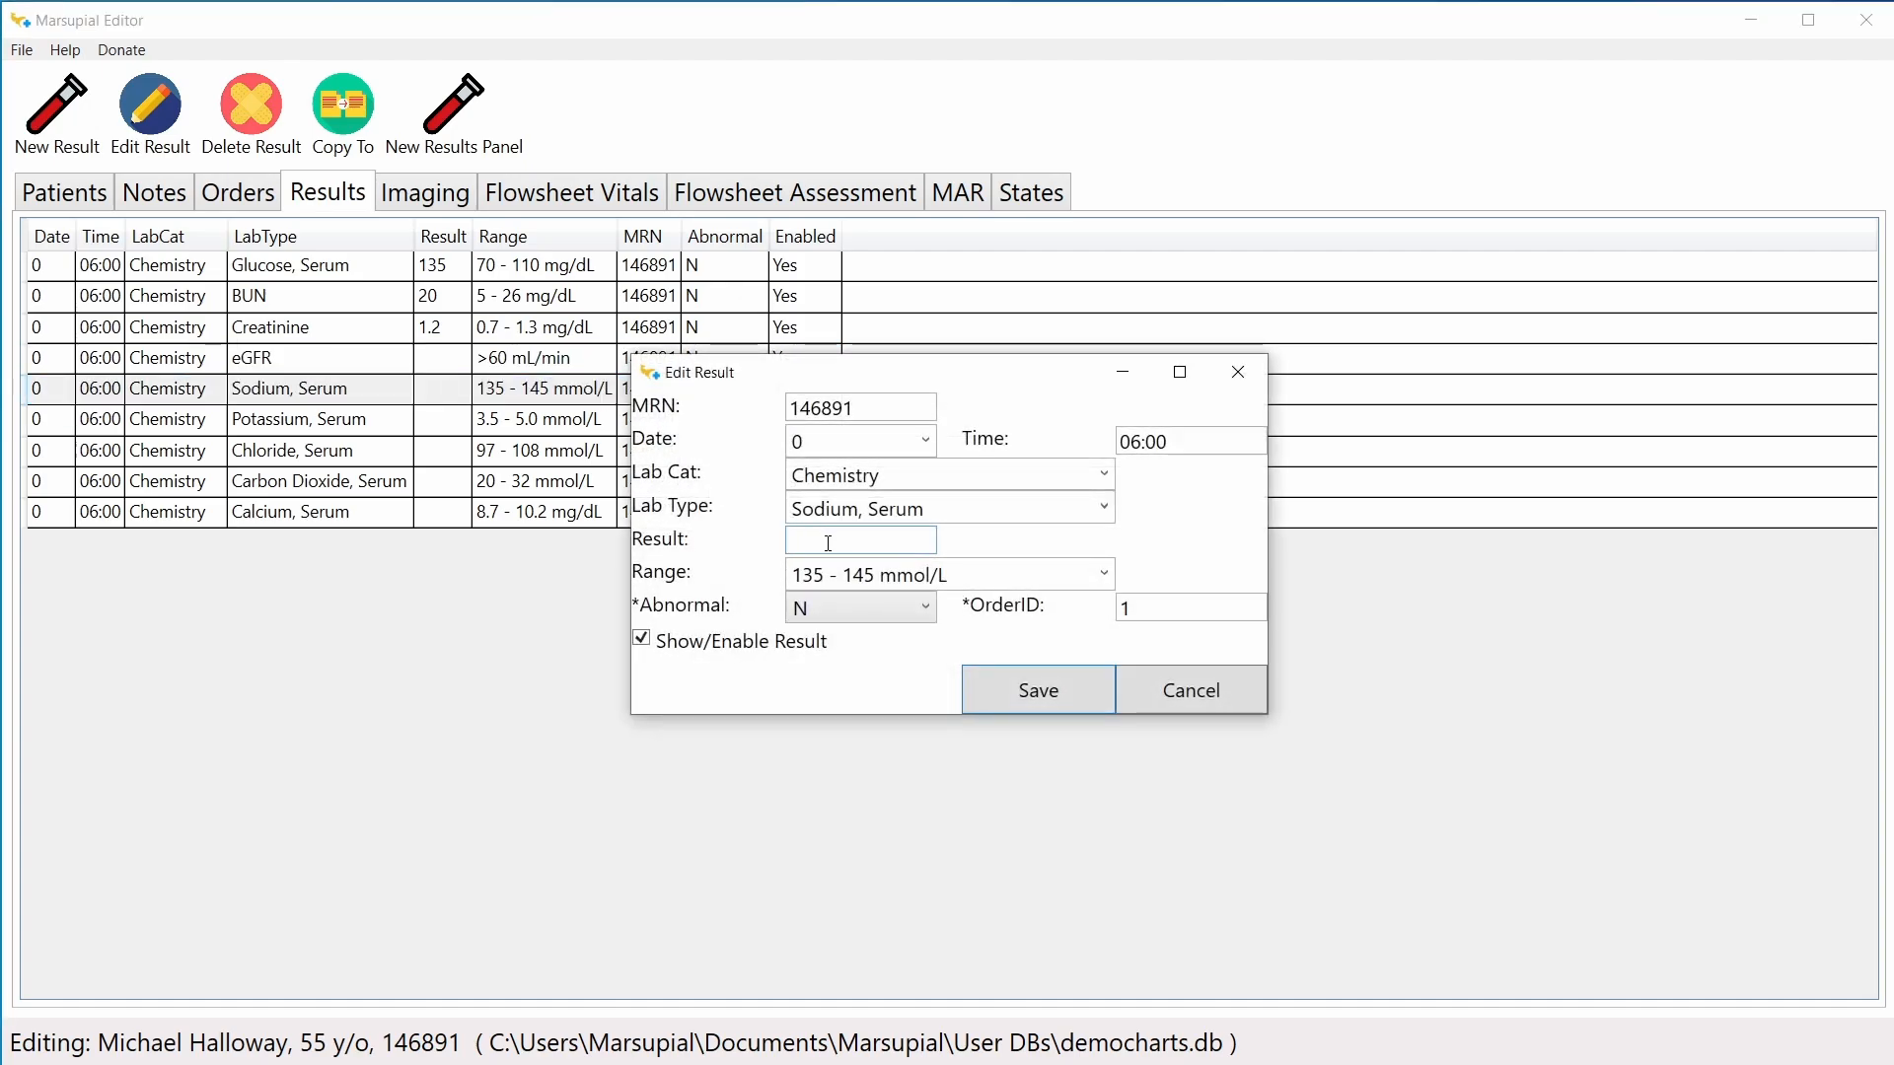
pyautogui.write('142')
pyautogui.click(1004, 695)
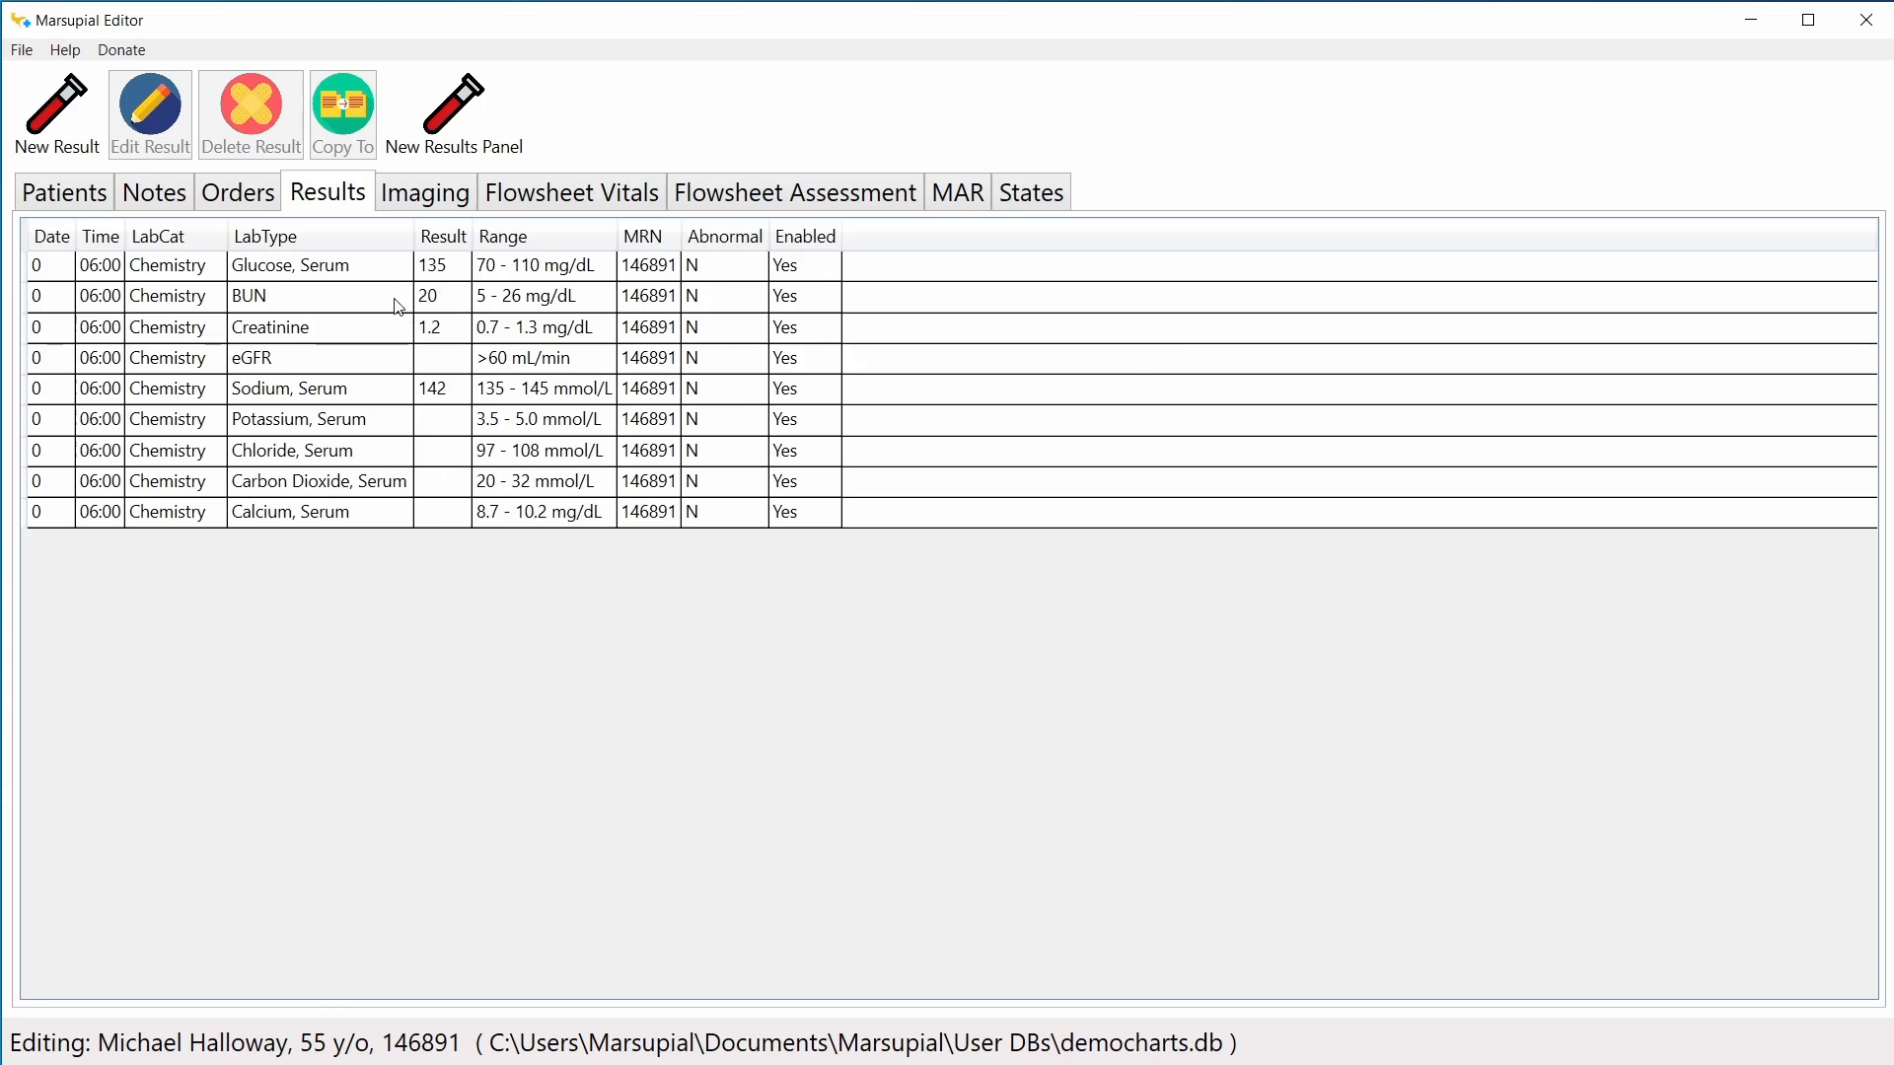
# Step: Add a new Hematology results panel with date 0 and time 07:00
pyautogui.click(453, 114)
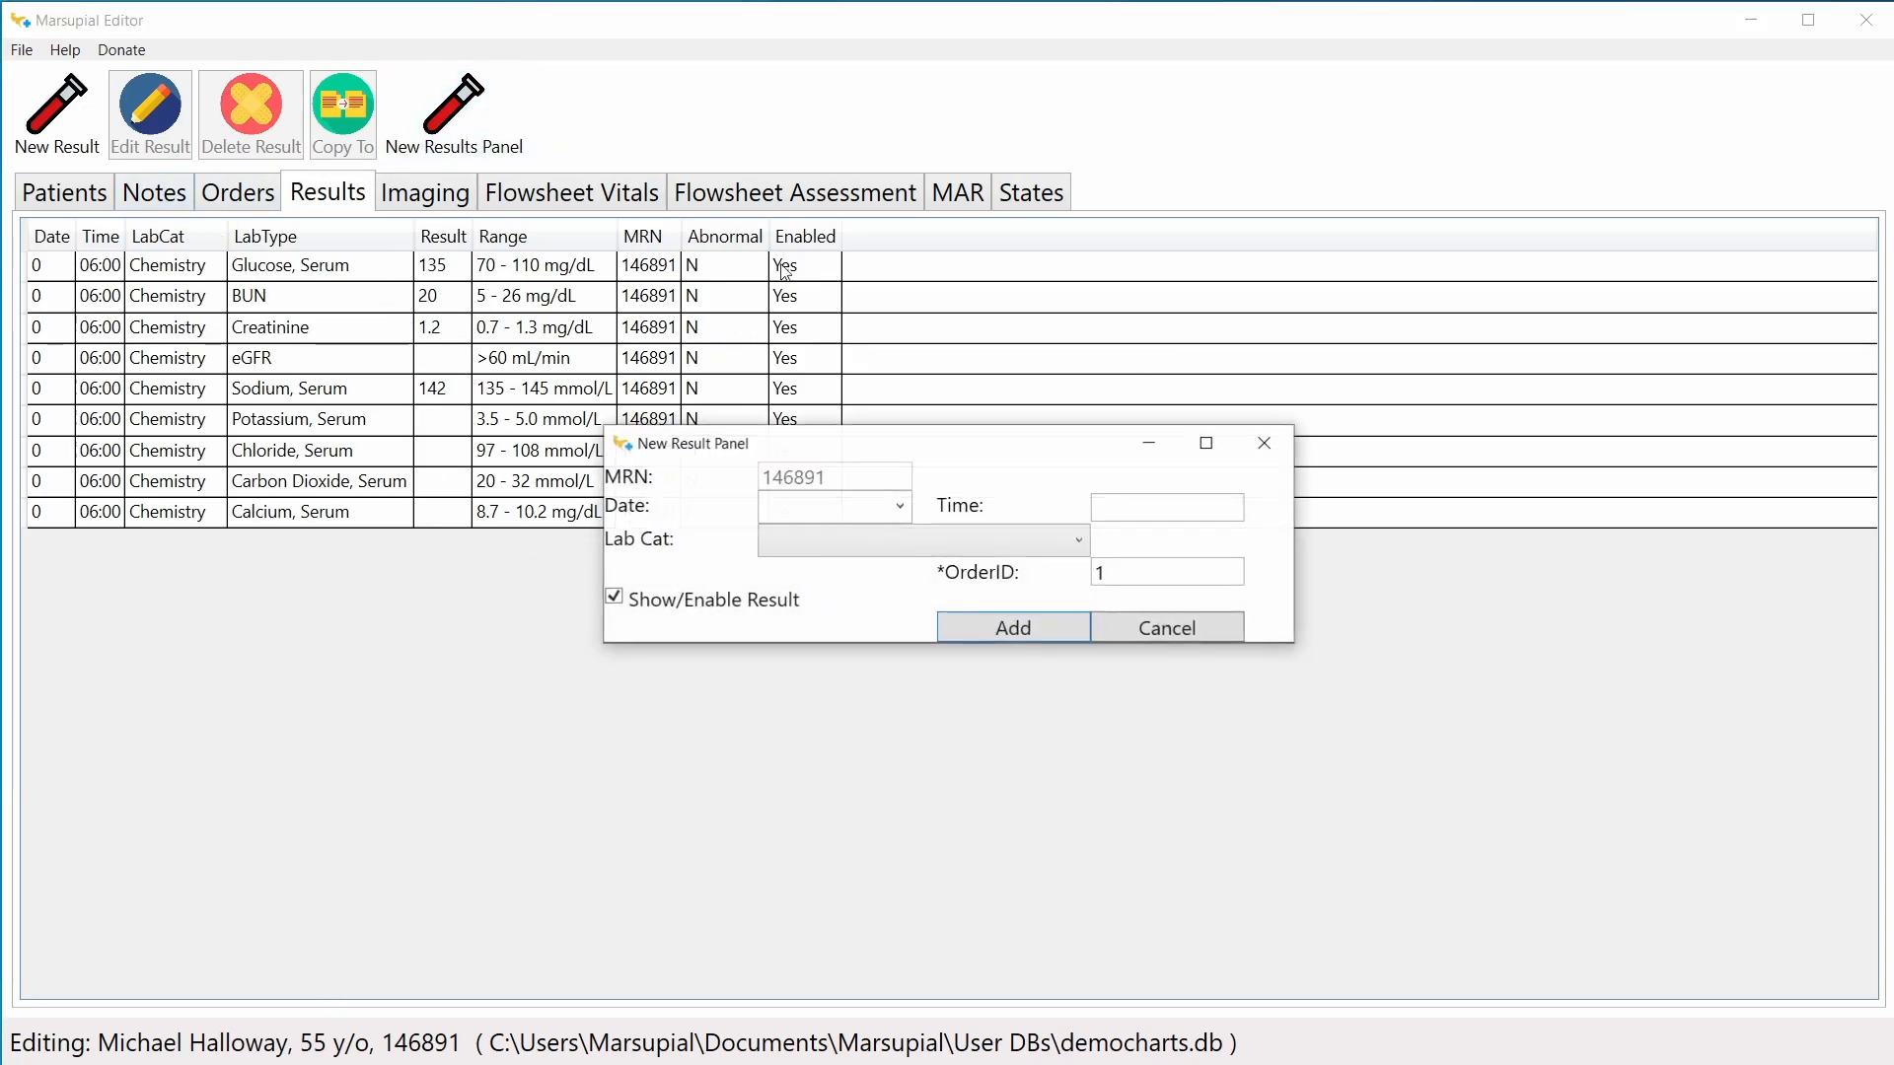
pyautogui.click(1042, 540)
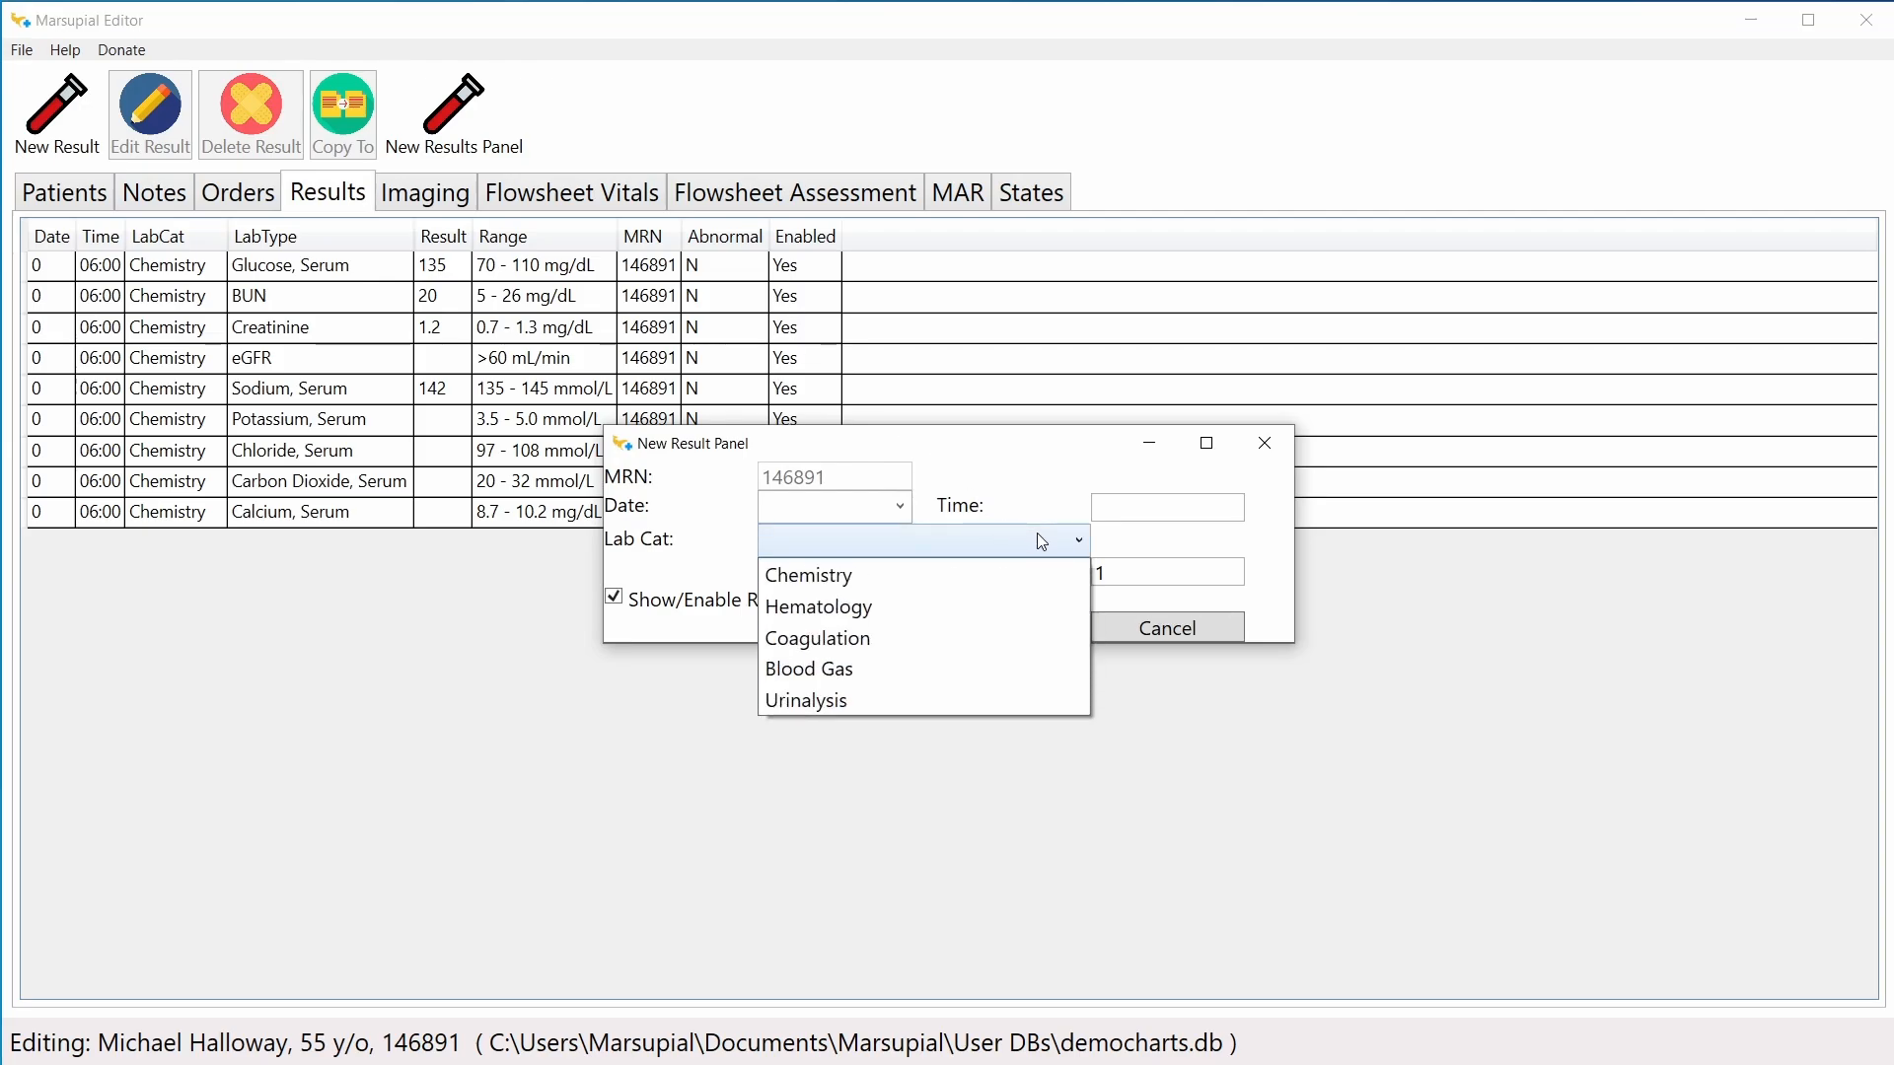
pyautogui.click(874, 609)
pyautogui.write('0')
pyautogui.click(1148, 507)
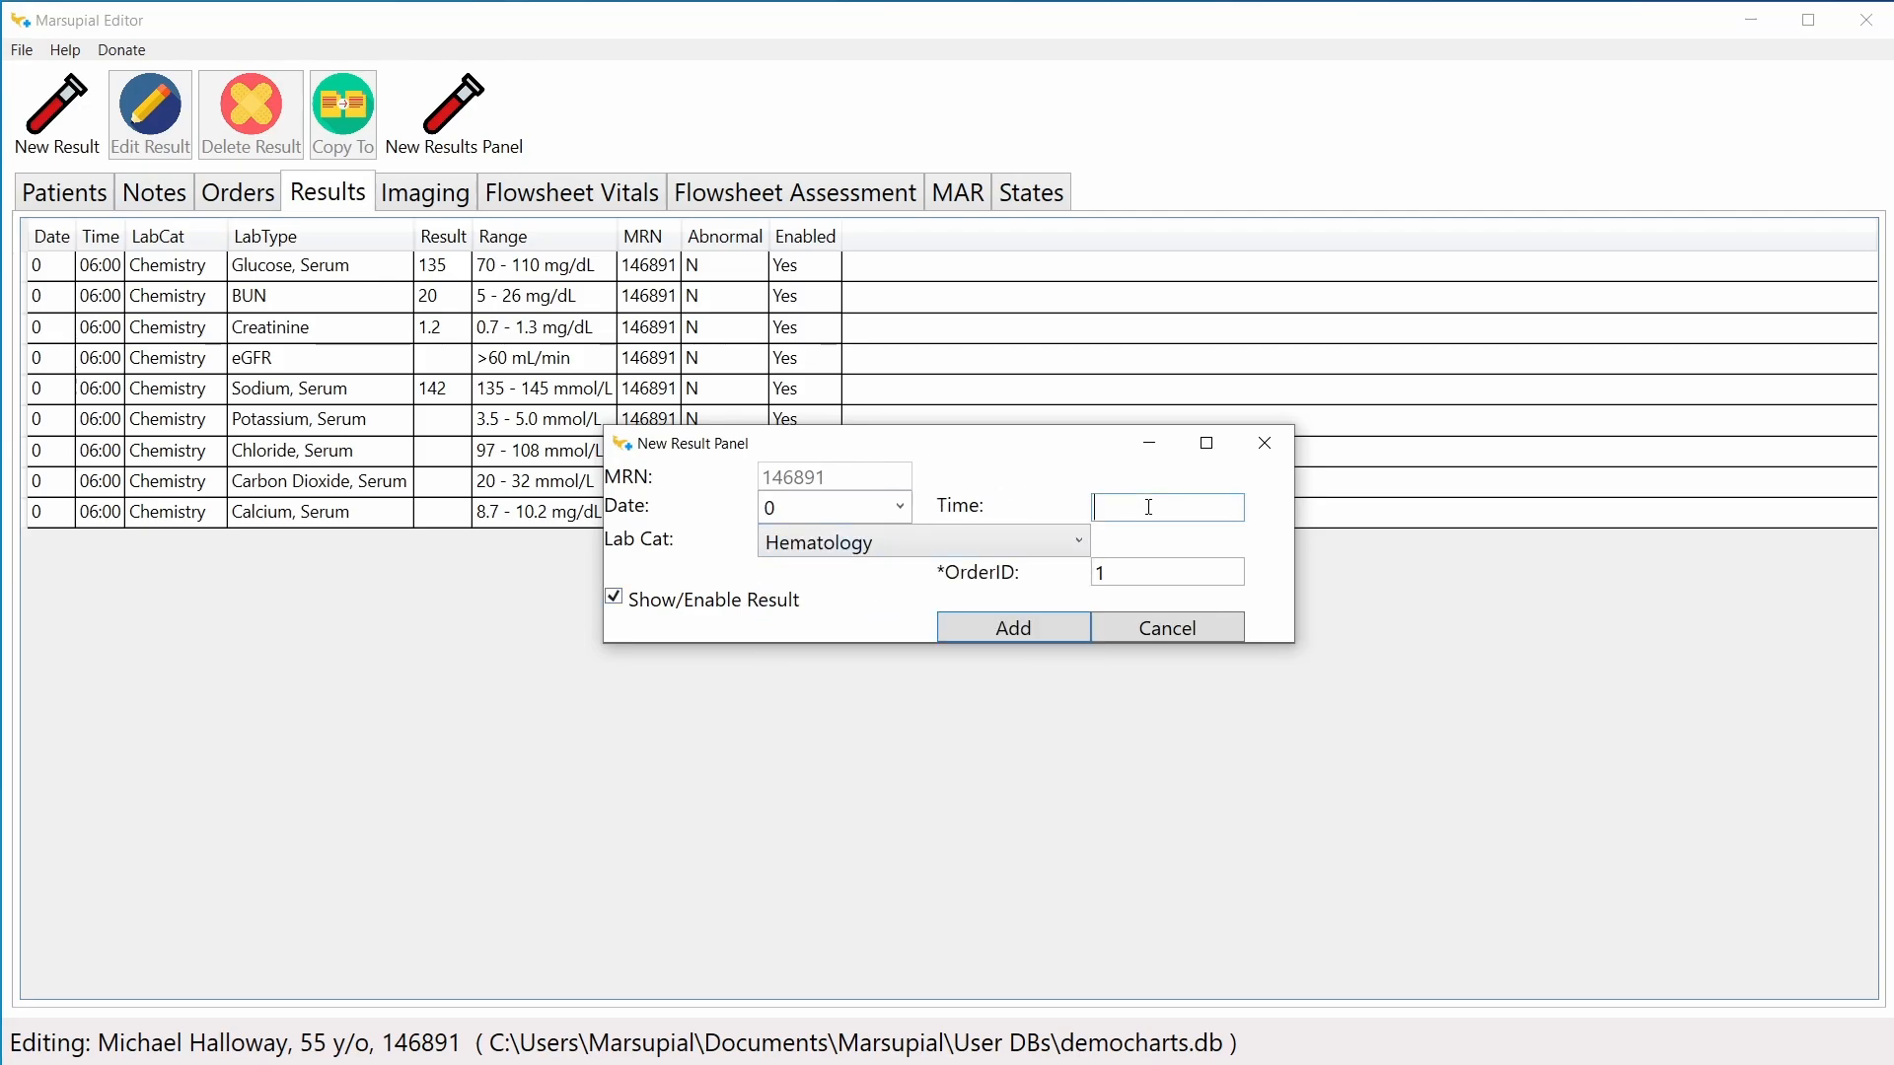
pyautogui.write('07:00')
pyautogui.click(1013, 628)
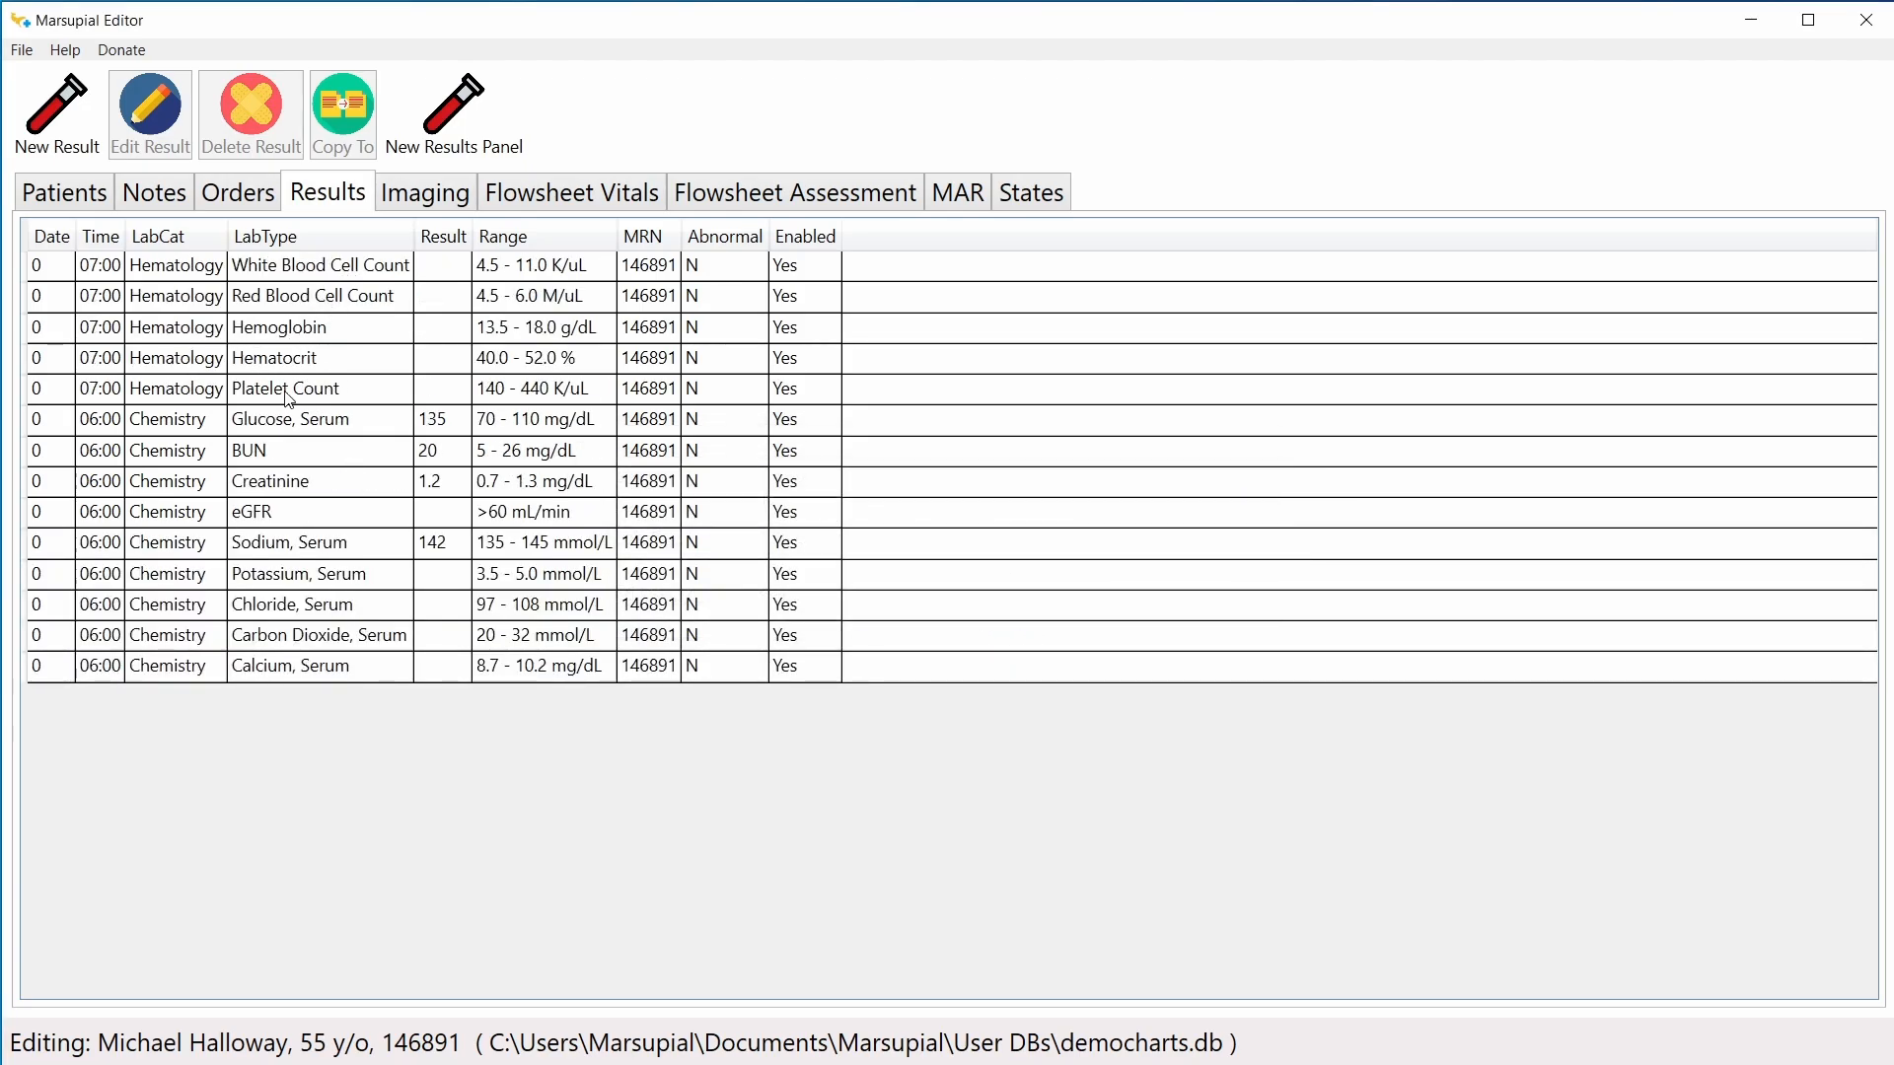
# Step: Open the 07:00 White Blood Cell Count result for editing and try Hemoglobin as its lab type
pyautogui.click(375, 388)
pyautogui.doubleClick(436, 264)
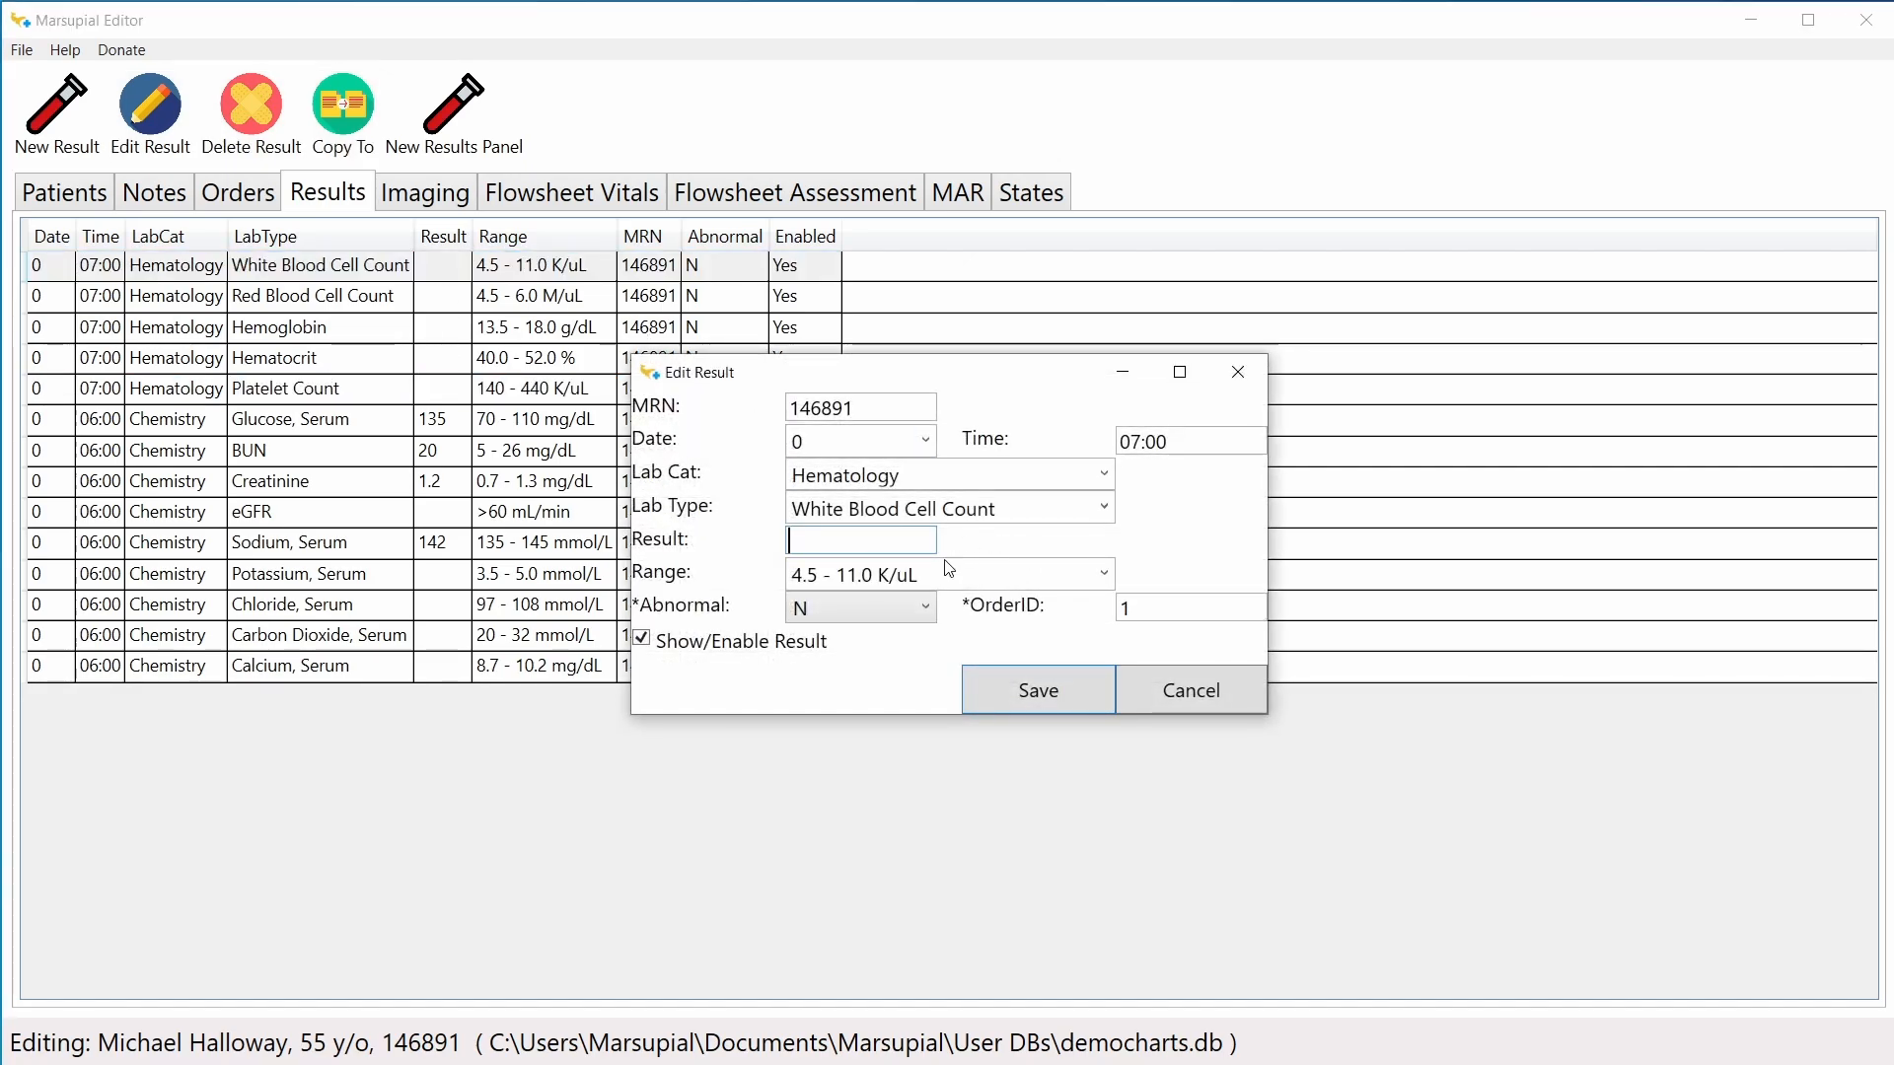
pyautogui.moveTo(923, 372); pyautogui.dragTo(1186, 379)
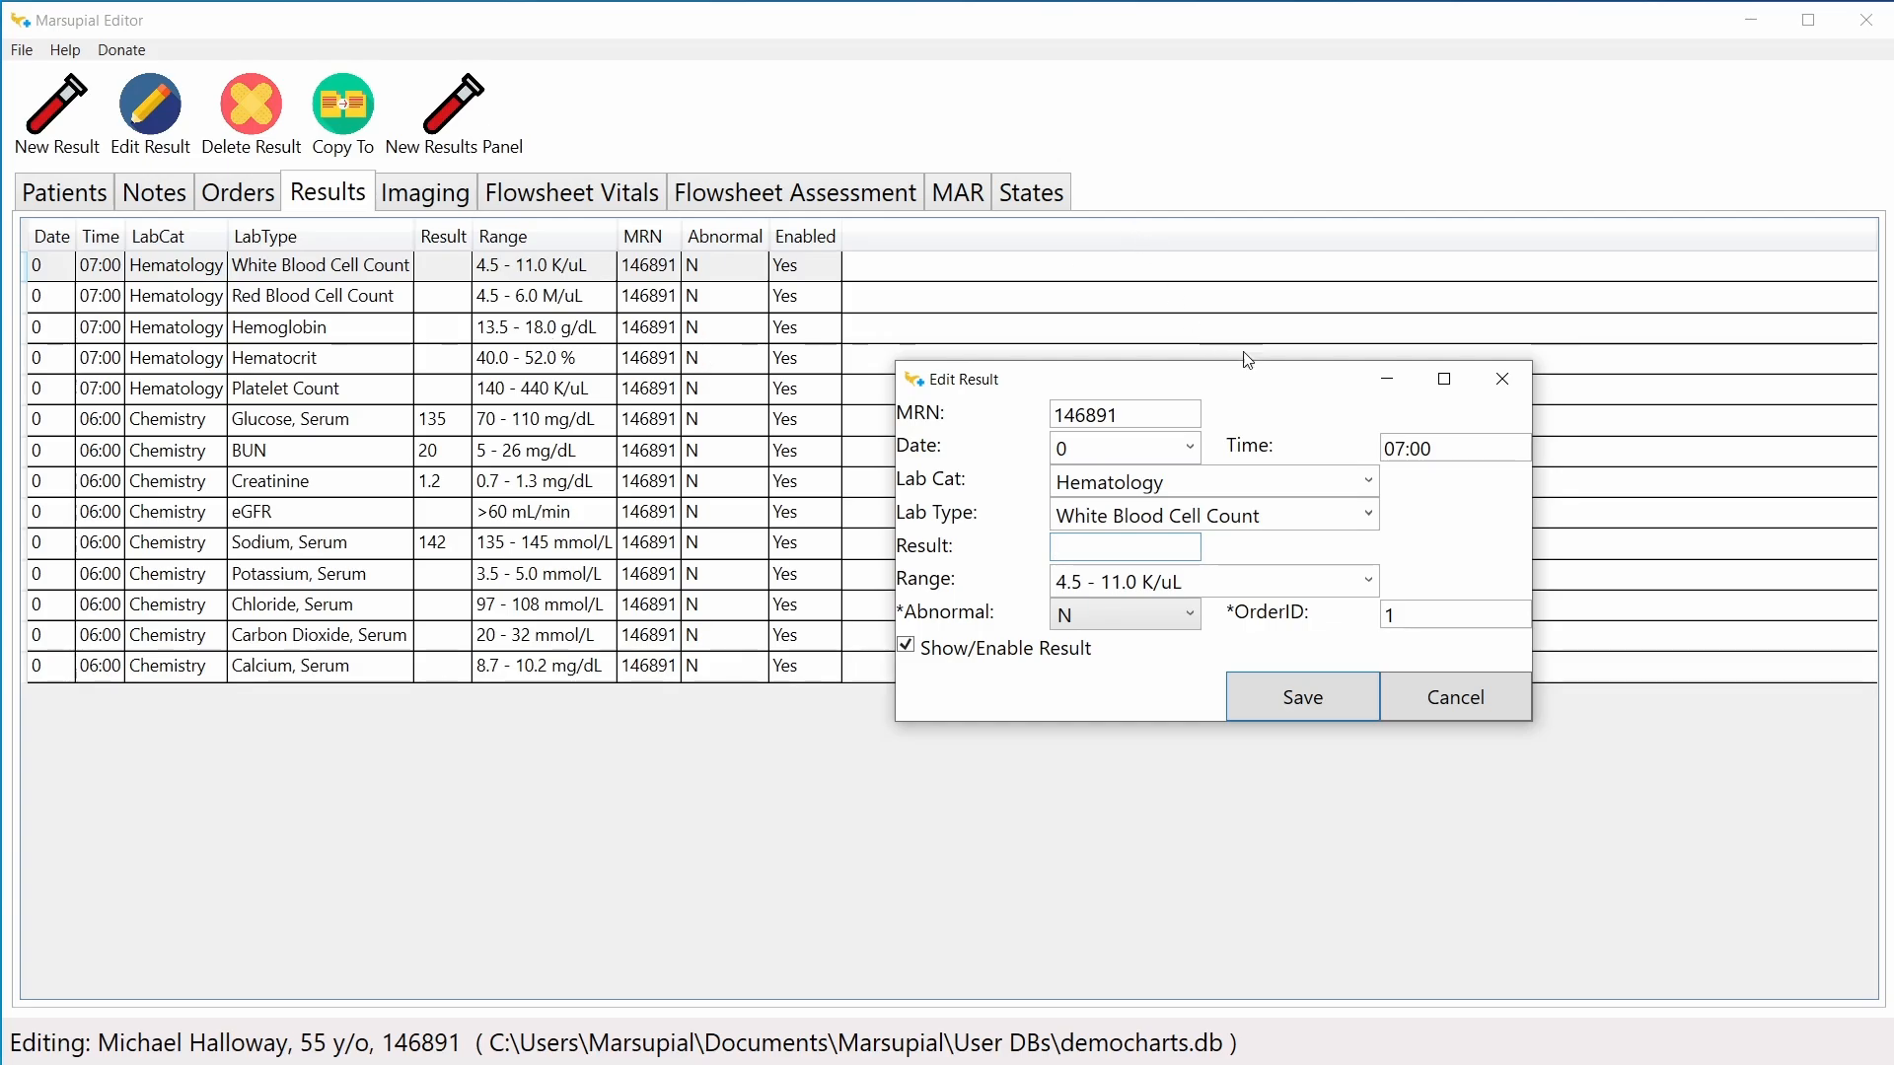
pyautogui.click(1351, 523)
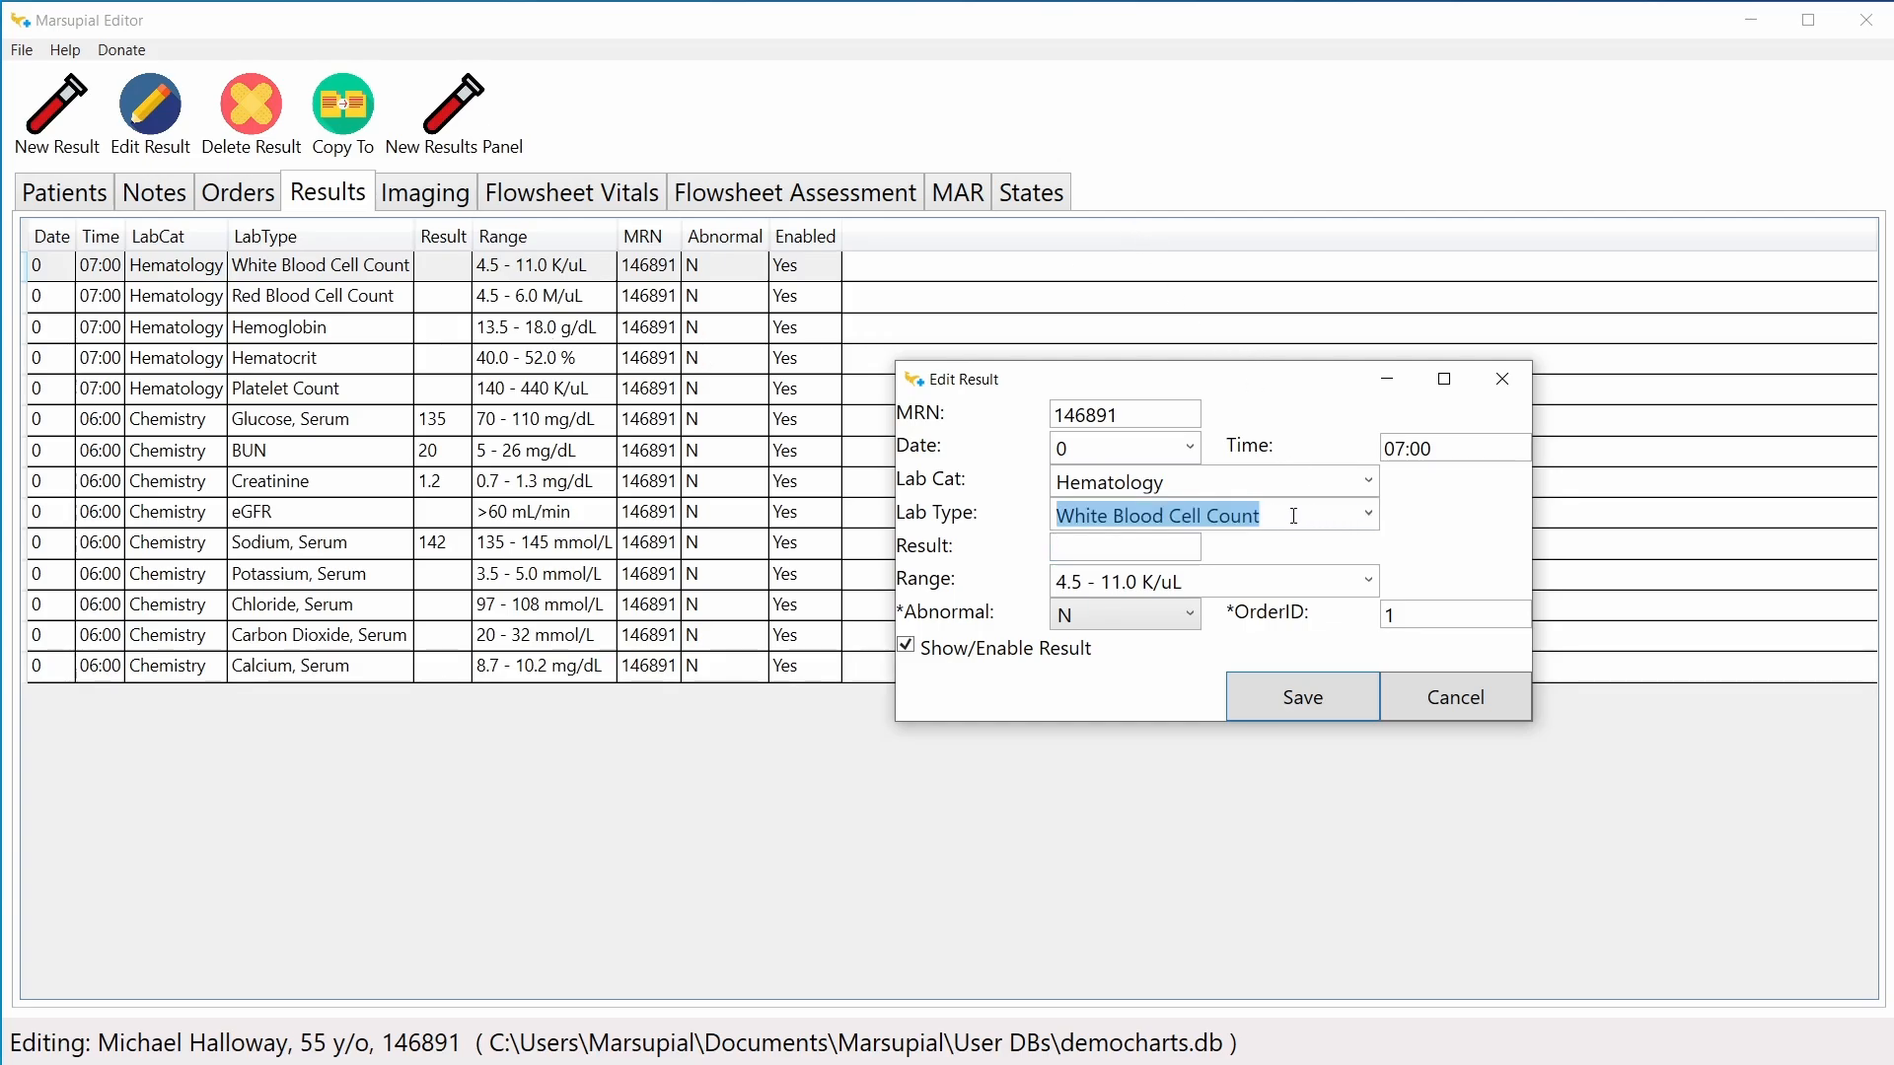
pyautogui.click(1296, 516)
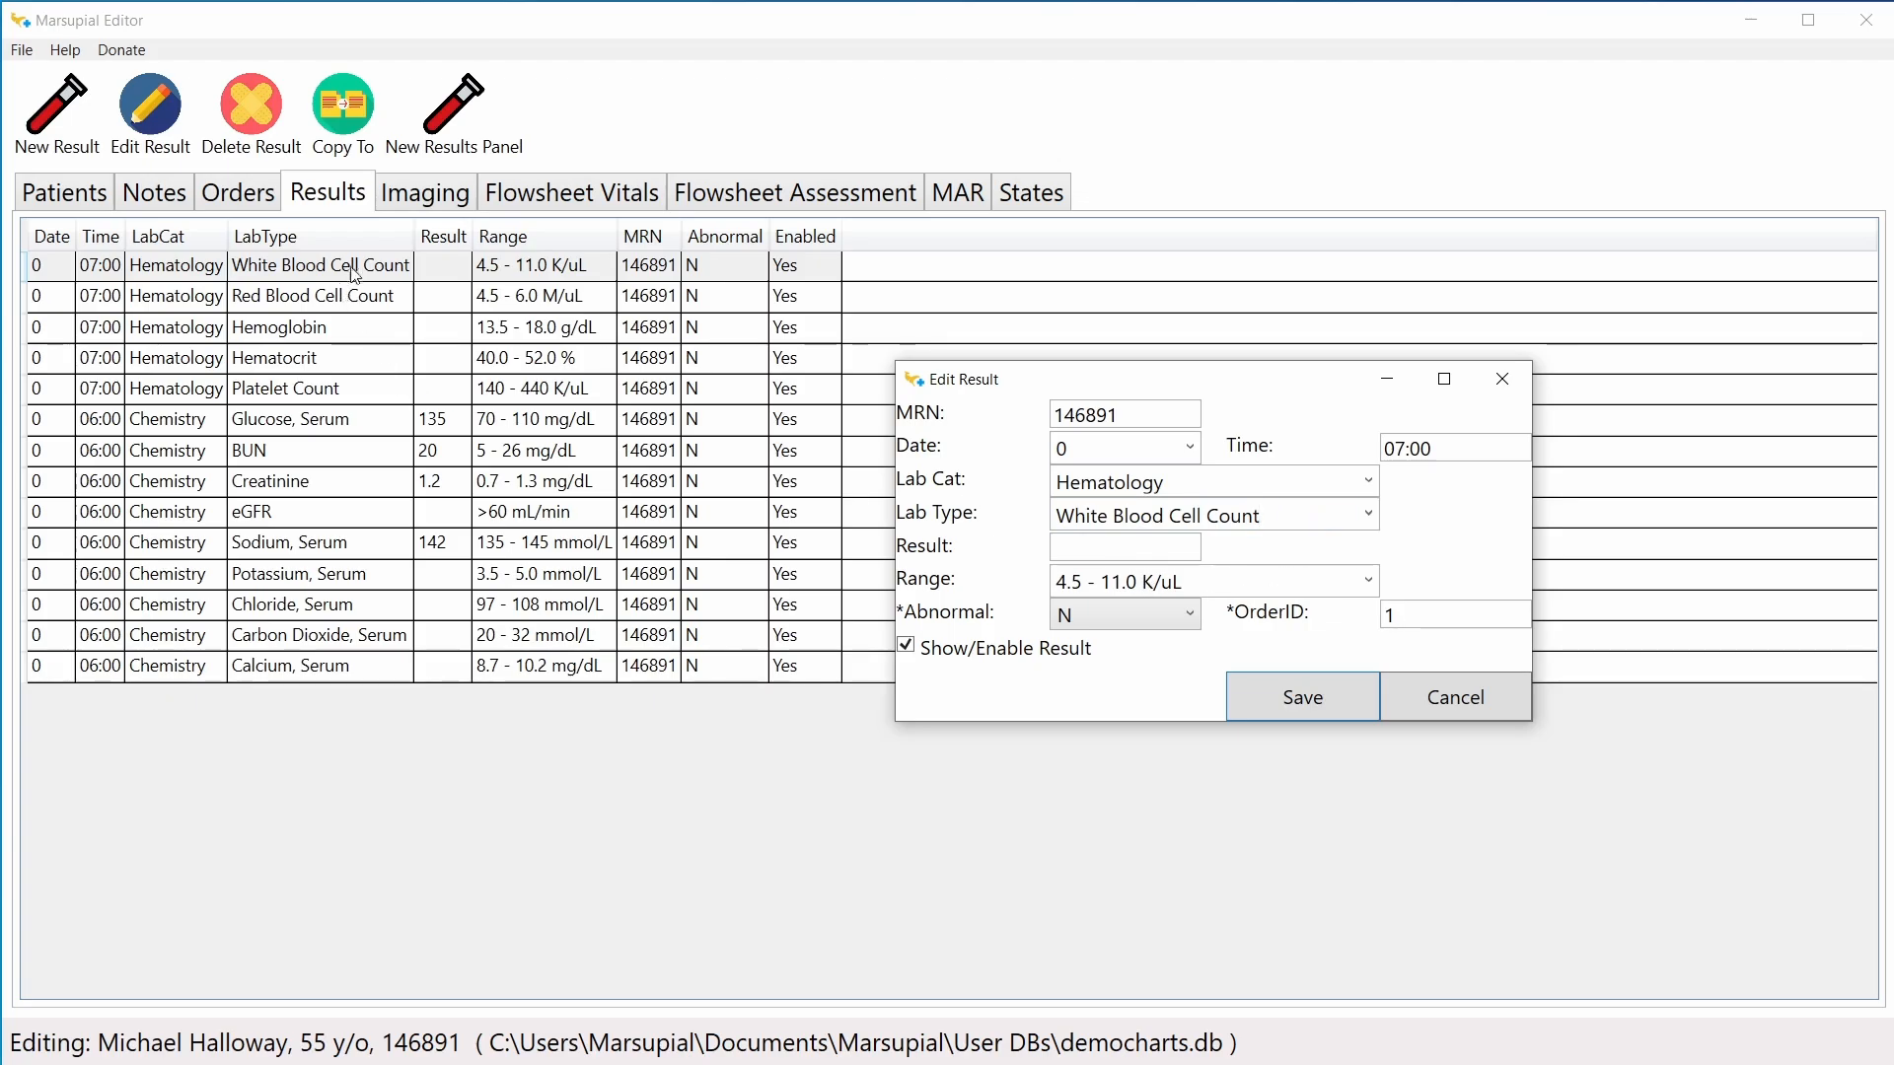
pyautogui.click(1368, 514)
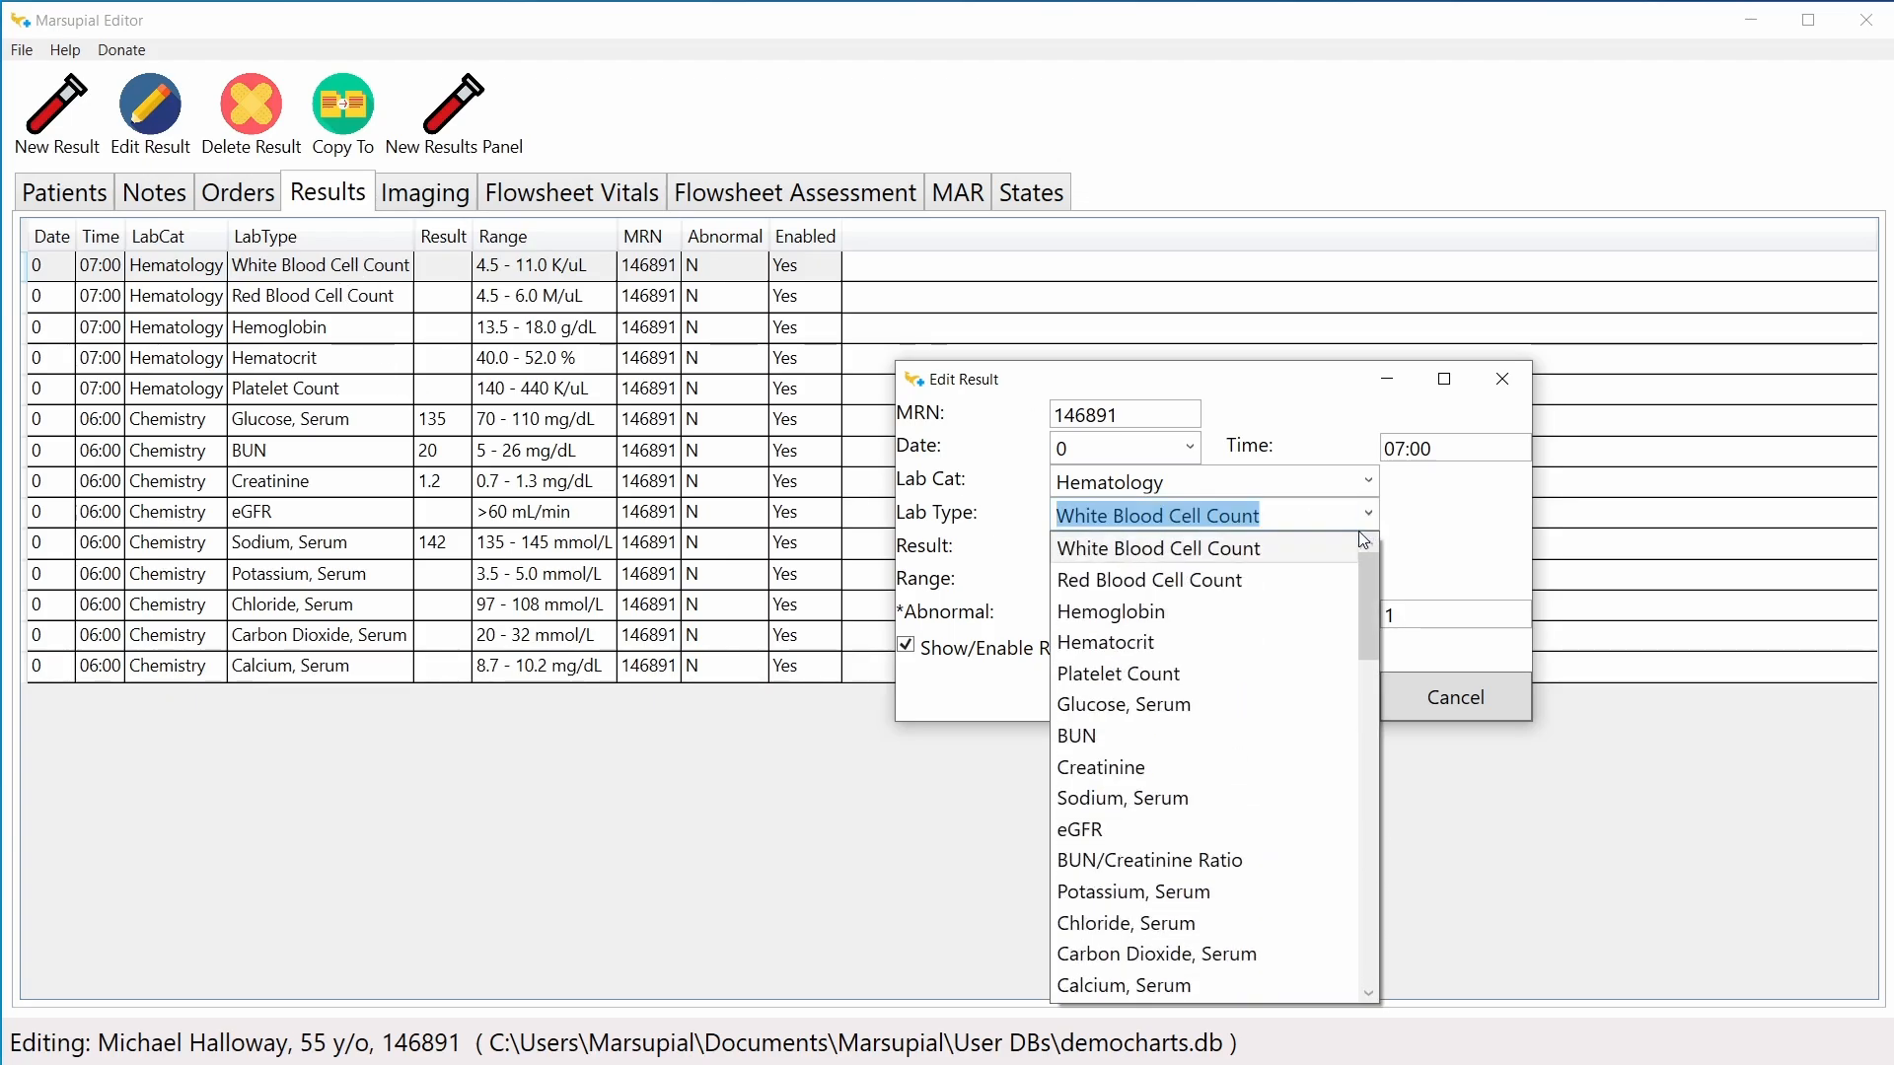
pyautogui.click(1238, 608)
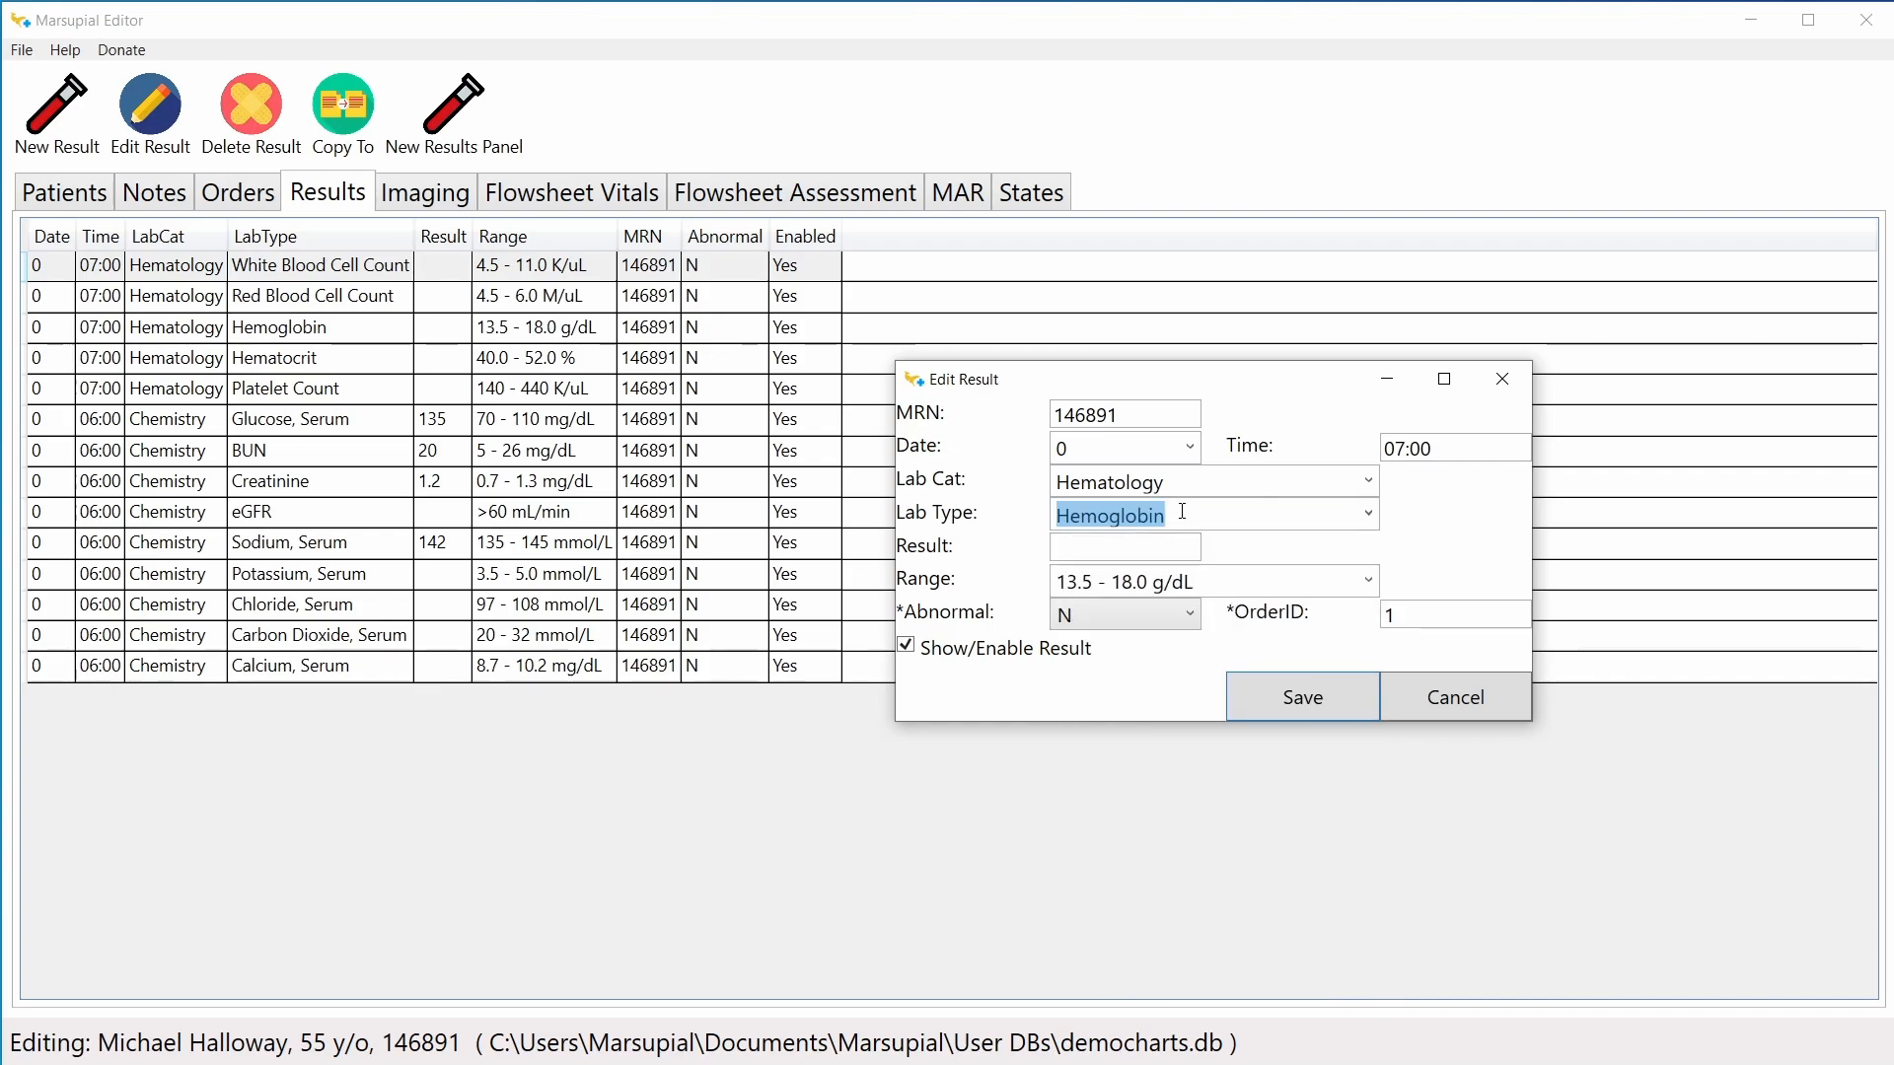
pyautogui.click(1233, 582)
pyautogui.click(1233, 582)
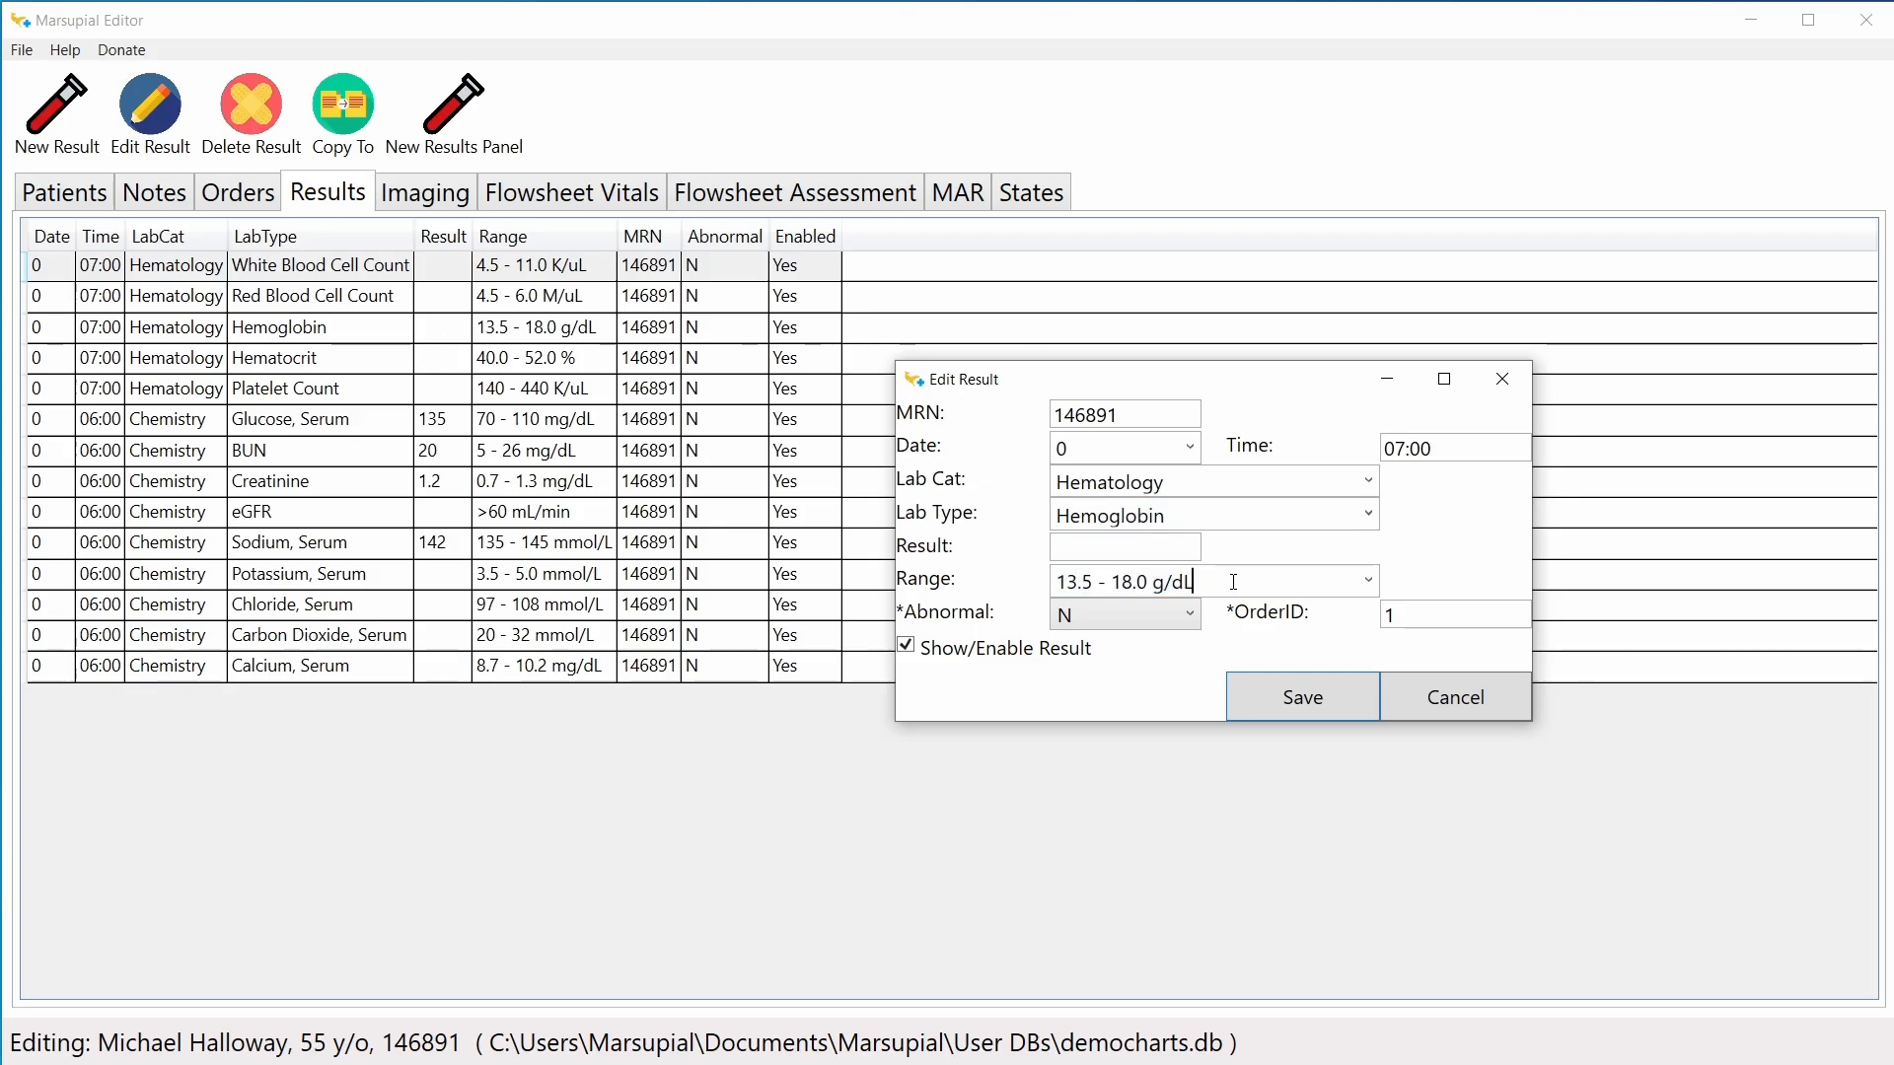
# Step: Try Glucose, Serum and Chloride, Serum as the lab type of the result being edited
pyautogui.click(1366, 581)
pyautogui.moveTo(1367, 653); pyautogui.dragTo(1387, 541)
pyautogui.click(1386, 542)
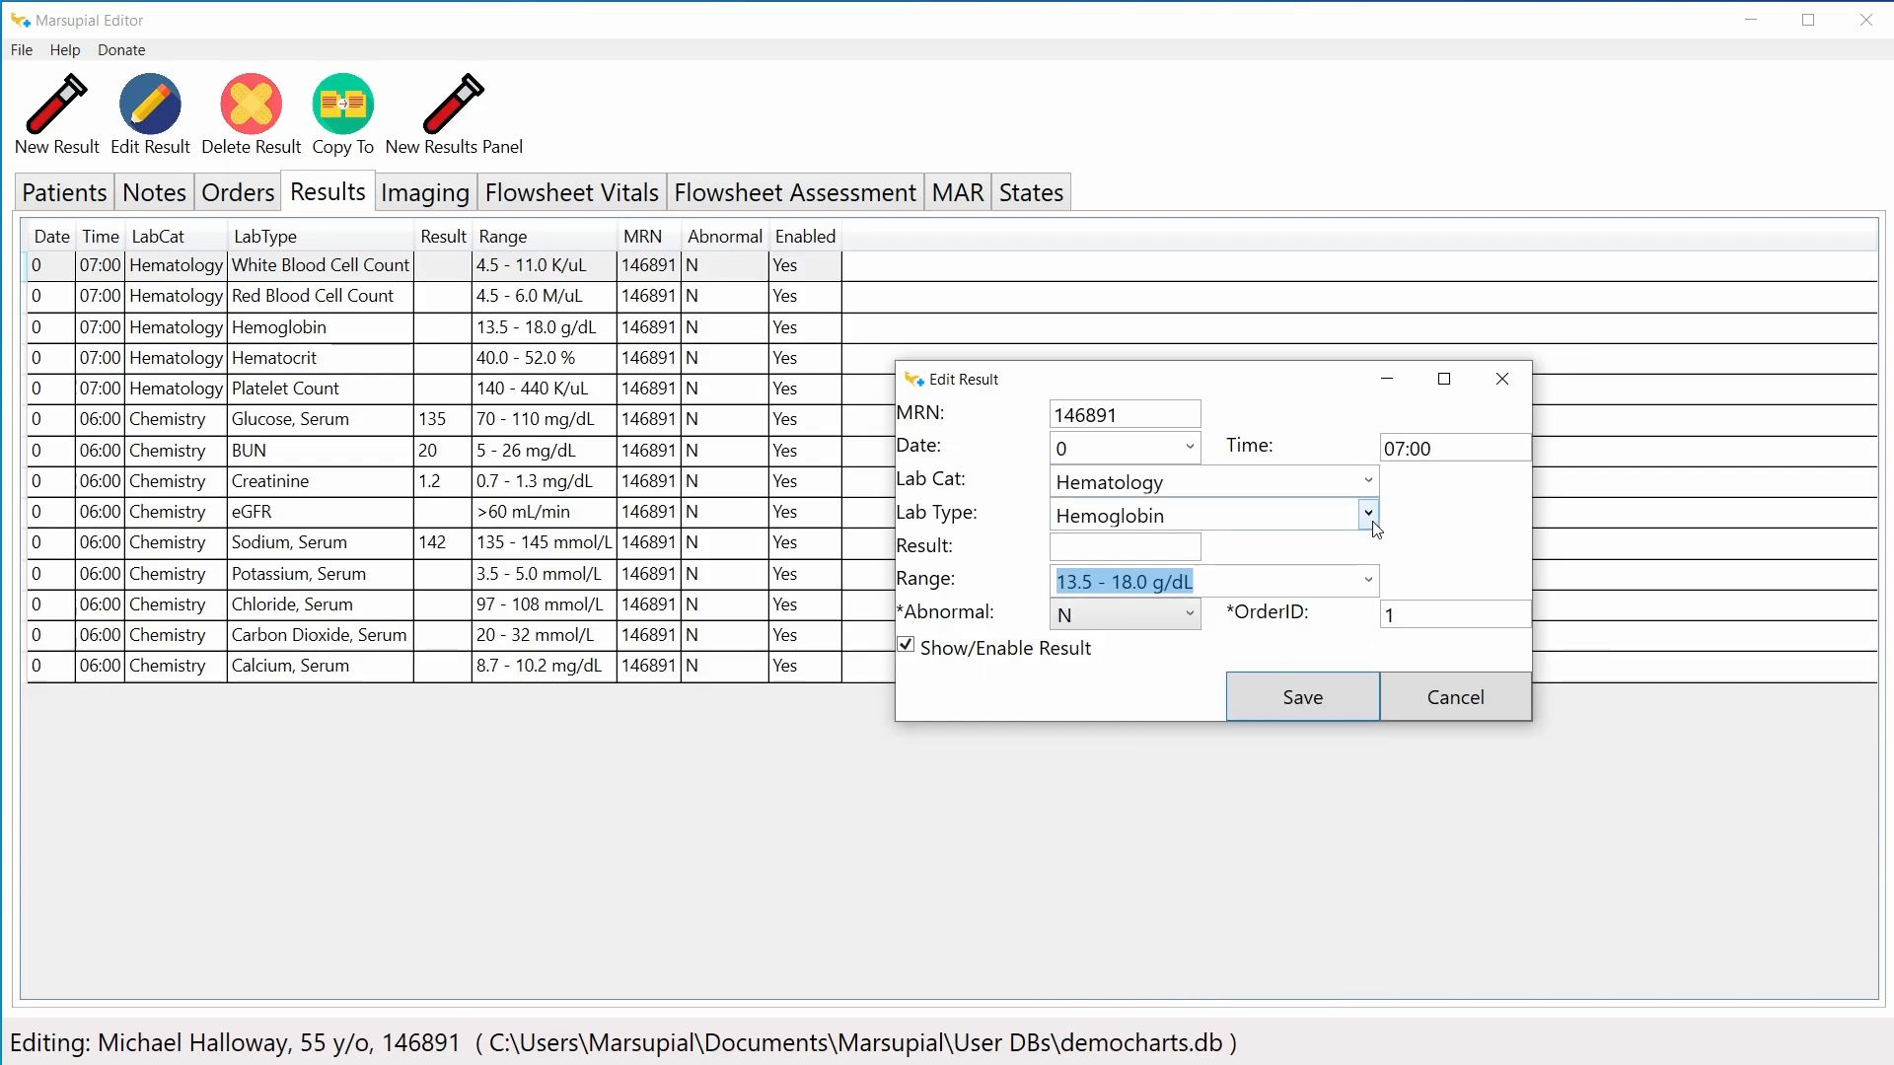
pyautogui.click(1368, 513)
pyautogui.click(1241, 644)
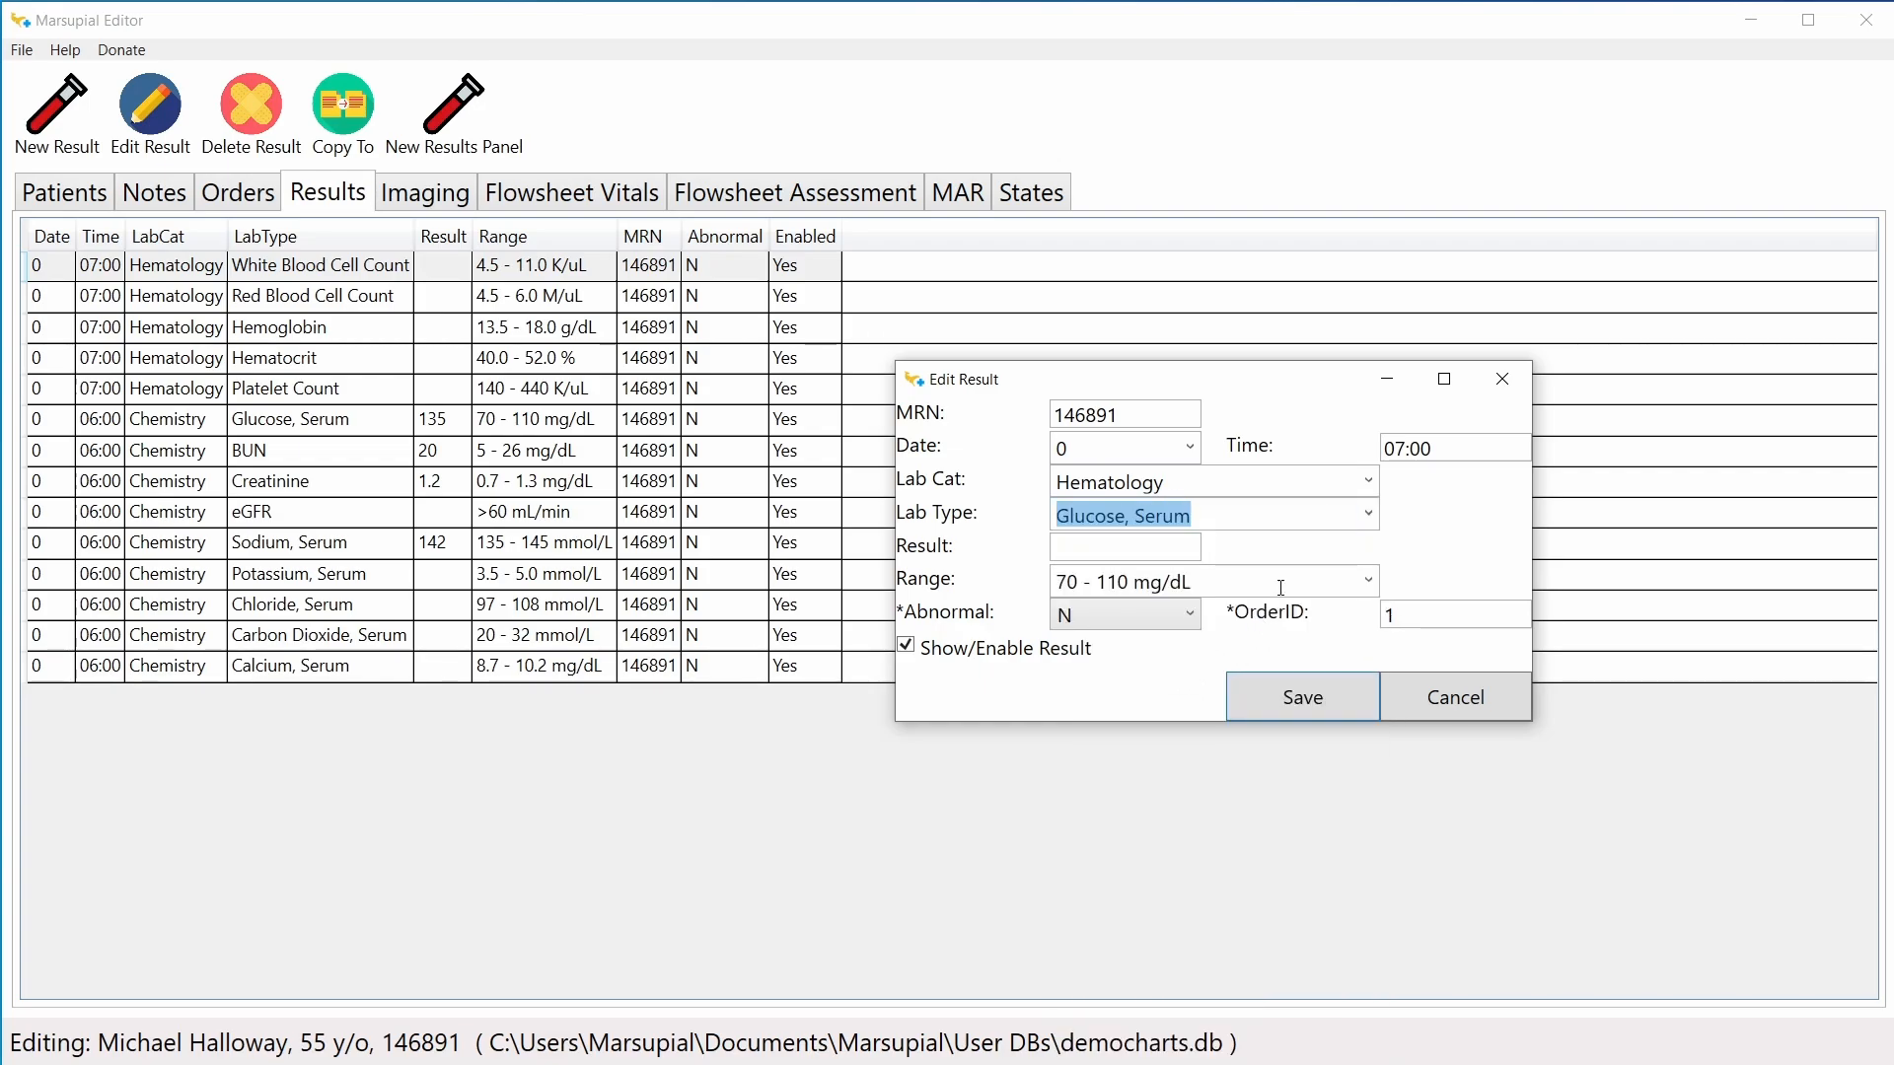
pyautogui.click(1368, 513)
pyautogui.click(1208, 776)
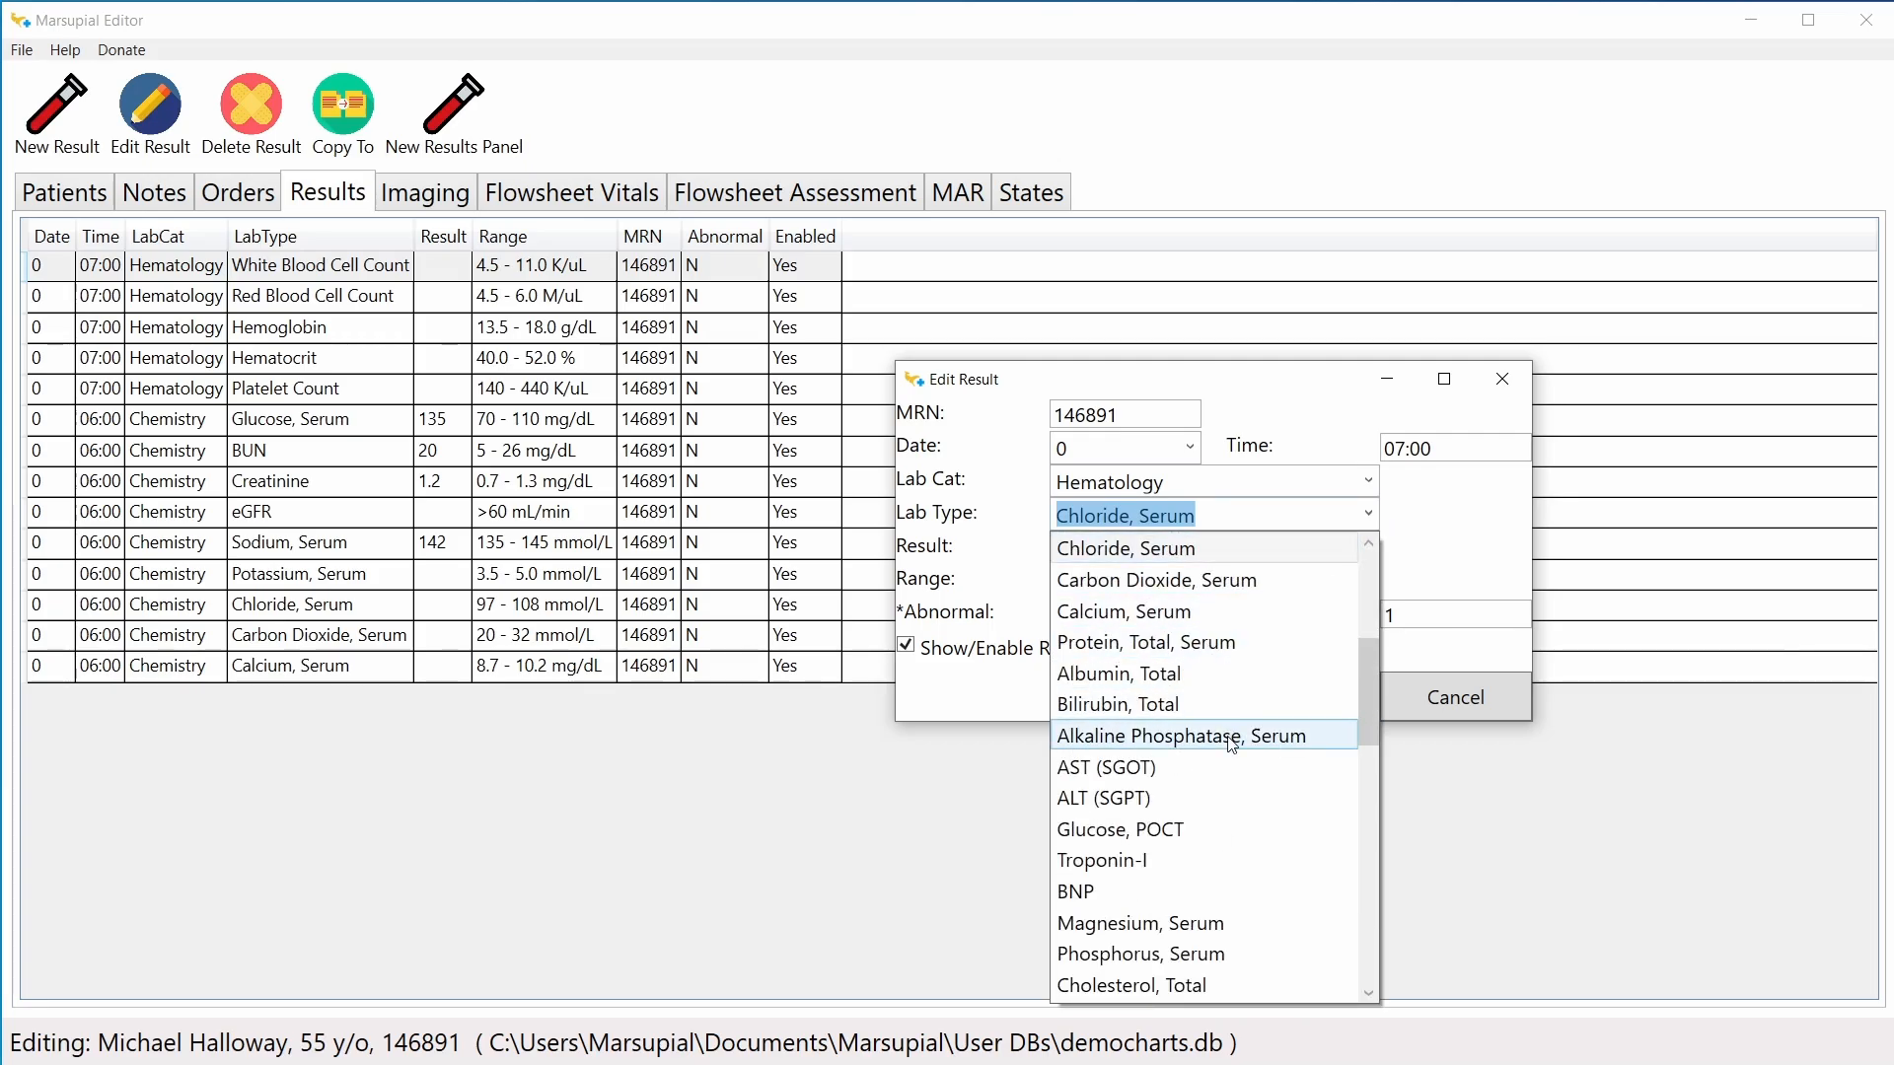
pyautogui.moveTo(1365, 706); pyautogui.dragTo(1376, 578)
pyautogui.click(1281, 524)
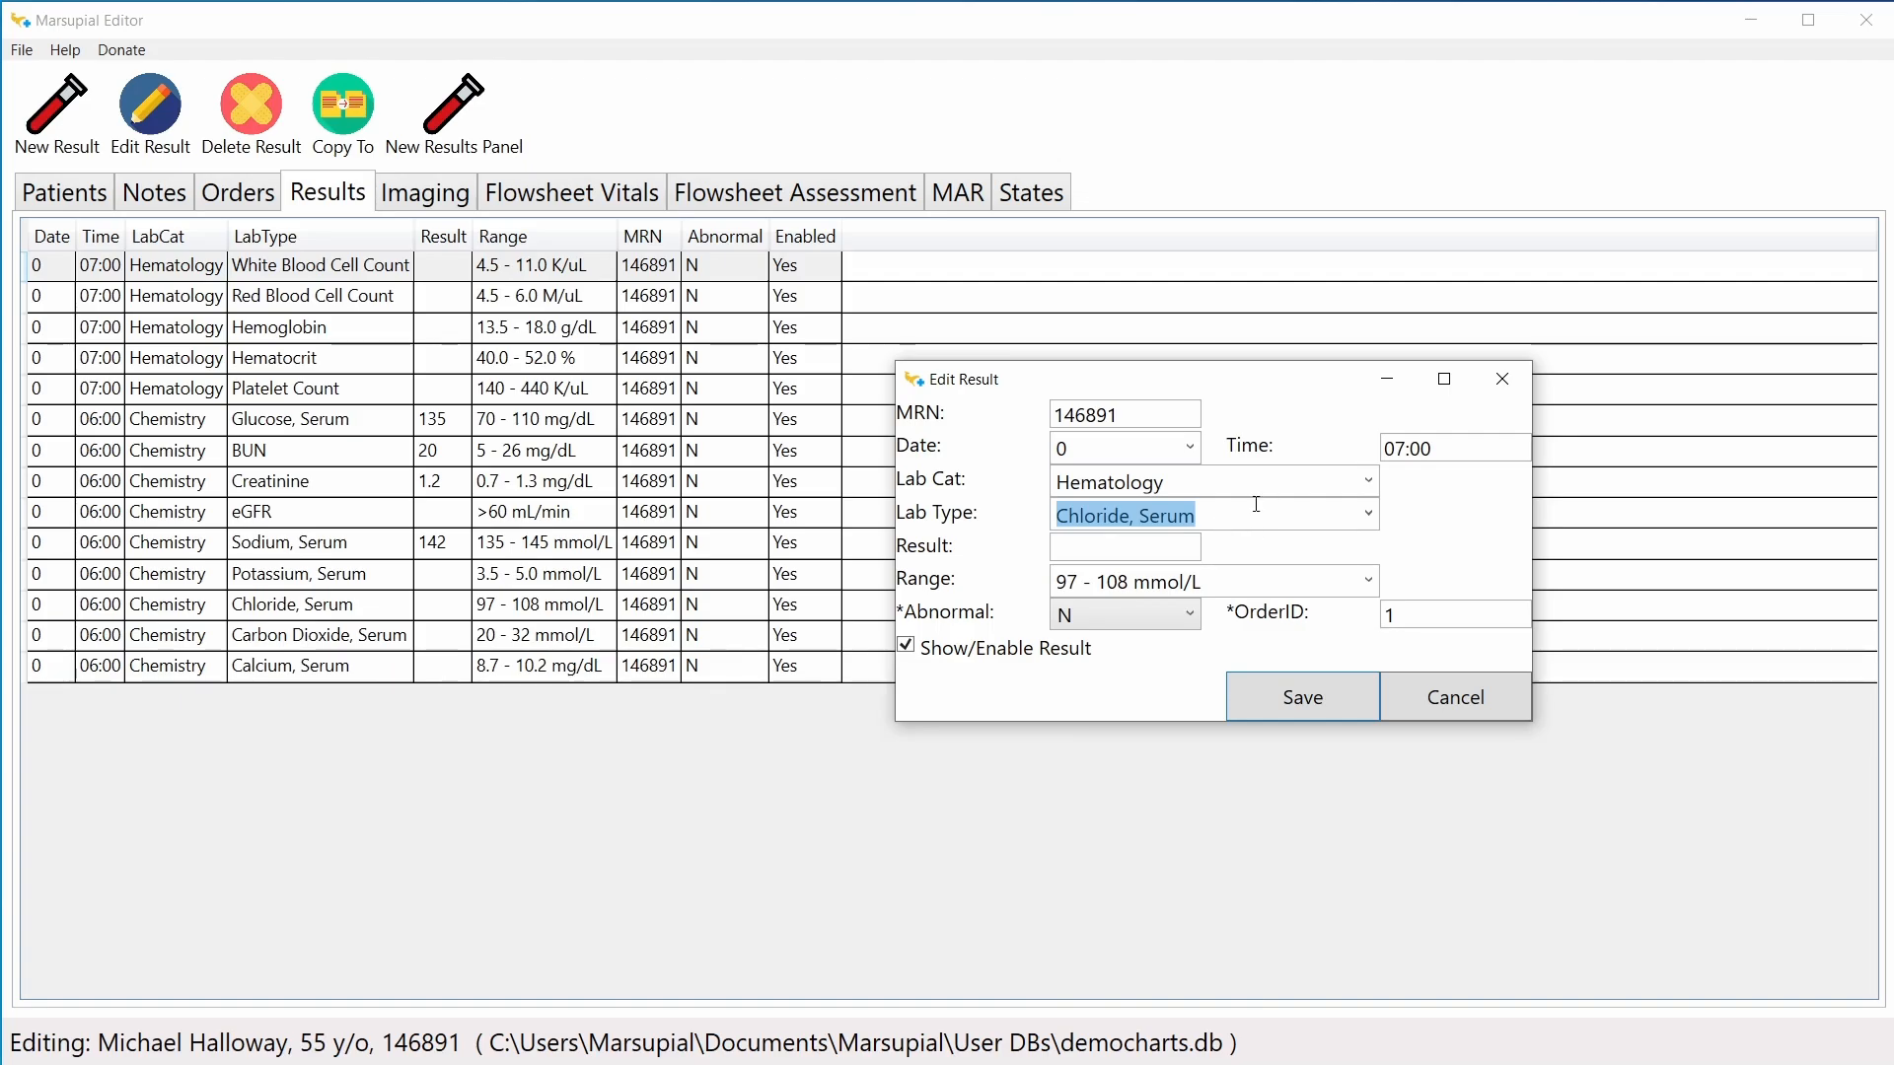
# Step: Try Troponin-I as the result's lab type and reword the entry to Troponin-T
pyautogui.click(1368, 513)
pyautogui.moveTo(1371, 670); pyautogui.dragTo(1371, 714)
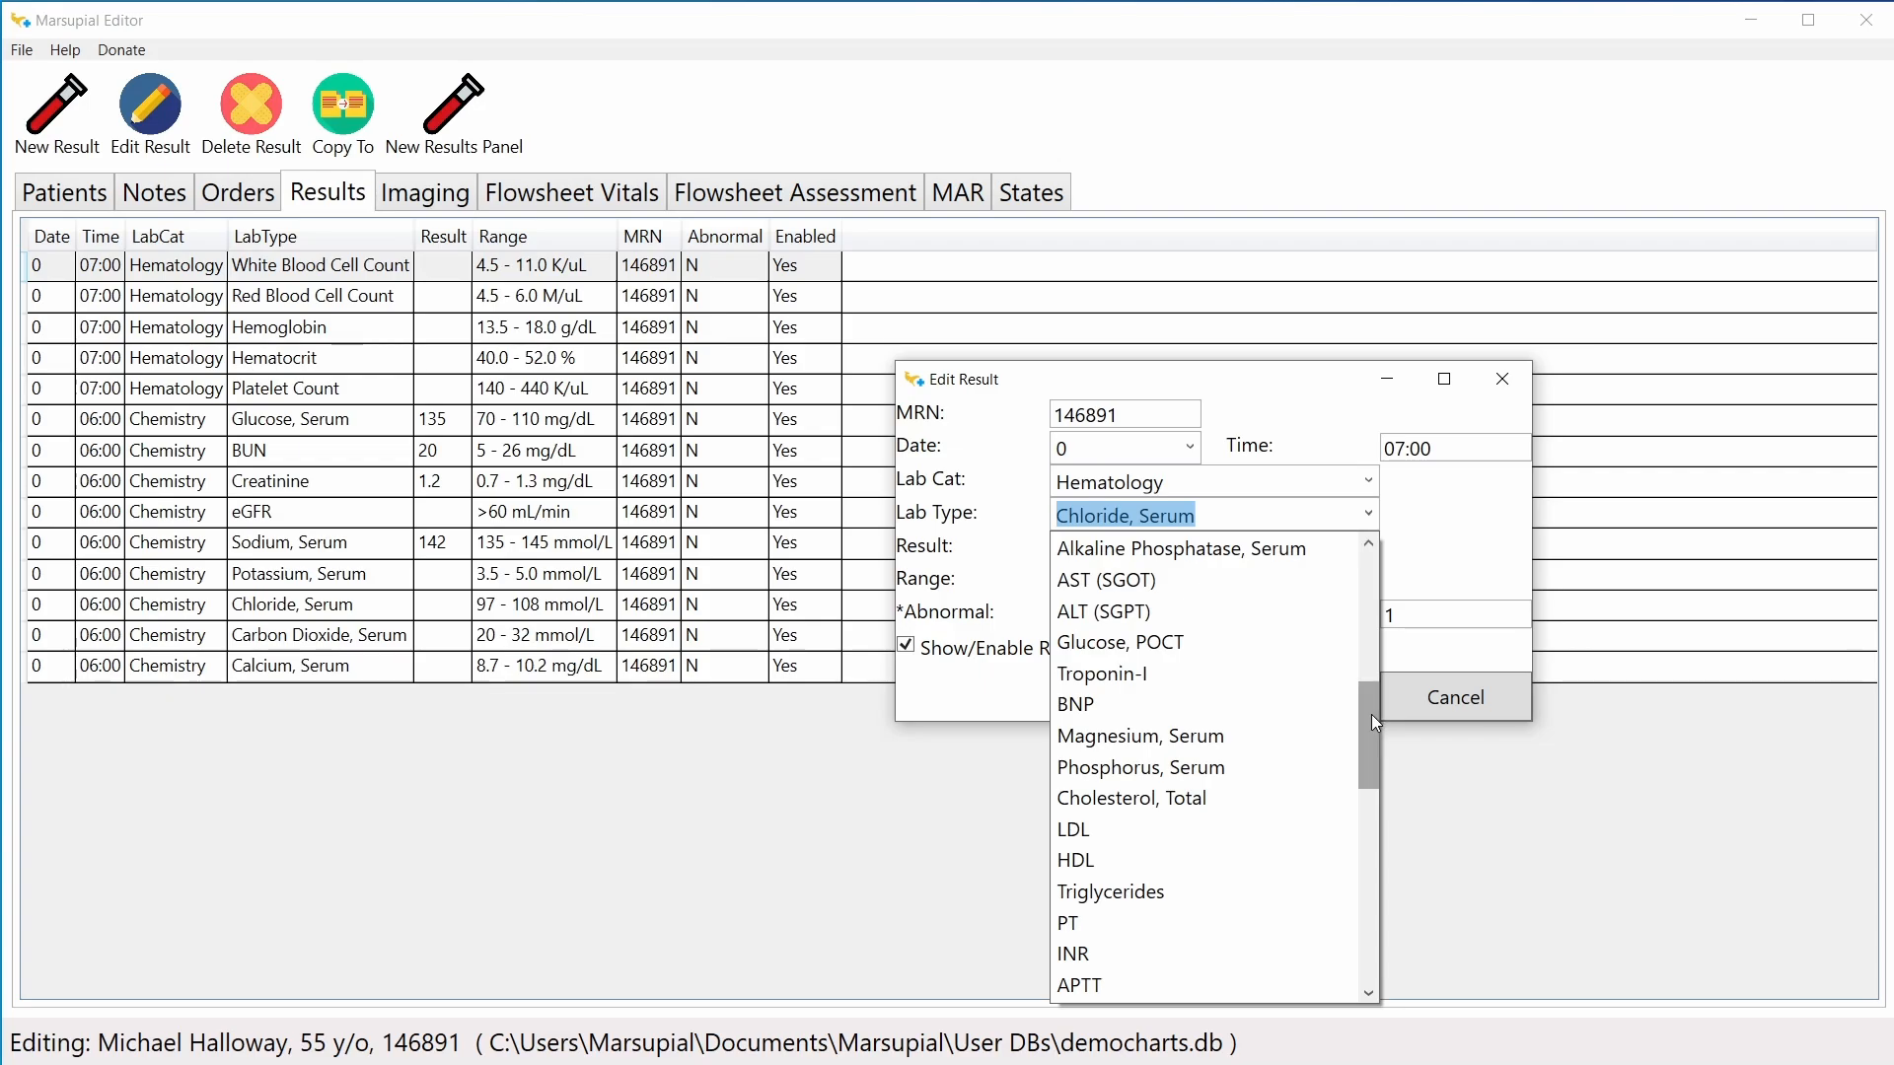
pyautogui.click(1193, 676)
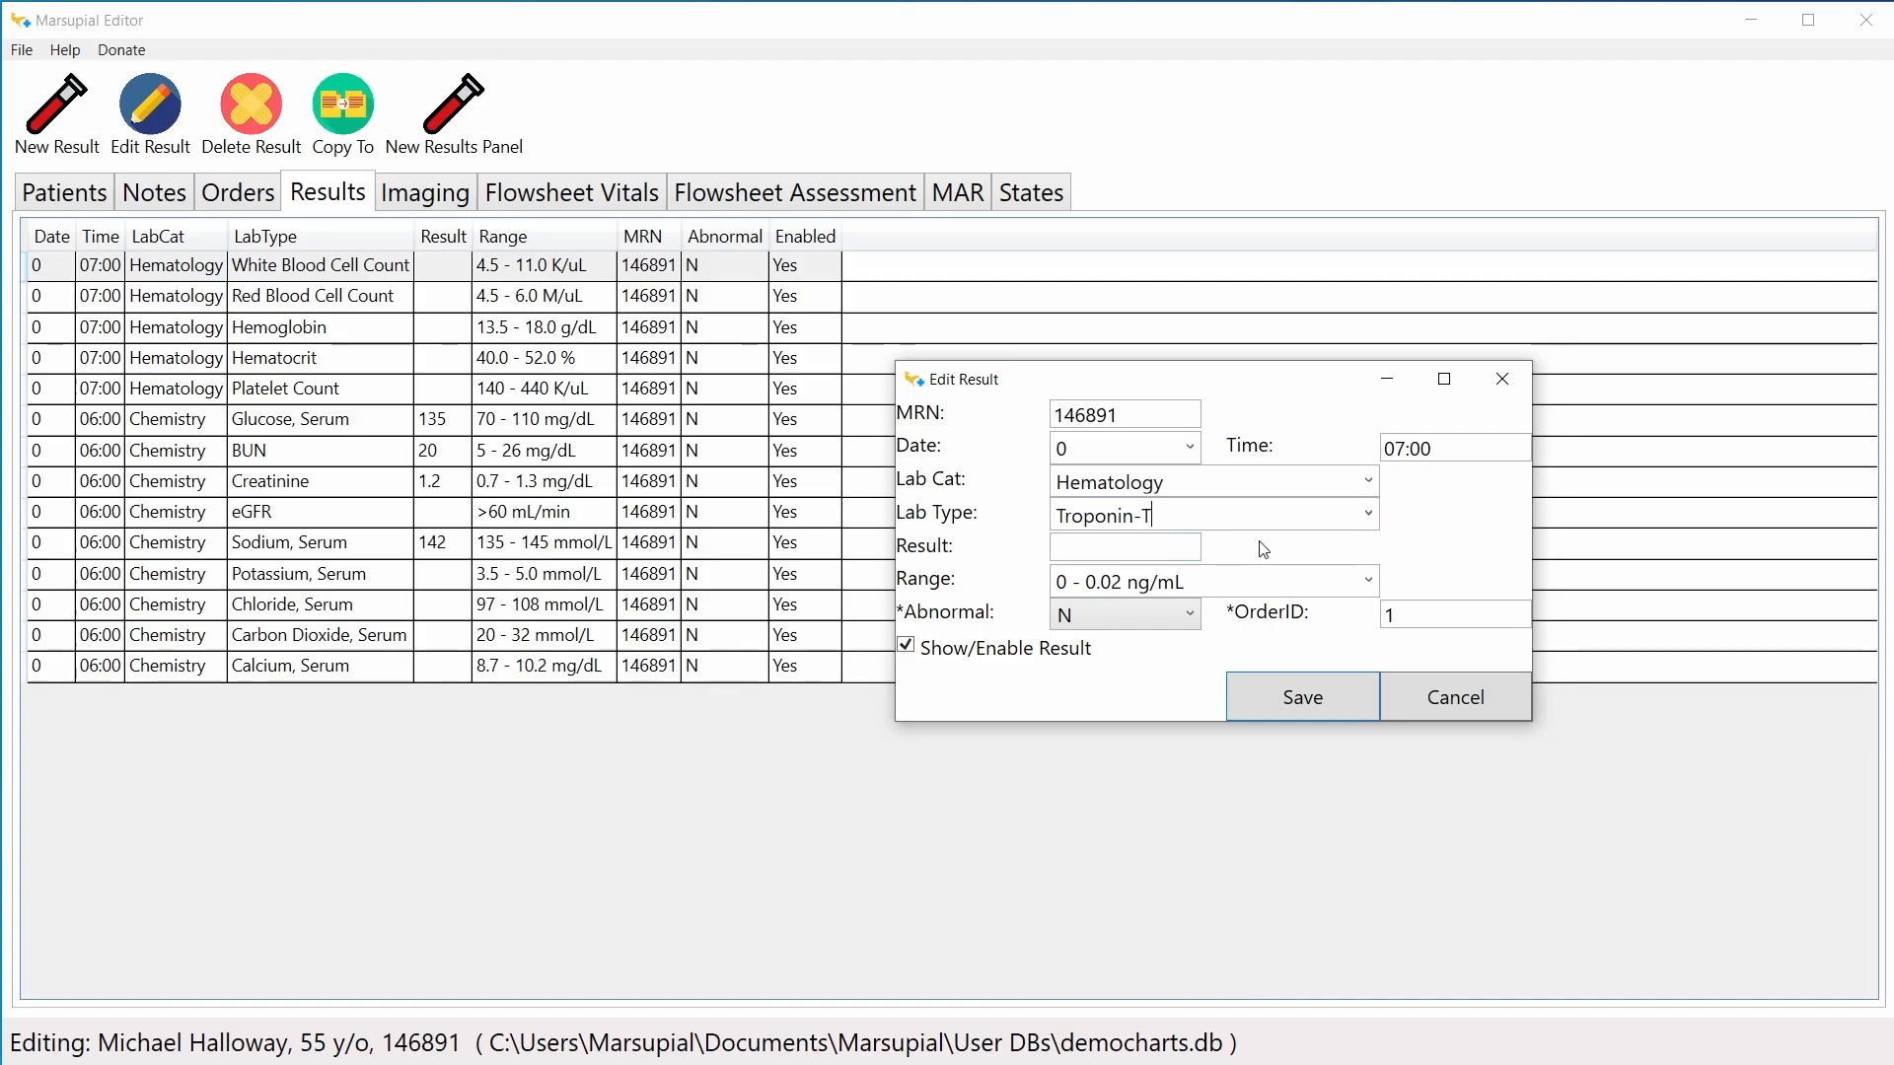
pyautogui.click(1214, 579)
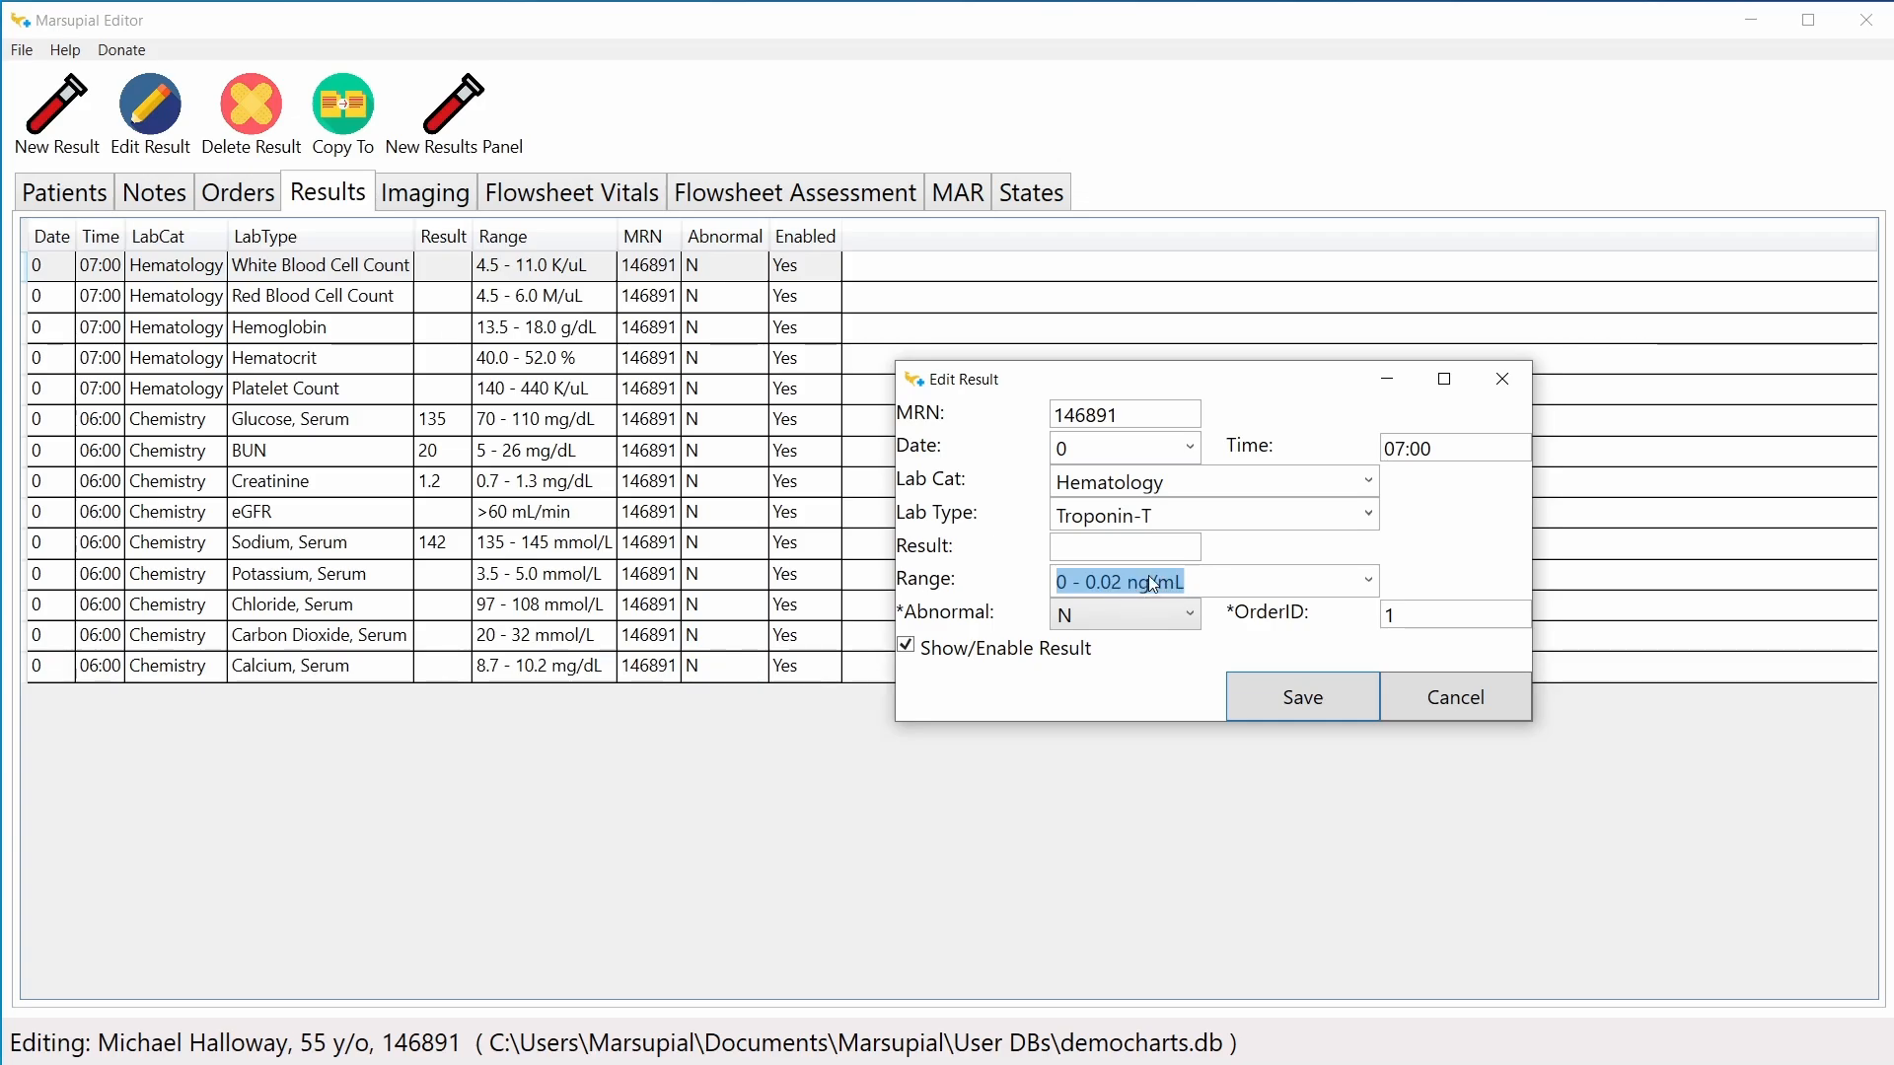
pyautogui.click(1192, 515)
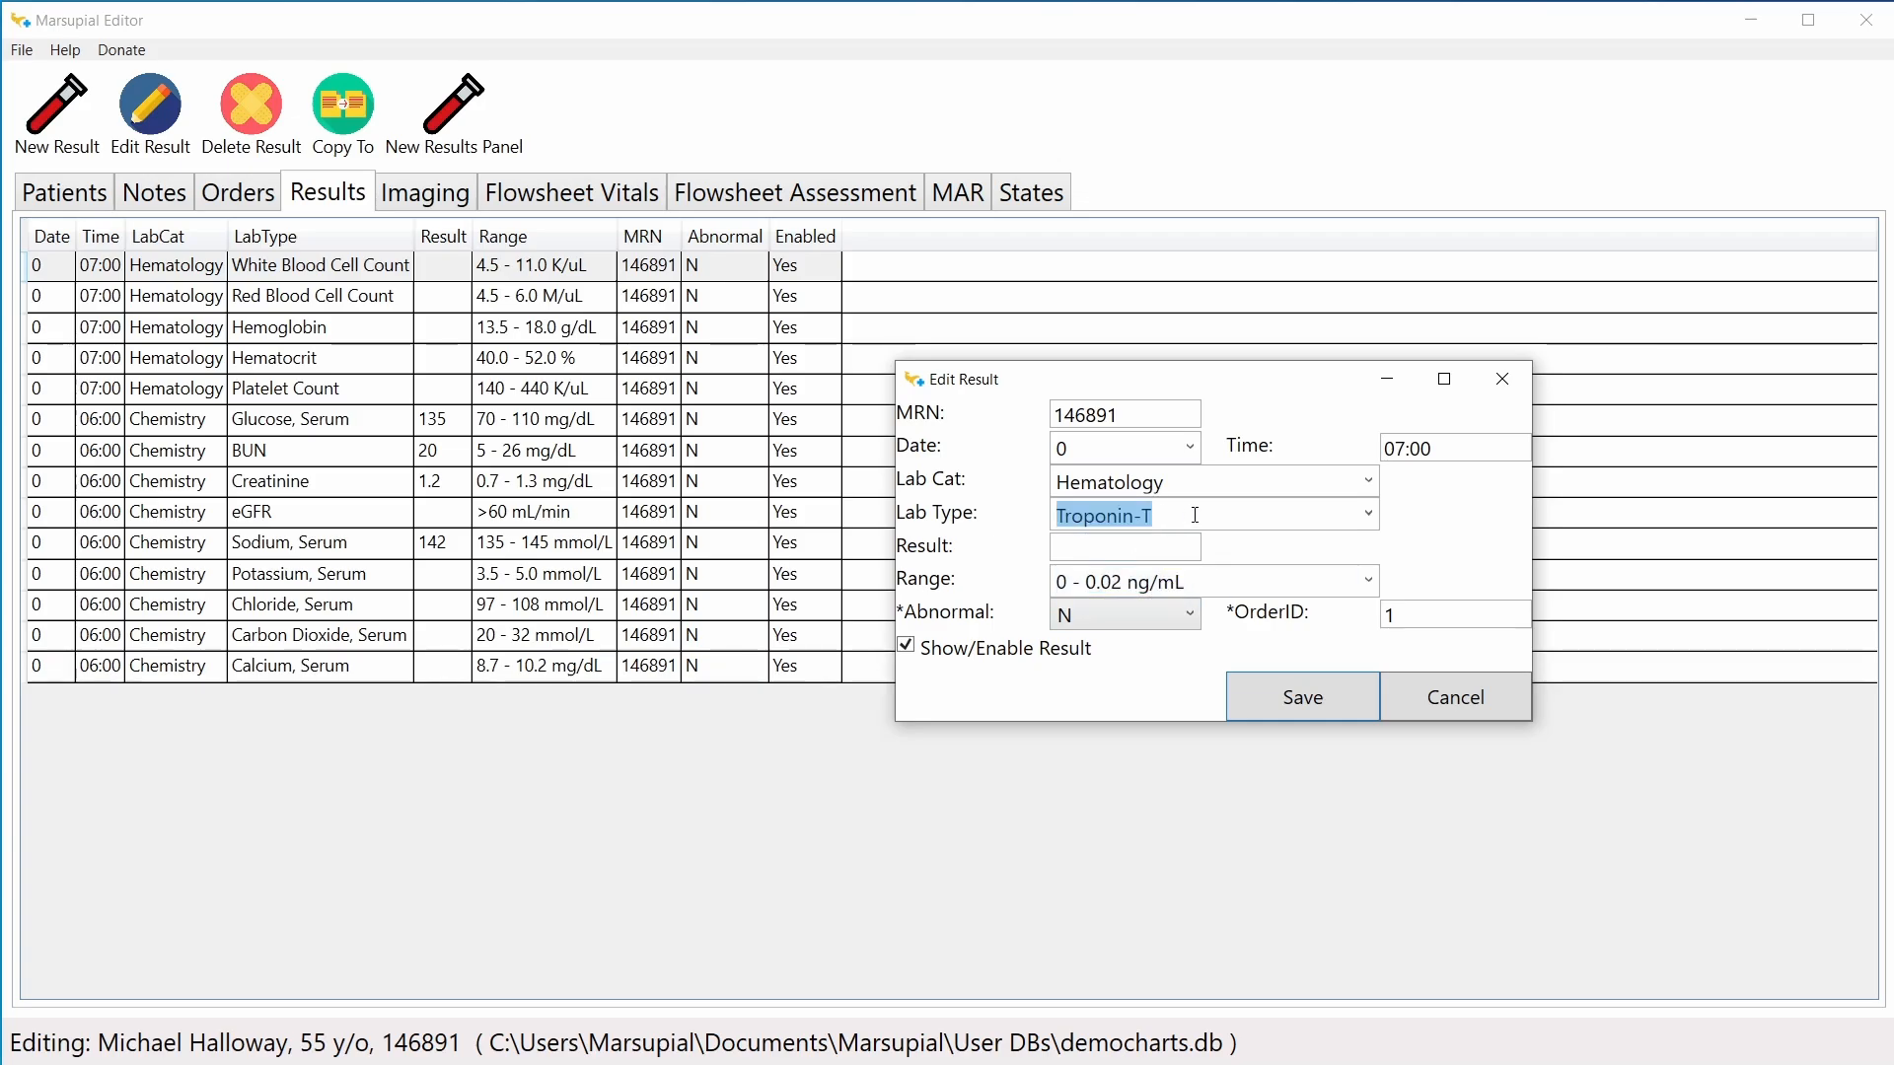
pyautogui.click(1195, 515)
pyautogui.click(1240, 578)
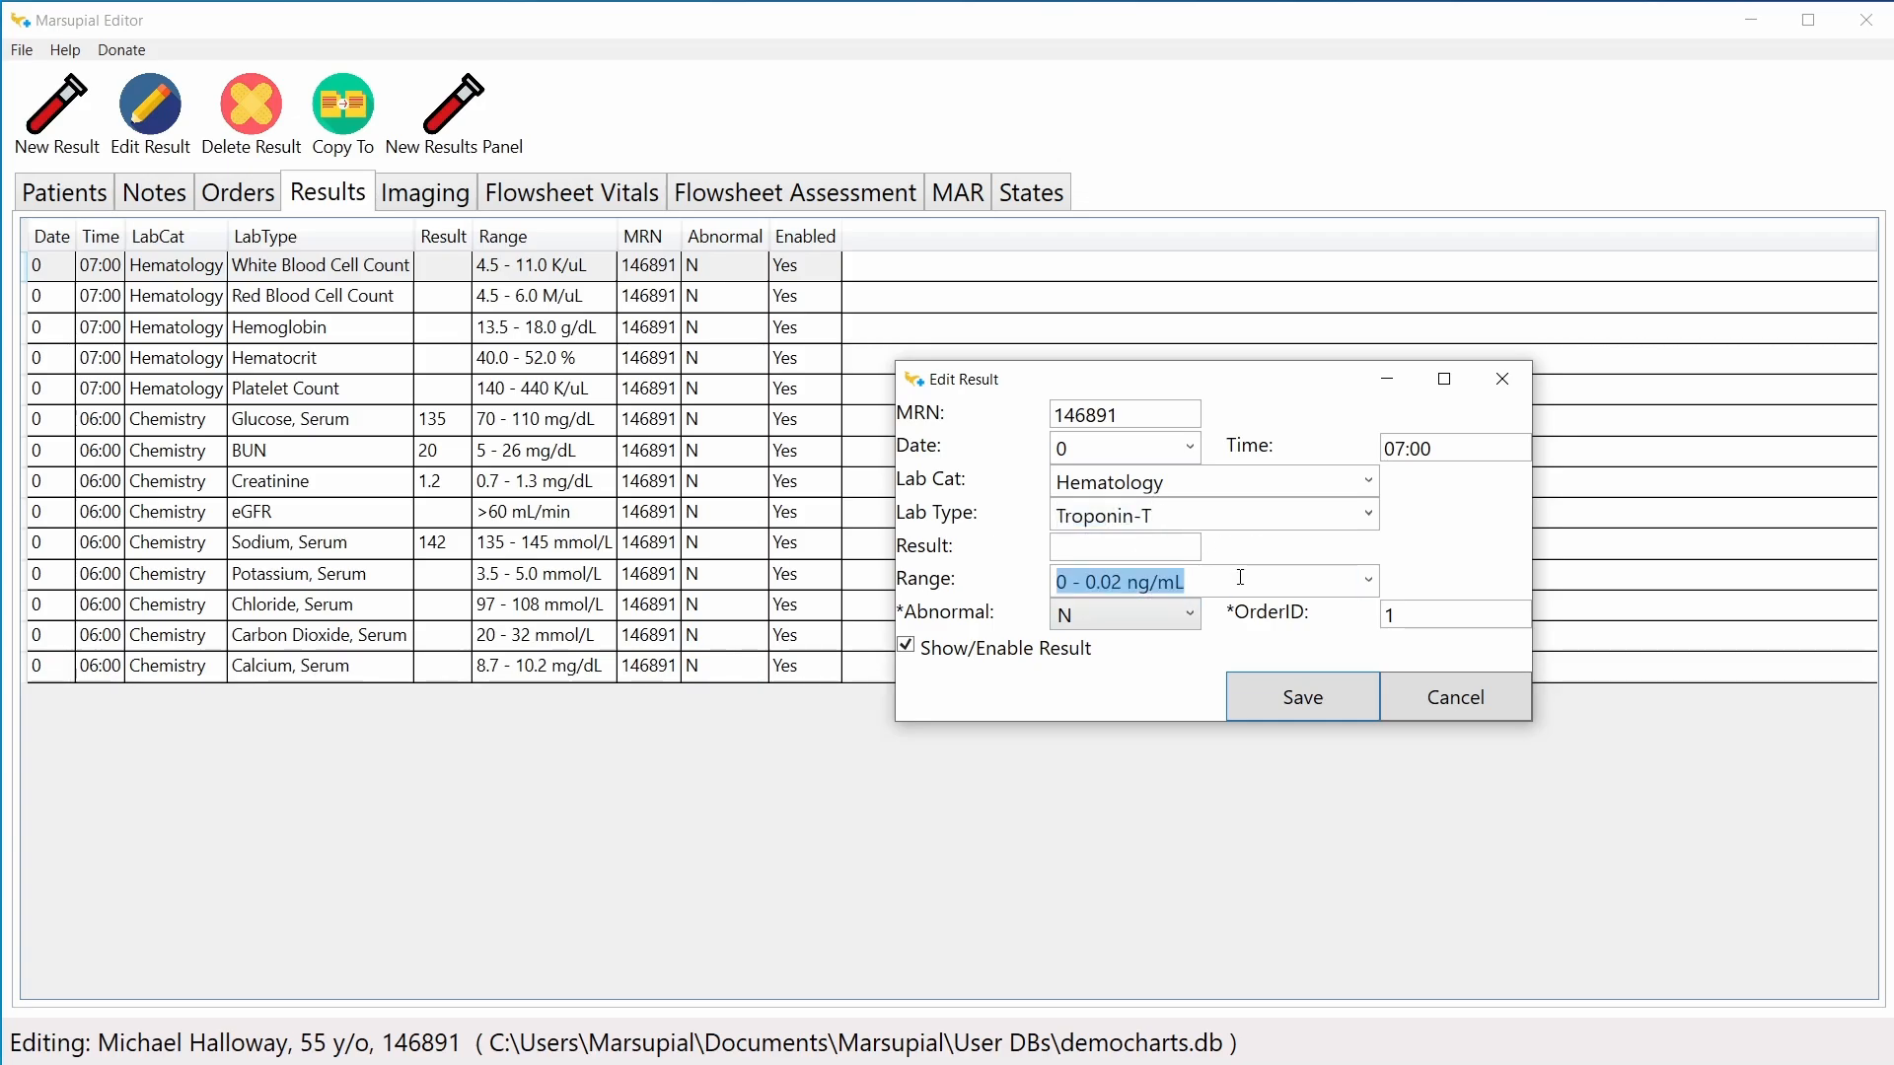
pyautogui.click(1140, 548)
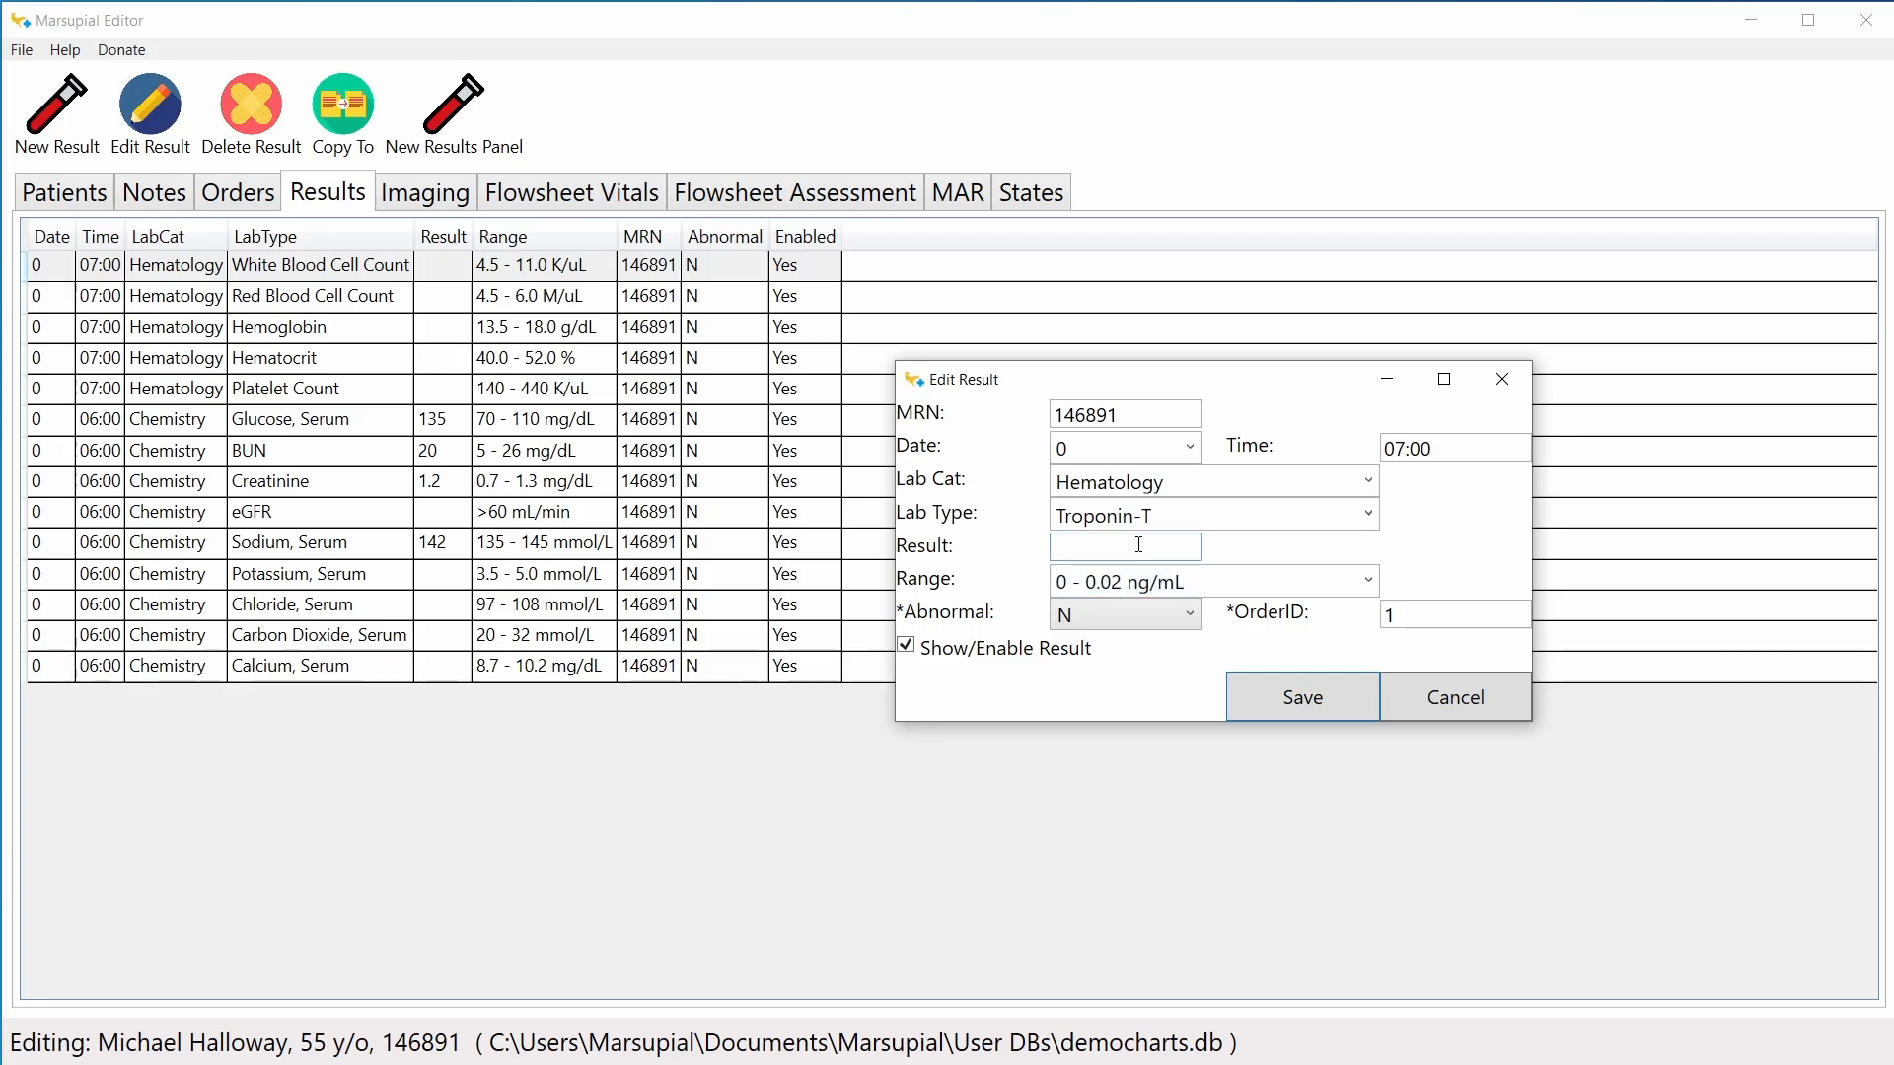
# Step: Try Chemistry as the result's lab category, review the other categories, and discard all edits to the result
pyautogui.click(1369, 482)
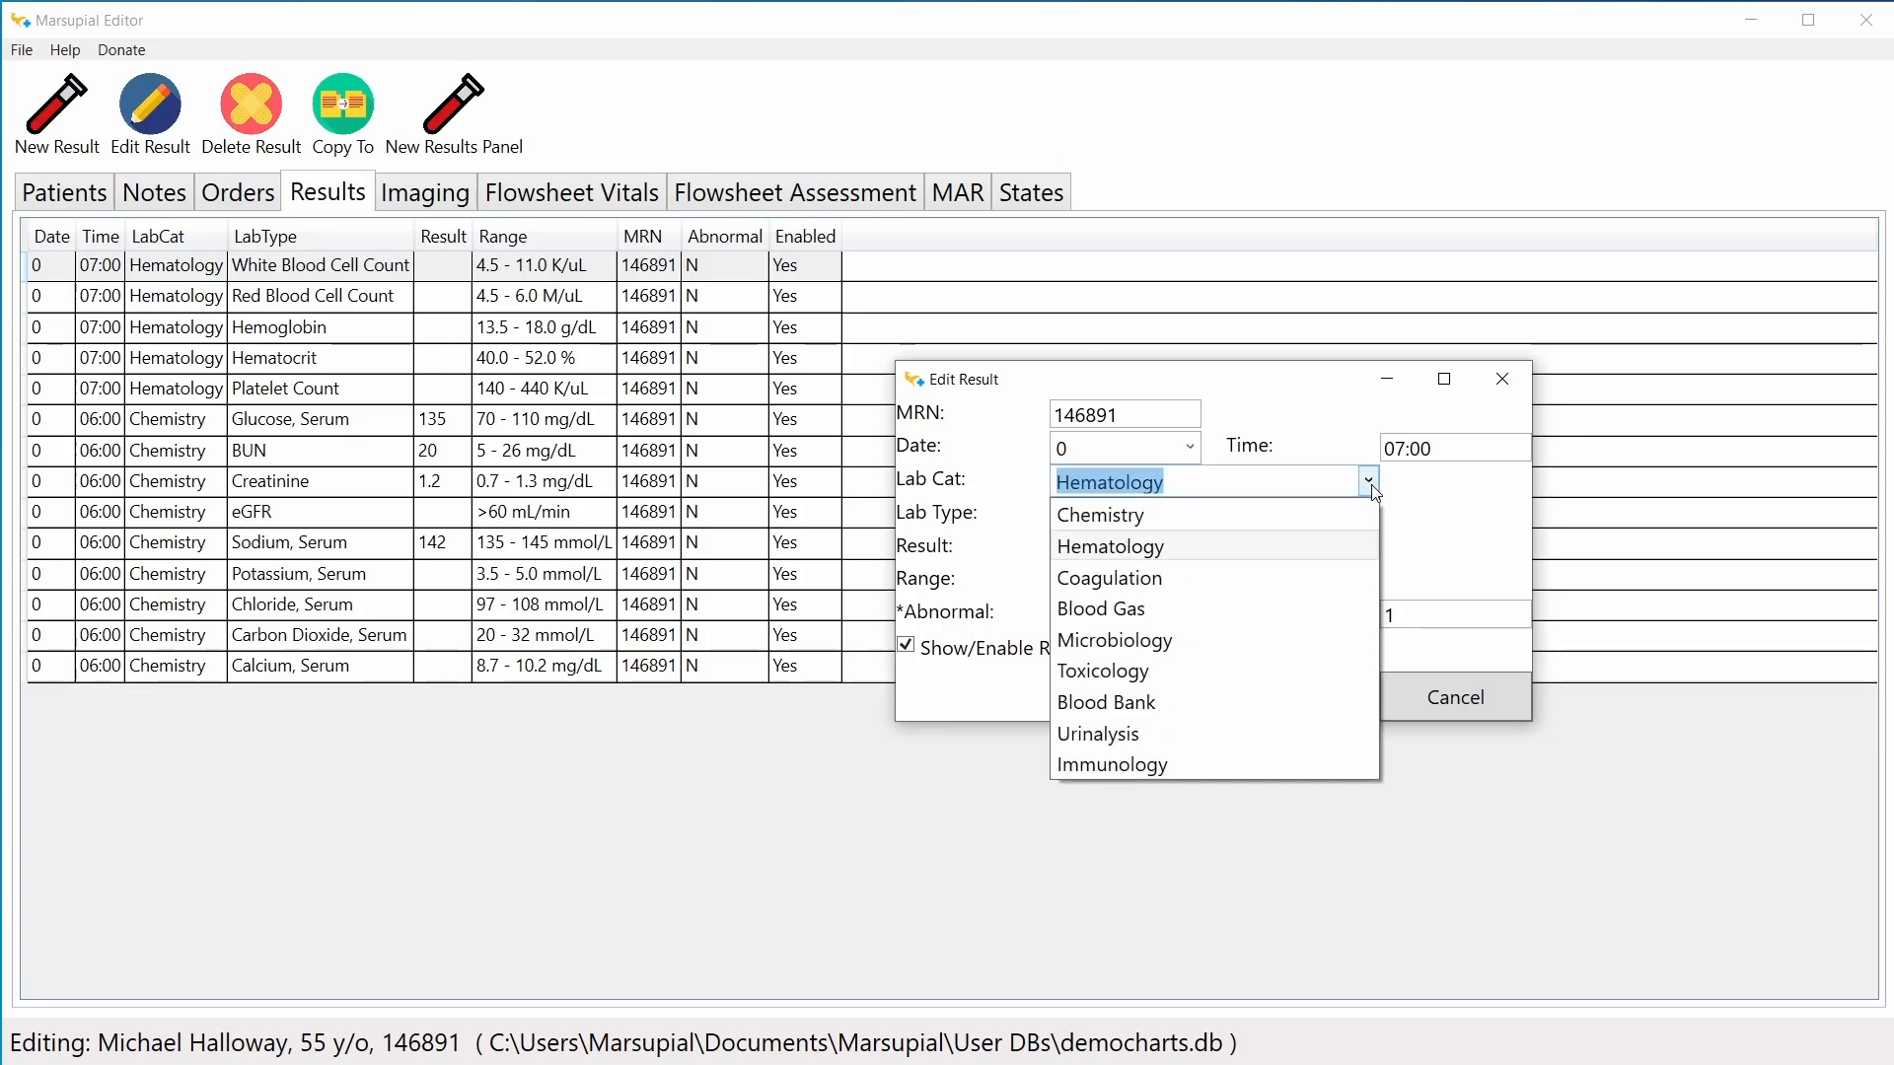
pyautogui.click(1315, 515)
pyautogui.click(1148, 549)
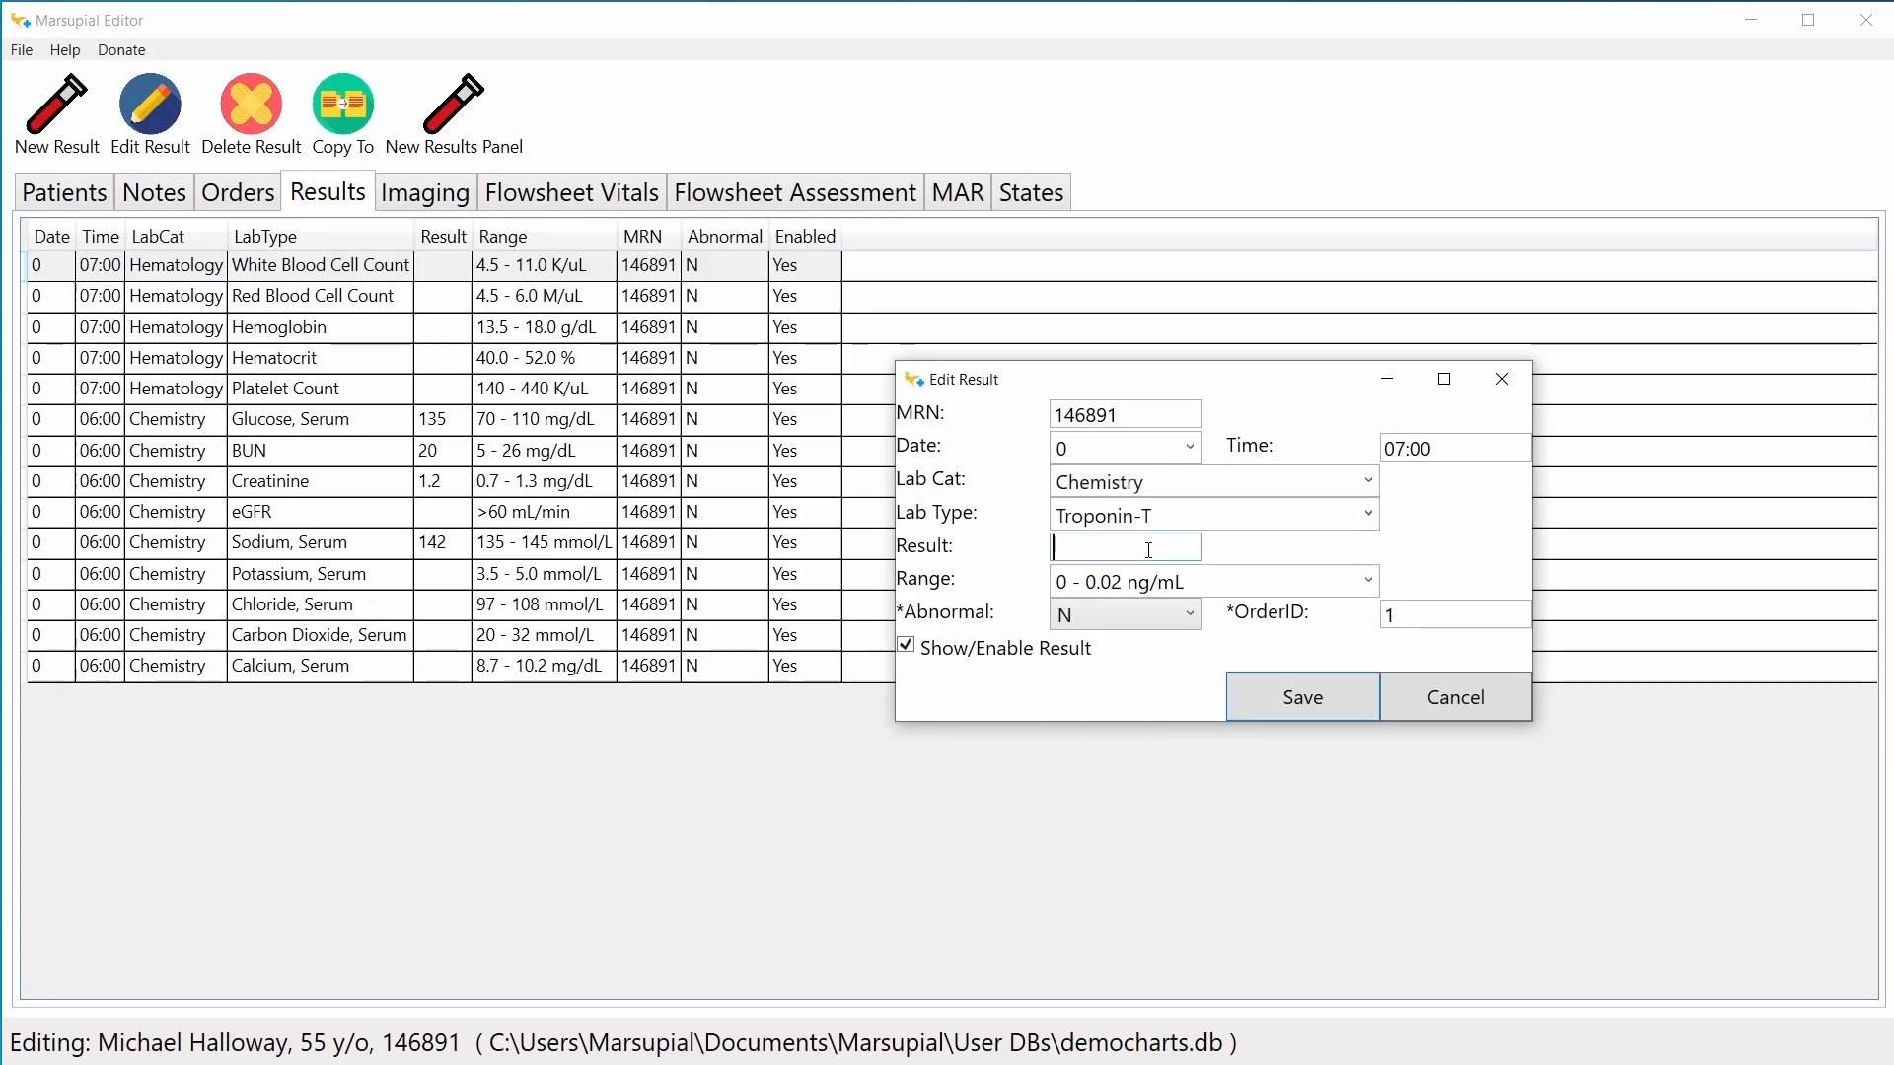
pyautogui.click(1368, 480)
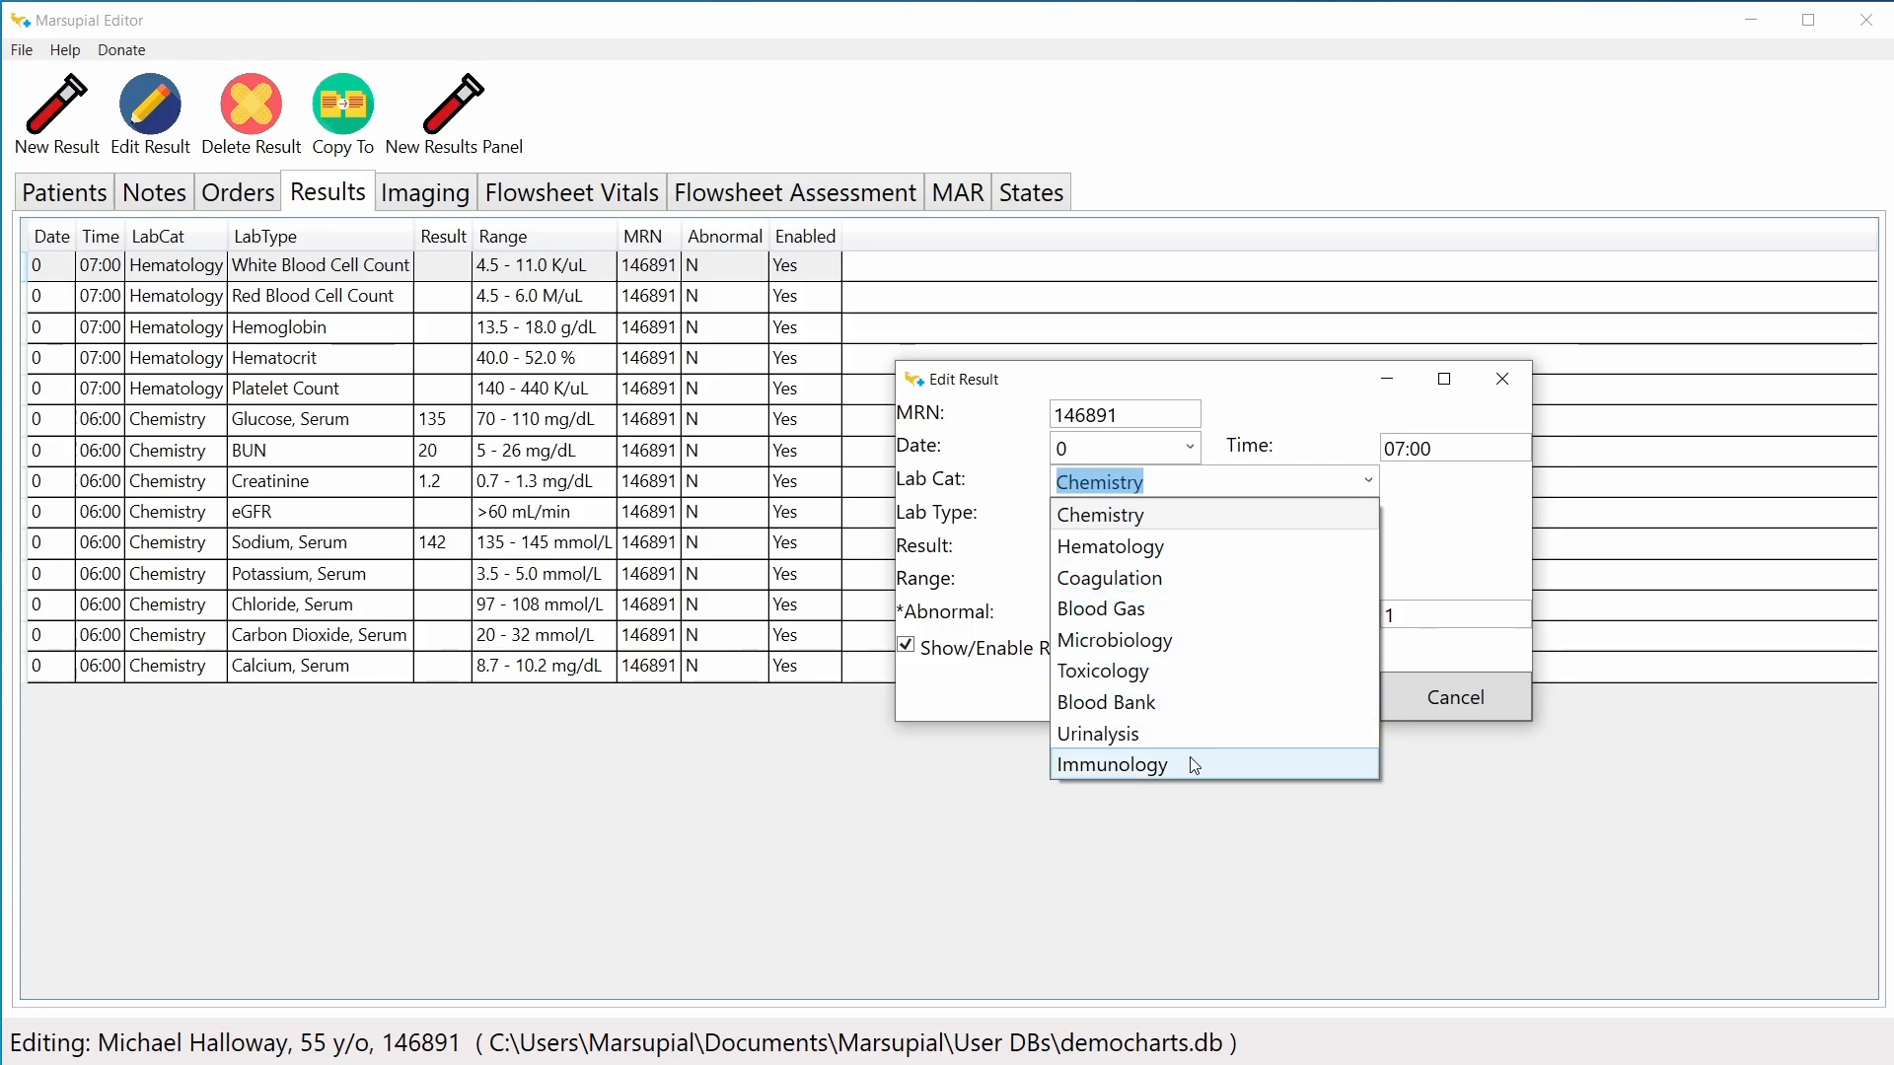
pyautogui.click(1156, 482)
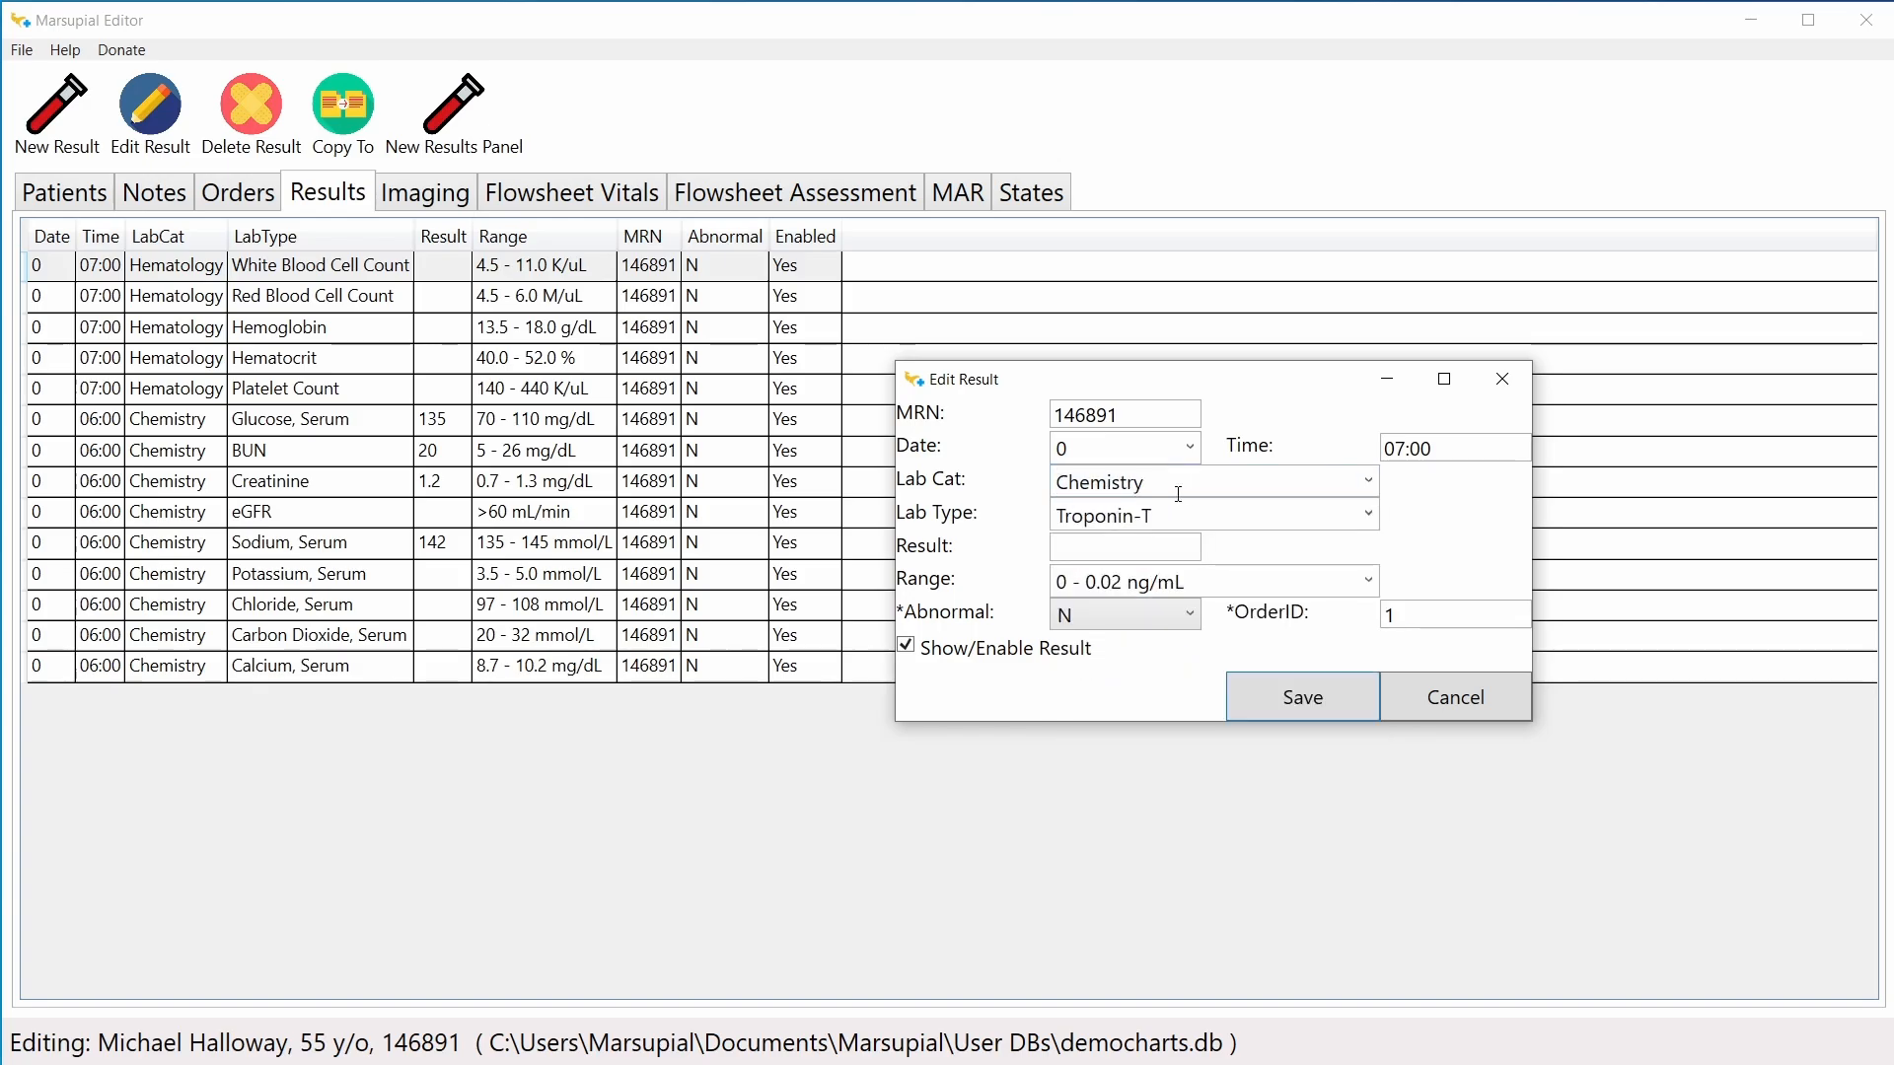
pyautogui.click(1428, 696)
# Step: Switch to Marsupial EMR and compare the patient's Hematology and Chemistry results with the entries in Marsupial Editor
pyautogui.hotkey('alt', 'Tab')
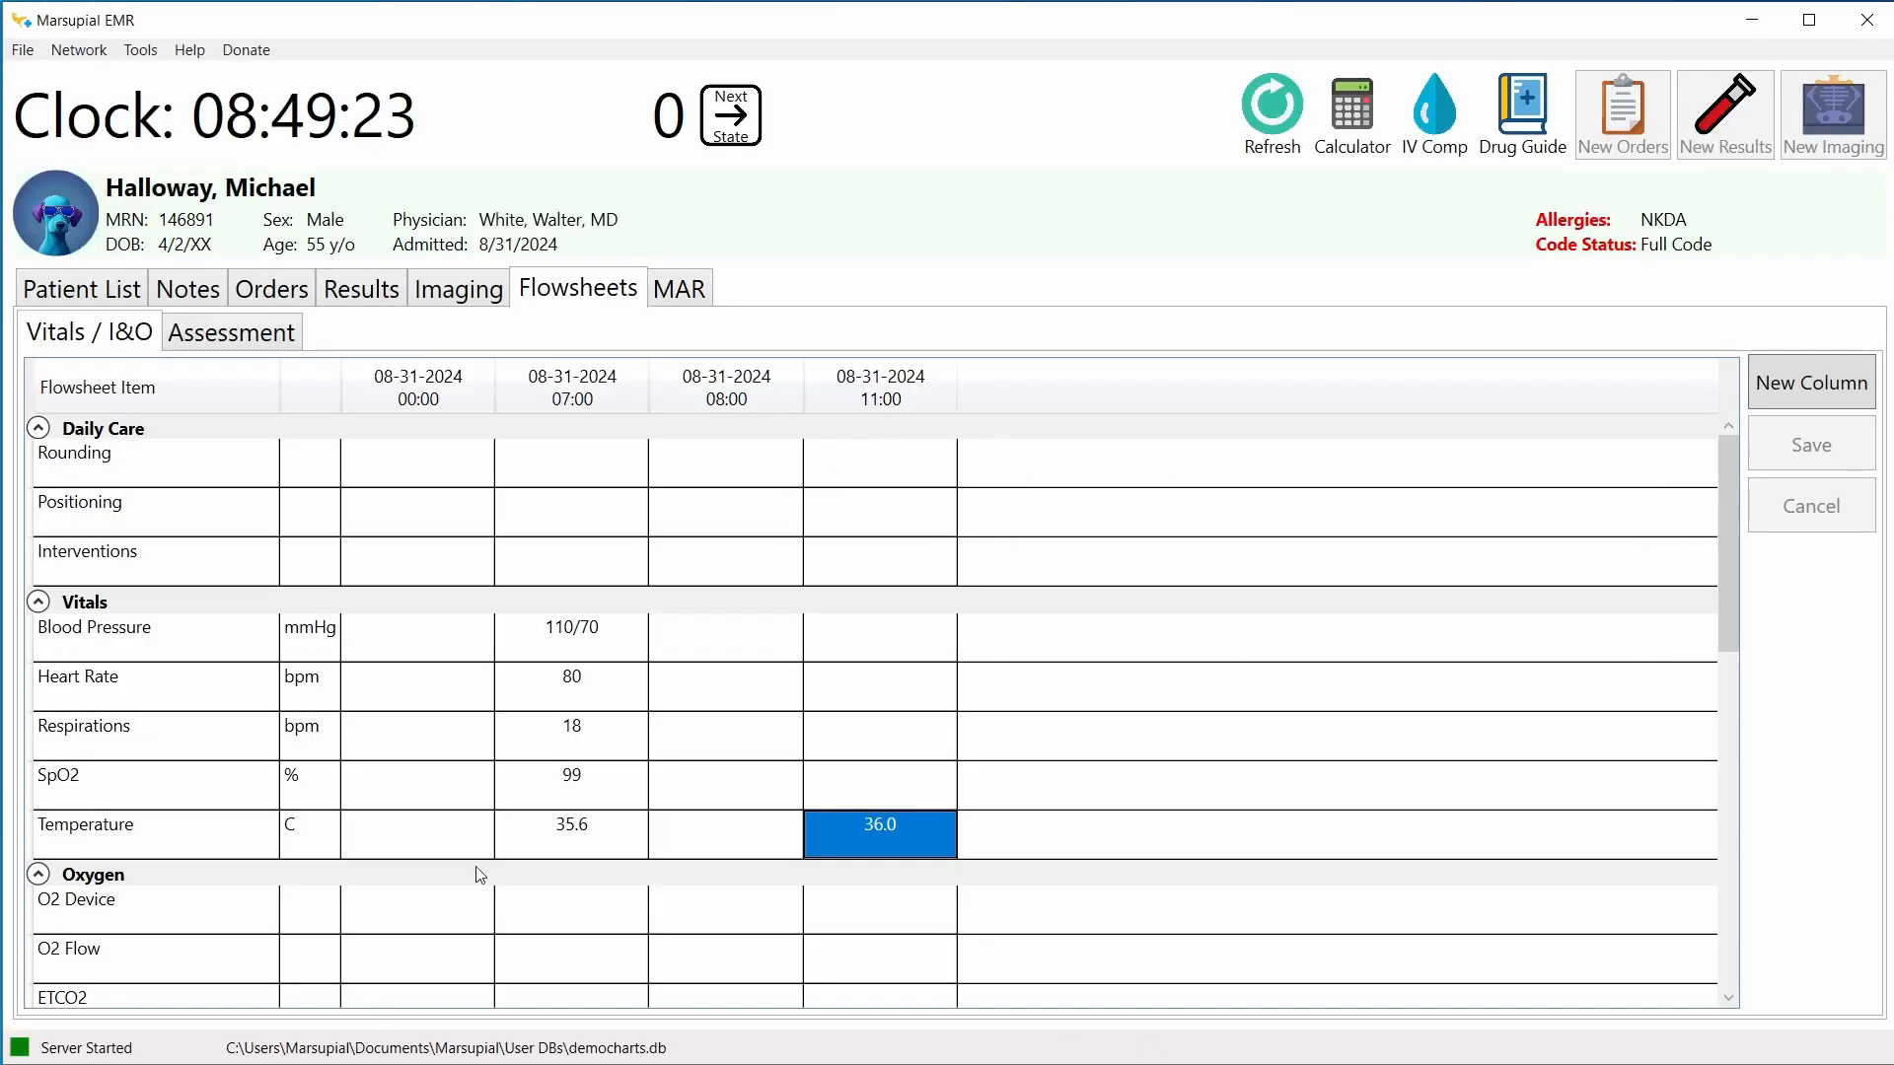
pyautogui.click(361, 292)
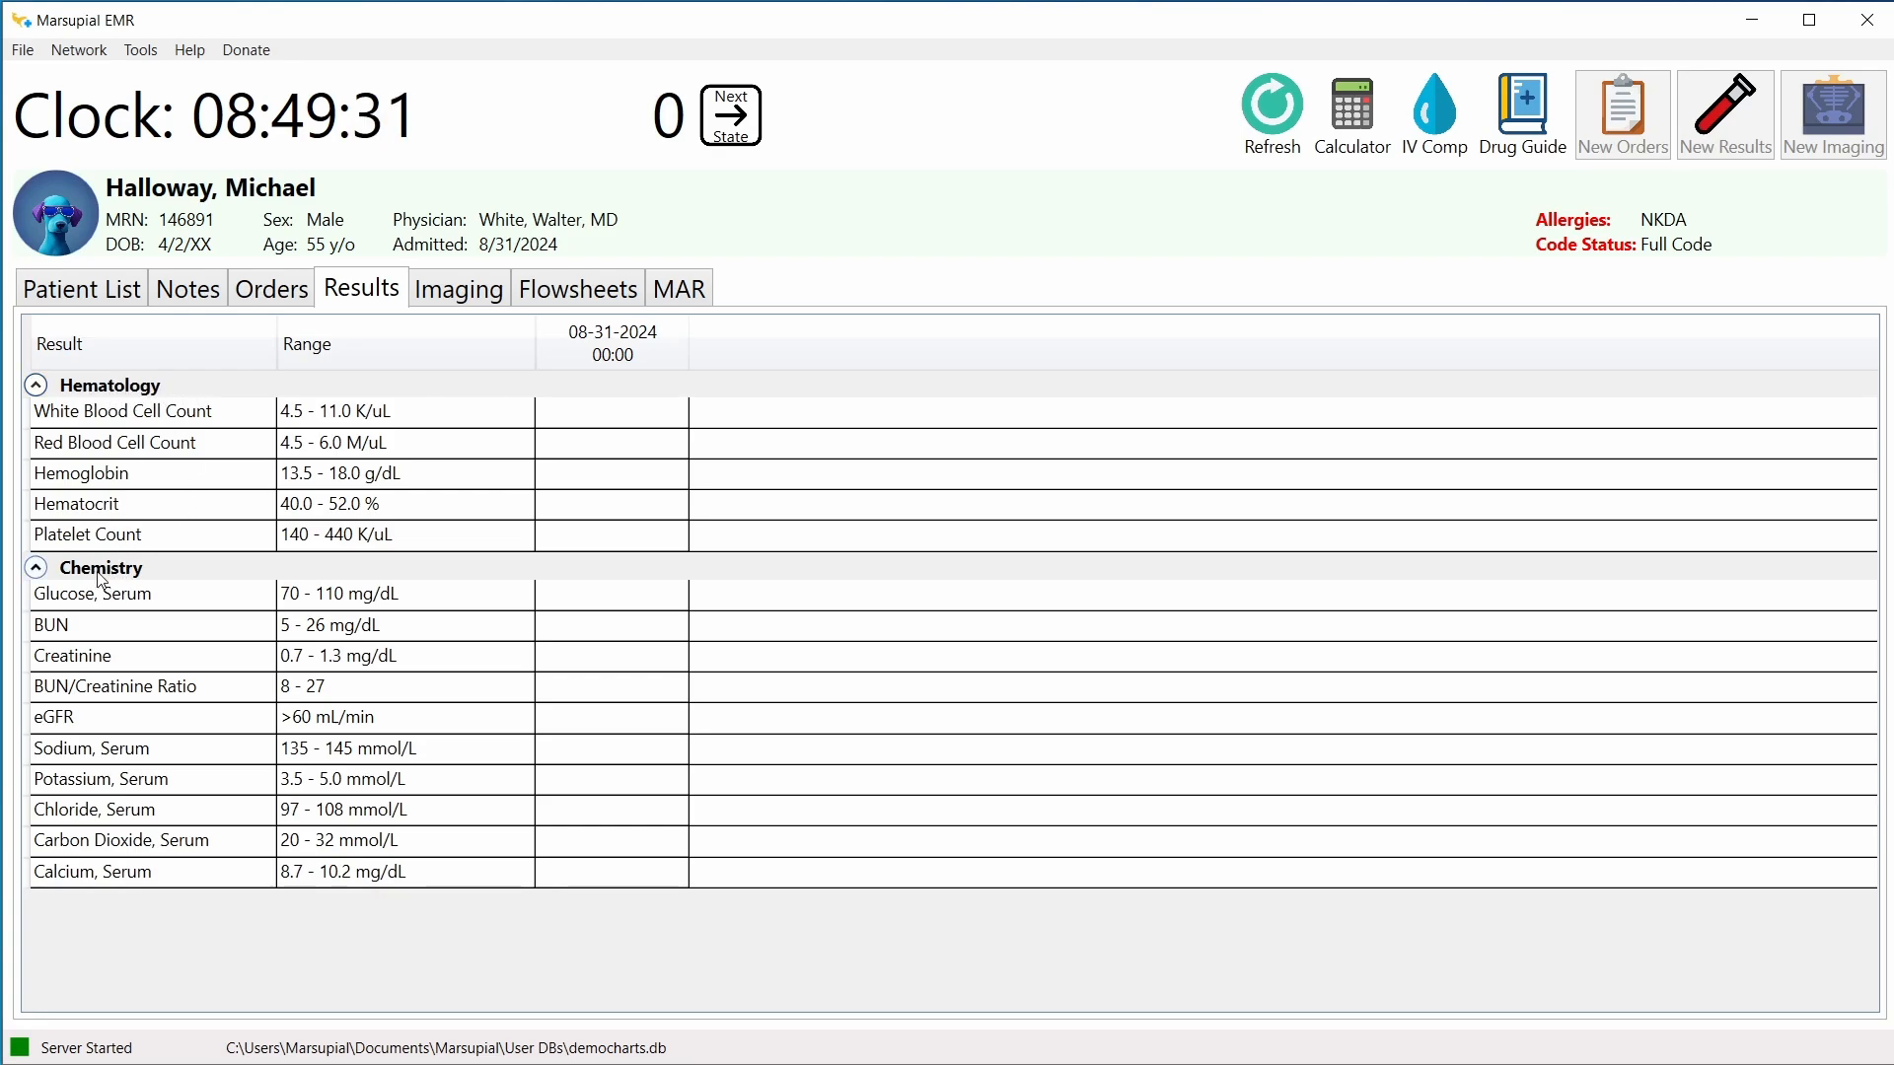
pyautogui.click(146, 410)
pyautogui.click(148, 444)
pyautogui.click(151, 476)
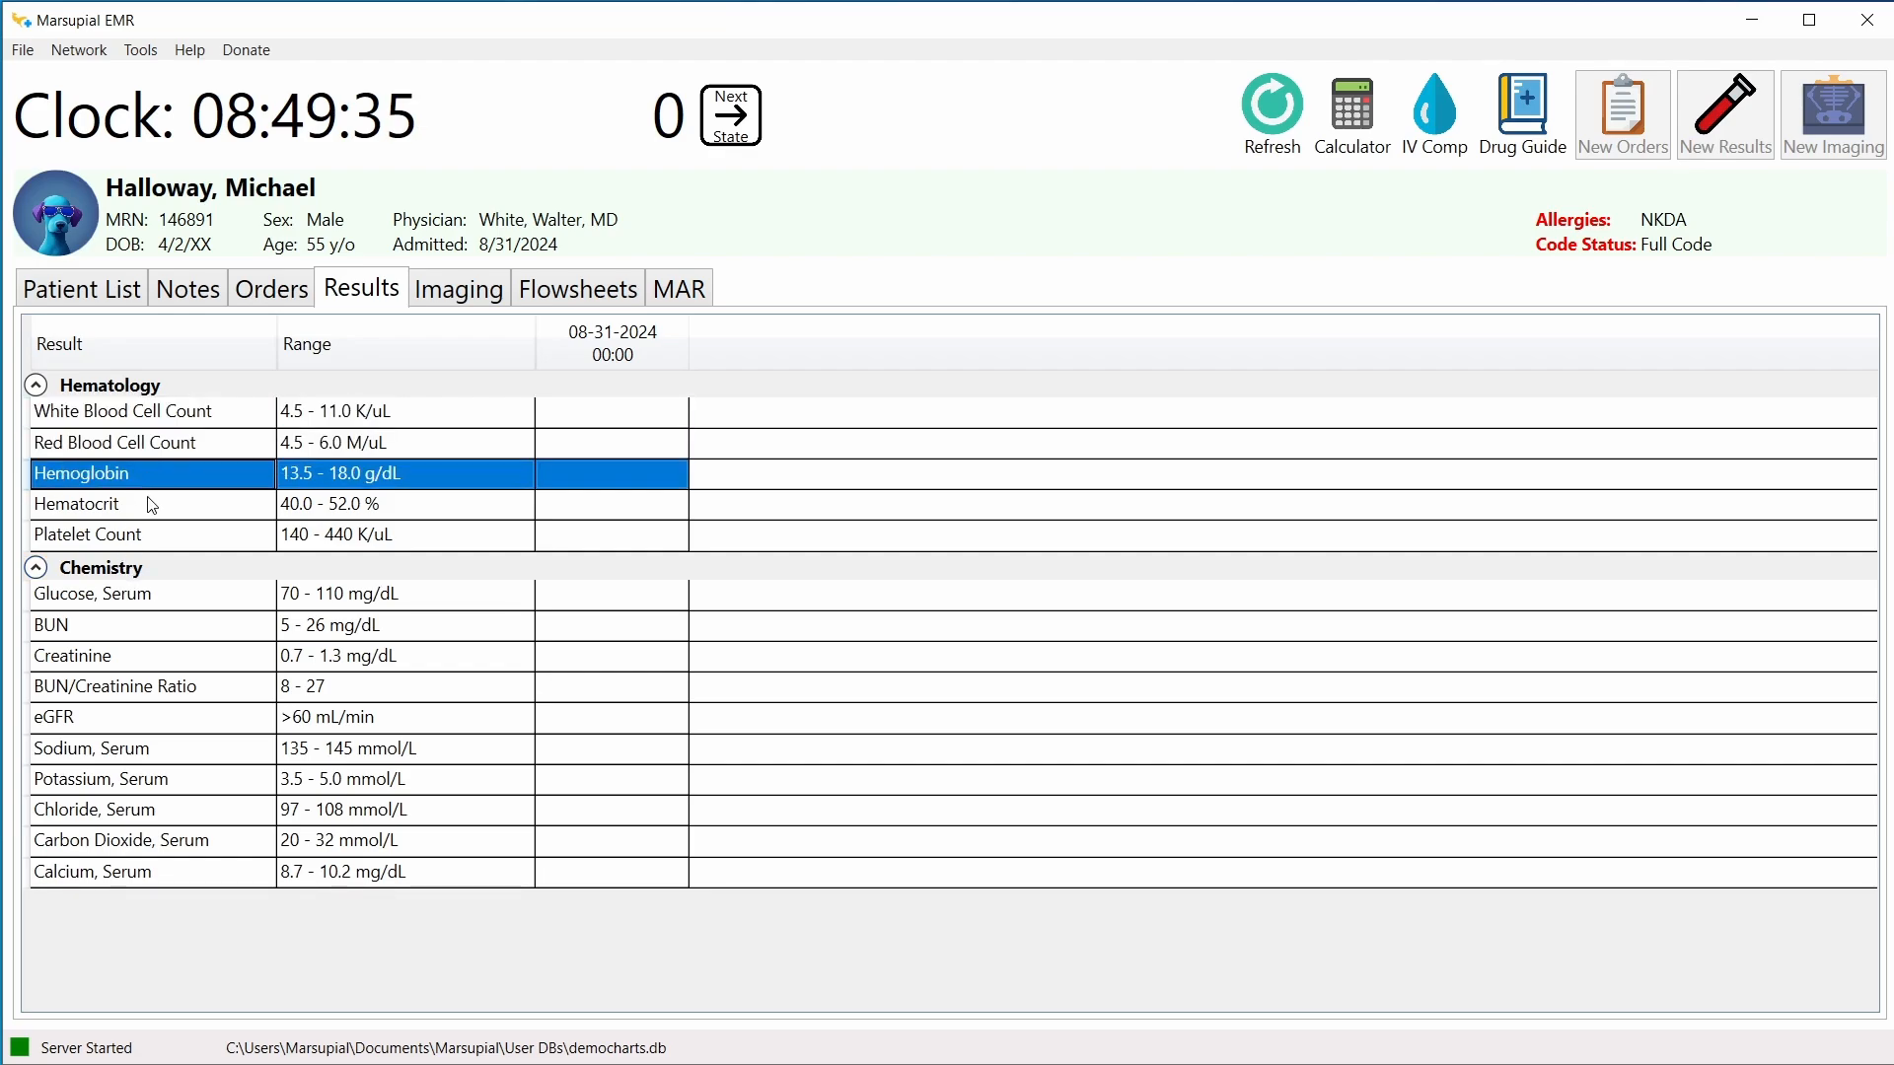
pyautogui.click(151, 505)
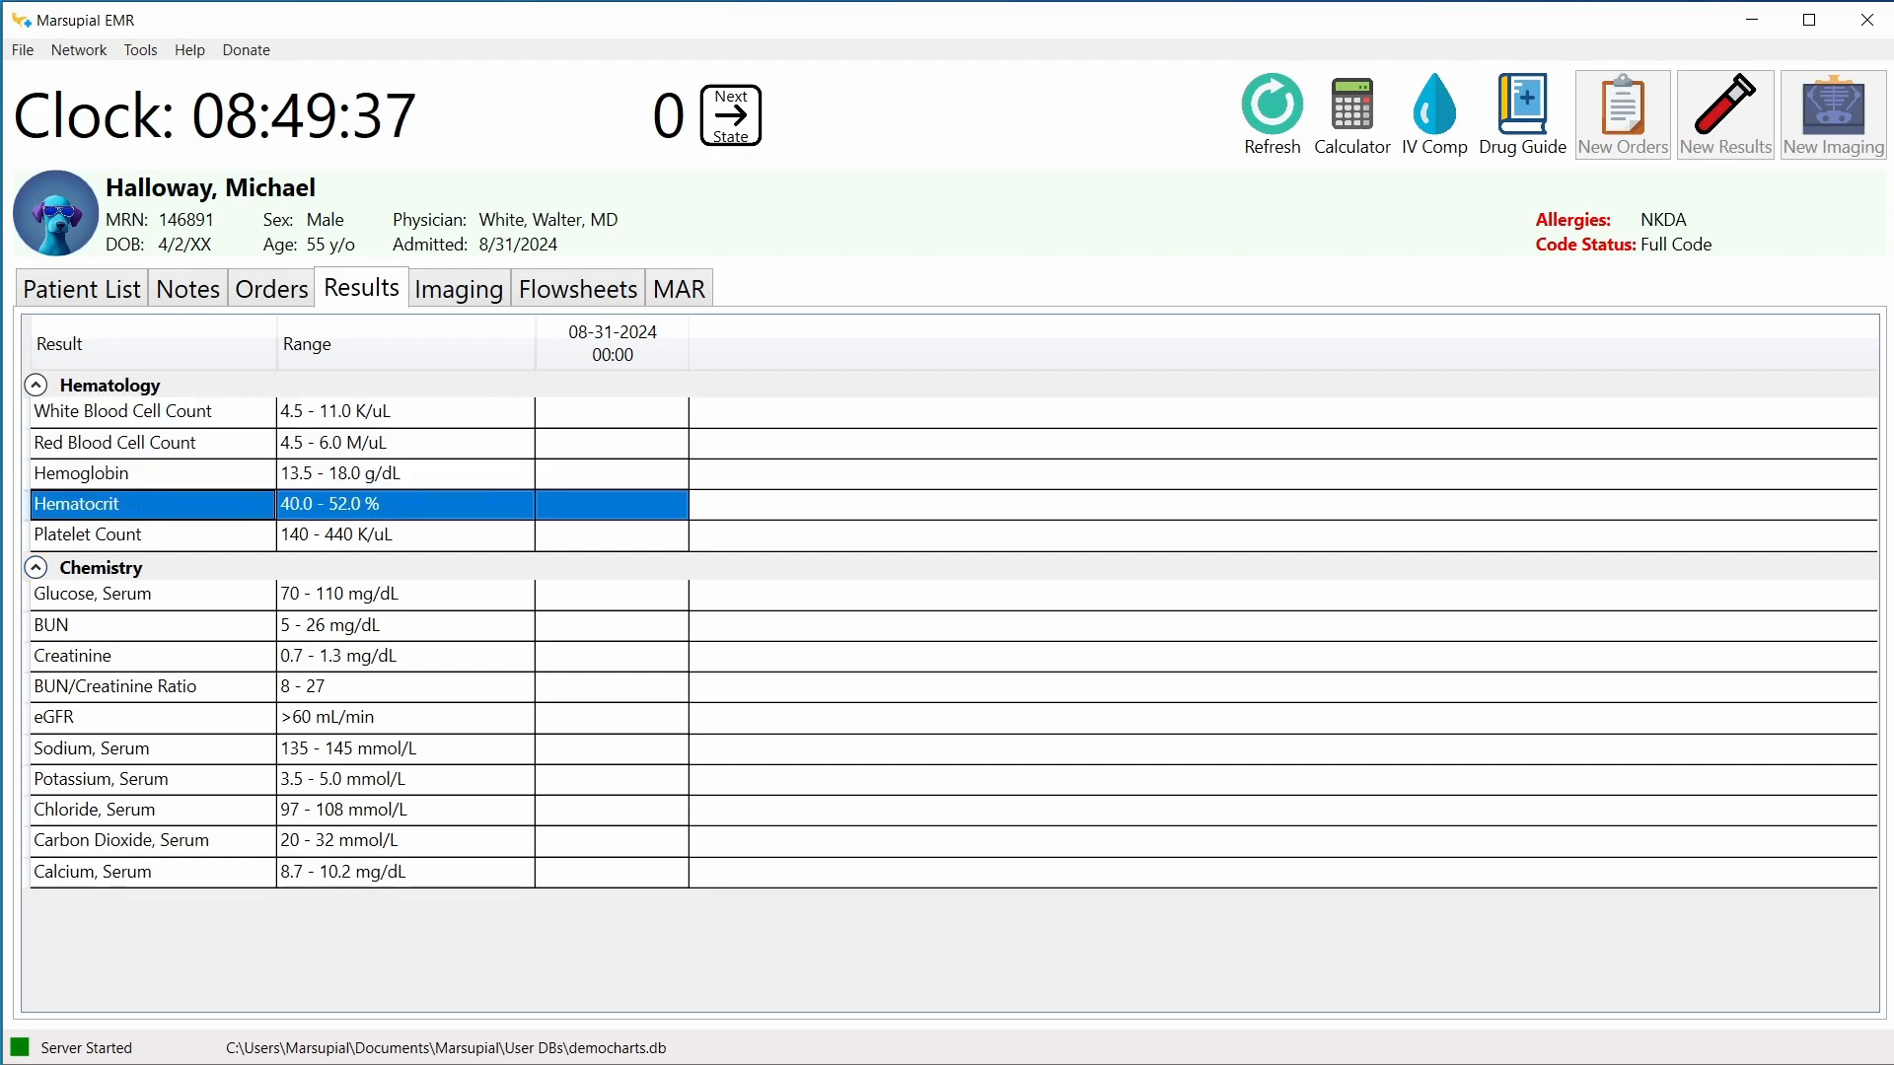
pyautogui.hotkey('alt', 'Tab')
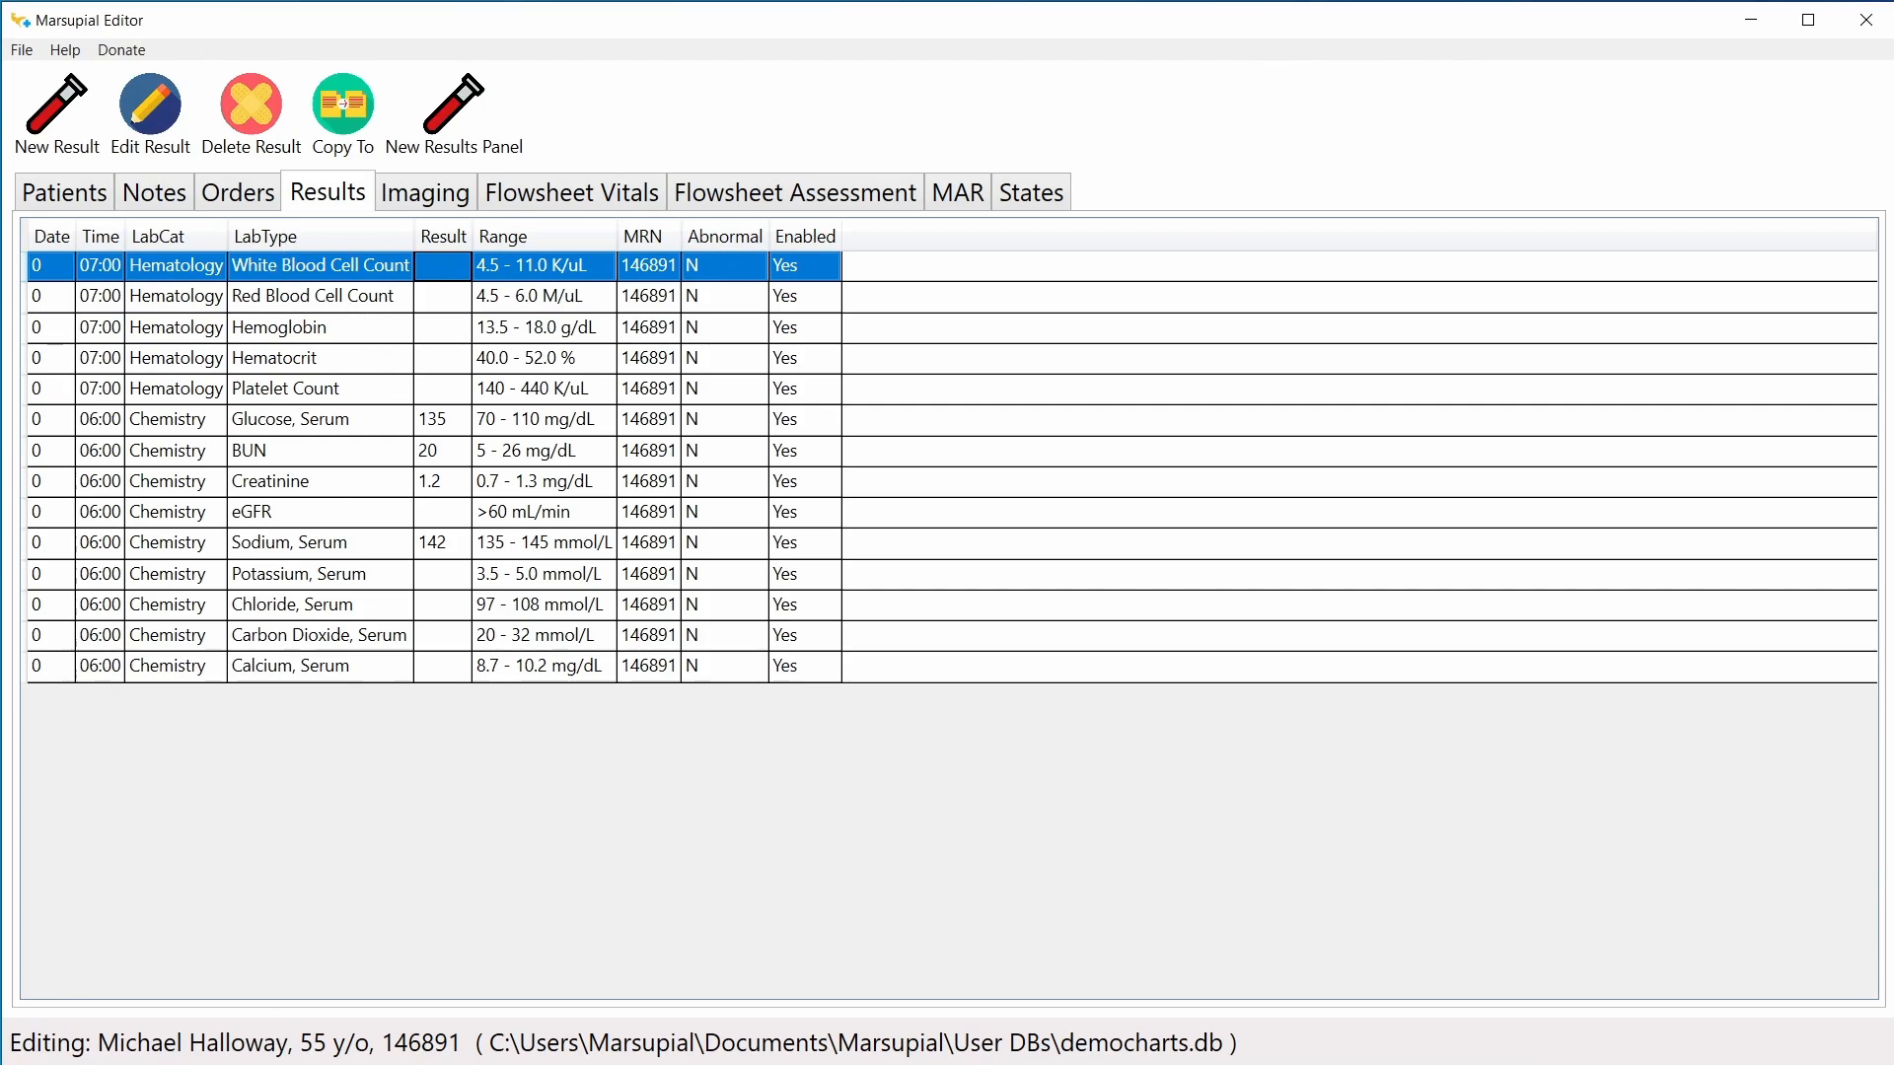
pyautogui.hotkey('alt', 'Tab')
pyautogui.click(596, 601)
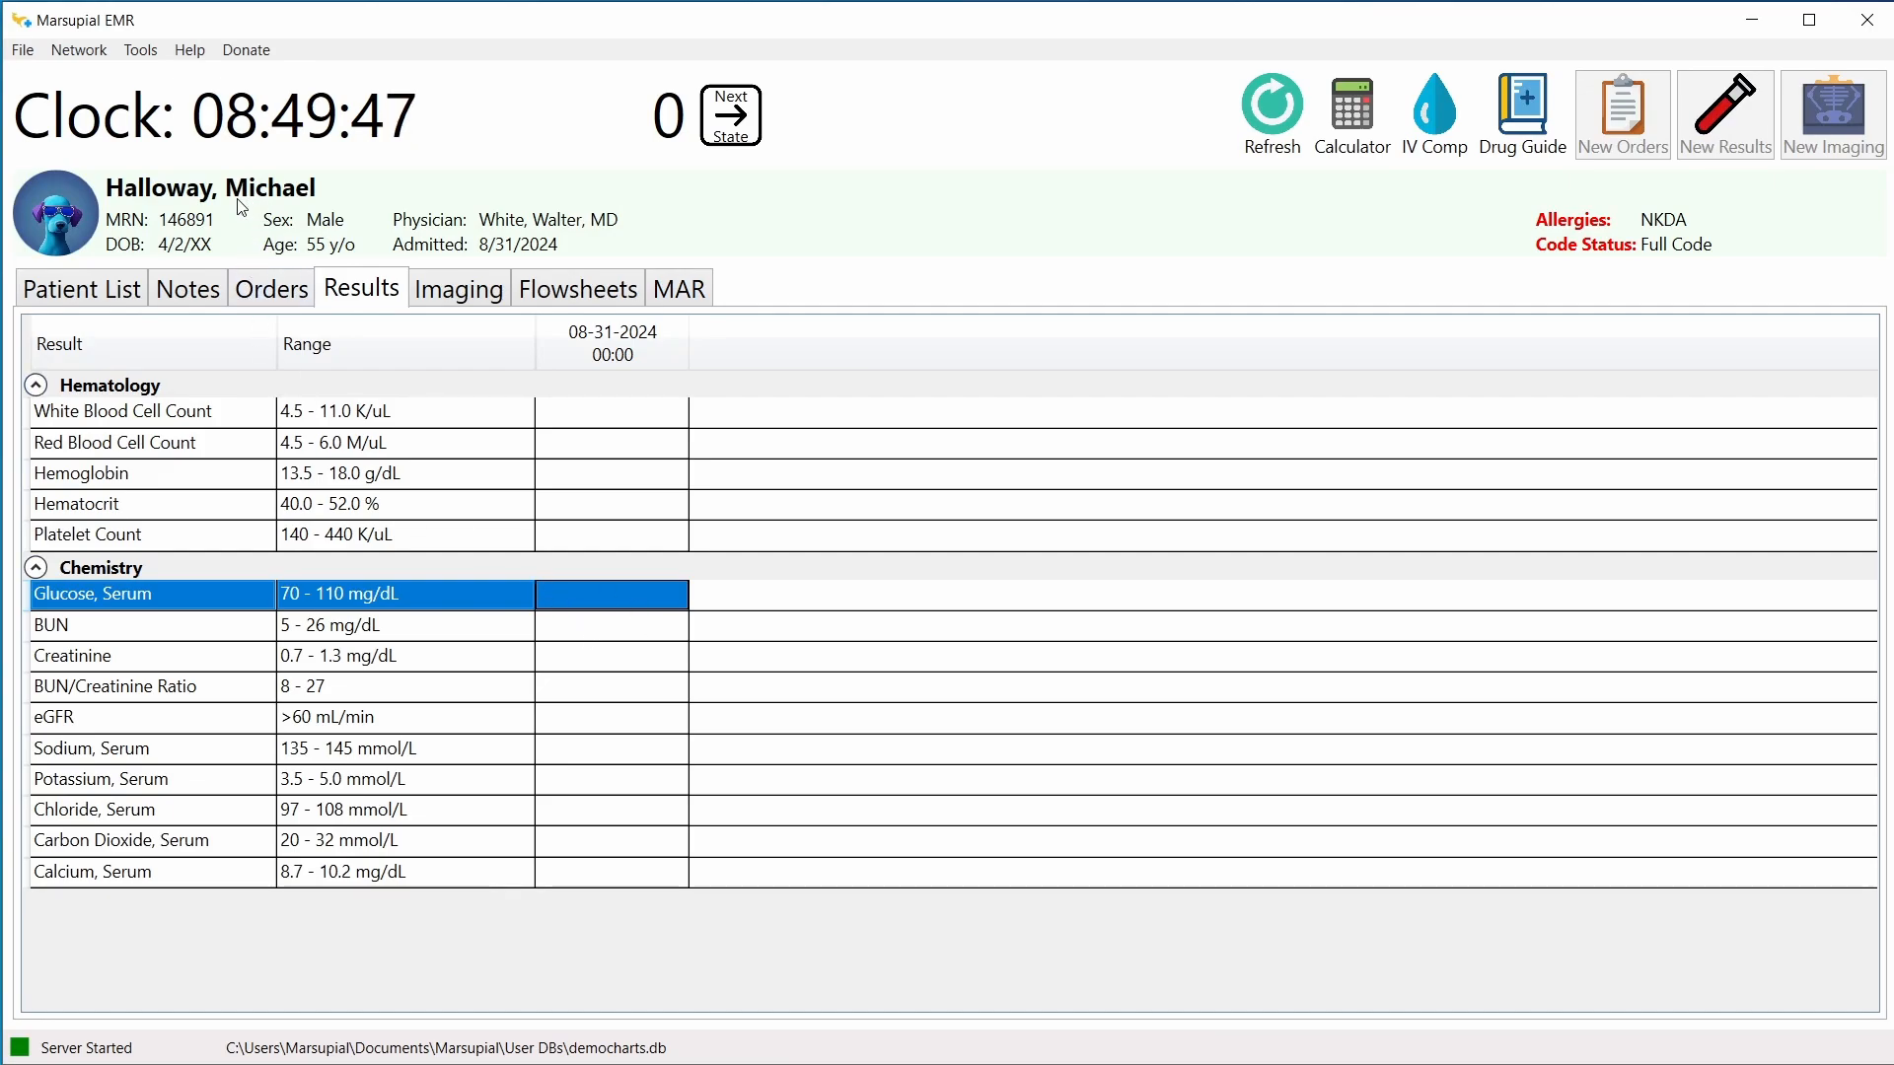
# Step: Switch to the User DBs folder in File Explorer, compare democharts with democharts.db.marsupial, and return to Marsupial EMR
pyautogui.hotkey('alt', 'Tab')
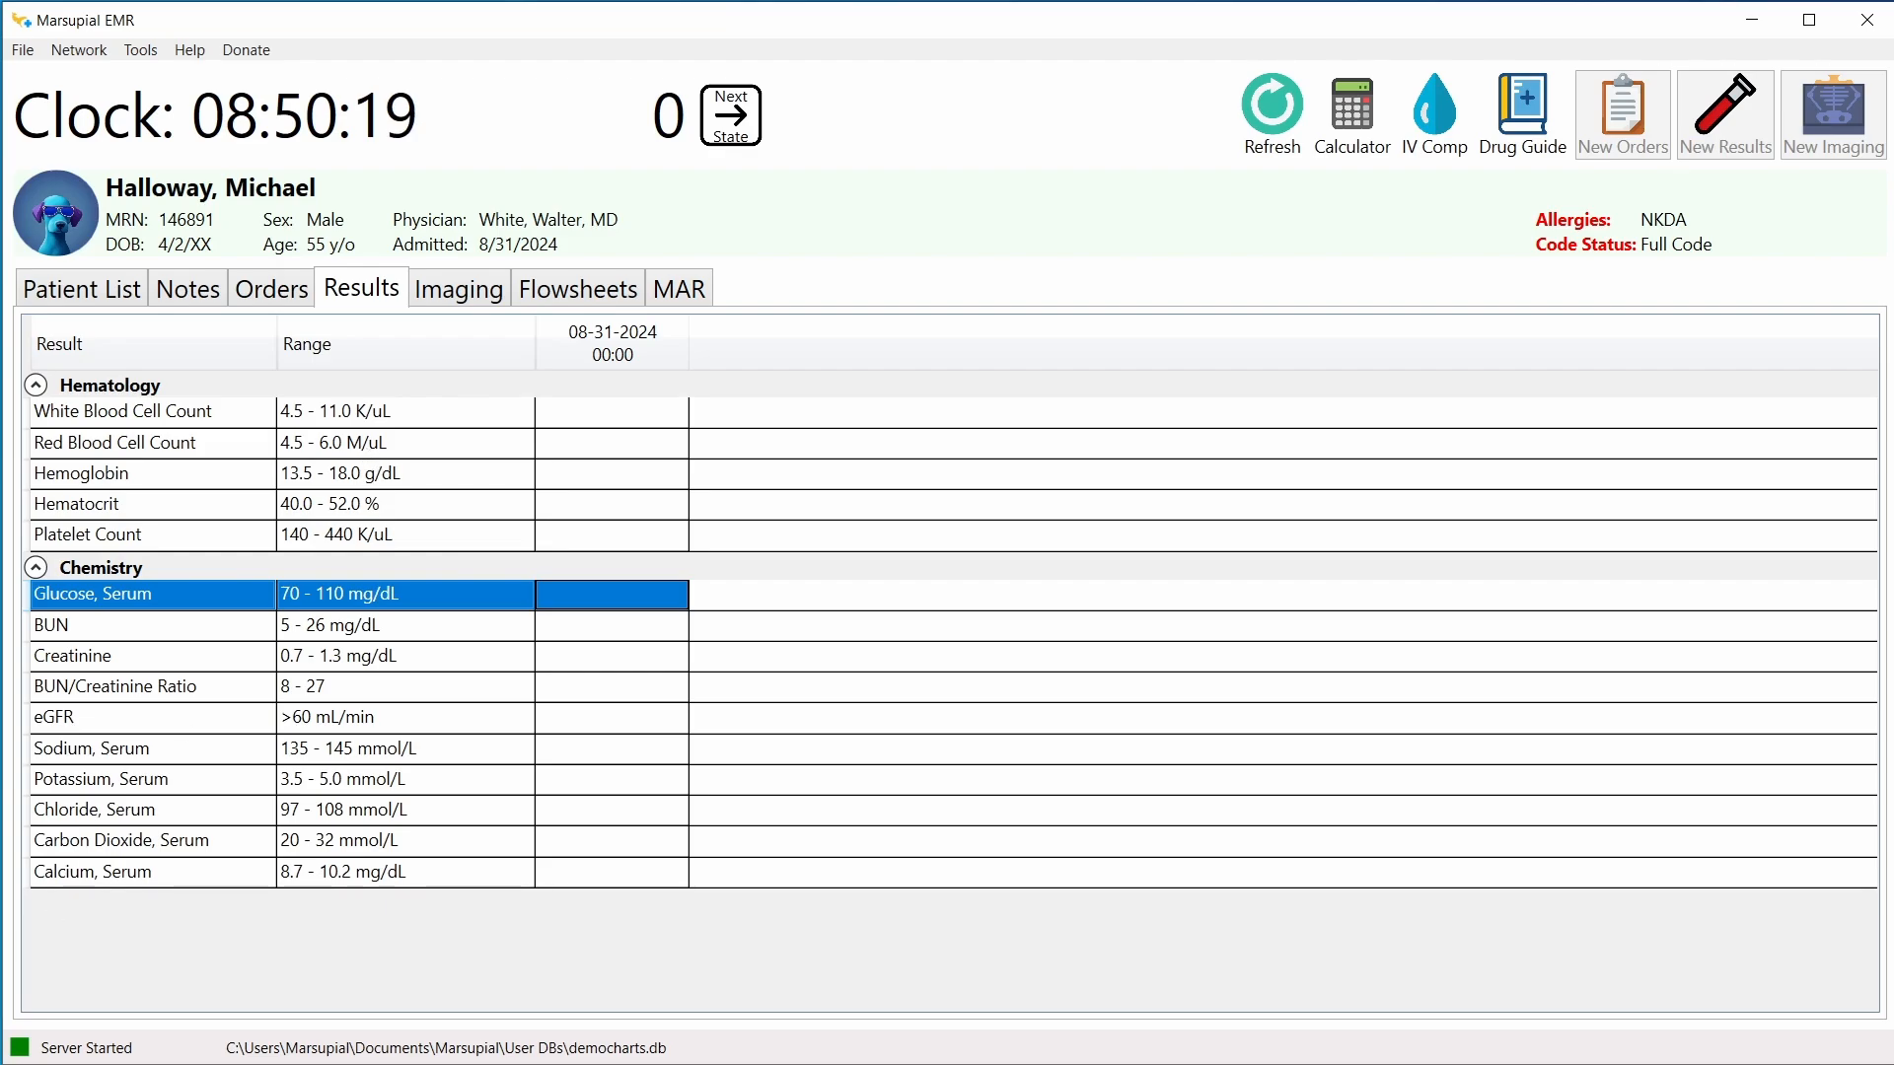
pyautogui.hotkey('alt', 'Tab')
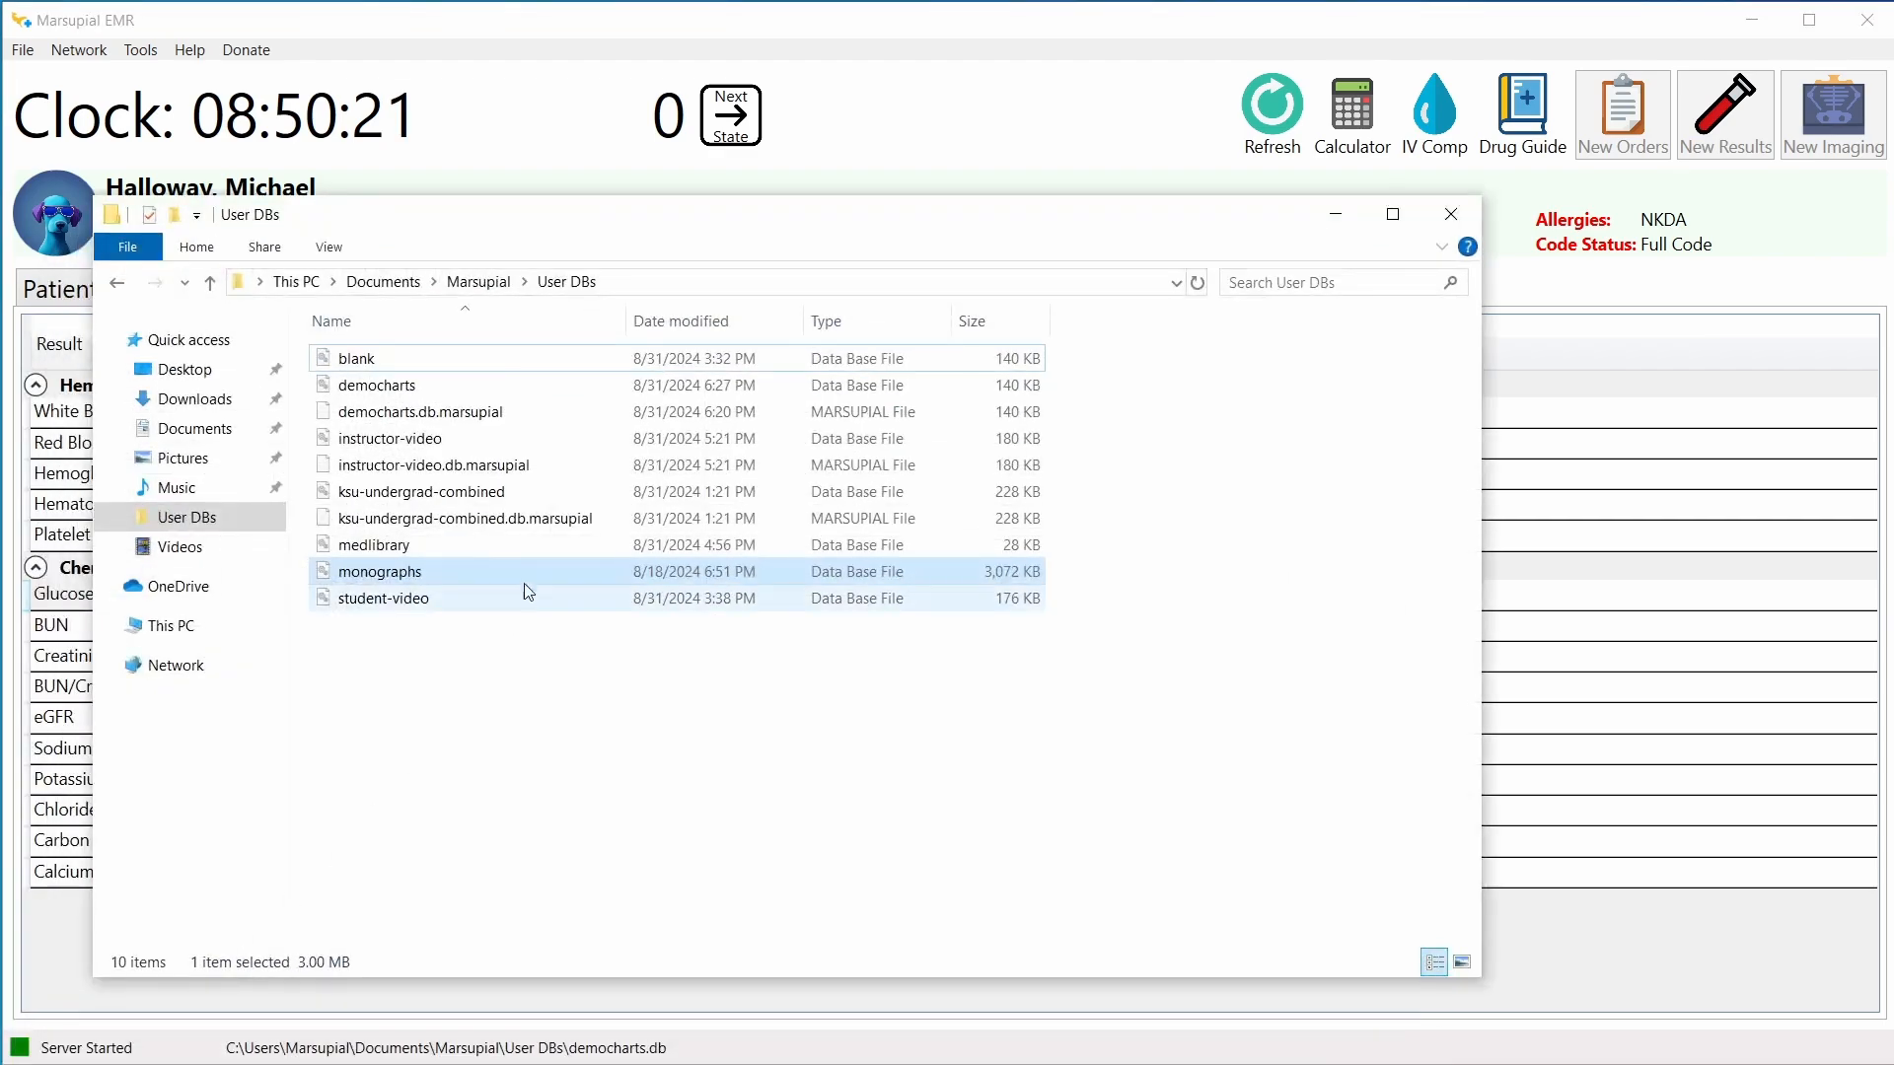
pyautogui.click(430, 419)
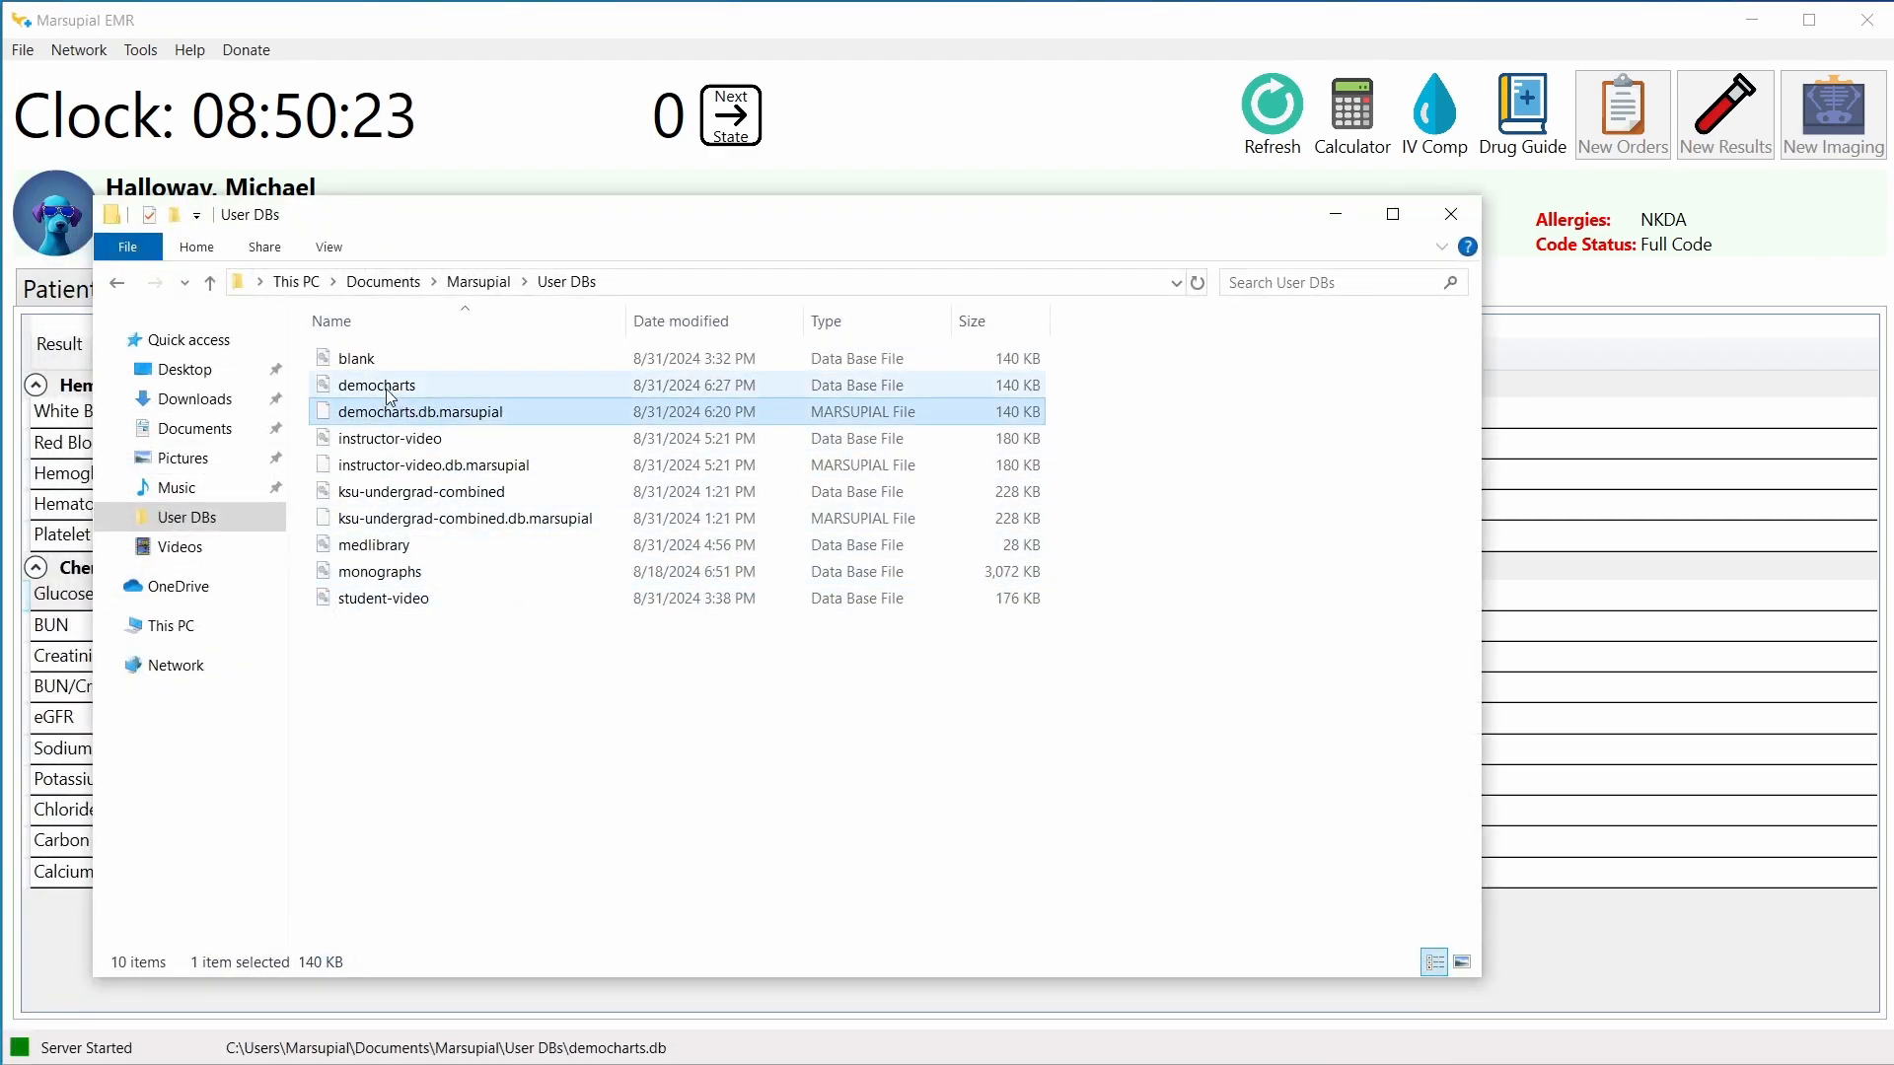
pyautogui.click(439, 390)
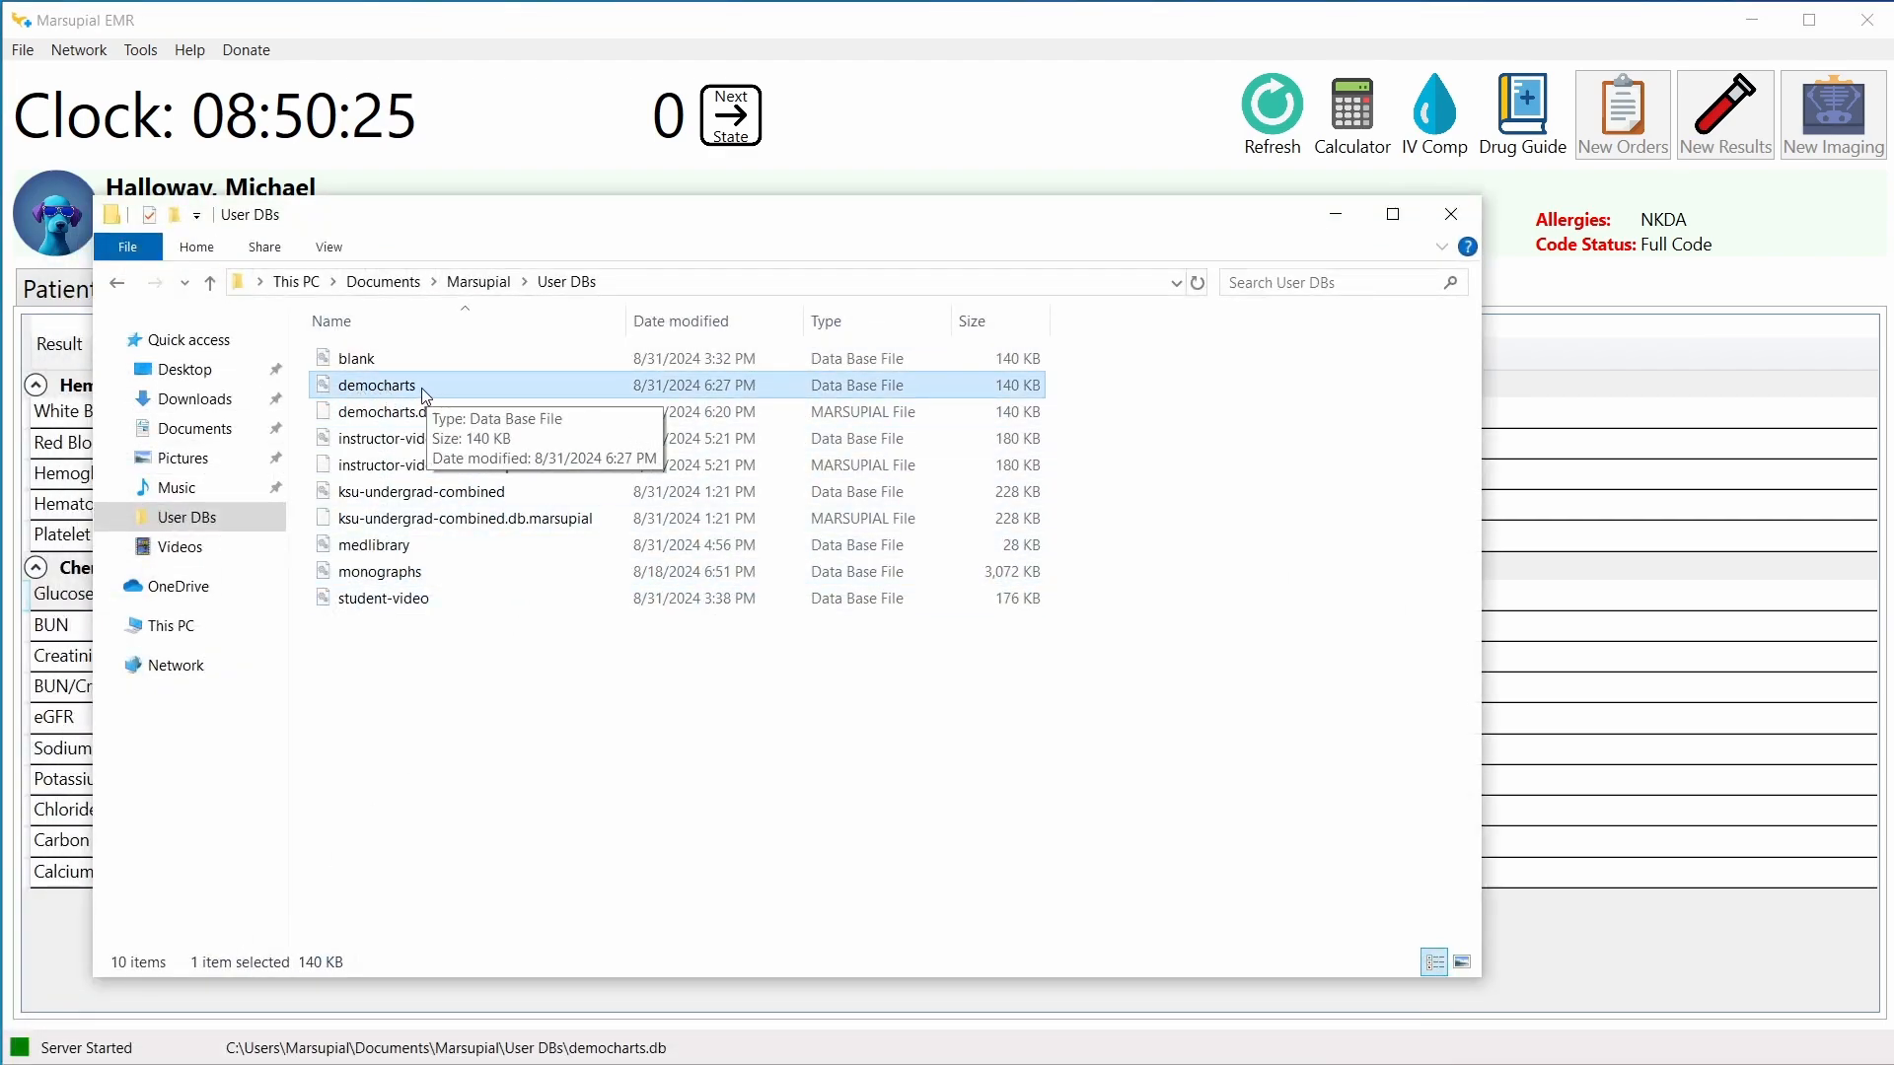
pyautogui.click(386, 418)
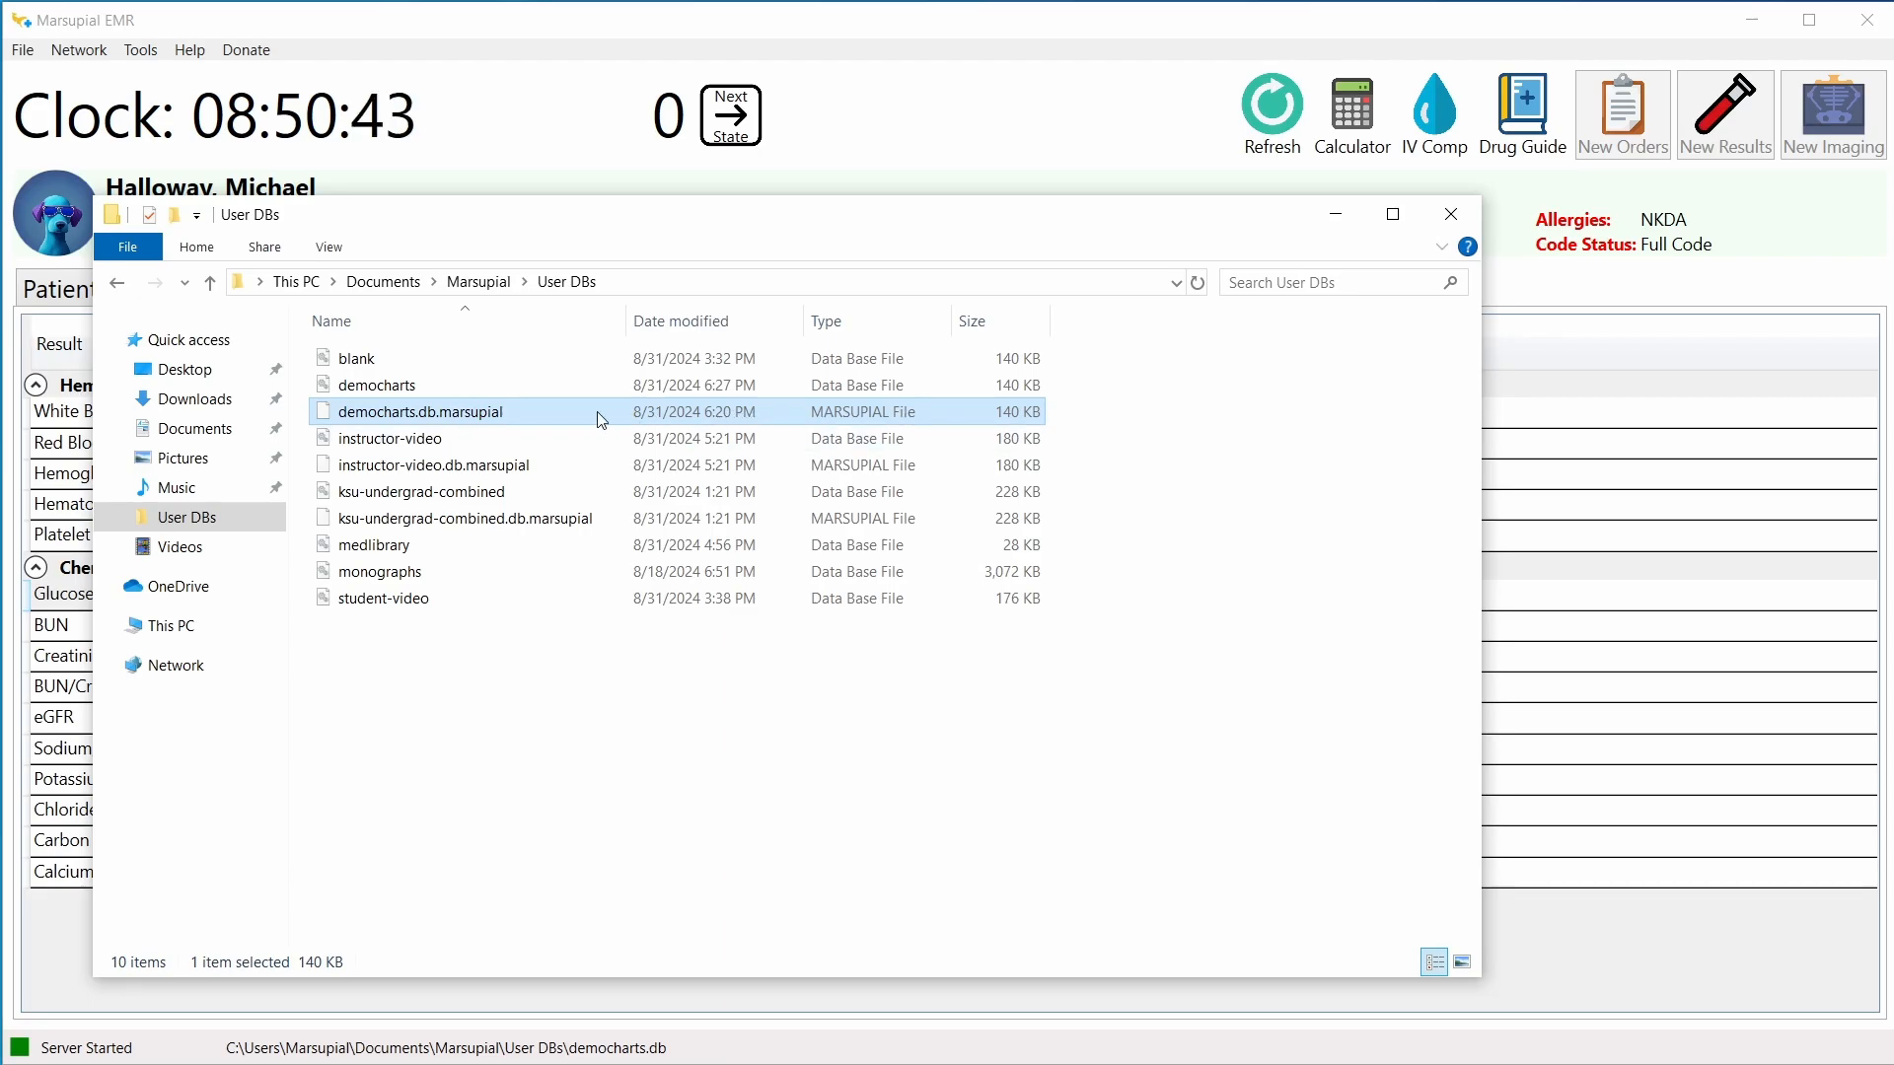
pyautogui.click(452, 388)
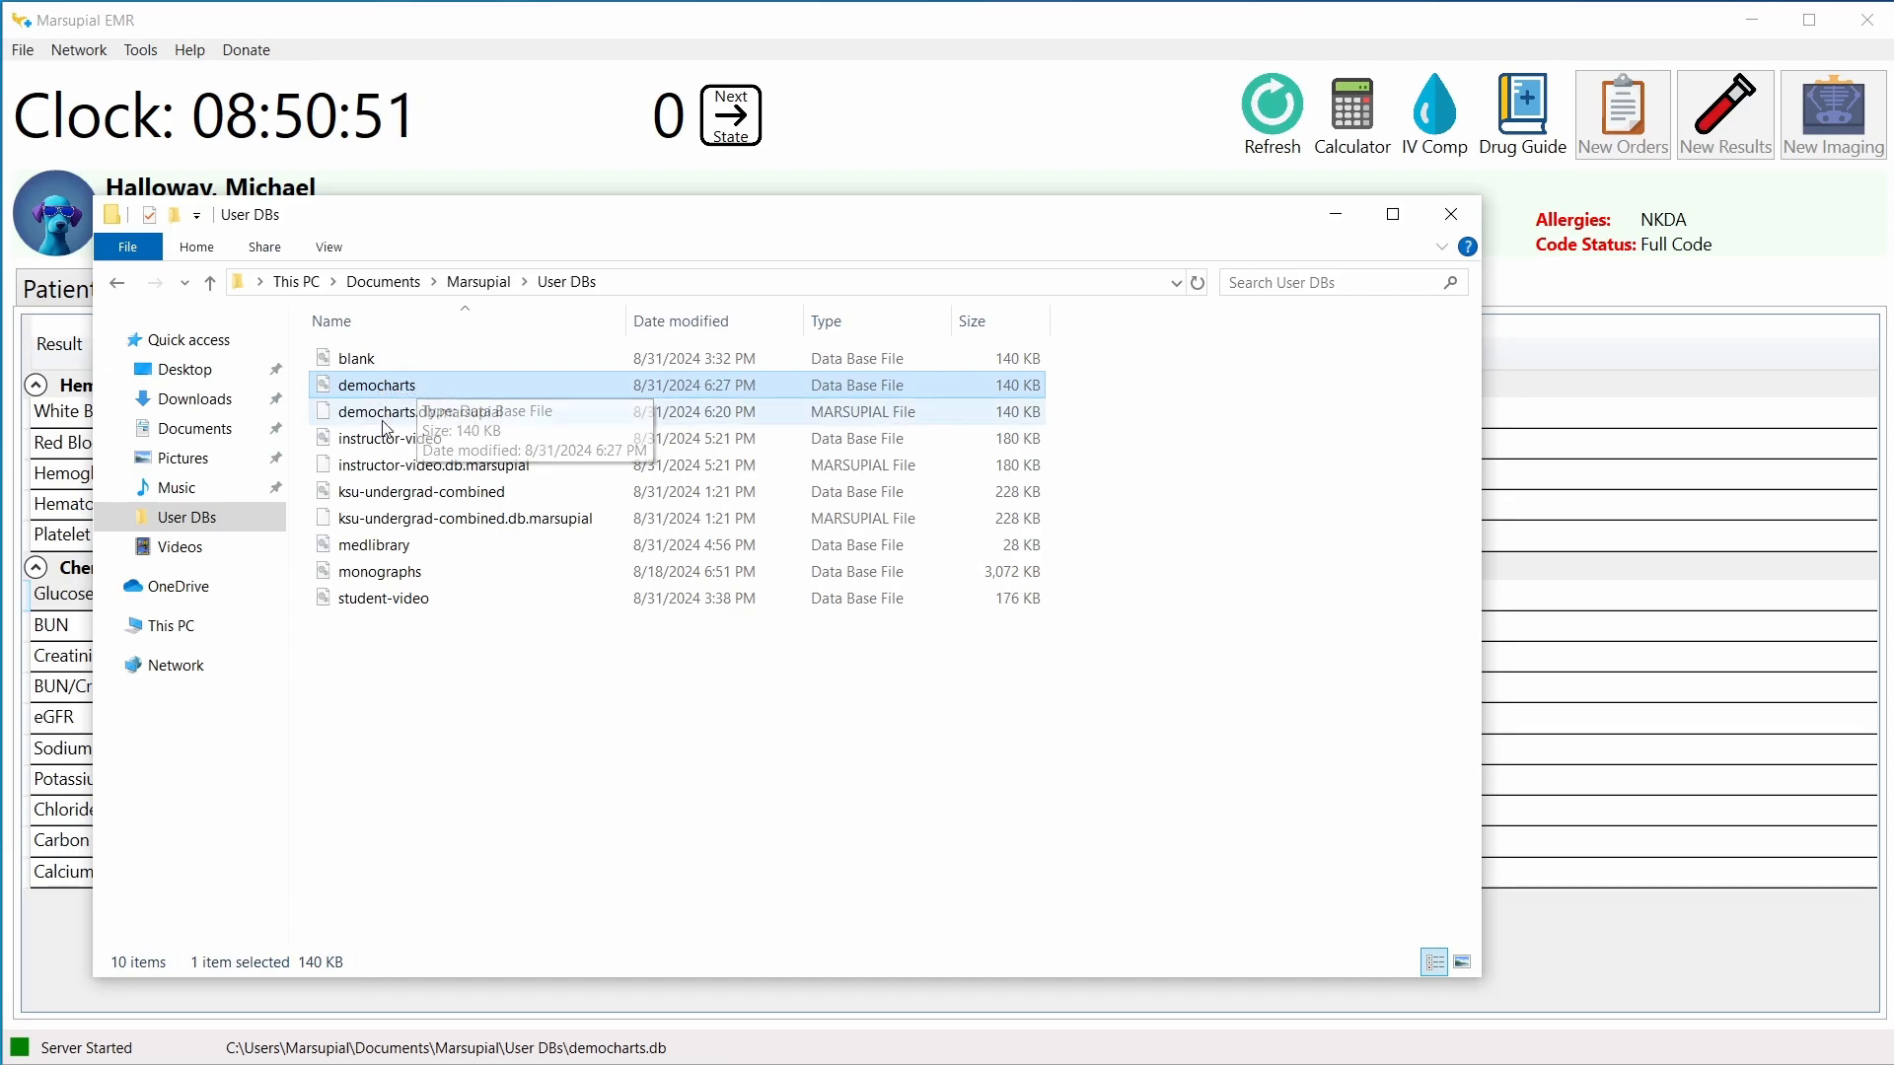
pyautogui.click(415, 415)
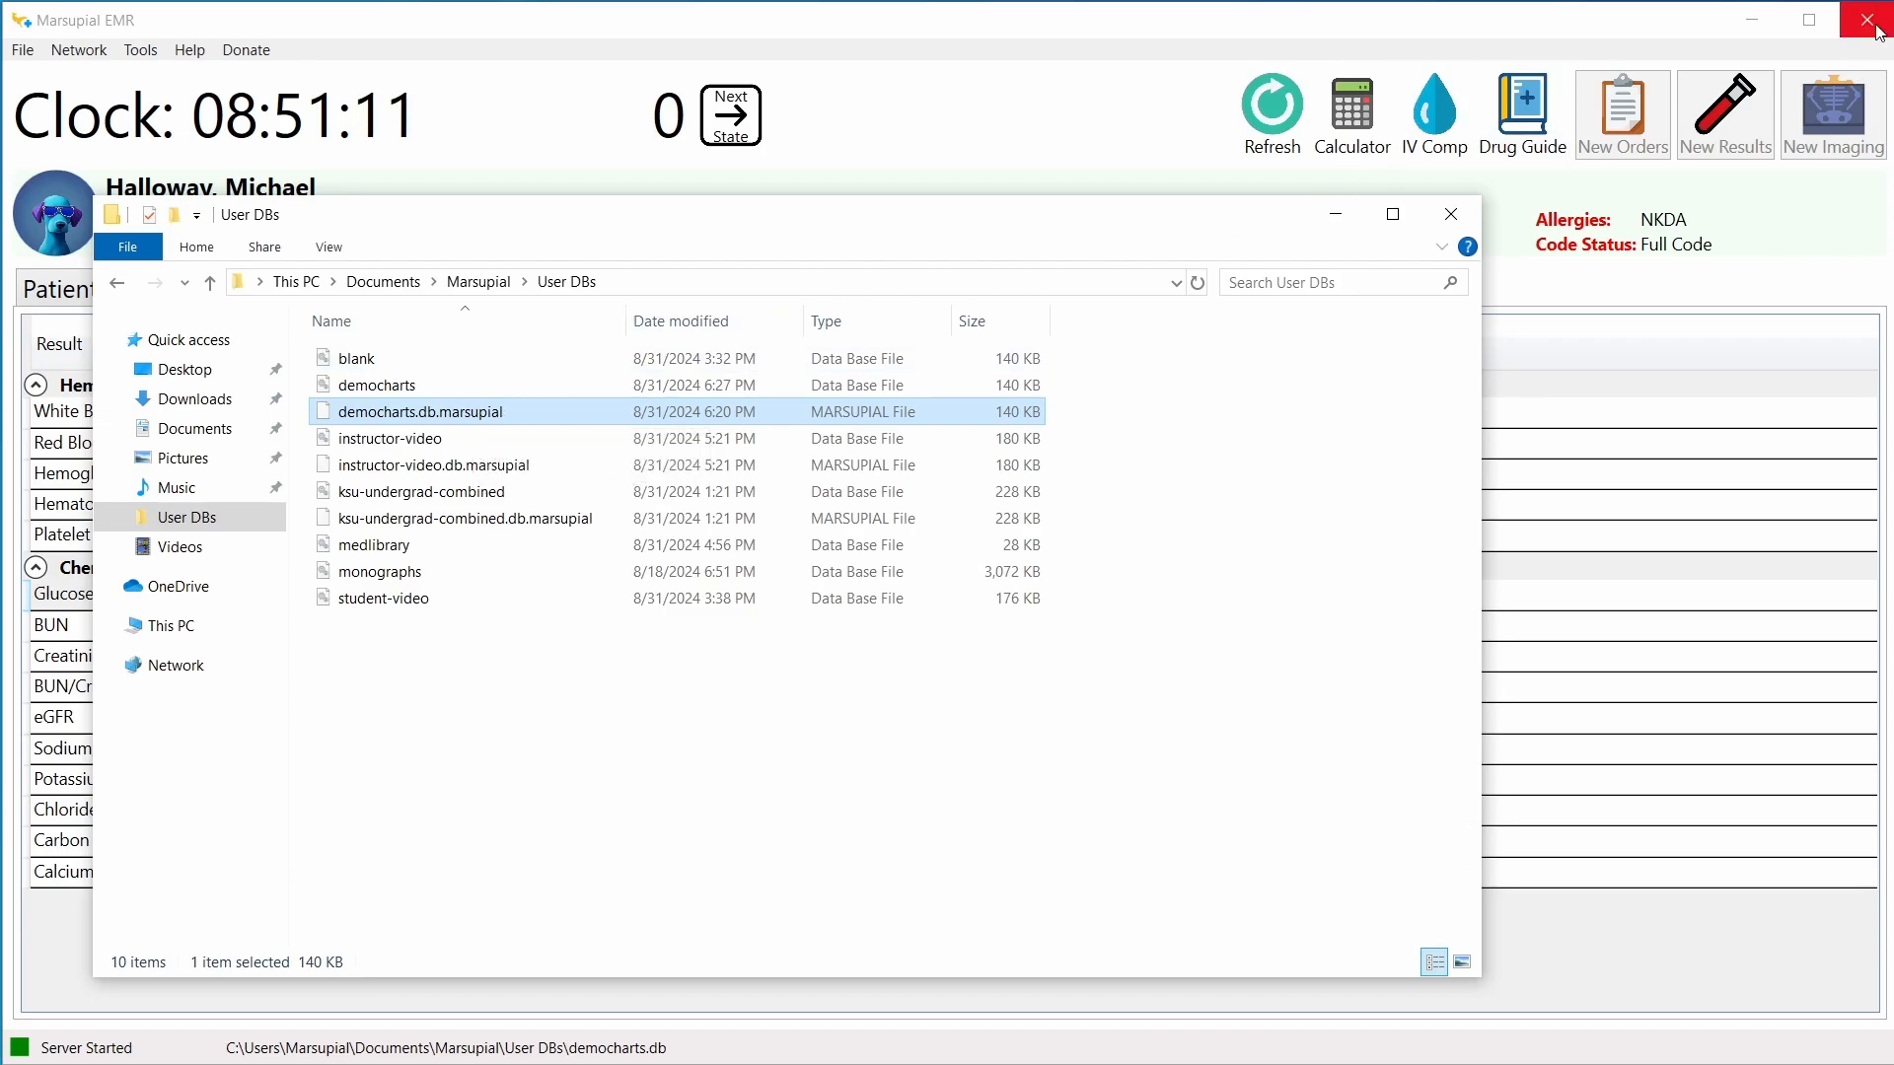
pyautogui.click(1833, 48)
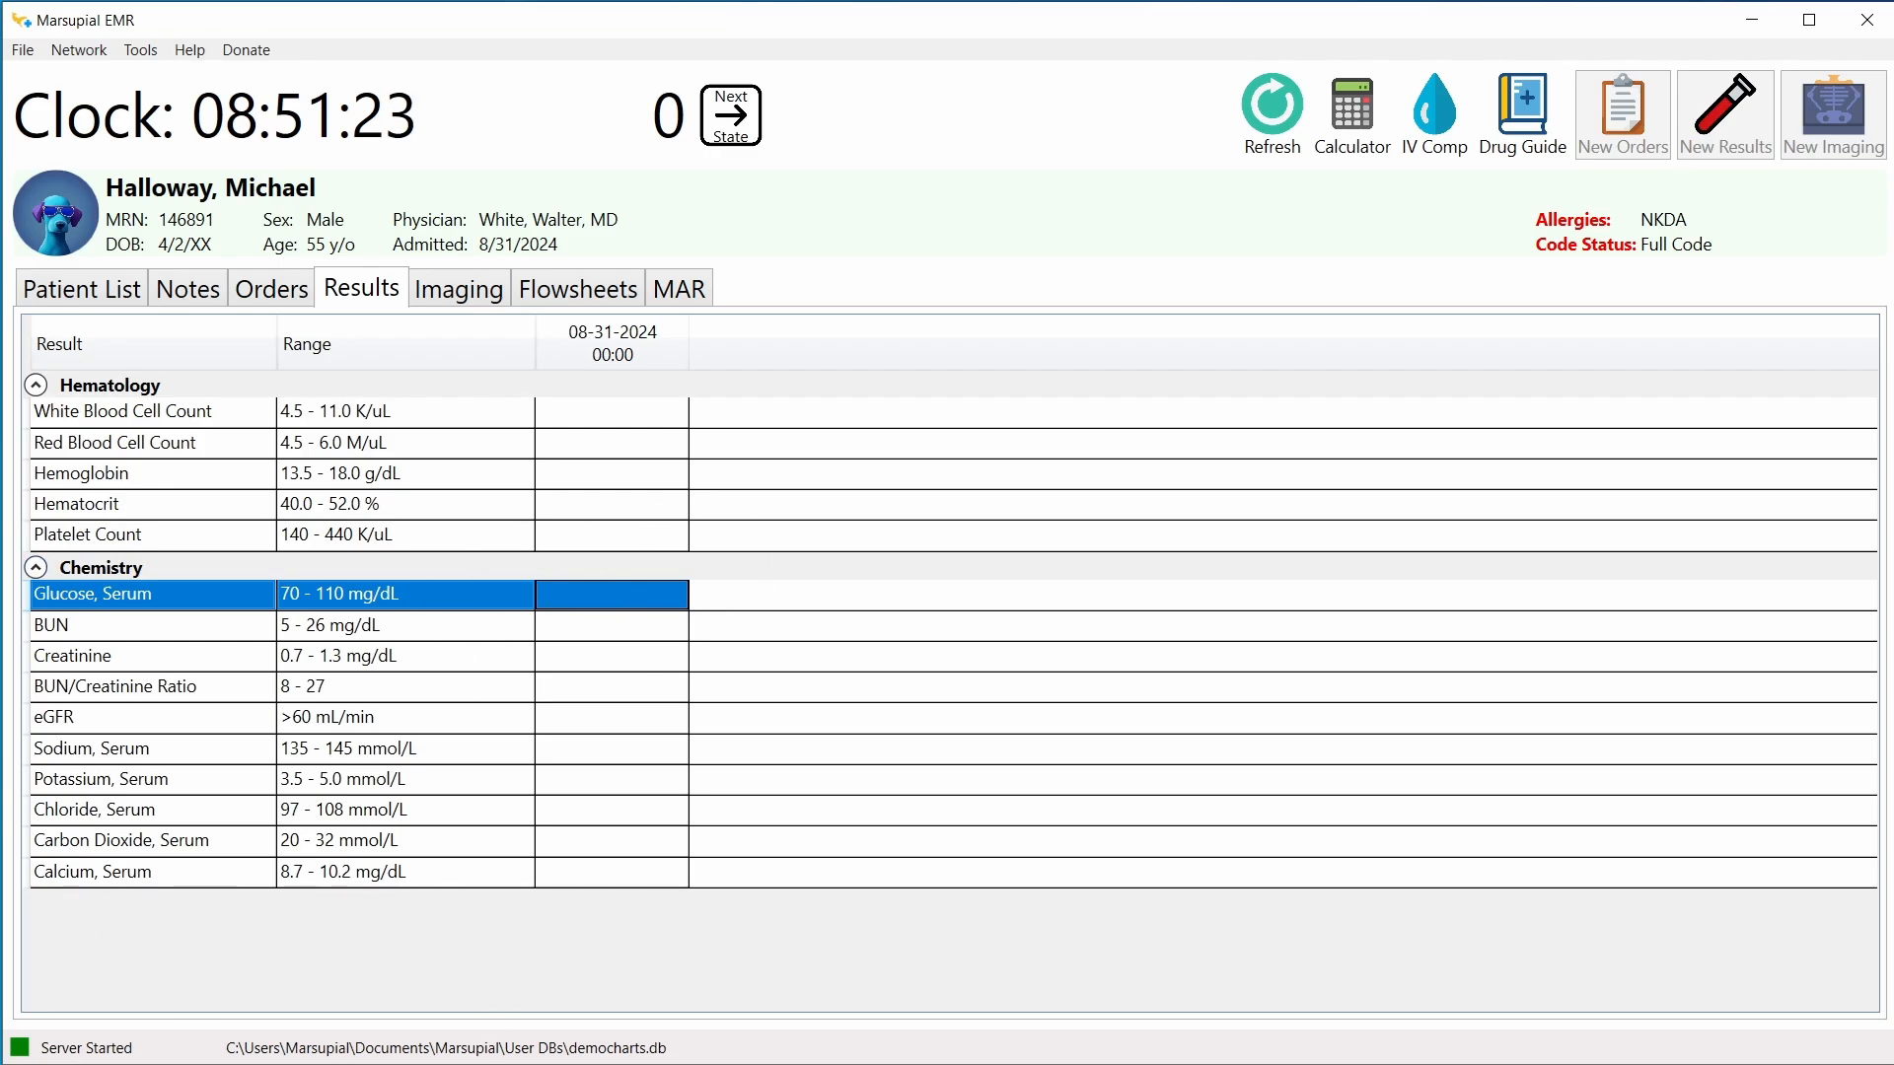
# Step: Reopen the democharts database in Marsupial EMR and display the lab results of the patient with small bowel obstruction
pyautogui.hotkey('alt', 'Tab')
pyautogui.hotkey('alt', 'Tab')
pyautogui.click(23, 50)
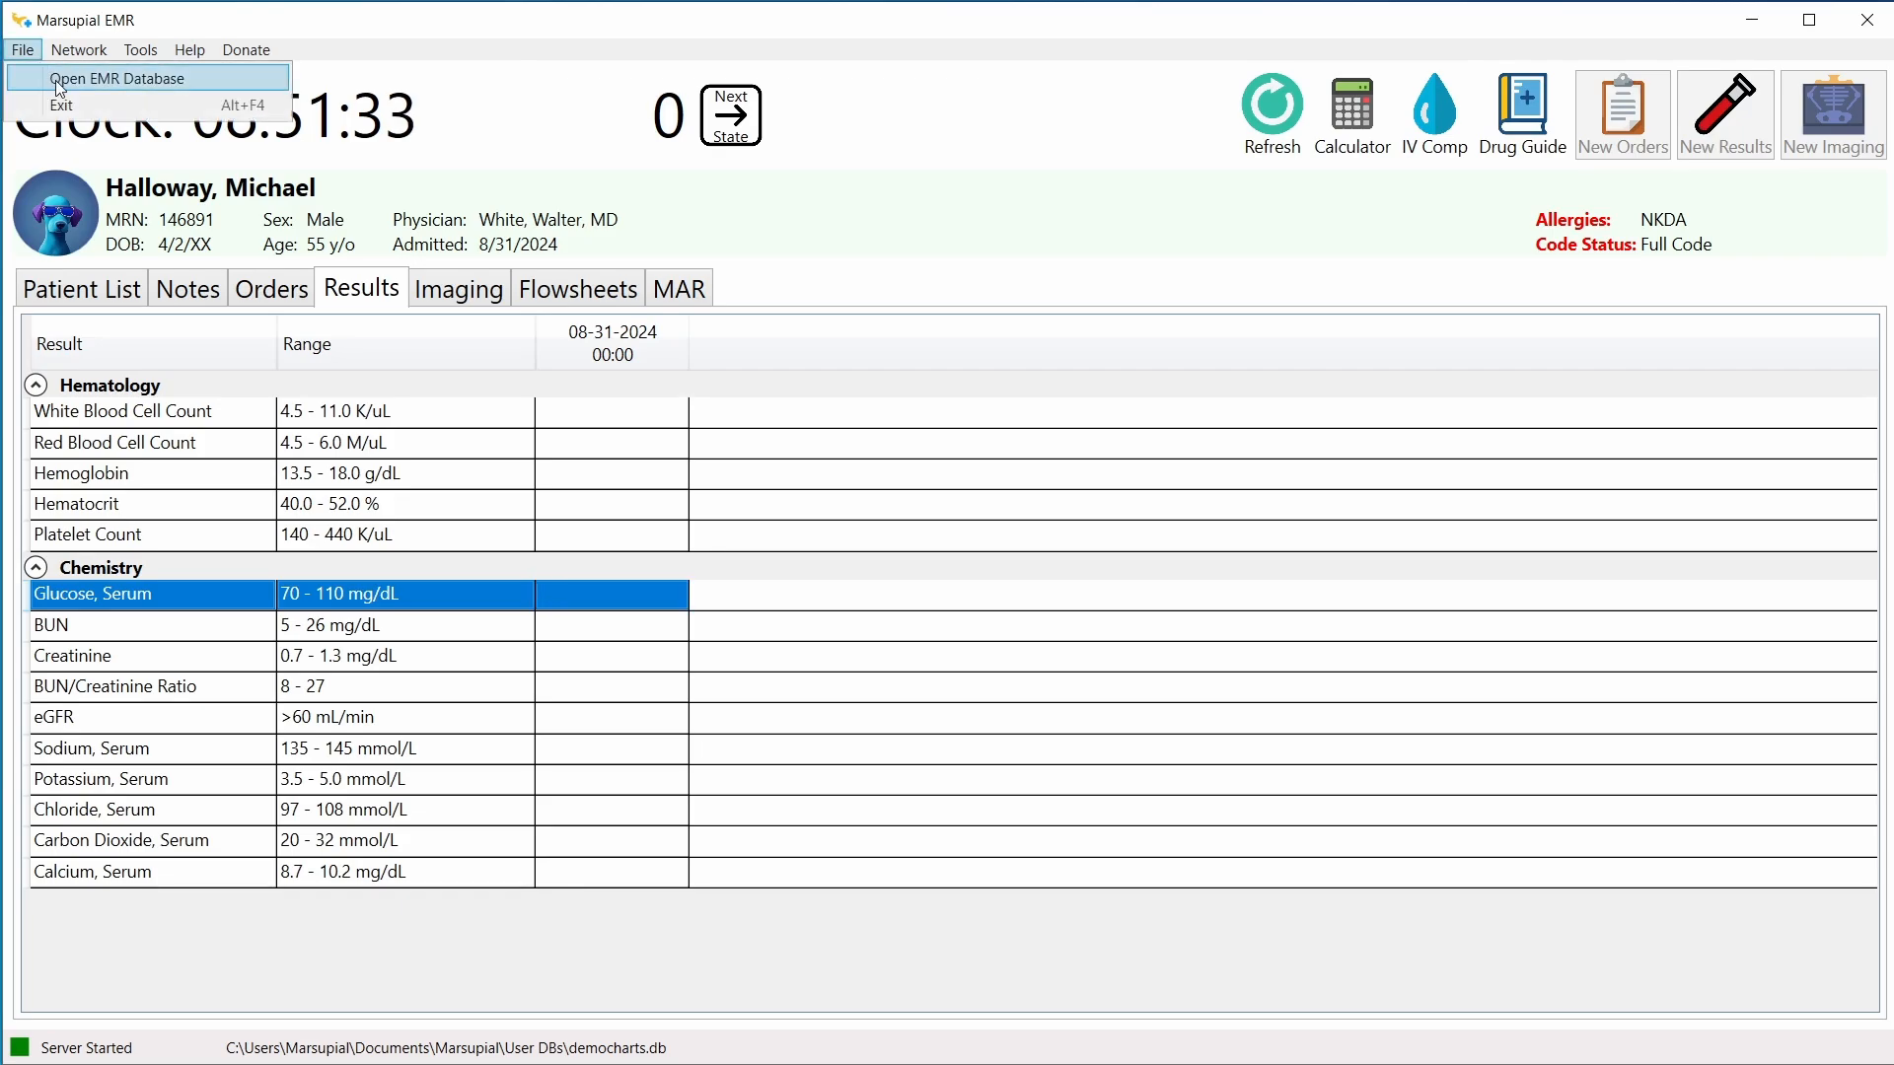
pyautogui.click(125, 84)
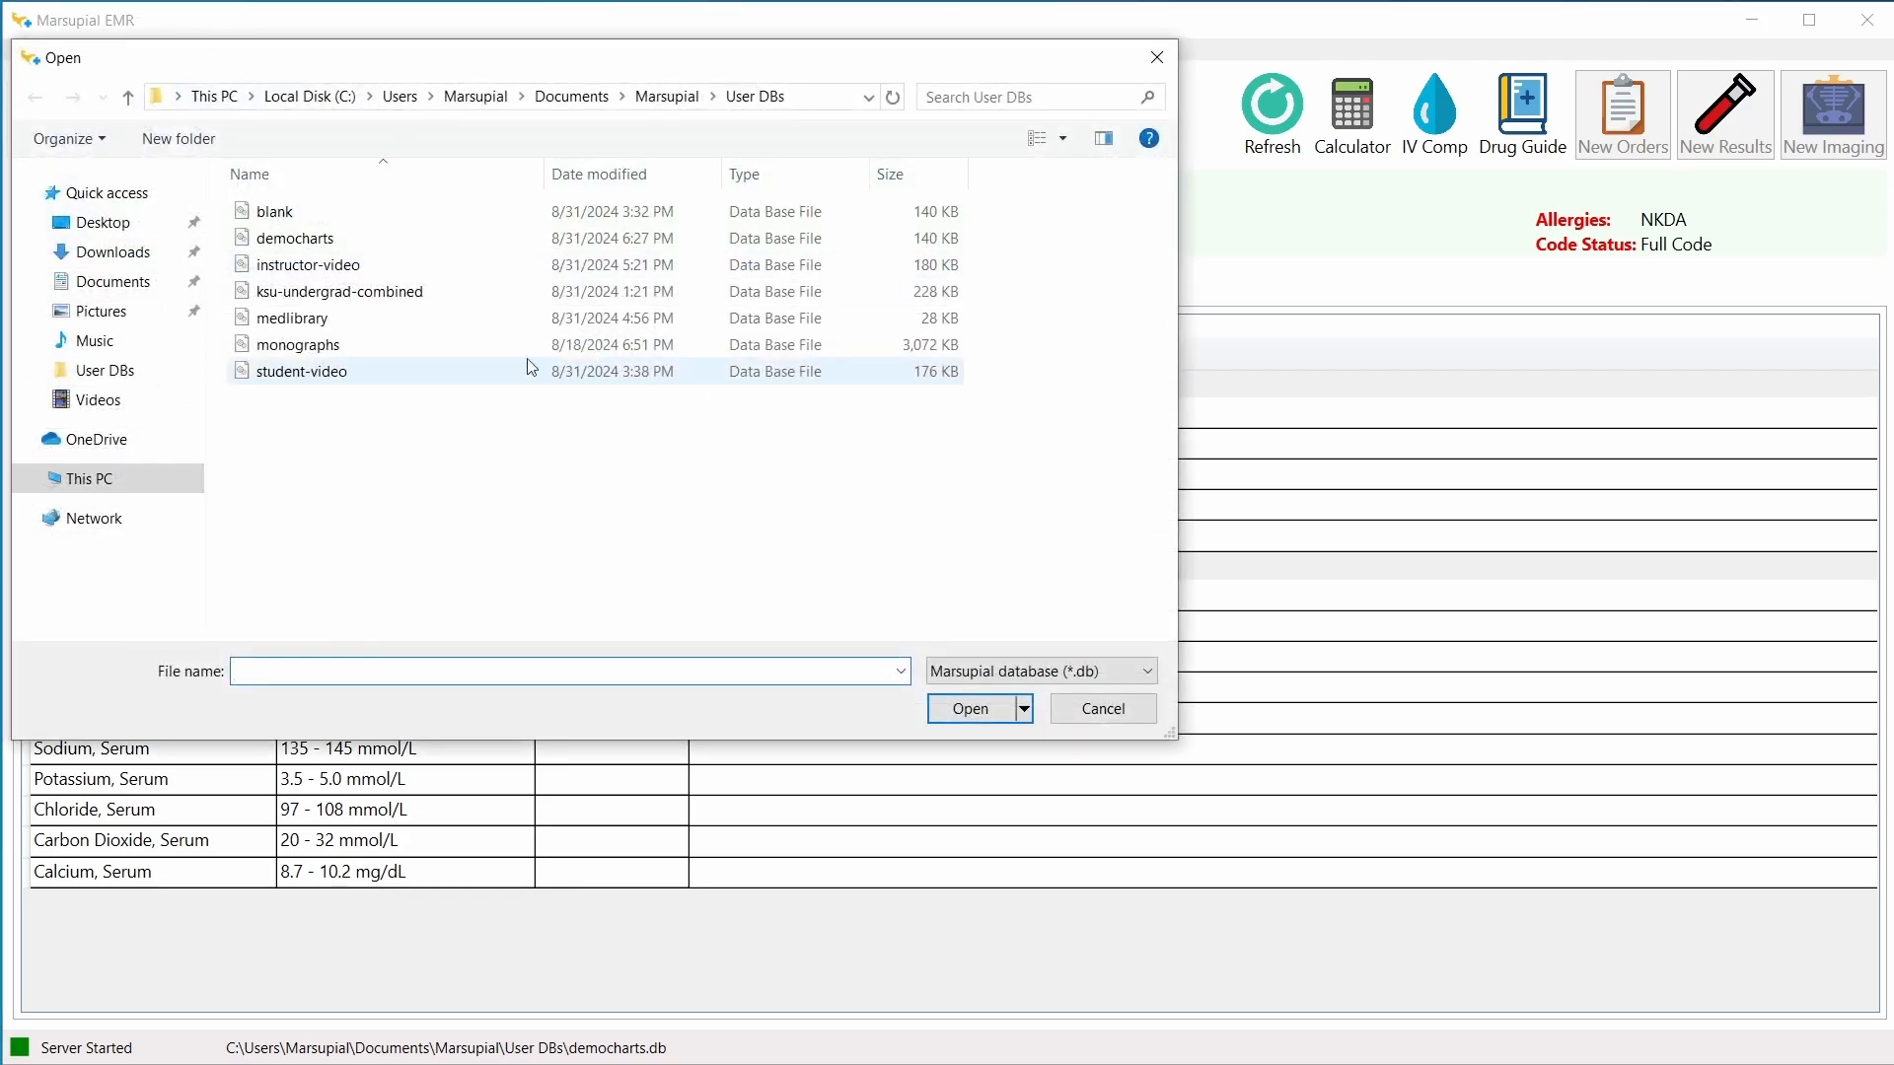
pyautogui.doubleClick(321, 246)
pyautogui.doubleClick(247, 401)
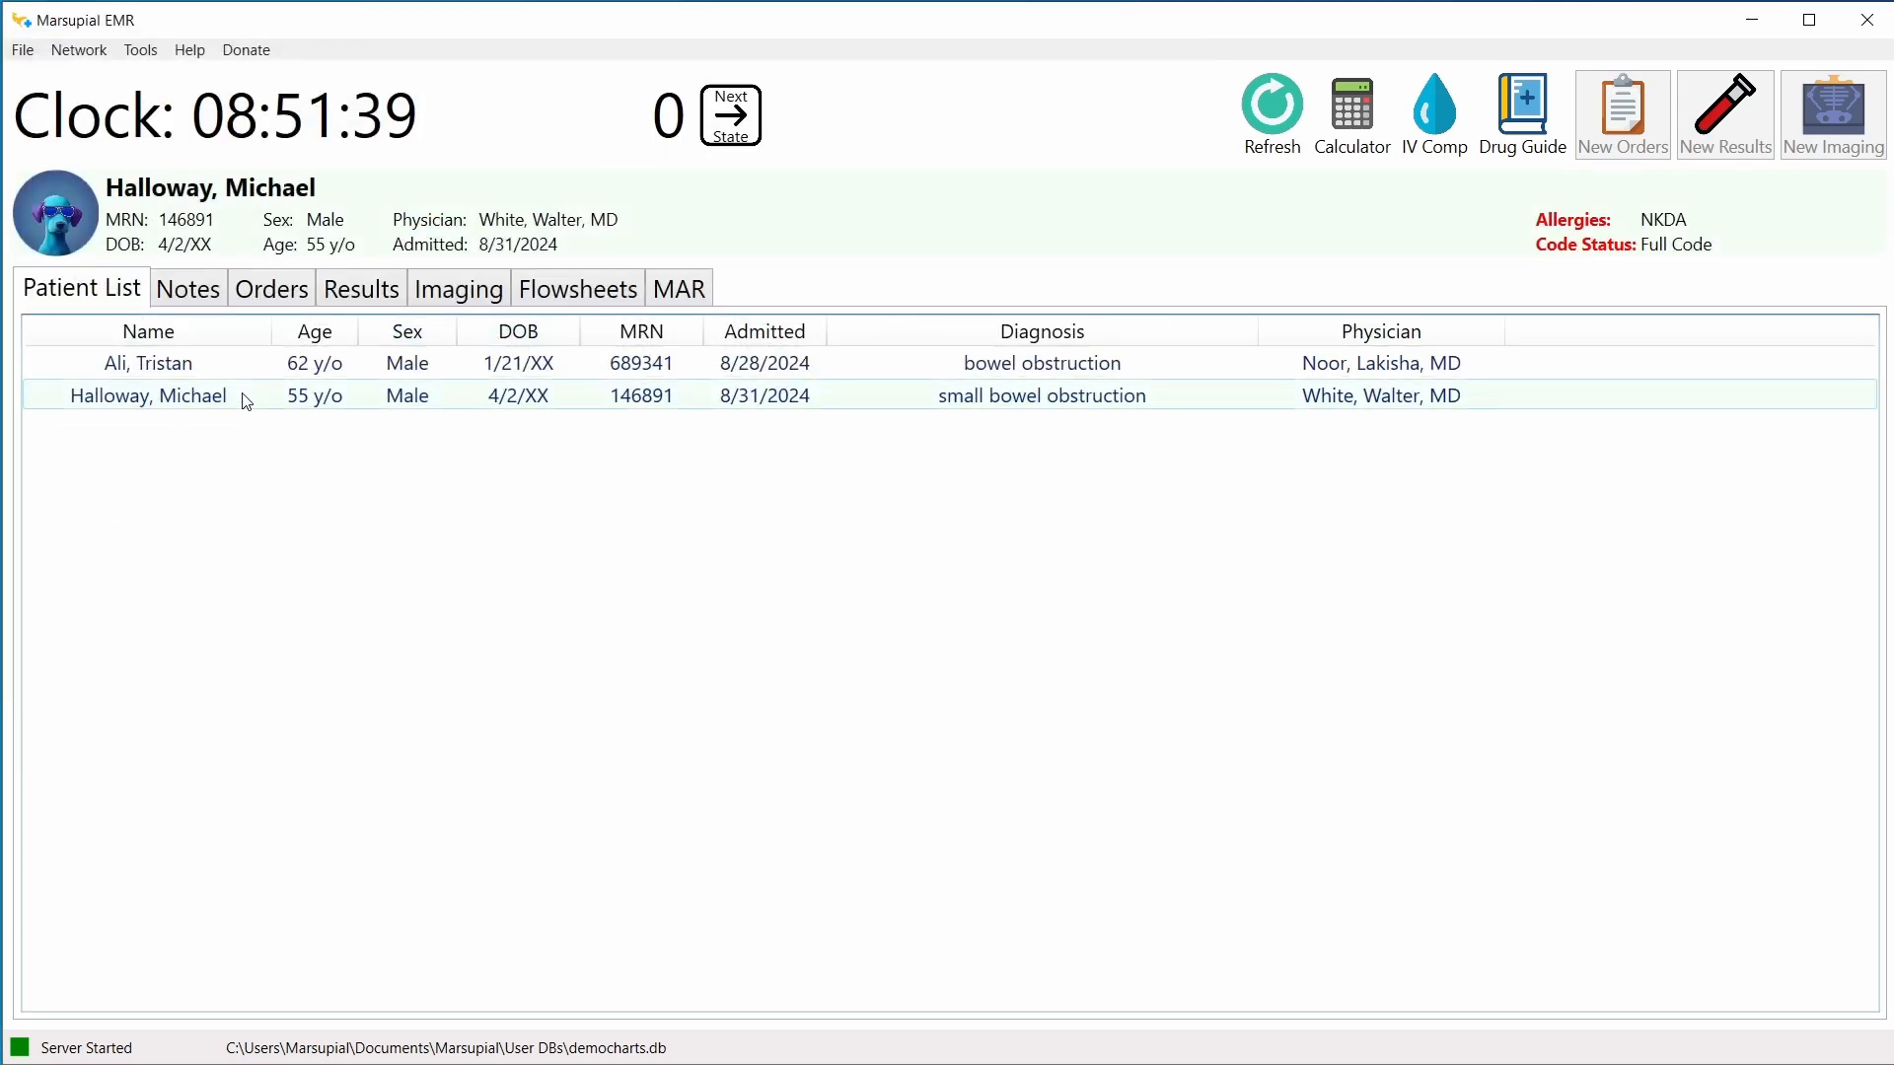
pyautogui.click(377, 301)
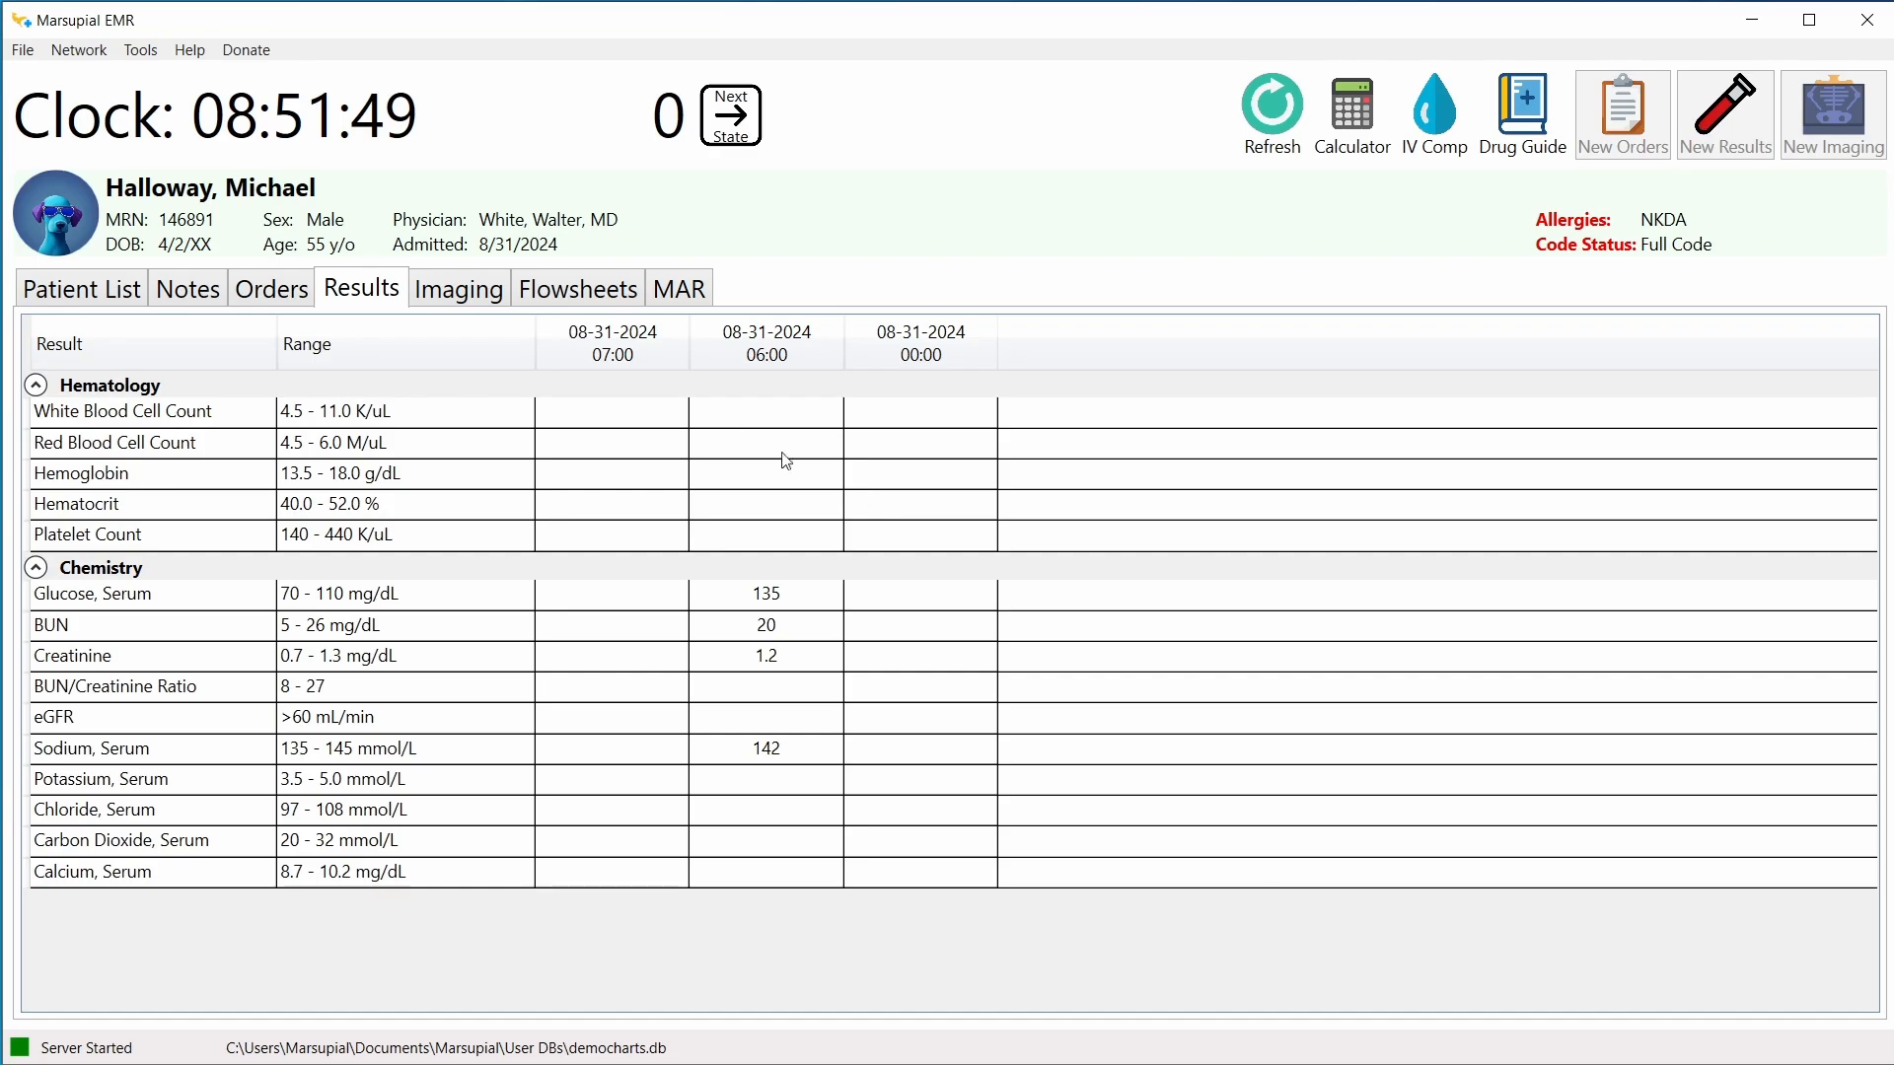
pyautogui.click(27, 51)
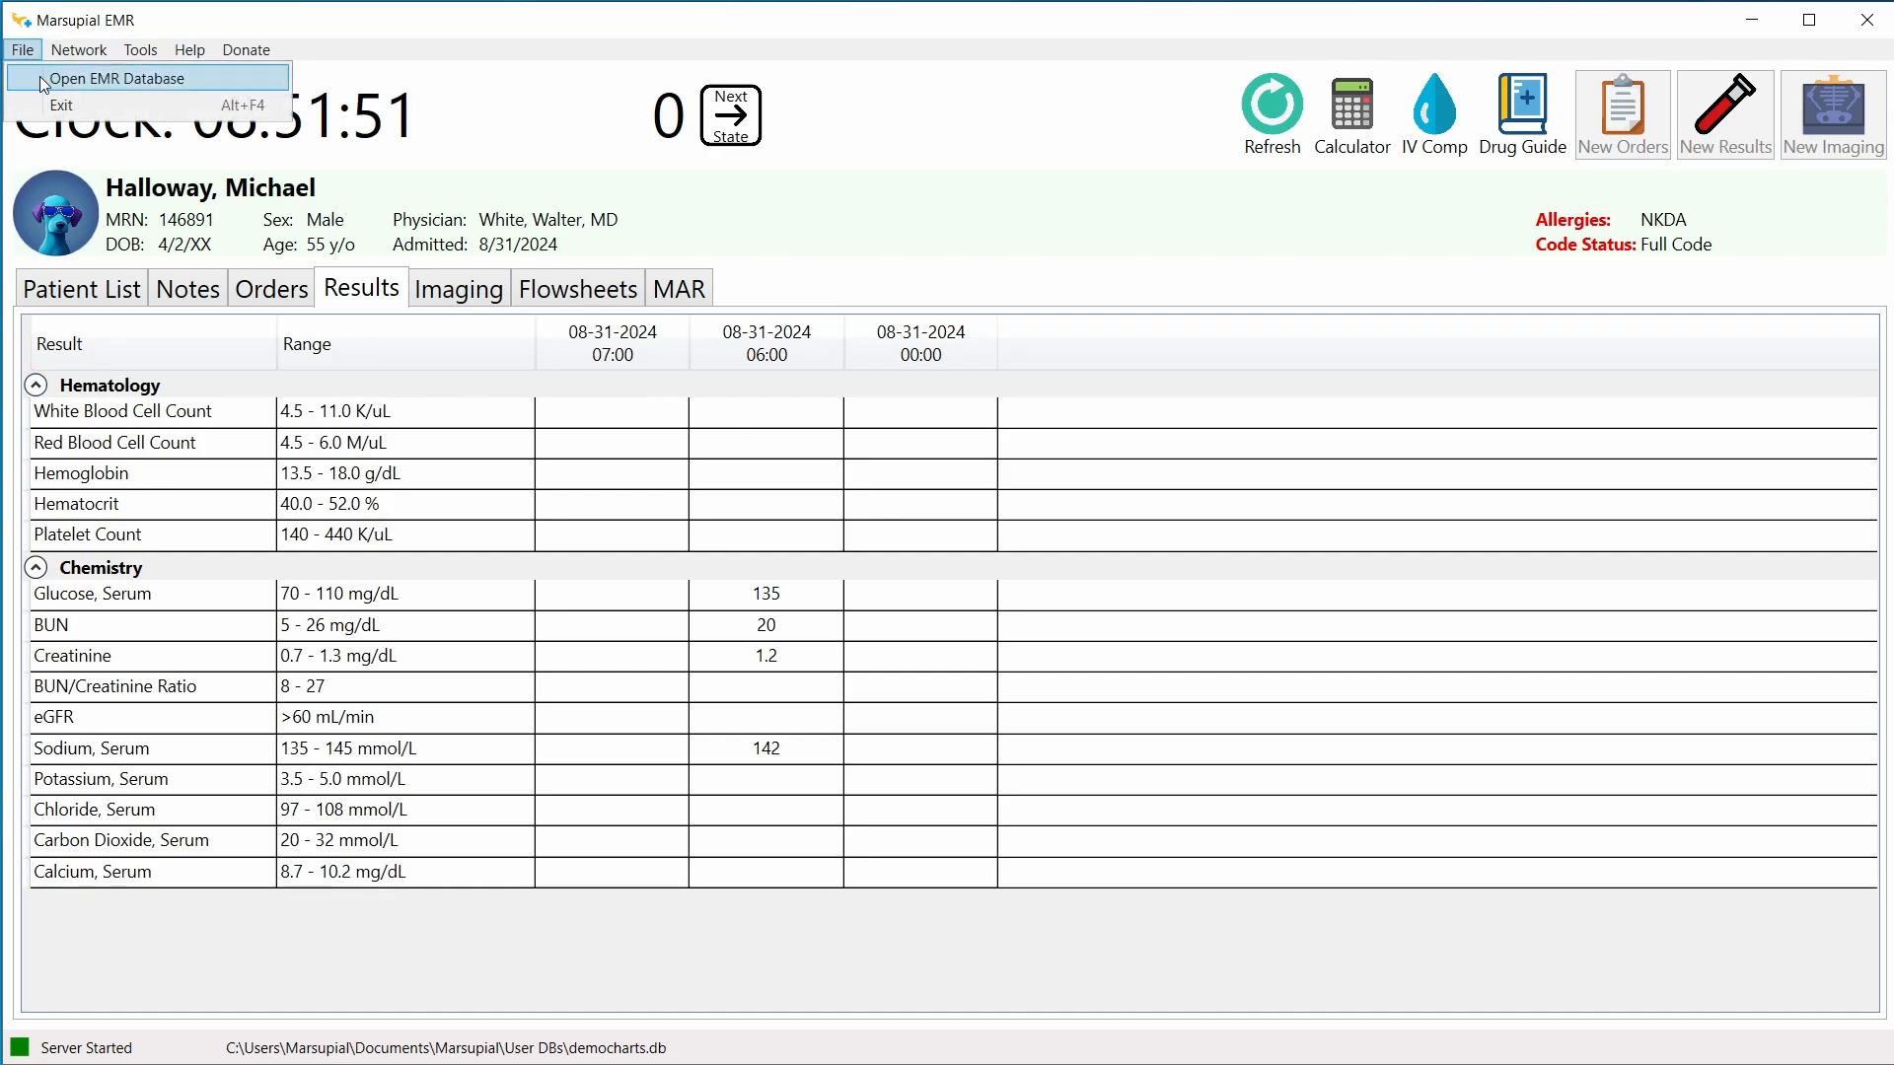
pyautogui.click(1004, 188)
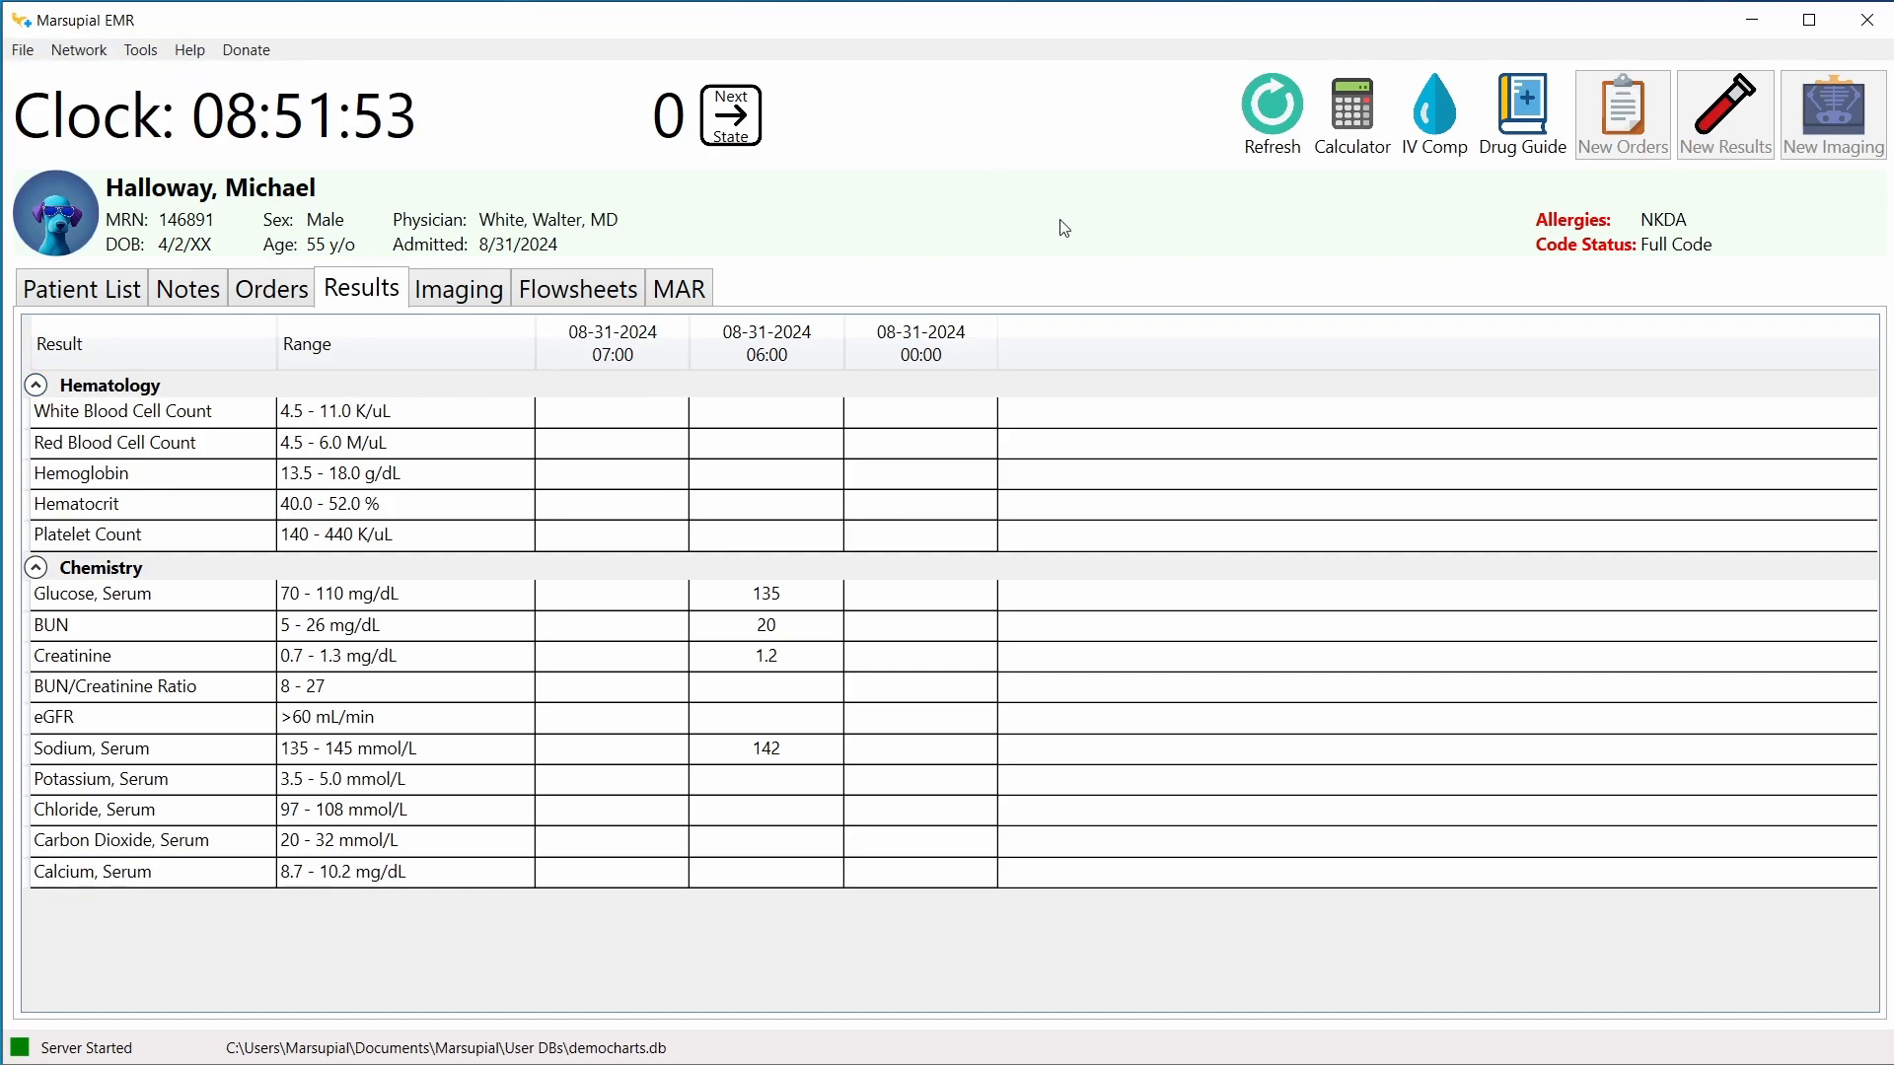
# Step: Review the patient's imaging and the Vitals / I&O flowsheet, and return to the lab results
pyautogui.click(462, 296)
pyautogui.click(539, 303)
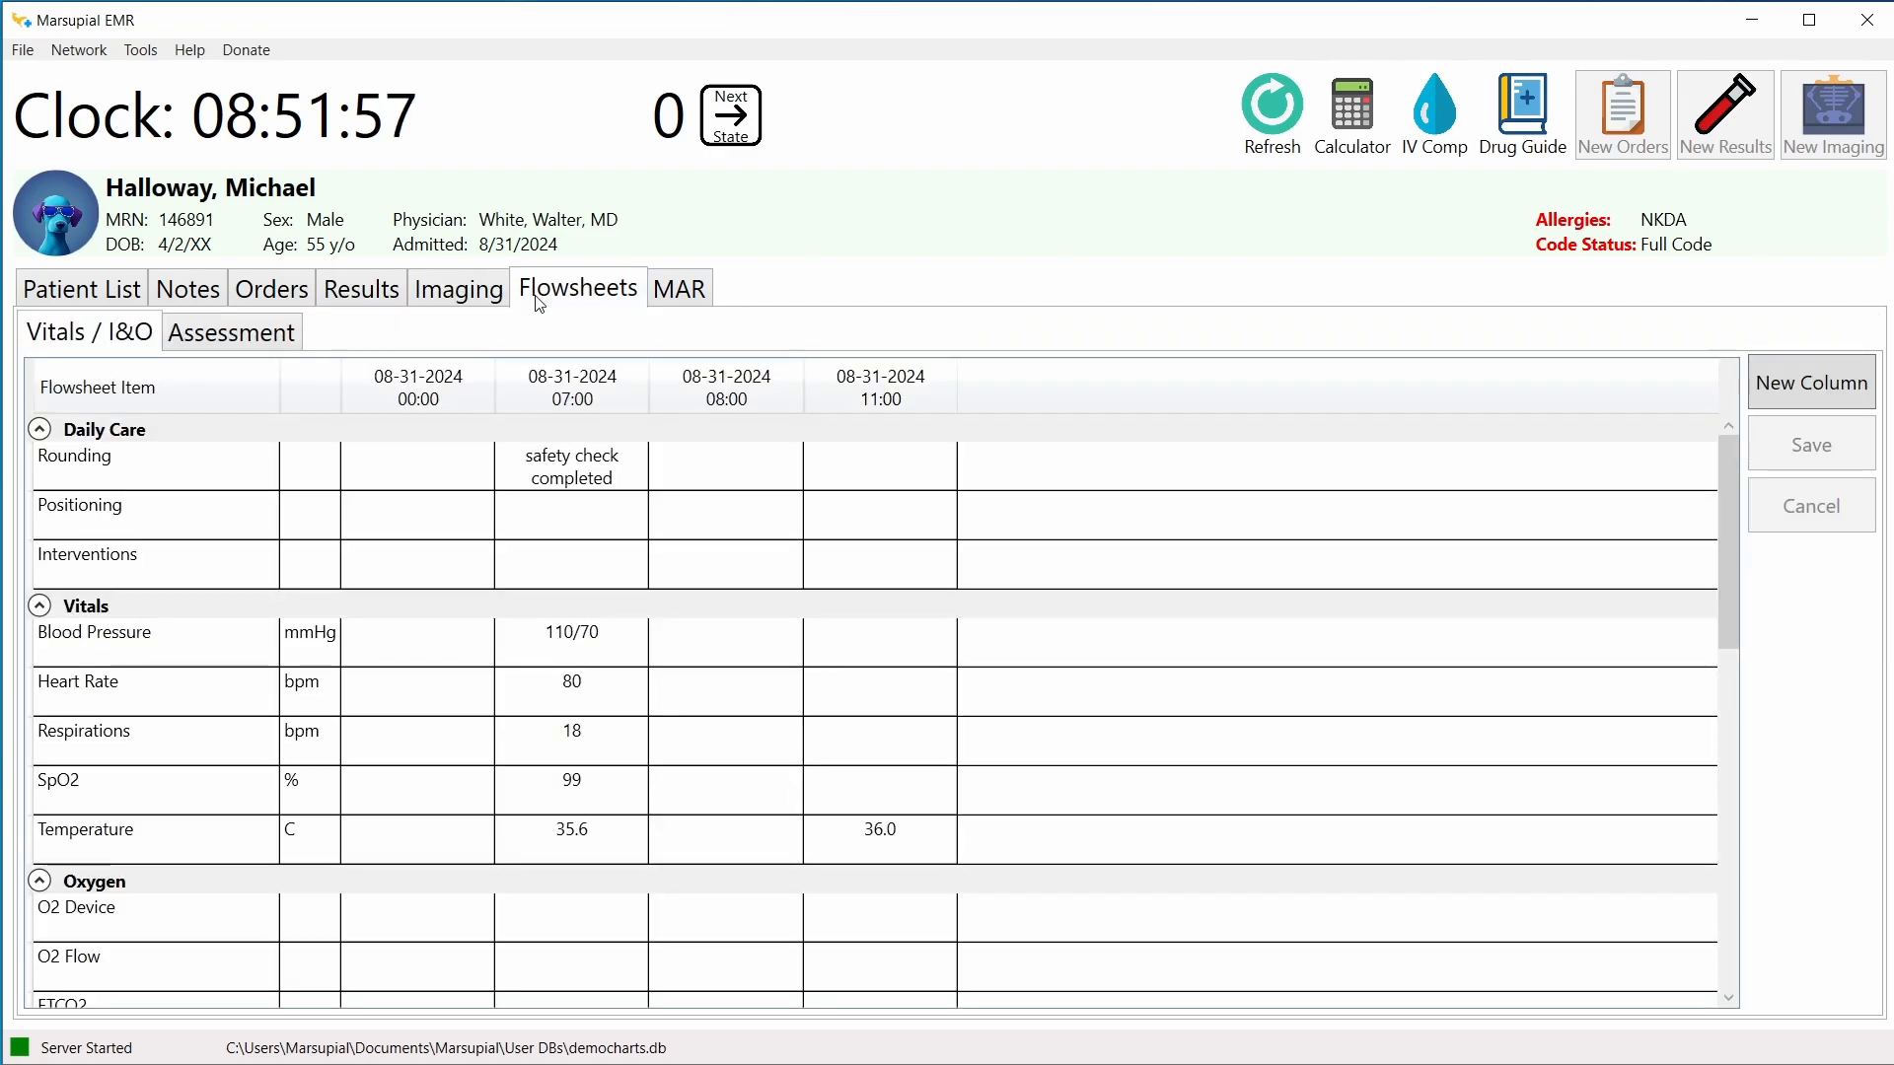
pyautogui.scroll(-3, 990, 643)
pyautogui.scroll(3, 992, 646)
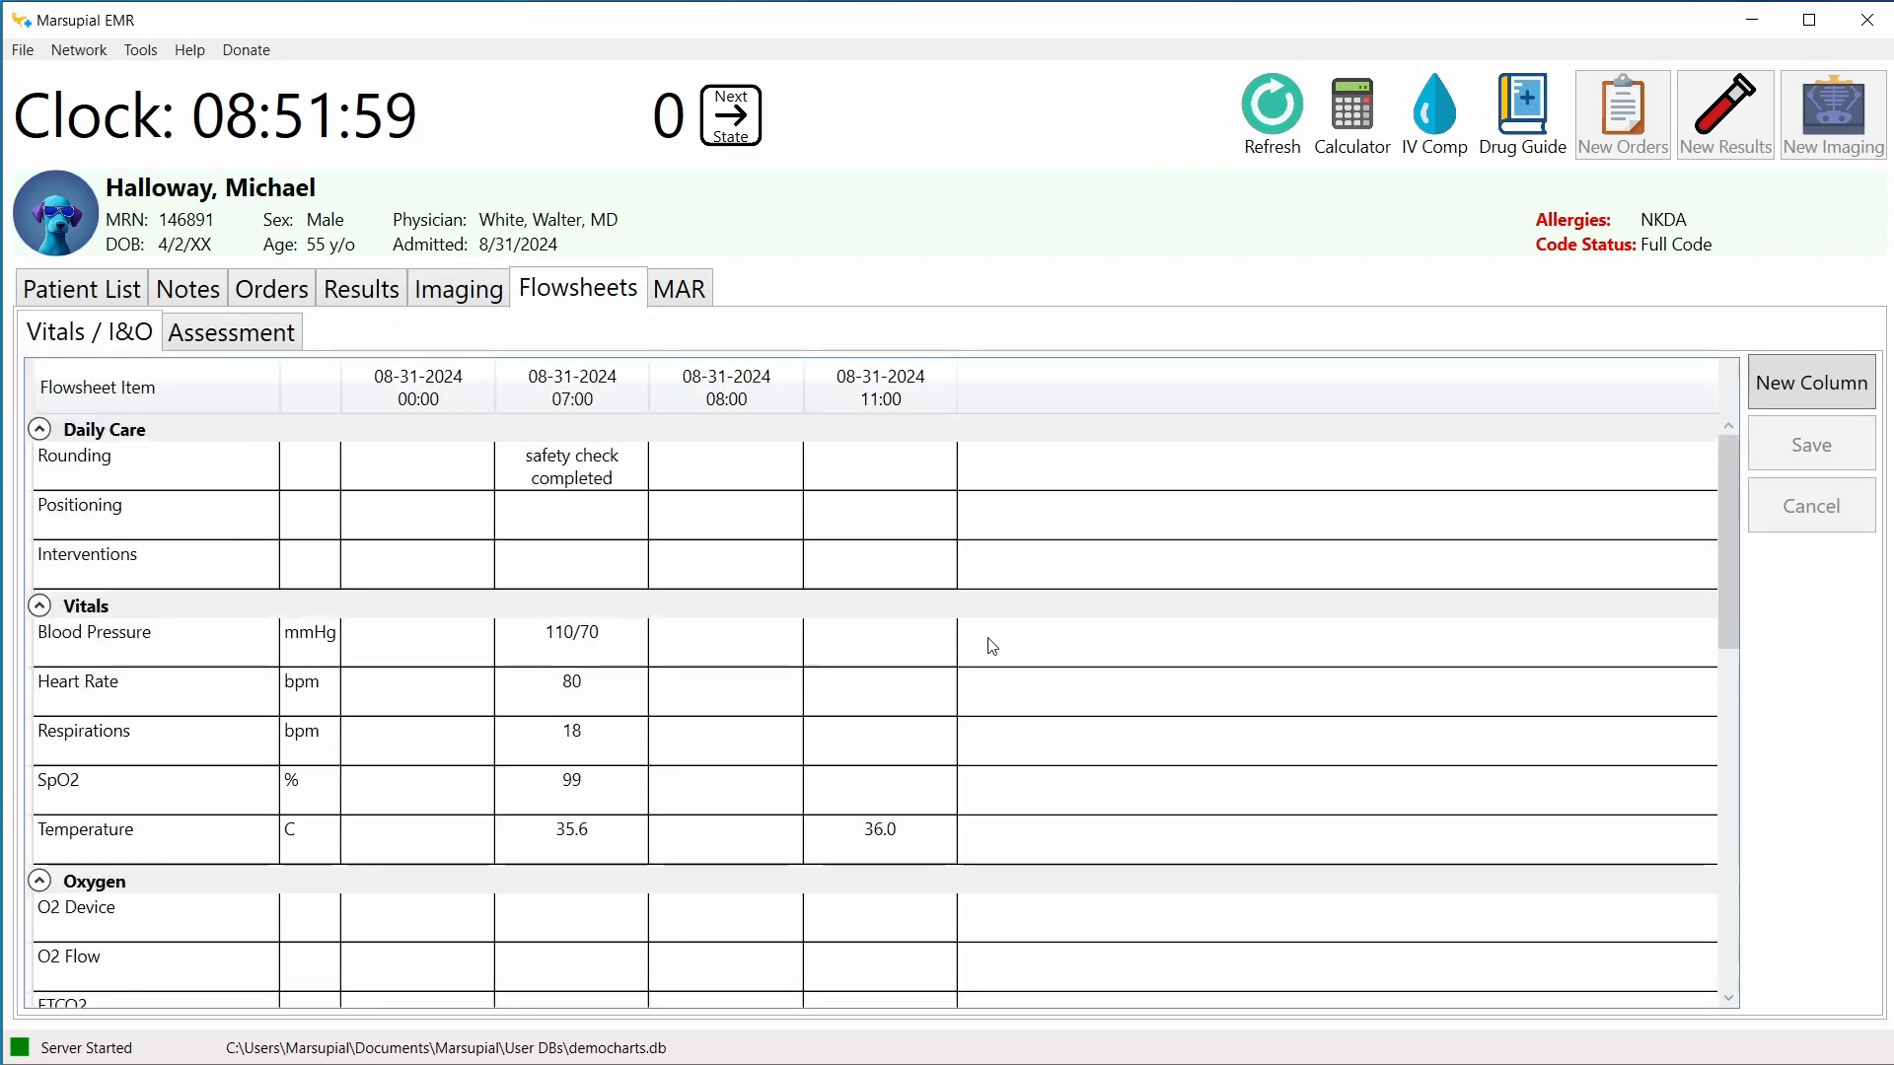
pyautogui.click(362, 298)
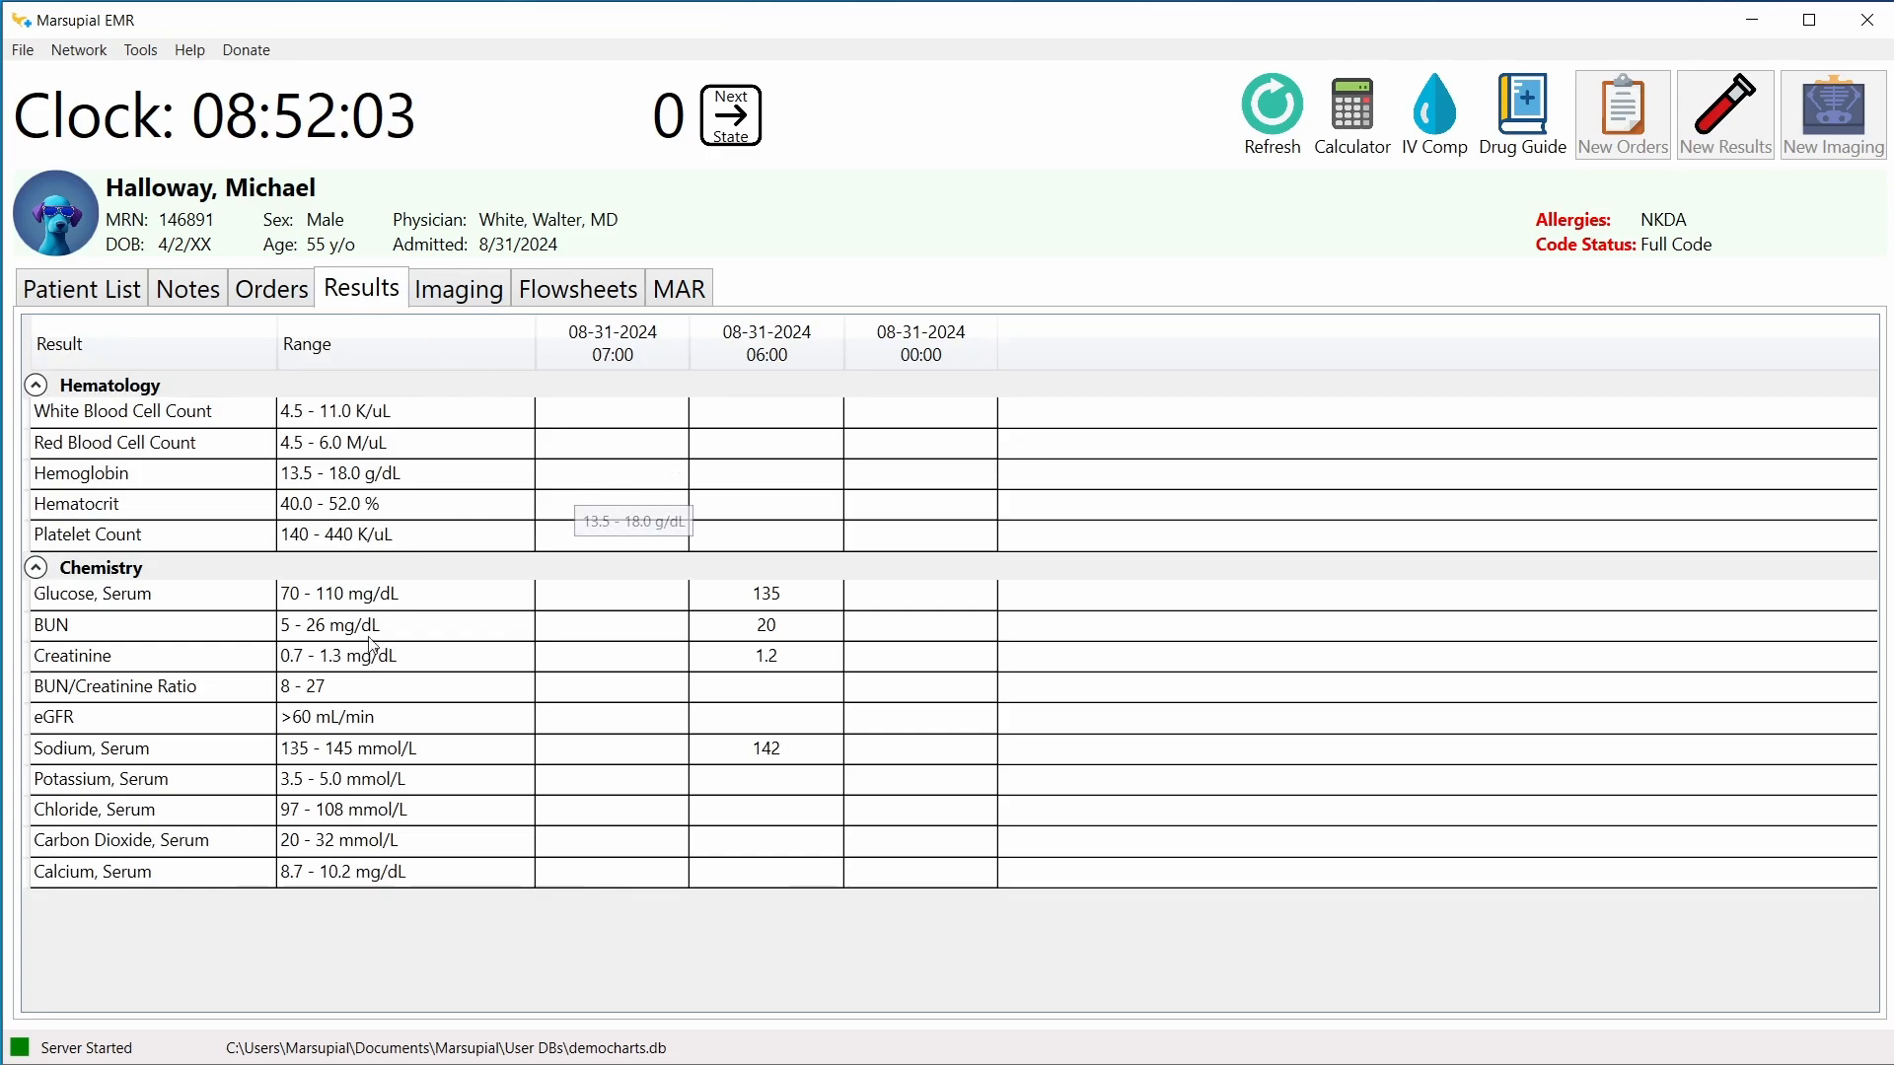
# Step: Switch to Marsupial Editor and start a new result for the patient with date 0 and time 06:00
pyautogui.hotkey('alt', 'Tab')
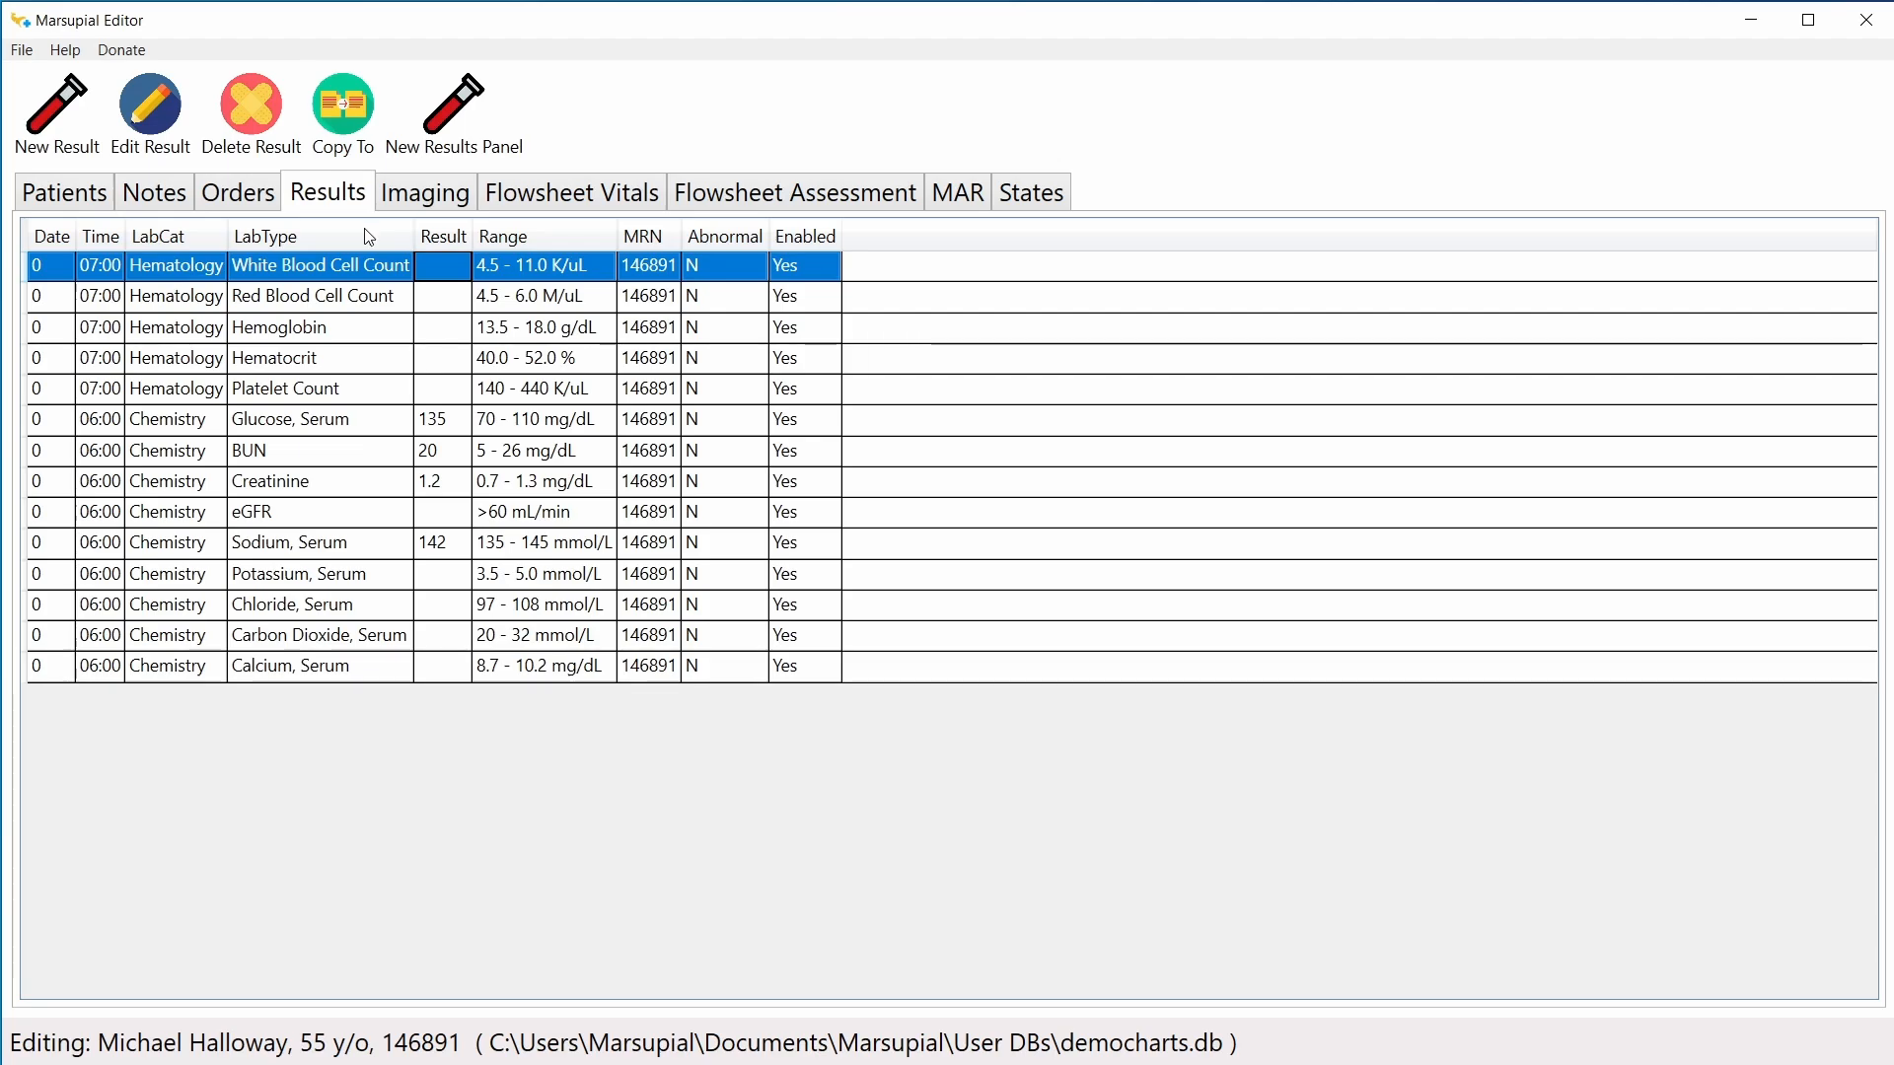
pyautogui.click(360, 430)
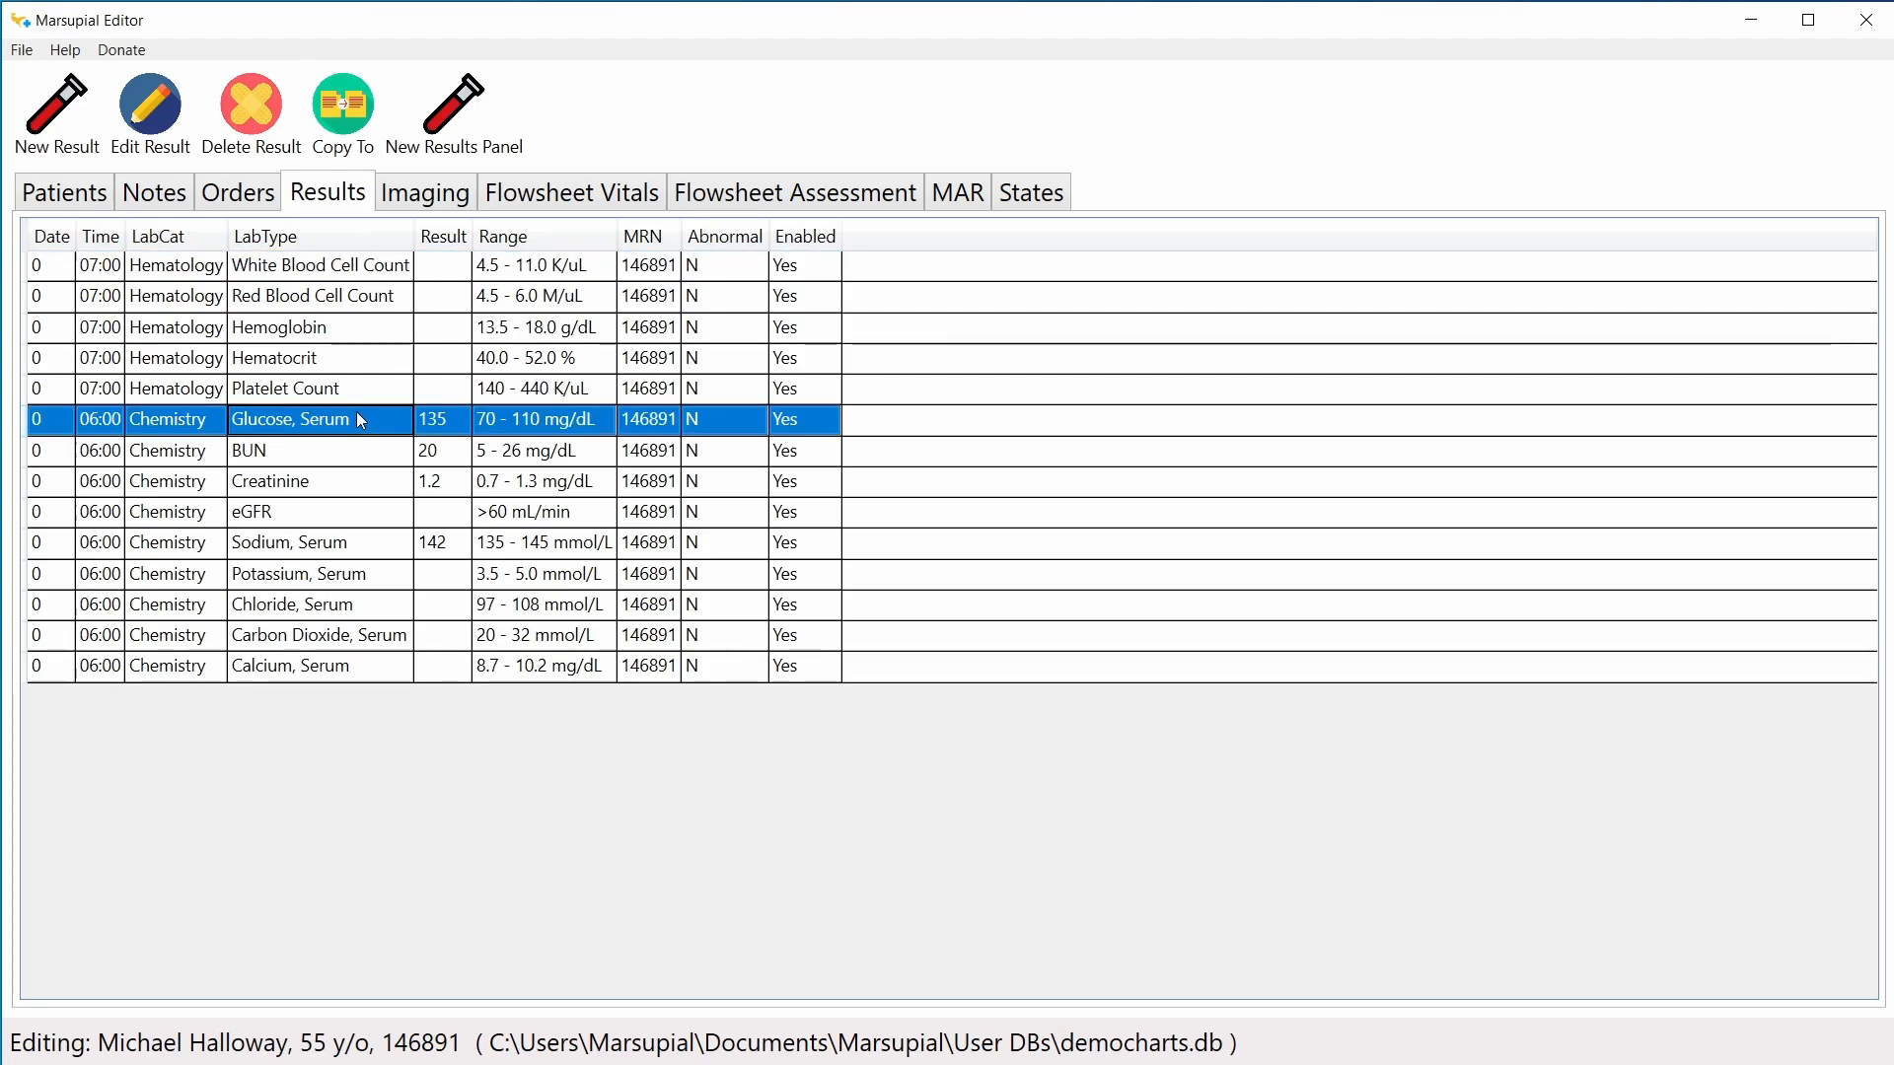
pyautogui.click(69, 139)
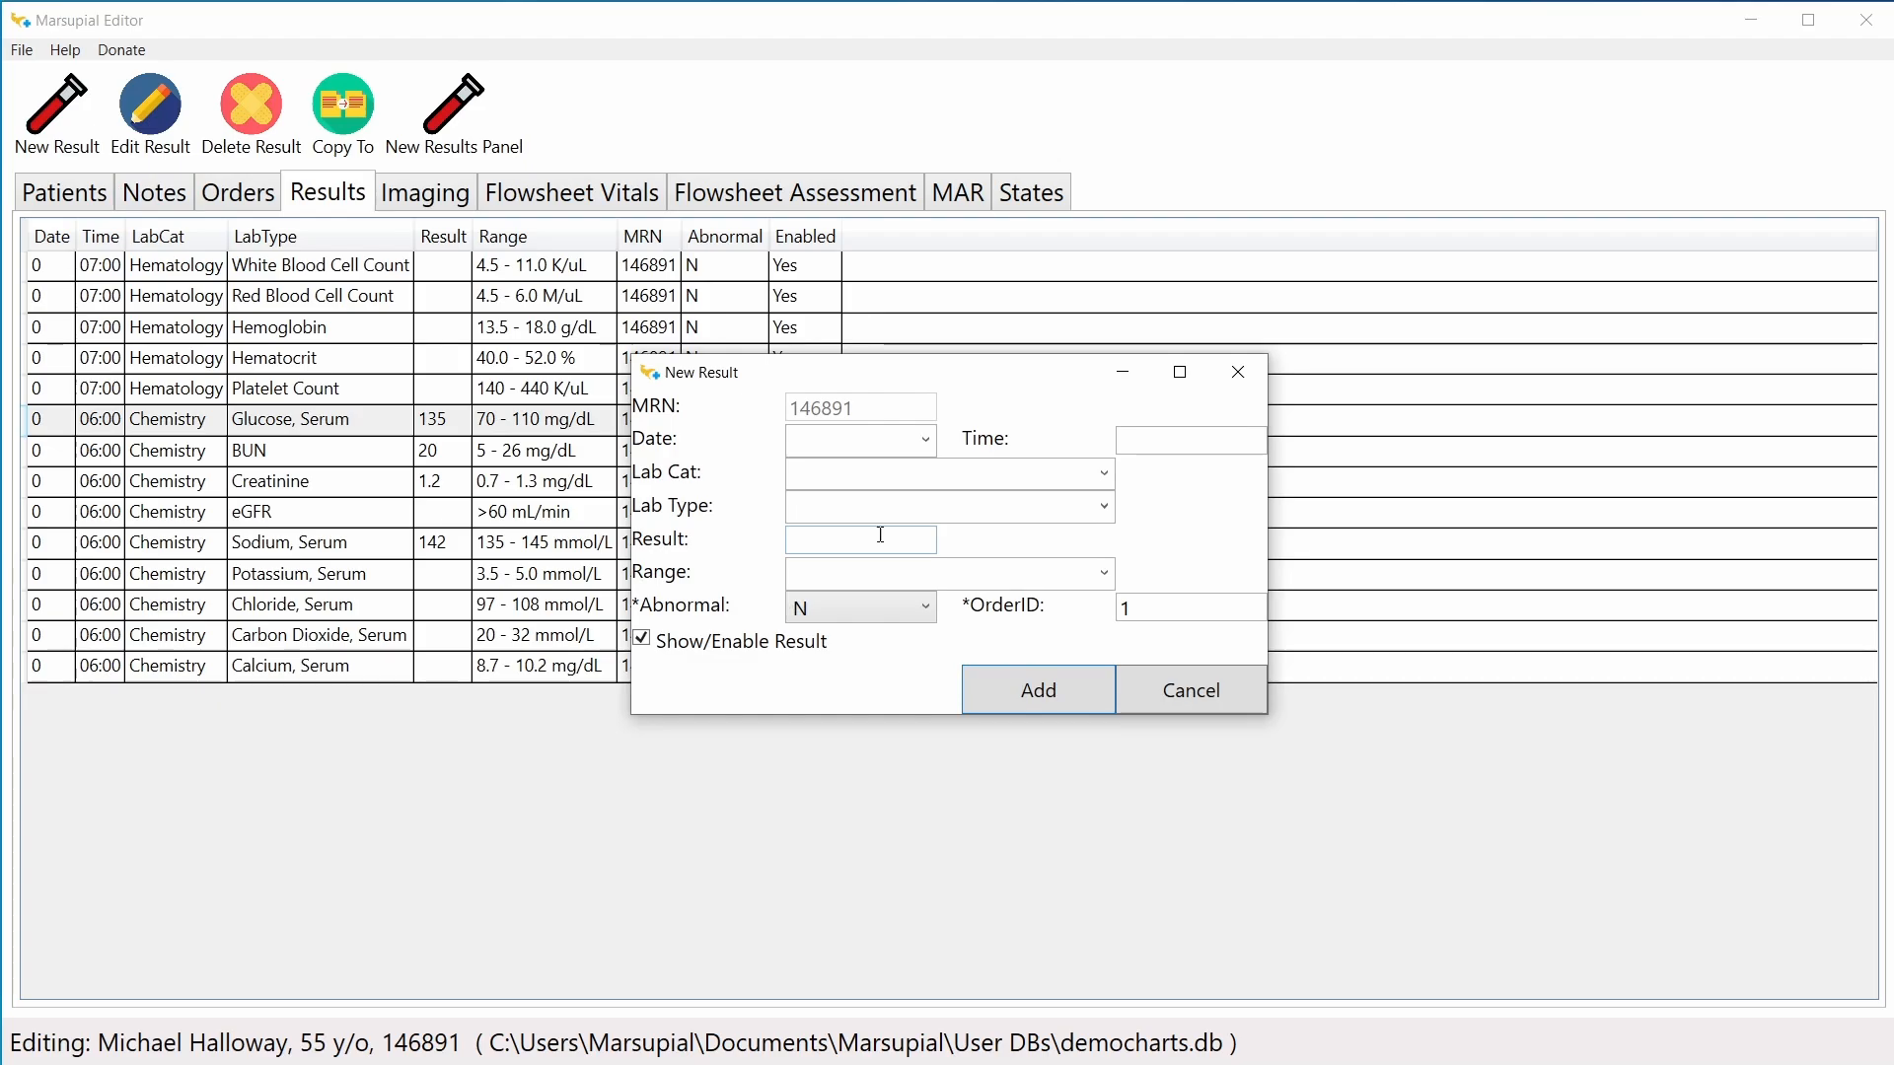
pyautogui.click(927, 443)
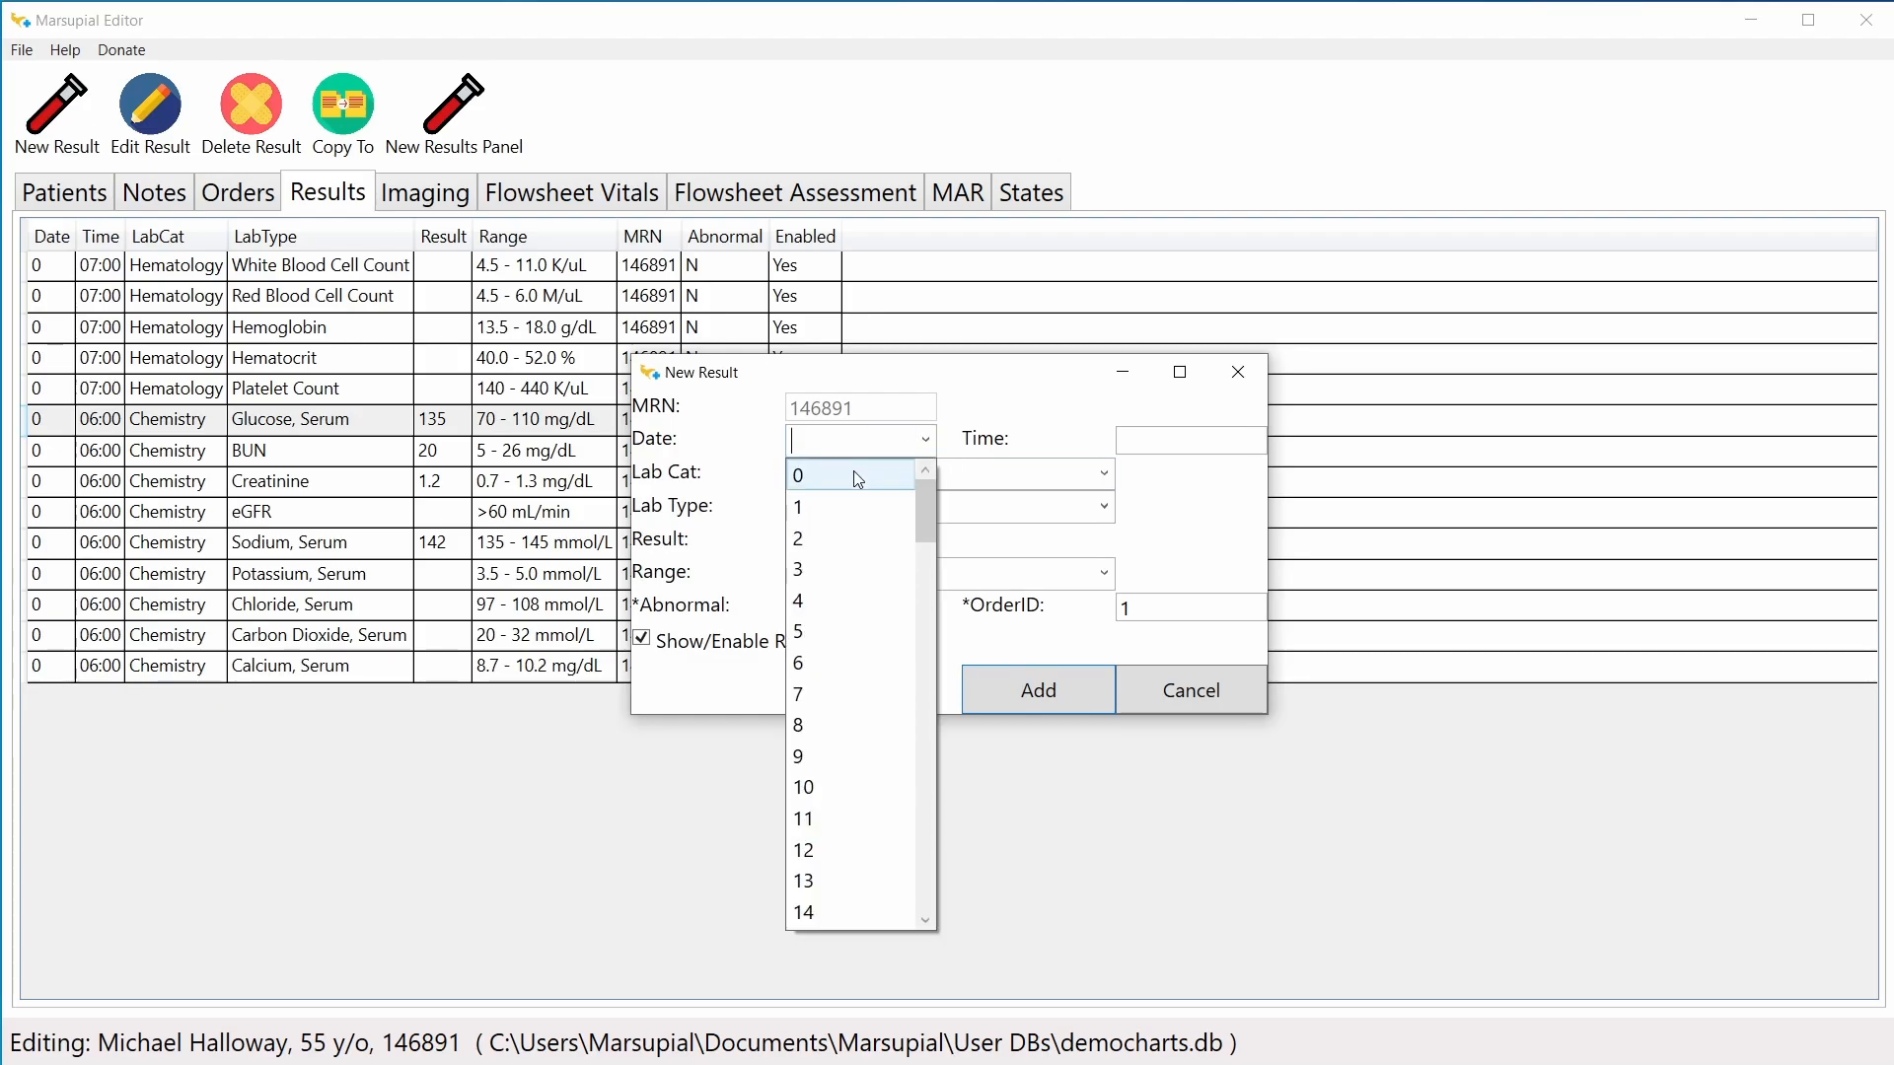
pyautogui.click(858, 477)
pyautogui.click(1206, 437)
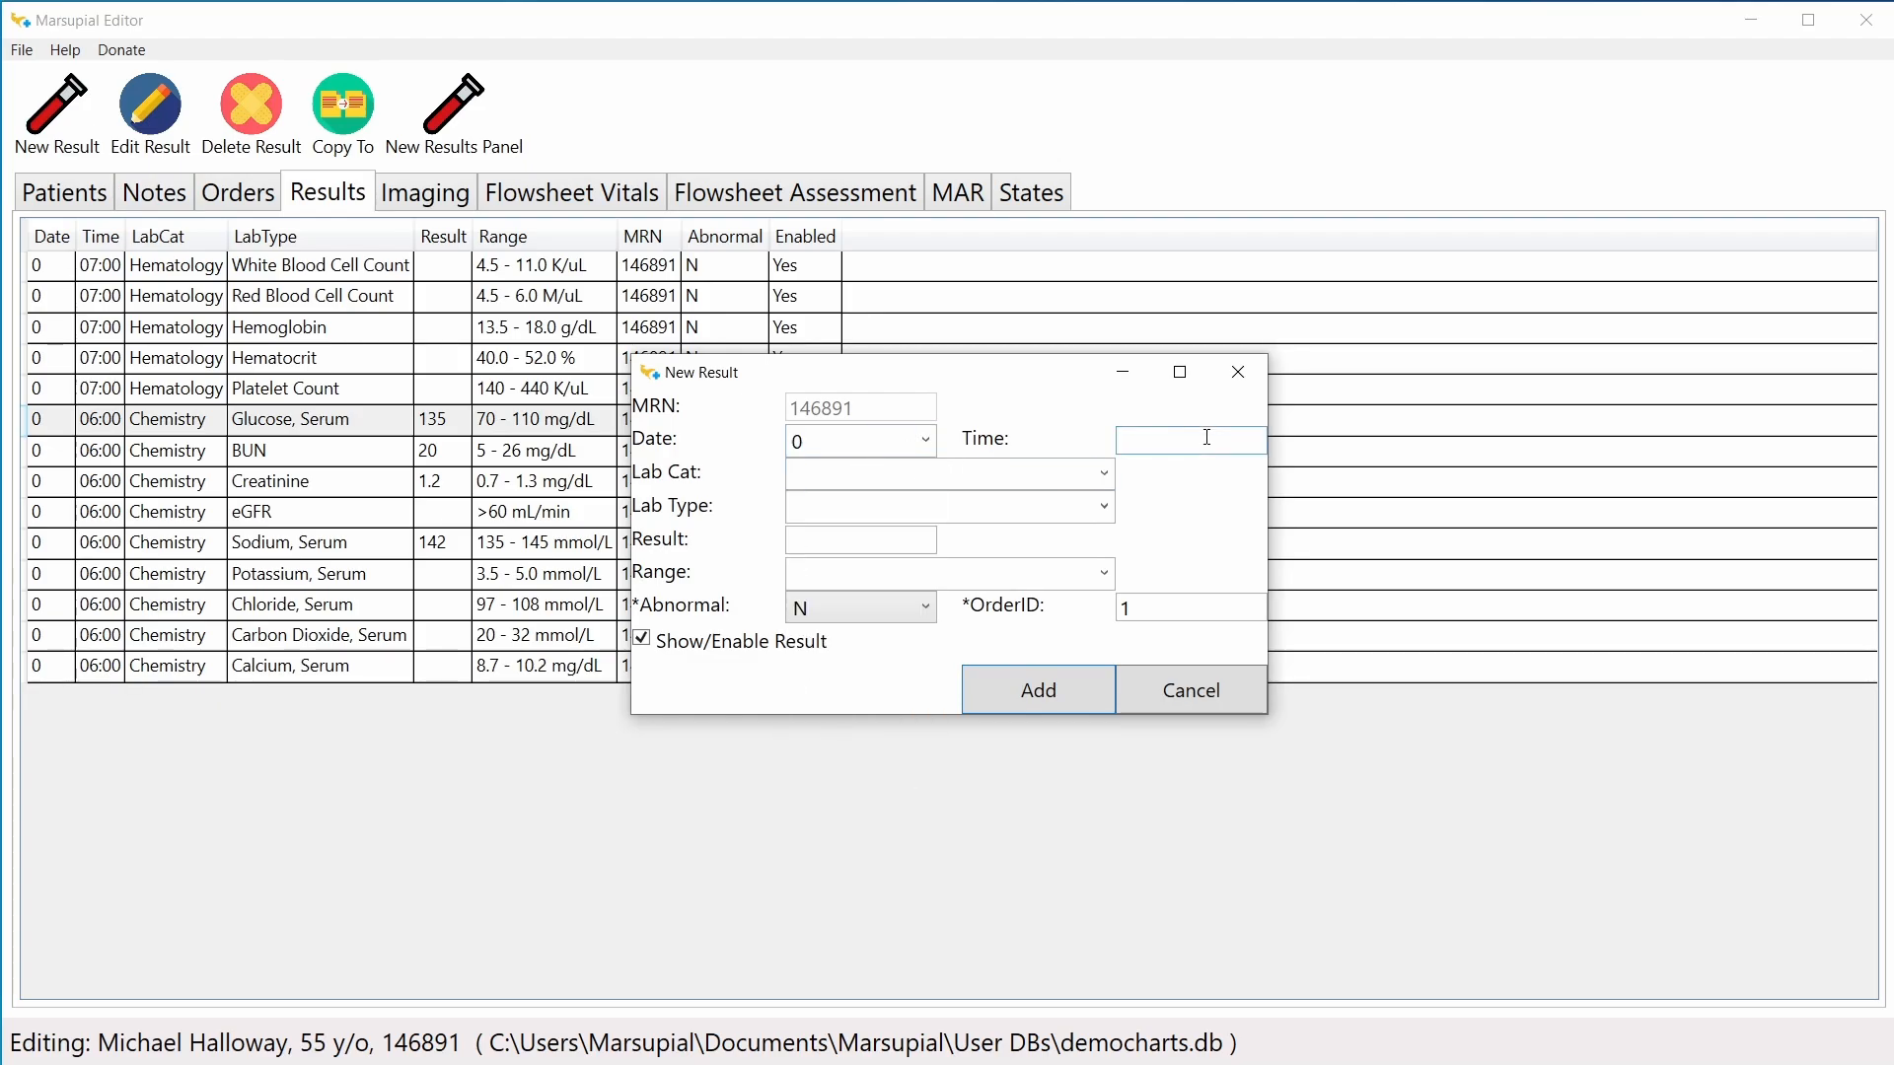
pyautogui.write('06:00')
# Step: Set the new result's lab category to Chemistry, its lab type to Troponin-I and its result value to .02
pyautogui.click(1103, 473)
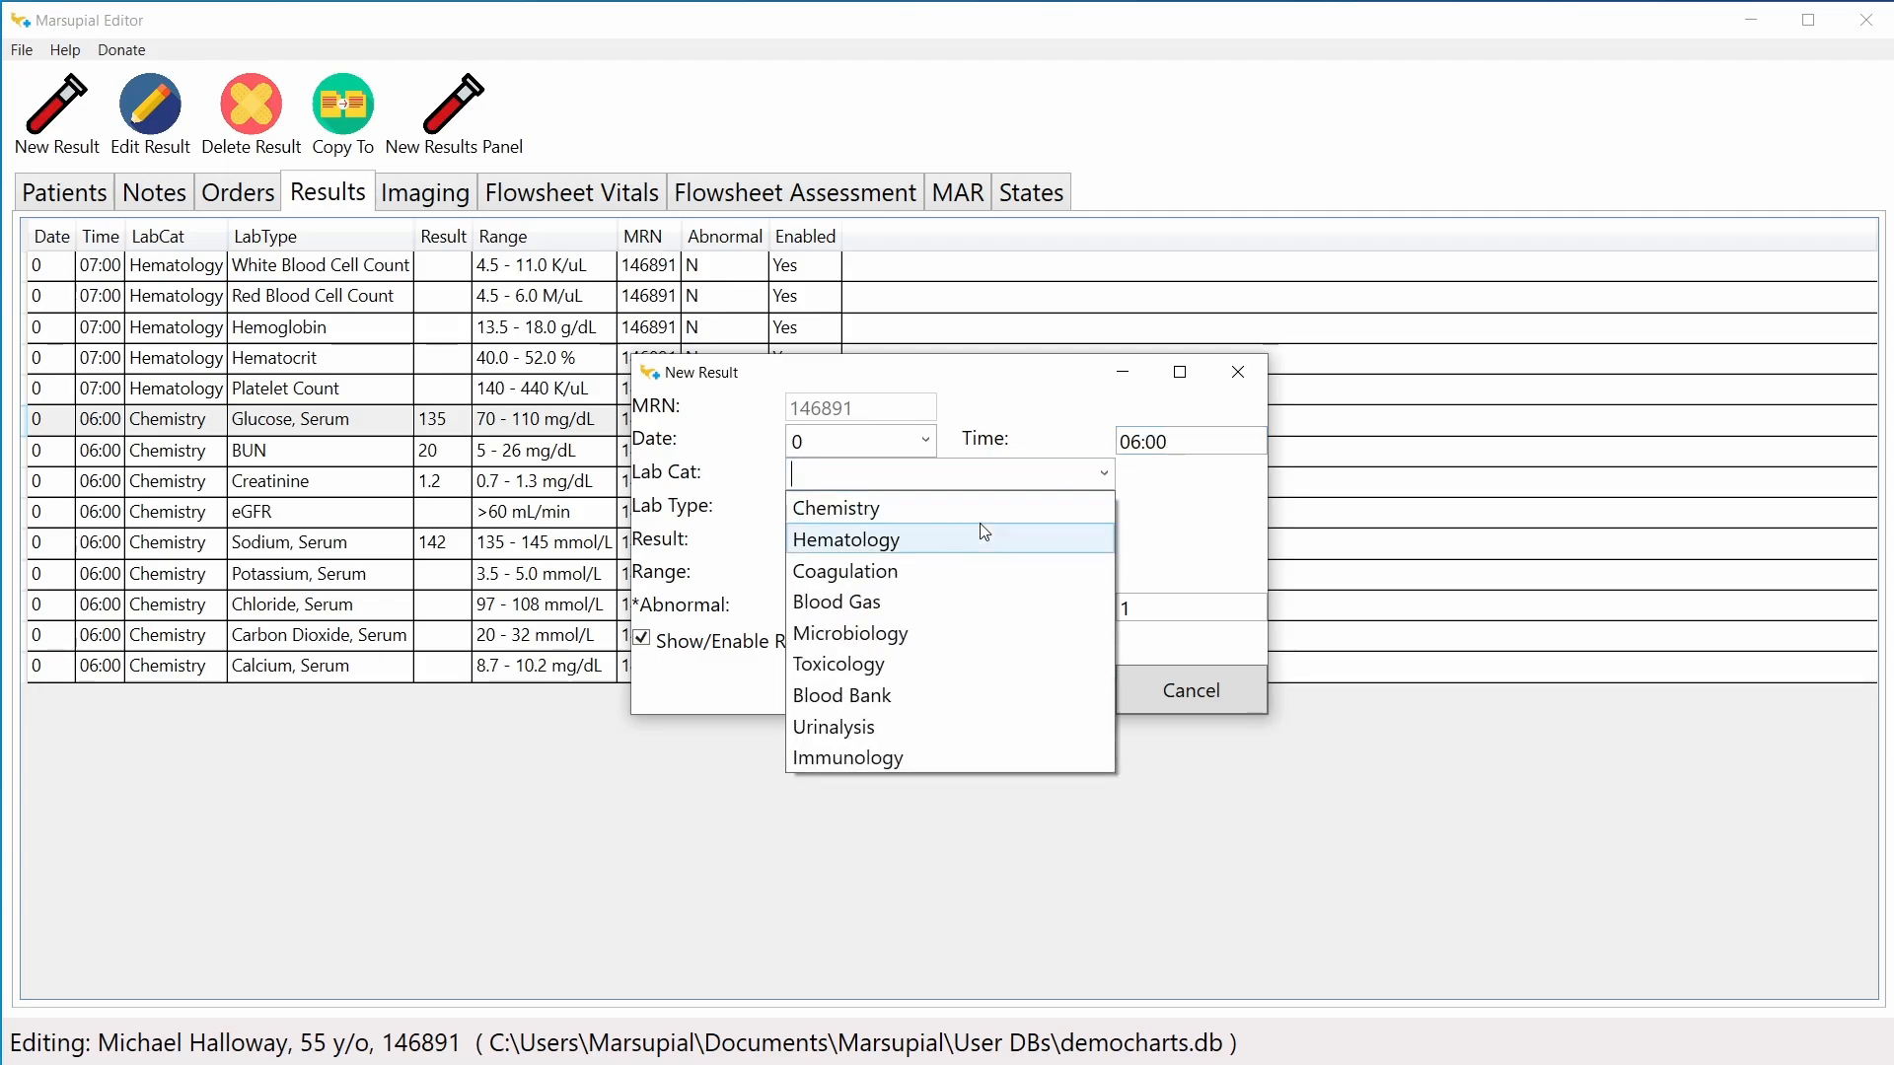
pyautogui.click(1053, 506)
pyautogui.click(1053, 510)
pyautogui.write('Troponin-I')
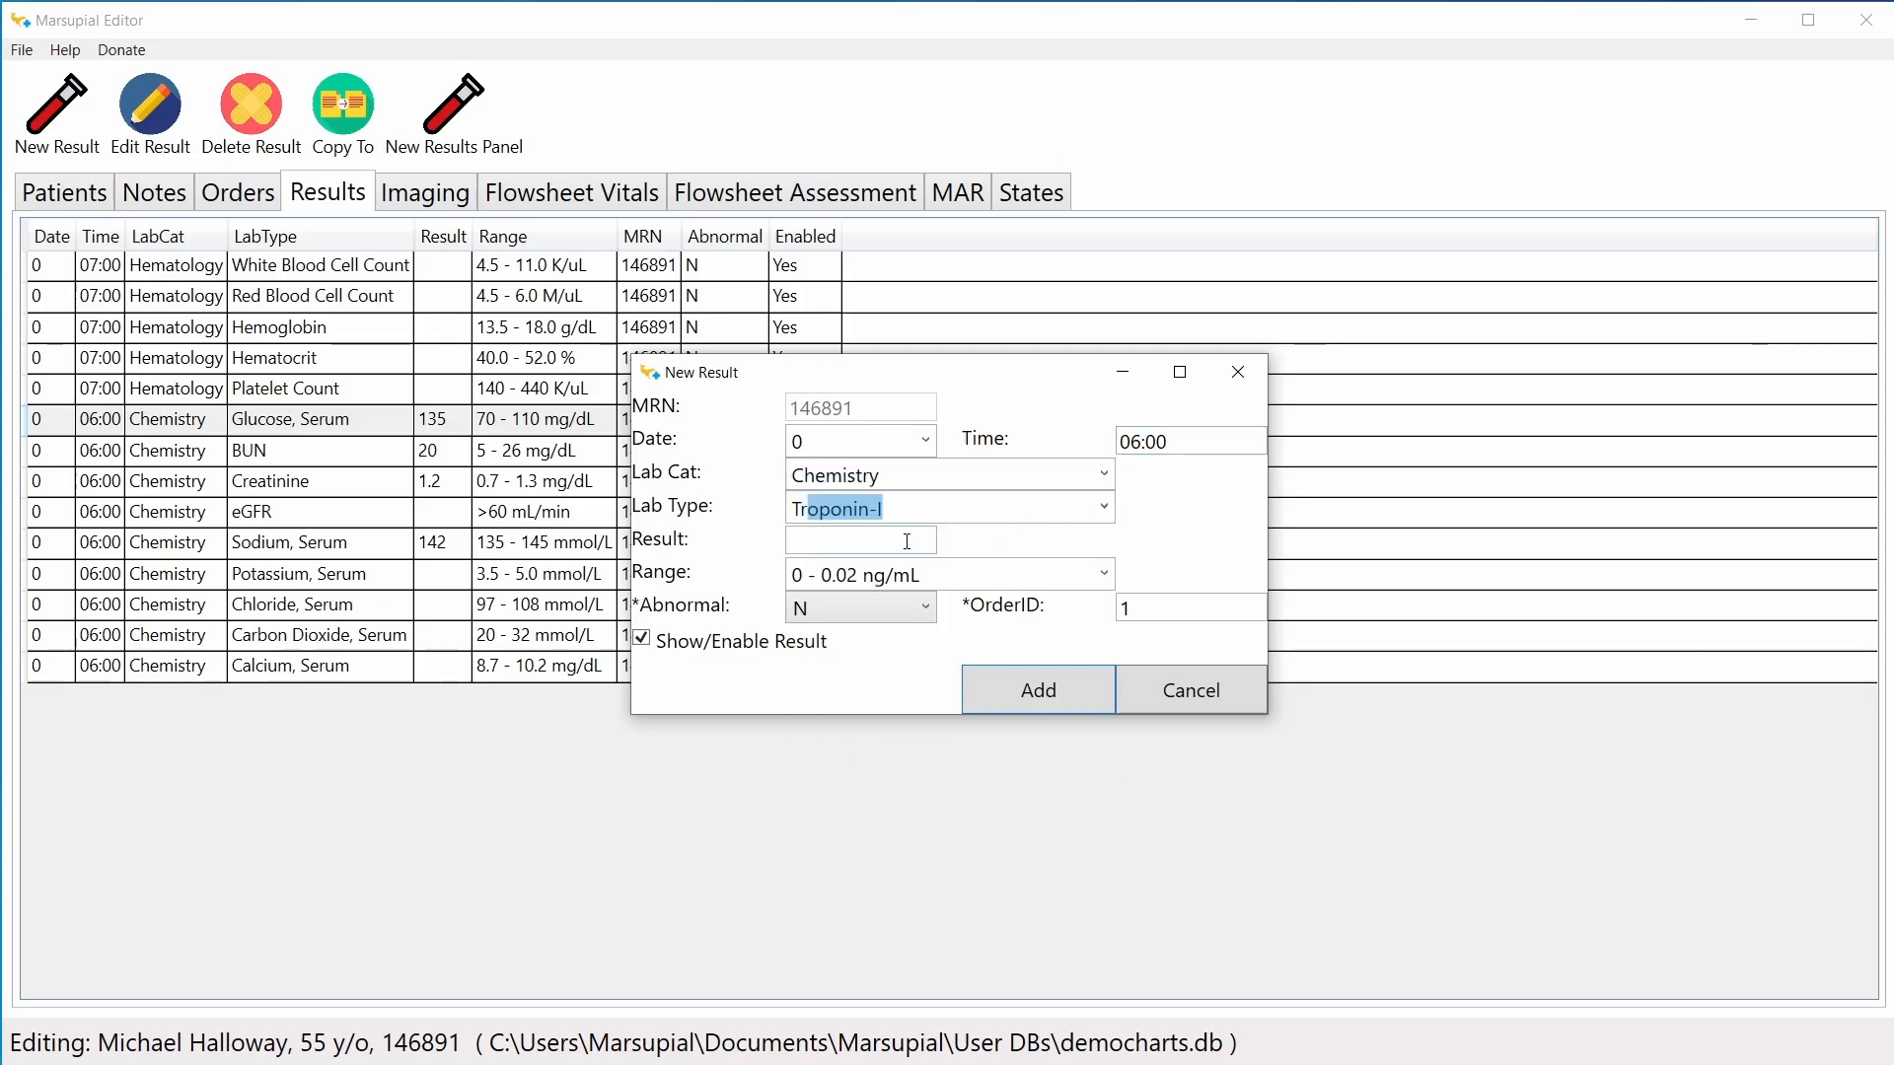
pyautogui.click(887, 543)
pyautogui.write('.0')
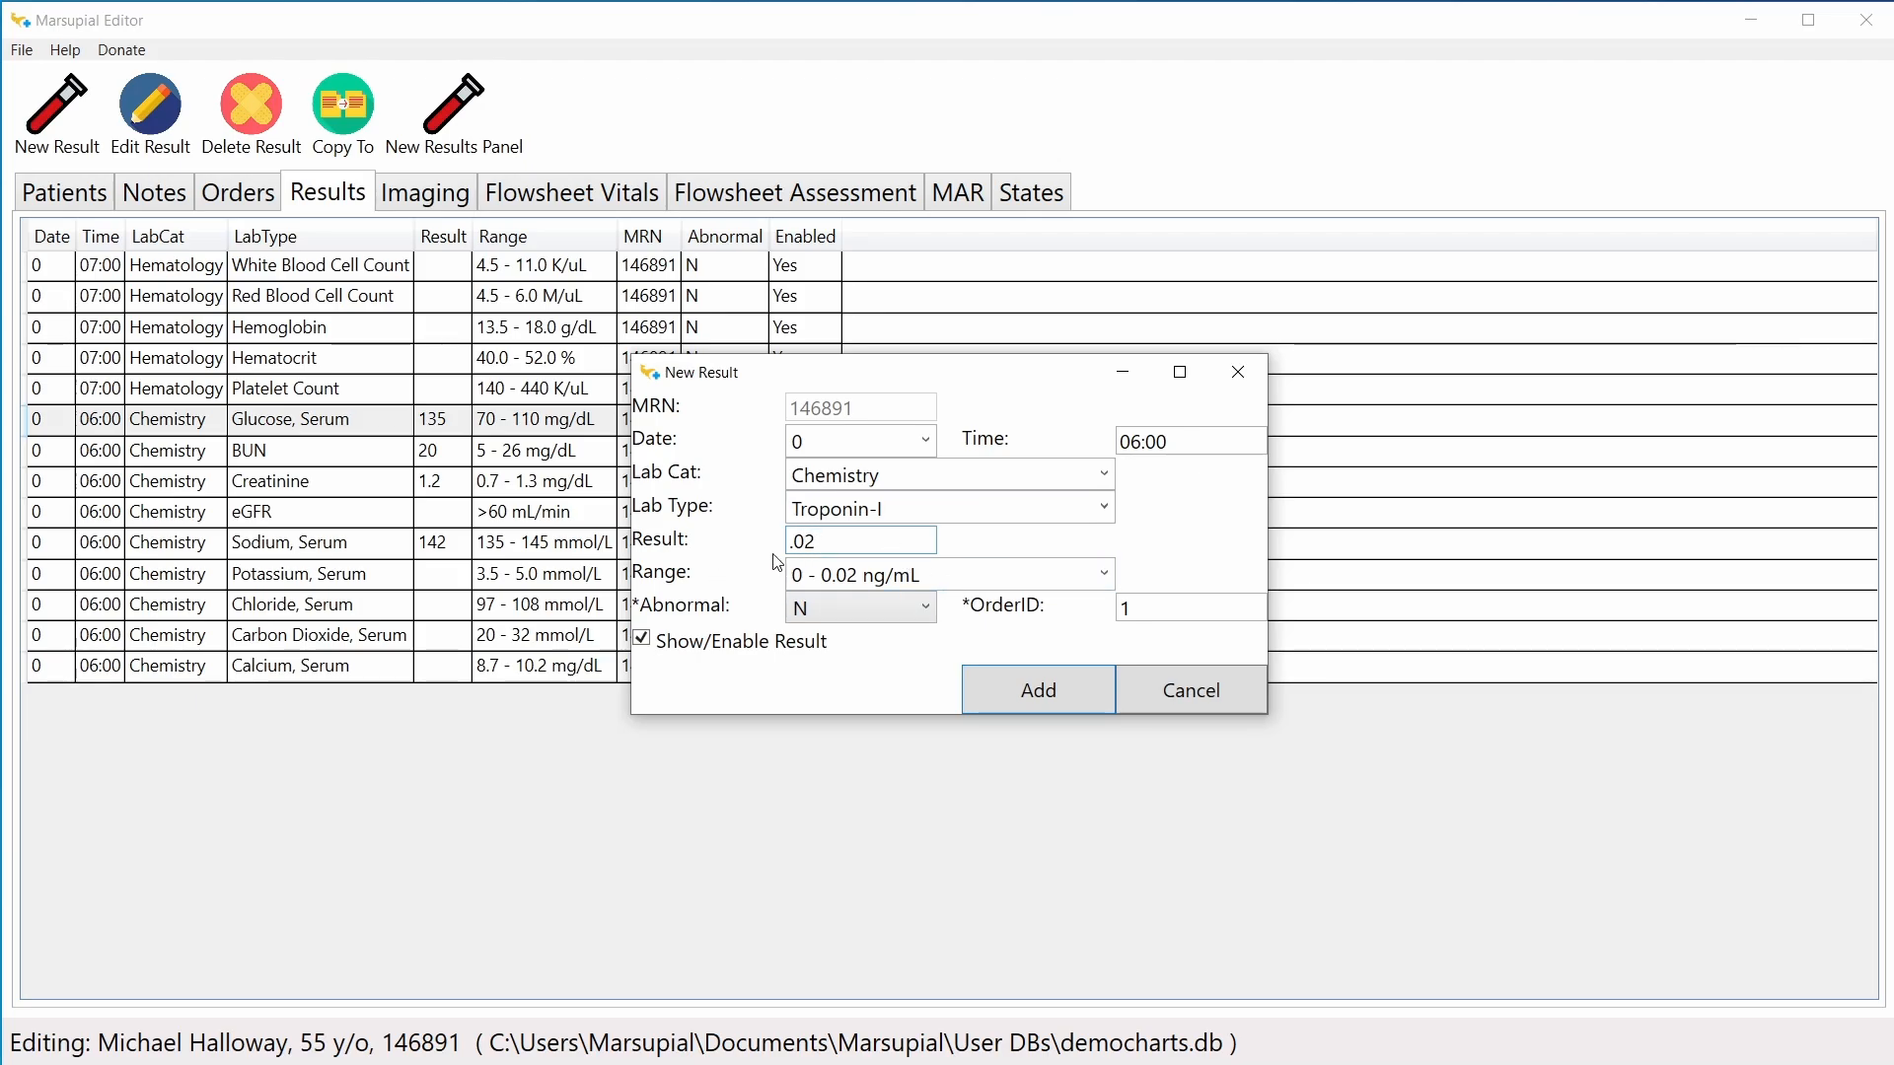
# Step: Complete the Troponin-I result as 0.02 and add it to the patient's results
pyautogui.write('2')
pyautogui.press('Home')
pyautogui.write('0')
pyautogui.click(1009, 675)
# Step: Copy the new Troponin-I result to the same patient and change the copy to 0.05 at 08:00
pyautogui.click(383, 698)
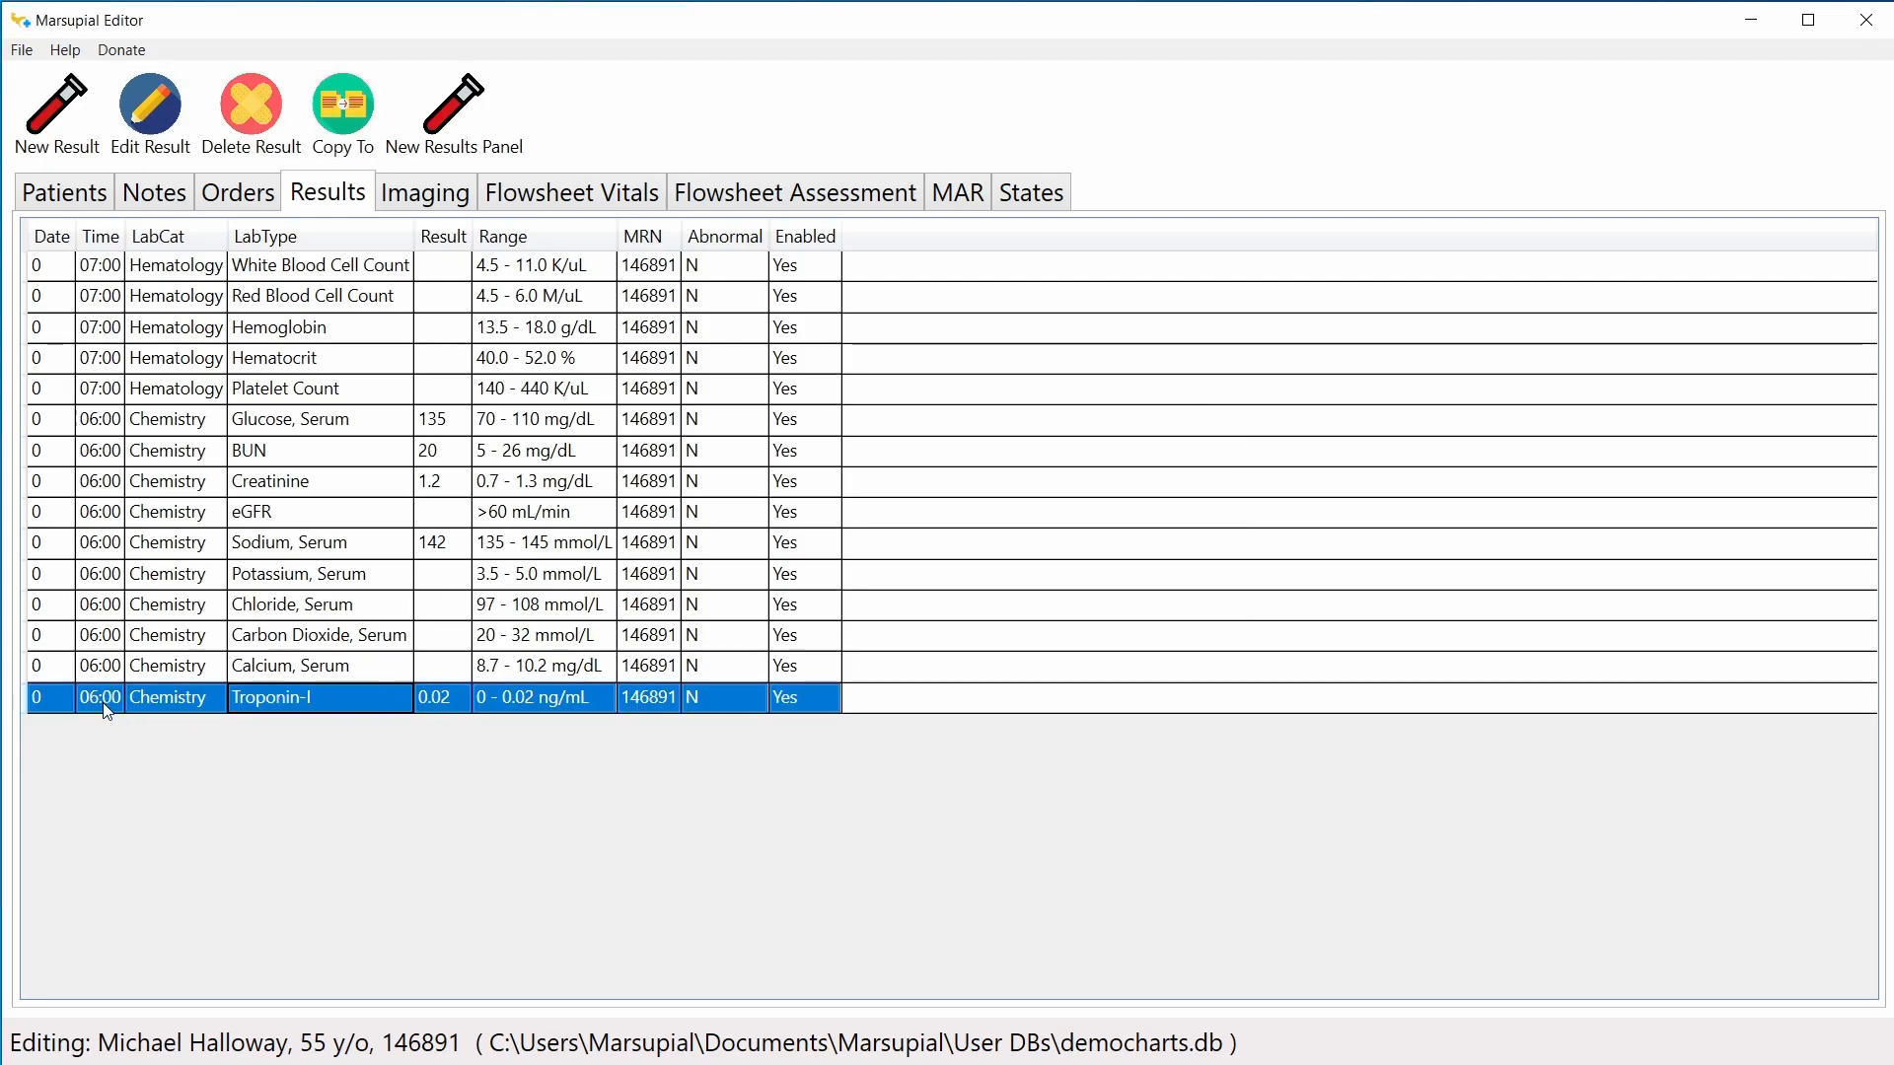
pyautogui.click(340, 126)
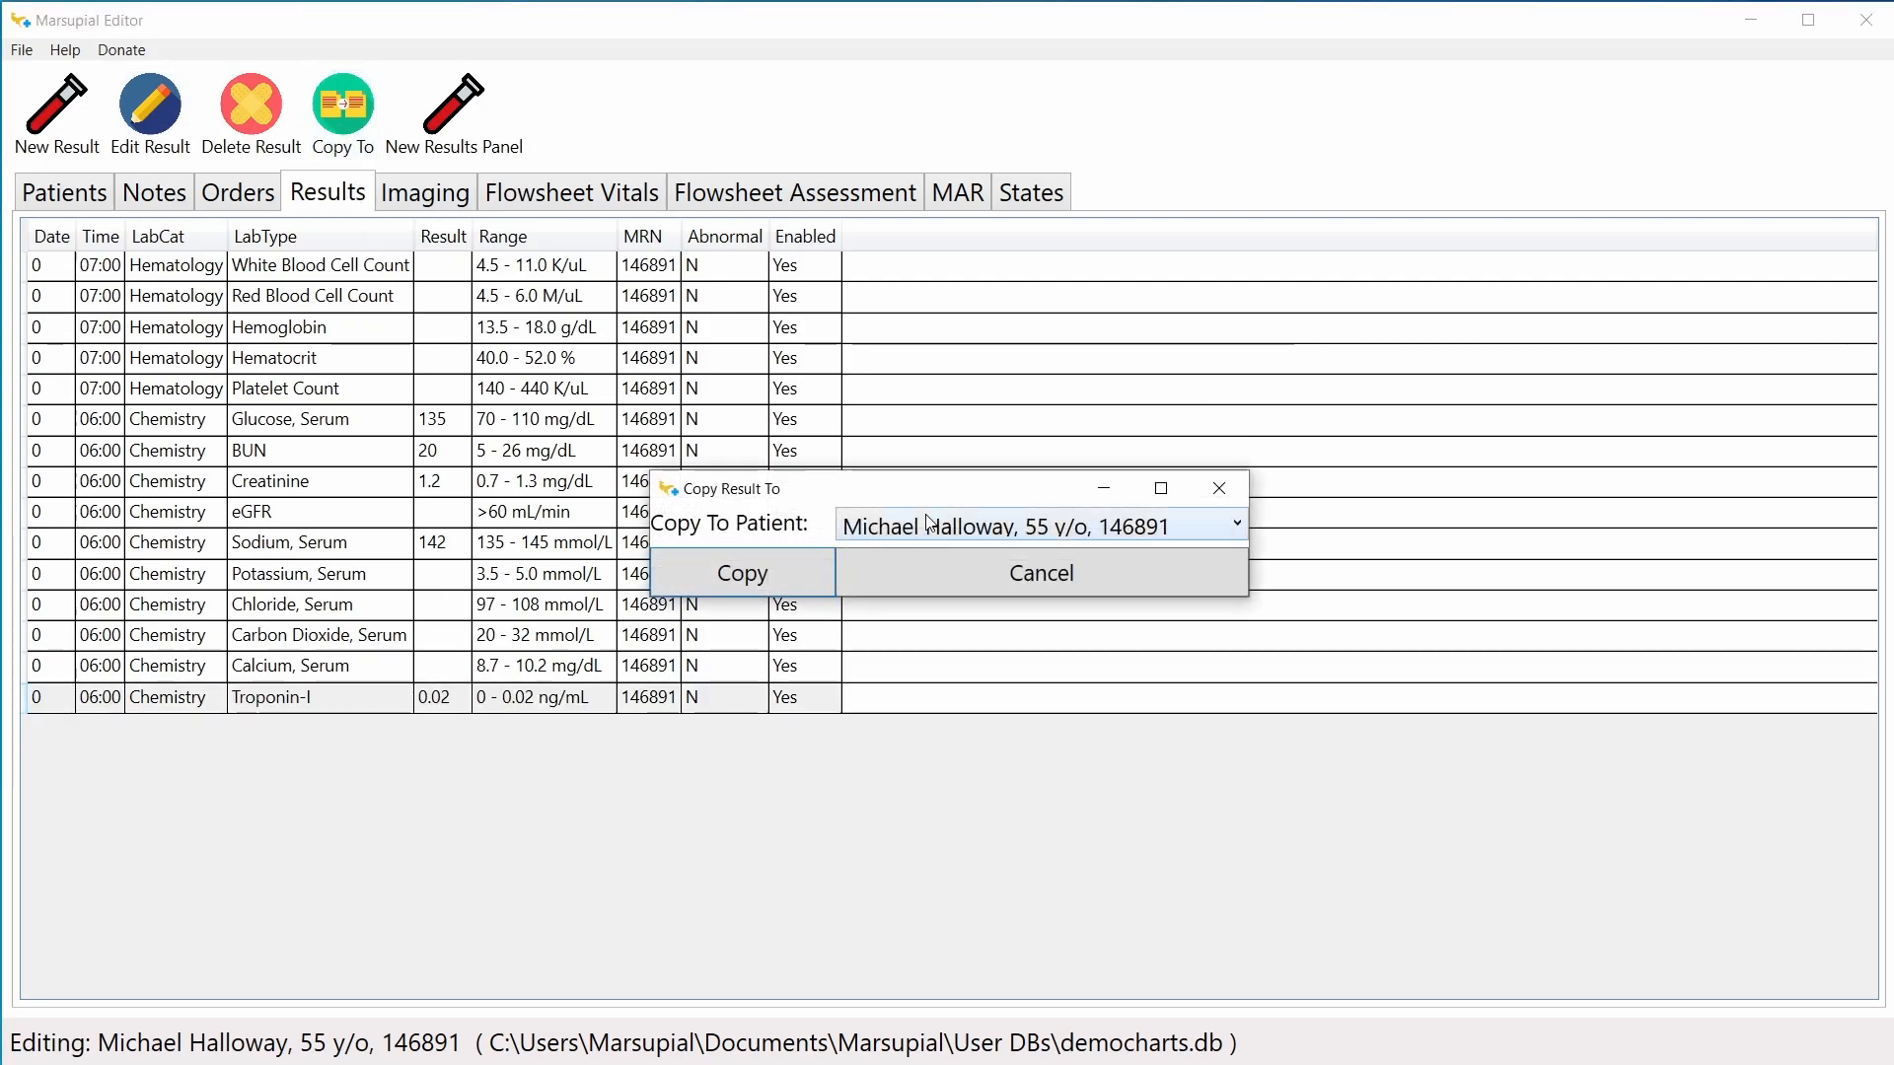
pyautogui.click(768, 574)
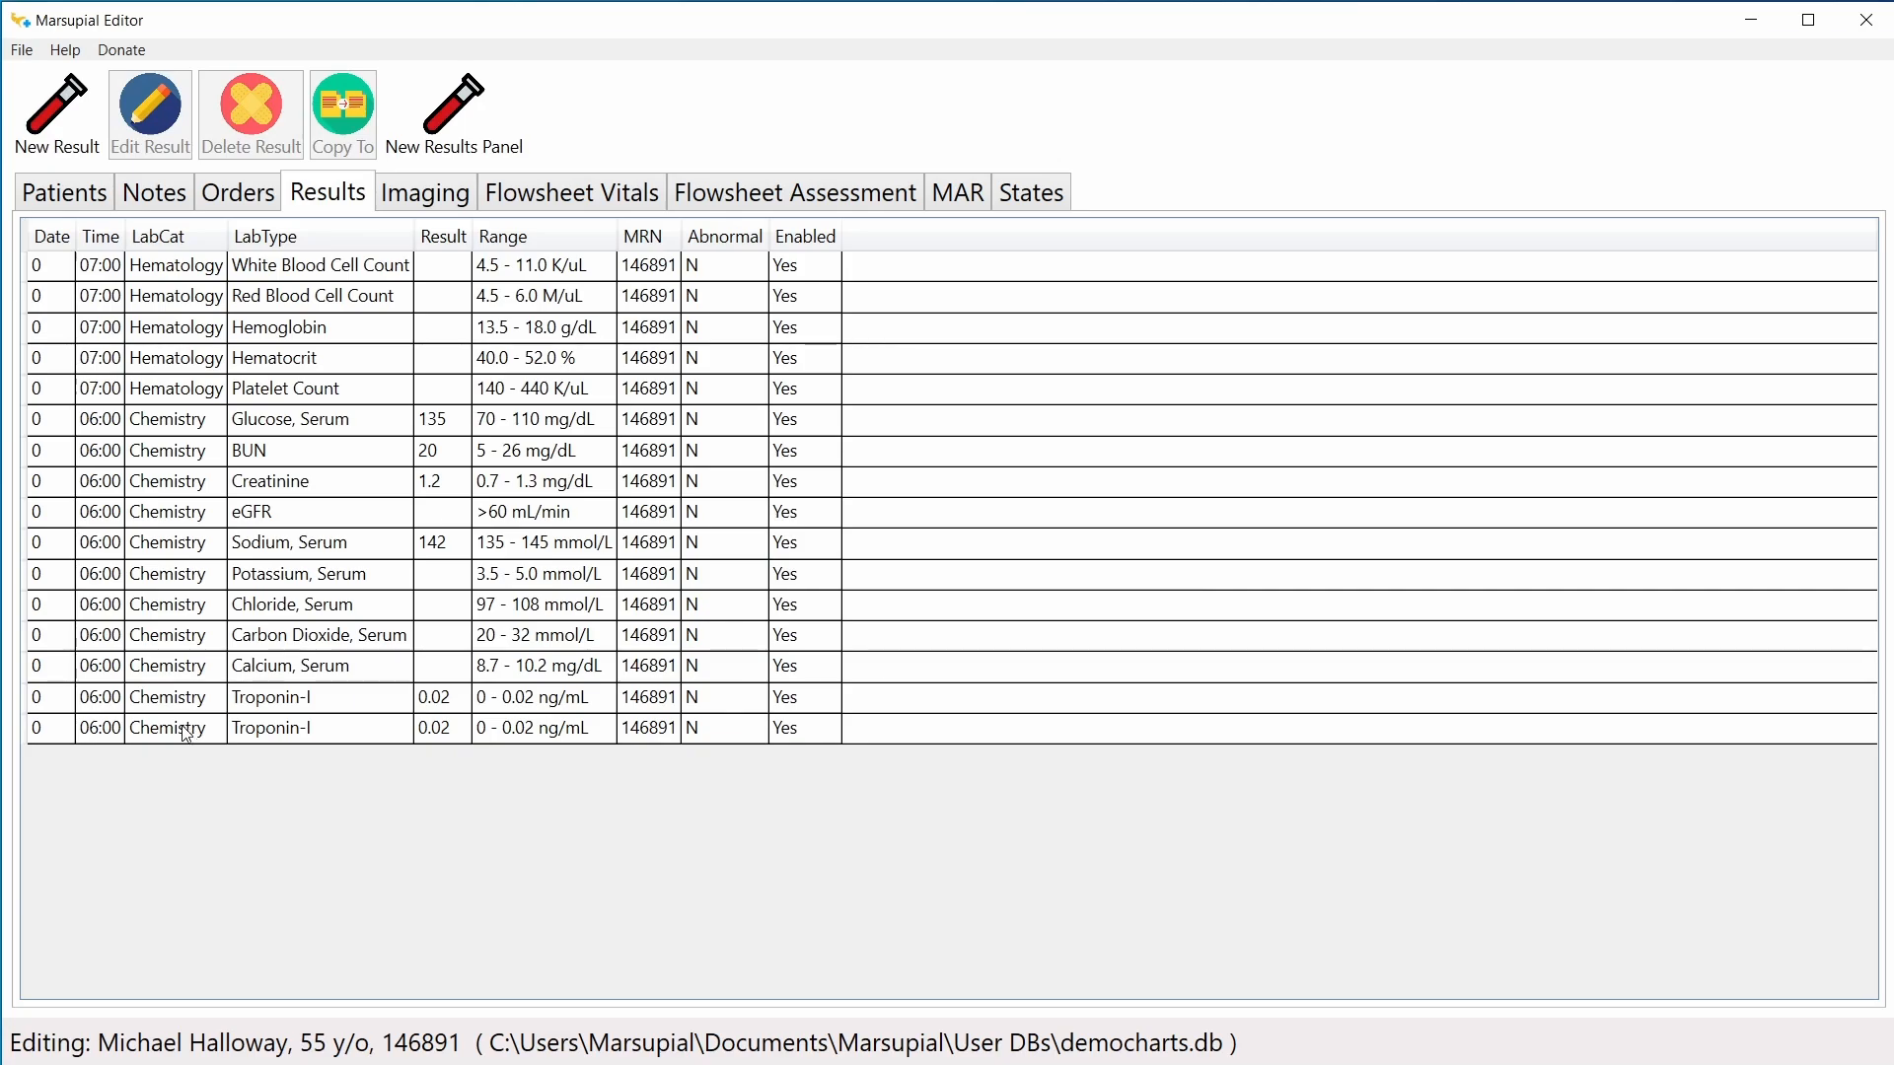
pyautogui.doubleClick(281, 732)
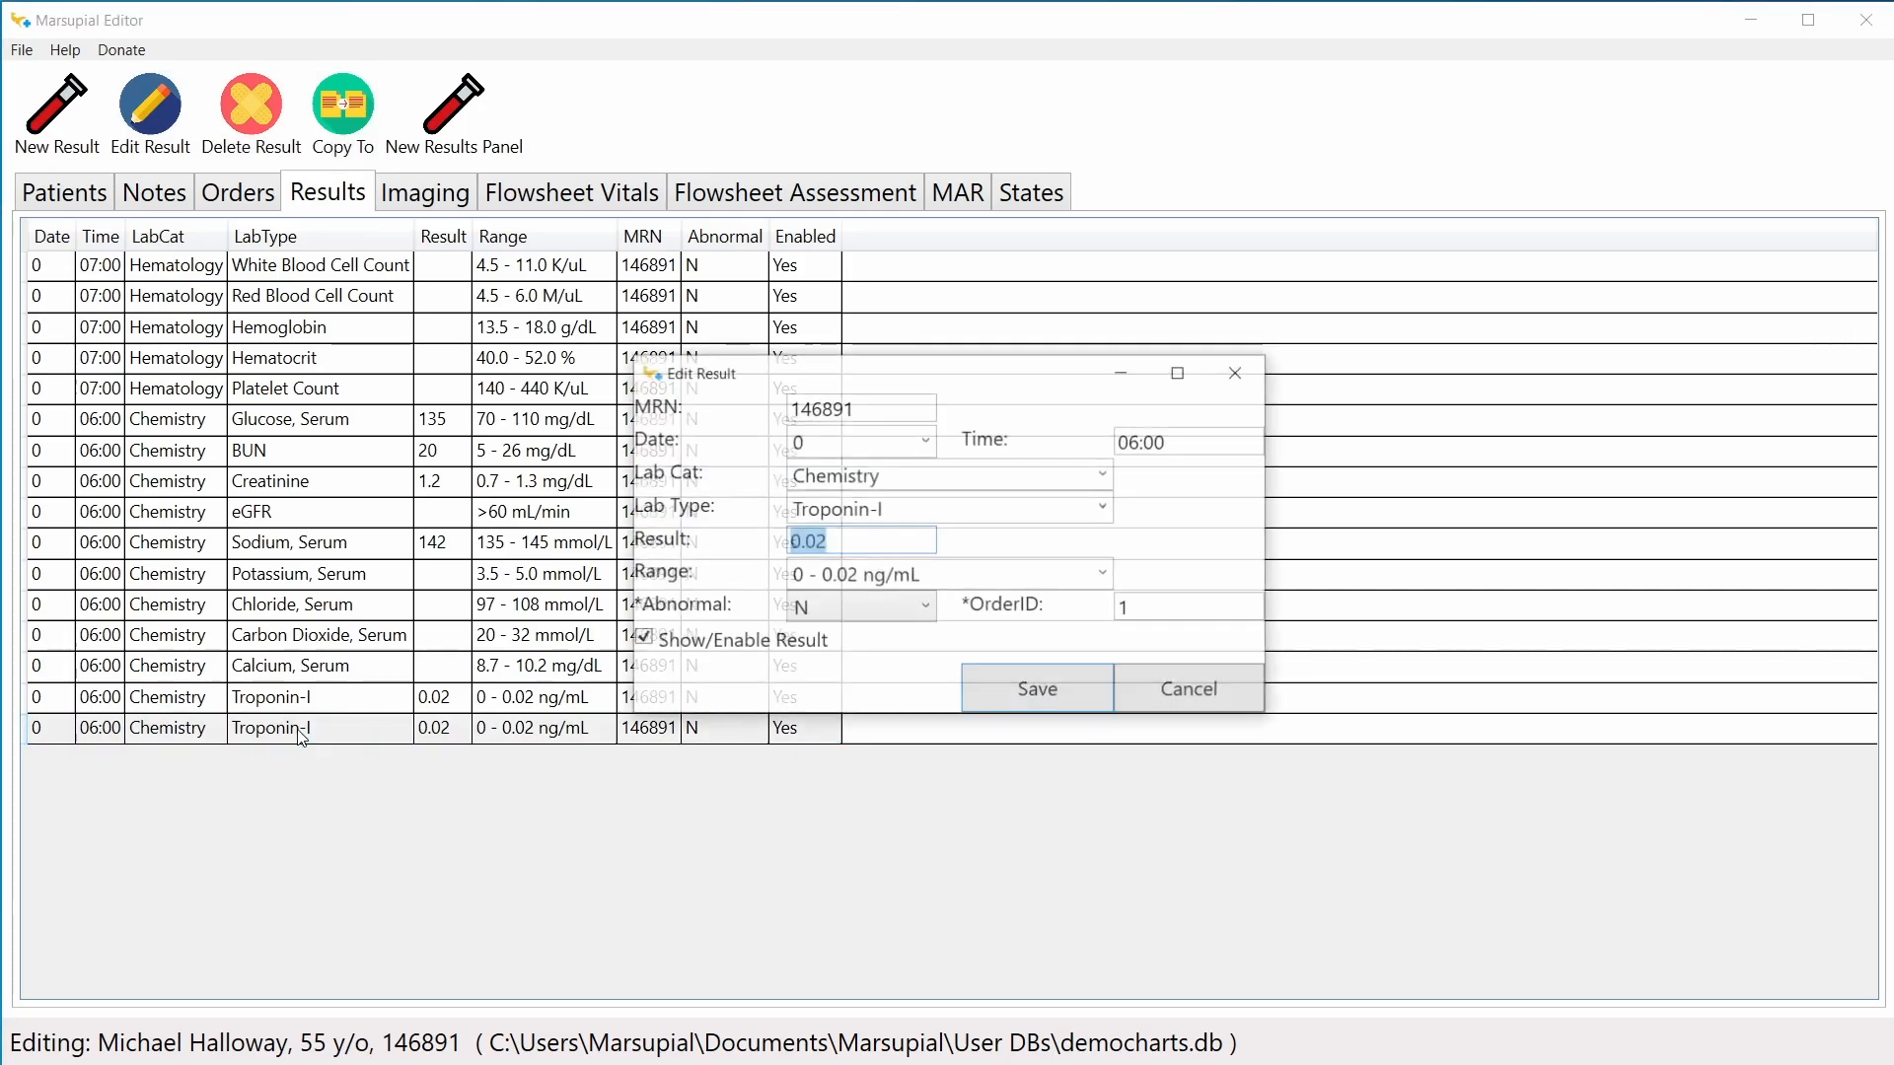
pyautogui.click(854, 540)
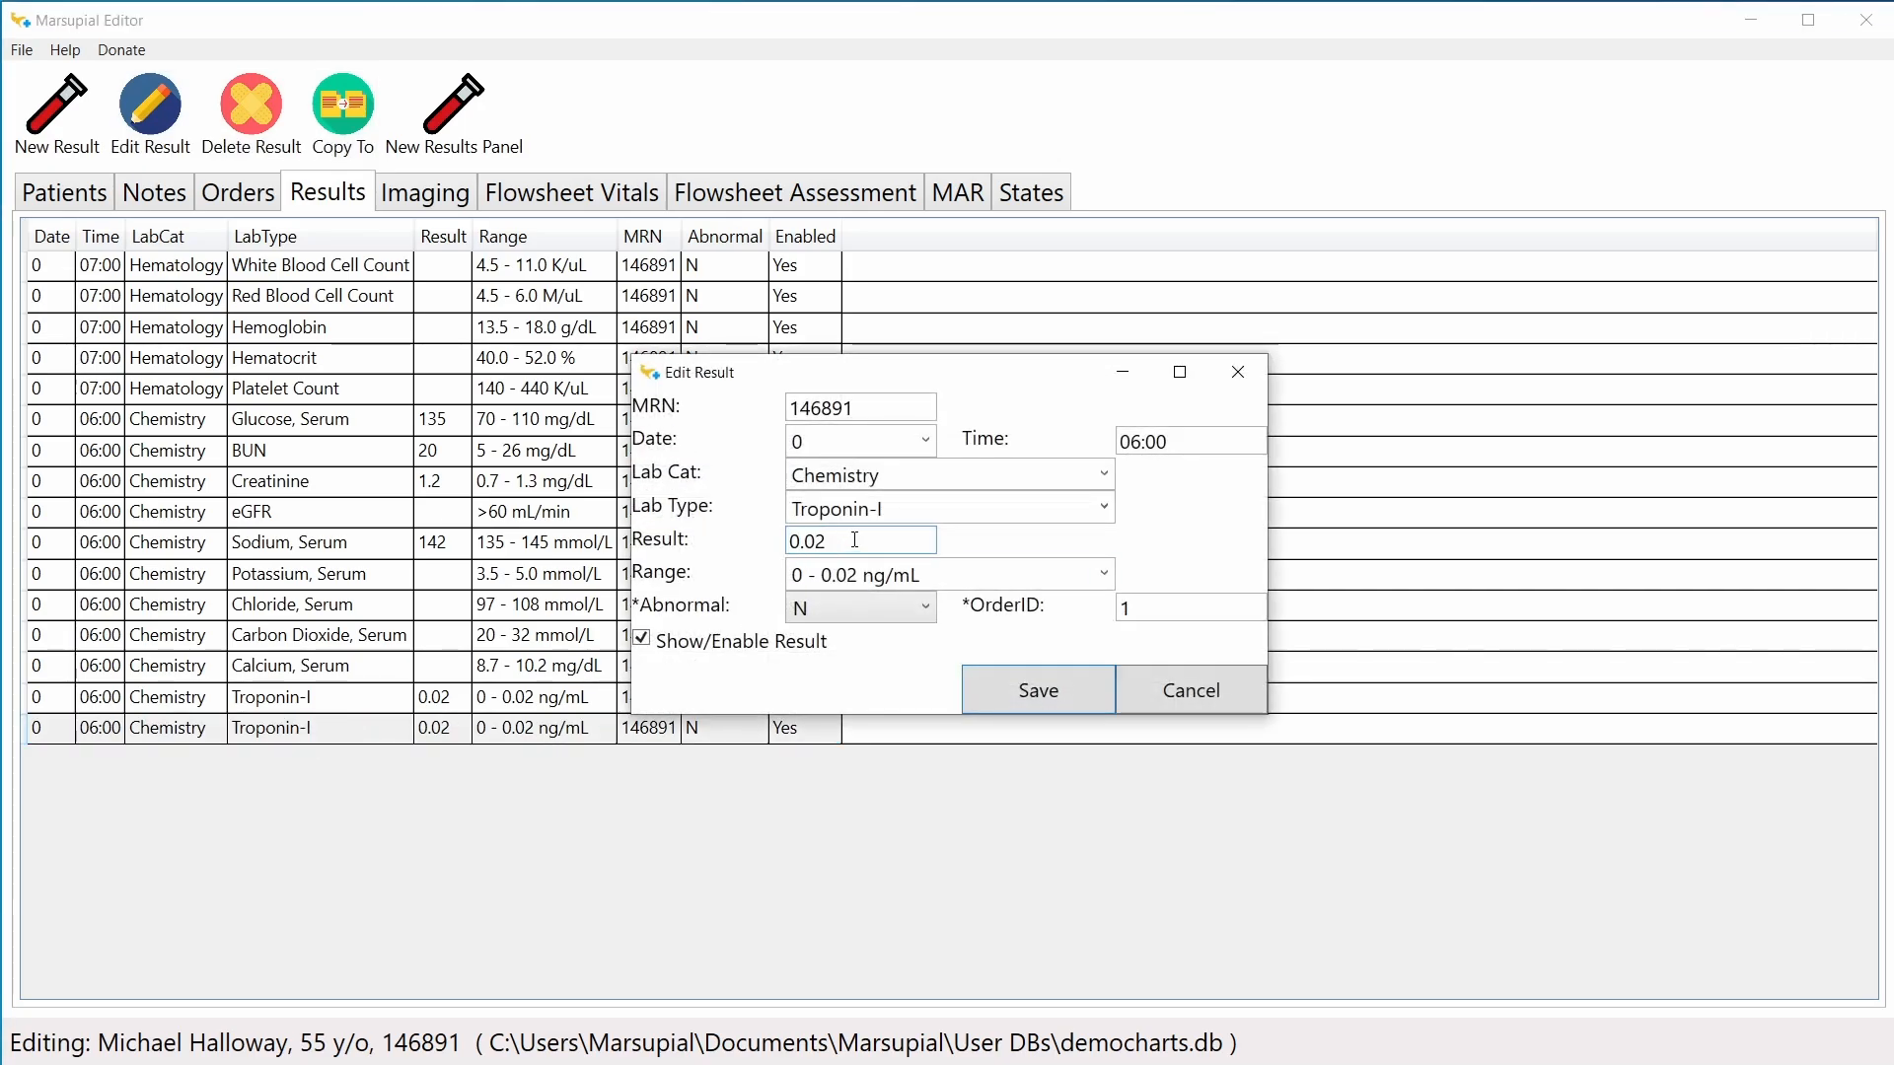
pyautogui.write('5')
pyautogui.moveTo(1130, 440); pyautogui.dragTo(1136, 438)
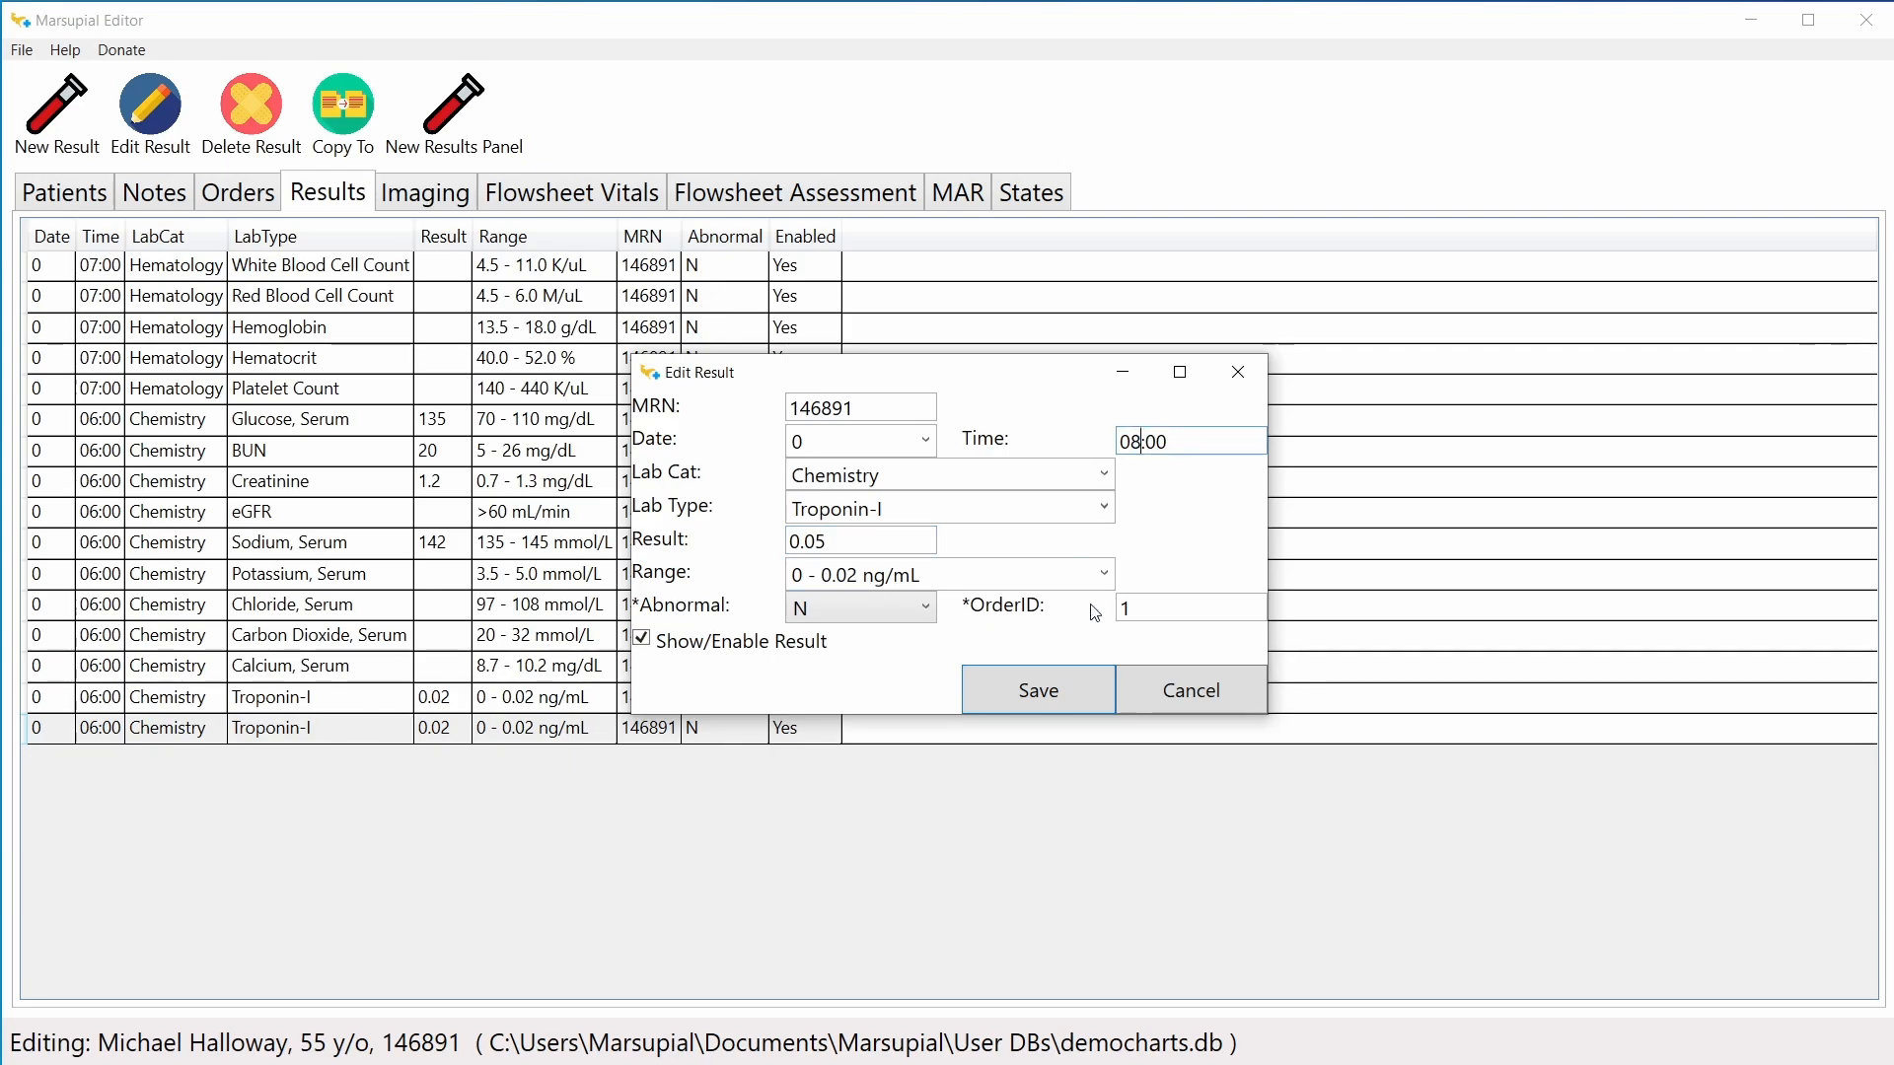
pyautogui.click(1050, 682)
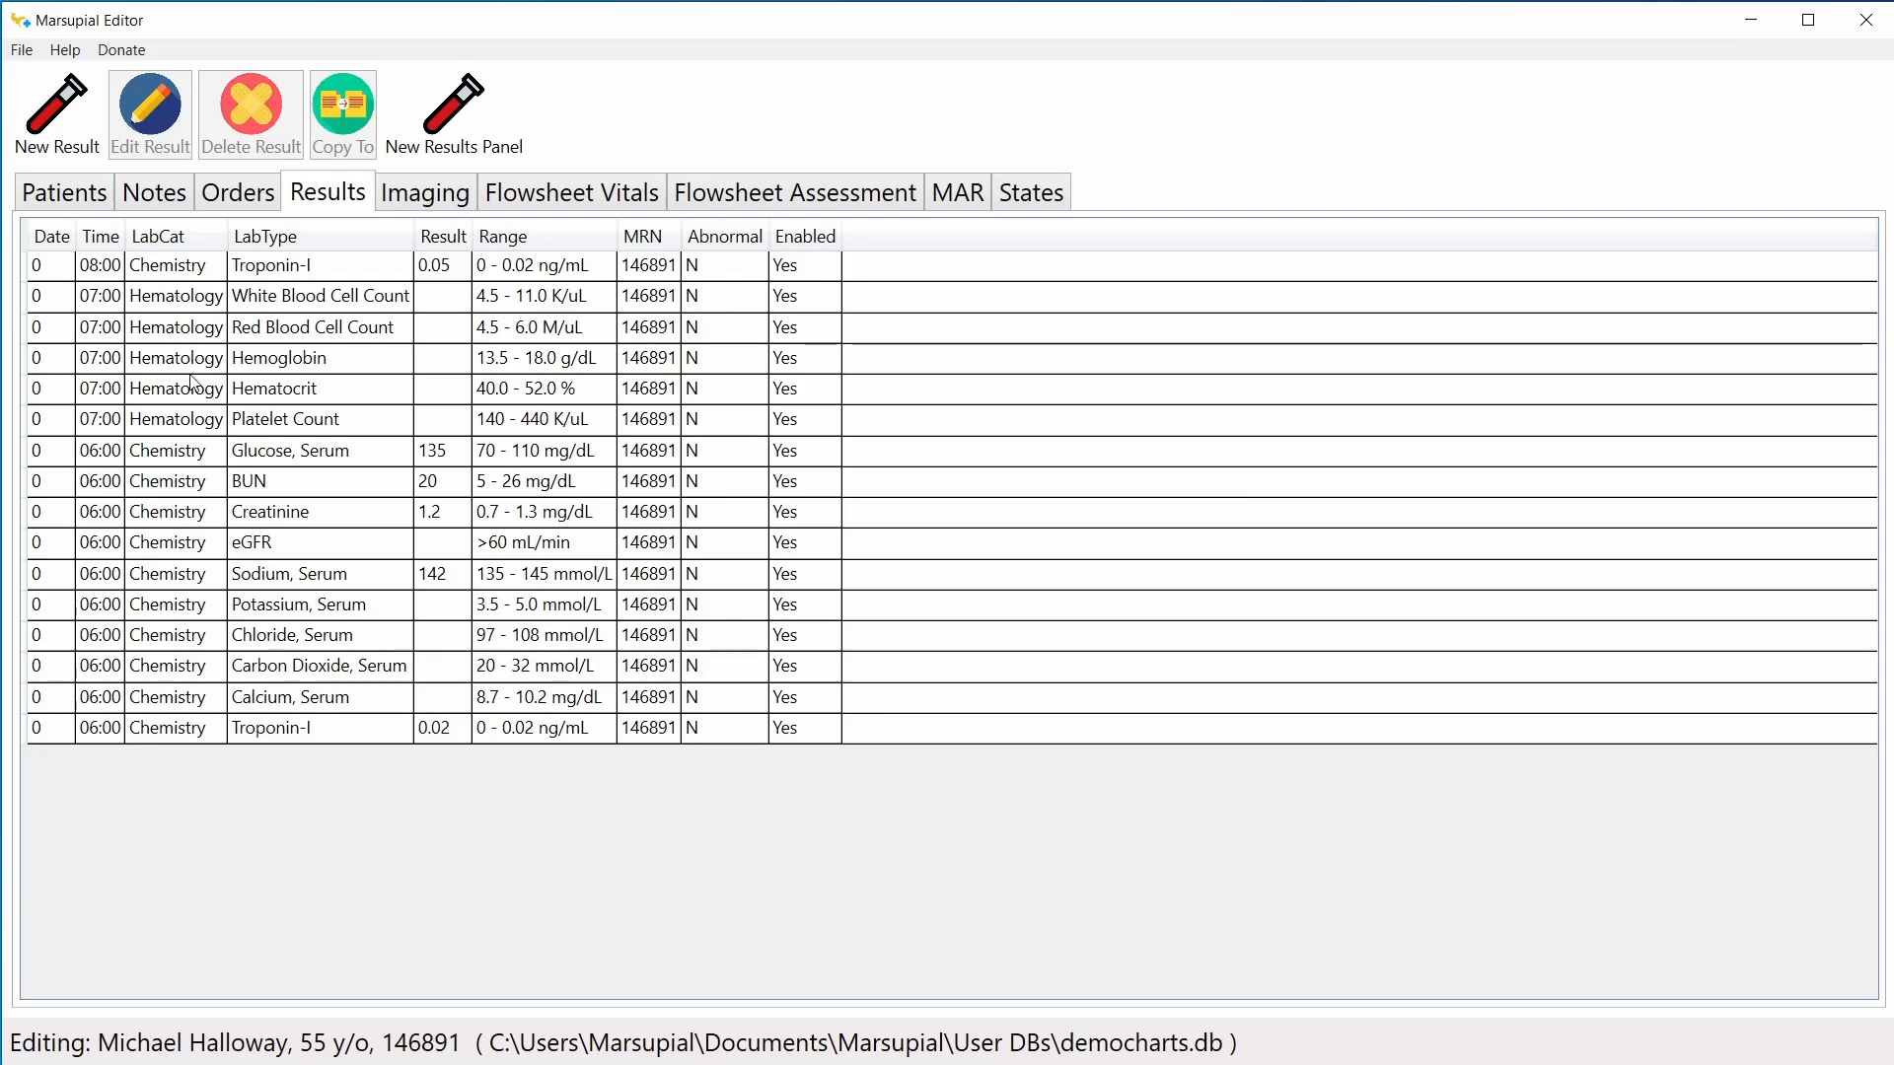
# Step: Copy the 08:00 Troponin-I result to the same patient and change the copy to 0.09 at 10:00
pyautogui.click(171, 271)
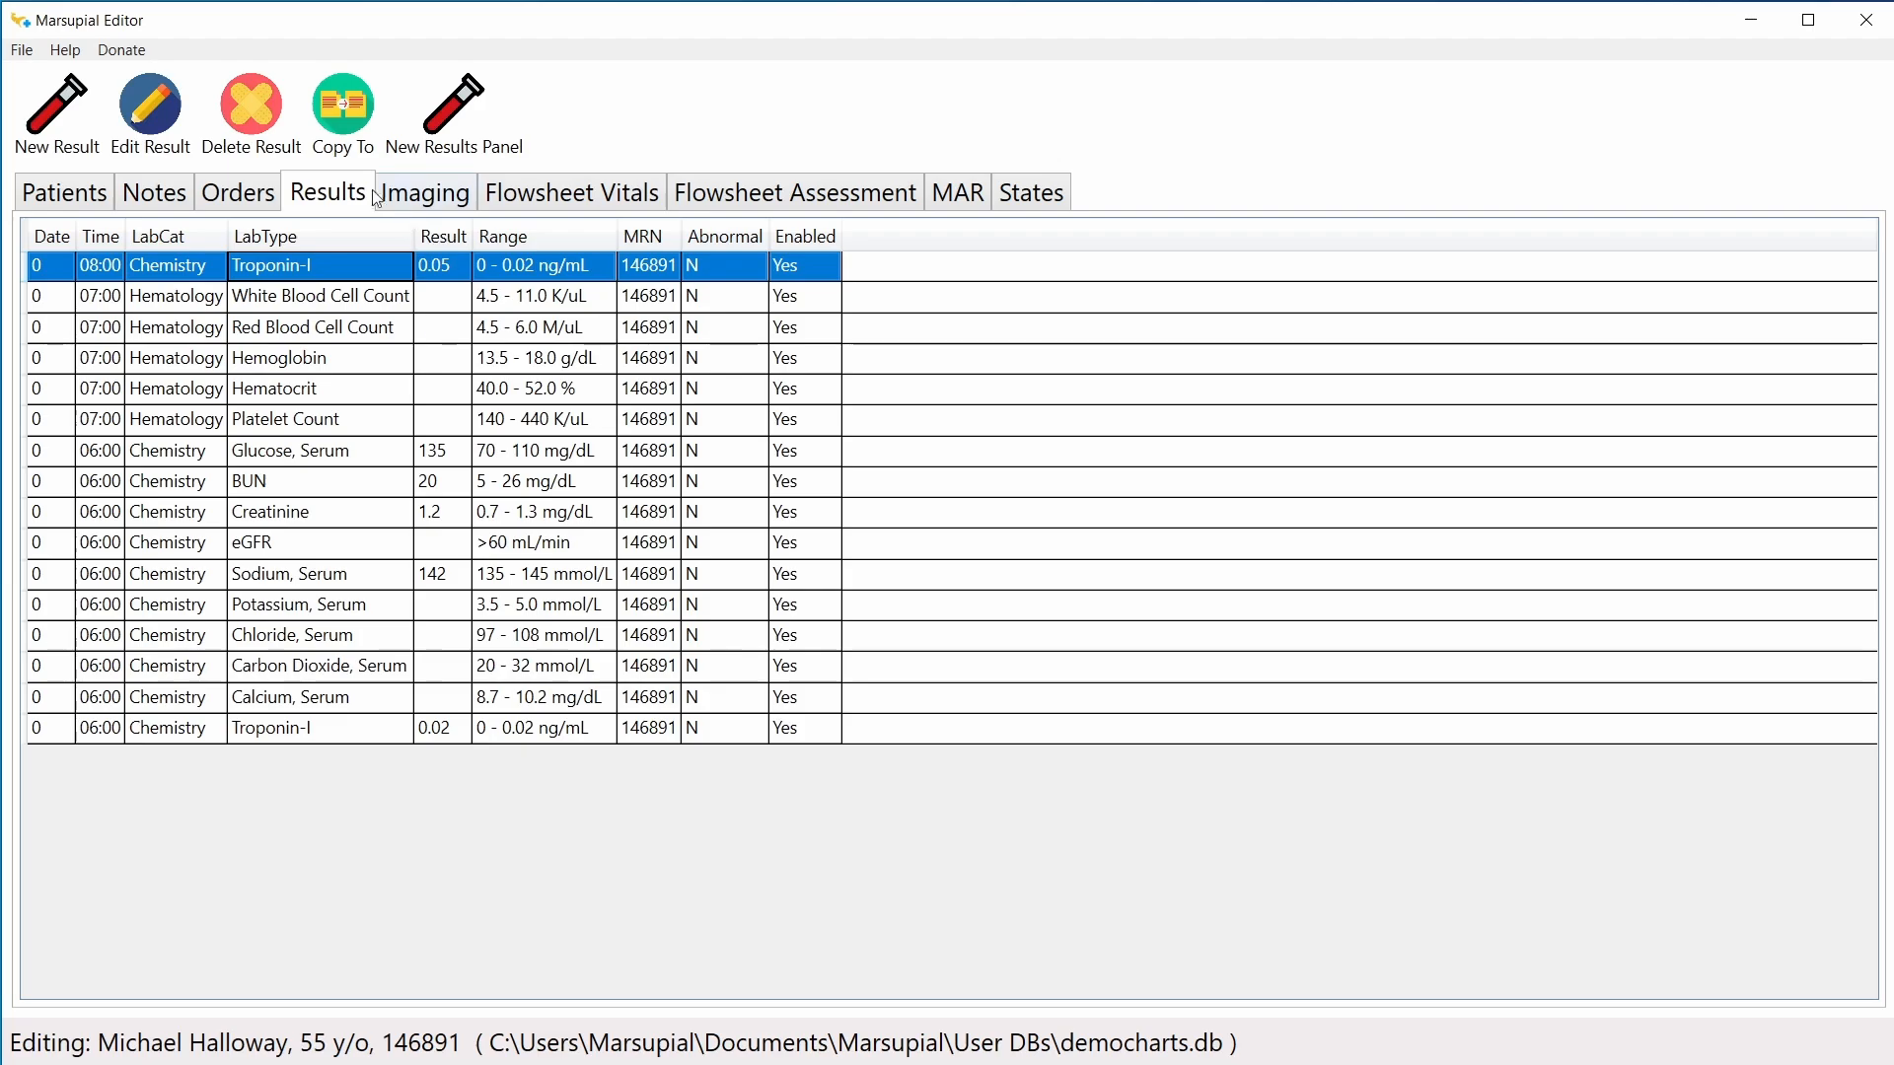
pyautogui.click(341, 124)
pyautogui.click(767, 574)
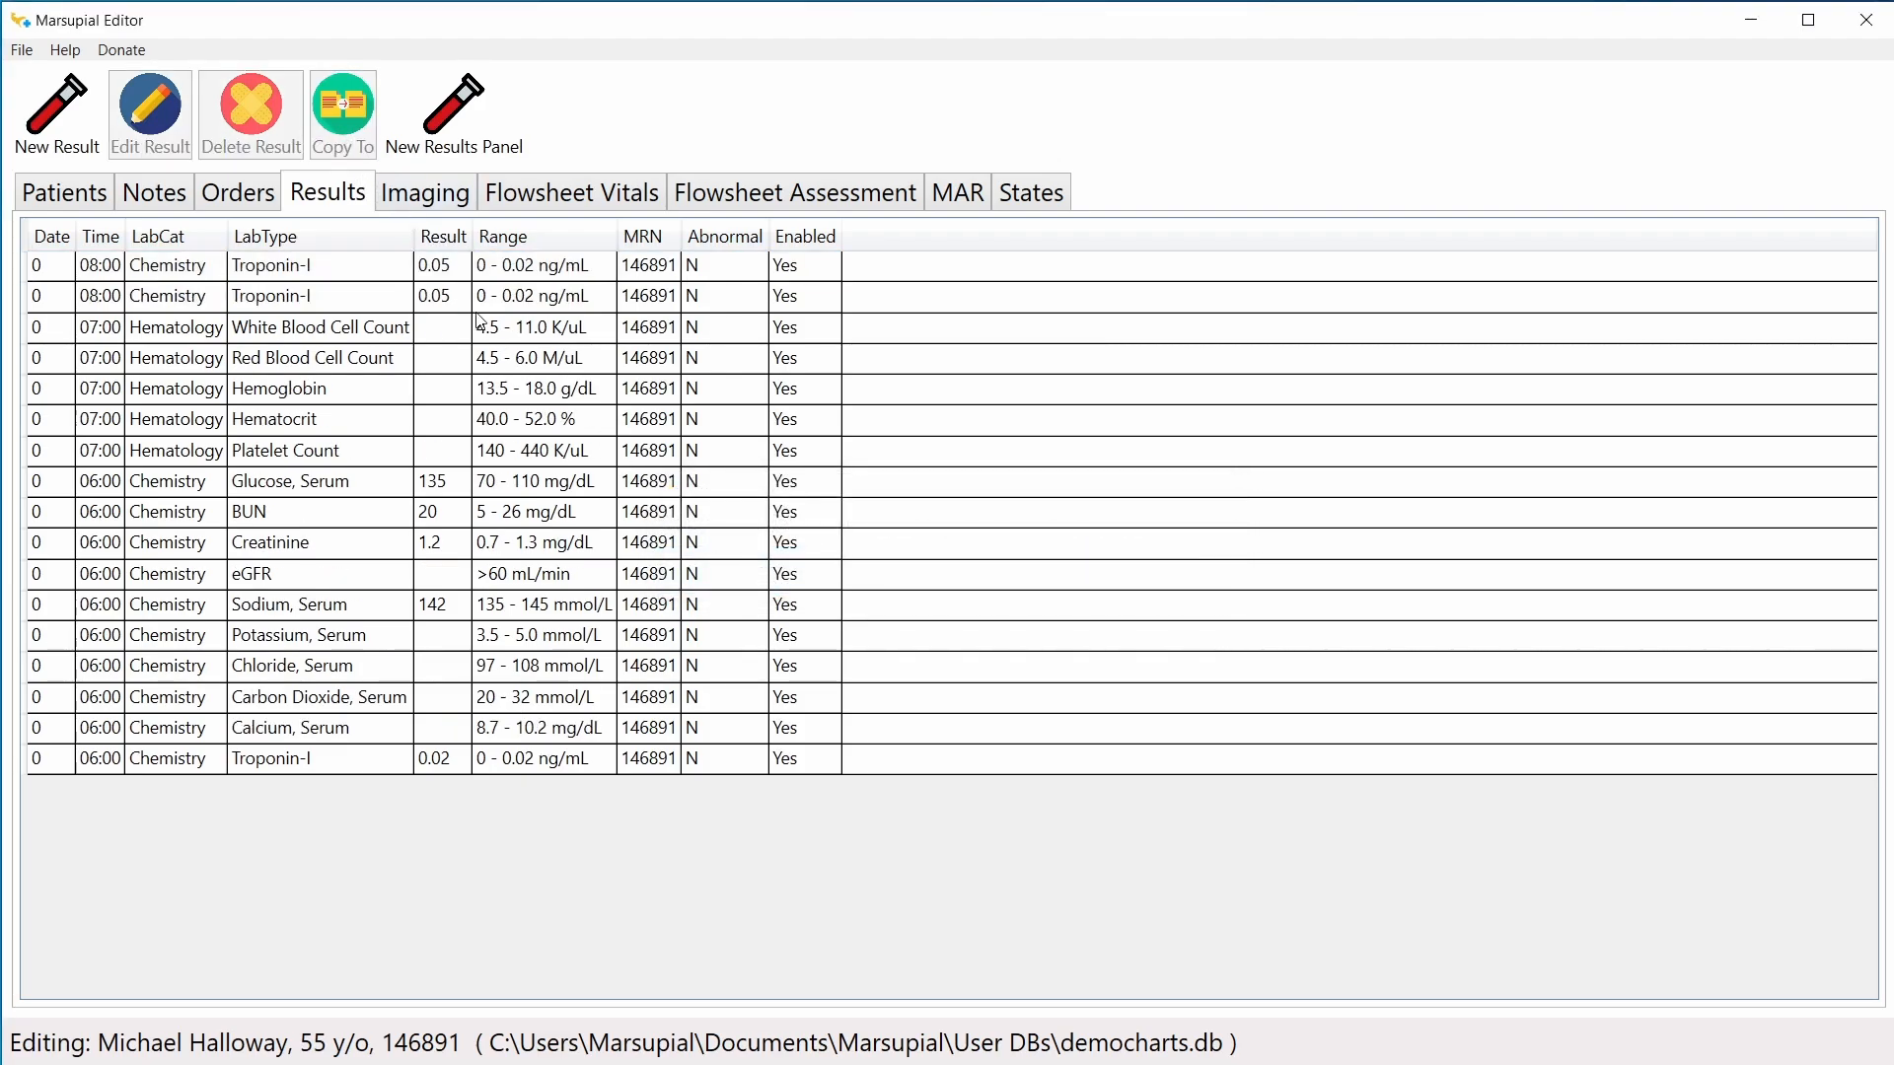
pyautogui.doubleClick(447, 270)
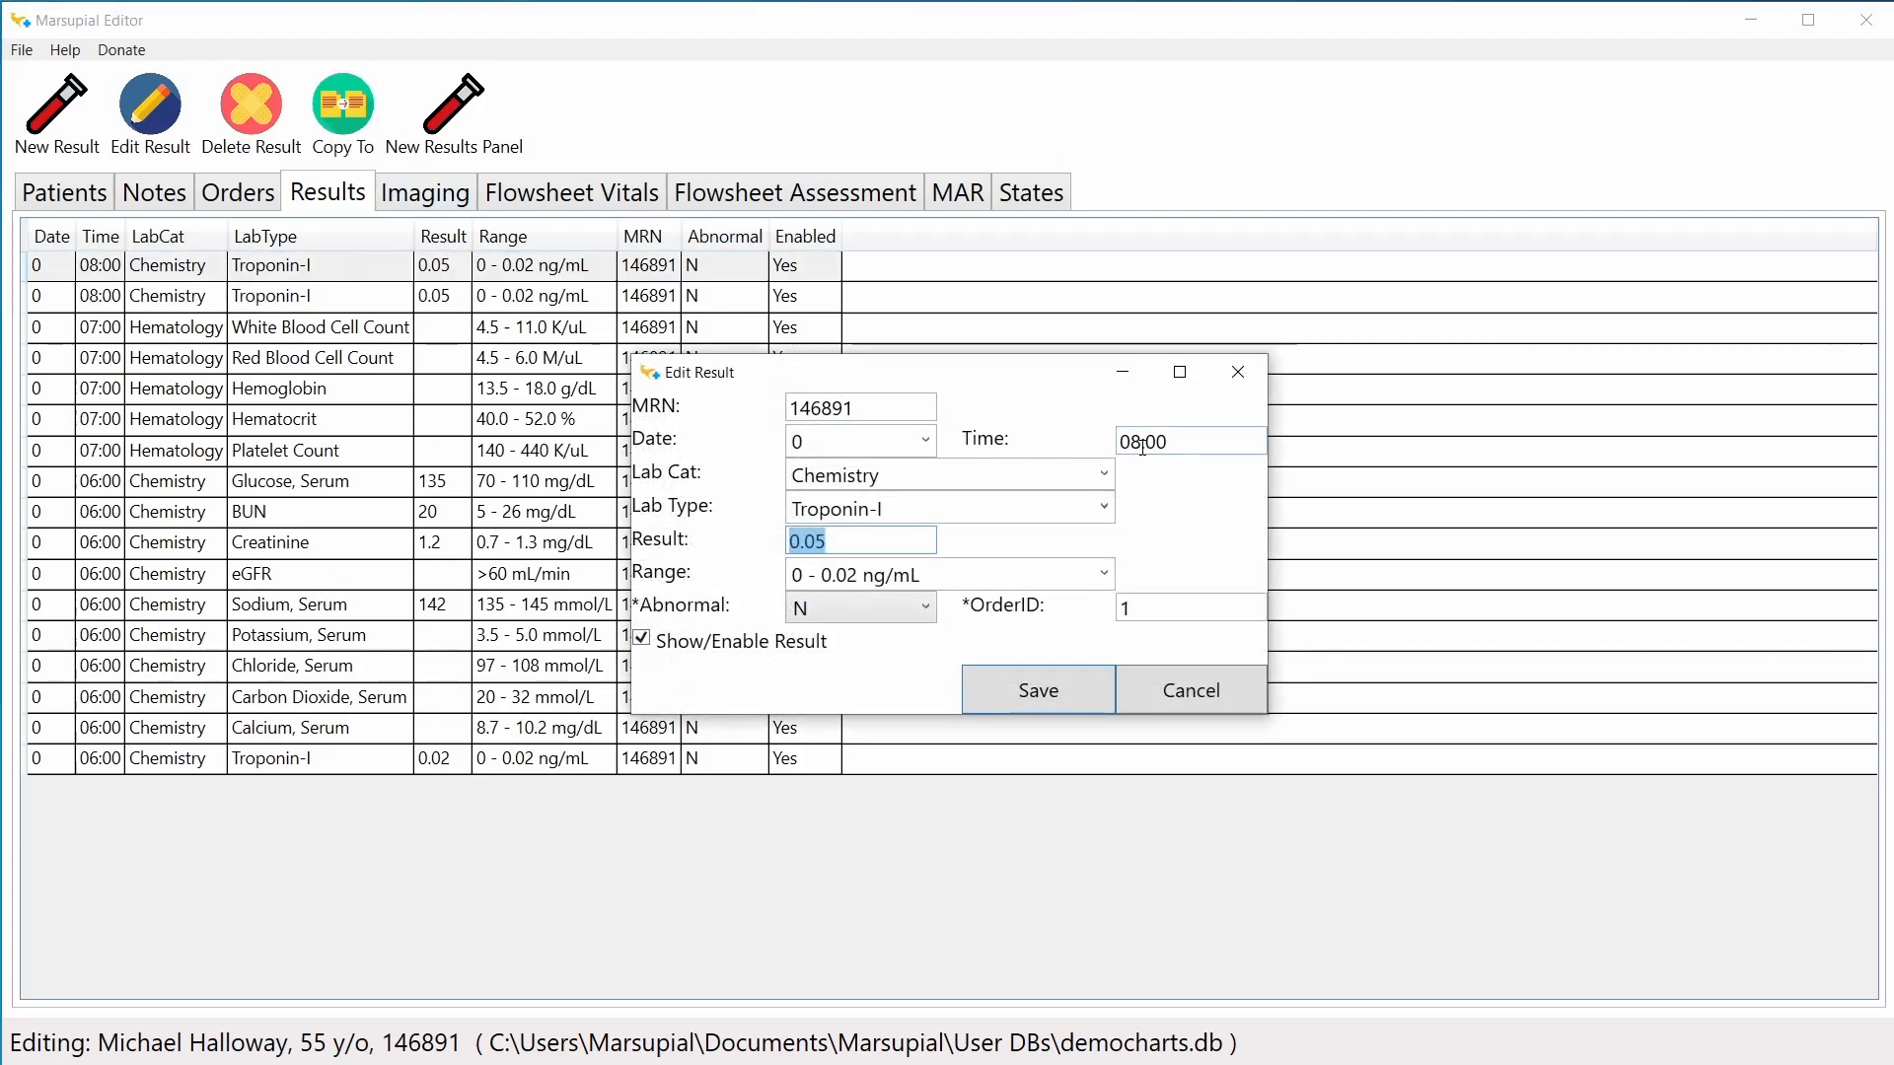
pyautogui.doubleClick(1123, 445)
pyautogui.write('10')
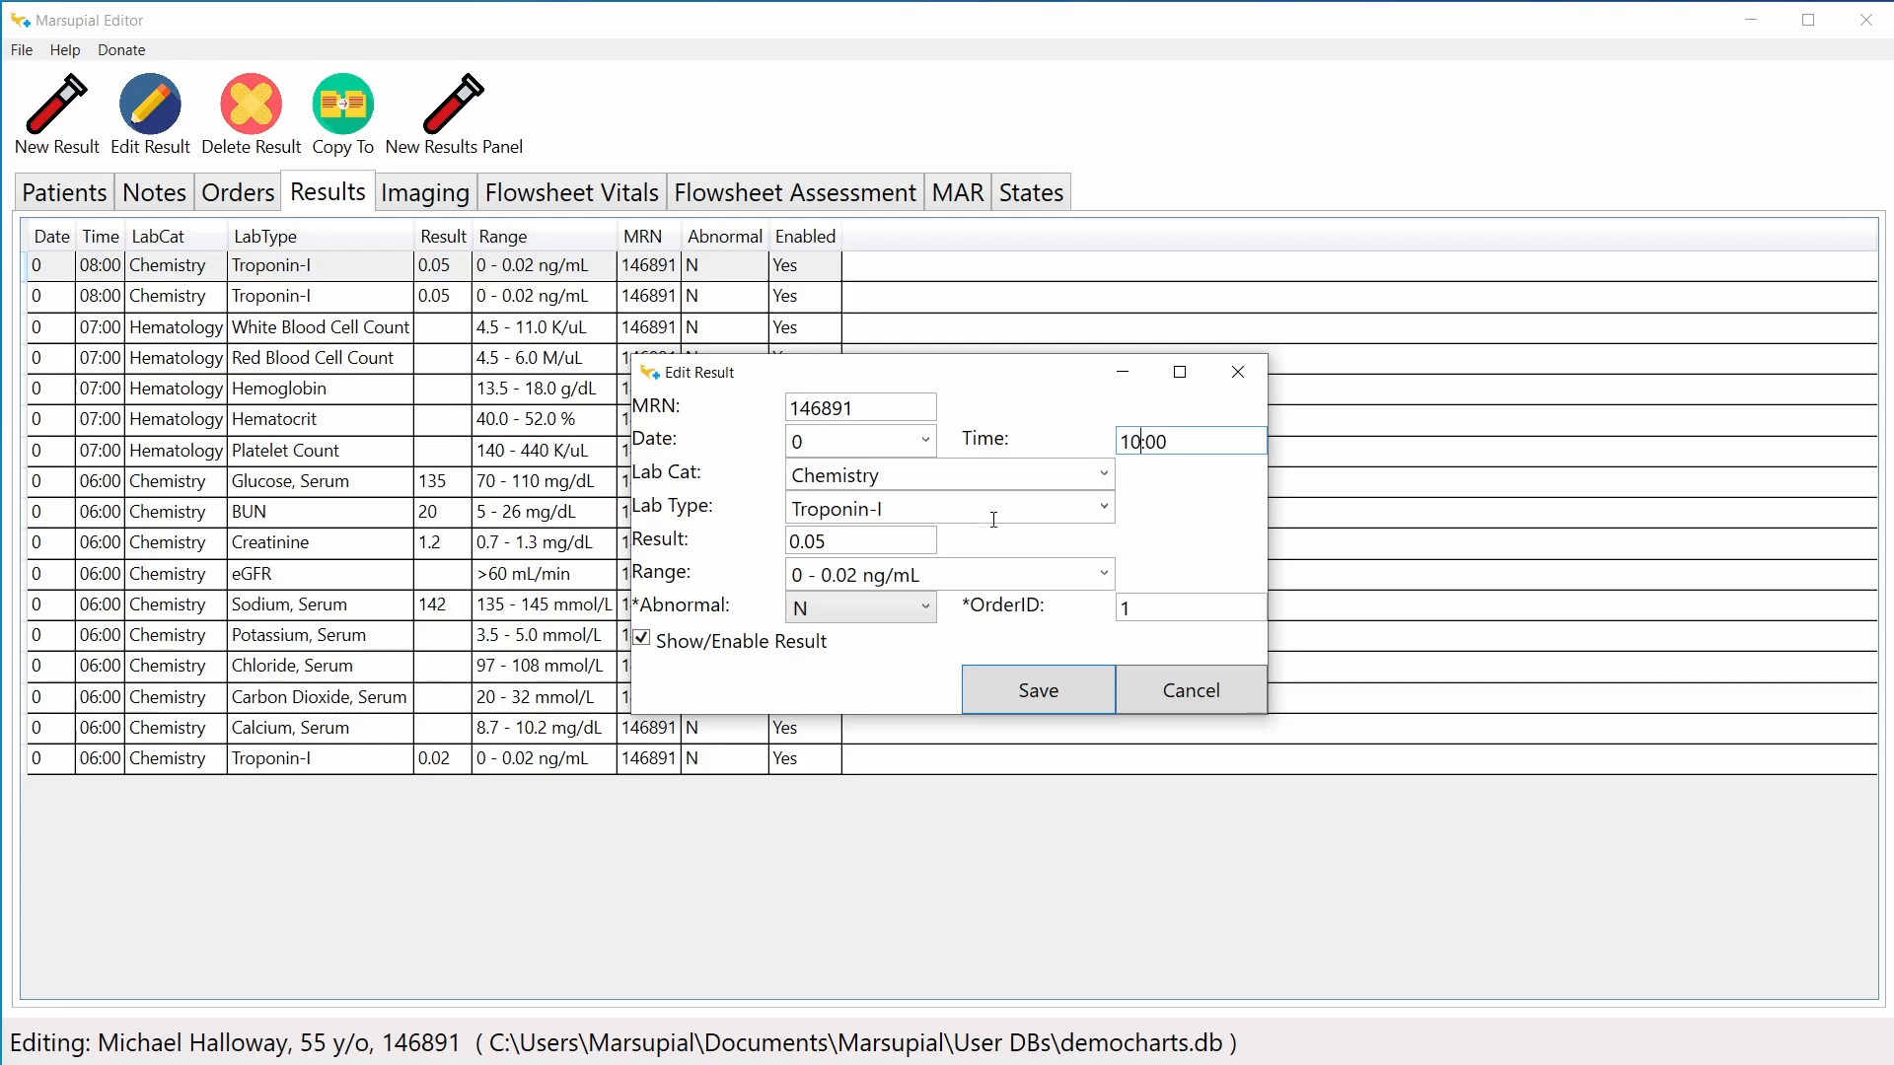
pyautogui.moveTo(844, 544); pyautogui.dragTo(818, 539)
pyautogui.write('9')
pyautogui.click(1008, 694)
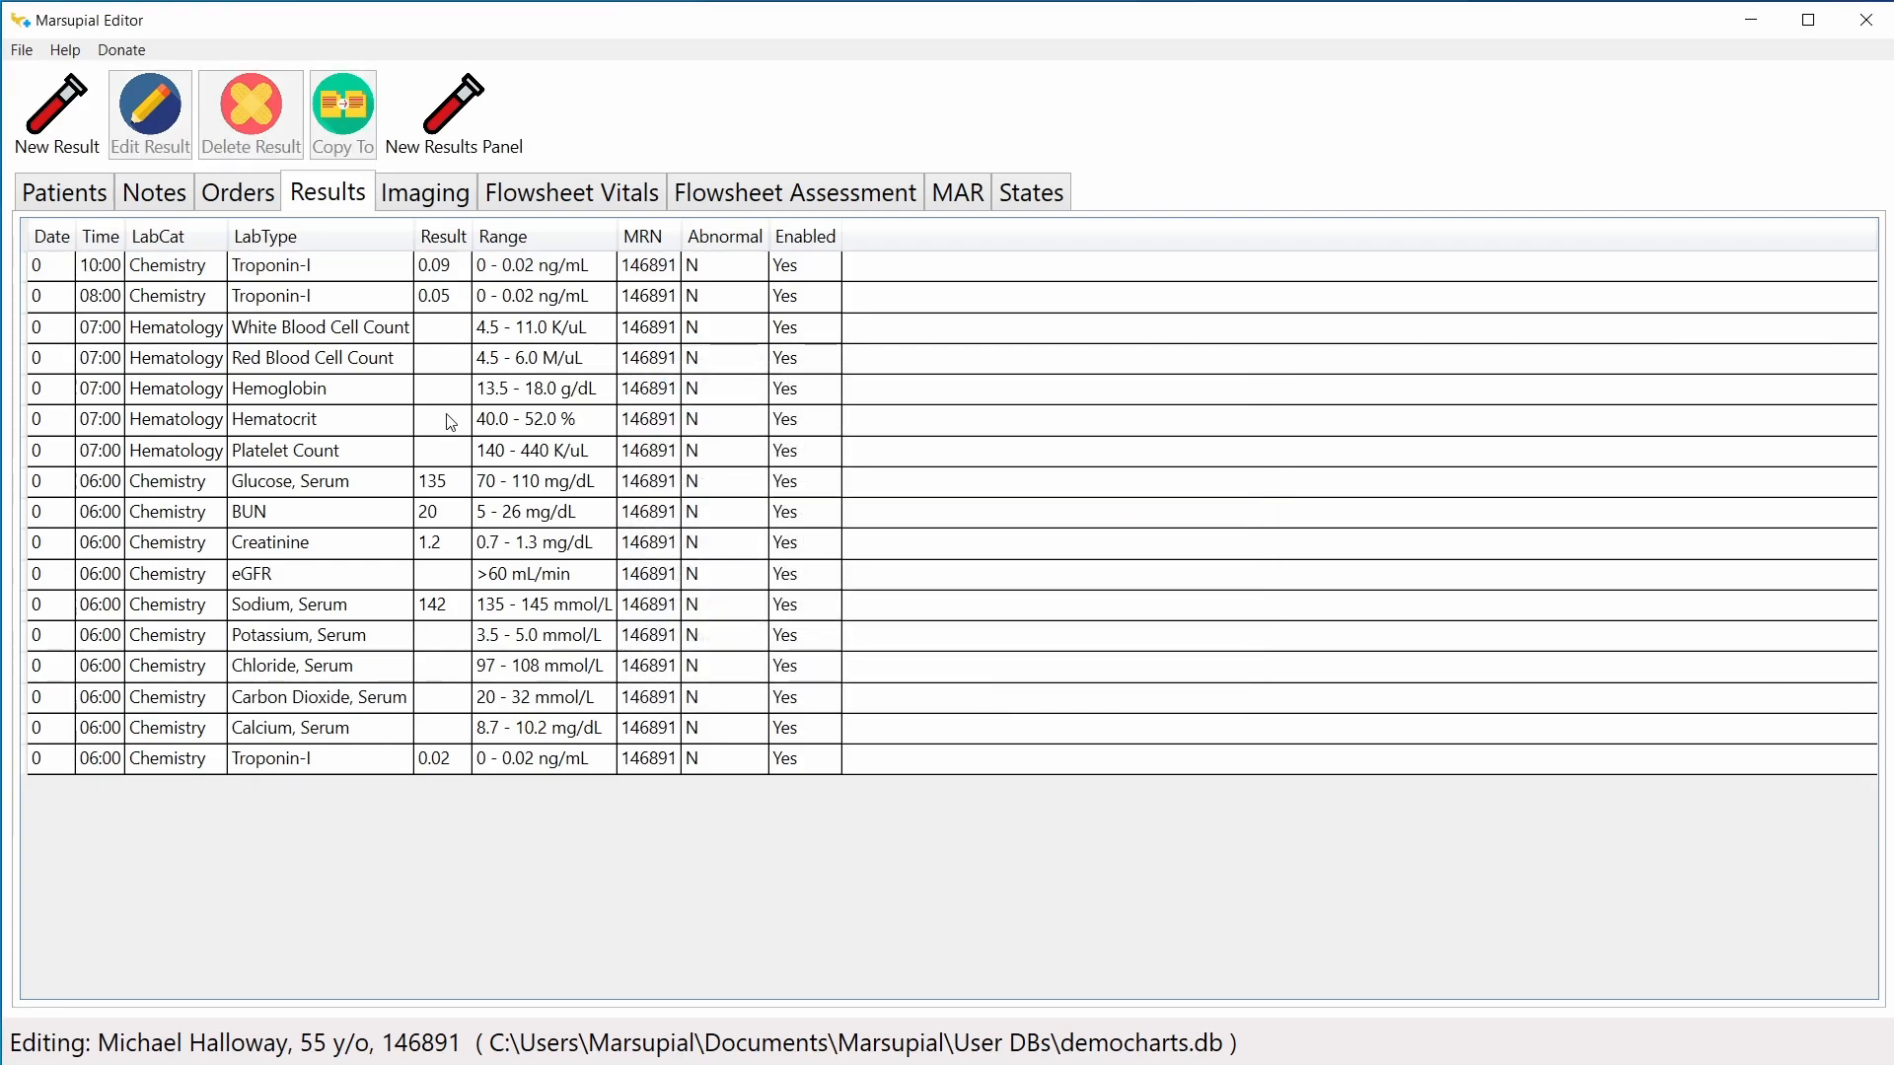
# Step: Display the orders of the 62-year-old patient with bowel obstruction and narrow the Description column to fit all columns
pyautogui.click(446, 276)
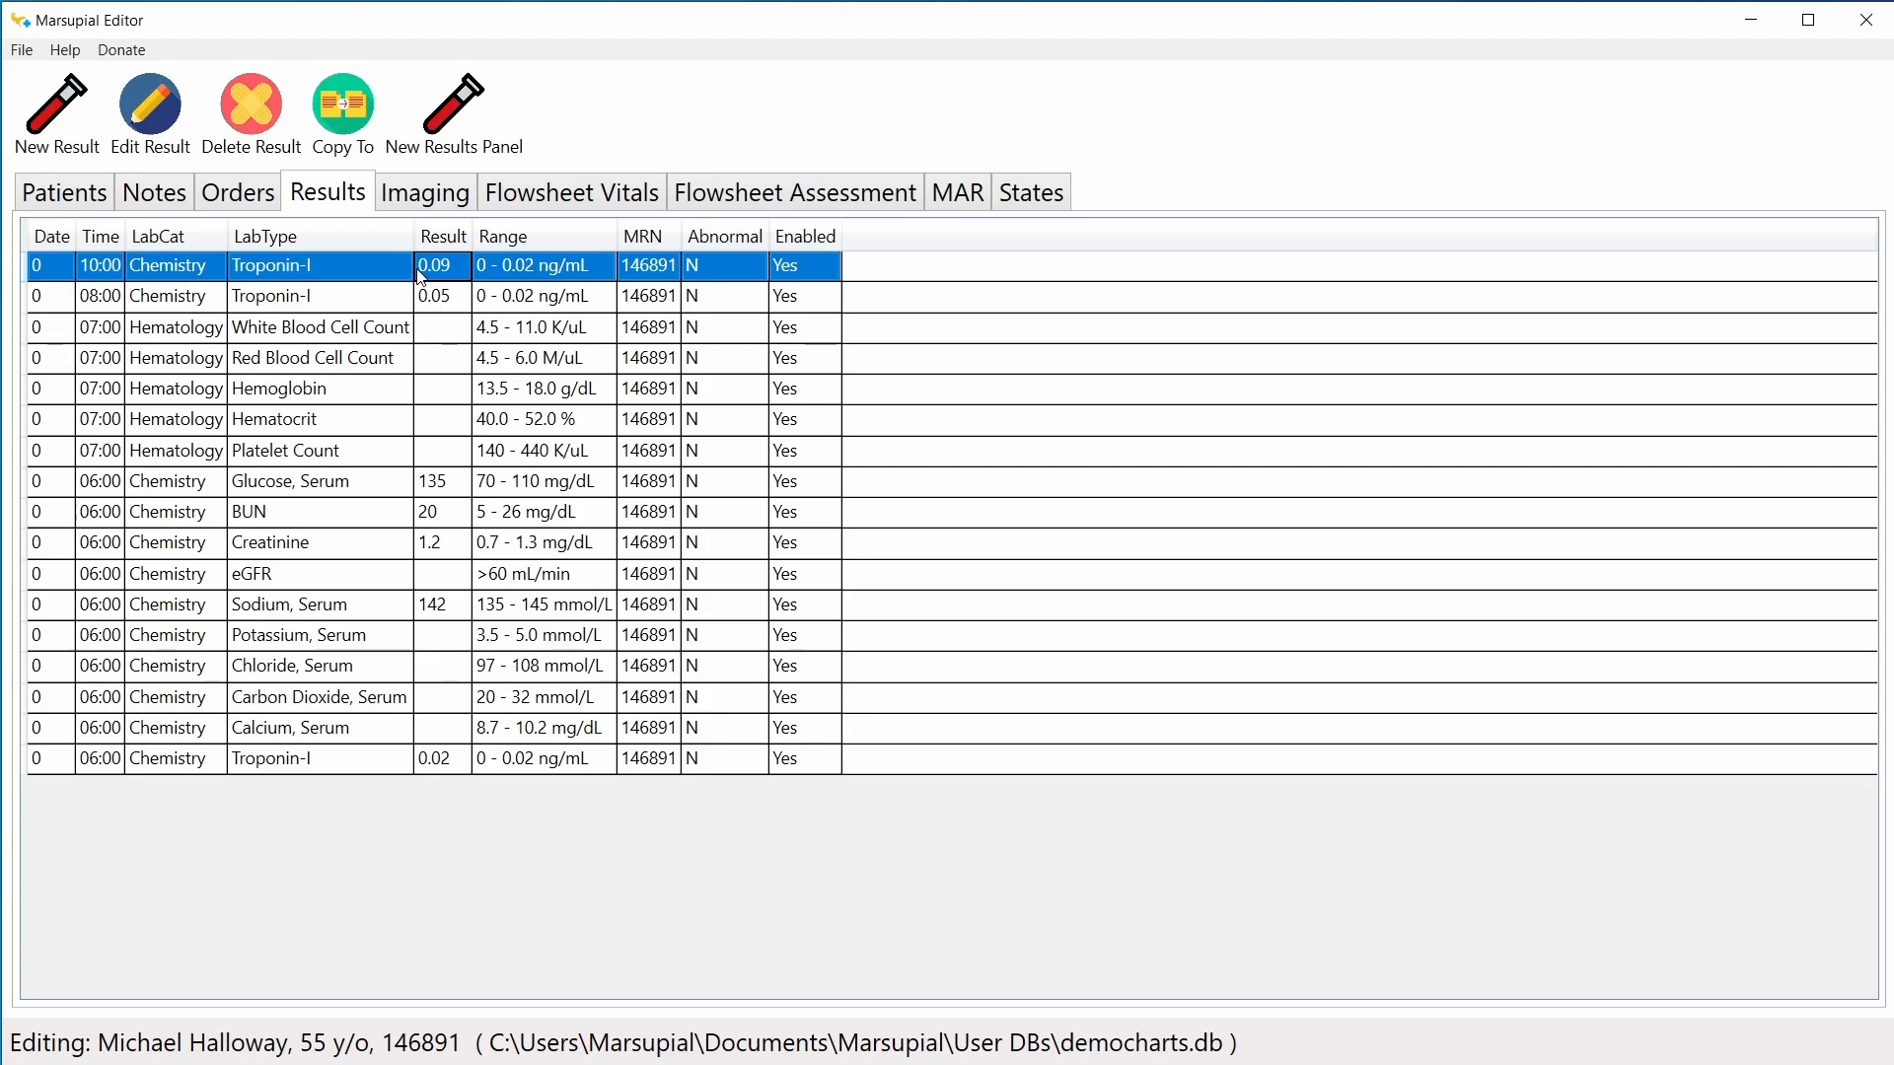
pyautogui.click(259, 201)
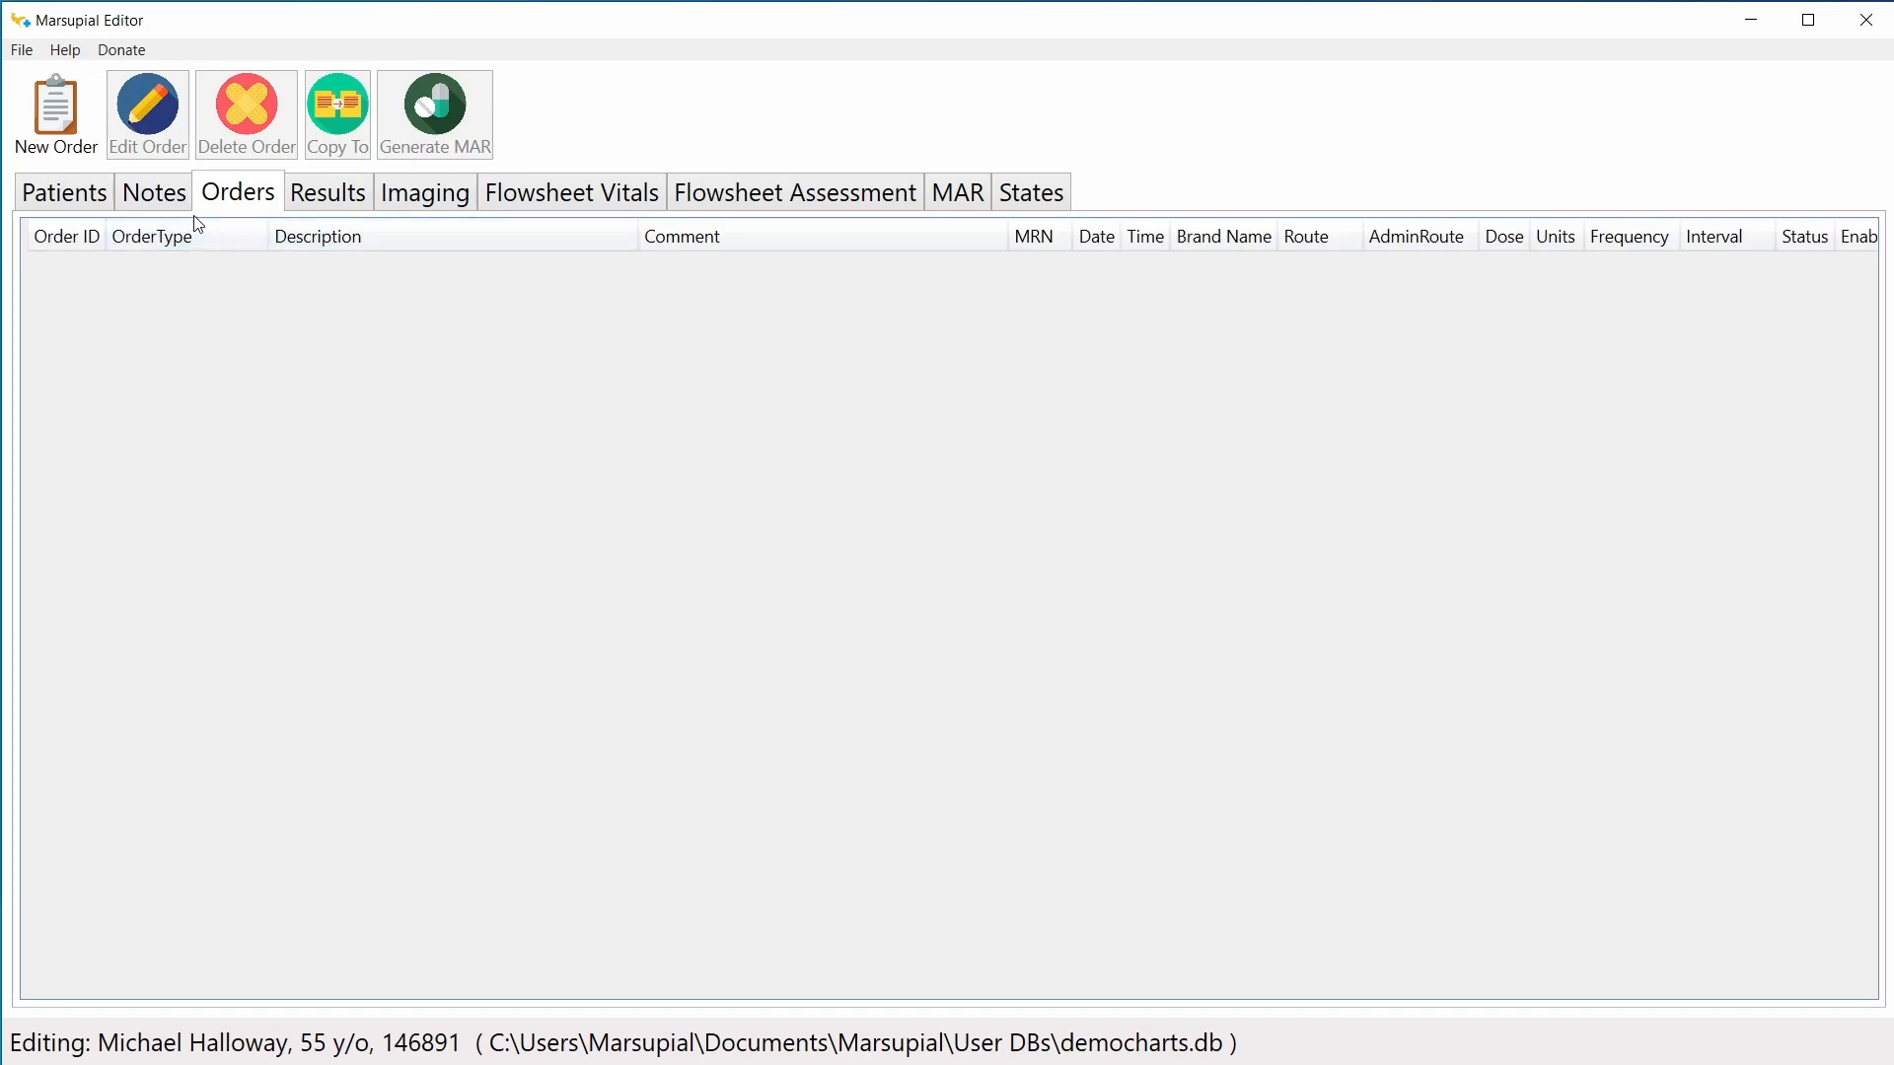
pyautogui.click(76, 205)
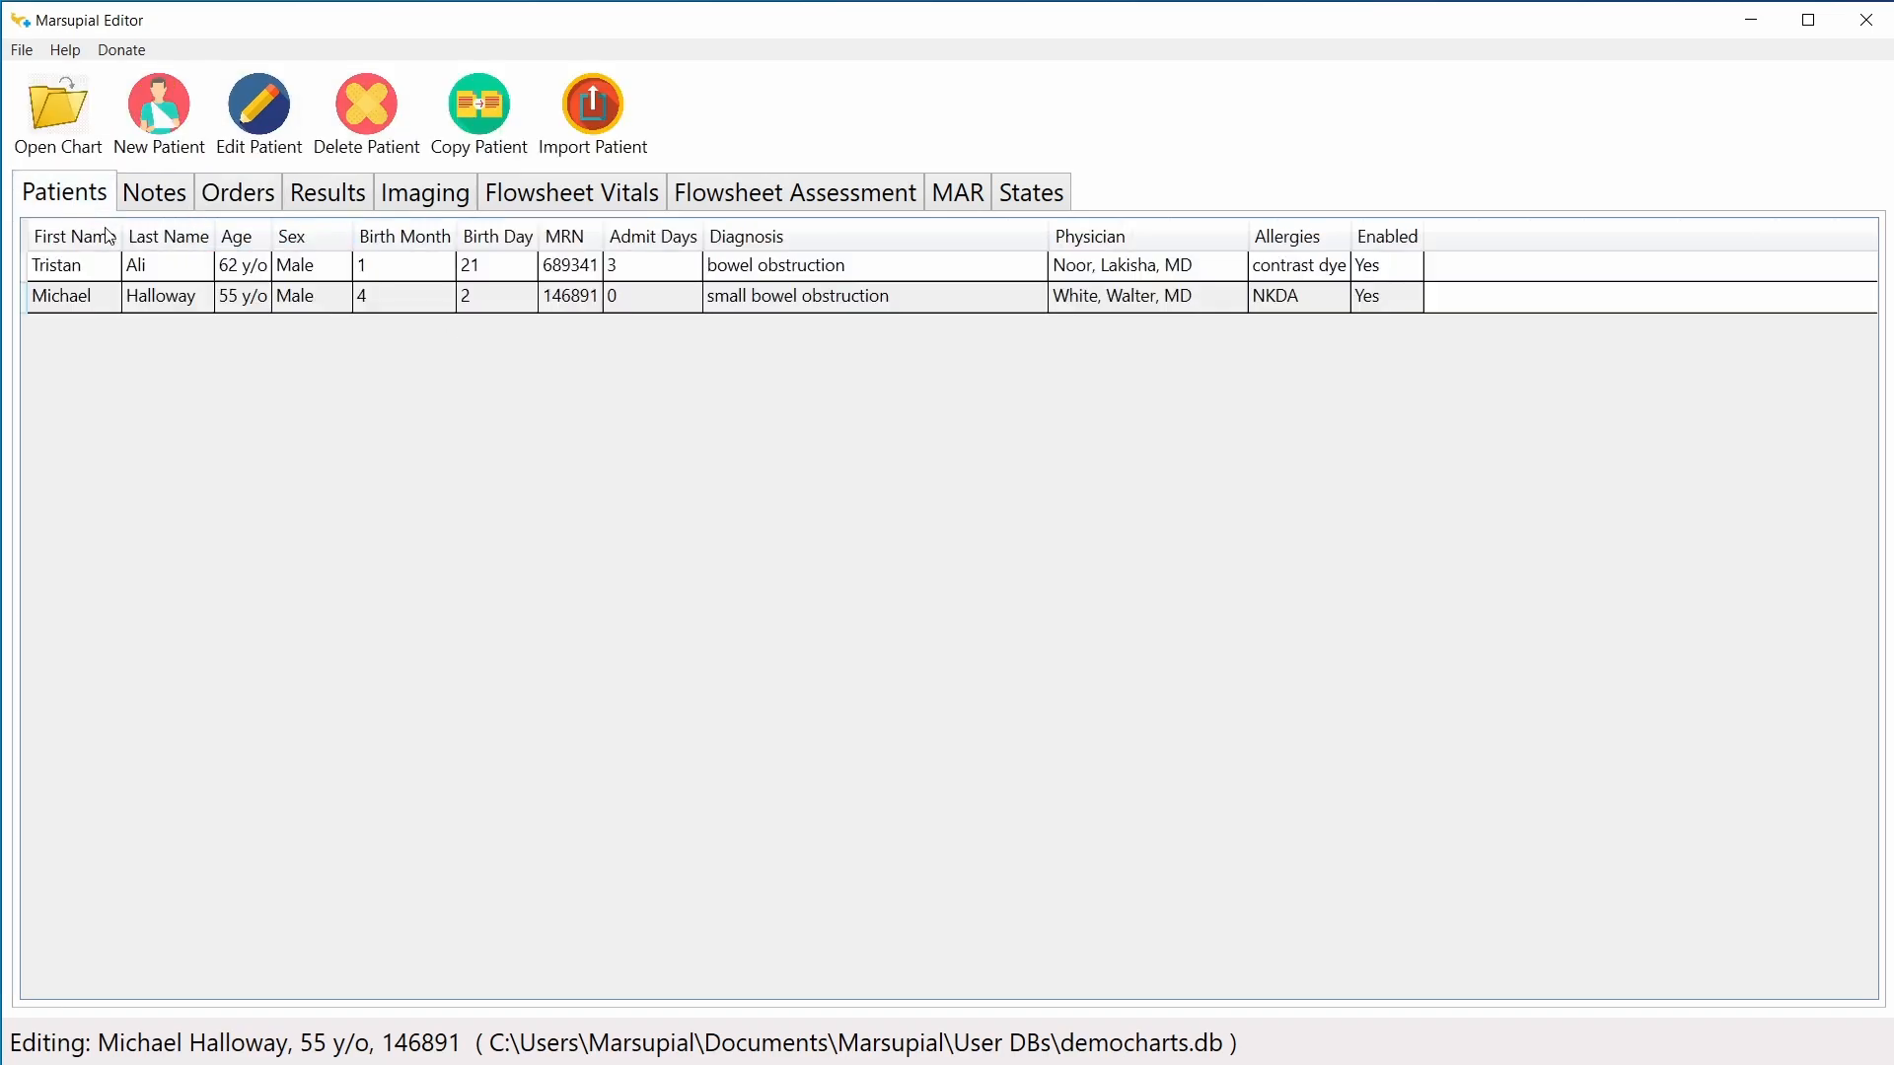
pyautogui.click(163, 280)
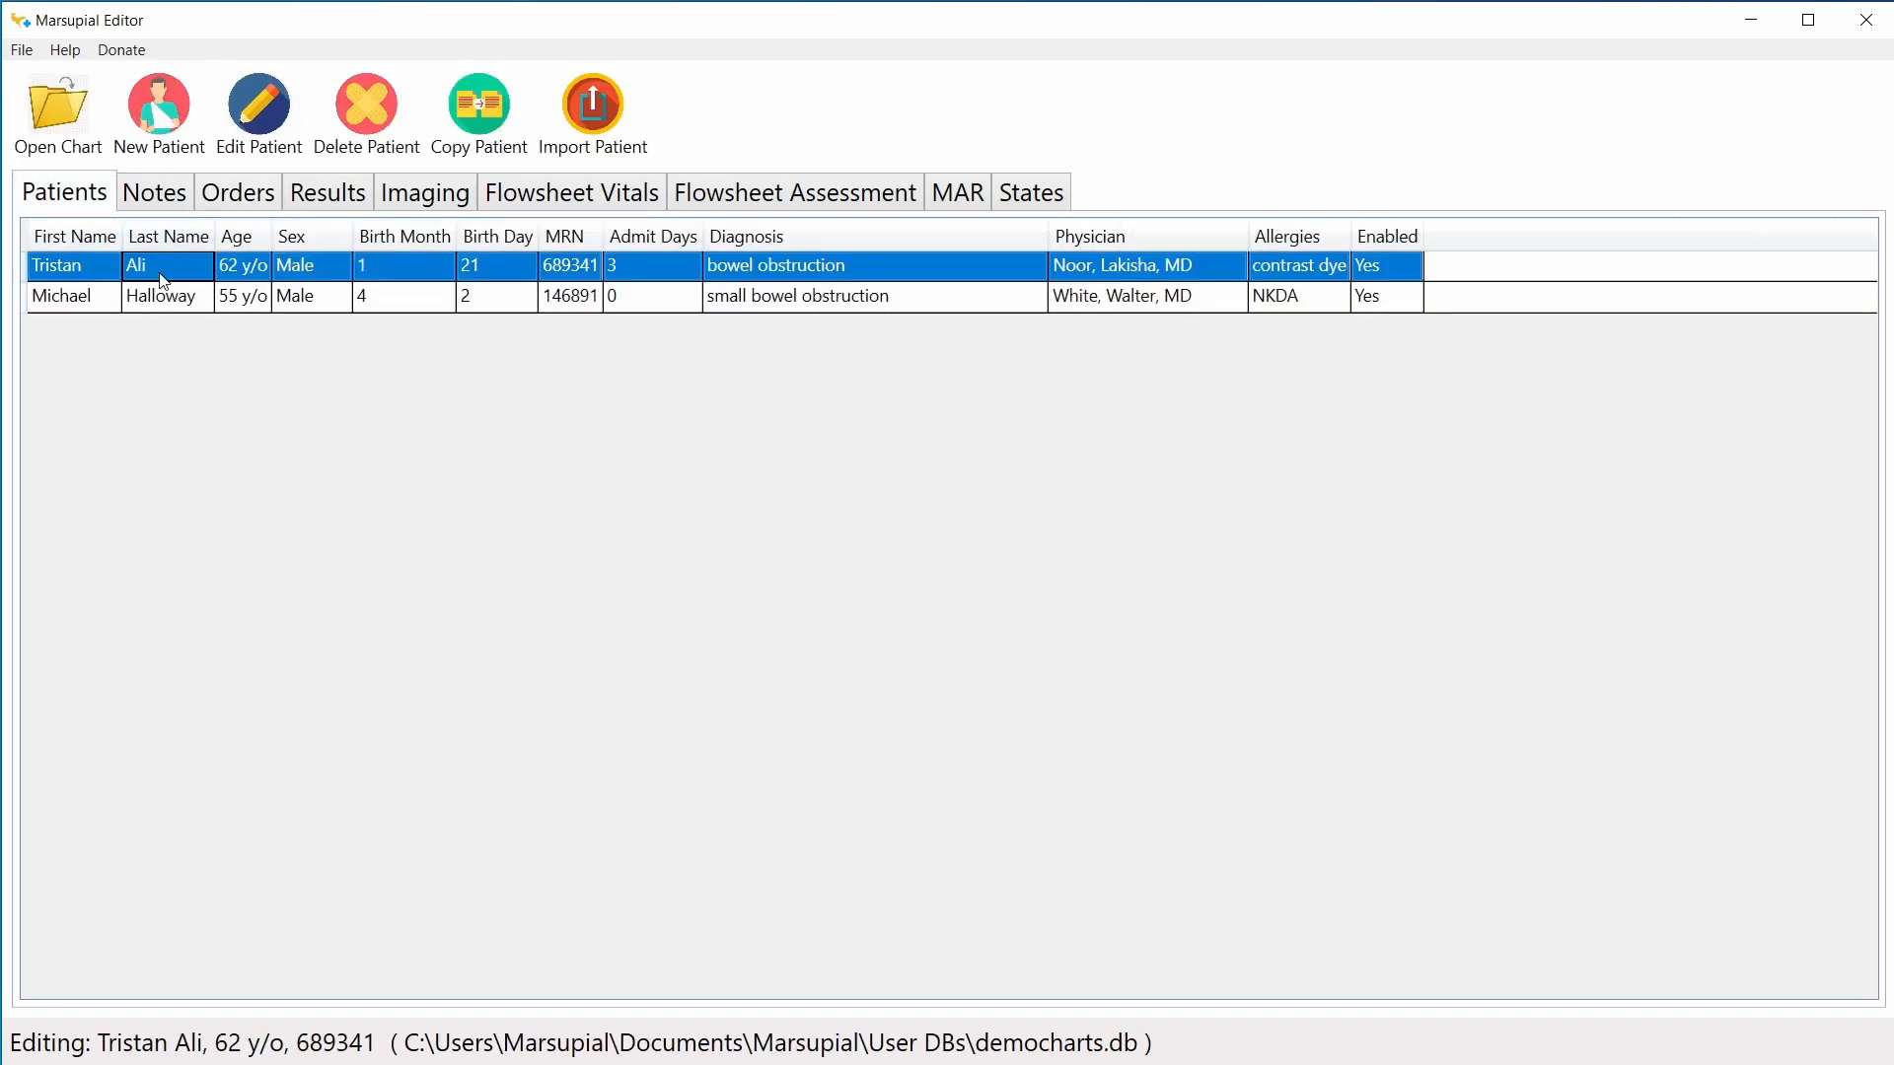
pyautogui.click(231, 197)
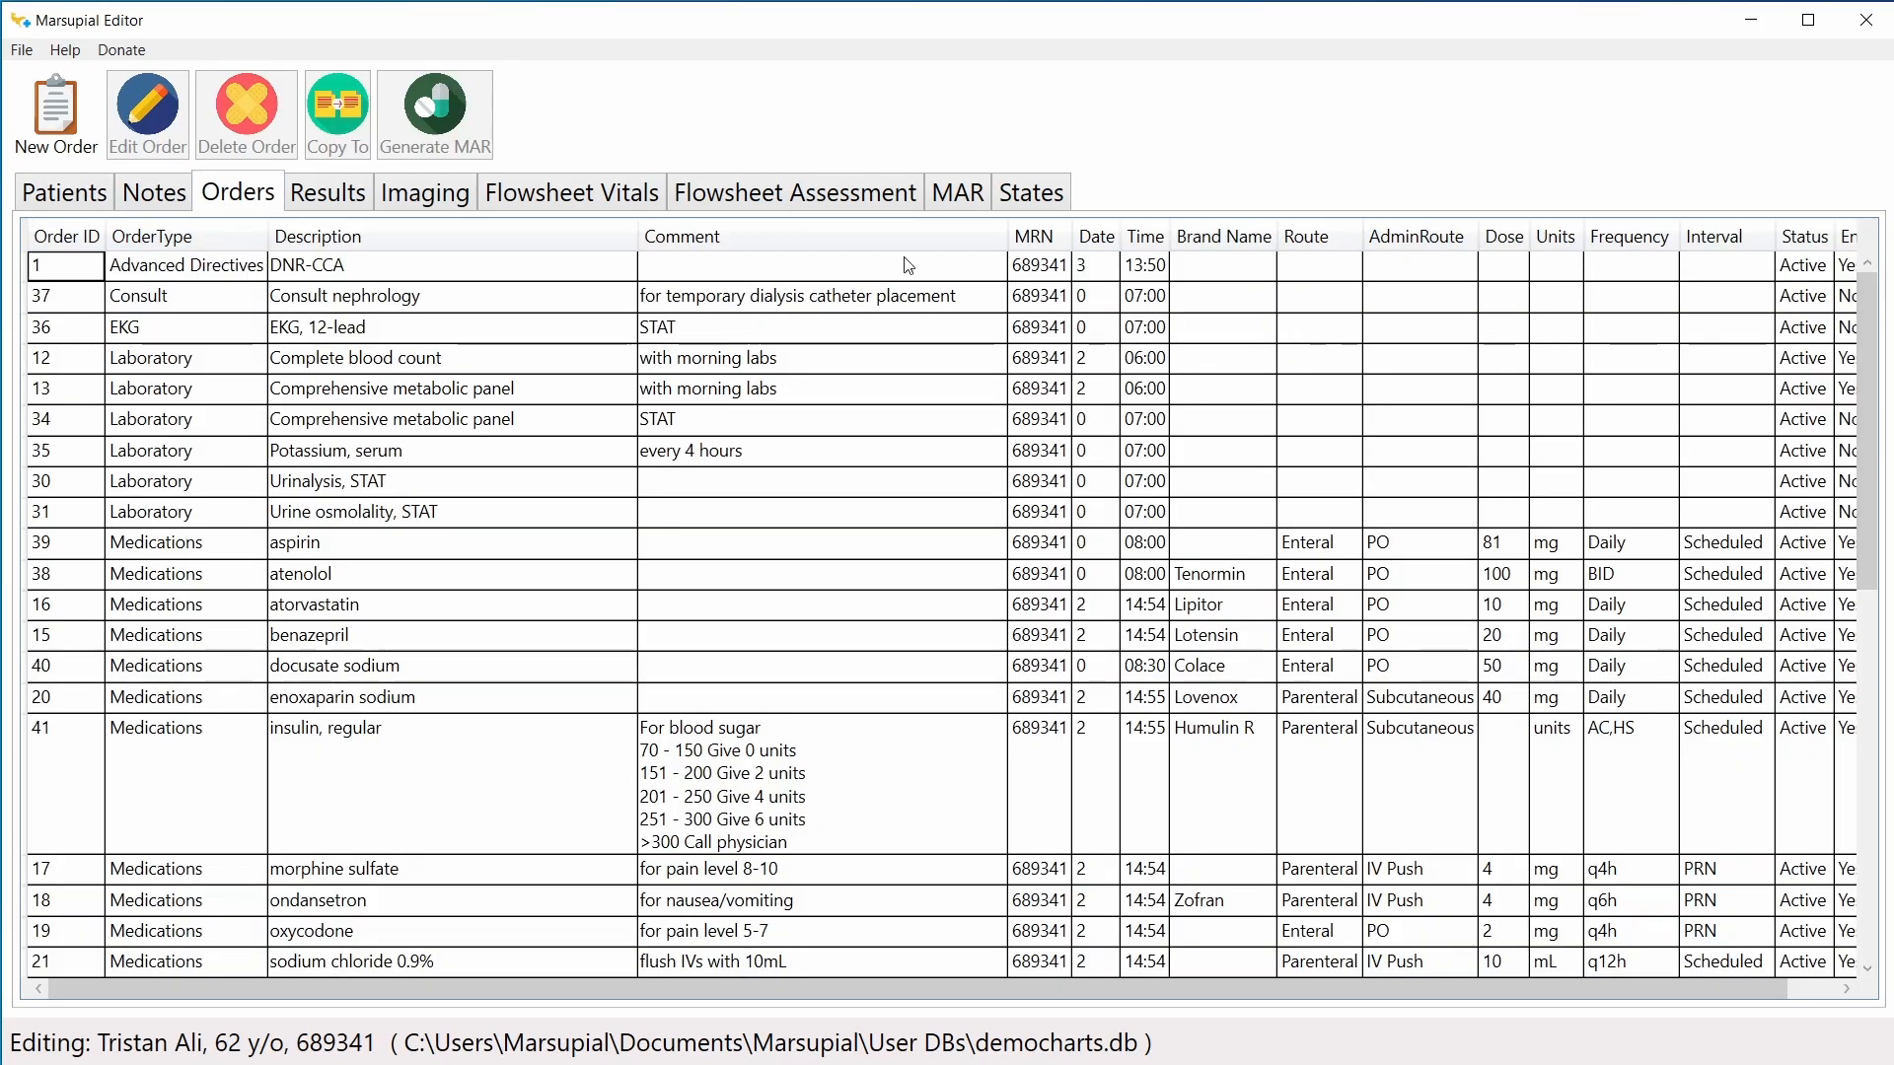
pyautogui.moveTo(633, 237); pyautogui.dragTo(579, 230)
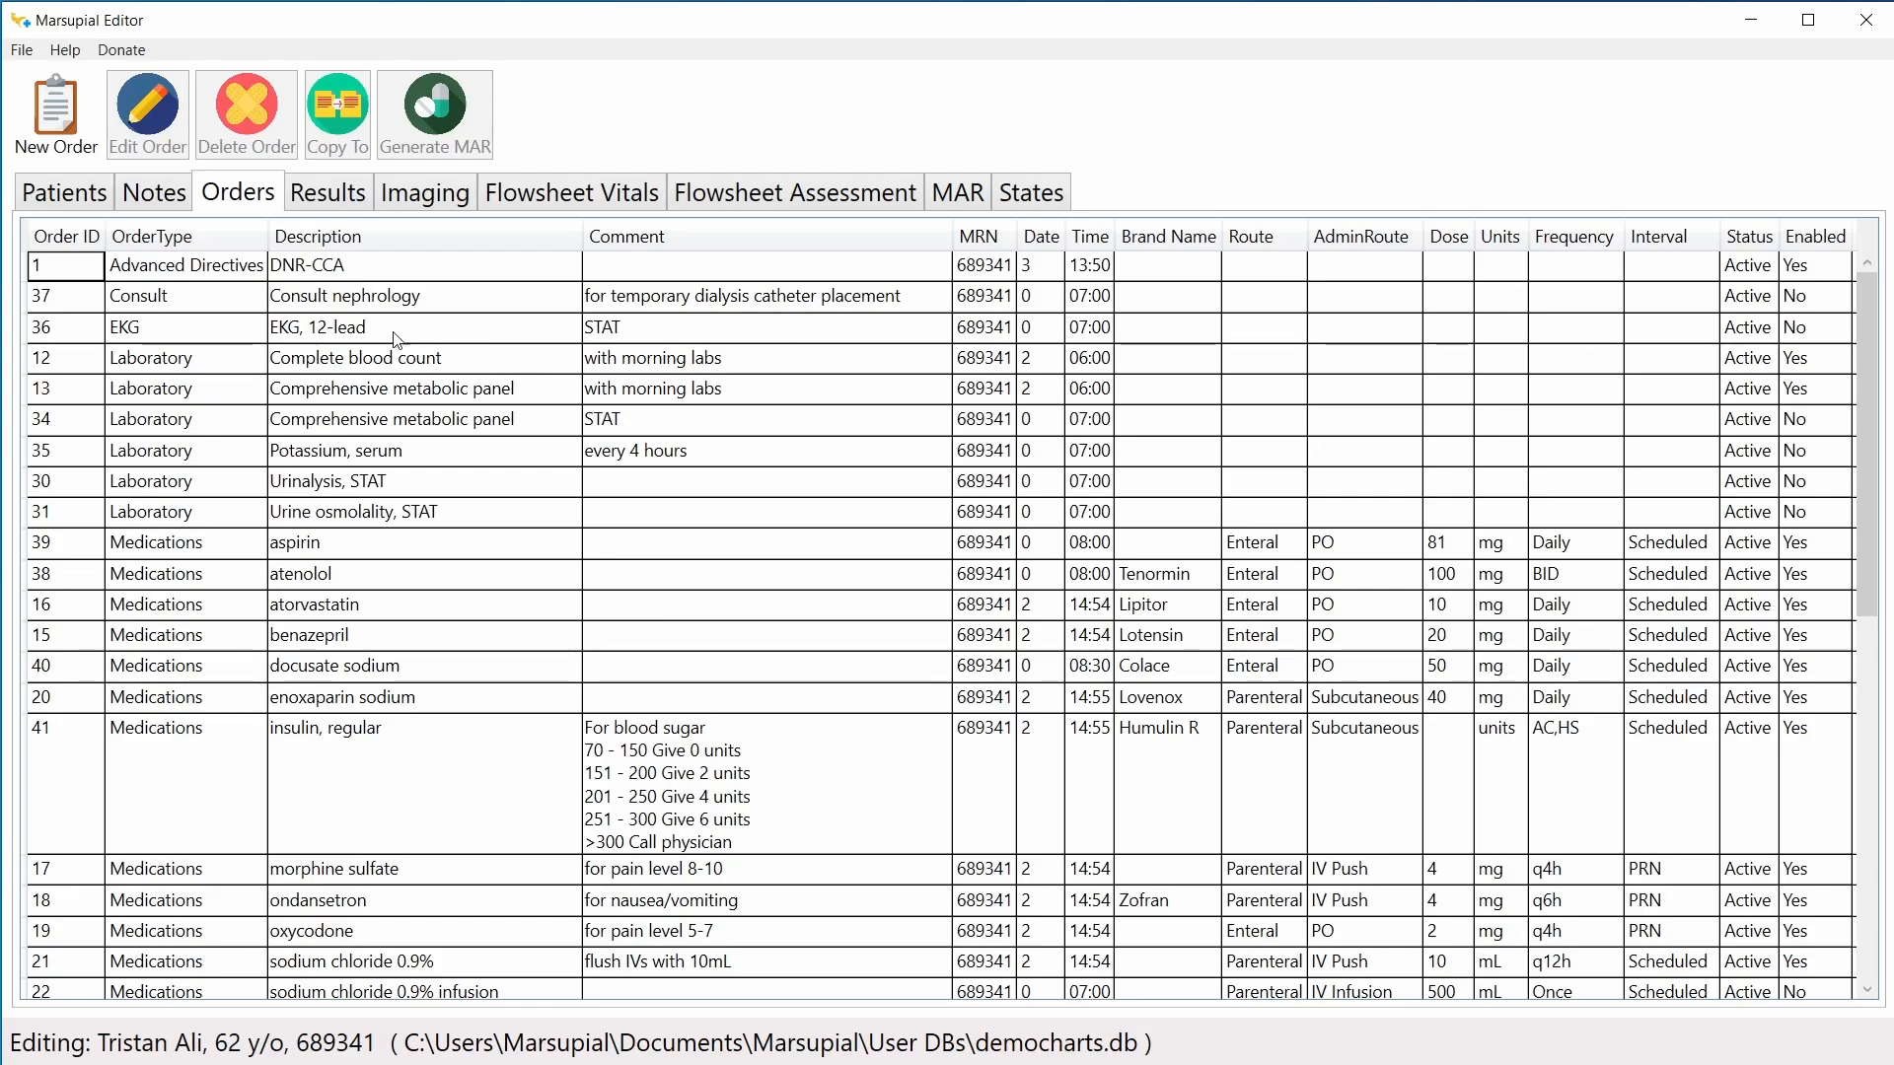
# Step: Examine this patient's full order list as a model, covering consult, laboratory, medication, nursing, nutrition and respiratory orders
pyautogui.moveTo(1867, 347); pyautogui.dragTo(1869, 690)
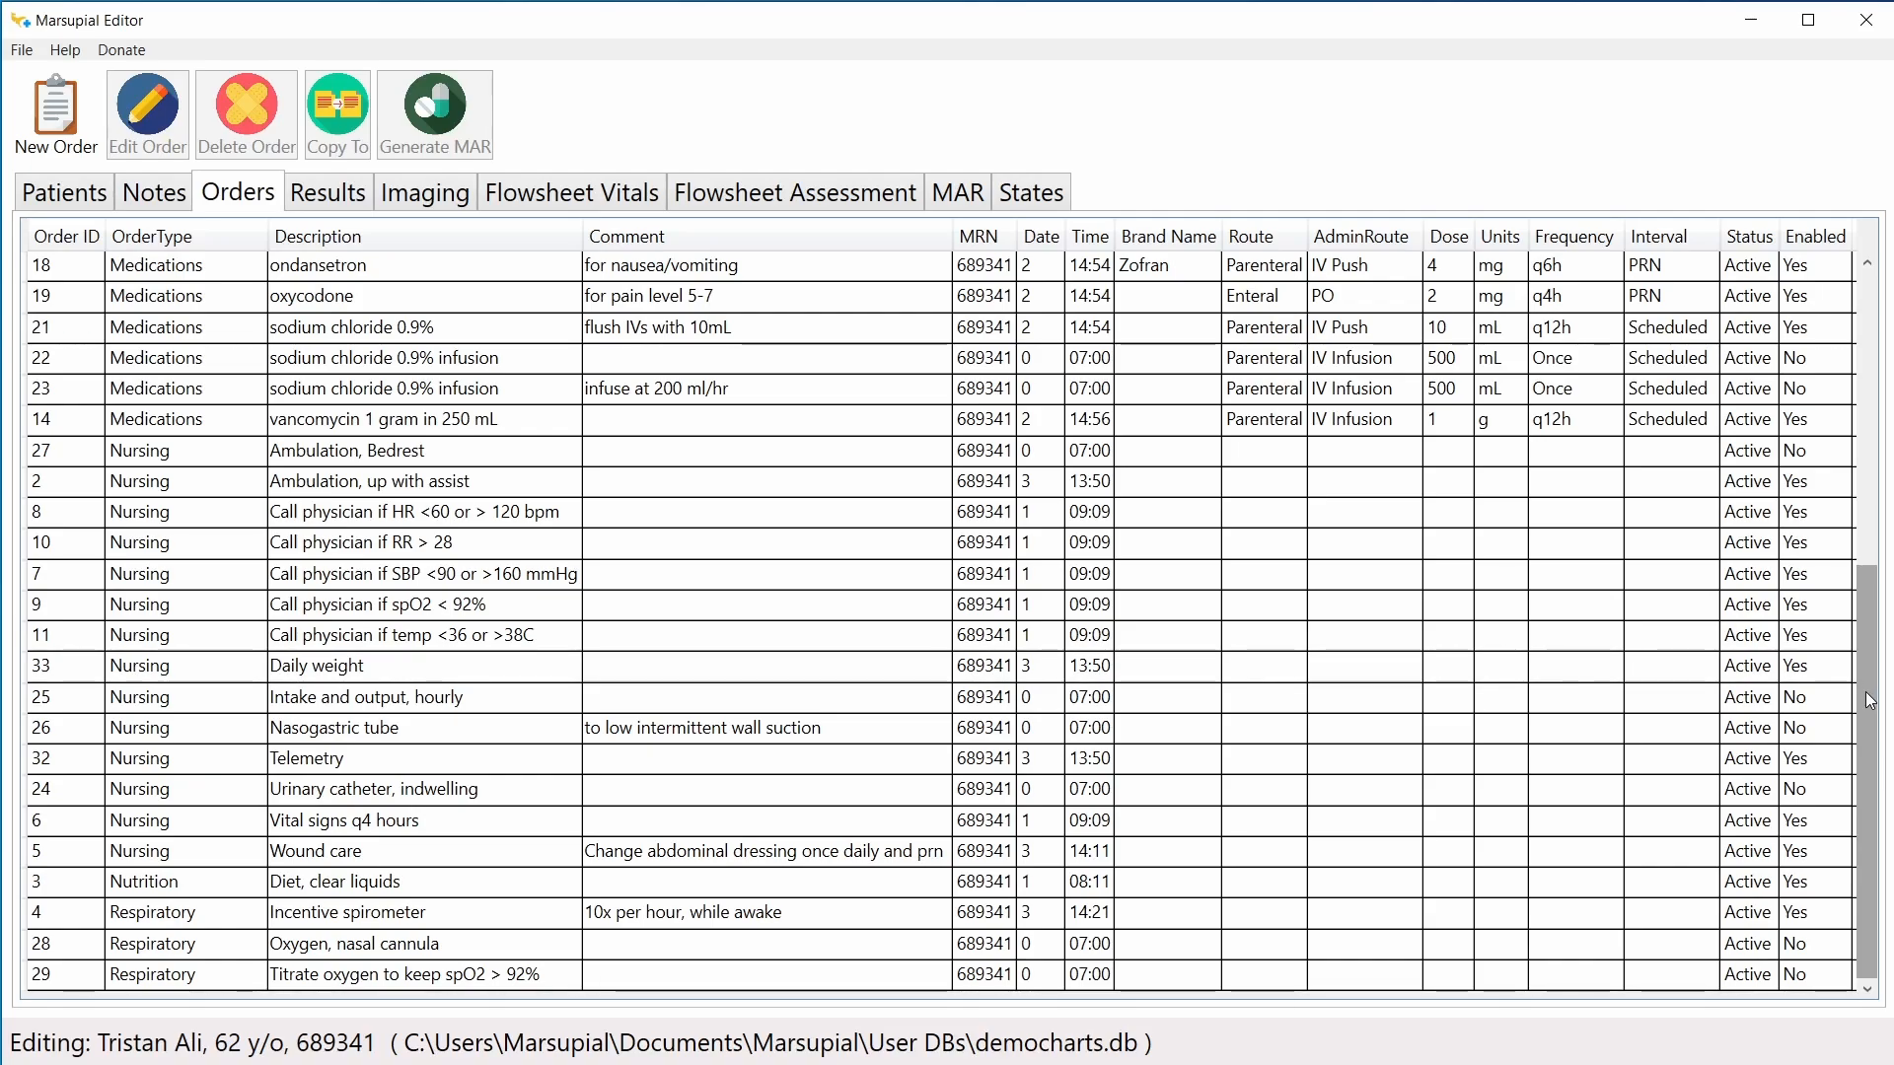
pyautogui.moveTo(1870, 700); pyautogui.dragTo(1870, 708)
pyautogui.click(335, 523)
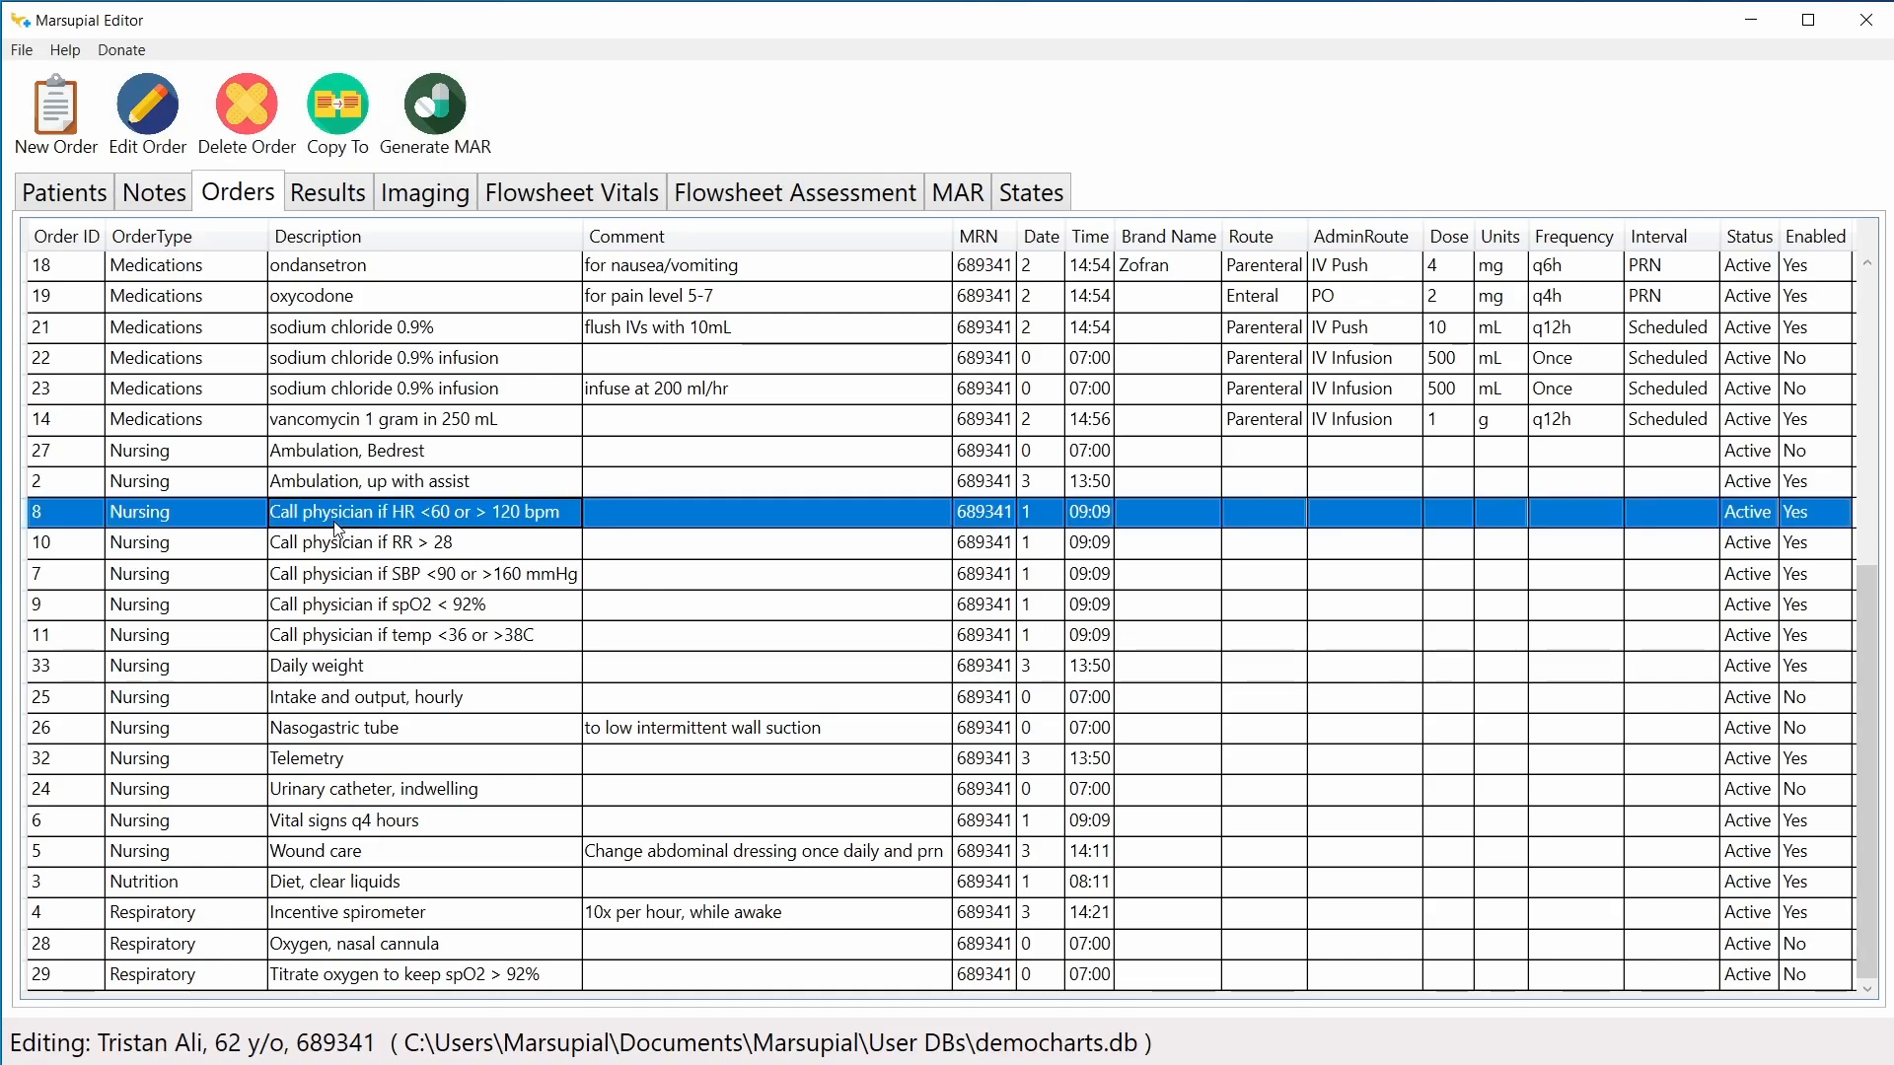
pyautogui.click(340, 541)
pyautogui.click(385, 598)
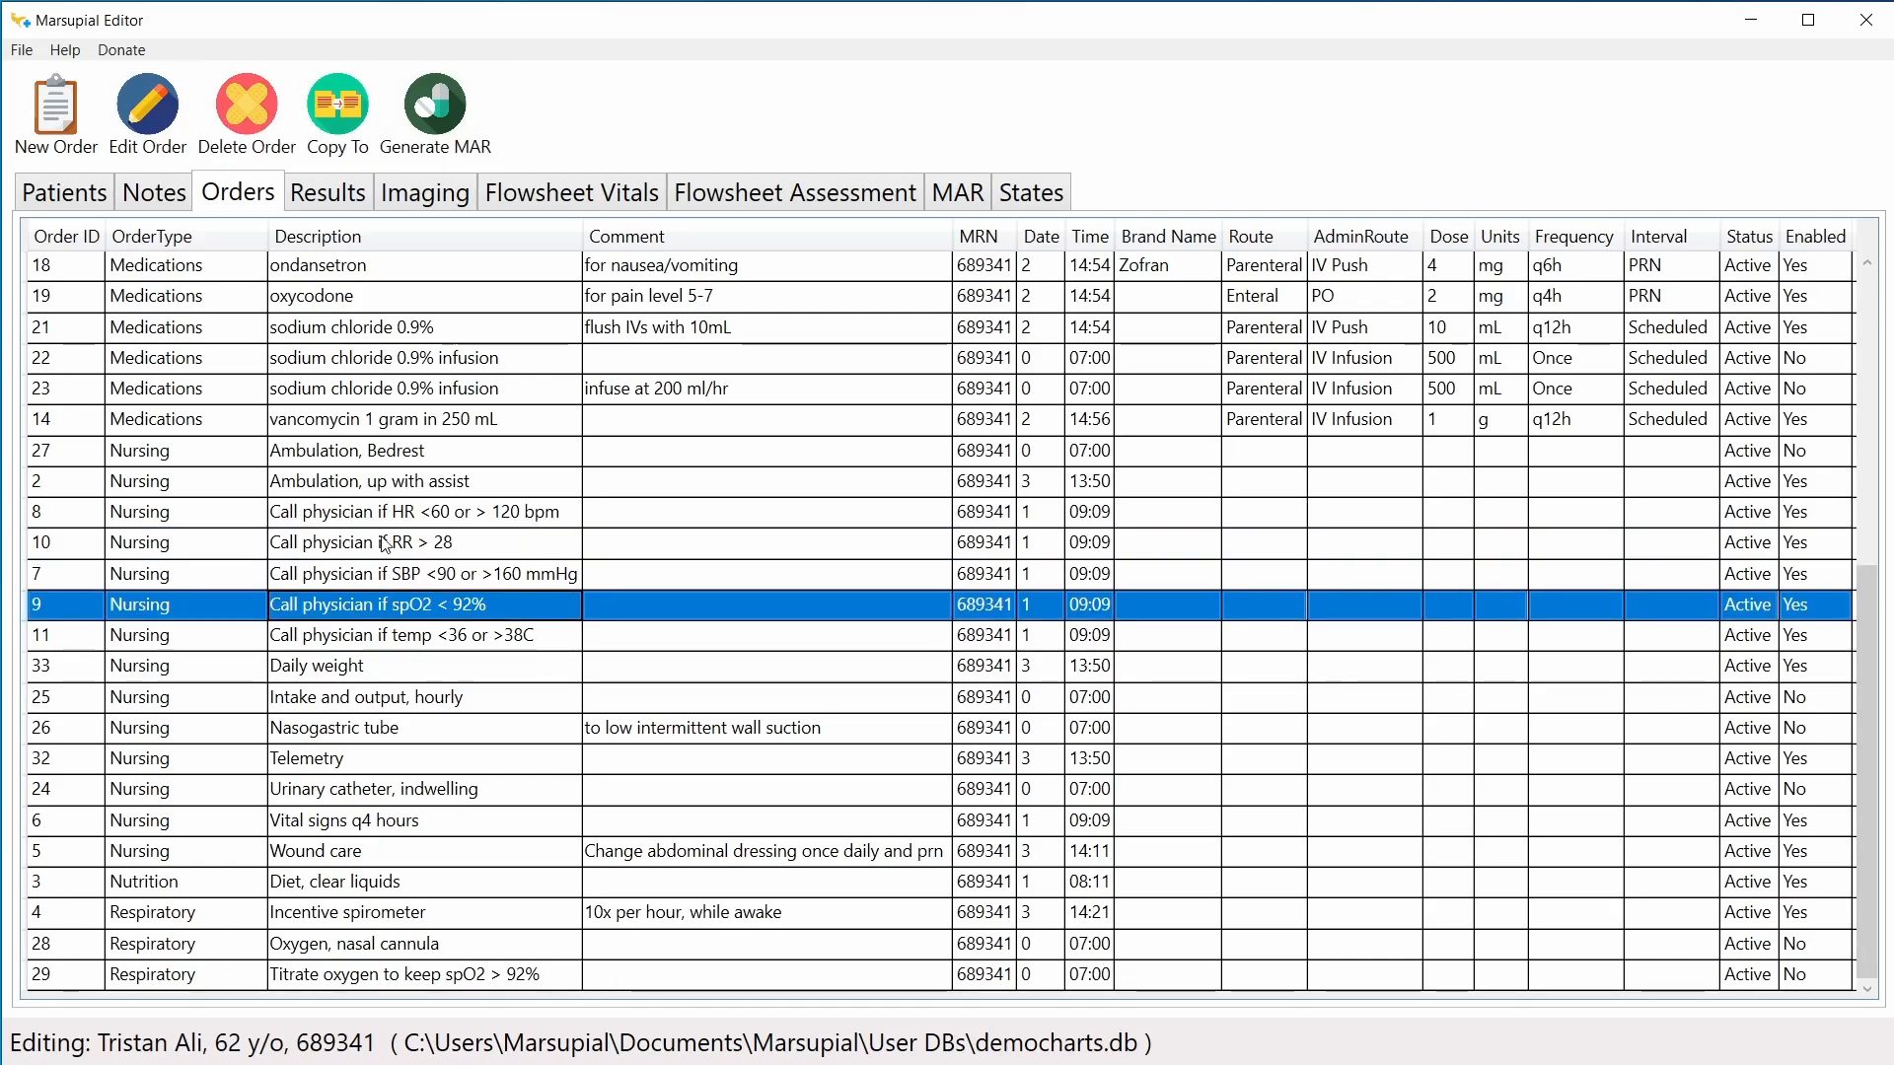
pyautogui.click(361, 452)
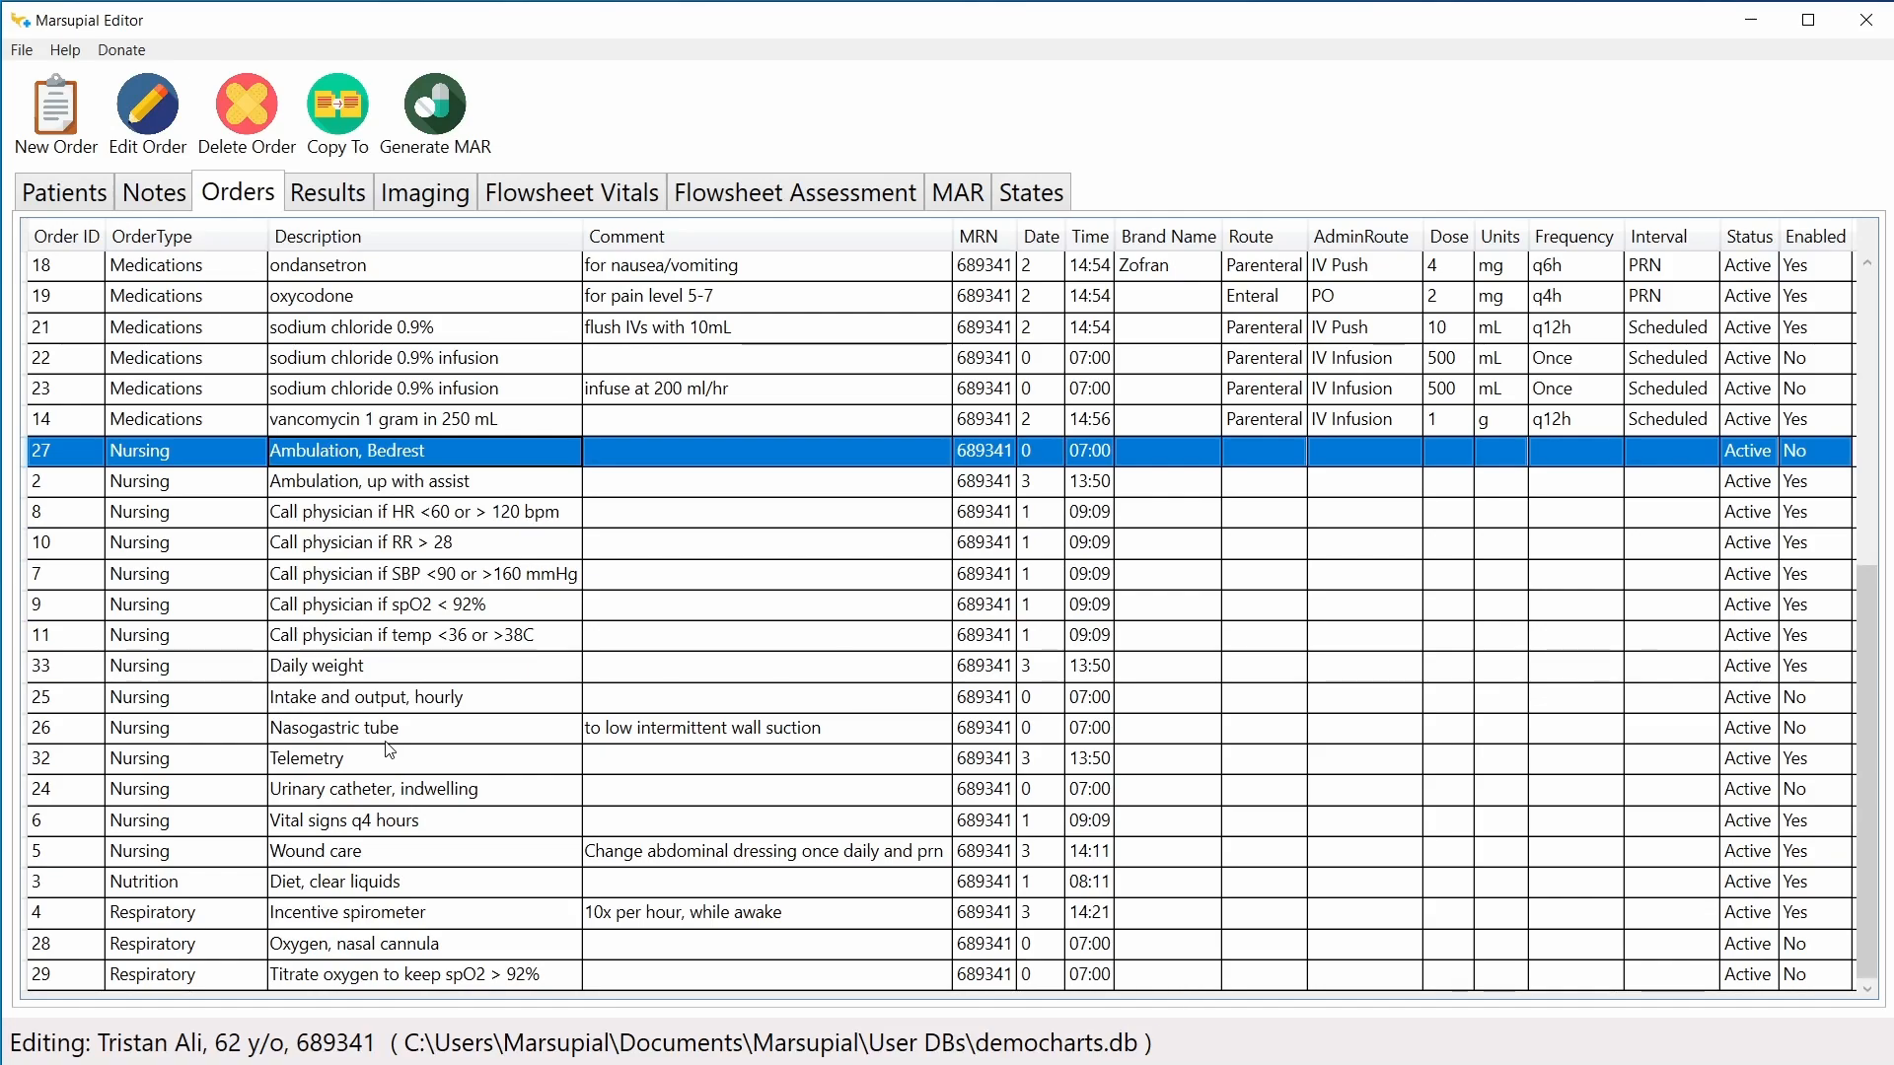
pyautogui.click(355, 755)
pyautogui.scroll(7, 395, 684)
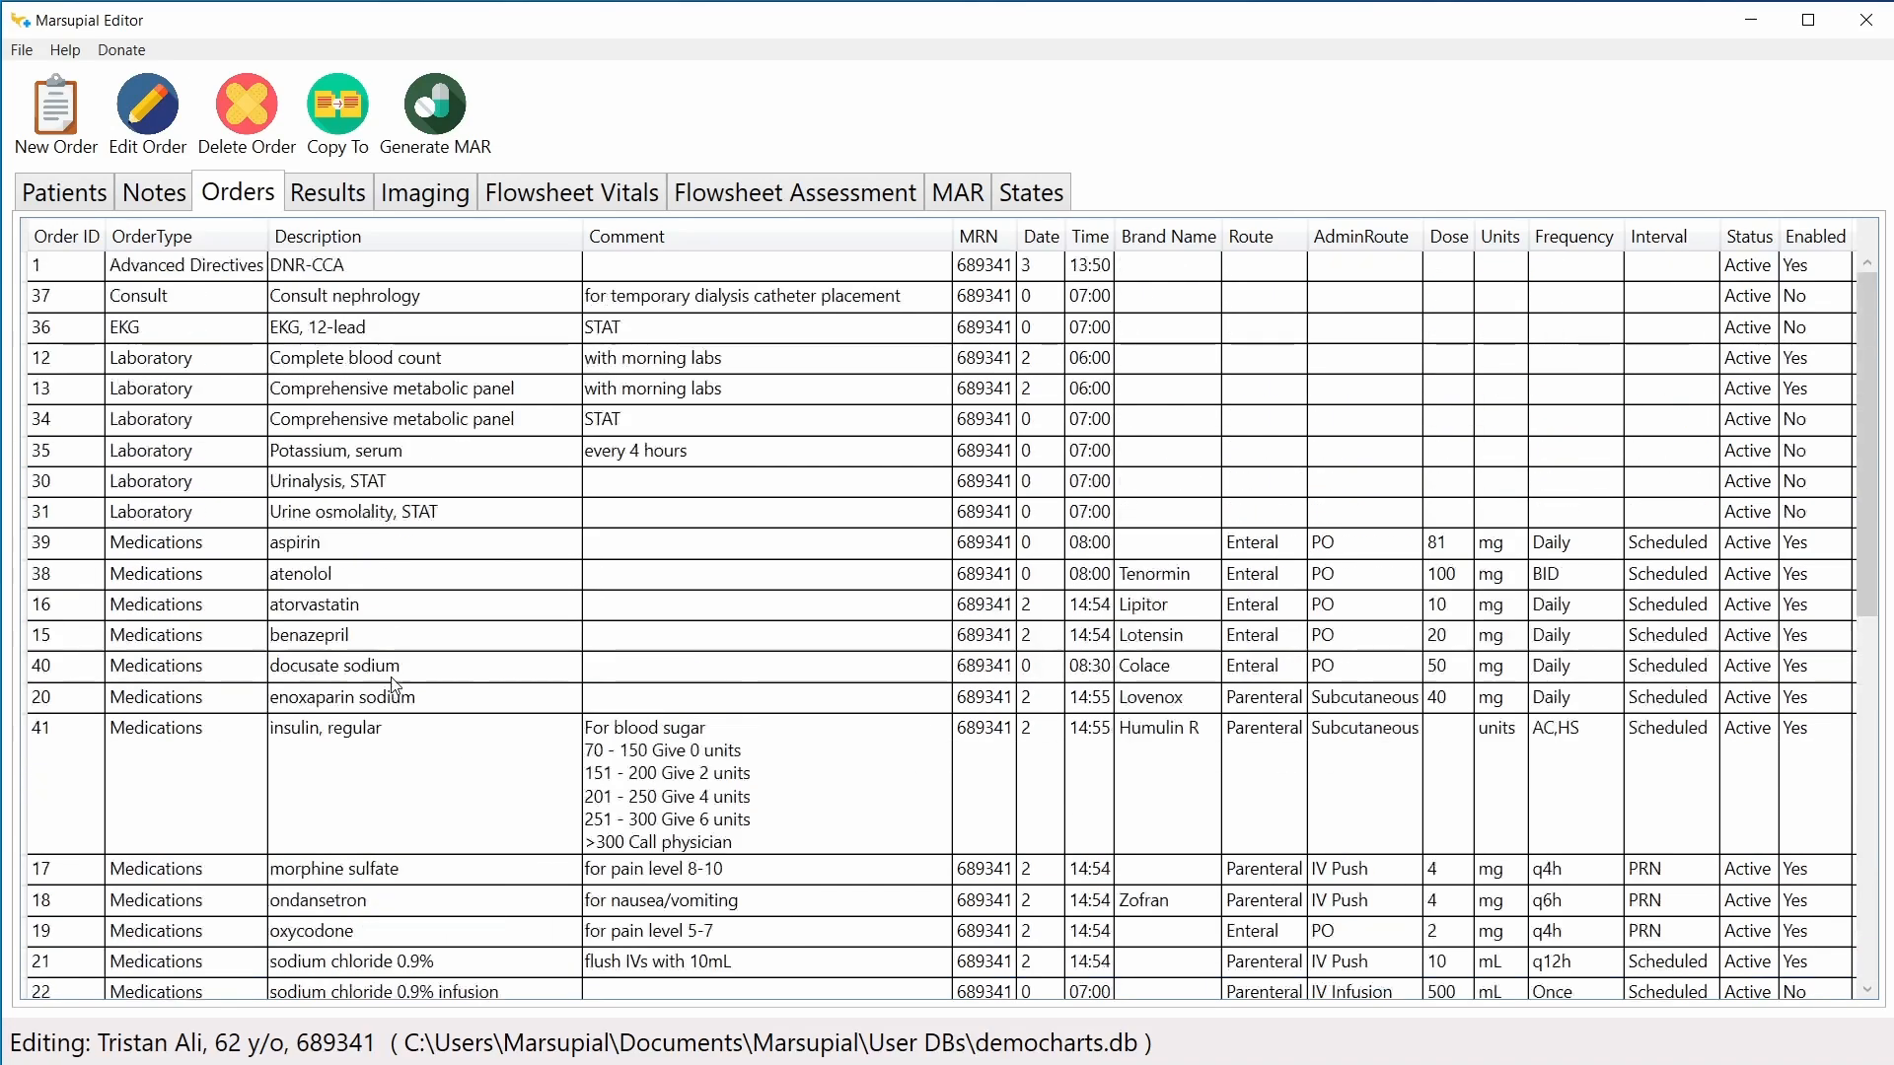
pyautogui.click(436, 301)
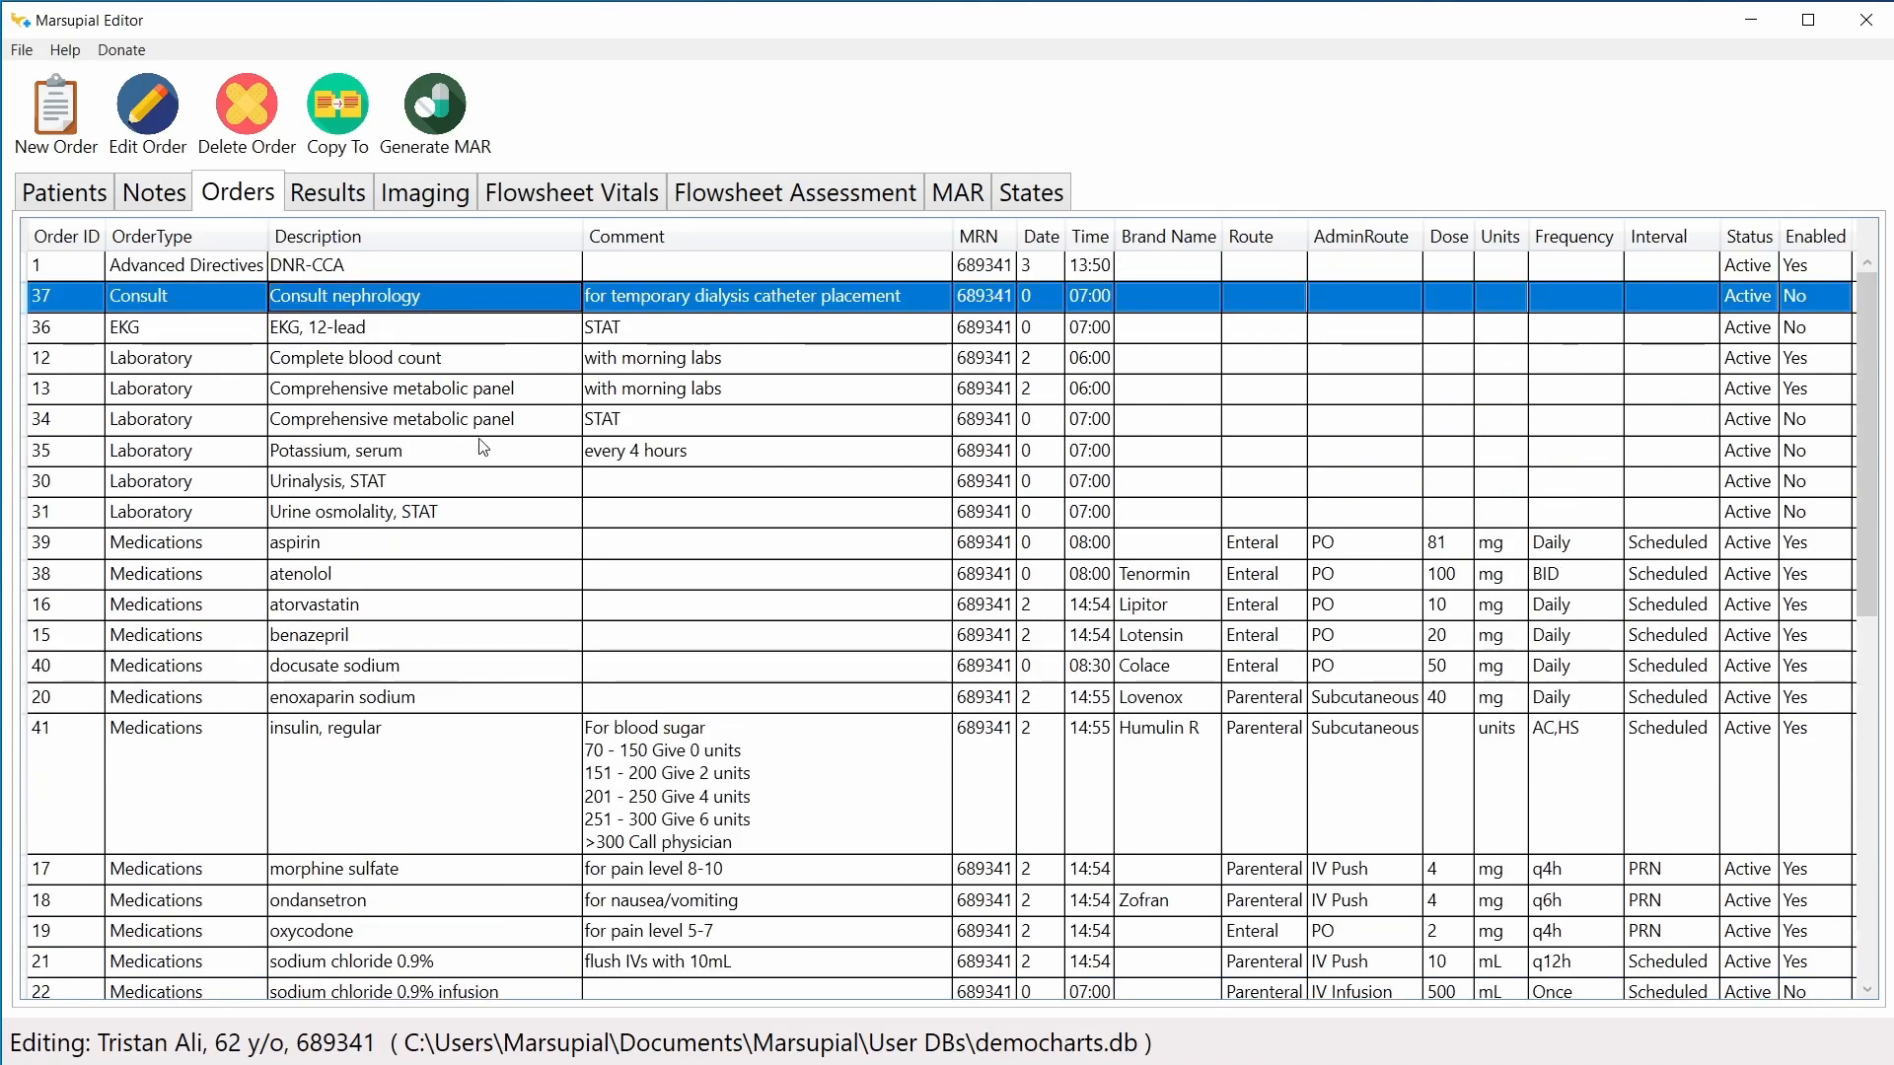
pyautogui.click(367, 396)
pyautogui.click(385, 580)
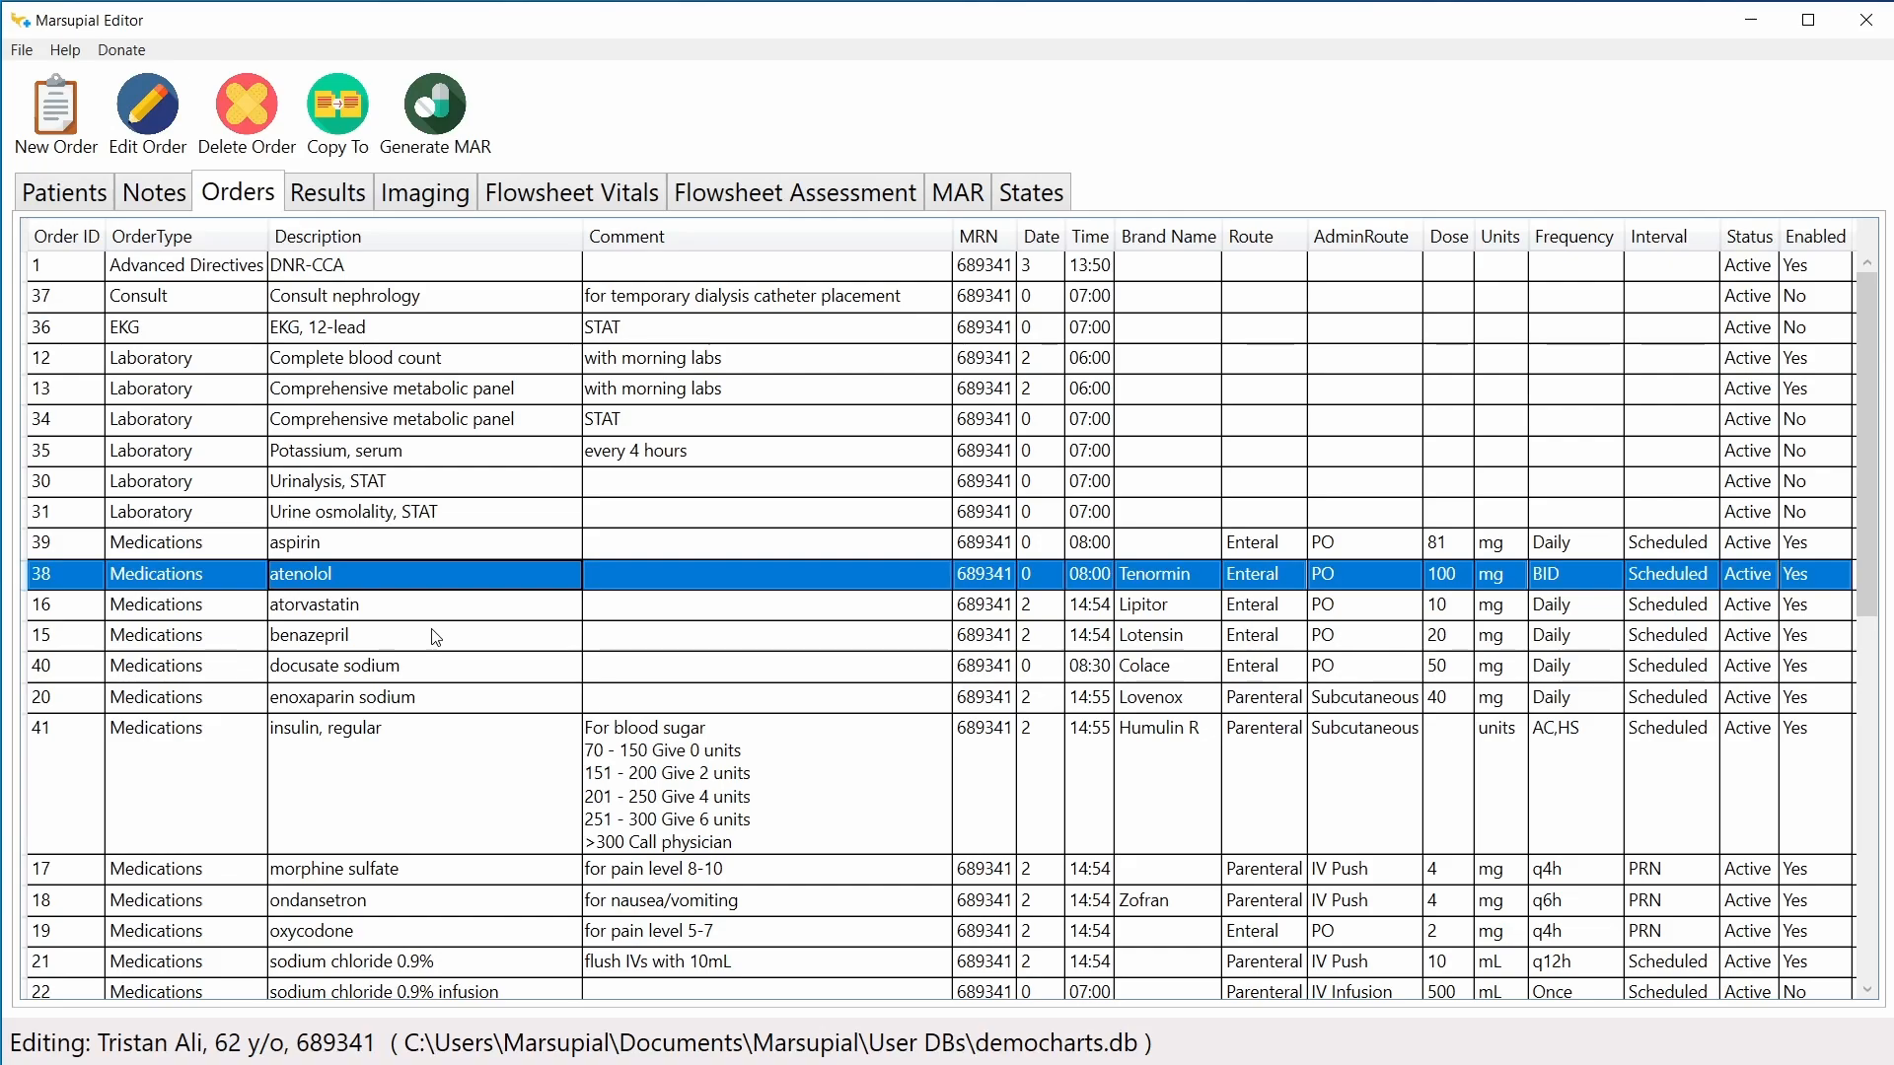
pyautogui.scroll(-6, 436, 638)
pyautogui.click(375, 920)
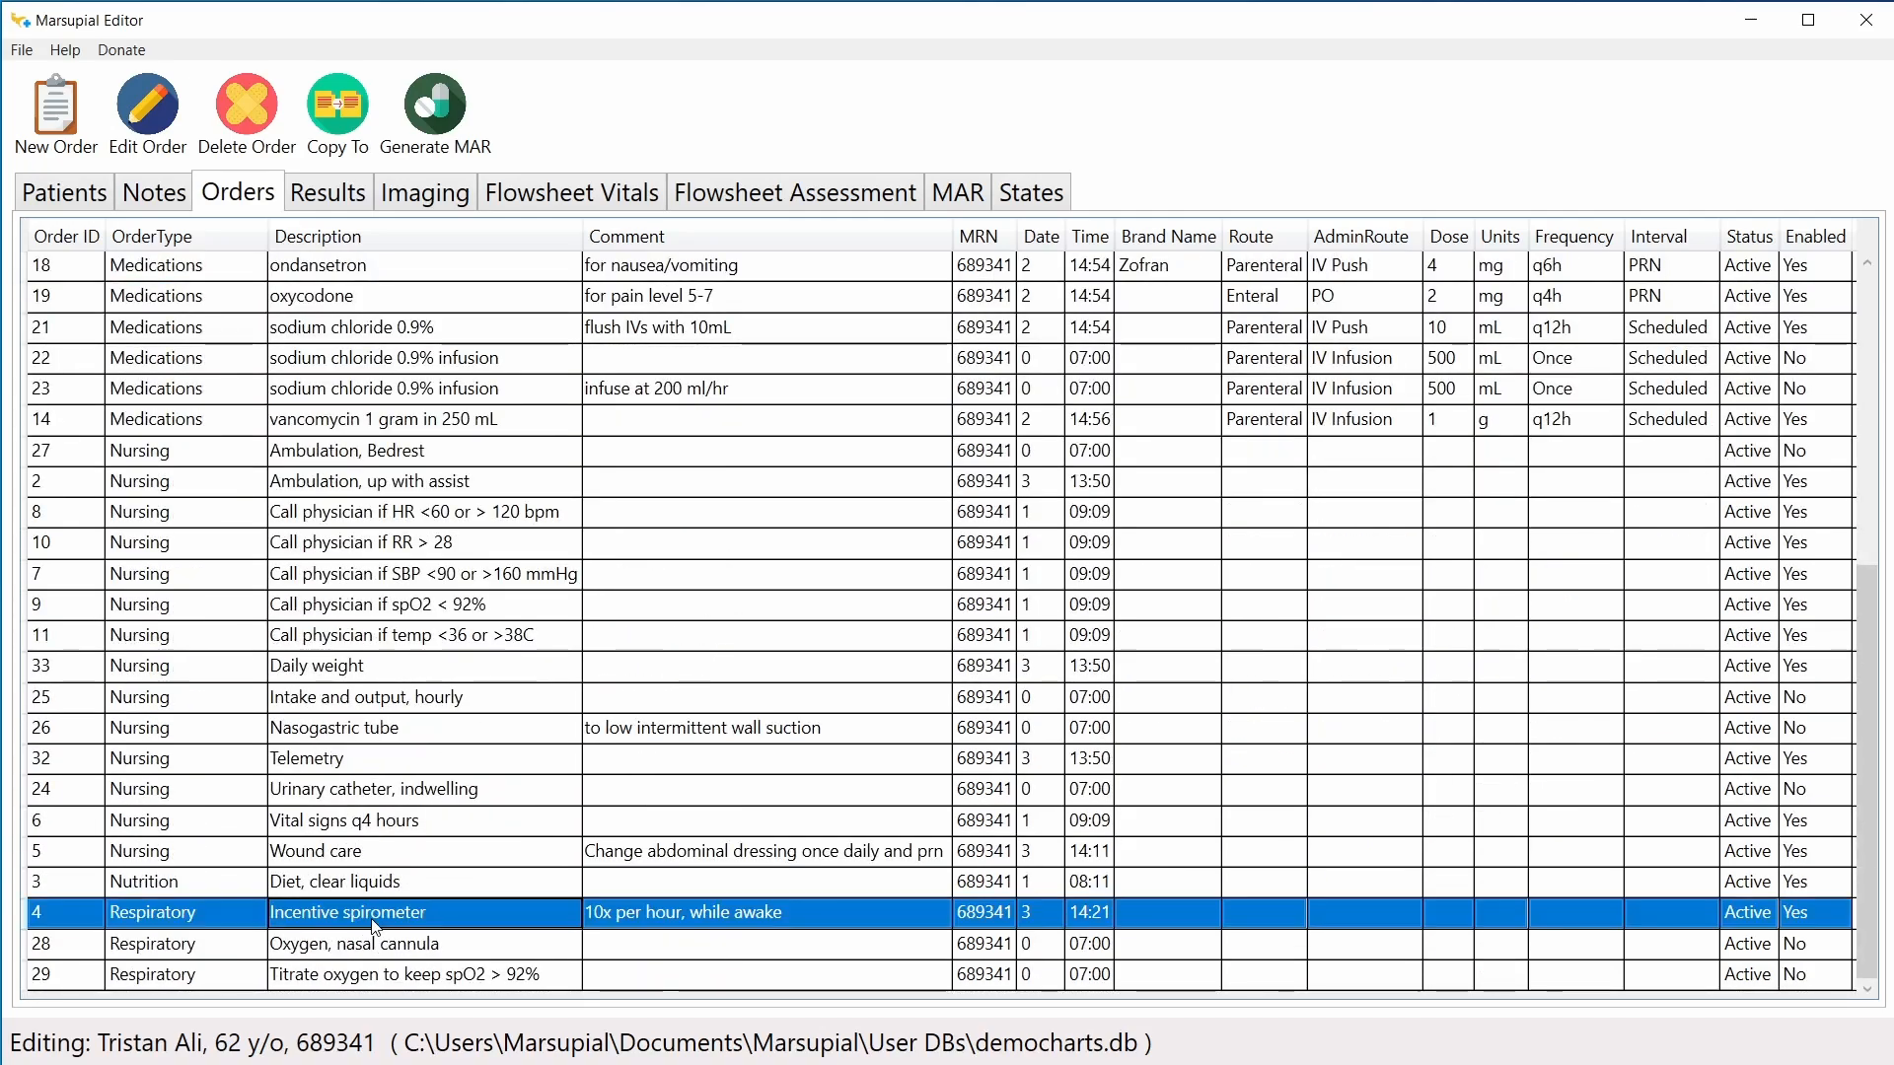
pyautogui.click(377, 947)
pyautogui.click(344, 883)
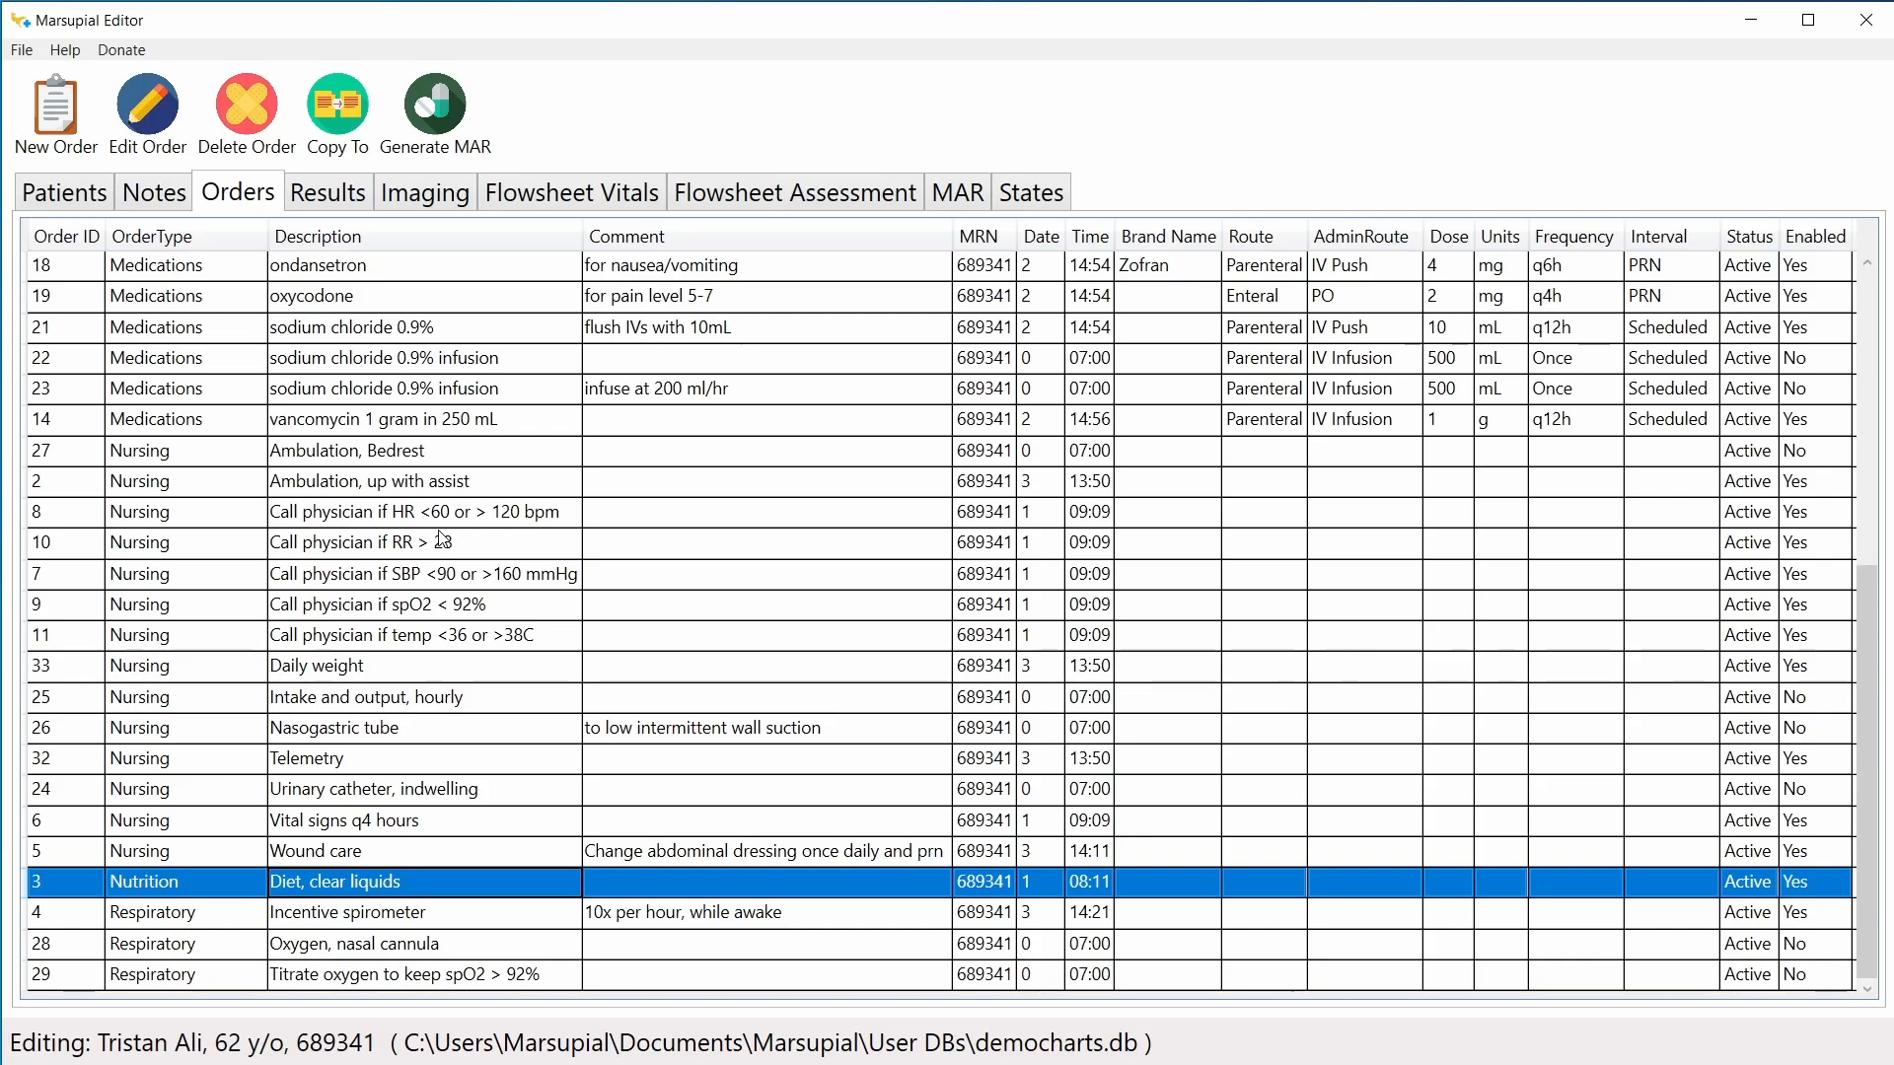
pyautogui.scroll(6, 492, 606)
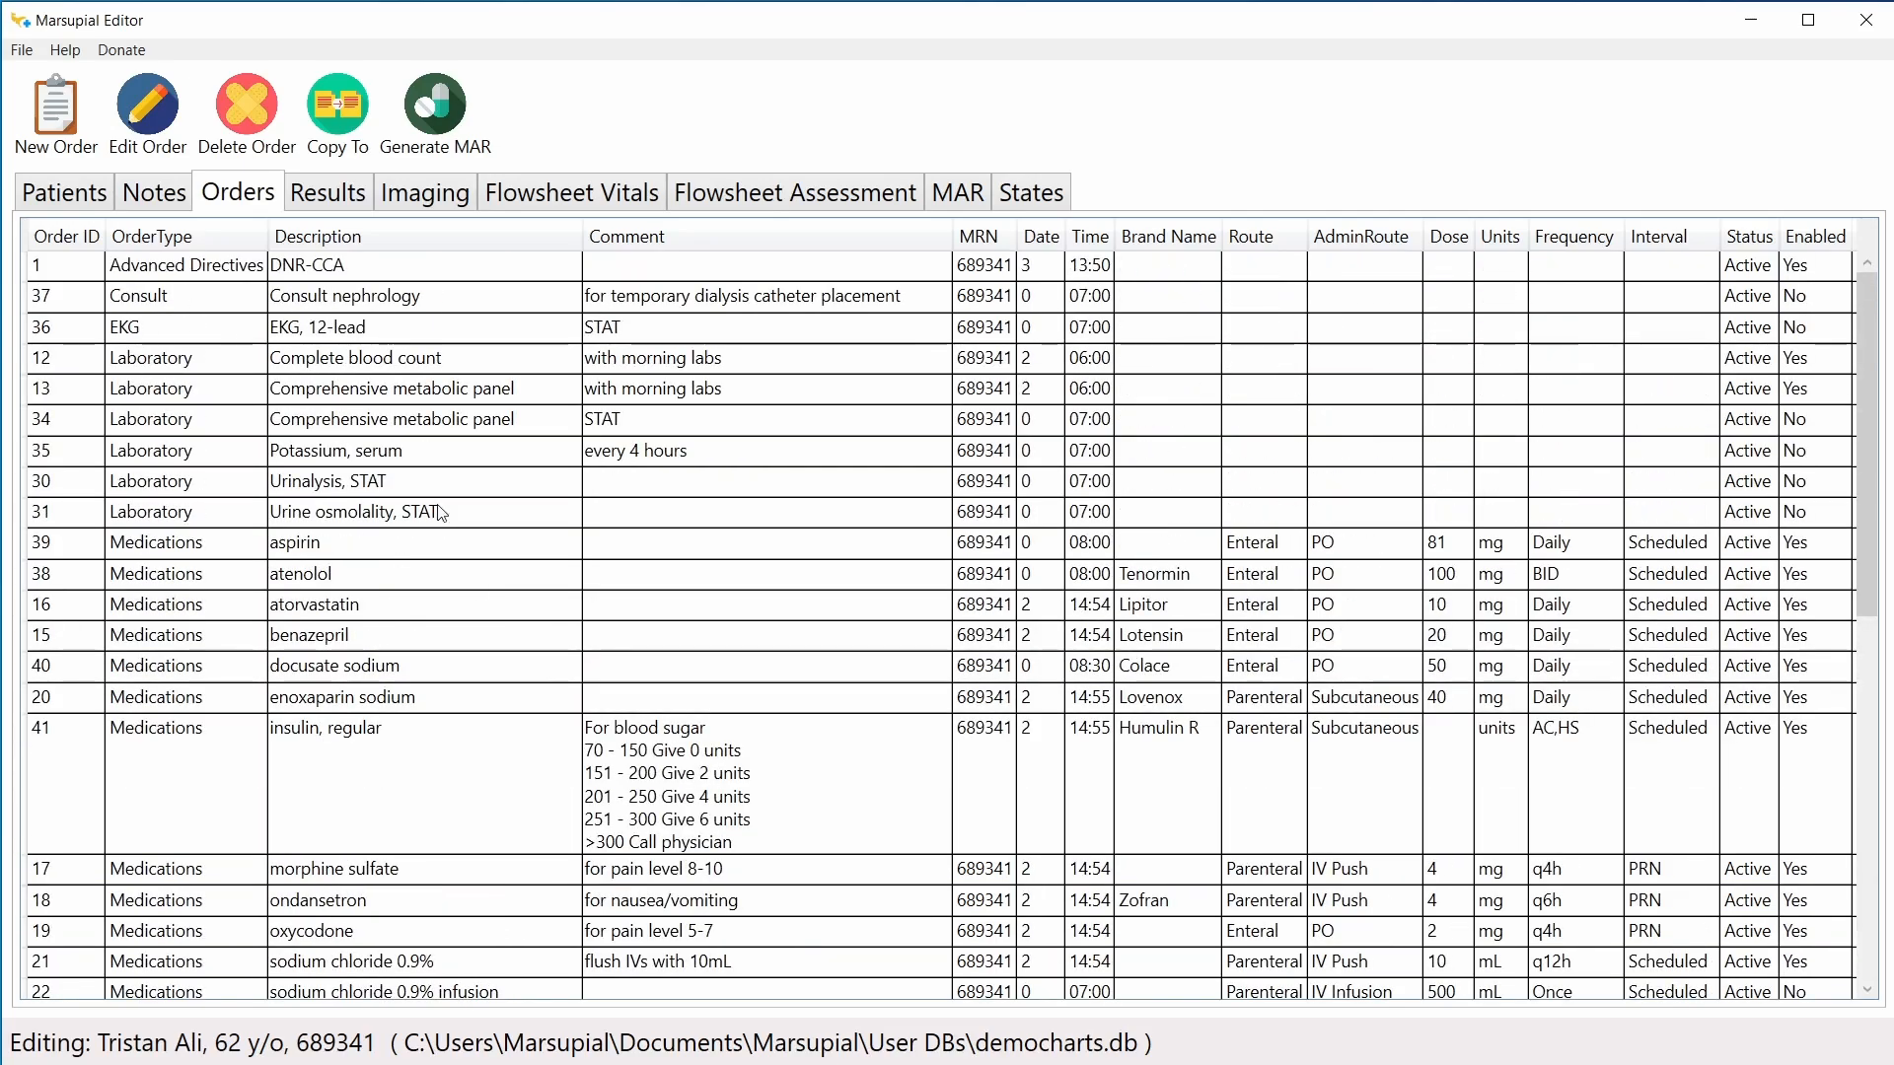
# Step: Switch to the 55-year-old patient with small bowel obstruction and open that patient's orders
pyautogui.click(81, 199)
pyautogui.click(219, 293)
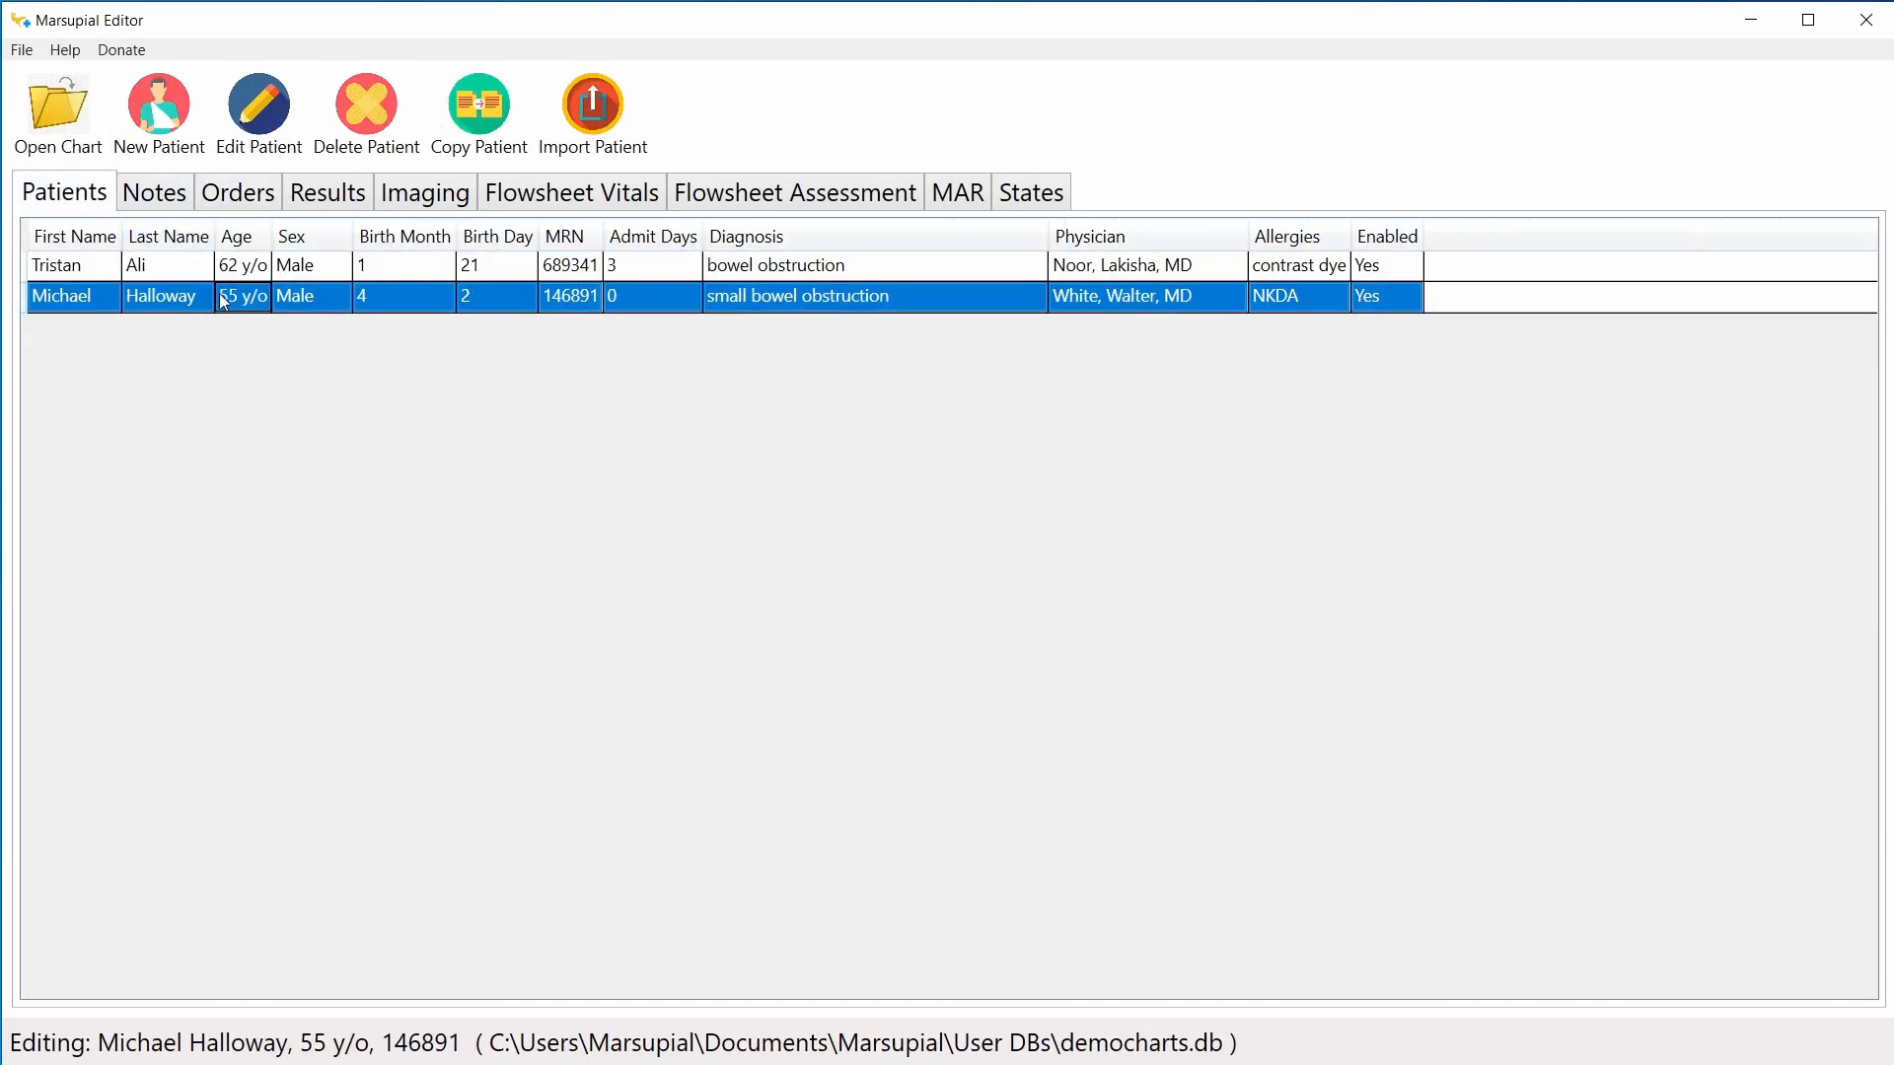
pyautogui.click(238, 199)
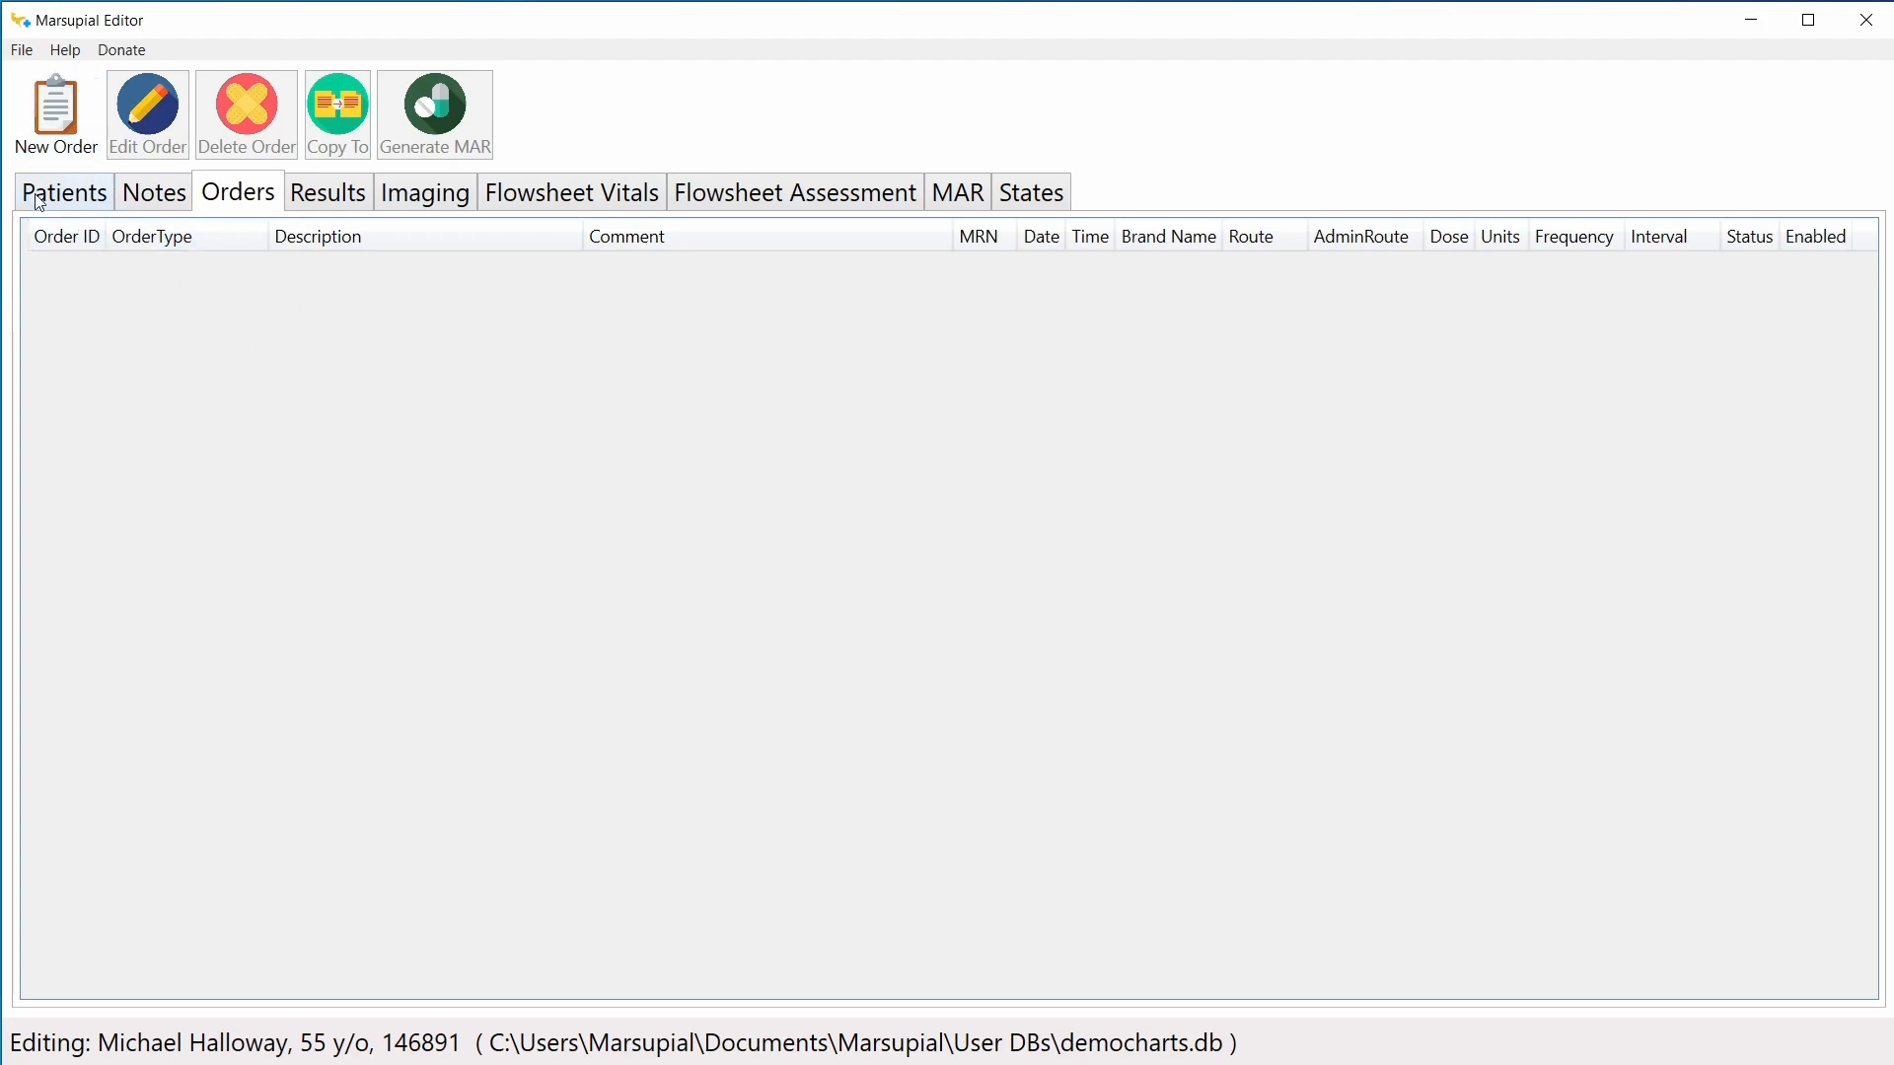
# Step: Start a new Nursing order for the 55-year-old patient, dated day 0 at 07:00
pyautogui.click(57, 143)
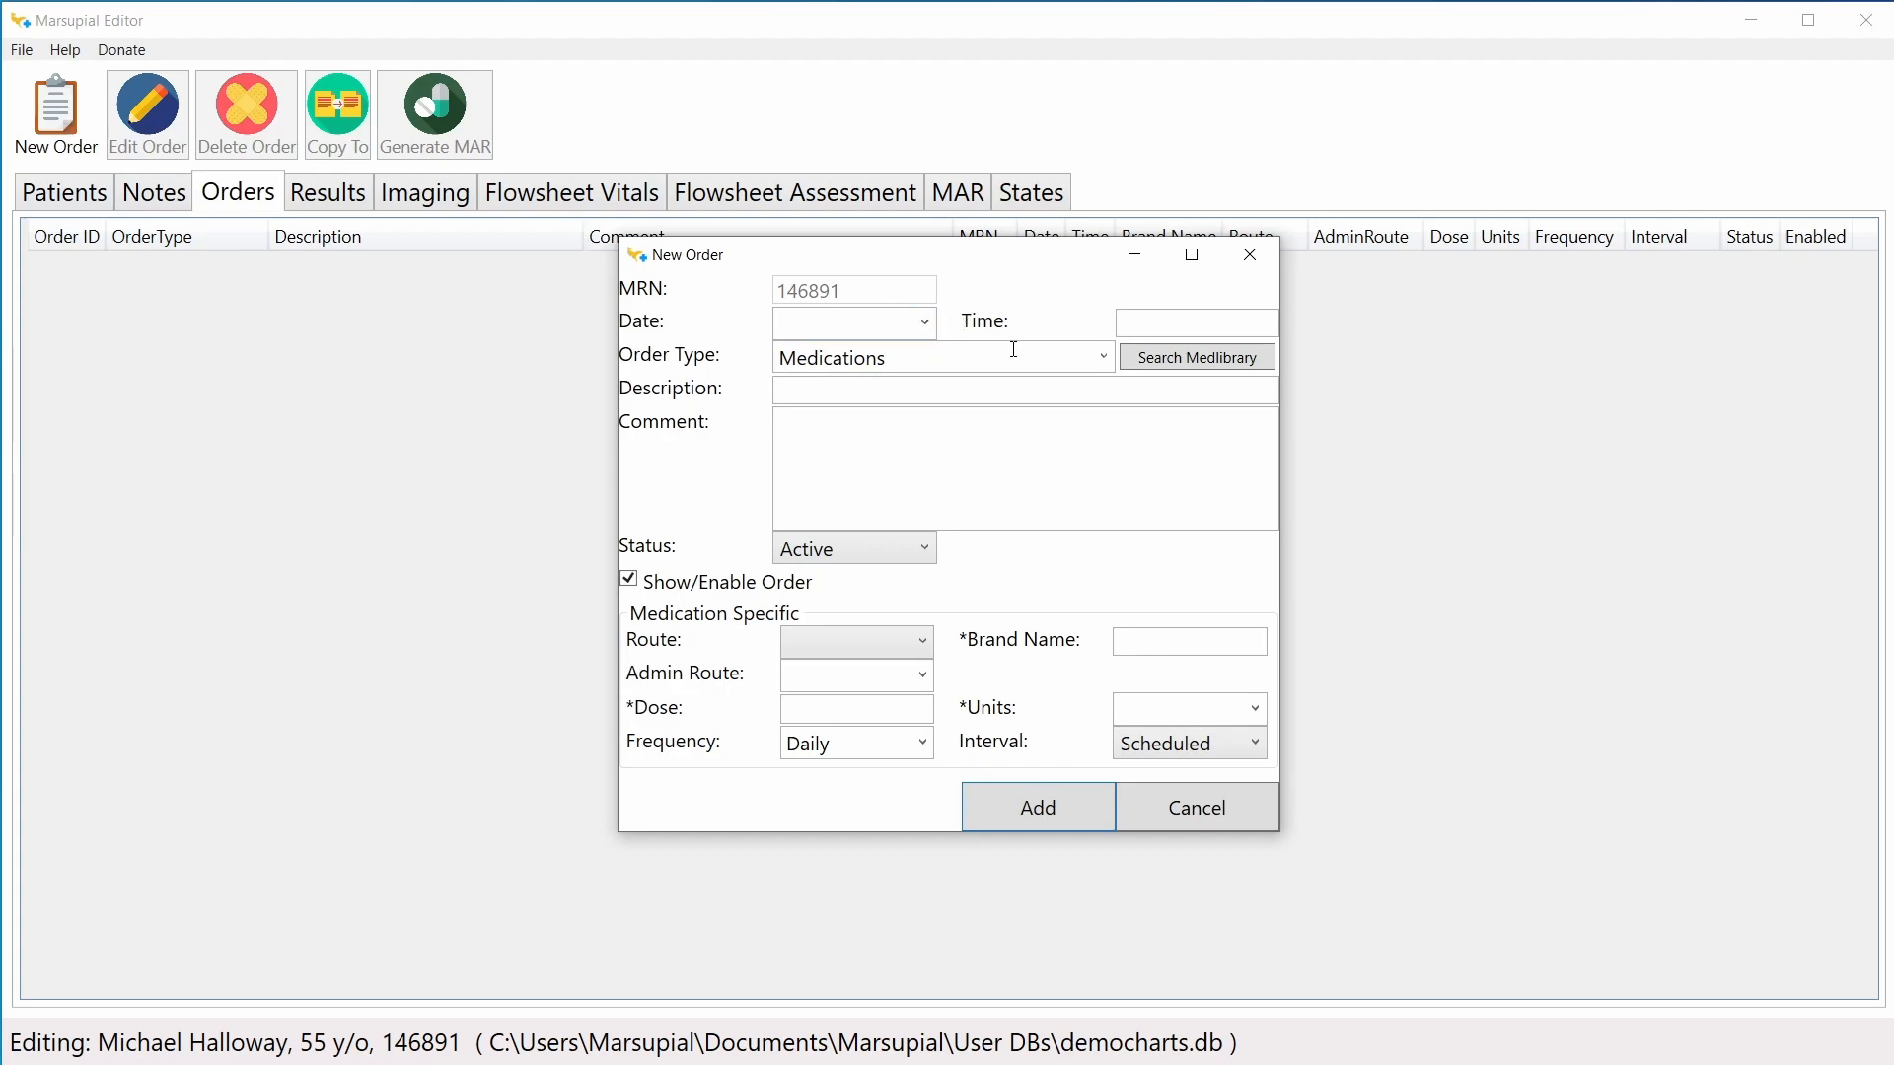
pyautogui.click(925, 322)
pyautogui.click(888, 359)
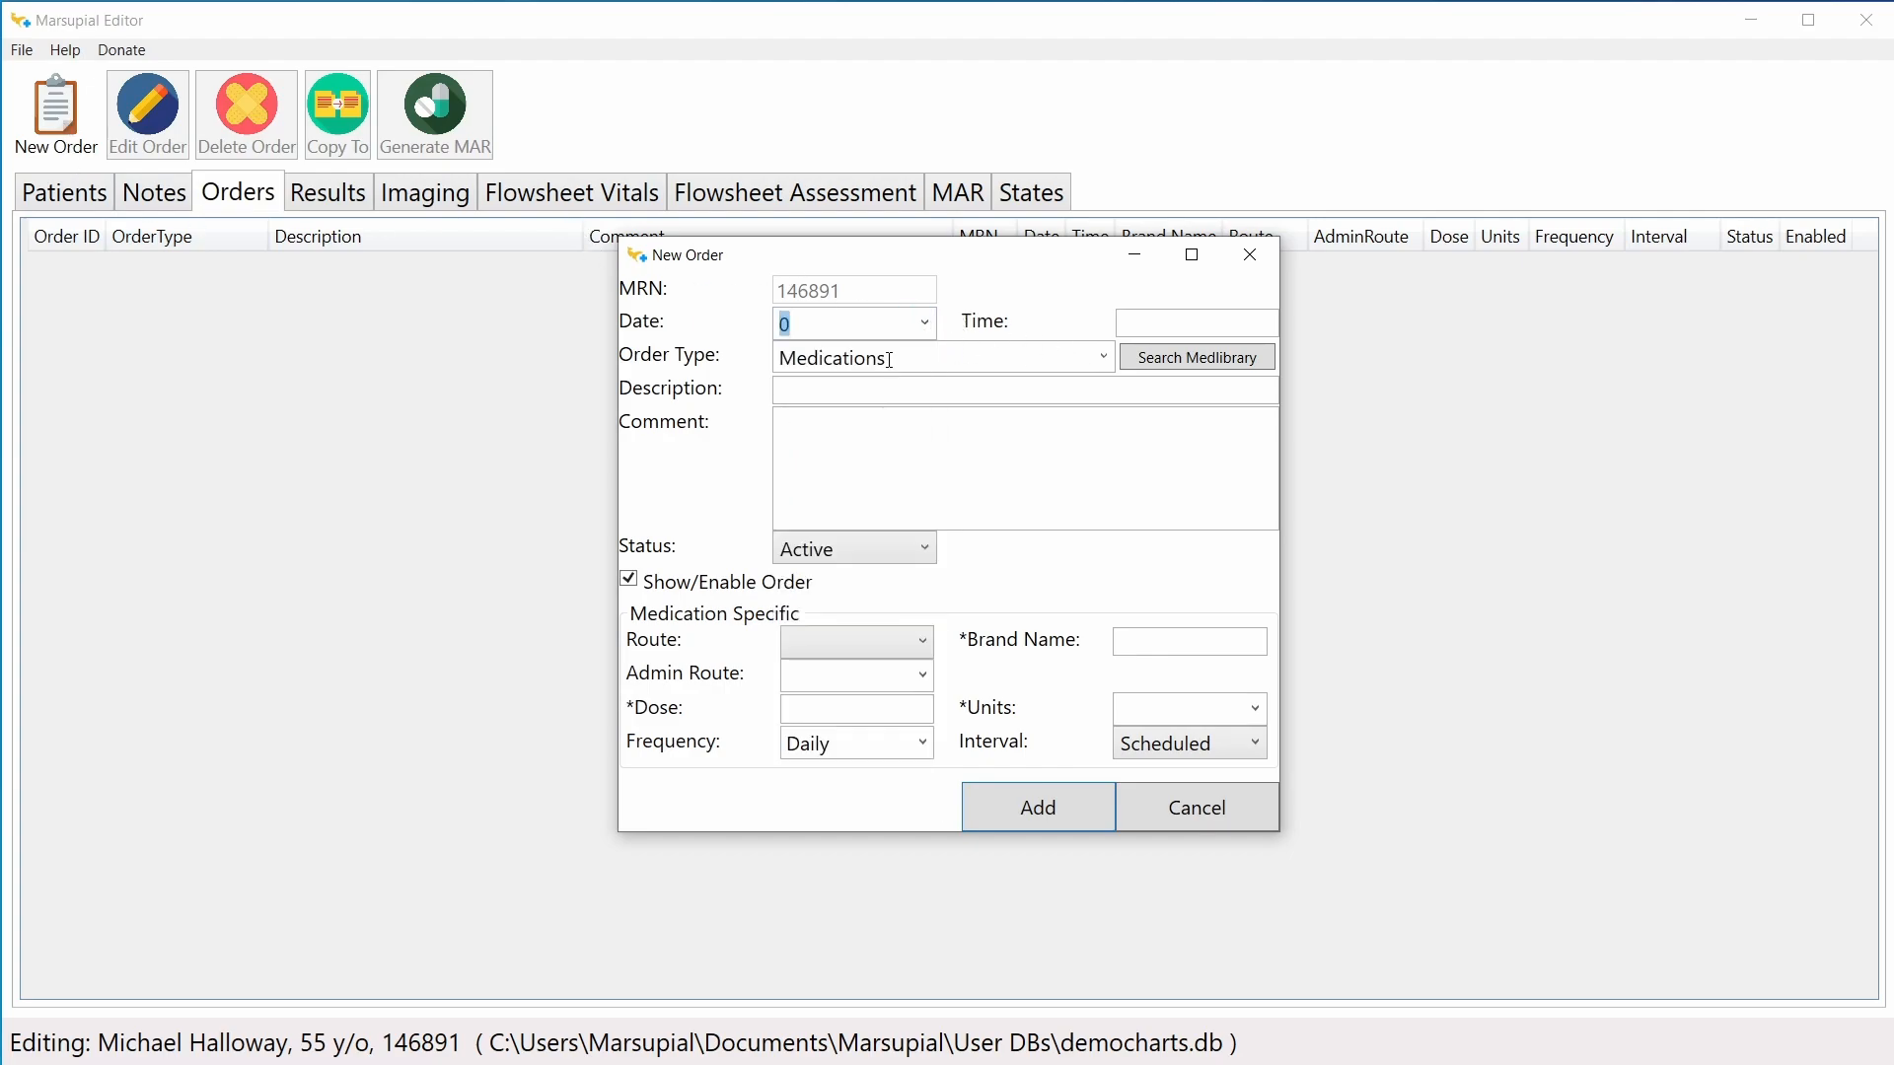
pyautogui.click(1159, 320)
pyautogui.write('07:00')
pyautogui.click(1103, 357)
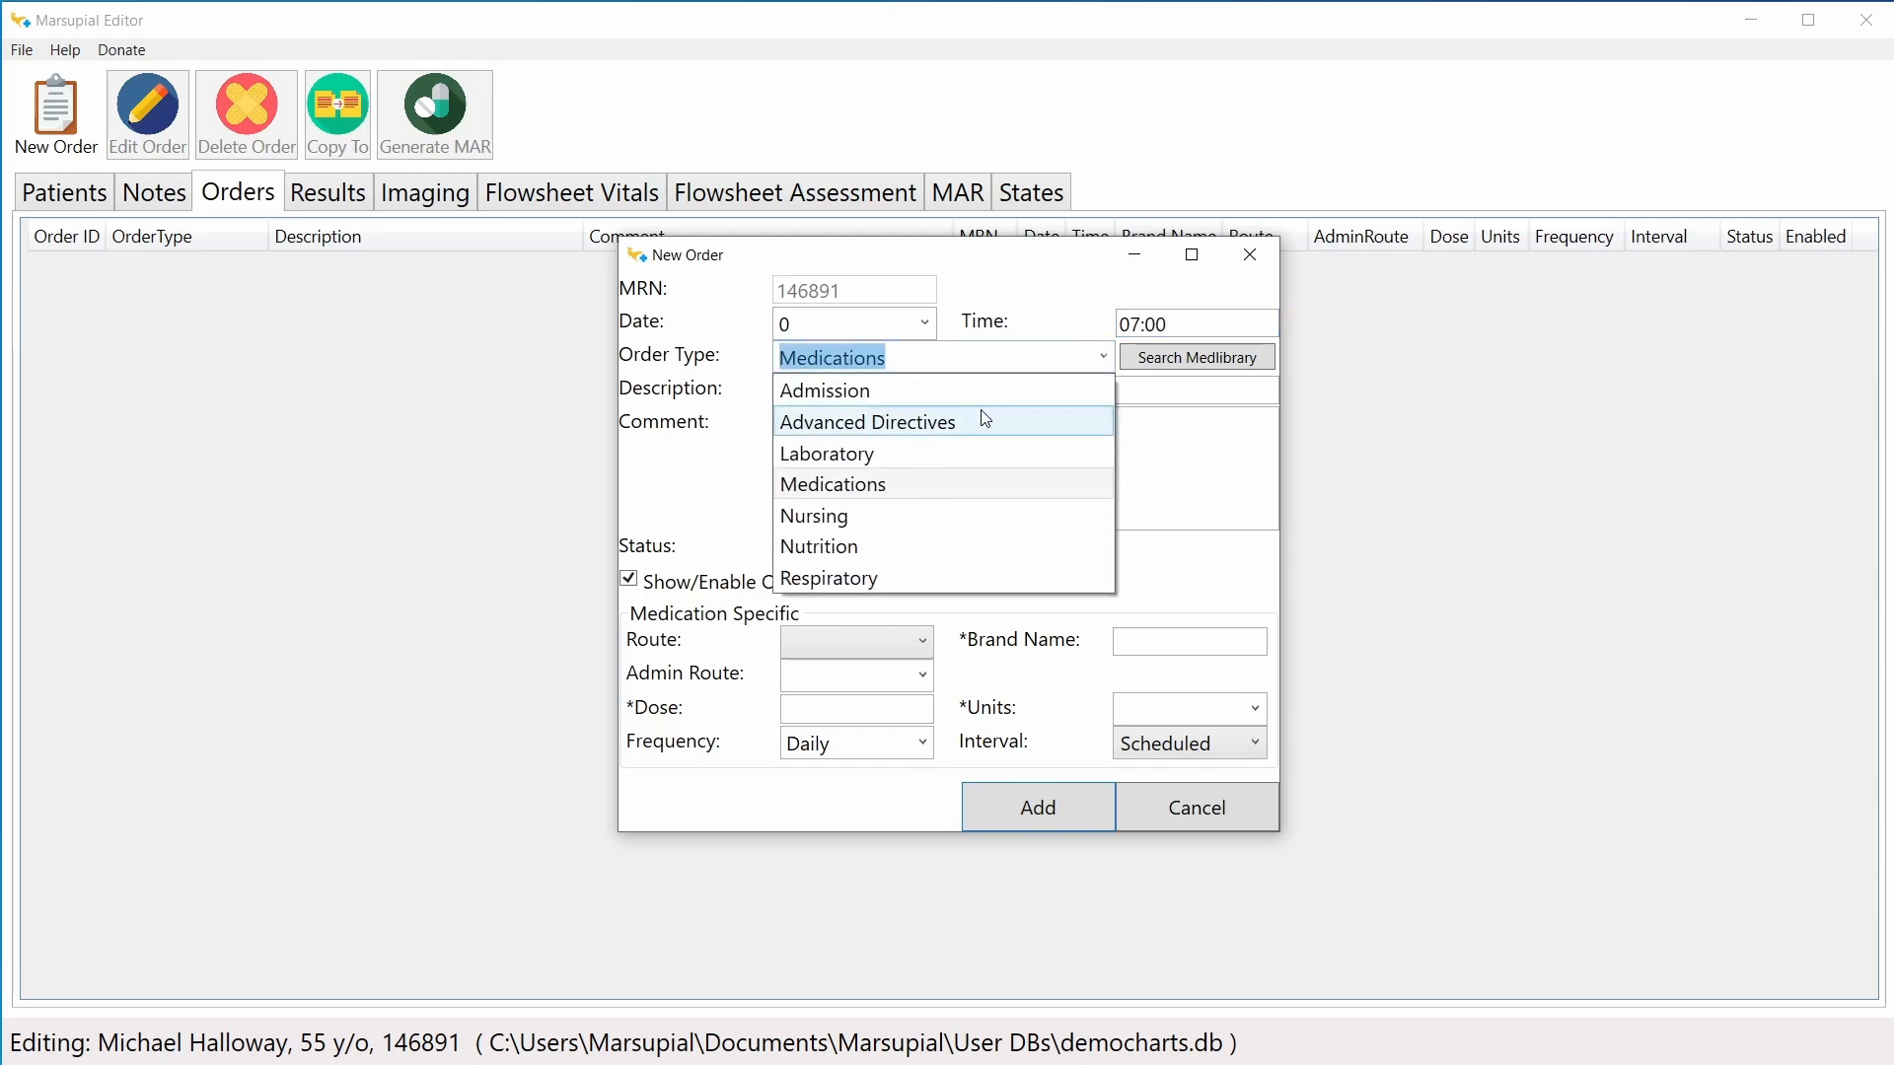
pyautogui.click(901, 511)
# Step: Describe the order as "Vital signs, q4h", leave the comment empty and the status Active, and add it
pyautogui.click(833, 390)
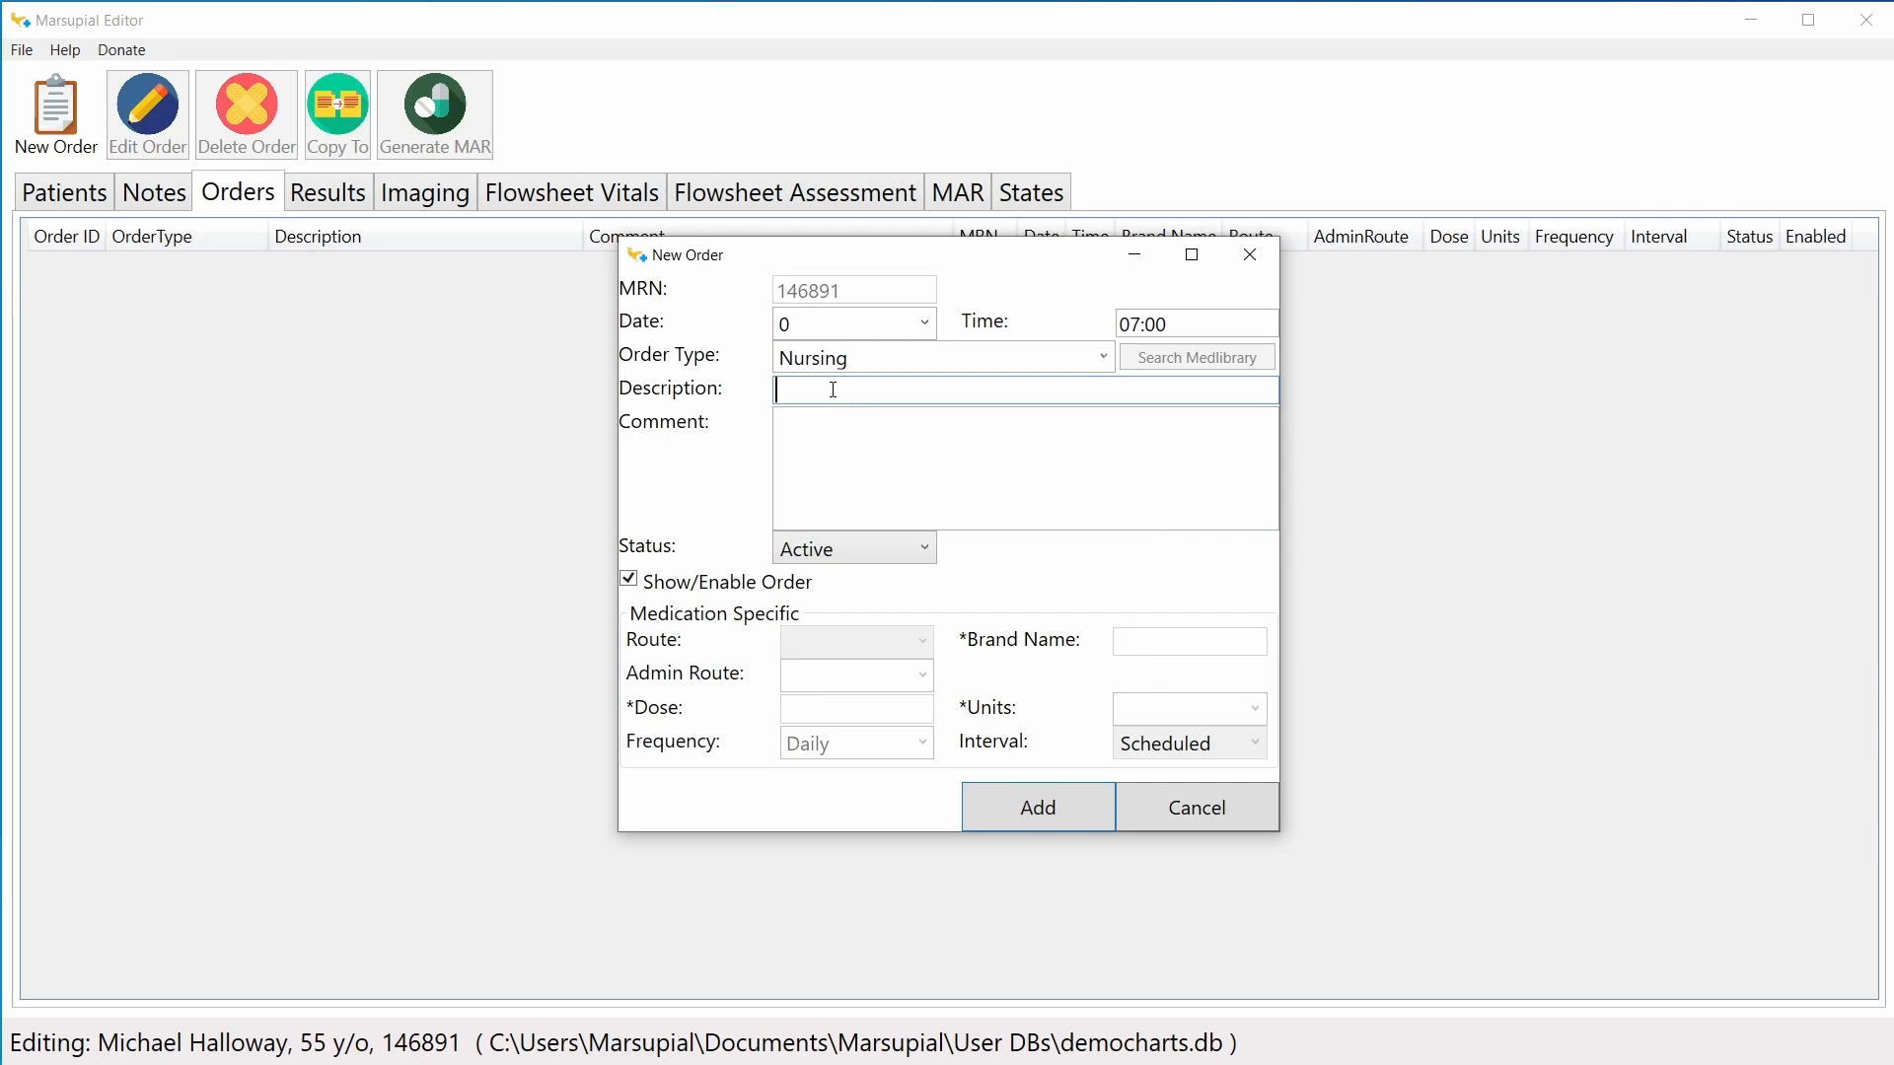
pyautogui.write('Vital signs')
pyautogui.write(', q4h')
pyautogui.click(897, 482)
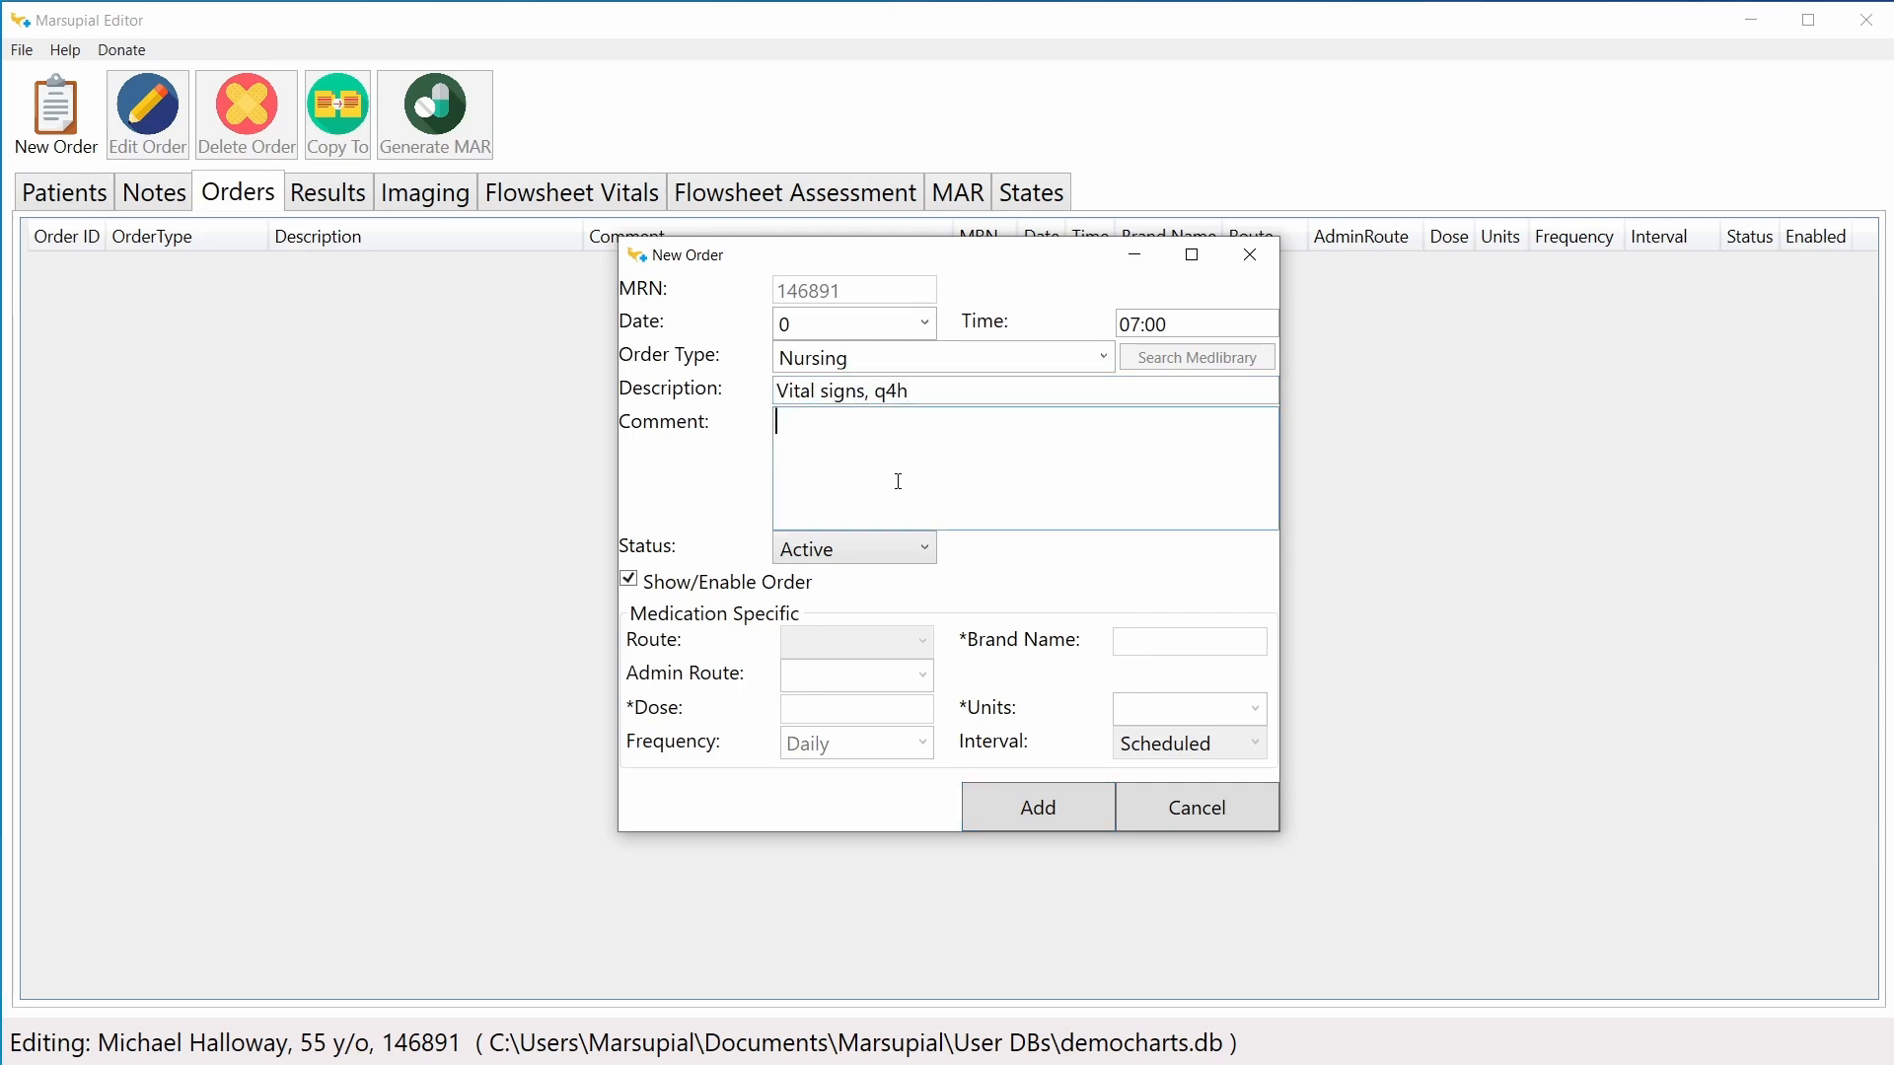
pyautogui.click(925, 552)
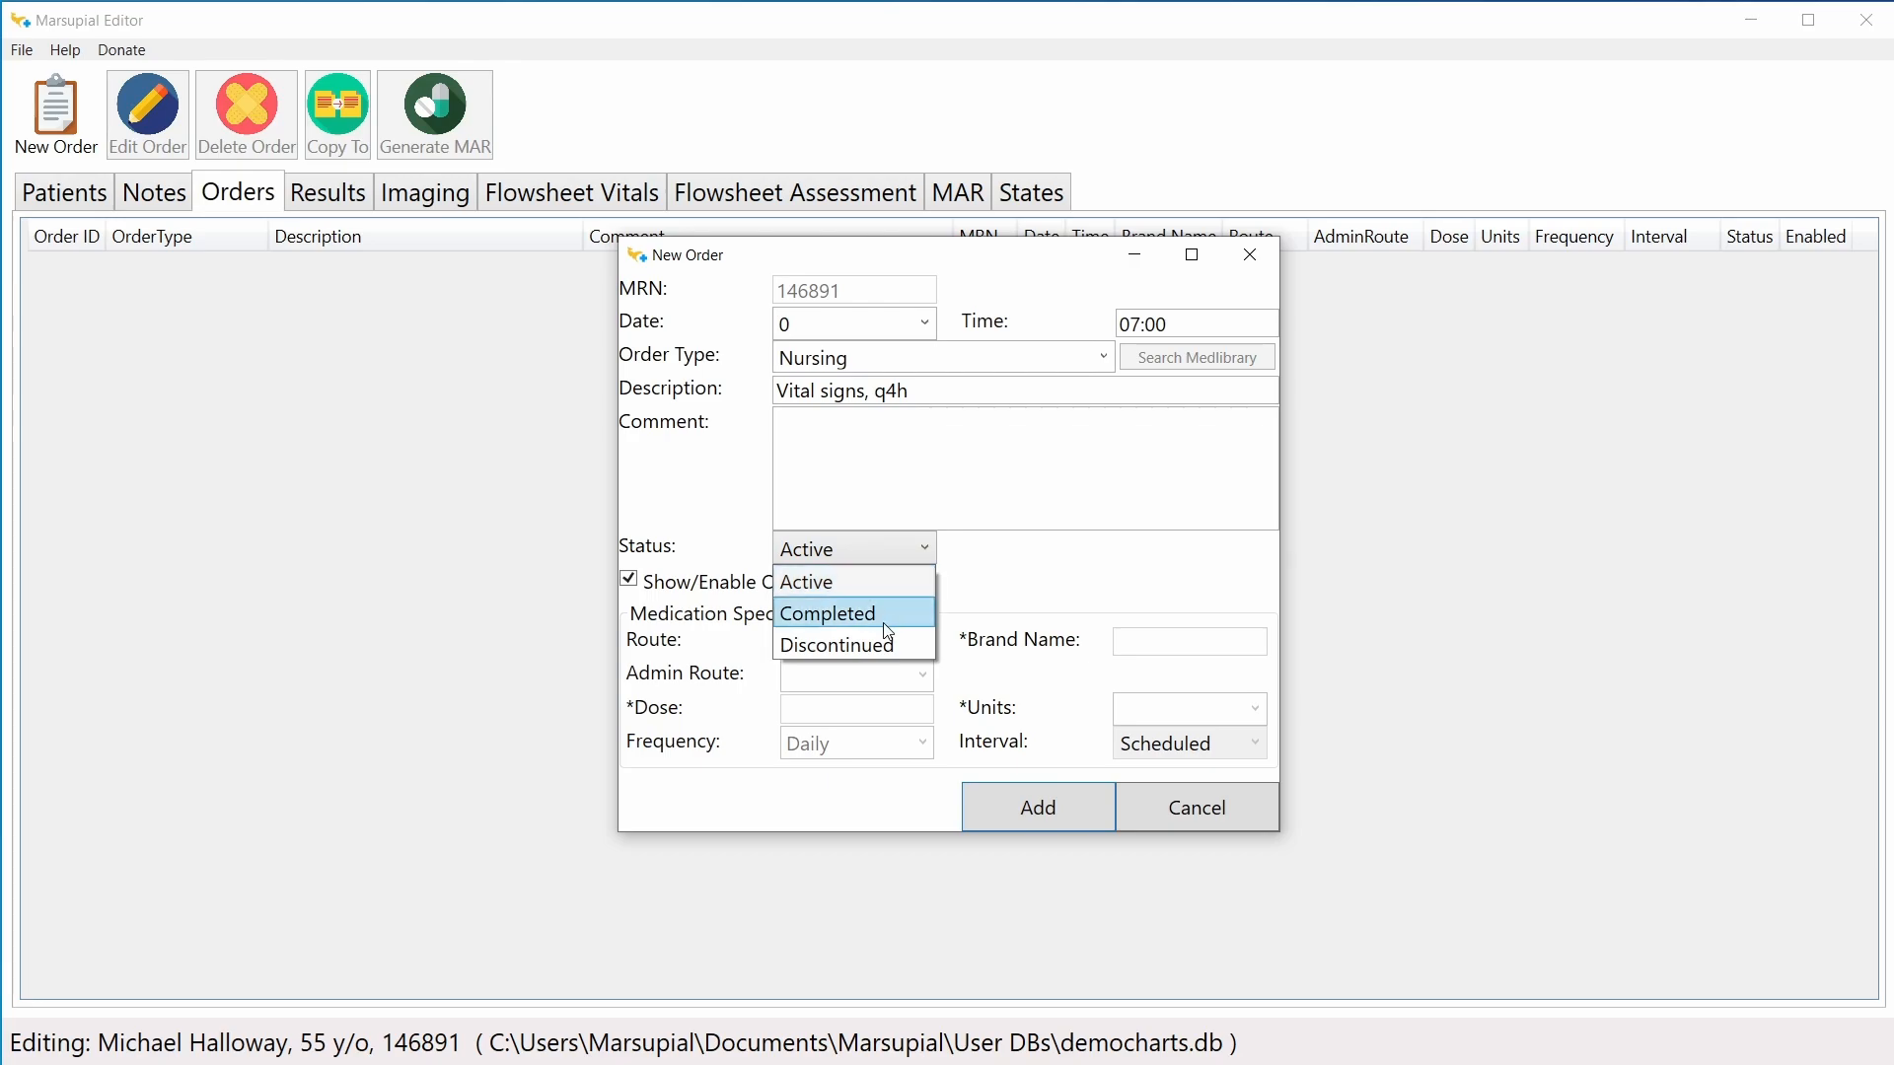
pyautogui.click(954, 435)
pyautogui.click(953, 436)
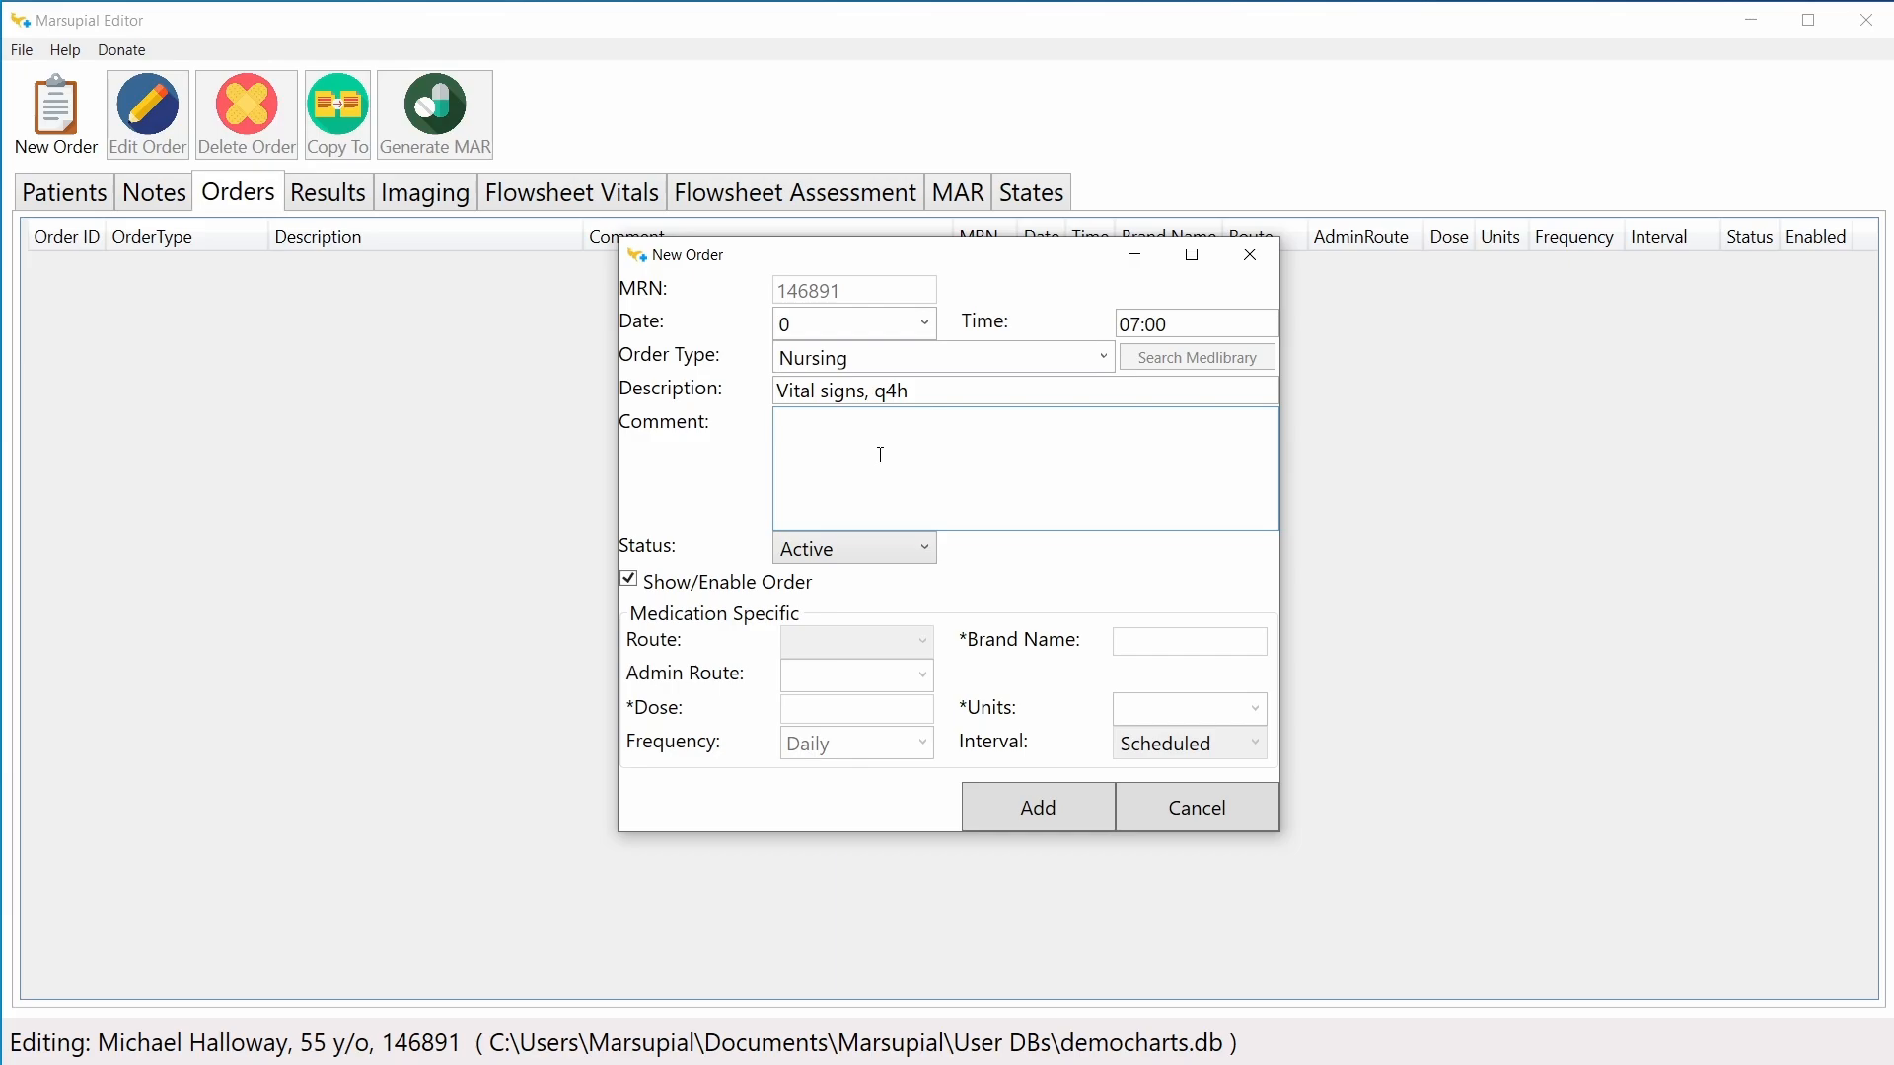
pyautogui.click(1040, 809)
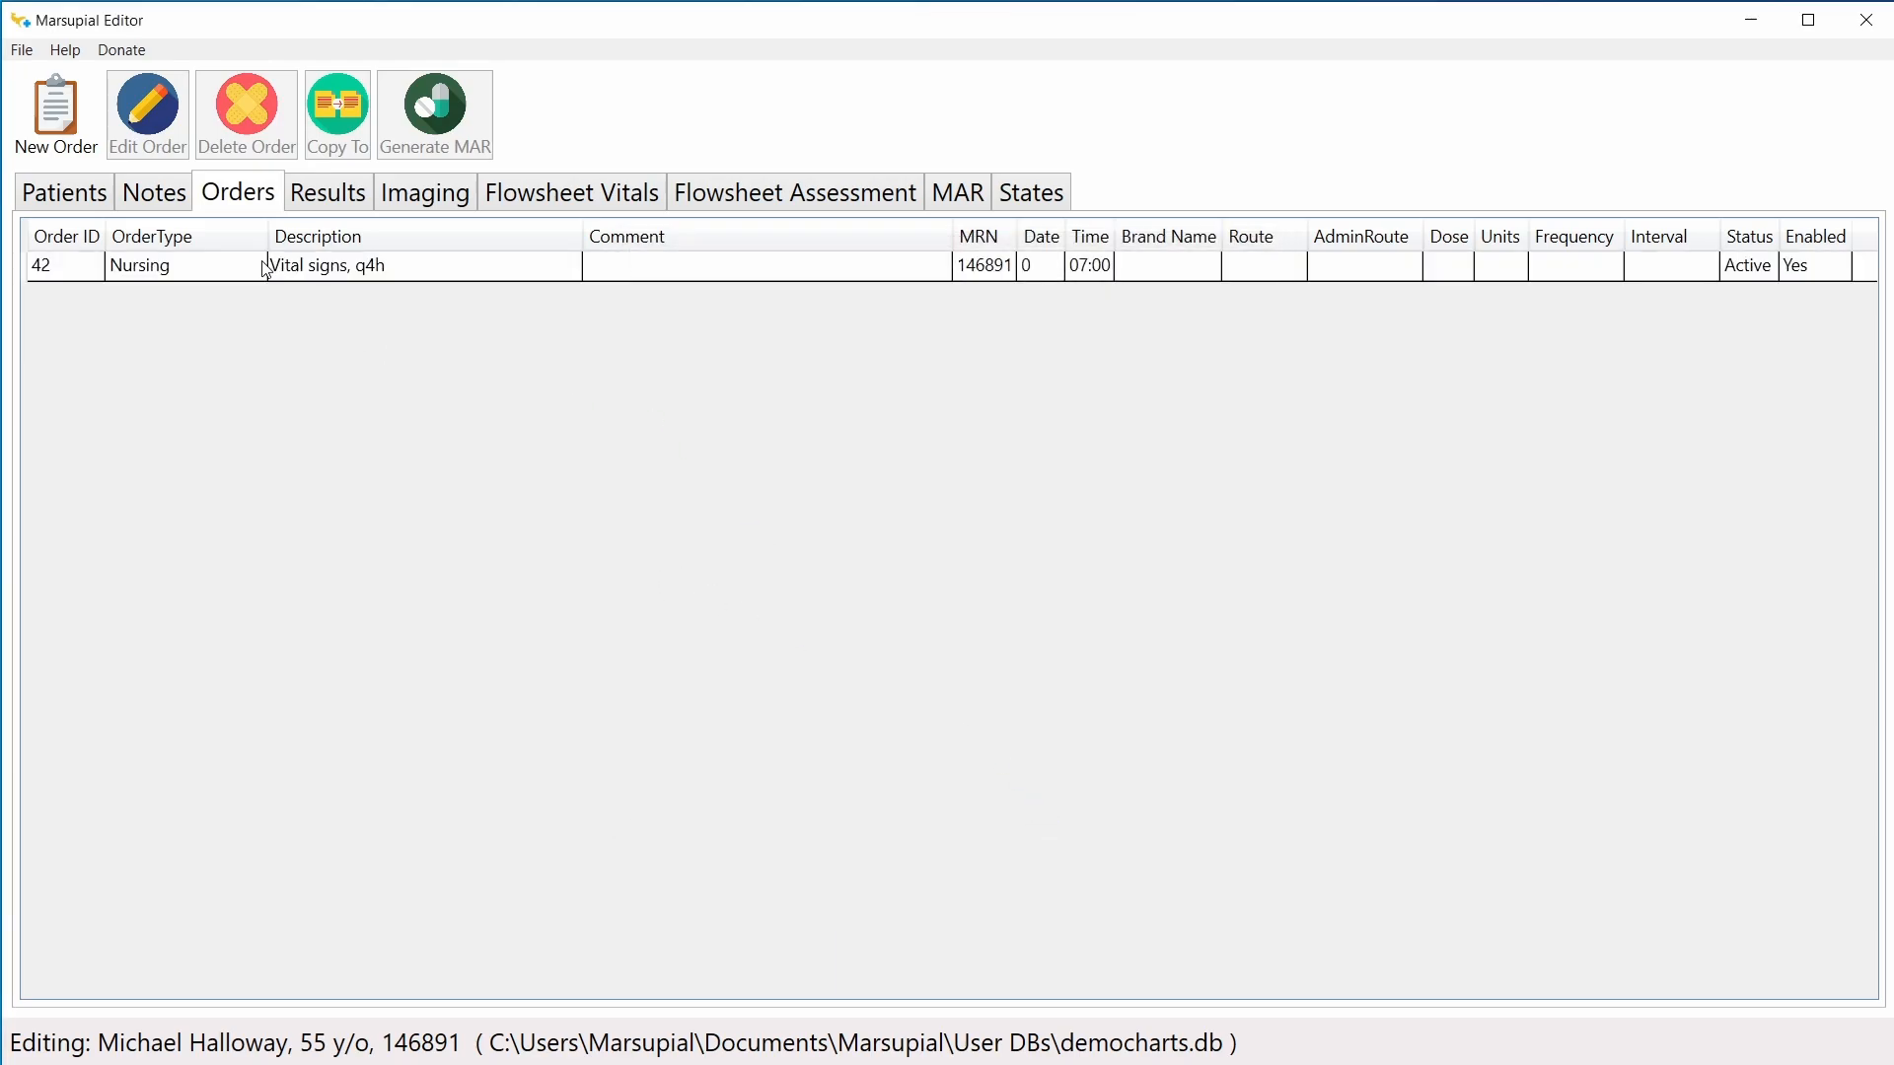
# Step: Switch to the 62-year-old patient with bowel obstruction and display the nursing orders in that patient's order list
pyautogui.click(341, 276)
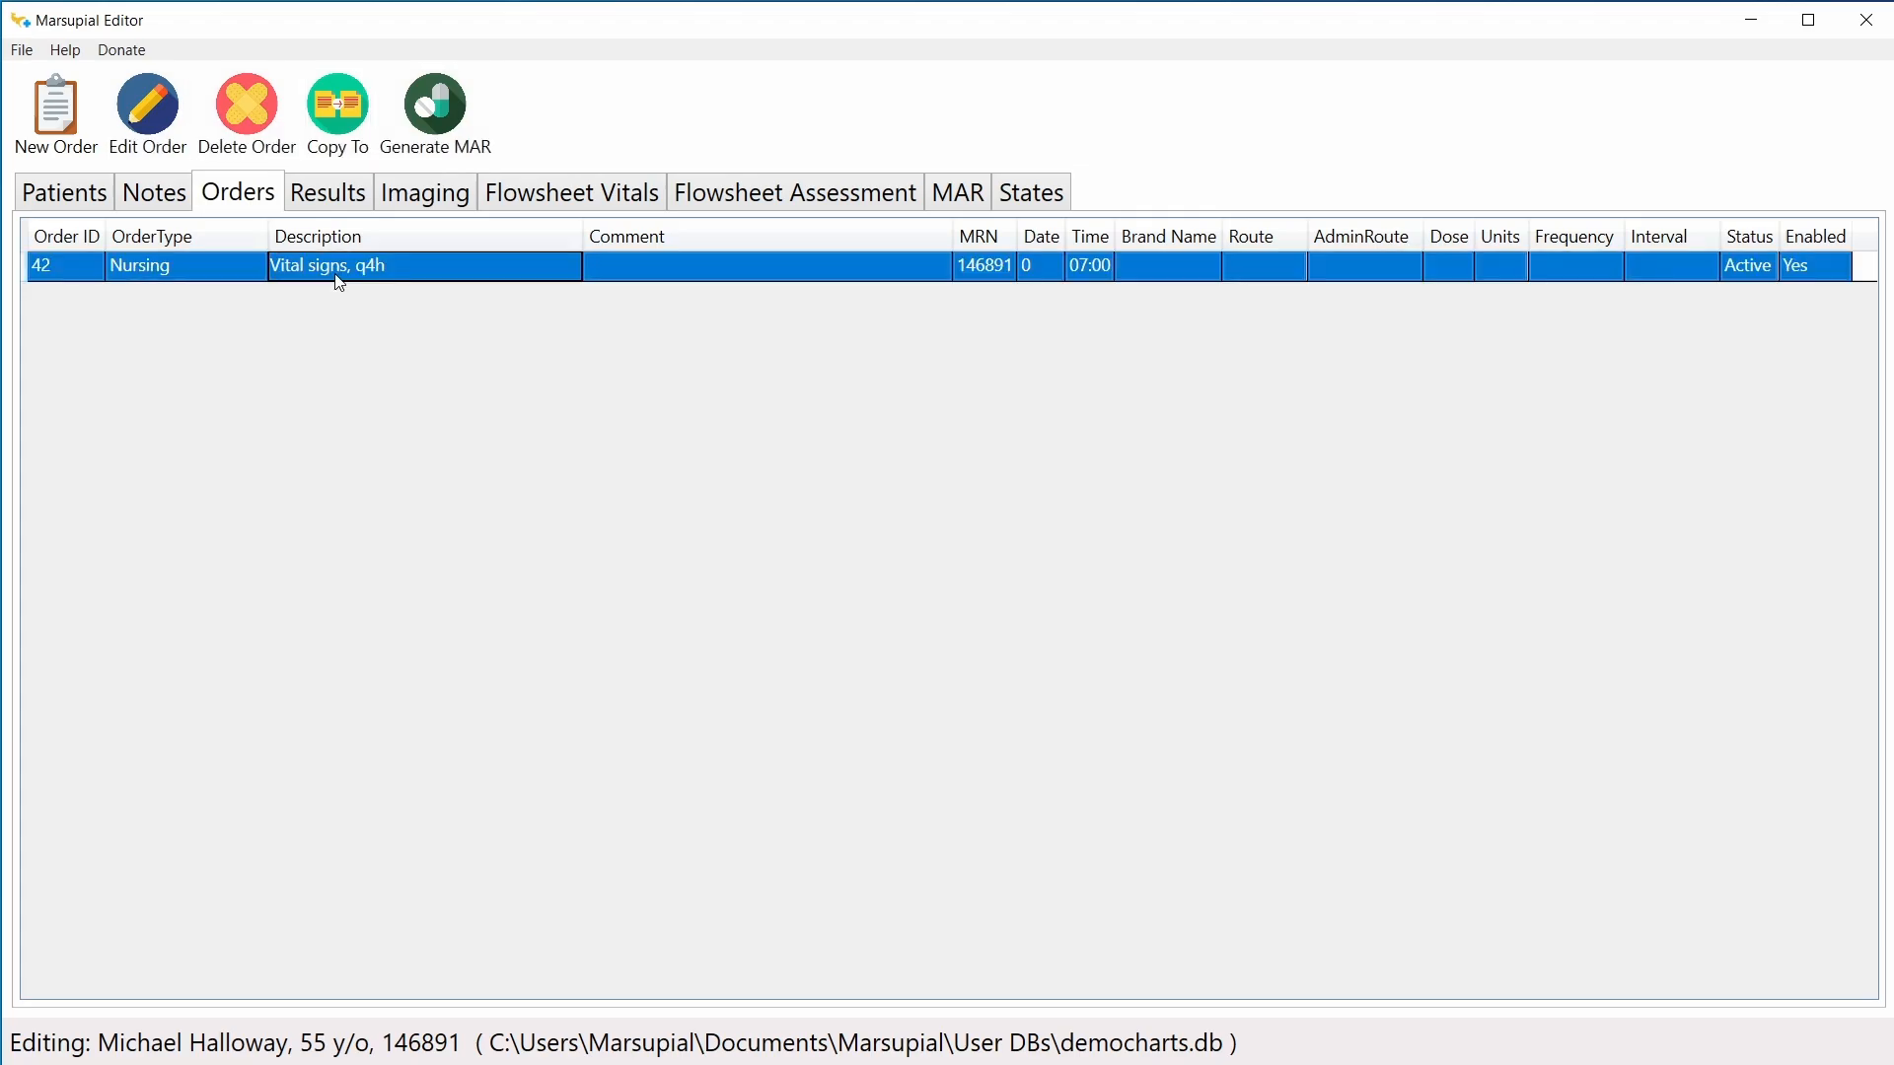
pyautogui.click(92, 207)
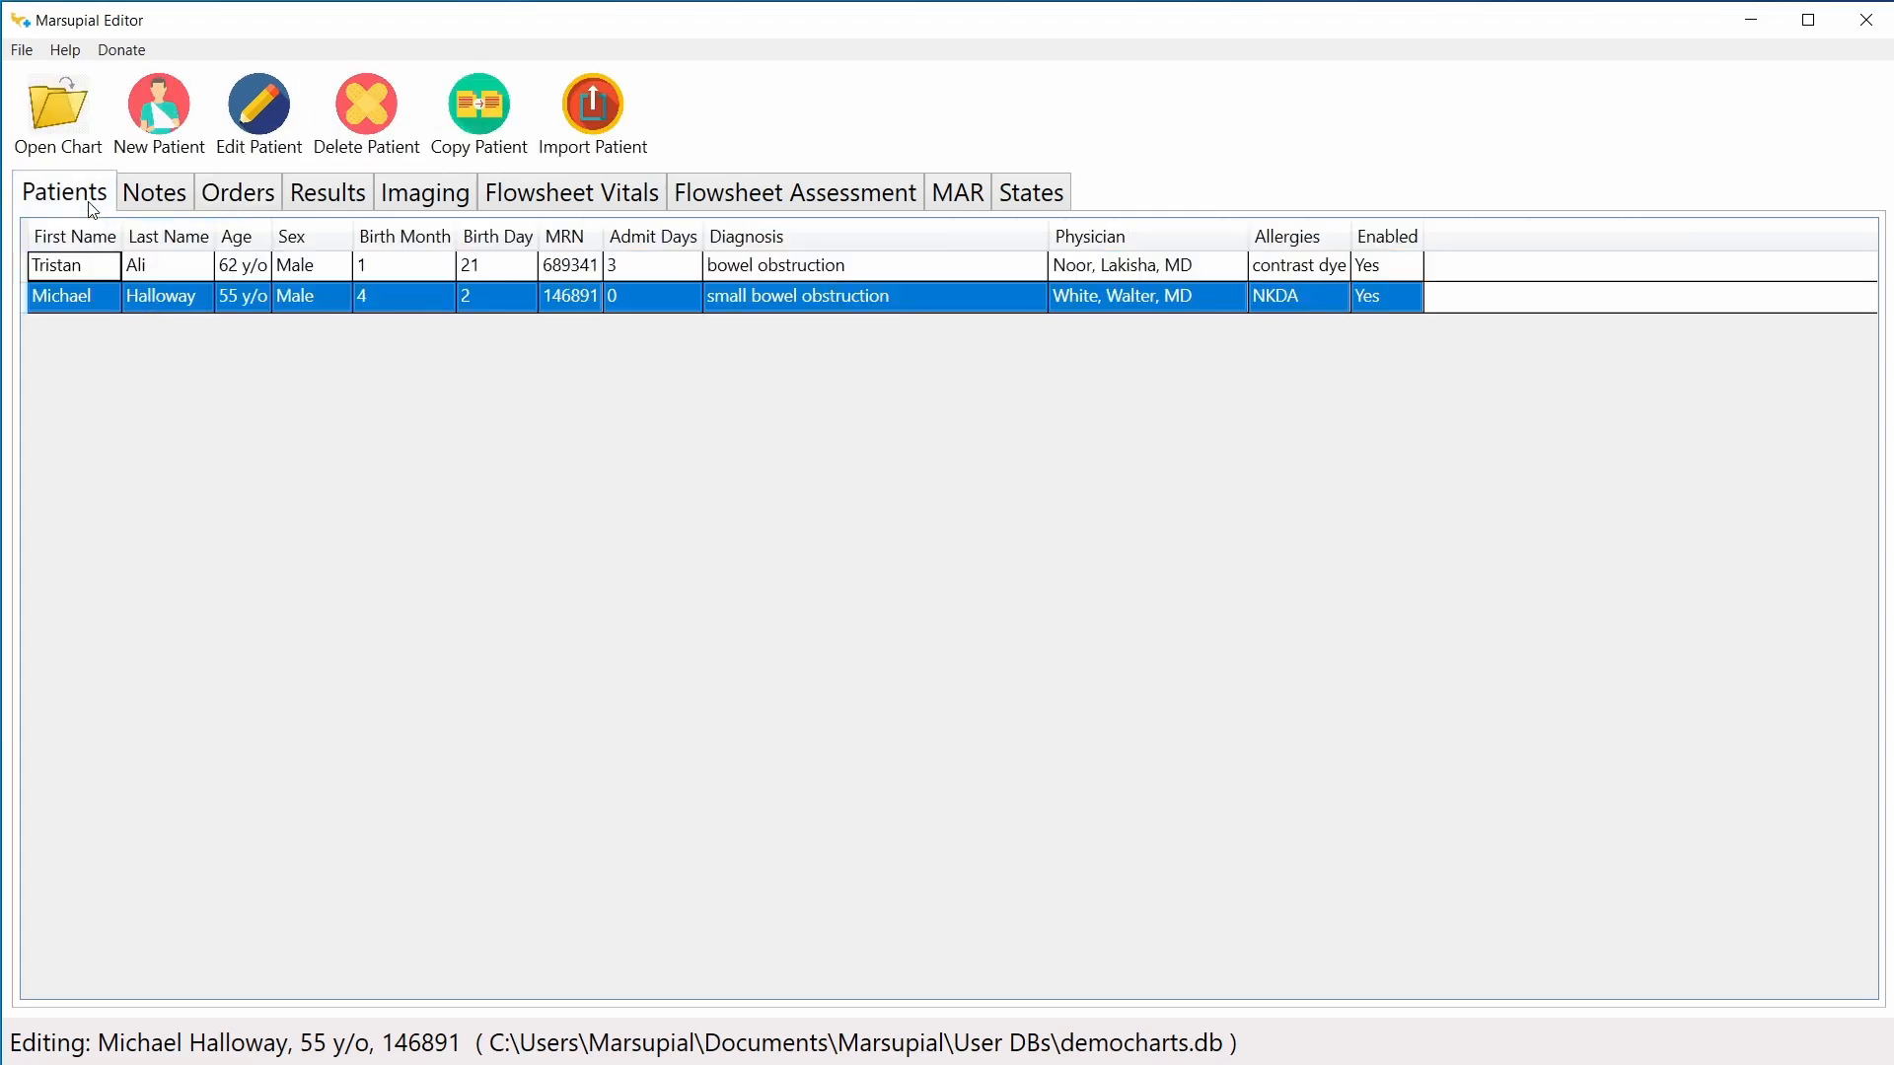
pyautogui.click(163, 262)
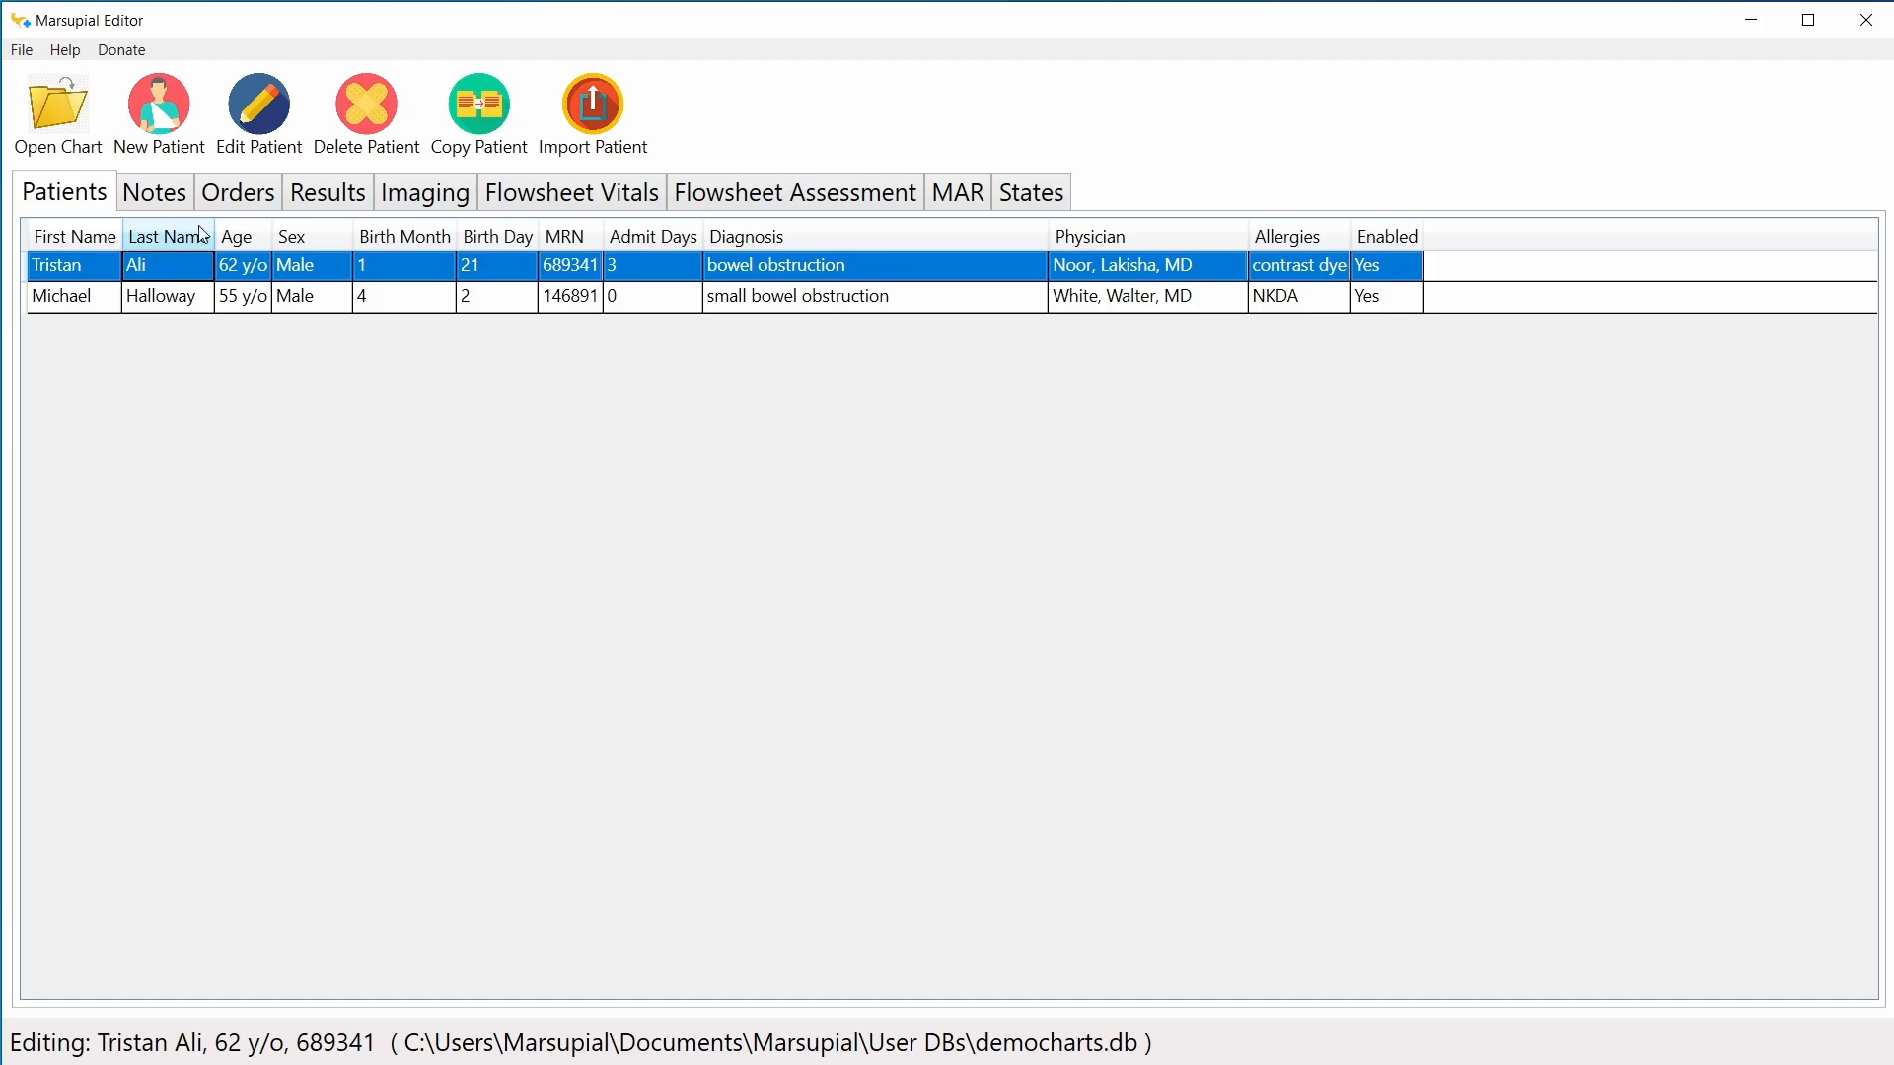
pyautogui.click(227, 205)
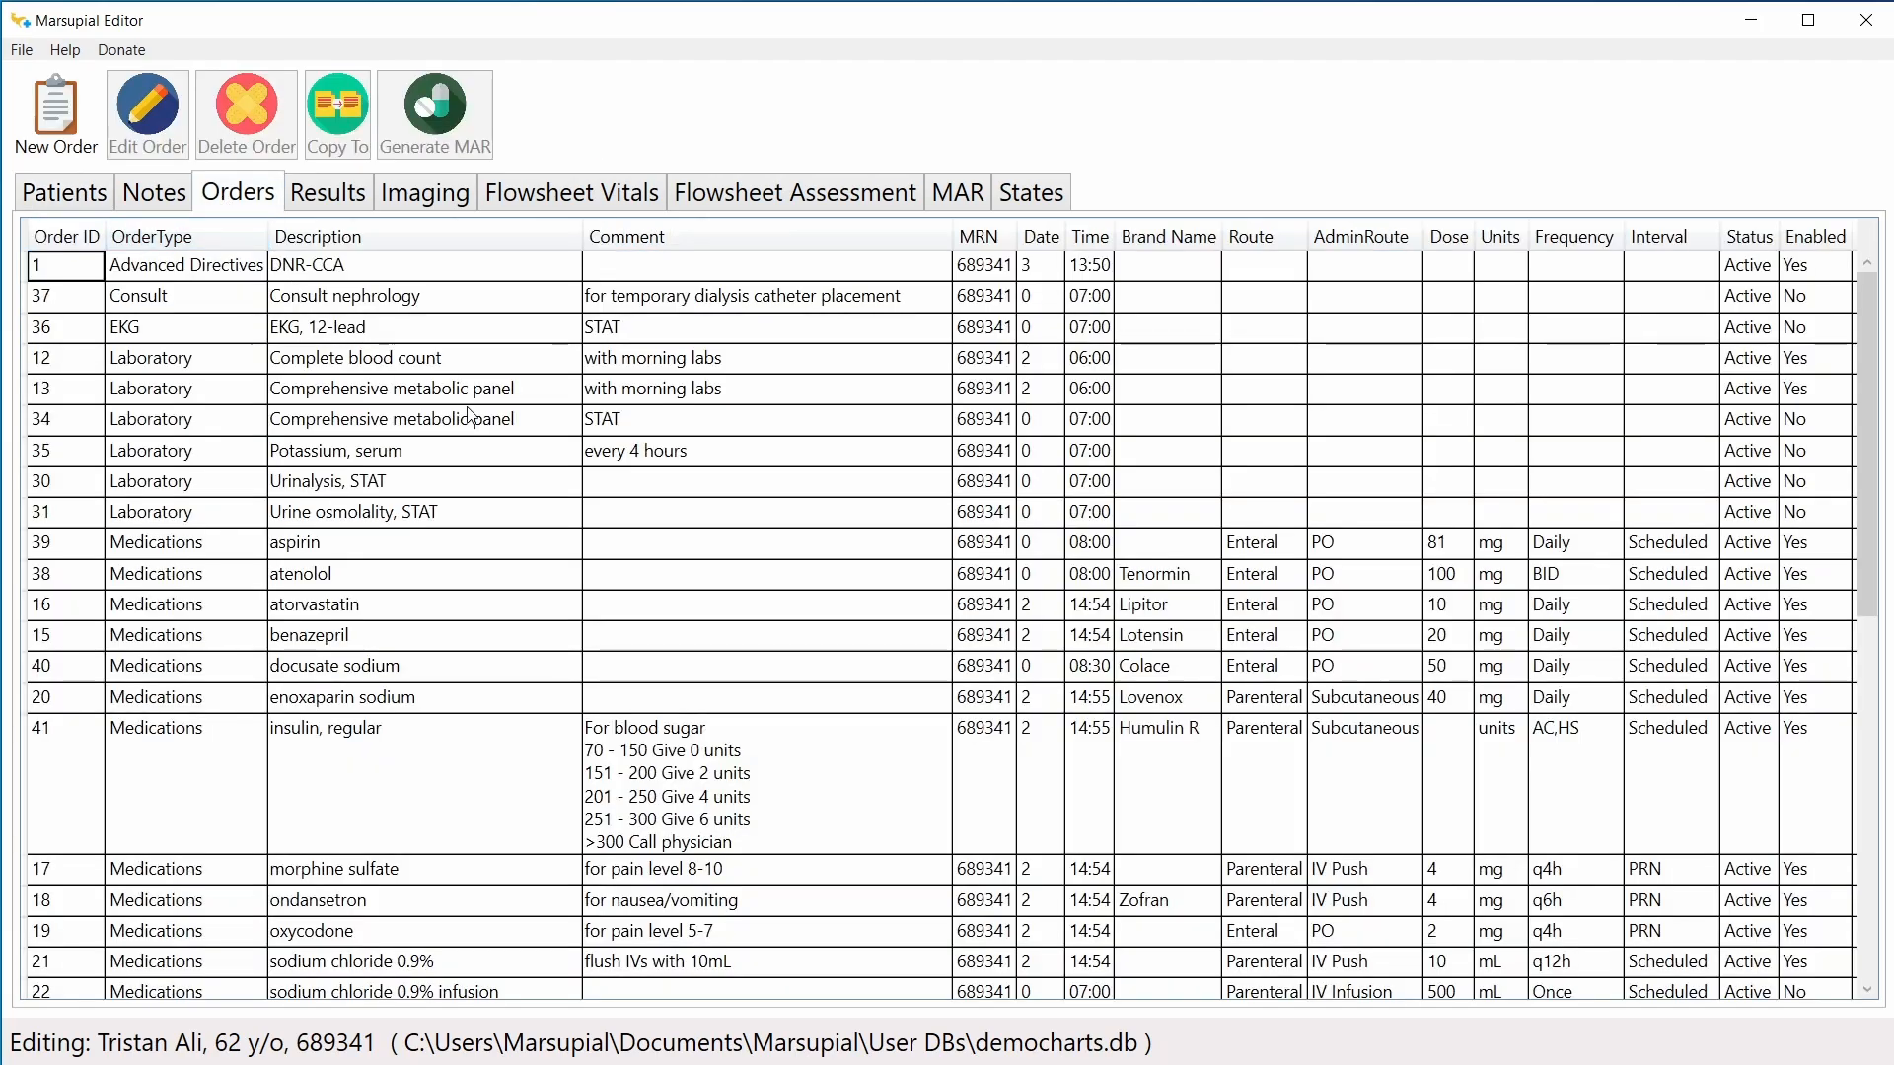
pyautogui.scroll(-6, 473, 421)
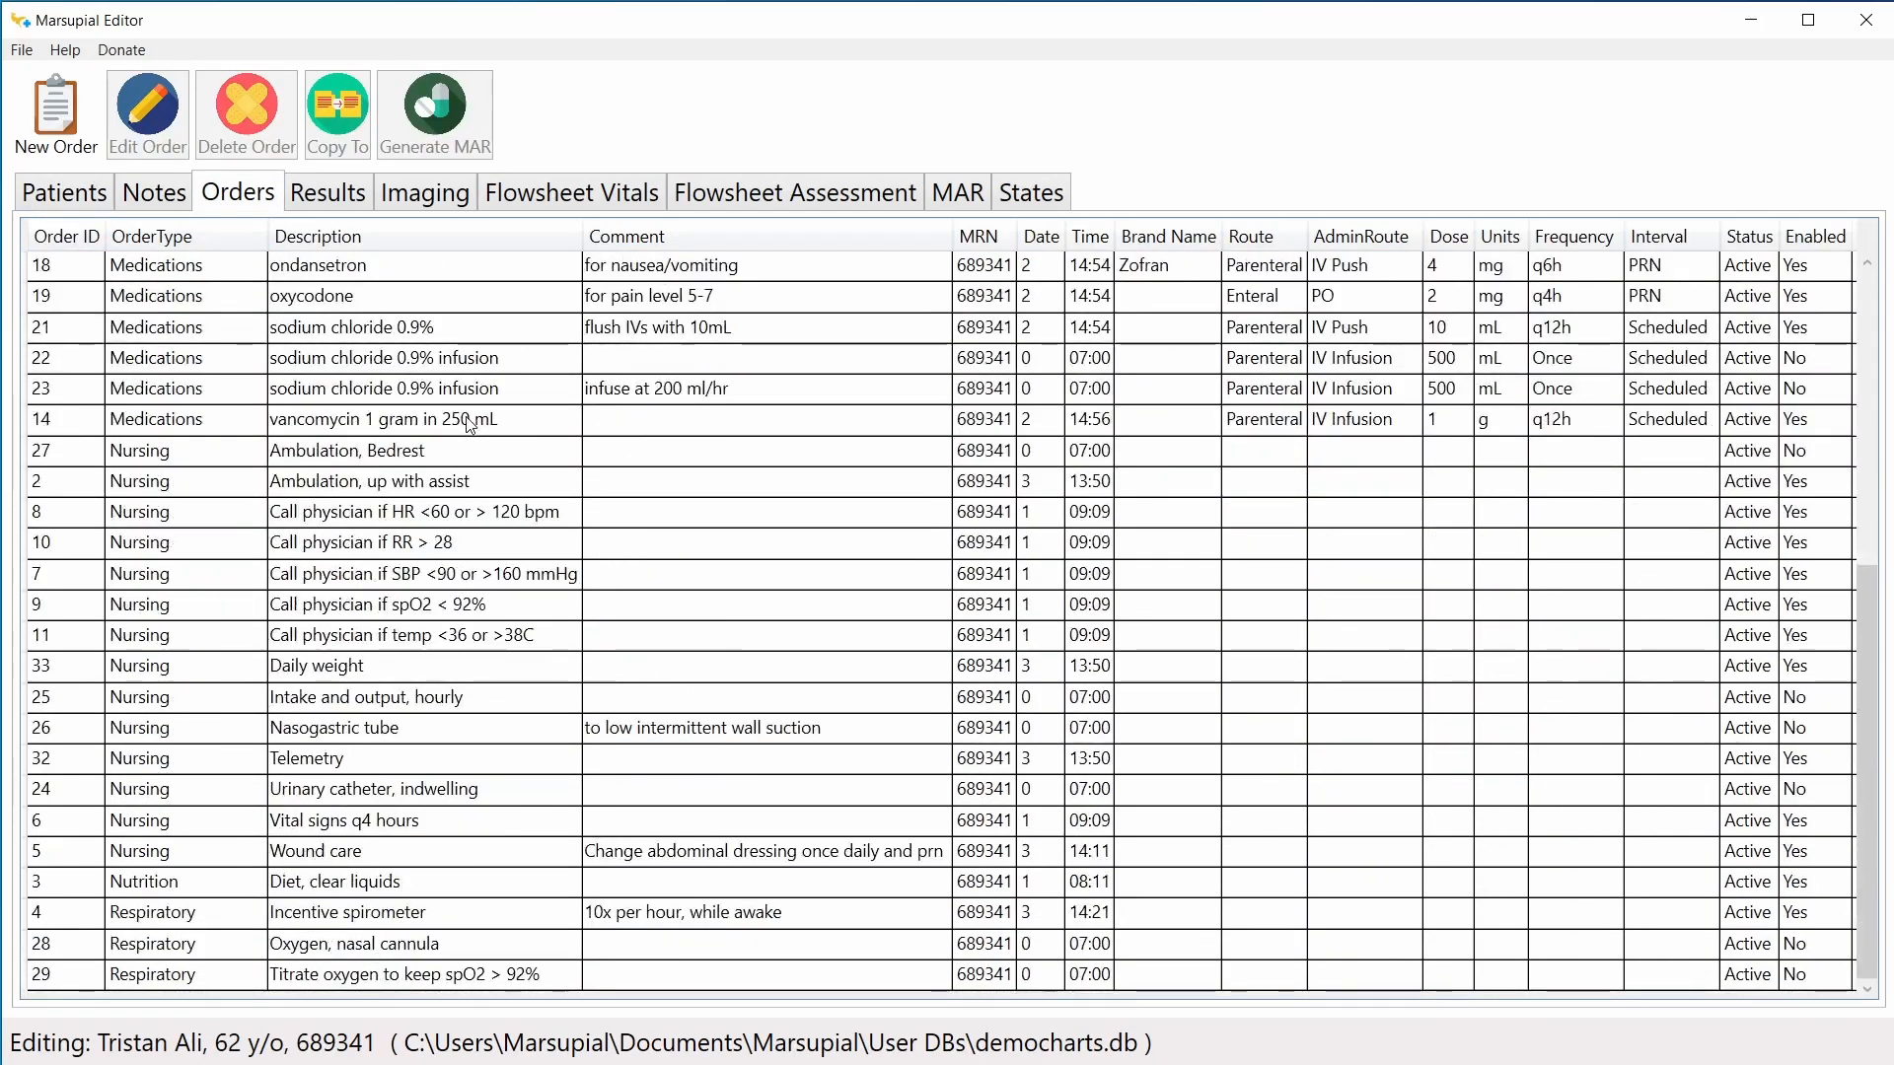
# Step: Copy the "Vital signs q4 hours" nursing order to the 55-year-old patient
pyautogui.click(386, 829)
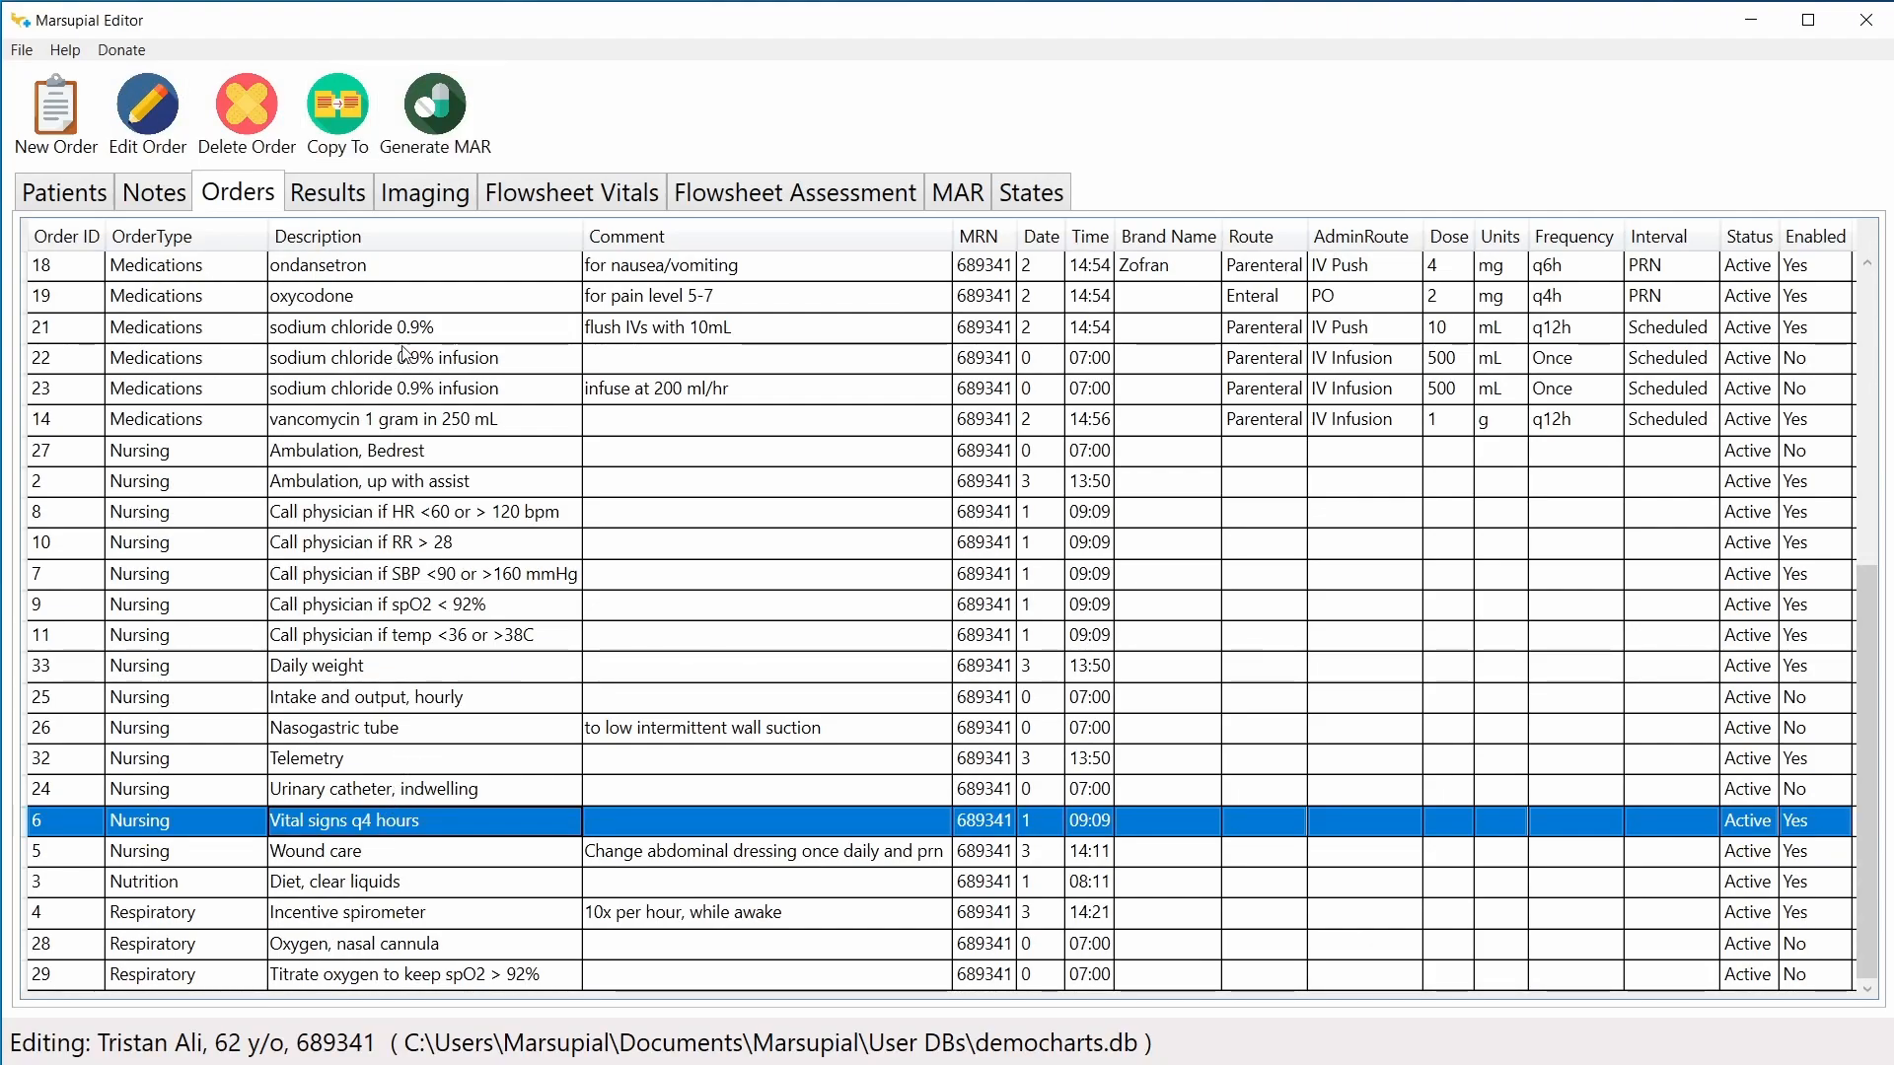
pyautogui.click(340, 128)
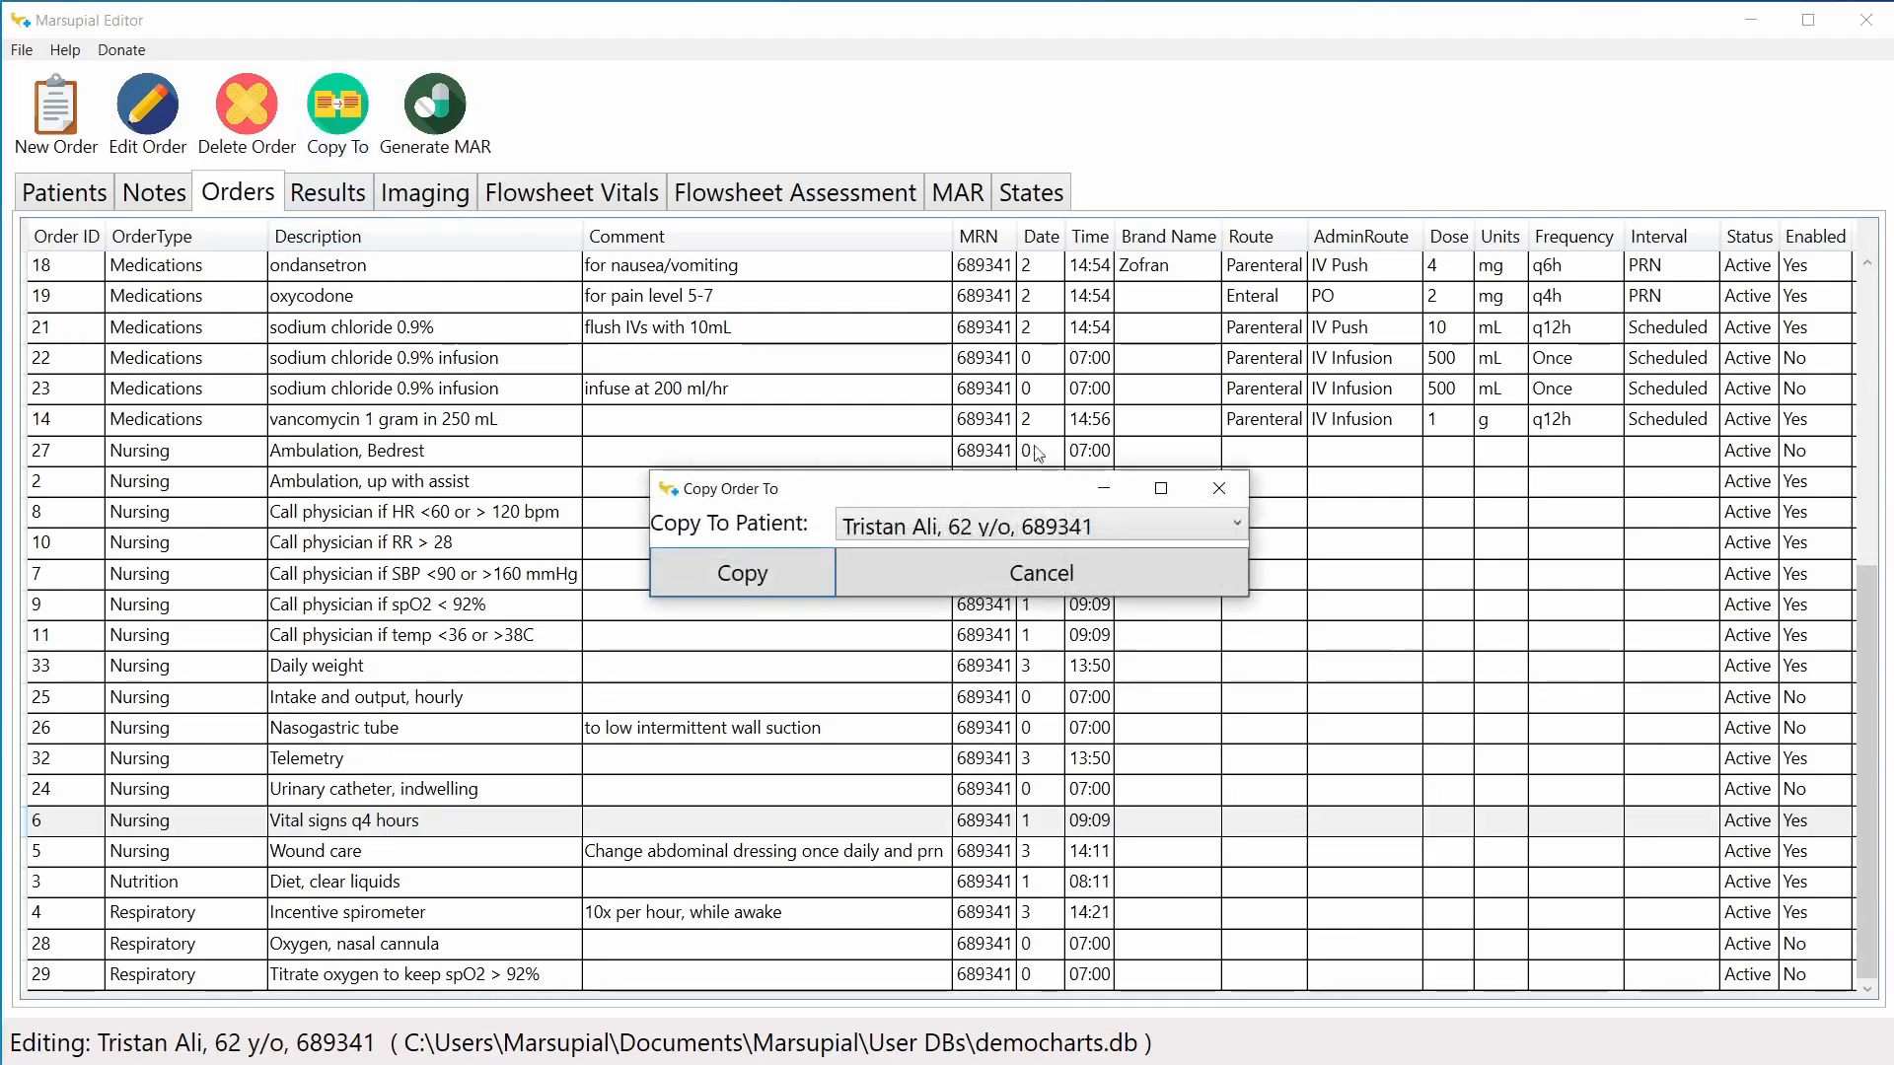
pyautogui.click(1048, 533)
pyautogui.click(976, 596)
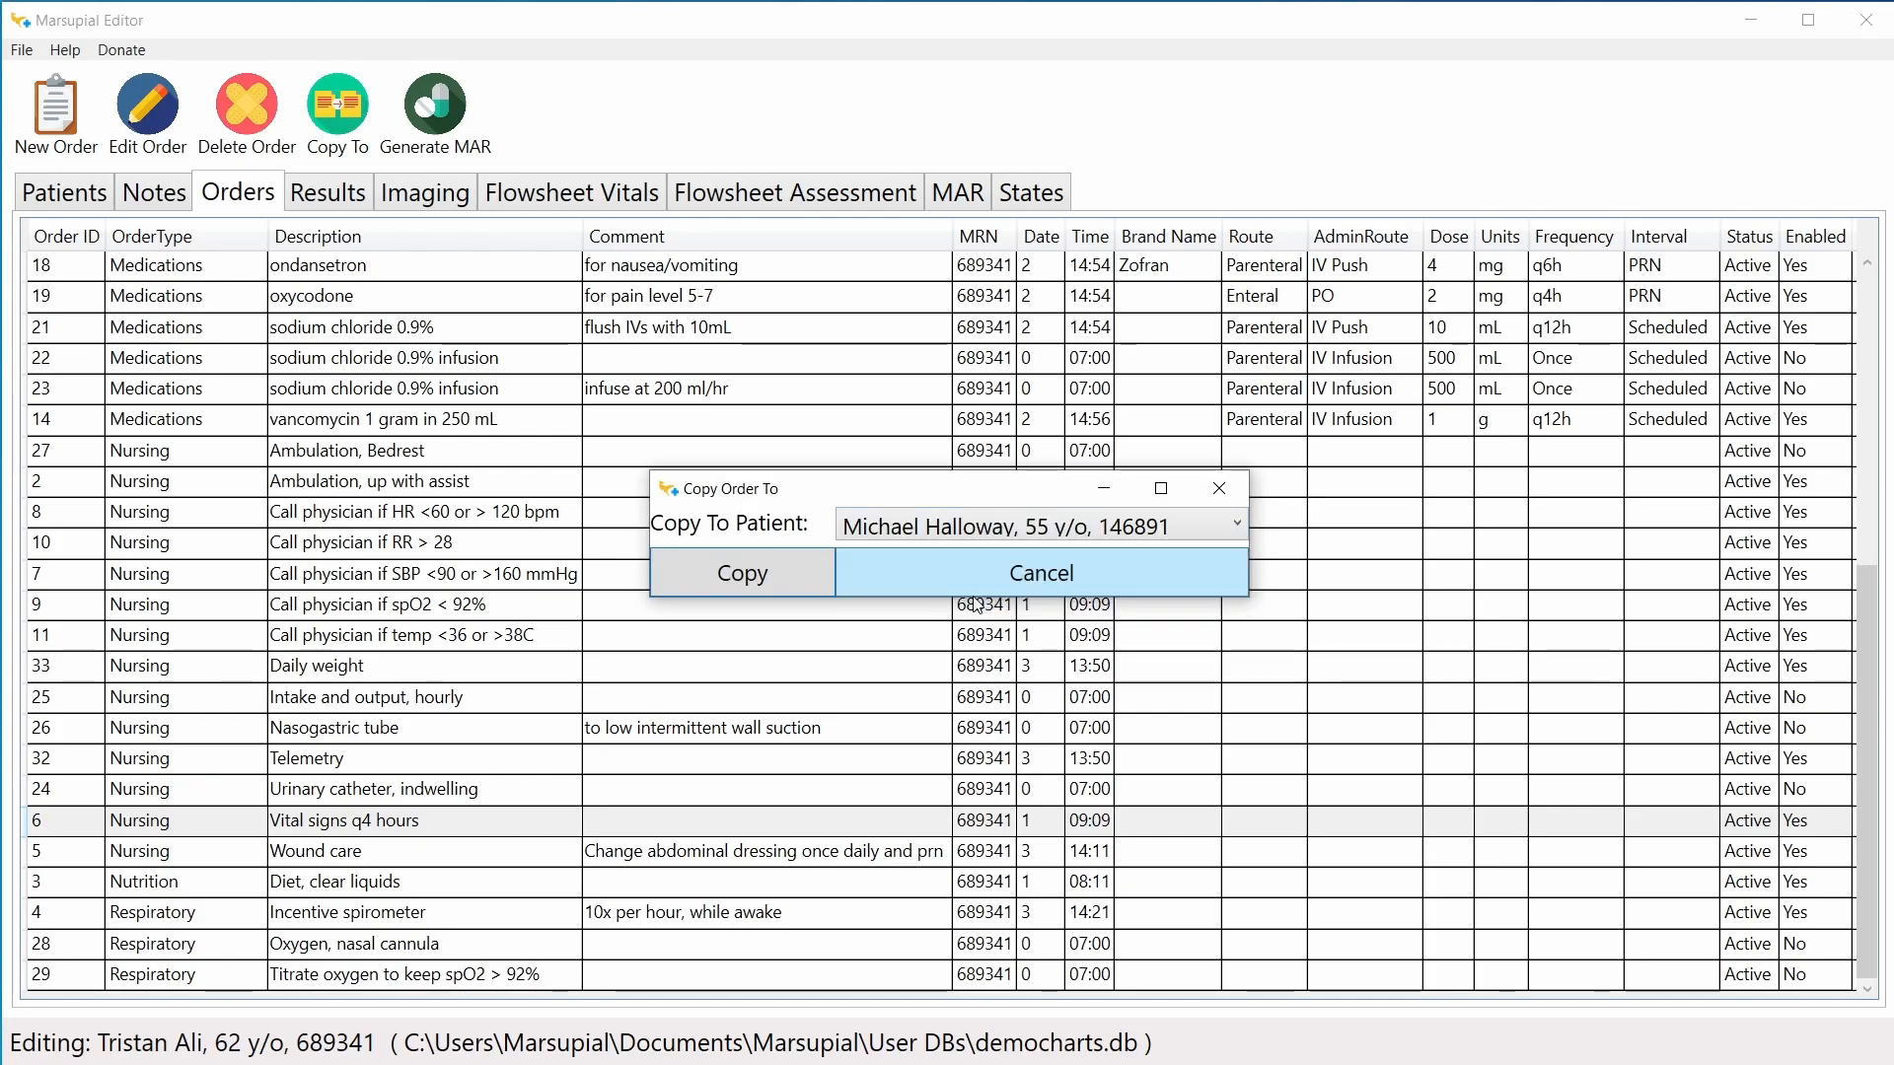
pyautogui.click(765, 580)
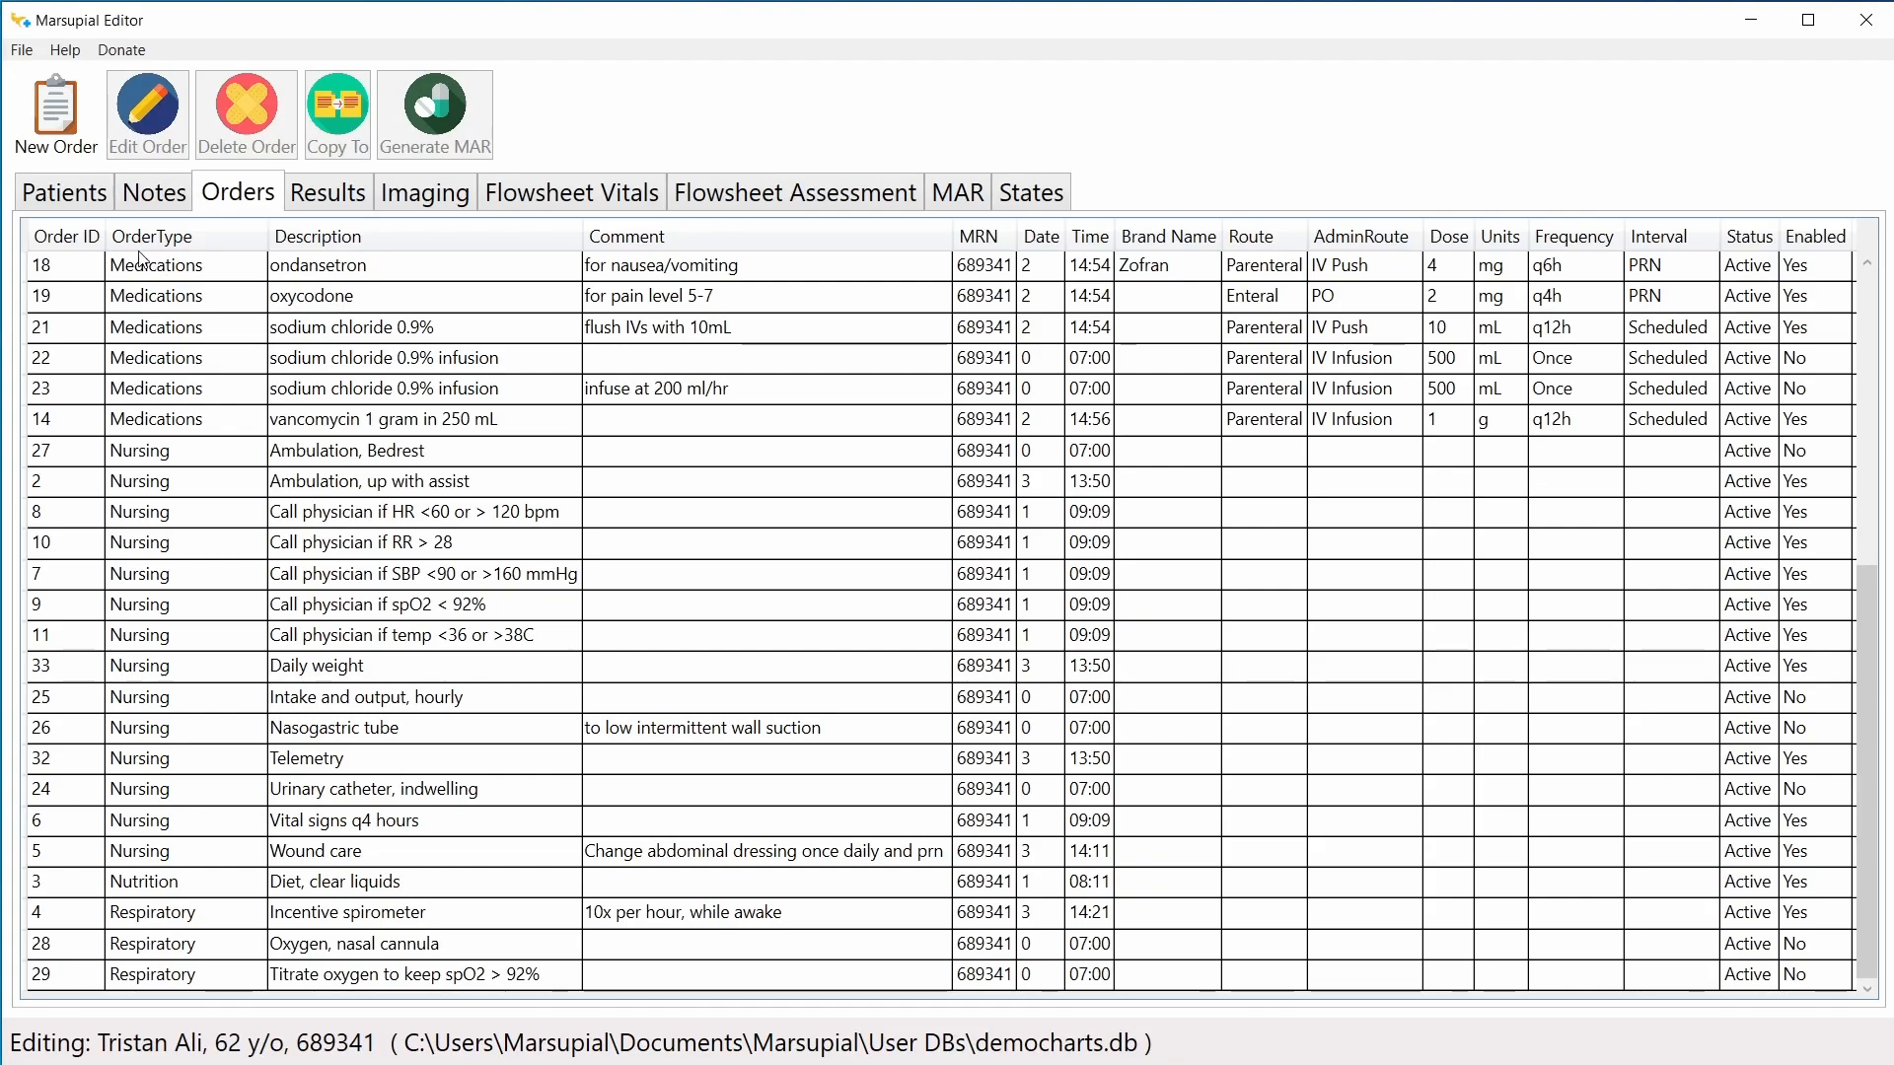
# Step: Return to the orders of the 55-year-old patient with small bowel obstruction
pyautogui.click(80, 195)
pyautogui.click(163, 297)
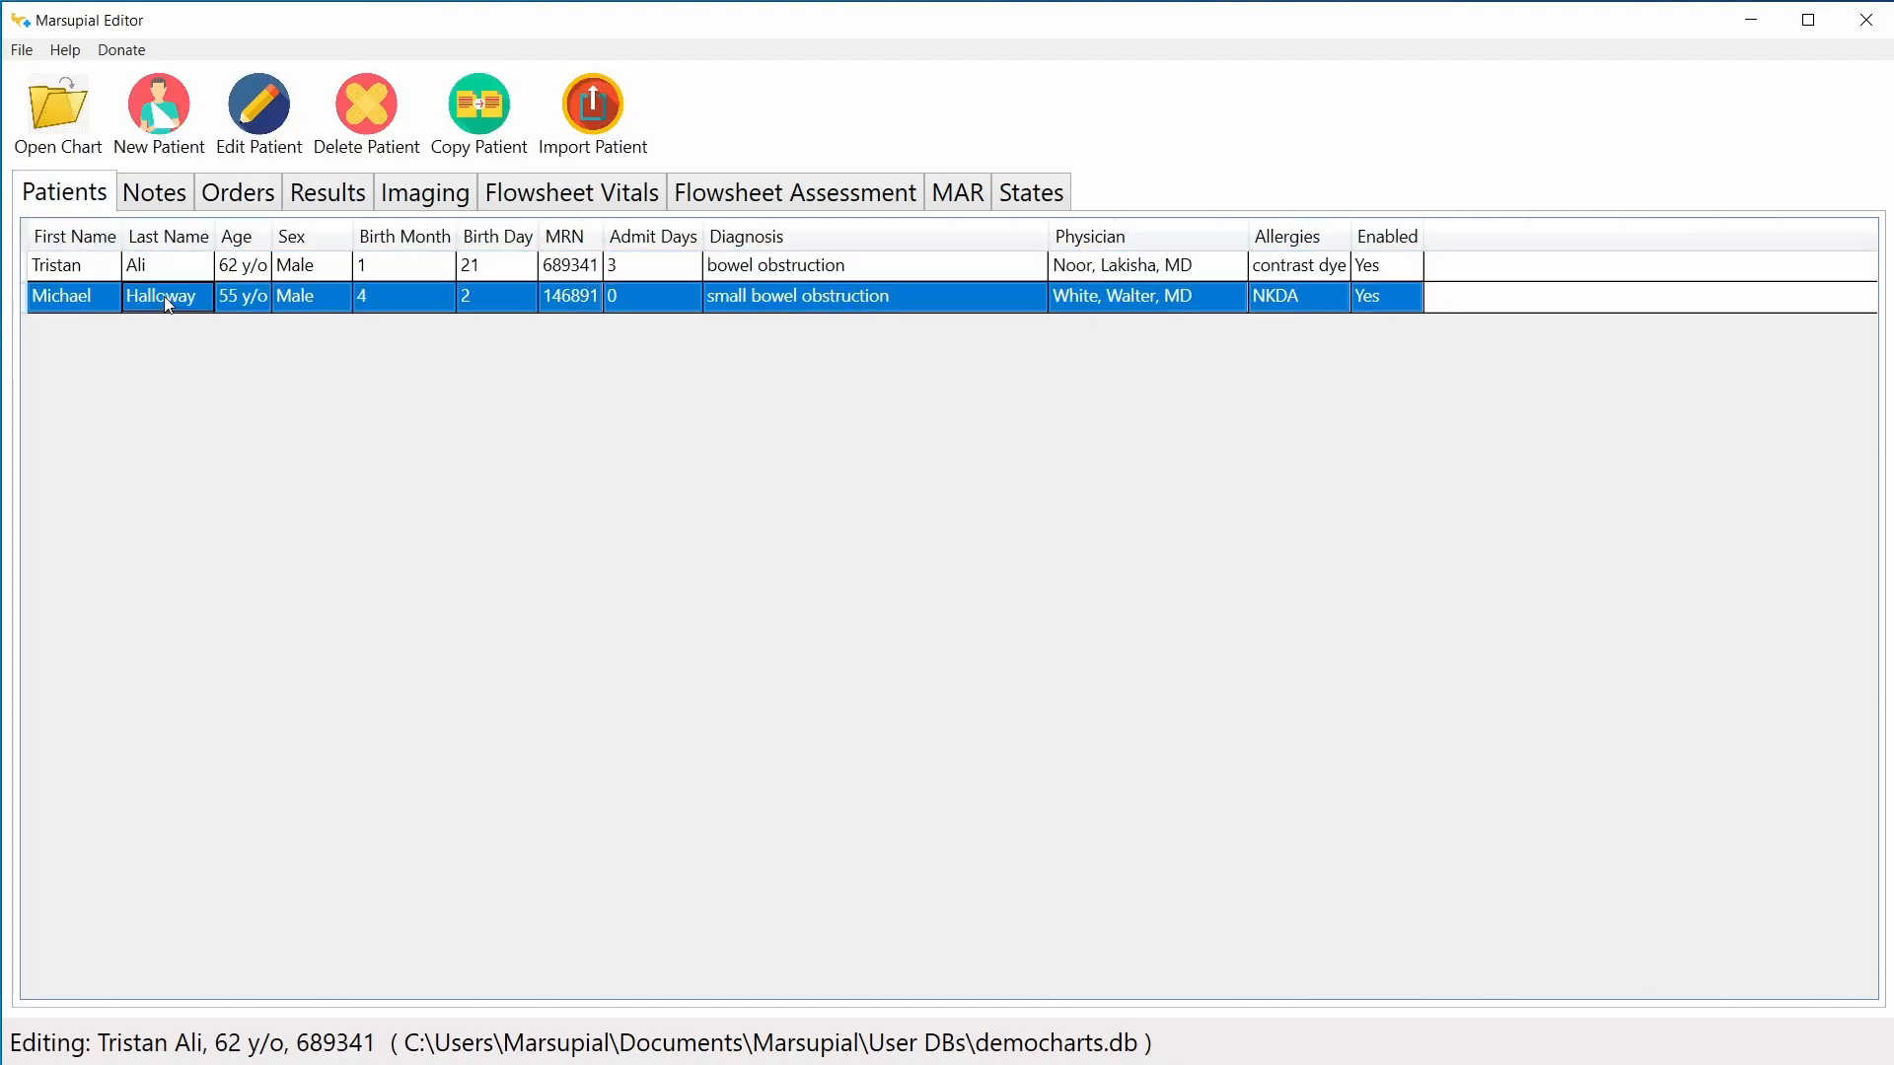
pyautogui.click(233, 206)
# Step: Change the copied "Vital signs q4 hours" order to date 0 and time 08:00, and save it
pyautogui.click(337, 273)
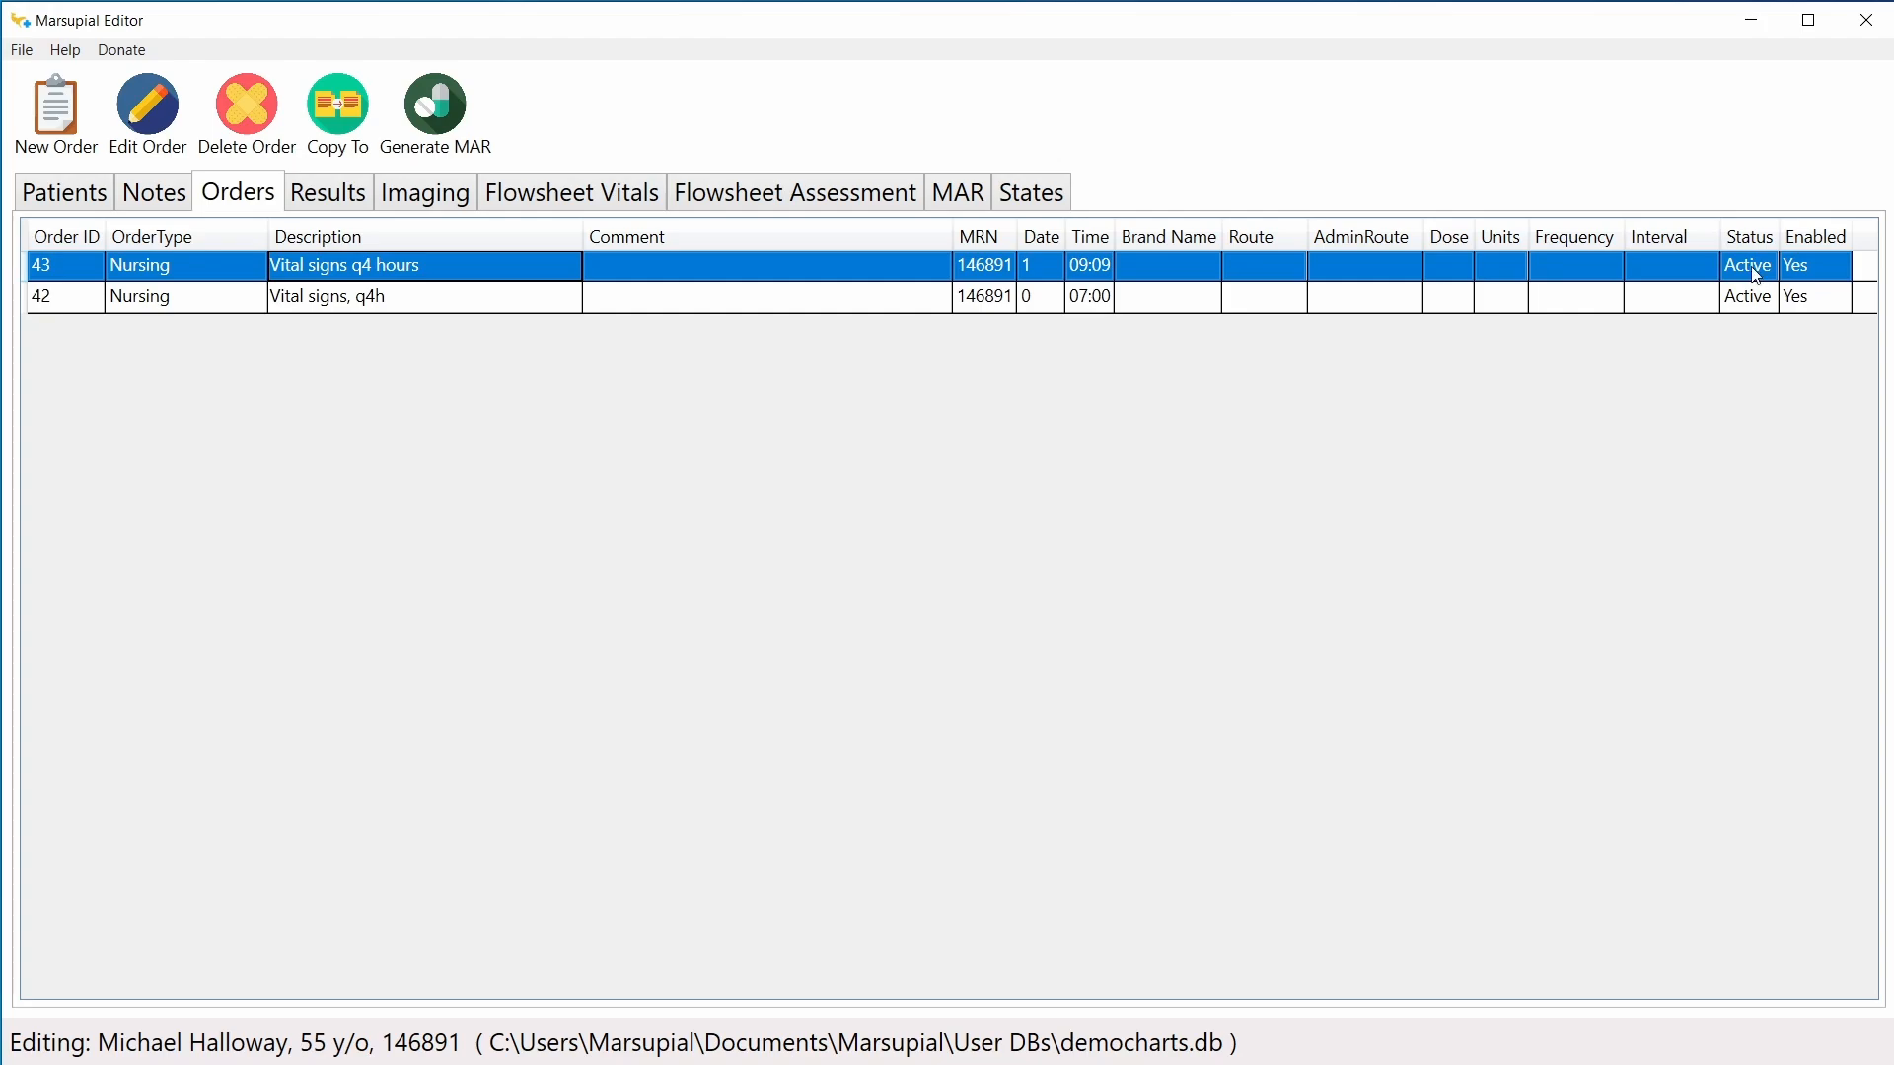
pyautogui.doubleClick(545, 276)
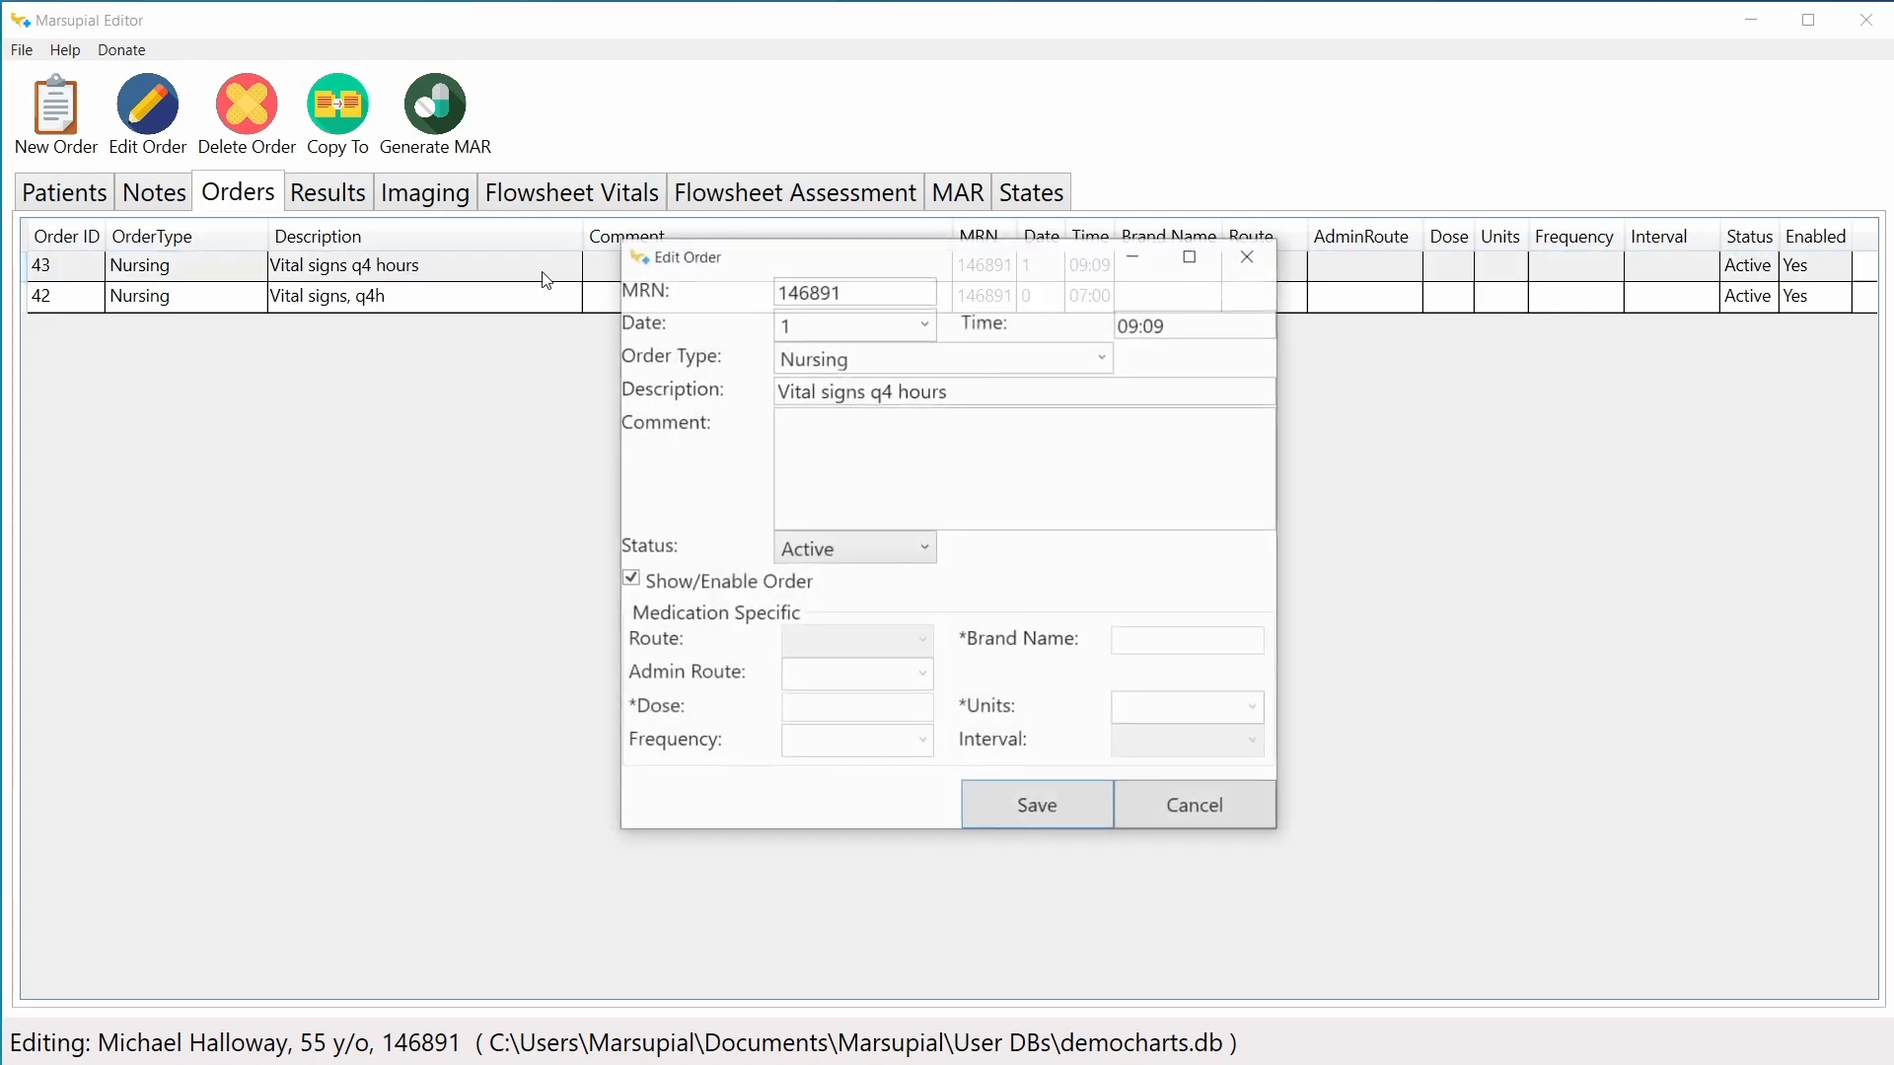
pyautogui.doubleClick(859, 324)
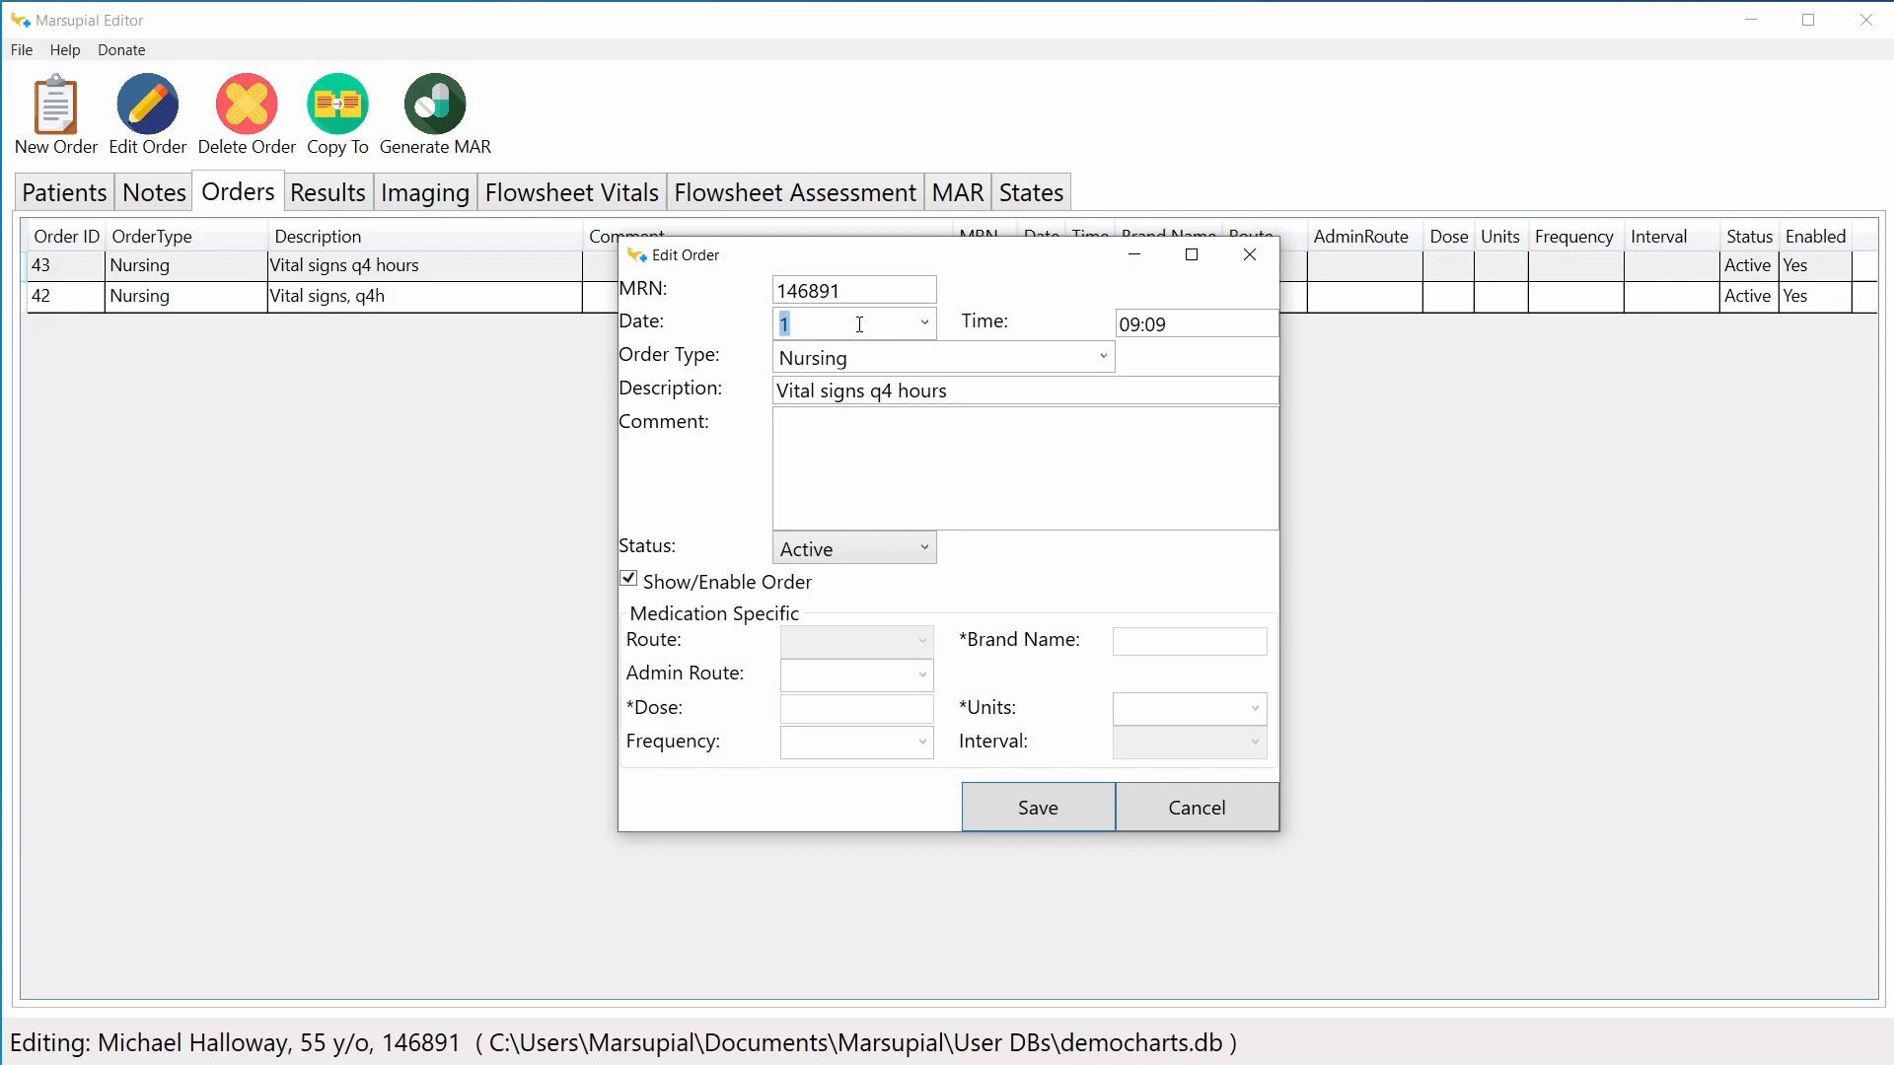
pyautogui.write('0')
pyautogui.doubleClick(1184, 323)
pyautogui.write('08:00')
pyautogui.click(1031, 440)
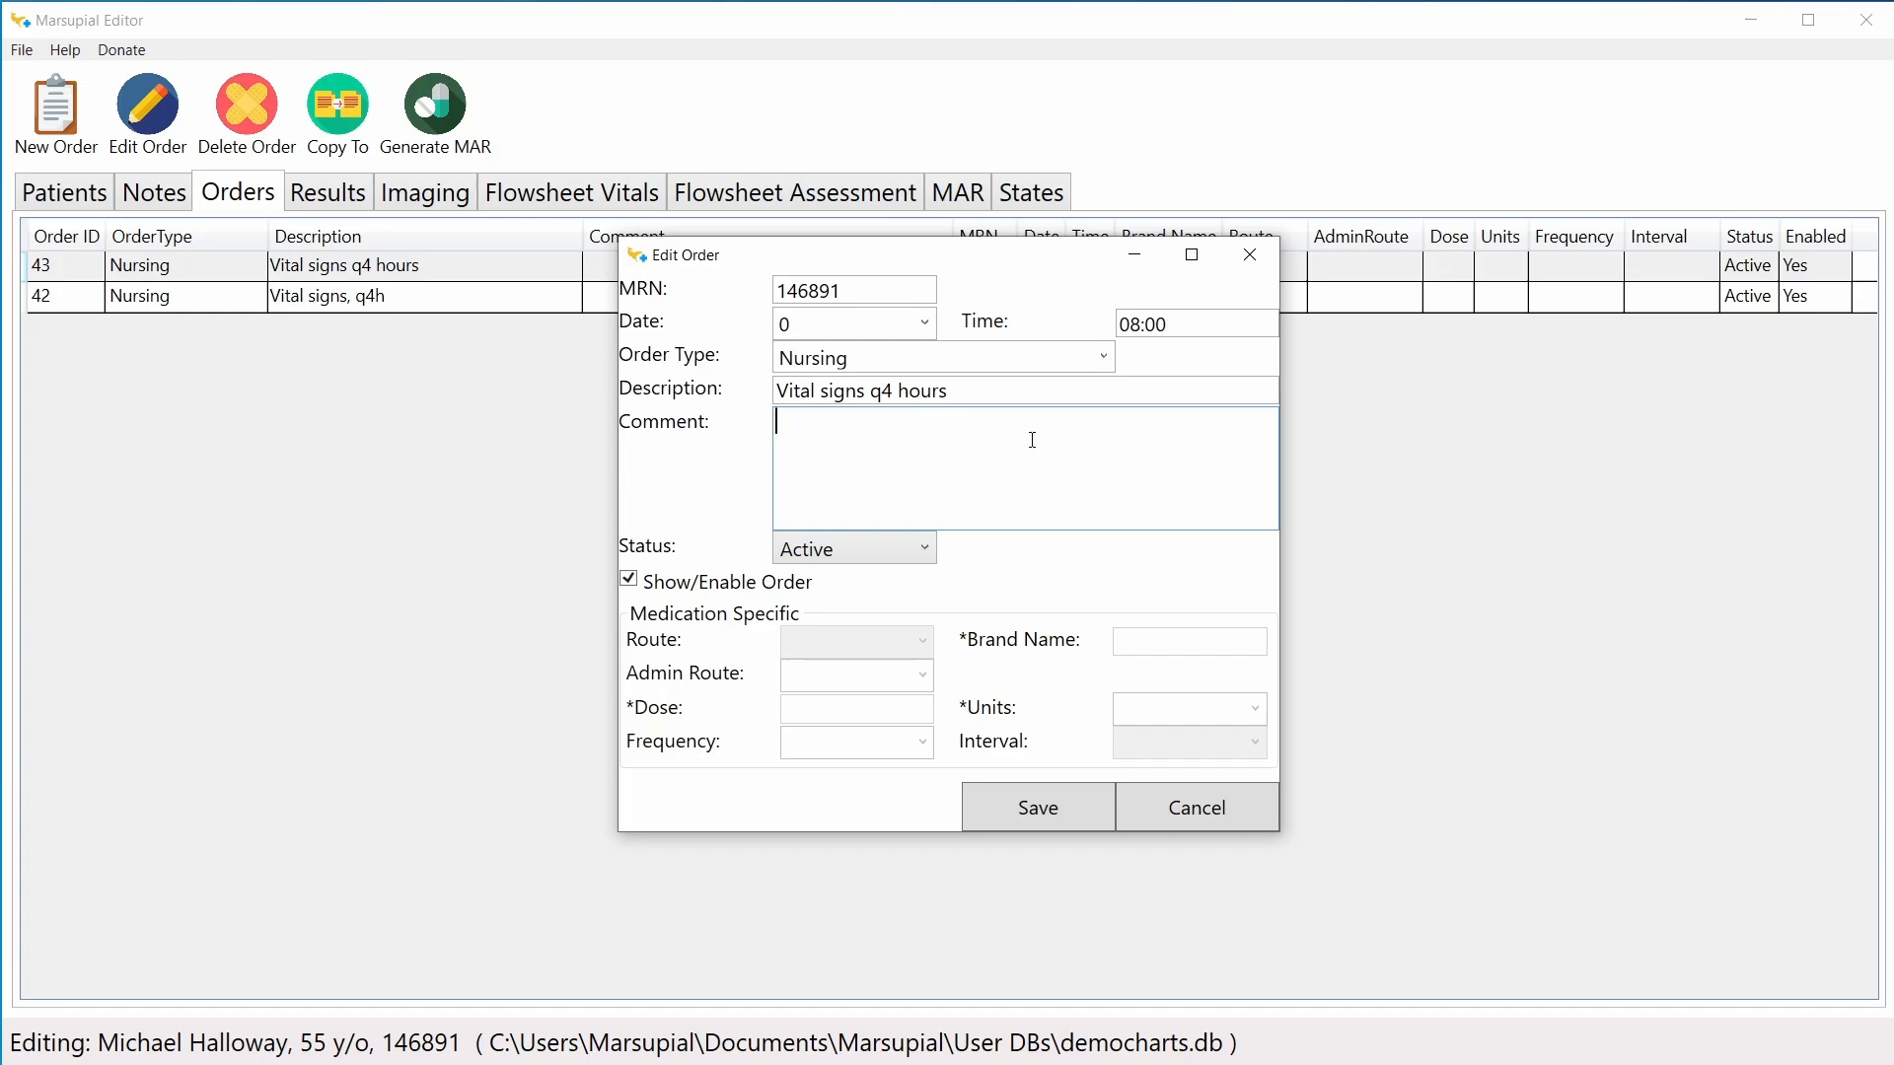
pyautogui.click(1049, 817)
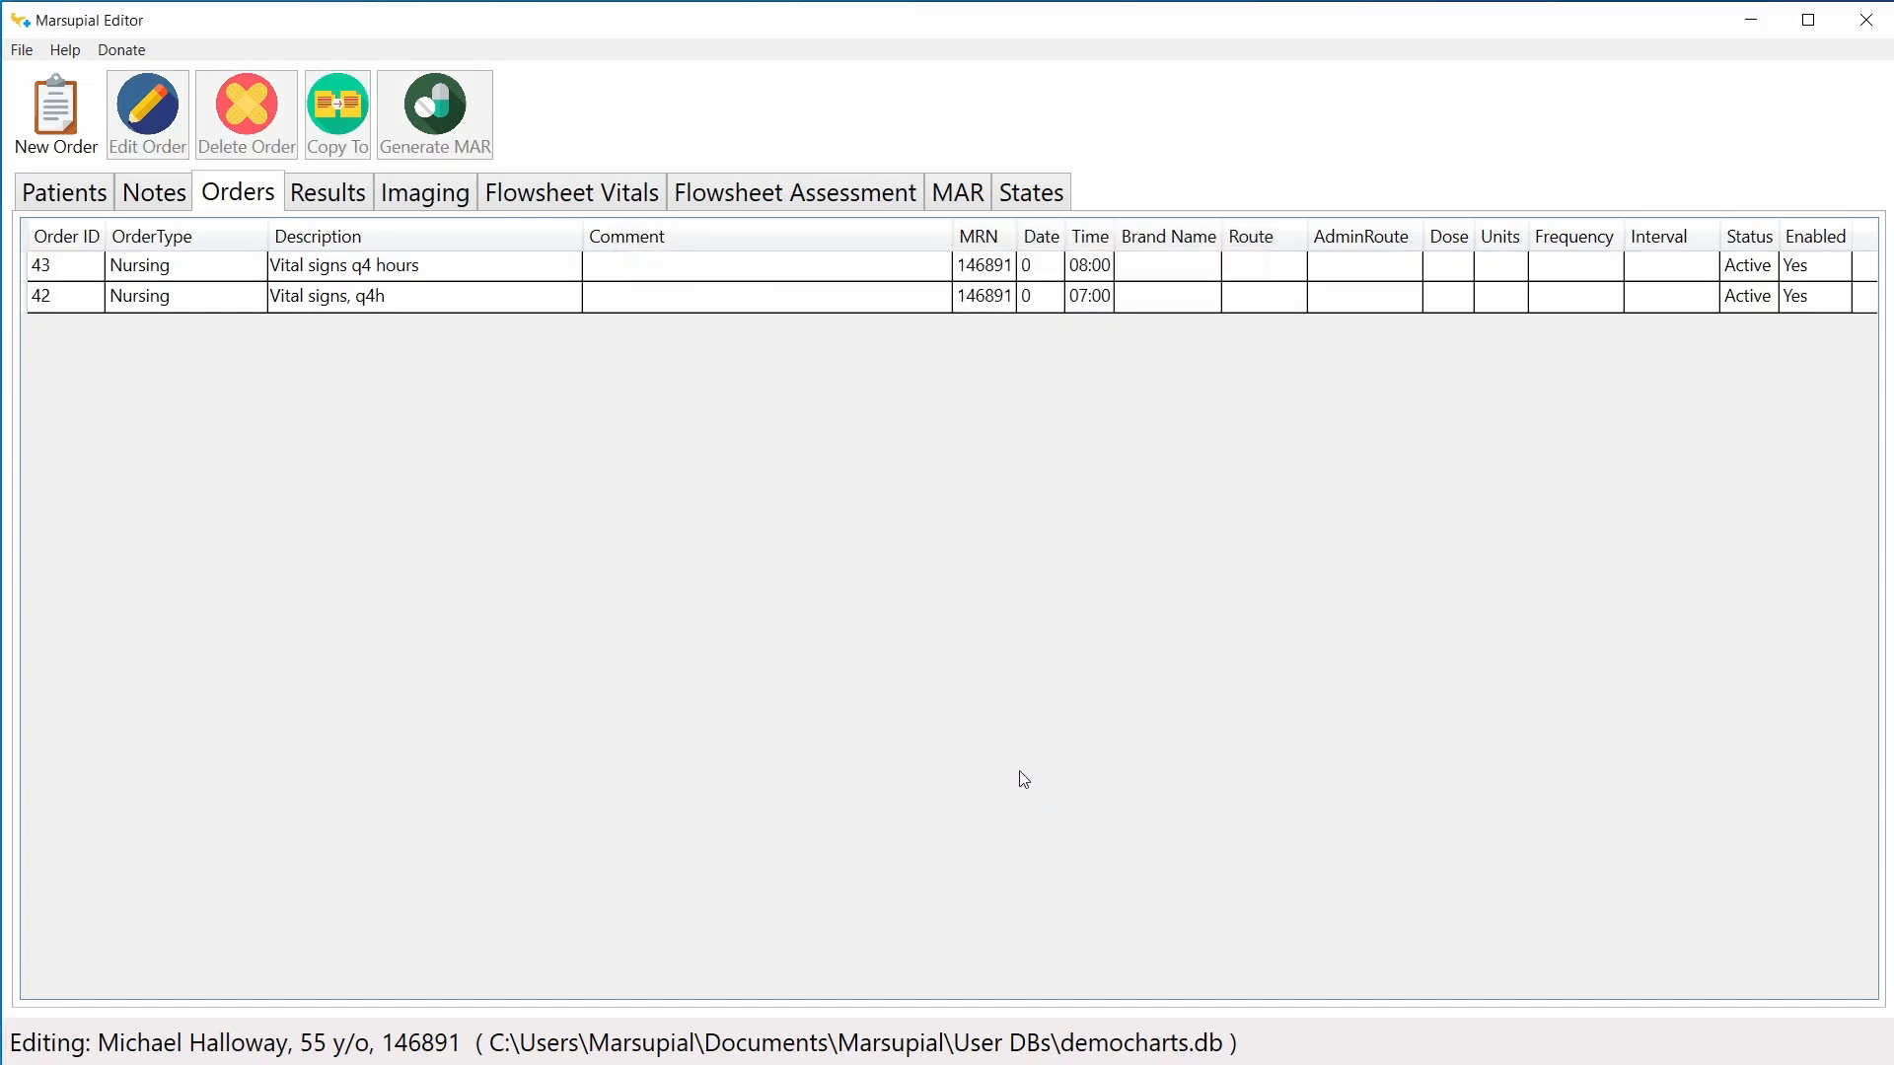
# Step: Go back to the 62-year-old patient's order list and display the nursing orders for further copying
pyautogui.click(63, 192)
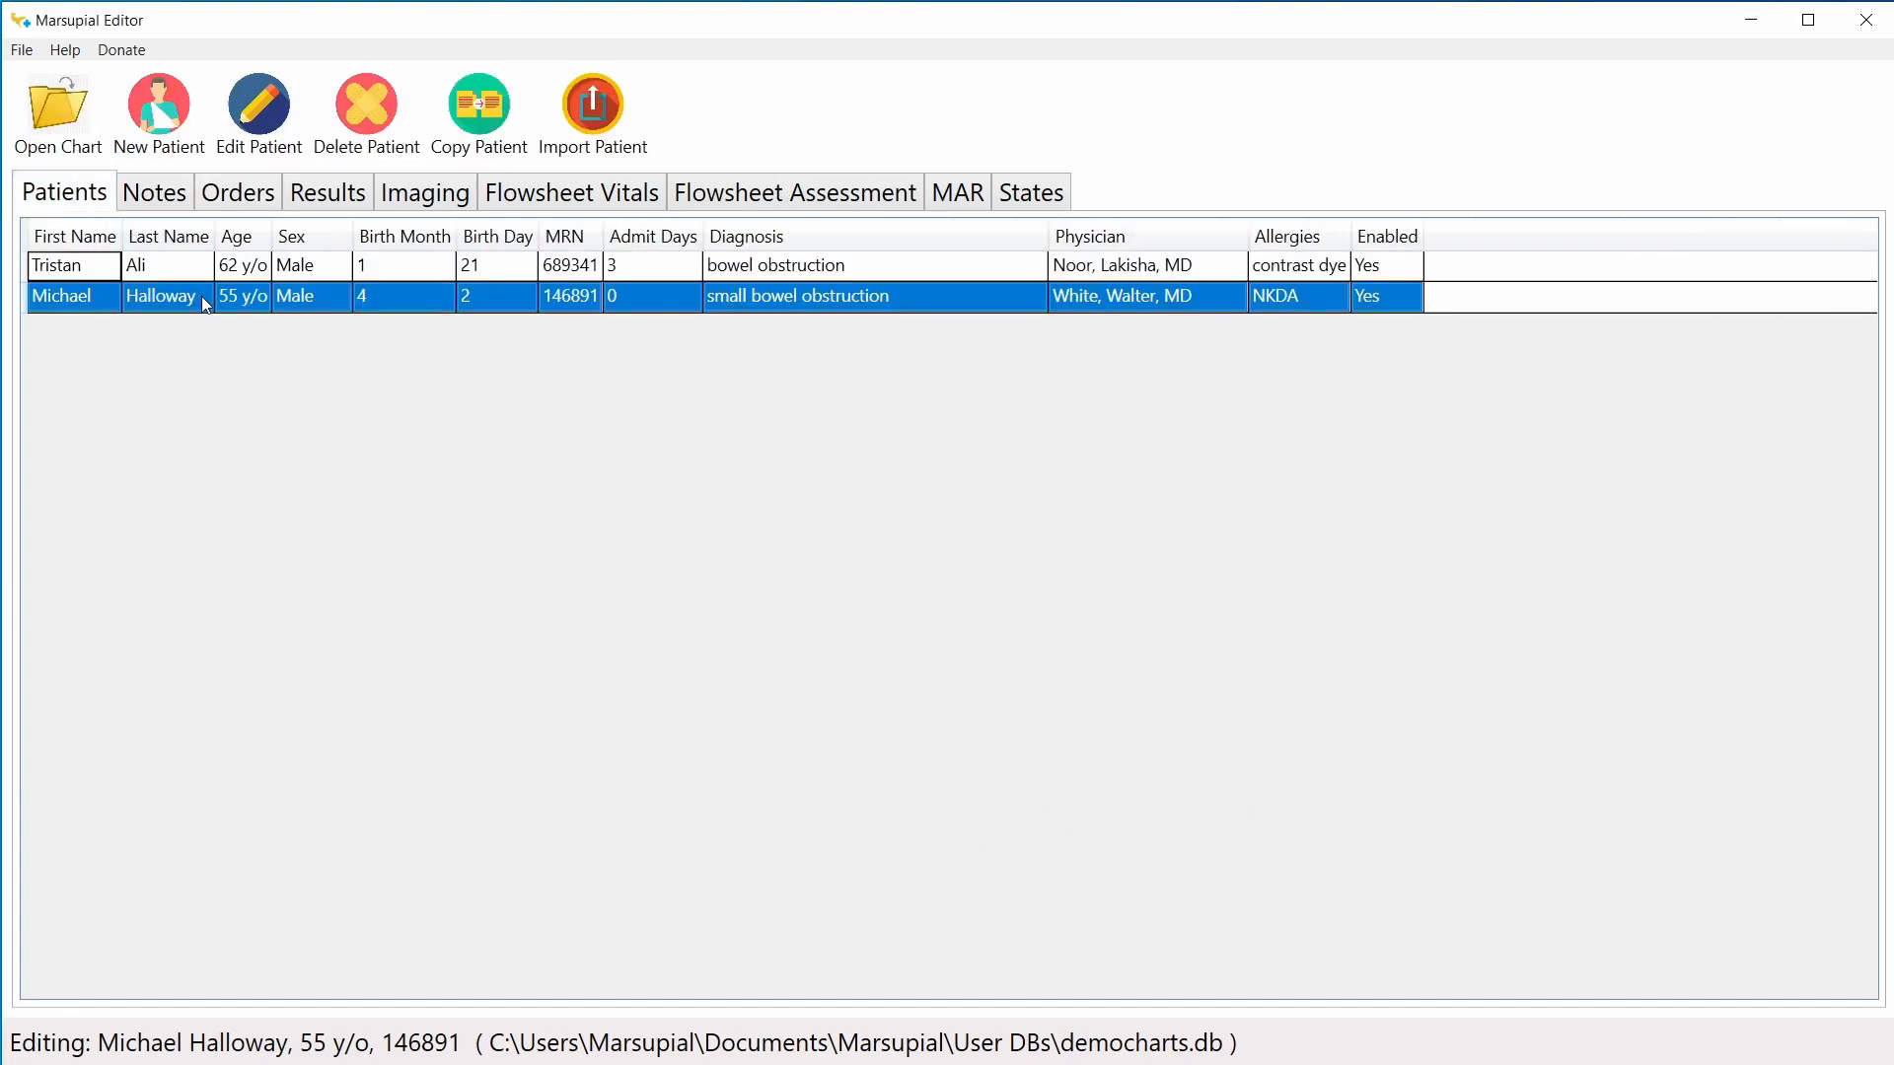
pyautogui.click(202, 275)
pyautogui.click(240, 198)
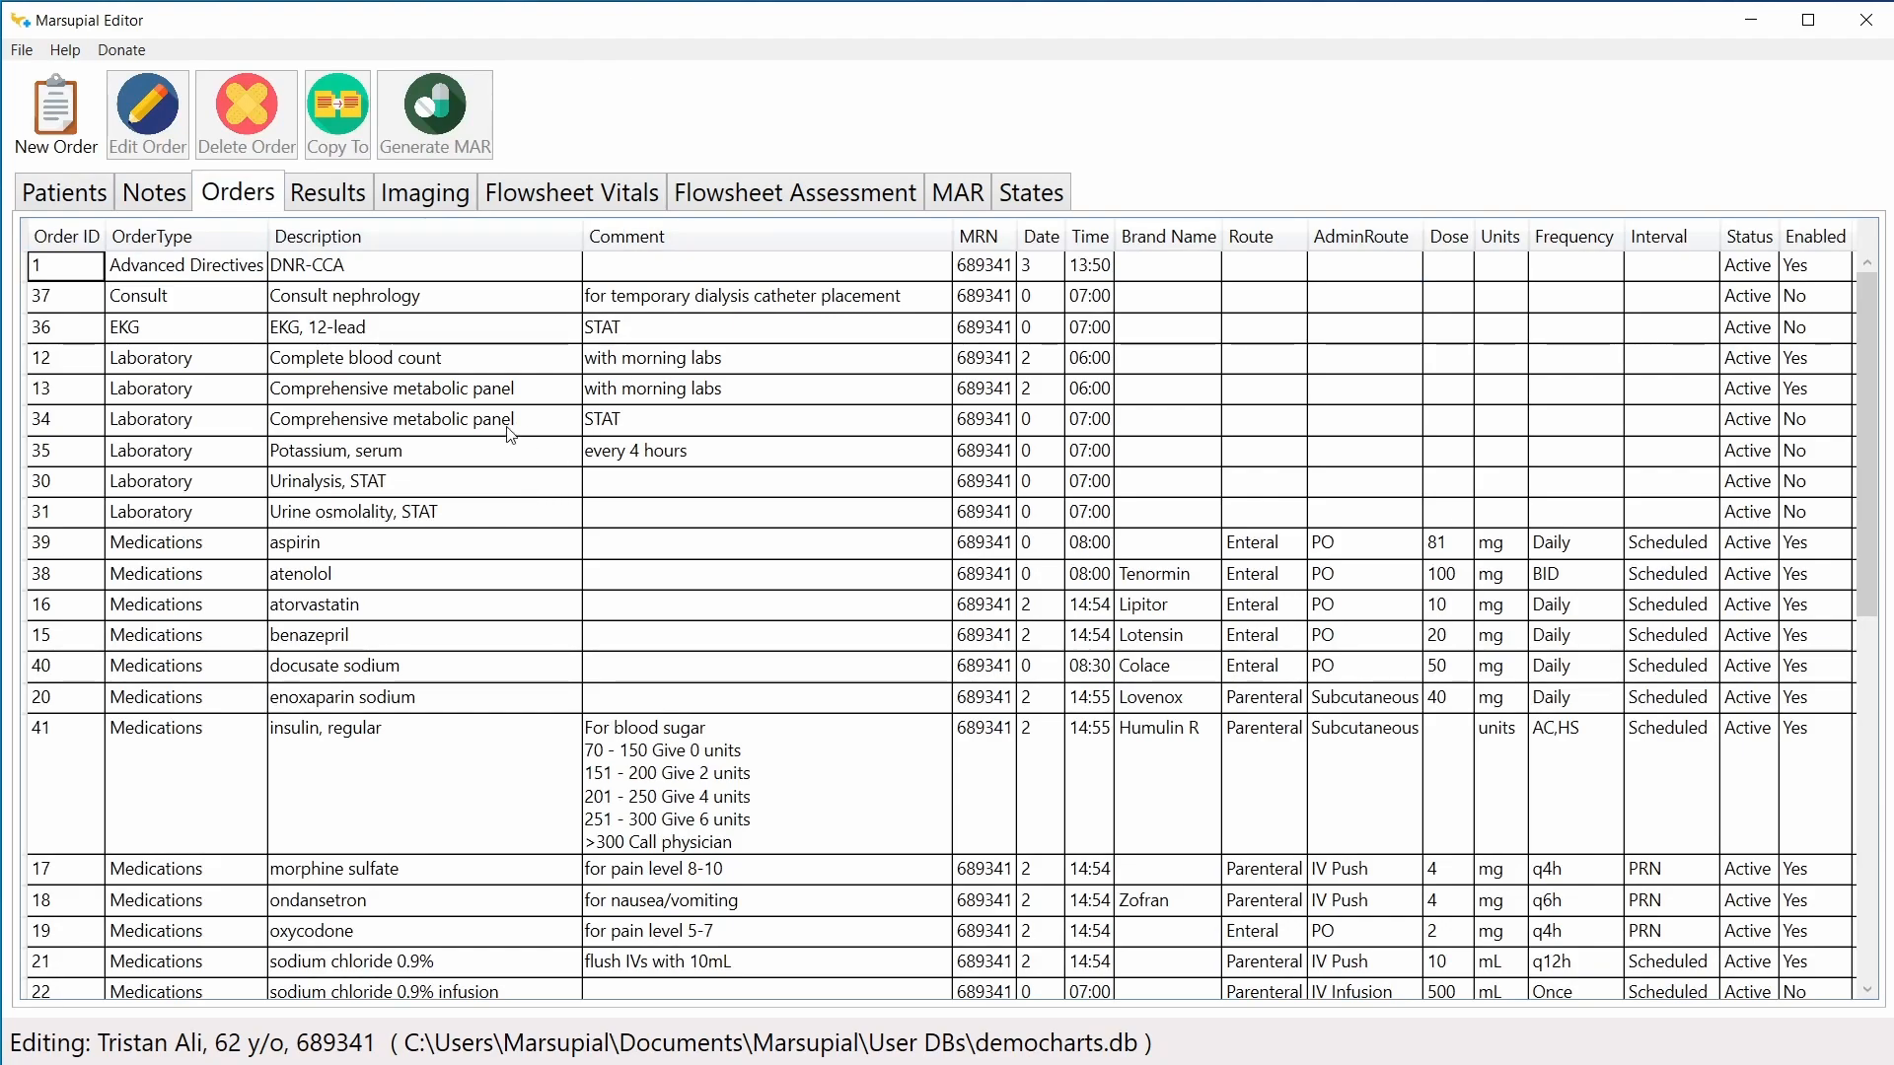
pyautogui.scroll(-6, 483, 491)
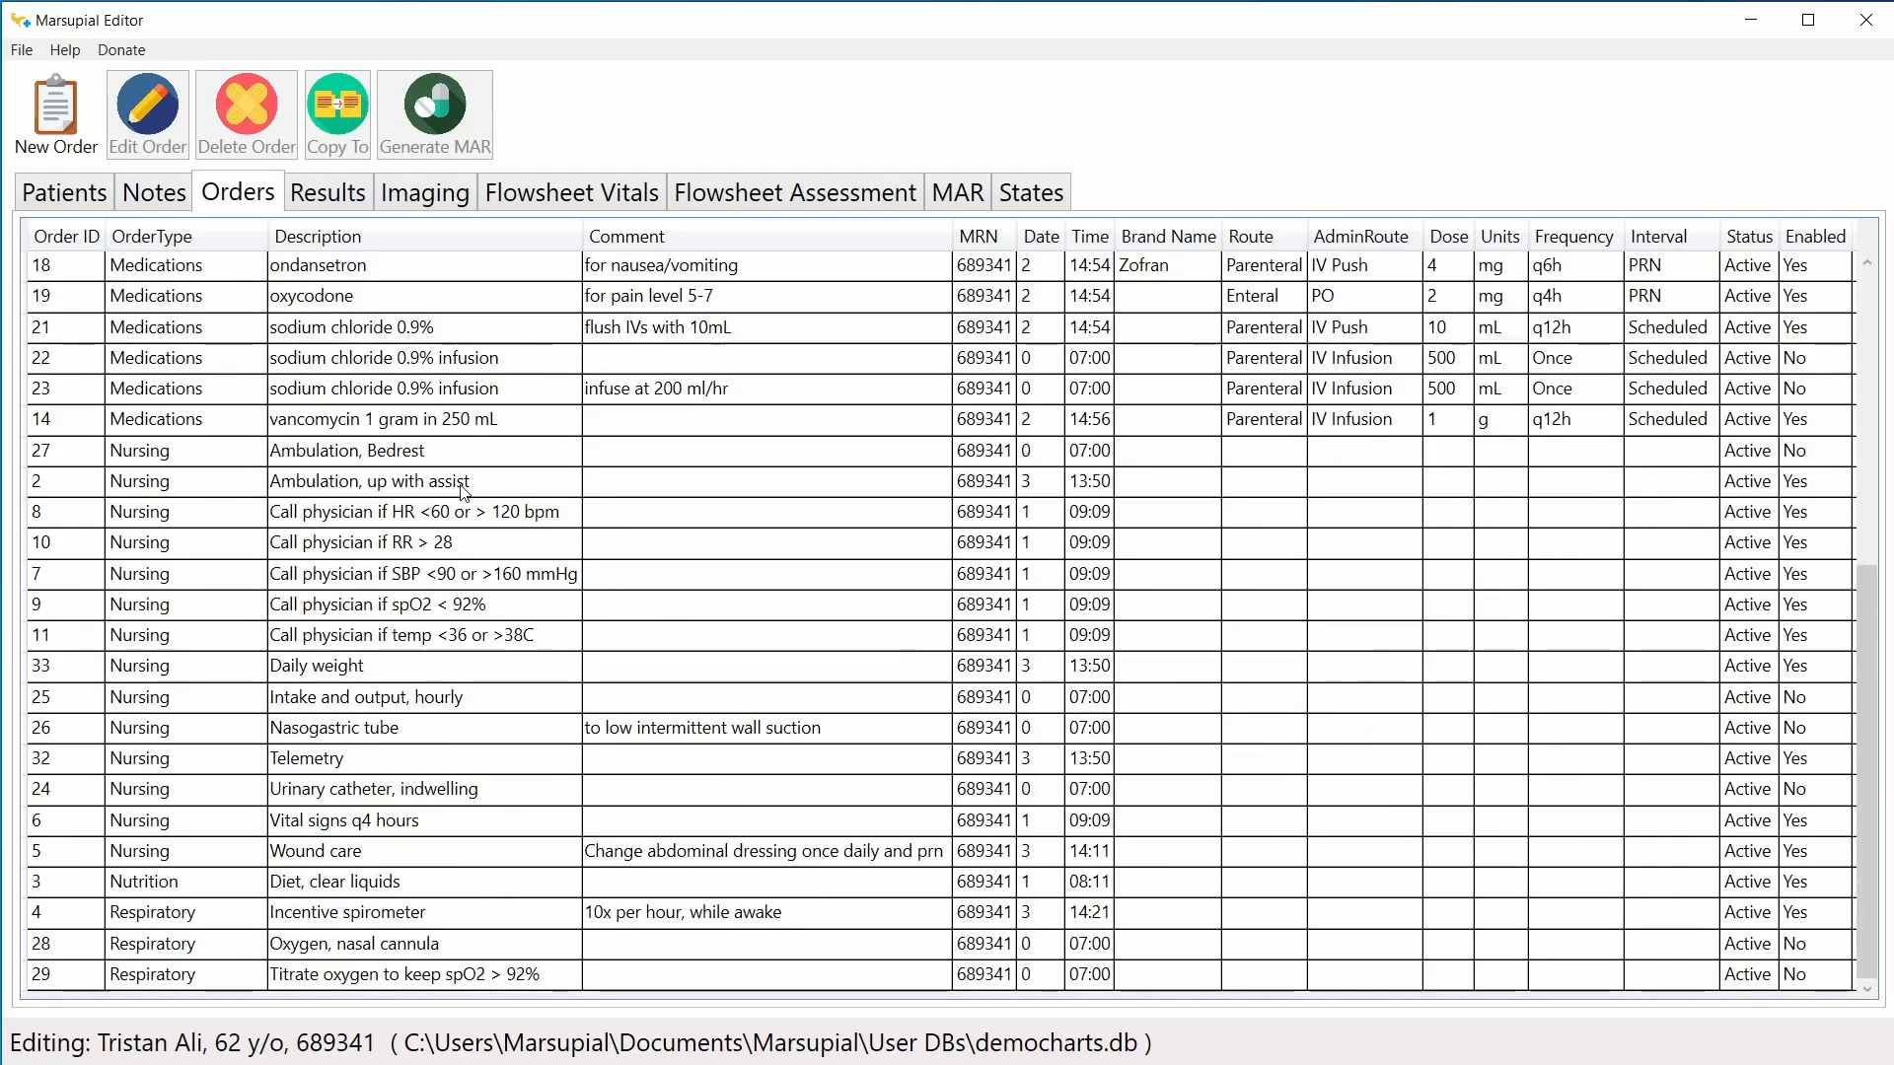
# Step: Copy the "Ambulation, Bedrest" nursing order to the 55-year-old patient
pyautogui.click(399, 457)
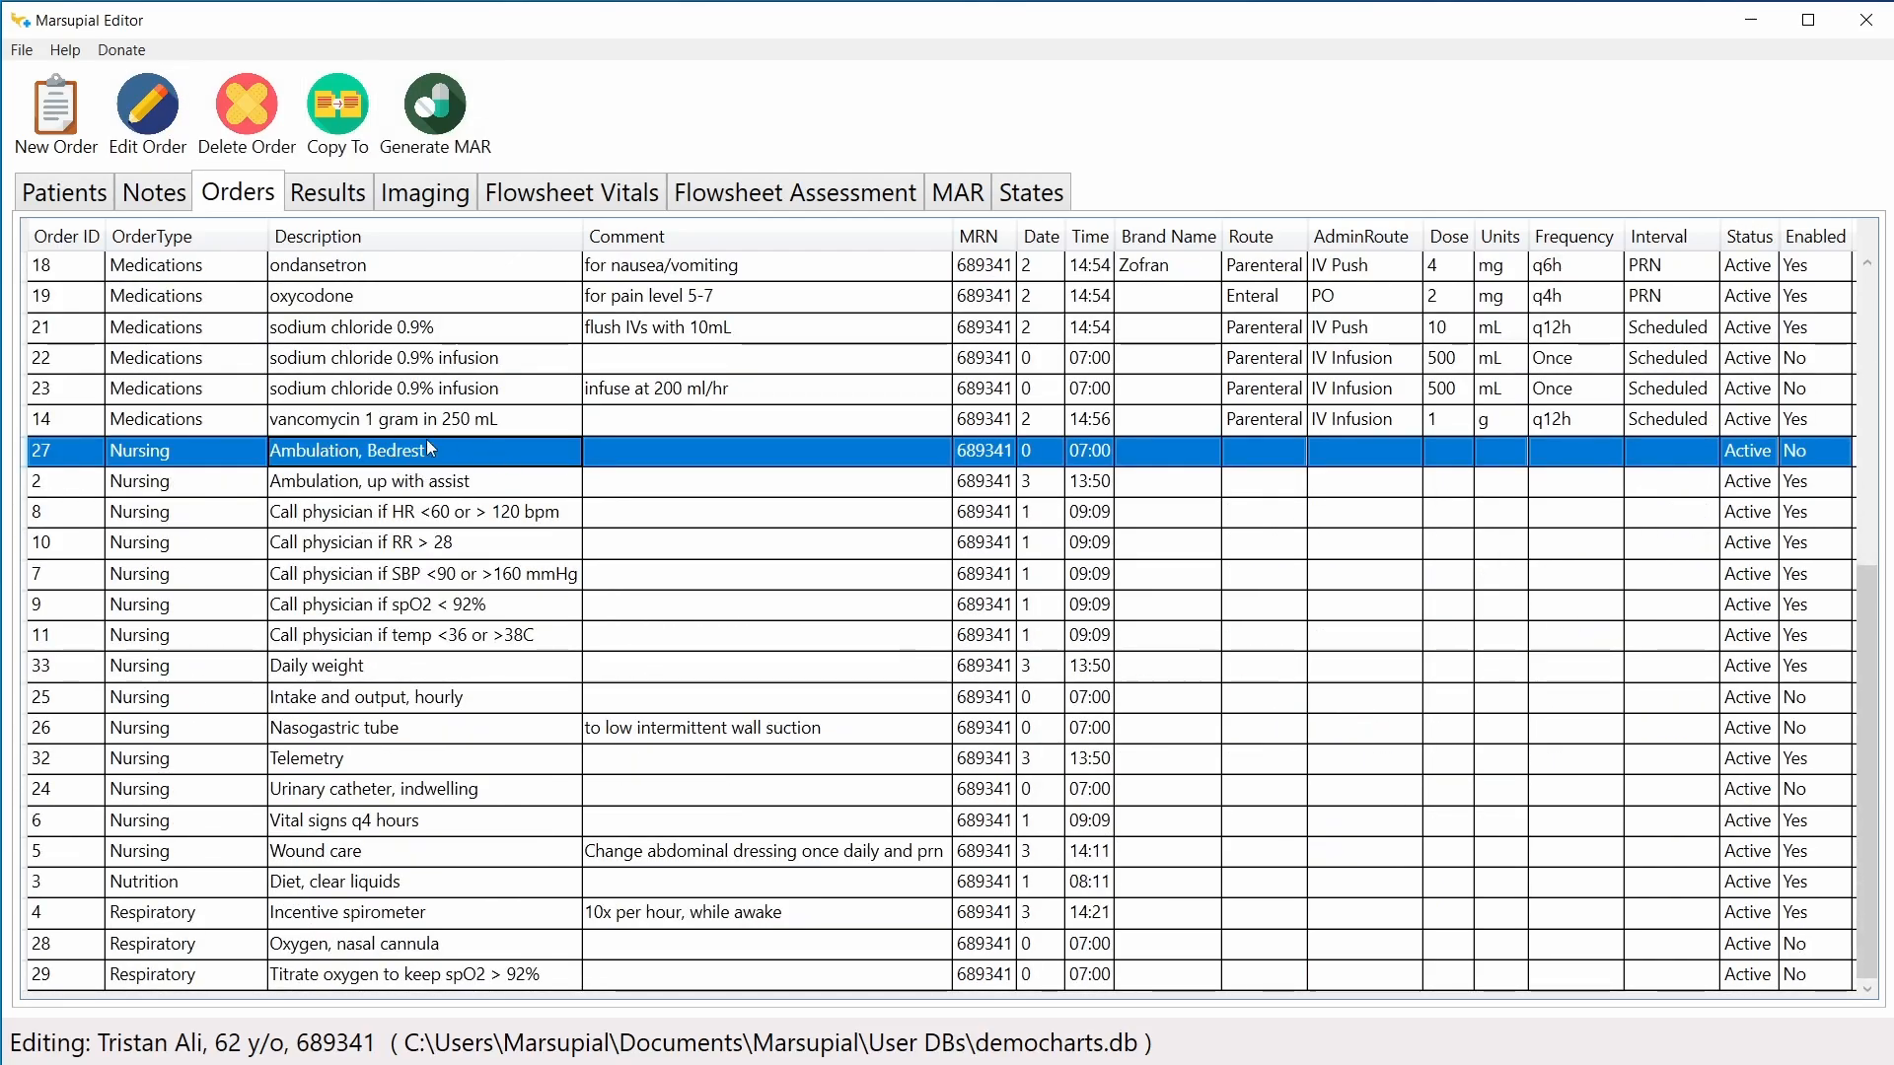
pyautogui.click(366, 152)
pyautogui.click(1038, 528)
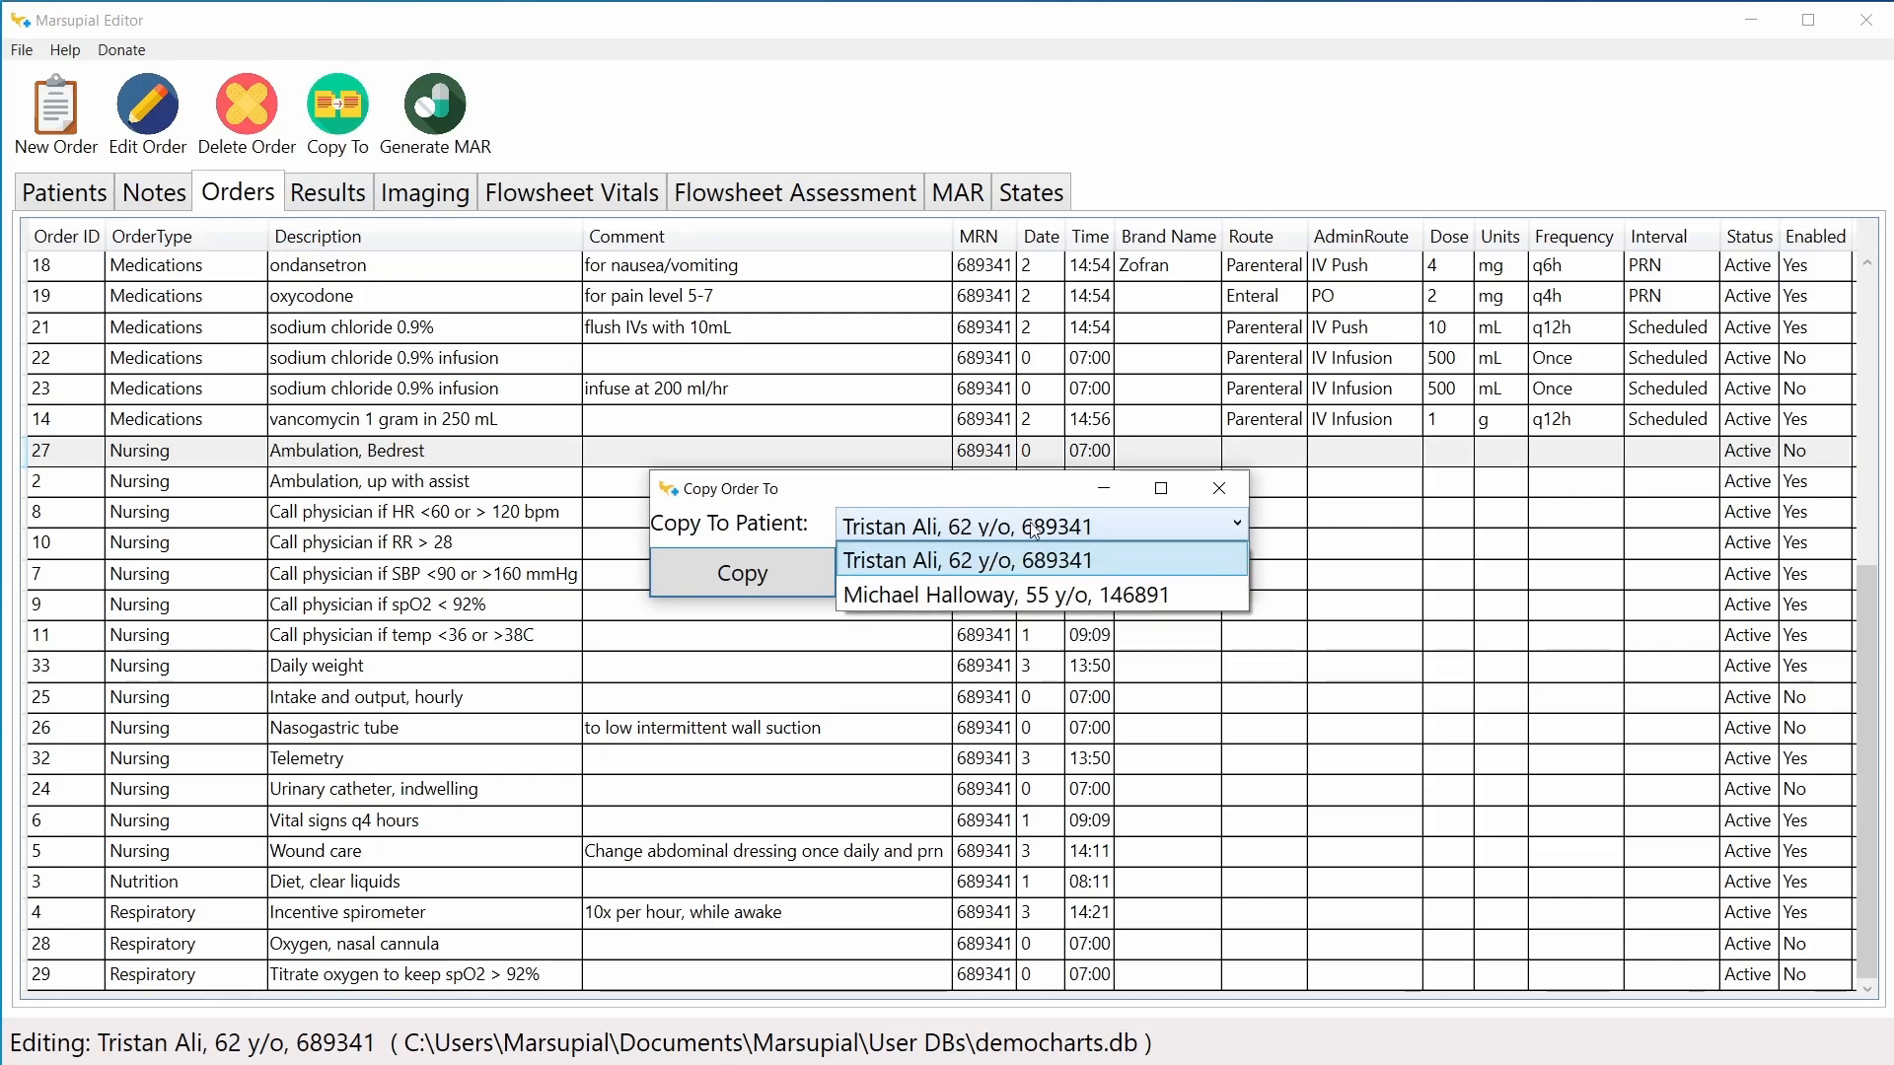
pyautogui.click(955, 583)
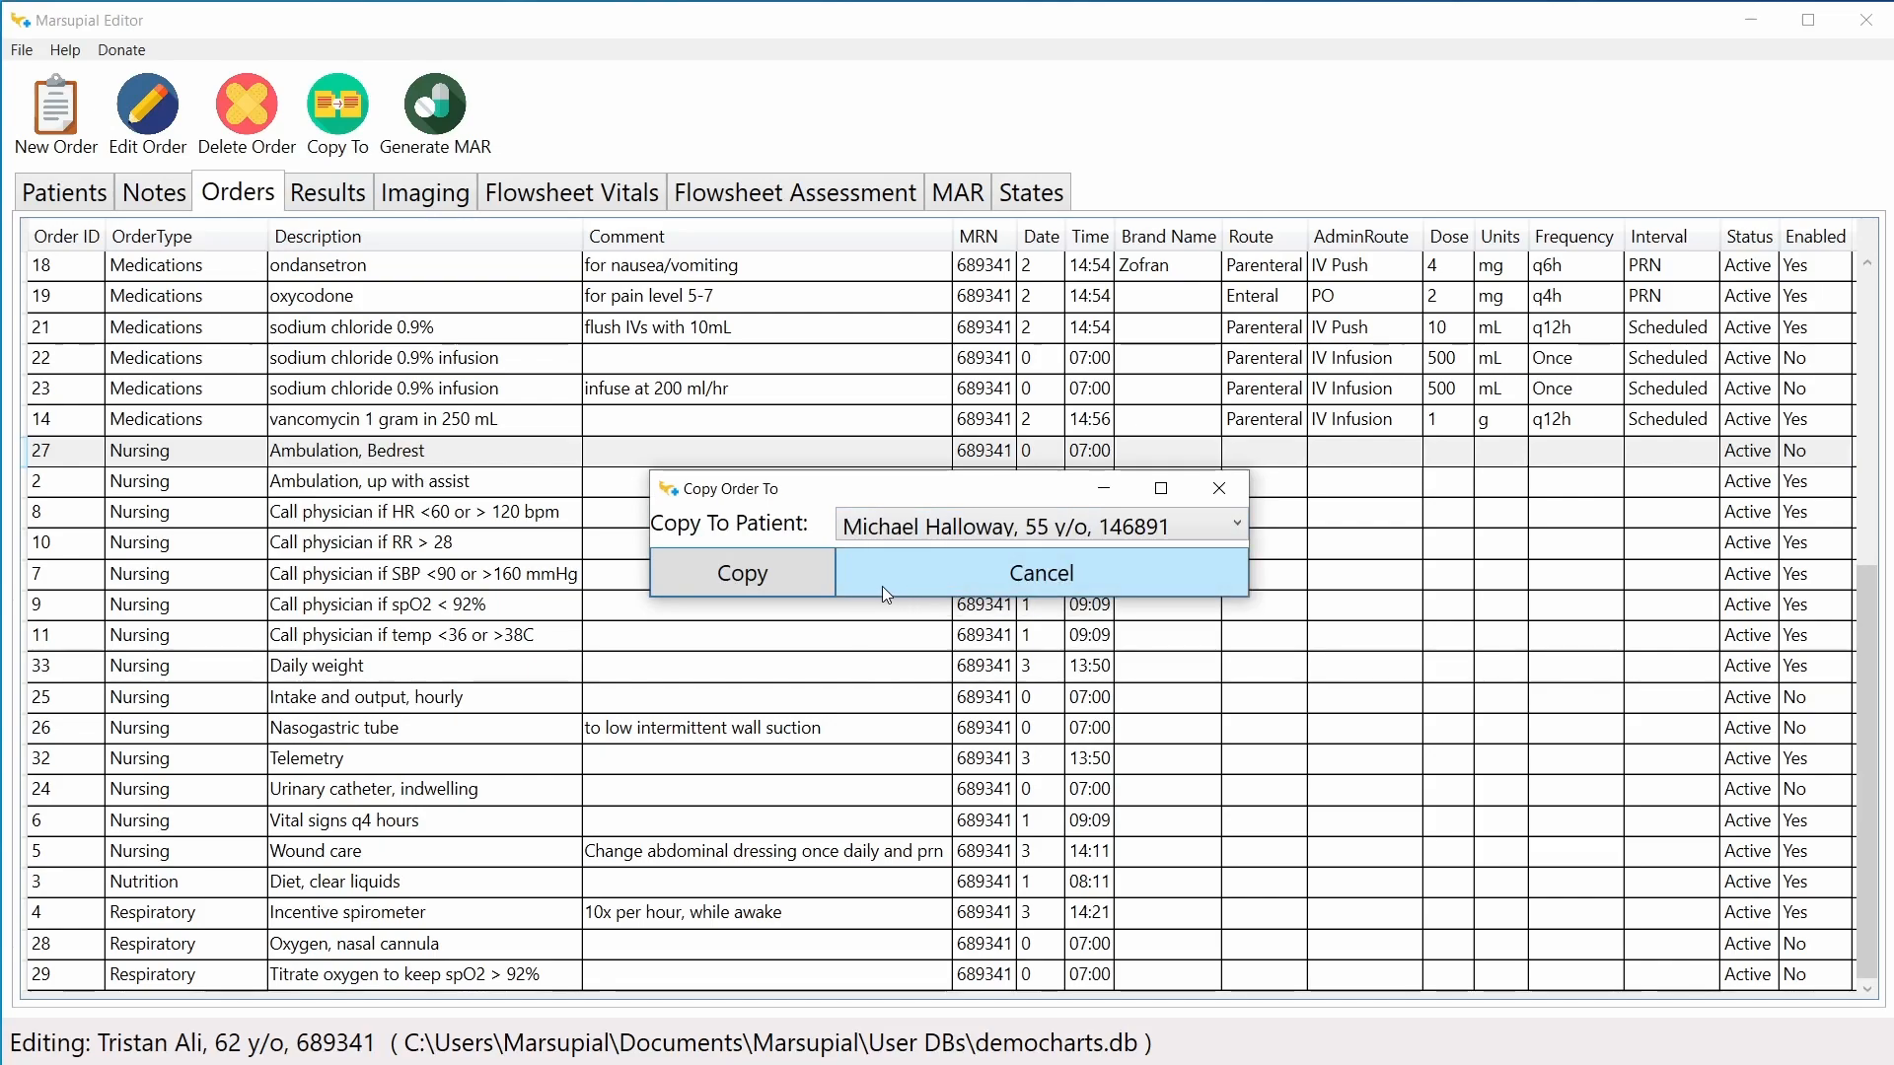
pyautogui.click(741, 576)
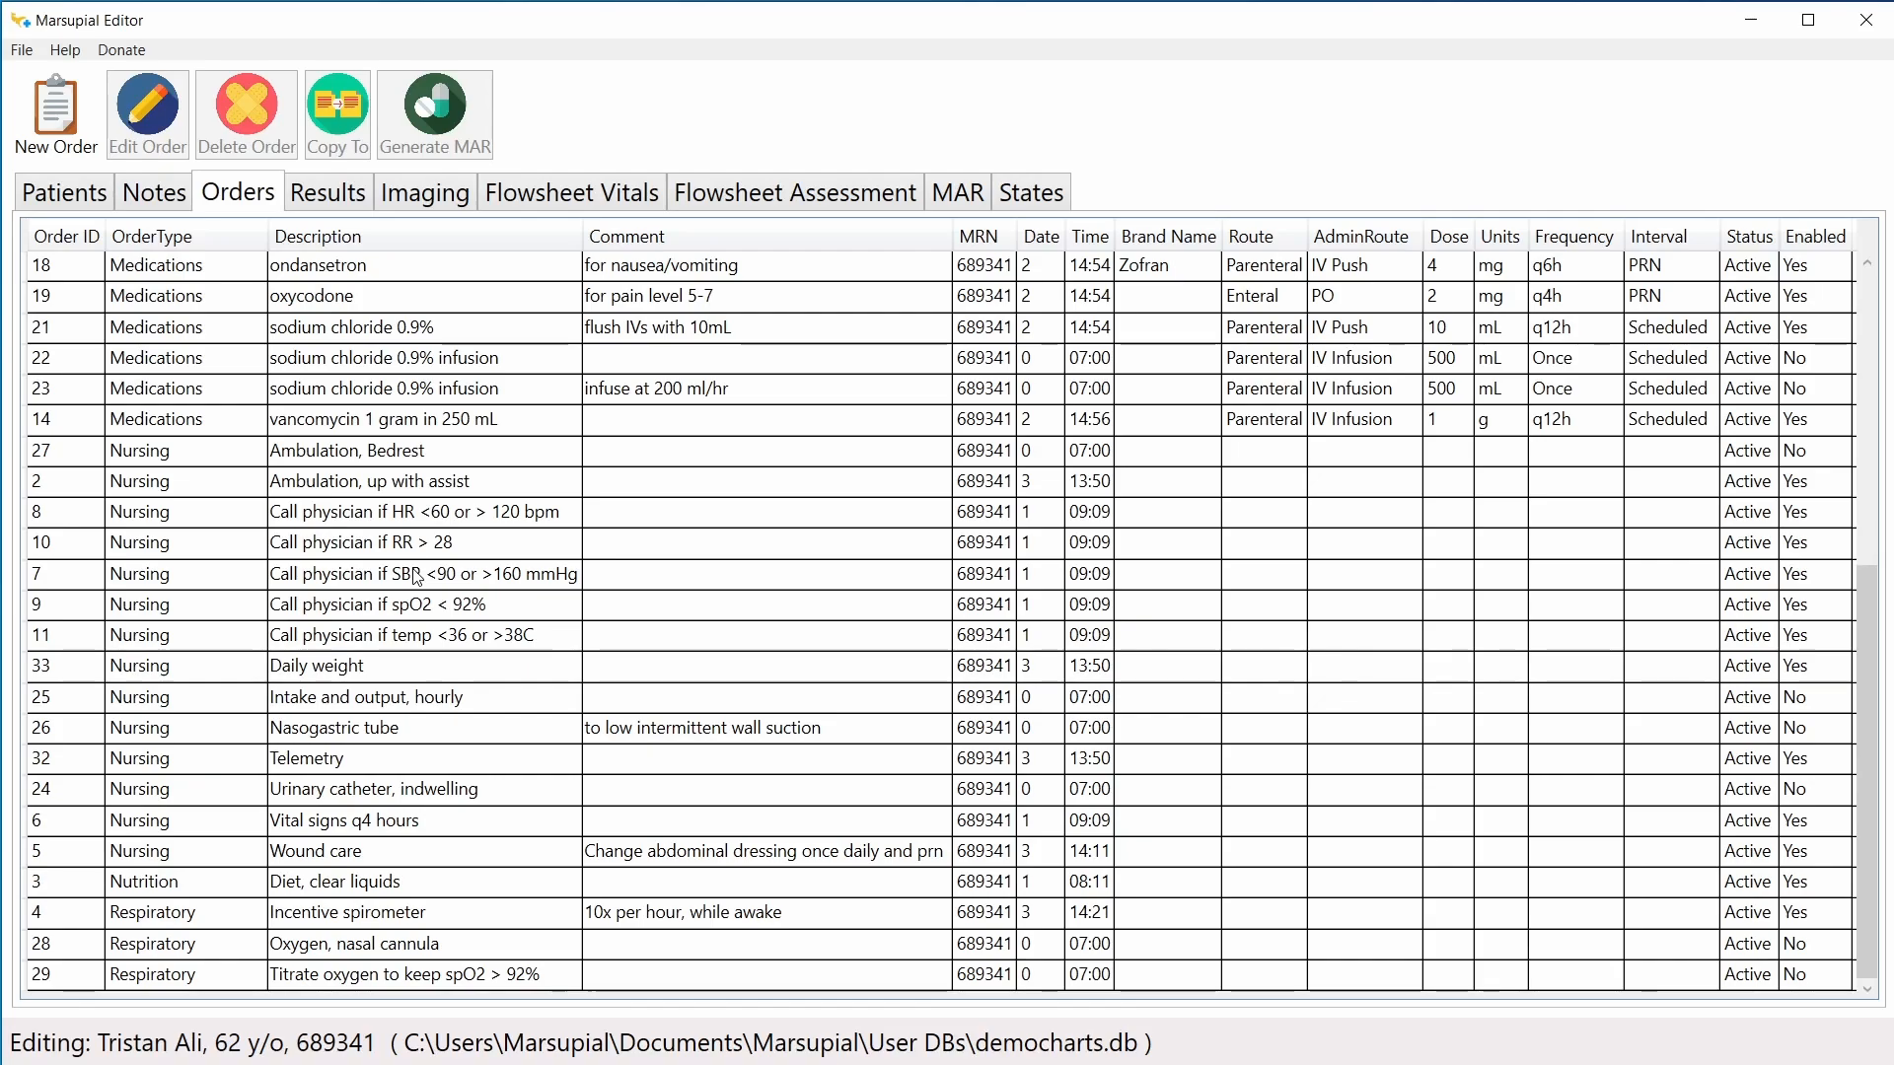
# Step: Copy the "Daily weight" nursing order to the 55-year-old patient
pyautogui.click(376, 667)
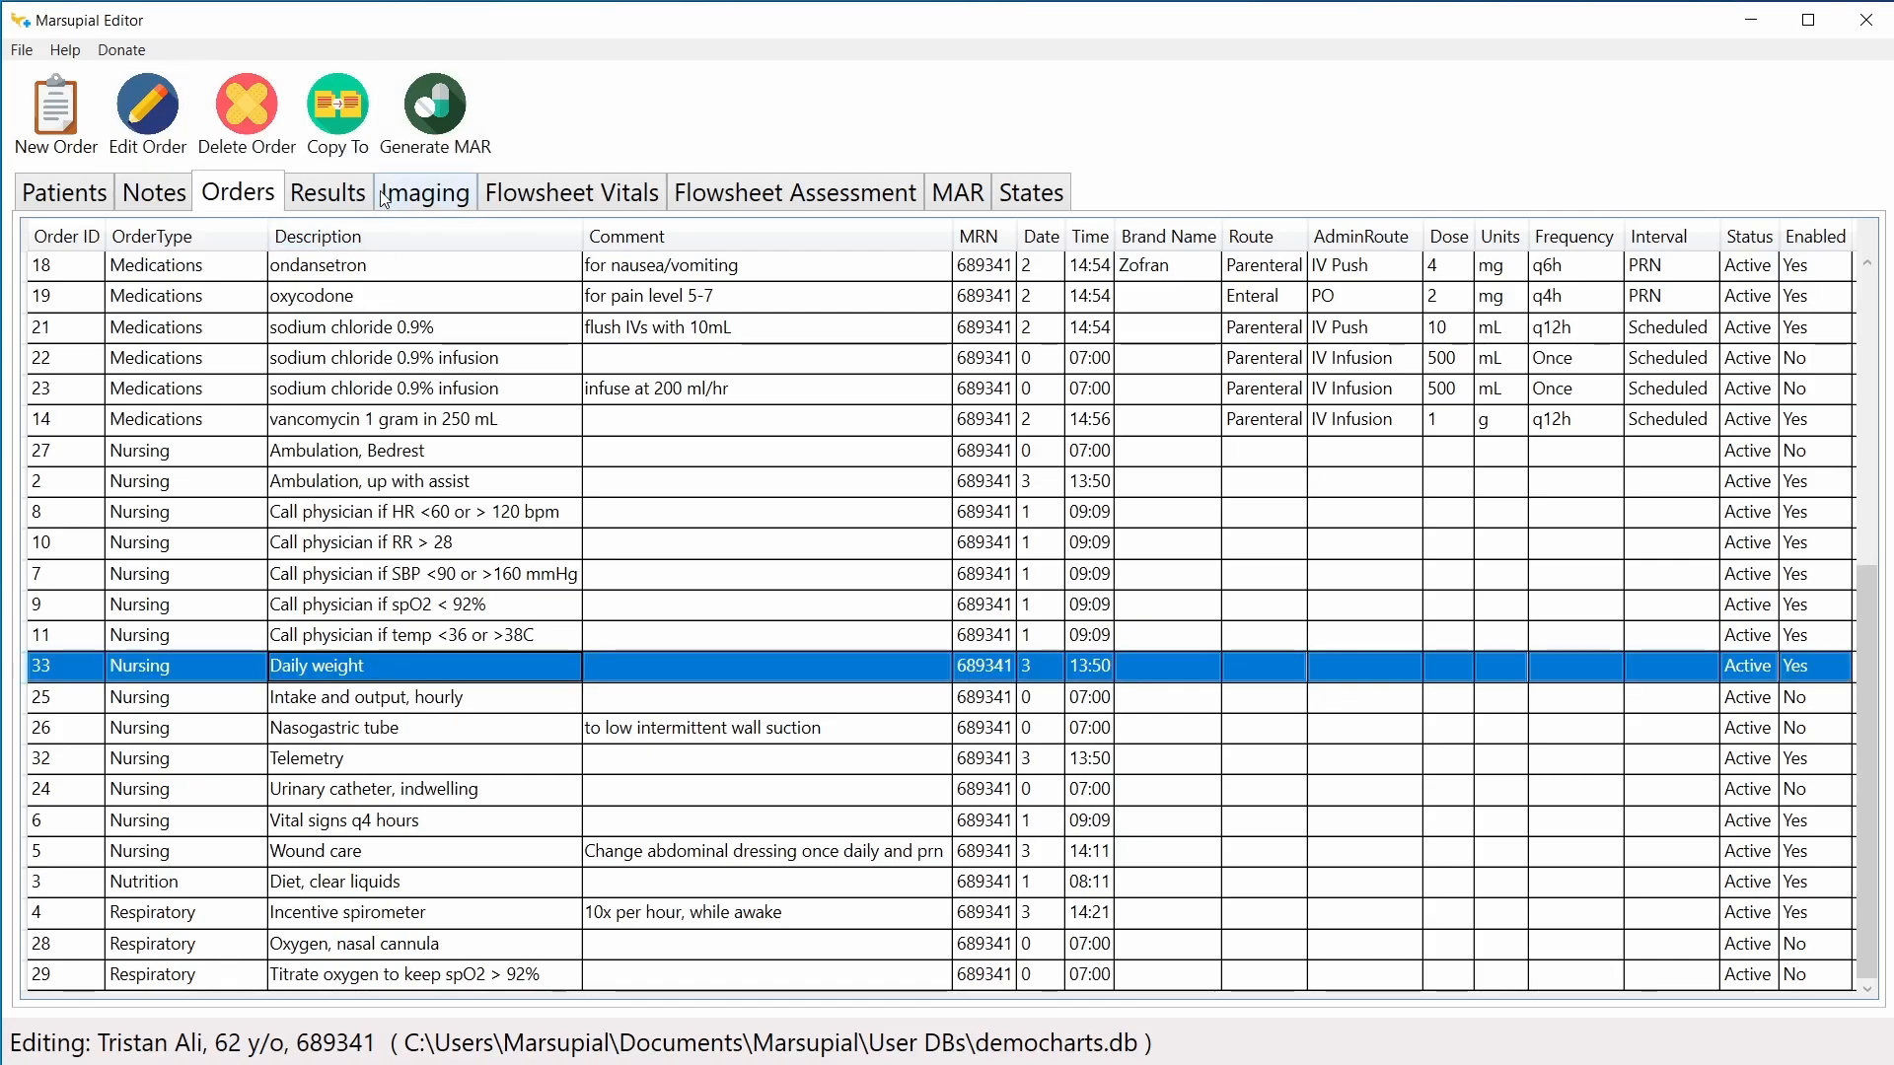
pyautogui.click(338, 107)
pyautogui.click(912, 534)
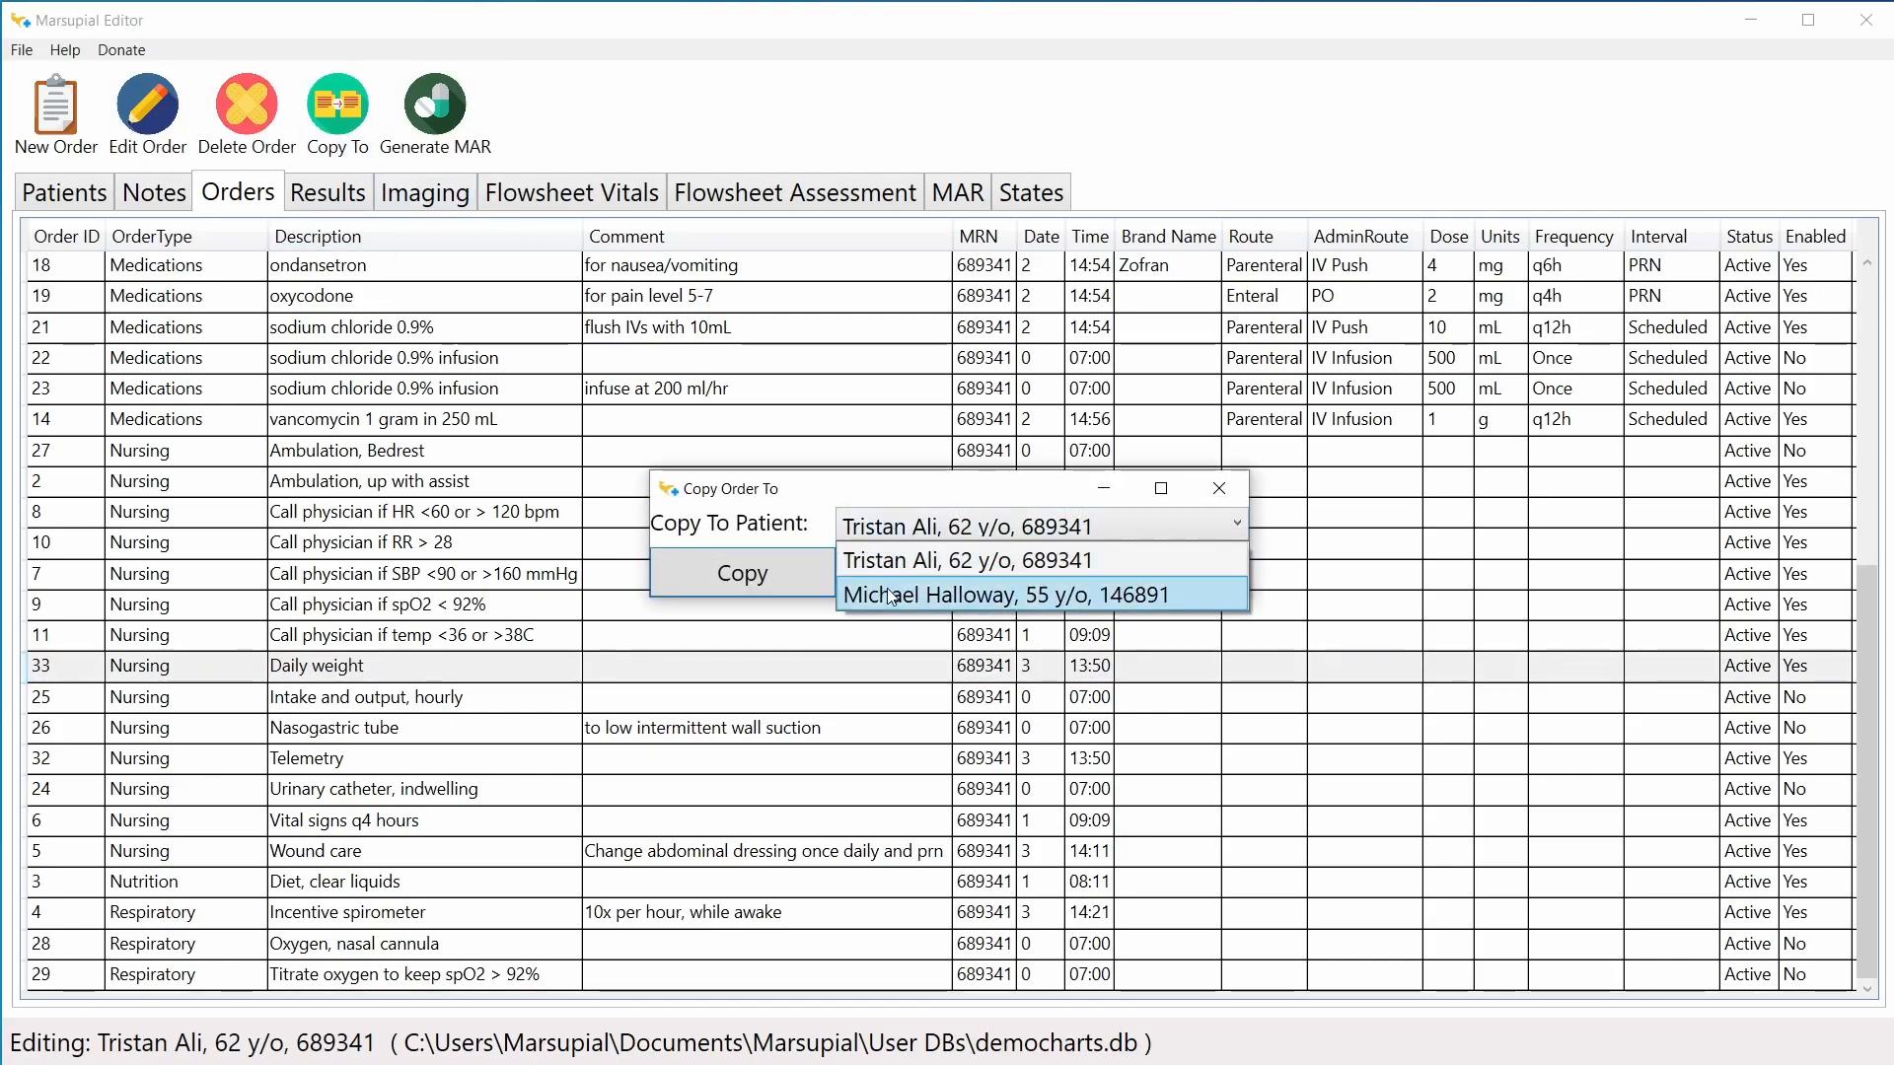
pyautogui.click(885, 588)
pyautogui.click(759, 578)
# Step: Copy the "Intake and output, hourly" nursing order to the 55-year-old patient
pyautogui.click(434, 697)
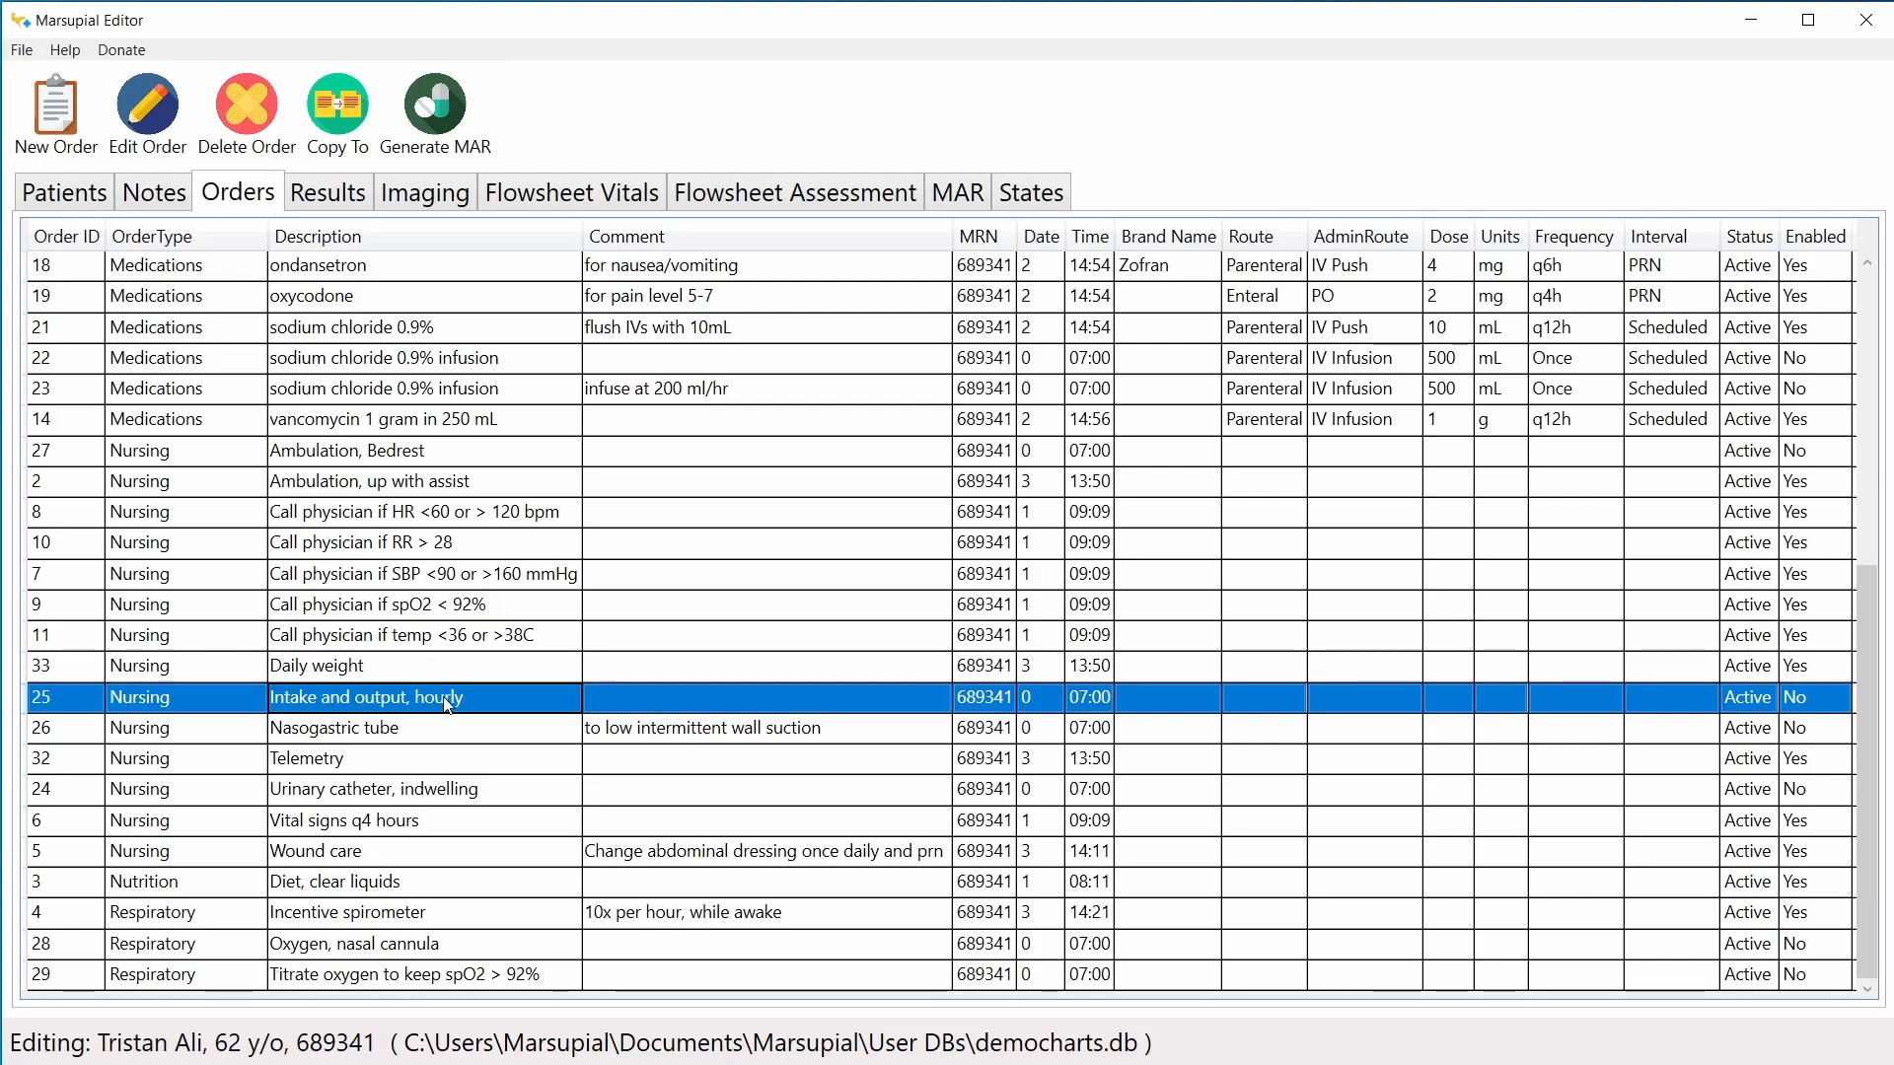
pyautogui.click(338, 109)
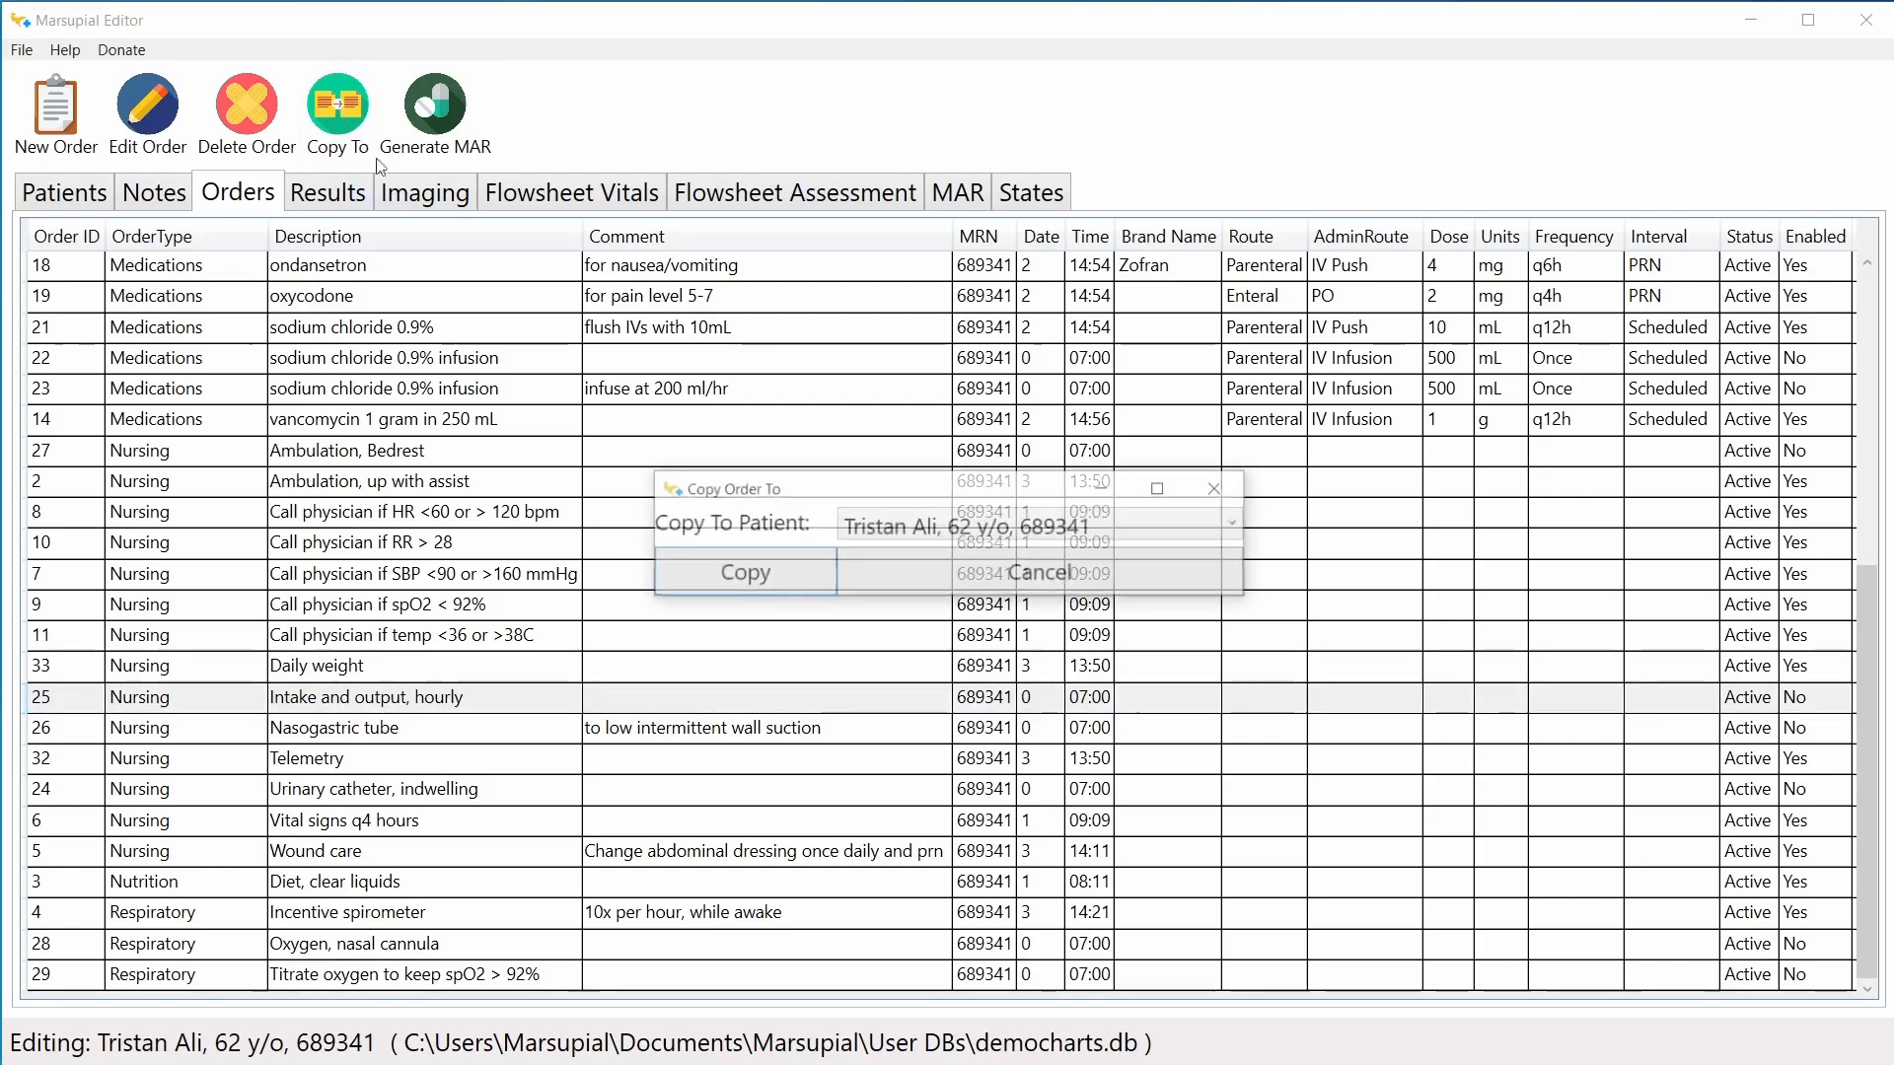
pyautogui.click(996, 529)
pyautogui.click(937, 594)
pyautogui.click(742, 579)
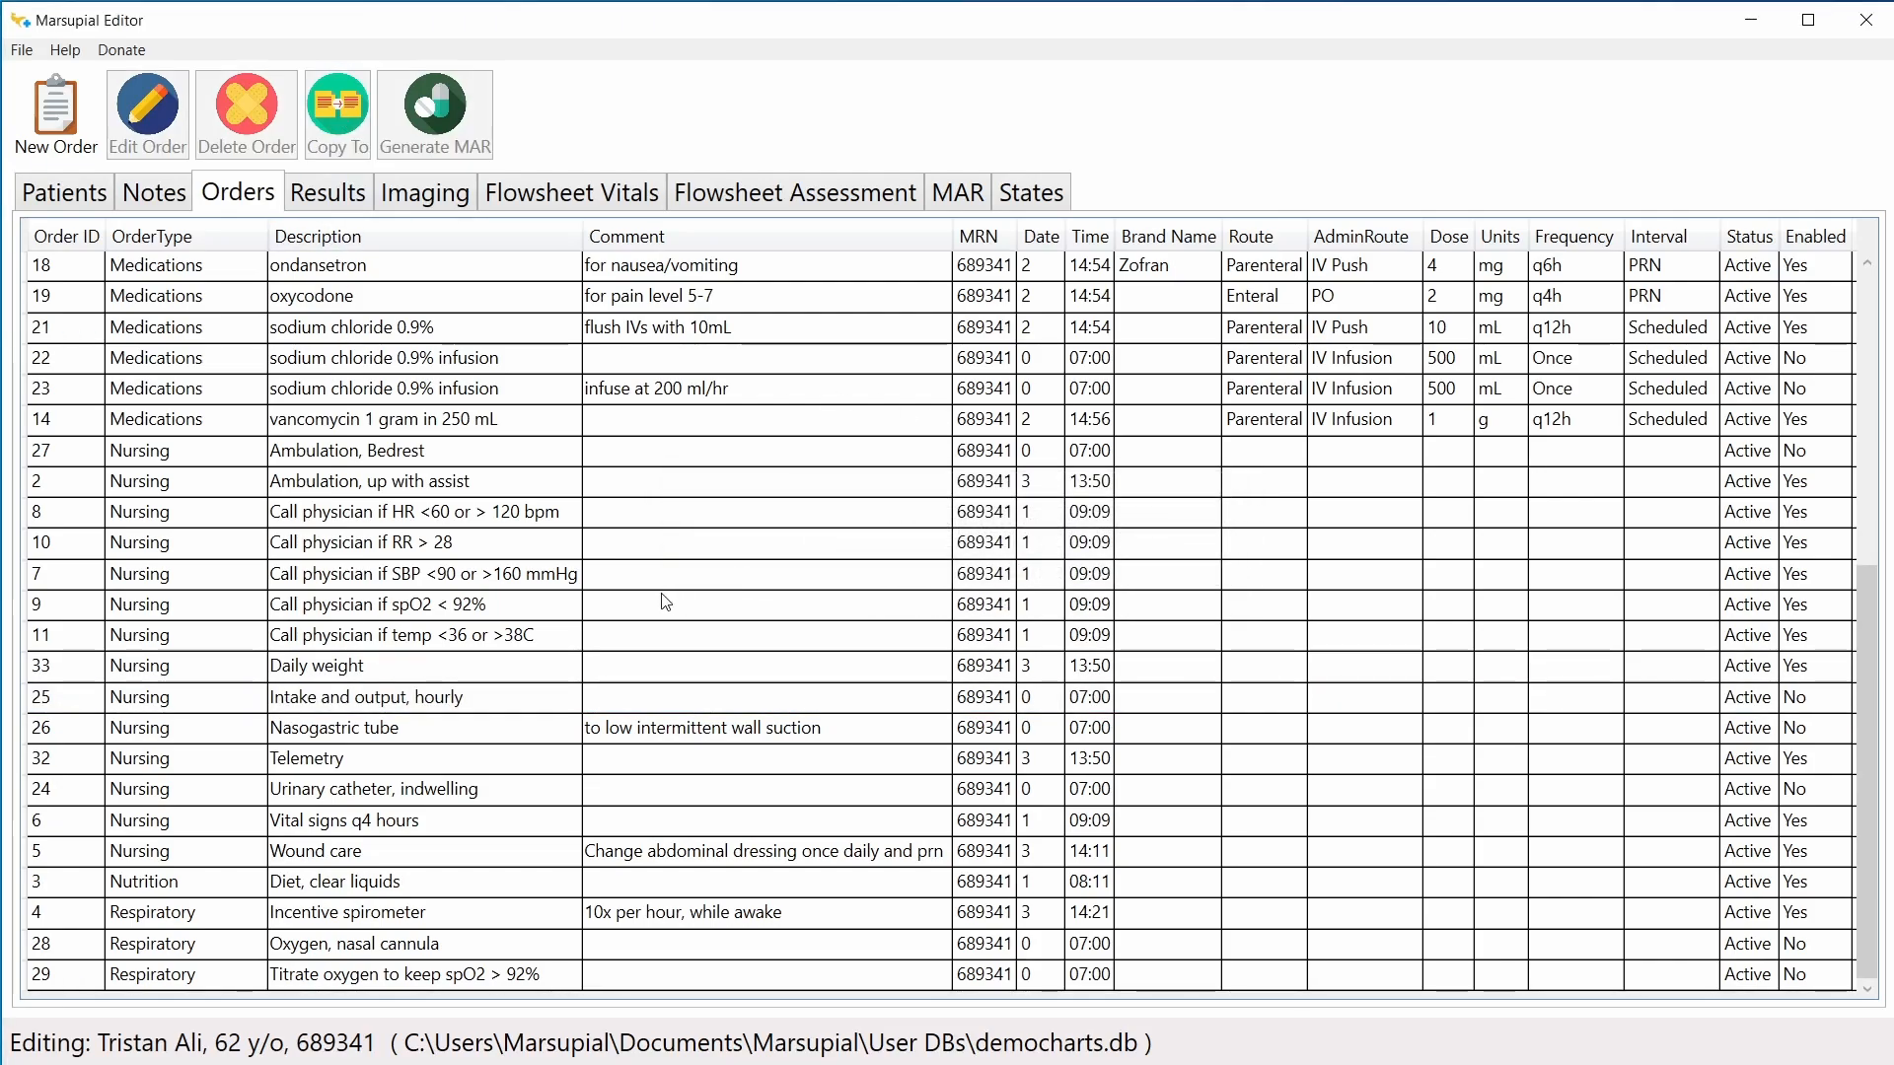
# Step: Switch to the 55-year-old patient's chart and display the order list
pyautogui.click(89, 205)
pyautogui.click(202, 296)
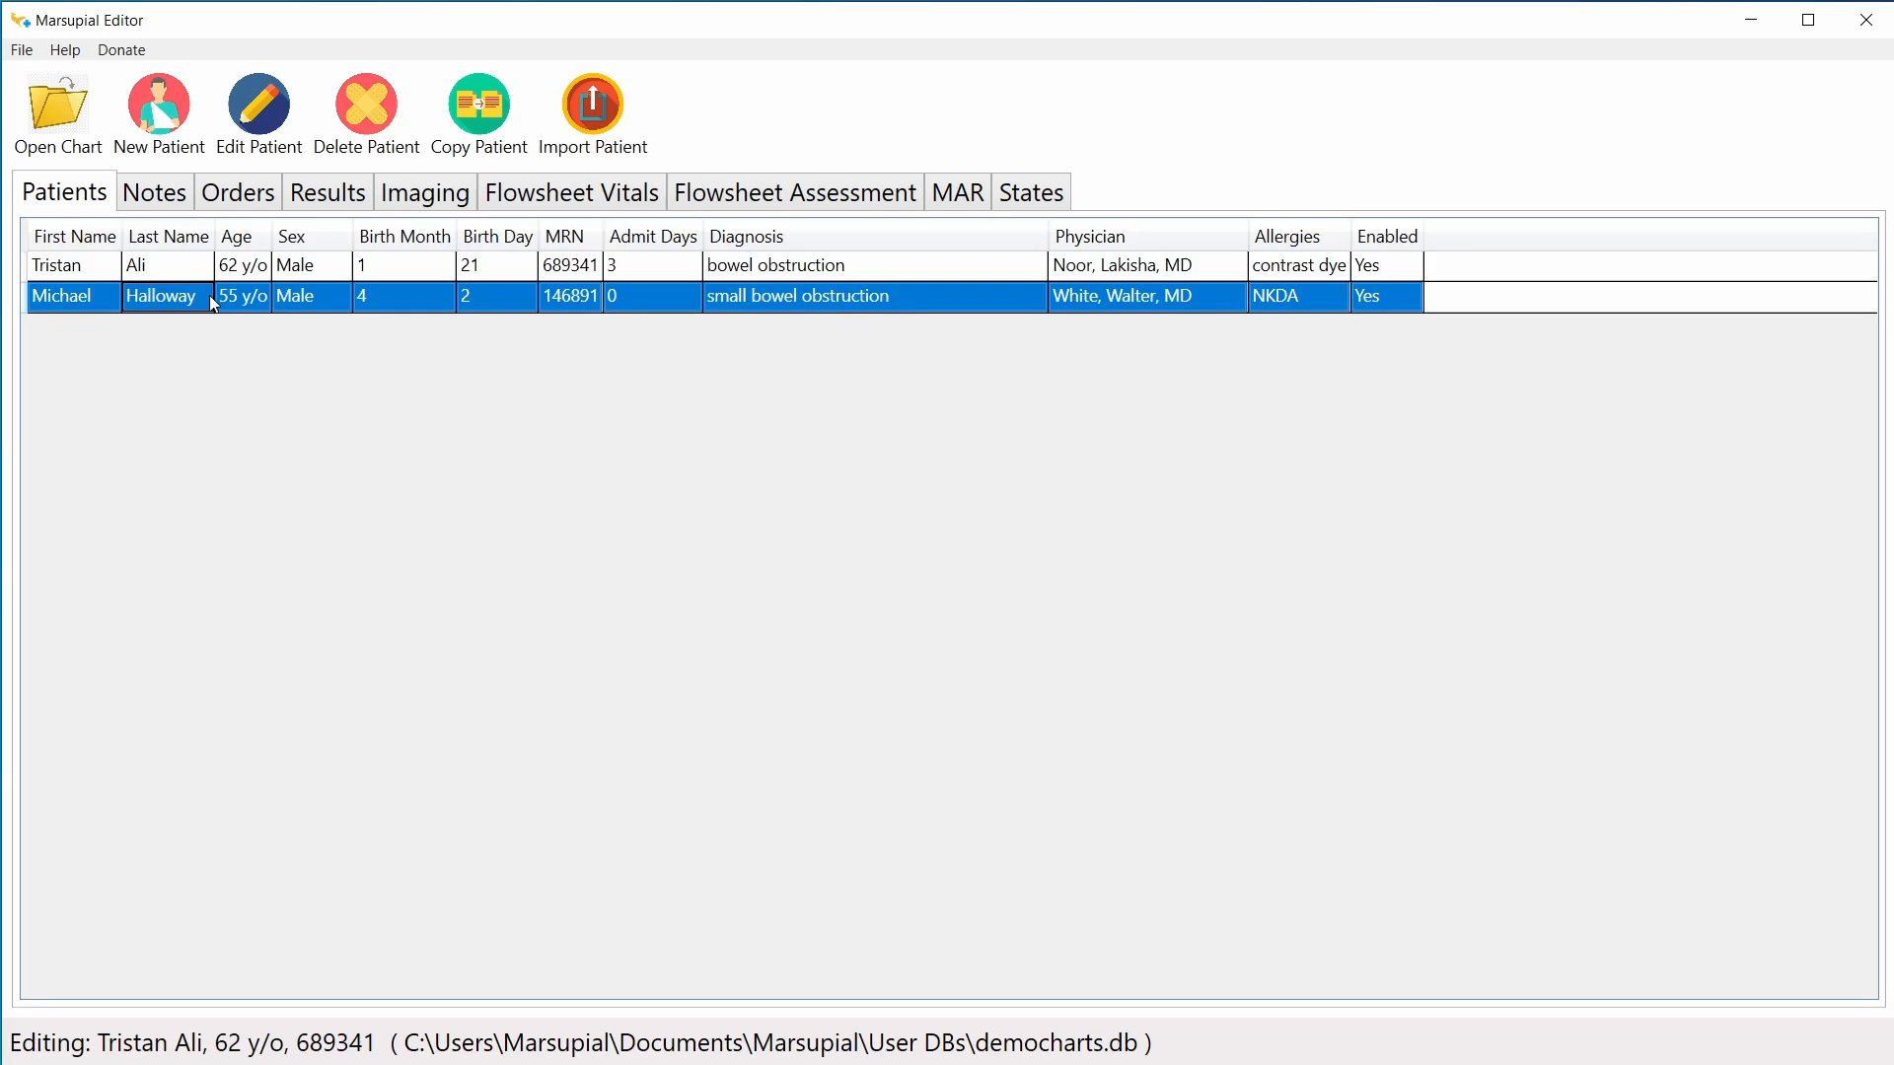
pyautogui.click(234, 207)
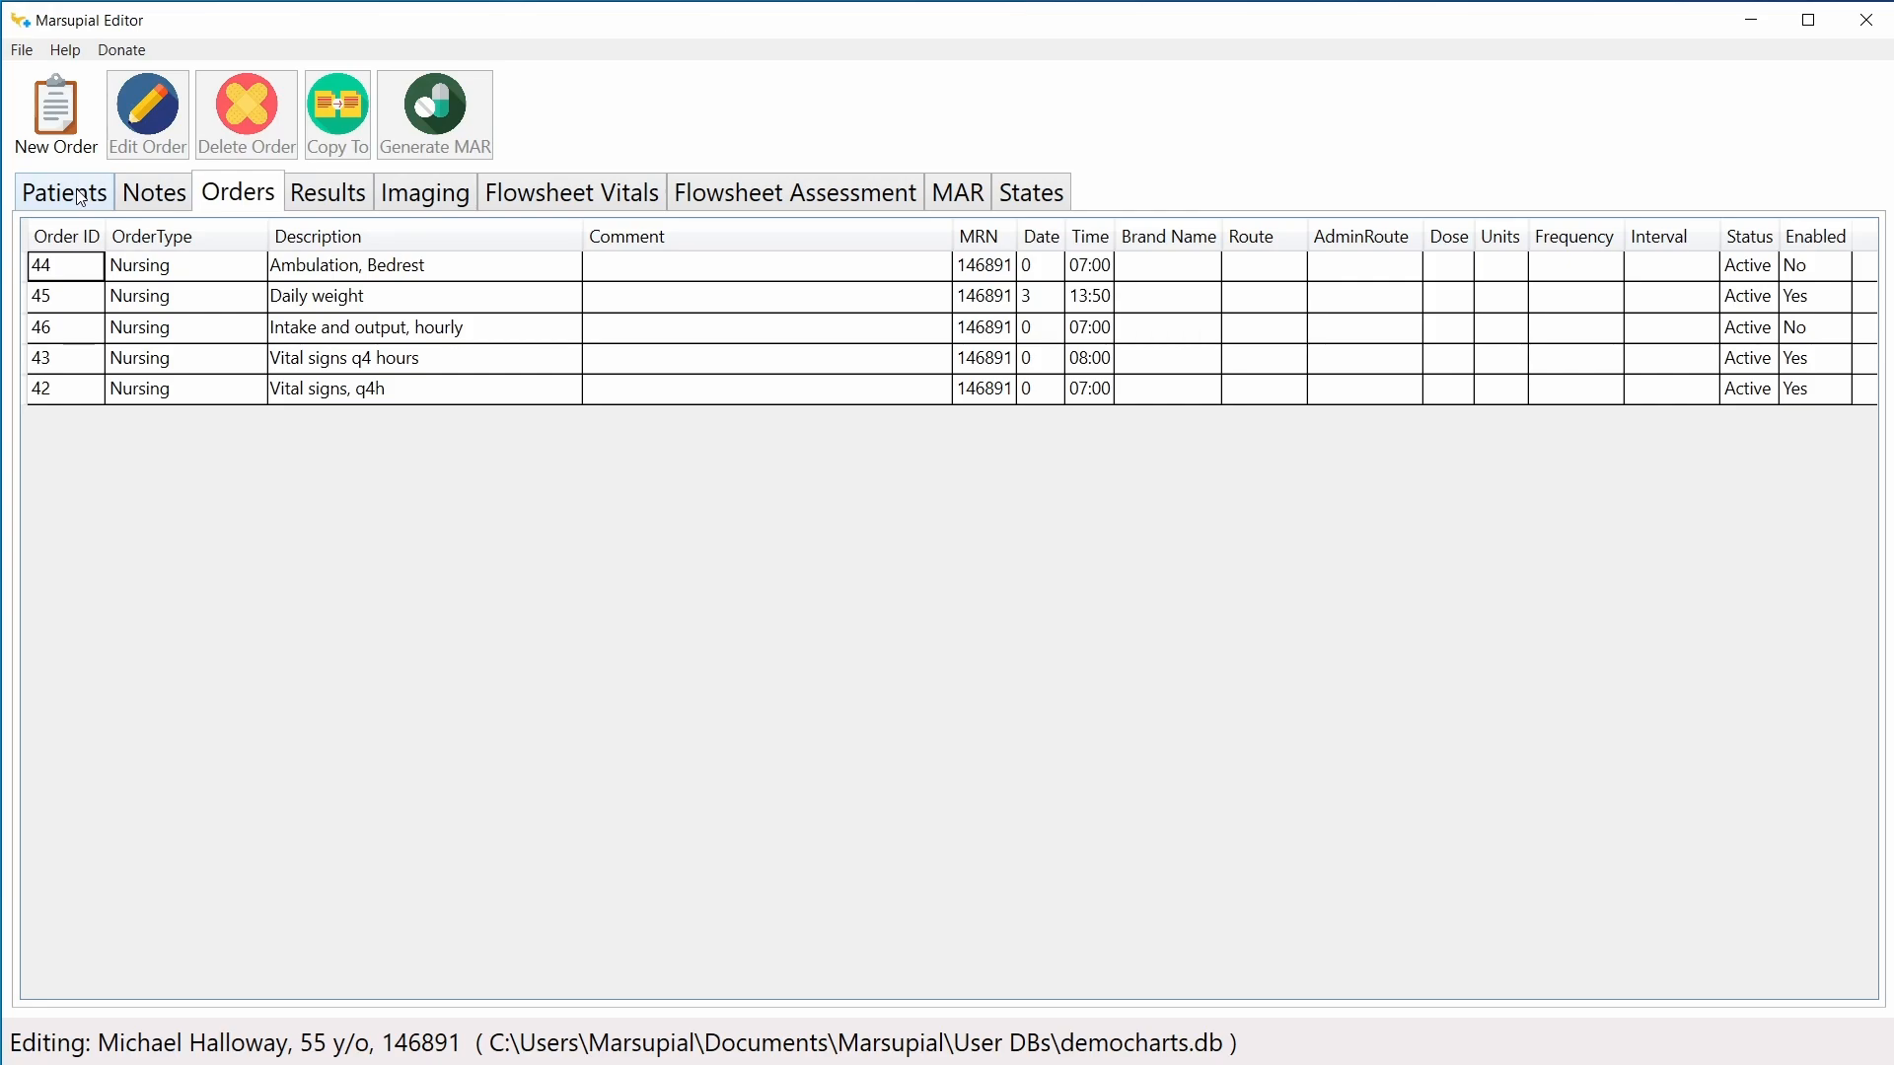
pyautogui.click(64, 132)
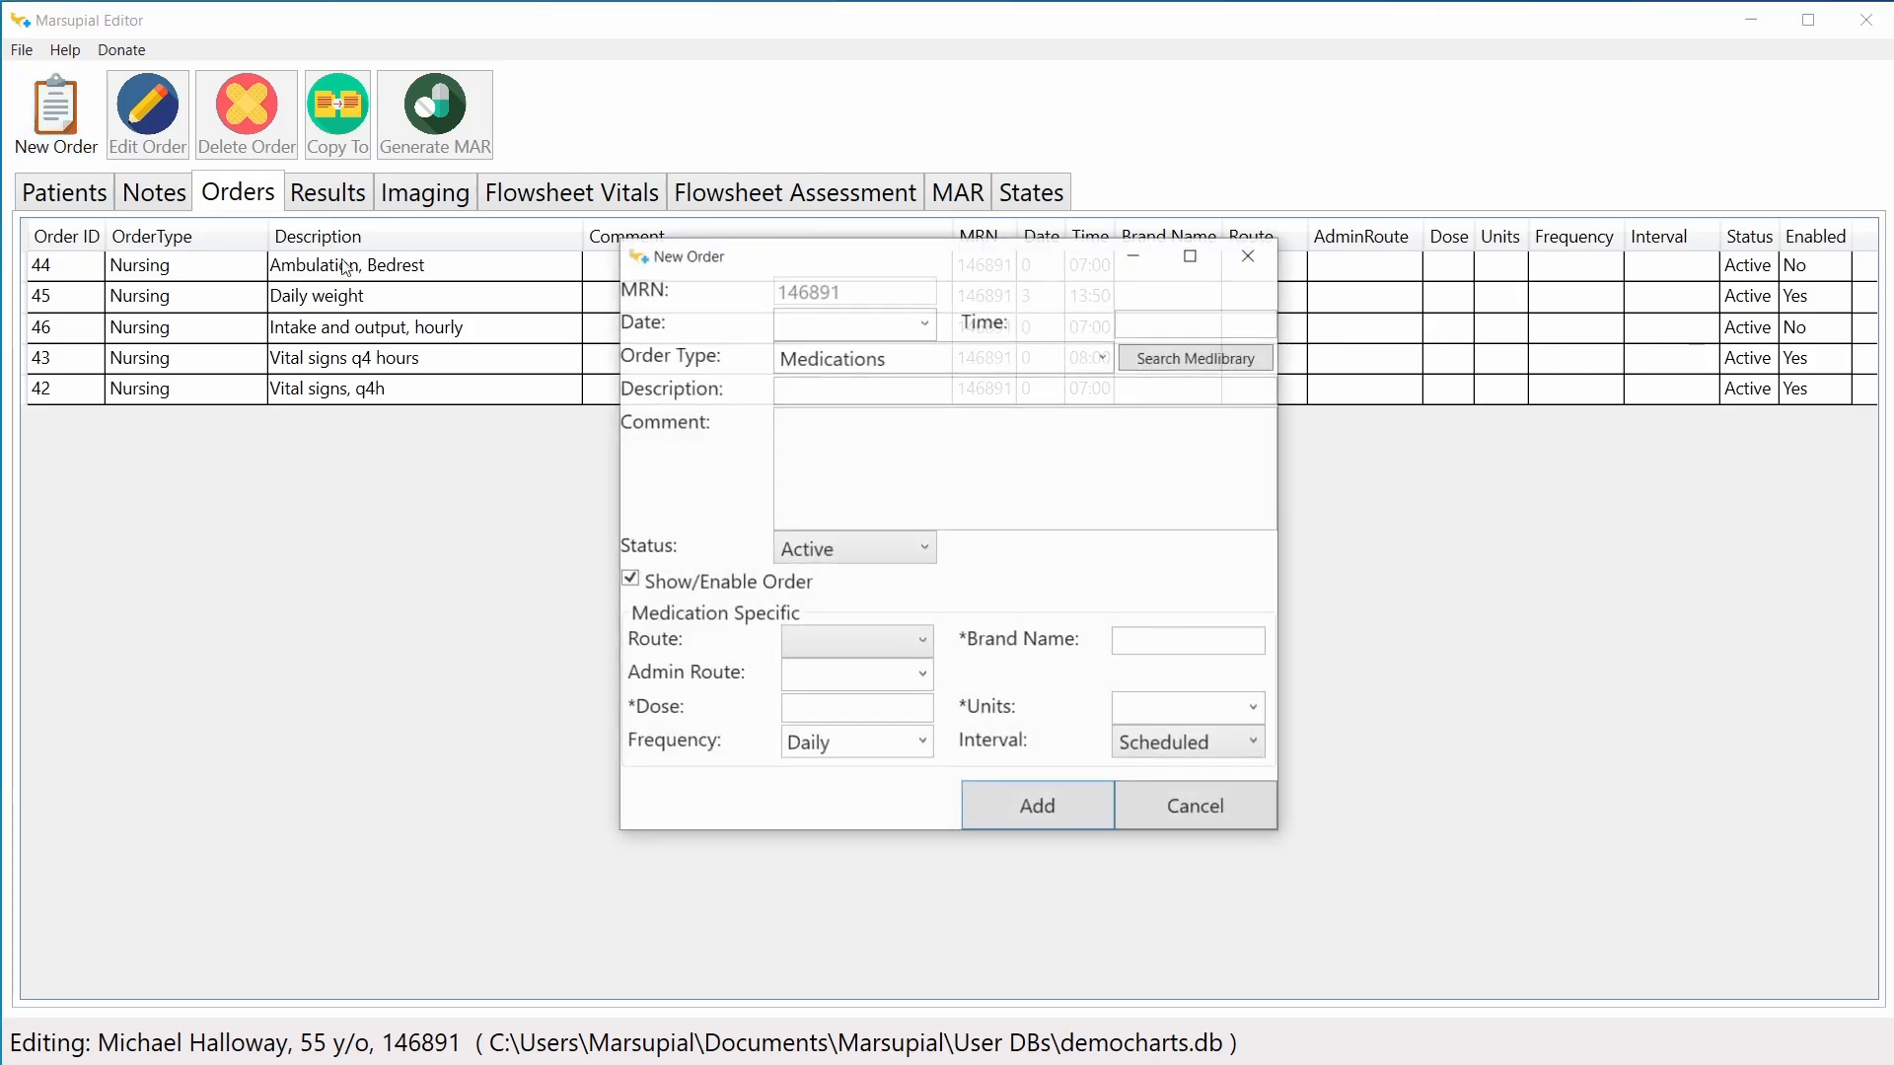
pyautogui.click(1103, 358)
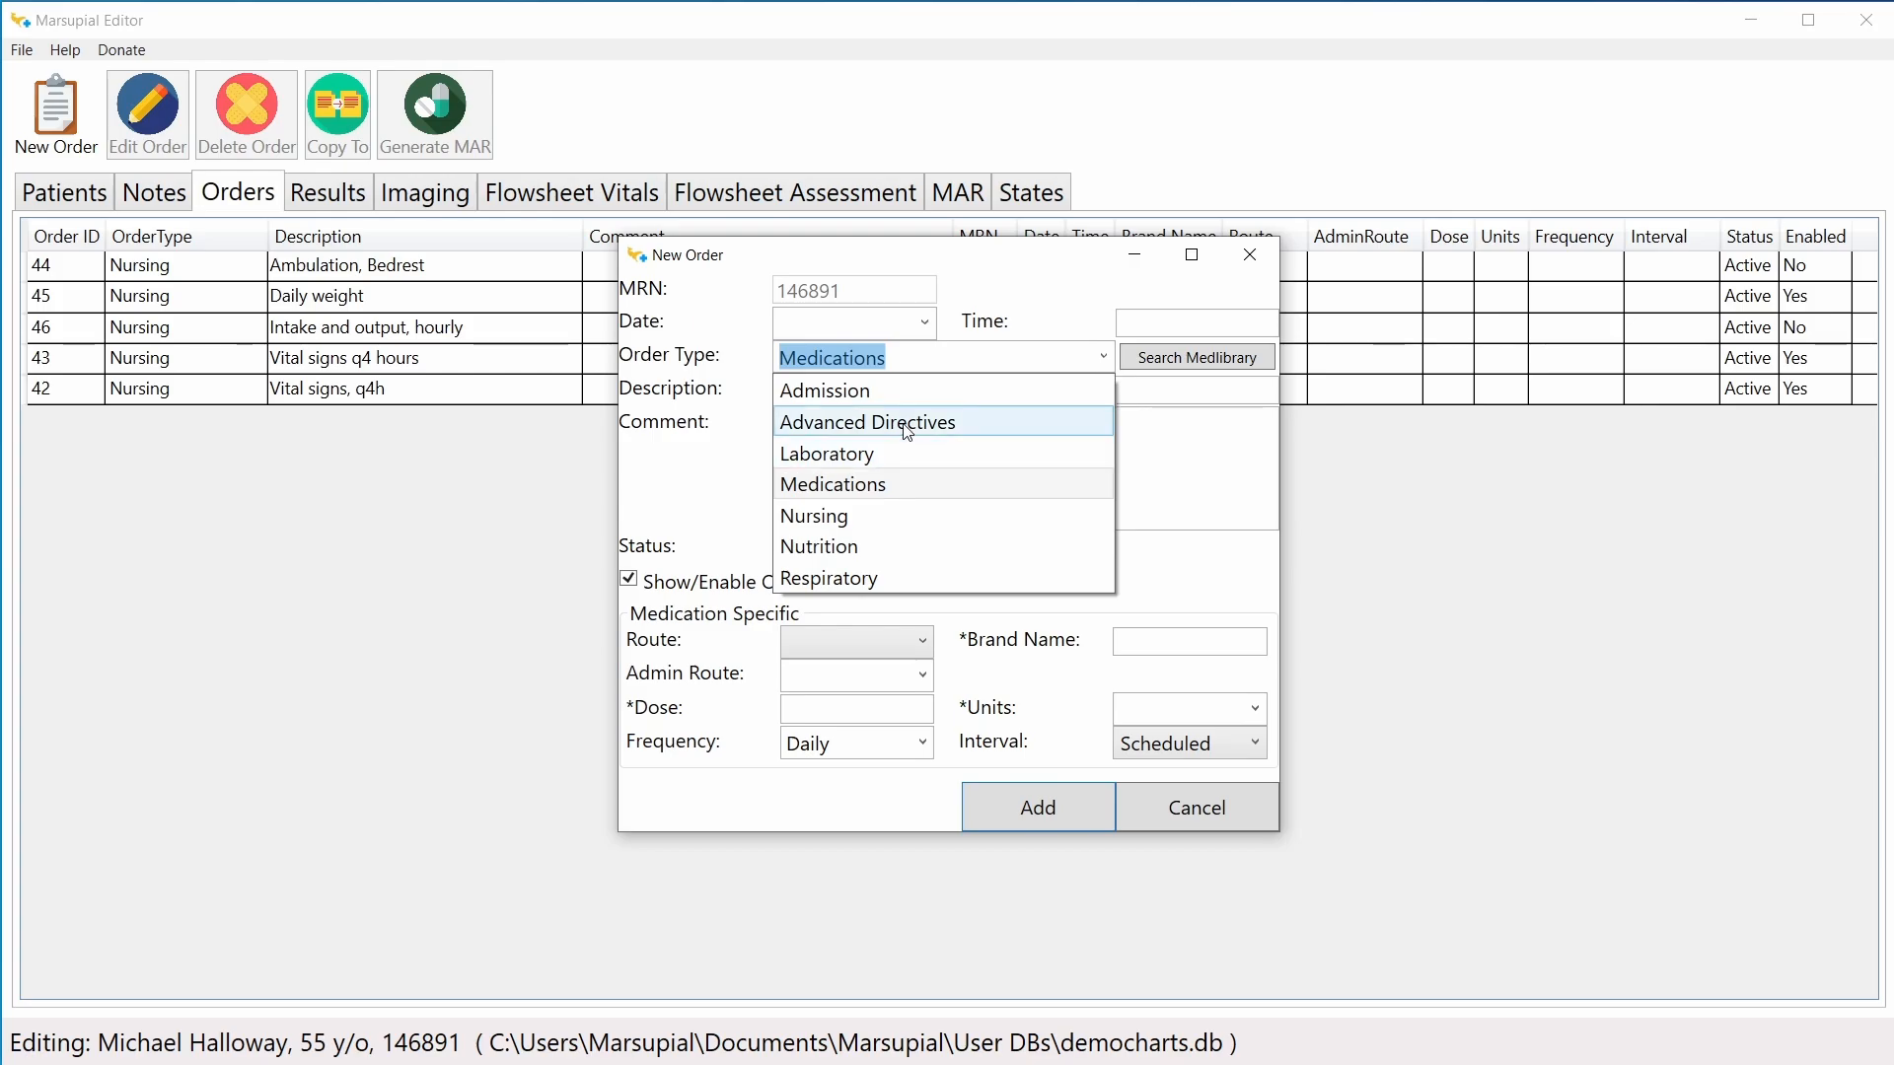
pyautogui.click(911, 359)
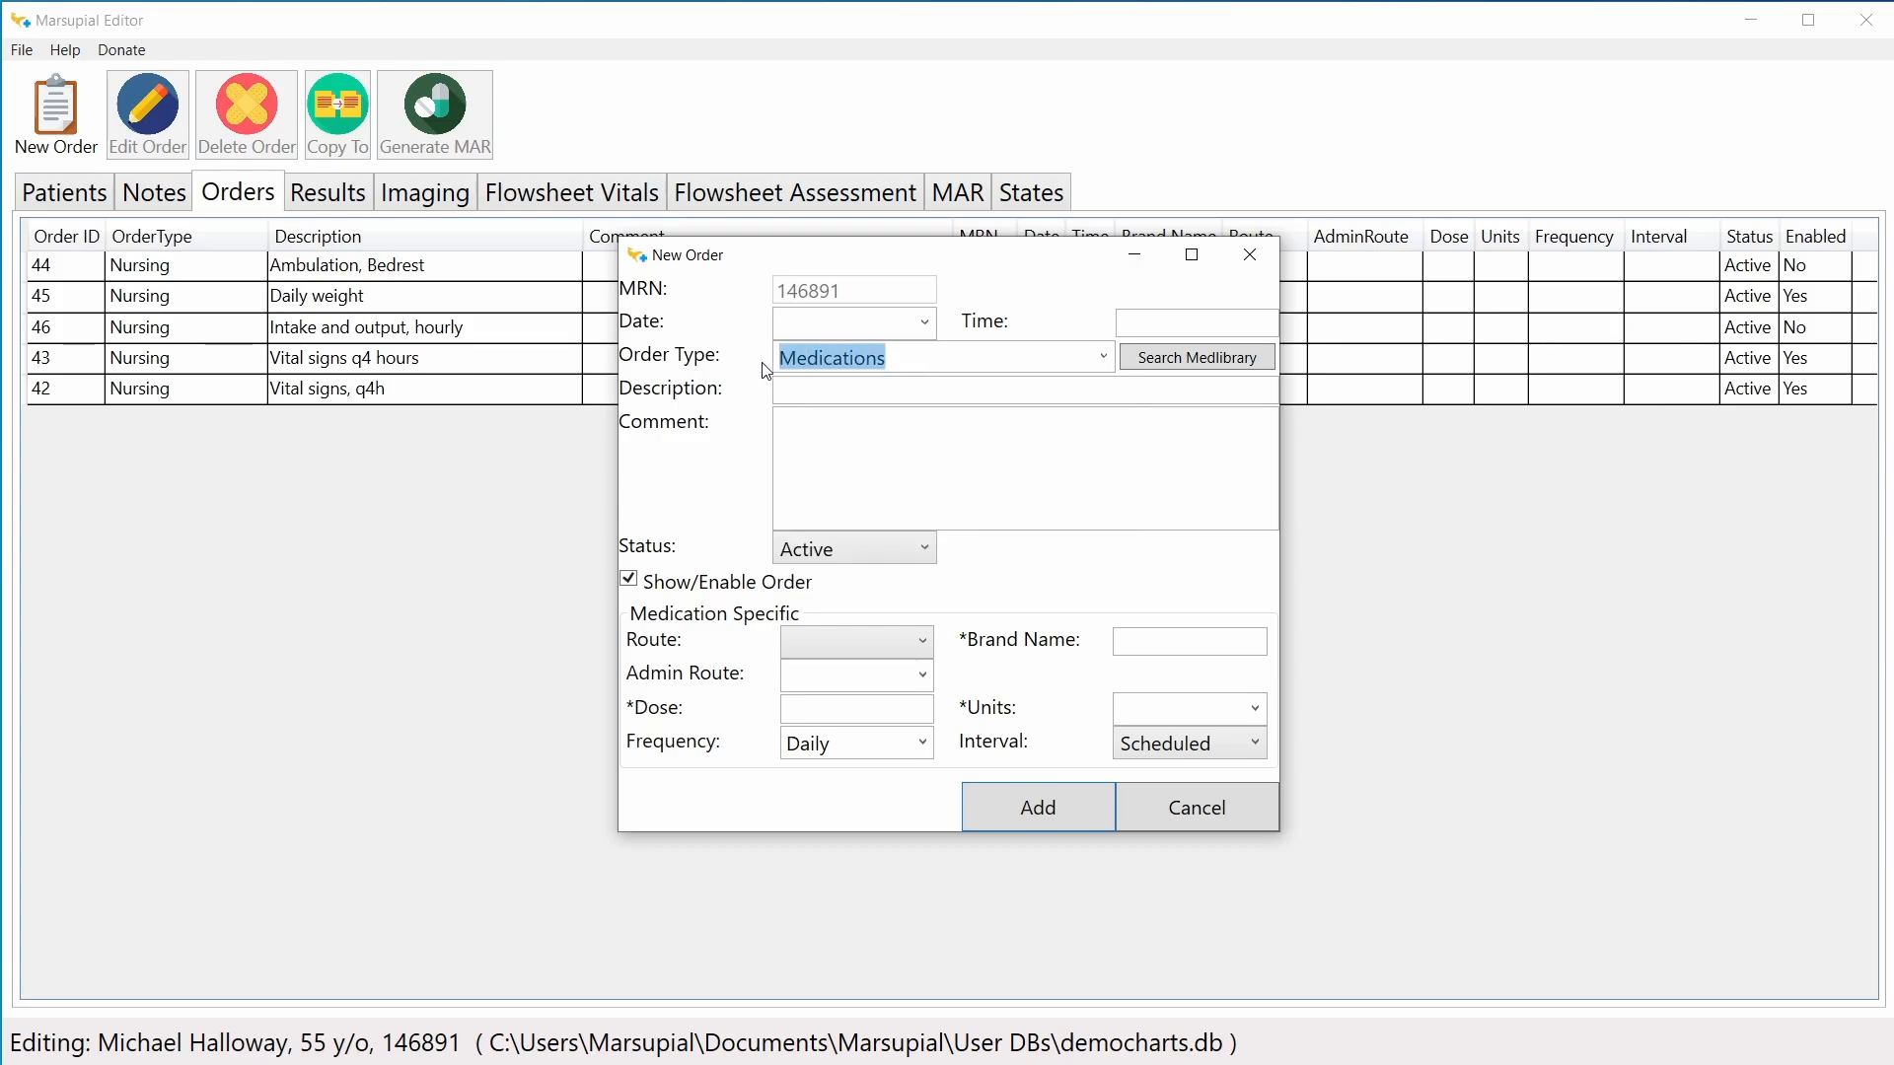
pyautogui.write('Consults')
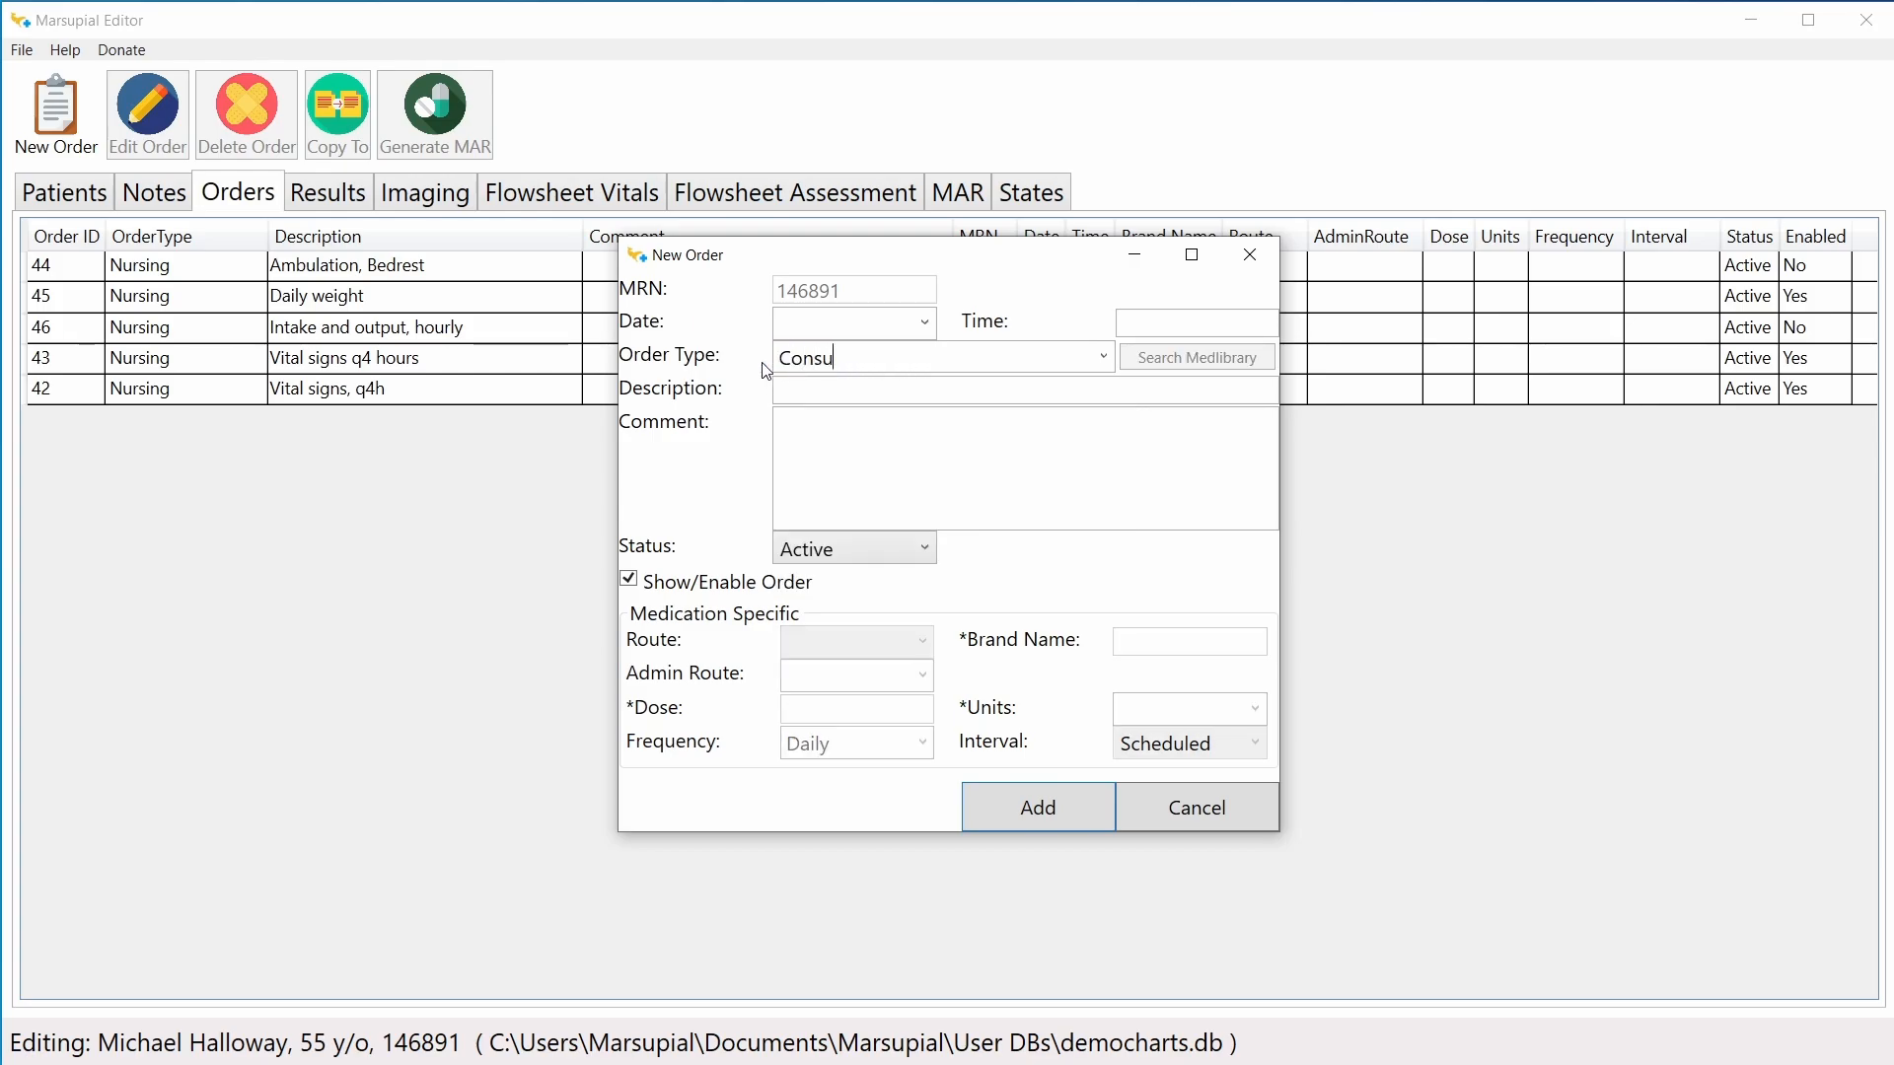
pyautogui.click(895, 390)
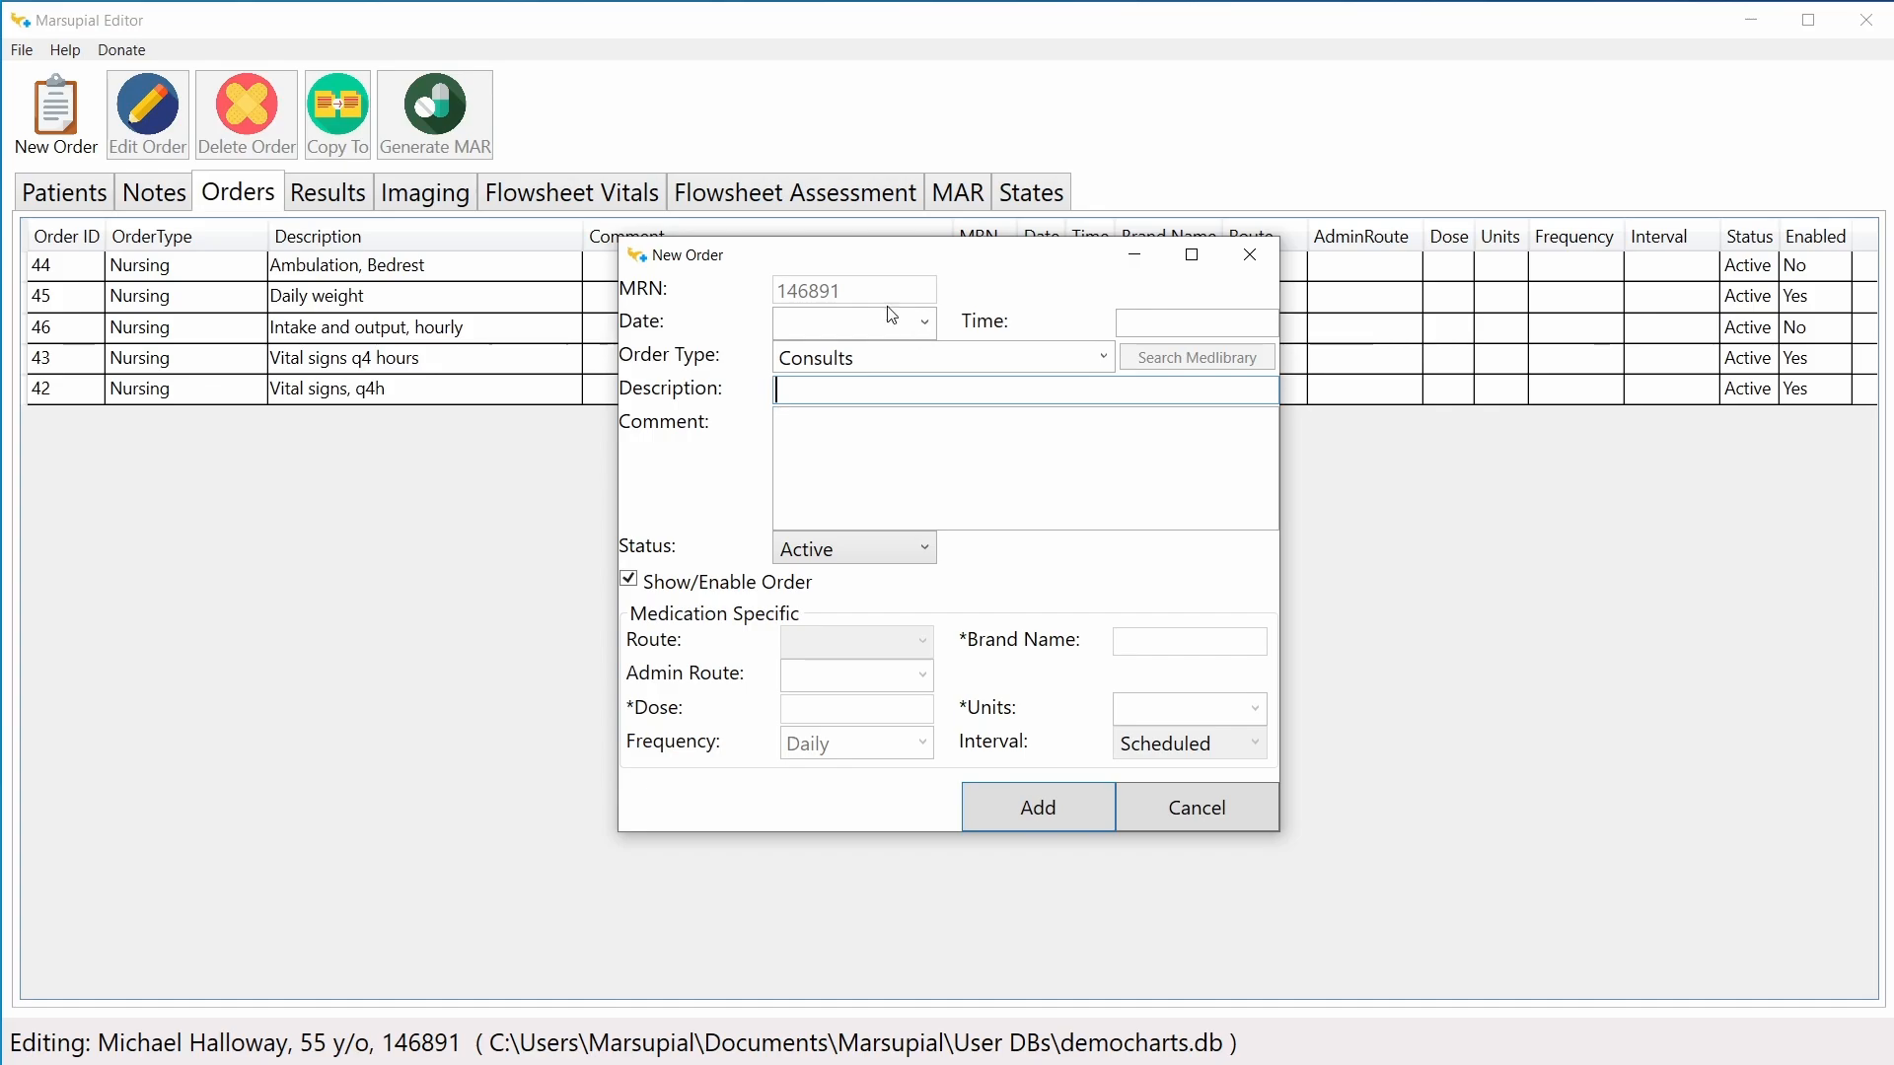
pyautogui.moveTo(789, 257); pyautogui.dragTo(716, 333)
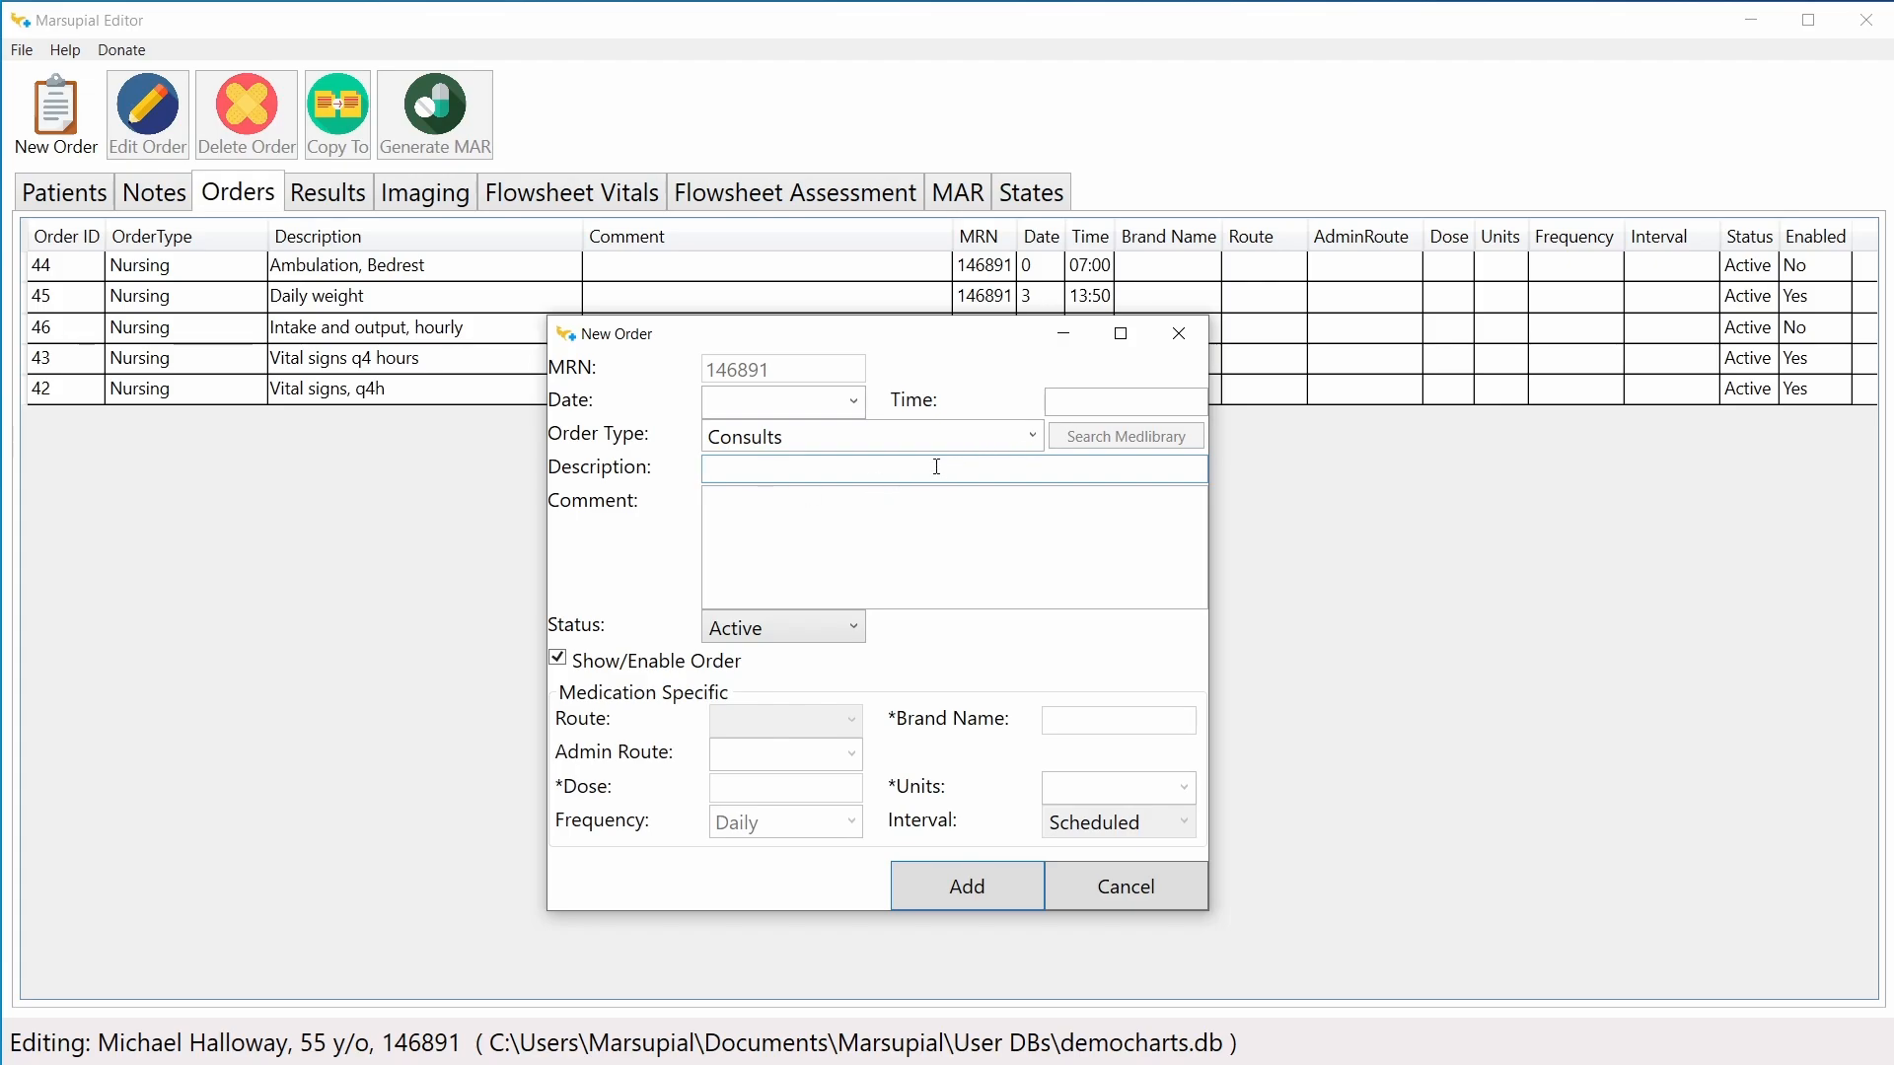
pyautogui.click(741, 525)
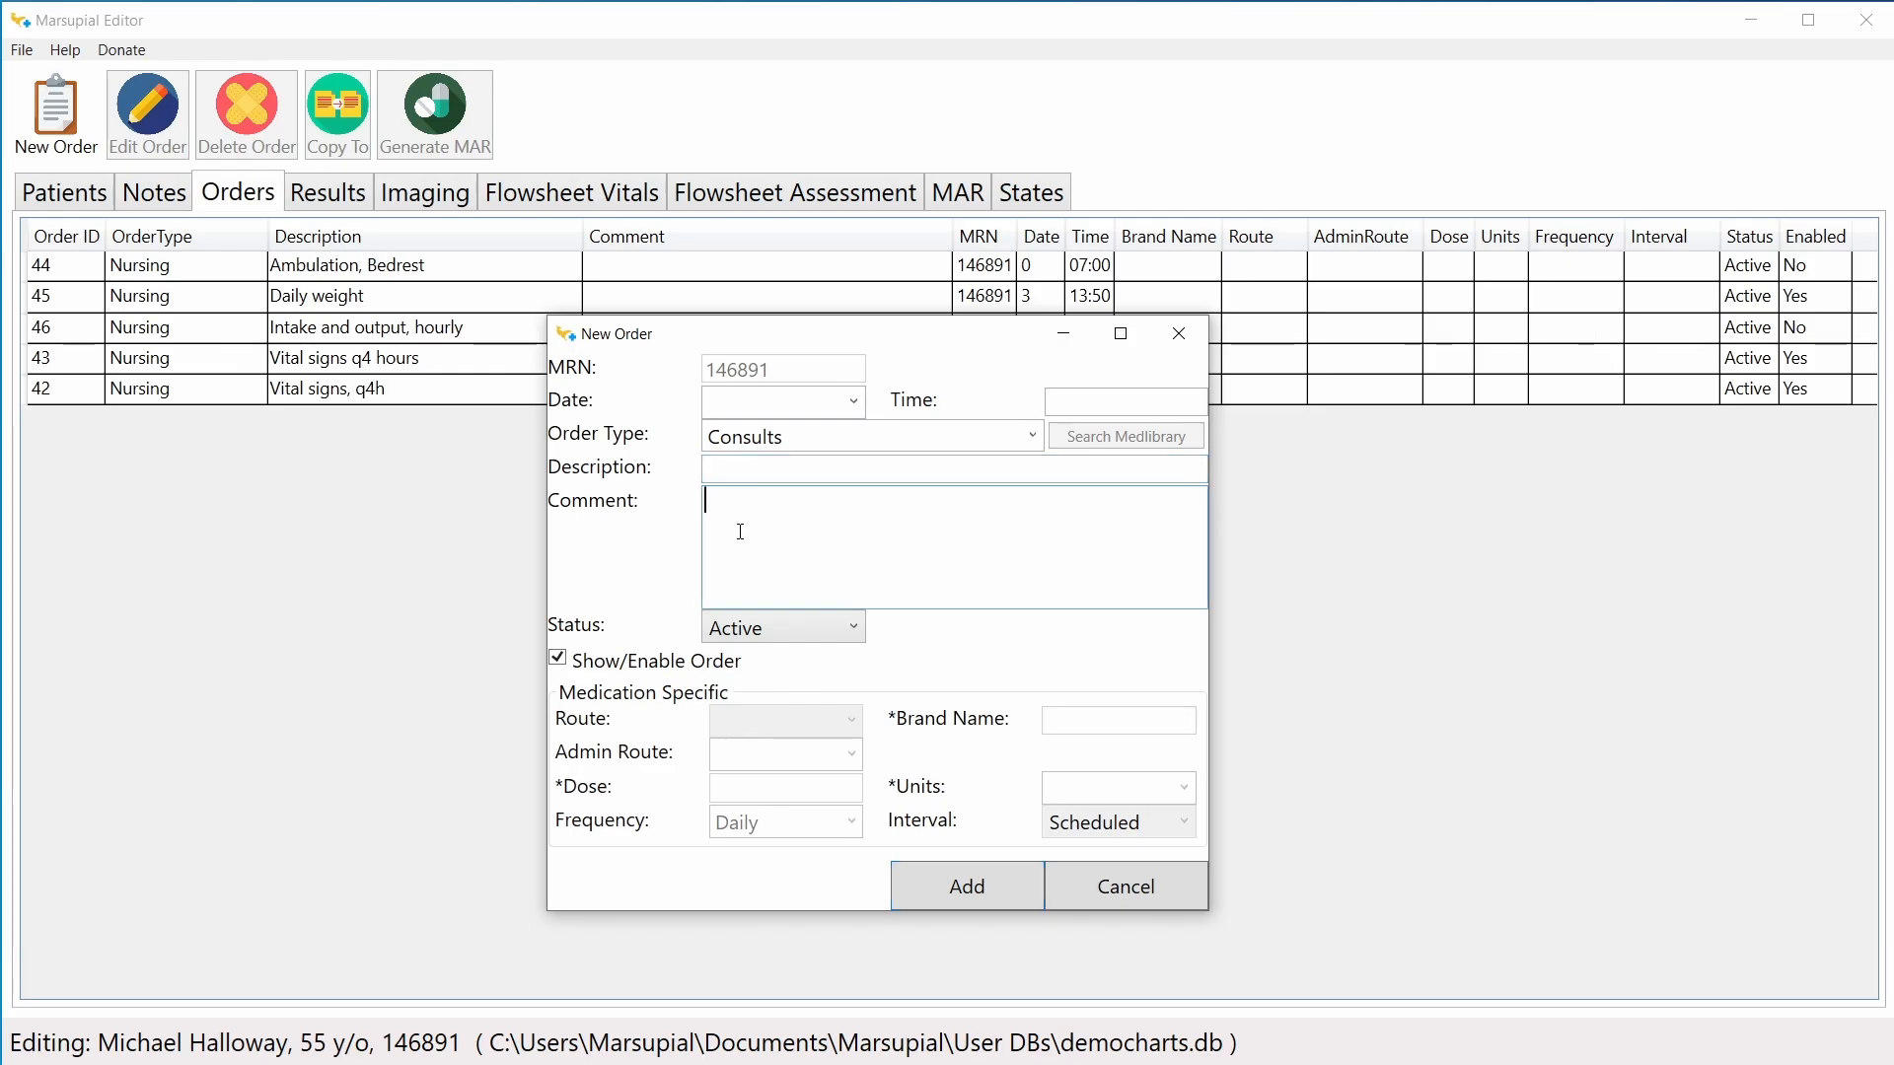
pyautogui.moveTo(741, 348); pyautogui.dragTo(1180, 421)
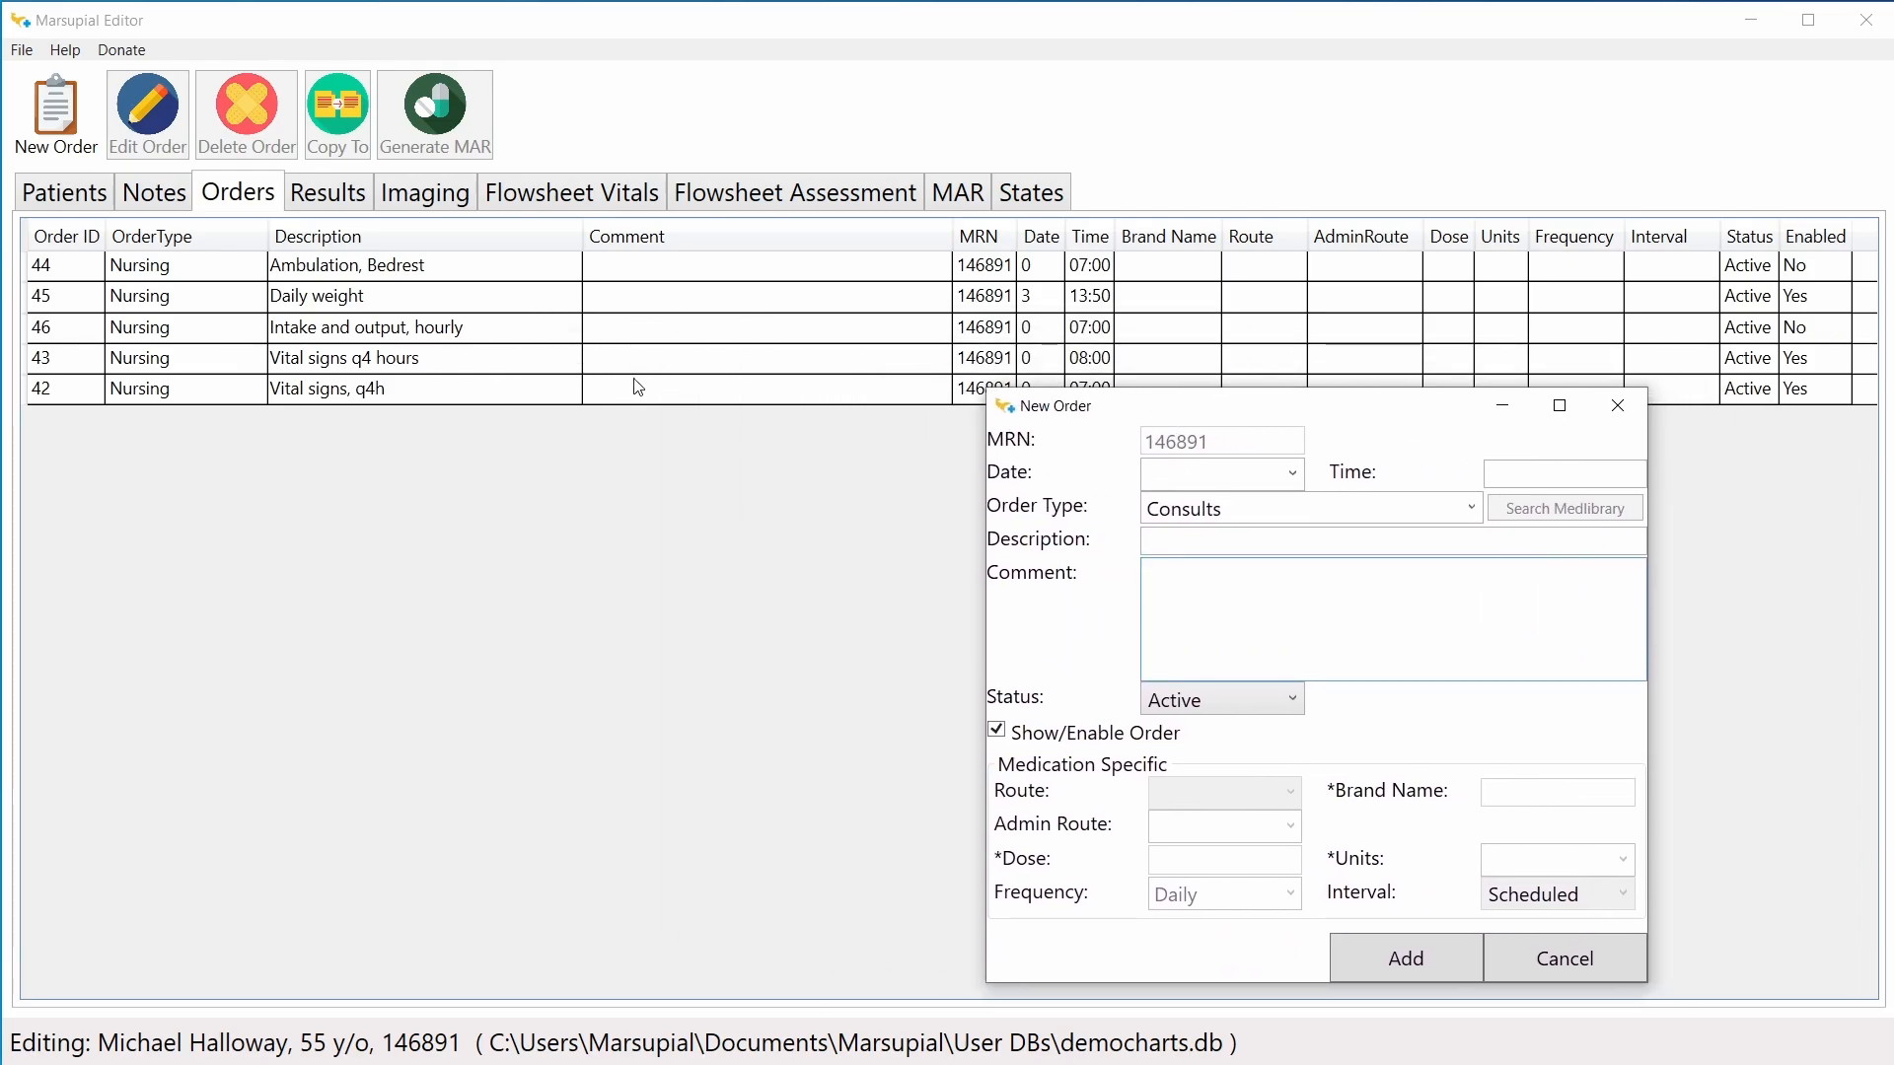
pyautogui.moveTo(1108, 416); pyautogui.dragTo(741, 358)
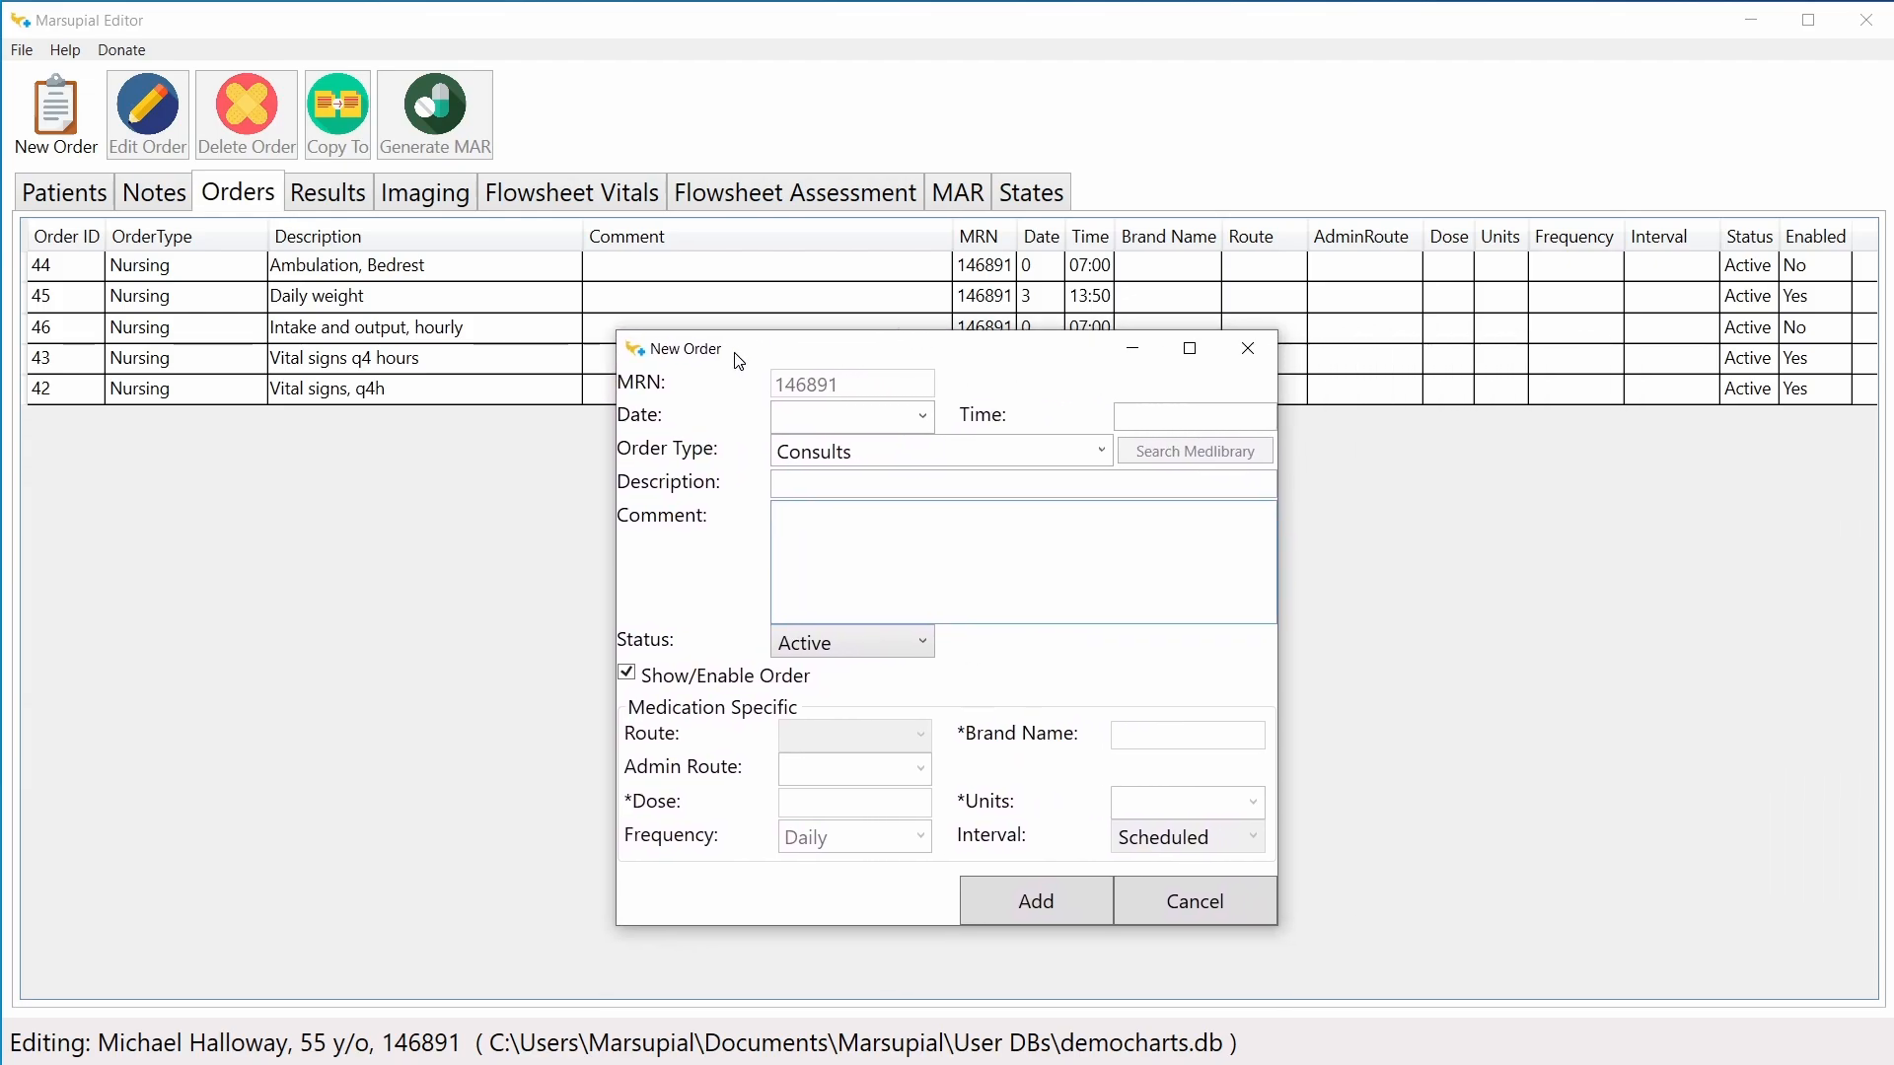
pyautogui.click(1156, 900)
# Step: Add the comment "take weight at 0600" to the "Daily weight" nursing order and save it
pyautogui.doubleClick(430, 306)
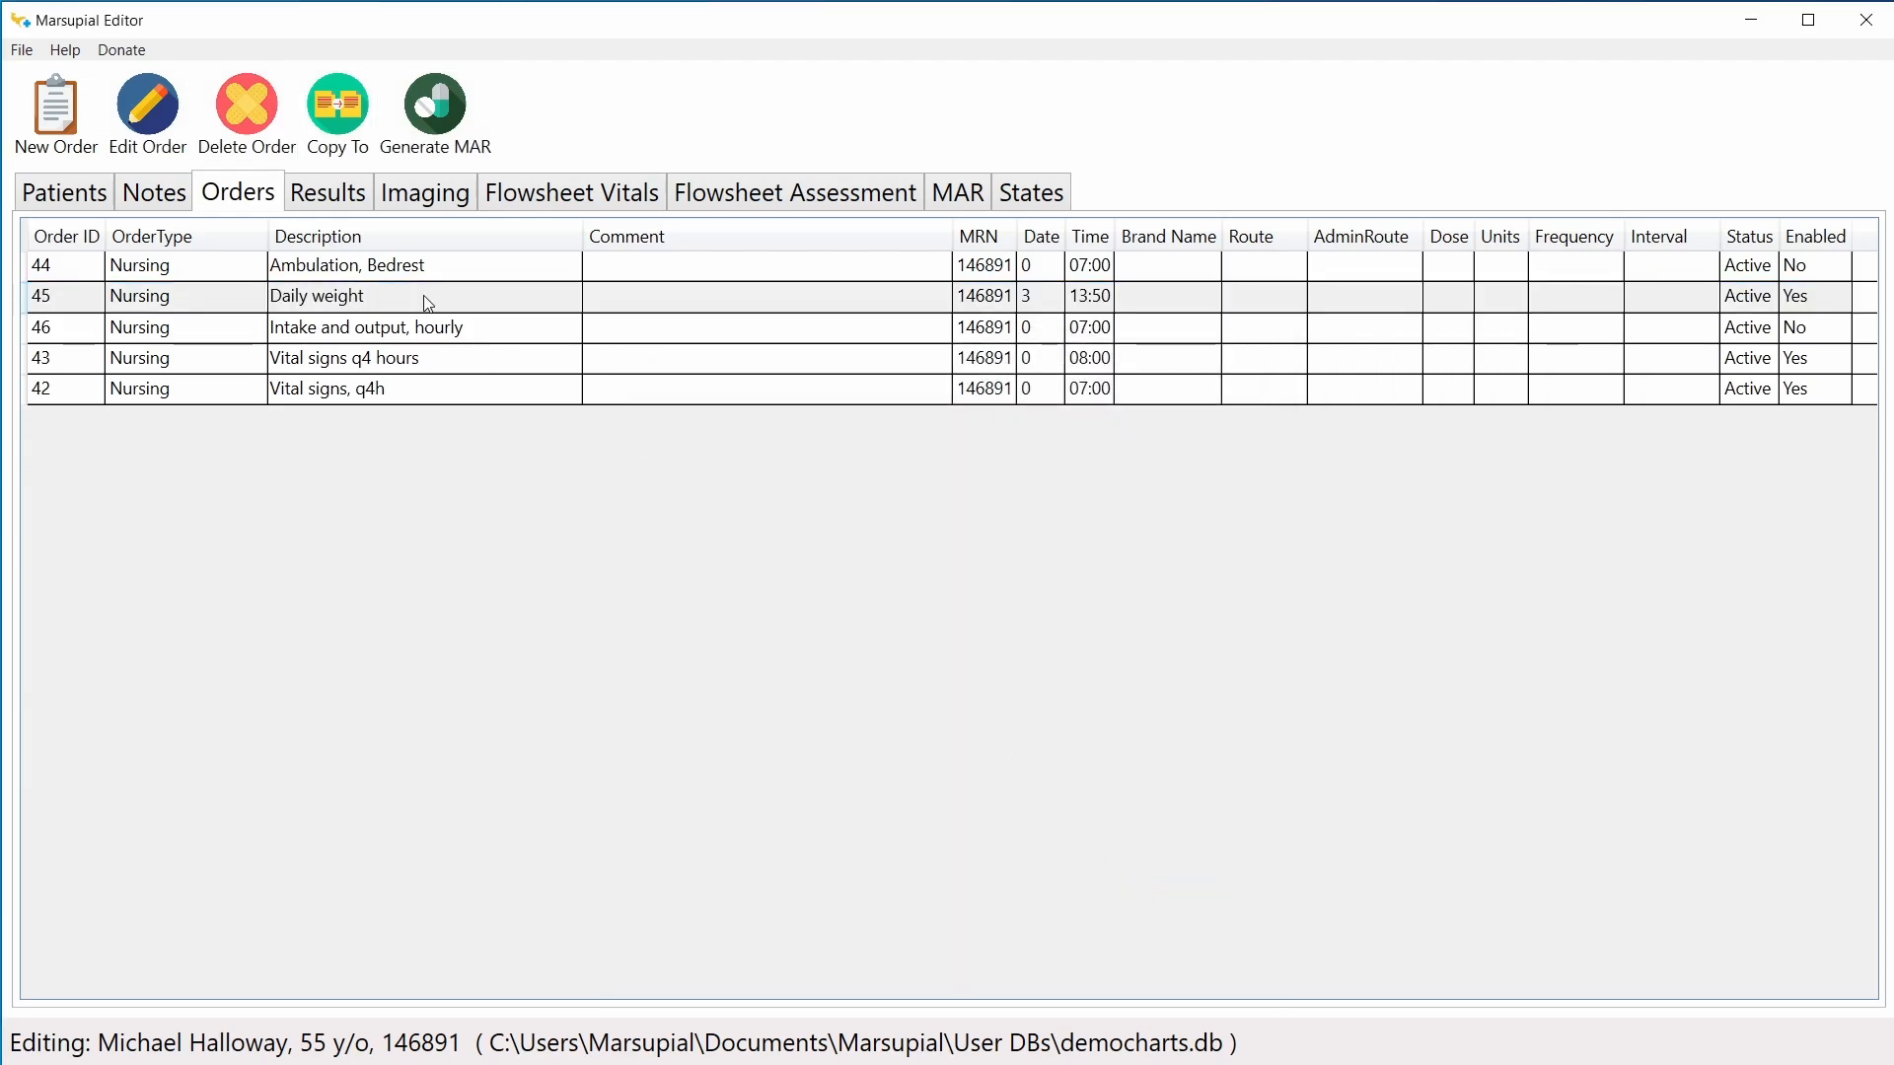
pyautogui.click(889, 456)
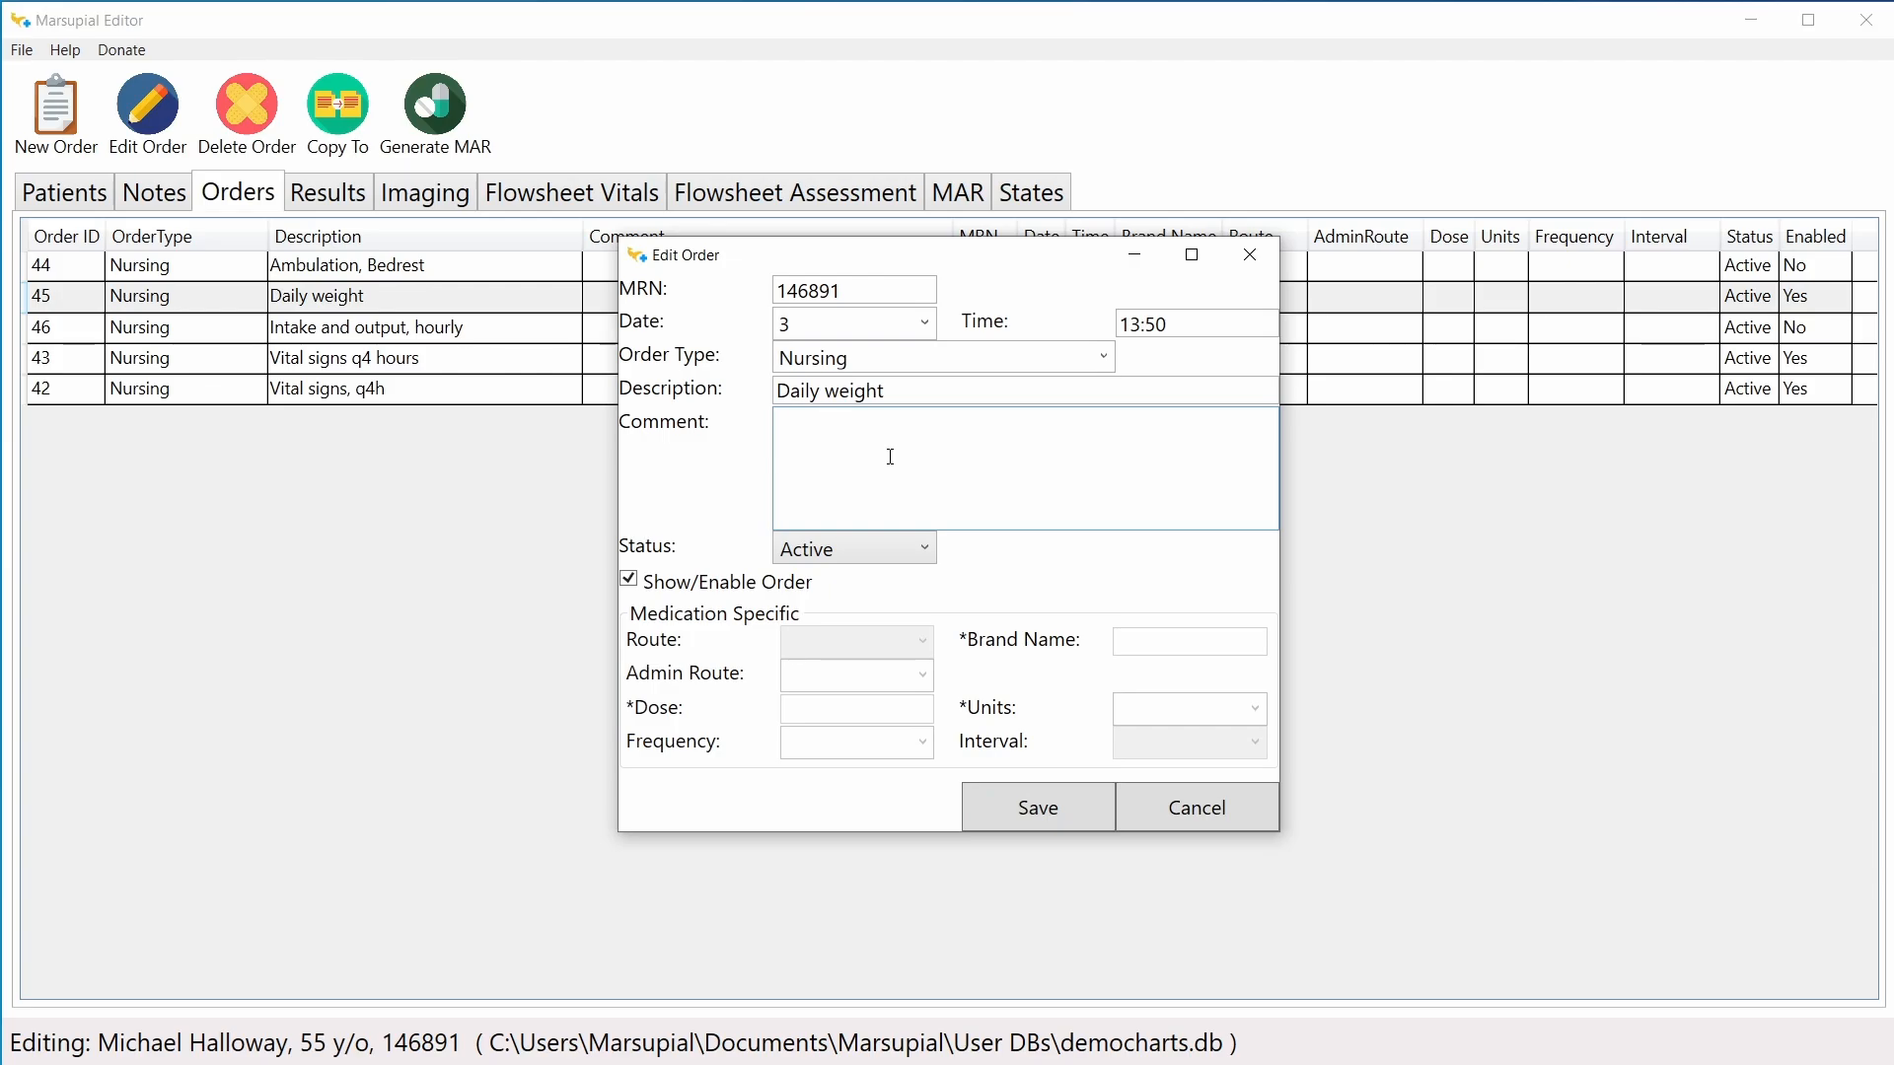
pyautogui.write('take weight at 0')
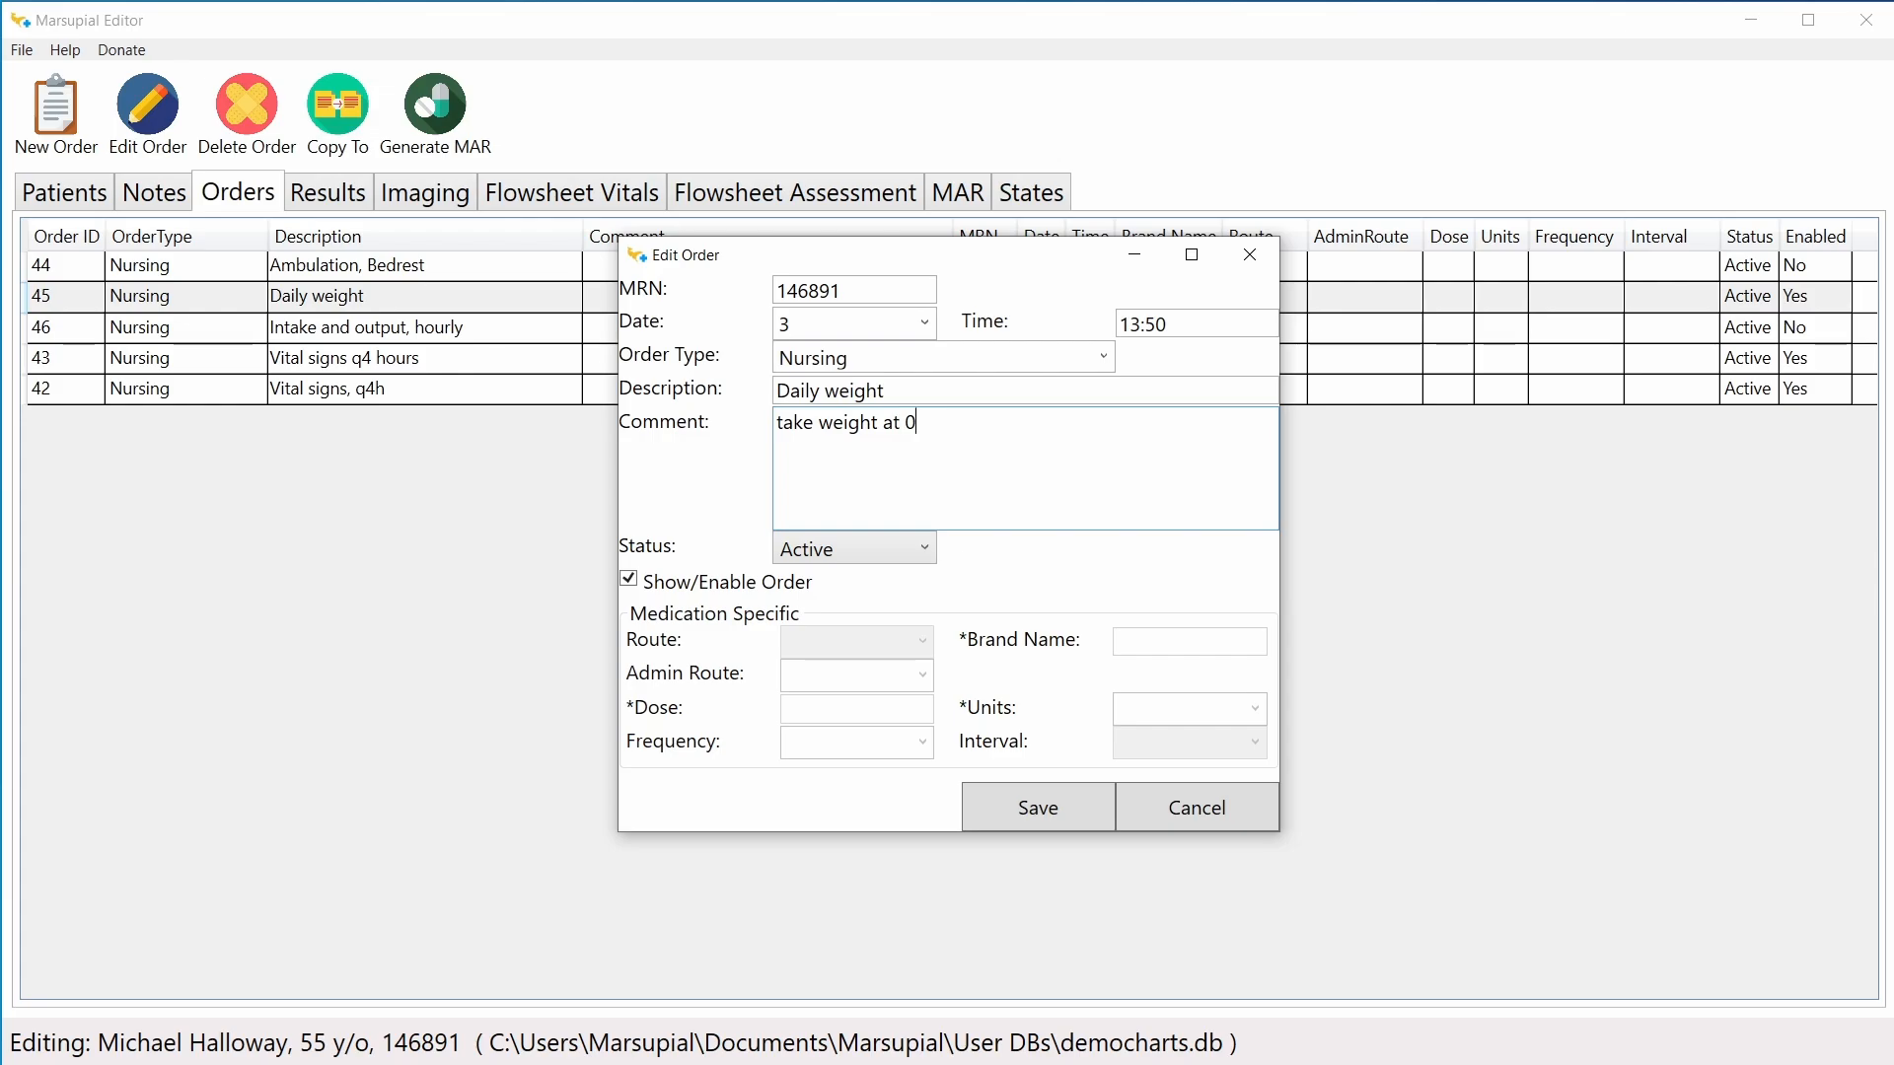
pyautogui.write('600')
pyautogui.click(1004, 804)
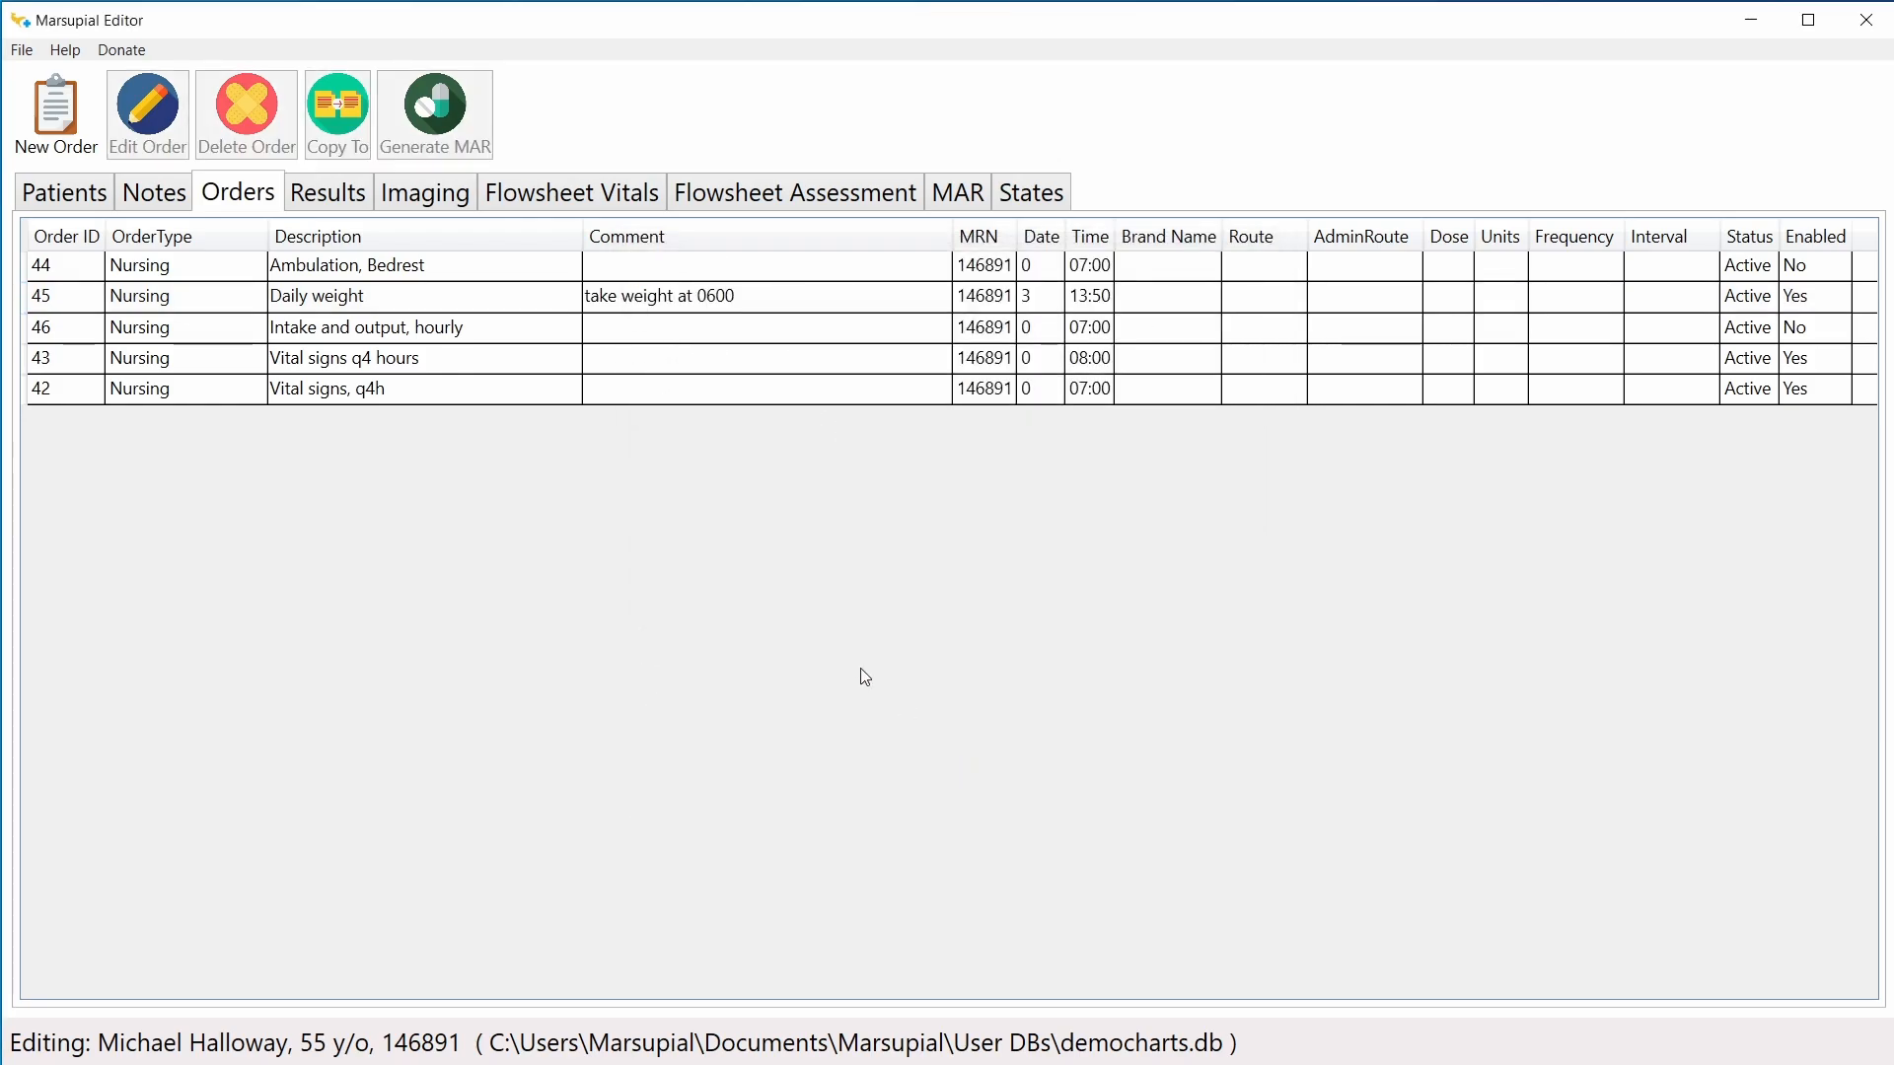
pyautogui.click(642, 308)
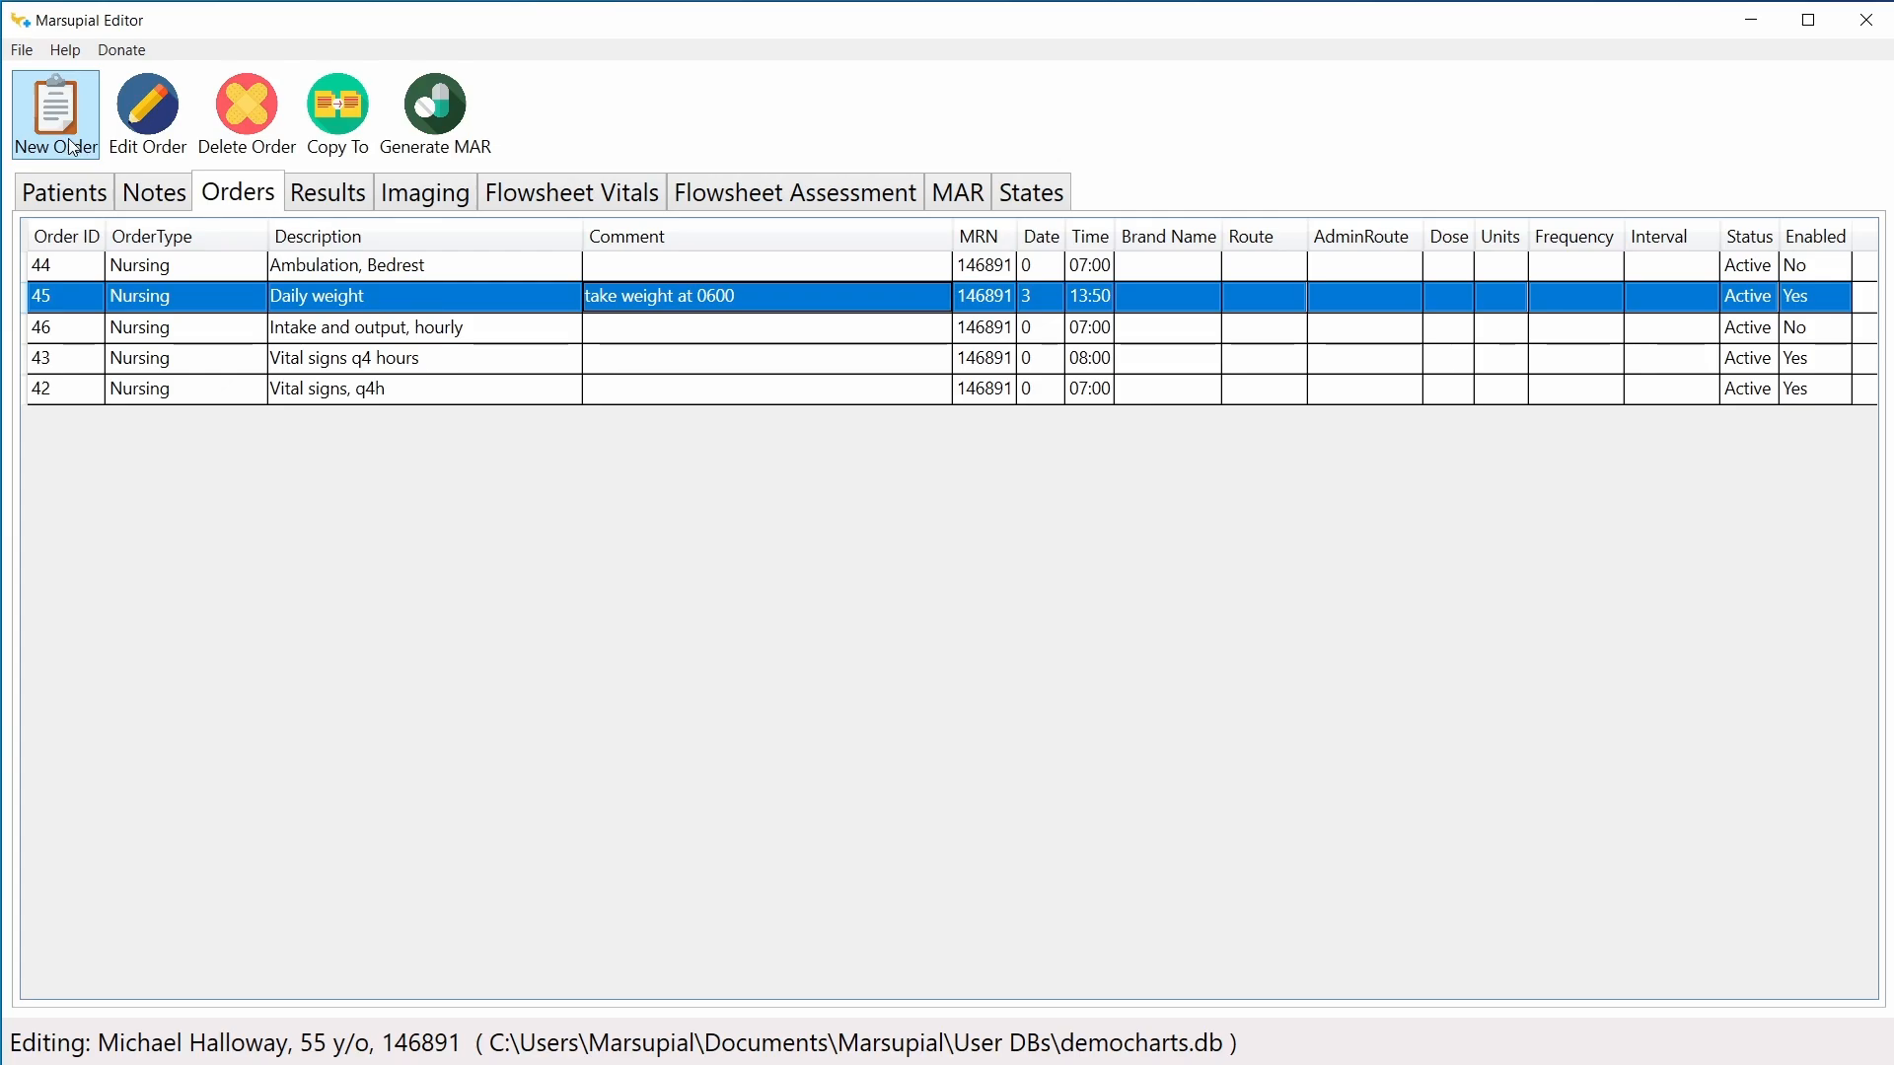
# Step: Start a new order for the 55-year-old patient with Medications as the order type
pyautogui.click(55, 108)
pyautogui.click(1104, 357)
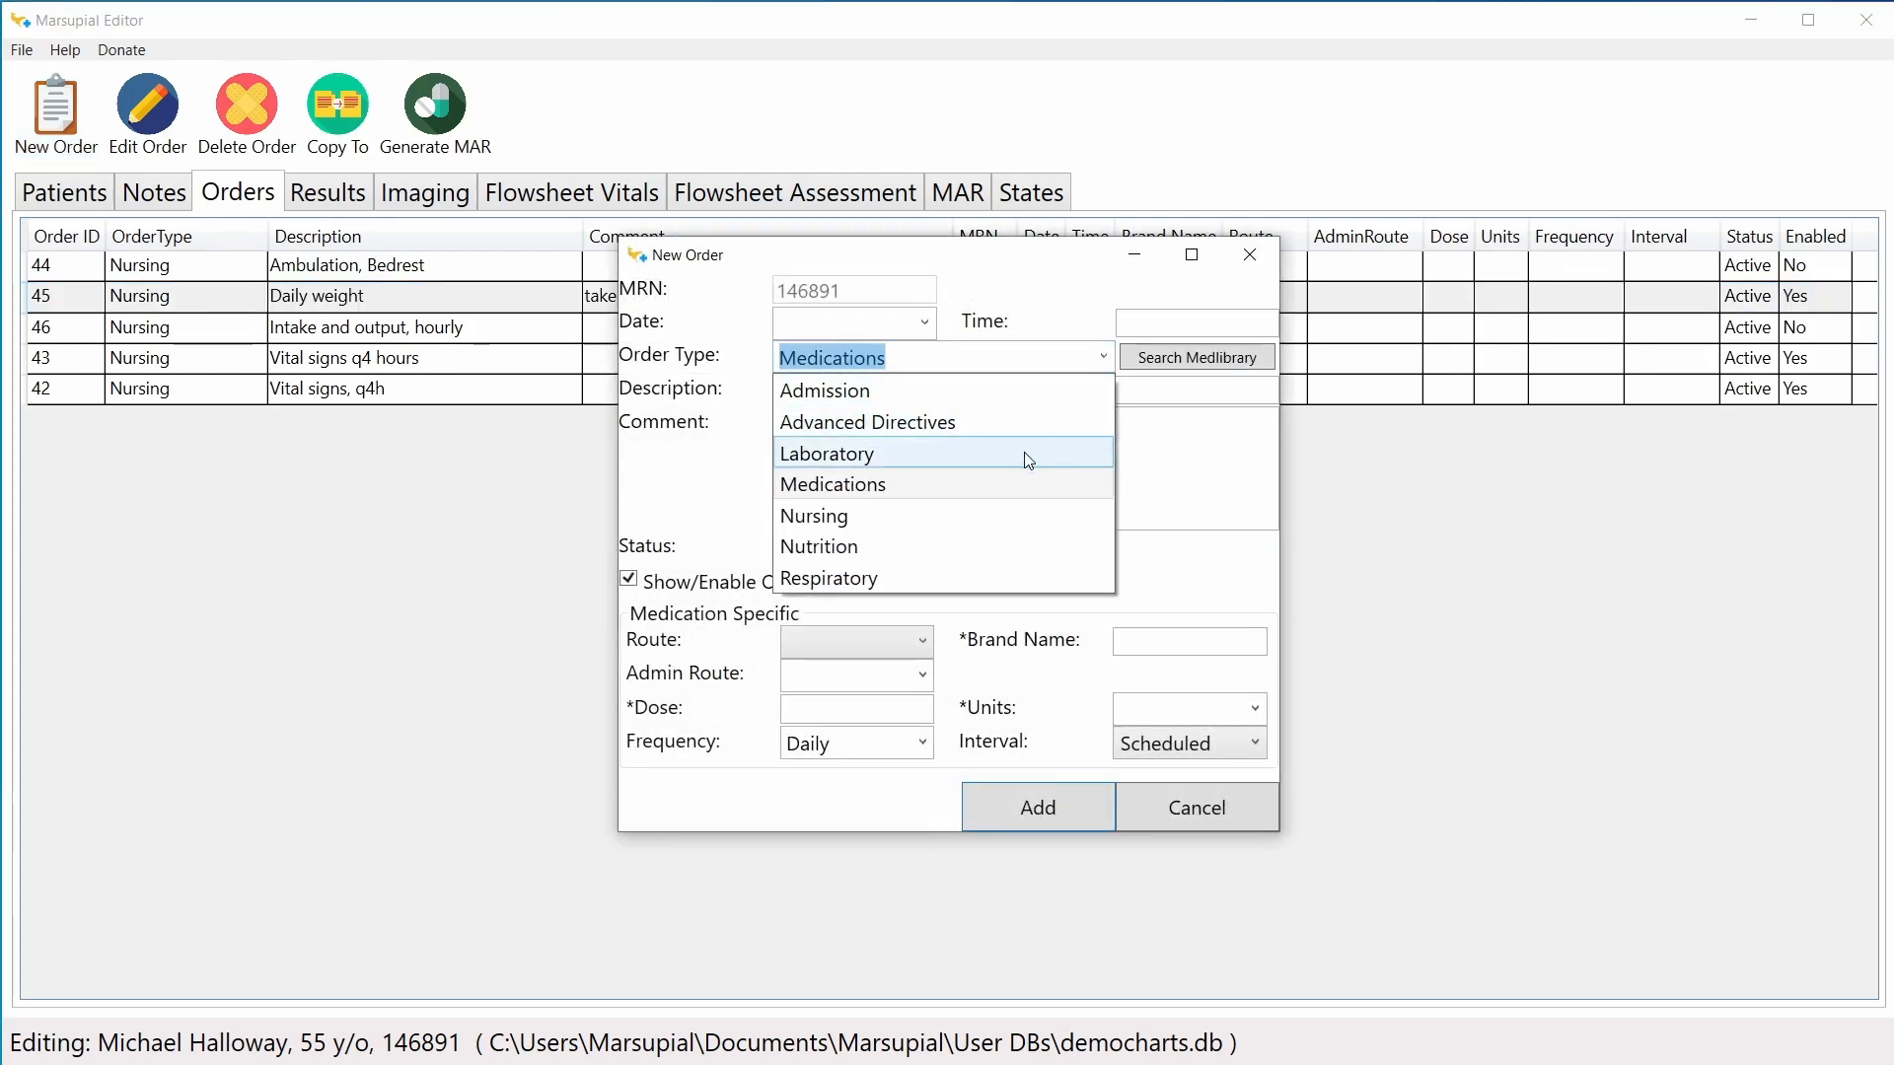
pyautogui.click(915, 483)
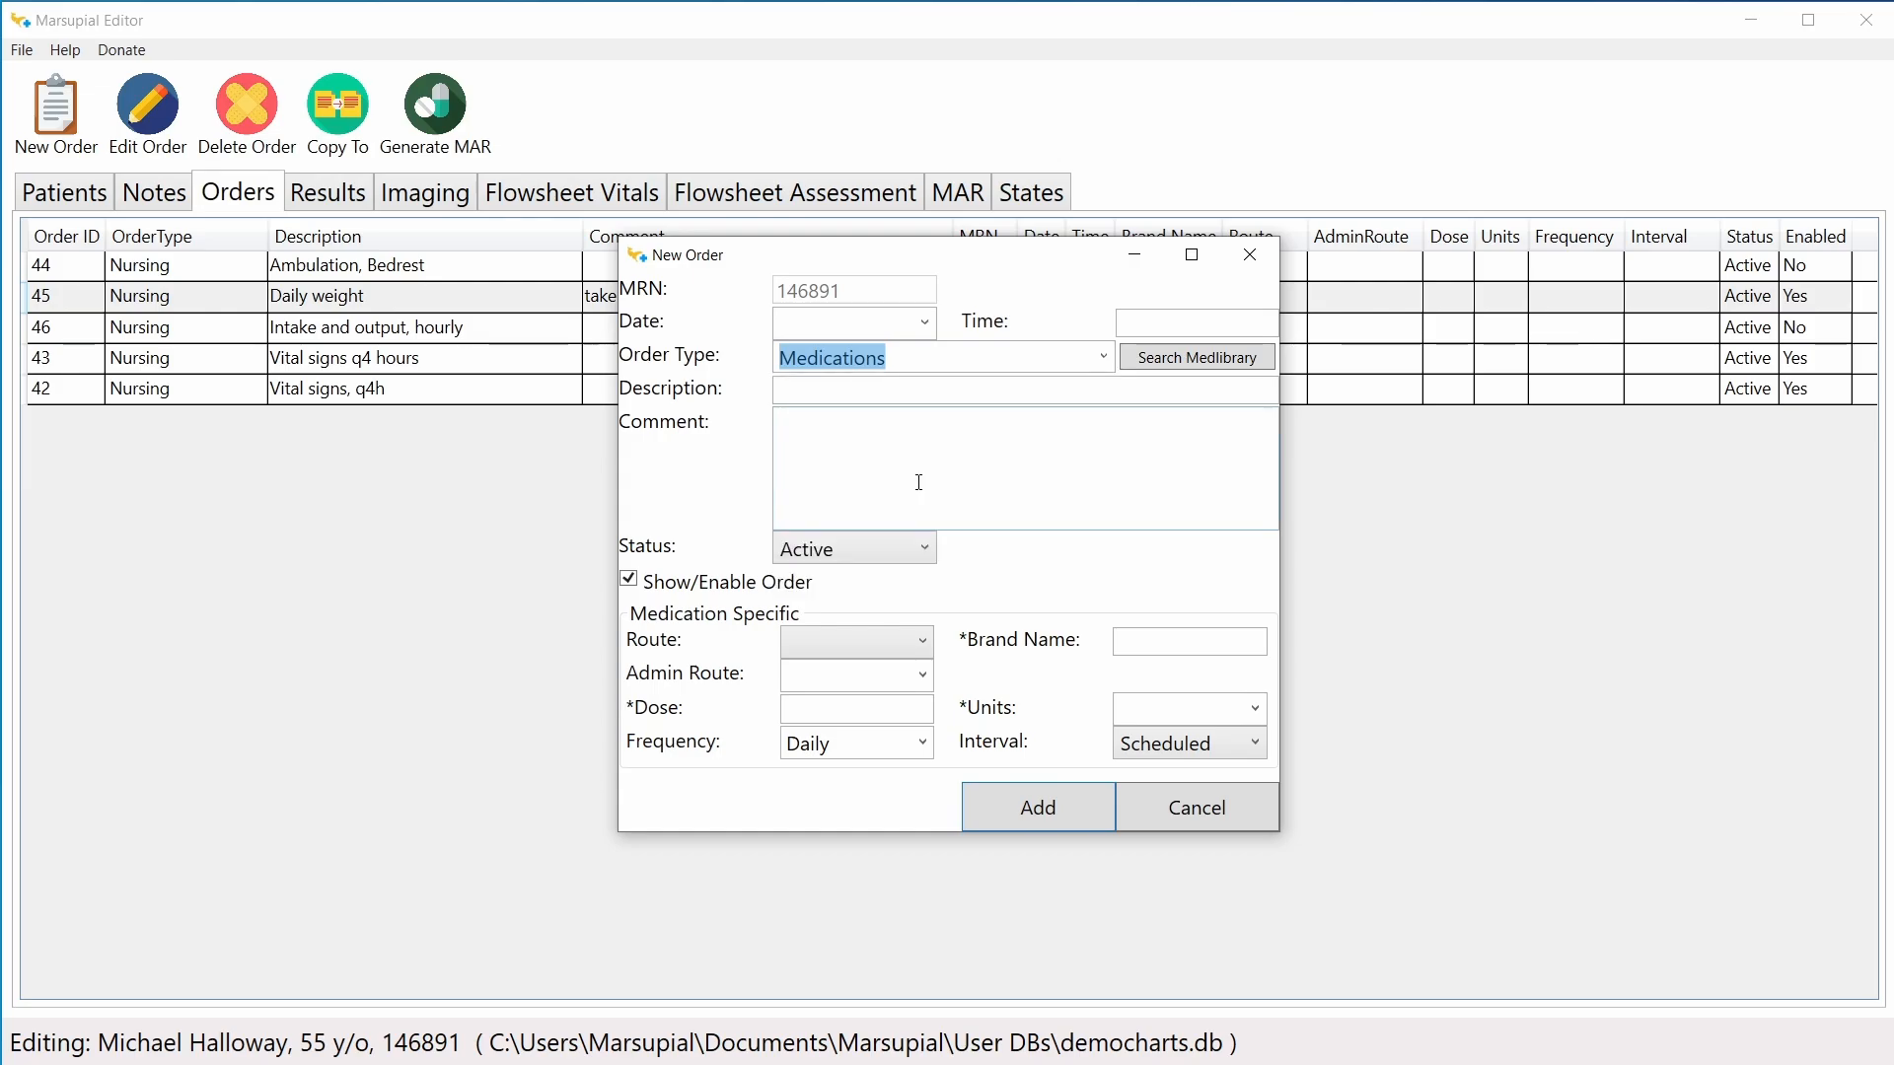
pyautogui.click(1021, 386)
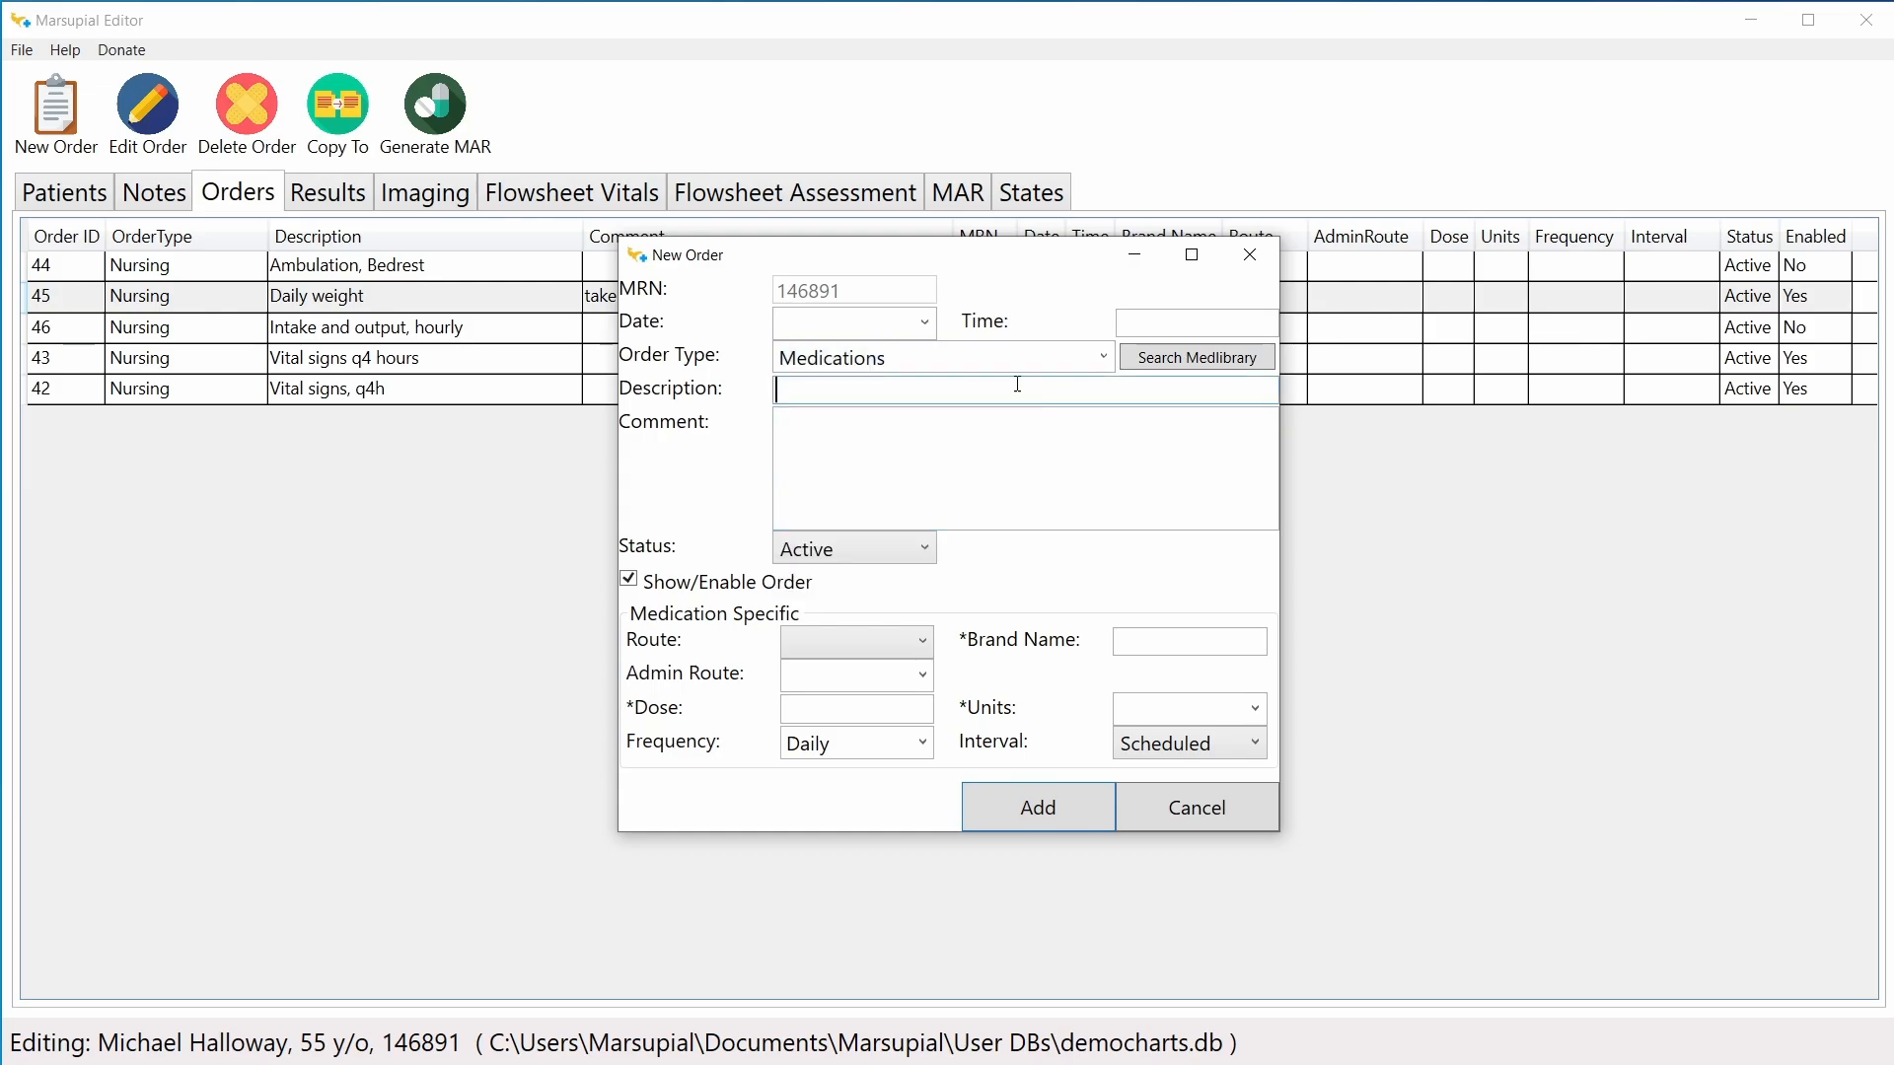
pyautogui.click(932, 358)
pyautogui.click(954, 353)
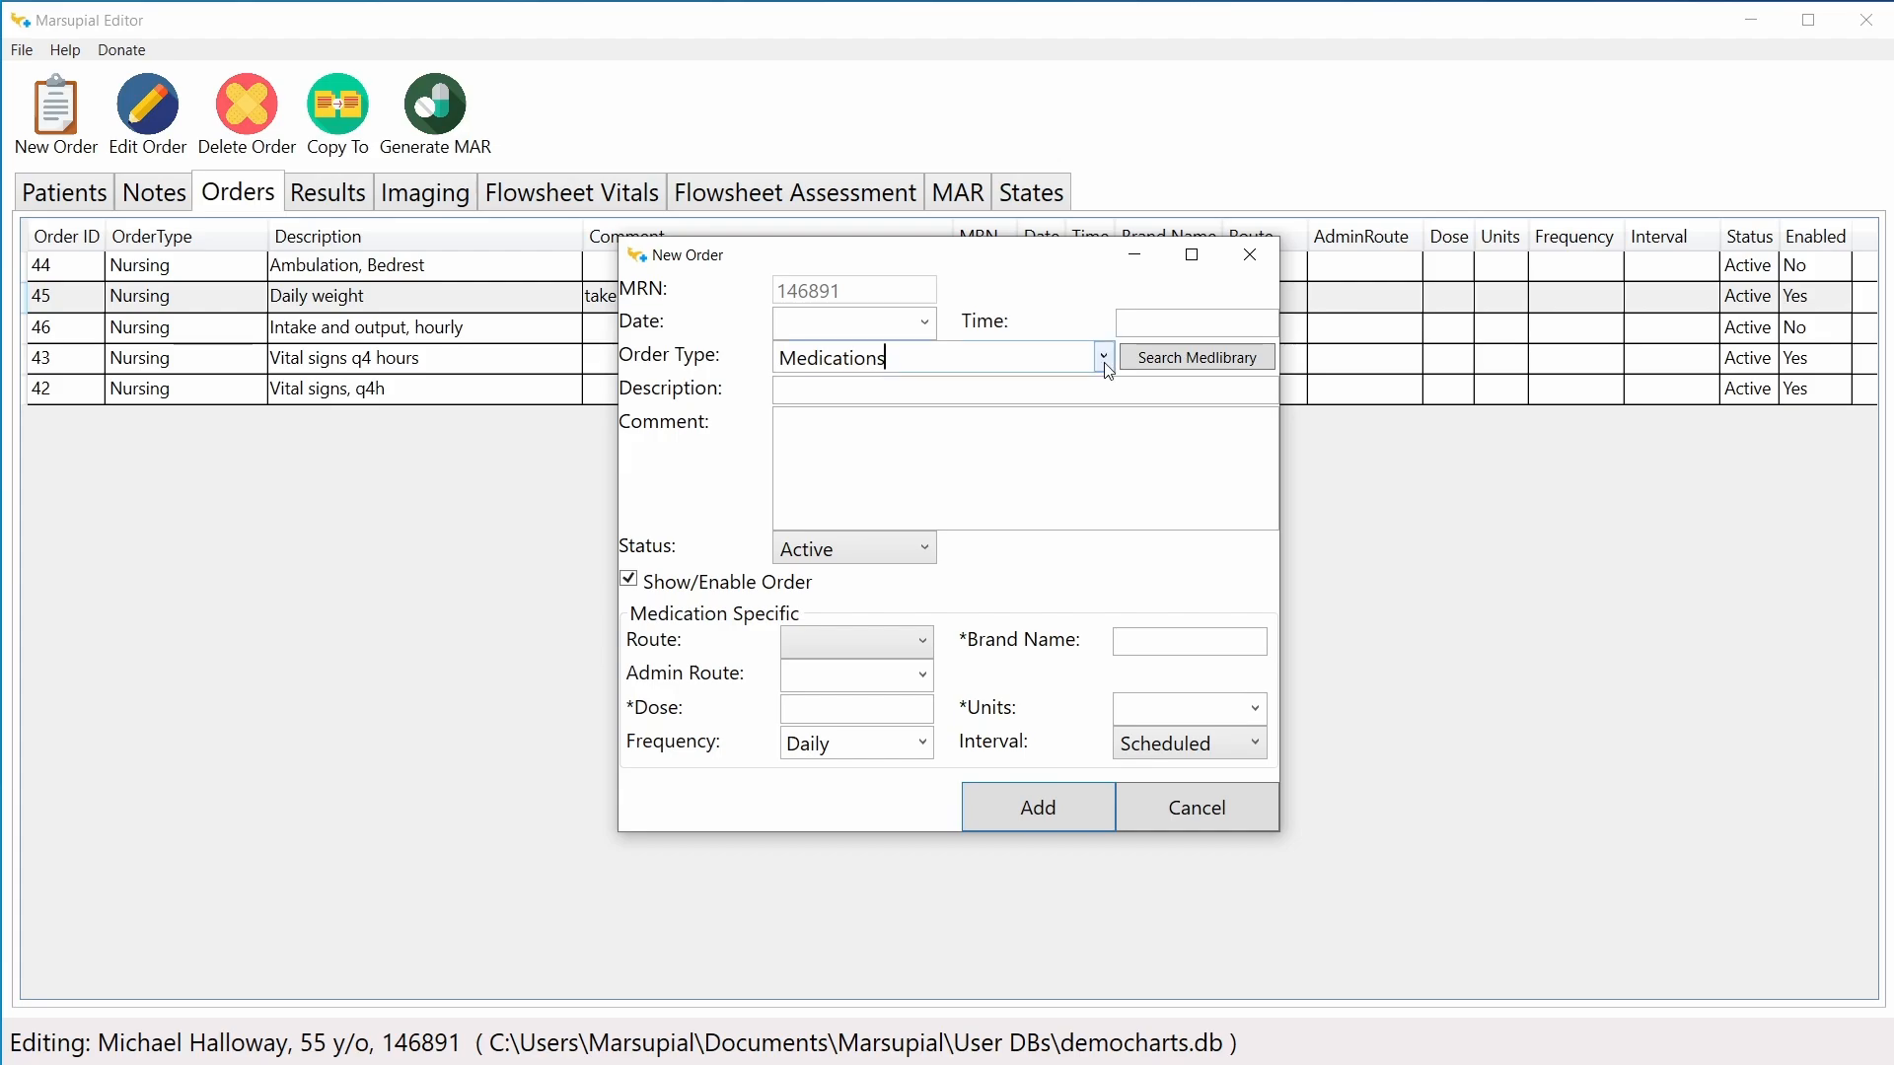
pyautogui.click(984, 391)
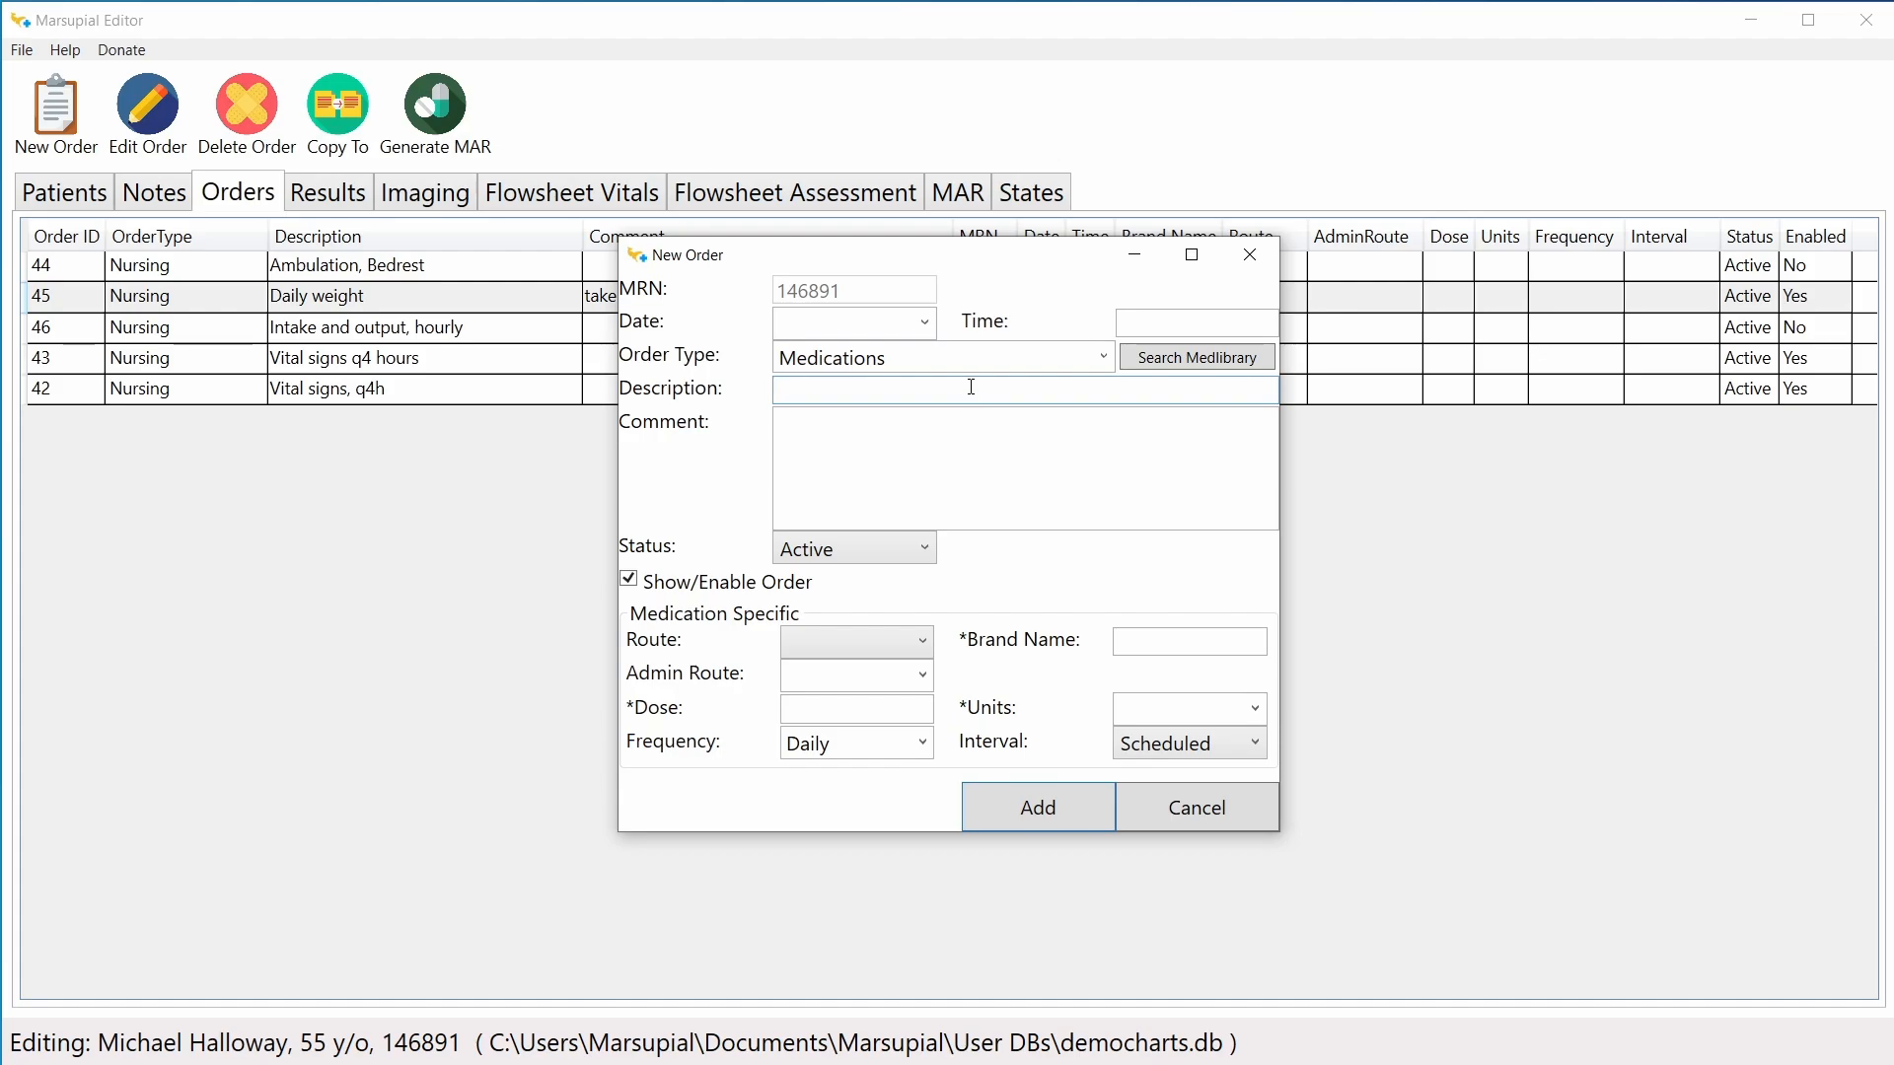
pyautogui.click(882, 356)
pyautogui.click(1102, 357)
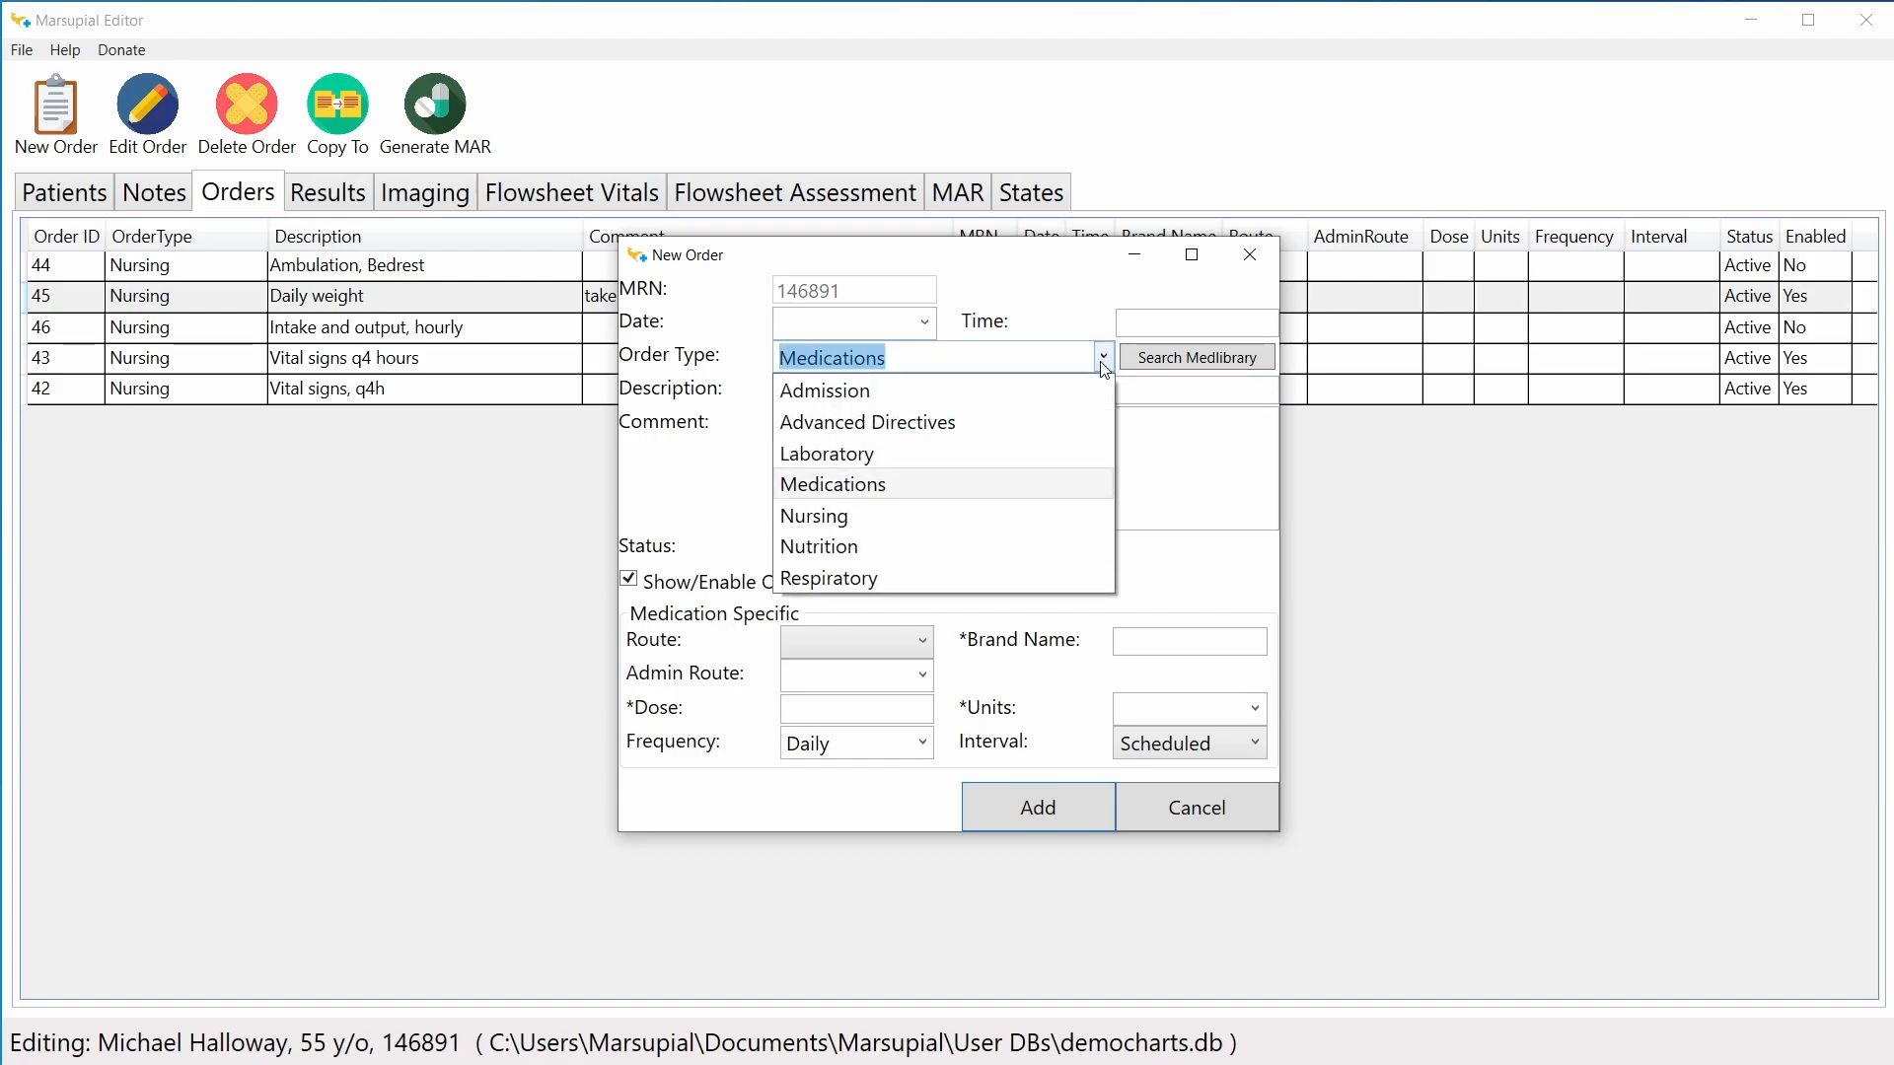
pyautogui.click(1103, 361)
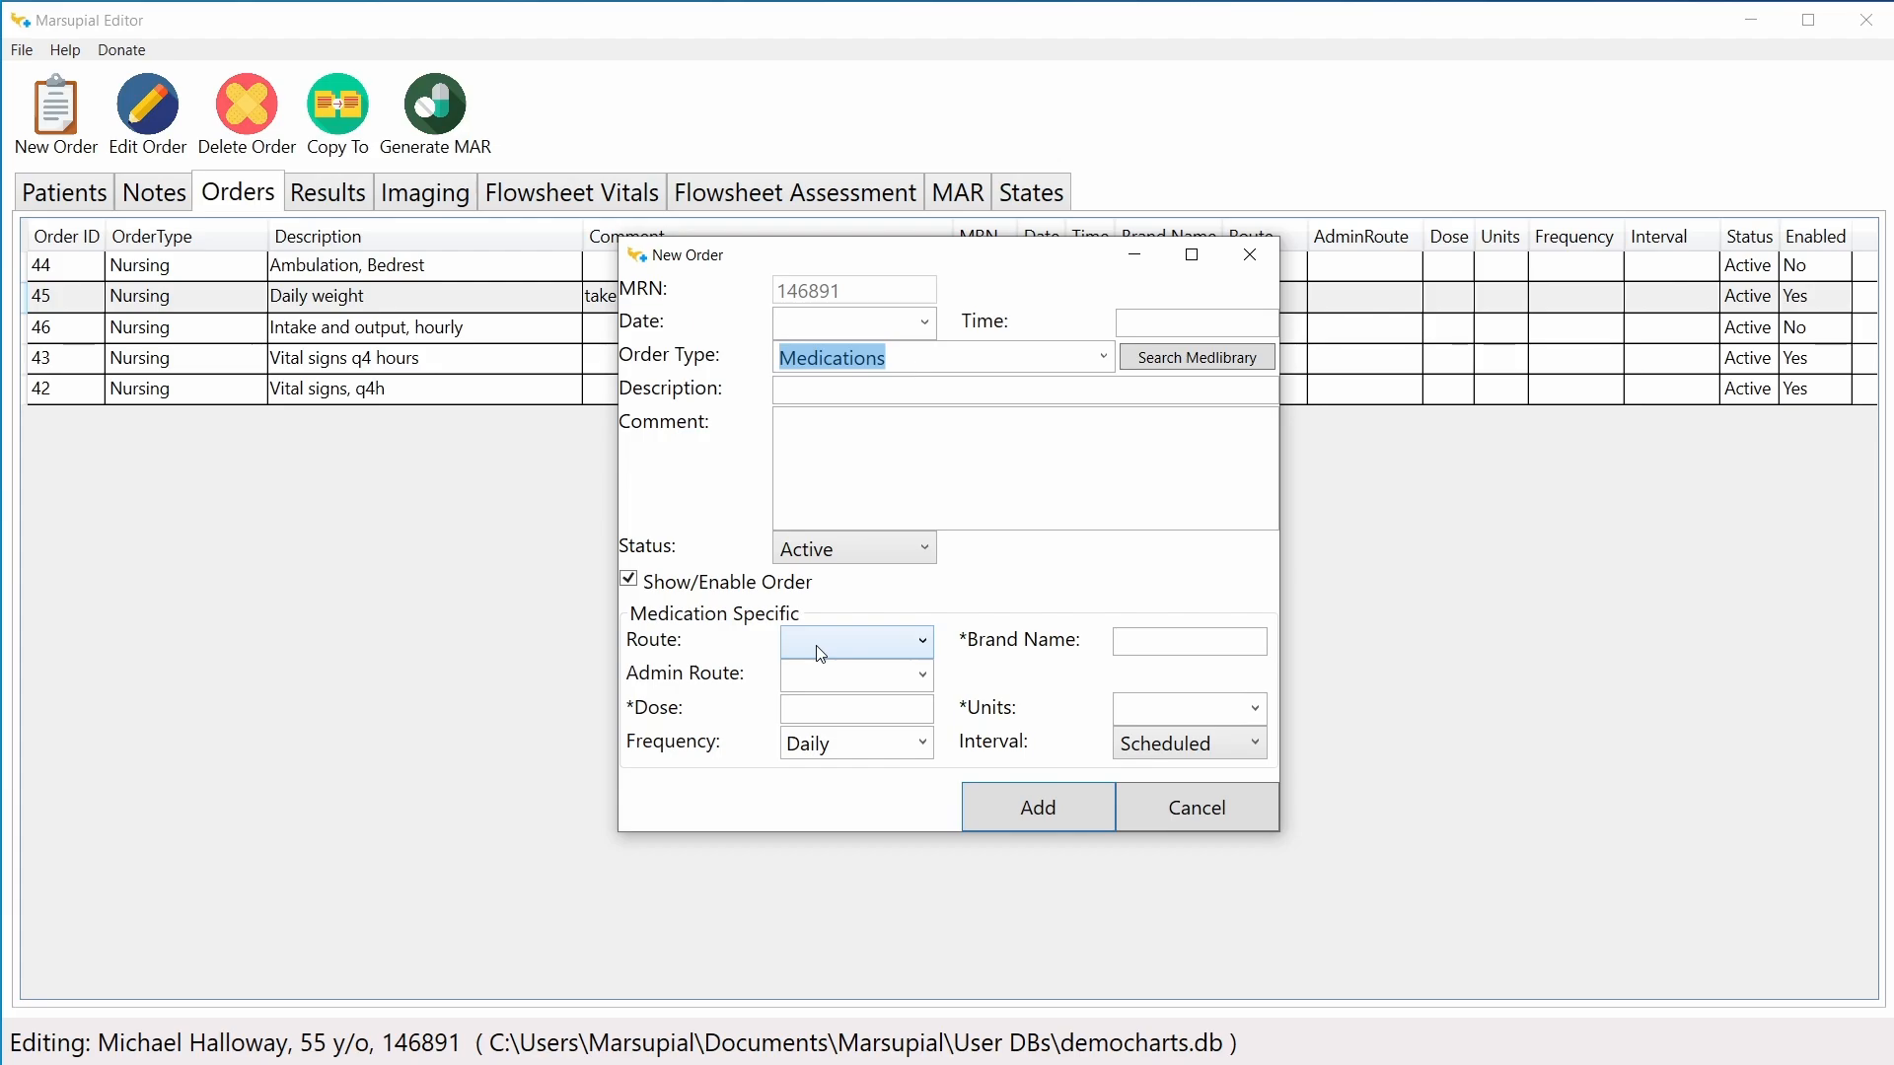
# Step: Set the medication order's route to Enteral and review the available administration routes
pyautogui.click(860, 651)
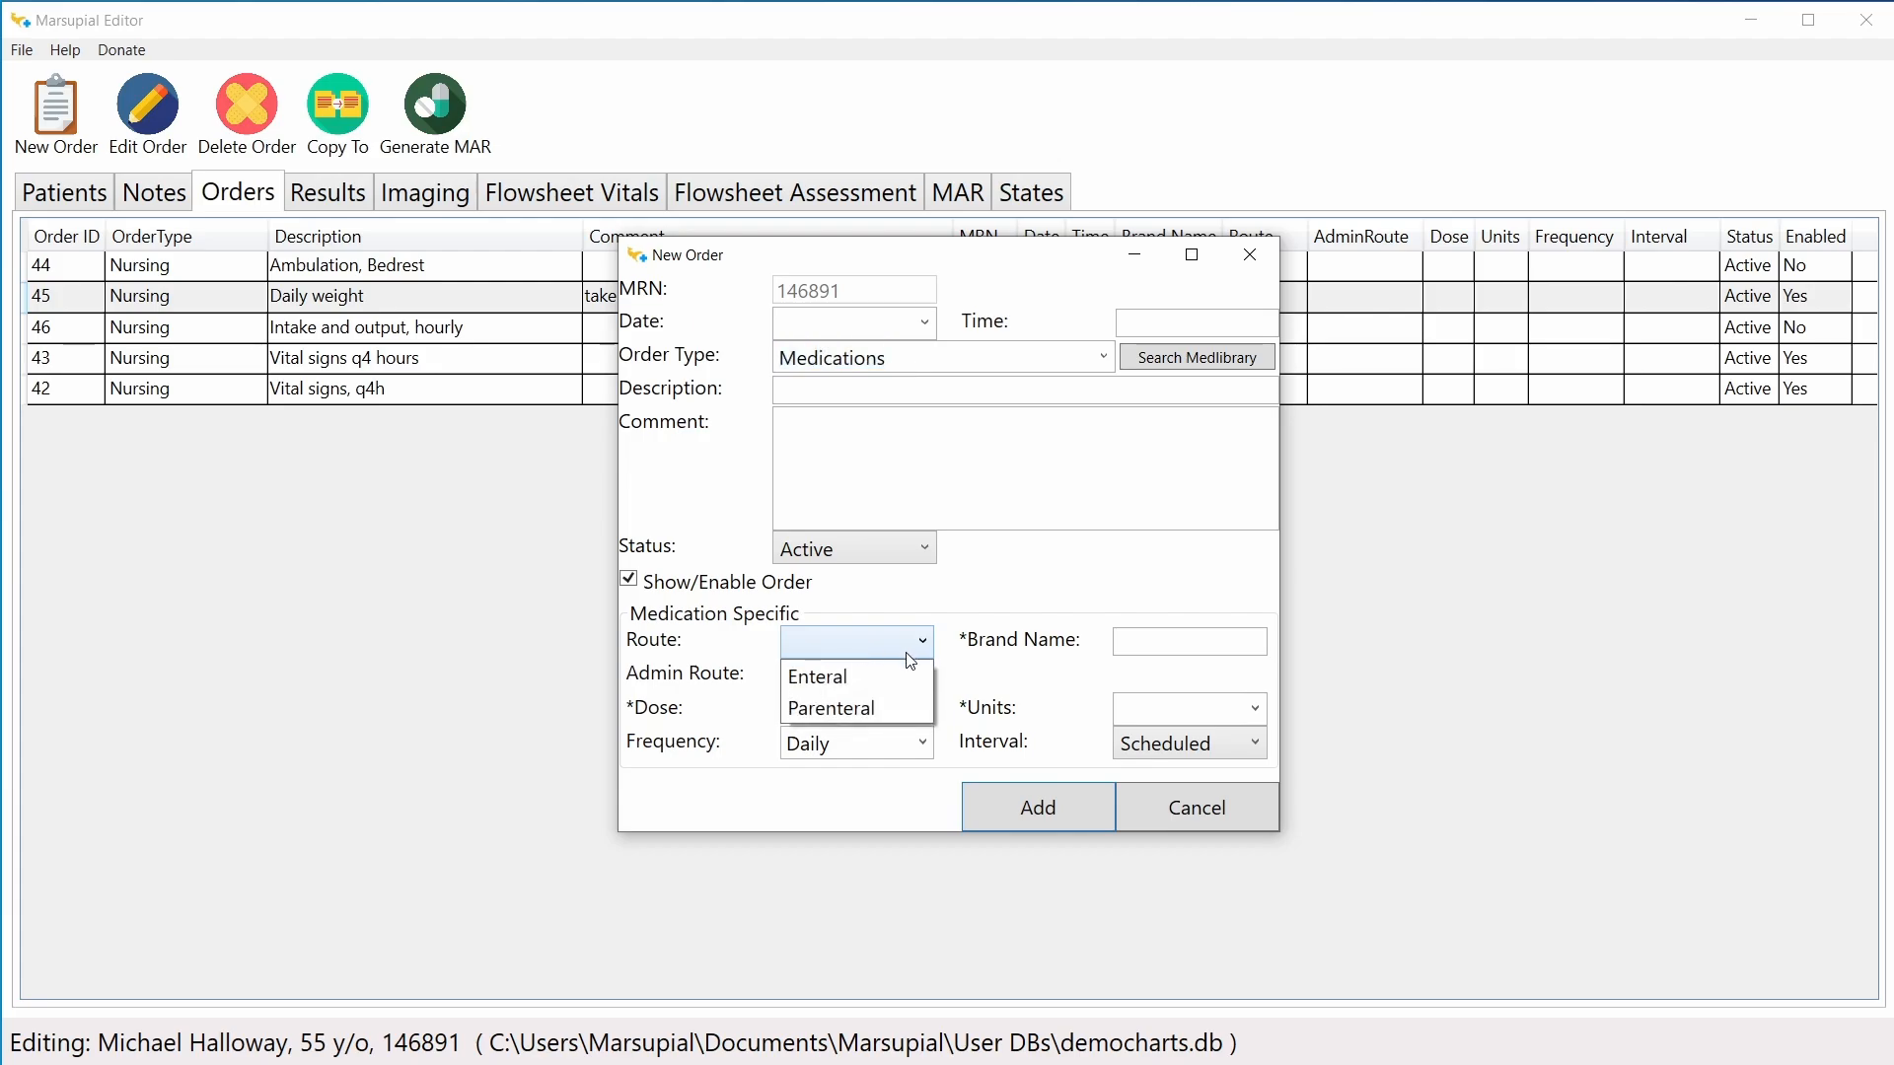
pyautogui.click(854, 679)
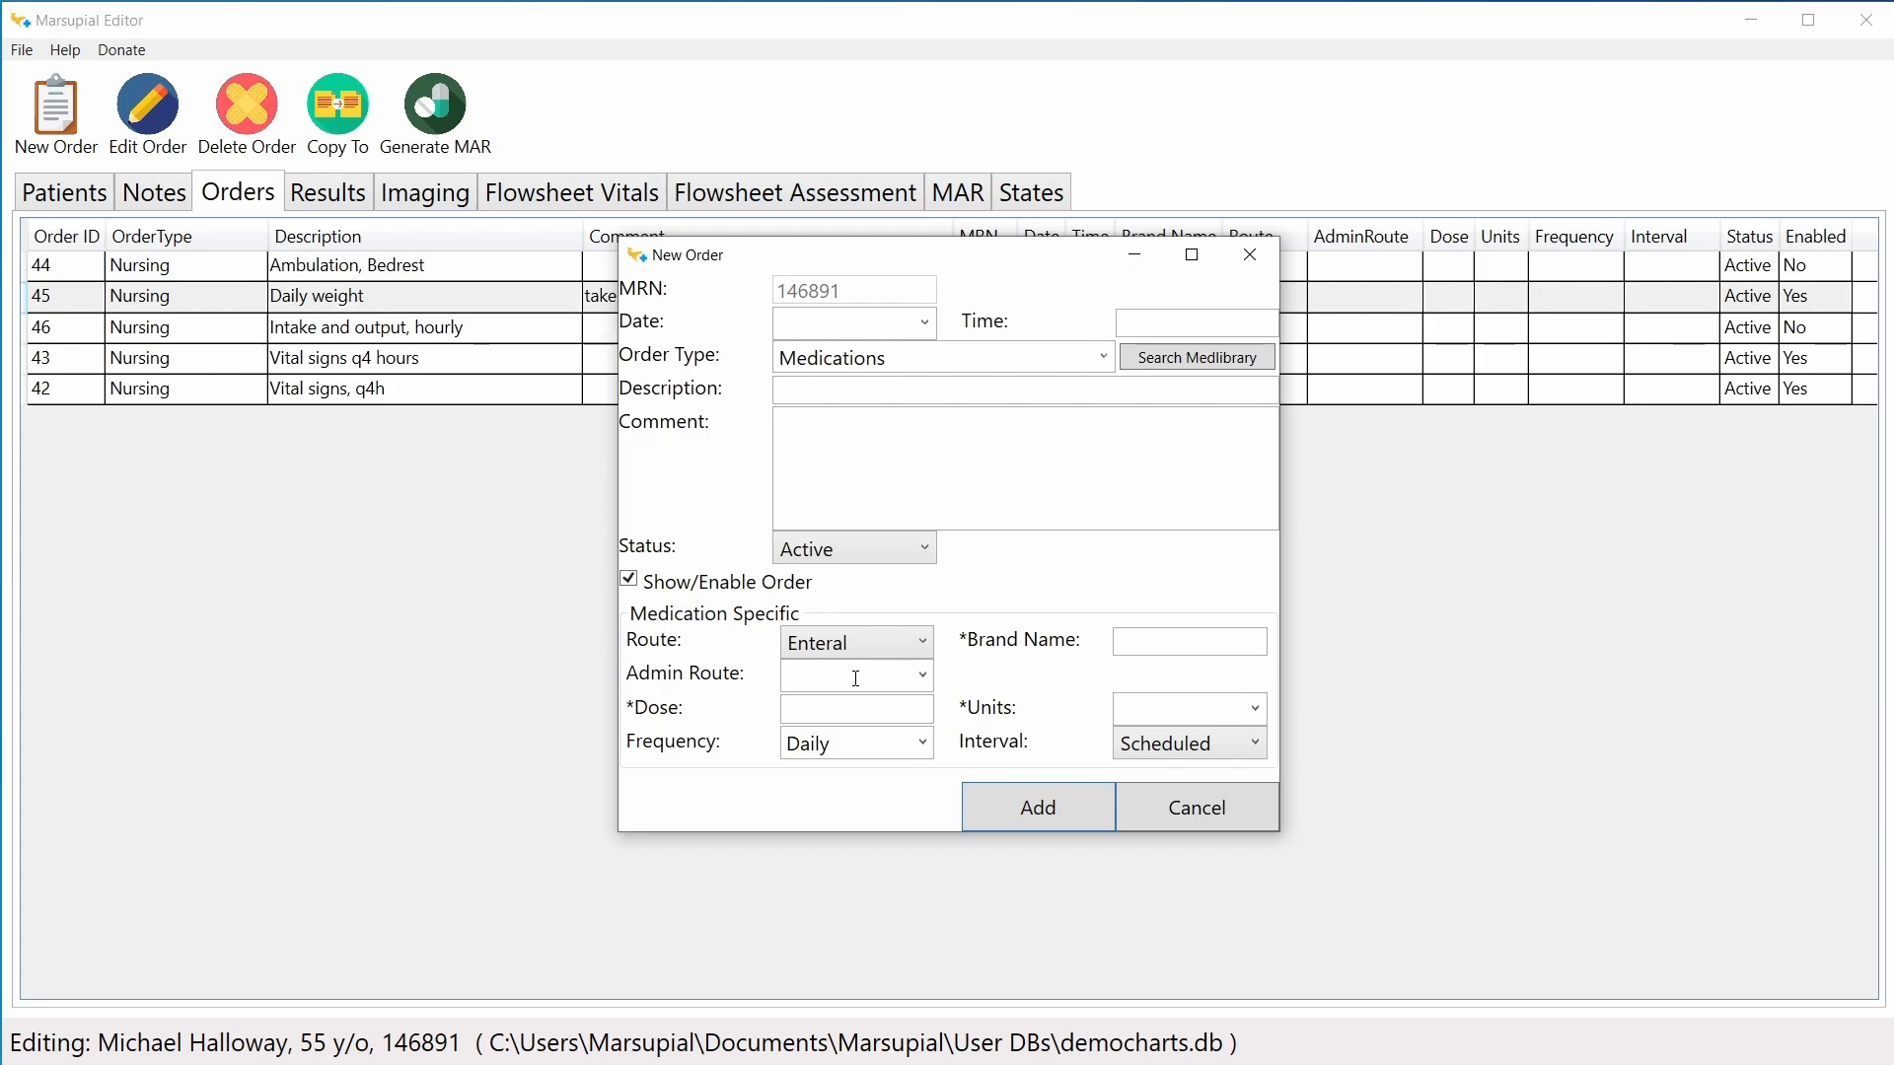
pyautogui.click(923, 678)
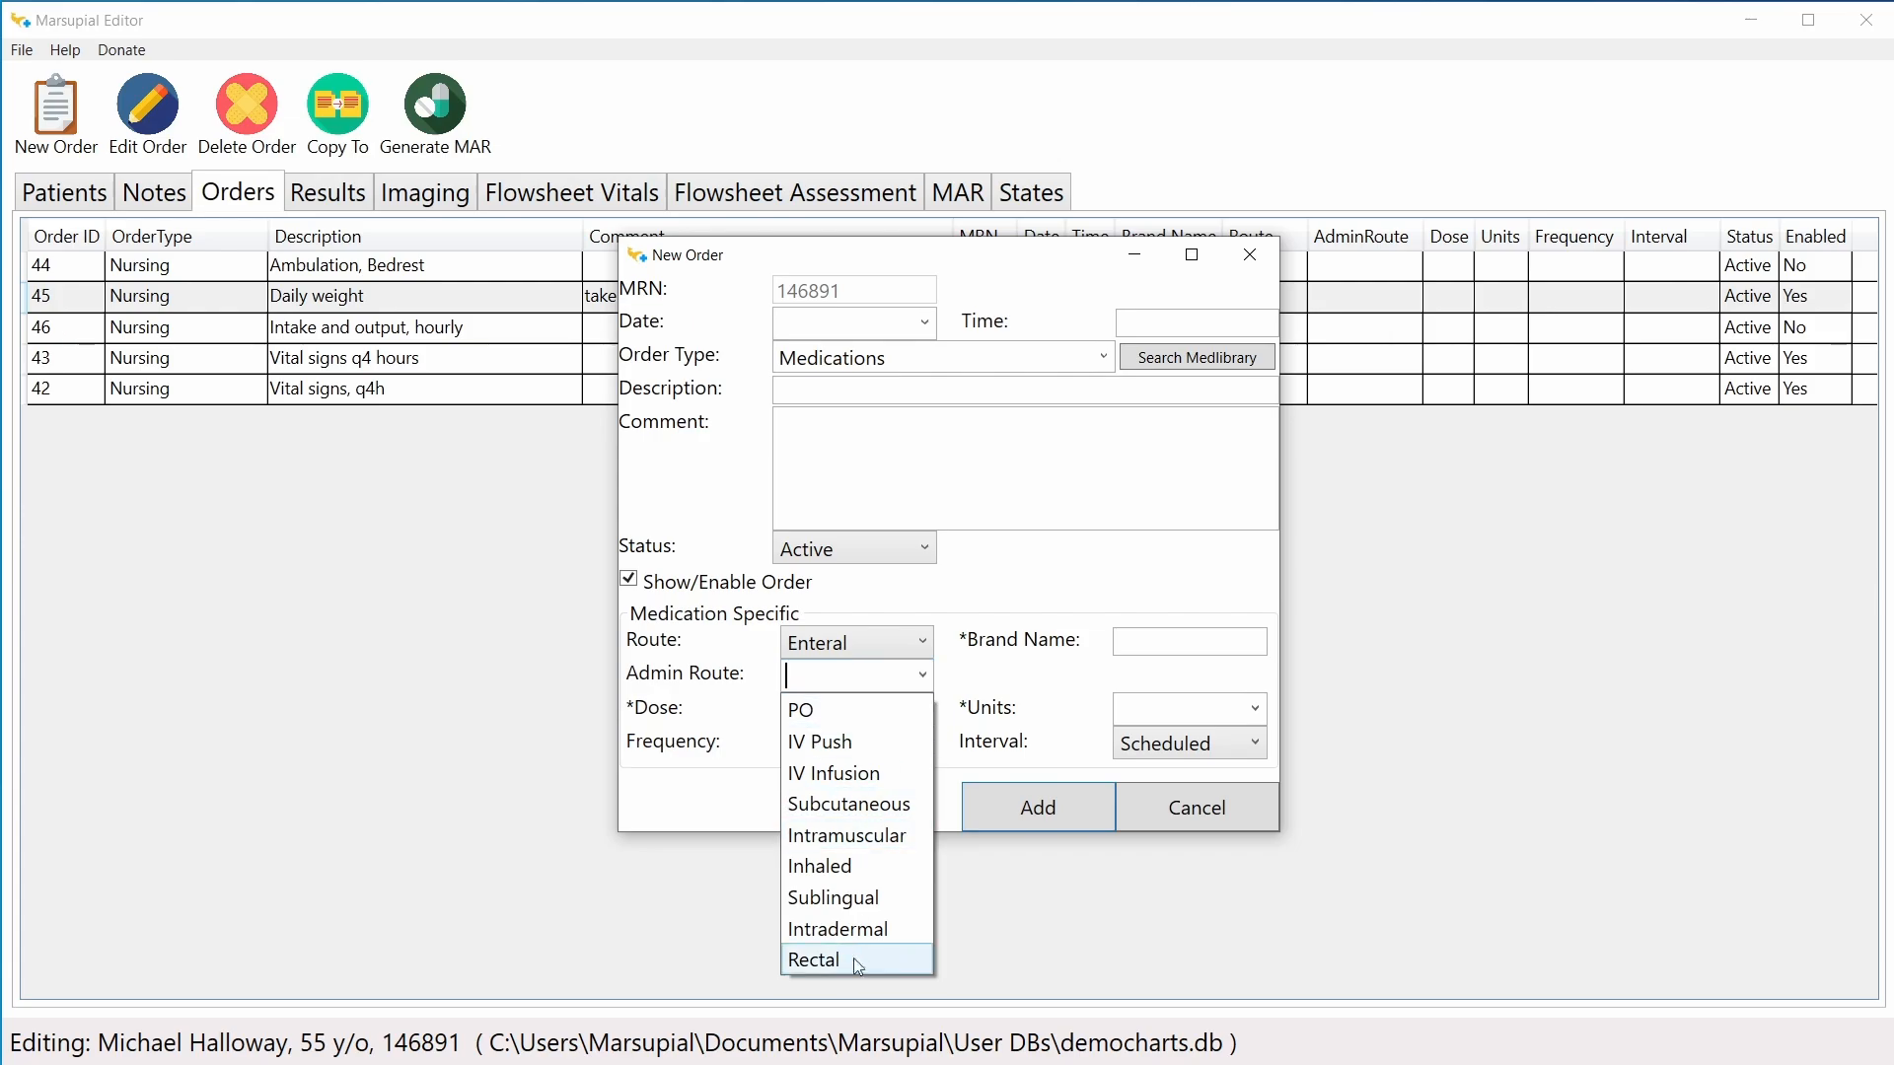
pyautogui.click(972, 691)
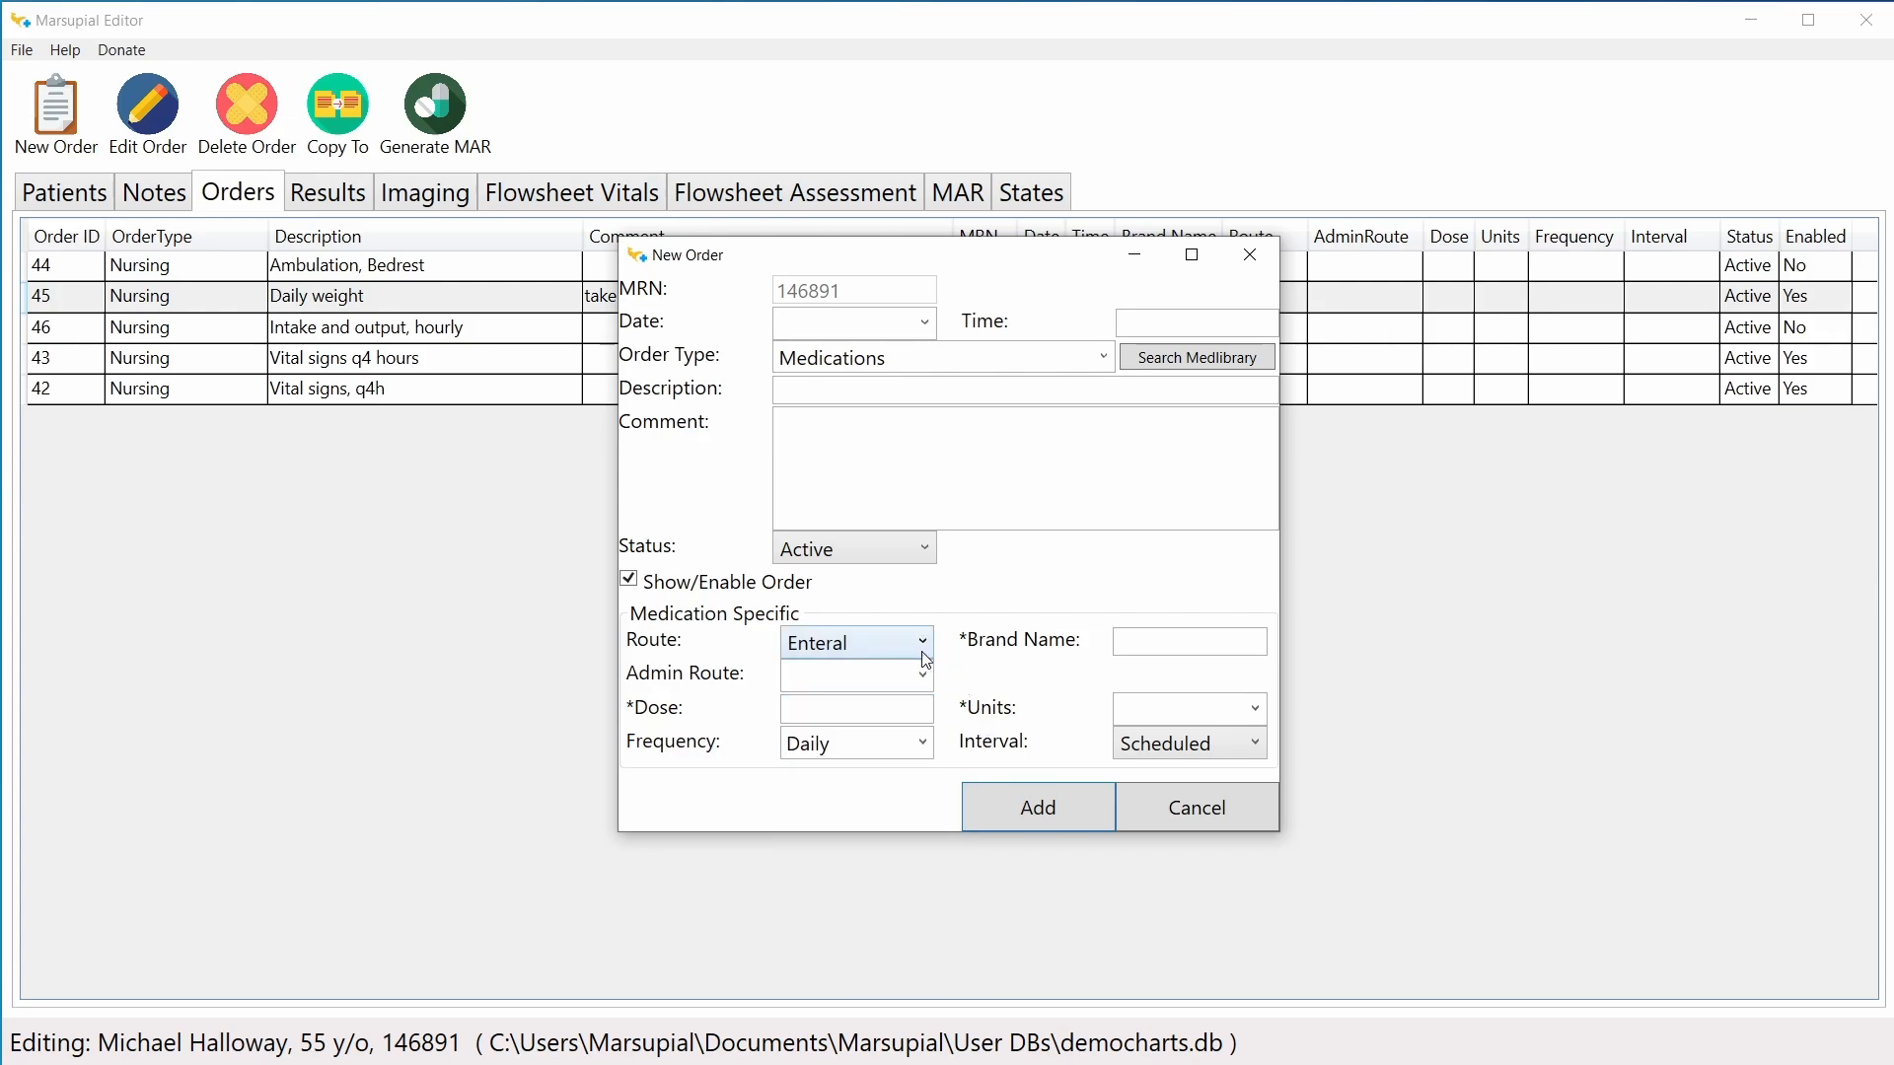
# Step: Set the medication order's route to Parenteral and its administration route to IV Push
pyautogui.click(921, 642)
pyautogui.click(888, 706)
pyautogui.click(921, 677)
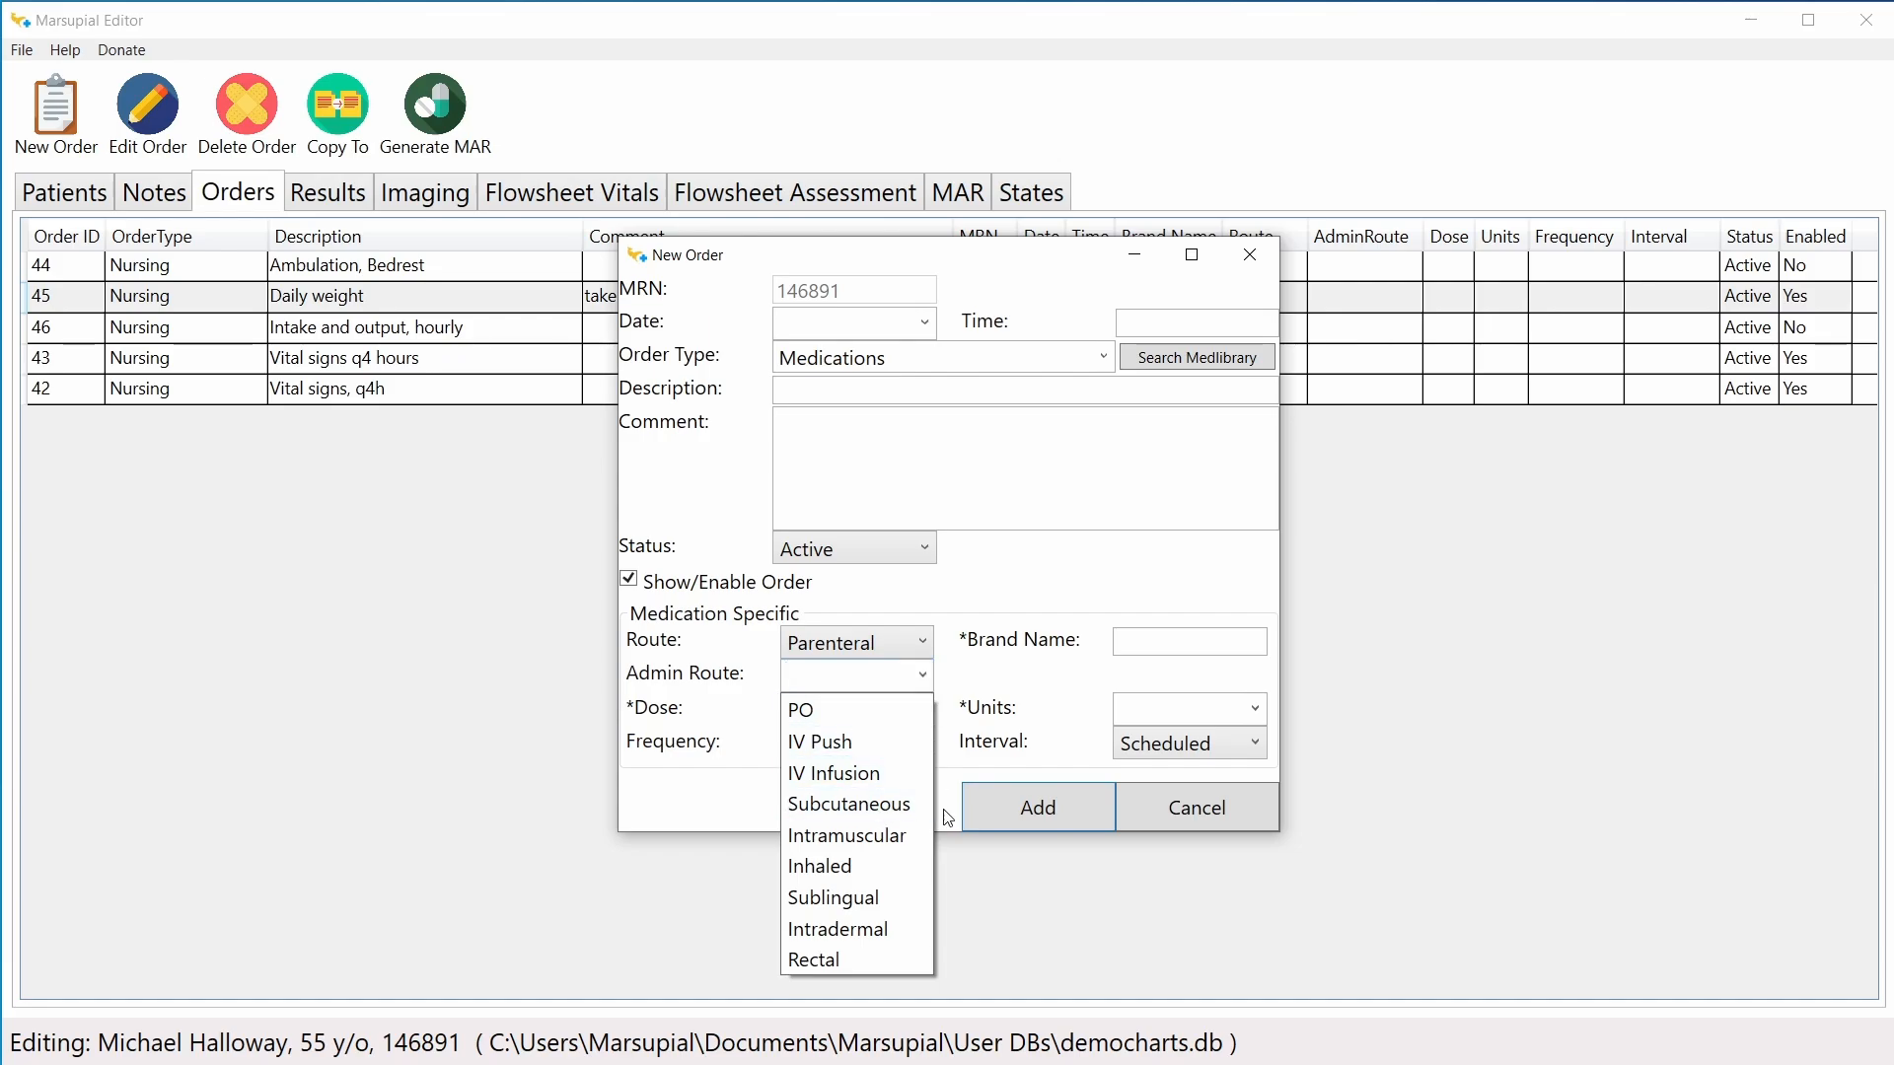
pyautogui.click(955, 686)
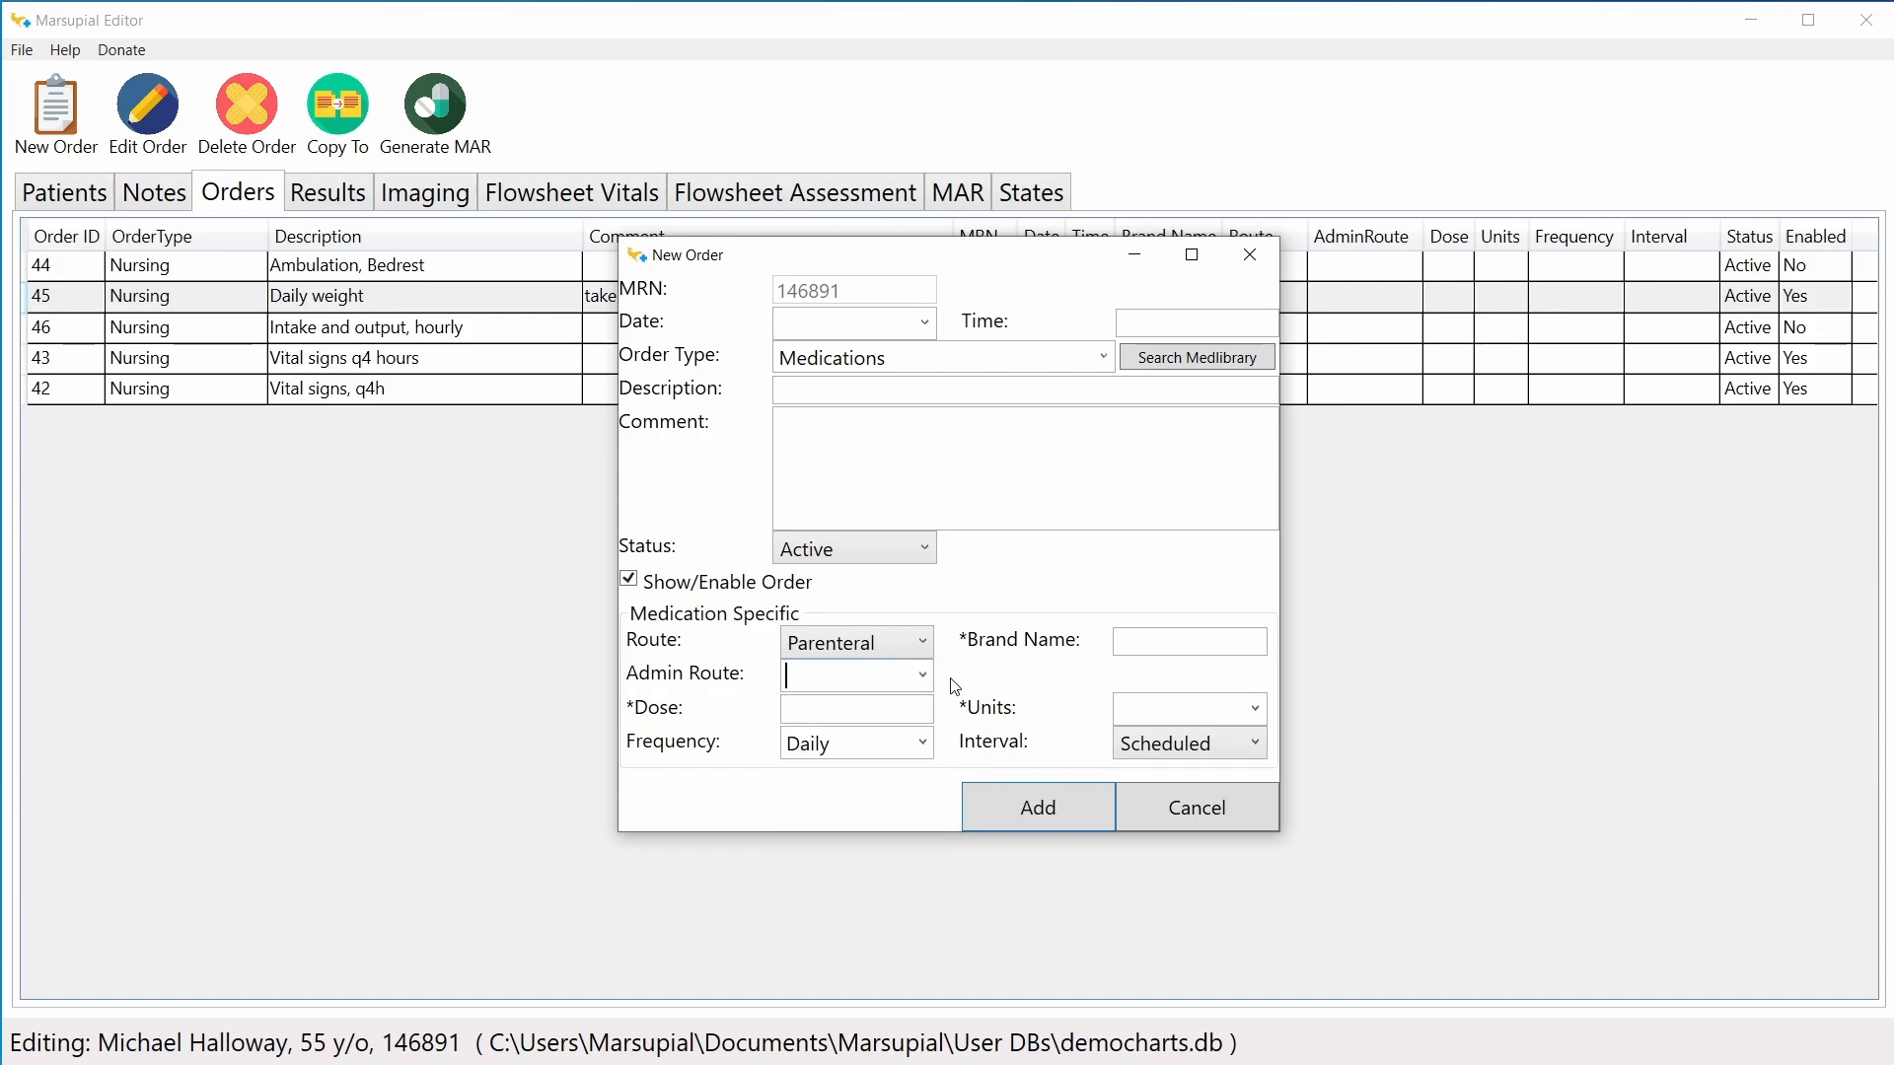
pyautogui.click(923, 676)
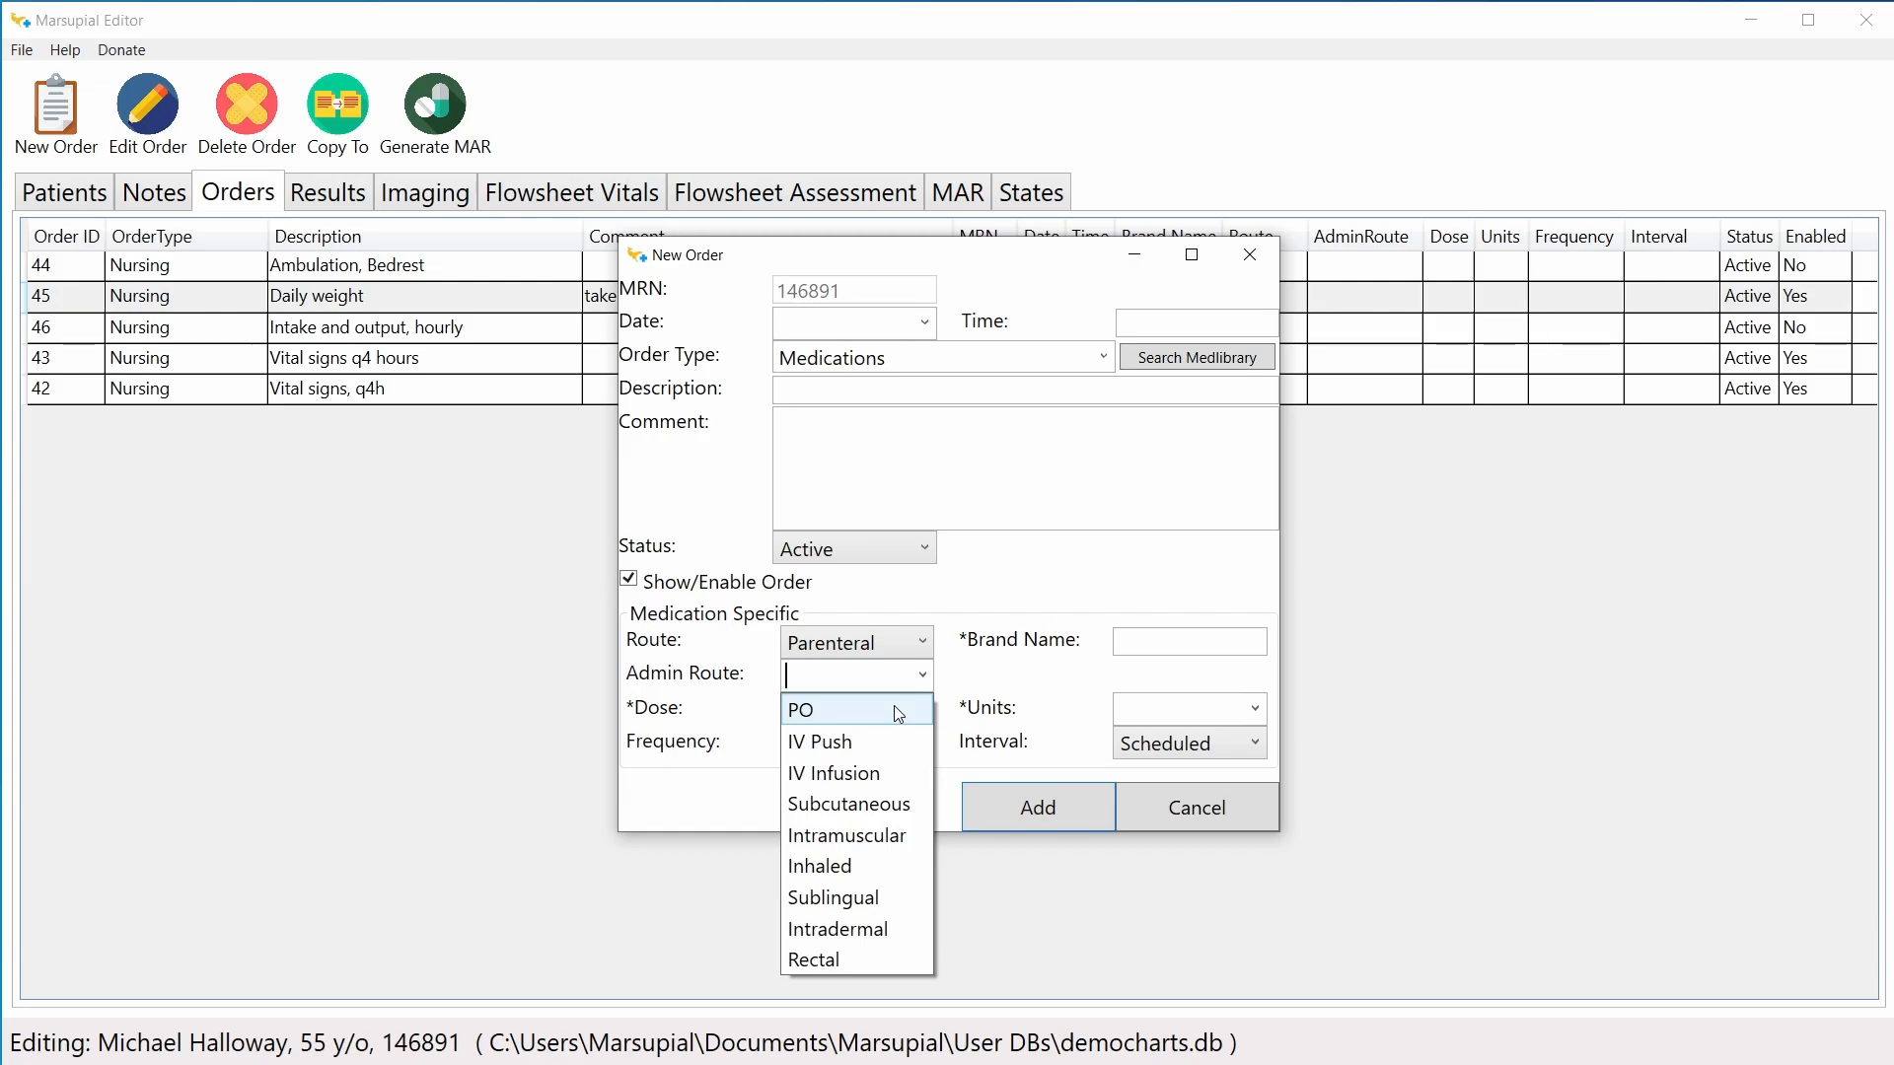
pyautogui.click(887, 742)
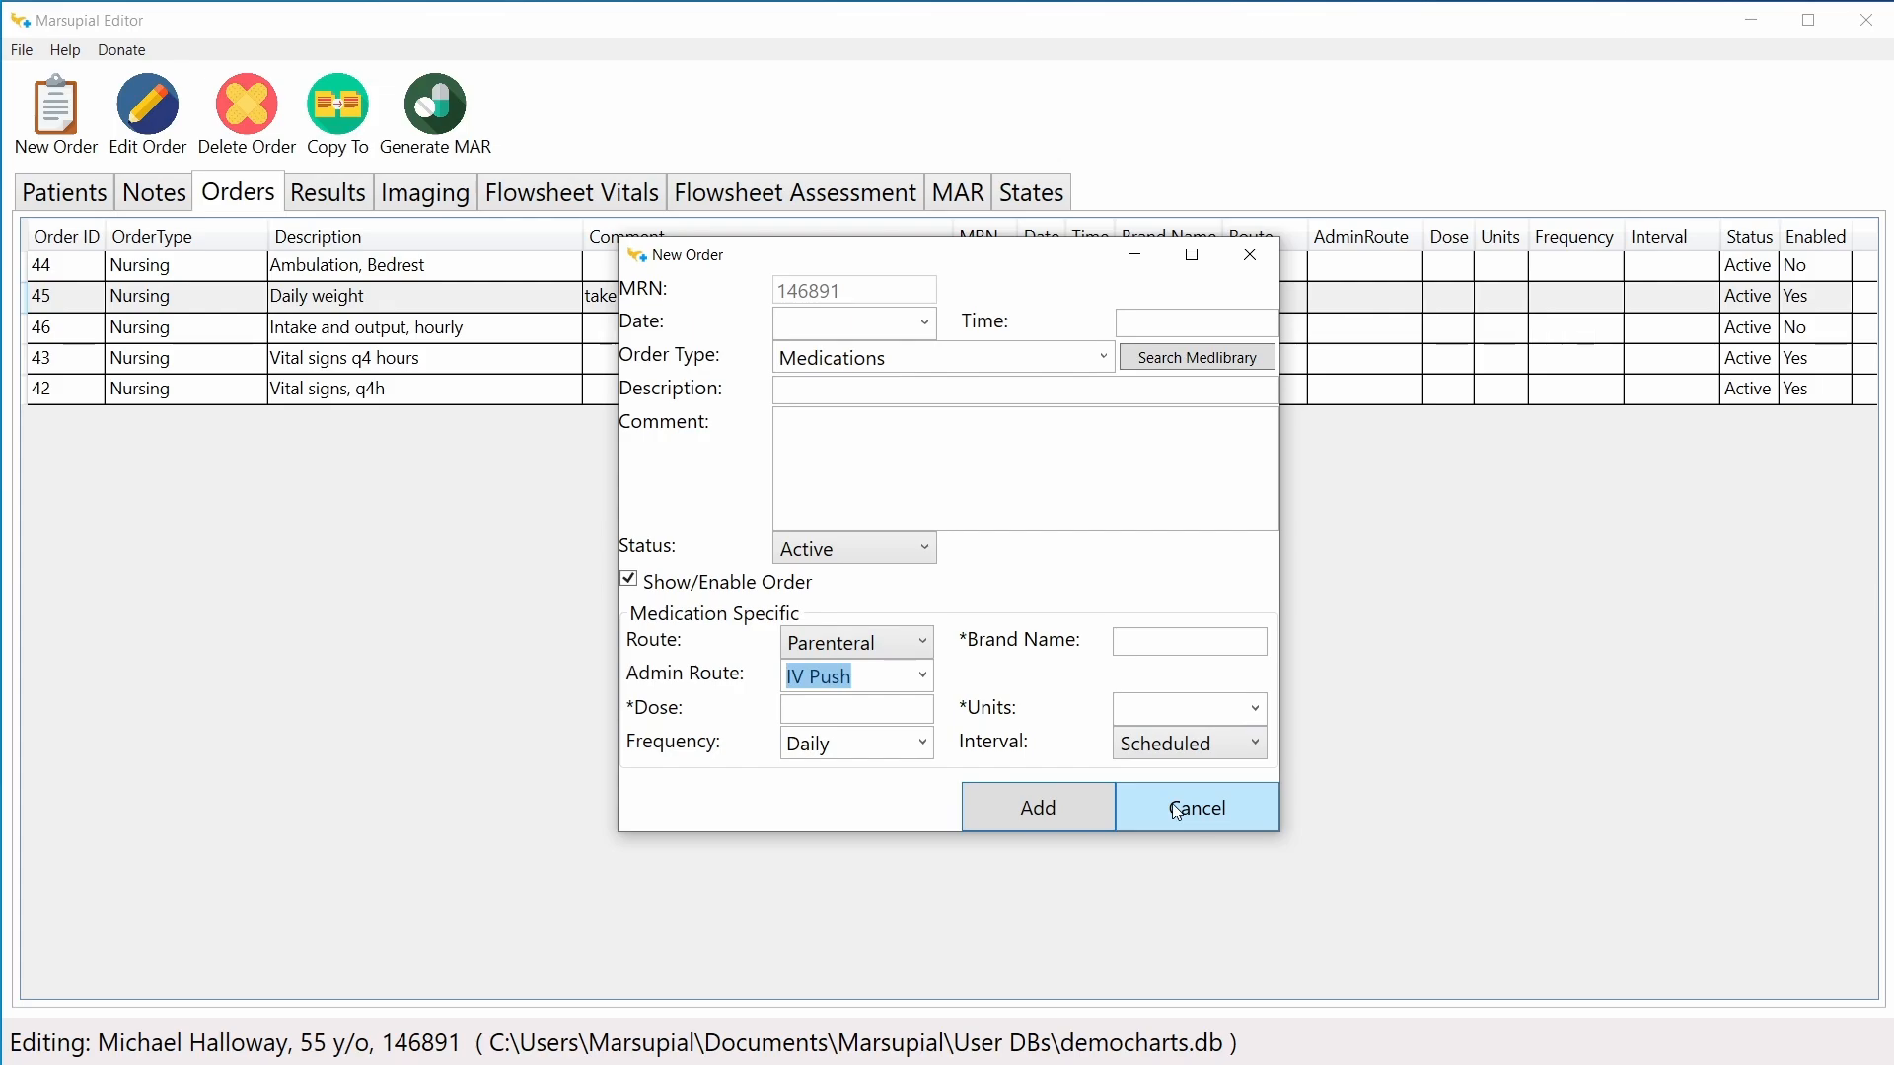
# Step: Open the medlibrary database from the new medication order to look up a drug
pyautogui.click(1091, 394)
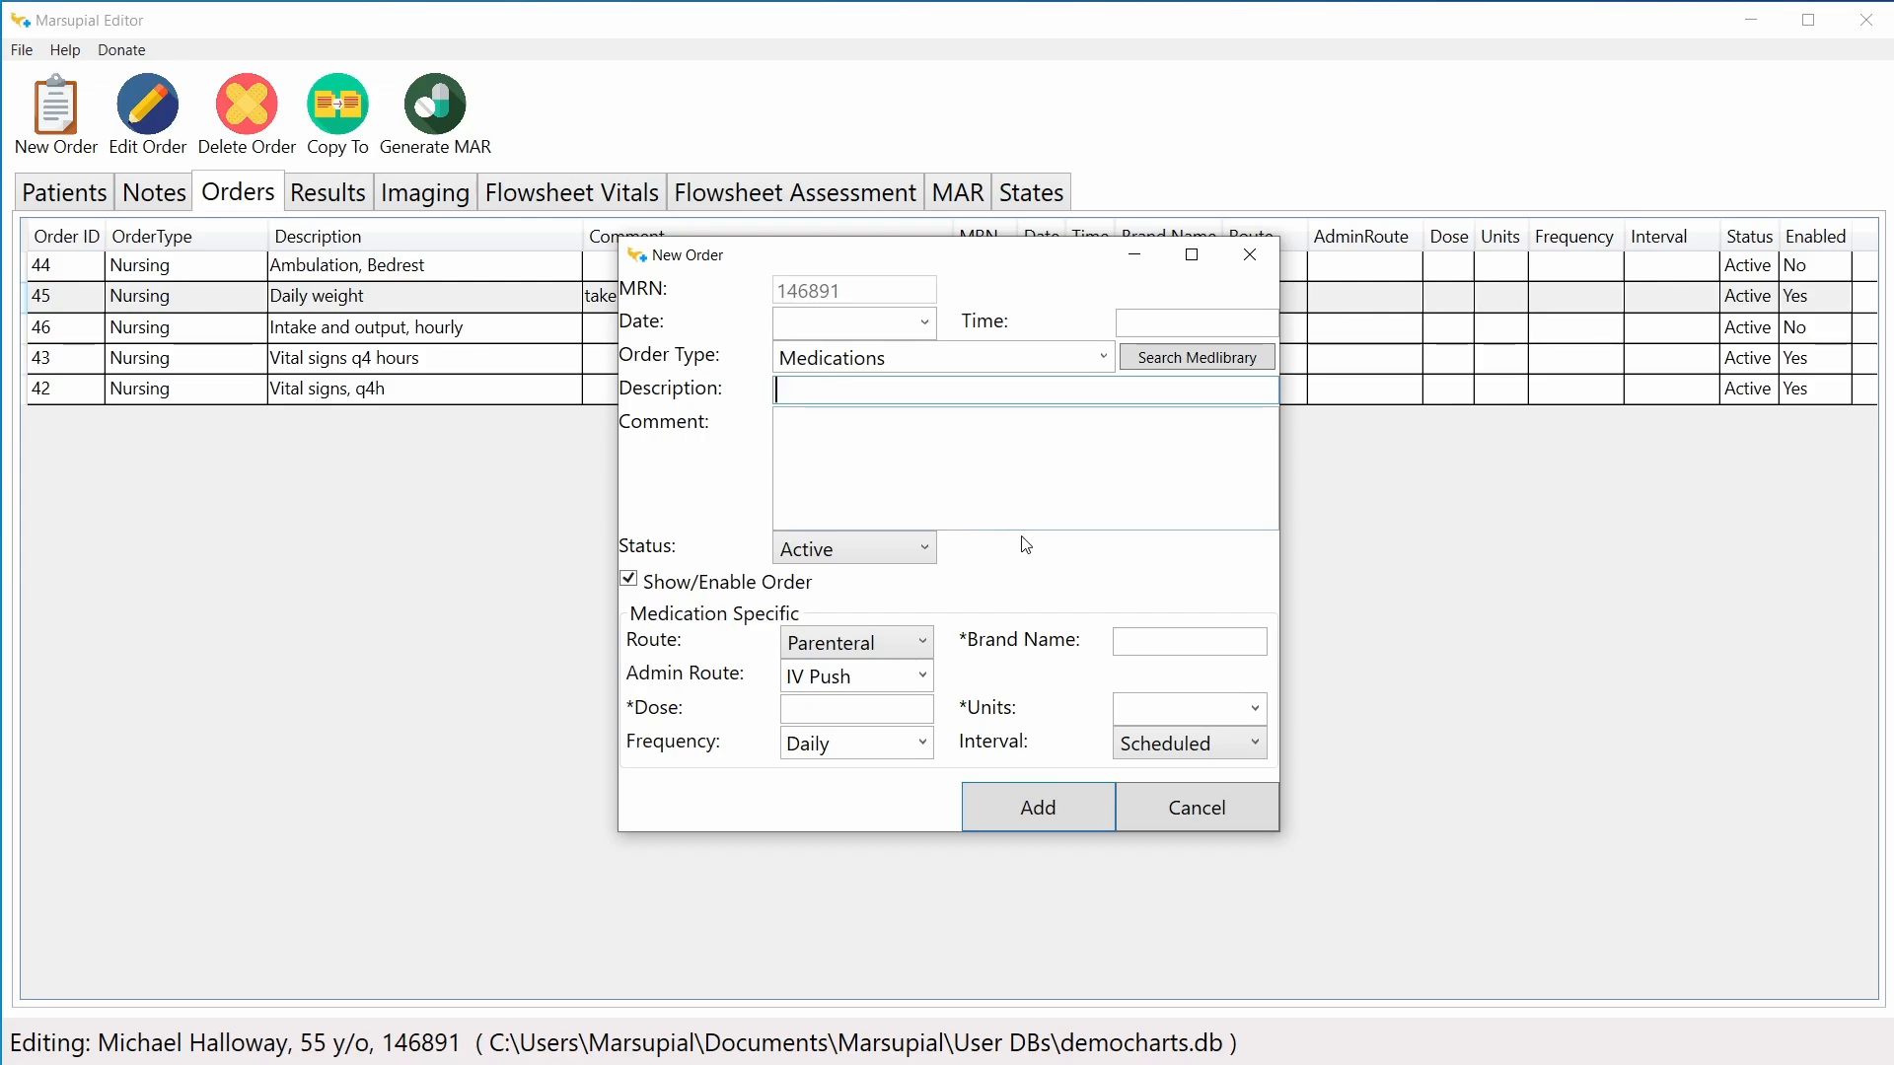
pyautogui.moveTo(1000, 651)
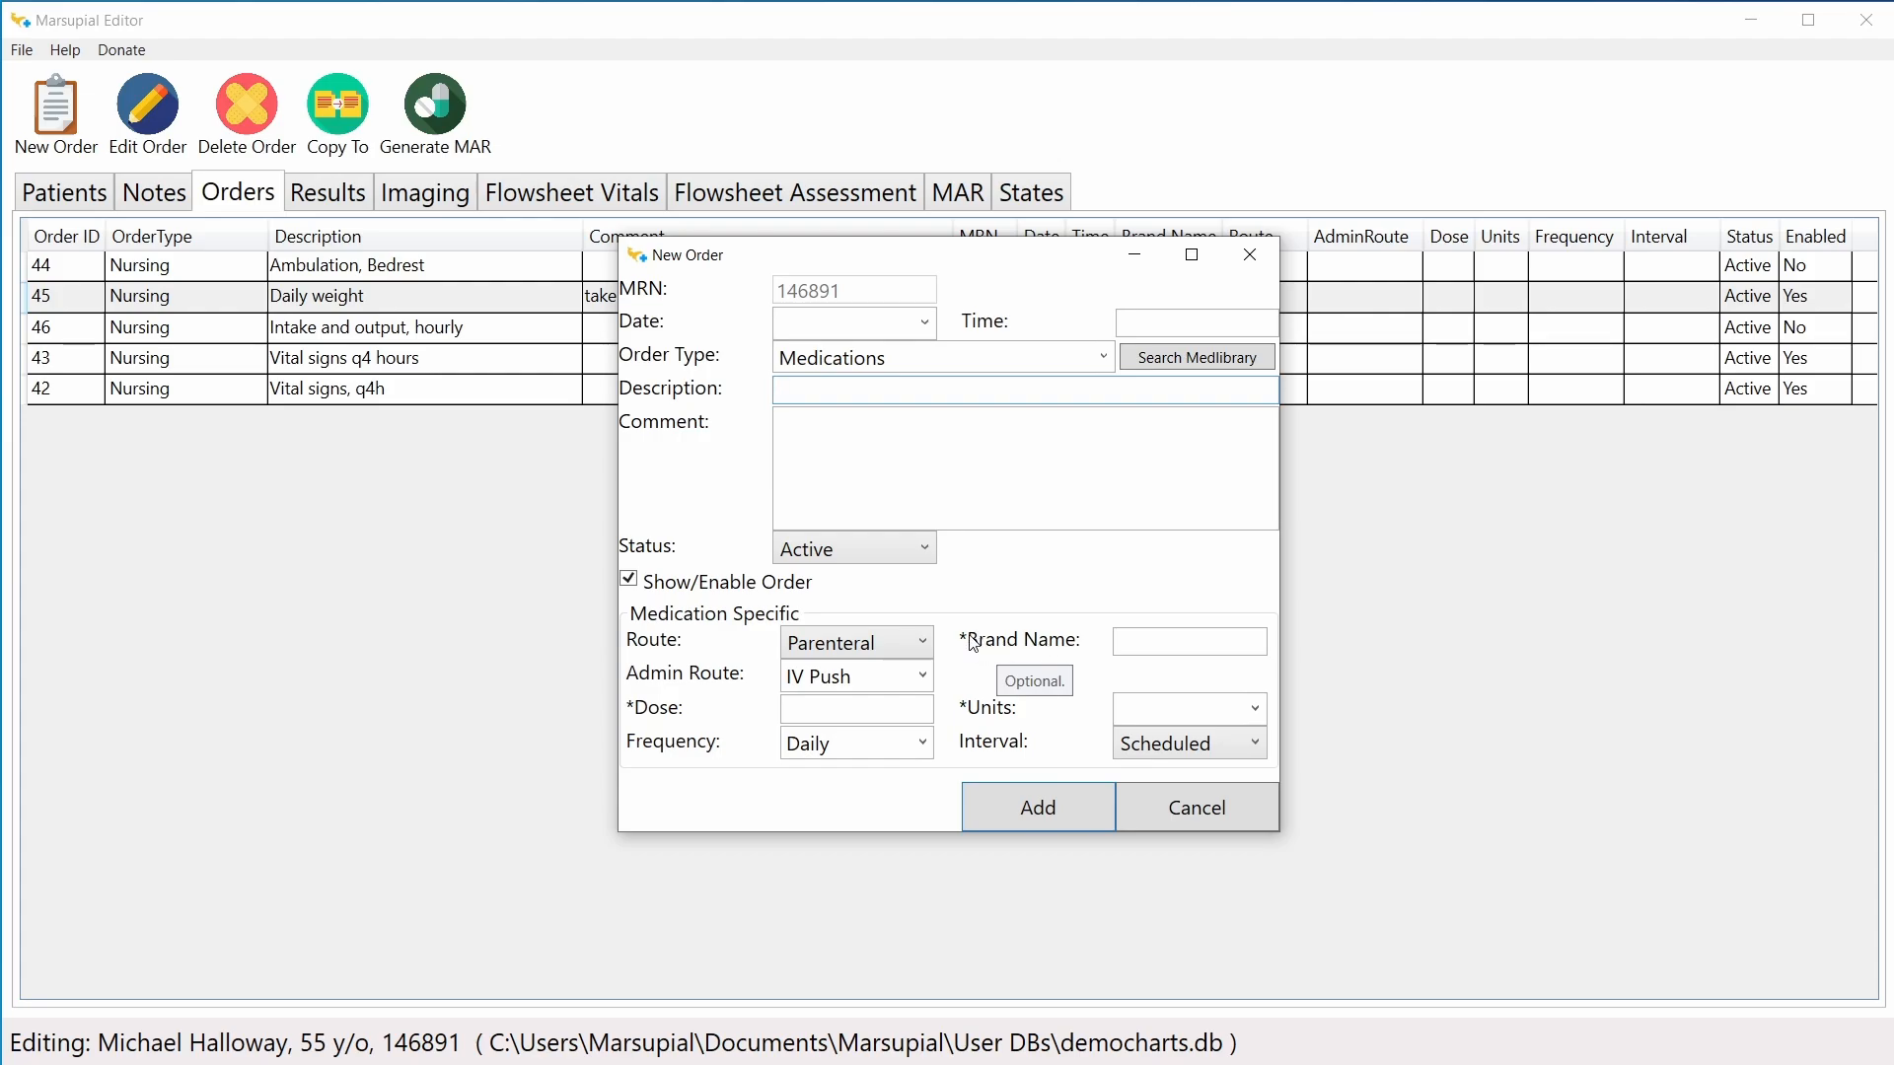
pyautogui.click(1139, 651)
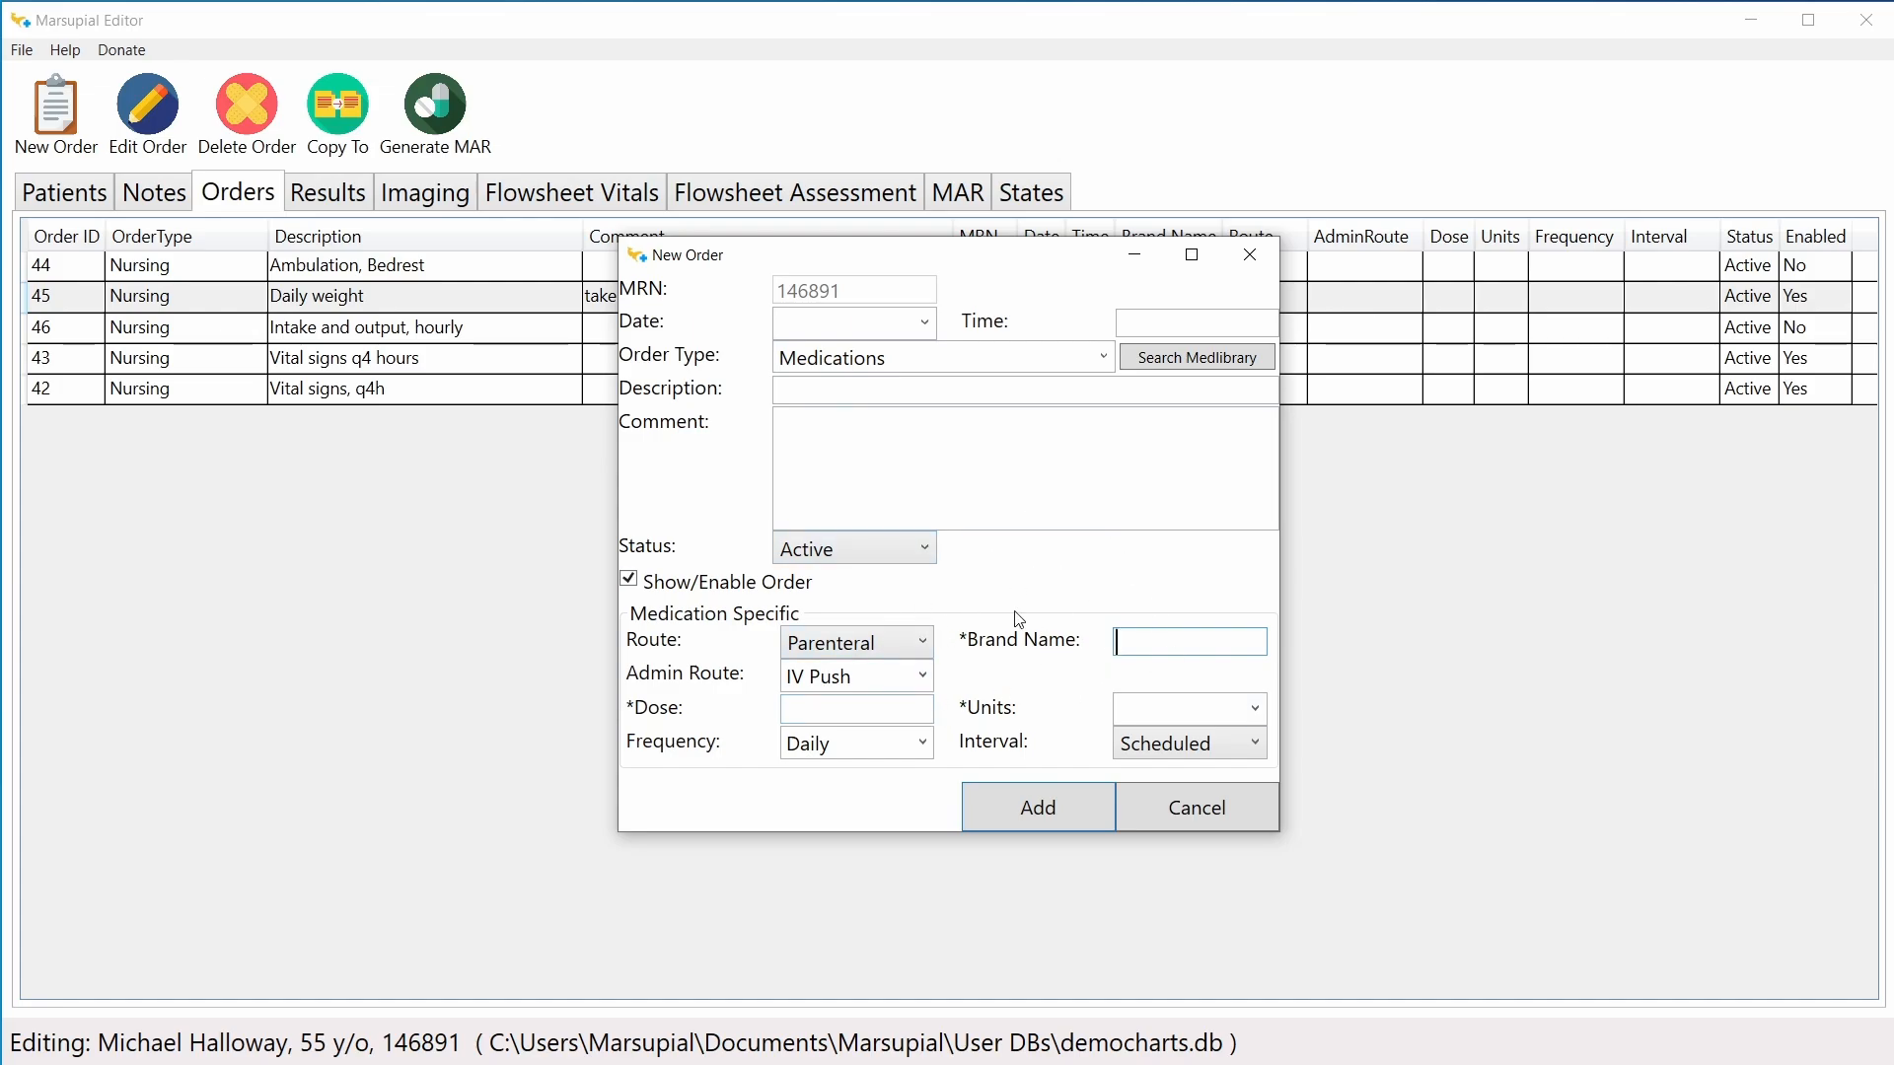
pyautogui.click(1190, 361)
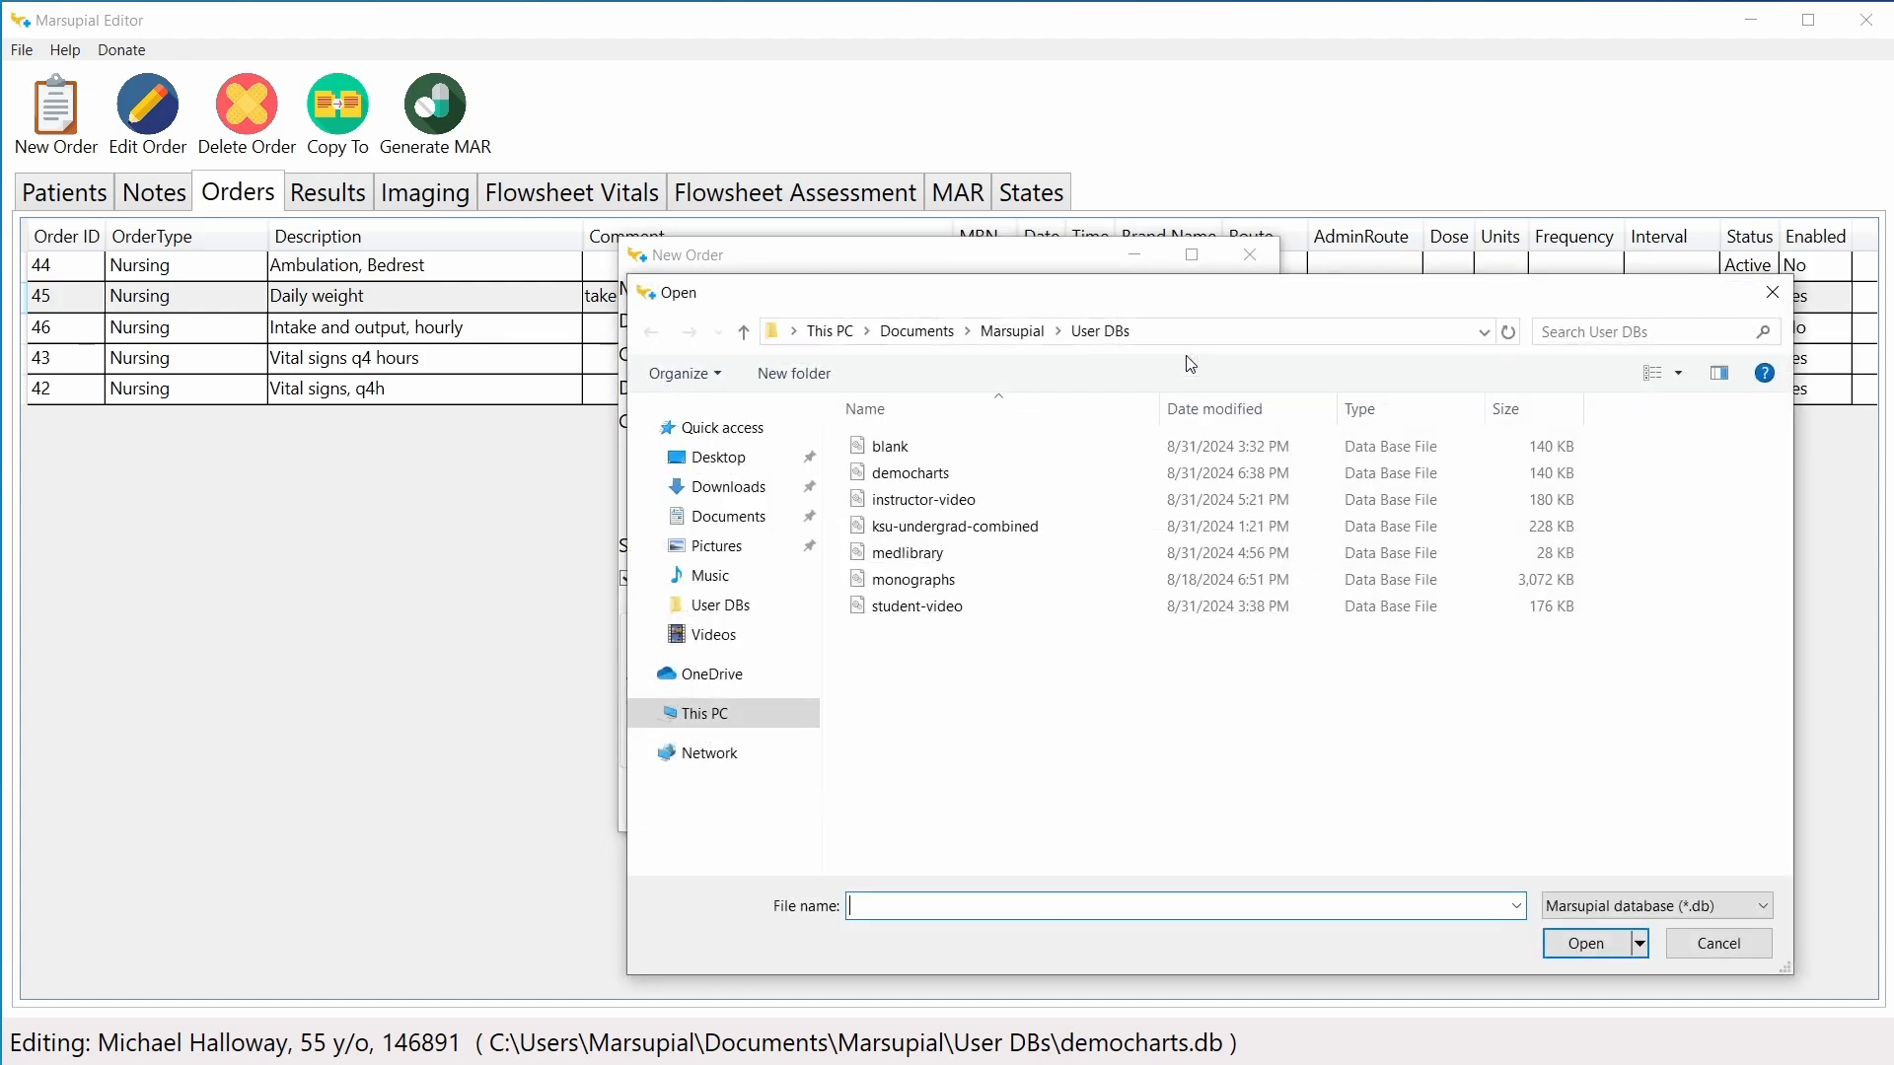
pyautogui.moveTo(1166, 293); pyautogui.dragTo(1083, 231)
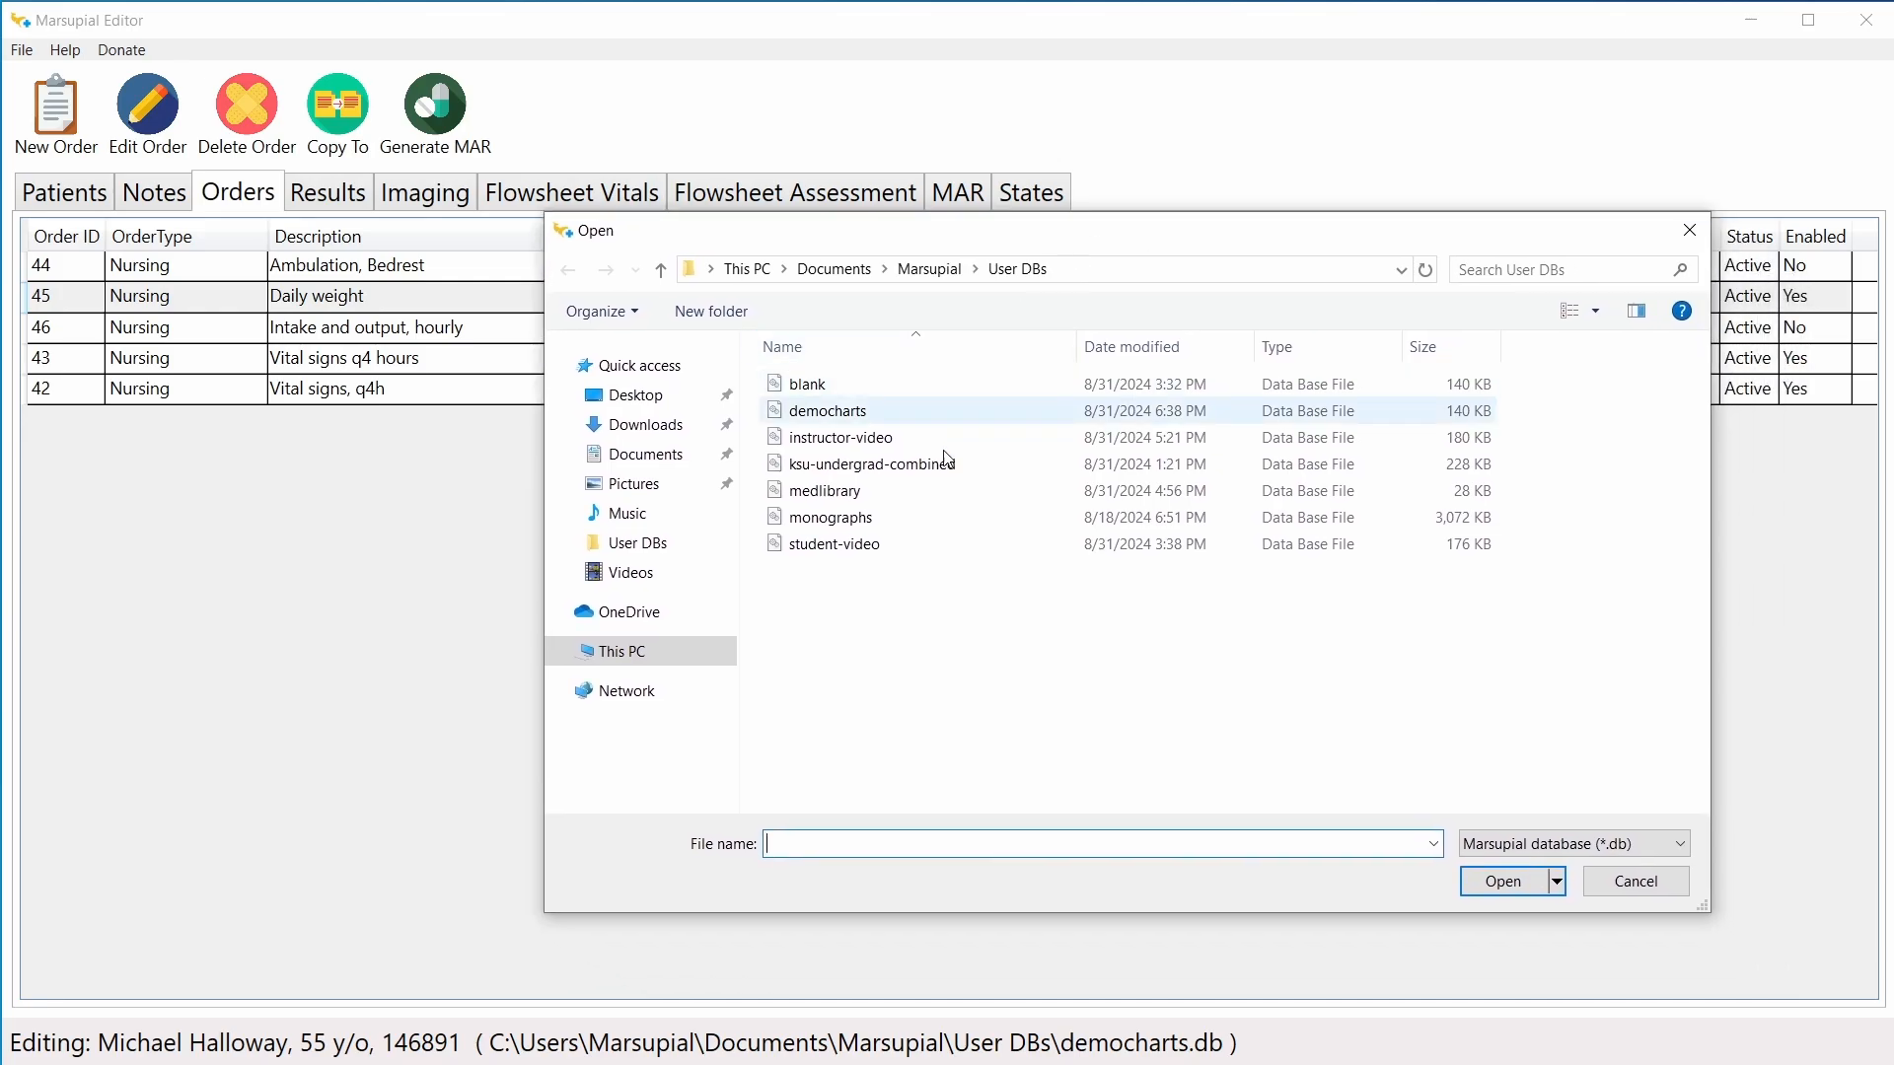
pyautogui.click(923, 499)
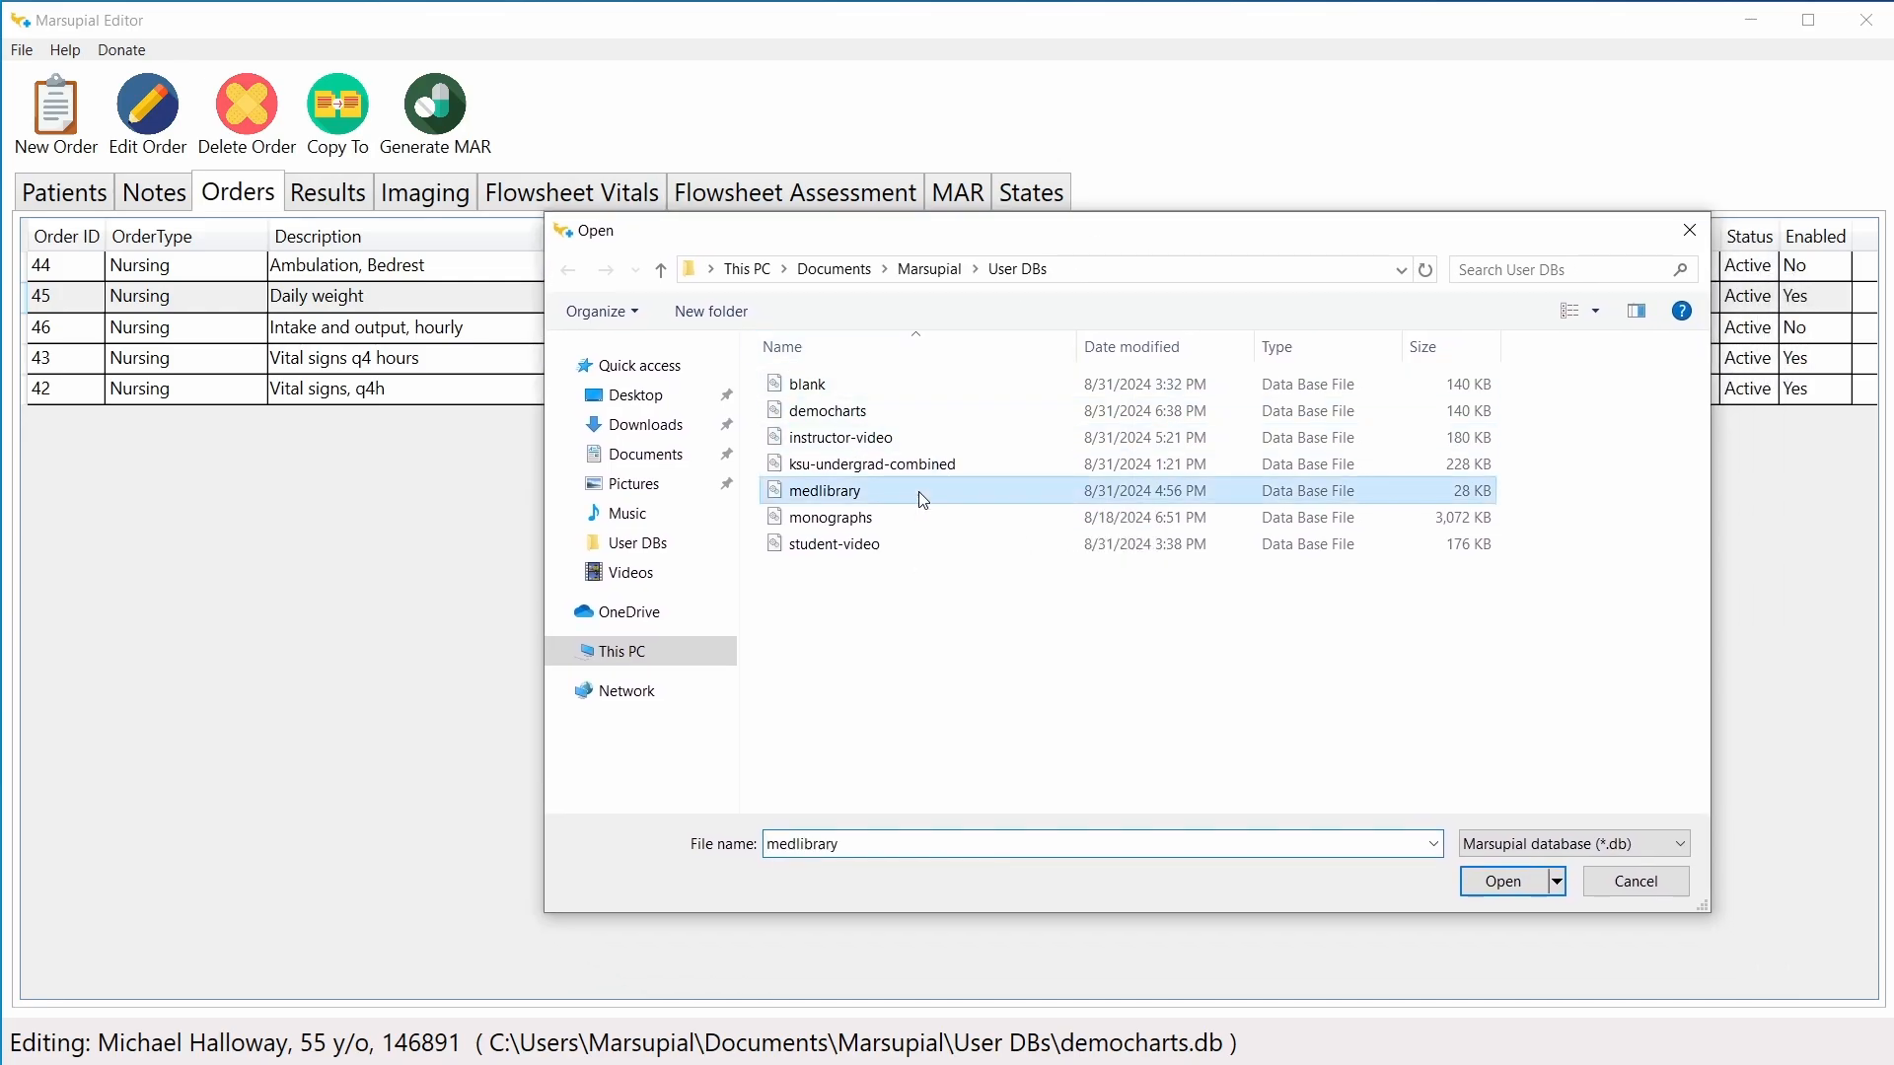
pyautogui.doubleClick(922, 499)
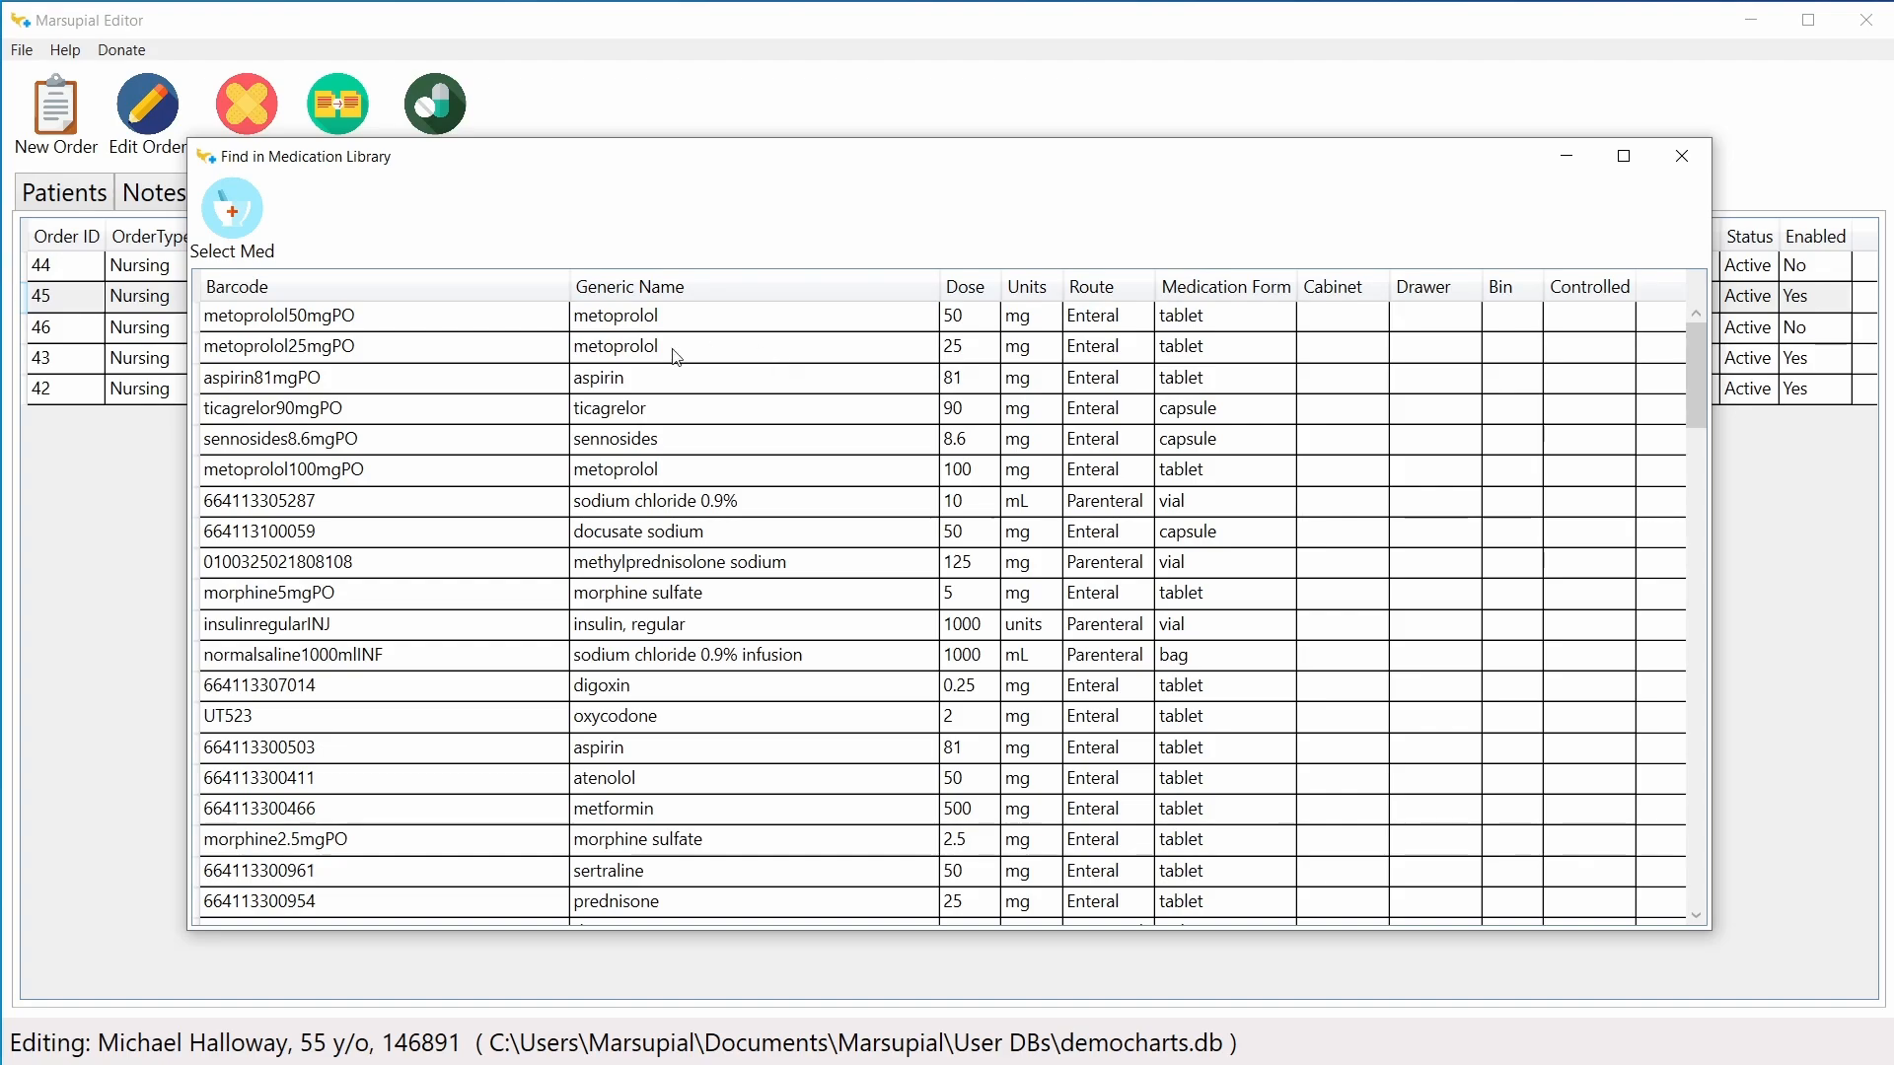
# Step: Sort the medication library by generic name and select the parenteral furosemide 100 mg vial for the order
pyautogui.click(767, 283)
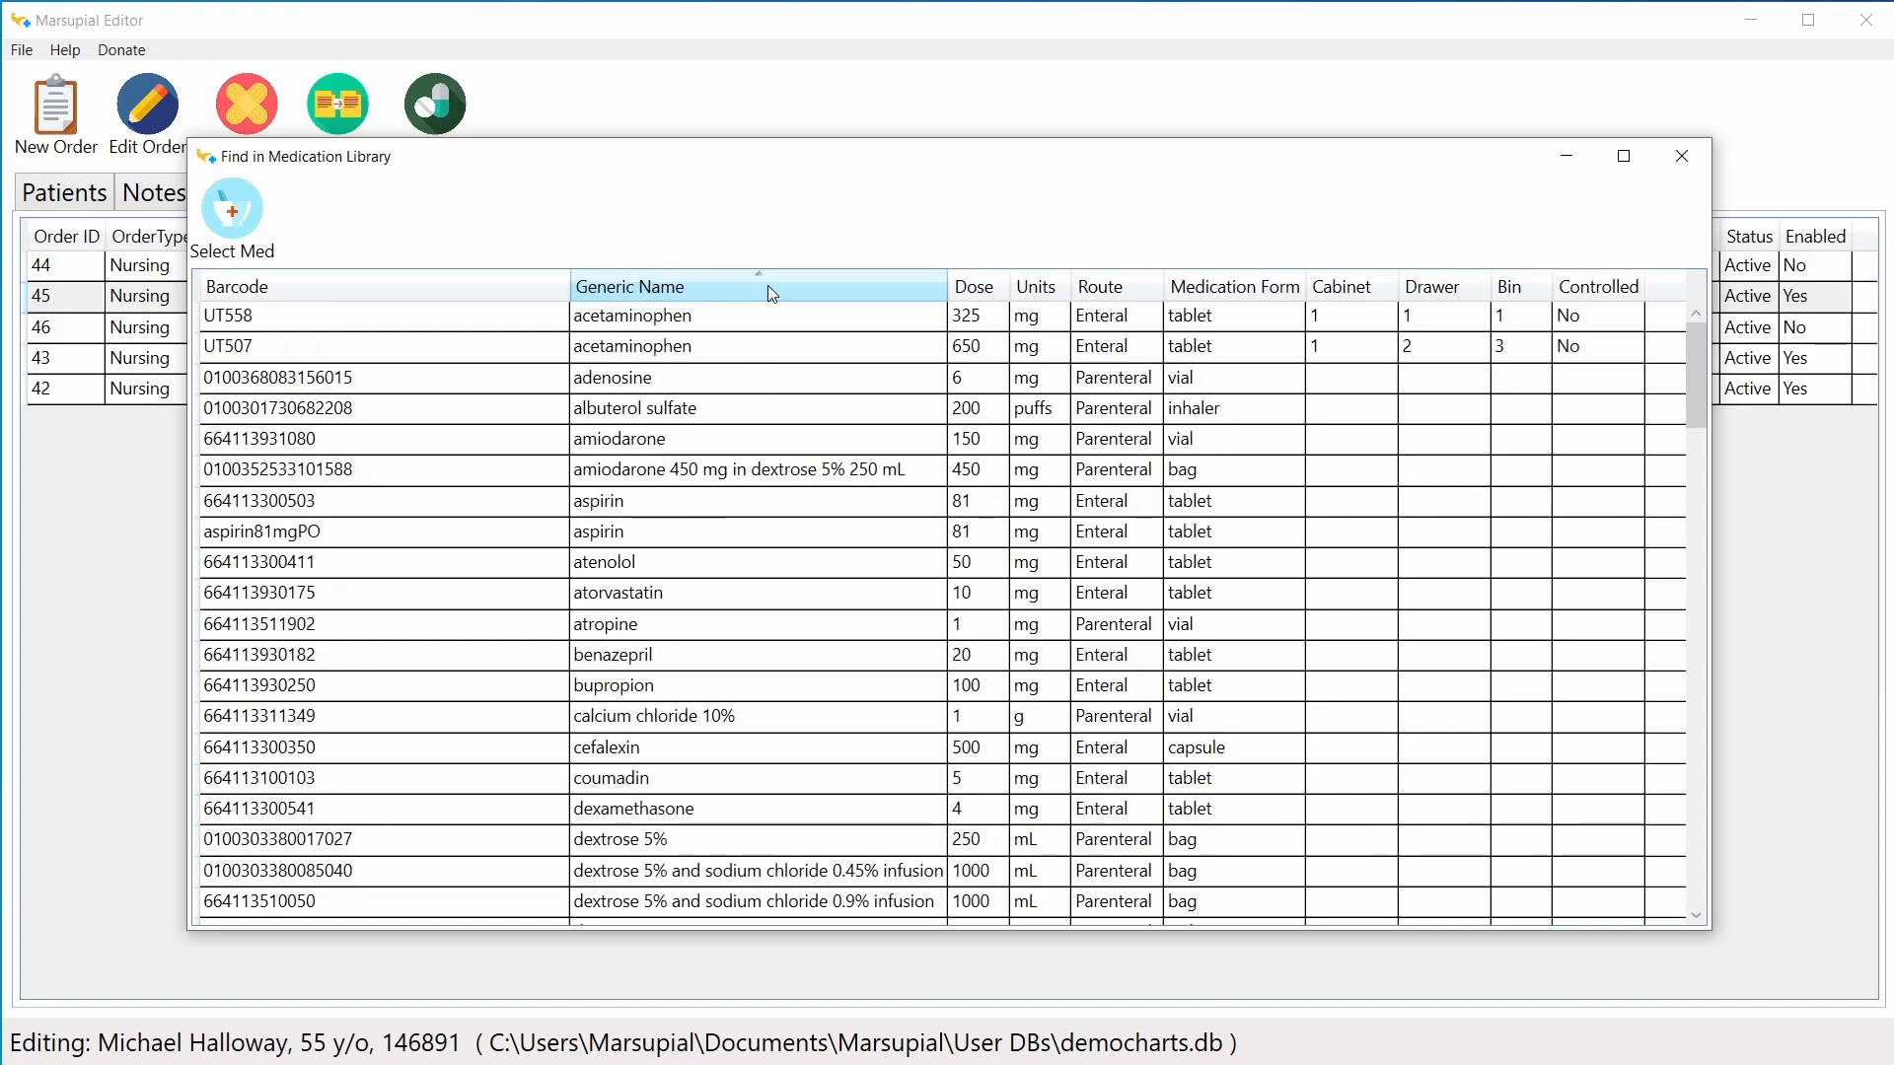
pyautogui.moveTo(1690, 355); pyautogui.dragTo(1695, 522)
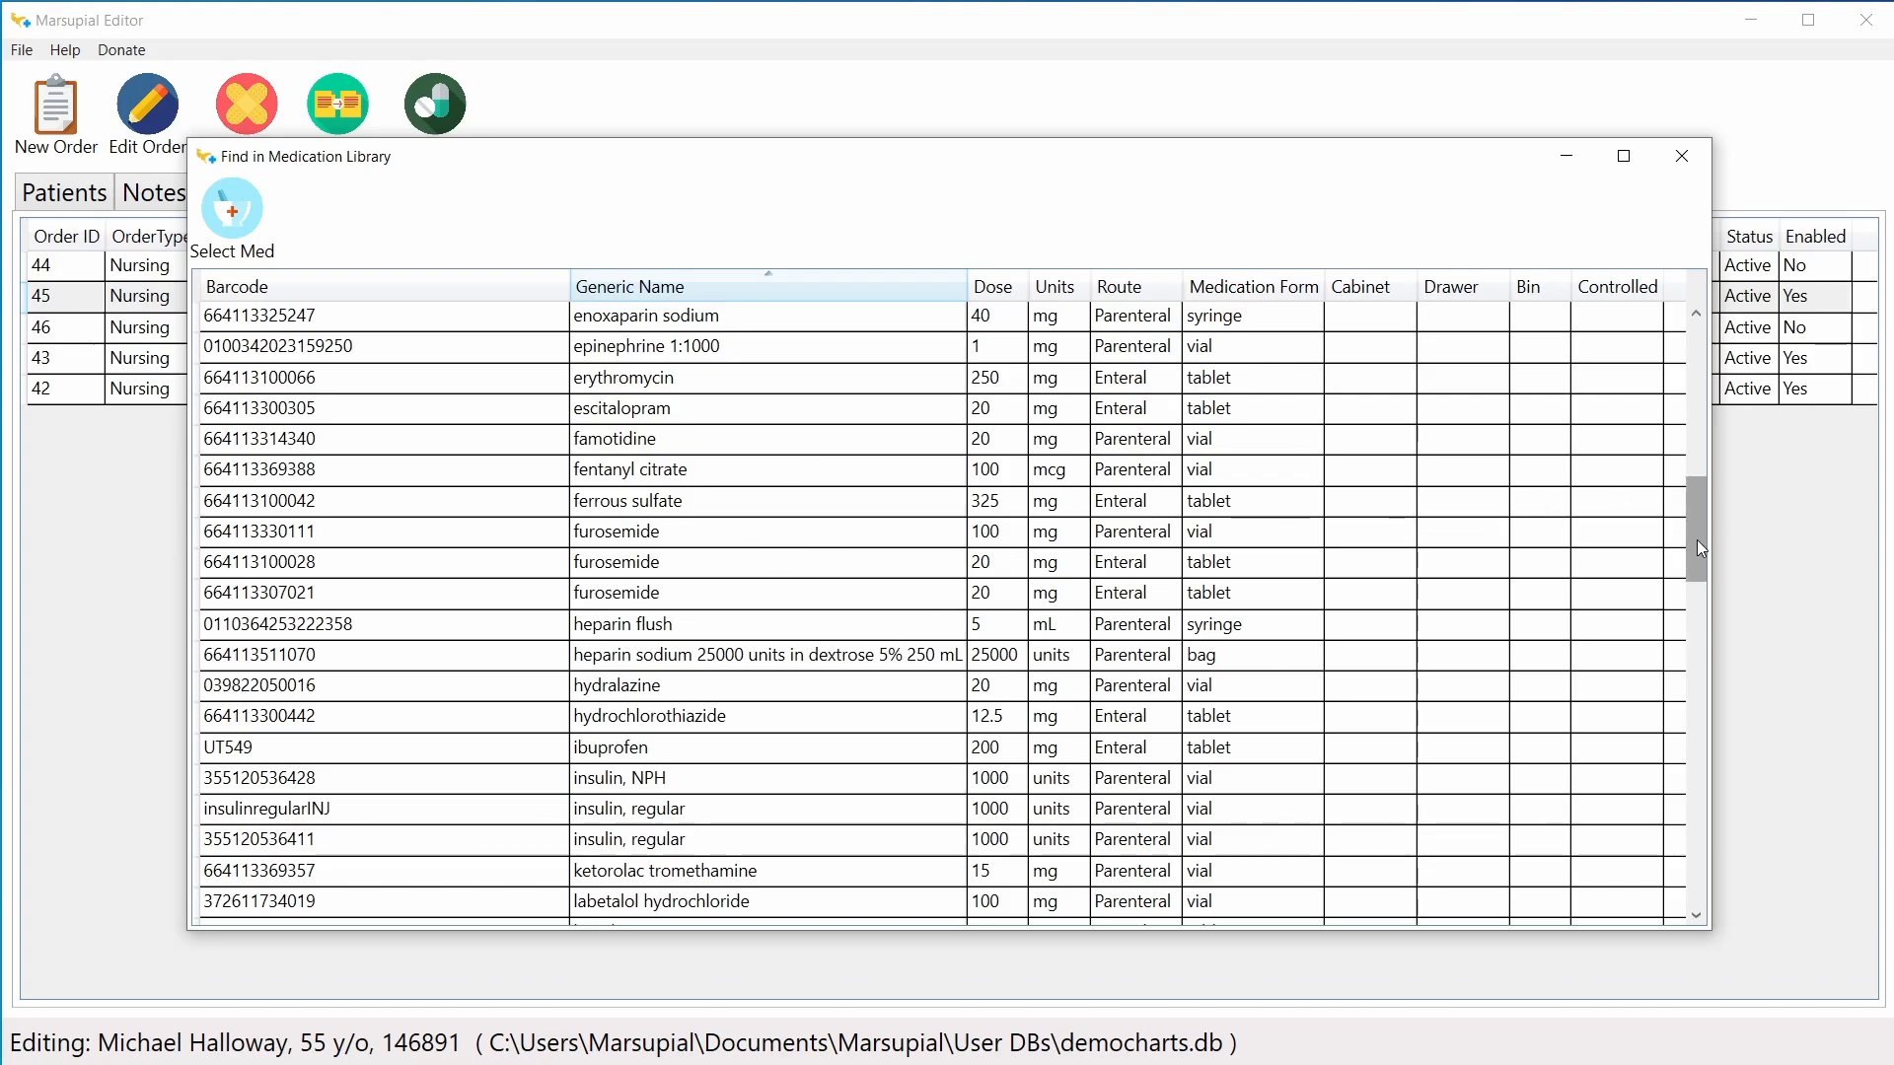
pyautogui.moveTo(1697, 540); pyautogui.dragTo(1700, 554)
pyautogui.click(646, 471)
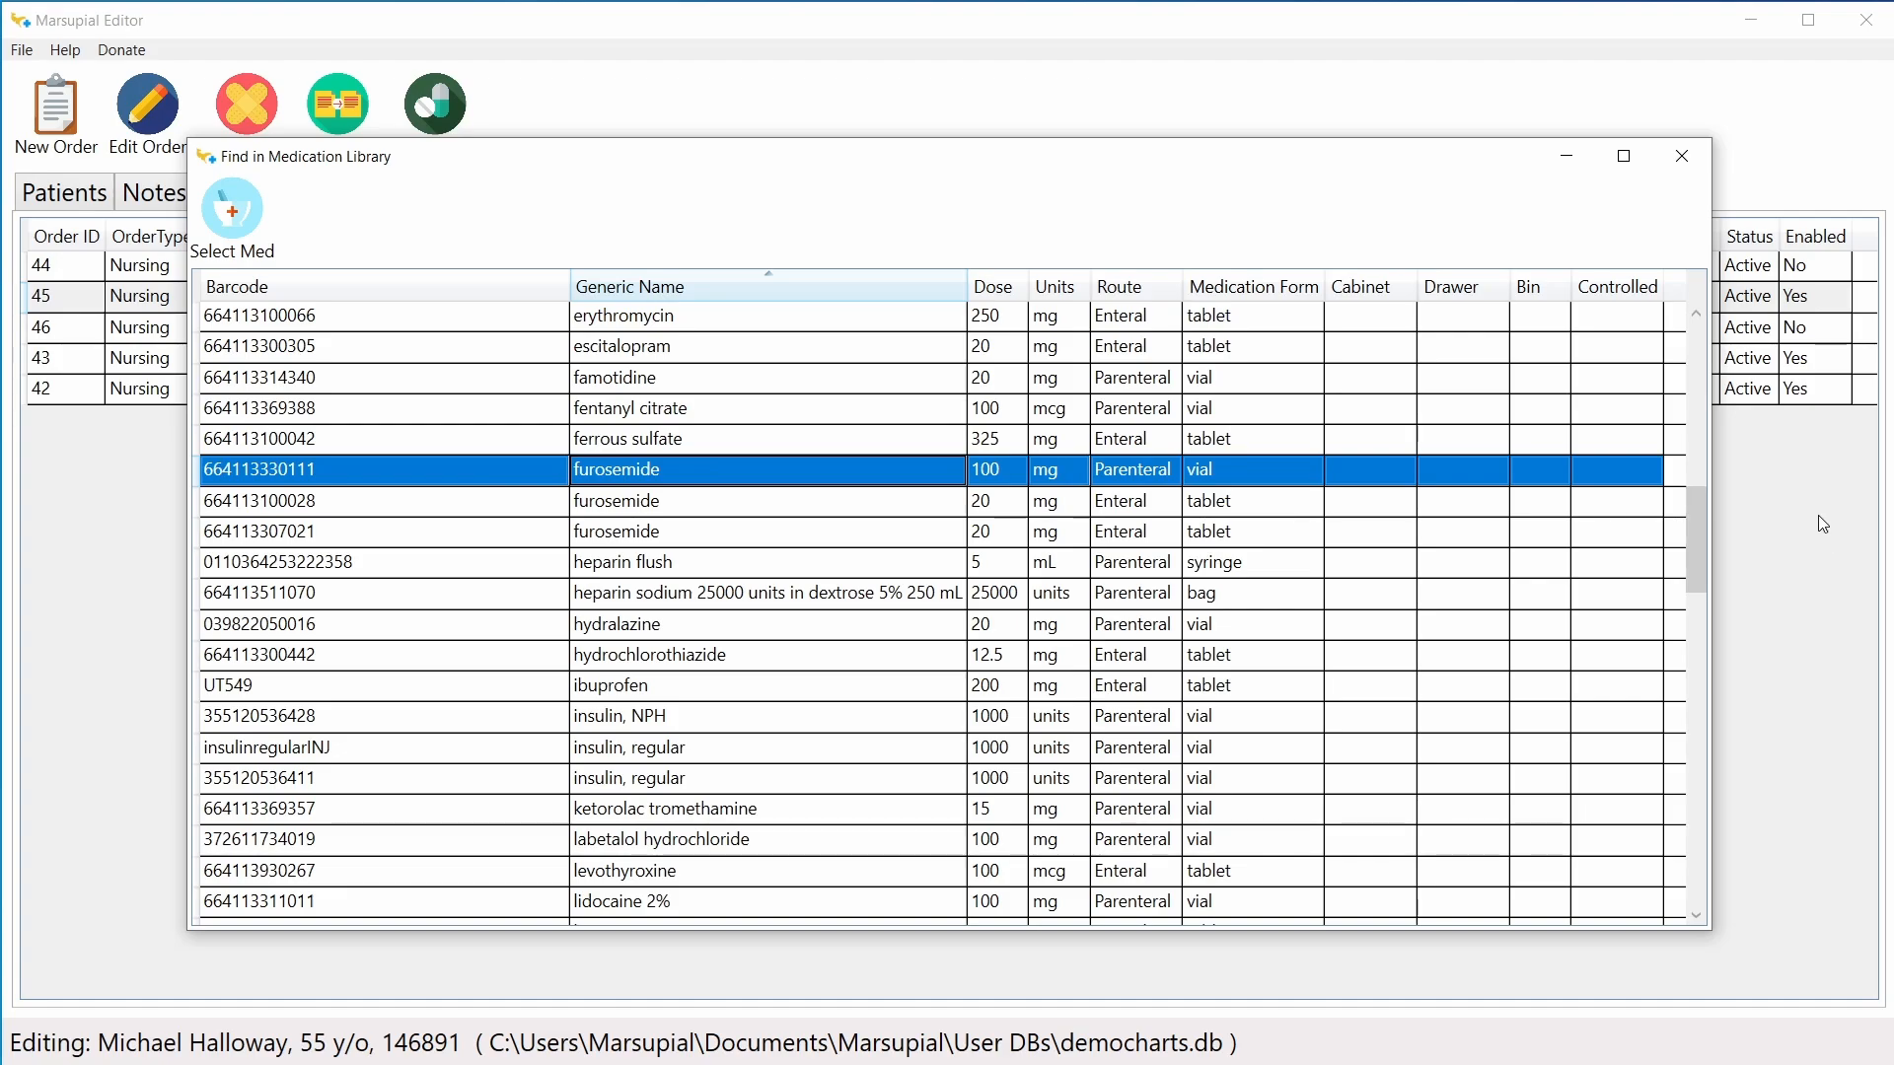
pyautogui.moveTo(1690, 530); pyautogui.dragTo(1701, 730)
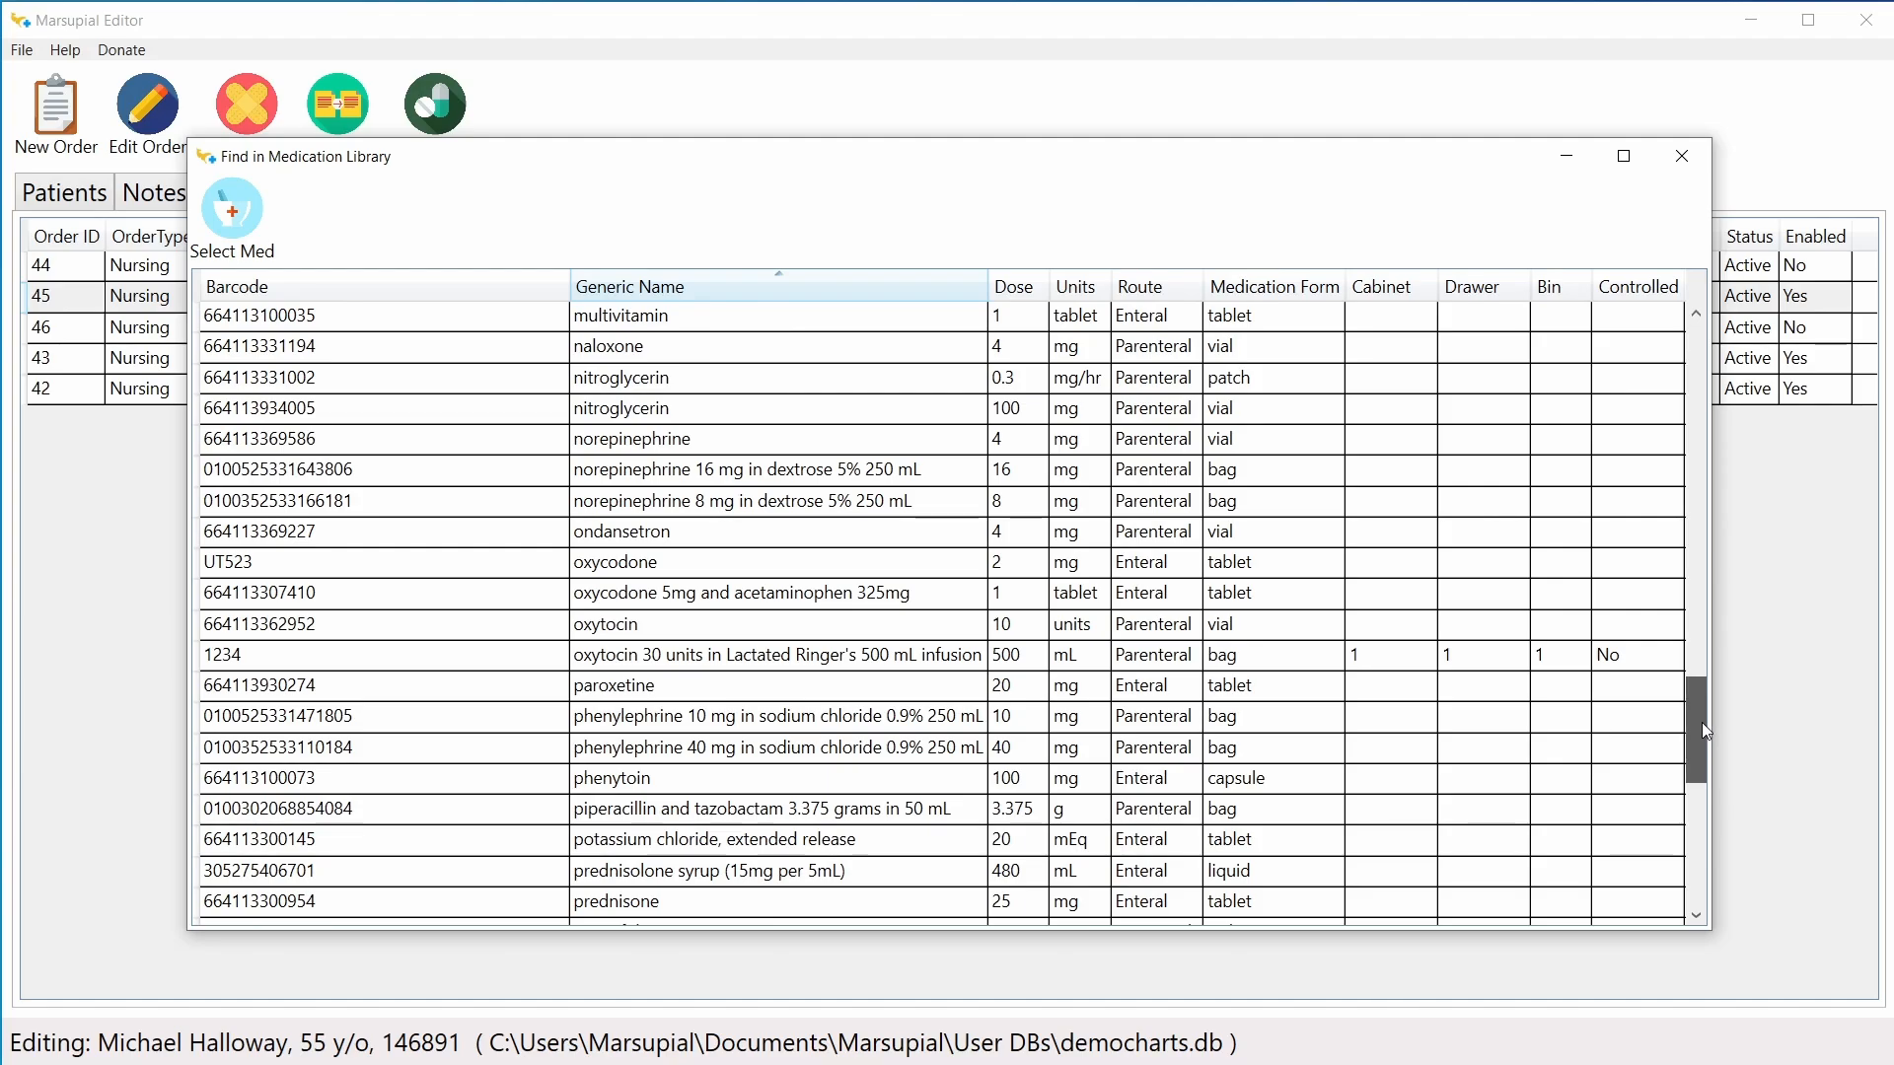
pyautogui.moveTo(1701, 722); pyautogui.dragTo(1695, 525)
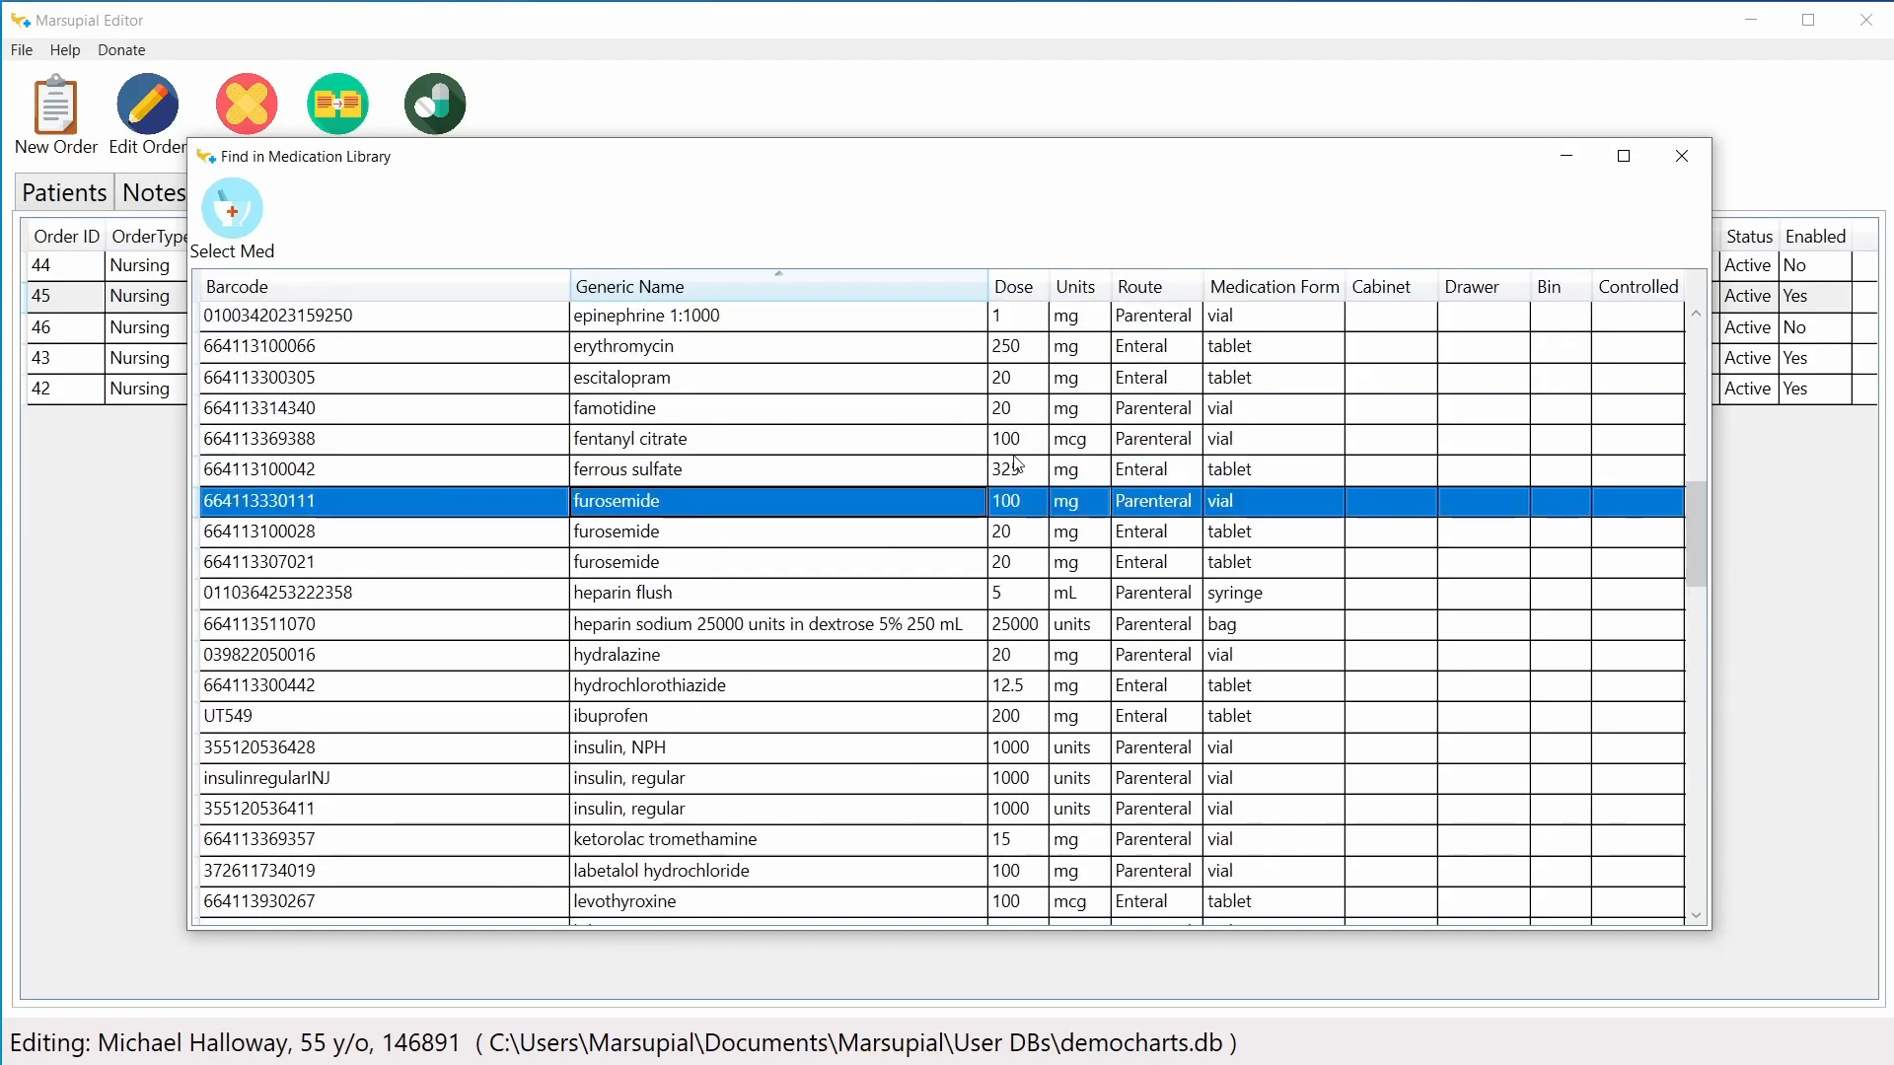
pyautogui.doubleClick(848, 499)
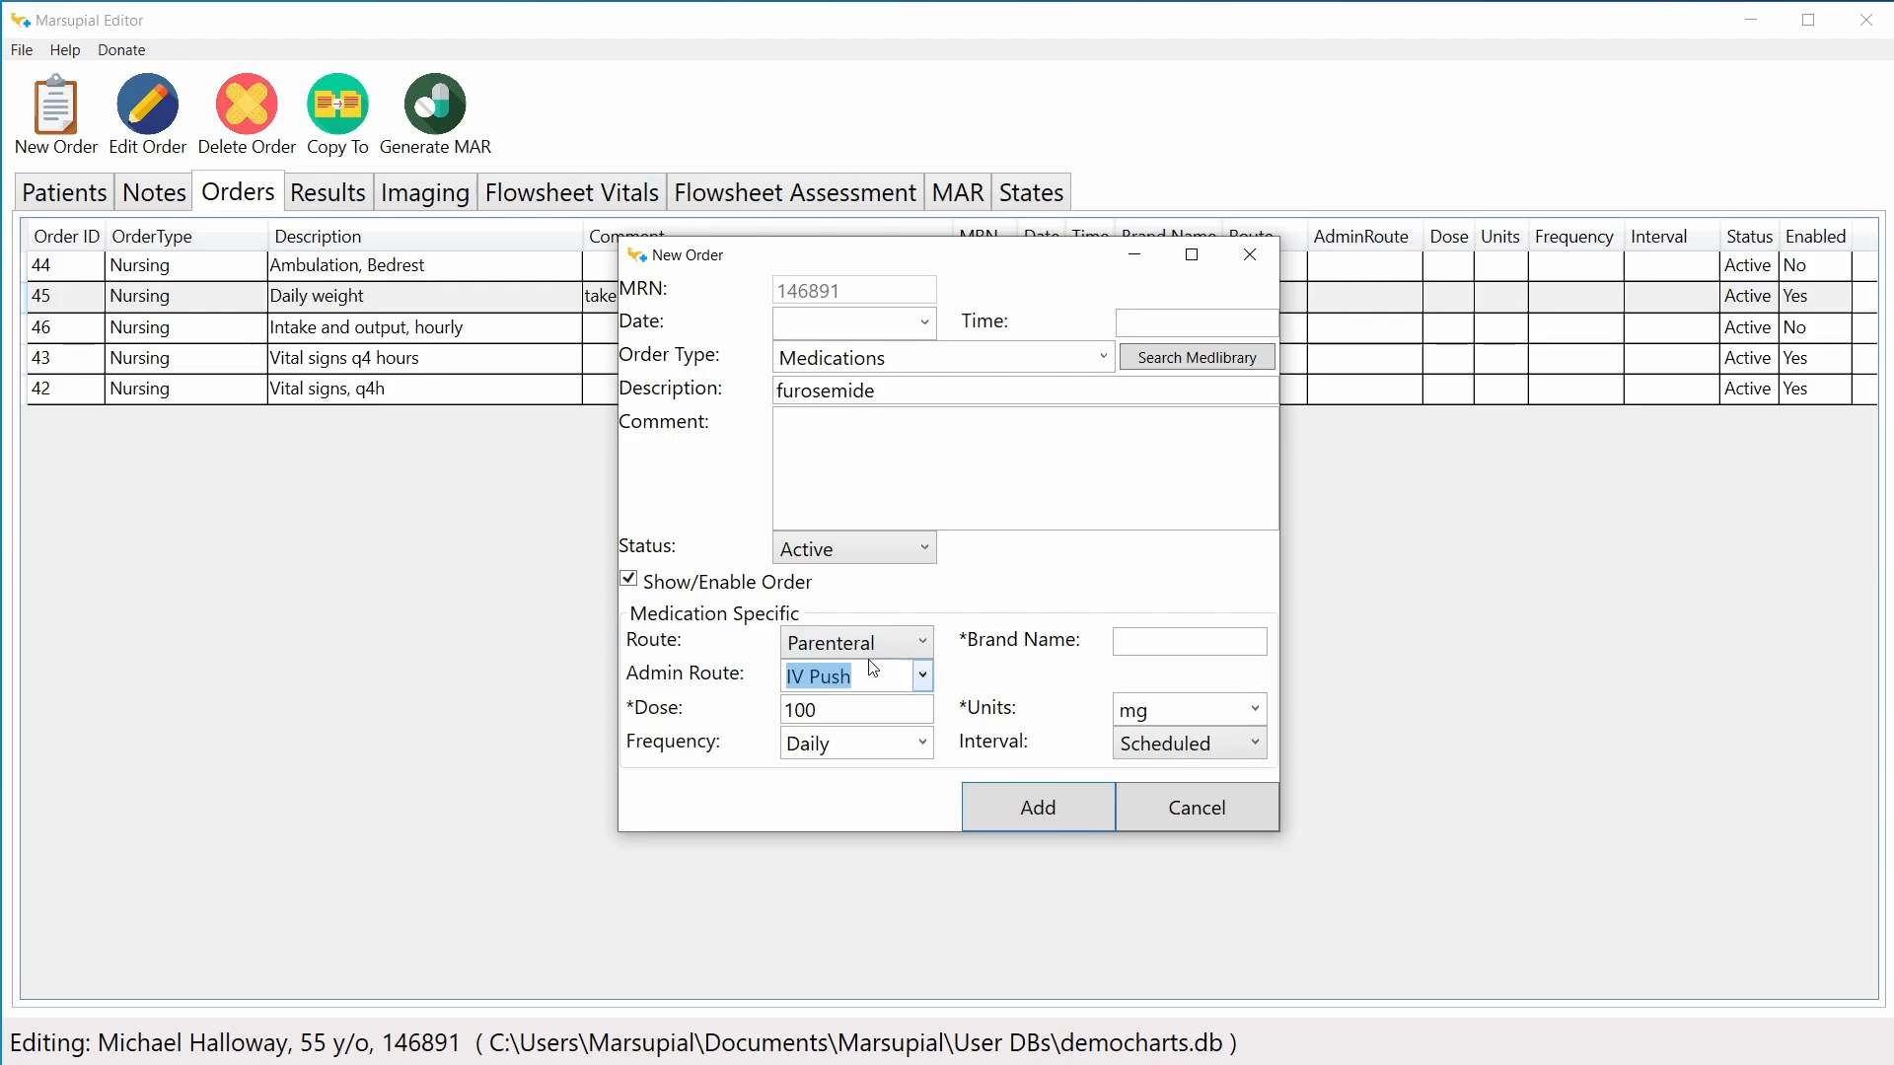
pyautogui.click(907, 391)
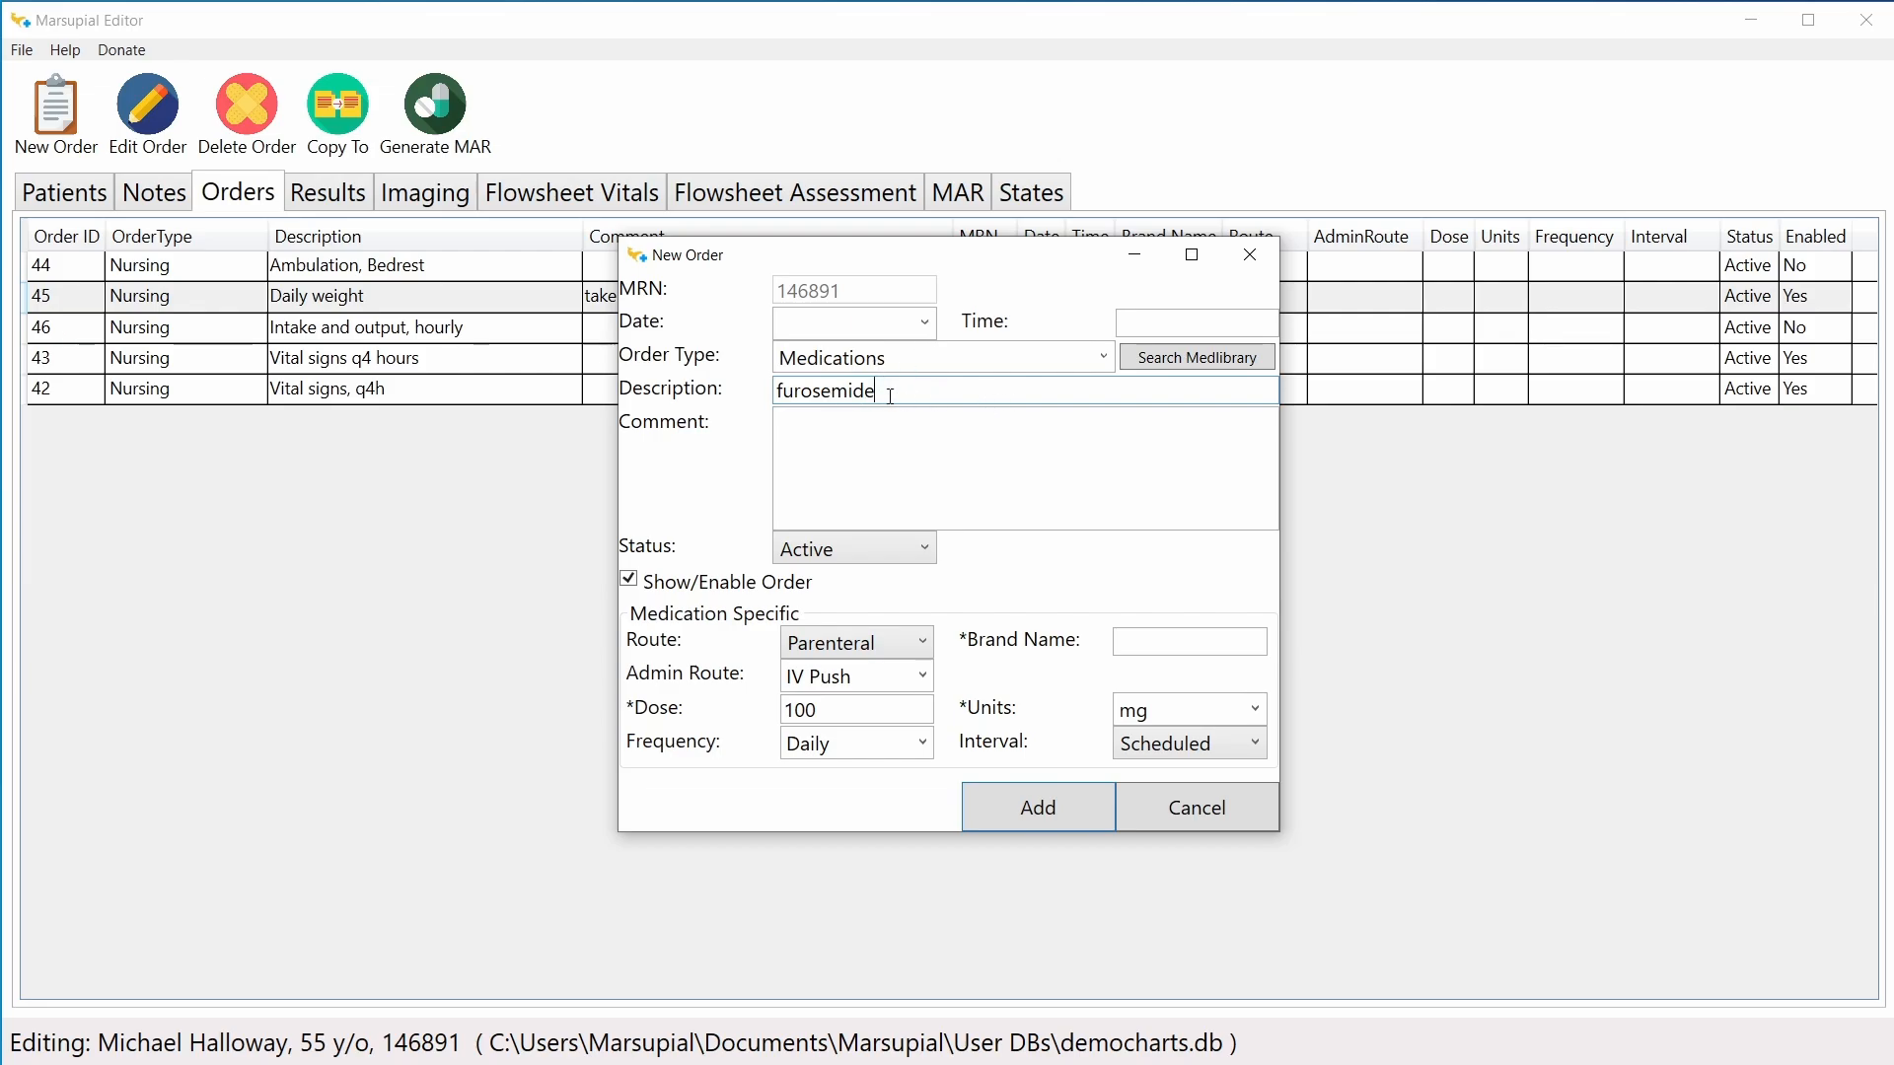
pyautogui.moveTo(878, 392)
pyautogui.mouseDown()
pyautogui.moveTo(768, 404)
pyautogui.moveTo(909, 393)
pyautogui.mouseUp()
pyautogui.moveTo(896, 386); pyautogui.dragTo(753, 405)
pyautogui.click(899, 397)
# Step: Reopen the medlibrary database, sort it by generic name and pick the parenteral furosemide 100 mg vial again
pyautogui.click(1175, 355)
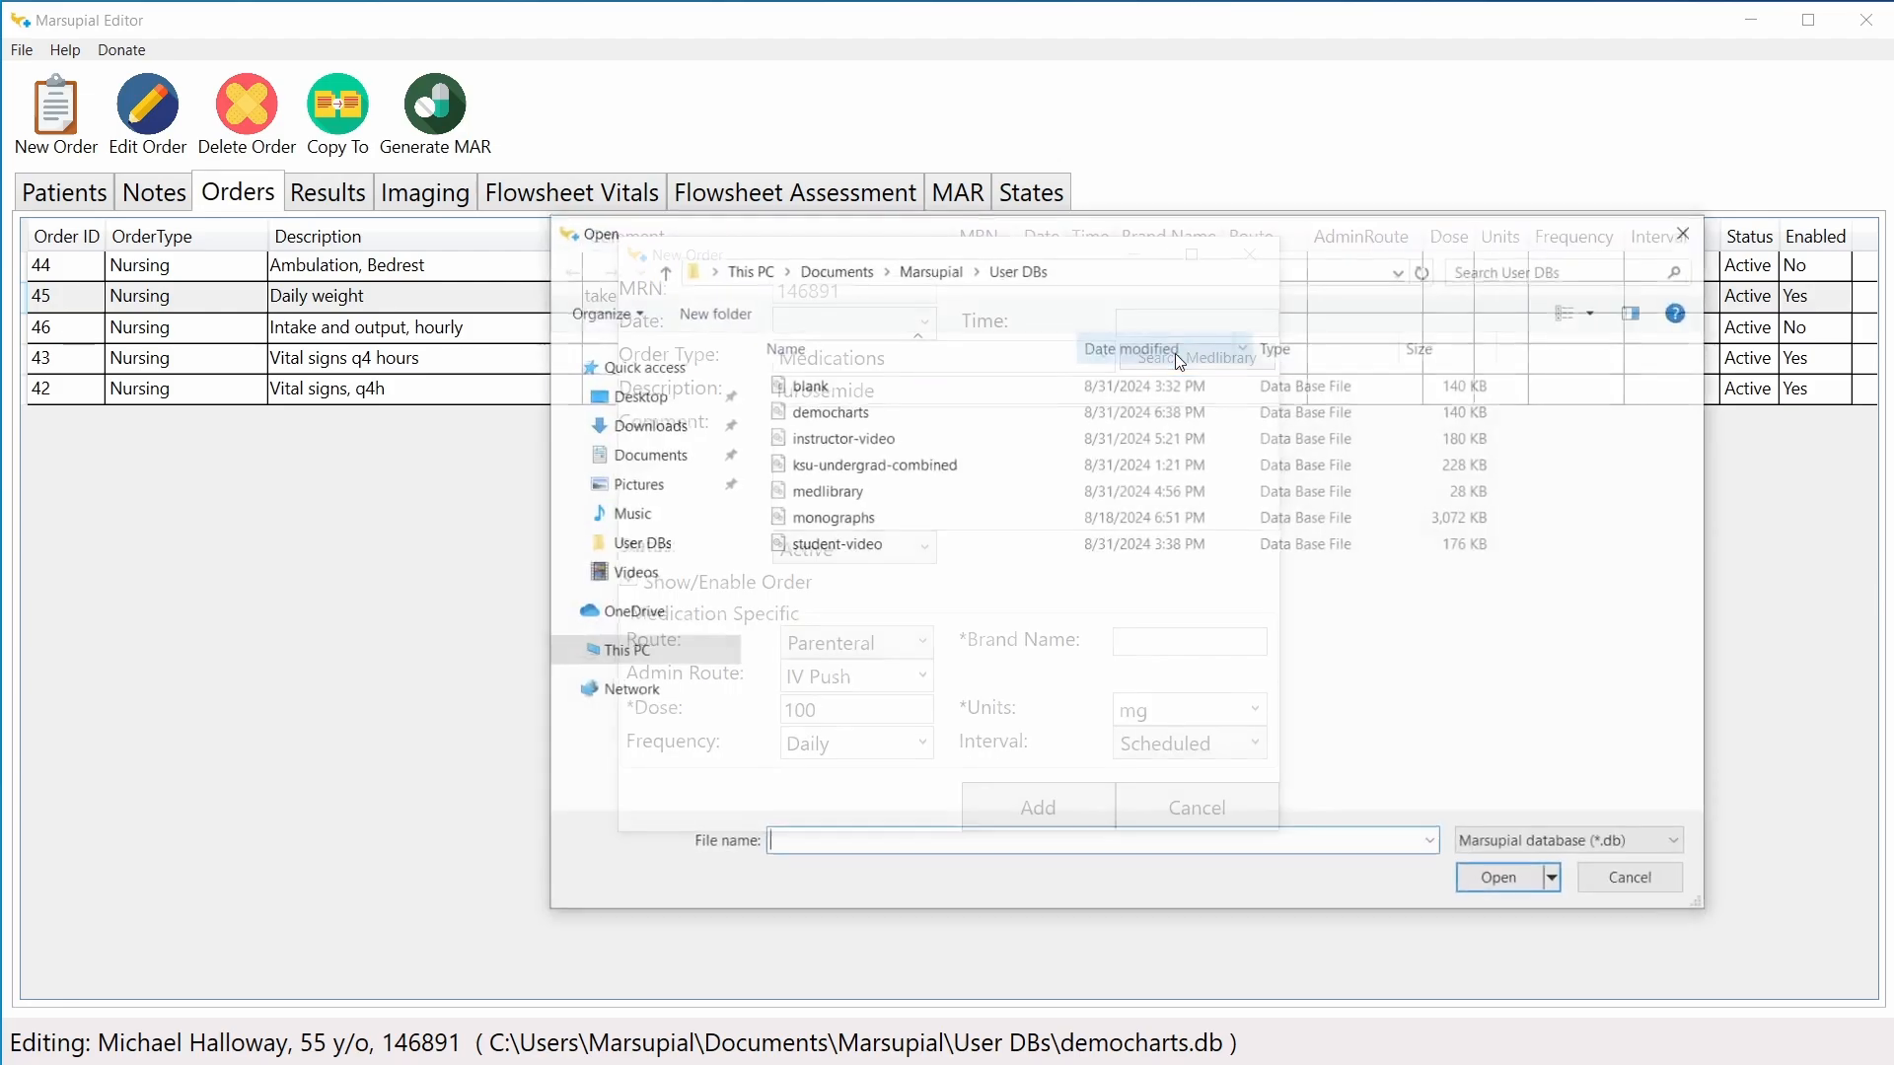
pyautogui.click(872, 498)
pyautogui.doubleClick(872, 498)
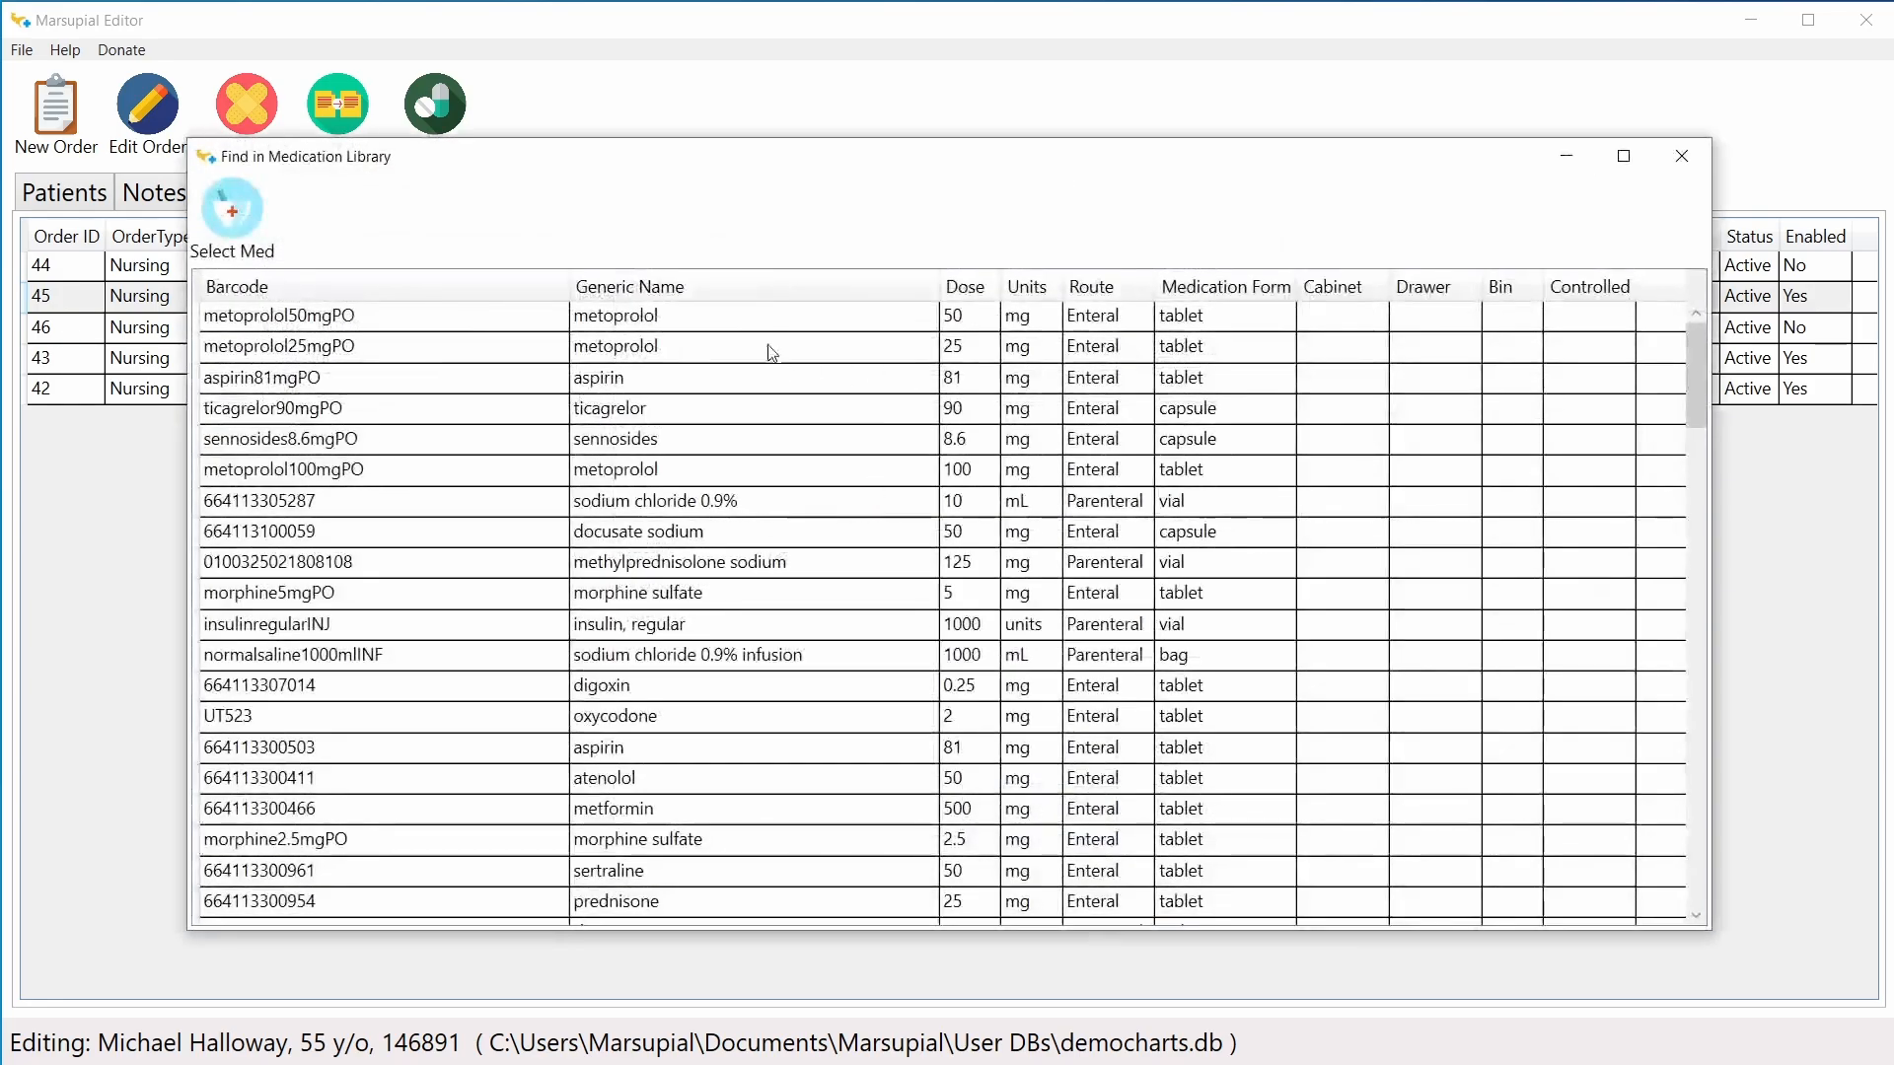
pyautogui.click(682, 285)
pyautogui.scroll(-10, 710, 587)
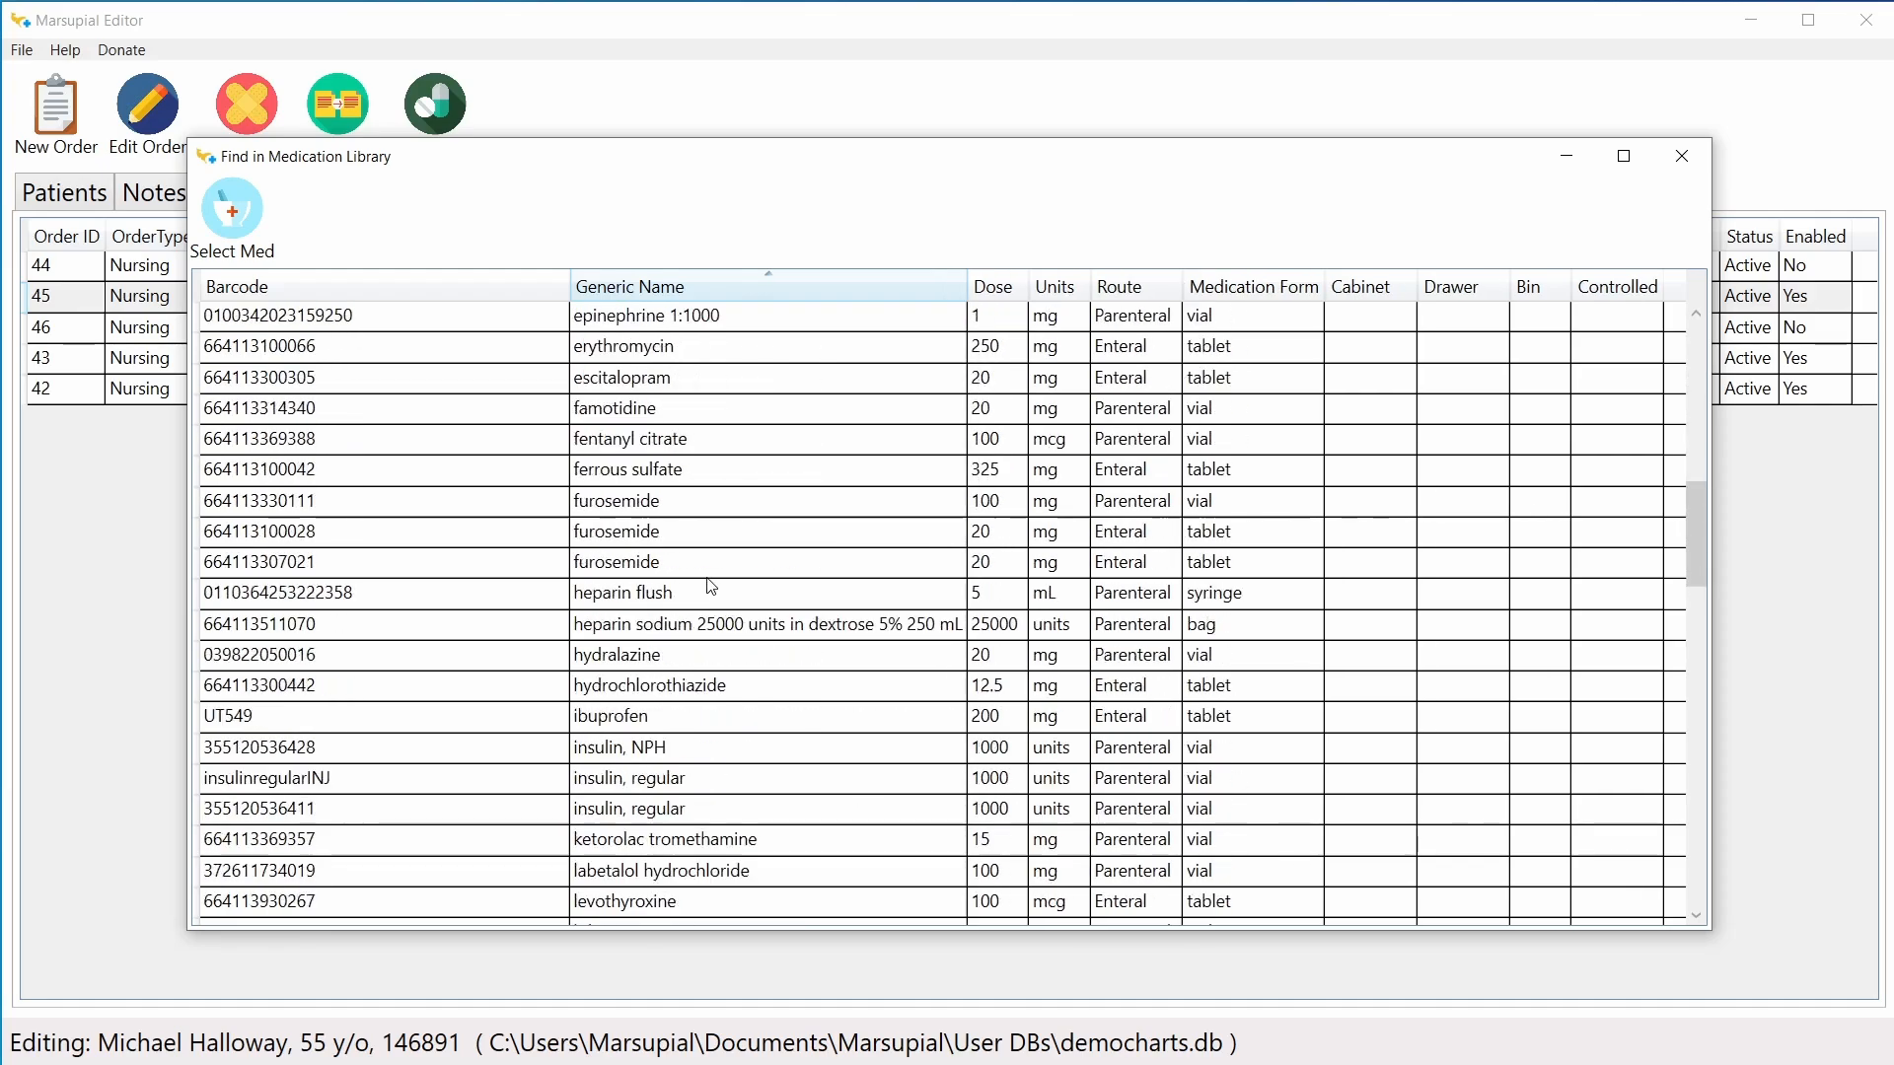
pyautogui.click(677, 511)
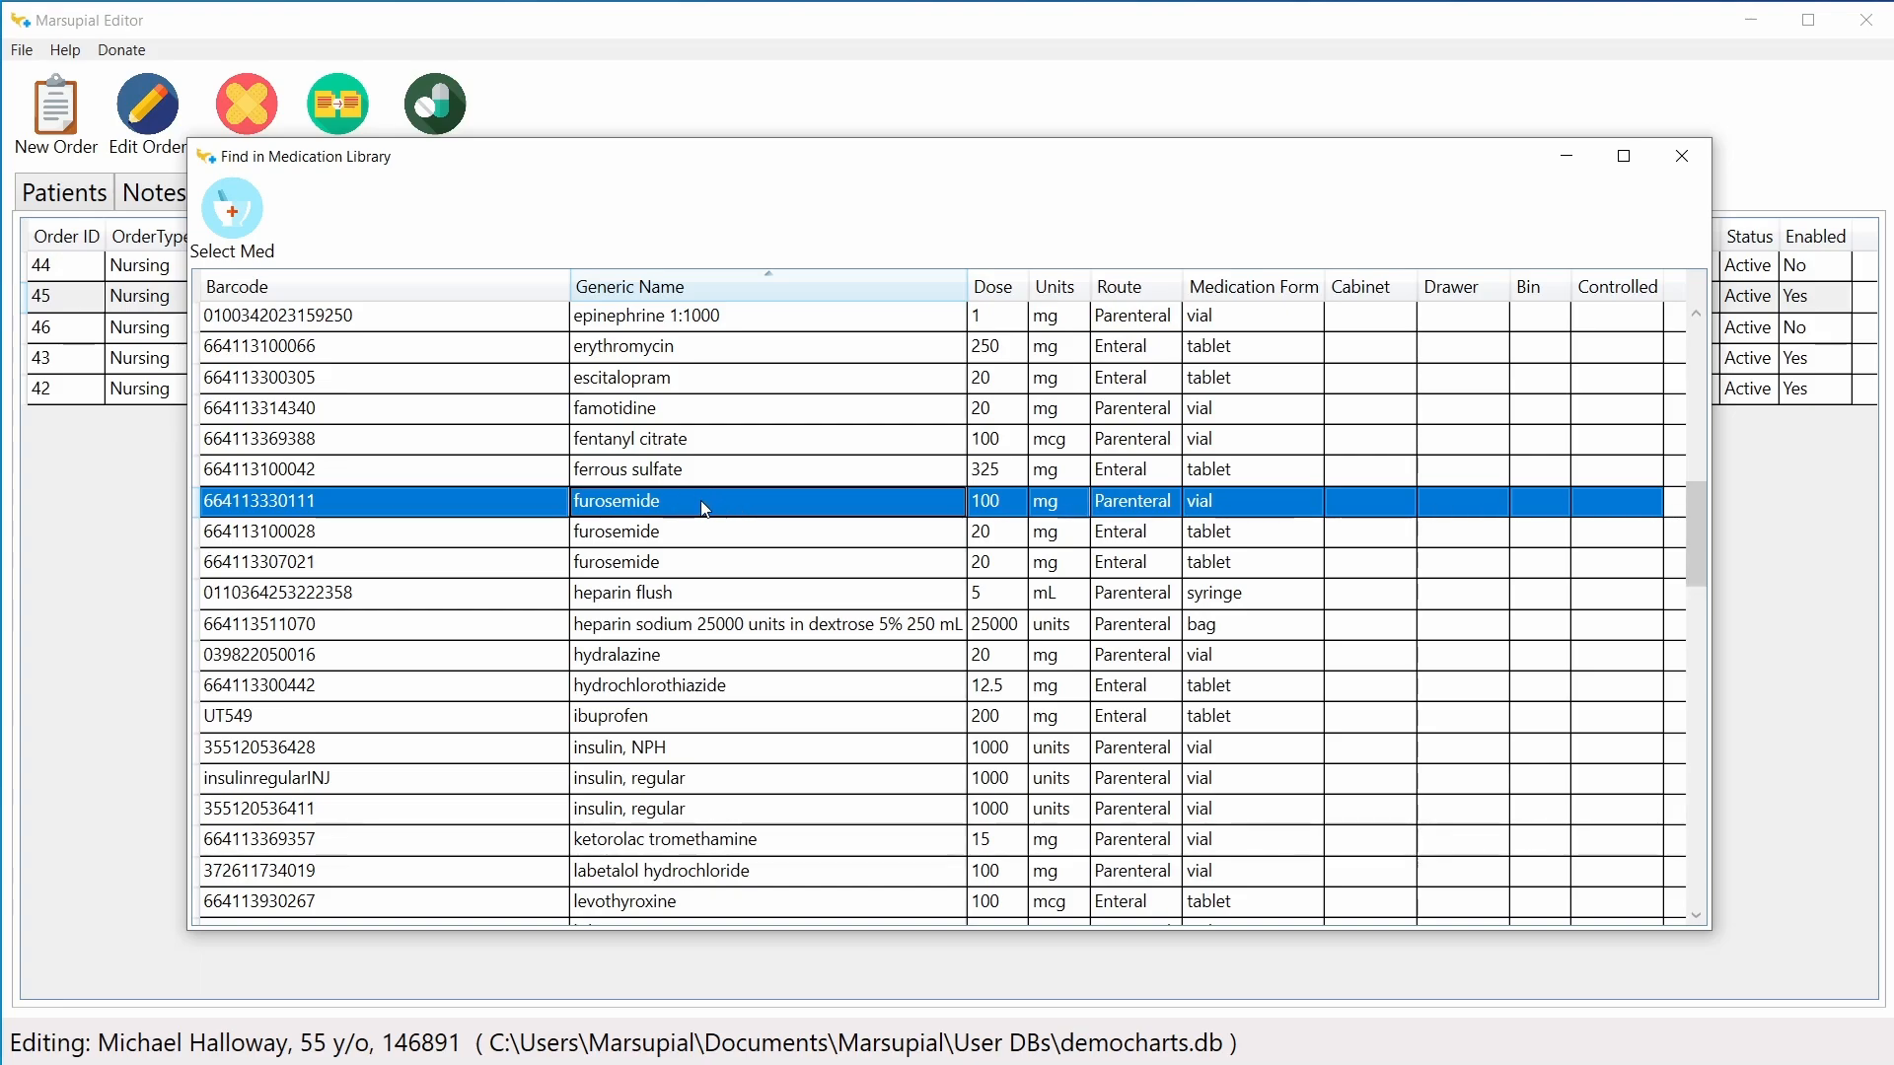
pyautogui.doubleClick(704, 508)
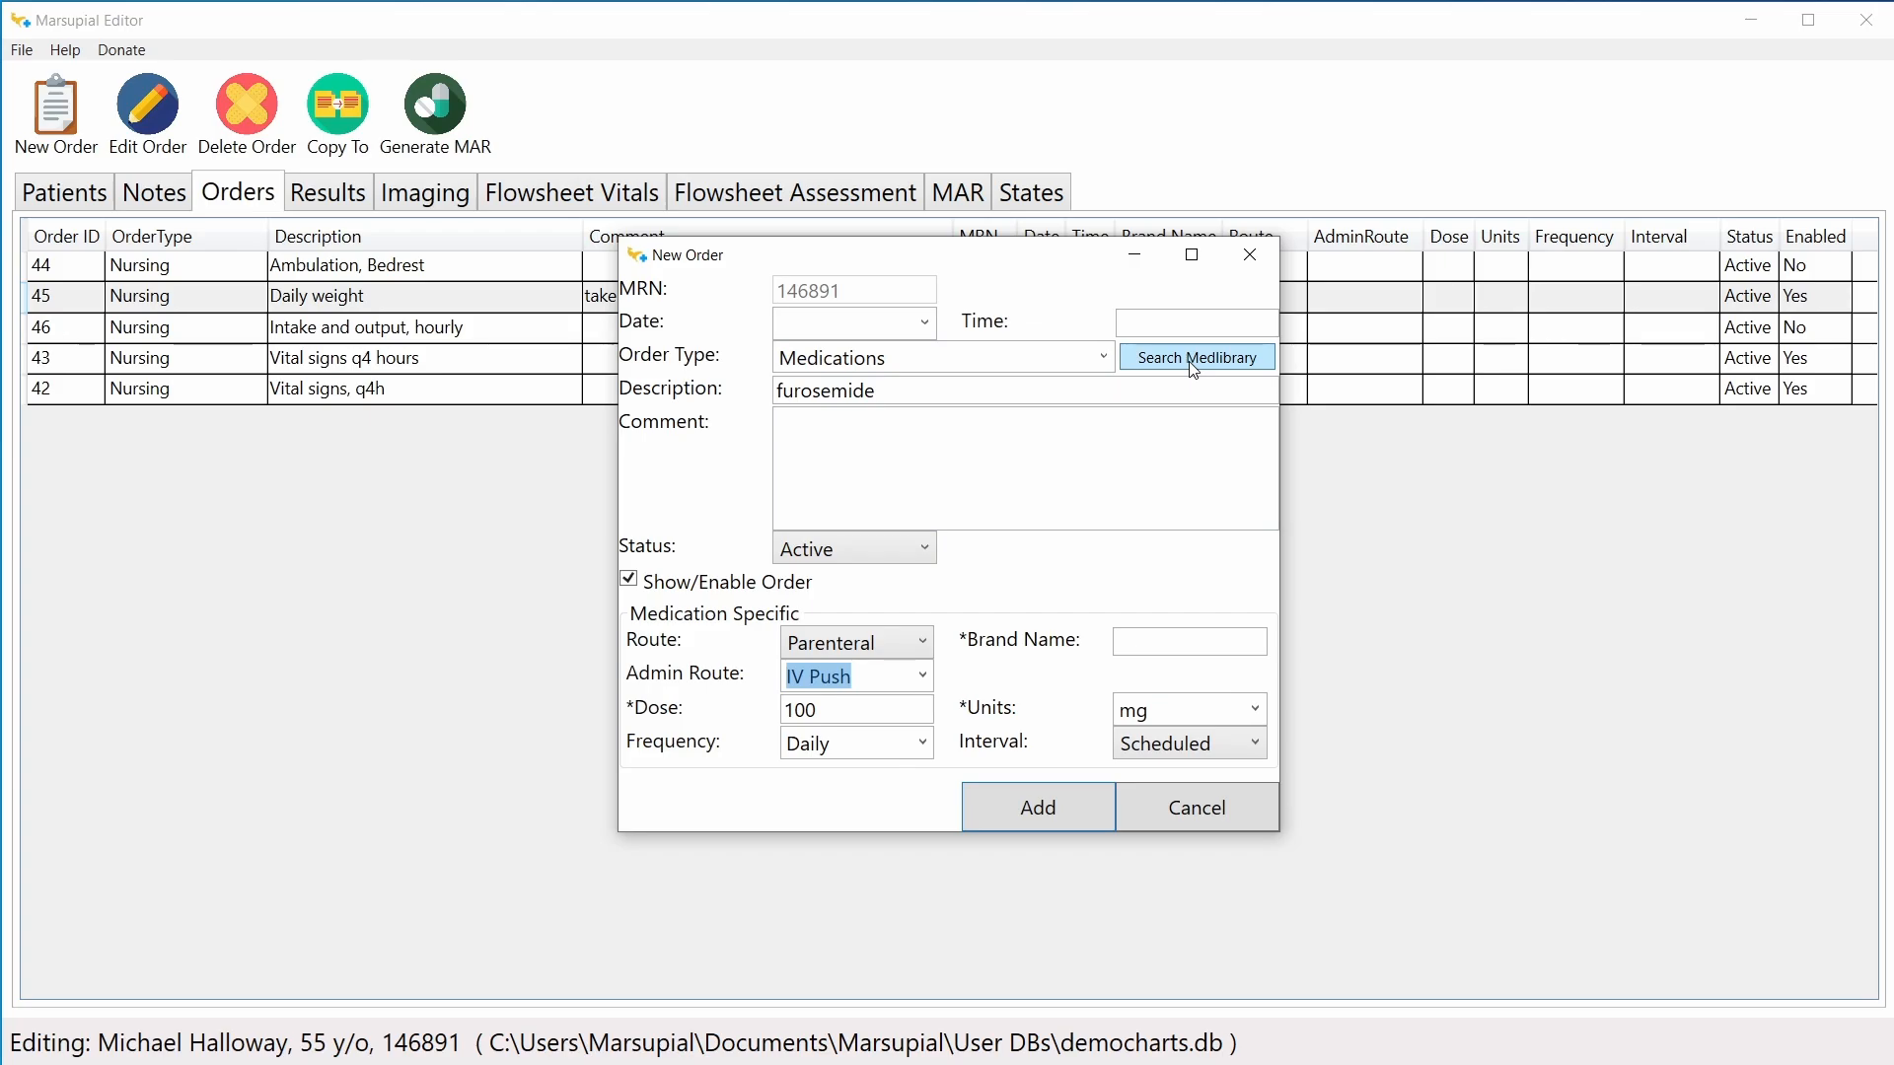
pyautogui.moveTo(901, 393); pyautogui.dragTo(771, 403)
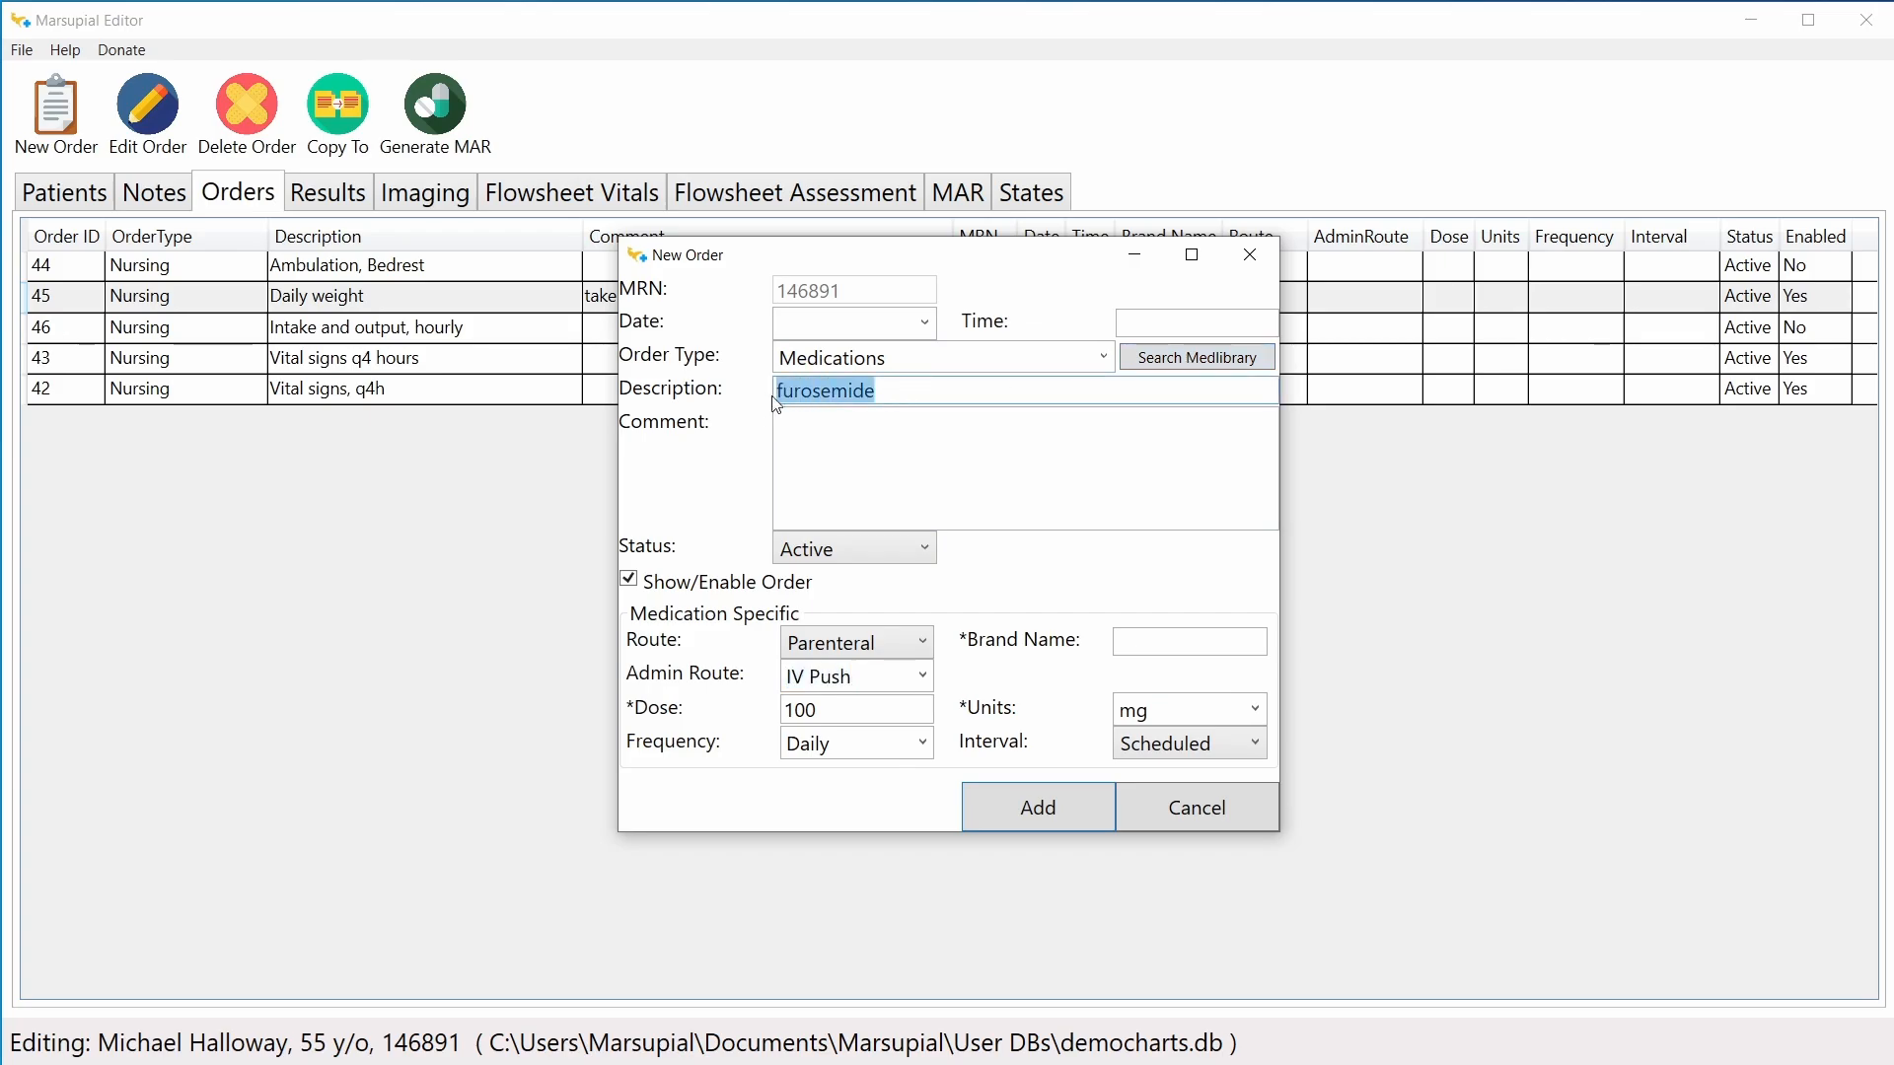
pyautogui.click(885, 394)
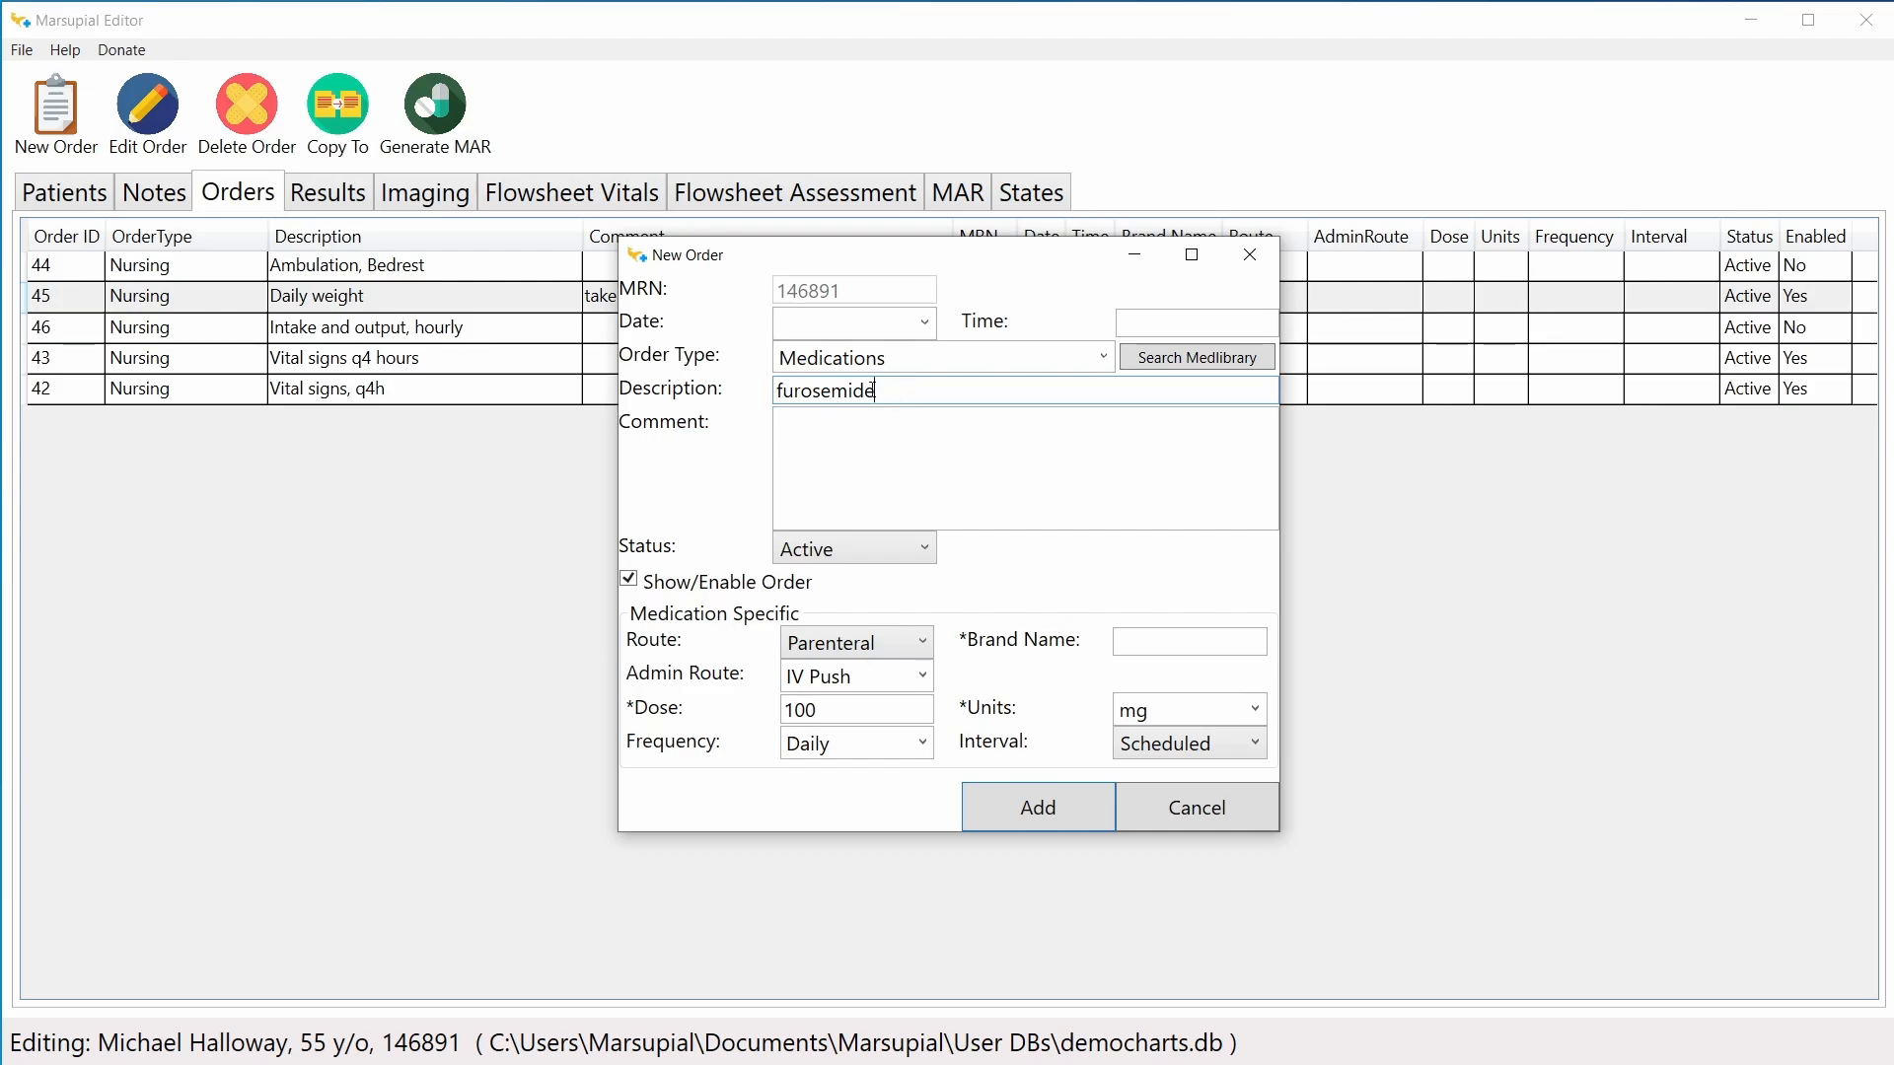
pyautogui.moveTo(885, 382); pyautogui.dragTo(997, 389)
pyautogui.click(923, 422)
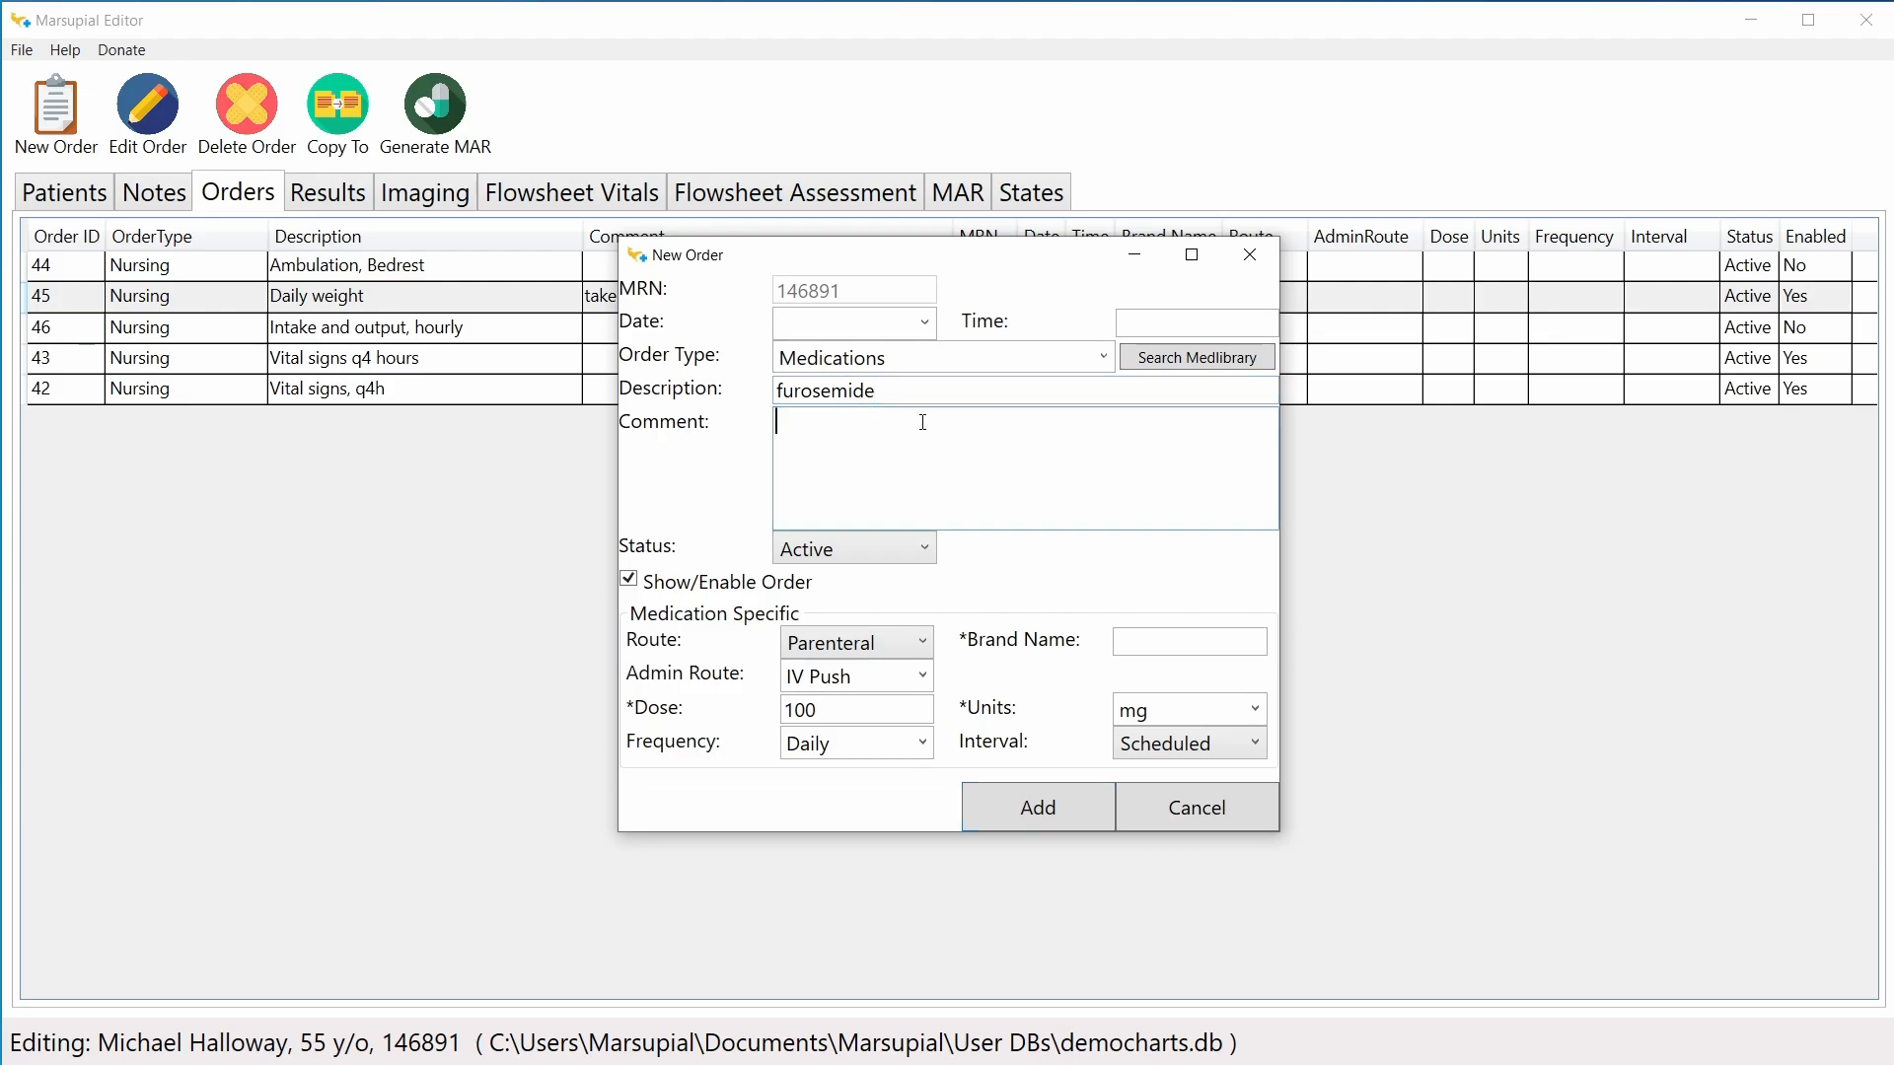
pyautogui.click(923, 675)
pyautogui.click(923, 675)
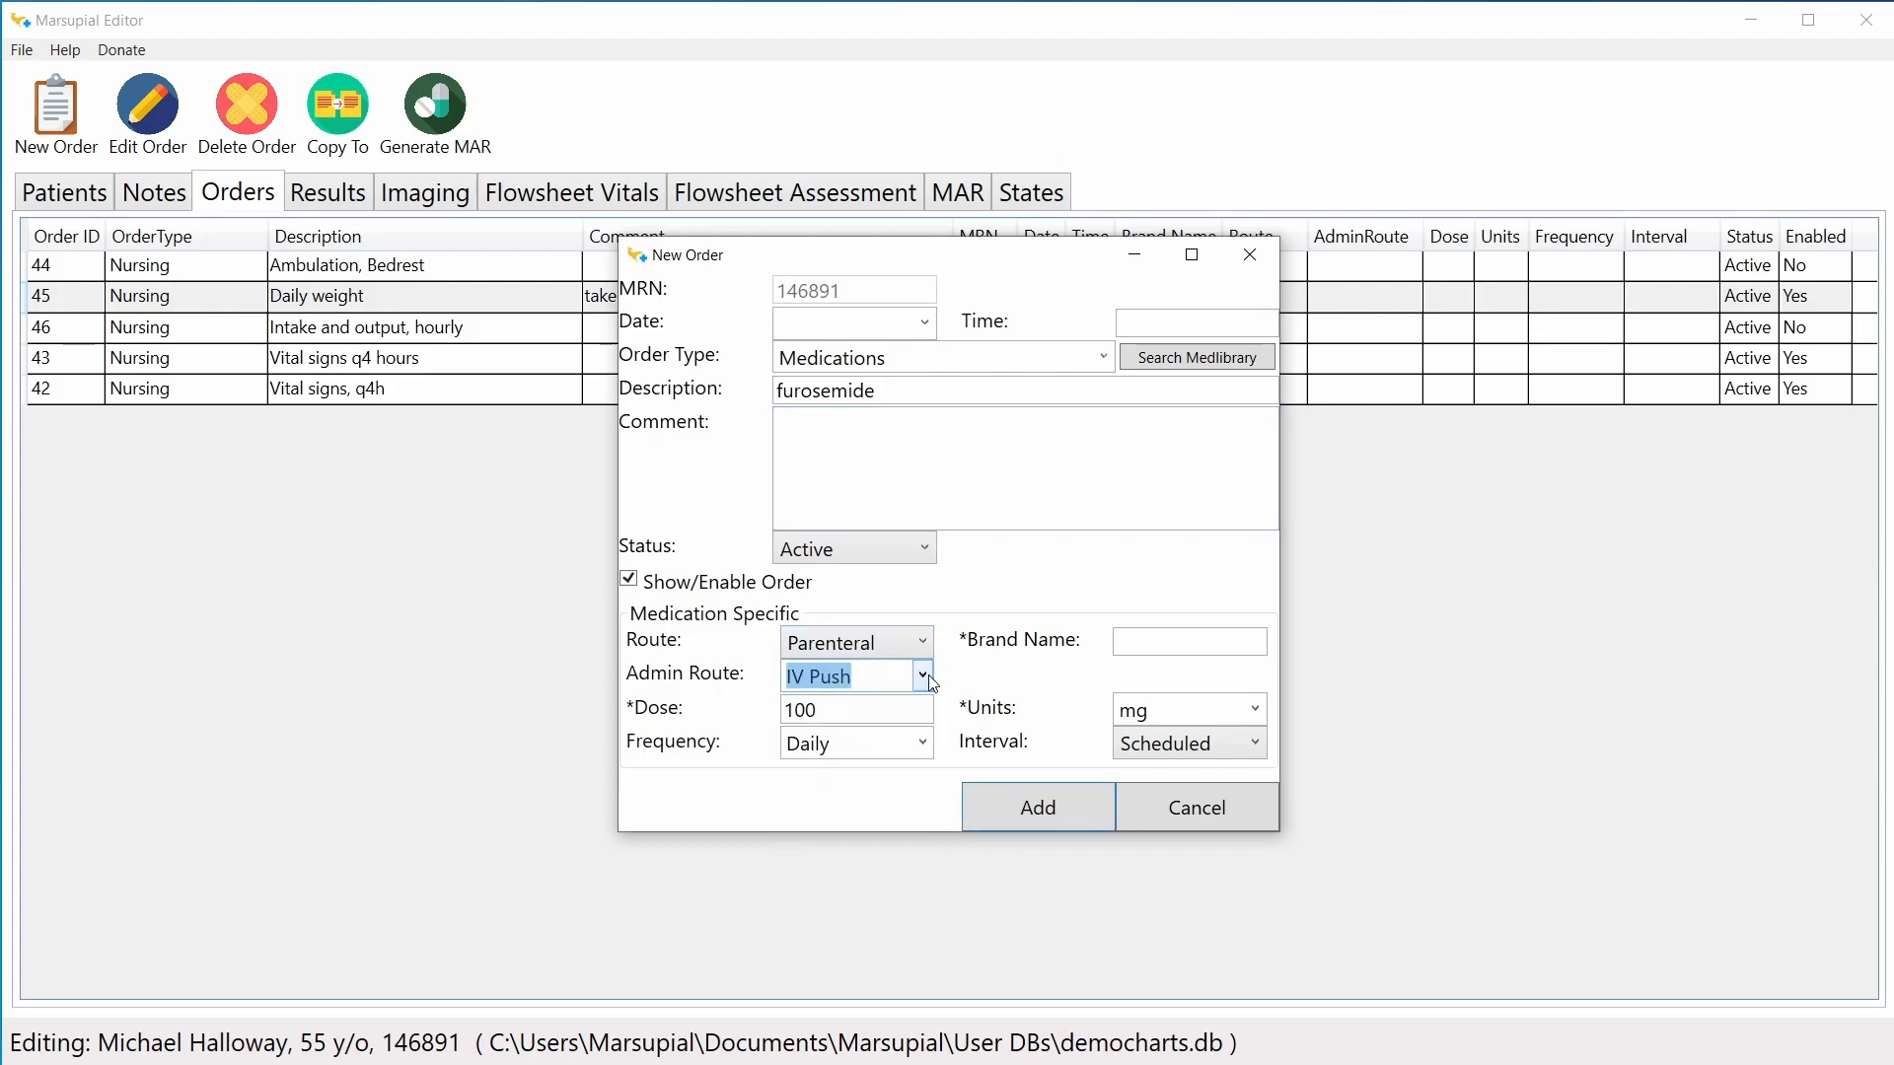
# Step: Set the furosemide order's dose to 40 and its frequency to q8h, keeping the interval Scheduled
pyautogui.click(848, 710)
pyautogui.moveTo(817, 710); pyautogui.dragTo(777, 727)
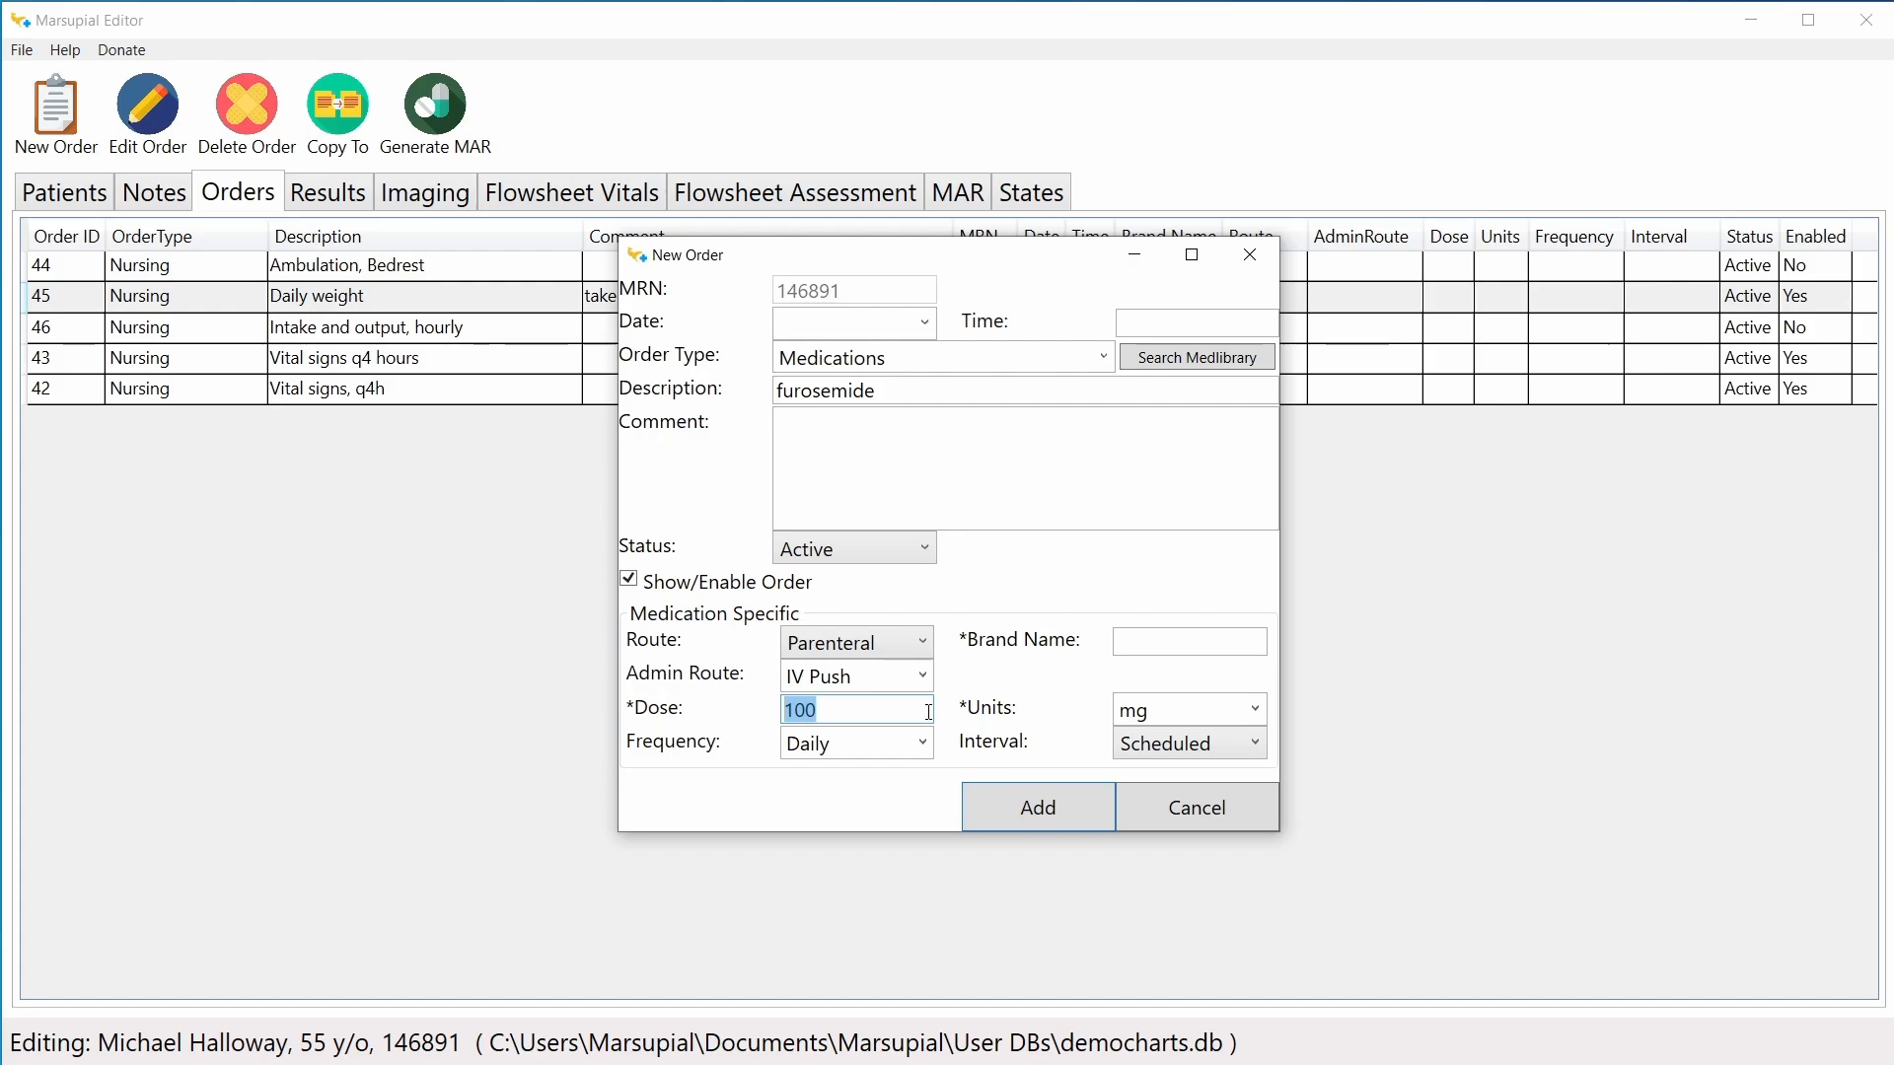
pyautogui.write('40')
pyautogui.click(893, 752)
pyautogui.click(921, 743)
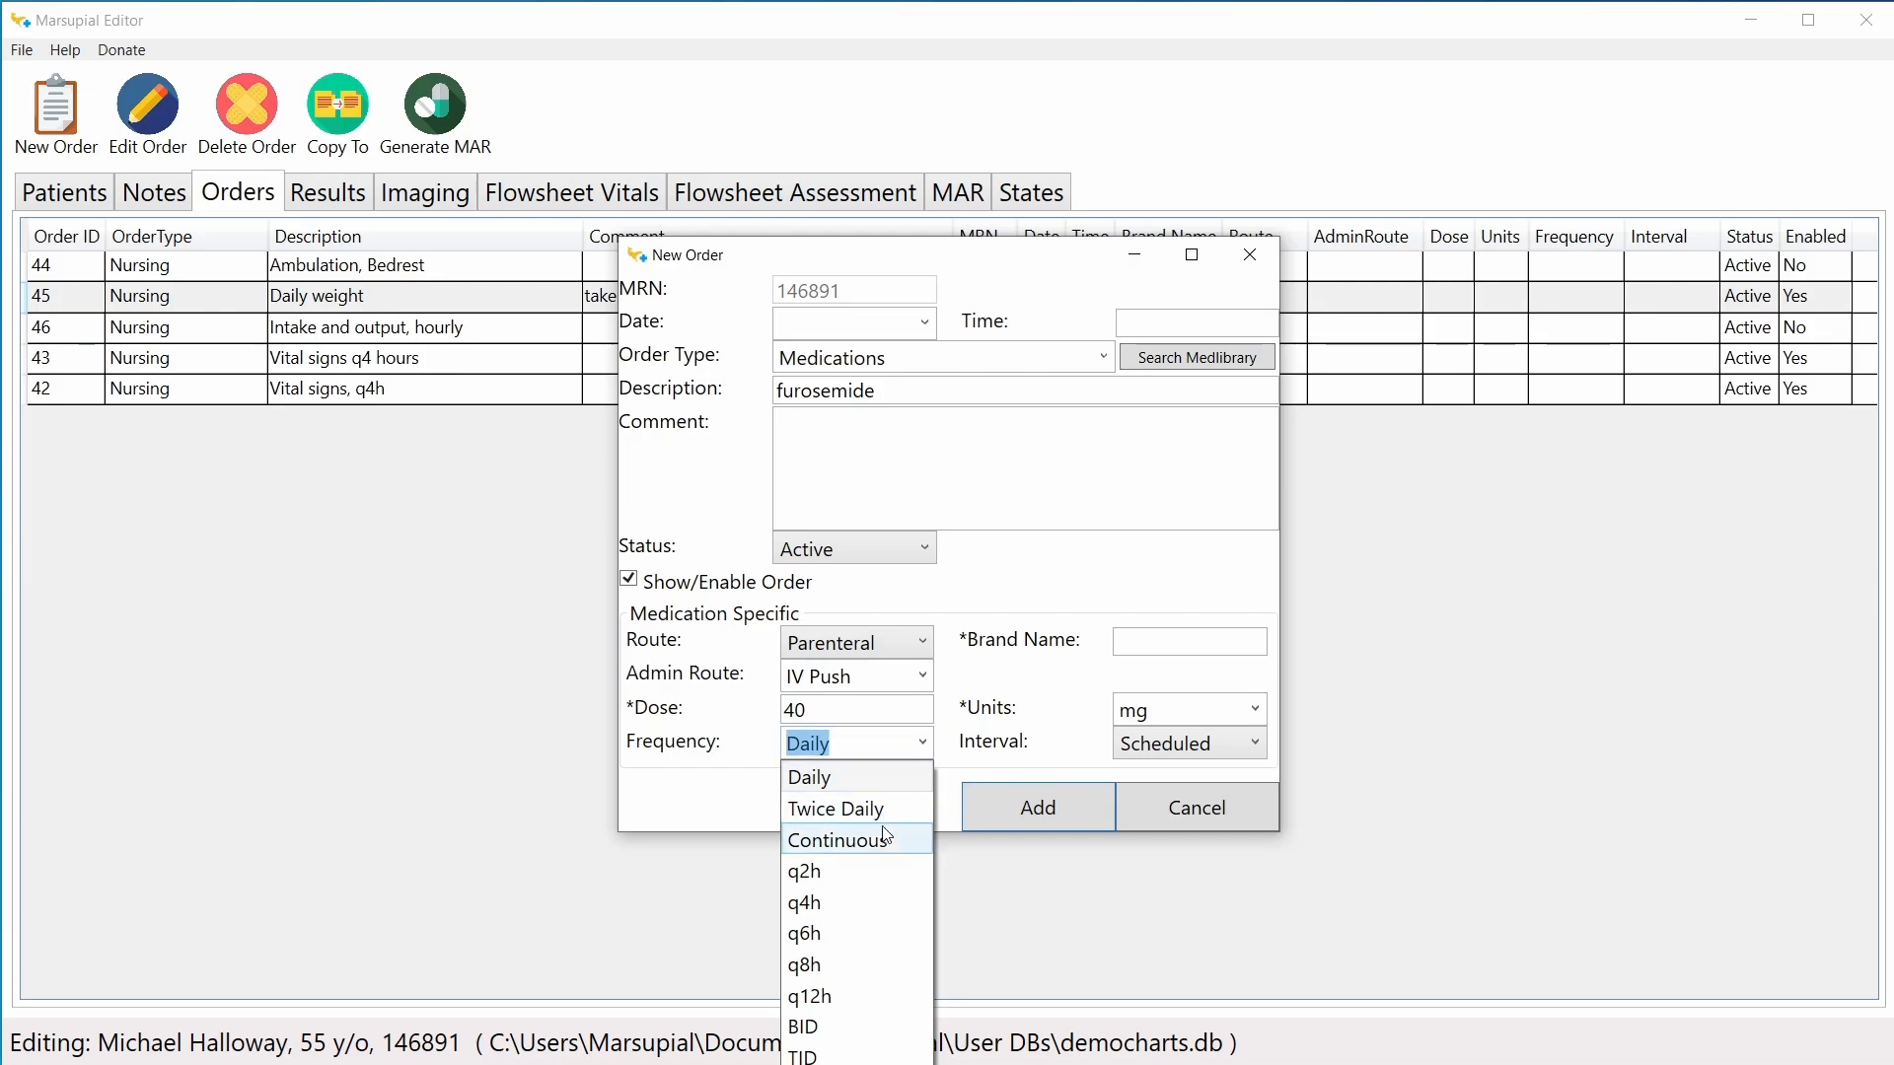
pyautogui.click(854, 959)
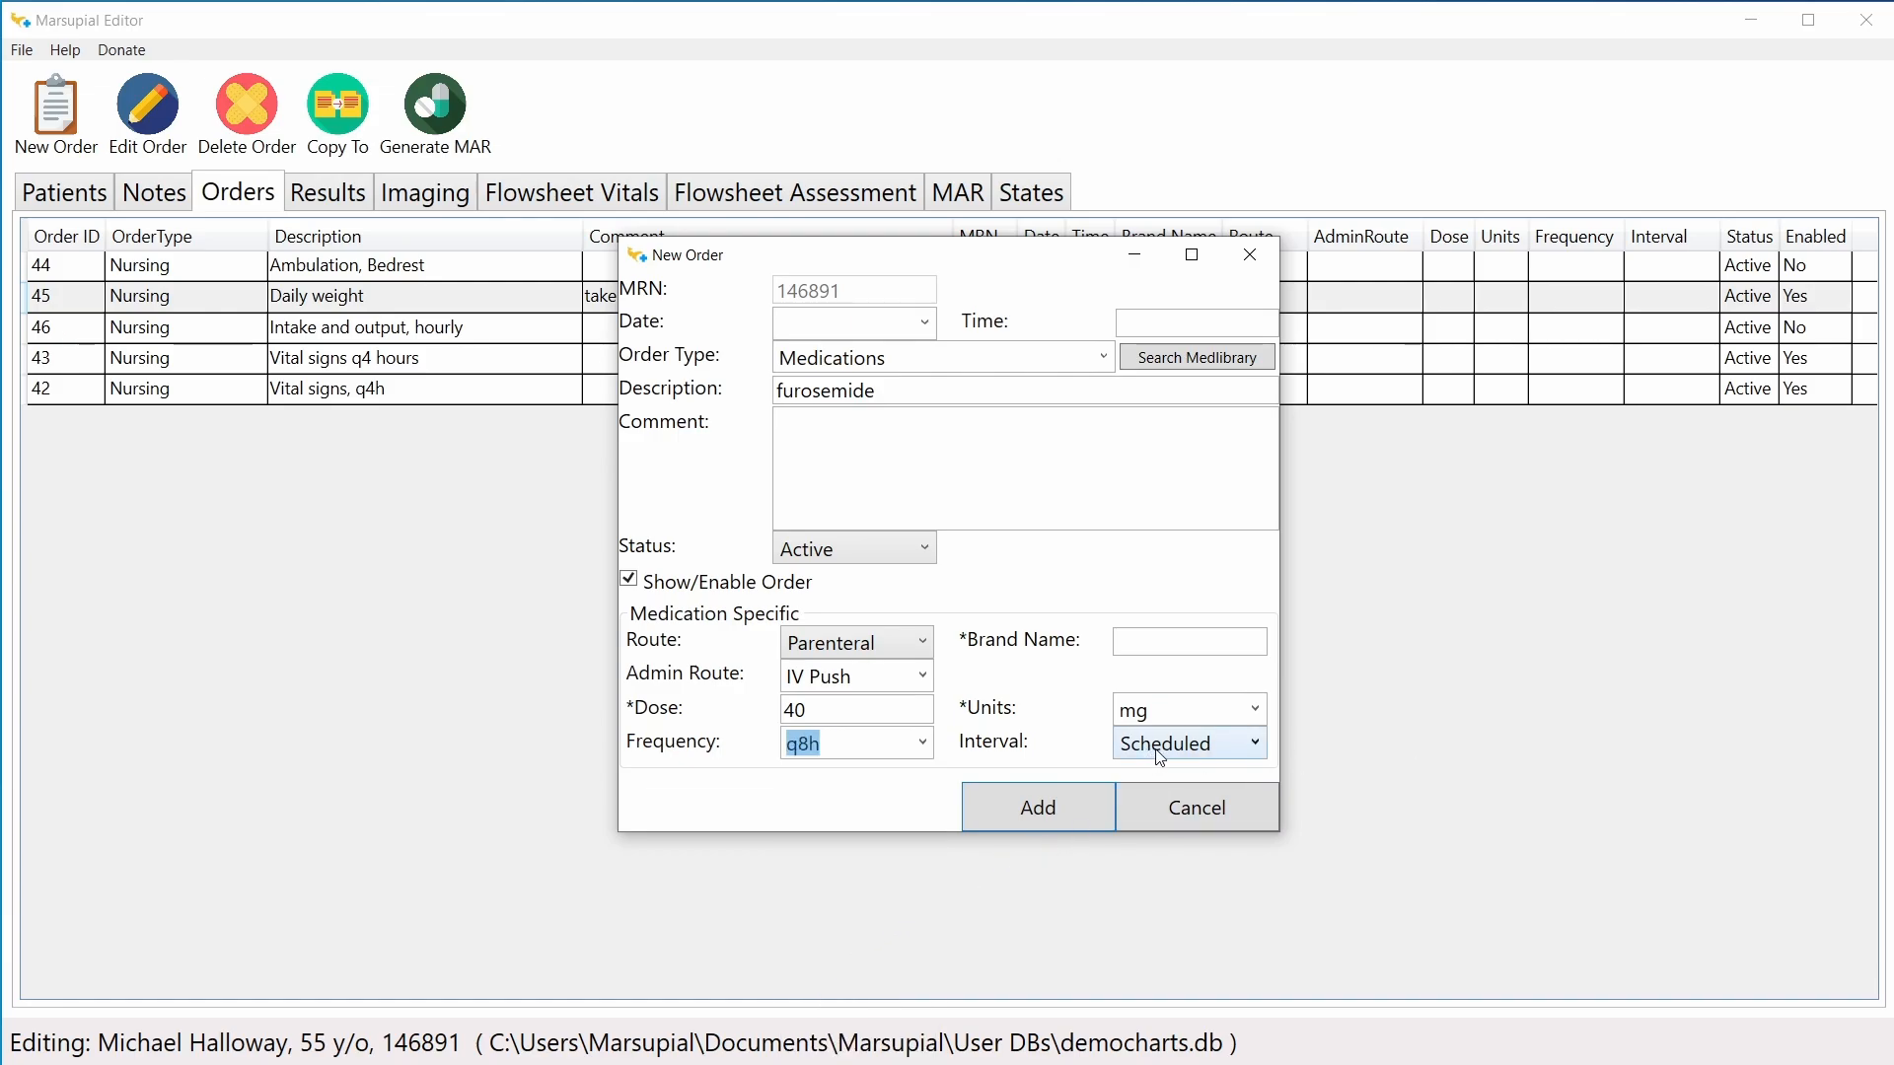
pyautogui.click(1246, 748)
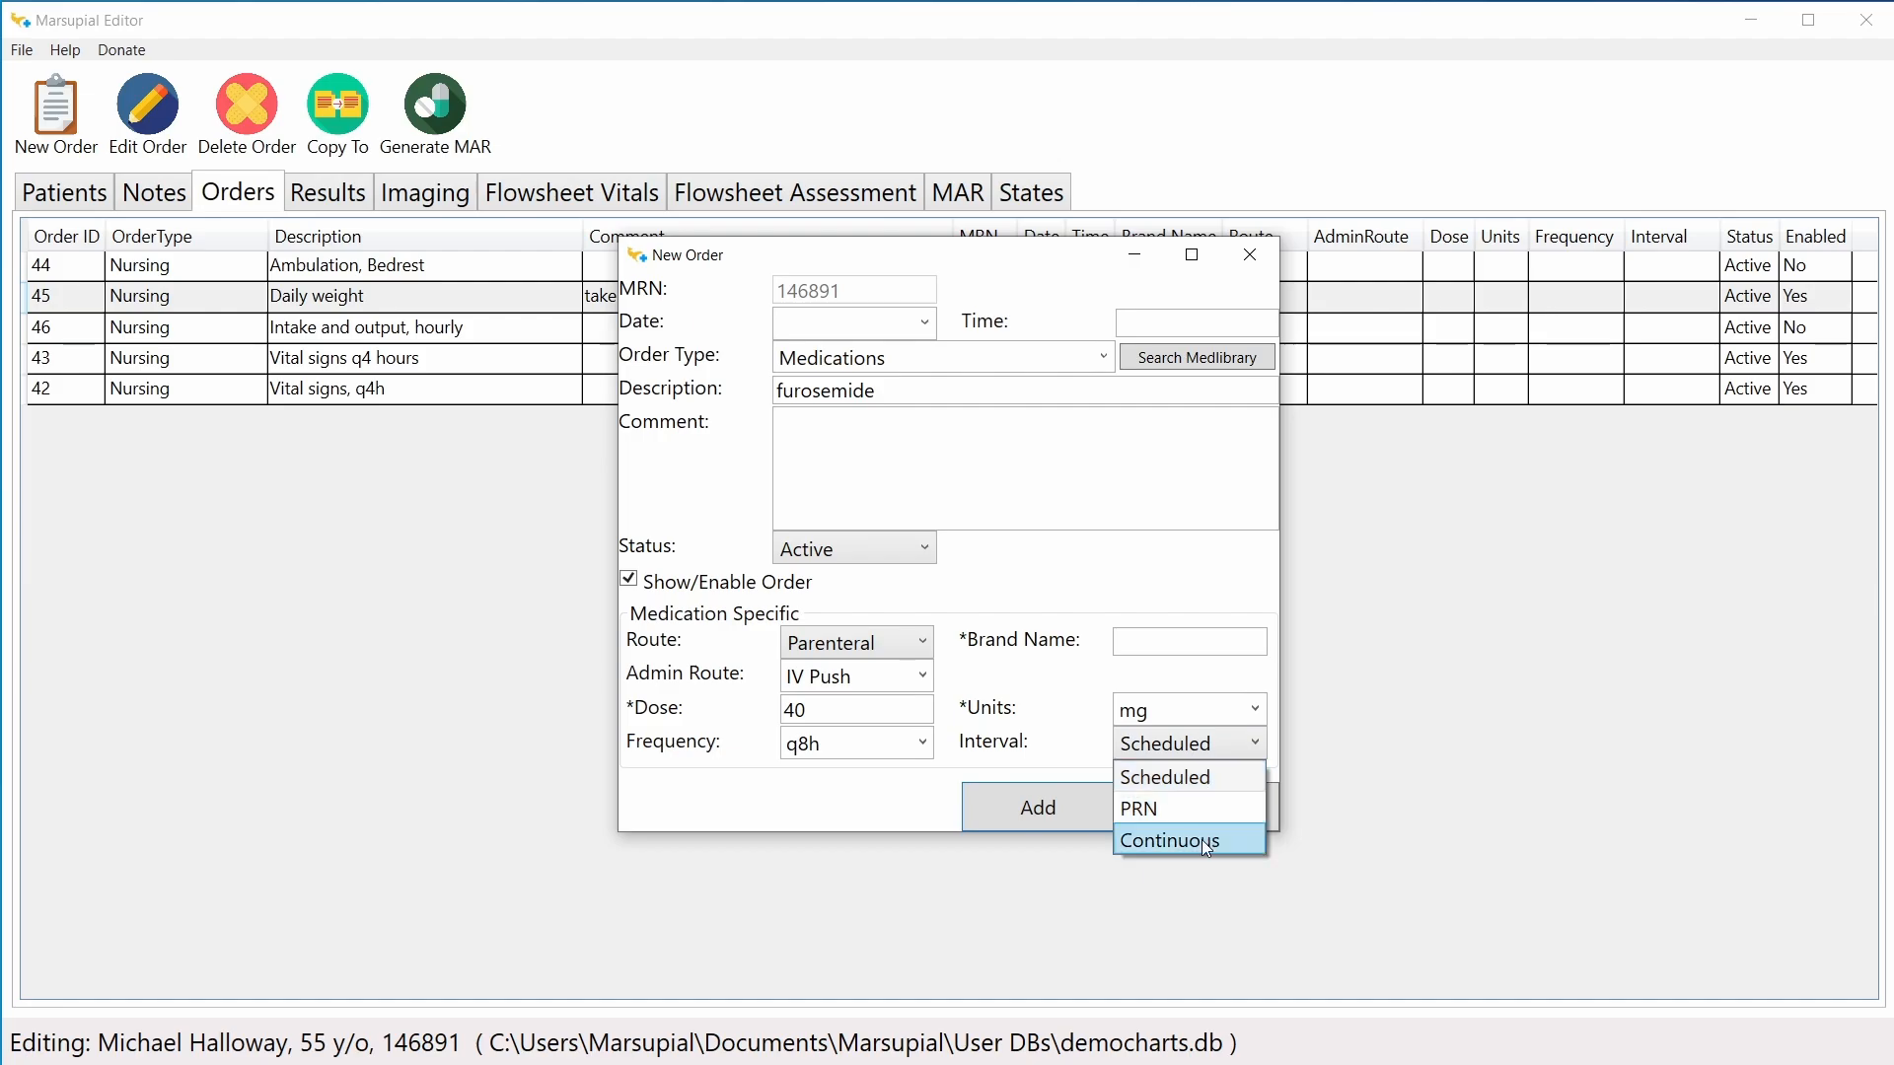
pyautogui.click(1207, 778)
pyautogui.click(1182, 785)
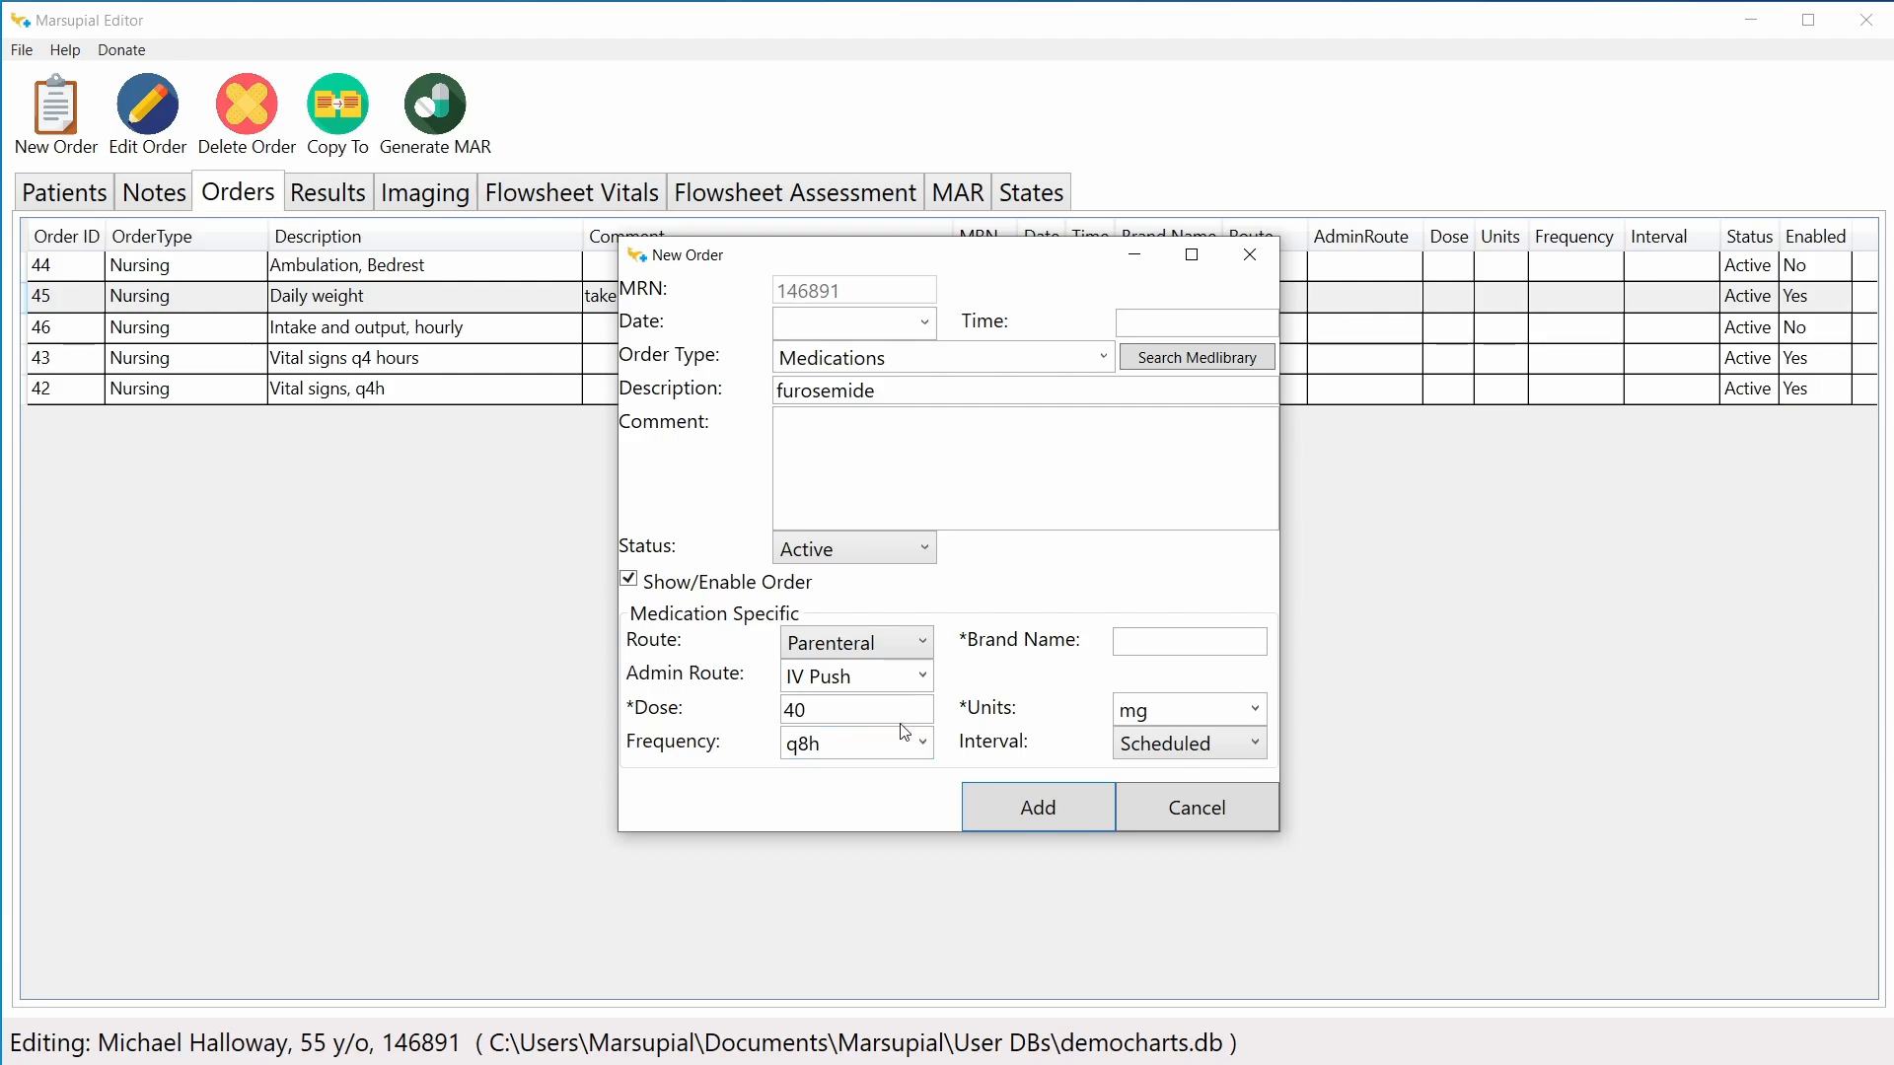
# Step: Try the Continuous interval on the furosemide order and return the interval to Scheduled
pyautogui.click(840, 714)
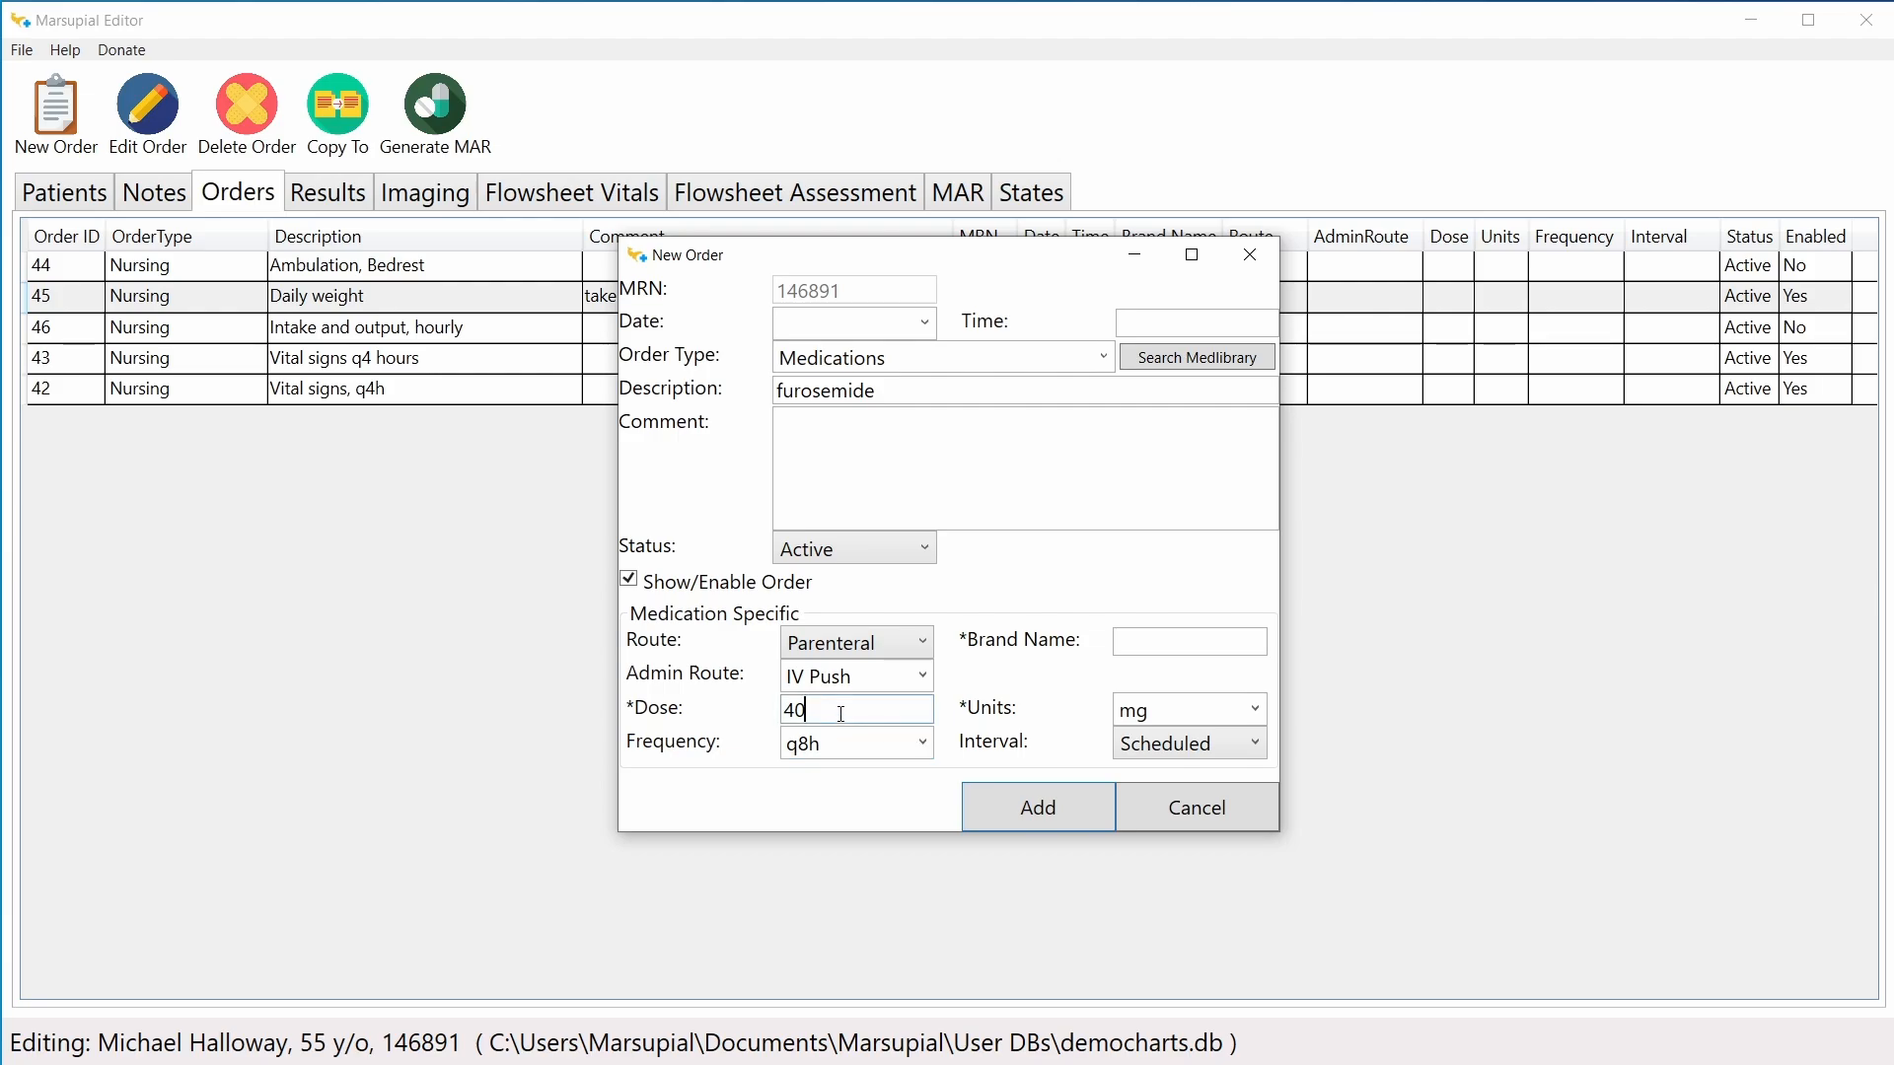
pyautogui.click(1183, 712)
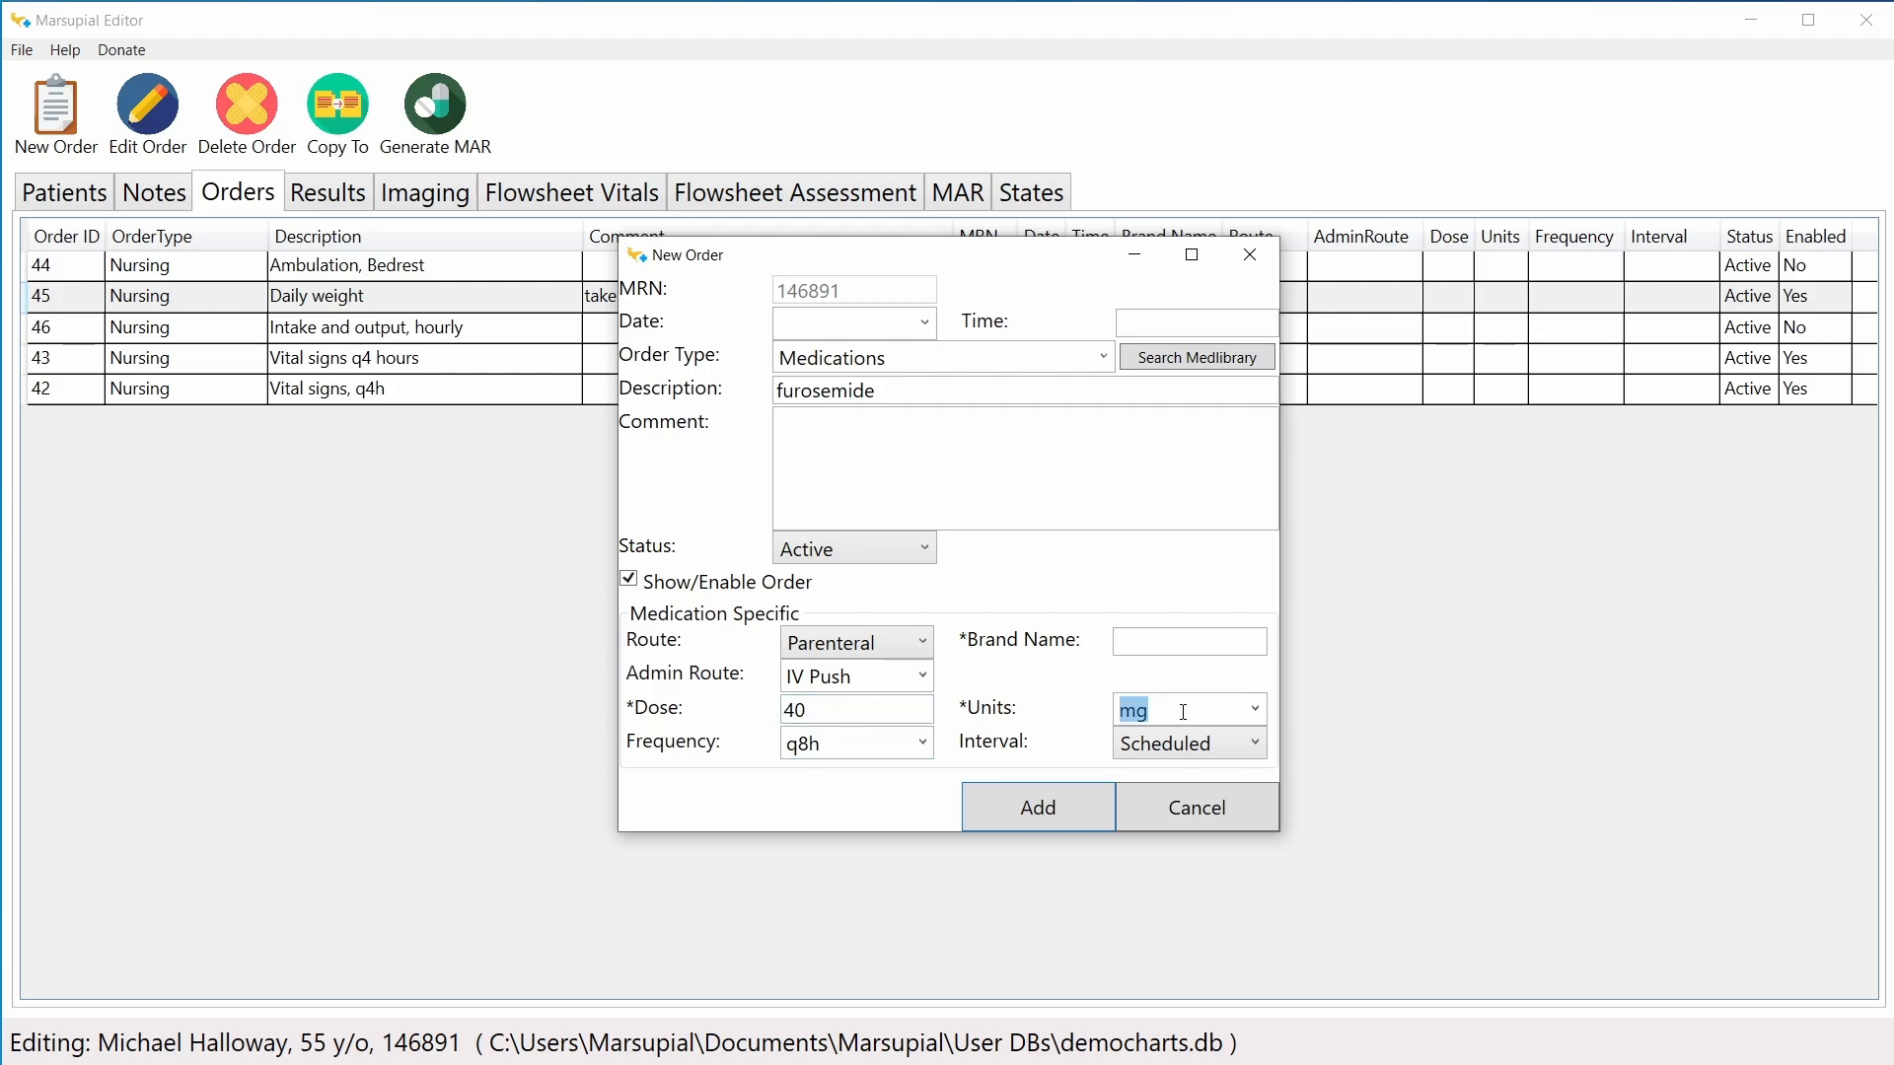
pyautogui.click(1257, 744)
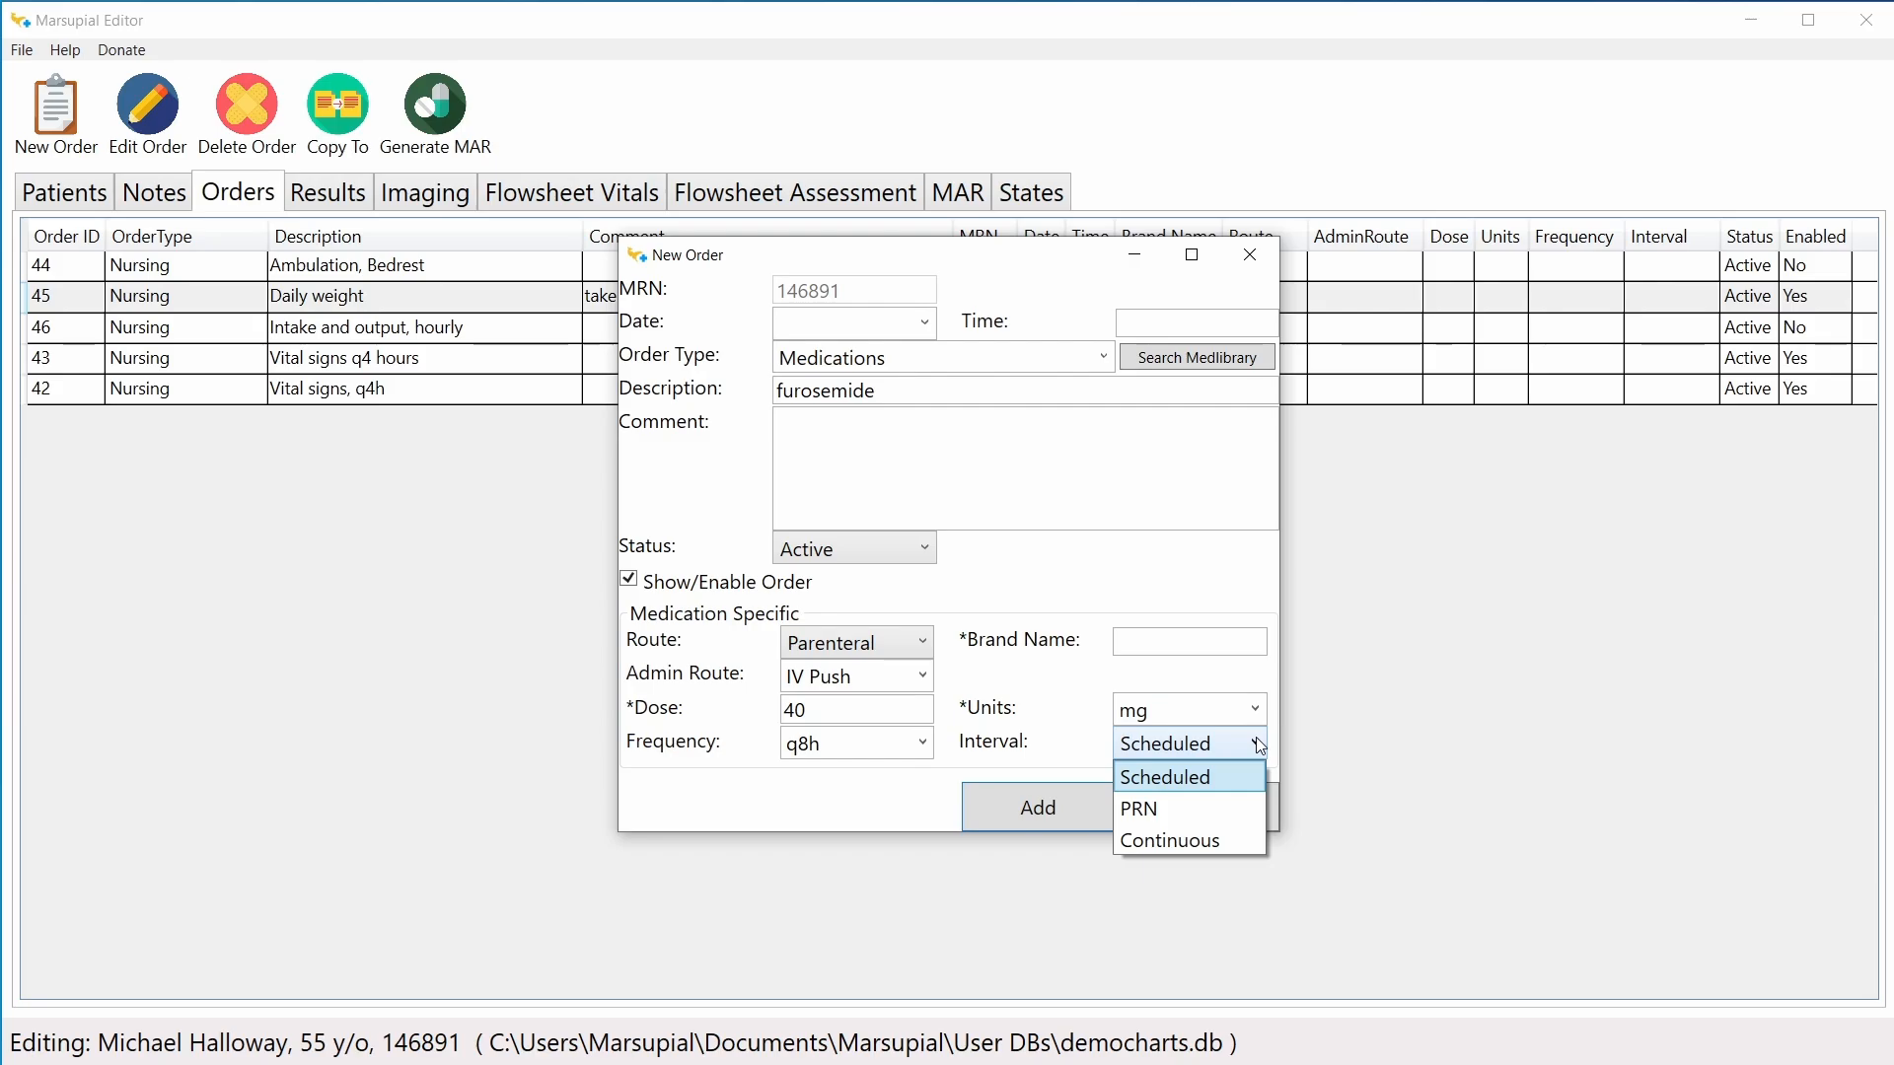
pyautogui.click(1216, 841)
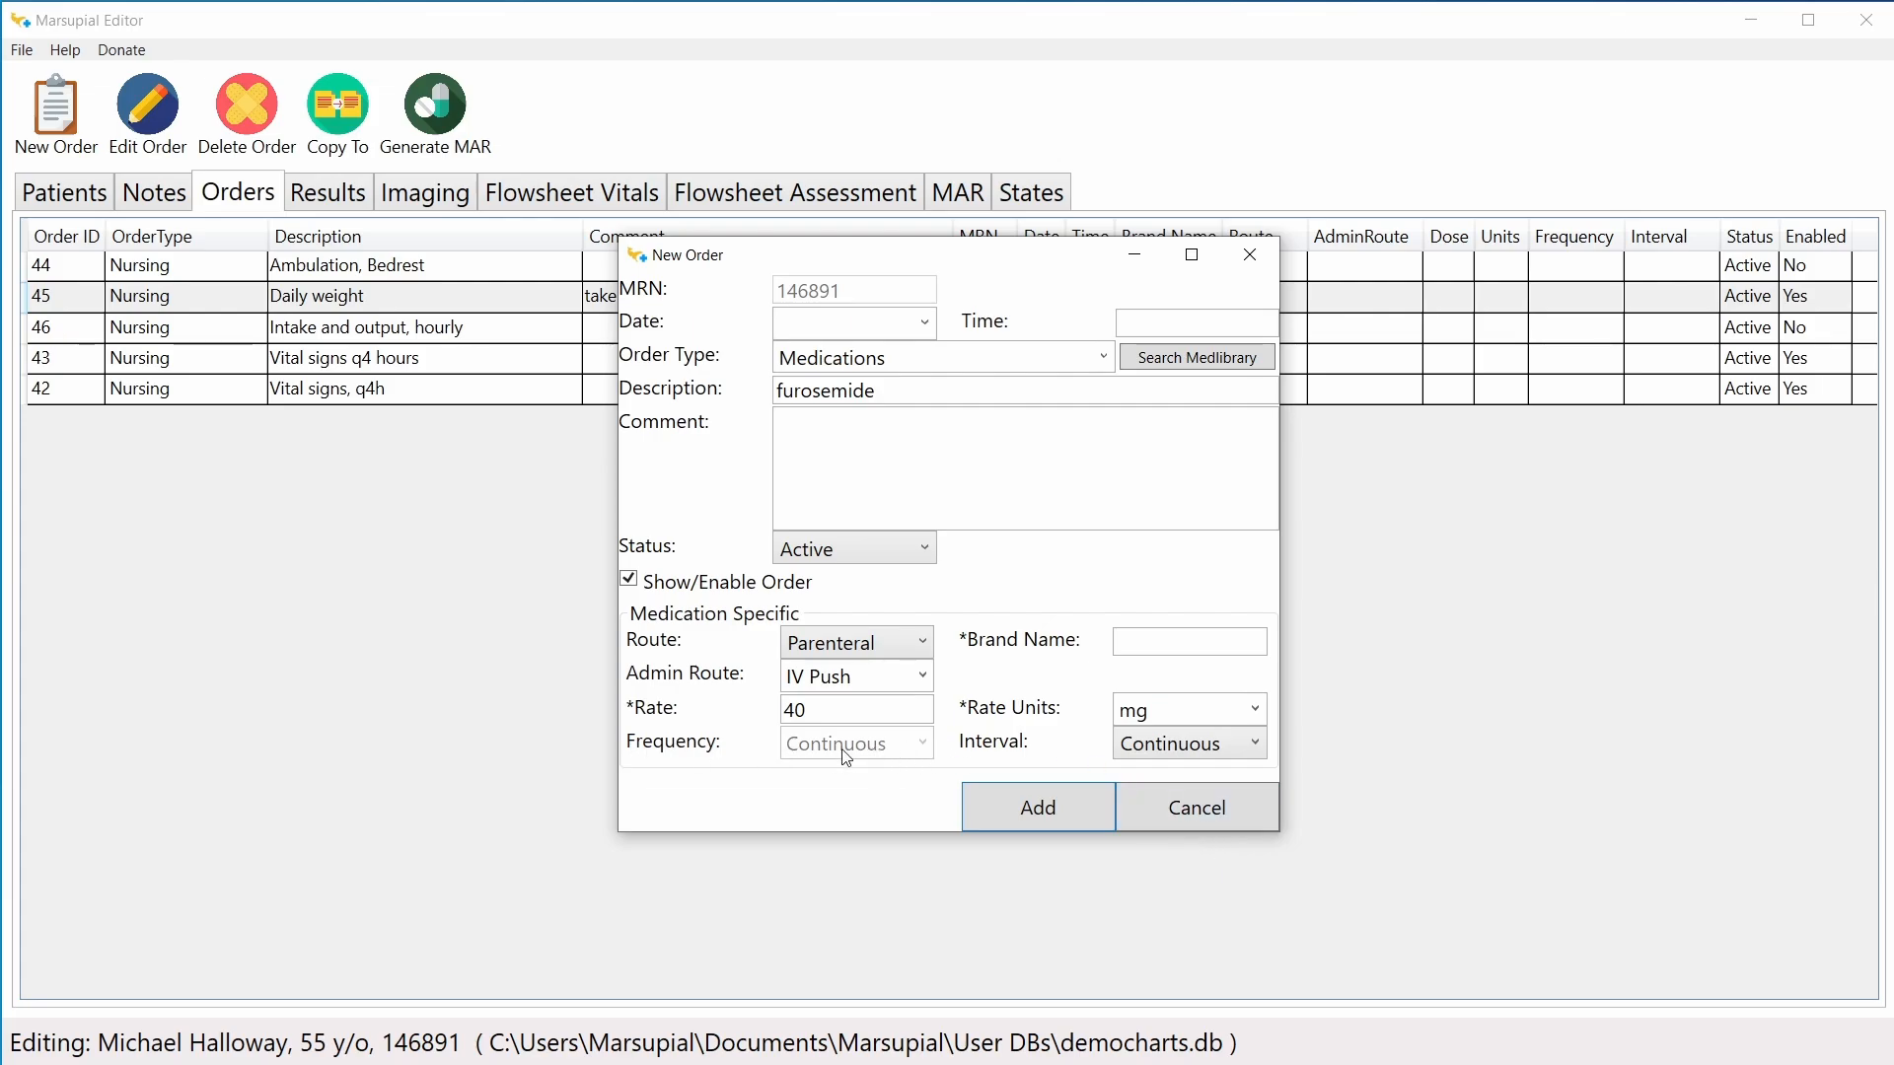
pyautogui.click(811, 712)
pyautogui.moveTo(1060, 718)
pyautogui.click(1188, 744)
pyautogui.click(1194, 774)
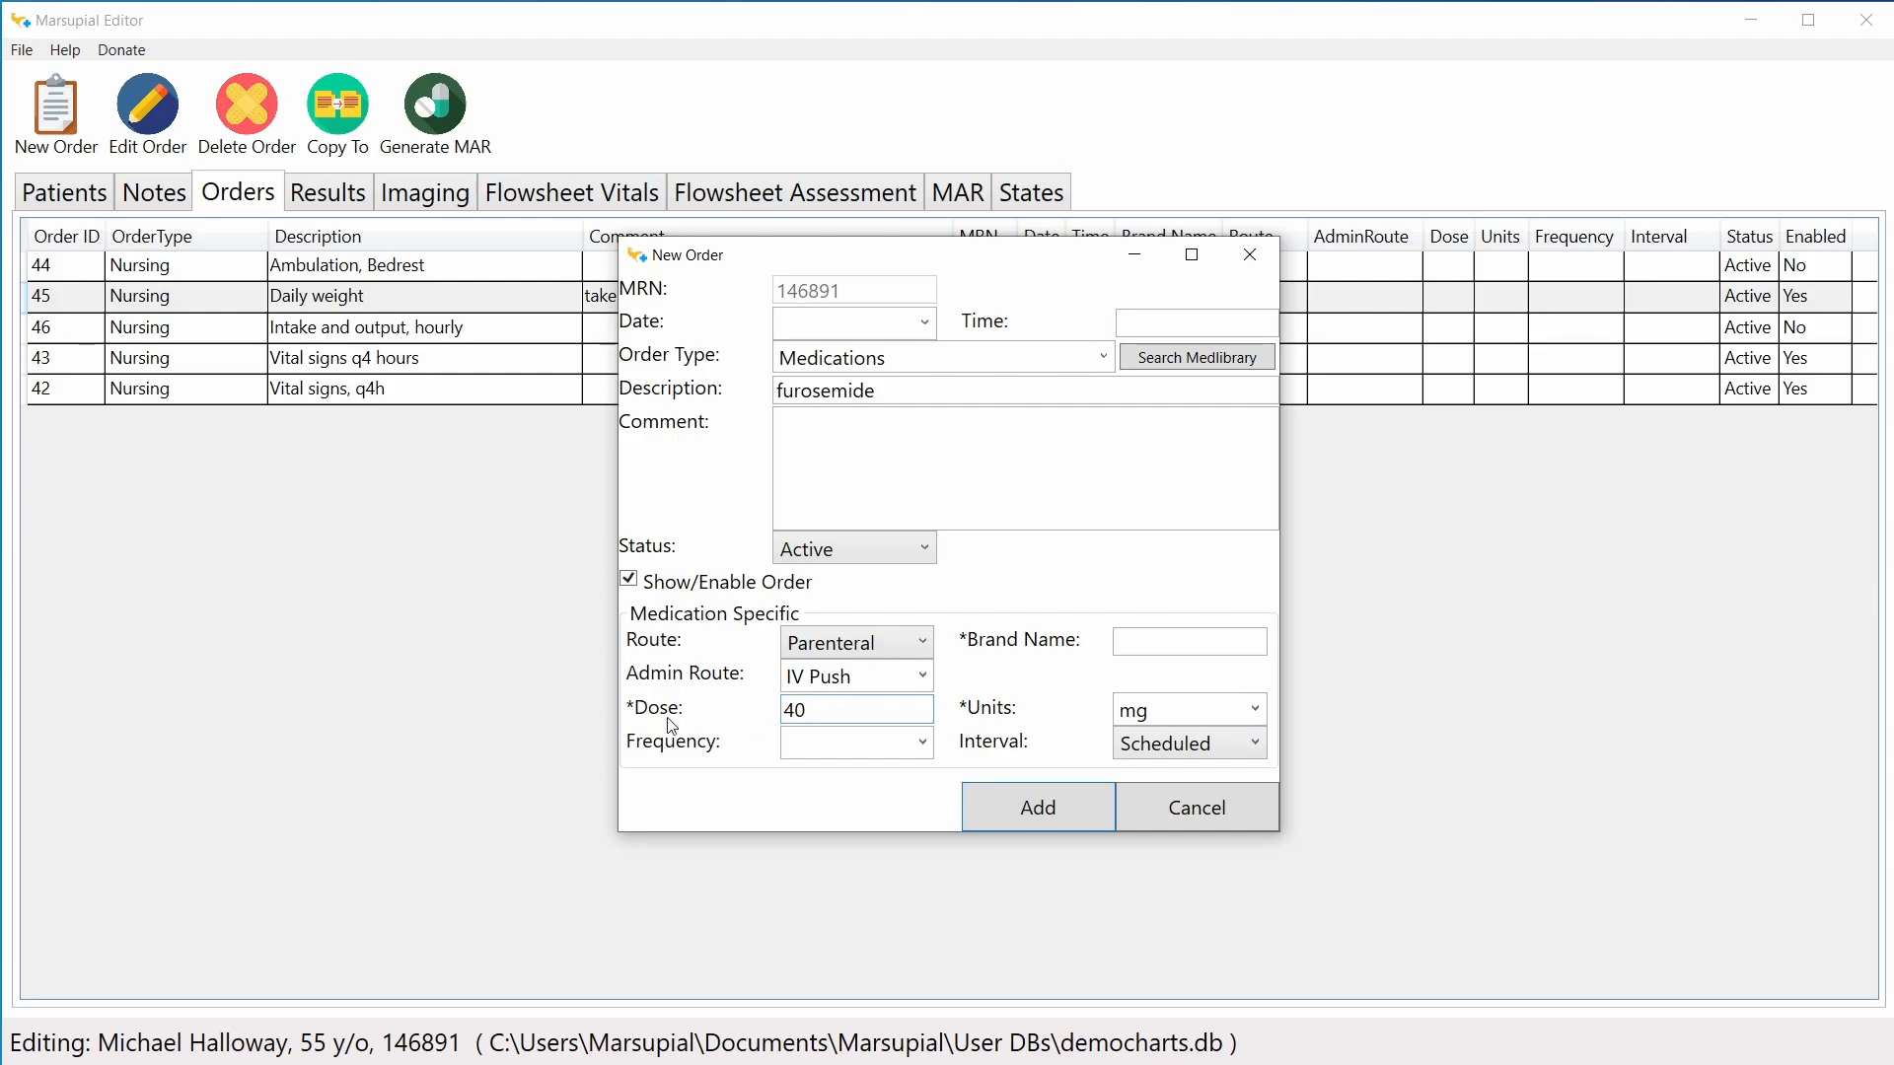
# Step: Set the furosemide order's frequency to q8h and enter Lasix as the brand name
pyautogui.moveTo(643, 714)
pyautogui.click(923, 743)
pyautogui.click(866, 966)
pyautogui.click(1148, 645)
pyautogui.moveTo(969, 644)
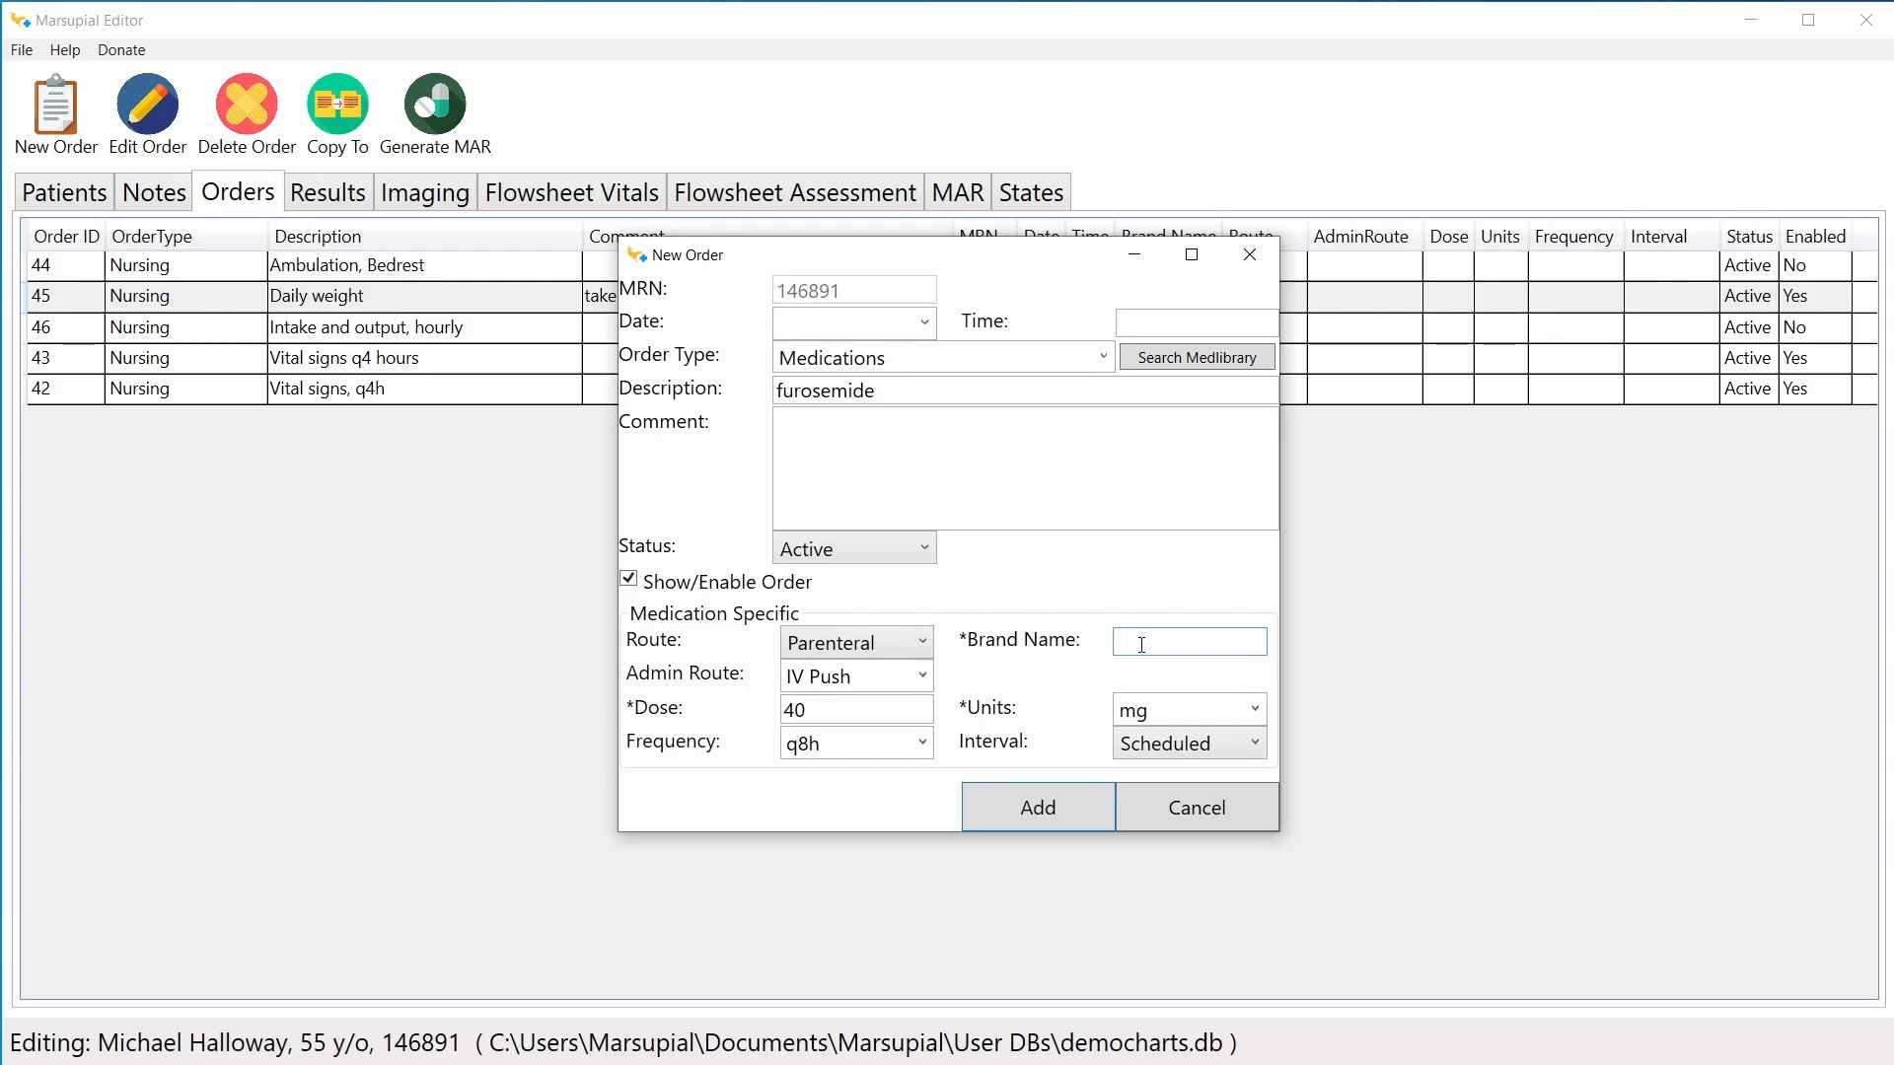
pyautogui.write('Lasix')
pyautogui.moveTo(1189, 643)
pyautogui.mouseDown()
pyautogui.moveTo(1128, 642)
pyautogui.moveTo(1200, 639)
pyautogui.mouseUp()
# Step: Date the furosemide order day 0 at 07:00 and add it to the patient's orders
pyautogui.click(925, 324)
pyautogui.click(899, 357)
pyautogui.click(1133, 322)
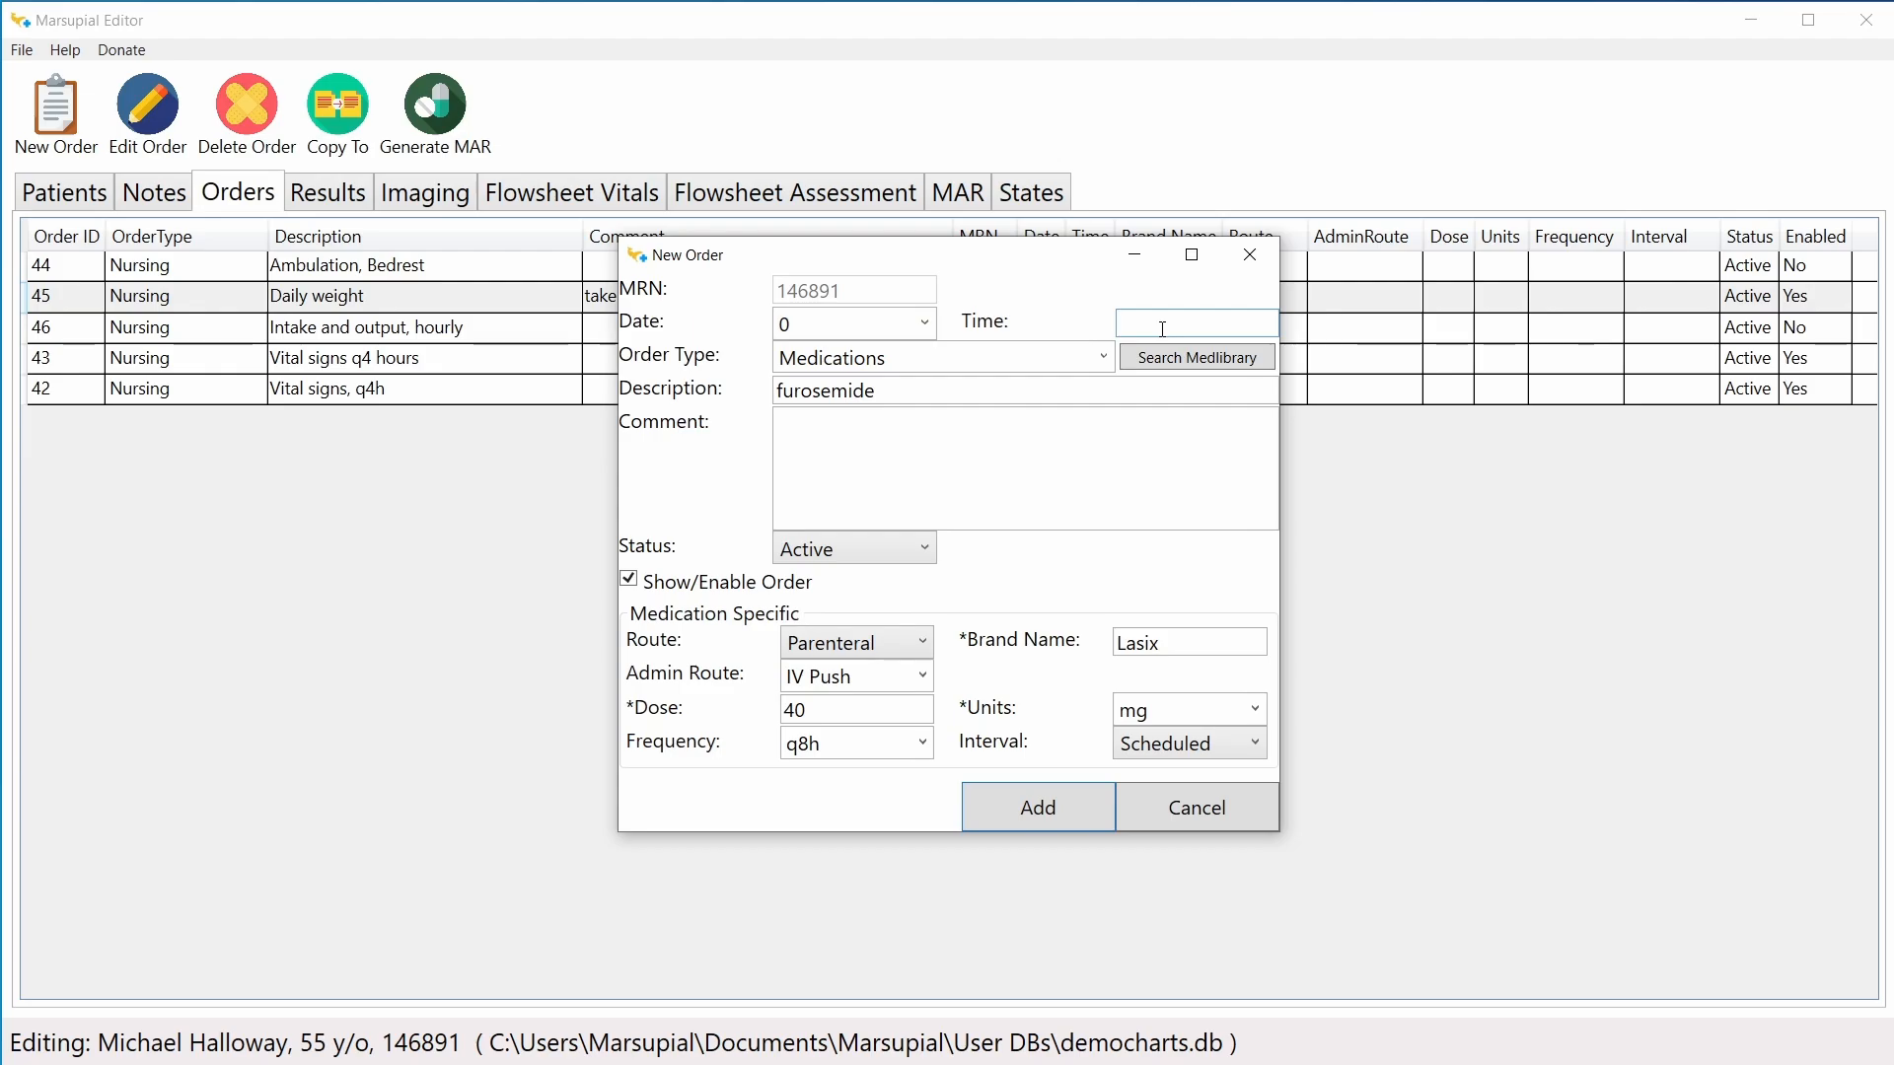
pyautogui.write('07:00')
pyautogui.moveTo(883, 255); pyautogui.dragTo(873, 340)
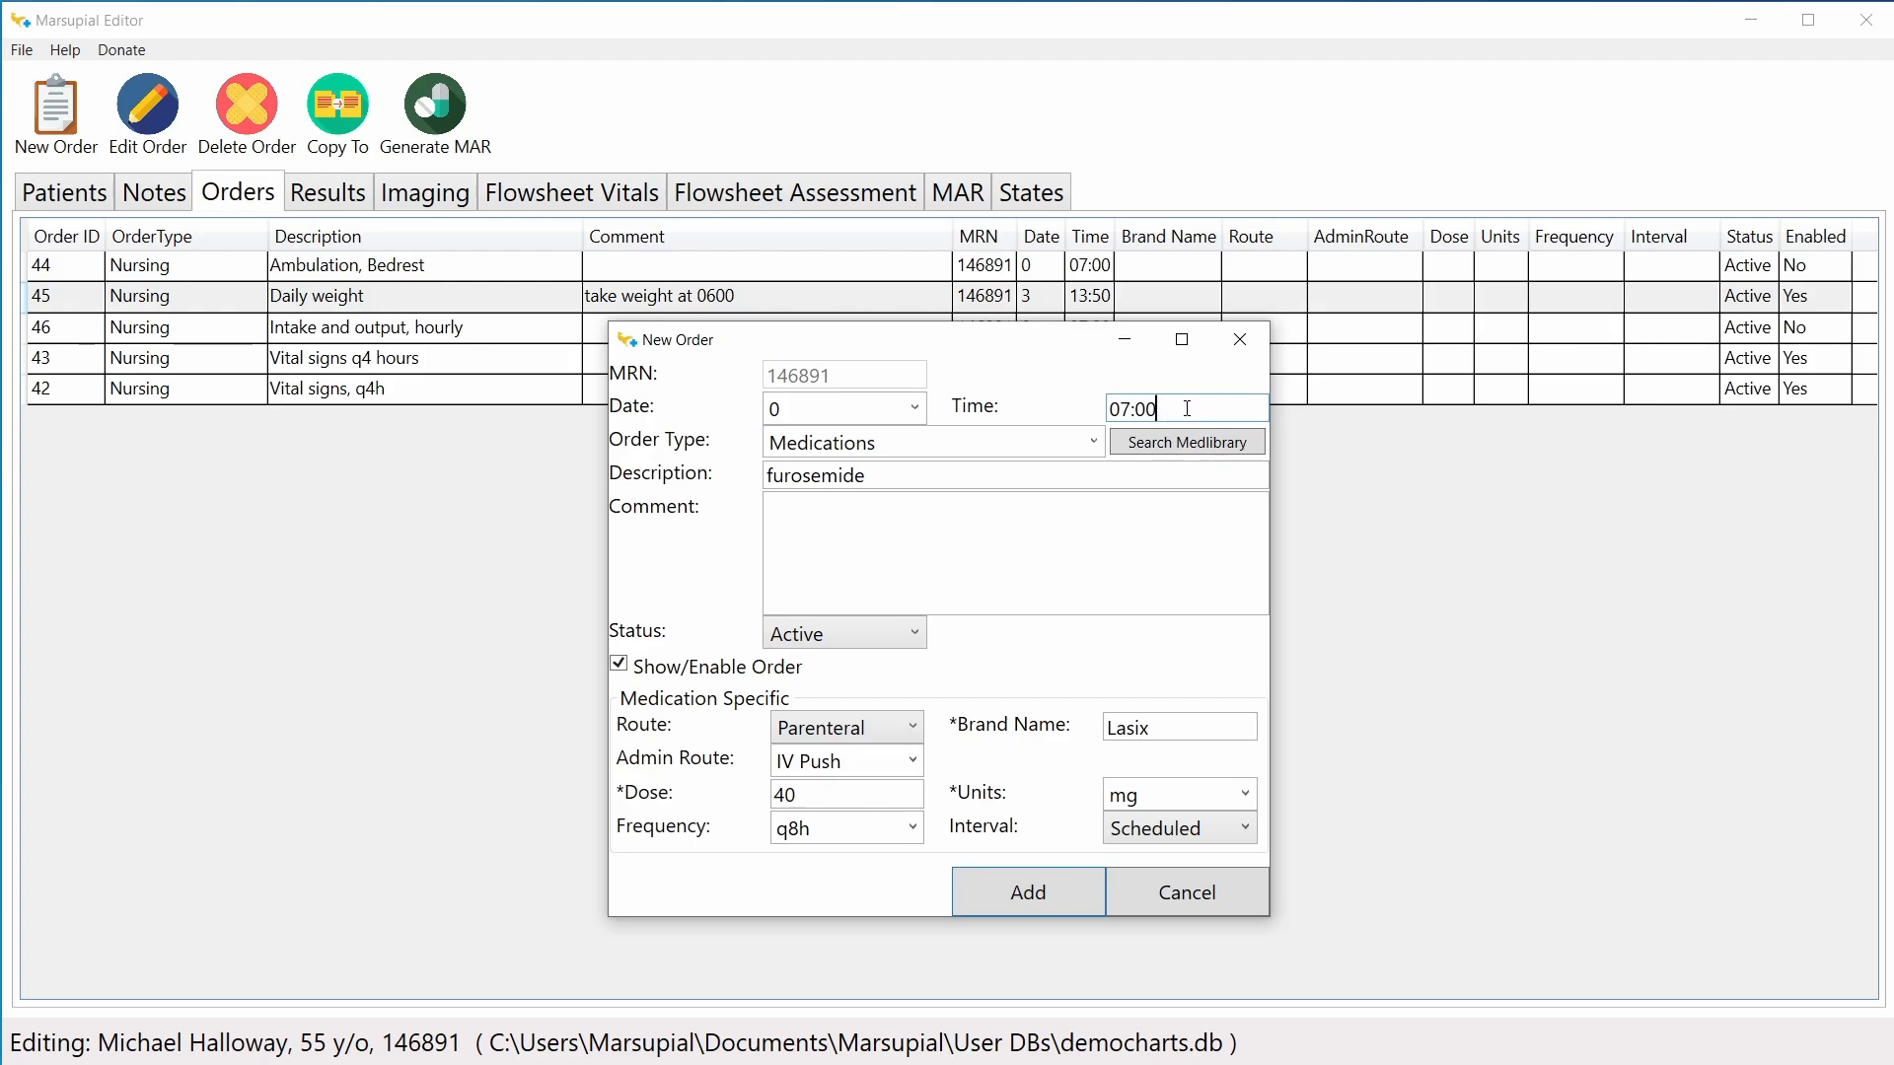
pyautogui.click(998, 478)
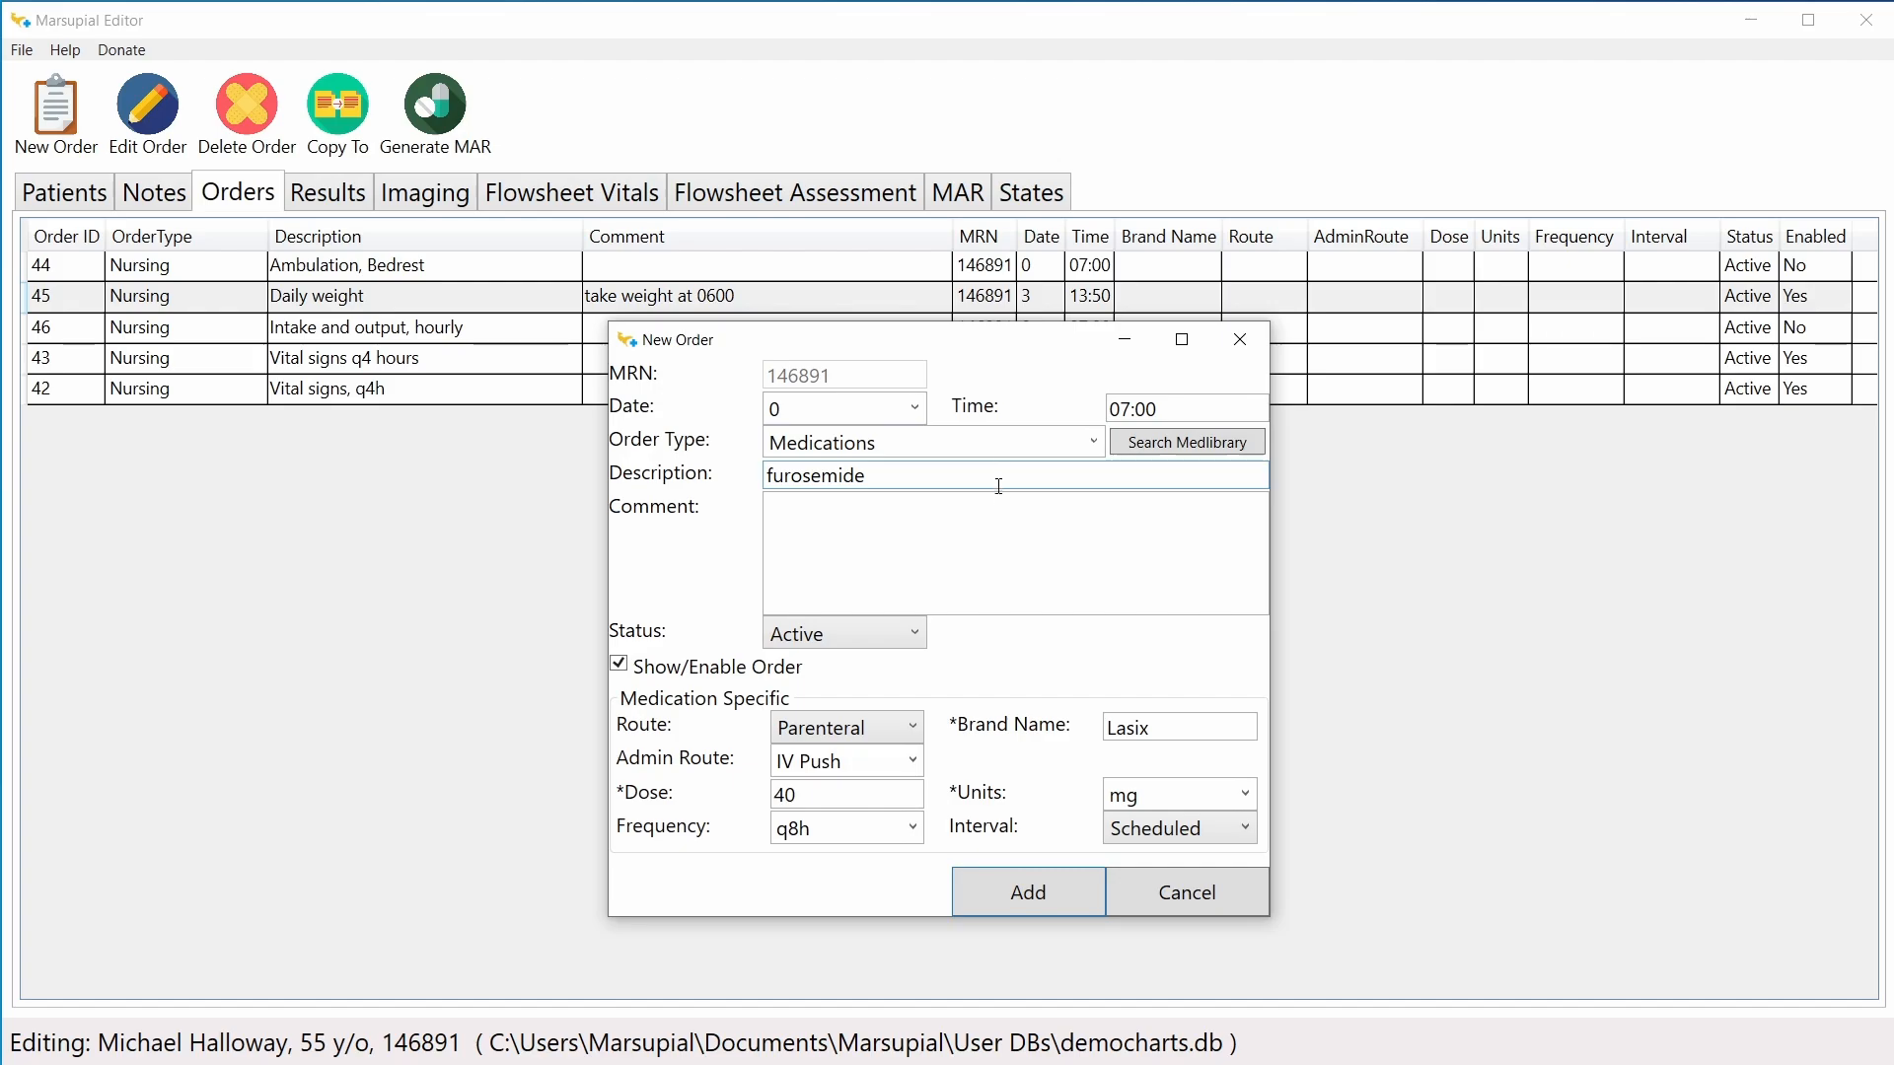
pyautogui.click(1036, 546)
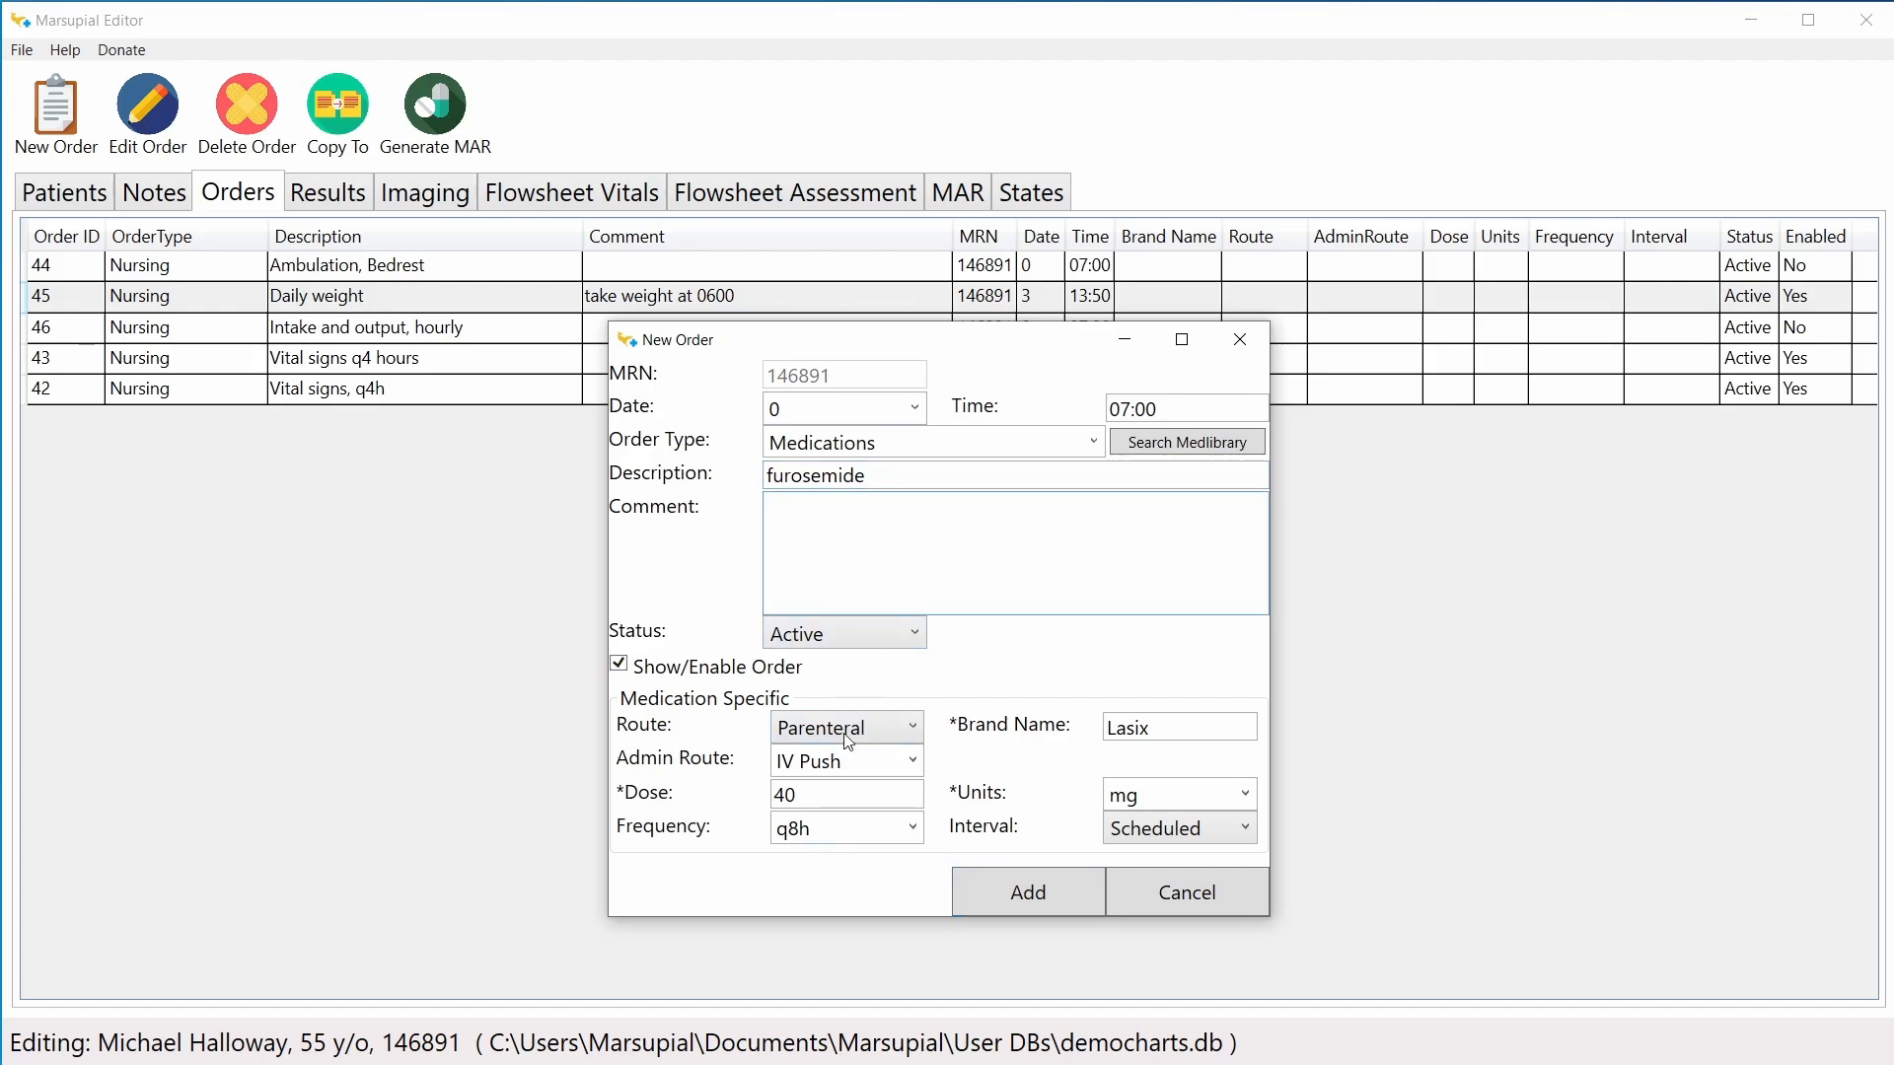
pyautogui.click(1051, 897)
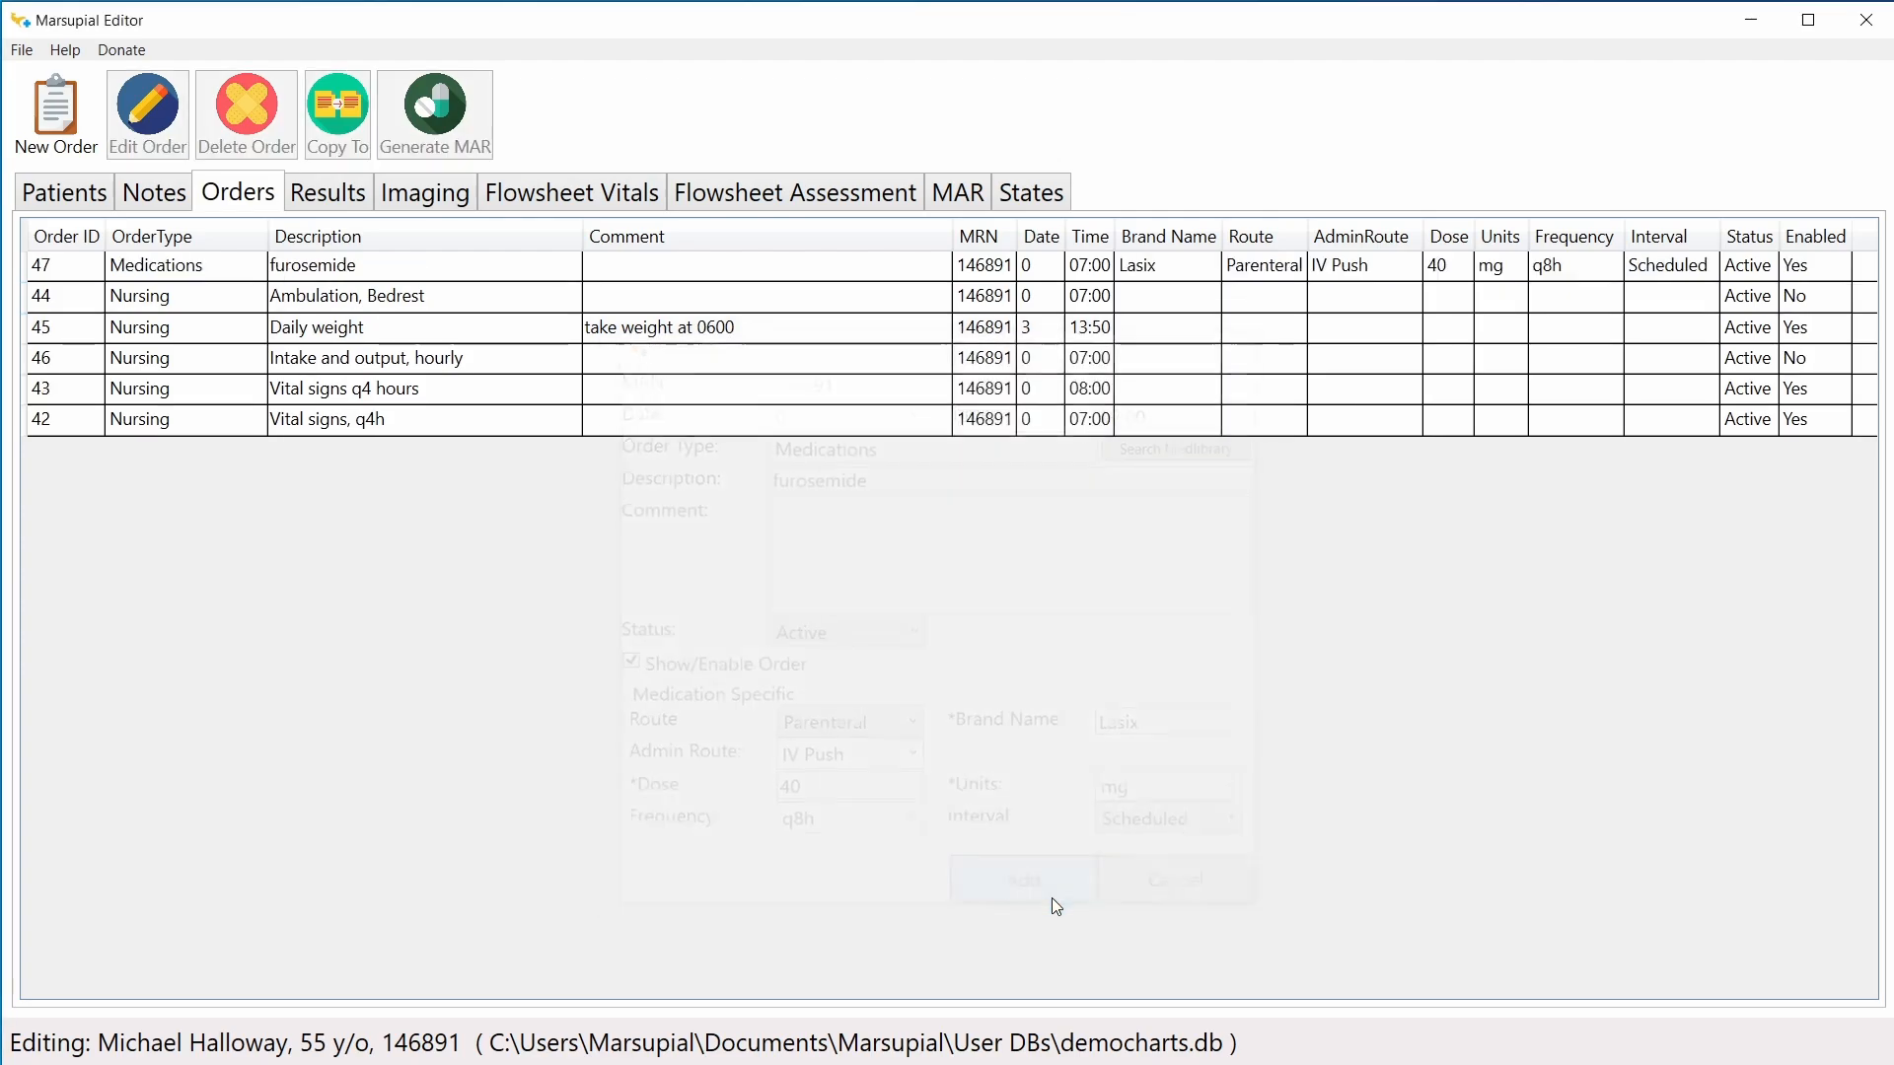
# Step: Check the chart's MAR, then switch to Marsupial EMR and open the MAR of the patient admitted 8/28/2024
pyautogui.click(340, 269)
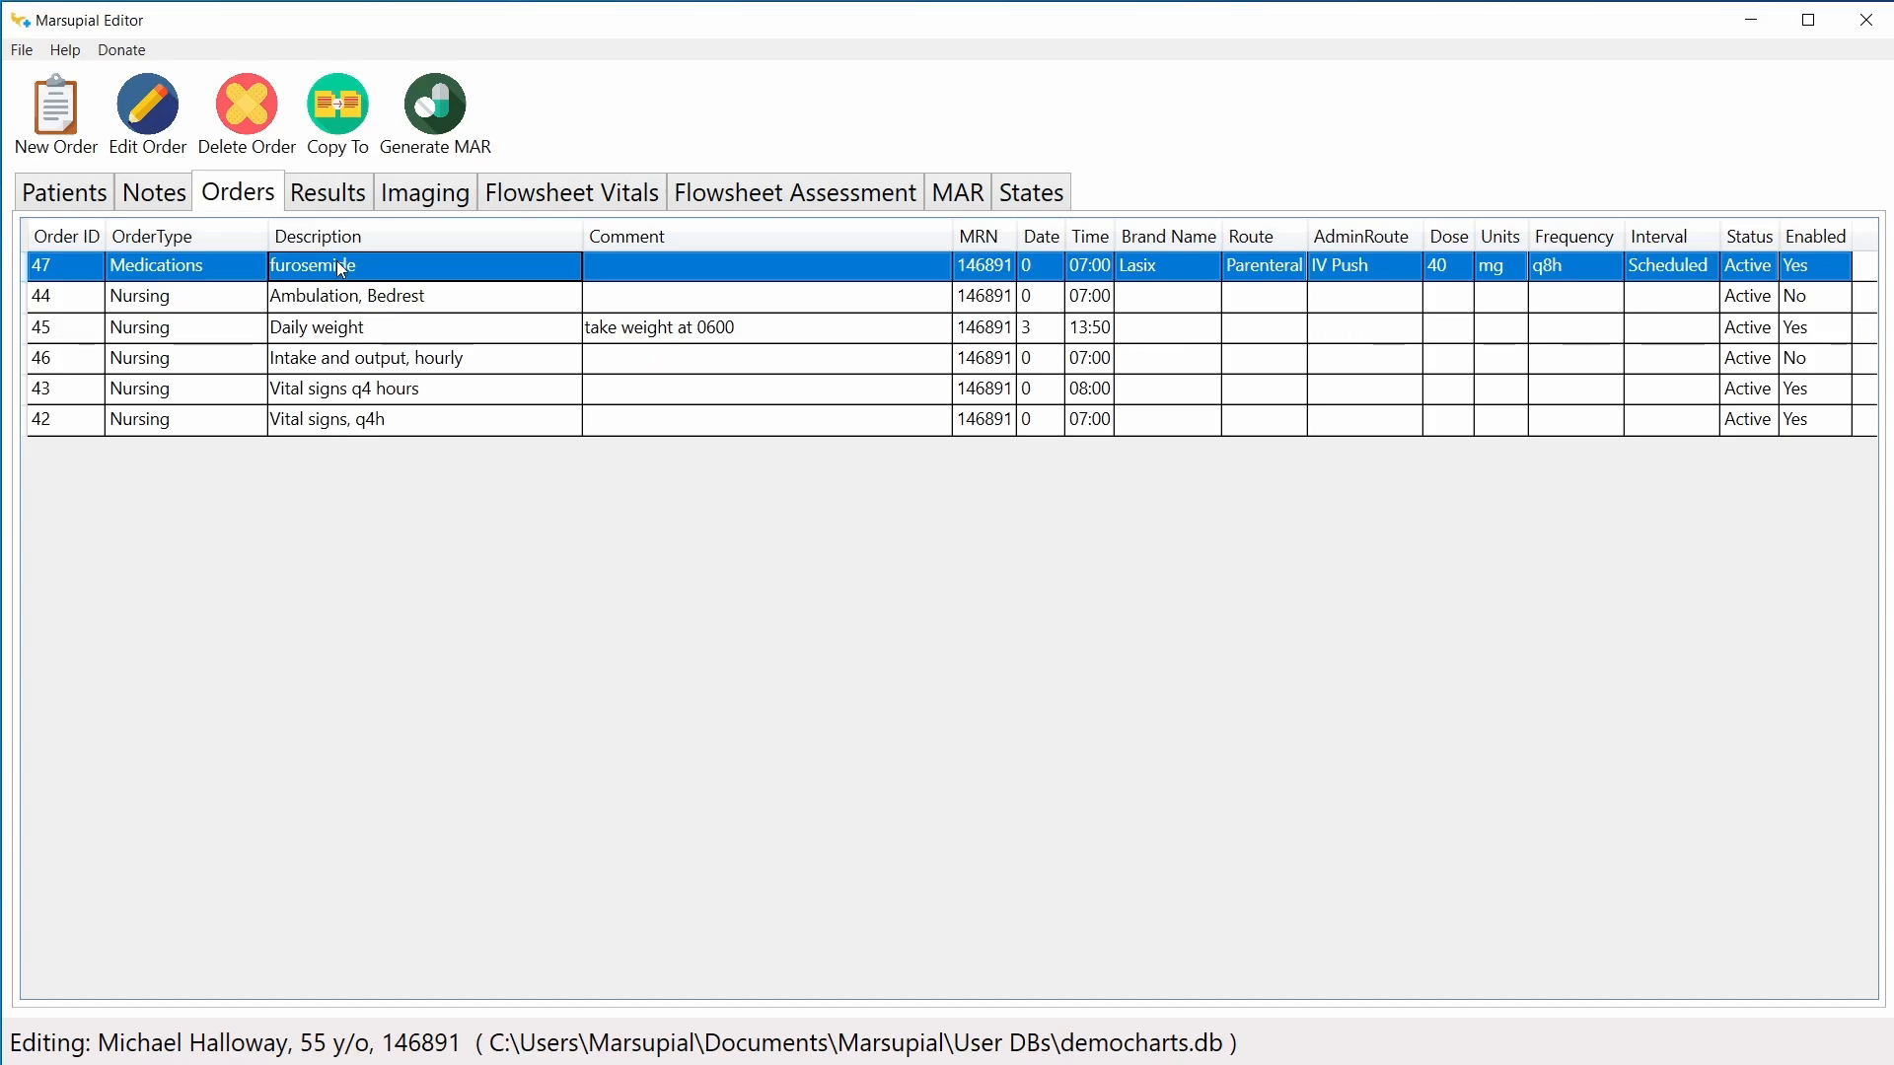
pyautogui.click(951, 199)
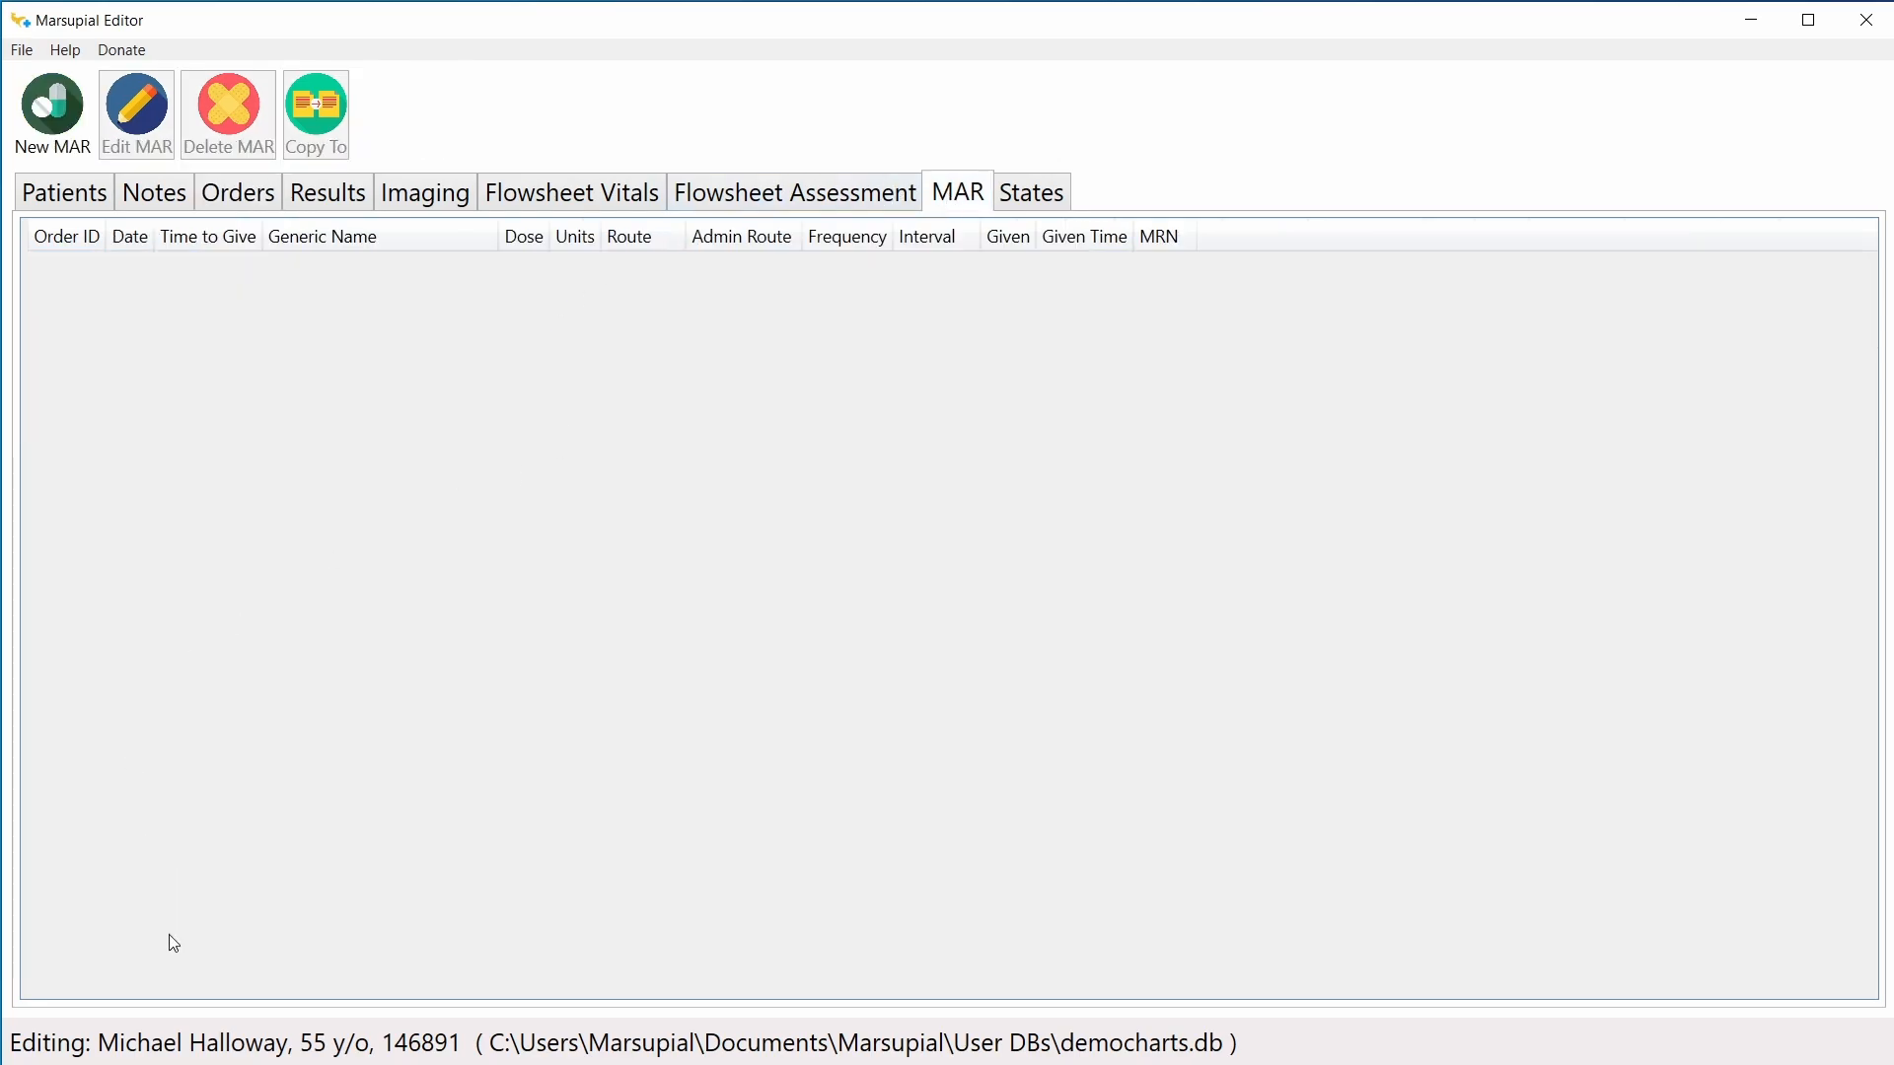
pyautogui.click(186, 1064)
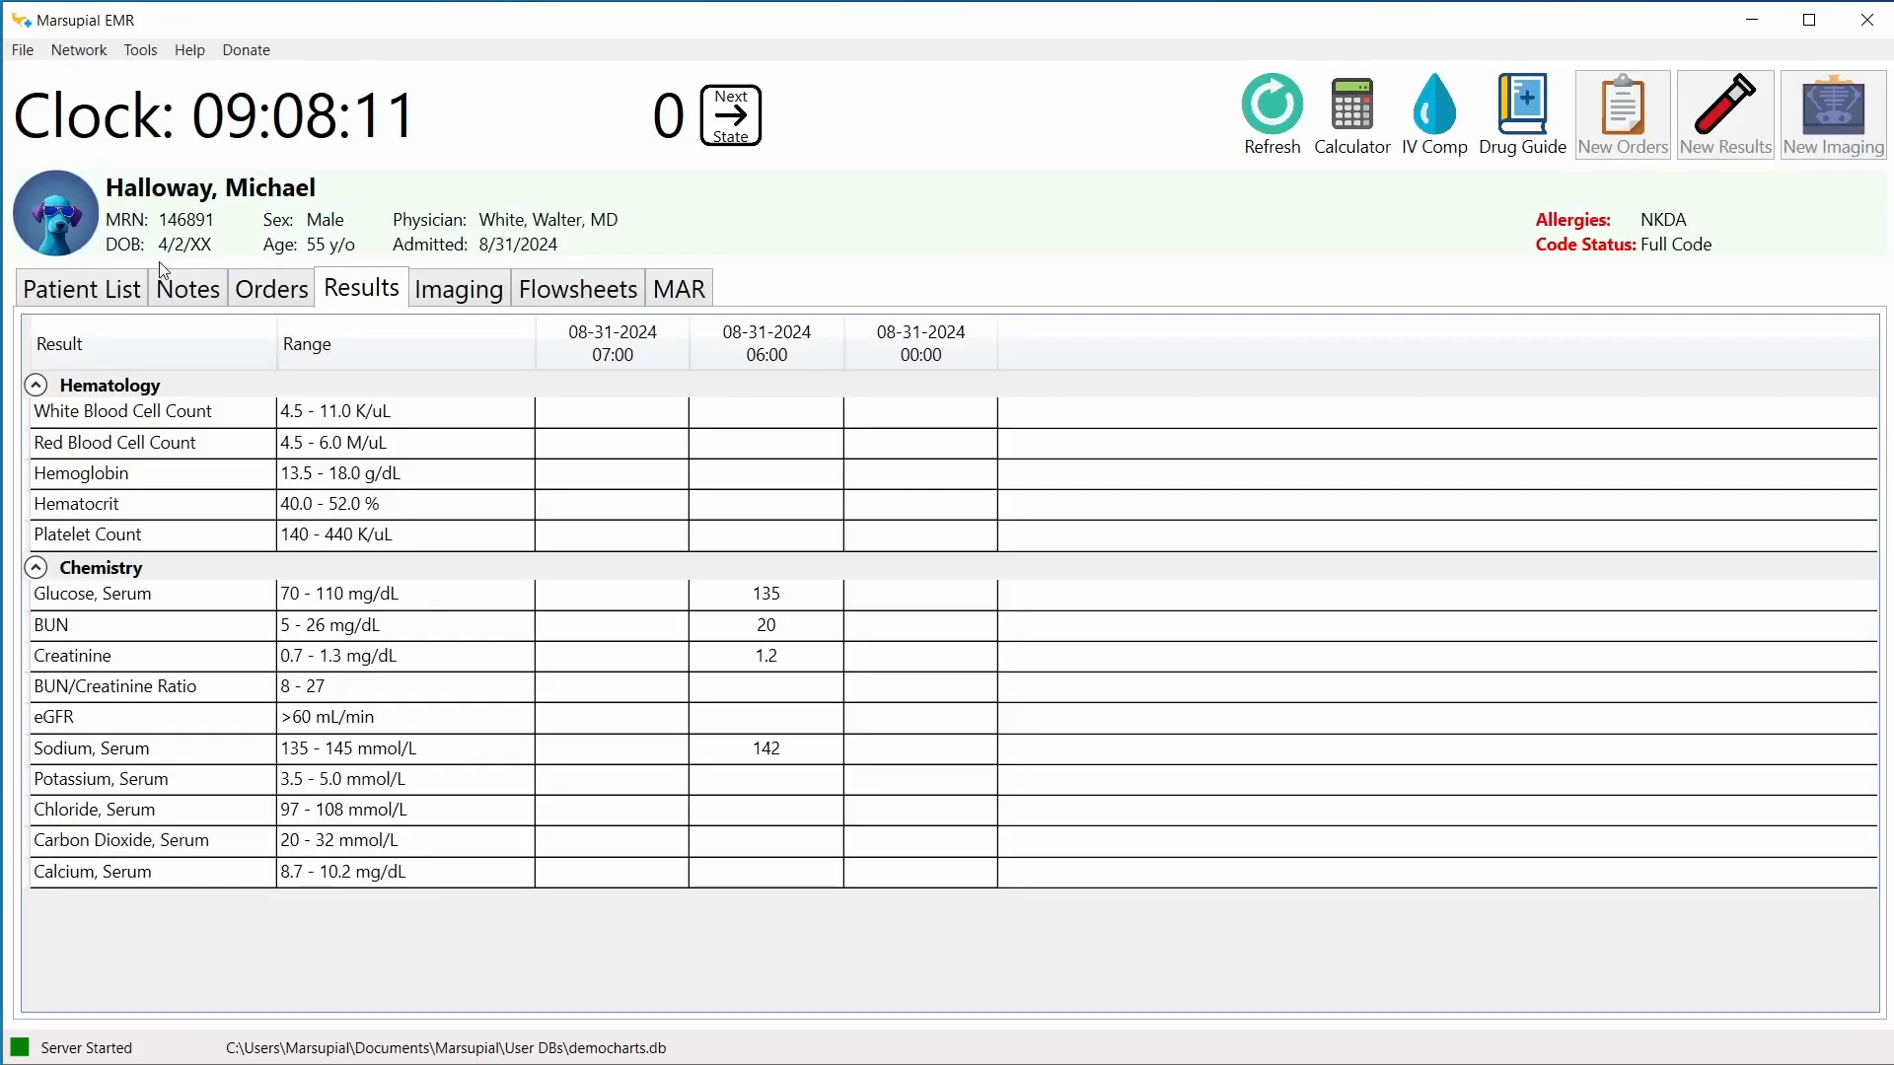
pyautogui.click(128, 288)
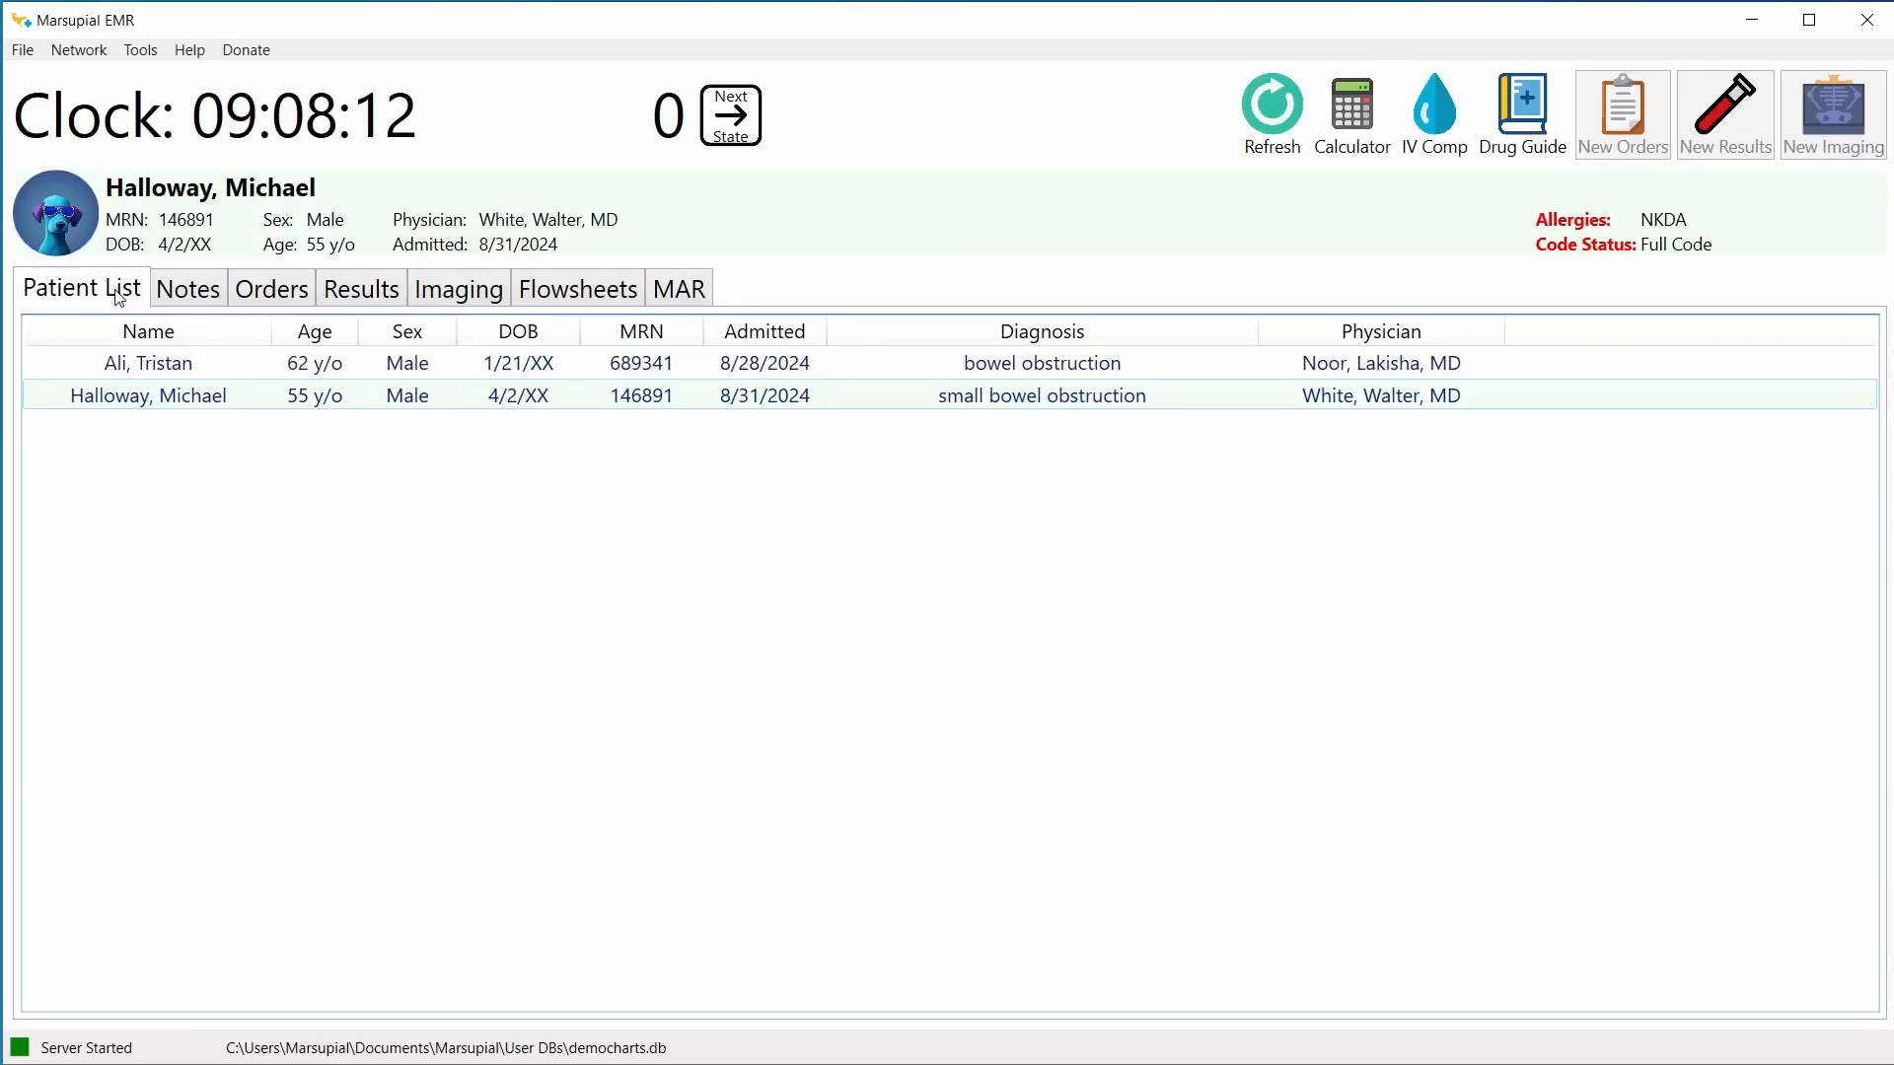
pyautogui.click(264, 372)
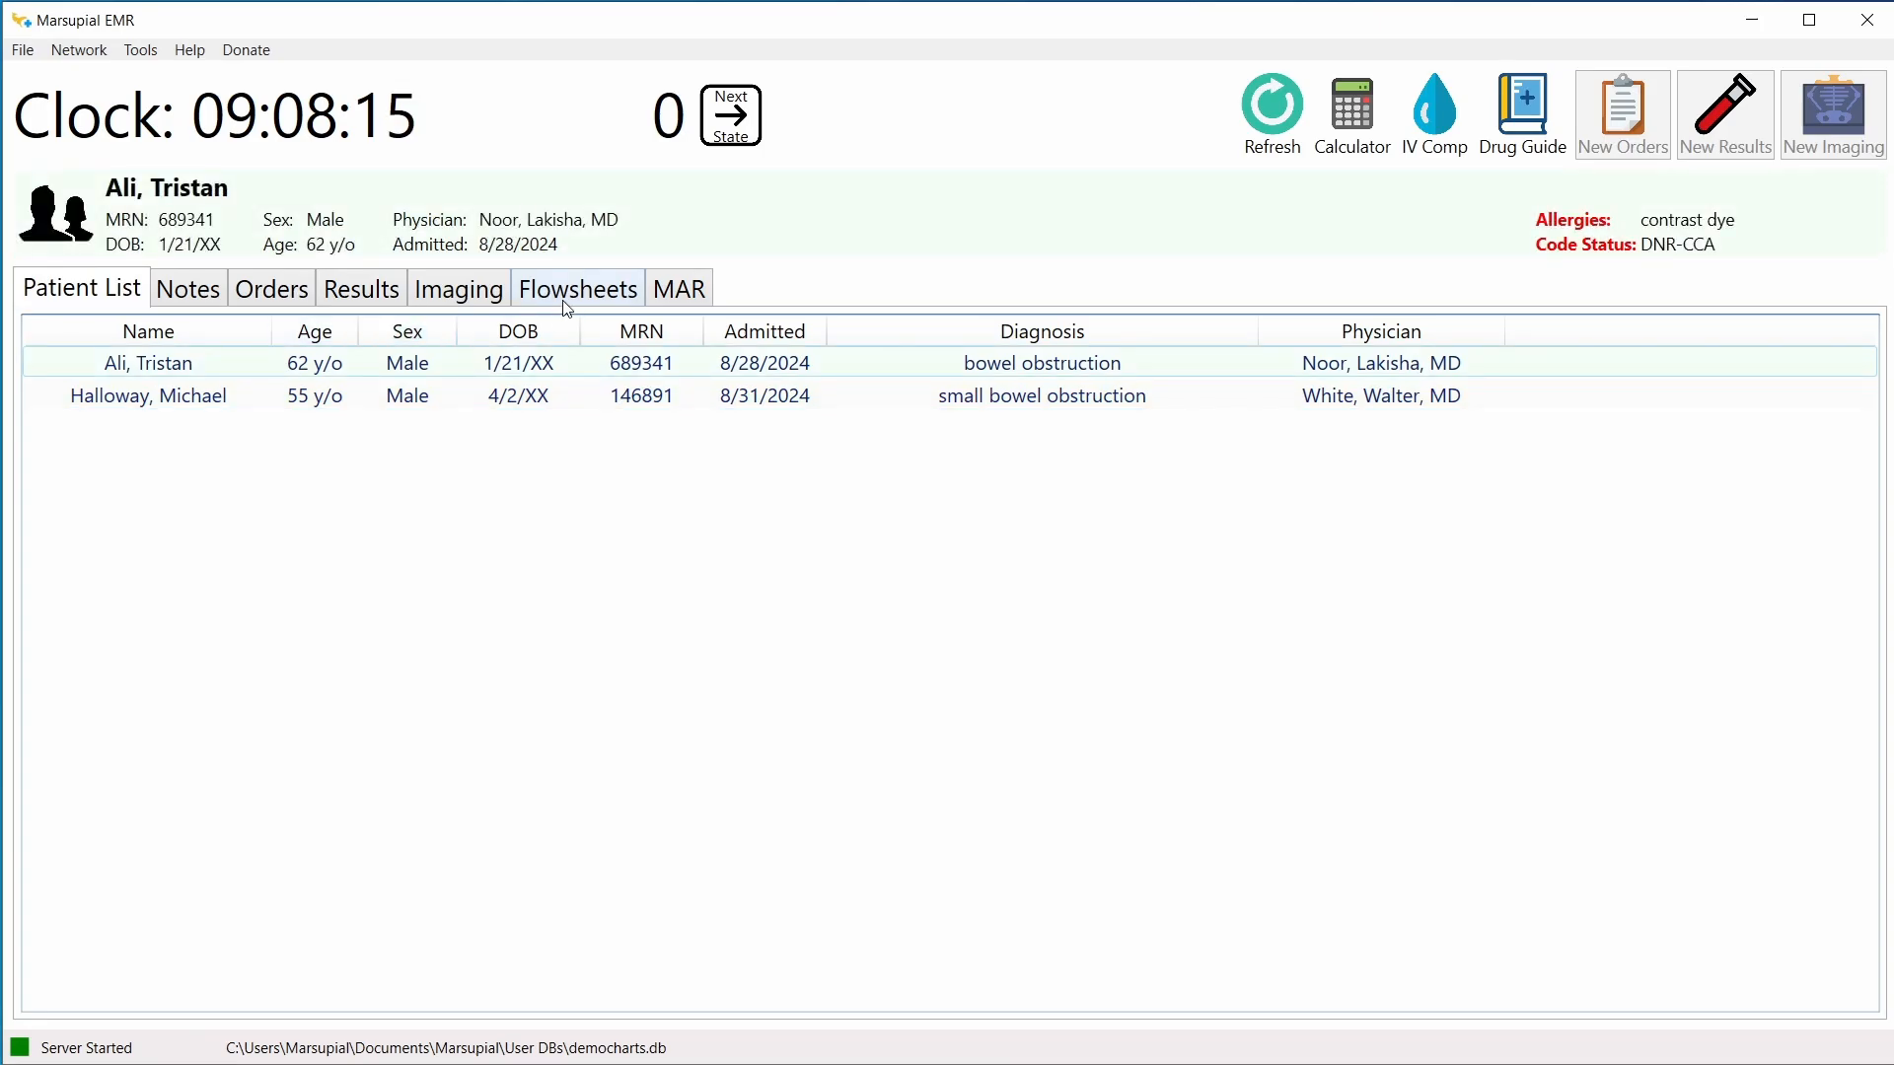
pyautogui.click(660, 288)
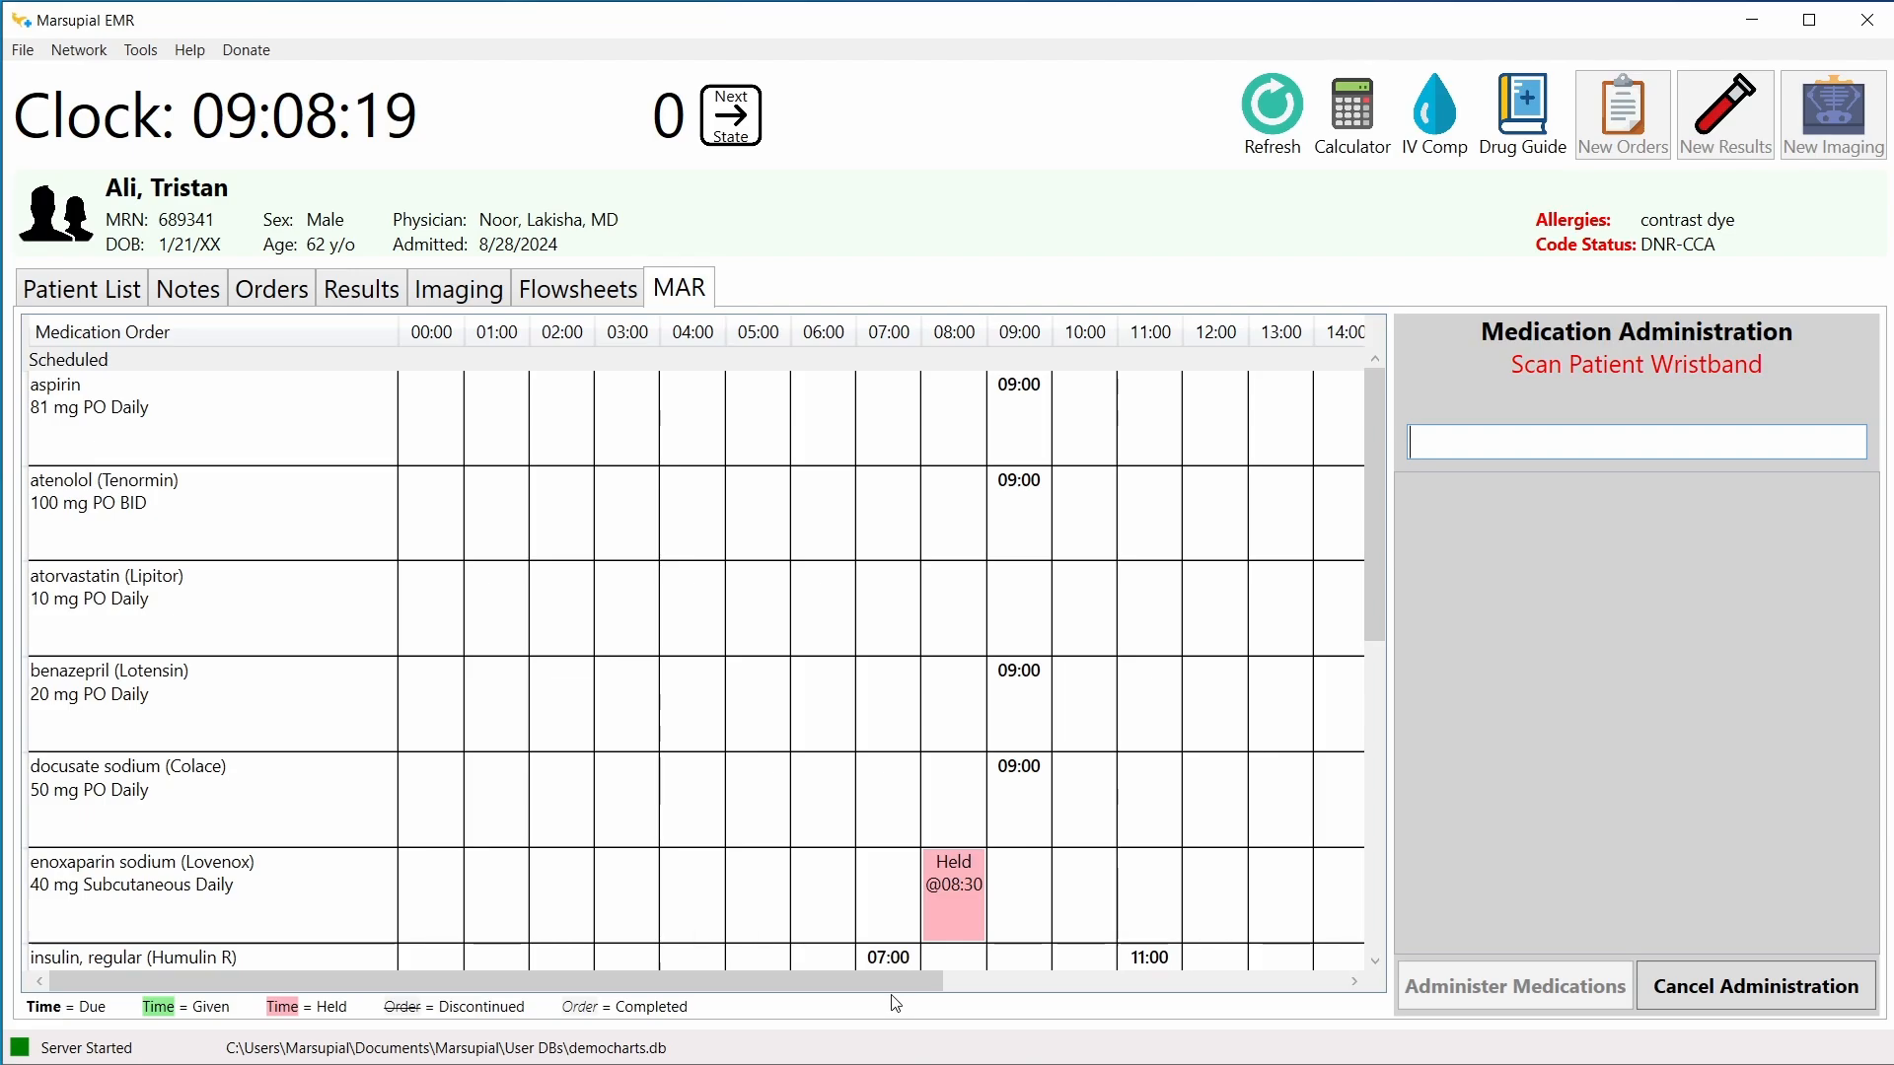
# Step: Examine how scheduled and PRN medications, with due, given and held times, are laid out across the 24-hour MAR
pyautogui.moveTo(891, 979)
pyautogui.mouseDown()
pyautogui.moveTo(907, 974)
pyautogui.moveTo(833, 973)
pyautogui.moveTo(882, 967)
pyautogui.mouseUp()
pyautogui.moveTo(1002, 967); pyautogui.dragTo(1298, 938)
pyautogui.scroll(-1, 1108, 704)
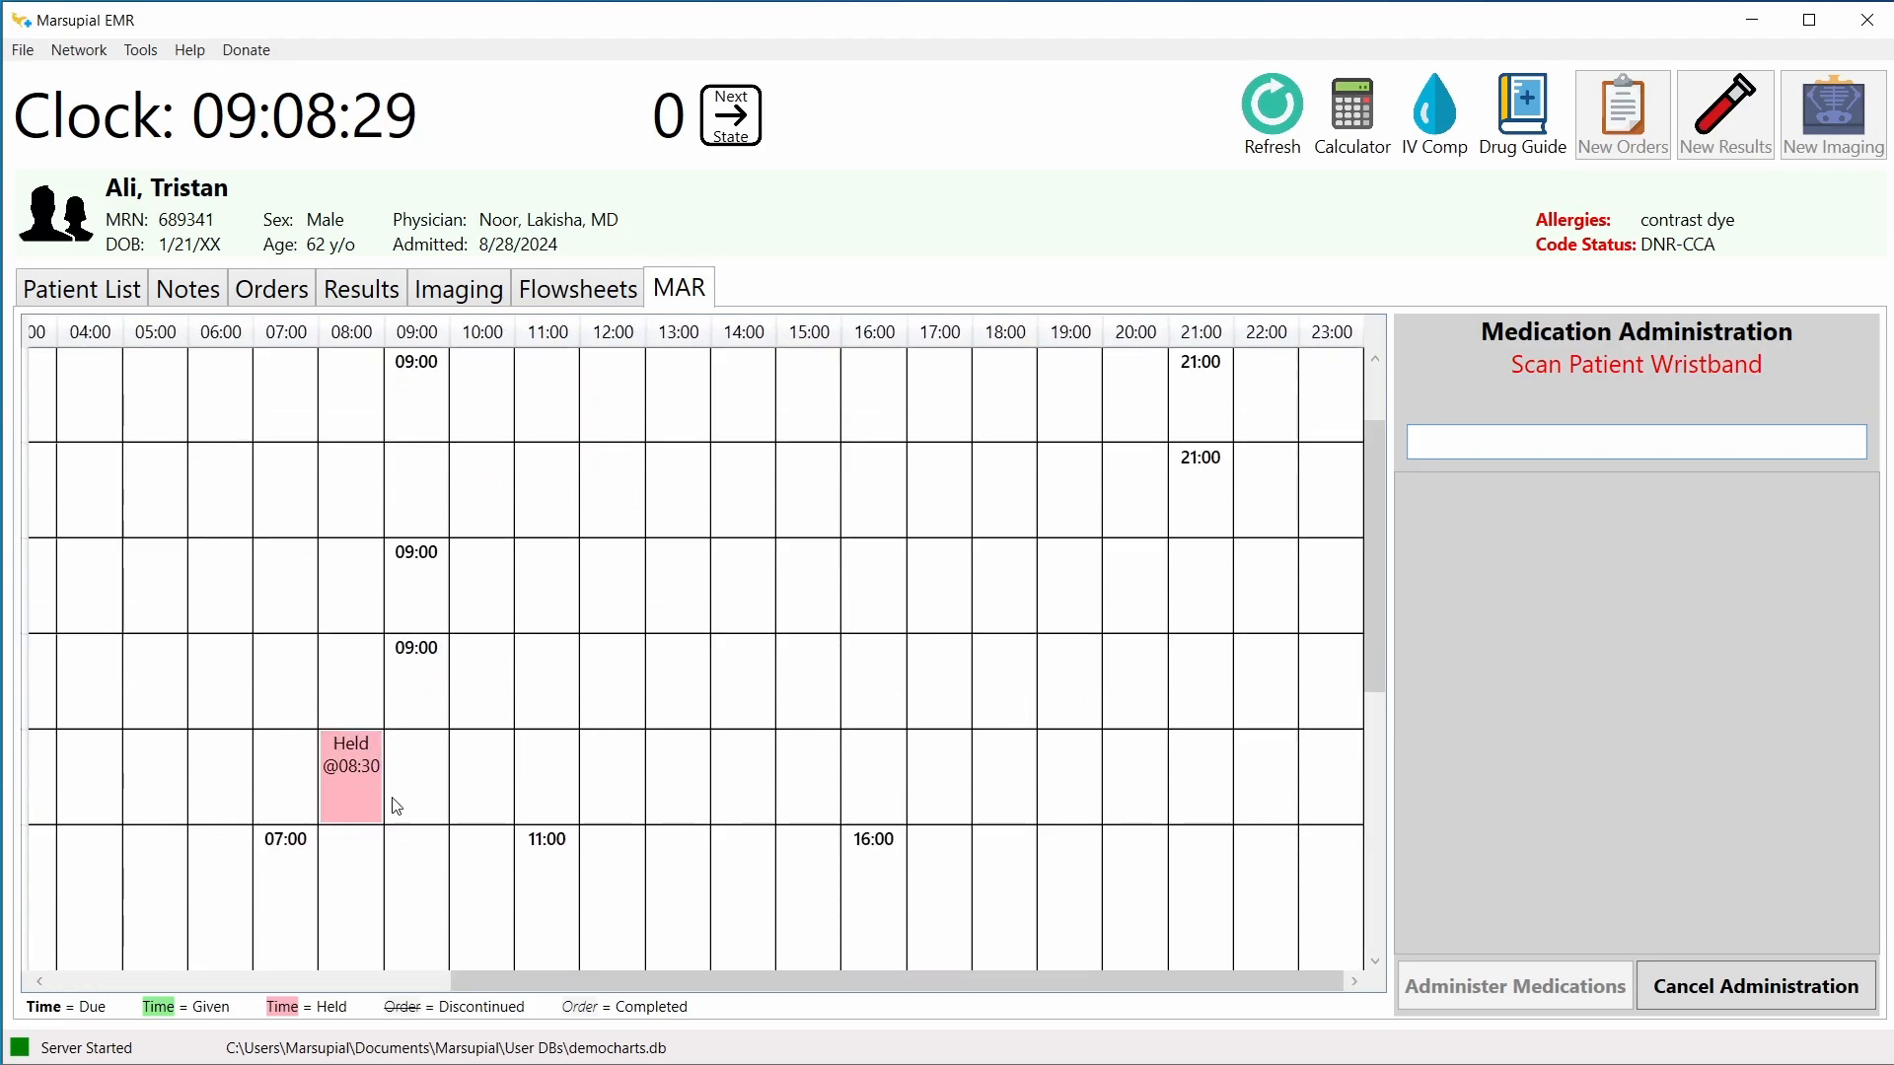
pyautogui.moveTo(675, 974); pyautogui.dragTo(599, 973)
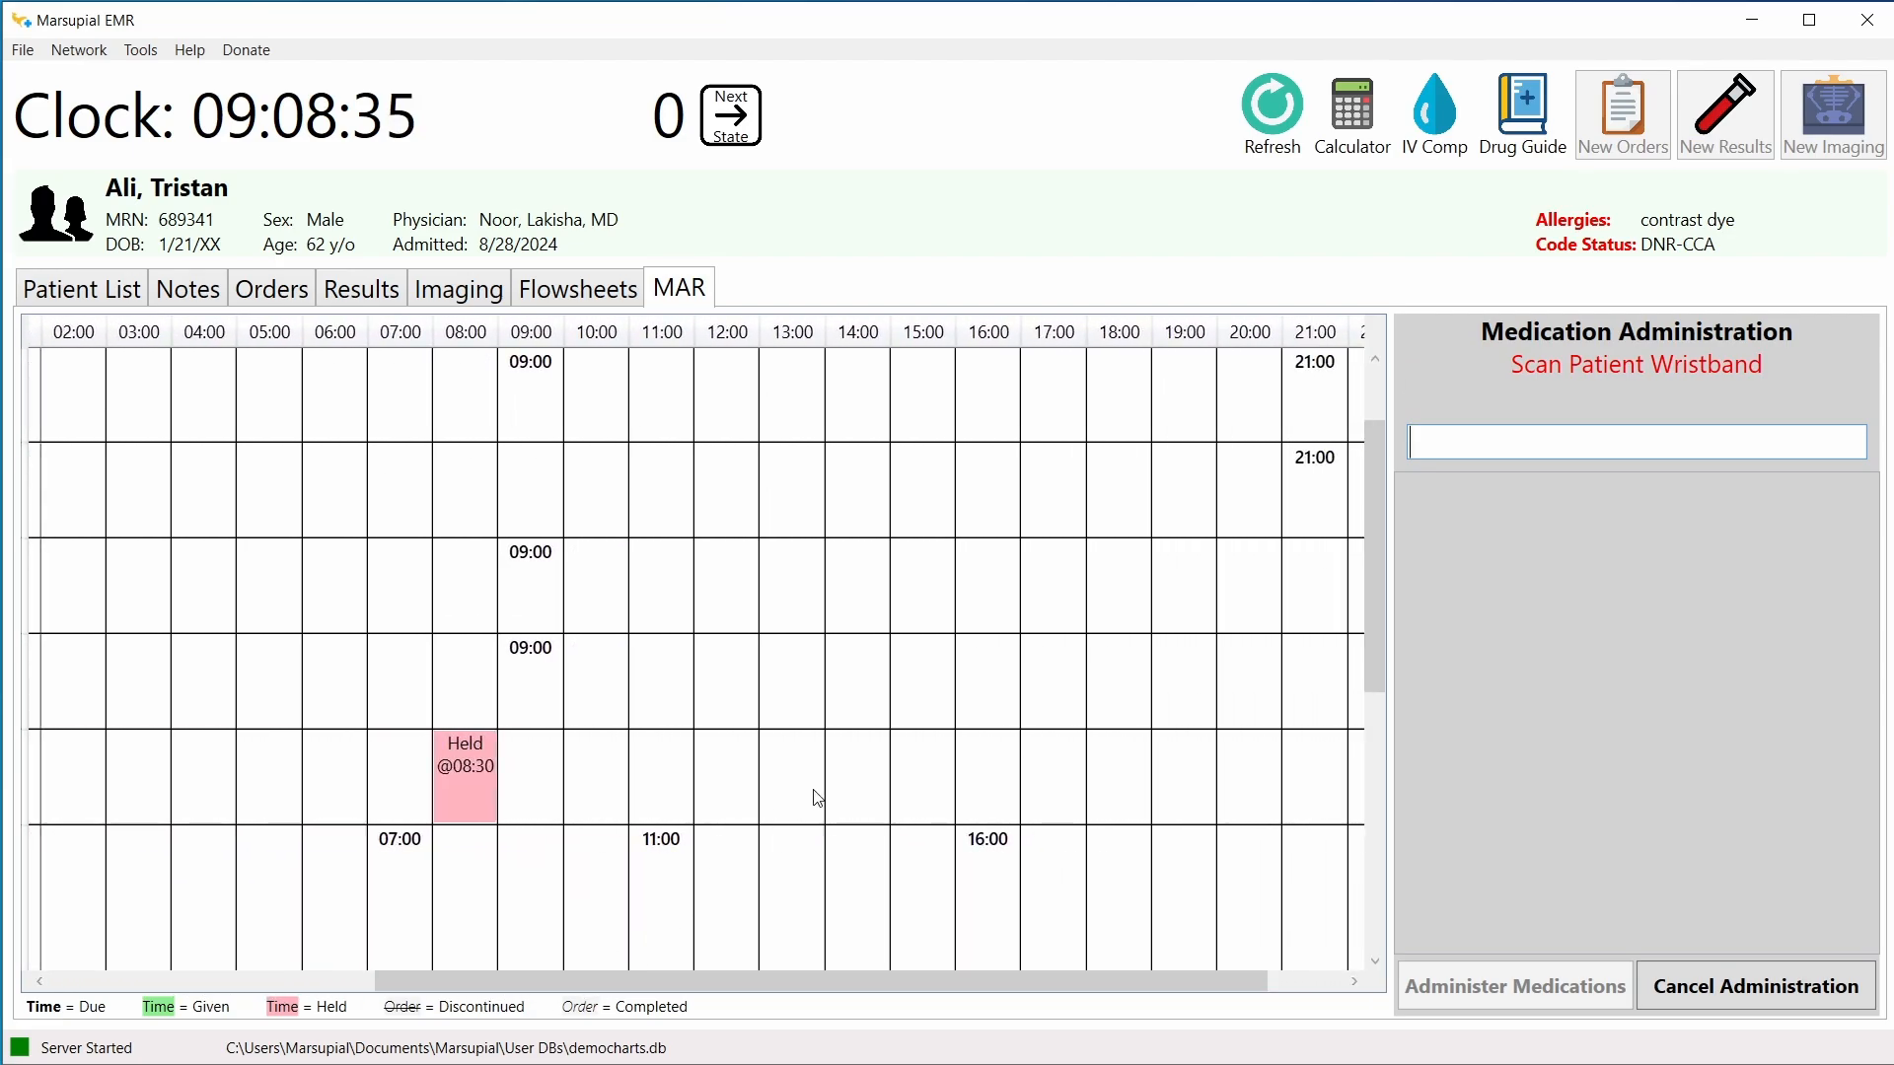
pyautogui.scroll(-2, 816, 795)
pyautogui.scroll(-2, 816, 797)
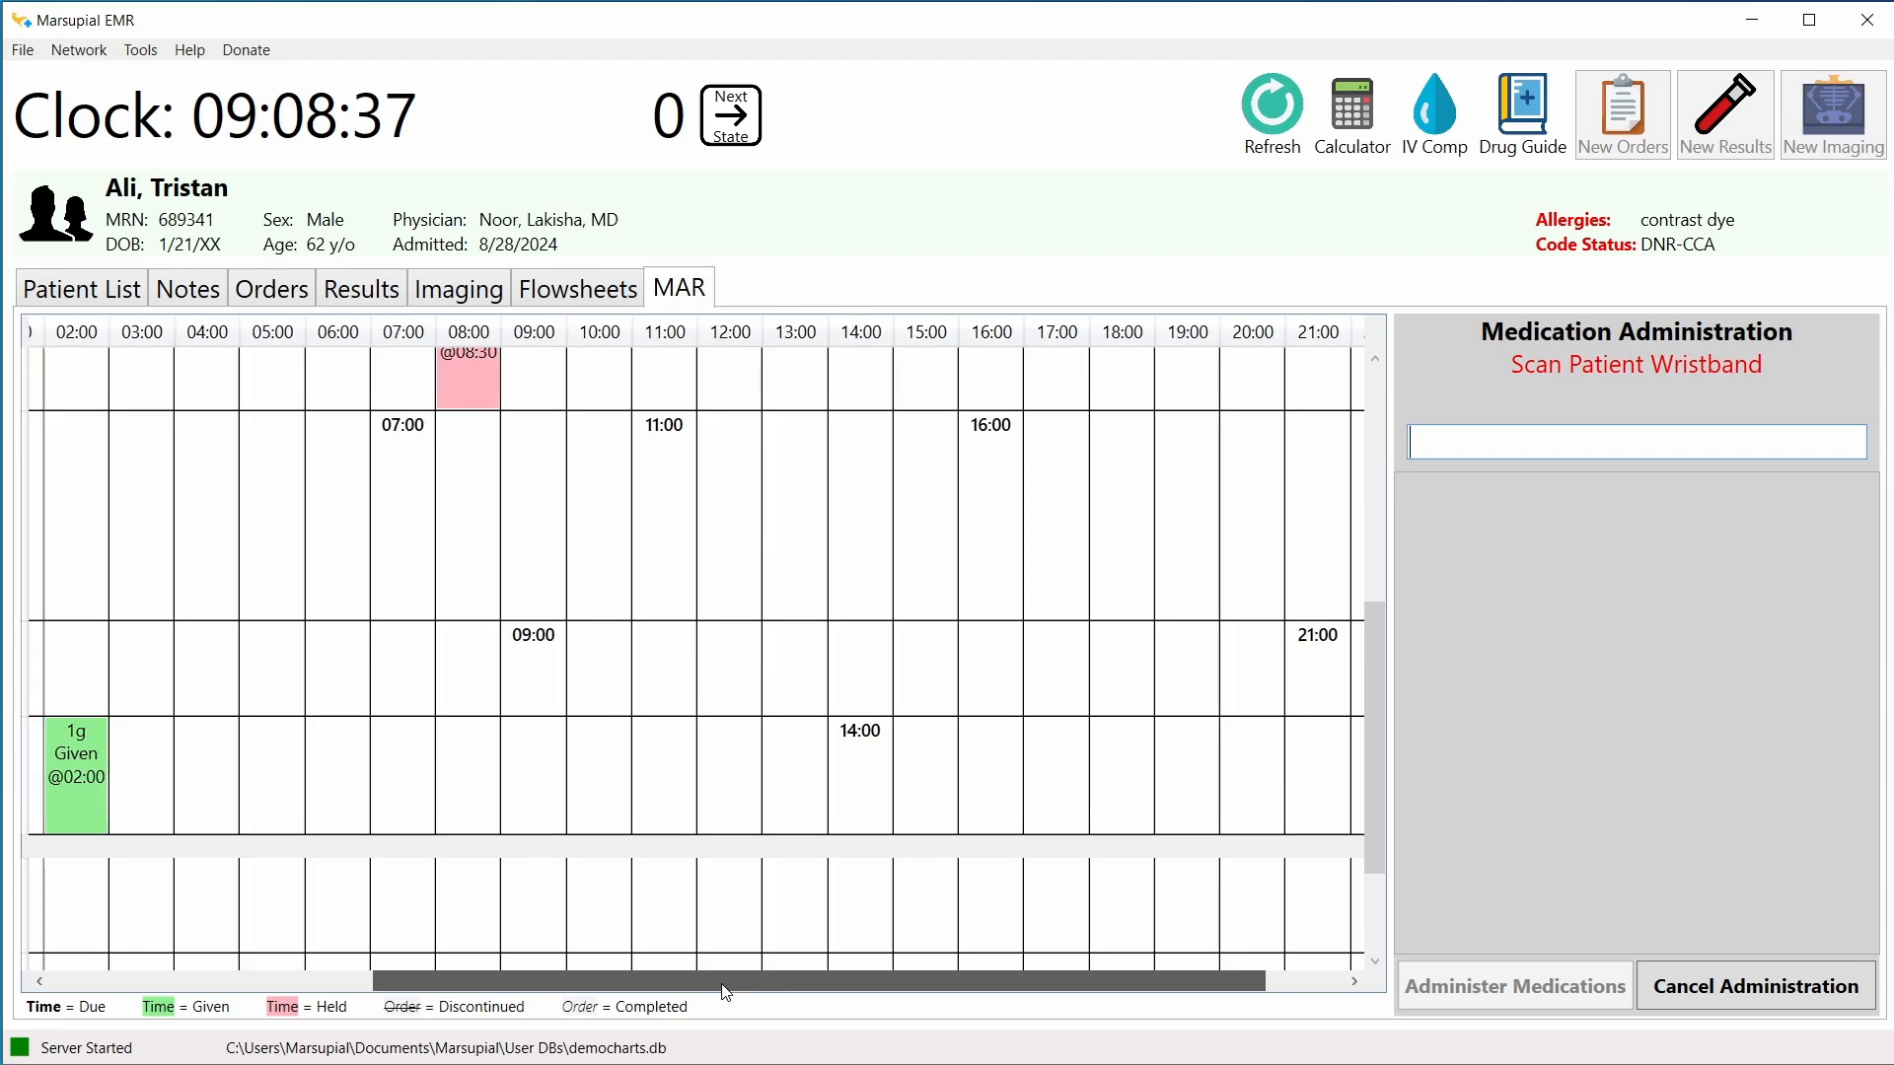
pyautogui.moveTo(727, 984); pyautogui.dragTo(267, 986)
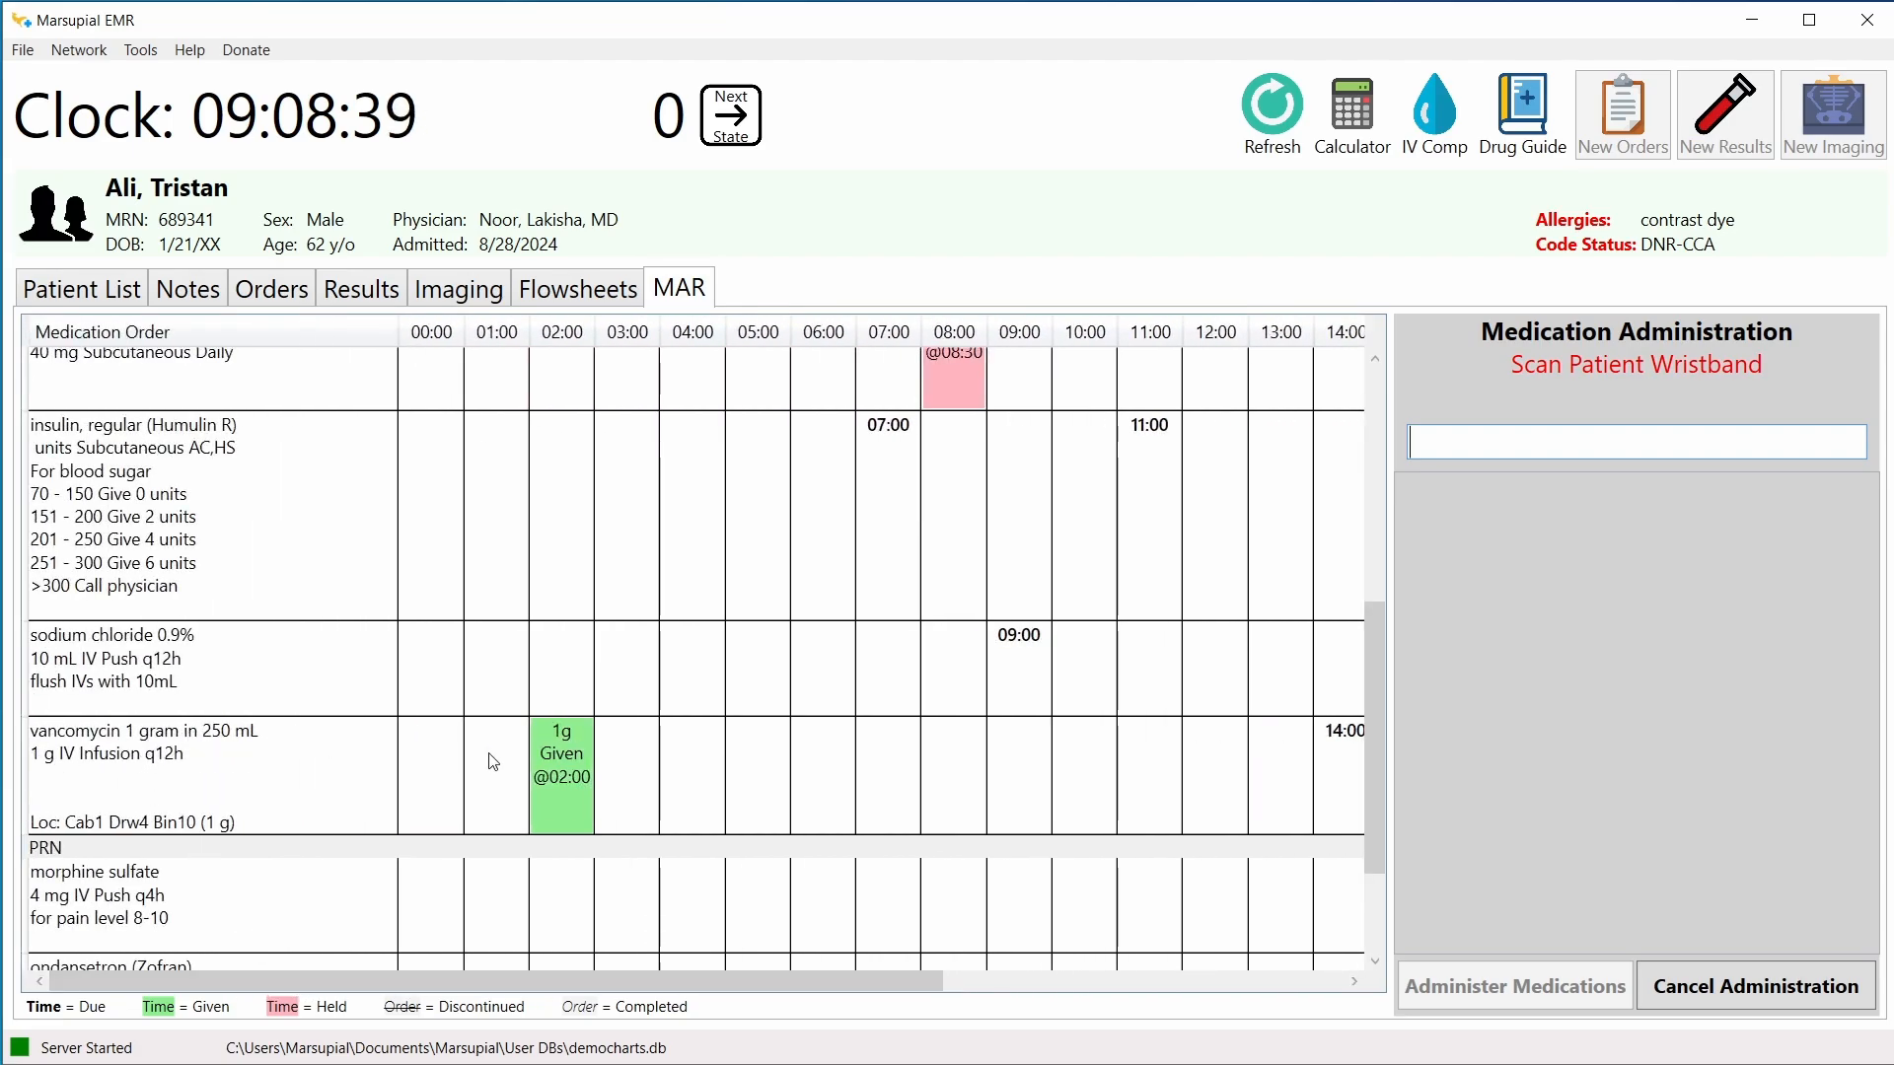
pyautogui.scroll(-3, 739, 782)
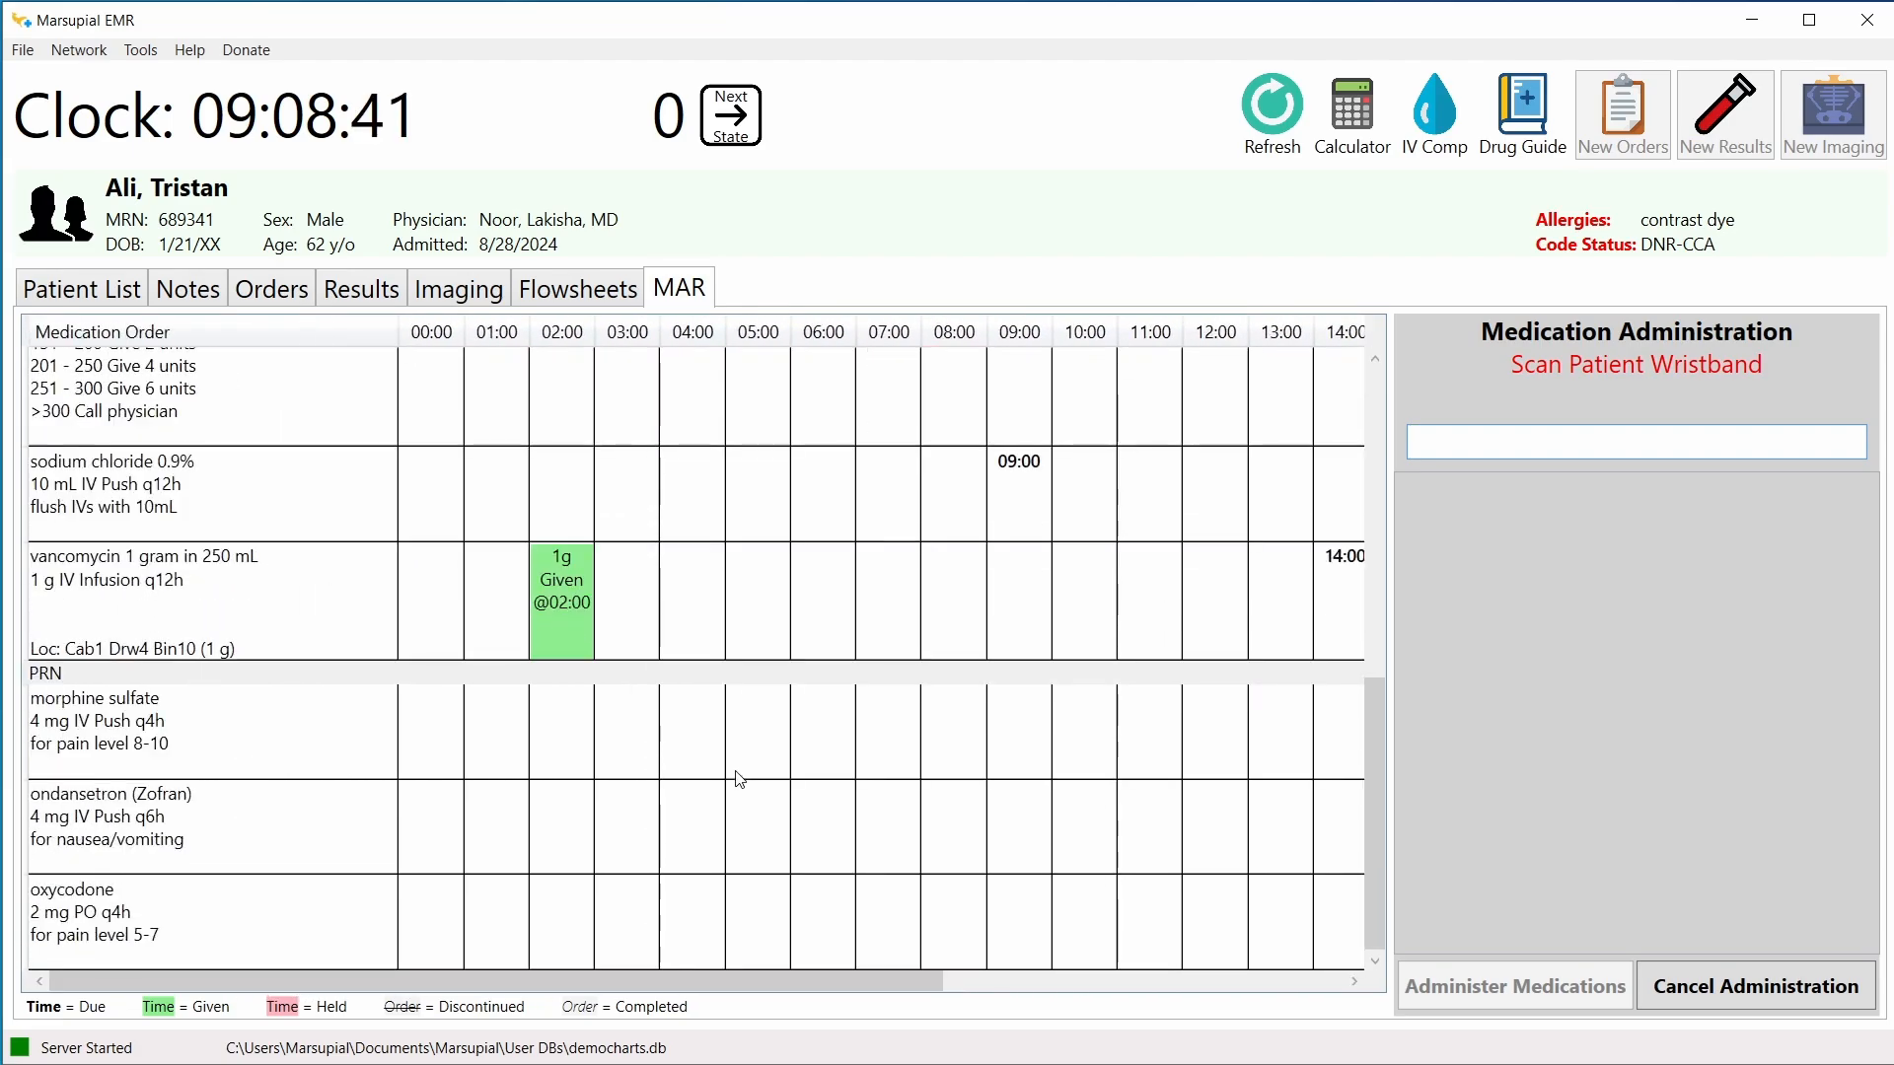
pyautogui.moveTo(852, 976); pyautogui.dragTo(1183, 965)
pyautogui.scroll(3, 1065, 820)
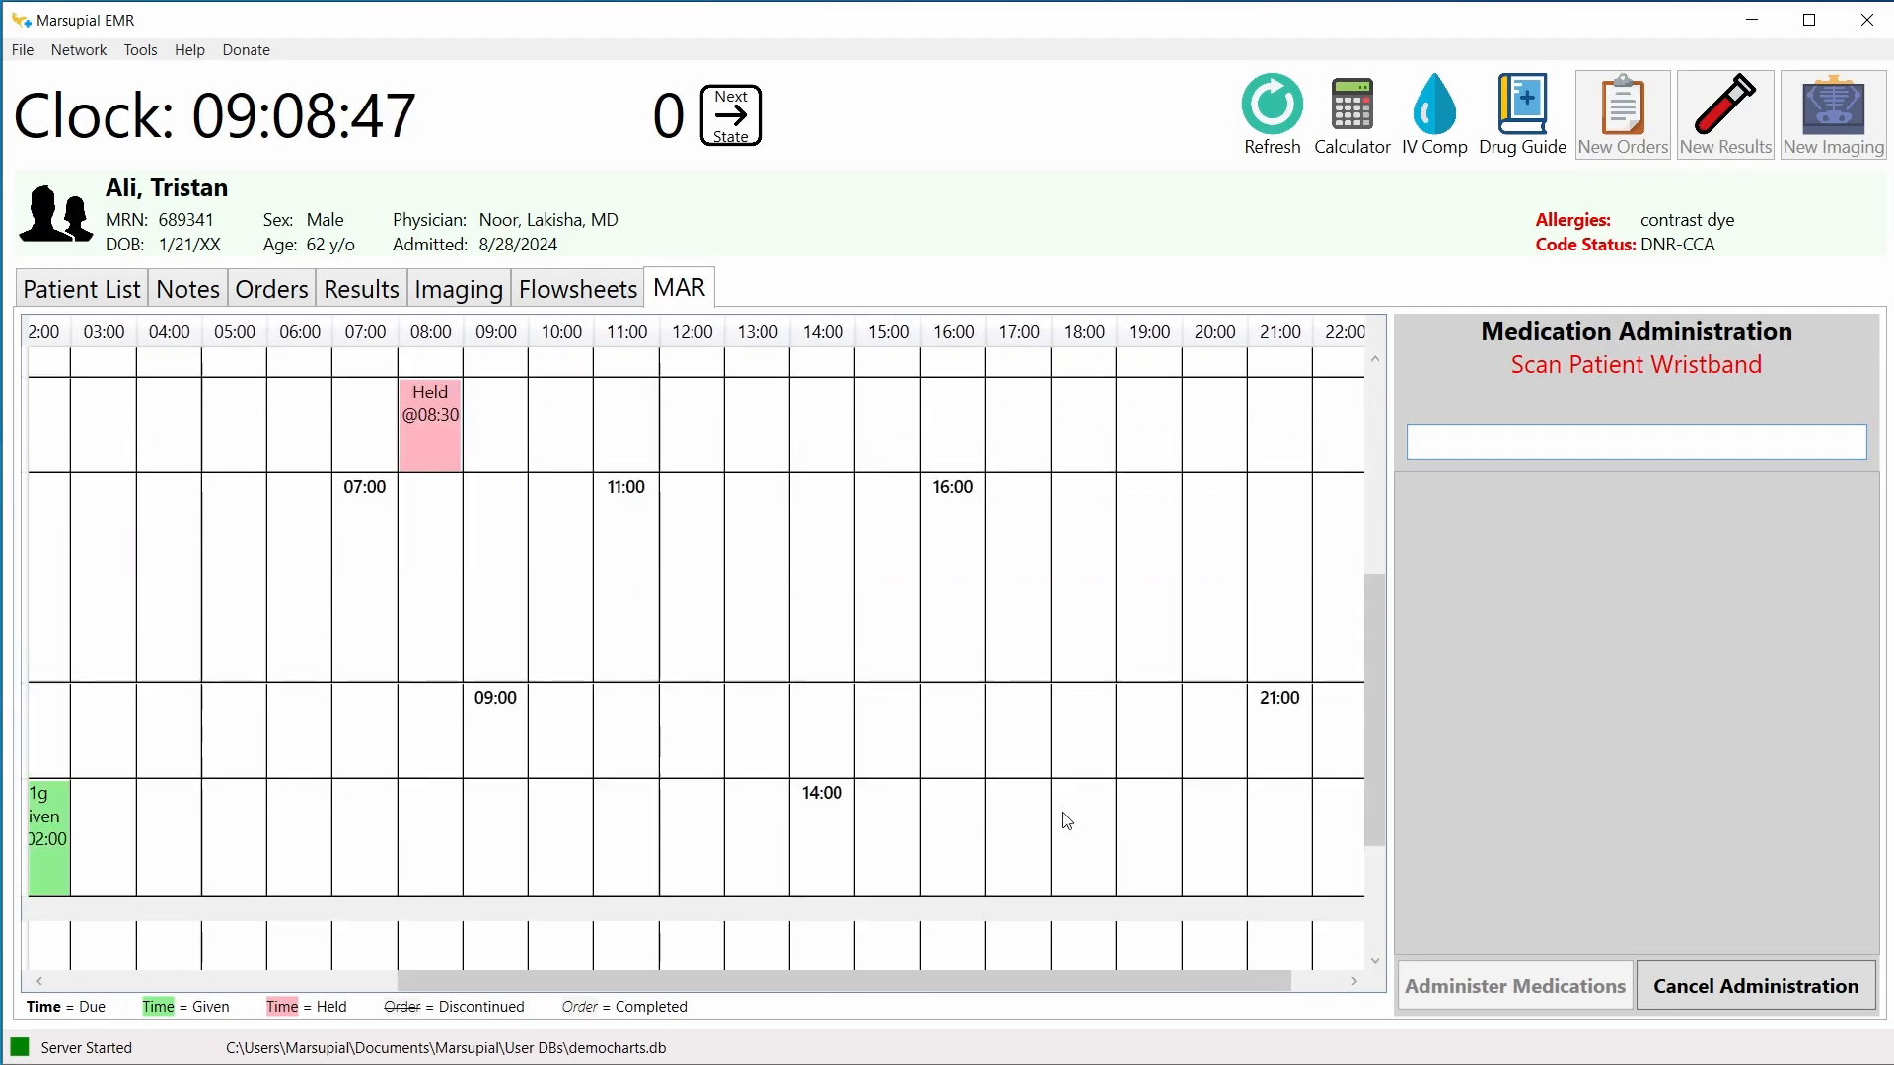
pyautogui.moveTo(901, 990); pyautogui.dragTo(513, 976)
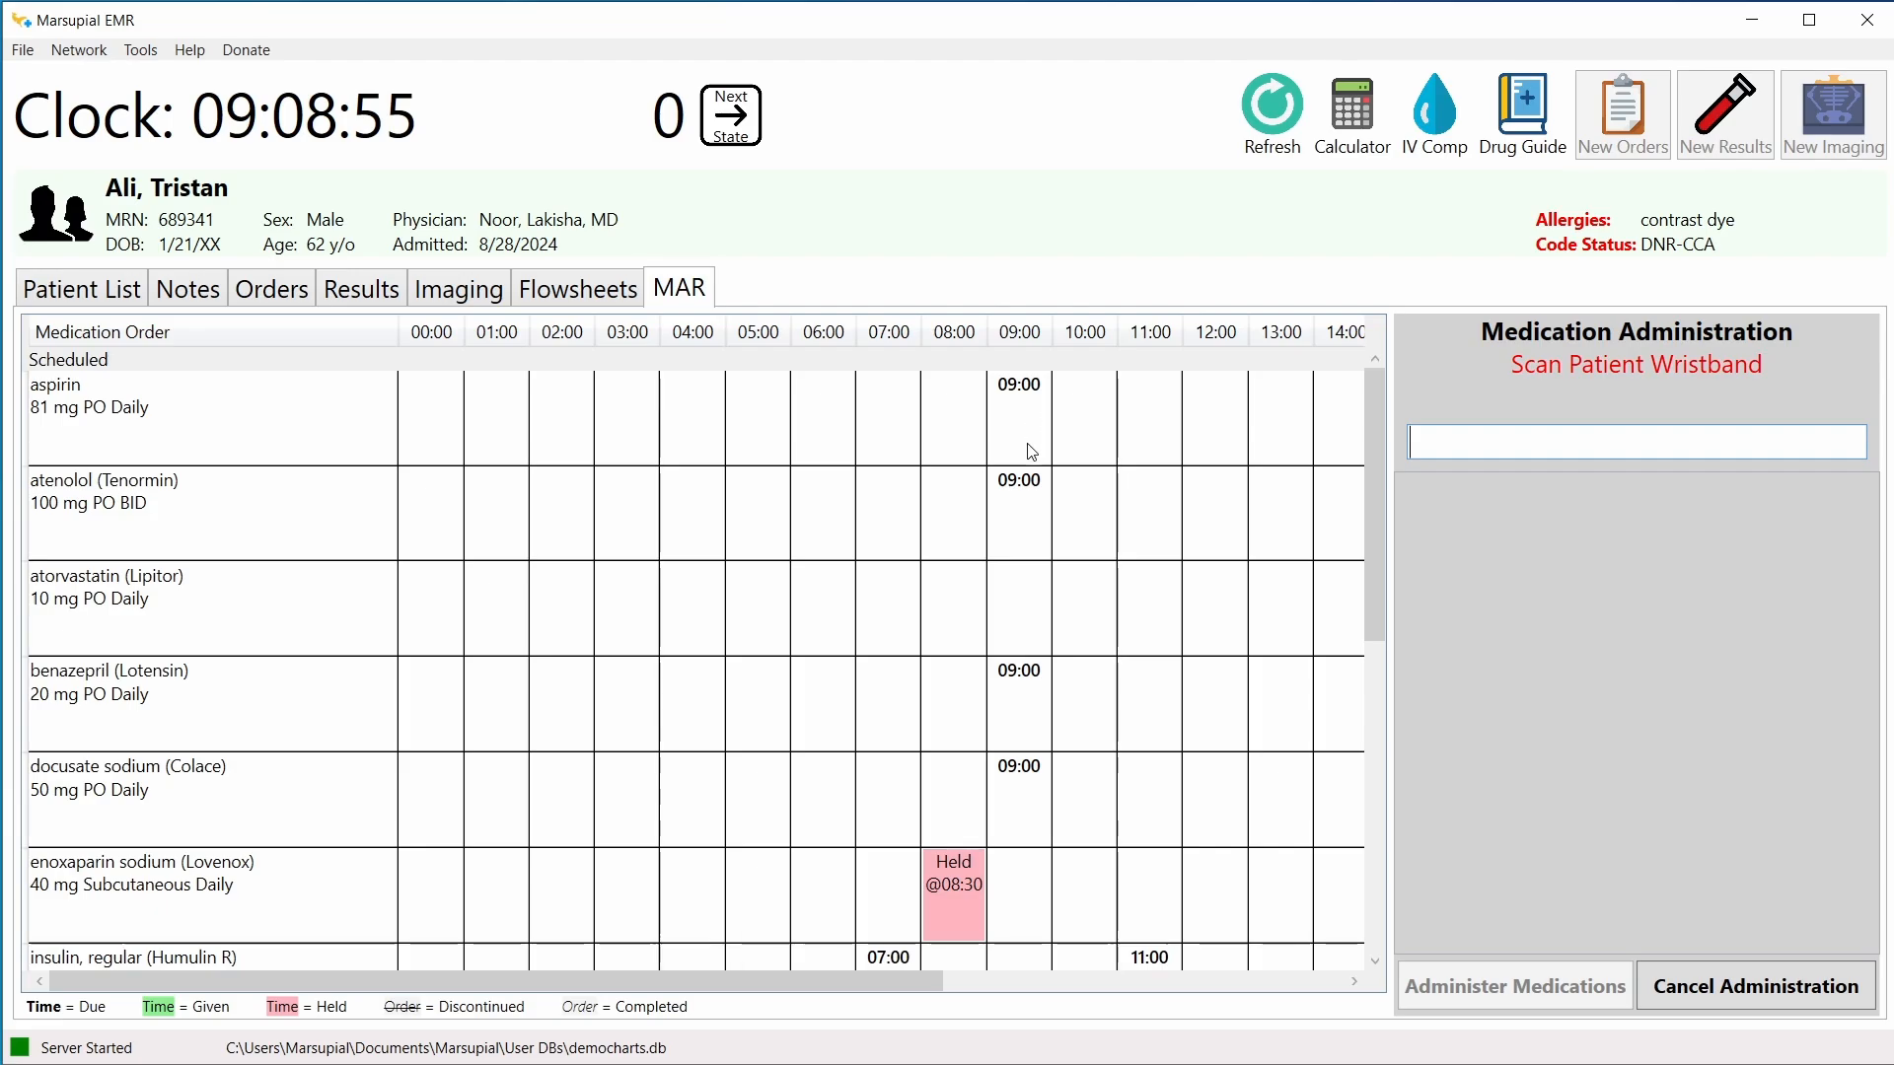
# Step: Compare the MAR due times of the atenolol 100 mg BID order with those of the daily medications
pyautogui.moveTo(842, 984); pyautogui.dragTo(712, 987)
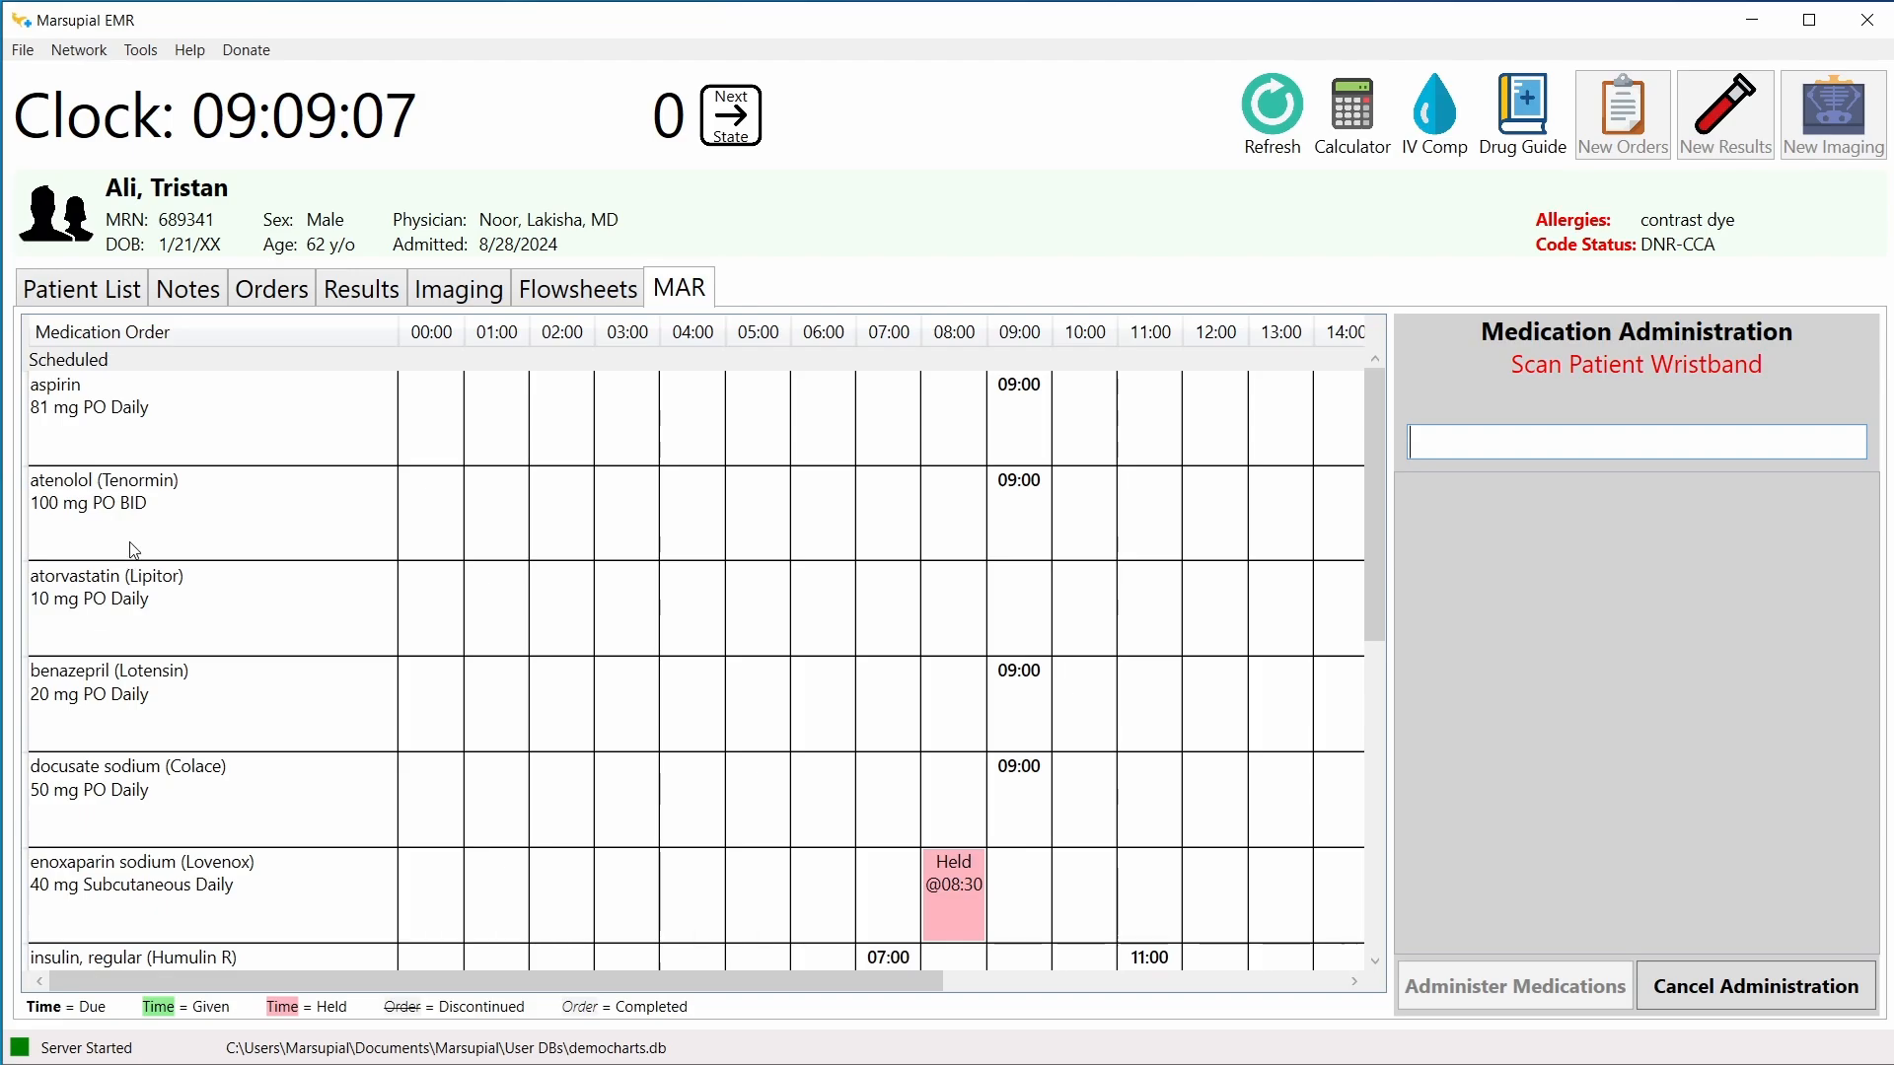
pyautogui.moveTo(497, 978); pyautogui.dragTo(906, 978)
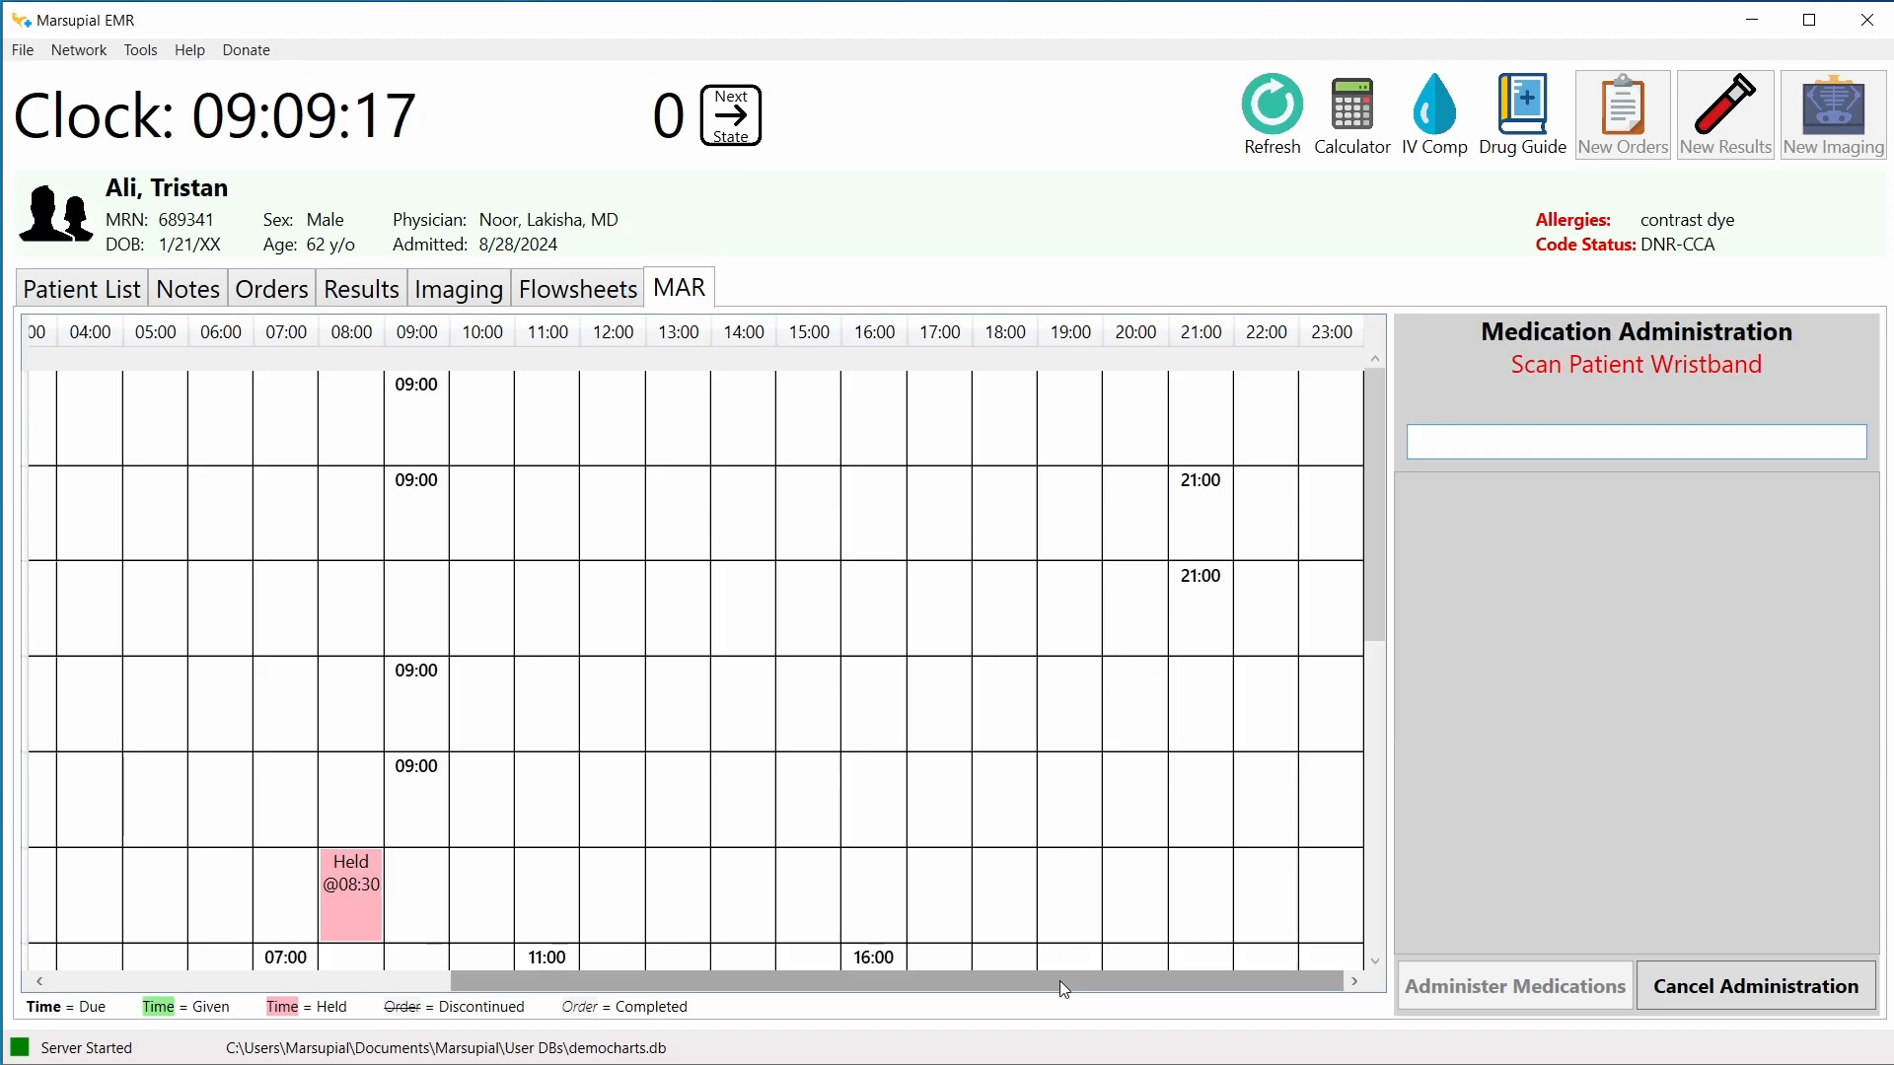
pyautogui.moveTo(1059, 981); pyautogui.dragTo(616, 998)
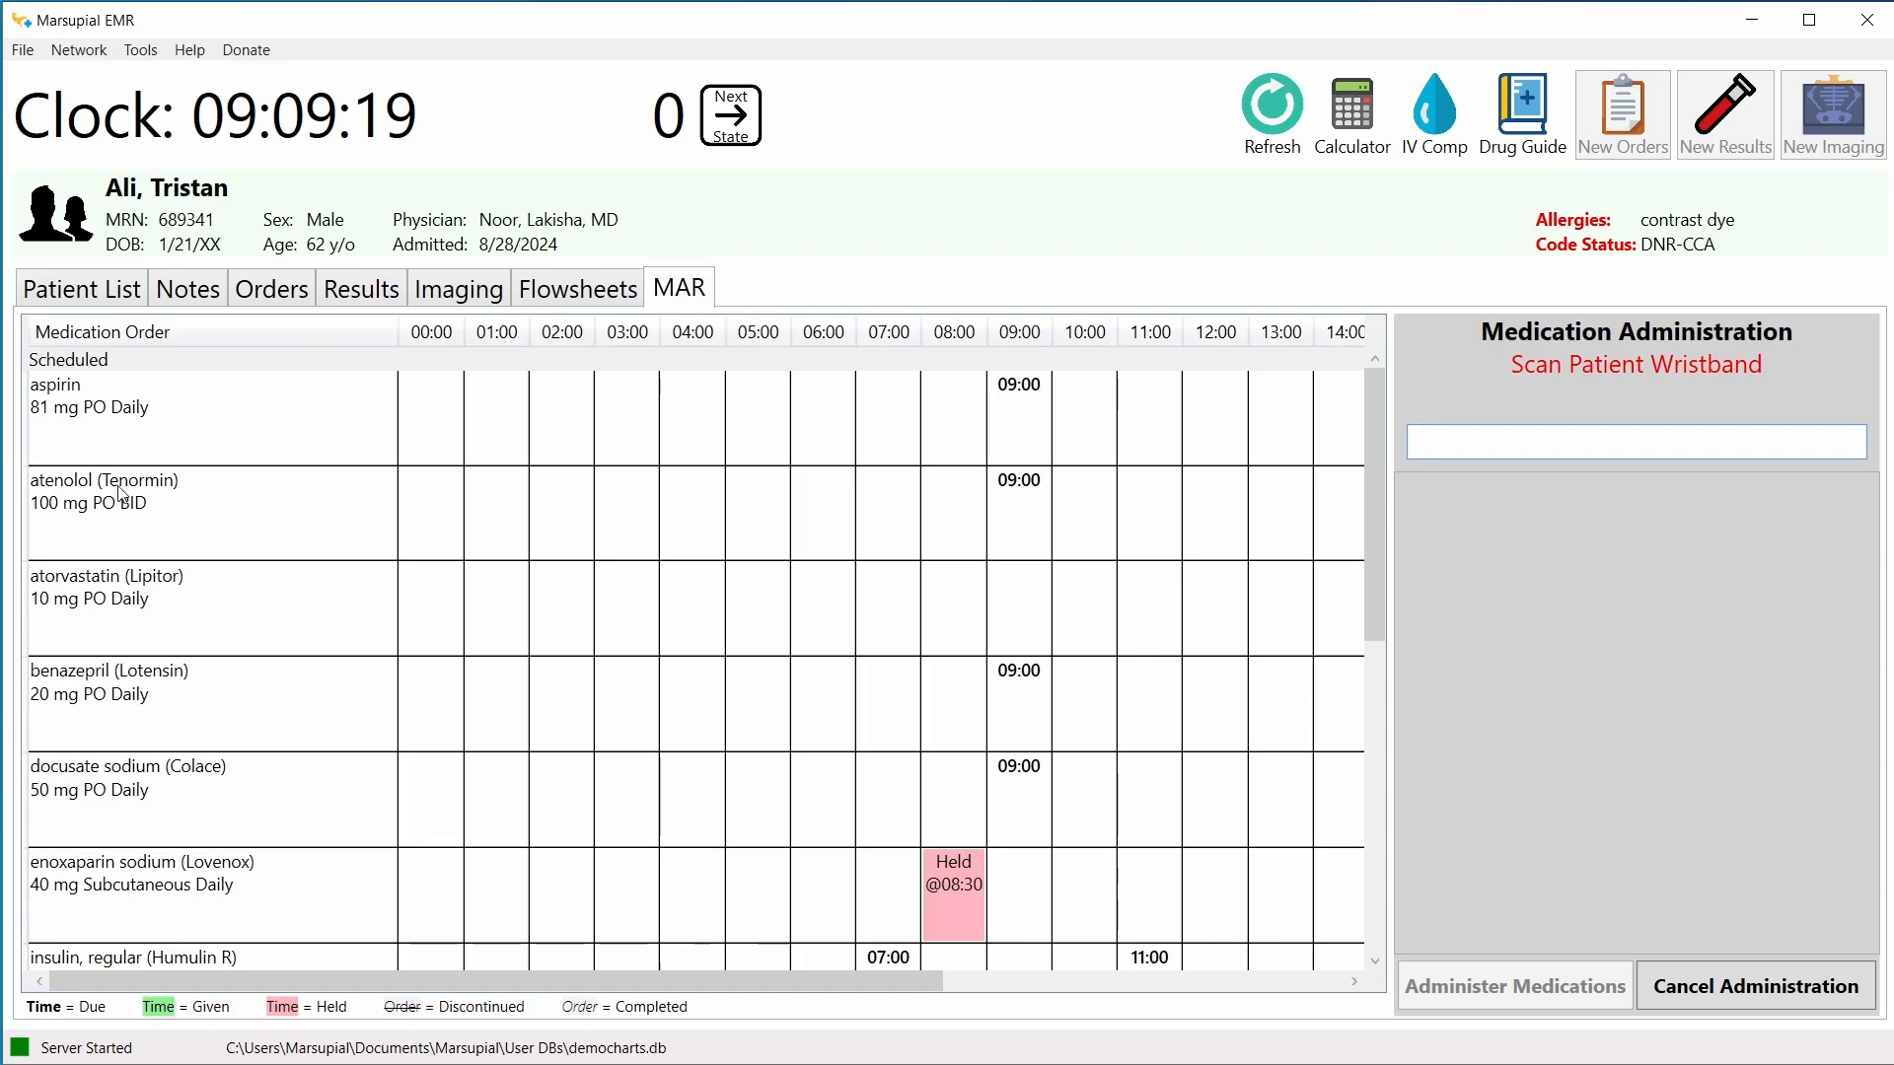
pyautogui.moveTo(463, 979); pyautogui.dragTo(913, 978)
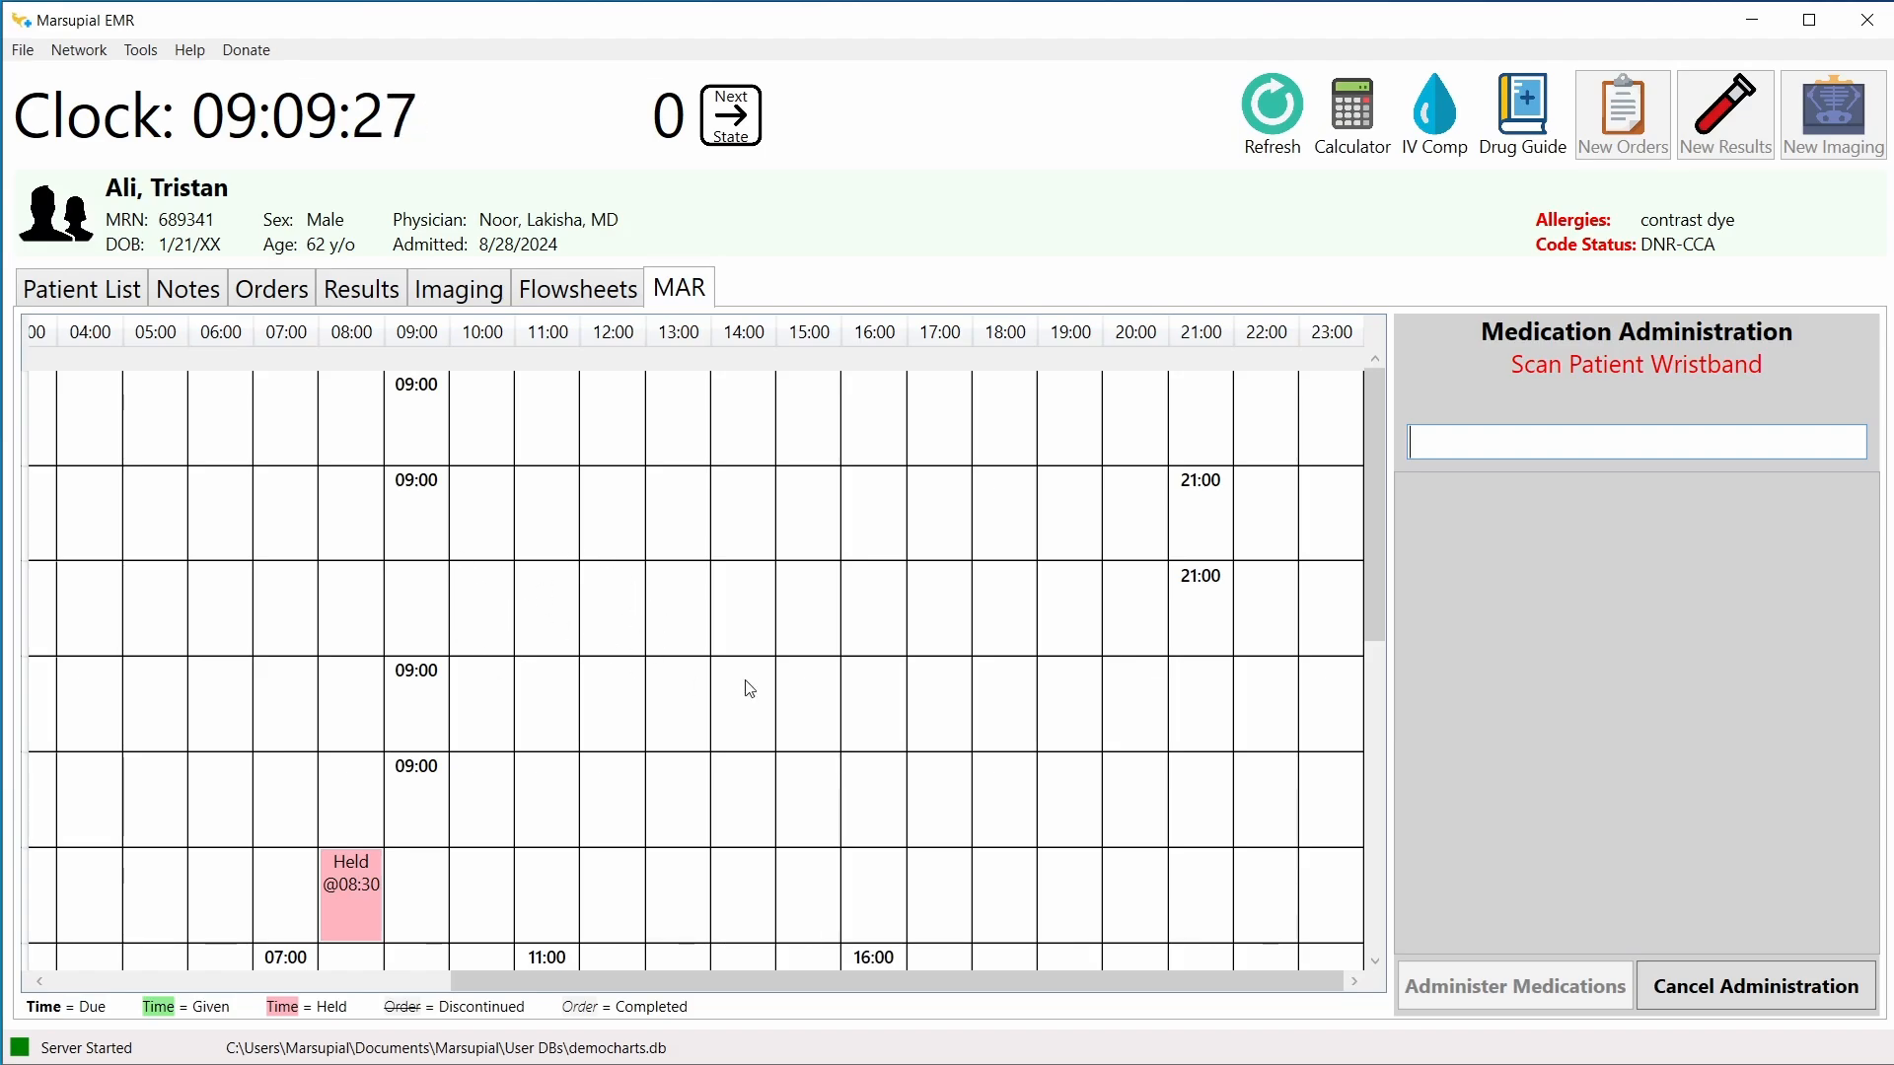
pyautogui.moveTo(1024, 976); pyautogui.dragTo(621, 981)
# Step: Review the MAR administration times of the insulin, sodium chloride and vancomycin orders across the whole day
pyautogui.moveTo(1371, 511); pyautogui.dragTo(1366, 705)
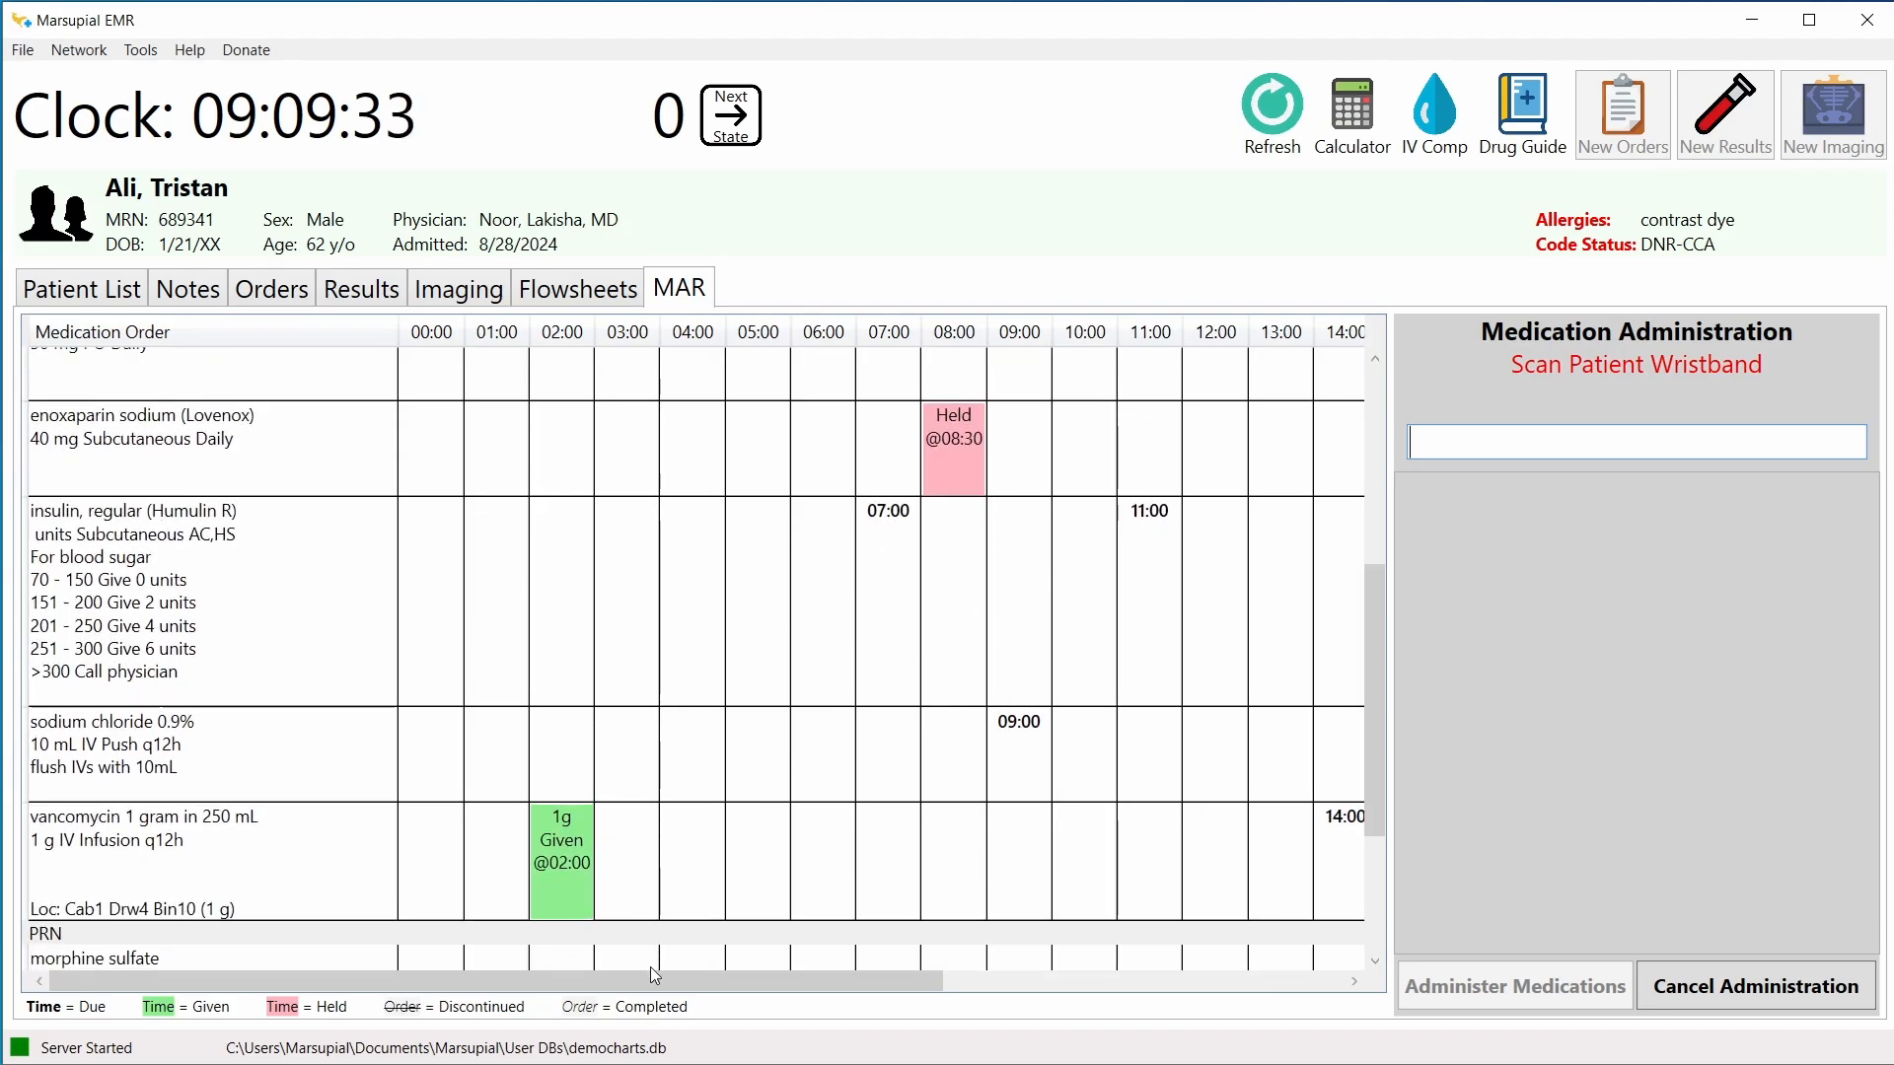
pyautogui.moveTo(649, 982); pyautogui.dragTo(1154, 995)
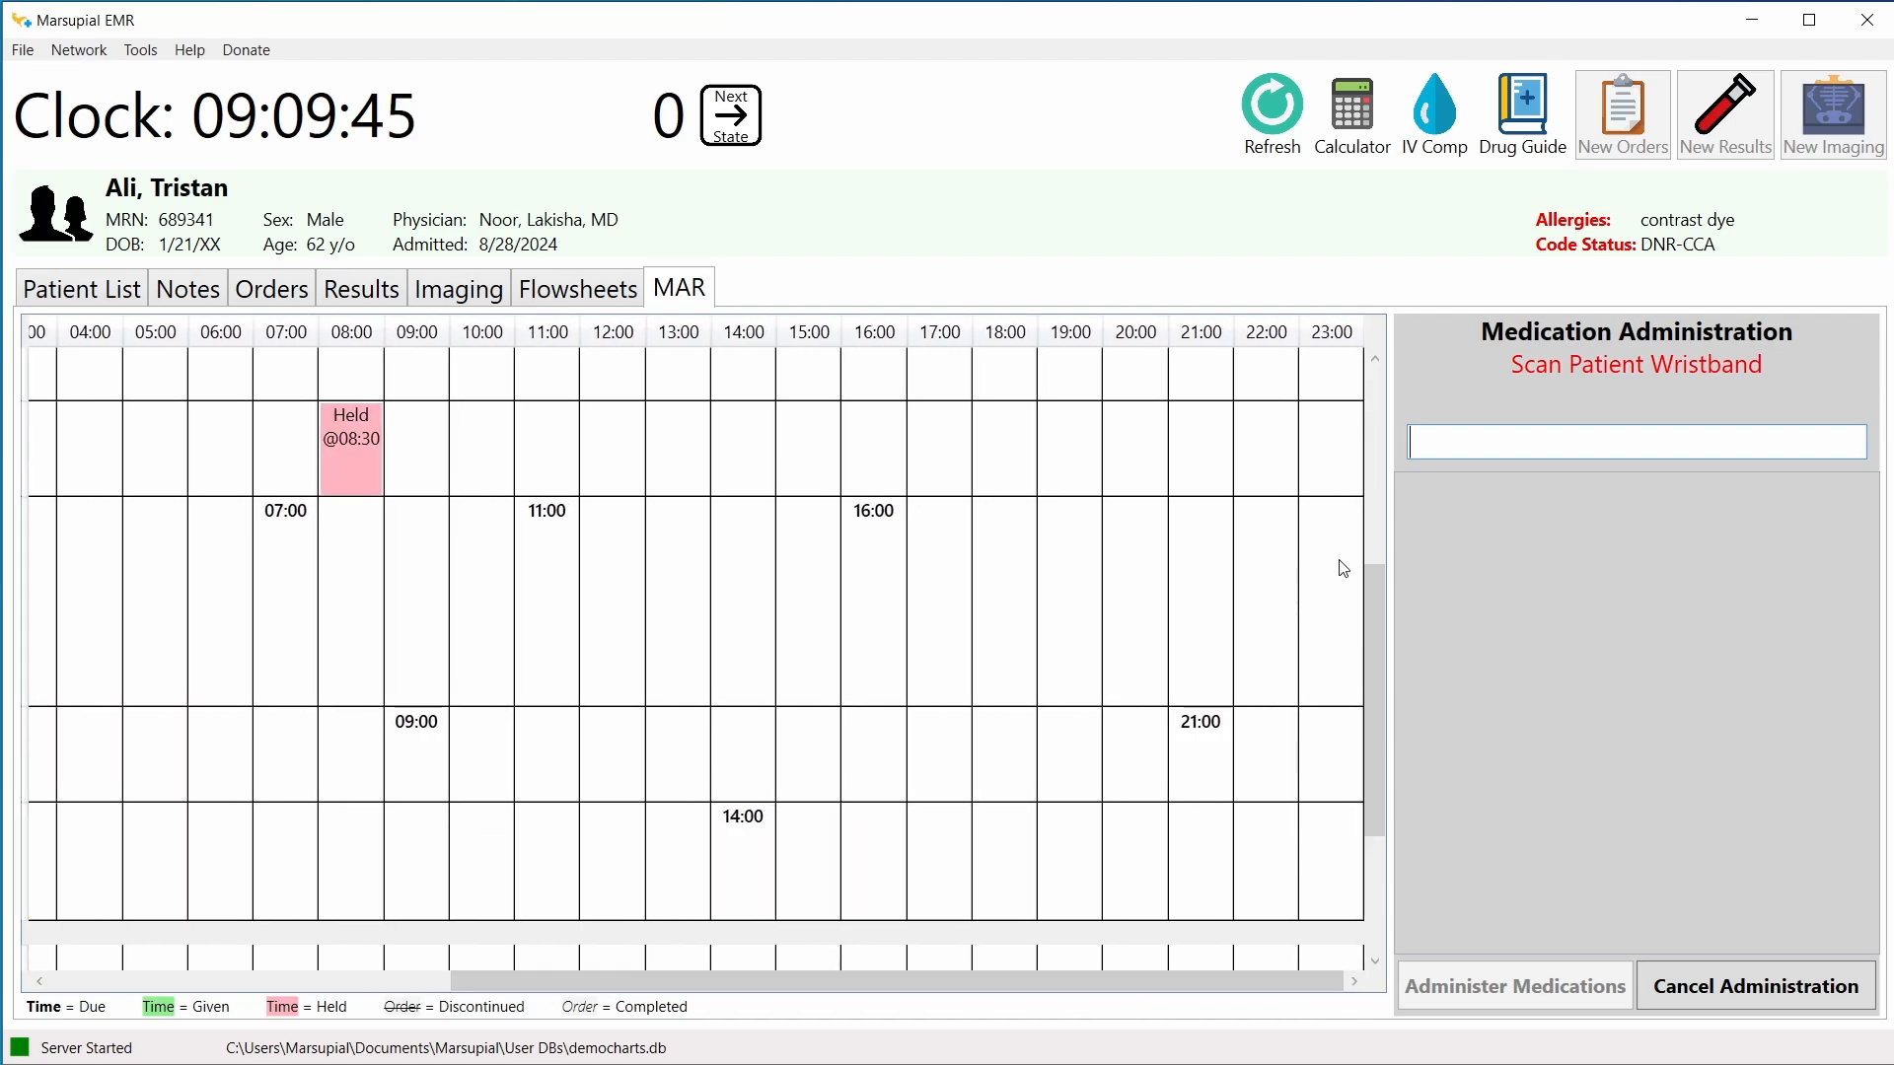
pyautogui.moveTo(1277, 974); pyautogui.dragTo(854, 960)
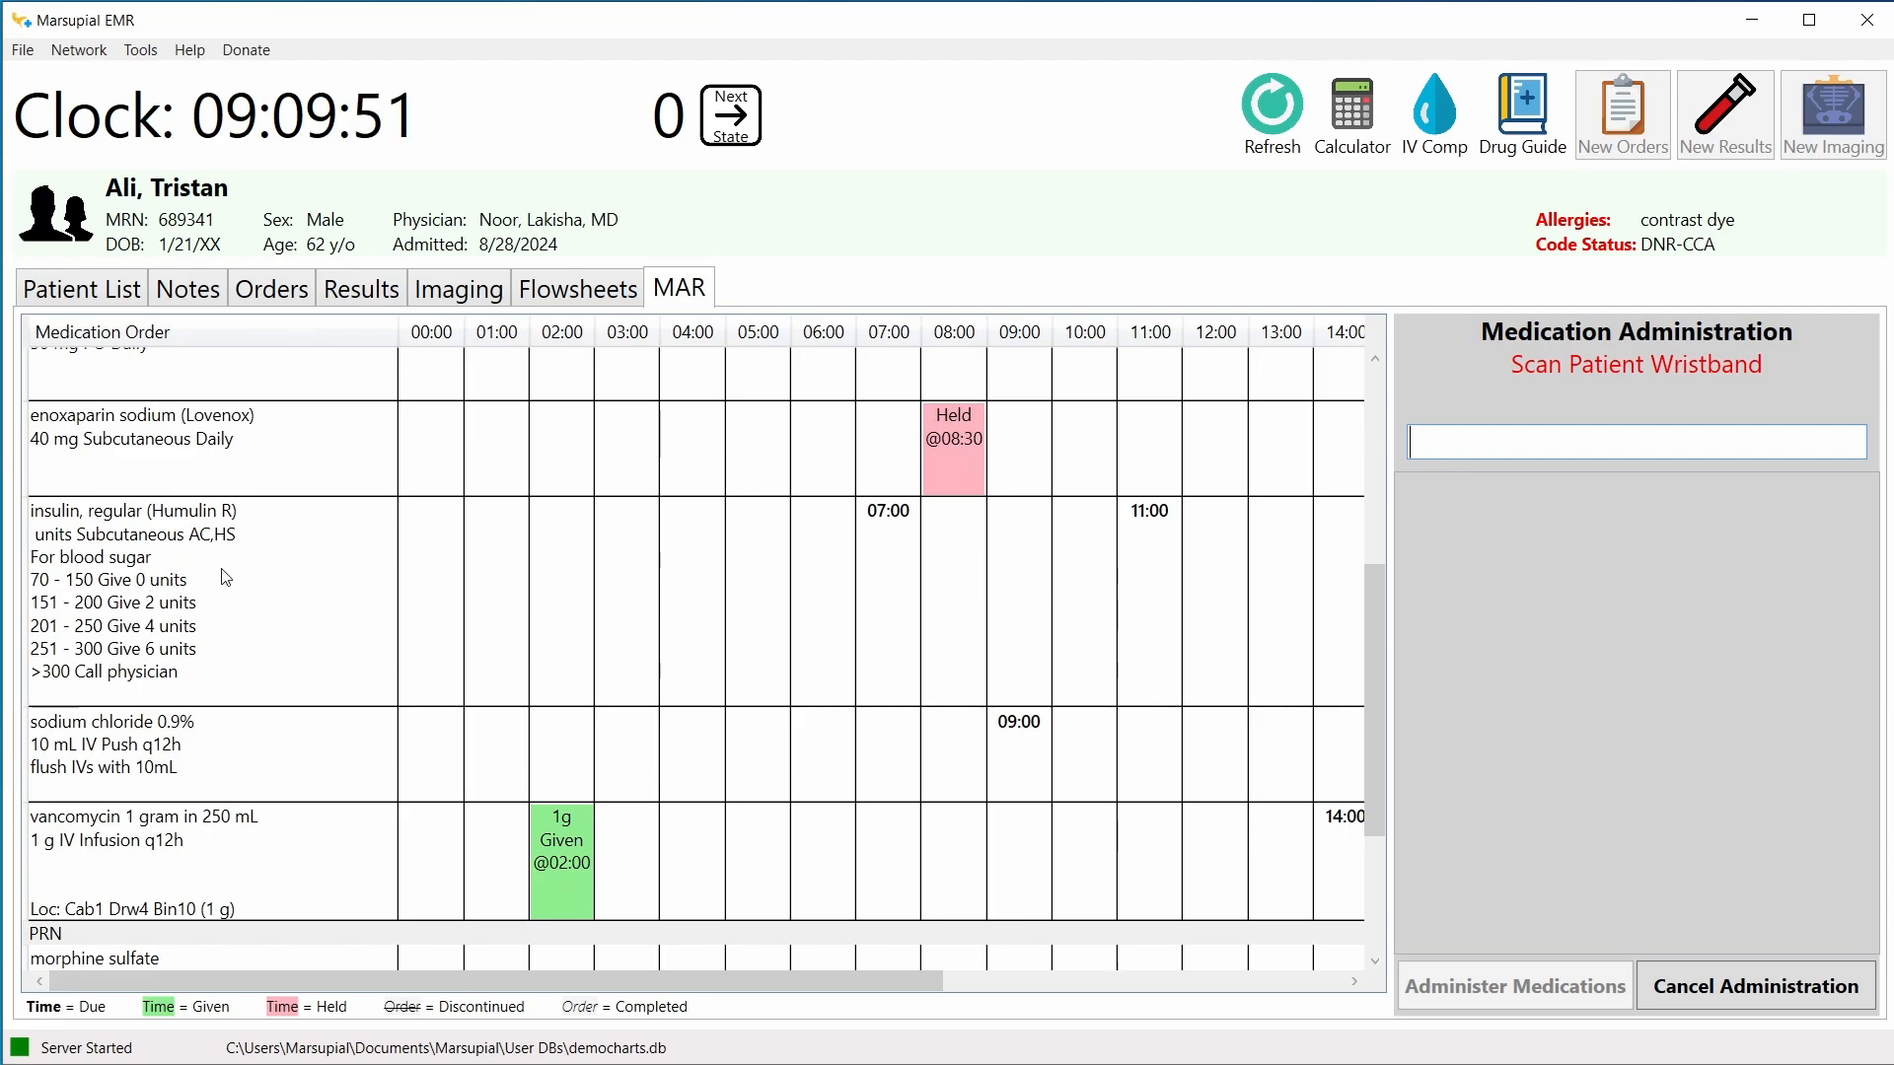
pyautogui.scroll(-1, 681, 651)
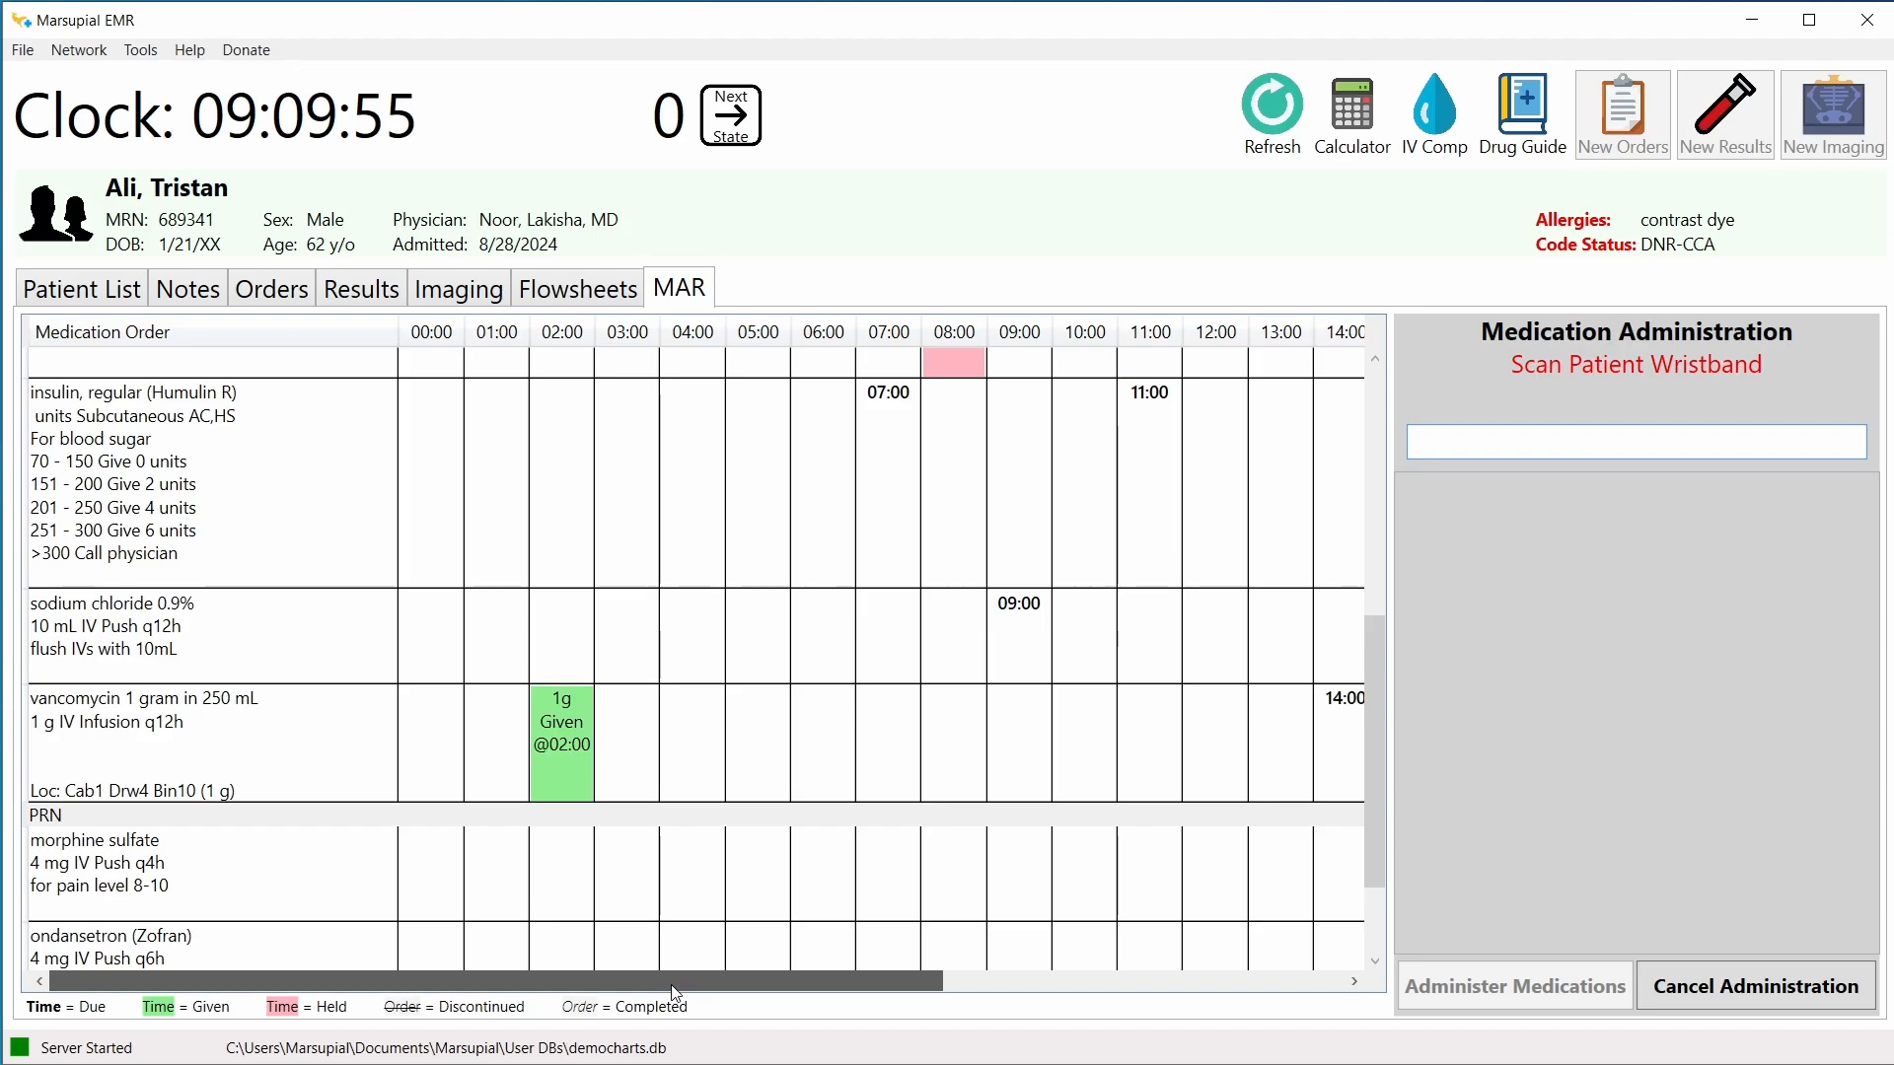
pyautogui.moveTo(715, 983)
pyautogui.mouseDown()
pyautogui.moveTo(927, 993)
pyautogui.moveTo(710, 991)
pyautogui.mouseUp()
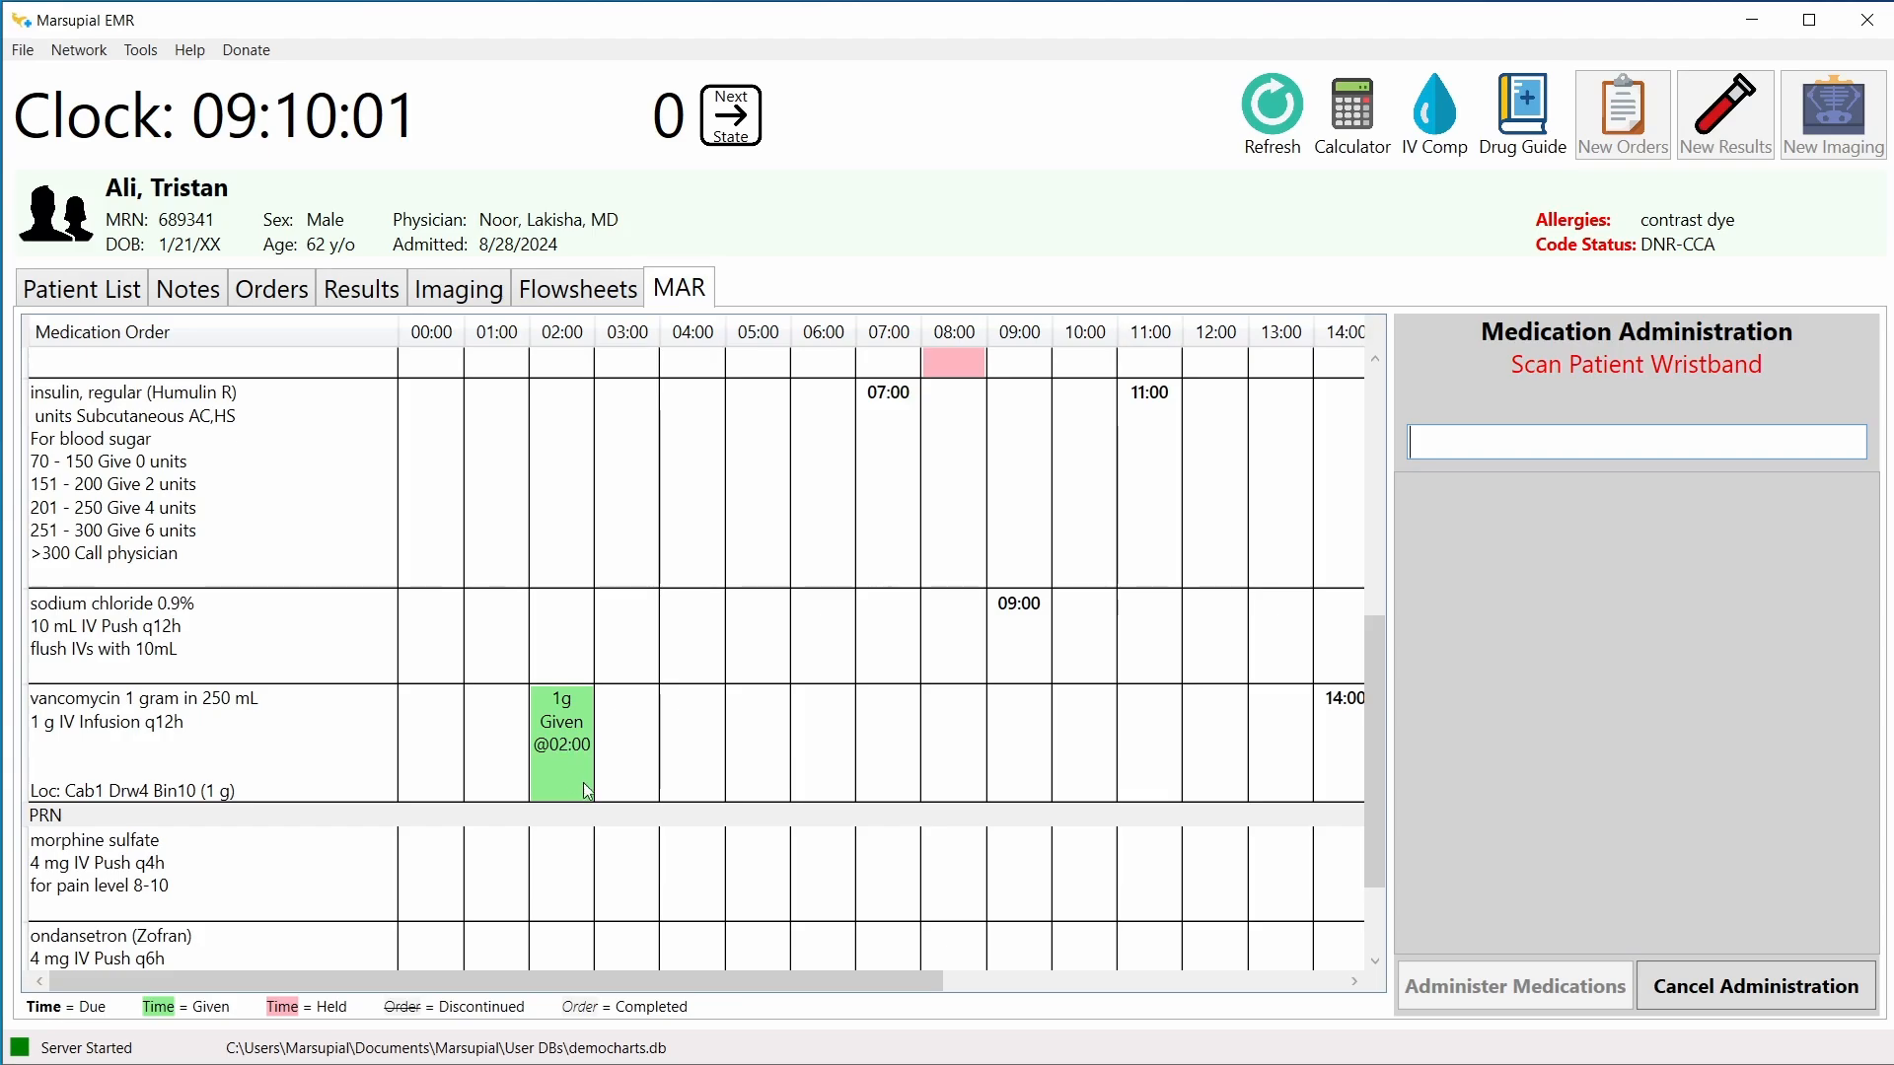
pyautogui.moveTo(635, 984); pyautogui.dragTo(904, 987)
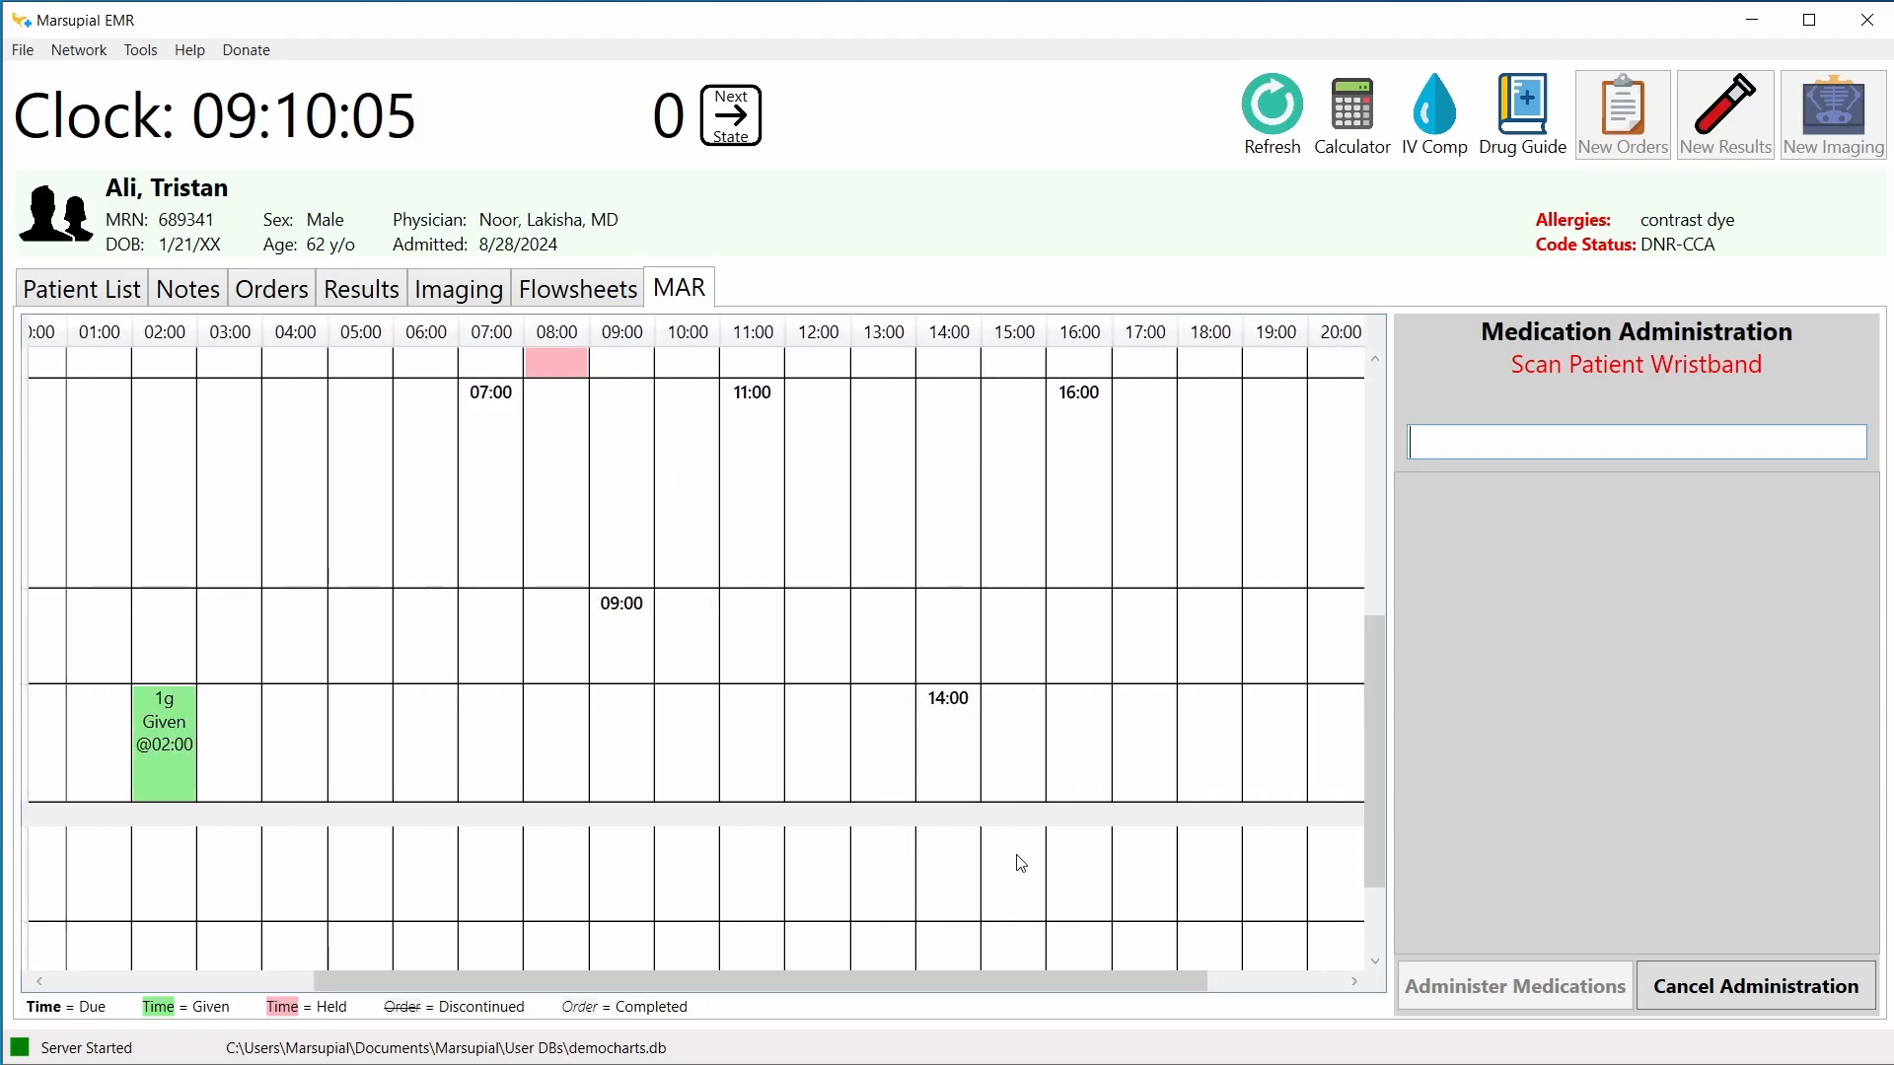
pyautogui.moveTo(1031, 980); pyautogui.dragTo(1025, 980)
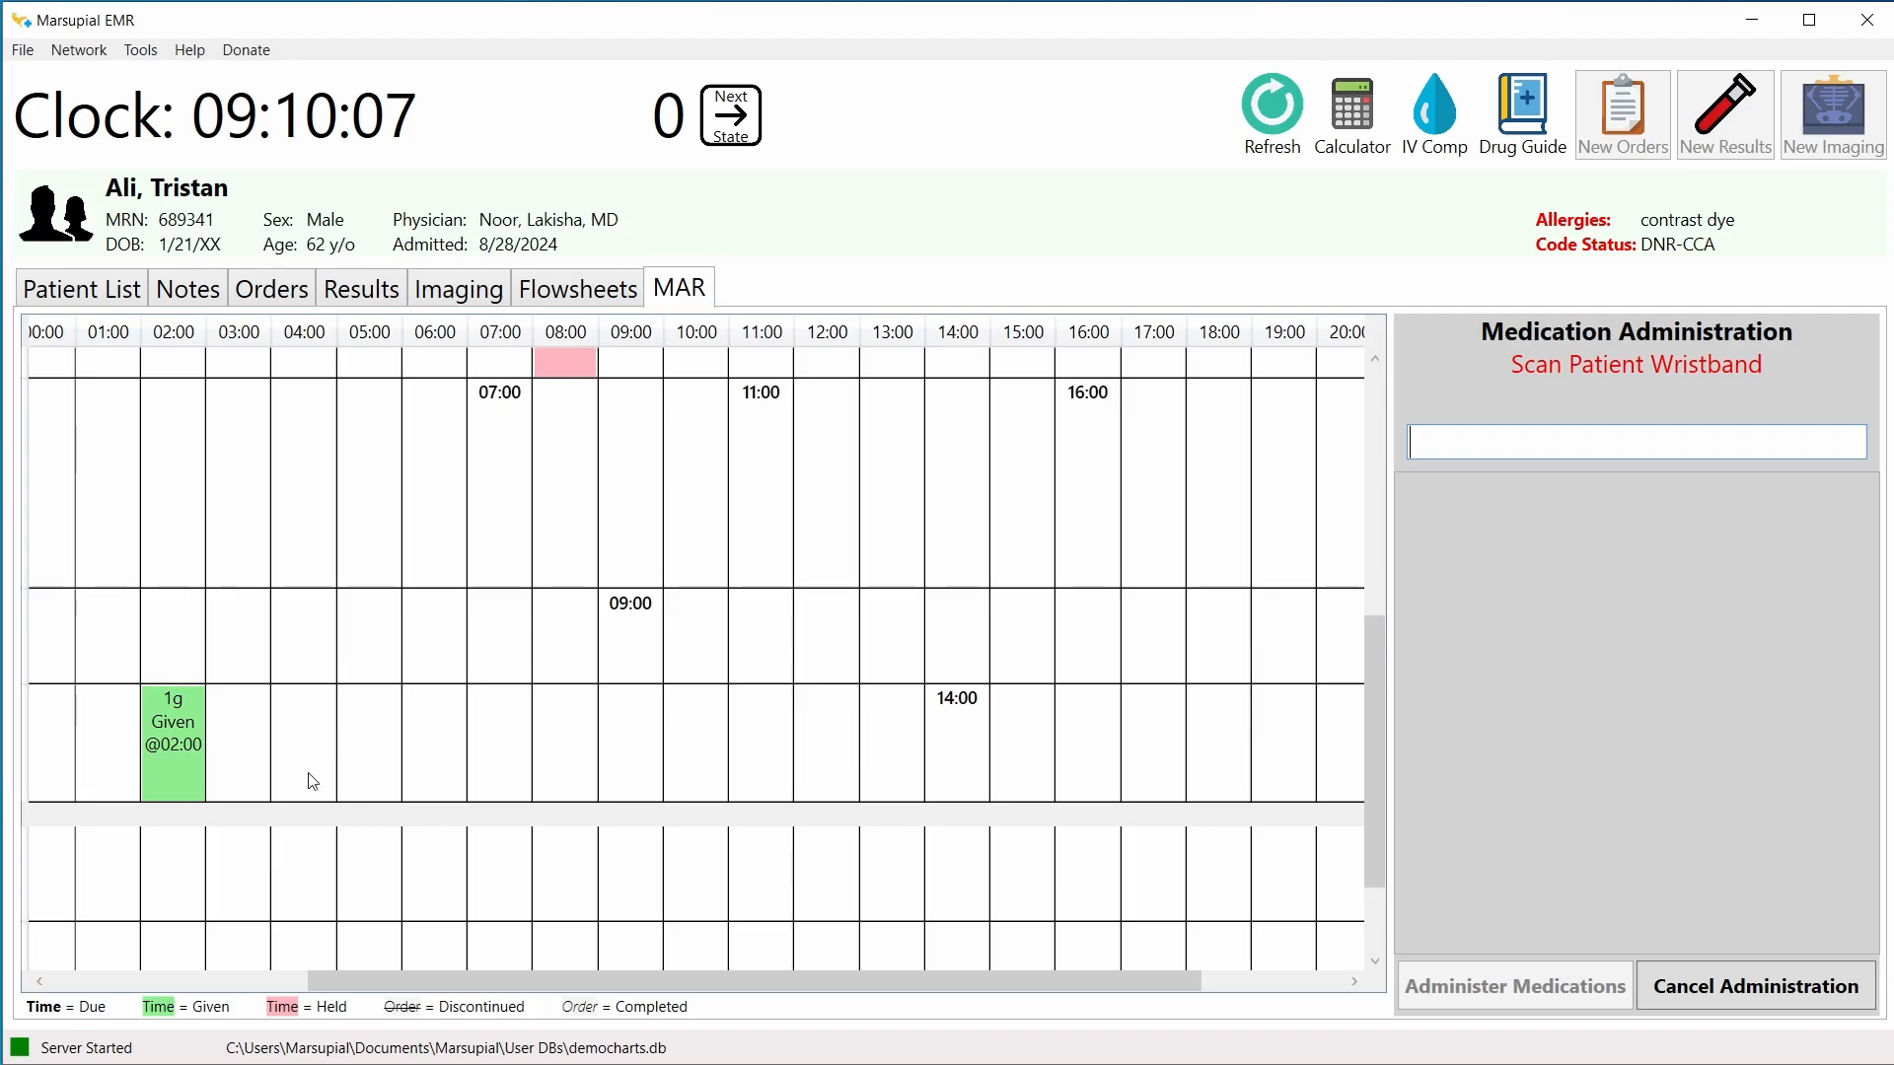
pyautogui.moveTo(479, 986); pyautogui.dragTo(148, 988)
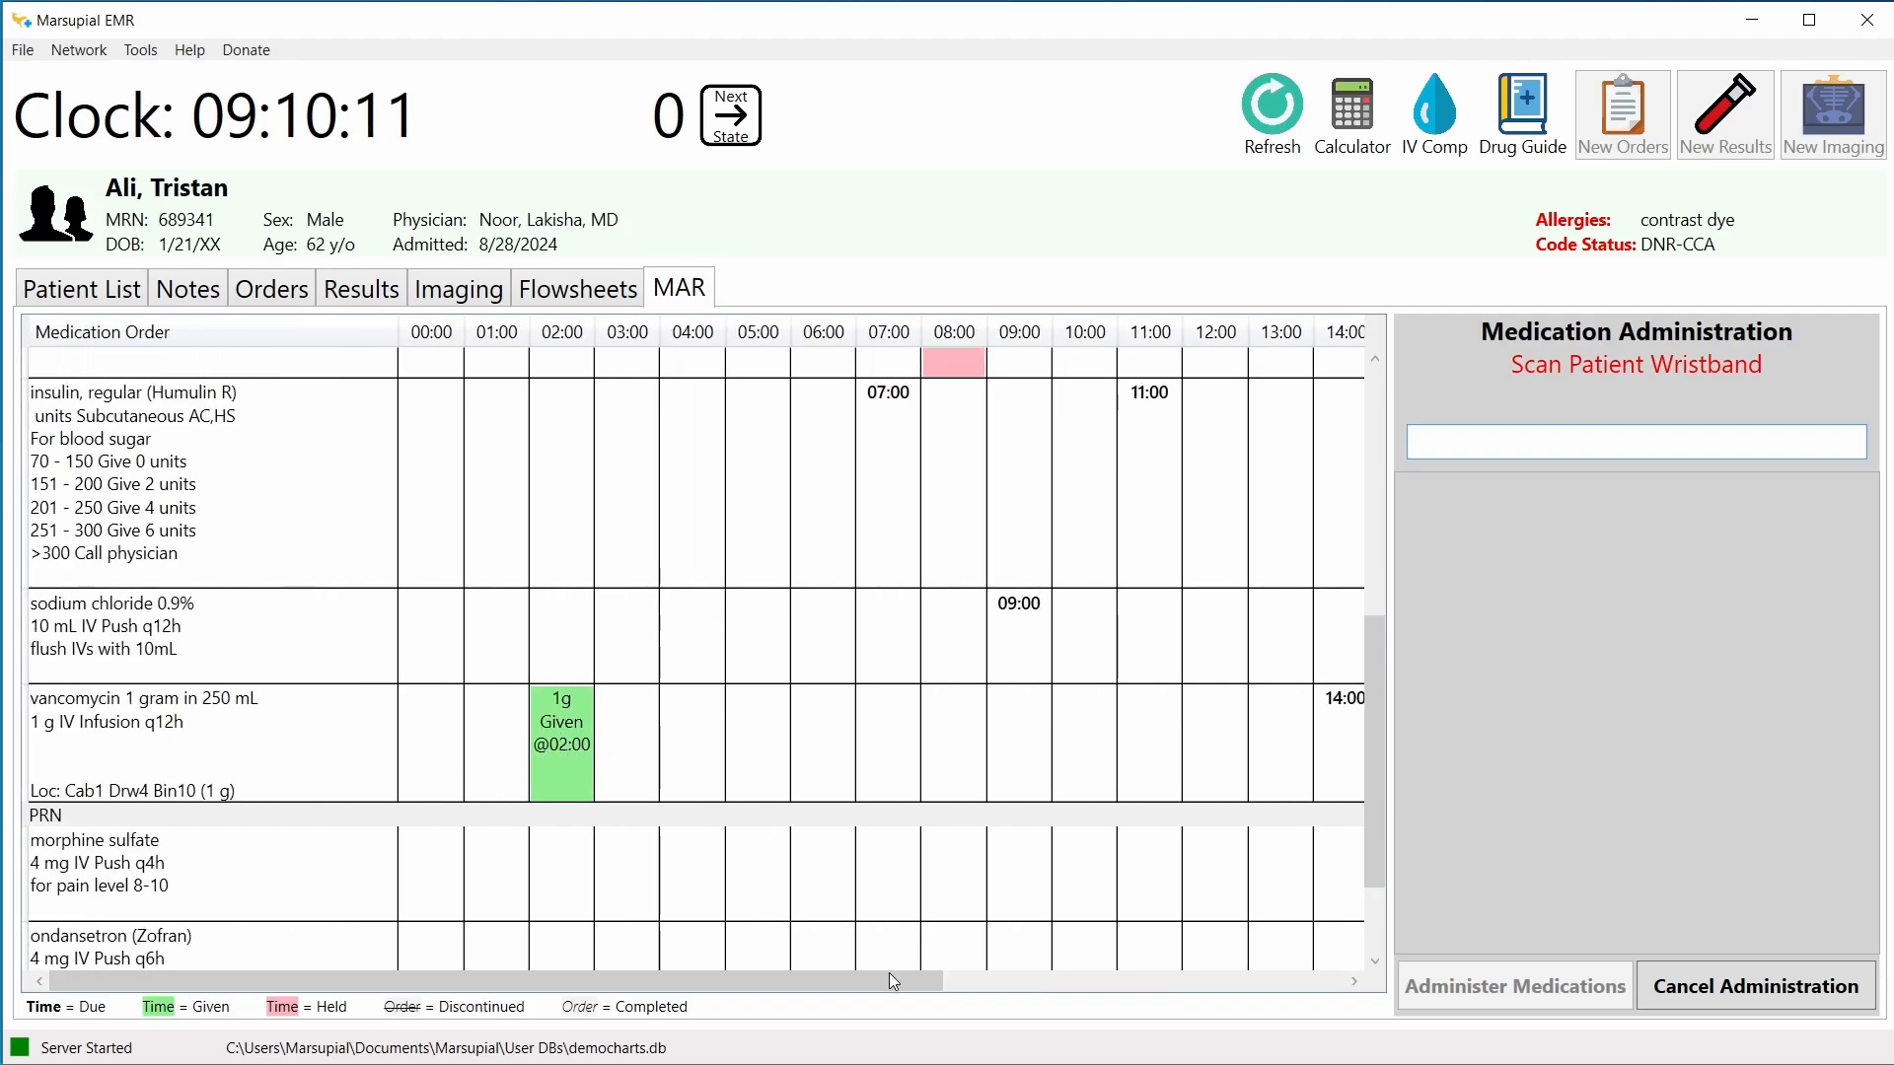
# Step: Look through the same patient's order list for the vancomycin order and return to the MAR
pyautogui.click(268, 284)
pyautogui.scroll(-3, 346, 593)
pyautogui.scroll(-5, 346, 594)
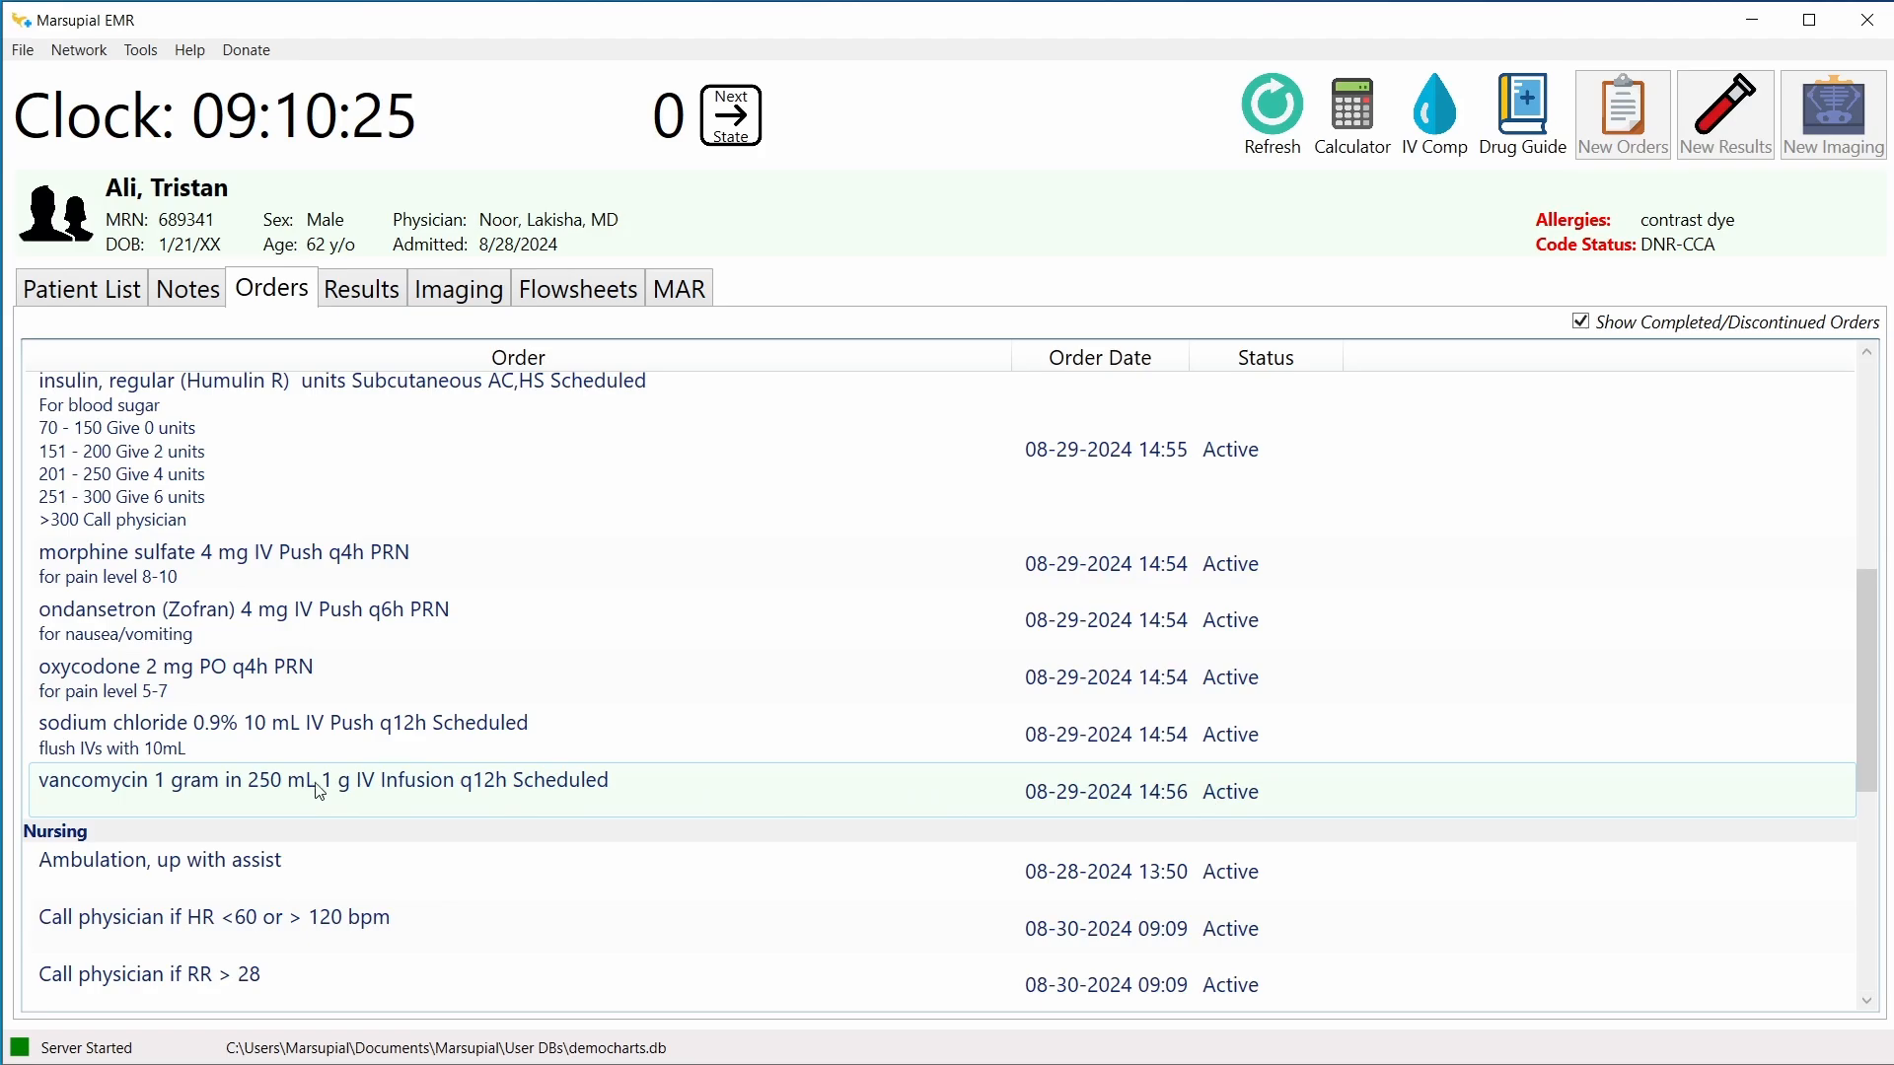
pyautogui.click(680, 288)
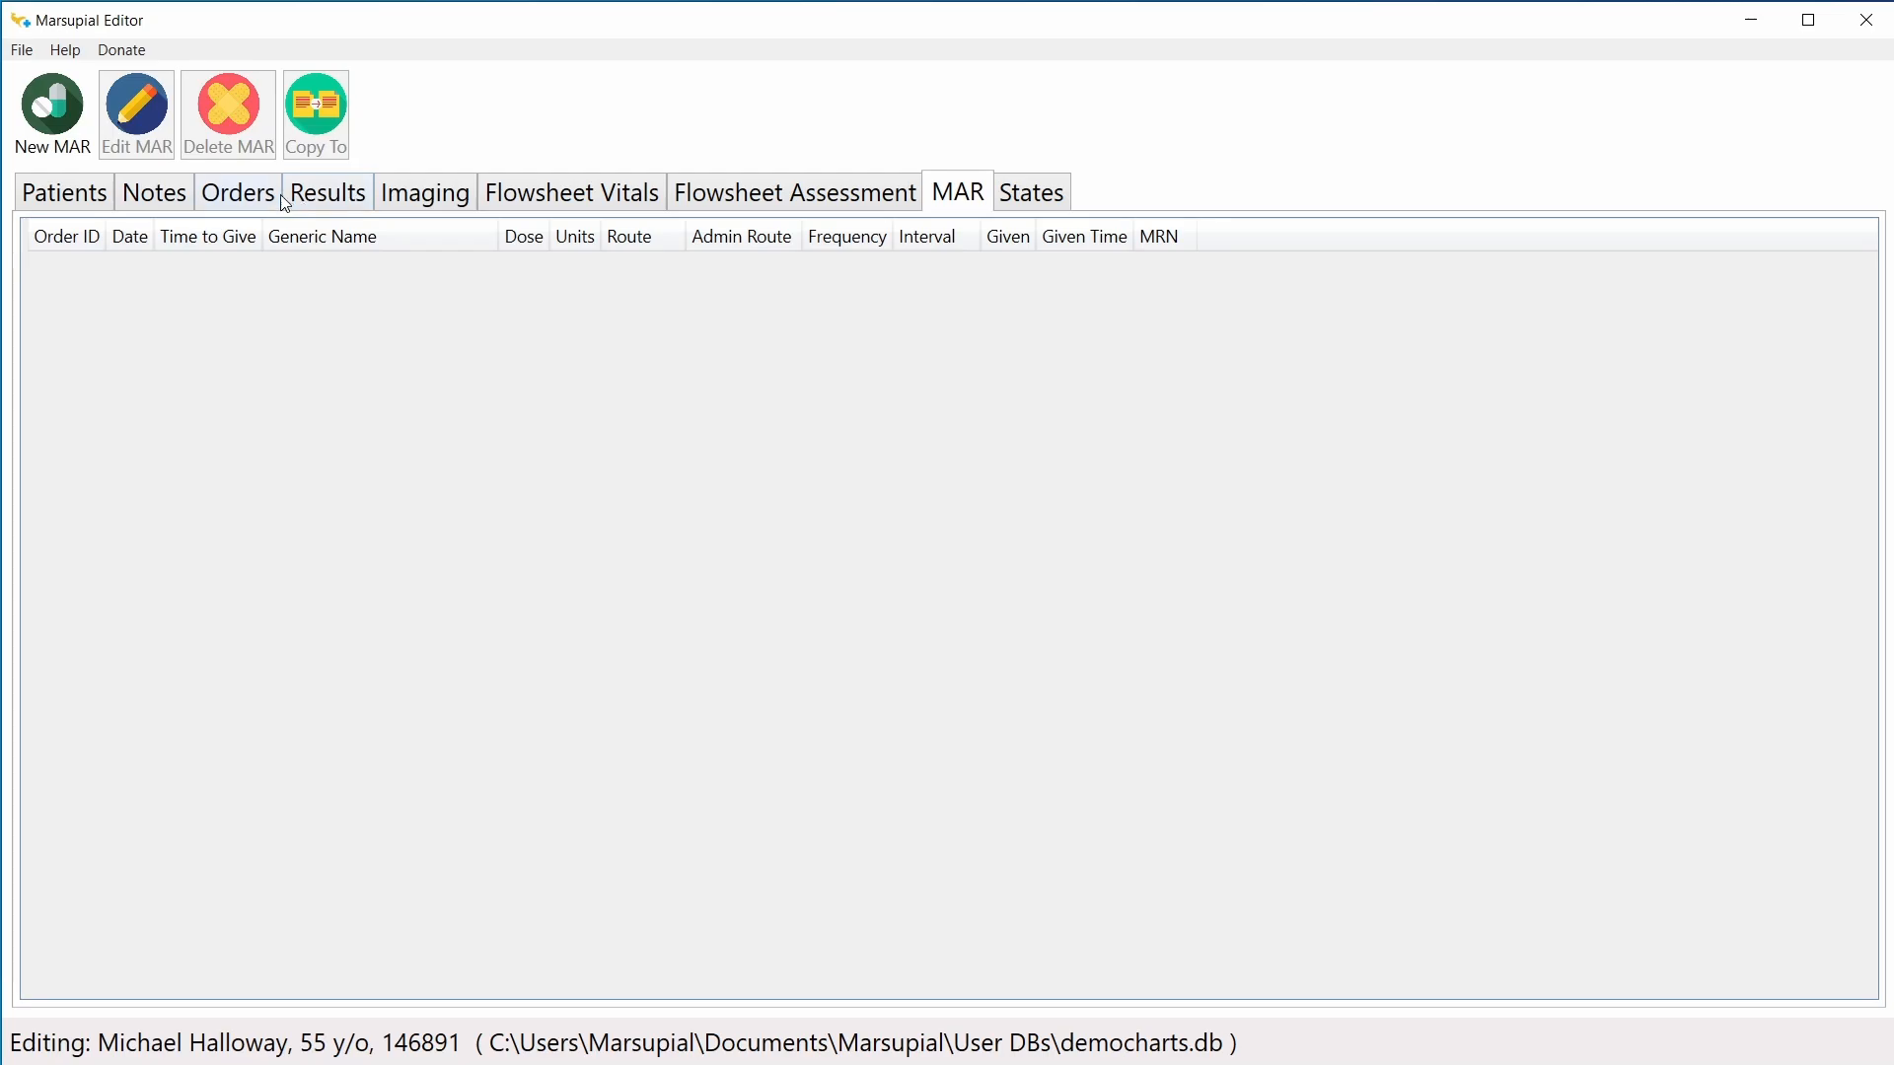
# Step: Switch to Marsupial Editor, check the furosemide order against the chart's MAR and return to the order list
pyautogui.click(248, 200)
pyautogui.click(415, 274)
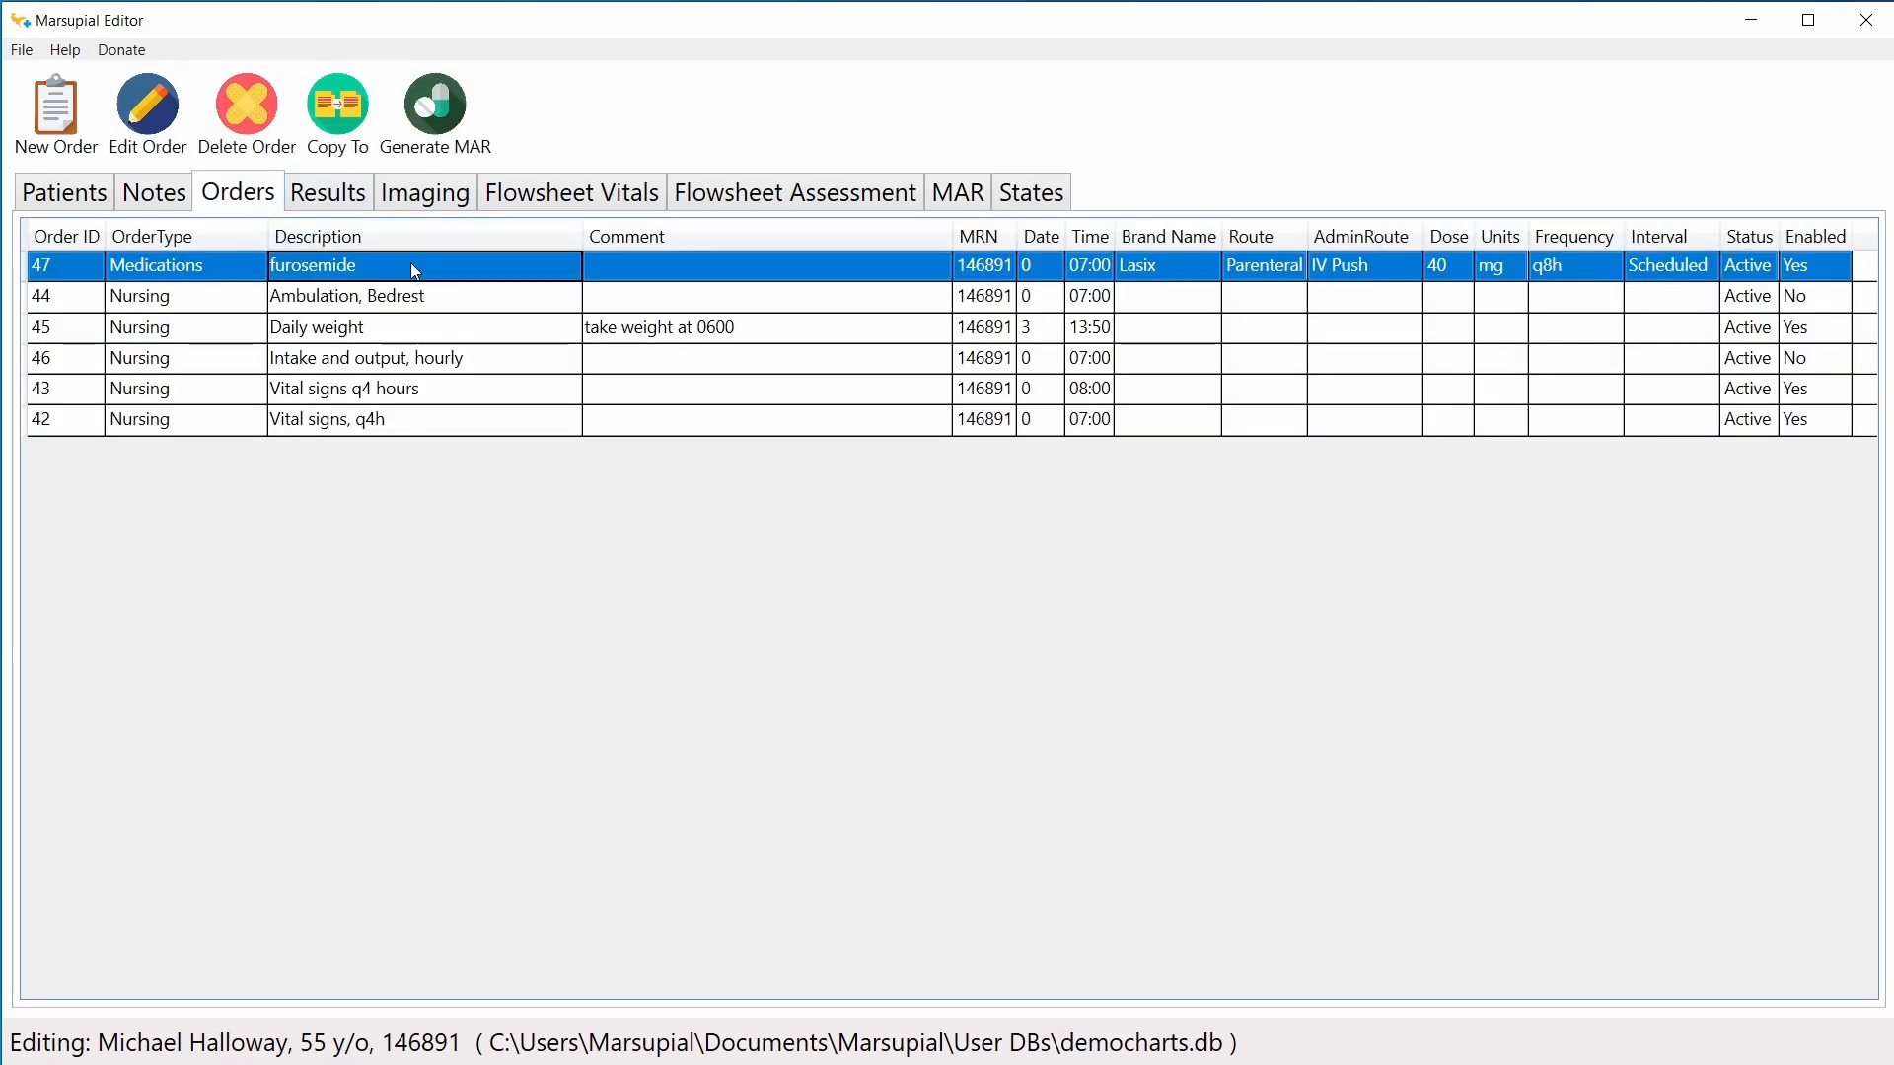
pyautogui.click(957, 200)
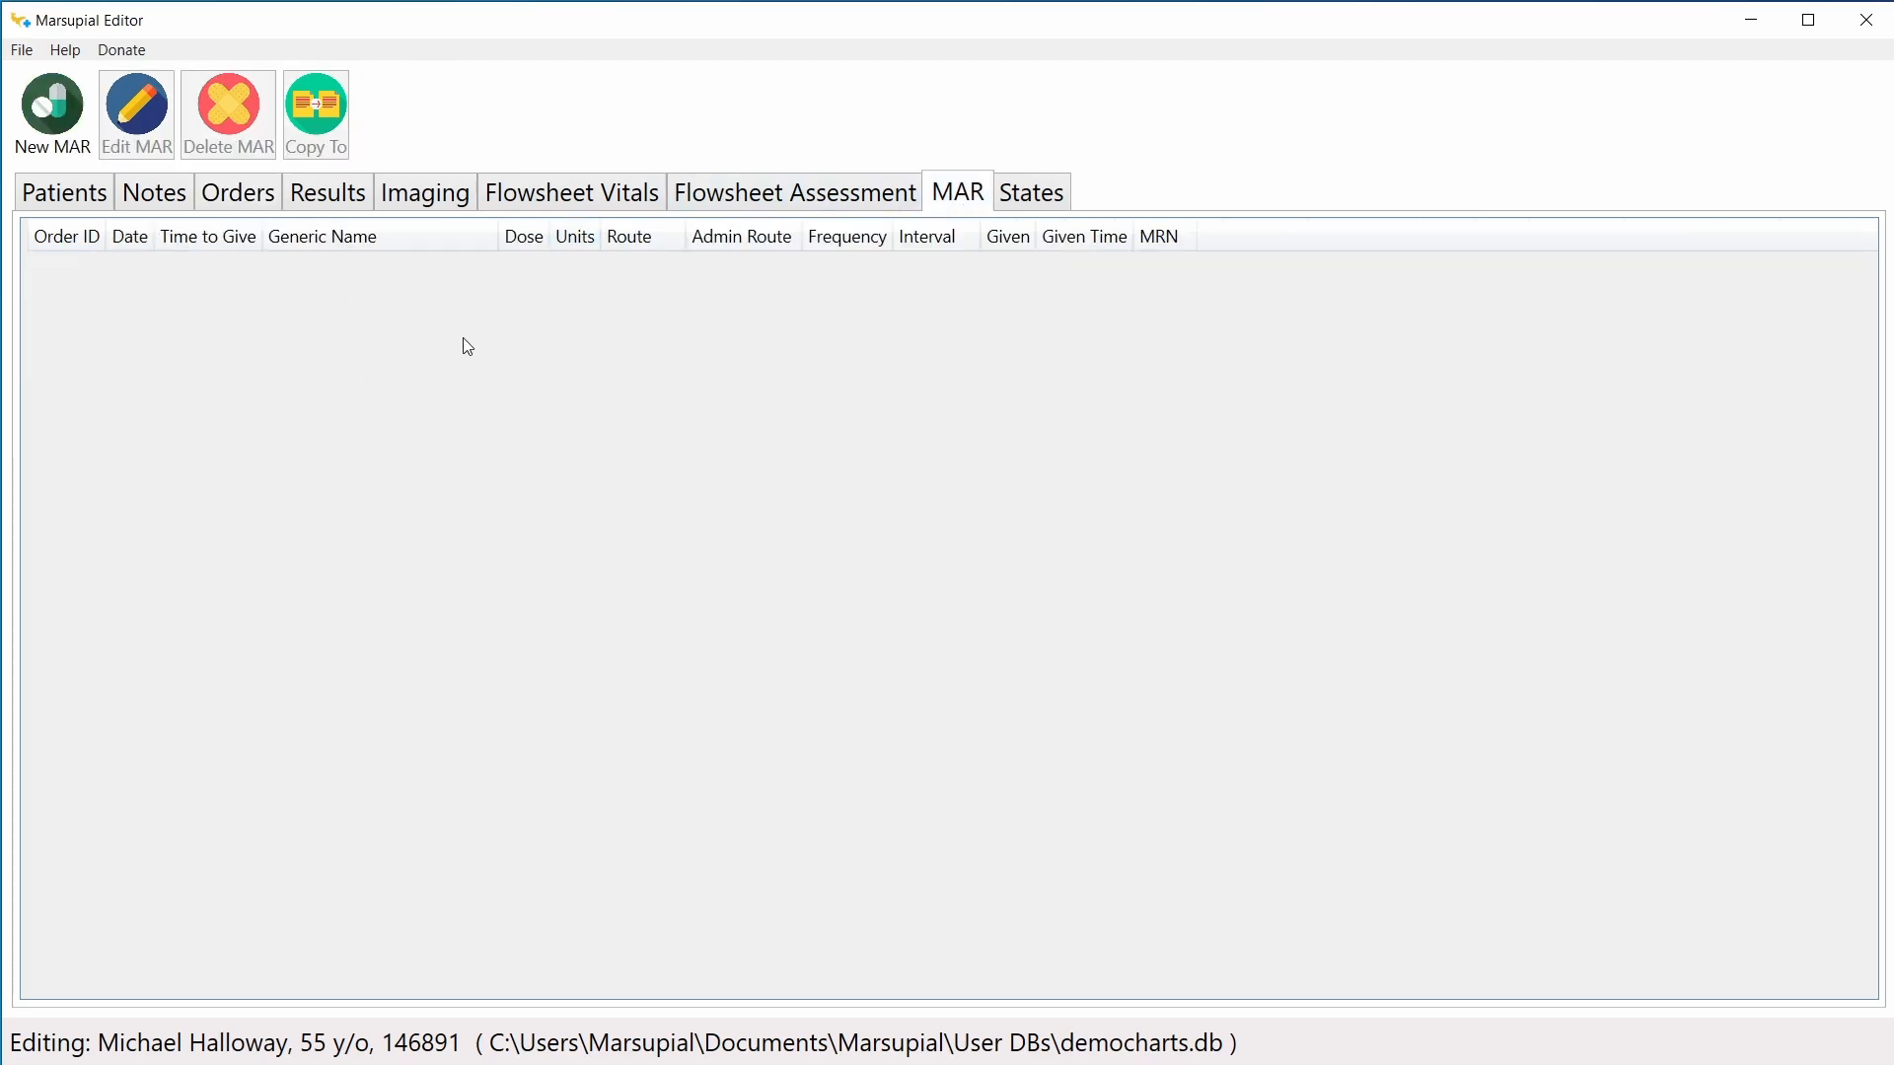
pyautogui.click(252, 201)
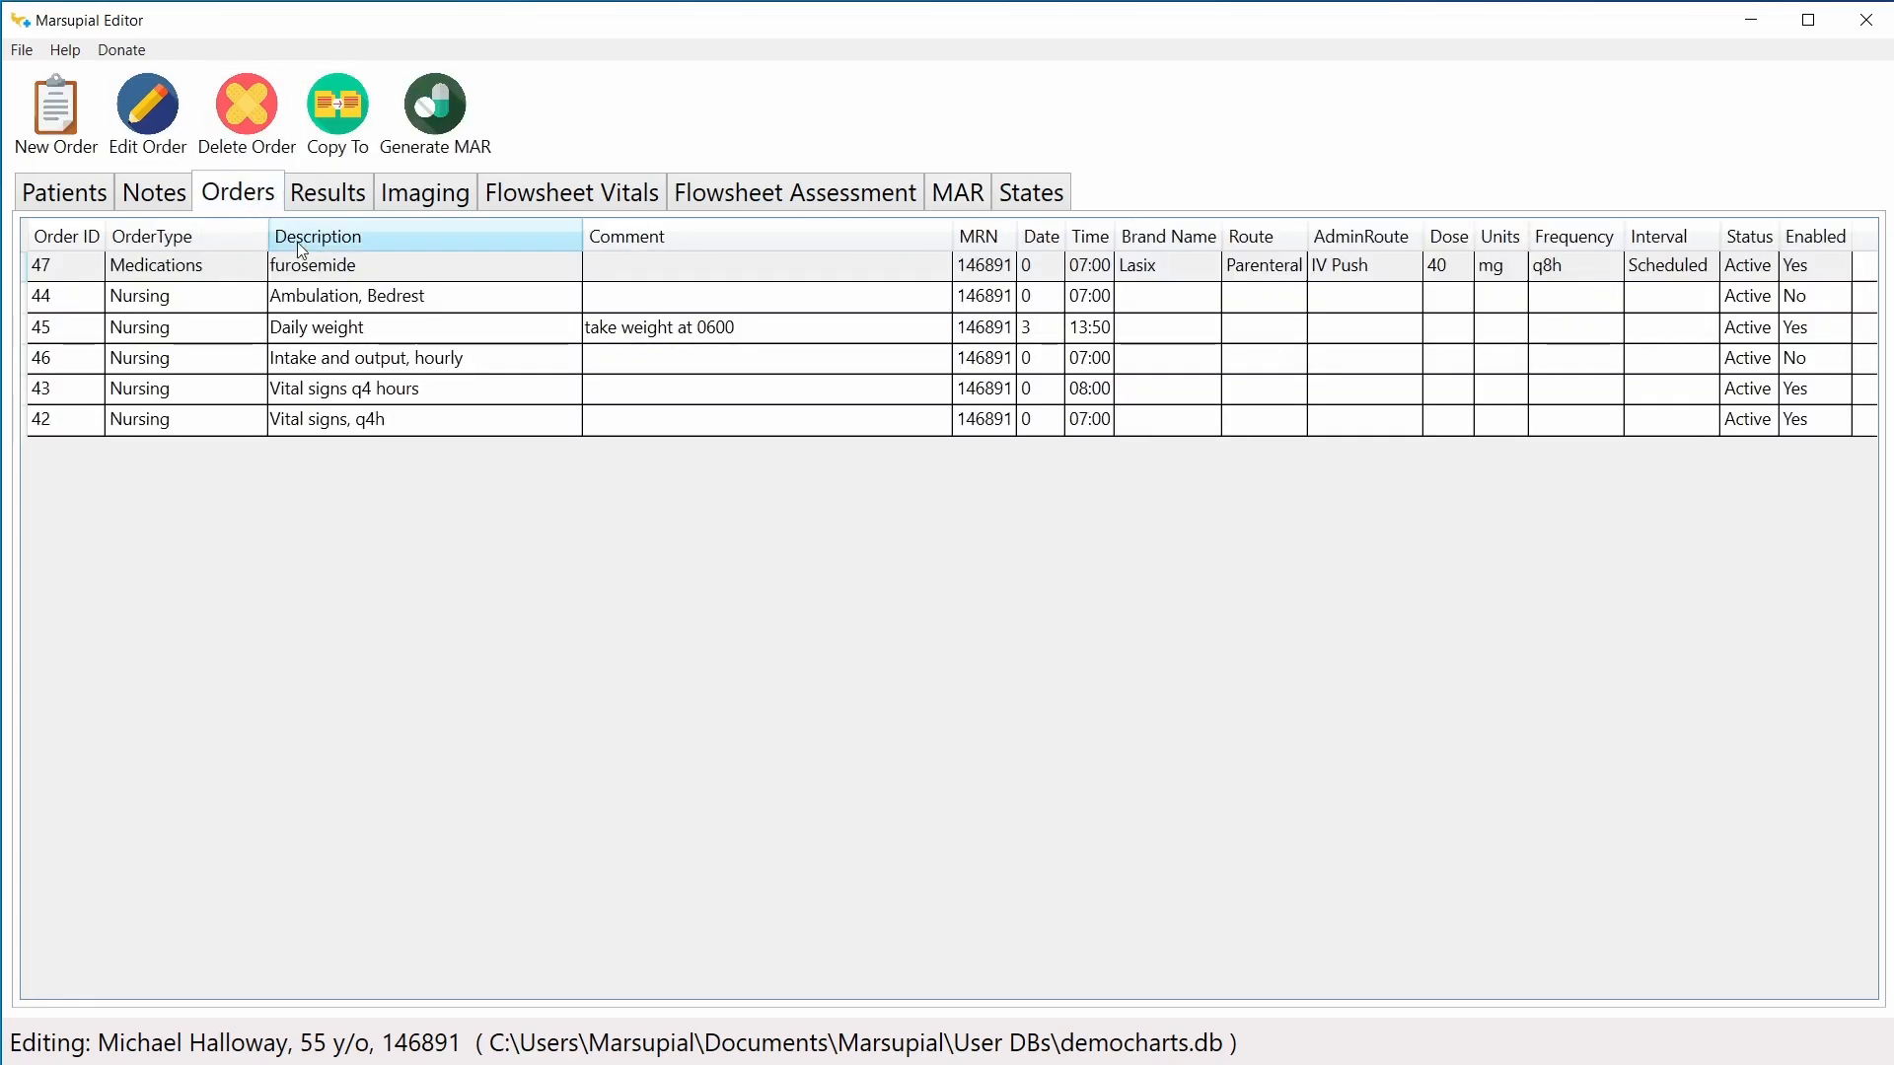
# Step: Review the furosemide order's details and look at the blank form for a new MAR entry without adding one
pyautogui.click(326, 276)
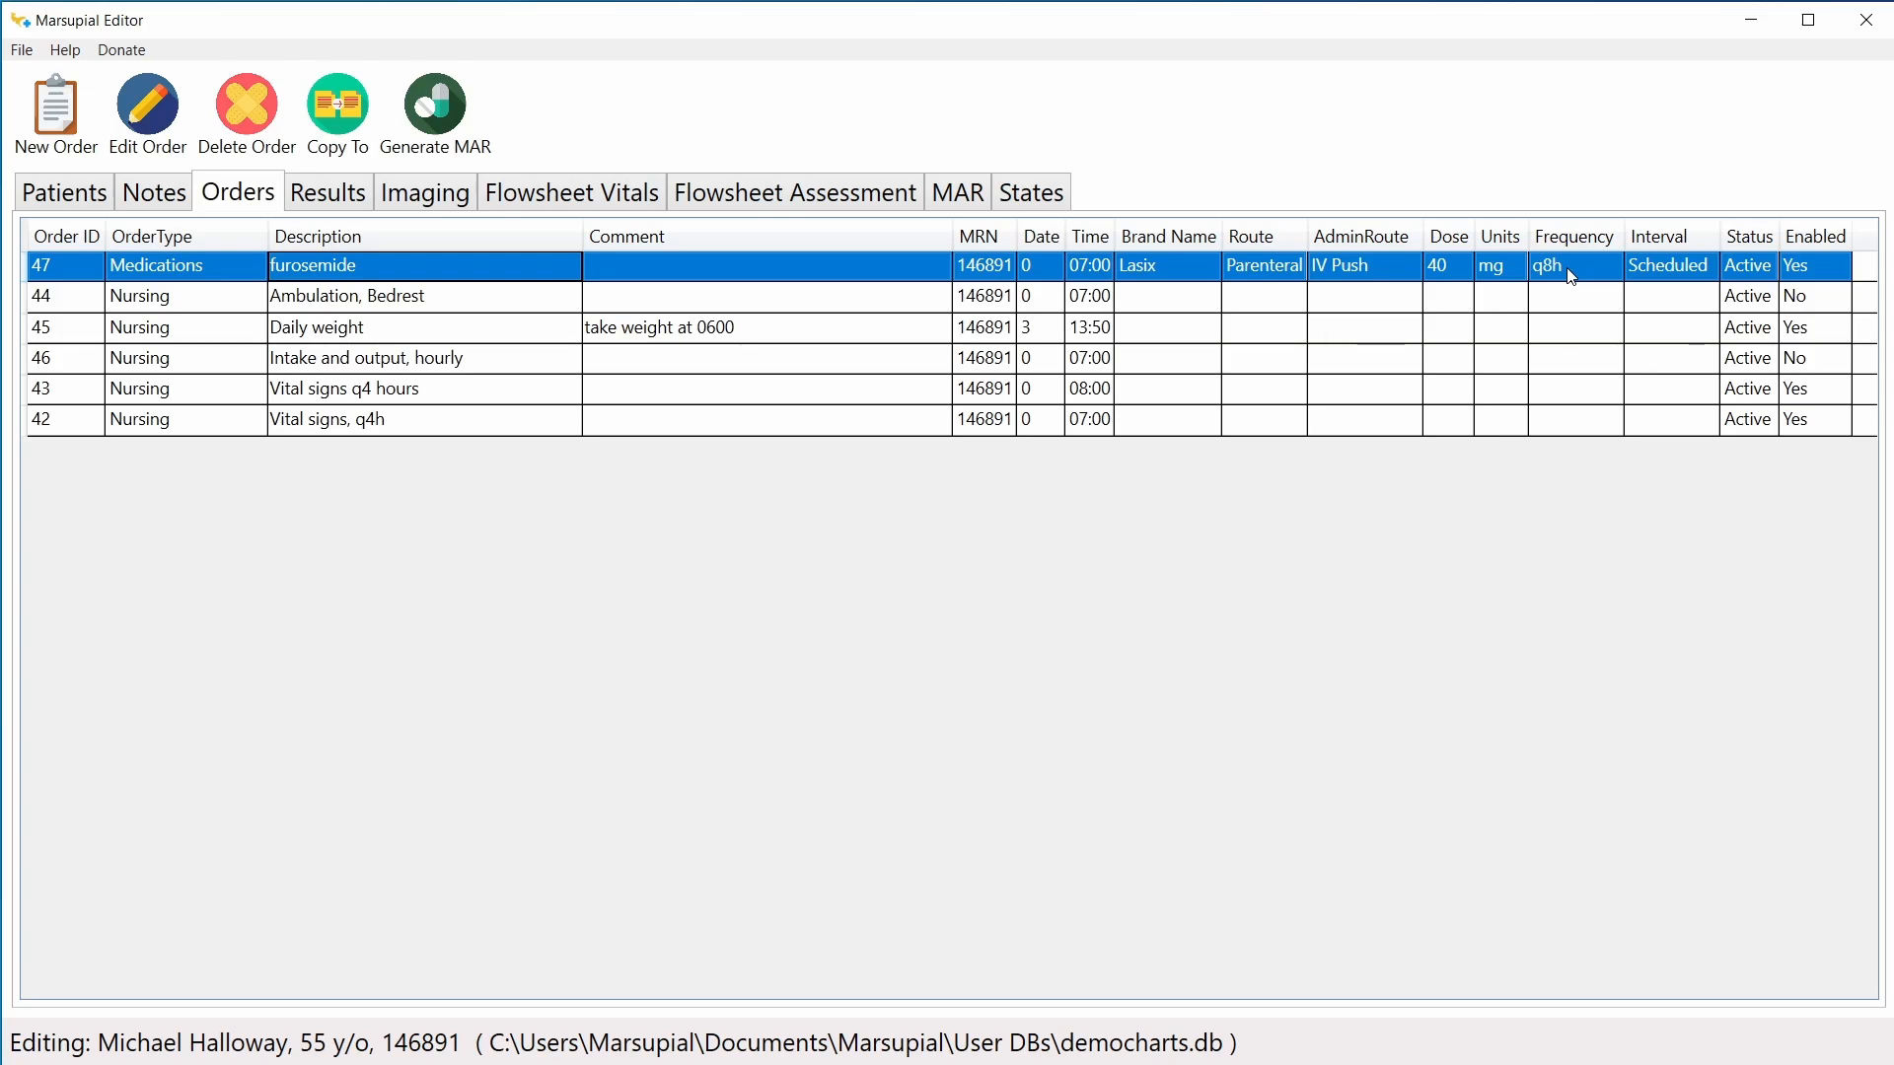
pyautogui.click(774, 274)
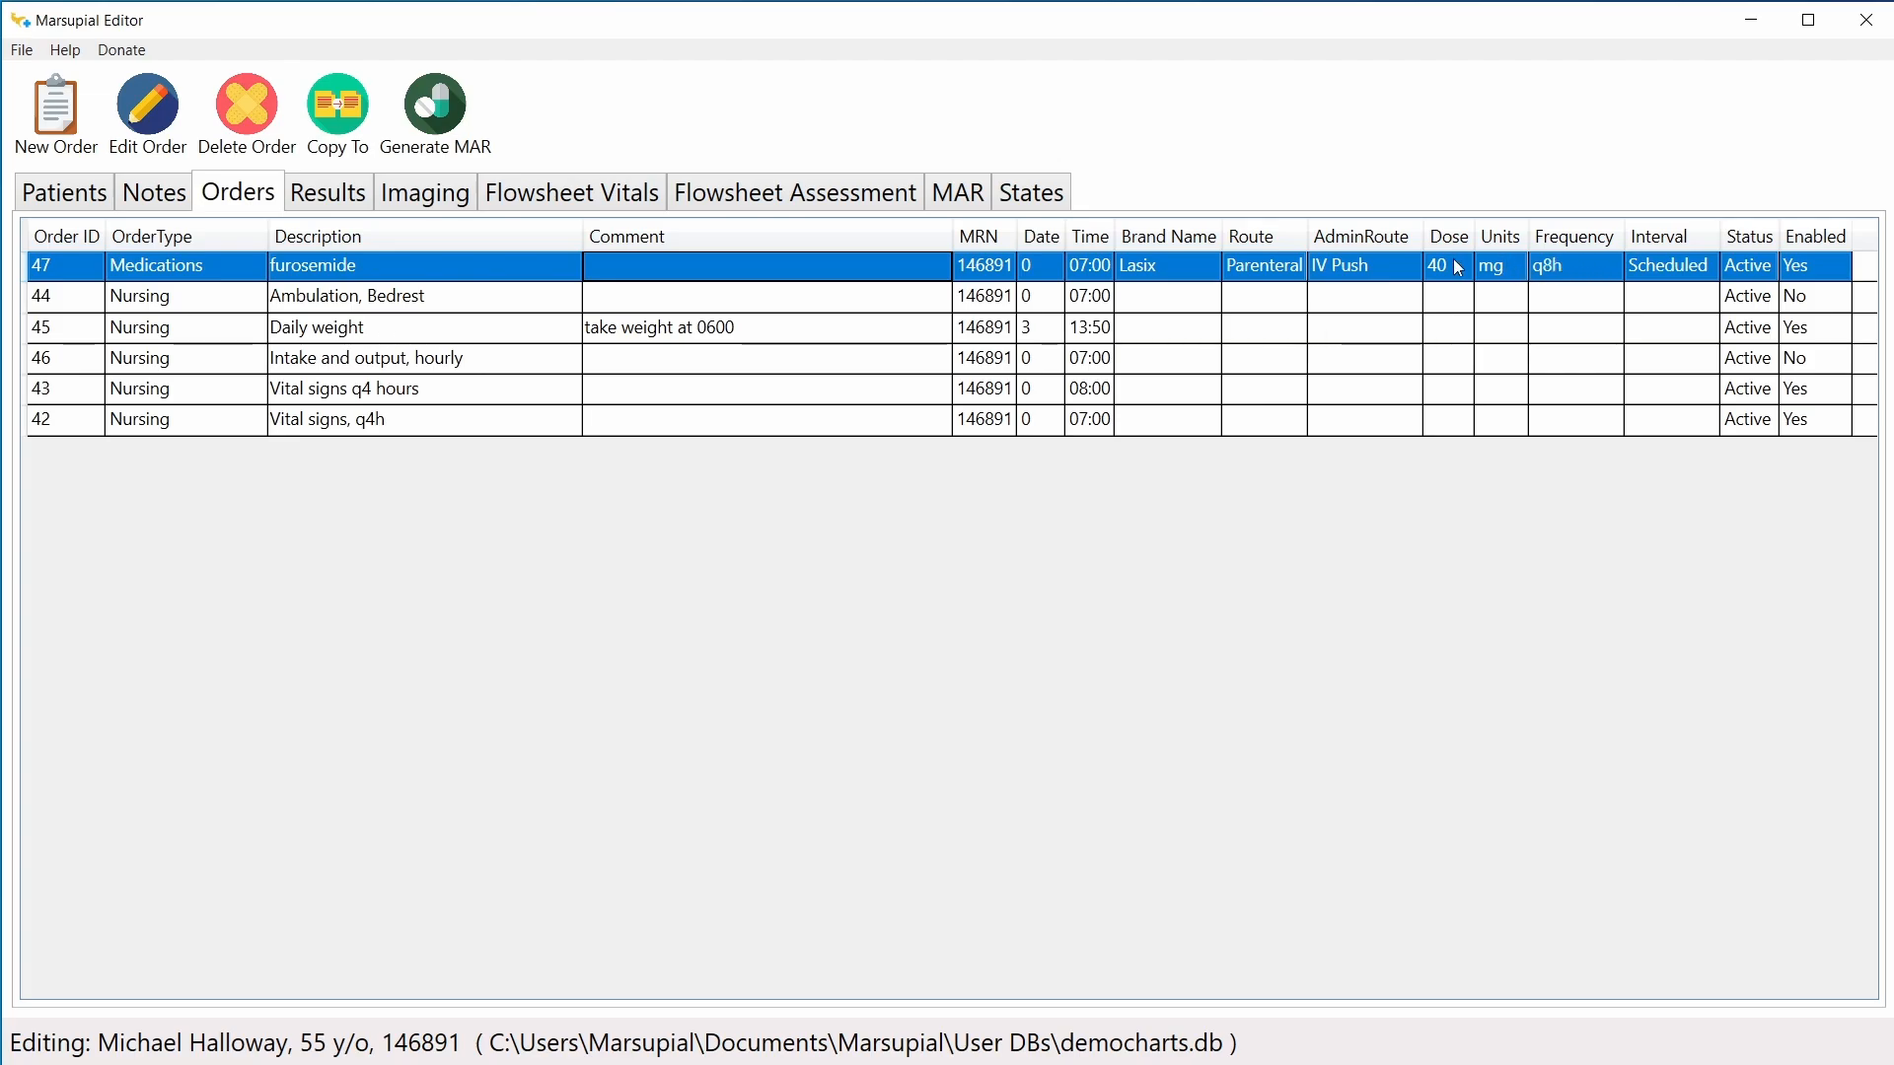
pyautogui.click(957, 203)
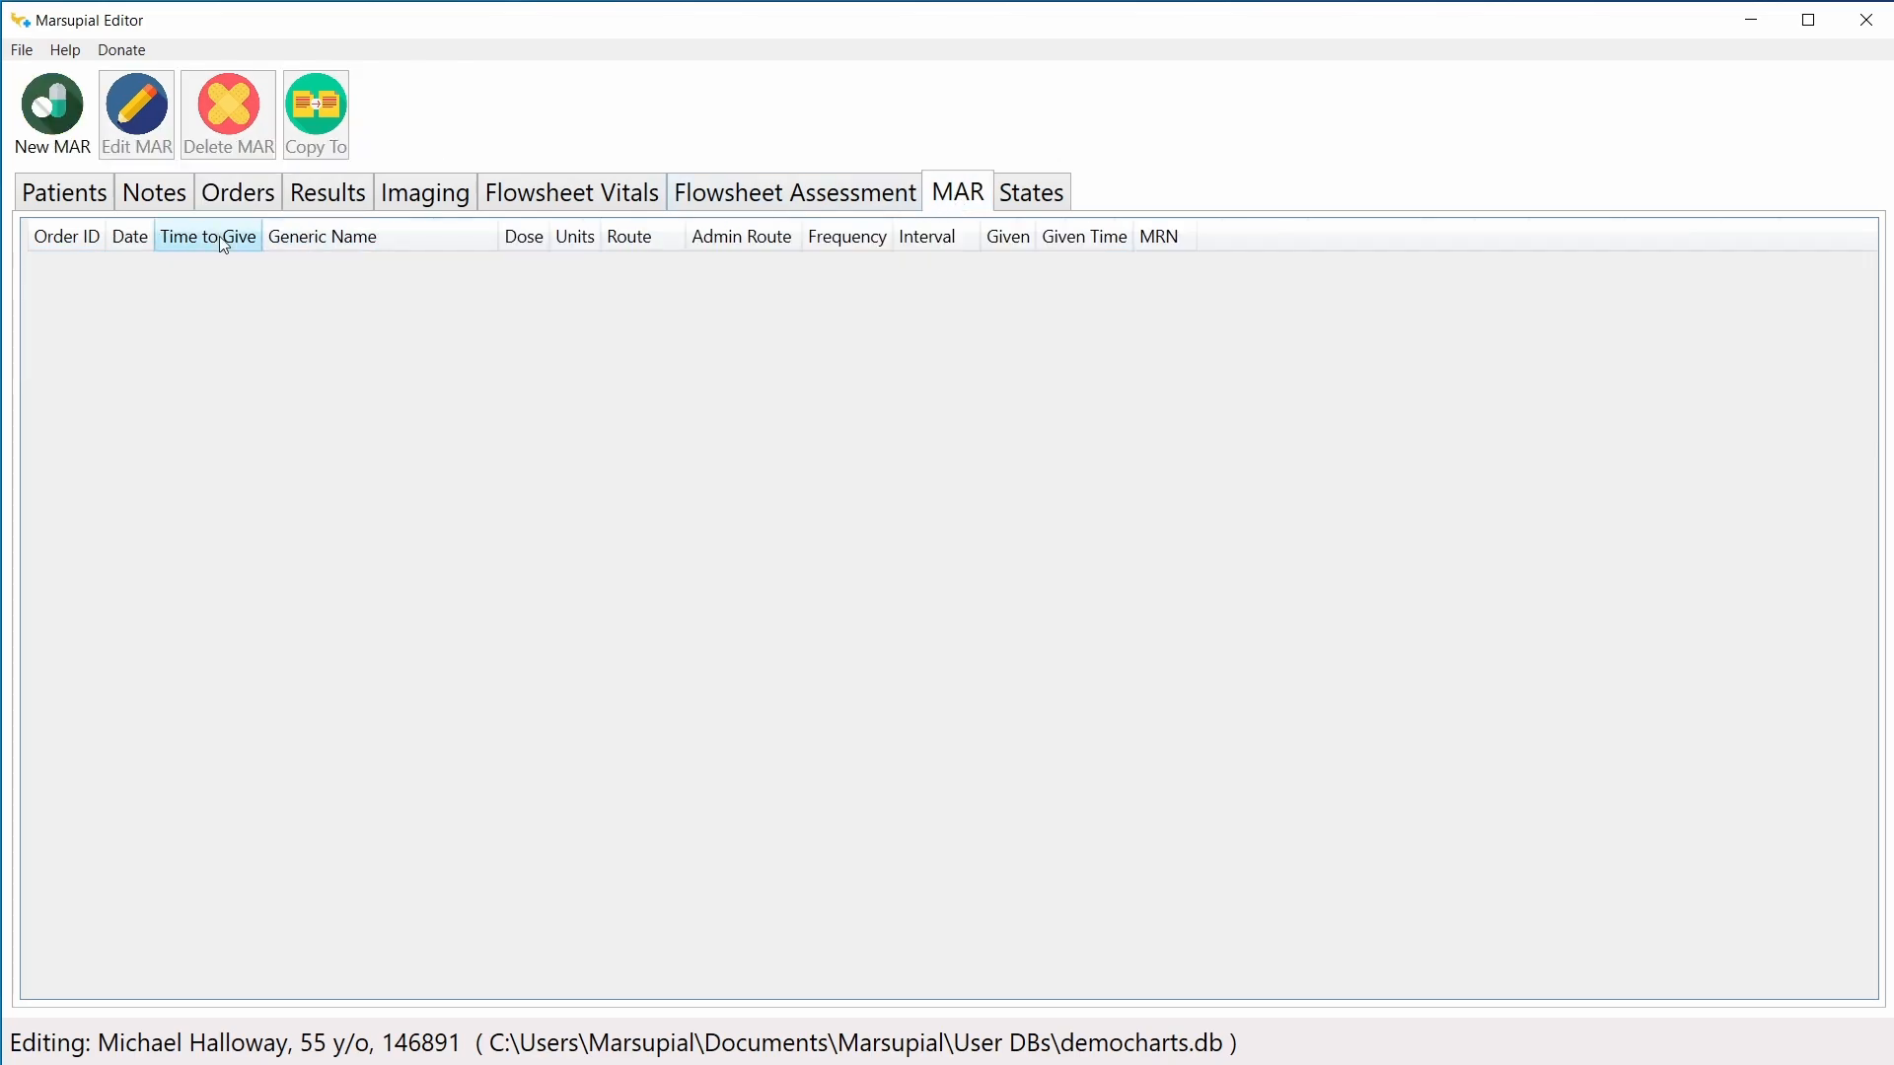
pyautogui.click(55, 138)
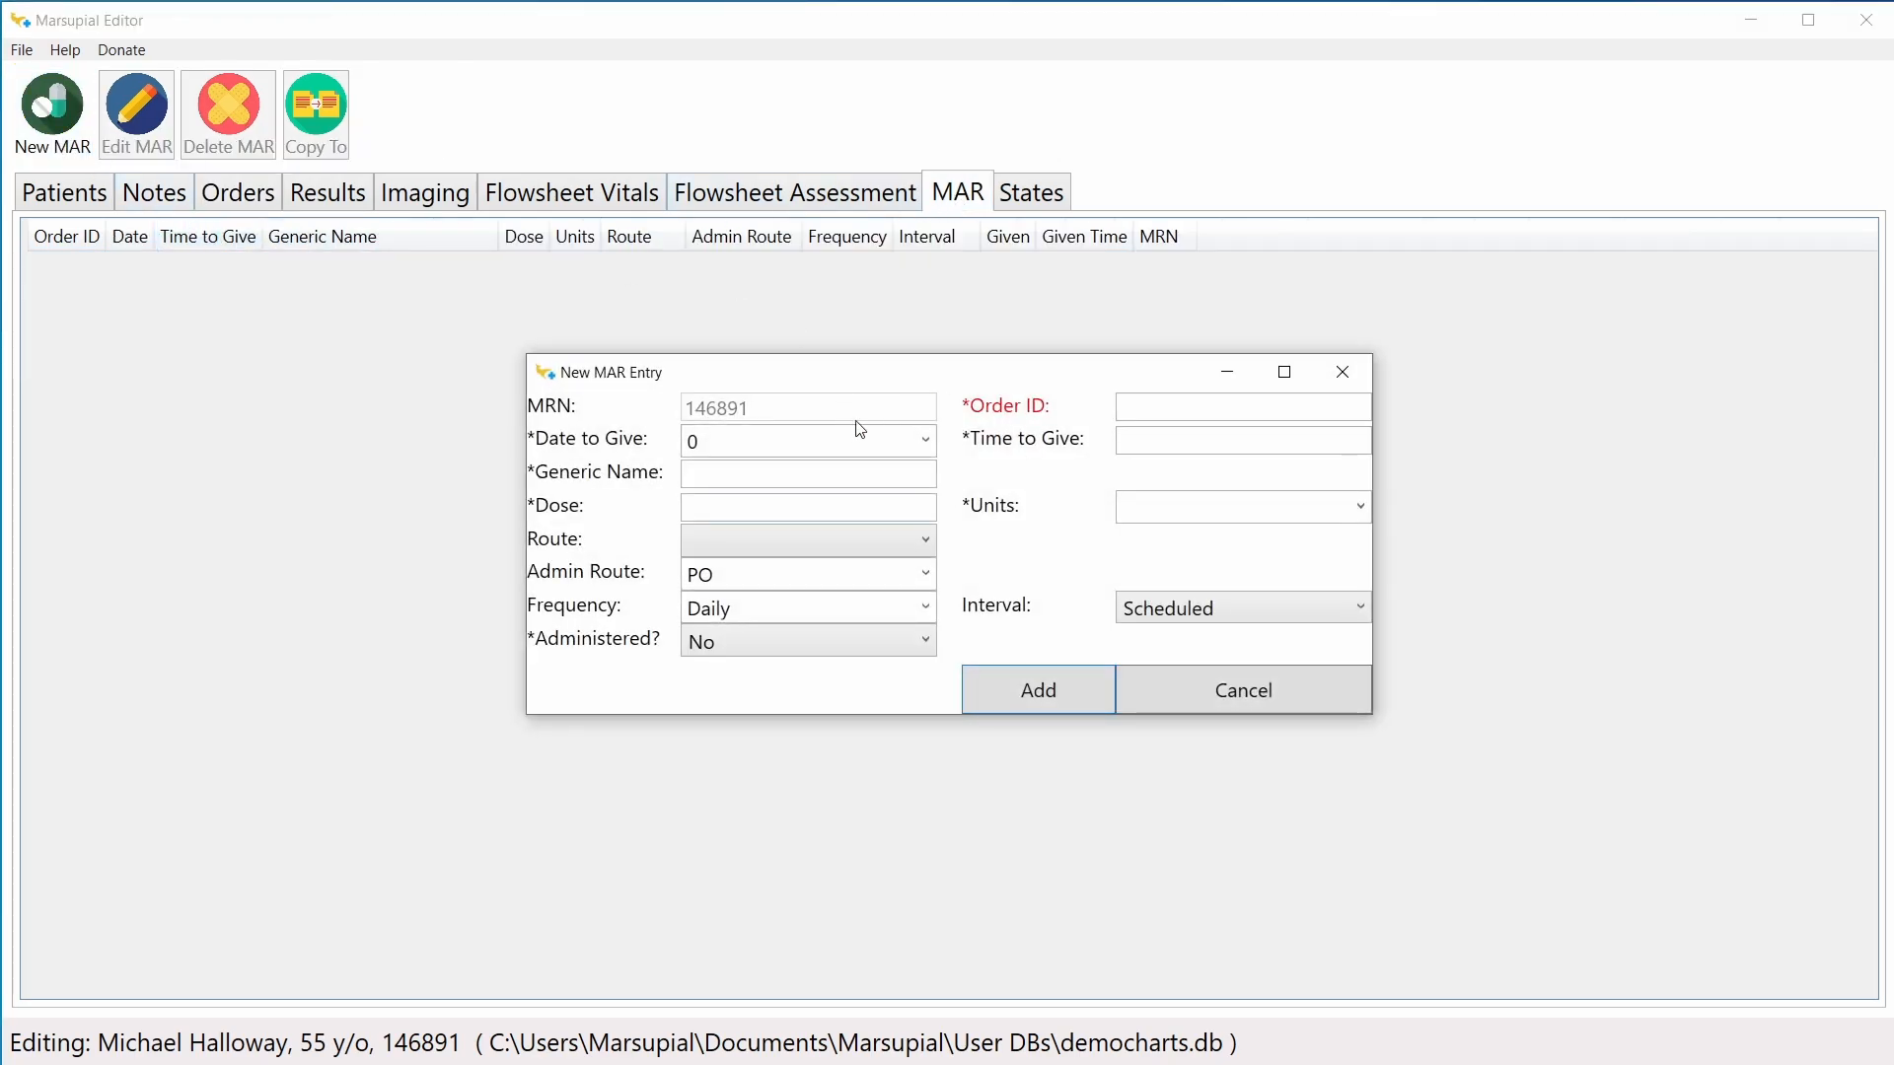
pyautogui.click(1239, 694)
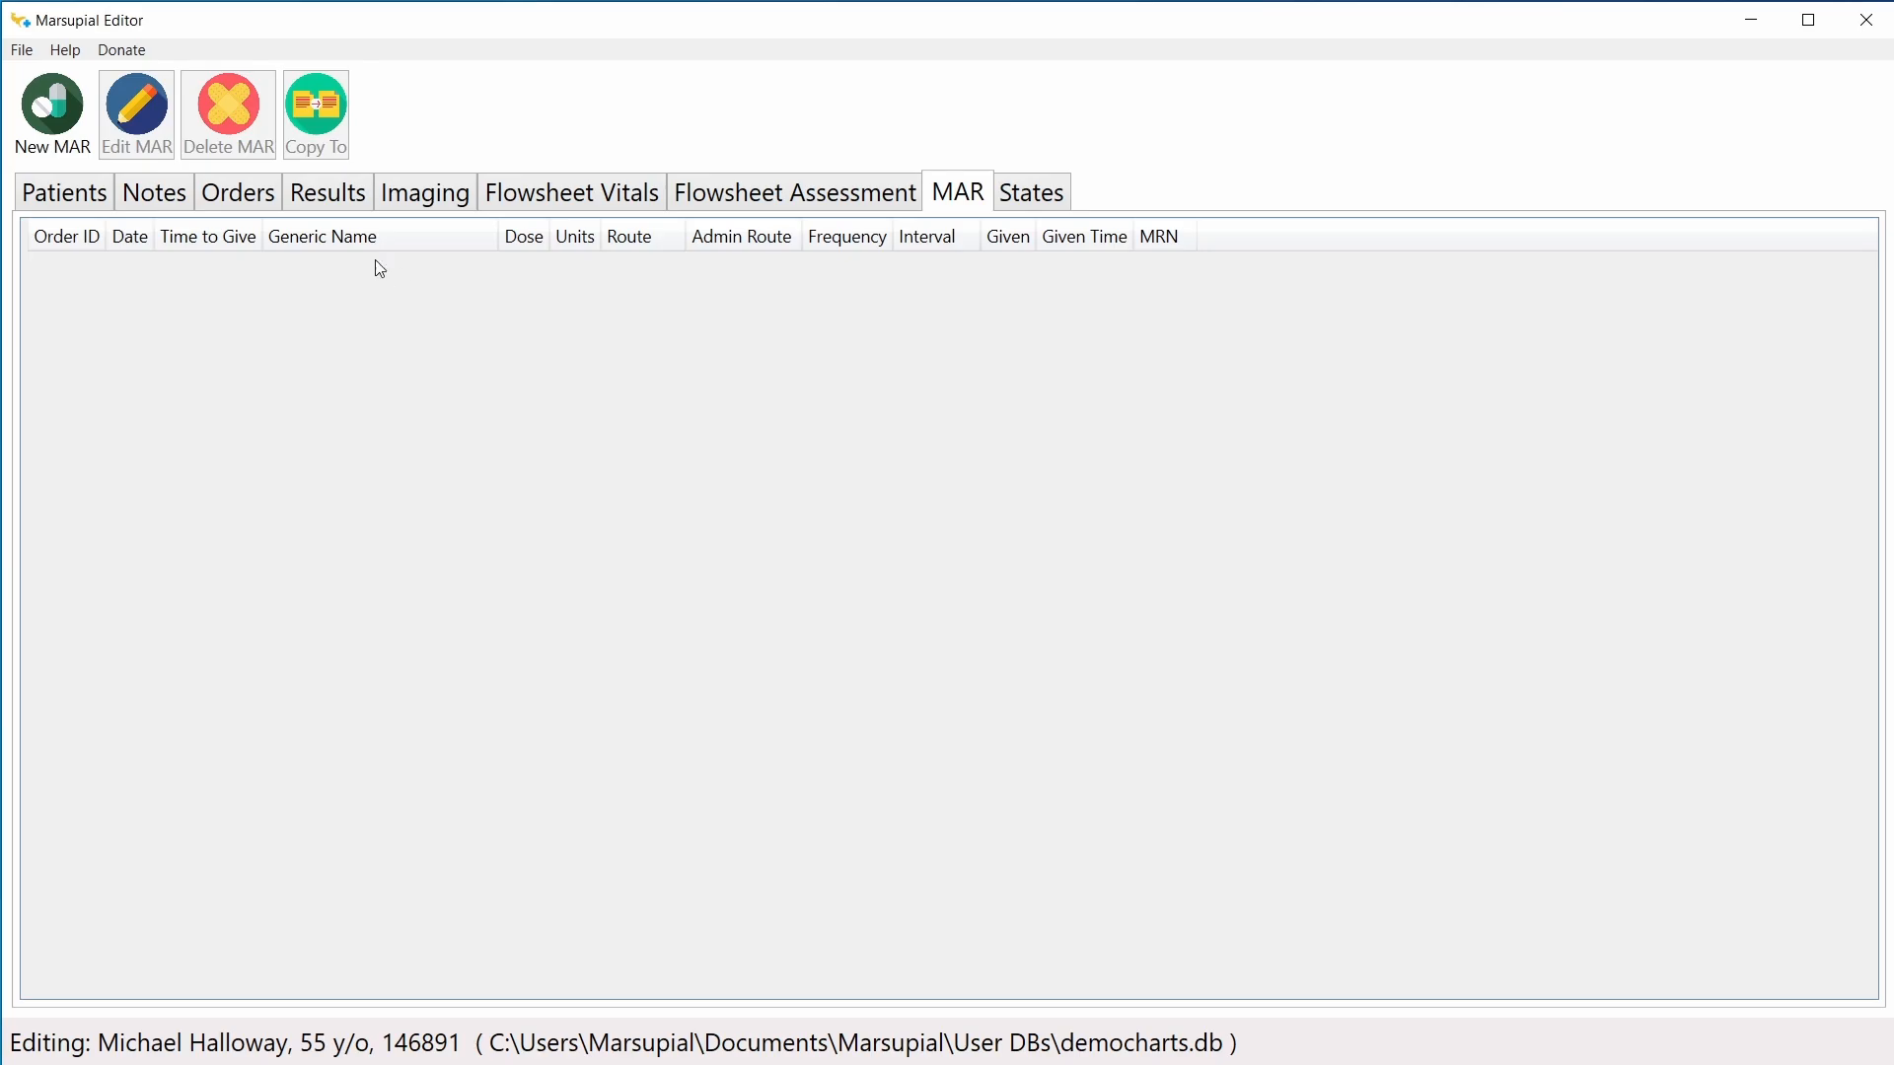
# Step: Generate a MAR entry from the furosemide order and show it in the patient's MAR
pyautogui.click(248, 206)
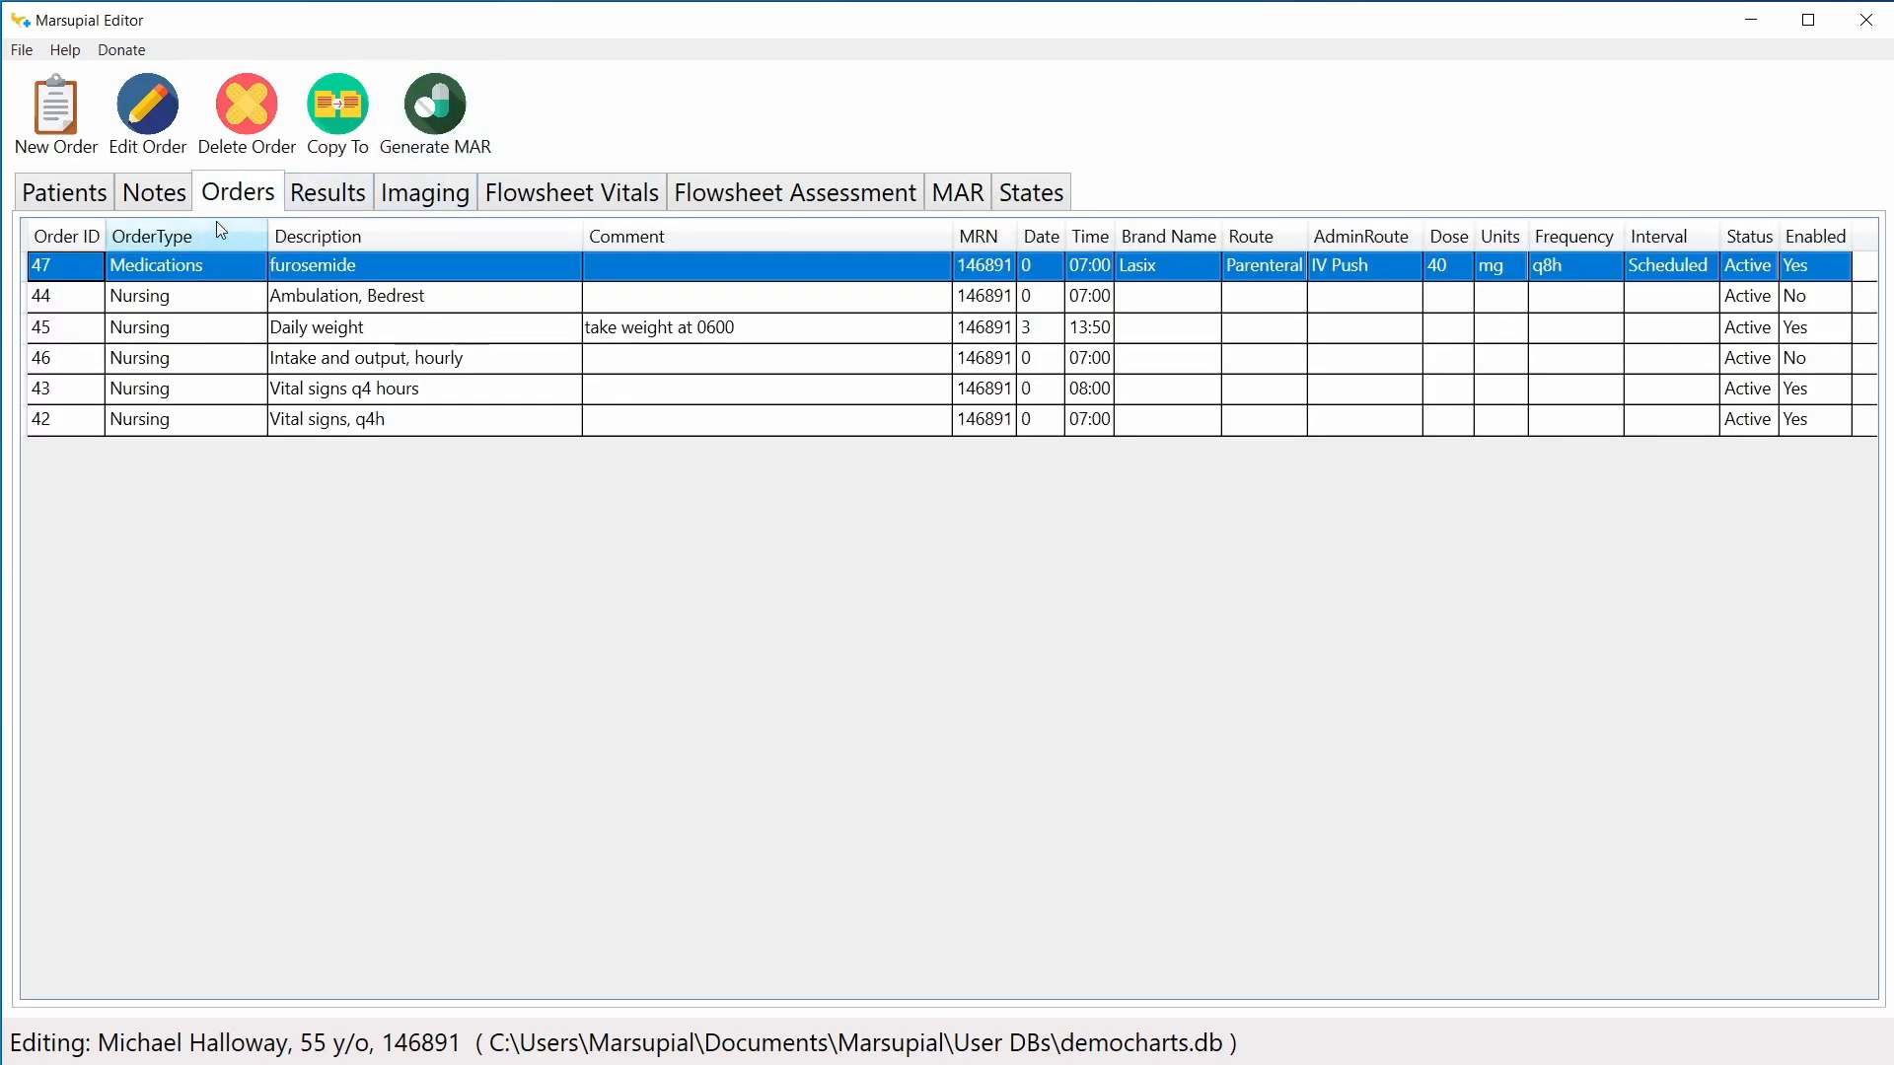
pyautogui.click(395, 299)
pyautogui.click(346, 272)
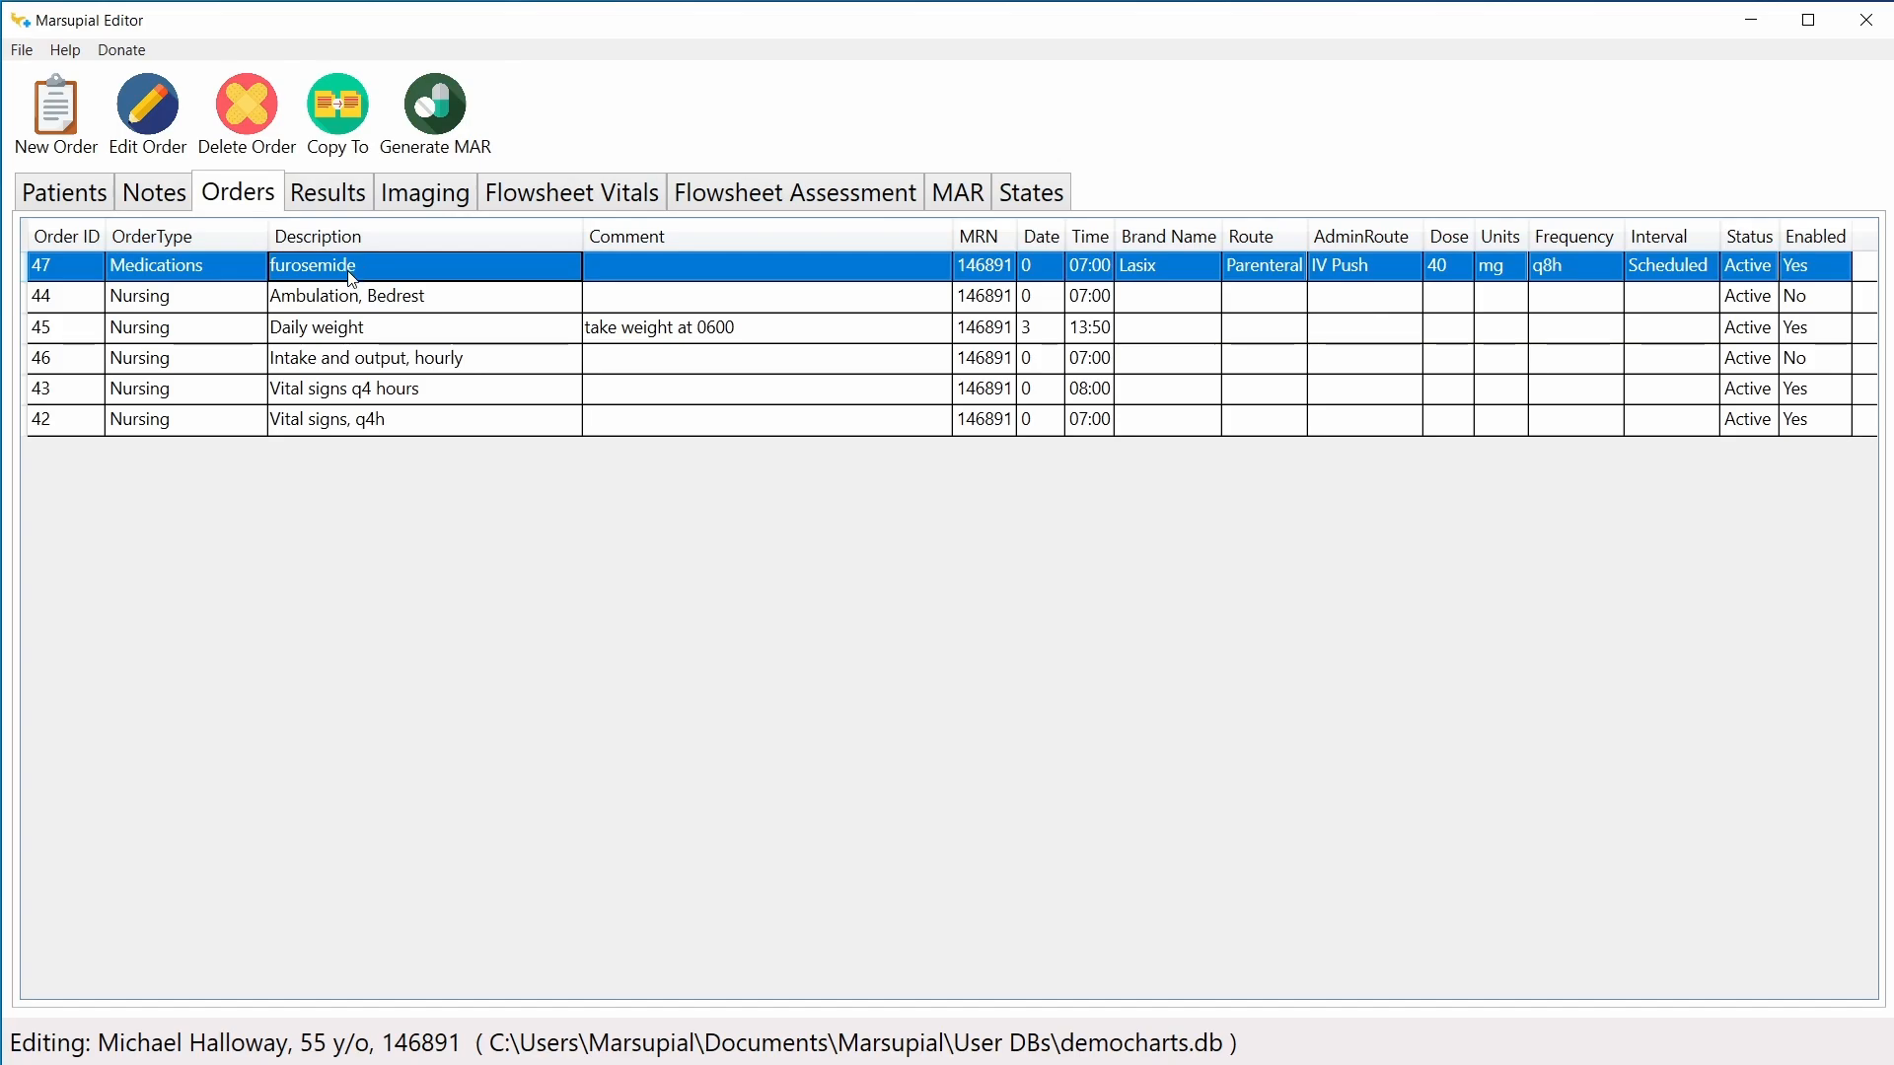
pyautogui.click(441, 110)
pyautogui.click(801, 676)
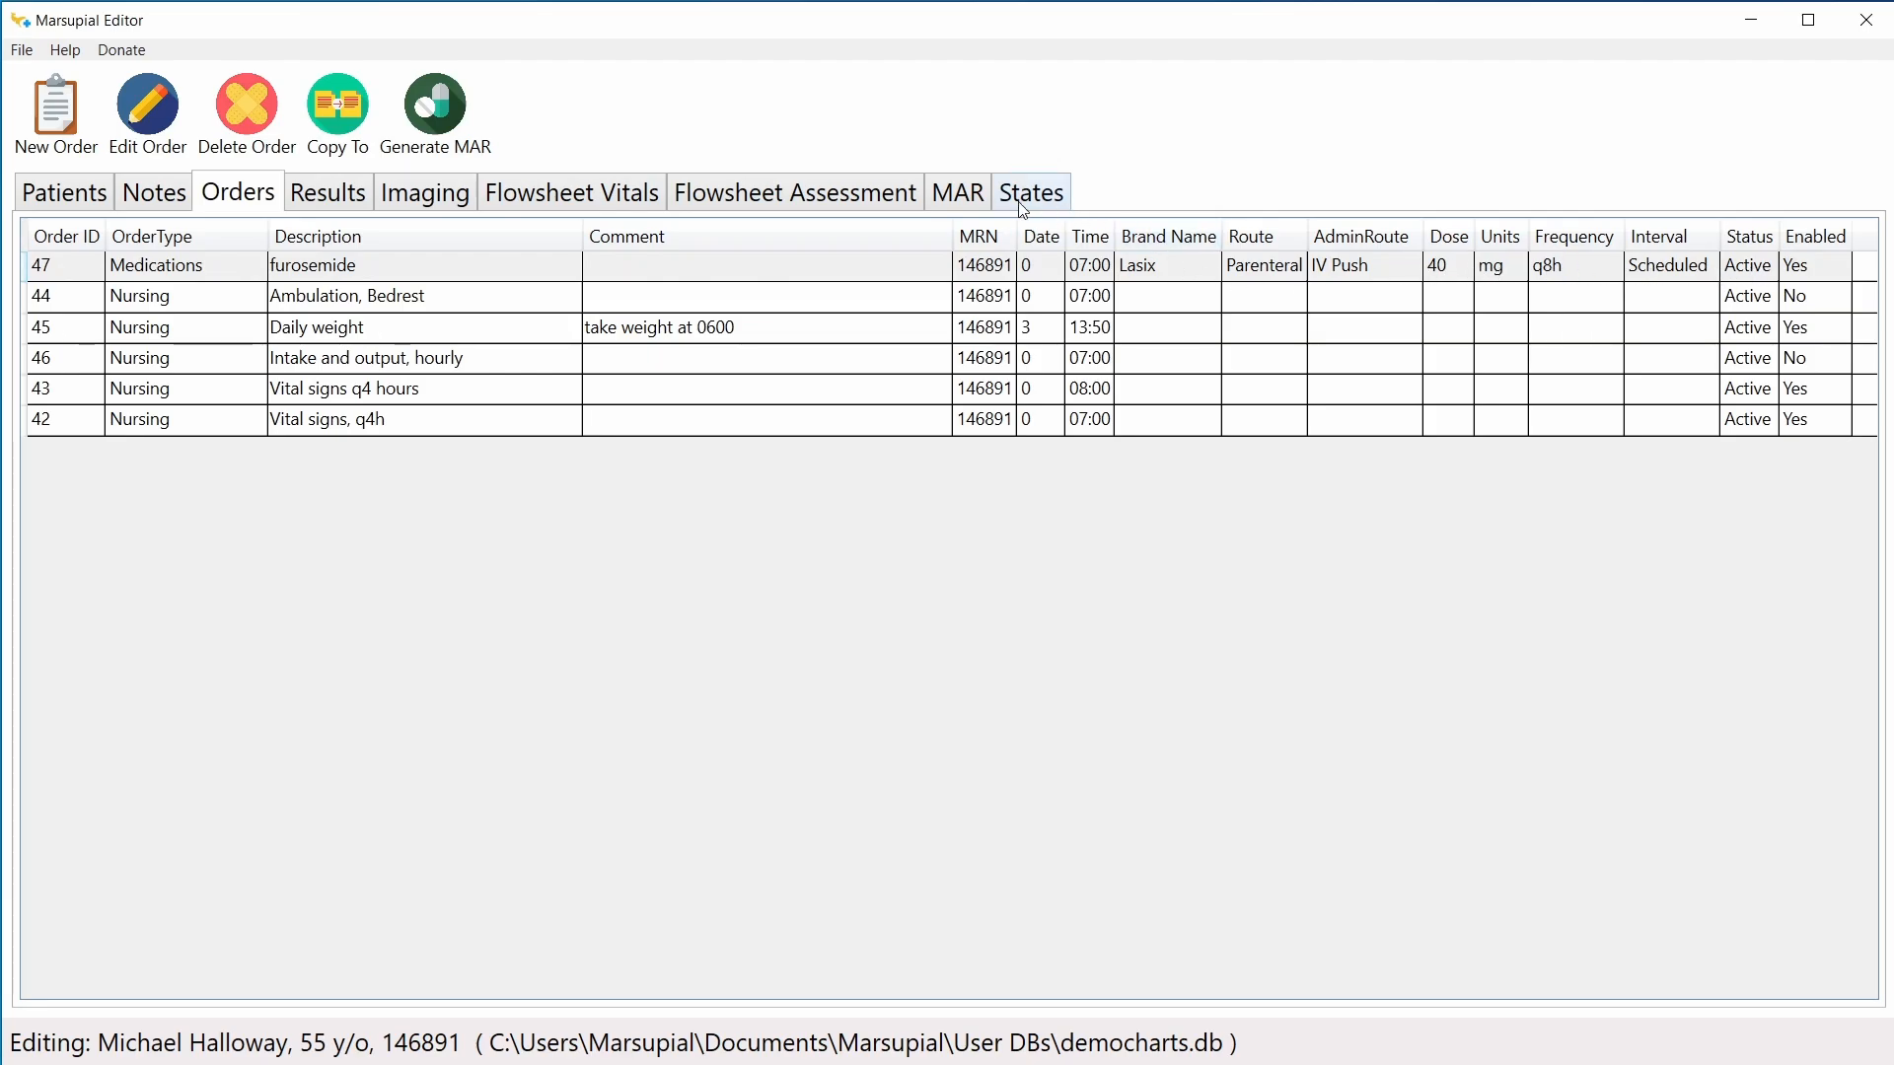
pyautogui.click(967, 197)
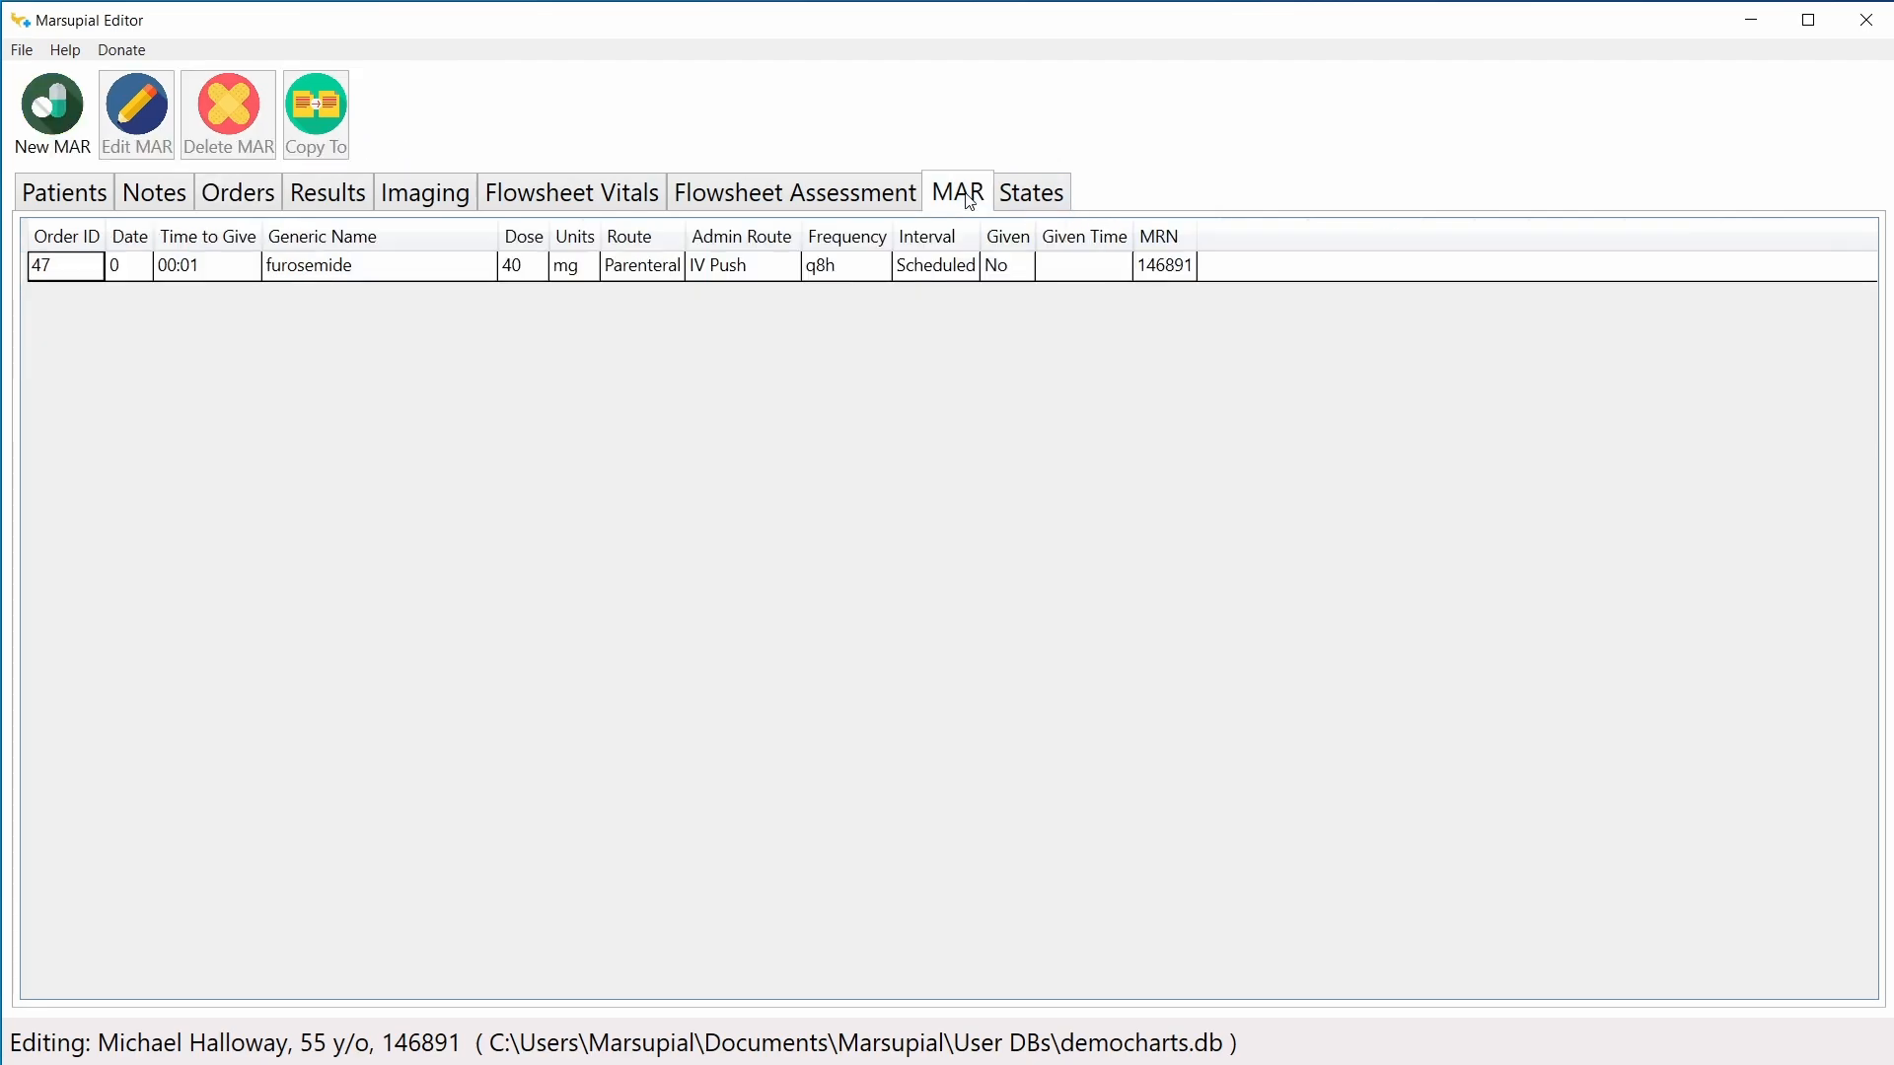
# Step: Set the generated furosemide MAR entry's time to give to 06:00, keep Administered at No, and save it
pyautogui.click(660, 271)
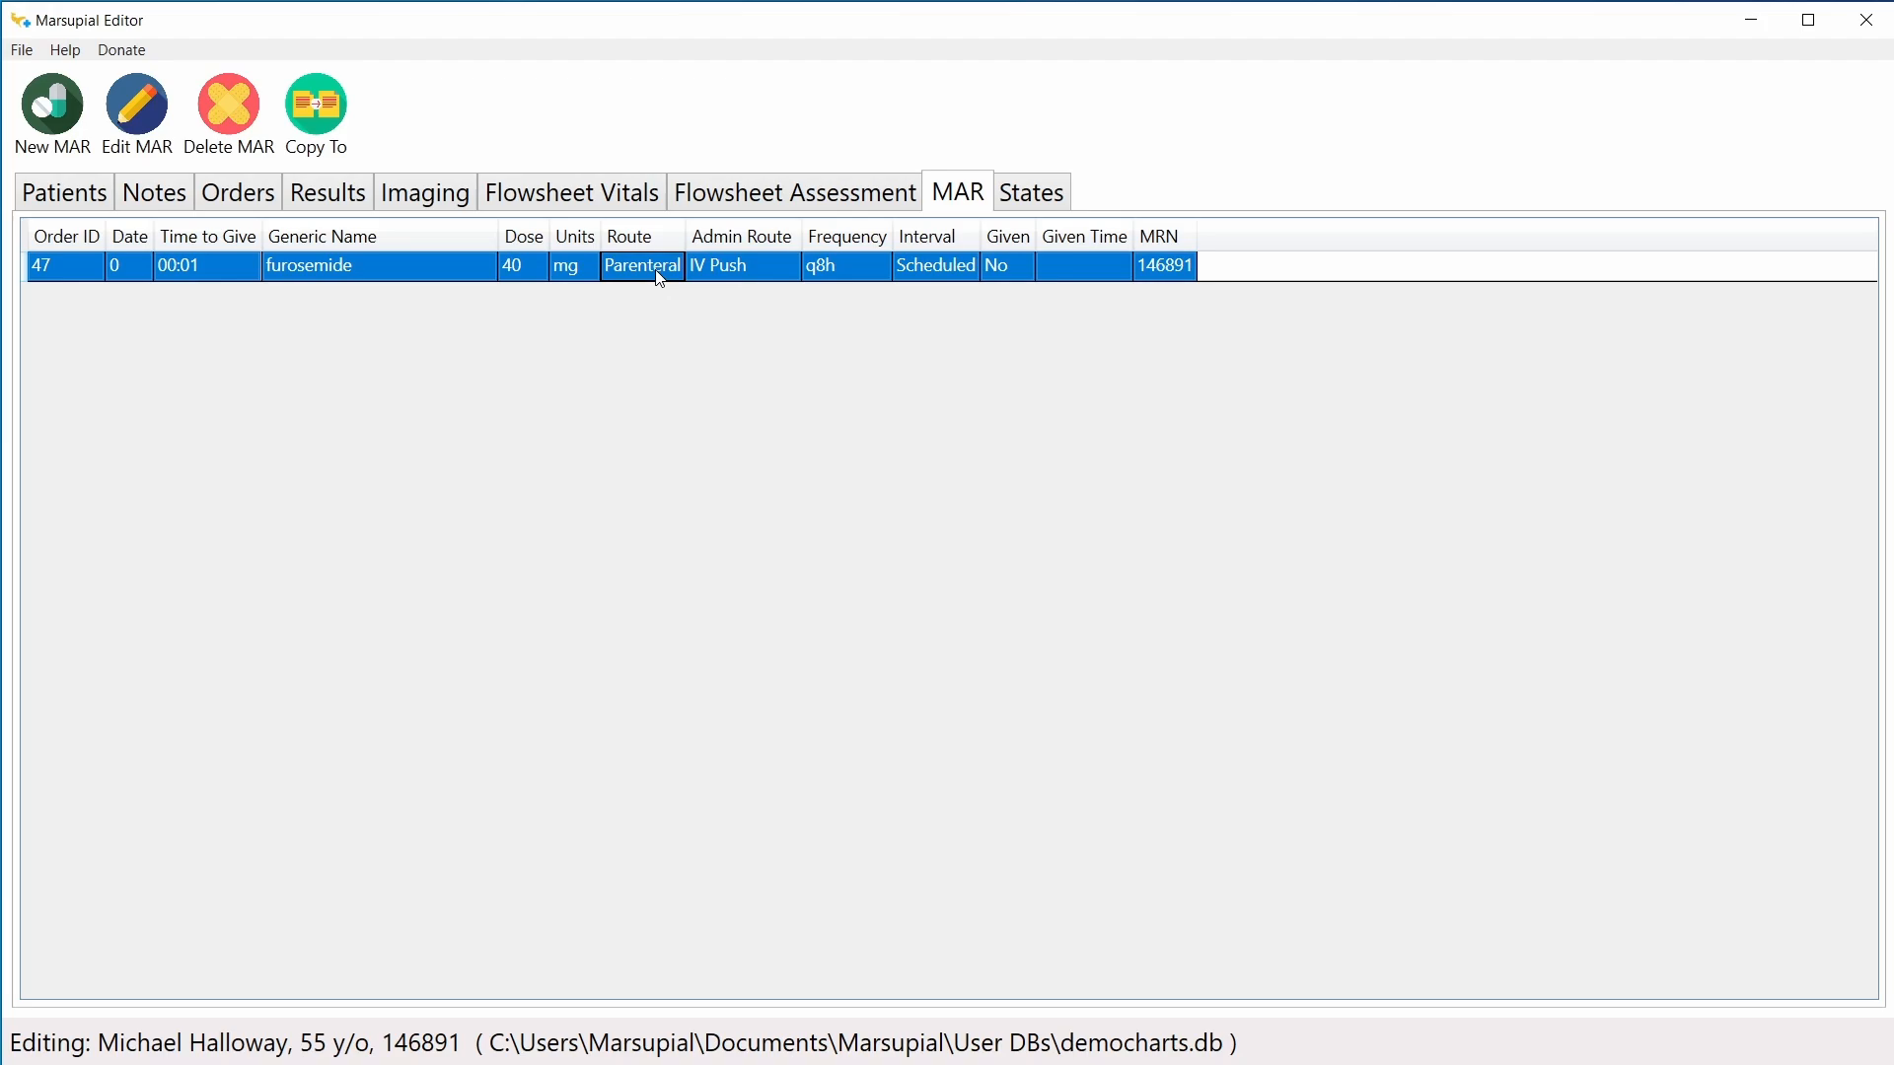
pyautogui.doubleClick(211, 271)
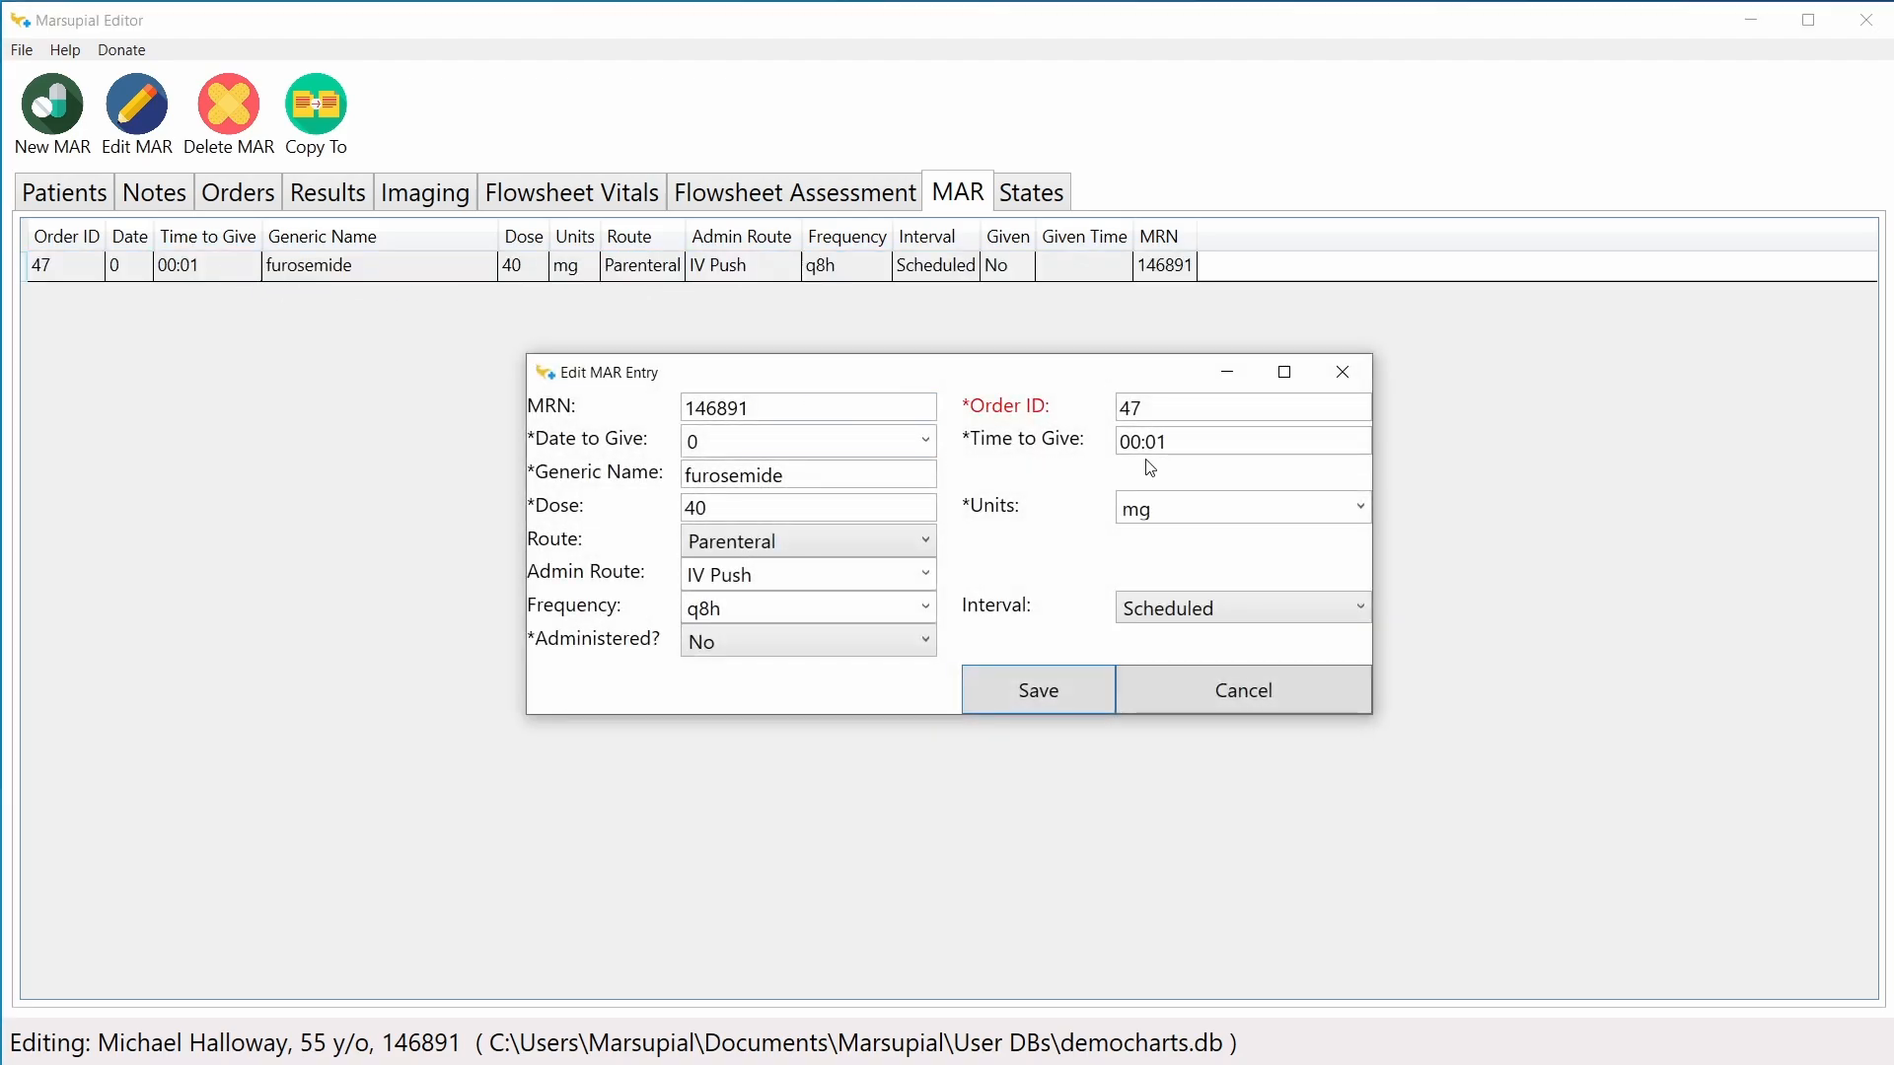
pyautogui.moveTo(1188, 446); pyautogui.dragTo(1124, 443)
pyautogui.write('06:00')
pyautogui.click(783, 474)
pyautogui.click(718, 507)
pyautogui.click(1196, 507)
pyautogui.click(756, 649)
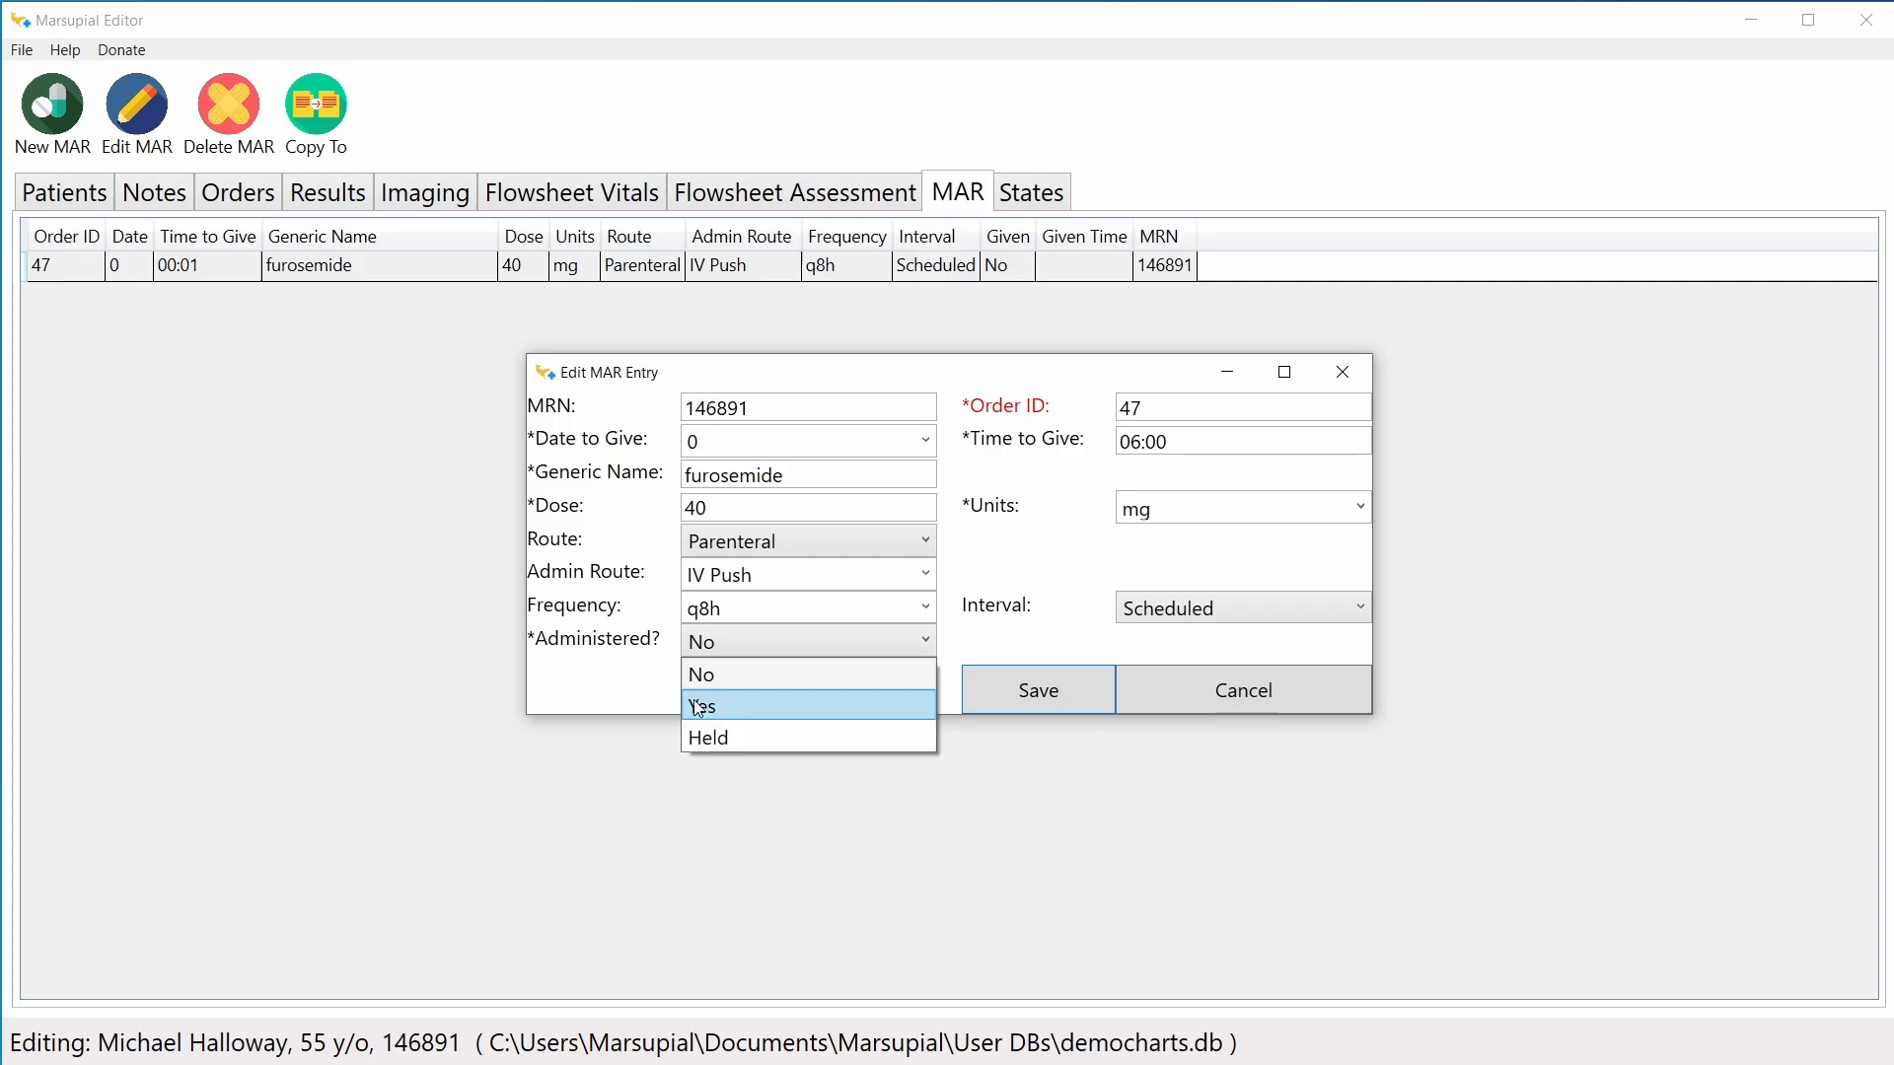
pyautogui.click(617, 688)
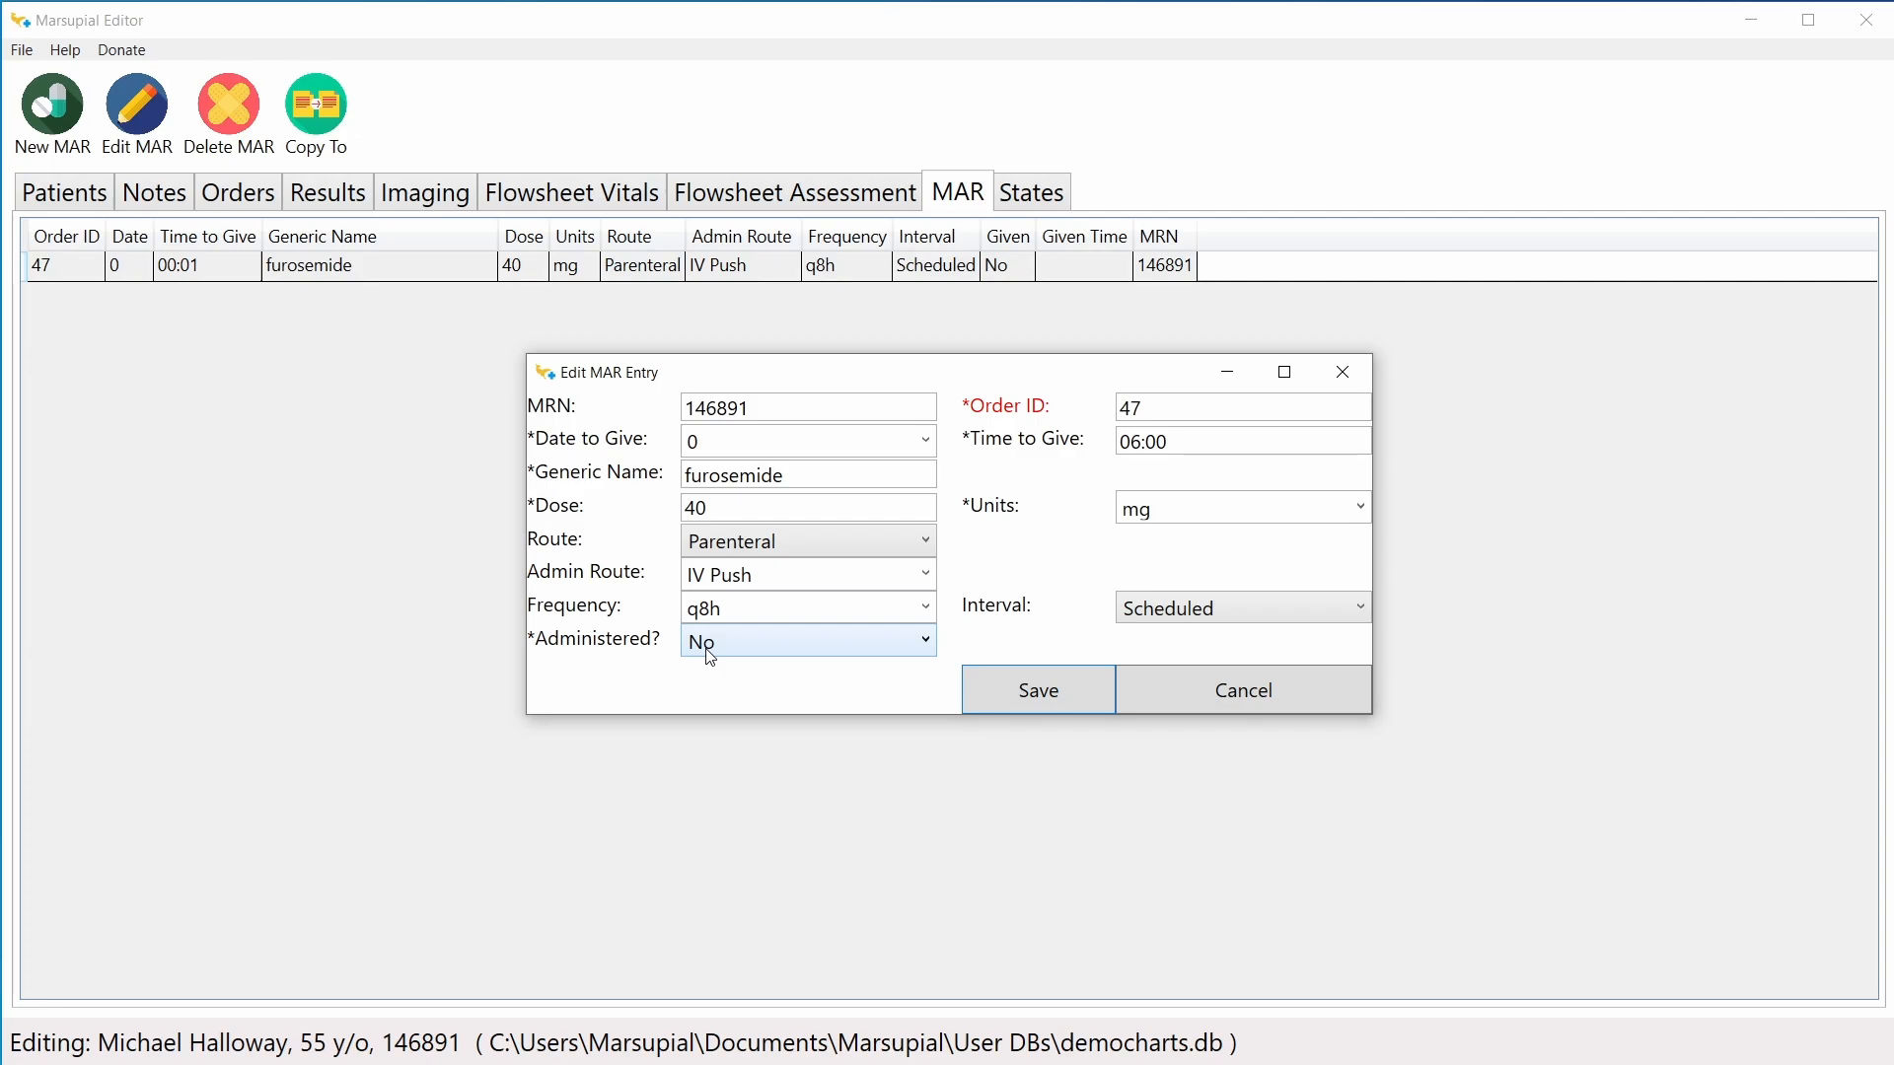
pyautogui.click(1031, 691)
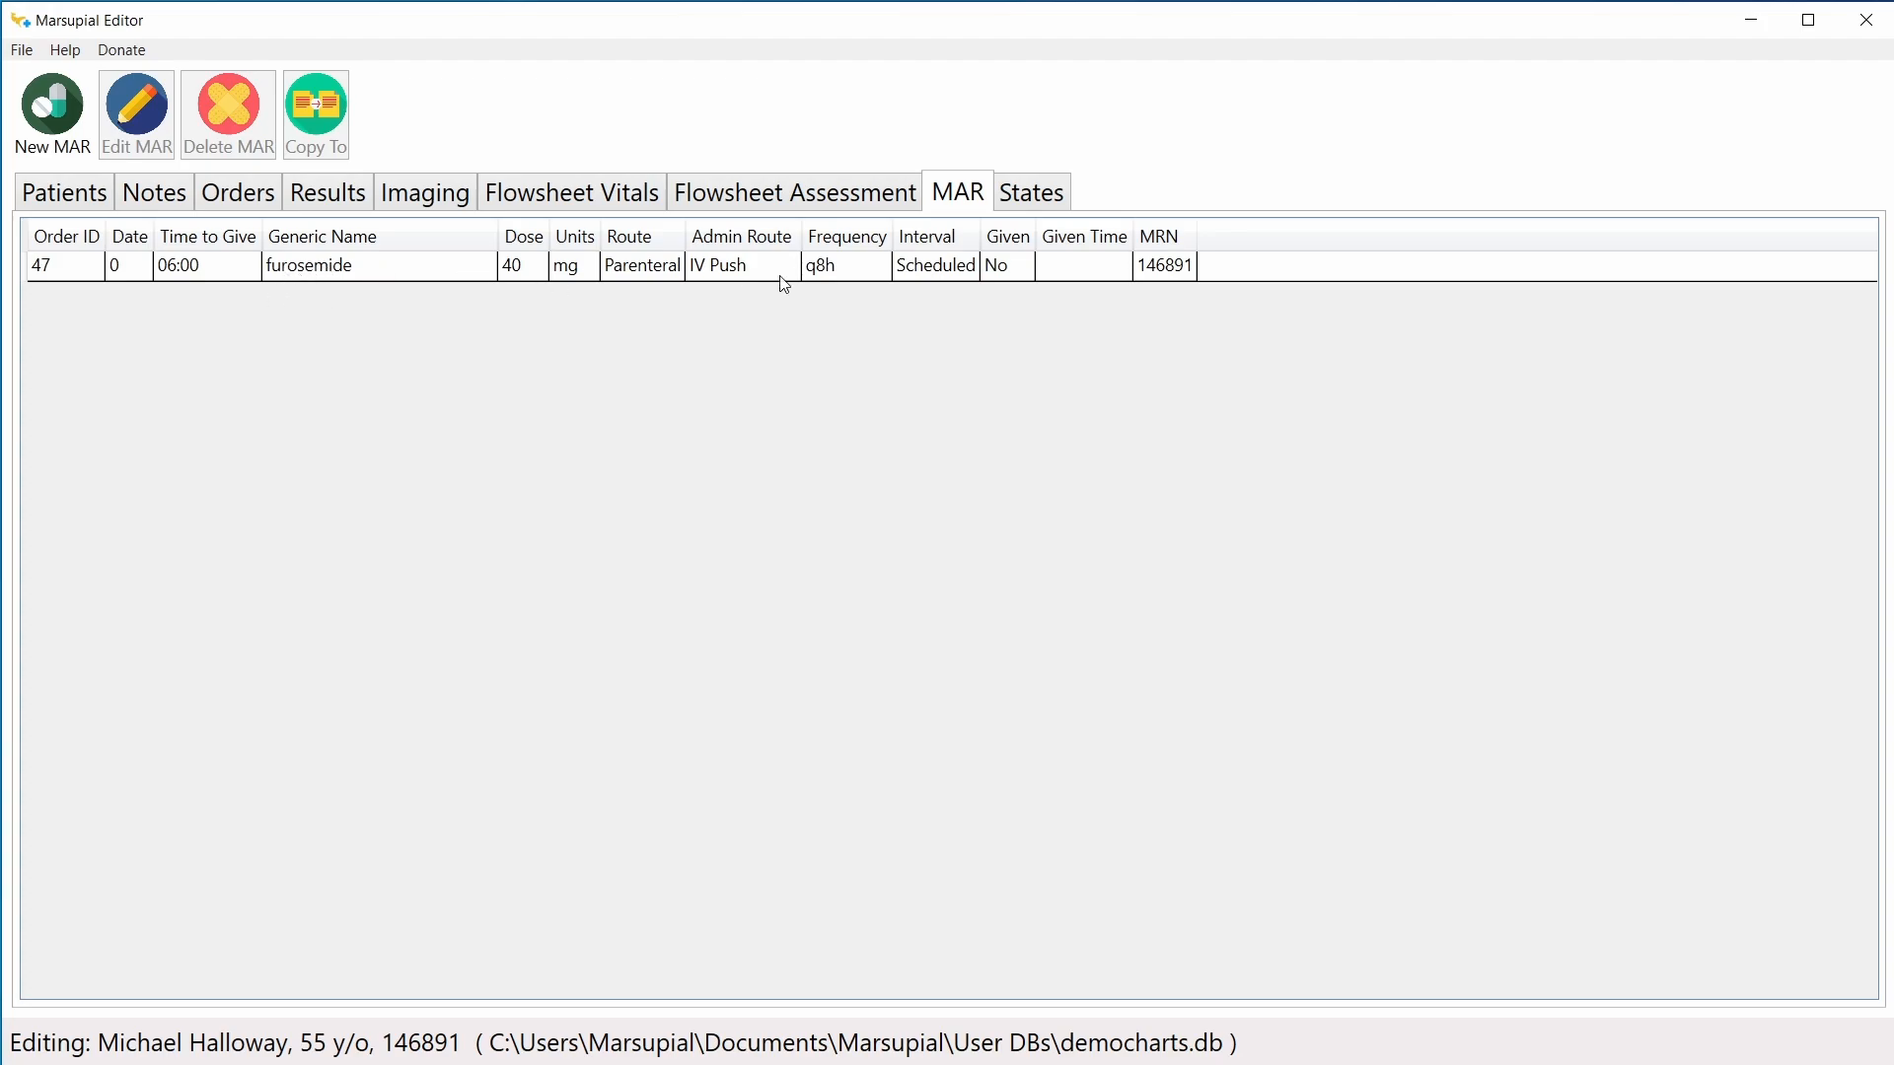
# Step: Copy the 06:00 furosemide MAR entry to the same patient and set the copy's time to give to 14:00
pyautogui.click(416, 281)
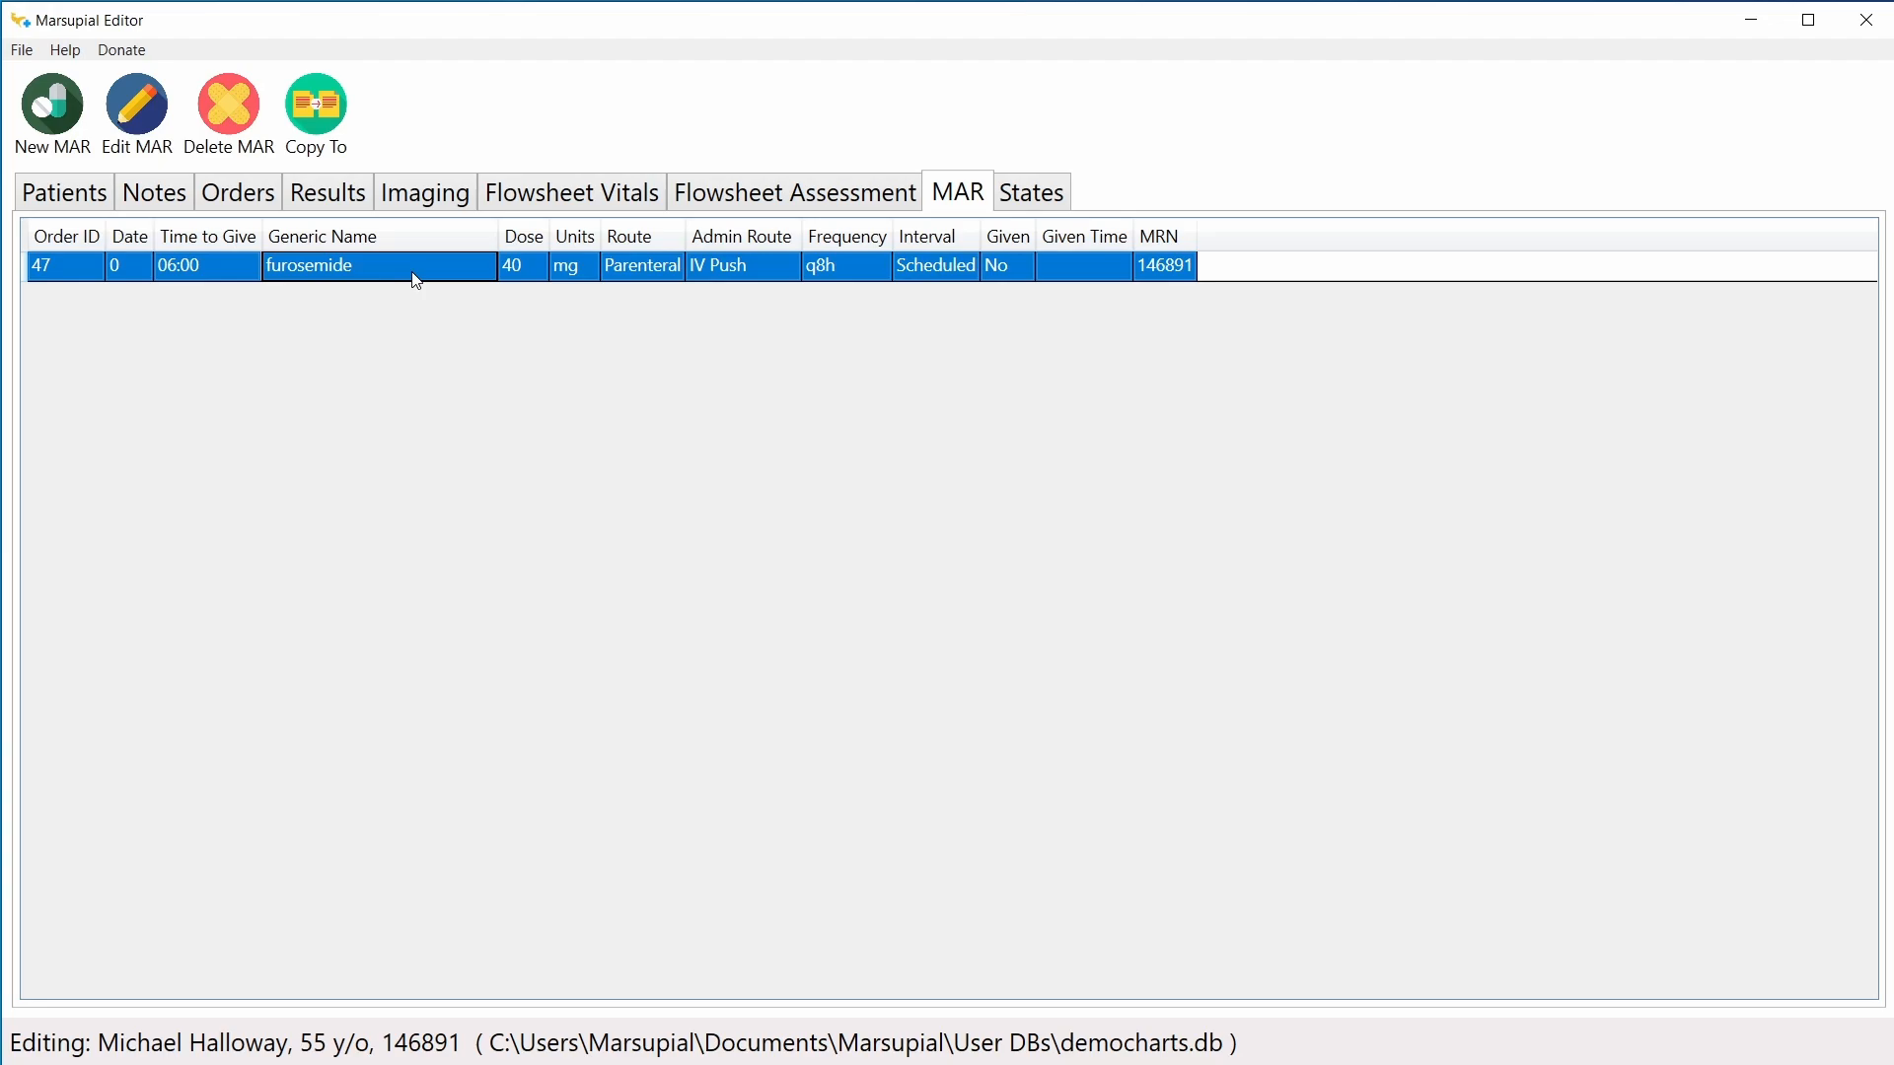
pyautogui.click(324, 114)
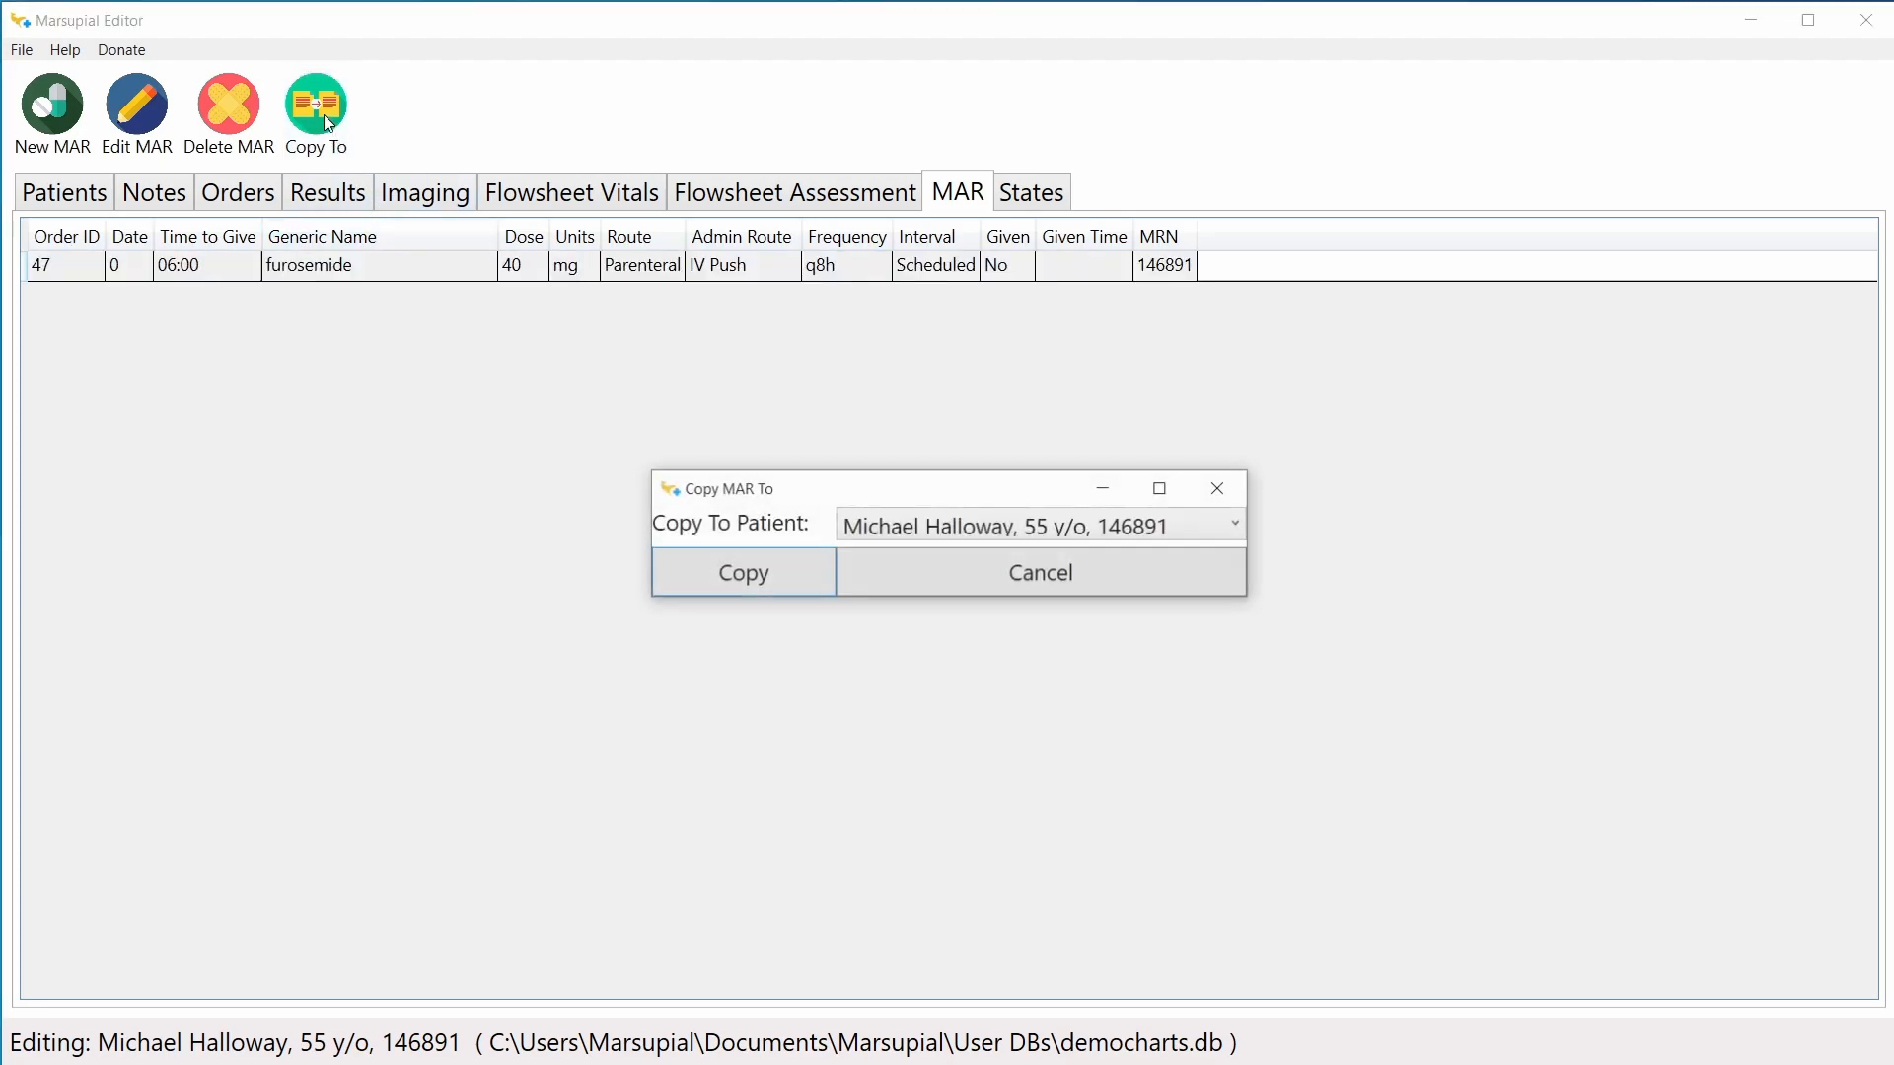
pyautogui.click(744, 571)
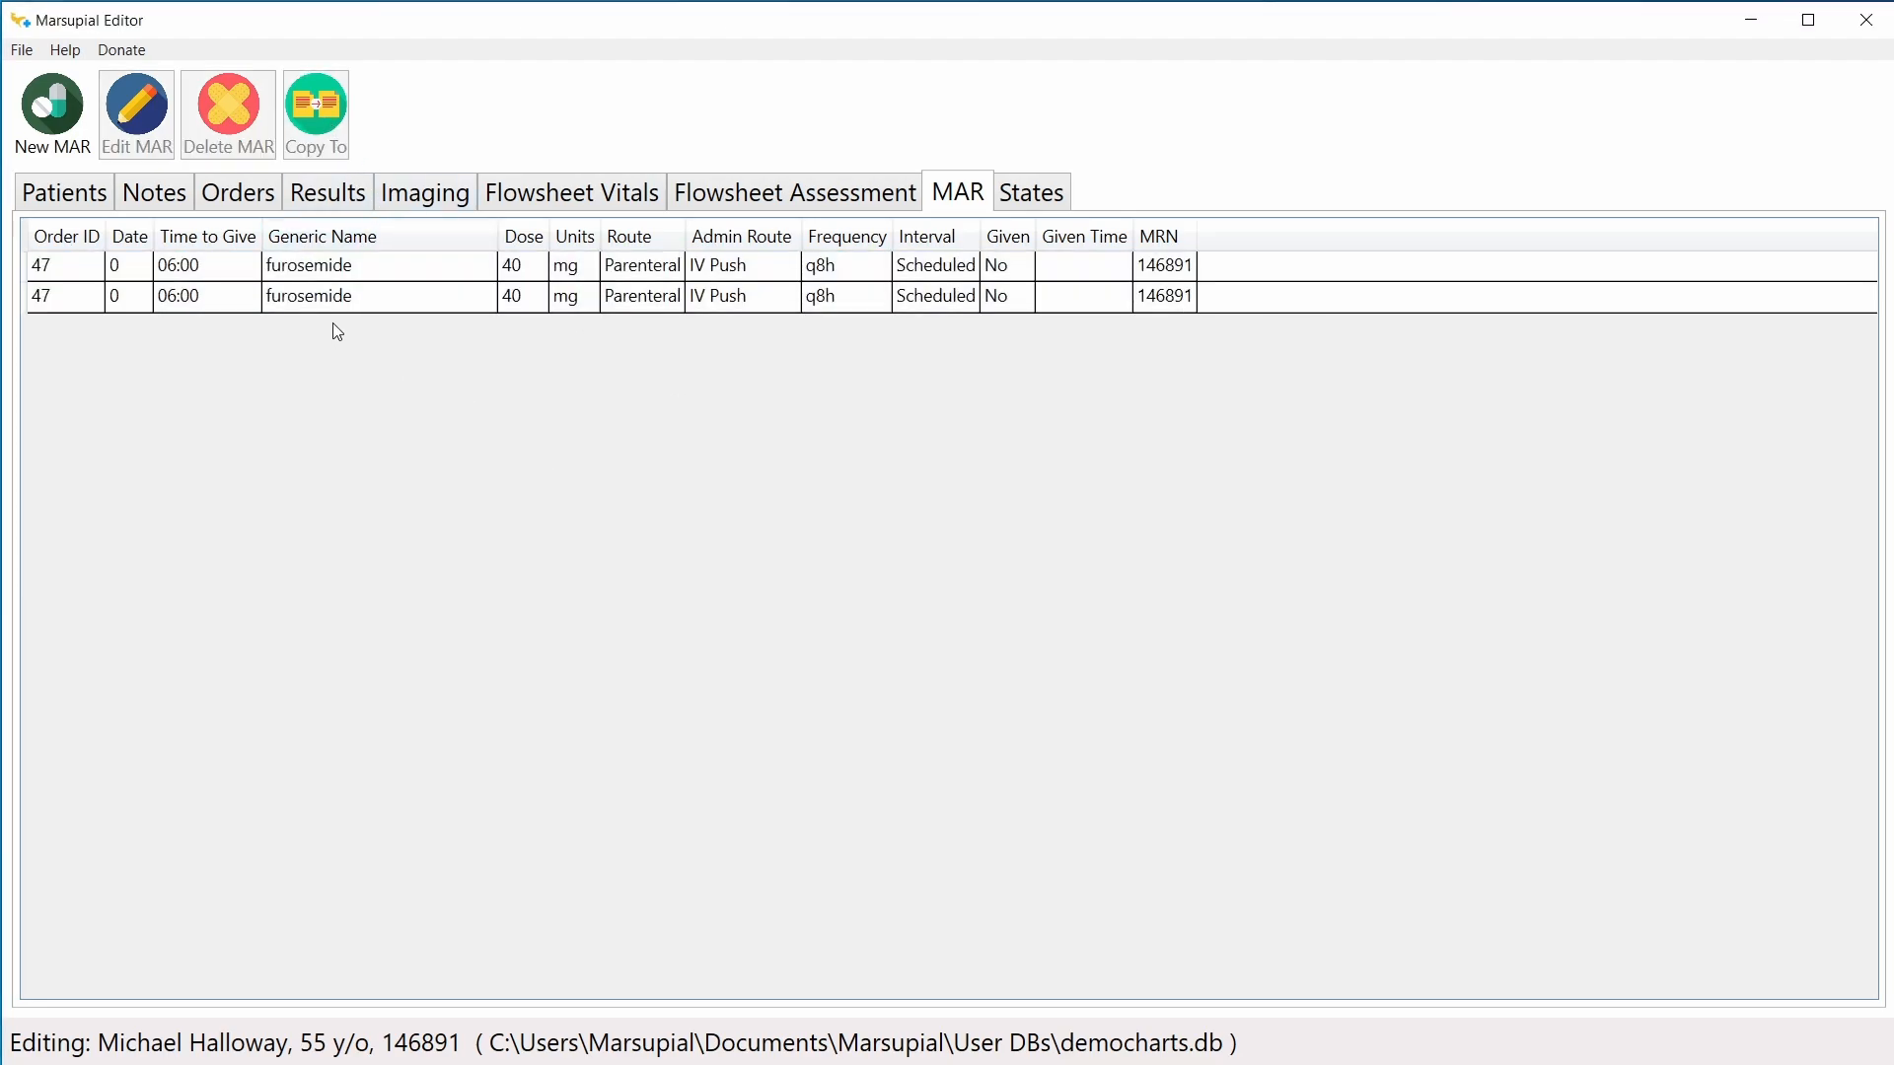
pyautogui.doubleClick(332, 300)
pyautogui.moveTo(1140, 449); pyautogui.dragTo(1135, 444)
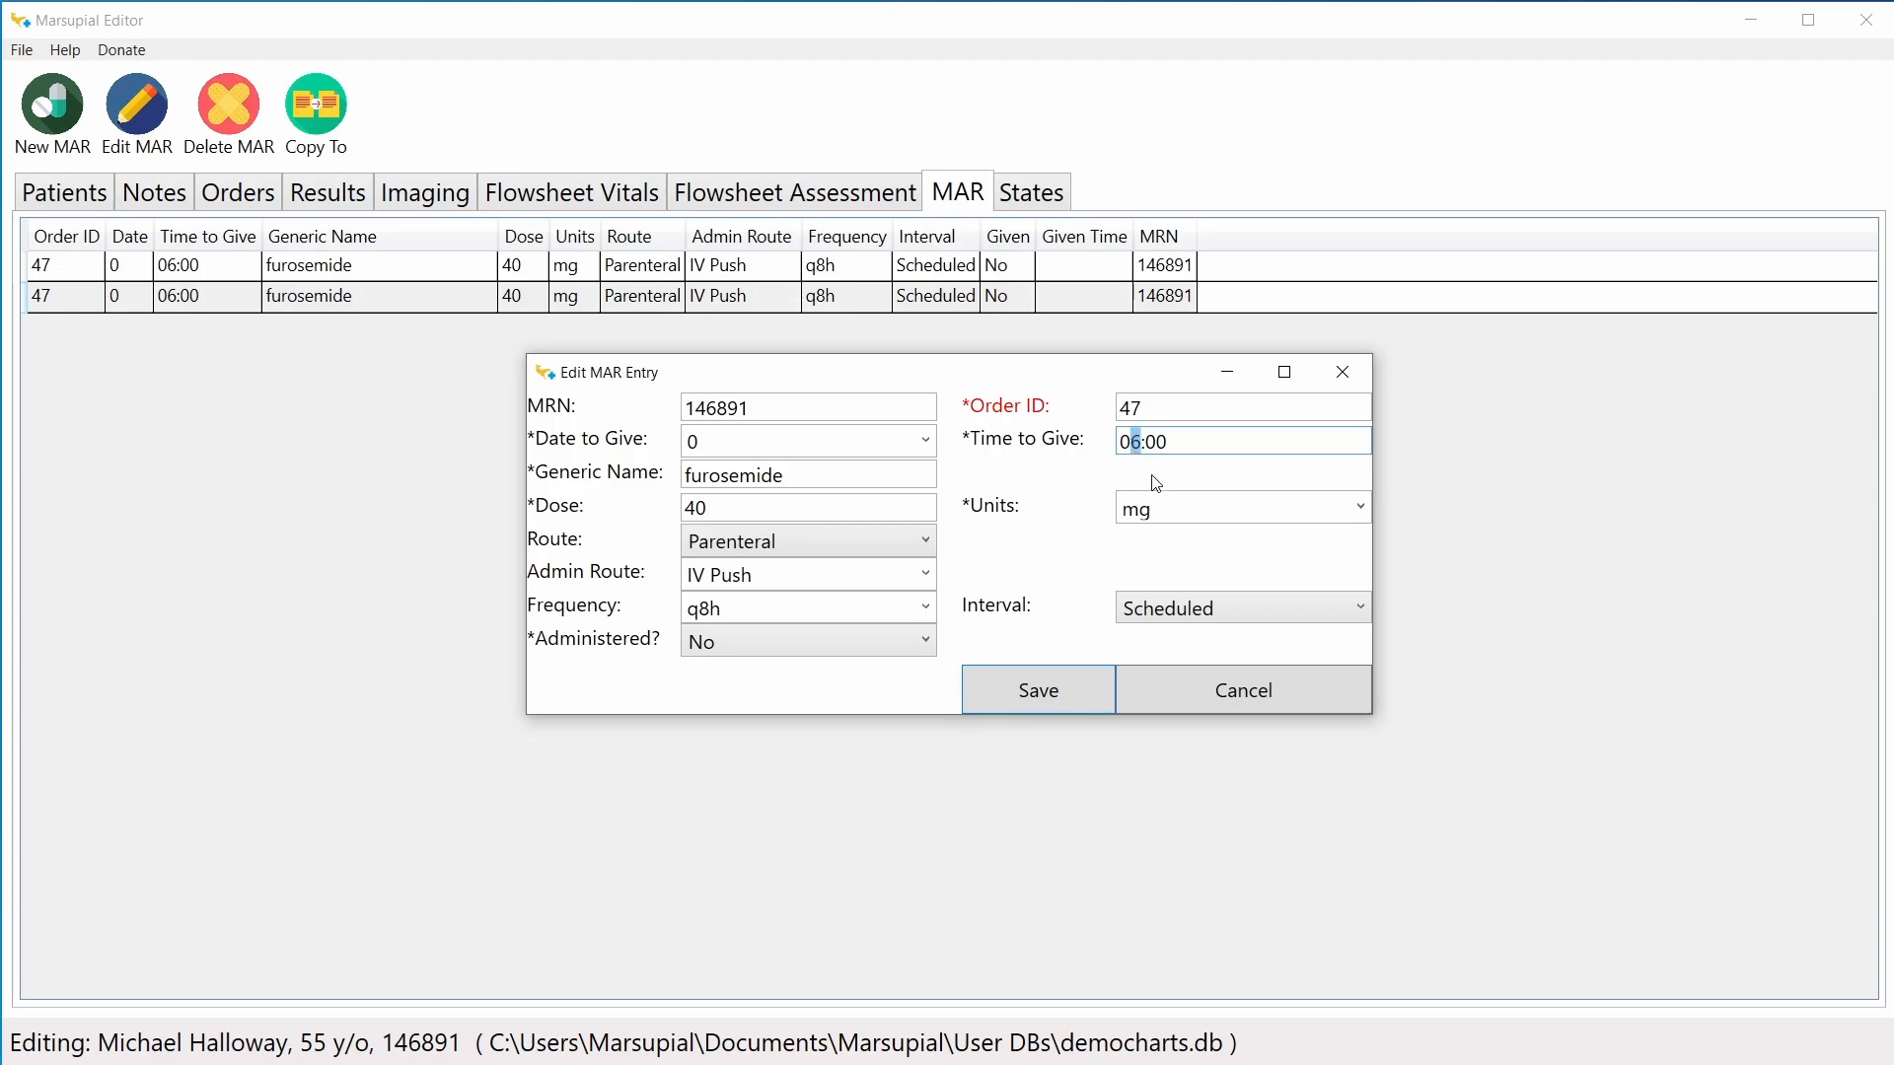
pyautogui.press('BackSpace')
pyautogui.press('BackSpace')
pyautogui.write('14')
pyautogui.click(1035, 700)
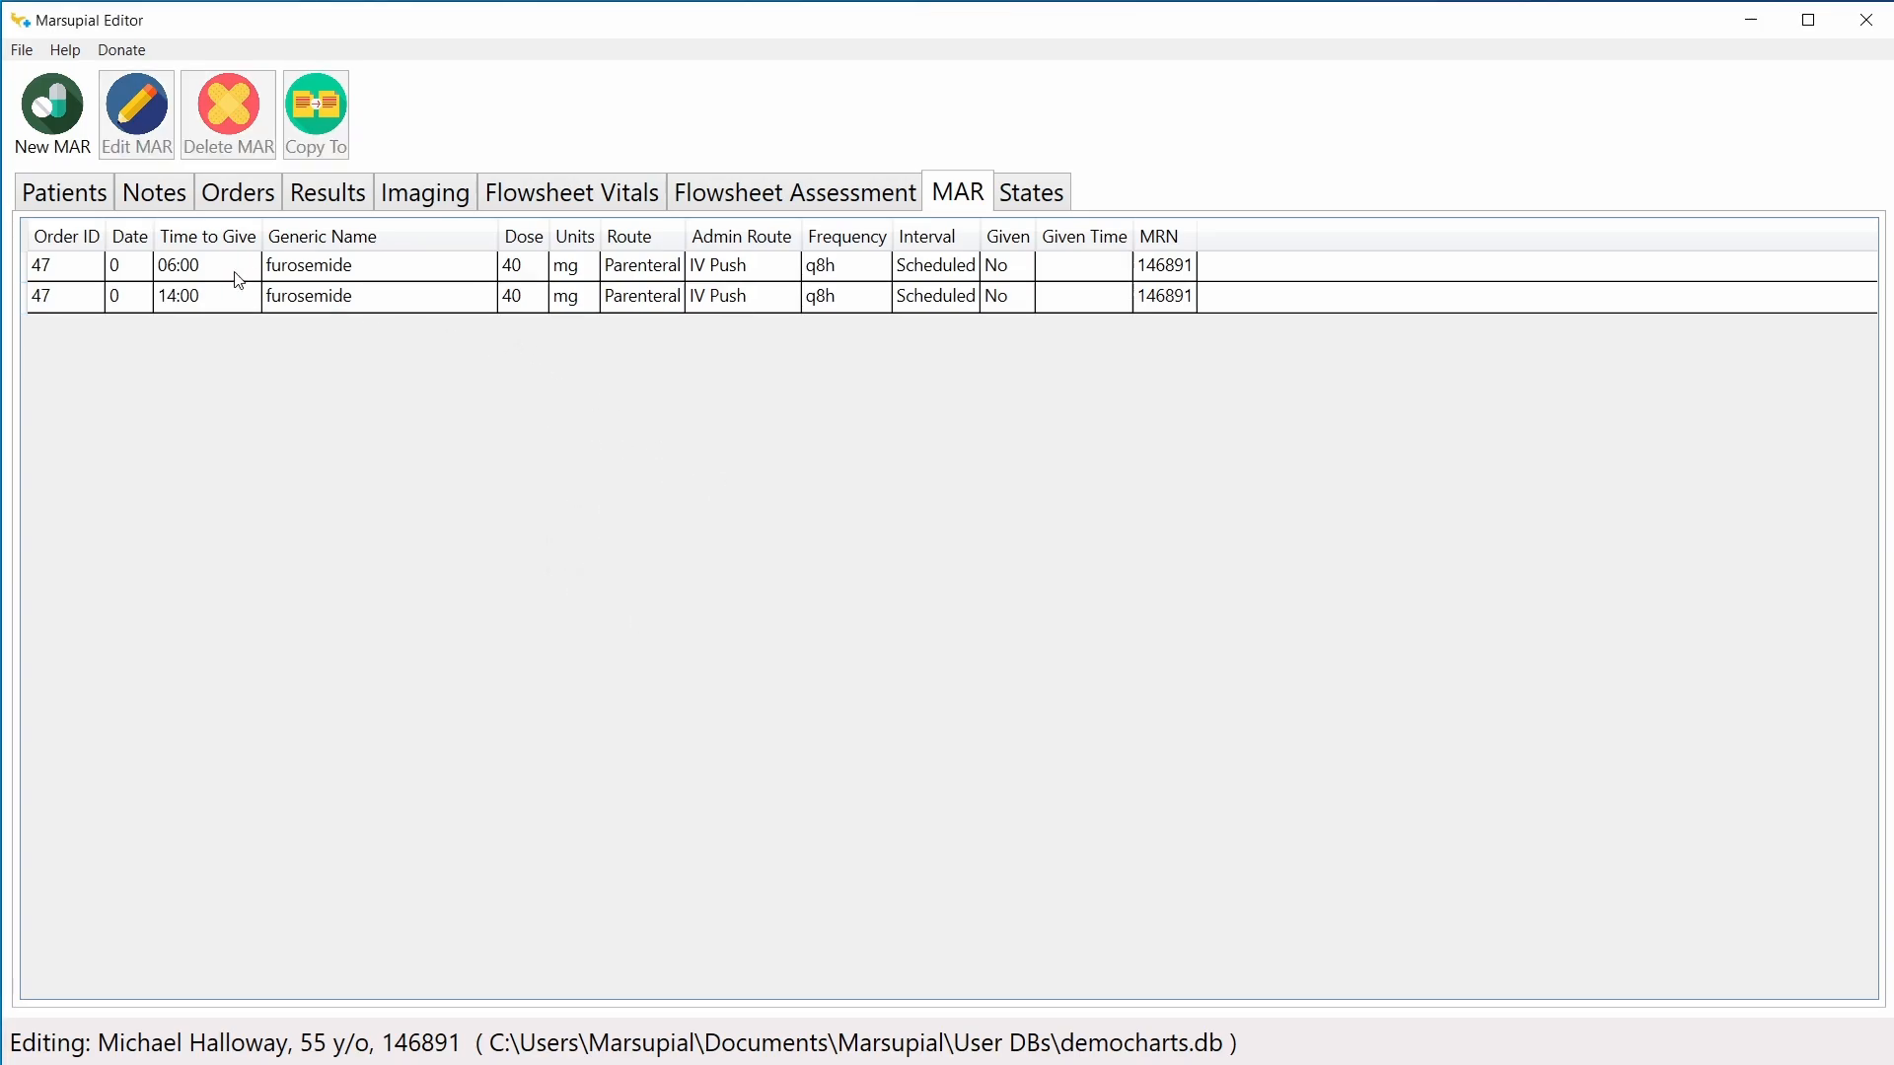
# Step: Copy the 14:00 furosemide MAR entry to the same patient and set the copy's time to give to 22:00
pyautogui.click(191, 298)
pyautogui.click(315, 111)
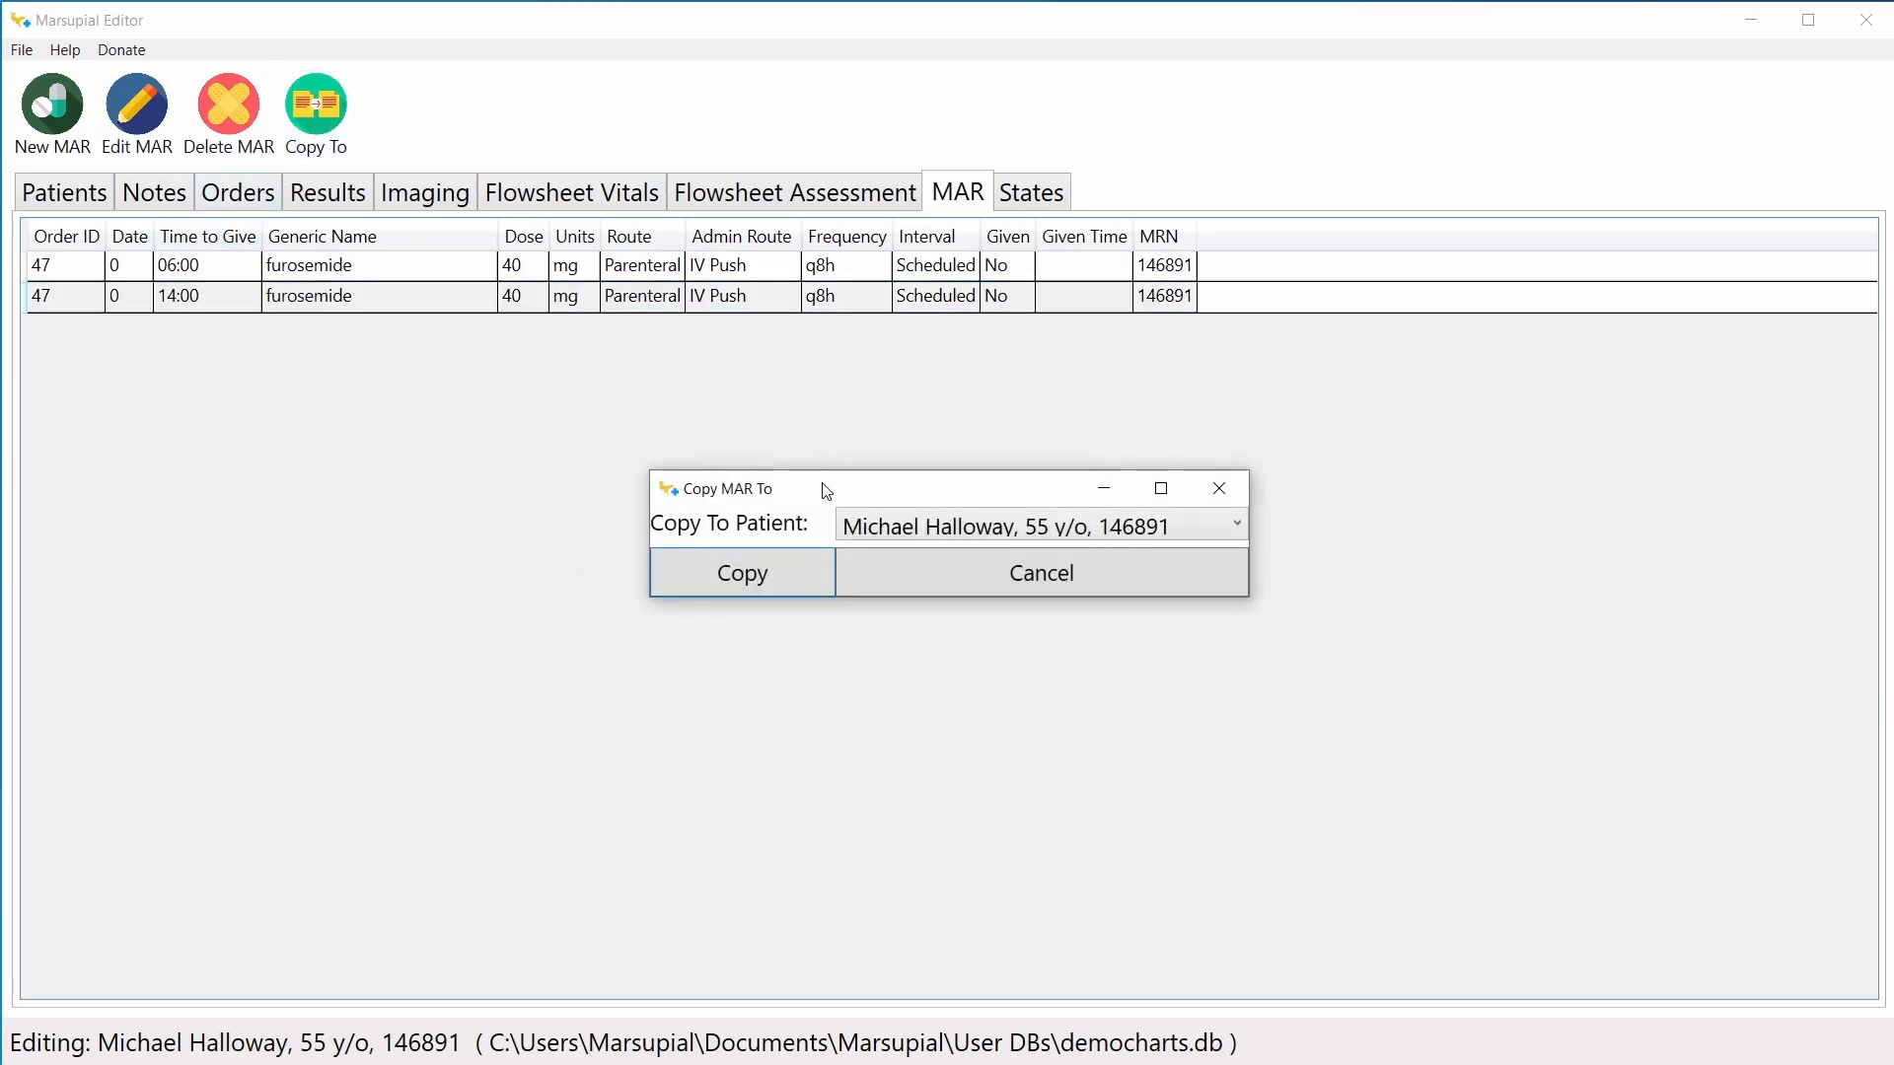
pyautogui.click(779, 570)
pyautogui.click(215, 320)
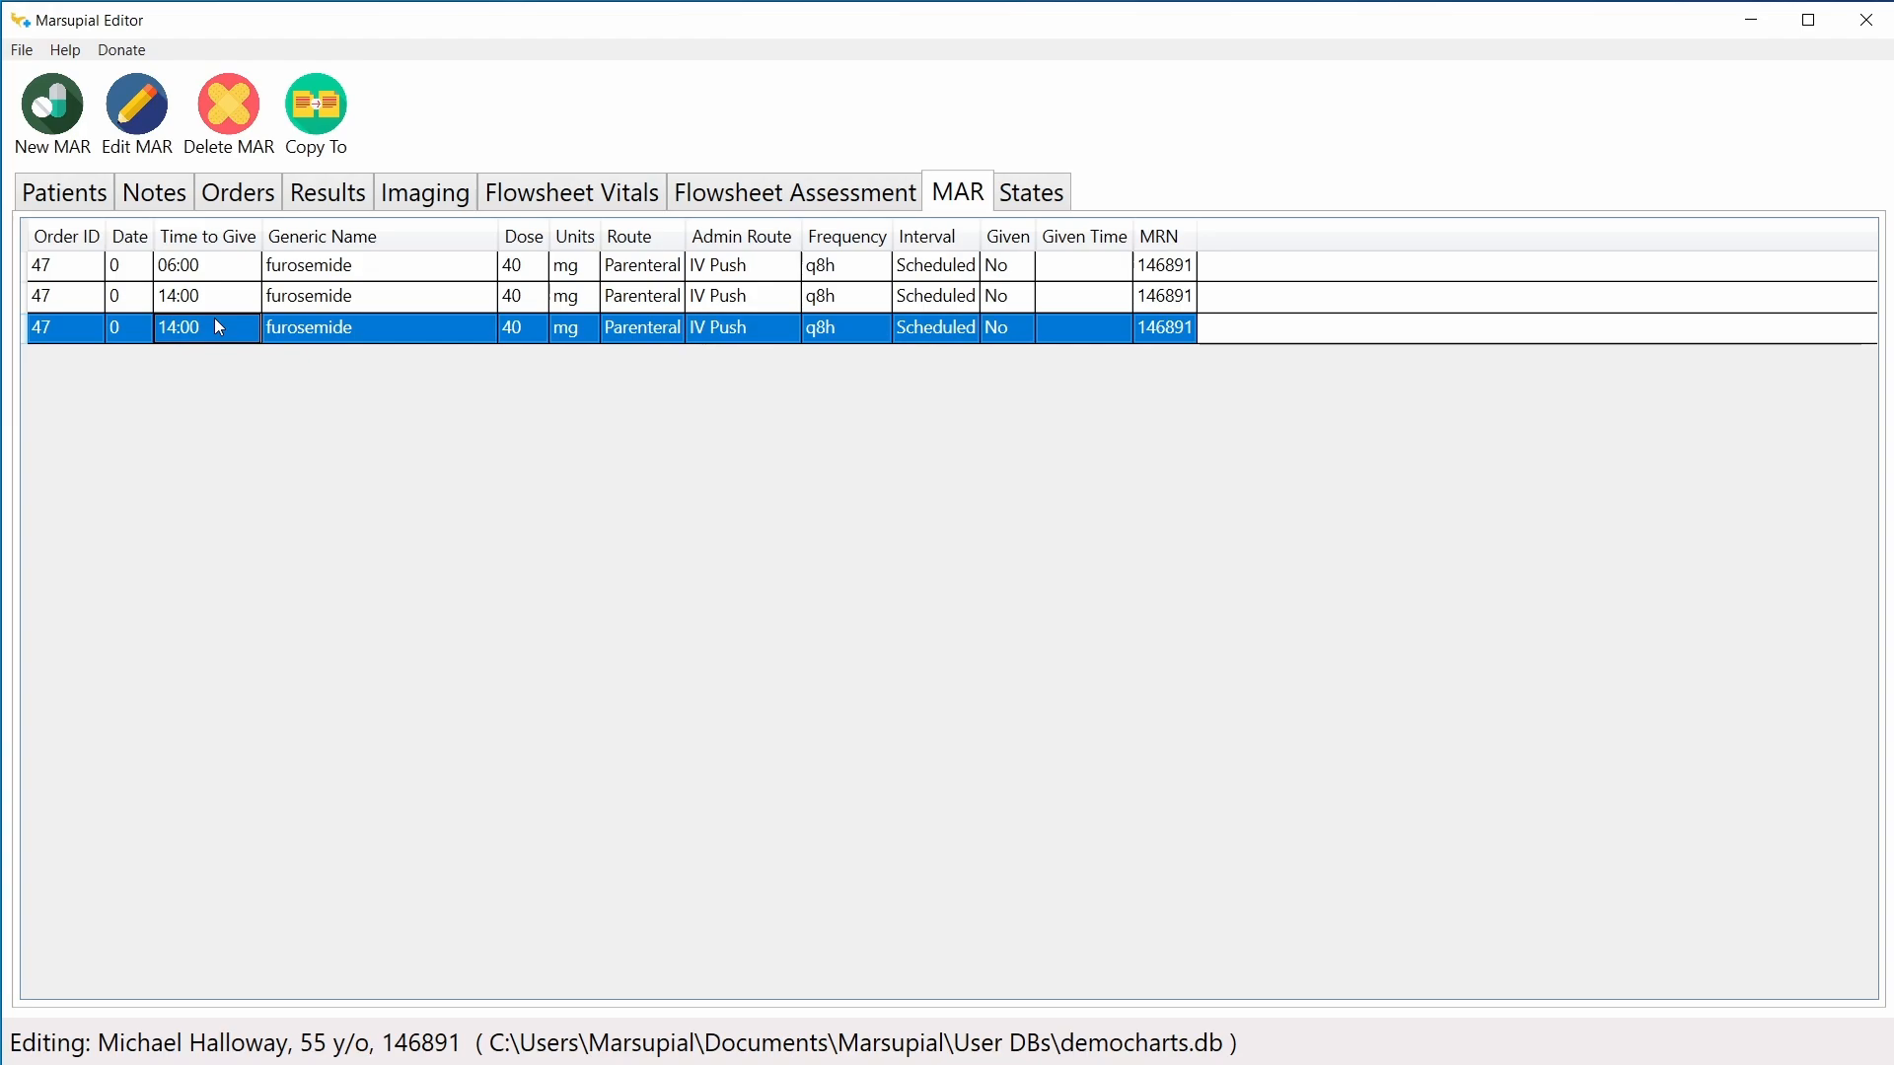
pyautogui.doubleClick(213, 325)
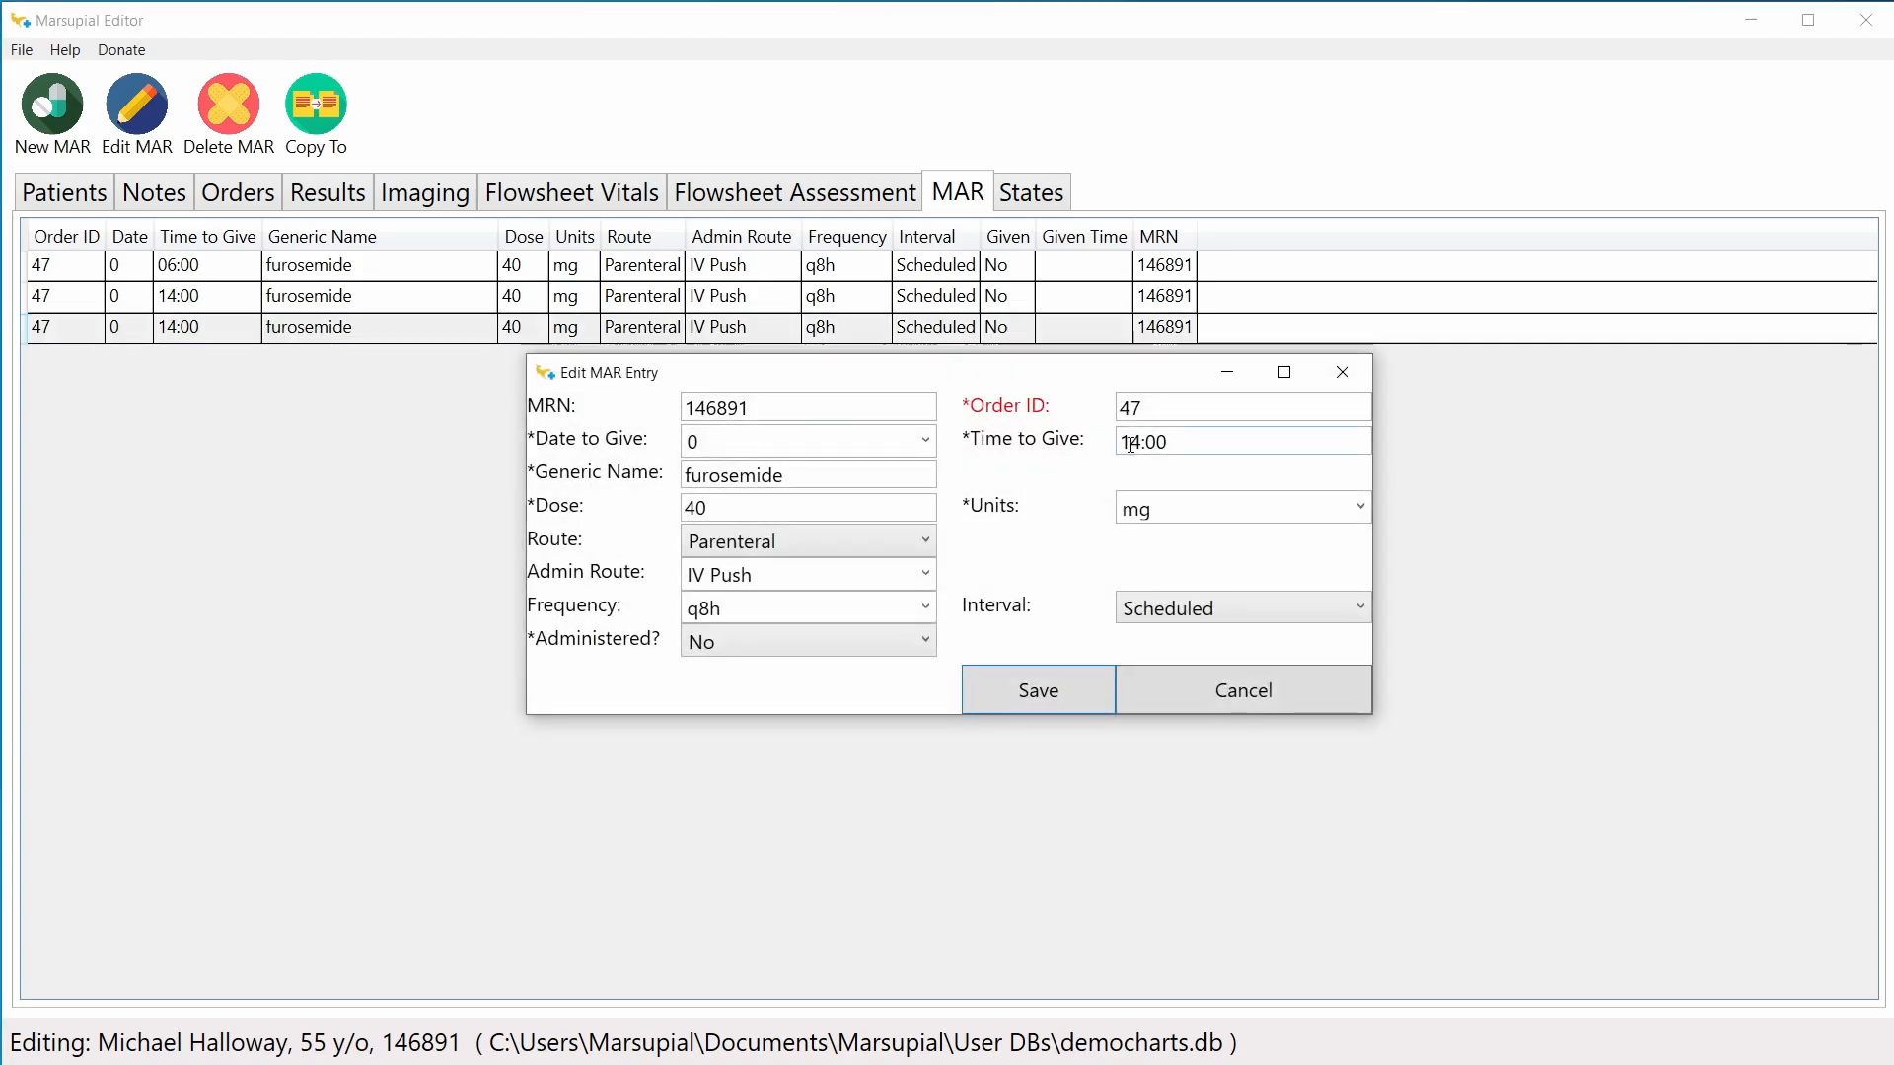
pyautogui.click(1142, 441)
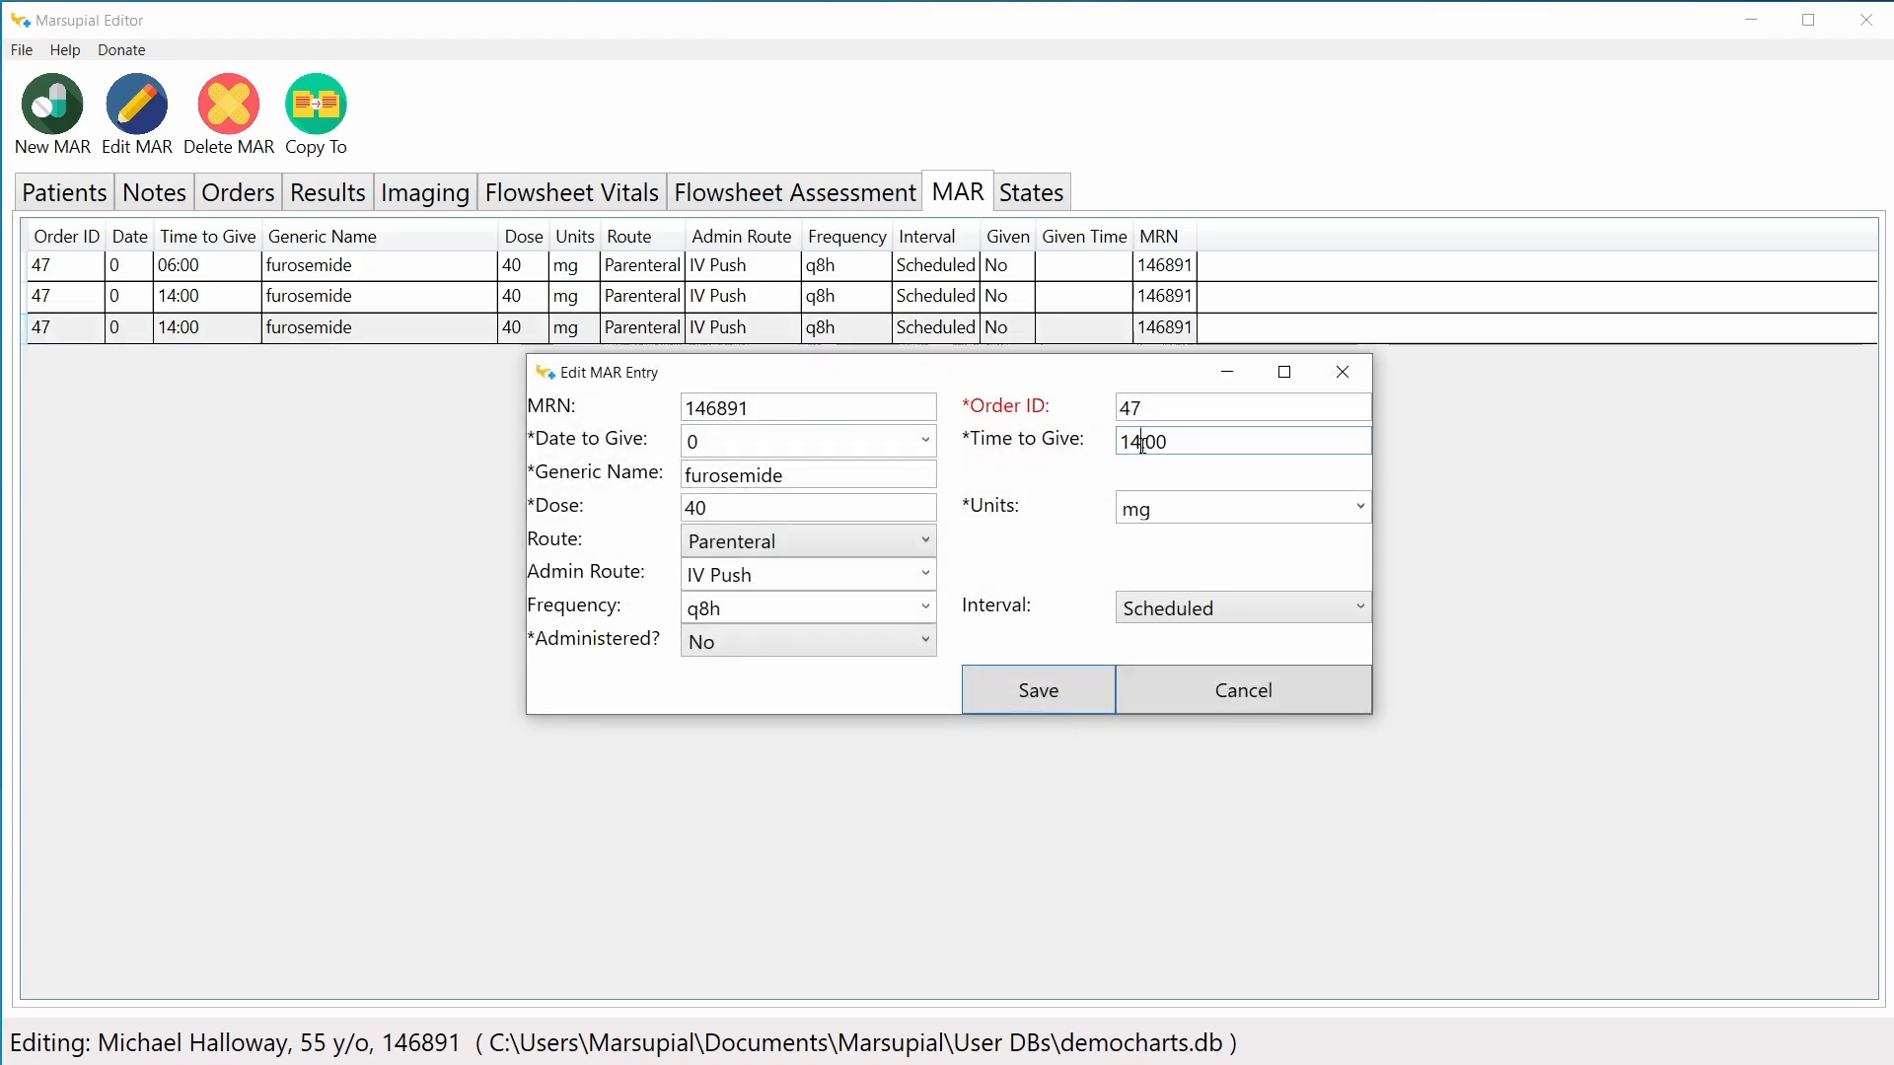
pyautogui.hotkey('shift', 'Home')
pyautogui.write('22')
pyautogui.click(1048, 697)
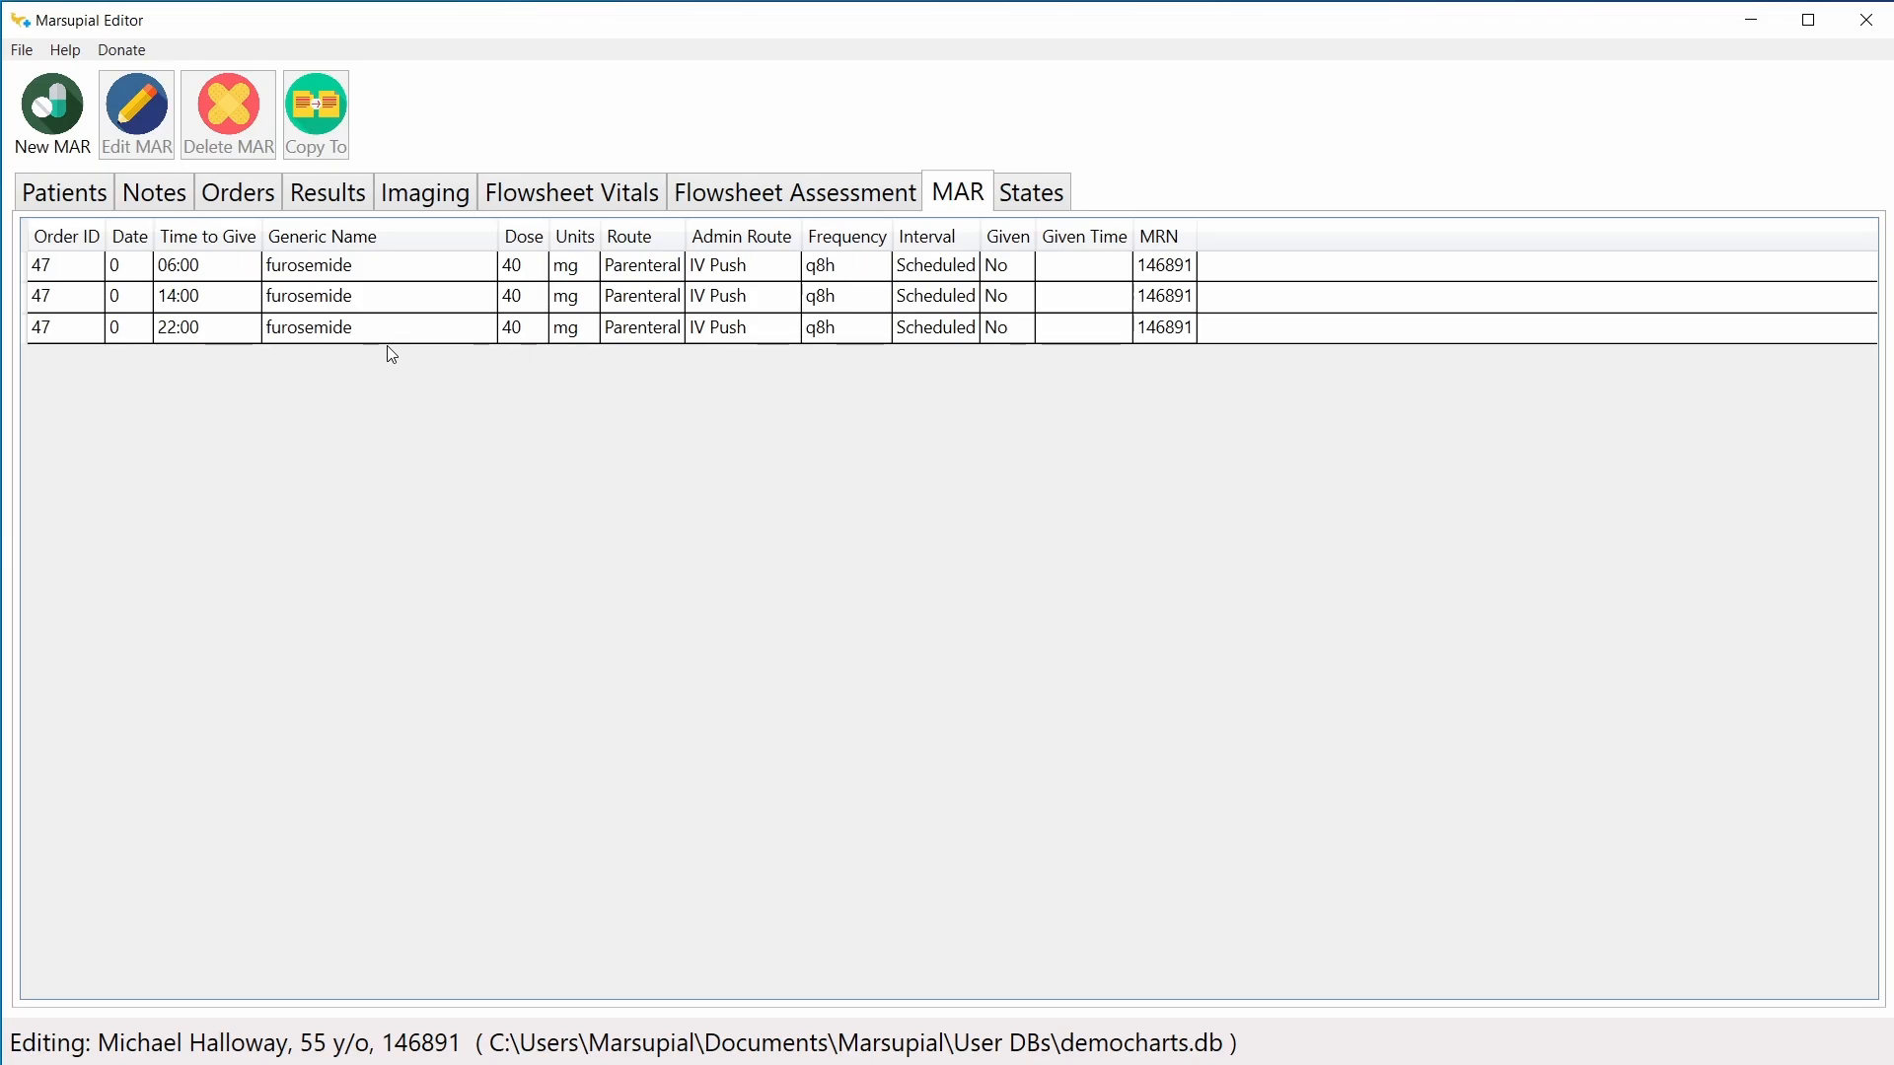
# Step: Compare the furosemide order's ID in the order list with the order ID on its MAR entries
pyautogui.click(253, 206)
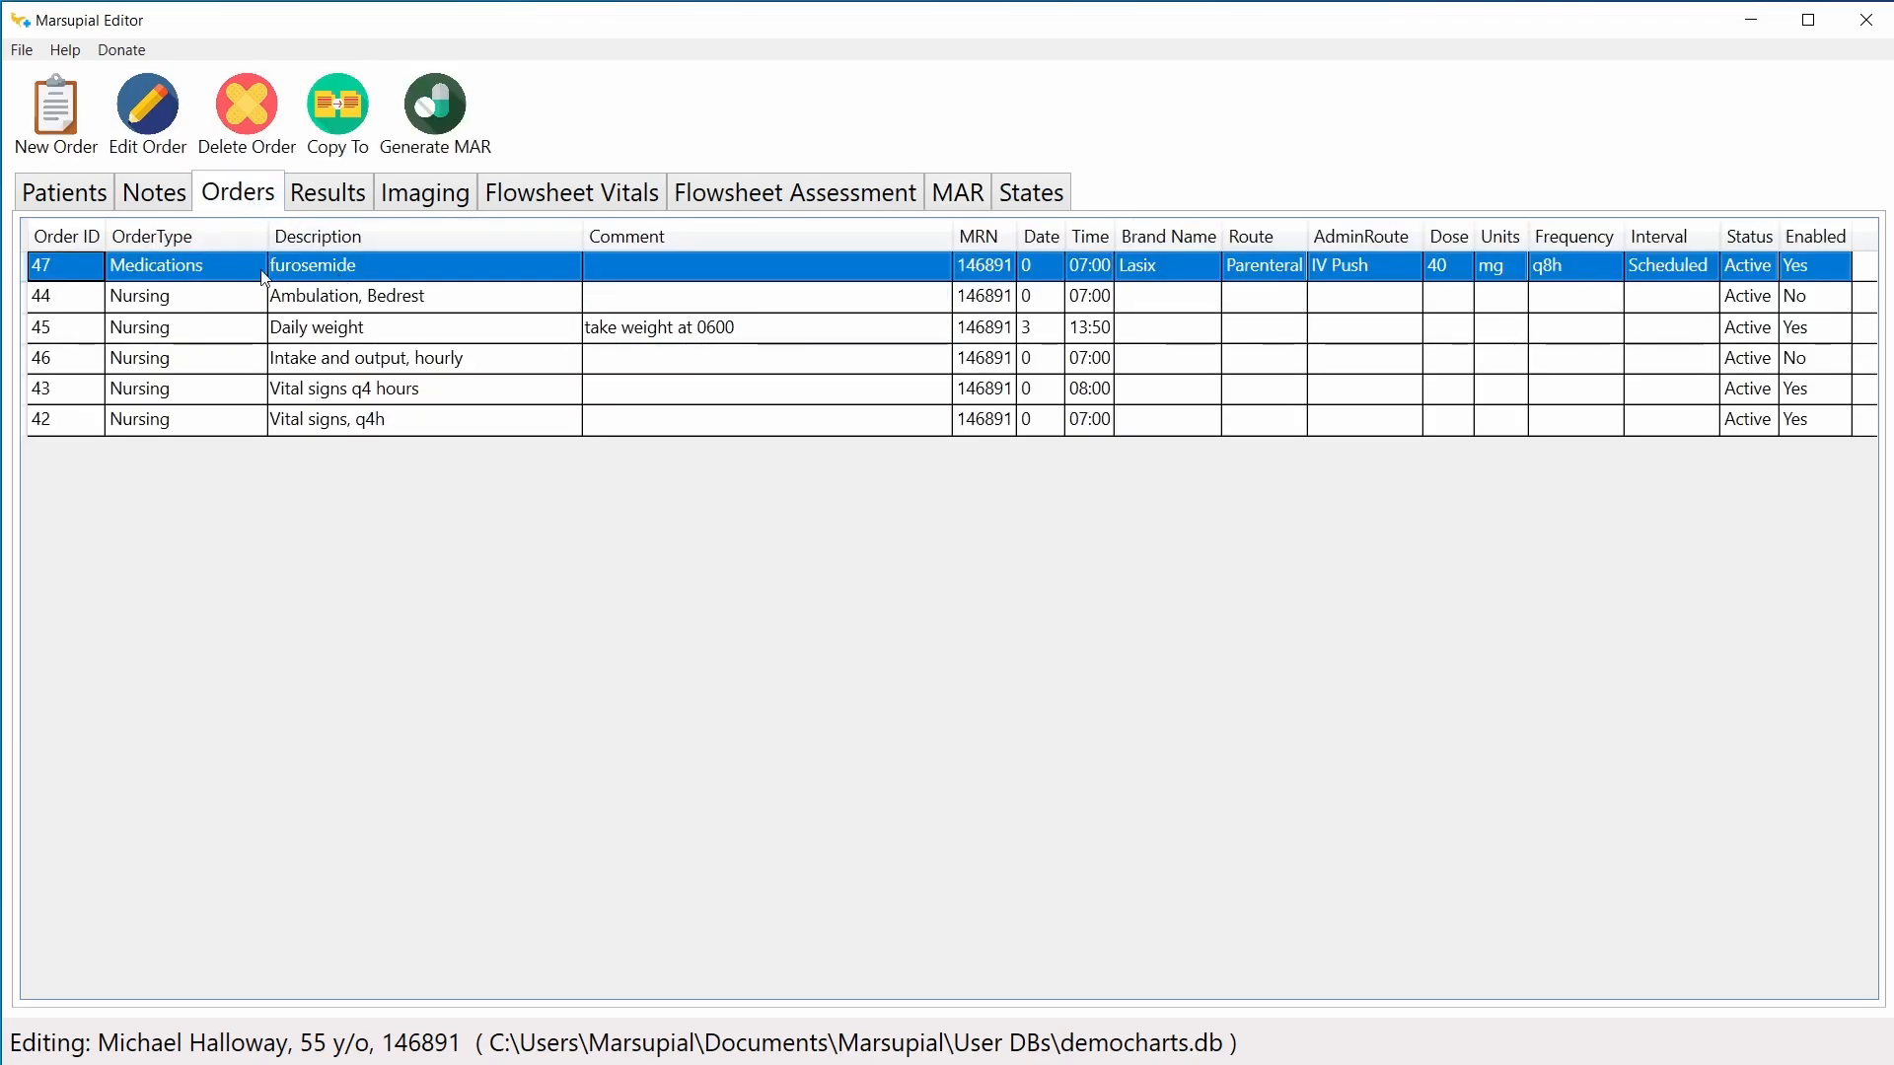
pyautogui.click(335, 276)
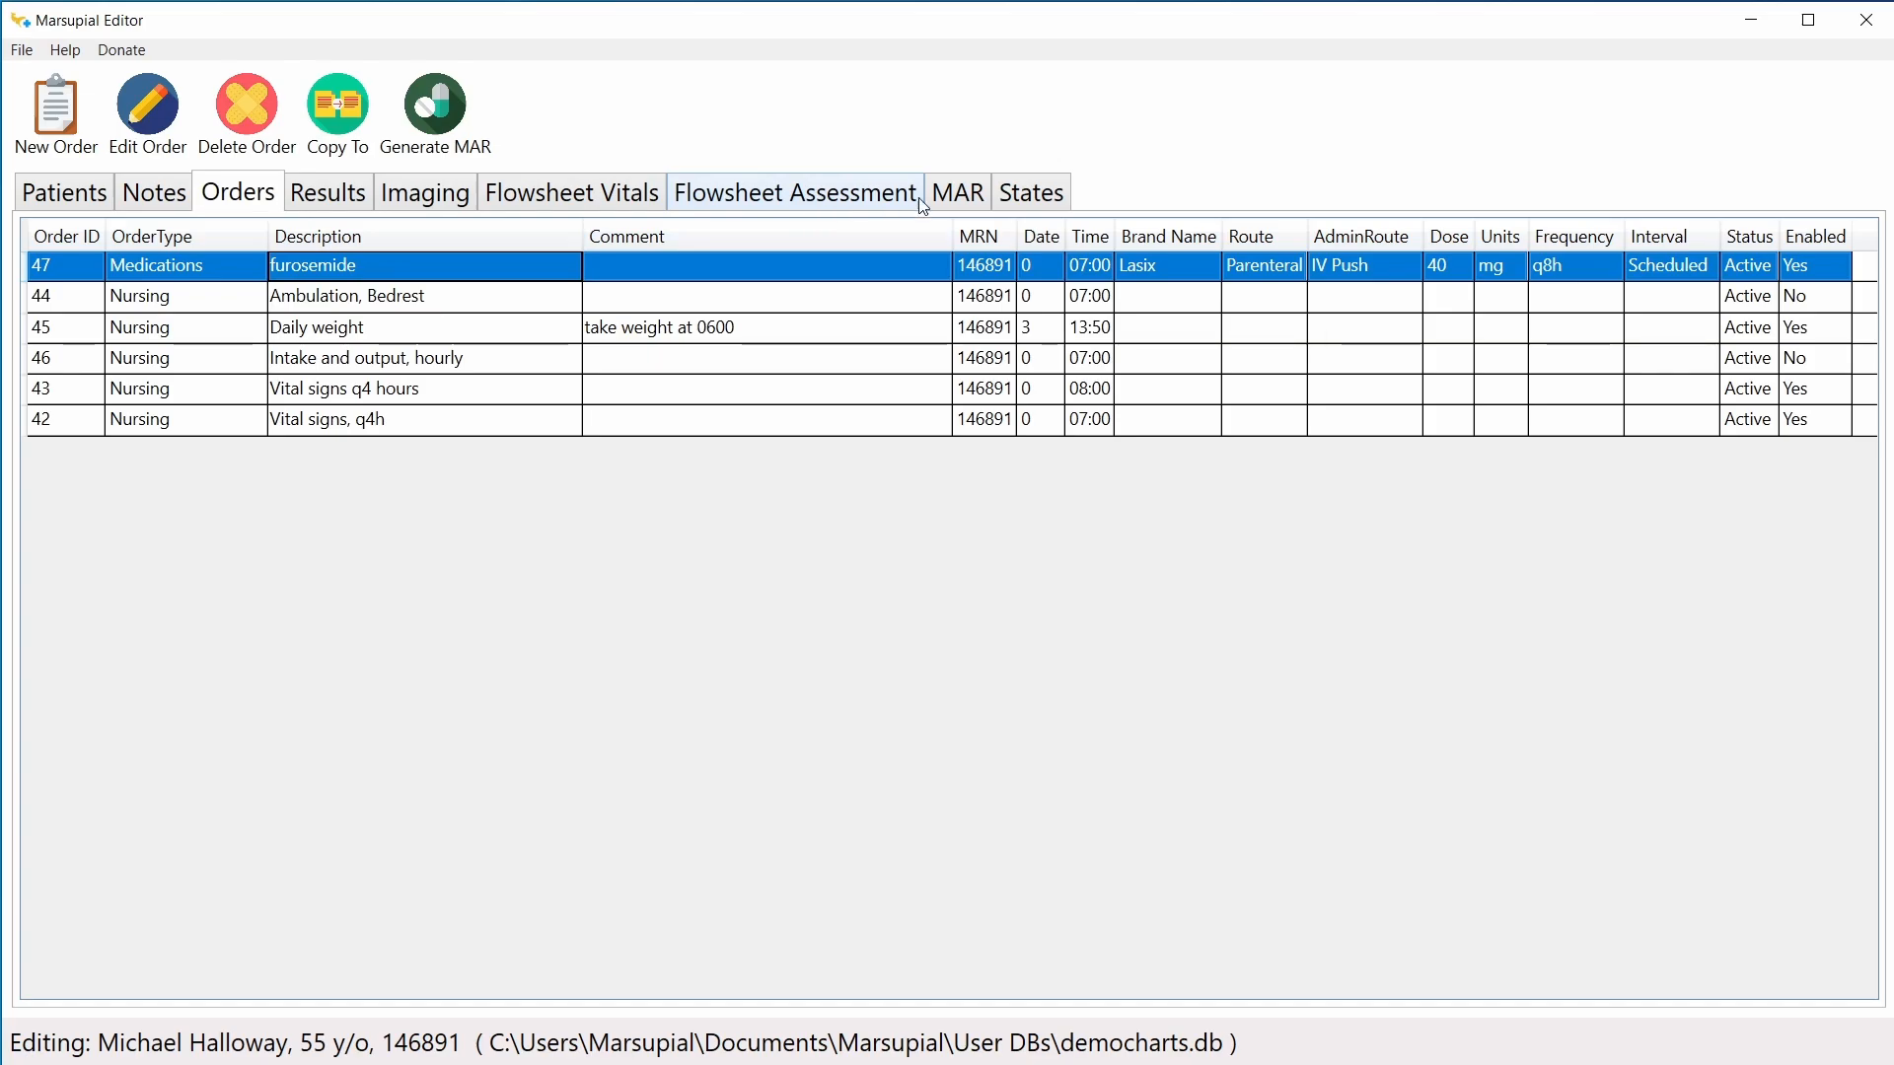
pyautogui.click(958, 189)
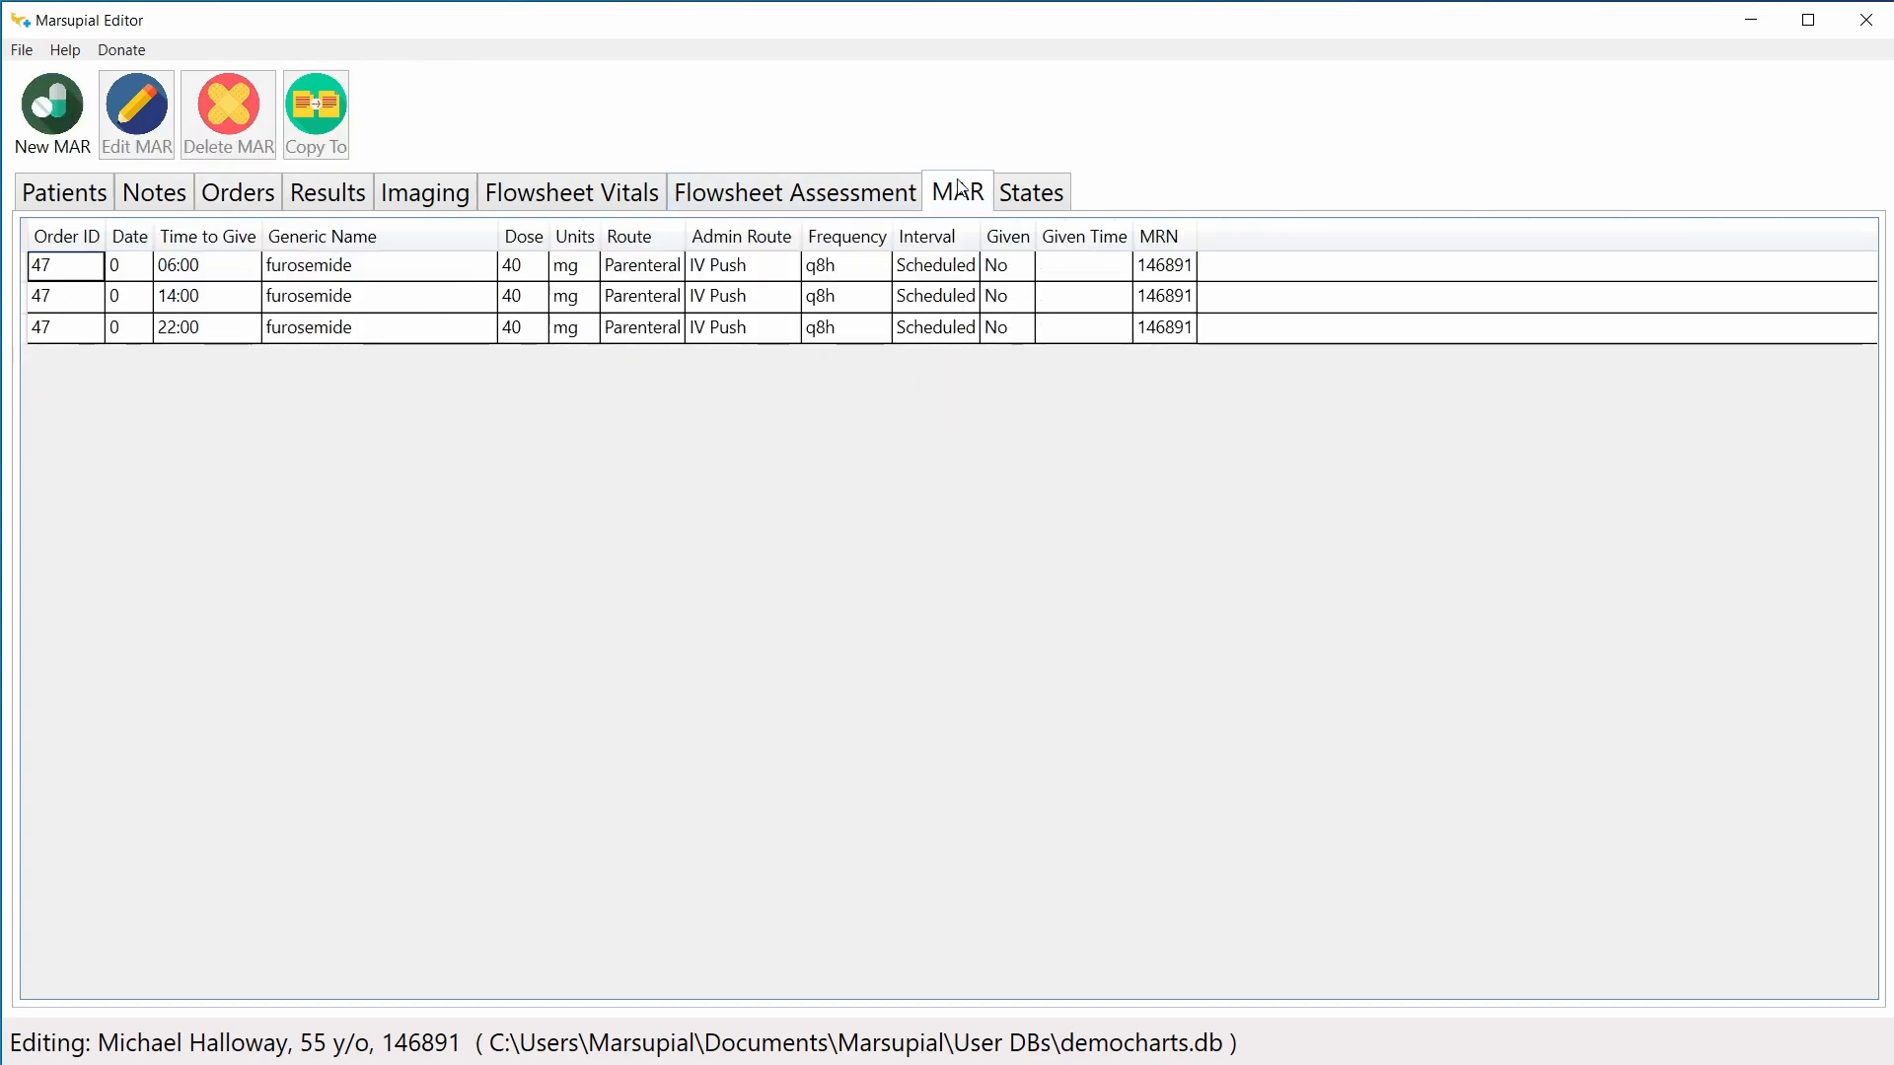
pyautogui.click(77, 279)
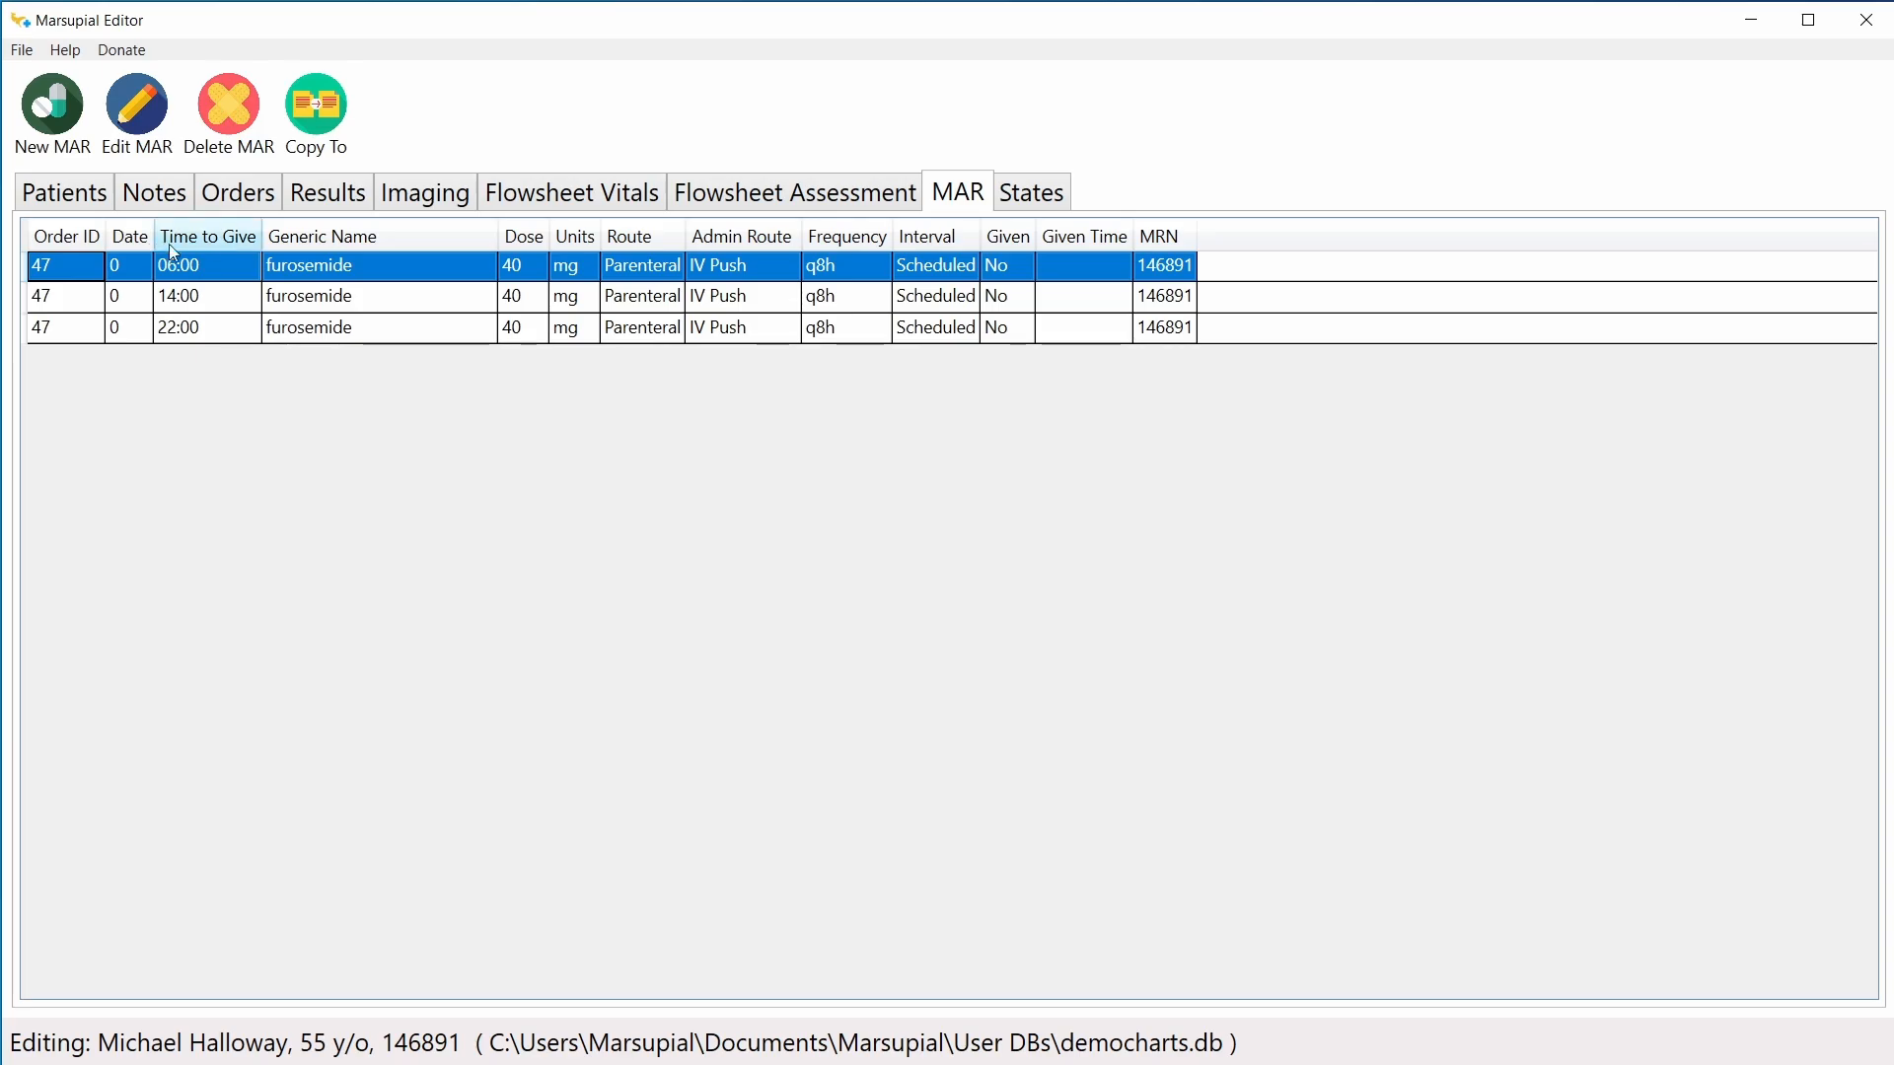
pyautogui.click(235, 193)
pyautogui.click(948, 193)
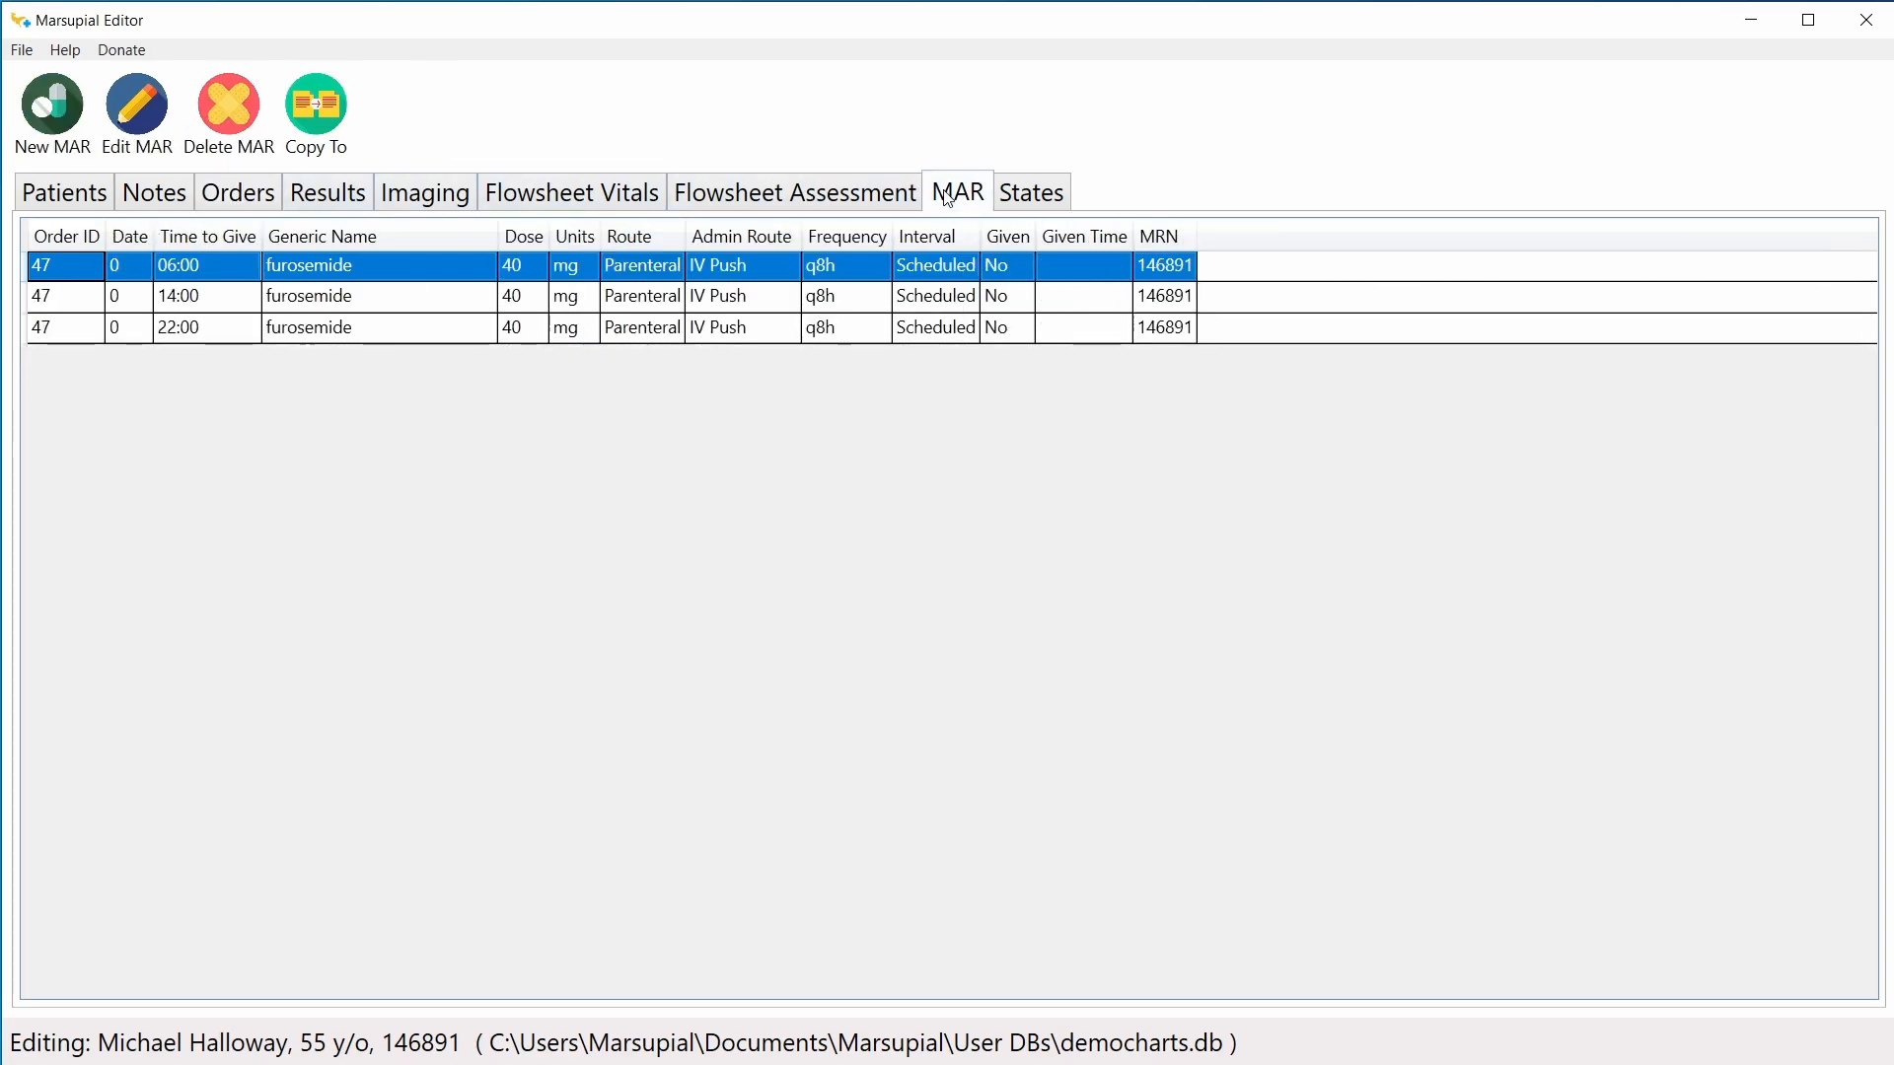
# Step: Check the Order ID requirement in the new MAR entry form and close the form without adding an entry
pyautogui.click(61, 112)
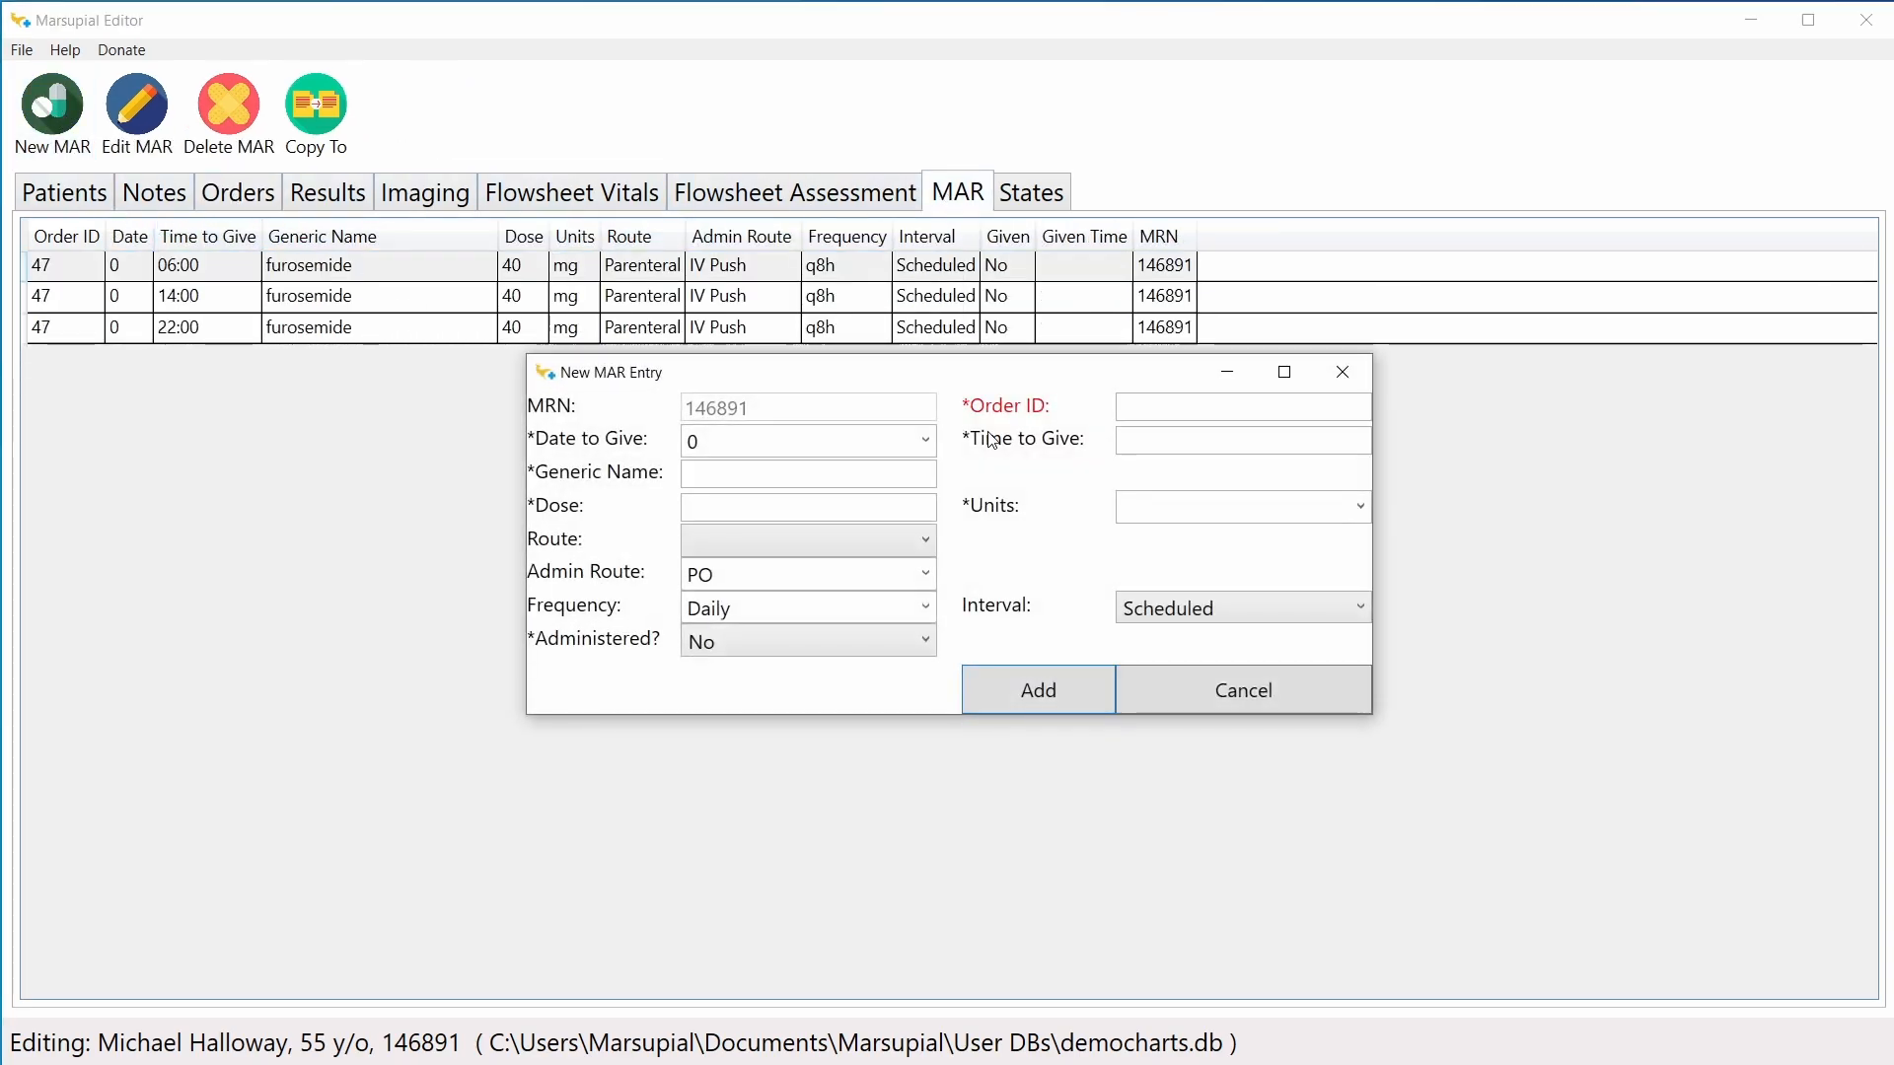
pyautogui.click(1148, 409)
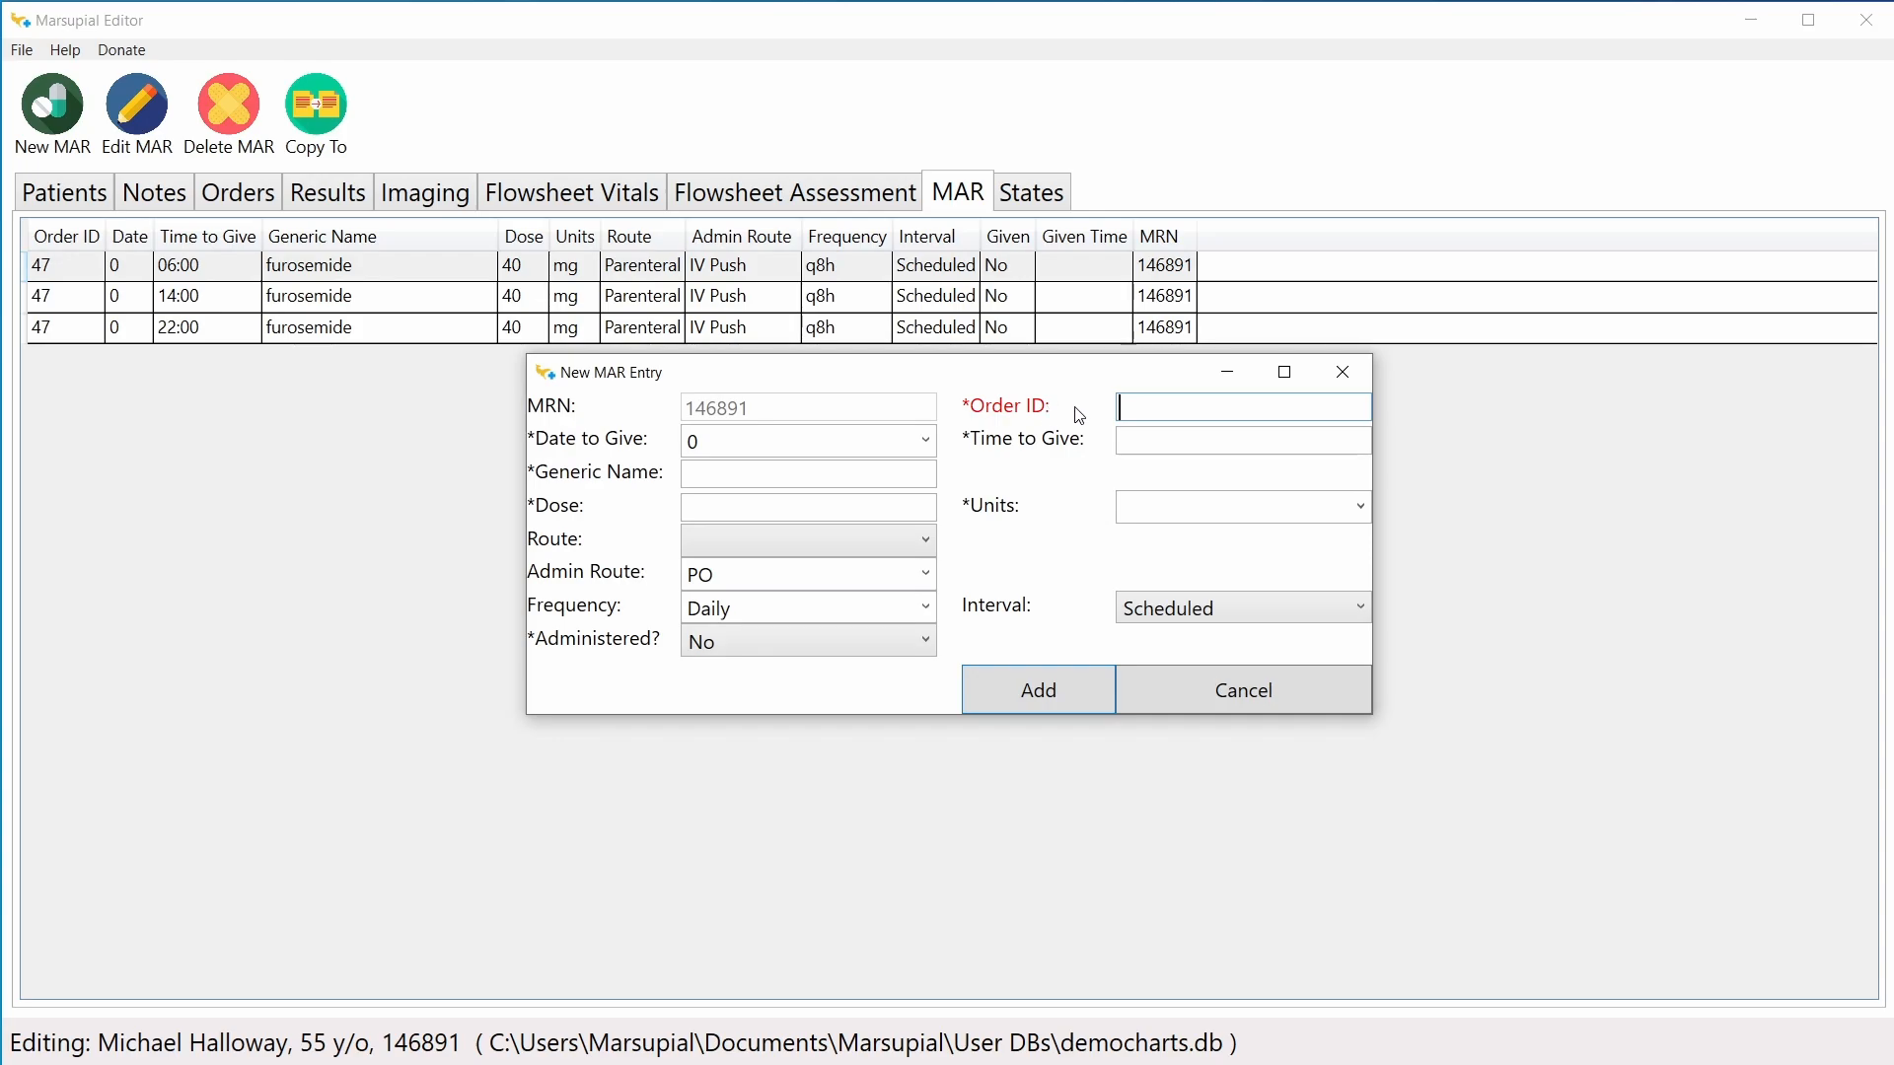
pyautogui.moveTo(1013, 420)
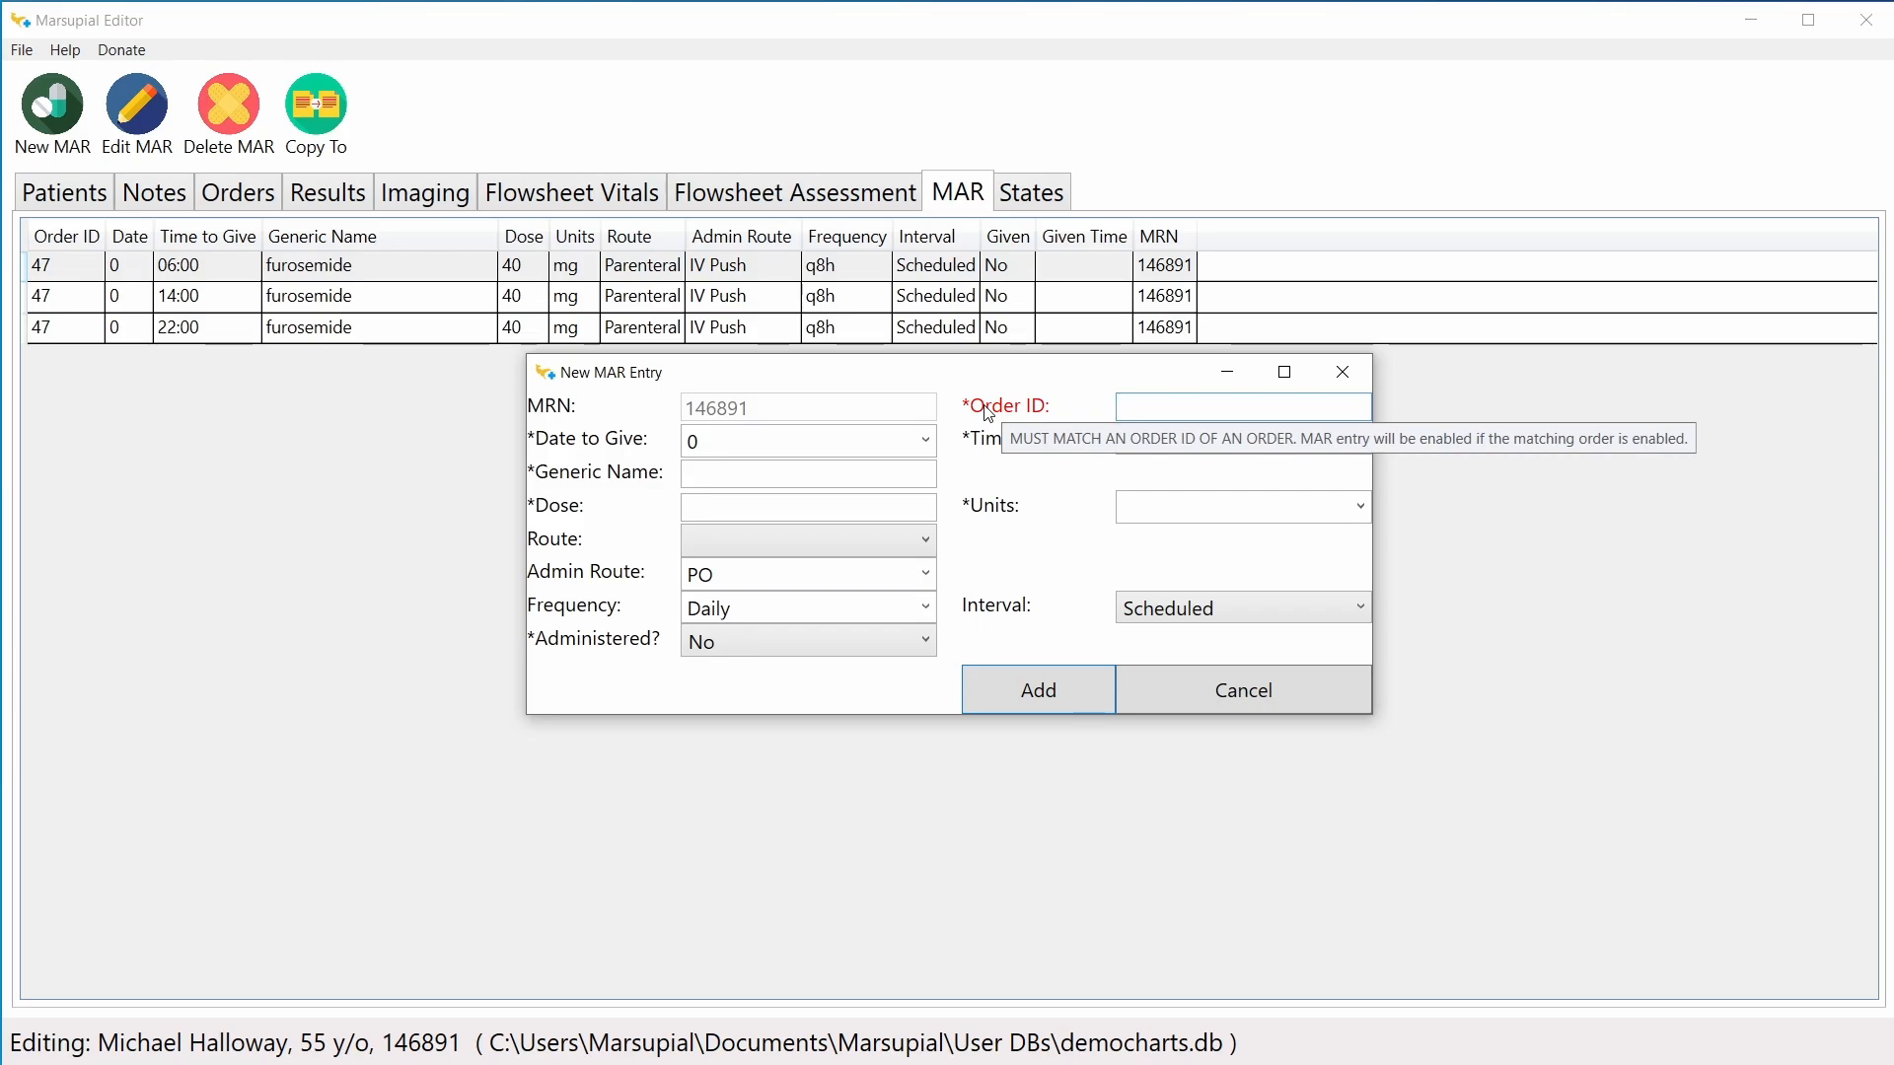
pyautogui.click(1205, 685)
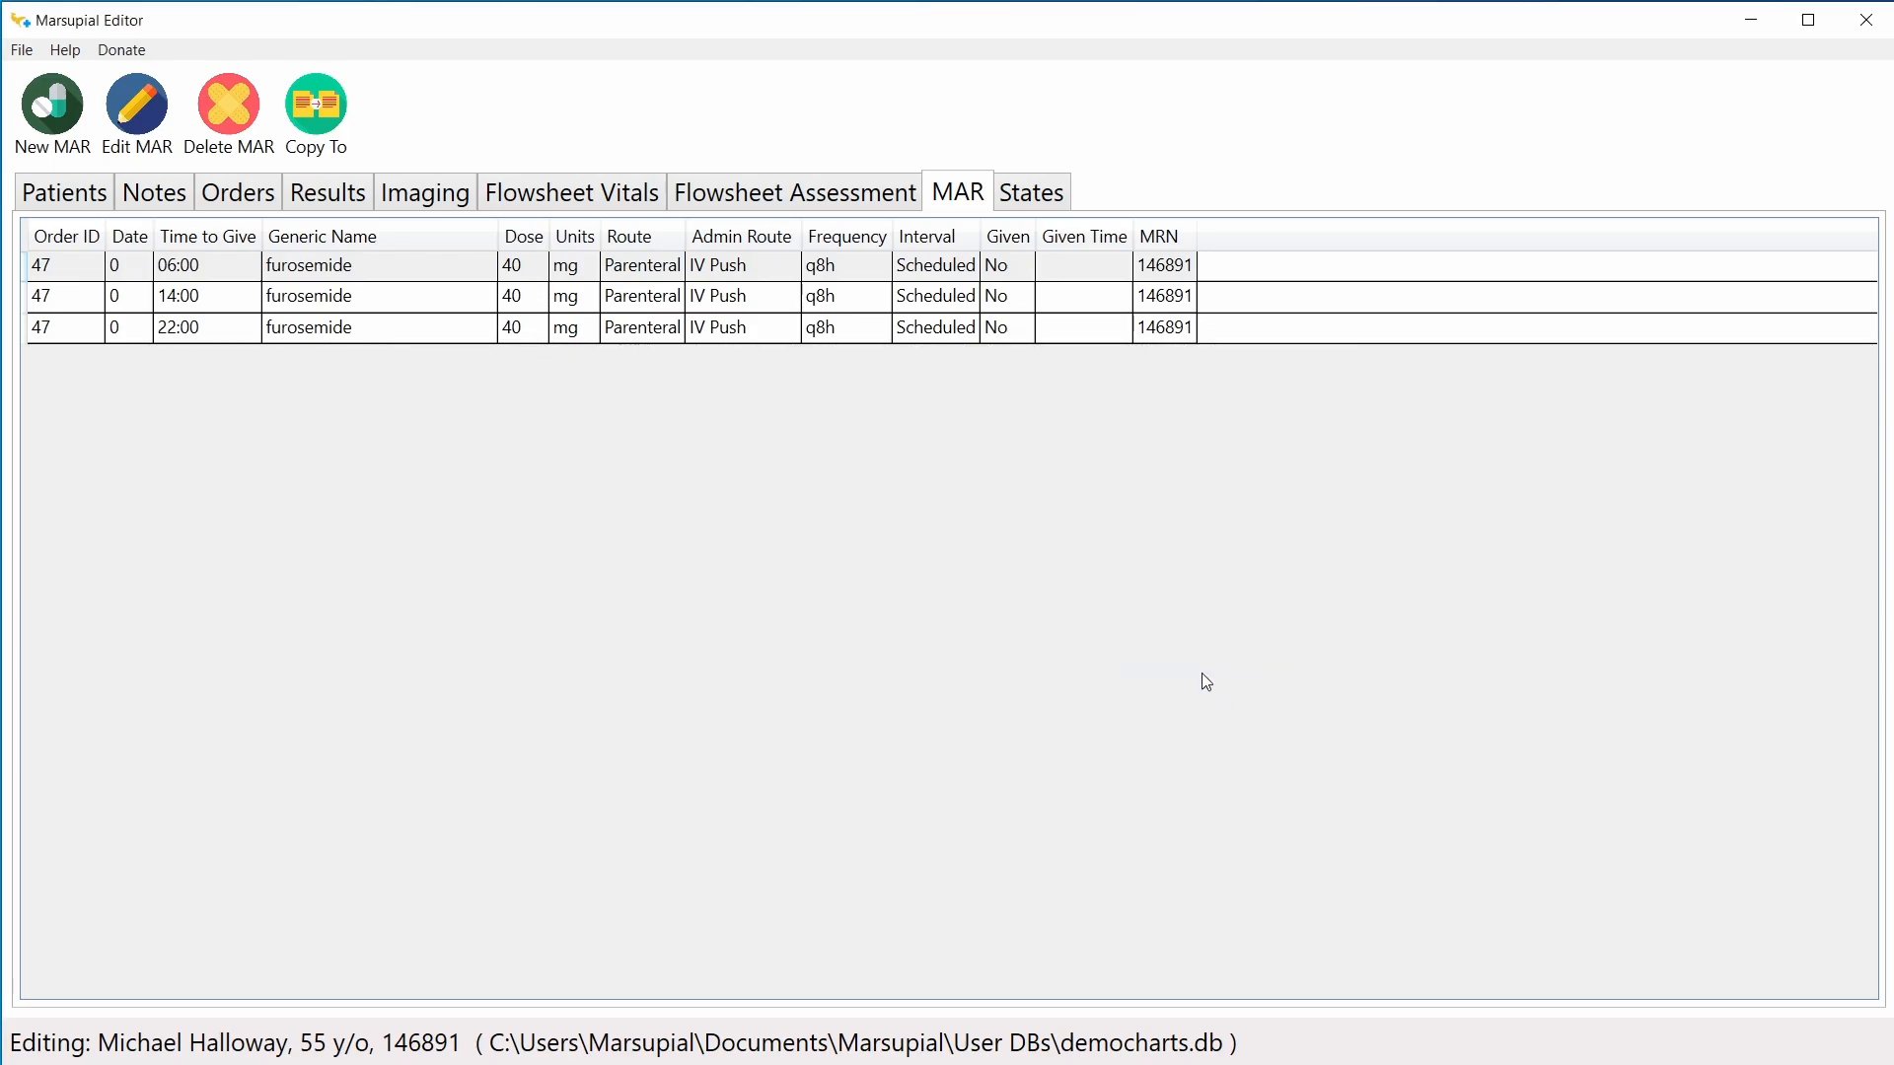
# Step: Review the furosemide order's status and comment fields, close it without saving, and compare the order with its MAR entries
pyautogui.click(254, 196)
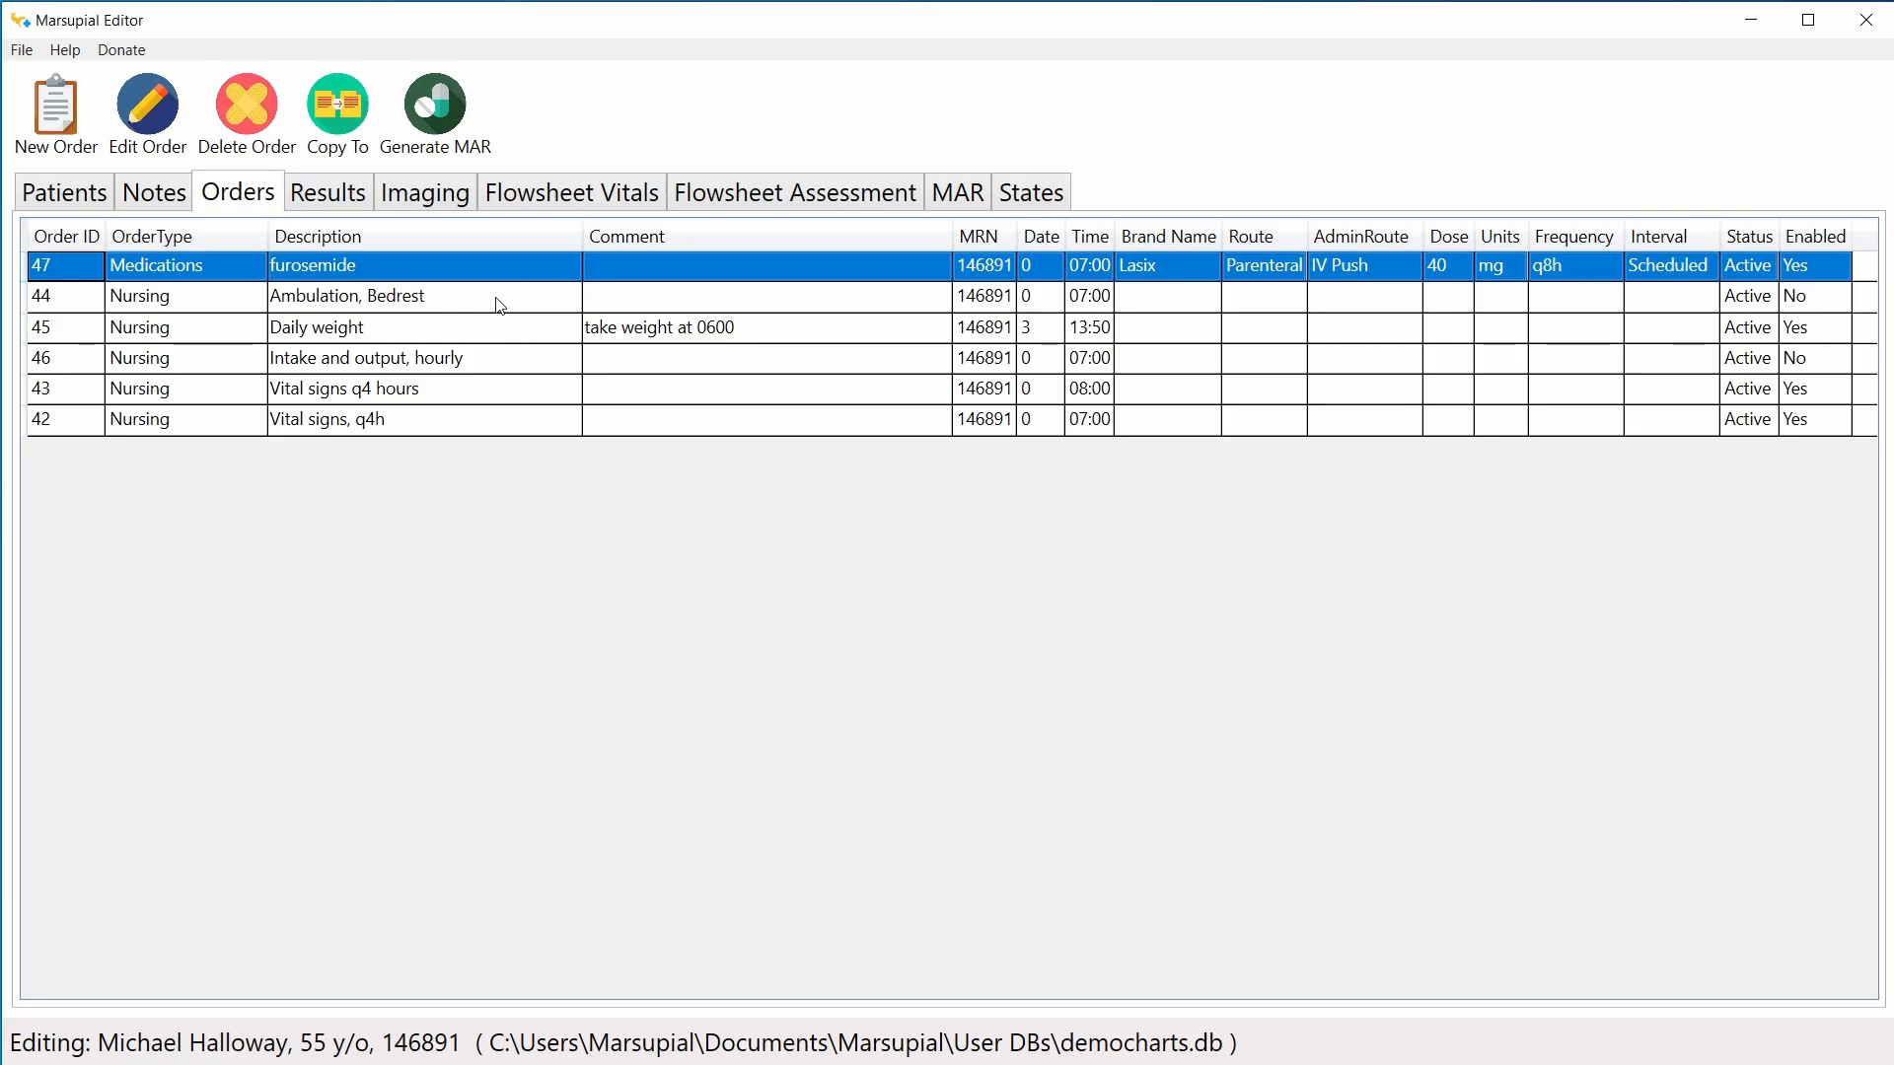
pyautogui.doubleClick(385, 266)
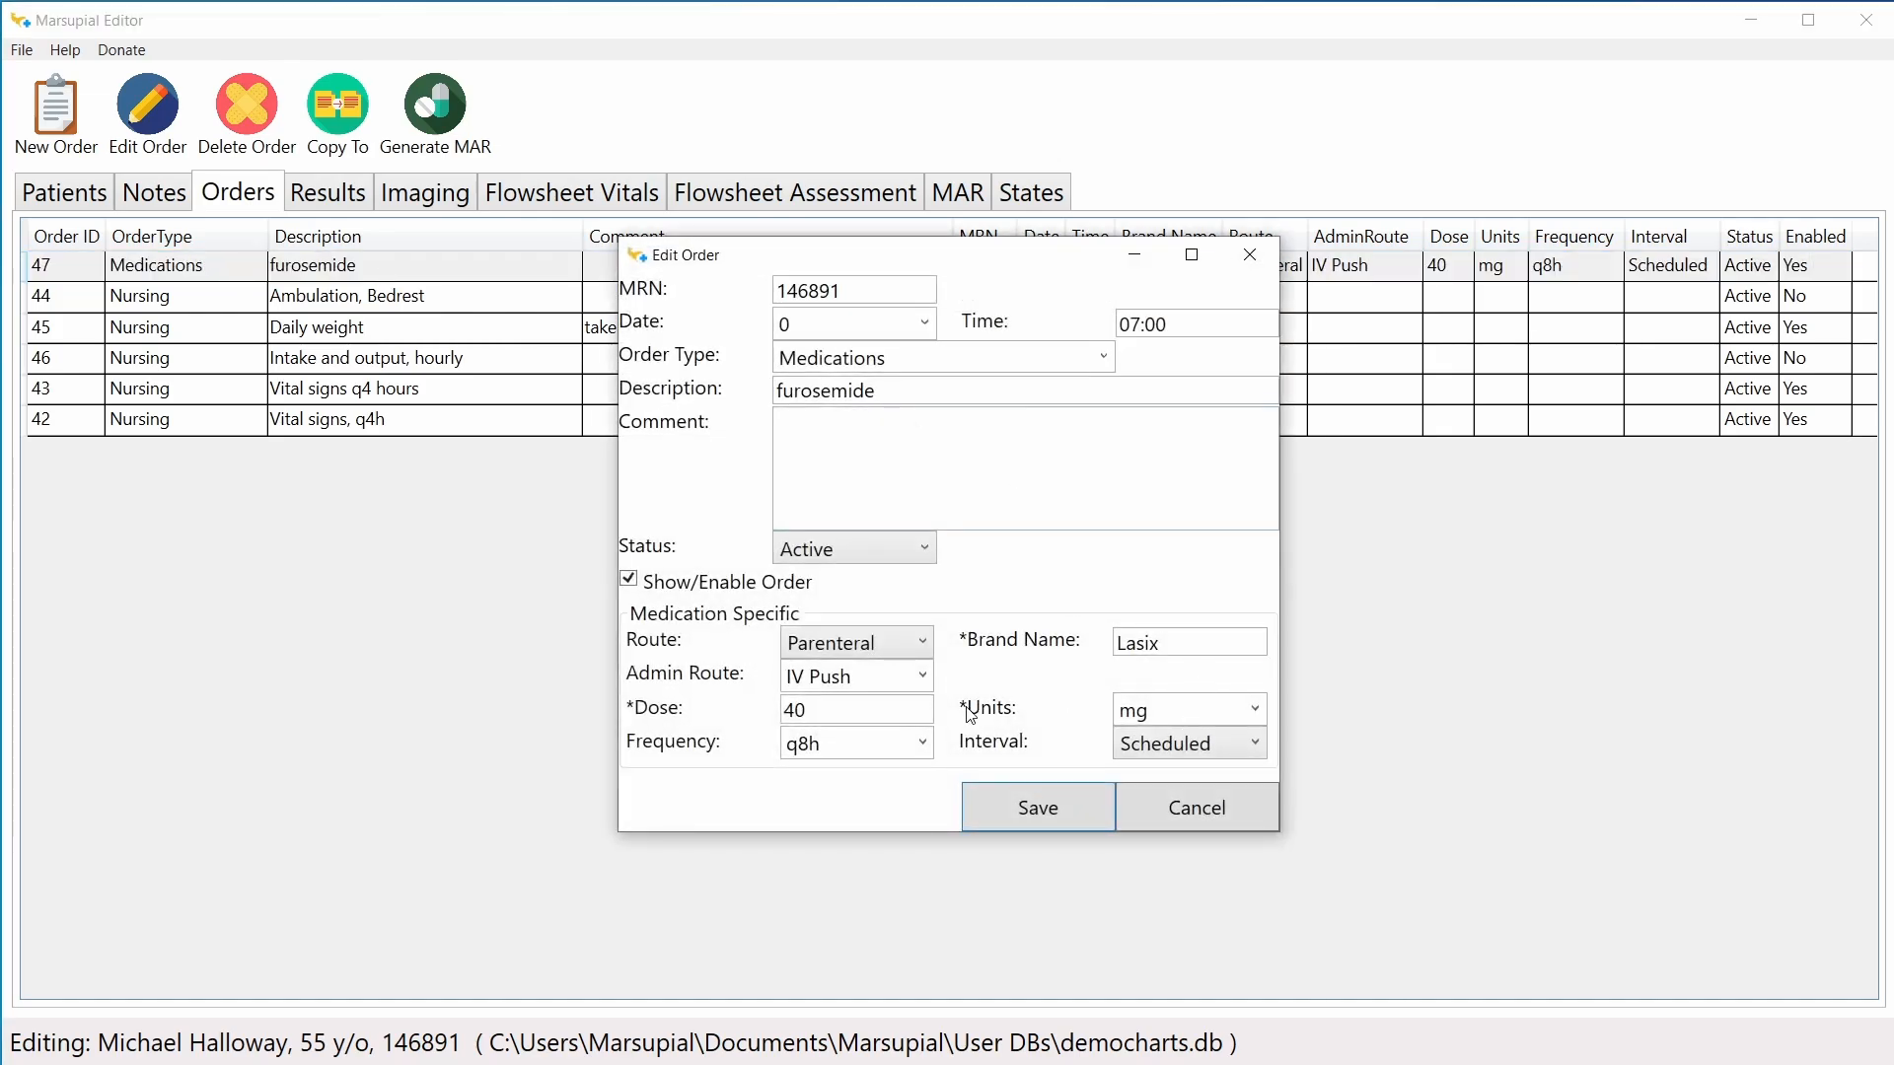
pyautogui.click(873, 548)
pyautogui.click(920, 448)
pyautogui.click(1219, 804)
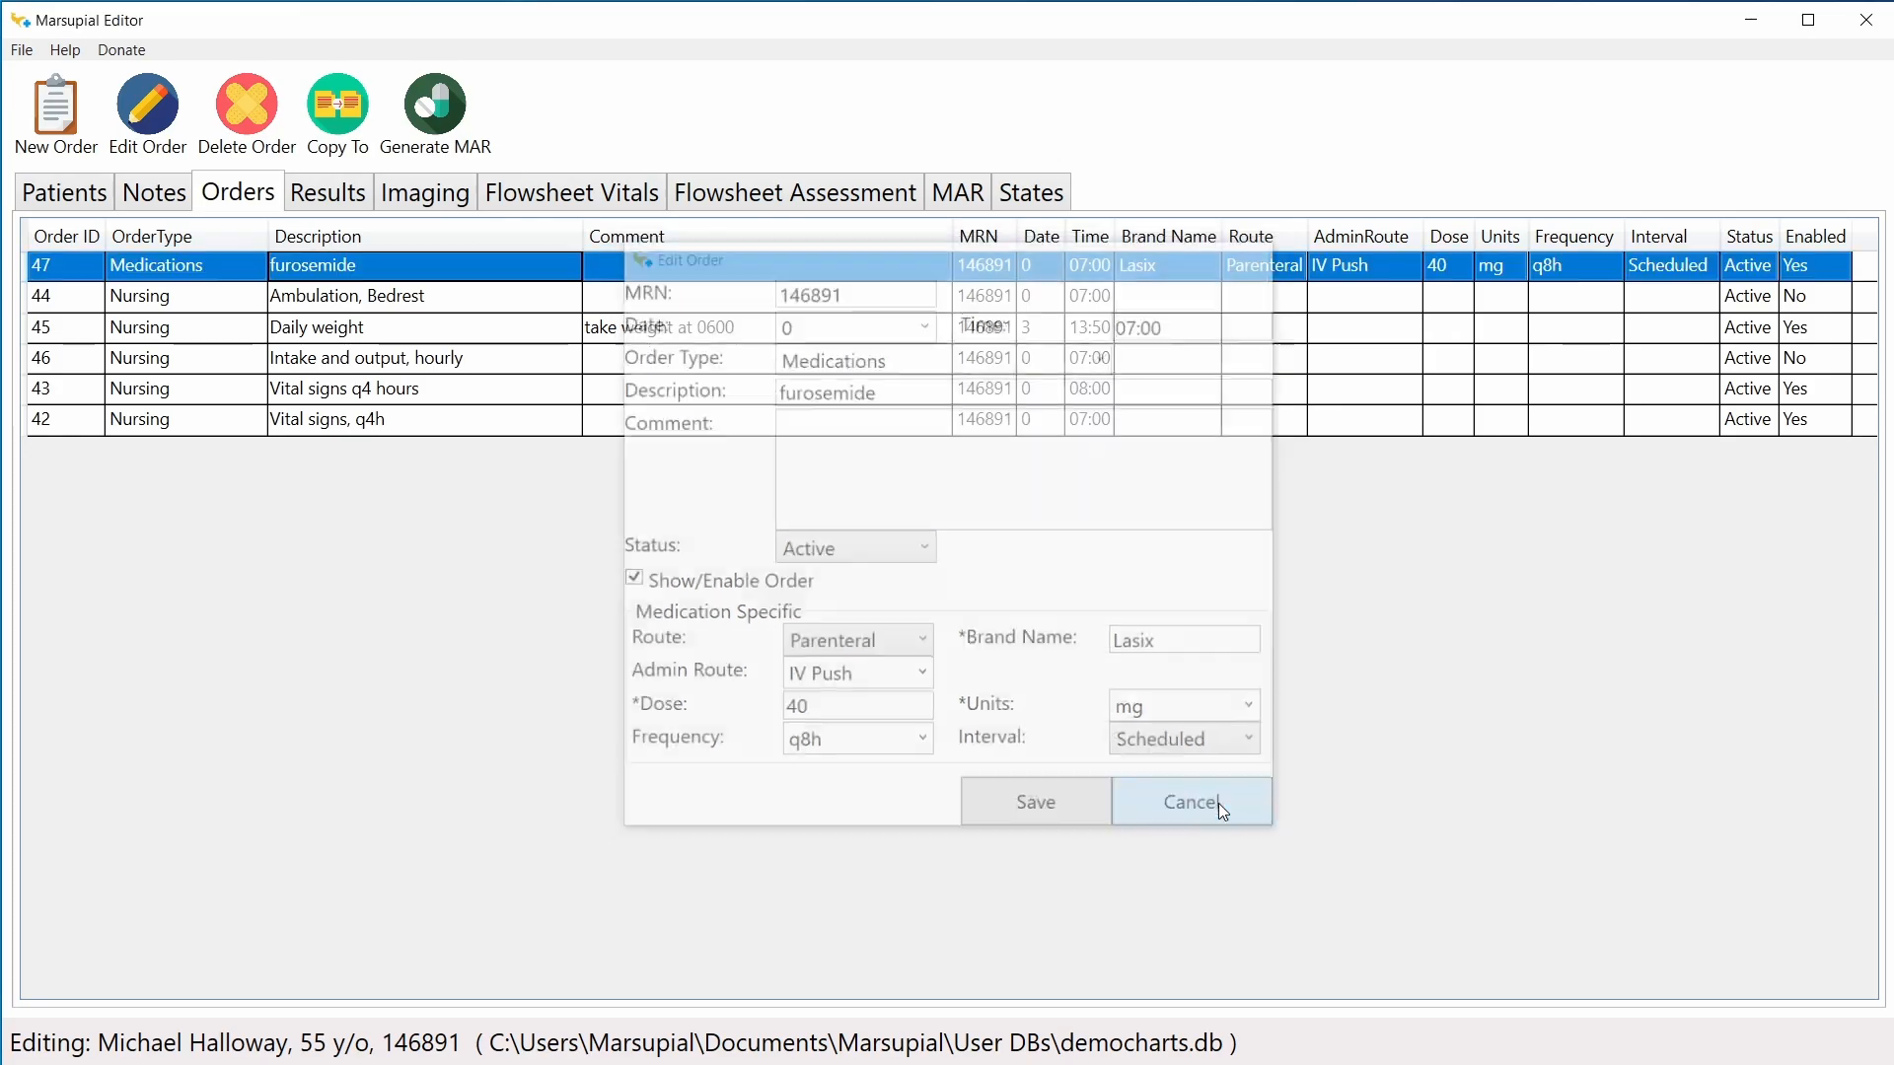
pyautogui.click(963, 199)
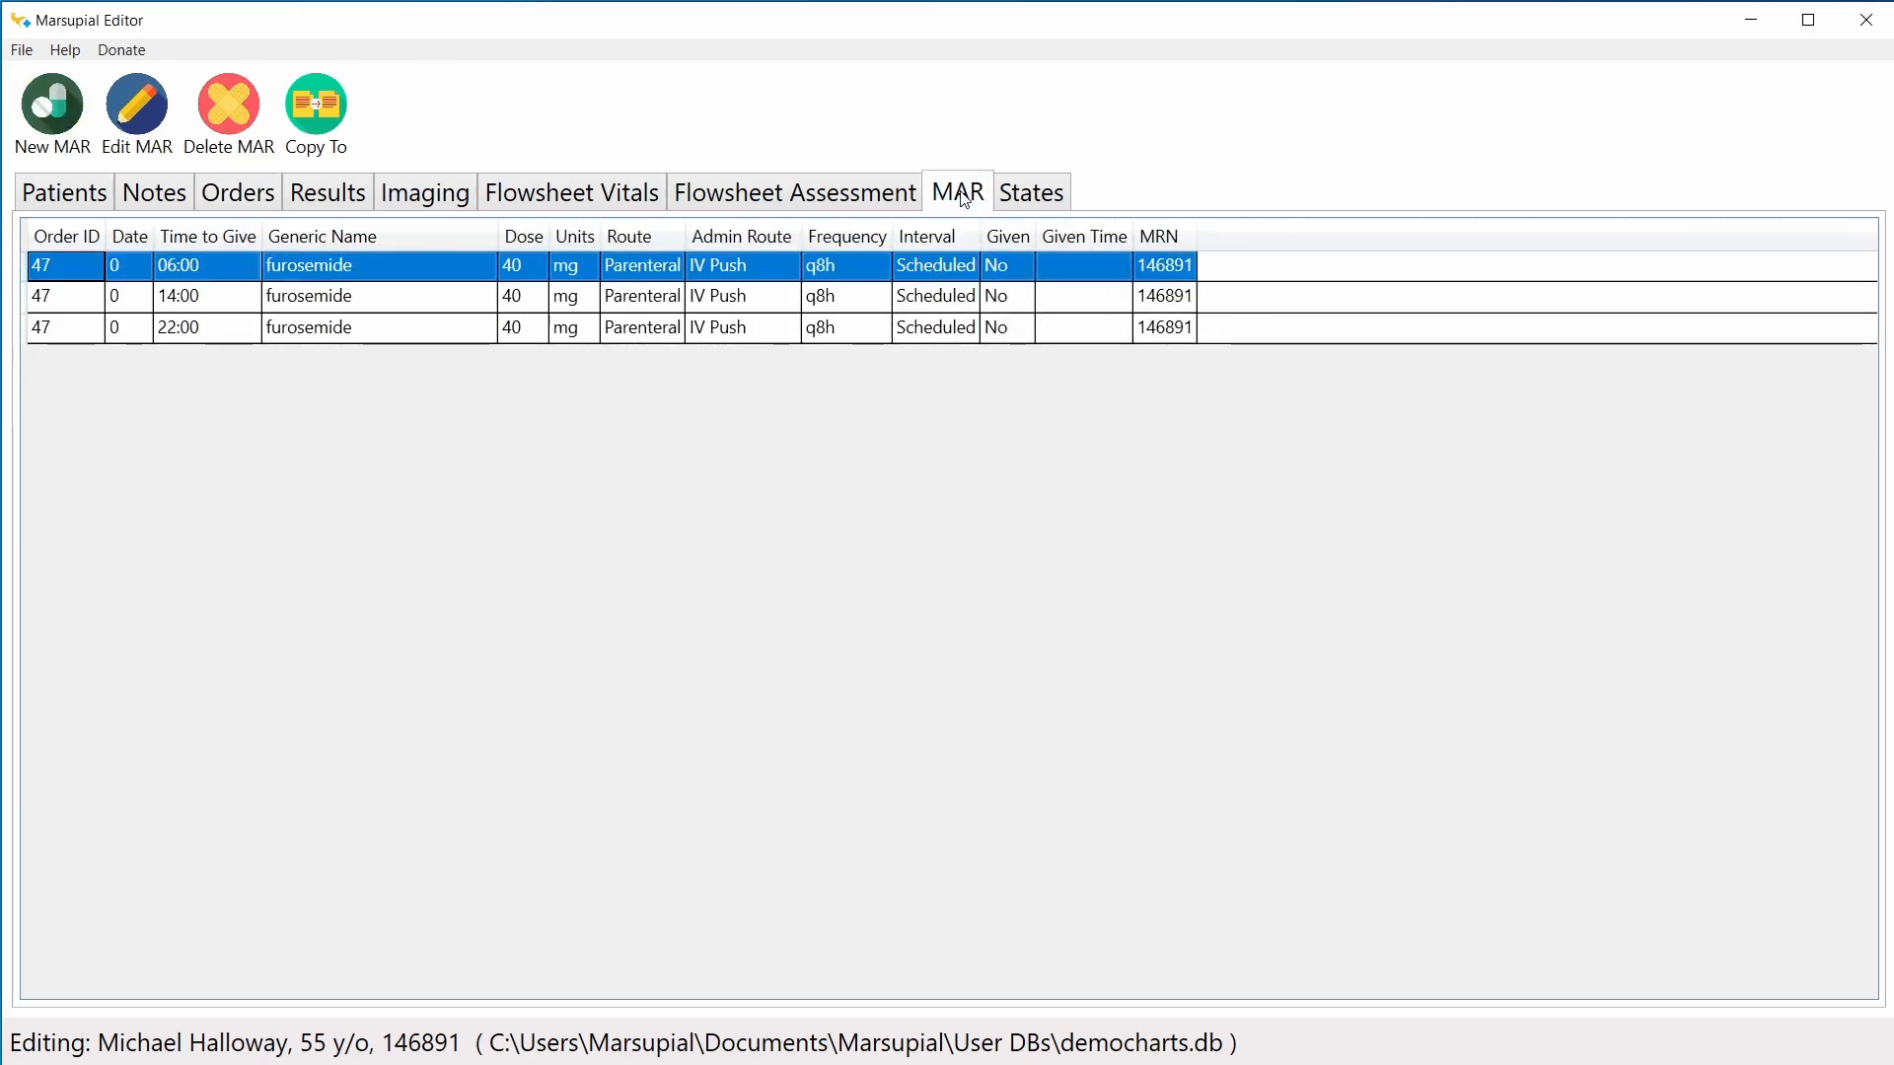
pyautogui.click(241, 197)
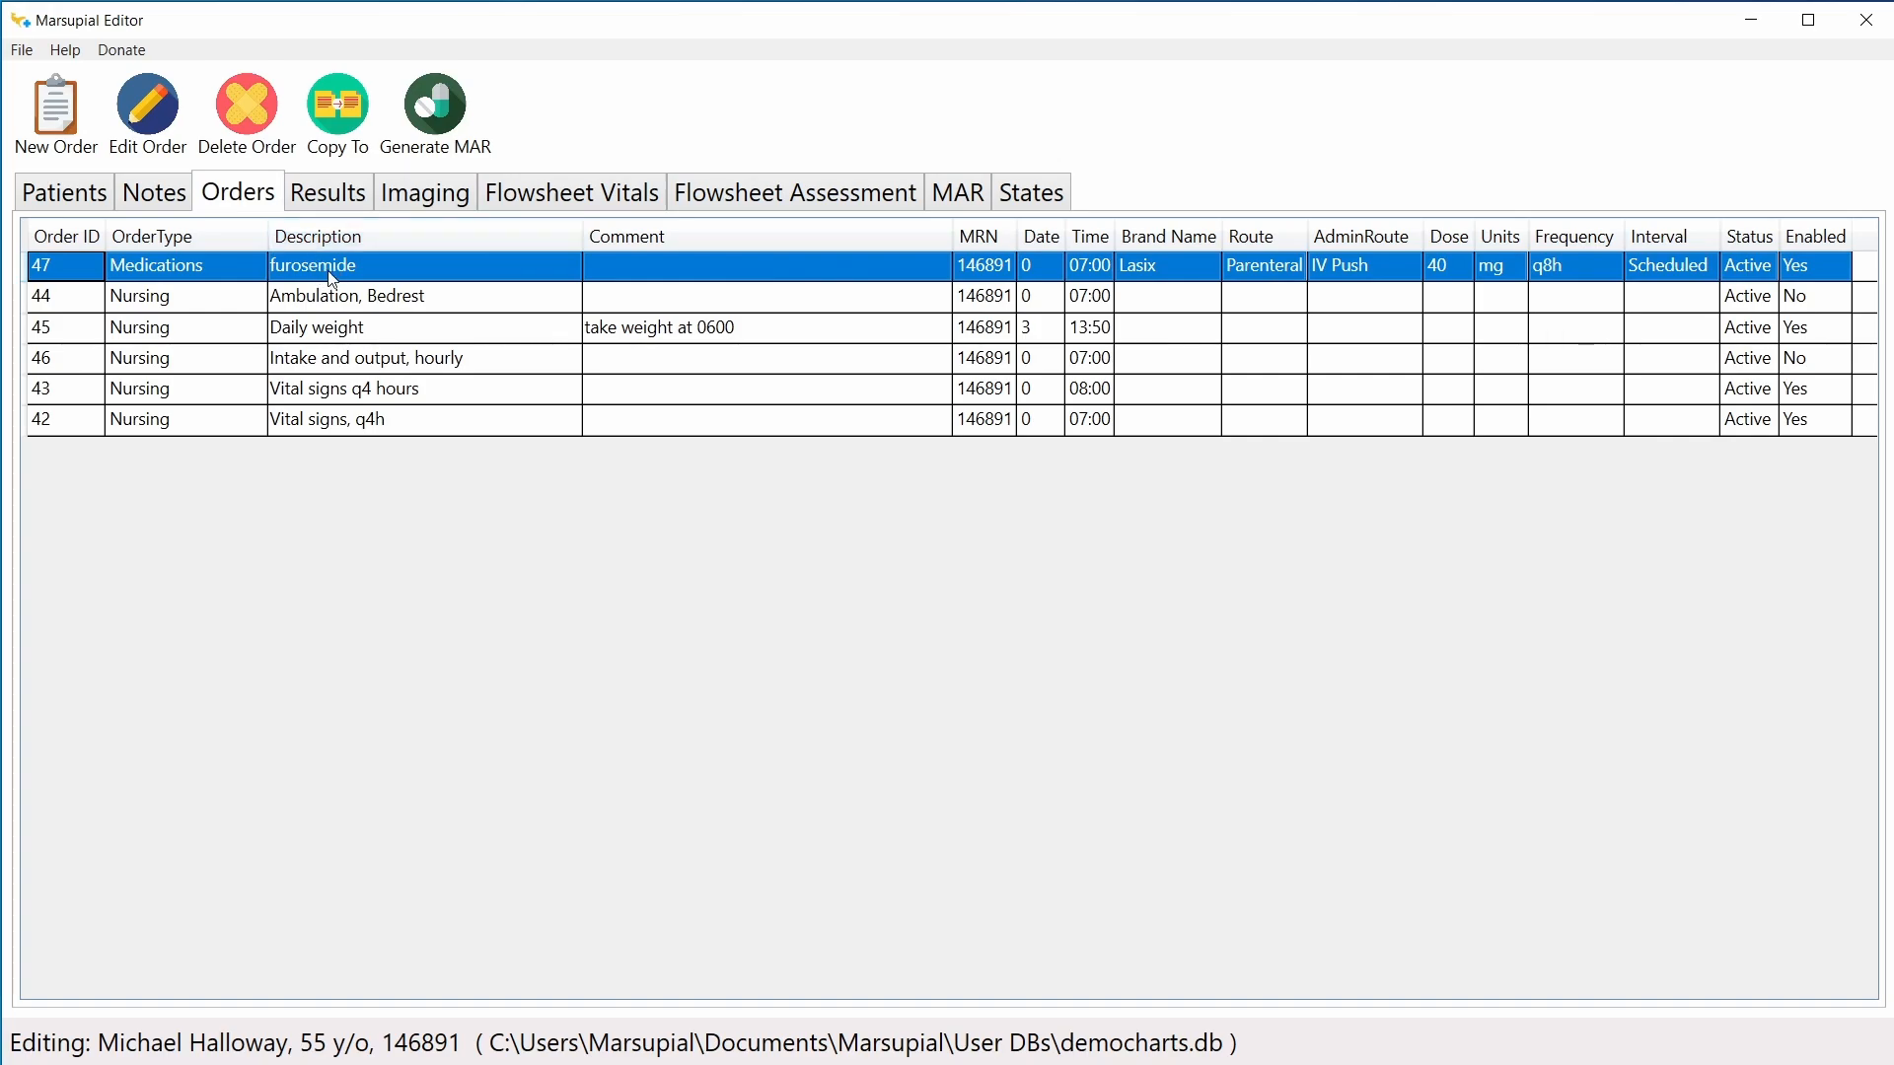
# Step: Copy the furosemide order to the same patient and set the copy's order time to 08:10
pyautogui.click(451, 272)
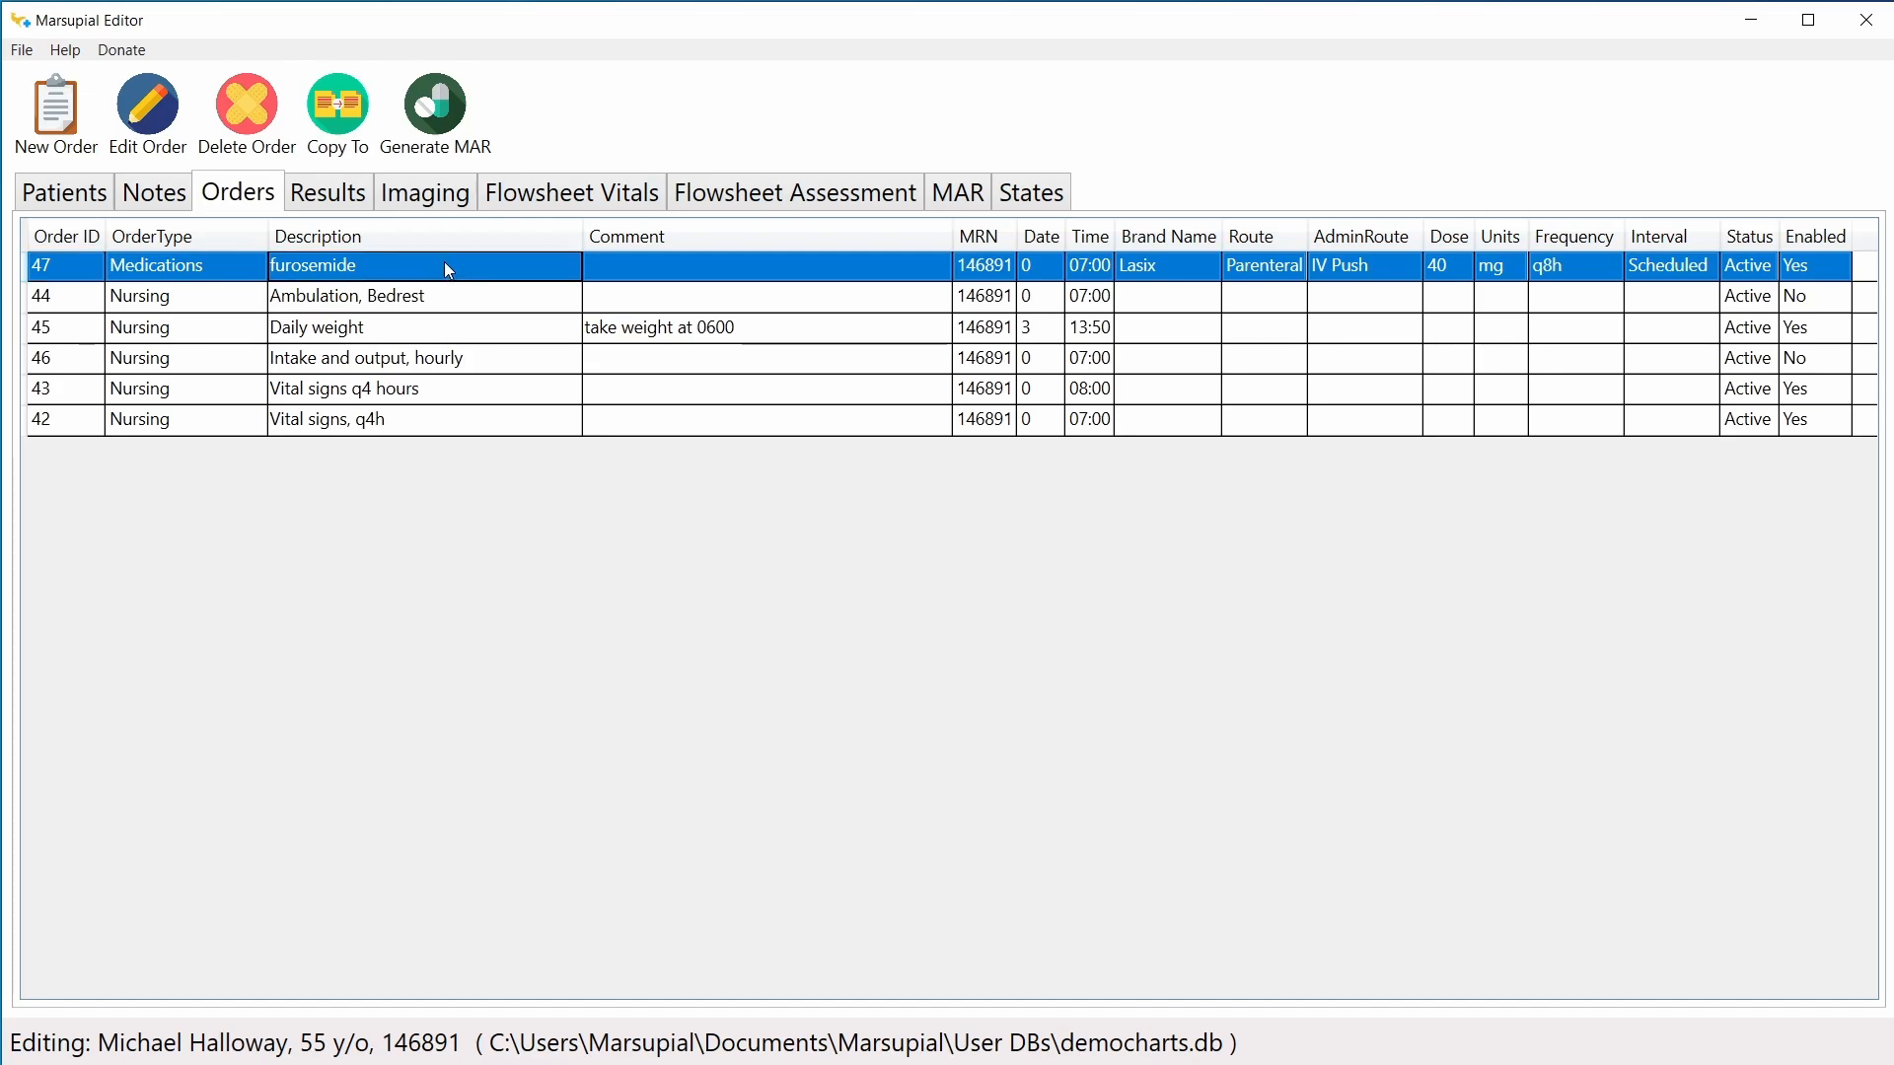
pyautogui.click(346, 141)
pyautogui.click(770, 578)
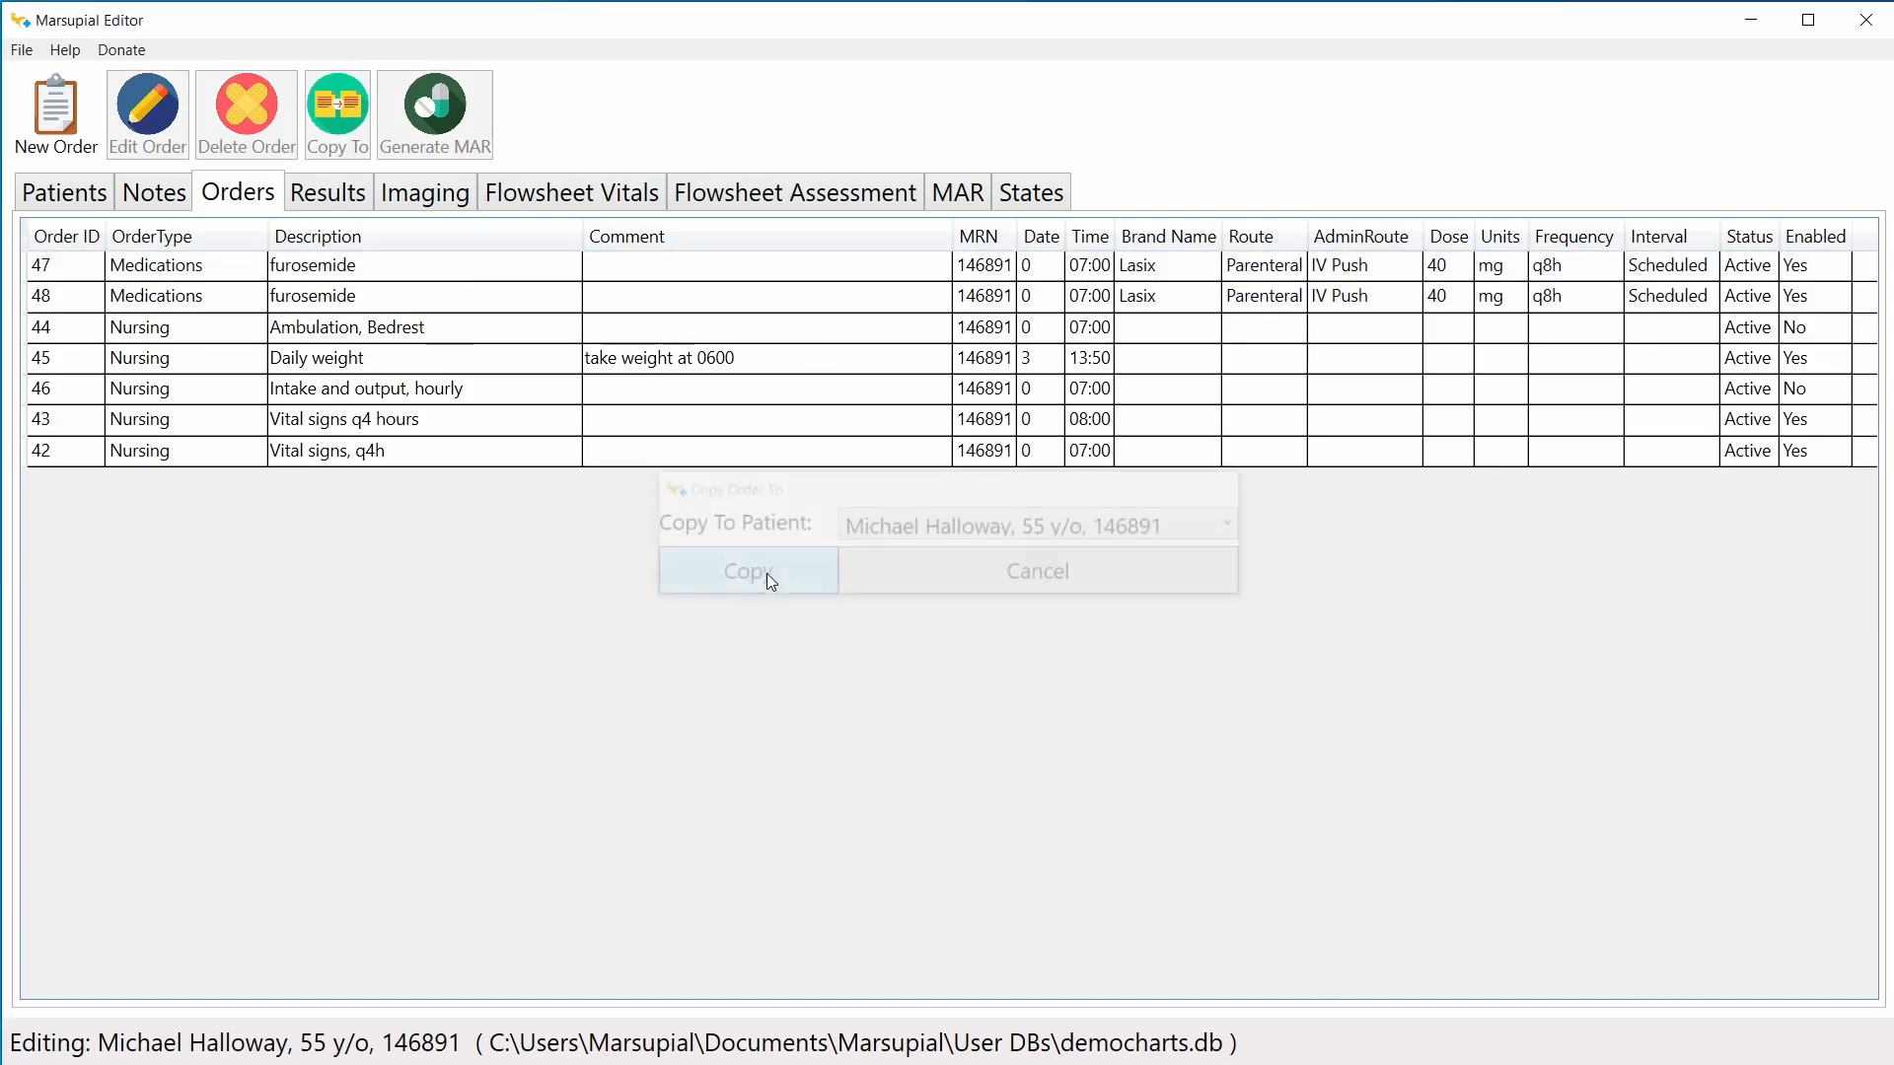
pyautogui.doubleClick(357, 301)
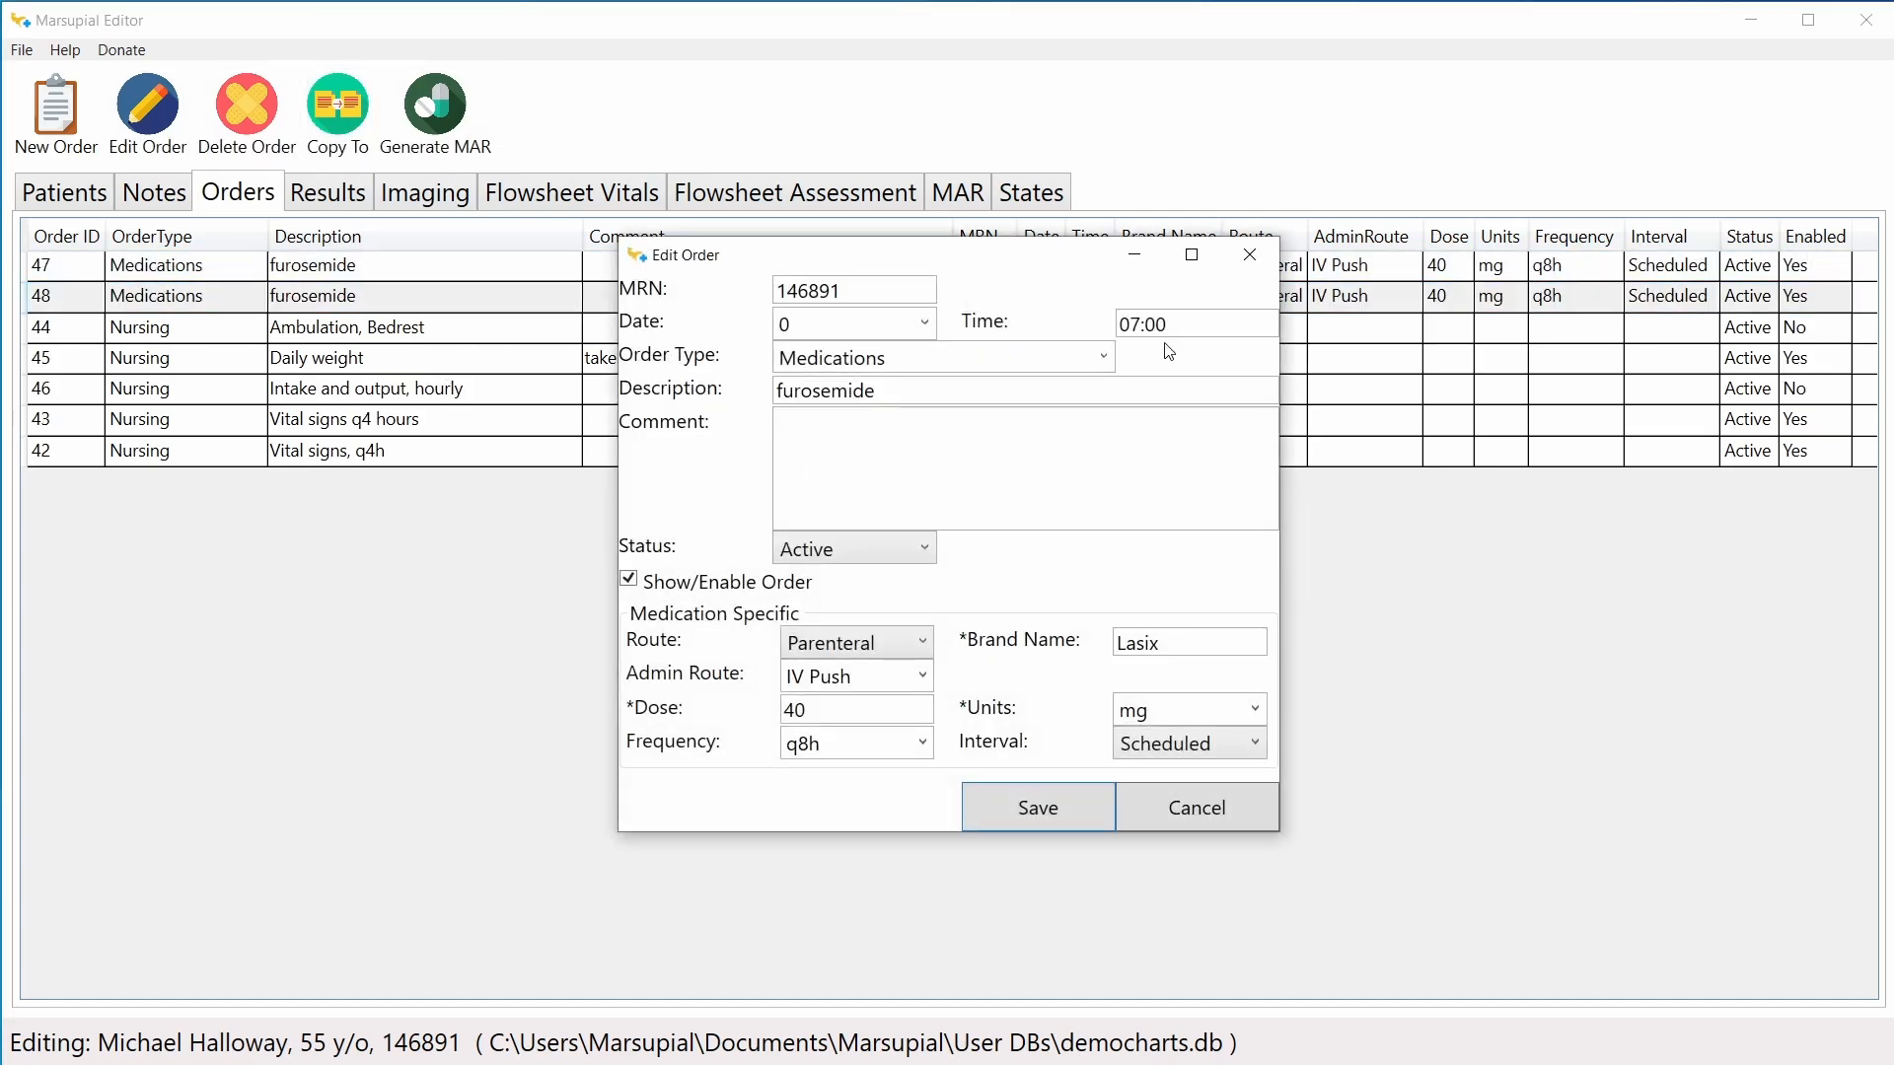
pyautogui.click(1141, 324)
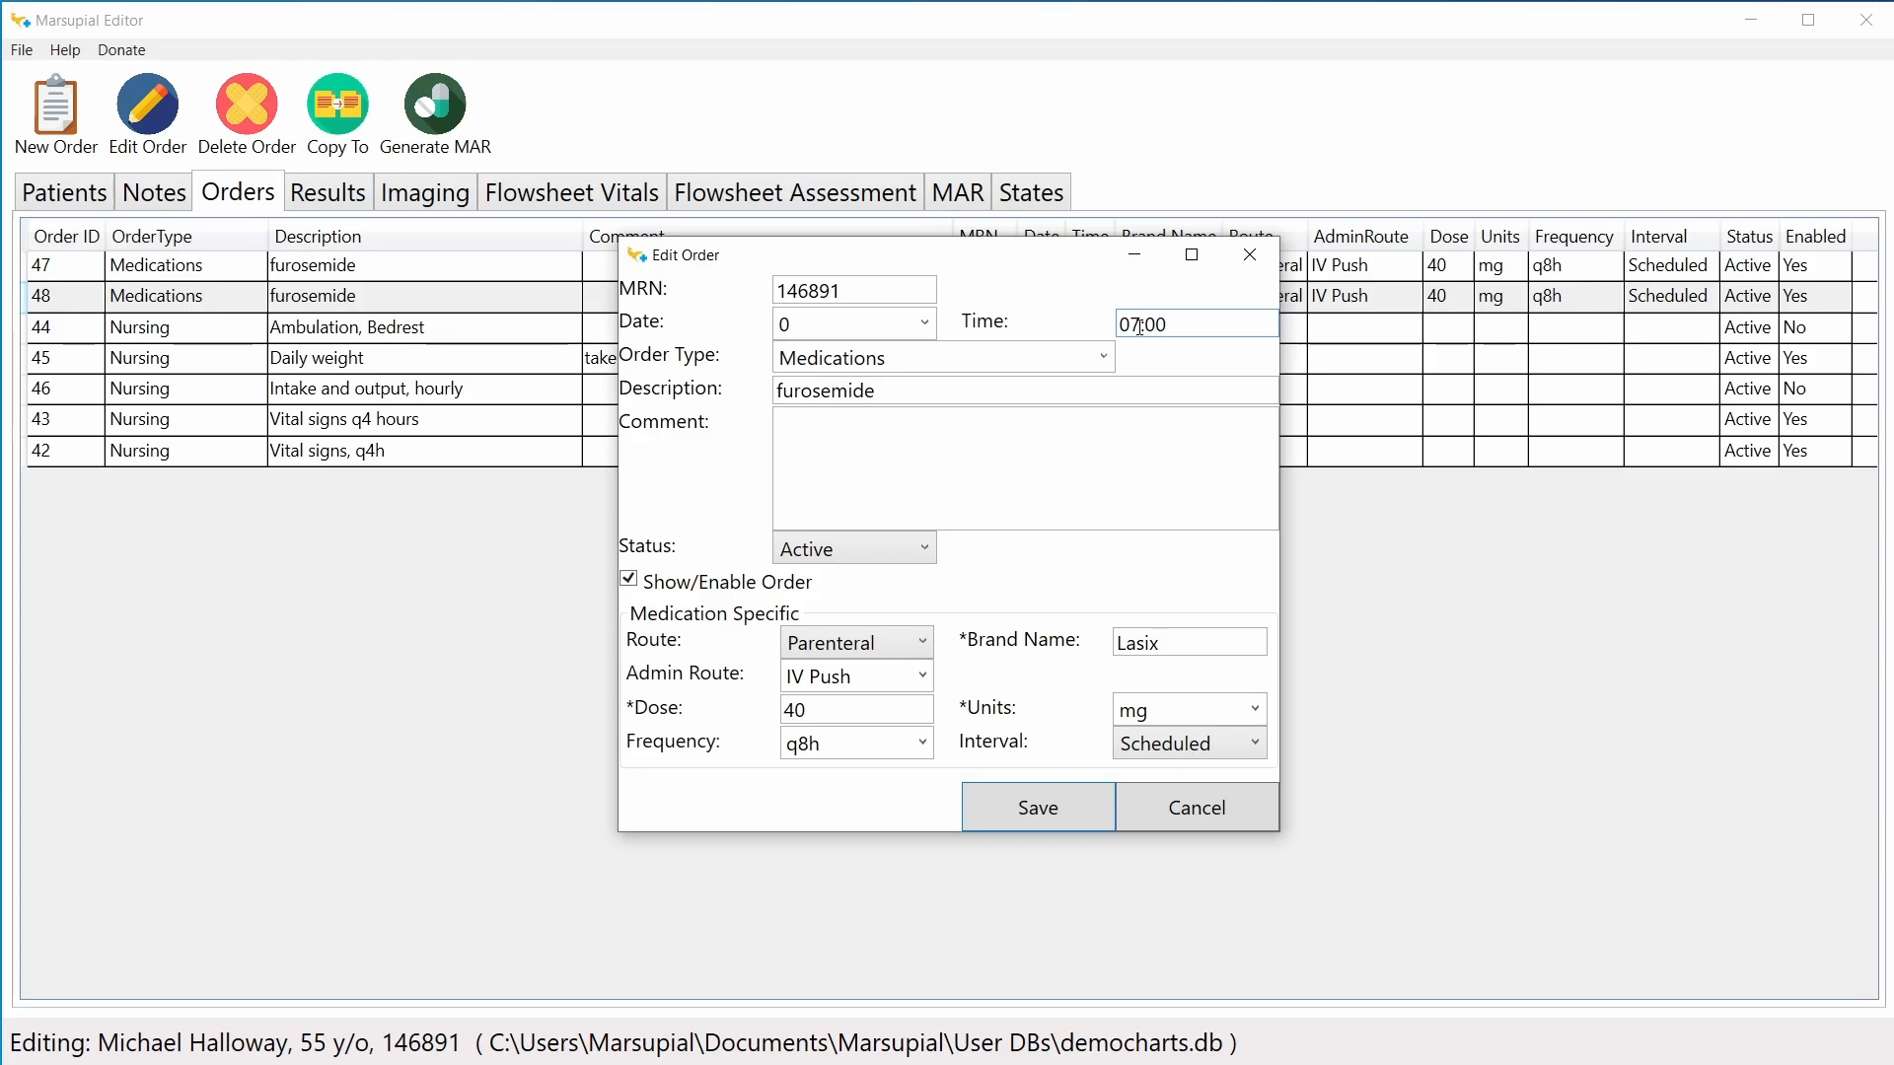
pyautogui.moveTo(1141, 326); pyautogui.dragTo(1133, 325)
pyautogui.write('8')
pyautogui.moveTo(1155, 326); pyautogui.dragTo(1150, 327)
pyautogui.write('1')
# Step: Set the copied furosemide order's frequency to STAT and dose to 60, disable the order from showing, and save it
pyautogui.click(922, 745)
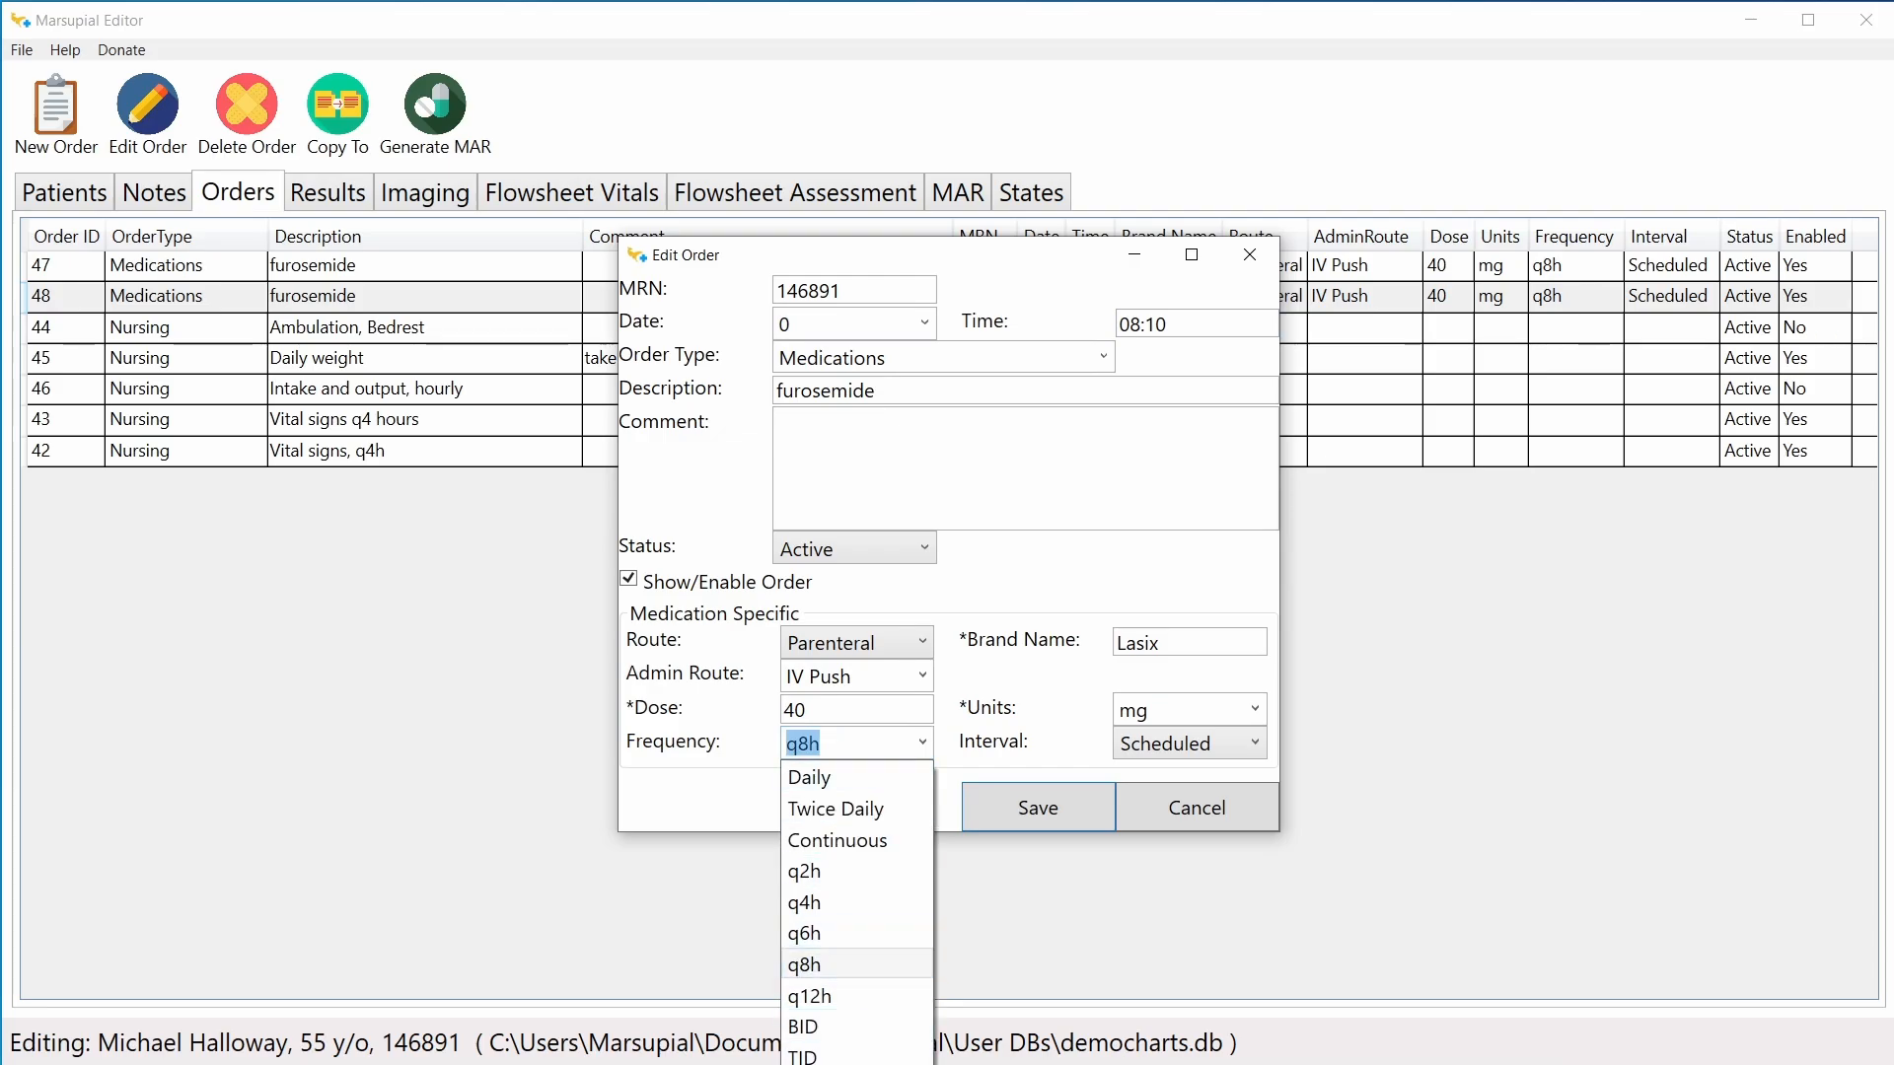
pyautogui.click(856, 1064)
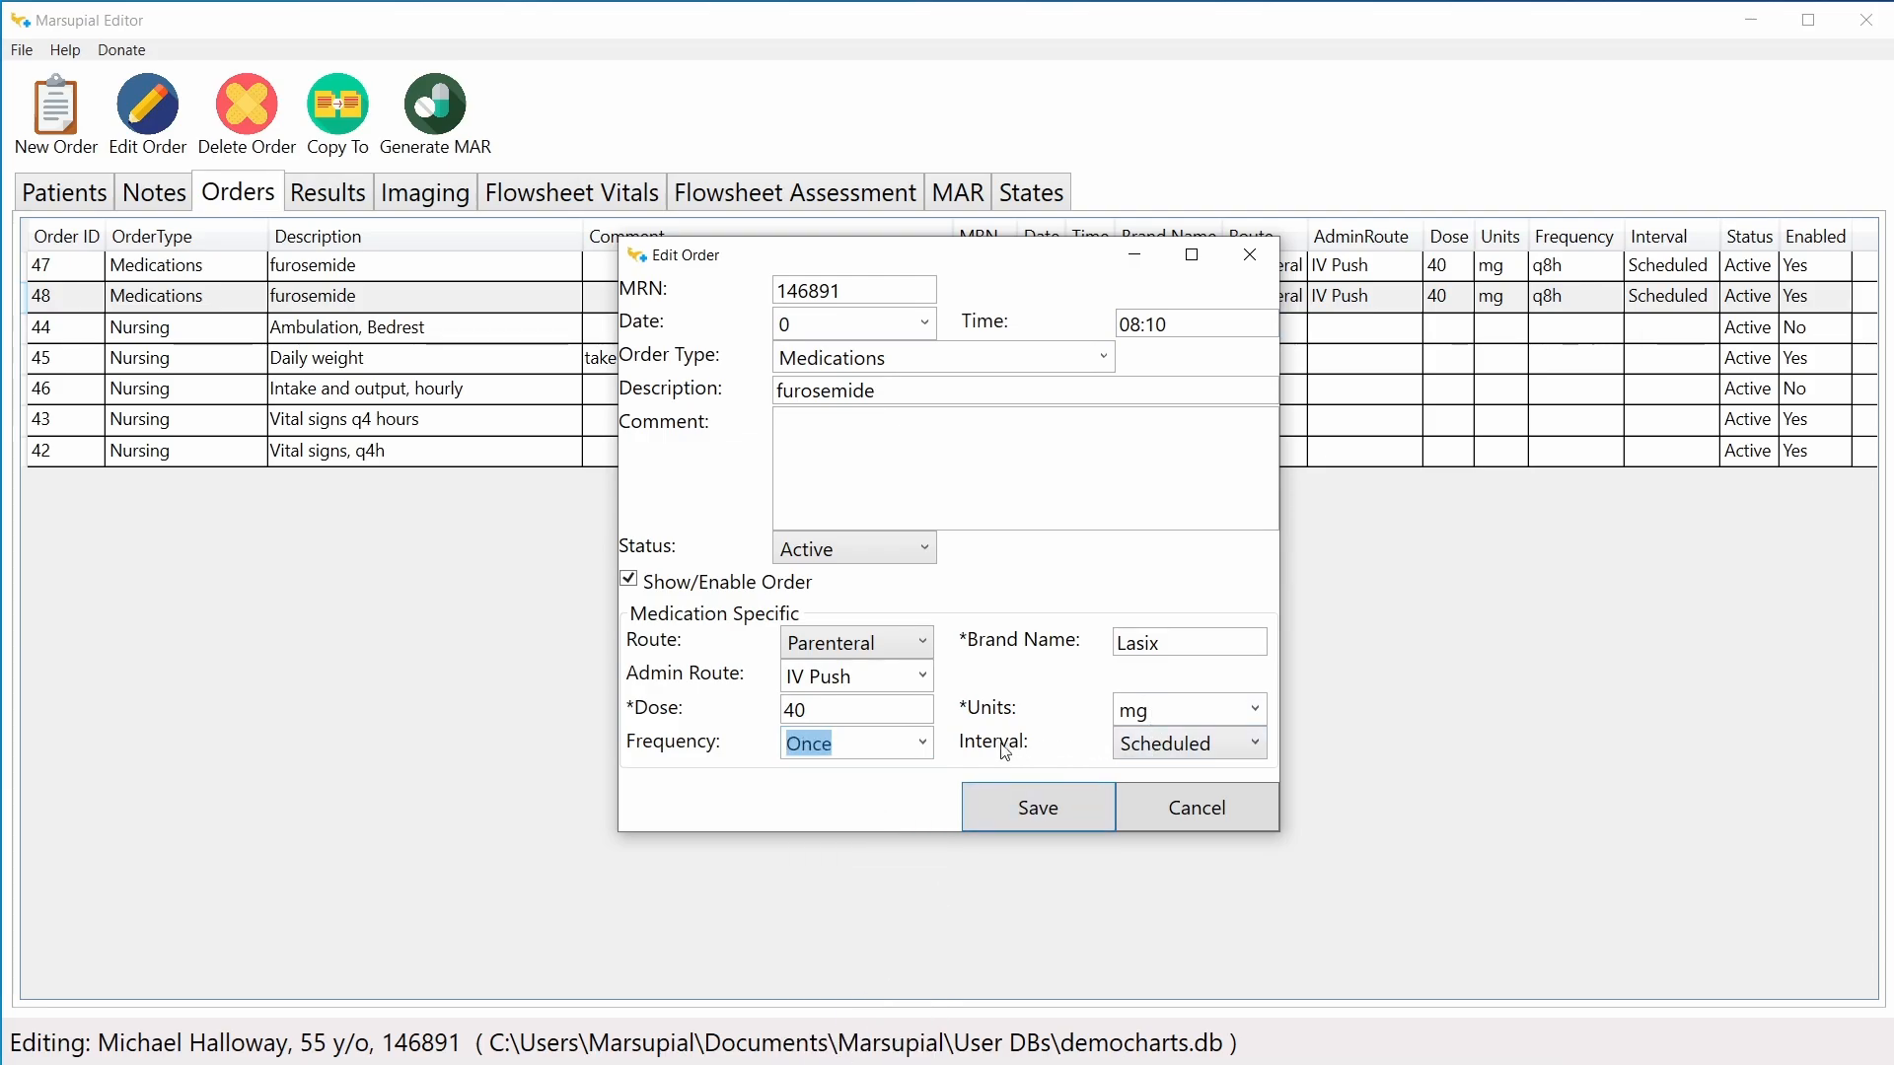
pyautogui.click(922, 743)
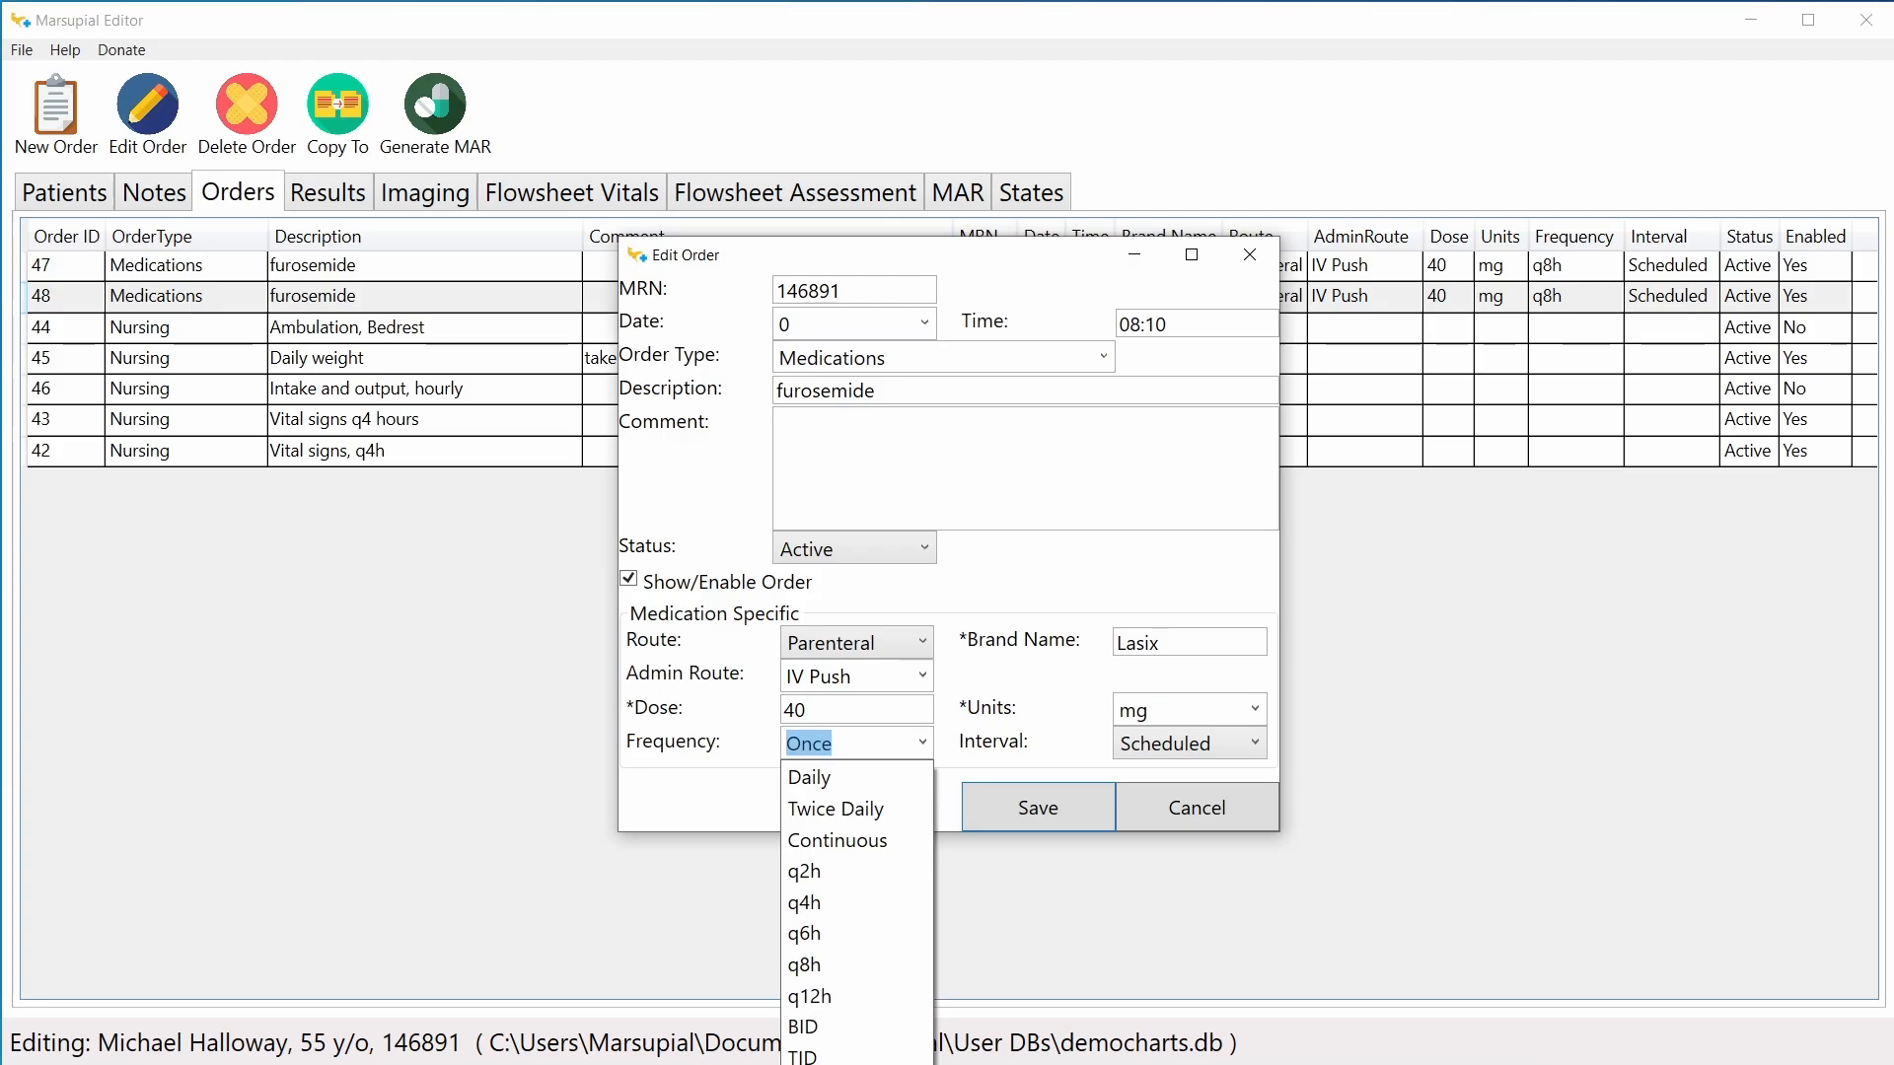
pyautogui.click(878, 1064)
pyautogui.click(821, 707)
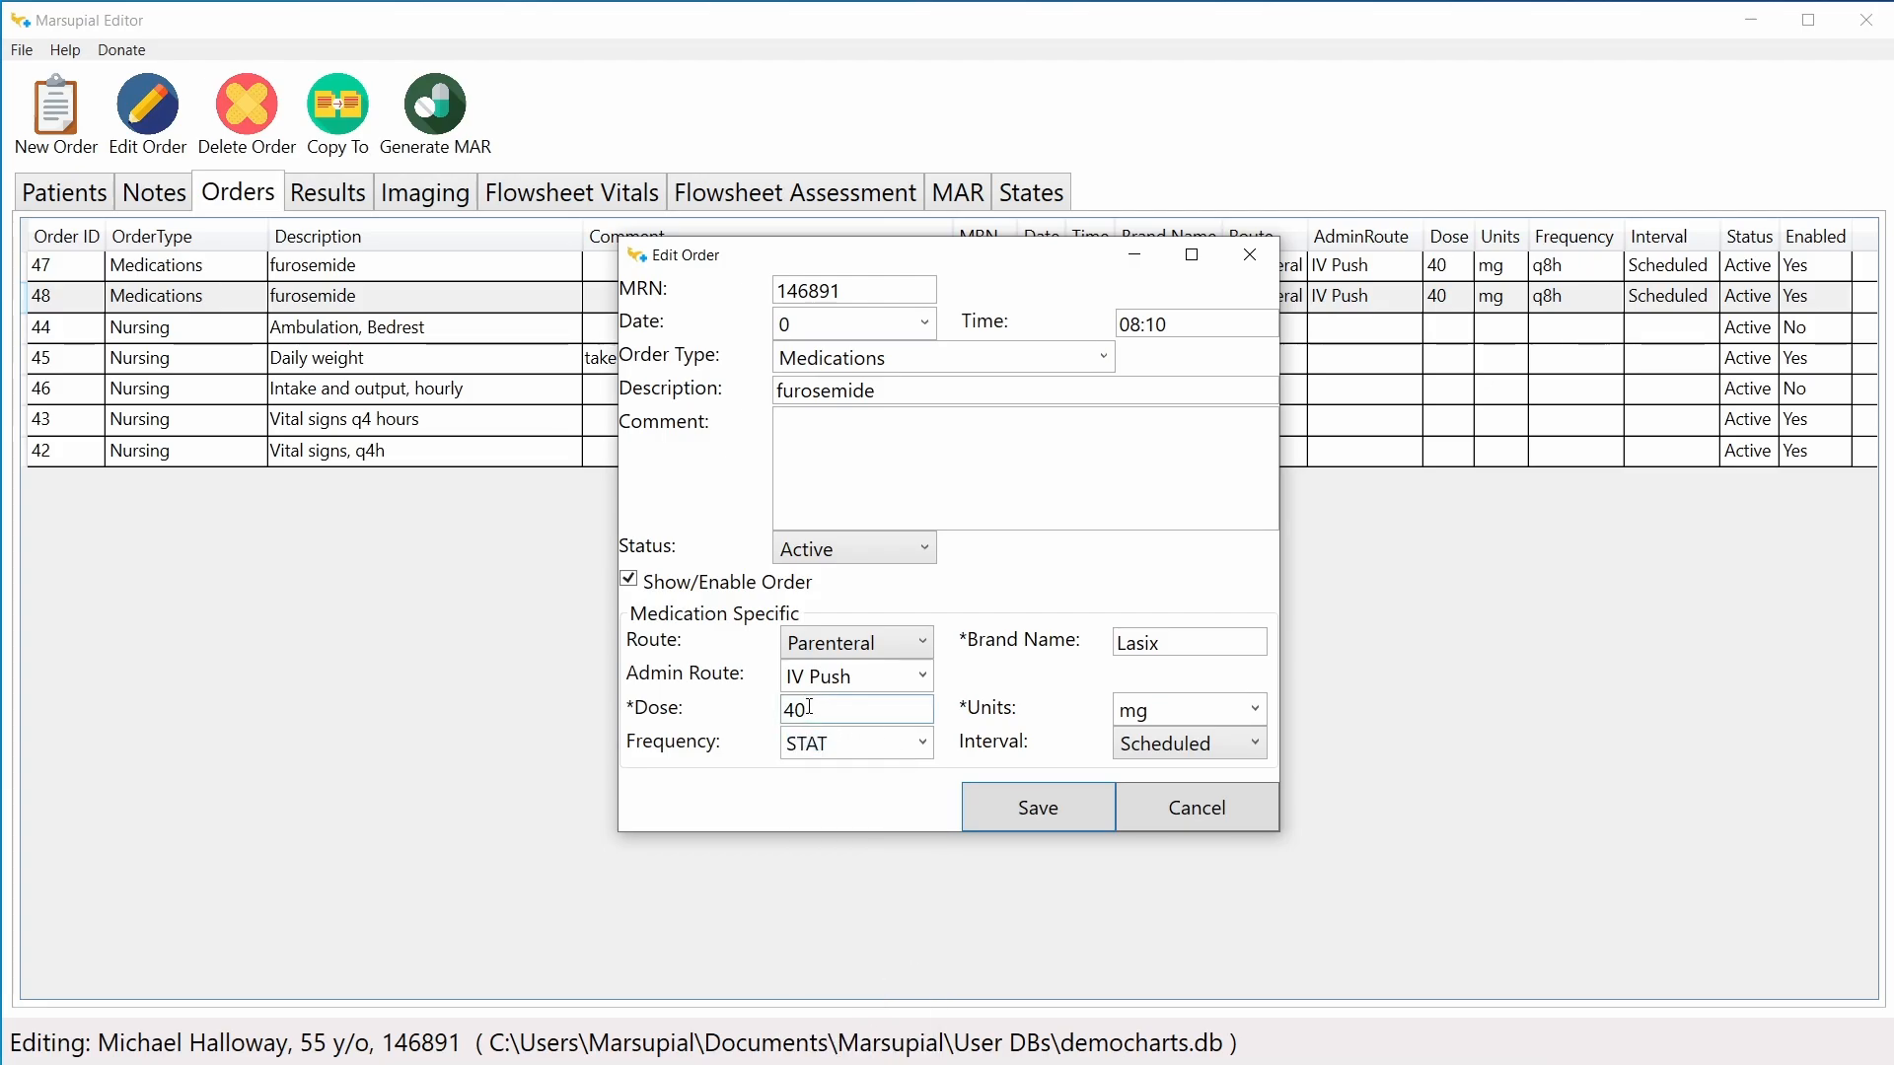
pyautogui.doubleClick(809, 707)
pyautogui.write('60')
pyautogui.click(873, 426)
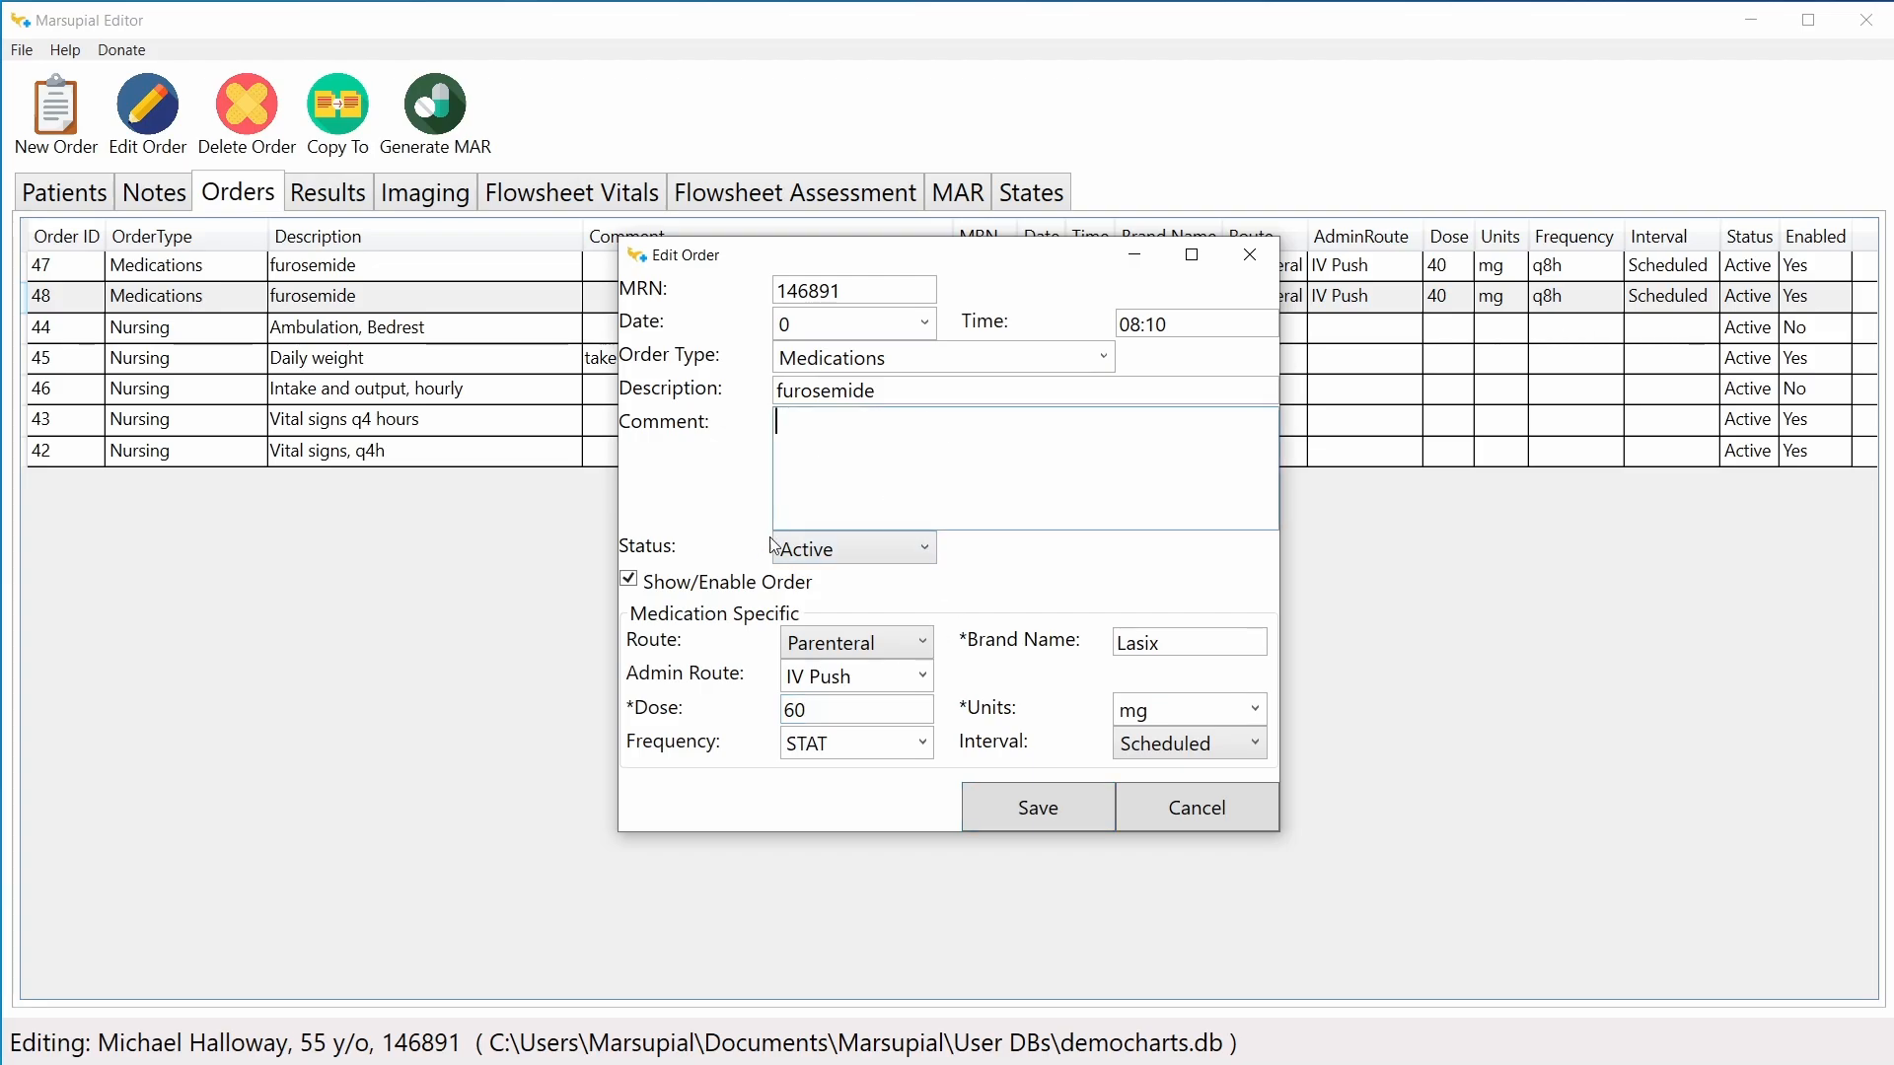
pyautogui.click(690, 588)
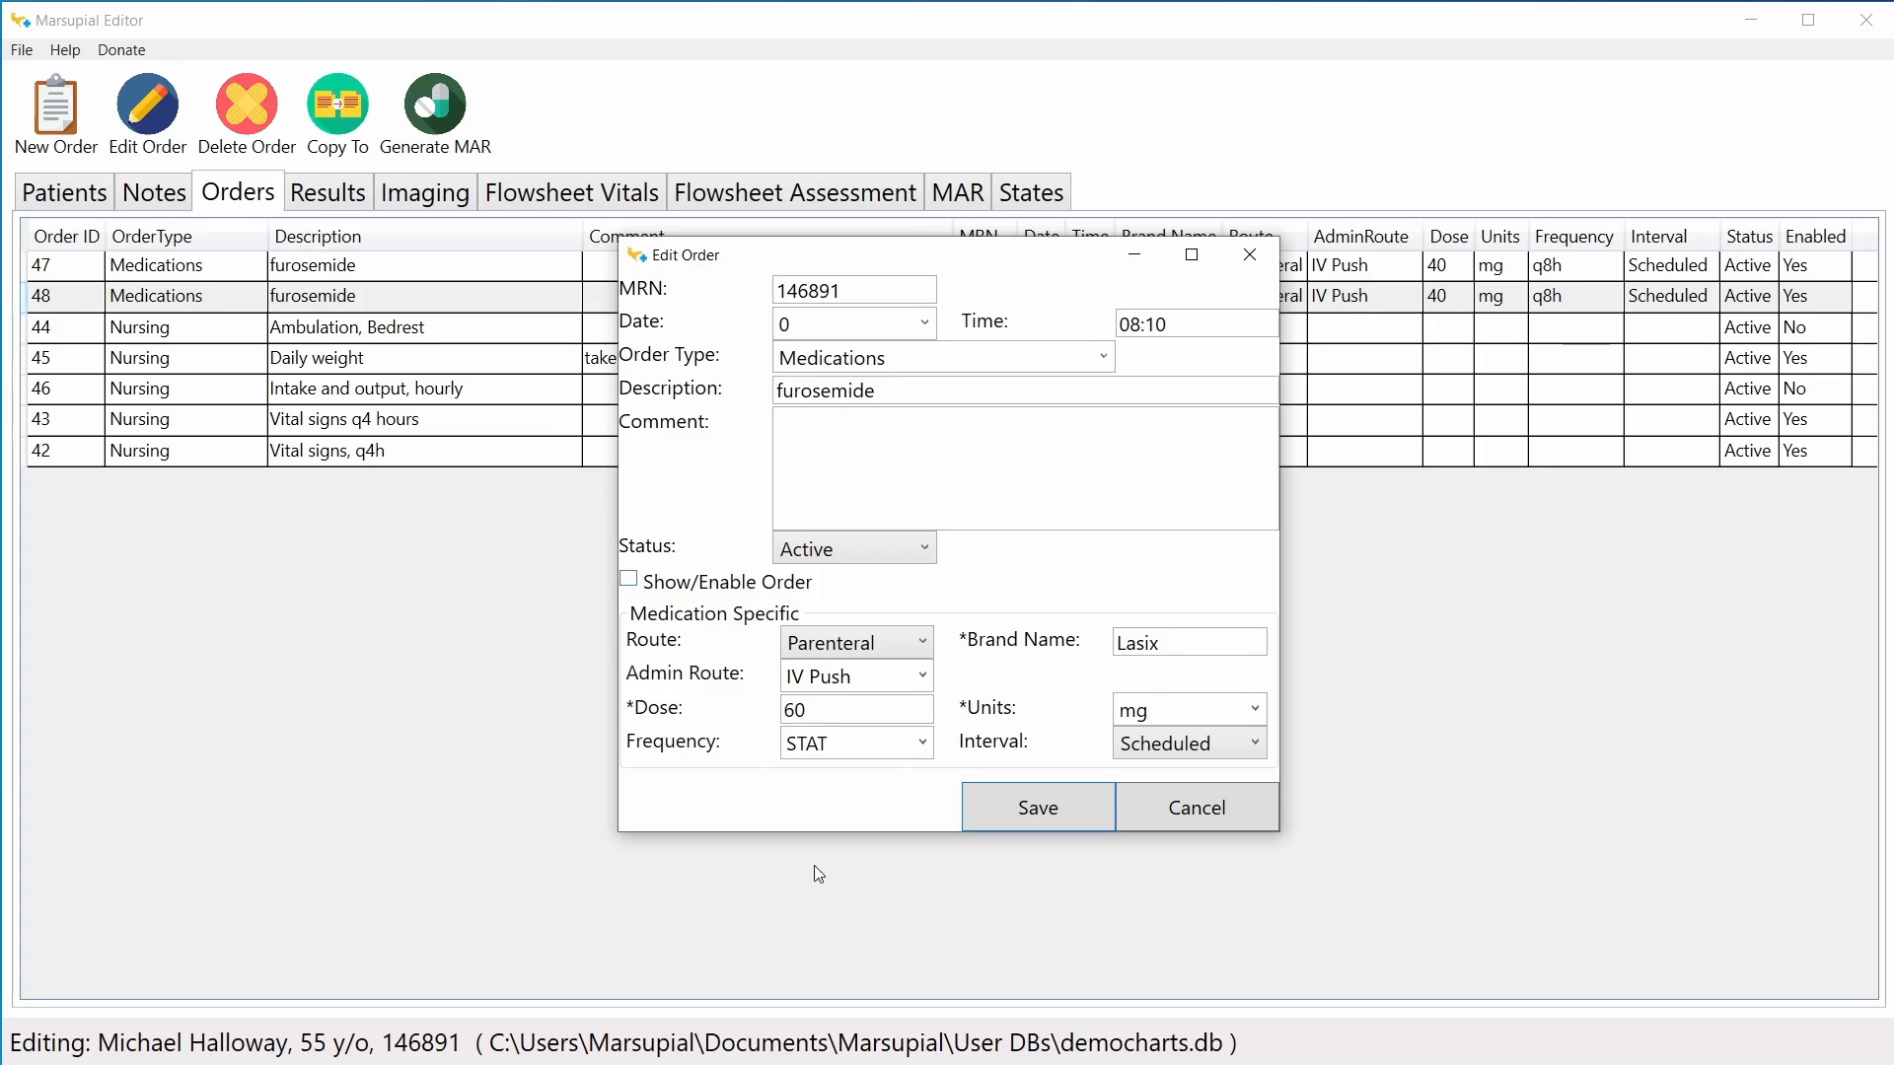
pyautogui.click(1028, 808)
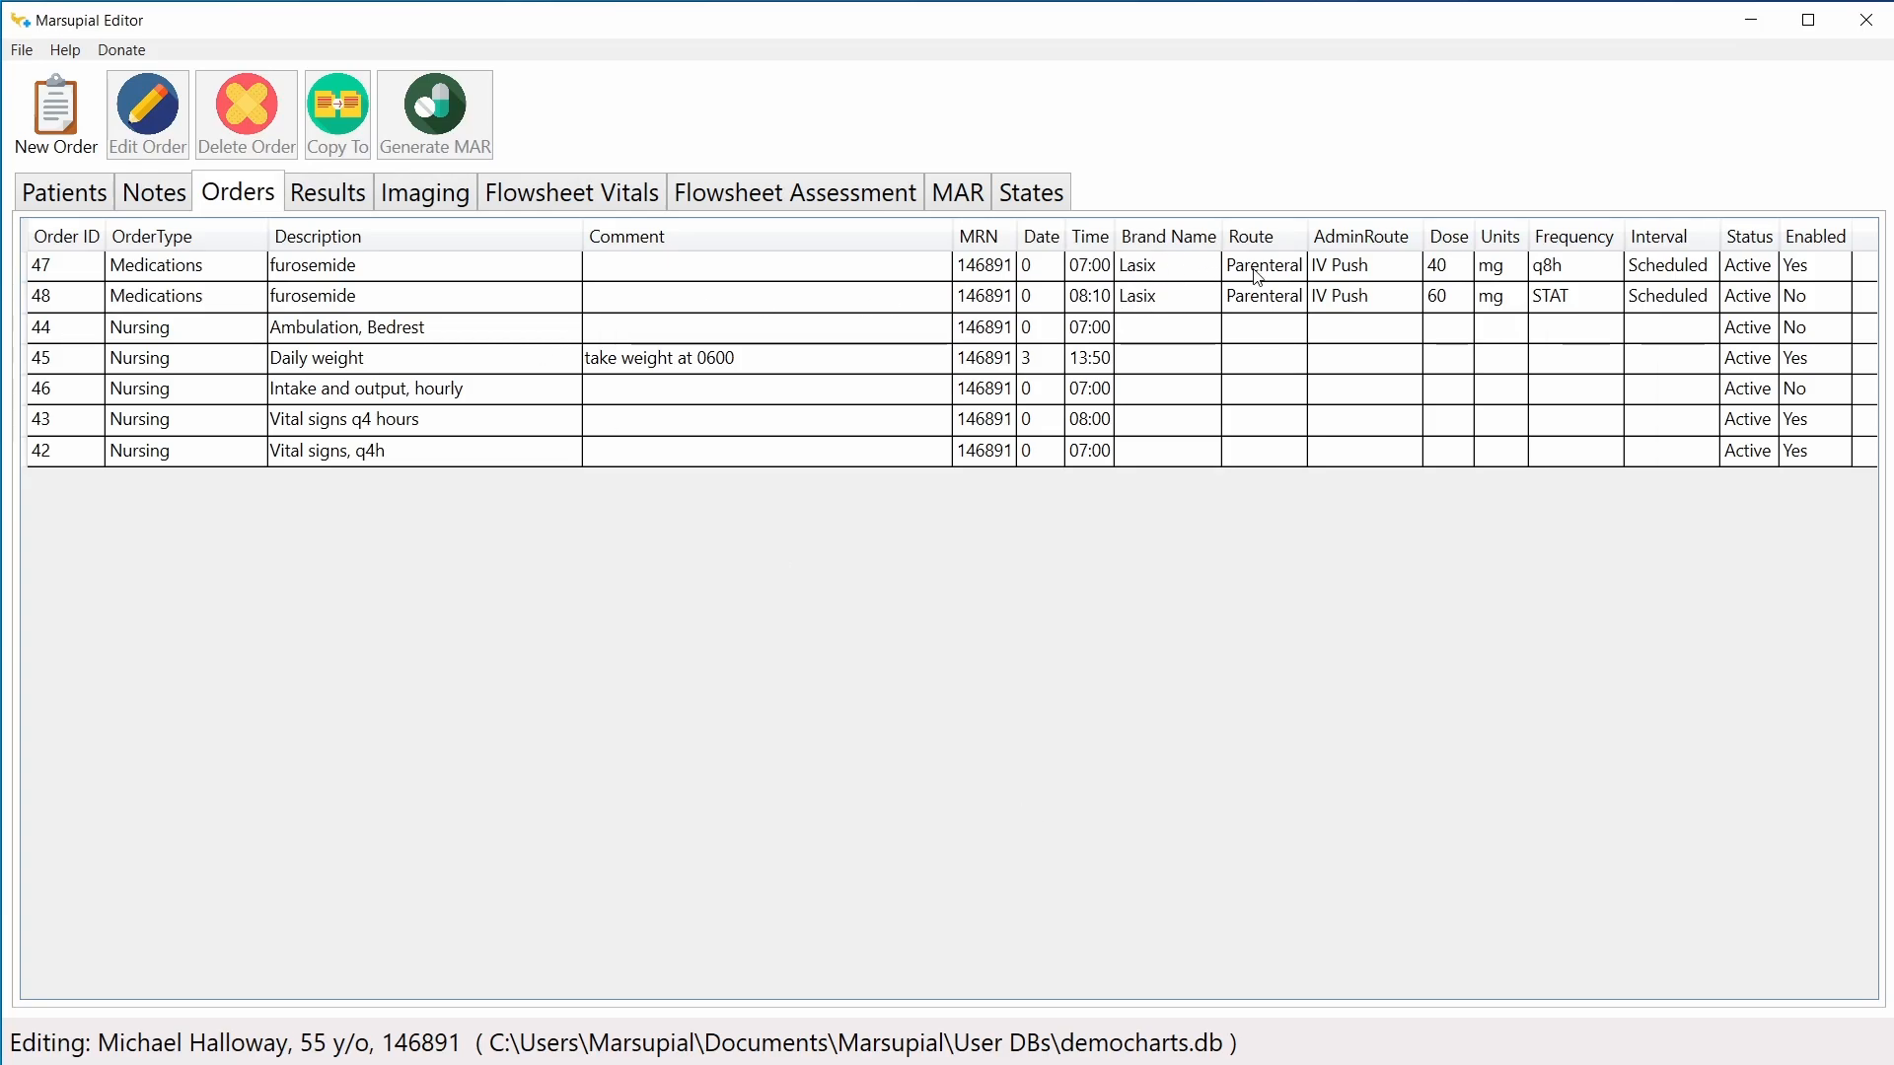
# Step: Generate a MAR entry from the disabled 60 mg STAT furosemide order
pyautogui.click(1338, 274)
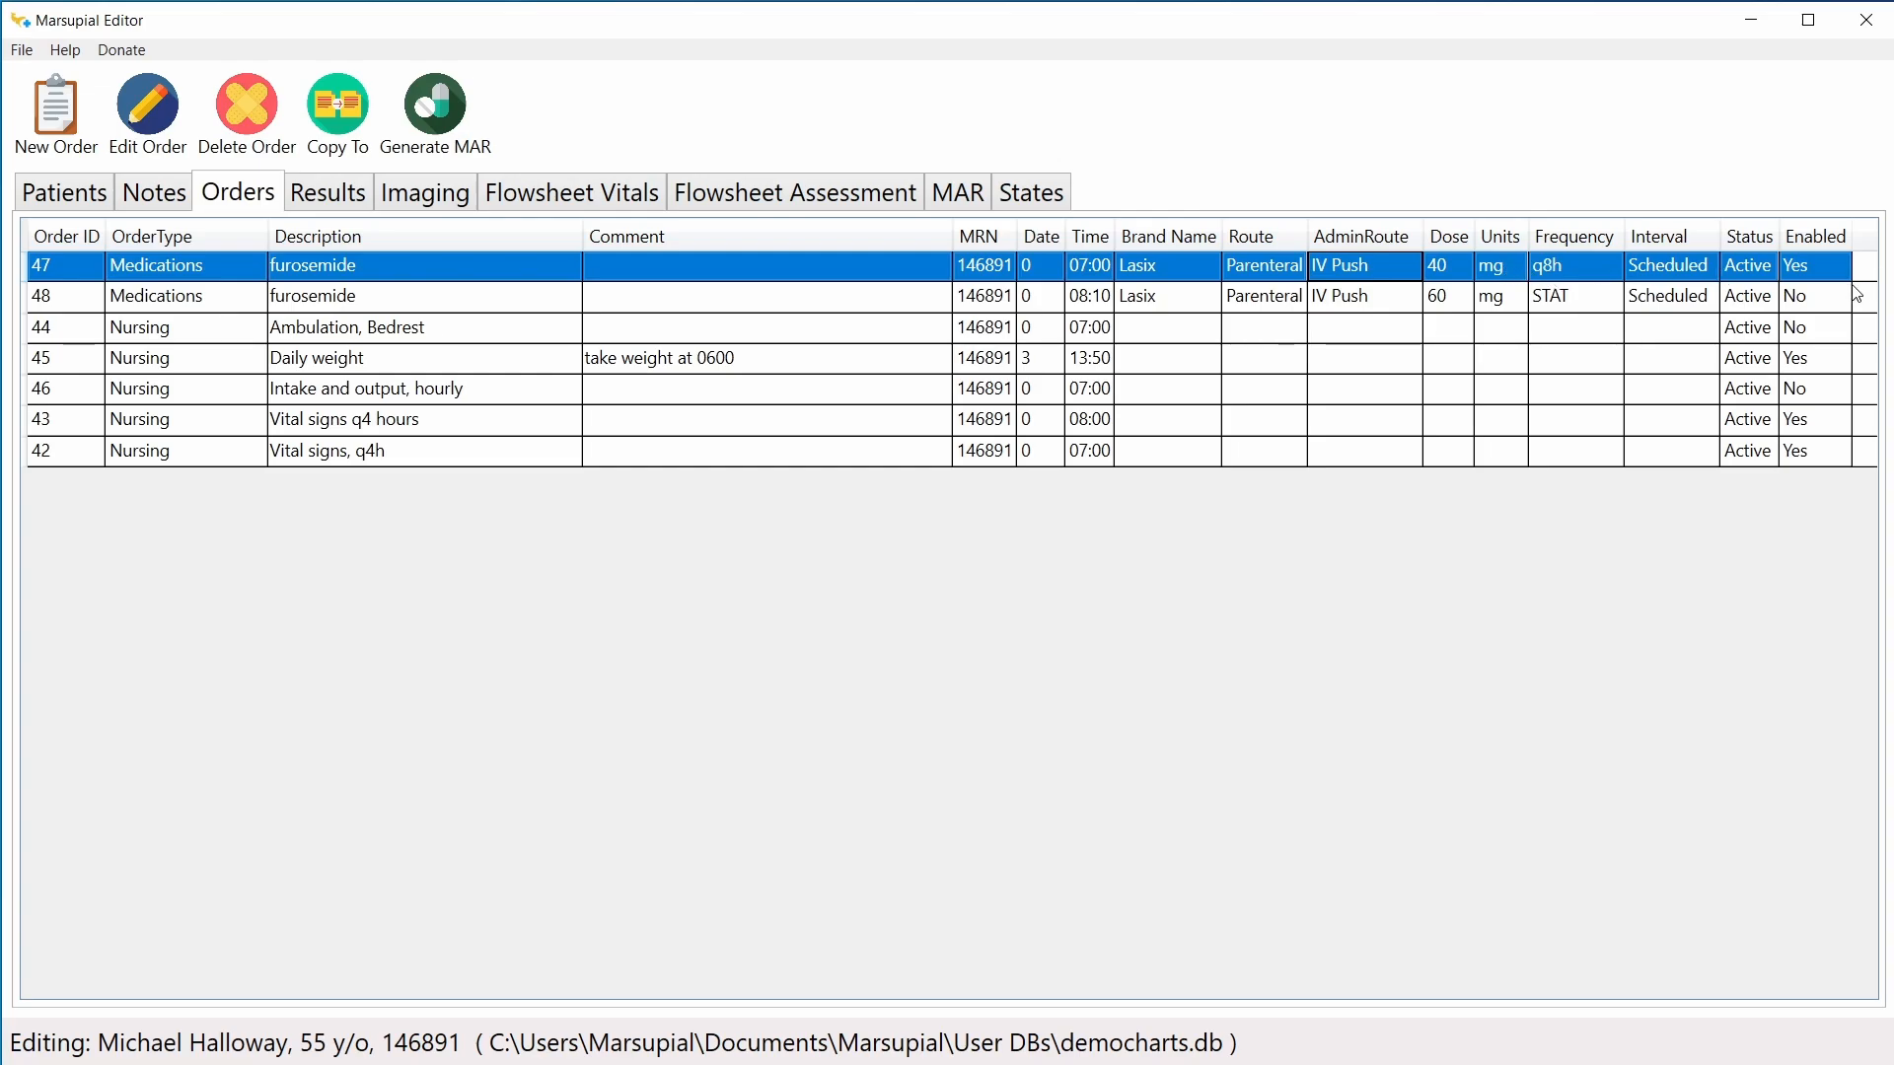
pyautogui.click(891, 304)
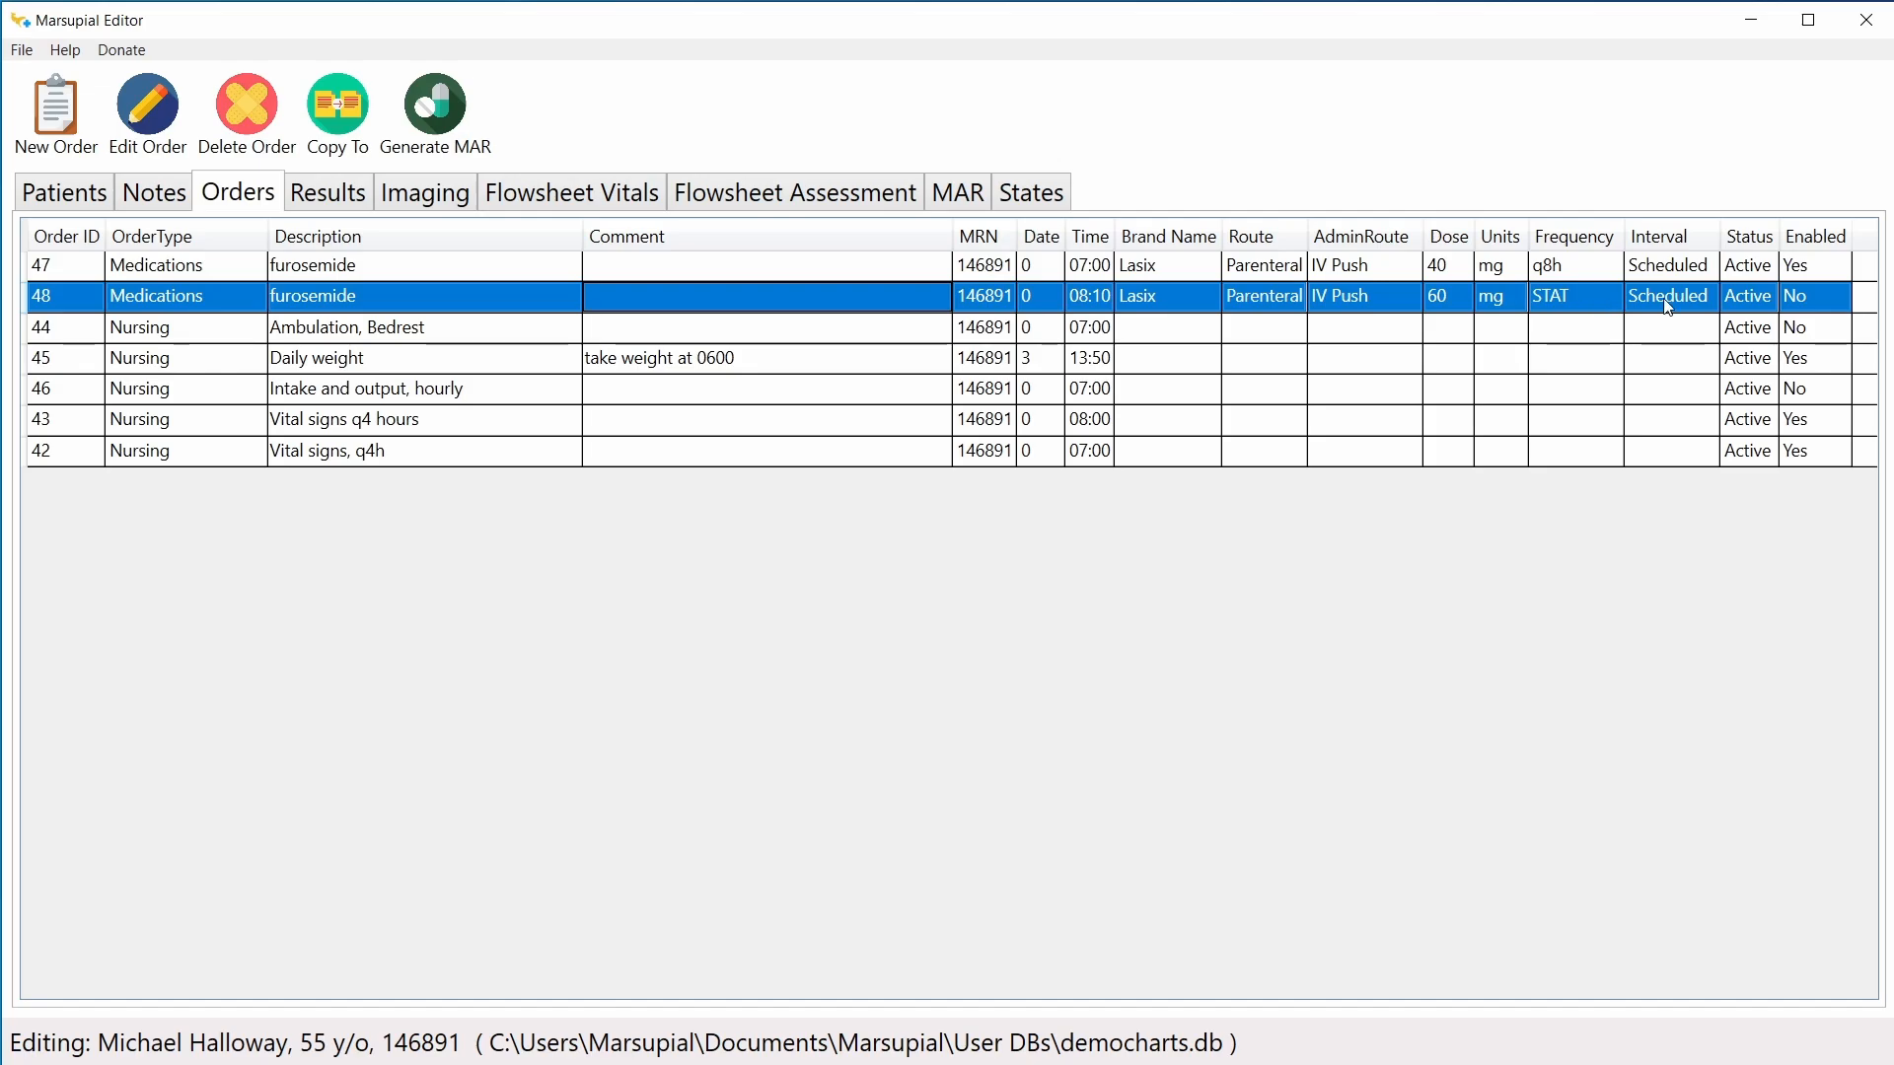
pyautogui.click(1813, 294)
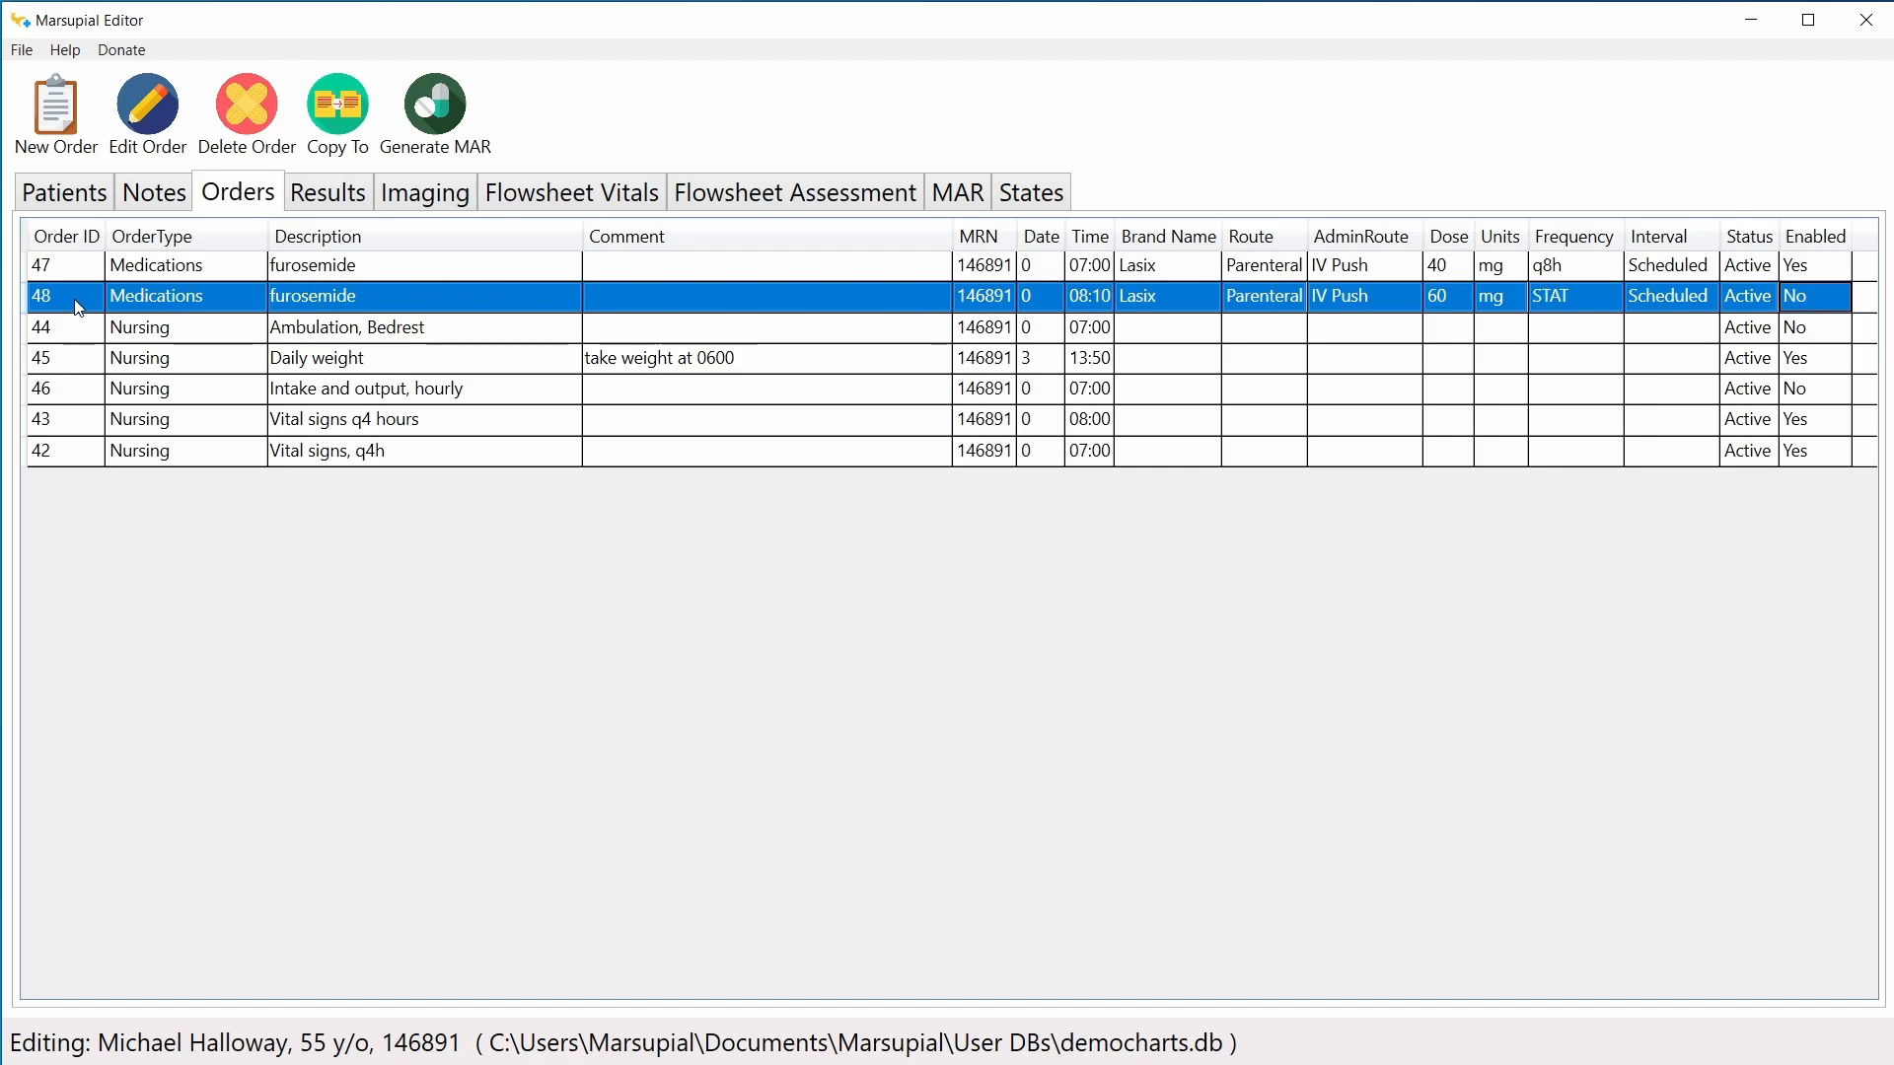
pyautogui.click(452, 302)
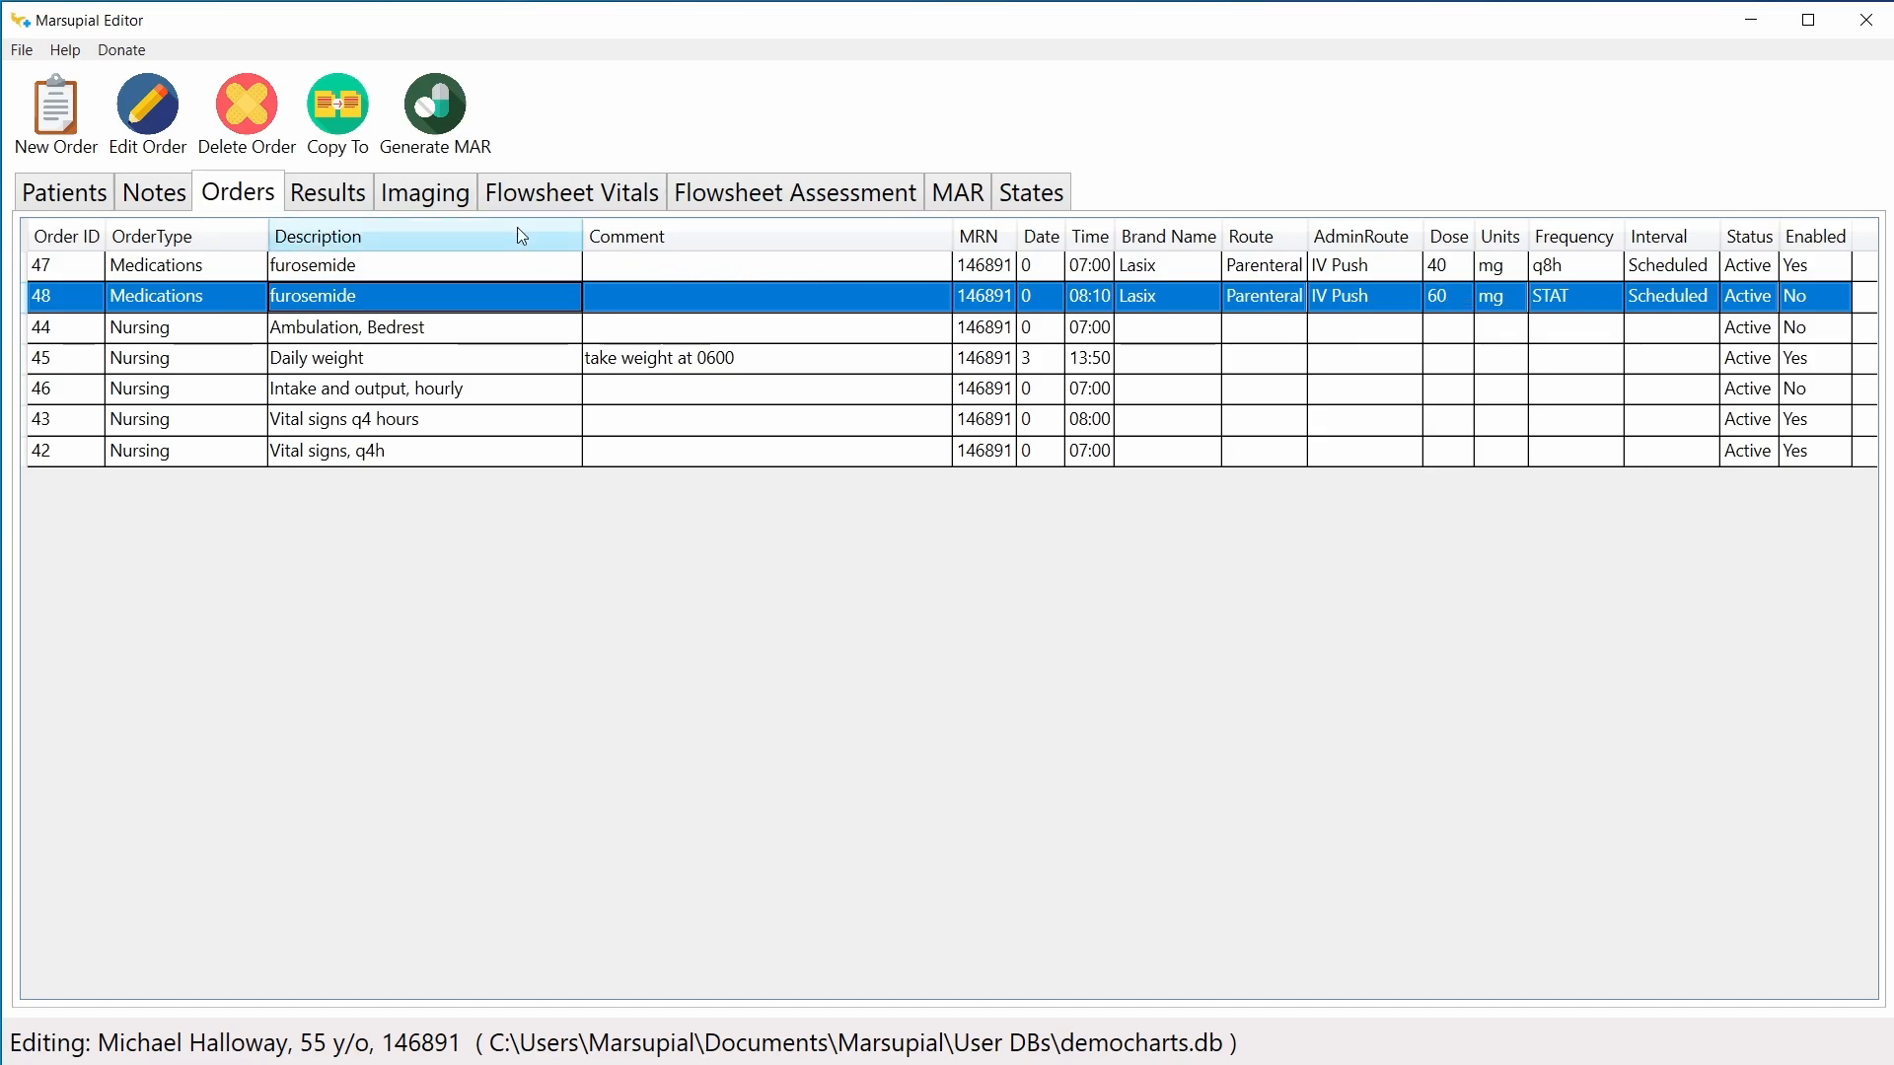
pyautogui.click(452, 141)
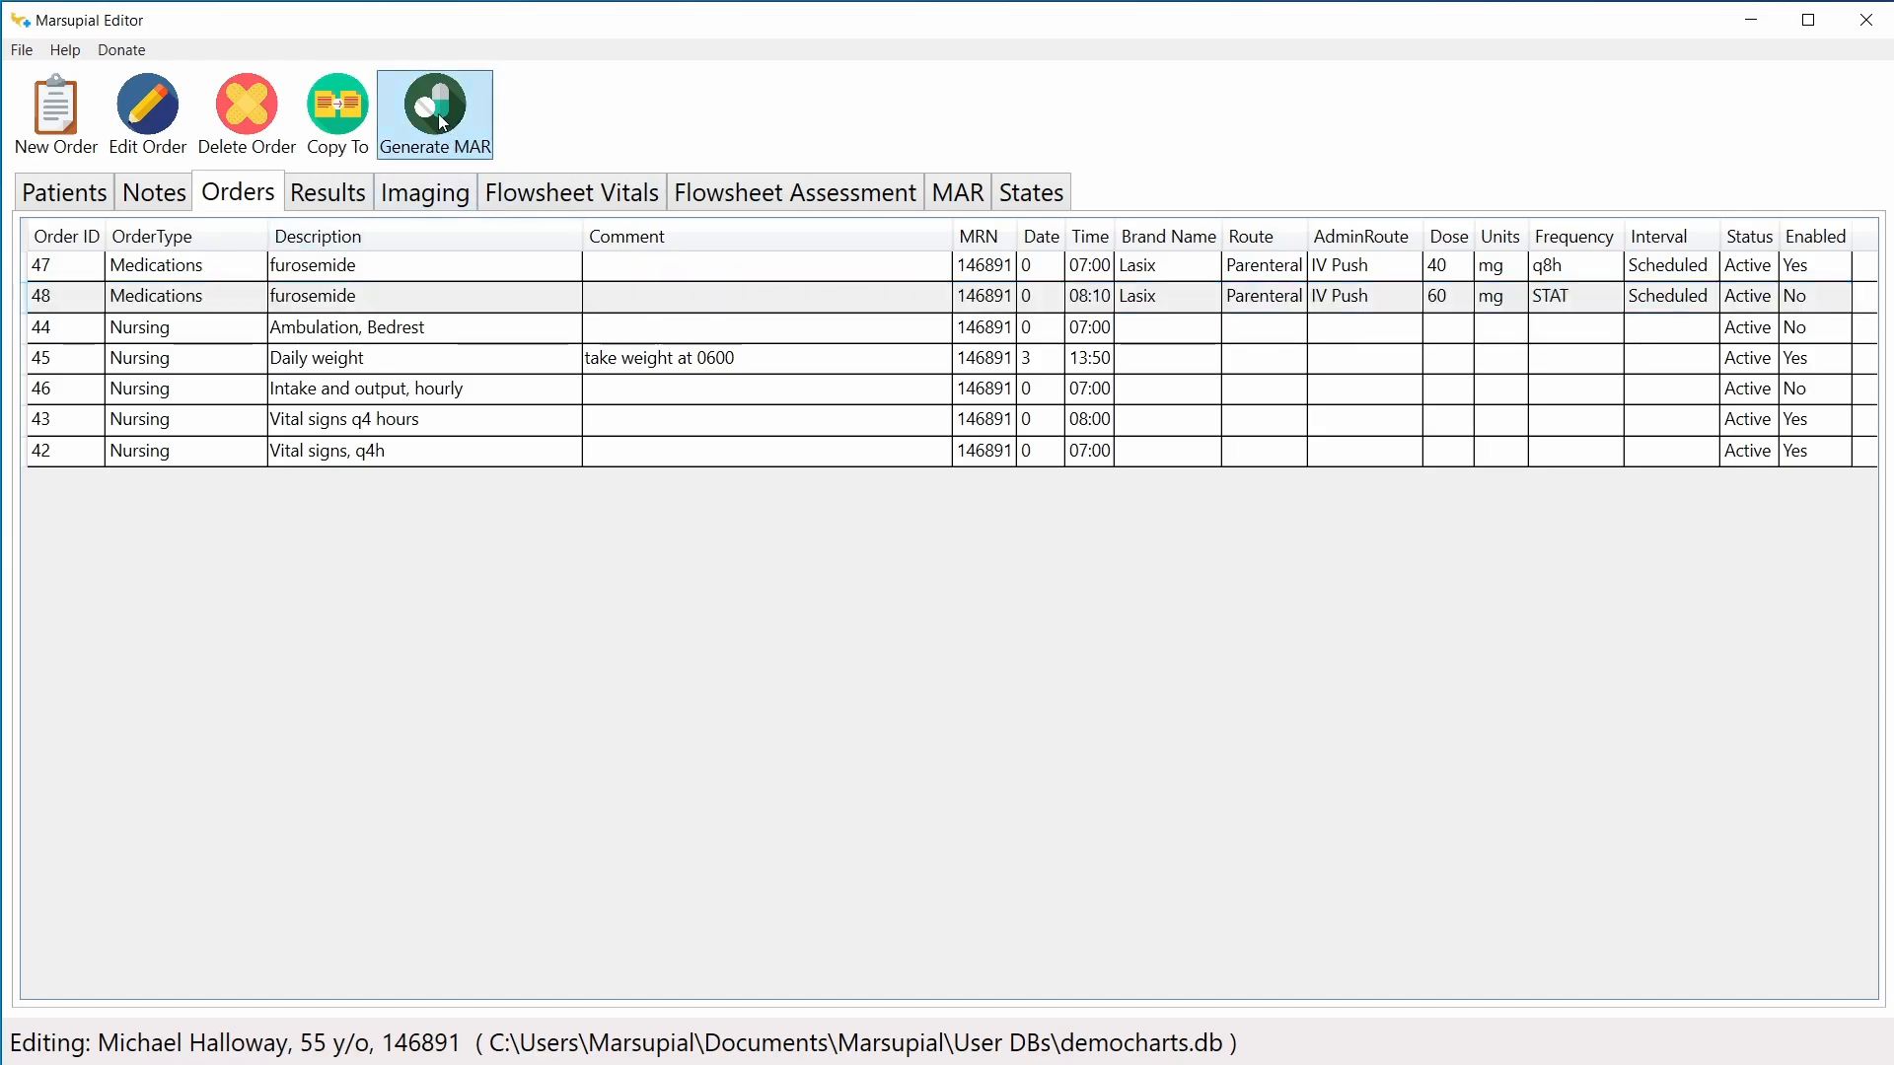
pyautogui.click(801, 676)
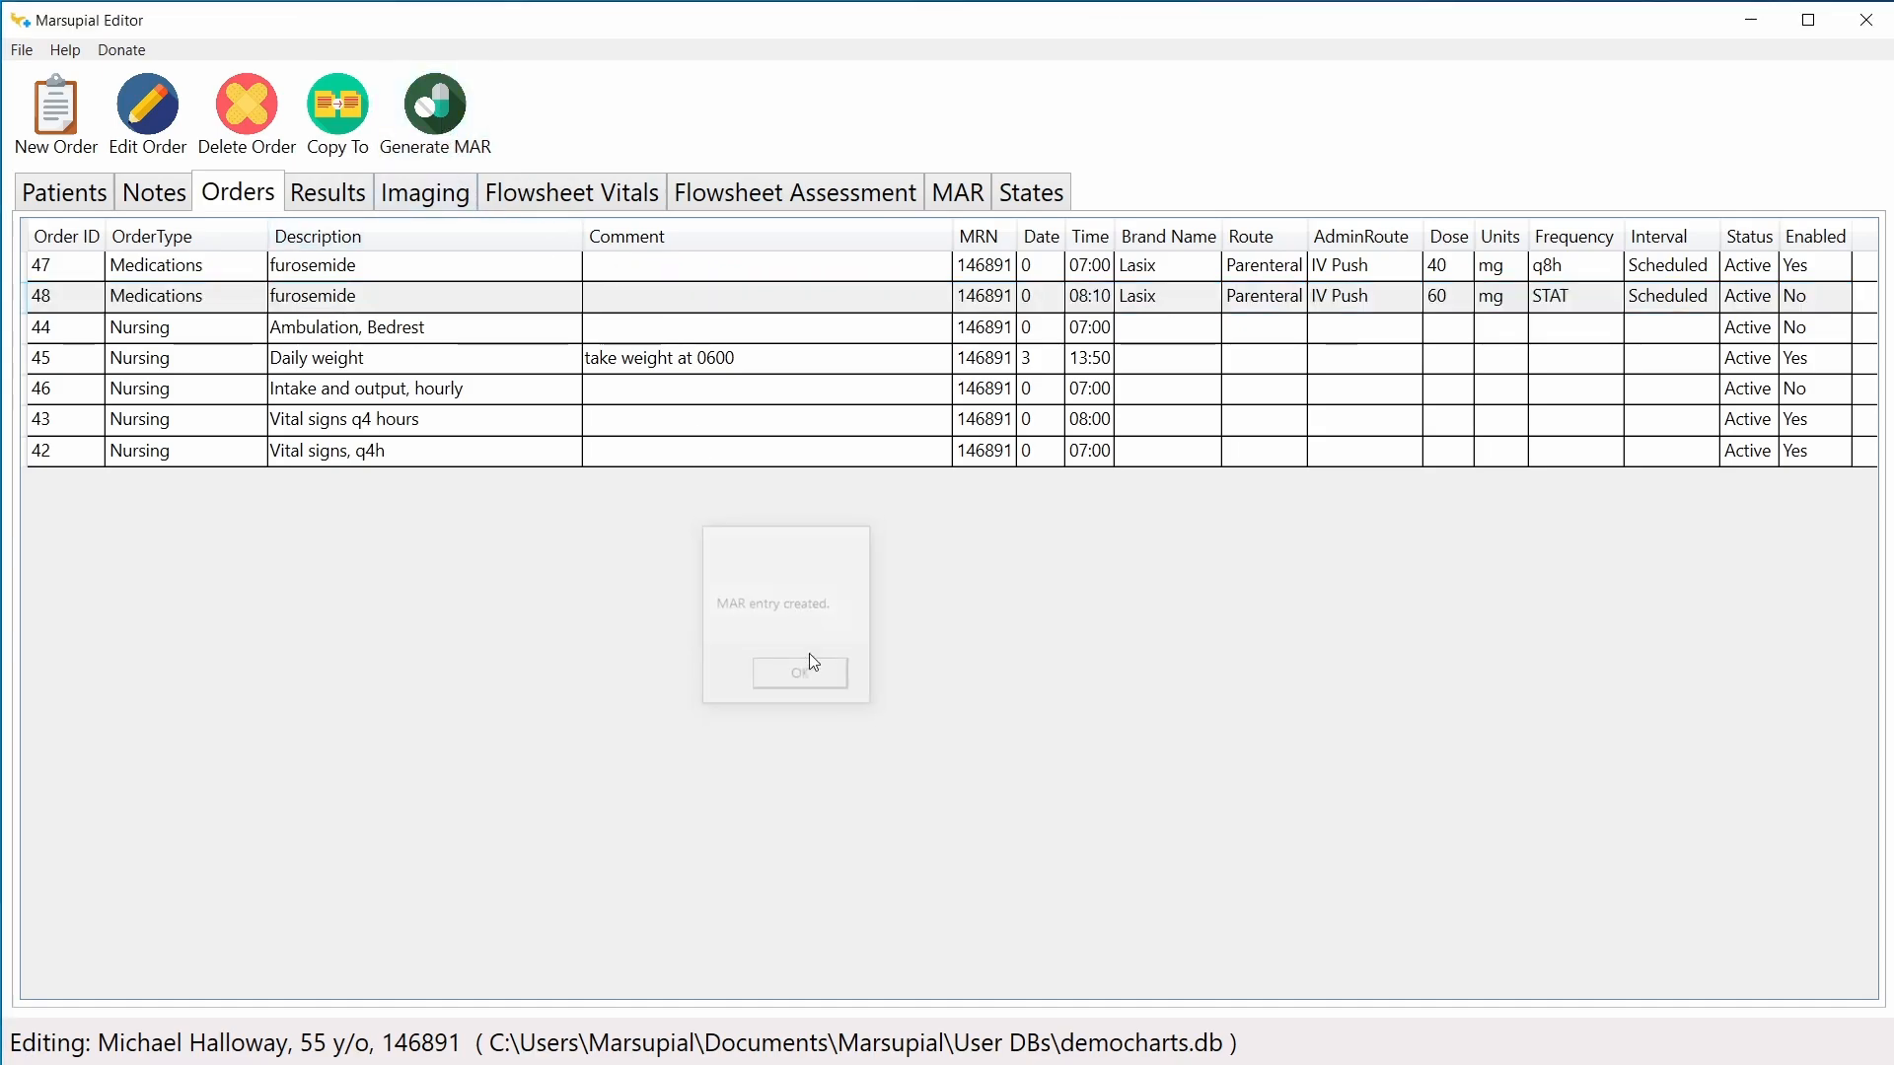
# Step: Set the STAT furosemide MAR entry's time to give to 08:10 and save it
pyautogui.click(959, 195)
pyautogui.click(76, 327)
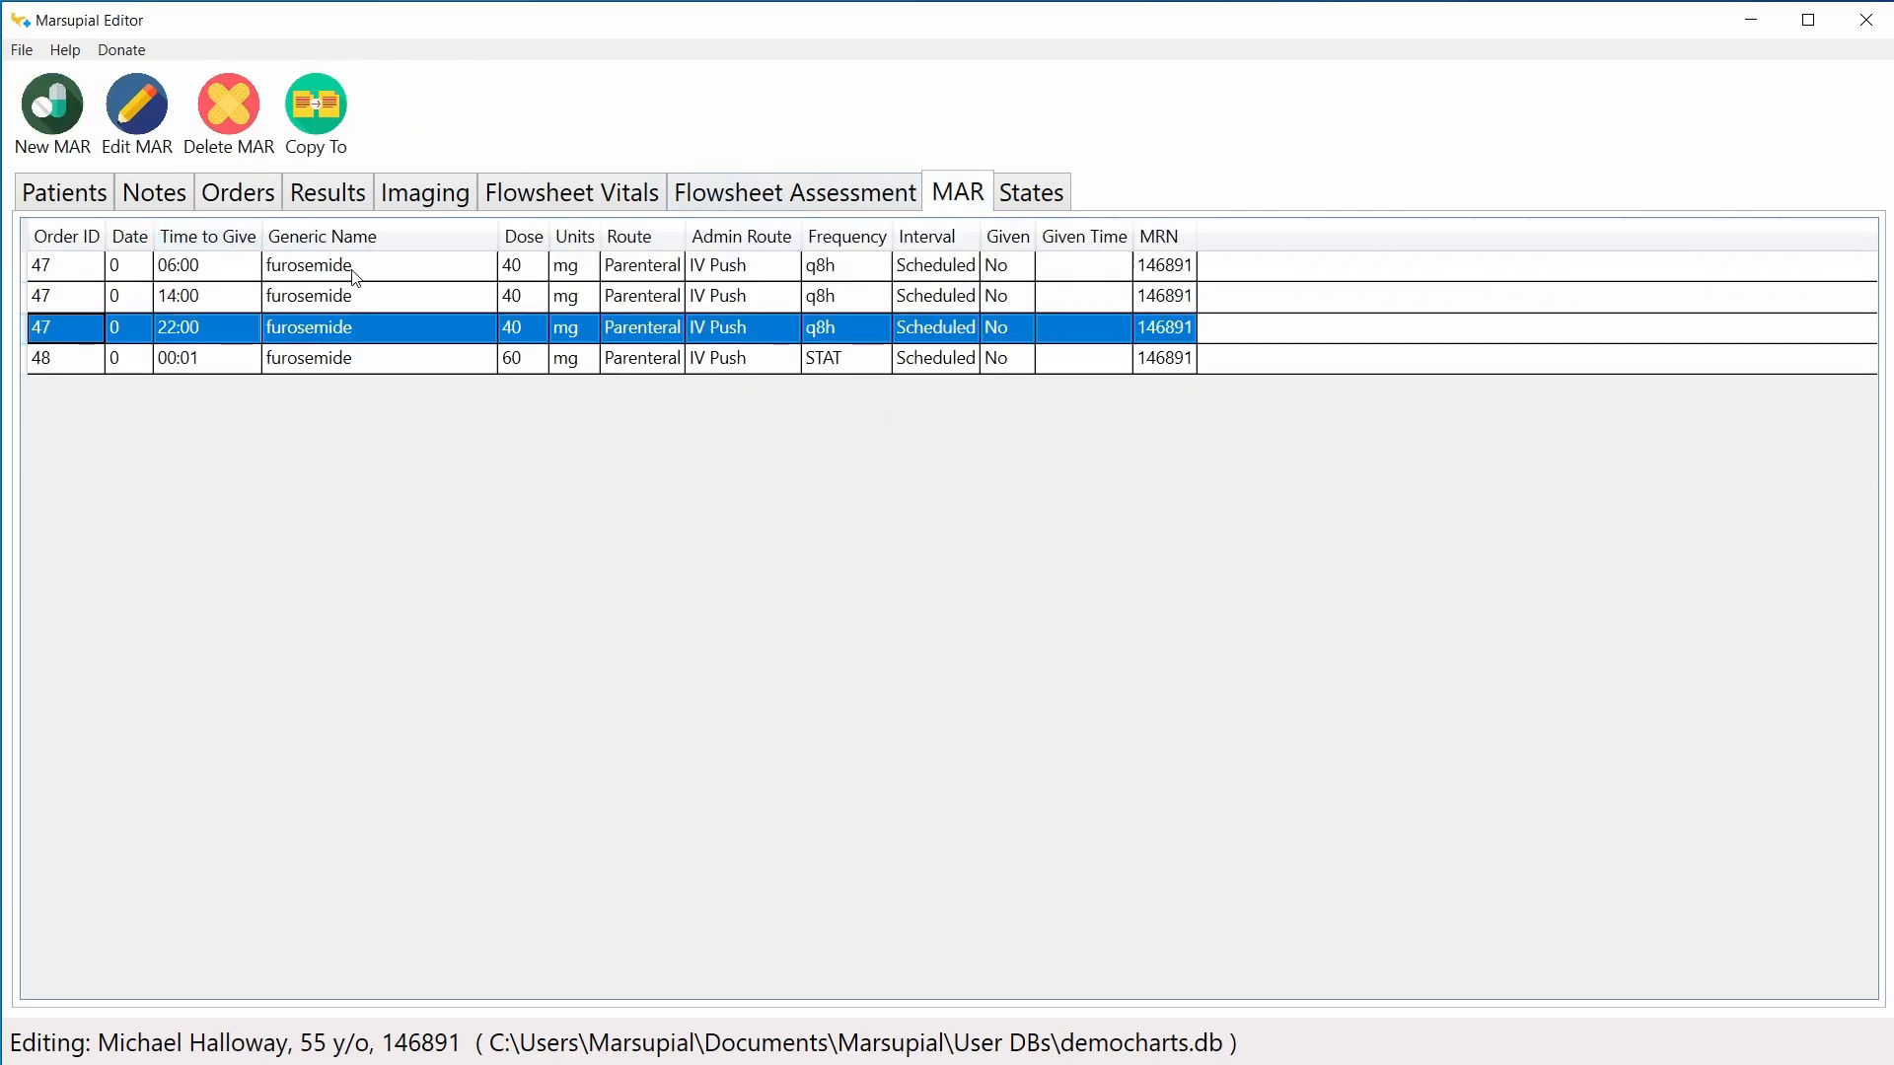
pyautogui.click(331, 362)
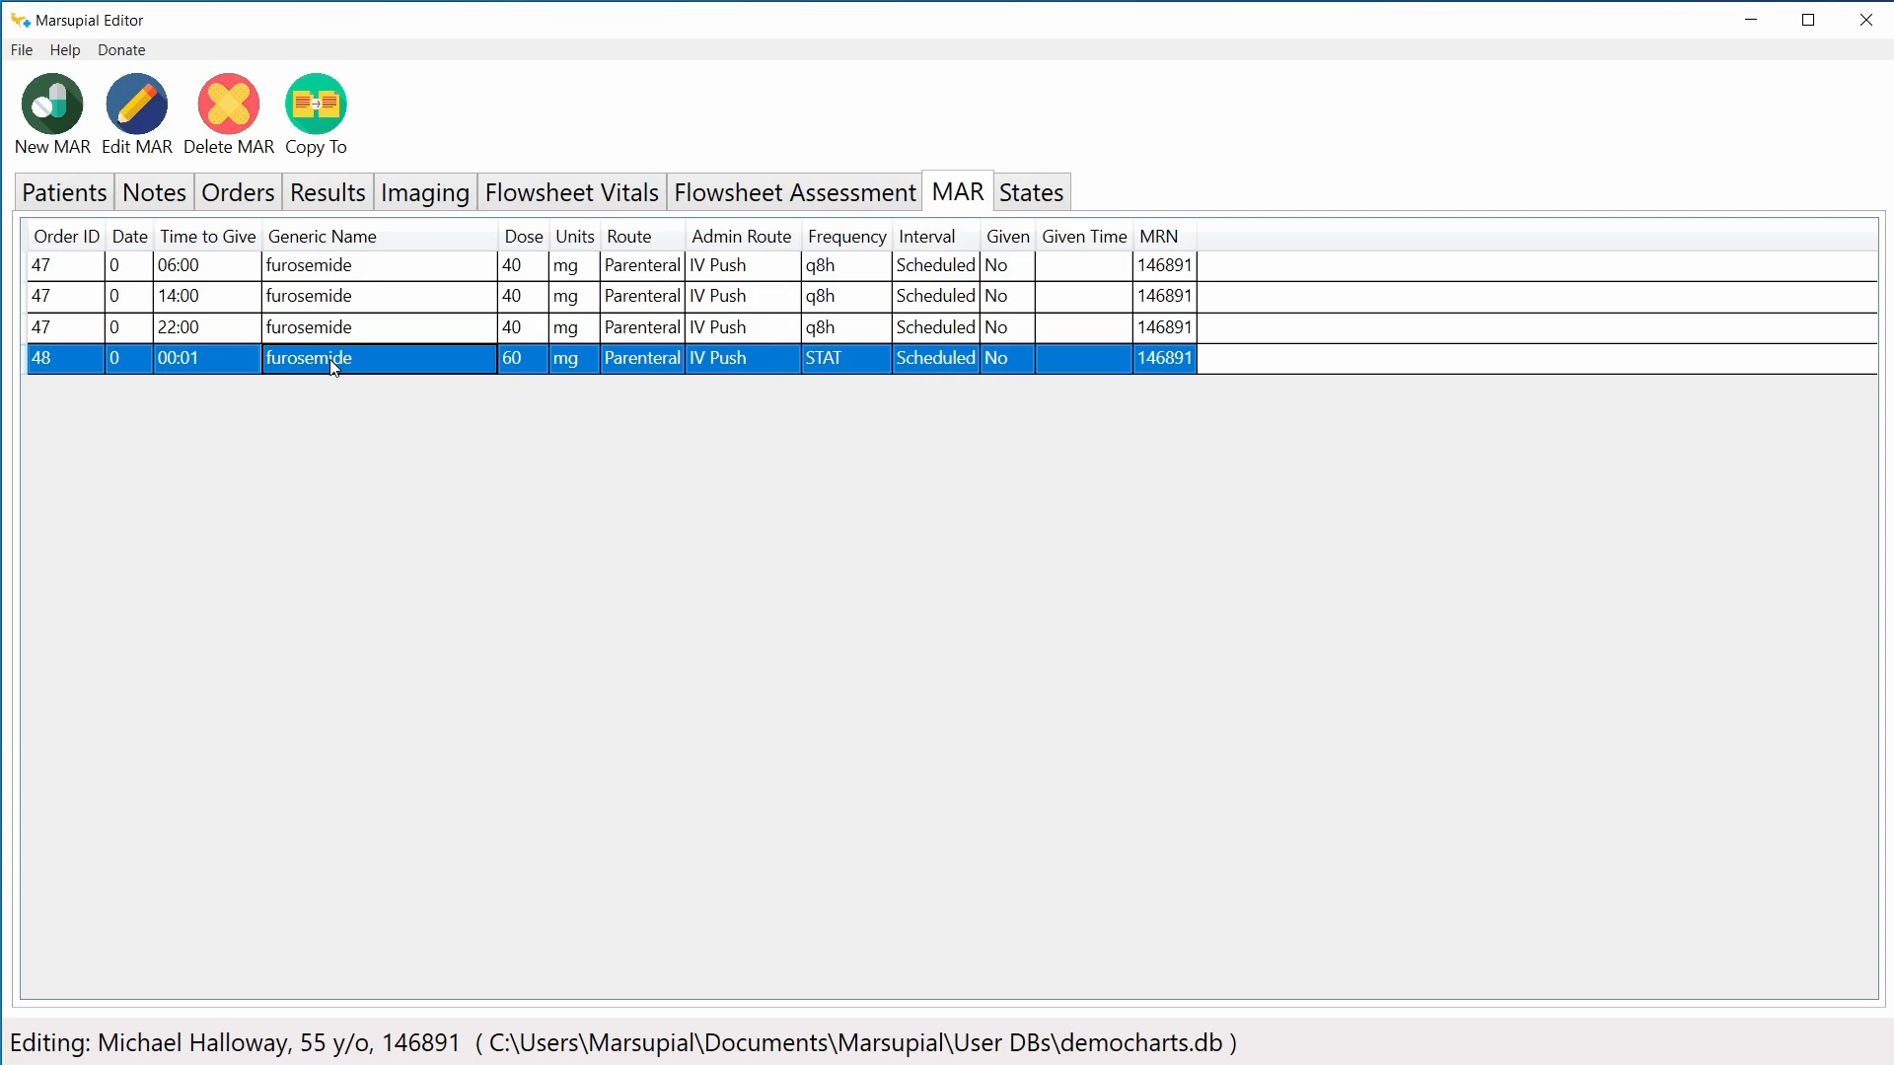
pyautogui.click(71, 365)
pyautogui.doubleClick(550, 370)
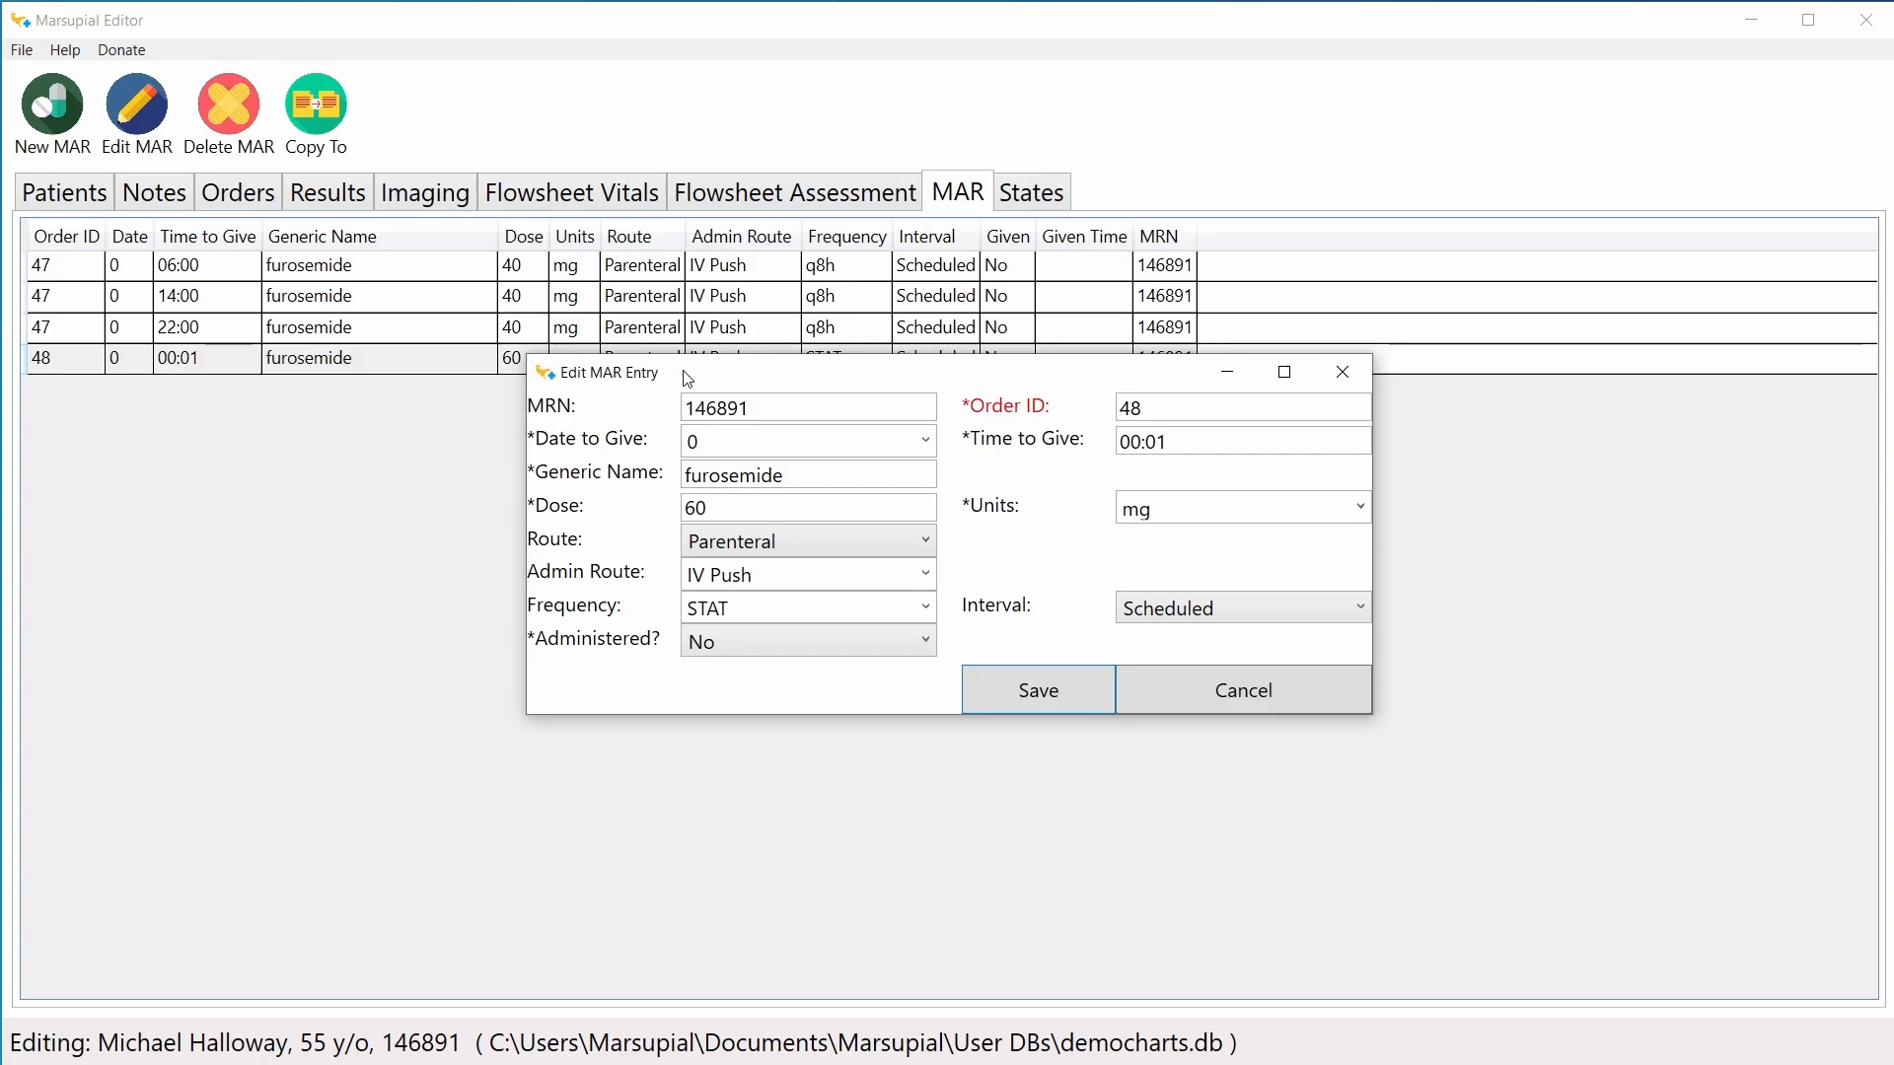
pyautogui.moveTo(1184, 441); pyautogui.dragTo(1055, 451)
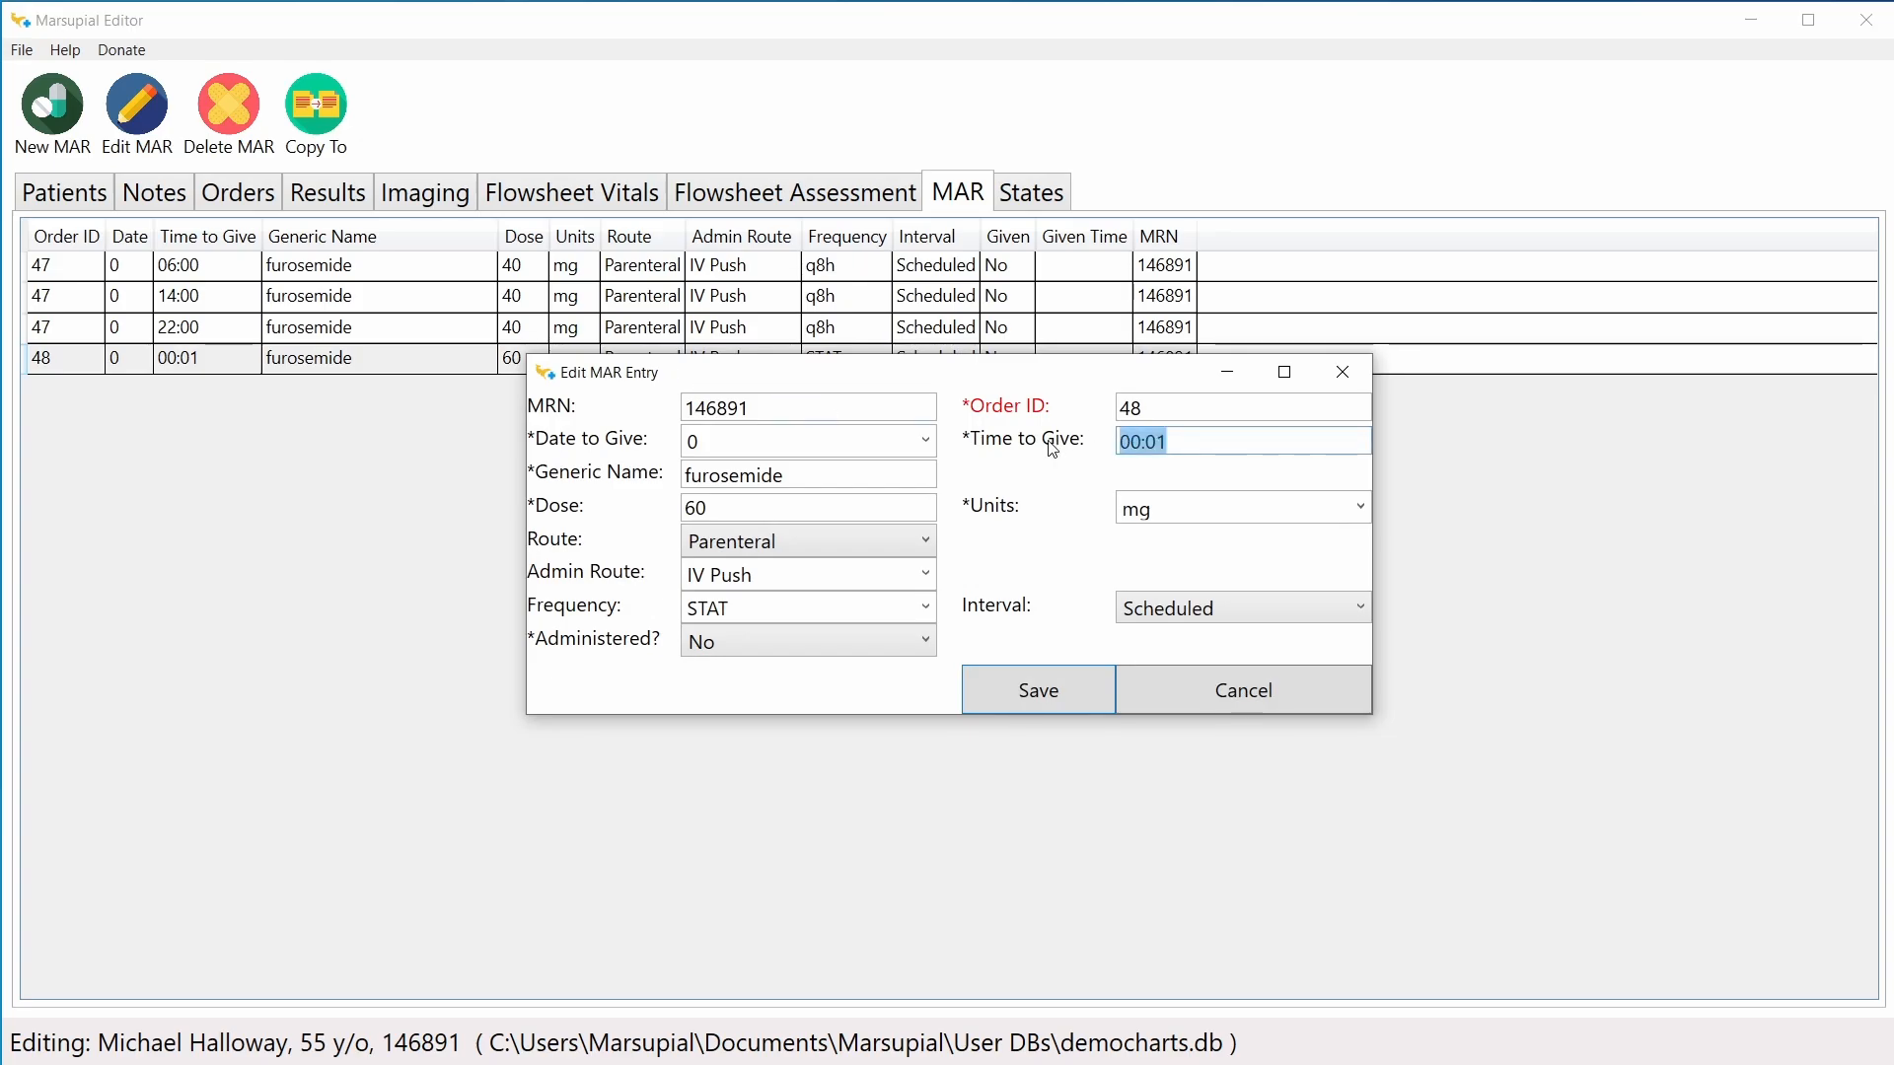
pyautogui.write('08:')
pyautogui.write('10')
pyautogui.press('BackSpace')
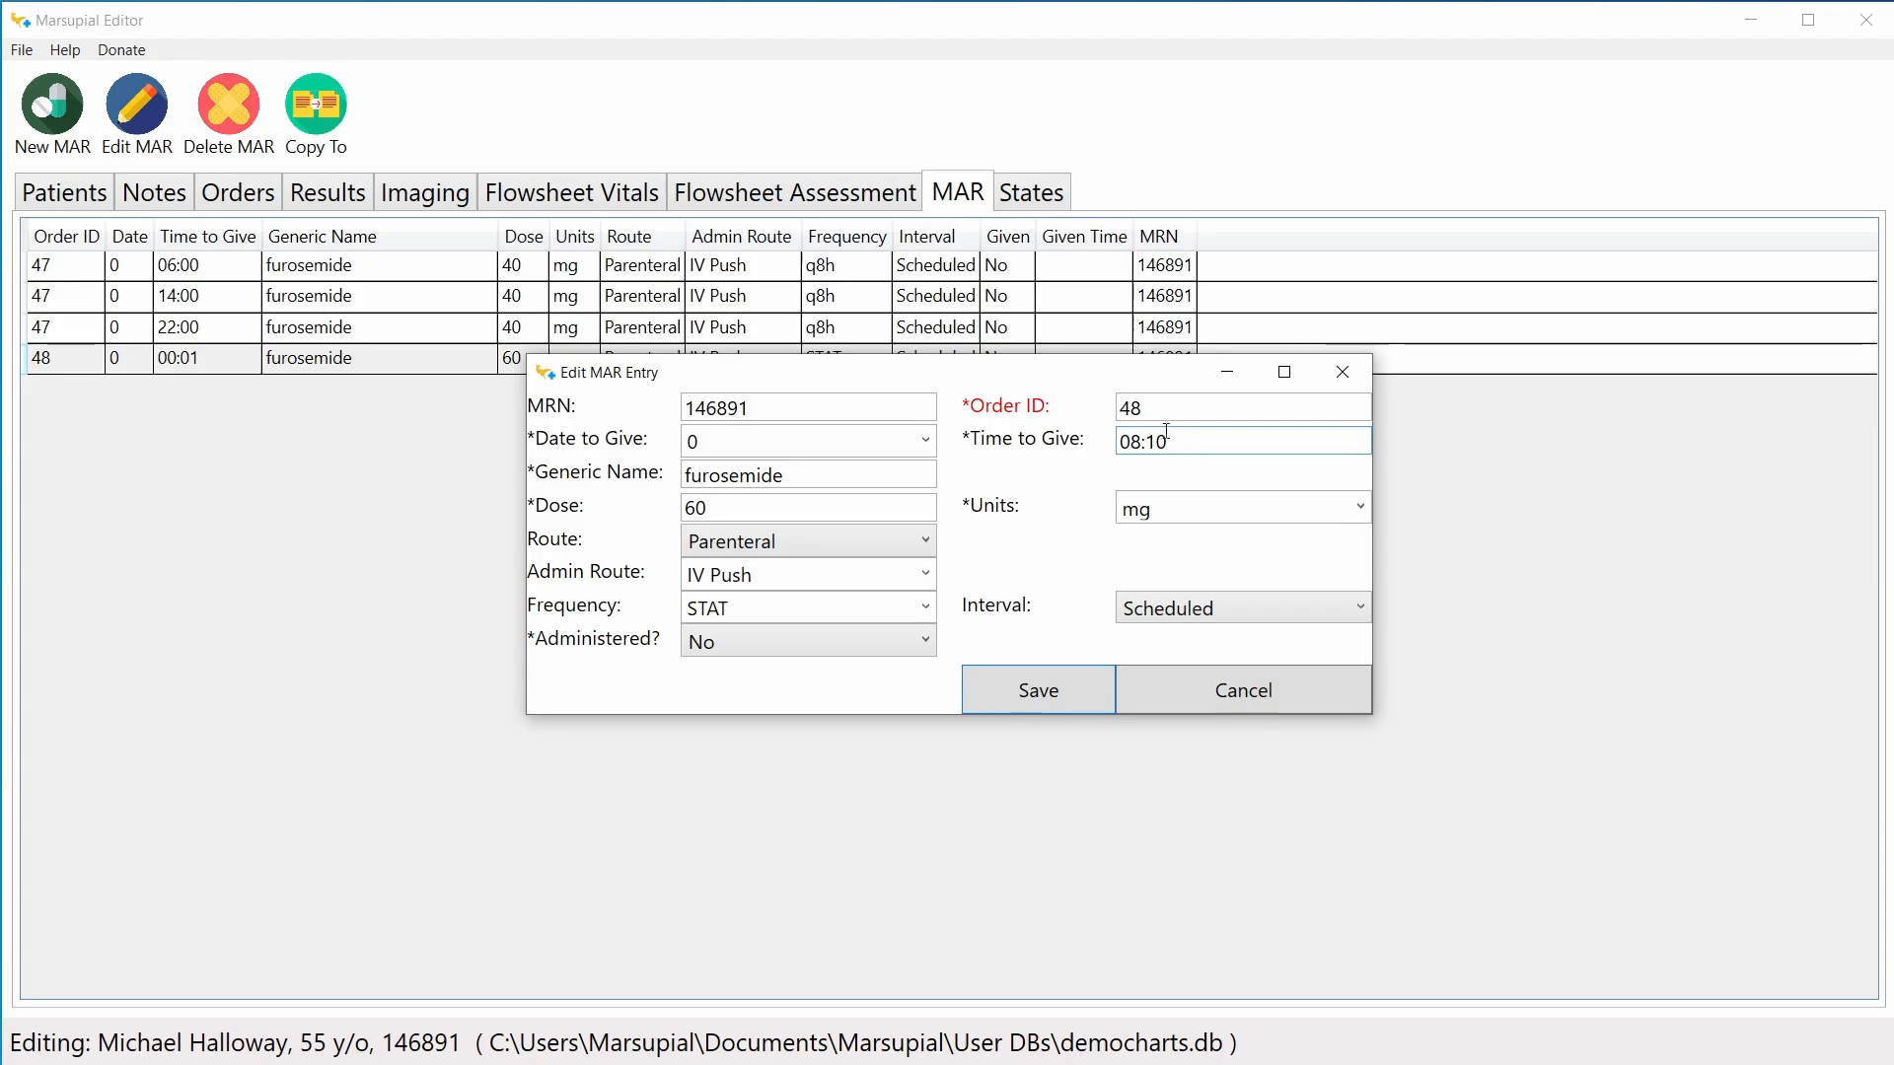
pyautogui.click(837, 612)
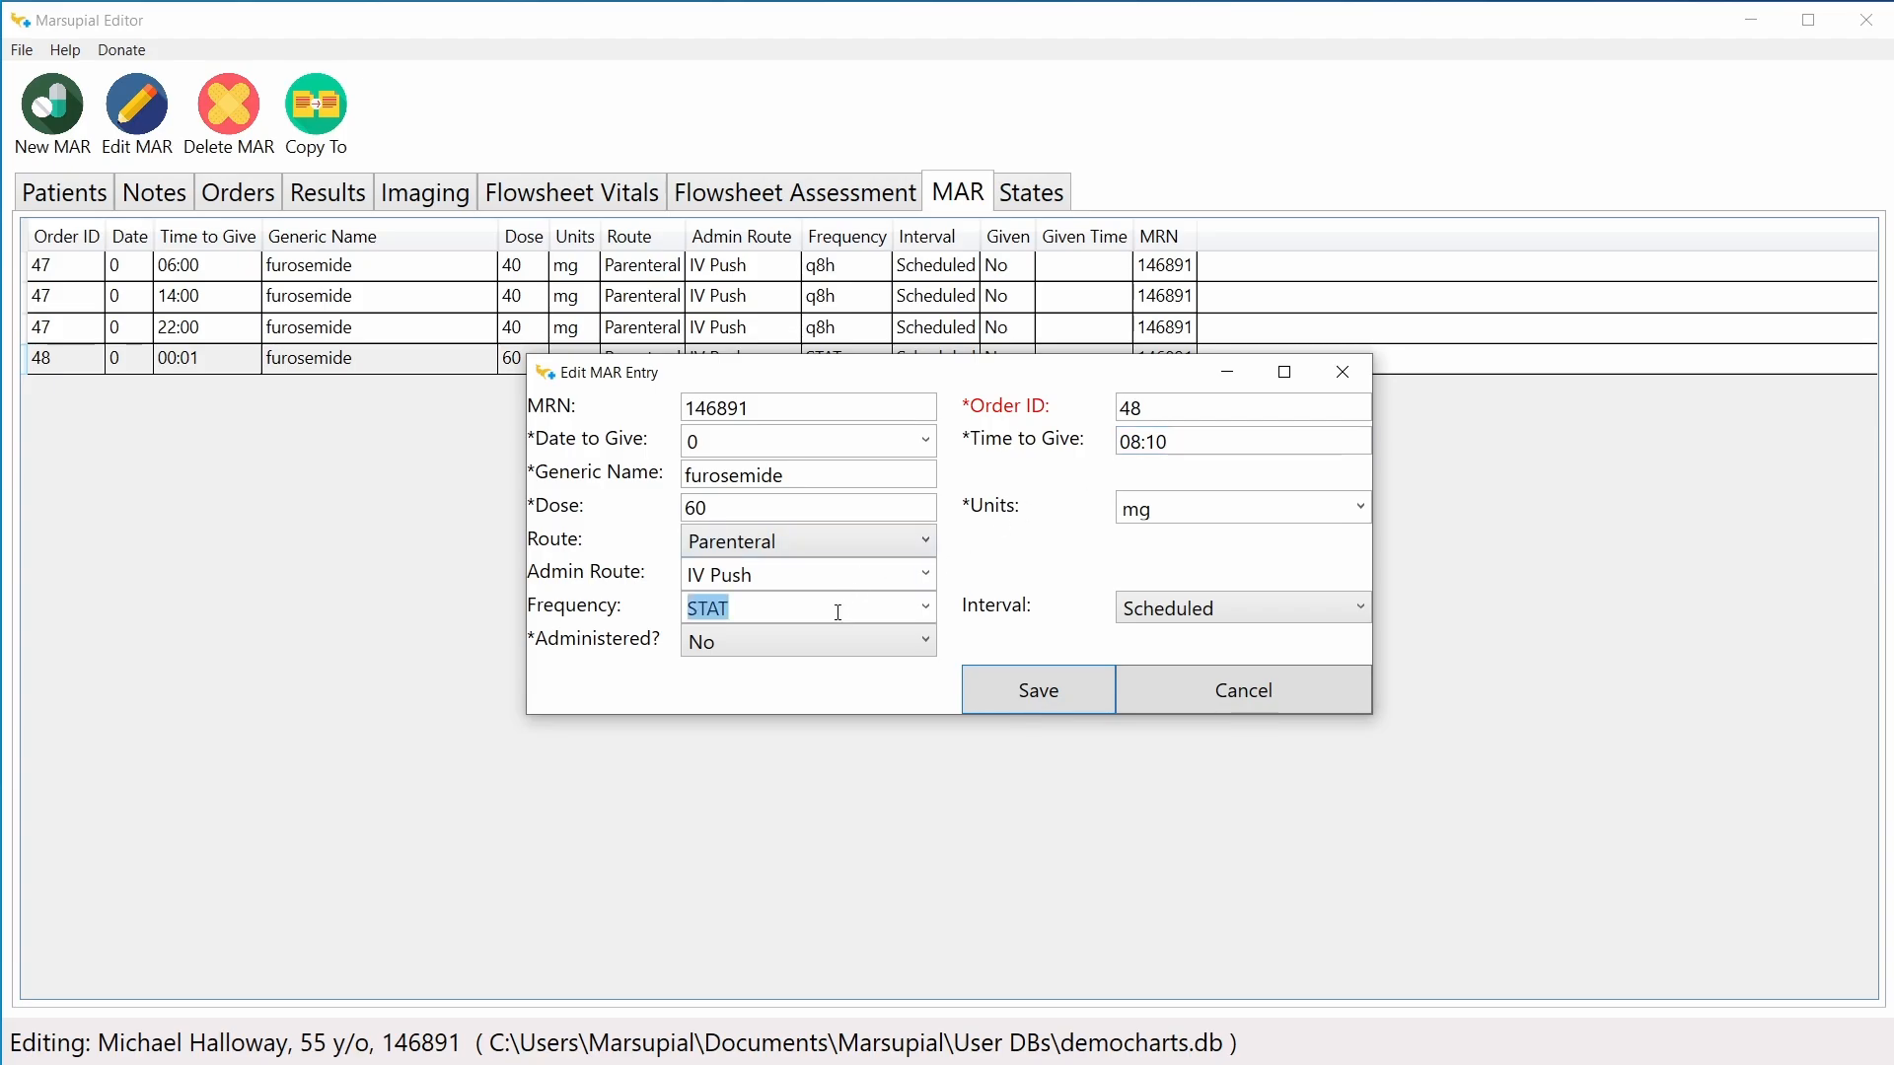
pyautogui.click(835, 611)
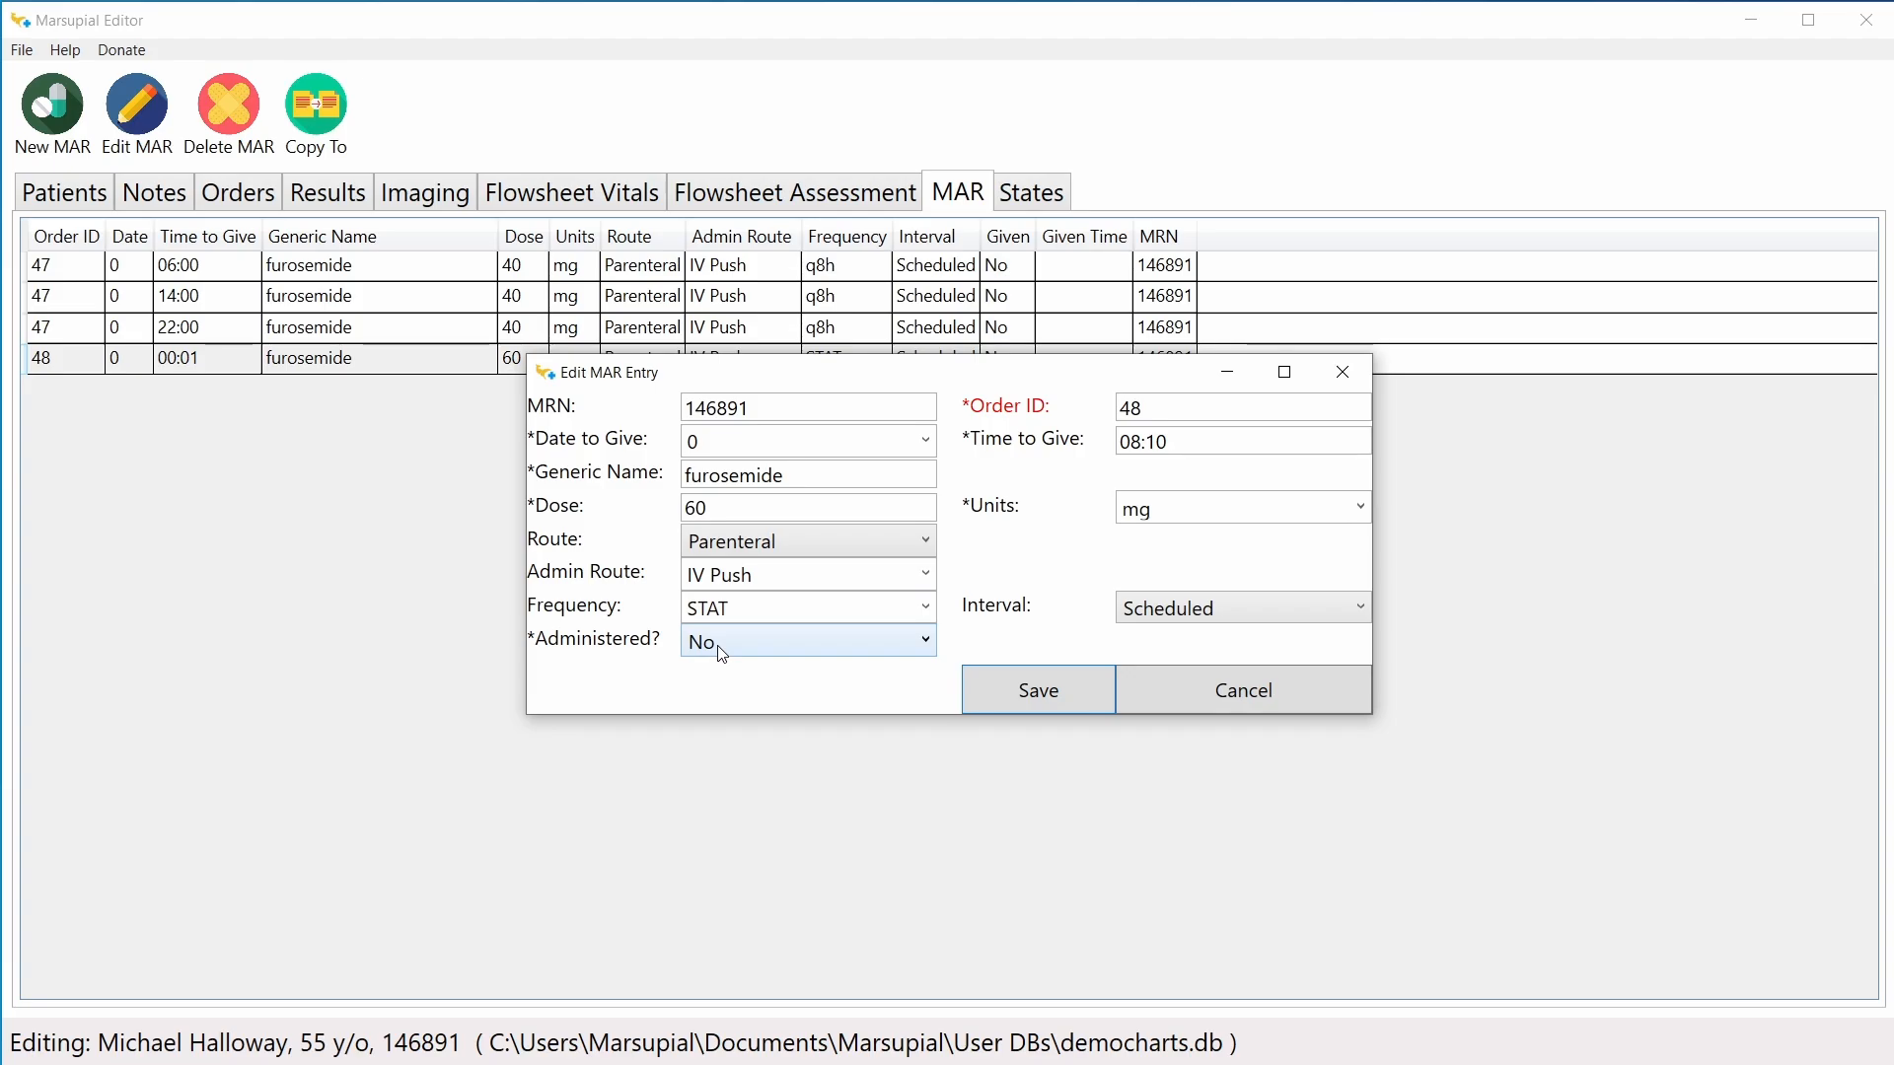
pyautogui.click(1070, 685)
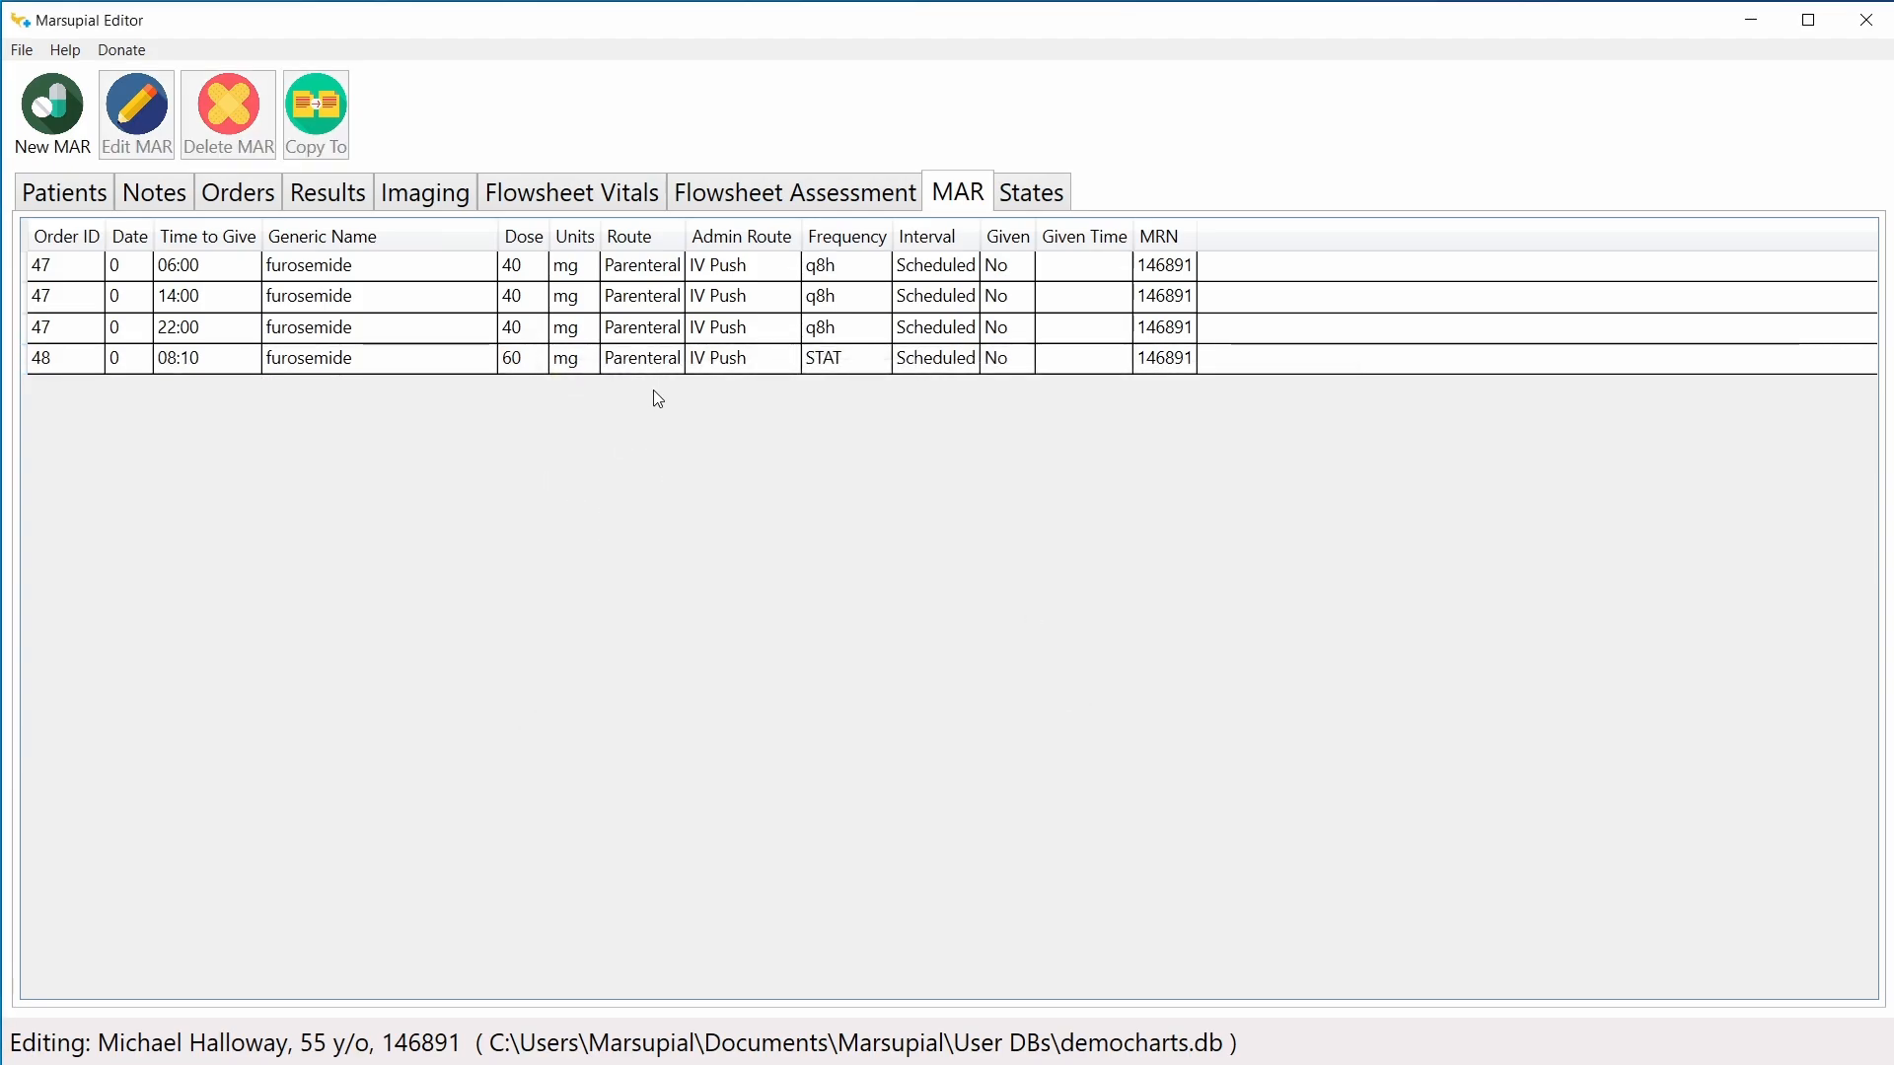
# Step: Compare the STAT furosemide MAR entry with its order, checking the order's time and enabled setting
pyautogui.click(209, 357)
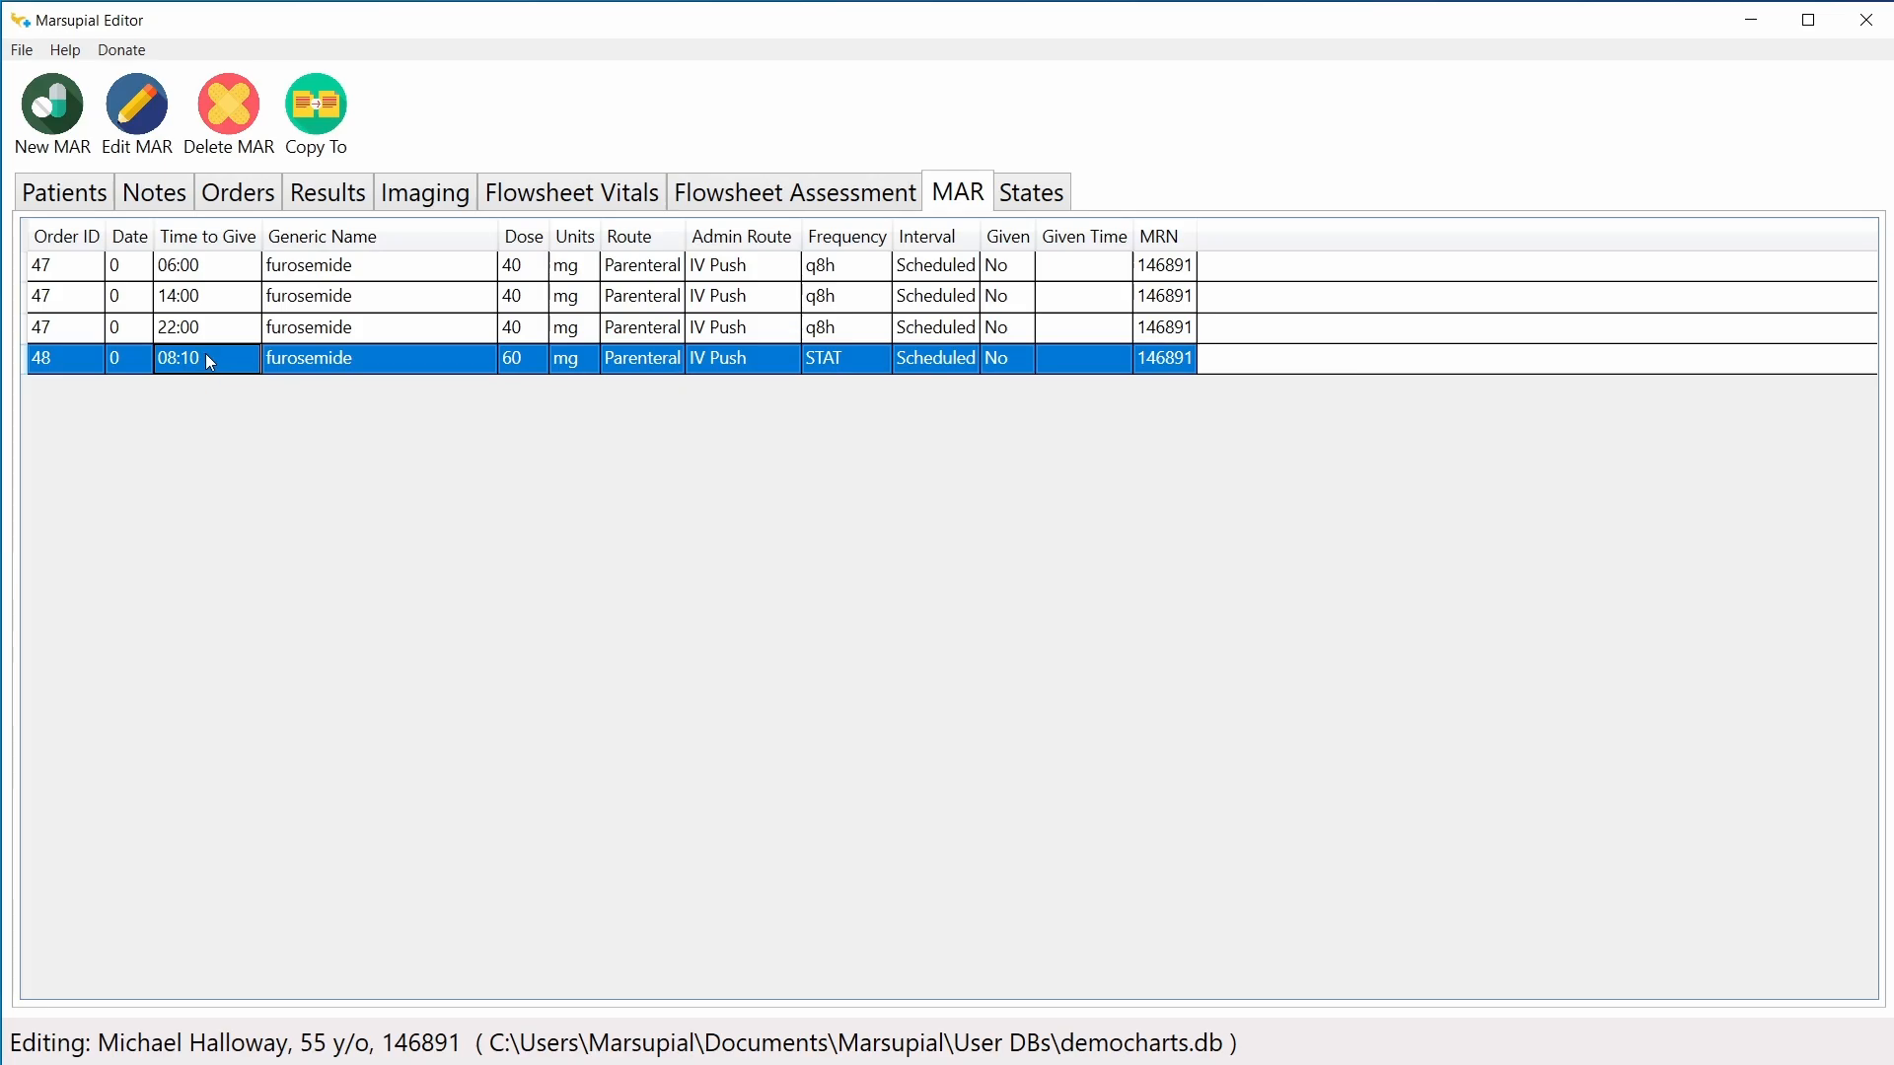
pyautogui.click(238, 197)
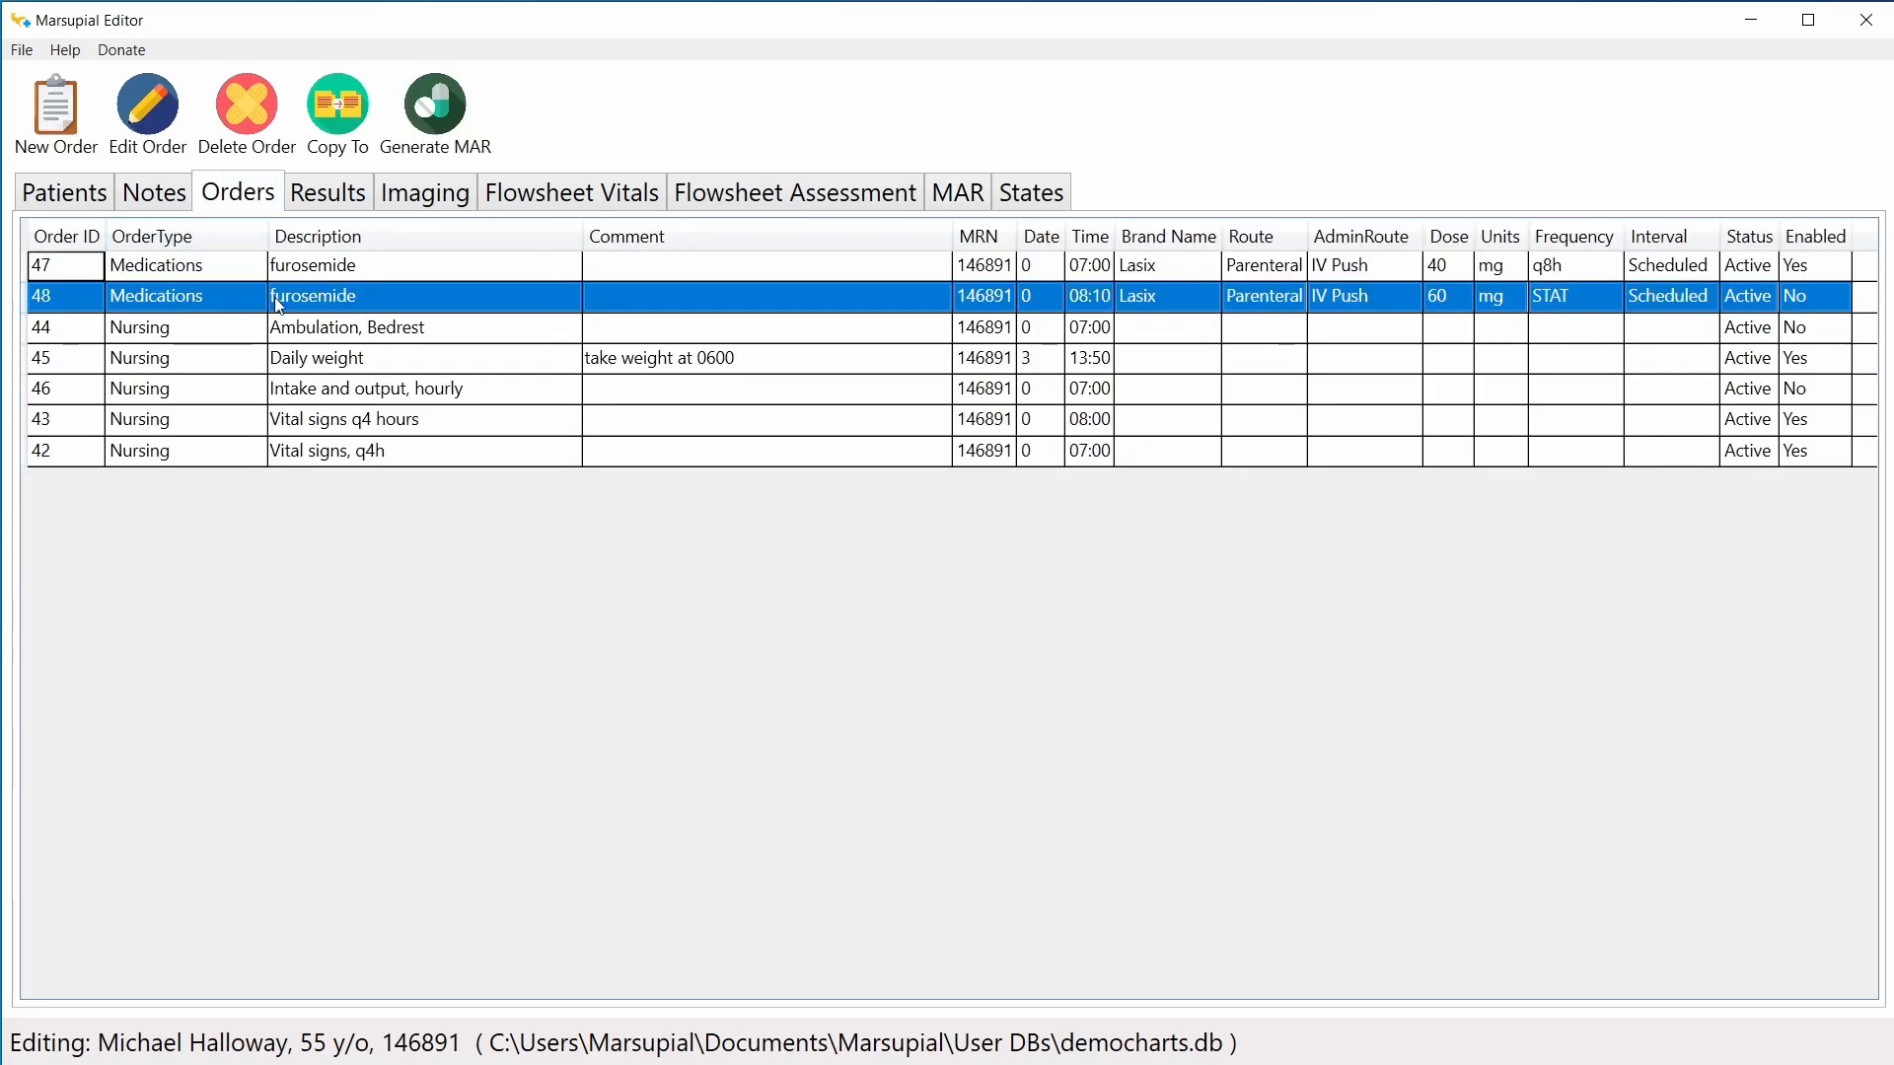
pyautogui.click(1182, 293)
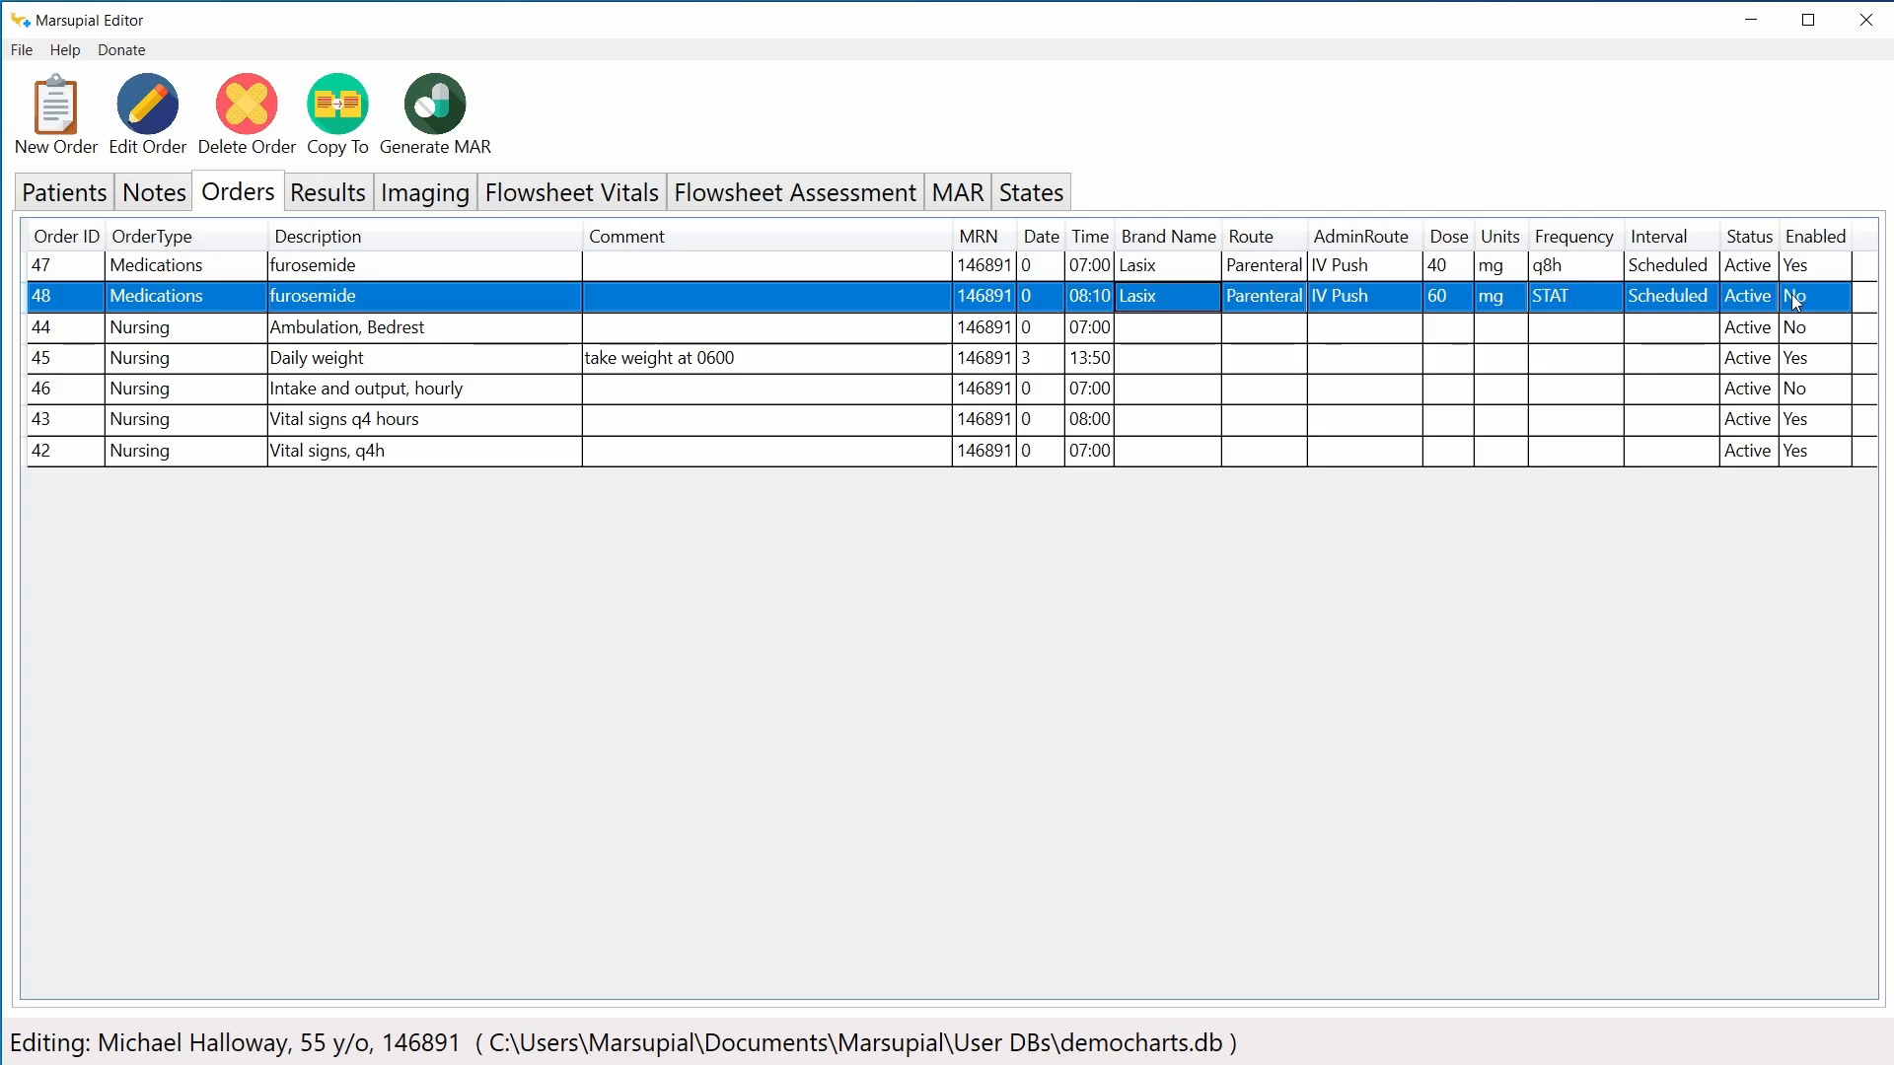
pyautogui.click(959, 193)
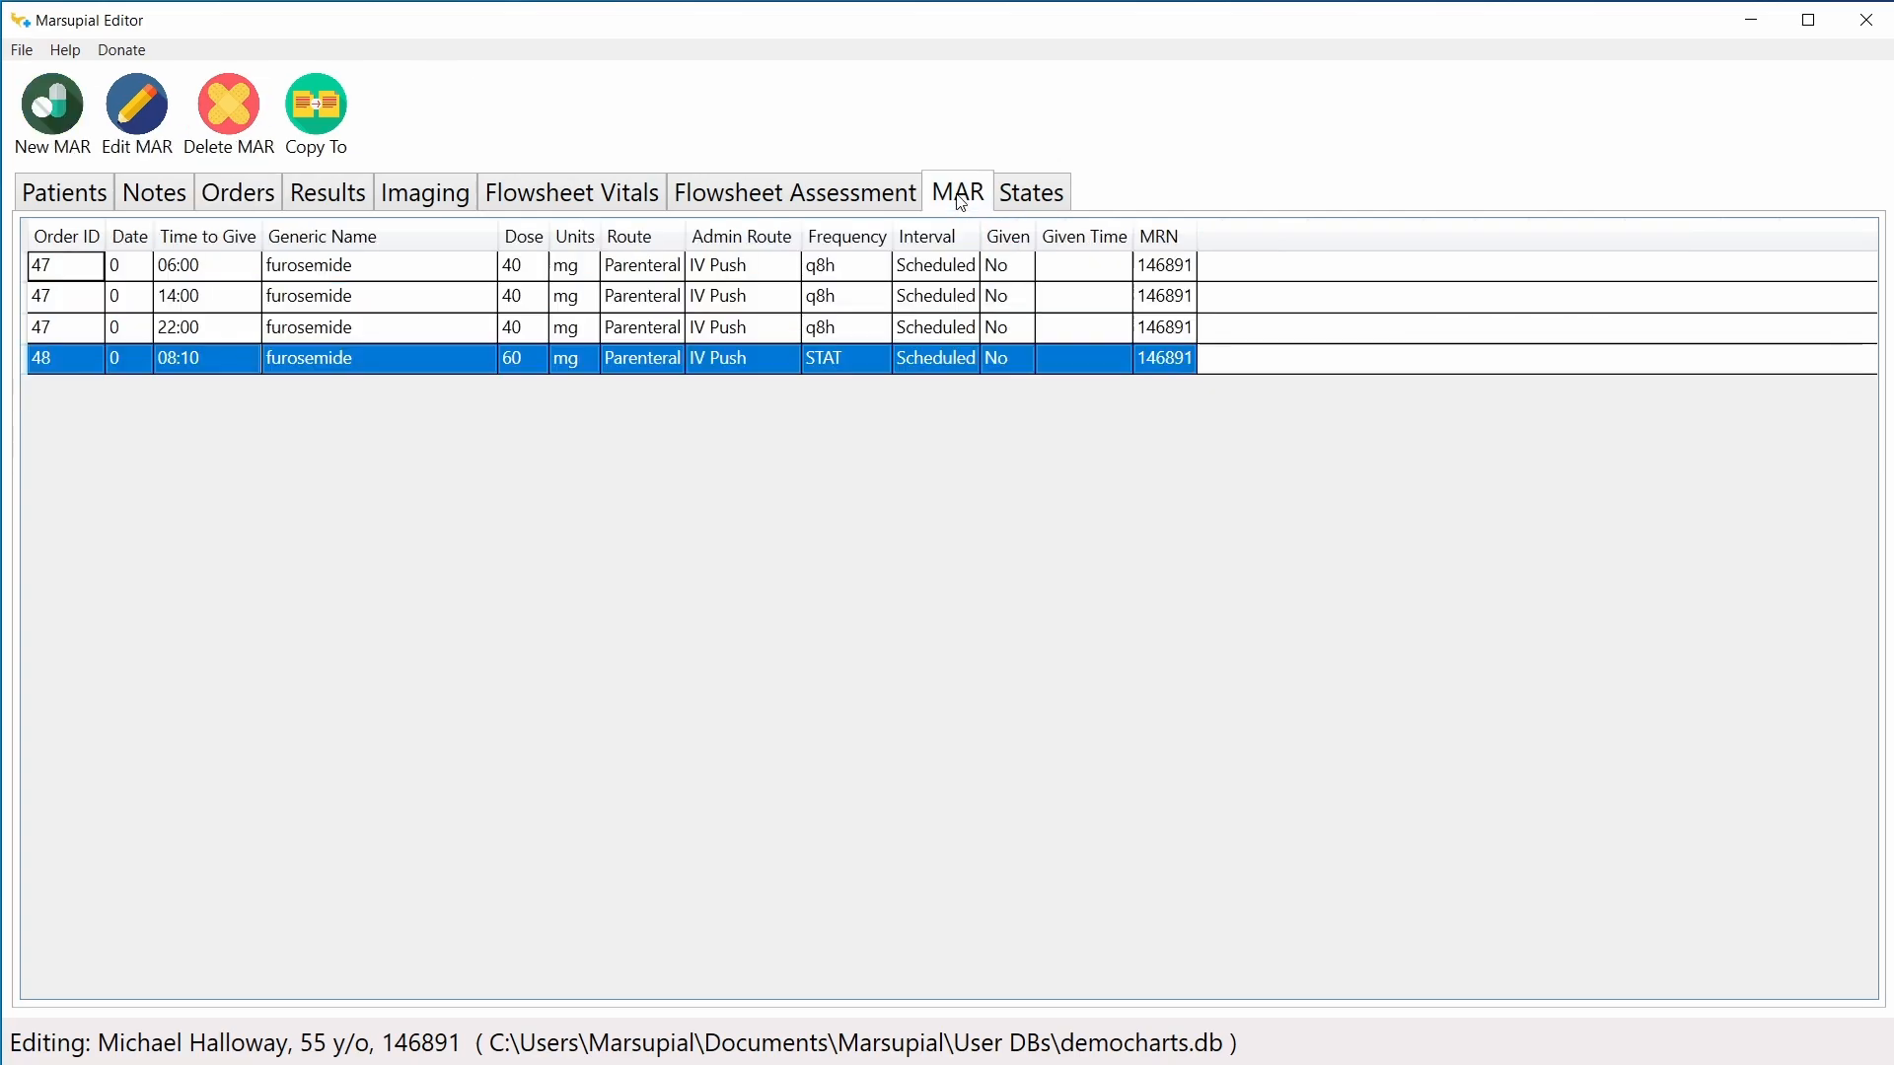
pyautogui.click(351, 362)
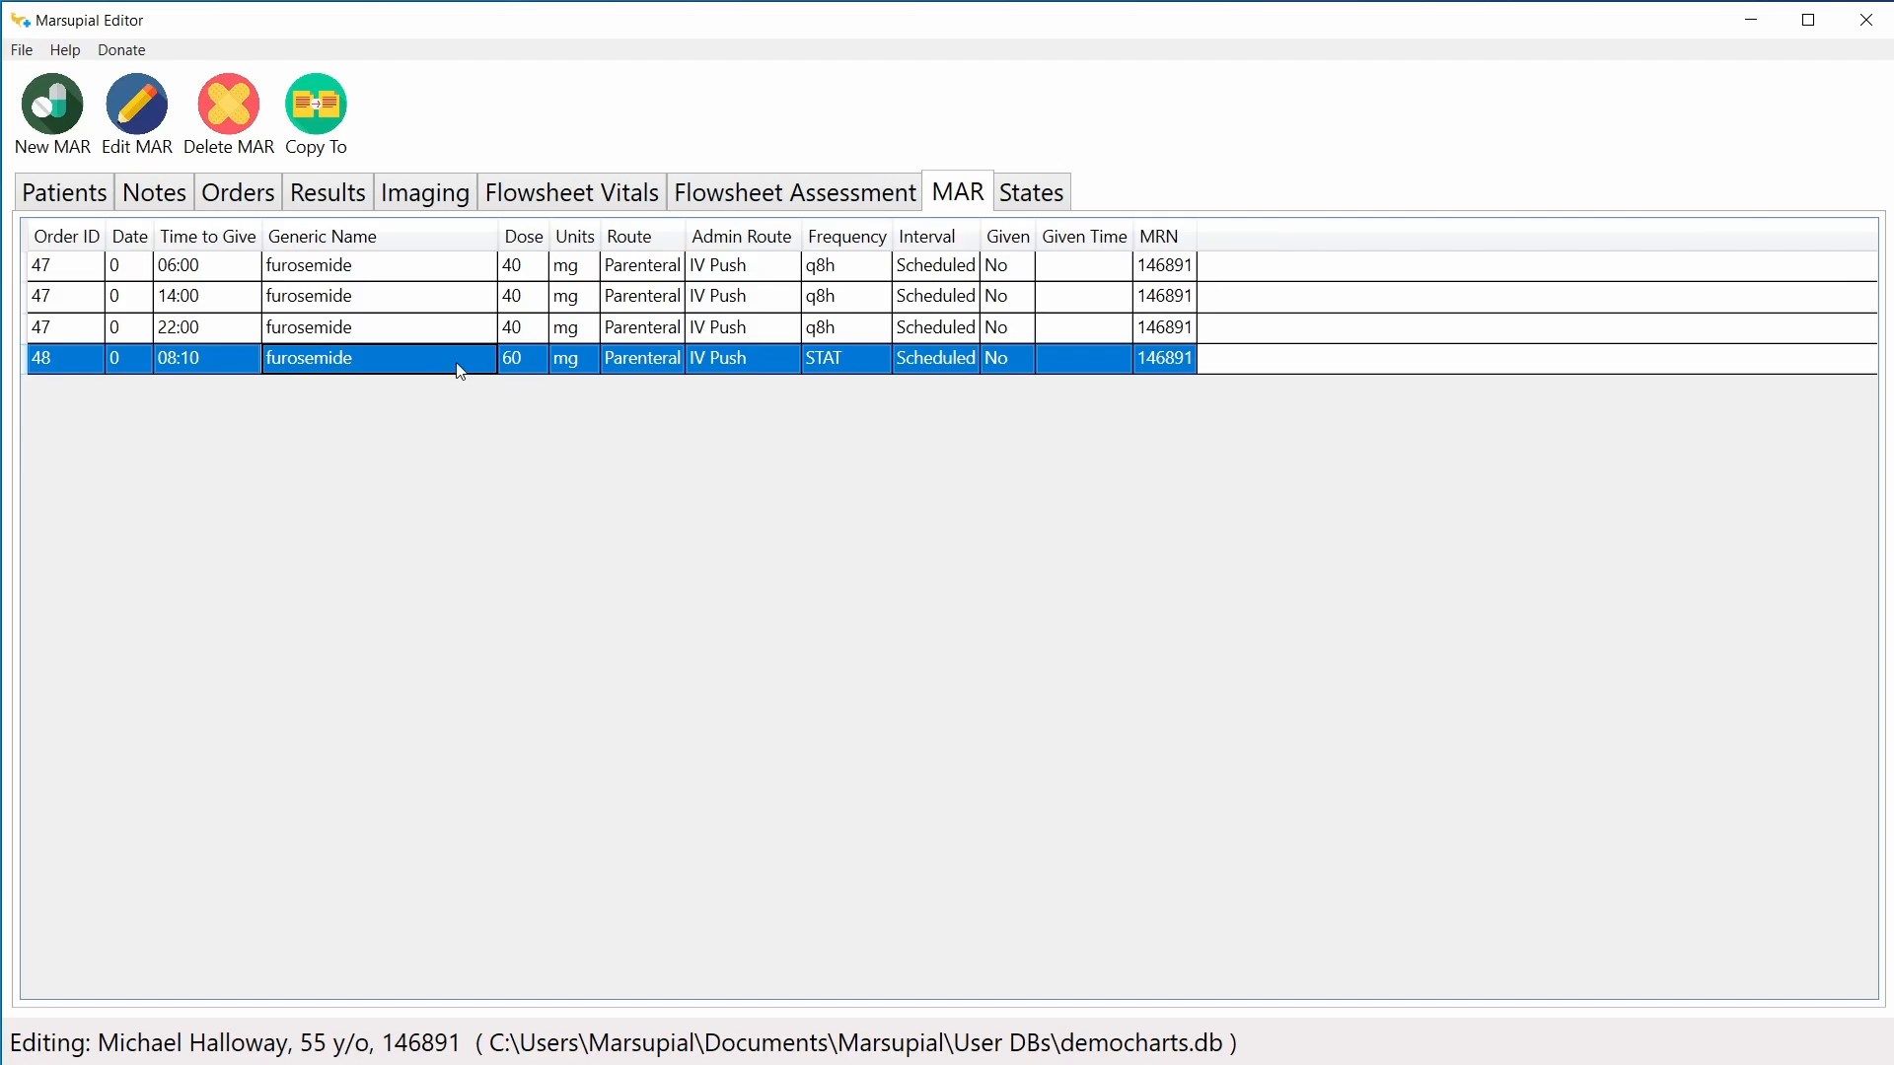
# Step: Review the disabled 60 mg STAT furosemide order's details, close it without saving, and return to the MAR entries
pyautogui.click(87, 367)
pyautogui.click(255, 199)
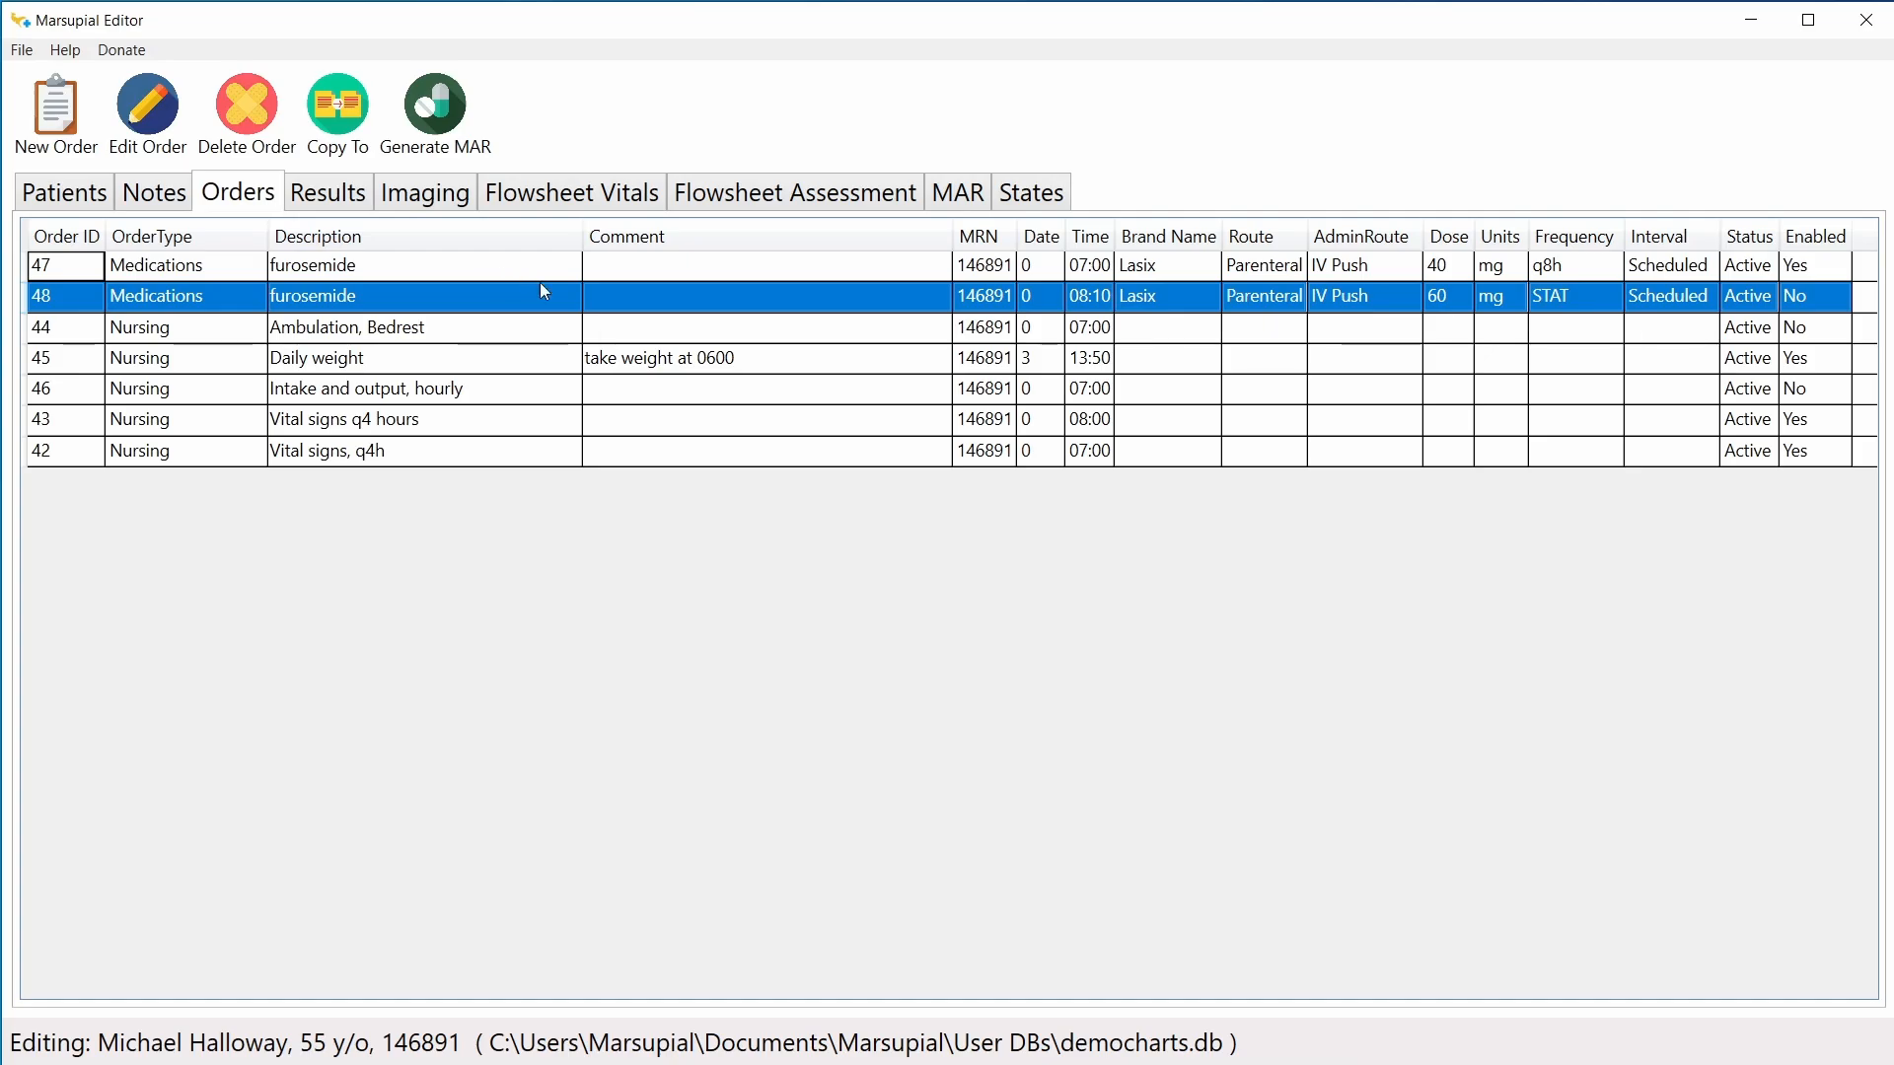
pyautogui.doubleClick(626, 288)
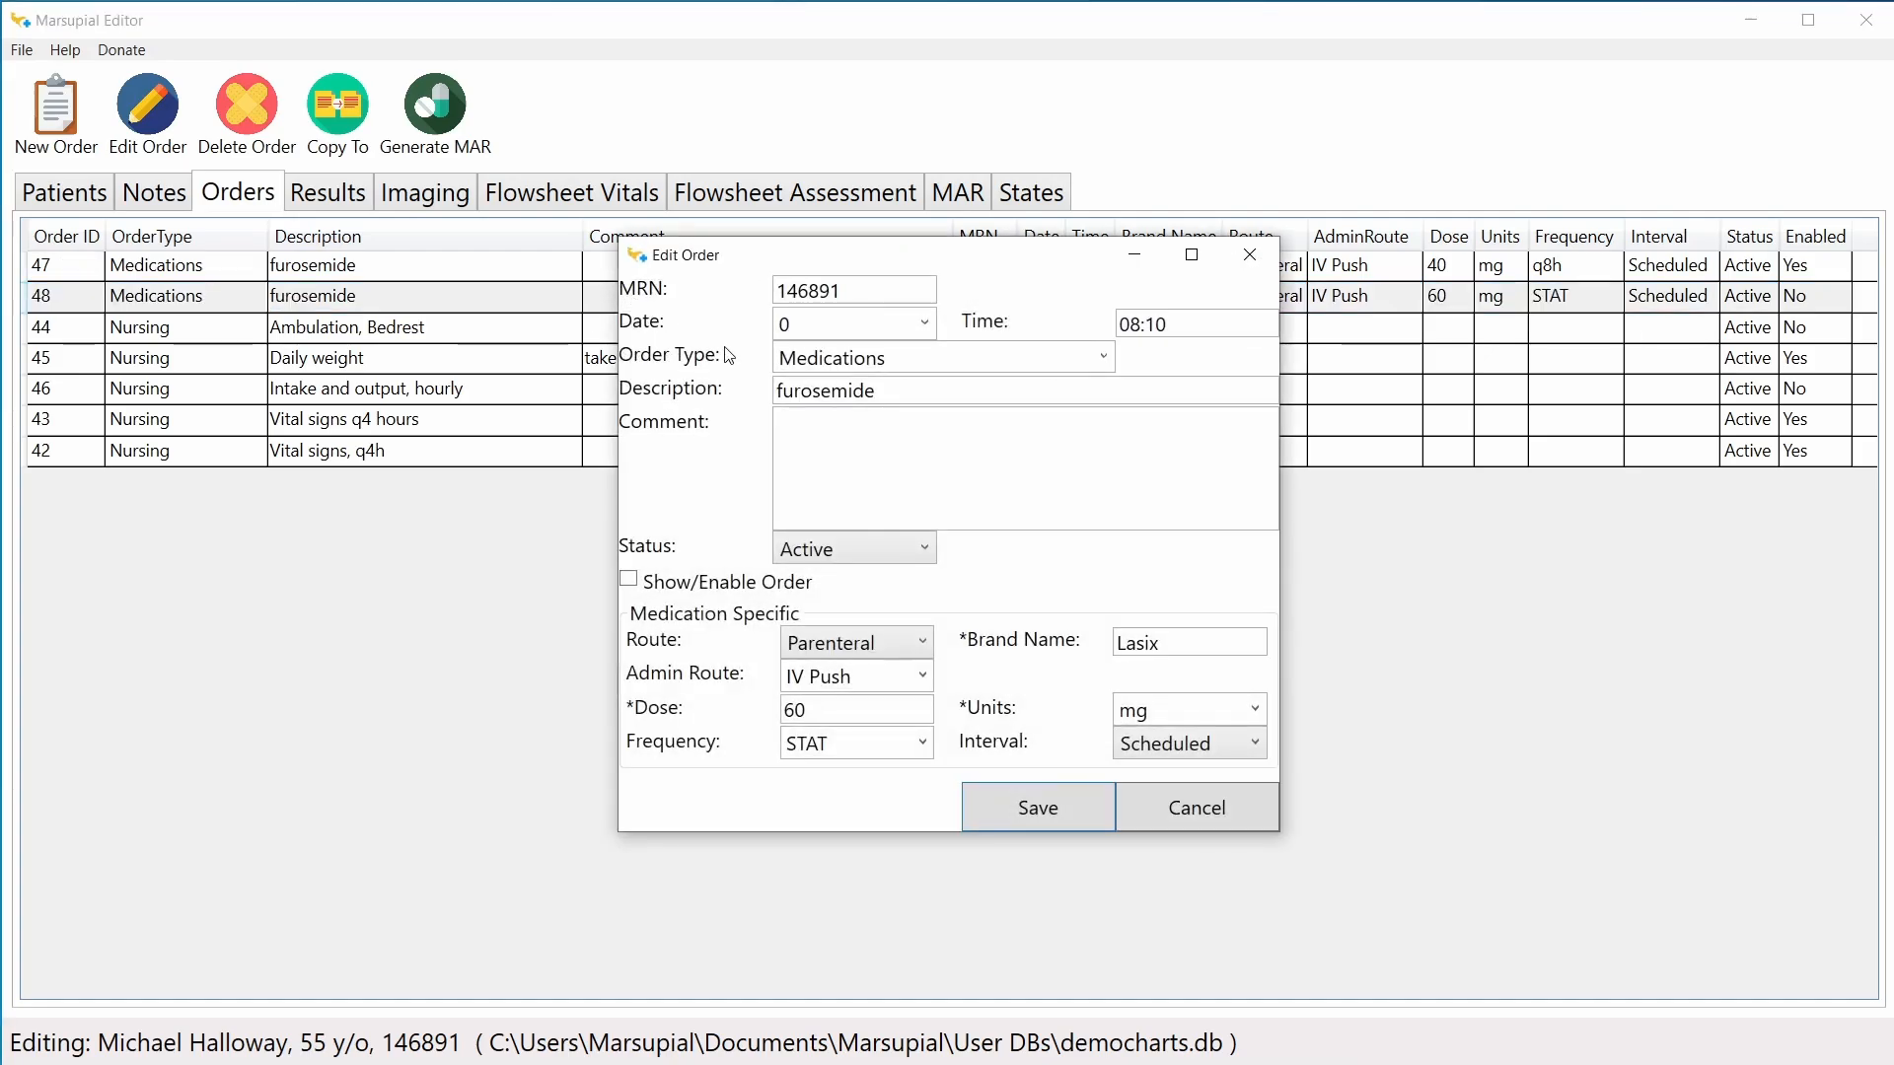
pyautogui.click(894, 448)
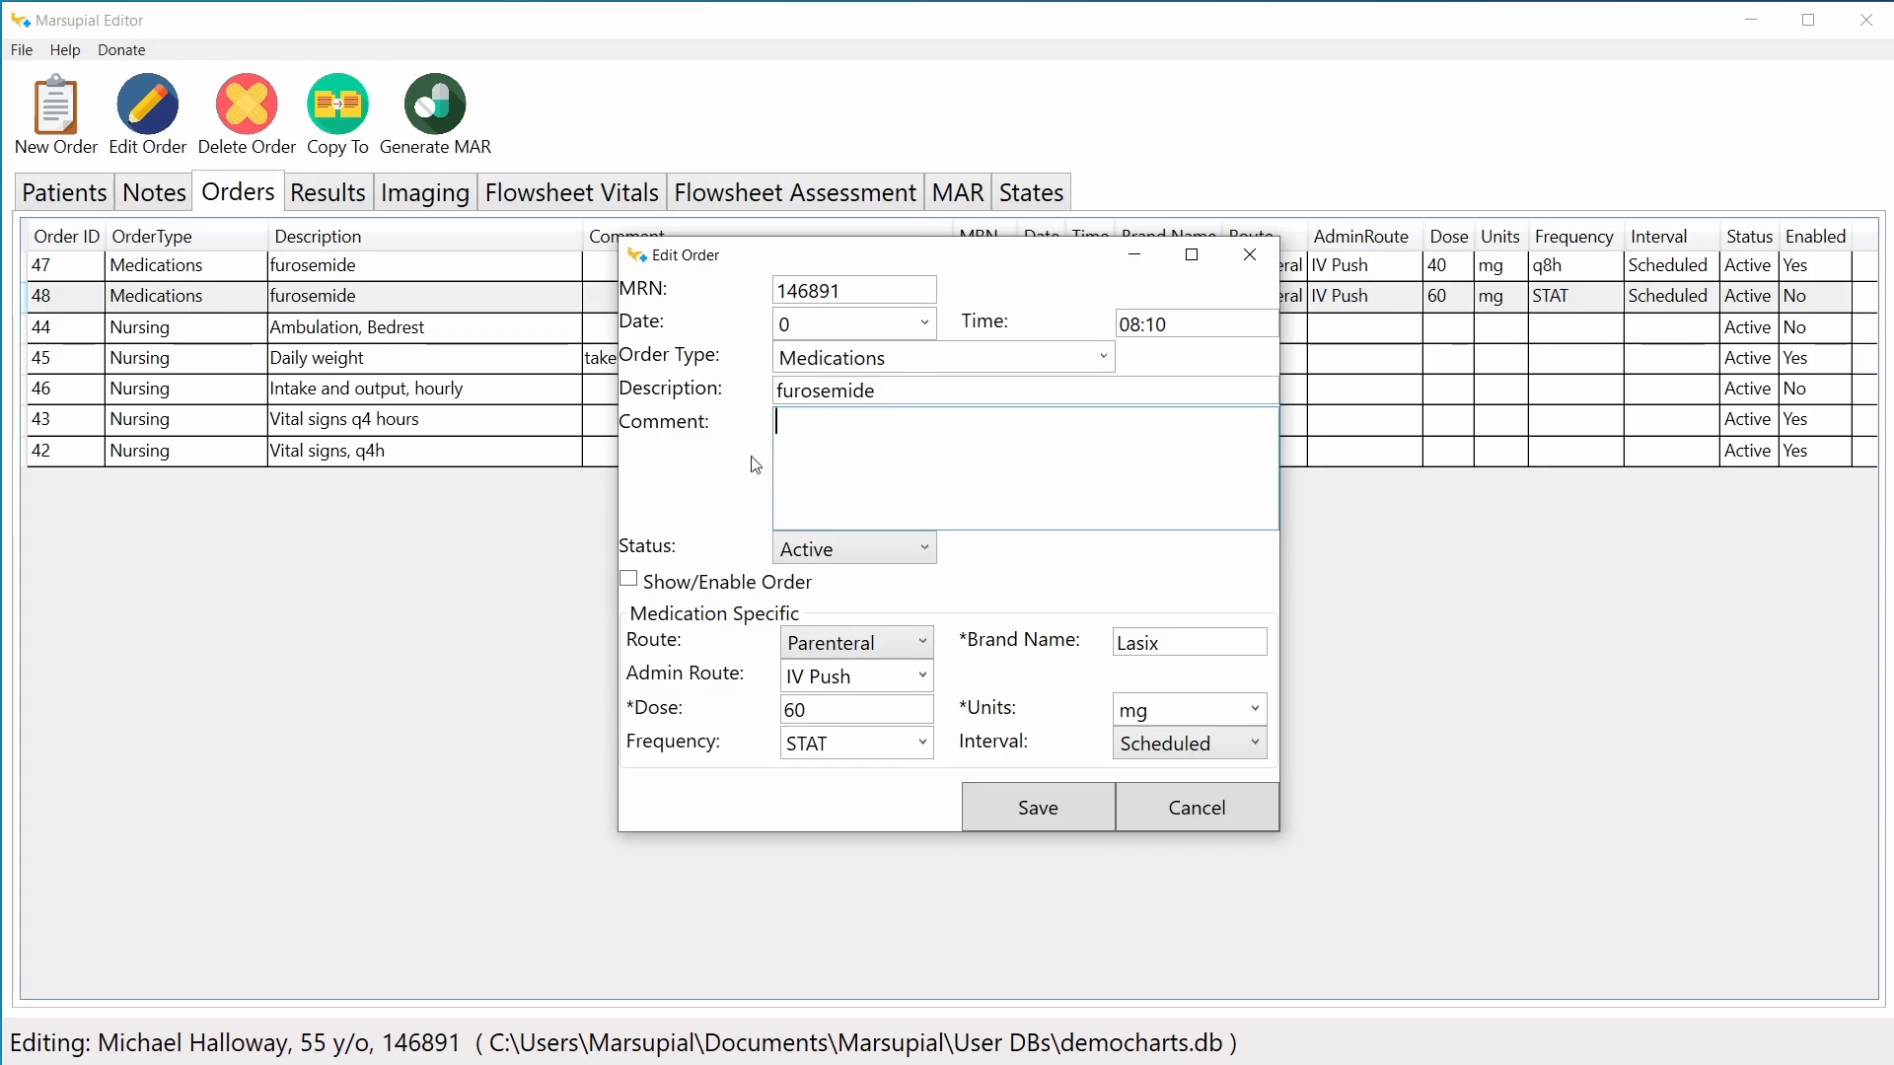
pyautogui.click(1205, 807)
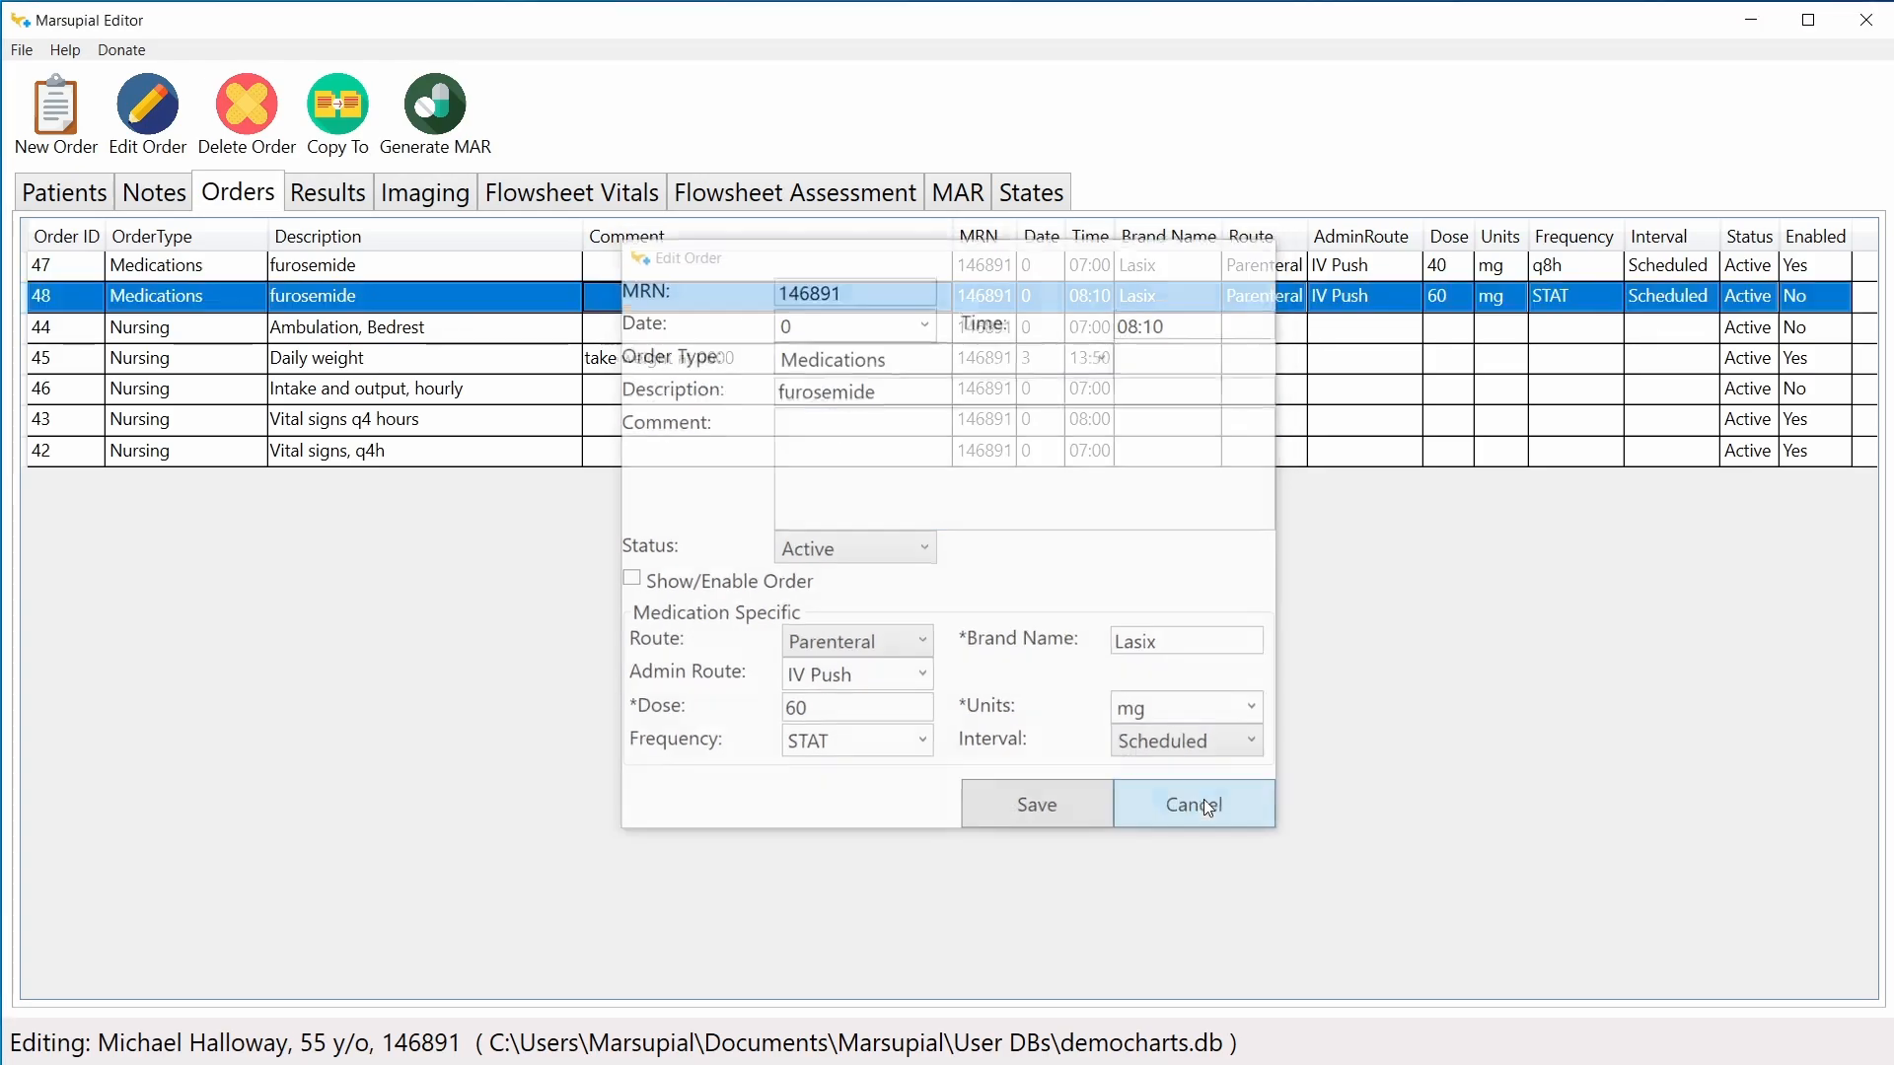
pyautogui.click(949, 195)
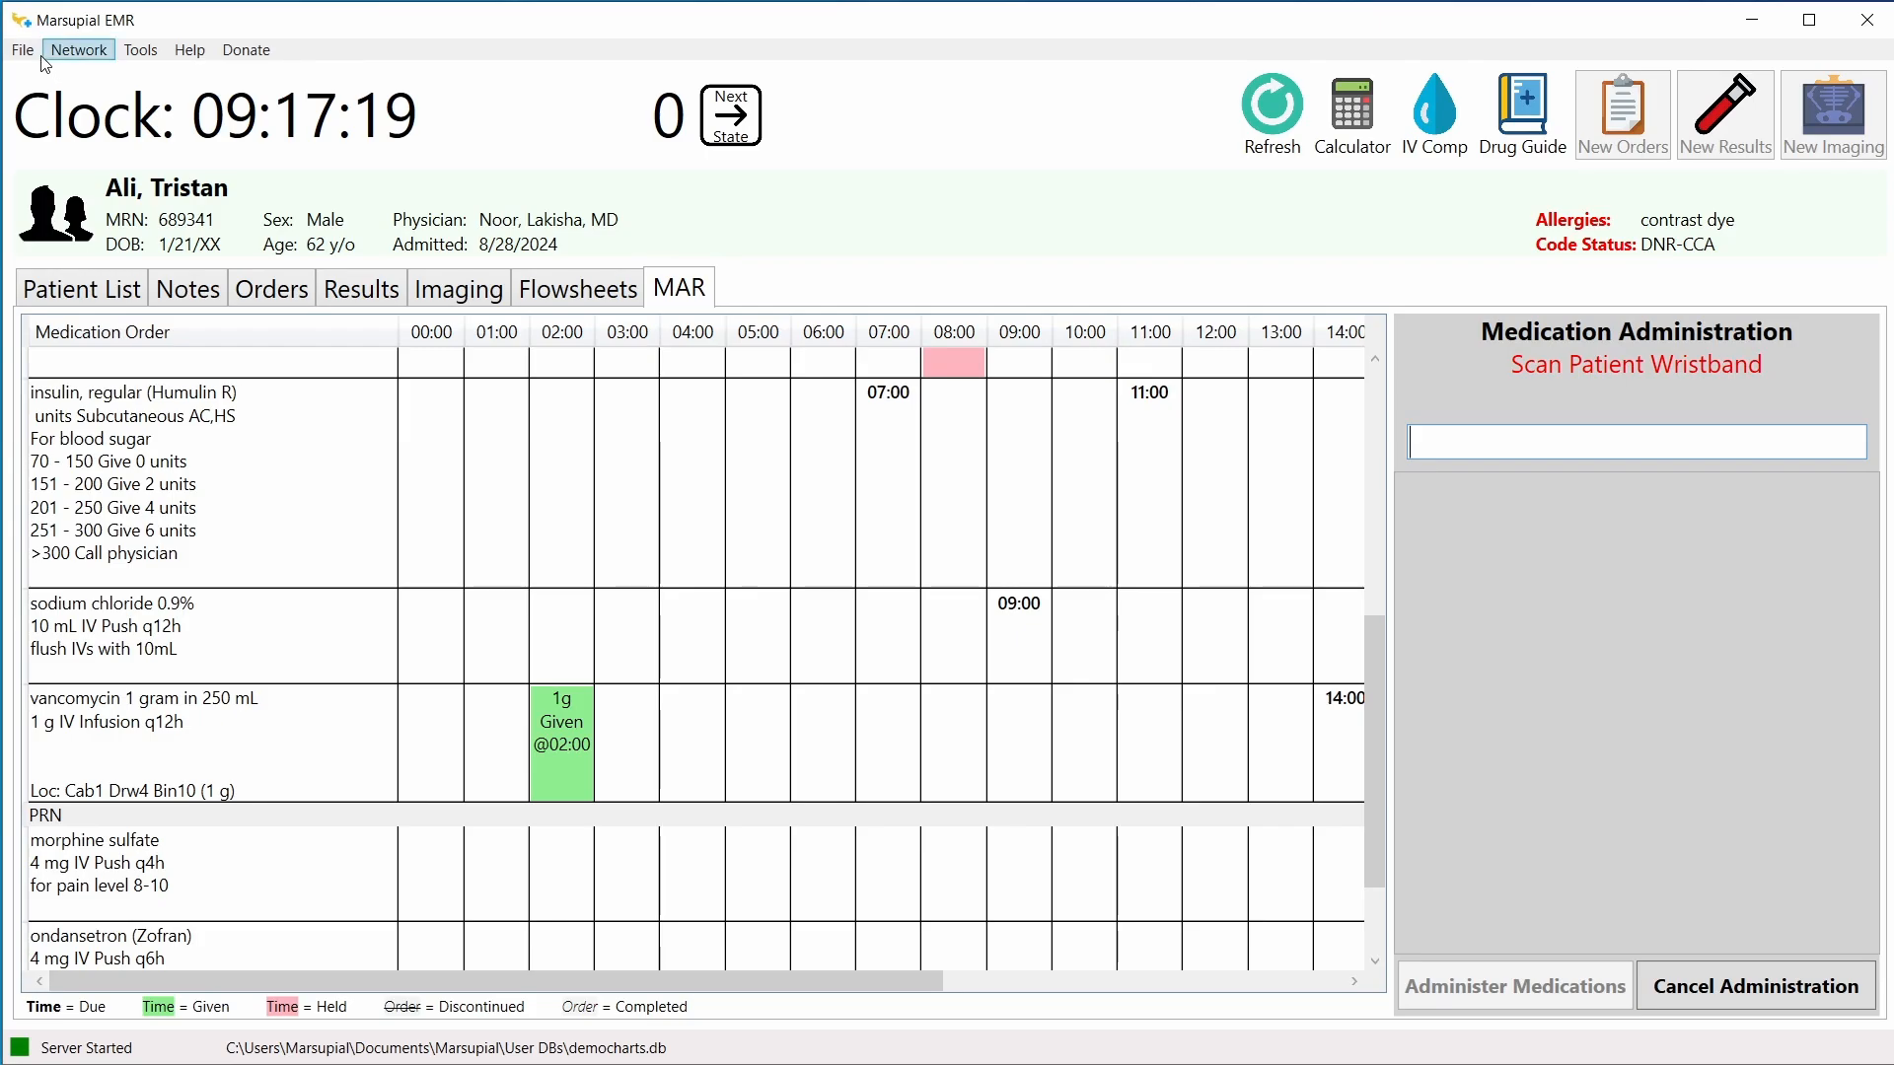
# Step: Switch to Marsupial EMR, reload the democharts database, and open the chart of the 55-year-old patient
pyautogui.click(23, 50)
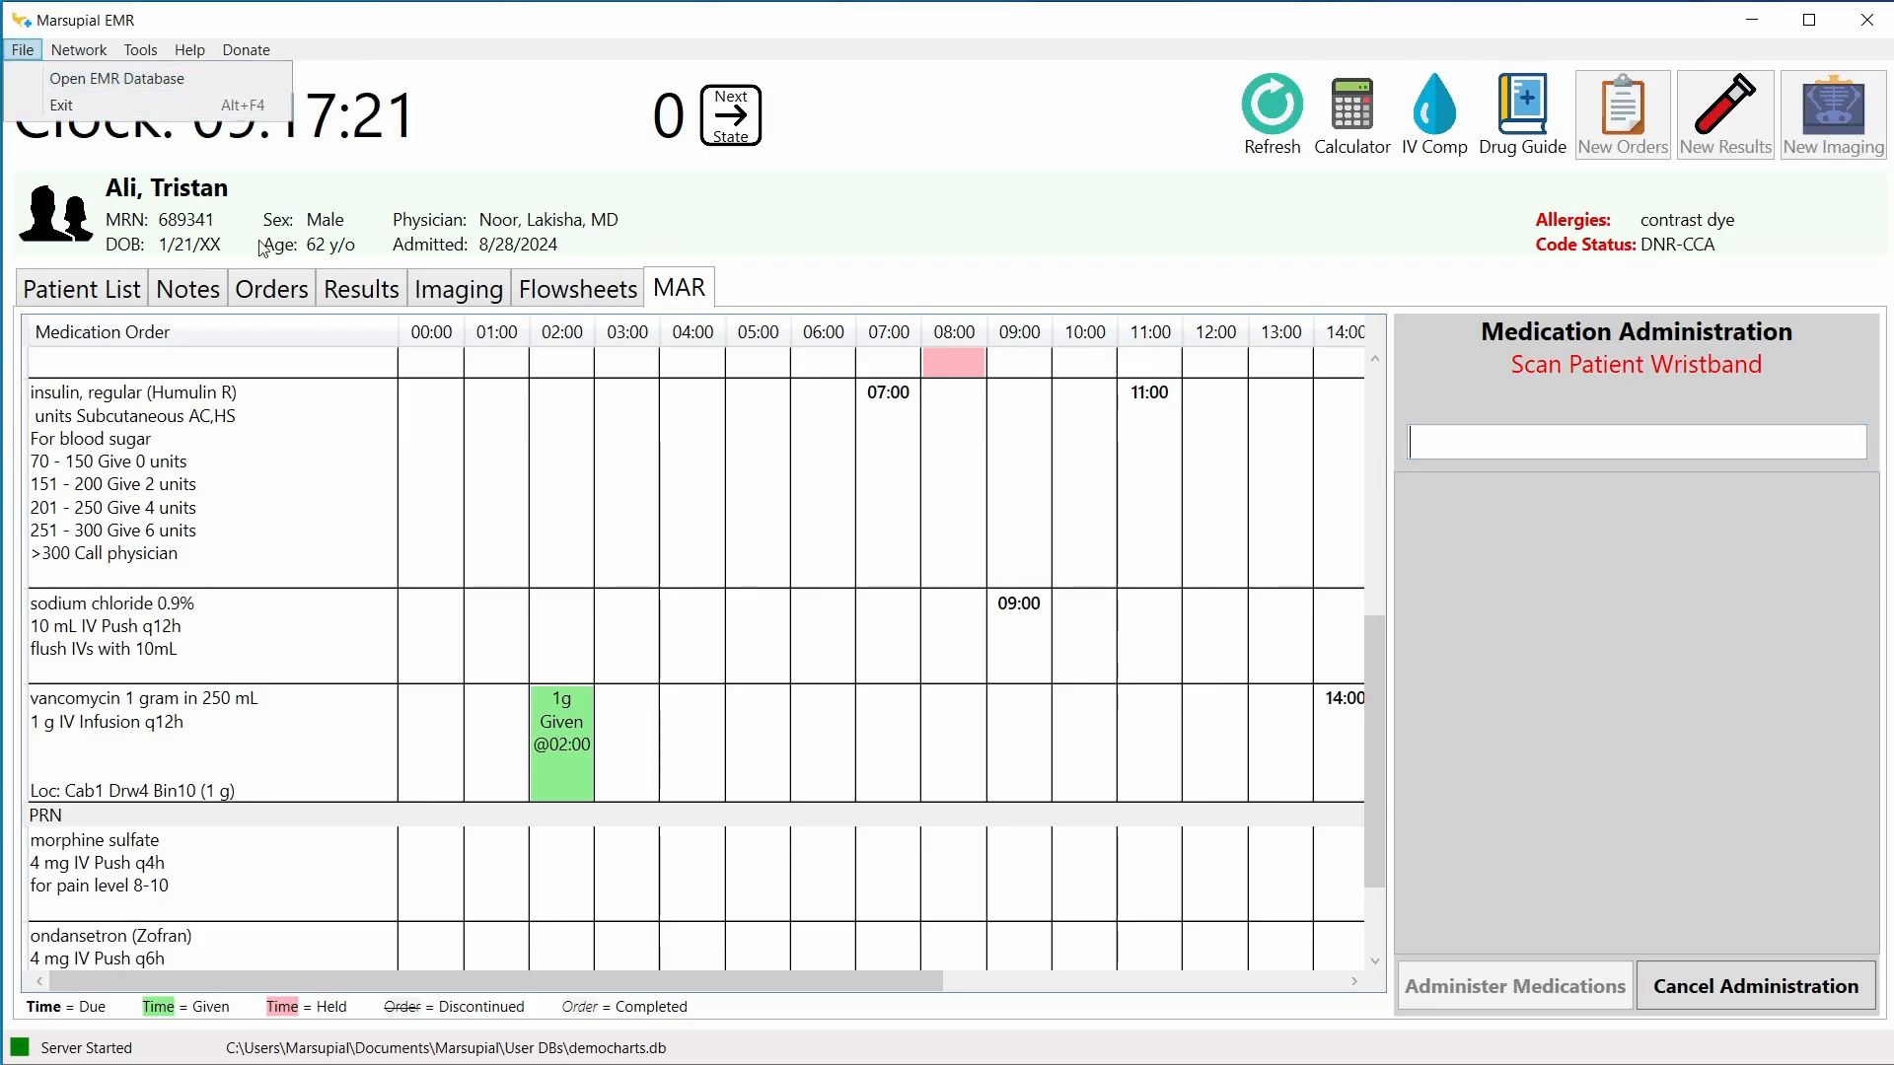
pyautogui.click(109, 288)
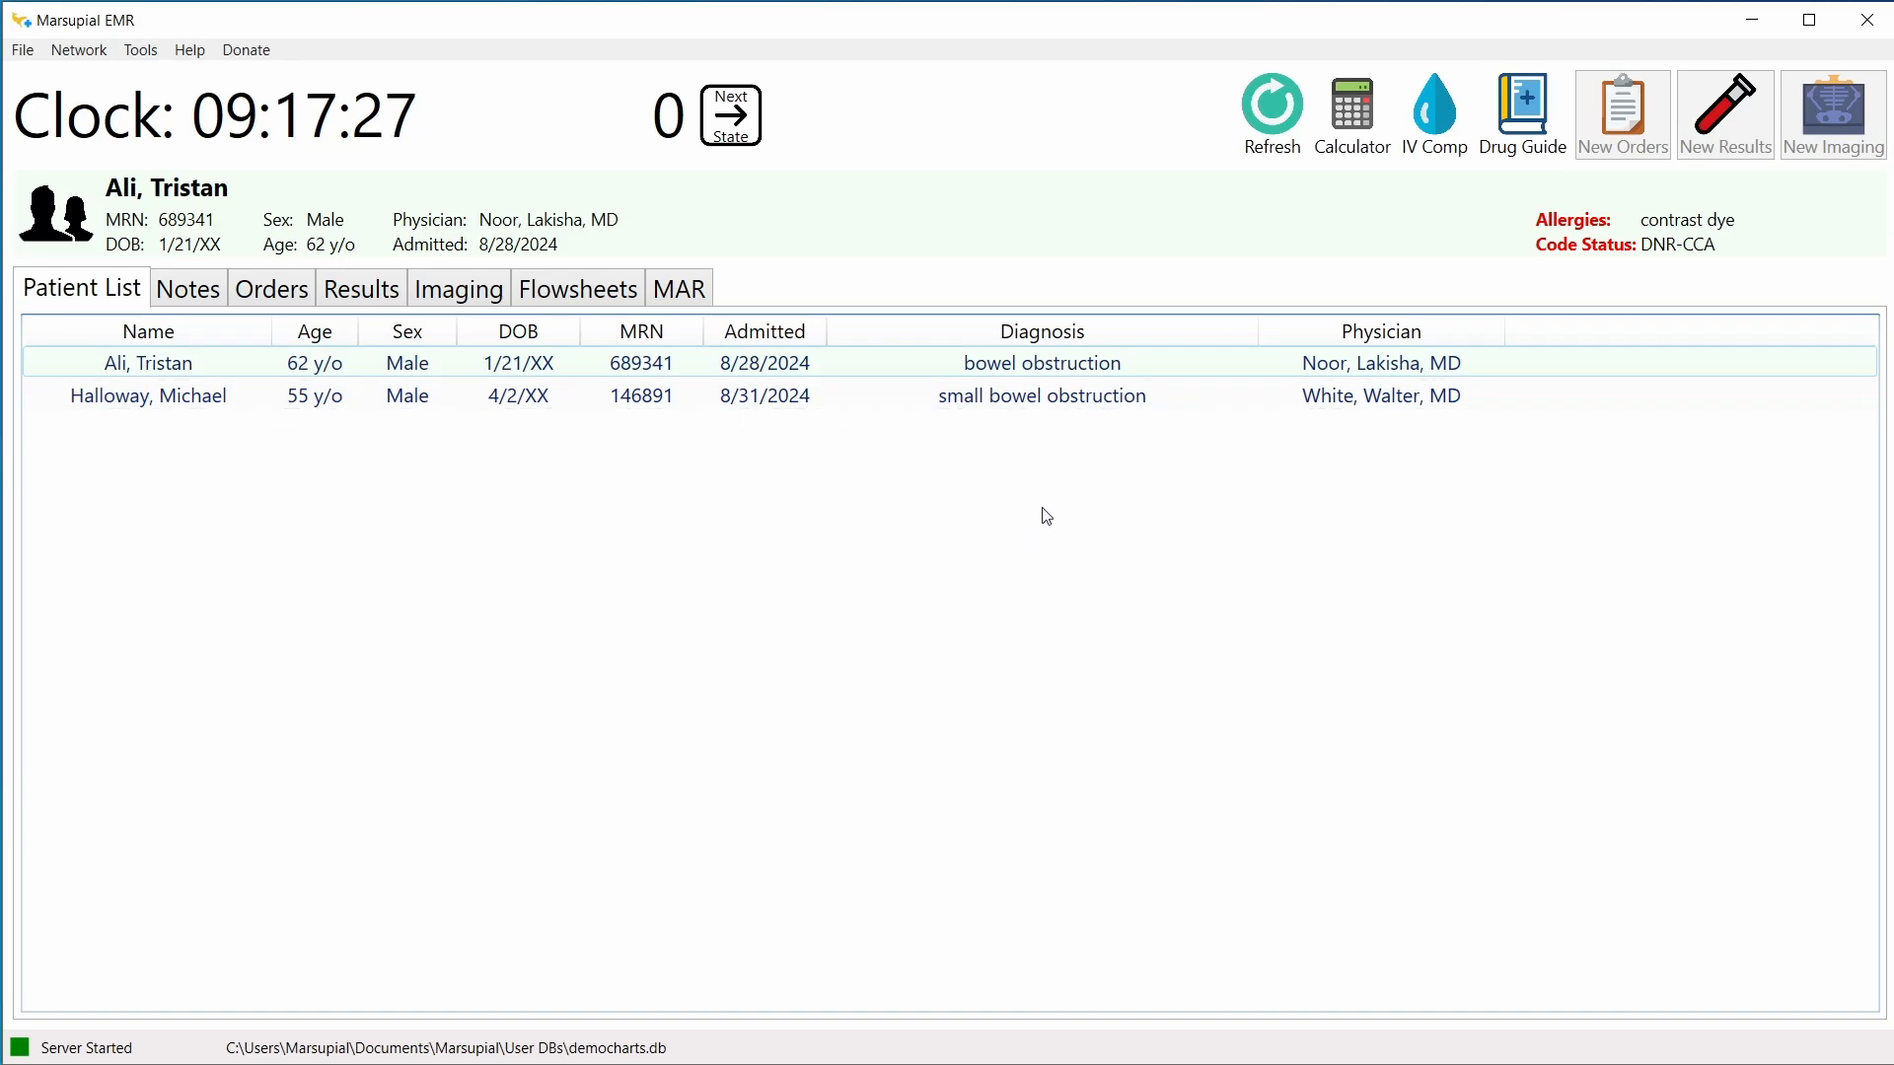
pyautogui.click(21, 50)
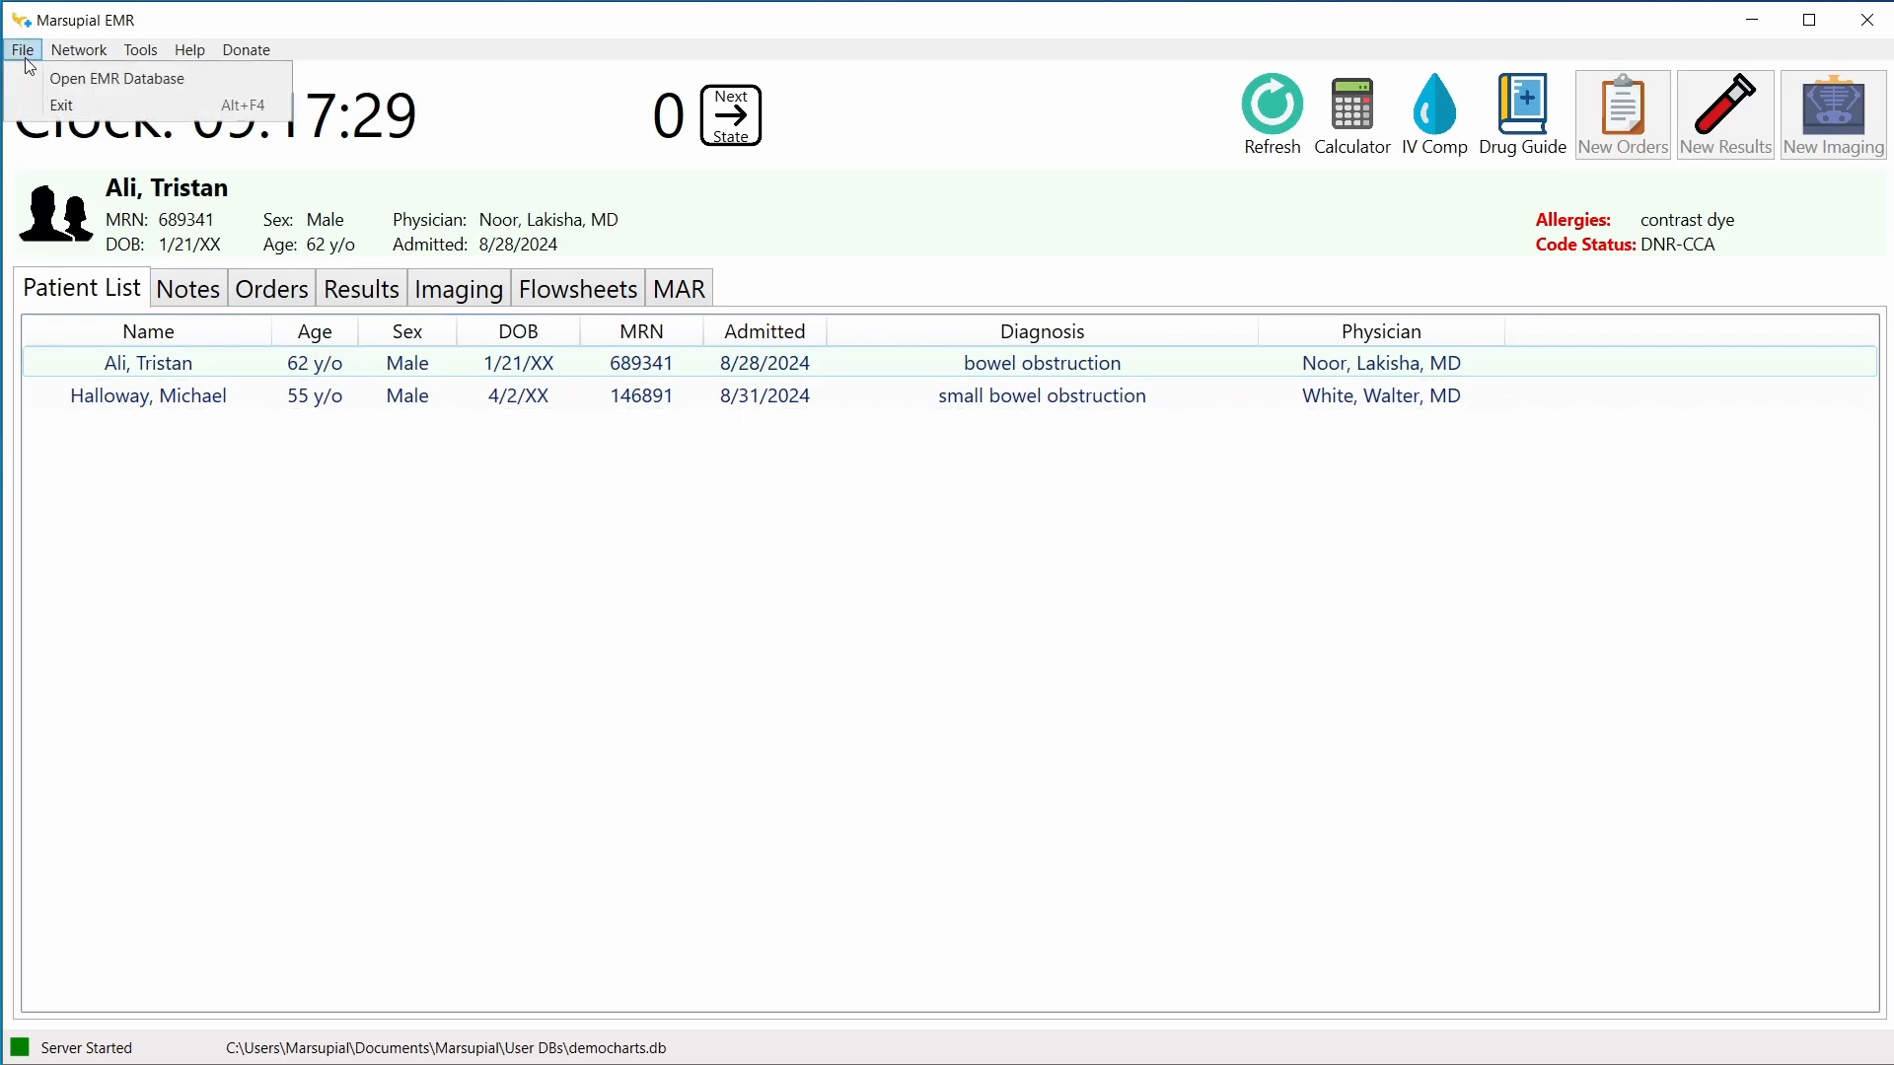
pyautogui.click(60, 76)
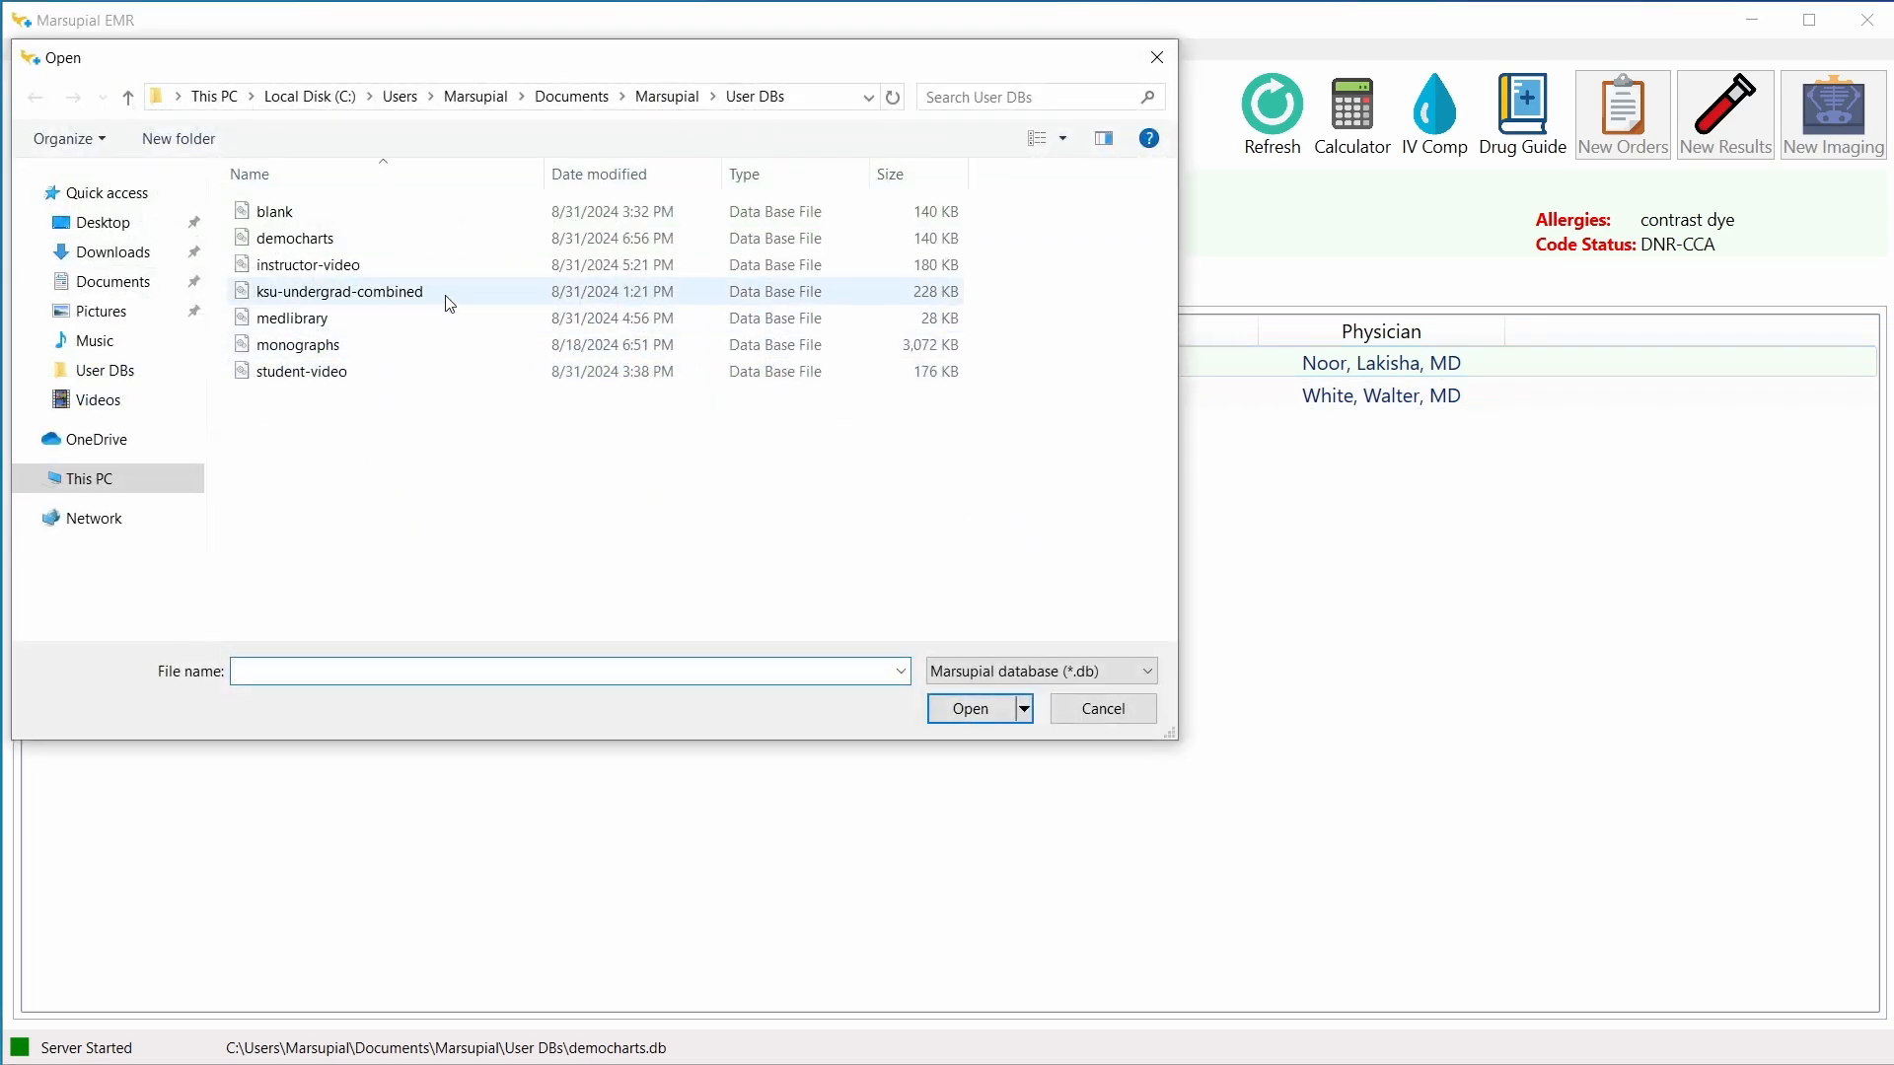
pyautogui.doubleClick(352, 241)
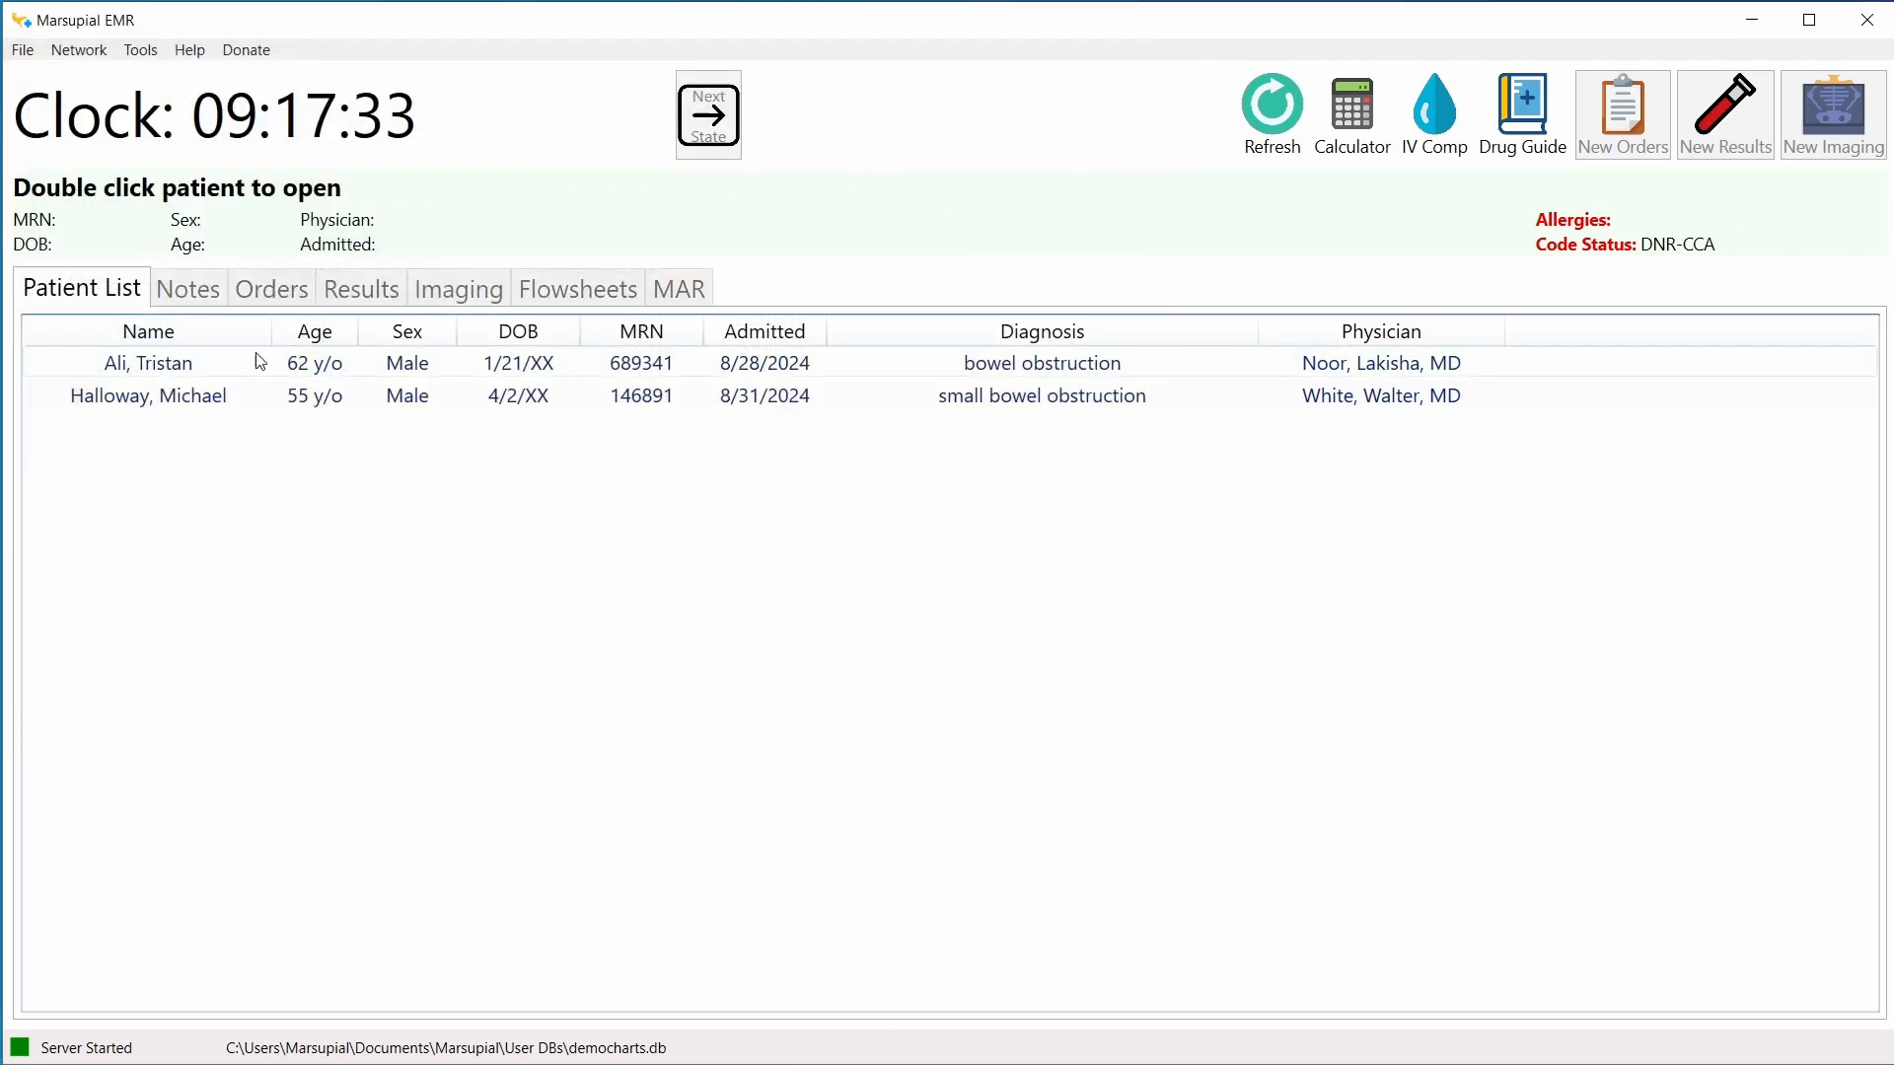
pyautogui.doubleClick(225, 396)
# Step: Check the patient's orders and MAR in the EMR for the scheduled and STAT furosemide
pyautogui.click(281, 302)
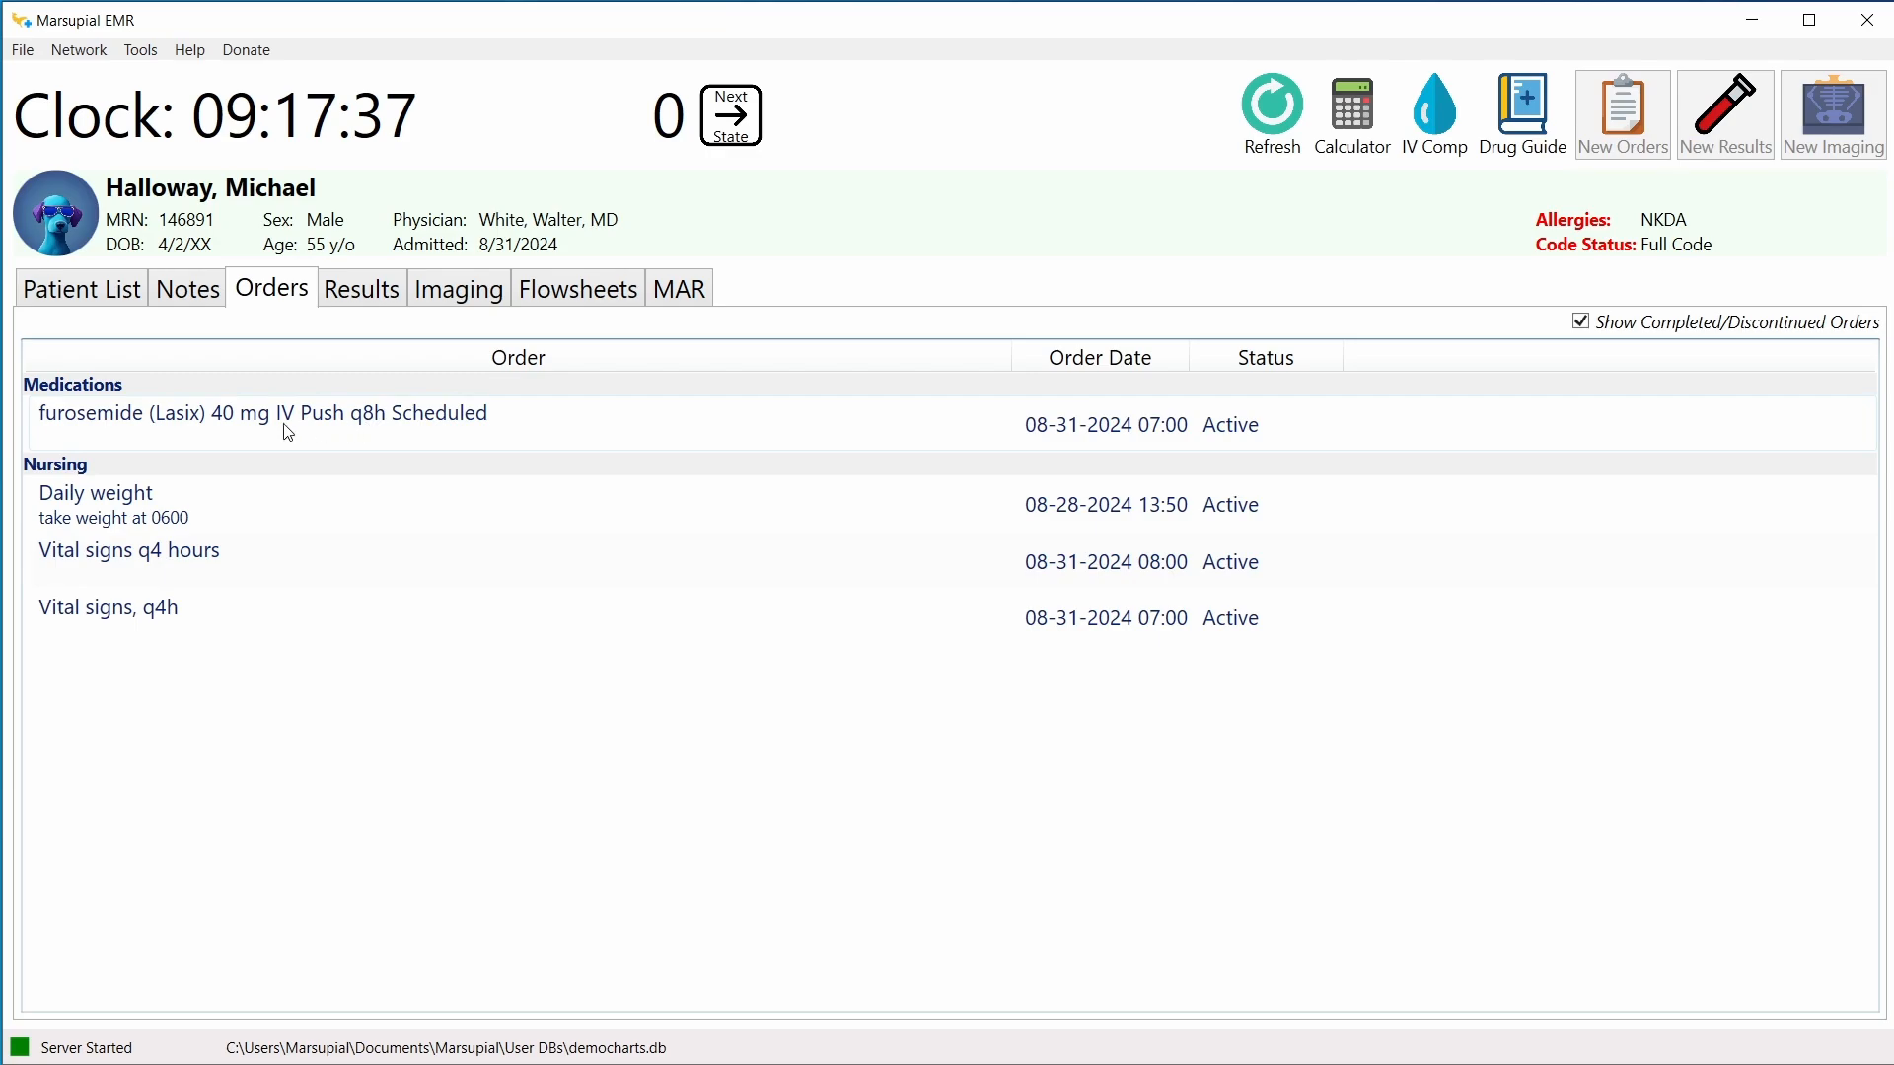
pyautogui.click(211, 430)
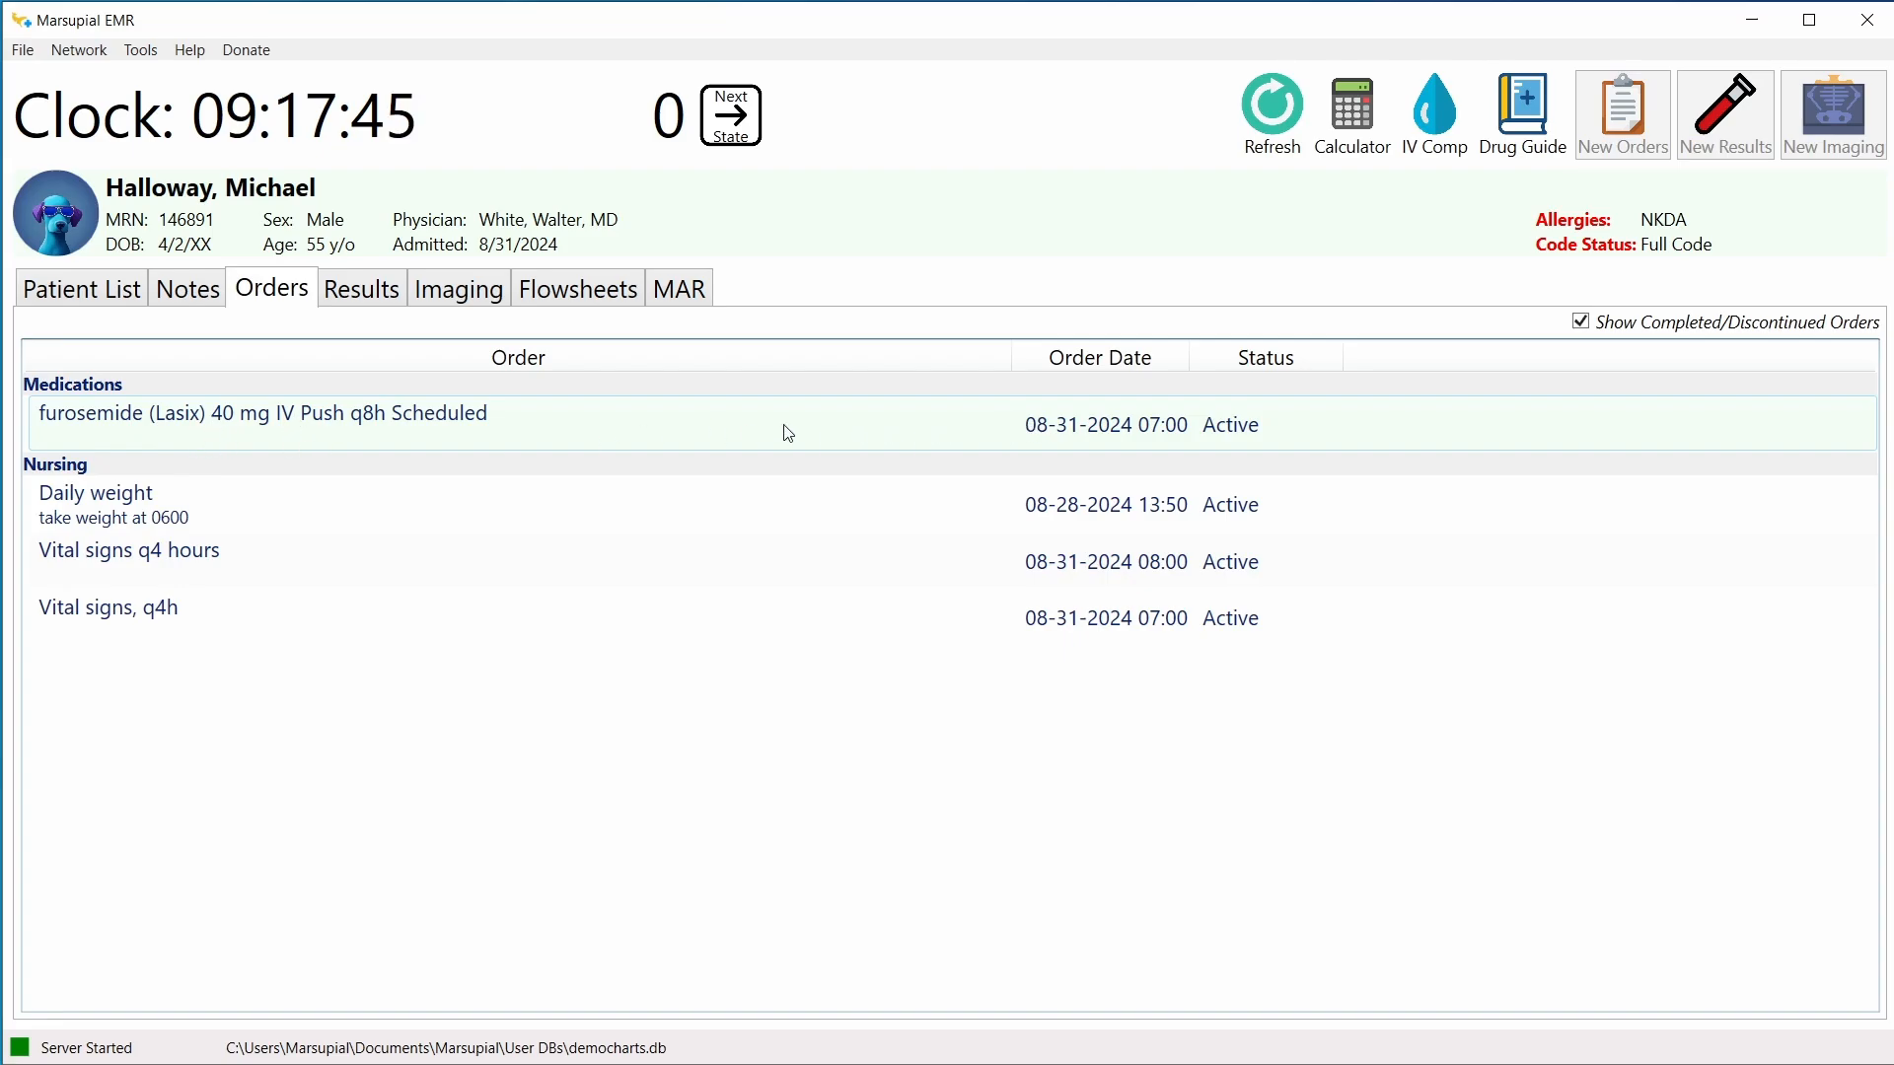
pyautogui.click(679, 298)
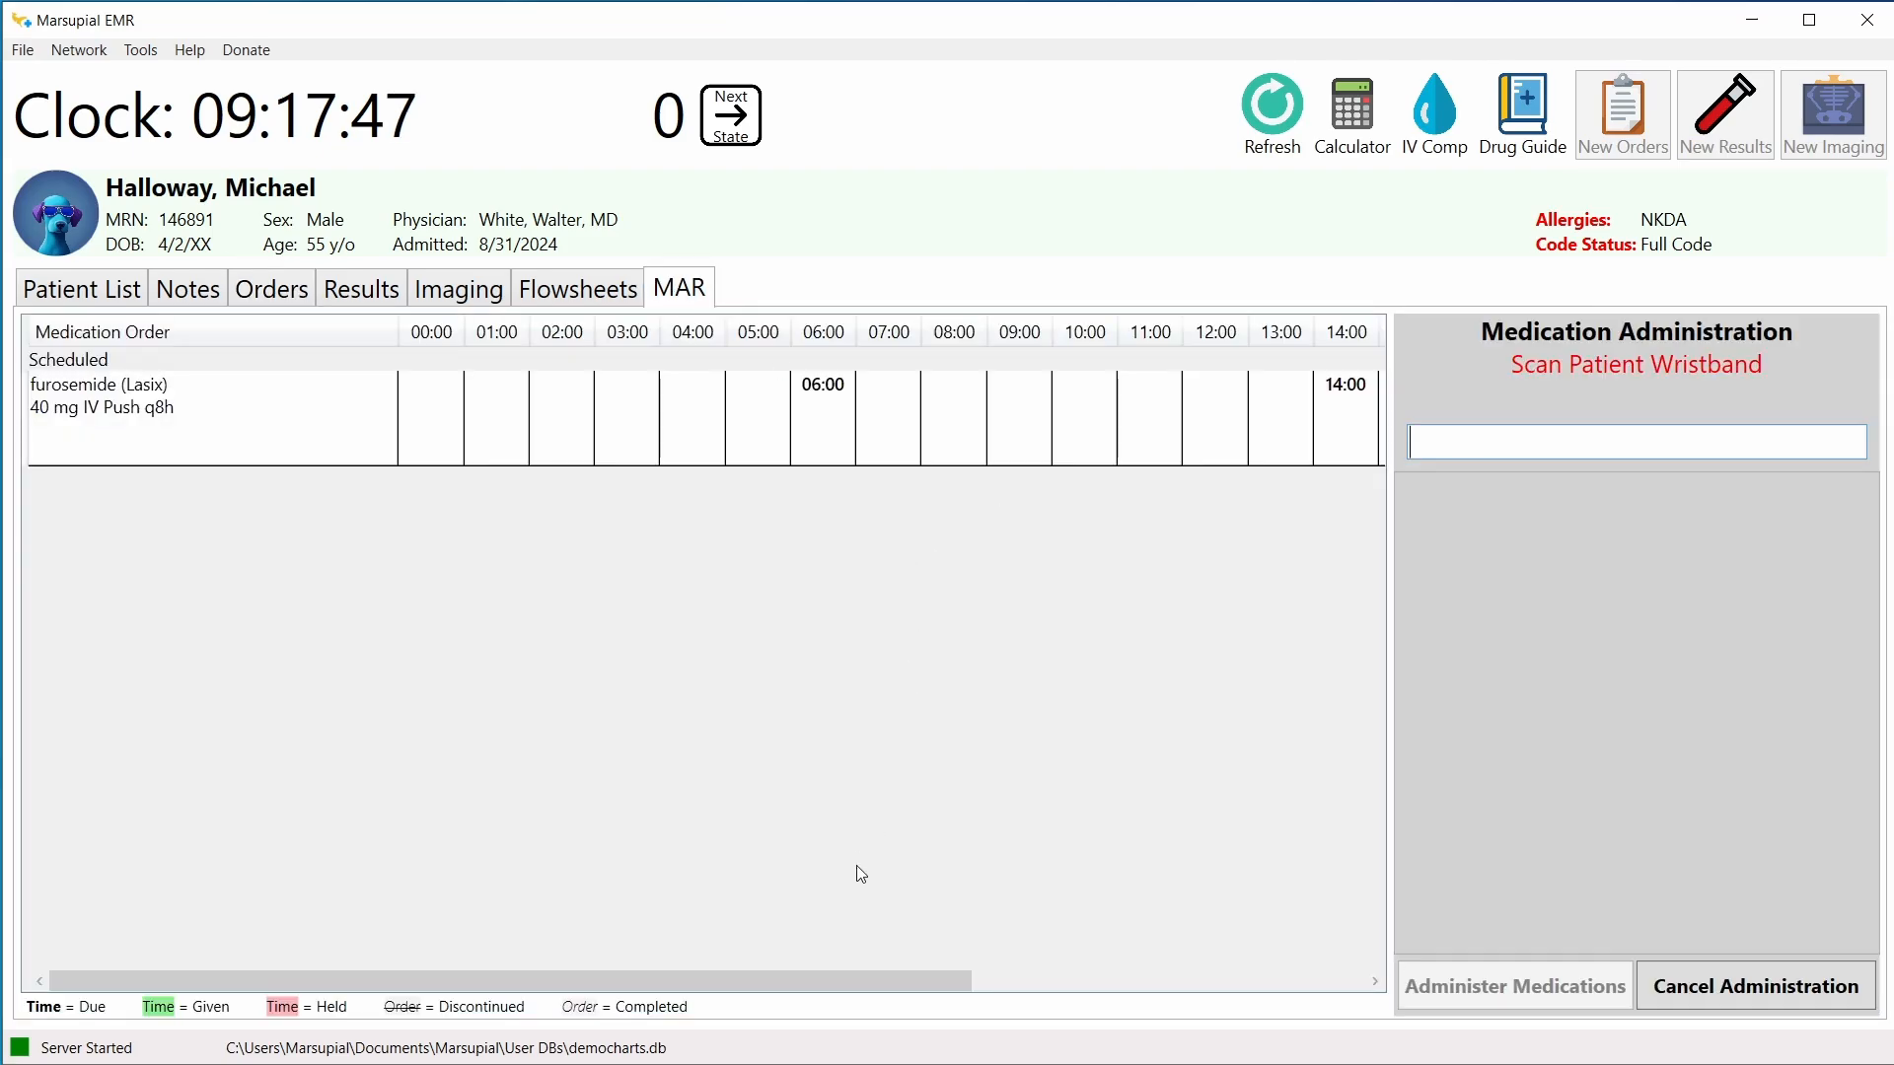
pyautogui.moveTo(807, 993); pyautogui.dragTo(617, 949)
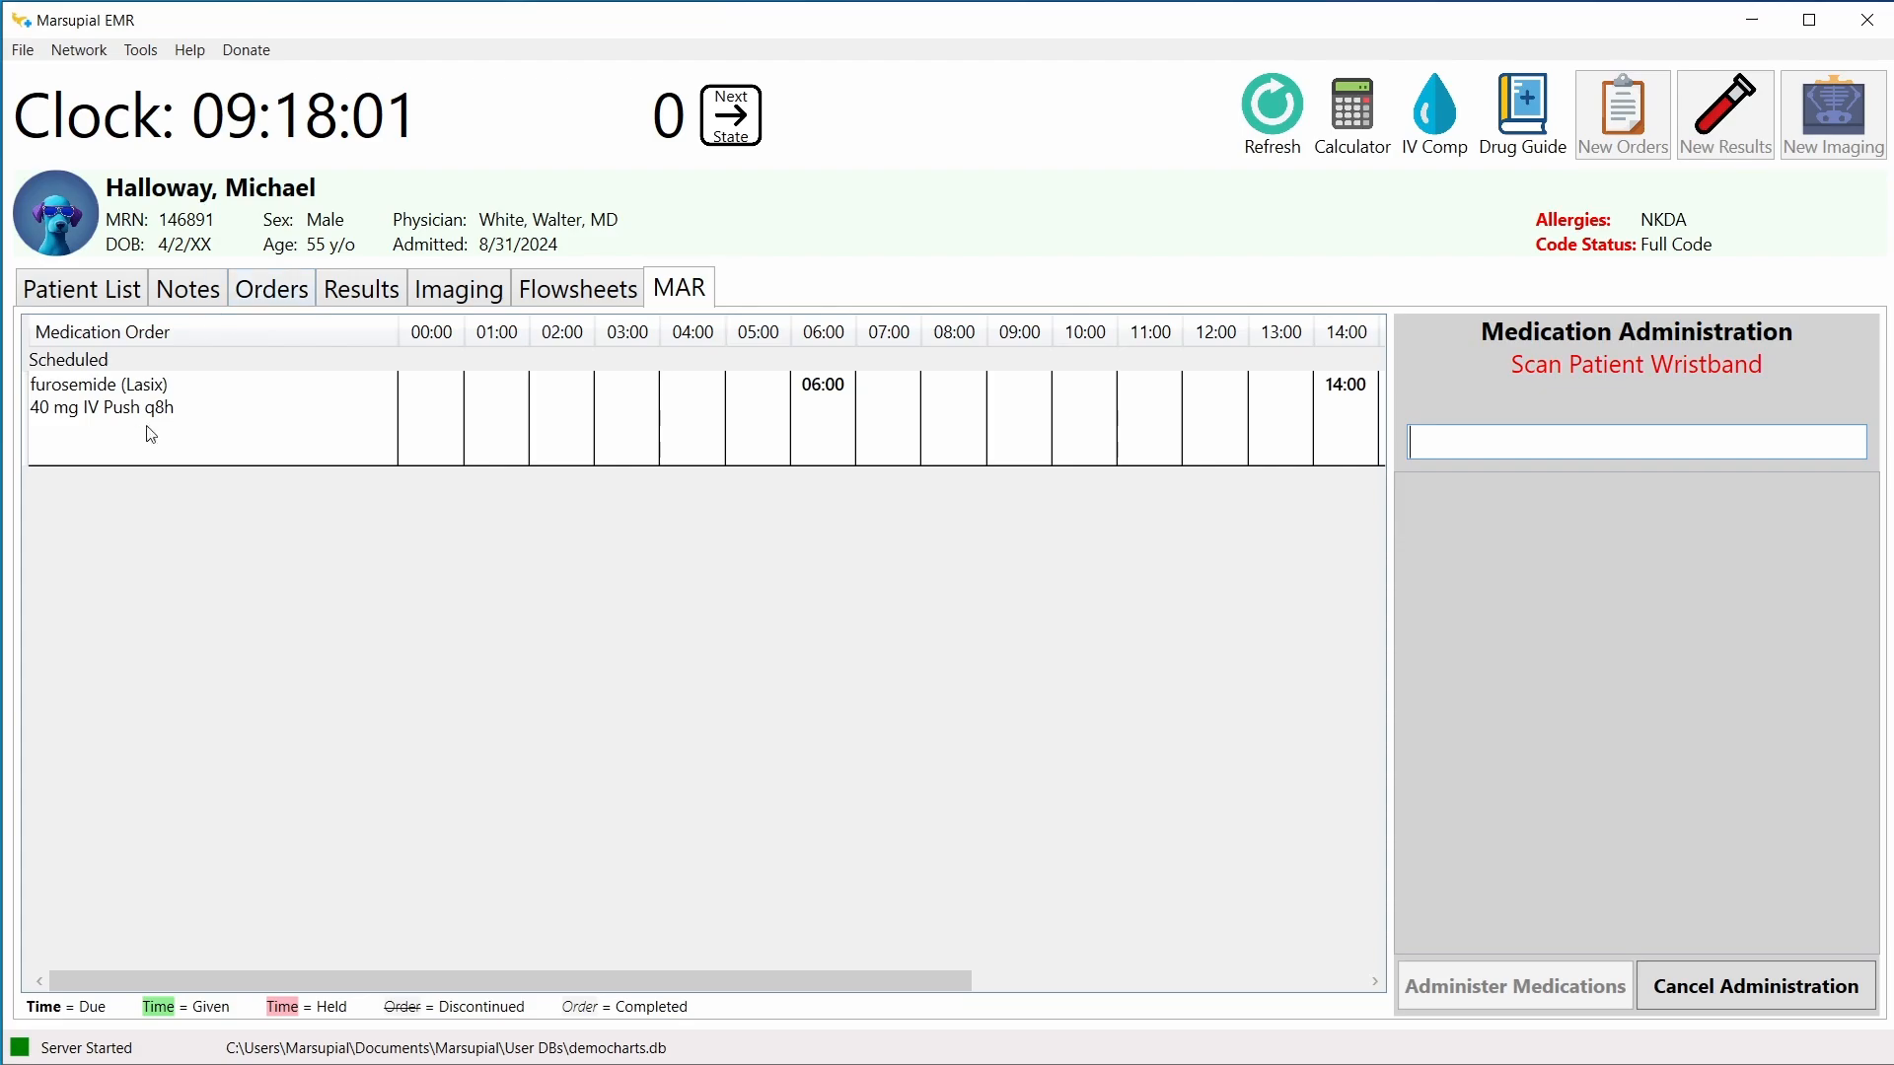
pyautogui.click(286, 301)
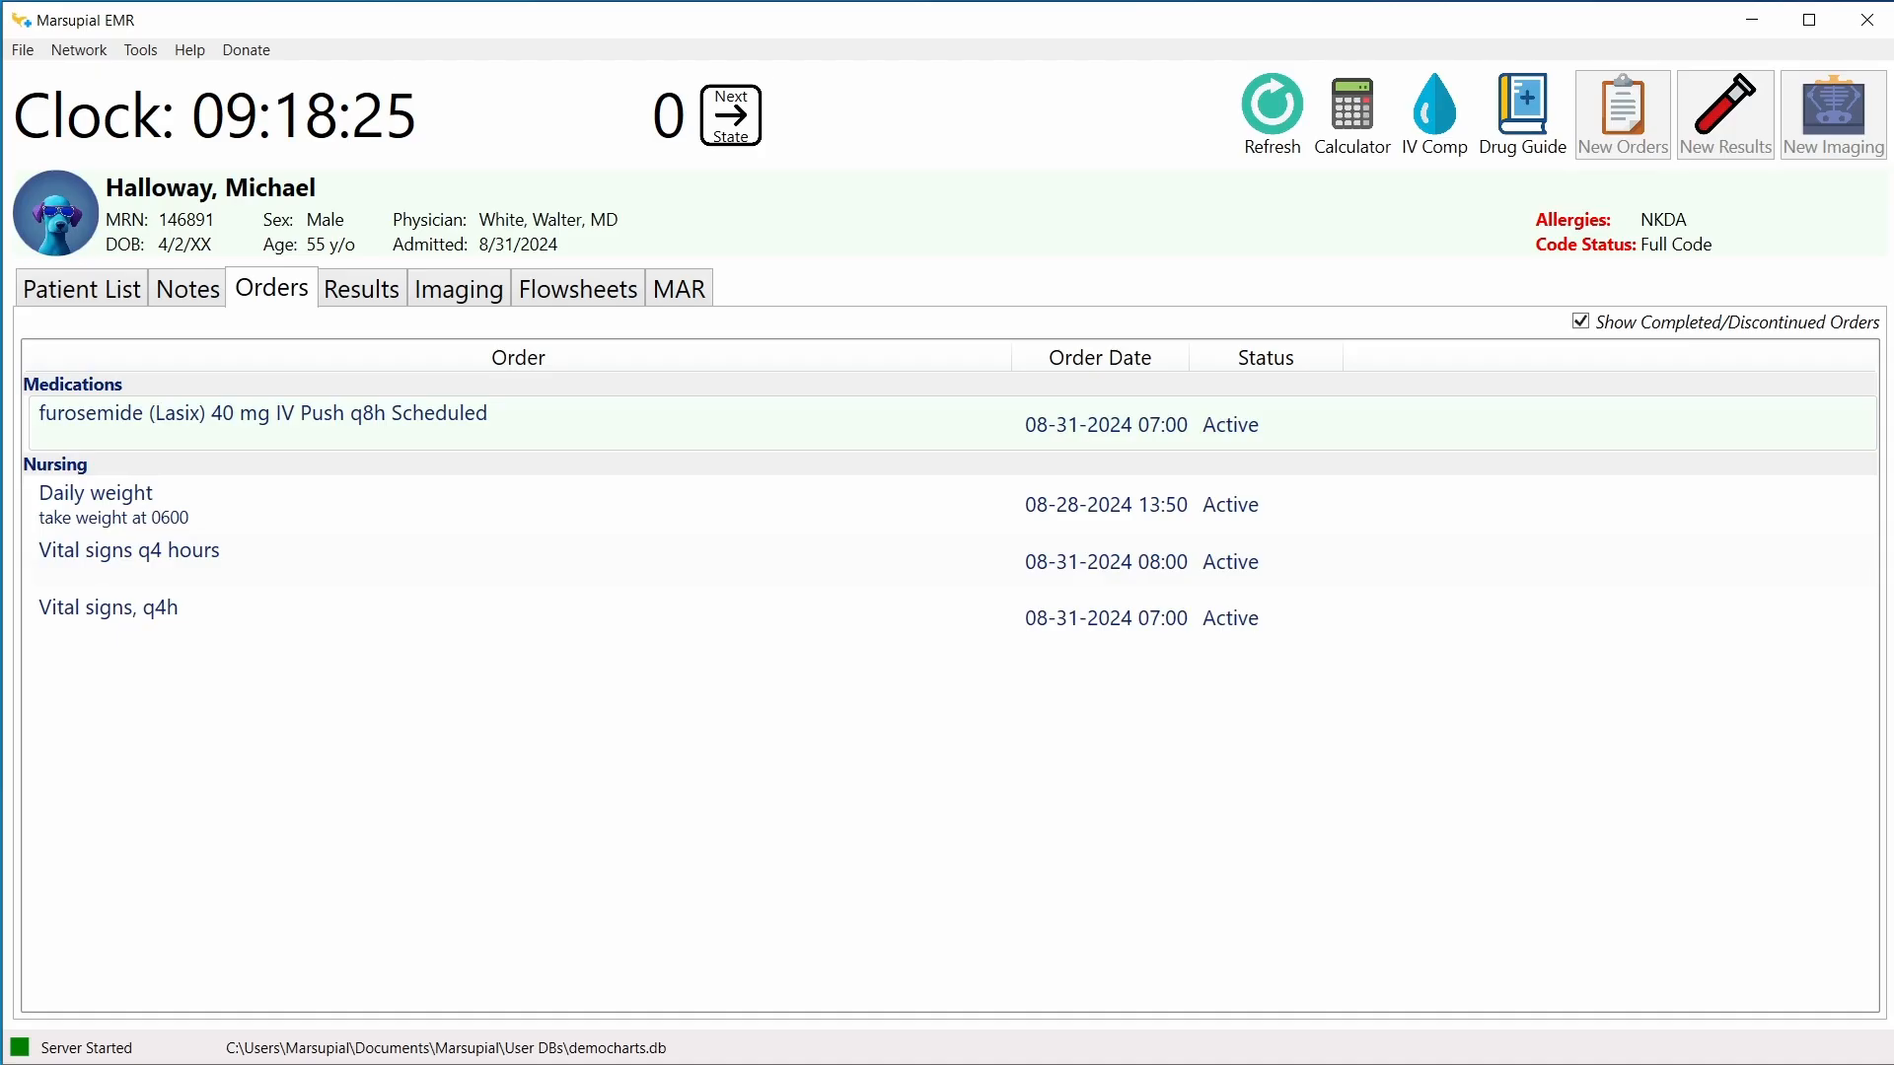
# Step: Return to Marsupial Editor and check the enabled setting of the 60 mg STAT furosemide order
pyautogui.hotkey('alt', 'Tab')
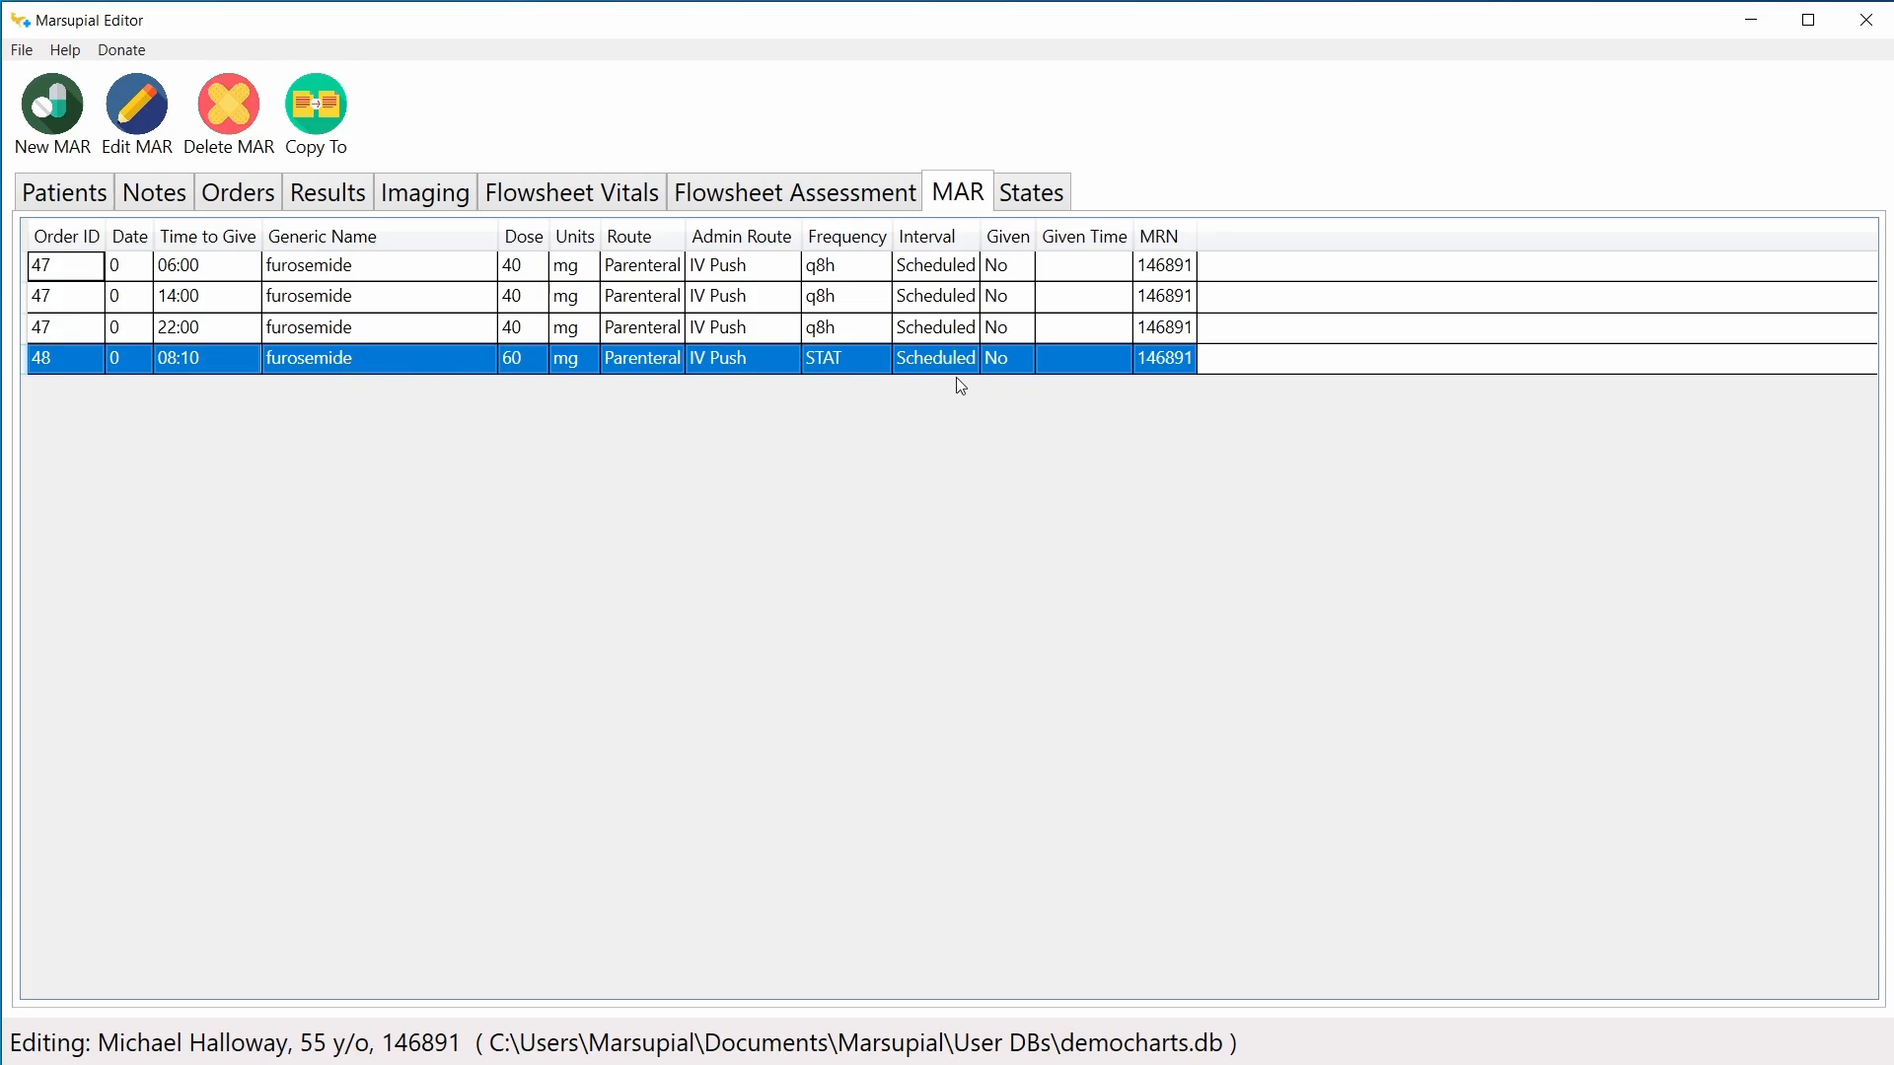
pyautogui.click(269, 195)
pyautogui.click(329, 297)
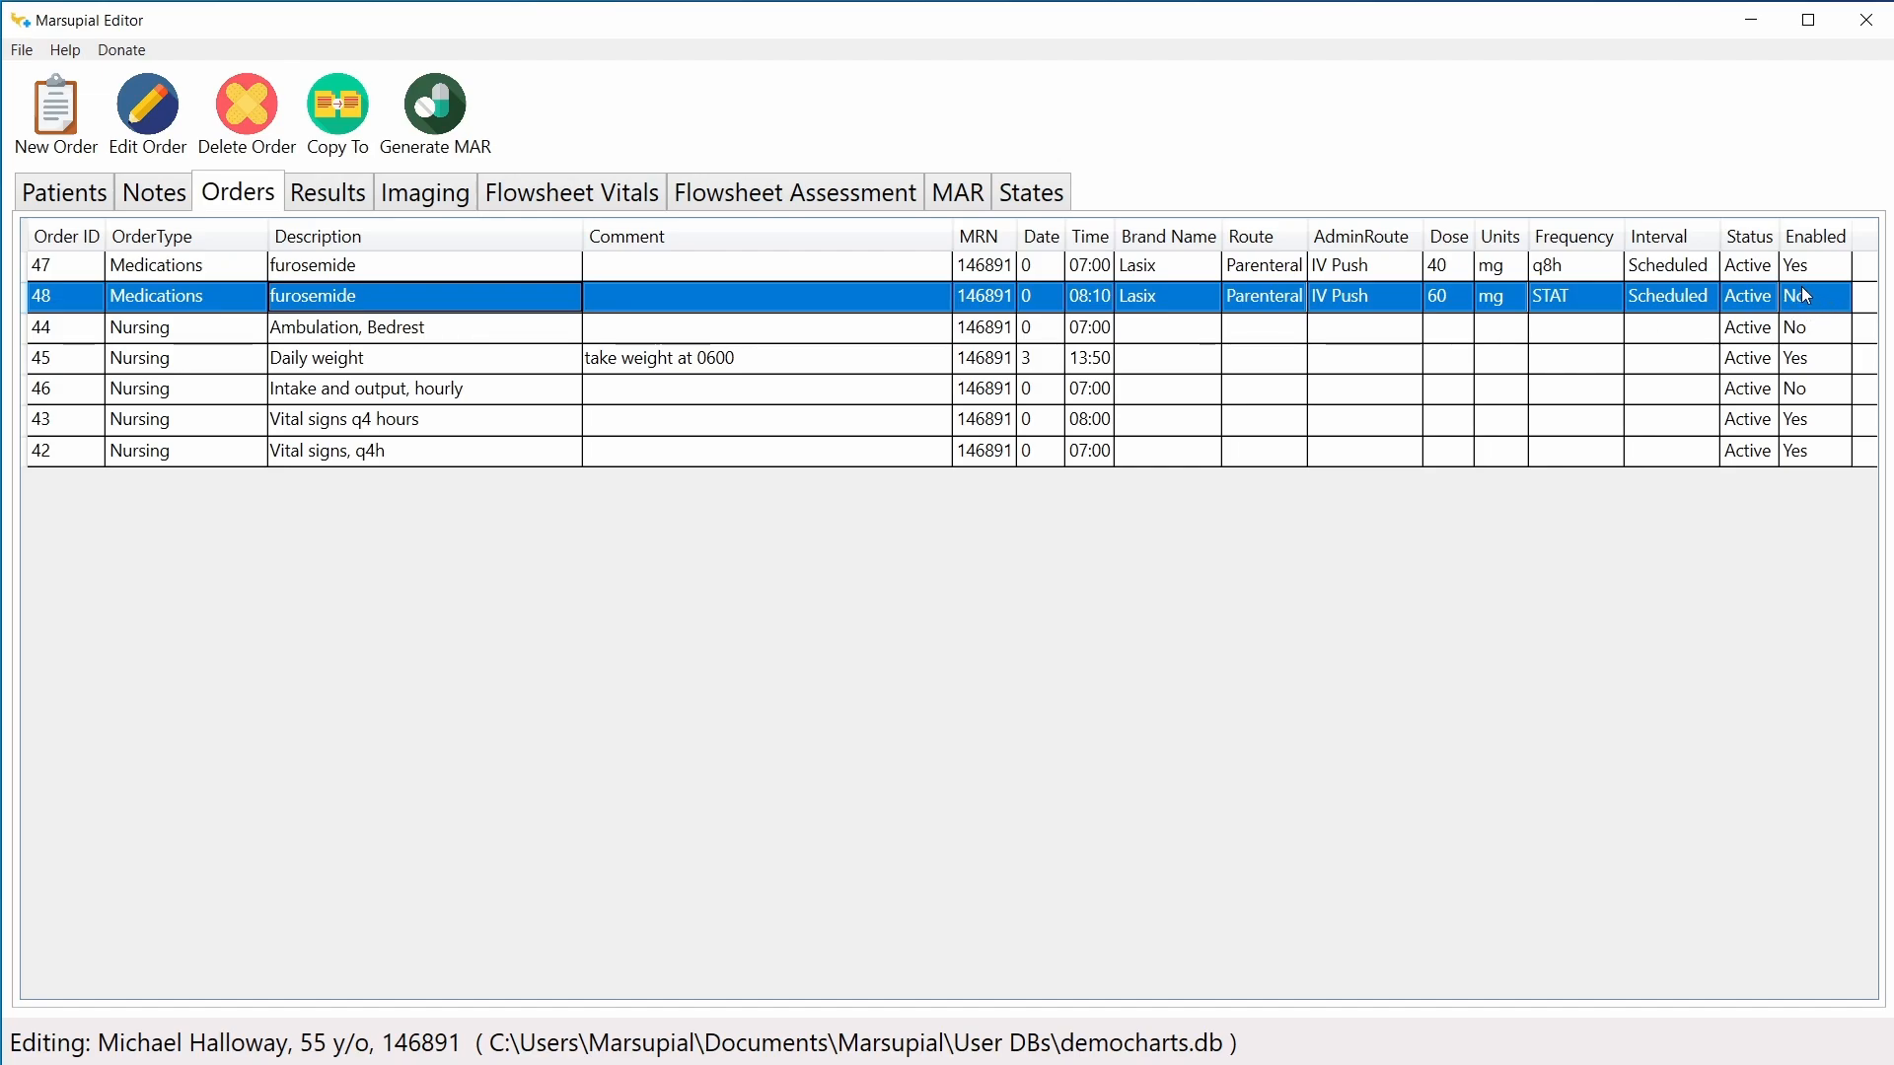
# Step: Create a new state for state number 1 with the description "pt sob, students call physician"
pyautogui.click(1047, 210)
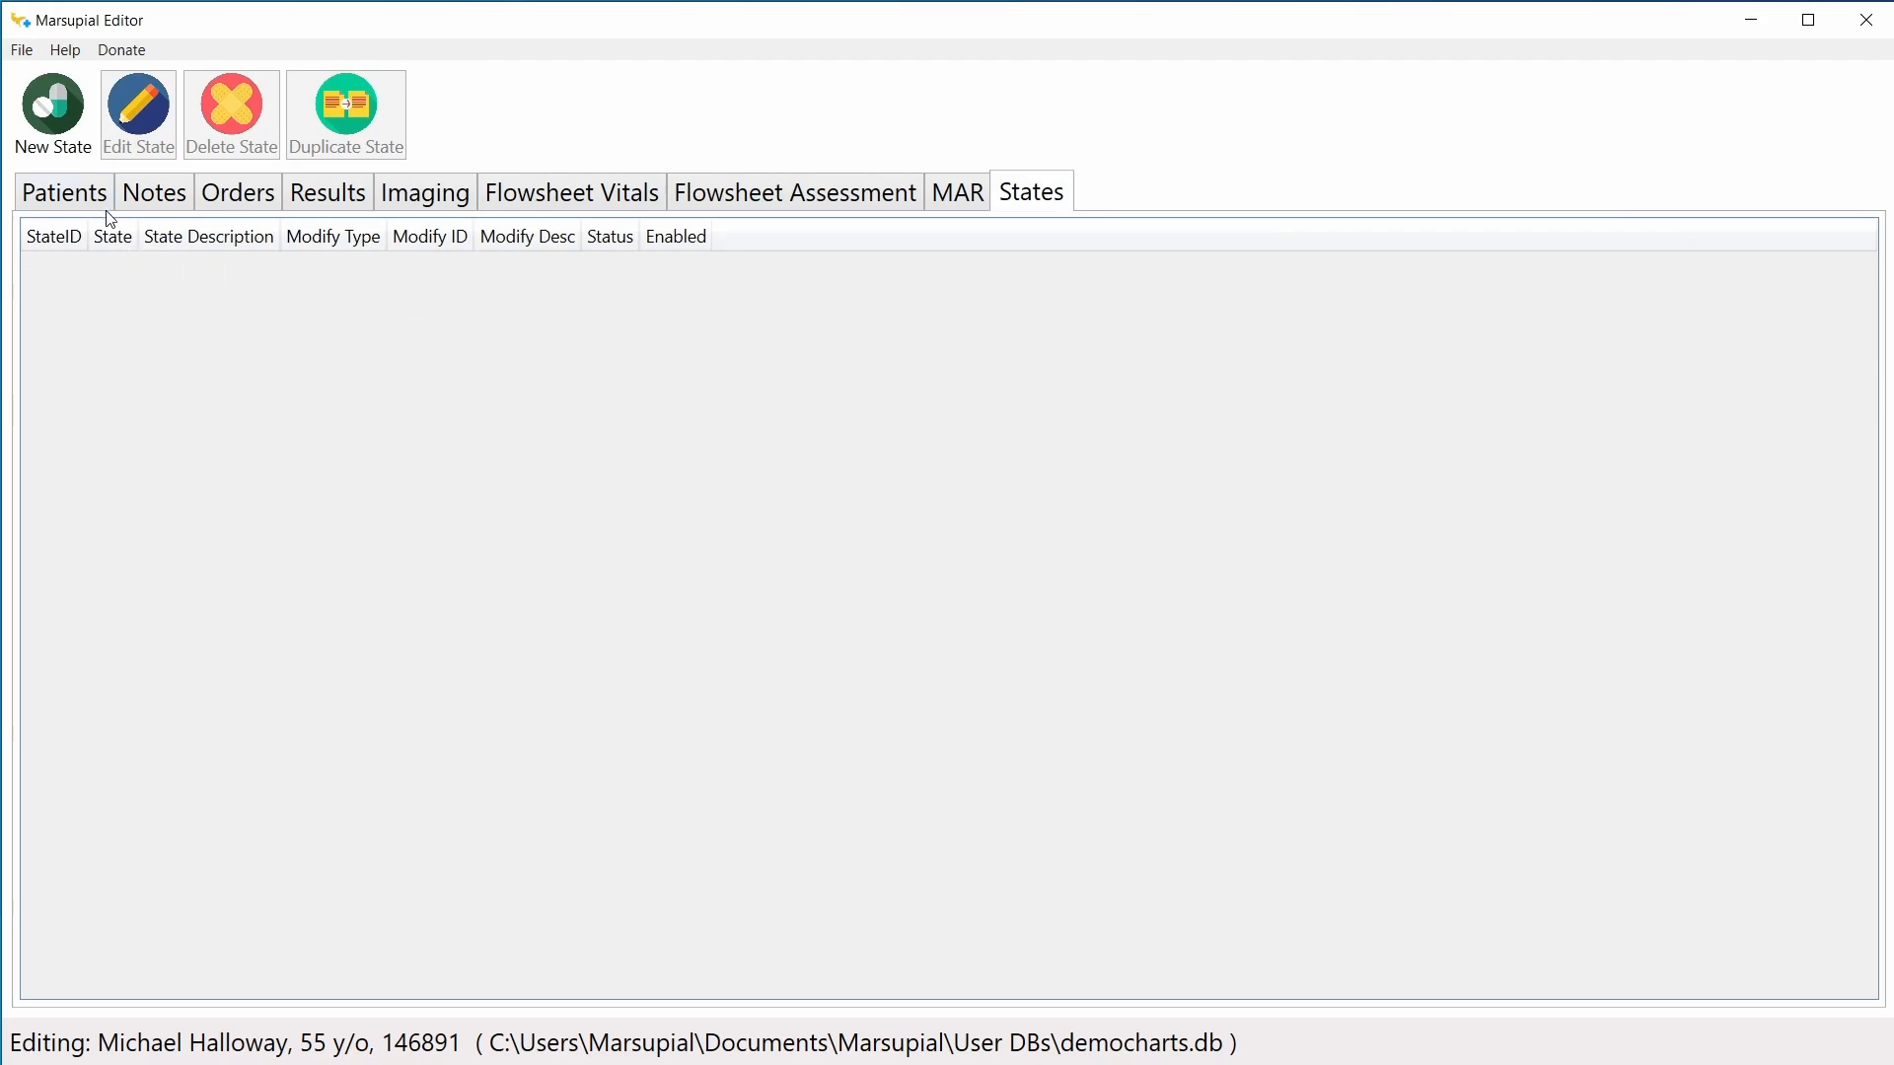
pyautogui.click(53, 113)
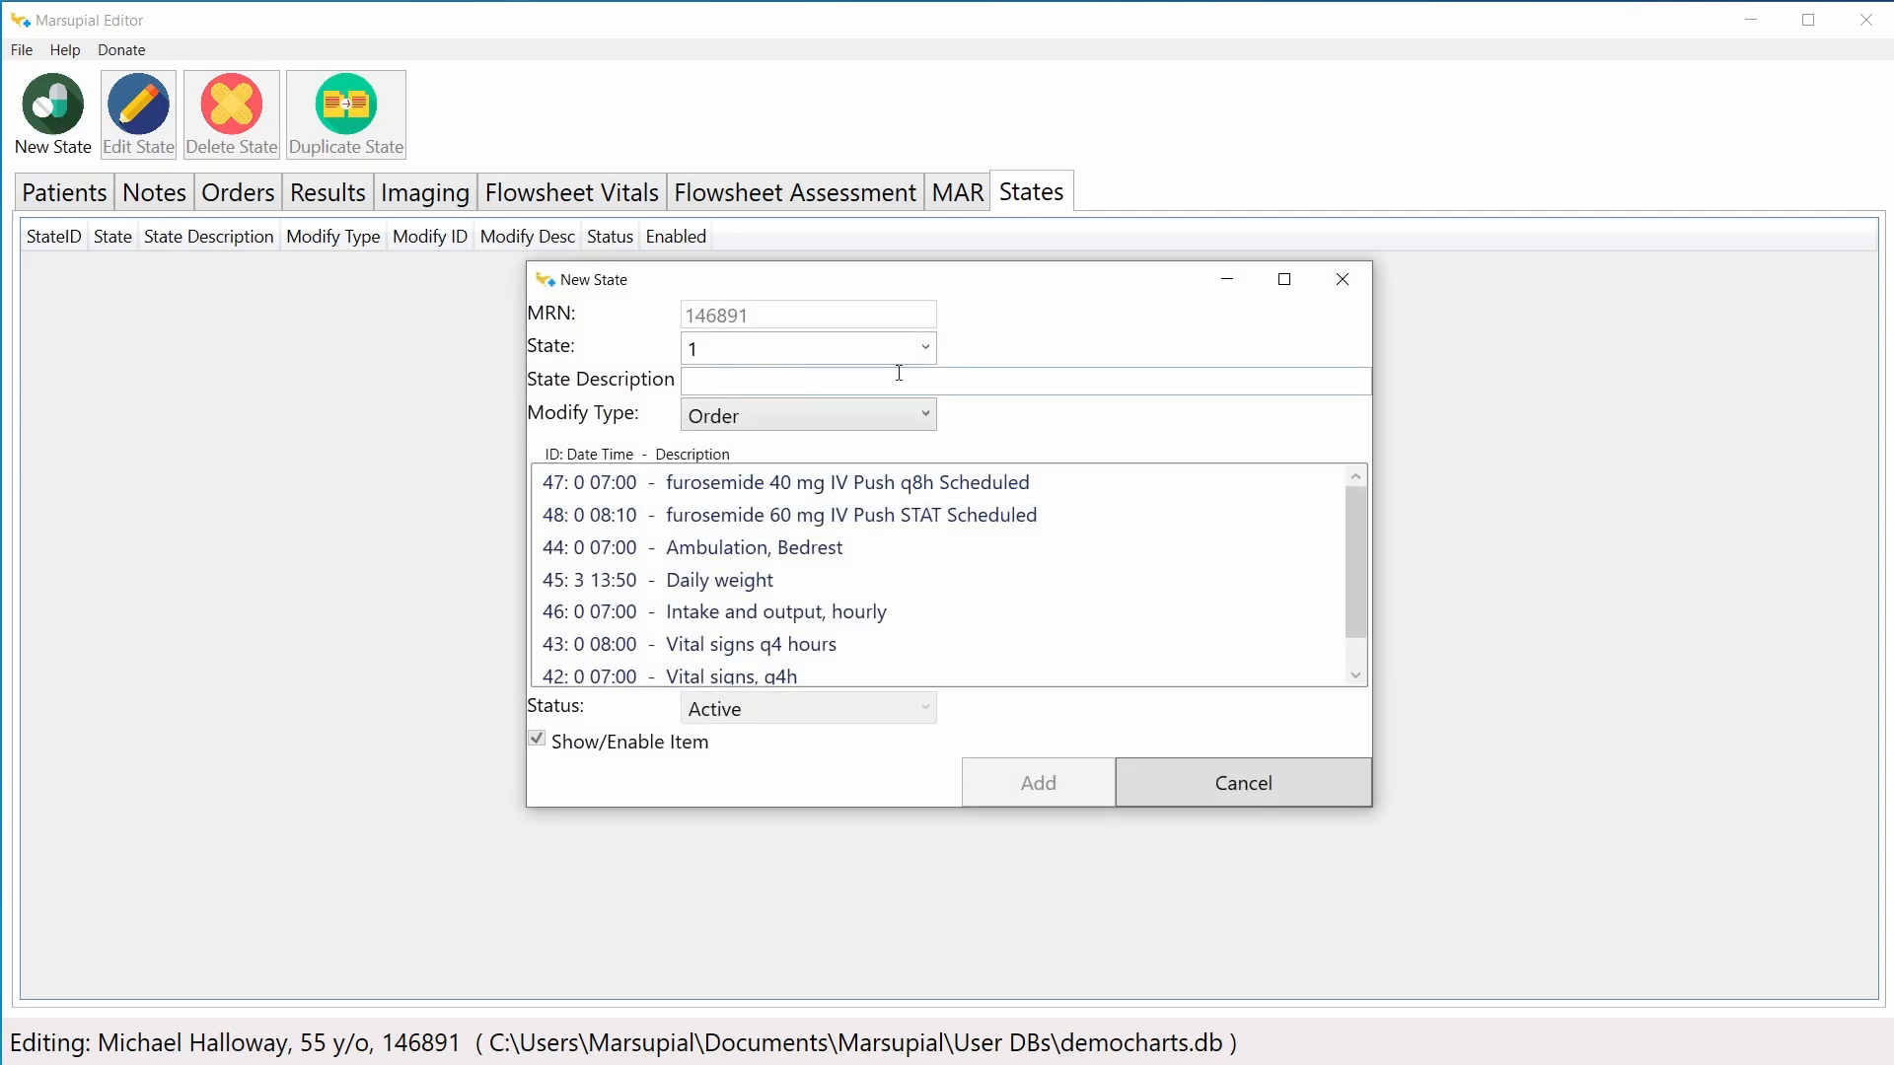
pyautogui.moveTo(1070, 286); pyautogui.dragTo(1058, 301)
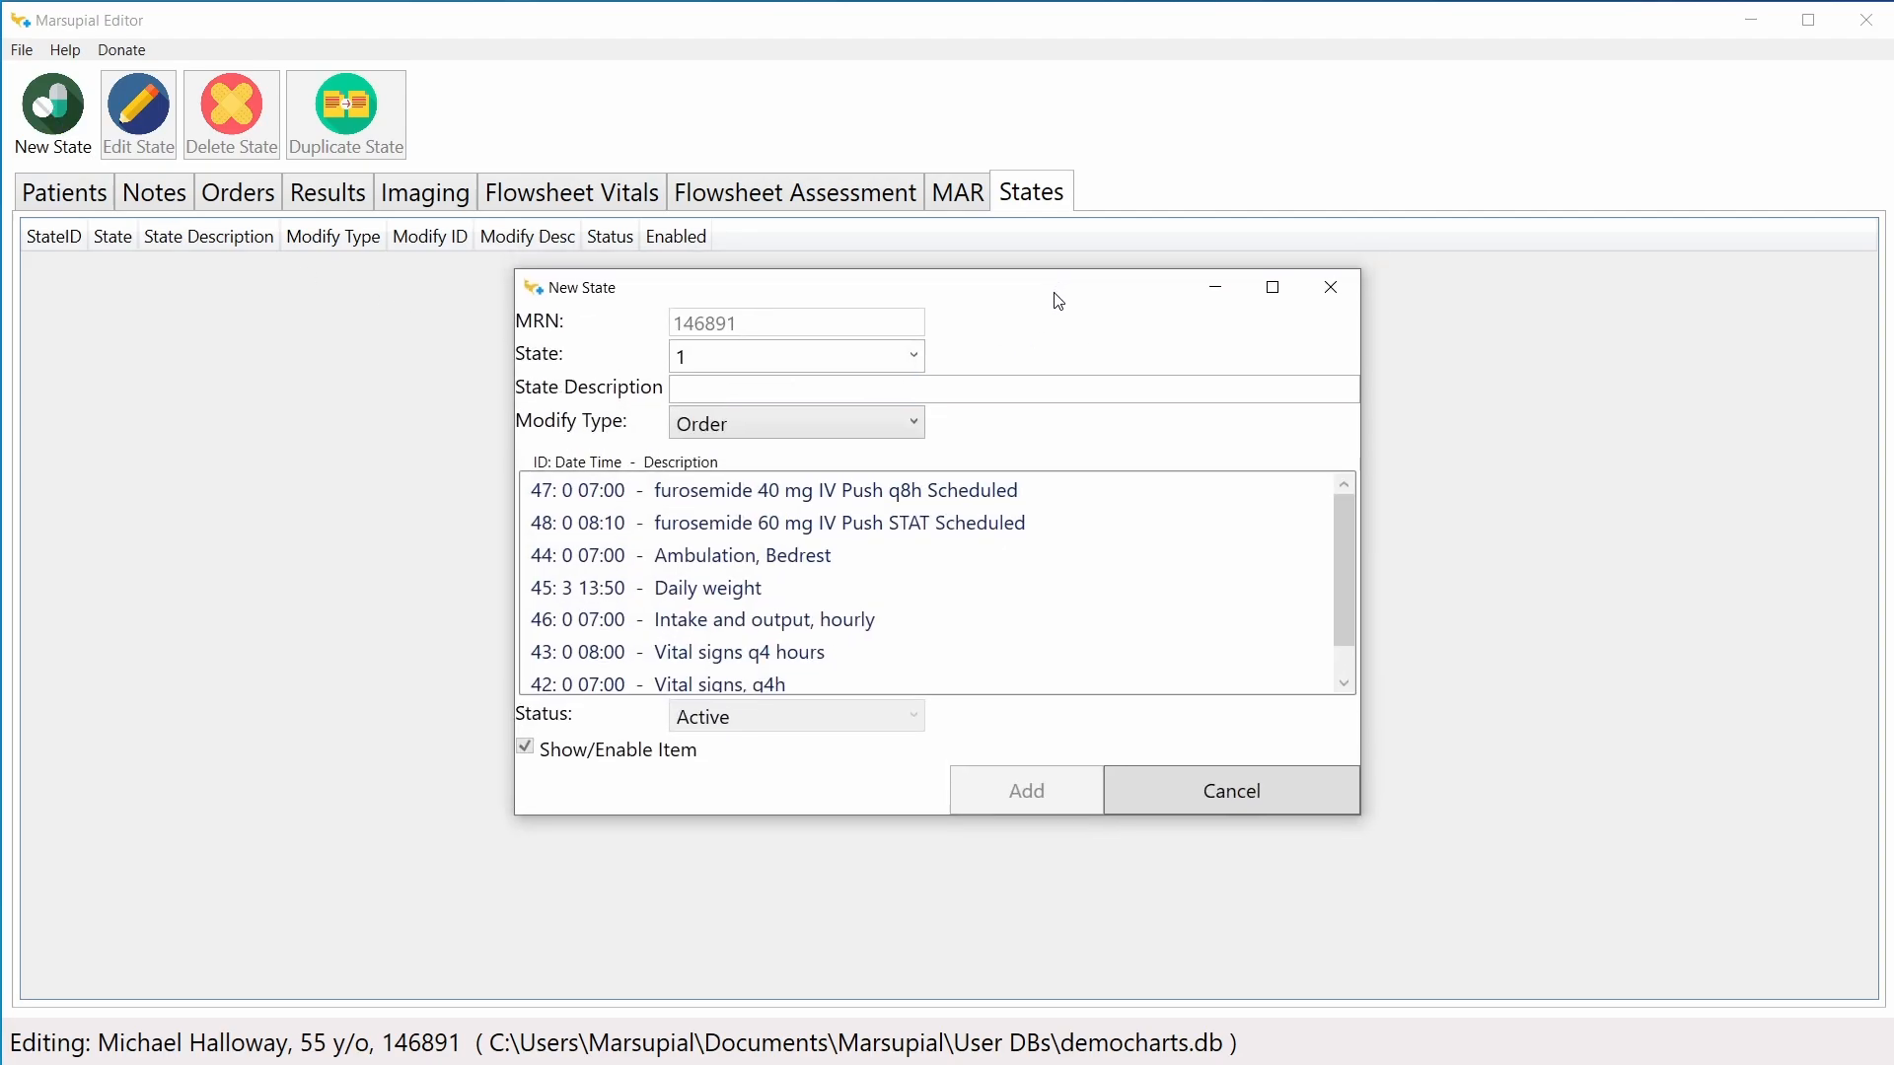
pyautogui.click(914, 357)
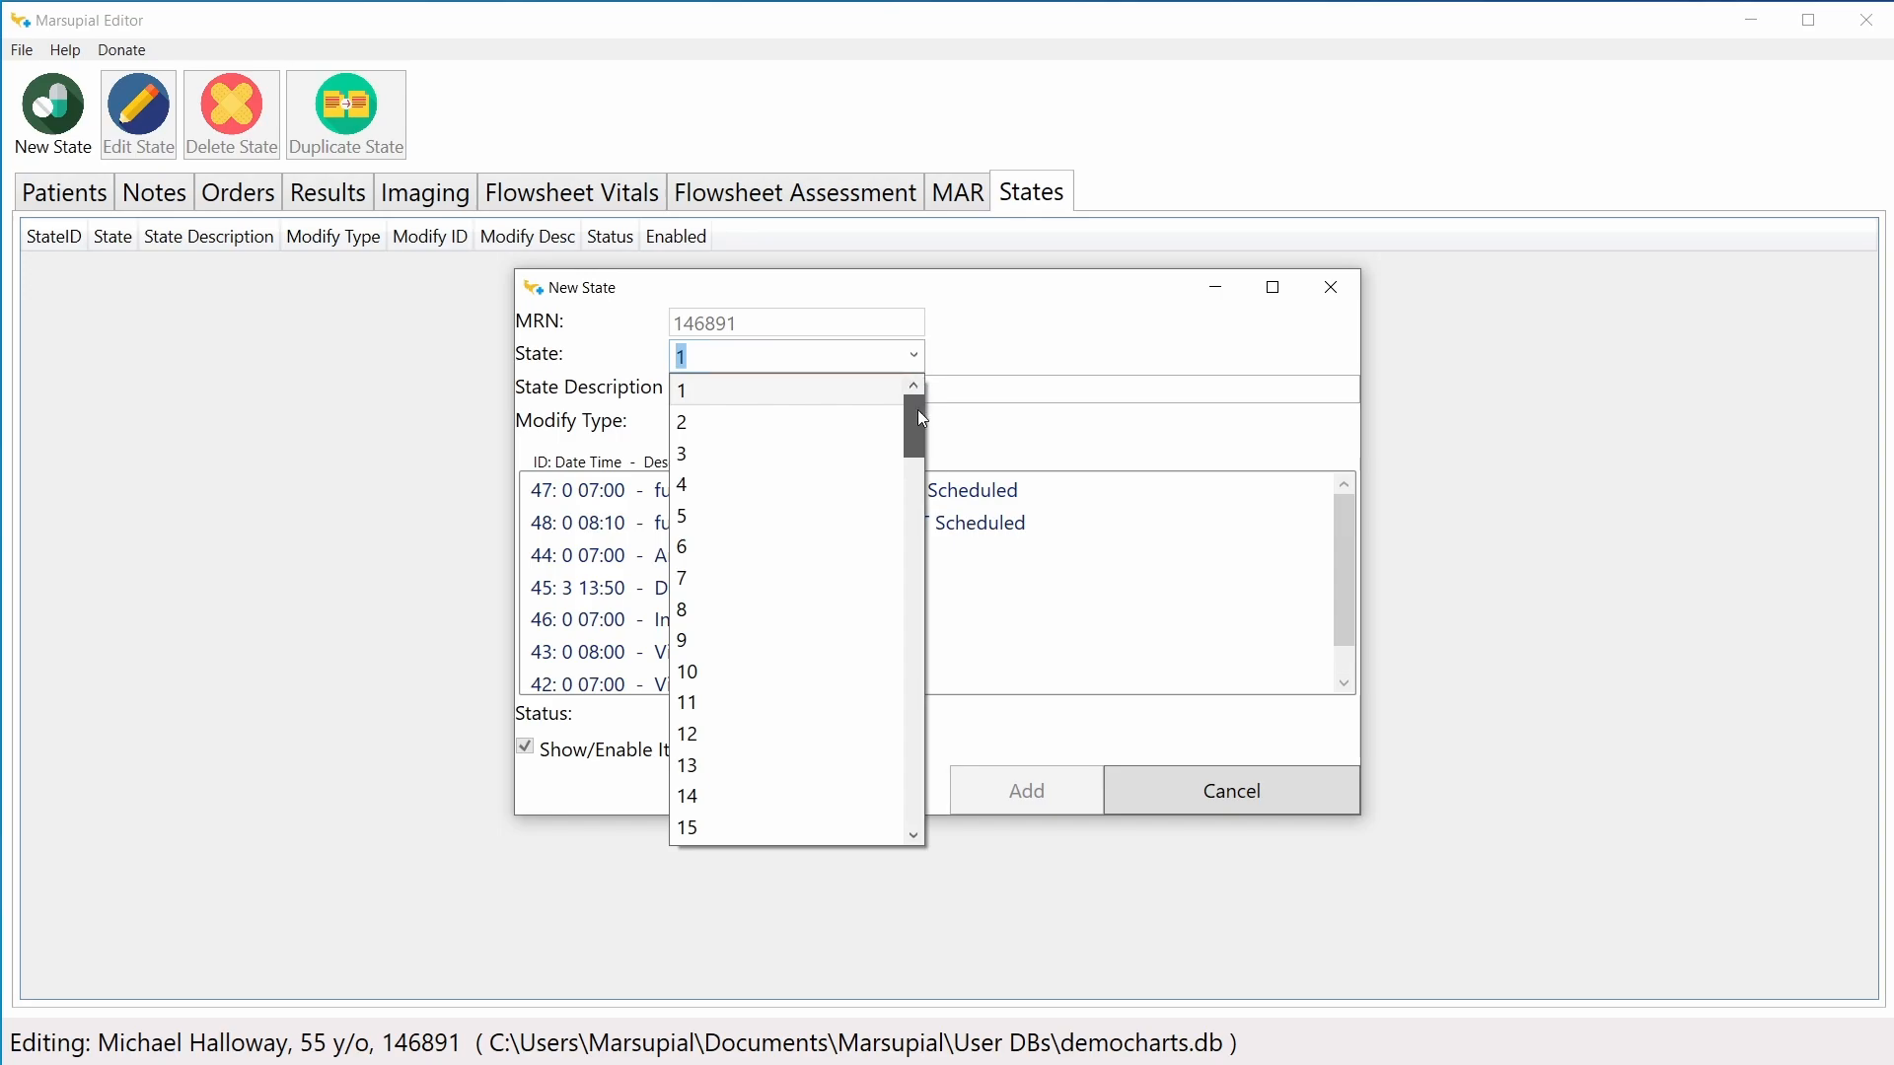
pyautogui.moveTo(917, 410); pyautogui.dragTo(935, 375)
pyautogui.click(979, 354)
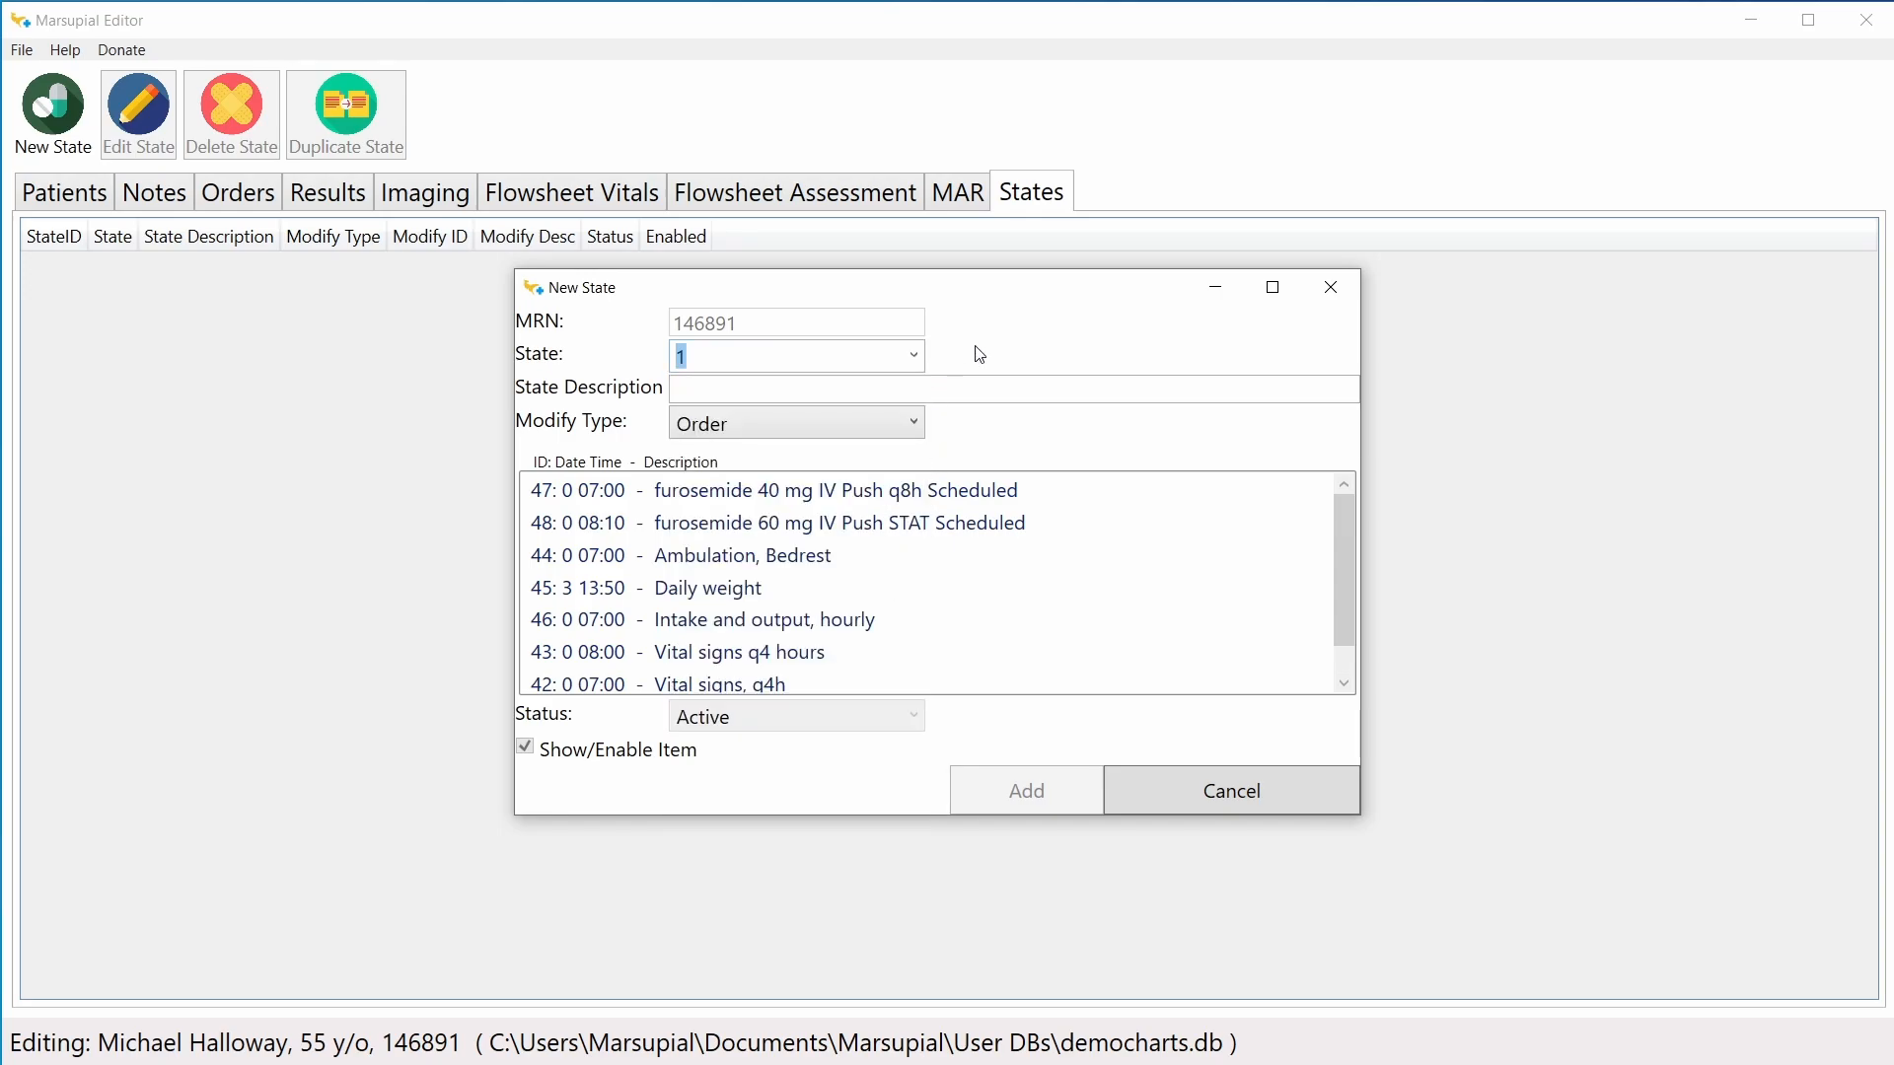
pyautogui.click(740, 388)
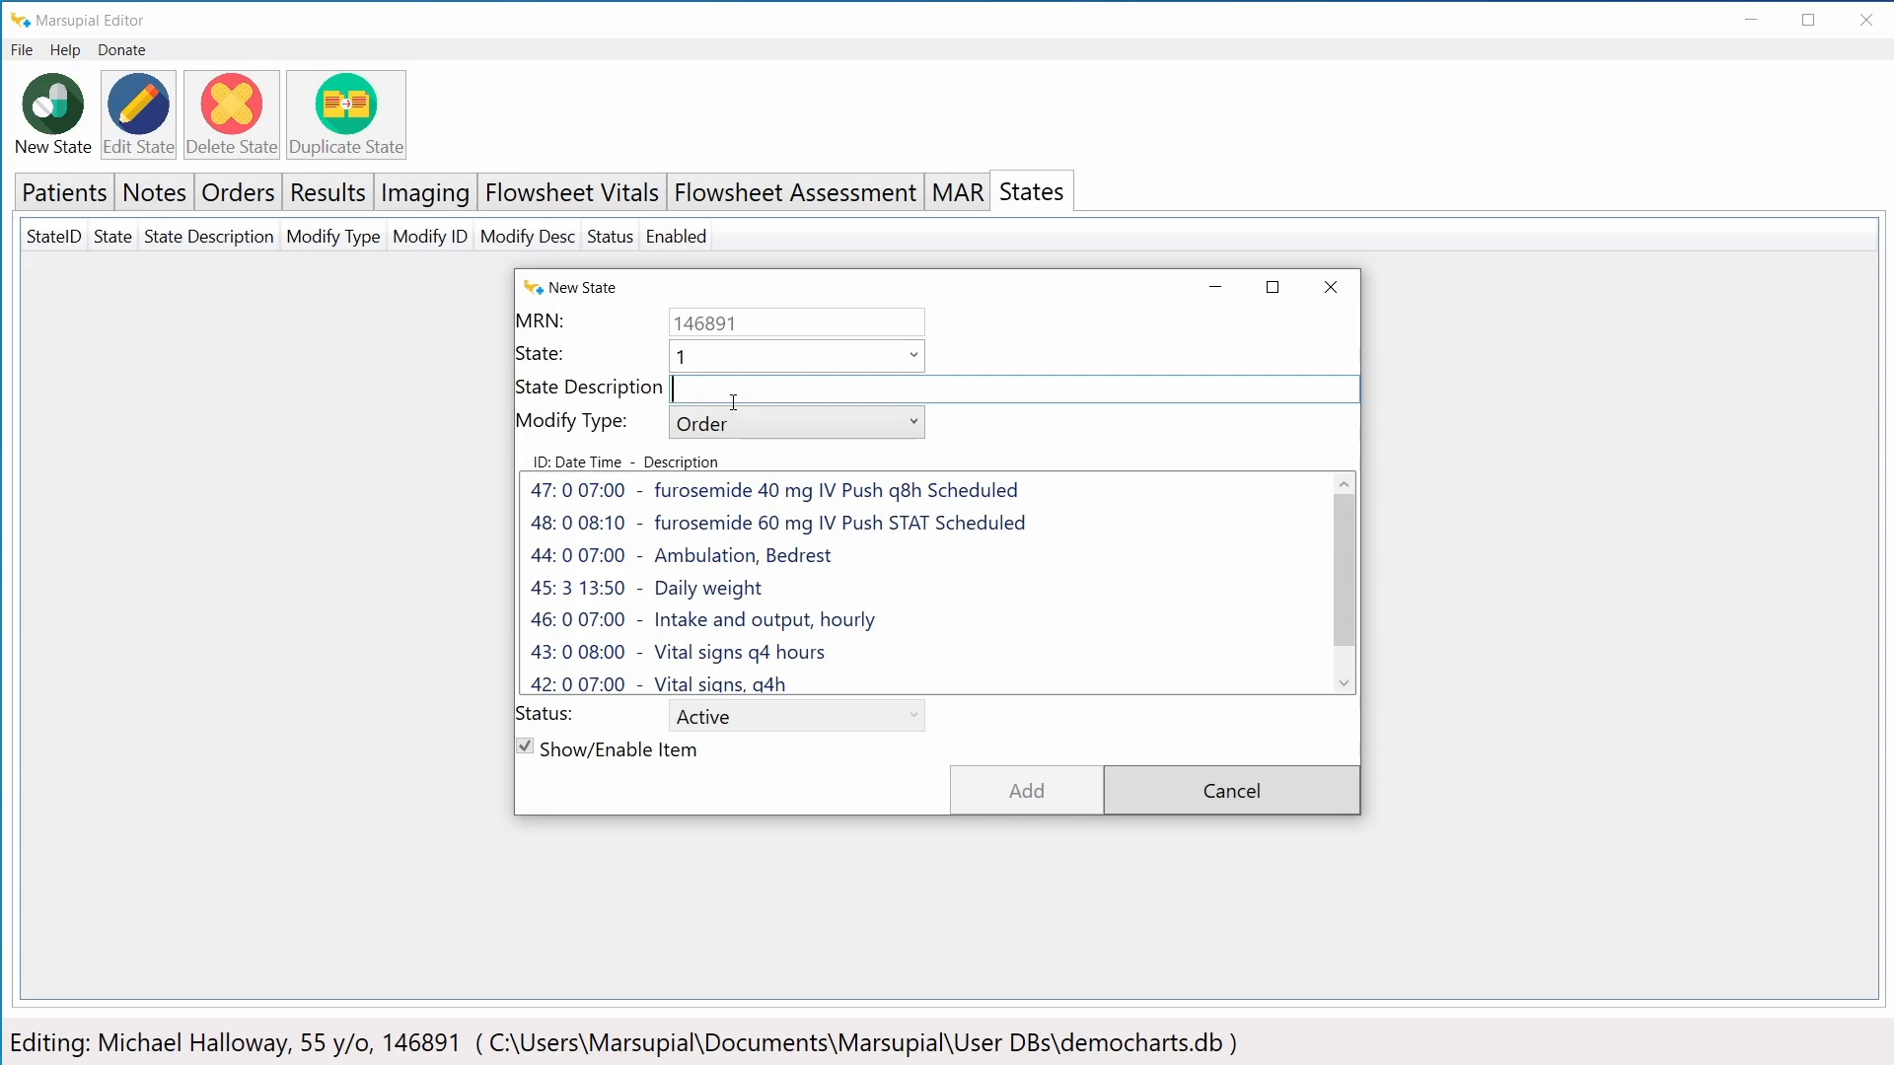
pyautogui.write('pt sob, students call physician')
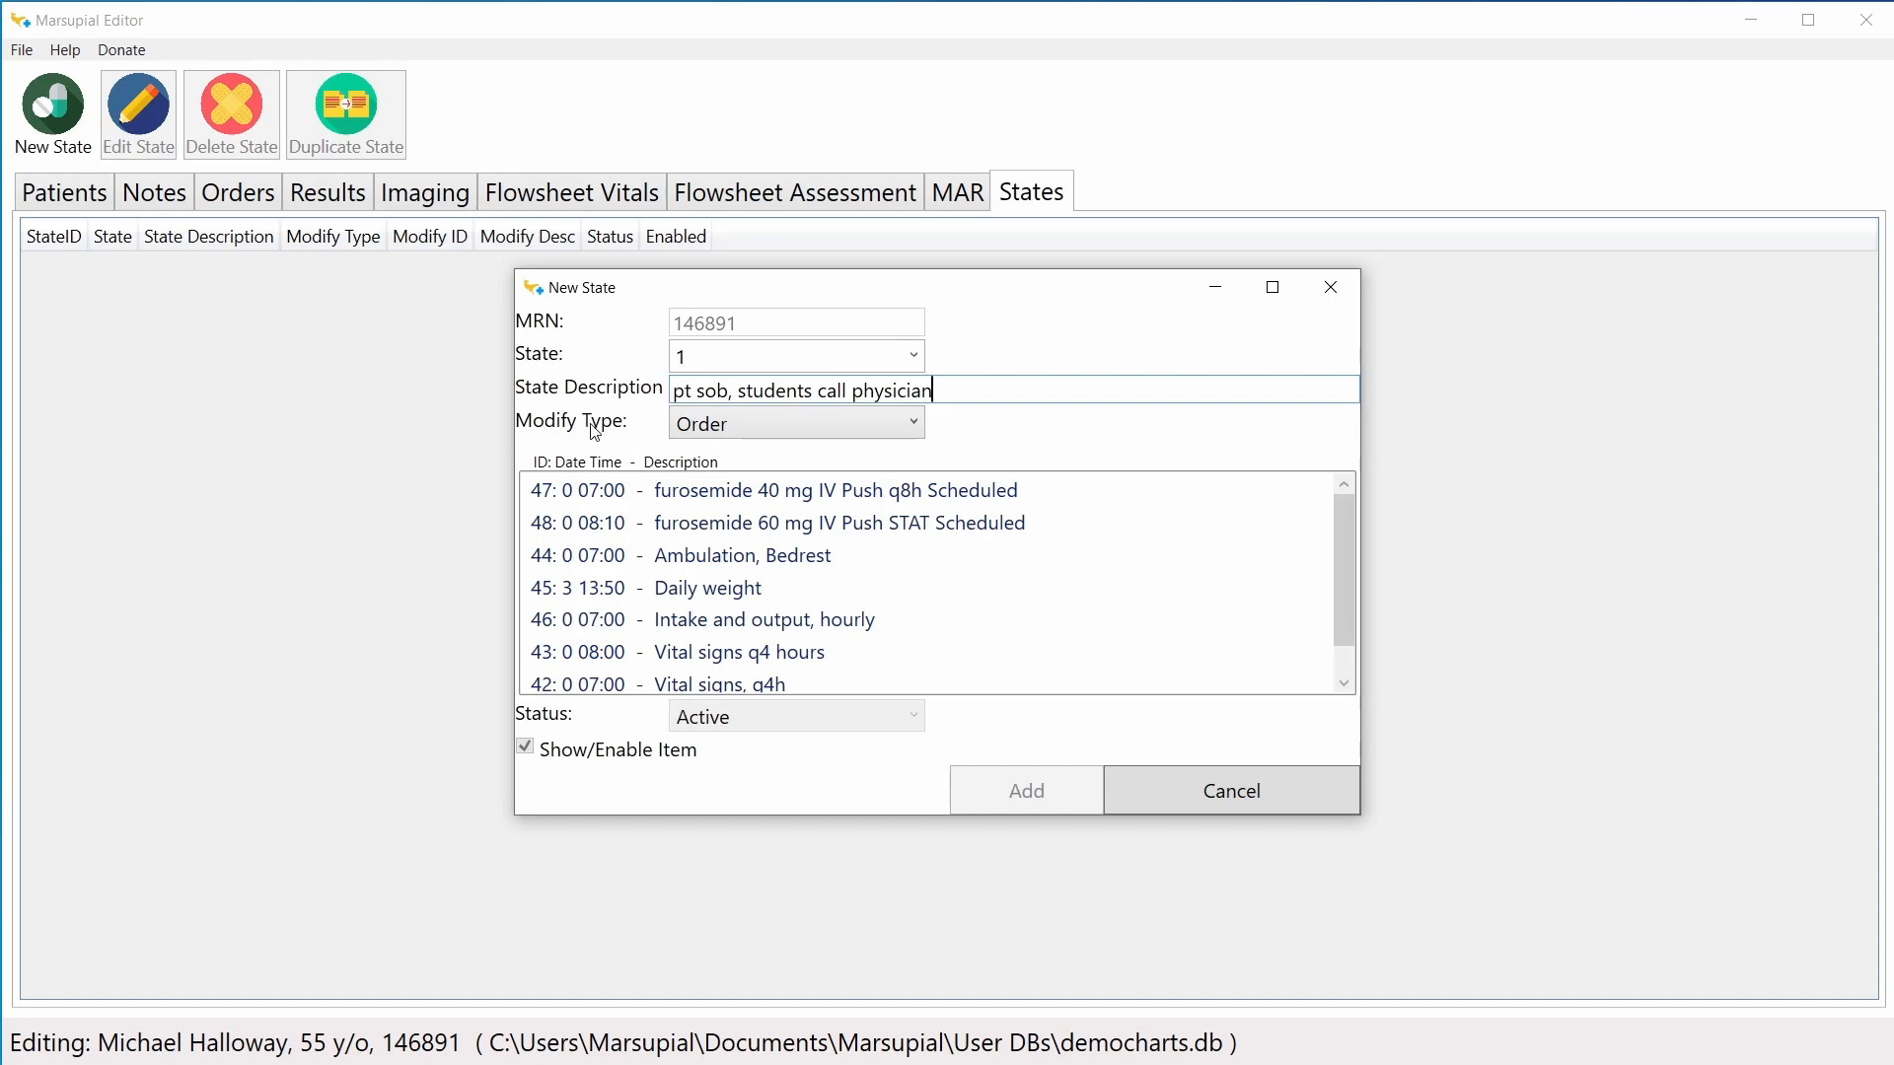
# Step: Set the new state's modify type to Result and look through the lab results it could modify
pyautogui.click(919, 423)
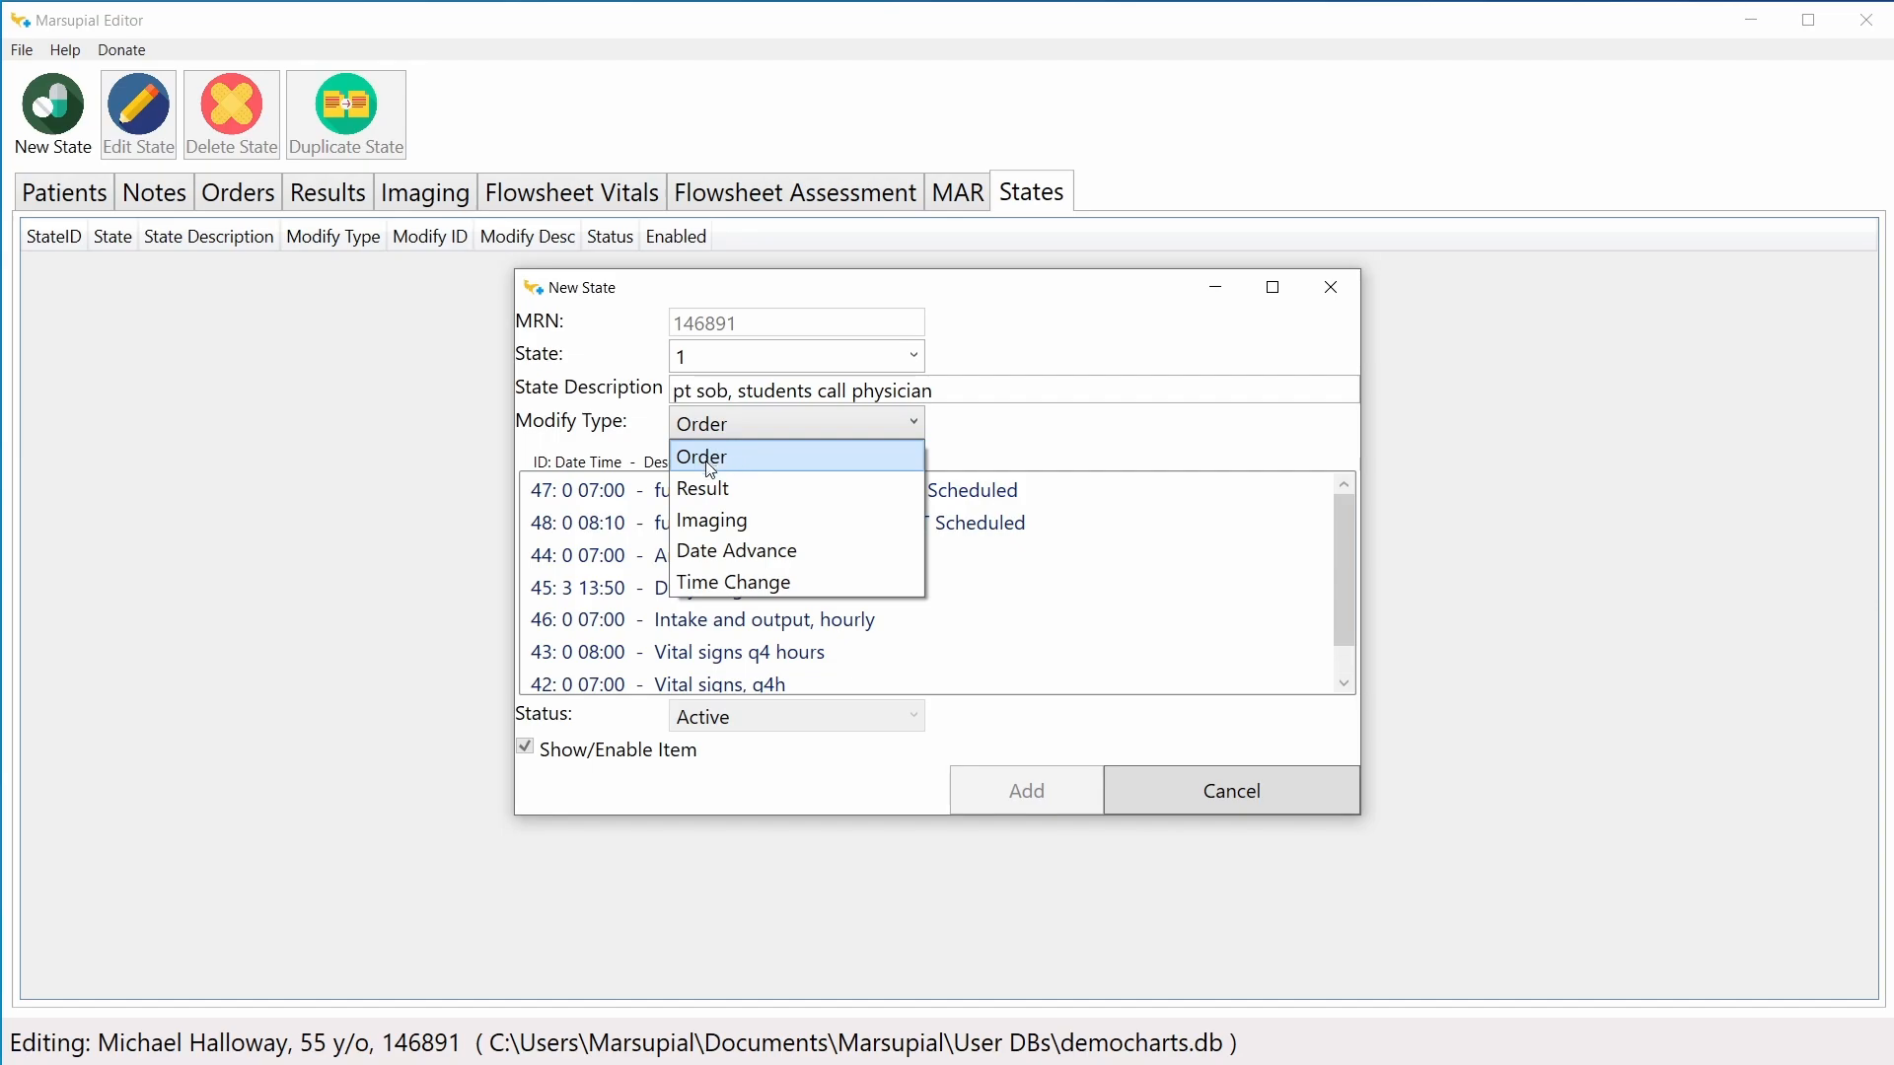
pyautogui.click(728, 489)
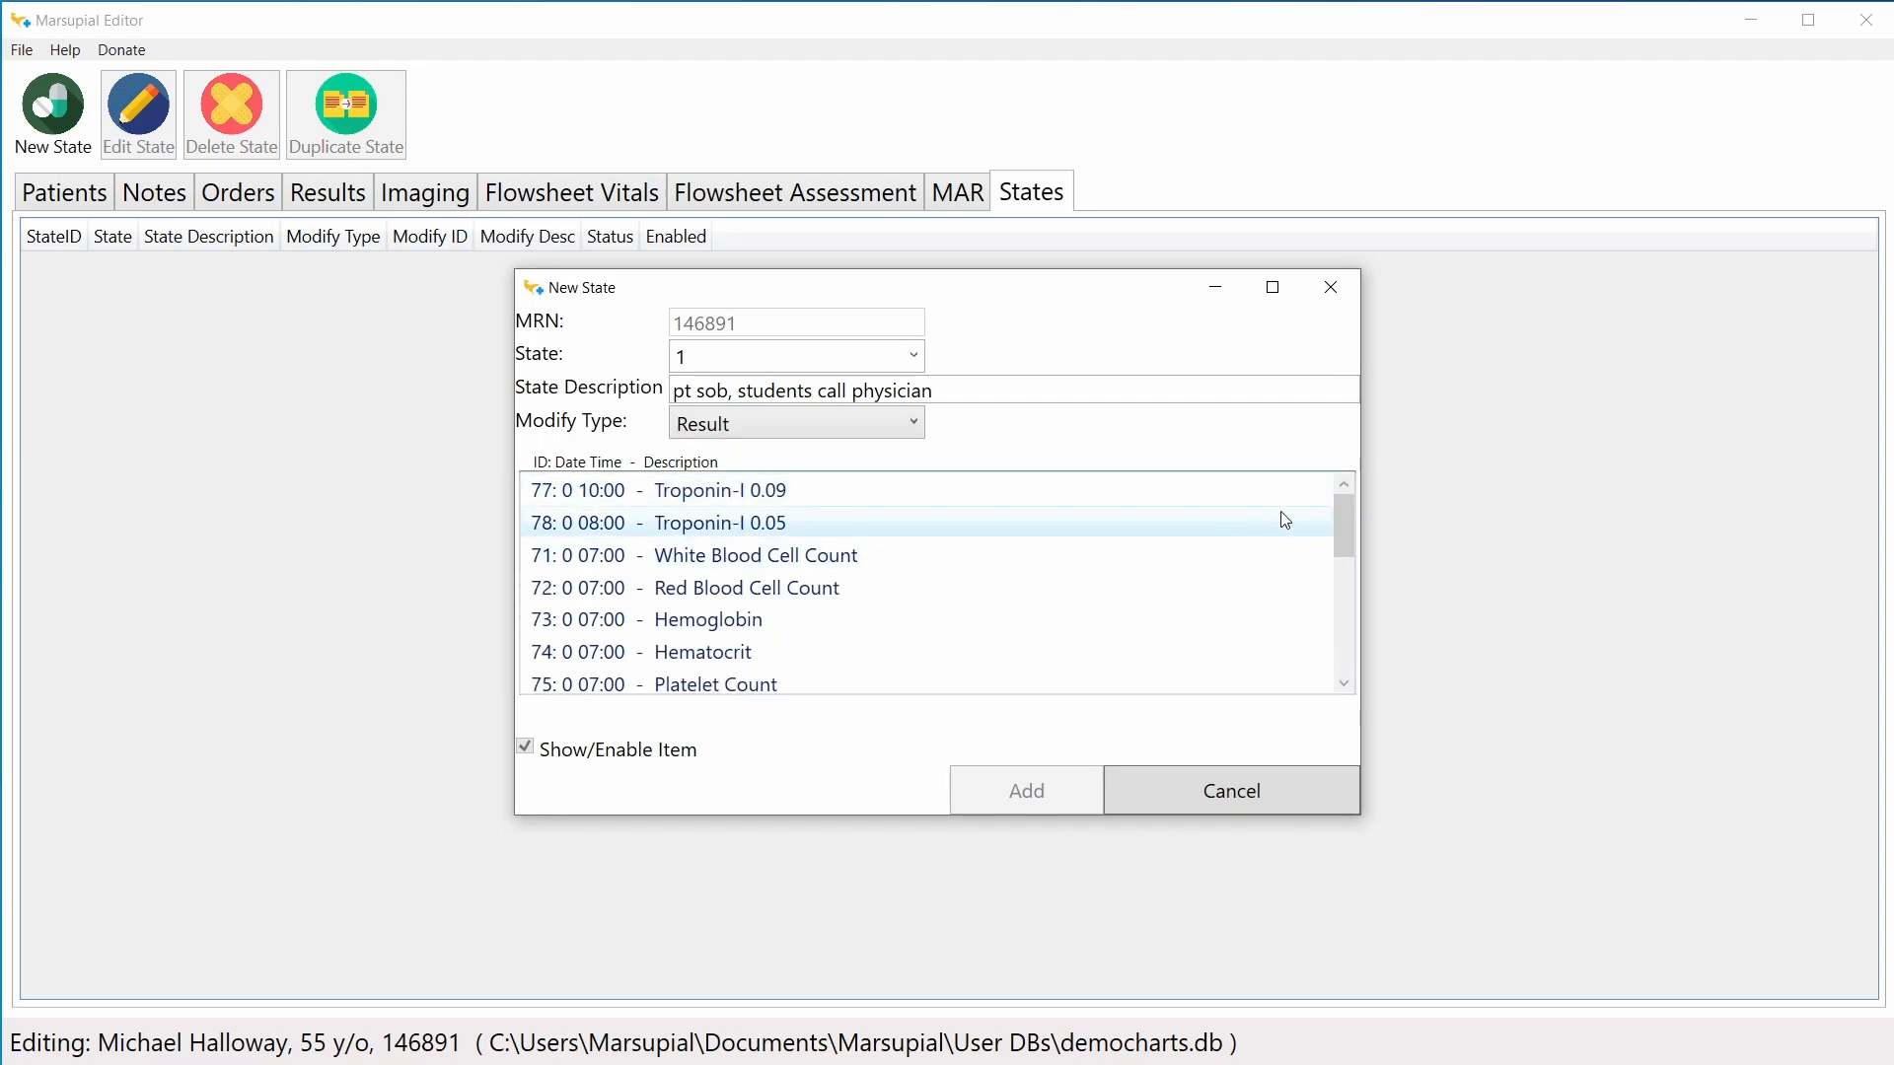
pyautogui.moveTo(1349, 536)
pyautogui.mouseDown()
pyautogui.moveTo(1350, 666)
pyautogui.moveTo(1332, 524)
pyautogui.mouseUp()
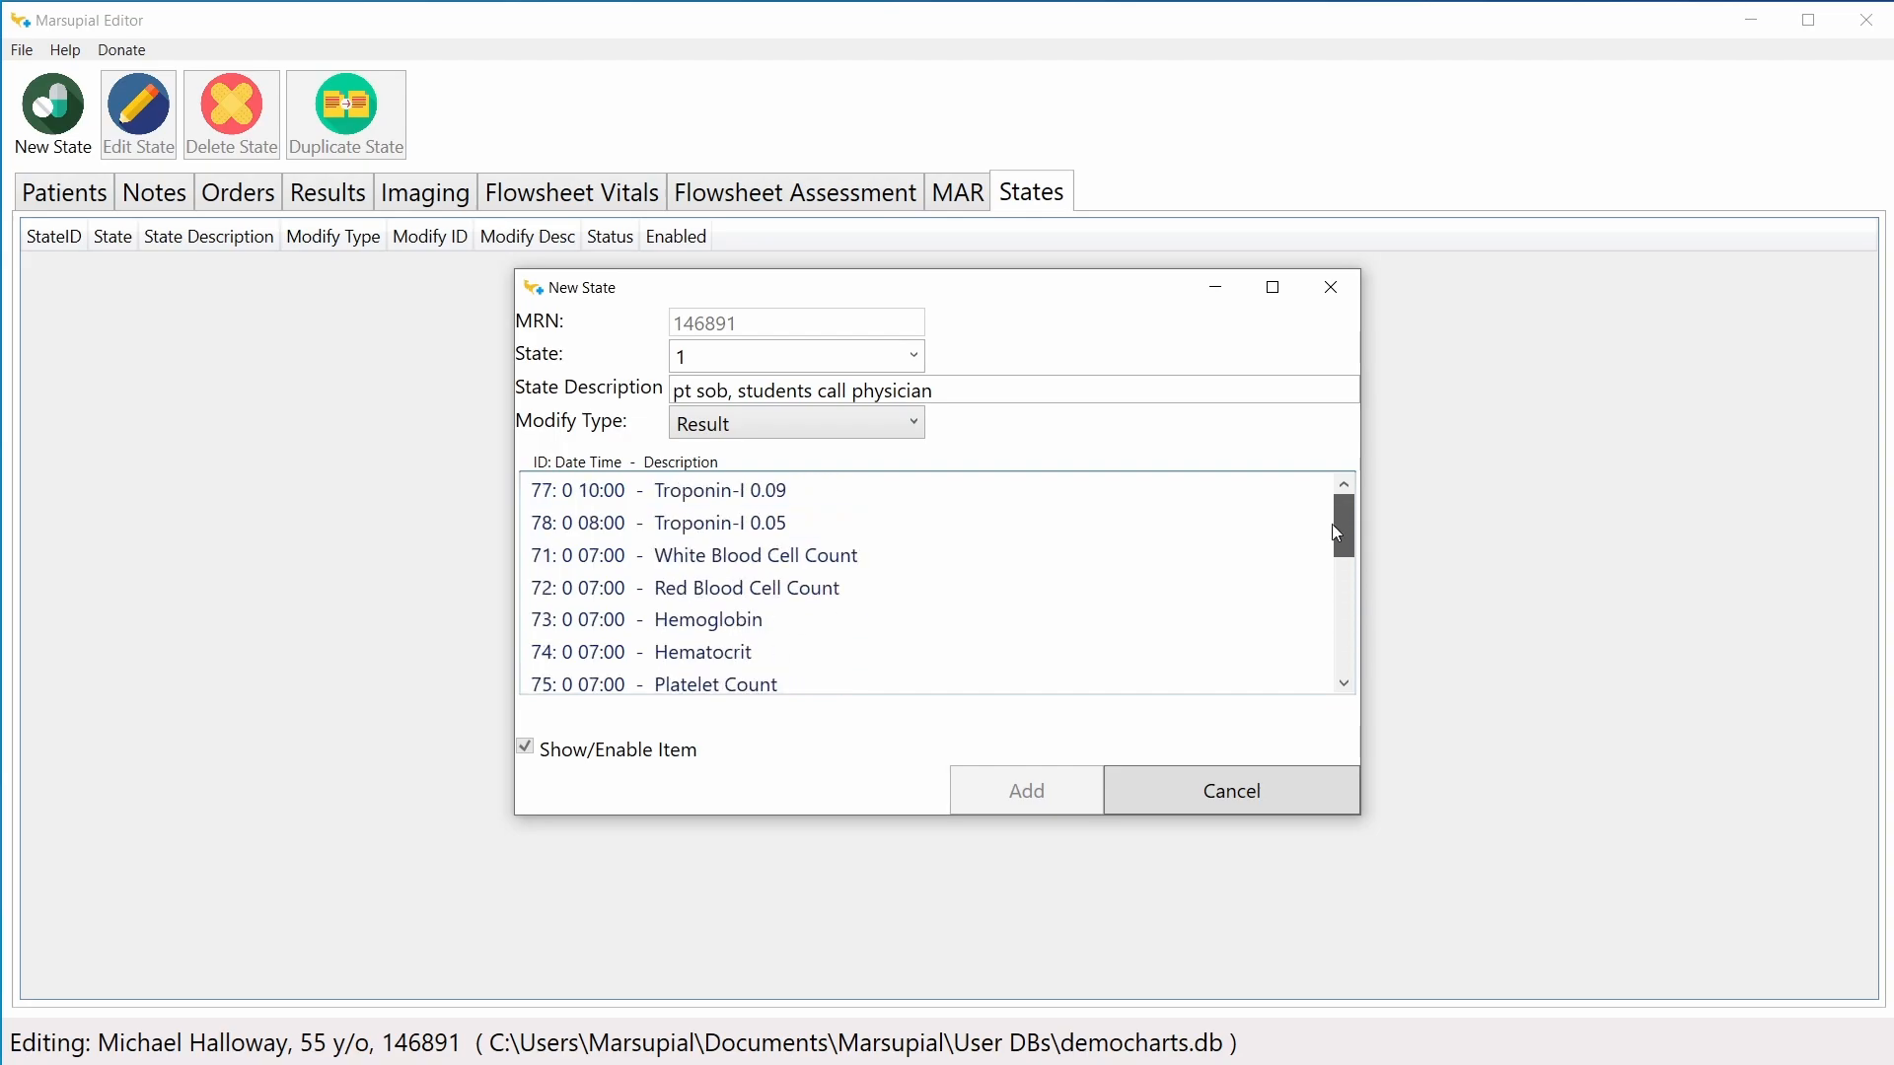
pyautogui.scroll(-3, 888, 538)
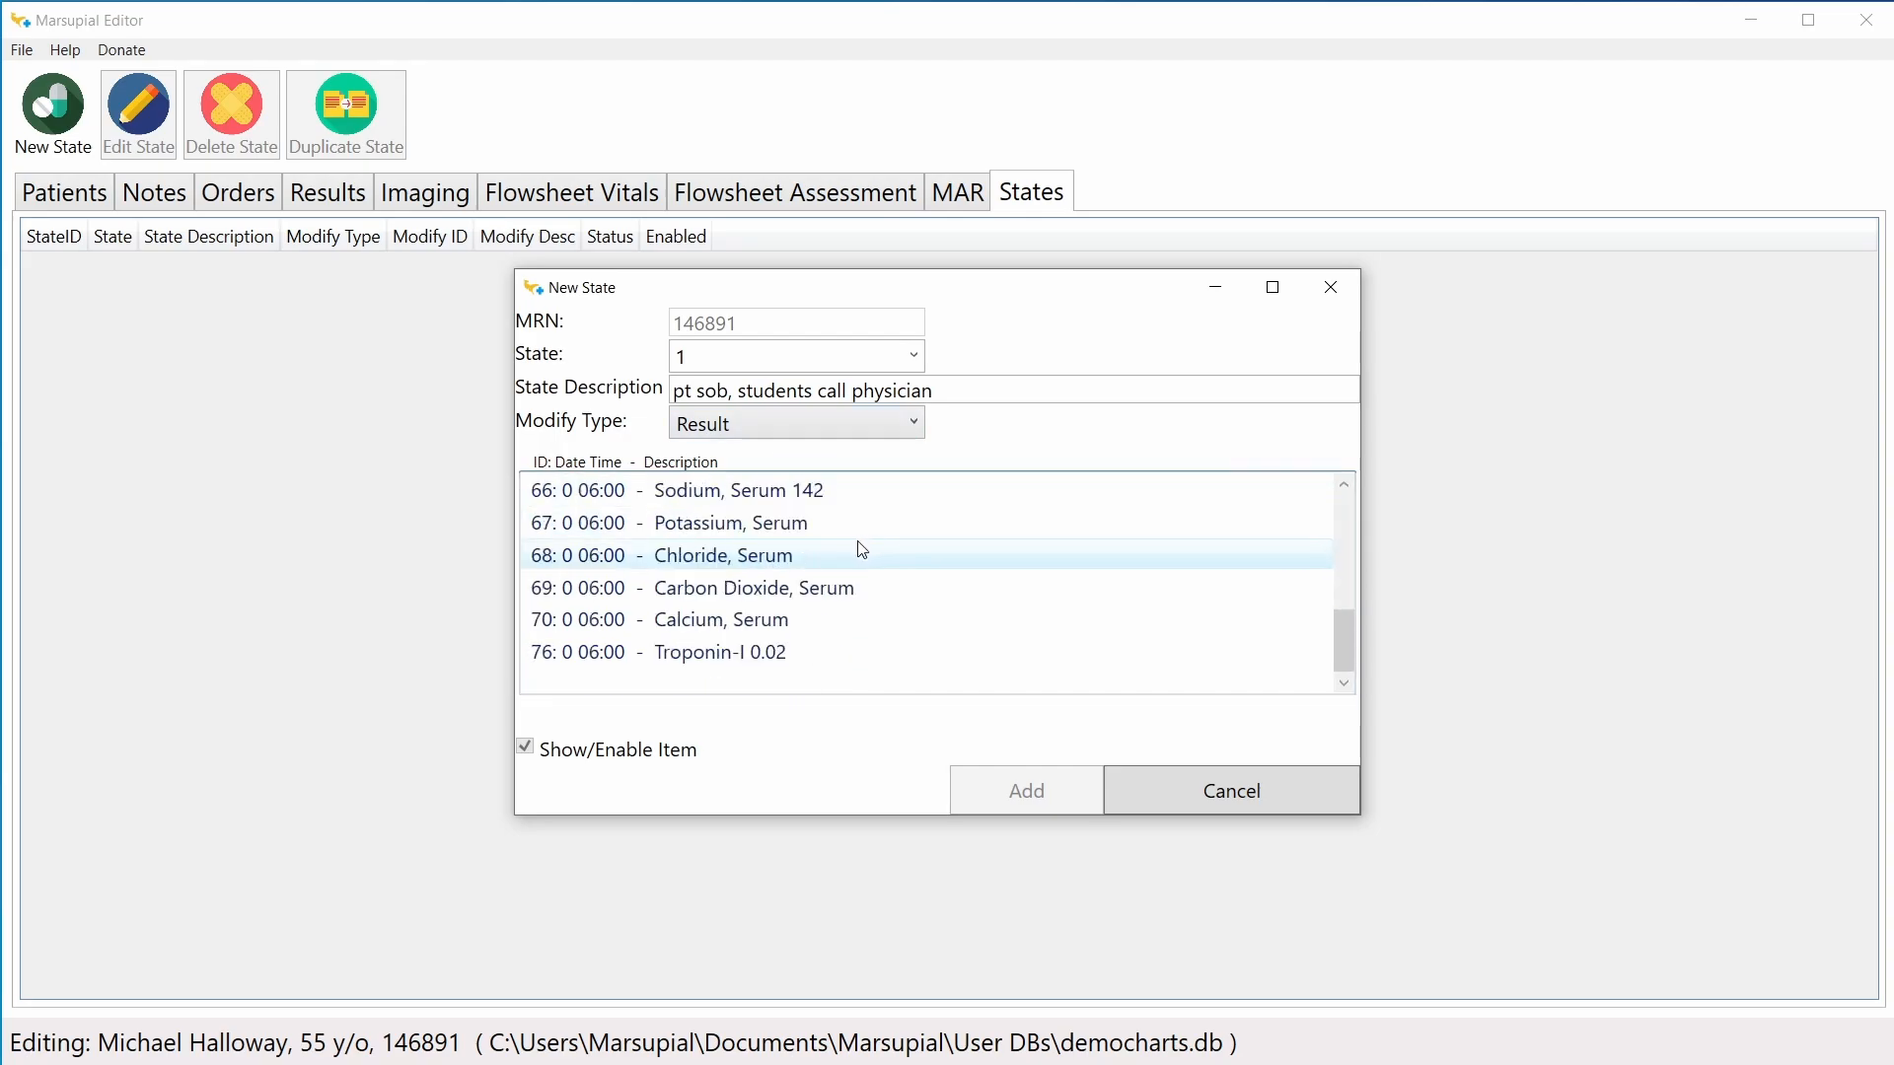
pyautogui.scroll(3, 786, 609)
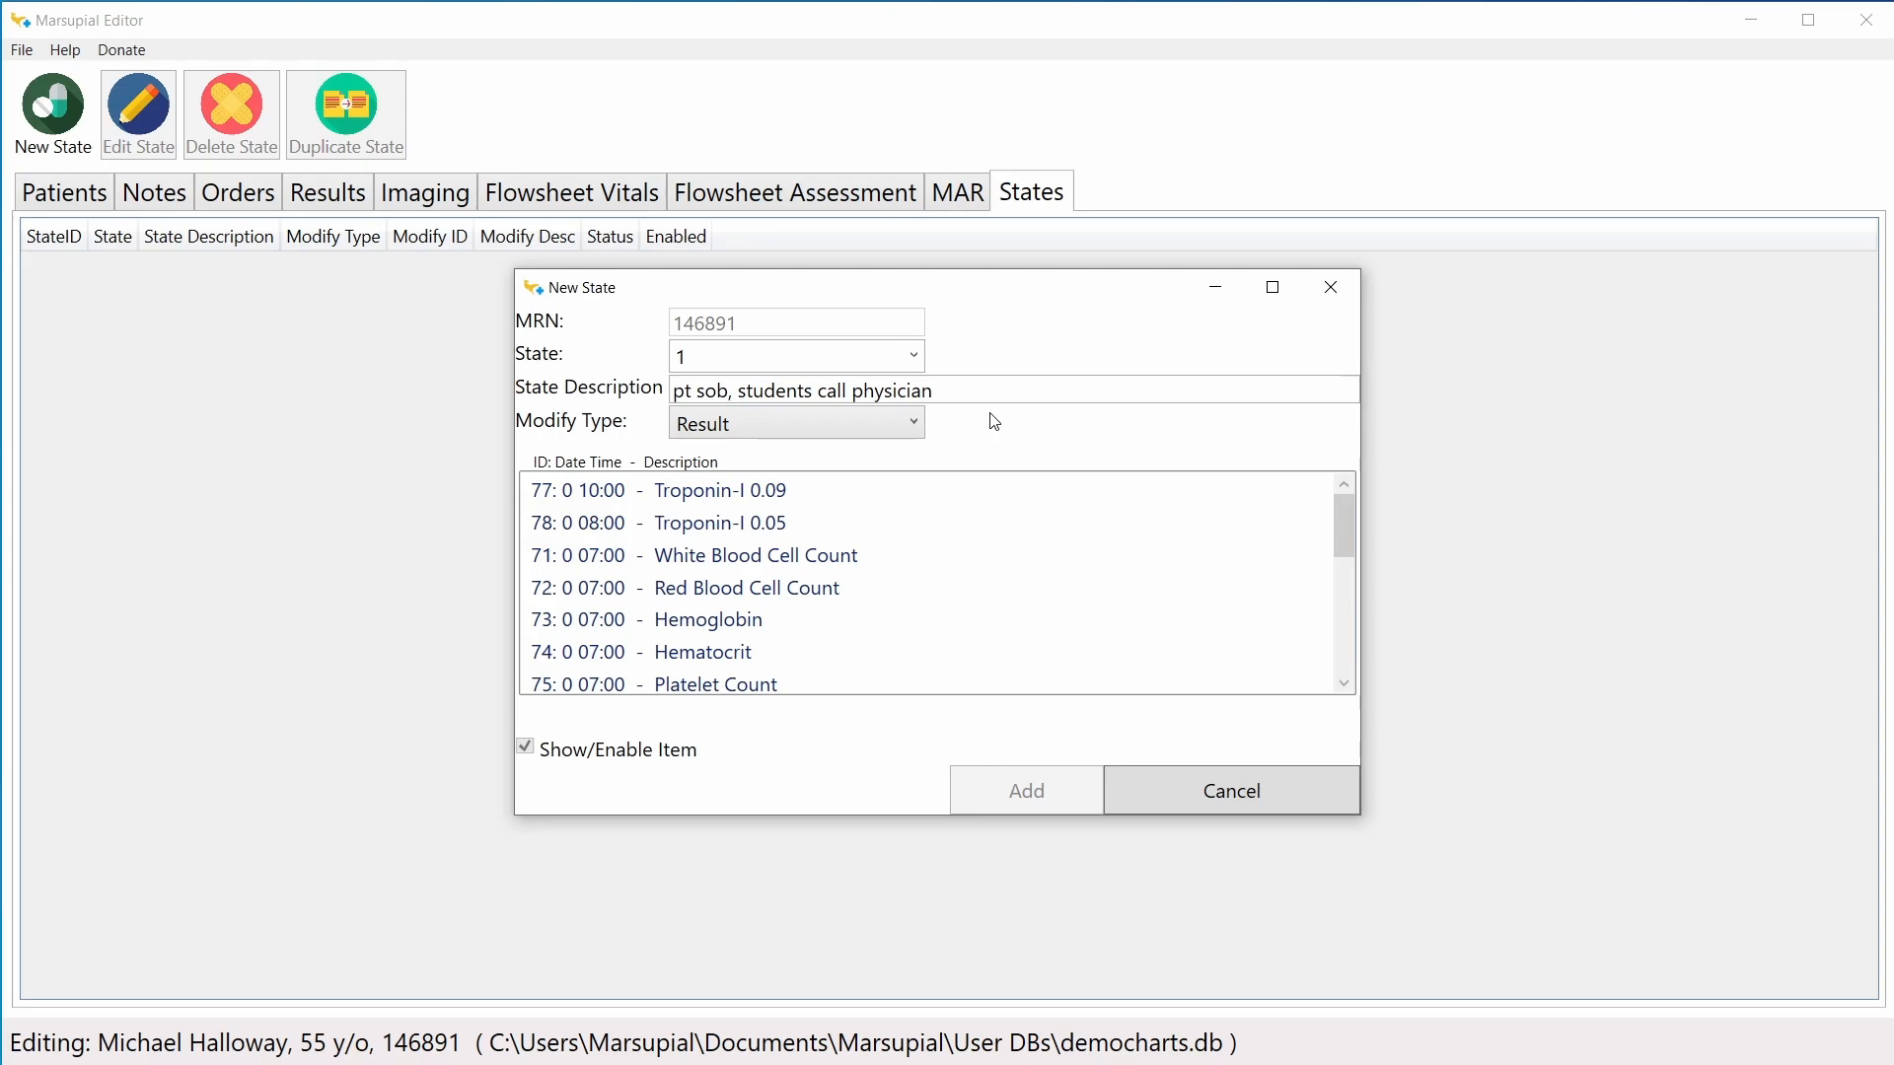
# Step: Set the modify type to Order, choose the furosemide 60 mg IV Push STAT order, enable showing it, and add the state
pyautogui.click(927, 423)
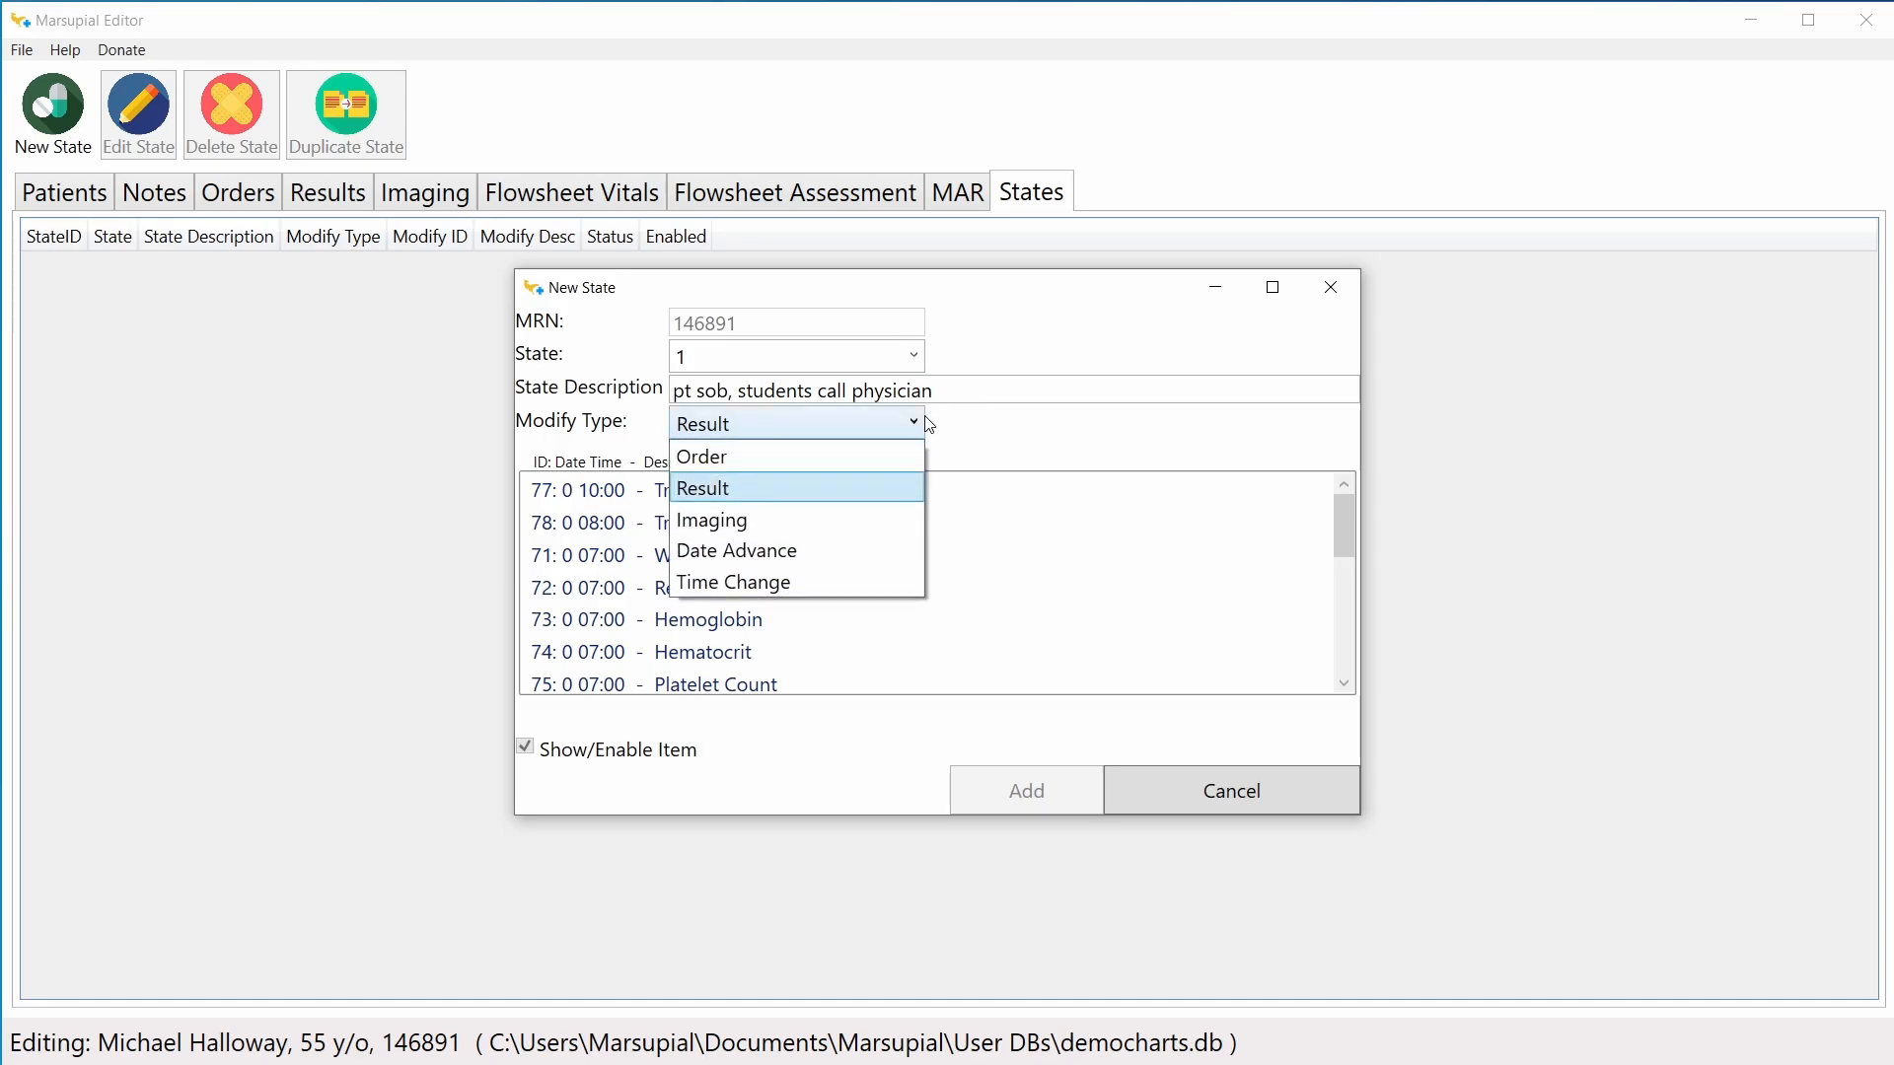
pyautogui.click(929, 424)
pyautogui.click(914, 424)
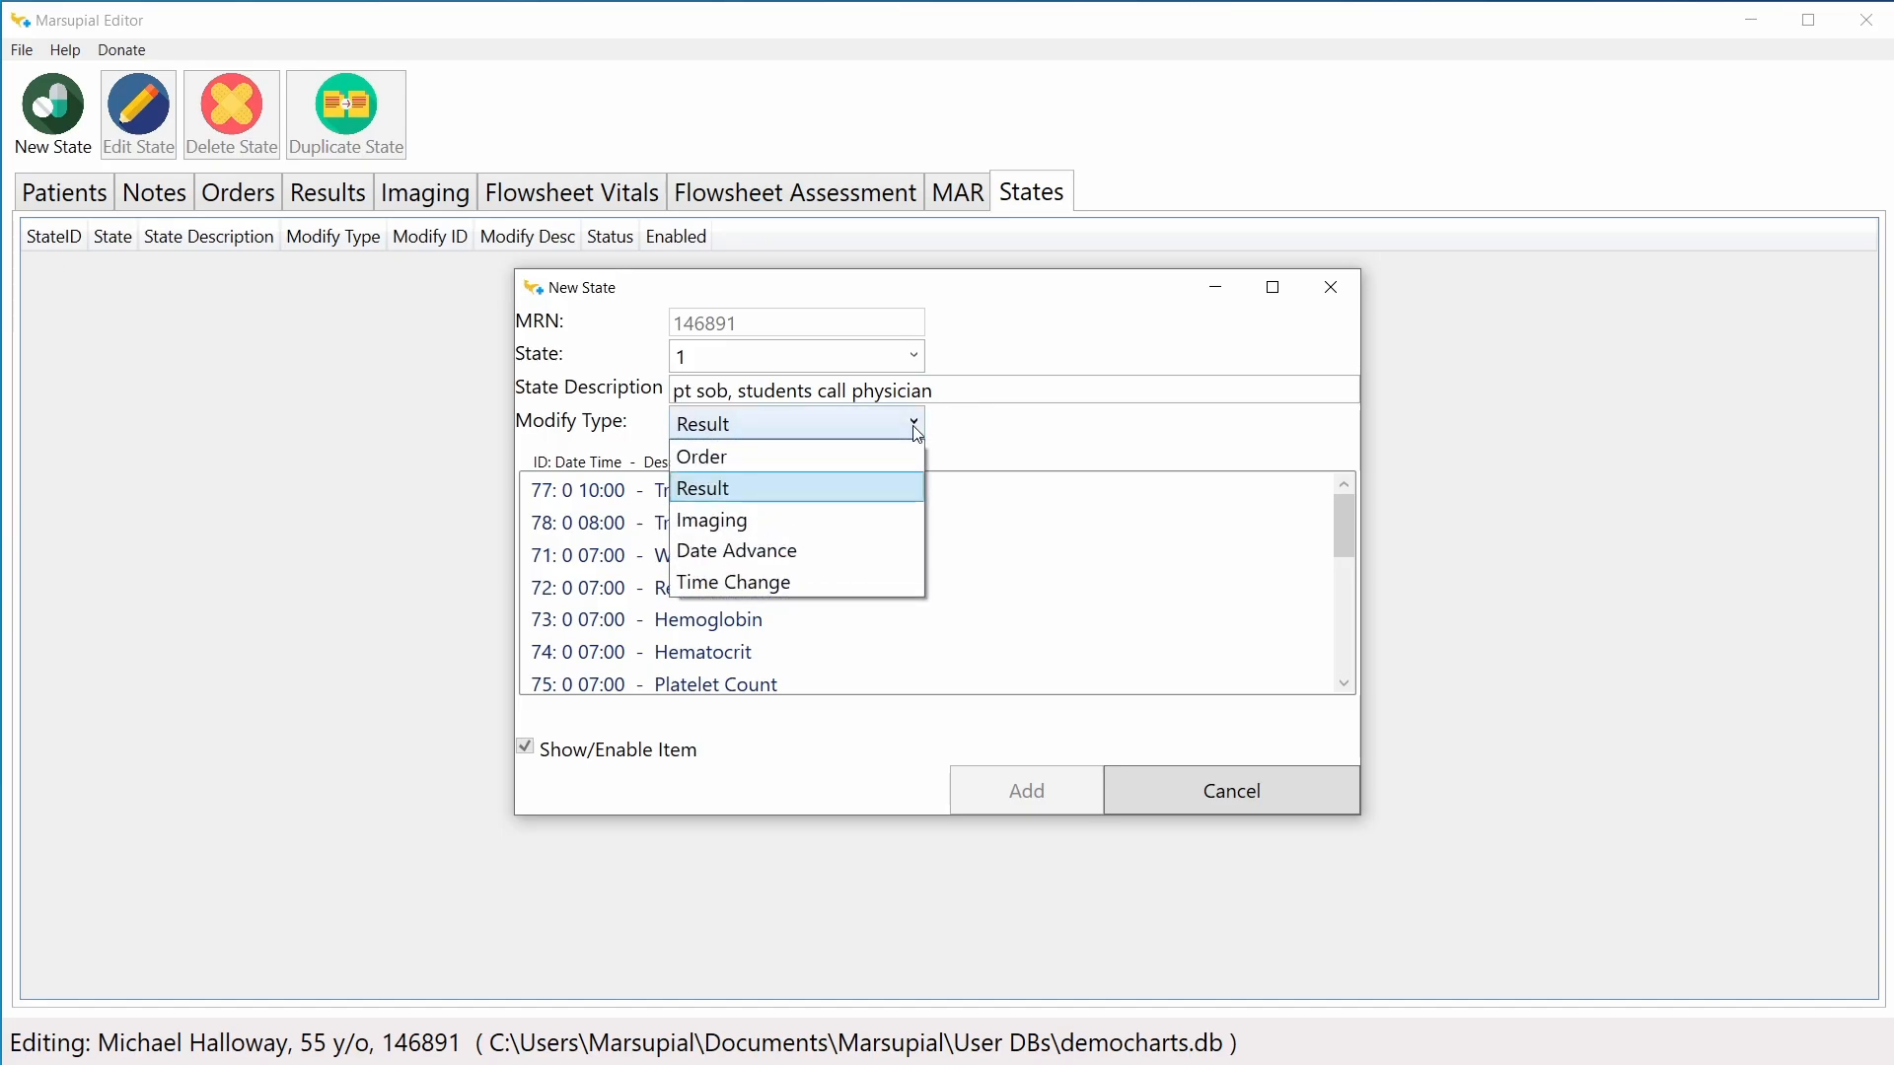
pyautogui.click(863, 457)
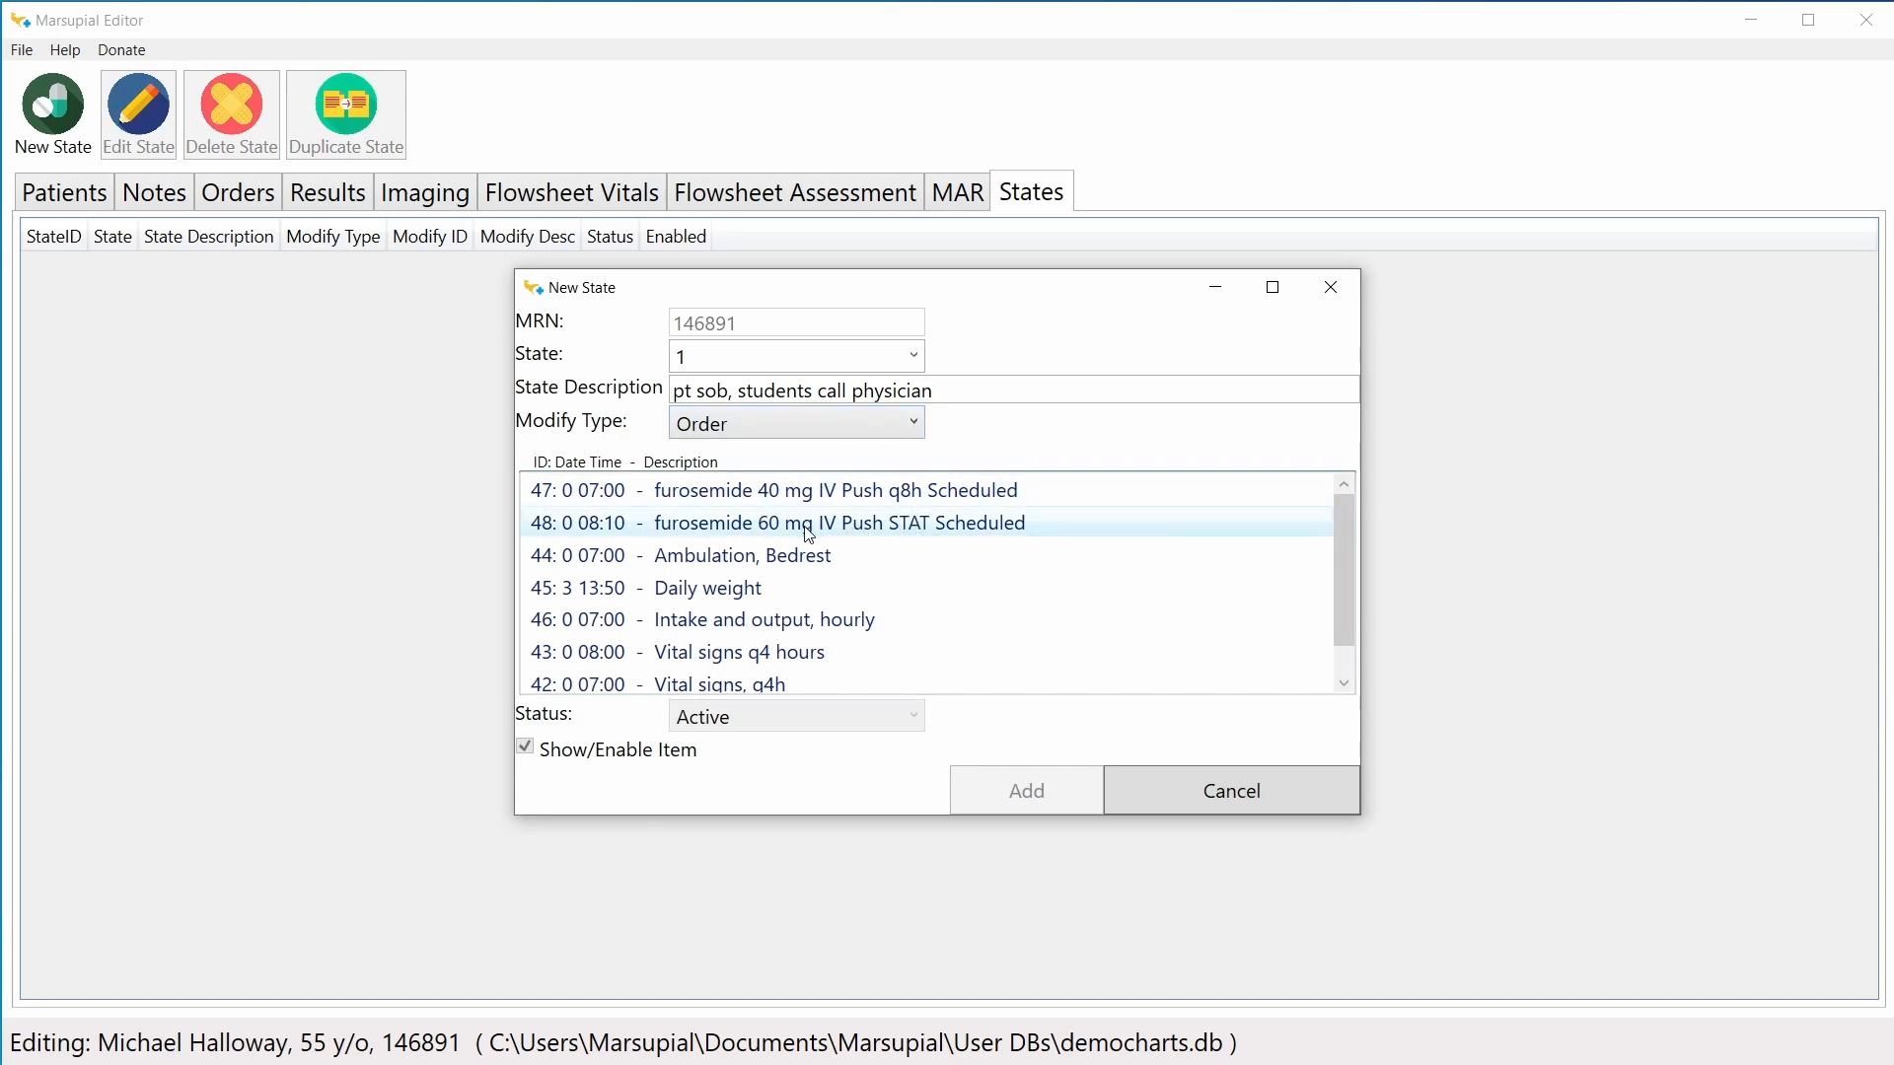
pyautogui.click(755, 534)
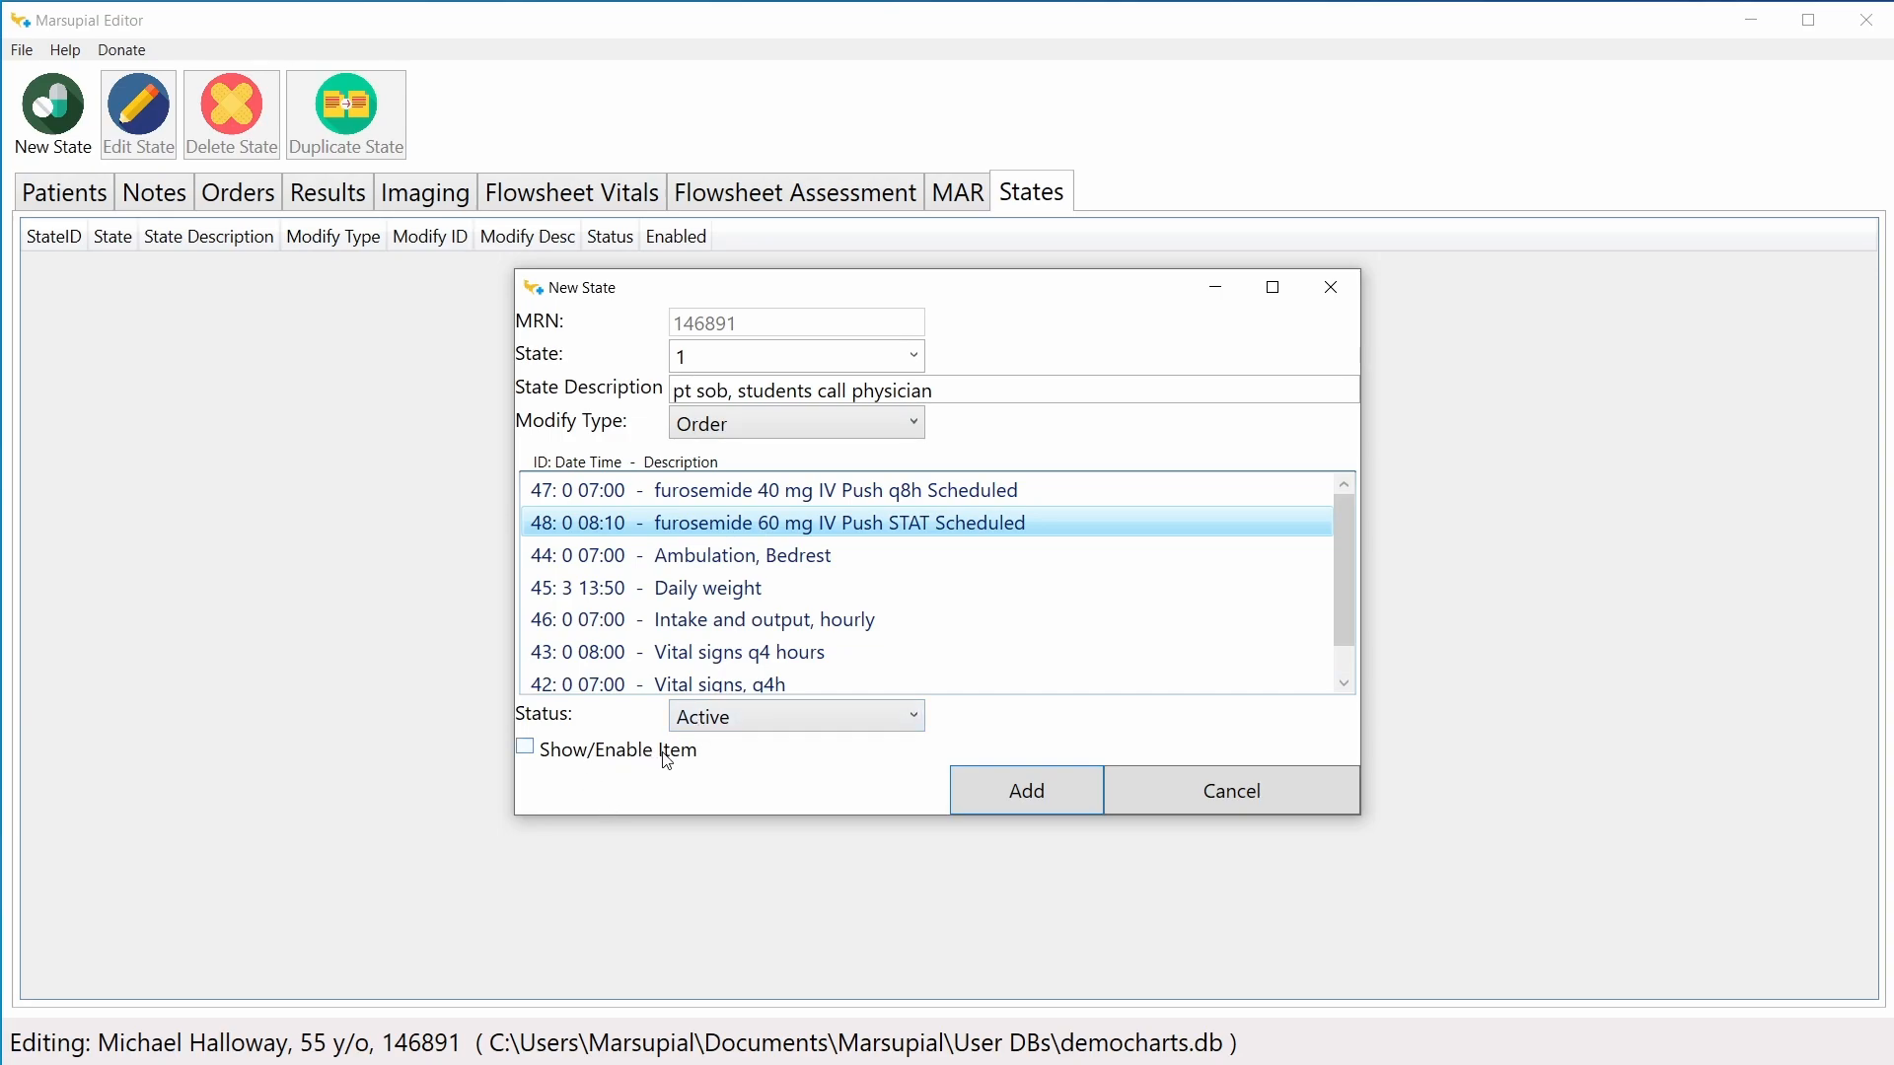
pyautogui.click(833, 530)
pyautogui.click(631, 754)
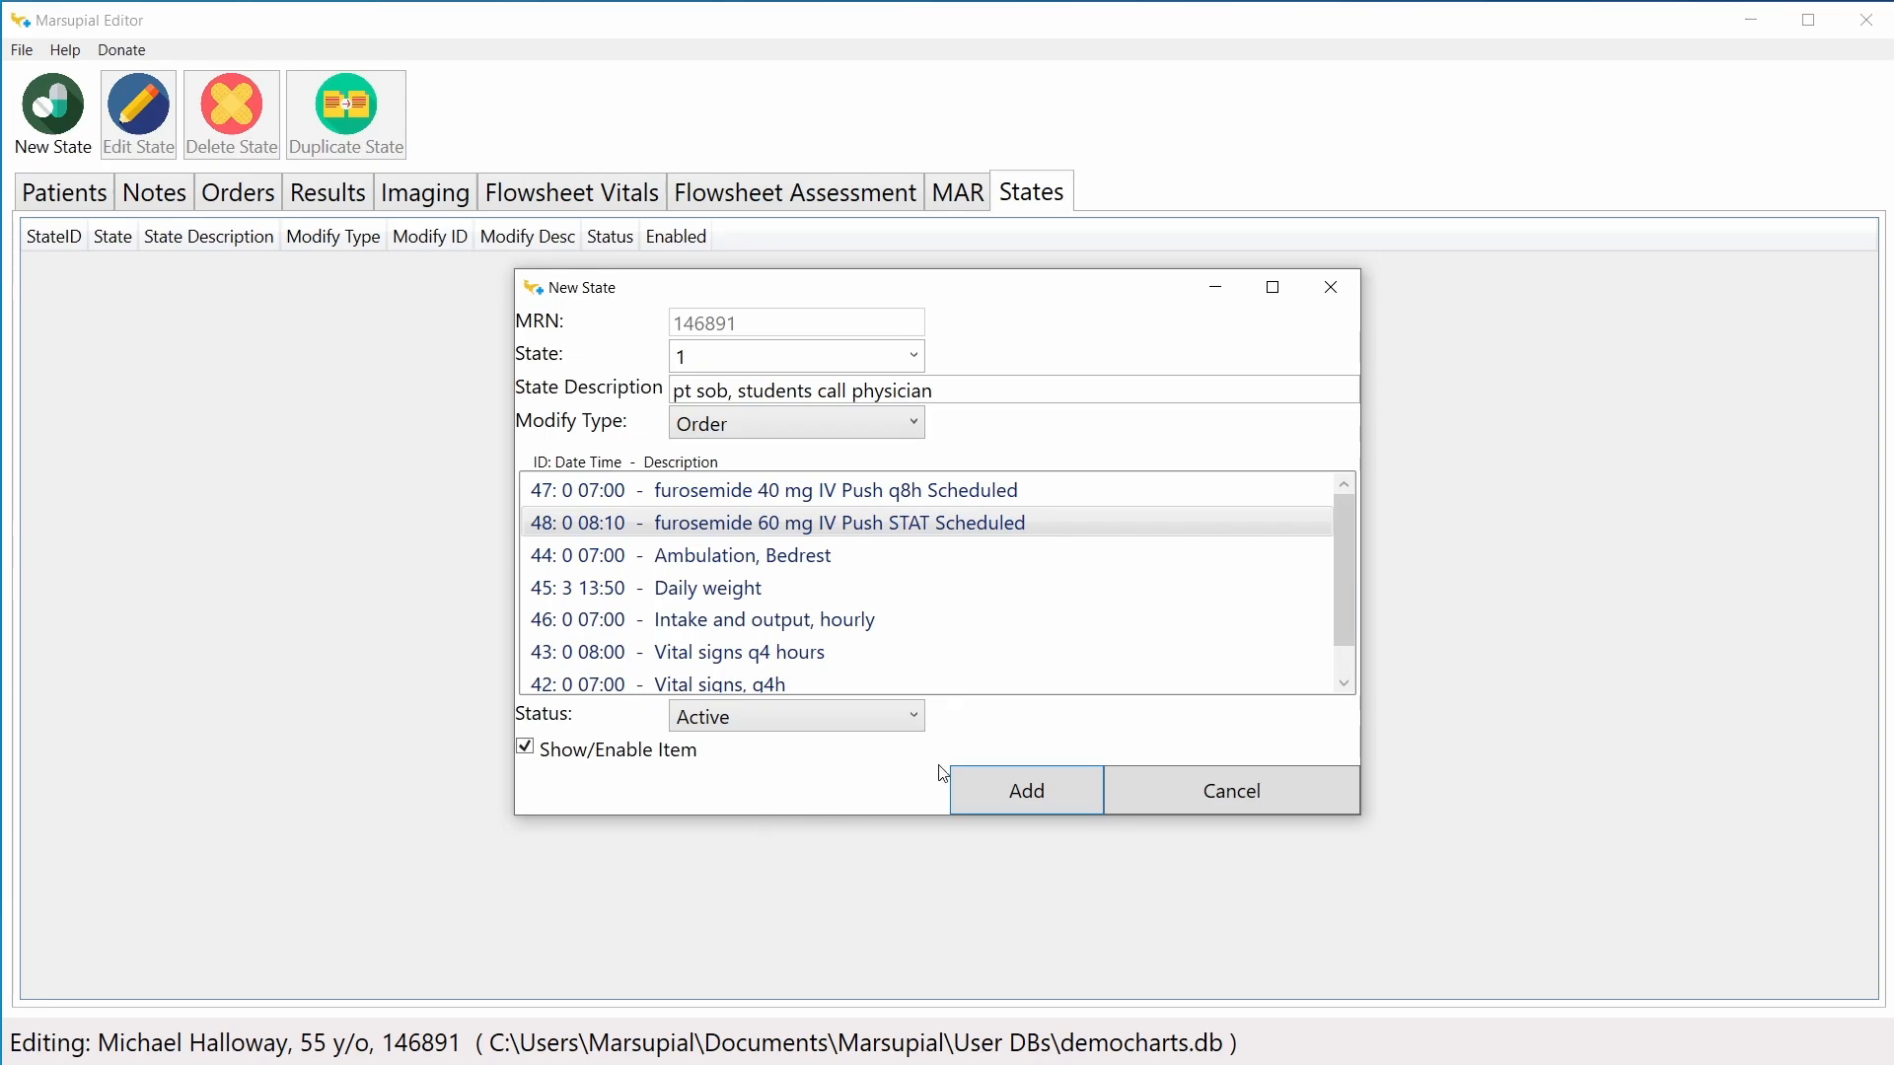
pyautogui.click(1036, 793)
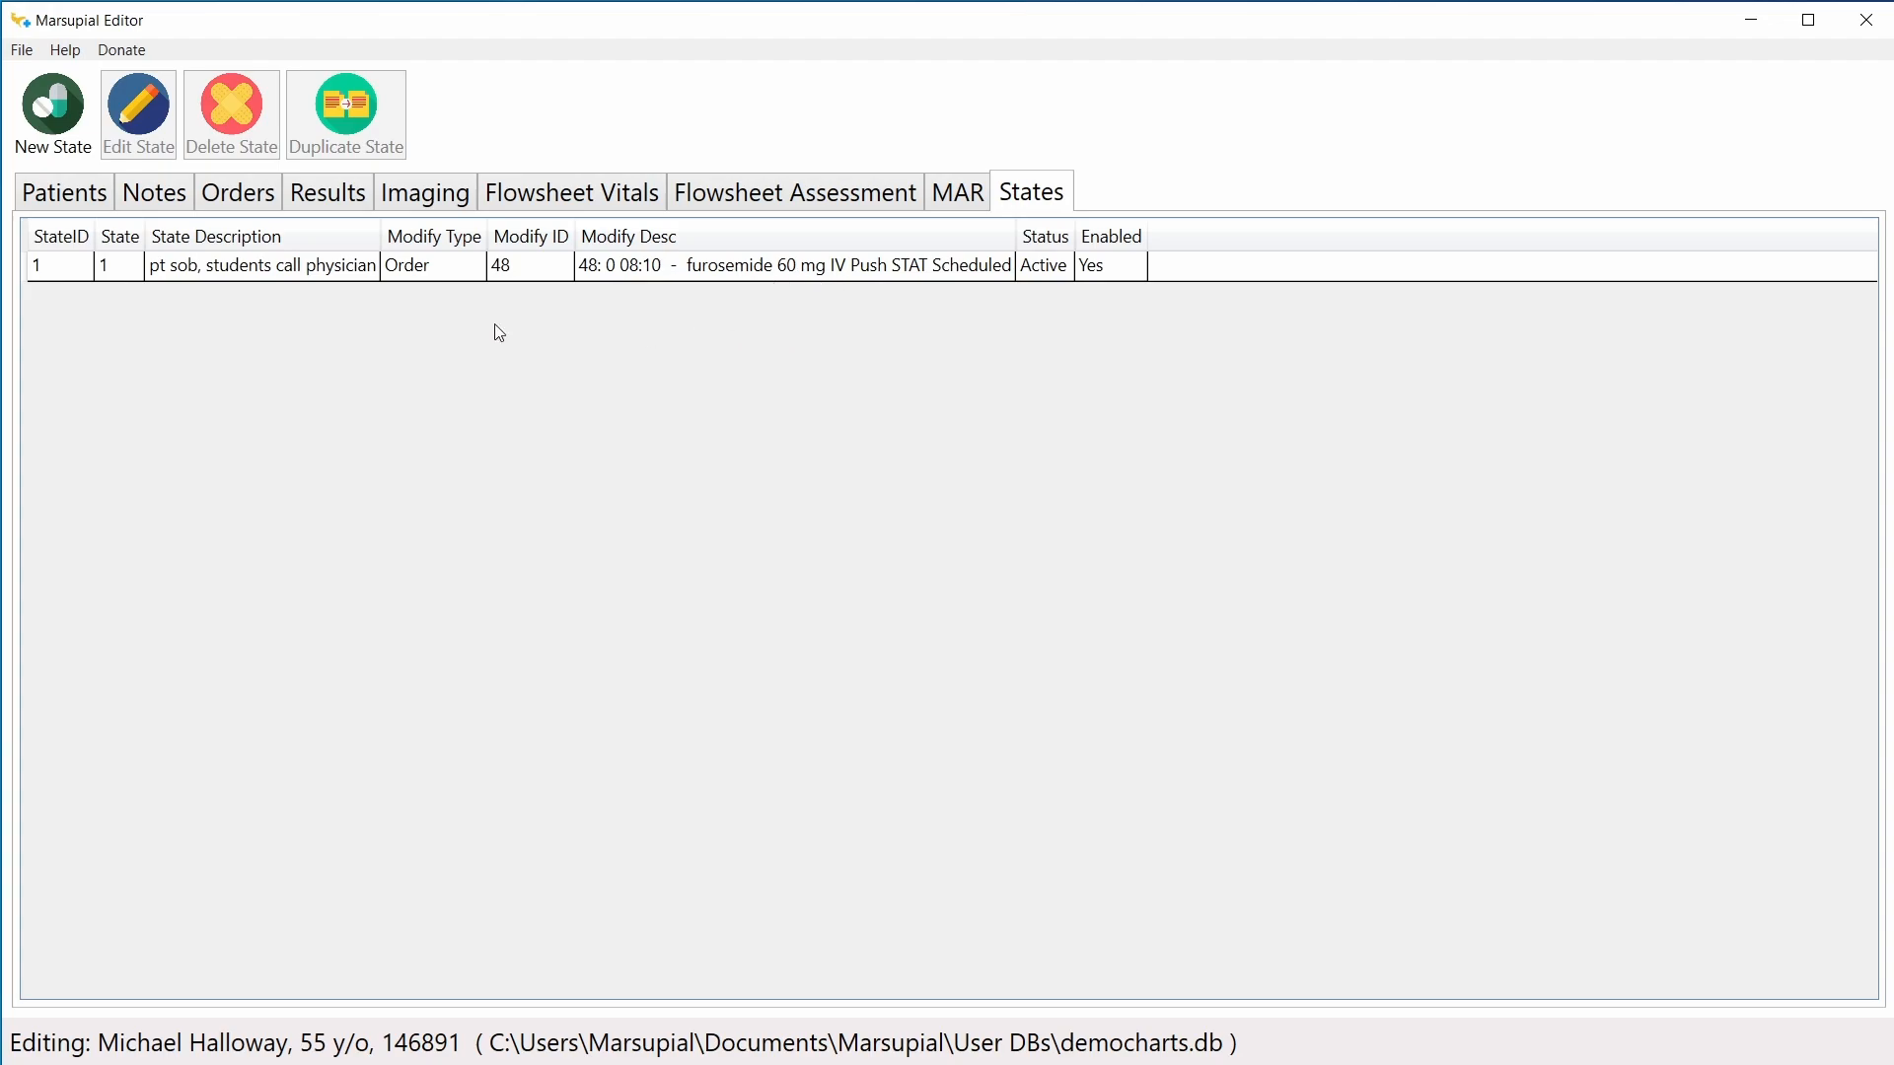
pyautogui.click(54, 110)
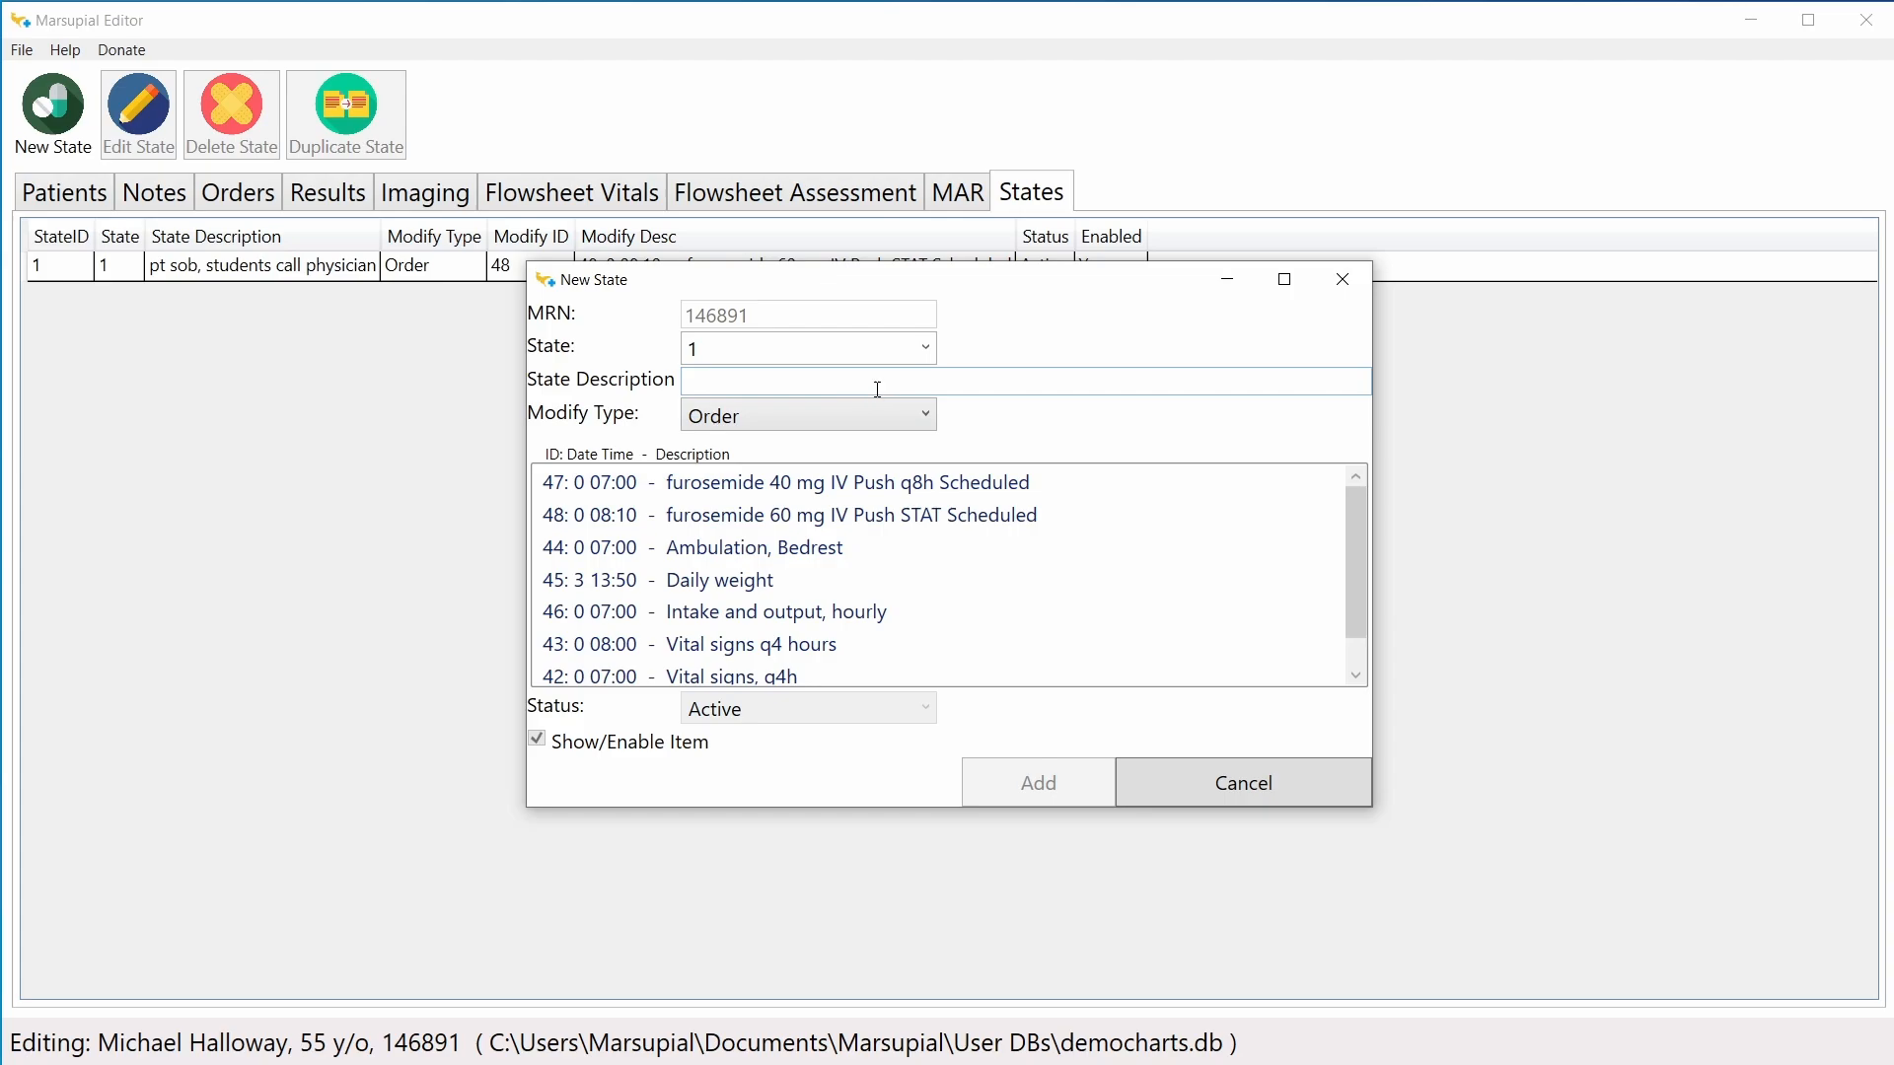
pyautogui.click(875, 386)
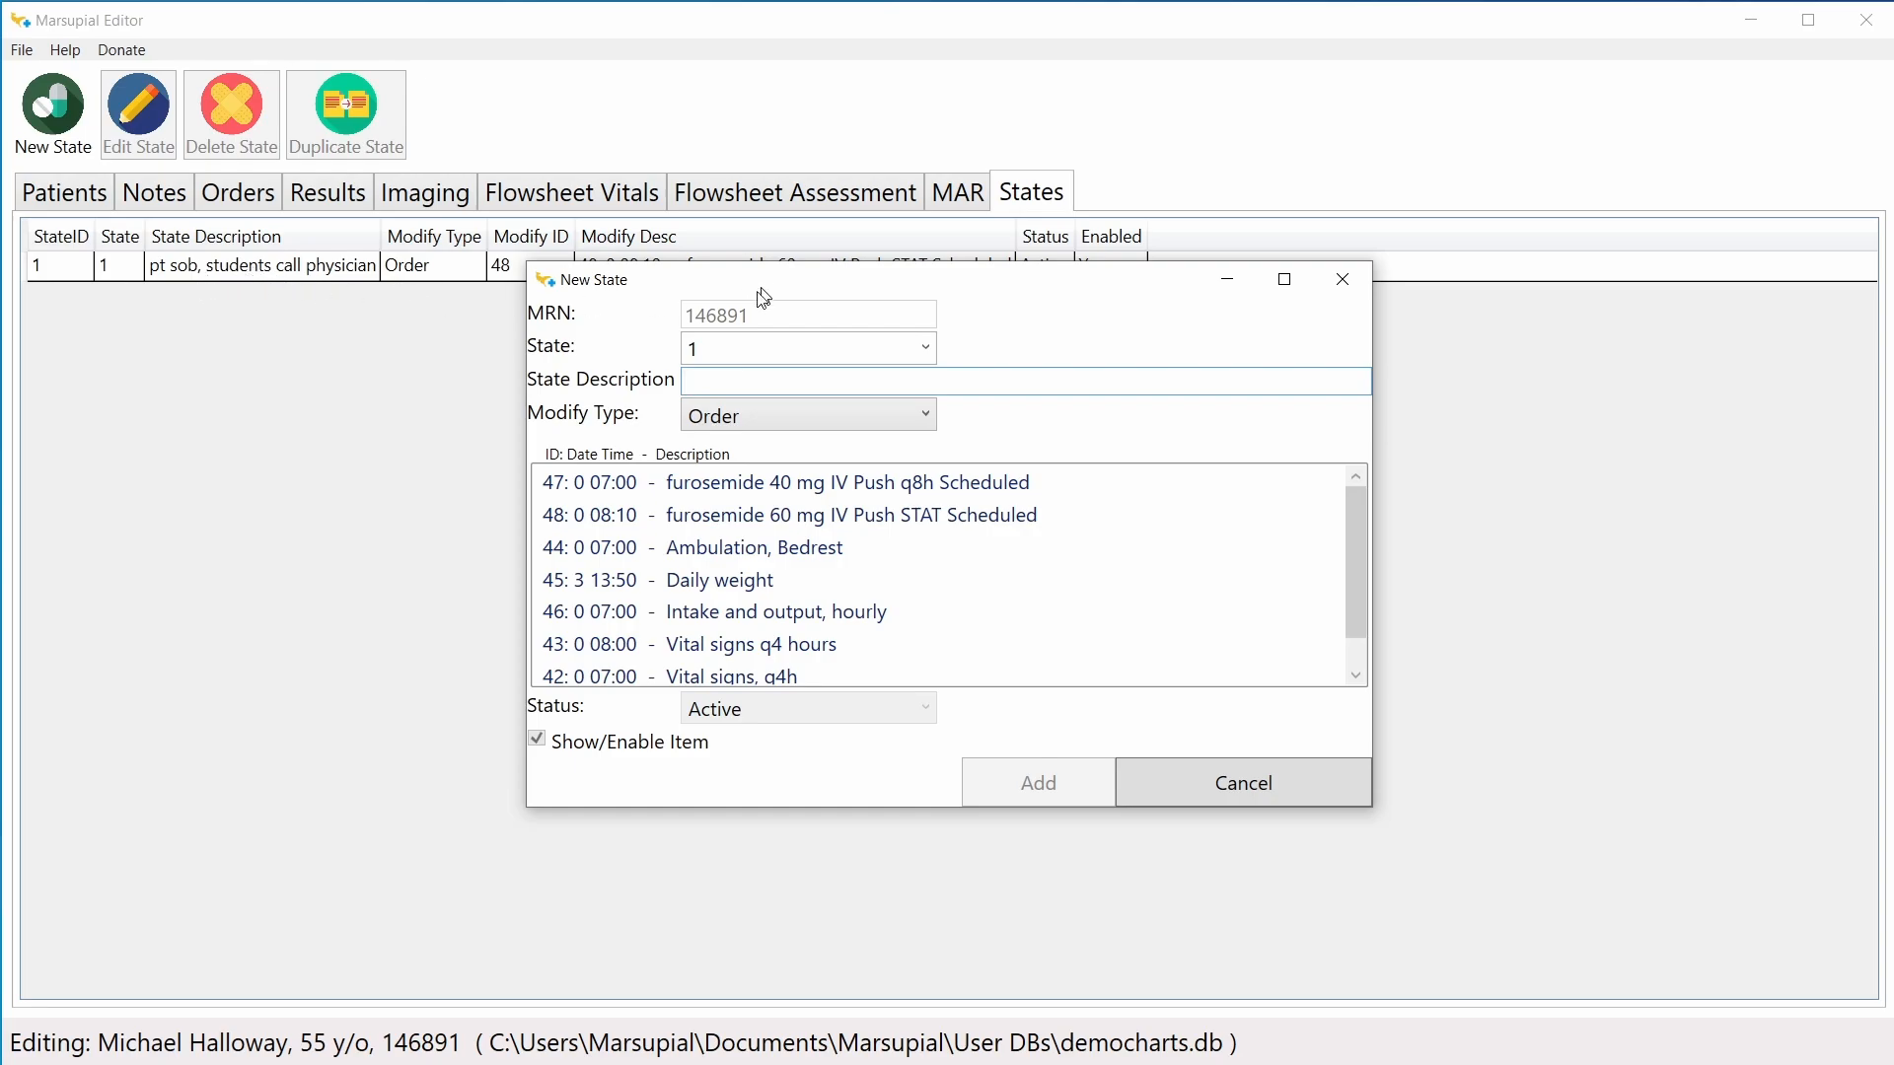
pyautogui.moveTo(768, 294); pyautogui.dragTo(727, 353)
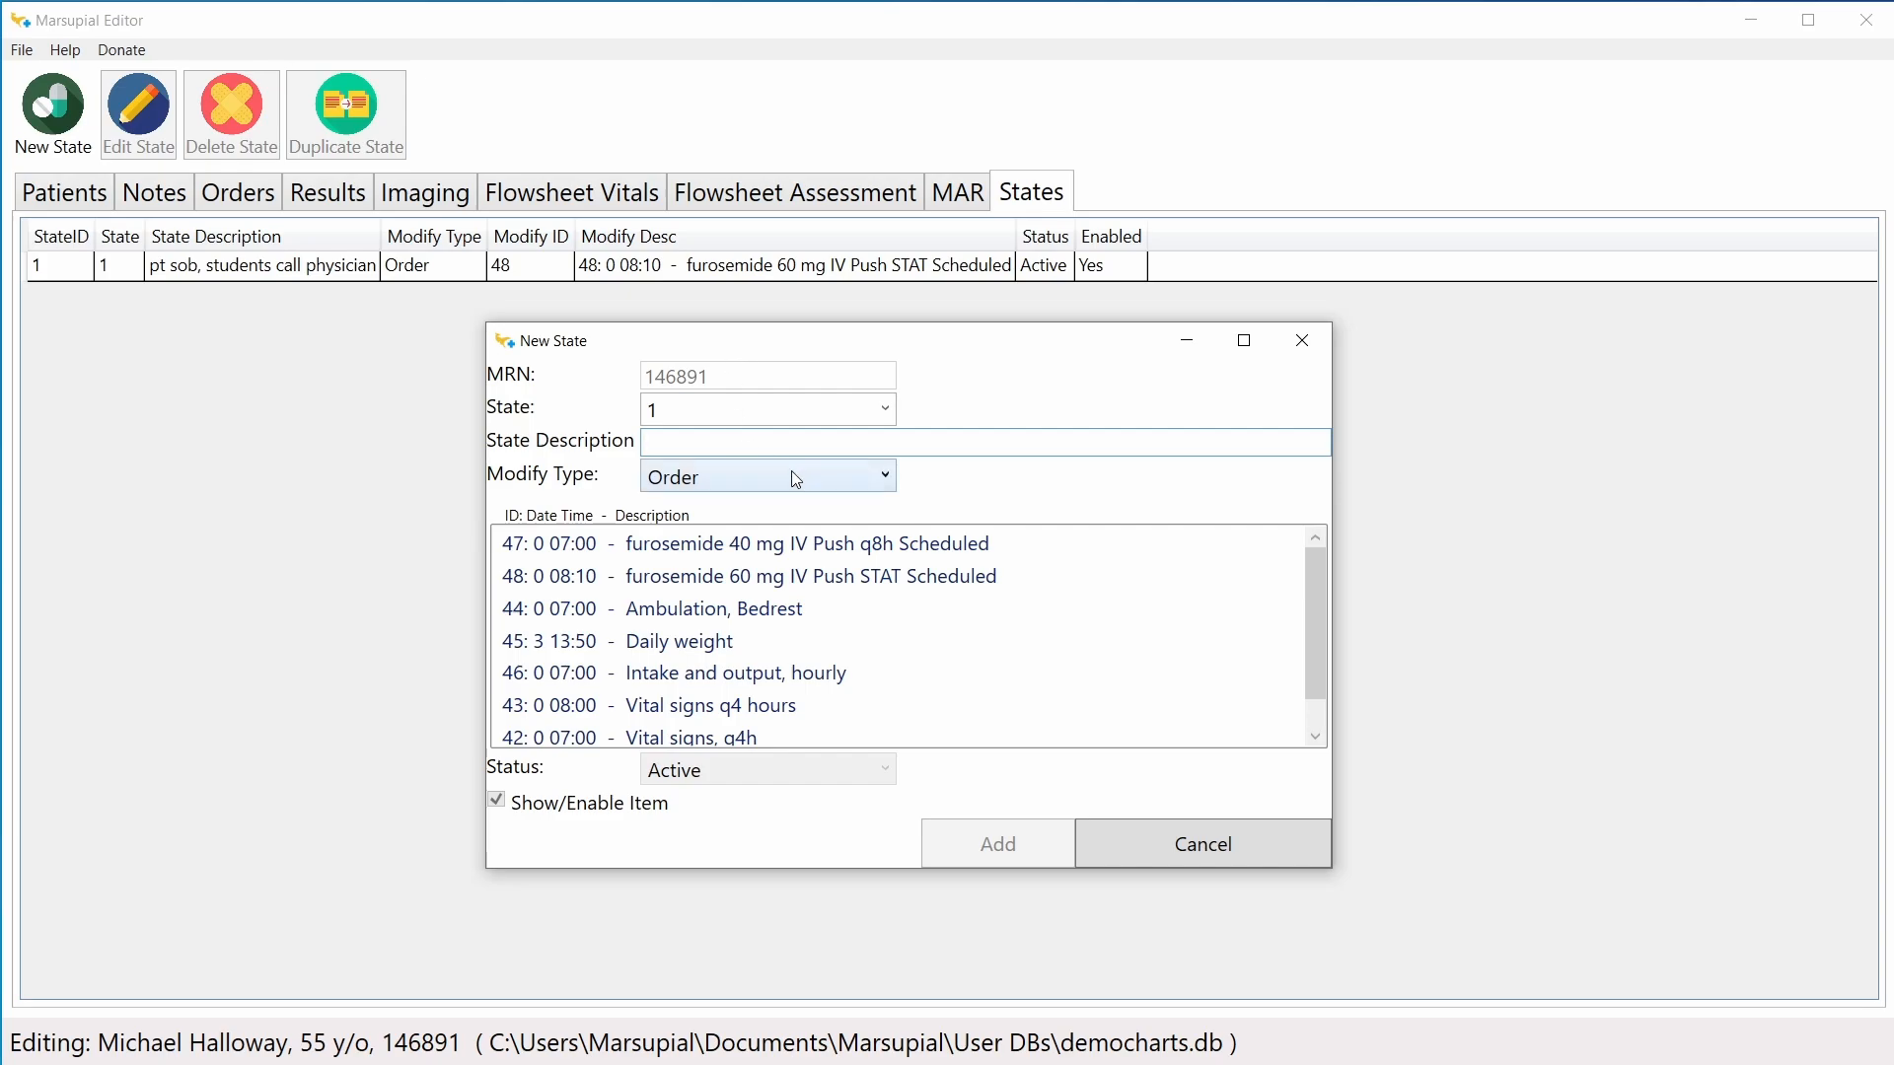
pyautogui.click(886, 479)
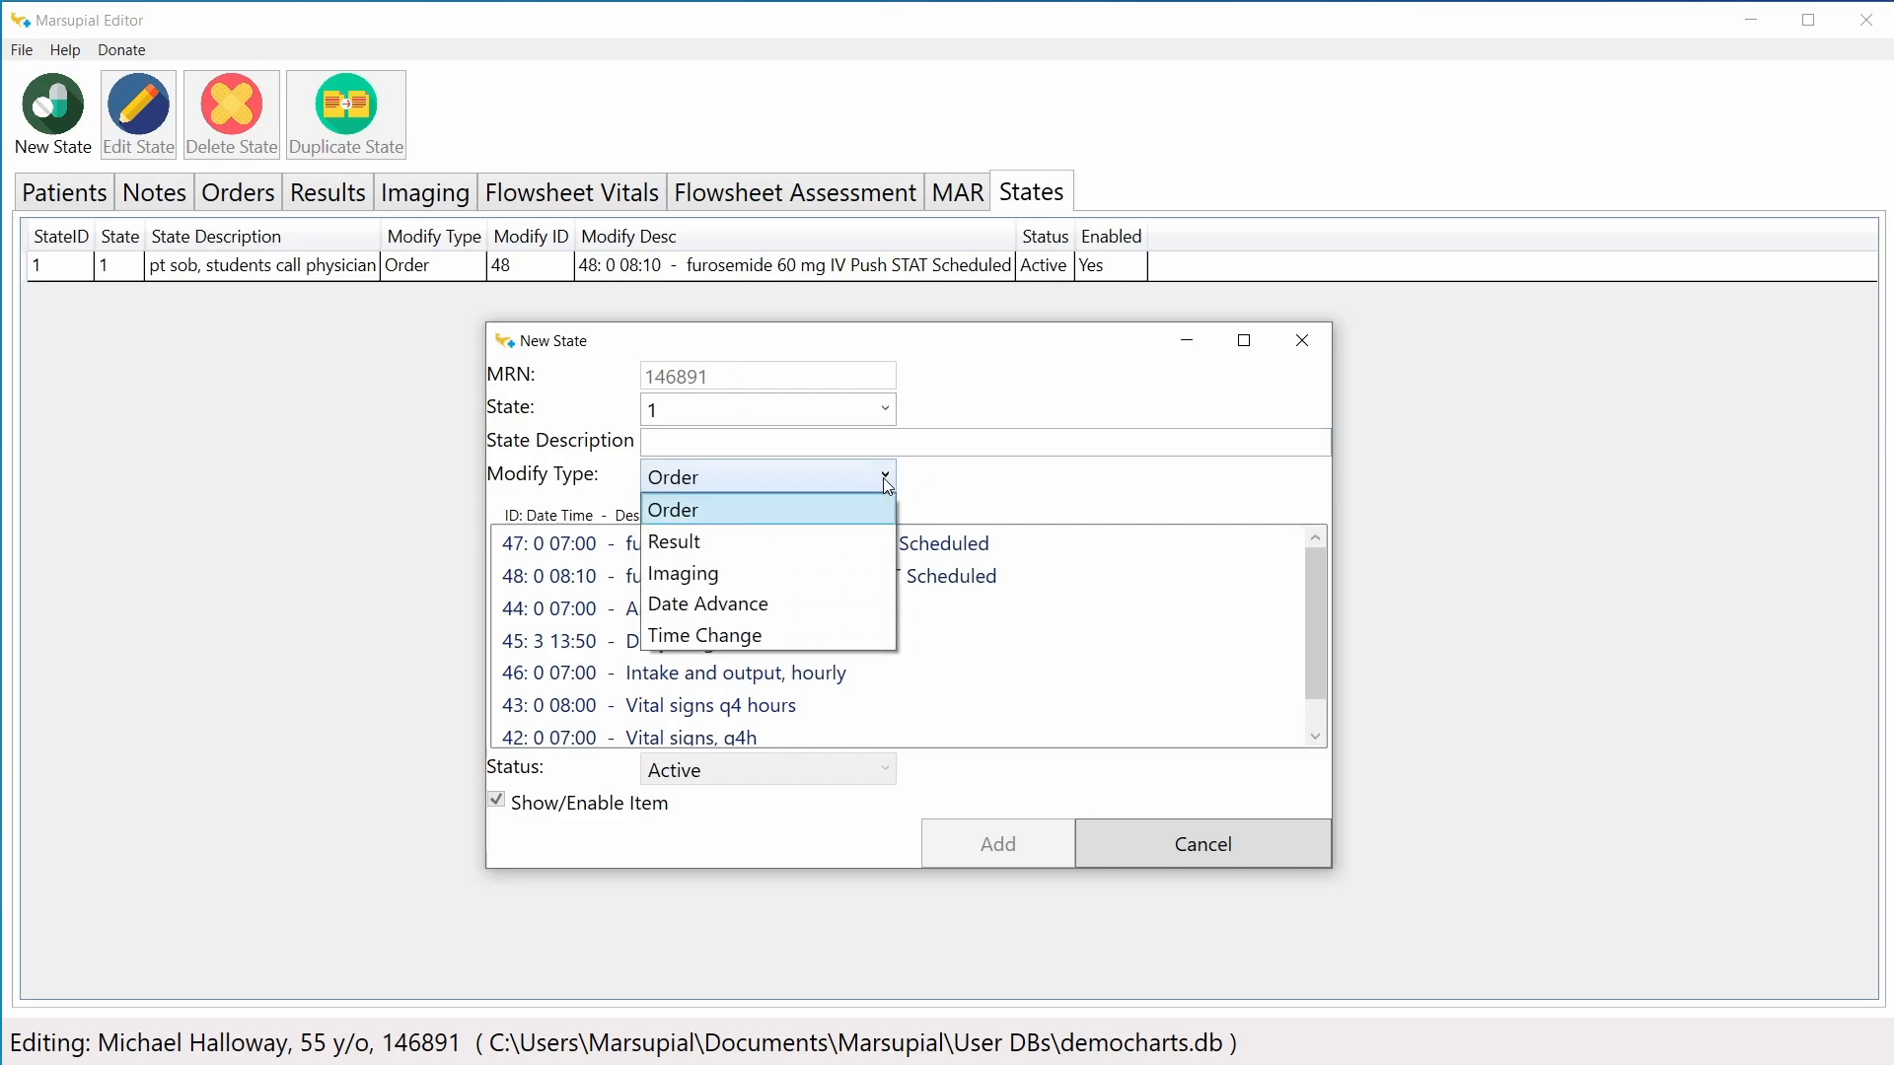
pyautogui.click(814, 555)
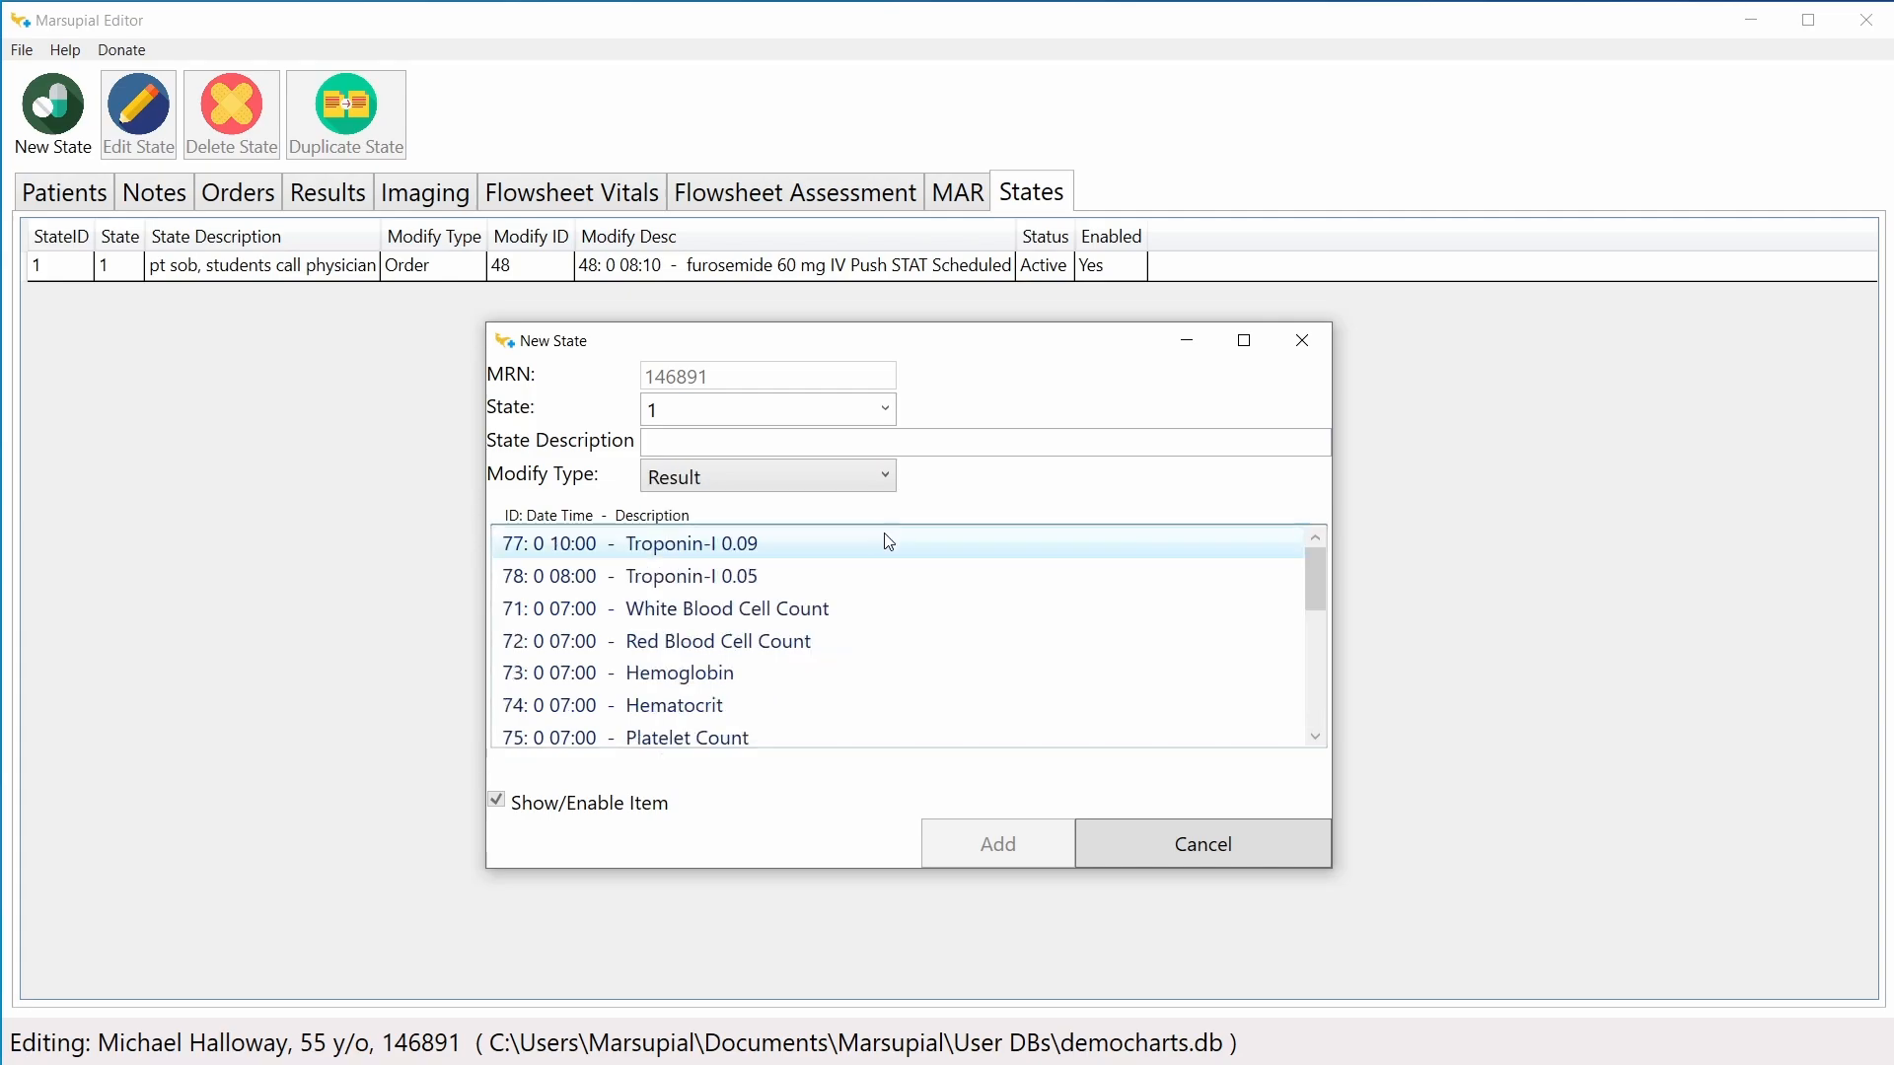
pyautogui.scroll(-2, 924, 545)
pyautogui.scroll(-1, 926, 547)
pyautogui.scroll(3, 926, 547)
pyautogui.click(781, 582)
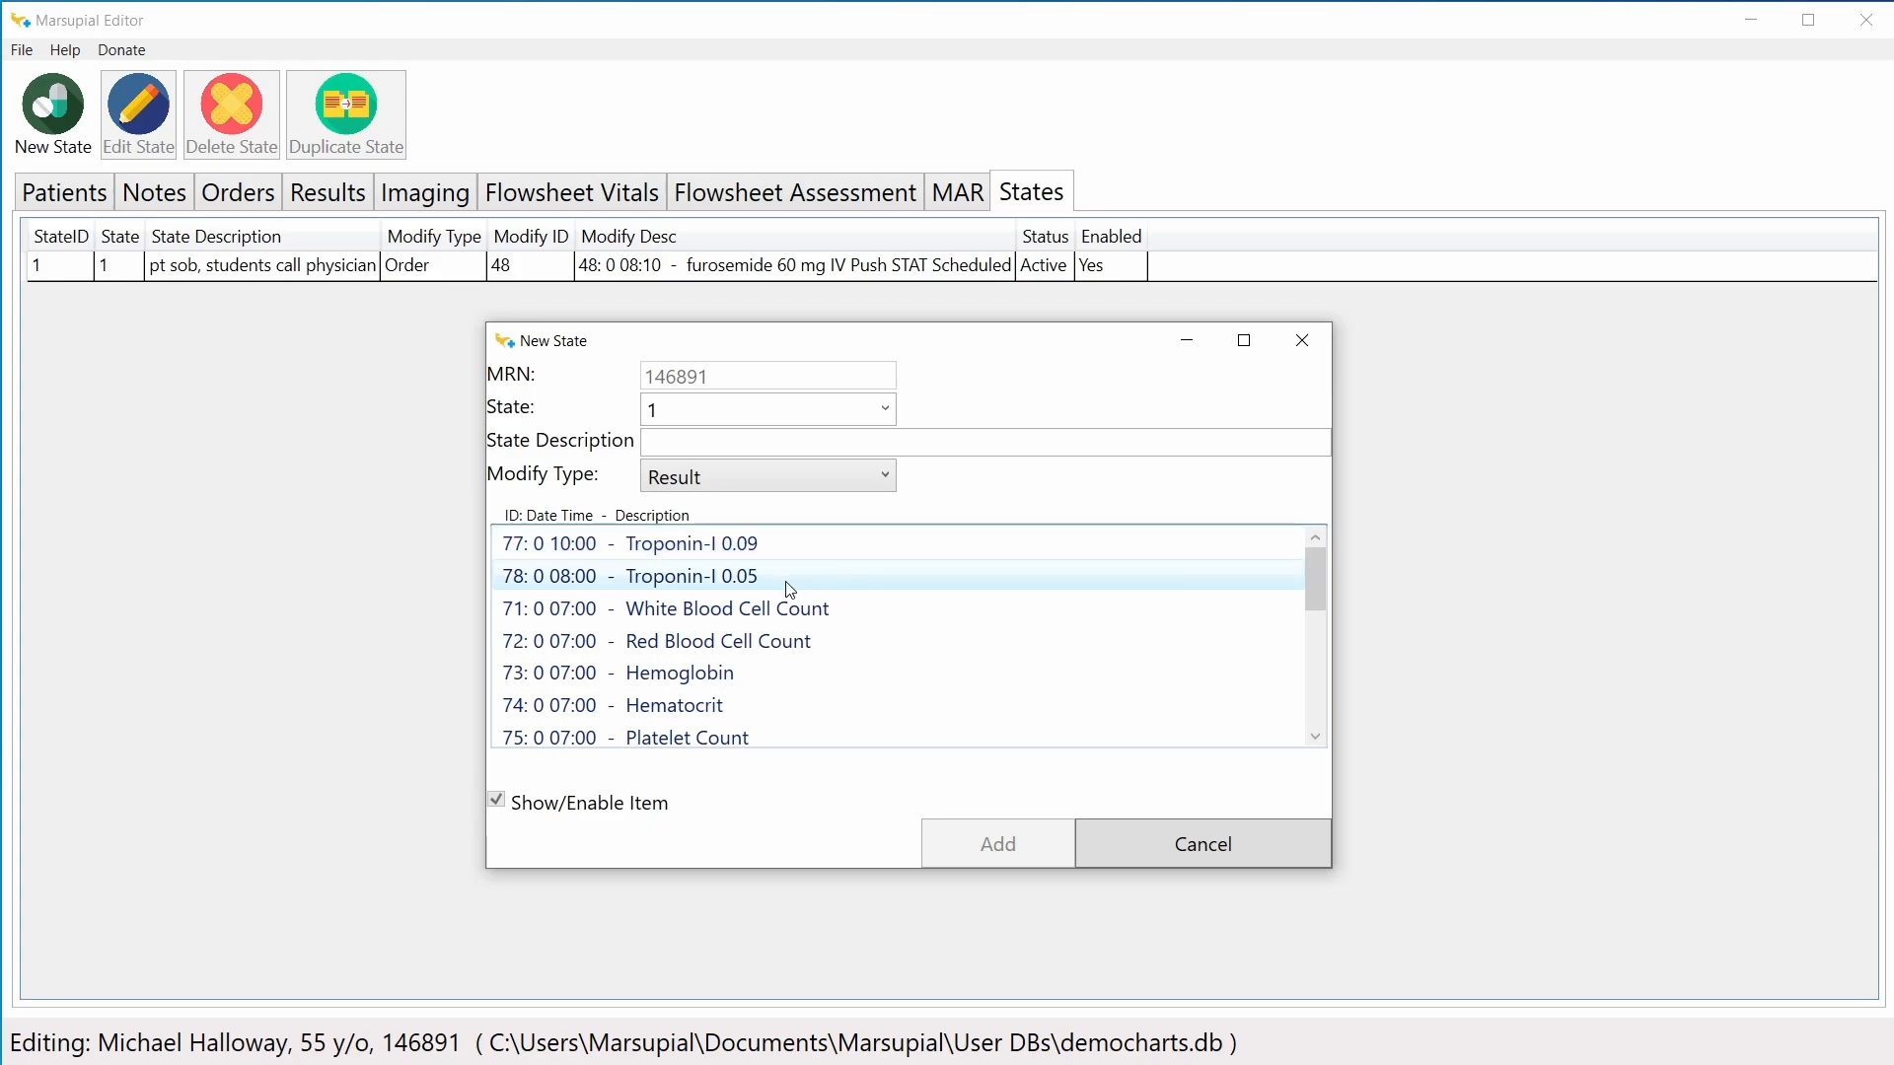
pyautogui.click(1144, 848)
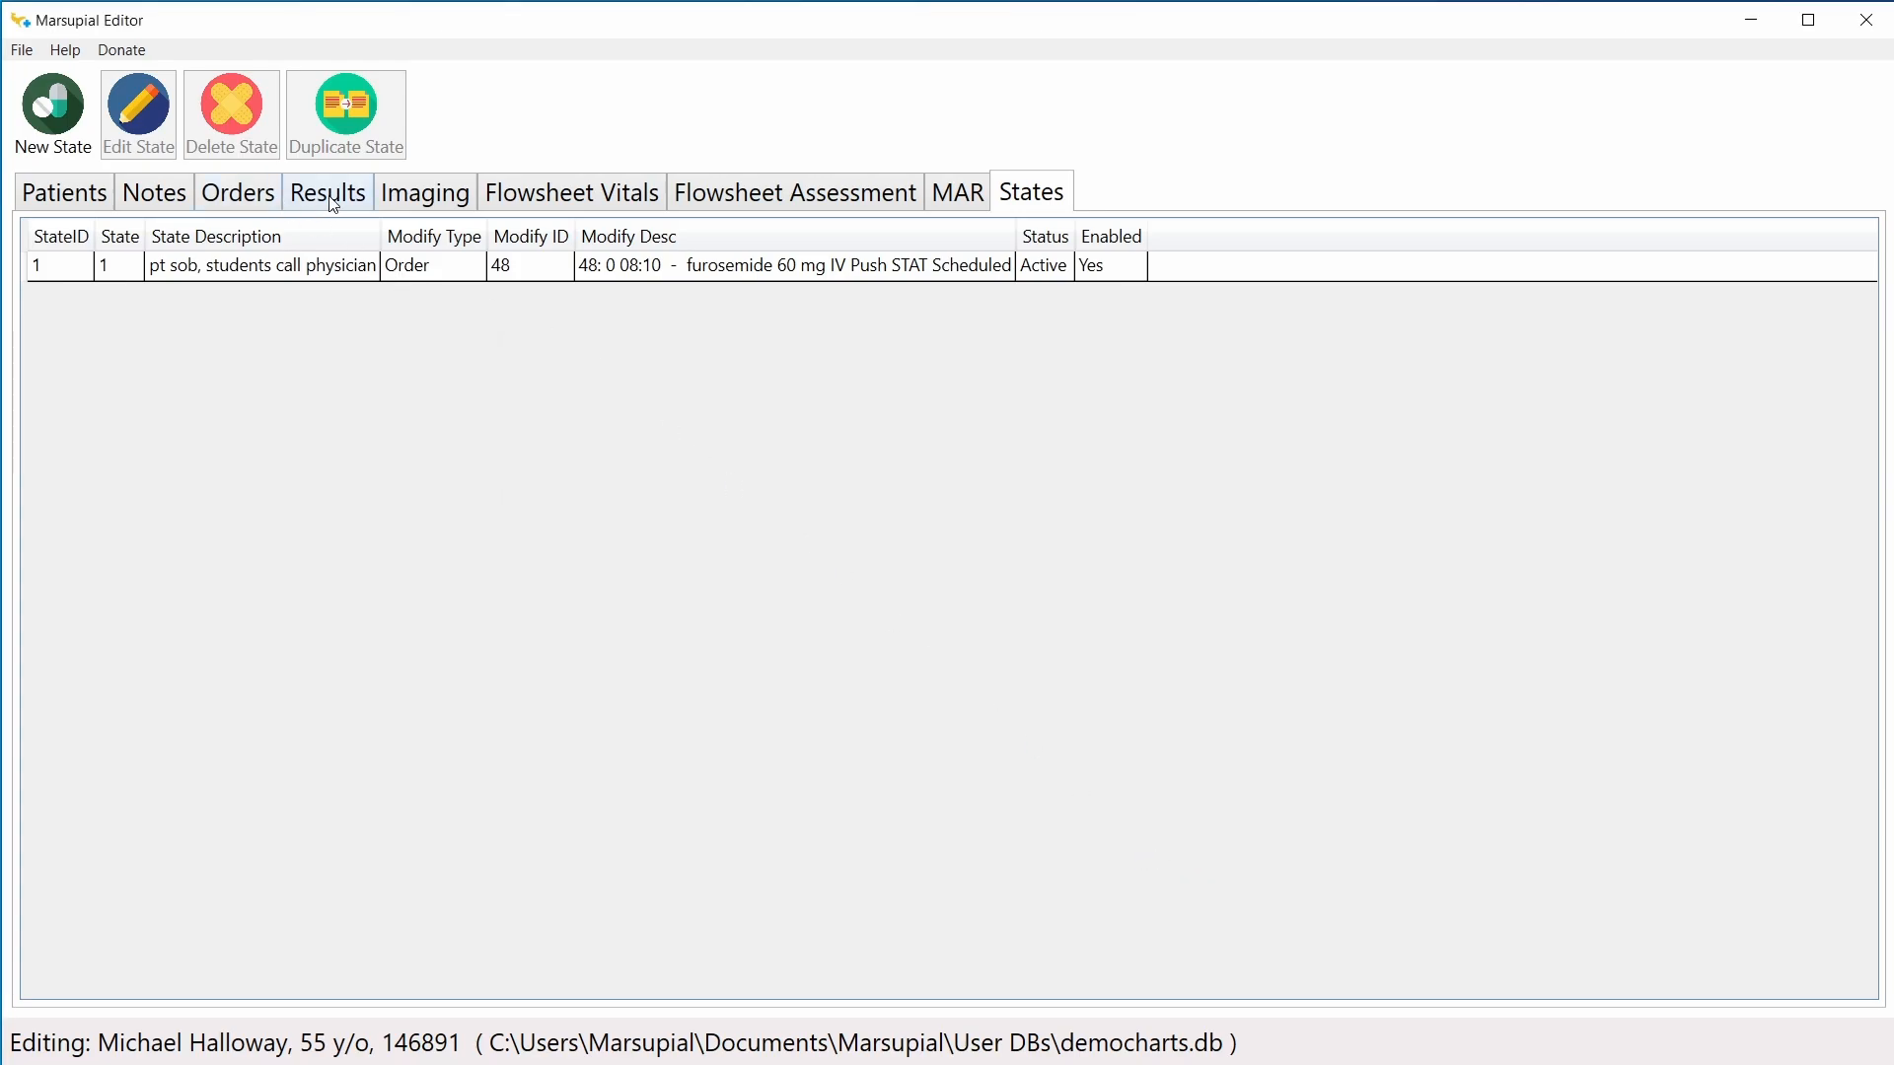
# Step: Turn off showing the 08:00 Troponin-I result of 0.05 and the 10:00 Troponin-I result of 0.09, saving both
pyautogui.click(333, 206)
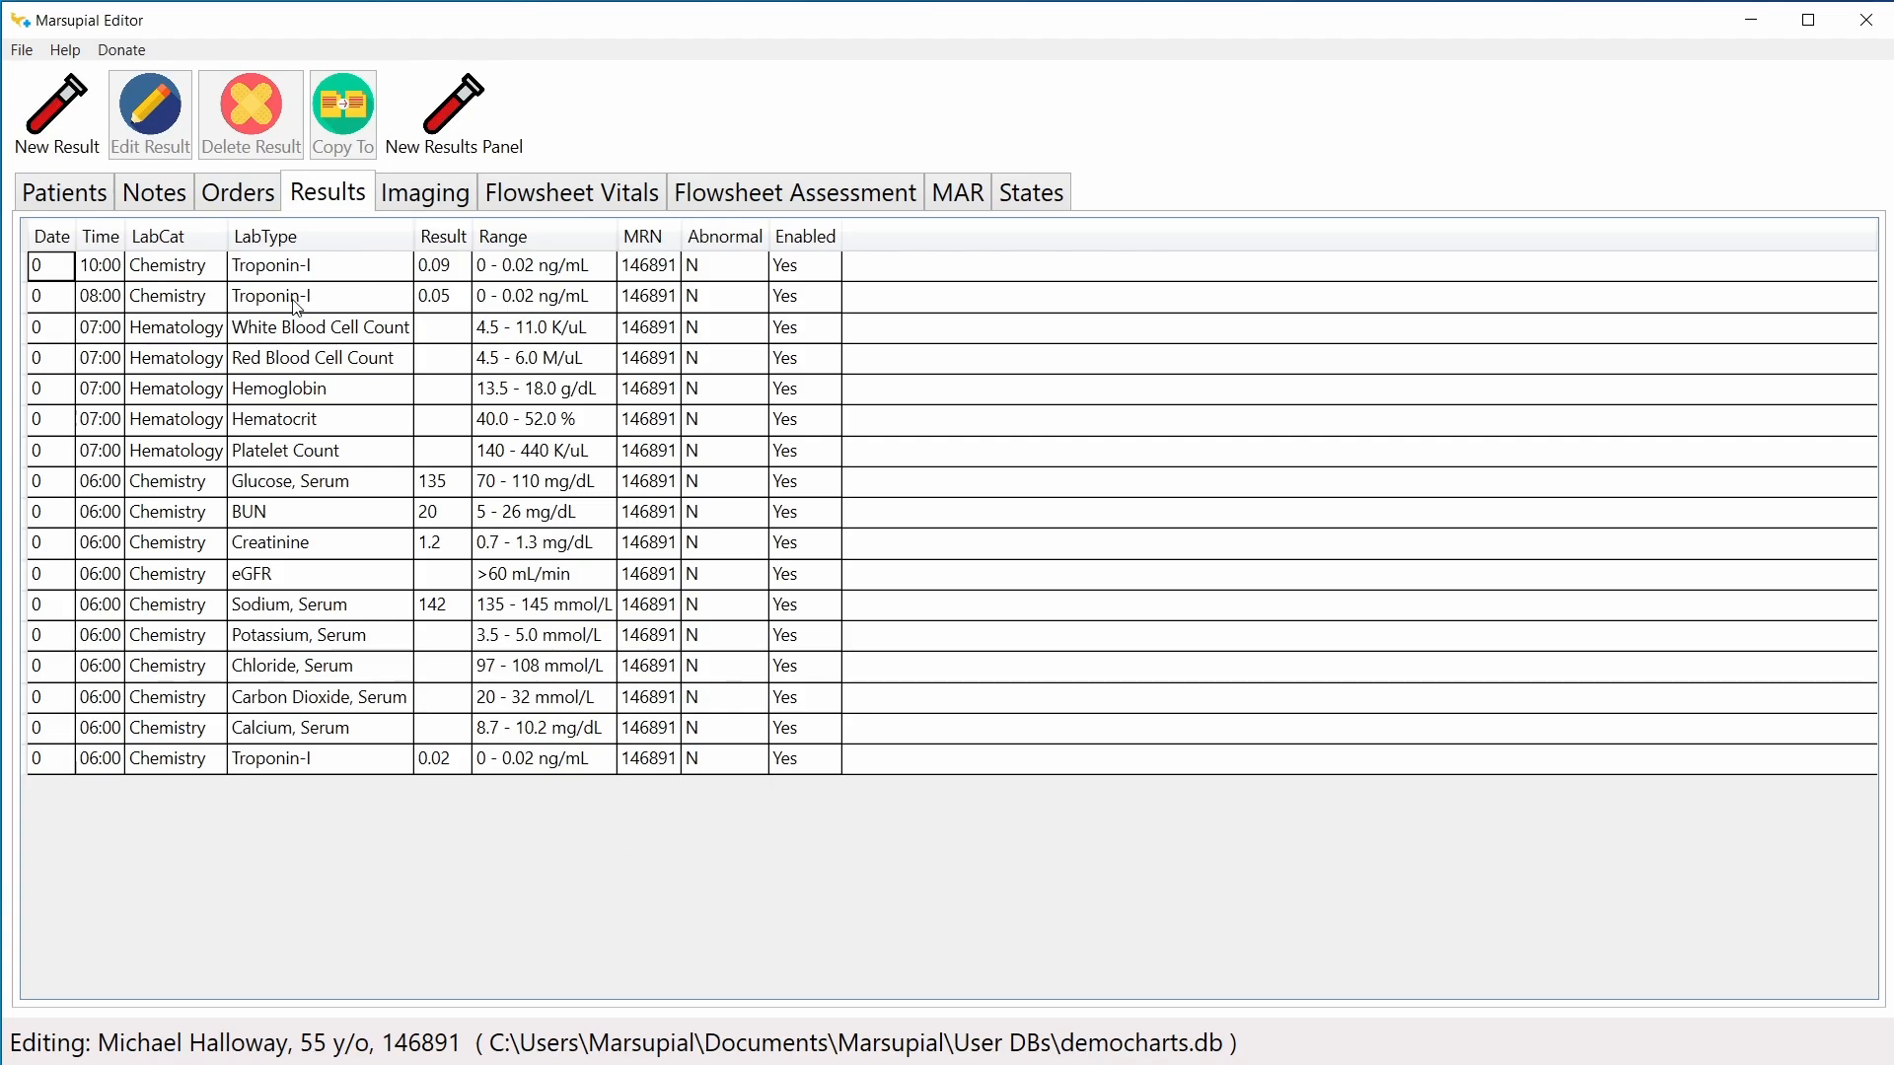
pyautogui.doubleClick(359, 299)
pyautogui.click(829, 647)
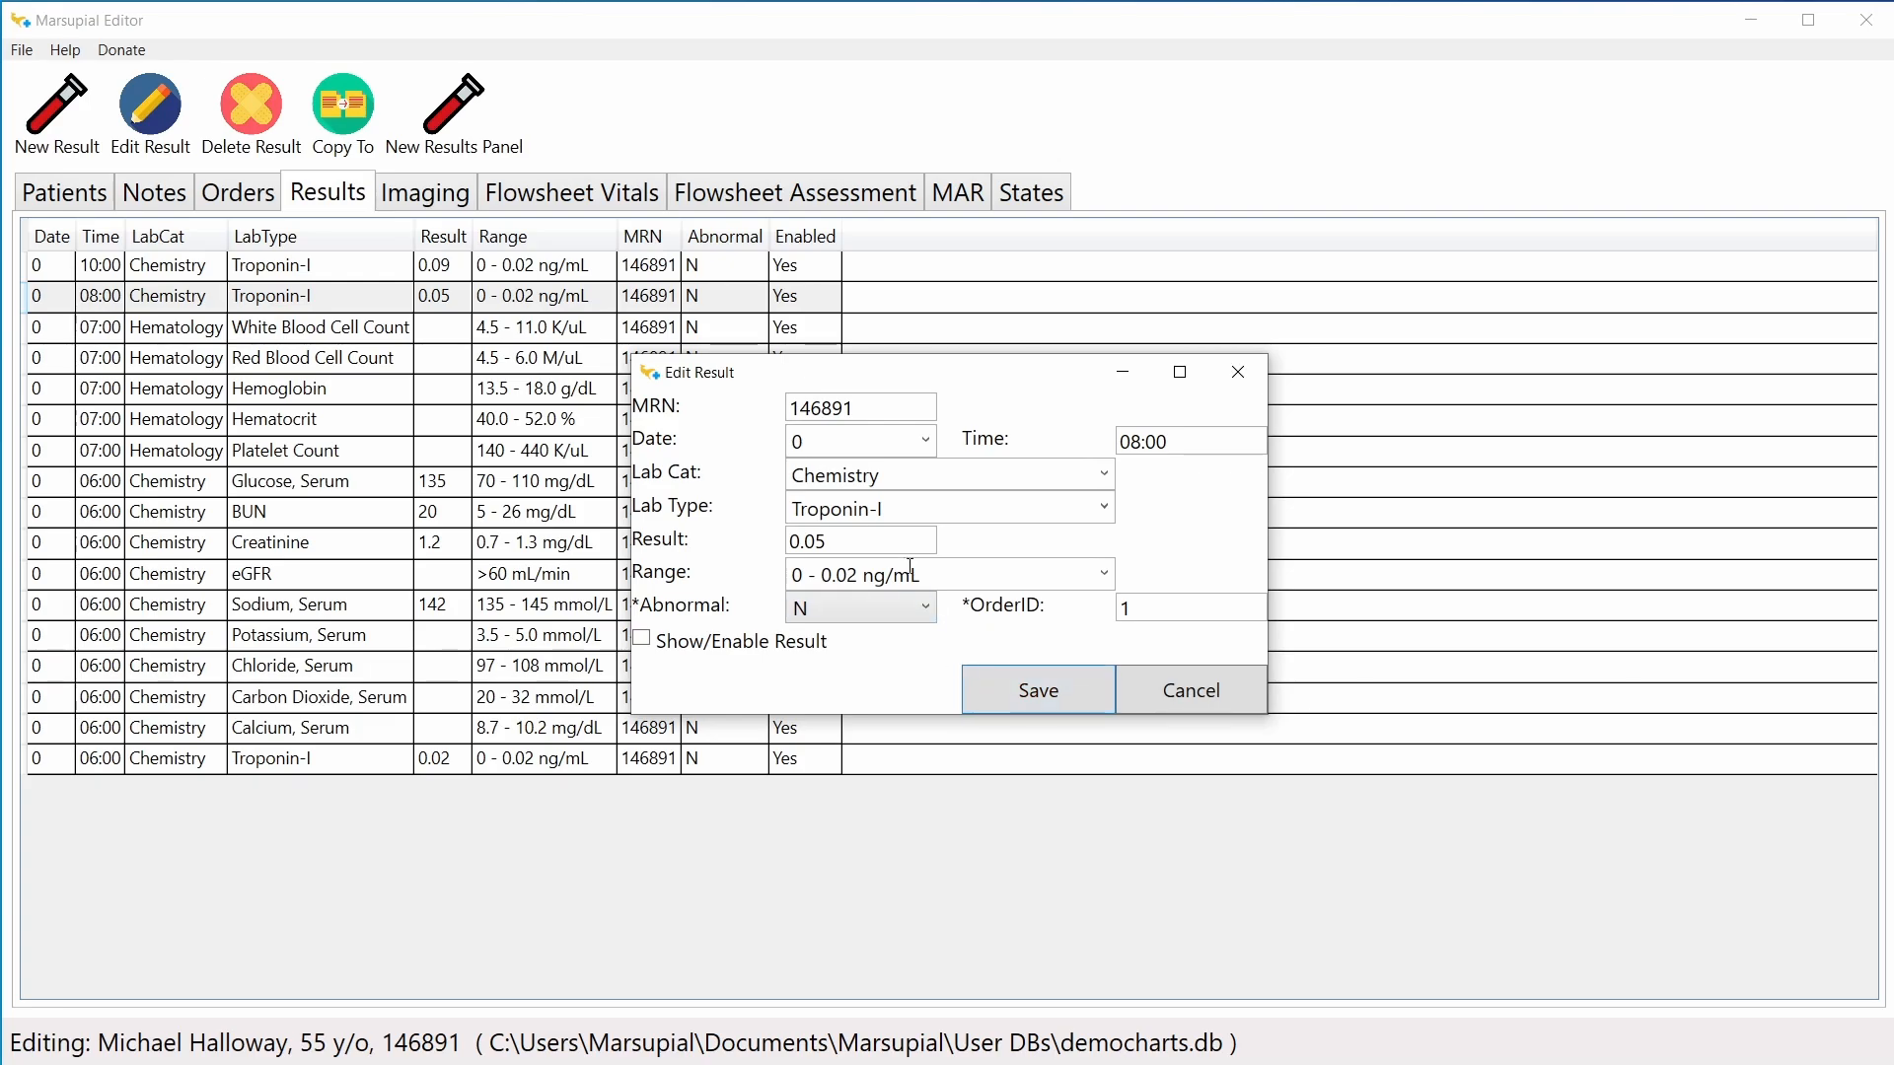
pyautogui.click(1036, 688)
pyautogui.doubleClick(275, 272)
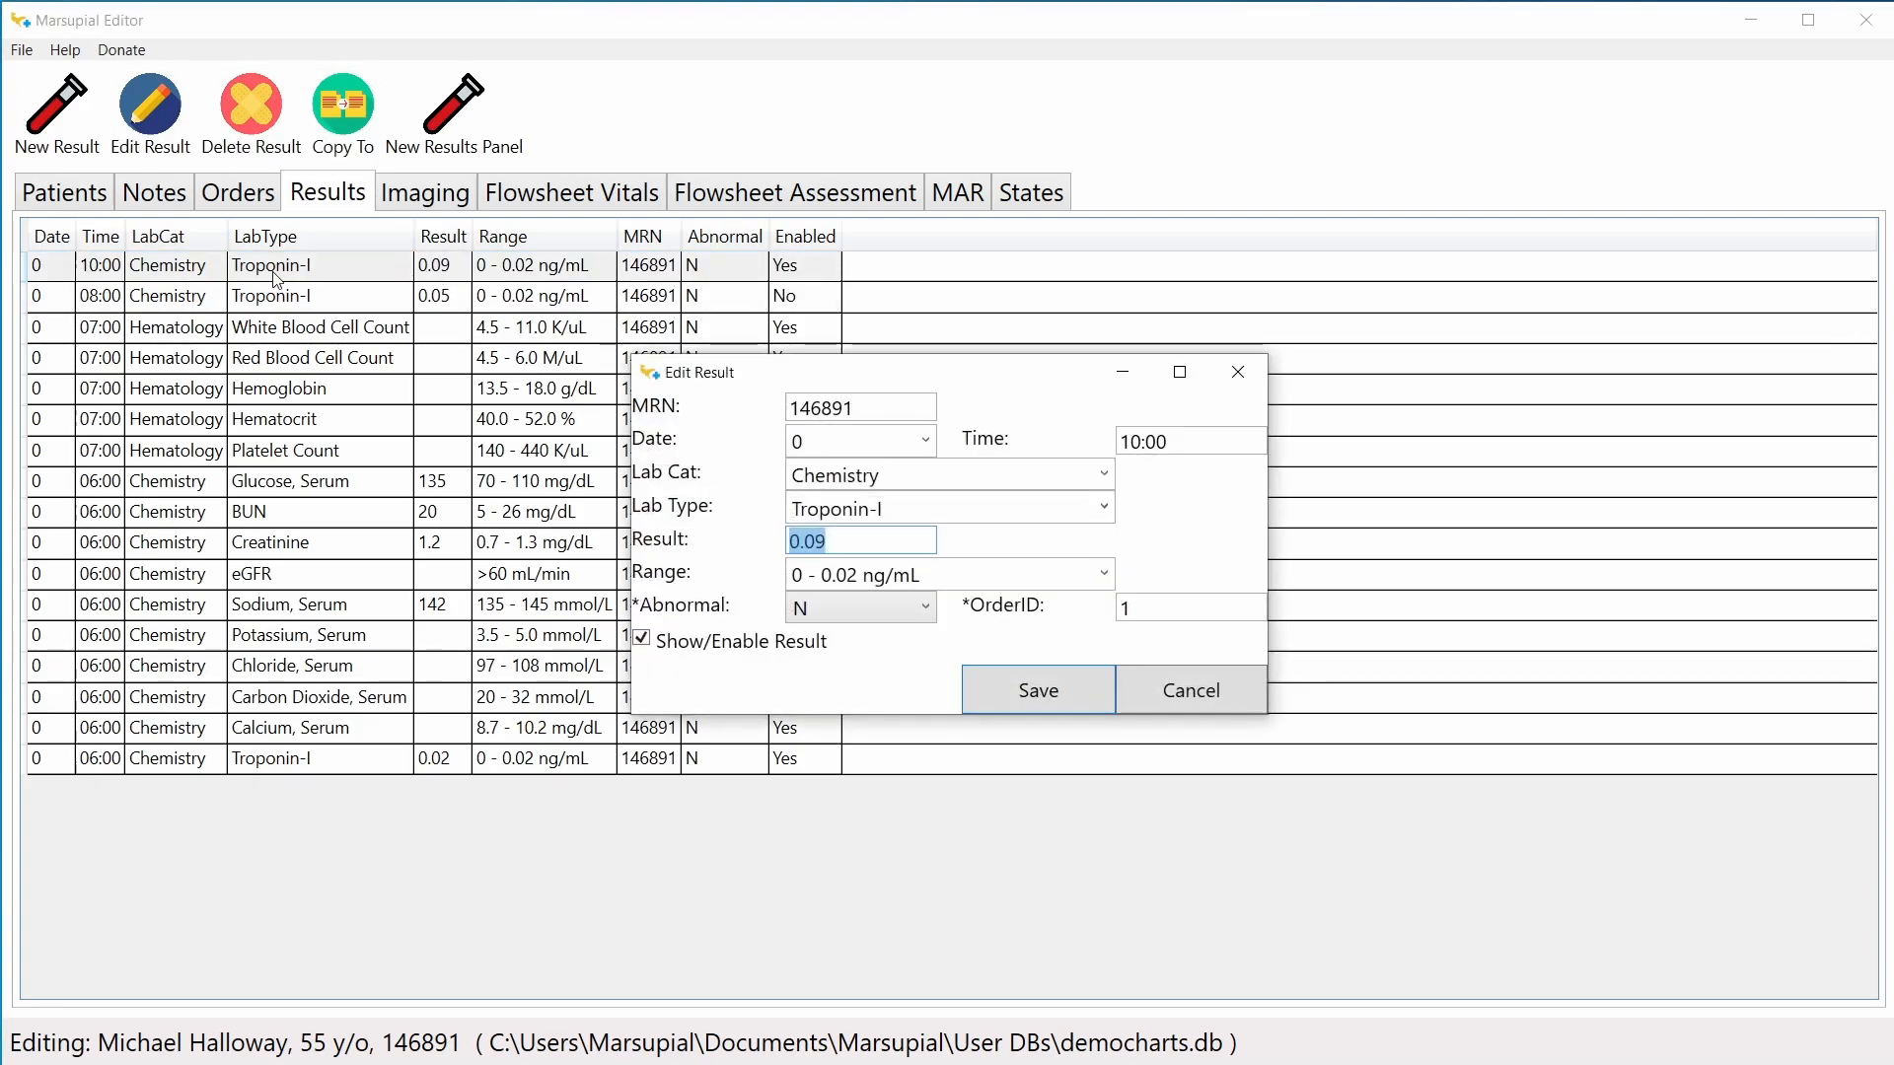
pyautogui.click(781, 641)
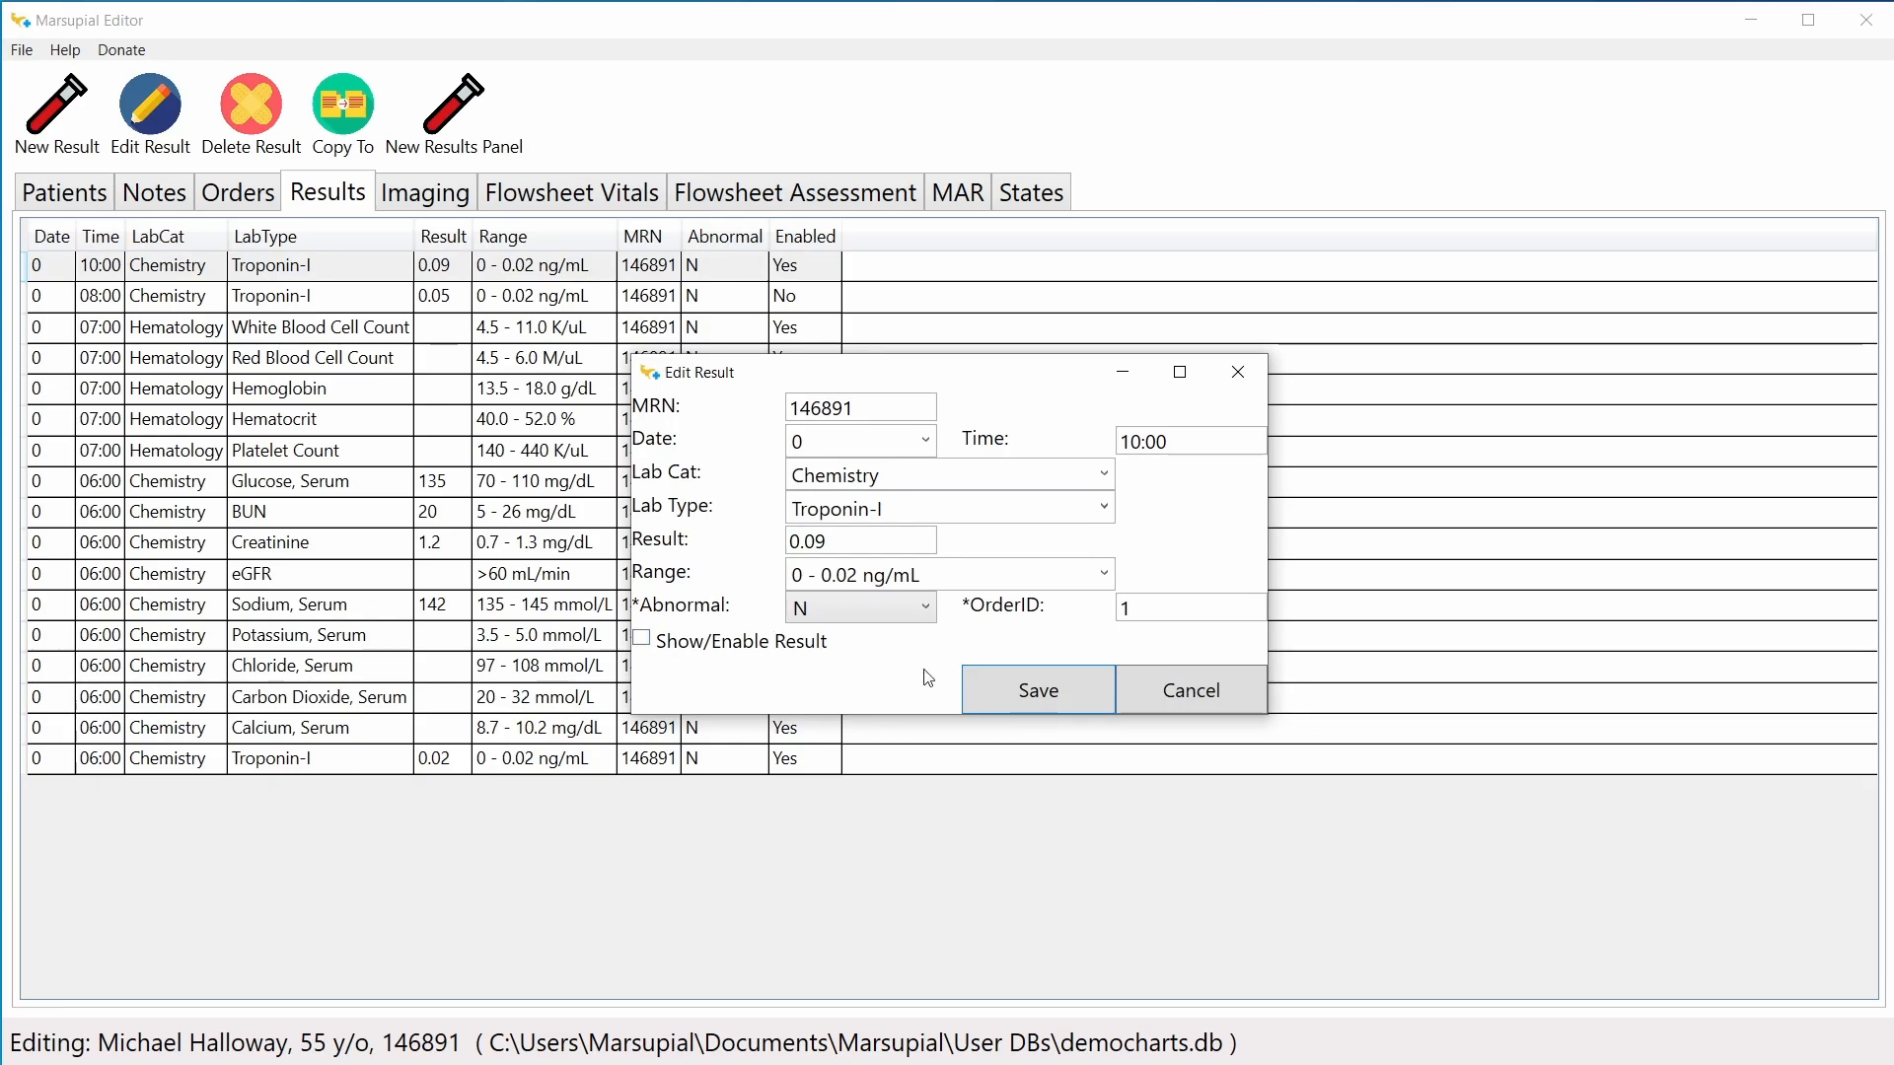
pyautogui.click(1045, 695)
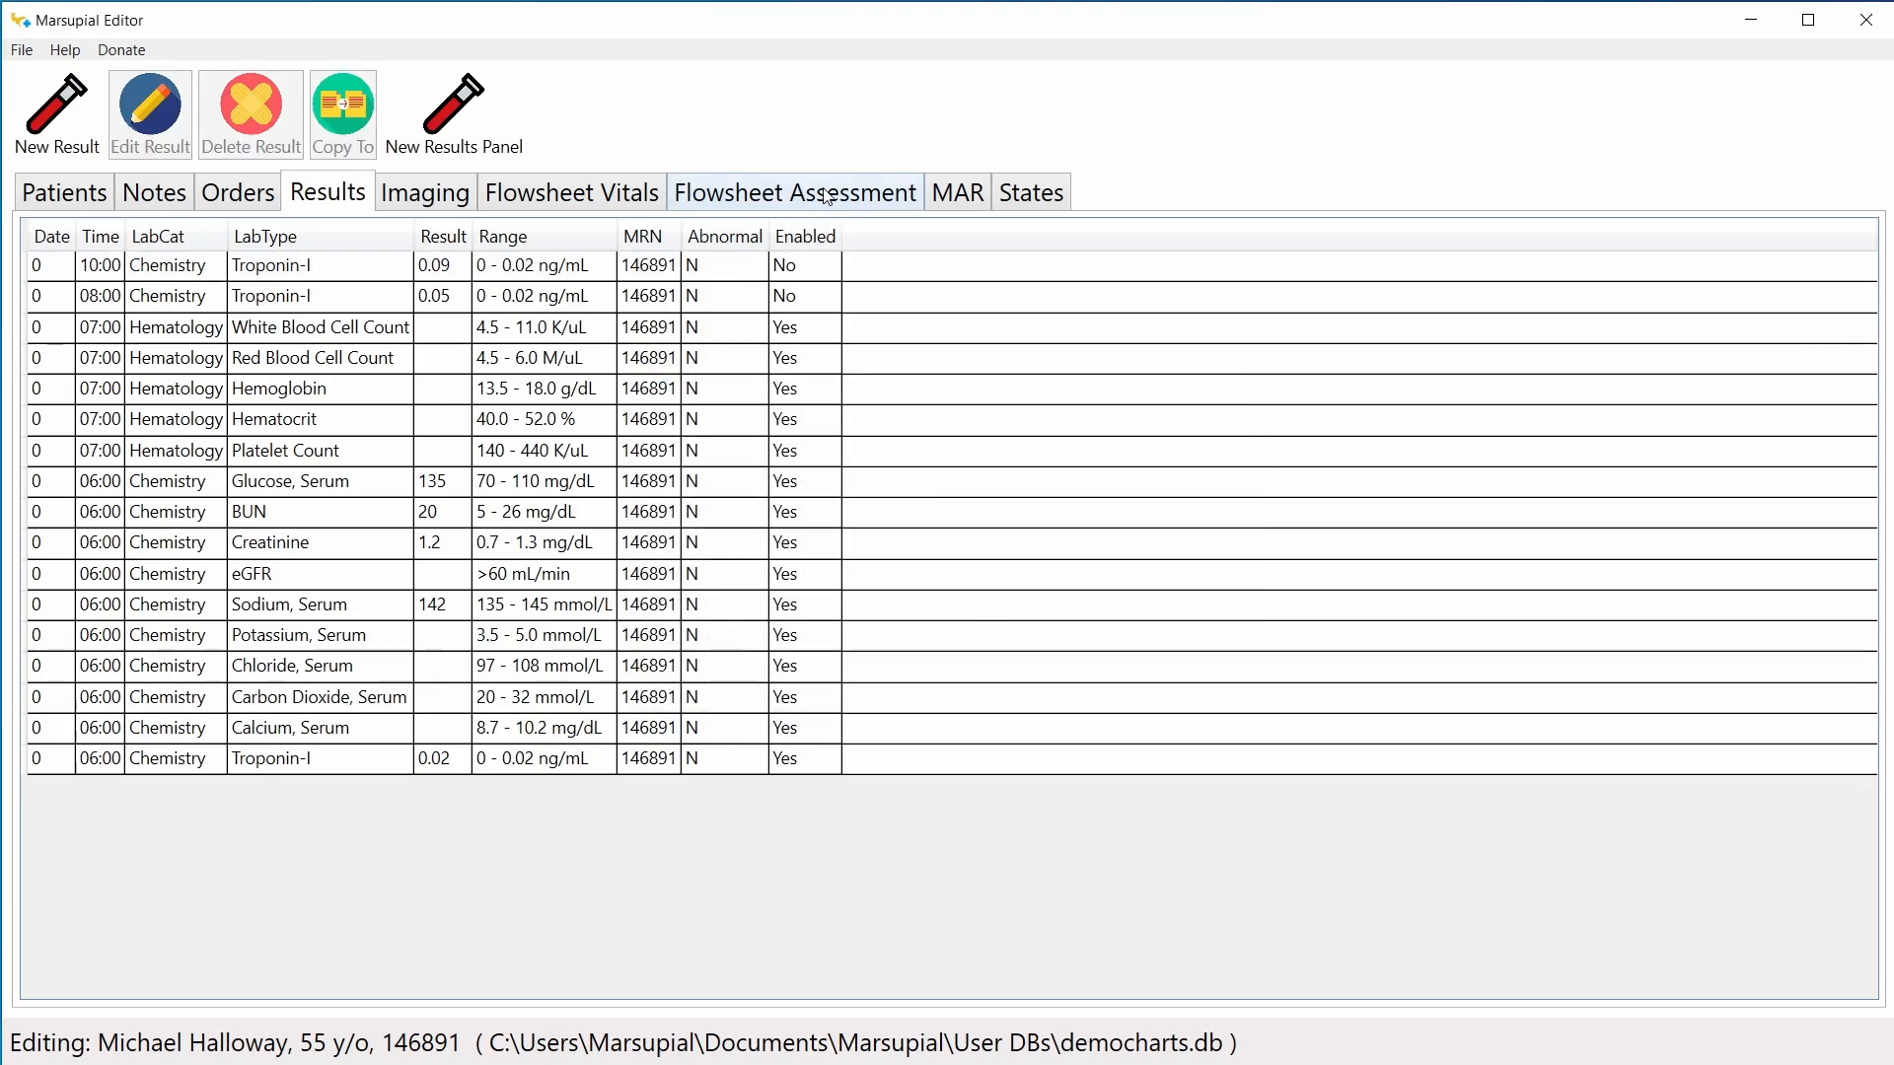
# Step: Add a state 1 entry with modify type Result that shows and enables the 08:00 Troponin-I 0.05 result
pyautogui.click(1036, 202)
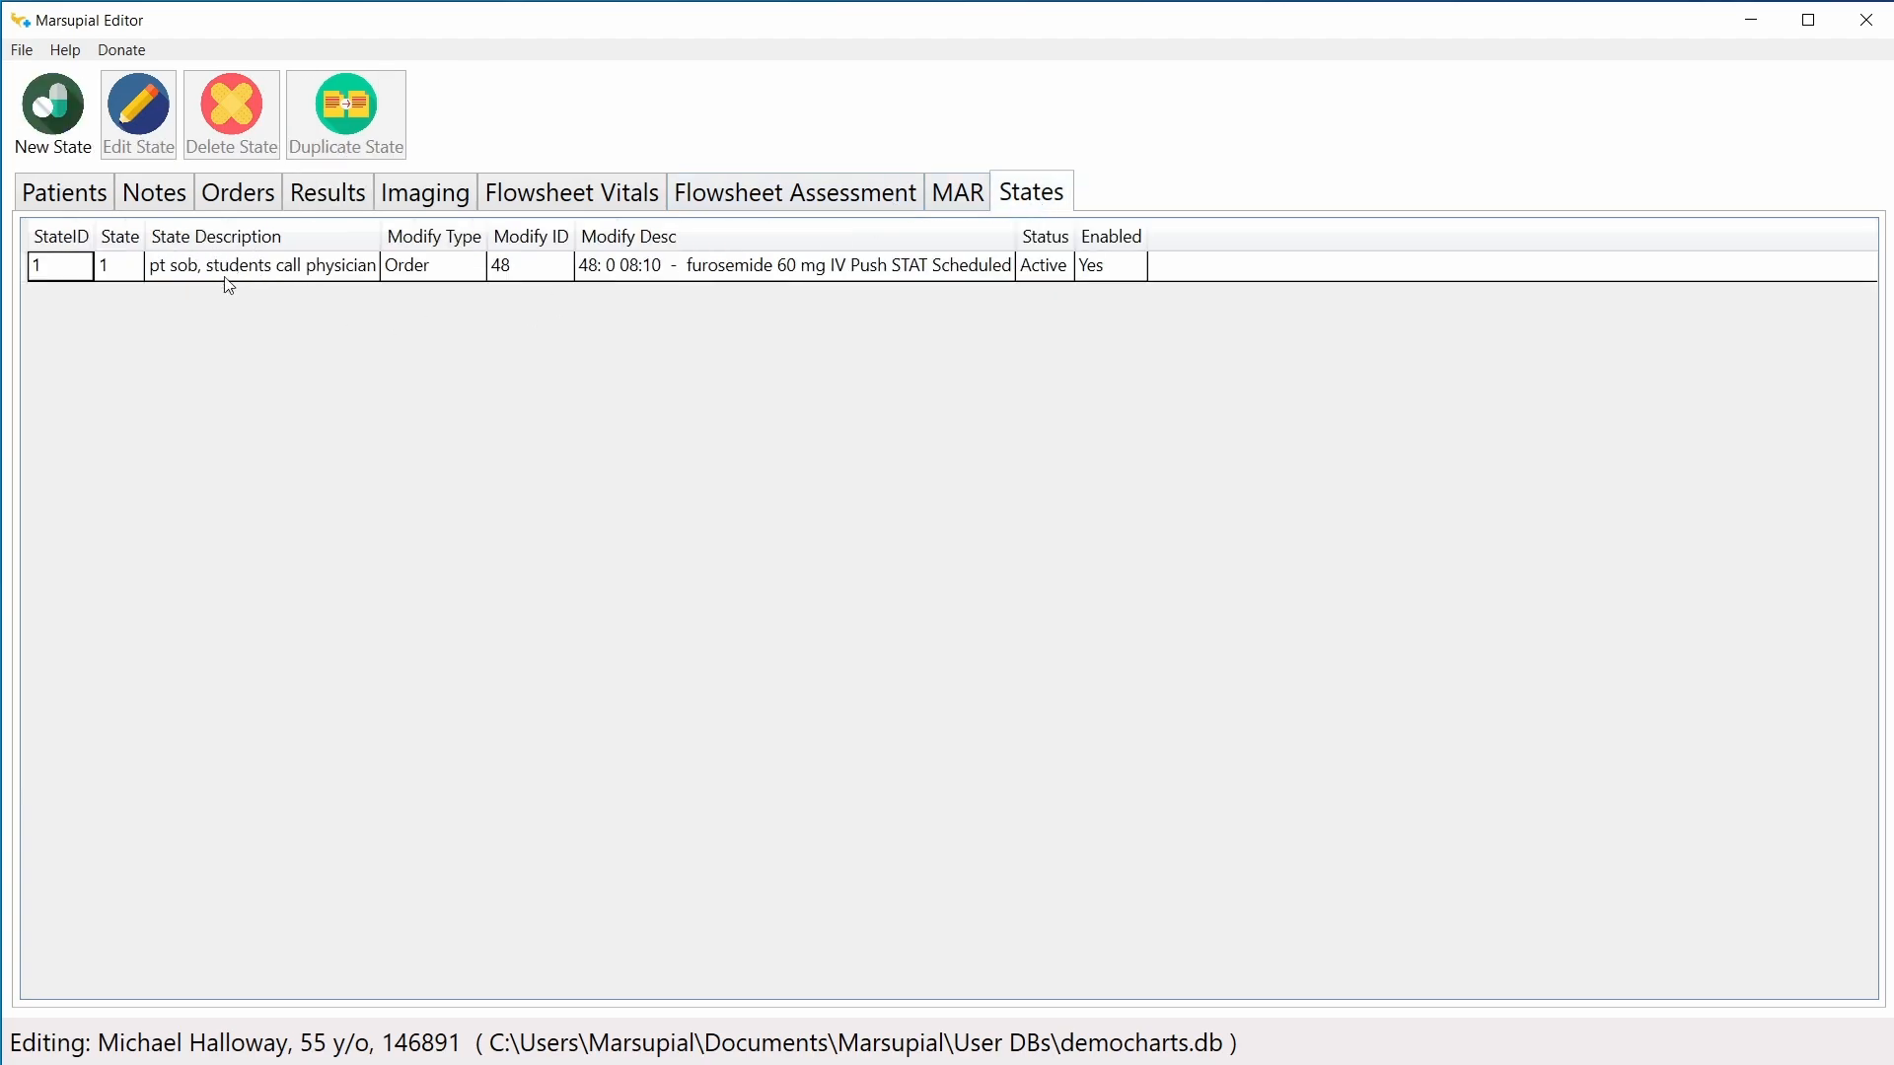
pyautogui.click(55, 113)
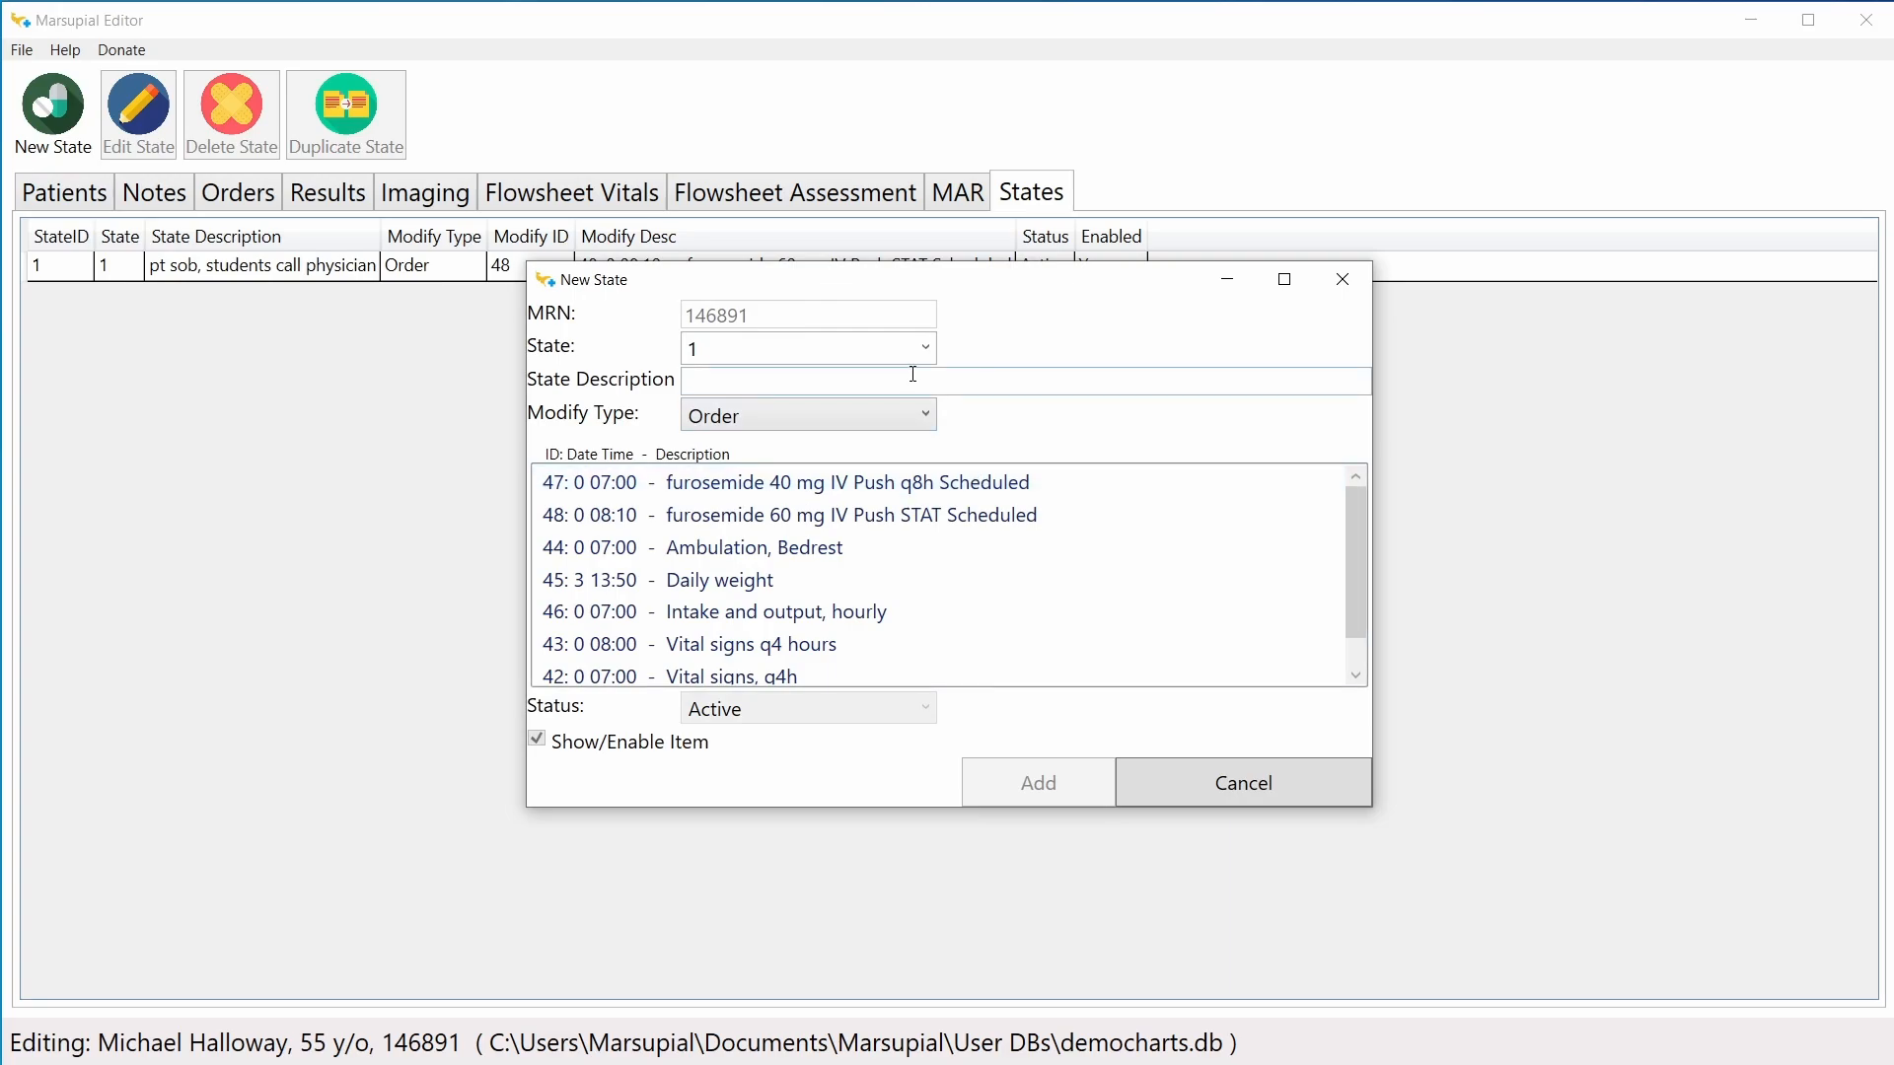
pyautogui.click(917, 413)
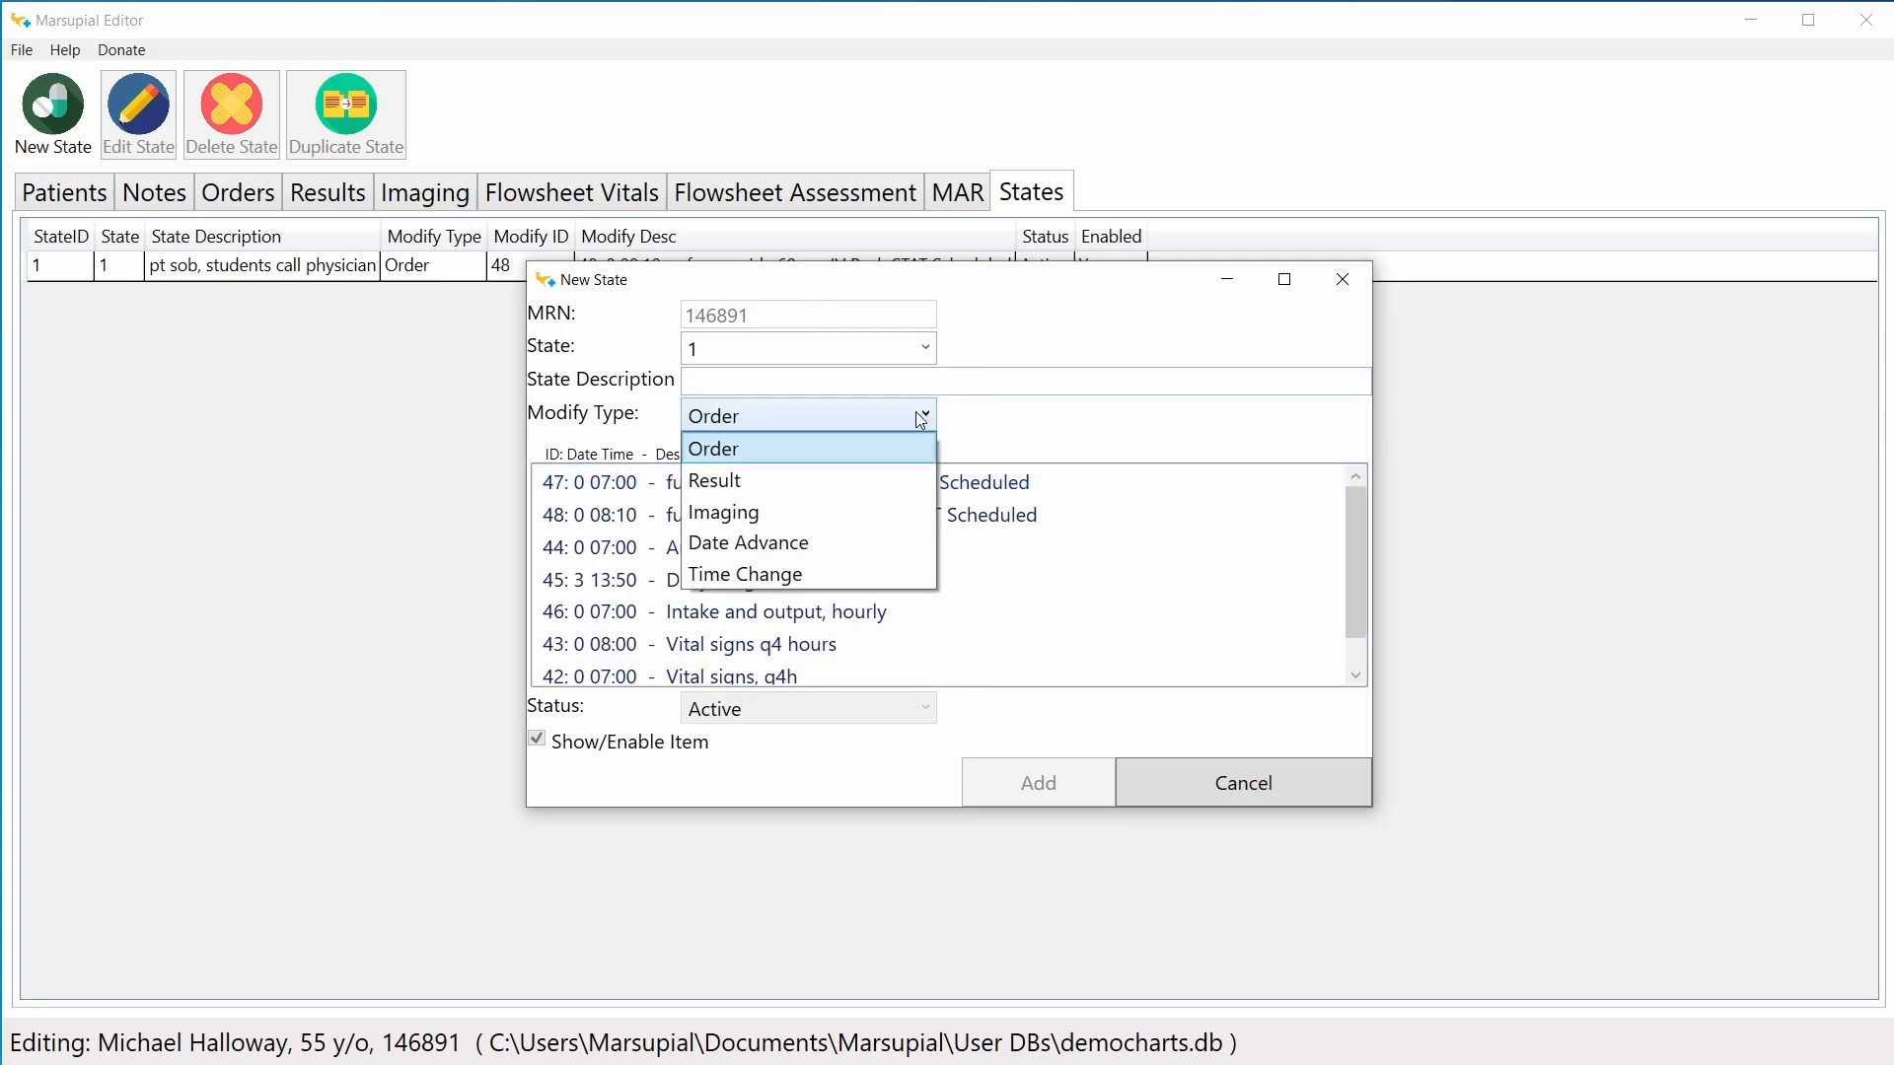
pyautogui.click(795, 477)
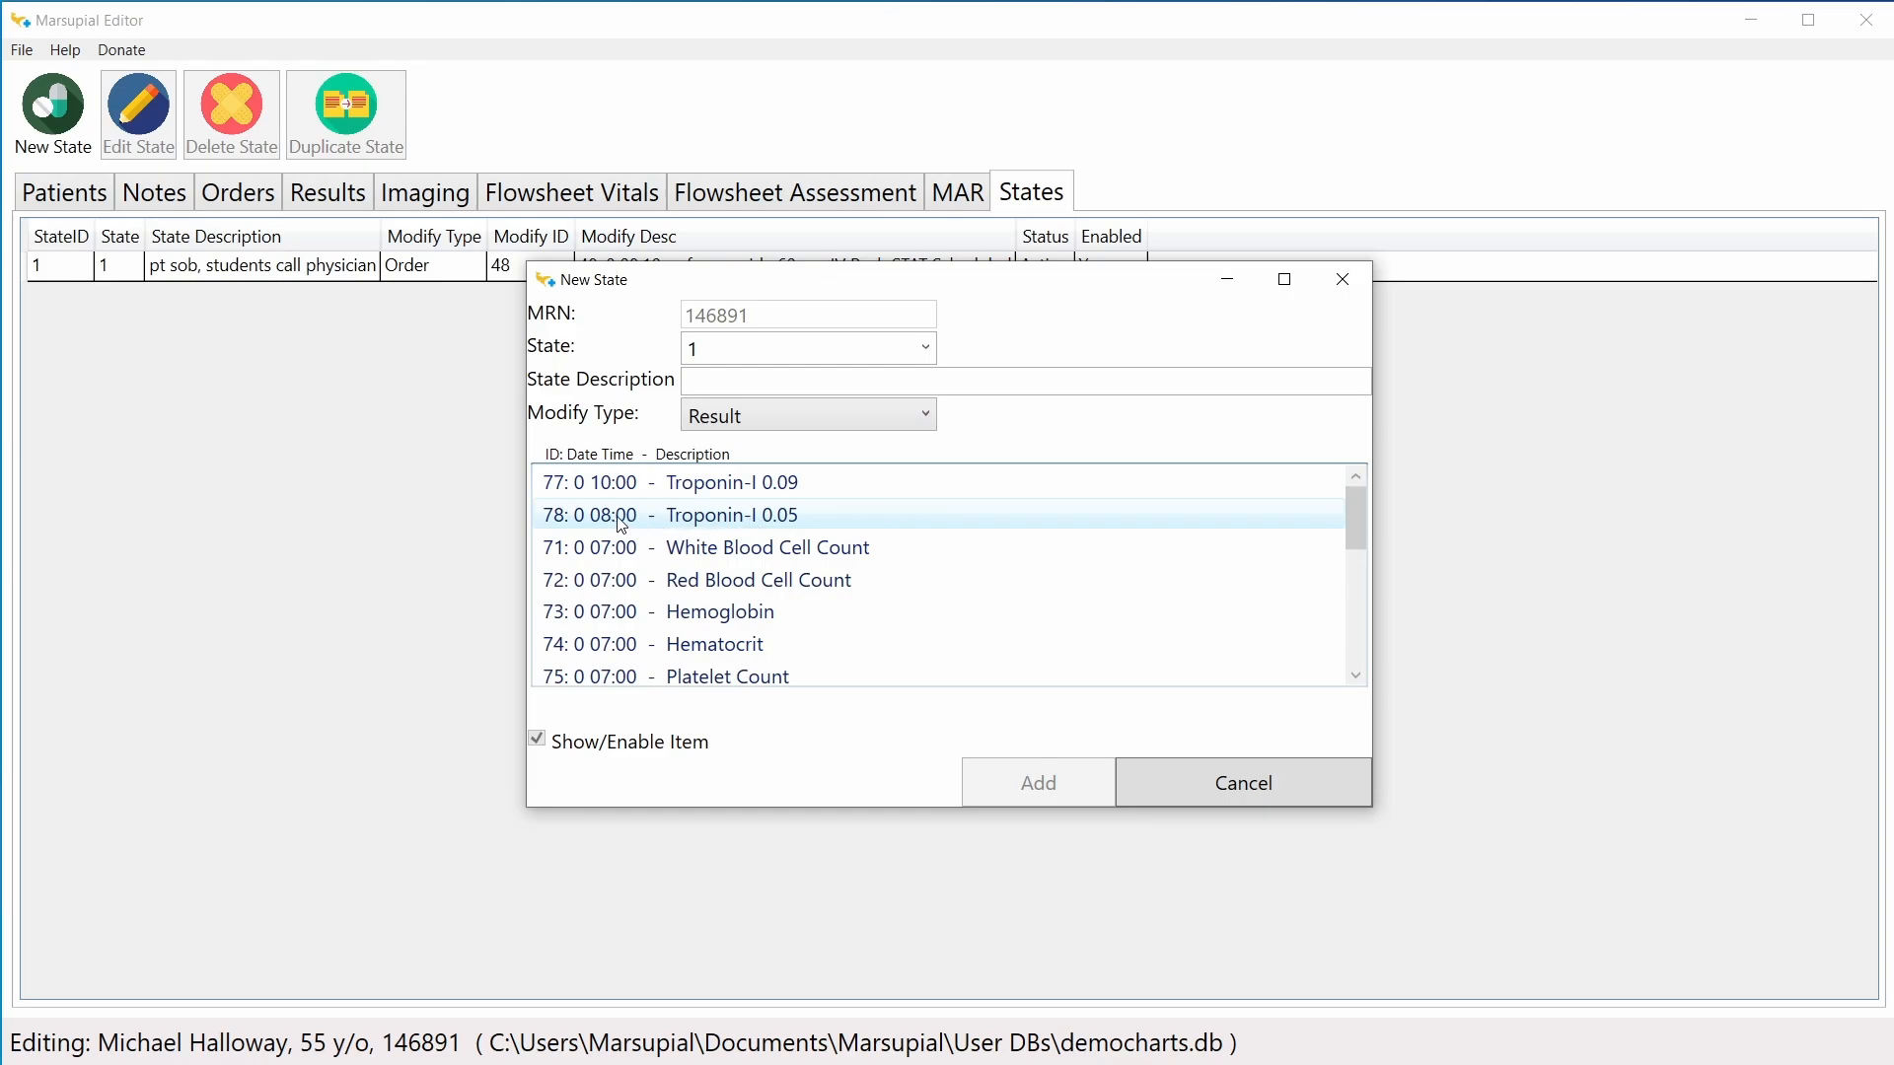
pyautogui.click(791, 518)
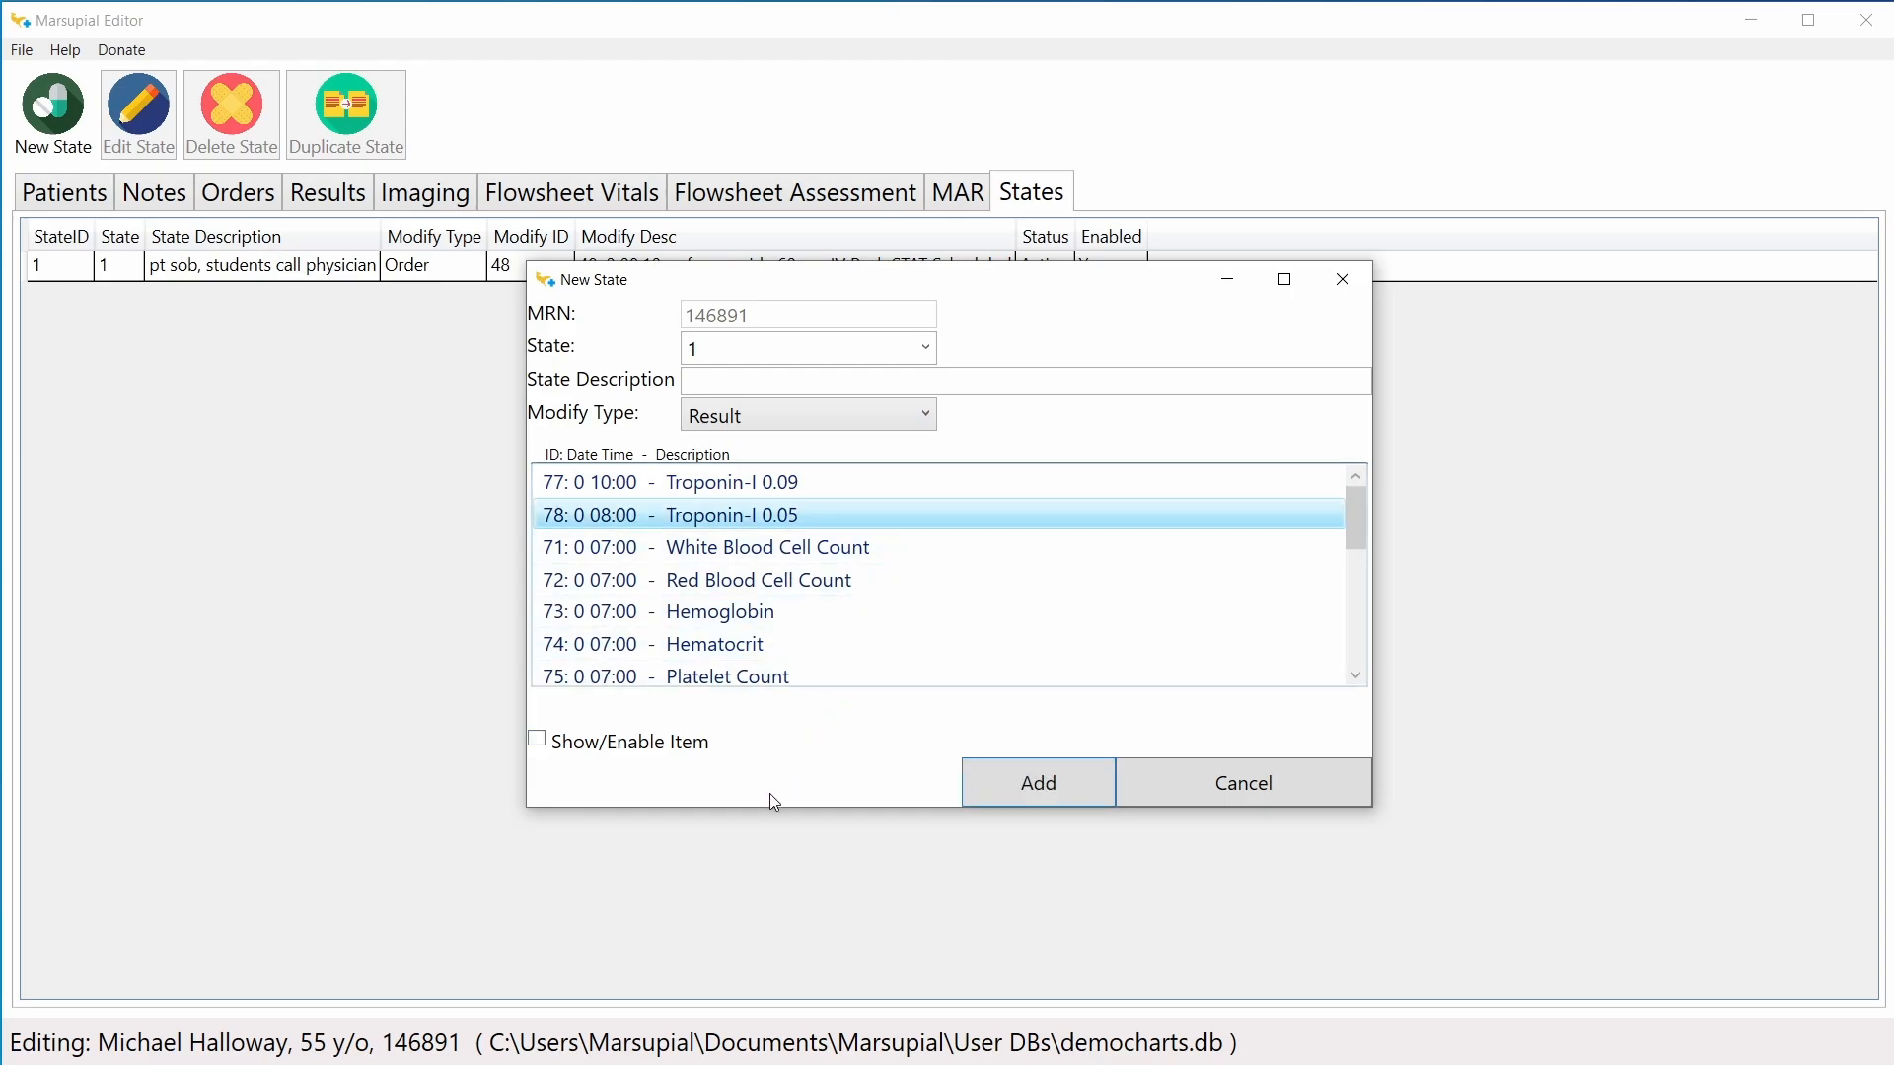
pyautogui.click(560, 742)
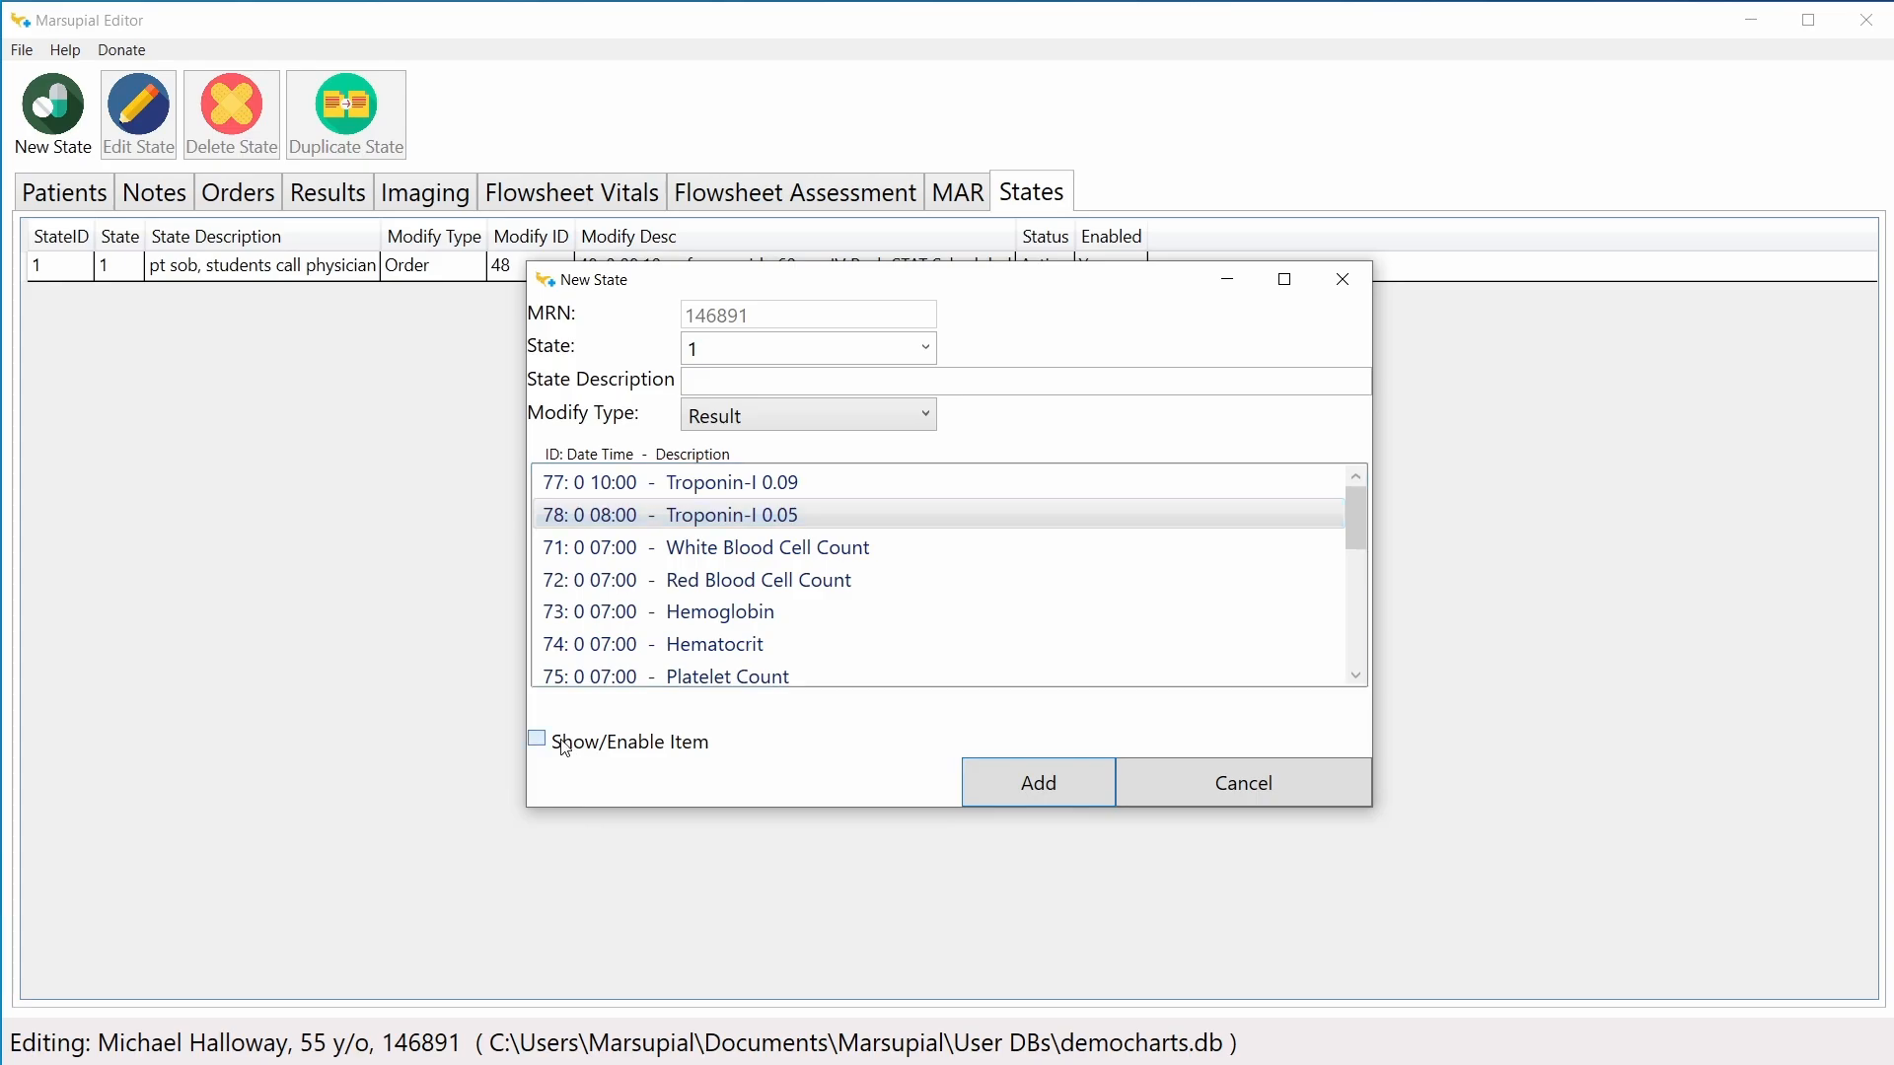
pyautogui.click(1002, 783)
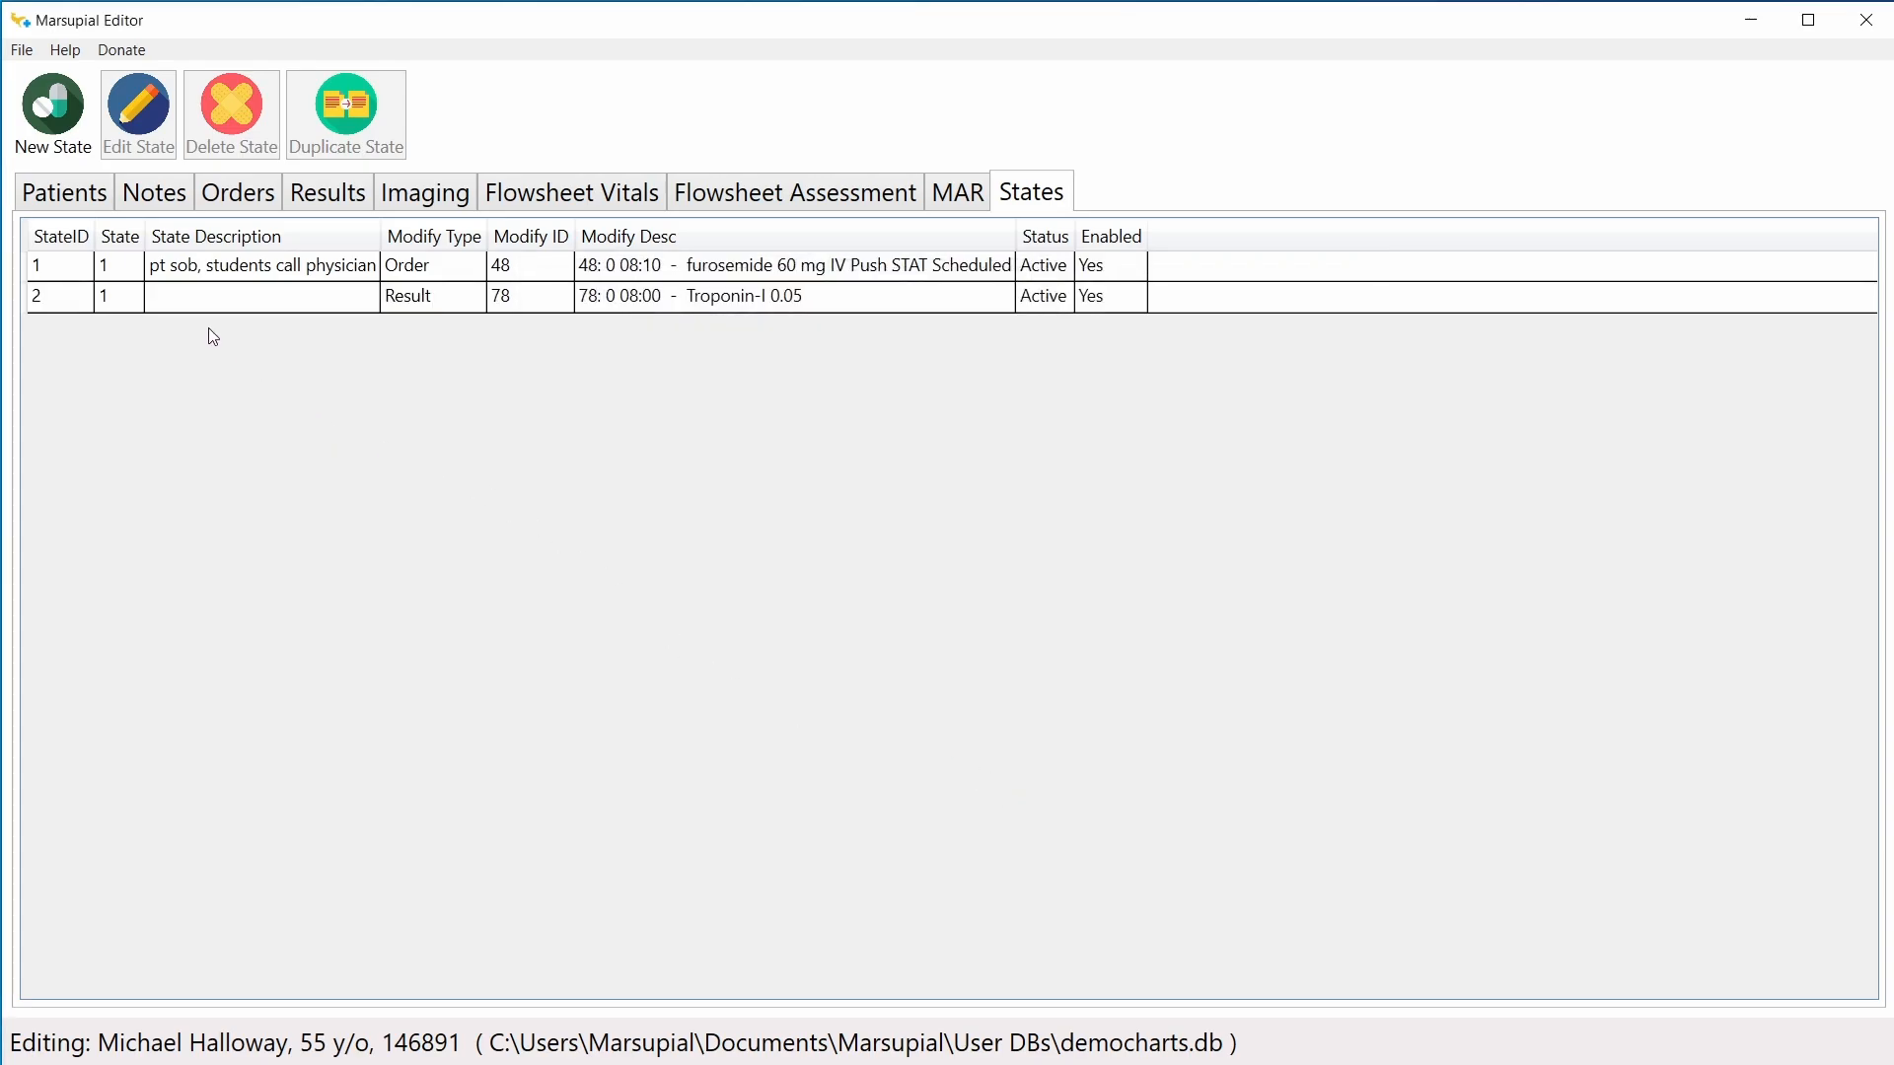
pyautogui.click(265, 276)
pyautogui.click(270, 297)
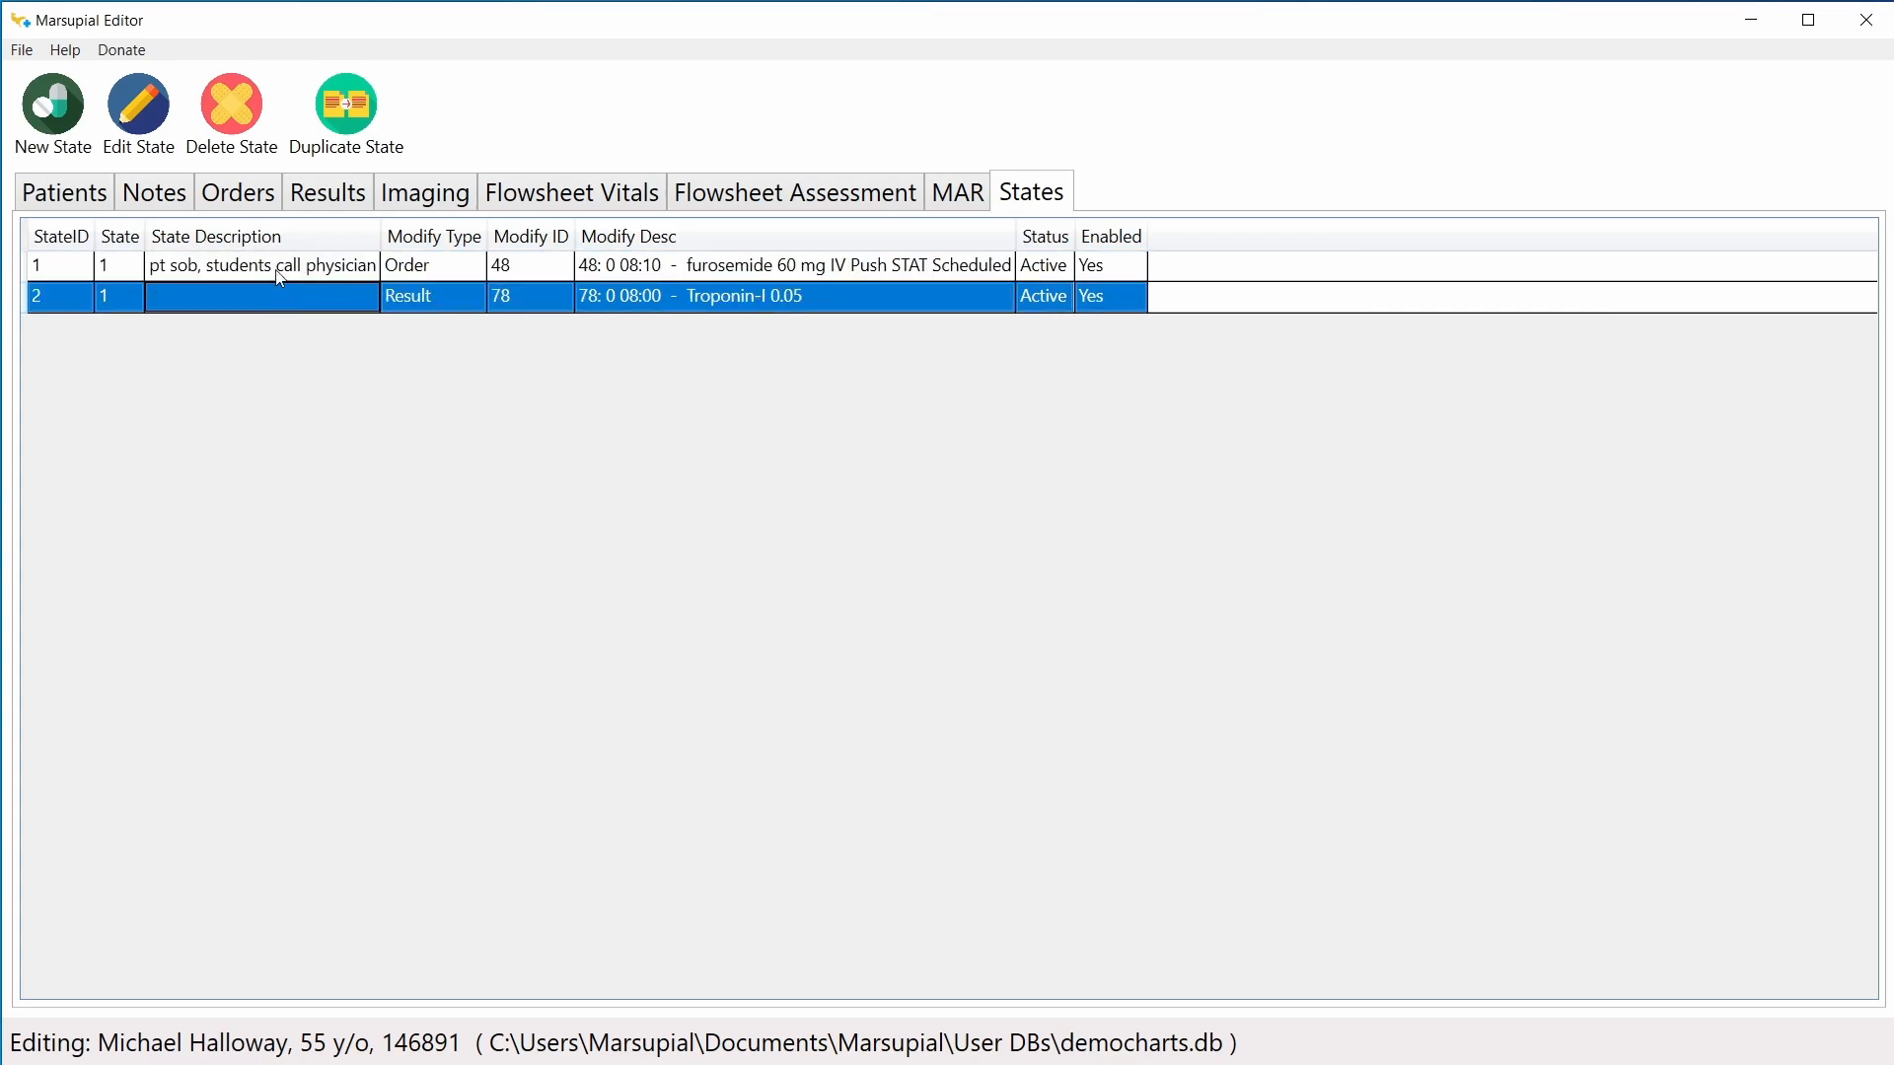
pyautogui.click(280, 277)
pyautogui.click(279, 297)
pyautogui.click(280, 277)
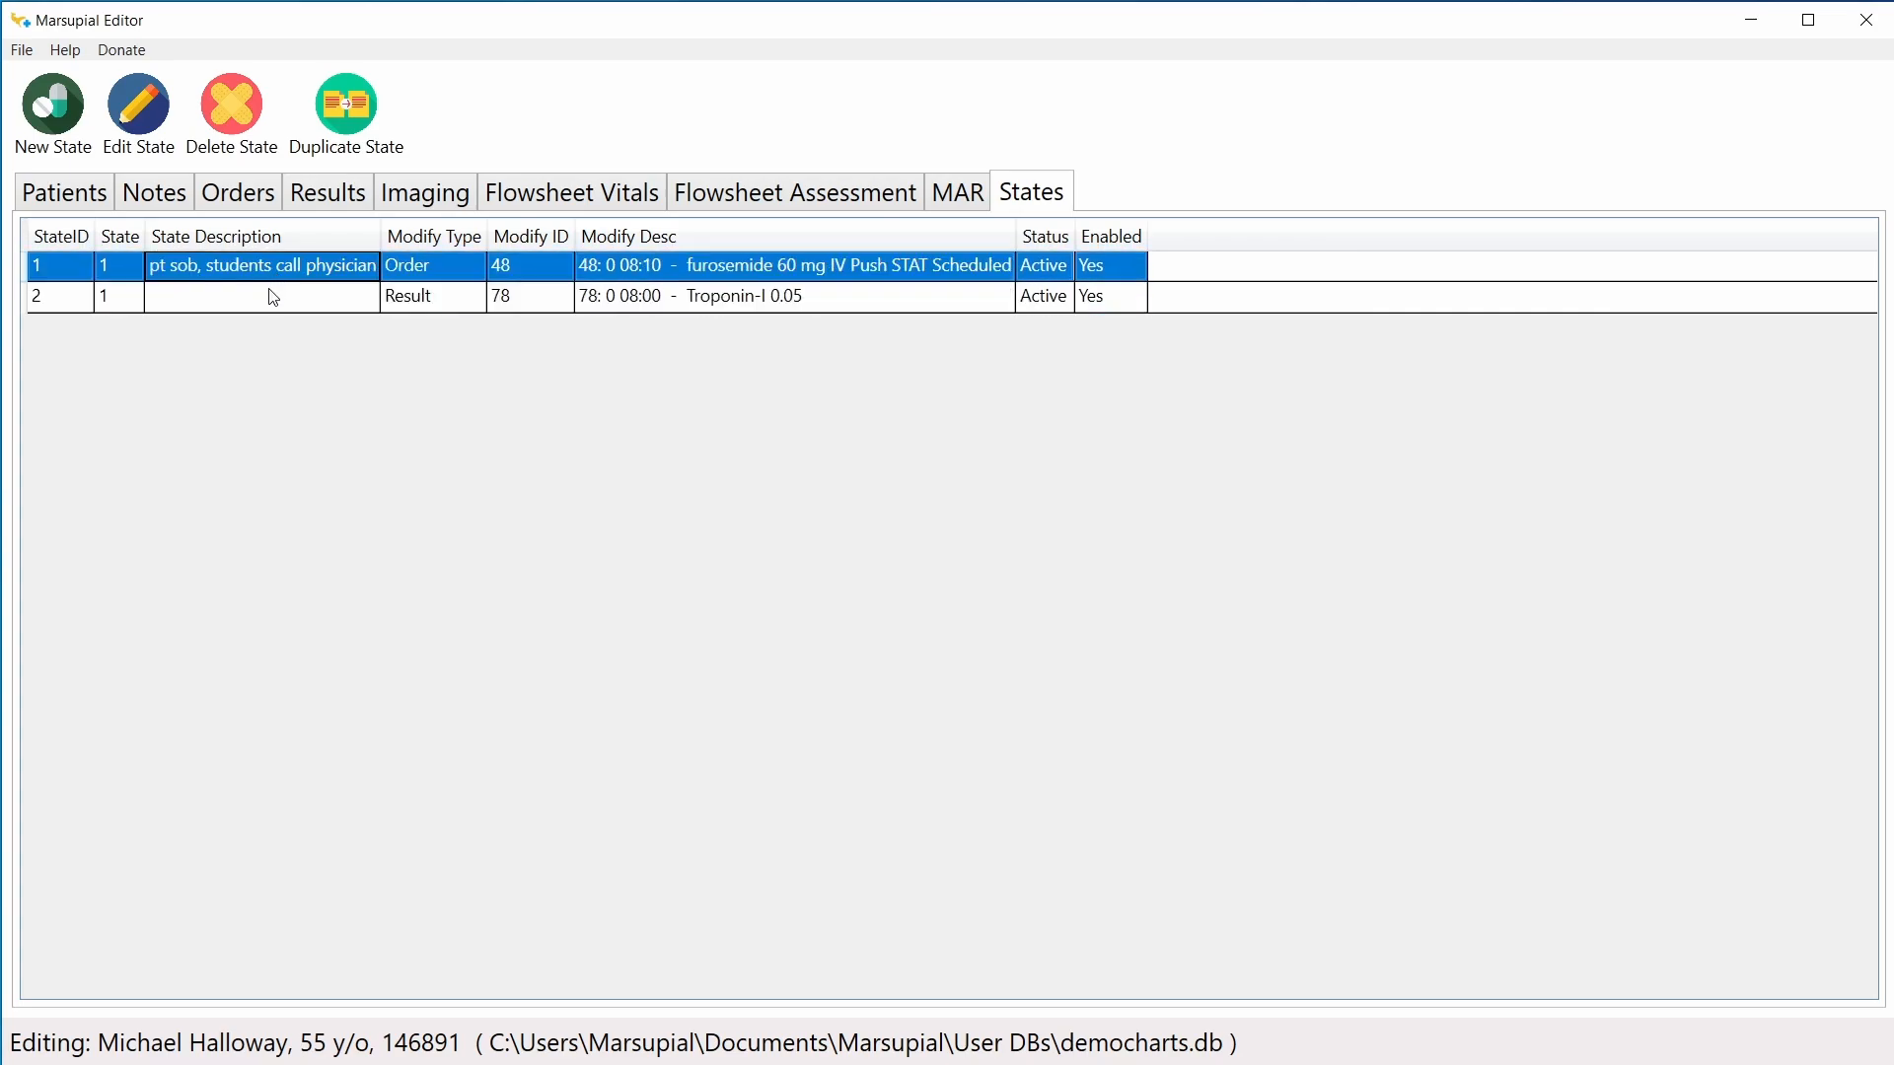
pyautogui.click(276, 299)
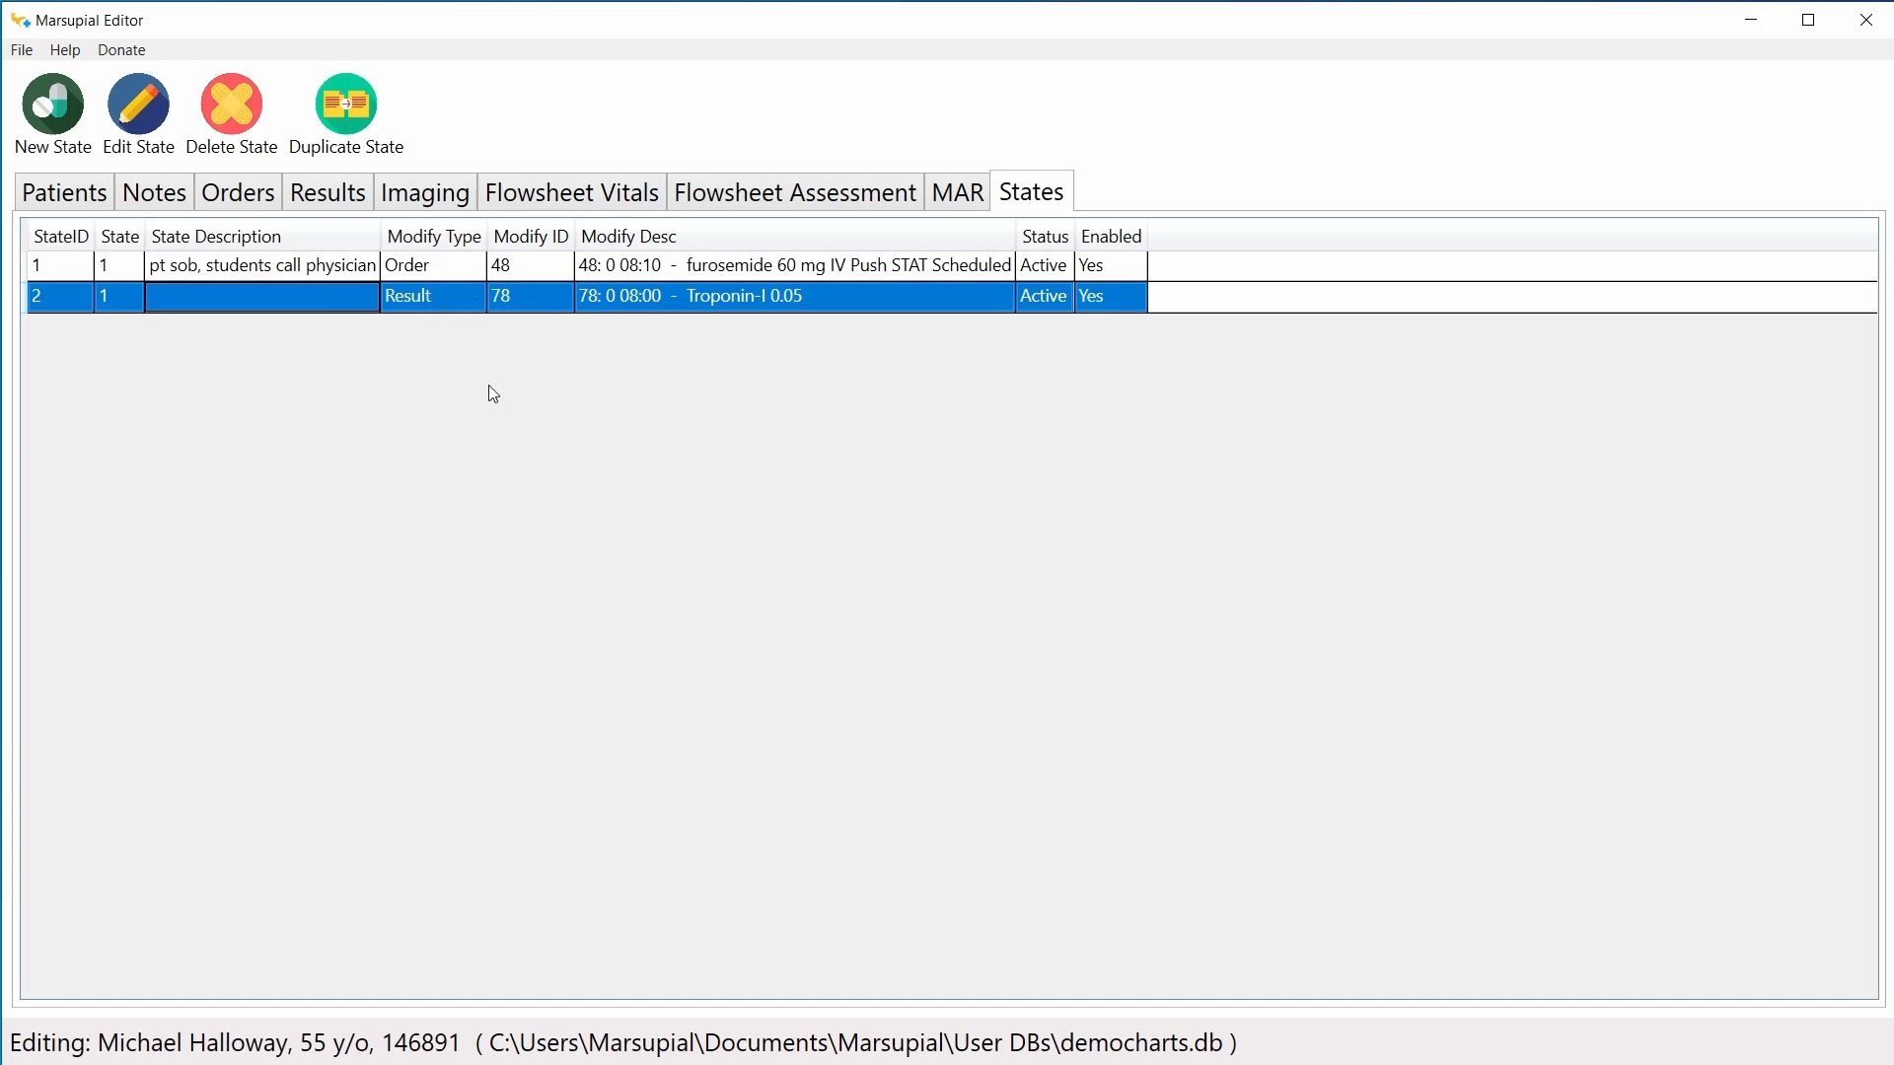
# Step: Switch to Marsupial EMR, reload the democharts database, and open the chart of the patient with small bowel obstruction
pyautogui.hotkey('alt', 'Tab')
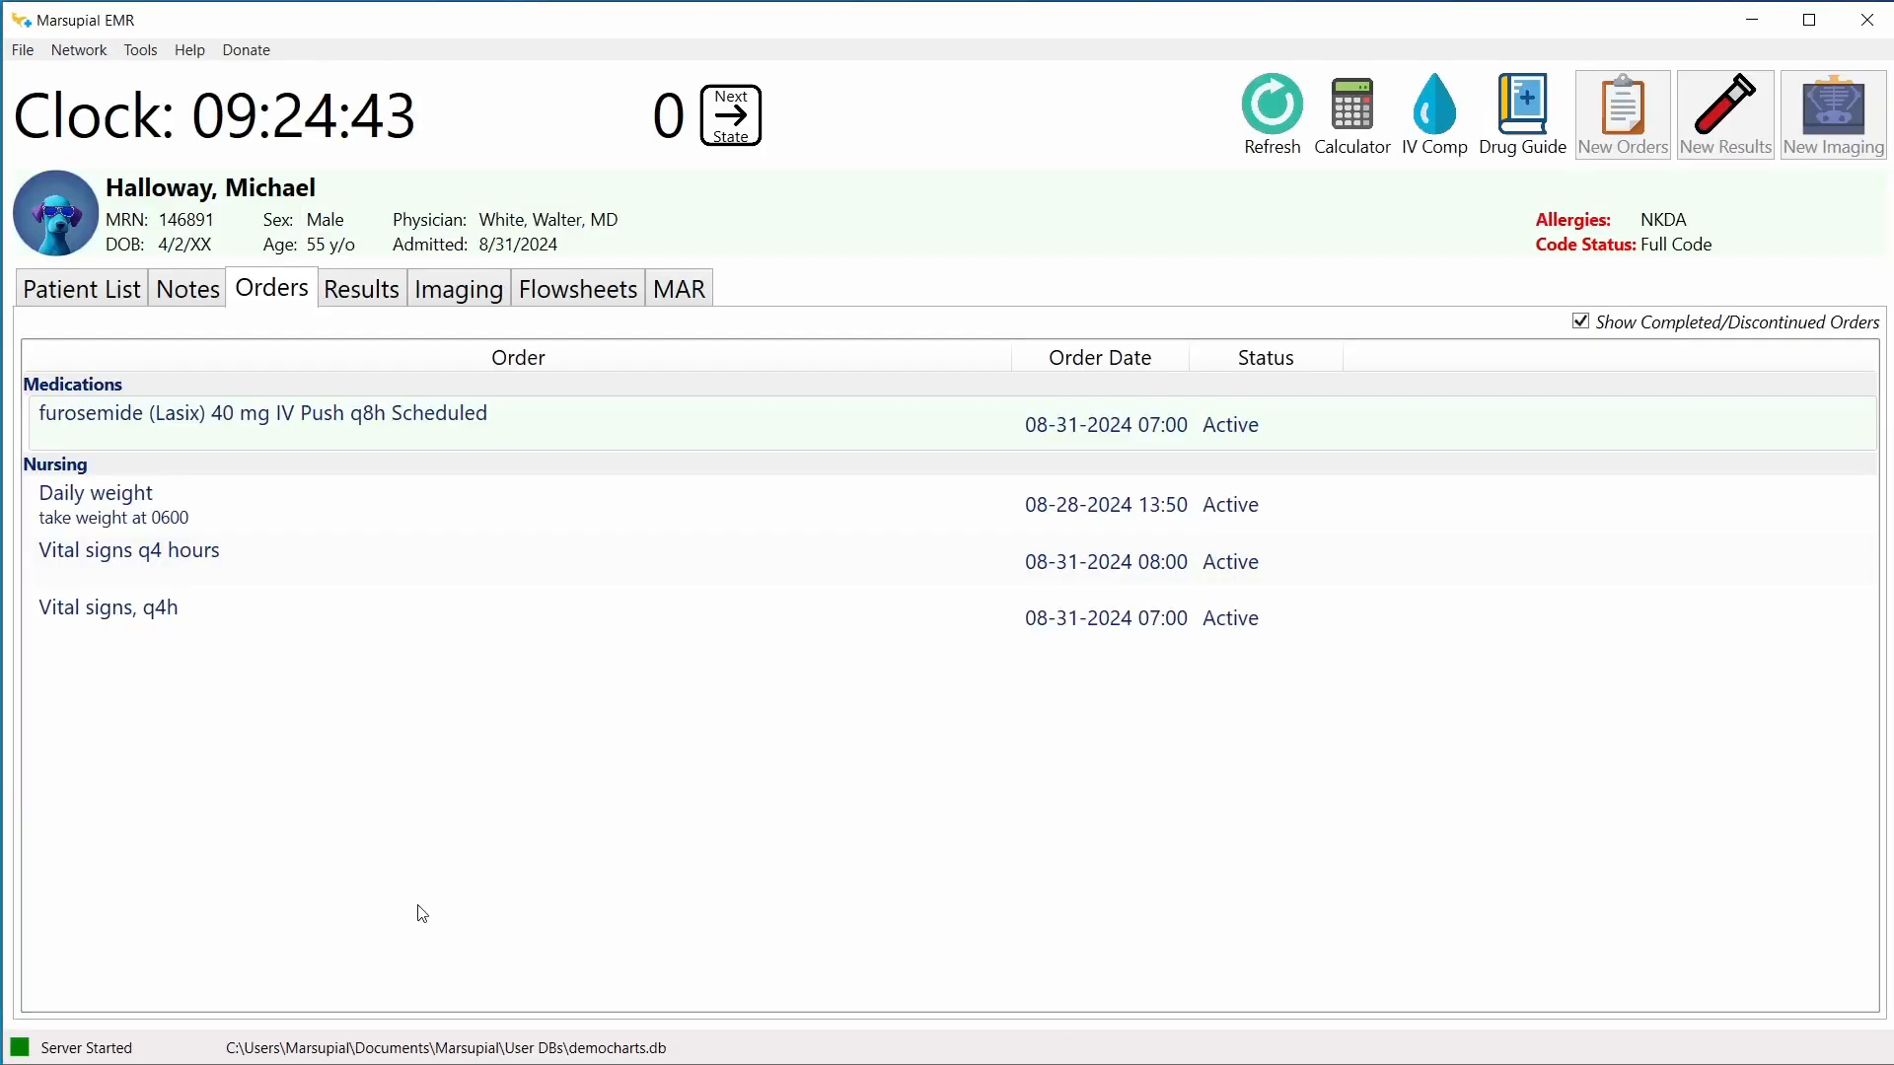
pyautogui.click(22, 49)
pyautogui.click(56, 81)
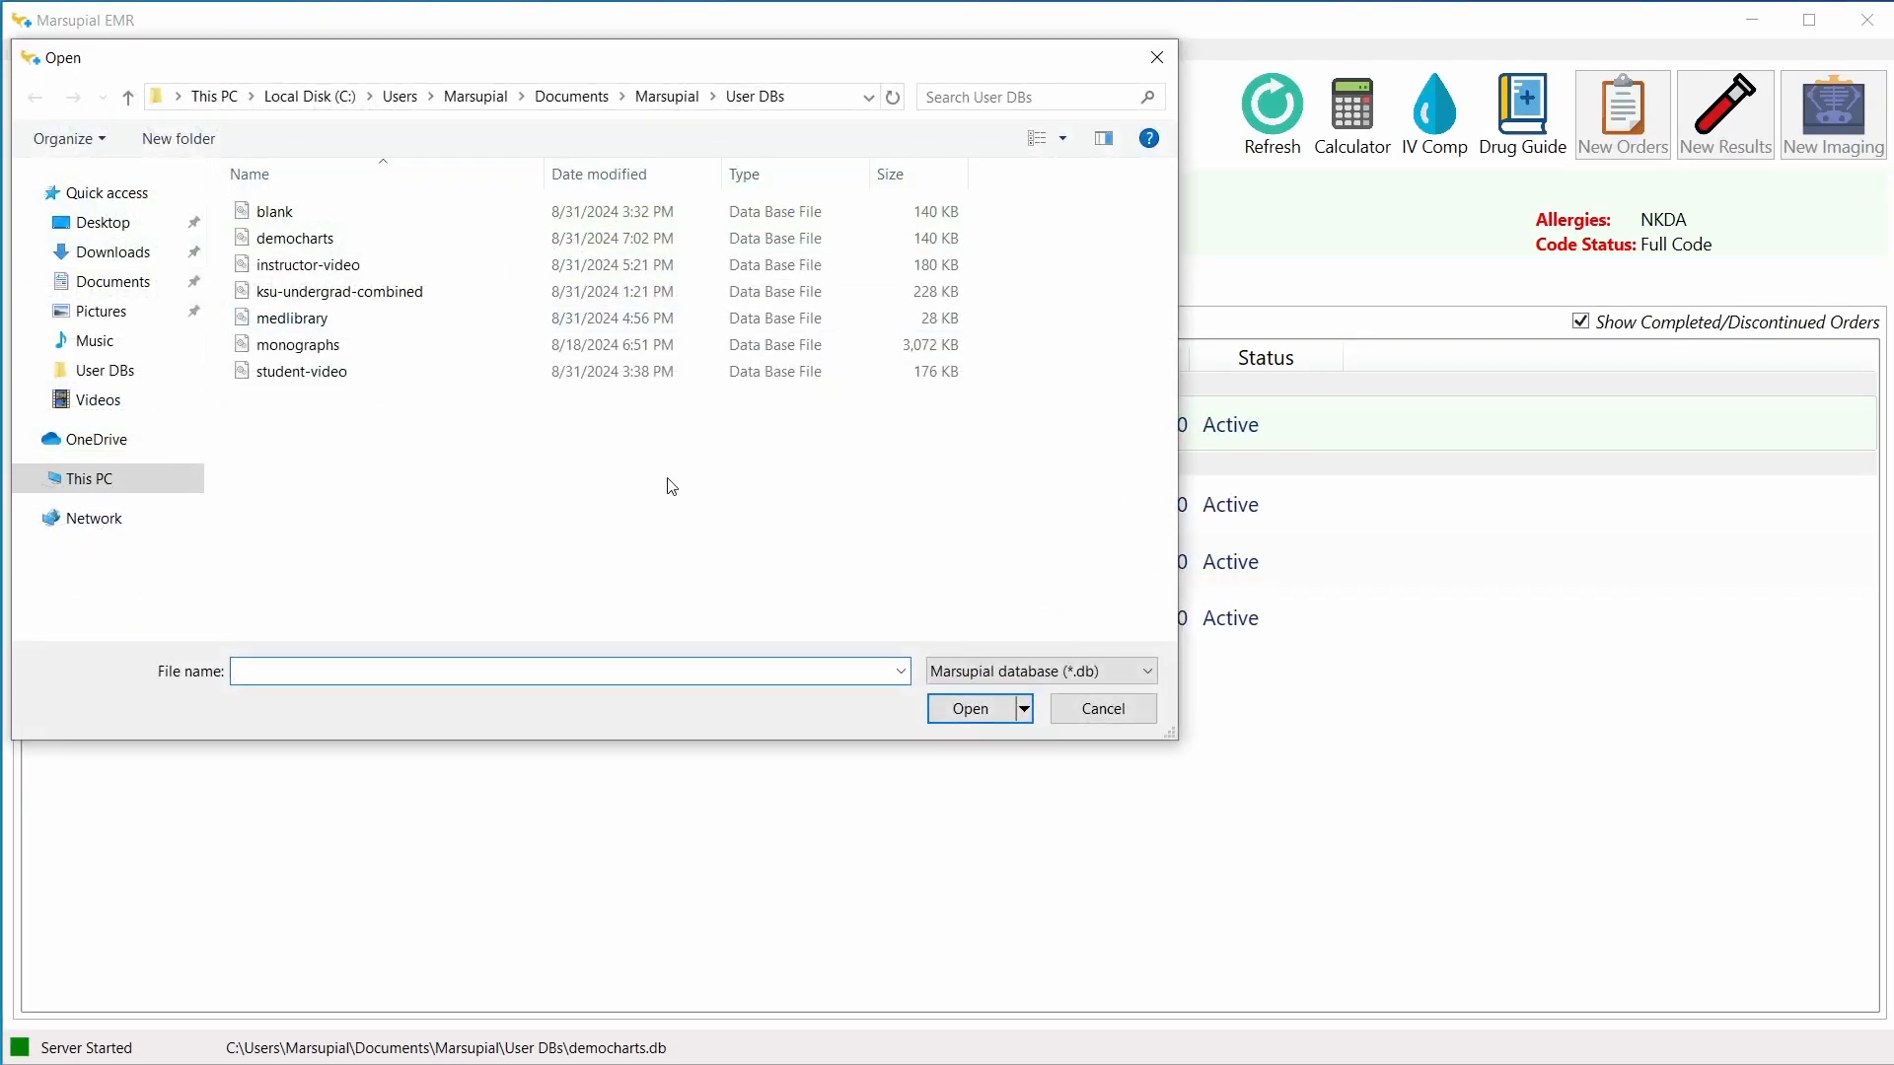
pyautogui.doubleClick(336, 240)
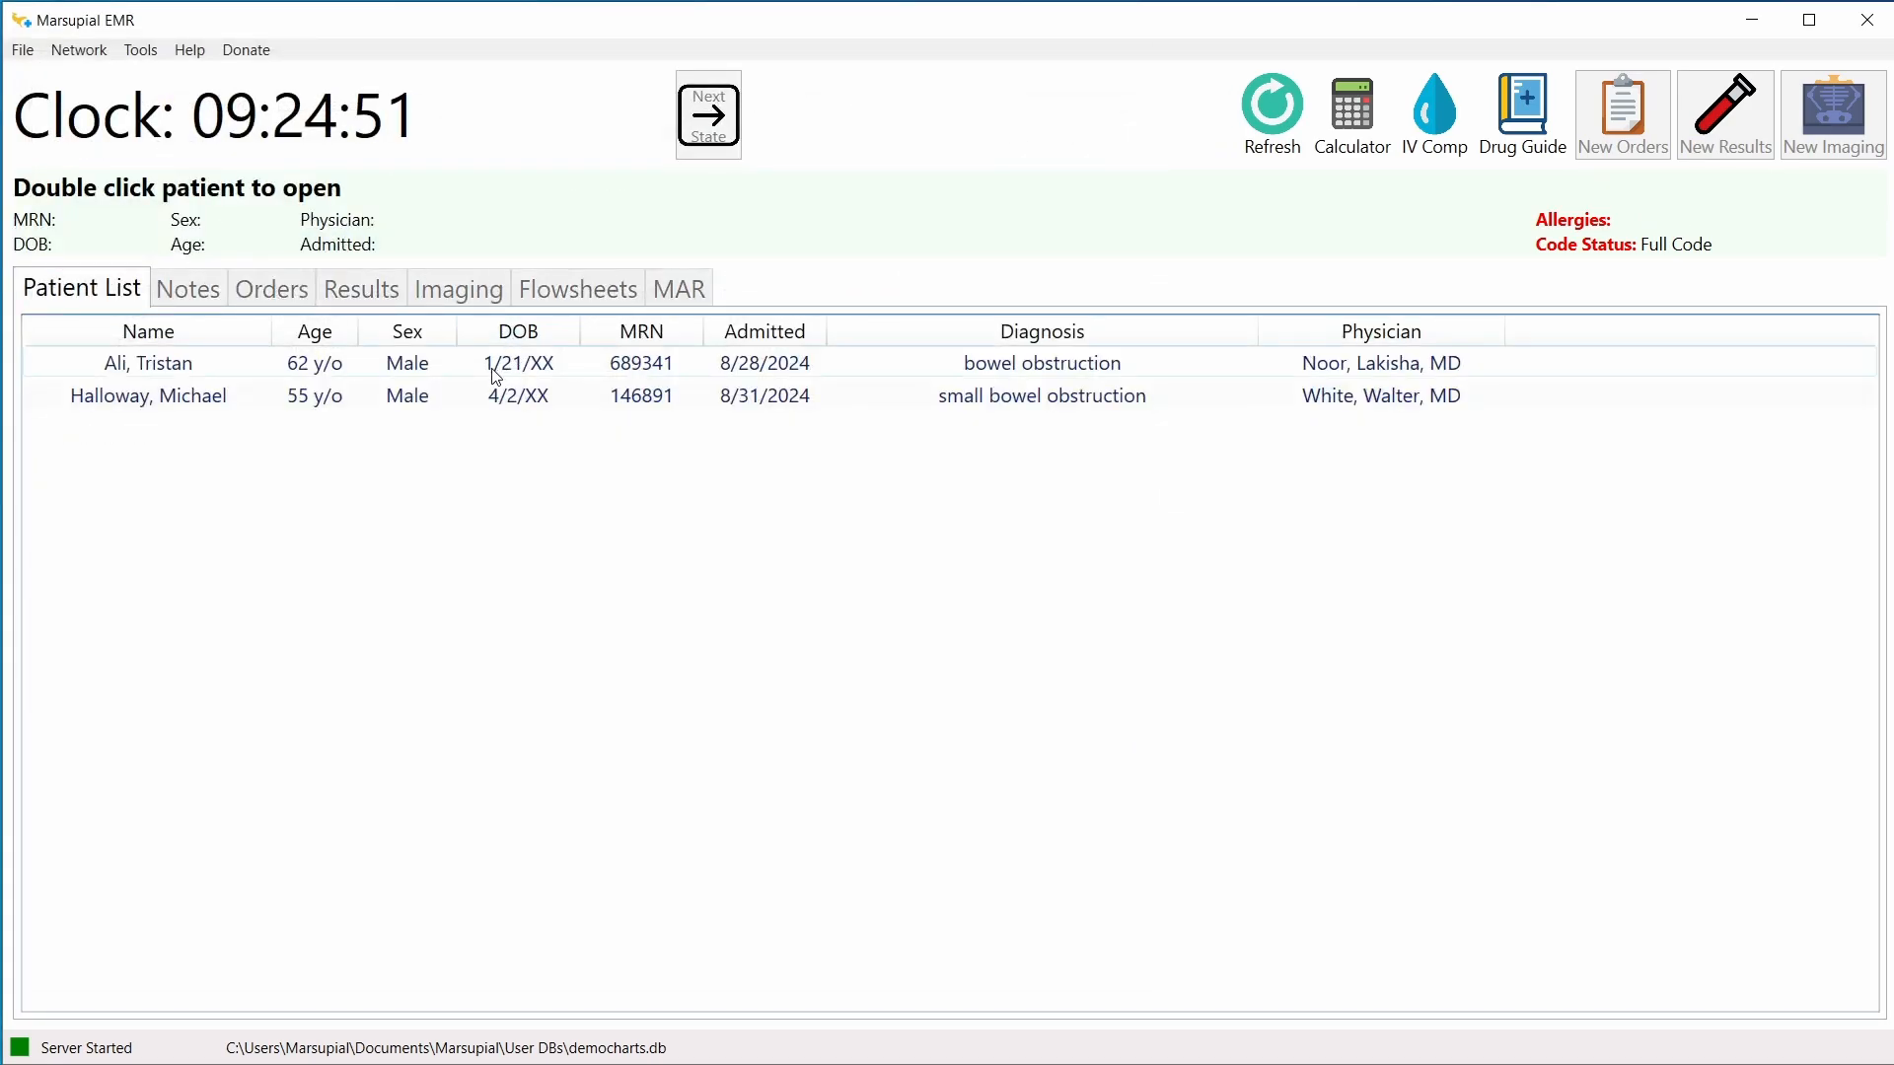
pyautogui.doubleClick(466, 403)
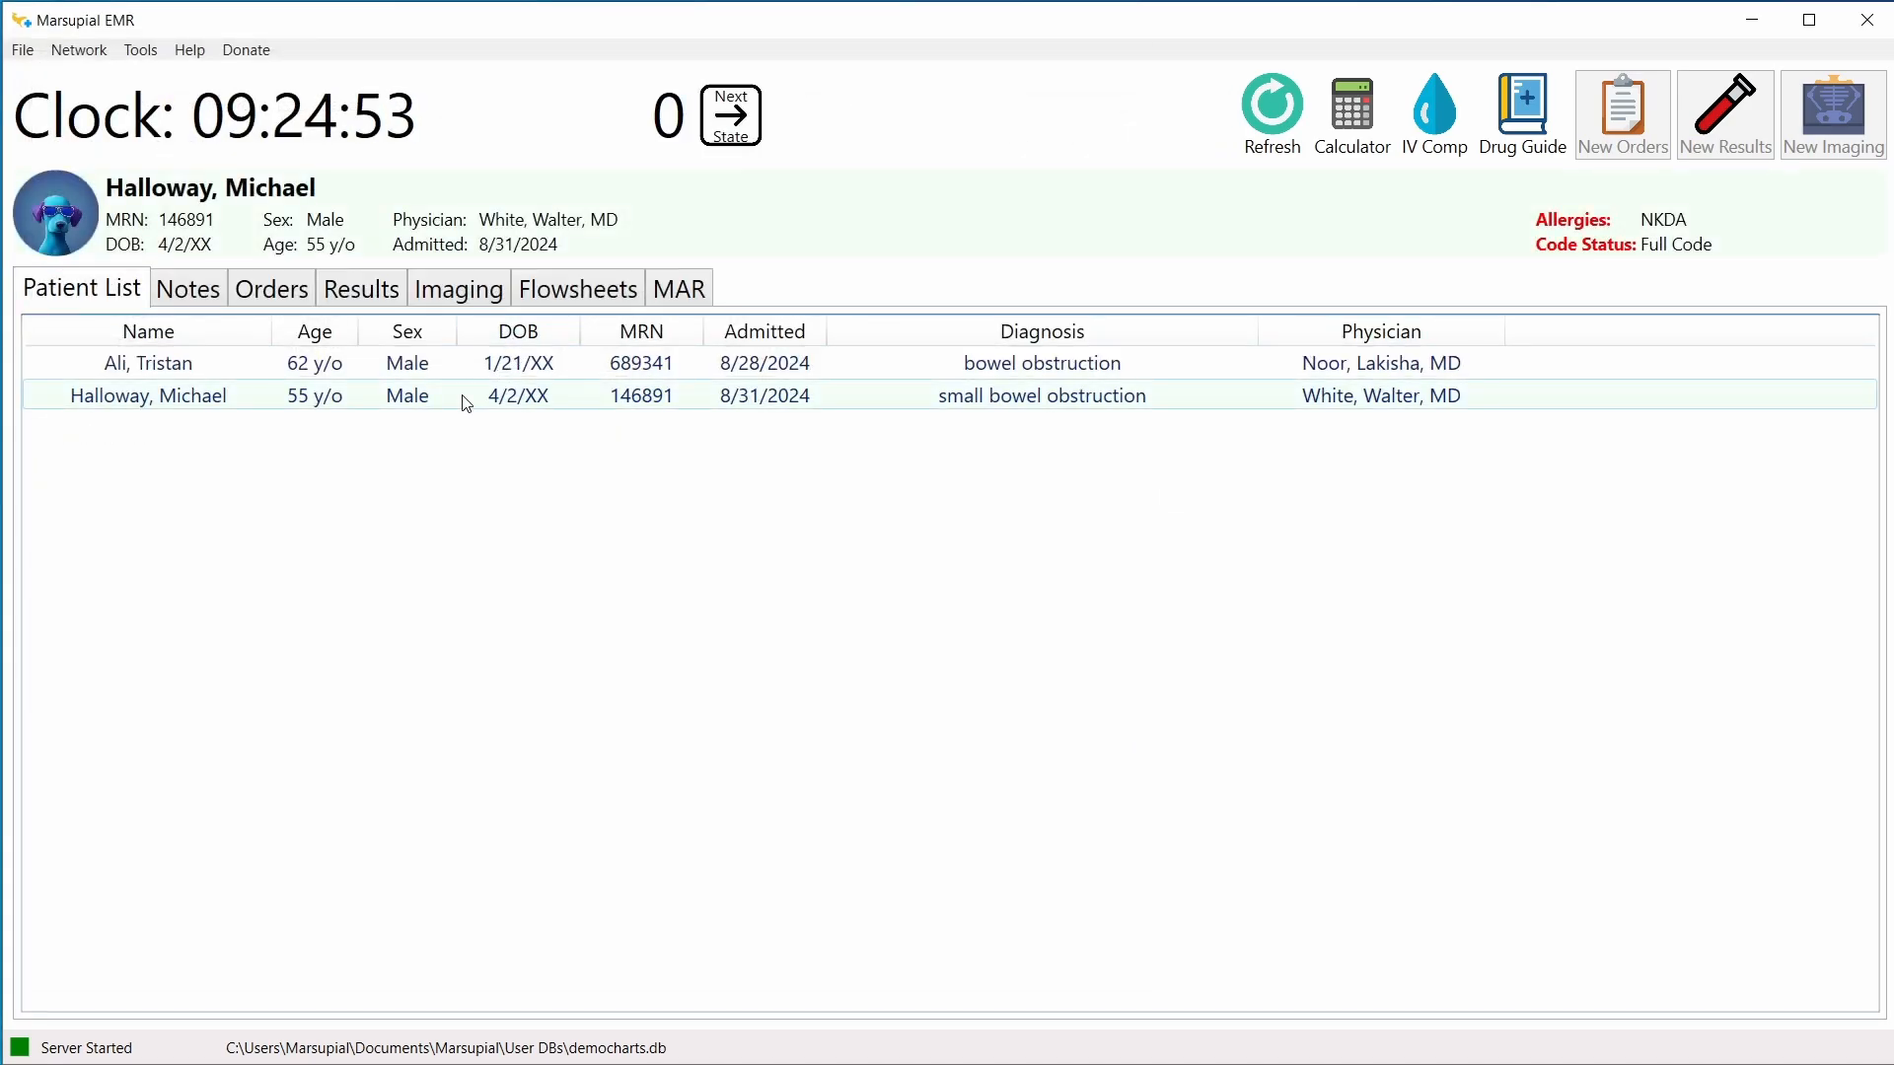
# Step: Check the patient's orders and results, and advance the chart to the next state
pyautogui.click(296, 292)
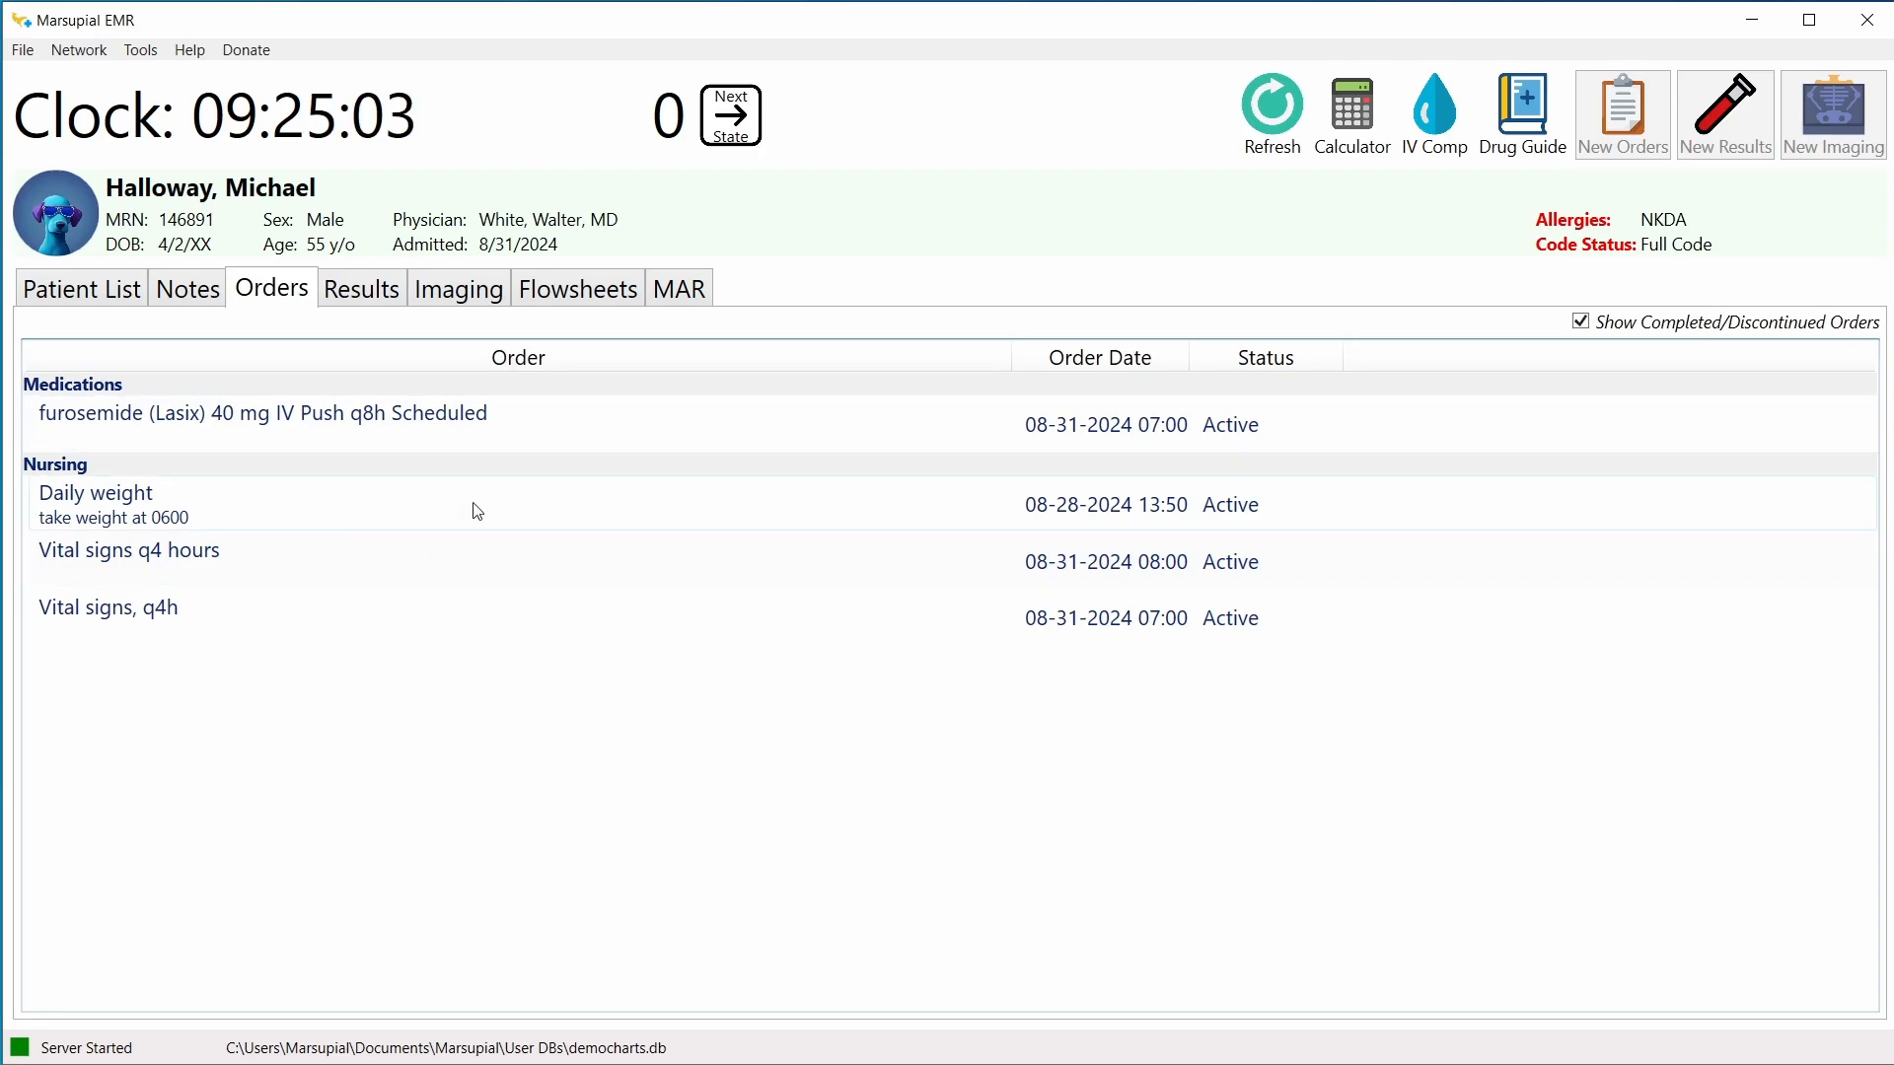
pyautogui.click(365, 293)
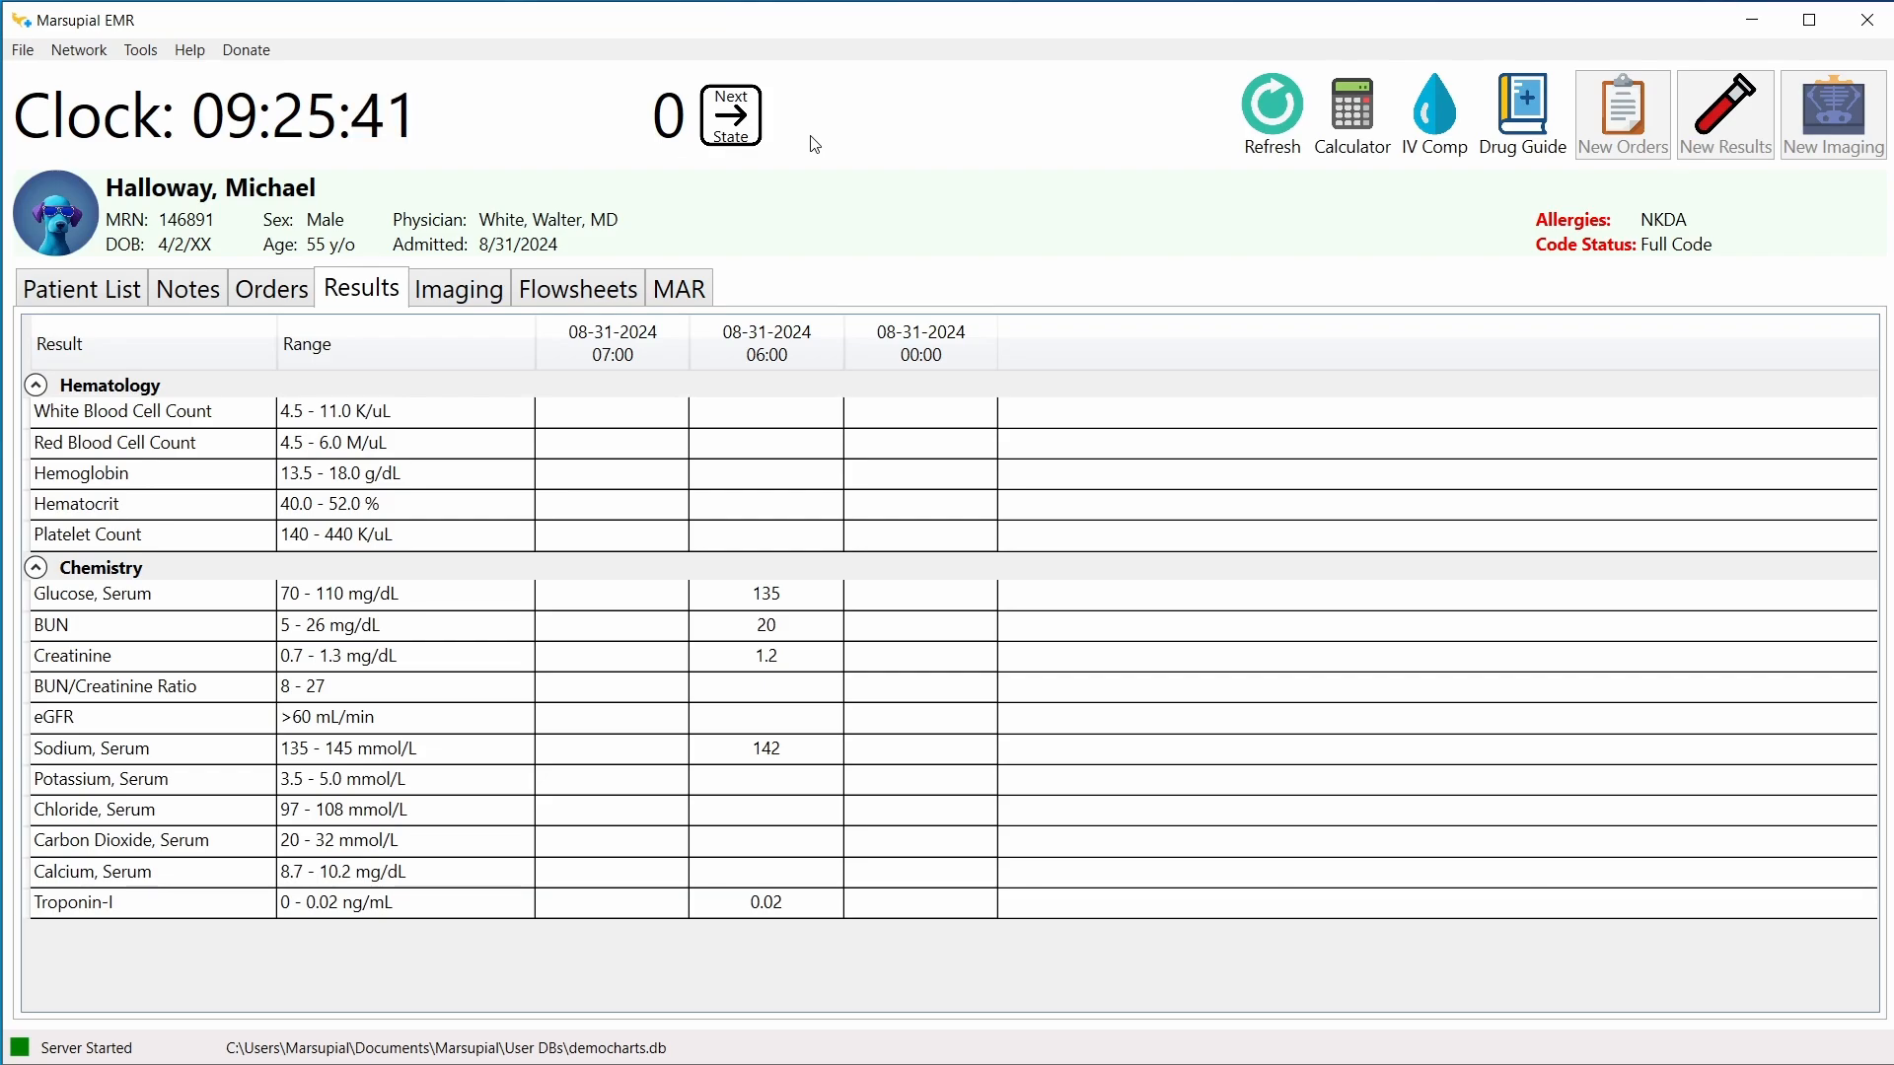
pyautogui.click(741, 126)
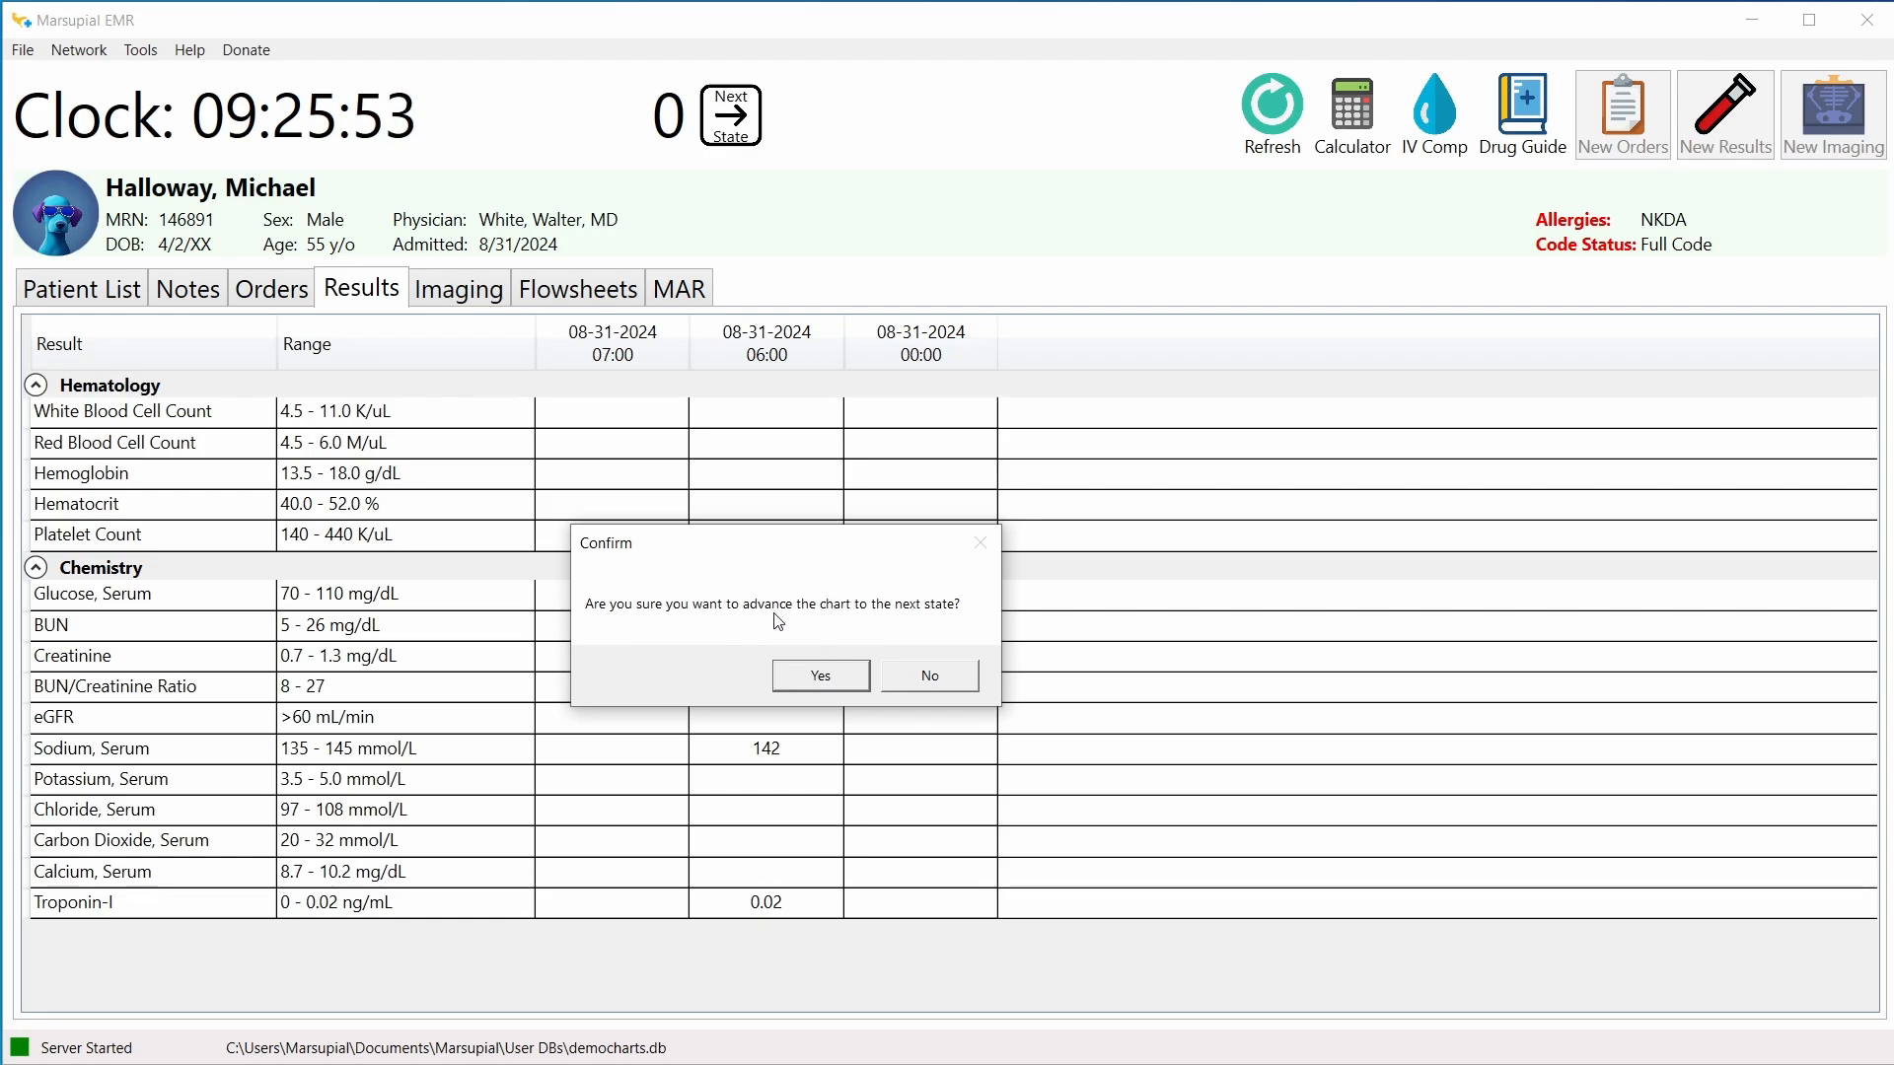
pyautogui.click(821, 677)
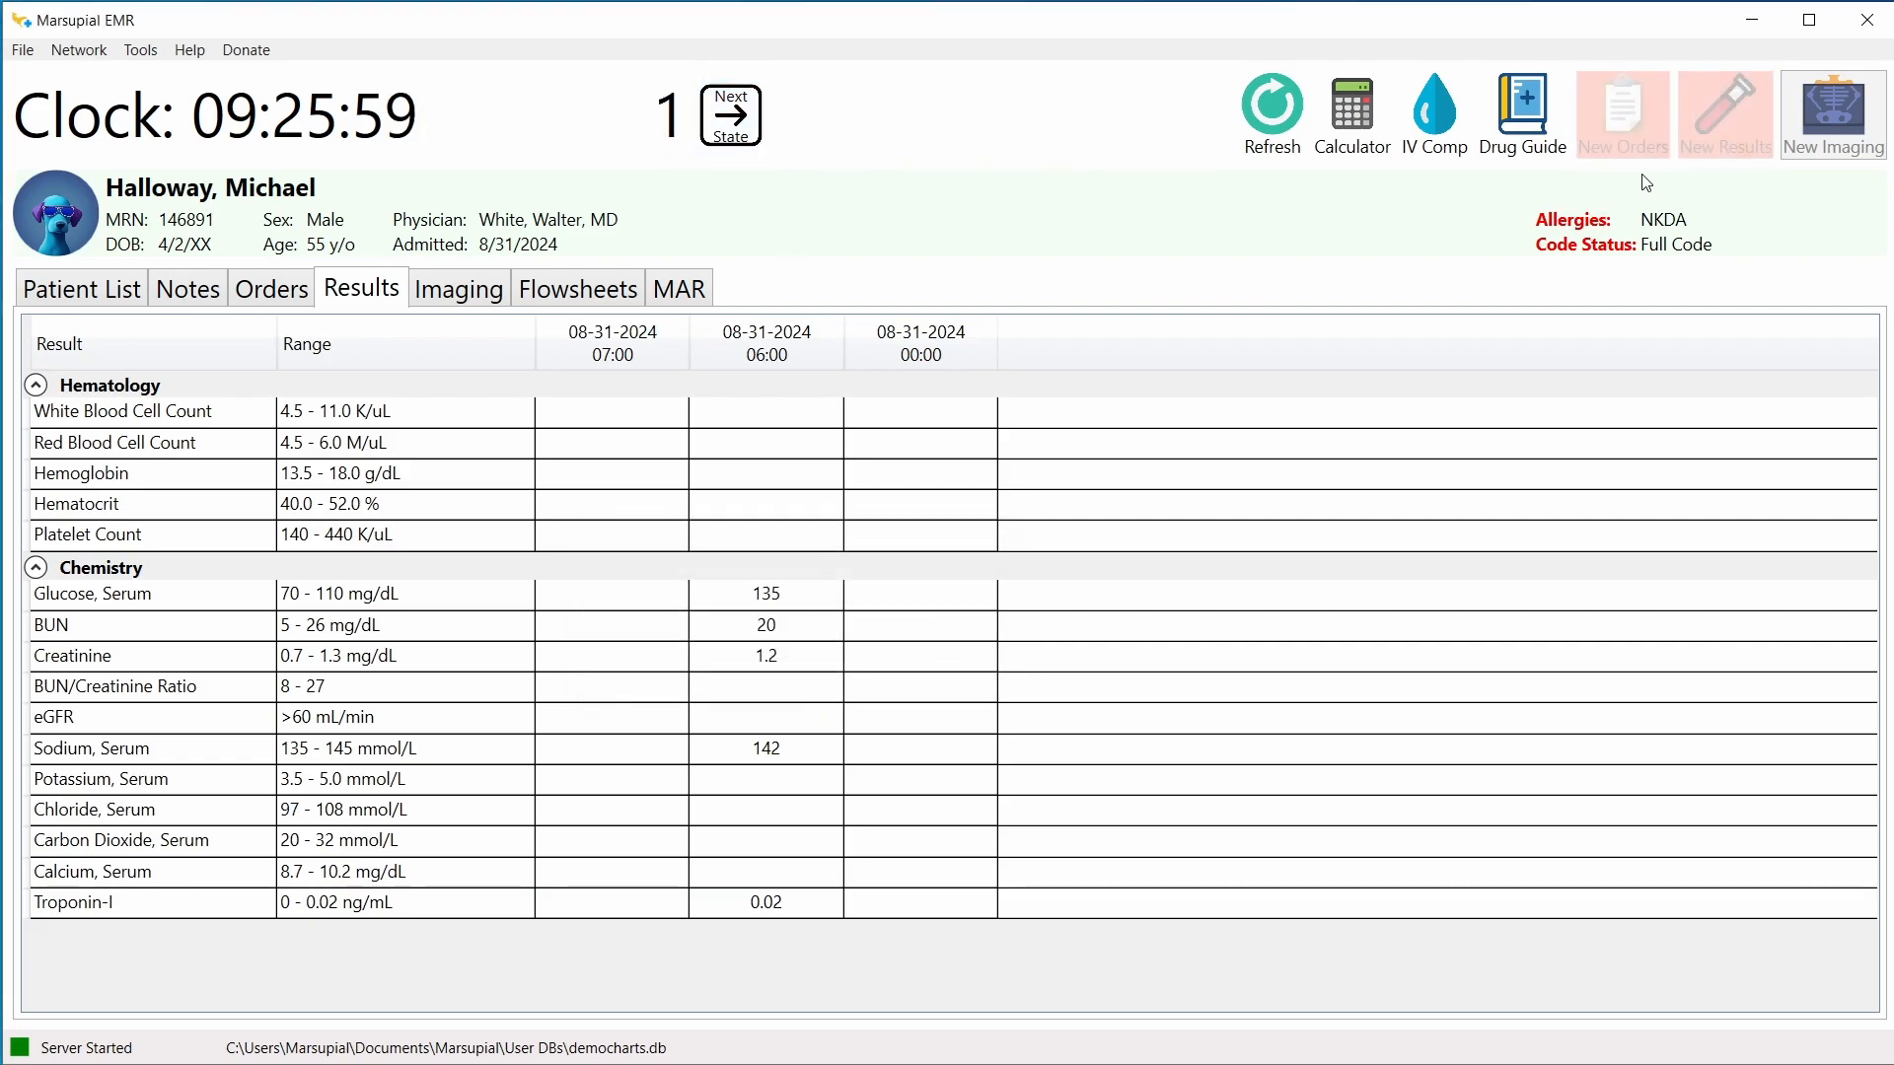
# Step: Review and acknowledge the new result and new order notifications, and check the patient's updated order list
pyautogui.click(1720, 144)
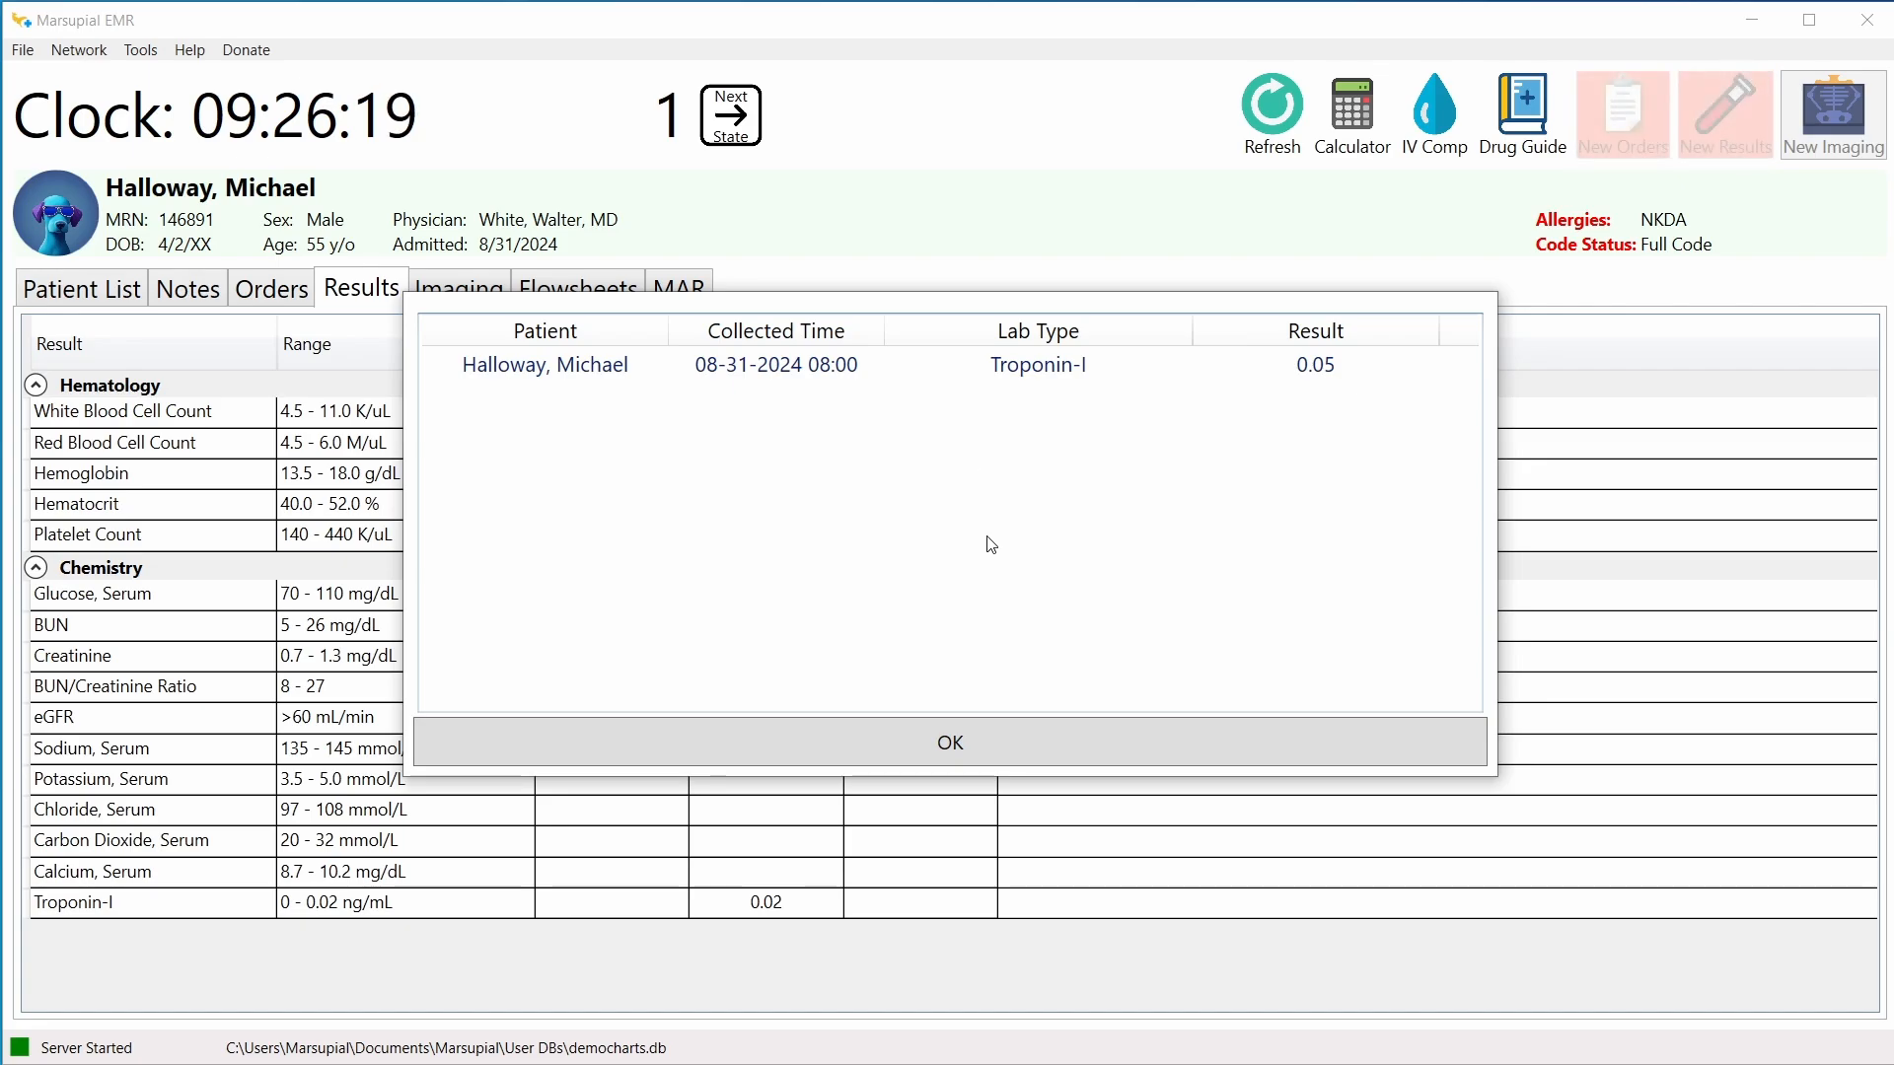
pyautogui.click(991, 752)
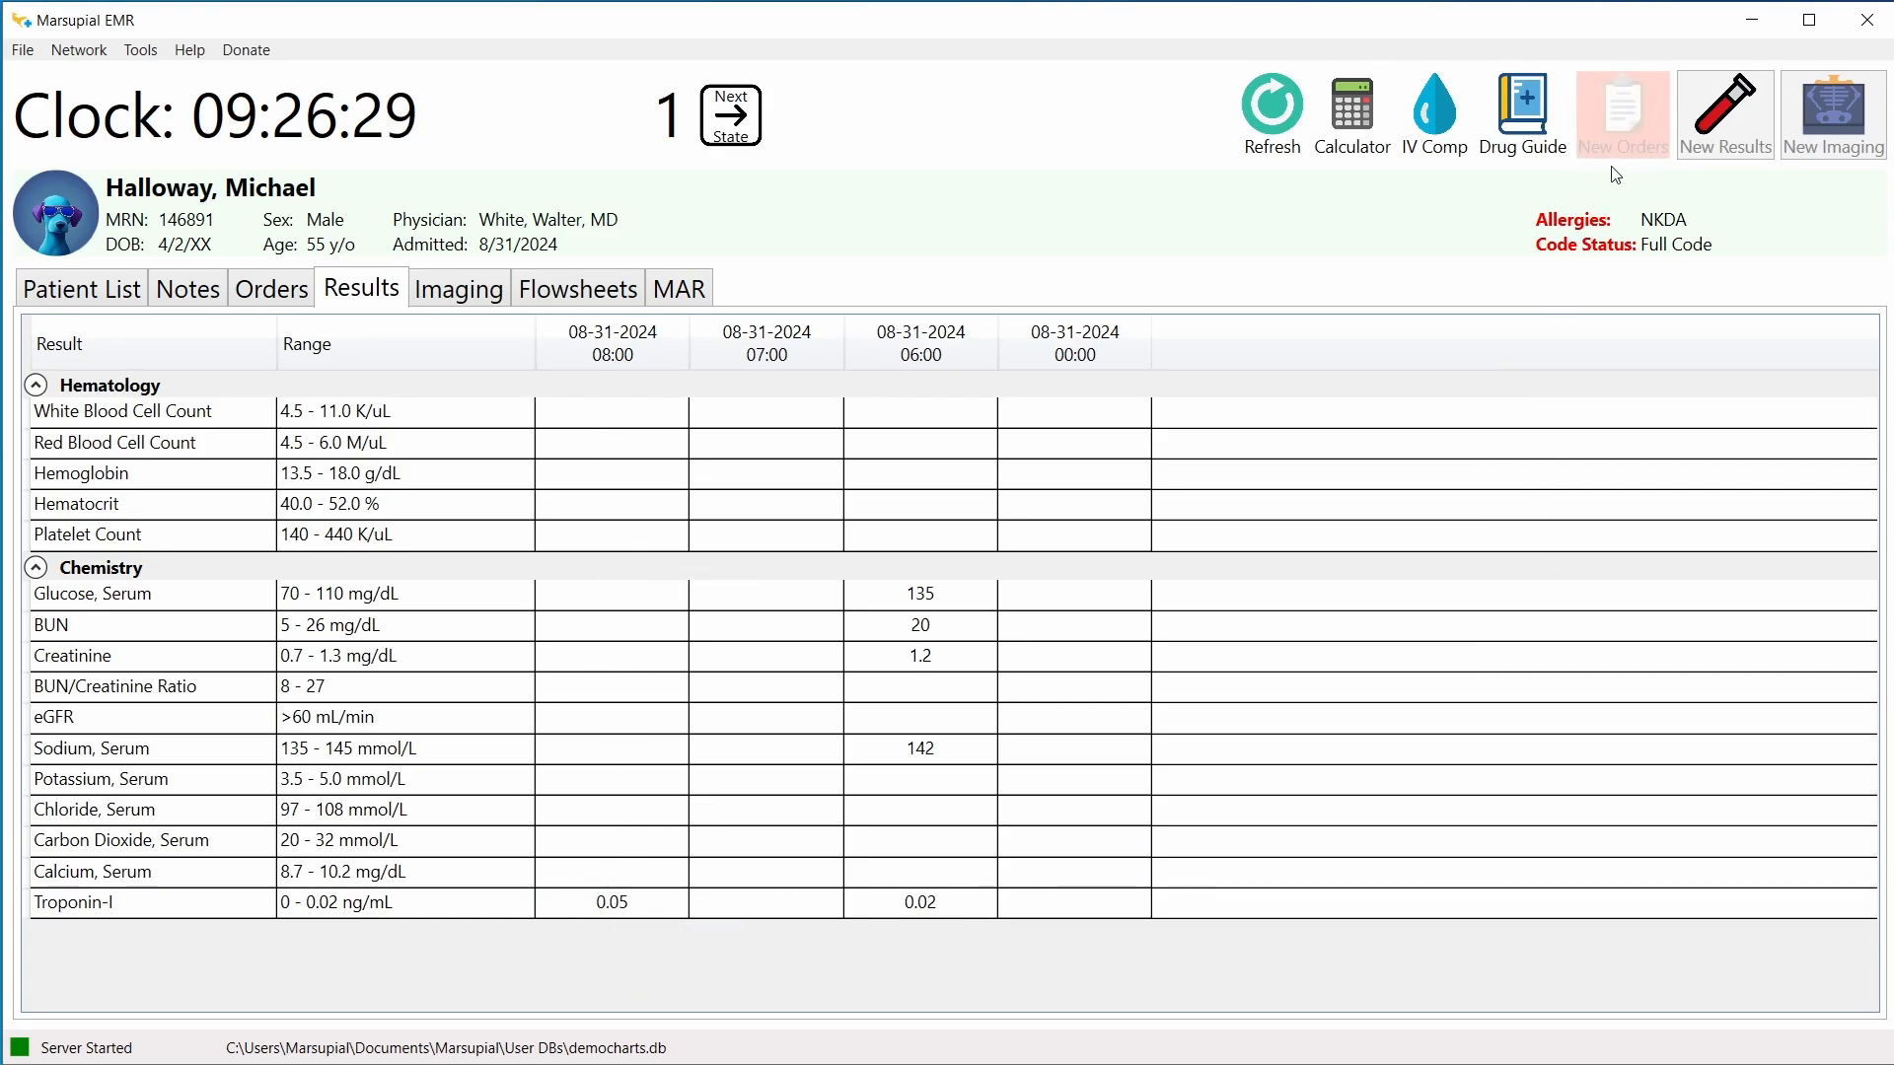
pyautogui.click(1619, 123)
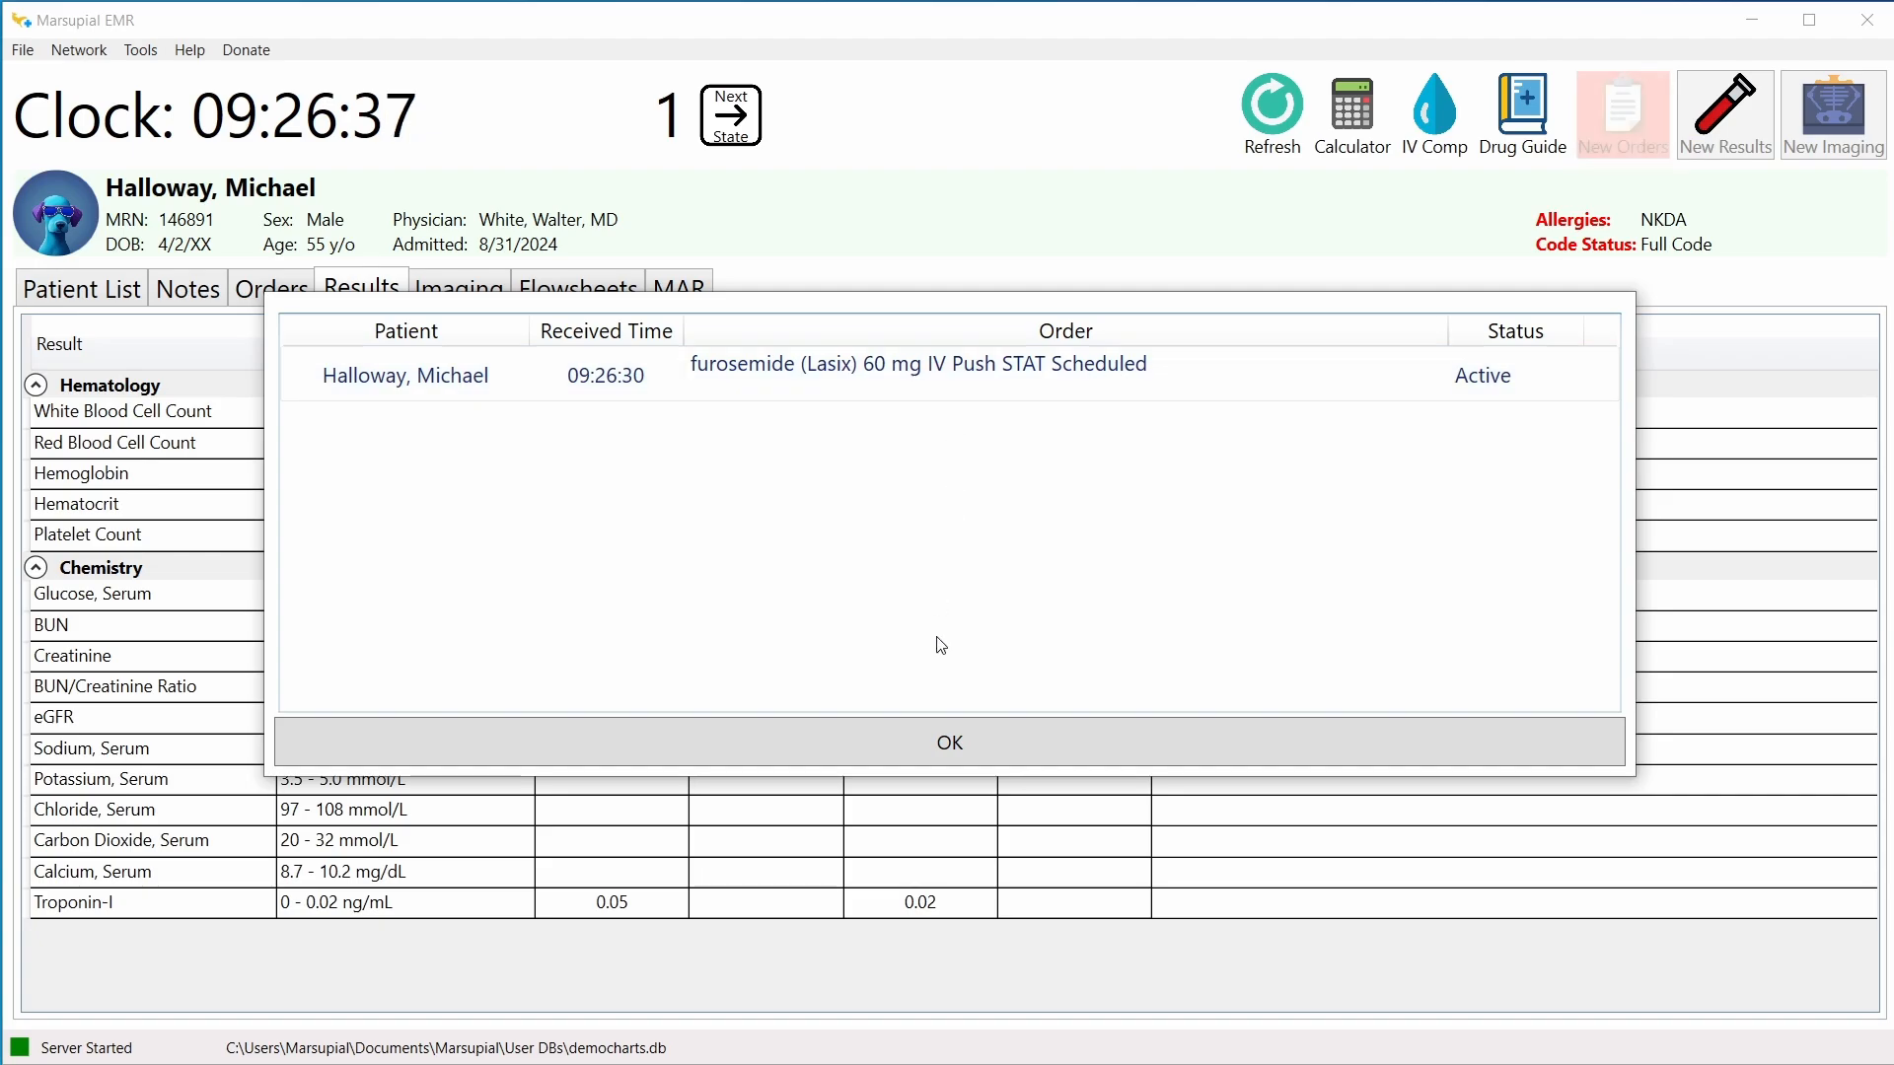
pyautogui.click(956, 752)
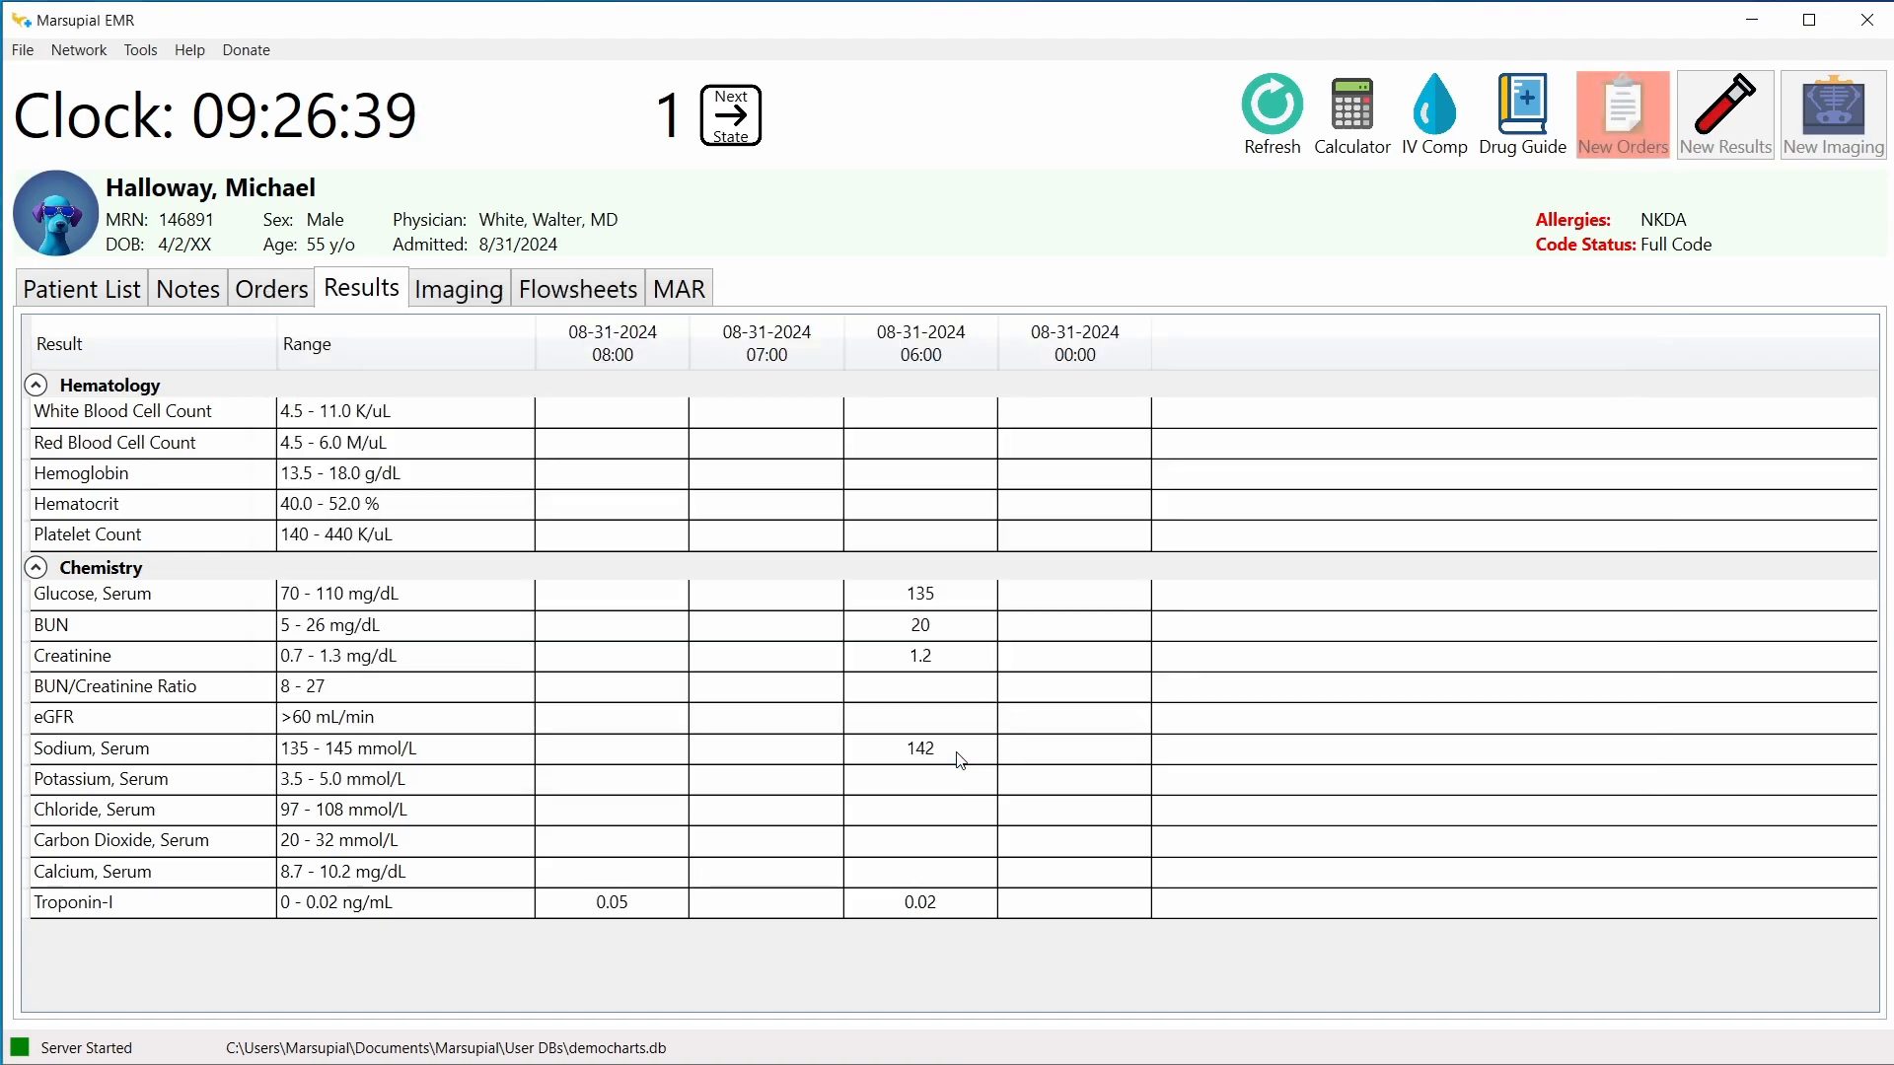
pyautogui.click(286, 298)
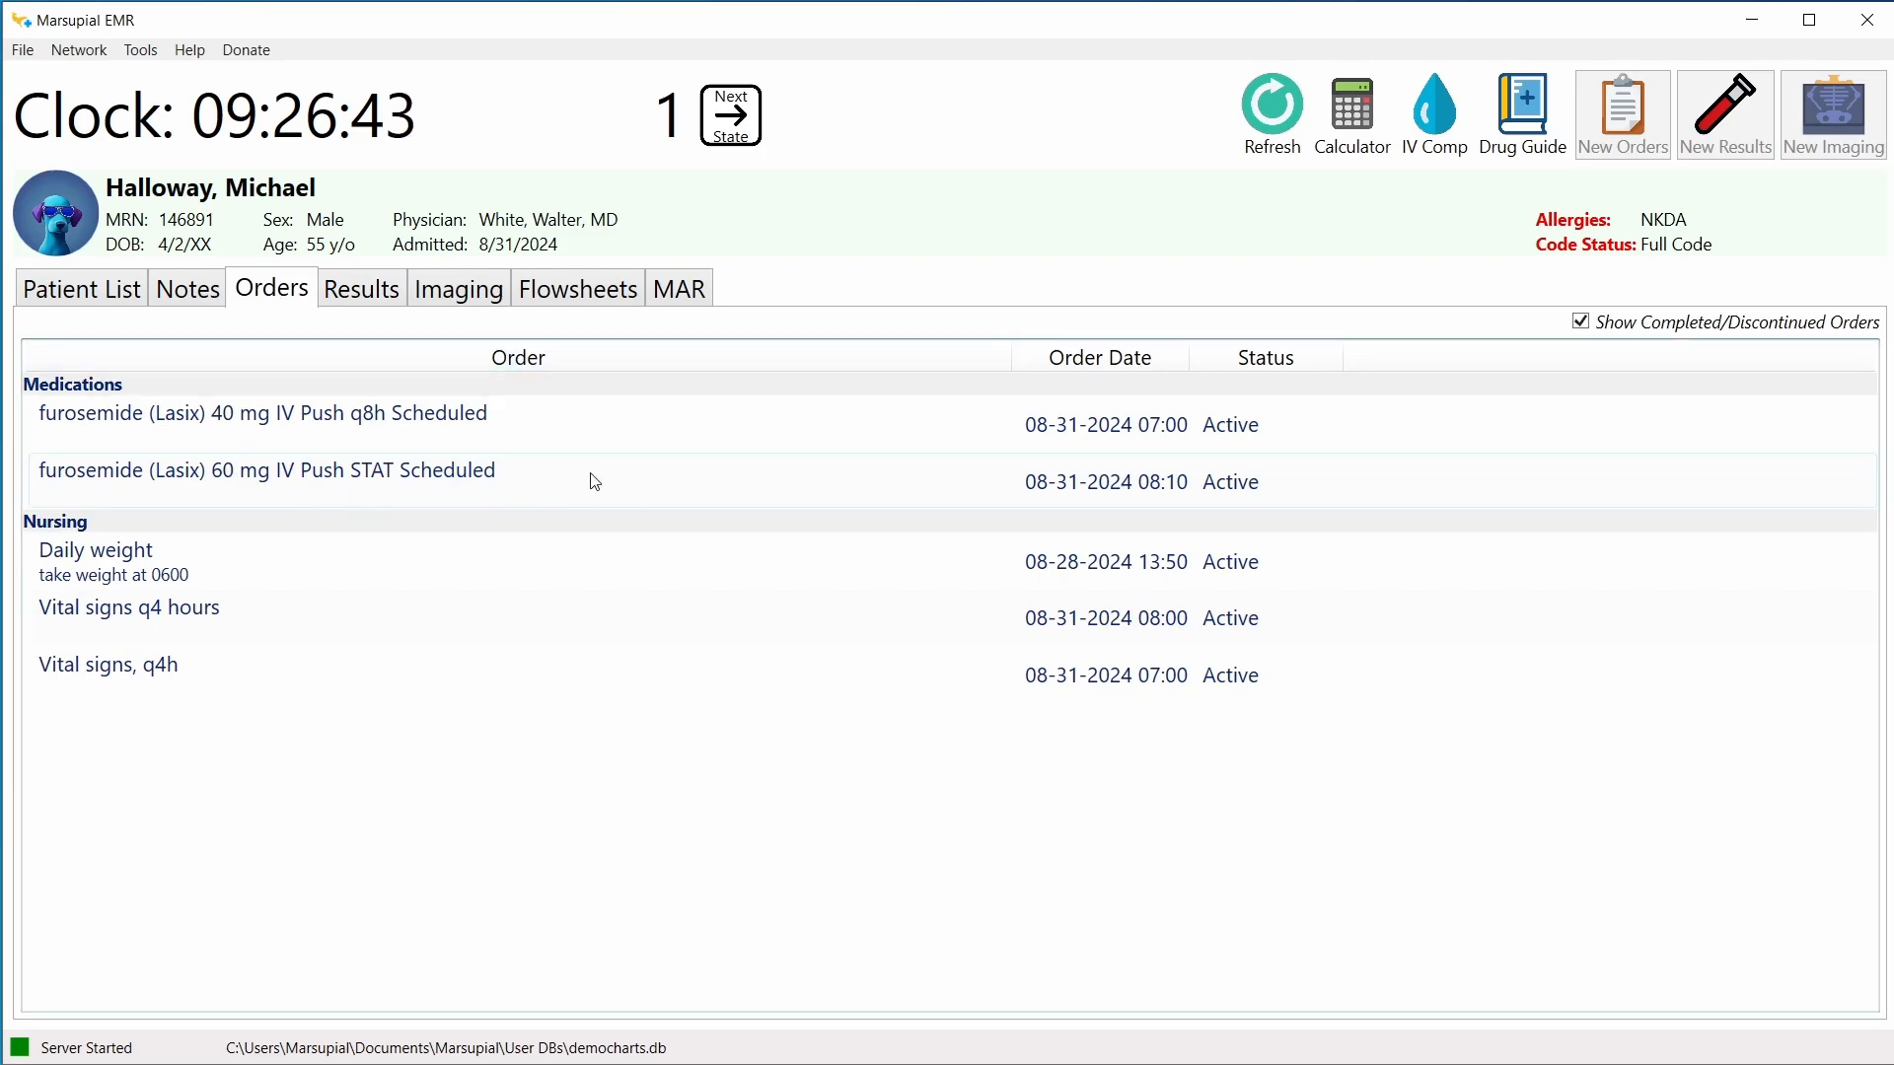
# Step: Check the patient's MAR in Marsupial EMR, and switch to Marsupial Editor to examine the chart's orders, MAR, results and imaging entries
pyautogui.click(701, 299)
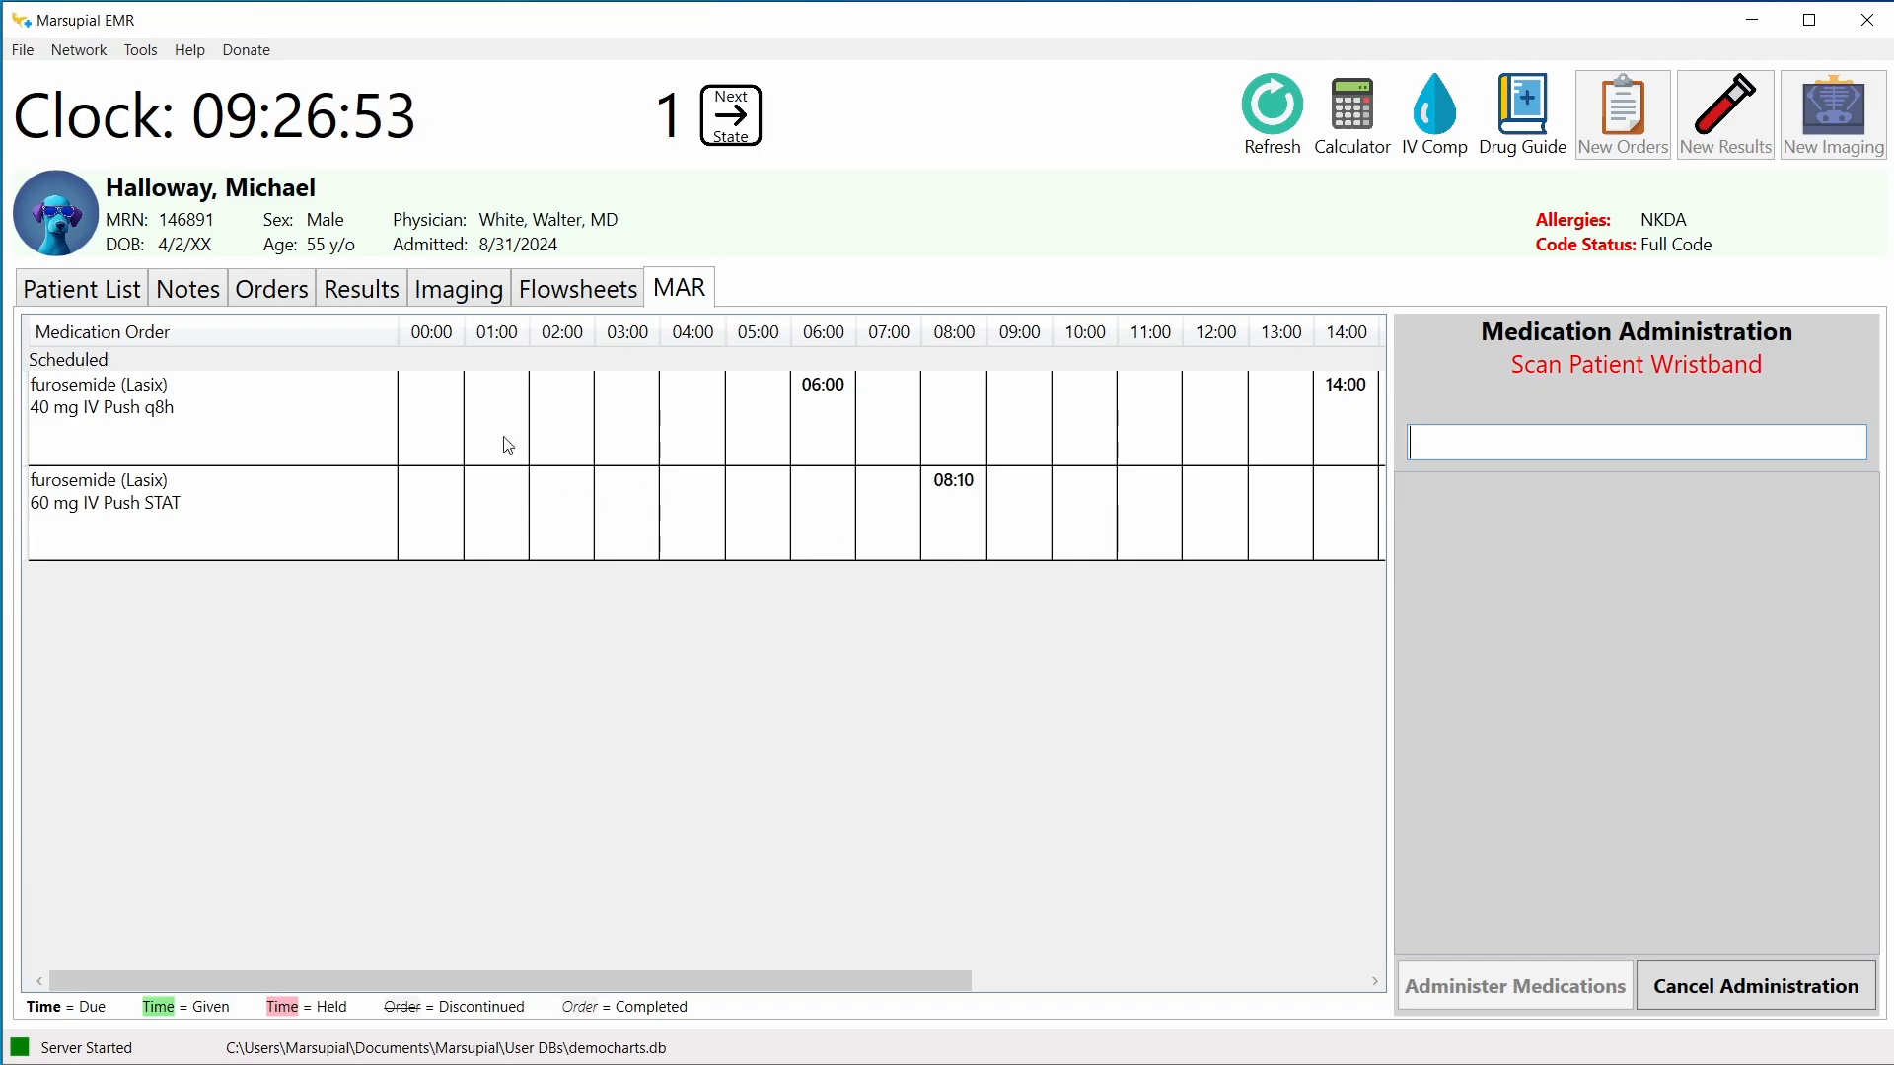
pyautogui.click(284, 306)
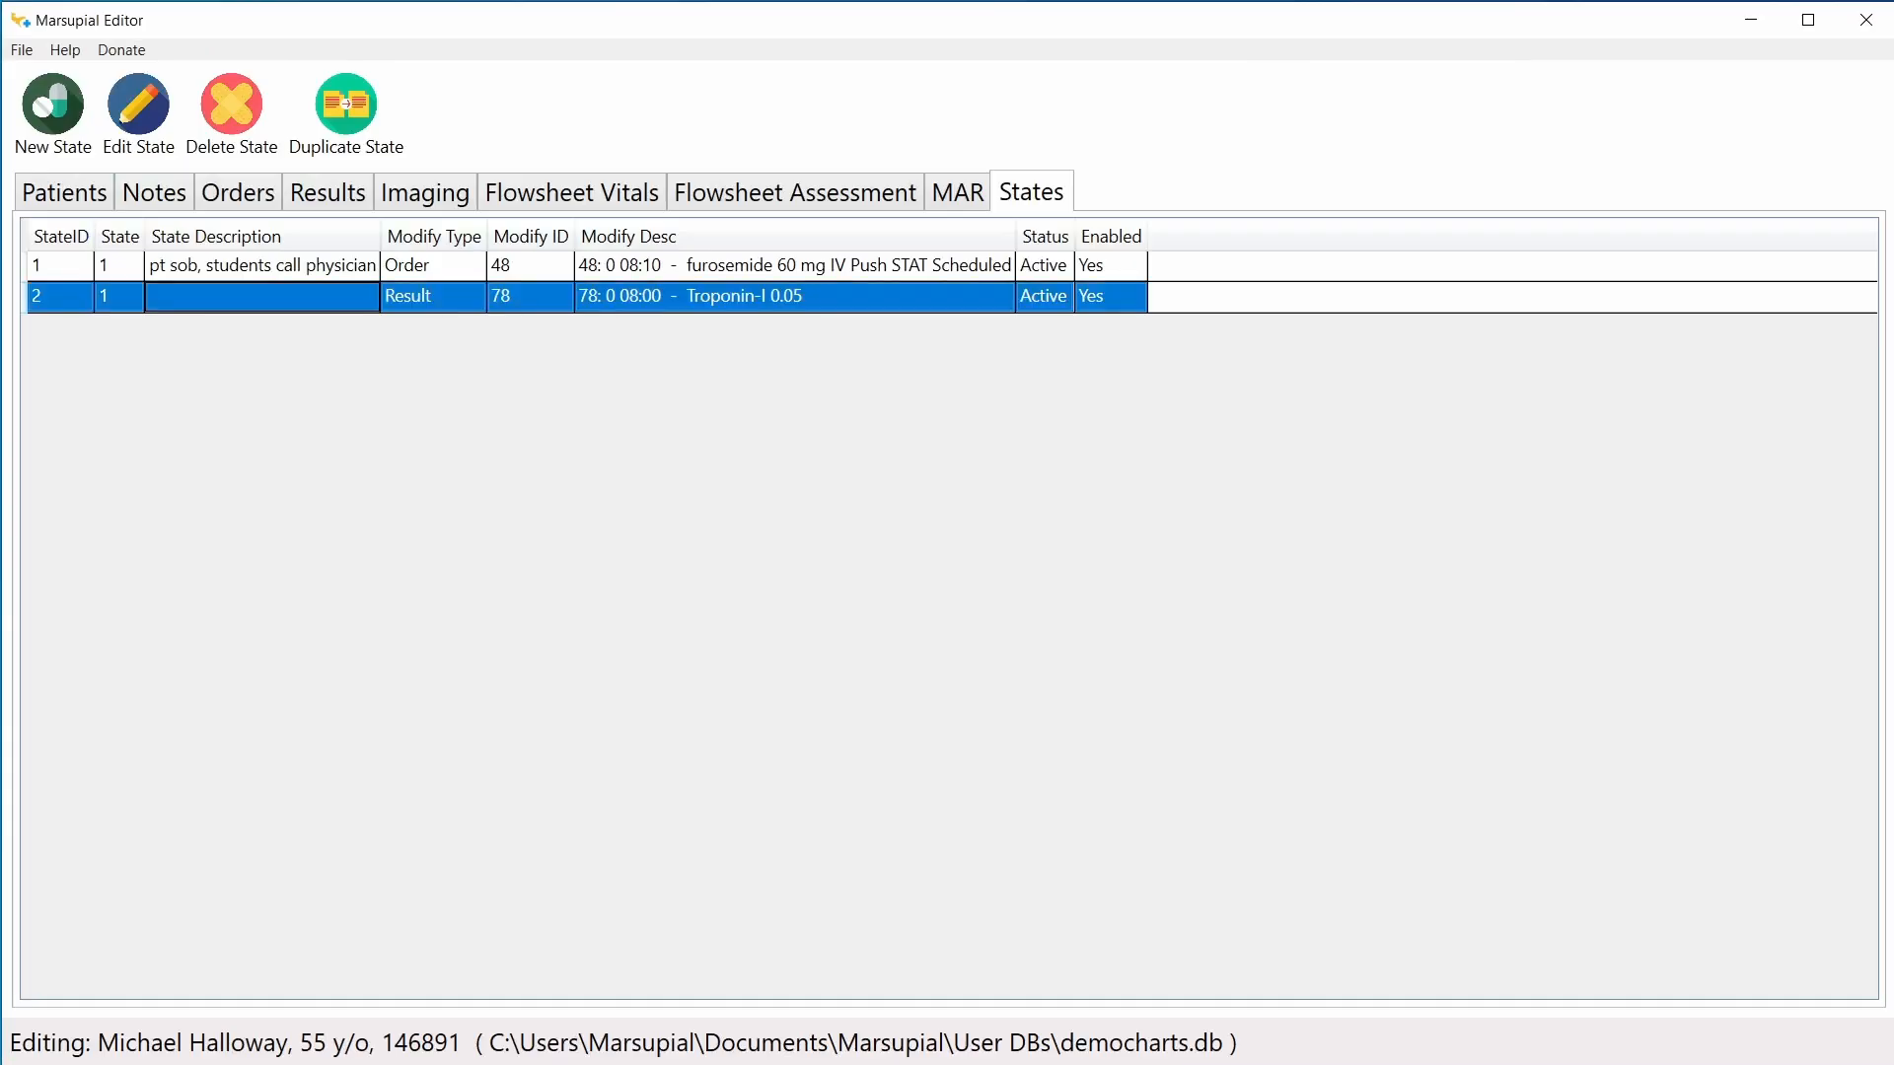
pyautogui.click(238, 198)
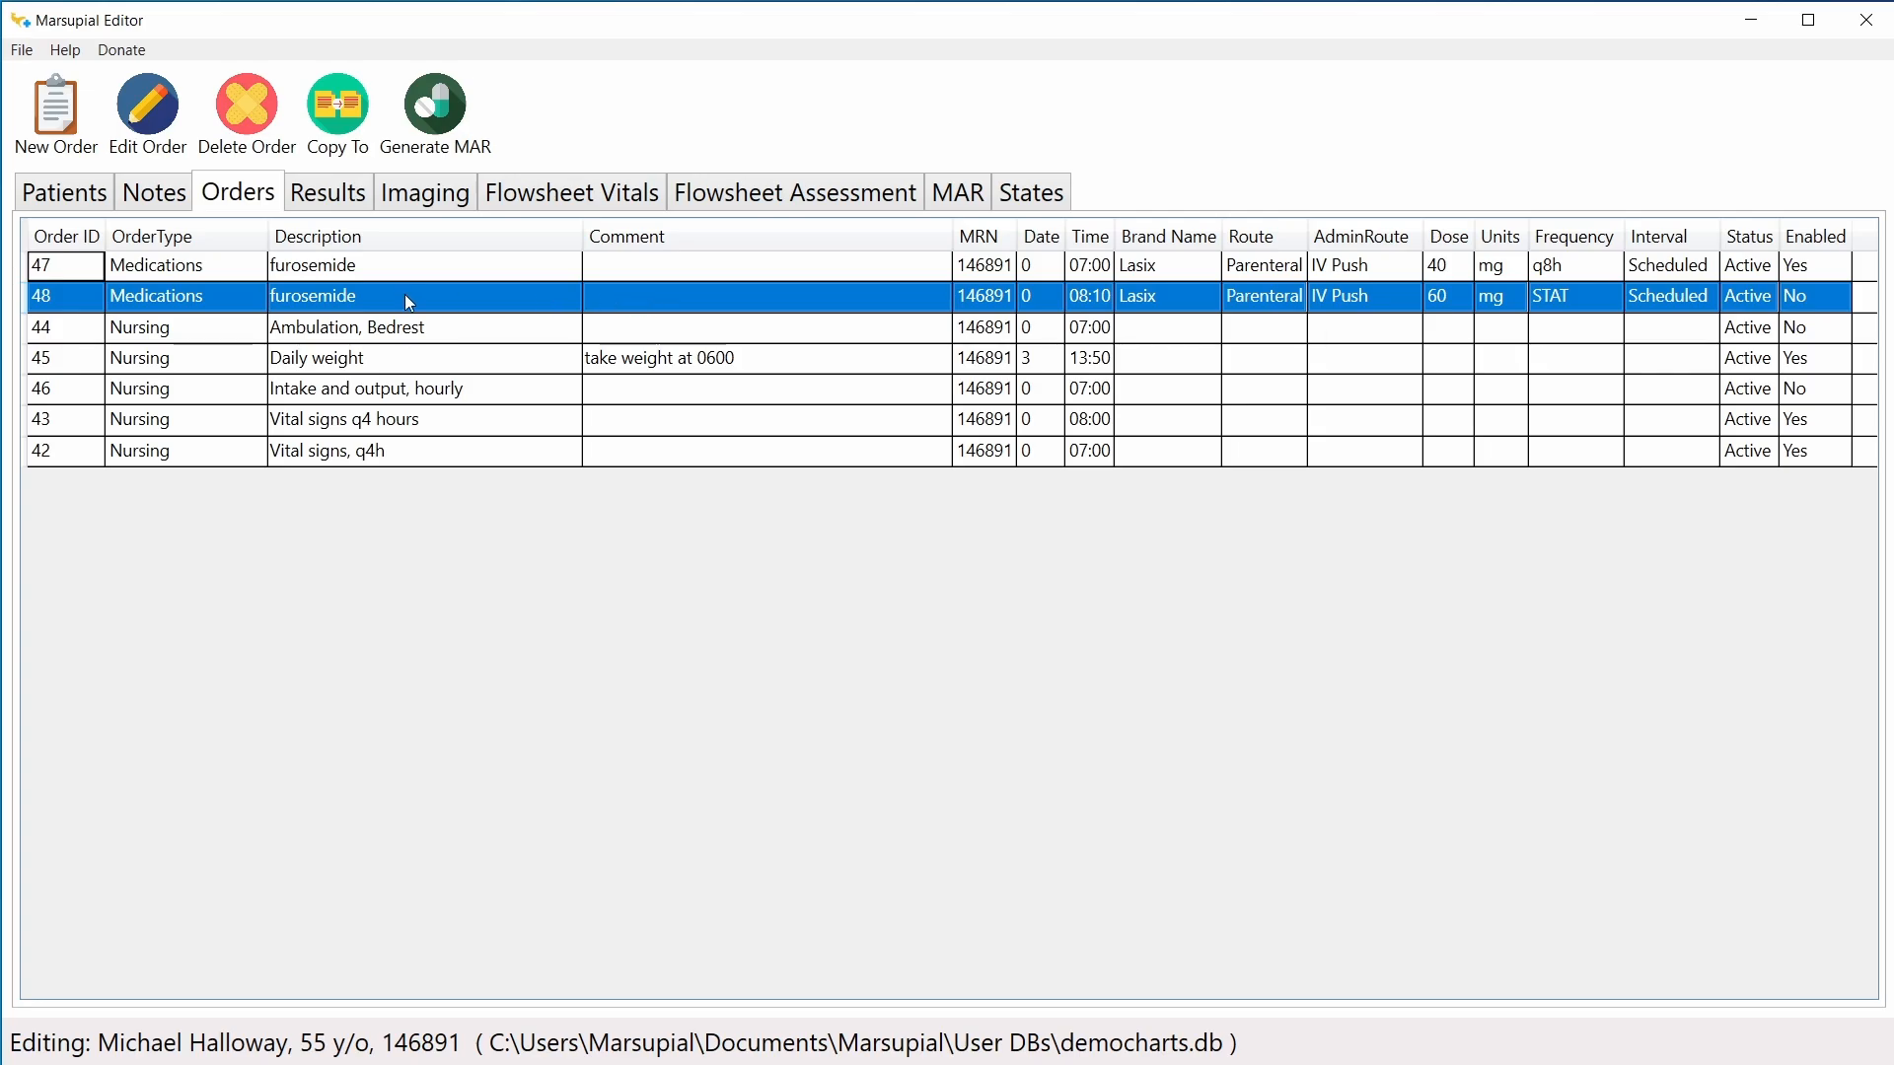
pyautogui.click(961, 203)
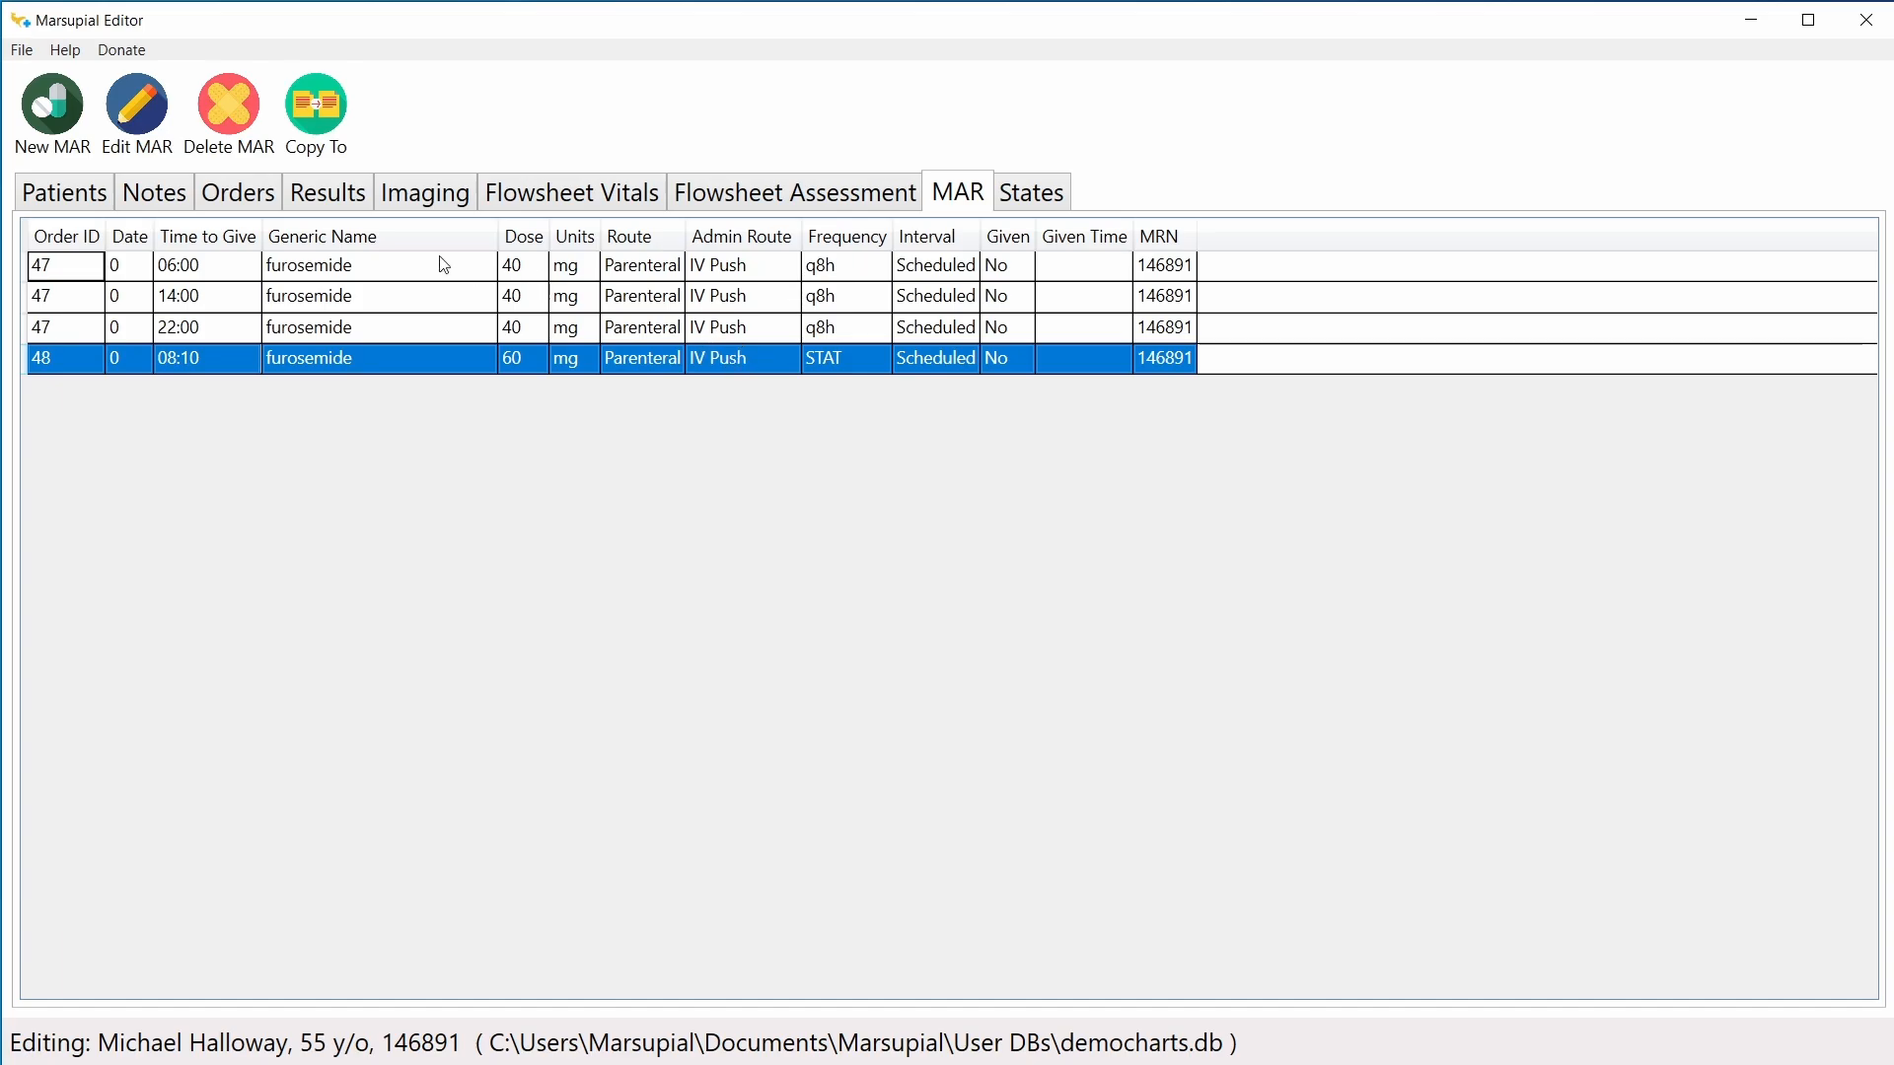
pyautogui.click(255, 205)
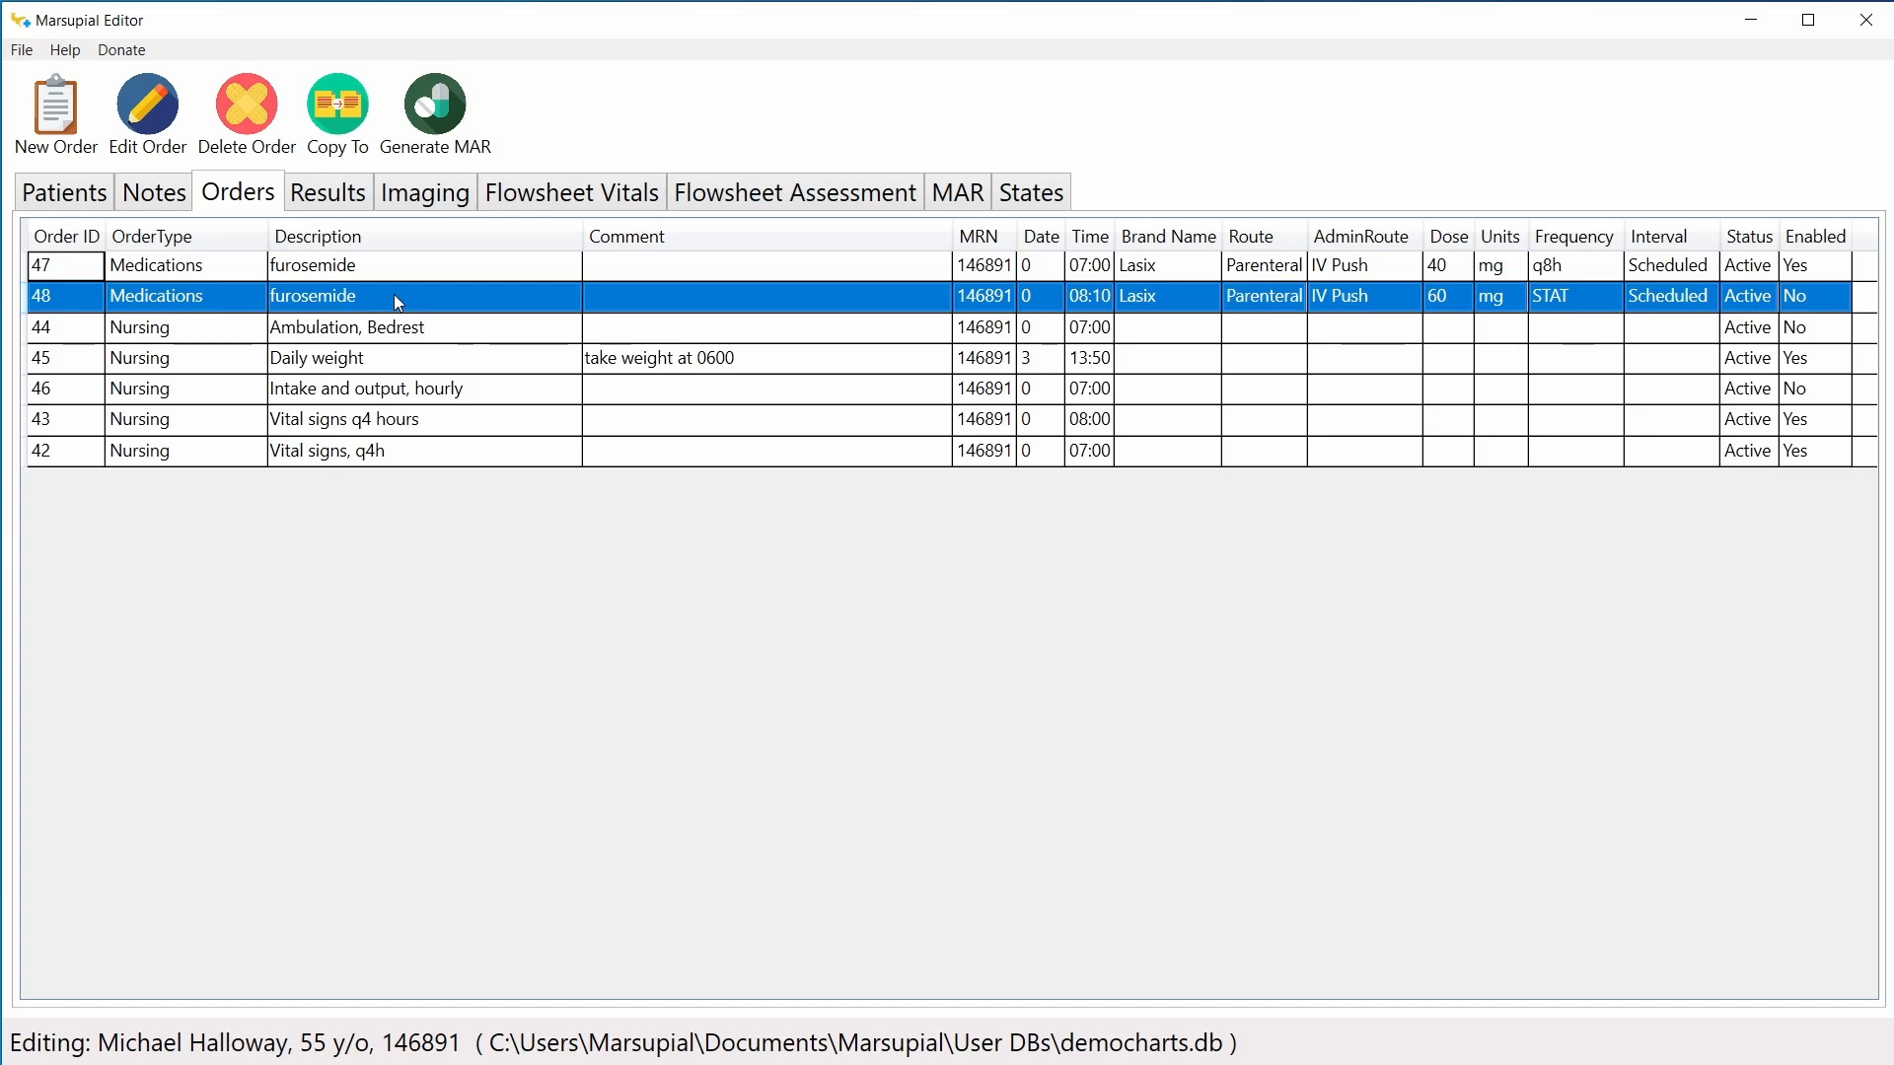
pyautogui.click(343, 200)
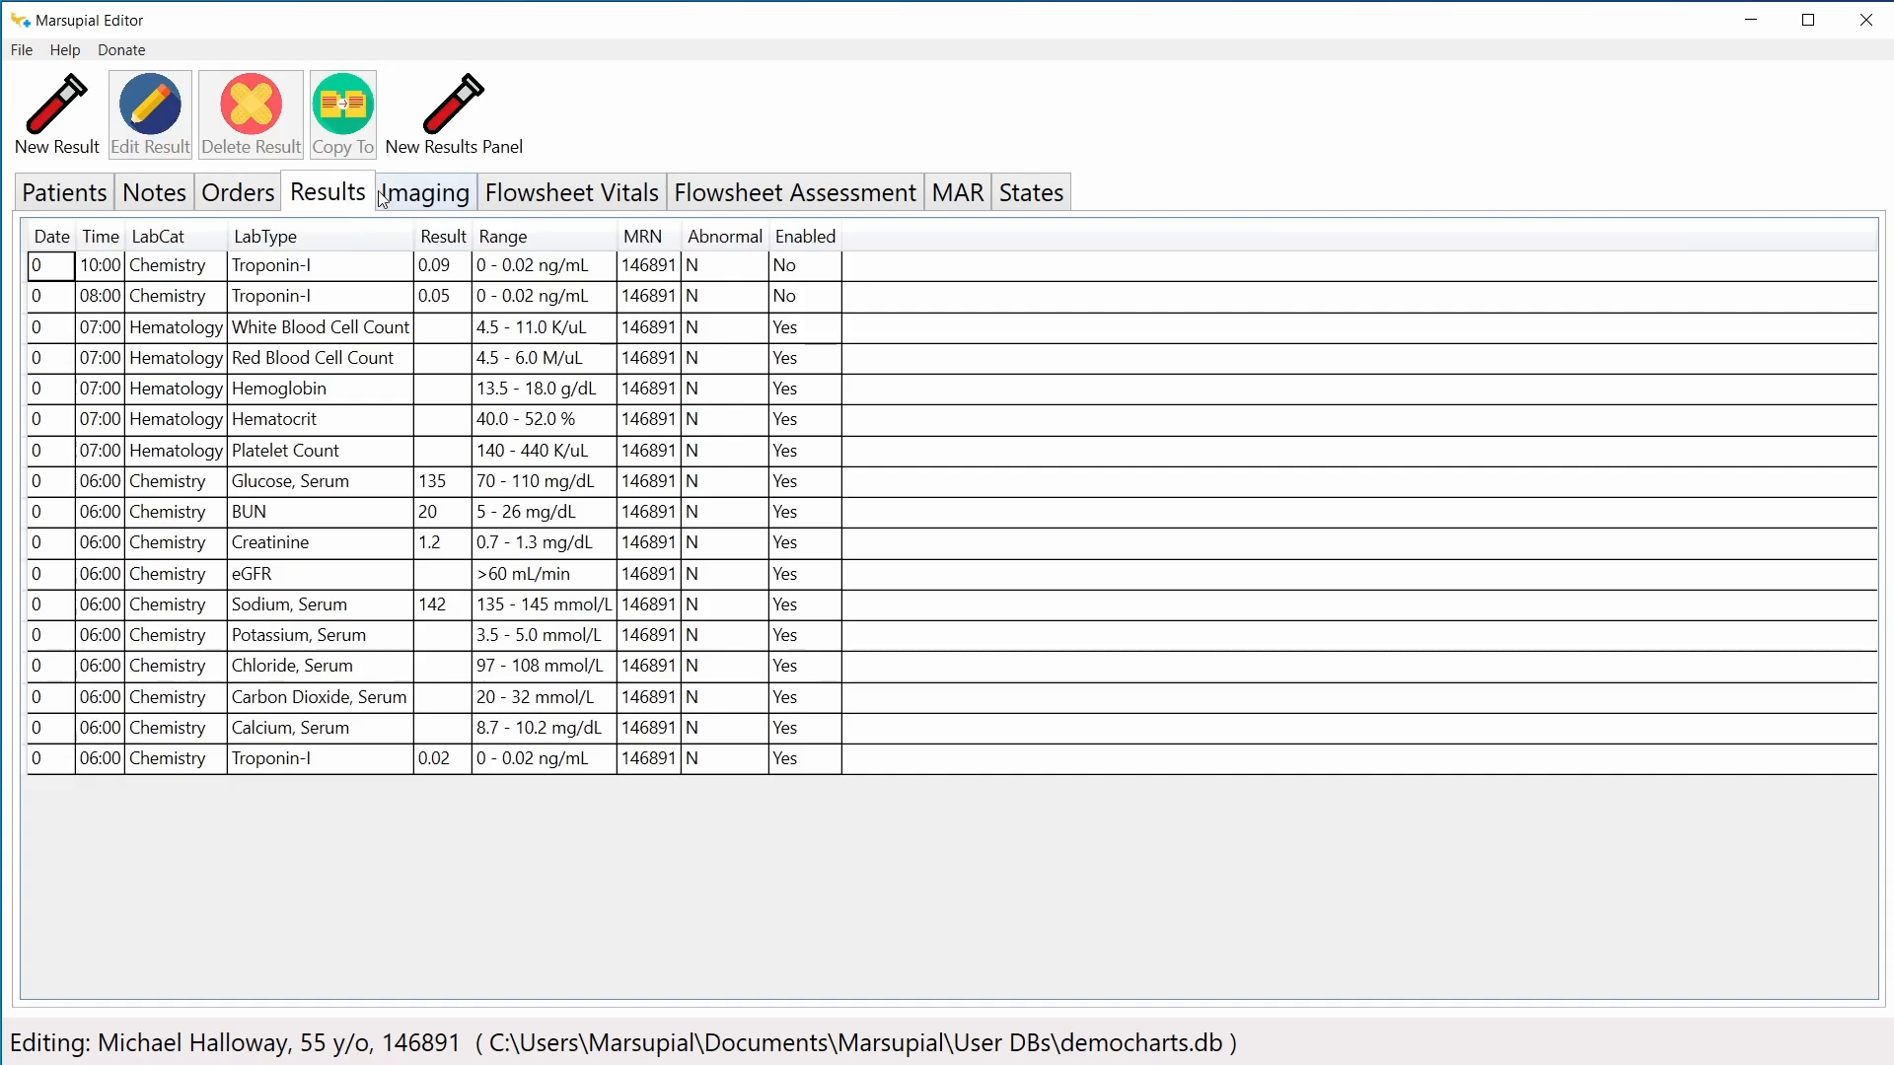
pyautogui.click(417, 203)
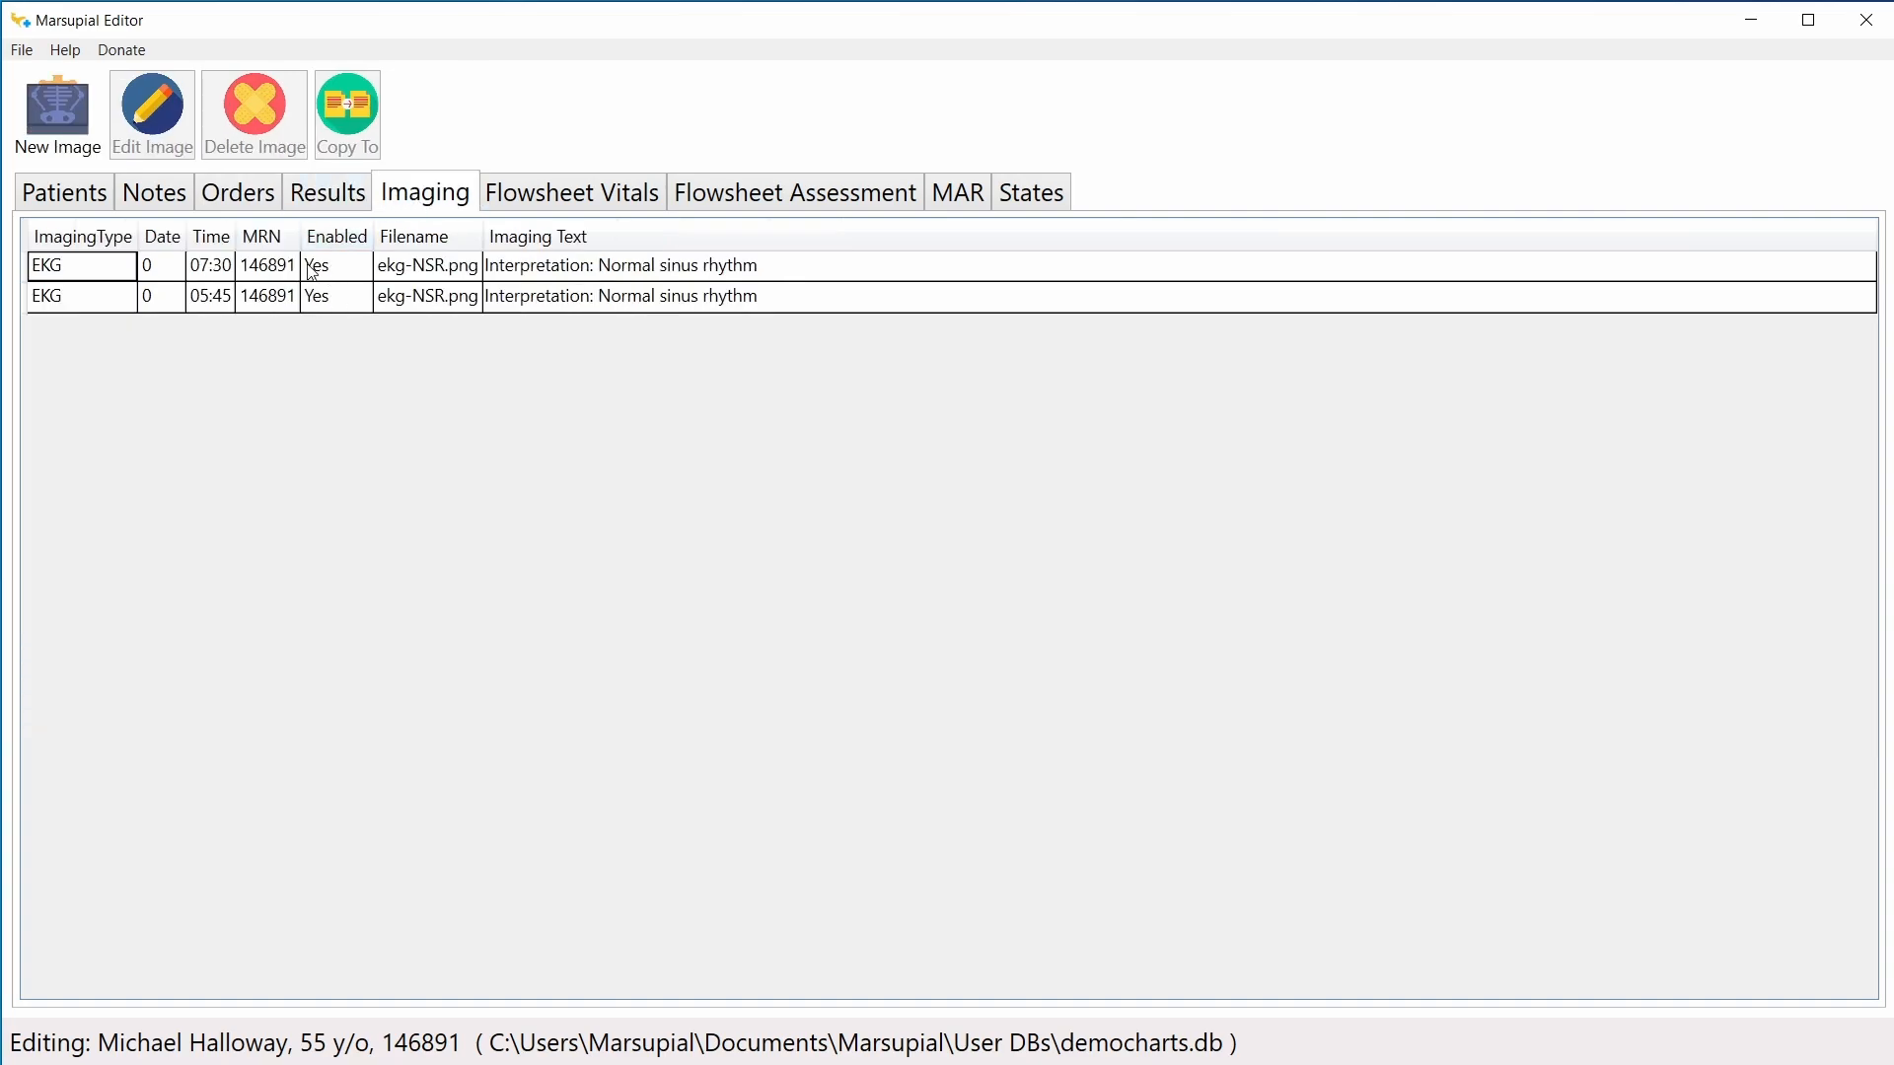
# Step: Start a new medication order with date 0 and time 07:00, and open the medlibrary database for it
pyautogui.click(262, 203)
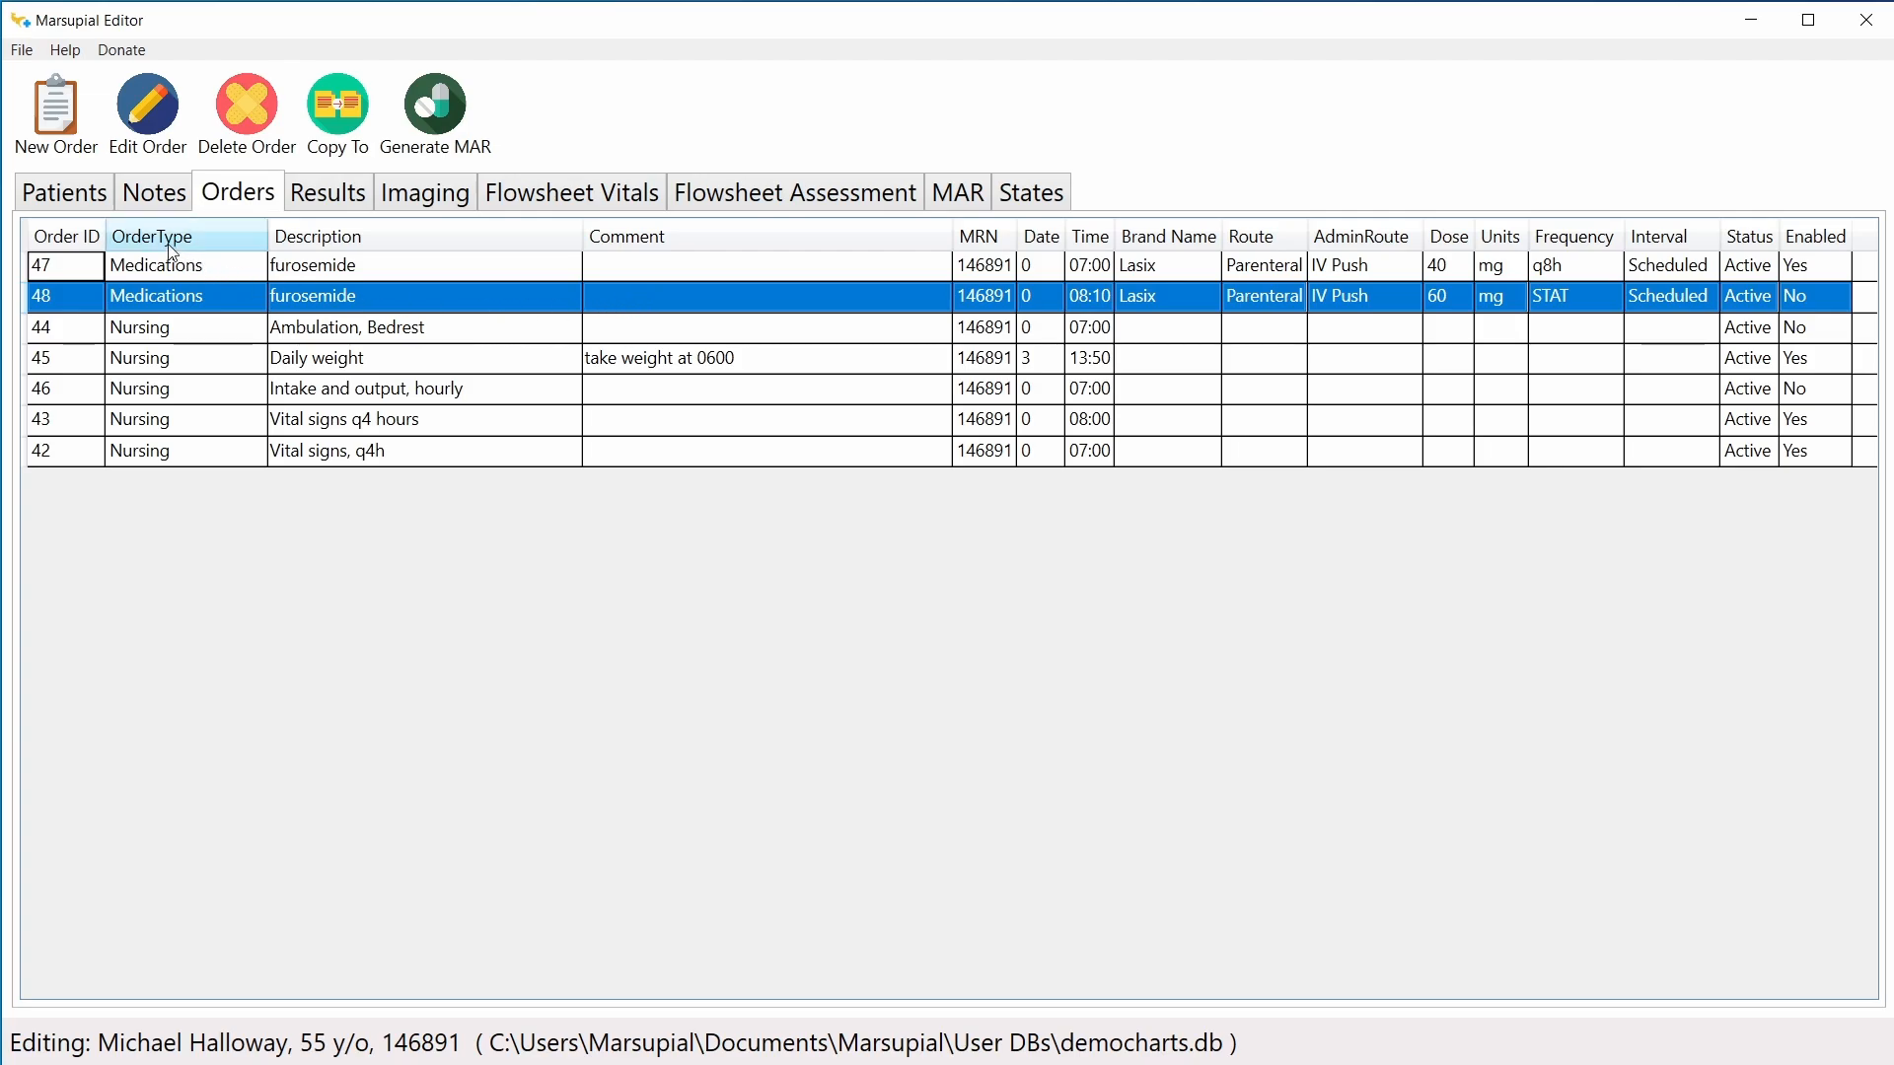
pyautogui.click(54, 129)
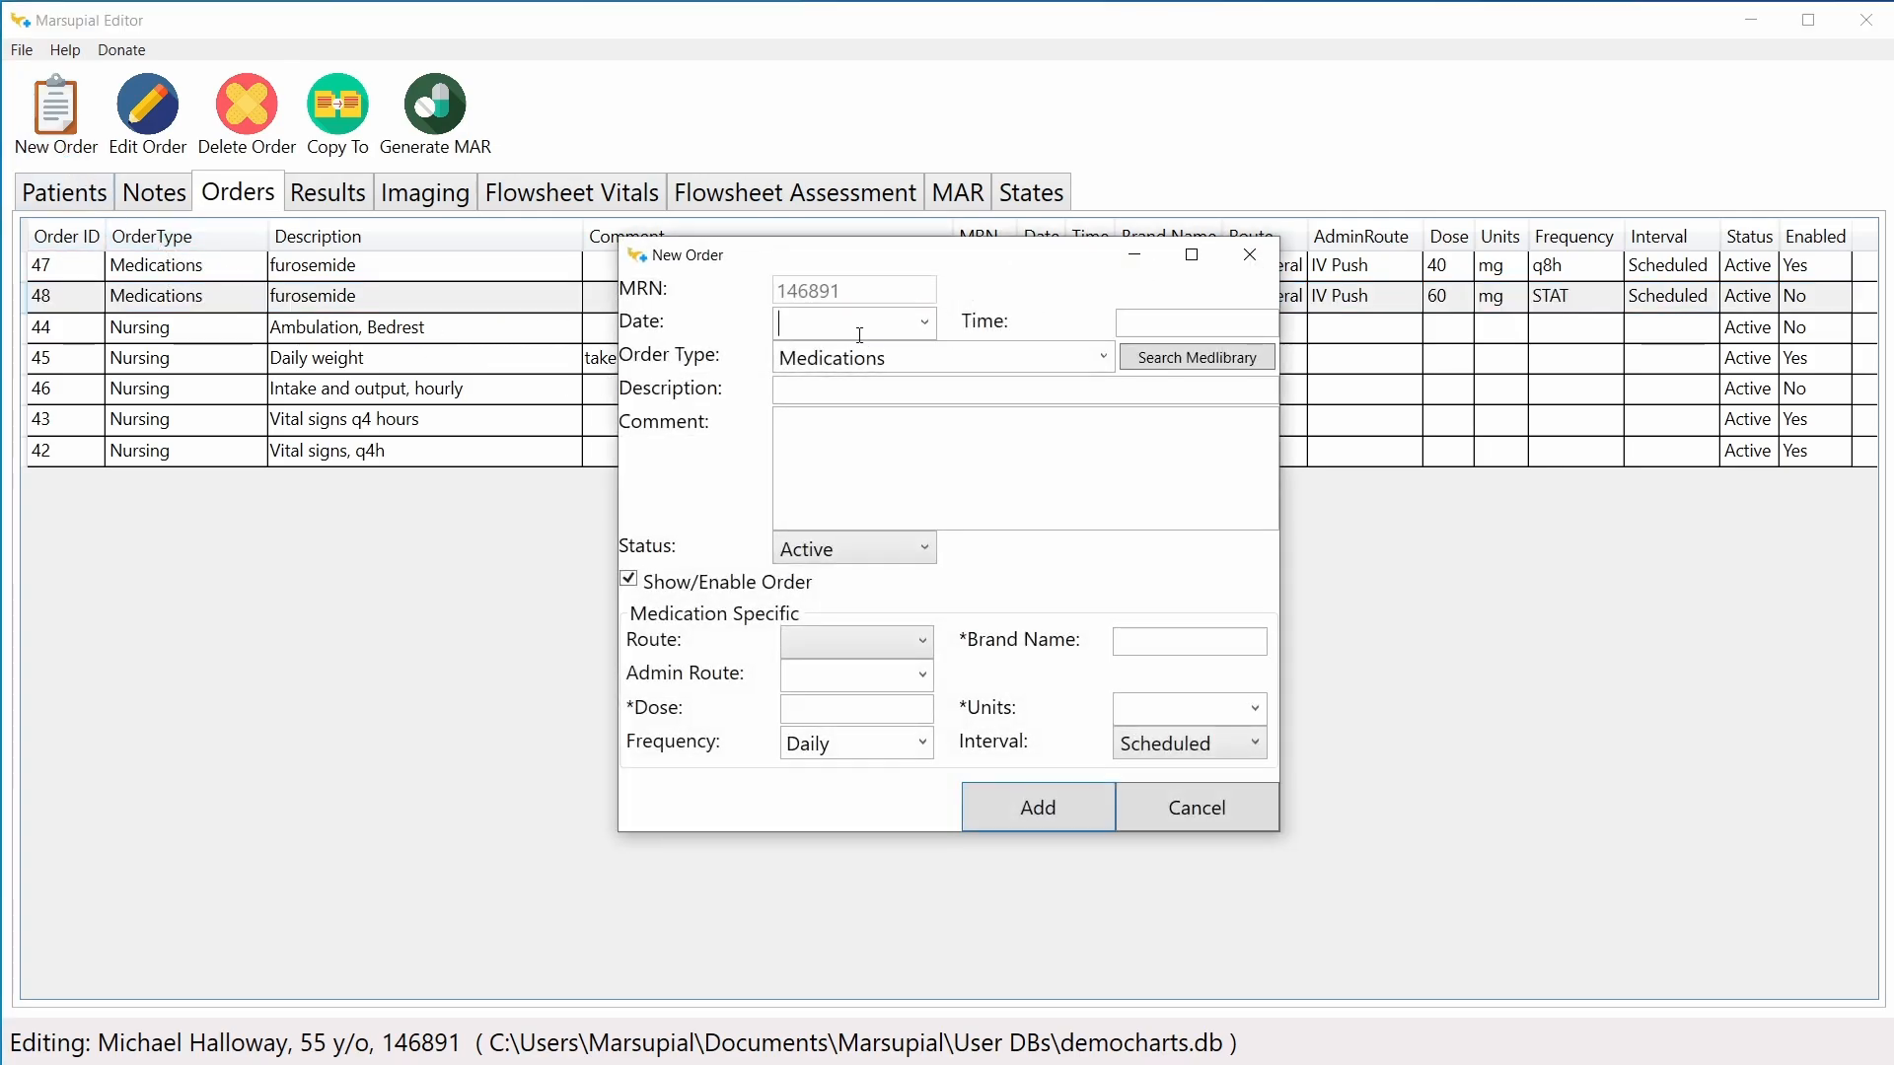
pyautogui.write('0')
pyautogui.write('07')
pyautogui.click(1165, 370)
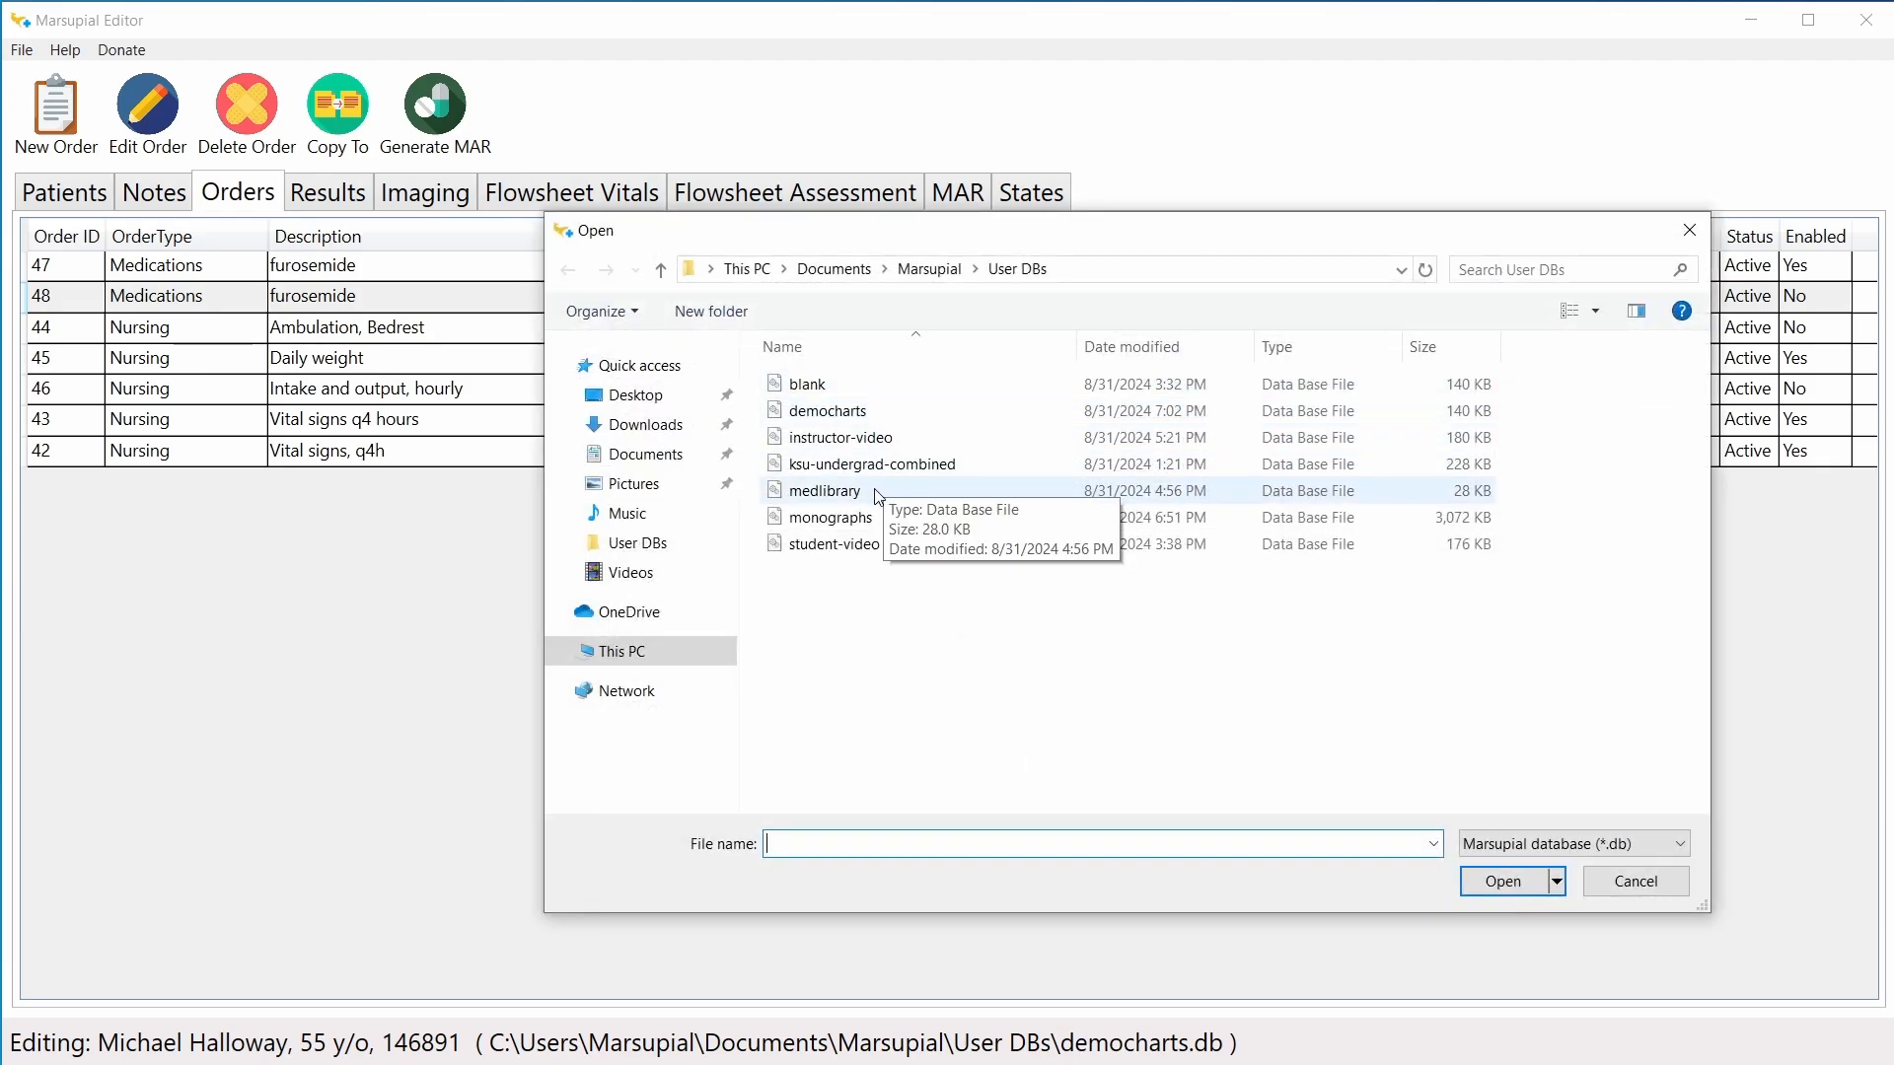
pyautogui.doubleClick(877, 493)
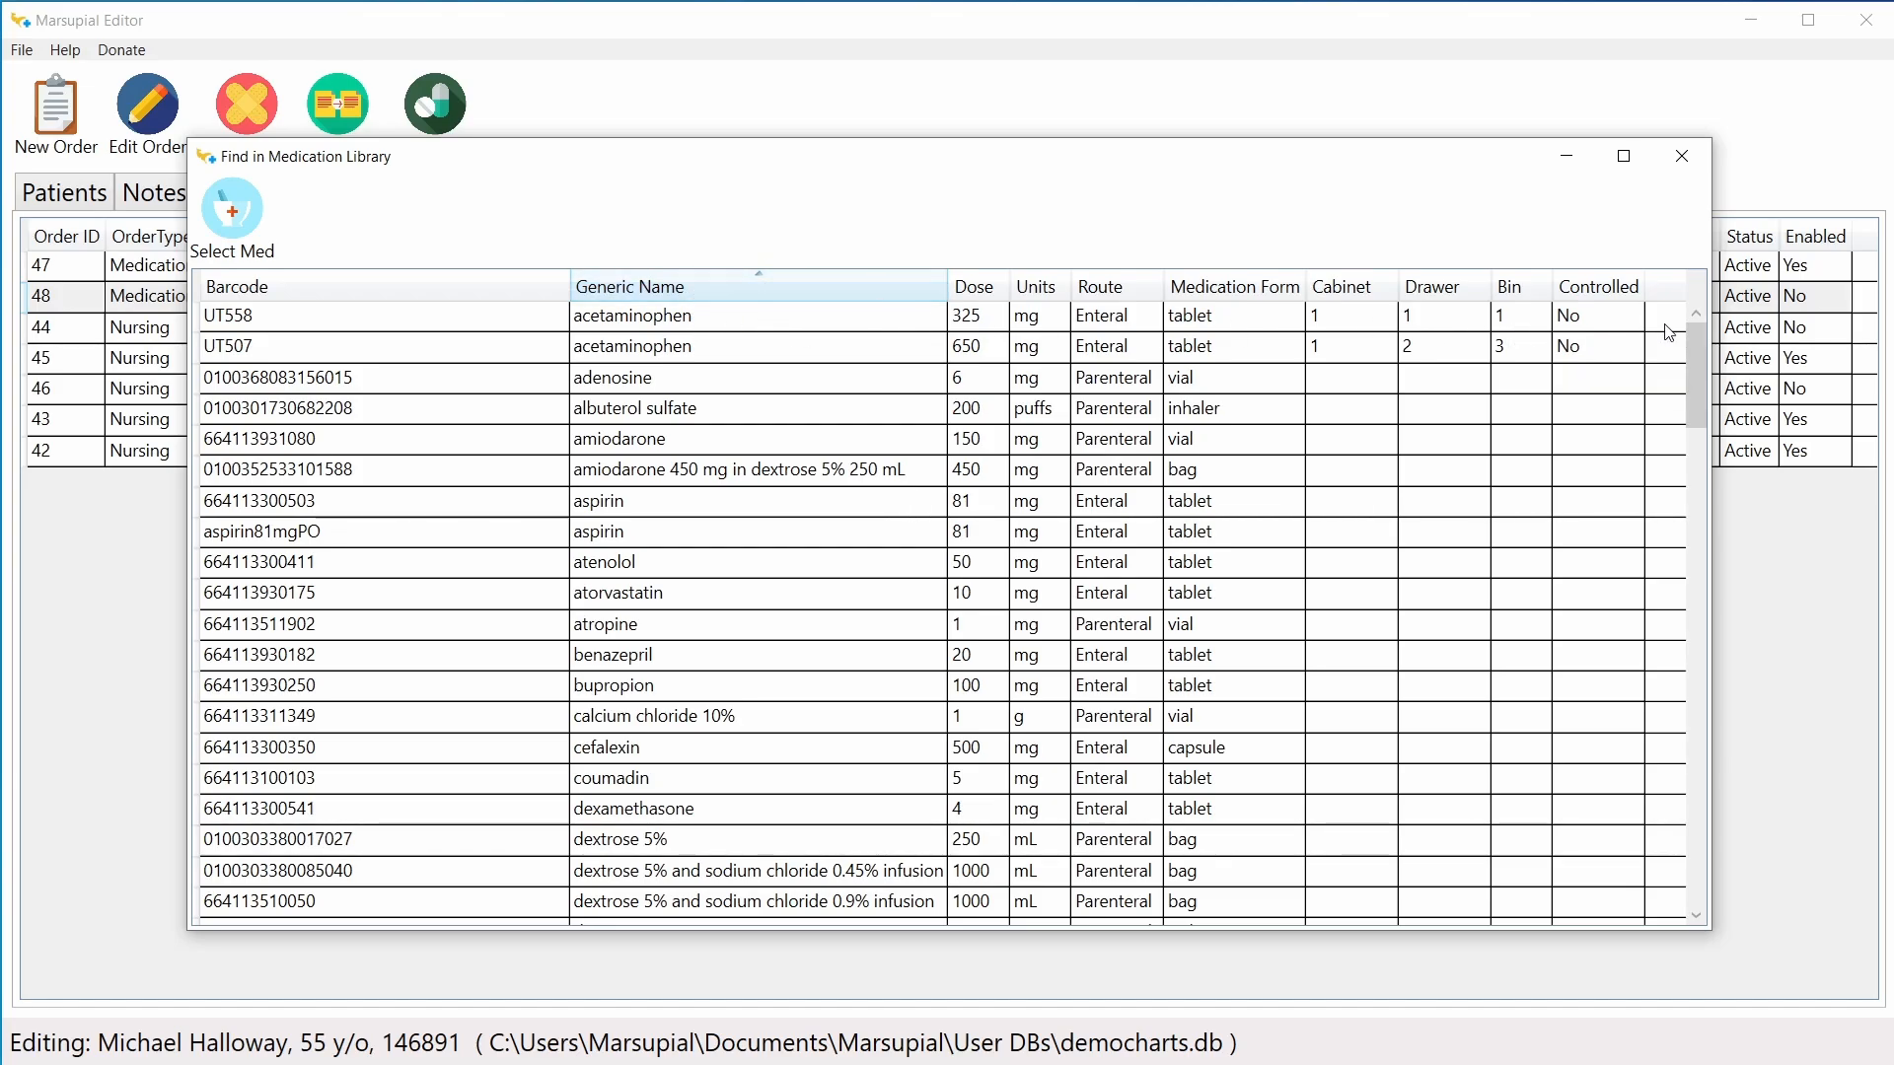
# Step: Fill the order with oxycodone 5mg and acetaminophen 325mg from the medication library
pyautogui.moveTo(1699, 341); pyautogui.dragTo(1693, 572)
pyautogui.moveTo(1698, 642); pyautogui.dragTo(1698, 685)
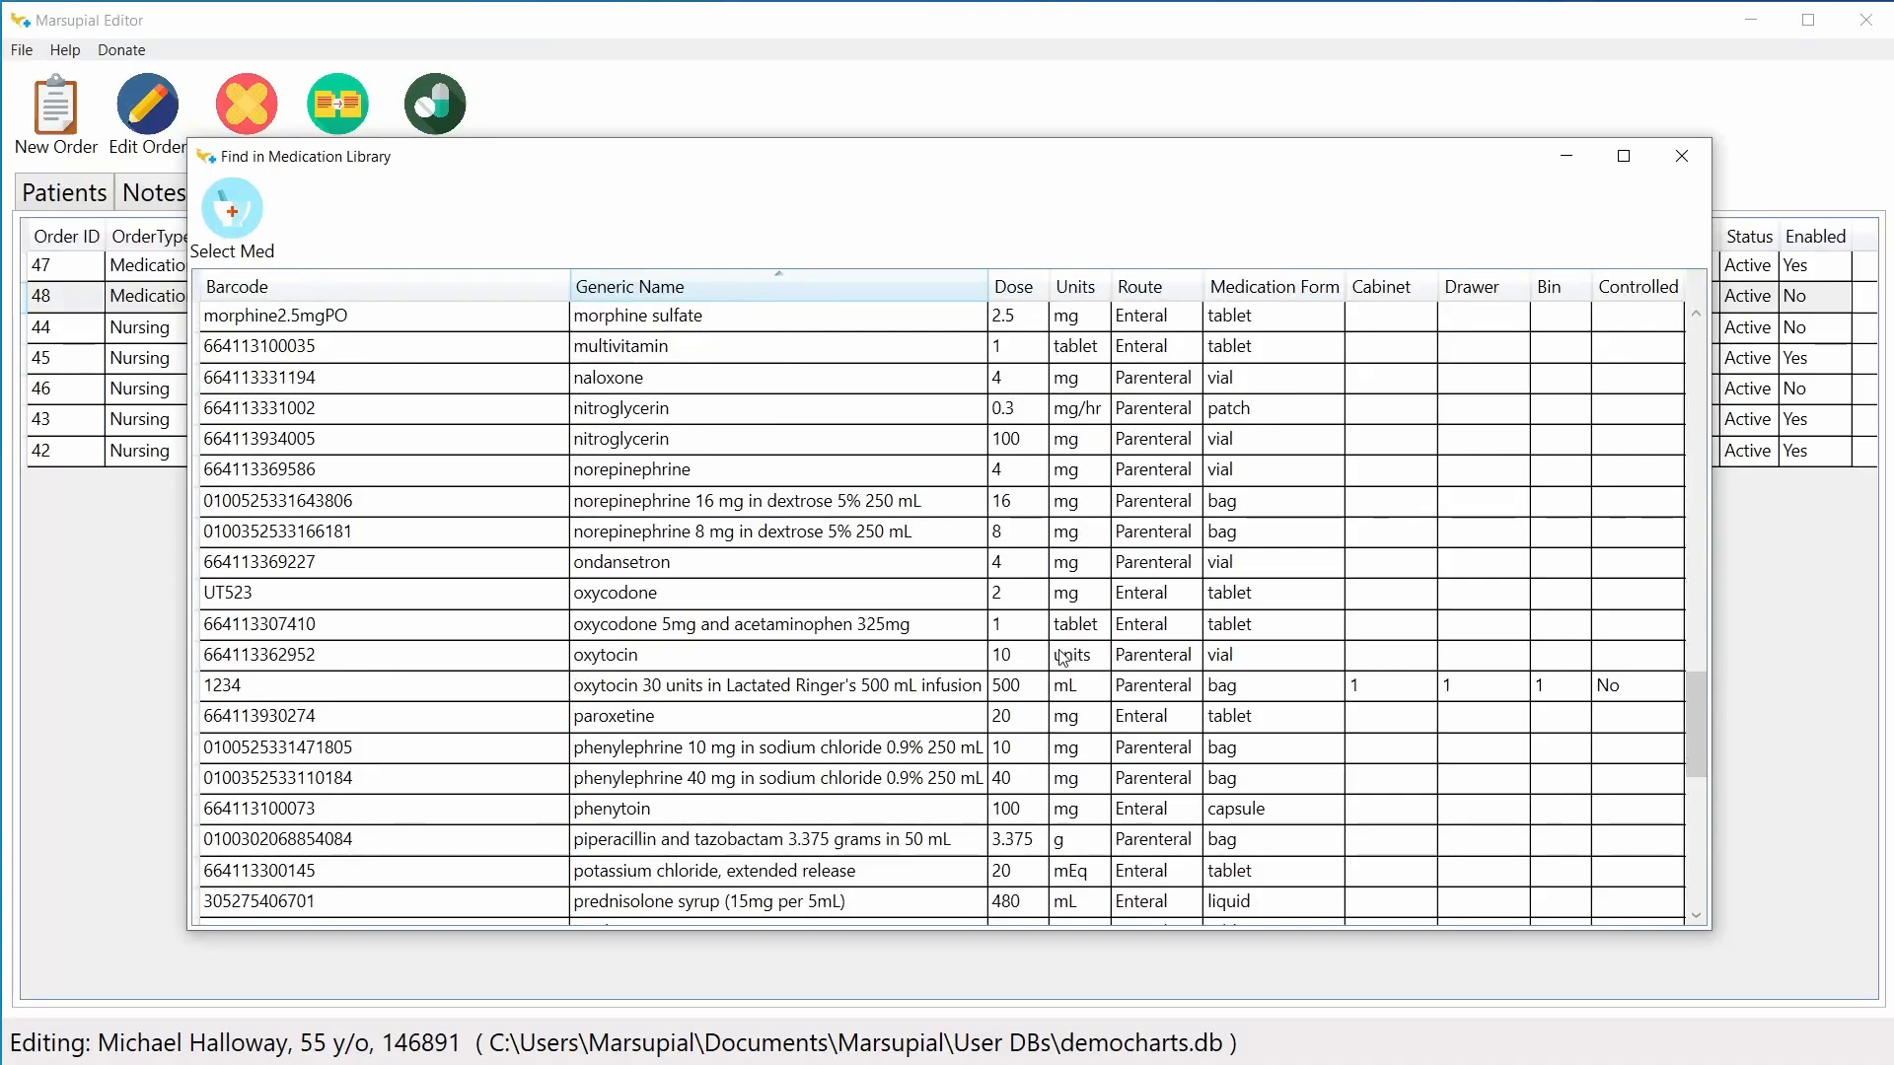
pyautogui.click(858, 628)
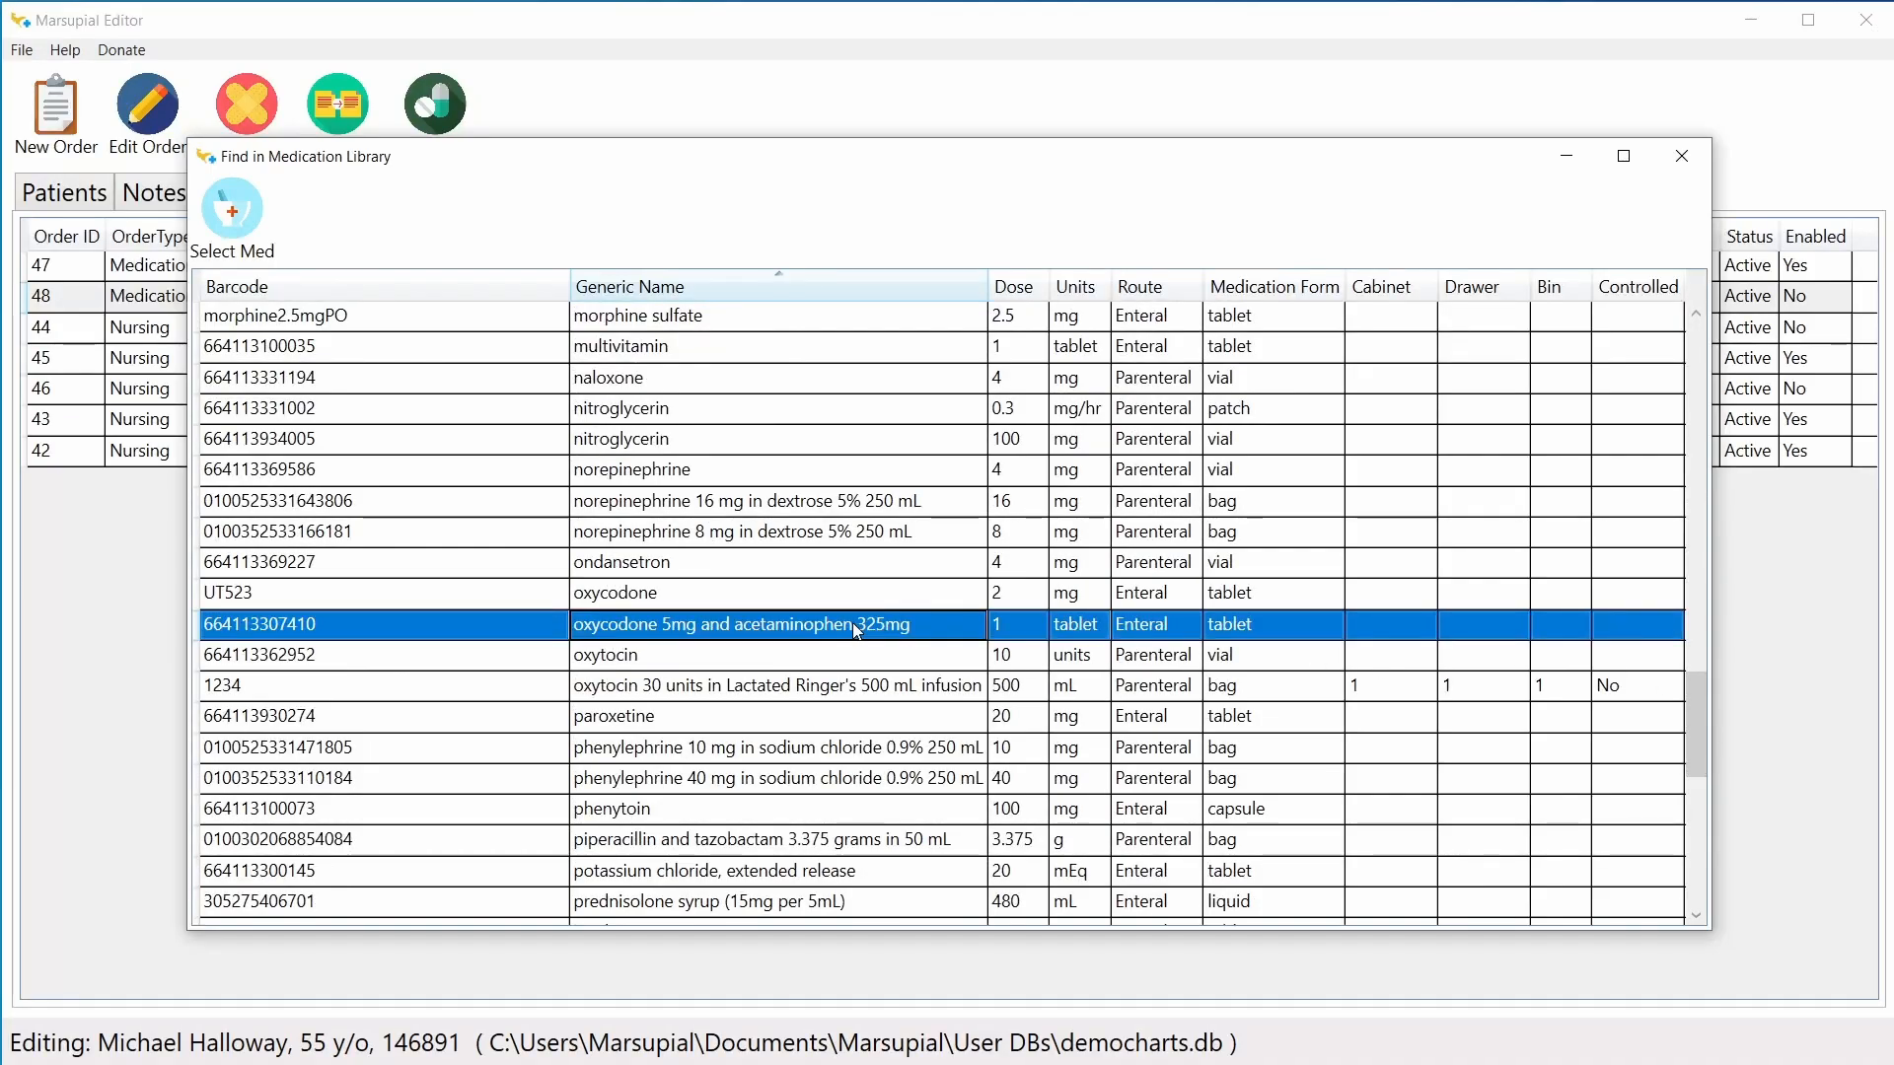
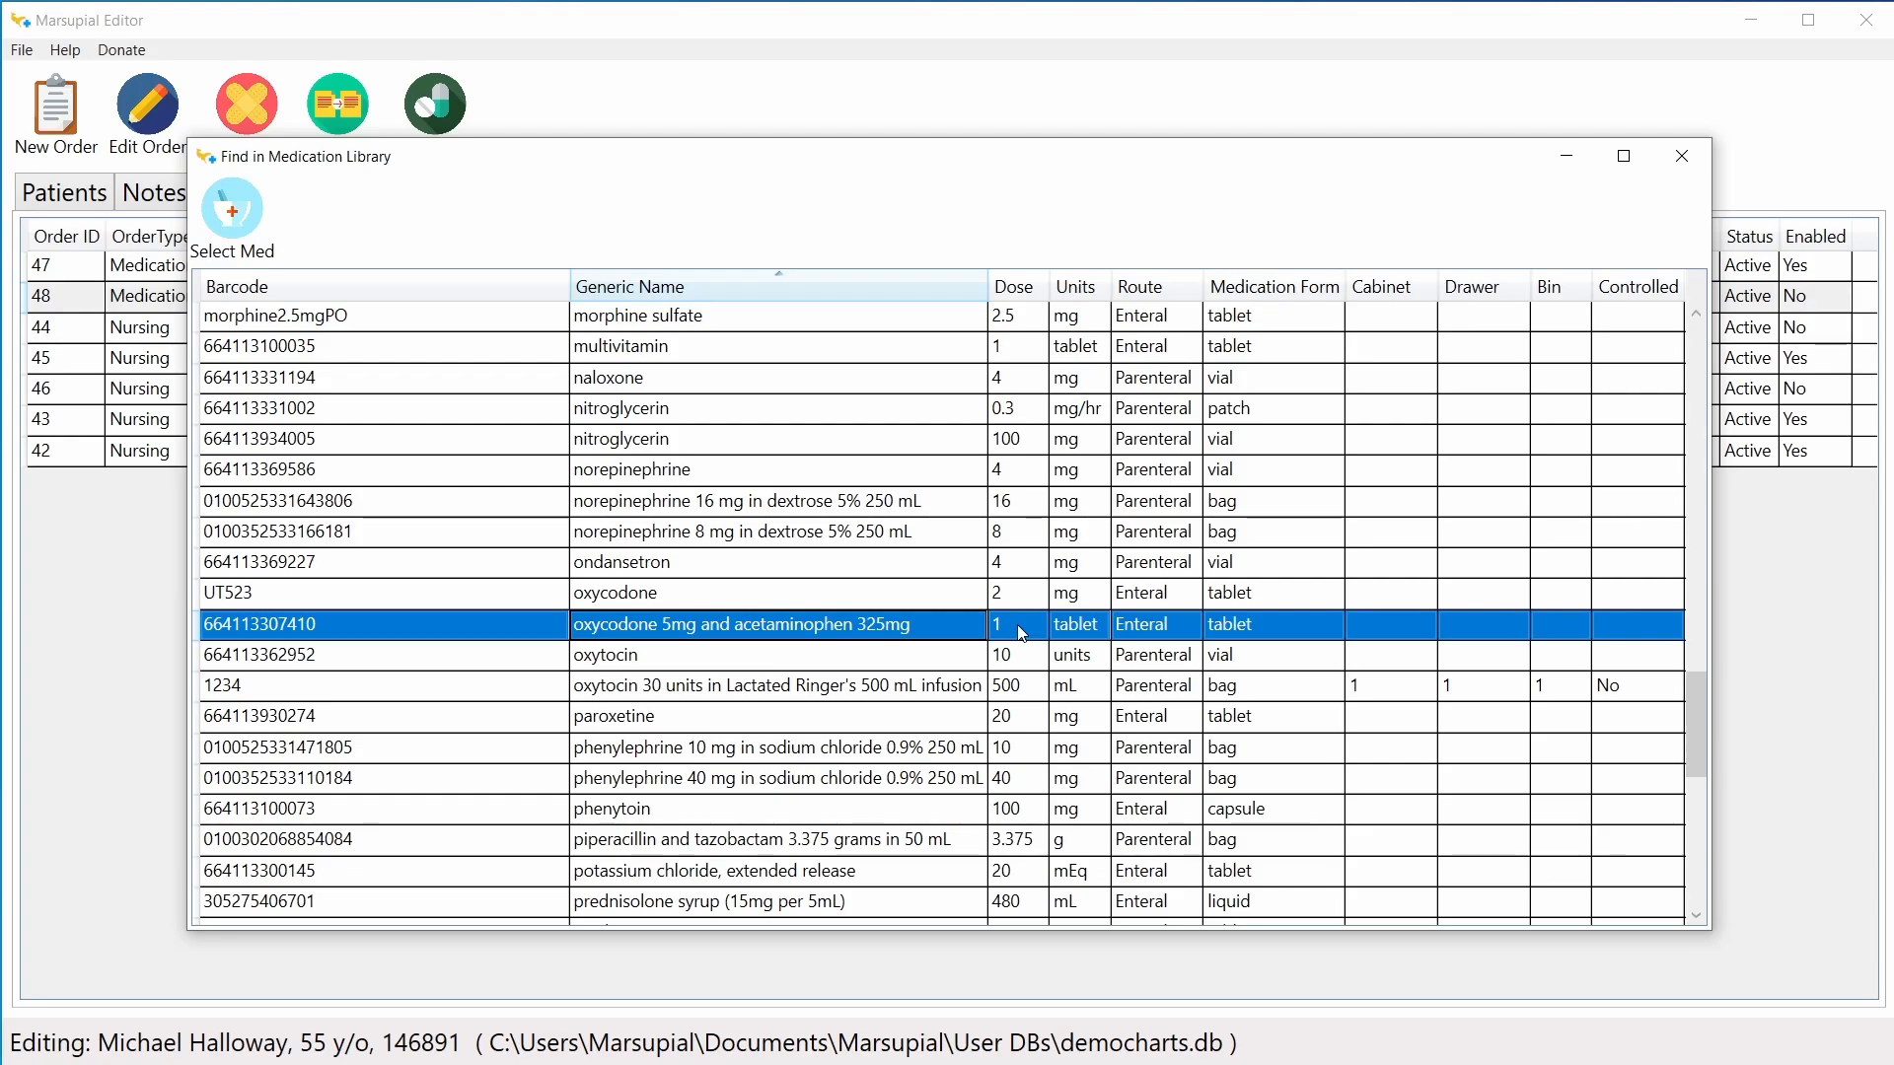
pyautogui.doubleClick(868, 635)
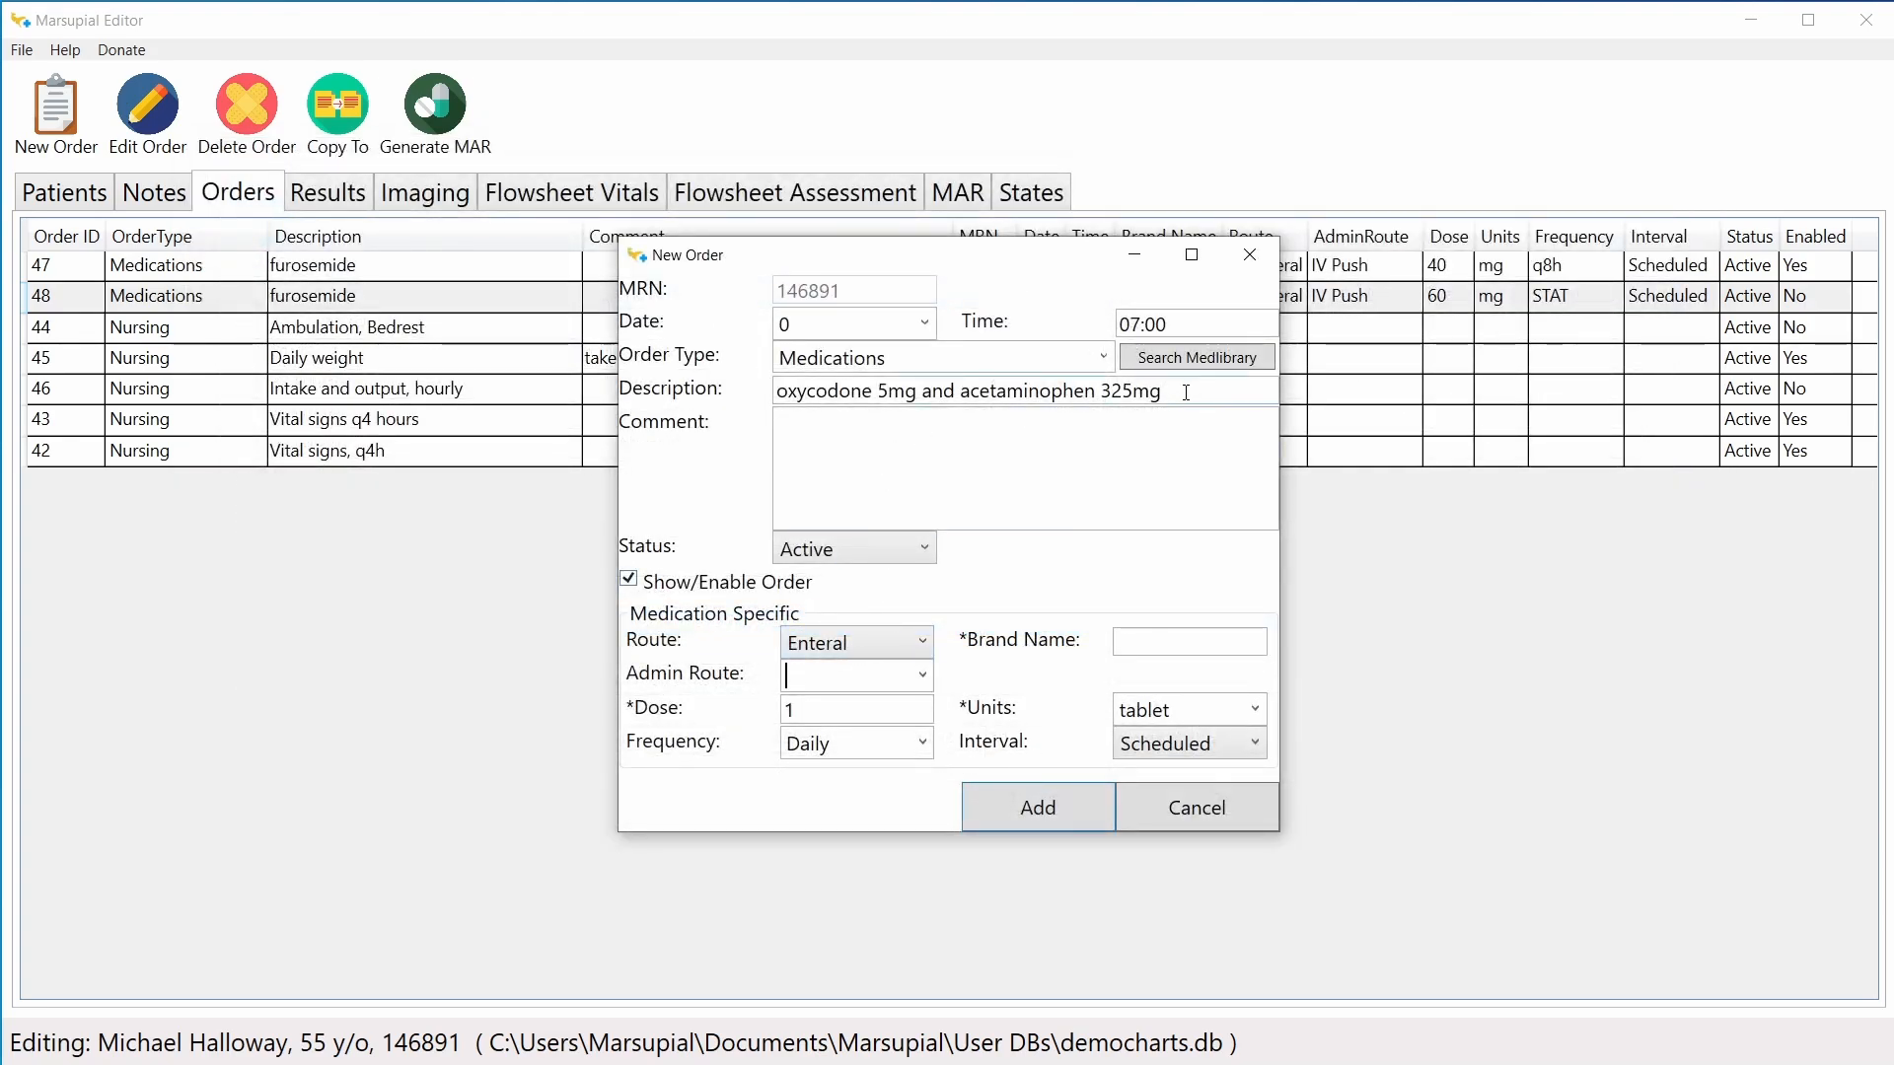
# Step: Set the order's admin route to PO and open the interval choices
pyautogui.click(923, 677)
pyautogui.click(882, 709)
pyautogui.click(833, 709)
pyautogui.click(1139, 749)
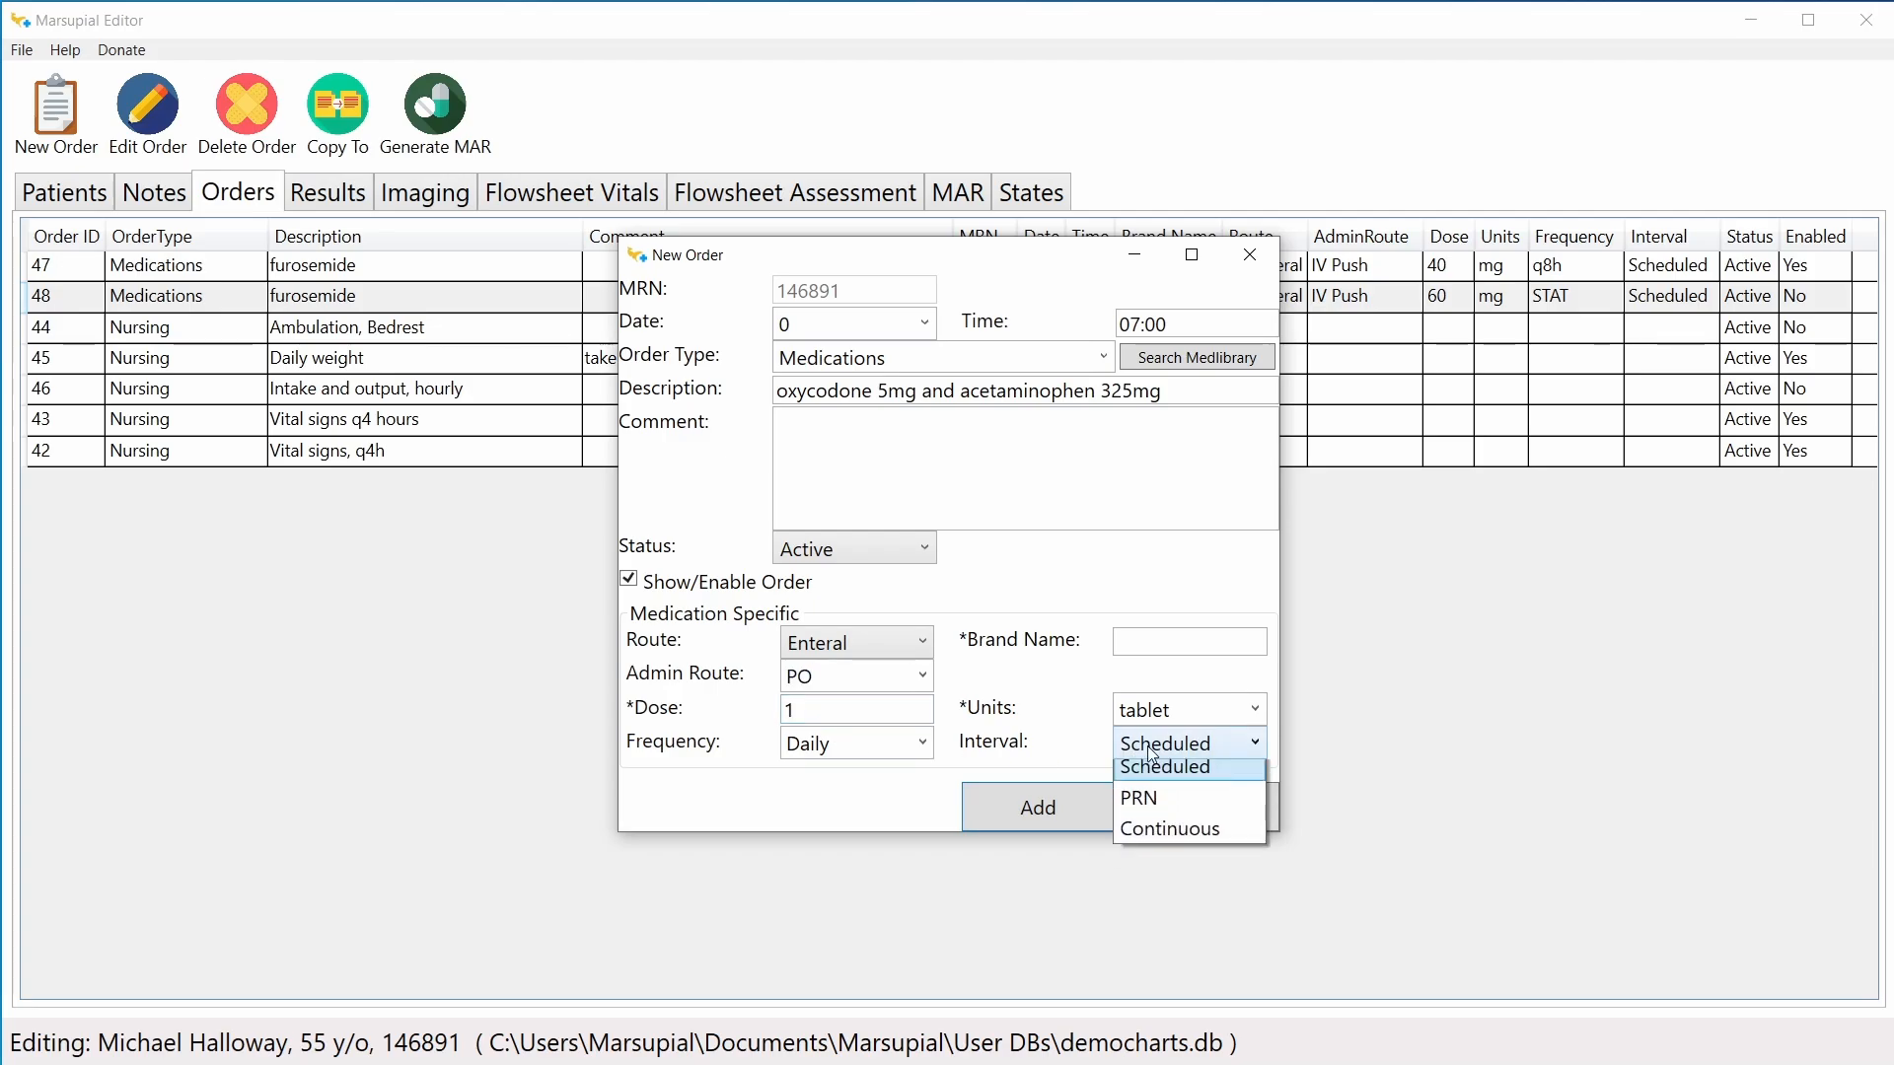
# Step: Set the oxycodone and acetaminophen order's interval to PRN, frequency to q6h and brand name to Percocet
pyautogui.click(1157, 802)
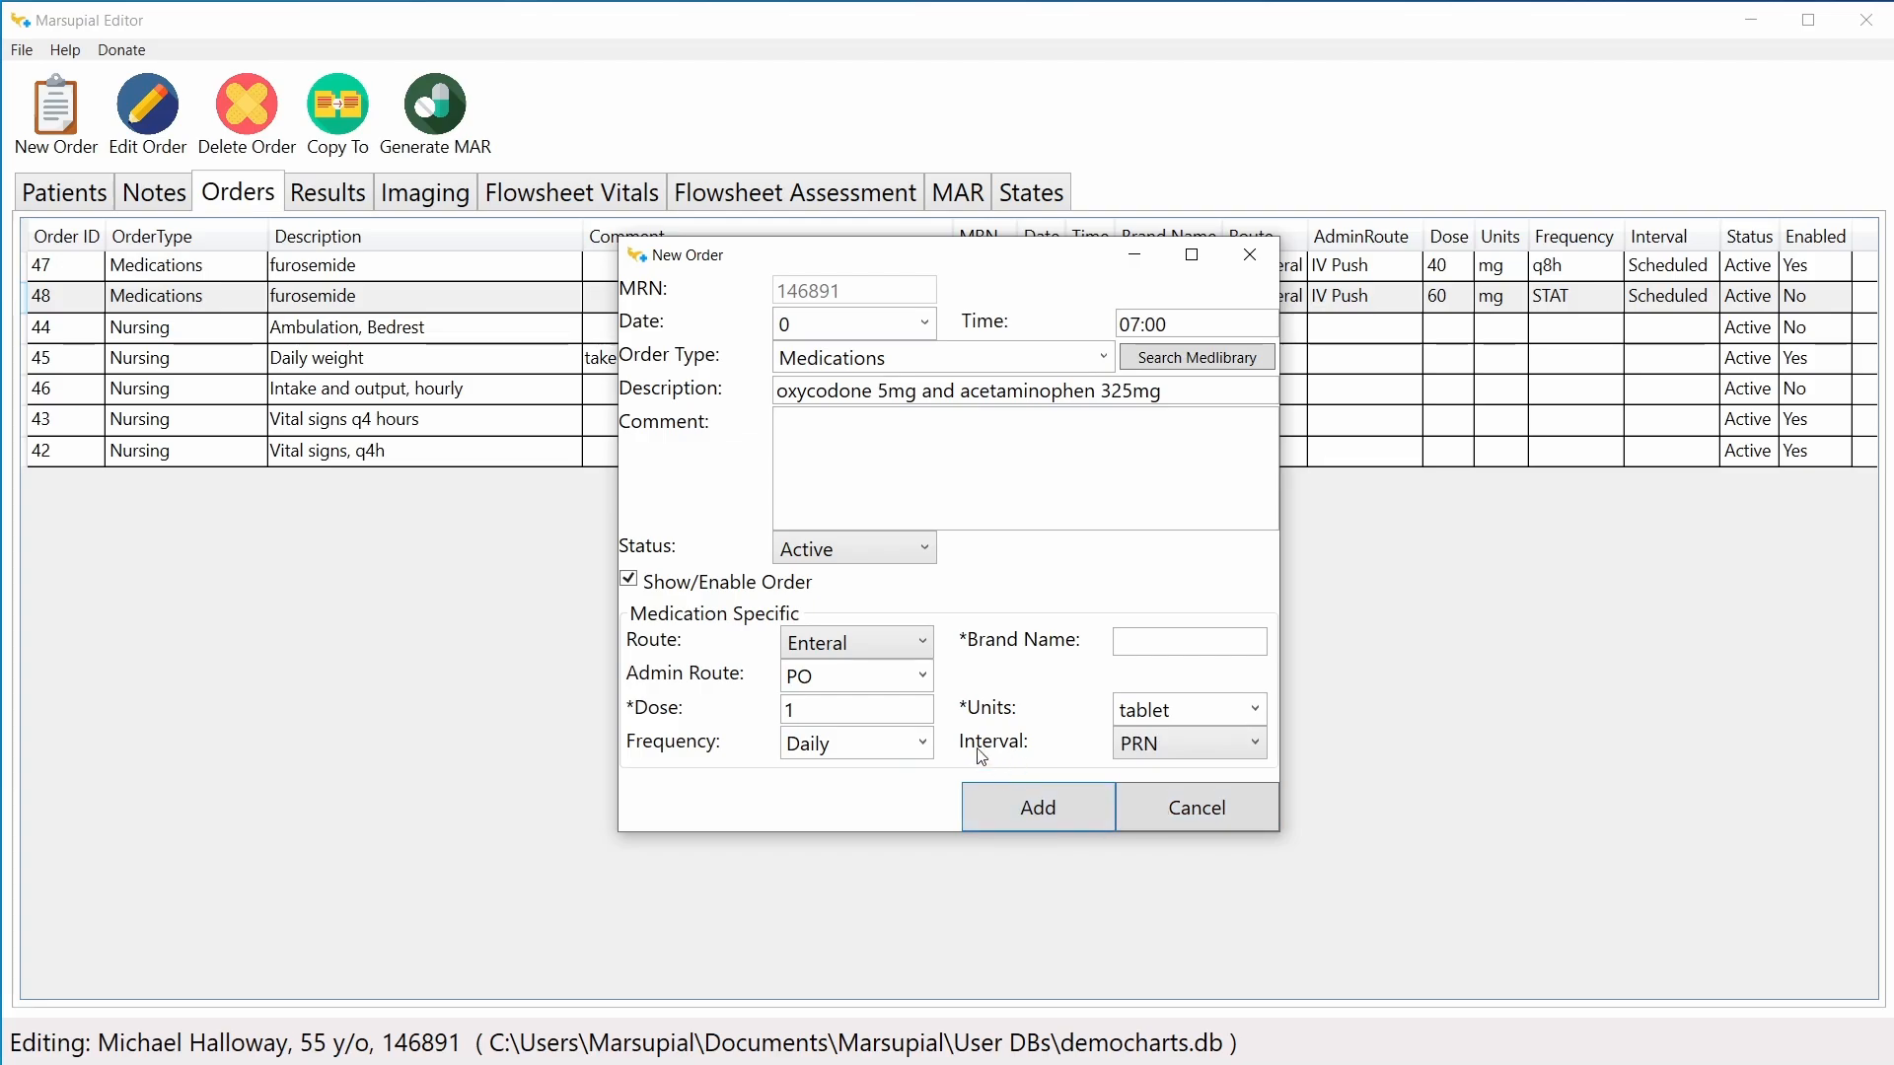
pyautogui.click(925, 747)
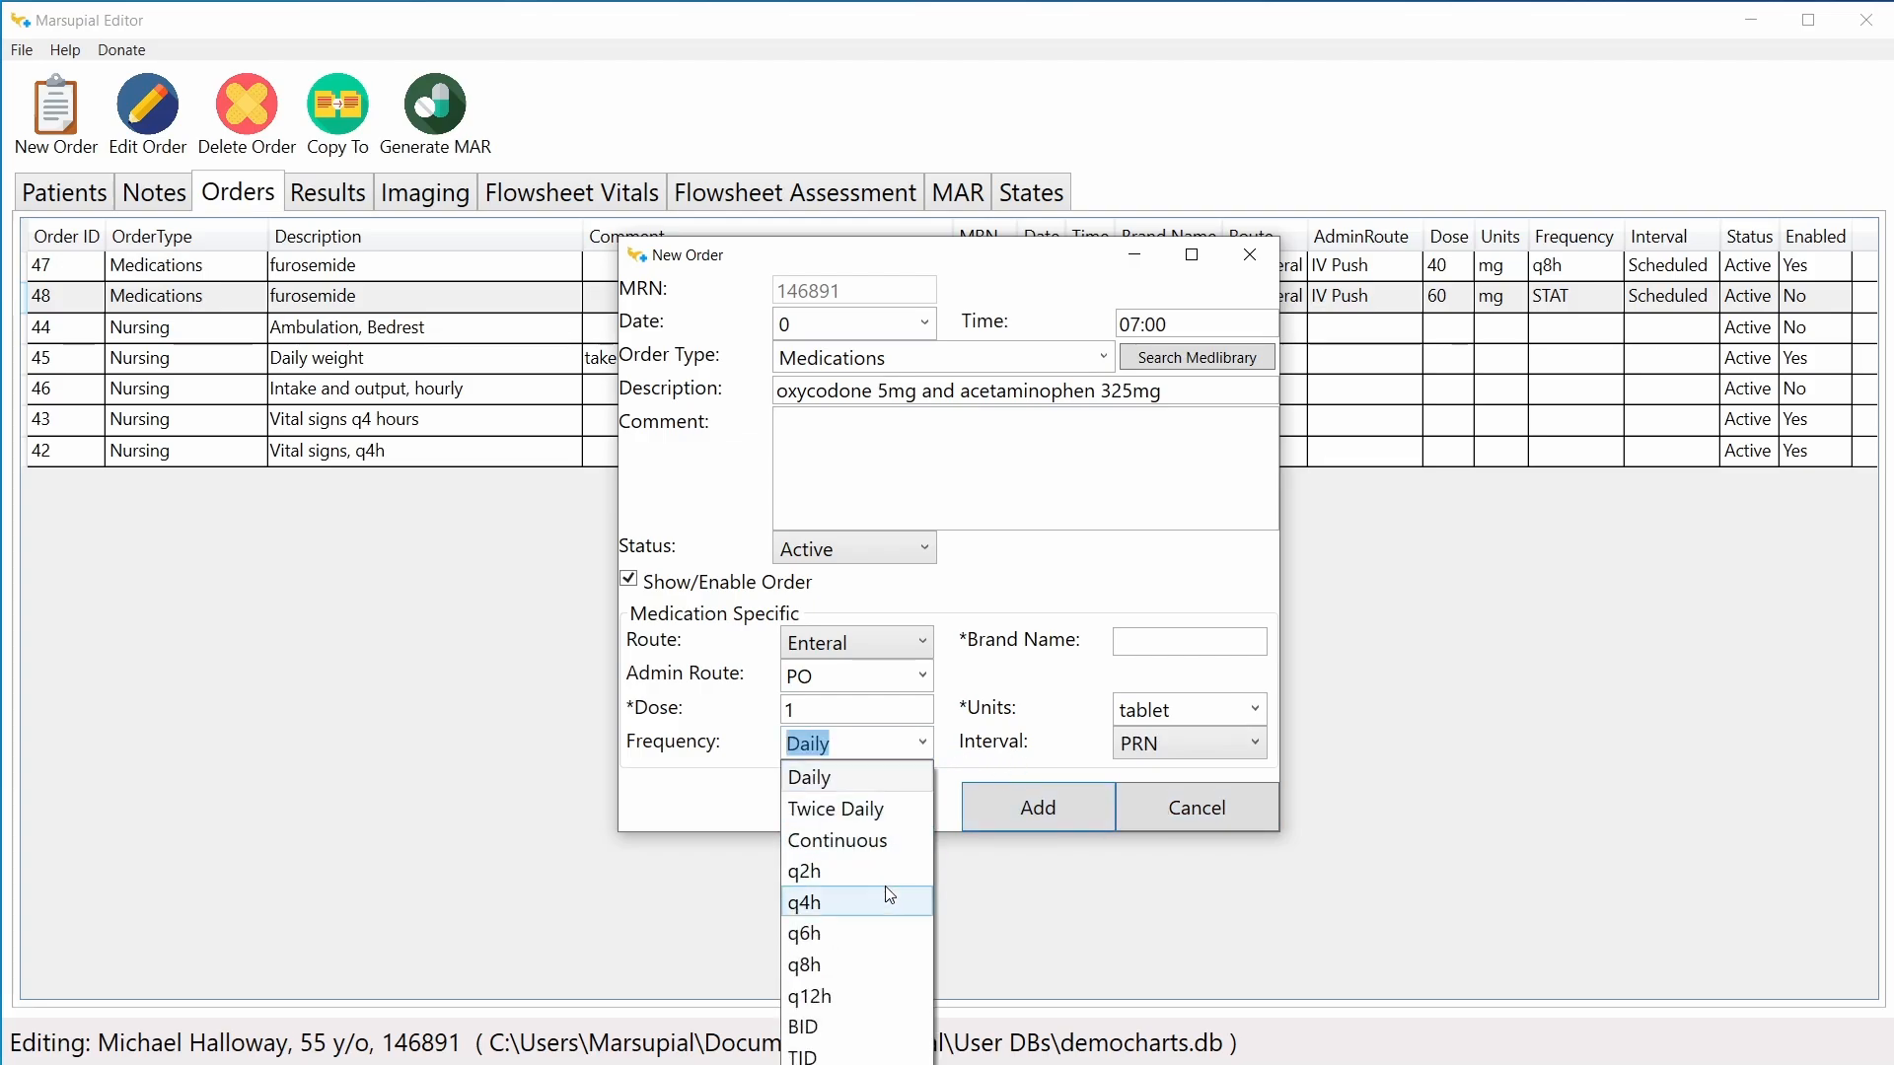
pyautogui.click(856, 933)
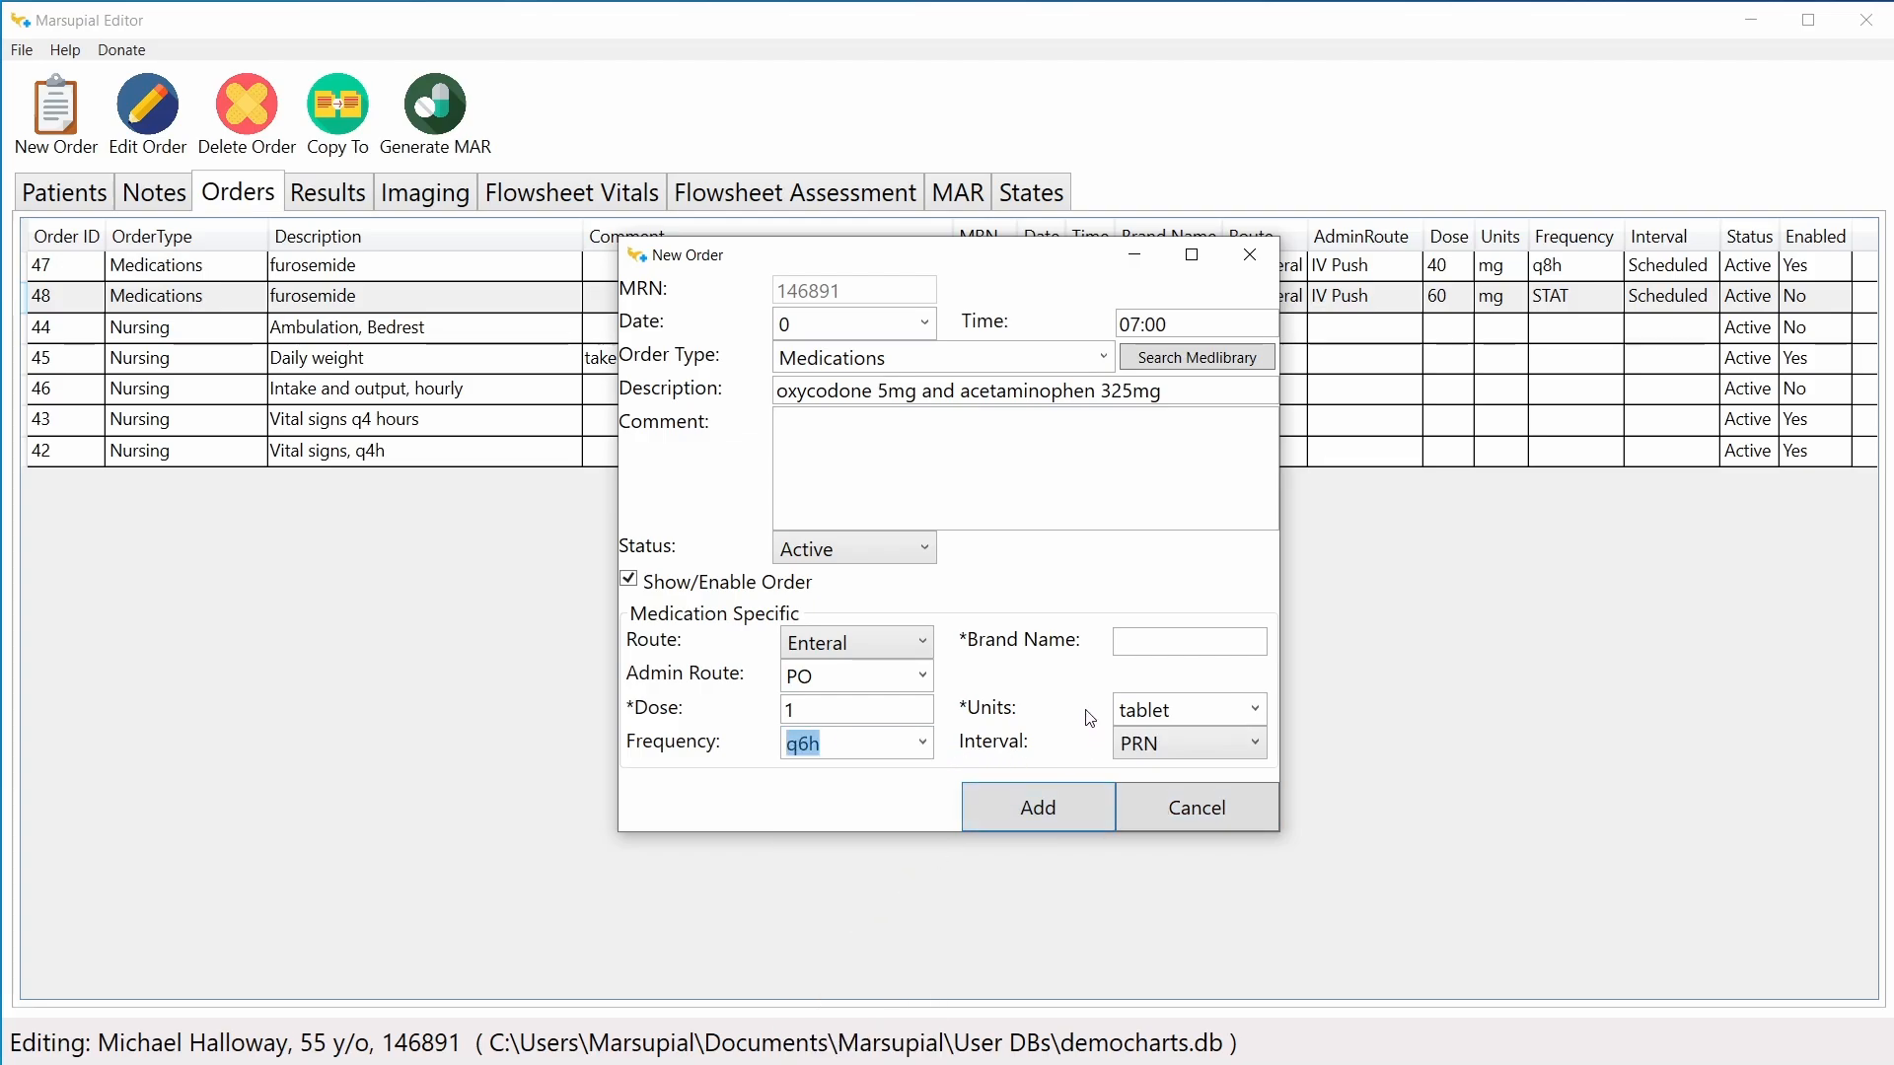
pyautogui.click(1163, 636)
pyautogui.write('Percocet')
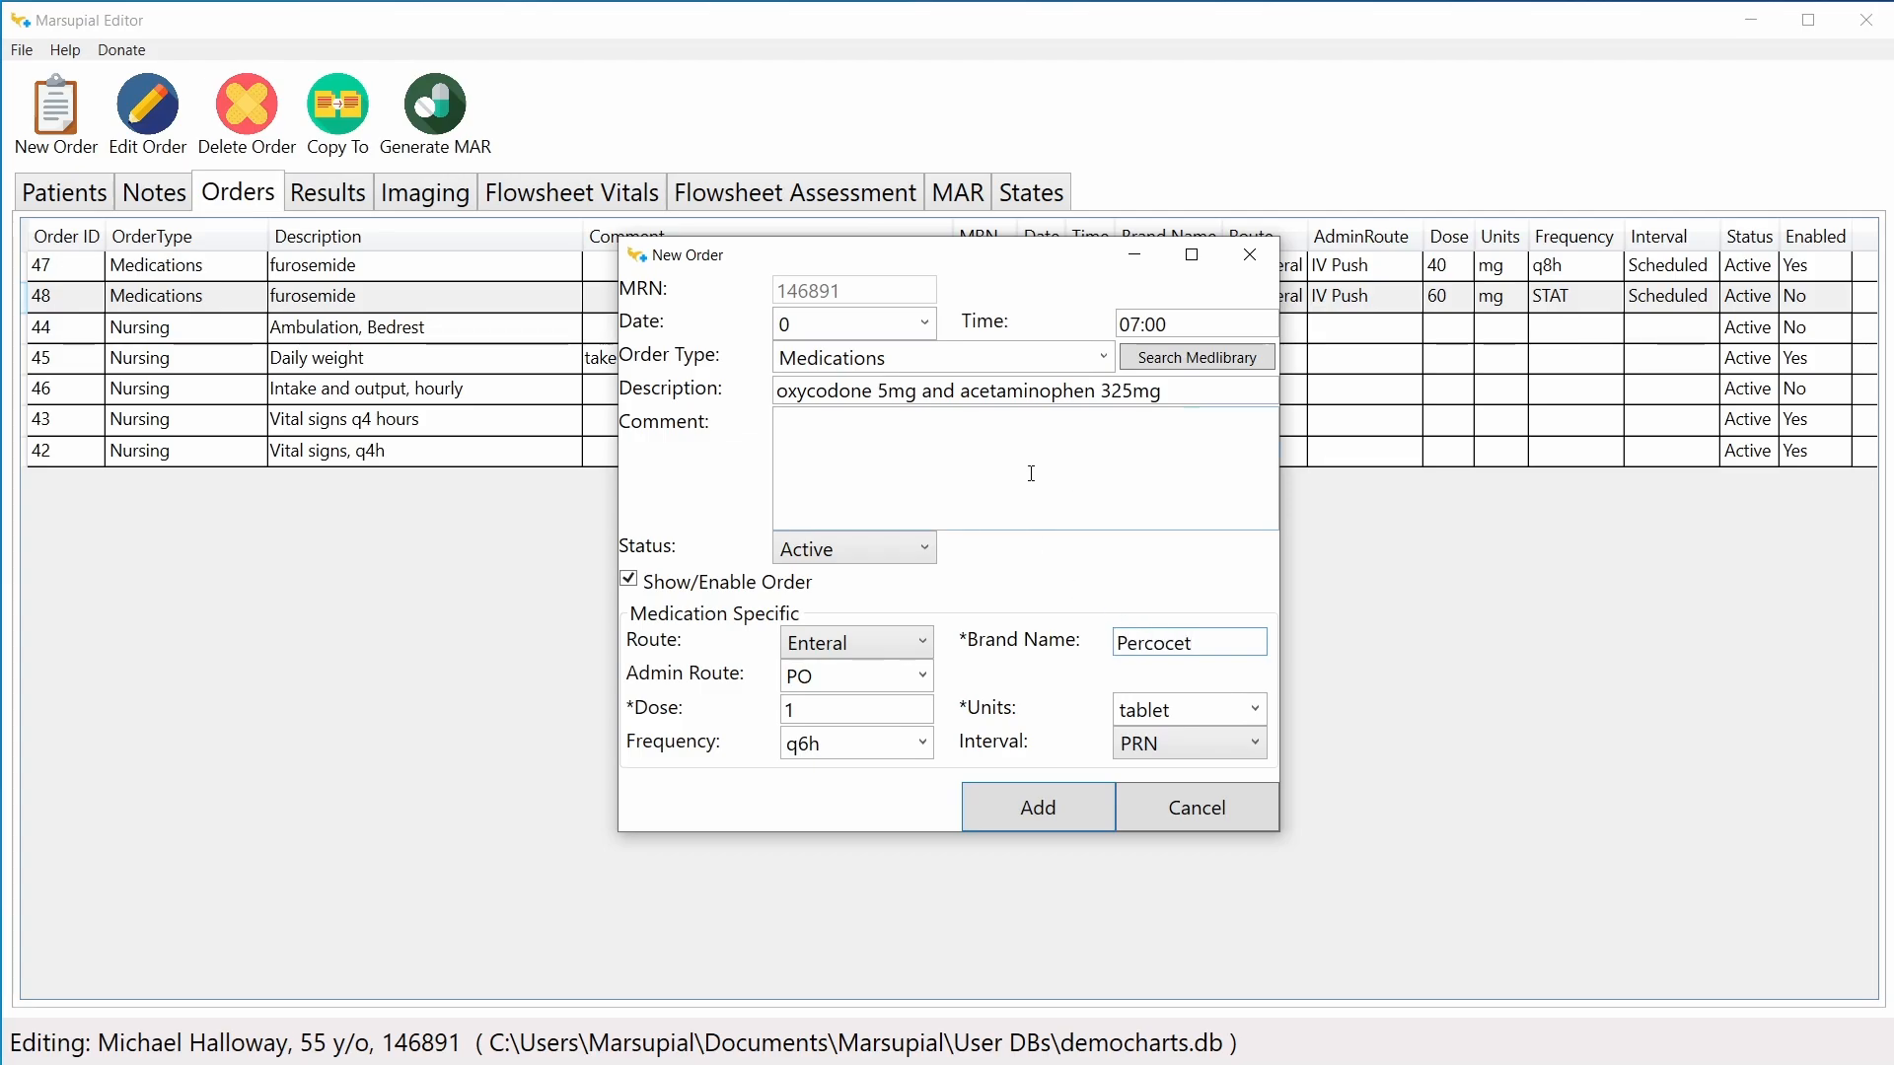
# Step: Enter the comment "give for pain rating 4-7" and add the medication order
pyautogui.click(898, 481)
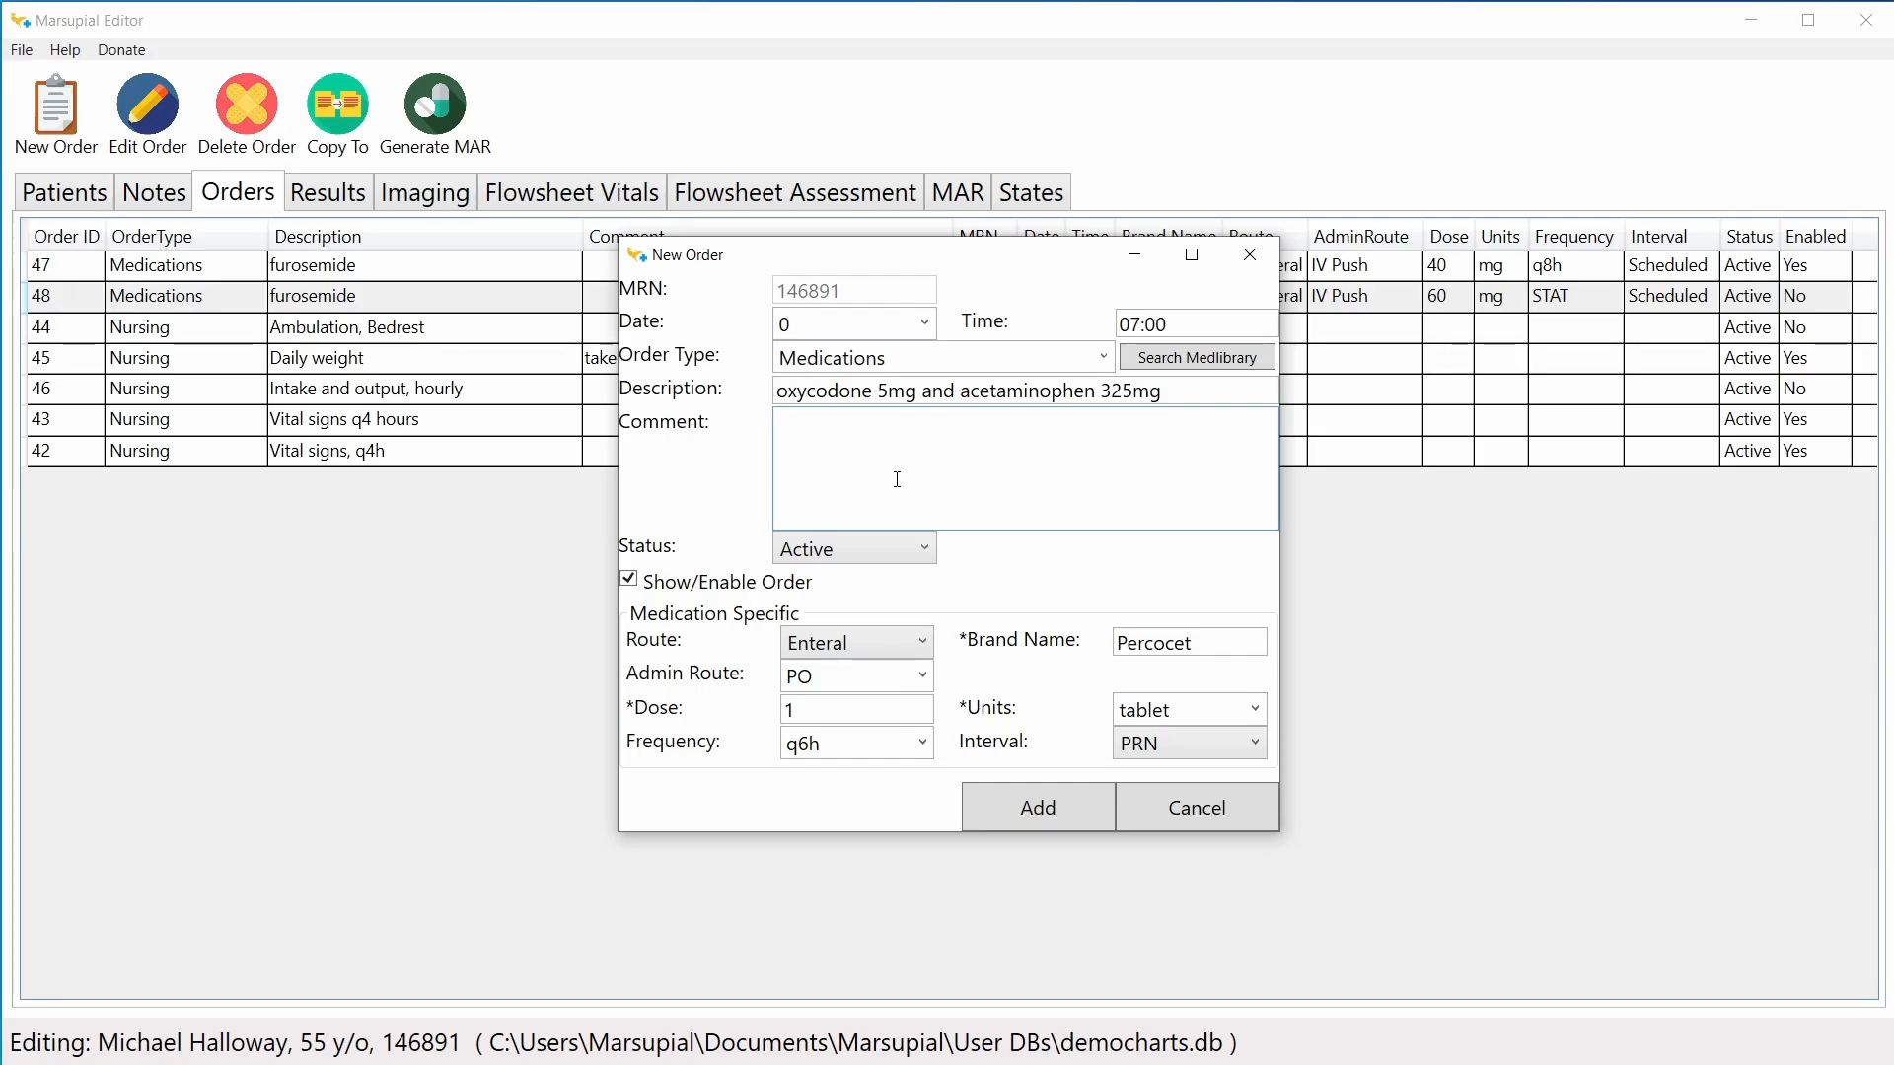
pyautogui.write('give for pain ratin')
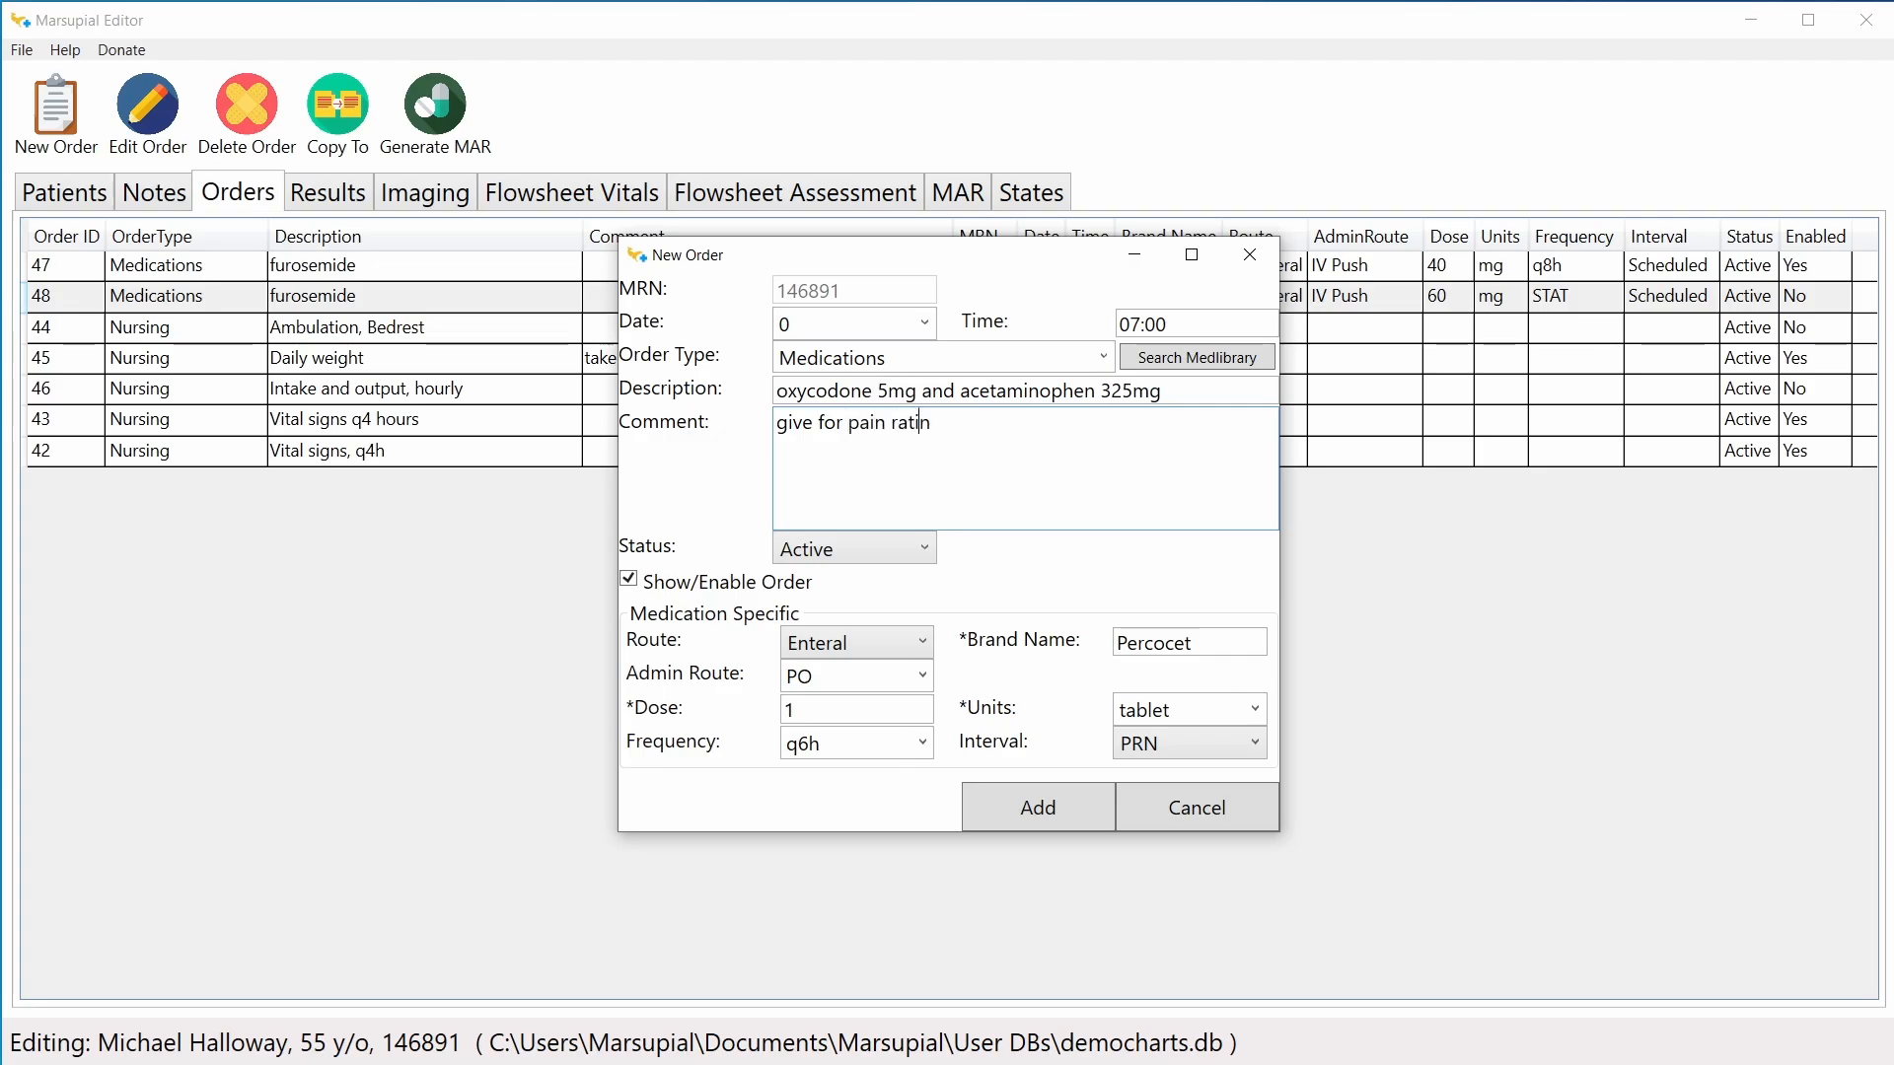
pyautogui.write('g 4-7')
pyautogui.click(1051, 816)
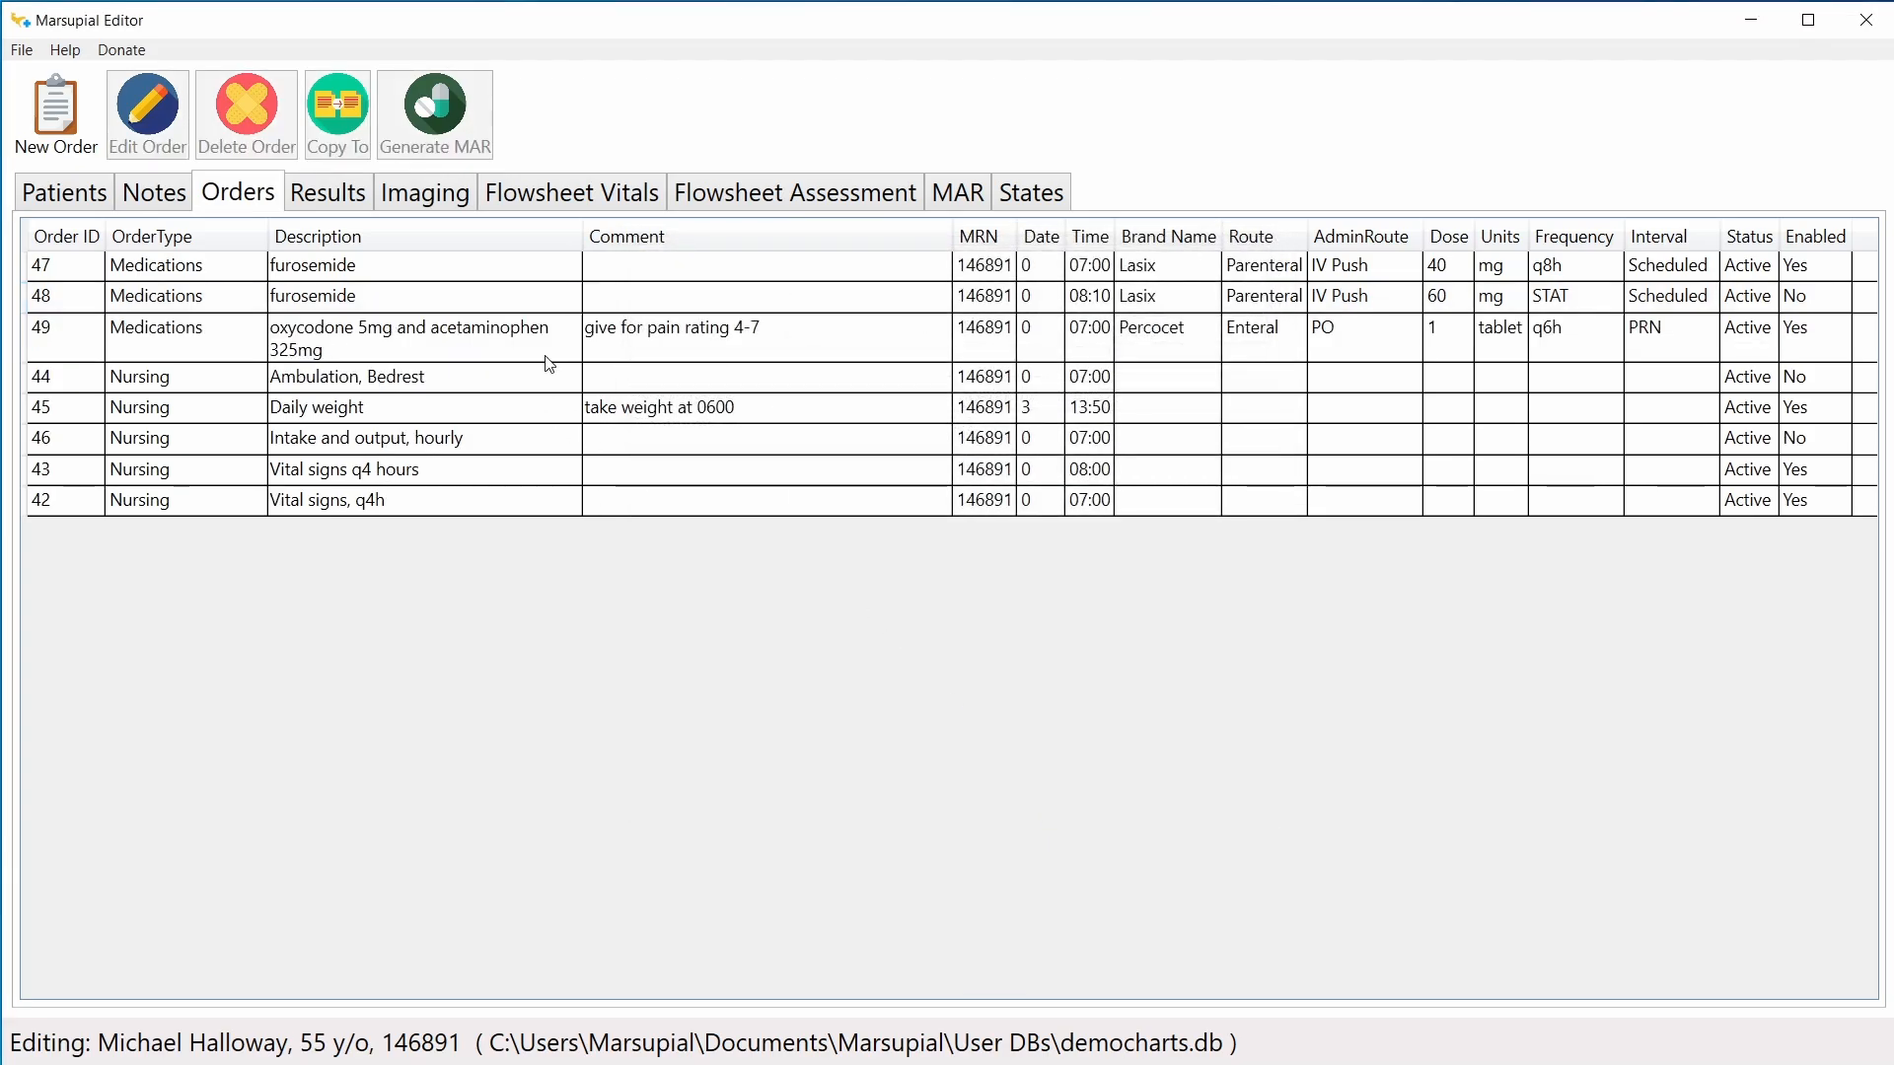
# Step: Generate a MAR entry from the new oxycodone and acetaminophen order
pyautogui.click(673, 346)
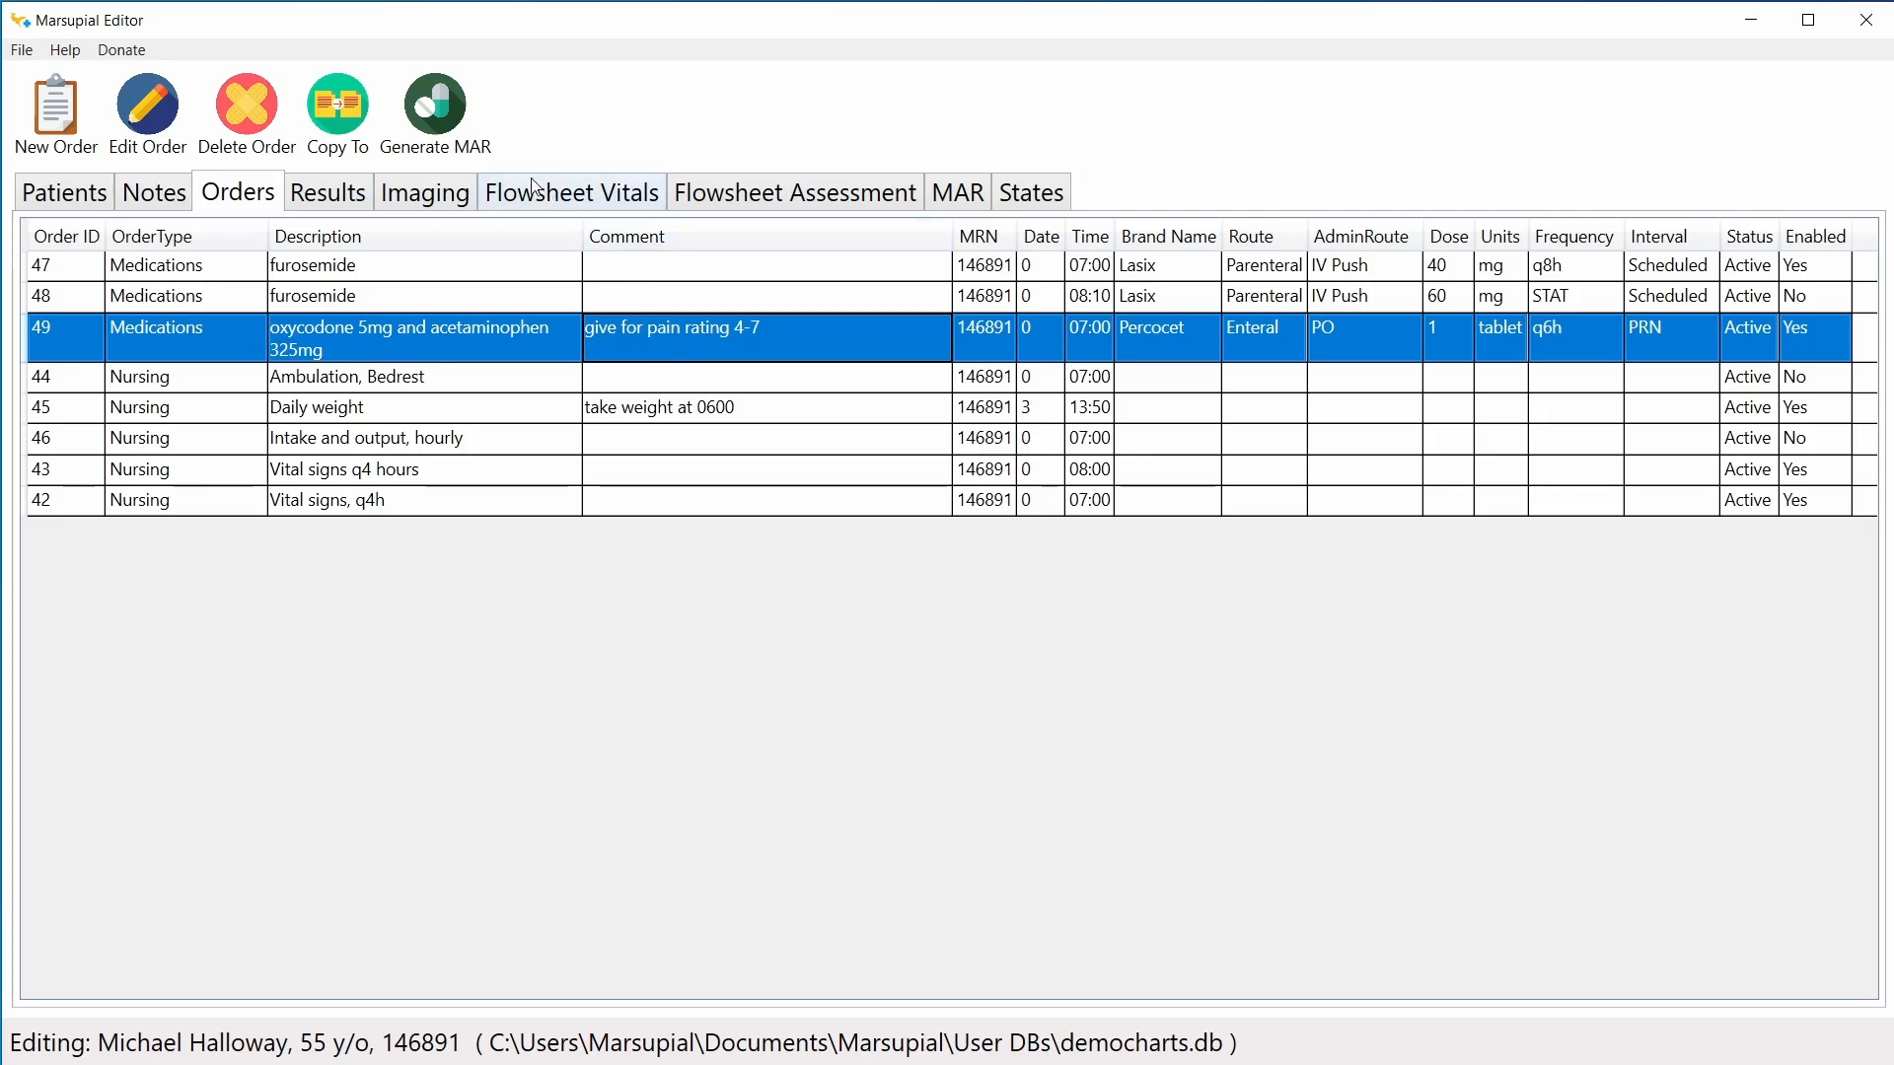
pyautogui.click(435, 109)
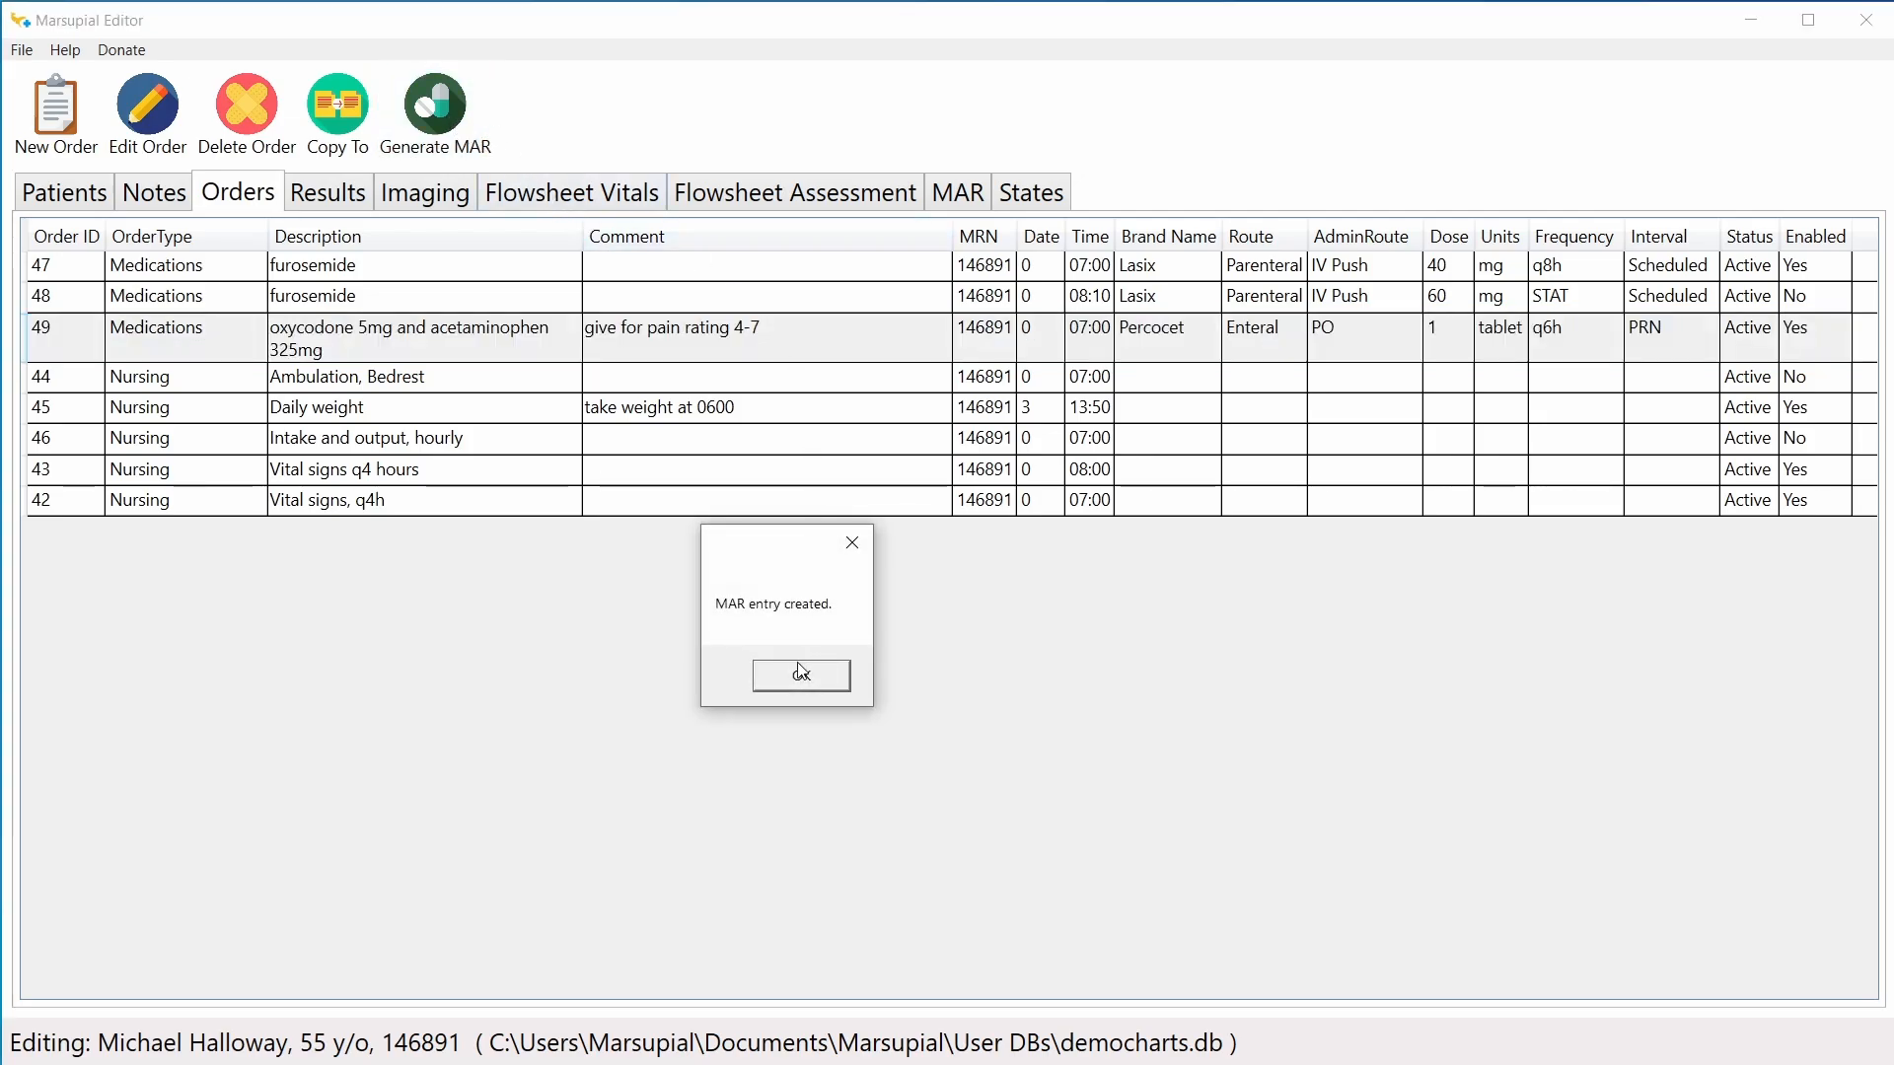
pyautogui.click(800, 675)
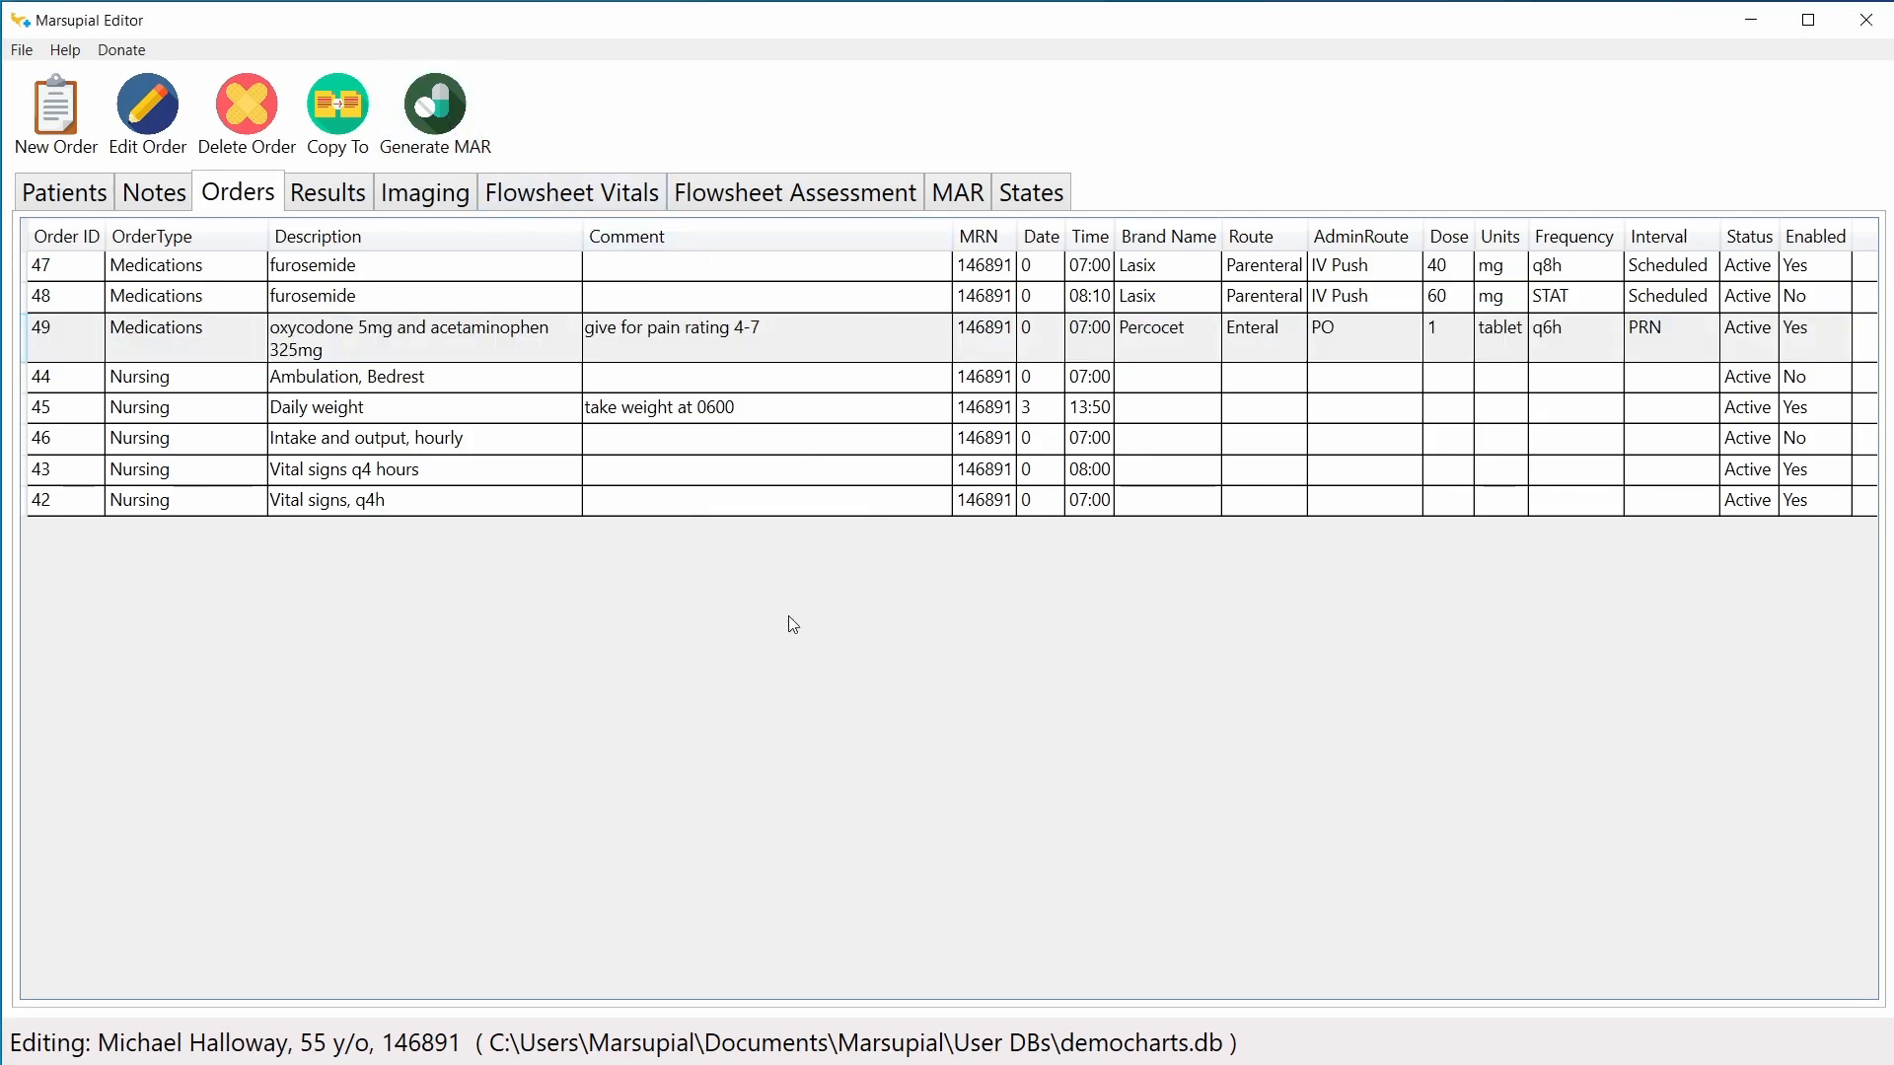
# Step: Review the oxycodone and acetaminophen PRN entry's details in the MAR and close it without changes
pyautogui.click(964, 200)
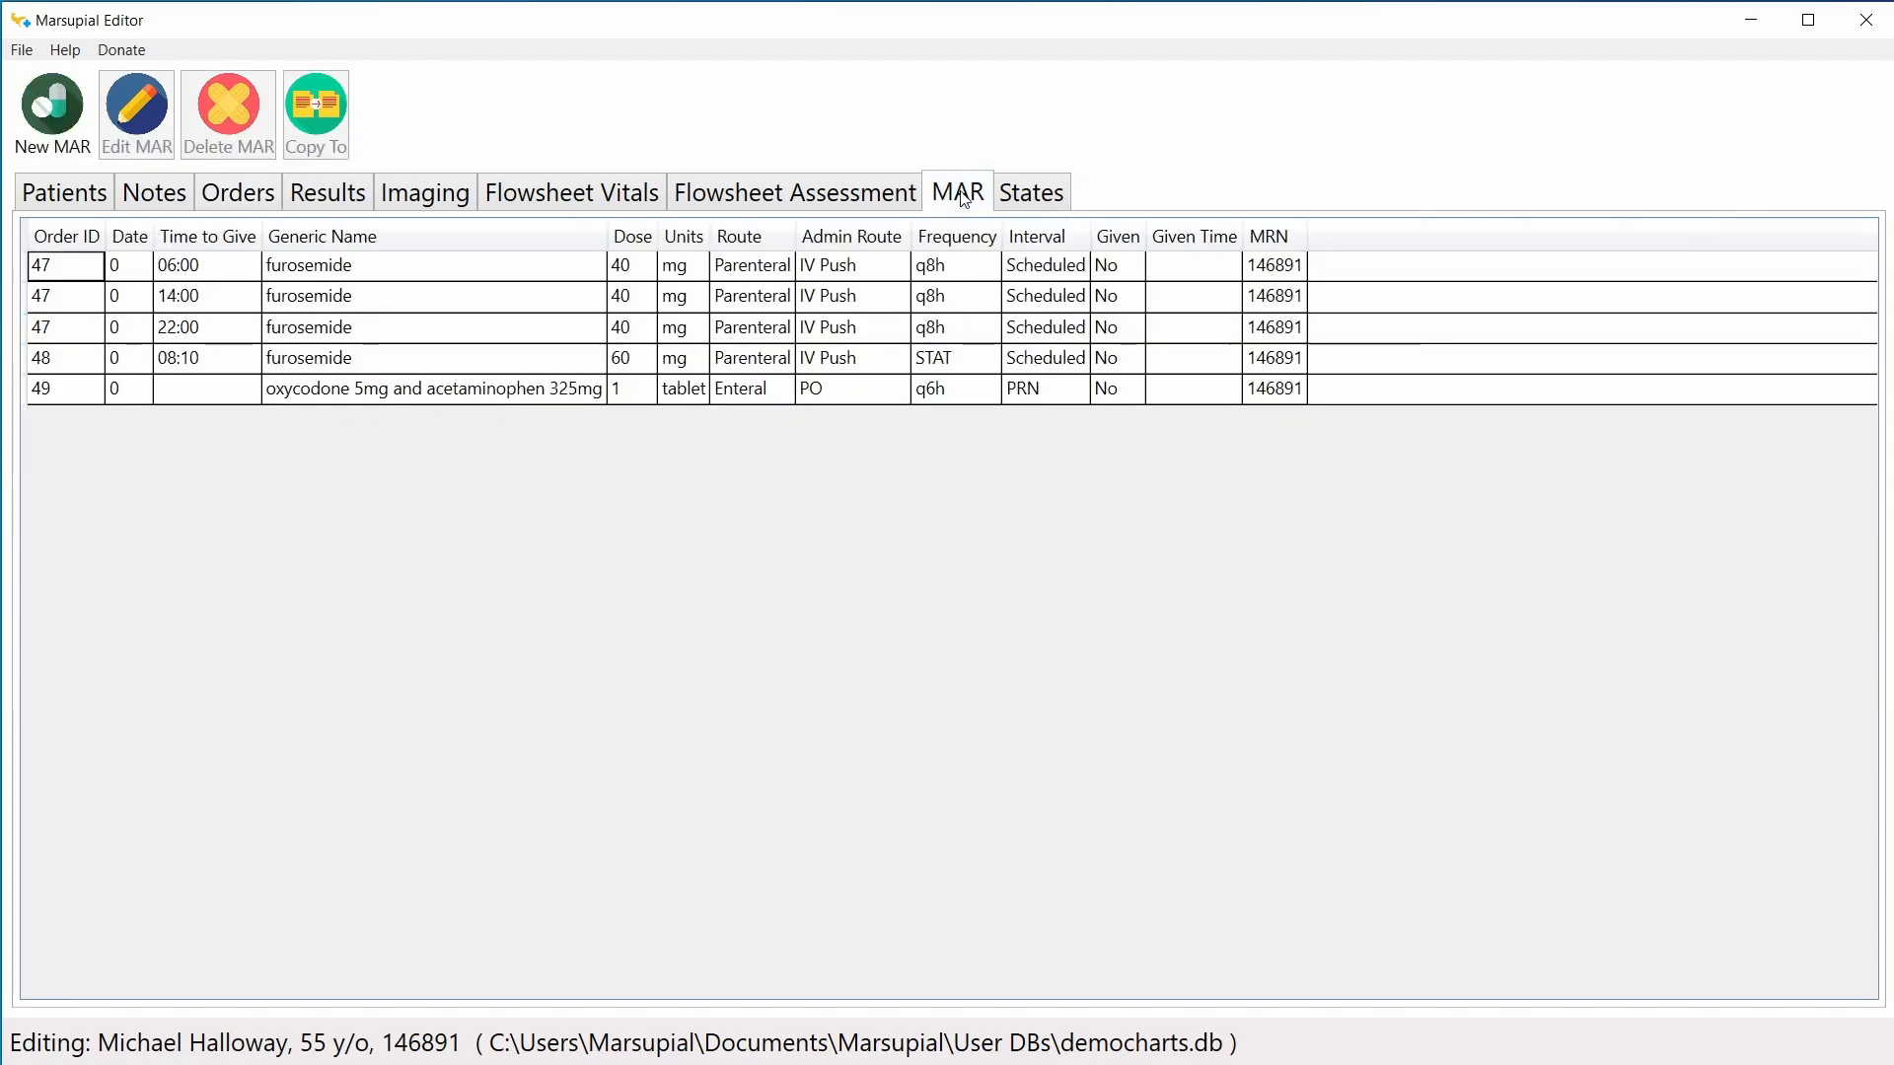
pyautogui.click(548, 398)
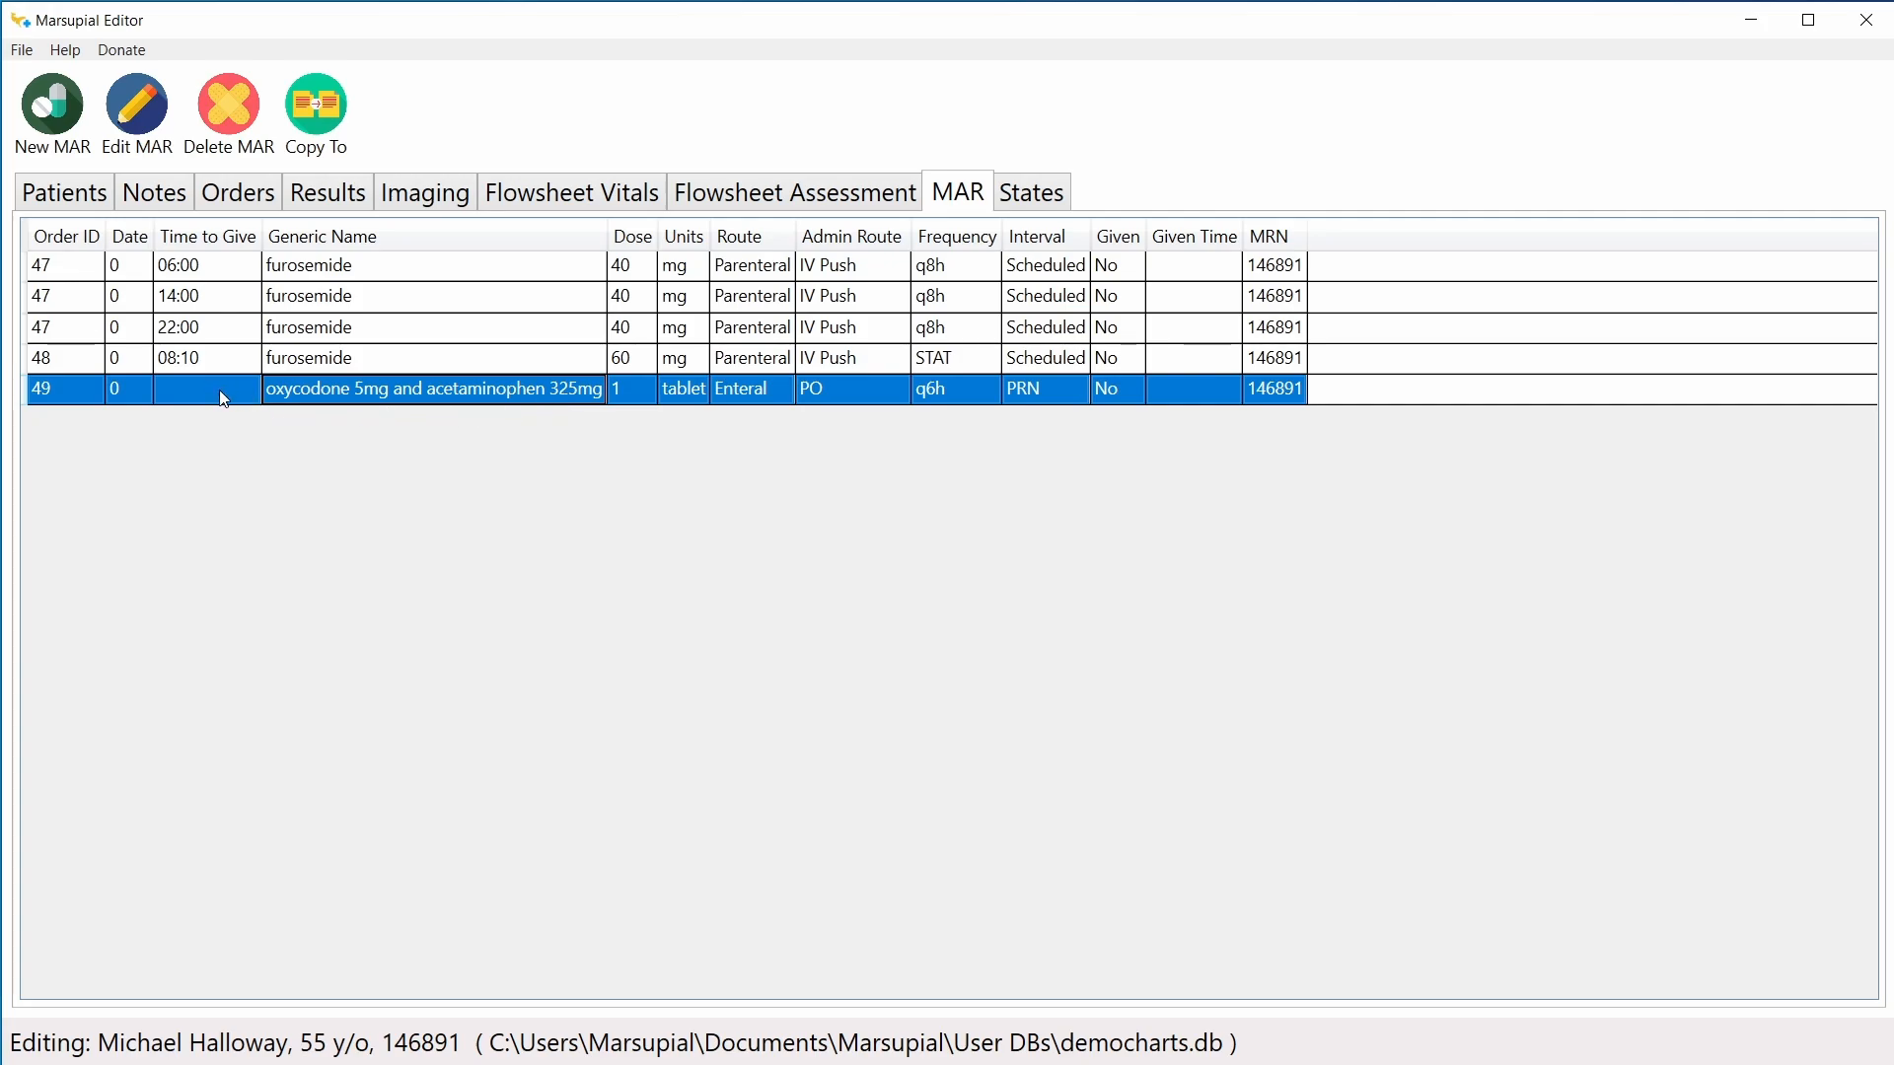
pyautogui.doubleClick(374, 397)
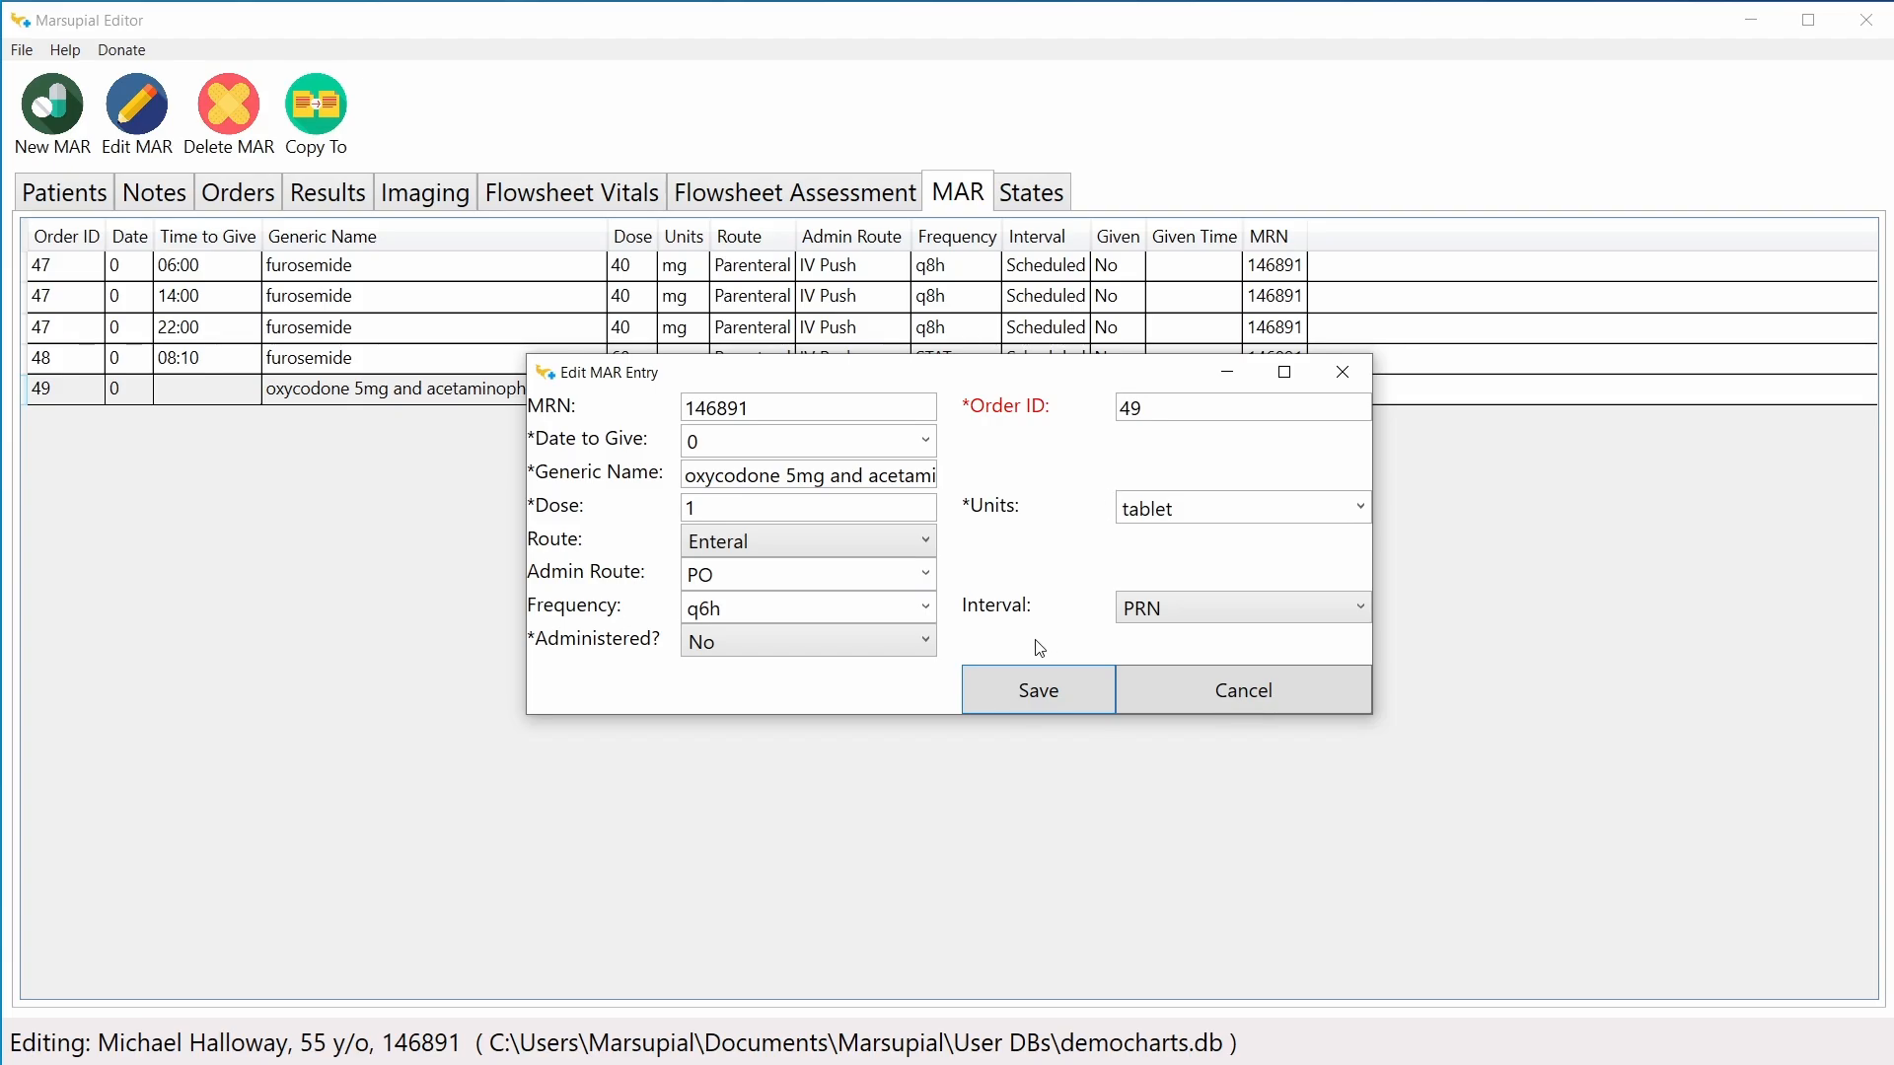
pyautogui.click(1156, 704)
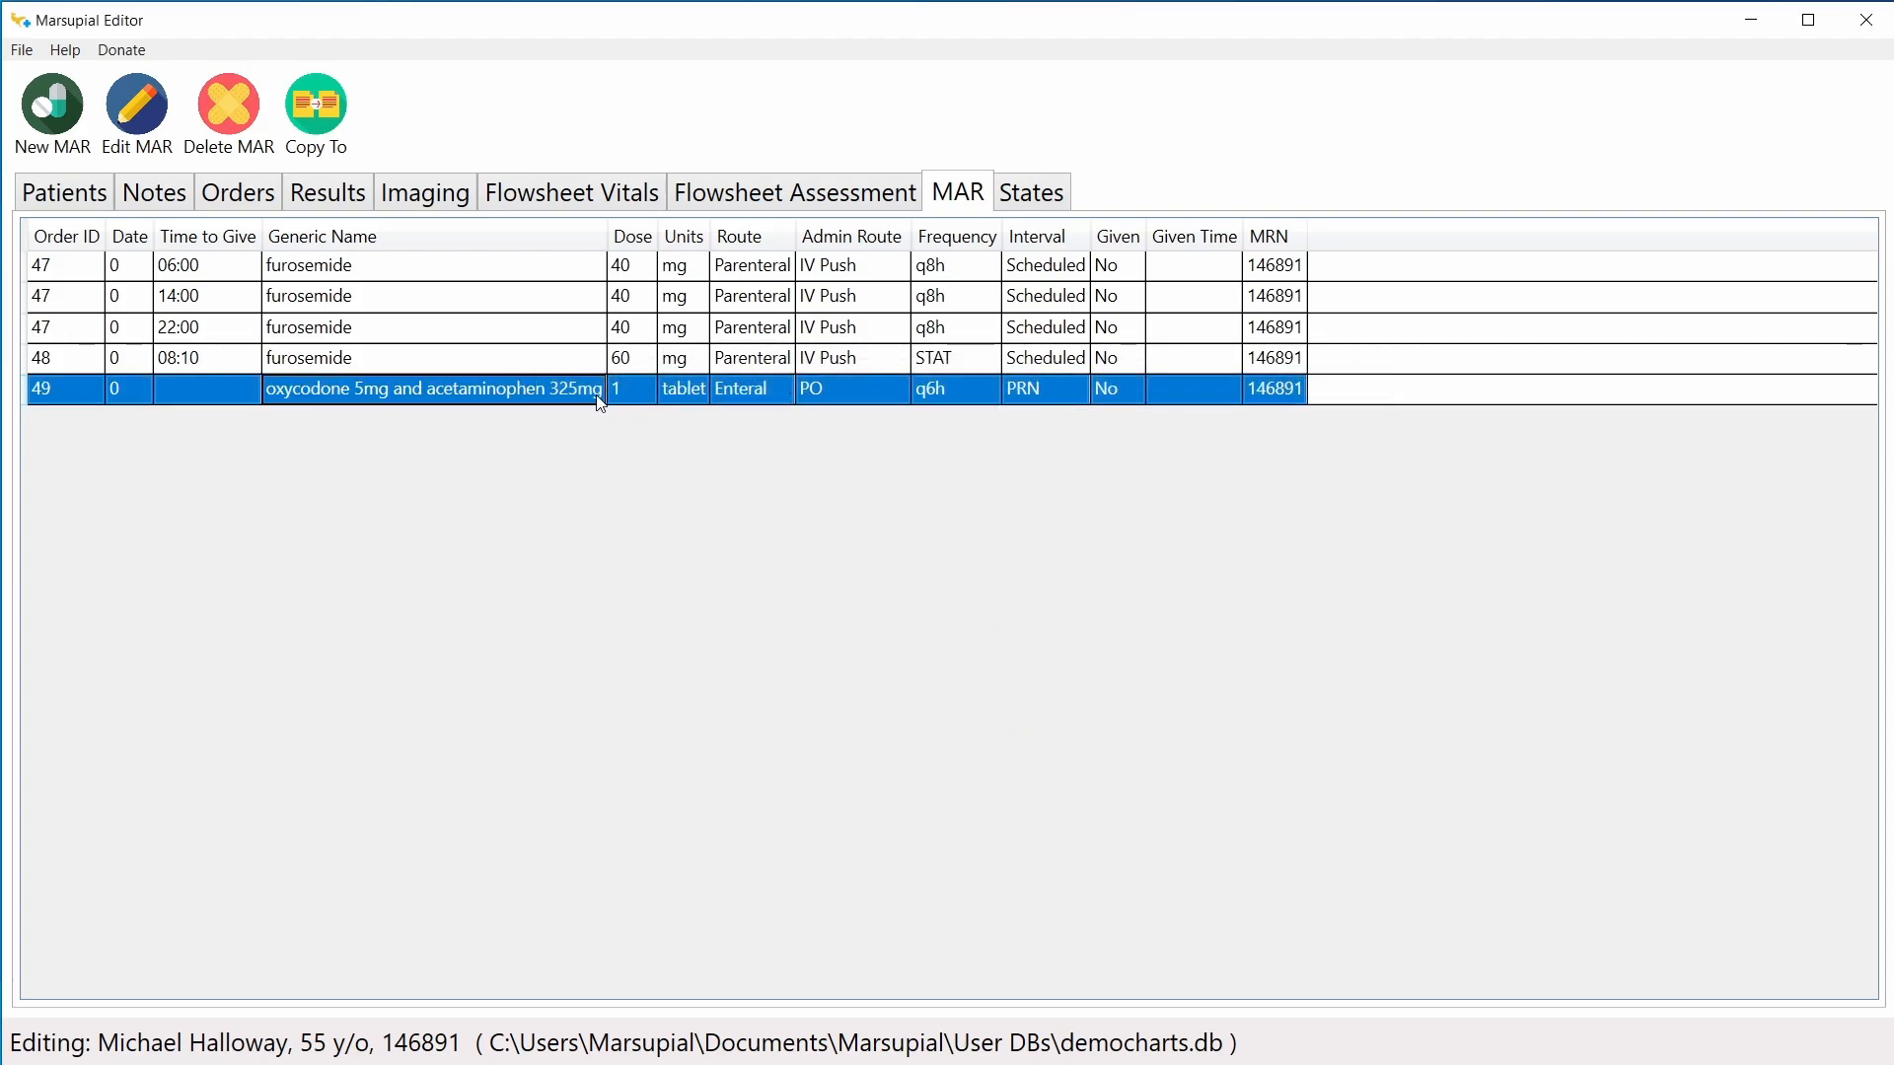
# Step: Generate a second MAR entry from the oxycodone and acetaminophen PRN order
pyautogui.click(246, 203)
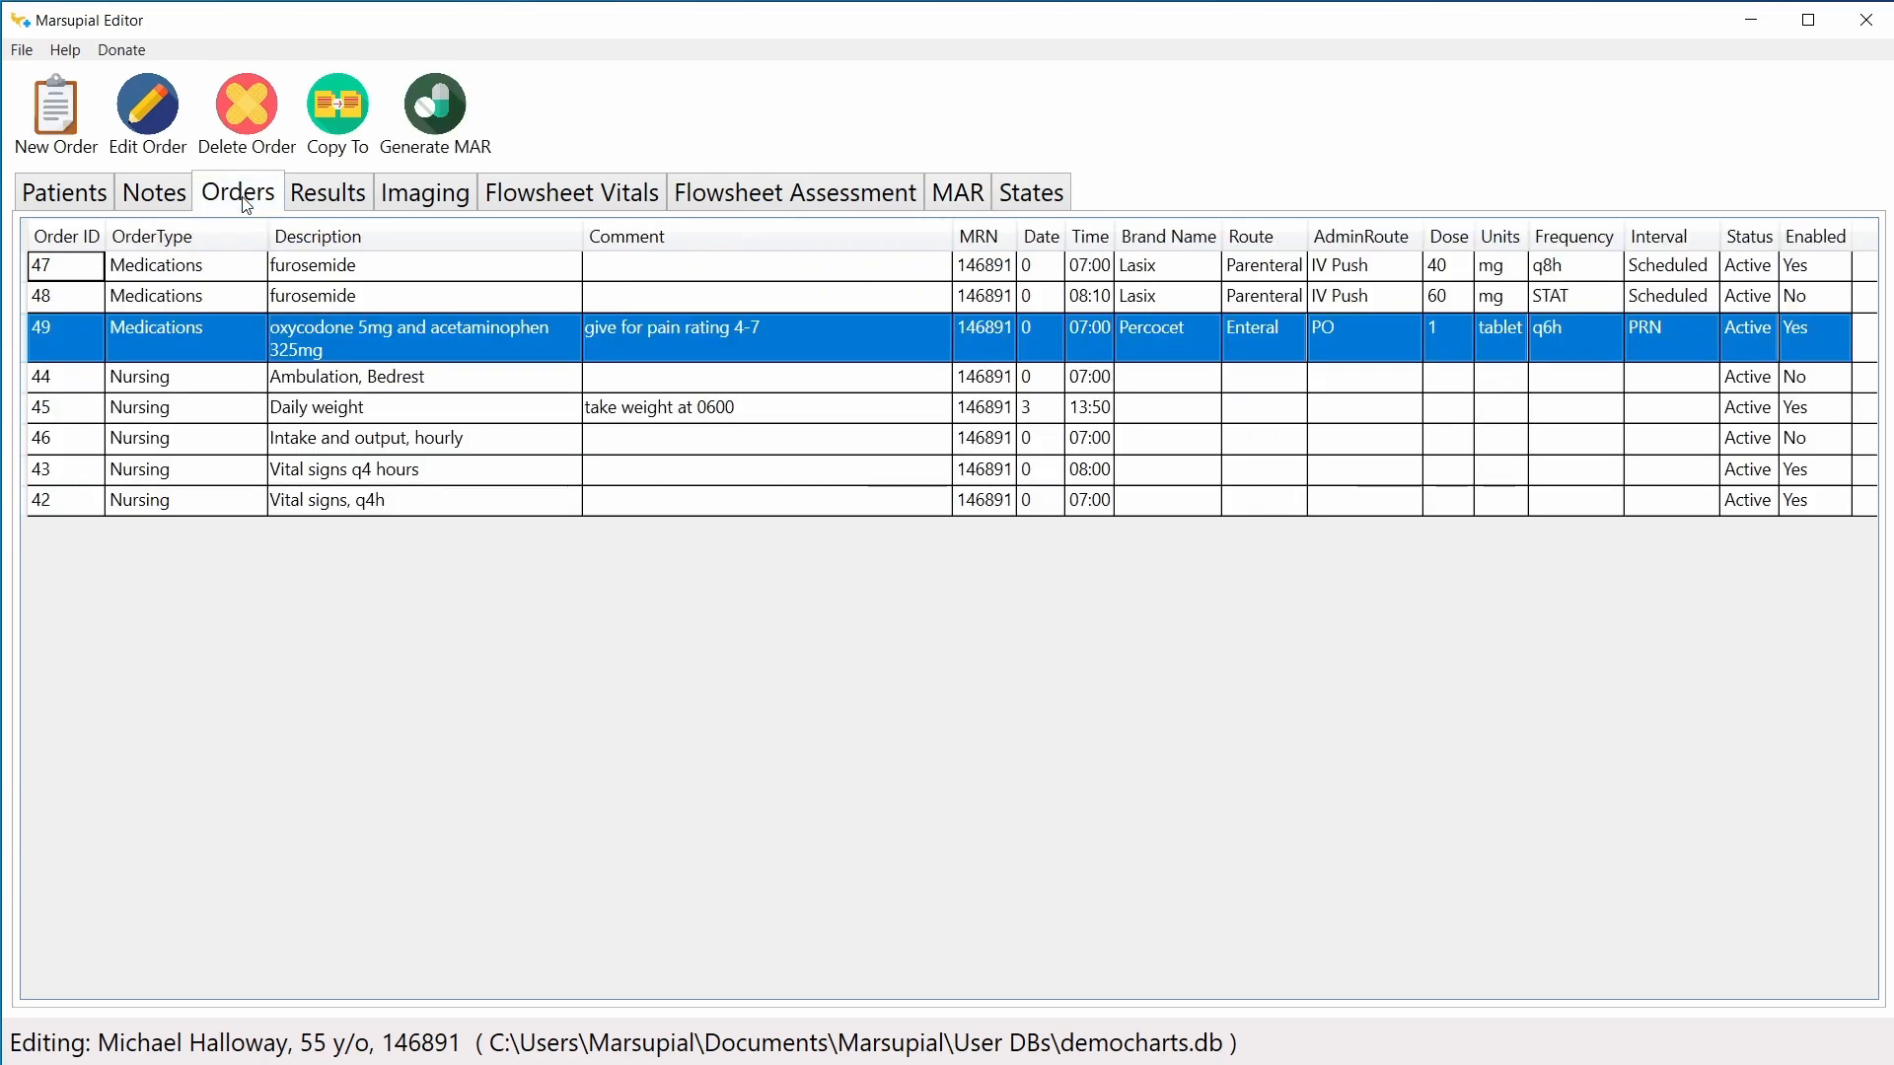
pyautogui.click(666, 337)
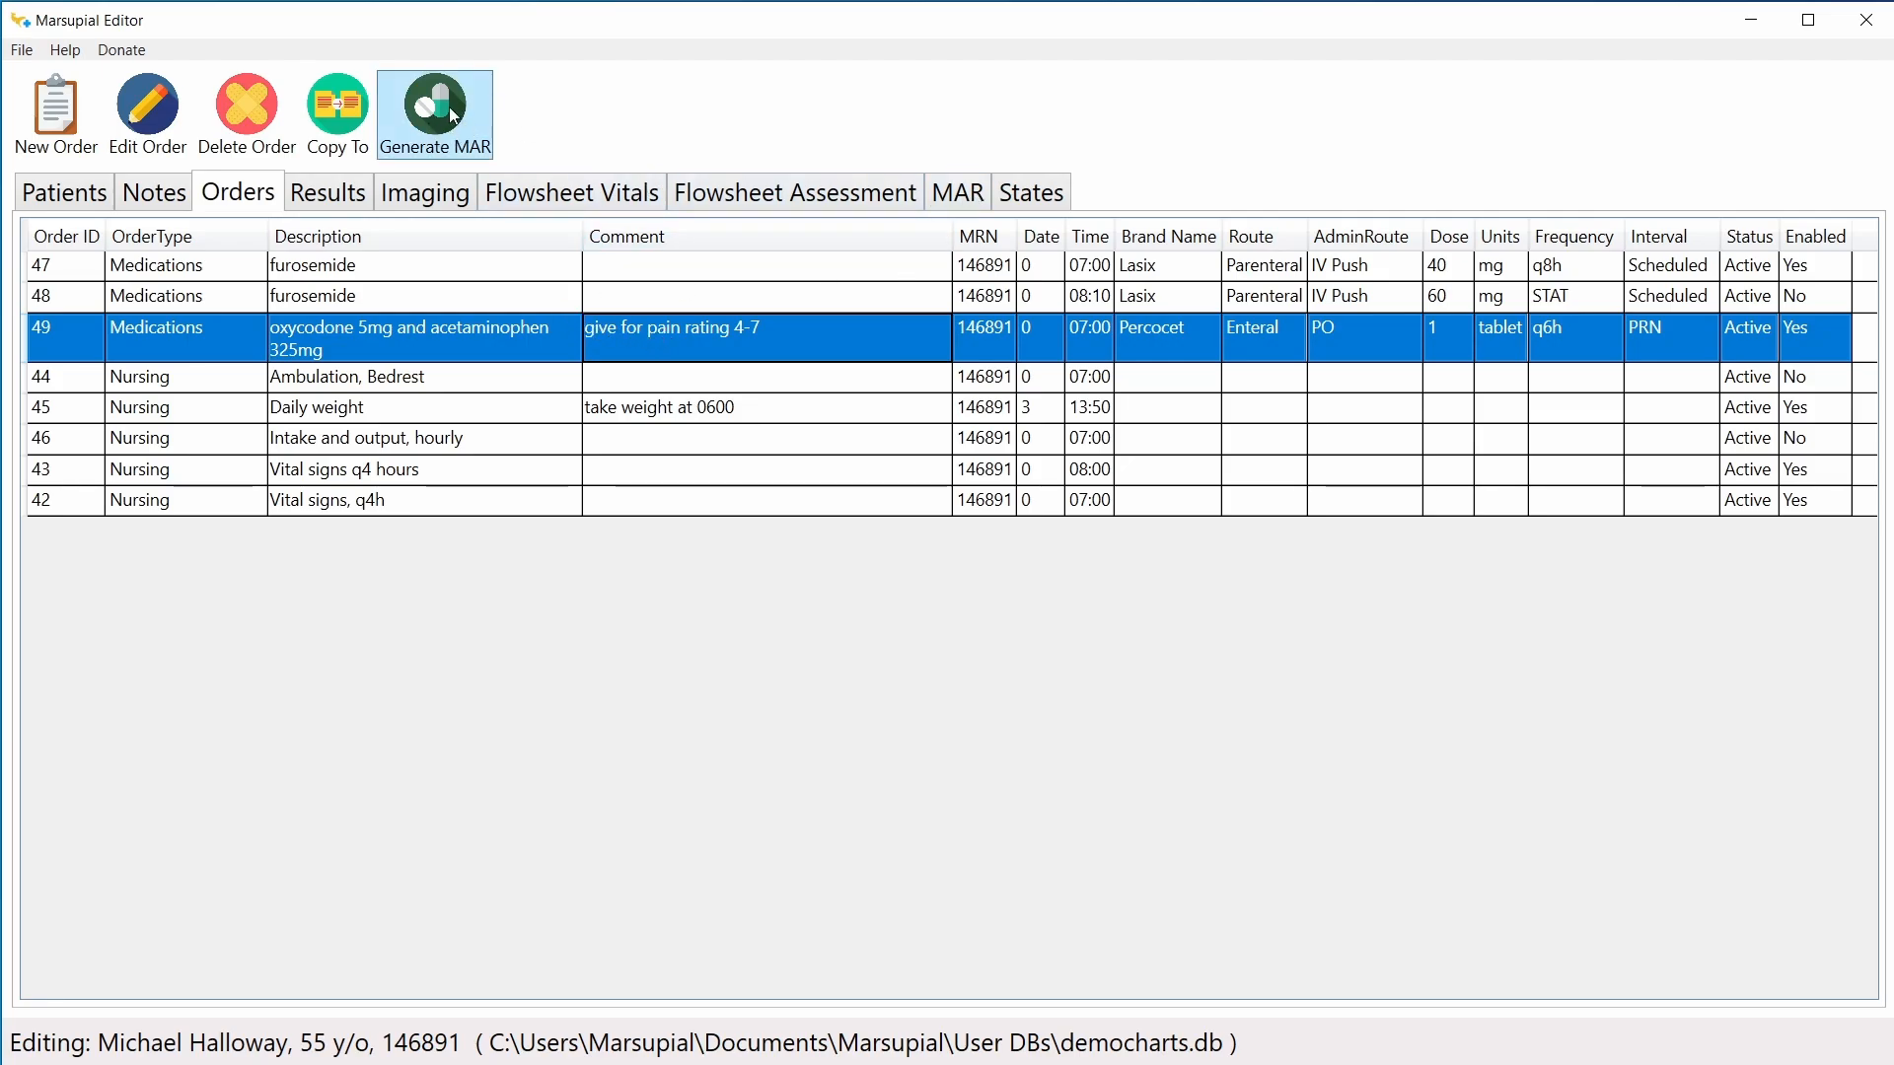
pyautogui.click(958, 195)
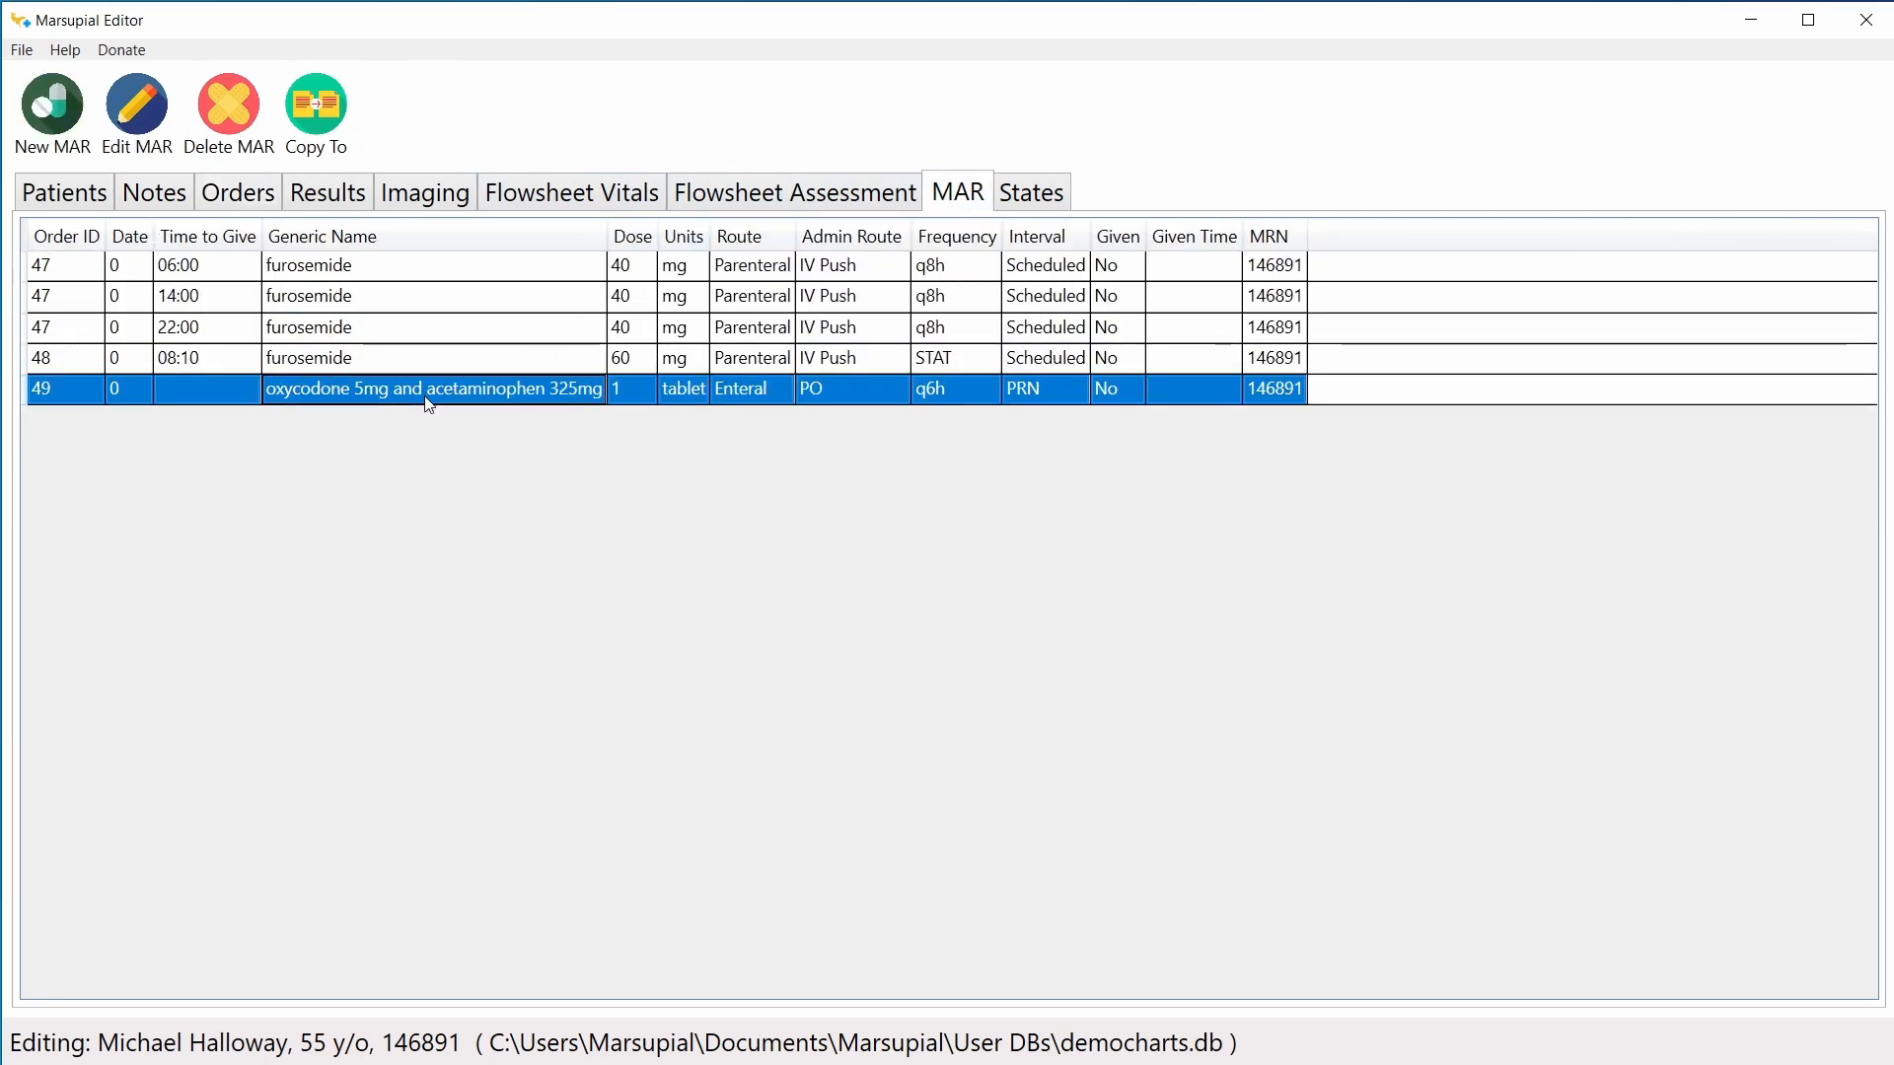
pyautogui.click(257, 204)
pyautogui.click(435, 106)
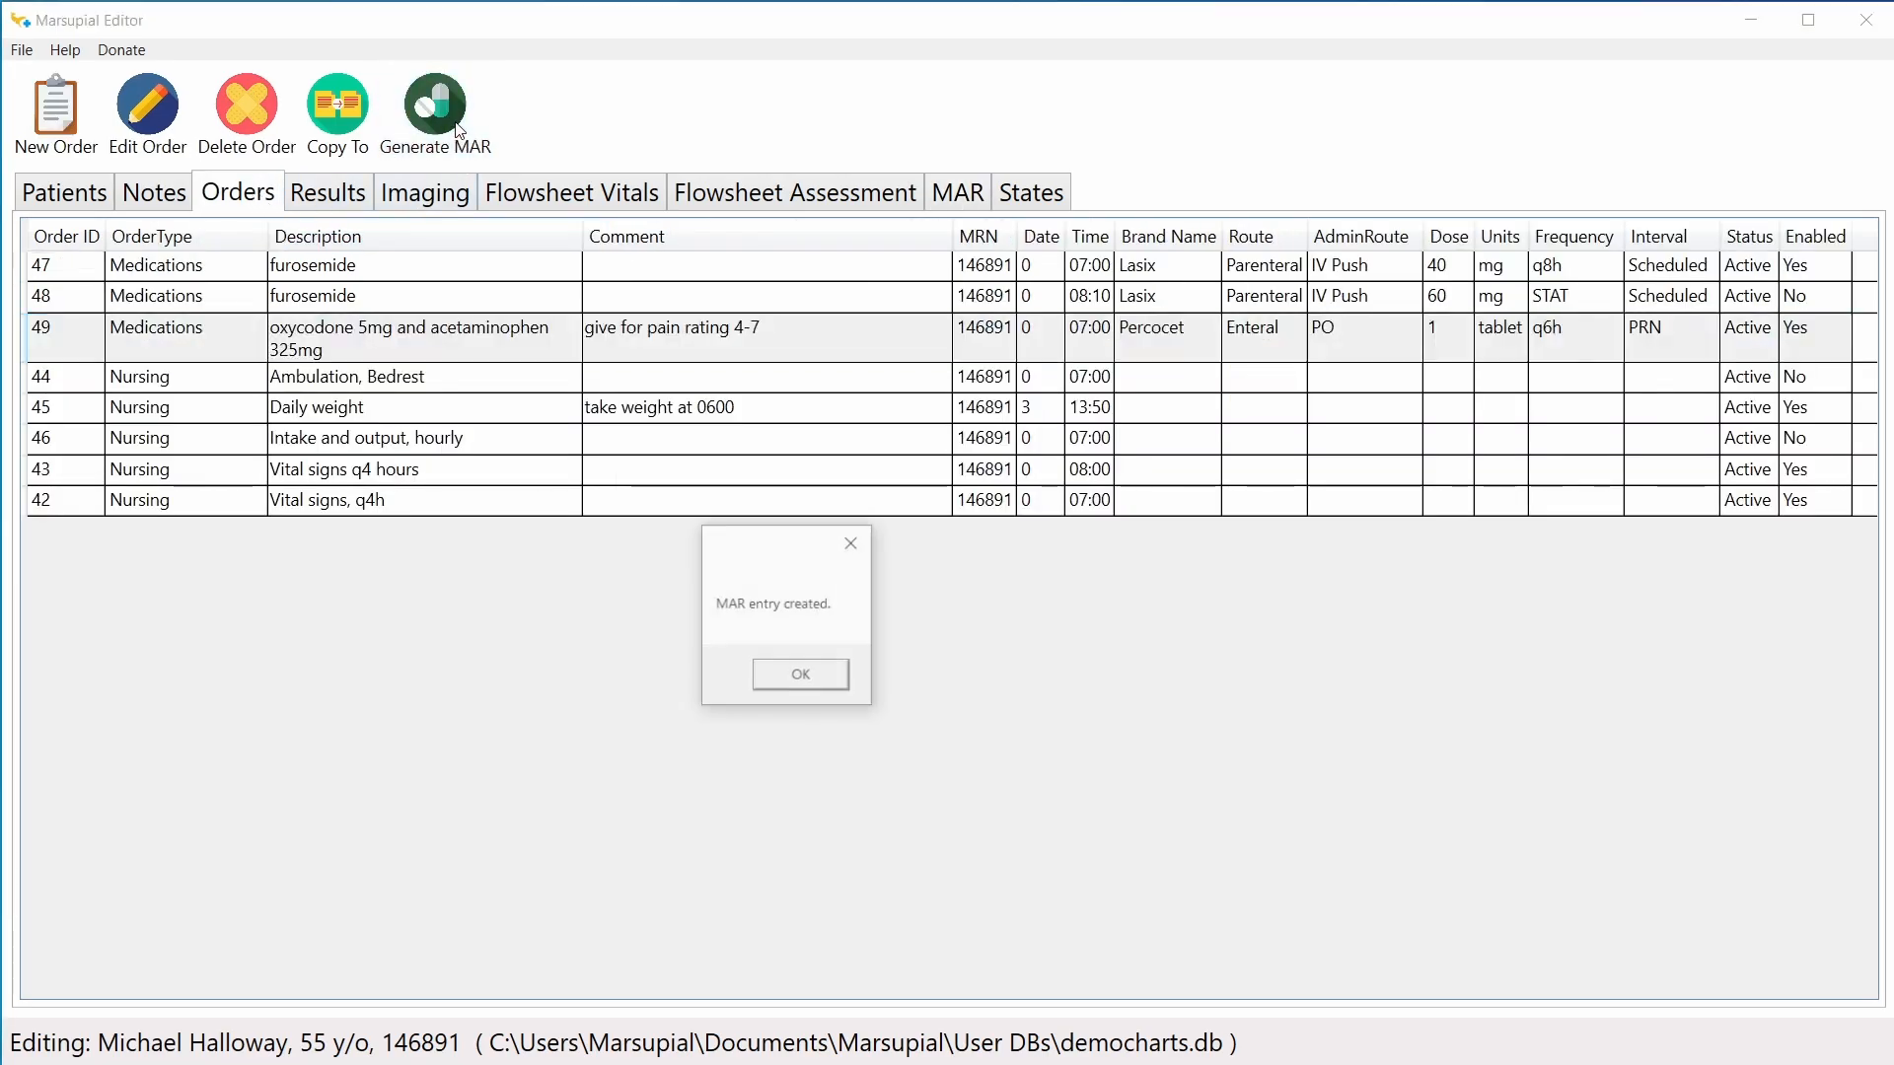
pyautogui.click(838, 677)
# Step: Mark the second oxycodone and acetaminophen MAR entry as administered, with an admin time of 03:30, and save it
pyautogui.click(962, 195)
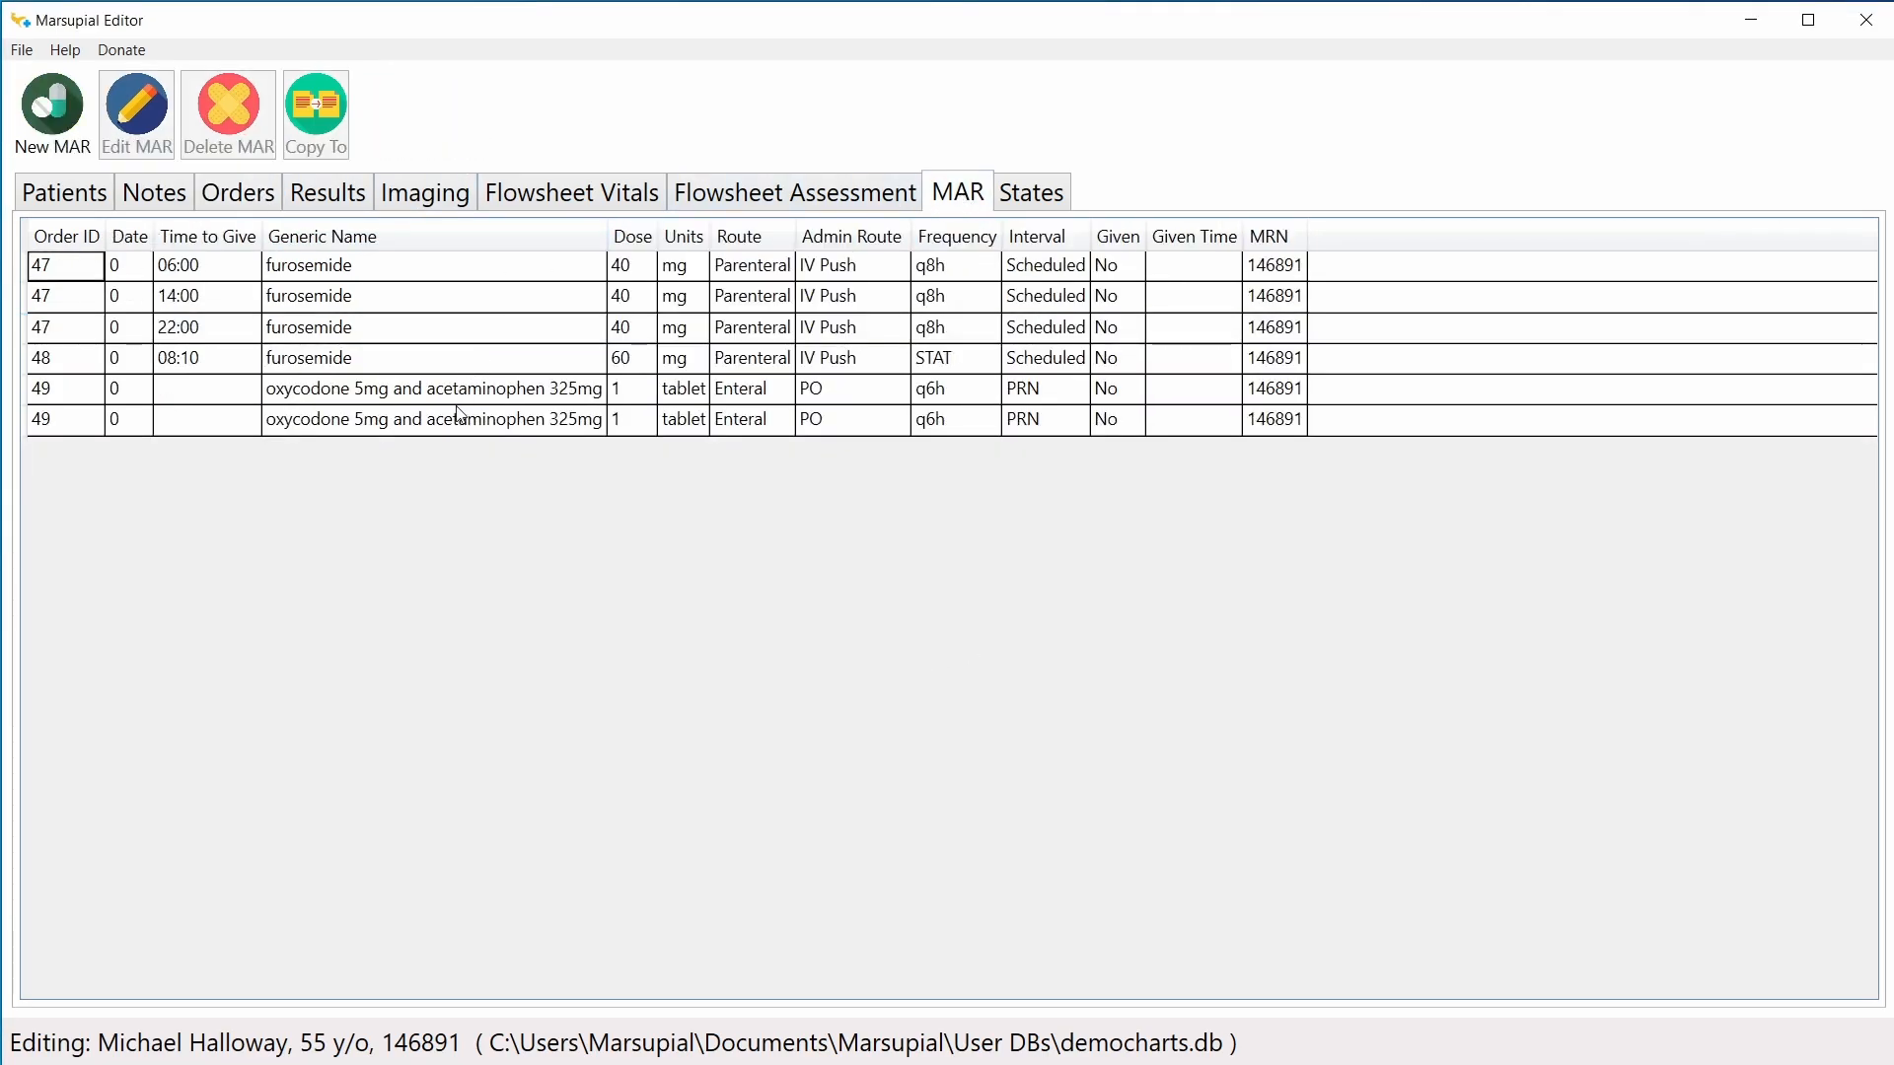
pyautogui.doubleClick(558, 422)
pyautogui.moveTo(655, 378); pyautogui.dragTo(571, 523)
pyautogui.click(781, 792)
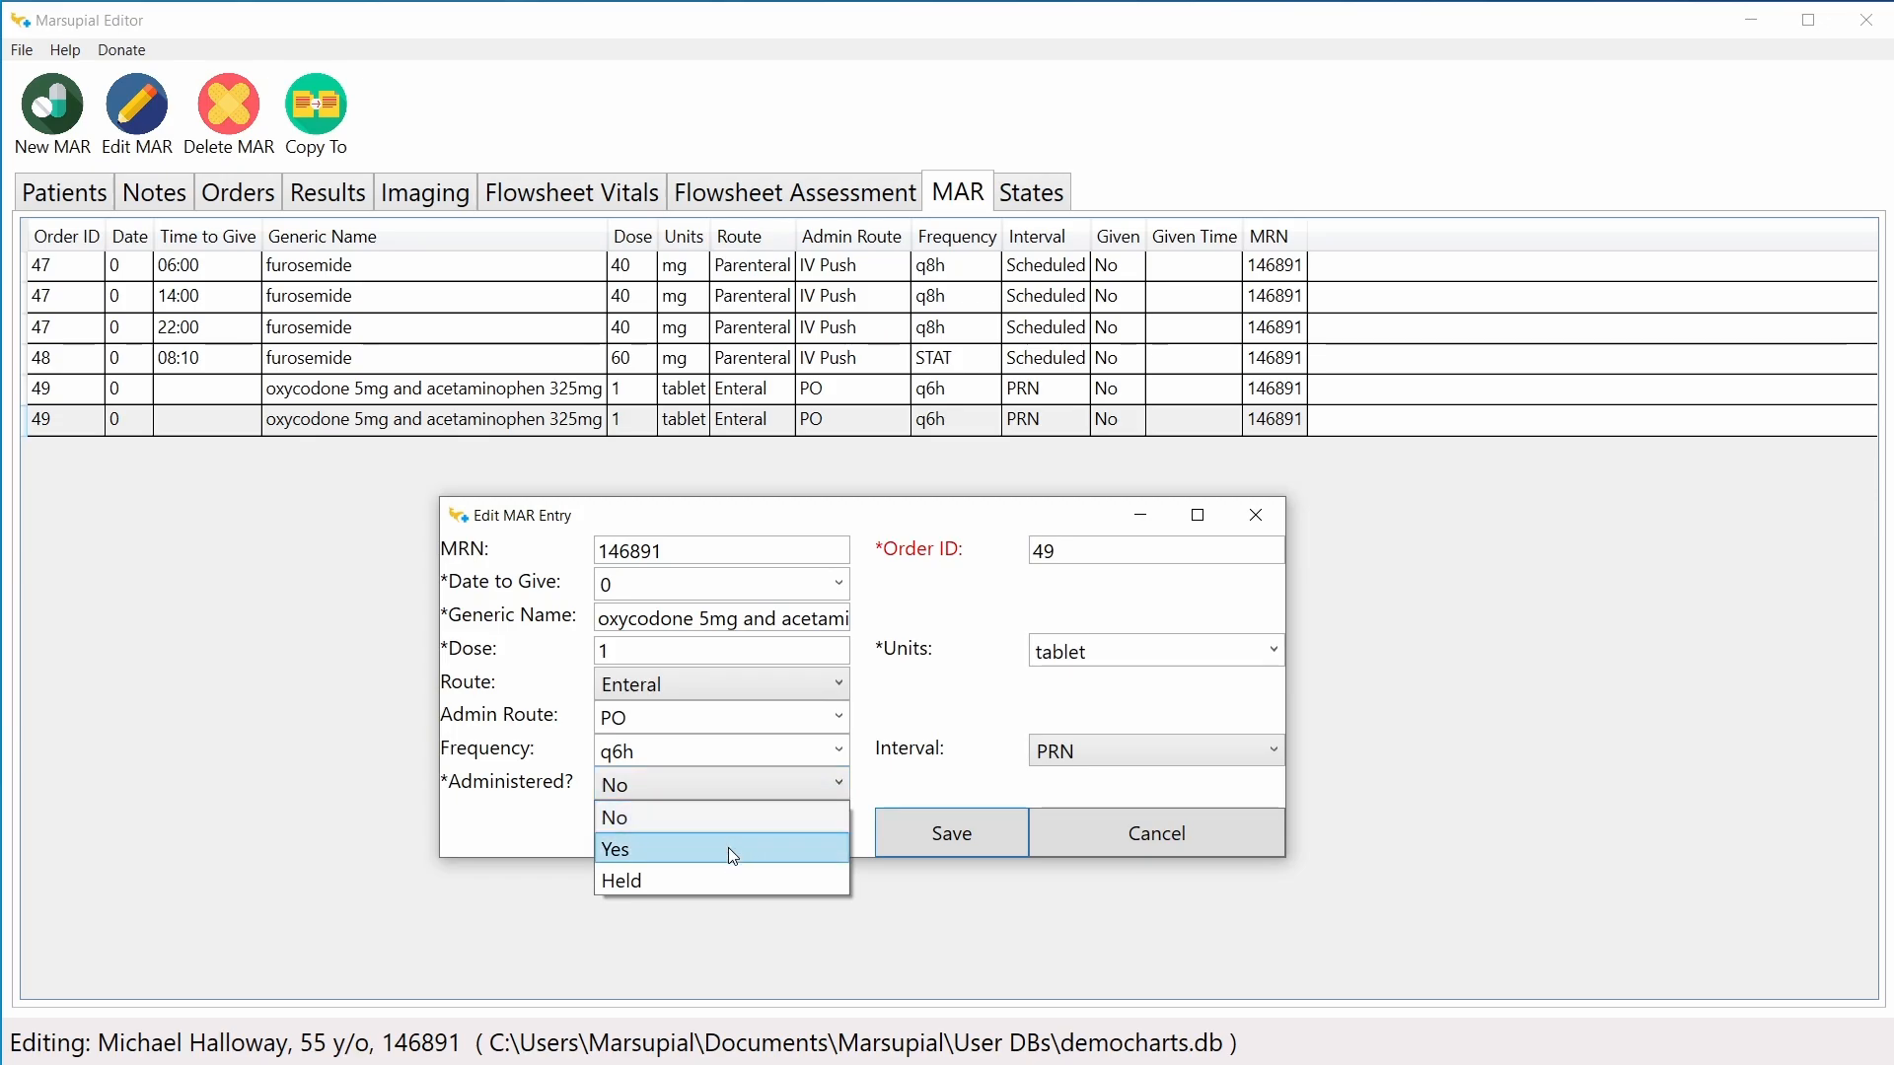
pyautogui.click(732, 854)
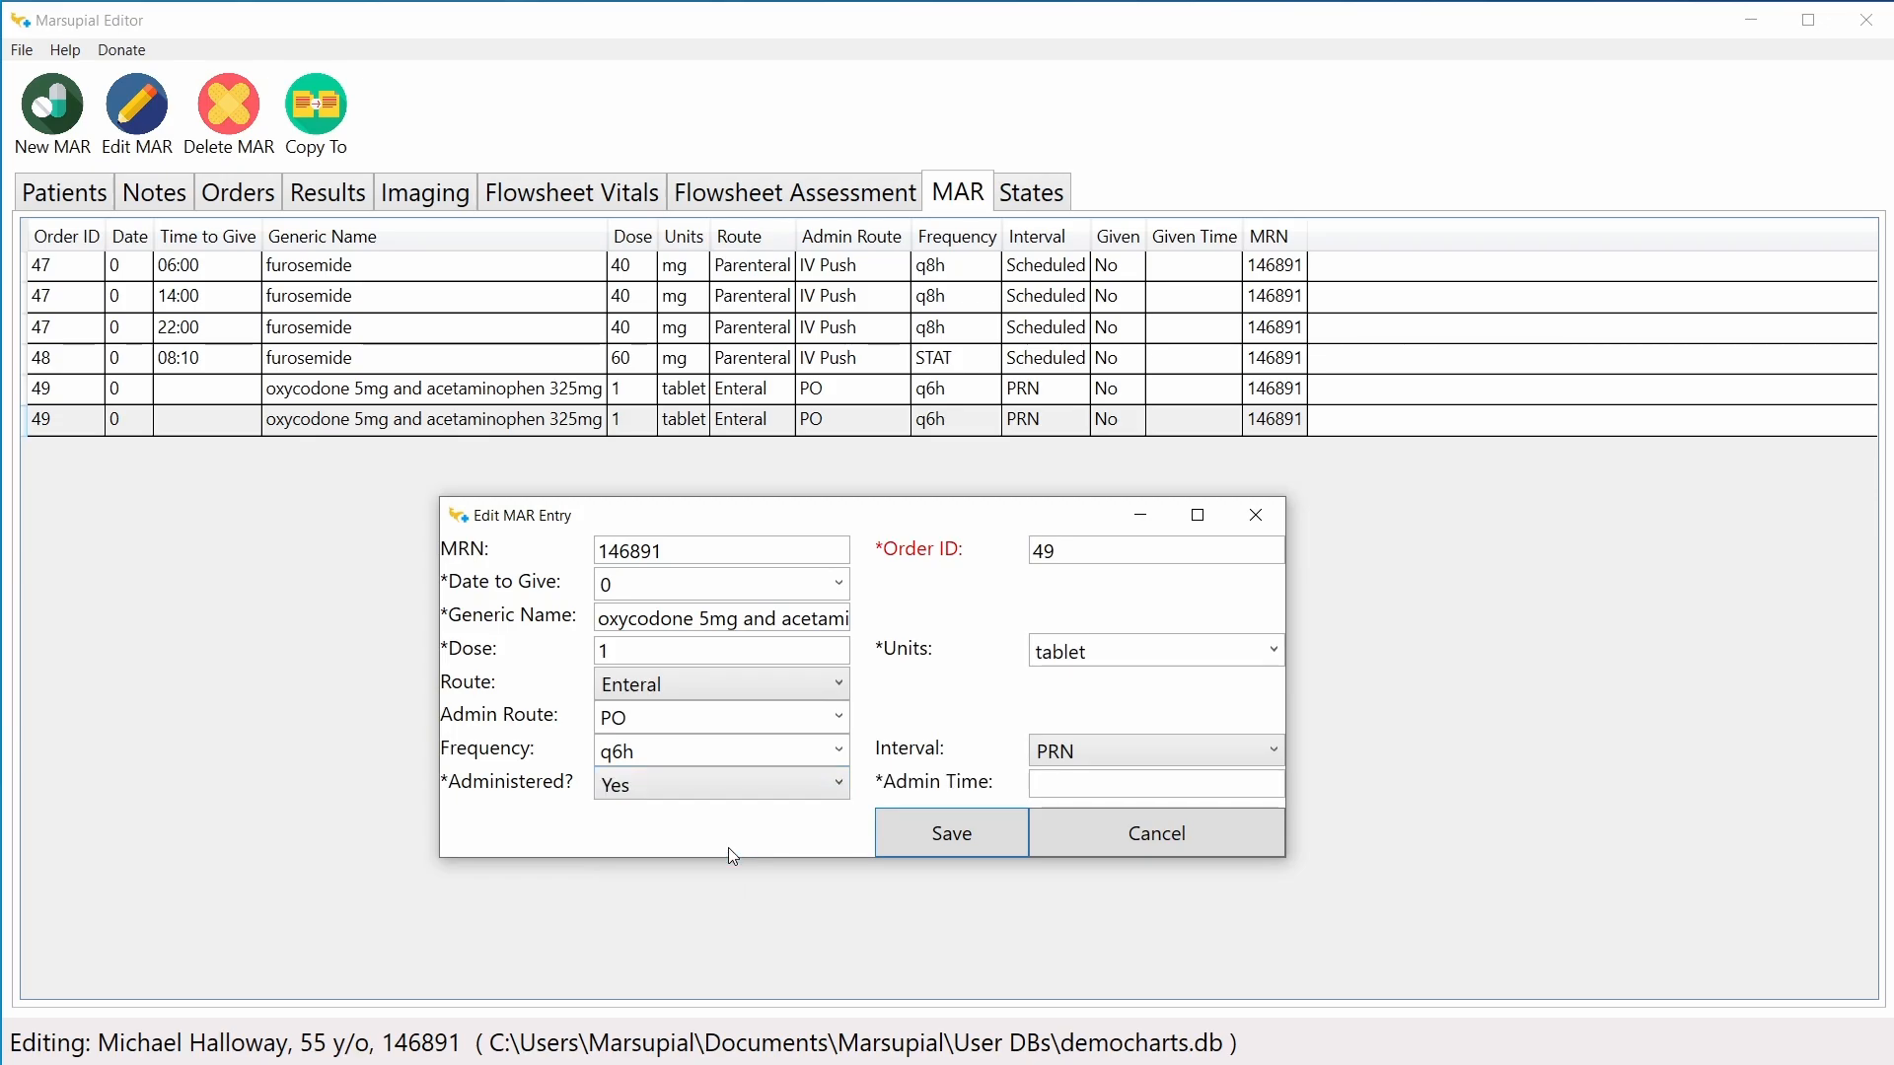
pyautogui.click(1061, 783)
pyautogui.write('03:30')
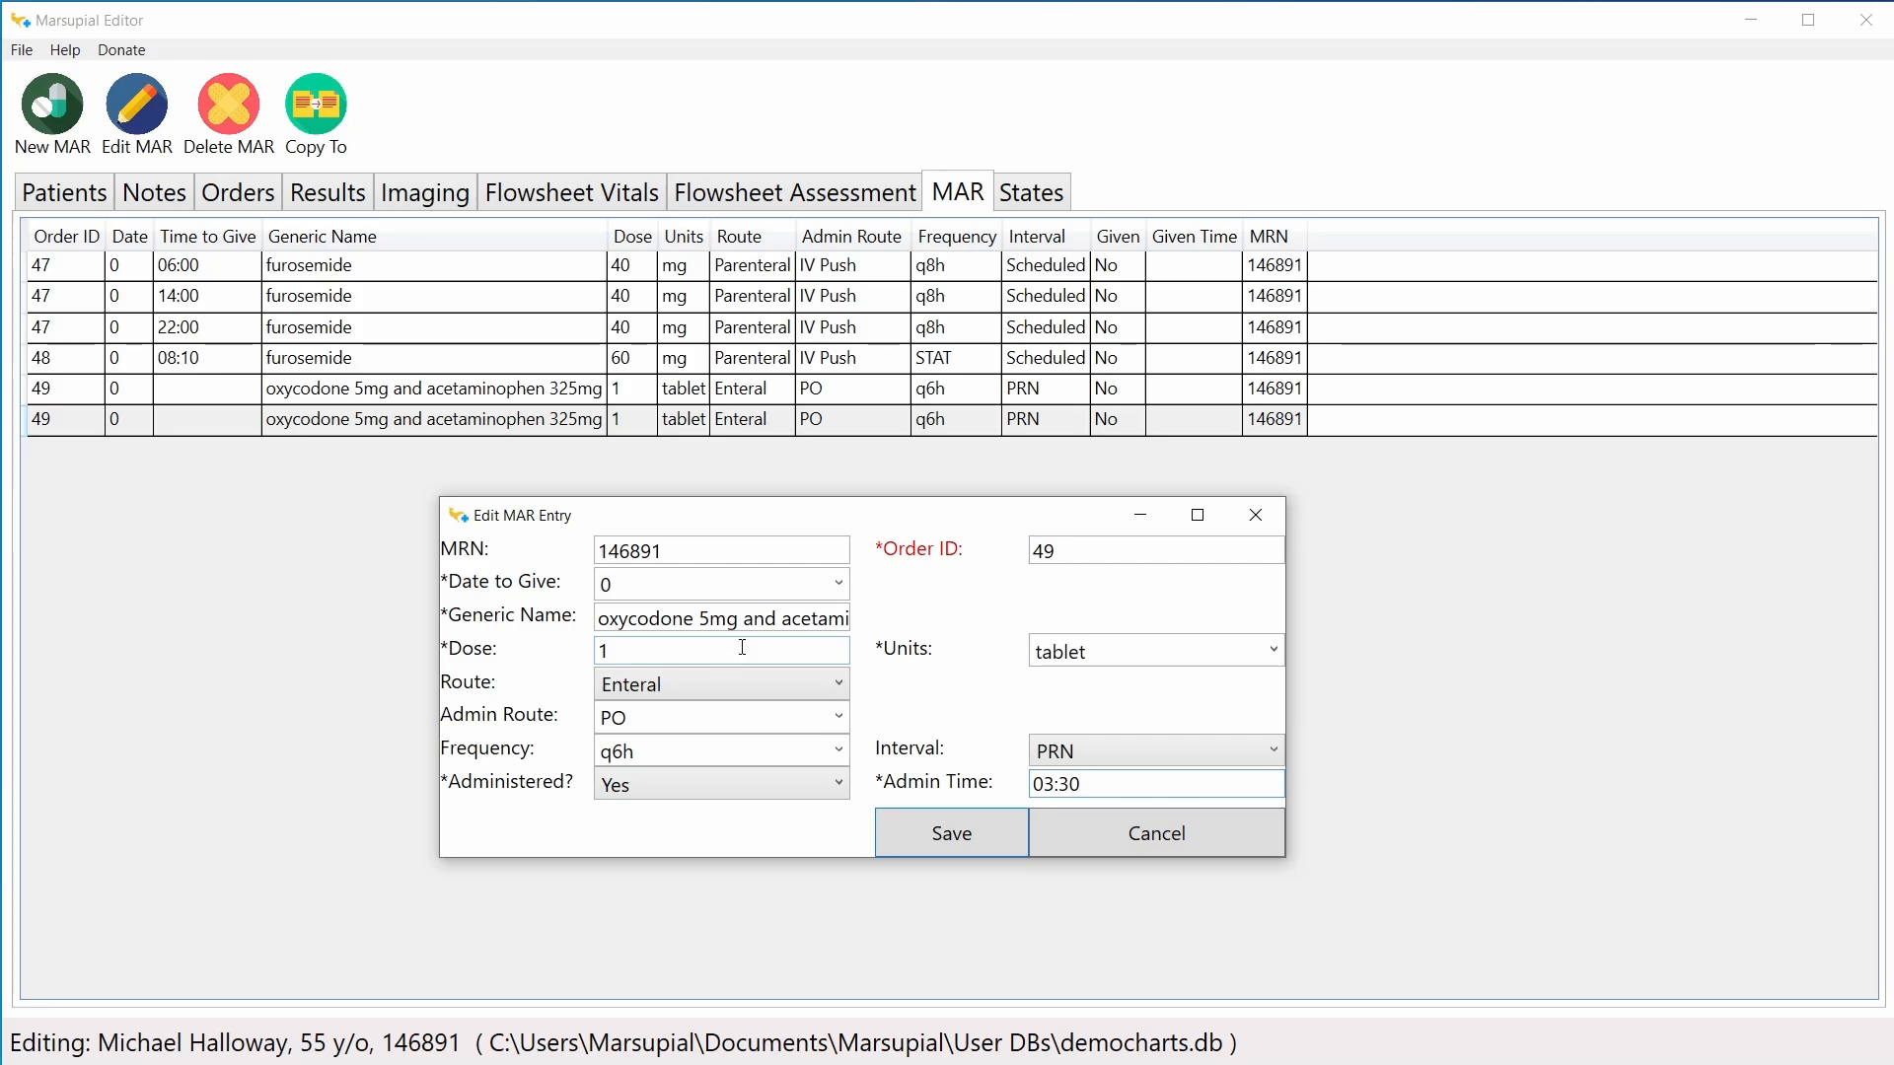
pyautogui.click(925, 838)
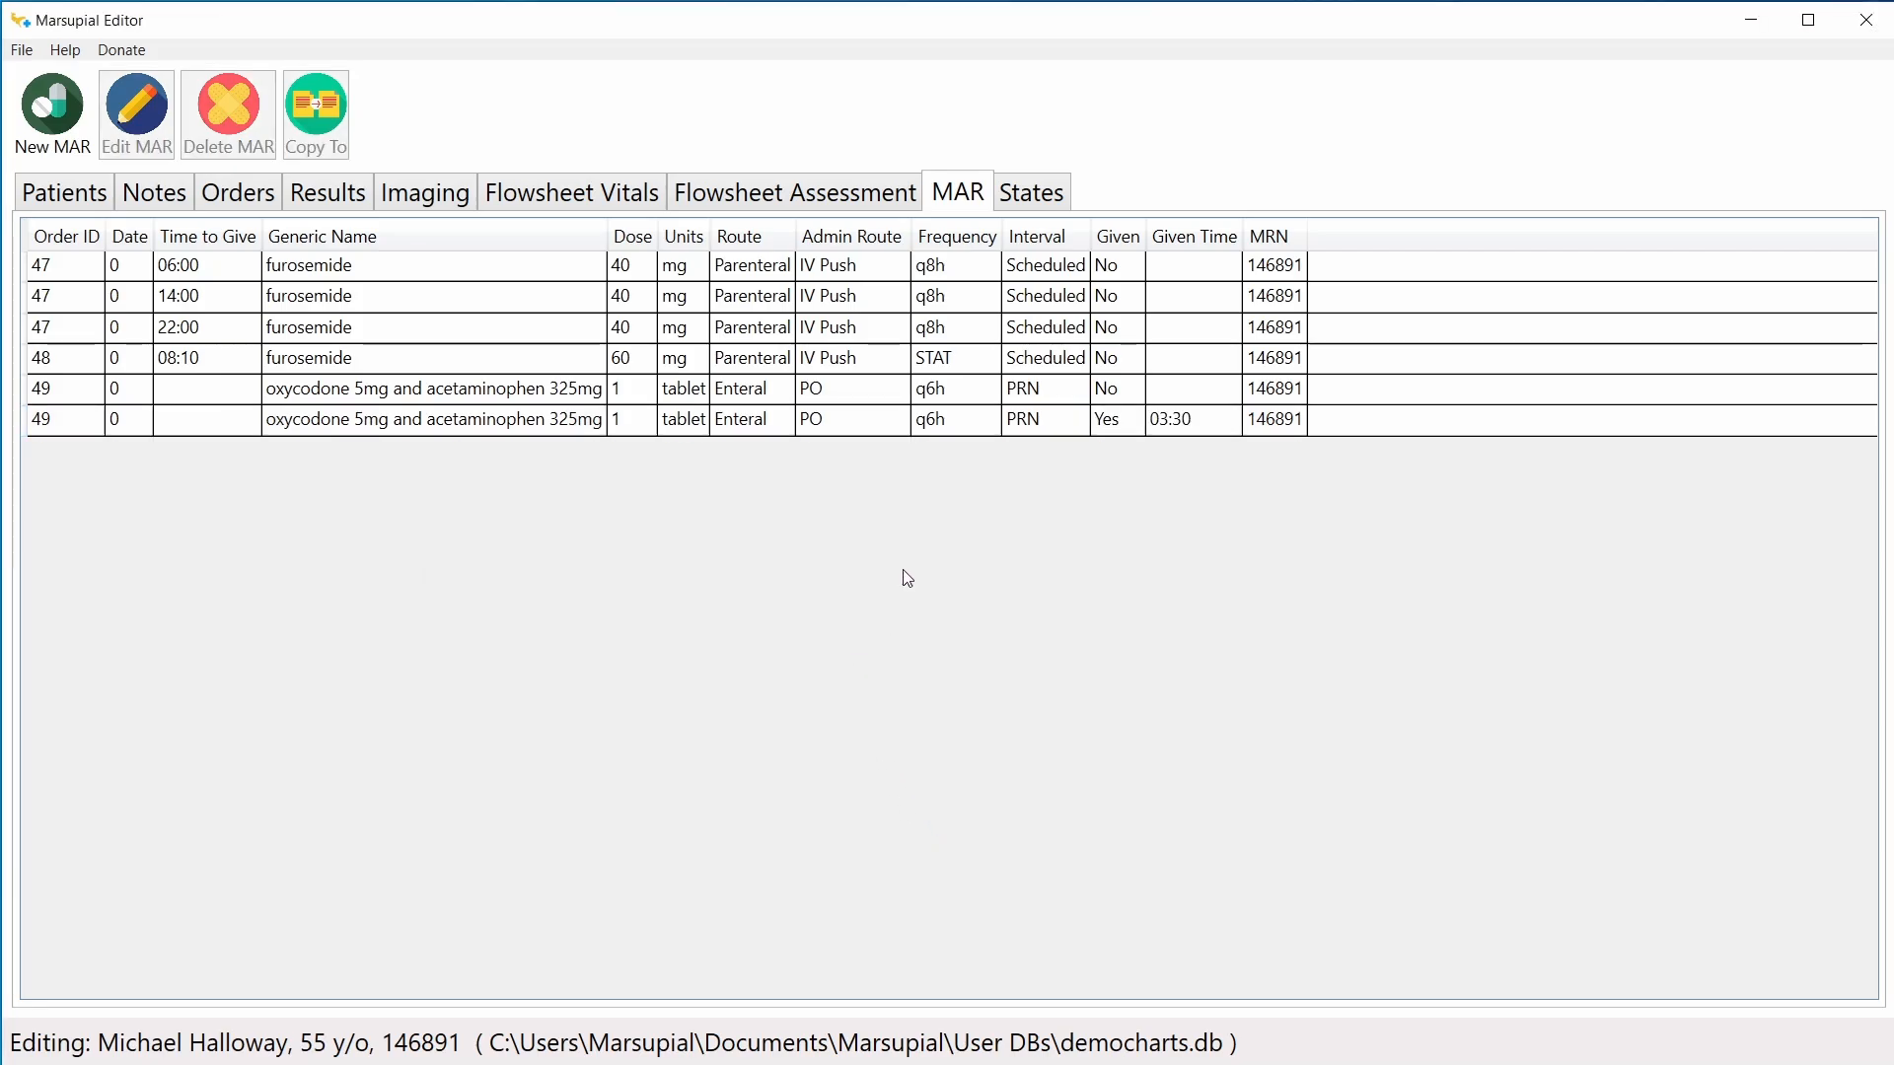
pyautogui.click(944, 430)
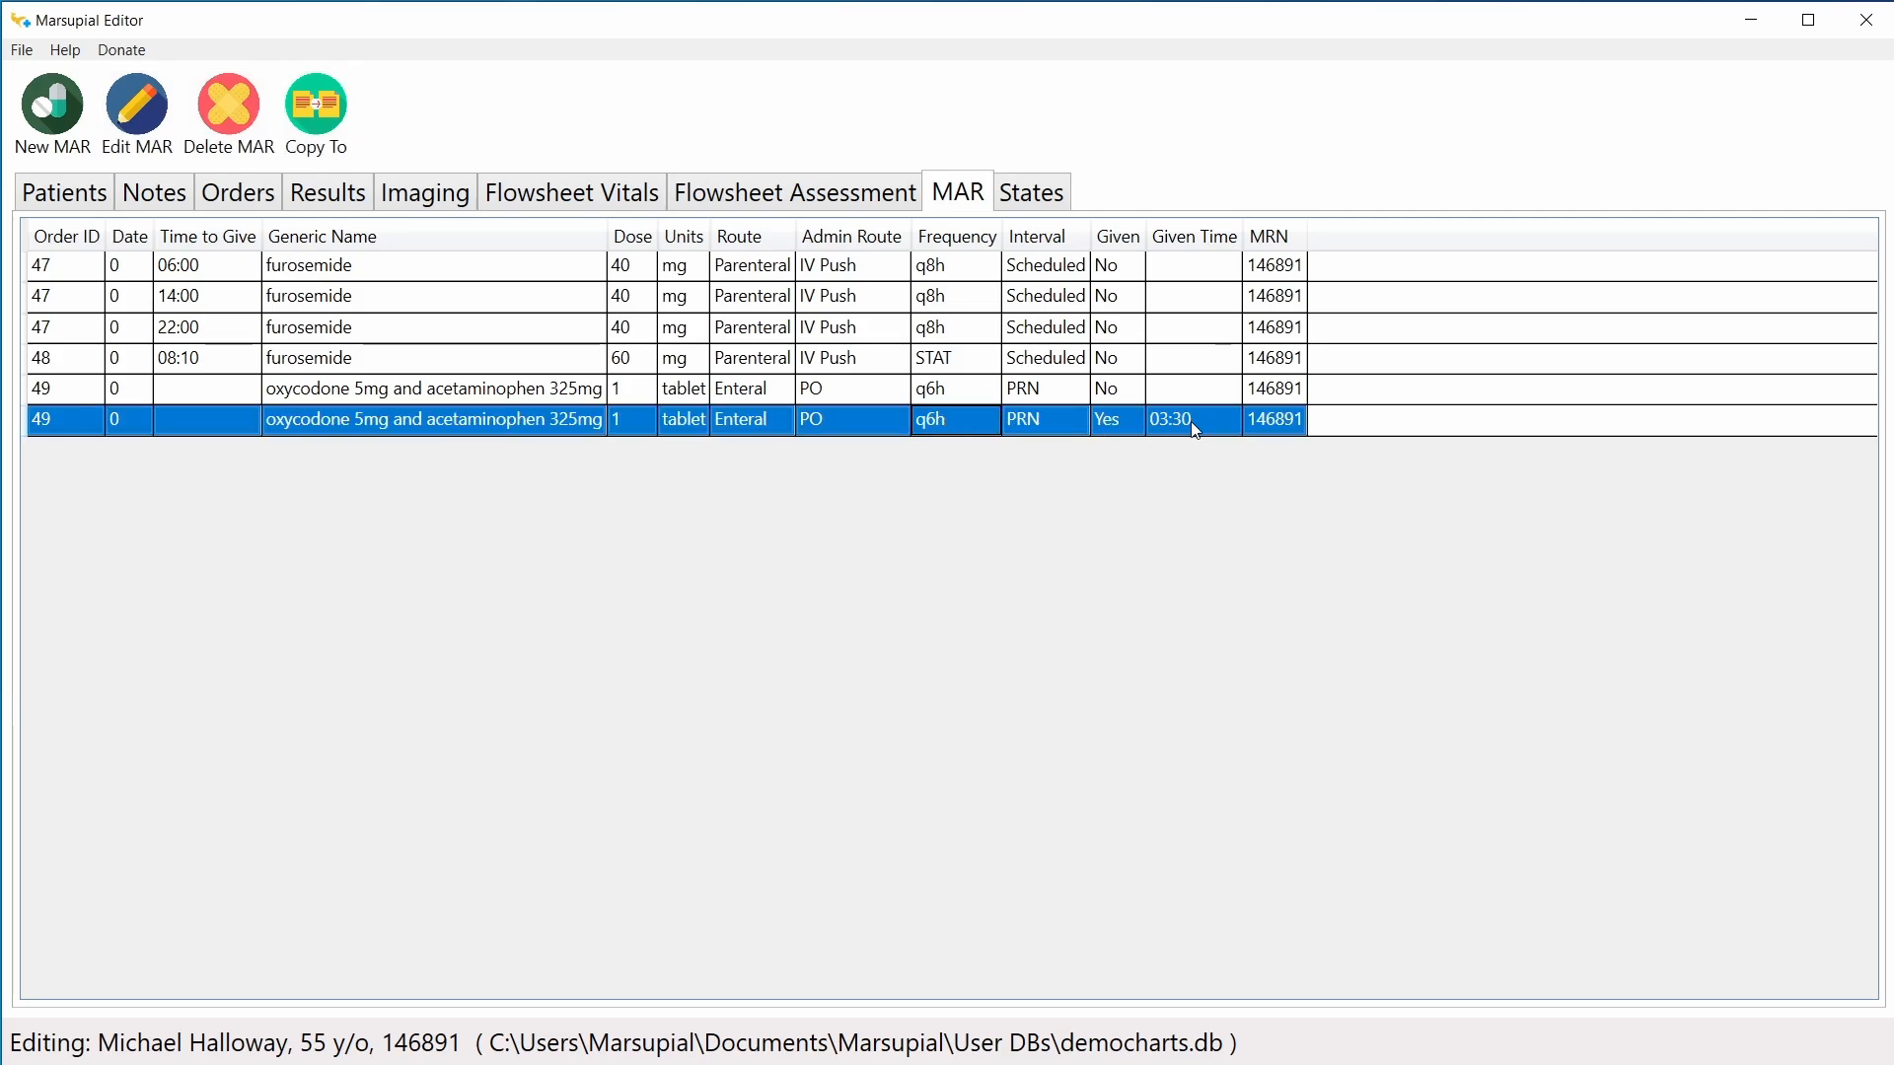
pyautogui.click(1130, 398)
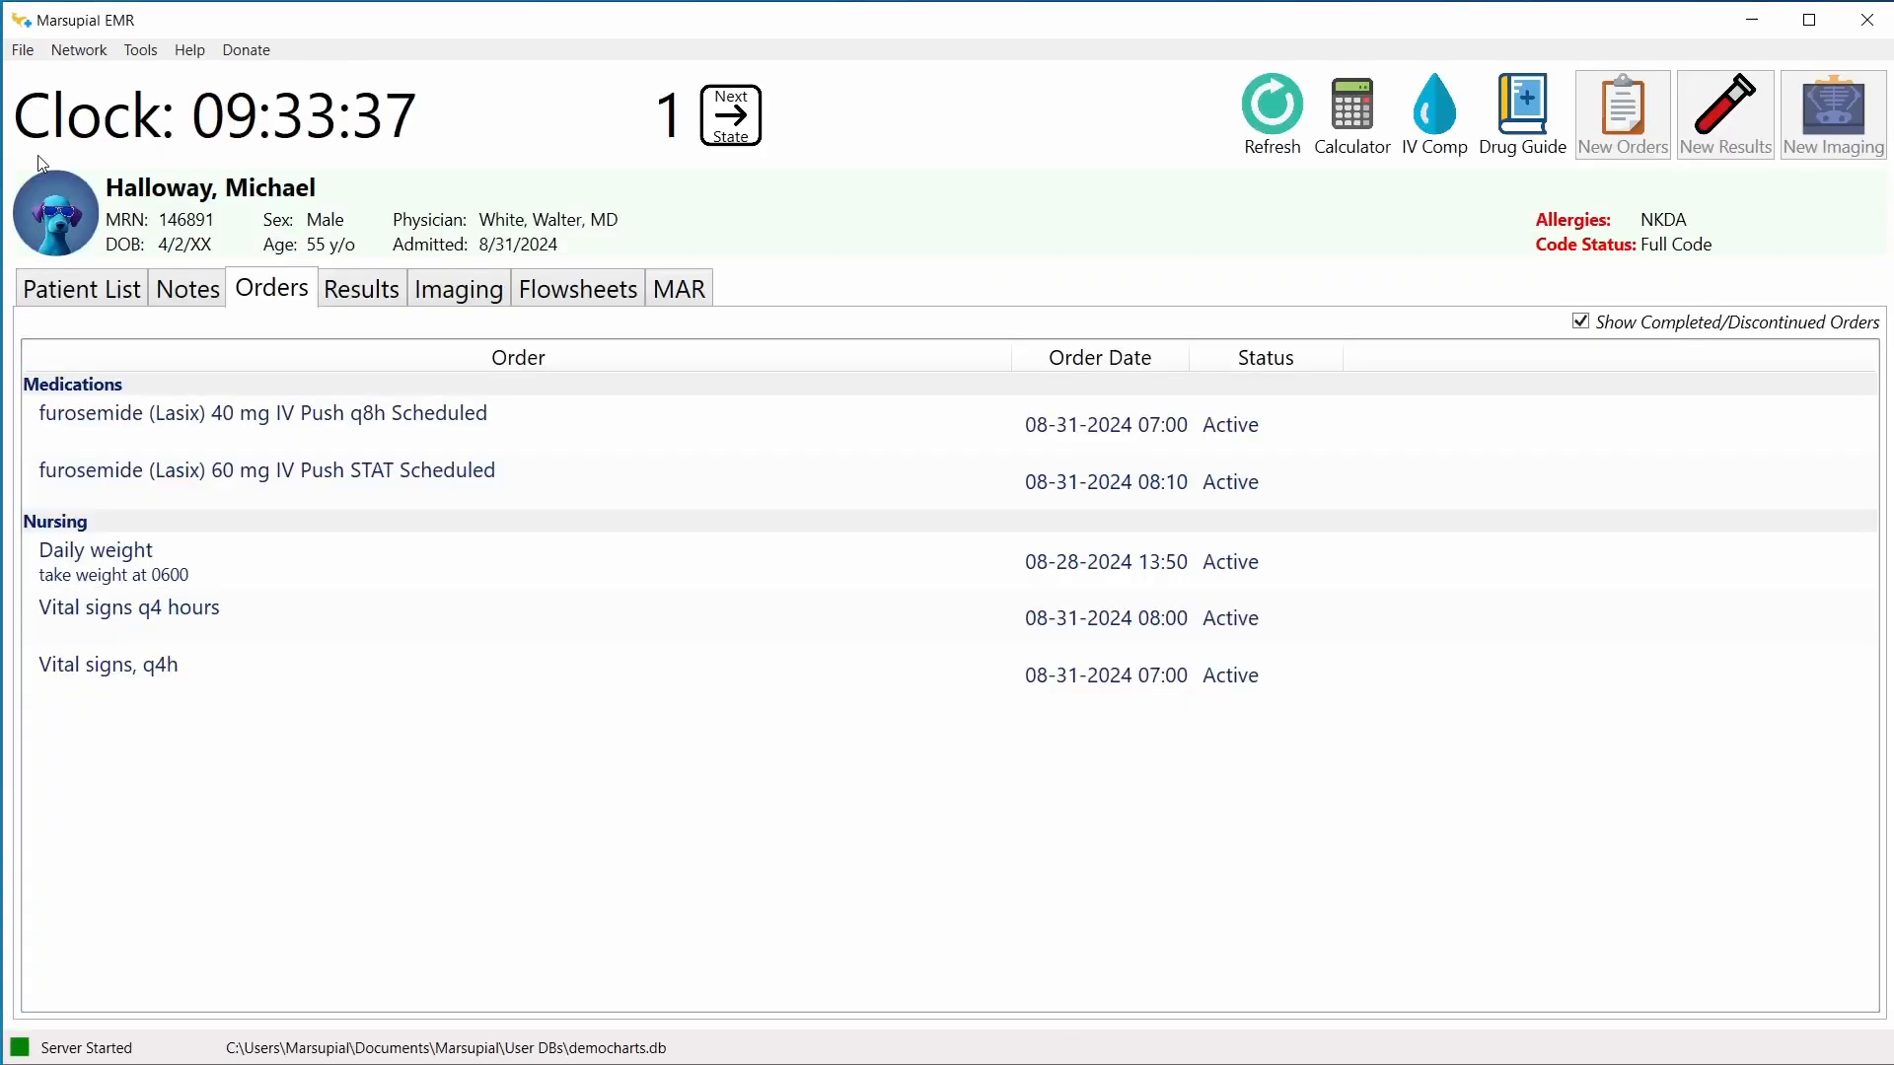
# Step: In Marsupial EMR, reopen the democharts.db database and open the chart of the patient with small bowel obstruction
pyautogui.click(22, 50)
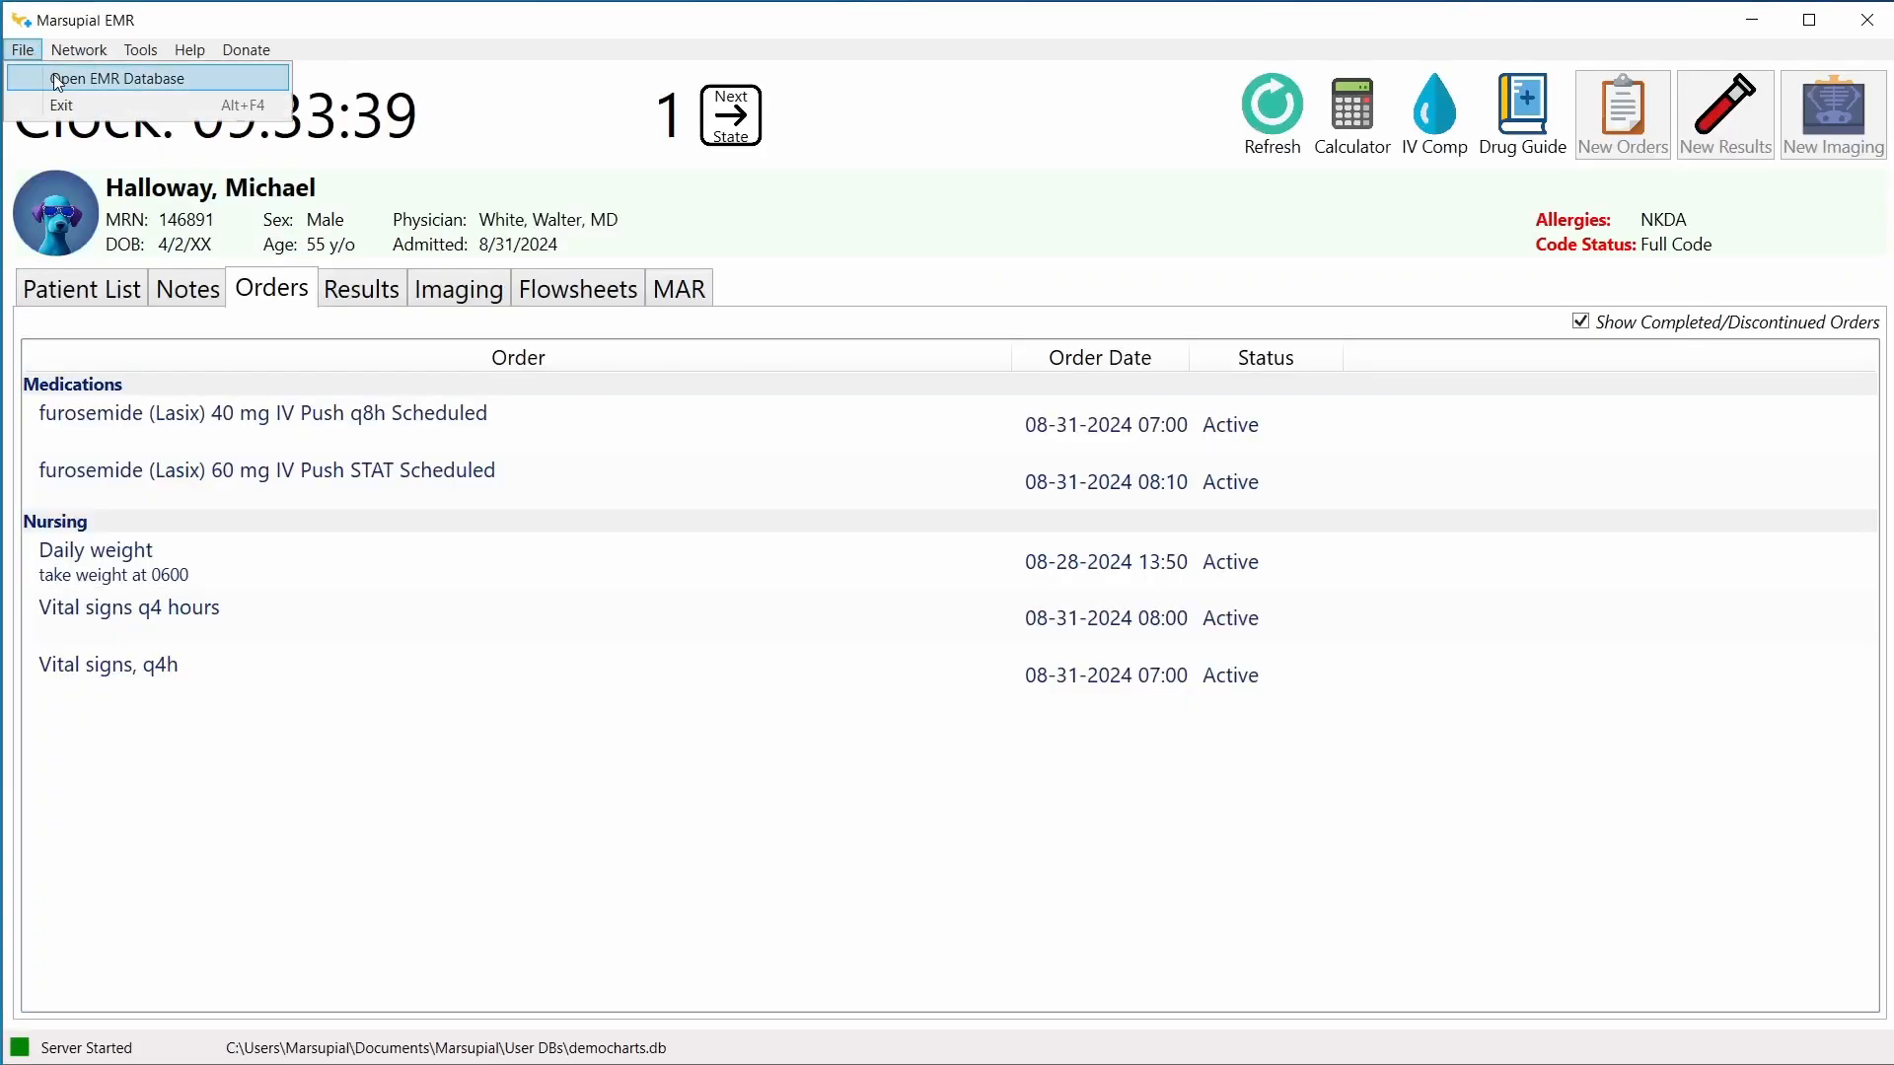
pyautogui.click(99, 78)
pyautogui.doubleClick(336, 242)
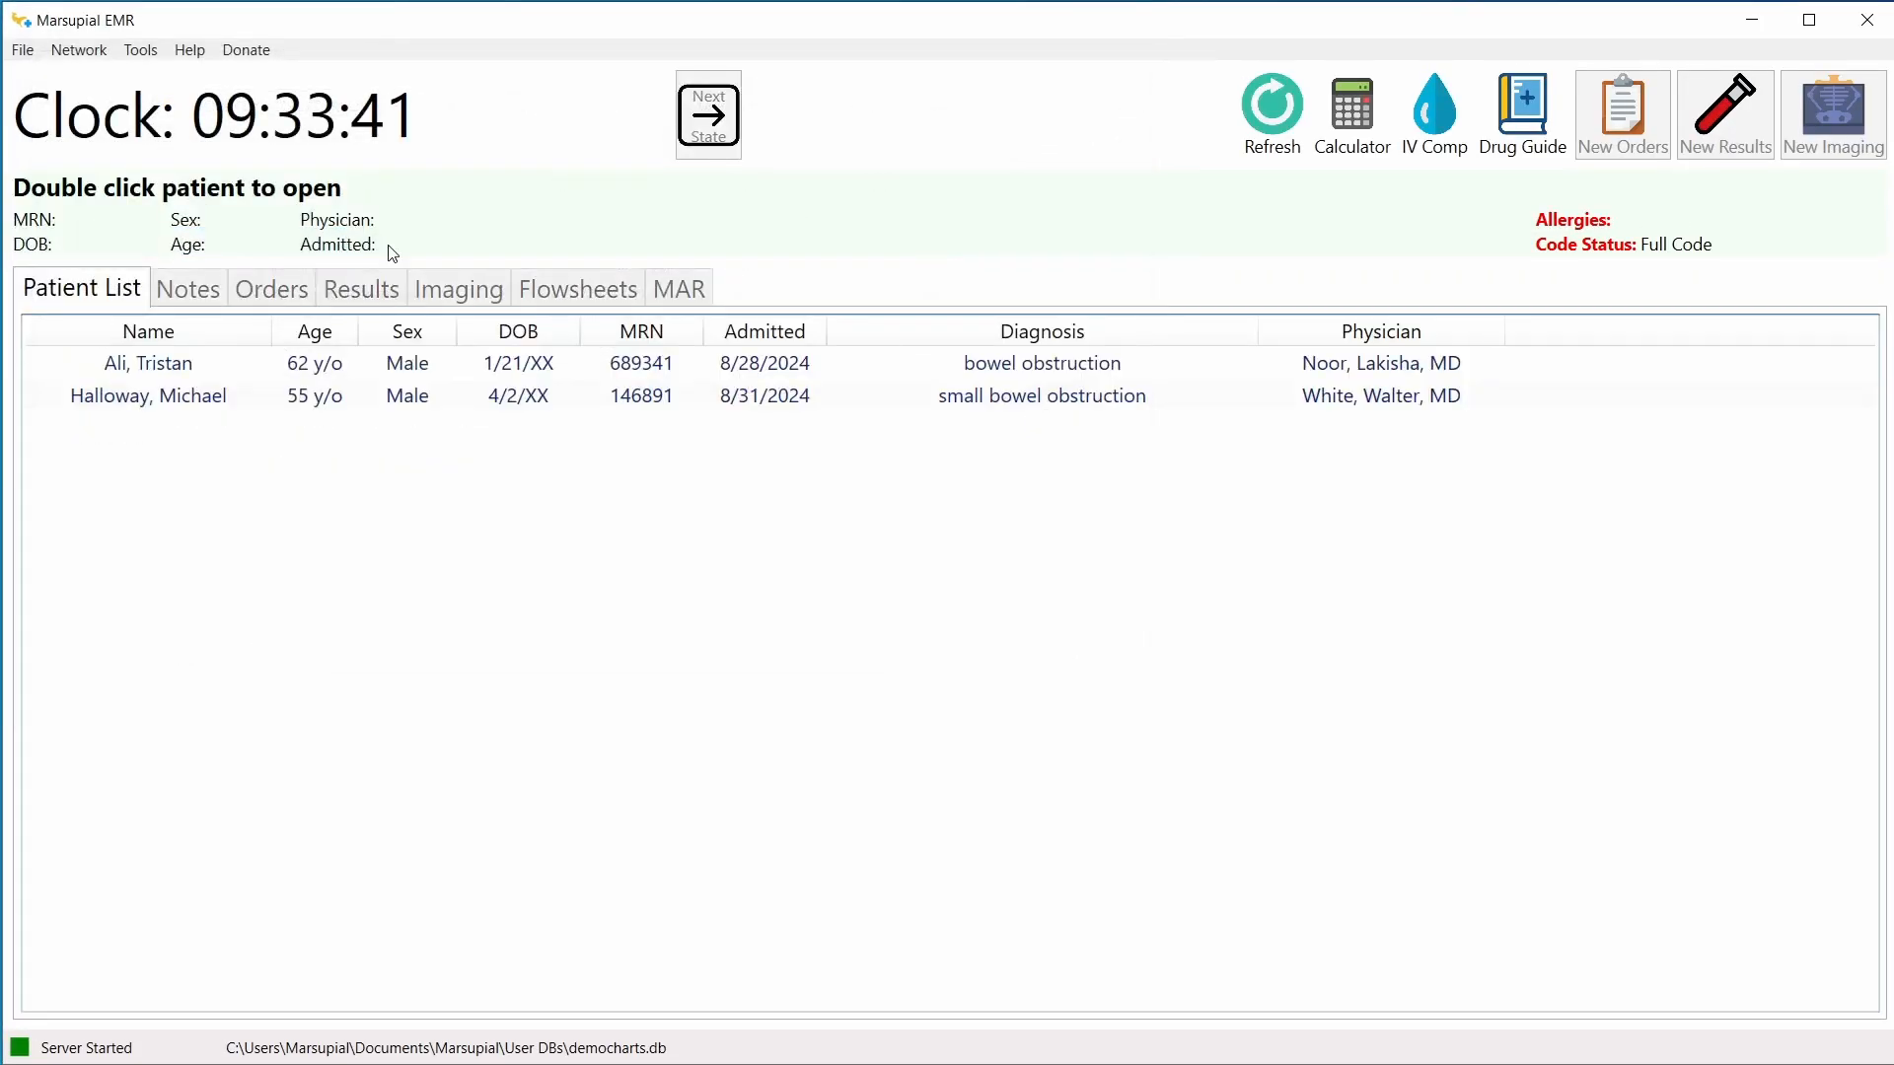
pyautogui.doubleClick(280, 409)
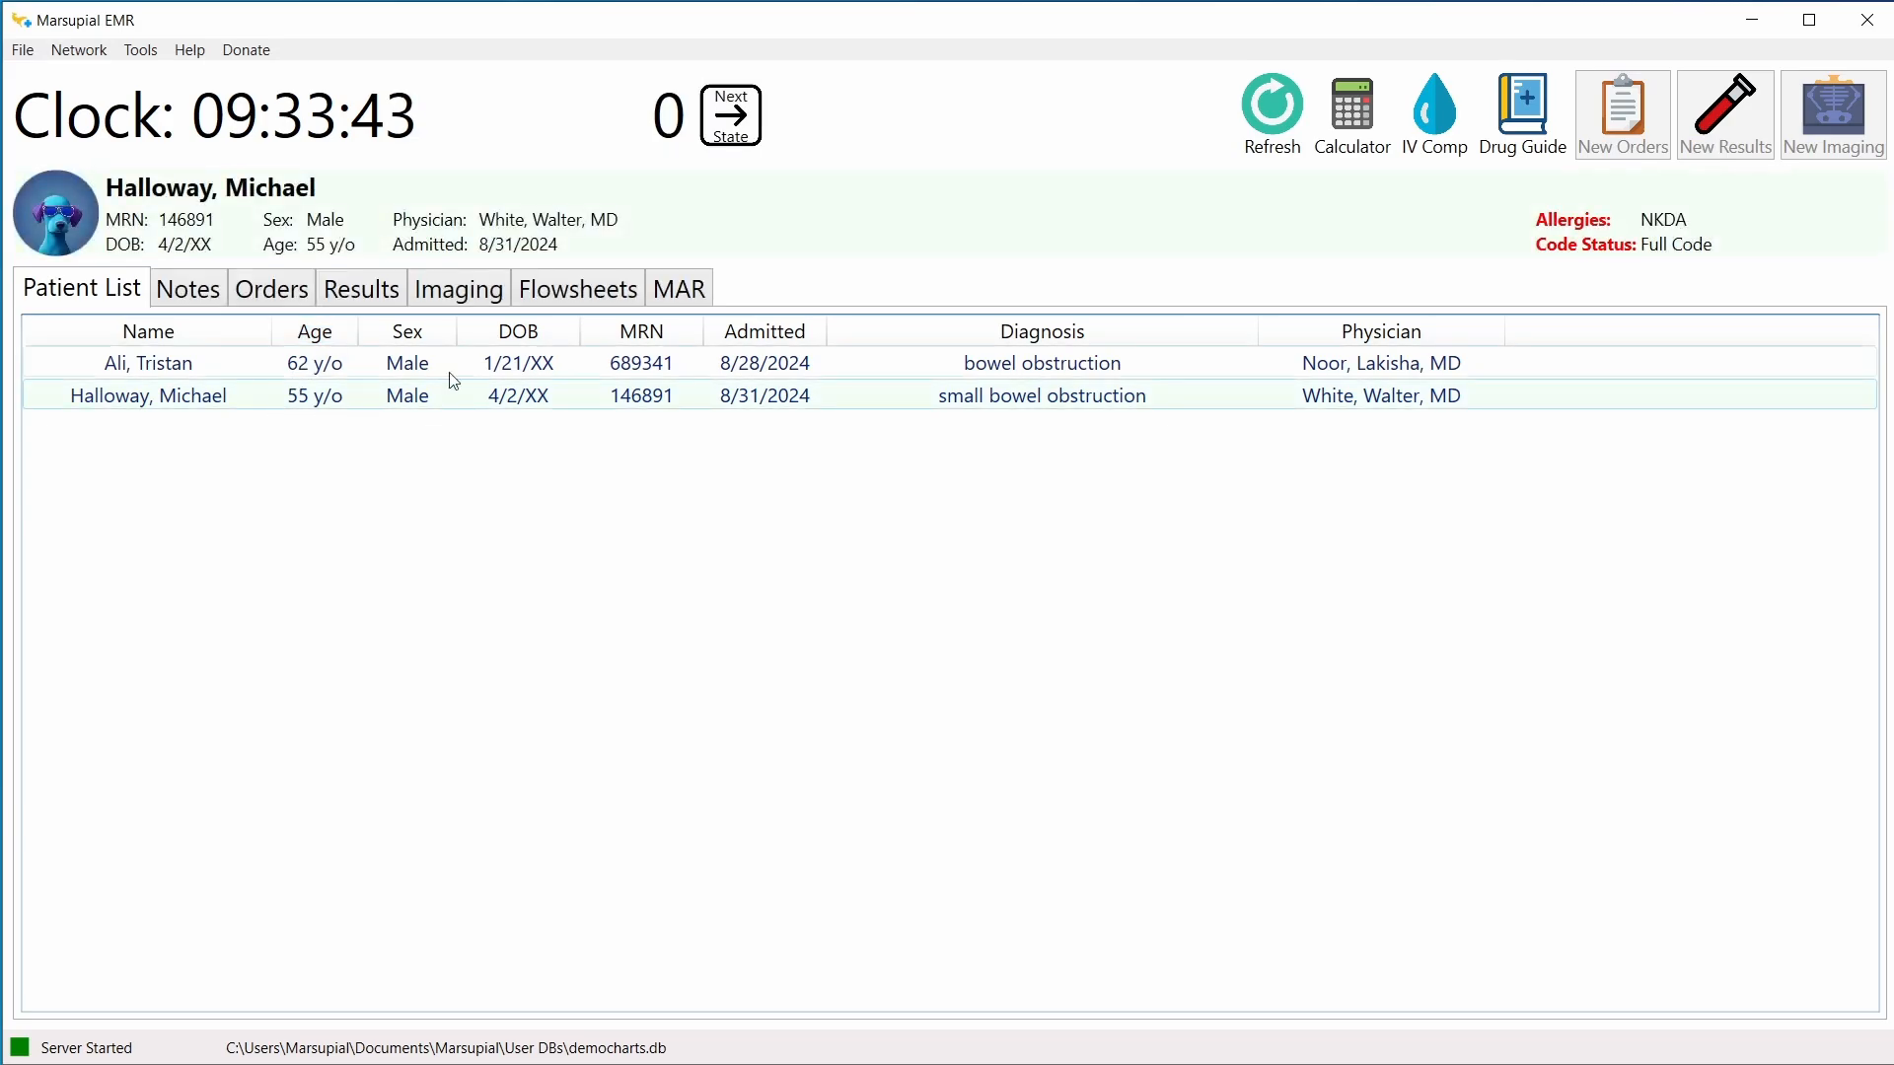
# Step: Examine how the Percocet PRN order appears in the patient's MAR timeline and orders list
pyautogui.click(670, 294)
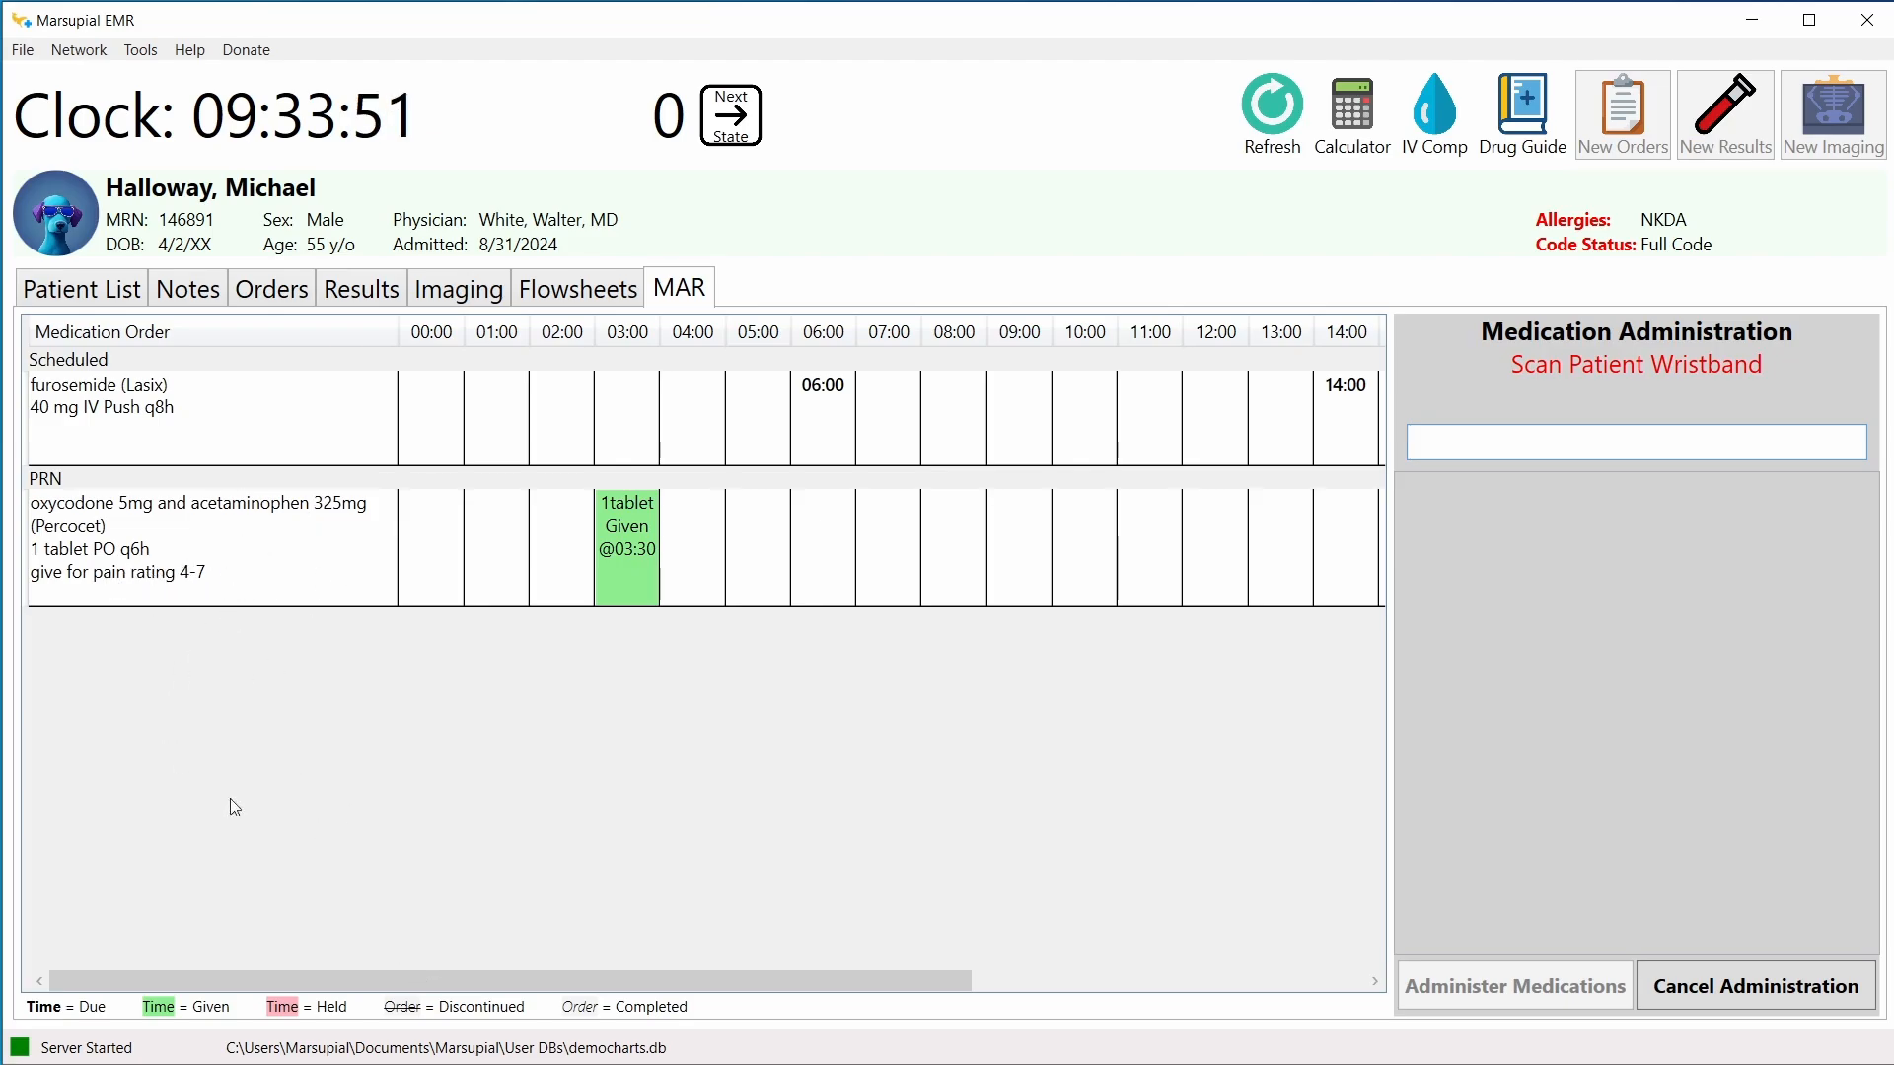
pyautogui.moveTo(316, 980); pyautogui.dragTo(344, 979)
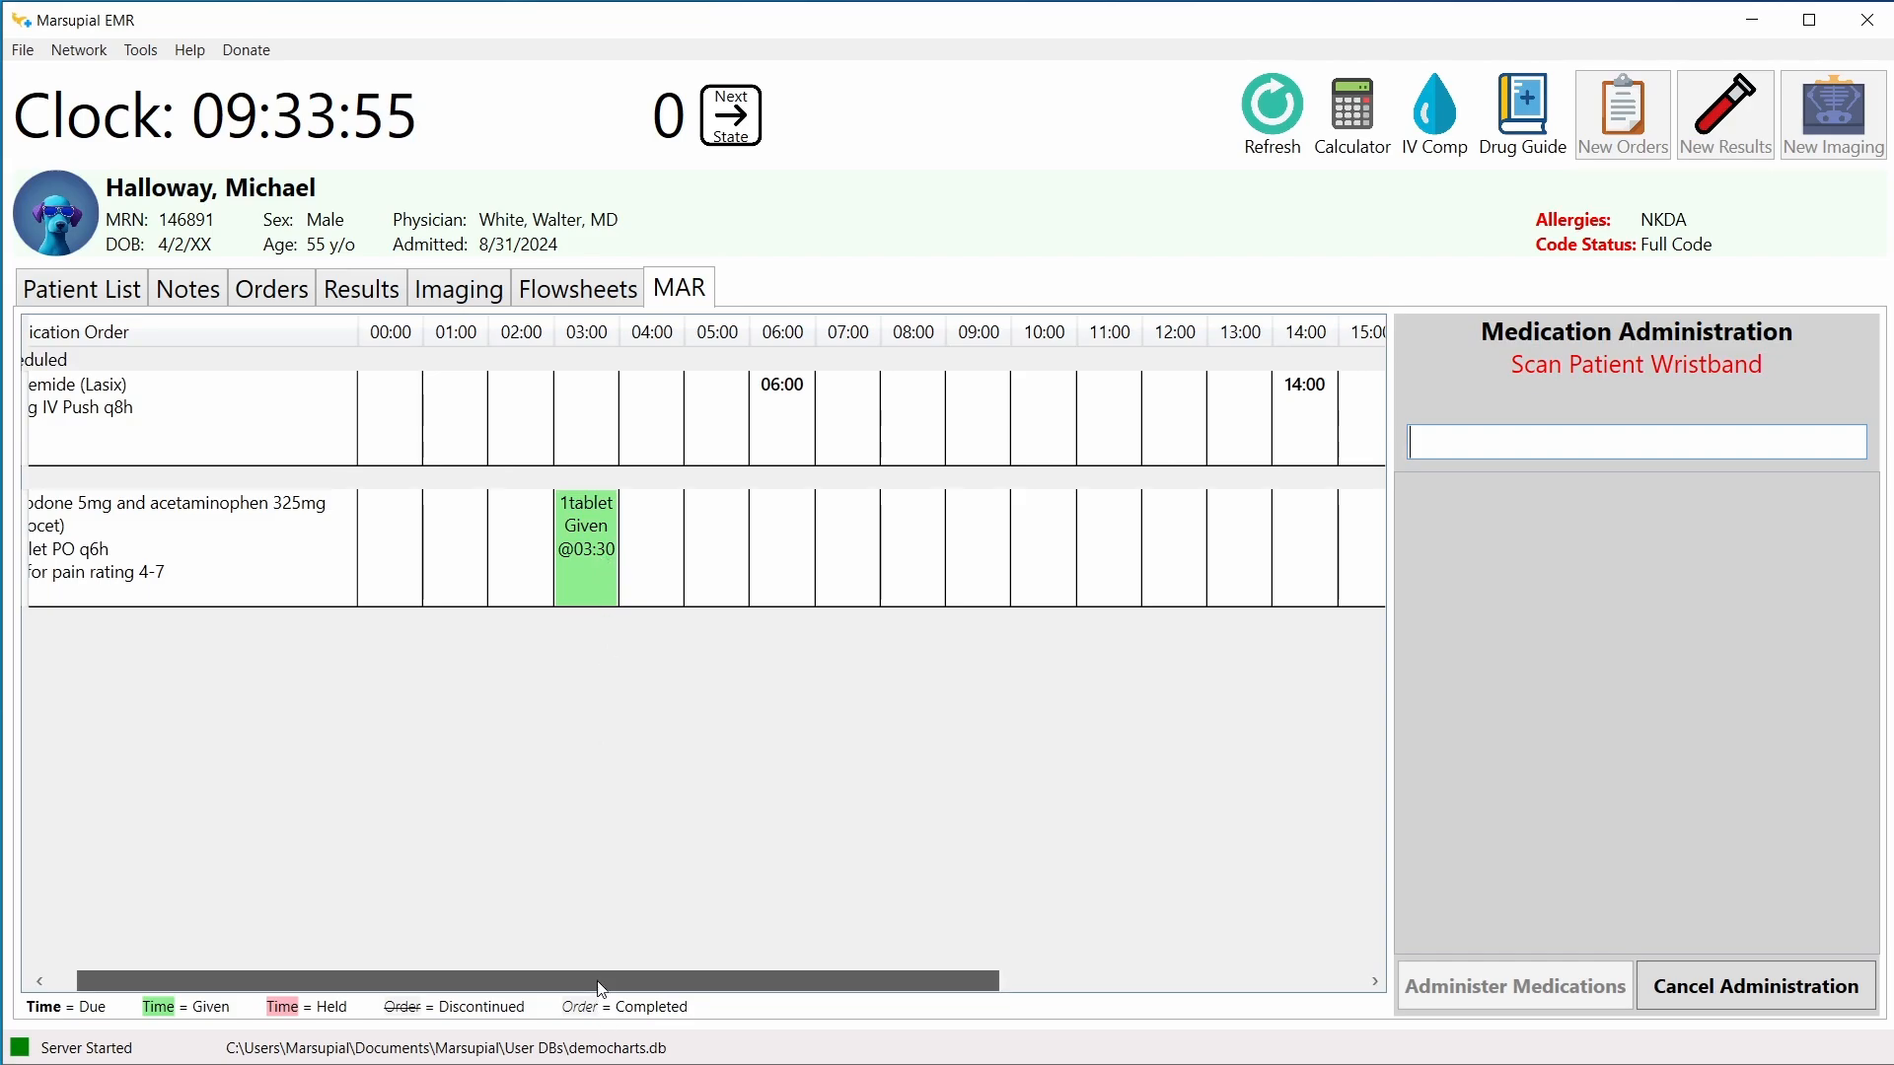
pyautogui.moveTo(611, 980); pyautogui.dragTo(556, 1002)
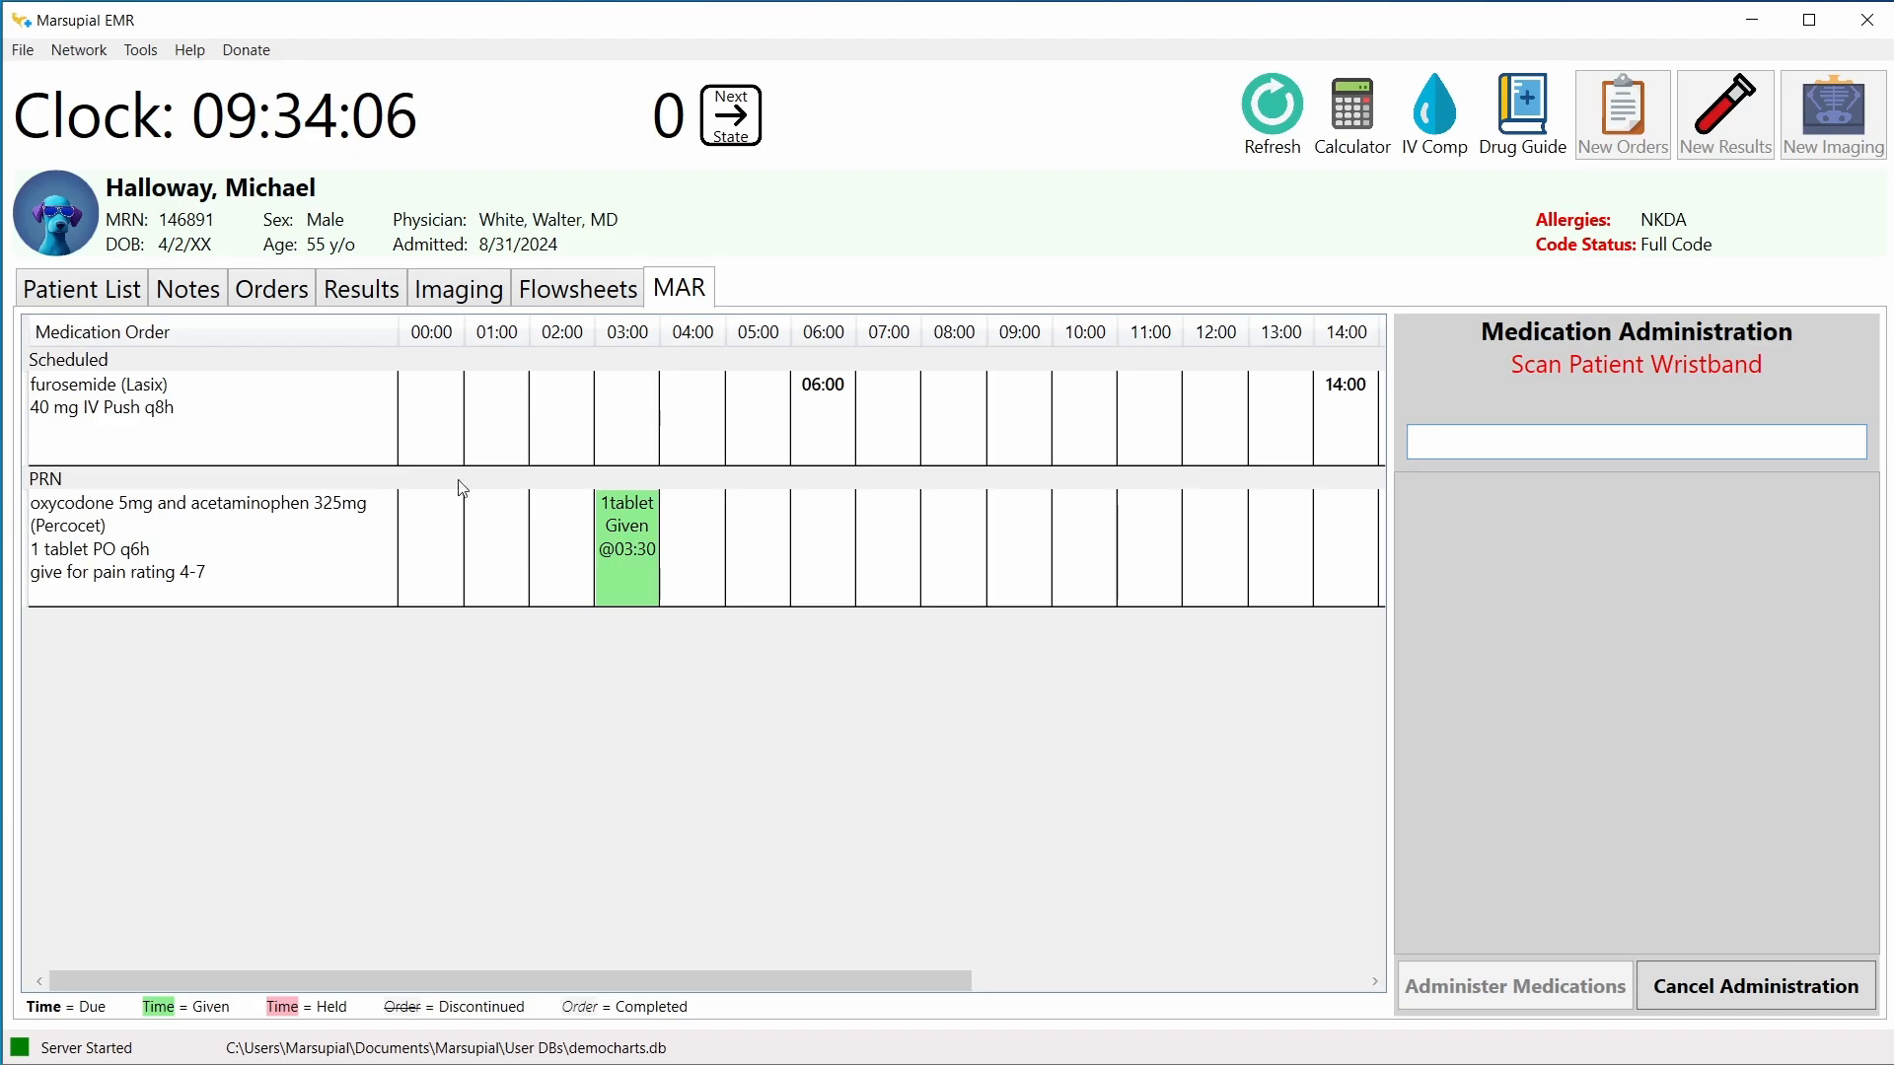
pyautogui.click(296, 290)
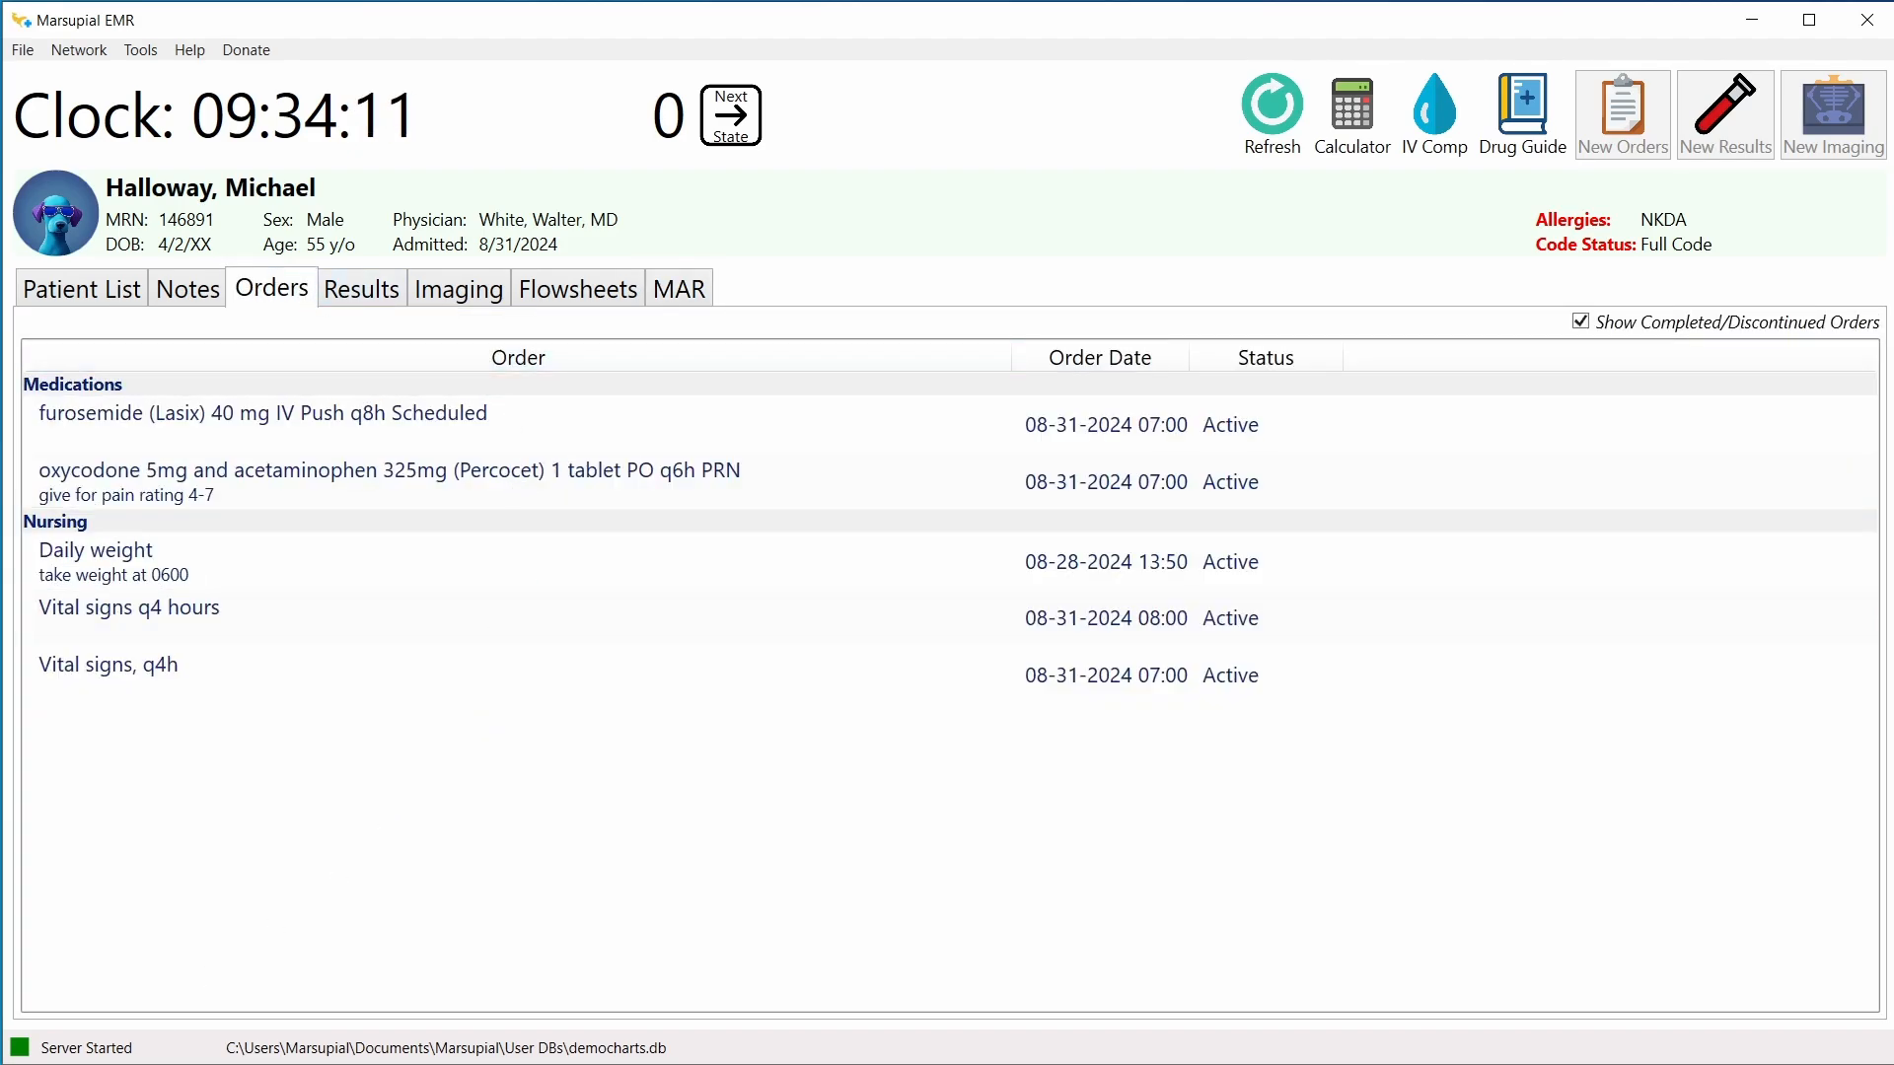
# Step: Switch back to Marsupial Editor and select the oxycodone and acetaminophen order in the patient's orders for review
pyautogui.hotkey('alt', 'Tab')
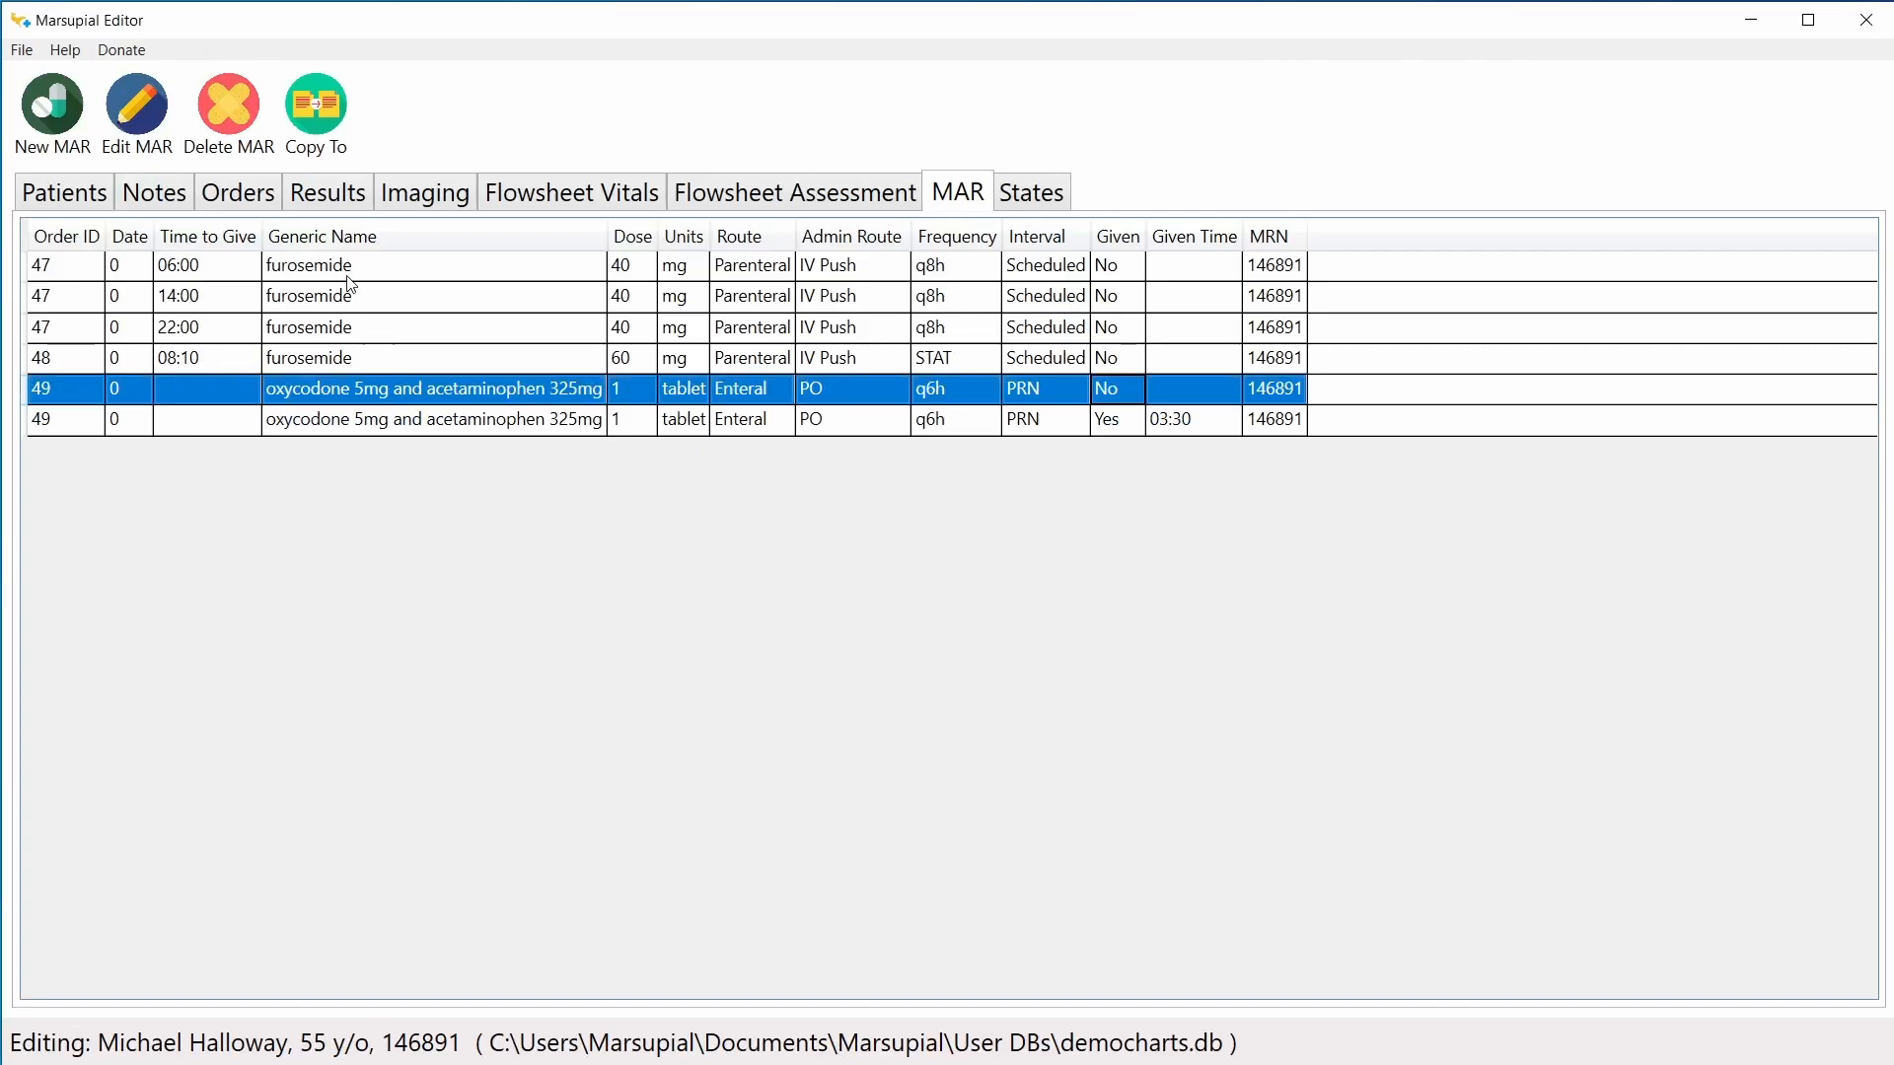
pyautogui.click(254, 197)
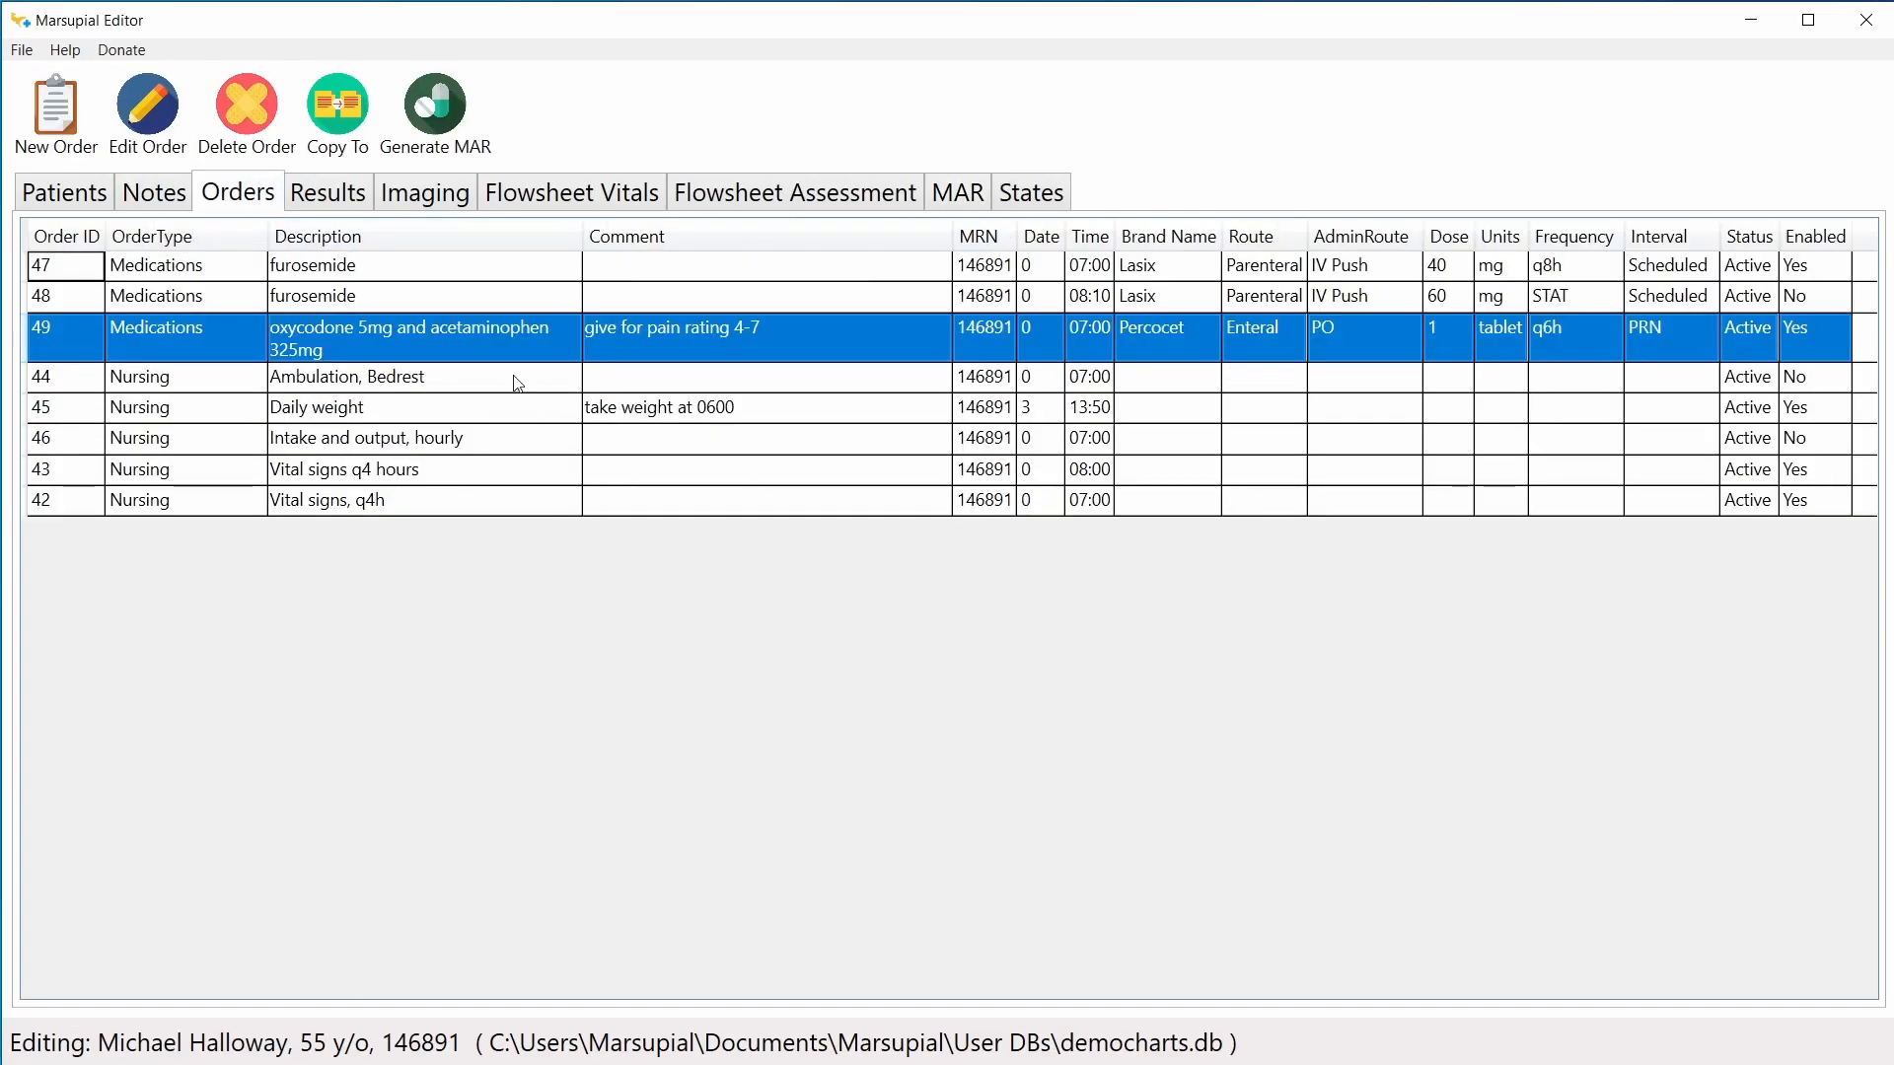
pyautogui.click(458, 340)
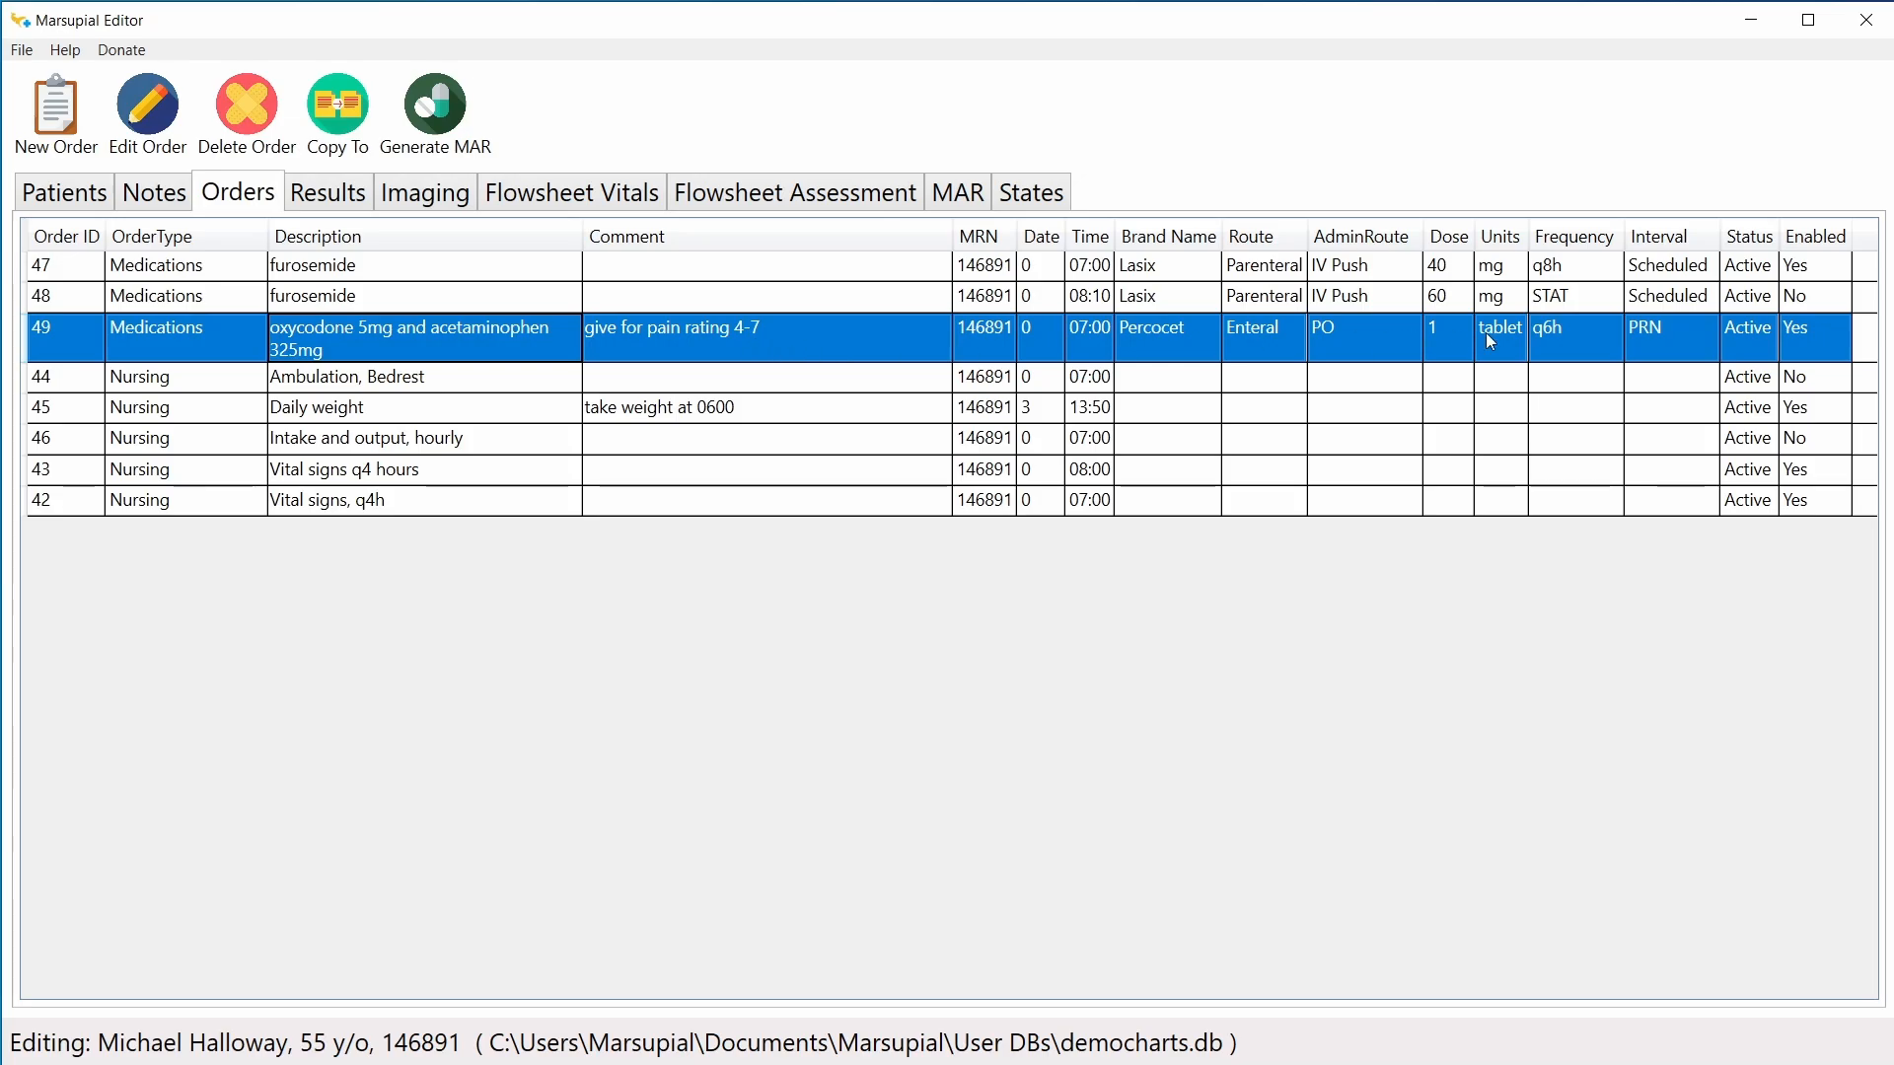
# Step: Copy the oxycodone 5mg and acetaminophen 325mg order to the same patient, creating a duplicate order
pyautogui.click(842, 348)
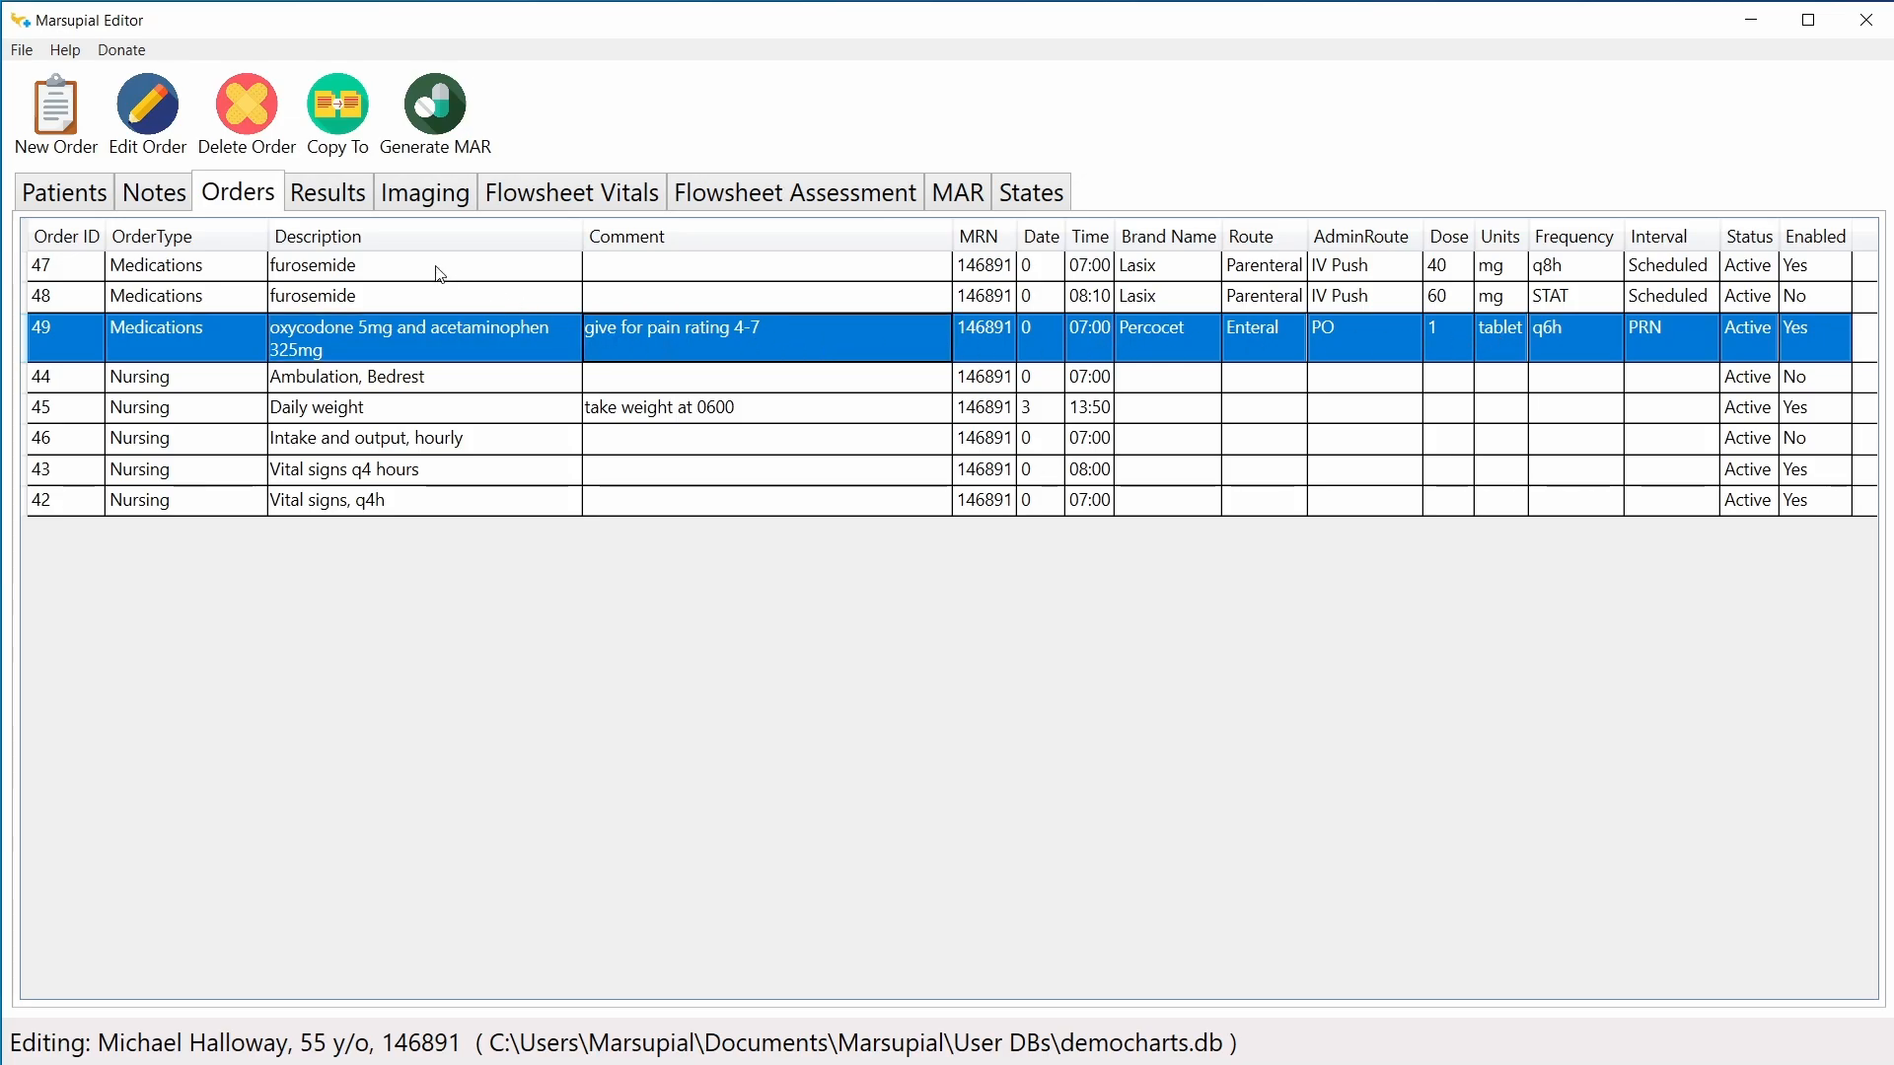
pyautogui.click(337, 122)
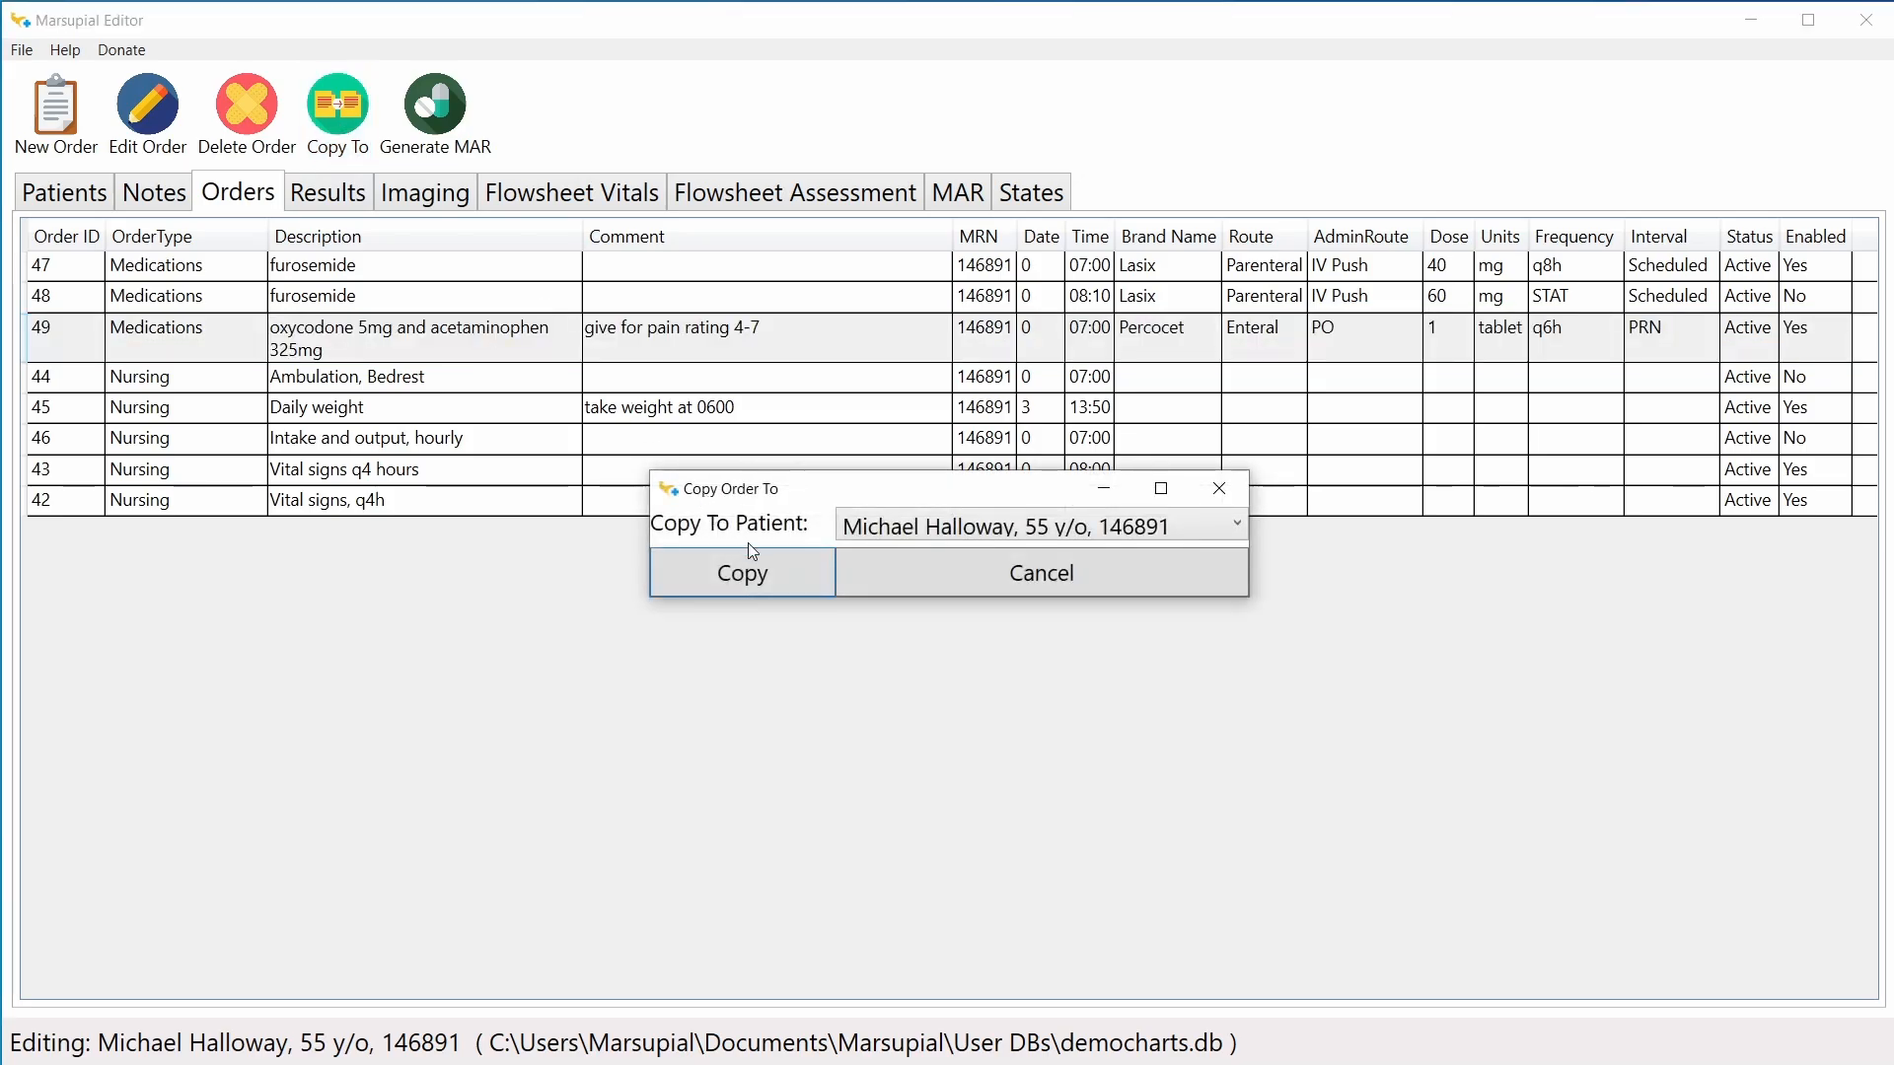
pyautogui.click(755, 572)
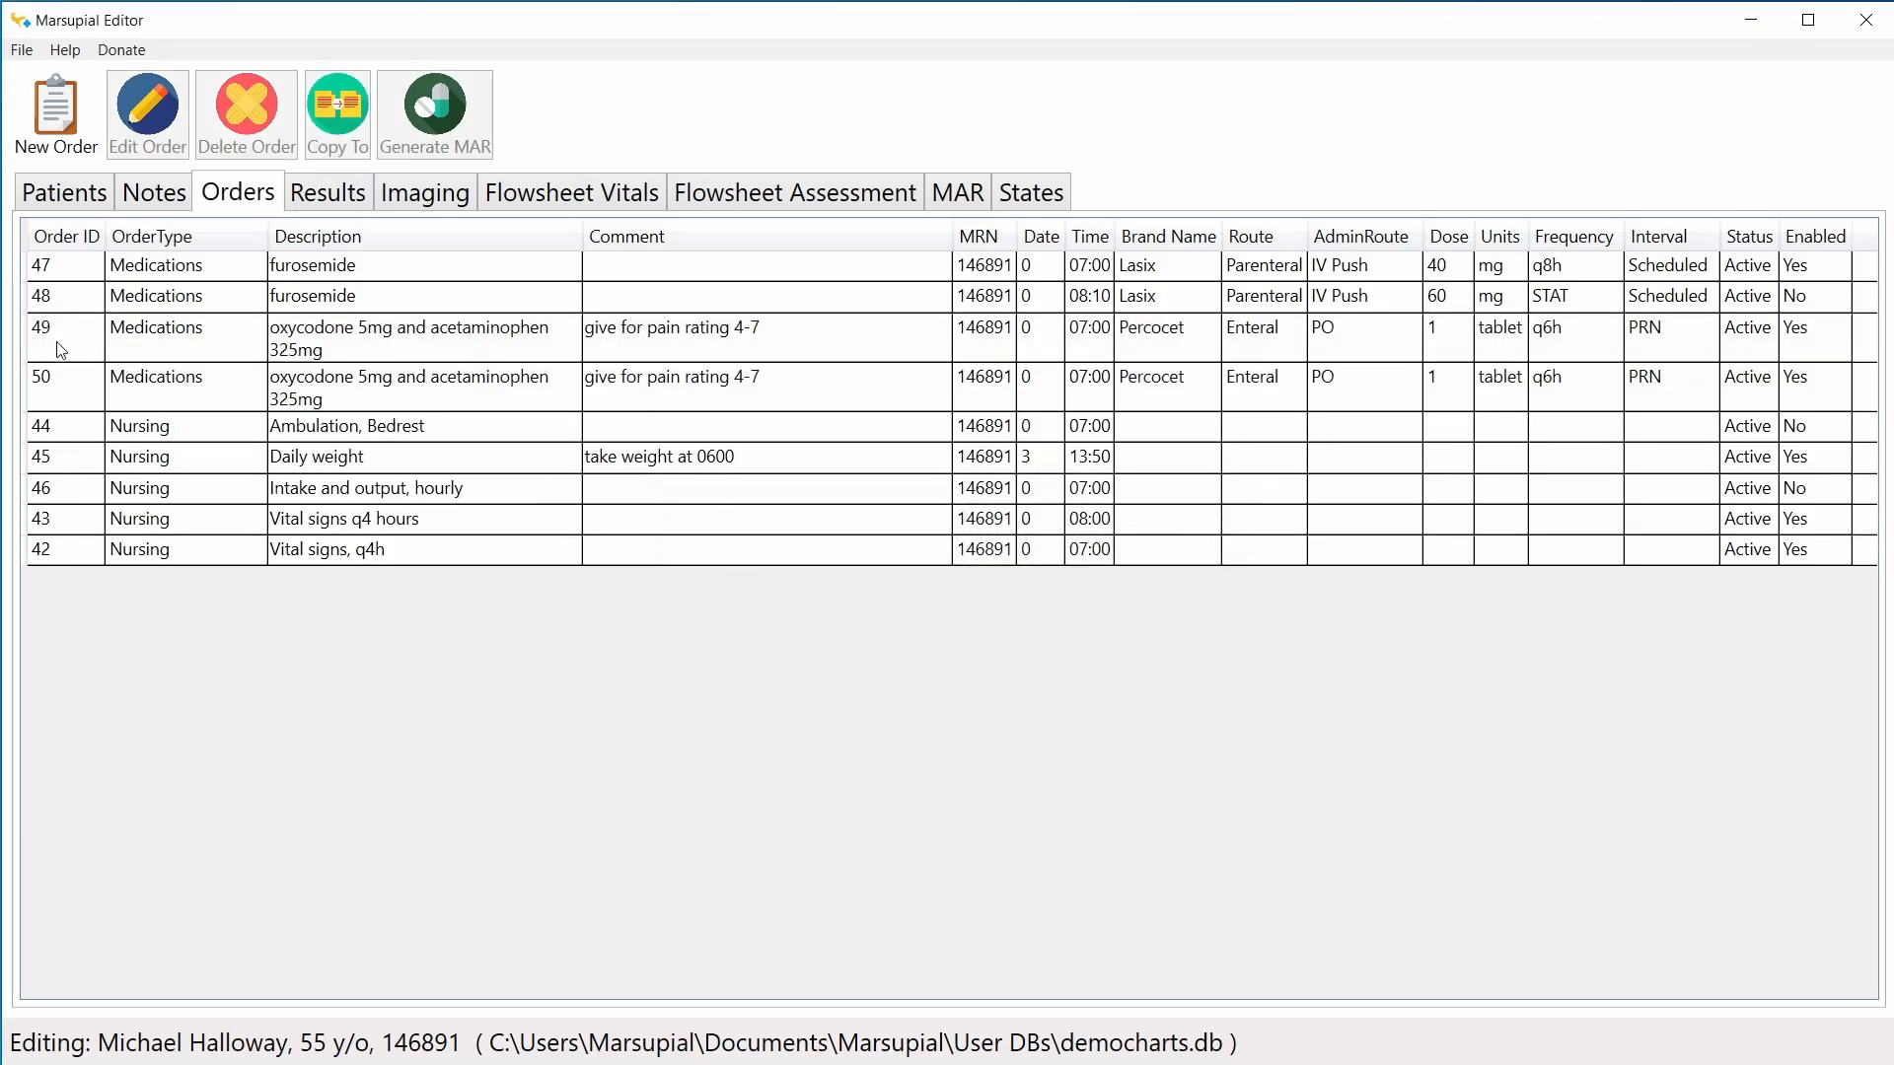
pyautogui.click(389, 340)
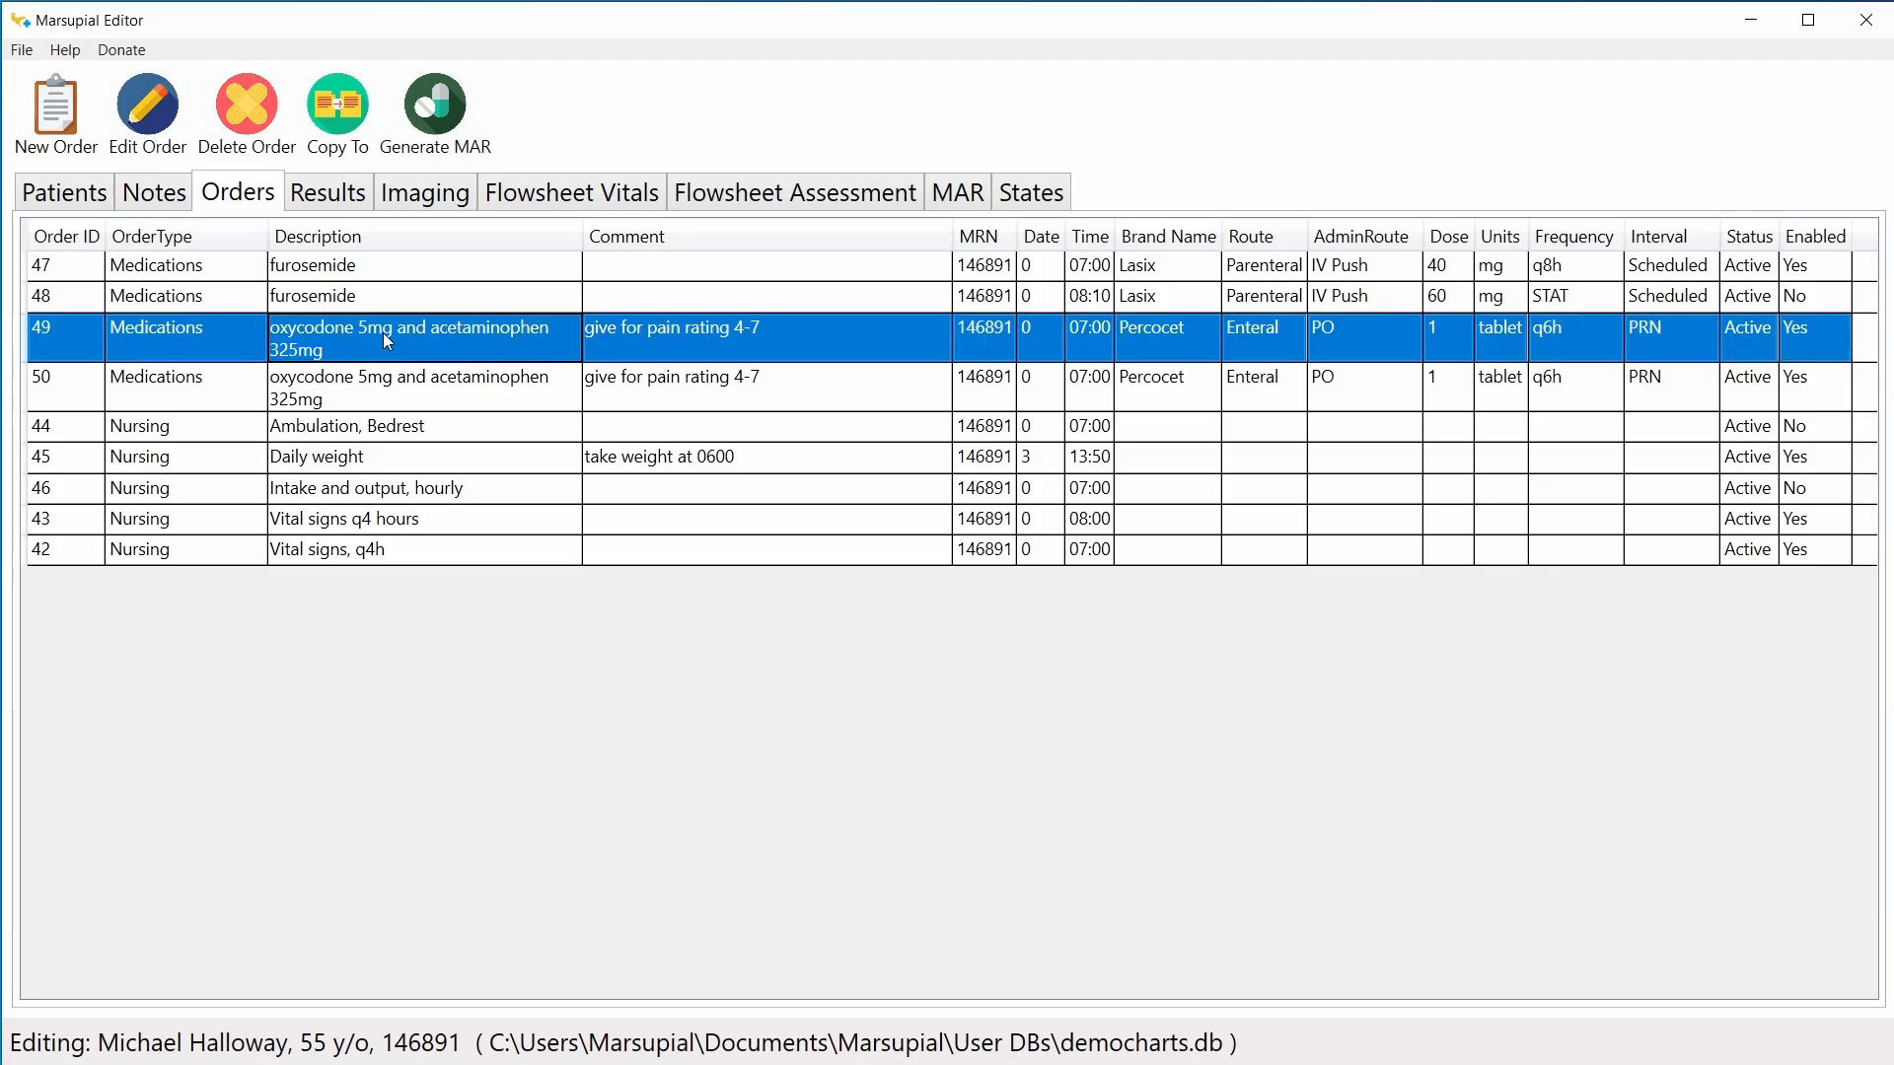
# Step: Open the duplicate oxycodone and acetaminophen order and change its comment to "give for pain rating 8-10"
pyautogui.click(62, 395)
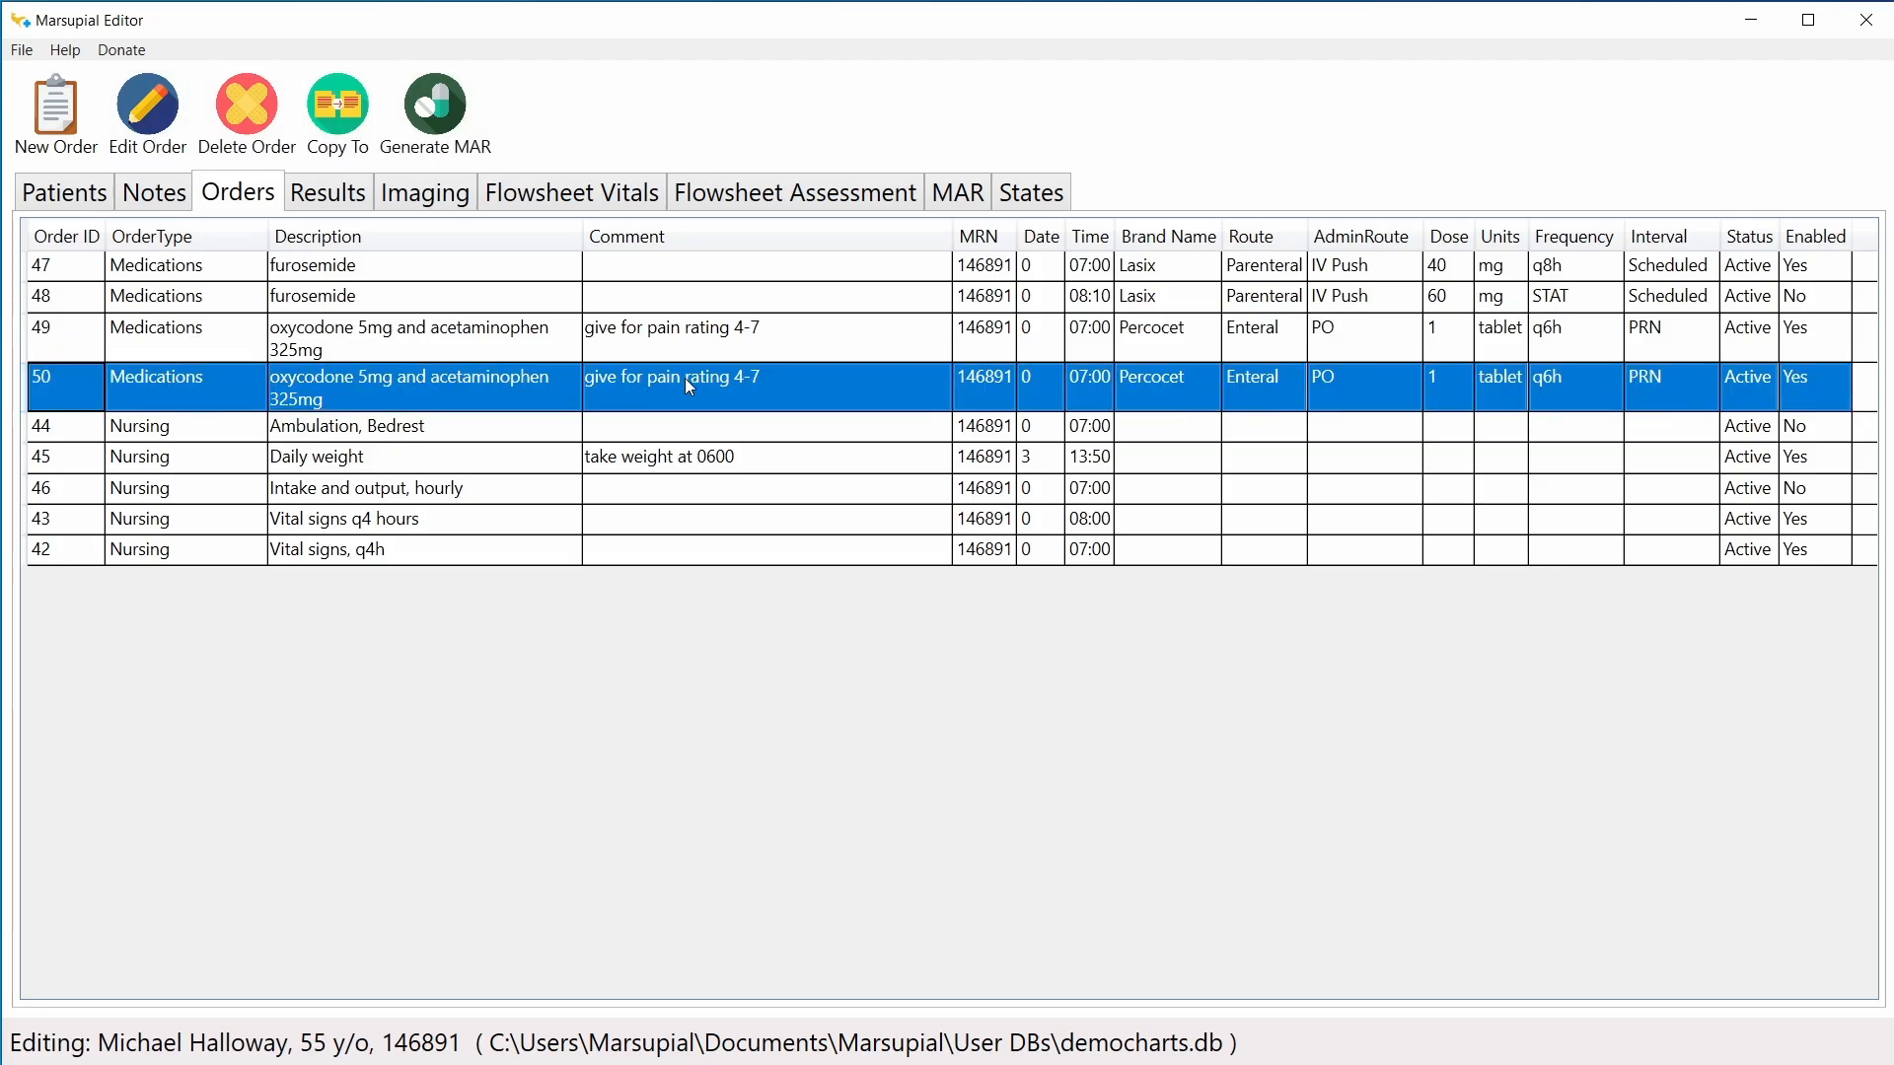
pyautogui.doubleClick(784, 388)
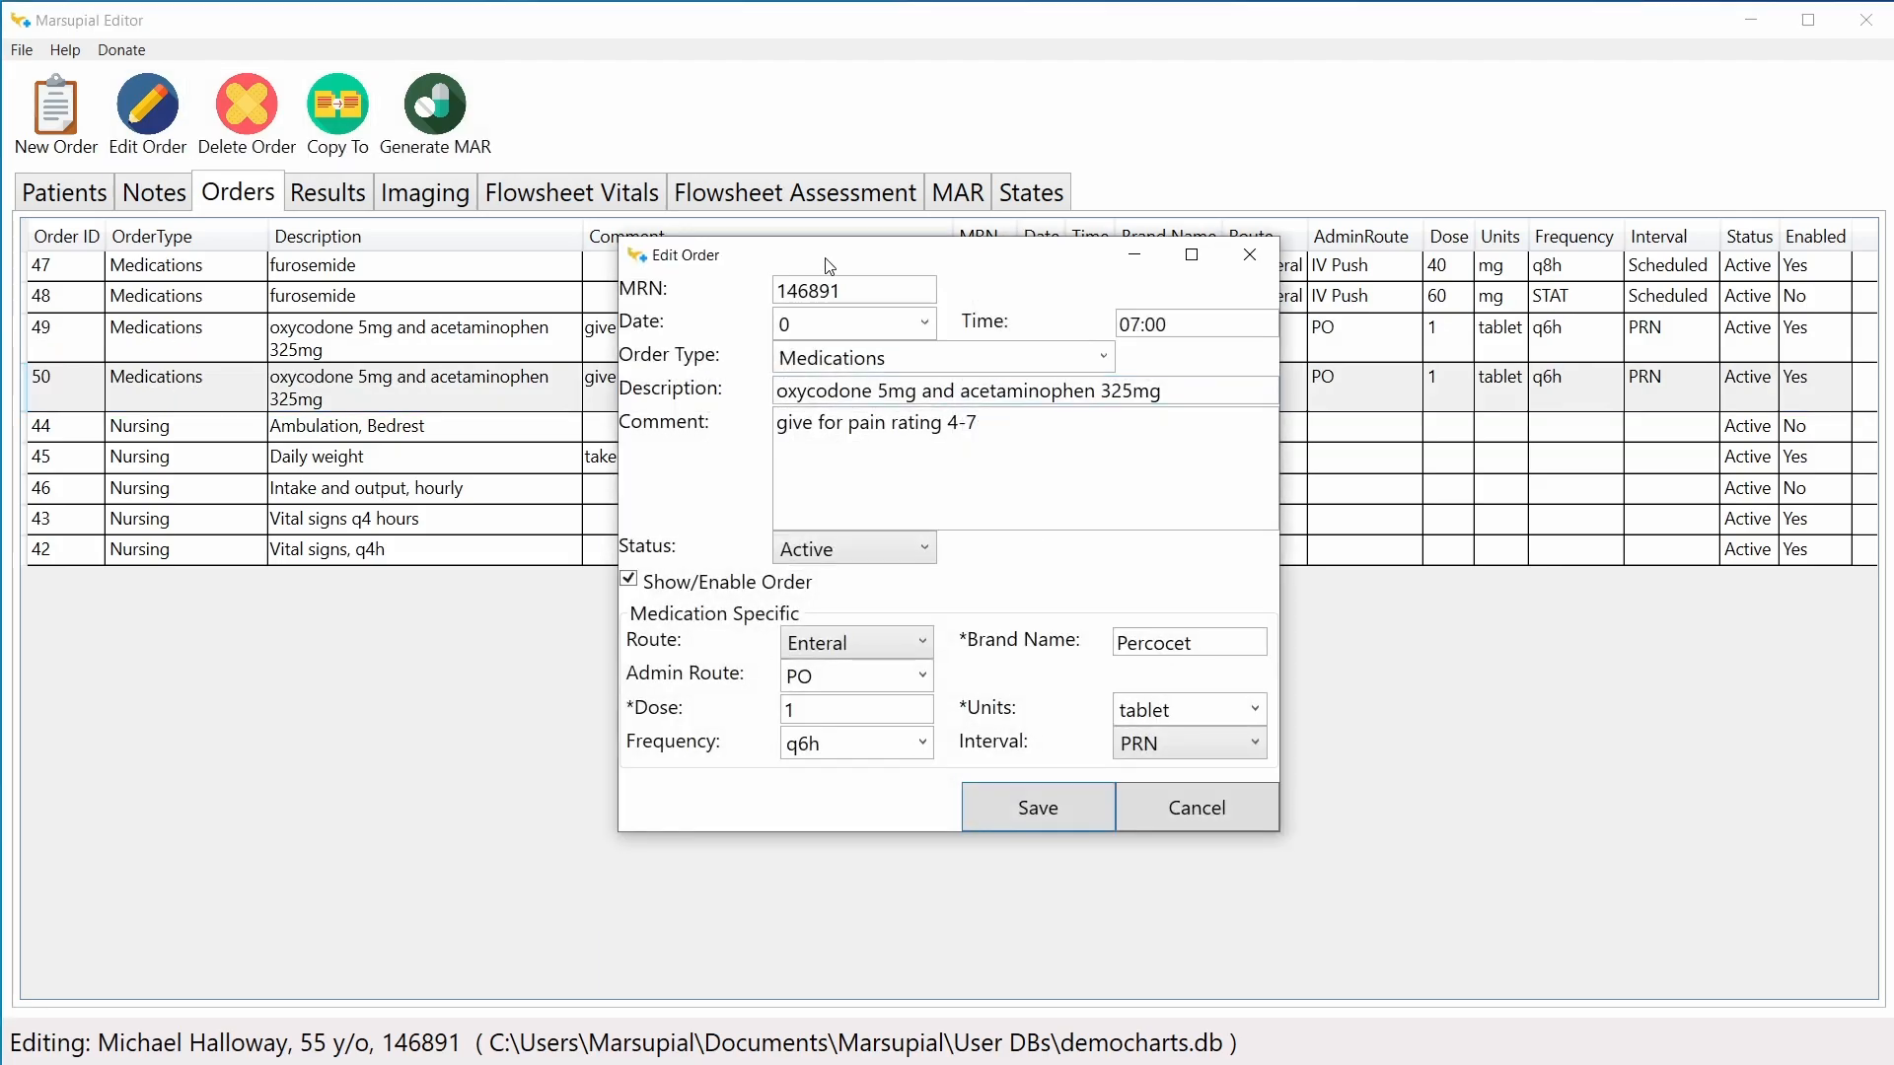
pyautogui.moveTo(828, 257); pyautogui.dragTo(787, 381)
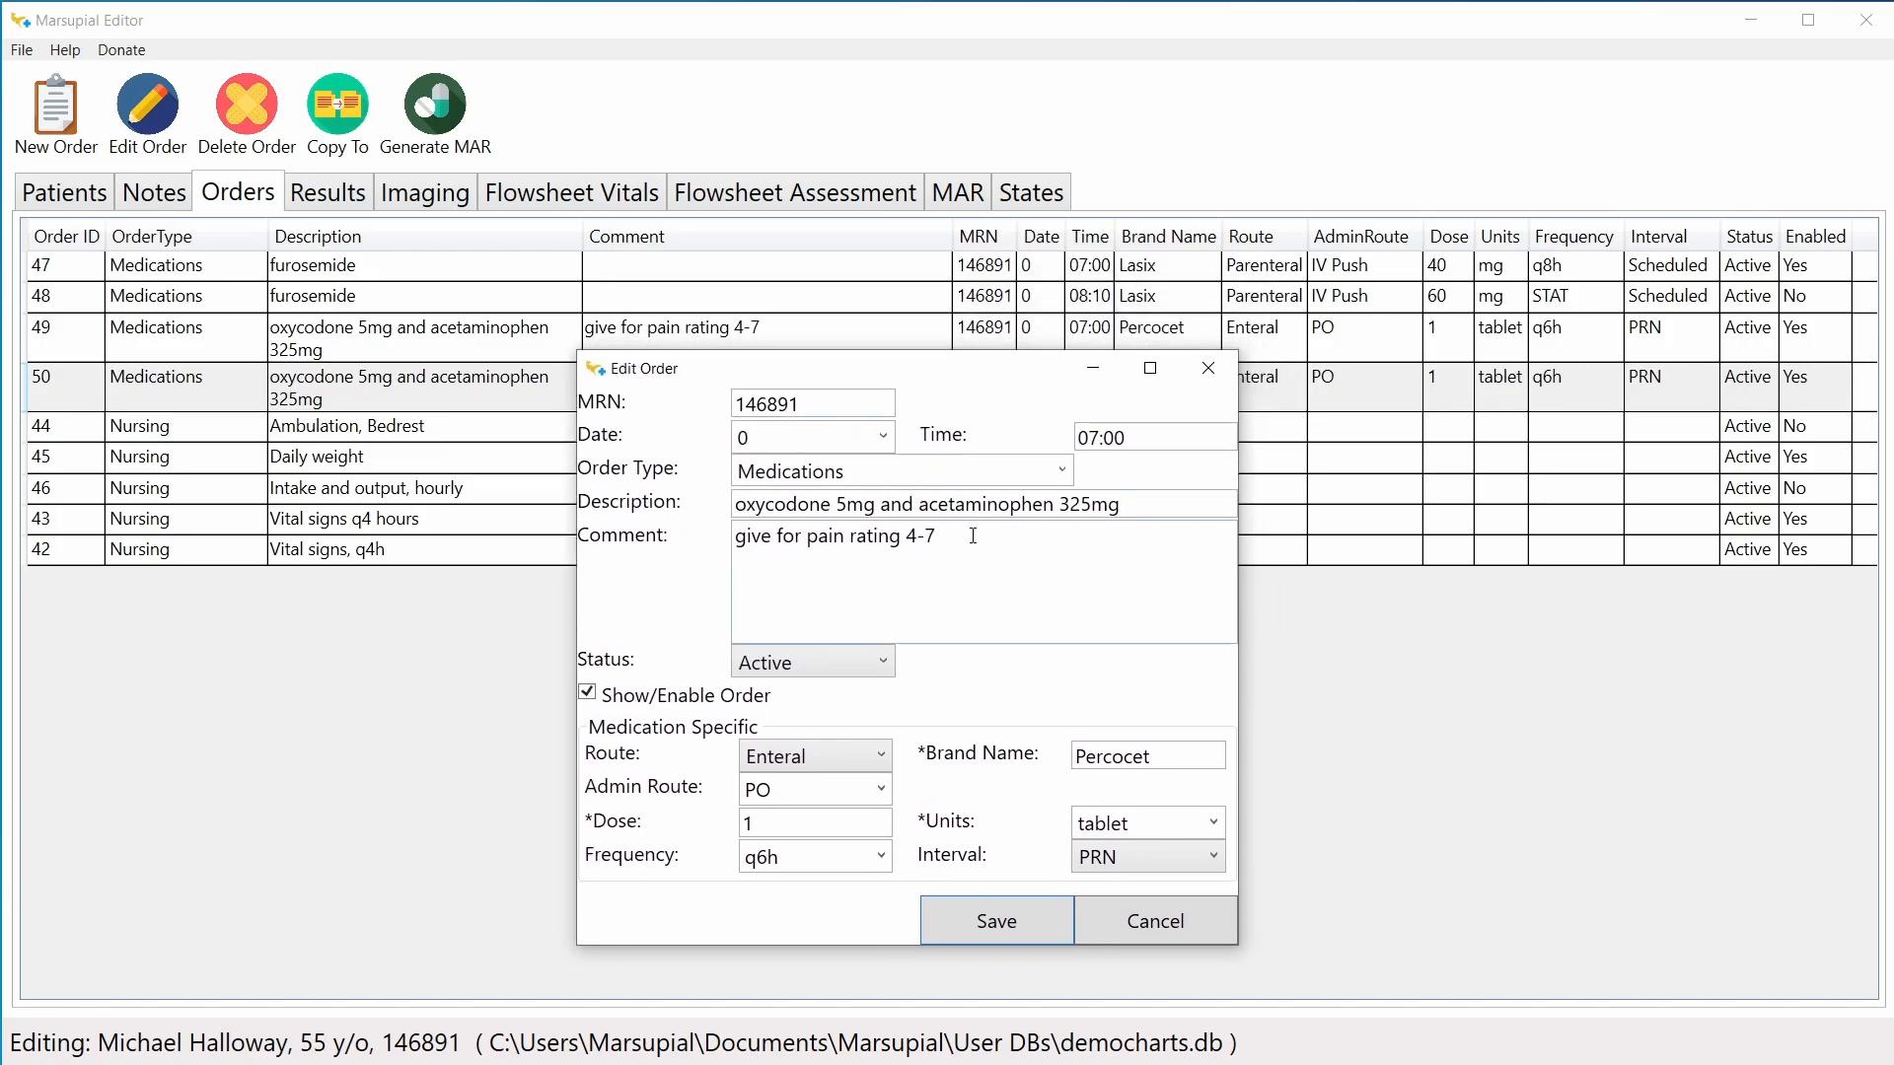
pyautogui.moveTo(937, 537); pyautogui.dragTo(912, 548)
pyautogui.write('8-10')
# Step: Set the duplicate order's dose to 2 and save the order
pyautogui.click(782, 826)
pyautogui.moveTo(778, 825); pyautogui.dragTo(715, 831)
pyautogui.write('2')
pyautogui.moveTo(1173, 506); pyautogui.dragTo(718, 523)
pyautogui.click(1125, 507)
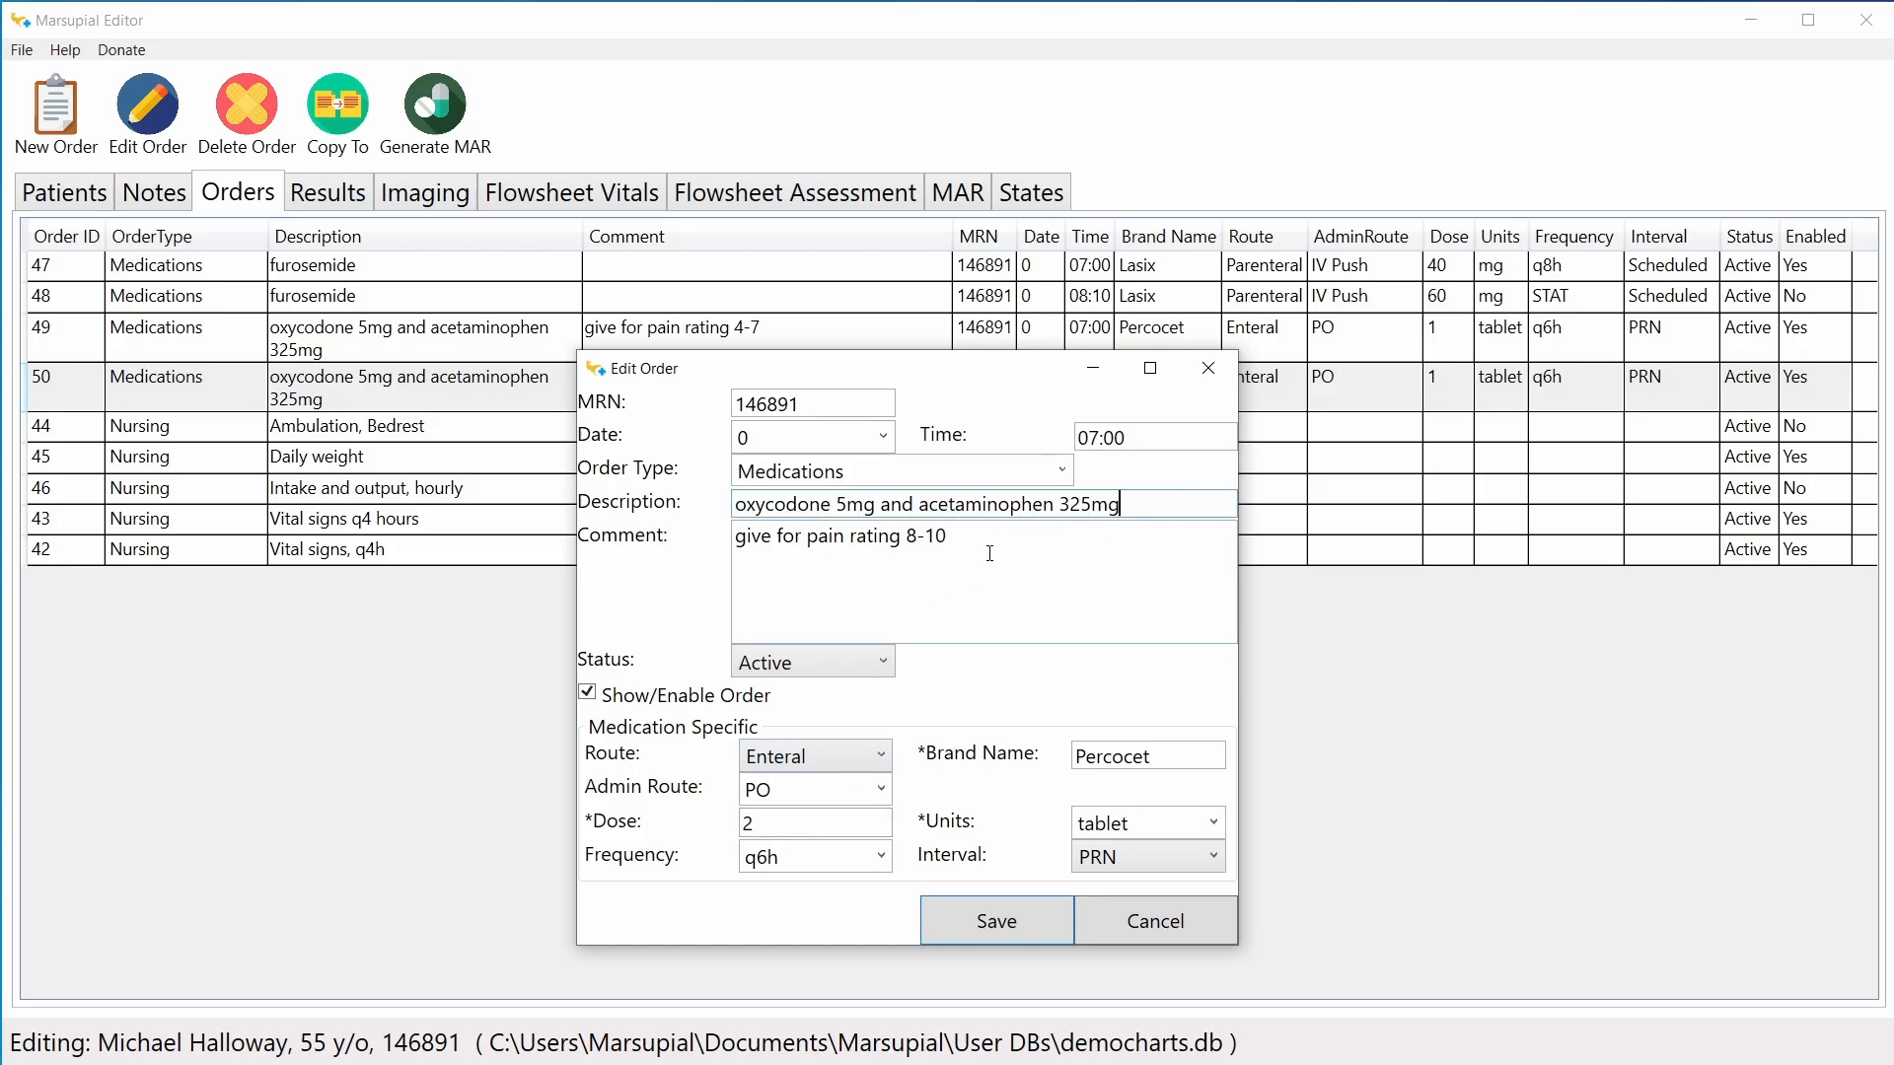
pyautogui.click(812, 822)
pyautogui.moveTo(1134, 505); pyautogui.dragTo(735, 508)
pyautogui.click(834, 820)
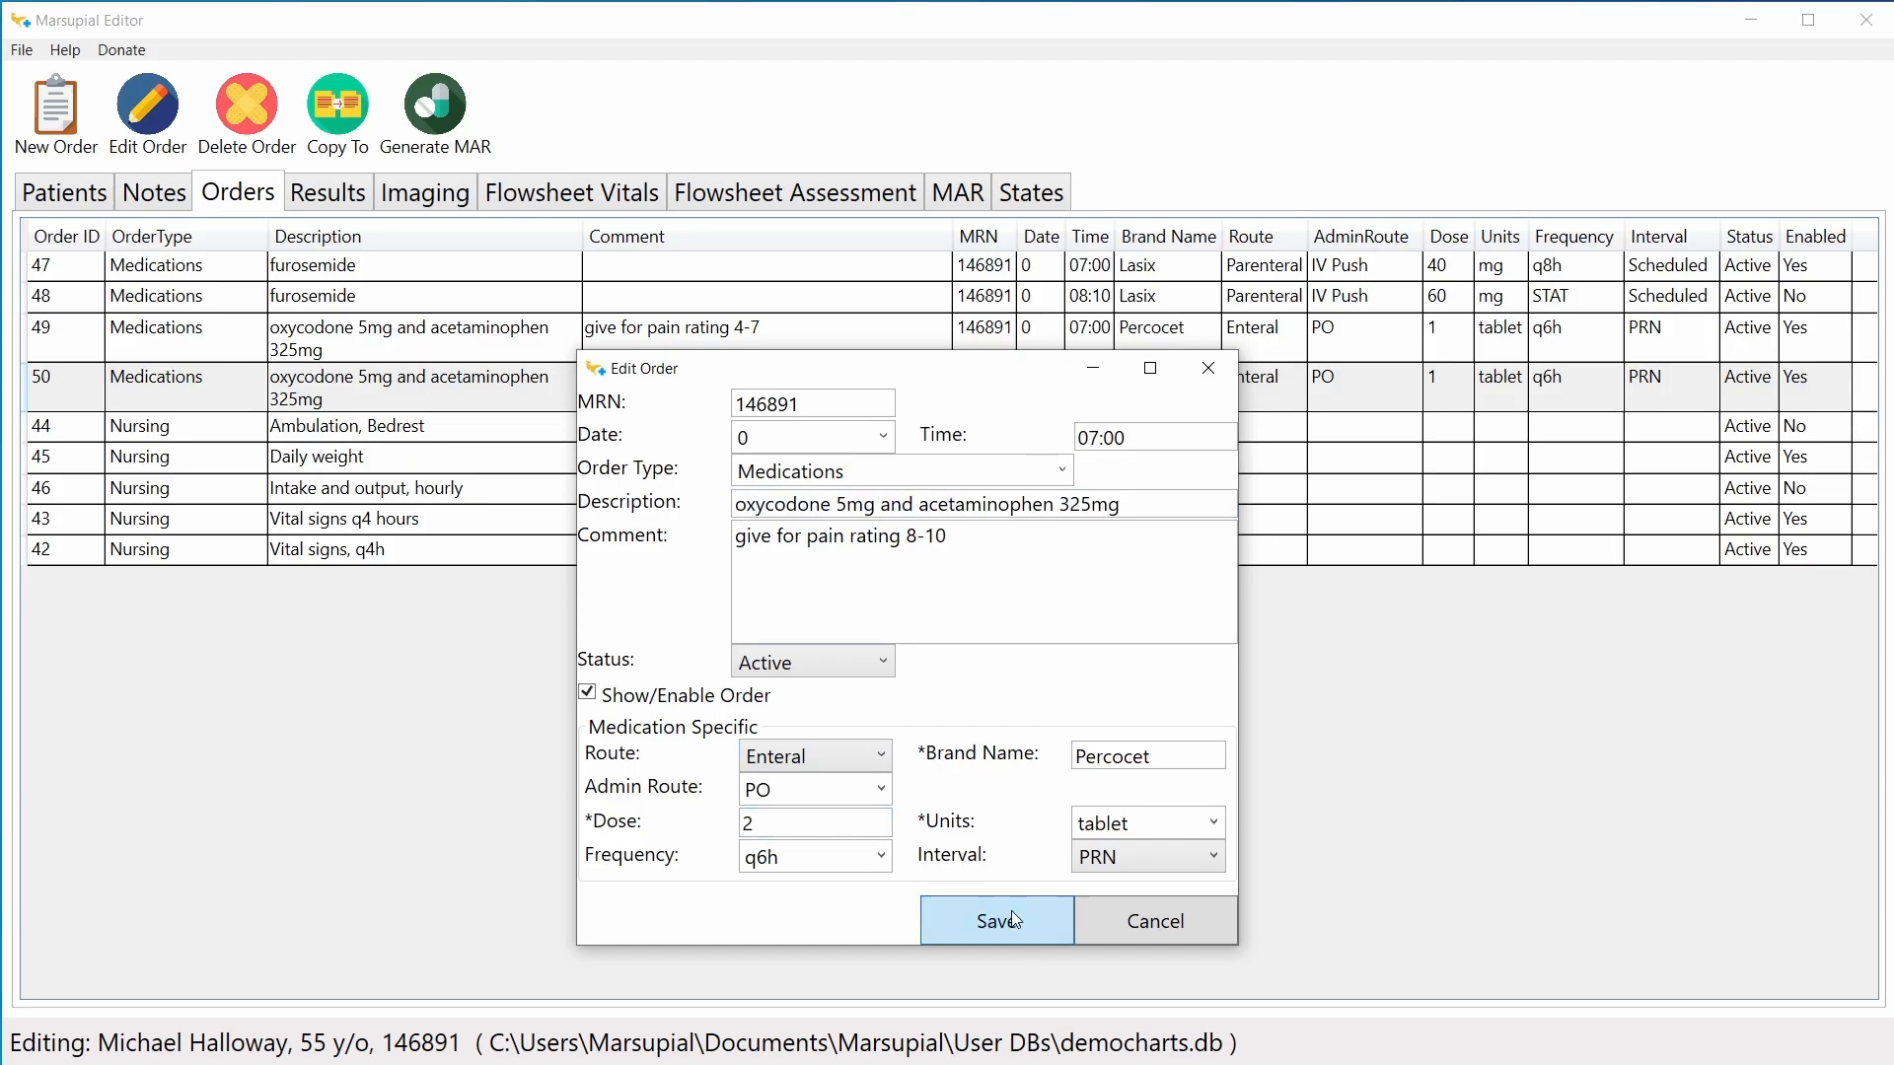
pyautogui.click(1010, 910)
# Step: Generate a MAR entry from the oxycodone and acetaminophen order for pain rating 8-10
pyautogui.click(381, 394)
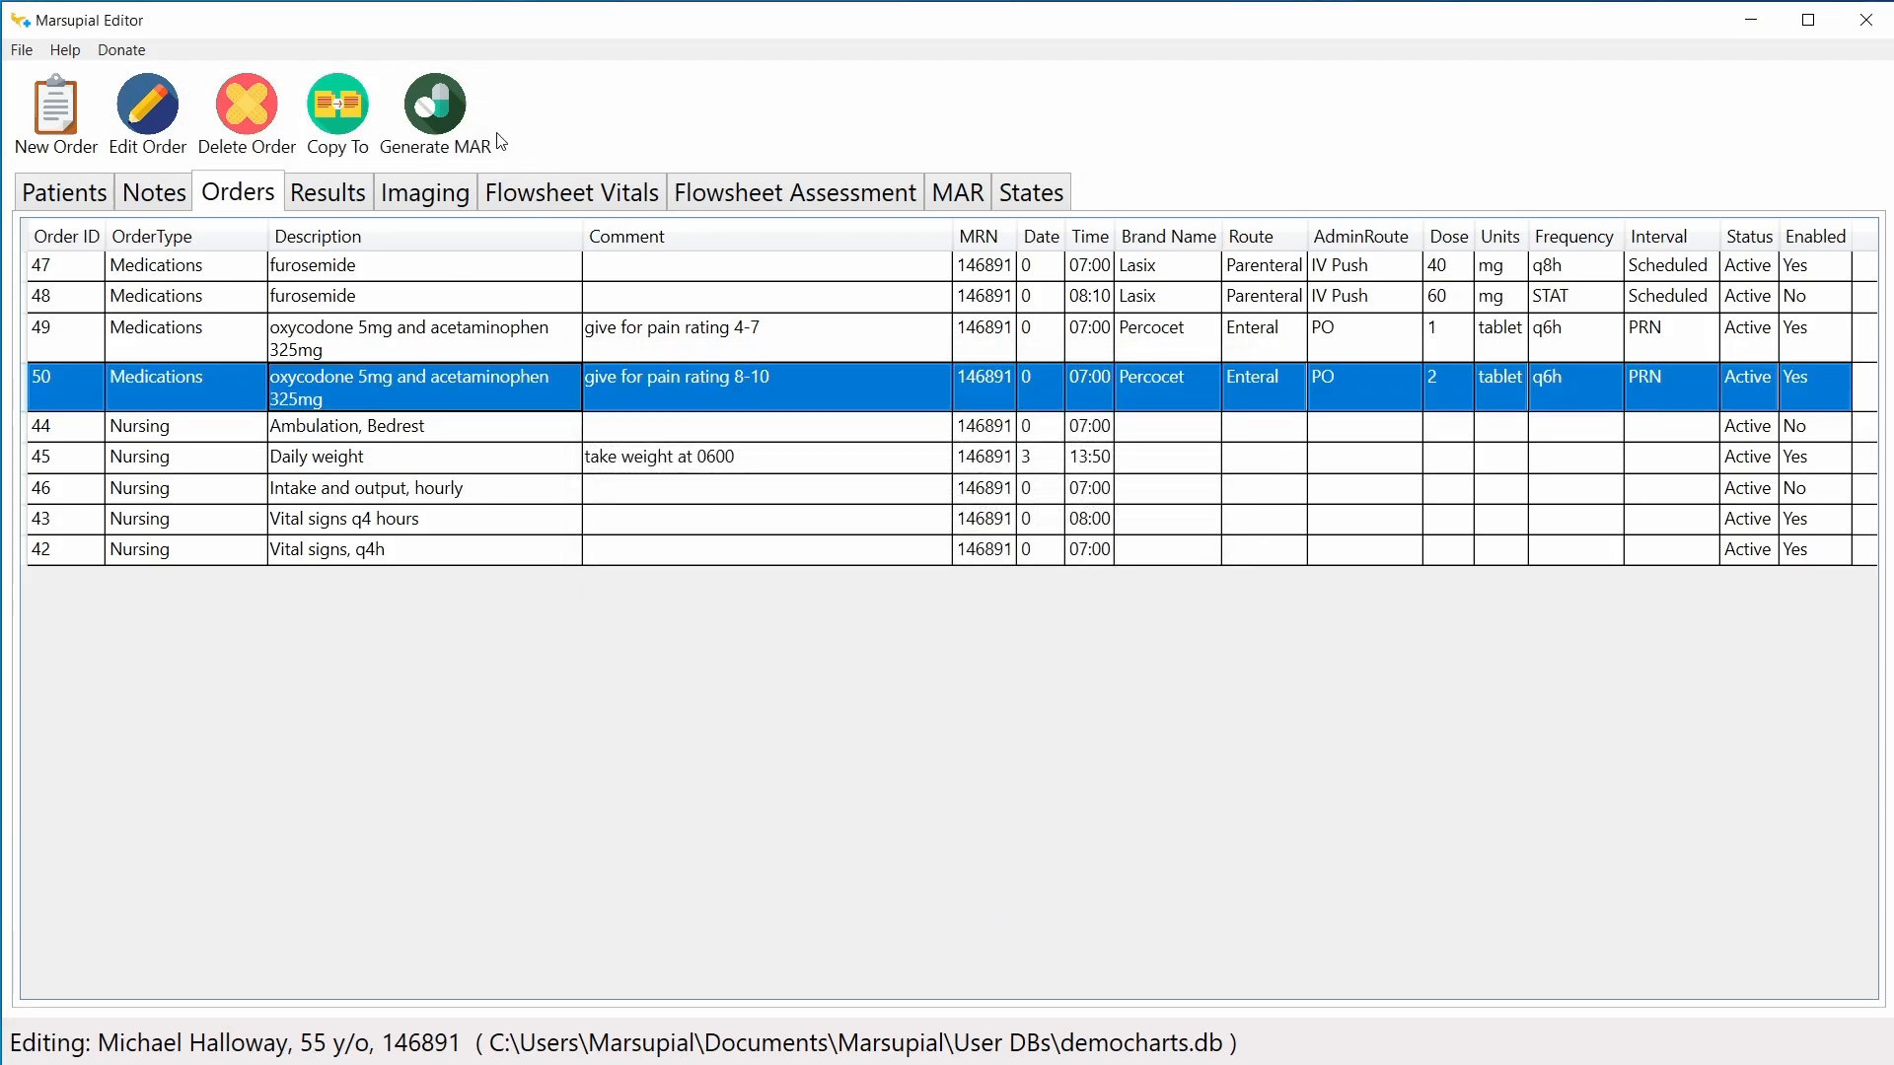
pyautogui.click(430, 109)
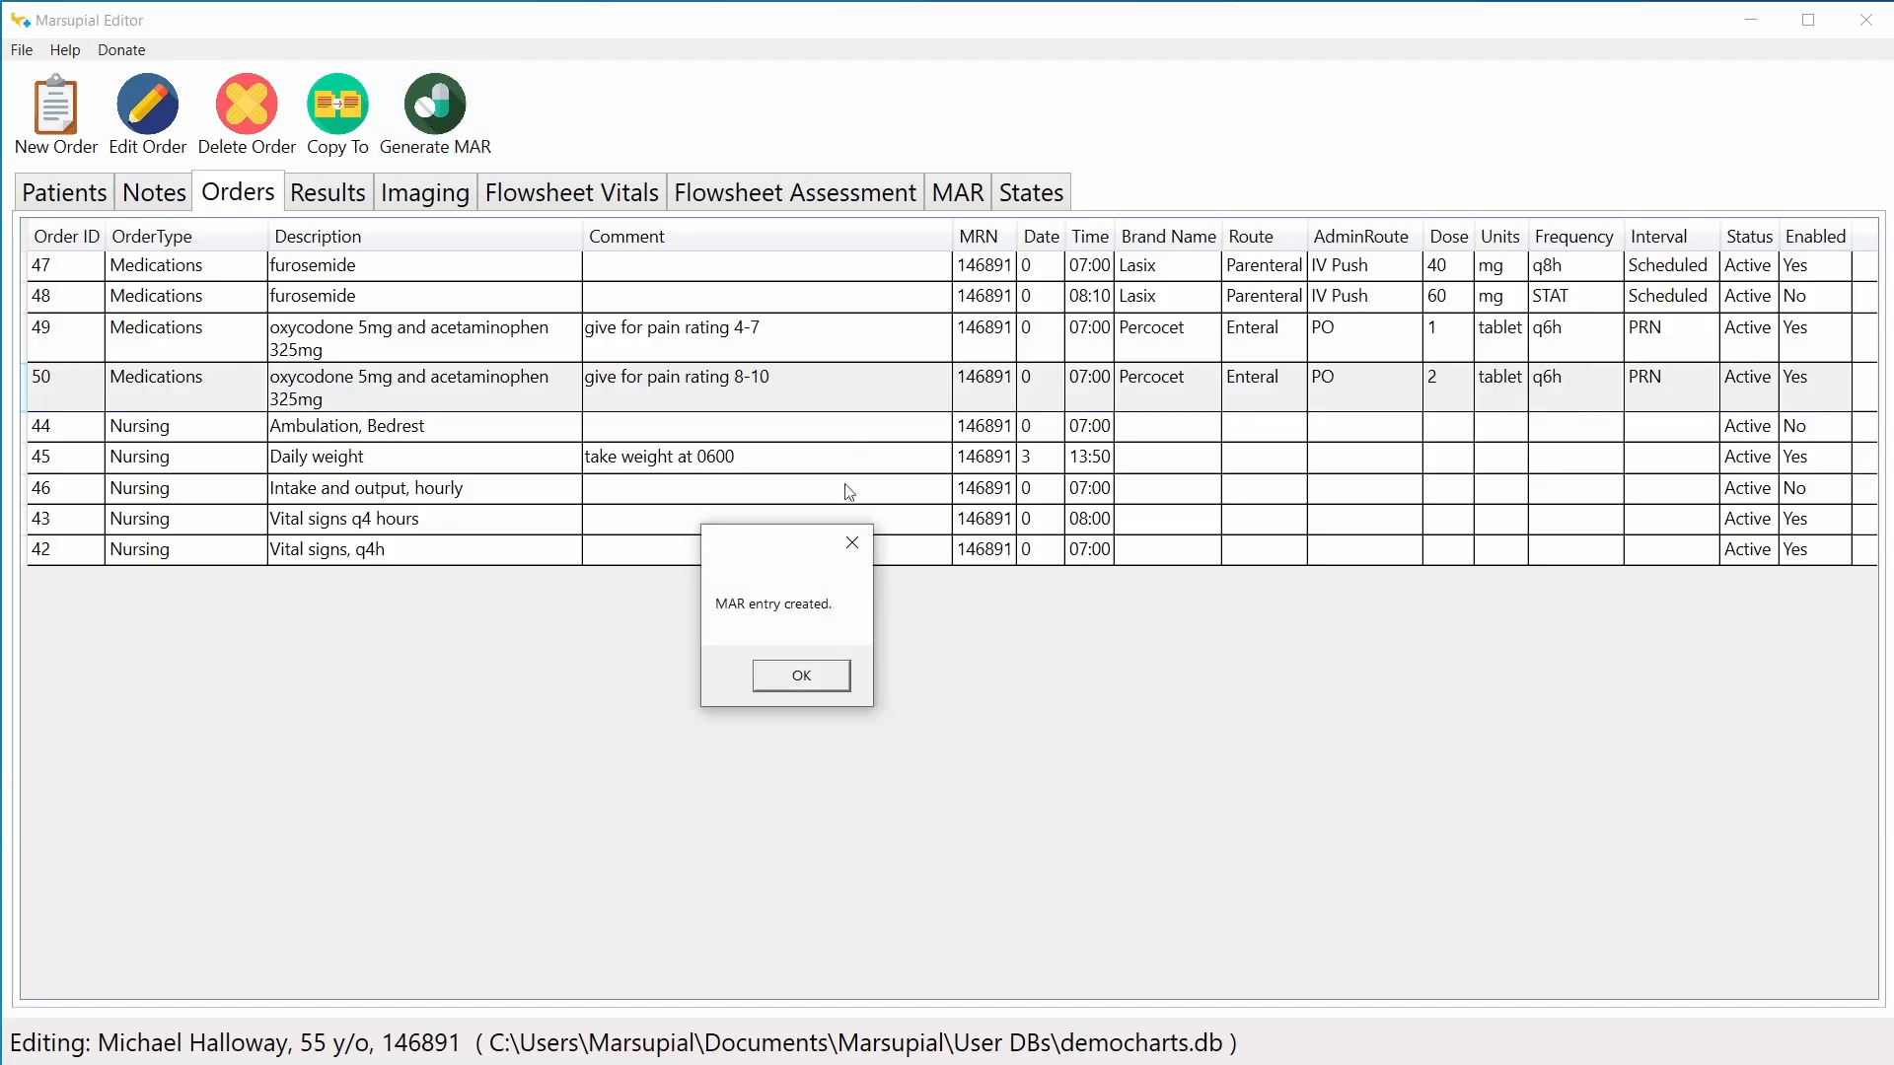
pyautogui.click(804, 677)
# Step: Review the MAR entry of the two-tablet oxycodone and acetaminophen order and close it without changes
pyautogui.click(958, 195)
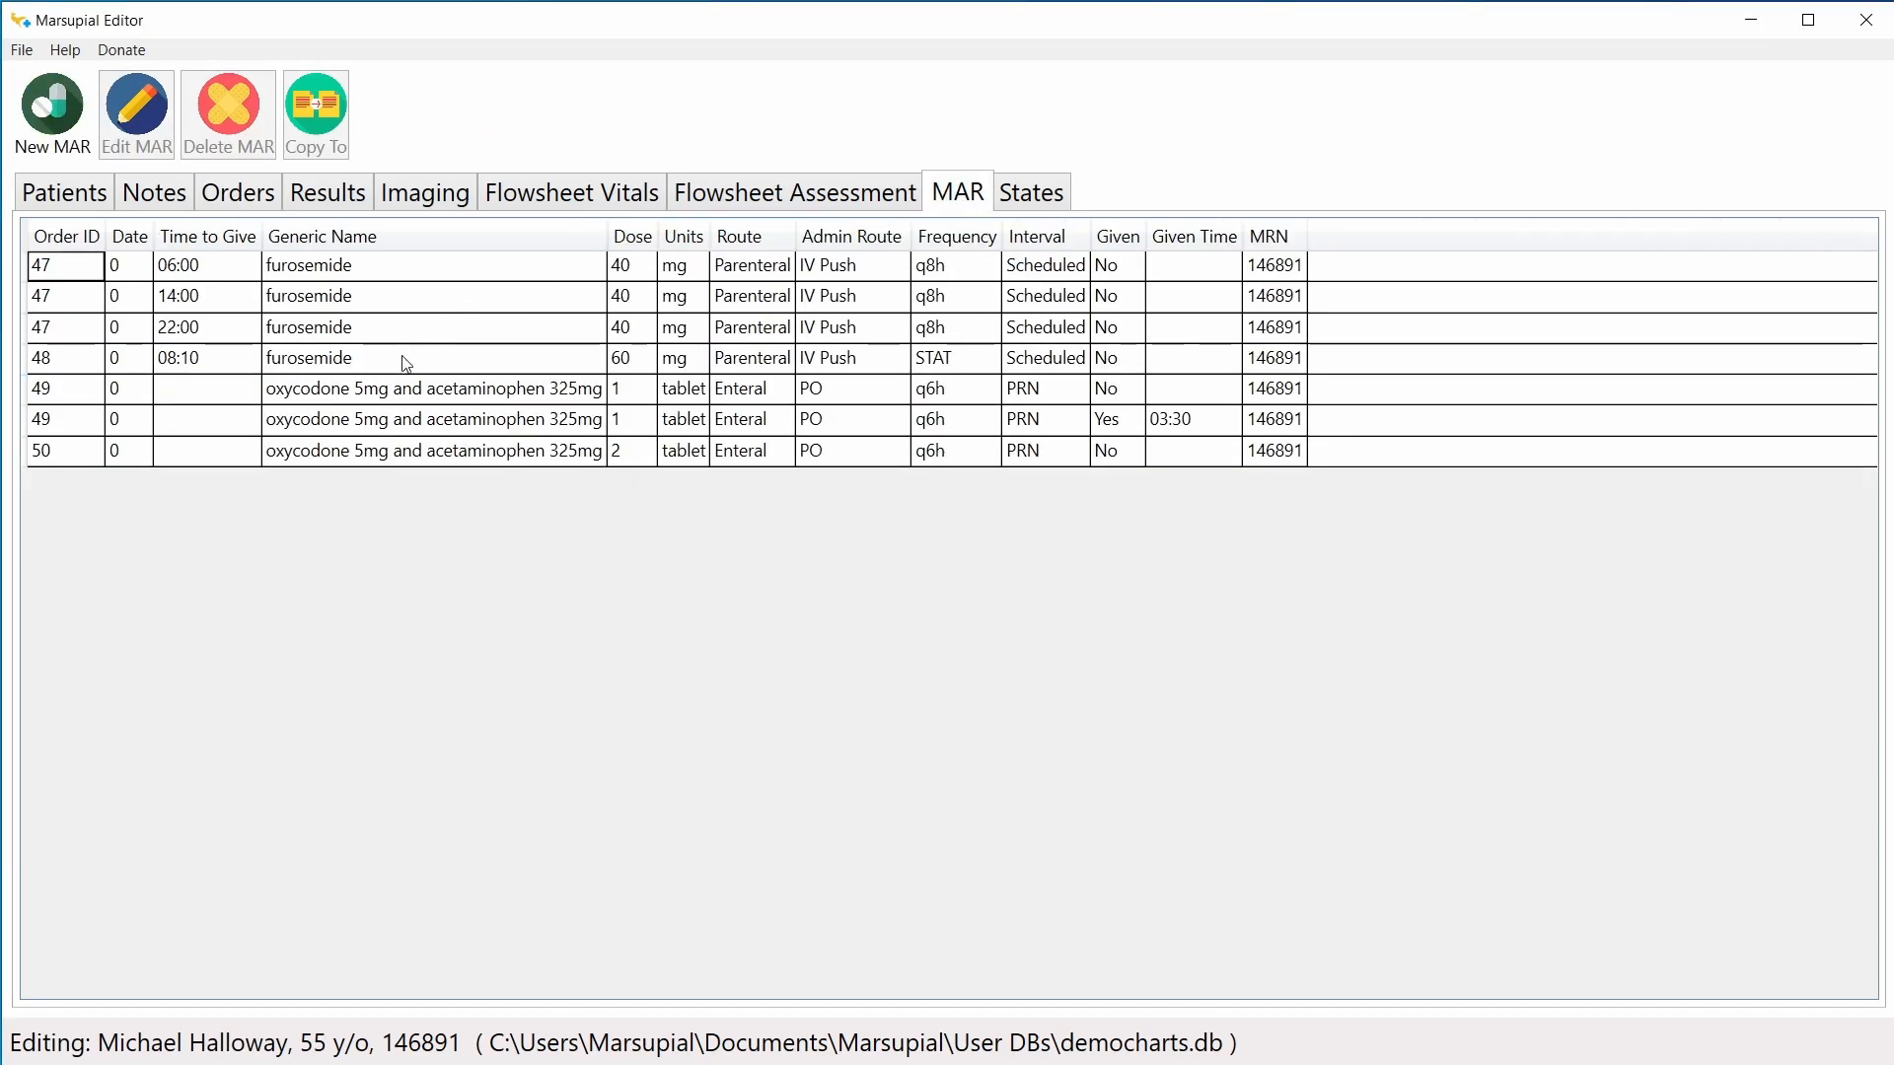
pyautogui.click(302, 454)
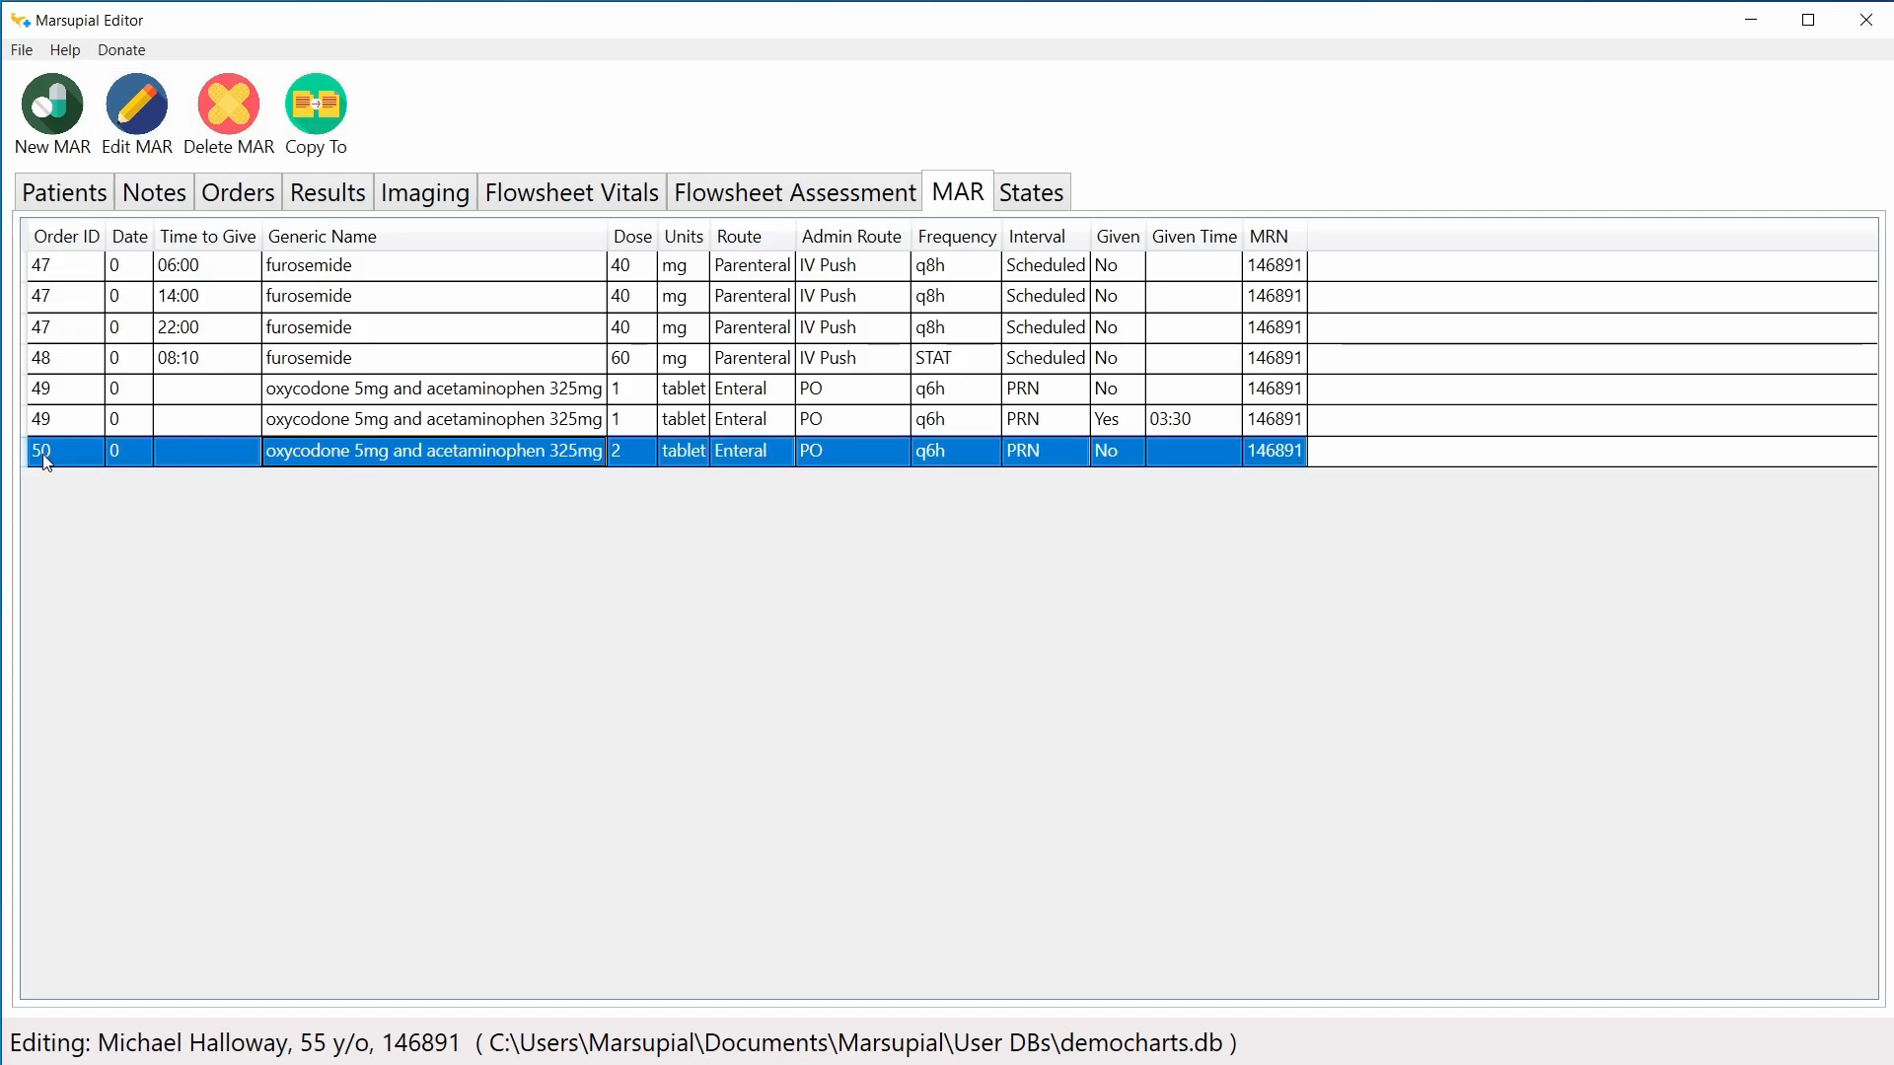
pyautogui.doubleClick(639, 450)
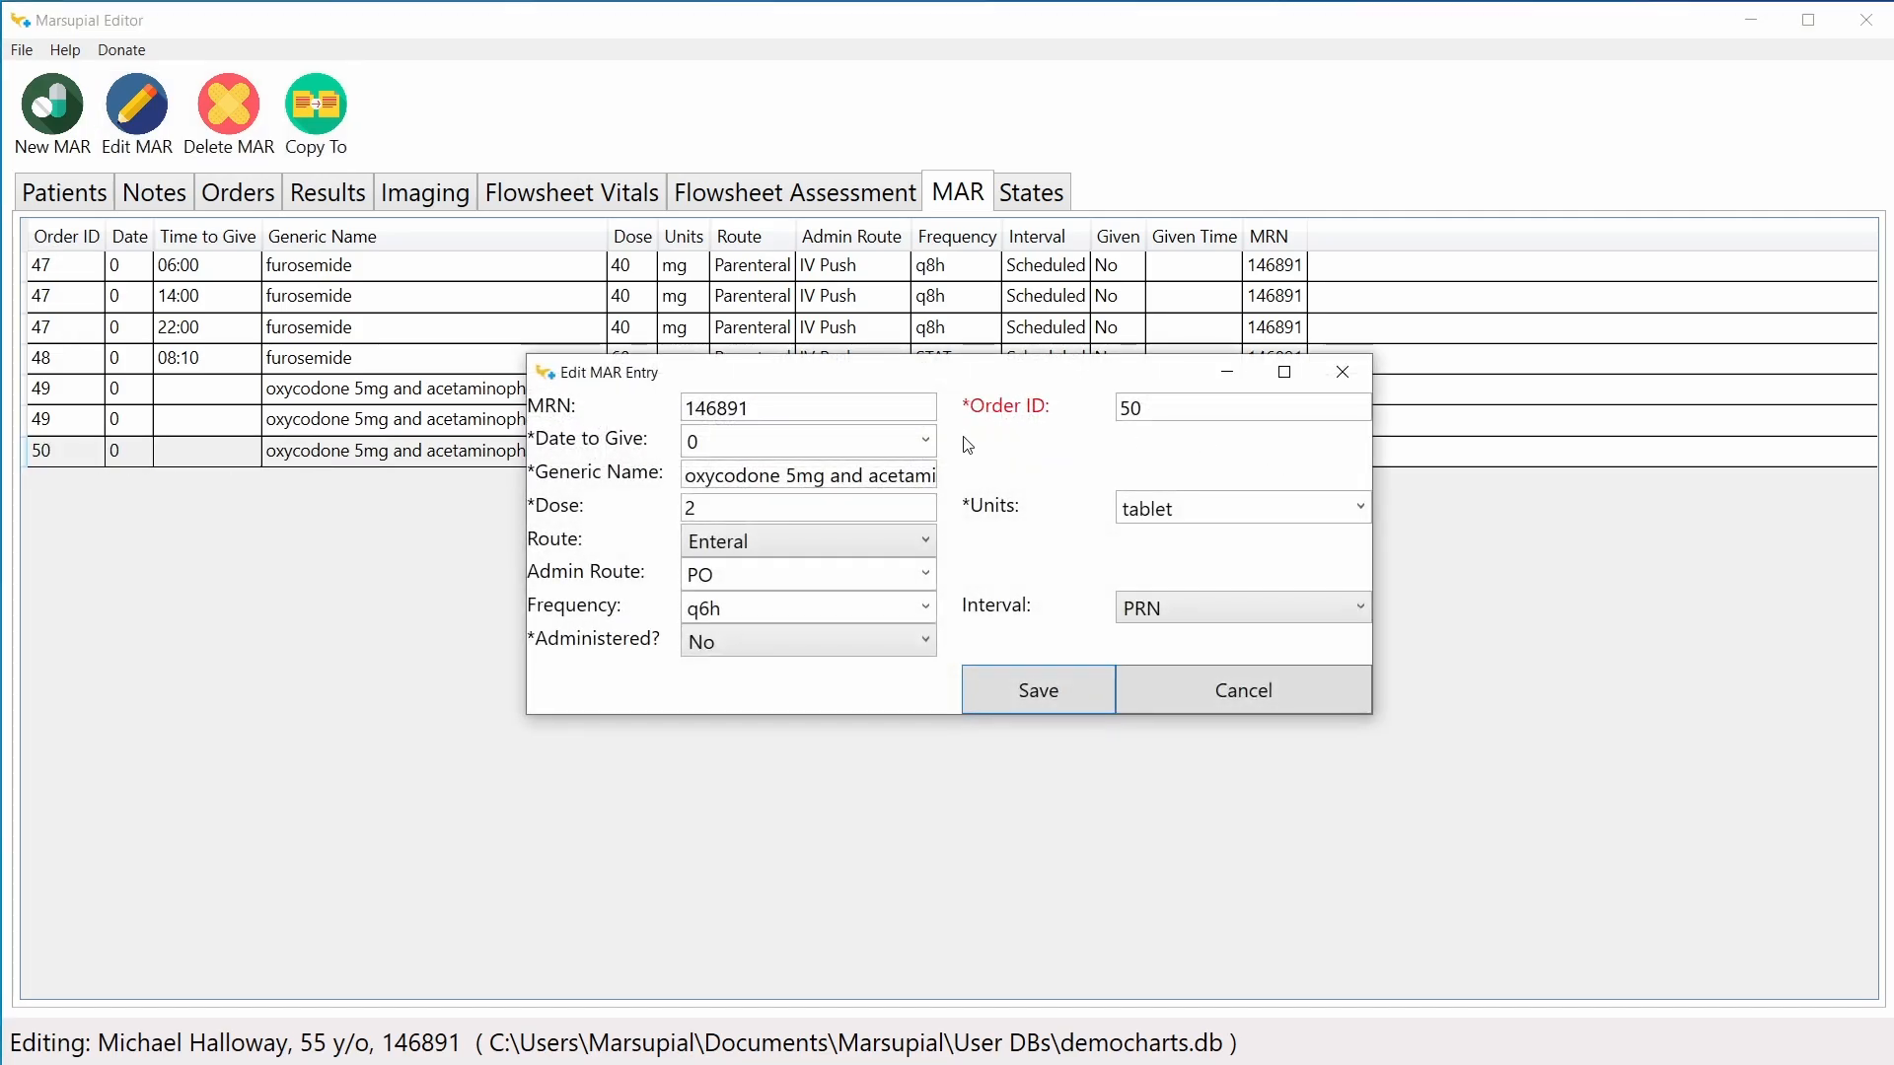
pyautogui.click(1186, 681)
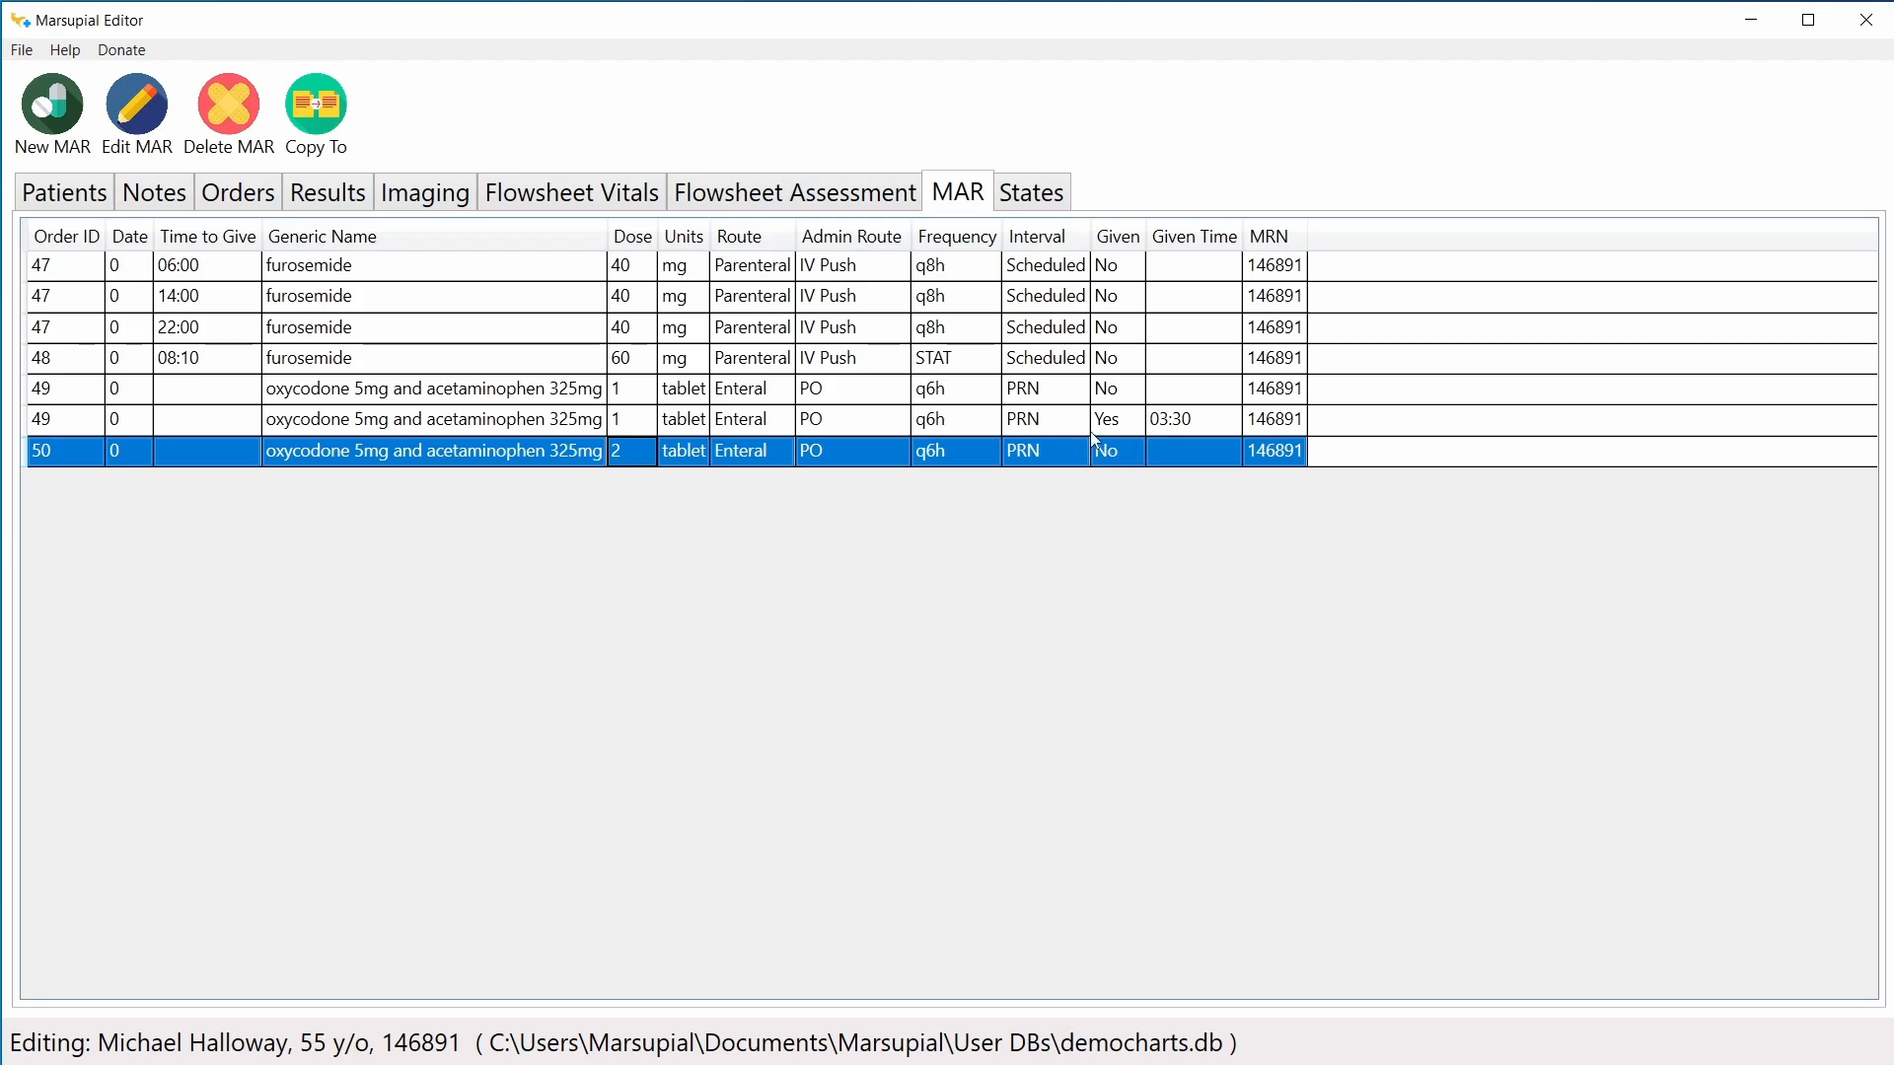
# Step: Try to save the pain rating 8-10 order with a dose range of 1-2
pyautogui.click(253, 203)
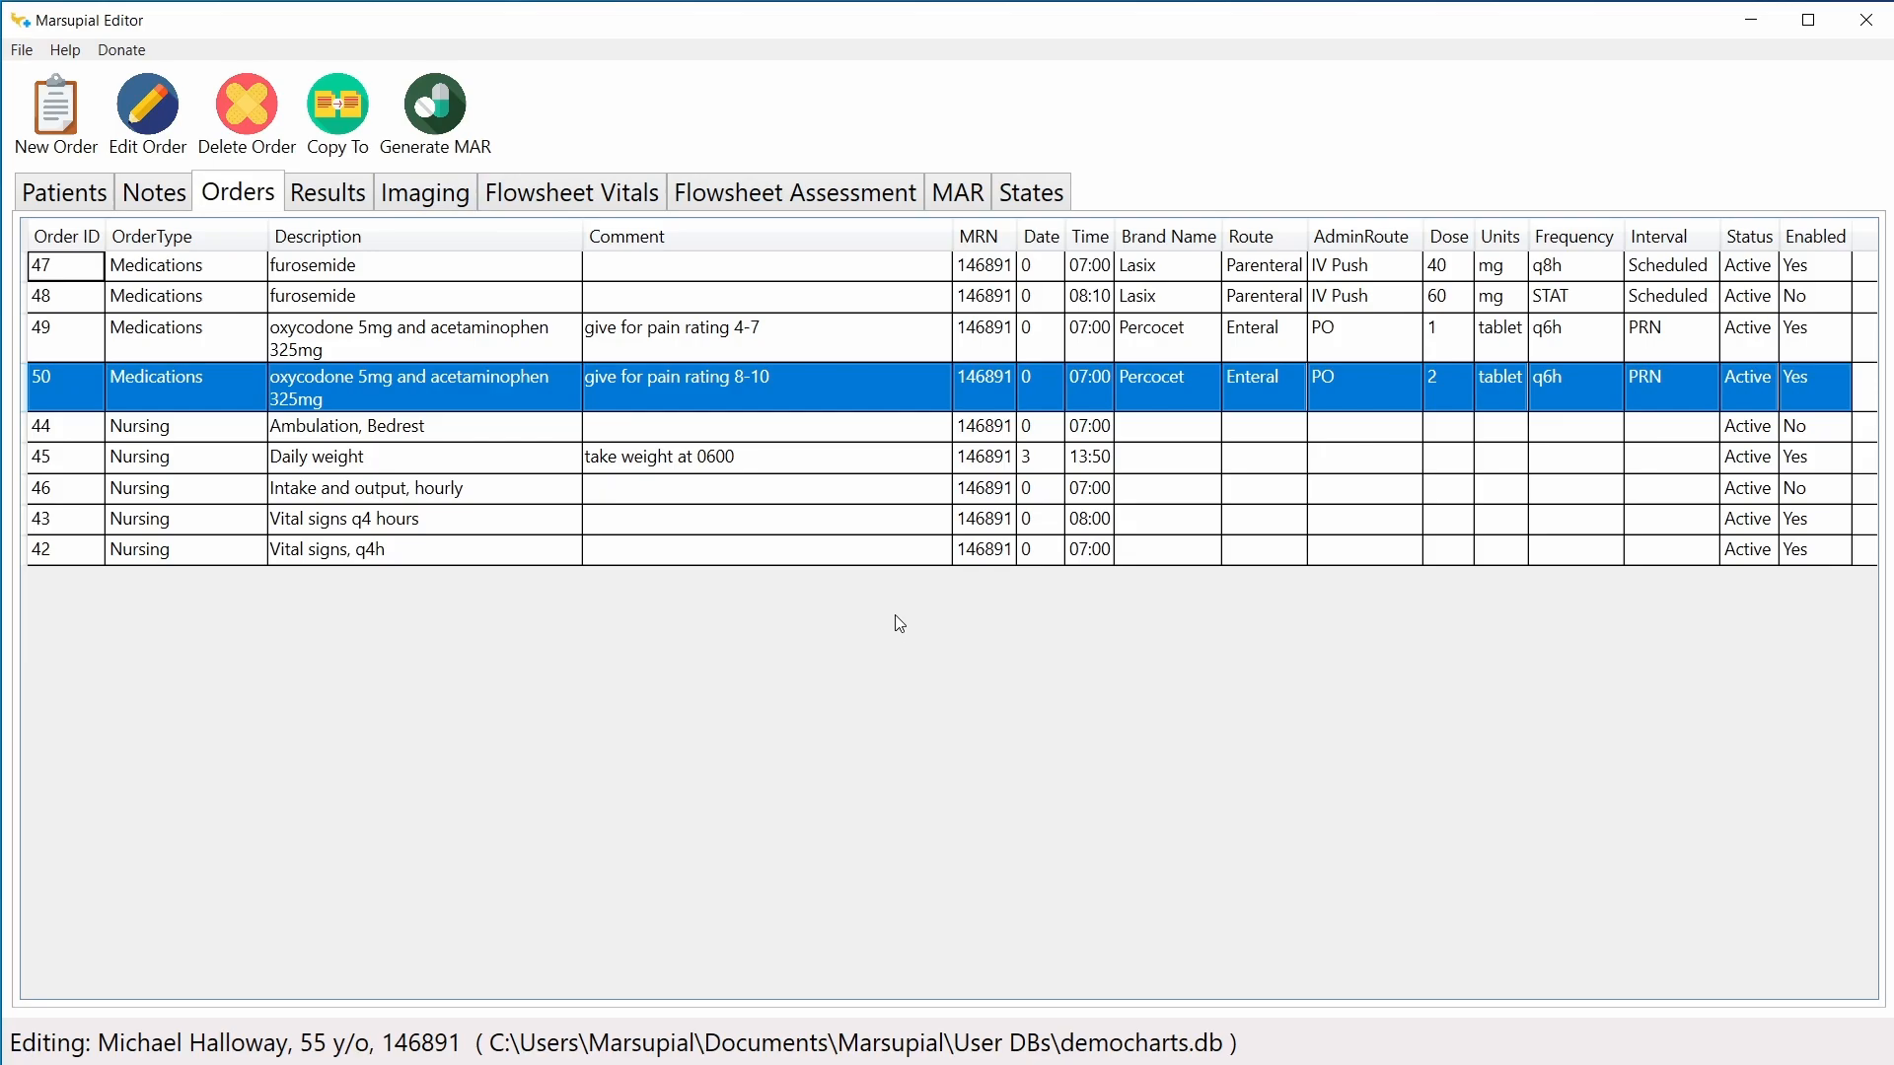
pyautogui.doubleClick(513, 380)
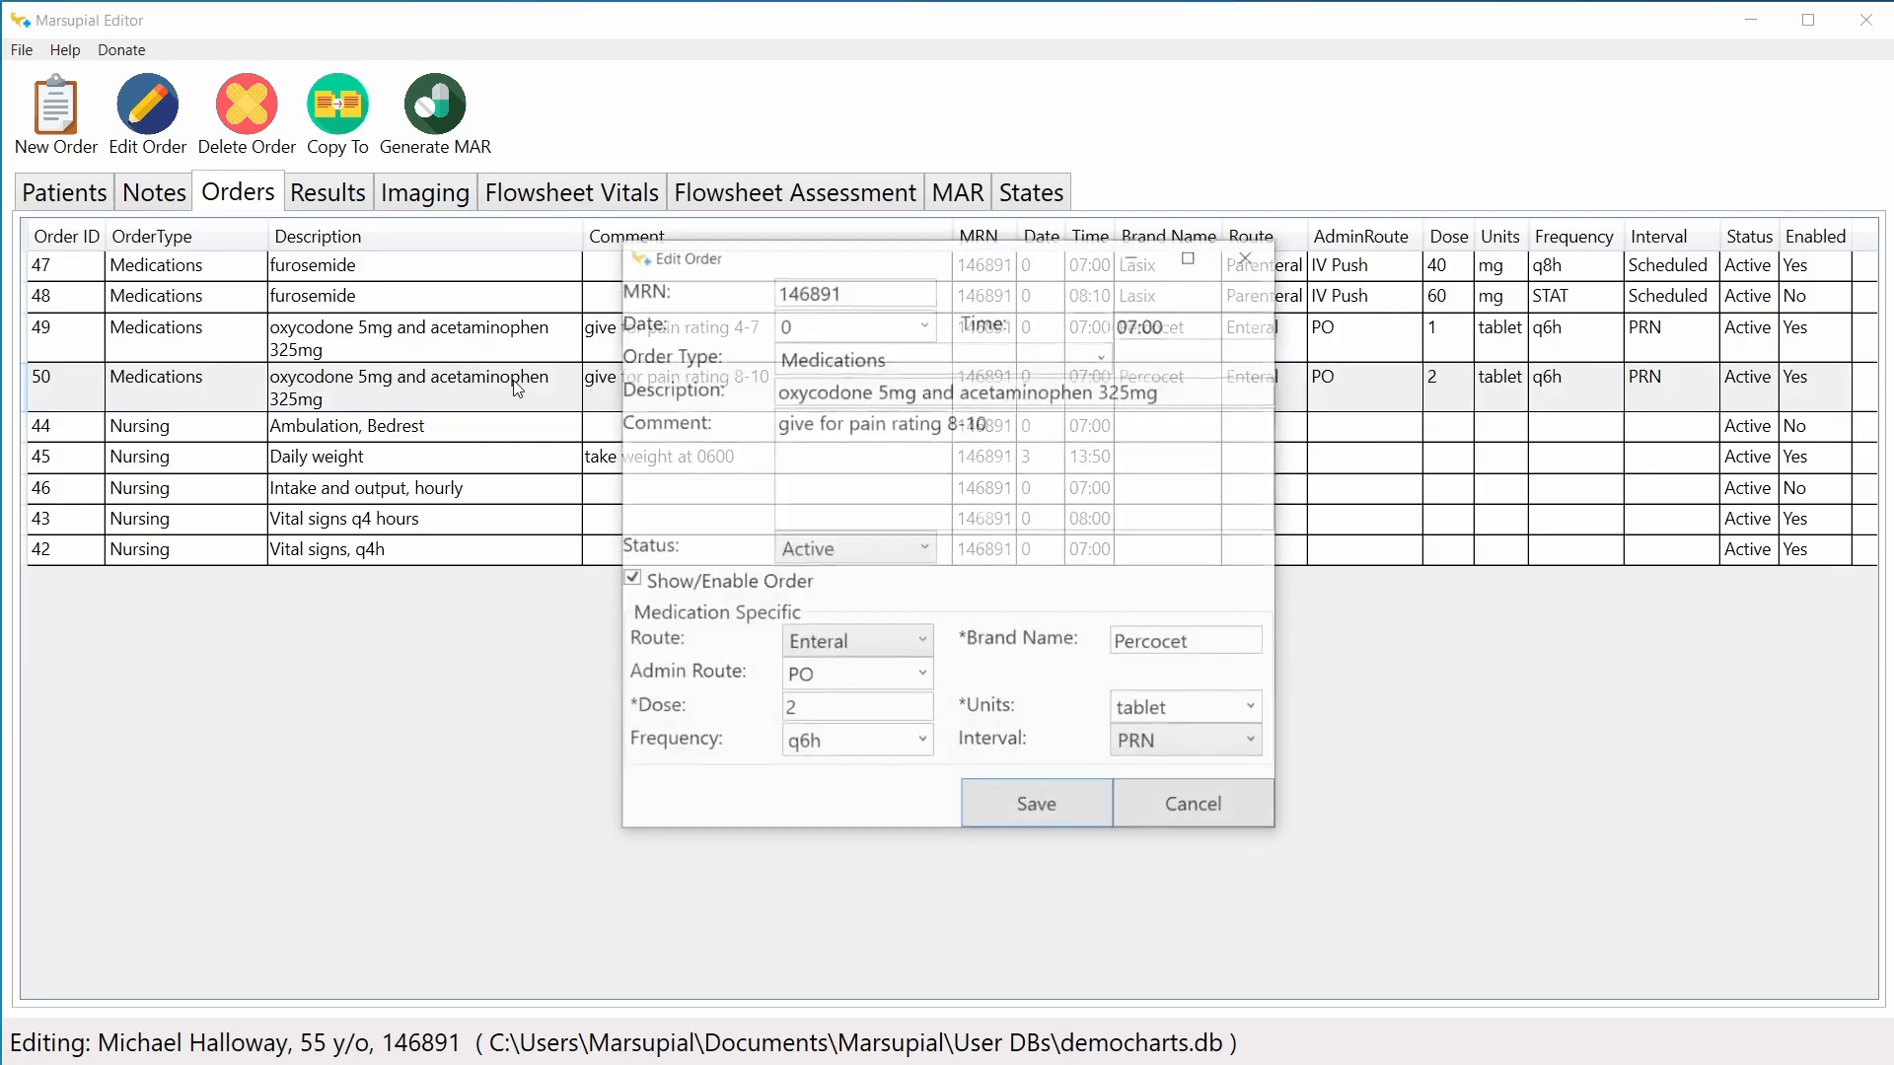
pyautogui.click(853, 712)
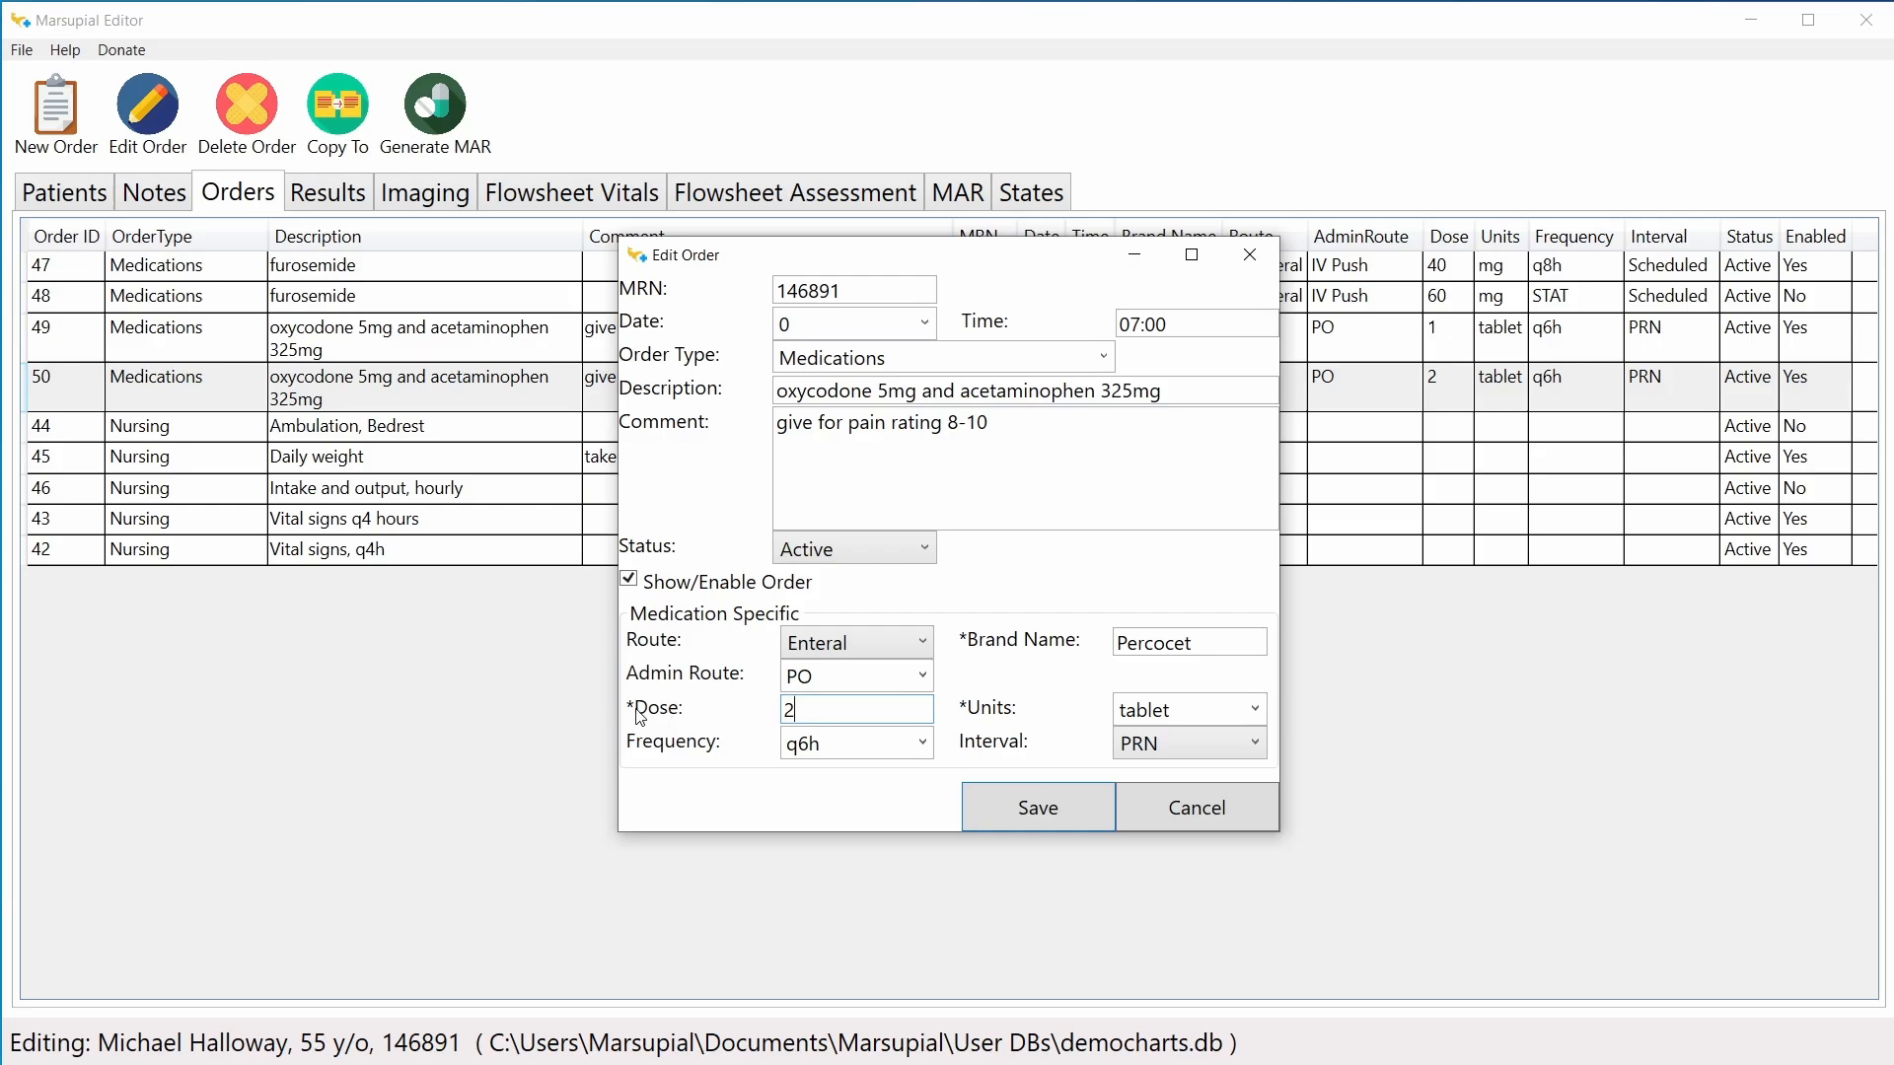
pyautogui.moveTo(640, 717)
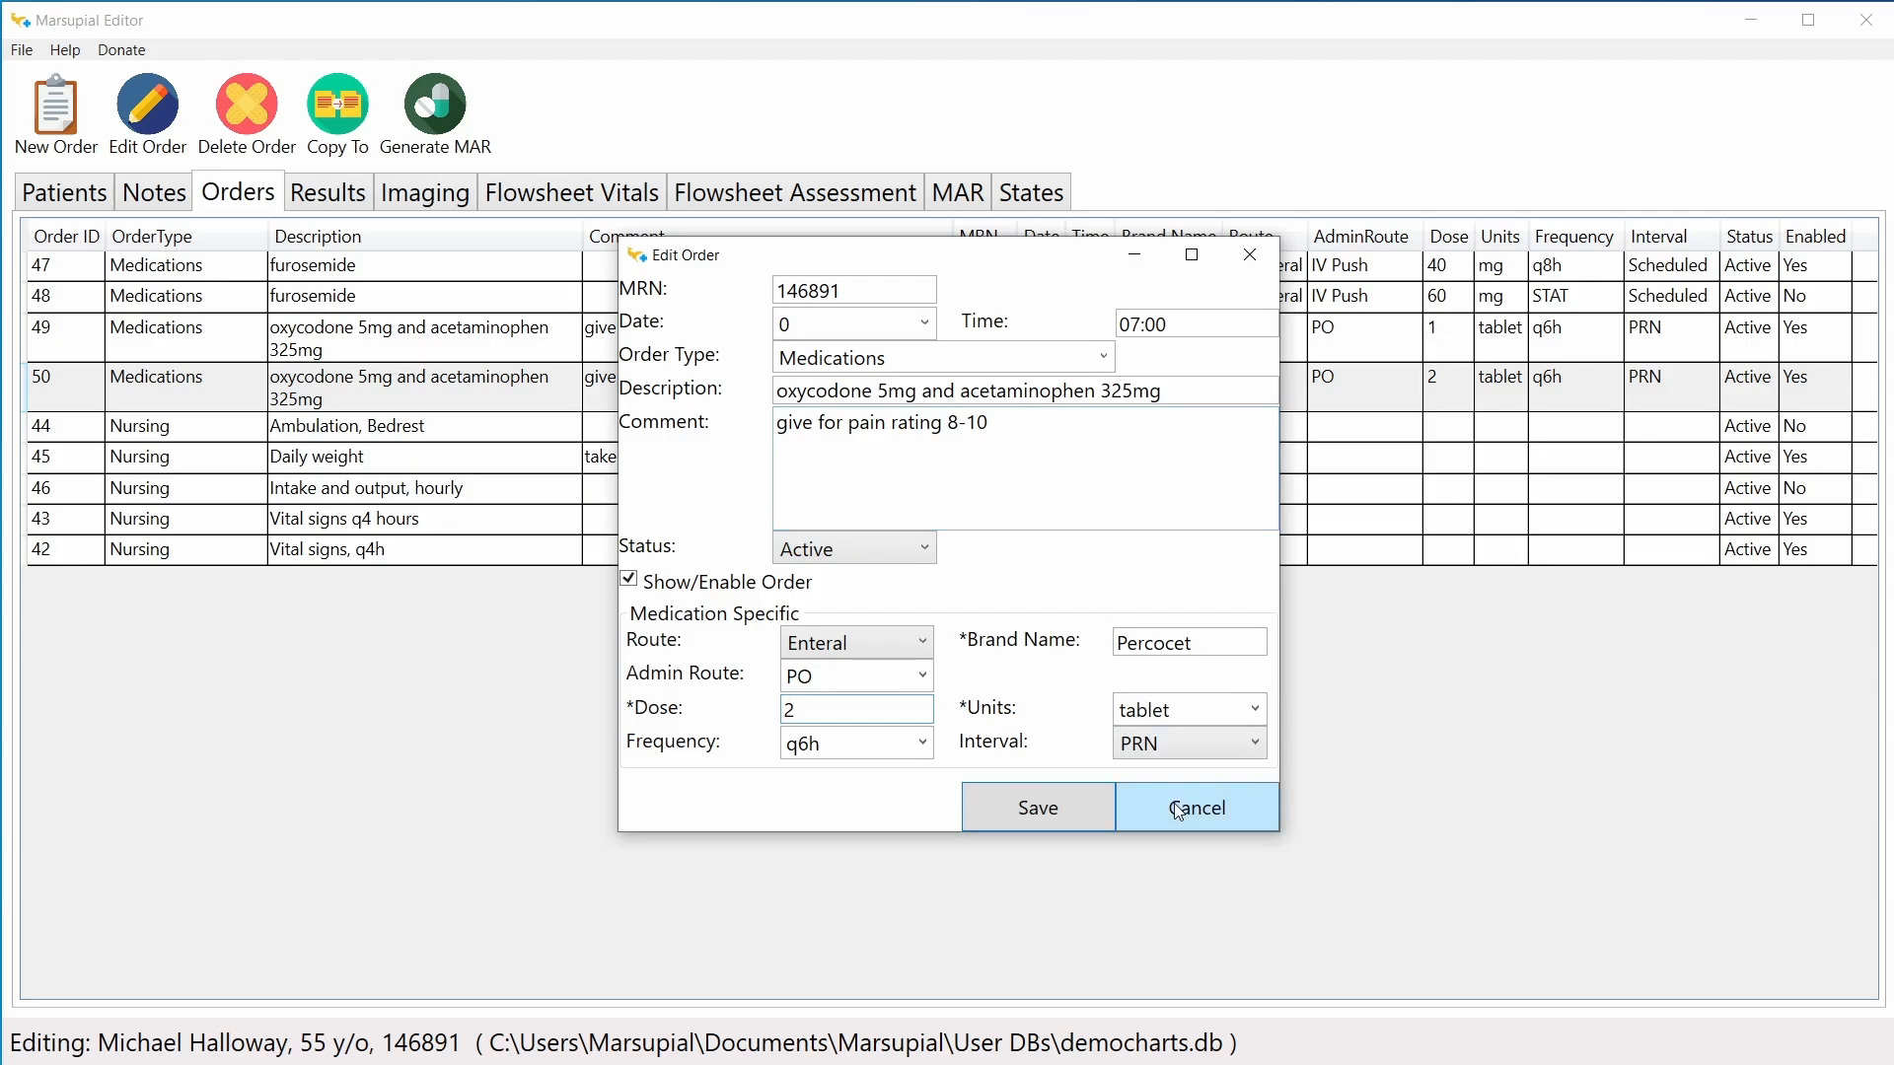
pyautogui.moveTo(819, 710); pyautogui.dragTo(762, 710)
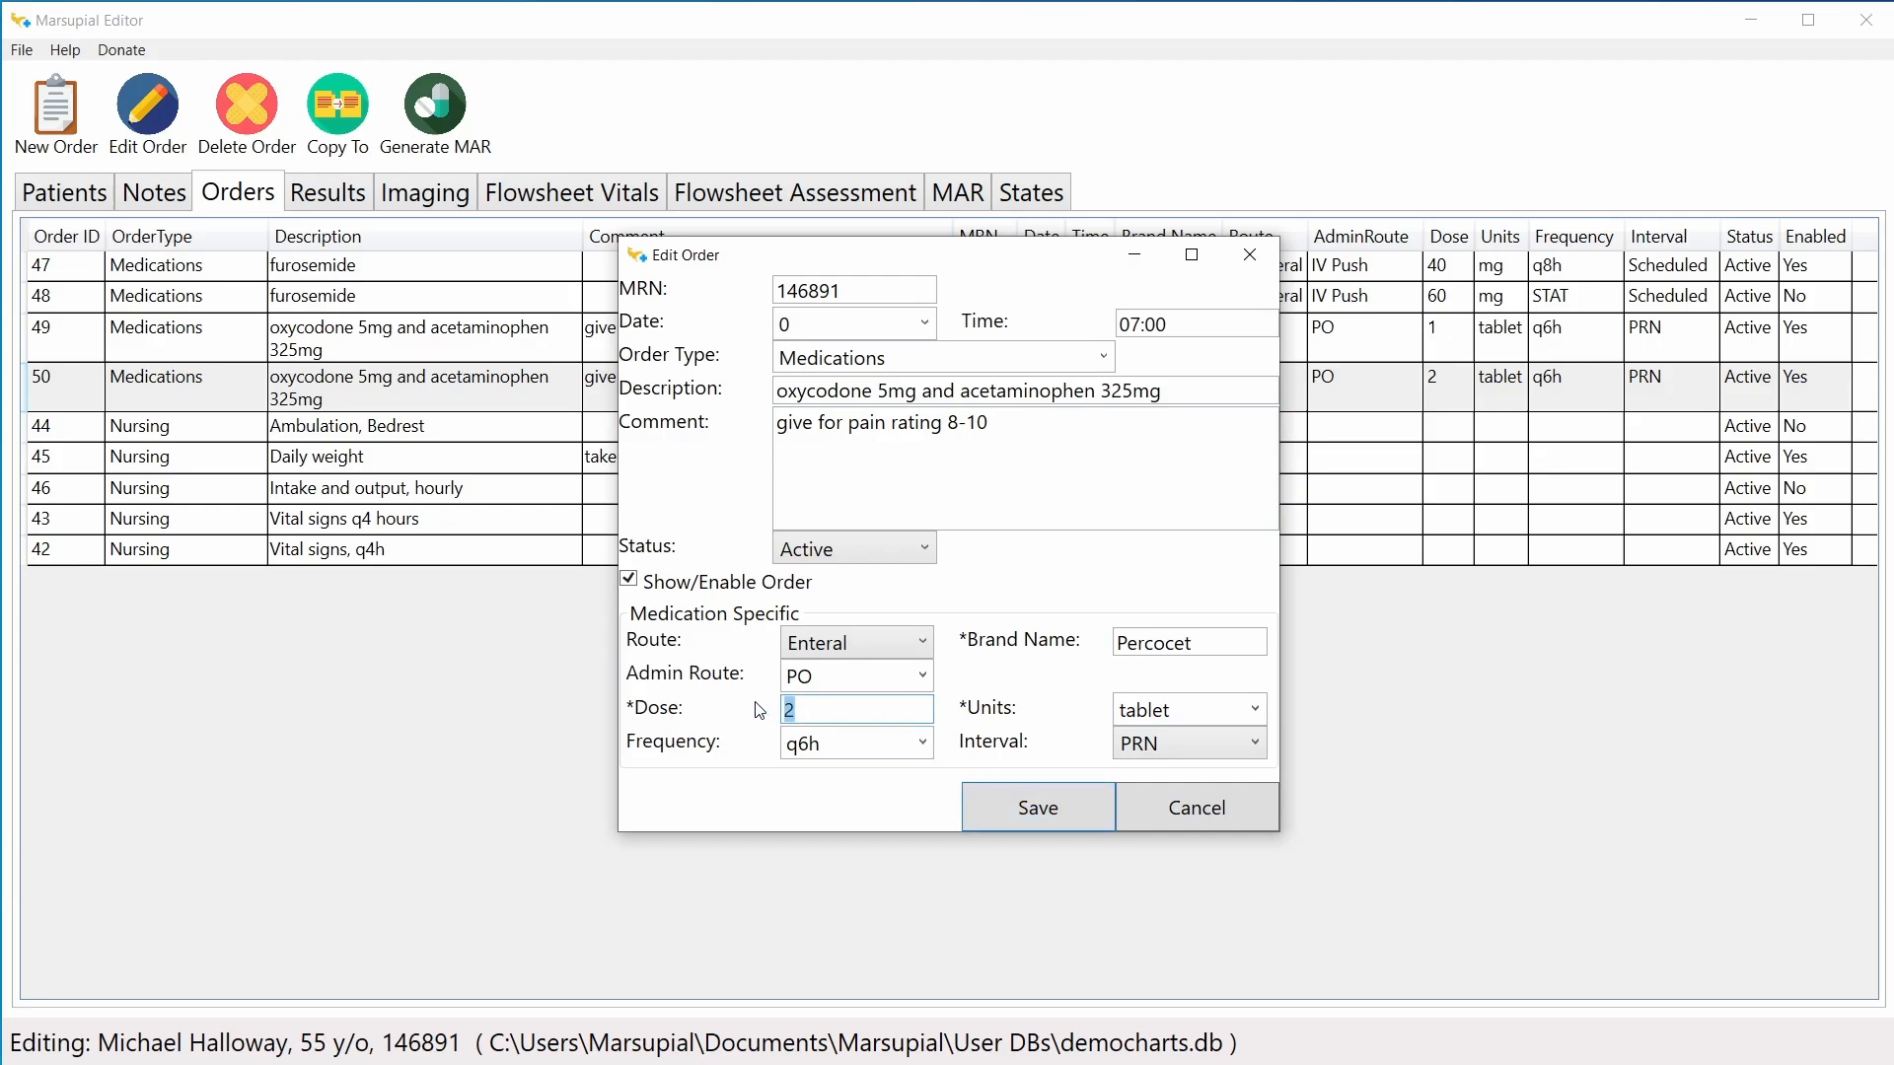
pyautogui.write('1-2')
pyautogui.click(990, 807)
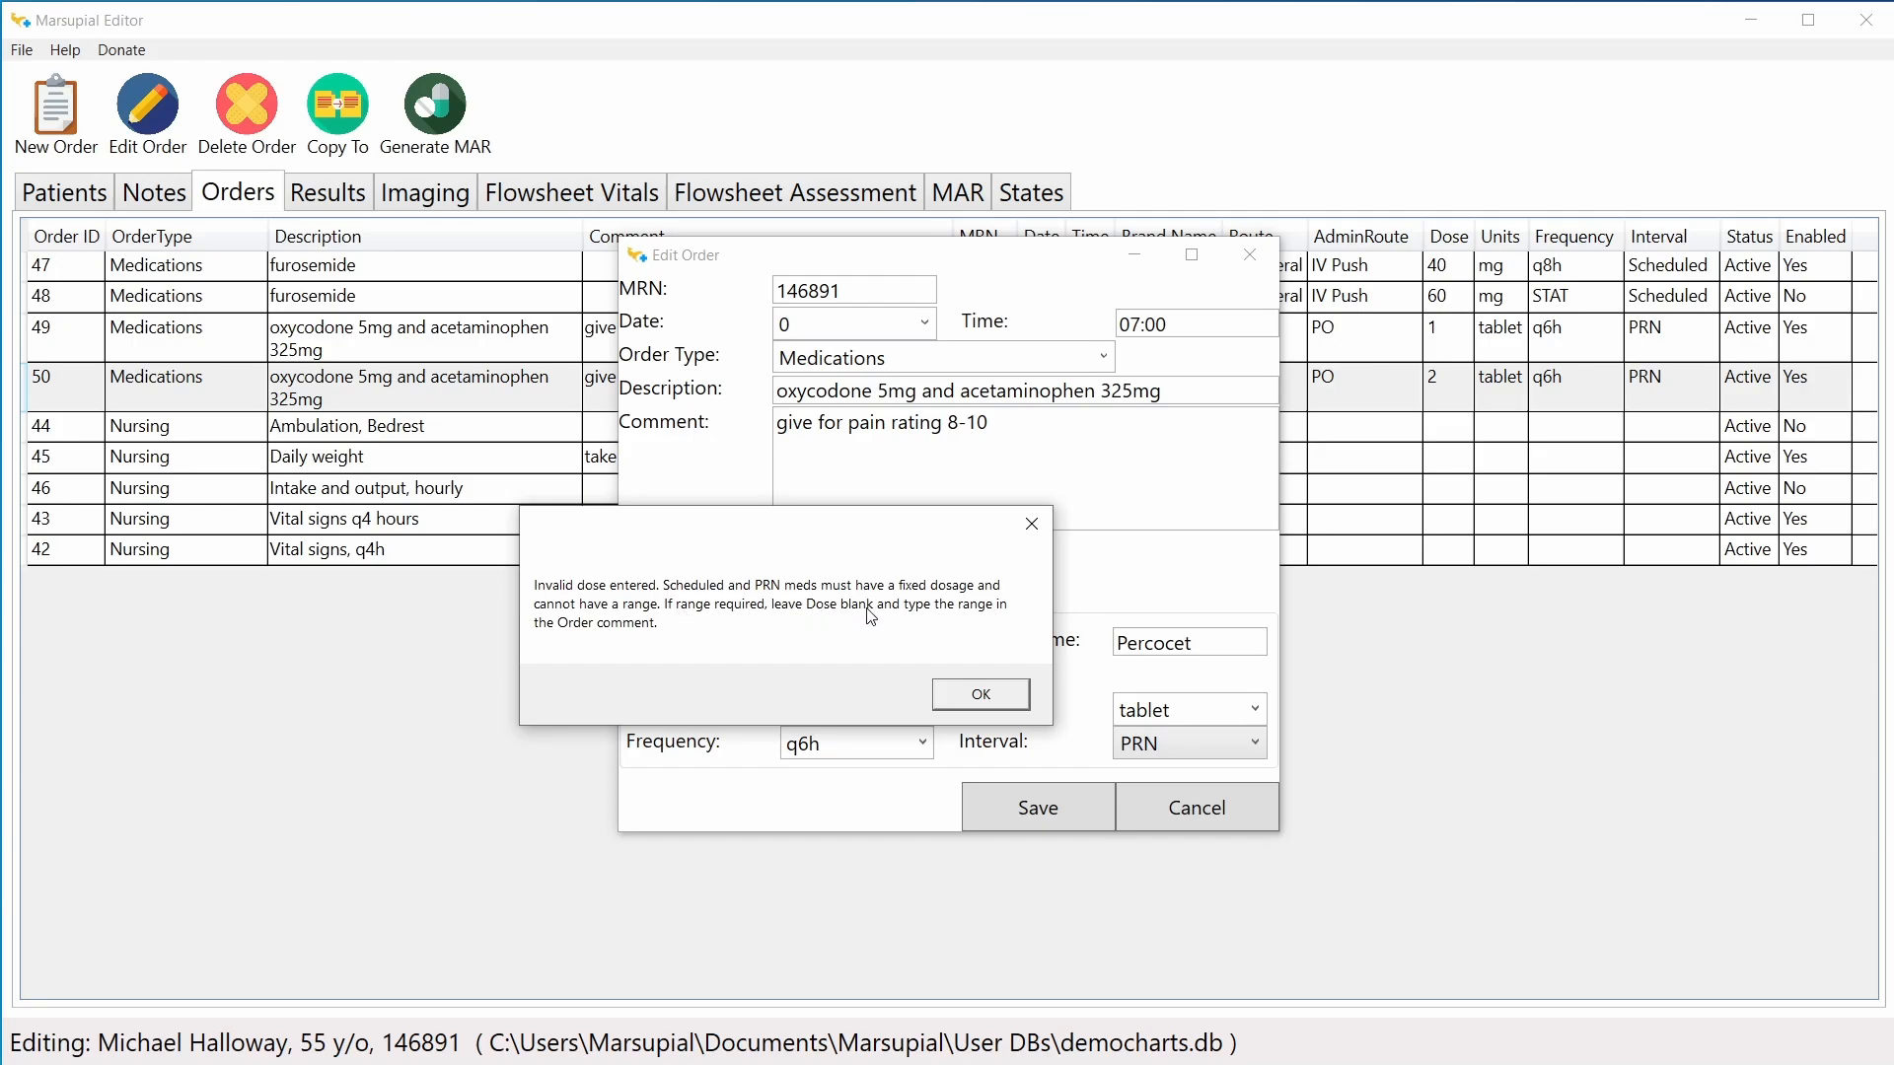
pyautogui.click(981, 695)
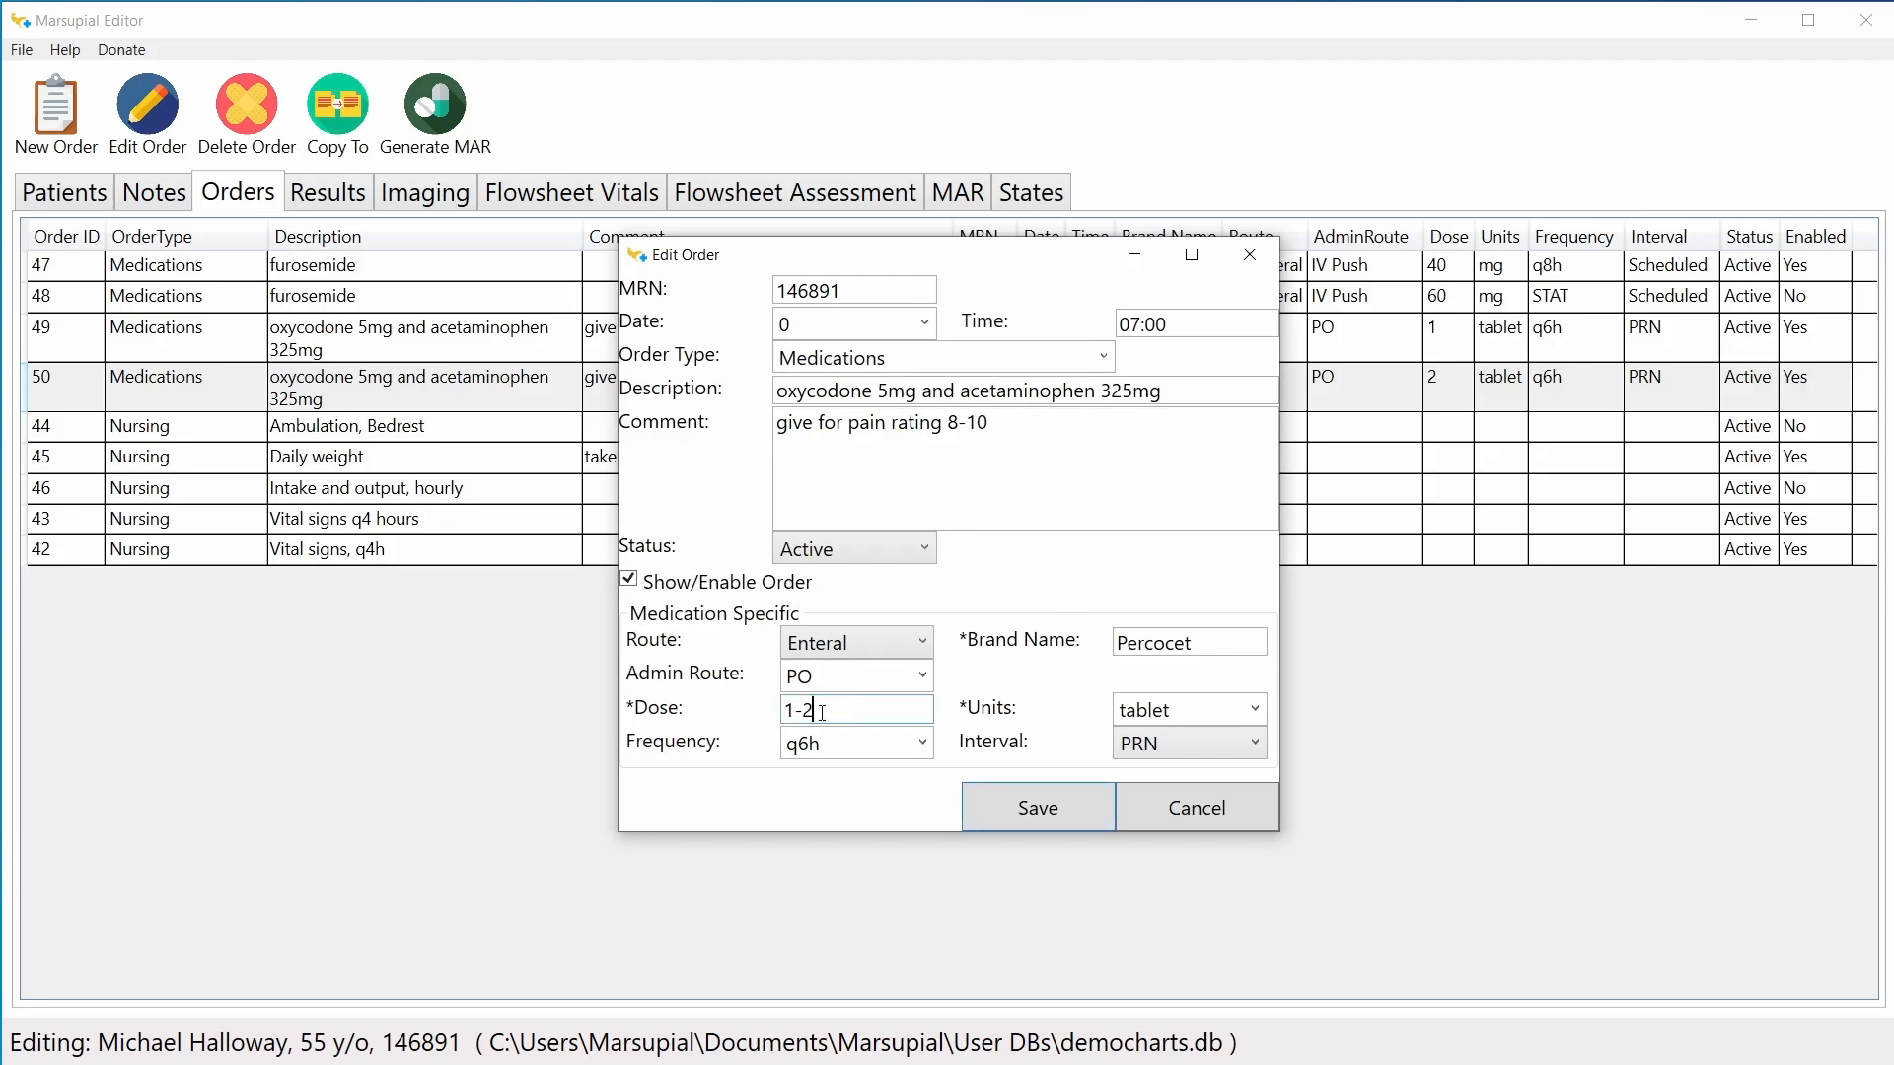
# Step: Try a blank dose with "can give 1 -2 tablets" added to the order comment, and discard the edits
pyautogui.moveTo(822, 711); pyautogui.dragTo(759, 718)
pyautogui.press('BackSpace')
pyautogui.moveTo(991, 424); pyautogui.dragTo(688, 439)
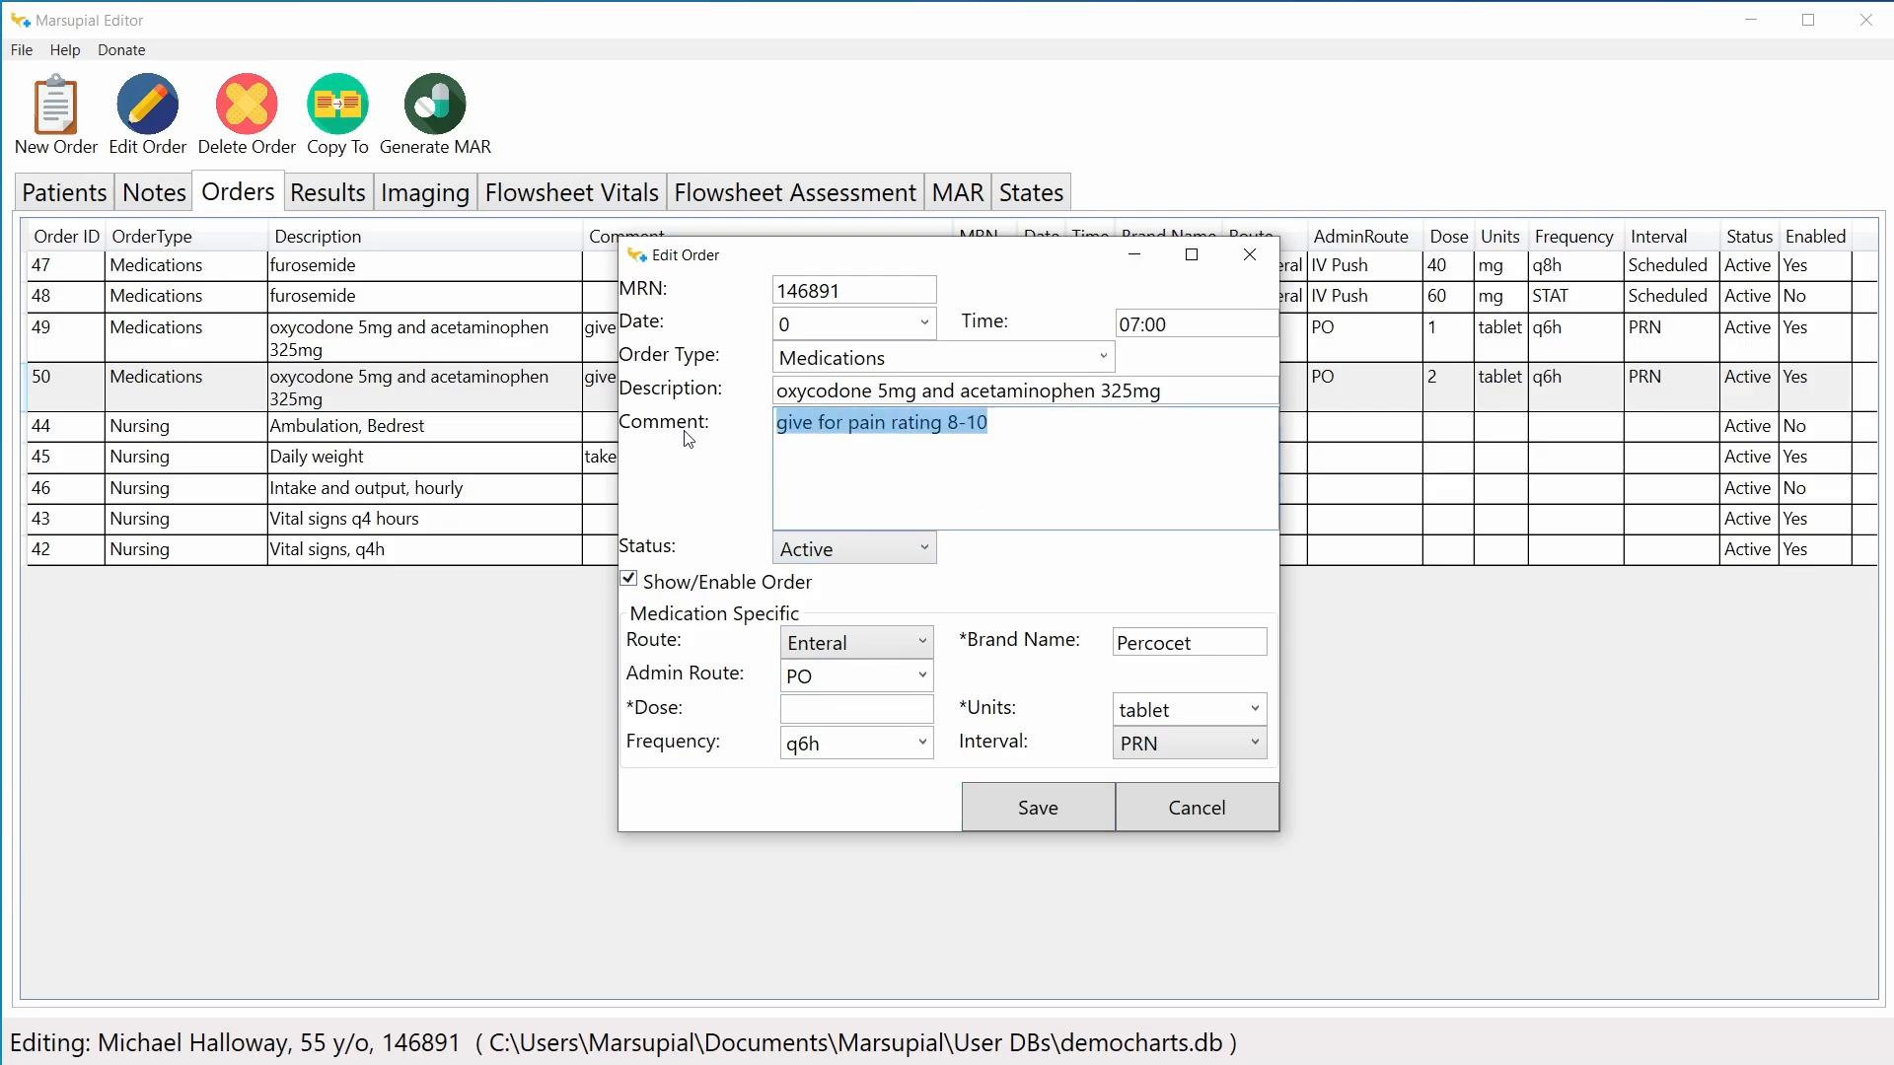
pyautogui.click(1087, 467)
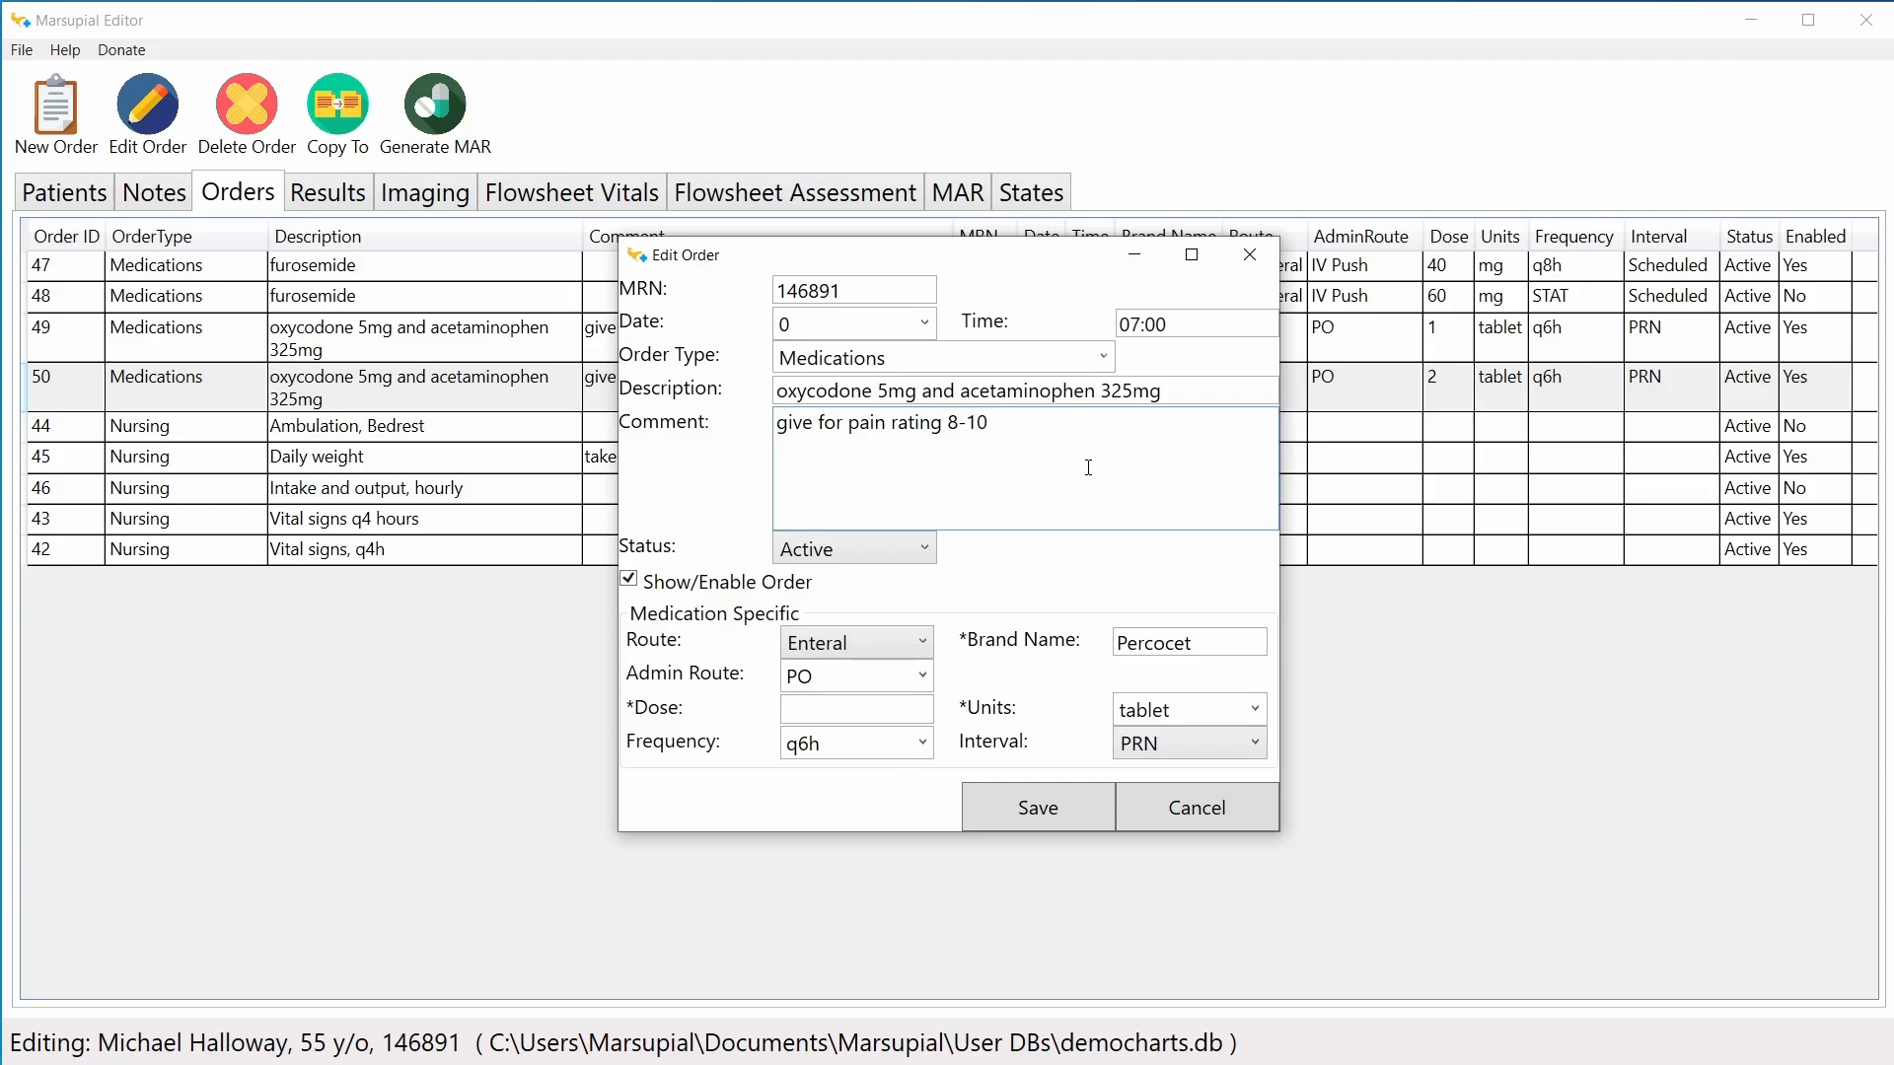
pyautogui.press('Return')
pyautogui.write('can give 1 -2 tablets')
pyautogui.moveTo(1065, 473); pyautogui.dragTo(732, 465)
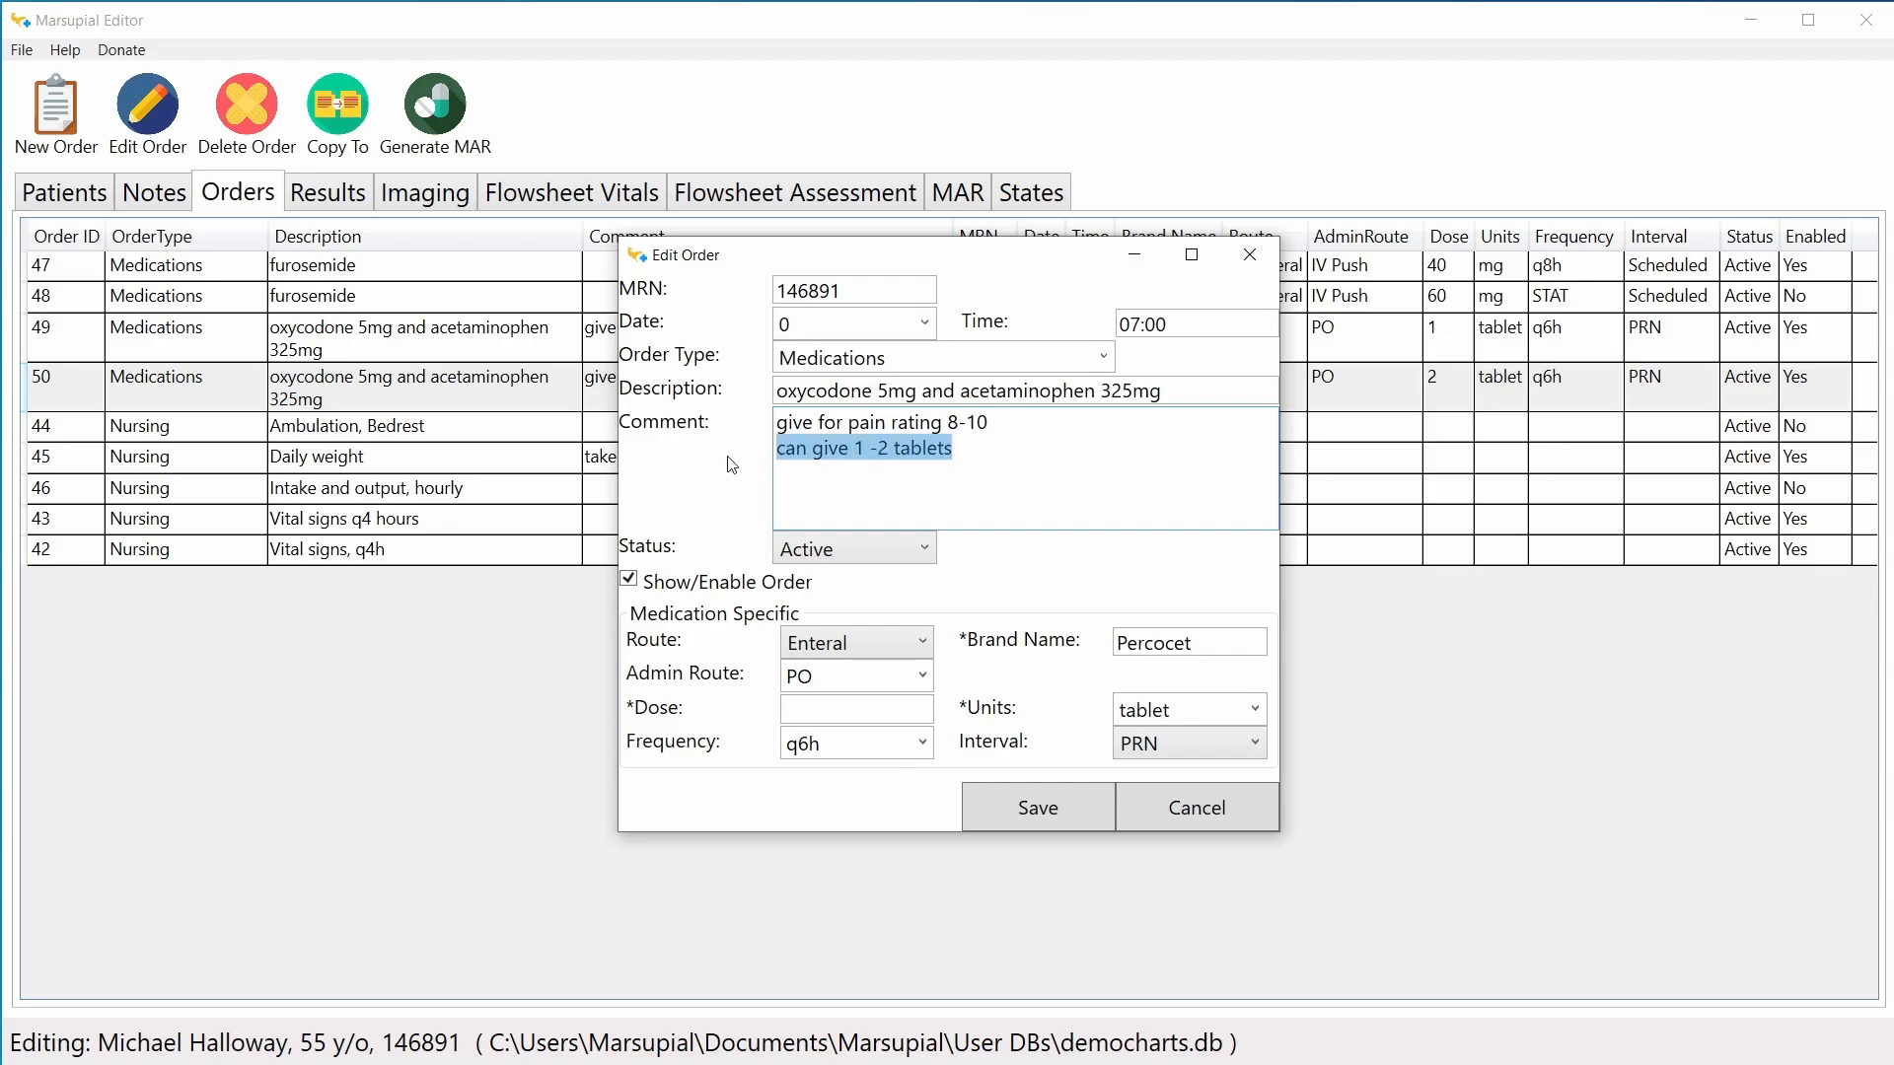
pyautogui.press('BackSpace')
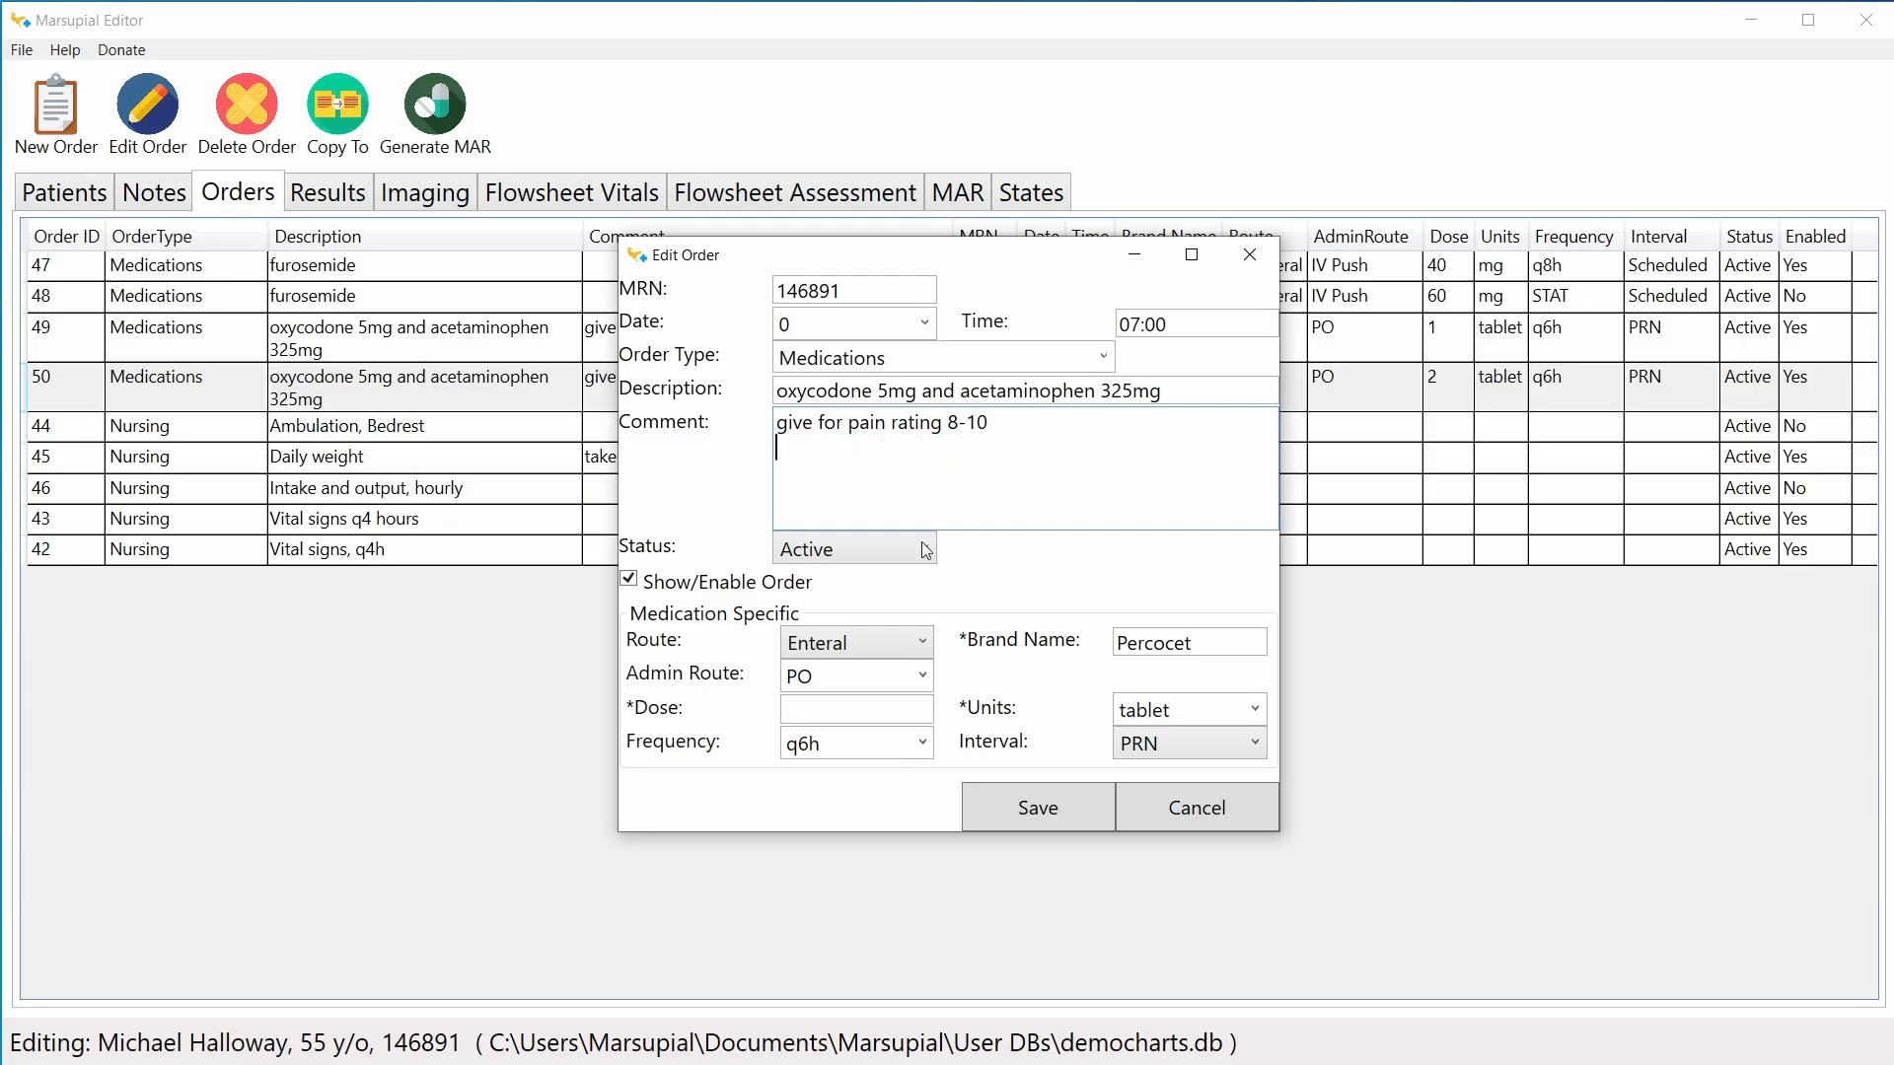
pyautogui.click(1165, 809)
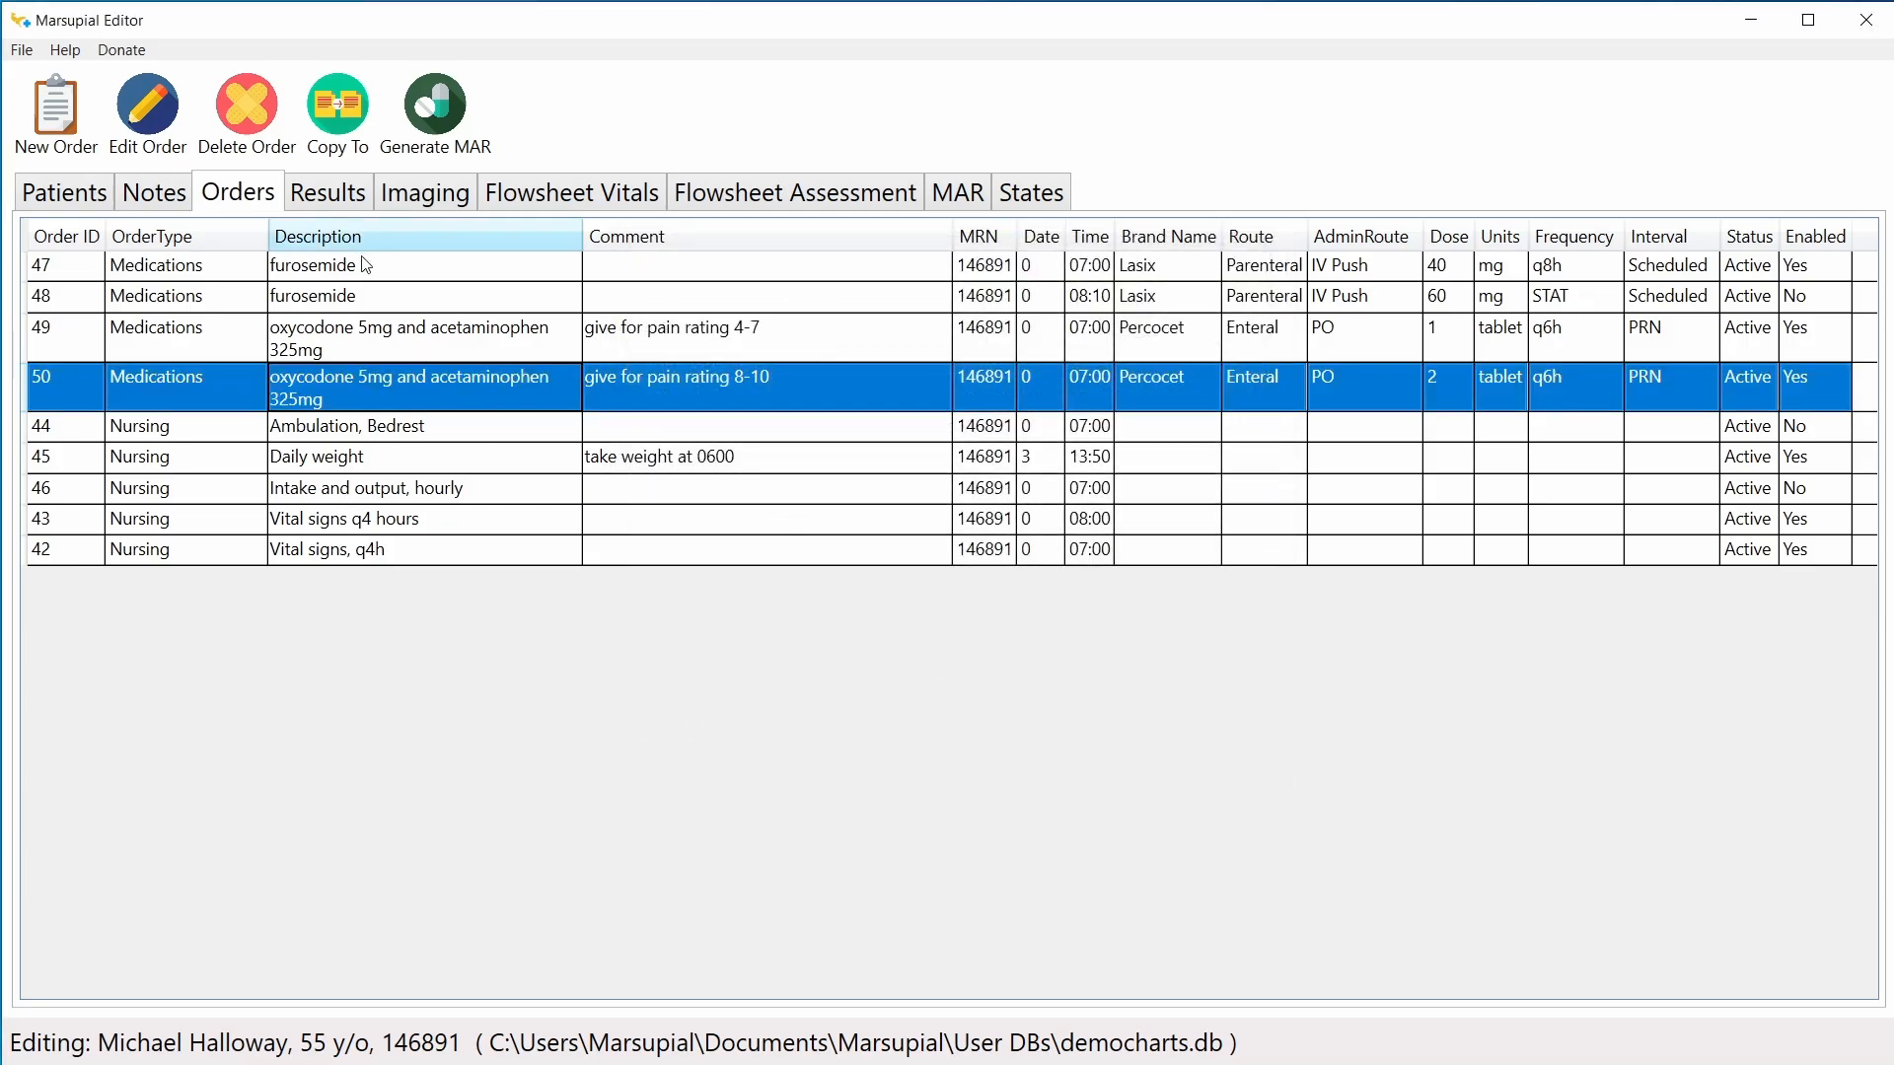
# Step: Copy the regular insulin sliding-scale order from the bowel obstruction patient to the patient with small bowel obstruction
pyautogui.click(79, 196)
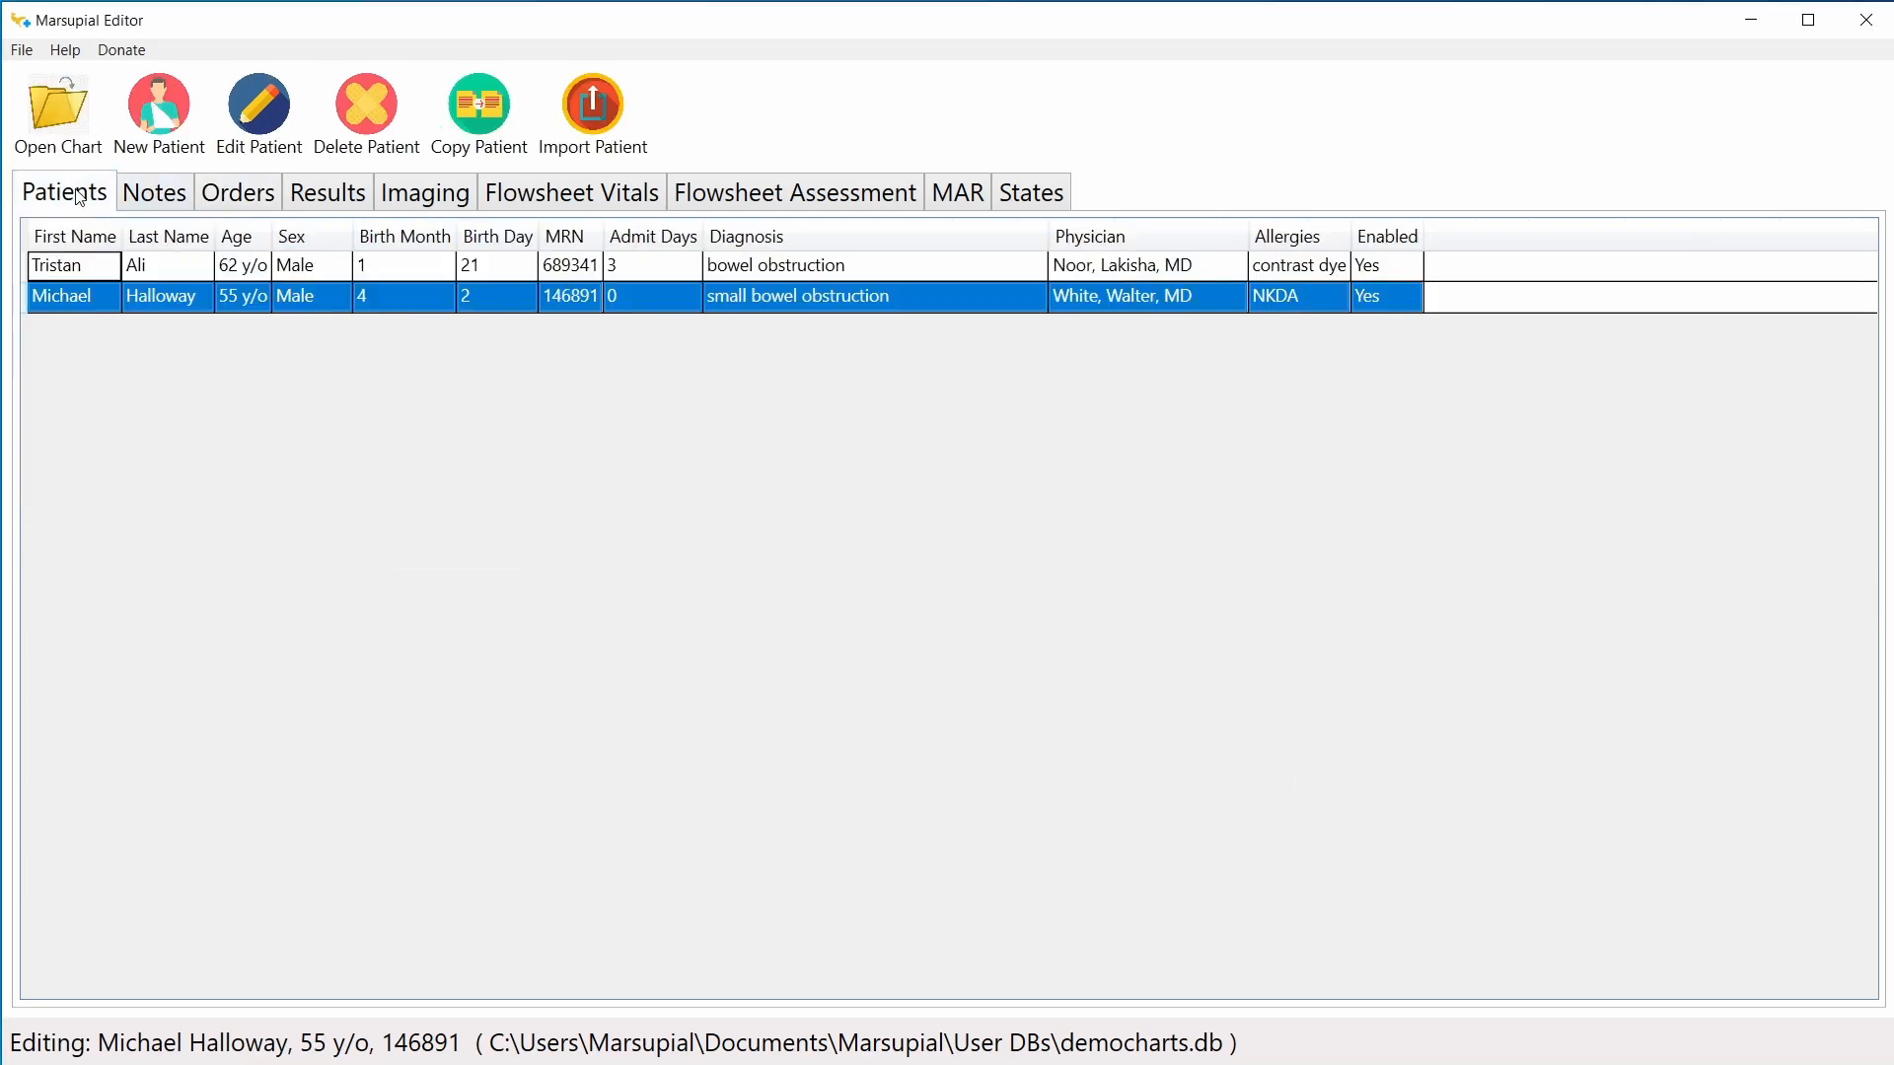
pyautogui.click(301, 270)
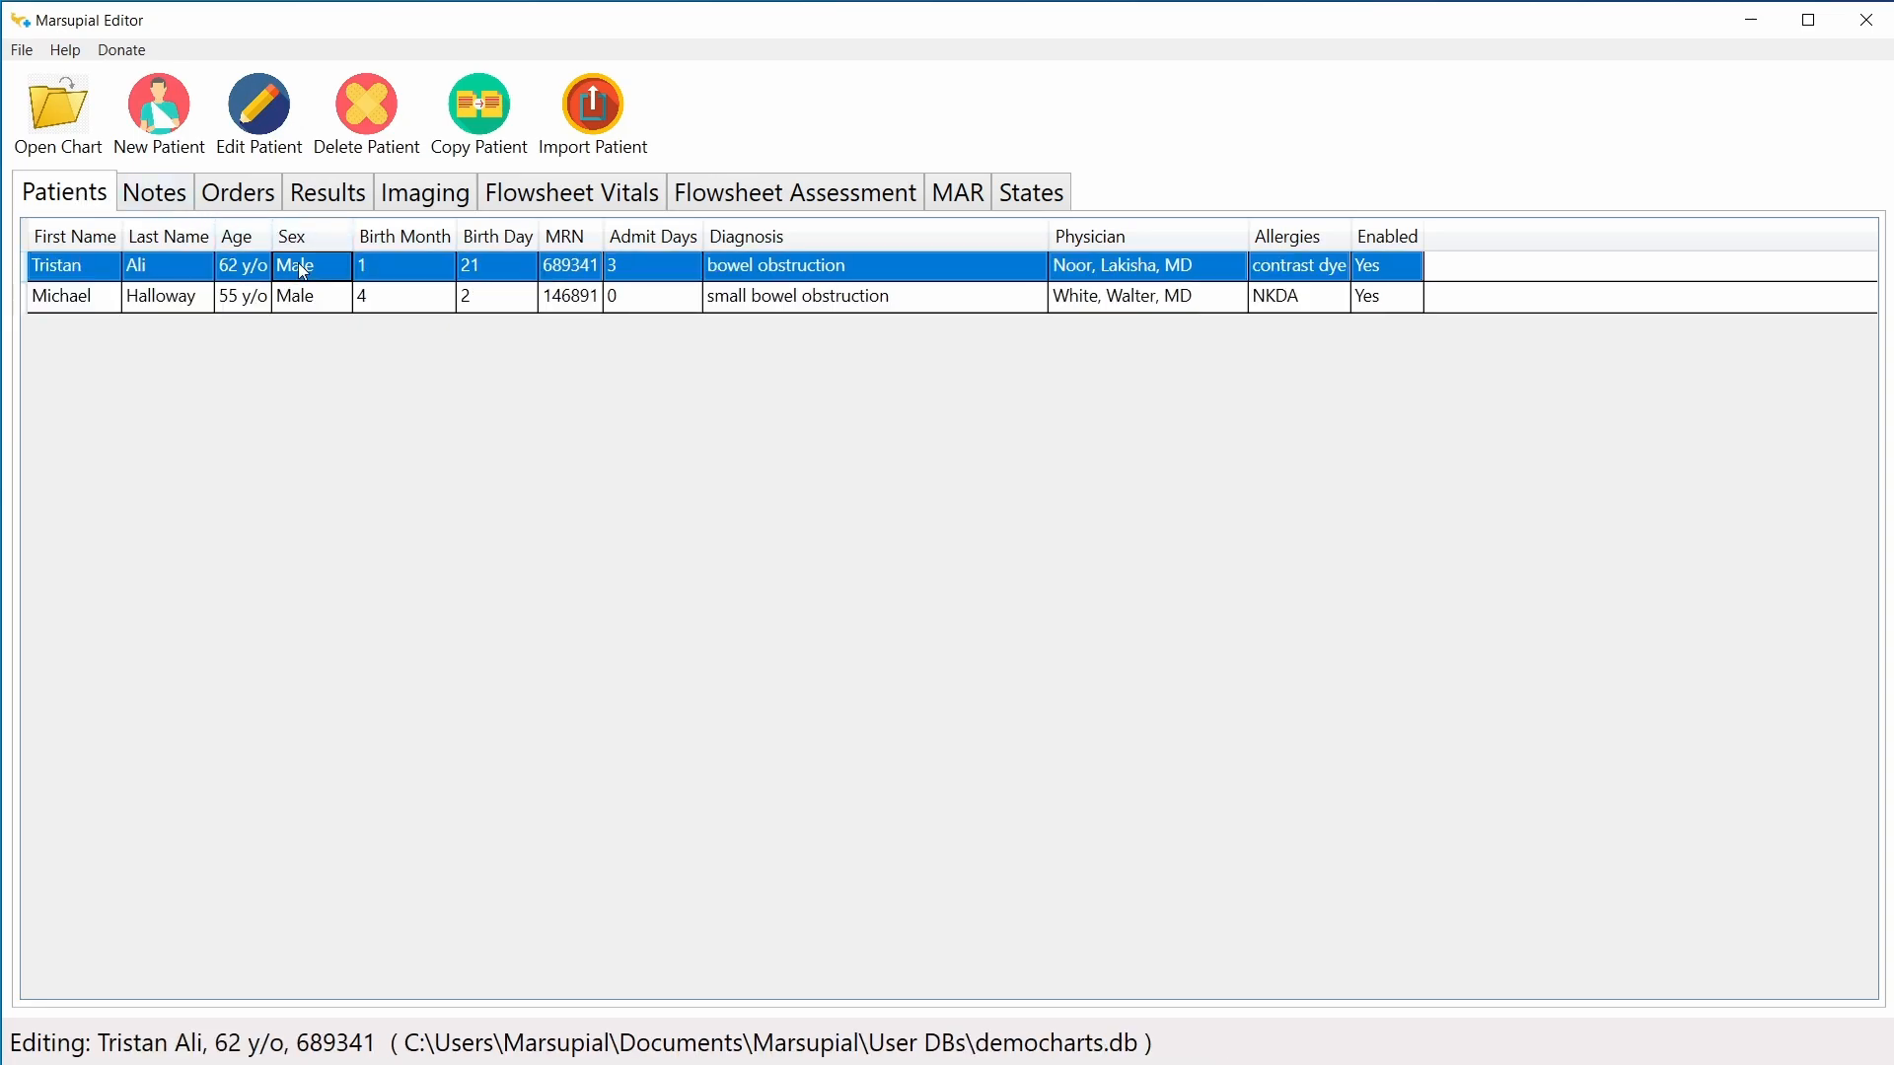
pyautogui.click(238, 196)
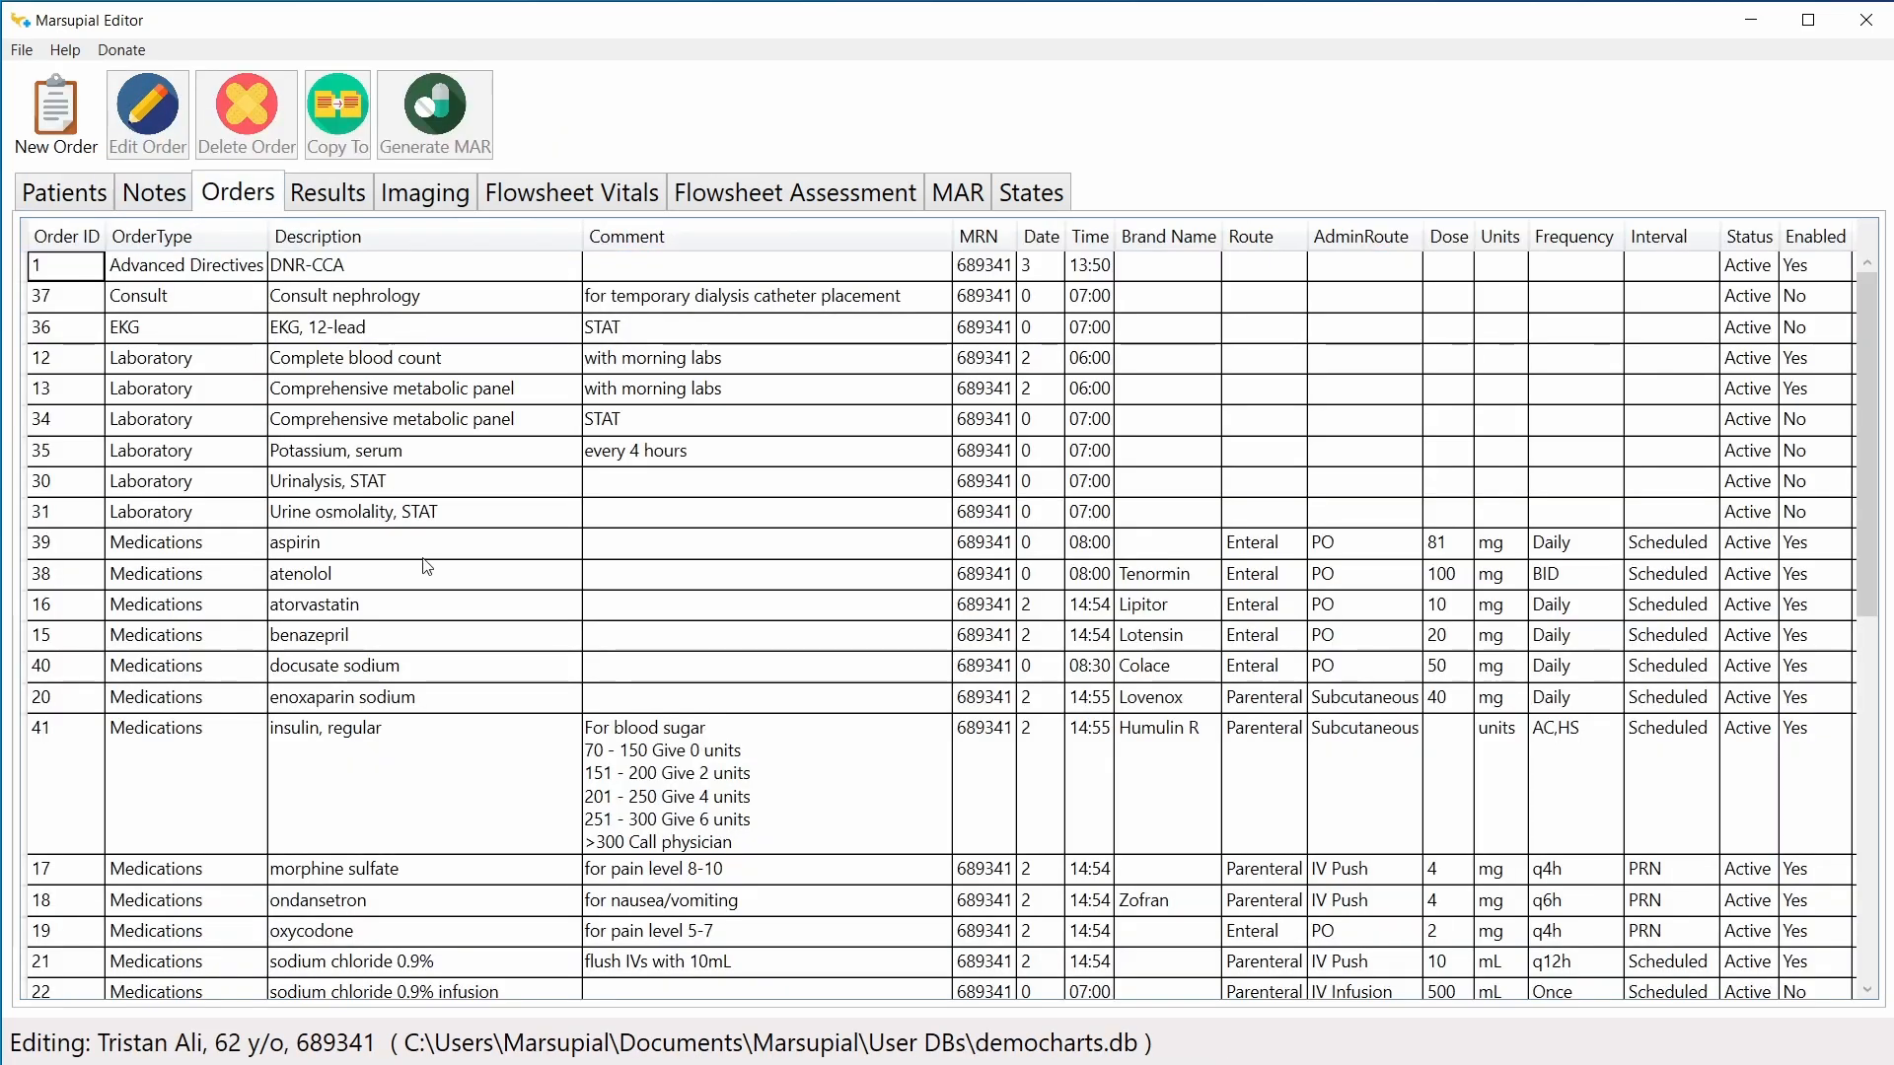
pyautogui.click(469, 683)
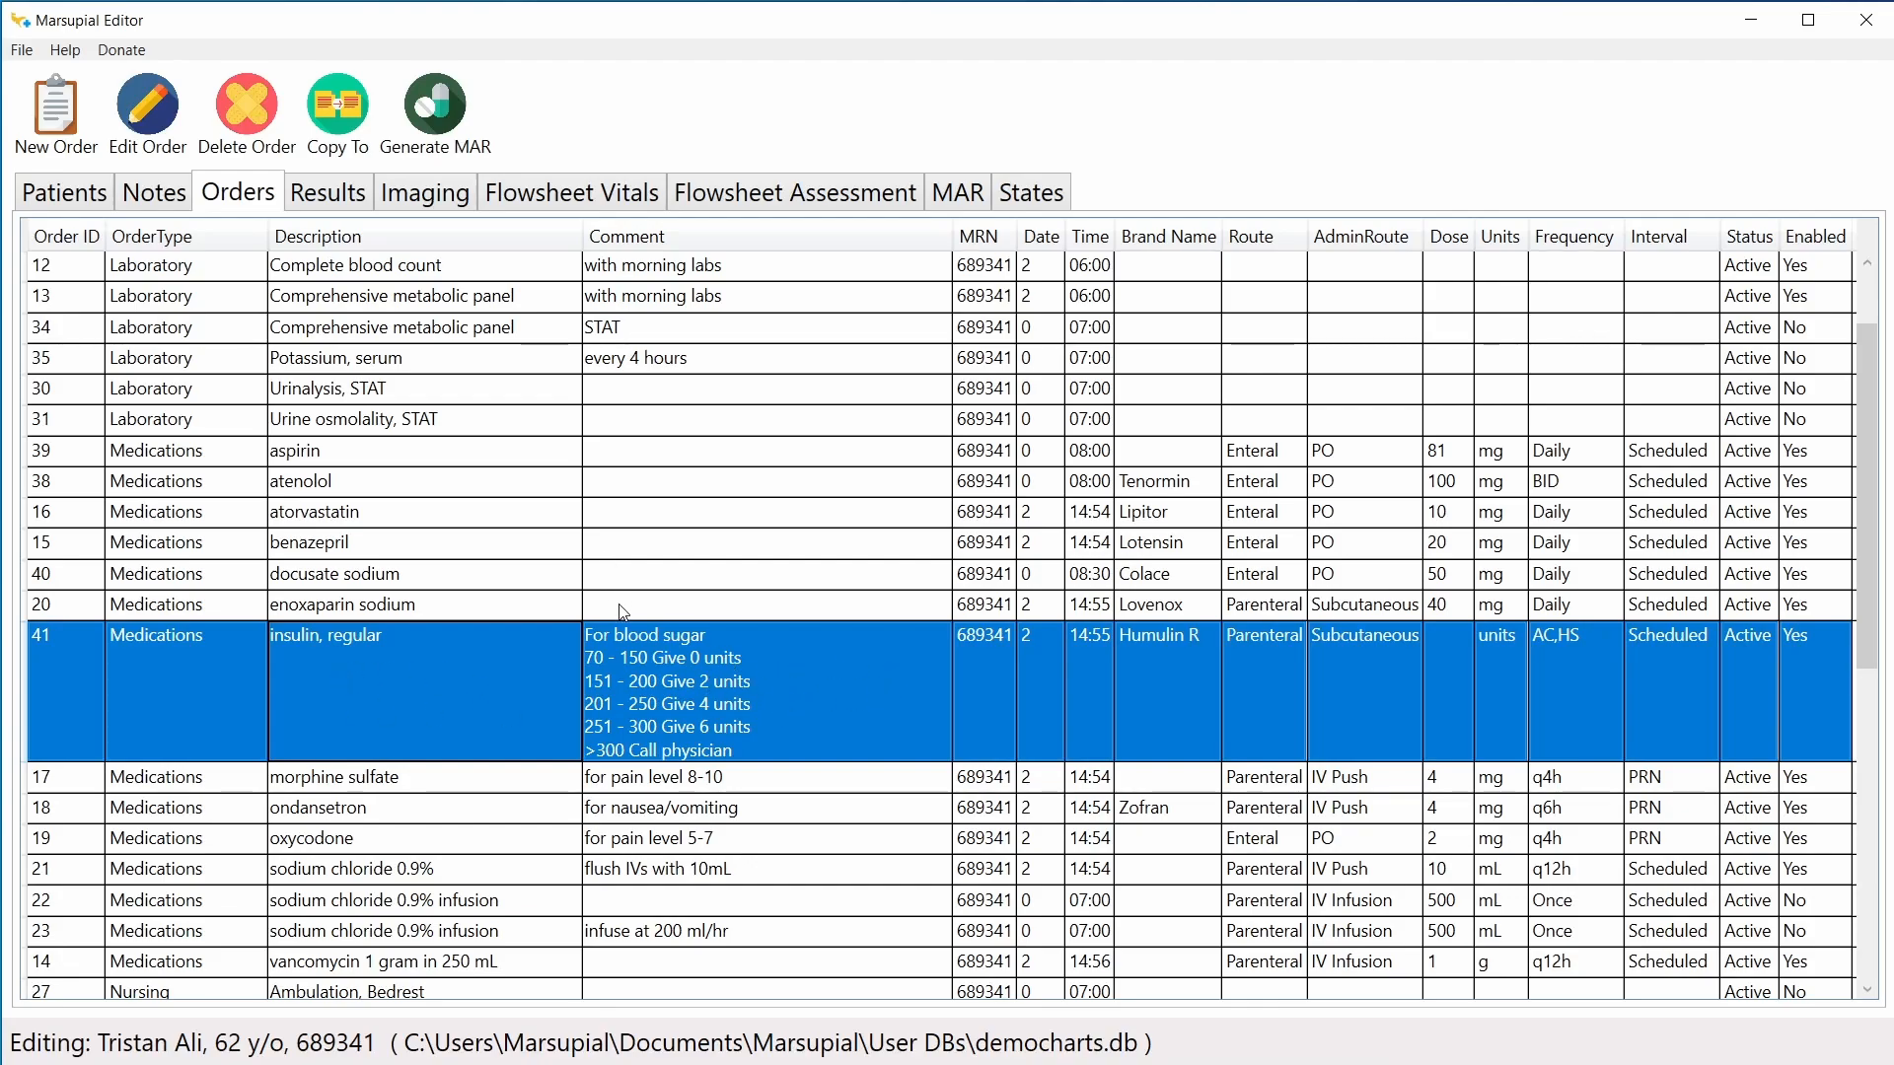
pyautogui.click(347, 138)
pyautogui.click(915, 533)
pyautogui.click(909, 586)
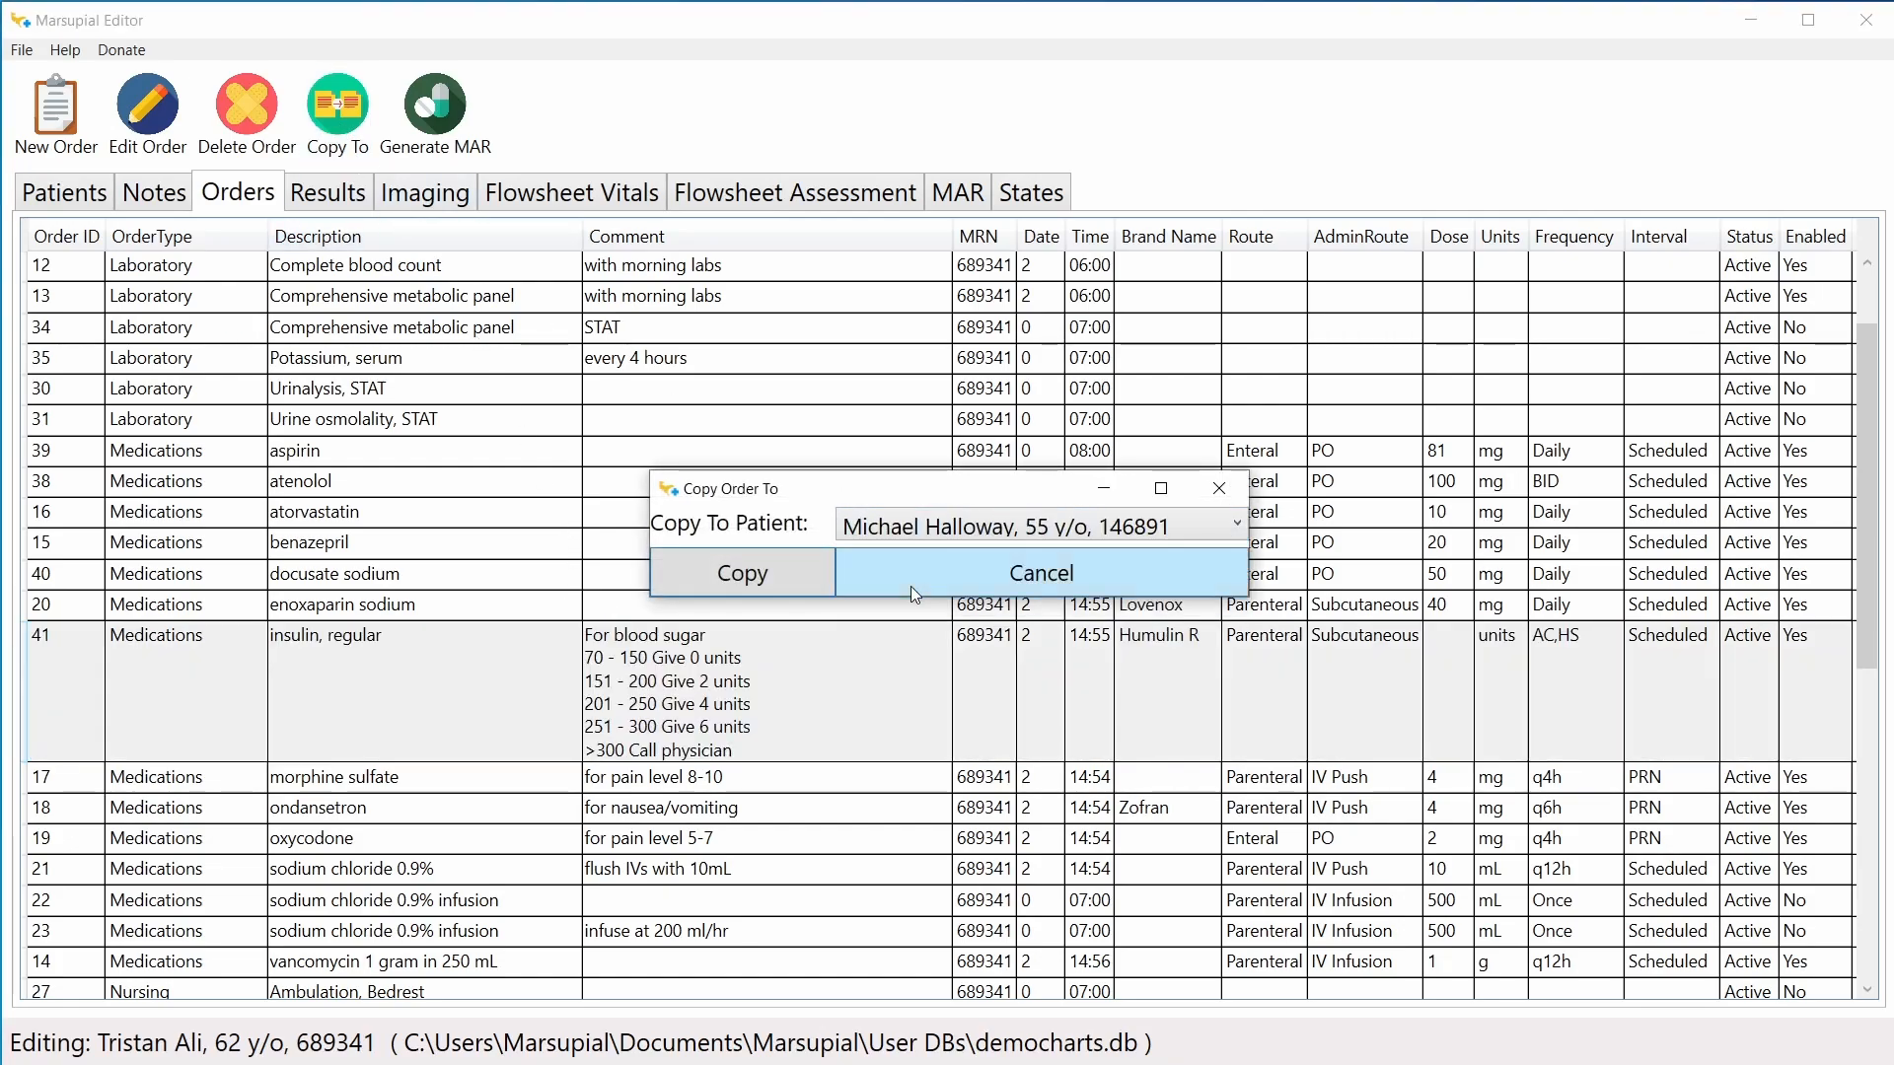
pyautogui.click(775, 578)
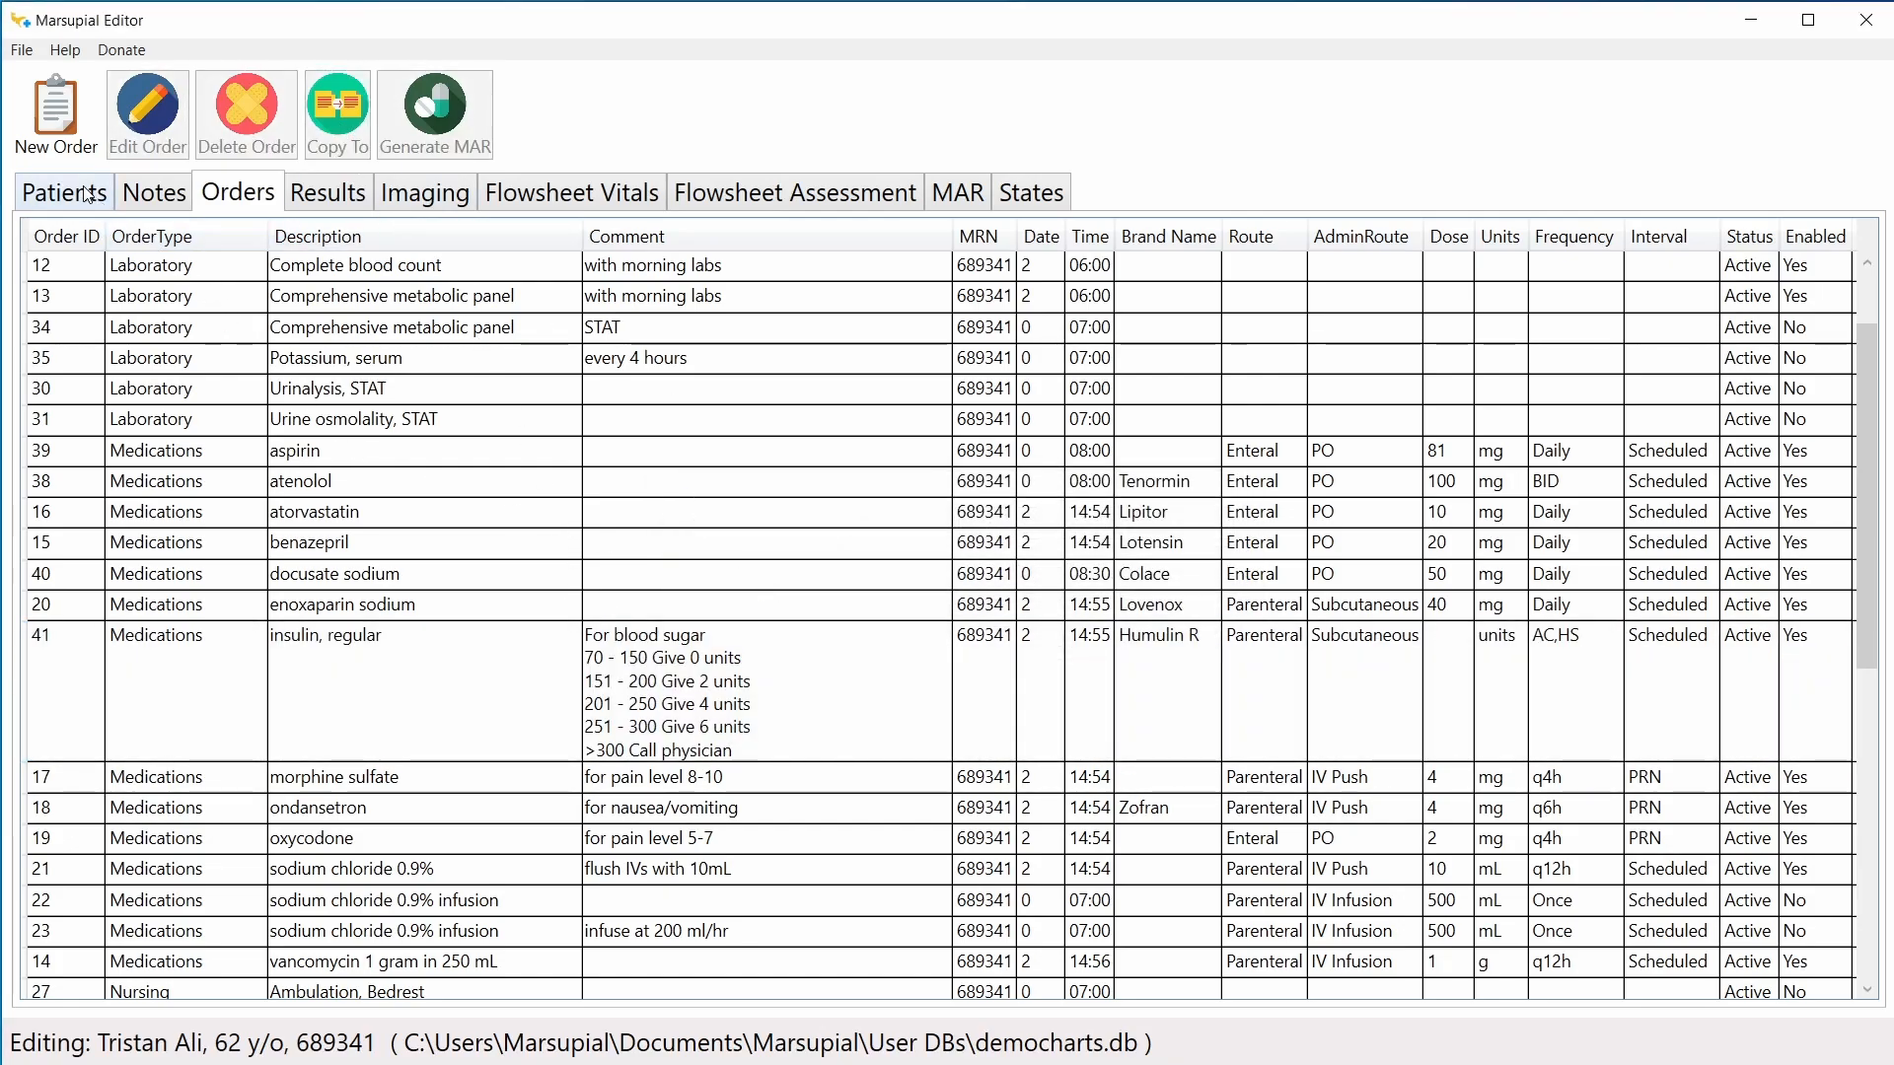
# Step: Open the copied regular insulin order in the orders of the patient with small bowel obstruction
pyautogui.click(89, 193)
pyautogui.click(199, 309)
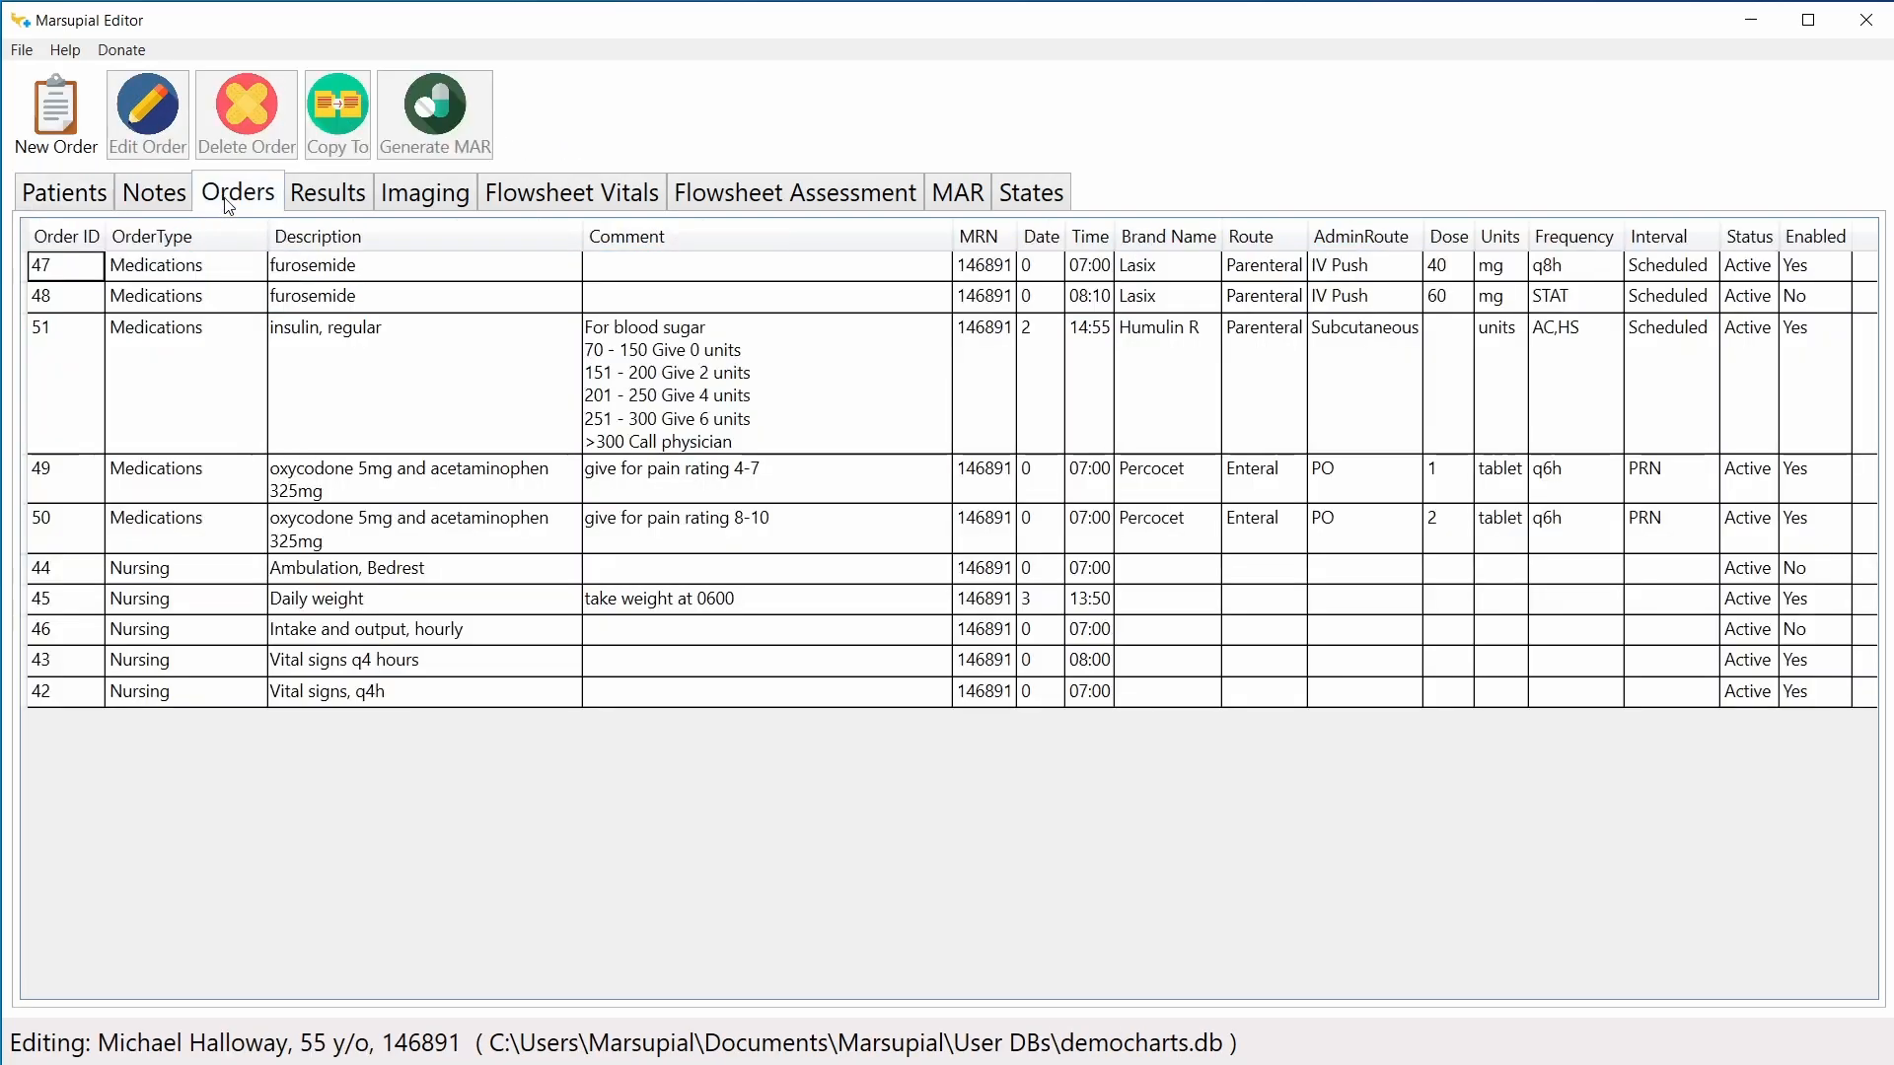
pyautogui.click(228, 197)
pyautogui.doubleClick(736, 392)
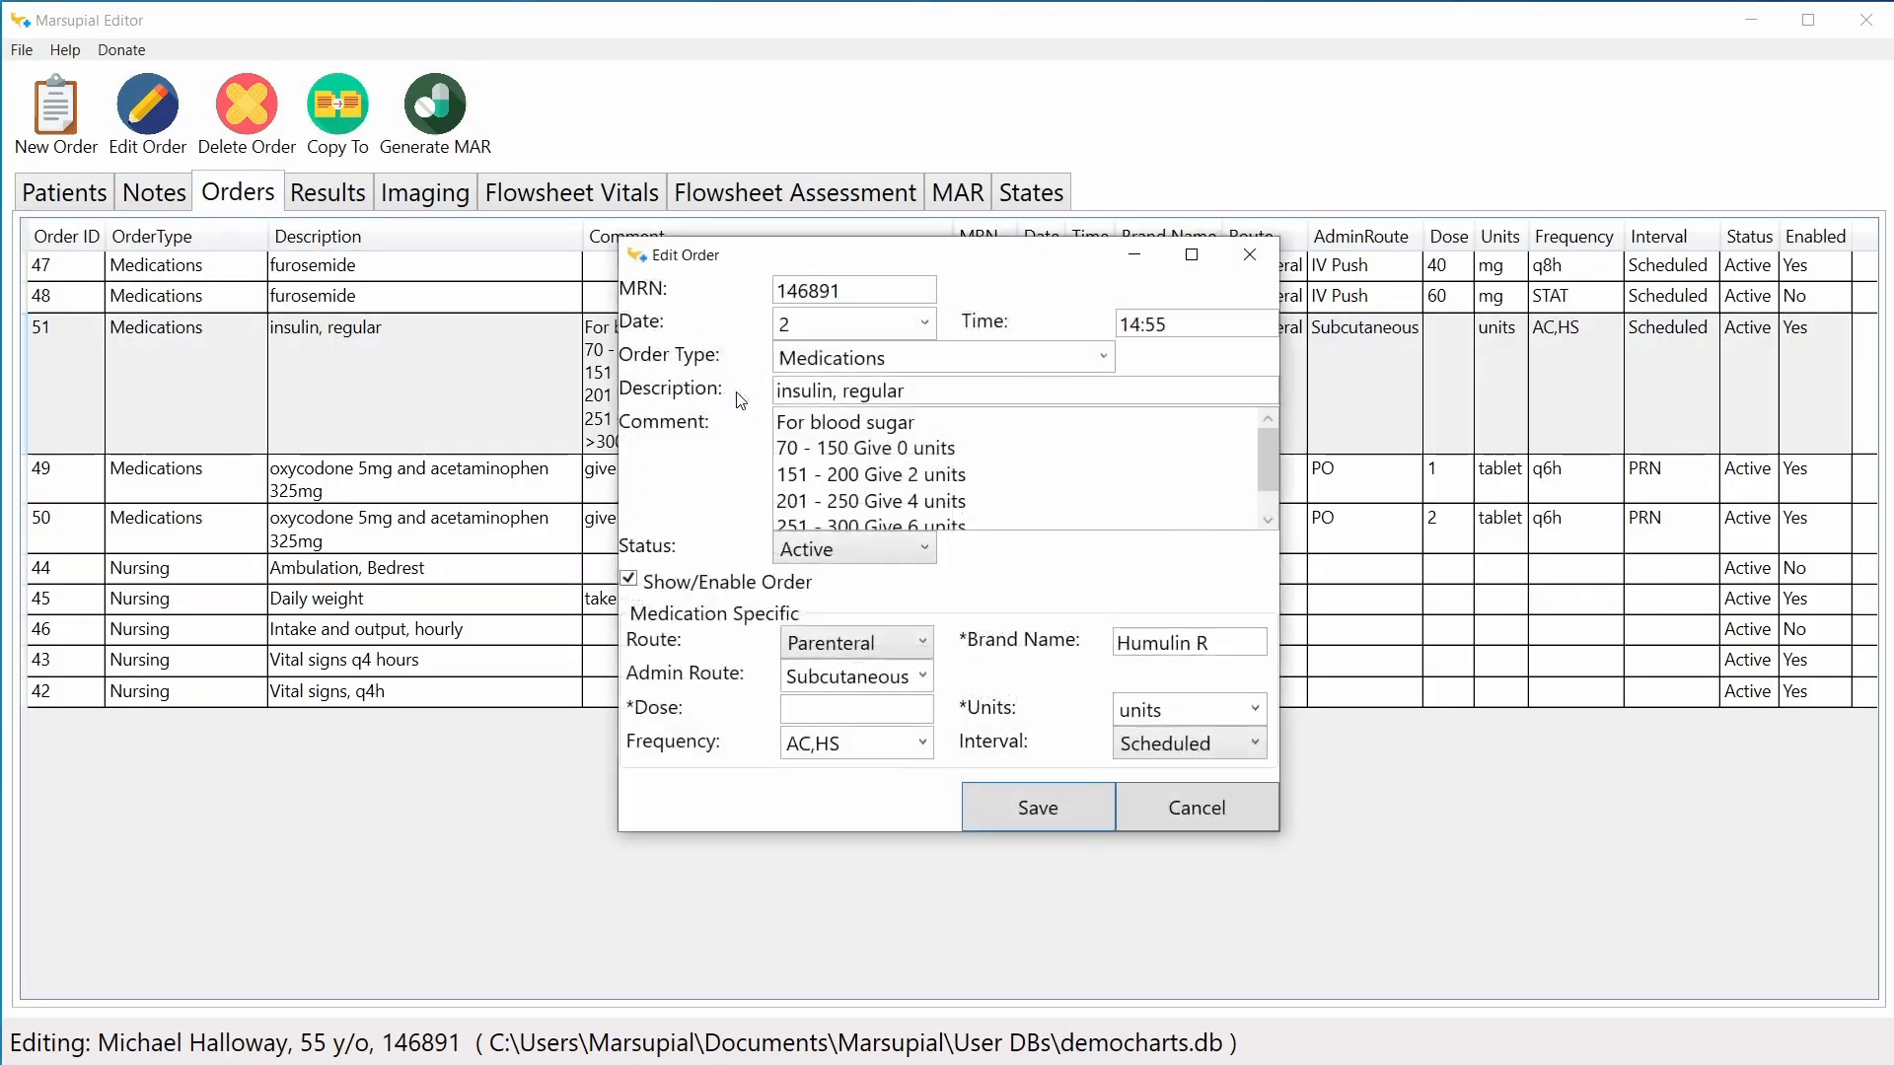
# Step: Set the copied regular insulin order's date to 0 and its time to 08:00
pyautogui.moveTo(896, 268); pyautogui.dragTo(858, 344)
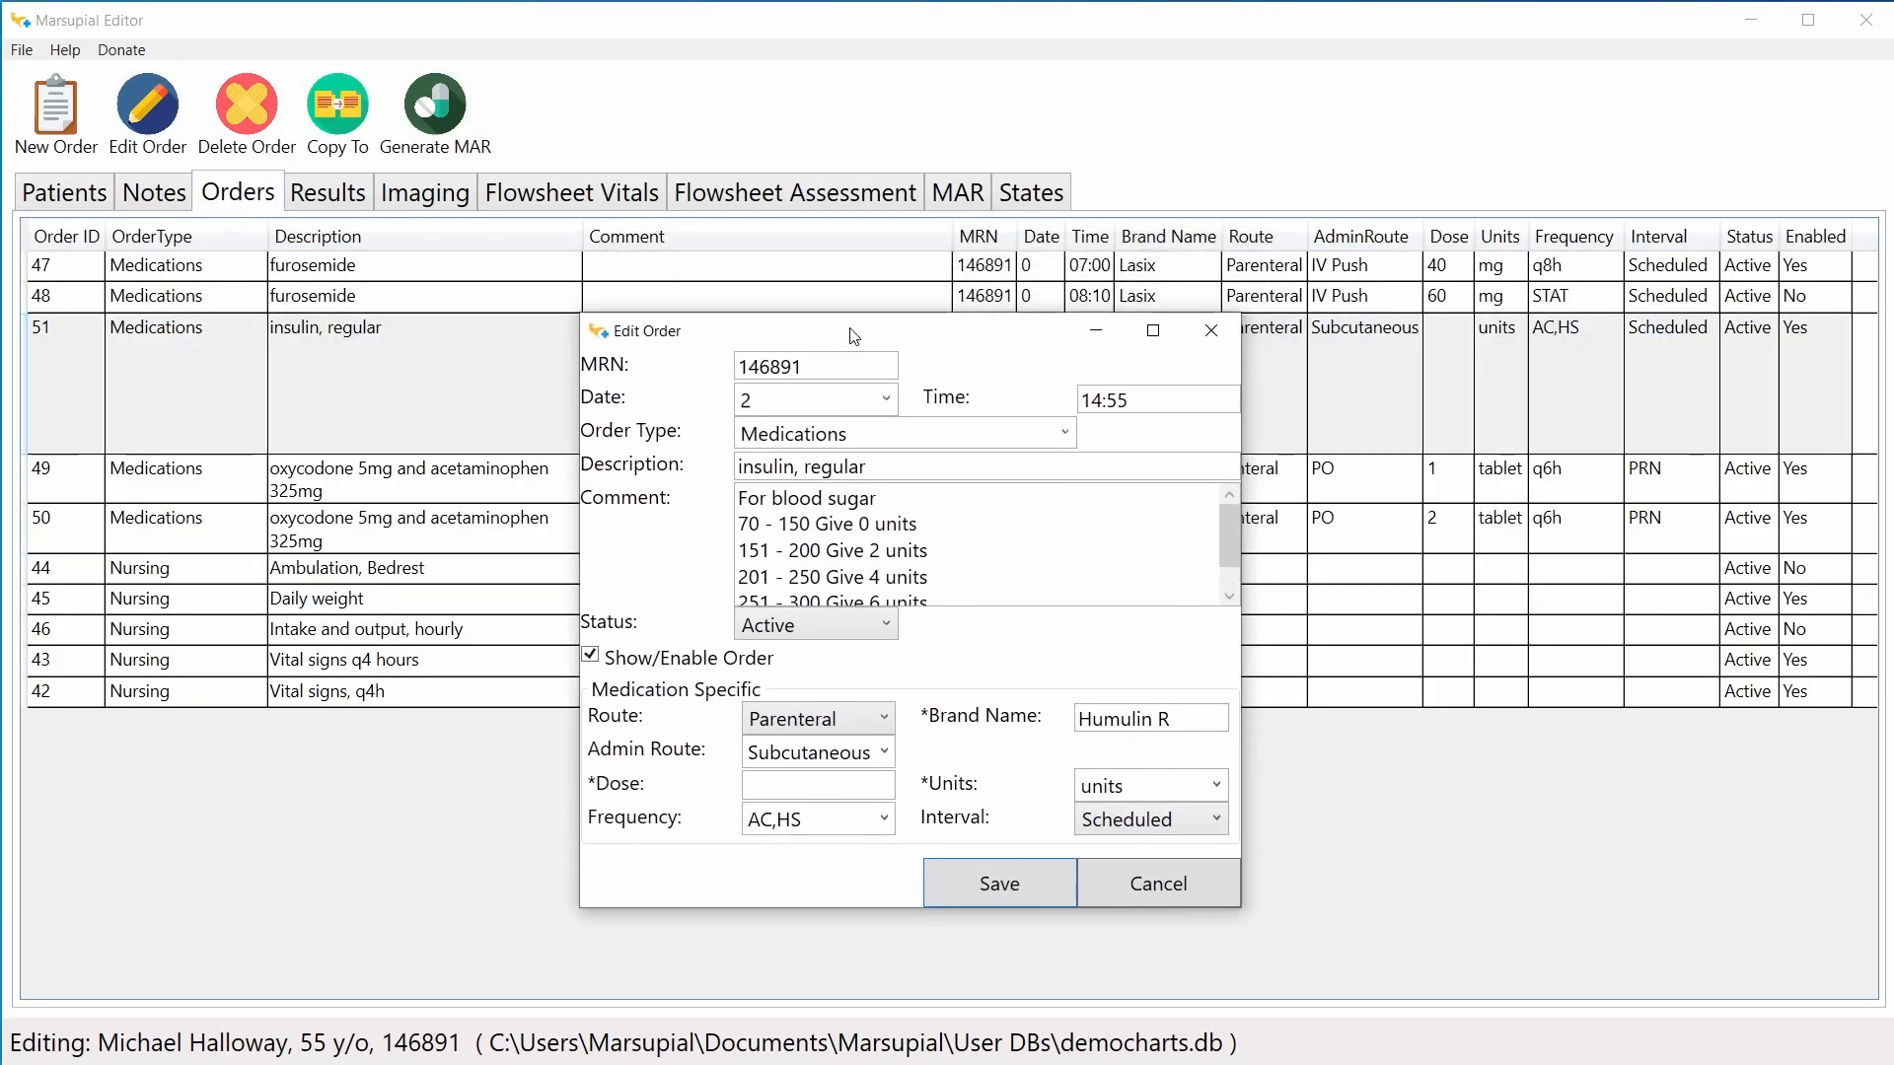
pyautogui.doubleClick(793, 405)
pyautogui.write('0')
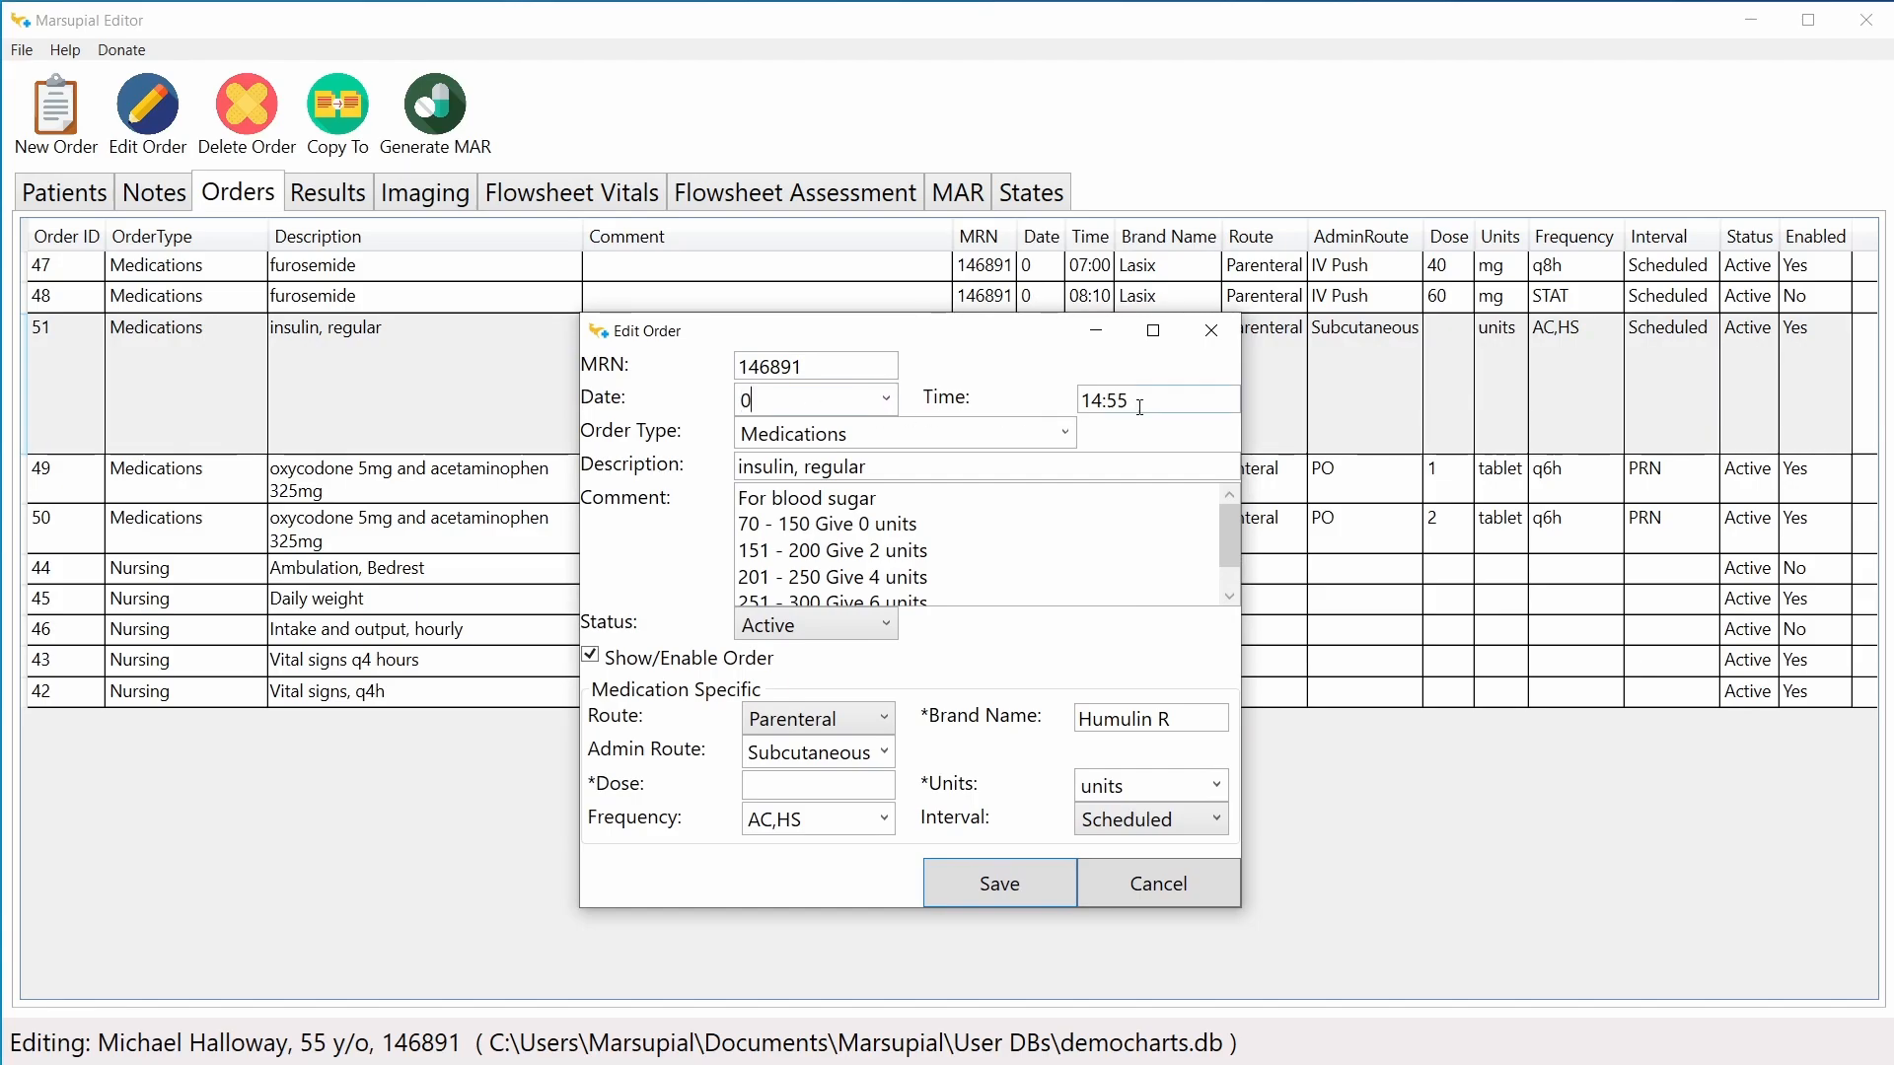
pyautogui.moveTo(1129, 399); pyautogui.dragTo(1021, 408)
pyautogui.write('08:00')
pyautogui.click(968, 467)
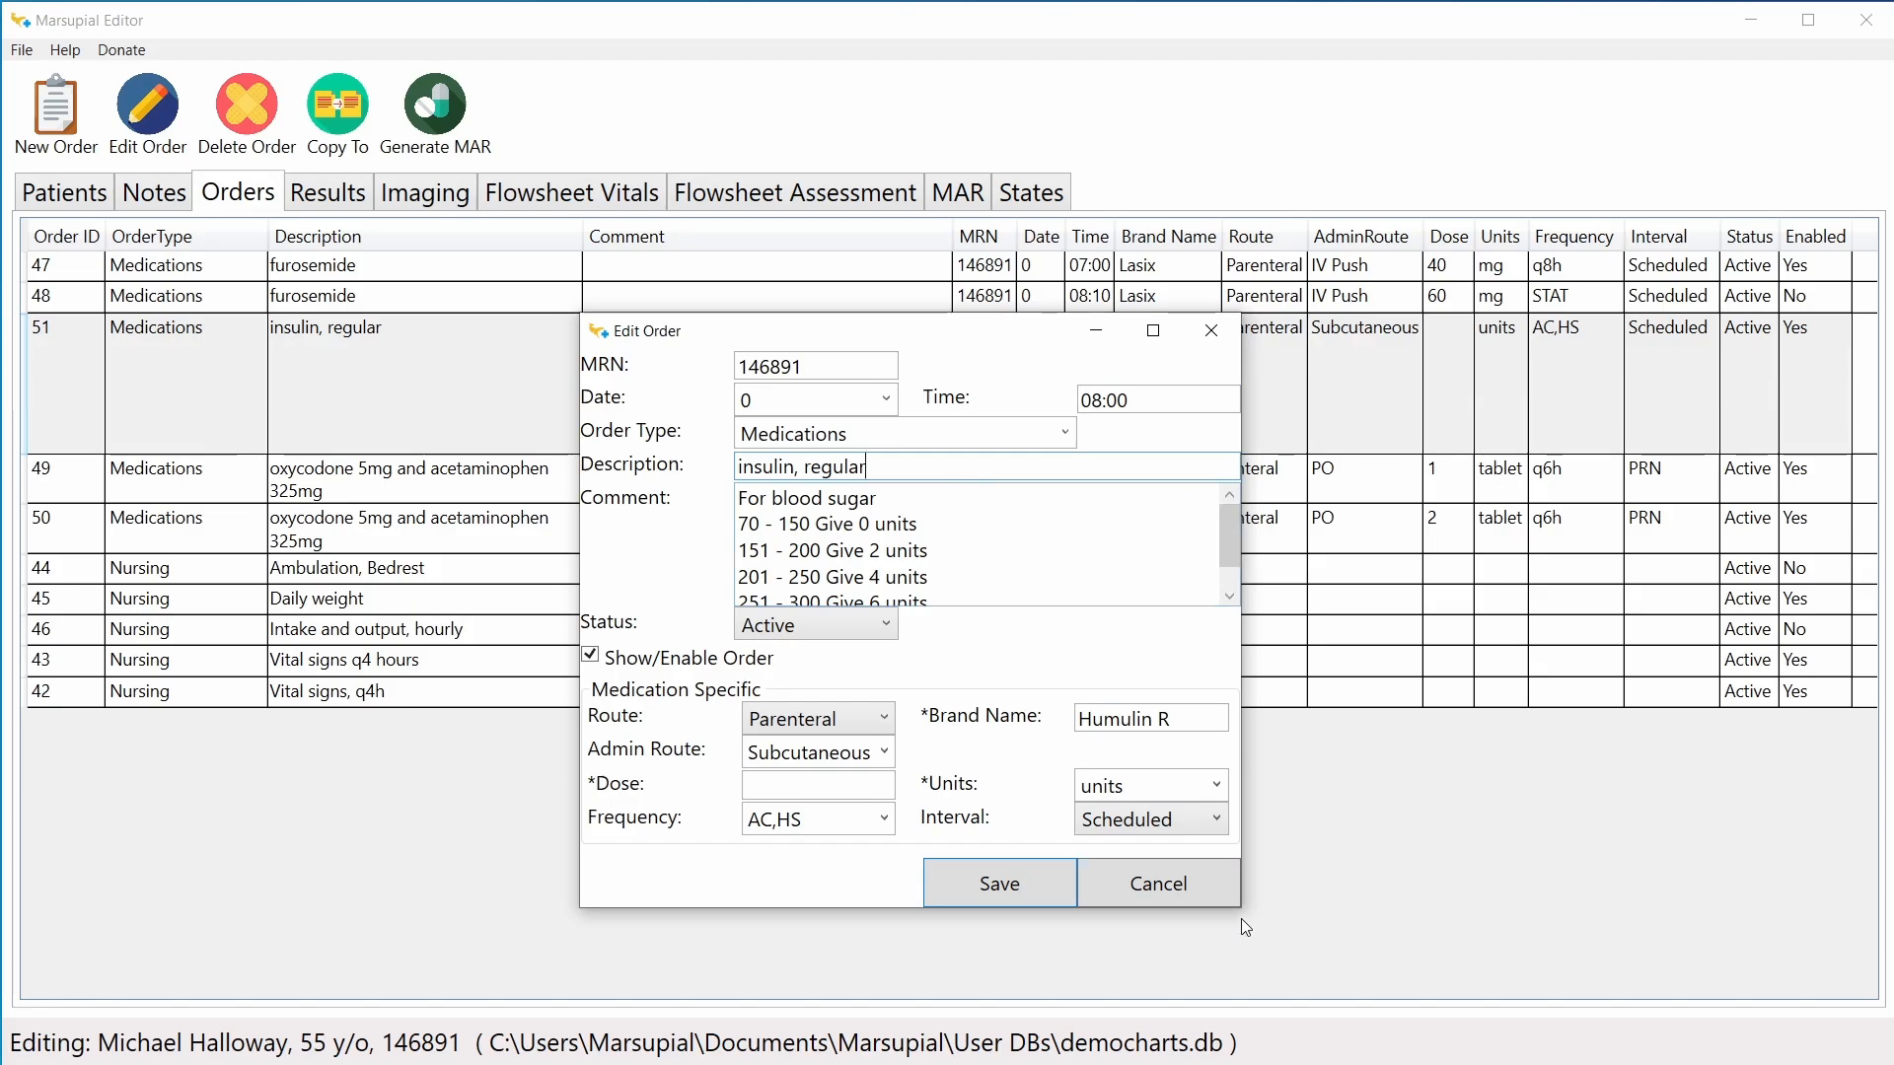
# Step: Enlarge the order window and review the full blood sugar sliding scale in the comment
pyautogui.moveTo(1240, 906); pyautogui.dragTo(1338, 1043)
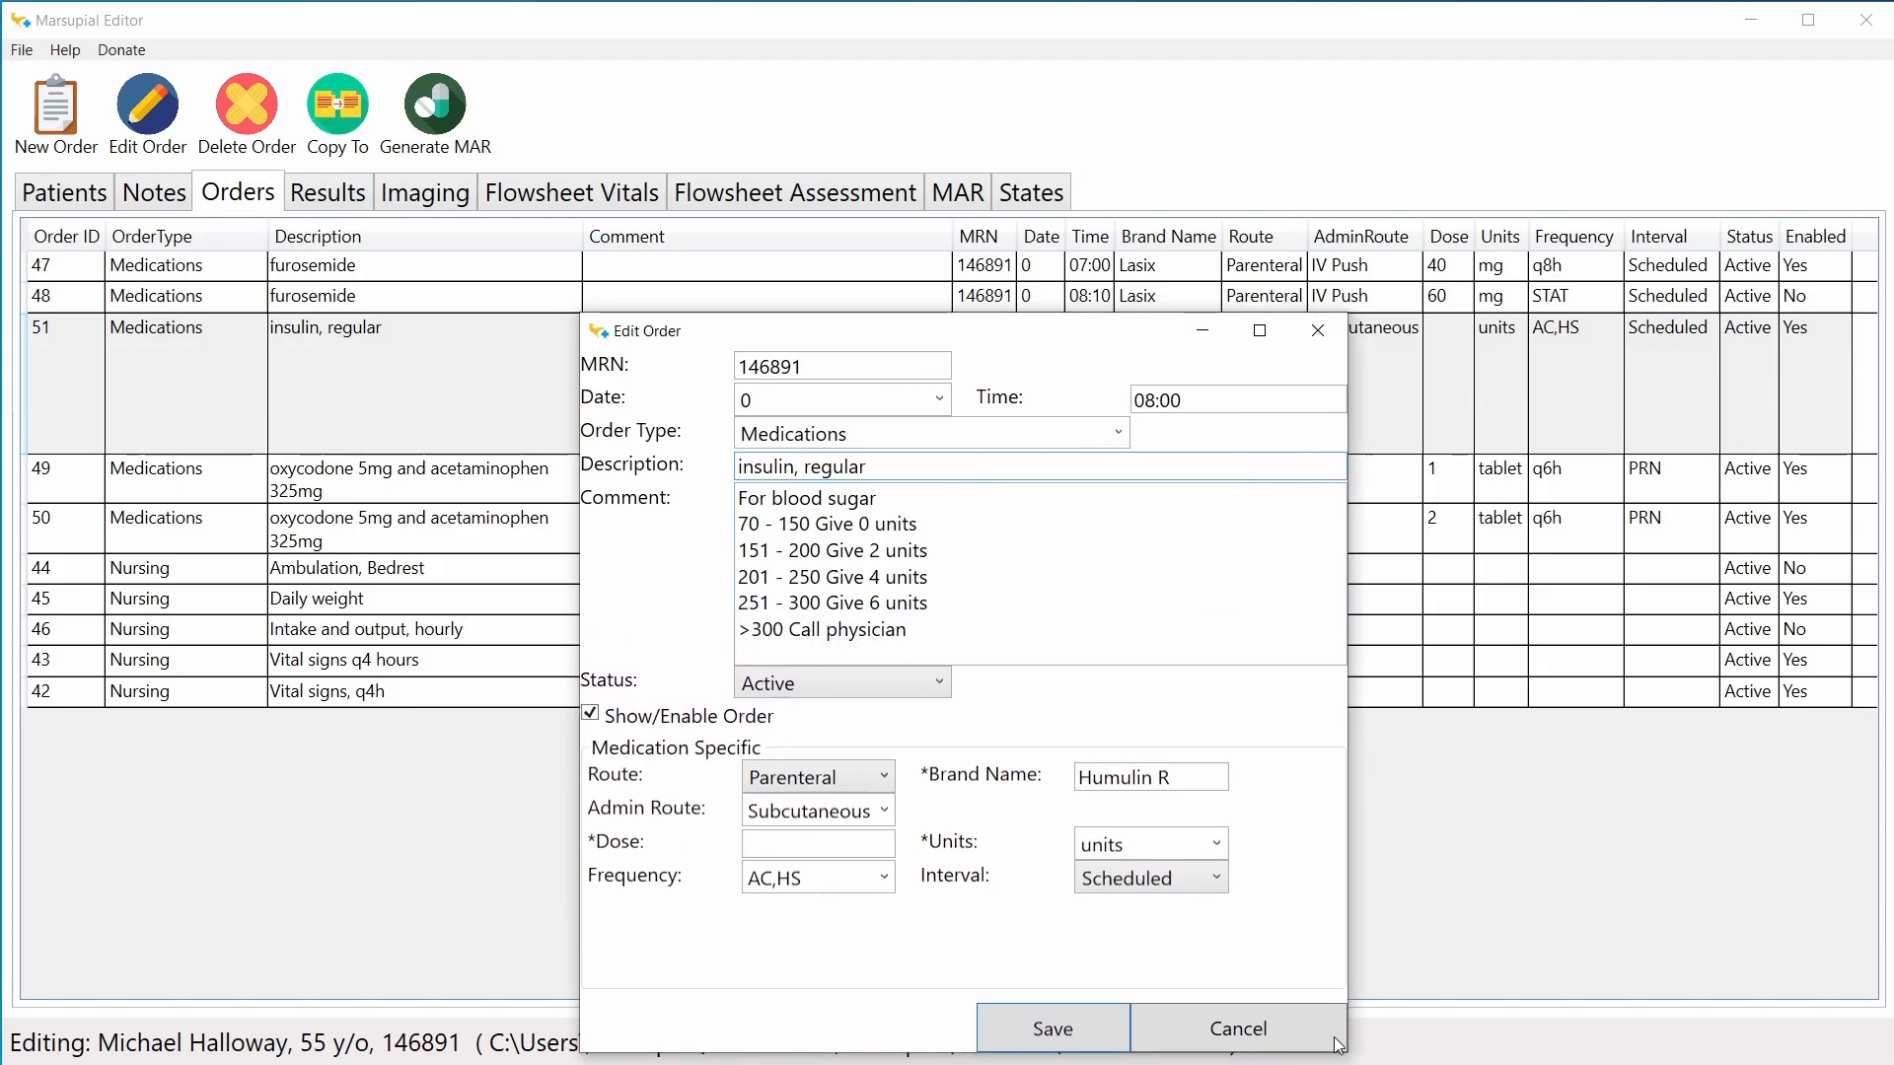
pyautogui.click(946, 528)
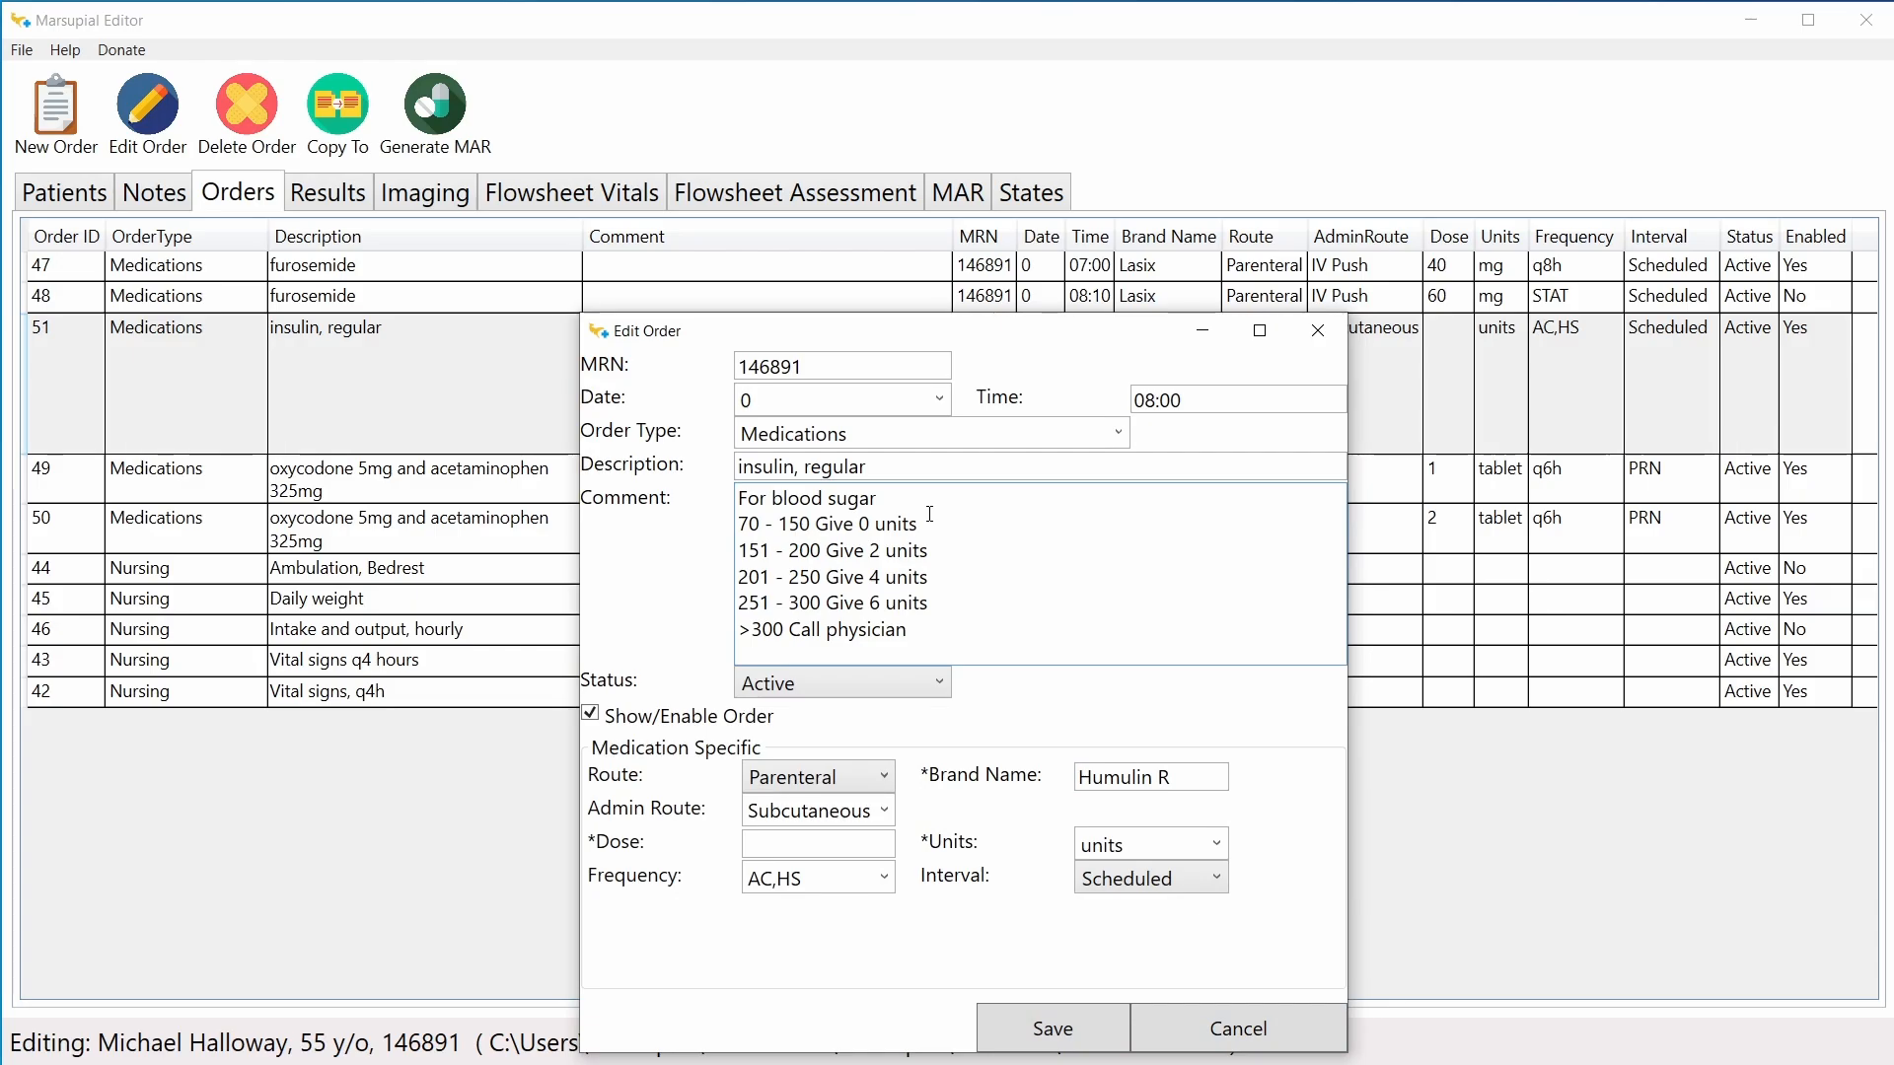
pyautogui.click(905, 501)
pyautogui.click(944, 533)
# Step: Try entering a dose range starting with "0-" in the regular insulin order, and clear it again
pyautogui.click(795, 845)
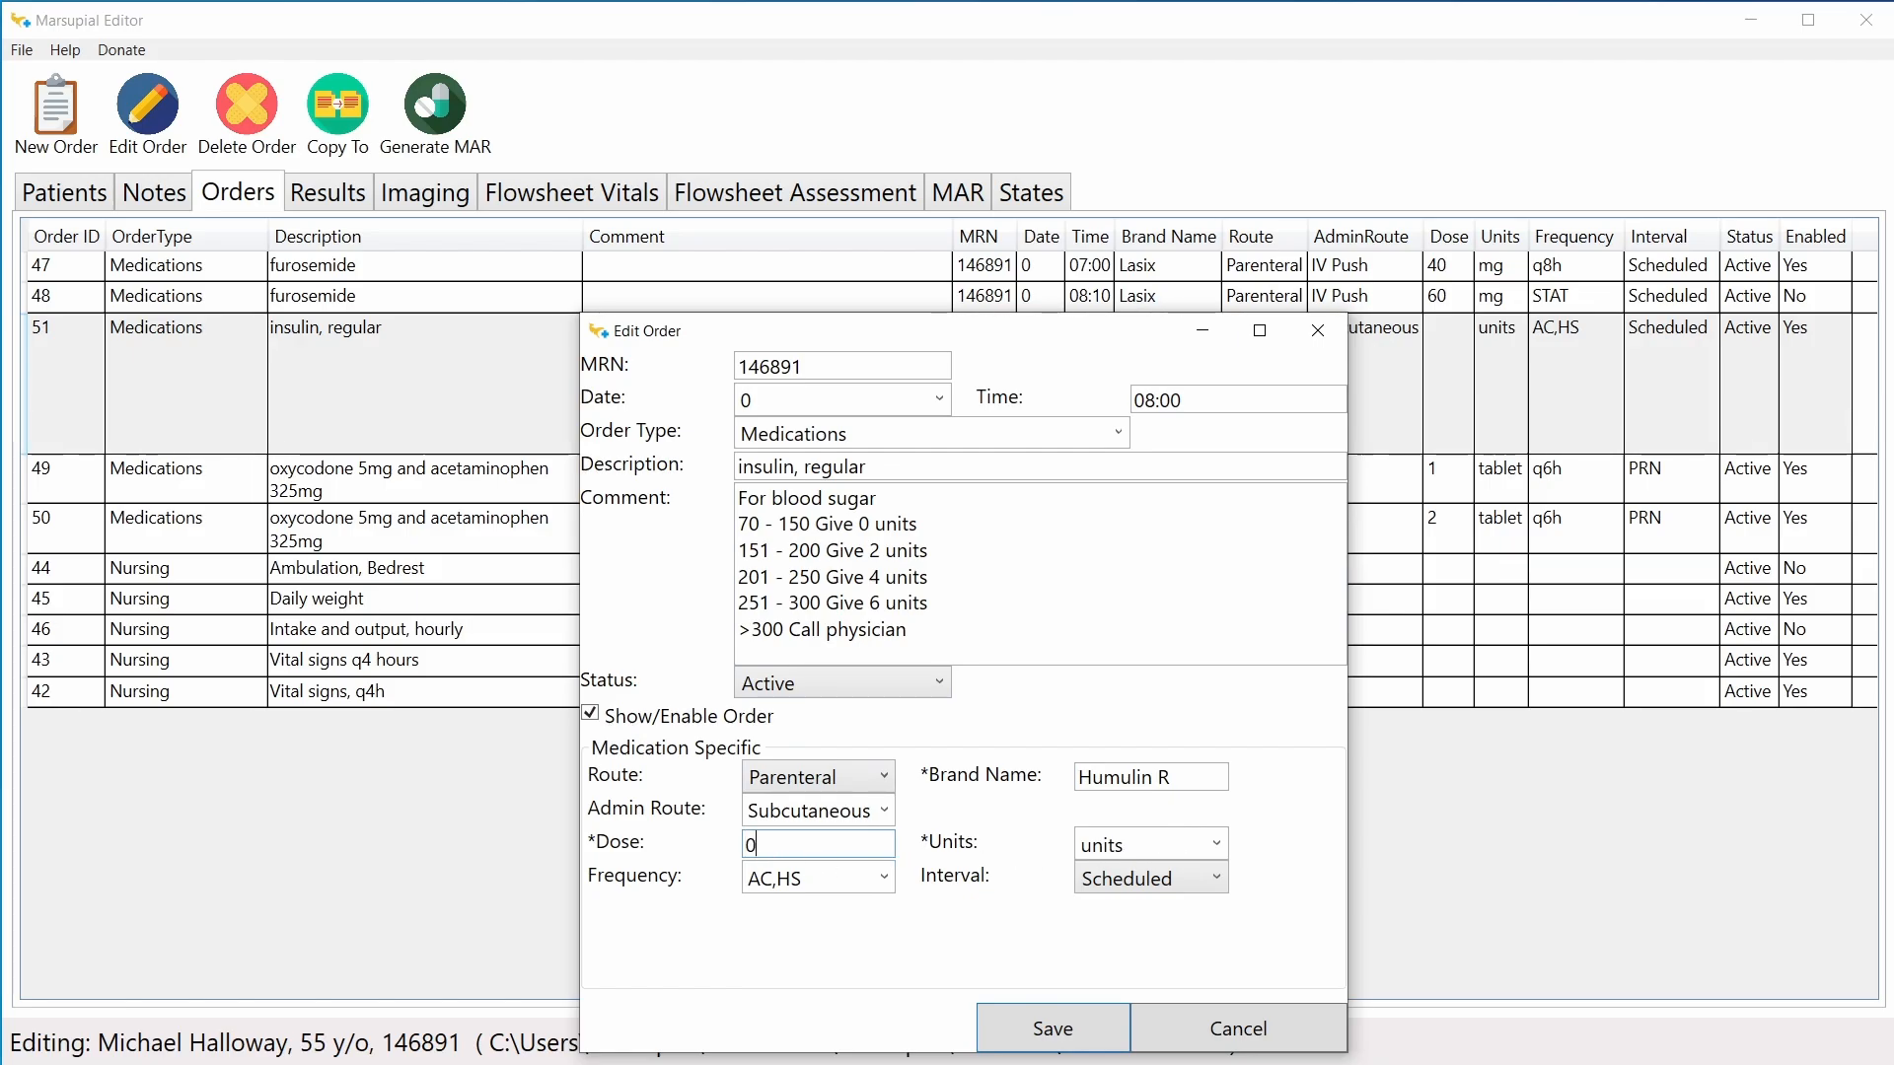
pyautogui.write('-')
pyautogui.click(935, 580)
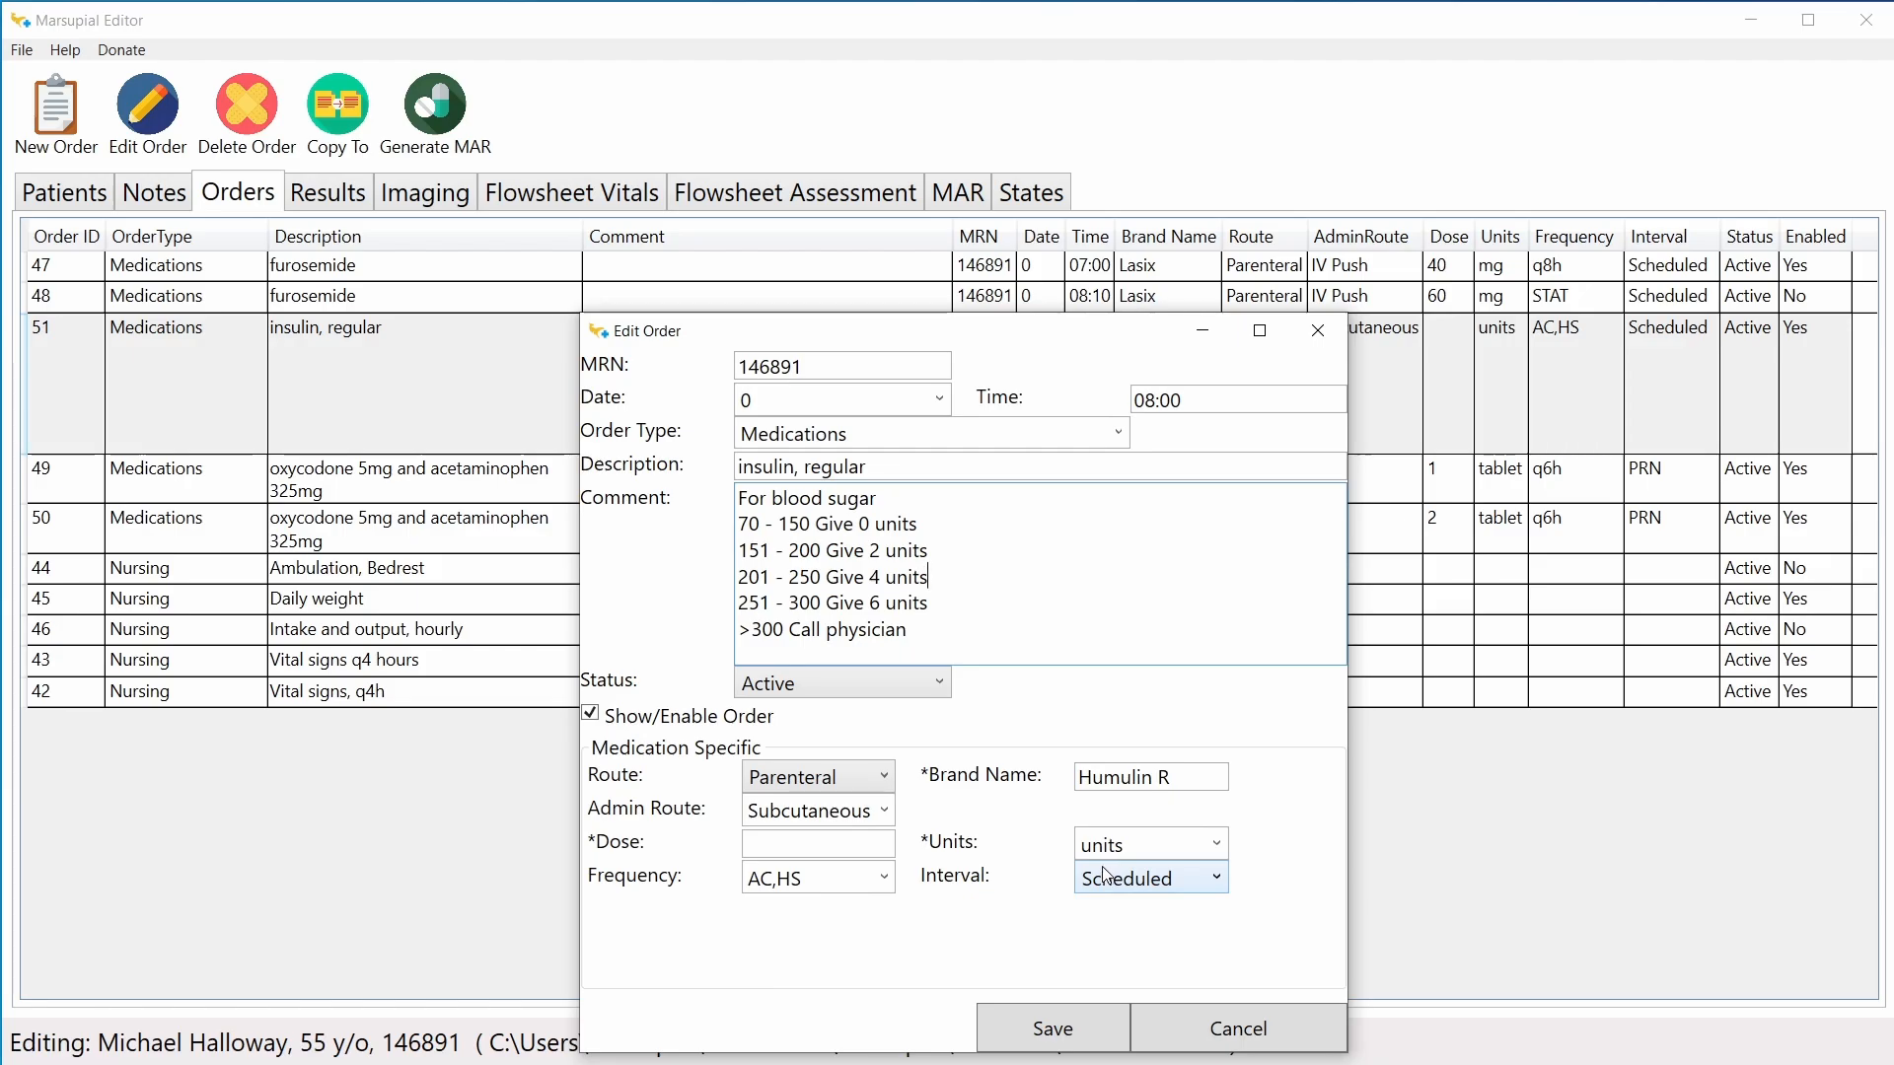
pyautogui.click(811, 882)
pyautogui.click(810, 883)
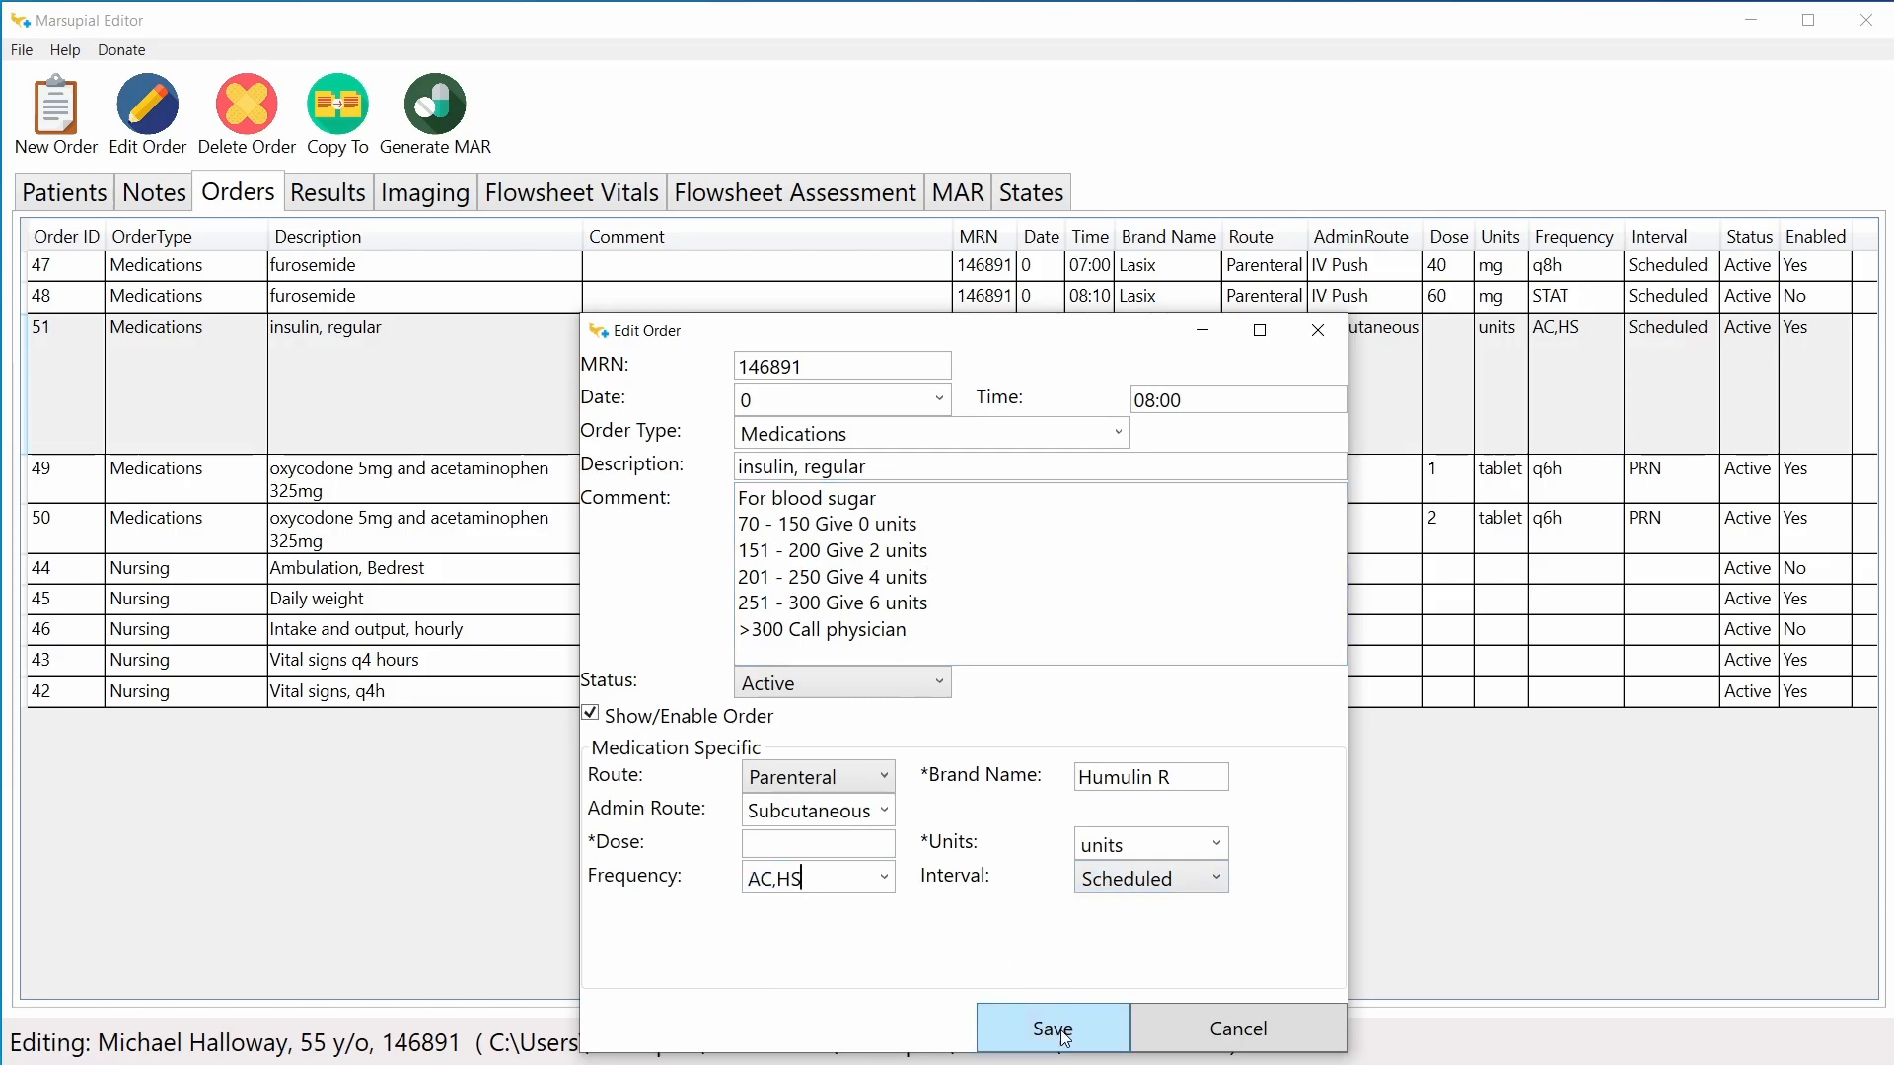
pyautogui.click(1179, 776)
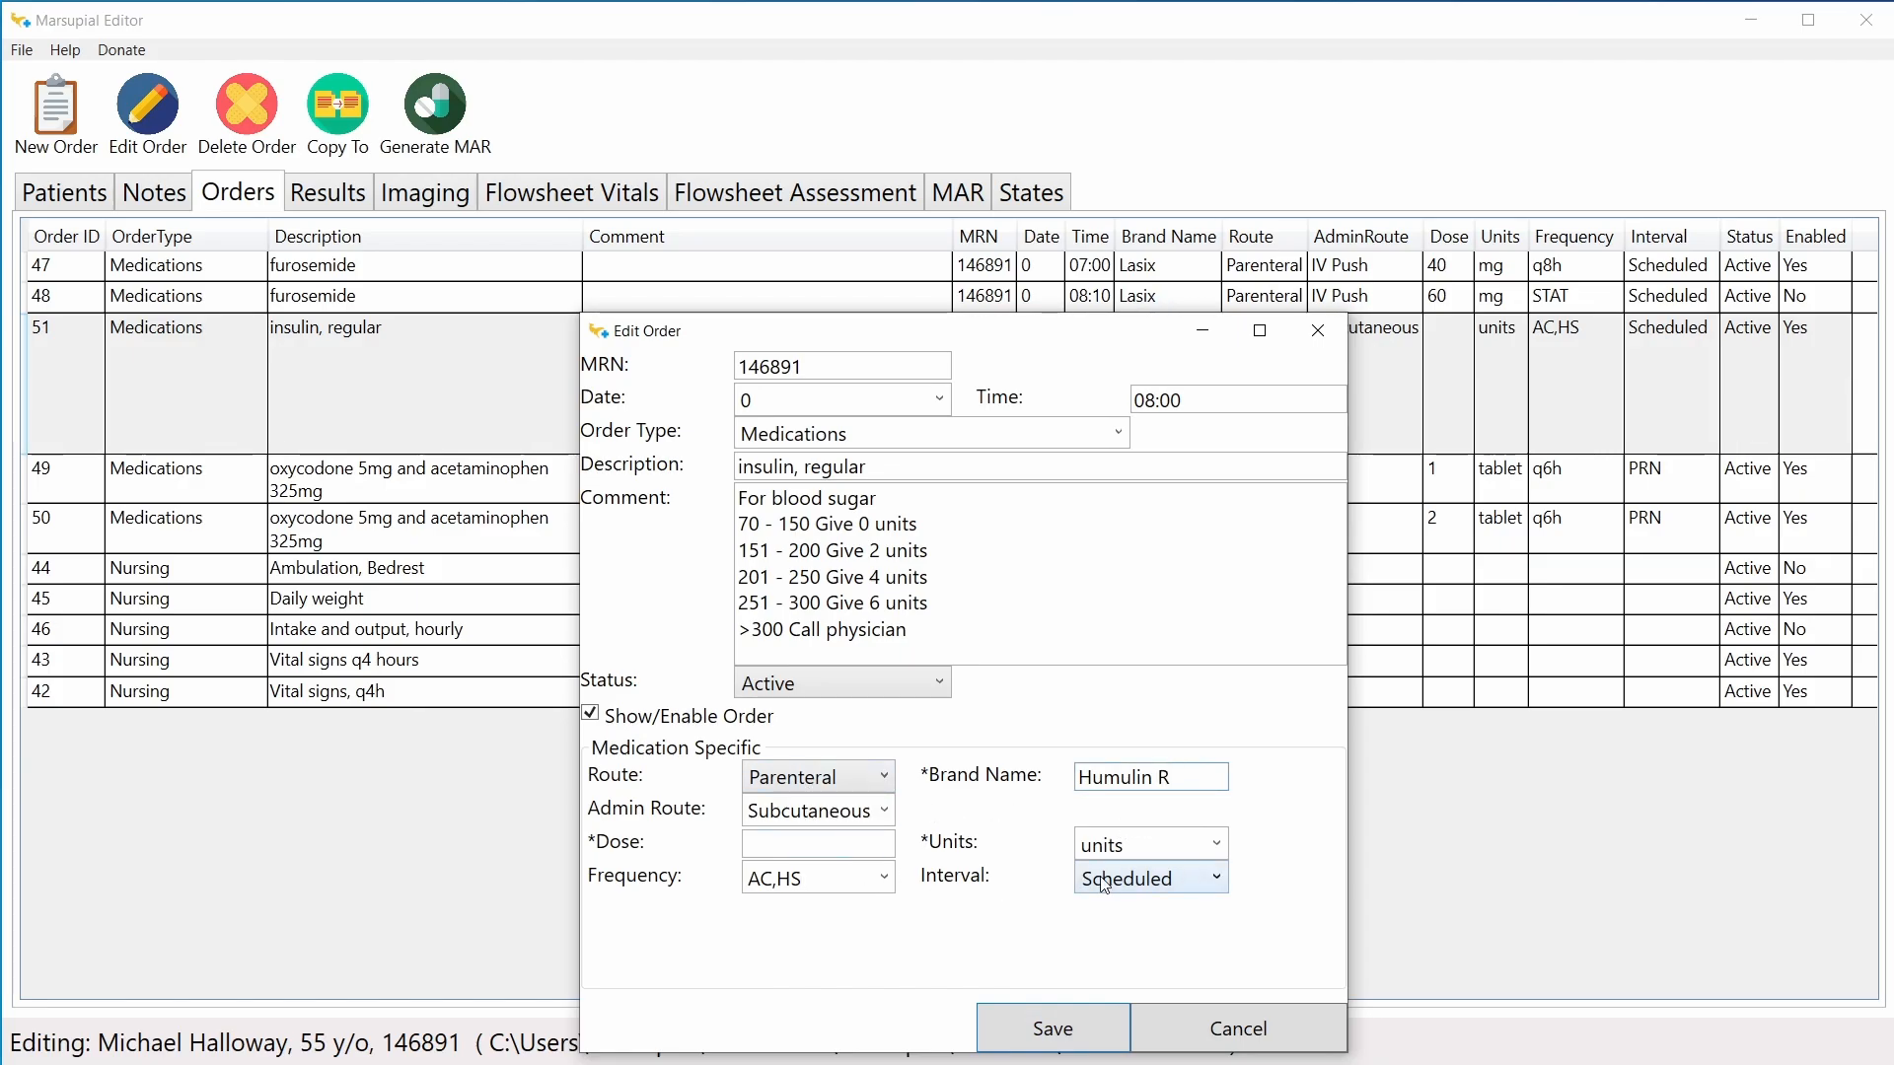
# Step: Set the regular insulin order's time to 06:00 and save the order with a blank dose
pyautogui.click(1159, 407)
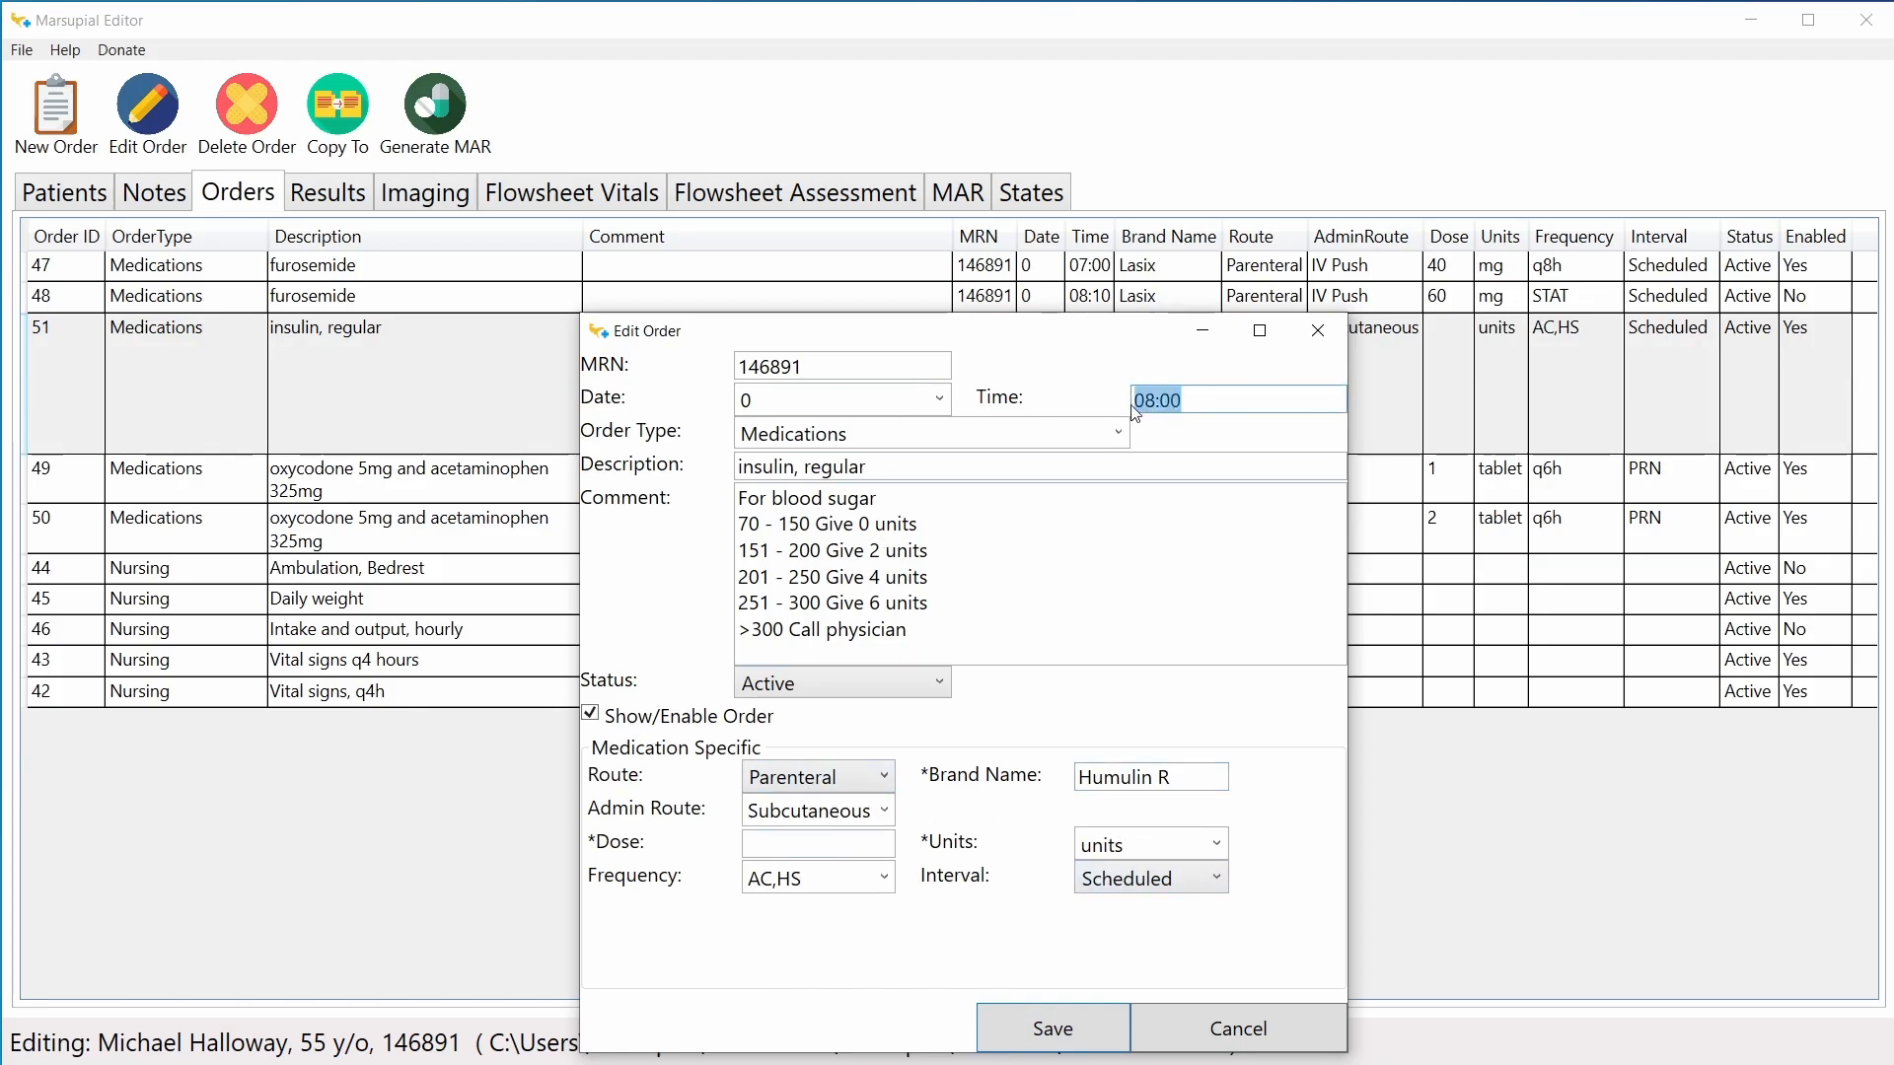
pyautogui.click(1142, 400)
pyautogui.press('BackSpace')
pyautogui.write('6')
pyautogui.click(1193, 399)
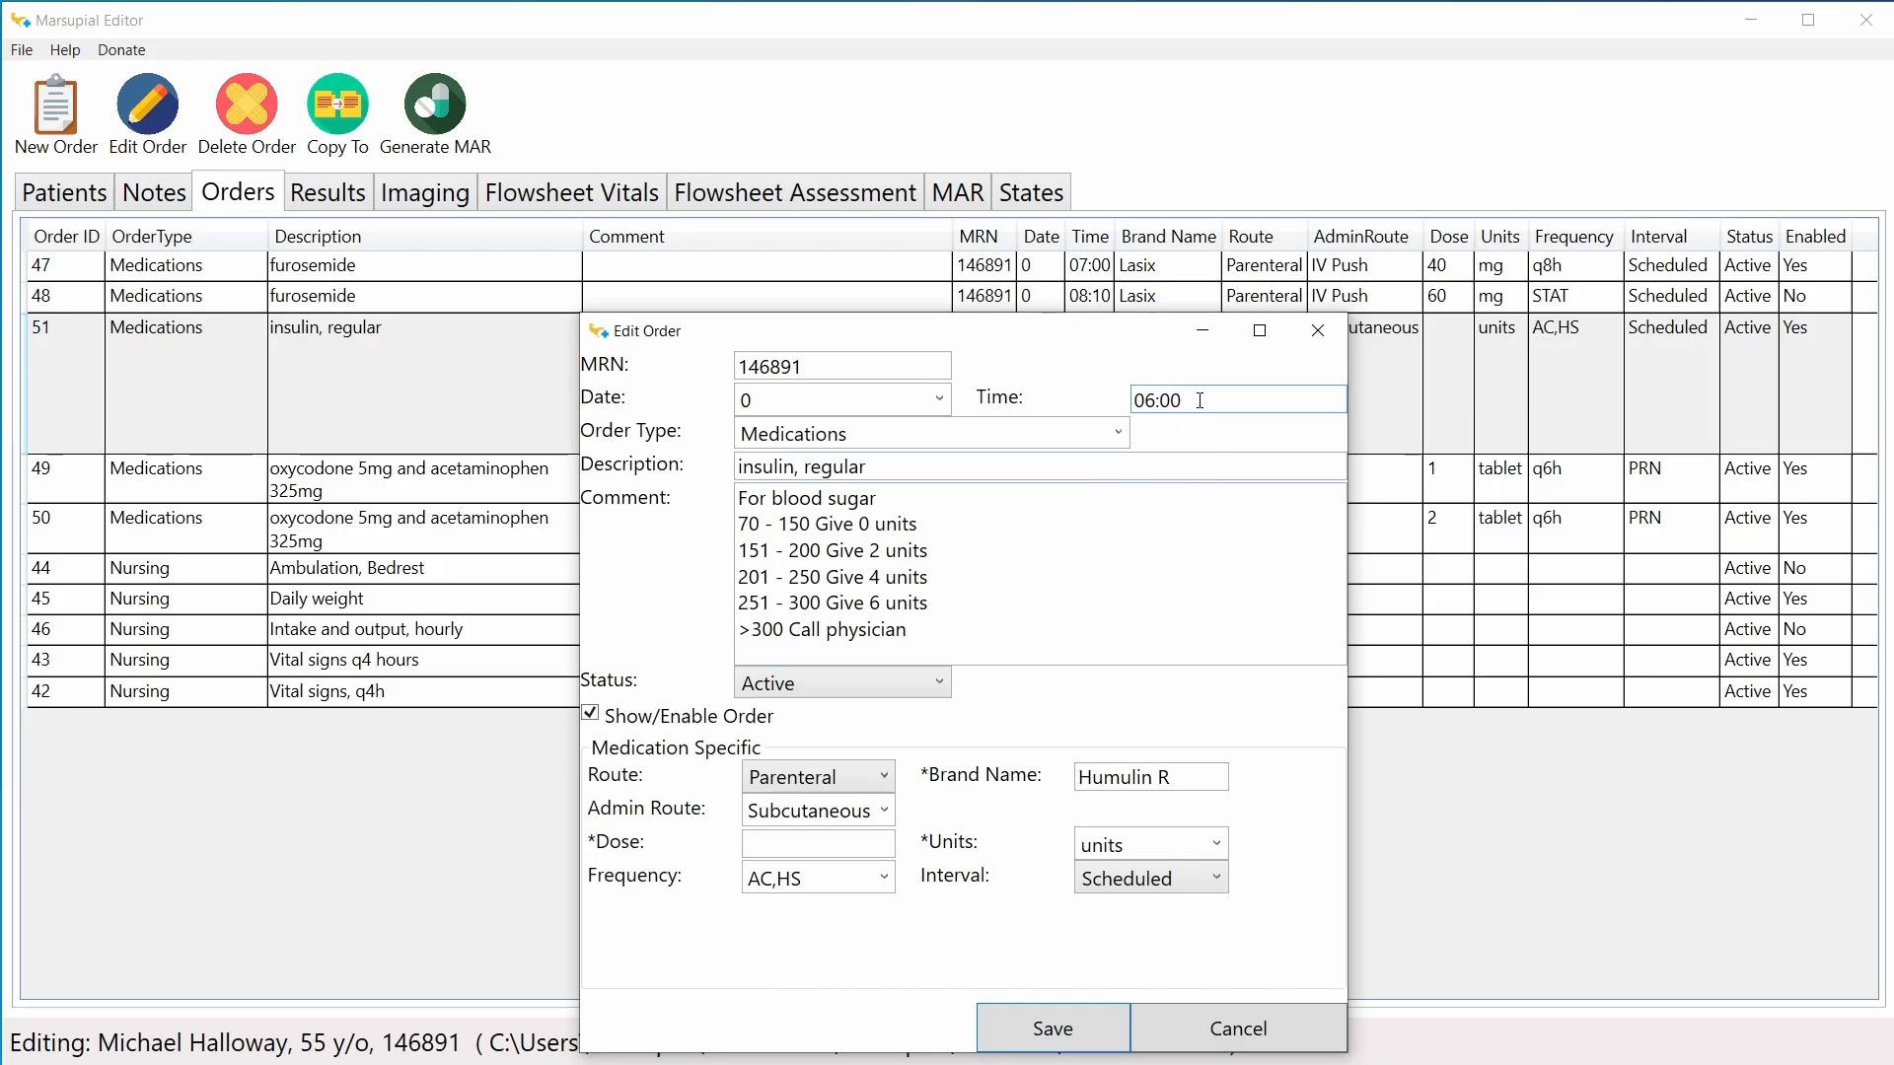
pyautogui.moveTo(1200, 401); pyautogui.dragTo(1097, 399)
pyautogui.click(1196, 397)
pyautogui.click(1223, 463)
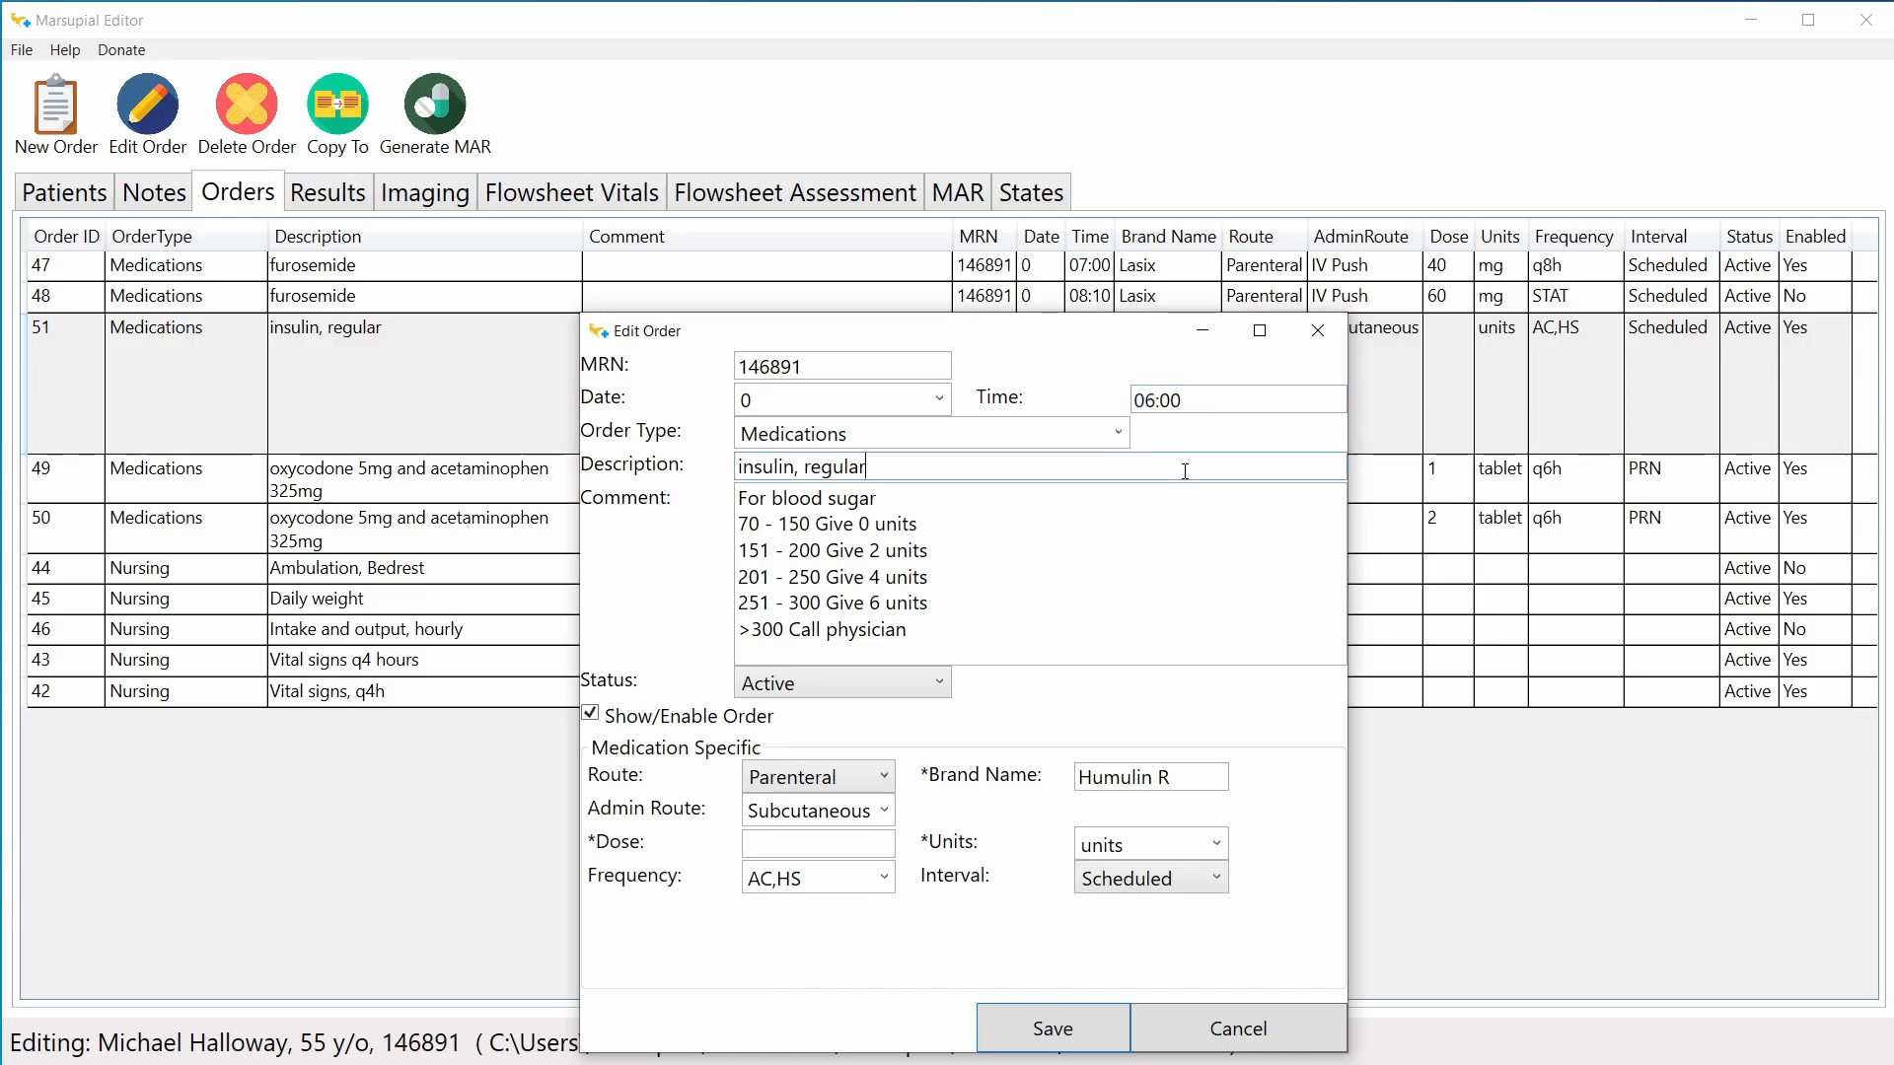
pyautogui.click(1092, 1043)
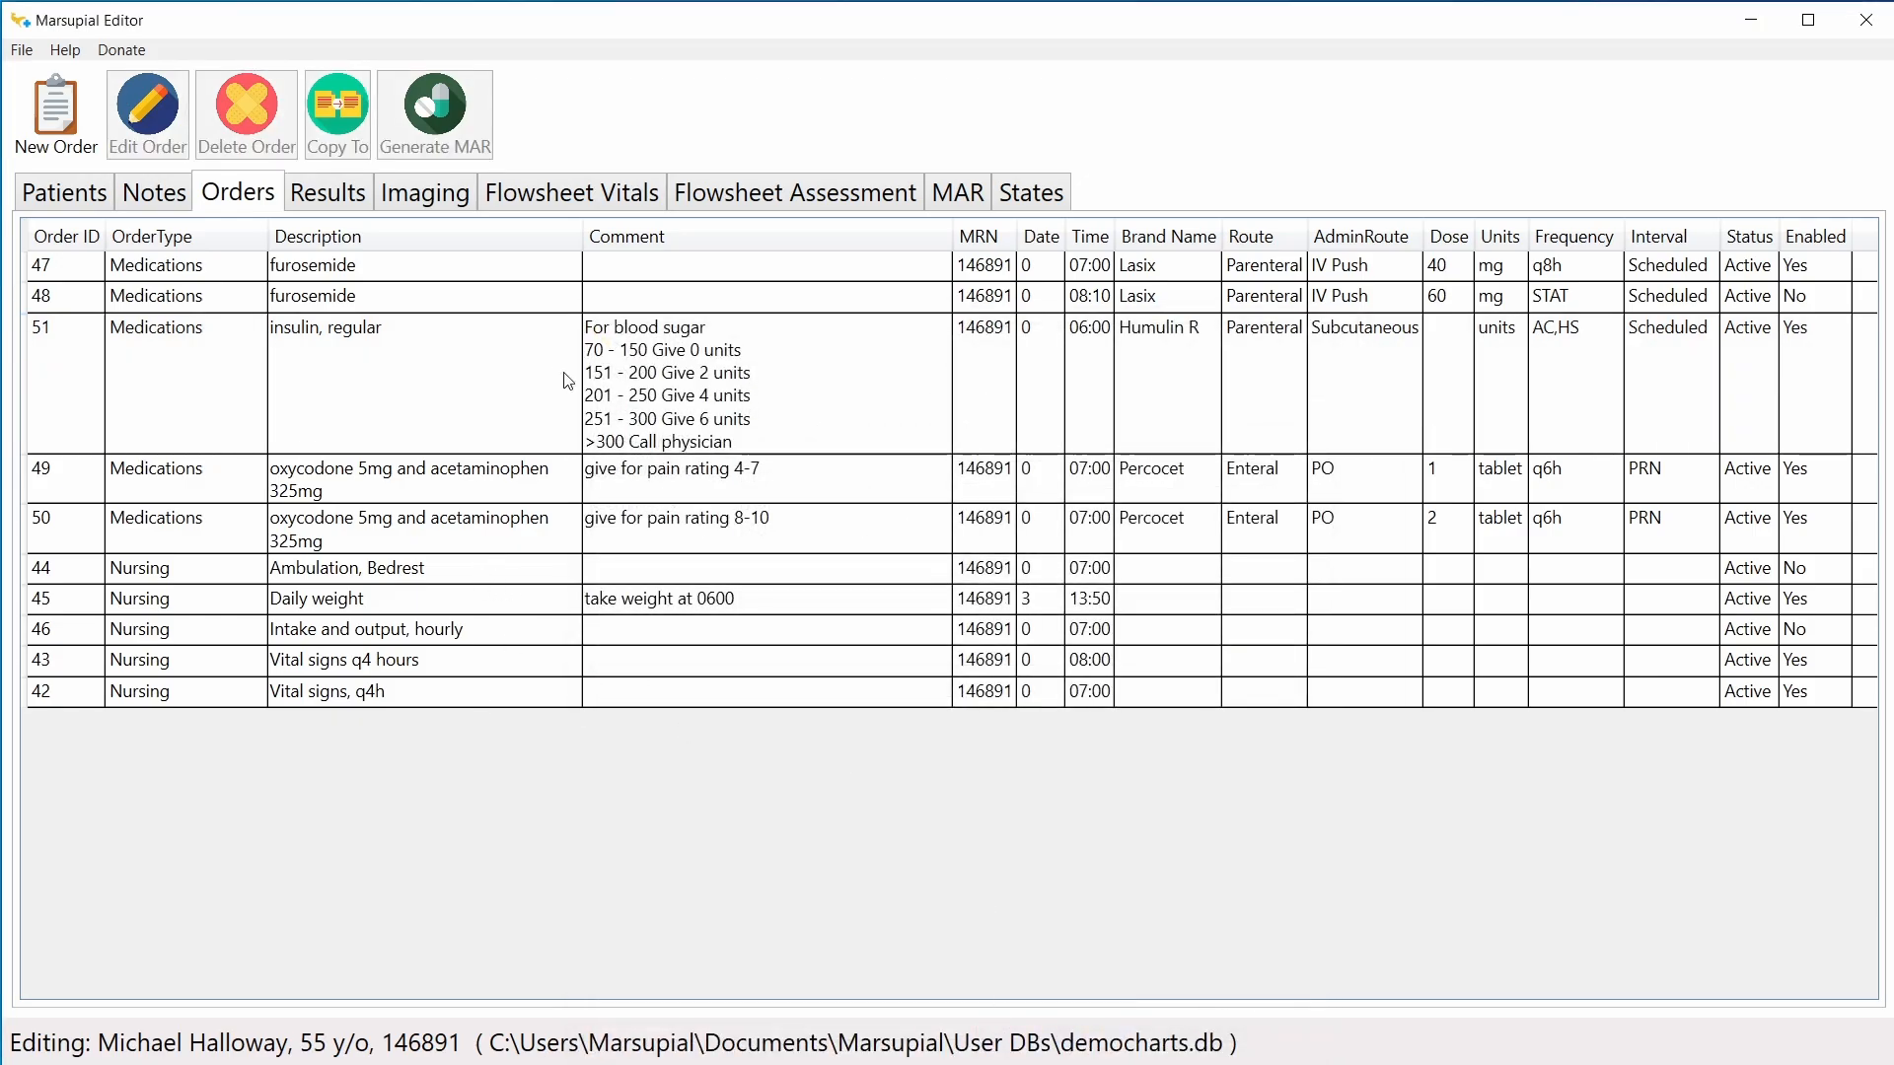
# Step: Generate four MAR entries from the regular insulin sliding-scale order
pyautogui.click(418, 355)
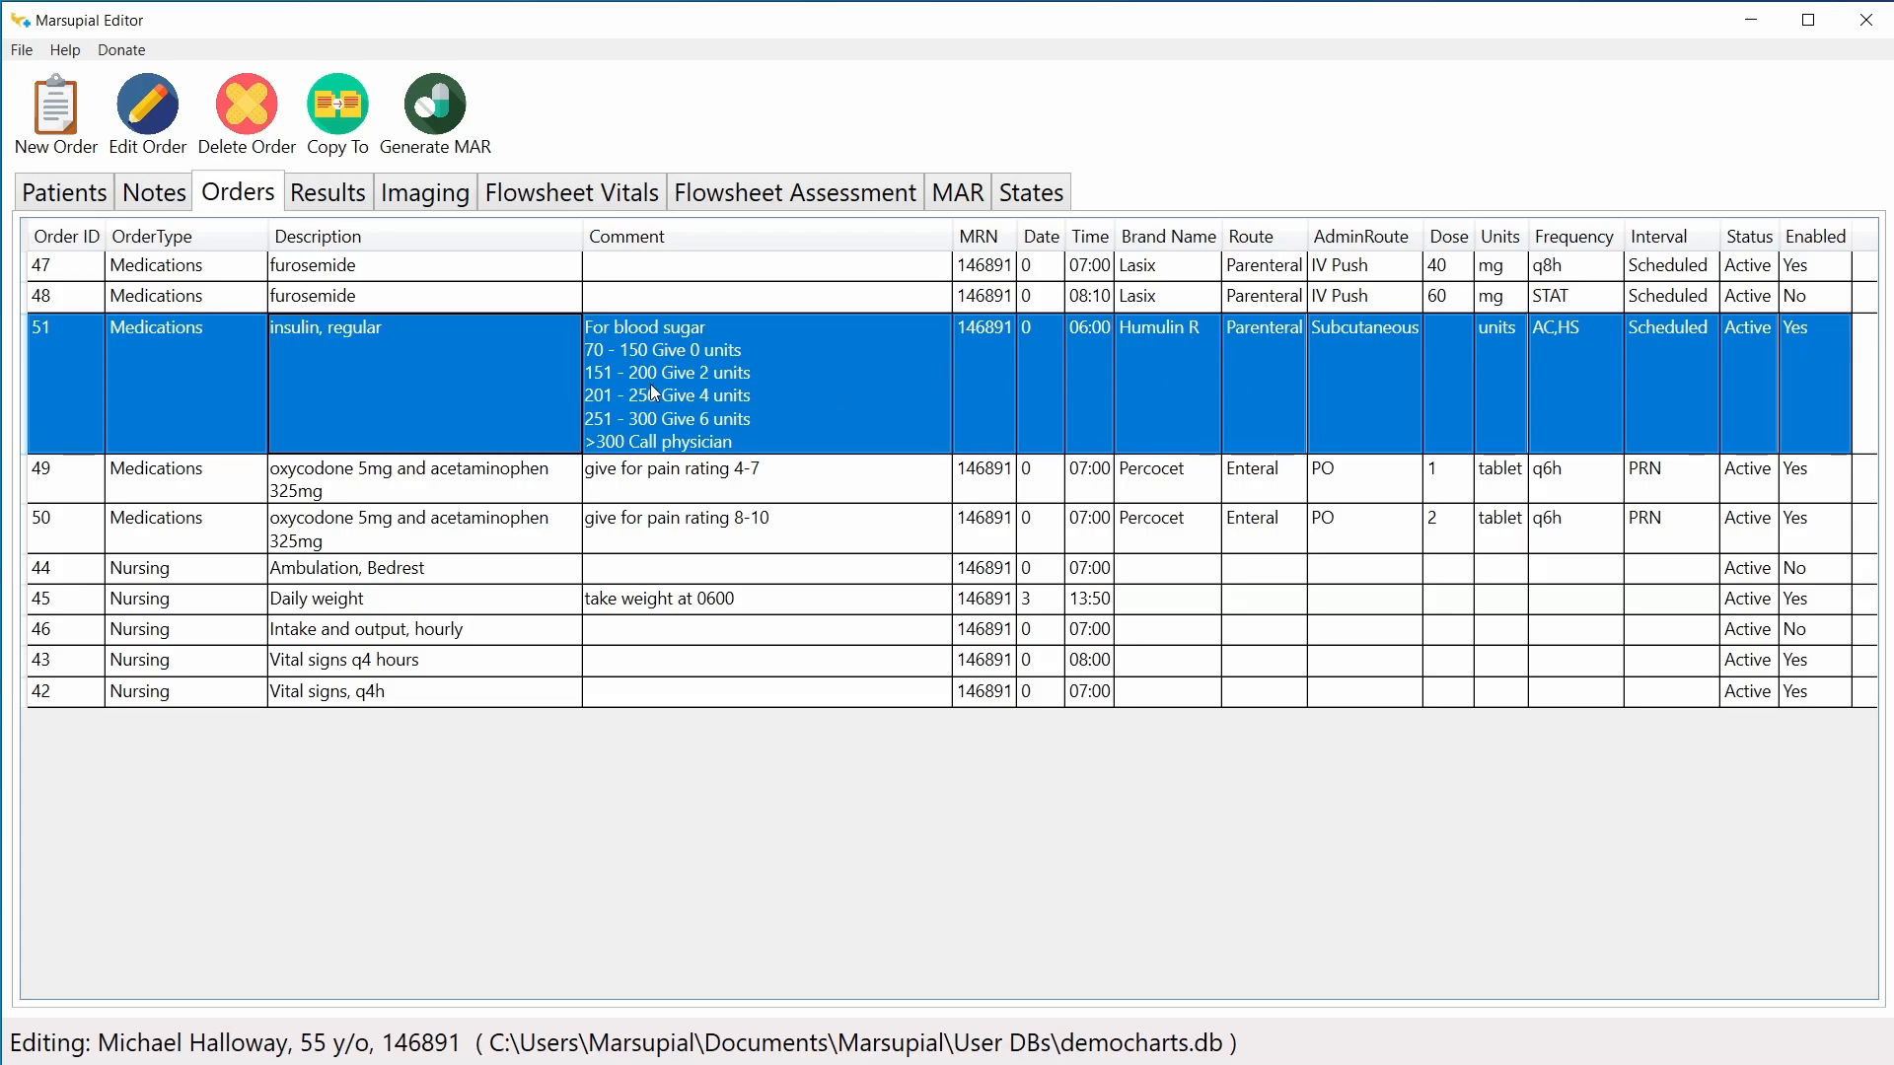
pyautogui.click(435, 128)
pyautogui.press('Return')
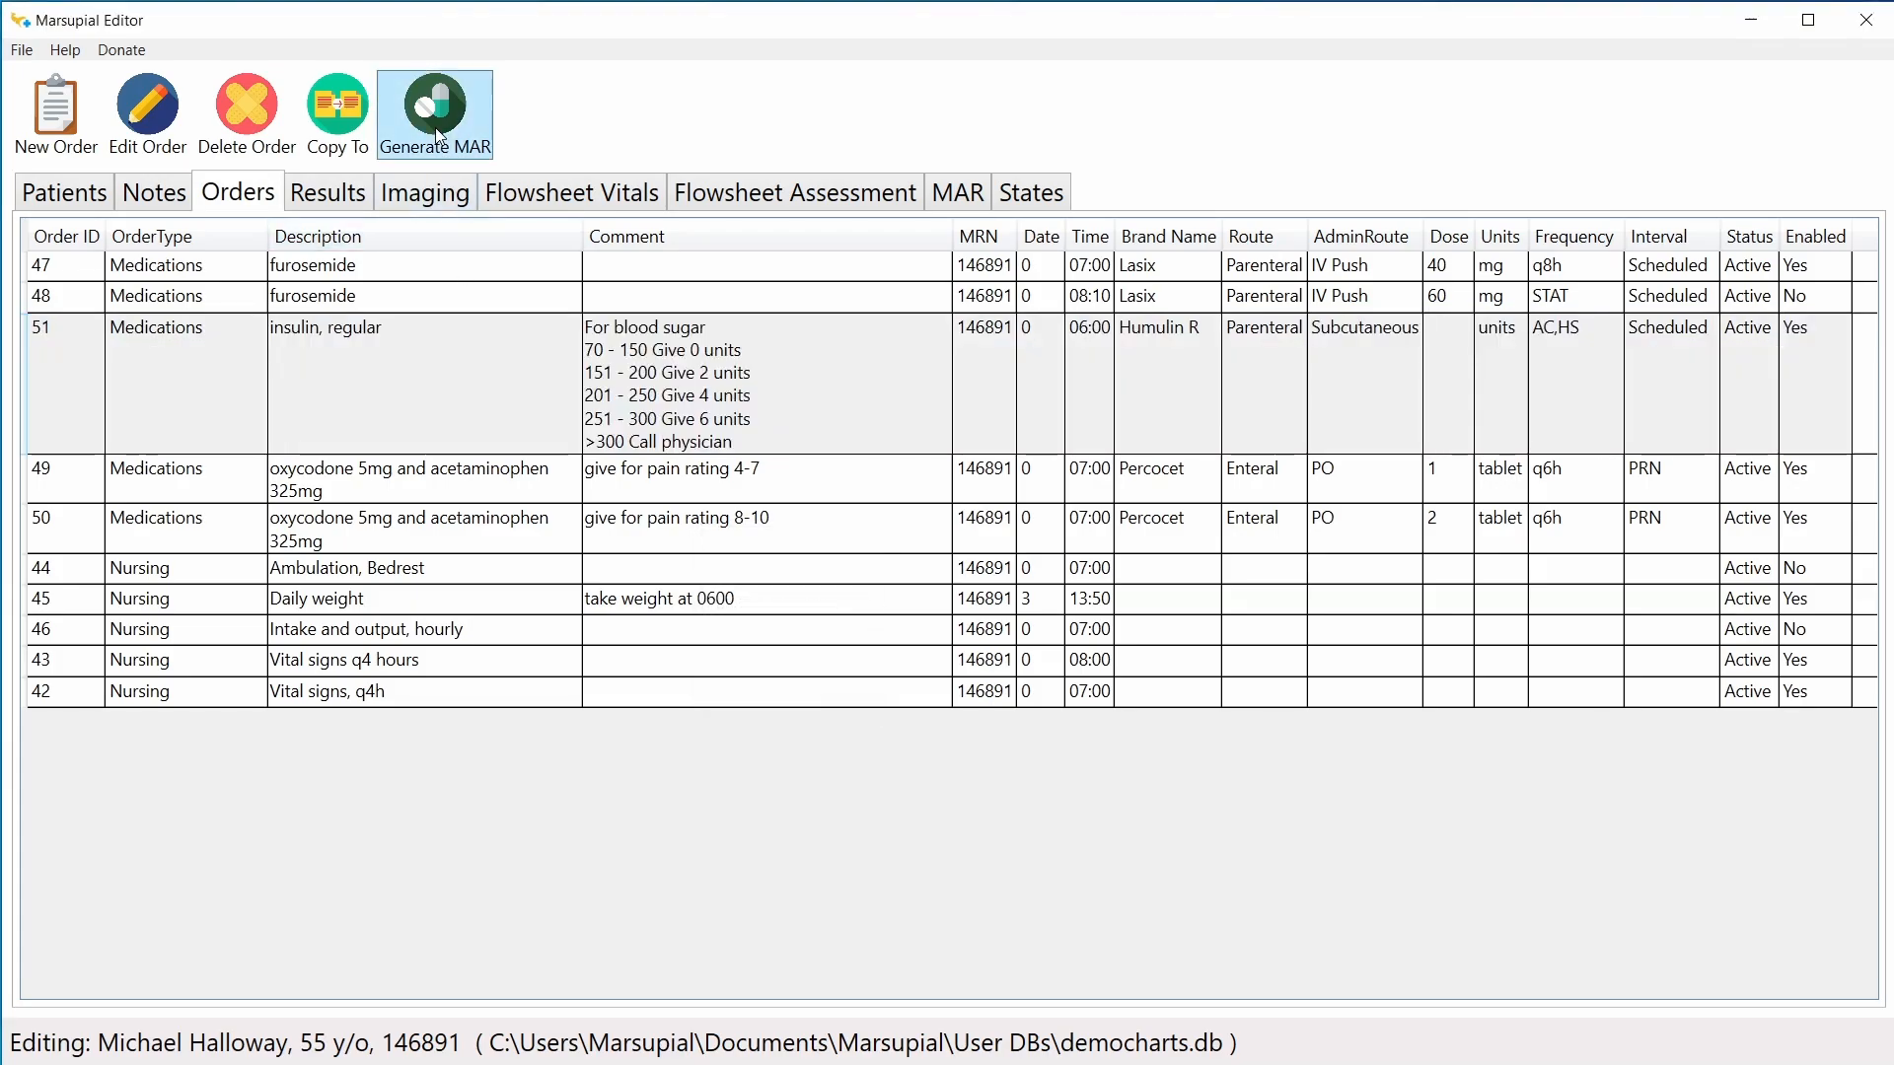
pyautogui.click(437, 135)
pyautogui.press('Return')
pyautogui.click(437, 135)
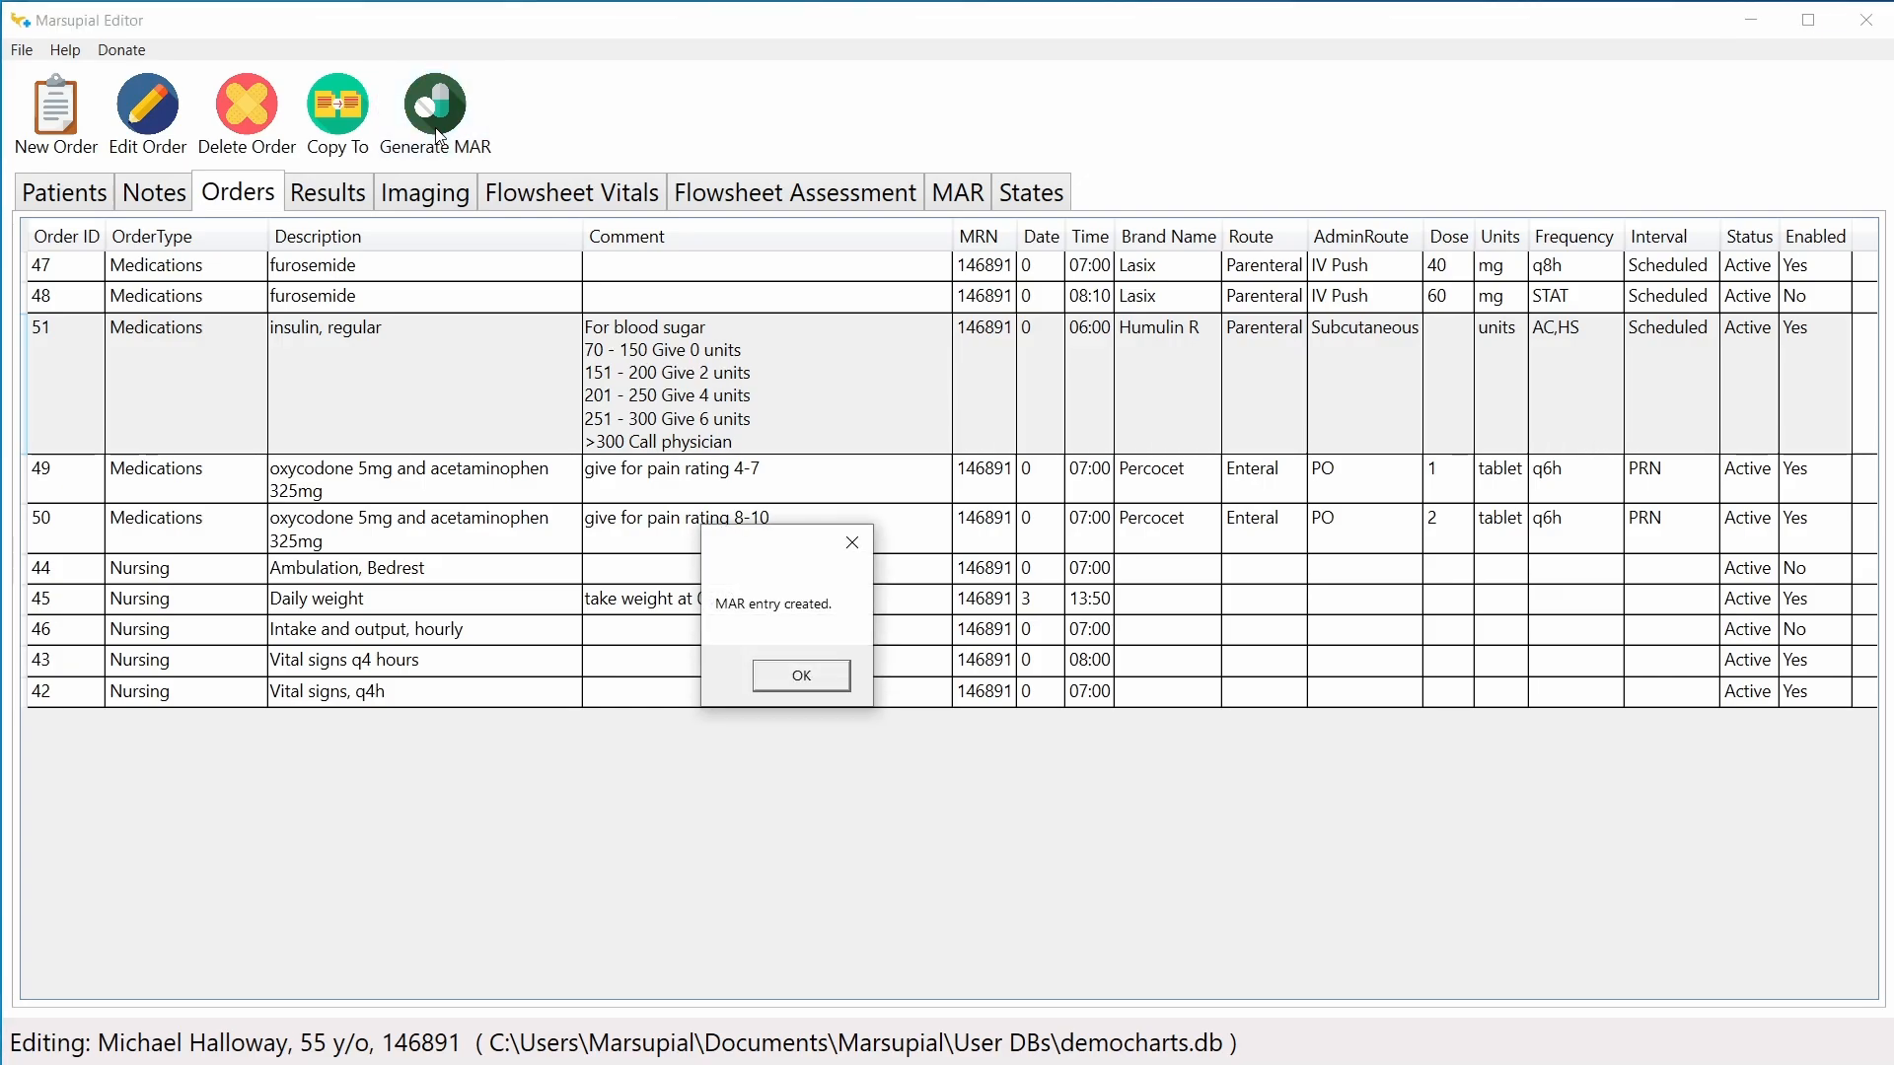
pyautogui.press('Return')
pyautogui.click(437, 136)
pyautogui.press('Return')
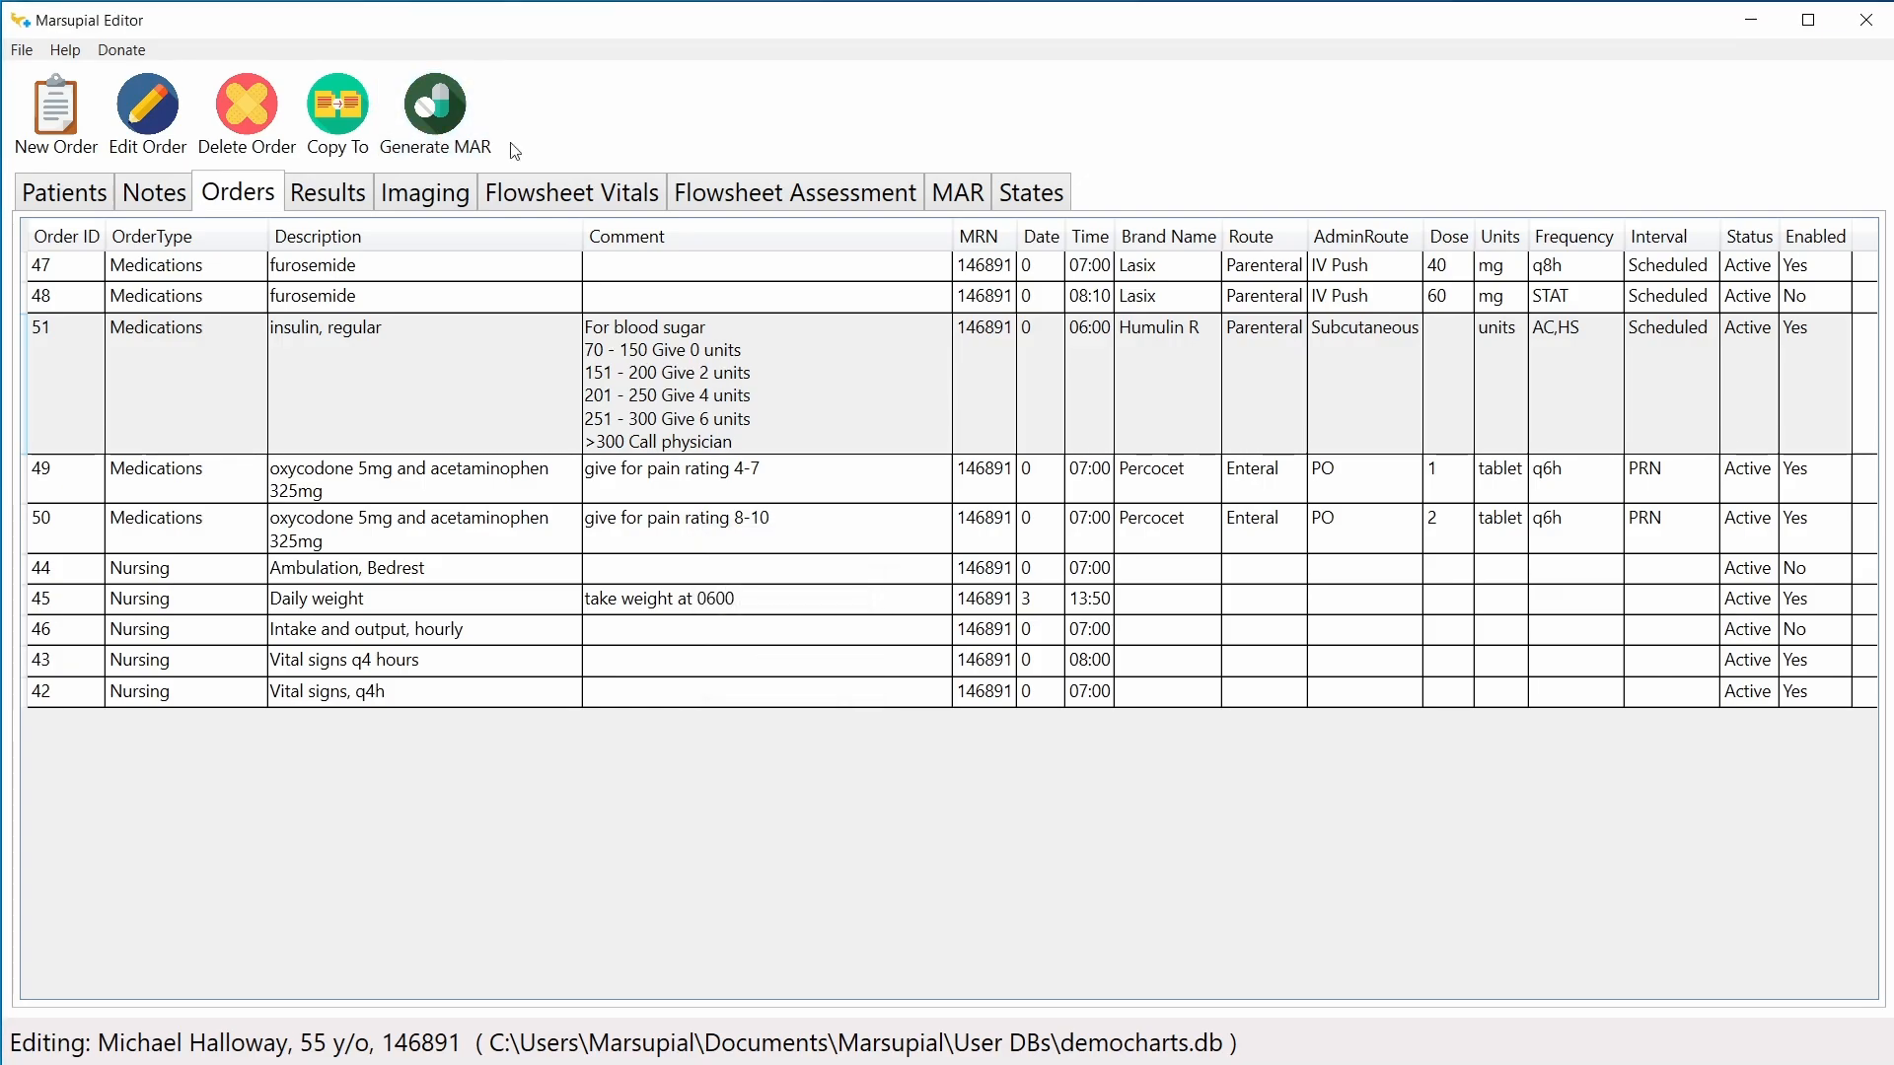
# Step: Set the time to give of the first regular insulin entry on the MAR to 07:00 and save it
pyautogui.click(973, 202)
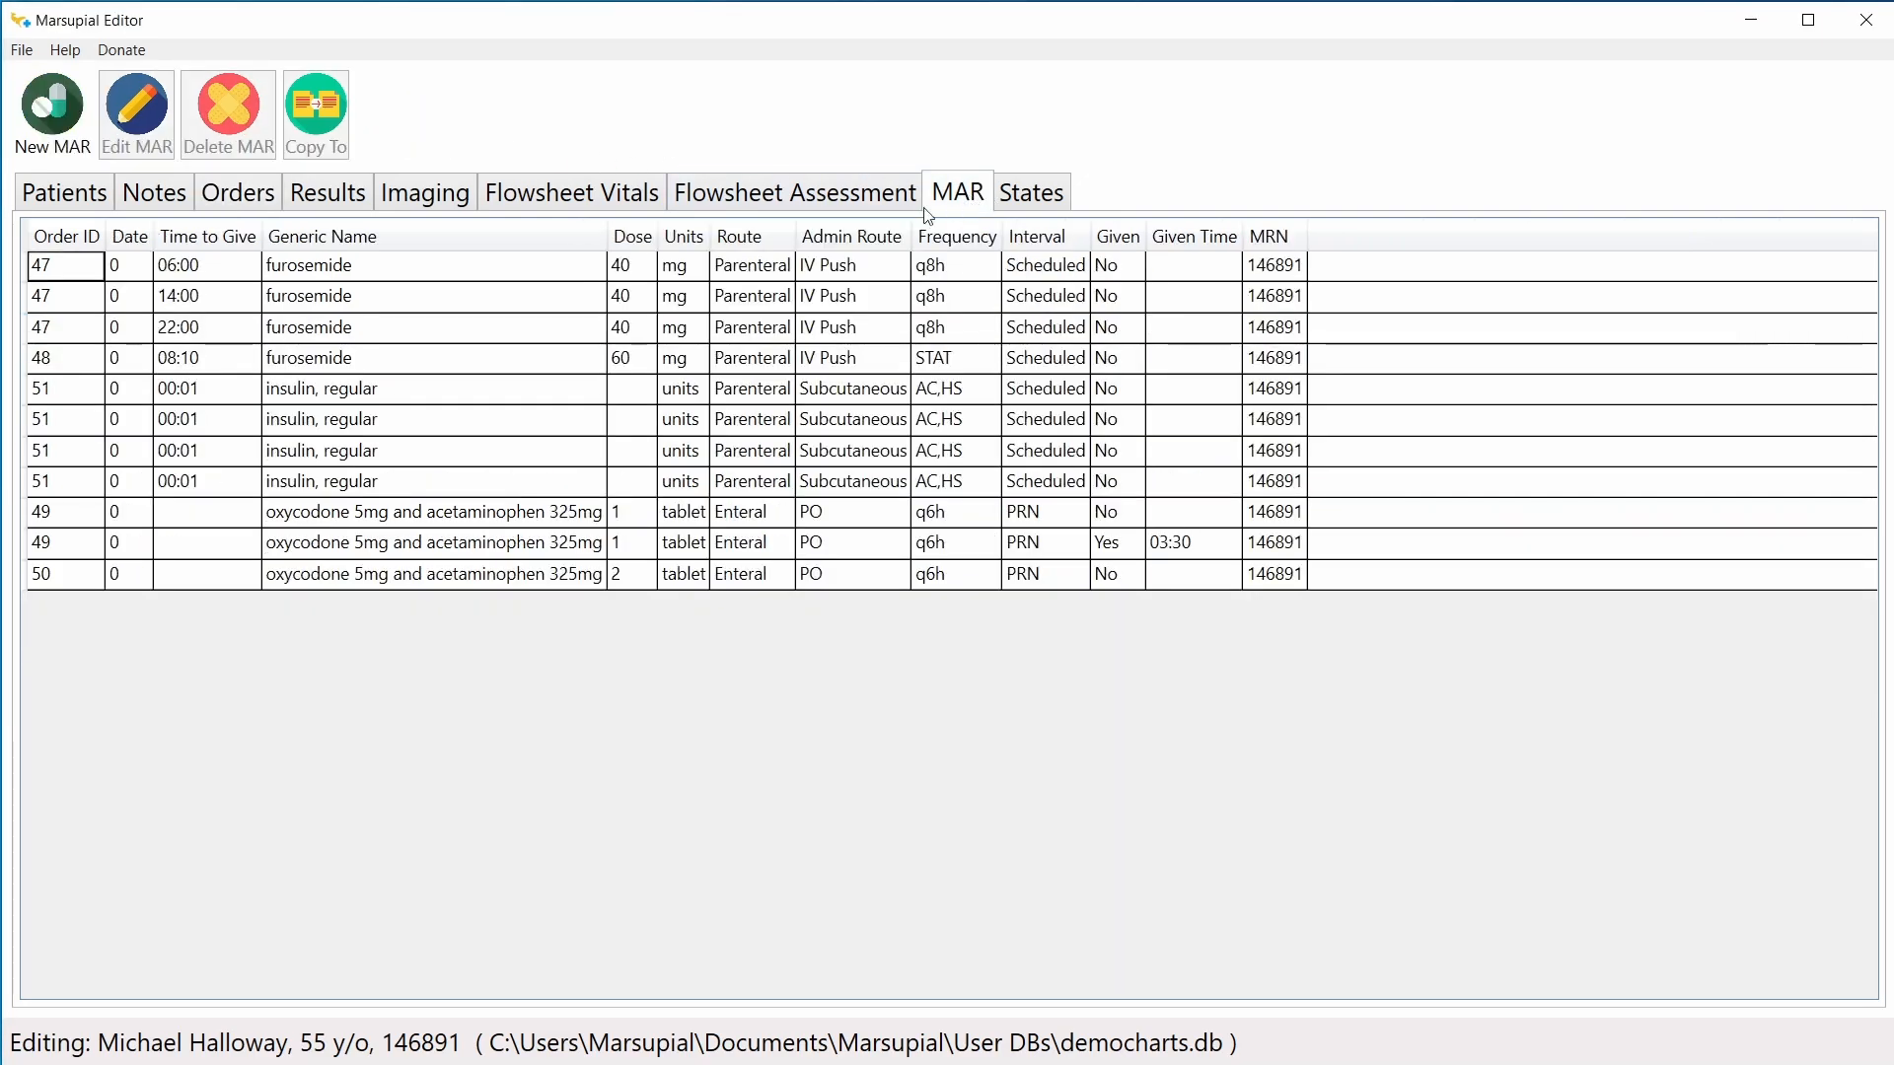
pyautogui.click(361, 395)
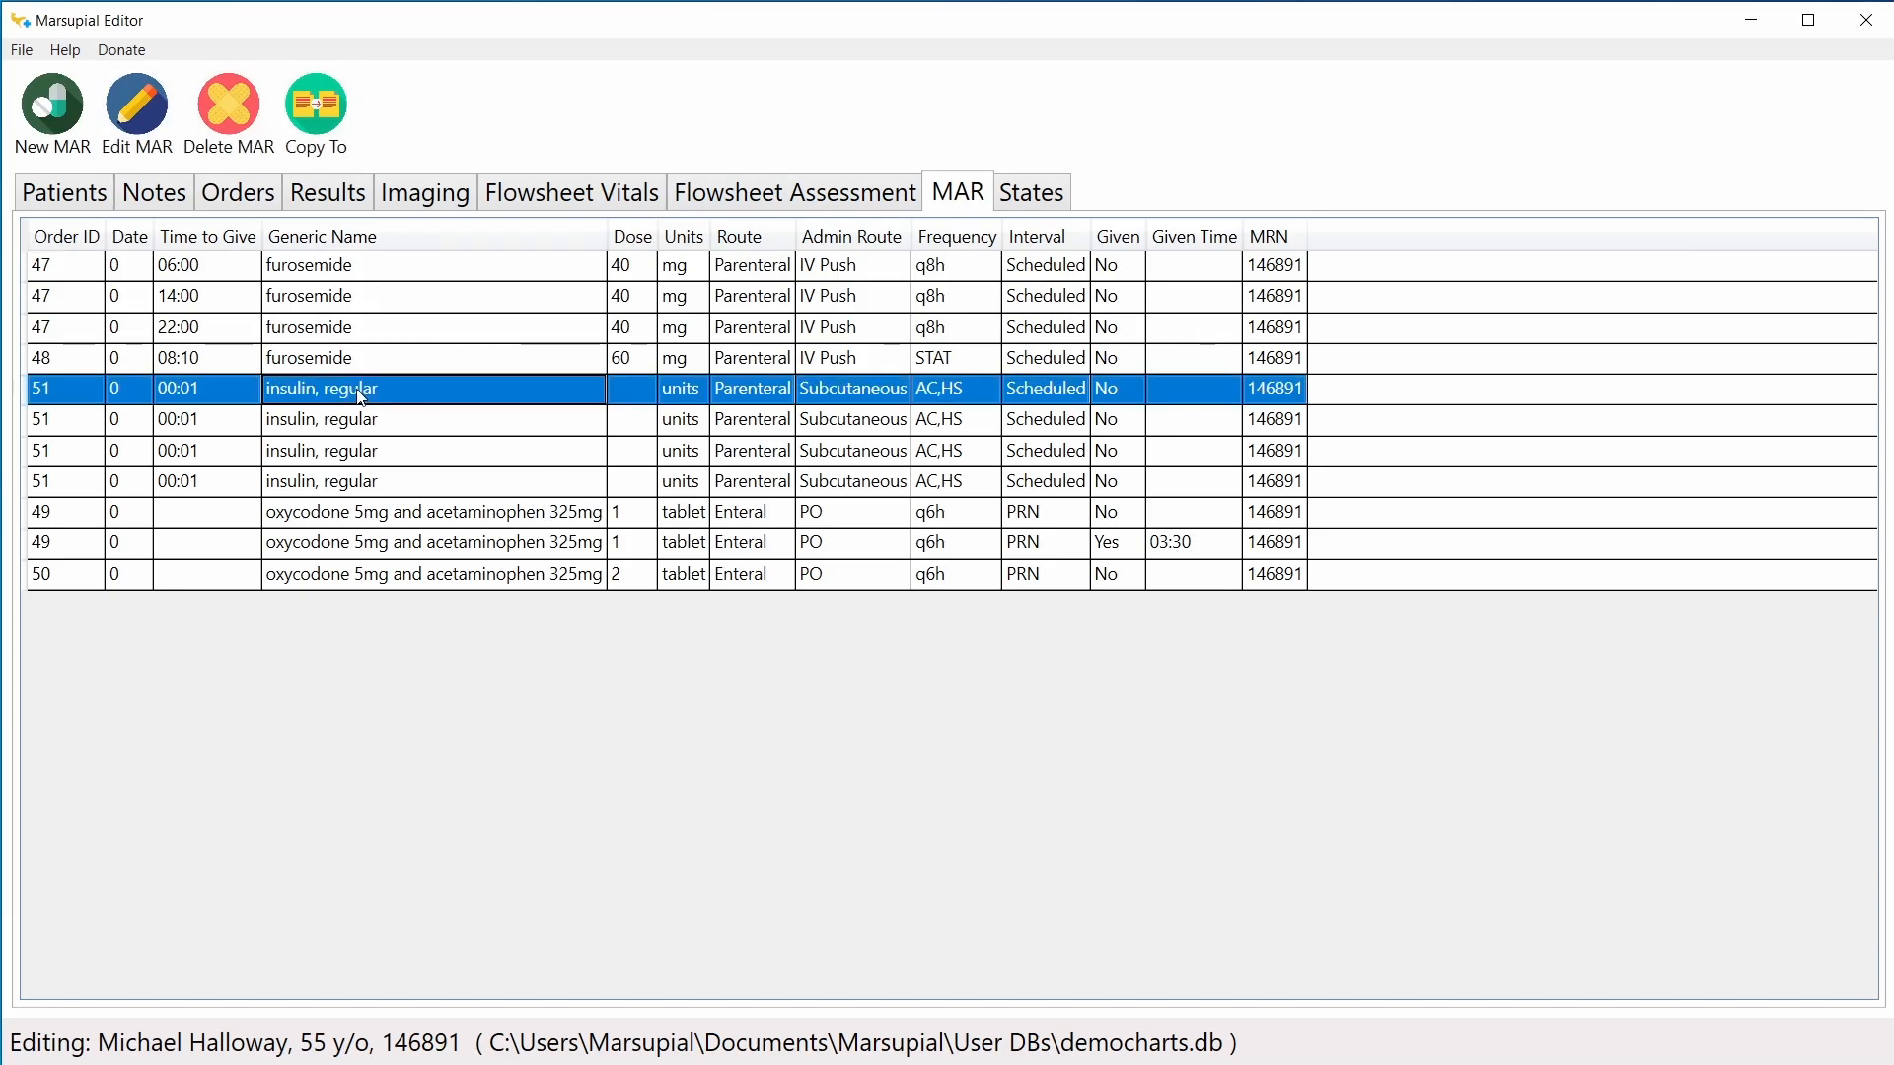
pyautogui.doubleClick(361, 395)
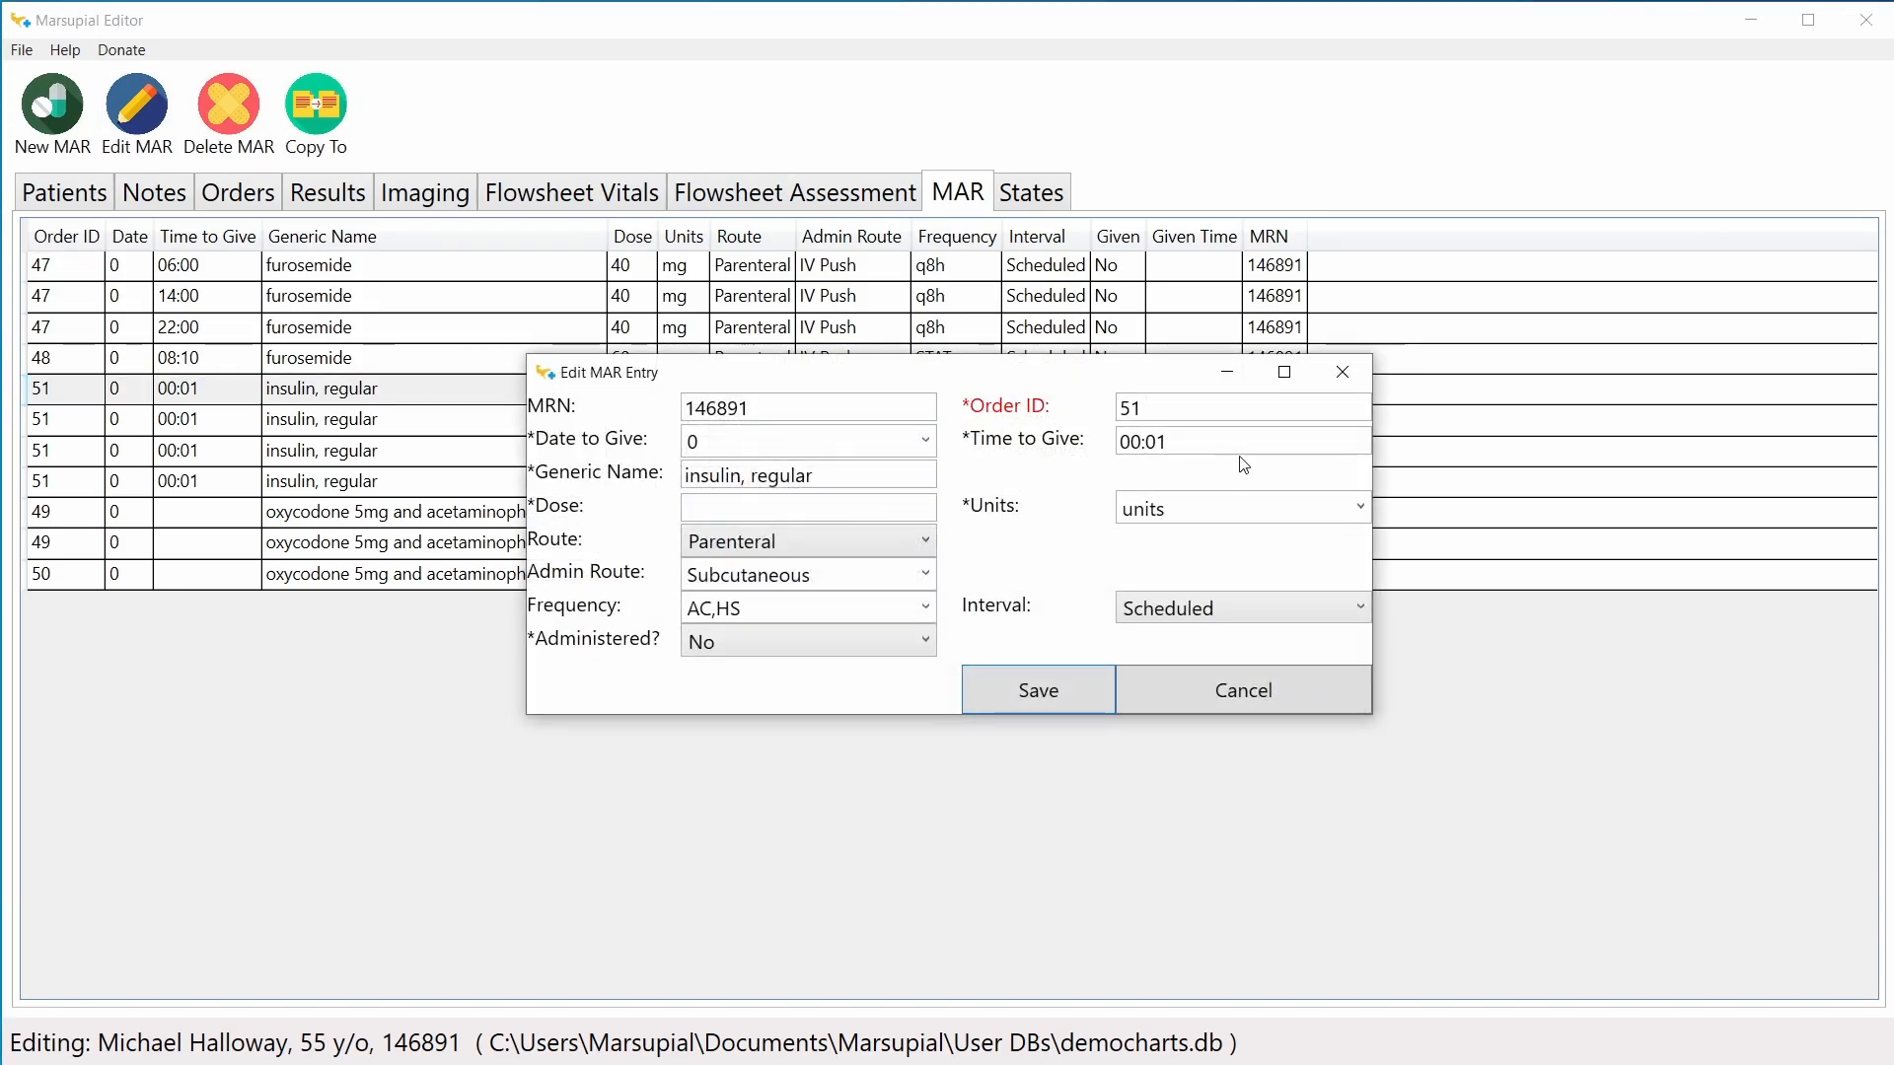
pyautogui.moveTo(1234, 449); pyautogui.dragTo(1049, 464)
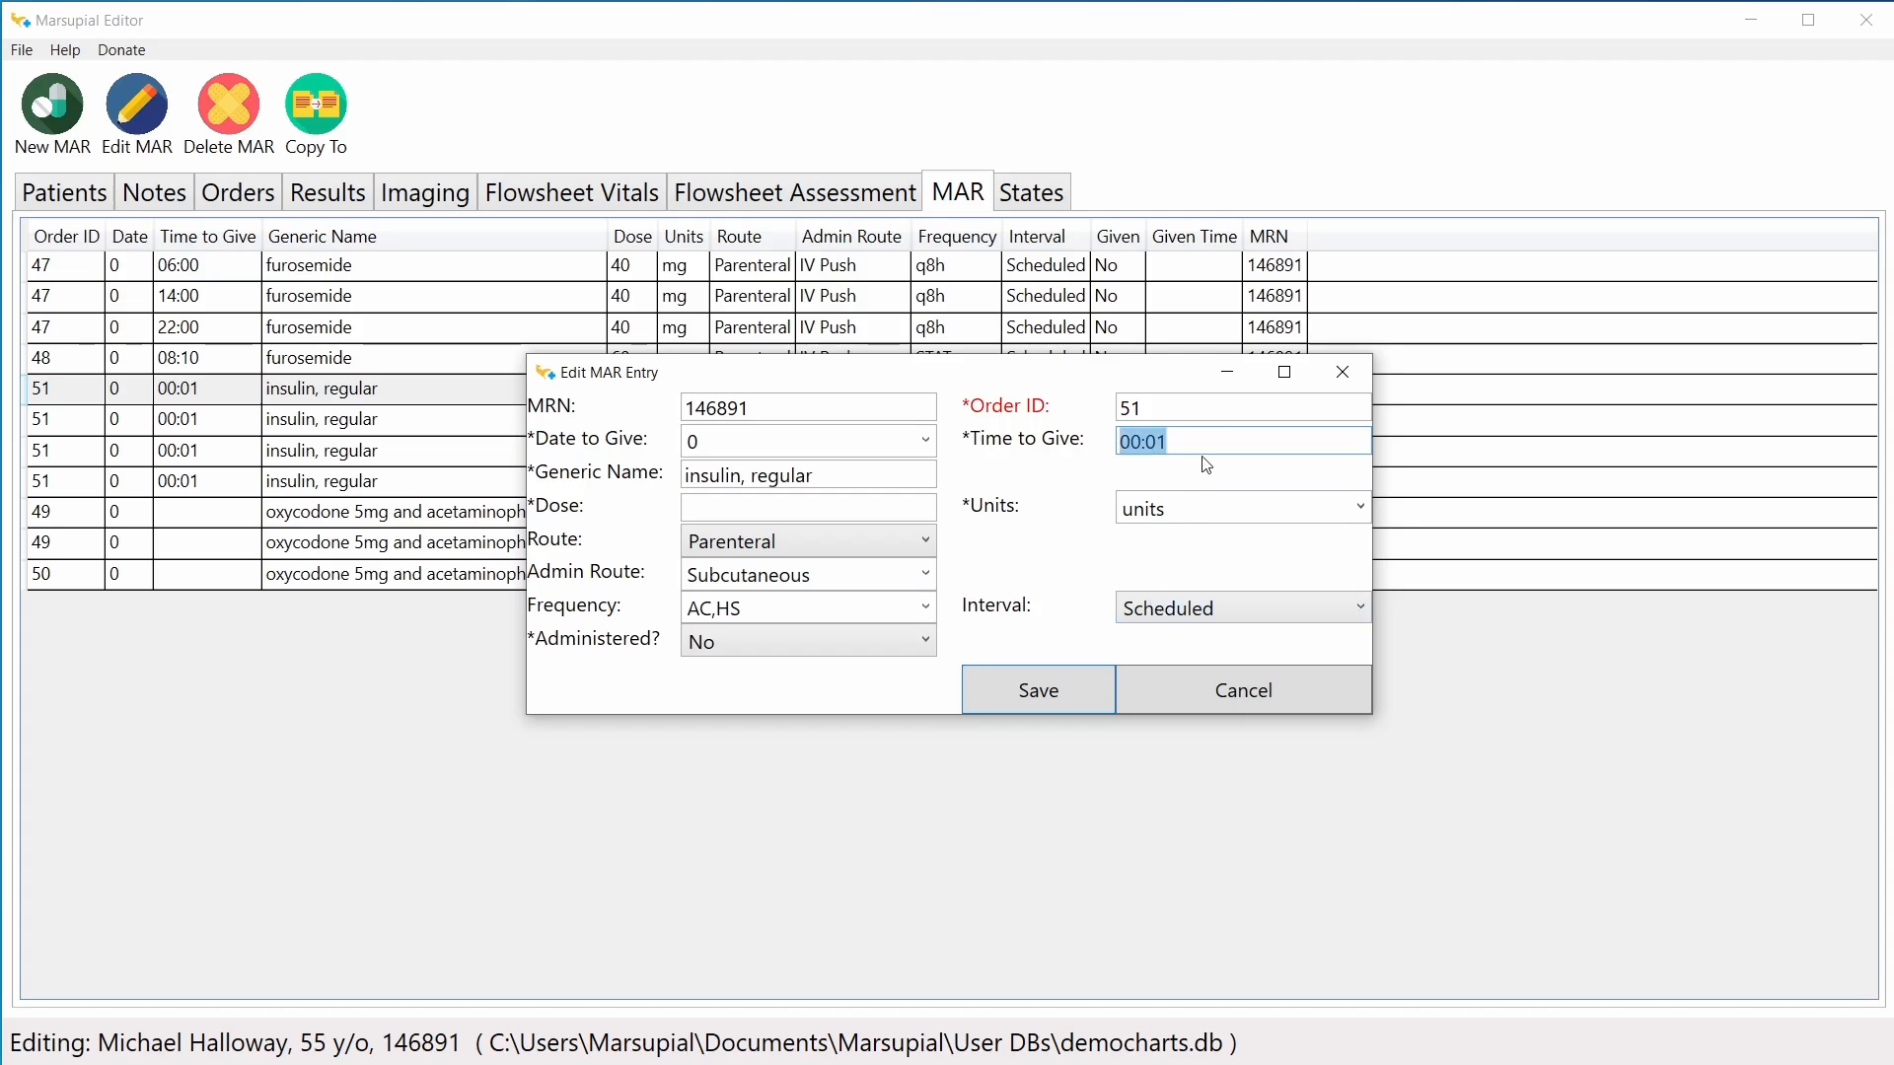
pyautogui.write('07:00')
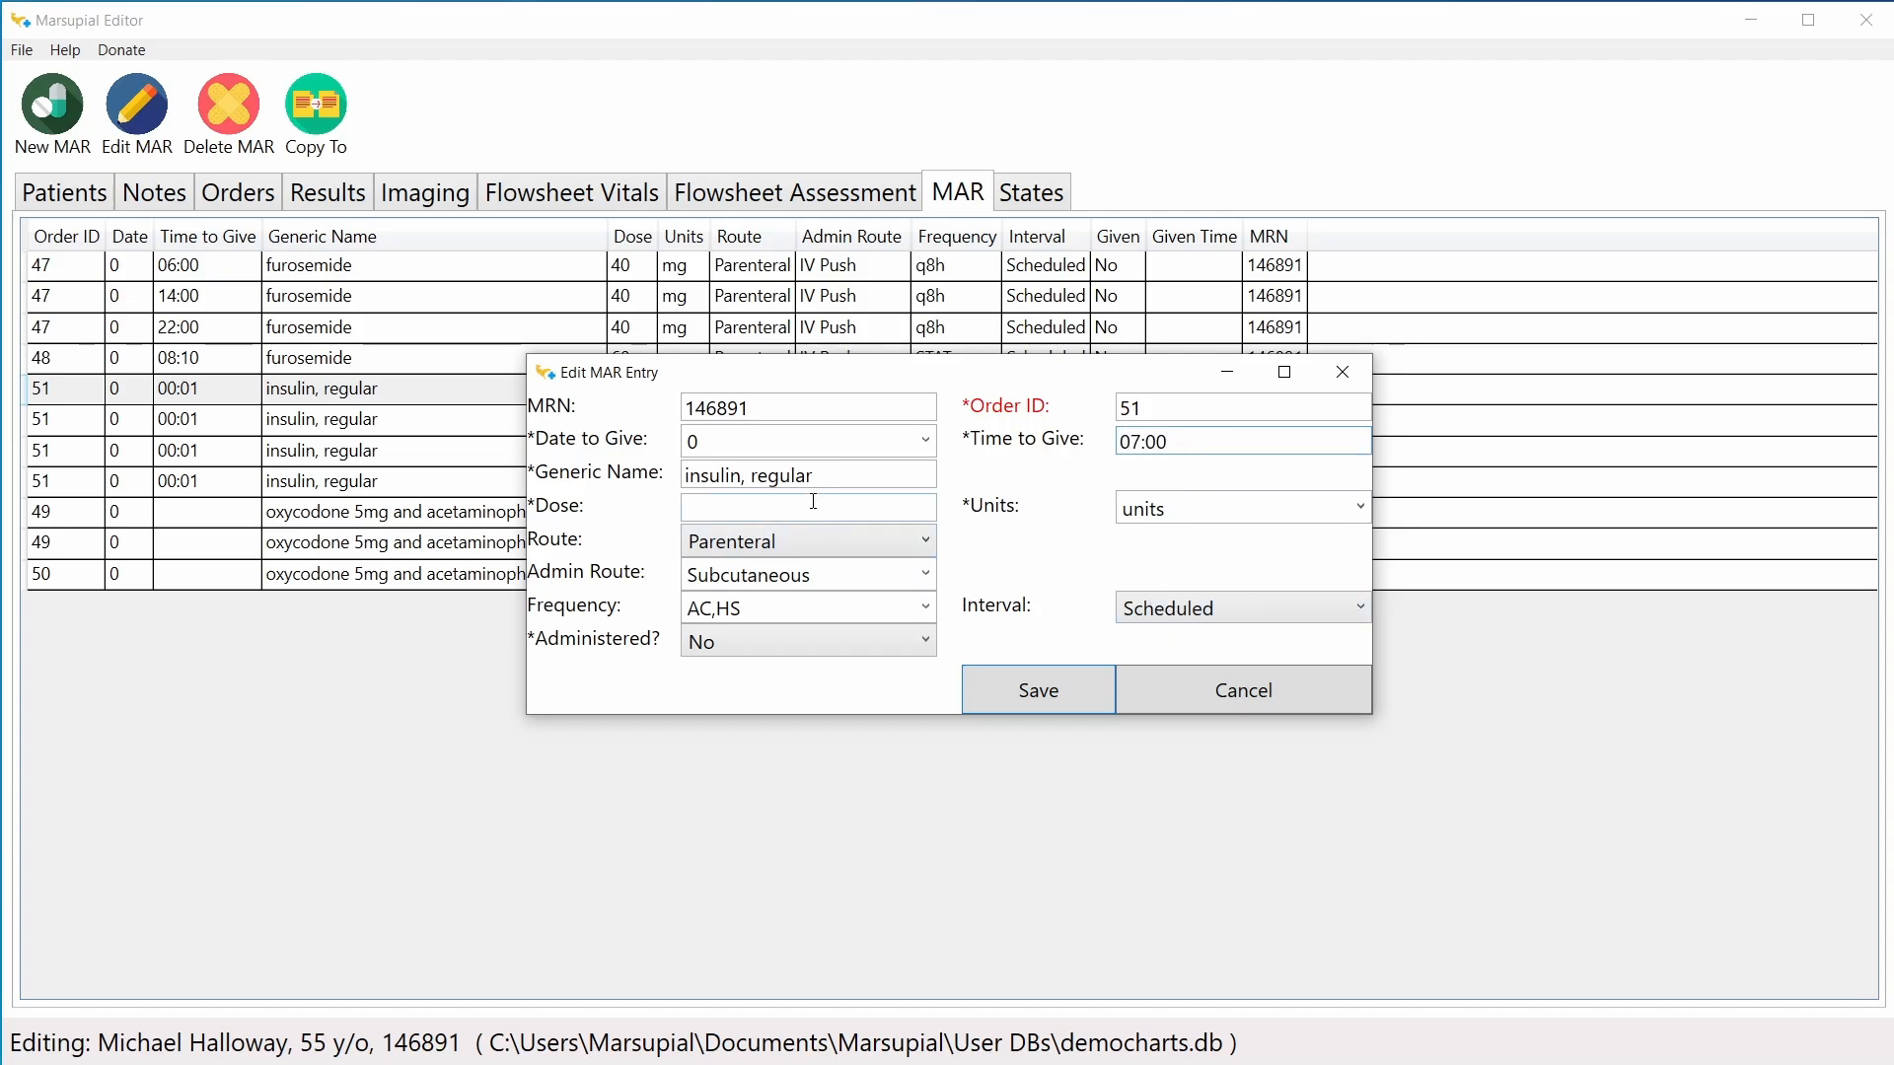
pyautogui.click(1056, 697)
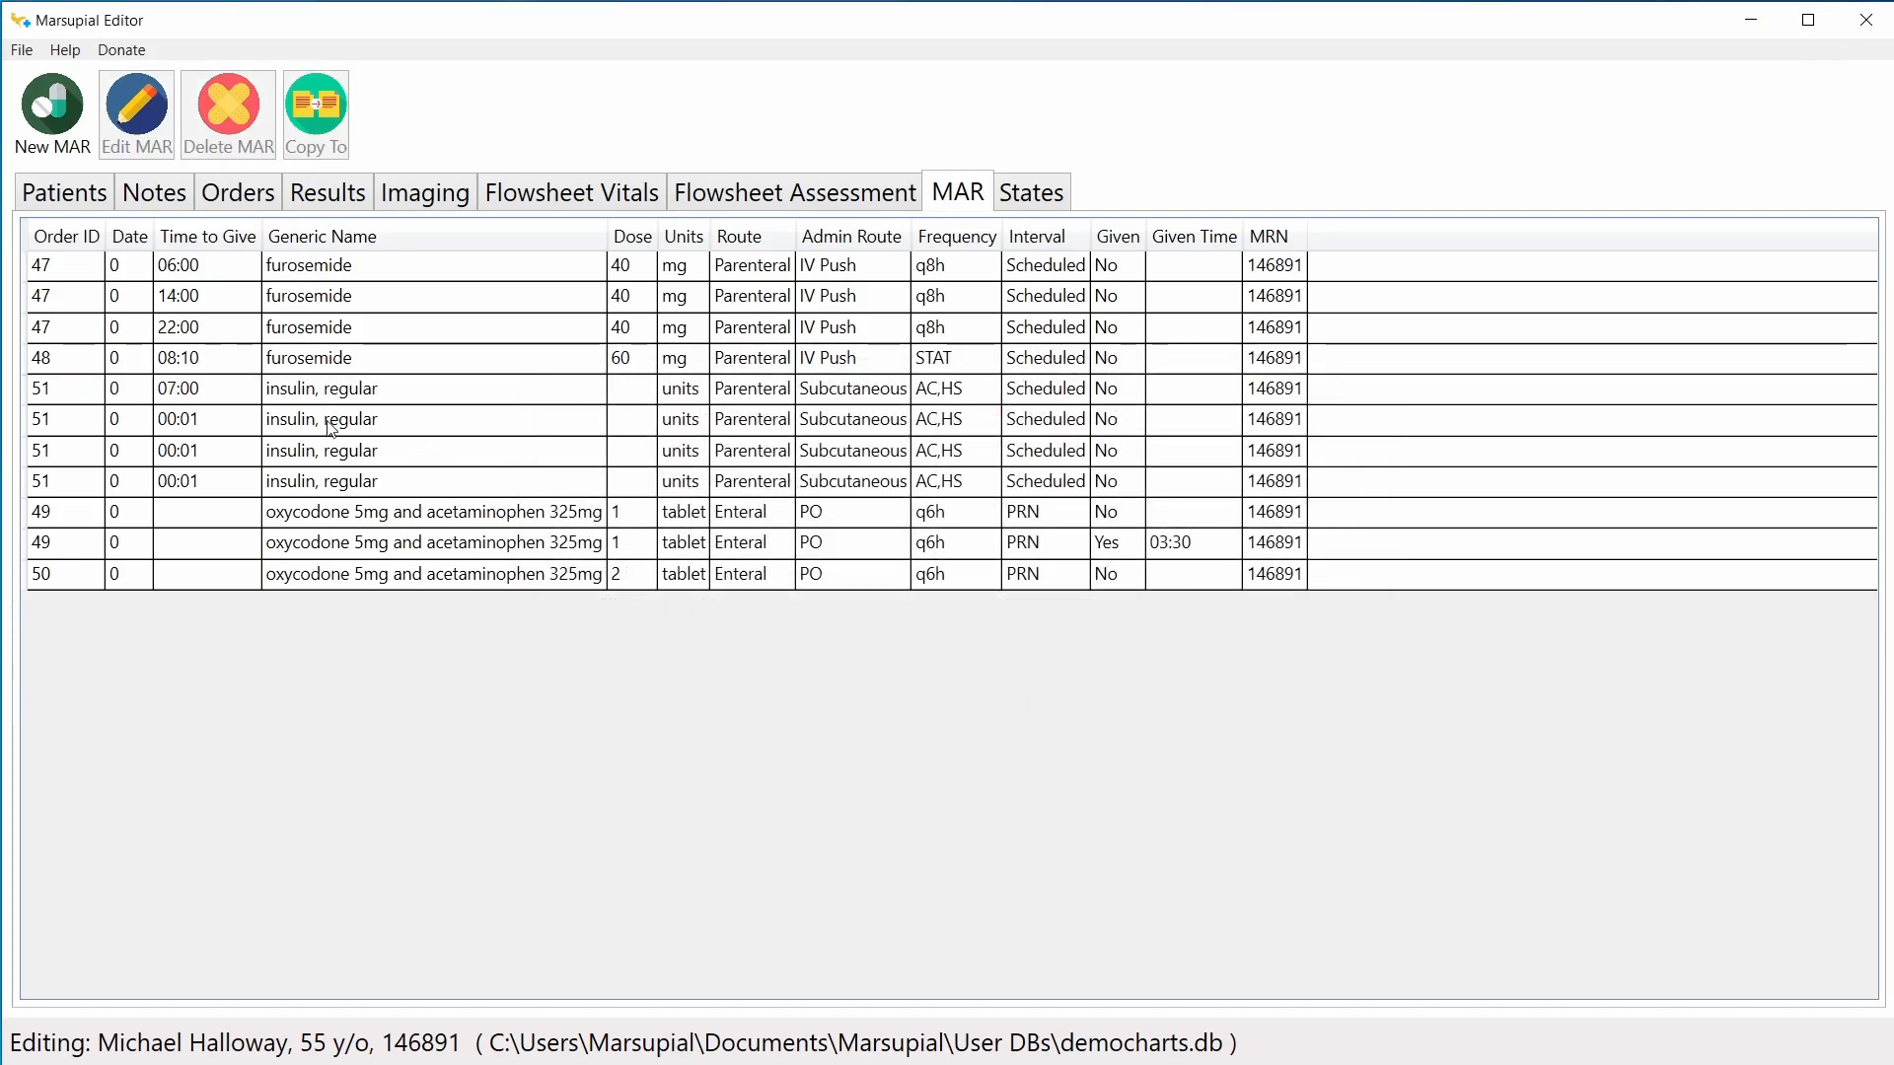
# Step: Set the second regular insulin MAR entry's time to give to 11:00 and save it
pyautogui.doubleClick(414, 420)
pyautogui.moveTo(1179, 444); pyautogui.dragTo(1077, 449)
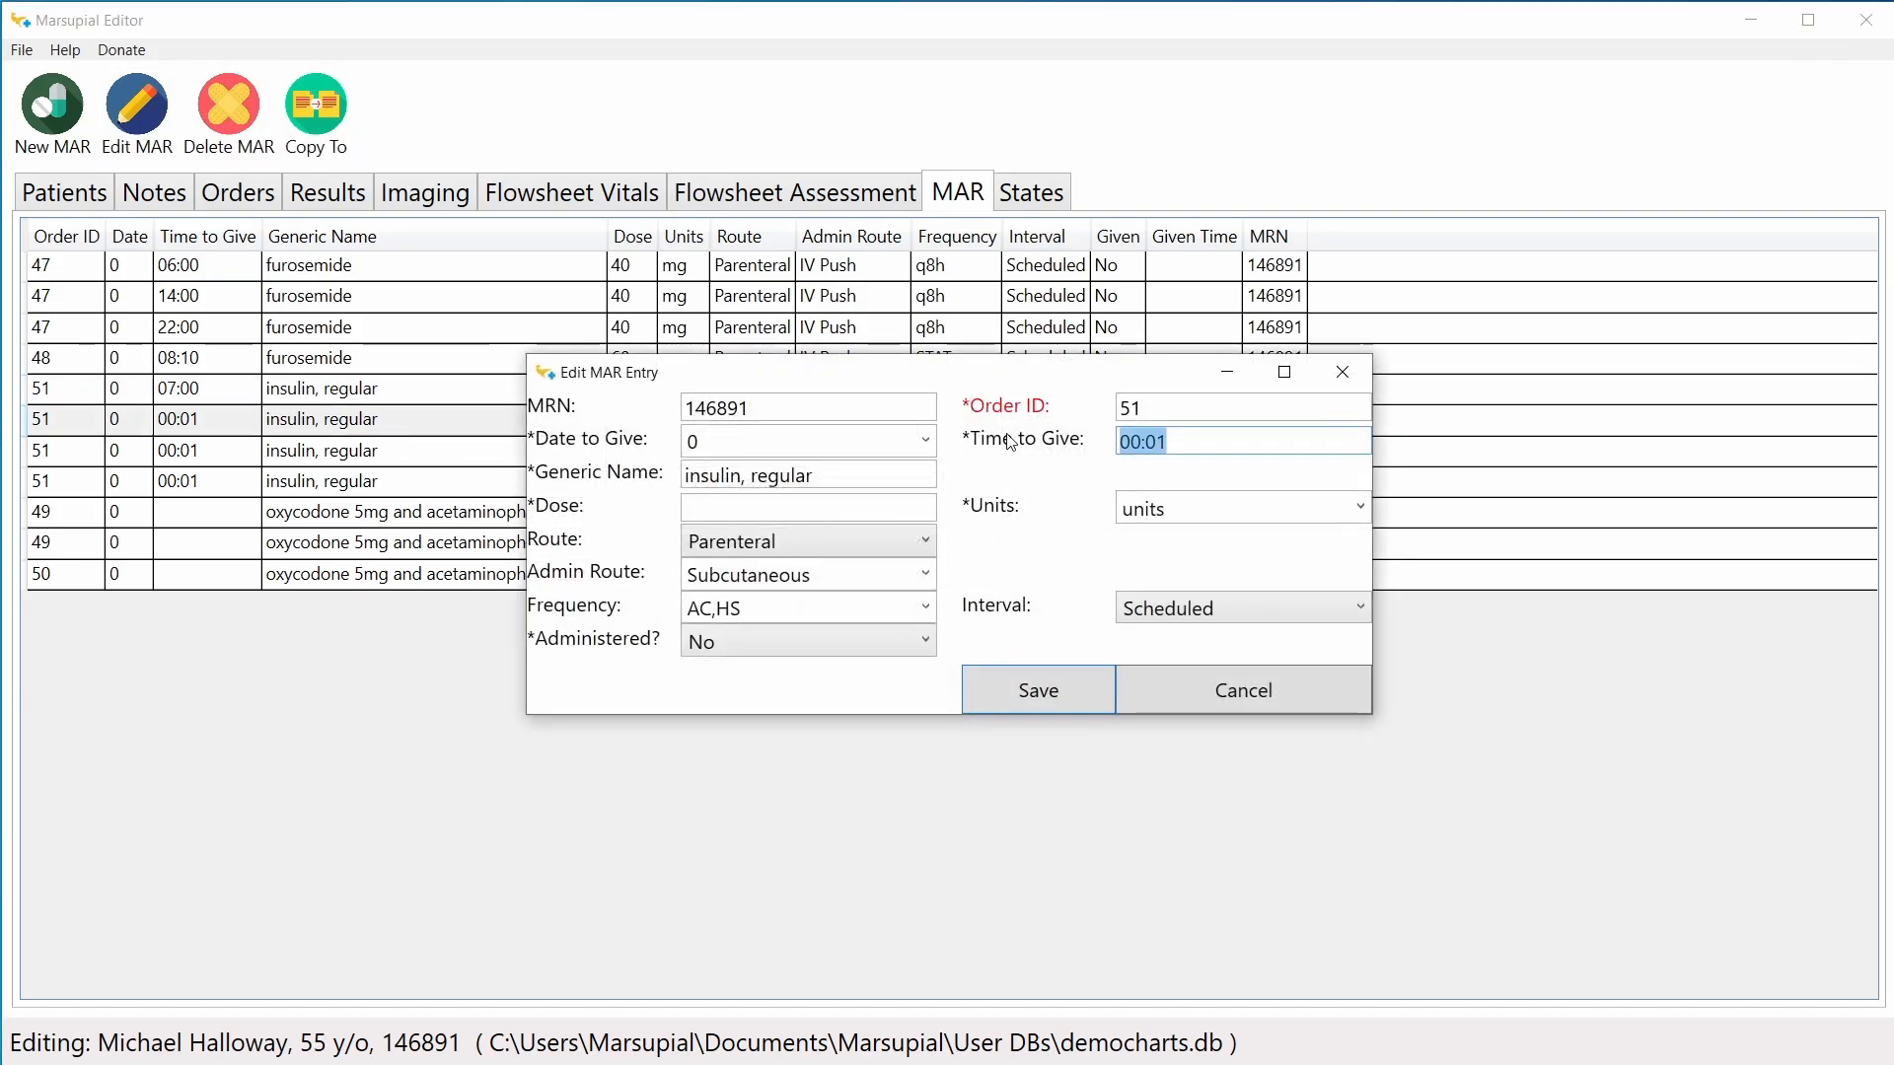
pyautogui.write('11:00')
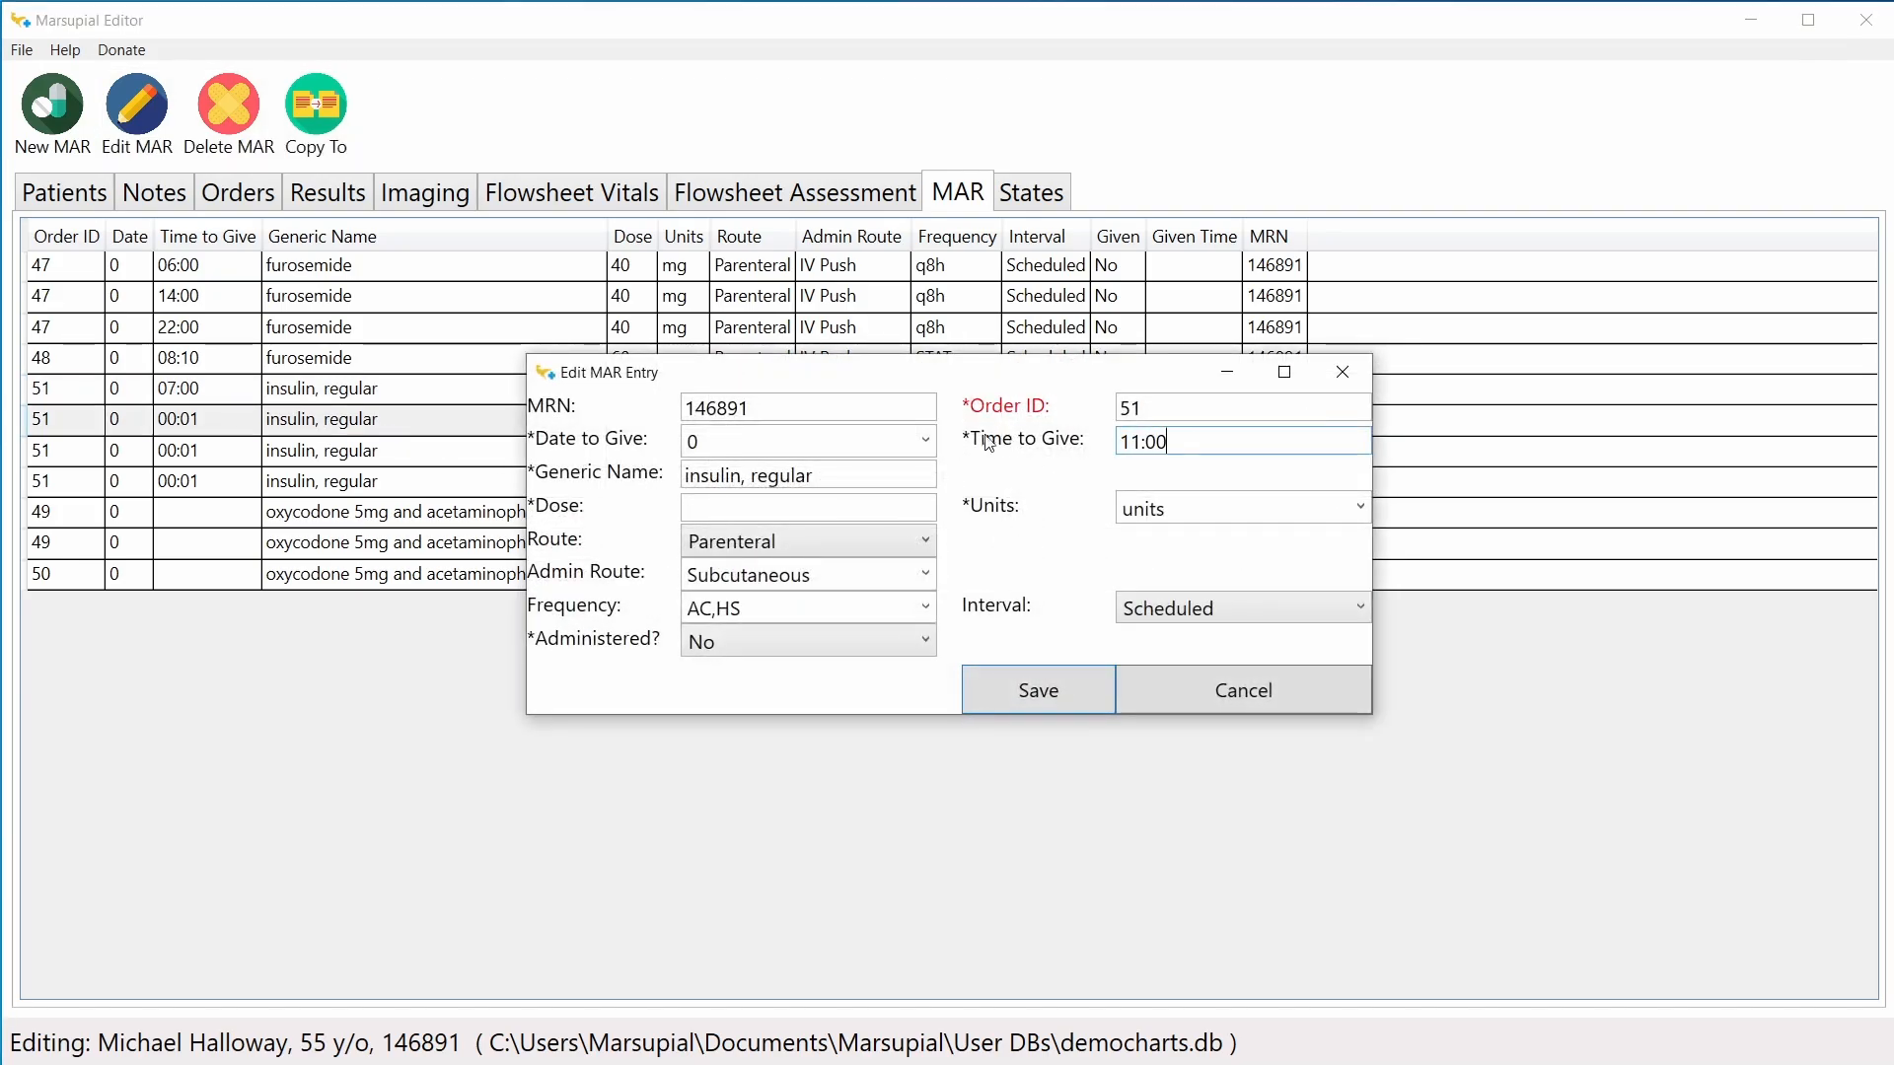
pyautogui.click(987, 688)
# Step: Set the third regular insulin MAR entry's time to give to 16:00 and save it
pyautogui.doubleClick(322, 462)
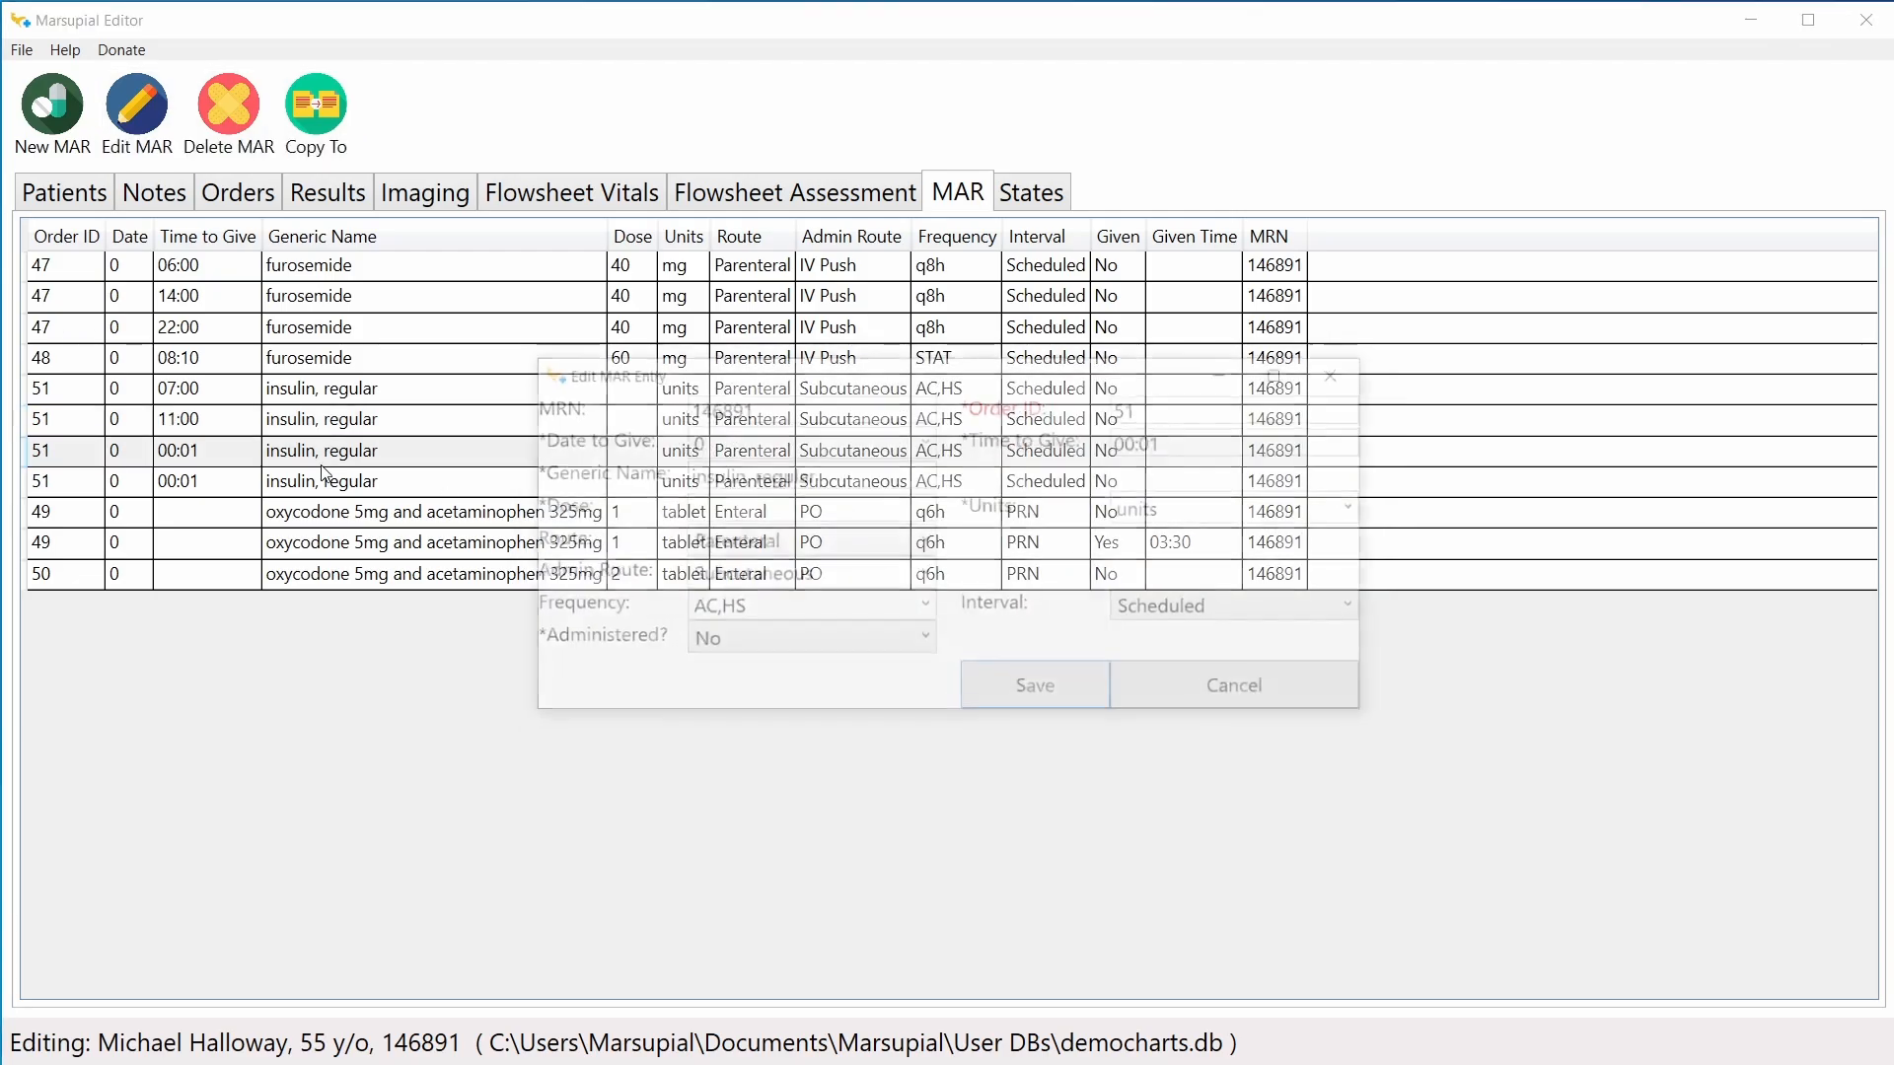
pyautogui.moveTo(1233, 441); pyautogui.dragTo(1064, 450)
pyautogui.write('16:00')
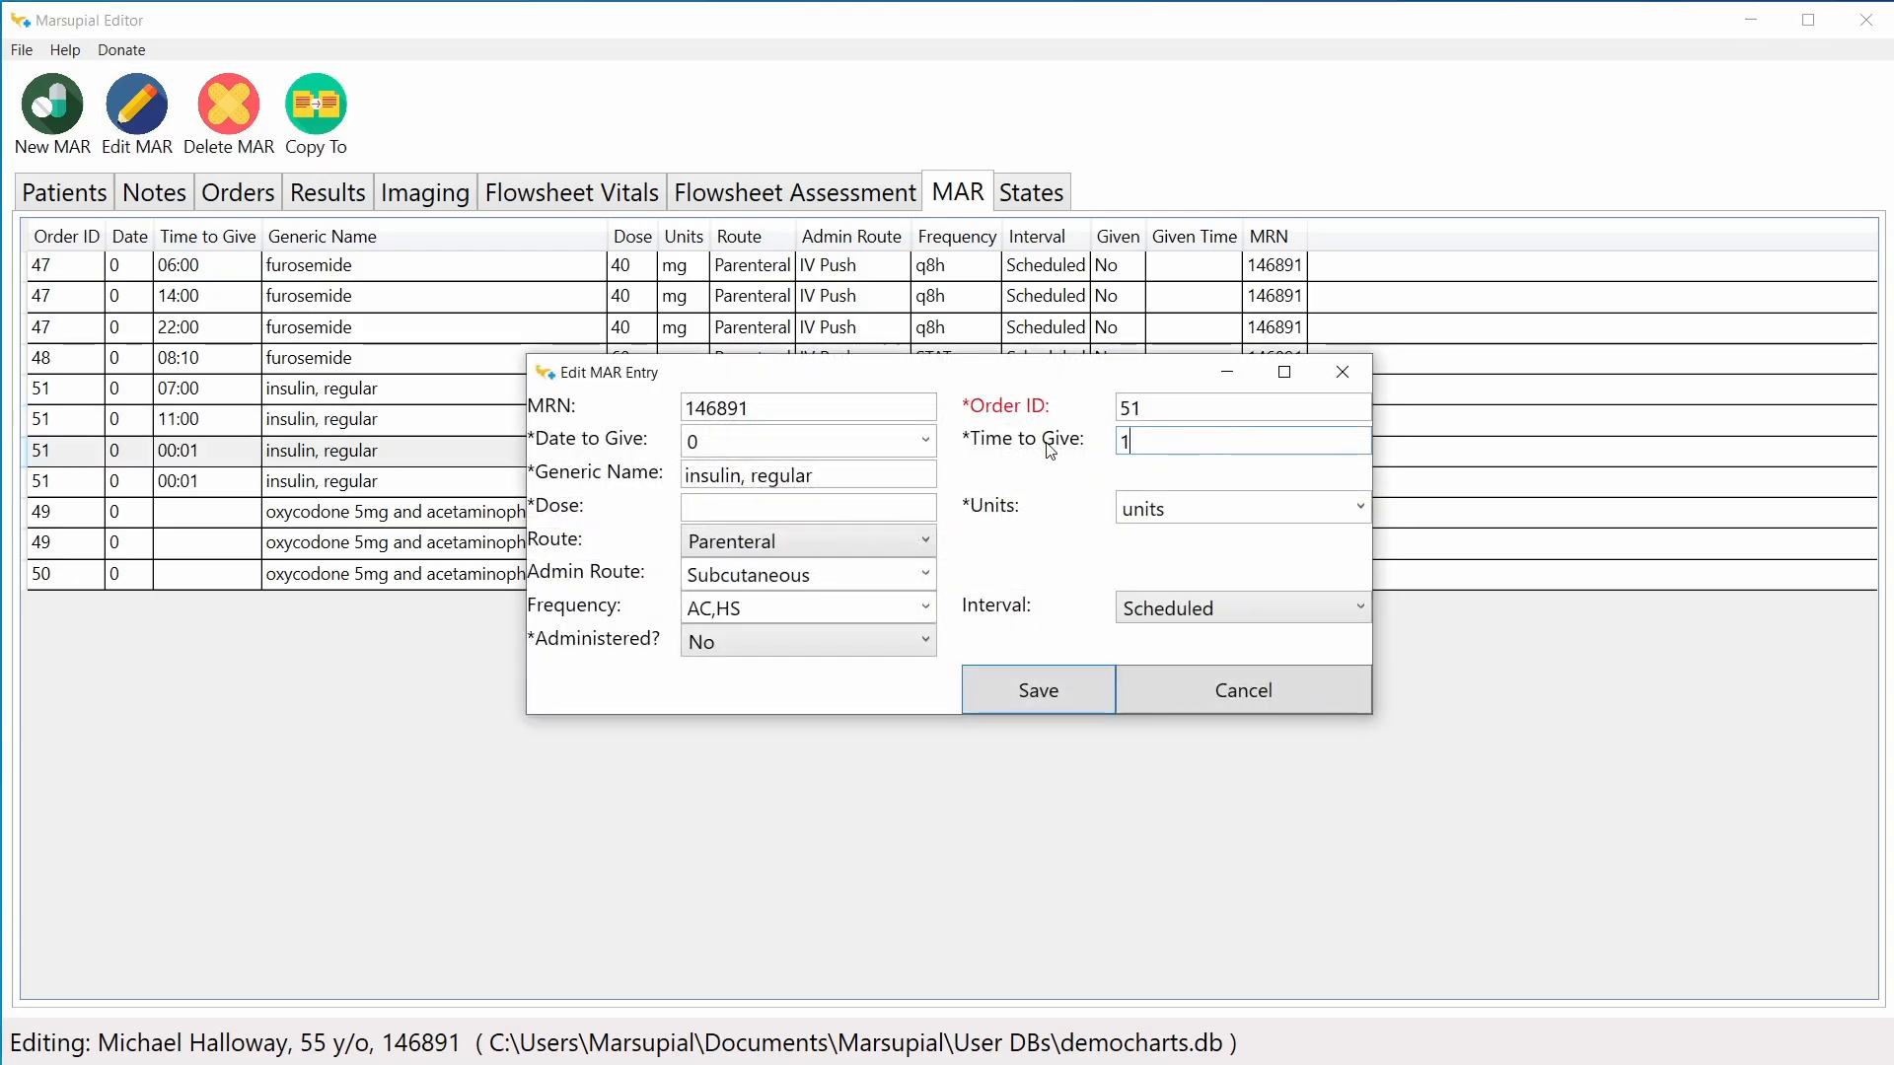
pyautogui.click(1037, 688)
# Step: Set the fourth regular insulin MAR entry's time to give to 22:00 and save it
pyautogui.doubleClick(369, 481)
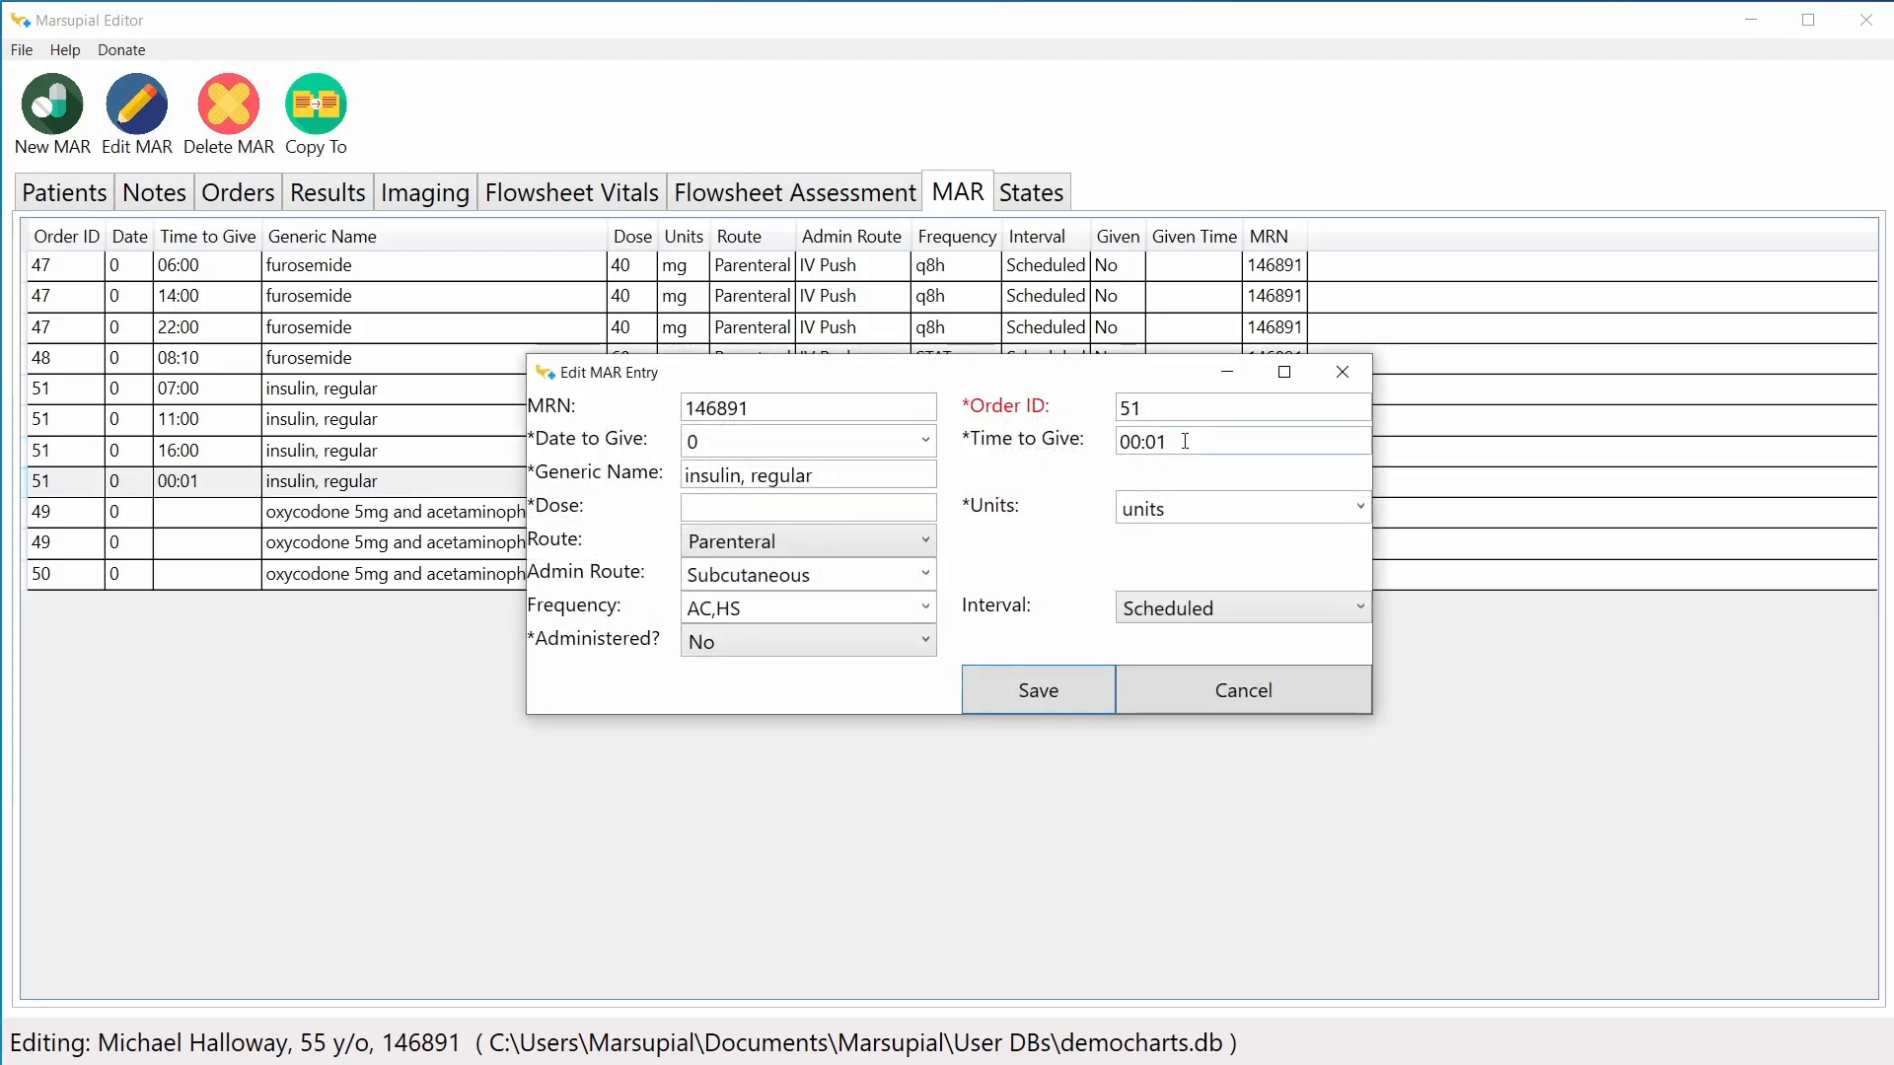
pyautogui.moveTo(1185, 441); pyautogui.dragTo(1055, 450)
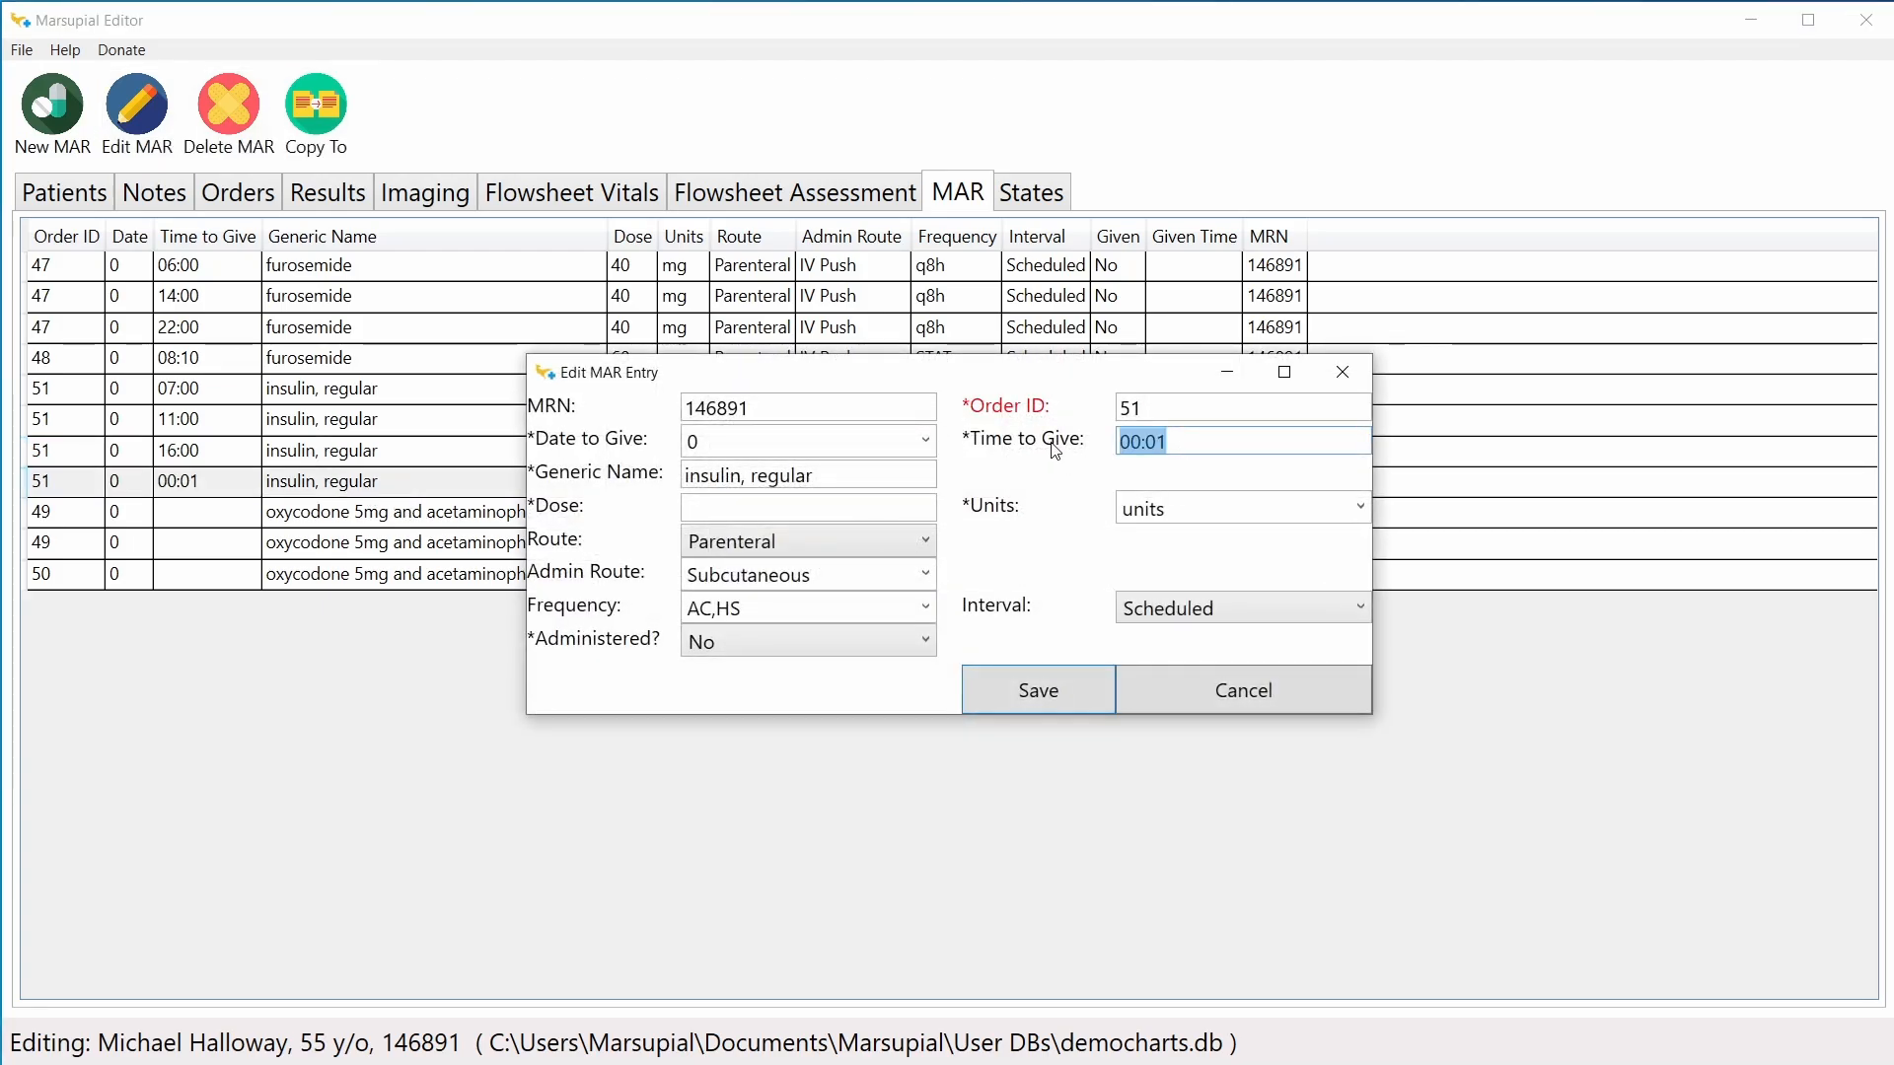
pyautogui.write('22:00')
pyautogui.click(1040, 692)
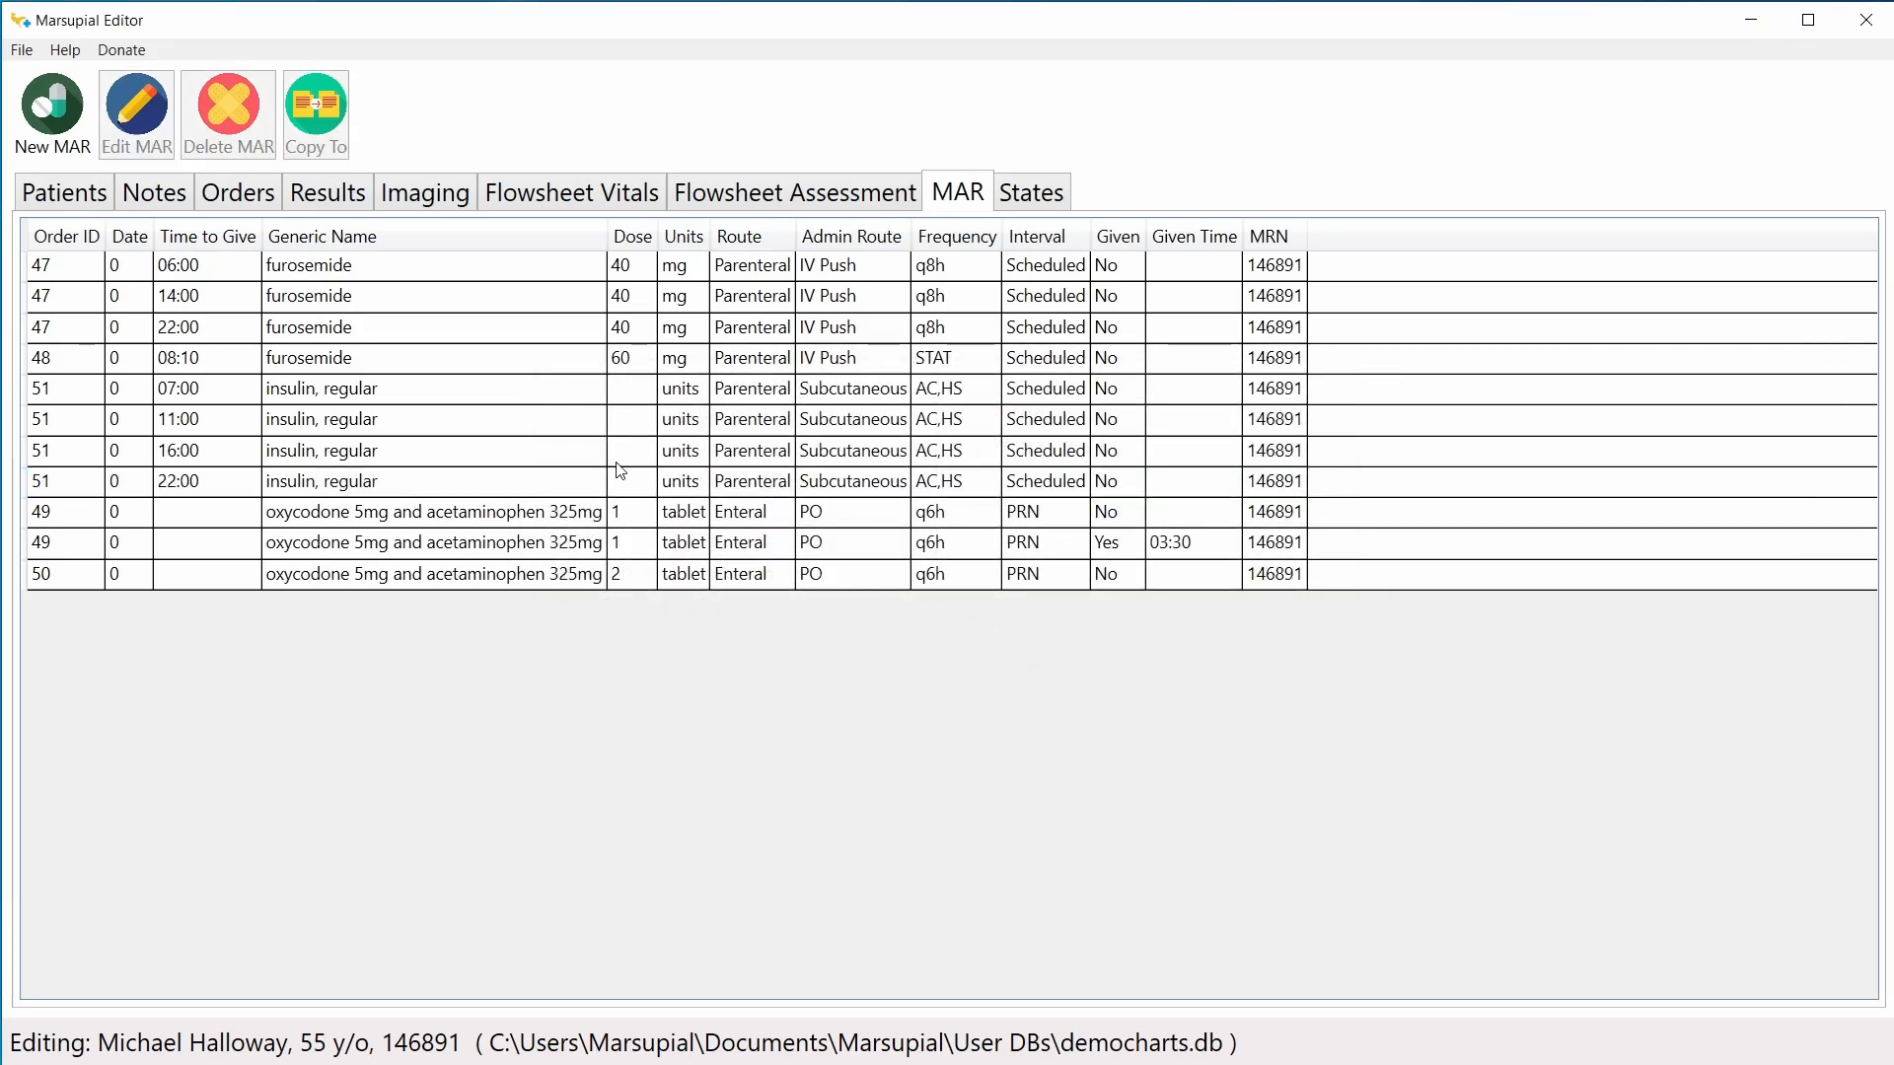
# Step: Switch to Marsupial EMR, reload the democharts database, and open the orders of the patient with small bowel obstruction
pyautogui.doubleClick(647, 389)
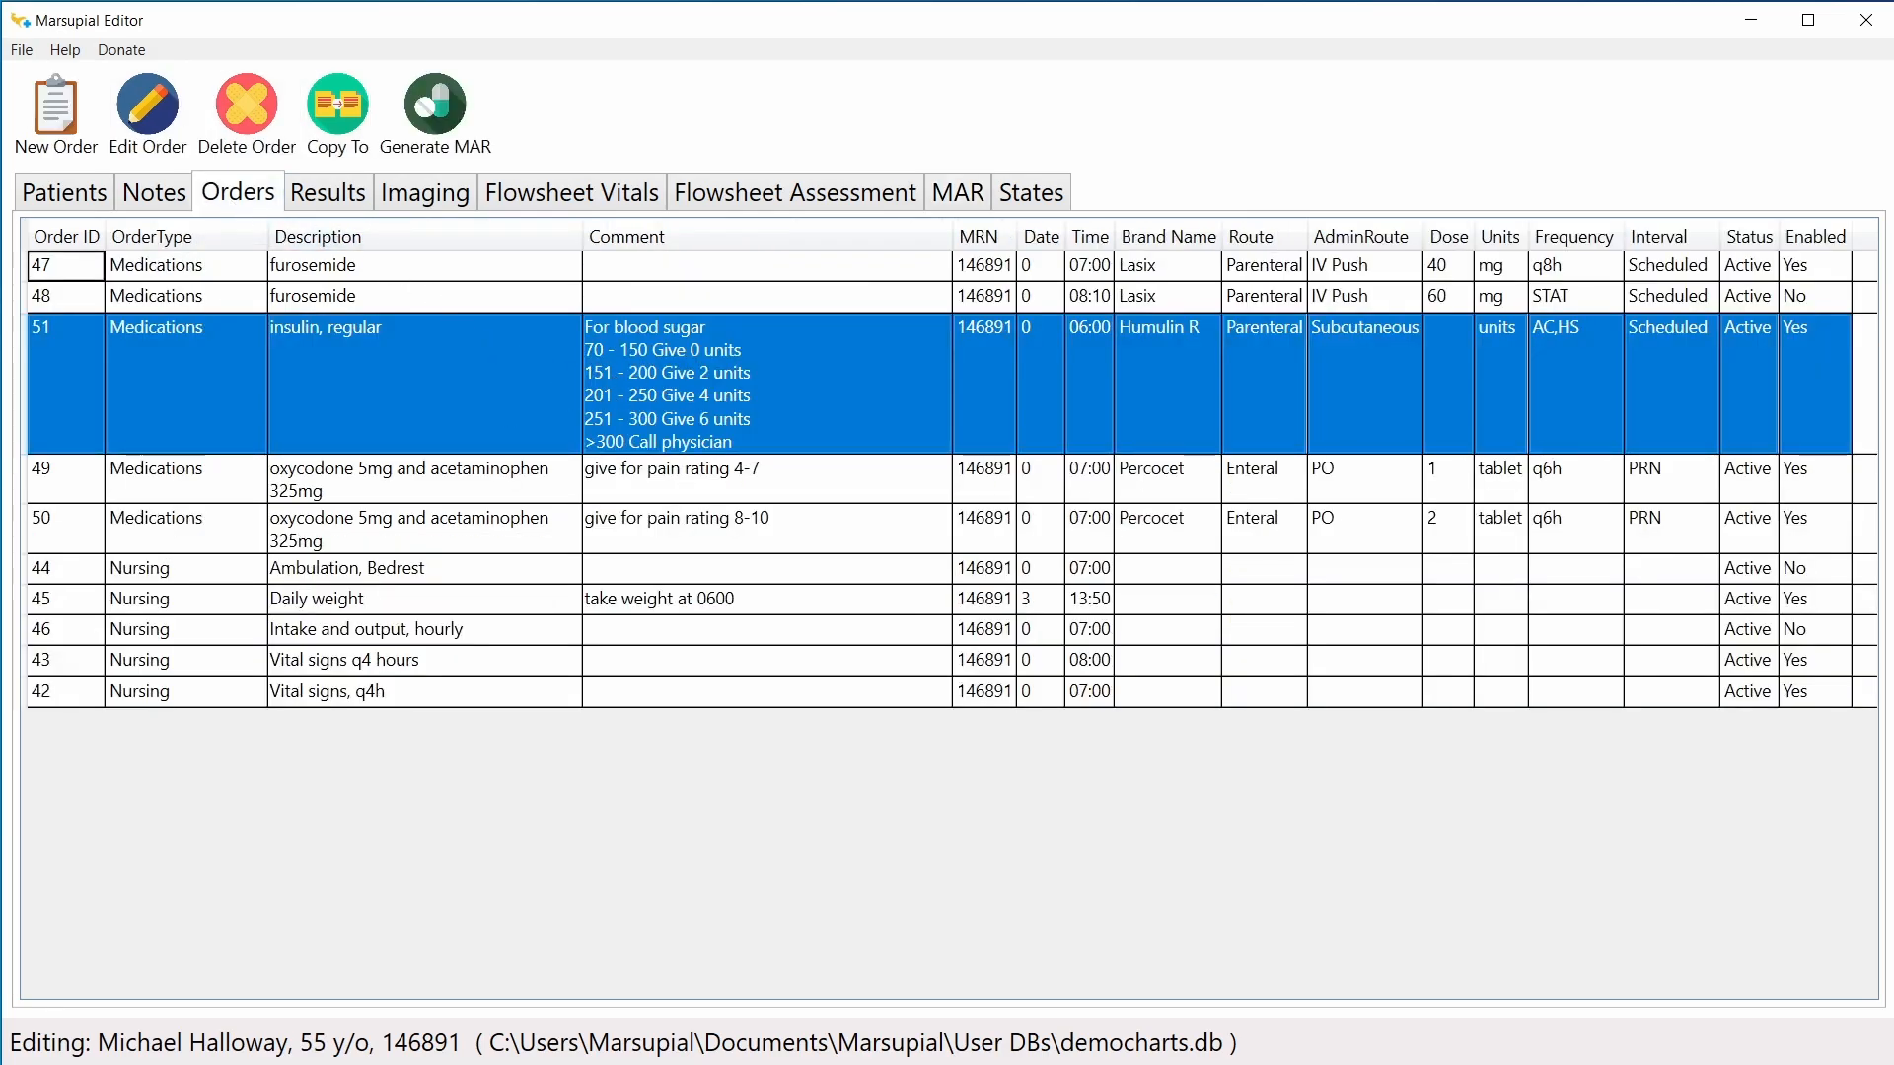
pyautogui.hotkey('alt', 'Tab')
pyautogui.click(22, 50)
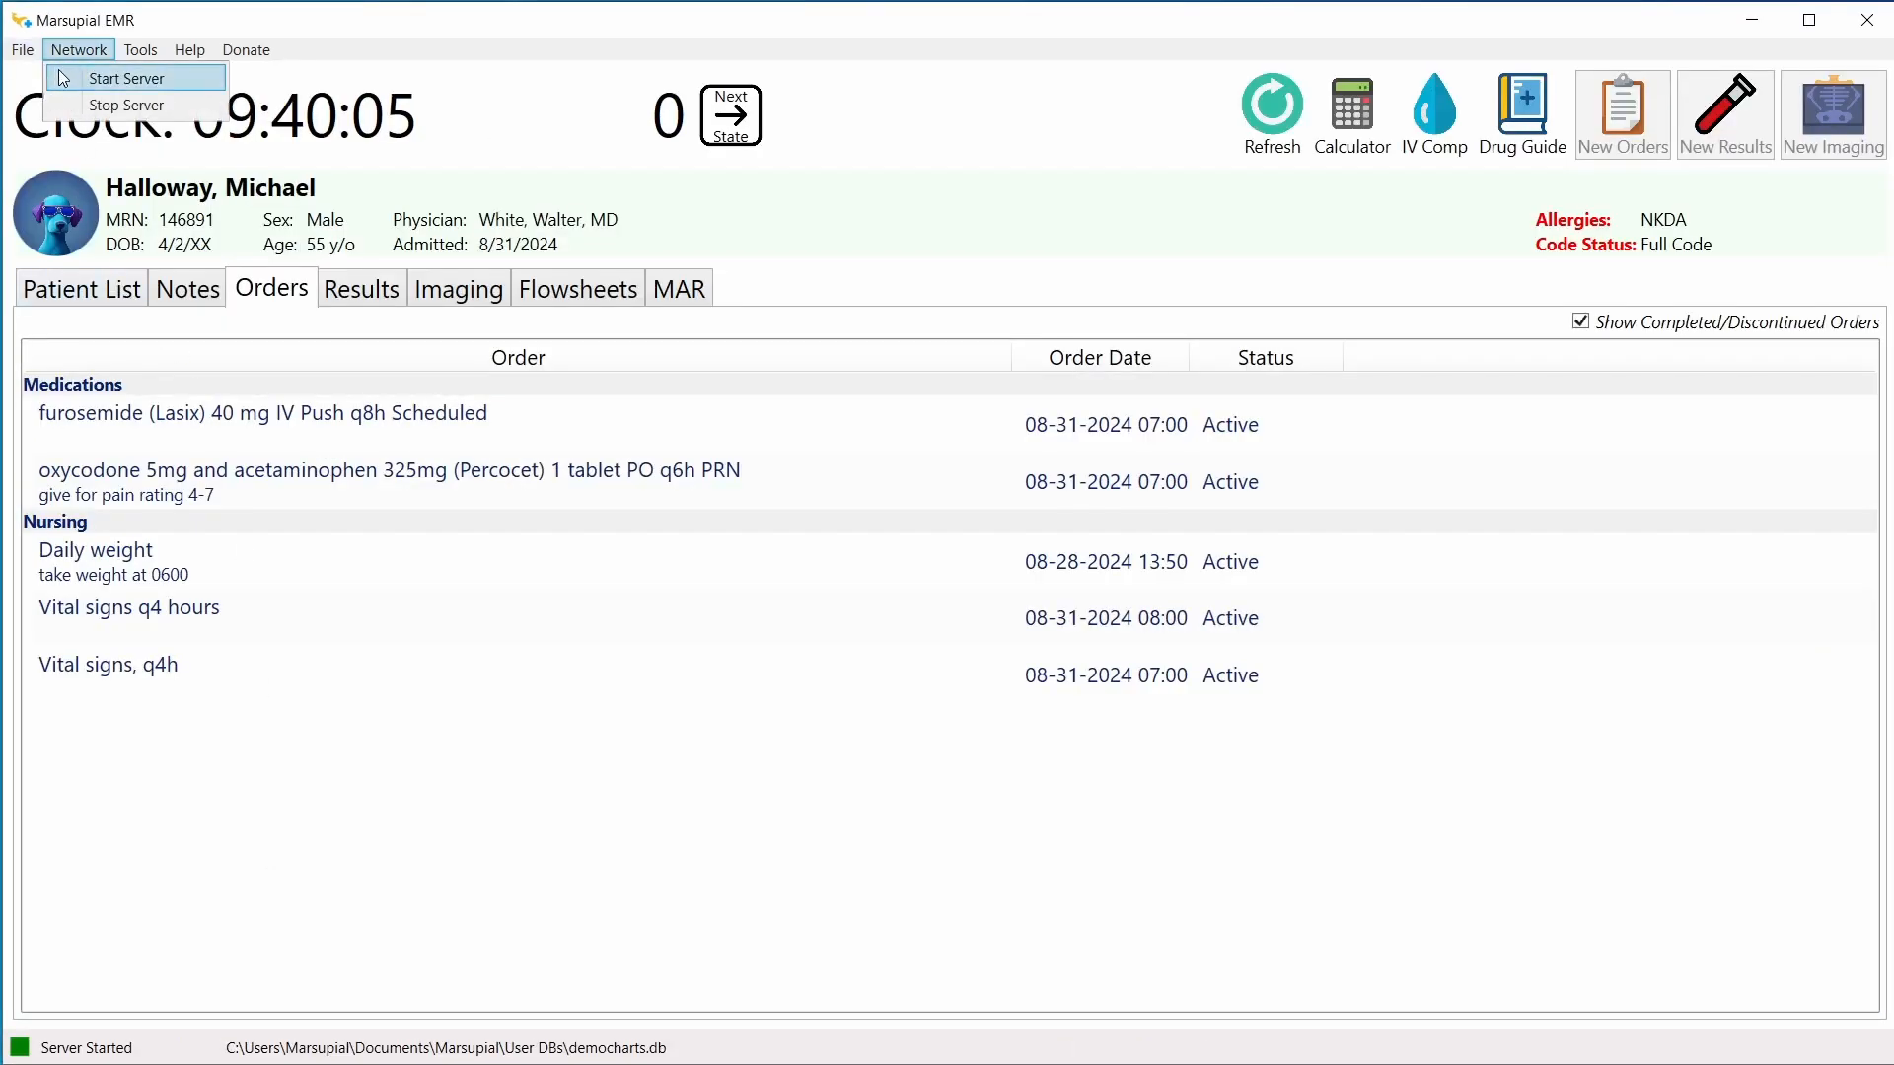
pyautogui.click(109, 98)
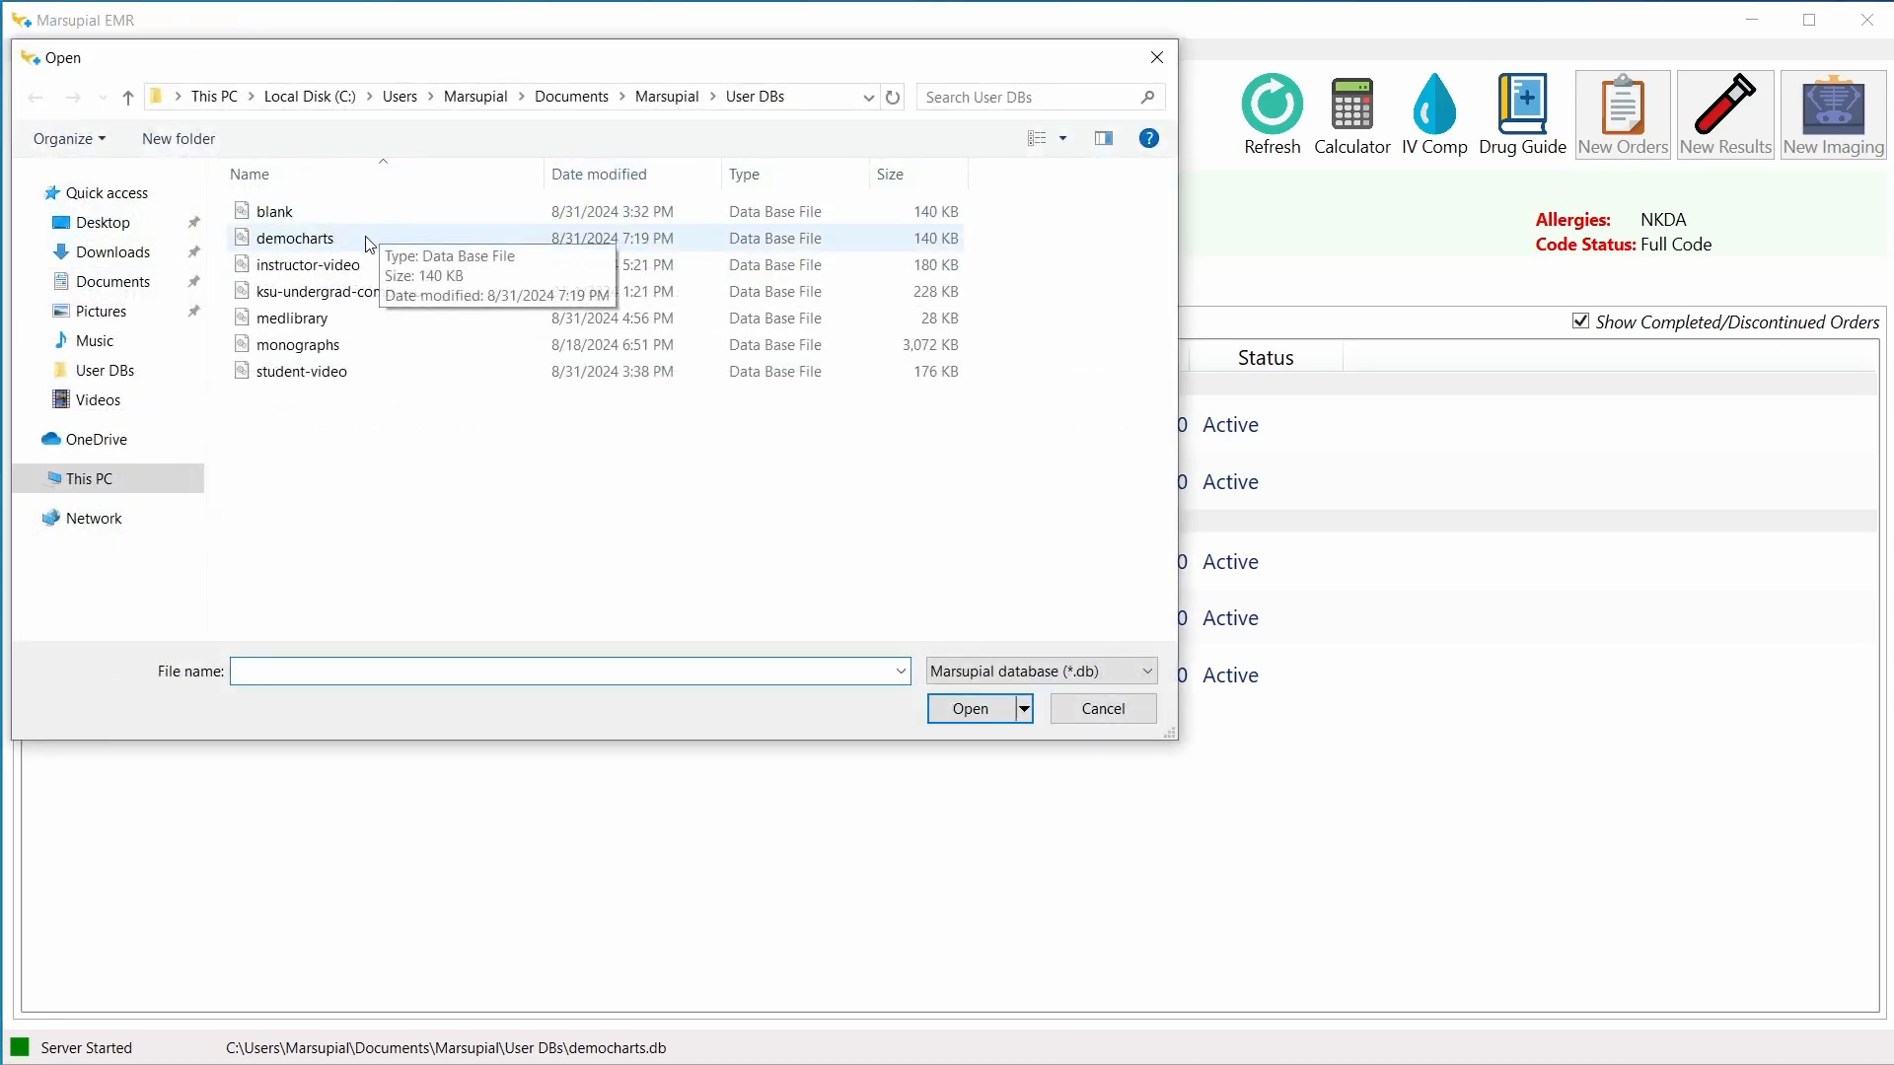
pyautogui.doubleClick(370, 238)
pyautogui.doubleClick(249, 396)
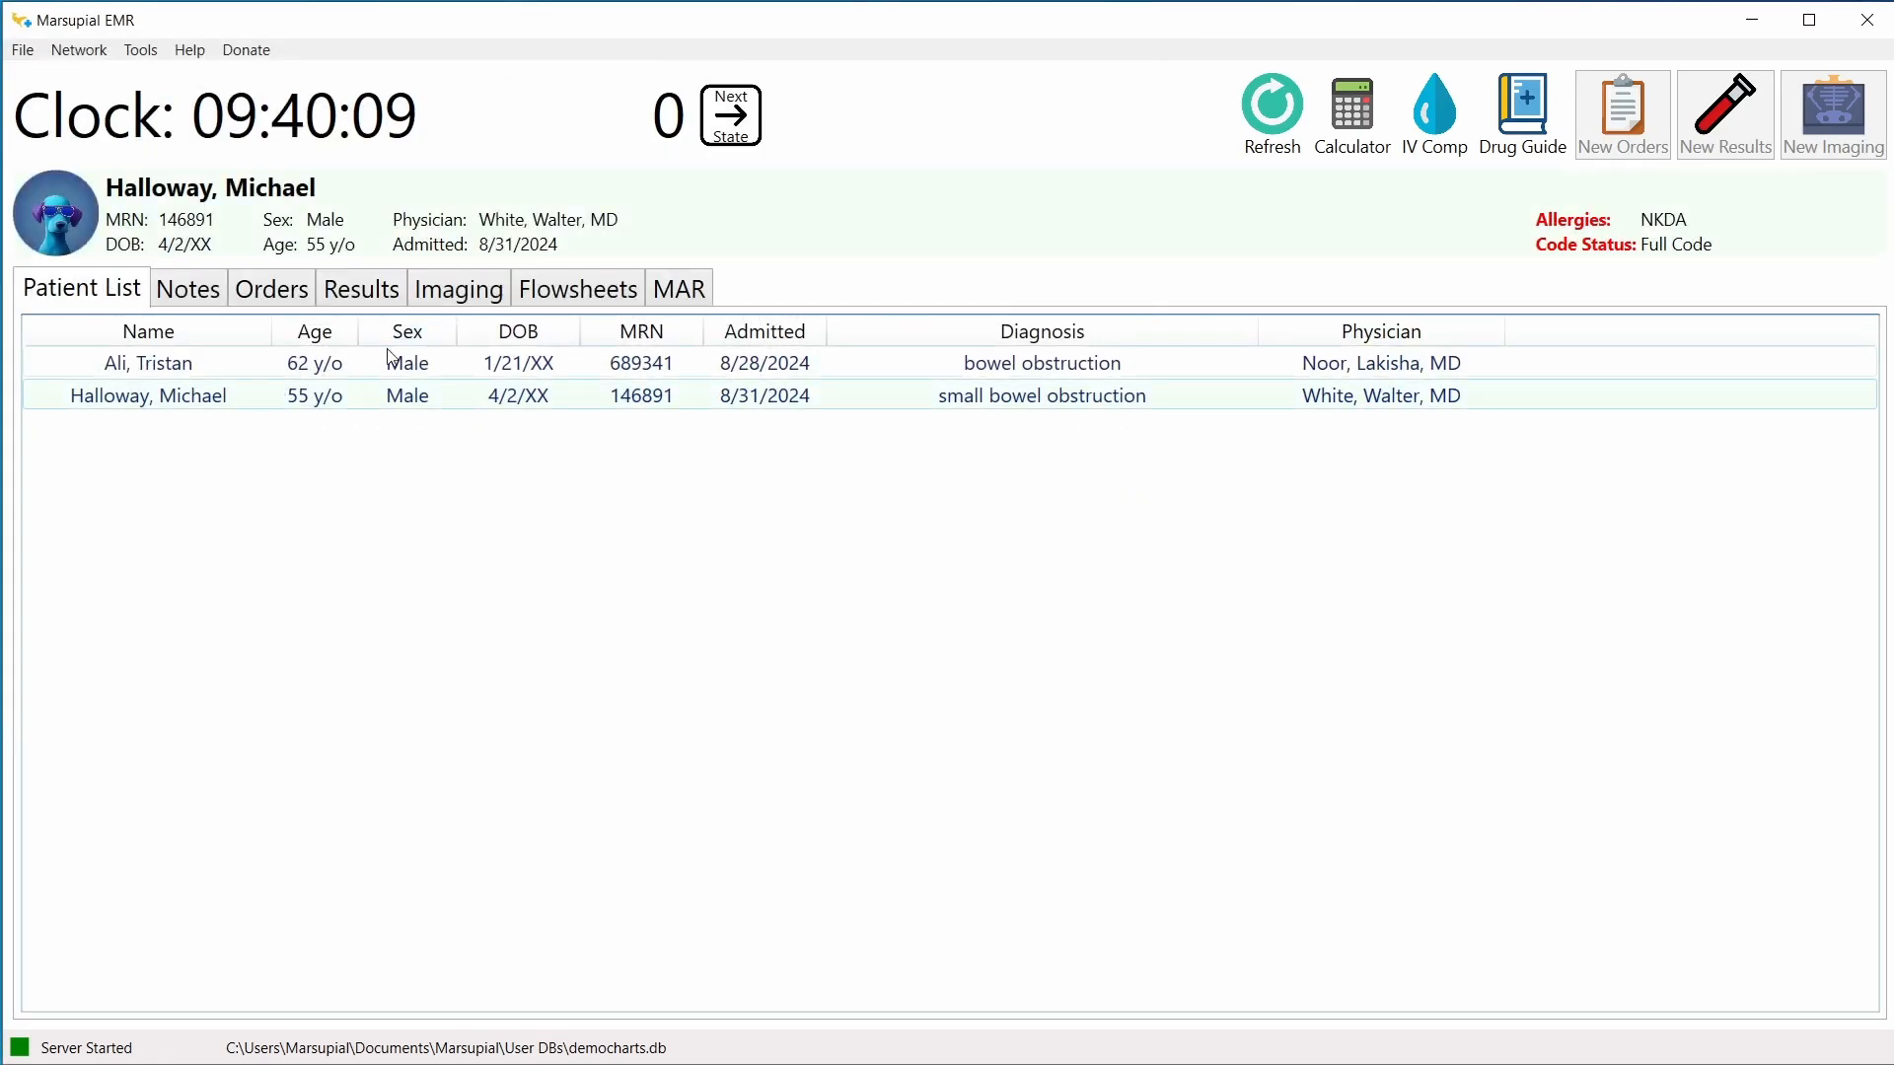
pyautogui.click(253, 296)
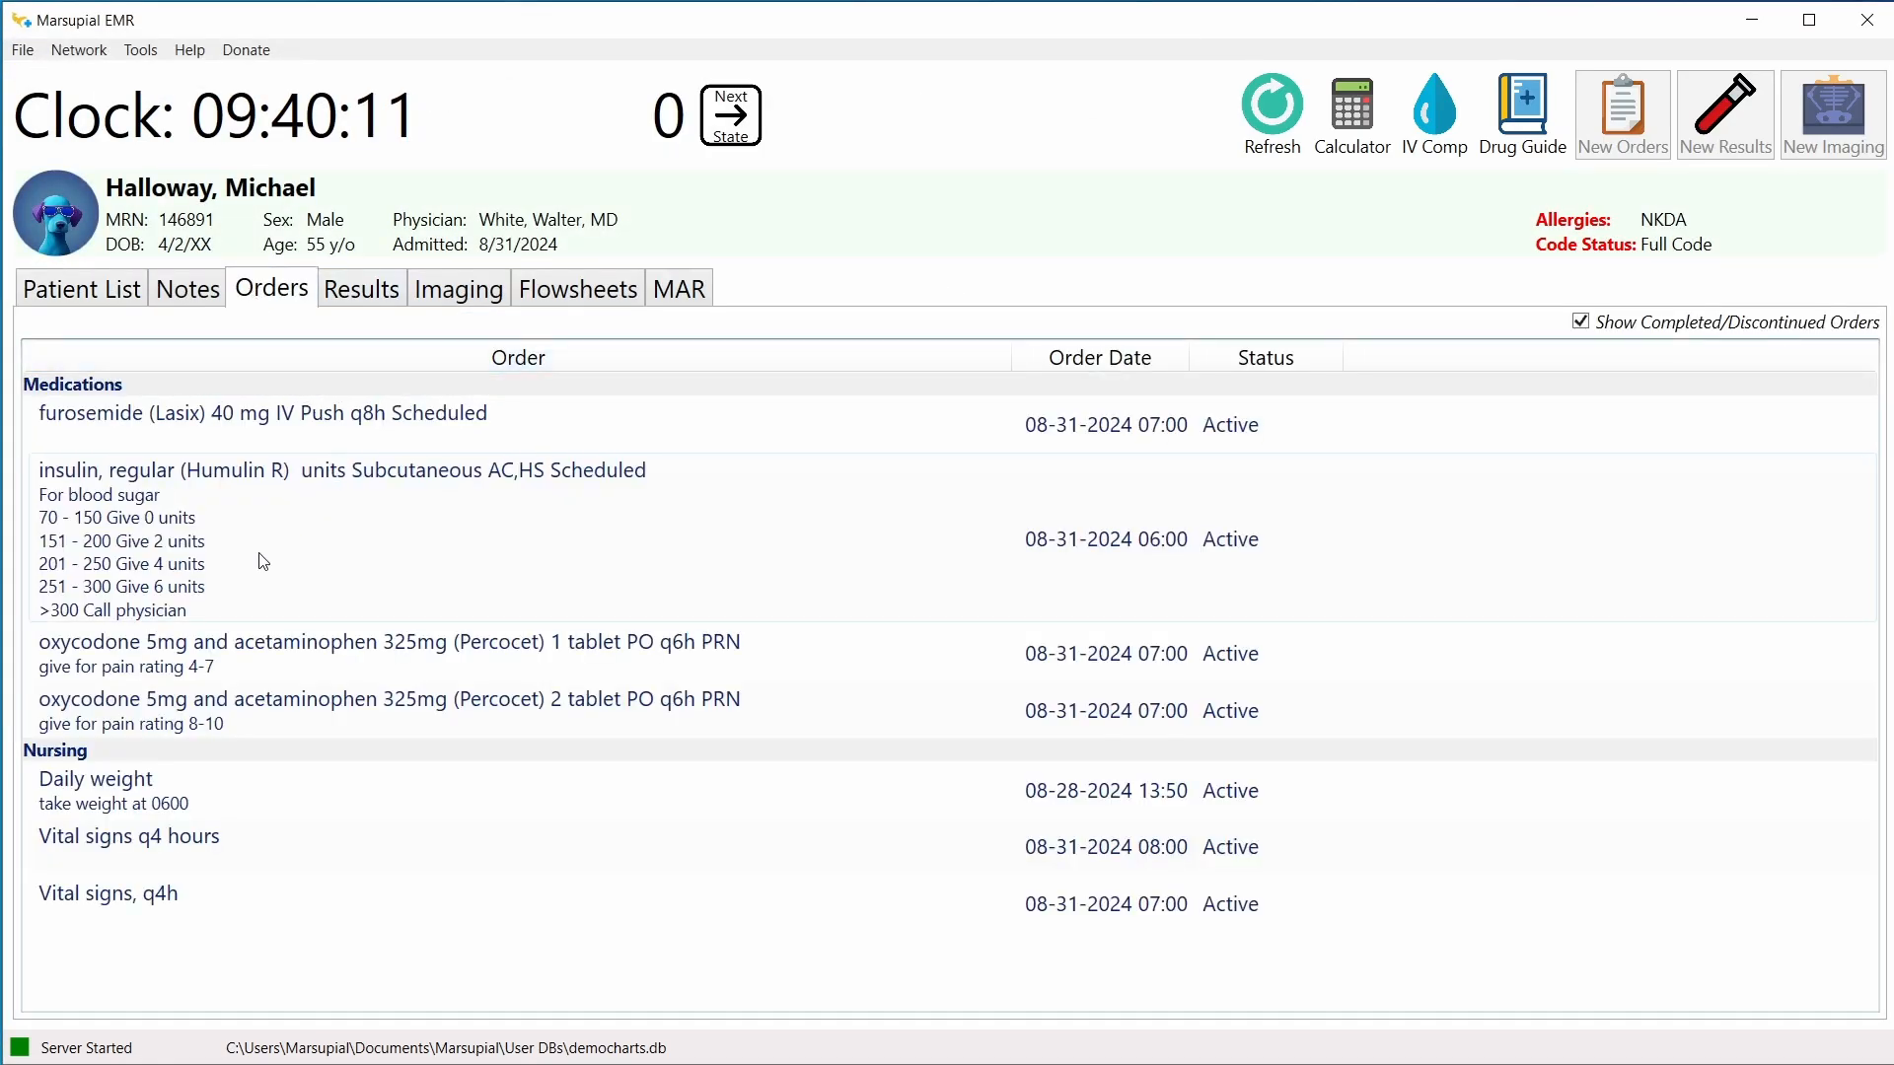
# Step: Review the regular insulin sliding-scale order and the patient's MAR entries, and return to the orders
pyautogui.click(329, 536)
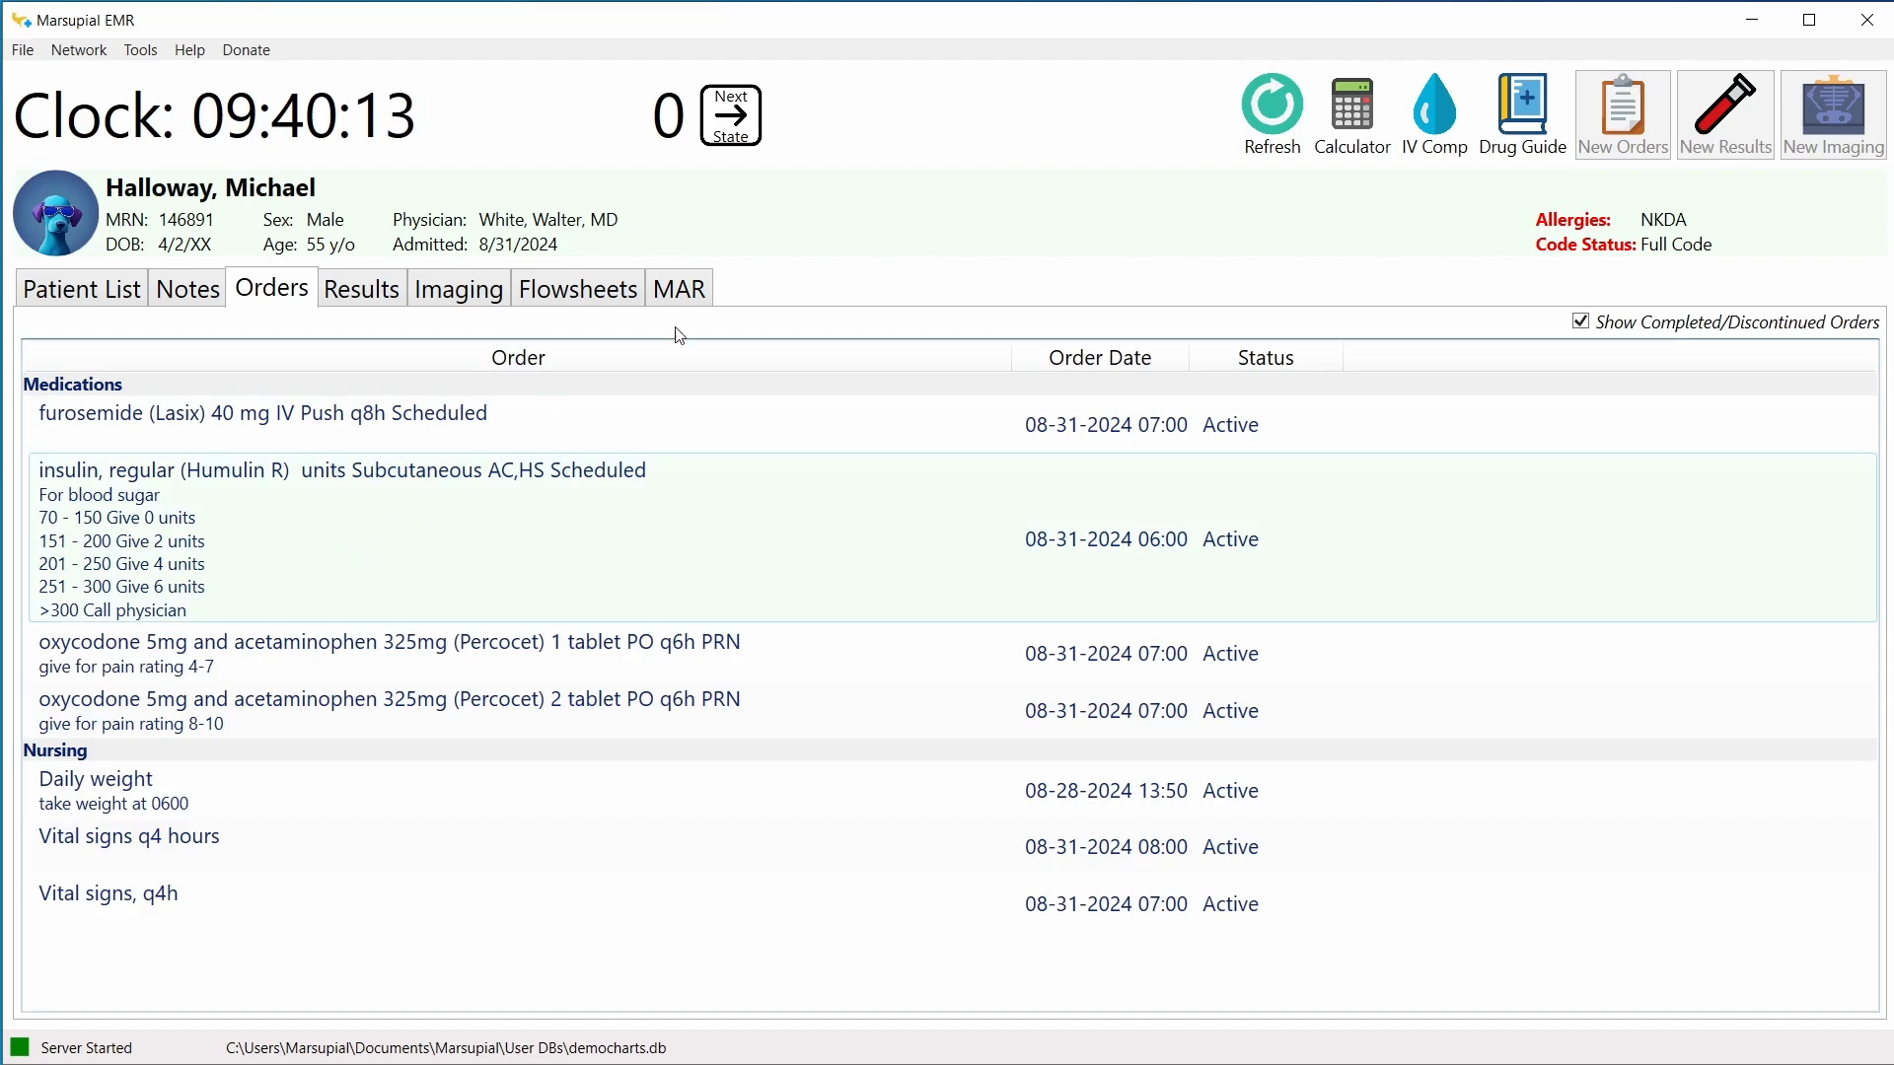
pyautogui.click(679, 285)
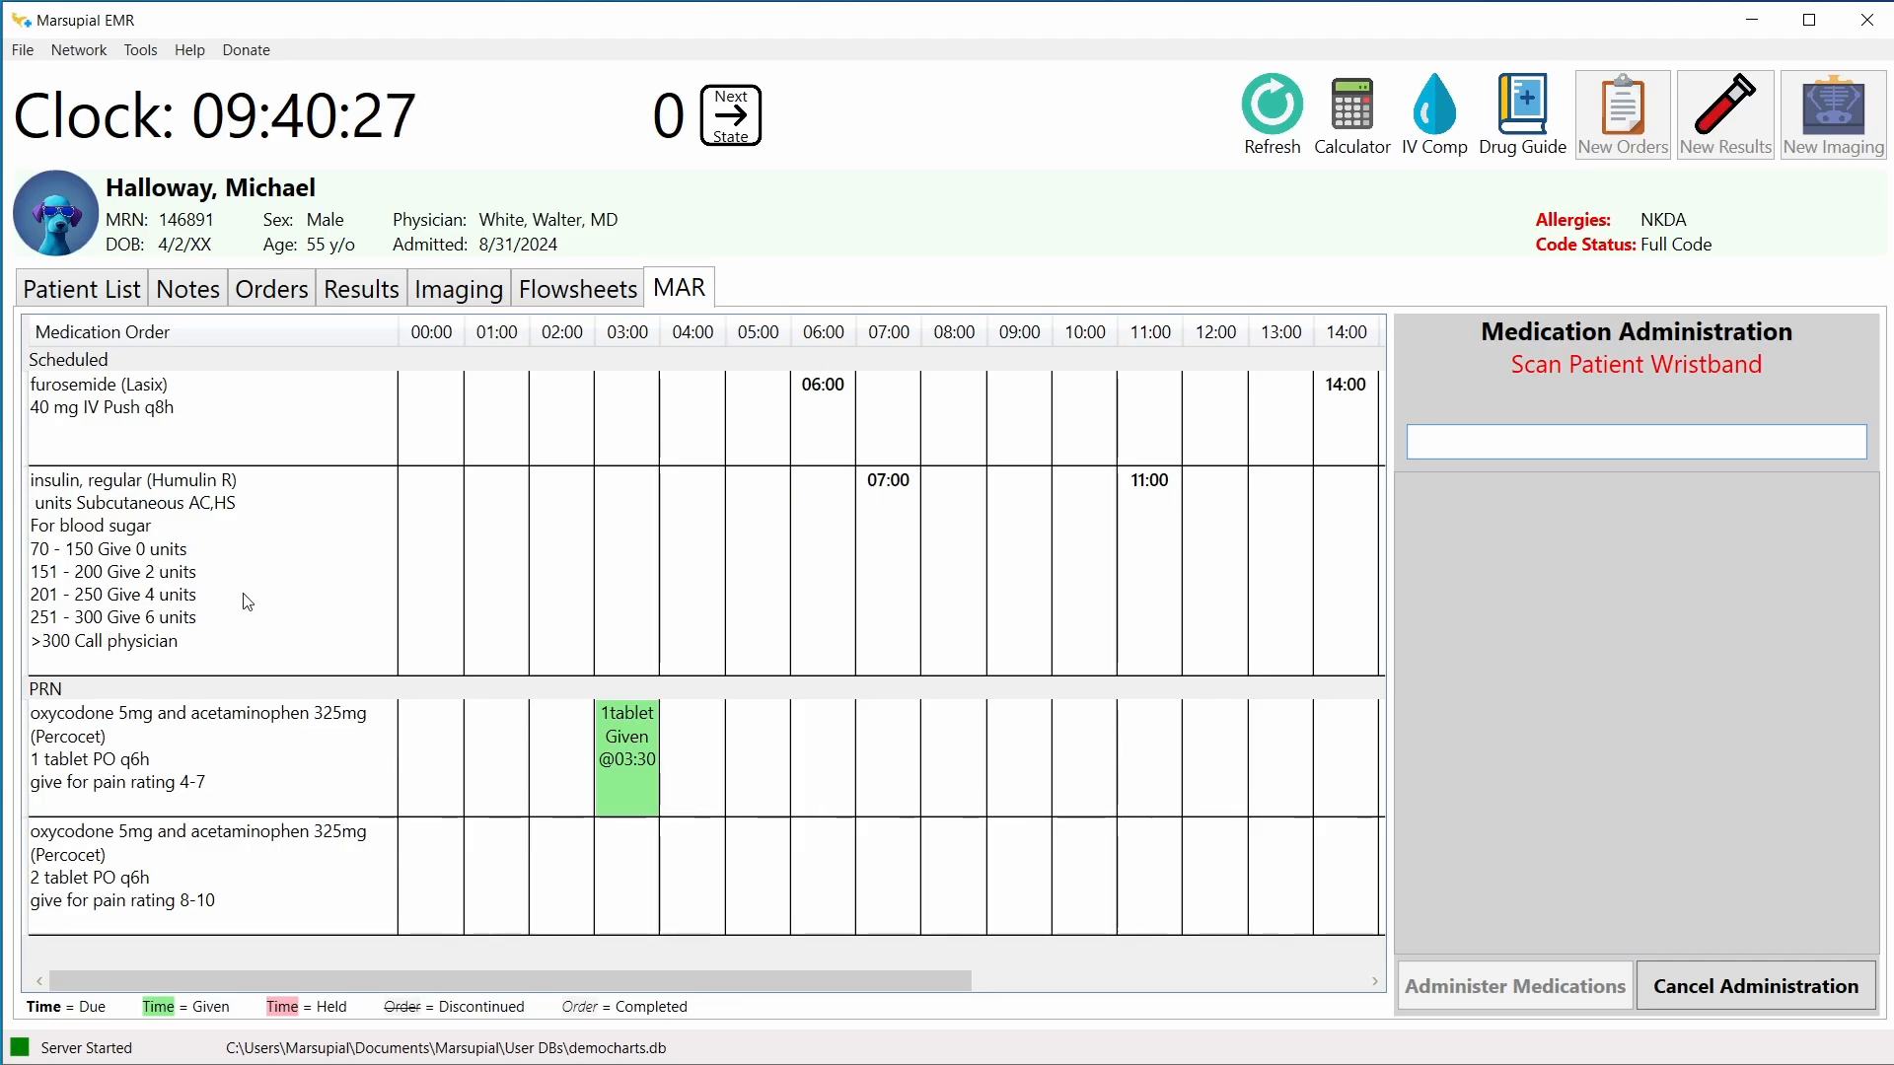
pyautogui.click(270, 294)
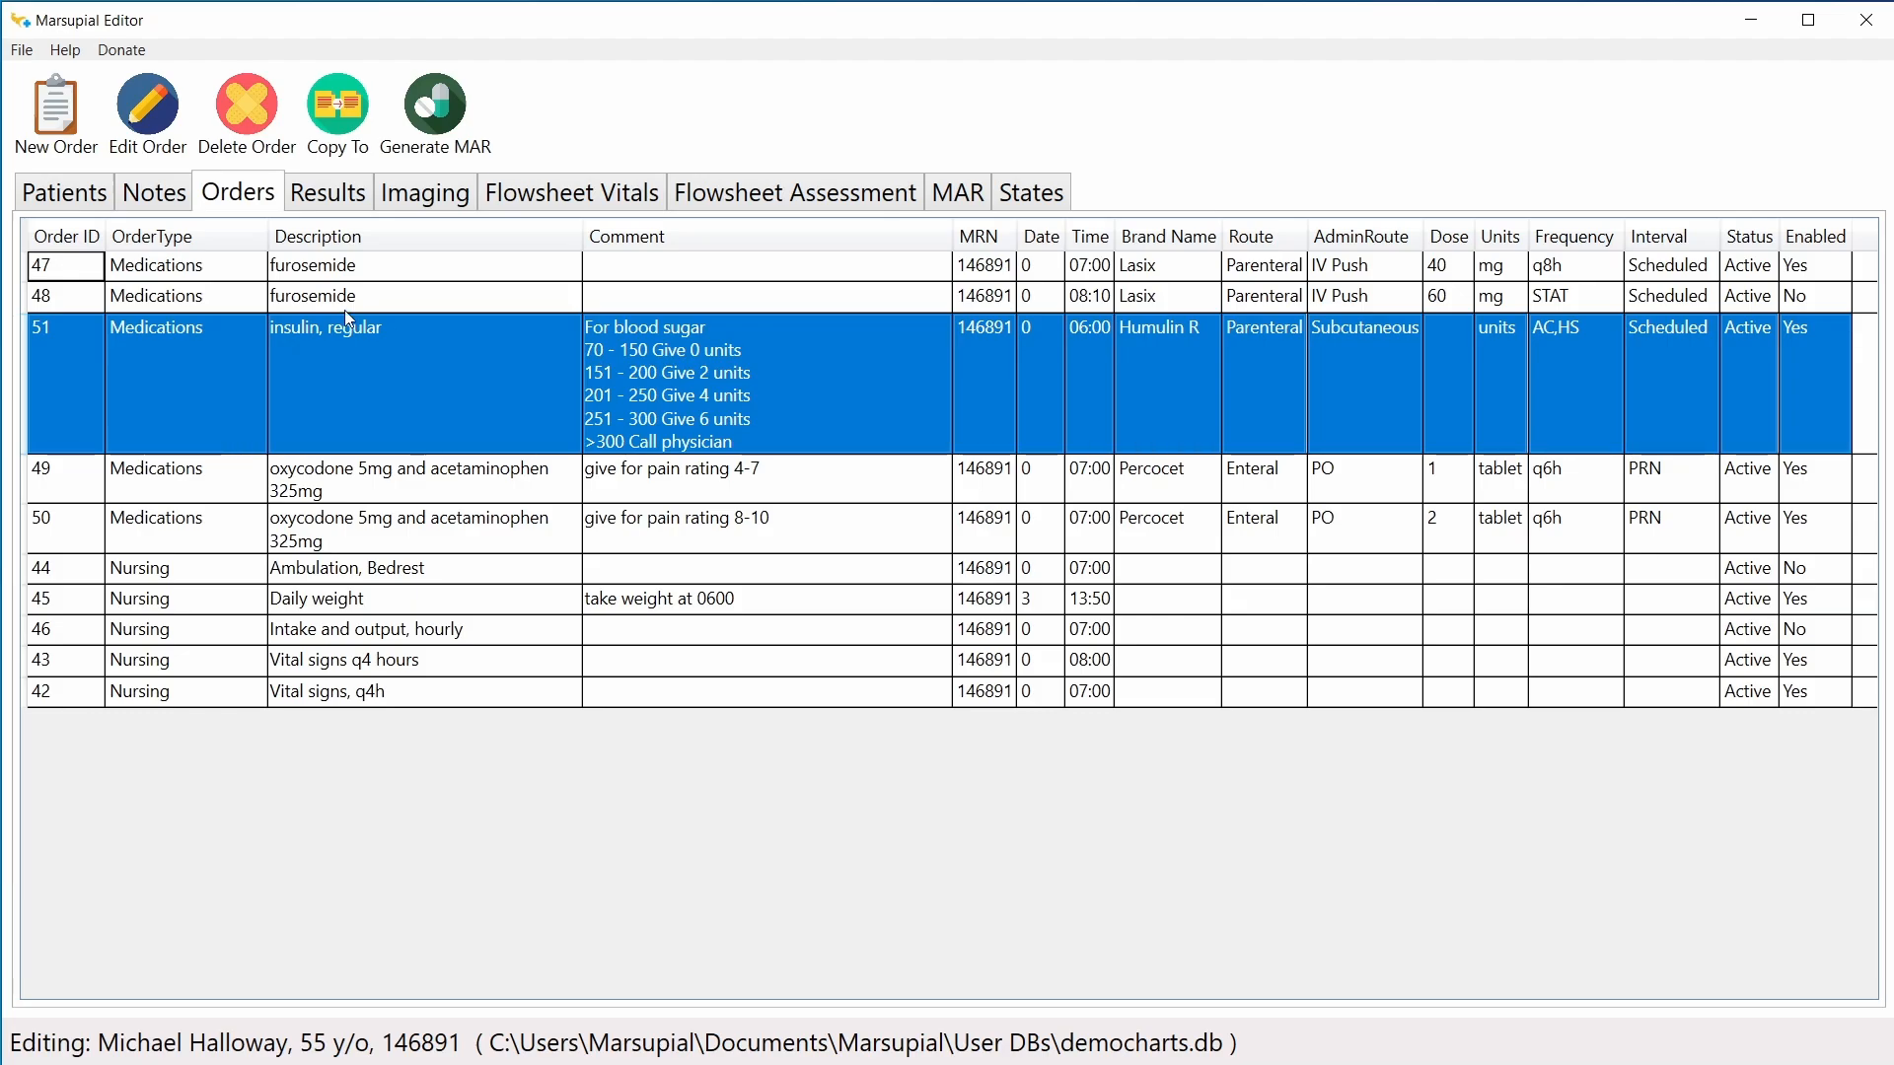
# Step: Switch to Marsupial Editor and open the orders of the patient diagnosed with bowel obstruction
pyautogui.click(98, 198)
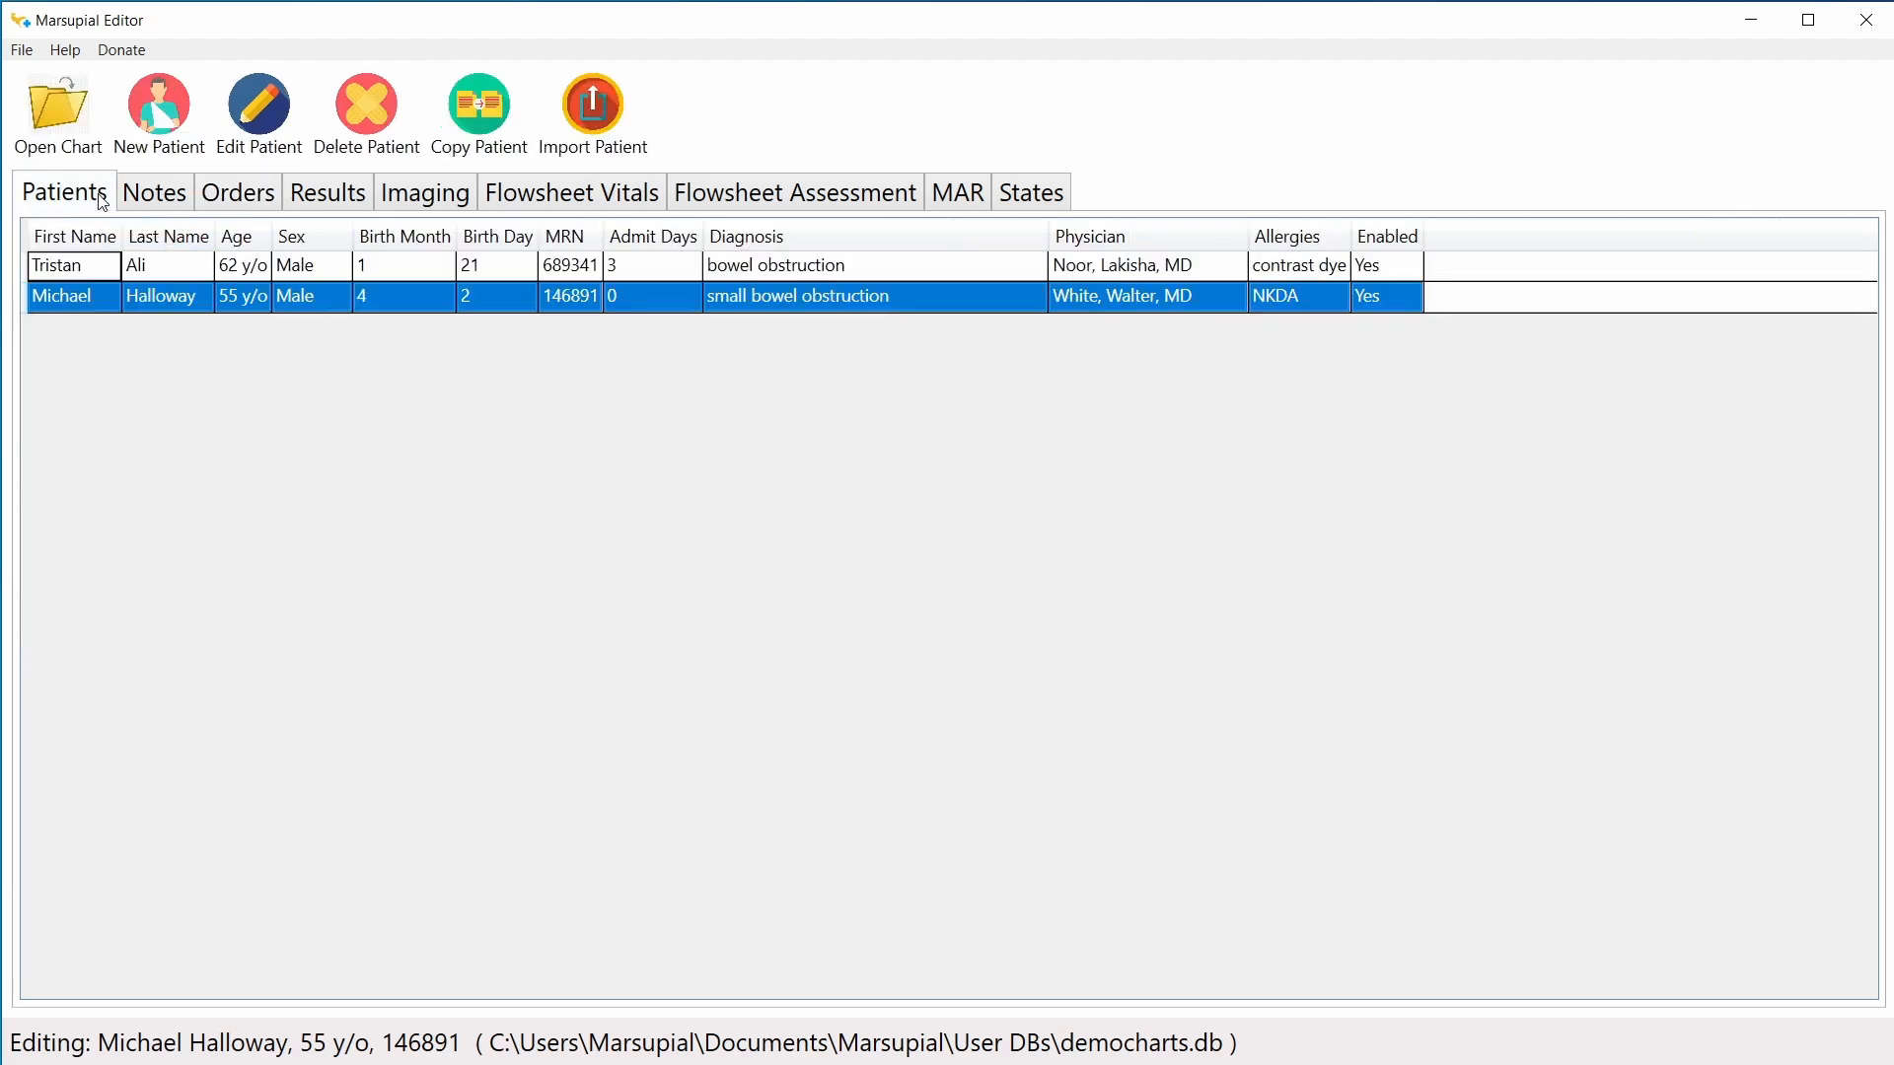
pyautogui.click(150, 265)
pyautogui.click(219, 198)
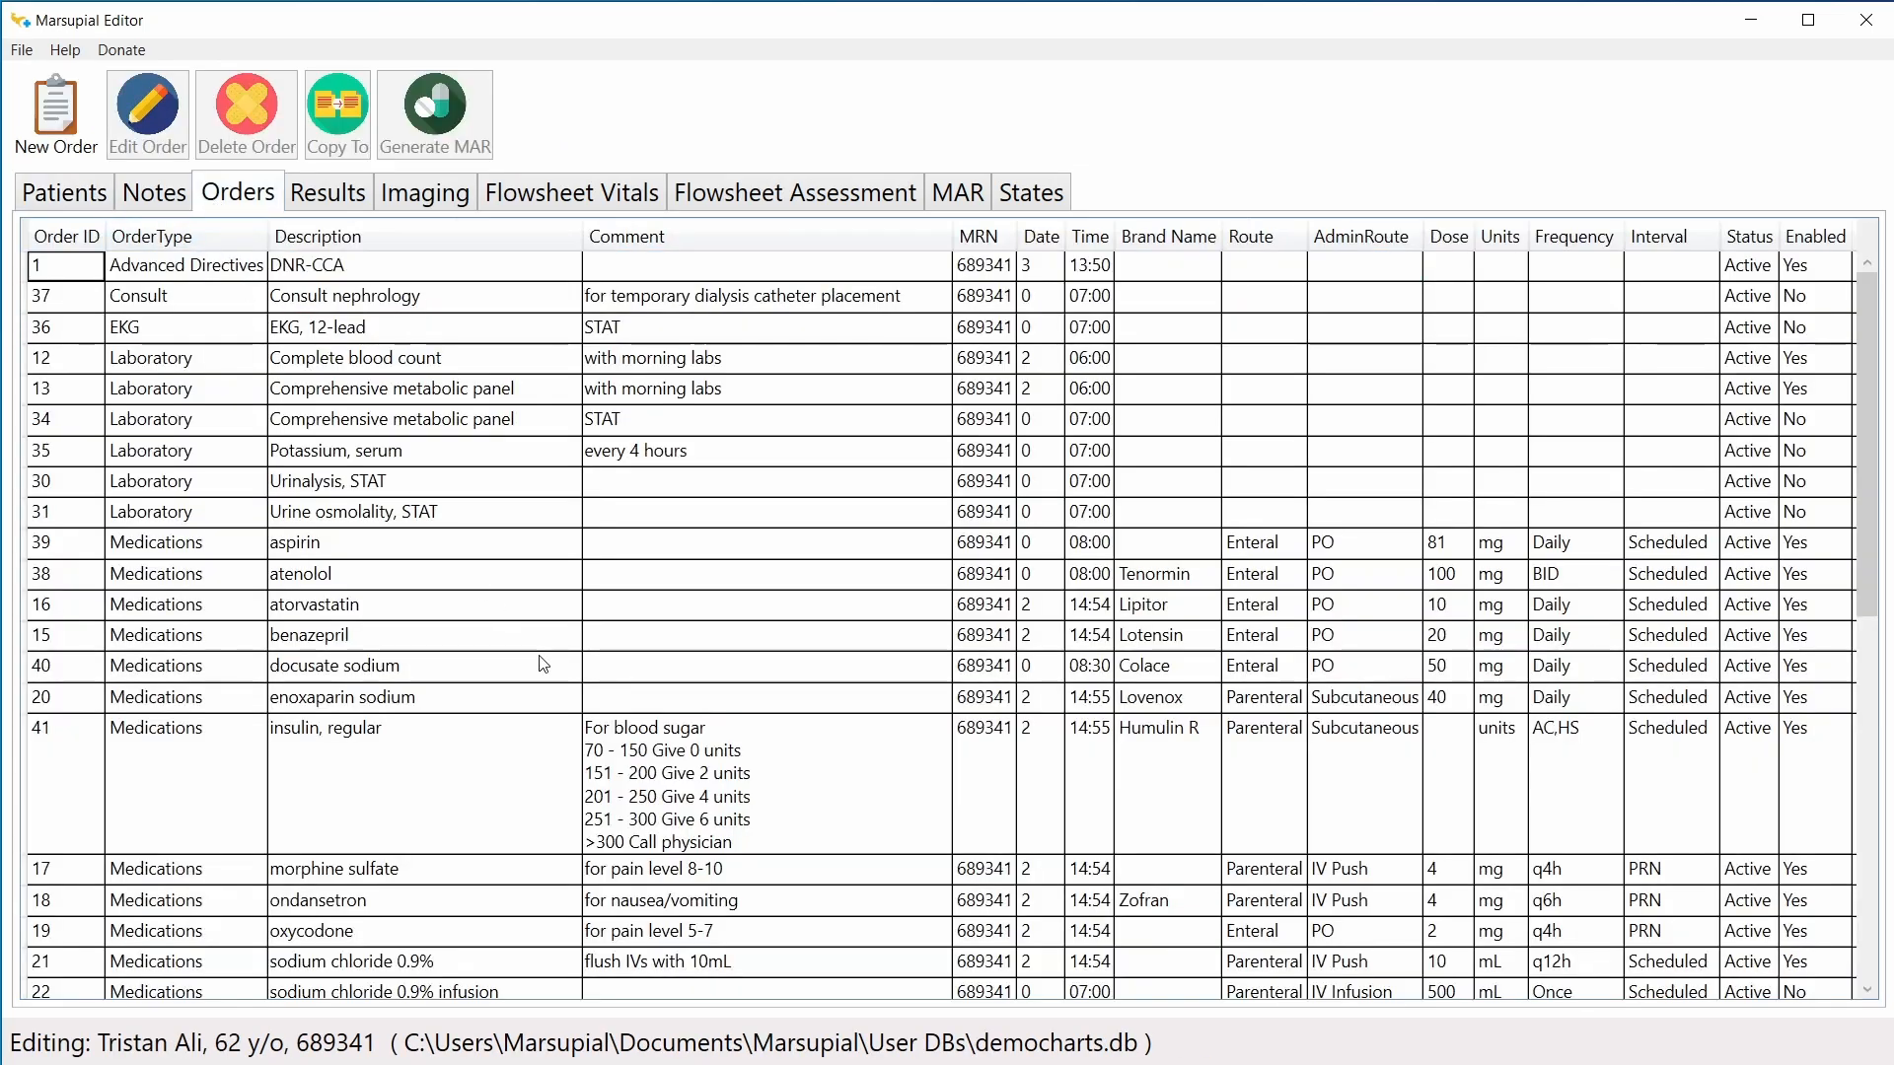
# Step: Examine the sodium chloride 0.9% flush, sodium chloride 0.9% infusion and vancomycin orders in the medication list
pyautogui.scroll(-2, 544, 665)
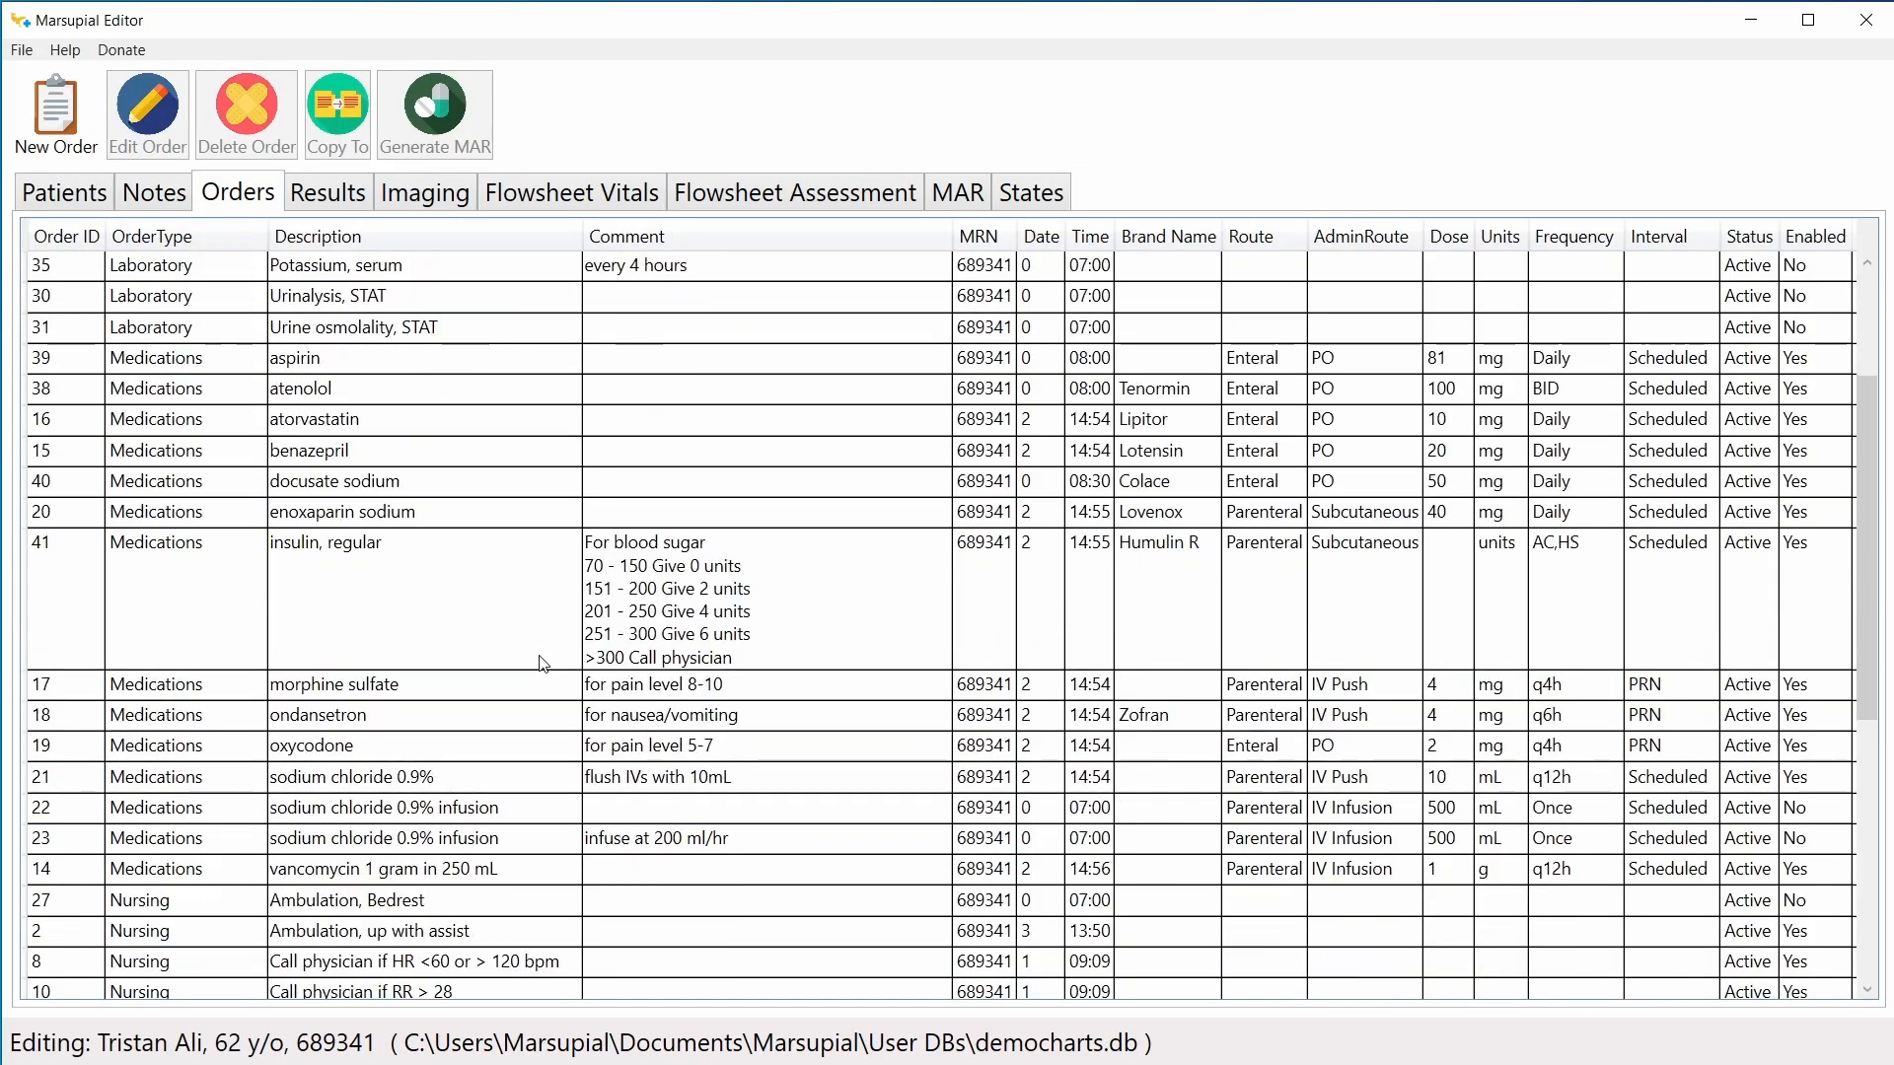
pyautogui.moveTo(1867, 599); pyautogui.dragTo(1867, 557)
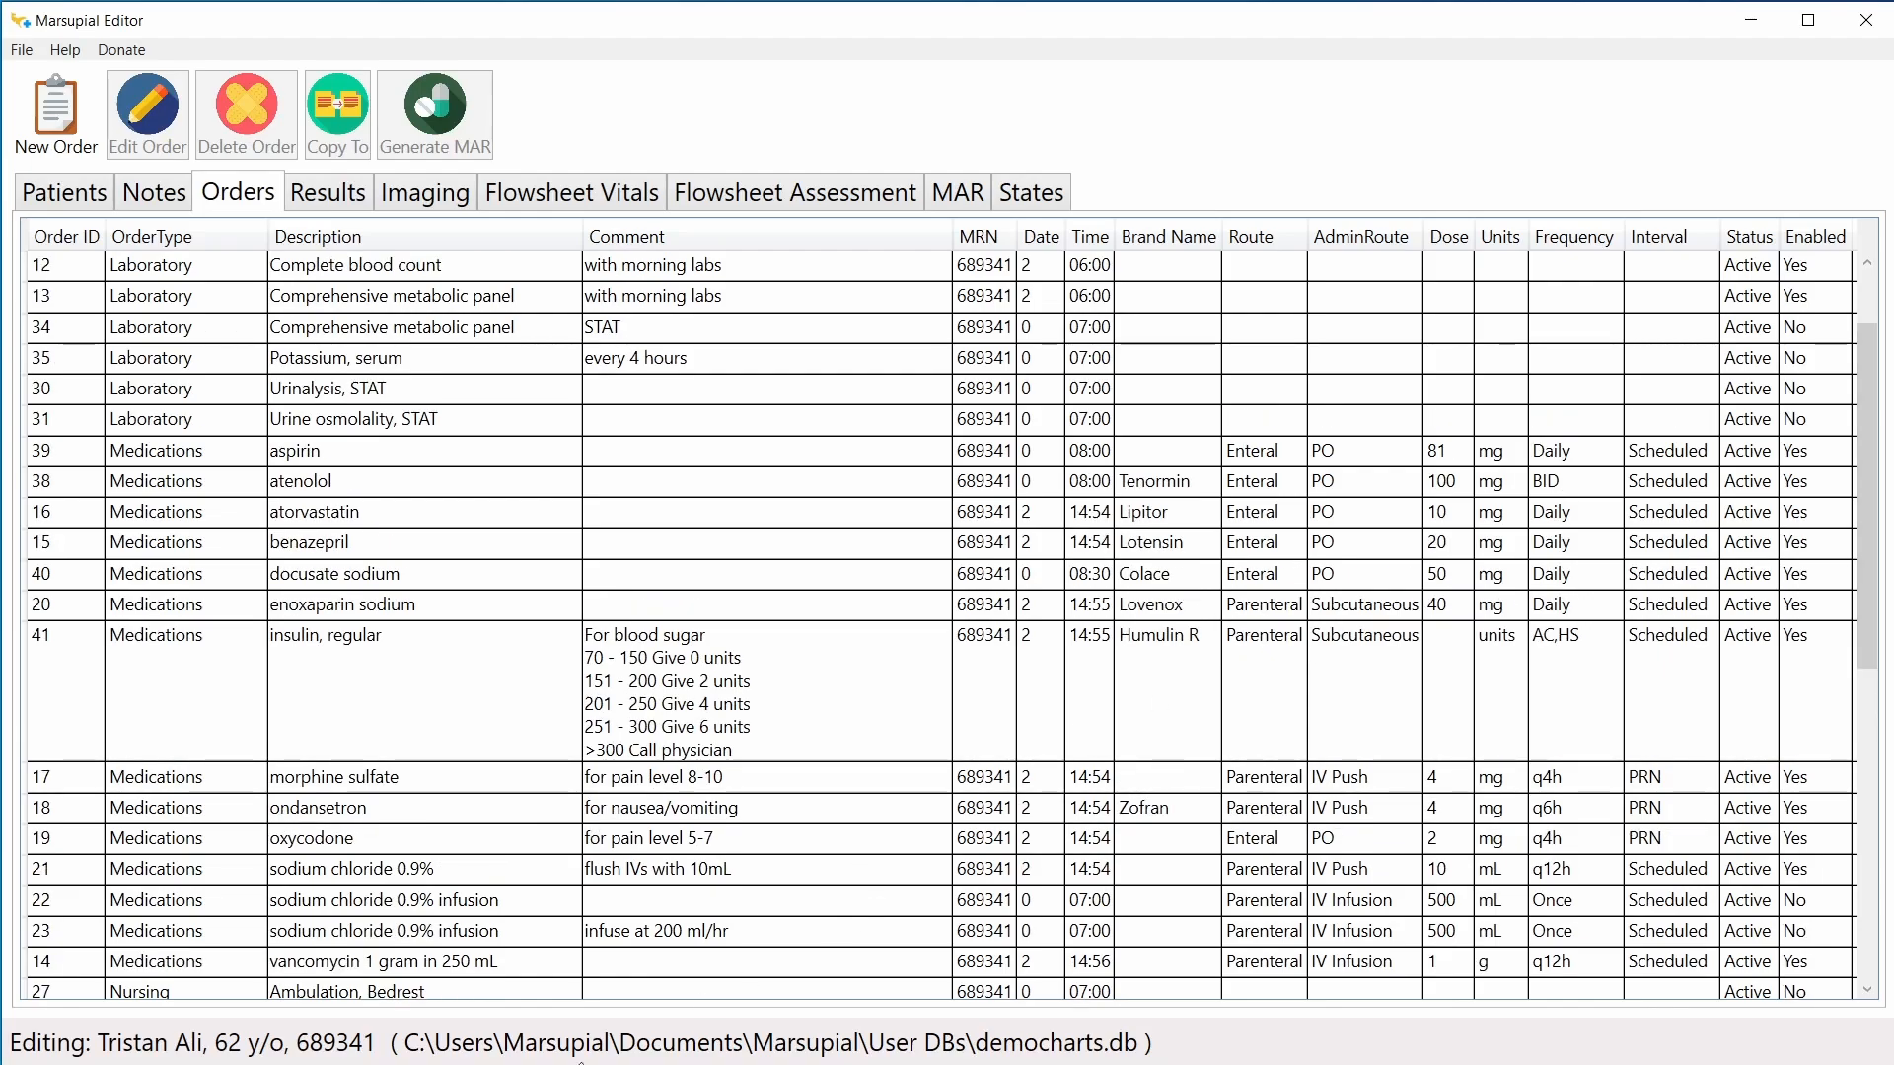
pyautogui.click(419, 873)
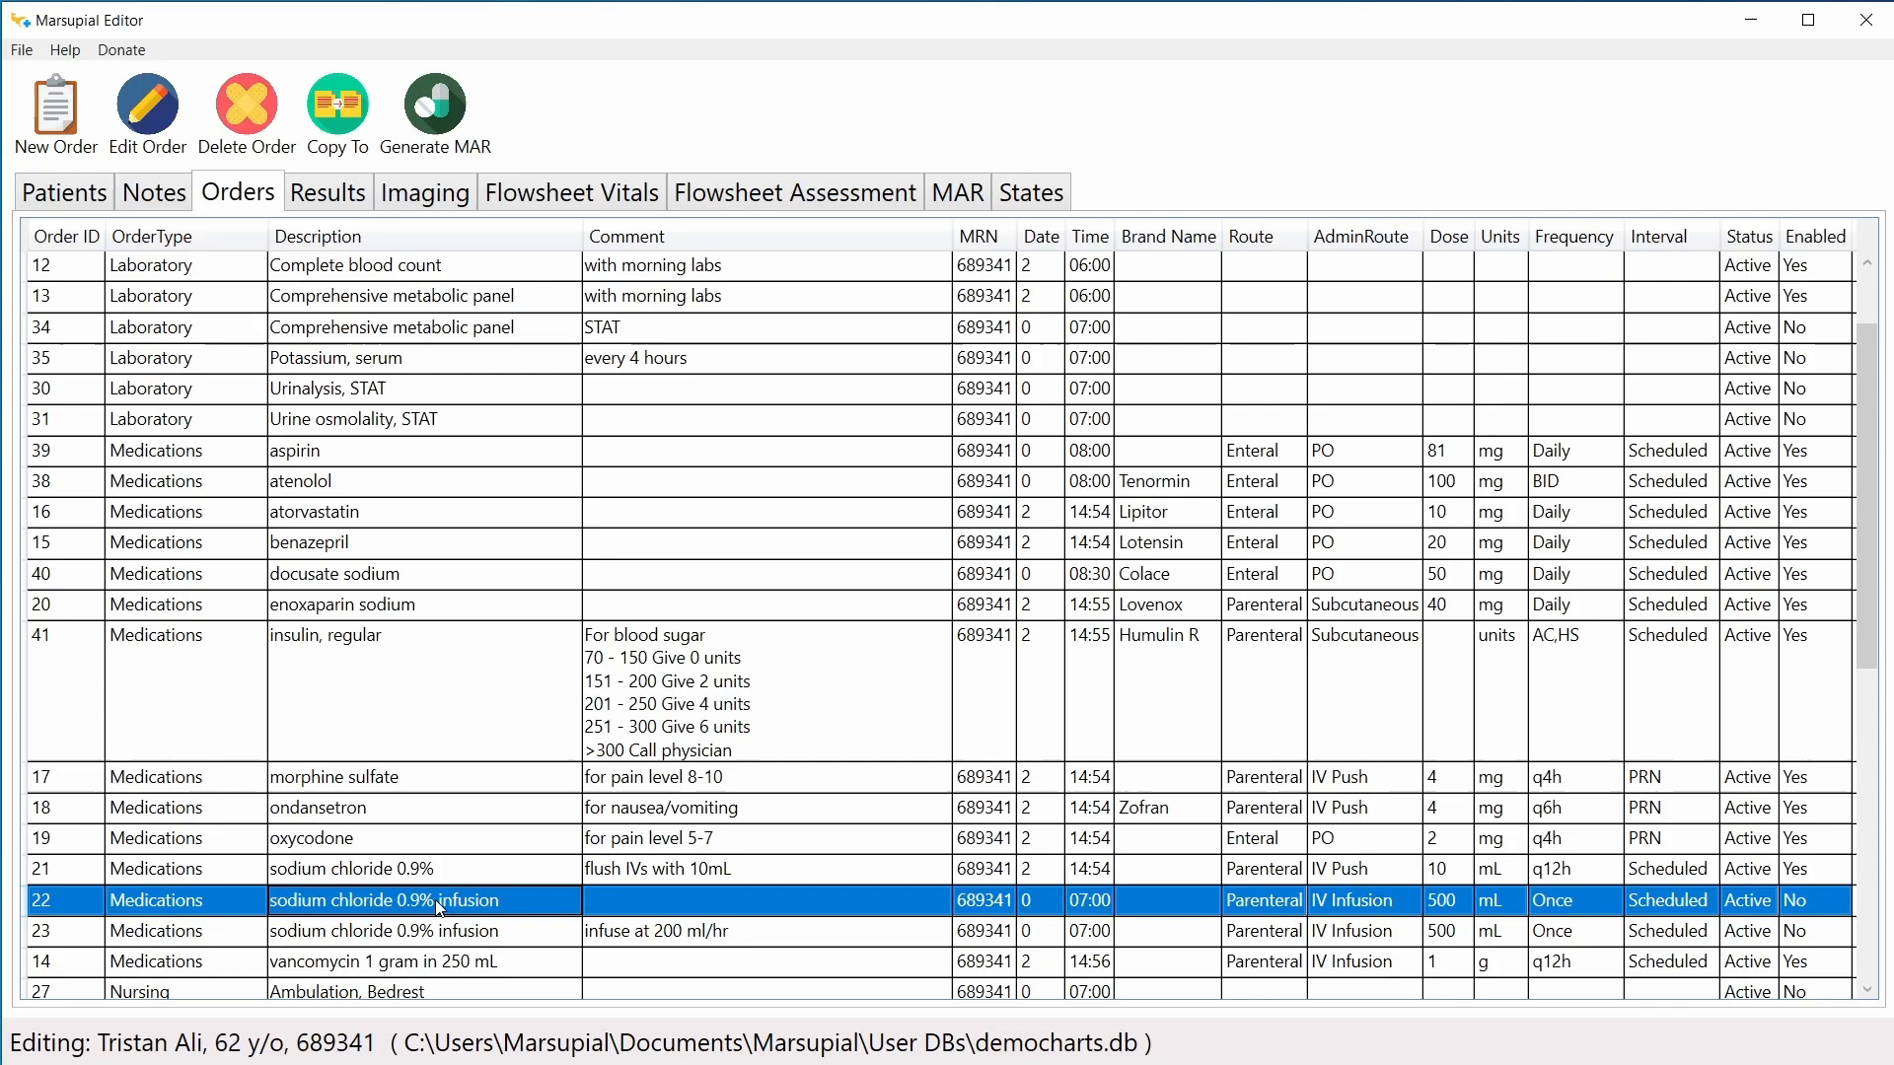
pyautogui.click(440, 903)
pyautogui.click(498, 934)
pyautogui.click(483, 965)
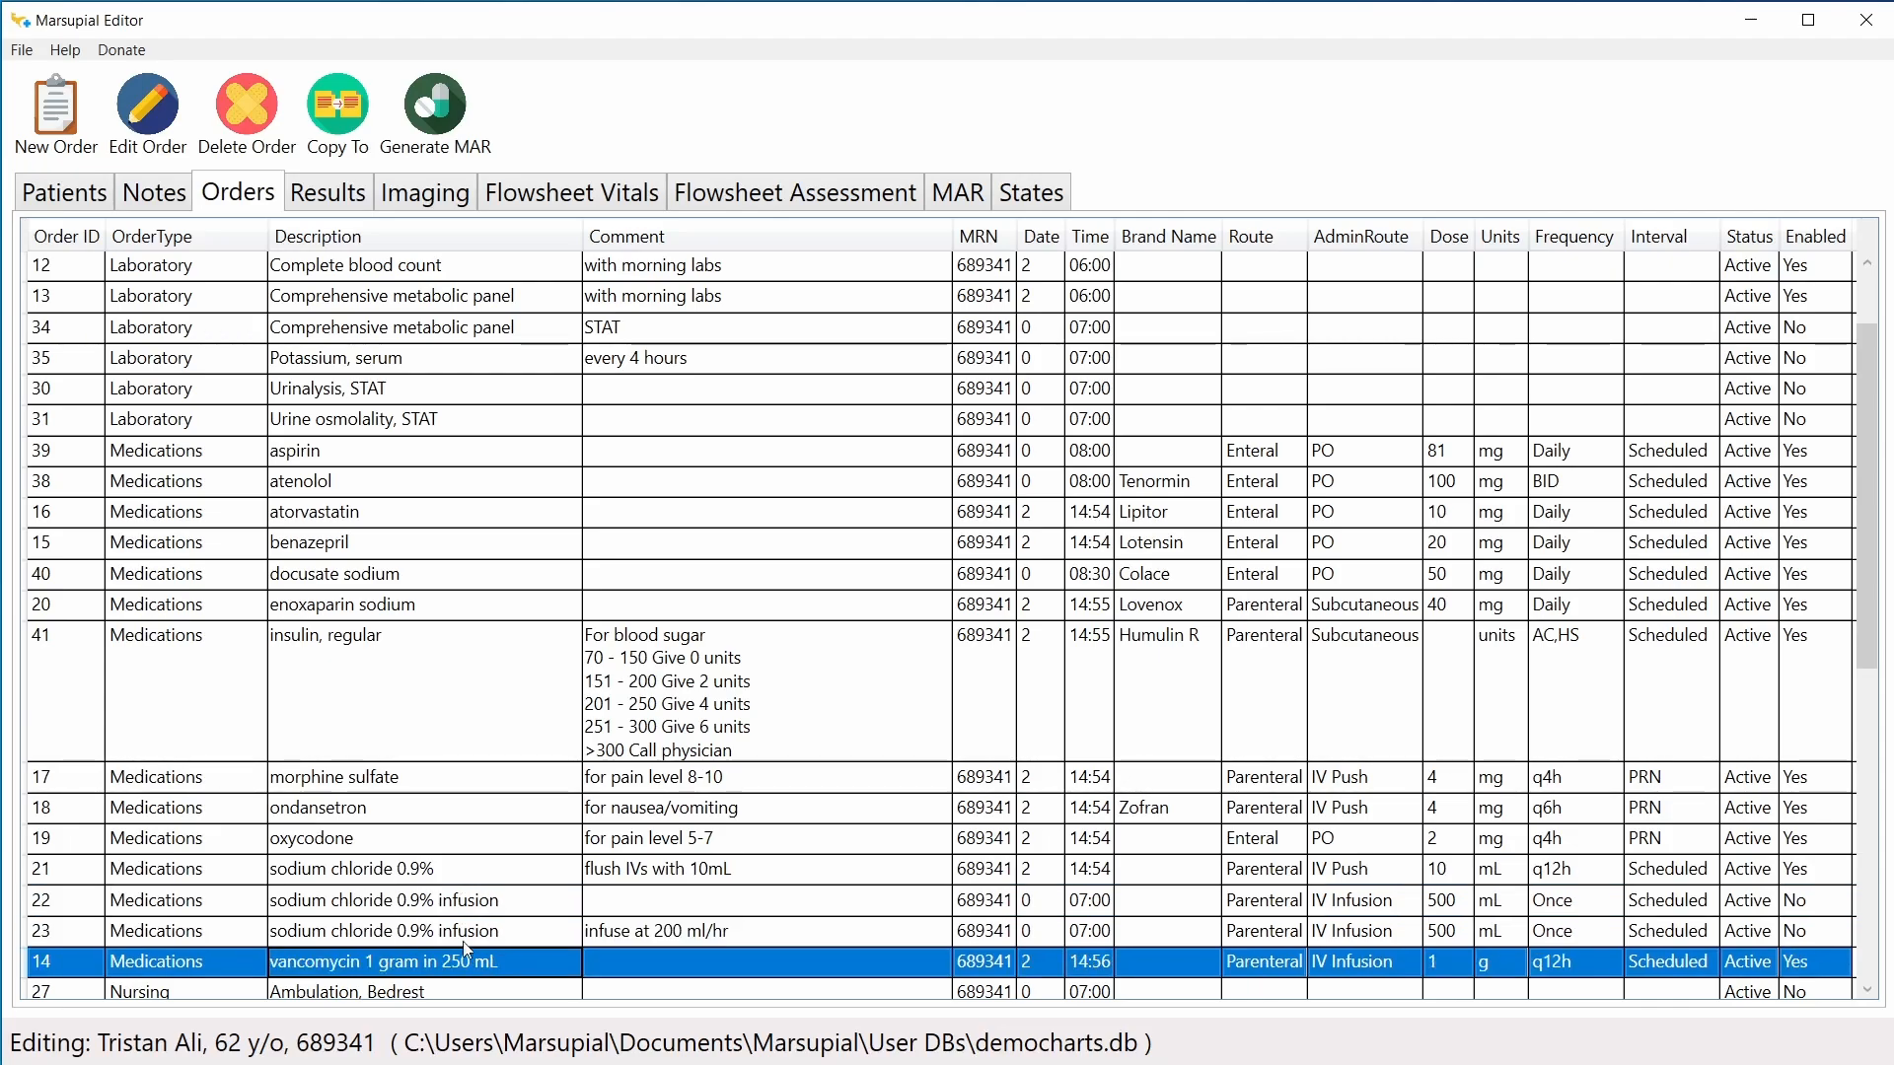
pyautogui.click(469, 876)
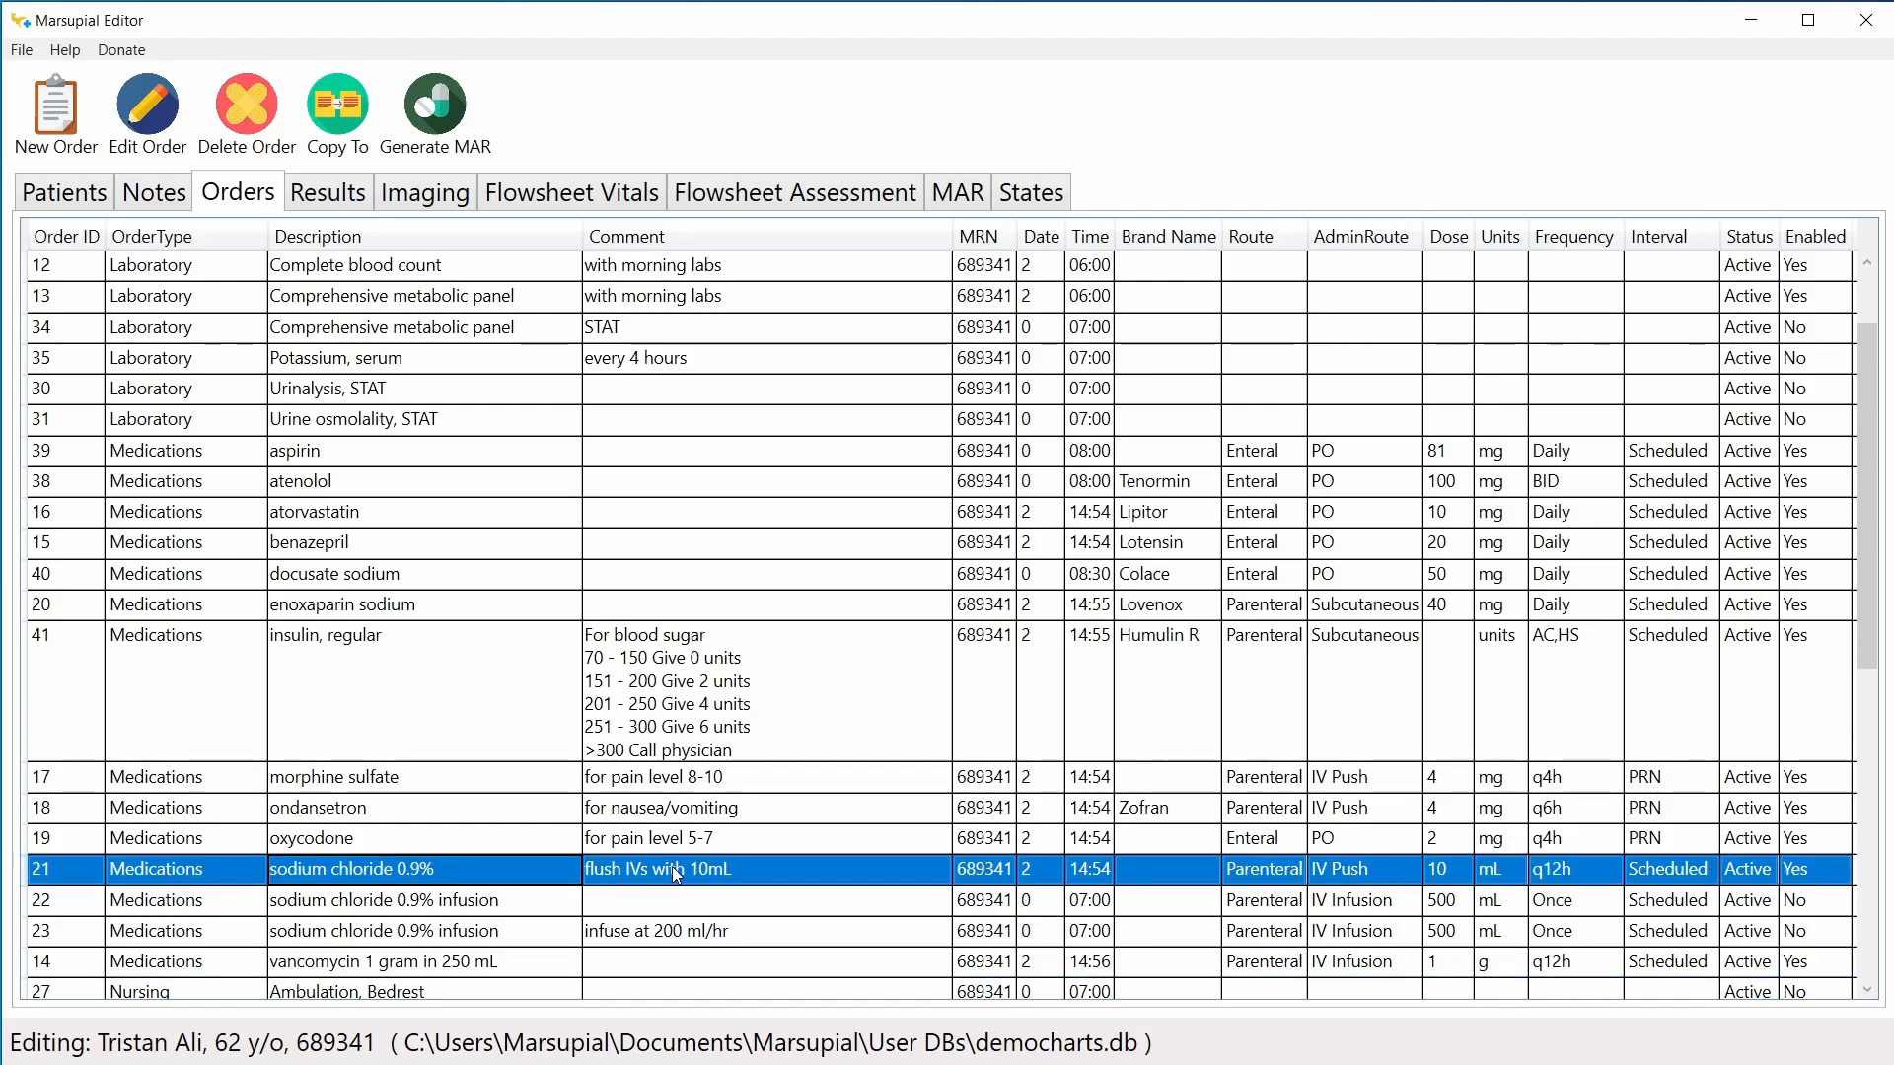
pyautogui.click(524, 965)
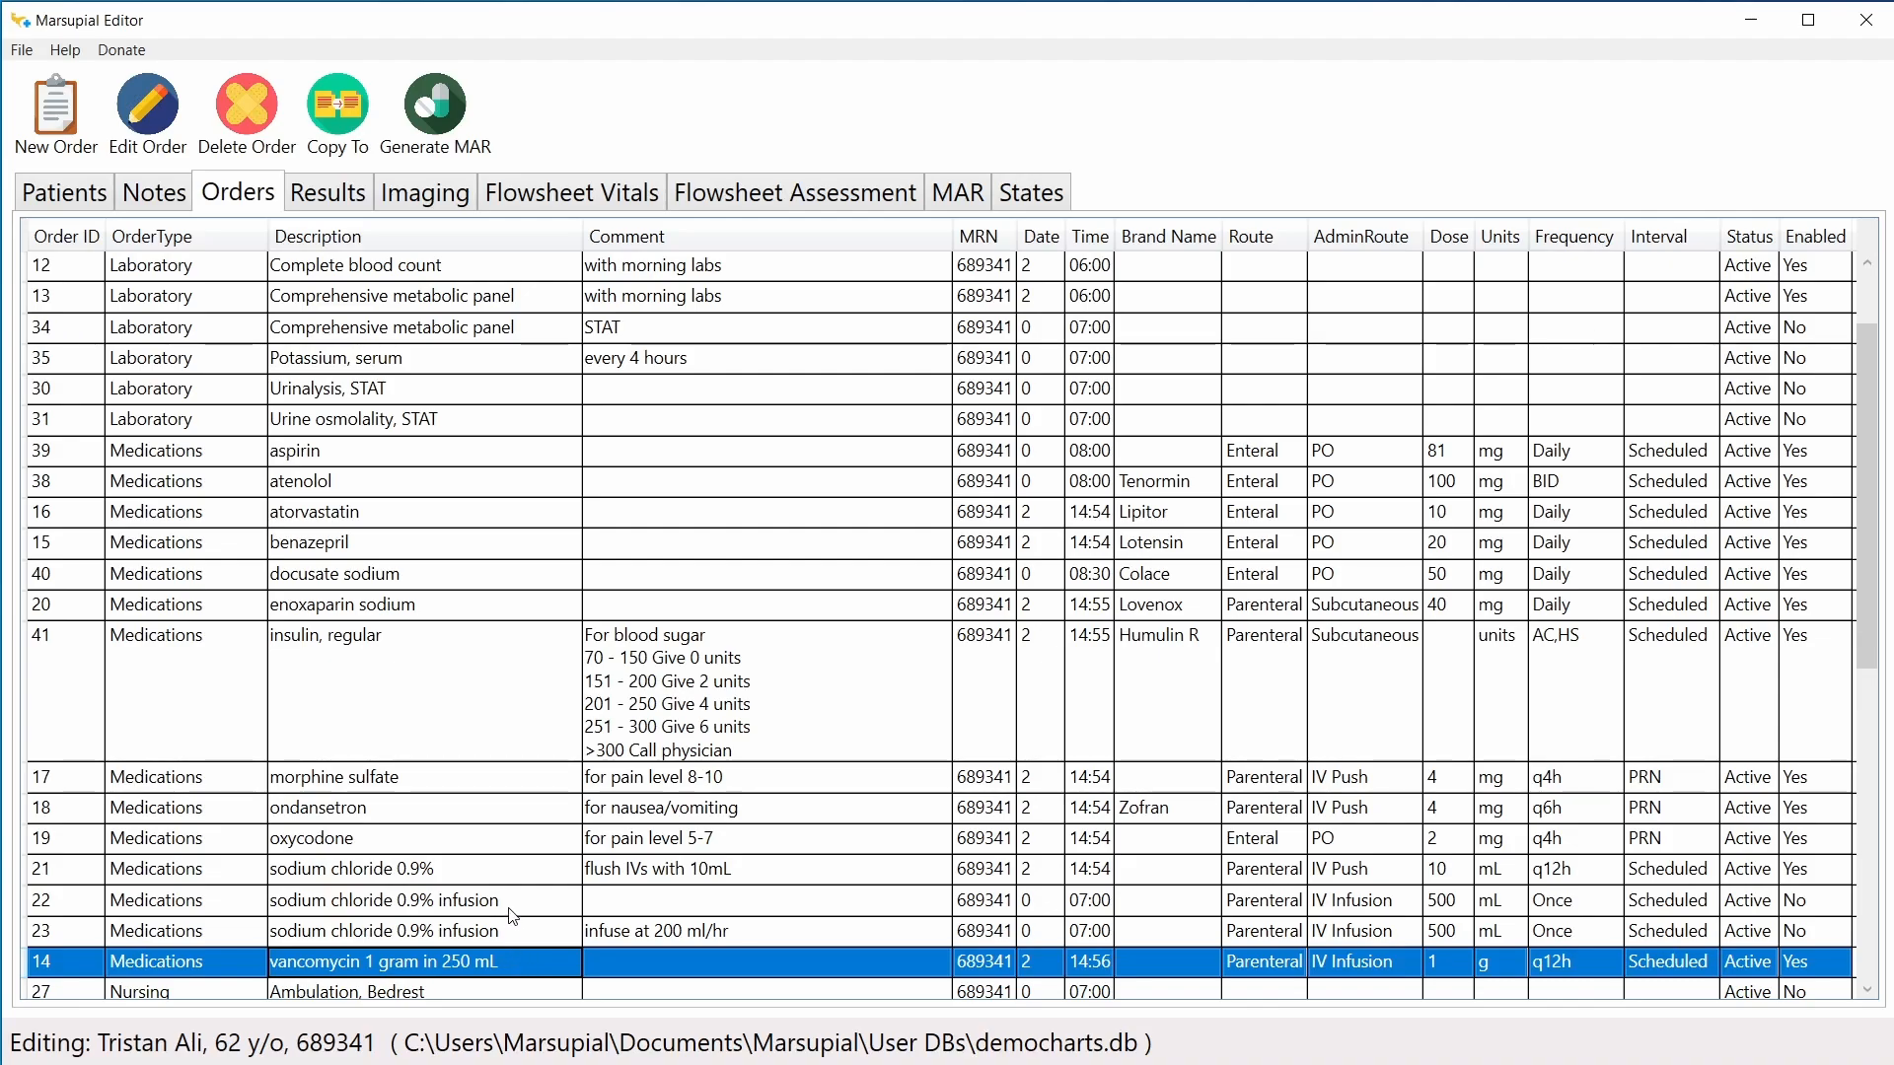
# Step: Copy the sodium chloride 0.9% infusion order without a comment to the patient with small bowel obstruction
pyautogui.click(512, 911)
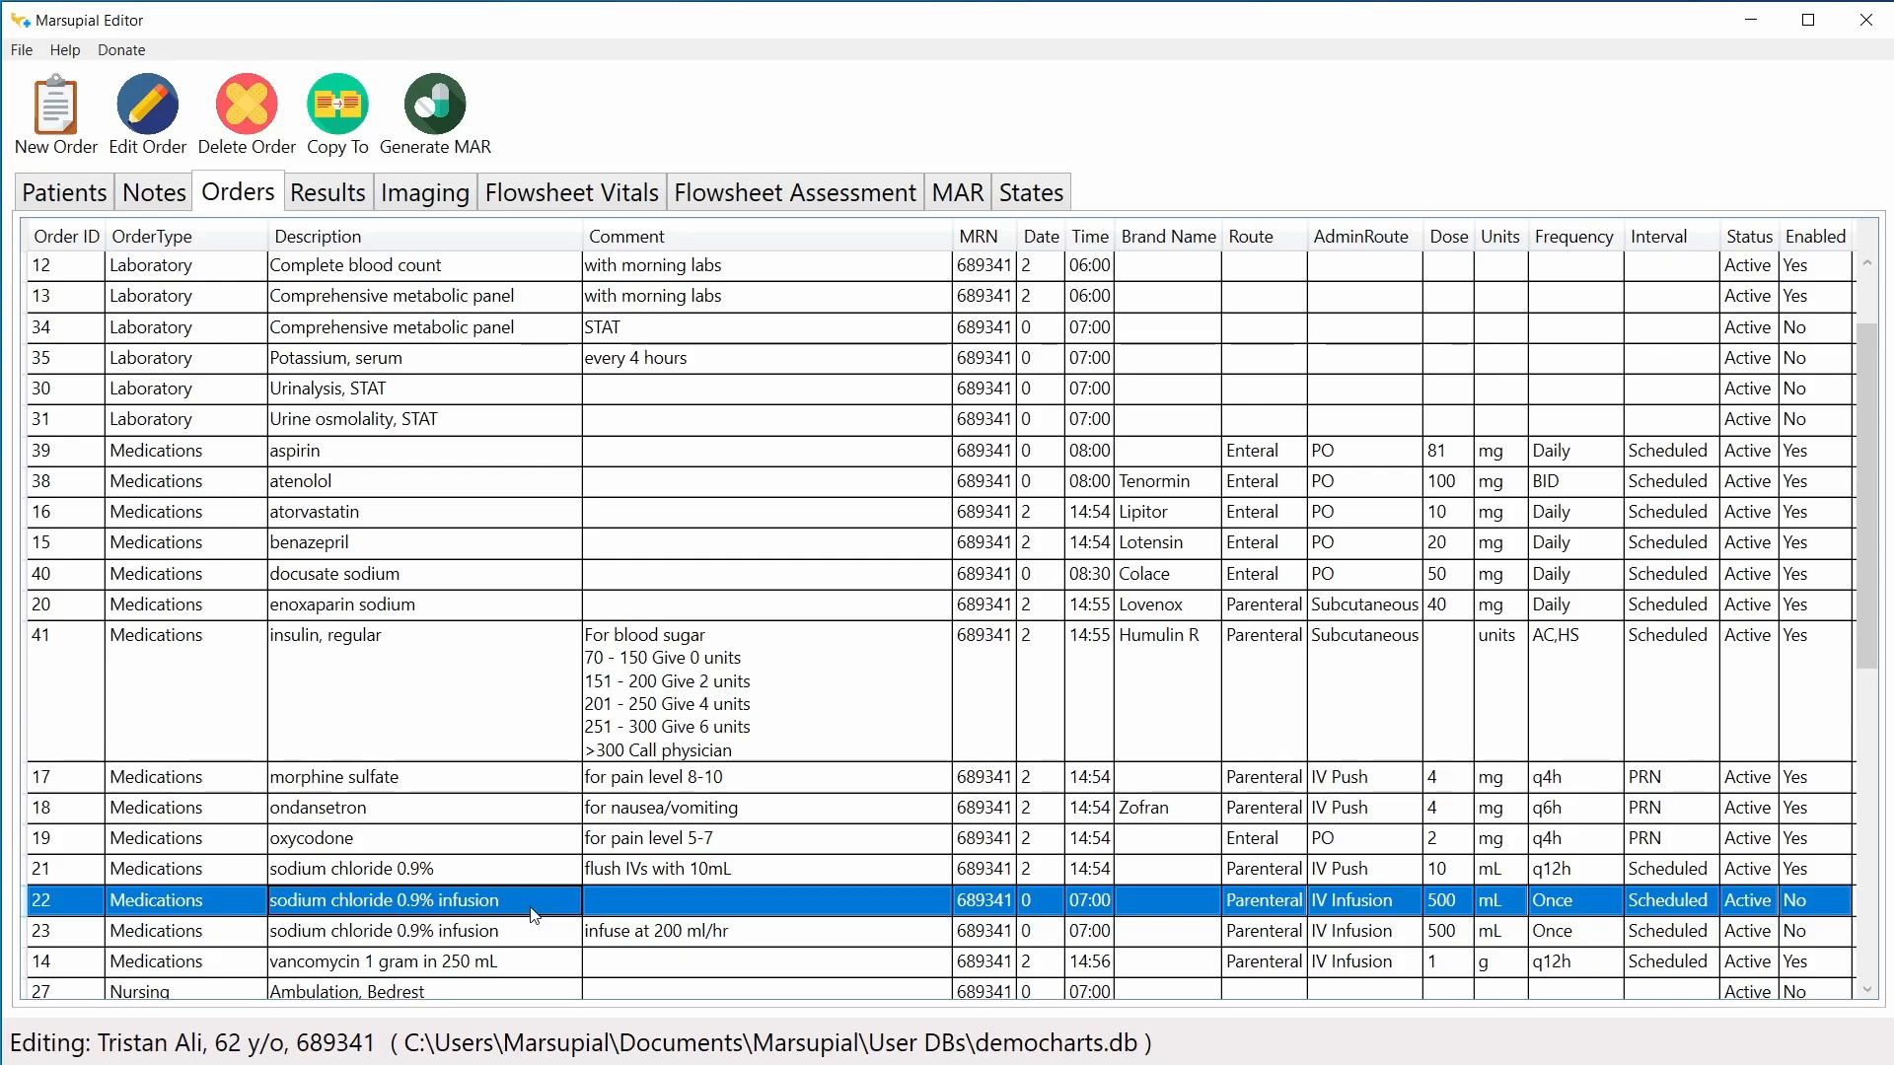
pyautogui.click(336, 109)
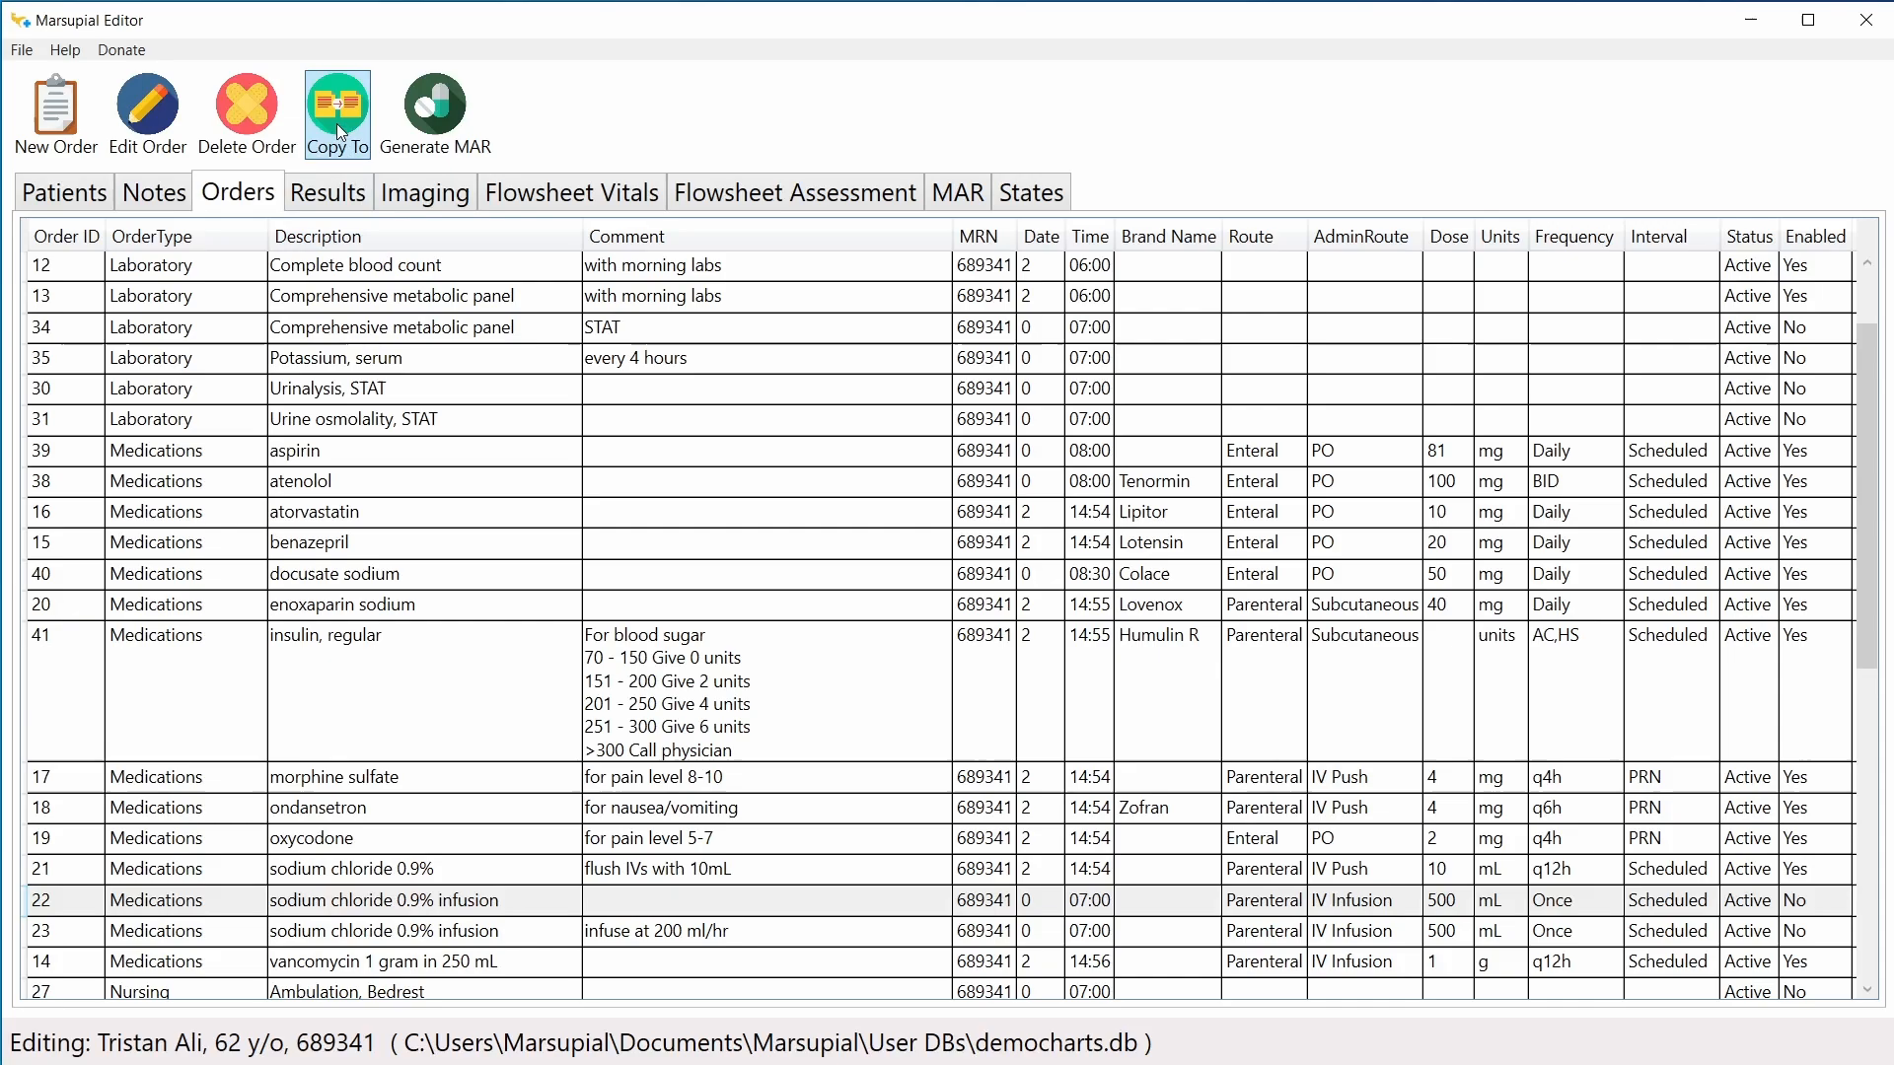
pyautogui.click(850, 534)
pyautogui.click(879, 595)
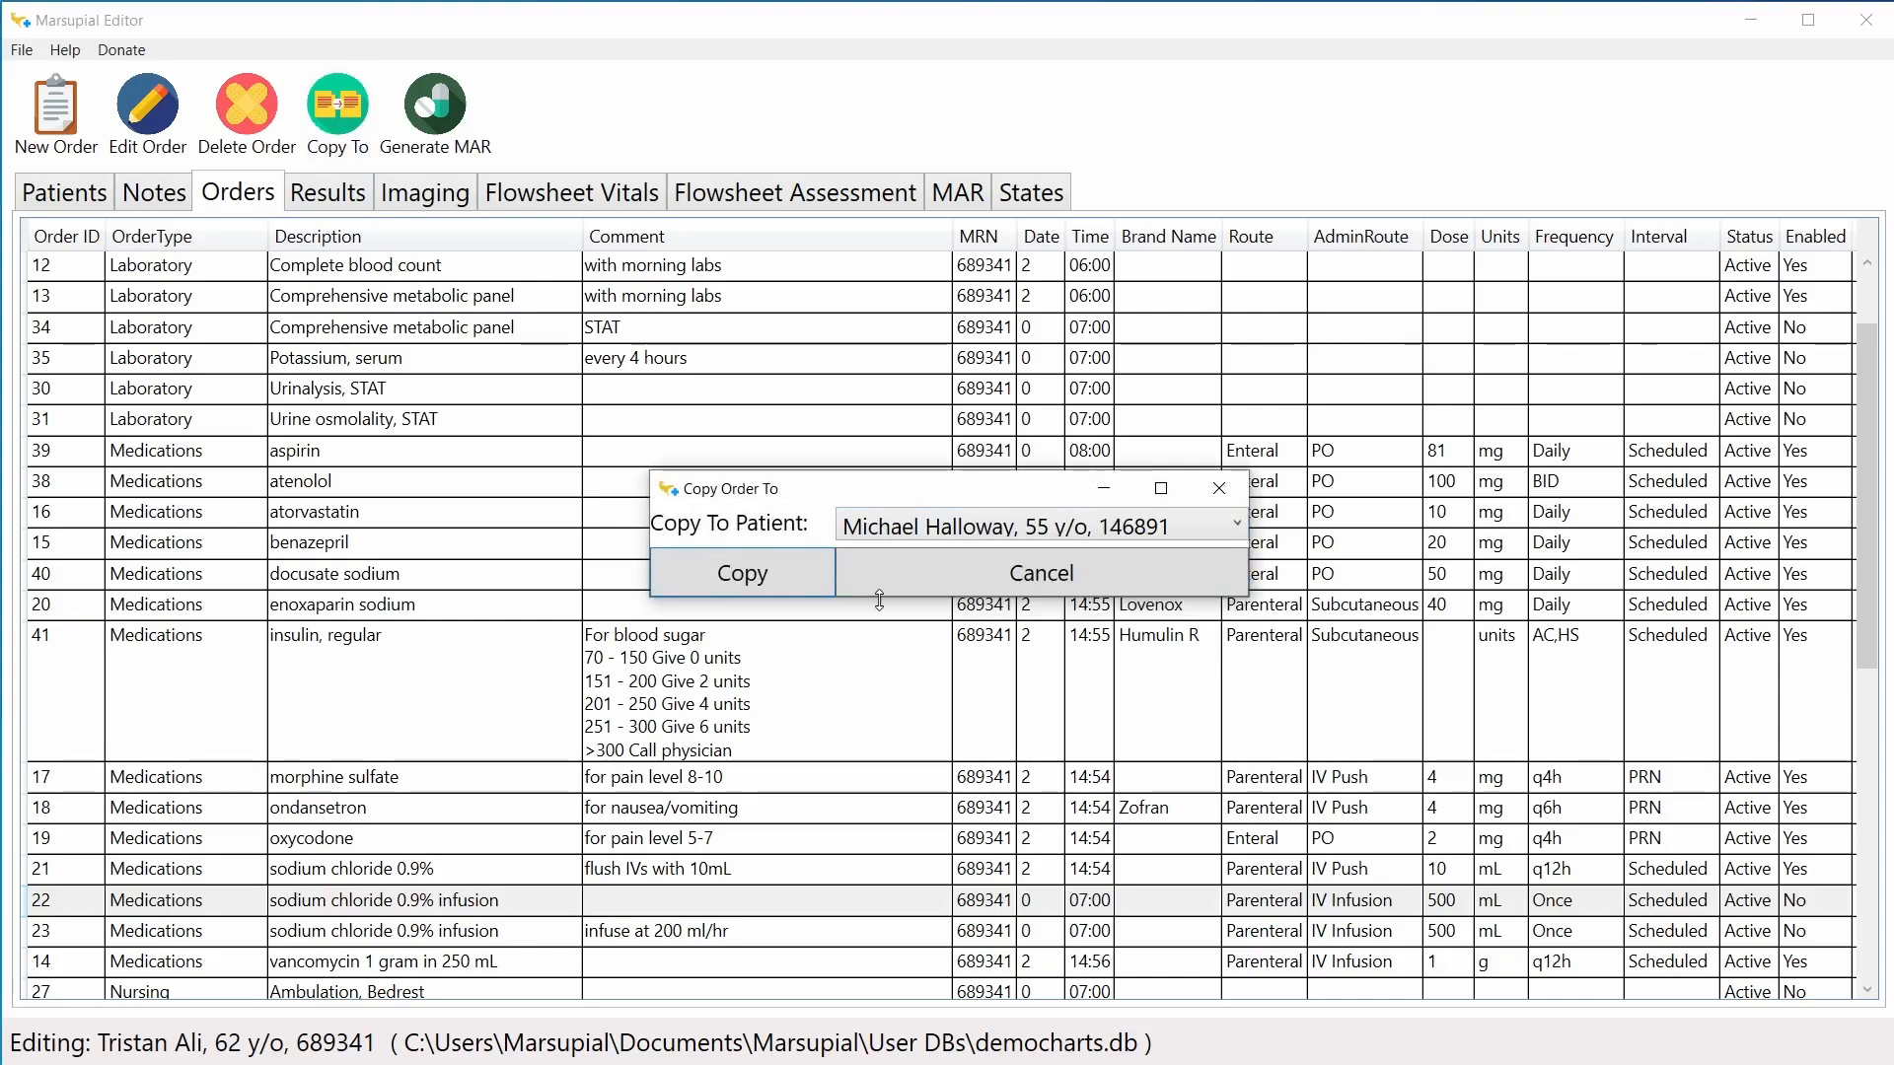
pyautogui.click(765, 576)
# Step: Open the orders of the patient diagnosed with small bowel obstruction
pyautogui.click(95, 202)
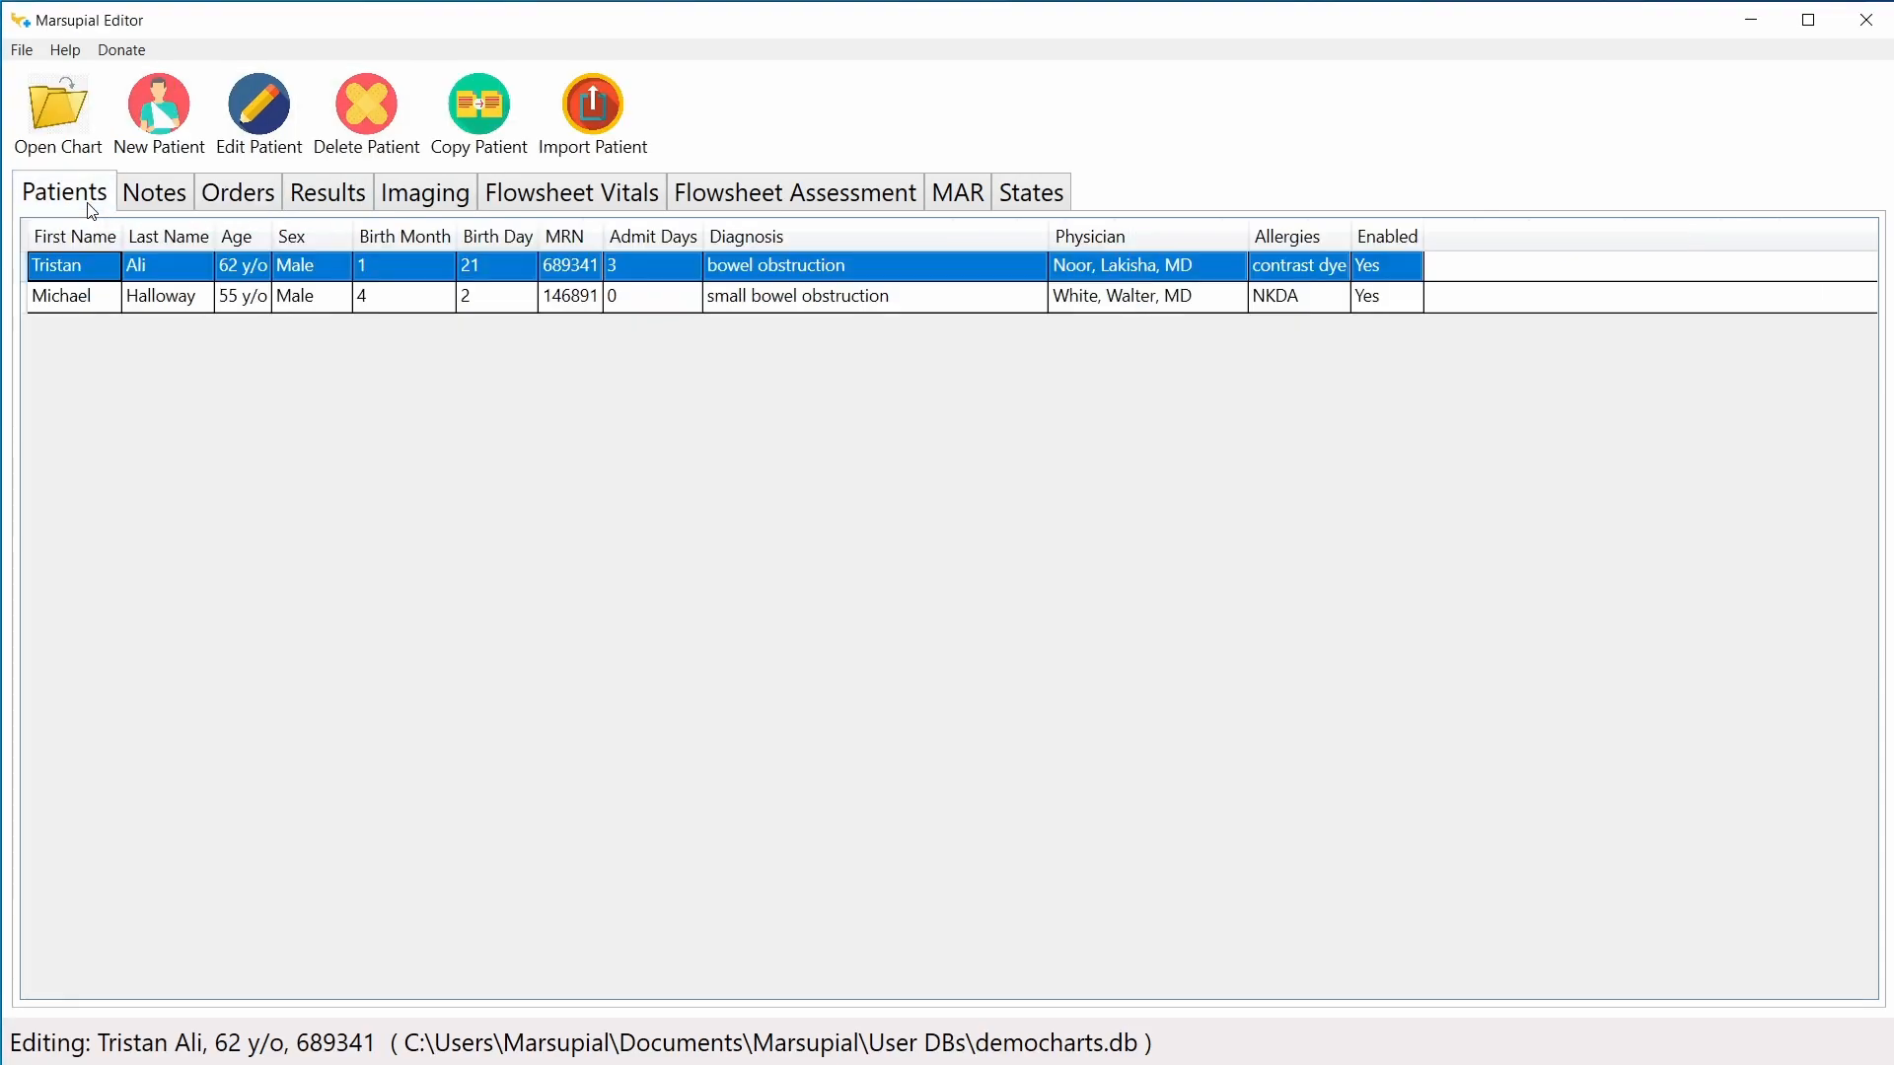
pyautogui.click(275, 306)
pyautogui.click(239, 203)
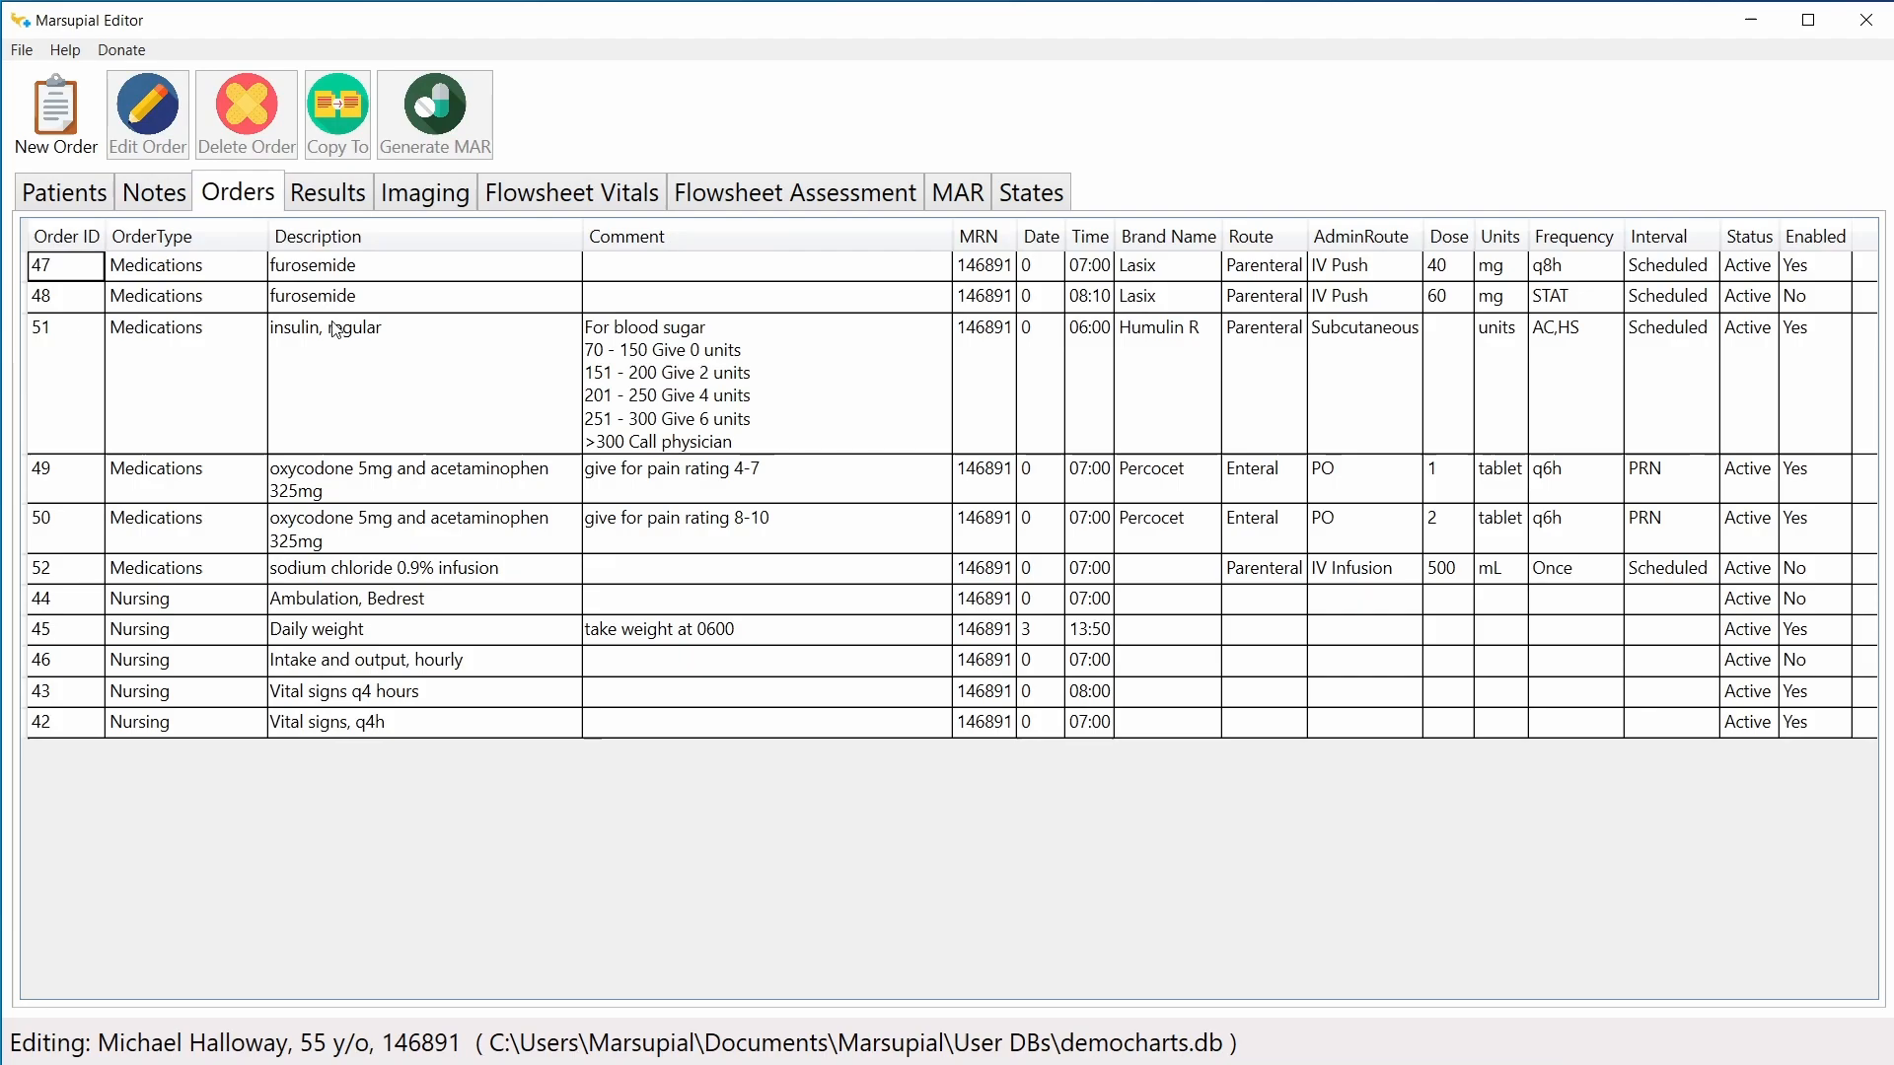
# Step: Edit the copied sodium chloride 0.9% infusion order and set its interval to Continuous
pyautogui.doubleClick(355, 577)
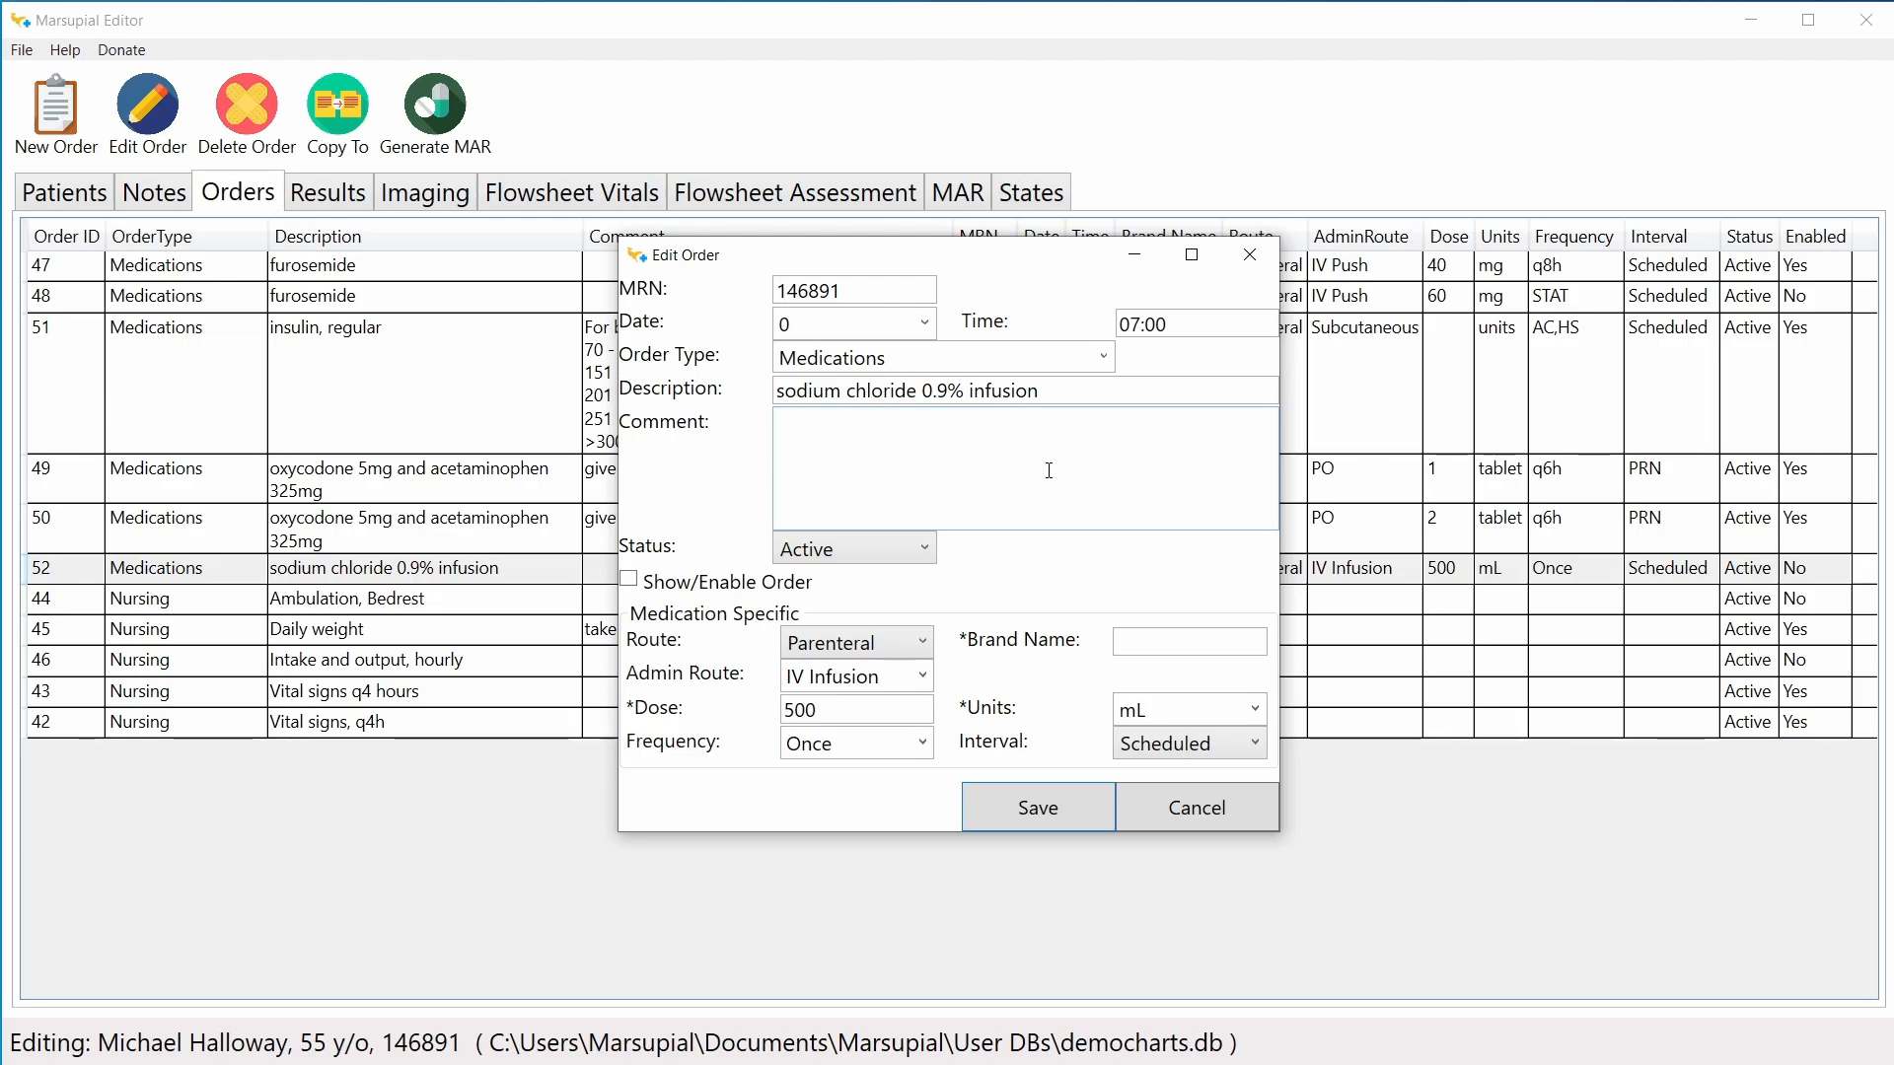
pyautogui.click(917, 710)
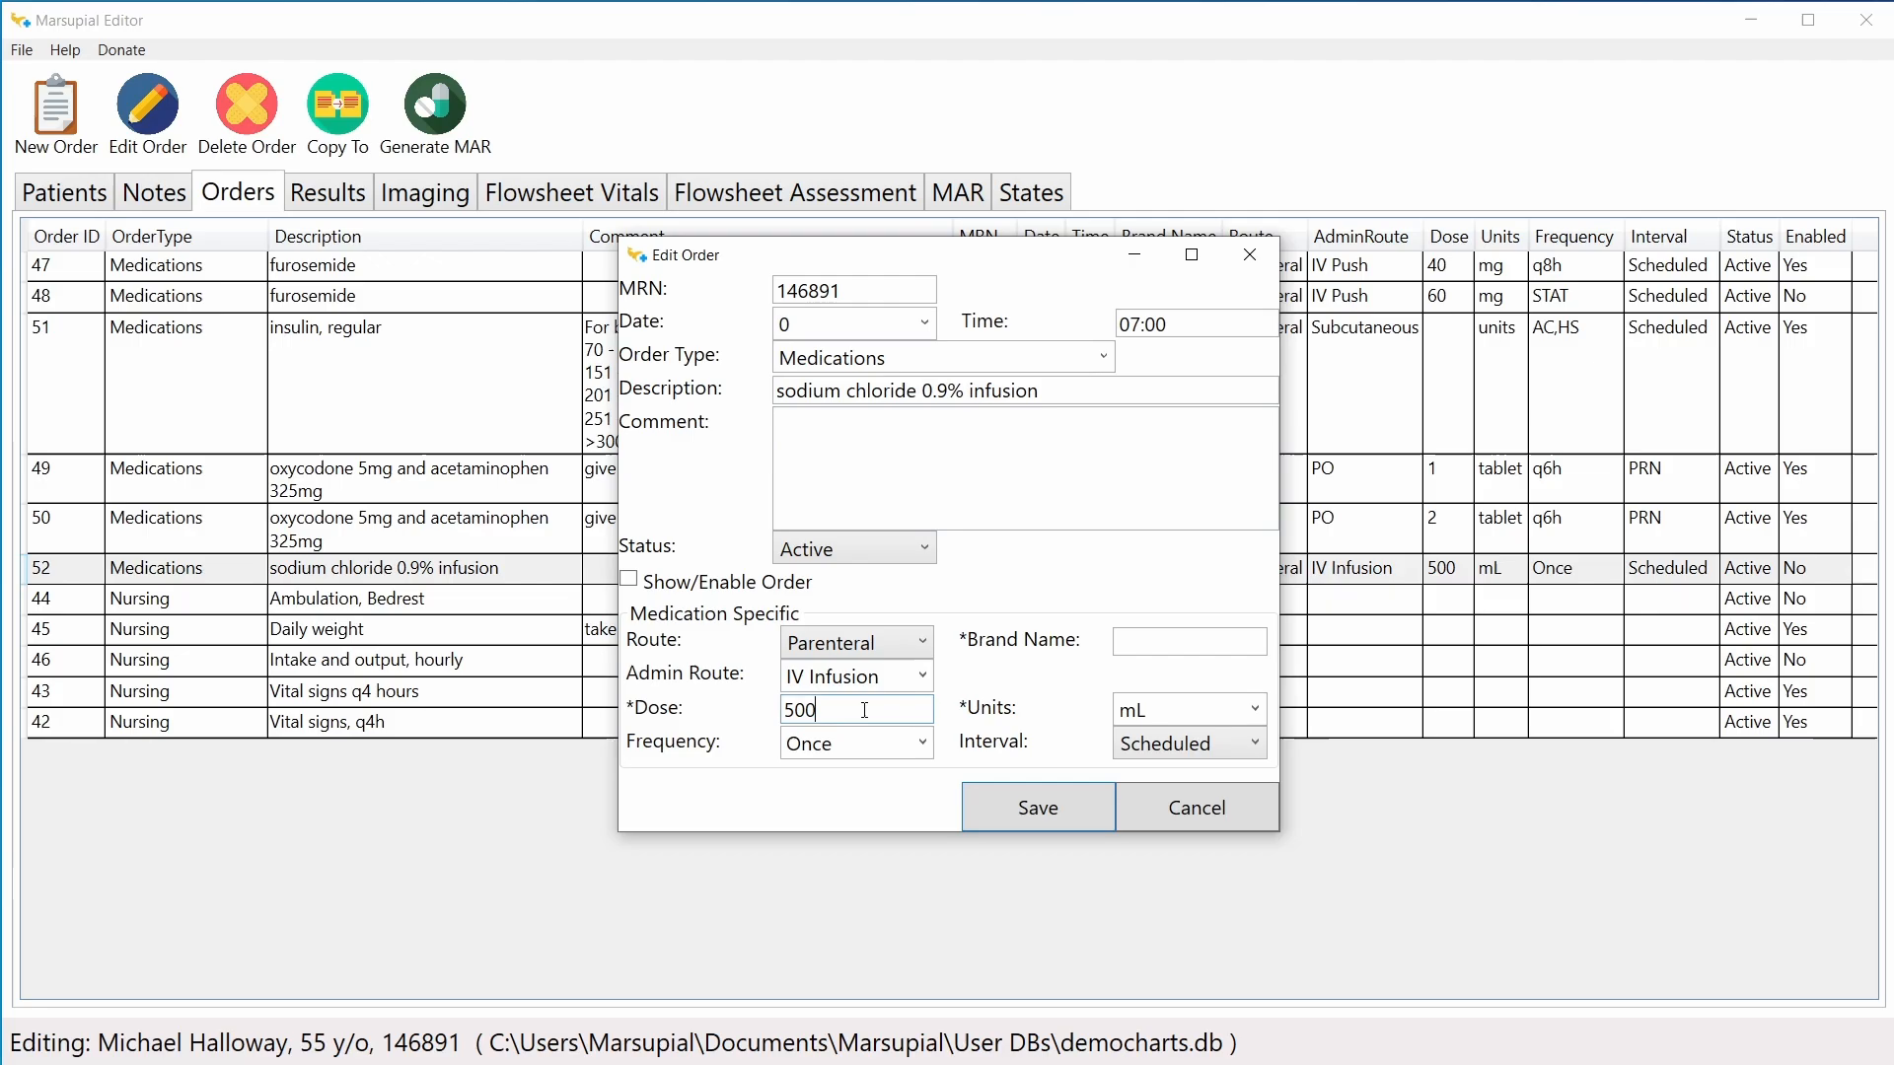
pyautogui.click(1164, 709)
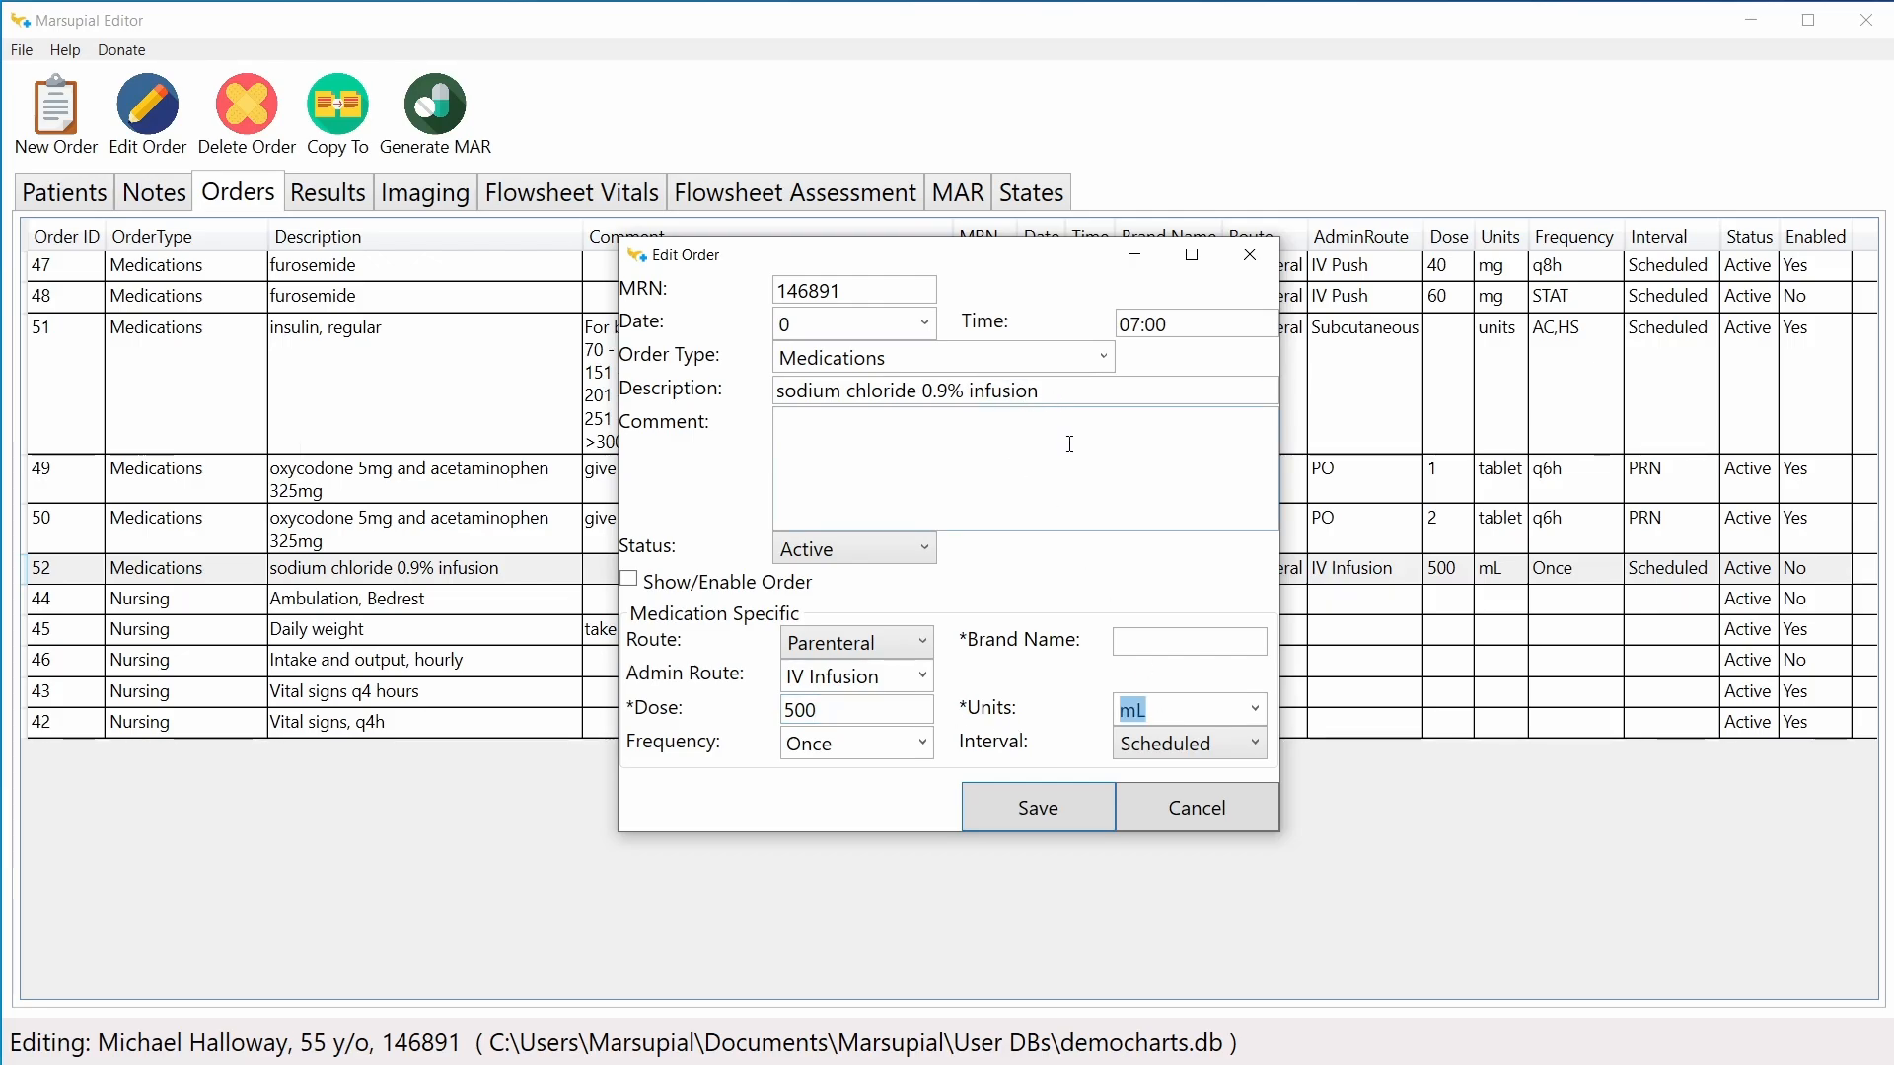
pyautogui.click(1253, 746)
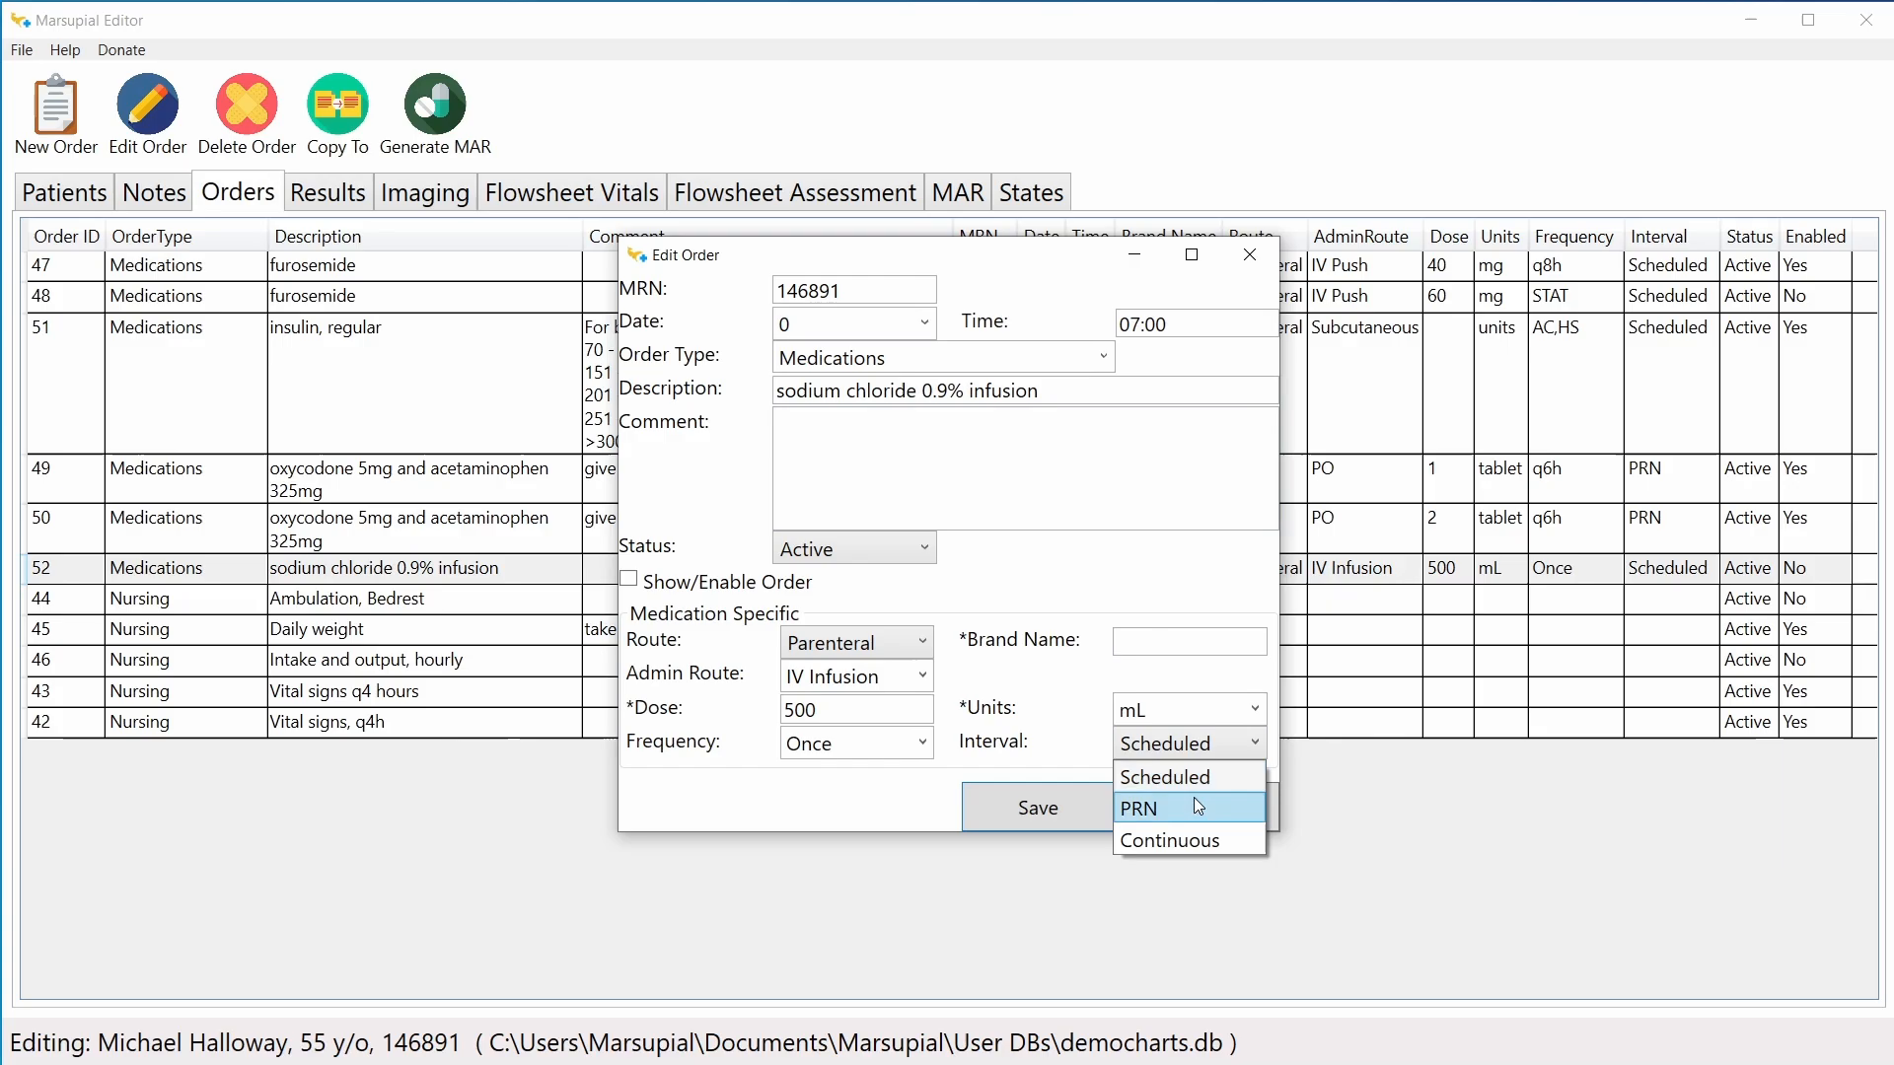
pyautogui.click(1166, 834)
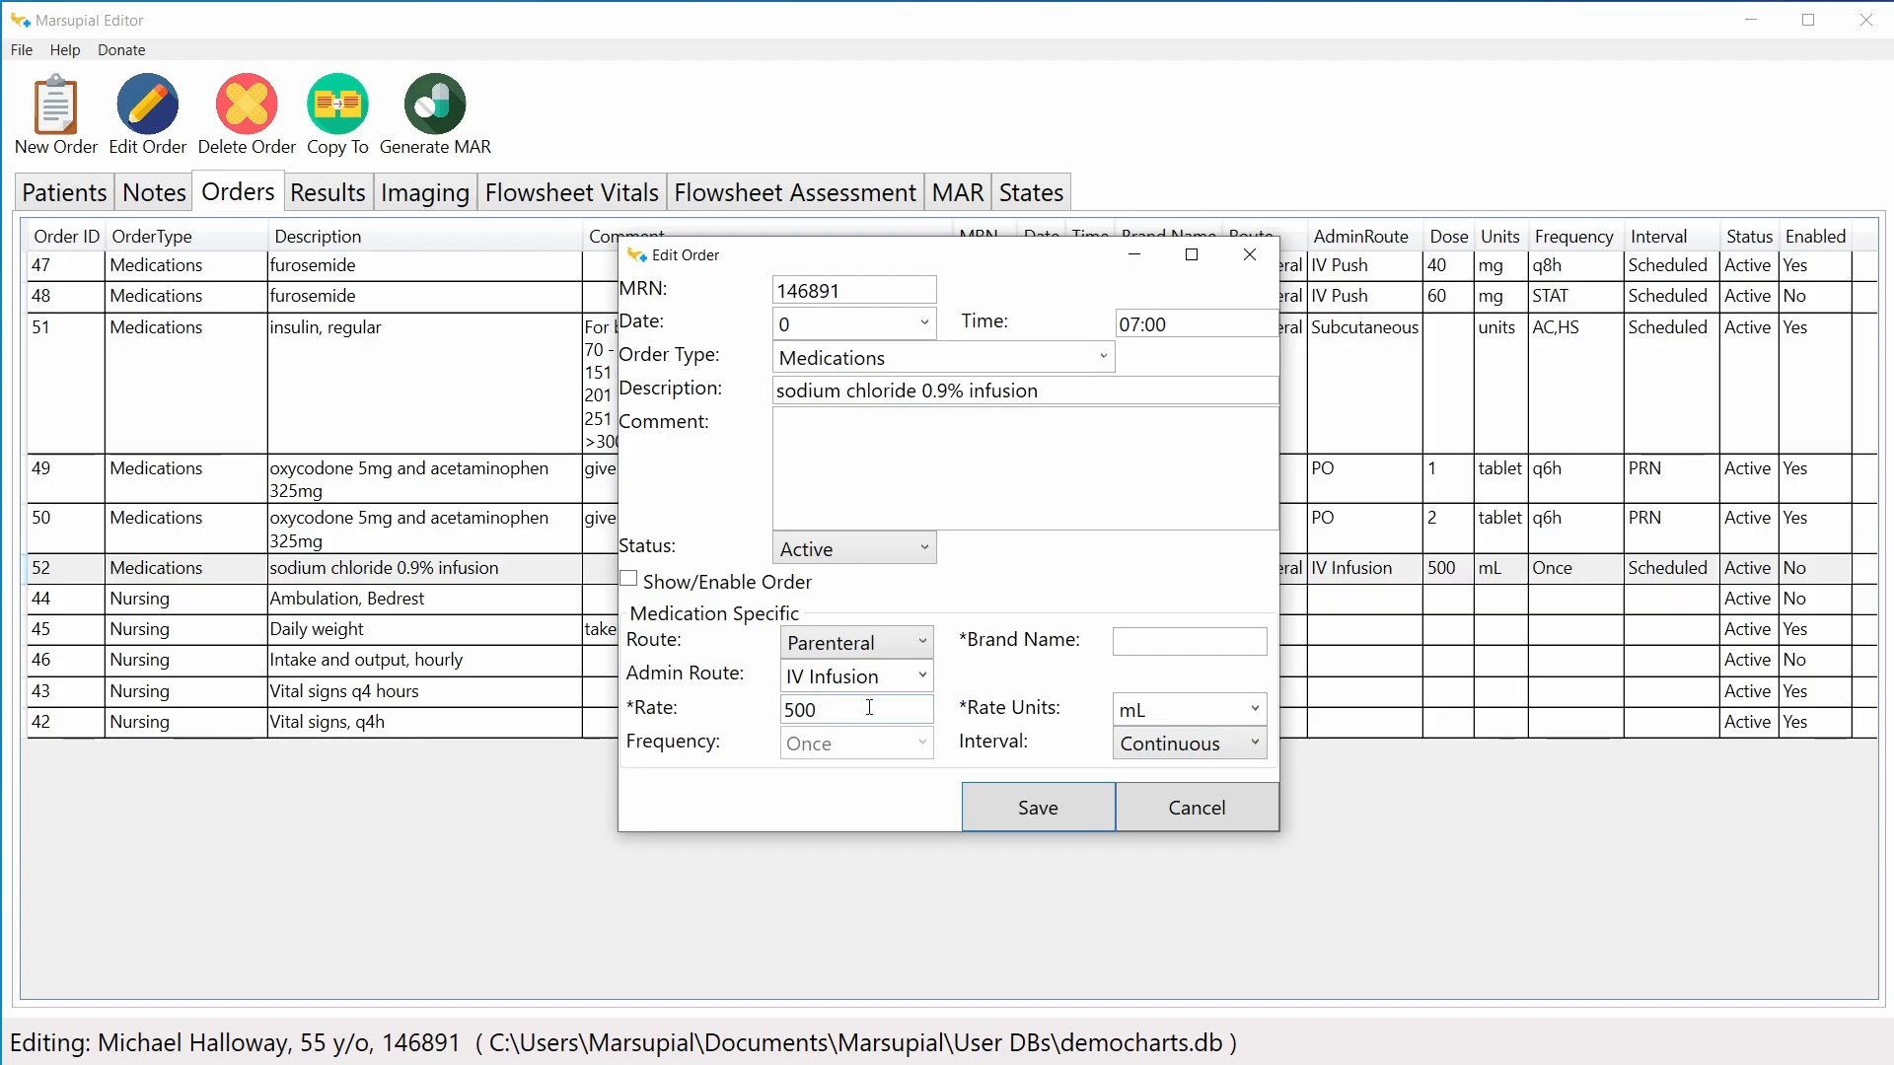
# Step: Set the infusion's rate to 150 with rate units of mL/hr, and enable the order to be shown
pyautogui.moveTo(839, 710); pyautogui.dragTo(717, 708)
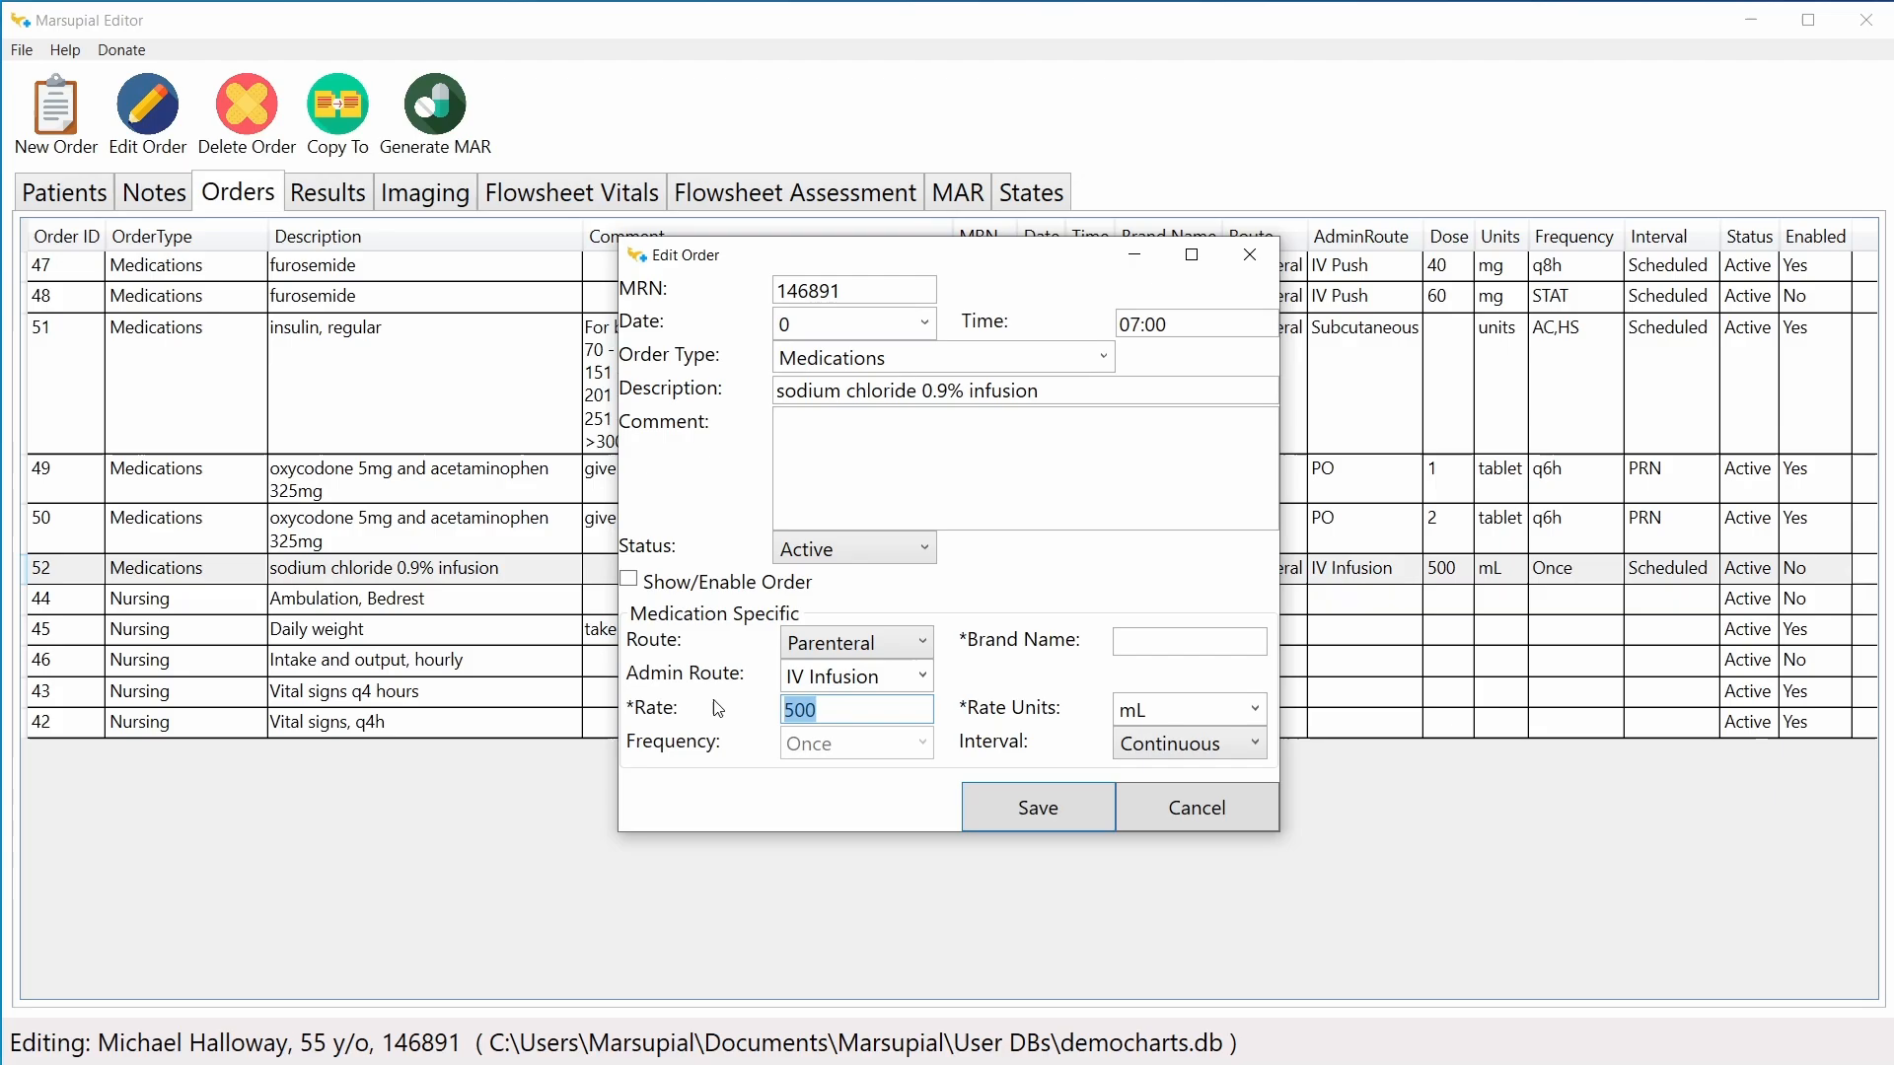
pyautogui.write('150')
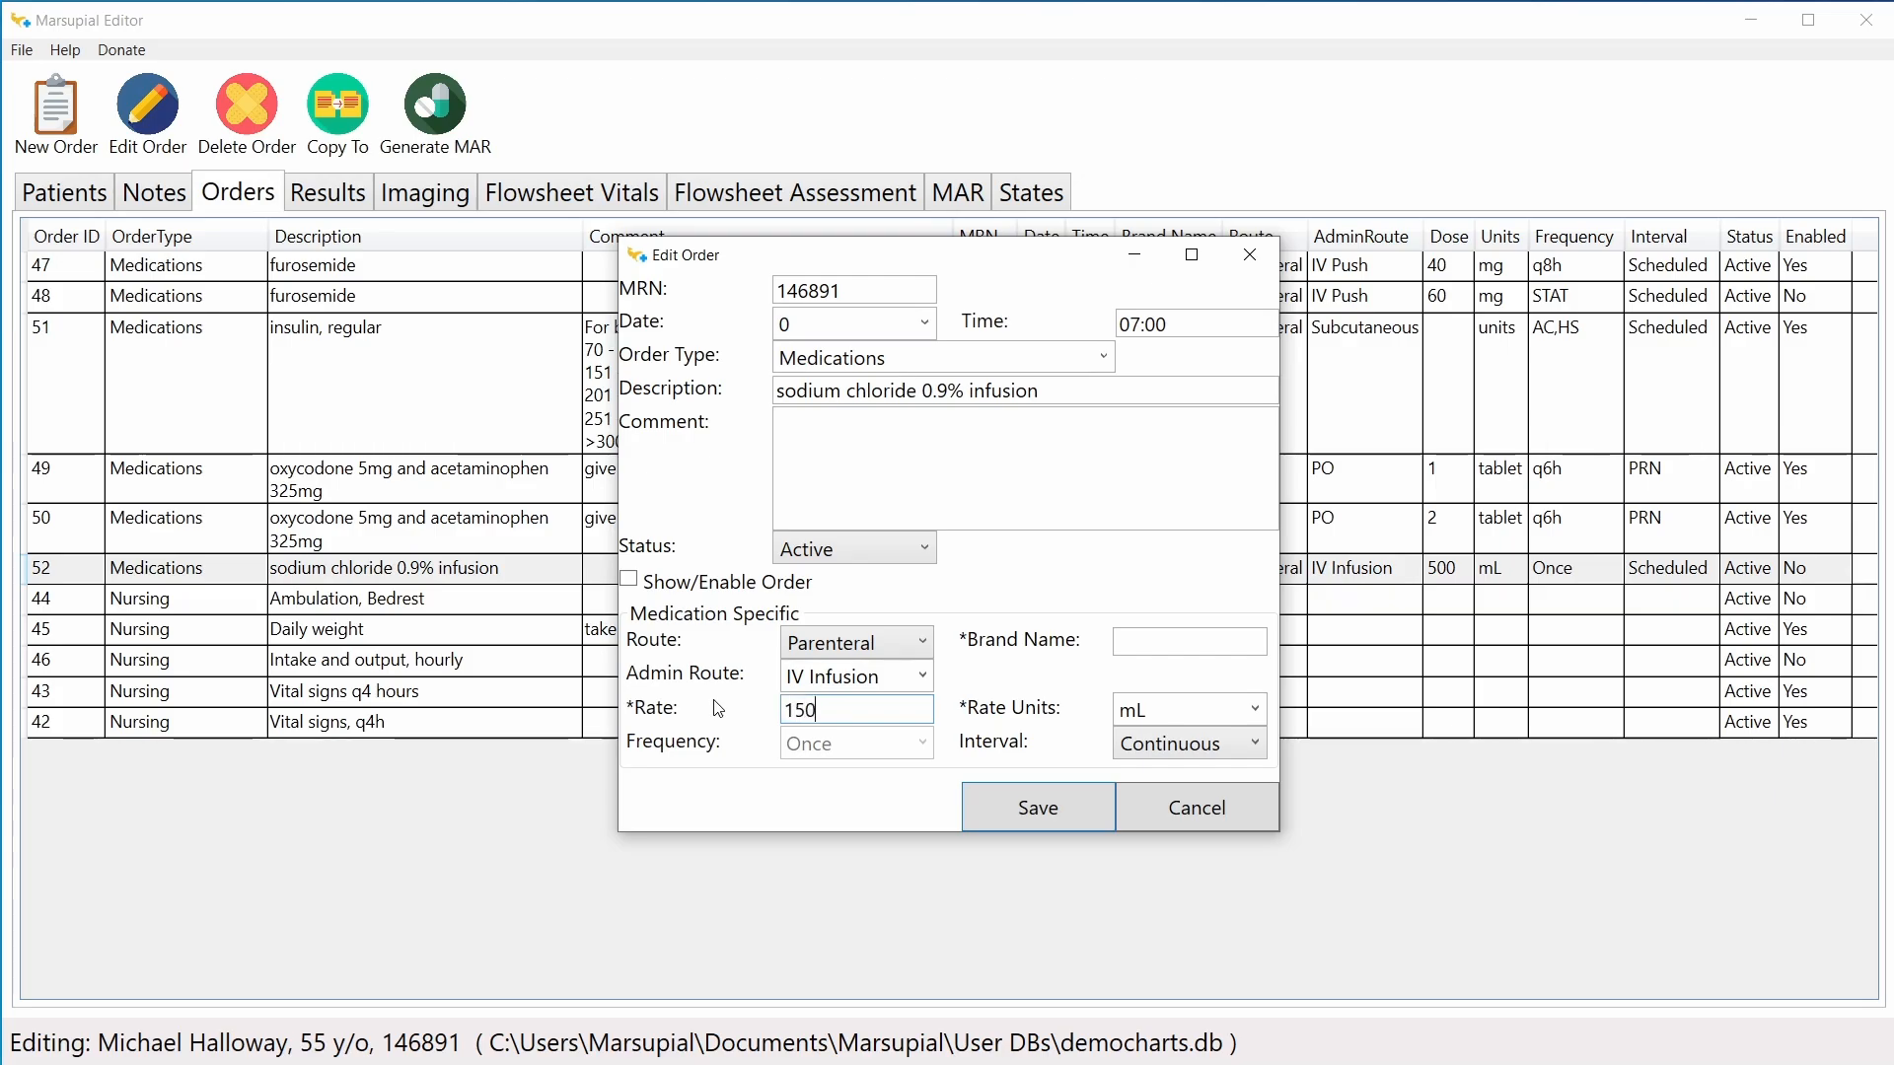
pyautogui.click(1173, 706)
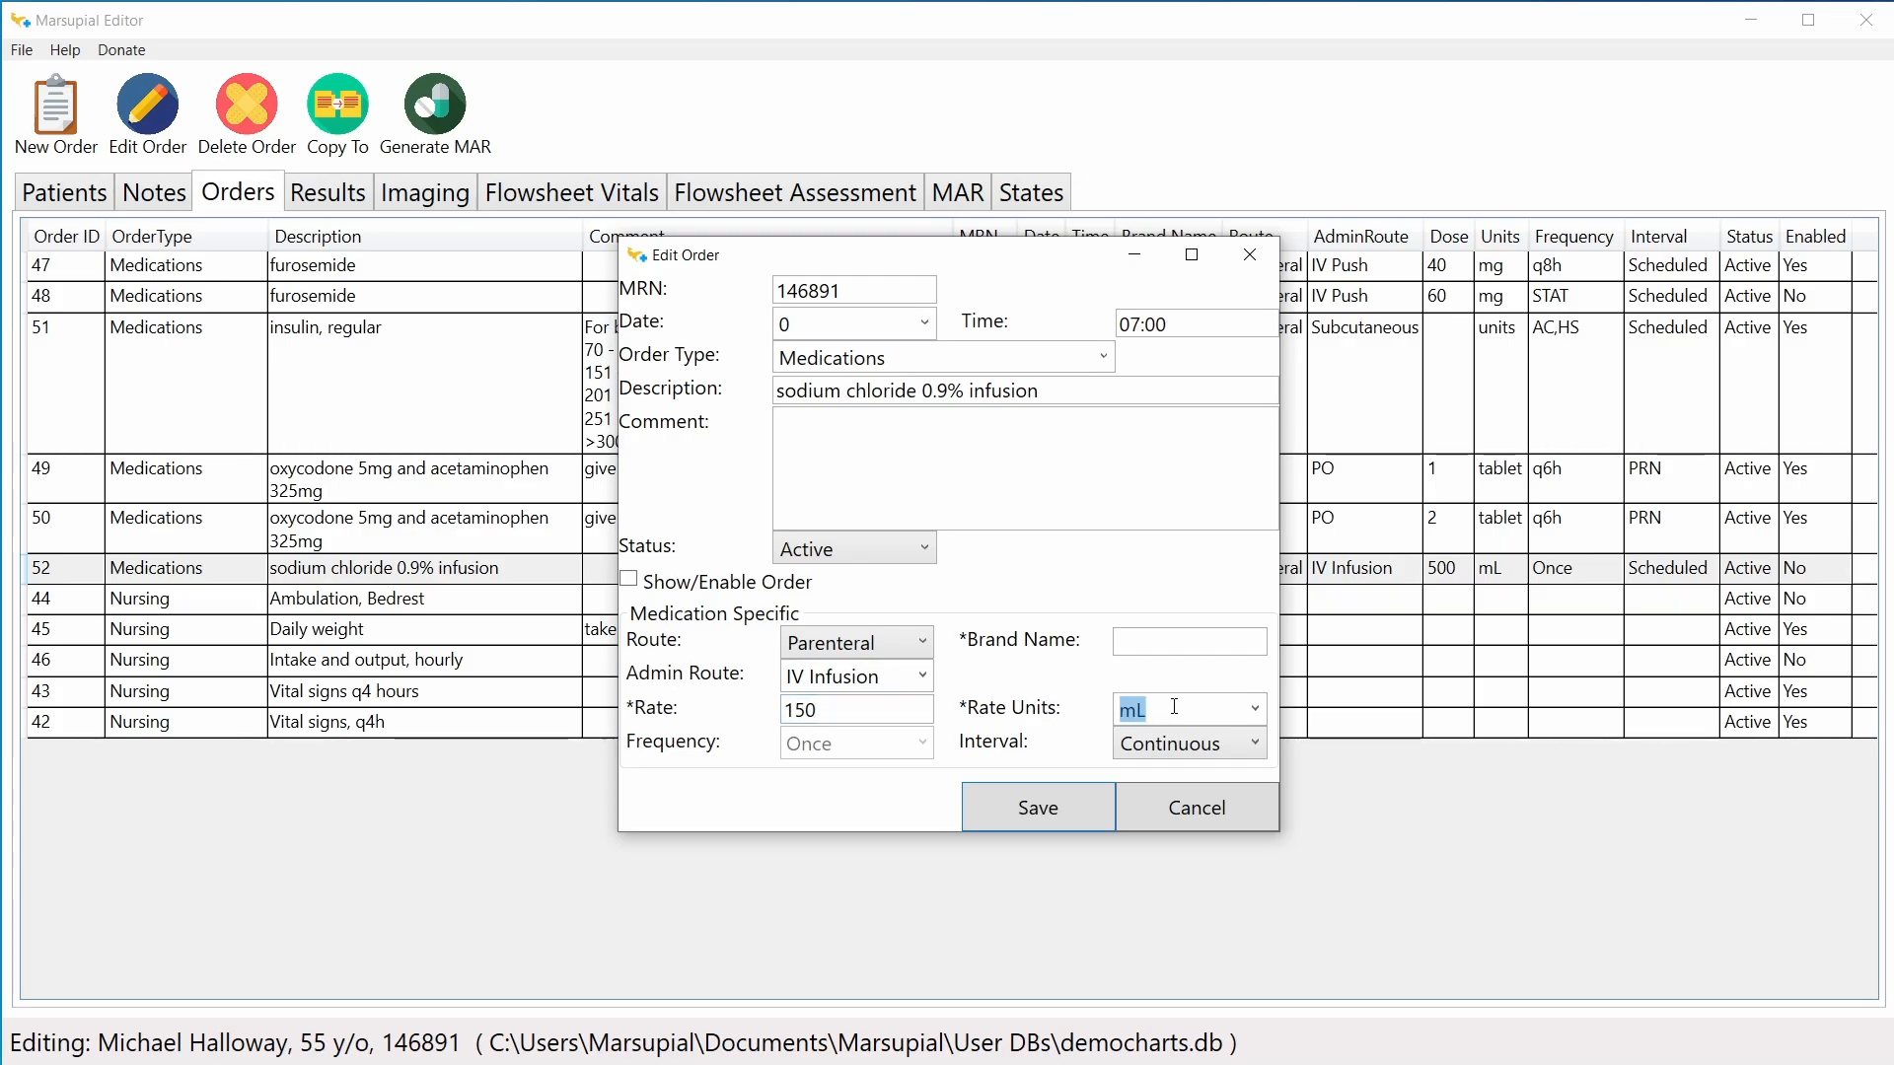
pyautogui.click(1255, 708)
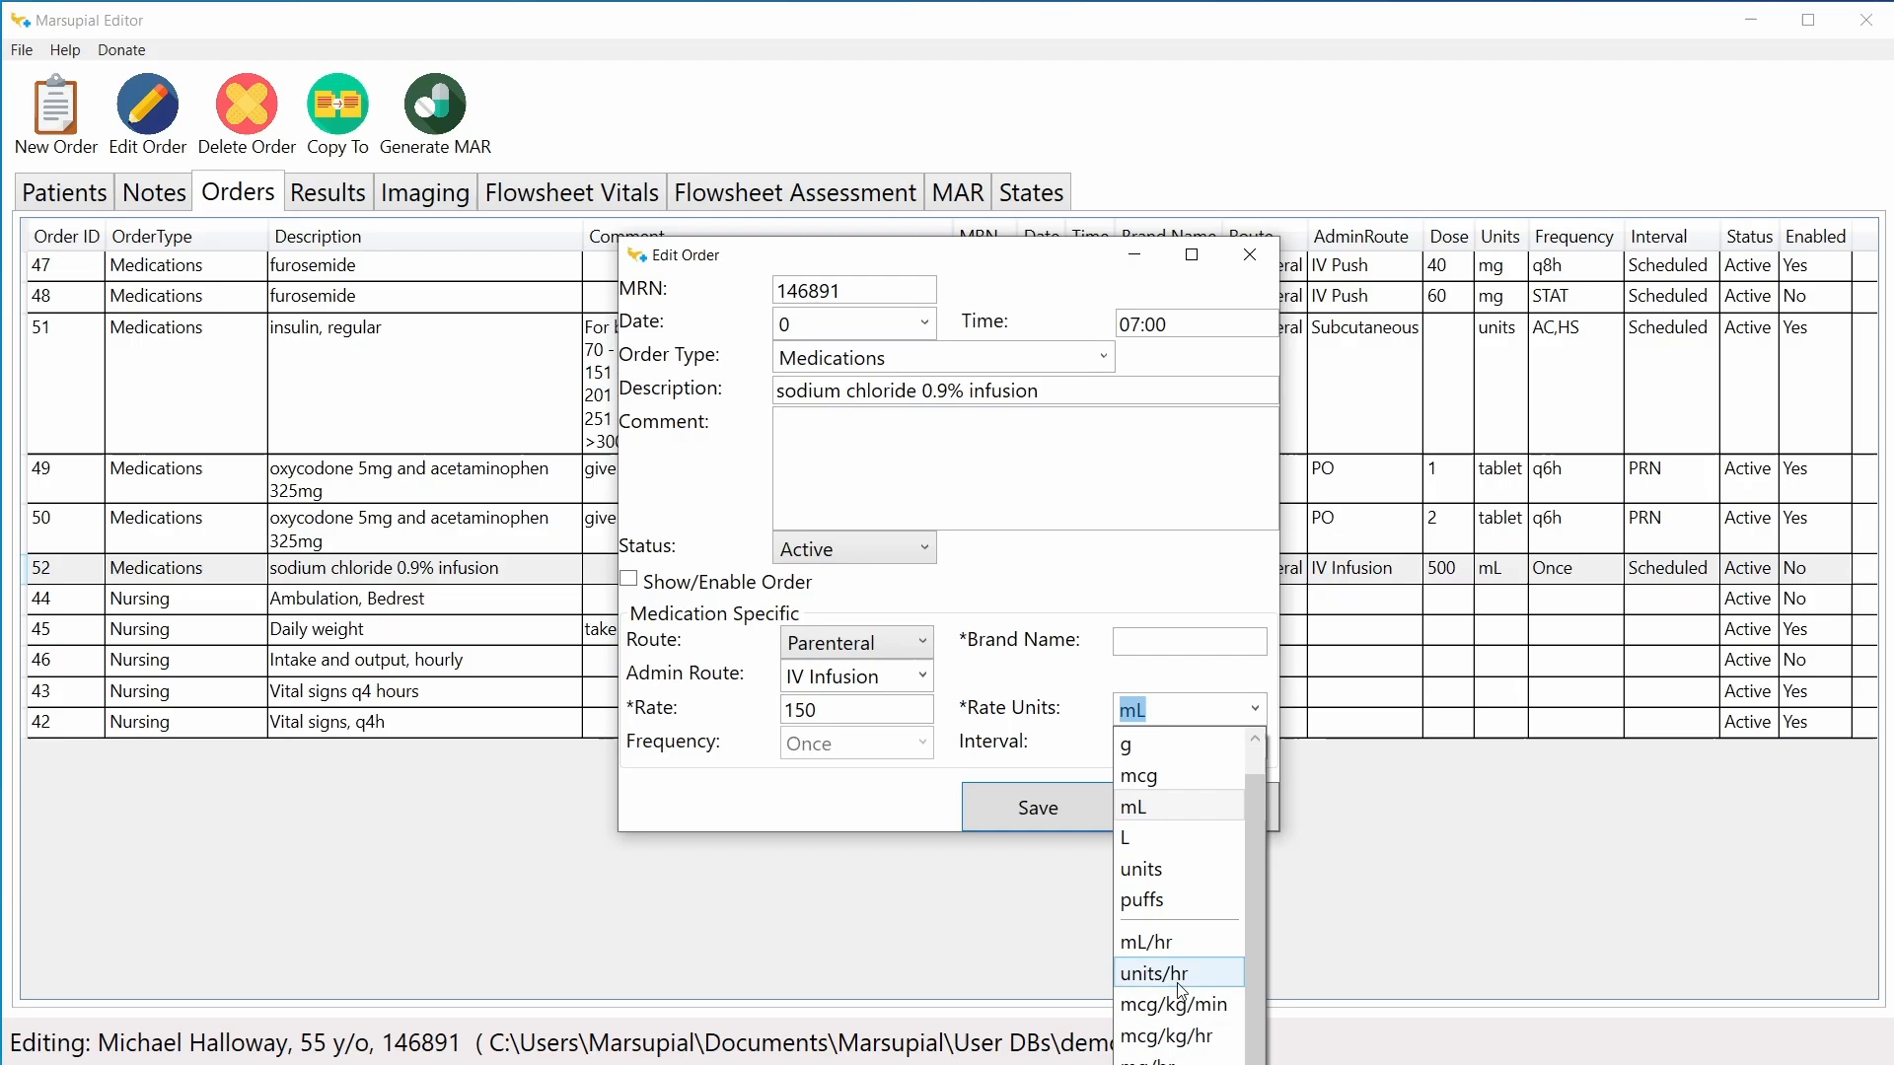
pyautogui.click(1159, 942)
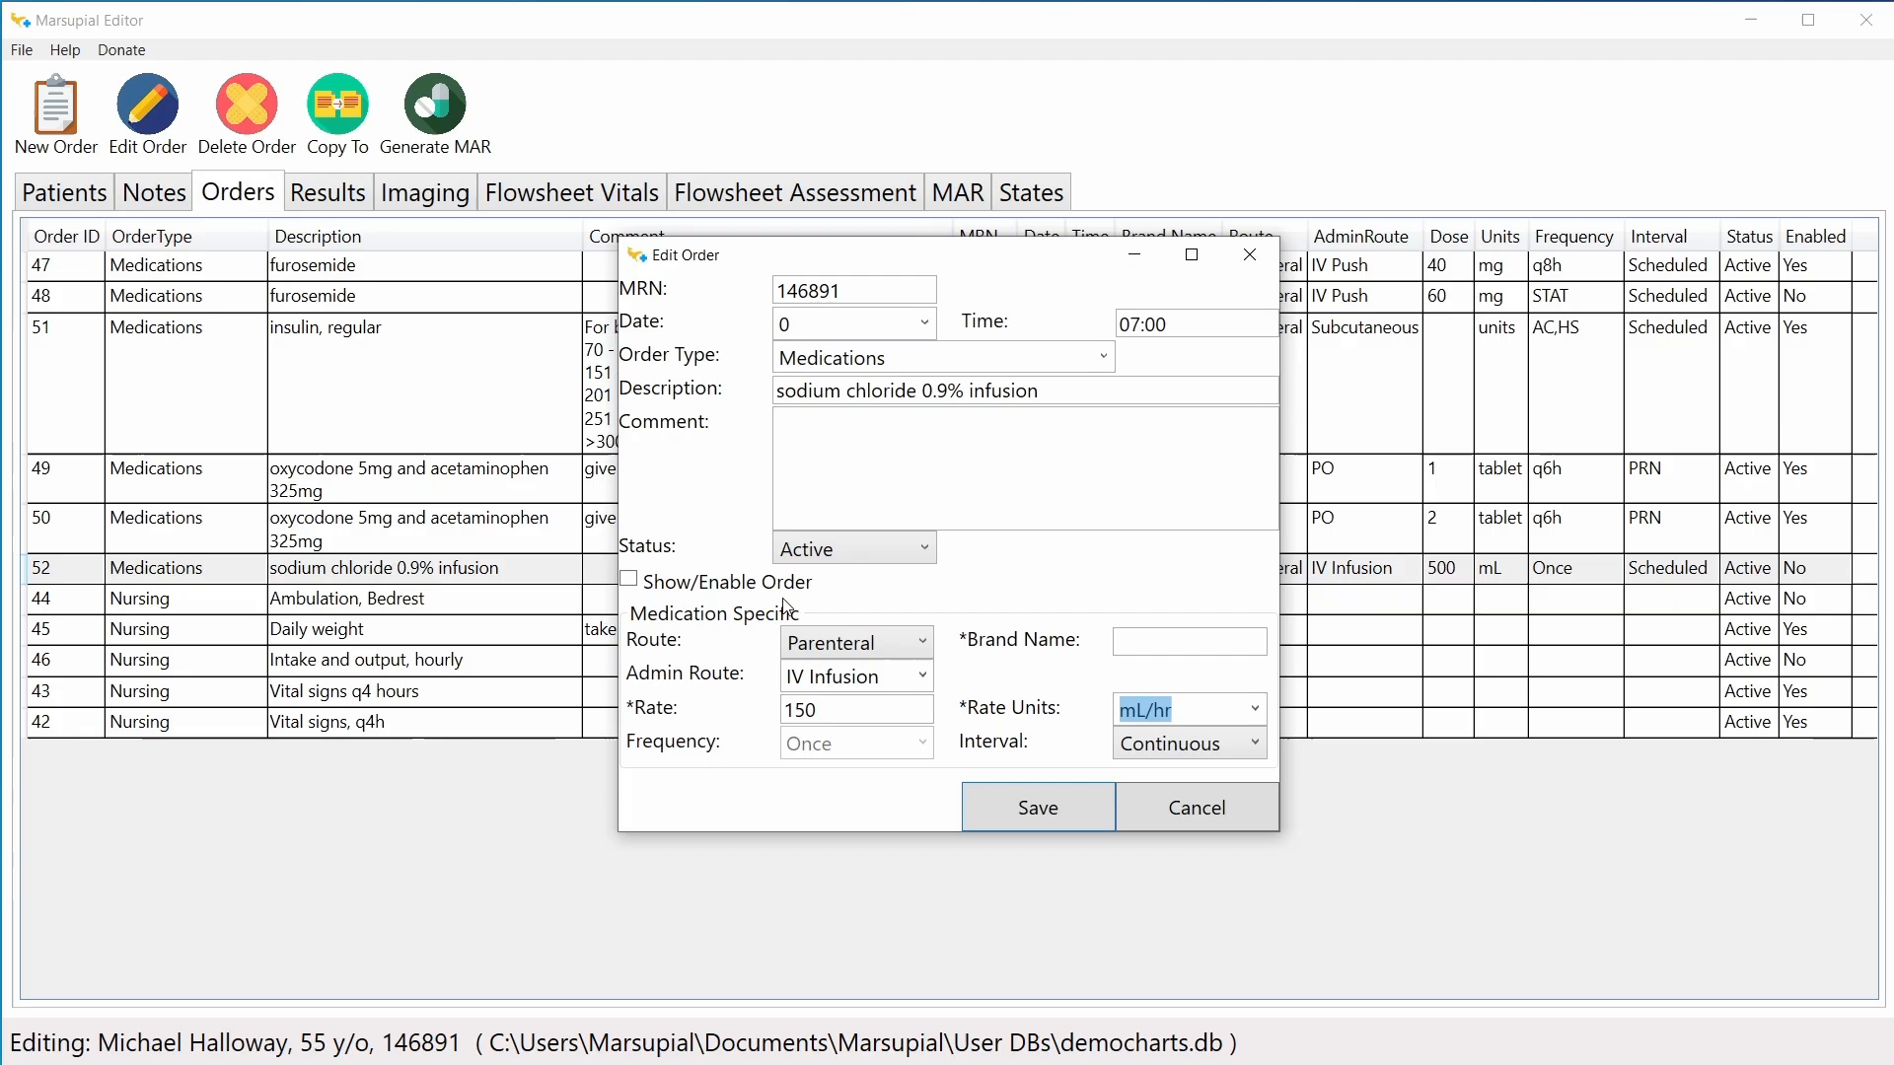
pyautogui.click(875, 682)
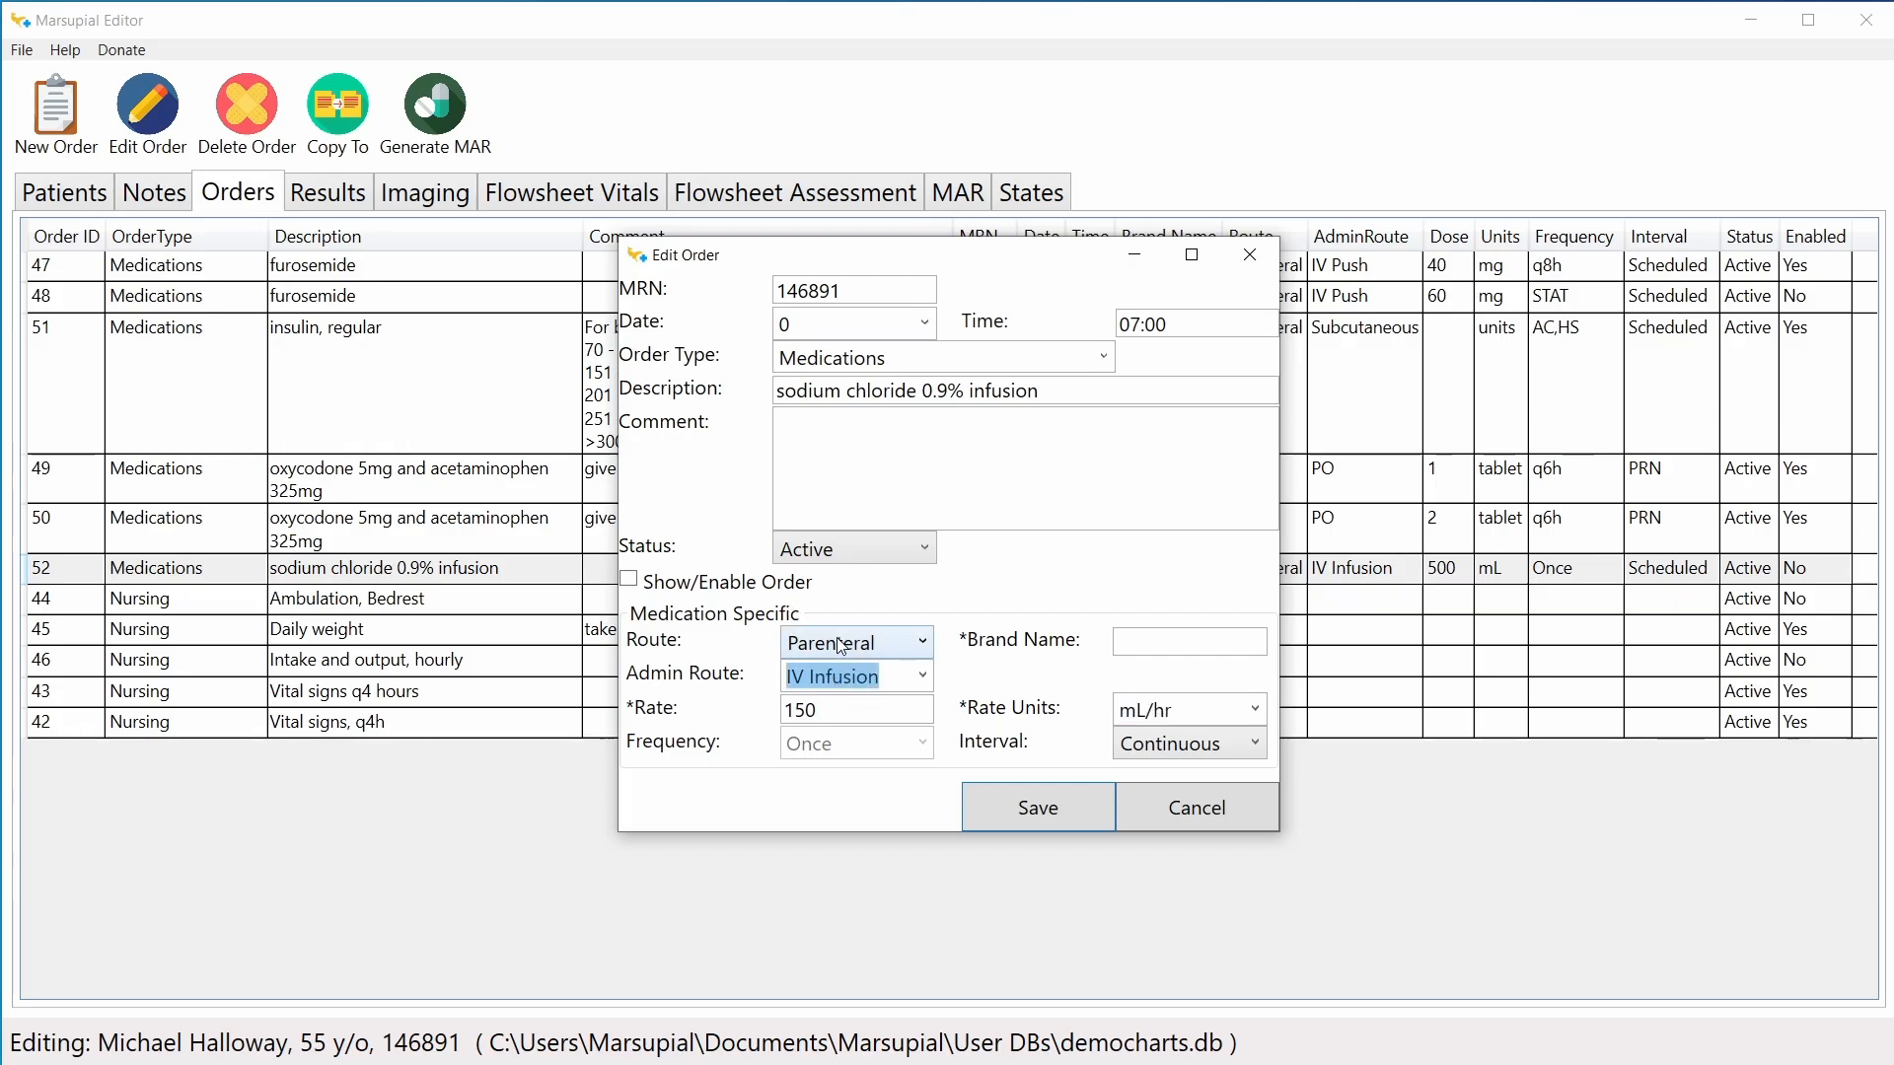
pyautogui.click(694, 586)
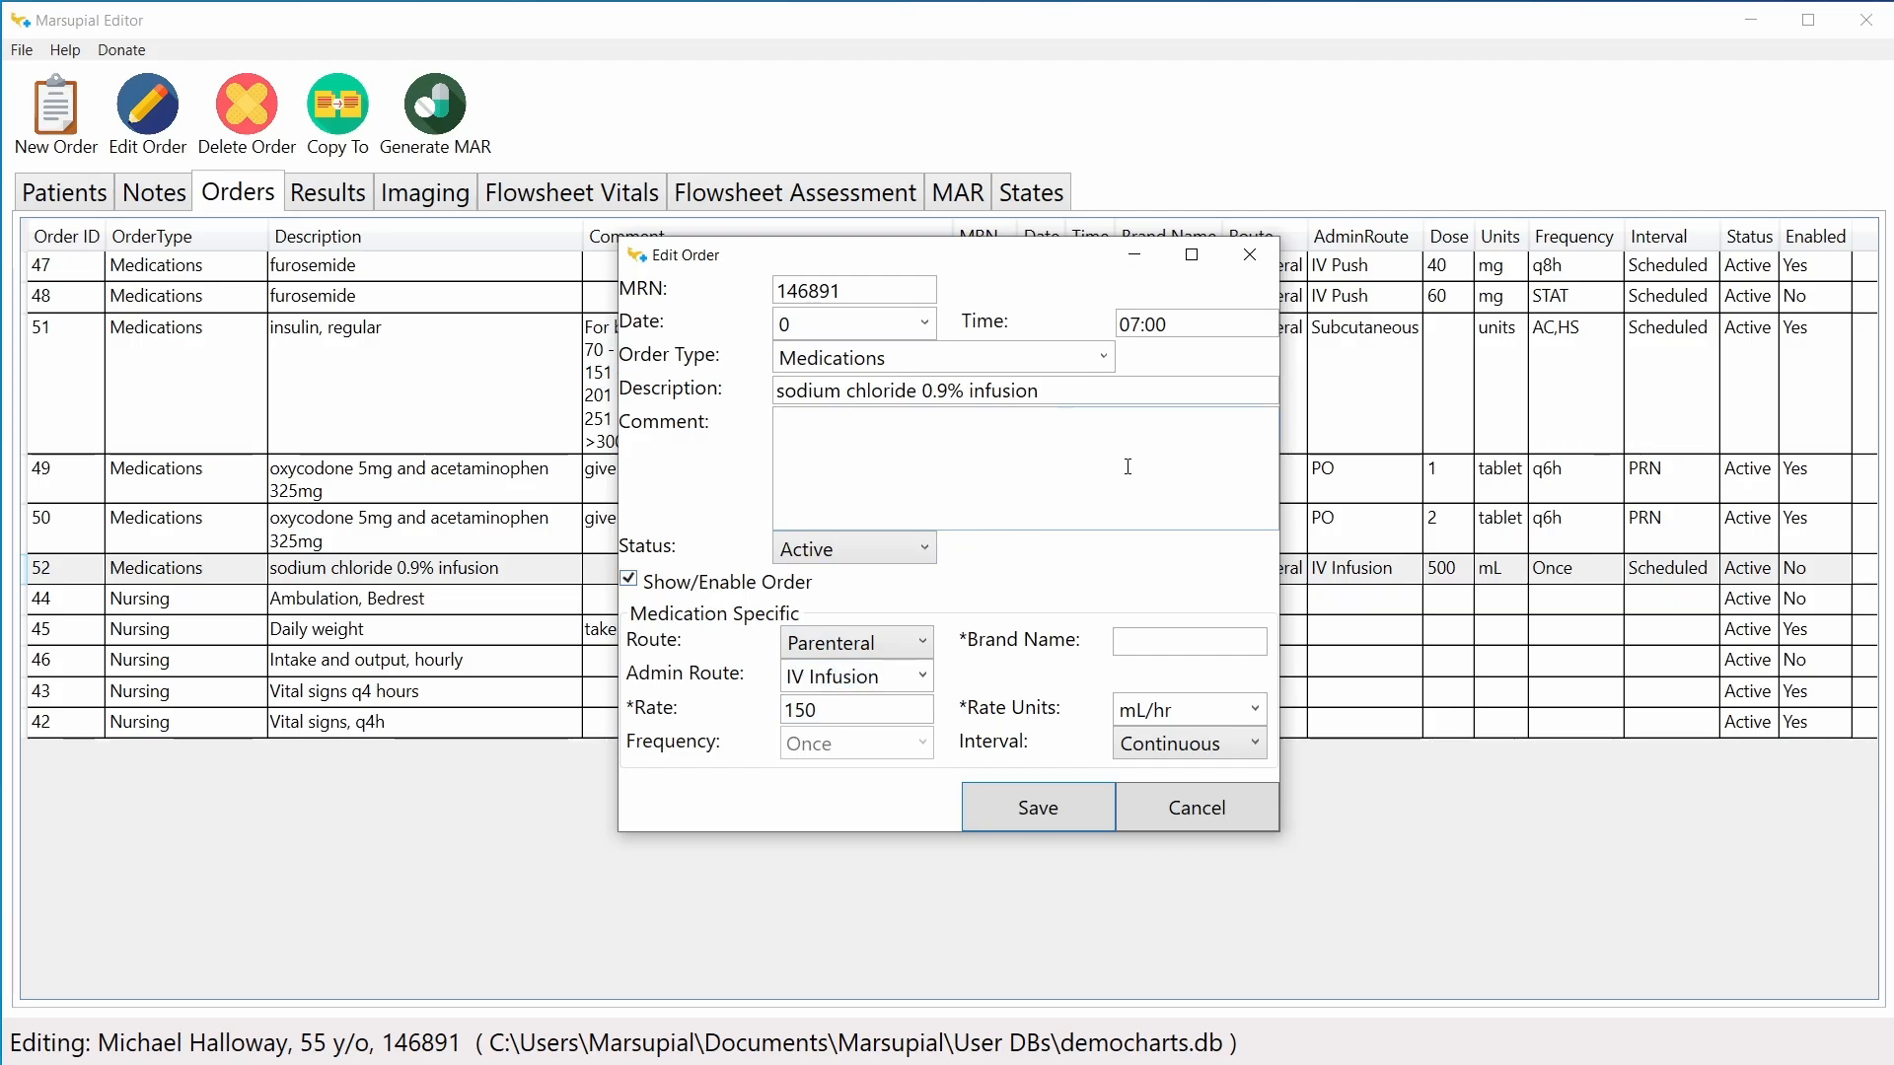
pyautogui.click(1075, 472)
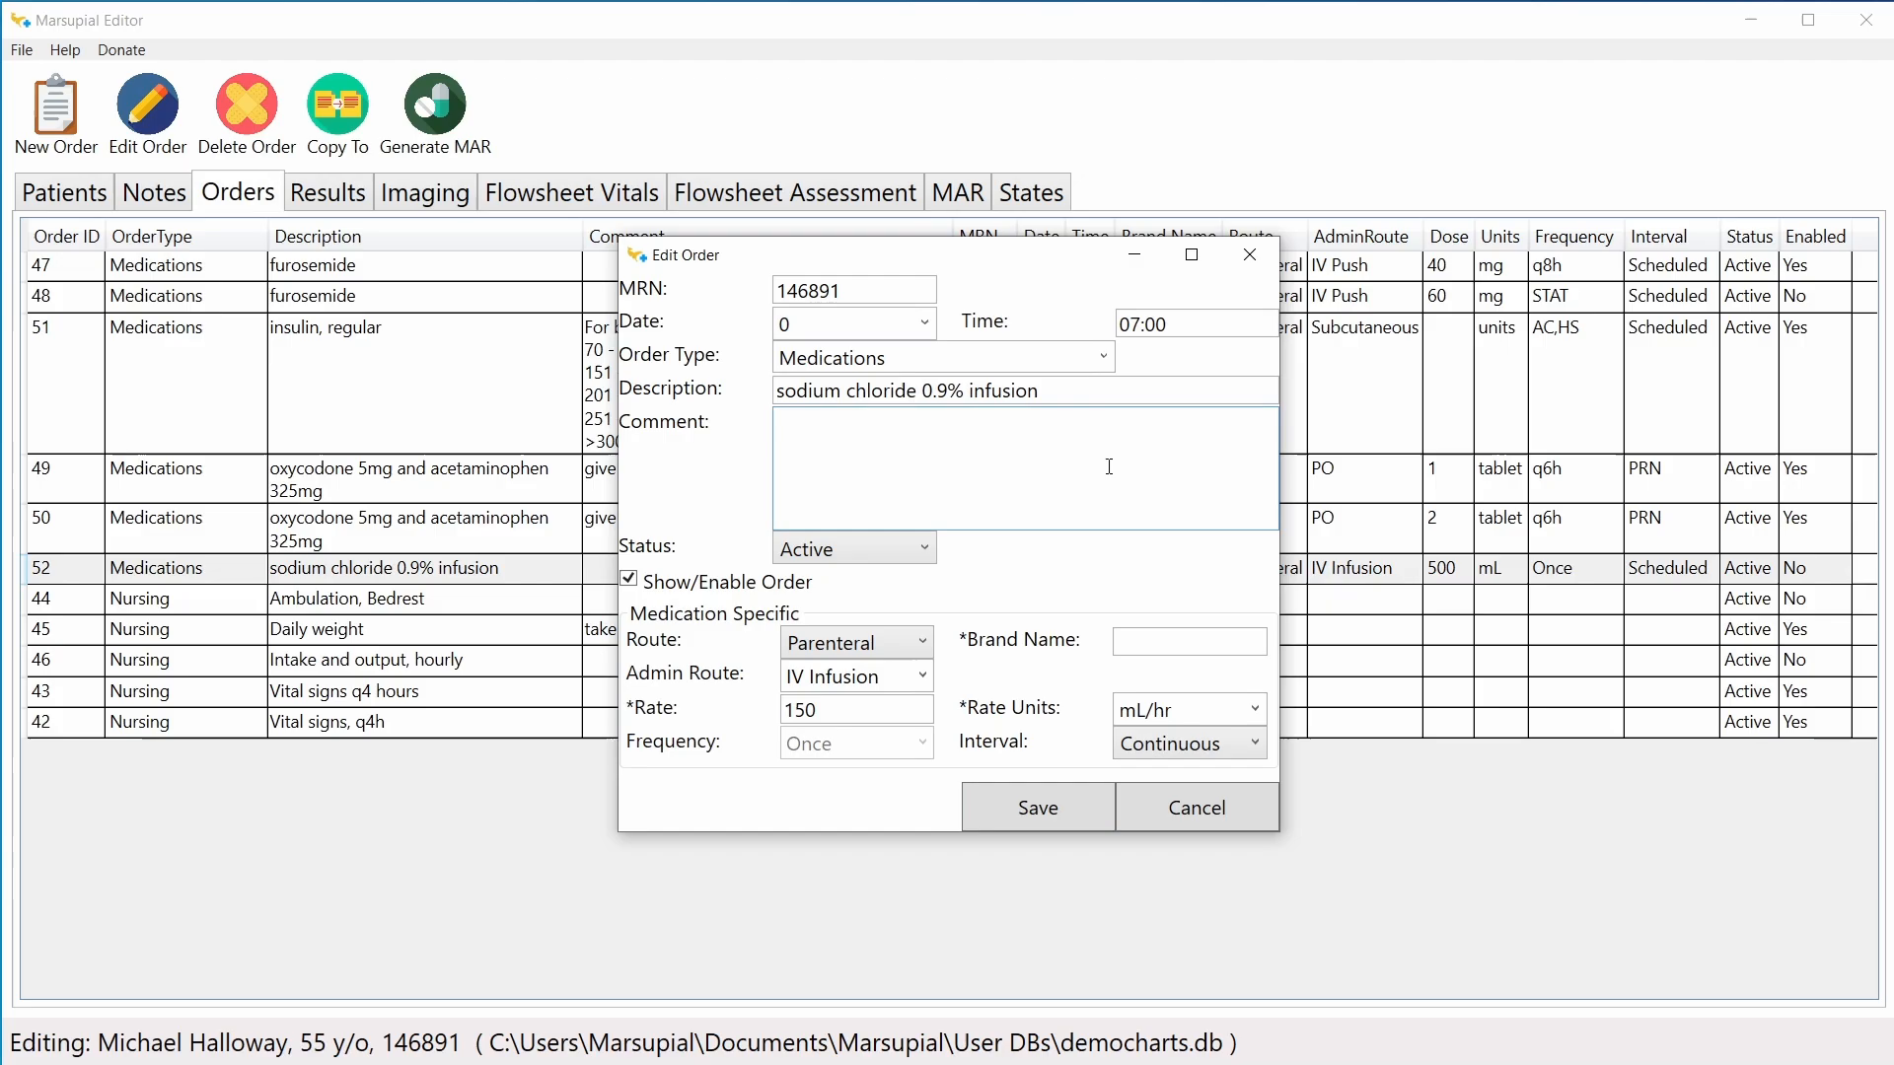
pyautogui.write('i')
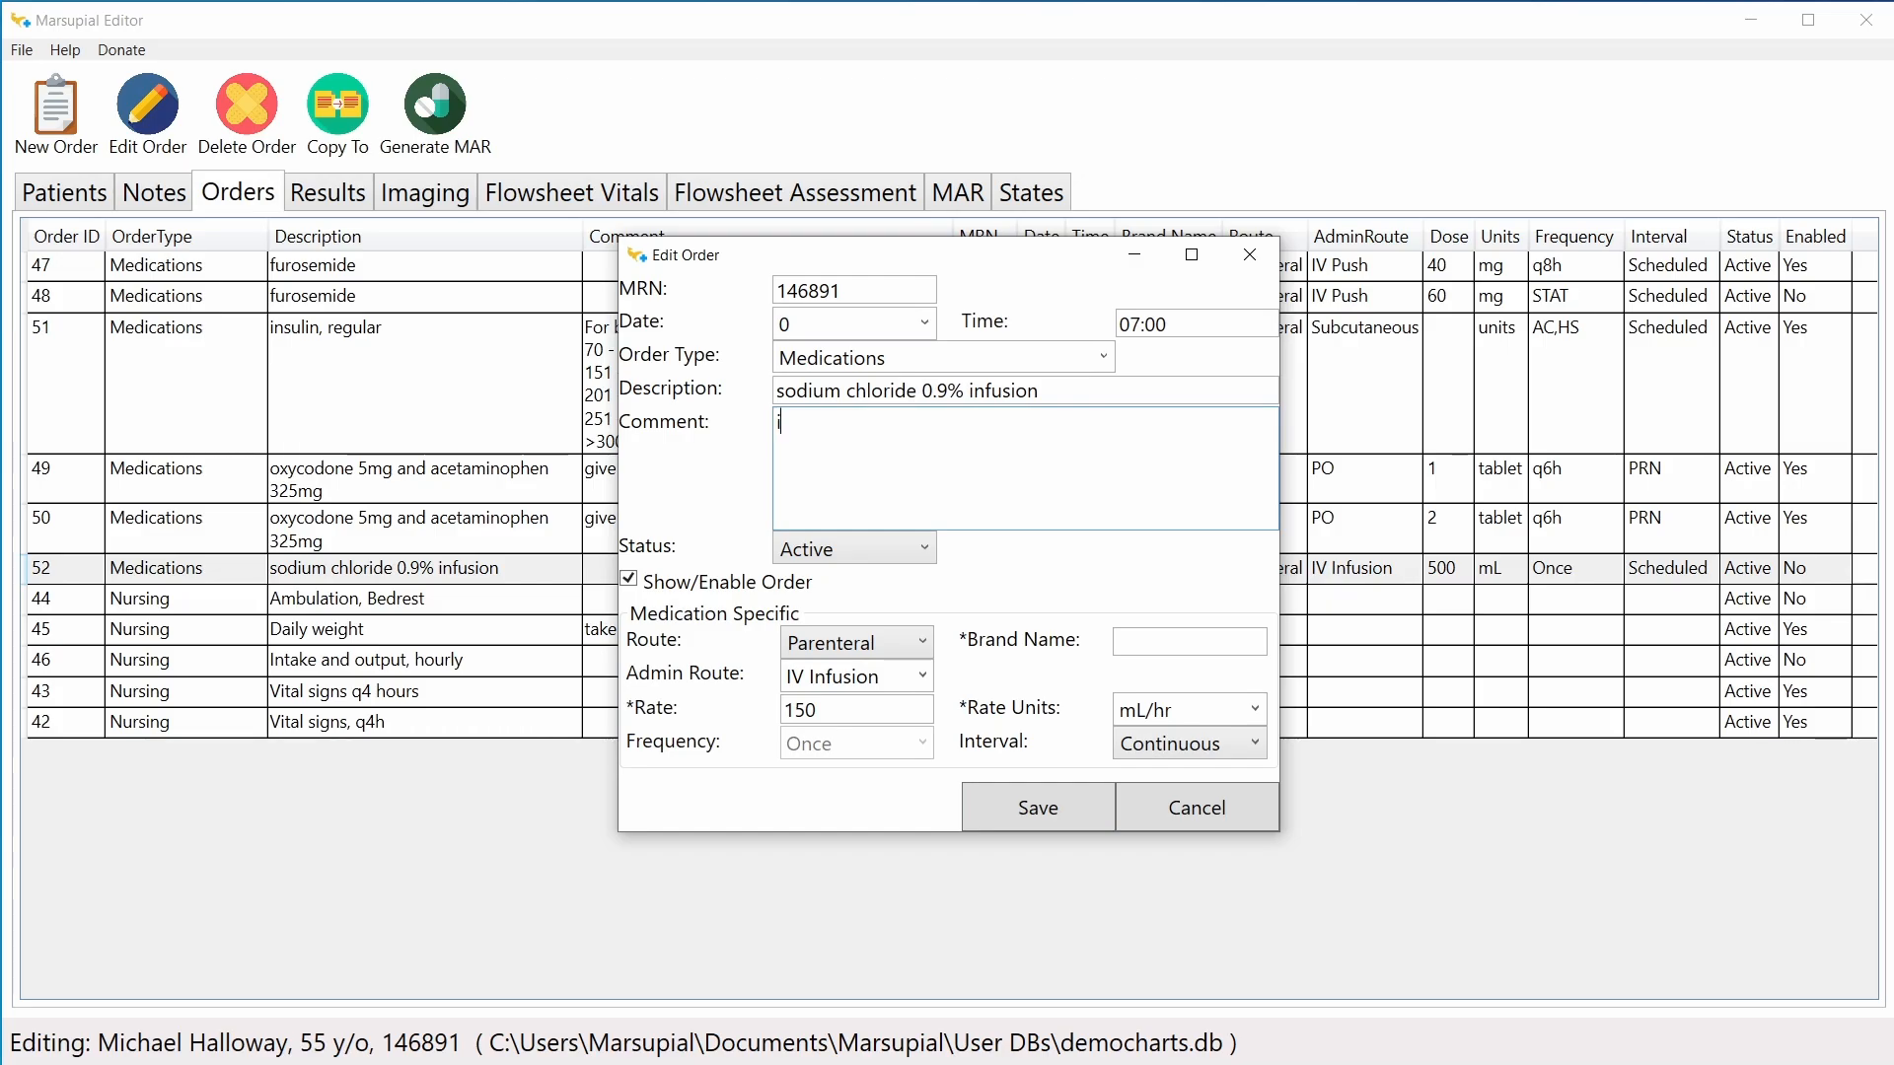
pyautogui.write('nfuse at 150 m')
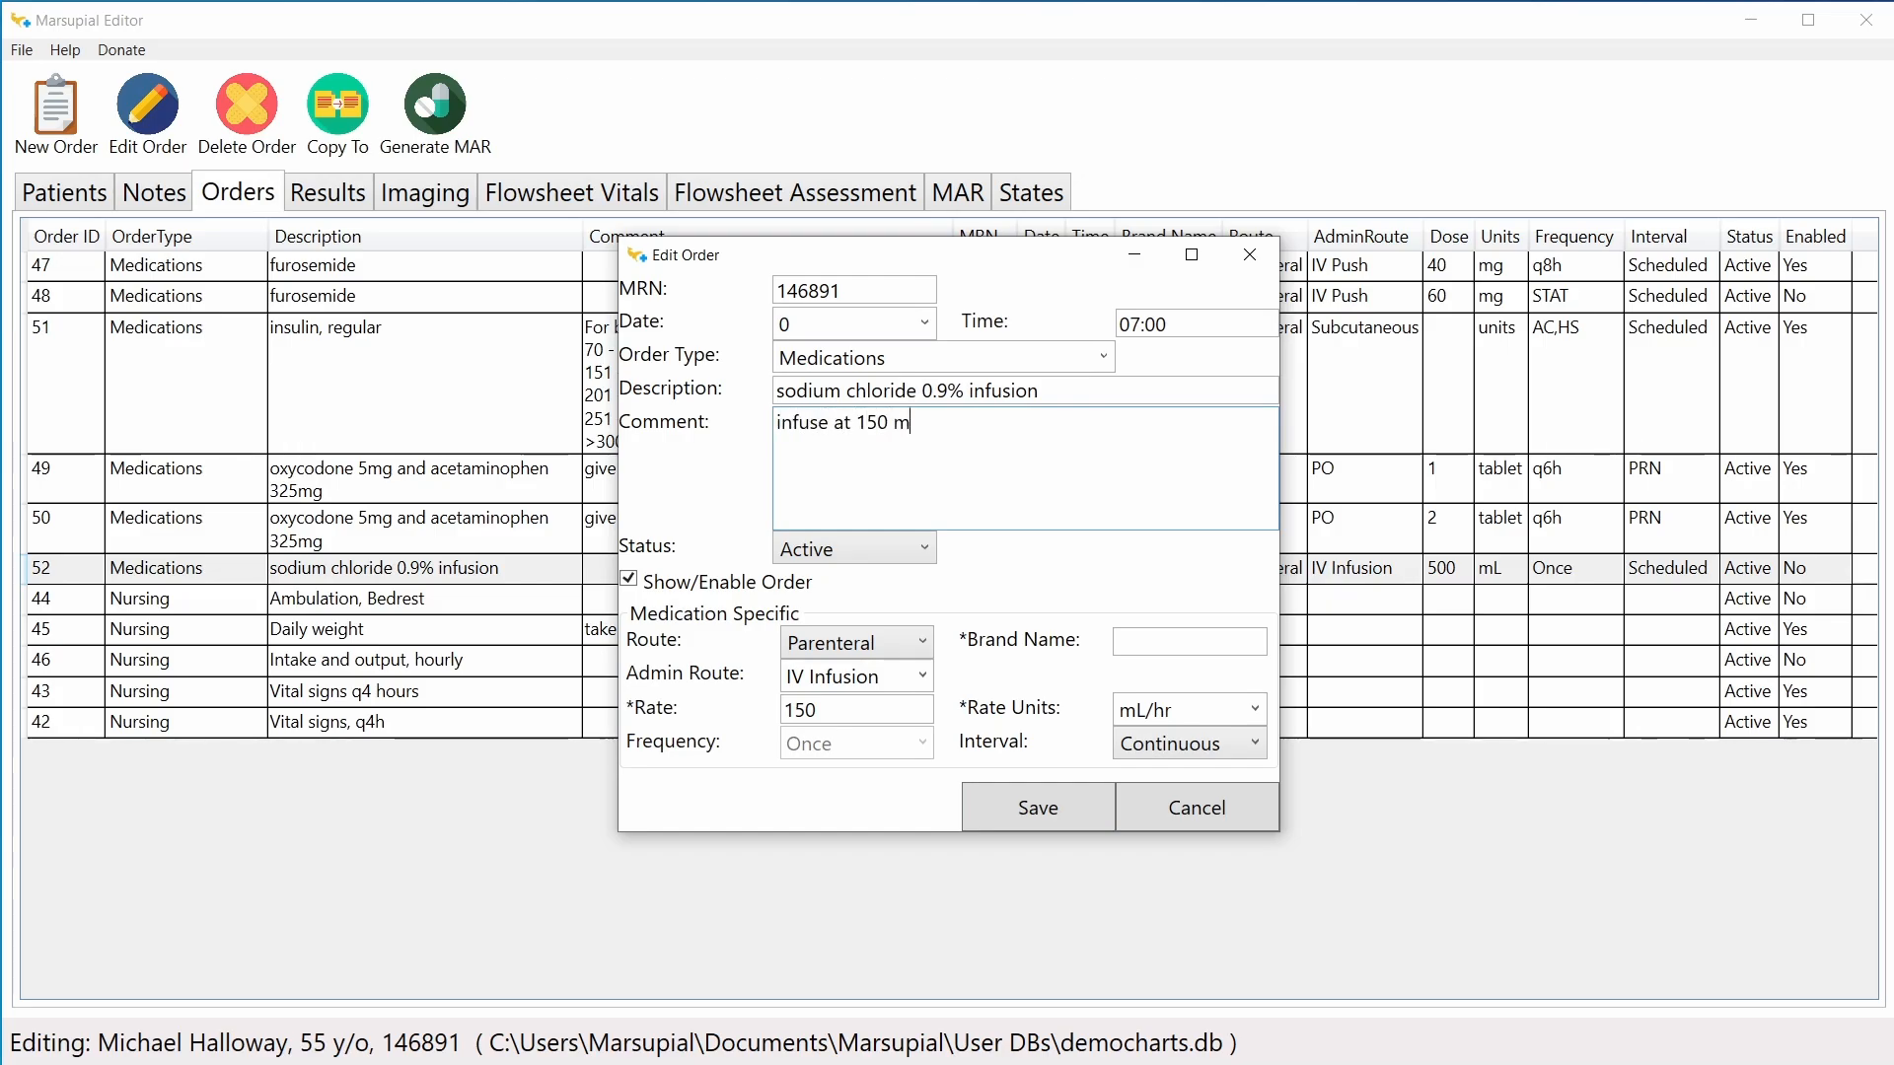
pyautogui.write('L/hr')
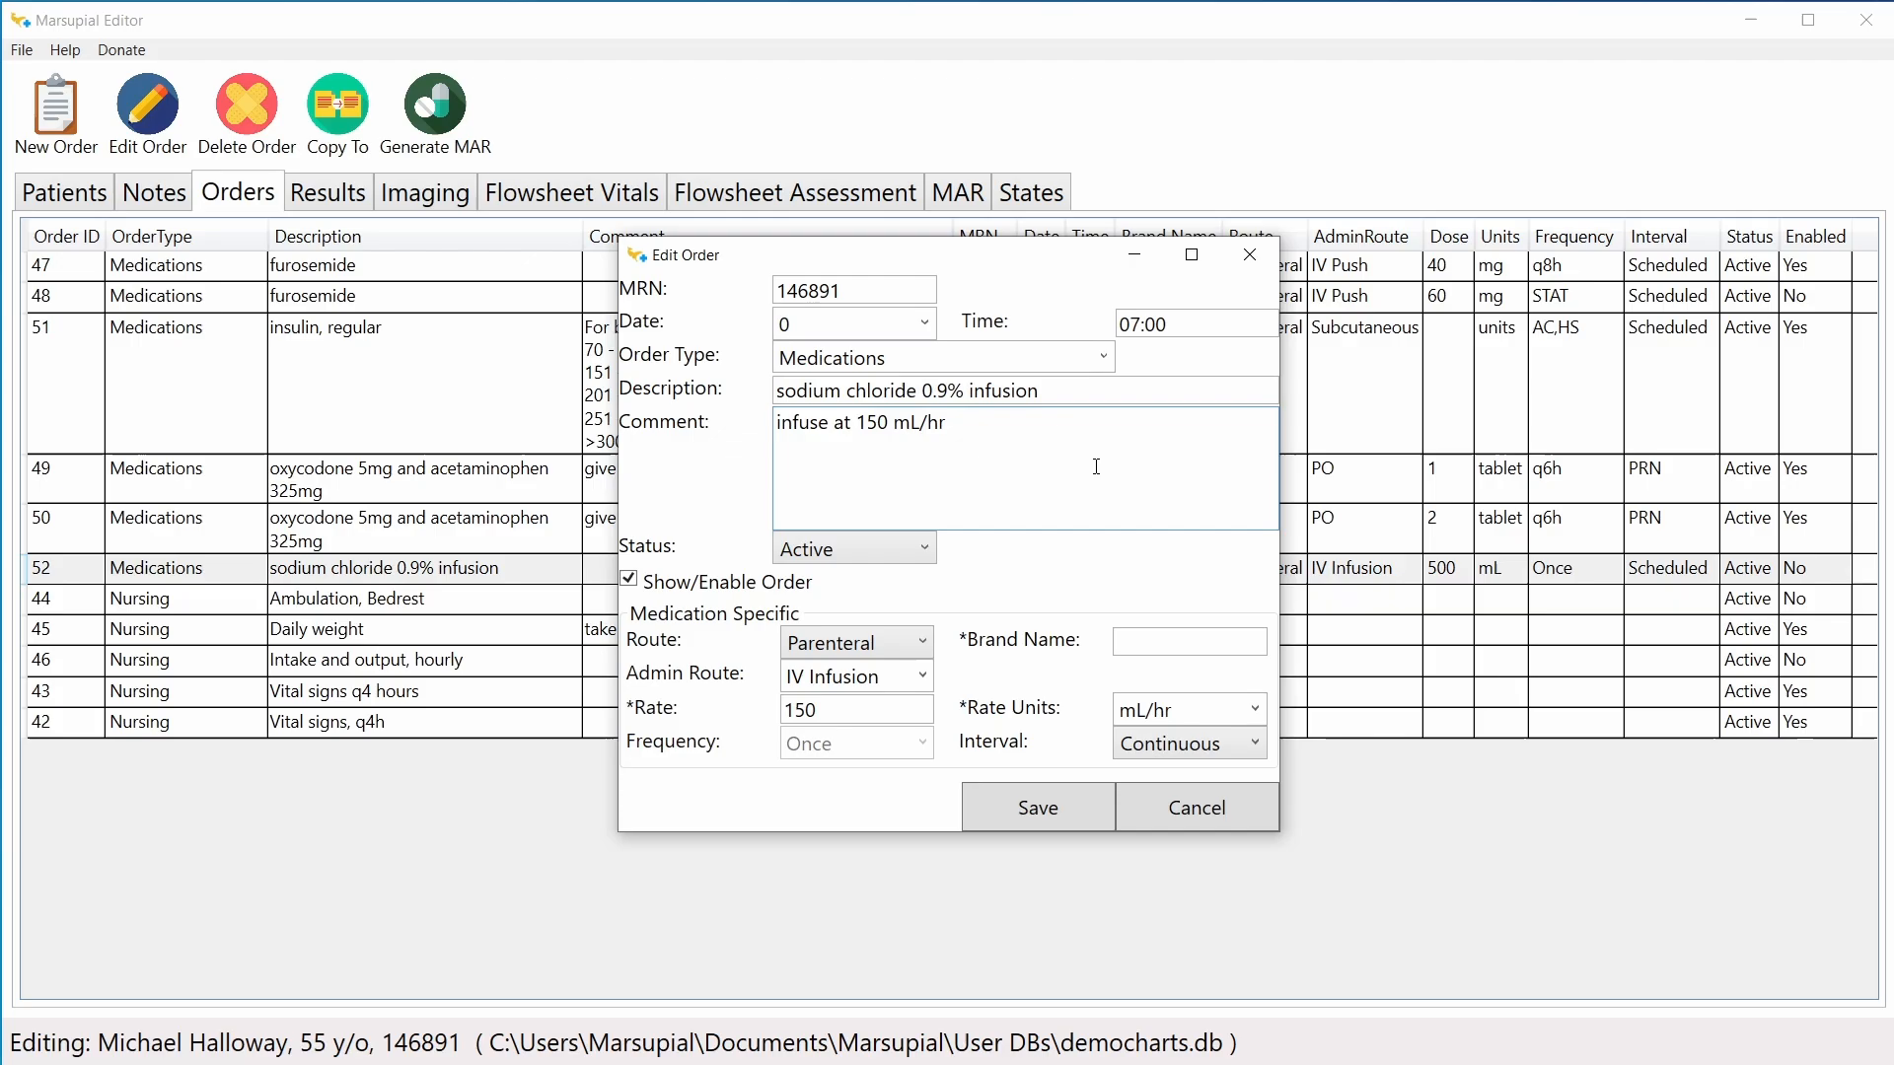
pyautogui.hotkey('ctrl', 'a')
pyautogui.press('BackSpace')
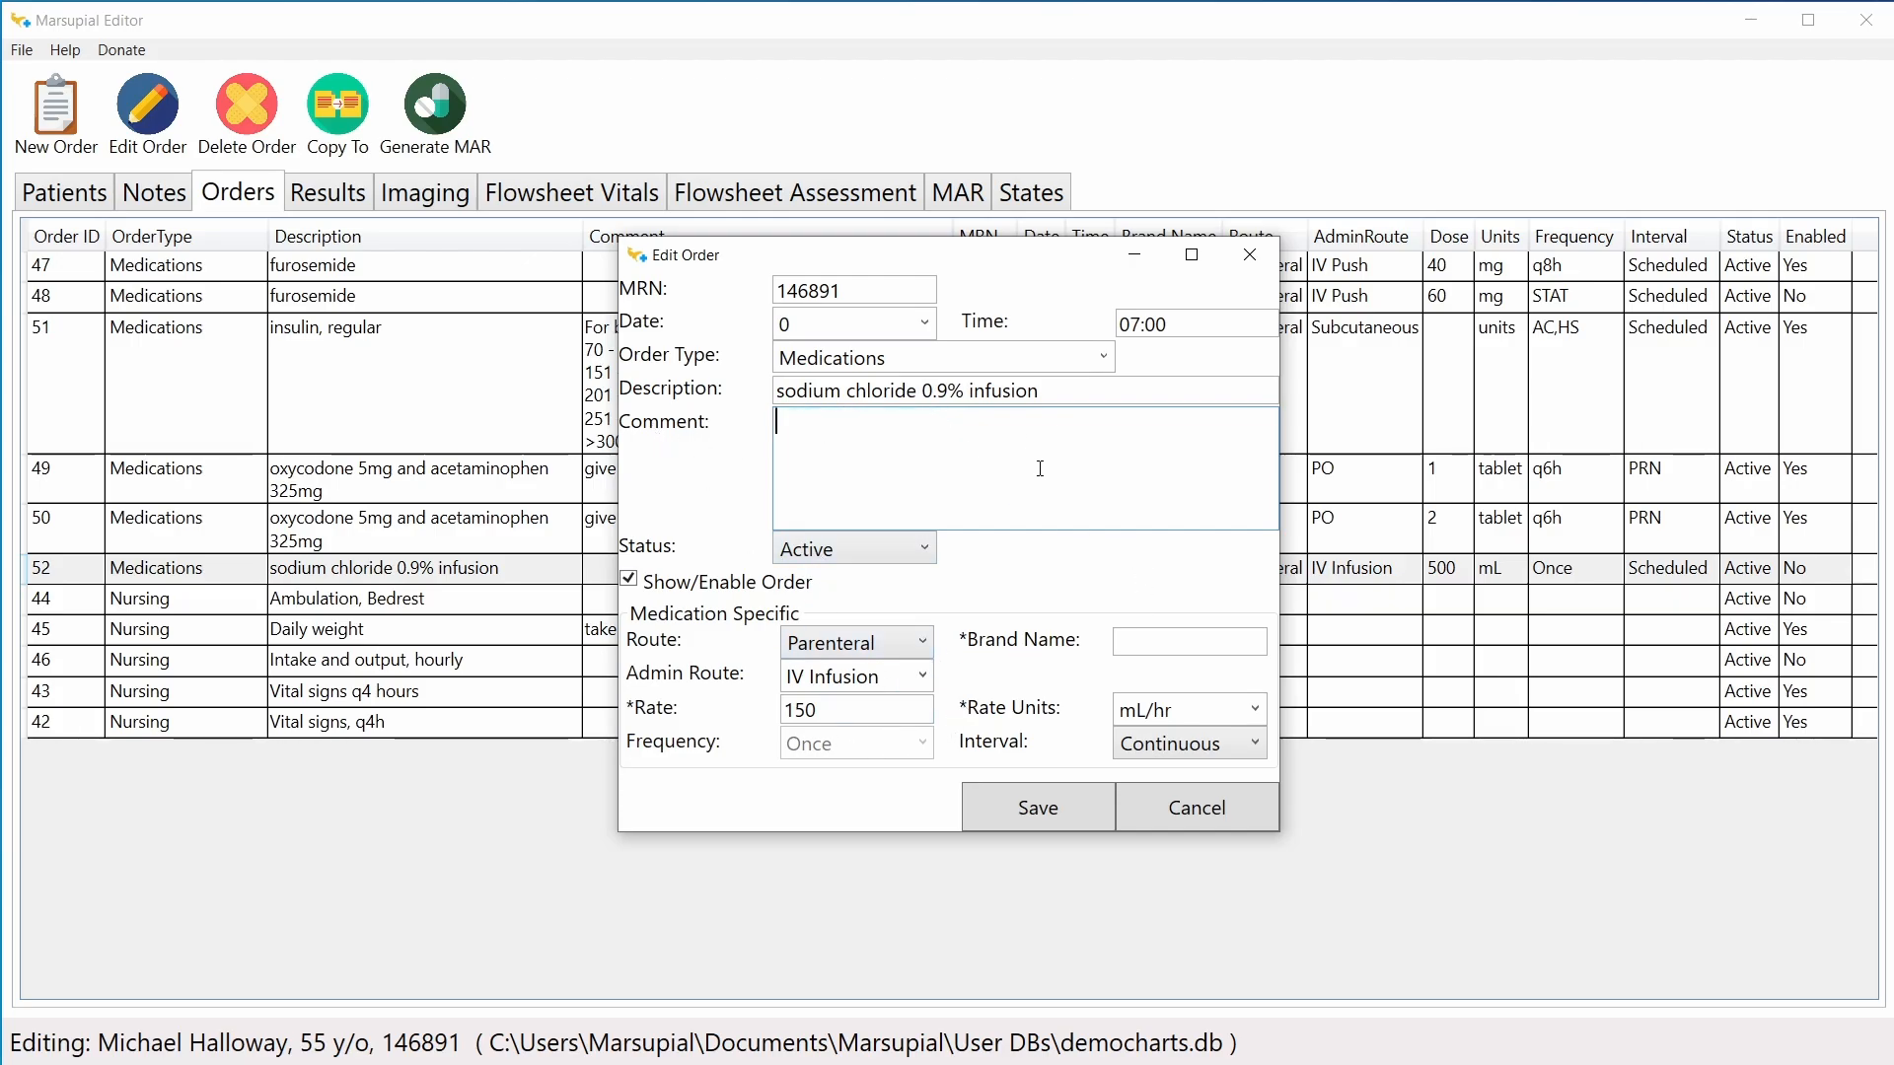
# Step: Save the sodium chloride 0.9% infusion order and generate its MAR entry
pyautogui.click(1044, 807)
pyautogui.click(608, 573)
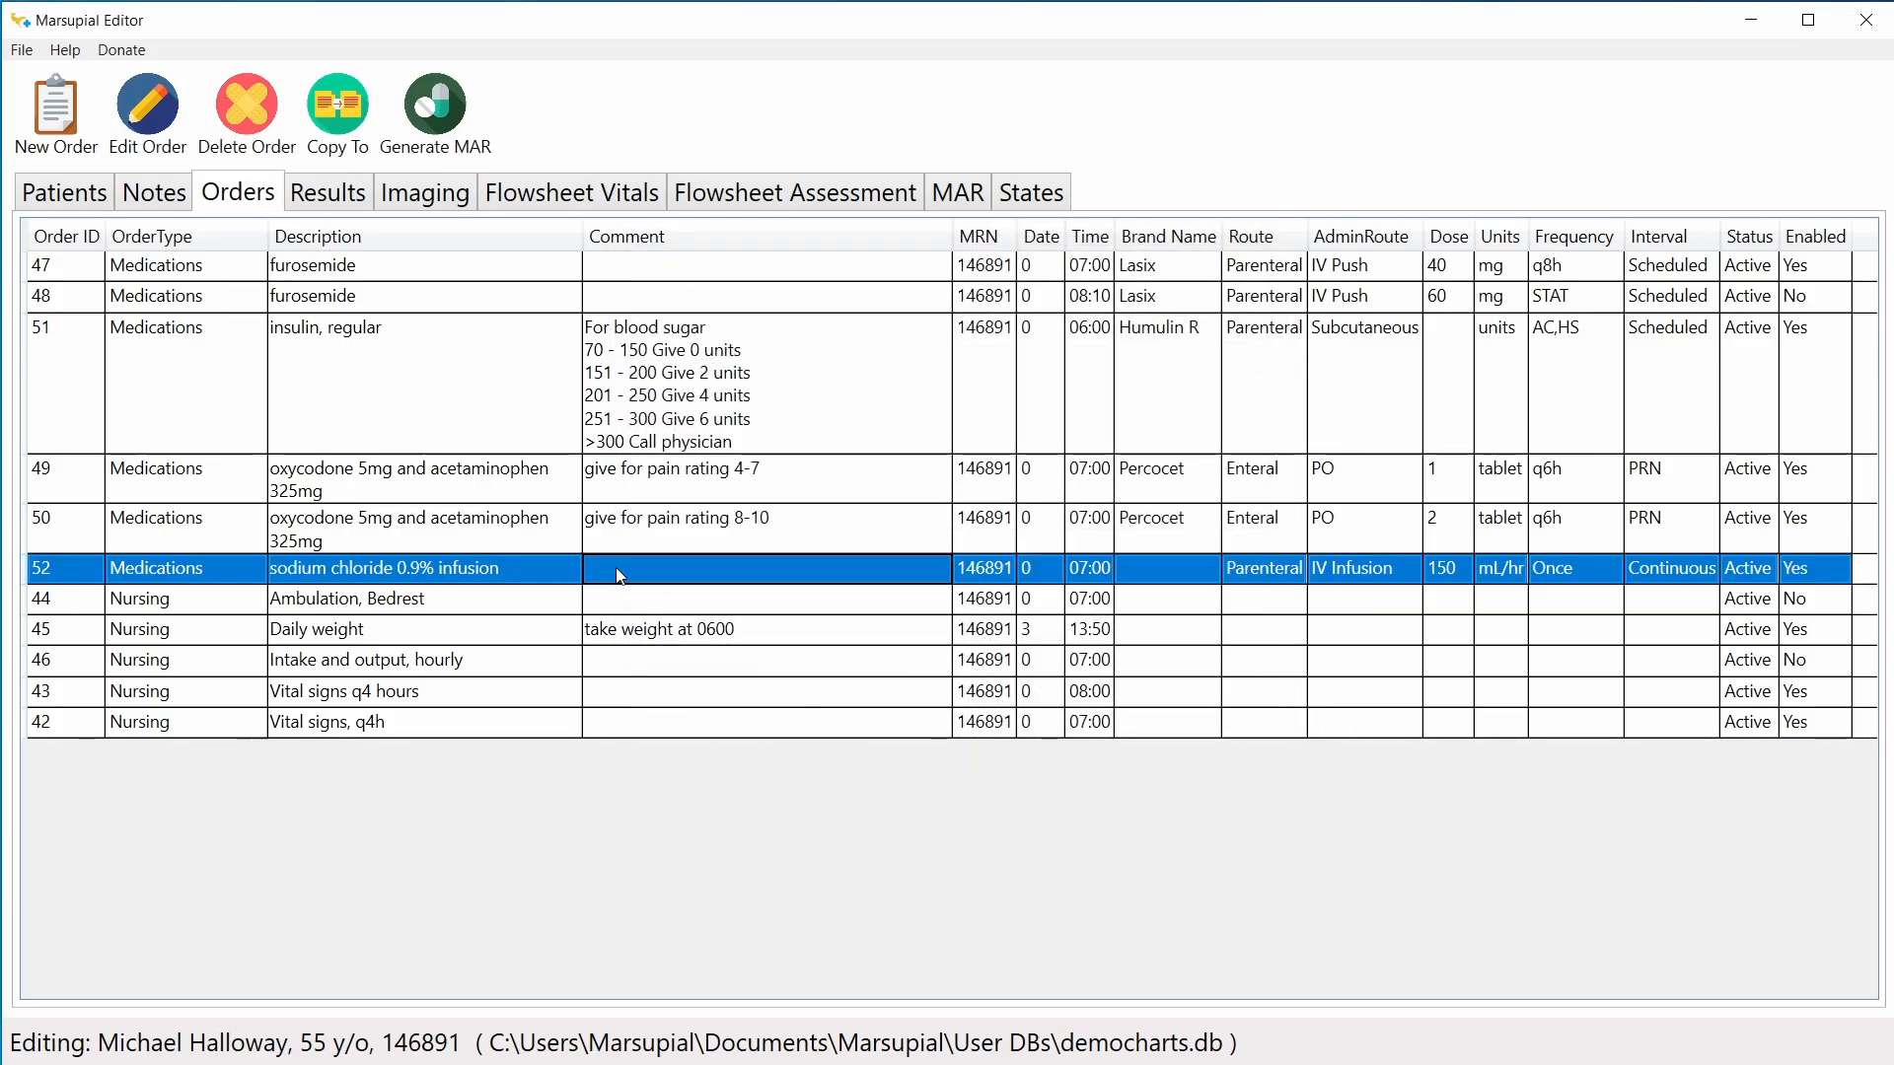
pyautogui.click(438, 129)
pyautogui.click(829, 688)
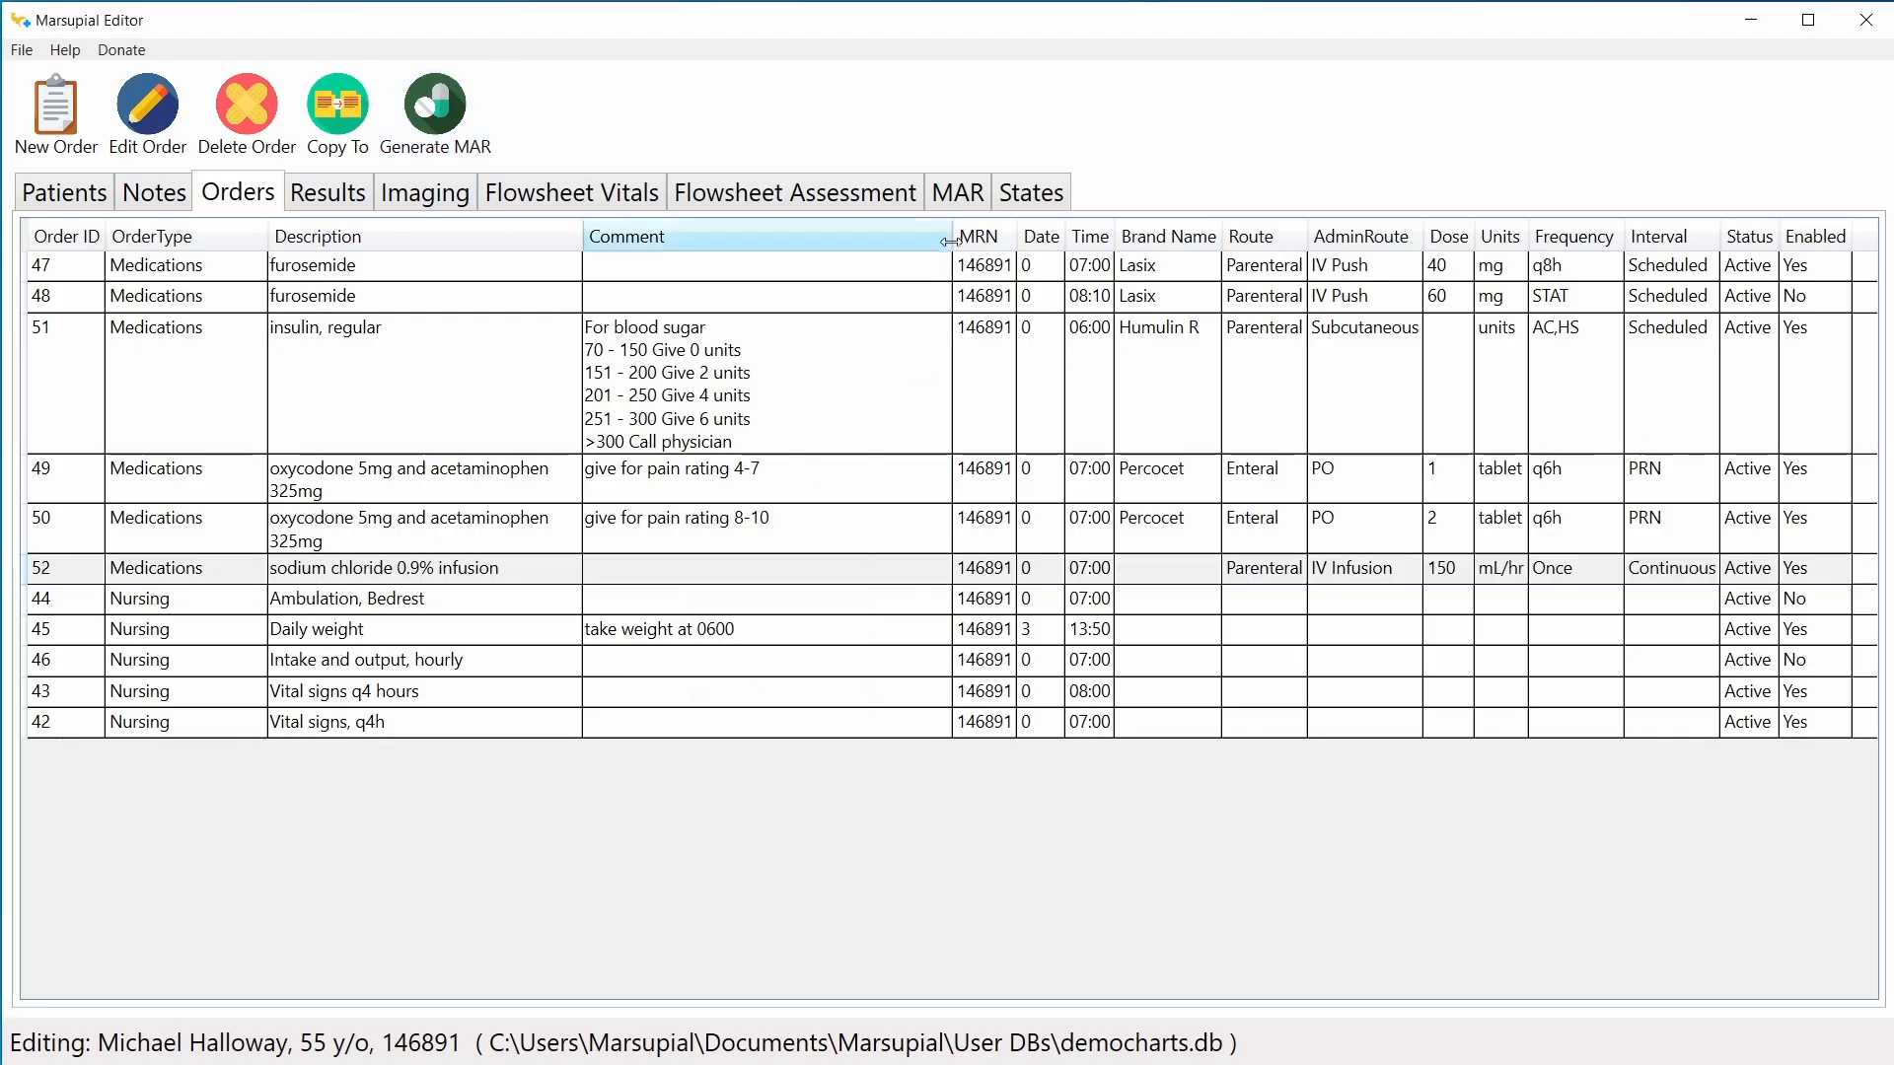
# Step: Check the generated MAR entry for the sodium chloride 0.9% infusion in the patient's MAR list
pyautogui.click(959, 195)
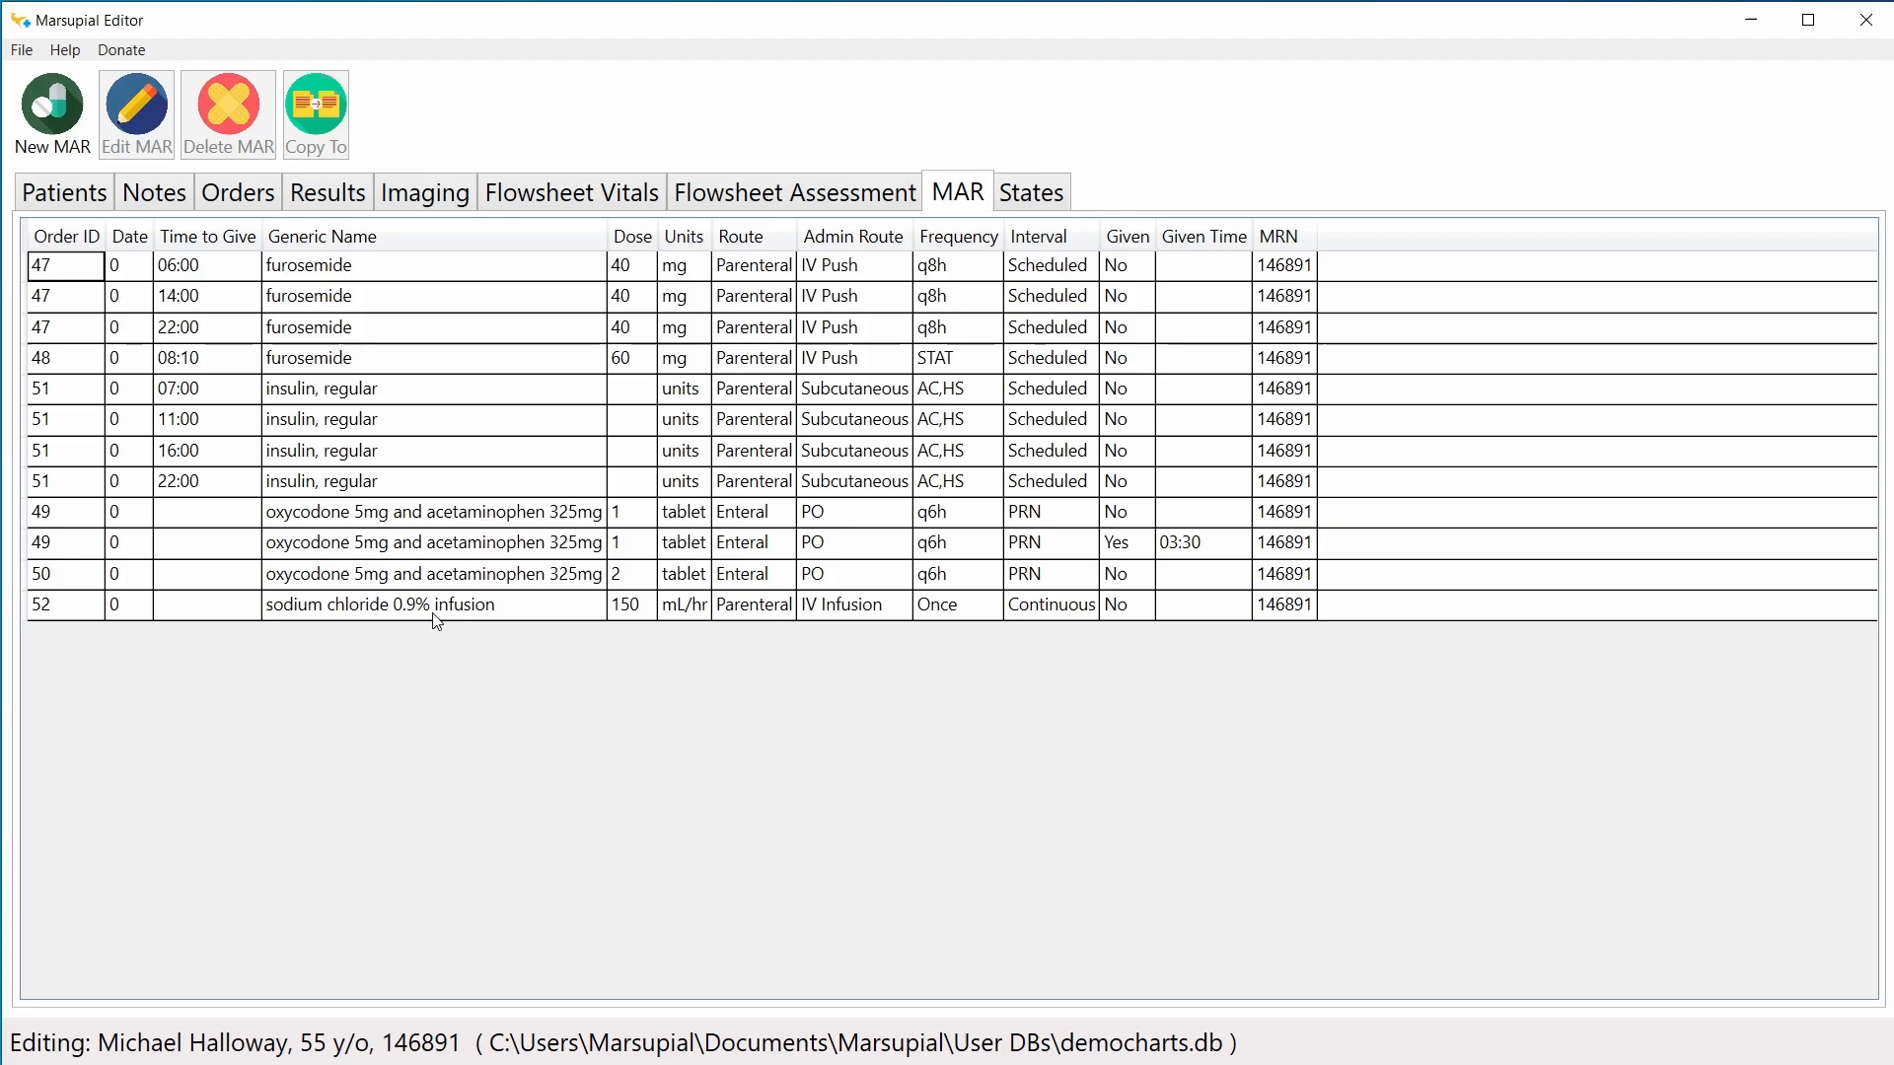
pyautogui.click(636, 614)
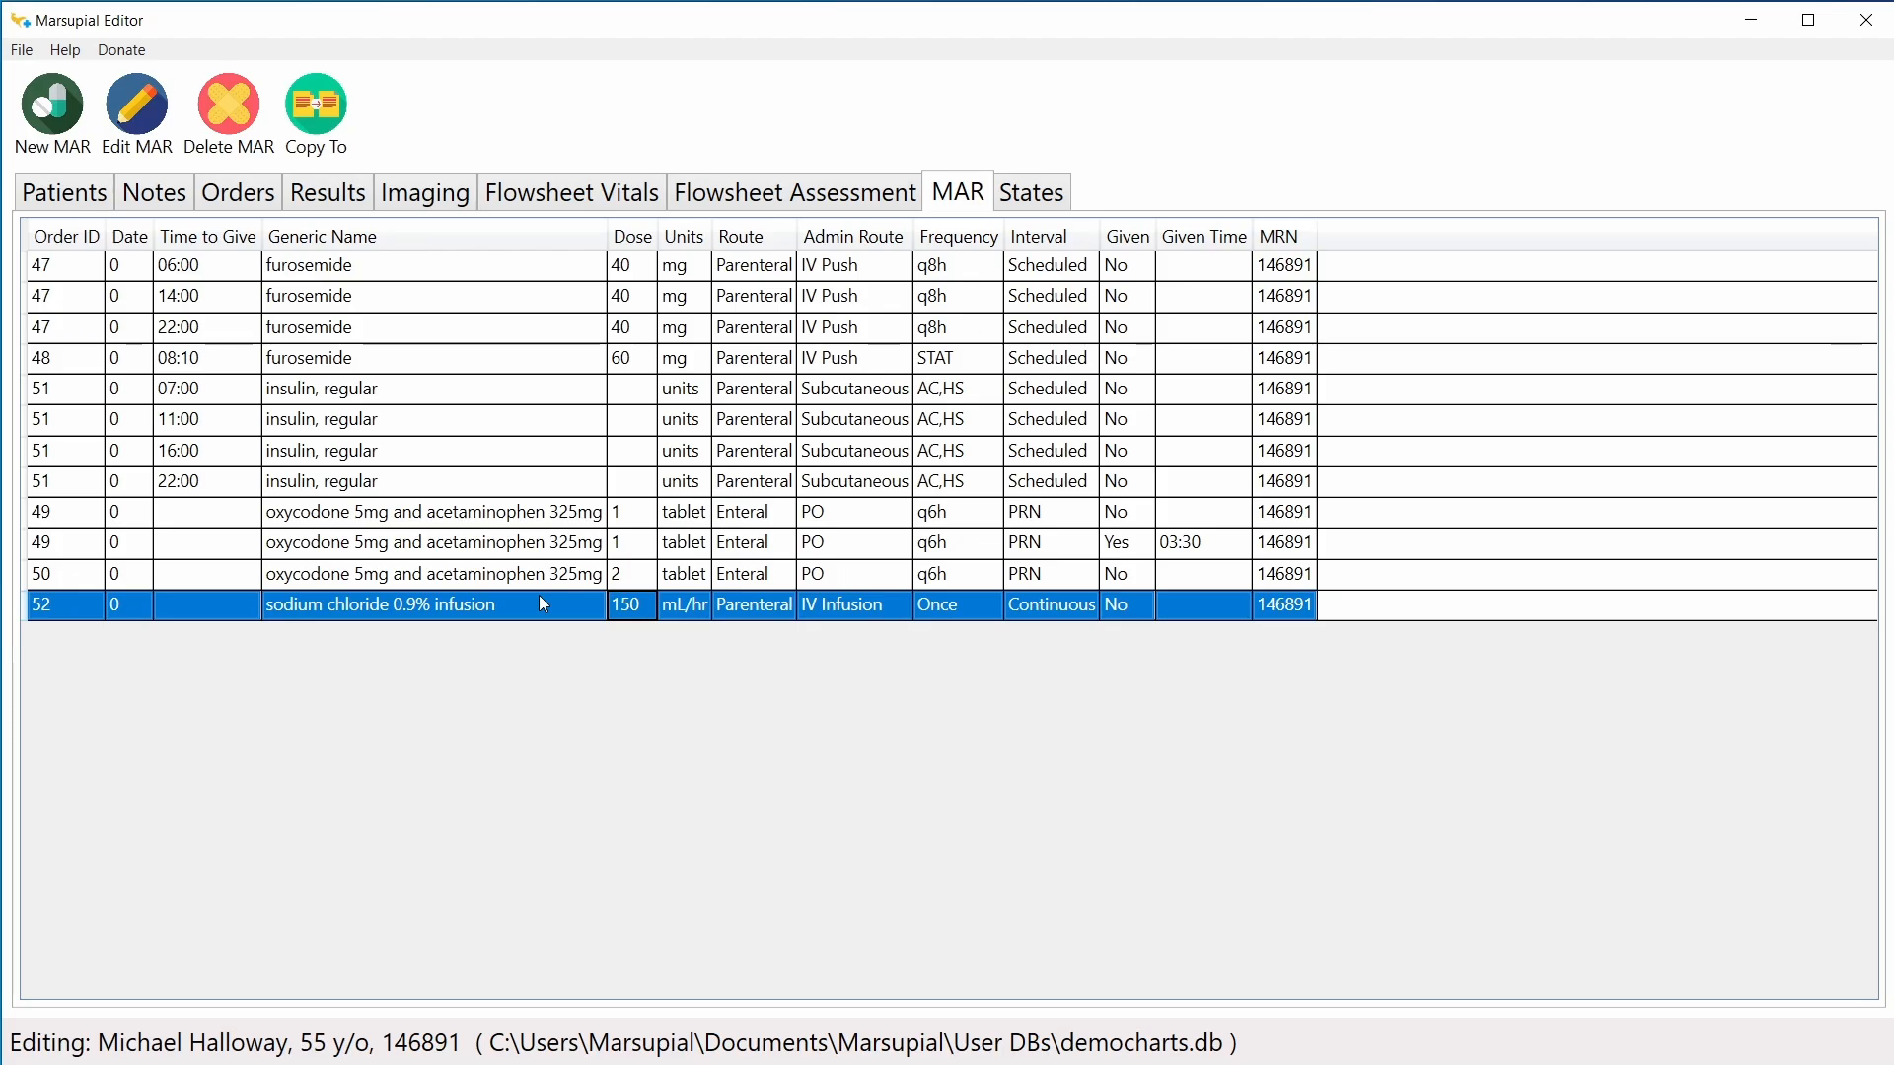
pyautogui.click(570, 604)
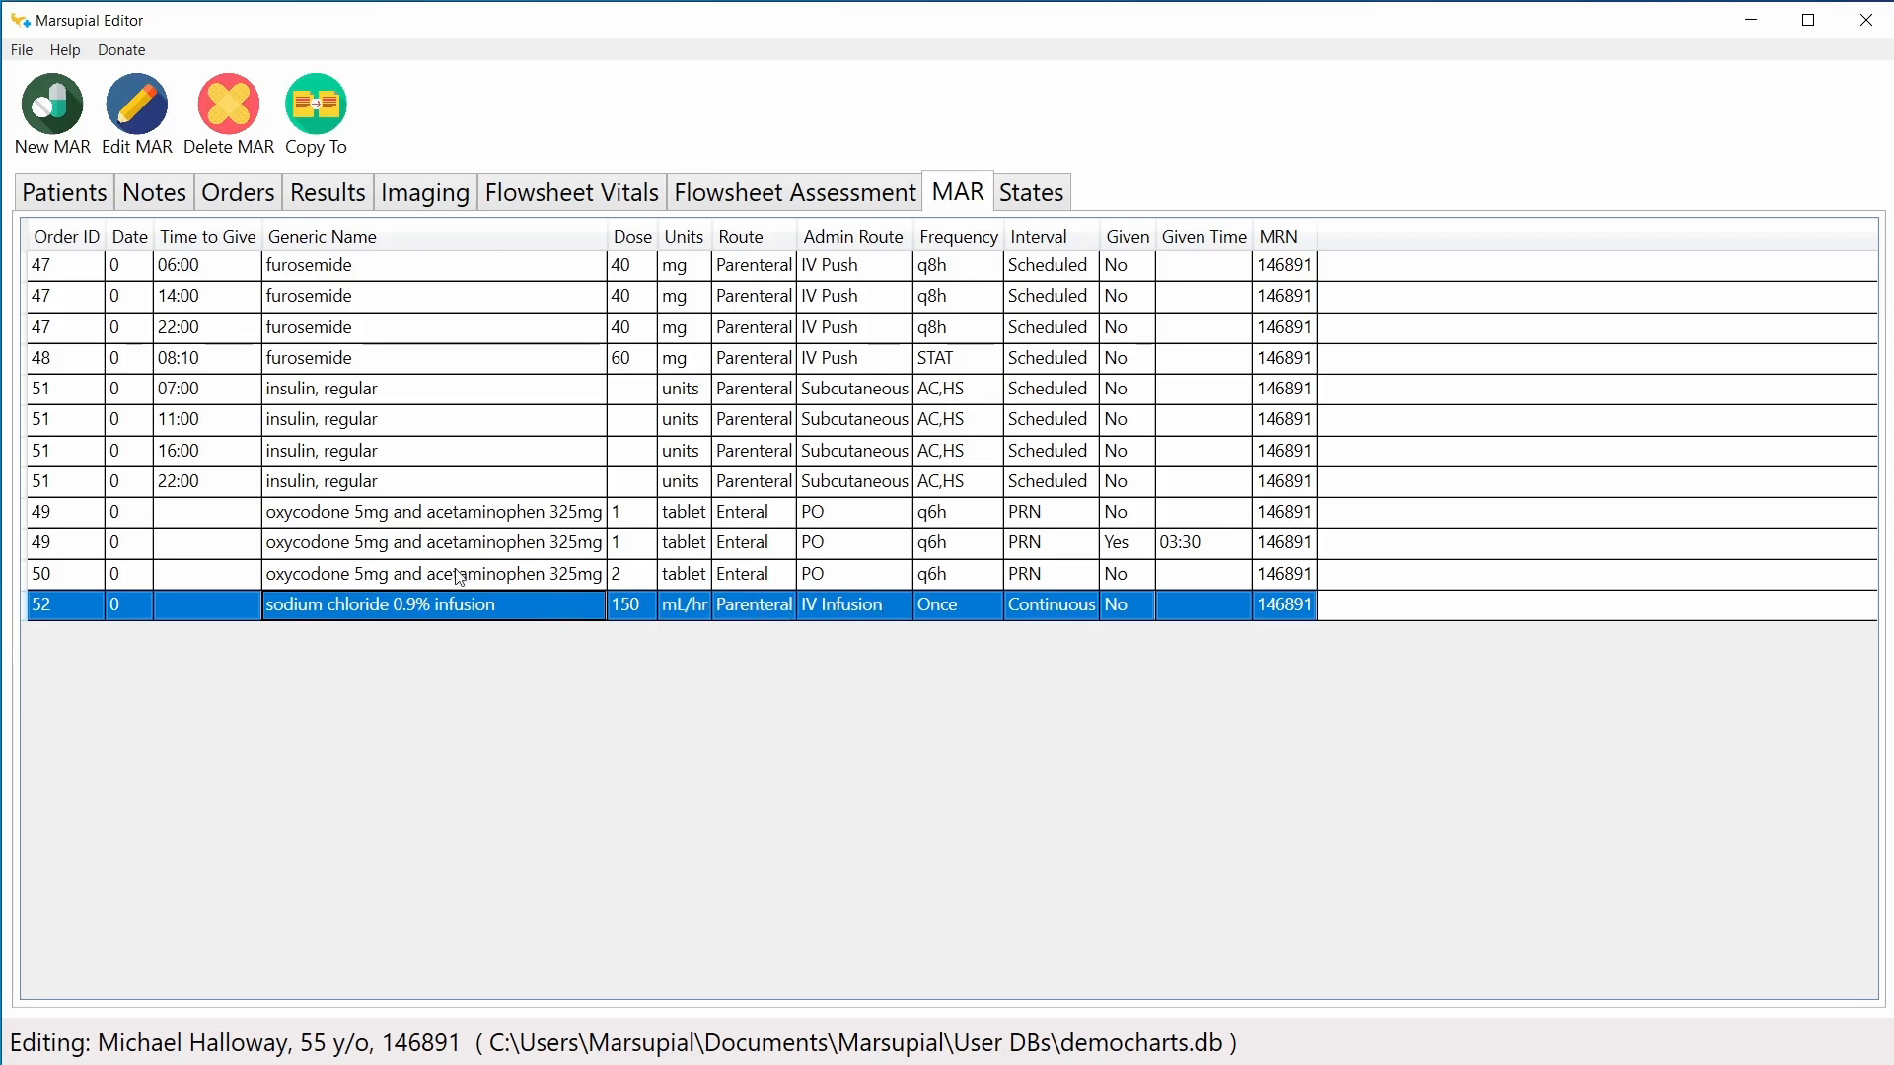
# Step: Review the sodium chloride 0.9% infusion order's details and close it without saving
pyautogui.click(256, 199)
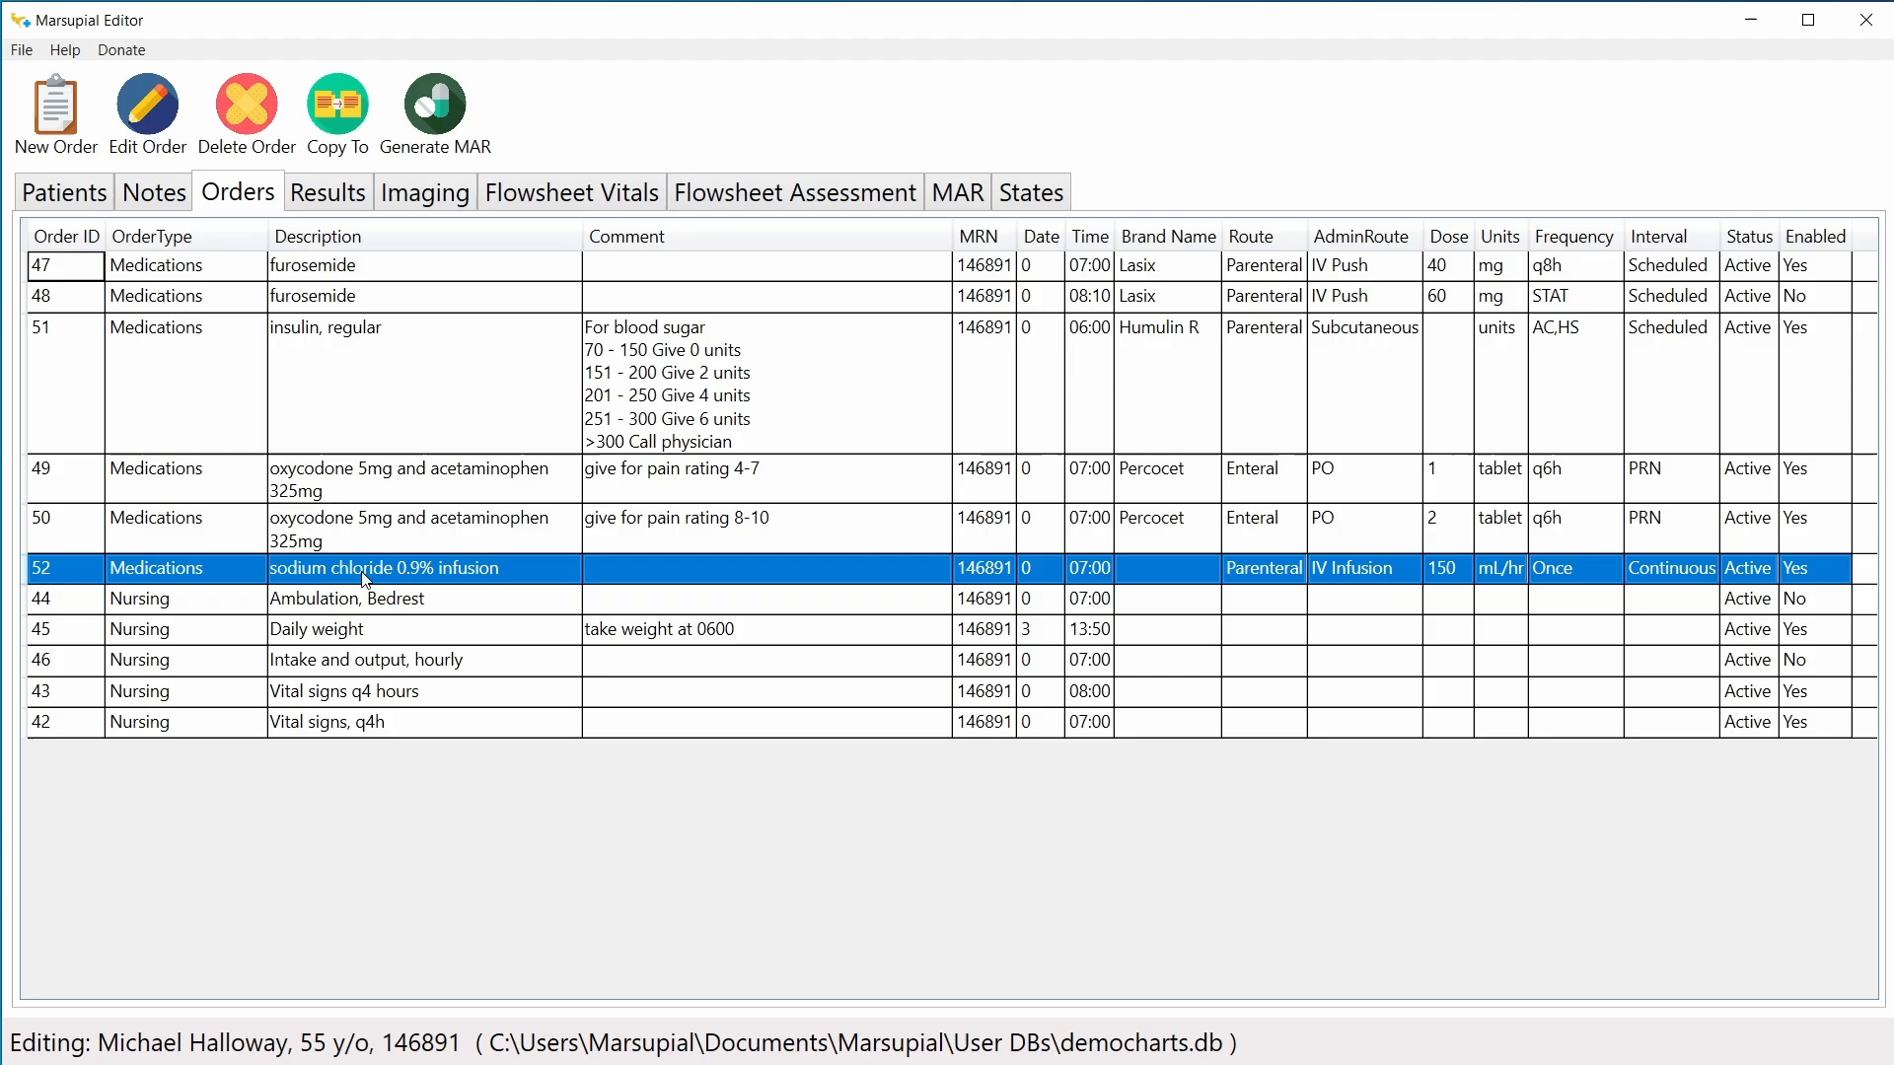
pyautogui.doubleClick(628, 574)
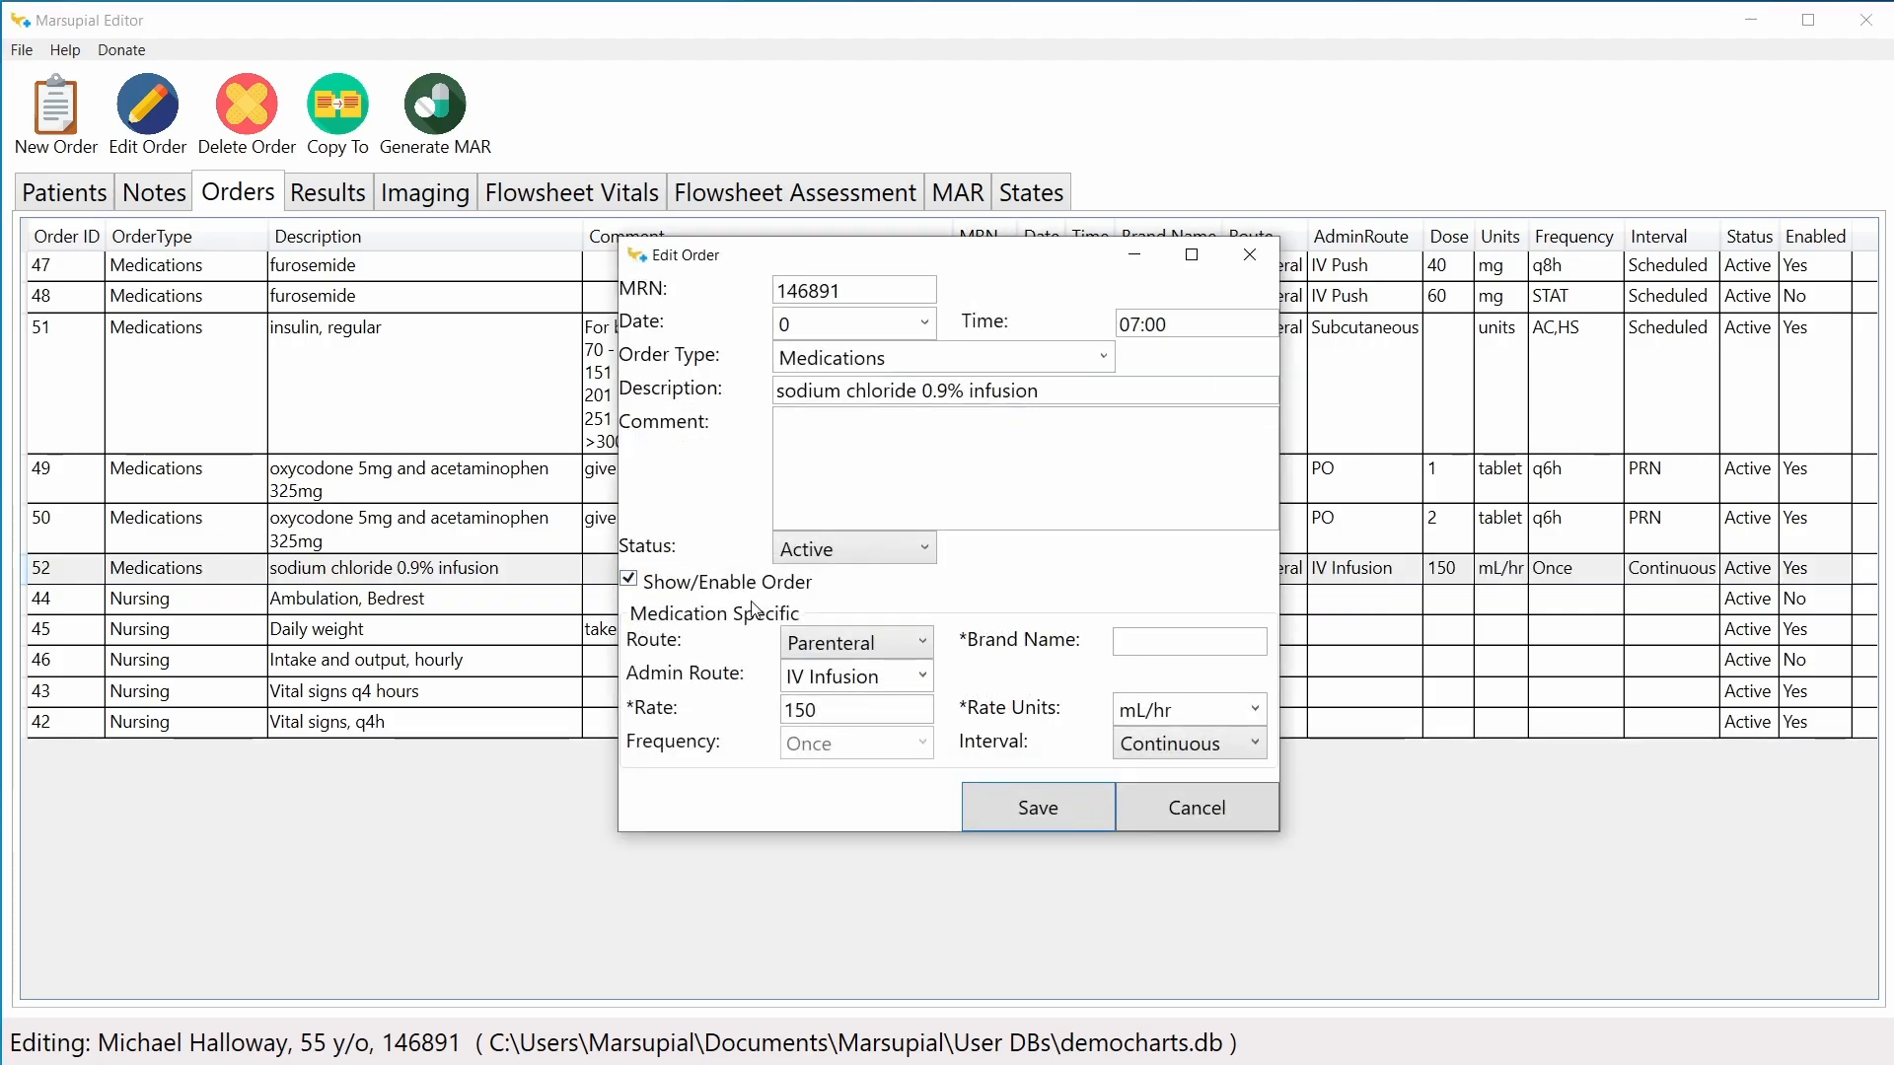
pyautogui.click(1154, 814)
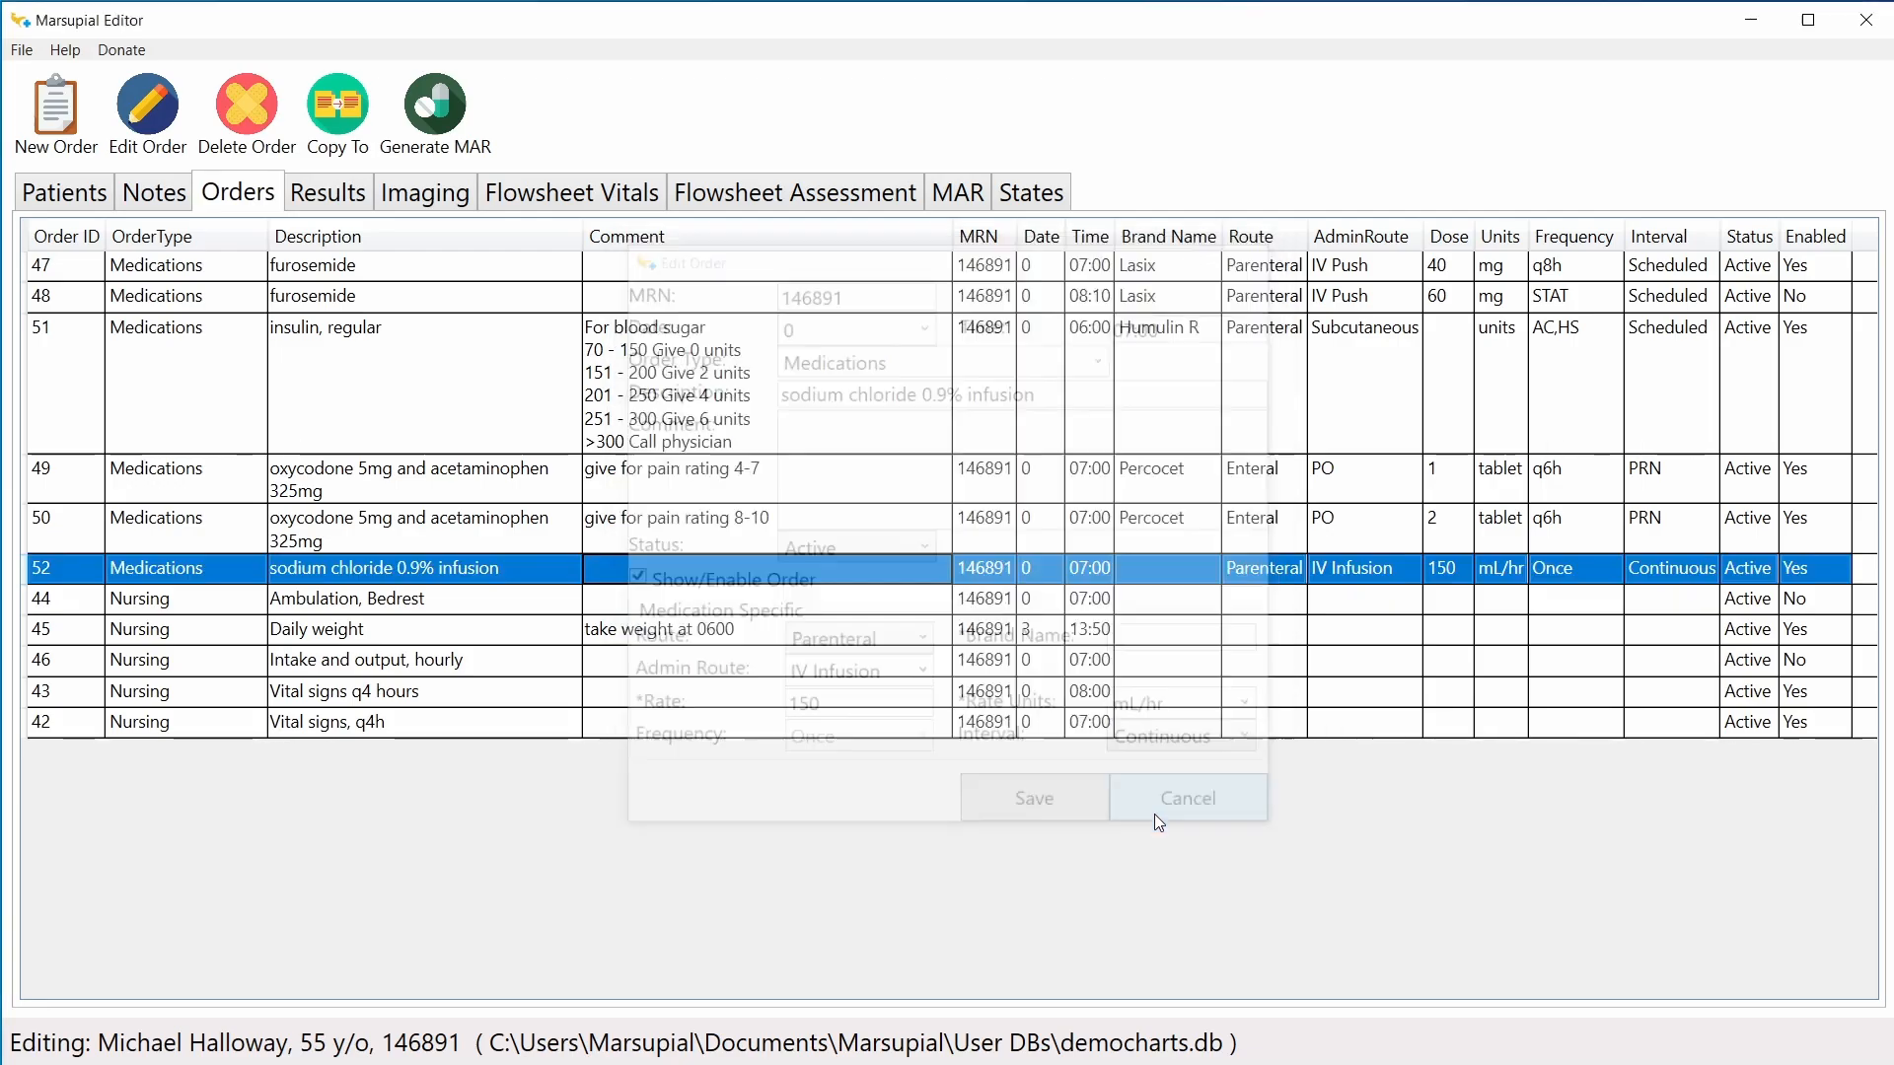
# Step: Start a new medication order for the same patient with date 0 and time 07:00
pyautogui.click(91, 202)
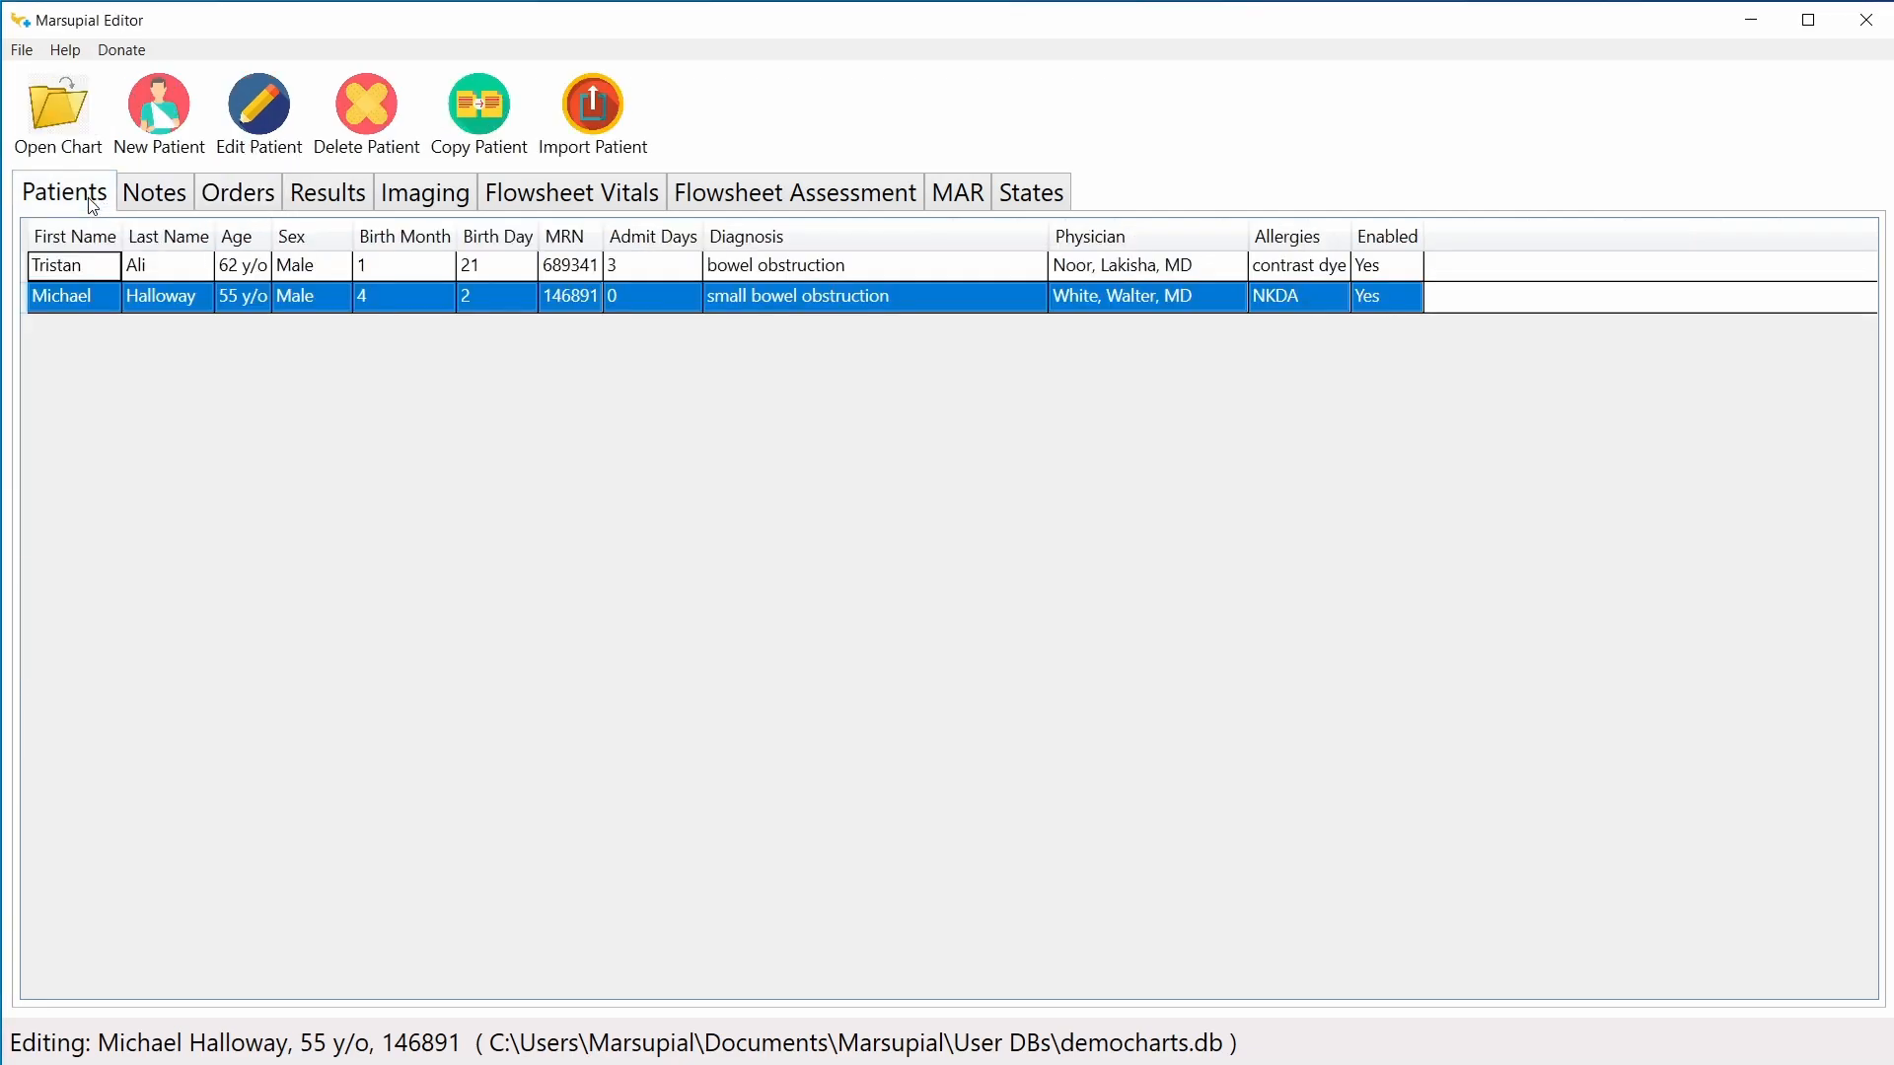
pyautogui.click(252, 200)
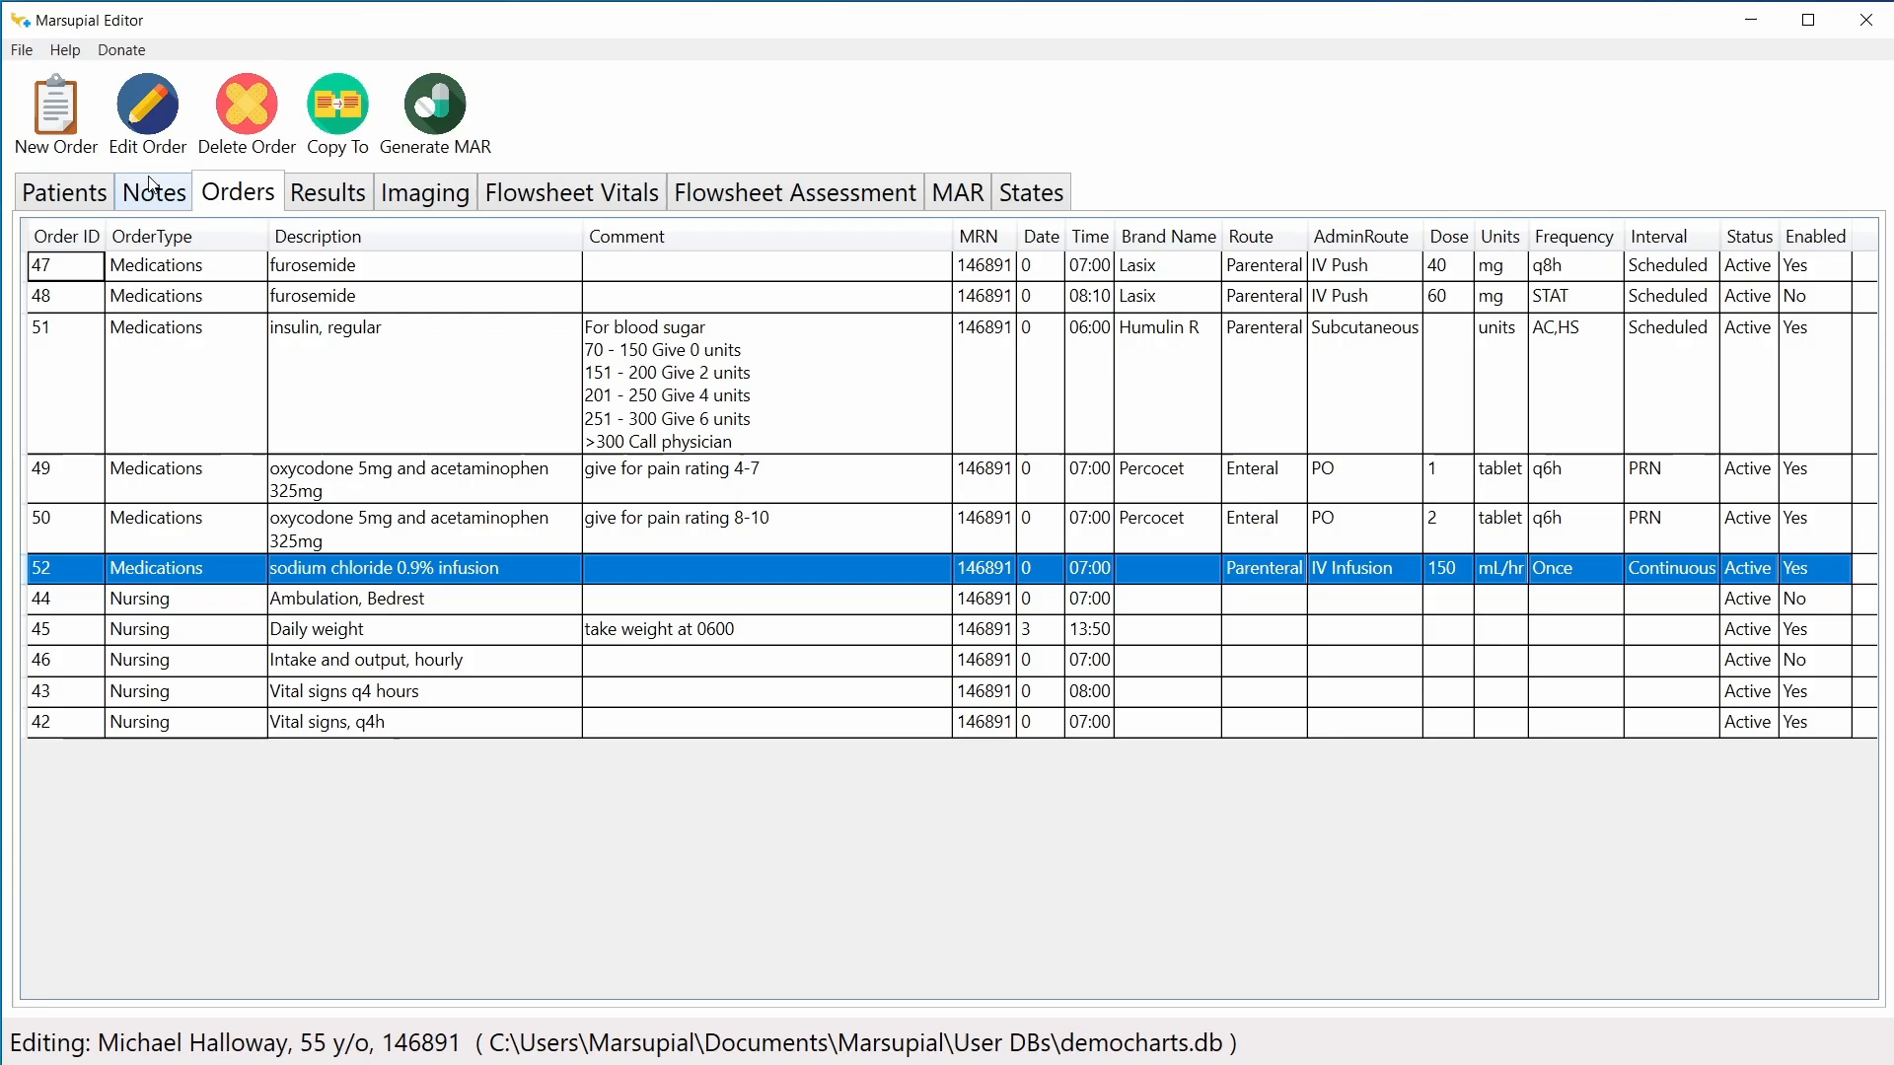
pyautogui.click(67, 143)
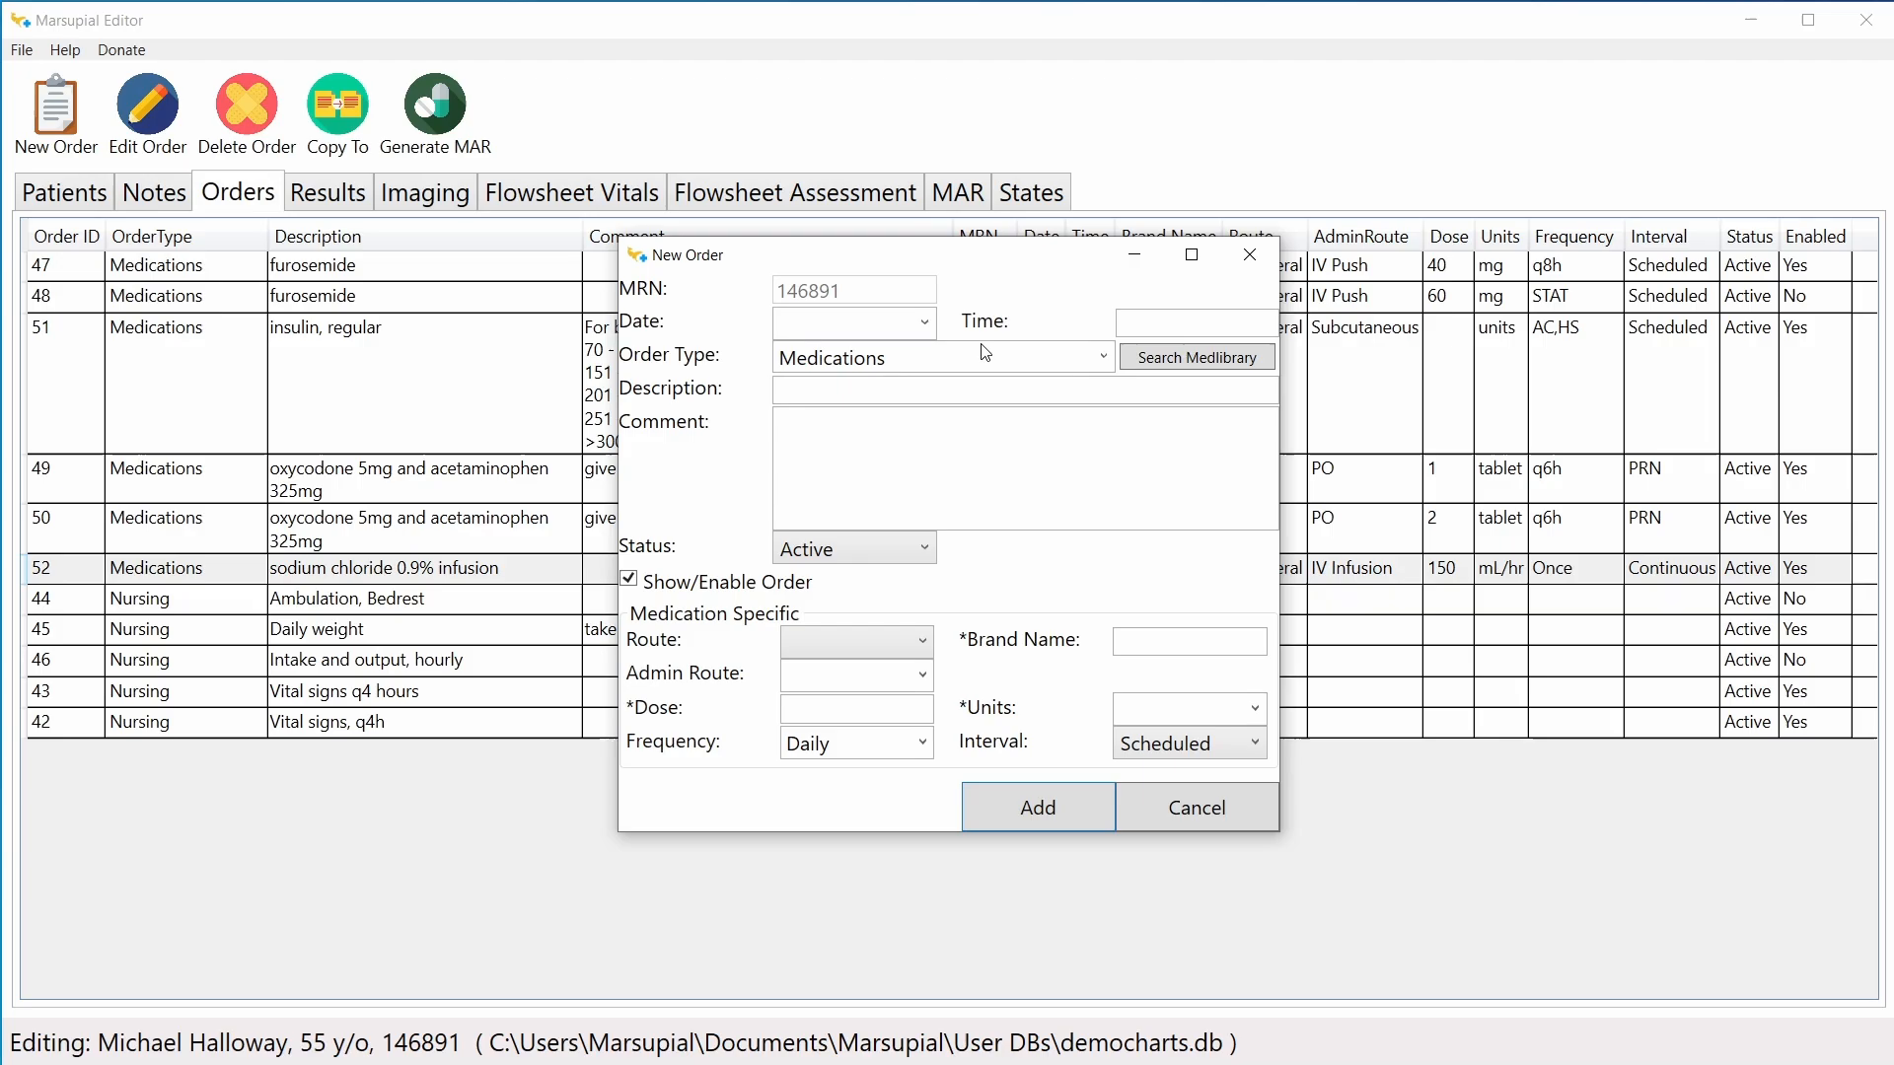
pyautogui.click(924, 323)
pyautogui.click(858, 347)
pyautogui.click(1164, 323)
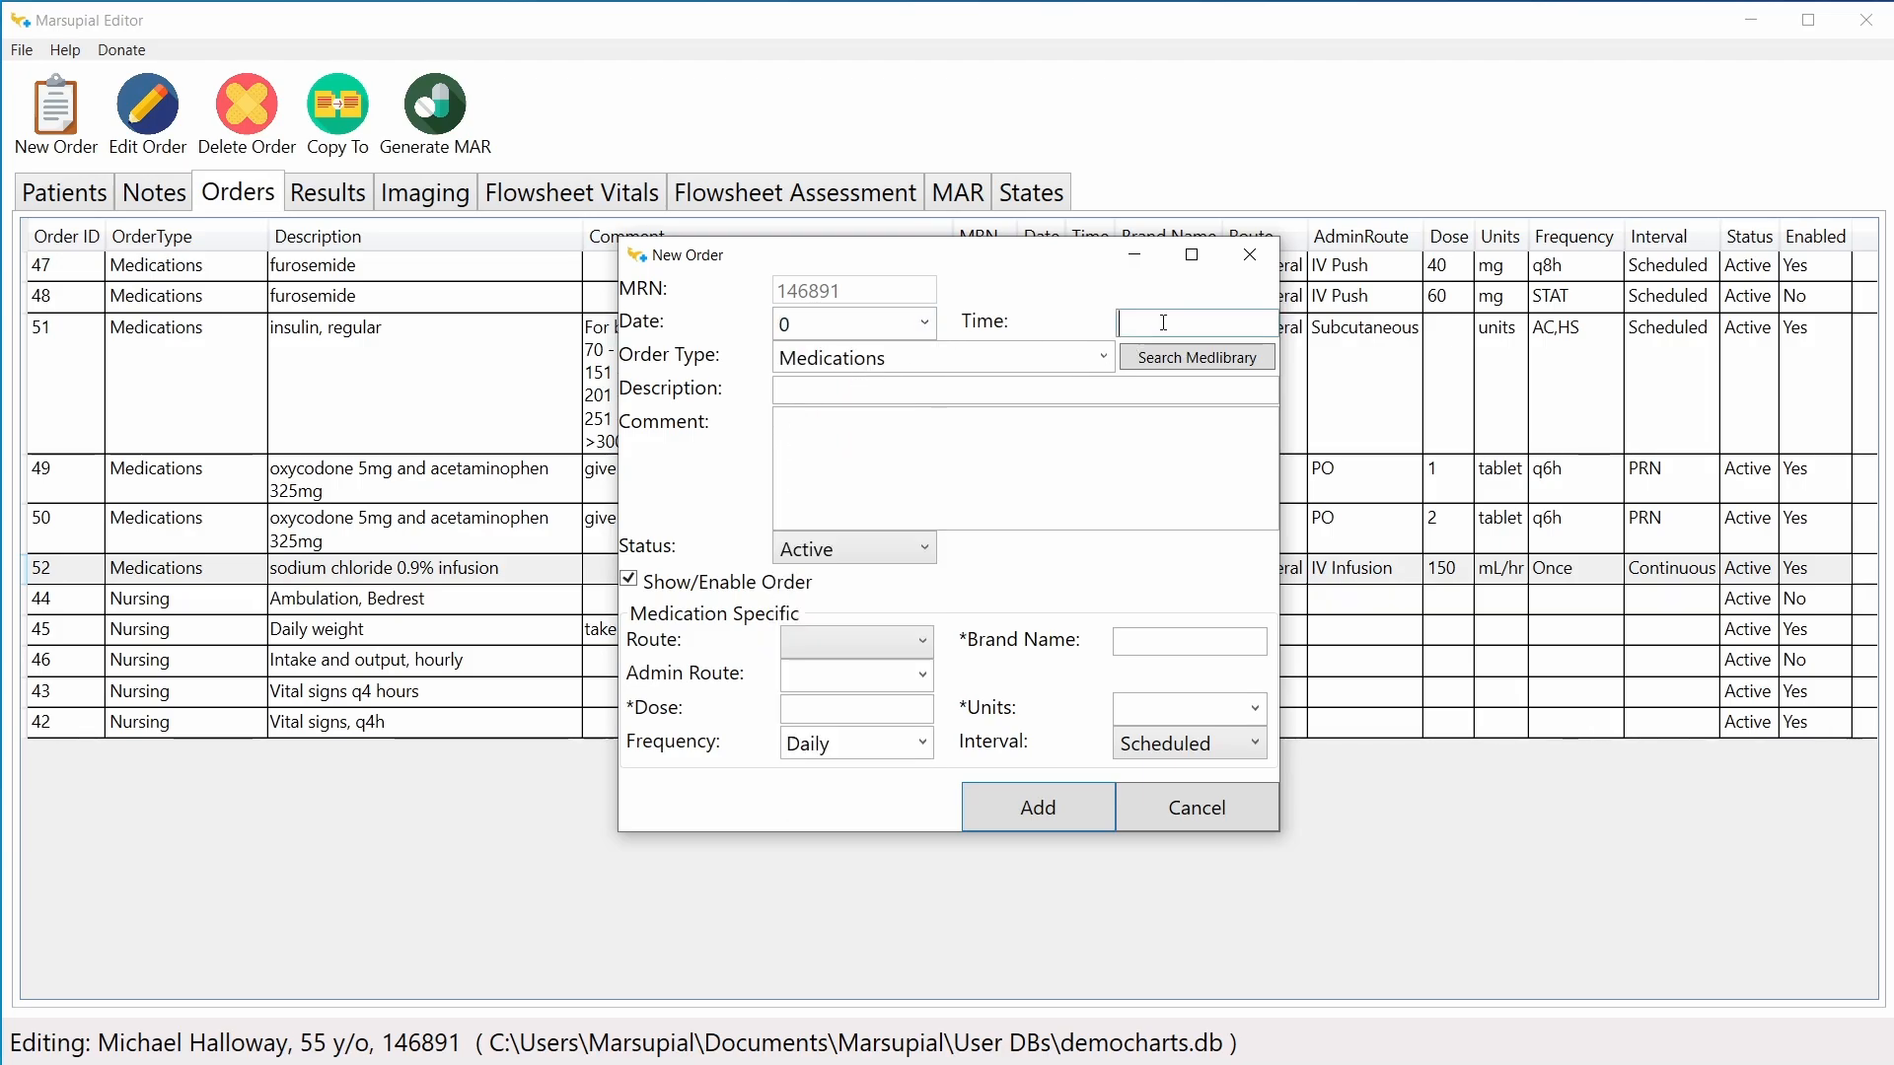
pyautogui.write('07:00')
# Step: Fill the new order with norepinephrine 16 mg in dextrose 5% 250 mL from the medlibrary database, sorting the medications by generic name
pyautogui.click(1162, 363)
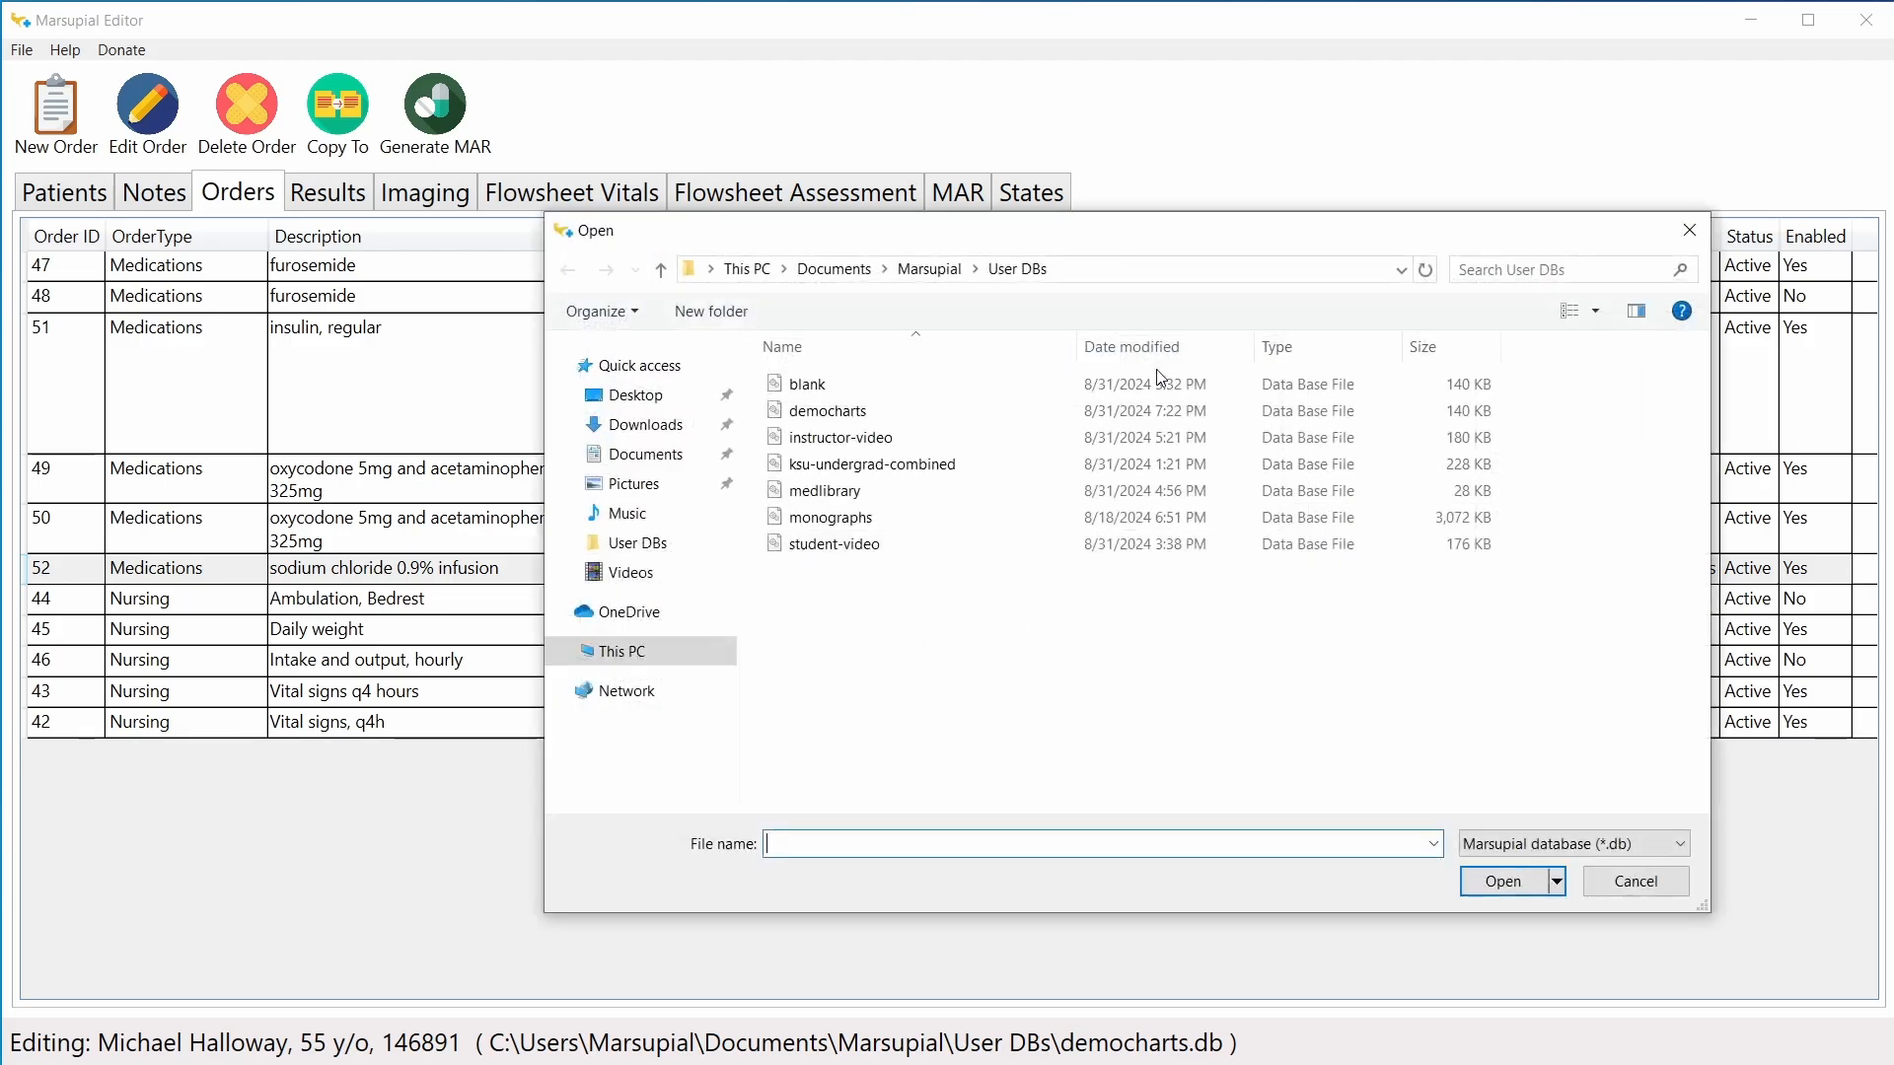
pyautogui.doubleClick(868, 491)
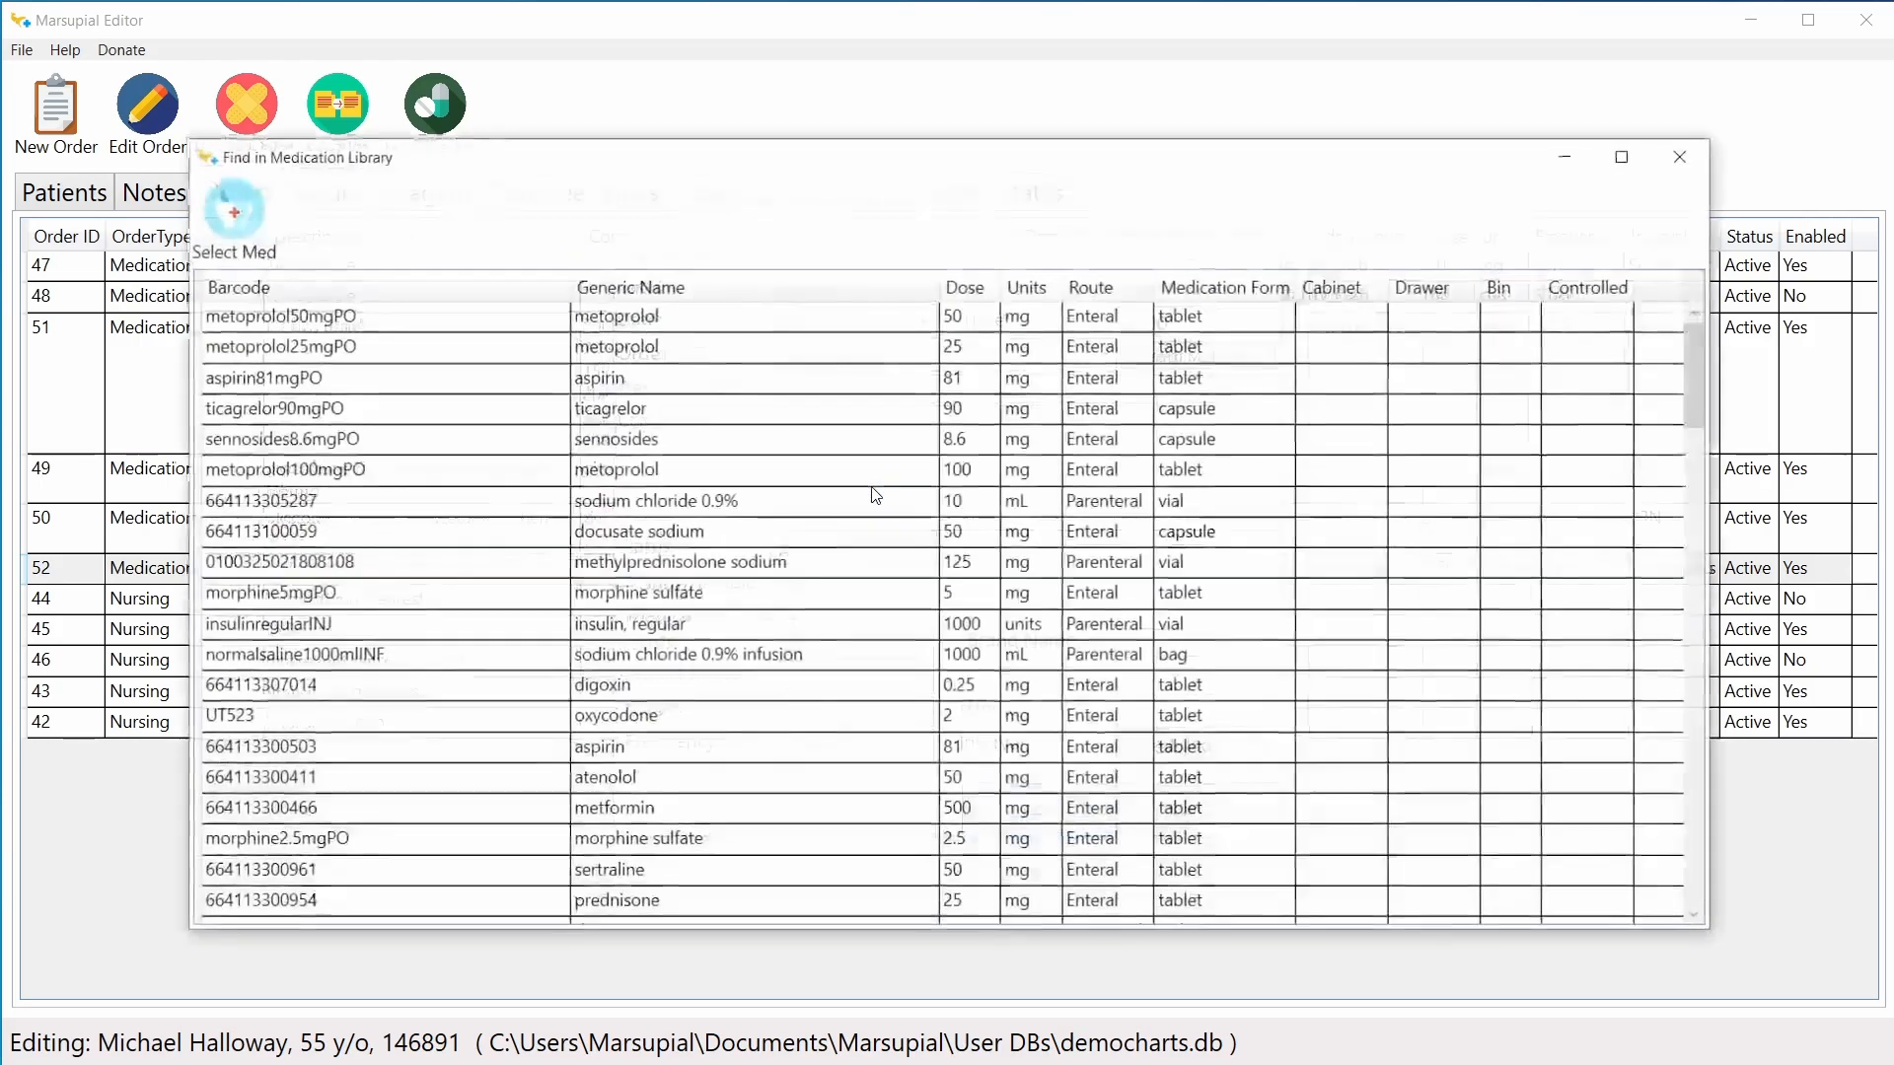
pyautogui.click(758, 298)
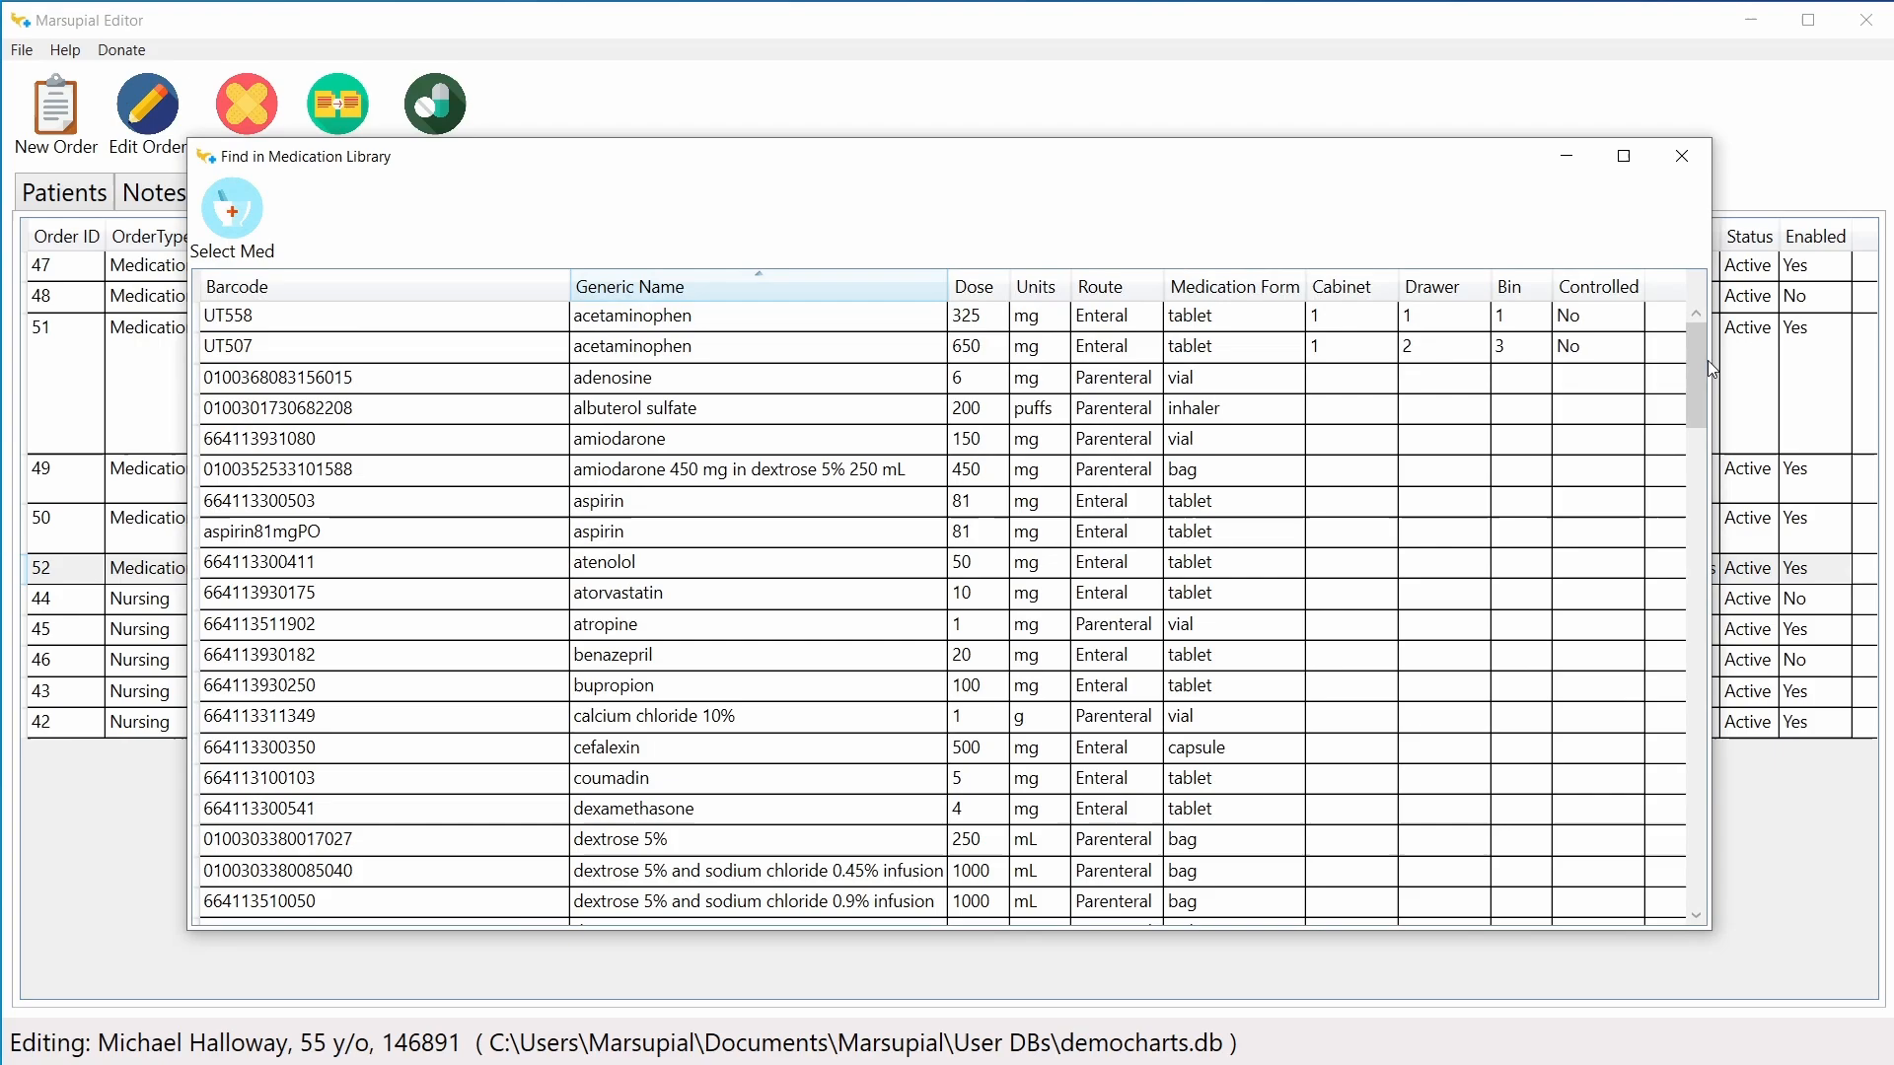
pyautogui.moveTo(1702, 357); pyautogui.dragTo(1692, 684)
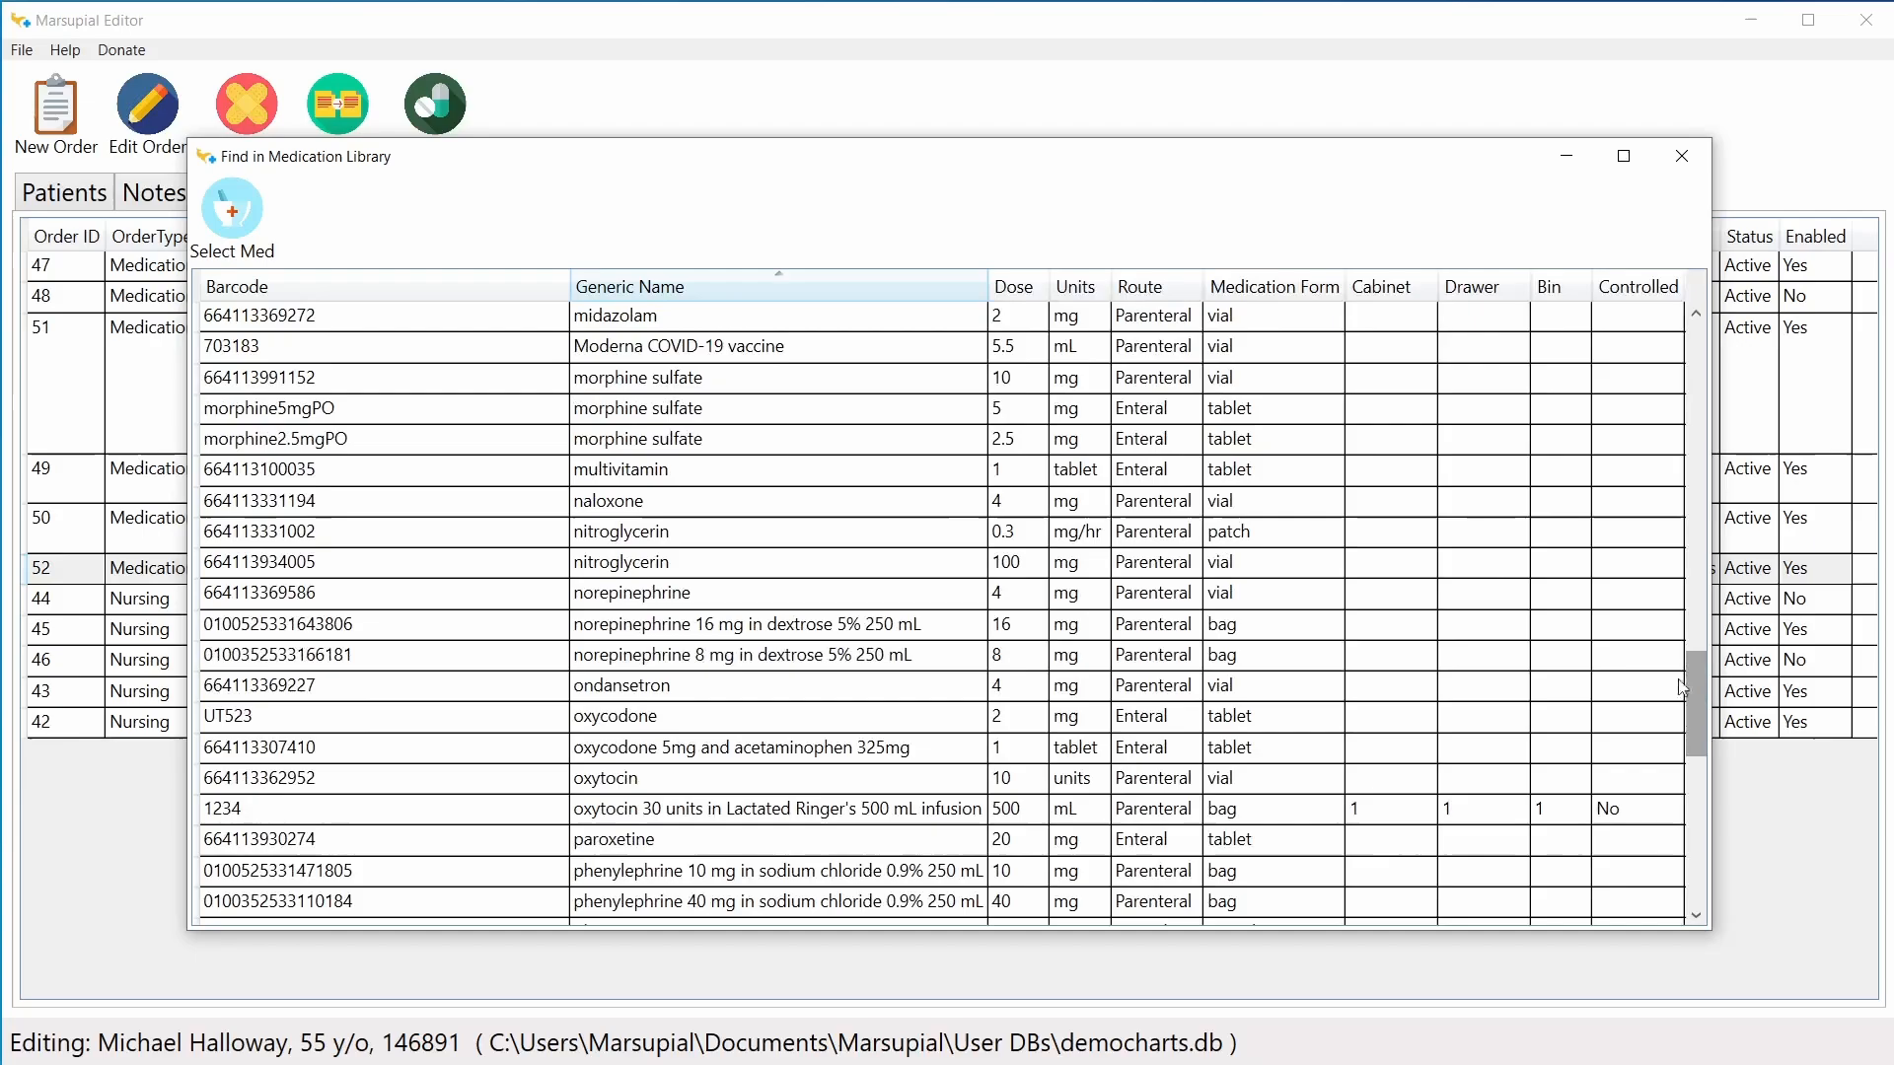
pyautogui.click(810, 631)
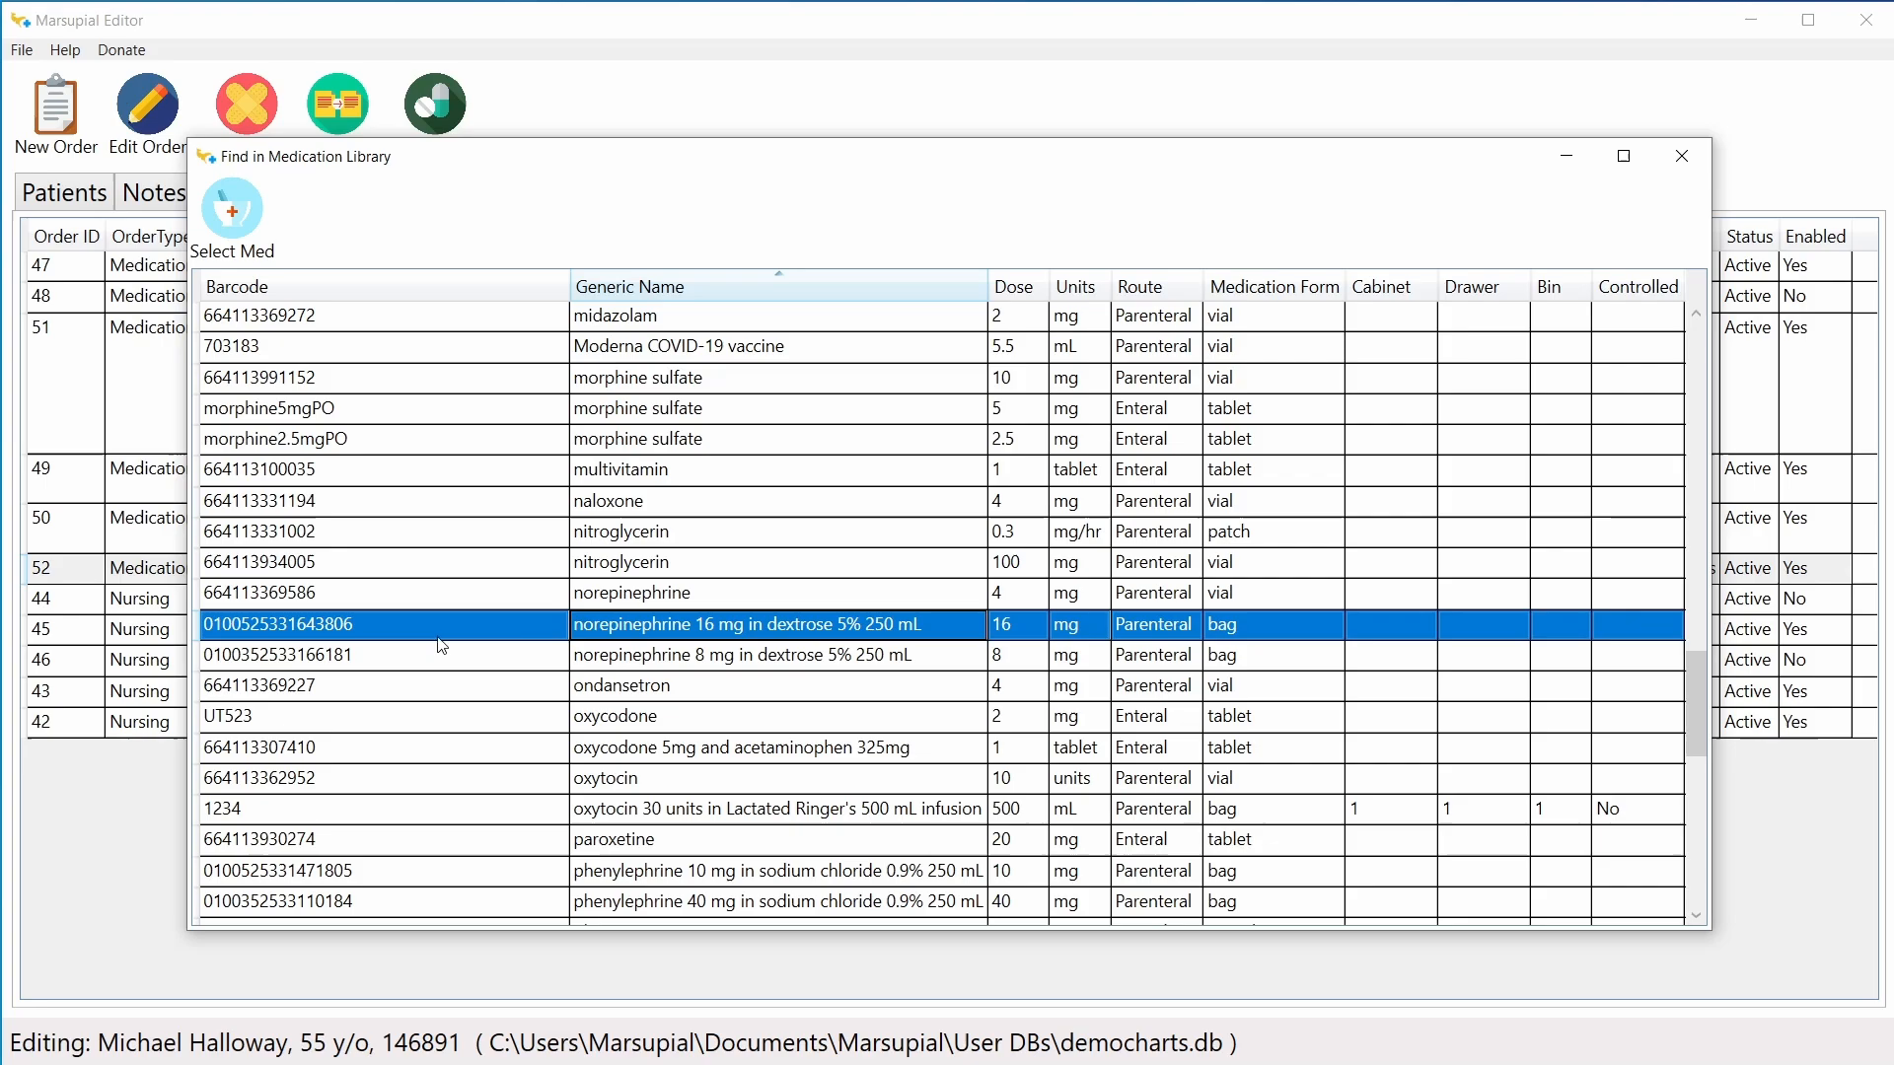
pyautogui.click(351, 629)
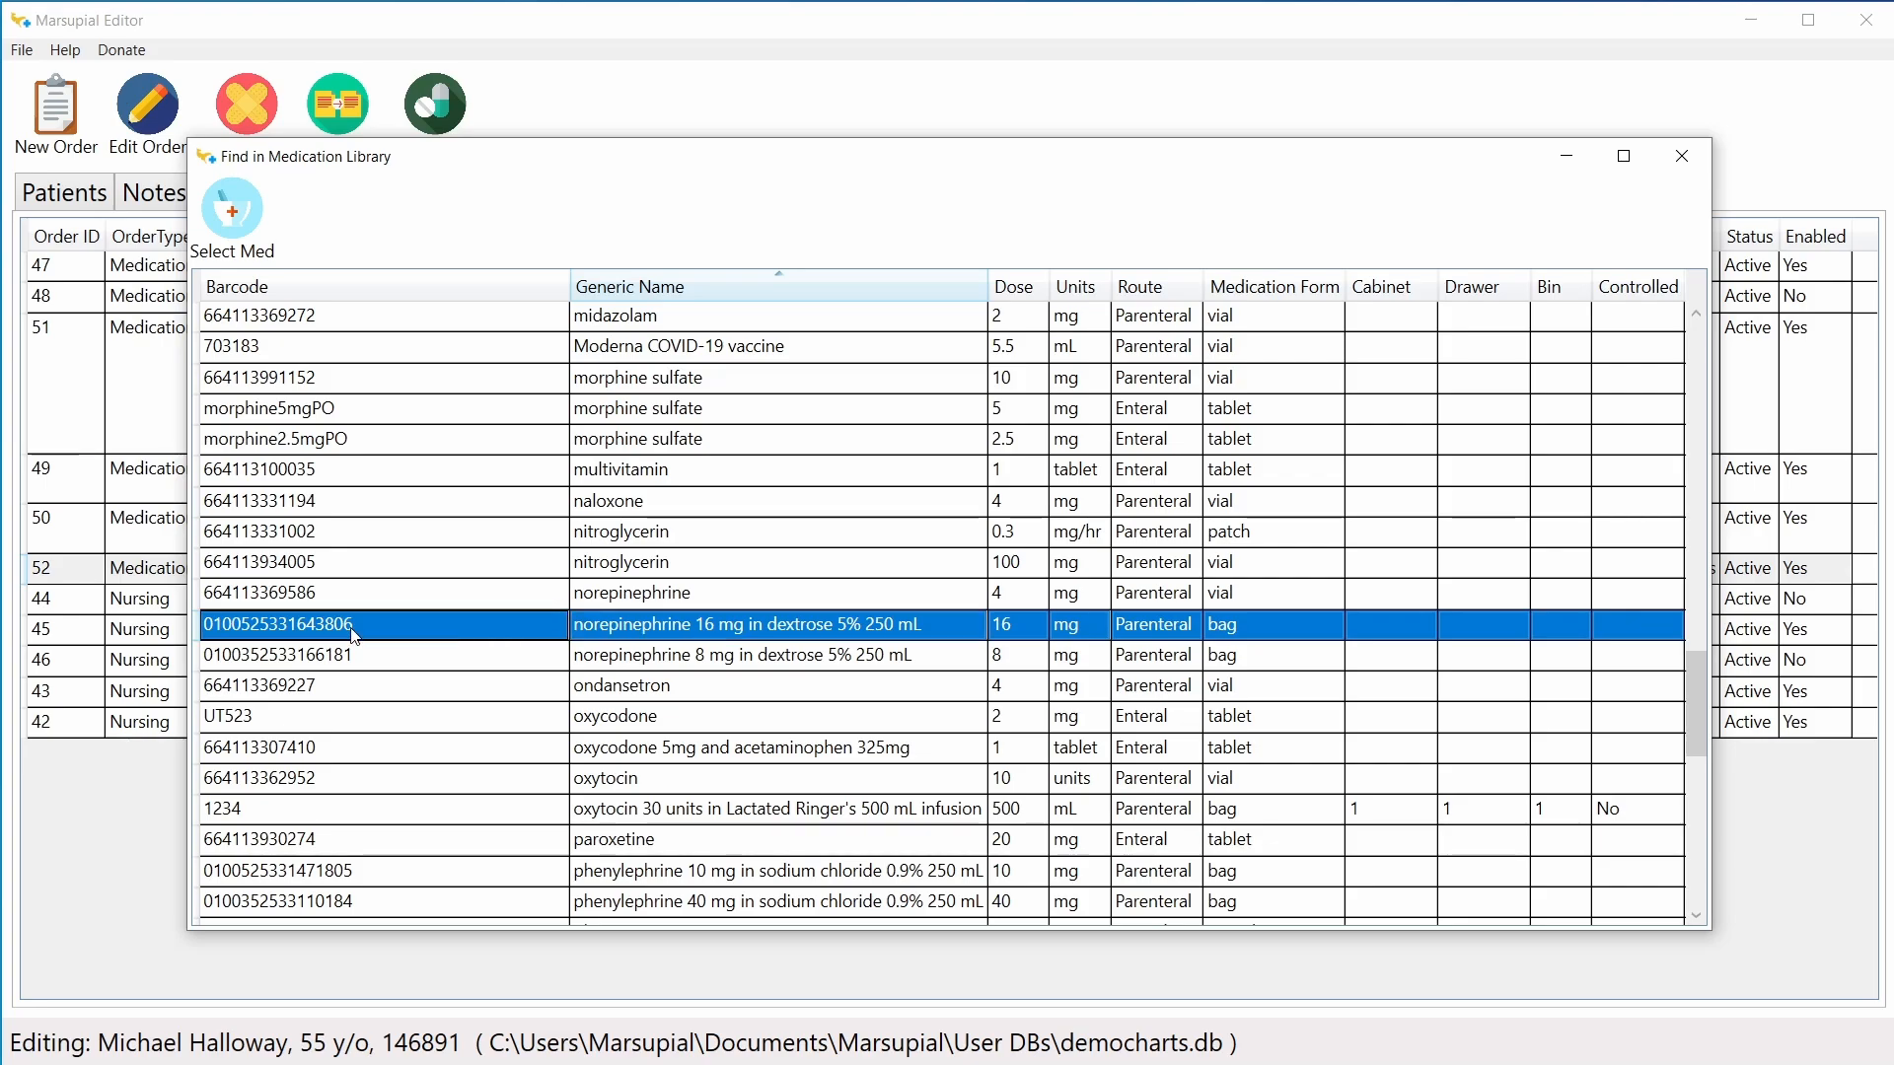
pyautogui.doubleClick(762, 629)
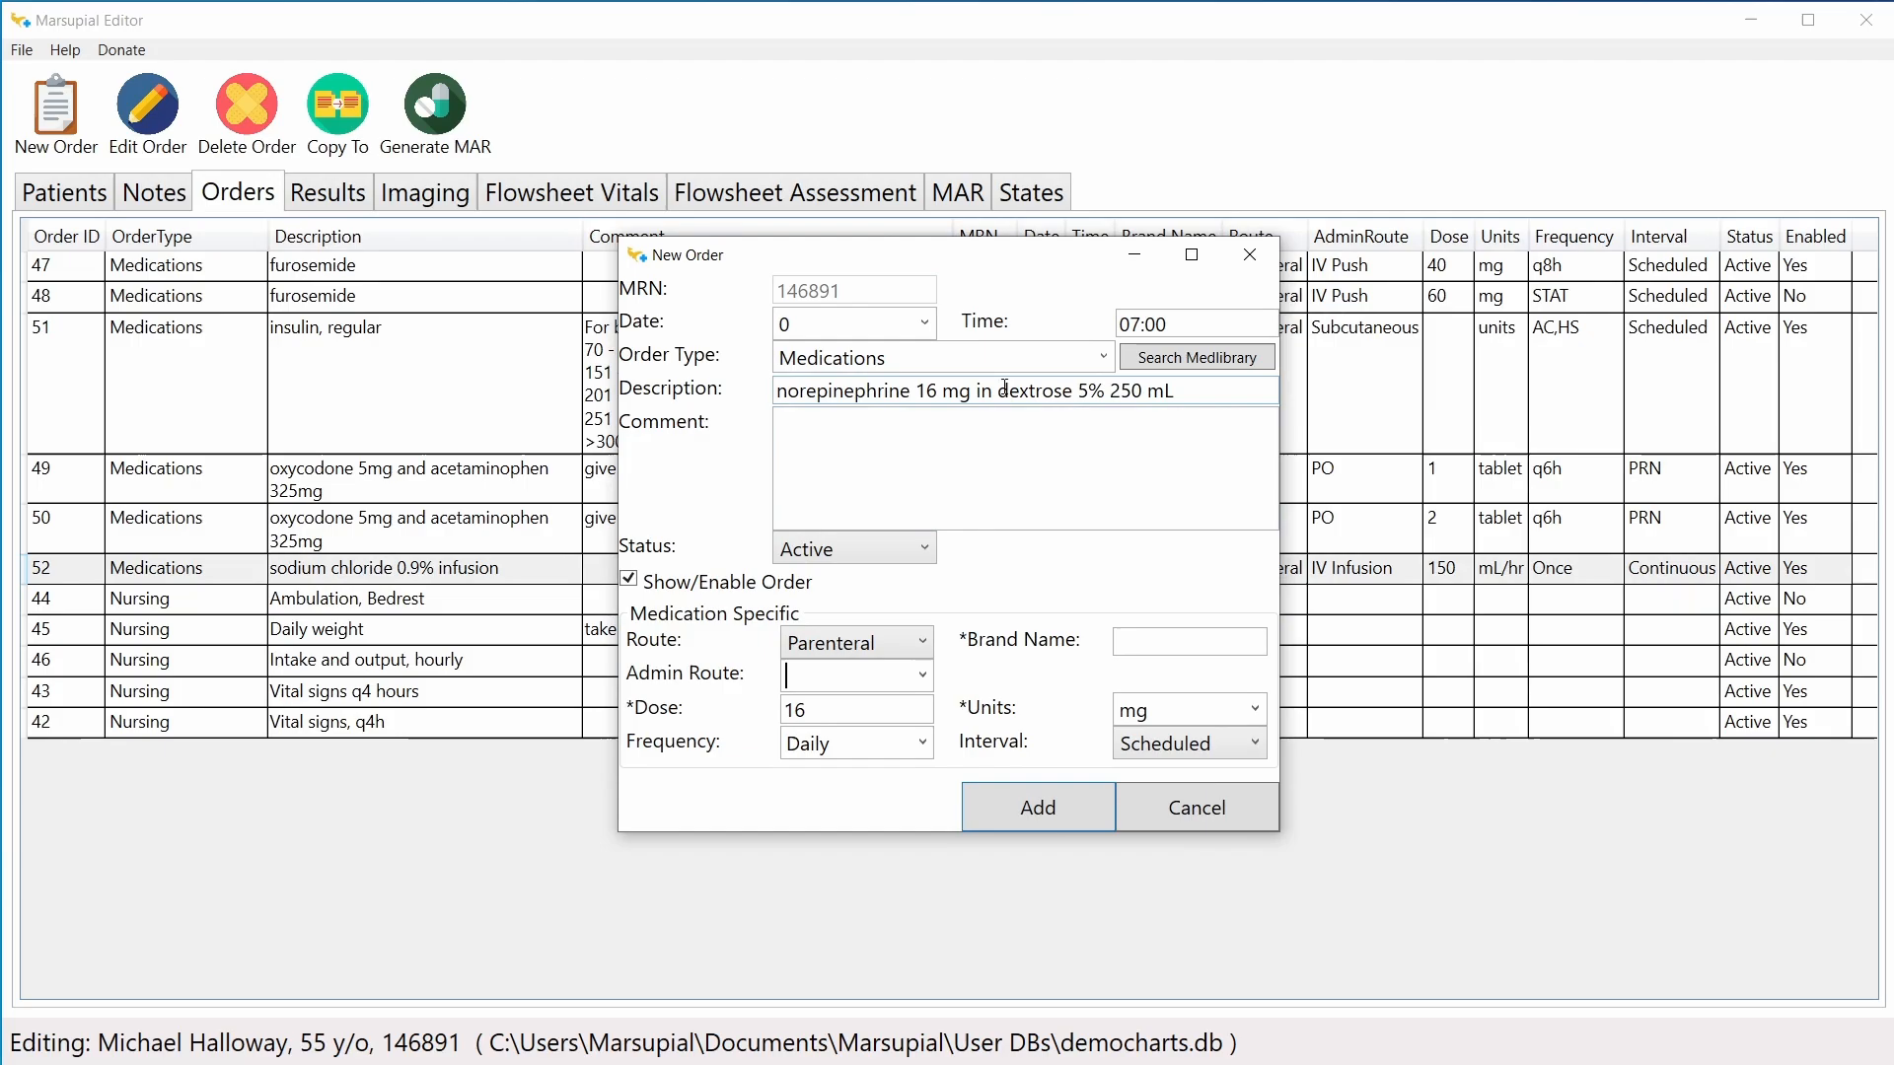
# Step: Keep the norepinephrine order's description as filled in and set its interval to Continuous
pyautogui.moveTo(1223, 391); pyautogui.dragTo(761, 413)
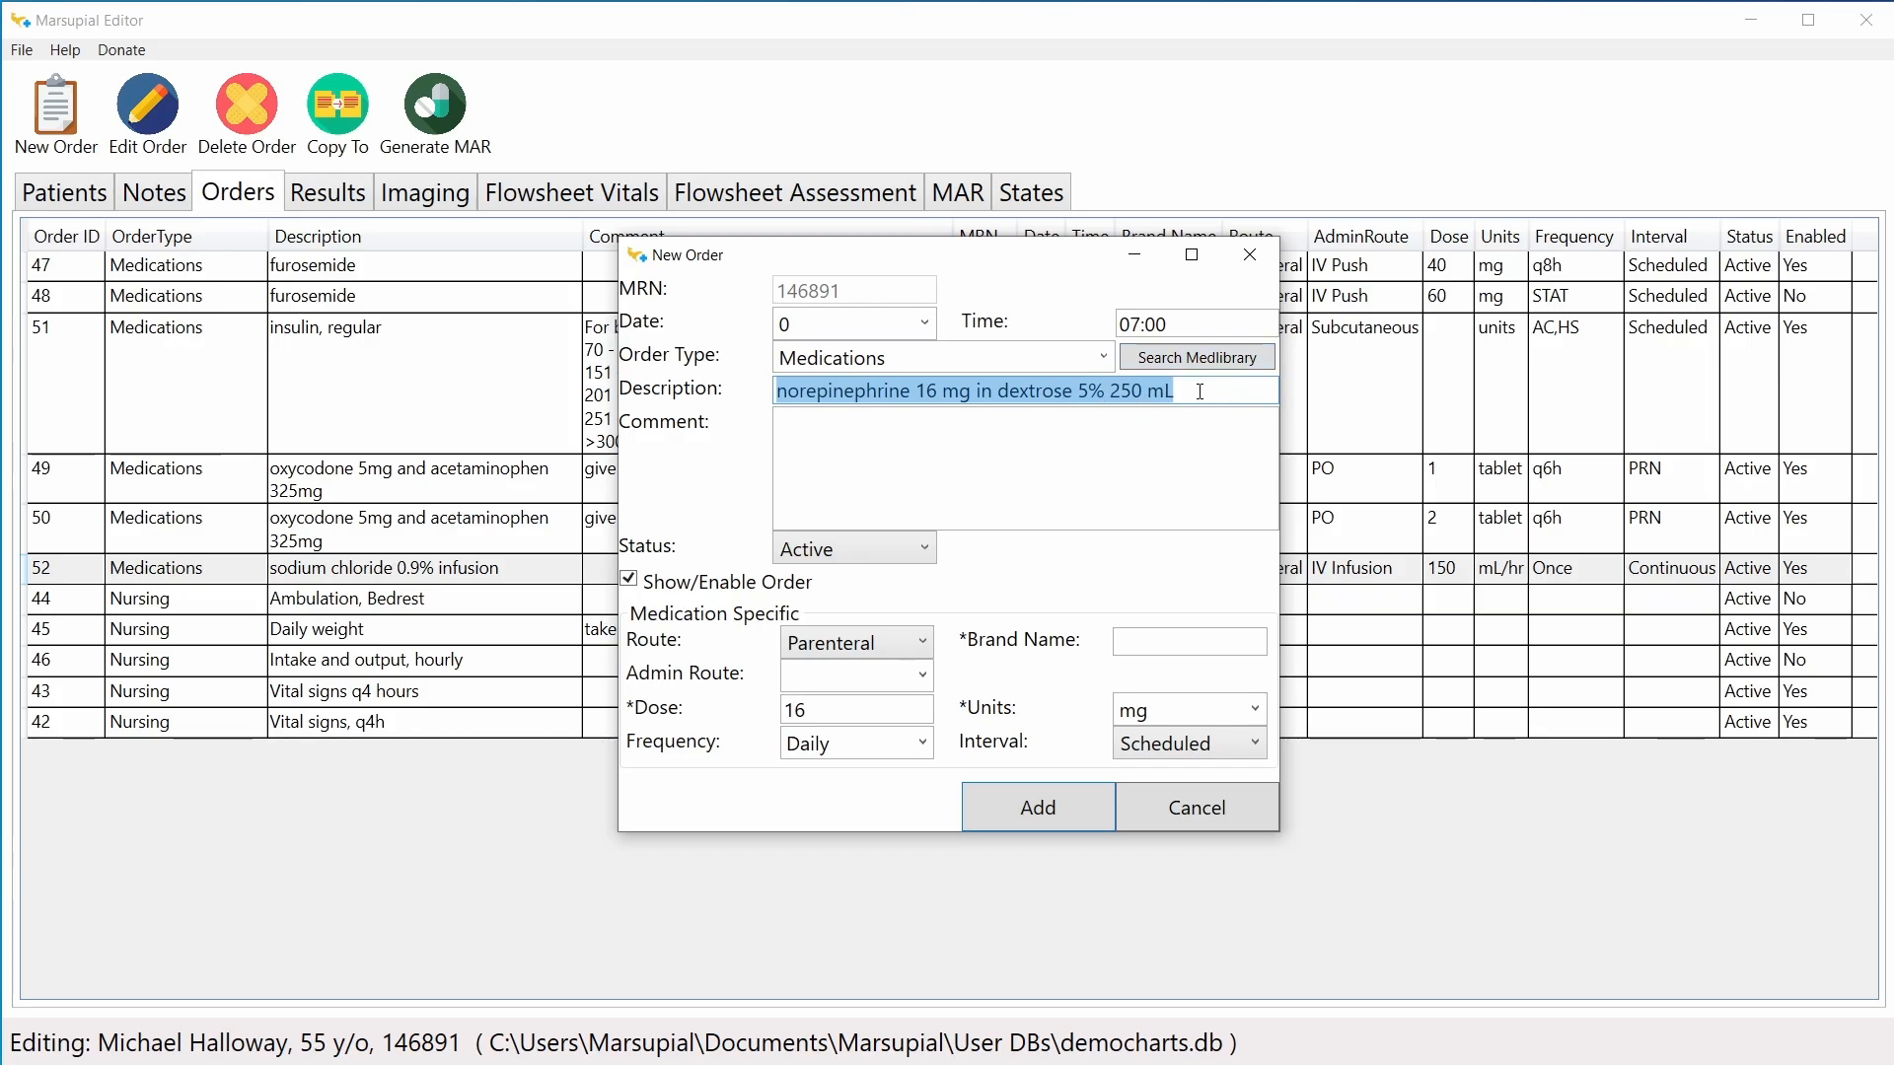
pyautogui.click(983, 438)
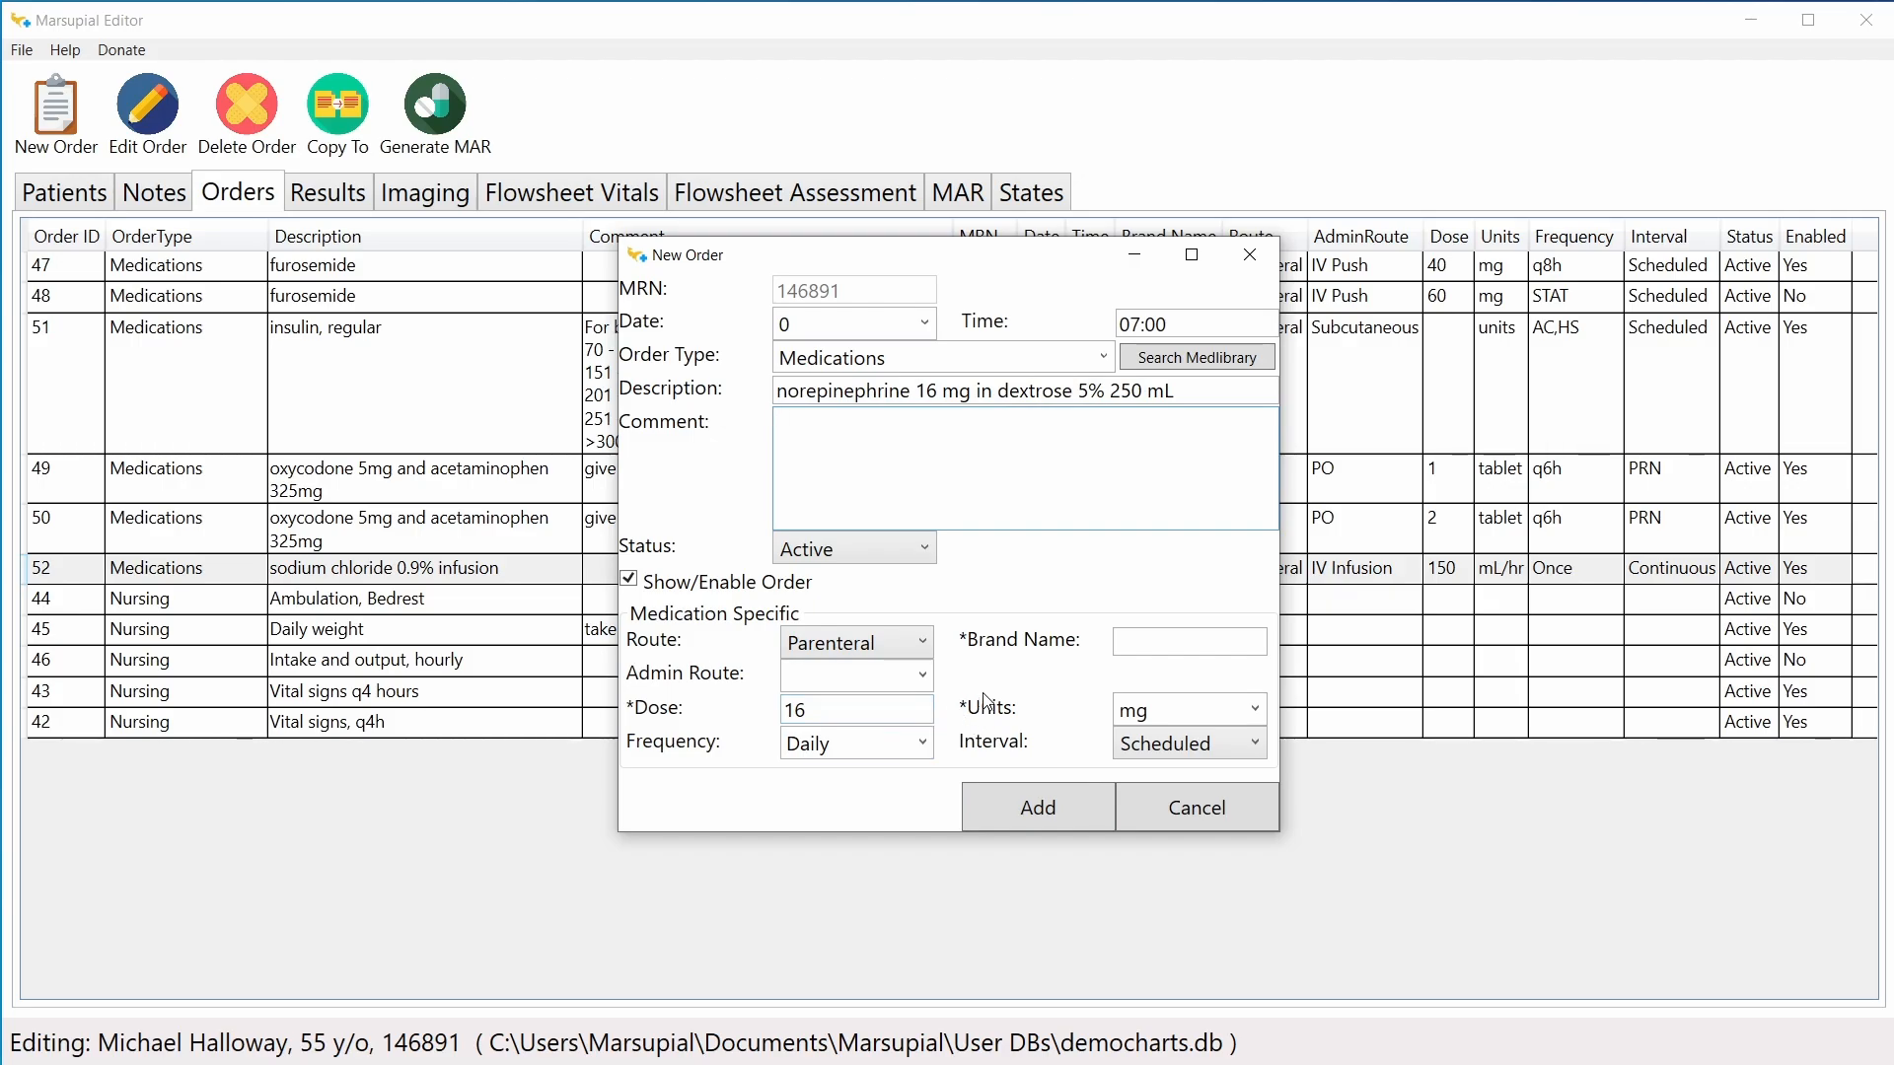
pyautogui.click(1200, 747)
pyautogui.click(1174, 843)
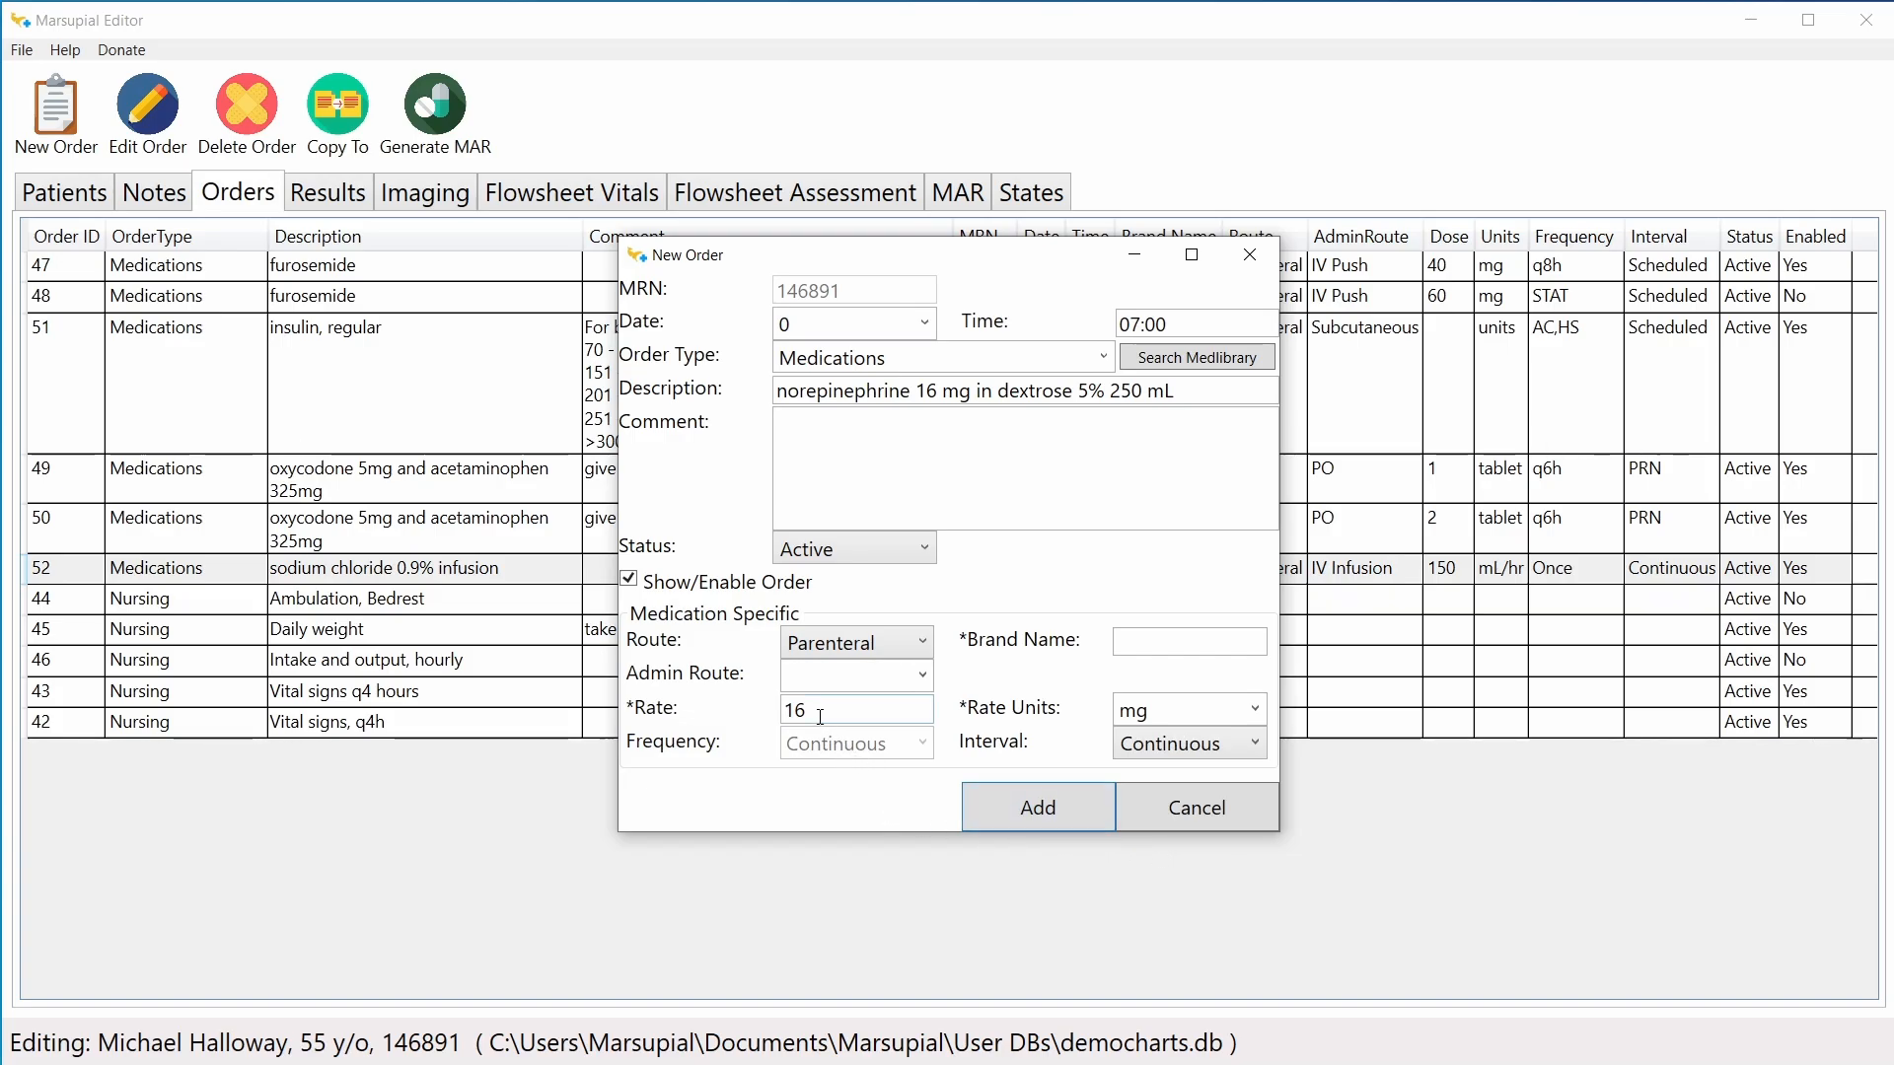
# Step: Enter the order comment "titrate to MAP > 60" and begin a second line with "initiate at"
pyautogui.moveTo(815, 712); pyautogui.dragTo(776, 717)
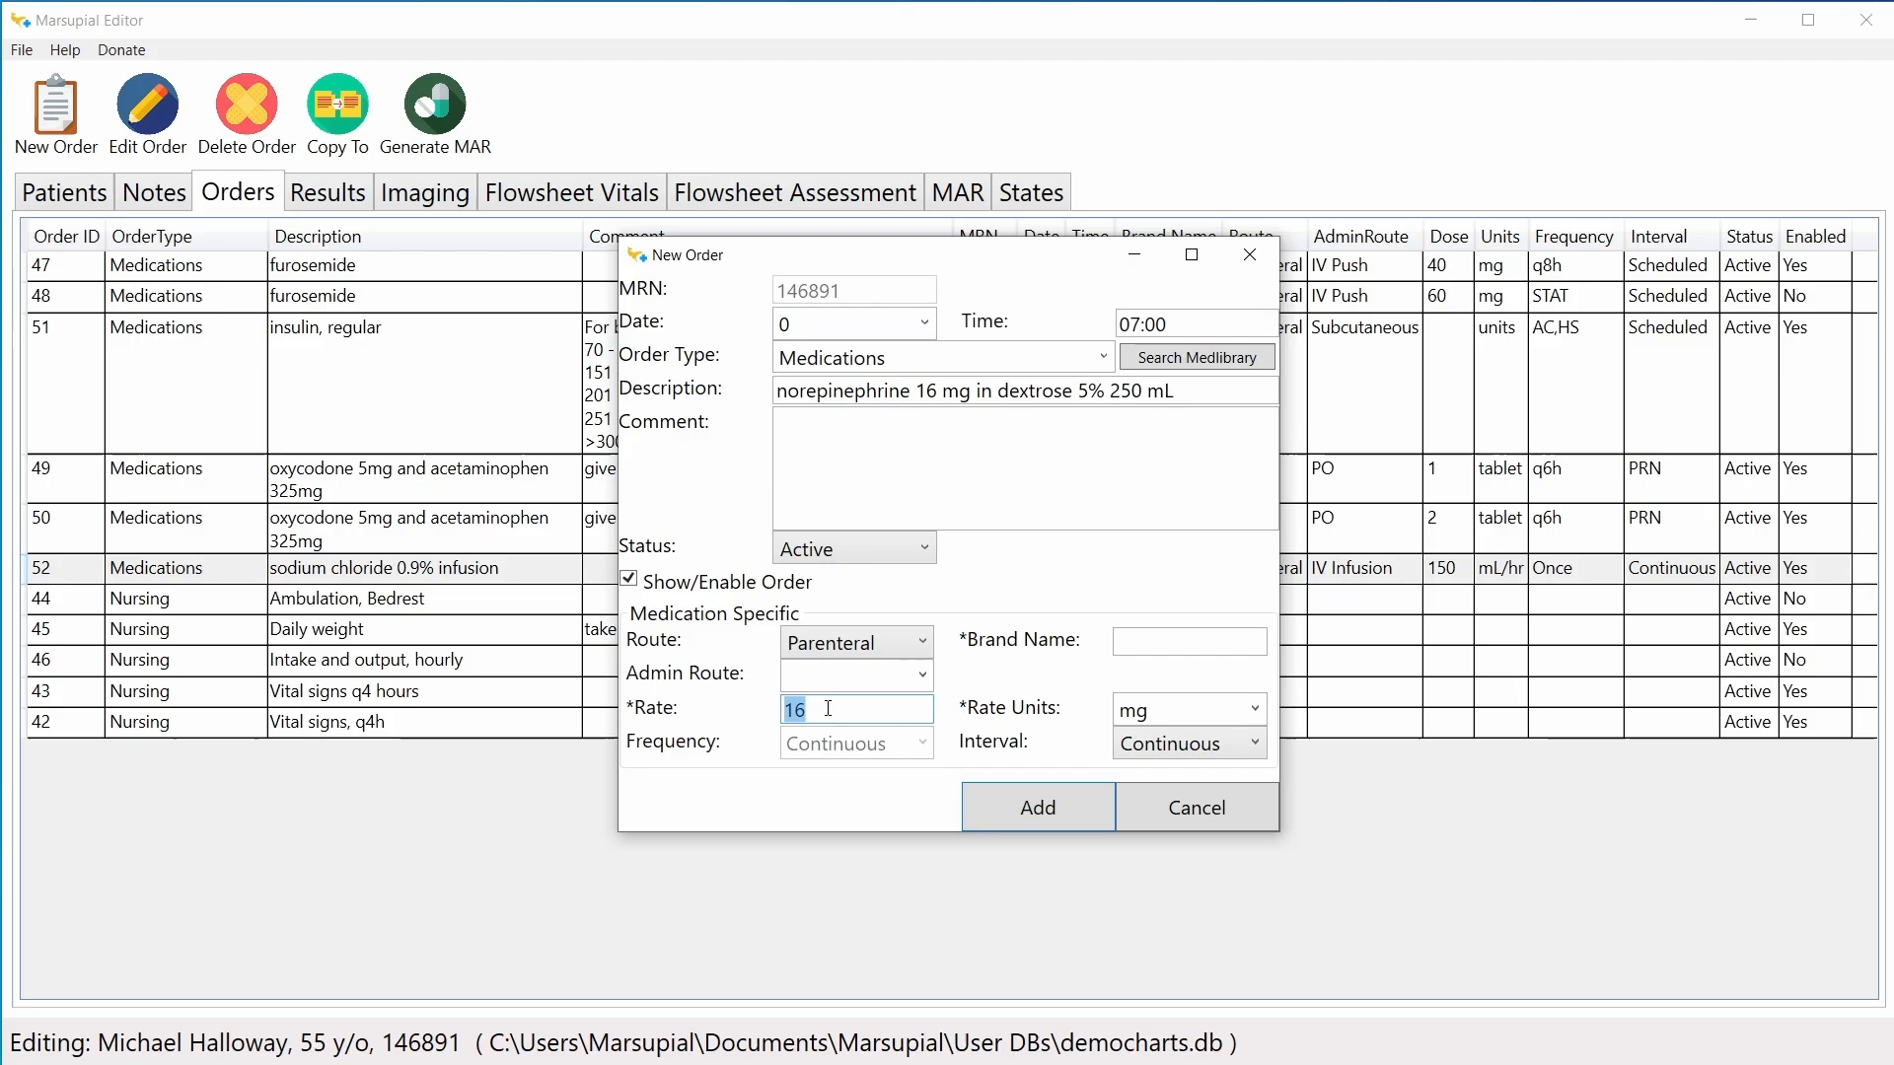
pyautogui.click(900, 425)
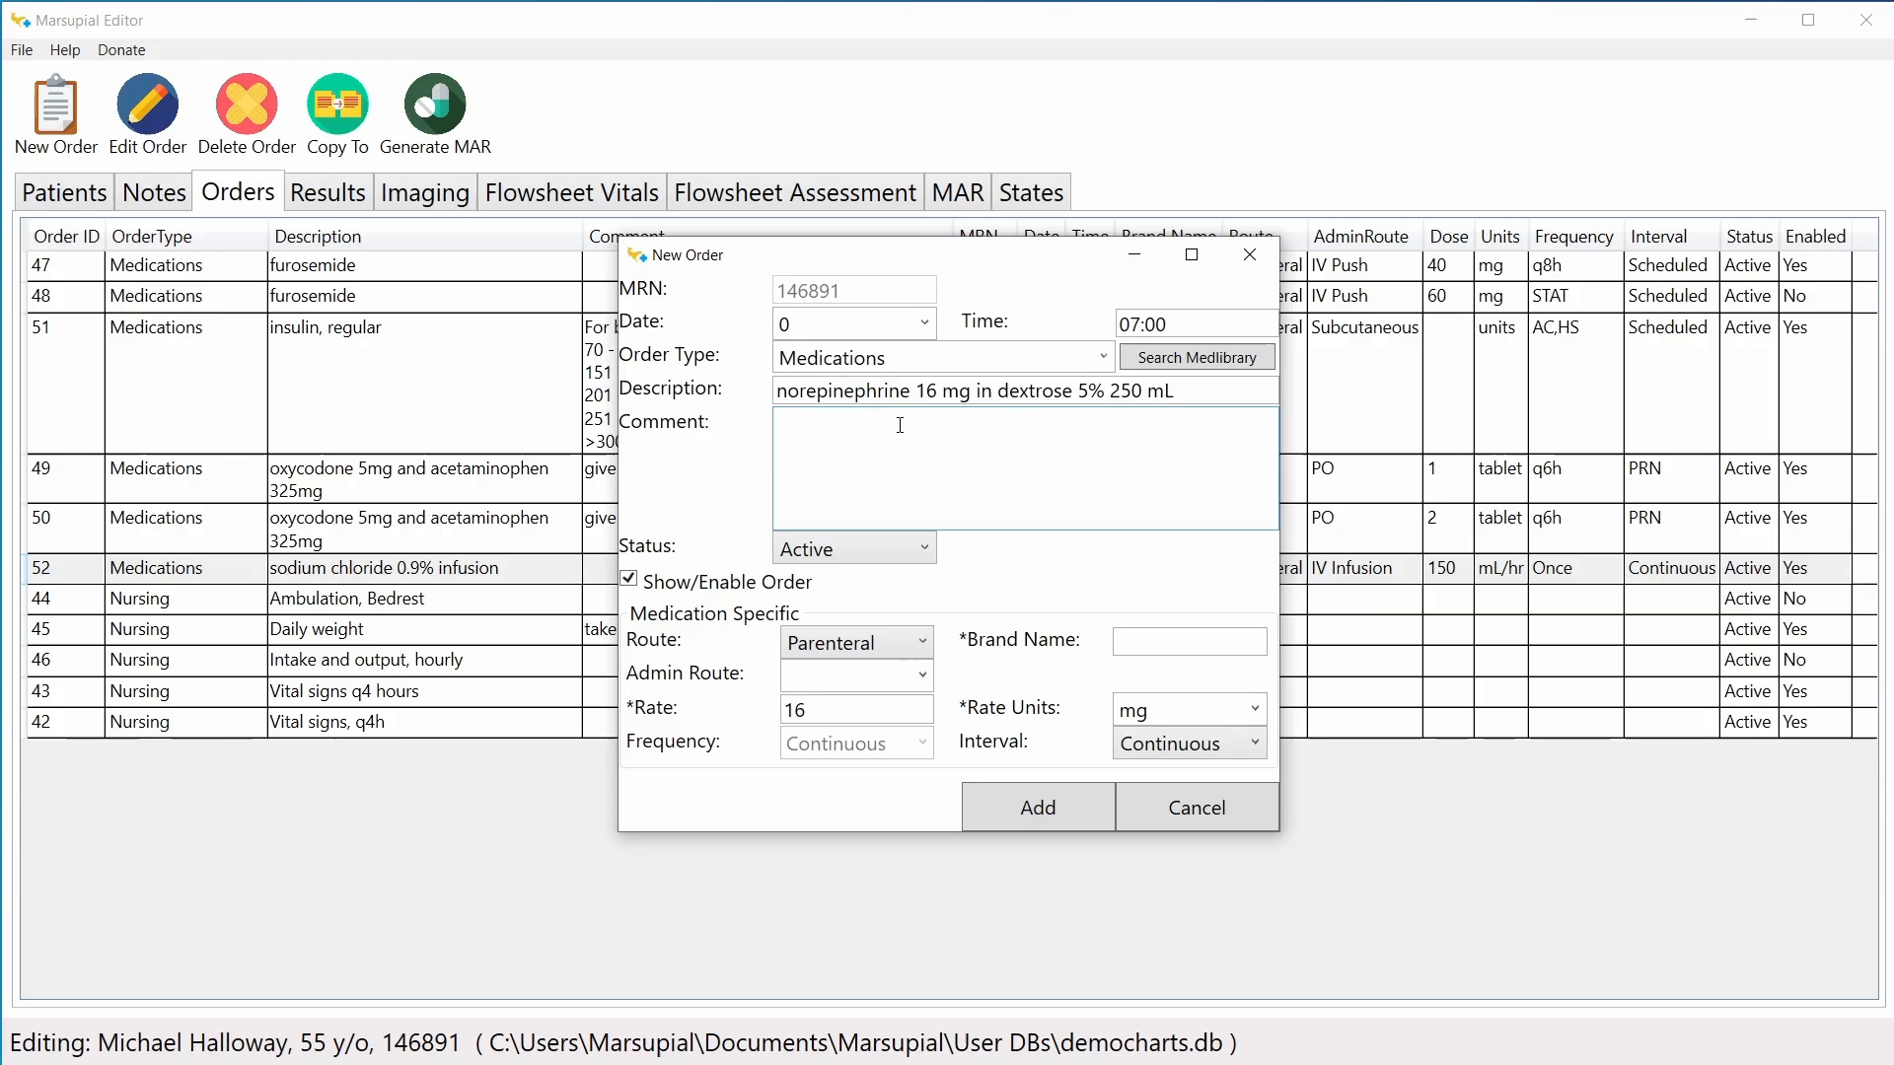
pyautogui.write('titrate to MAP')
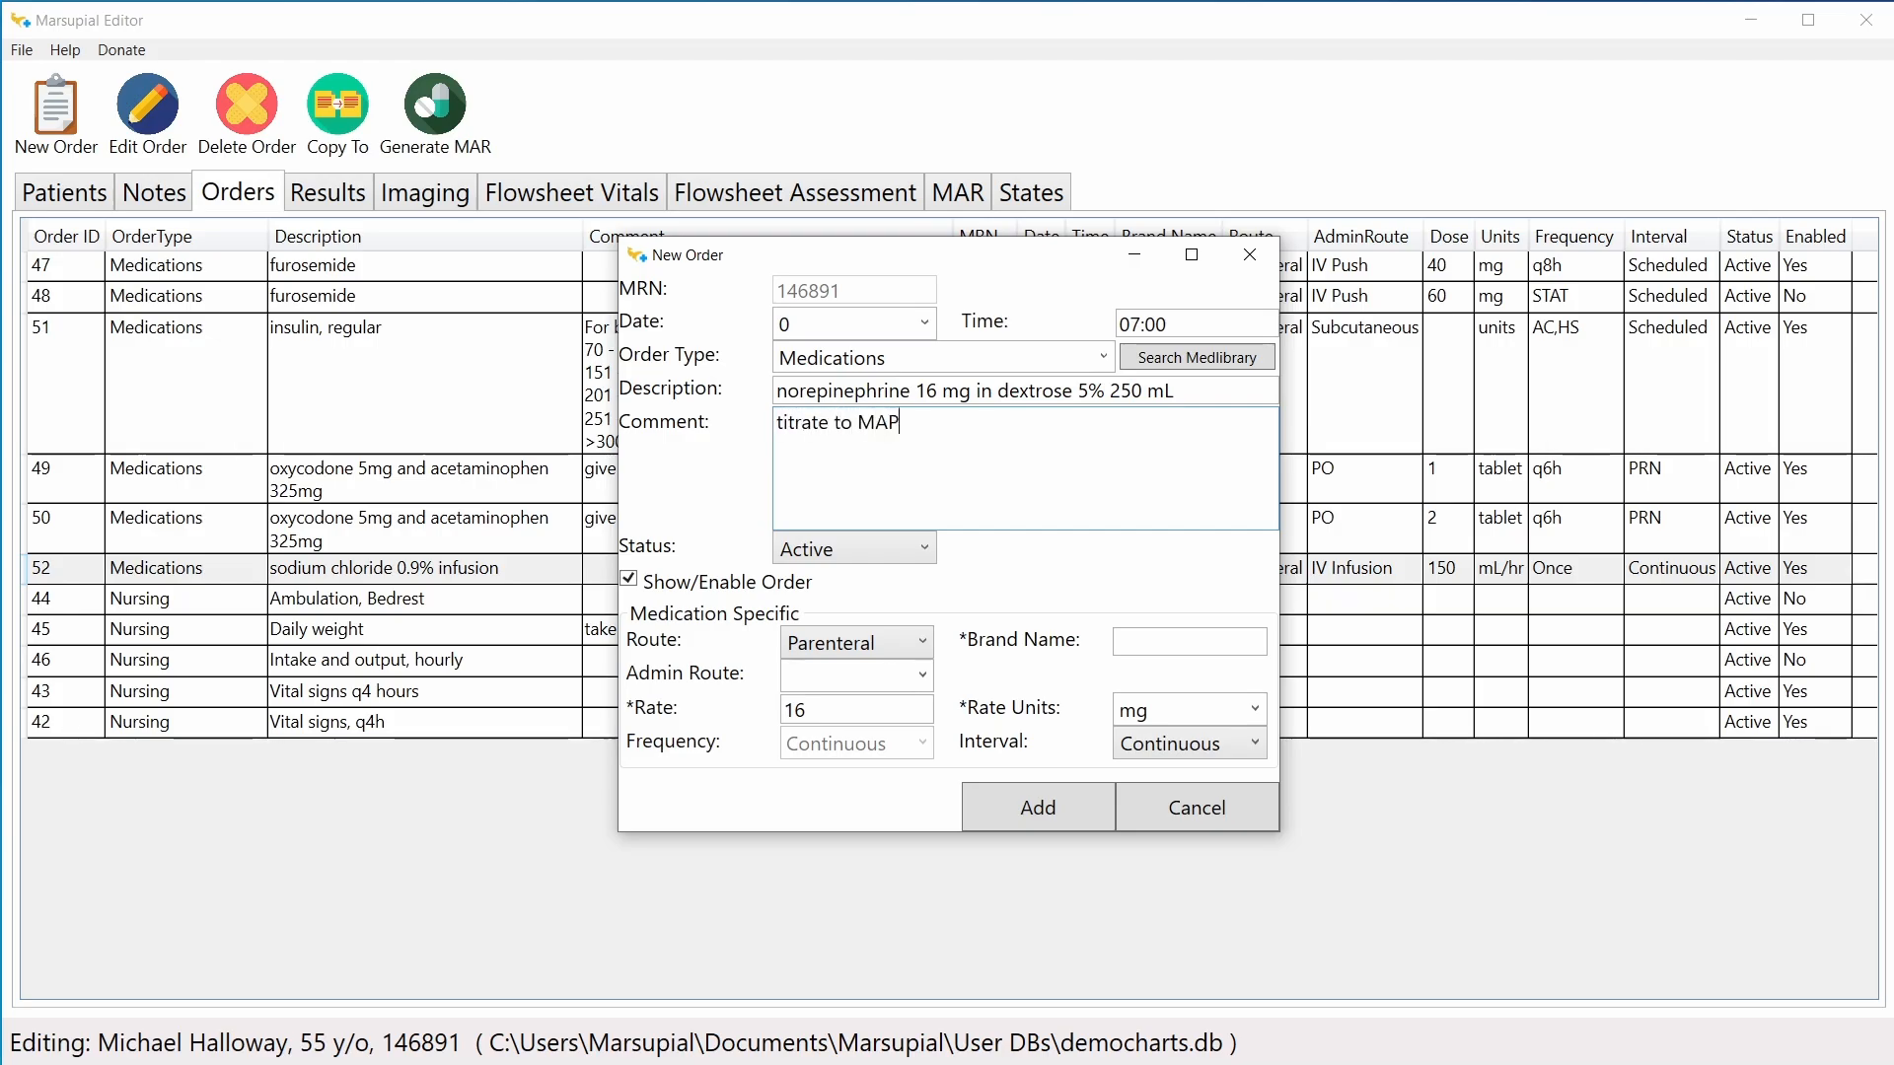
pyautogui.write(' > 60')
pyautogui.press('Return')
pyautogui.write('initi')
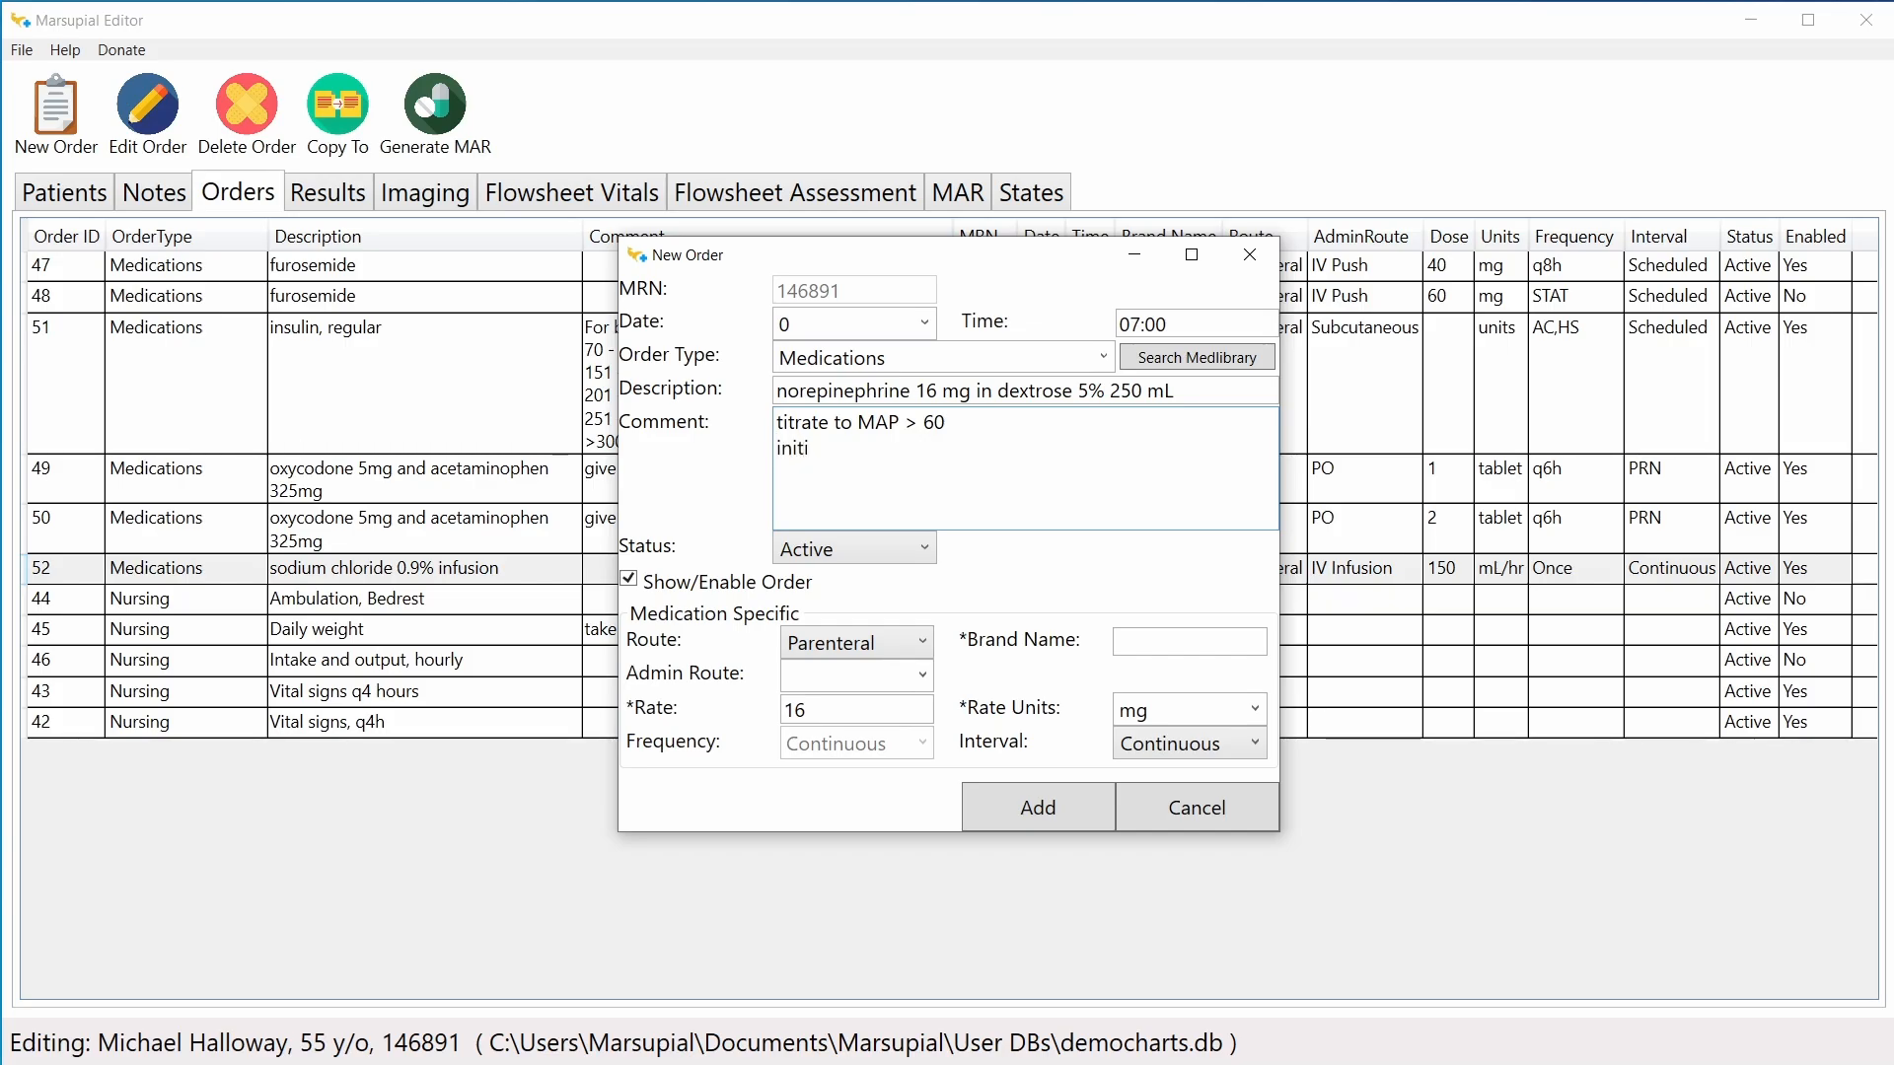
pyautogui.write('ate at')
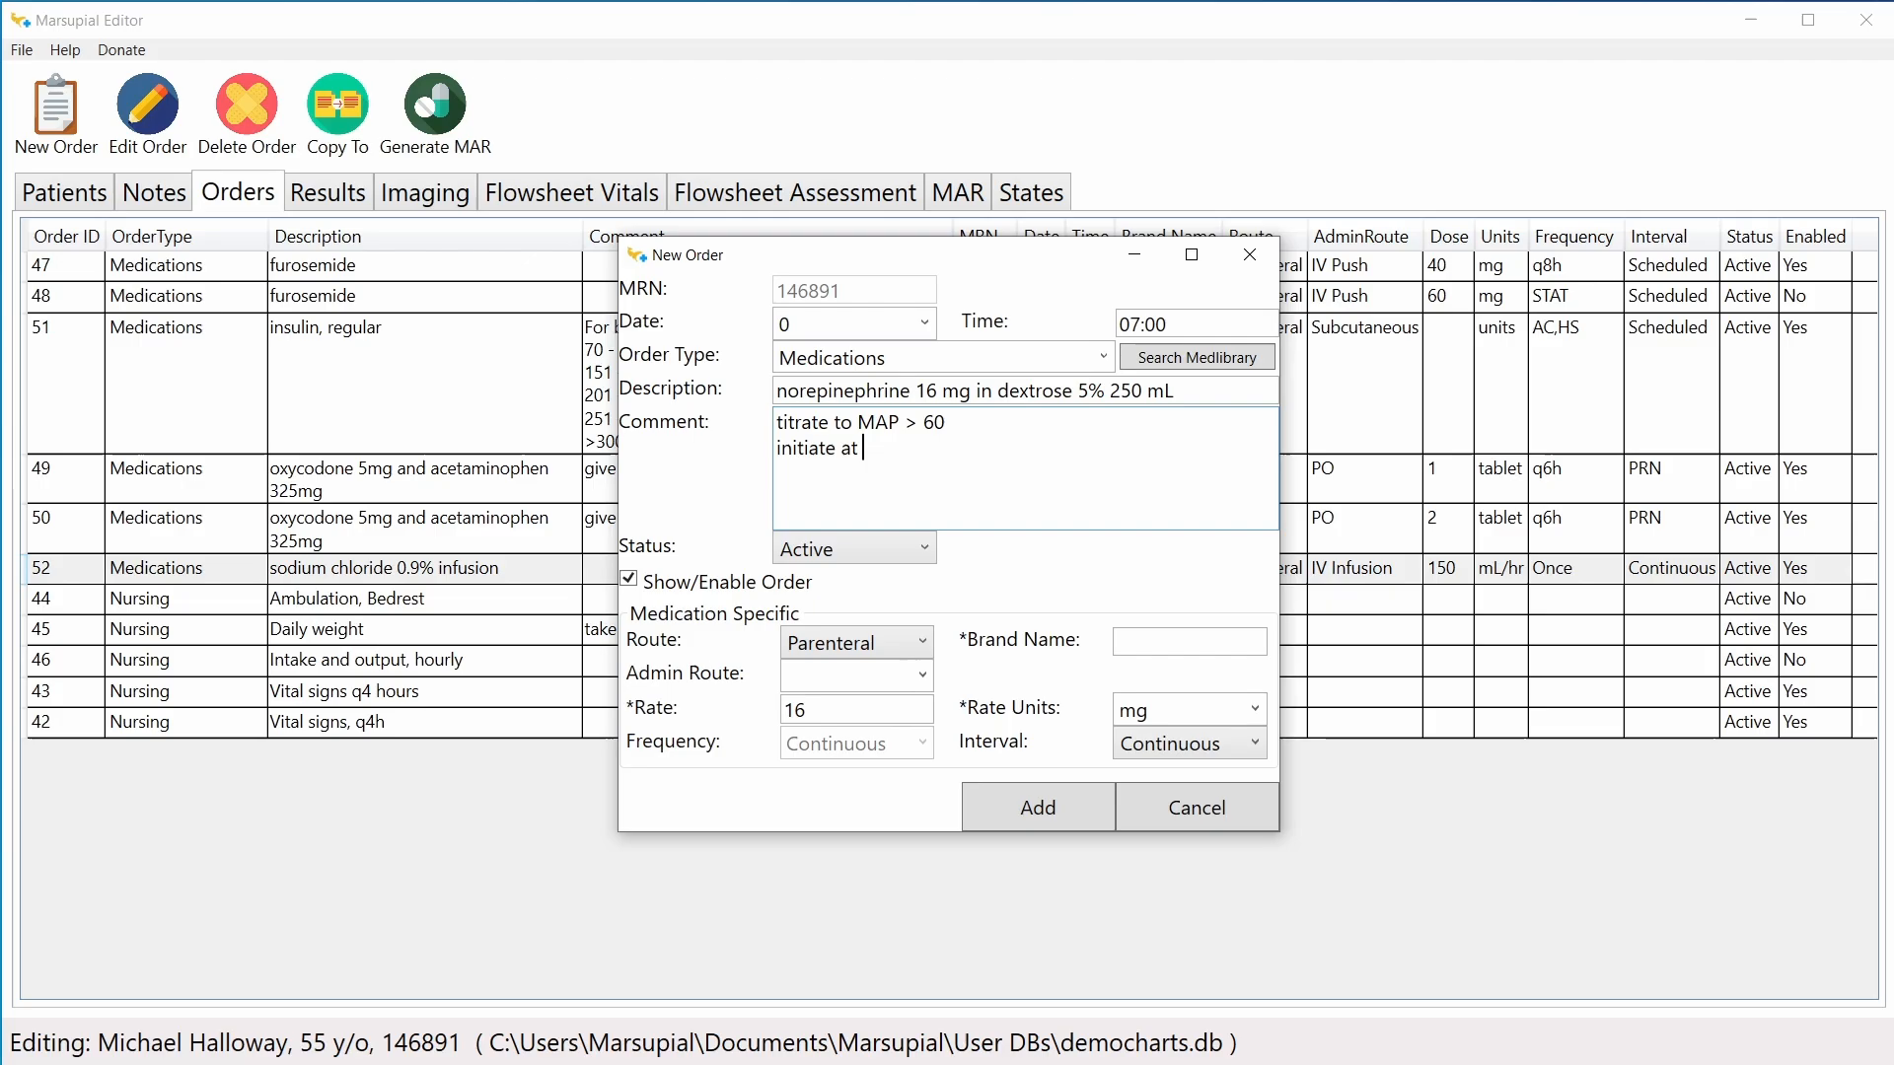
# Step: Set the norepinephrine infusion's rate to 5 with rate units of mL/hr
pyautogui.click(893, 709)
pyautogui.click(1254, 709)
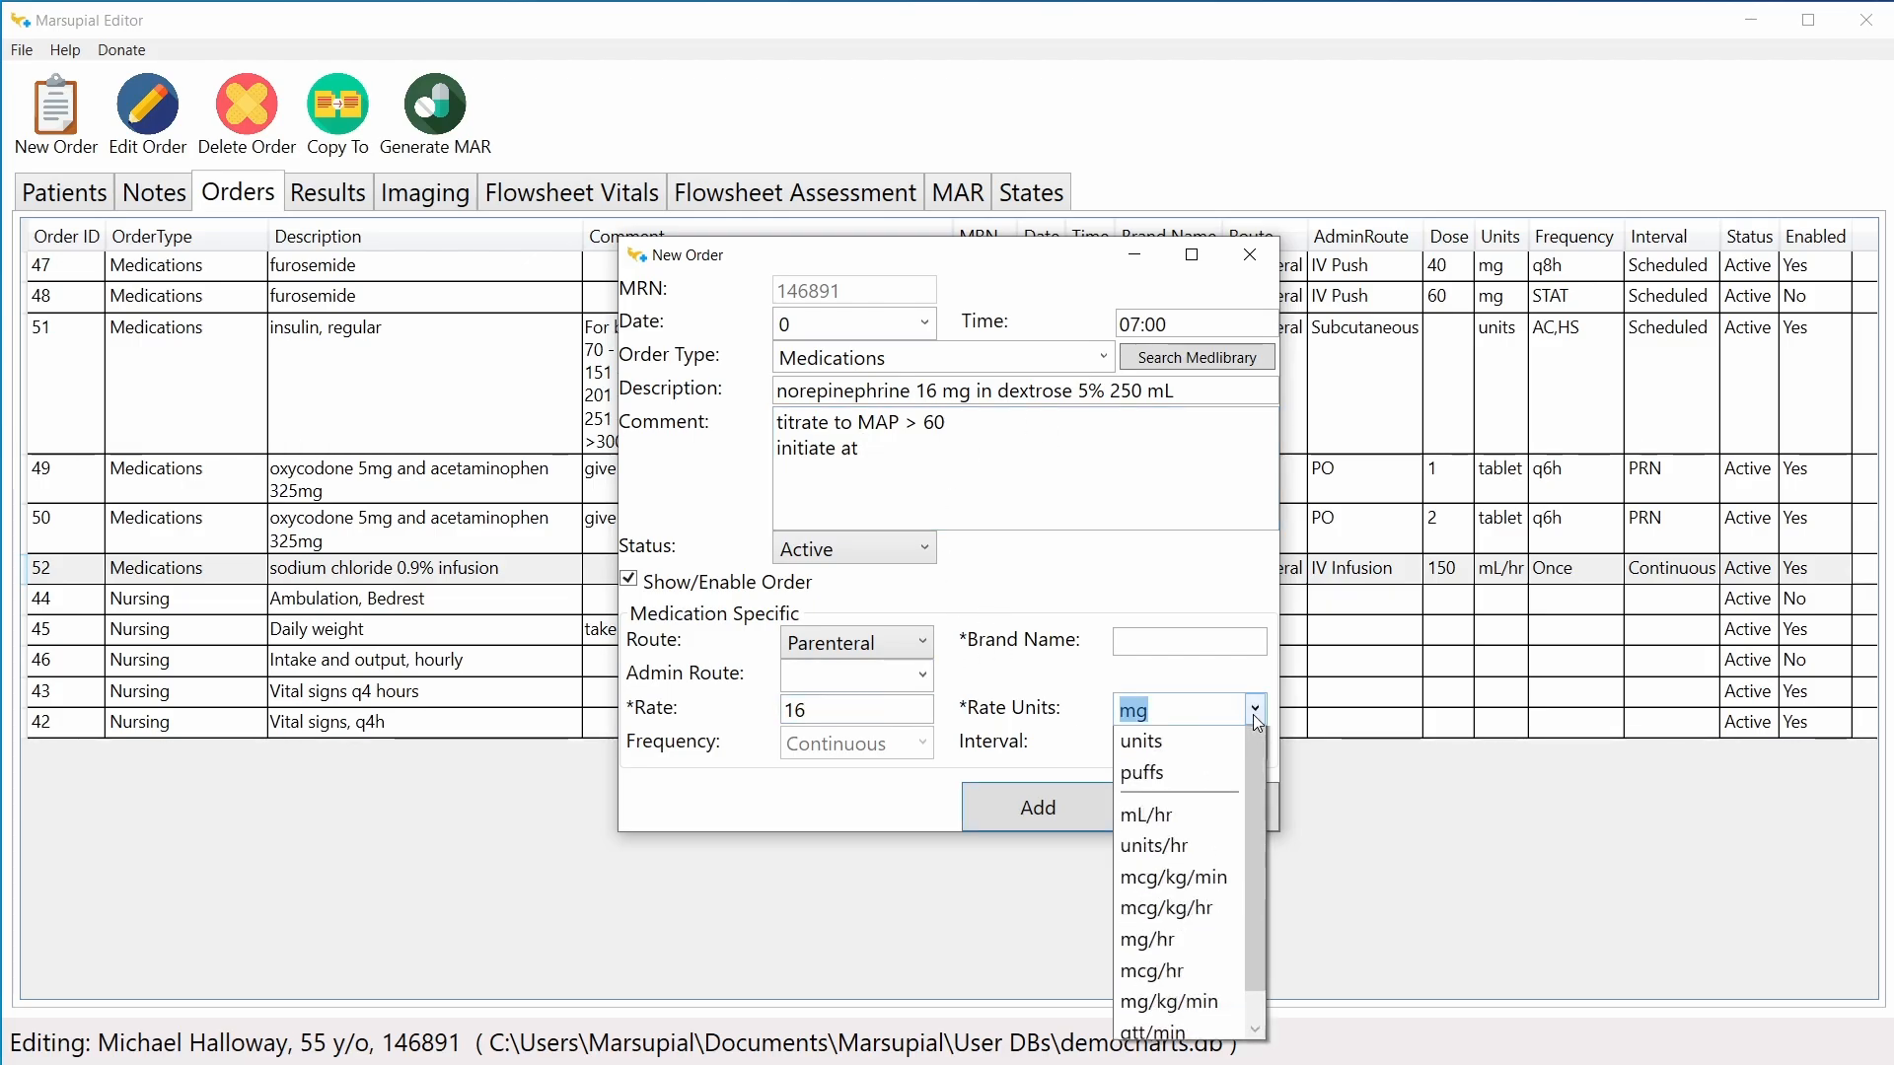
pyautogui.click(1147, 975)
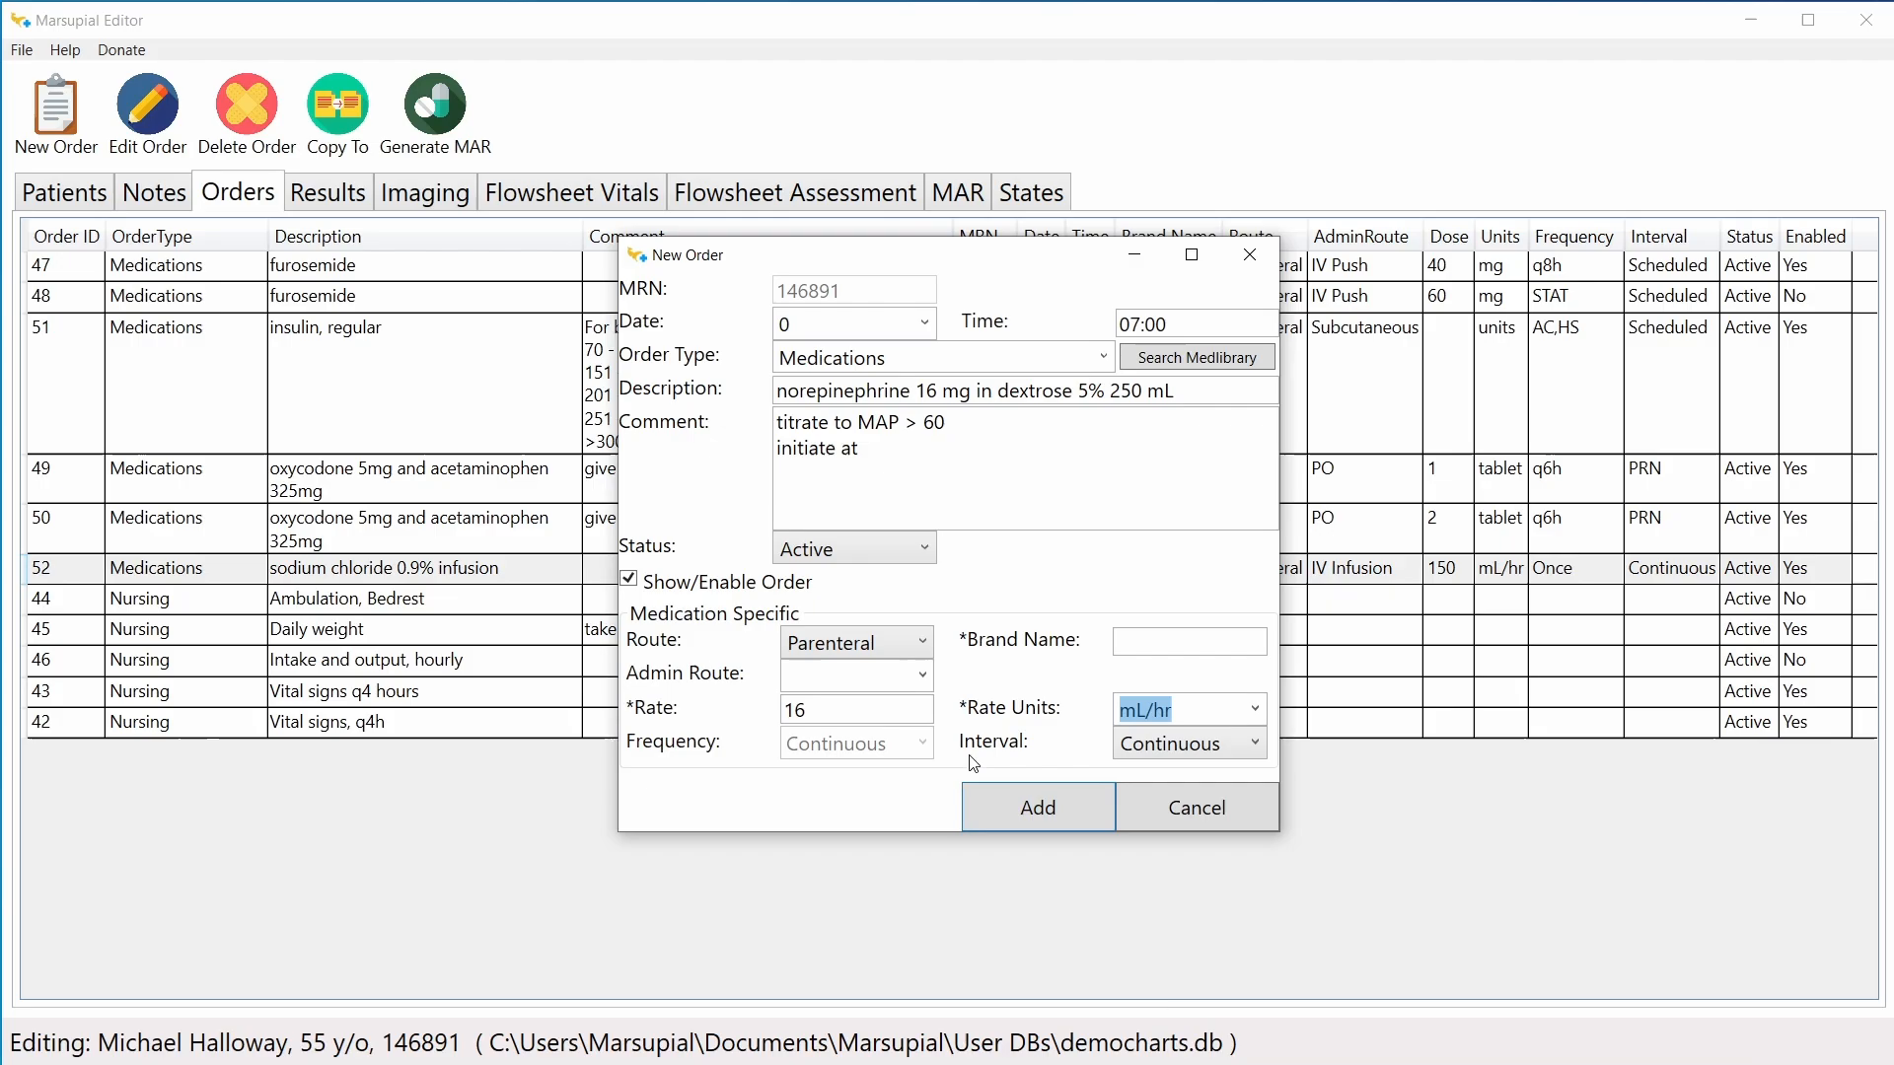
pyautogui.moveTo(848, 714); pyautogui.dragTo(765, 721)
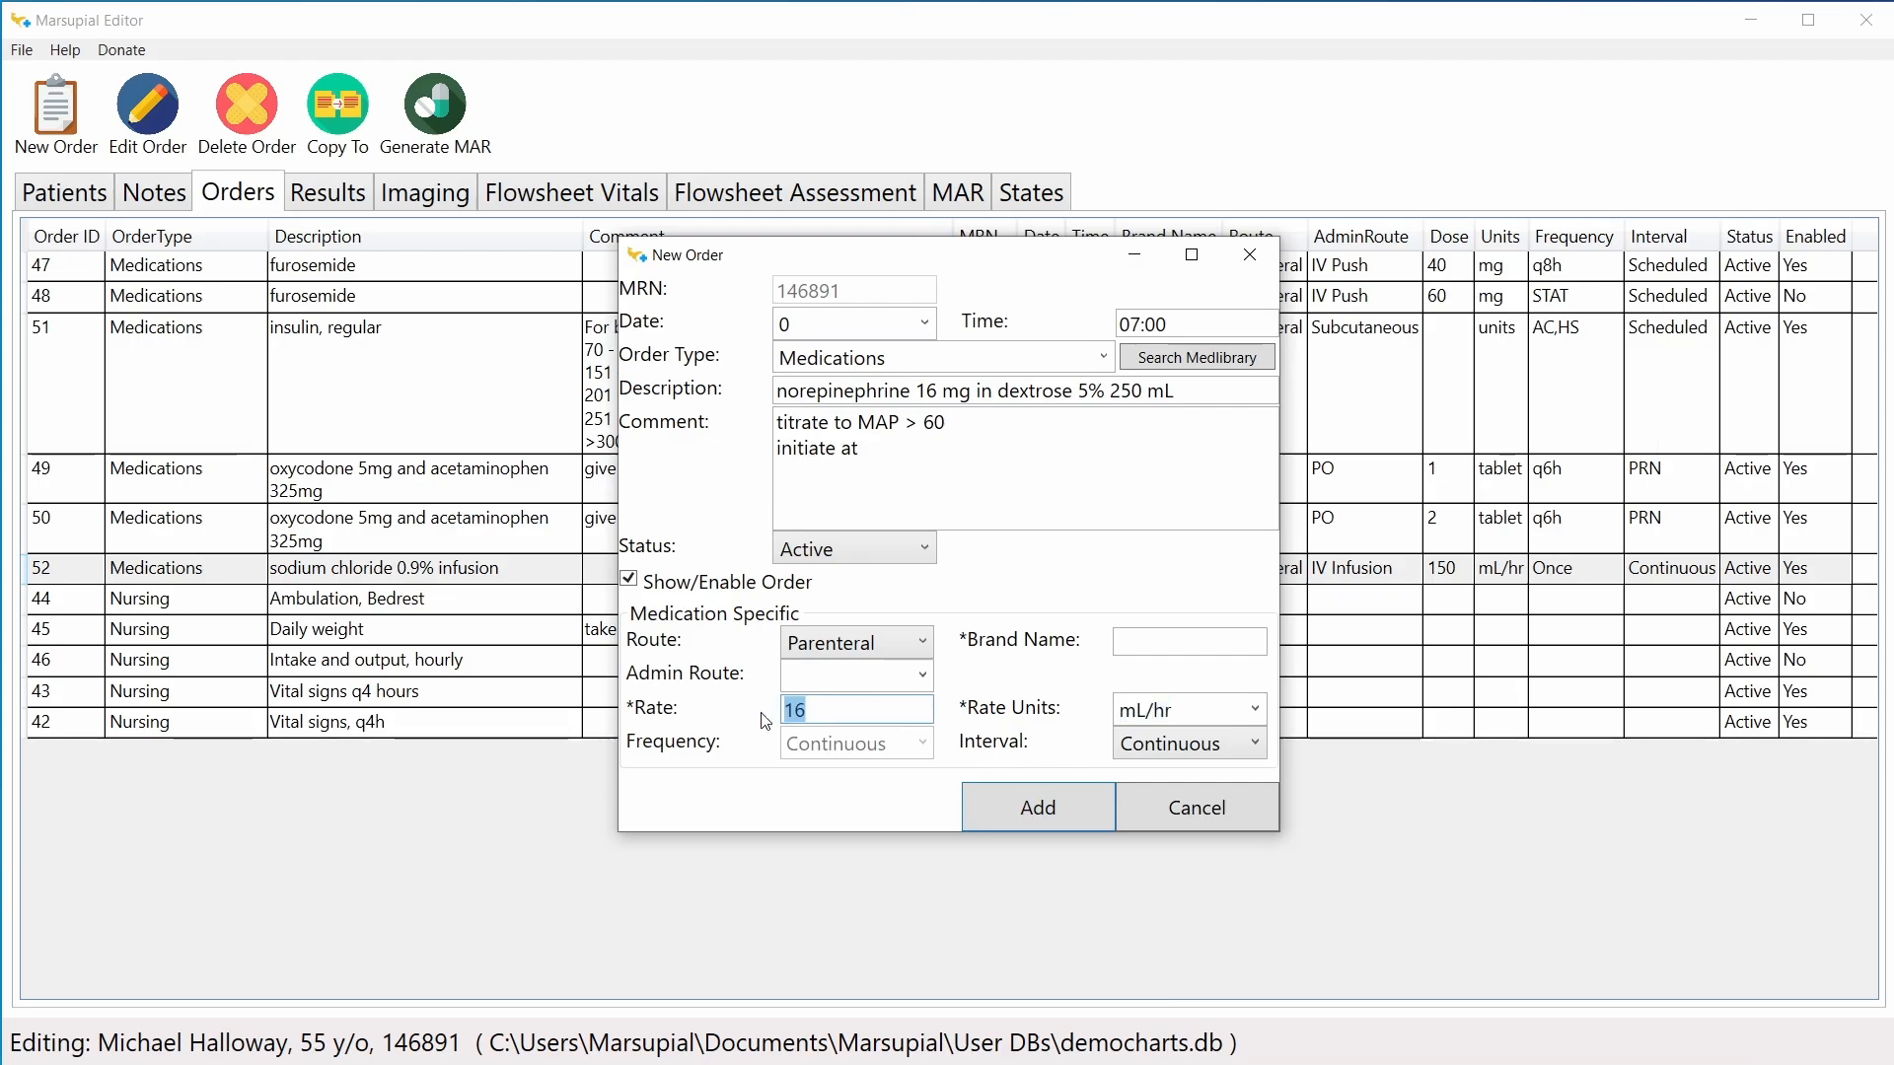
pyautogui.write('5')
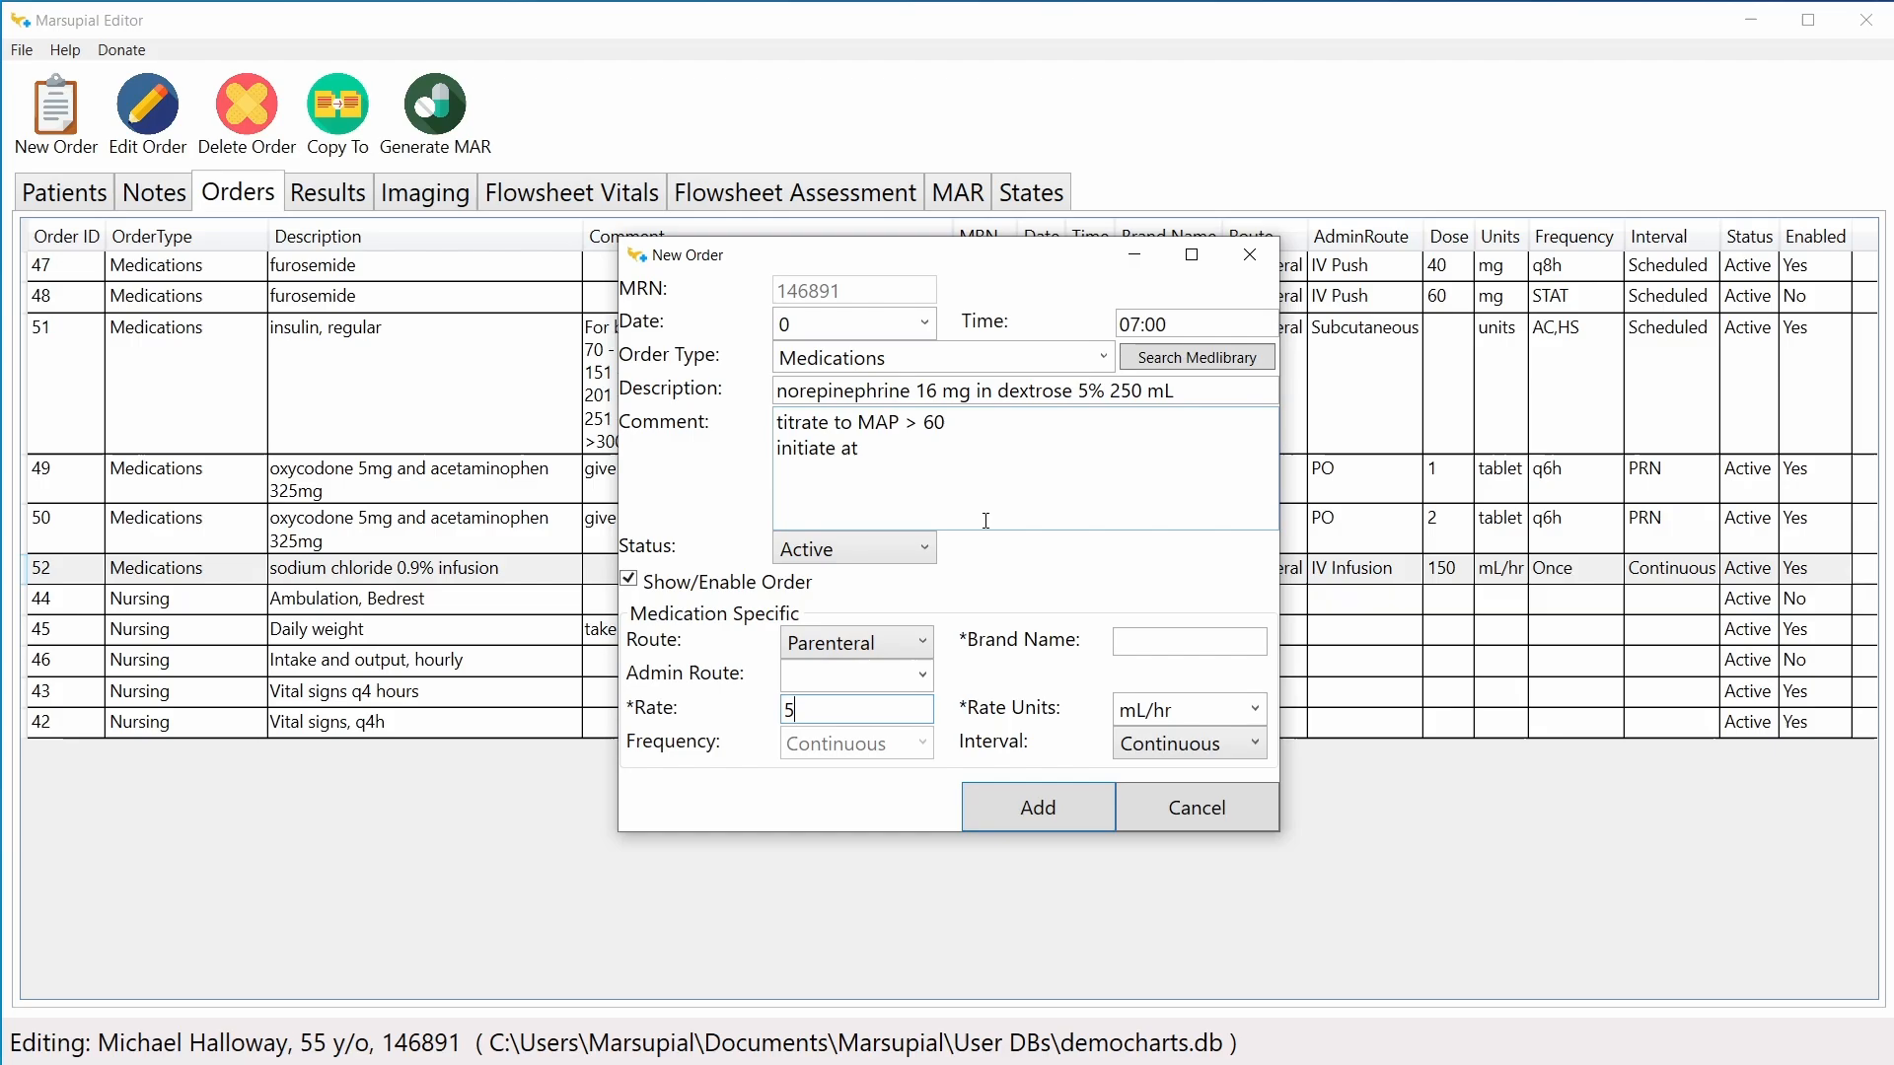
pyautogui.click(1256, 708)
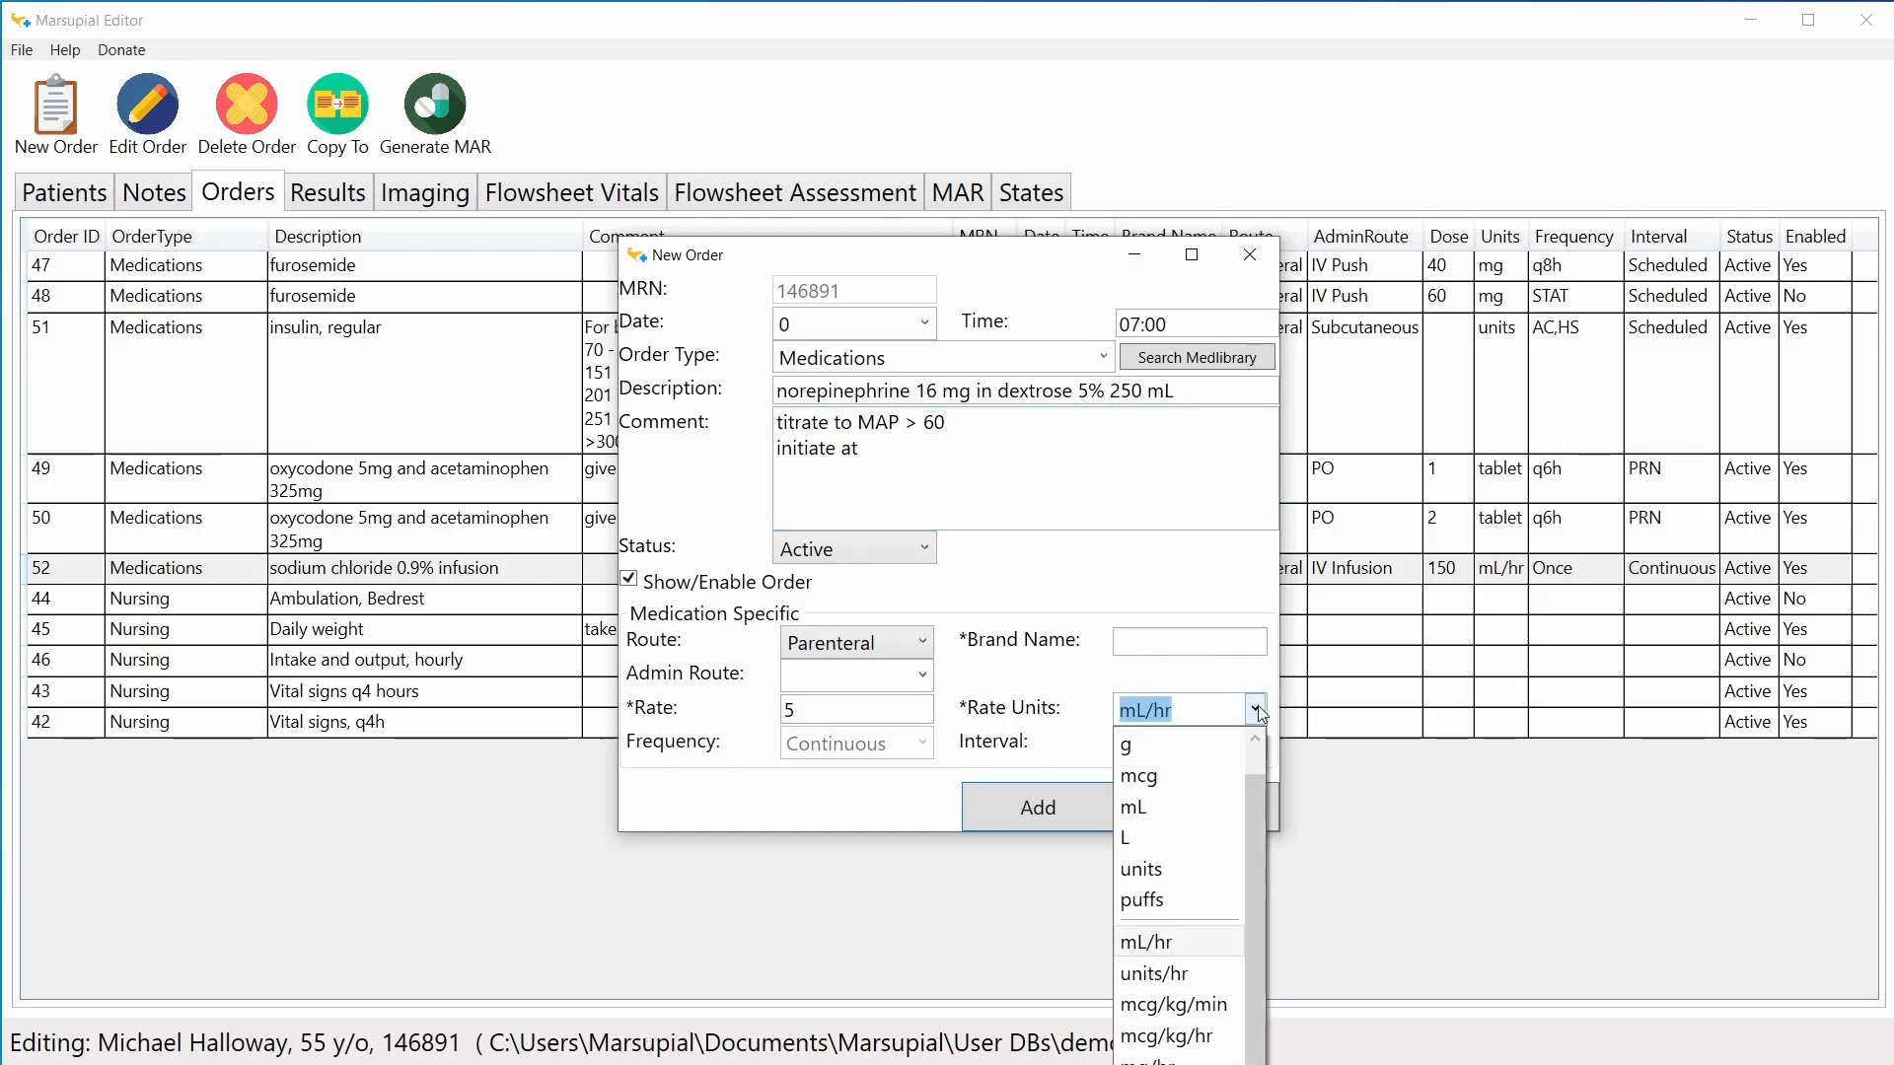
pyautogui.click(1258, 707)
# Step: Complete the comment's second line so that it reads "initiate at 5 mL/hr"
pyautogui.click(1031, 461)
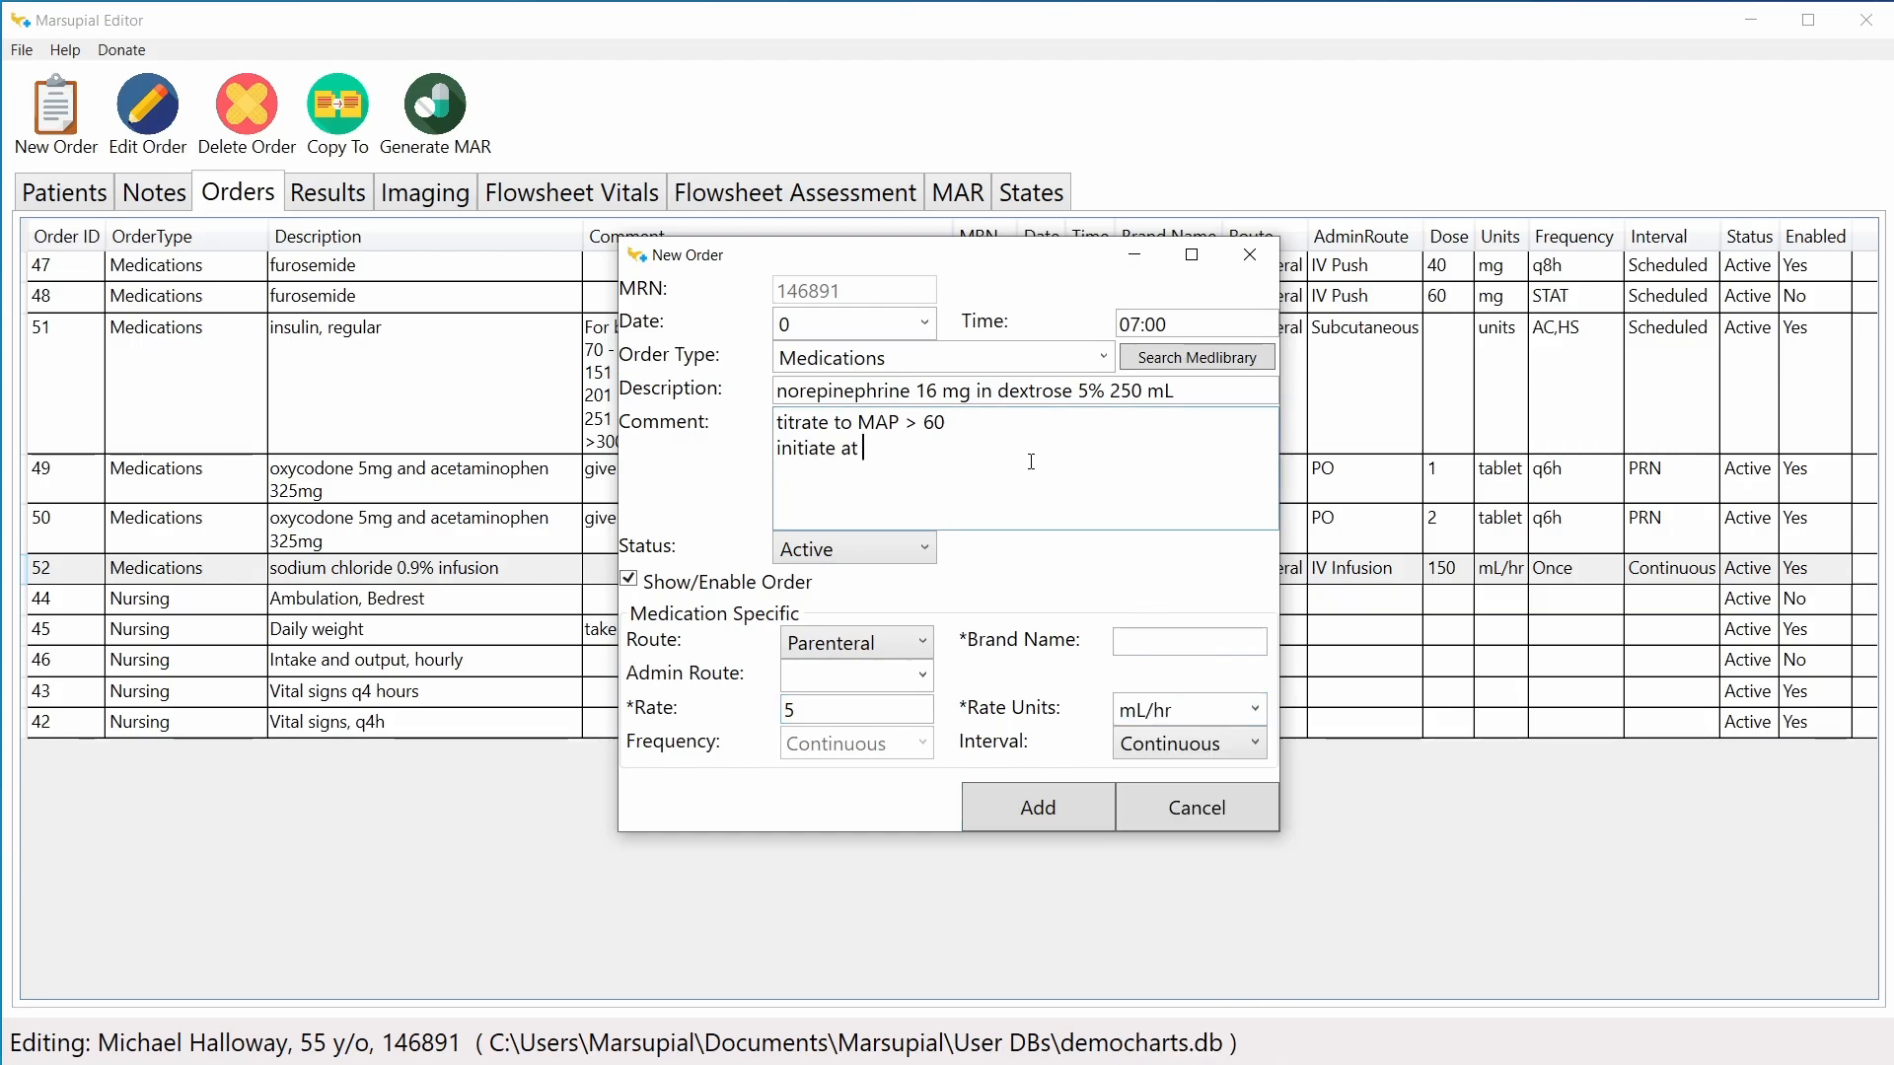
pyautogui.write('5 ml/hr')
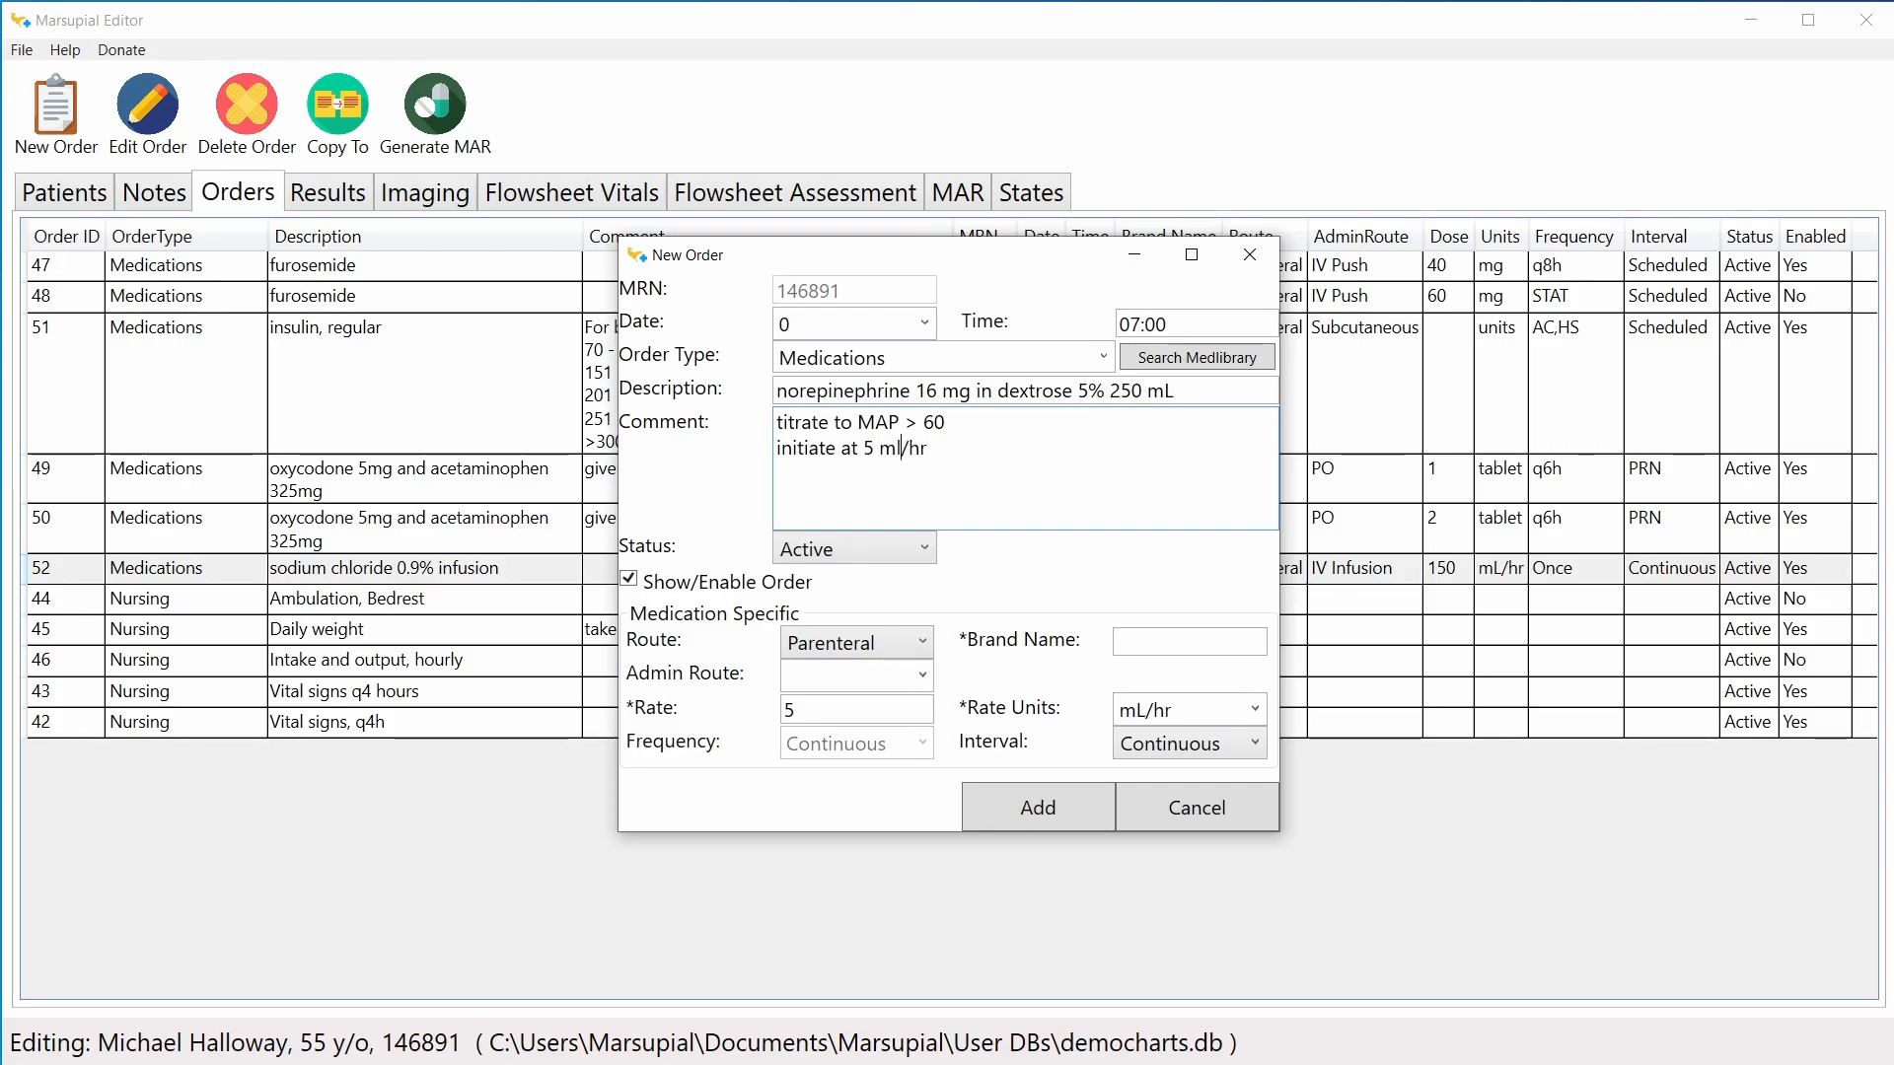
pyautogui.press('BackSpace')
pyautogui.write('L')
pyautogui.press('End')
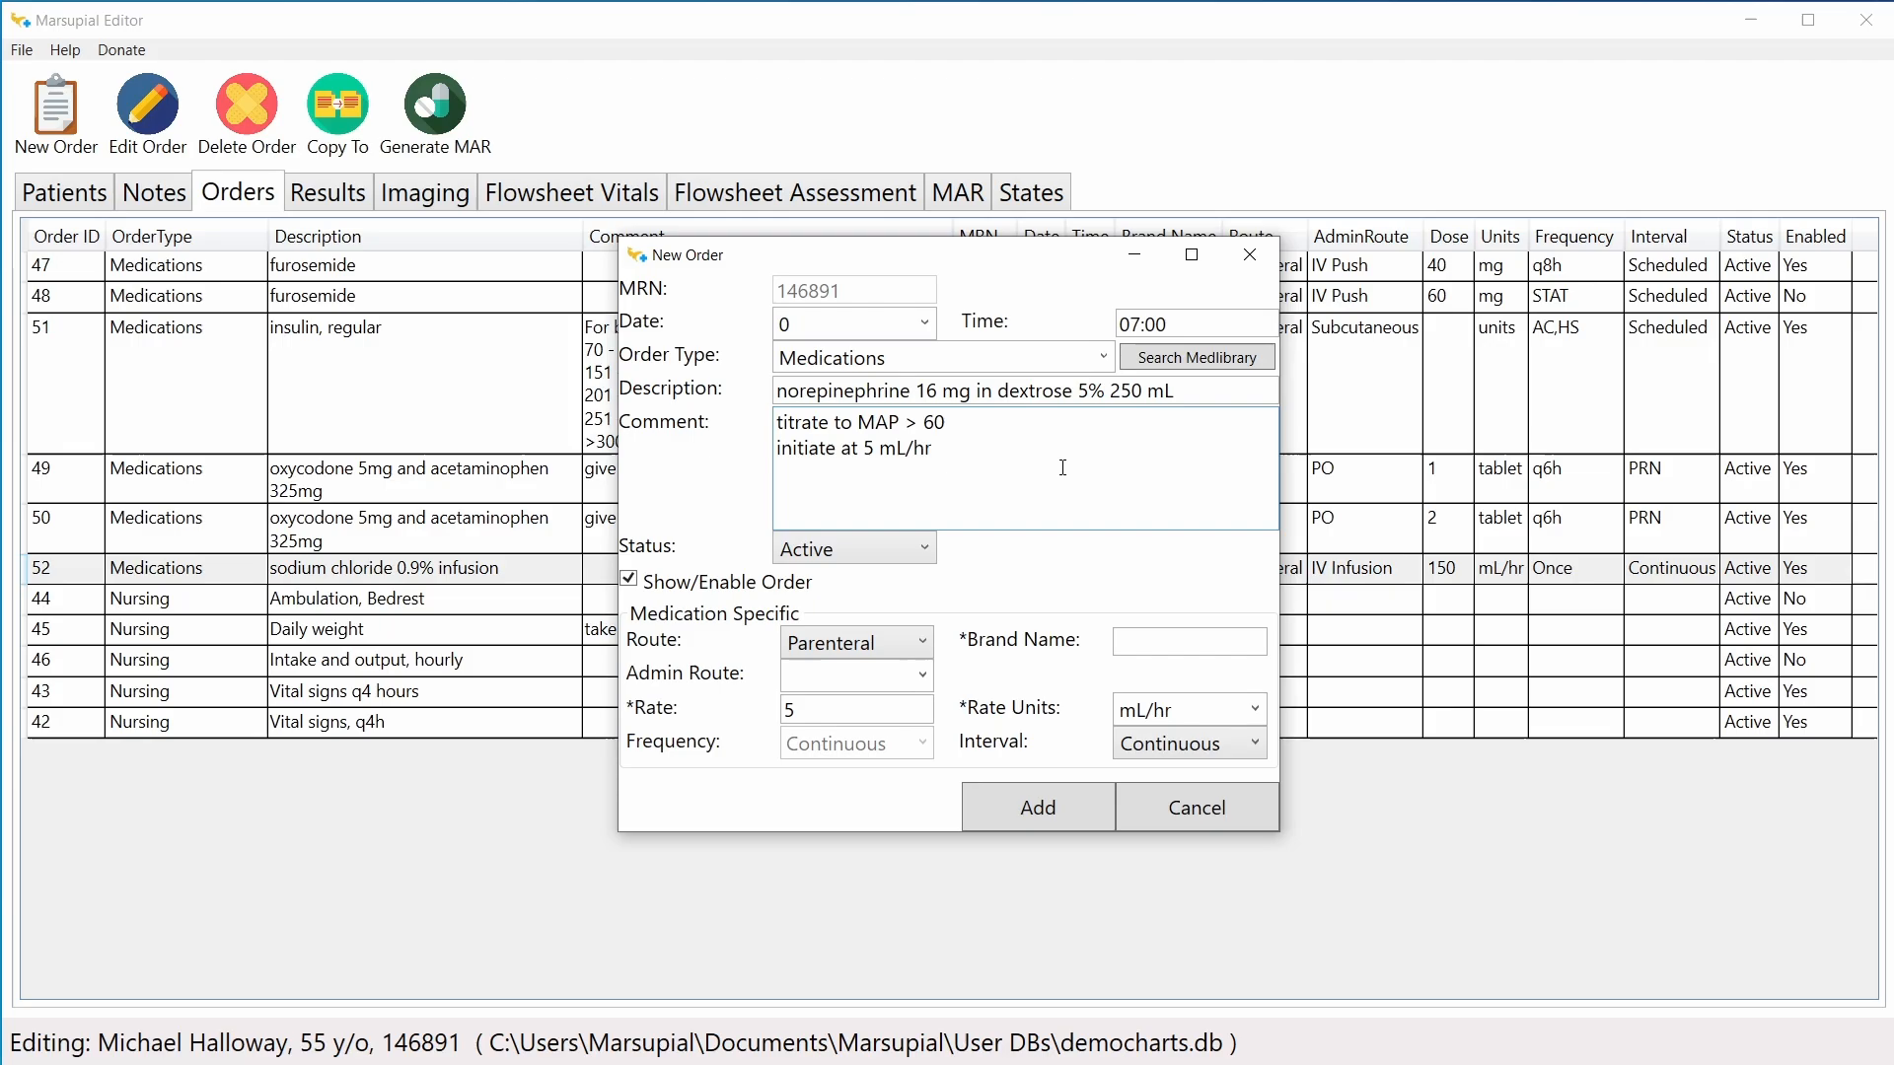
# Step: Add a third line to the order comment reading "can change infusion rate every 5 minutes"
pyautogui.press('Return')
pyautogui.write('can increase')
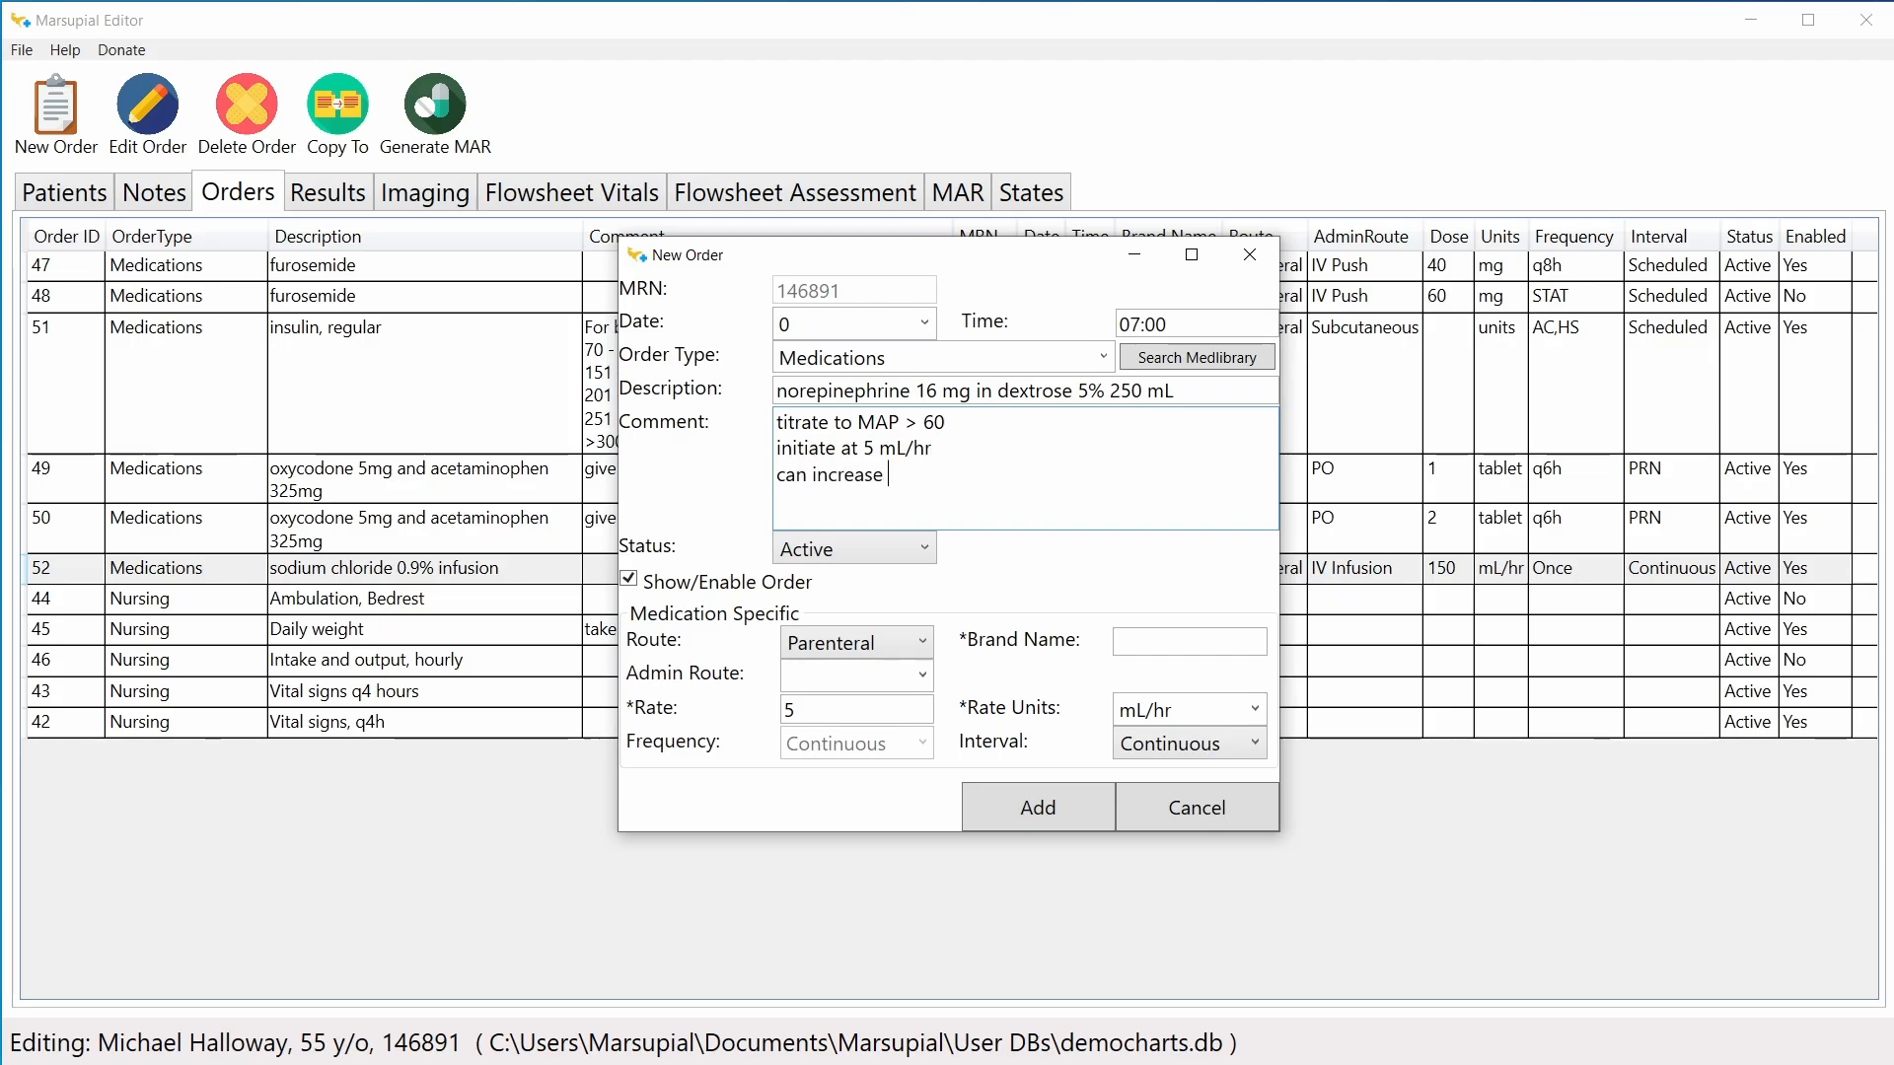
pyautogui.press('BackSpace')
pyautogui.press('BackSpace')
pyautogui.press('BackSpace')
pyautogui.press('BackSpace')
pyautogui.press('BackSpace')
pyautogui.press('BackSpace')
pyautogui.press('BackSpace')
pyautogui.press('BackSpace')
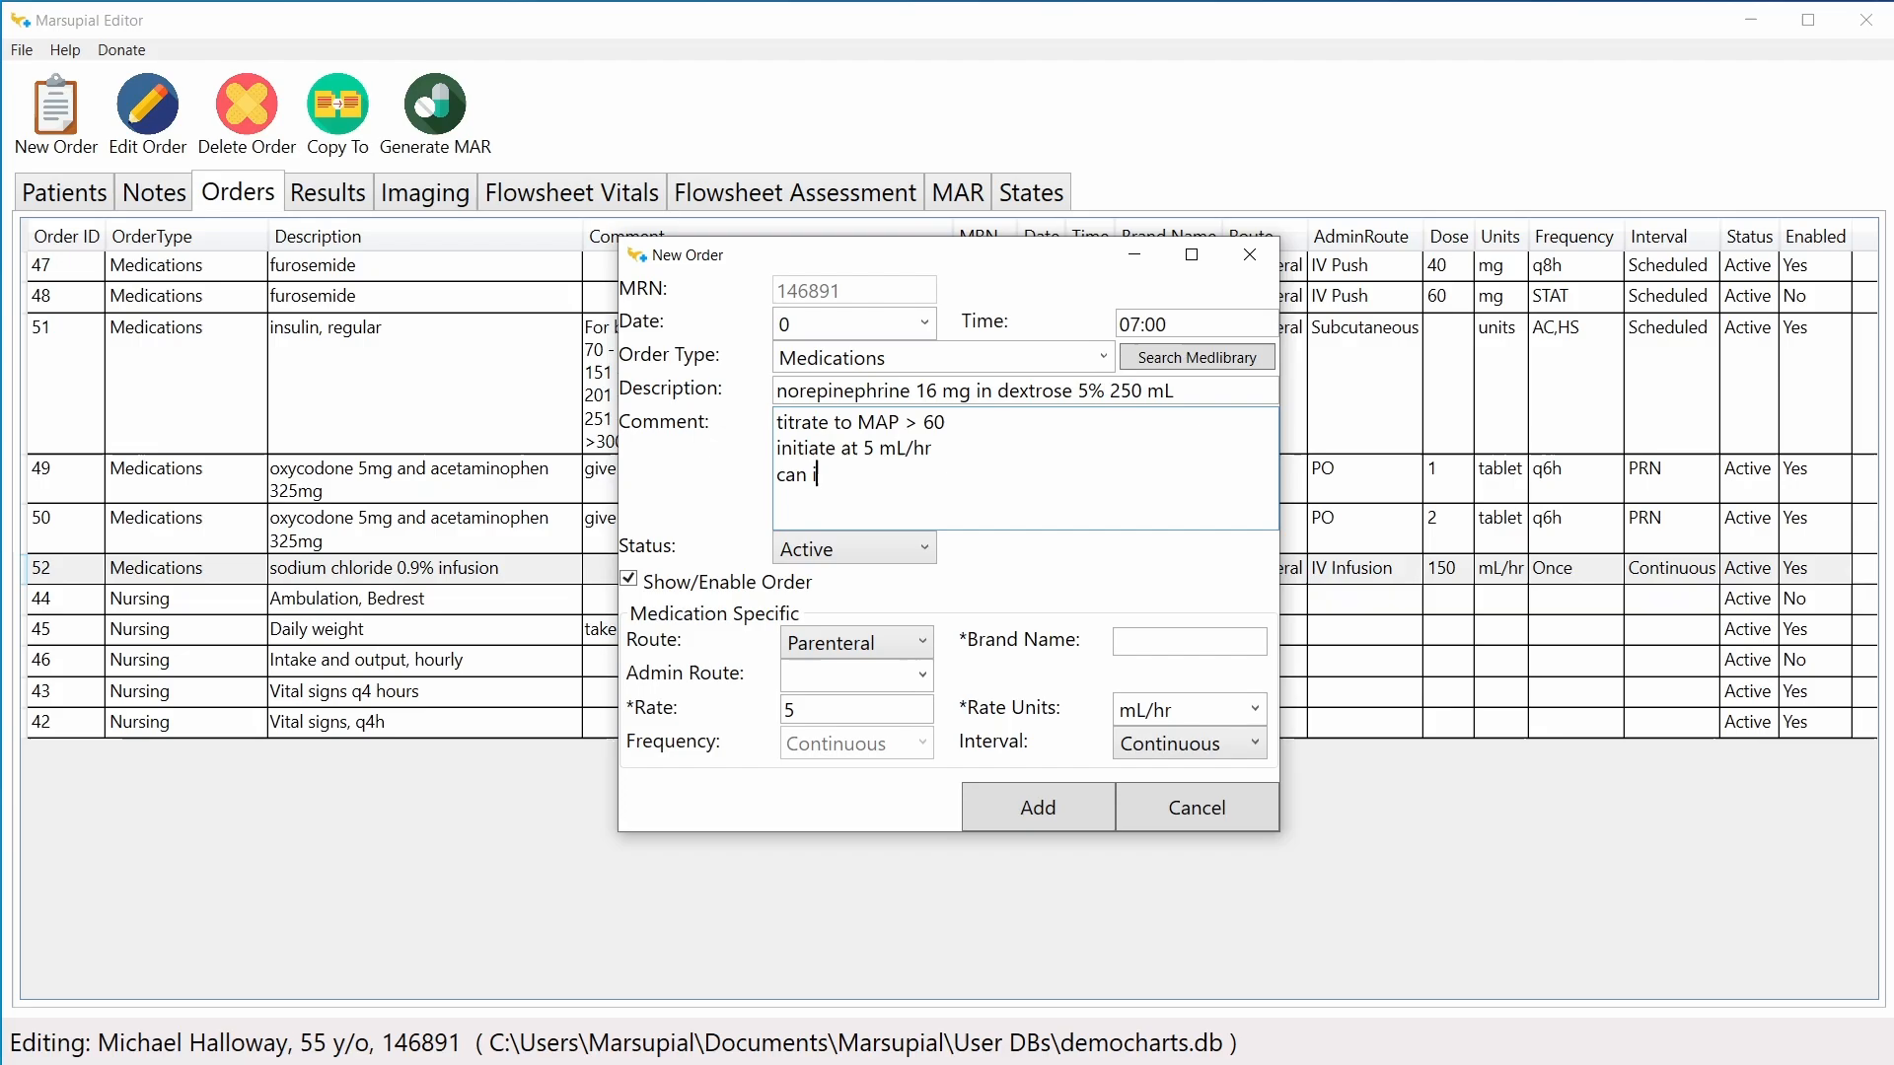
pyautogui.write('change')
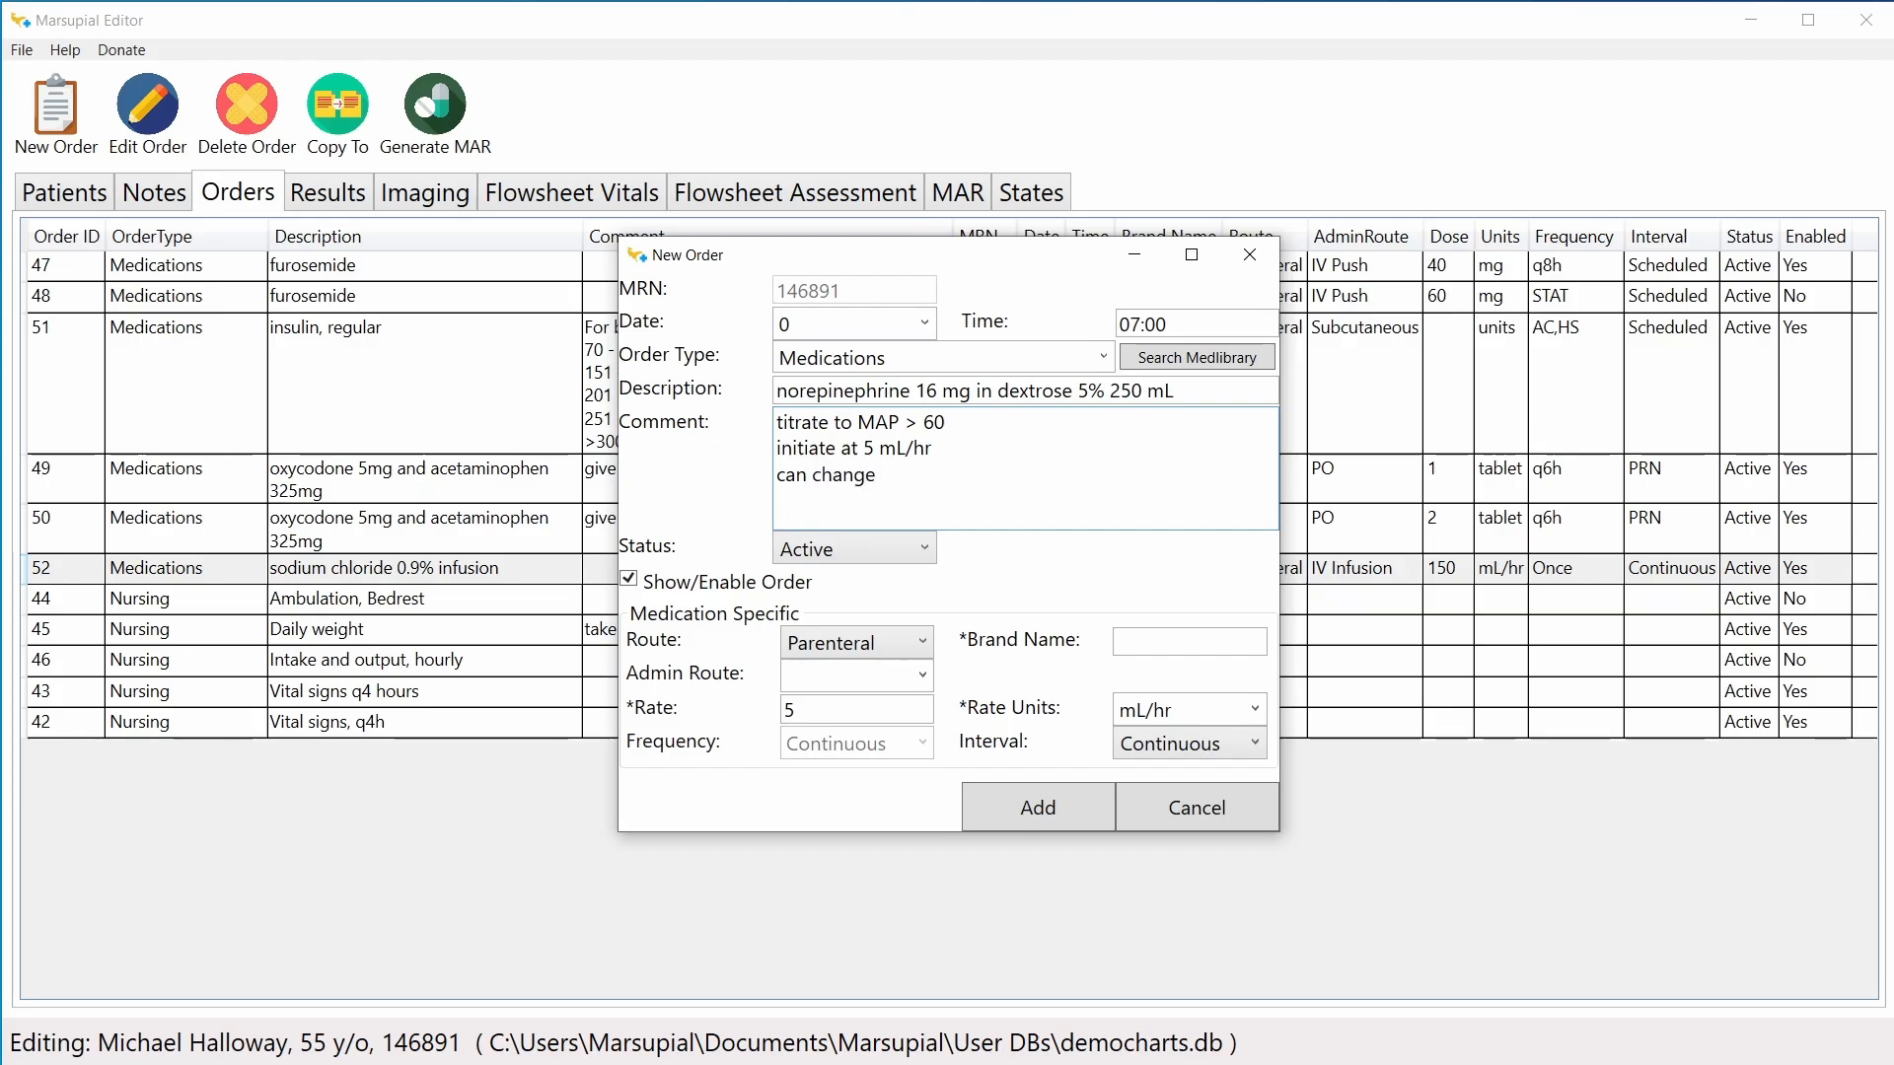
pyautogui.write(' infusion rate e')
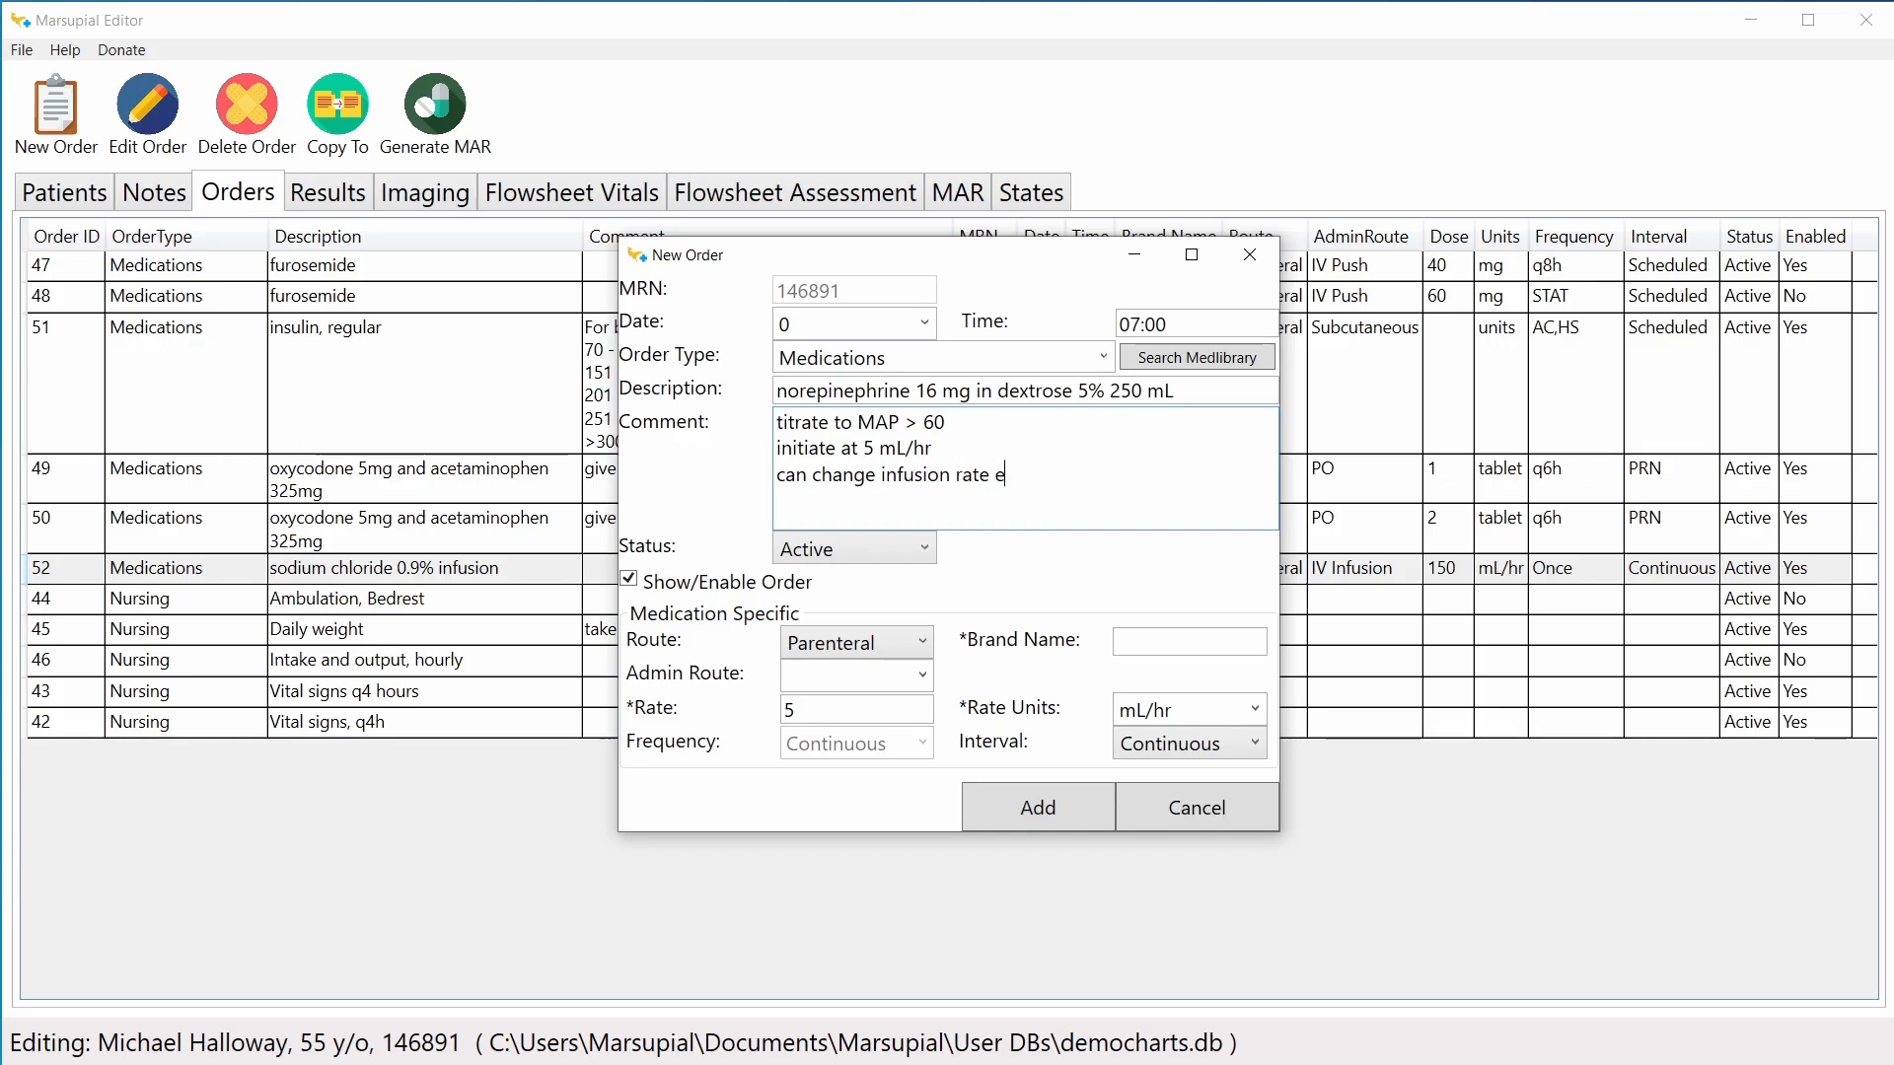
pyautogui.write('very 5 ')
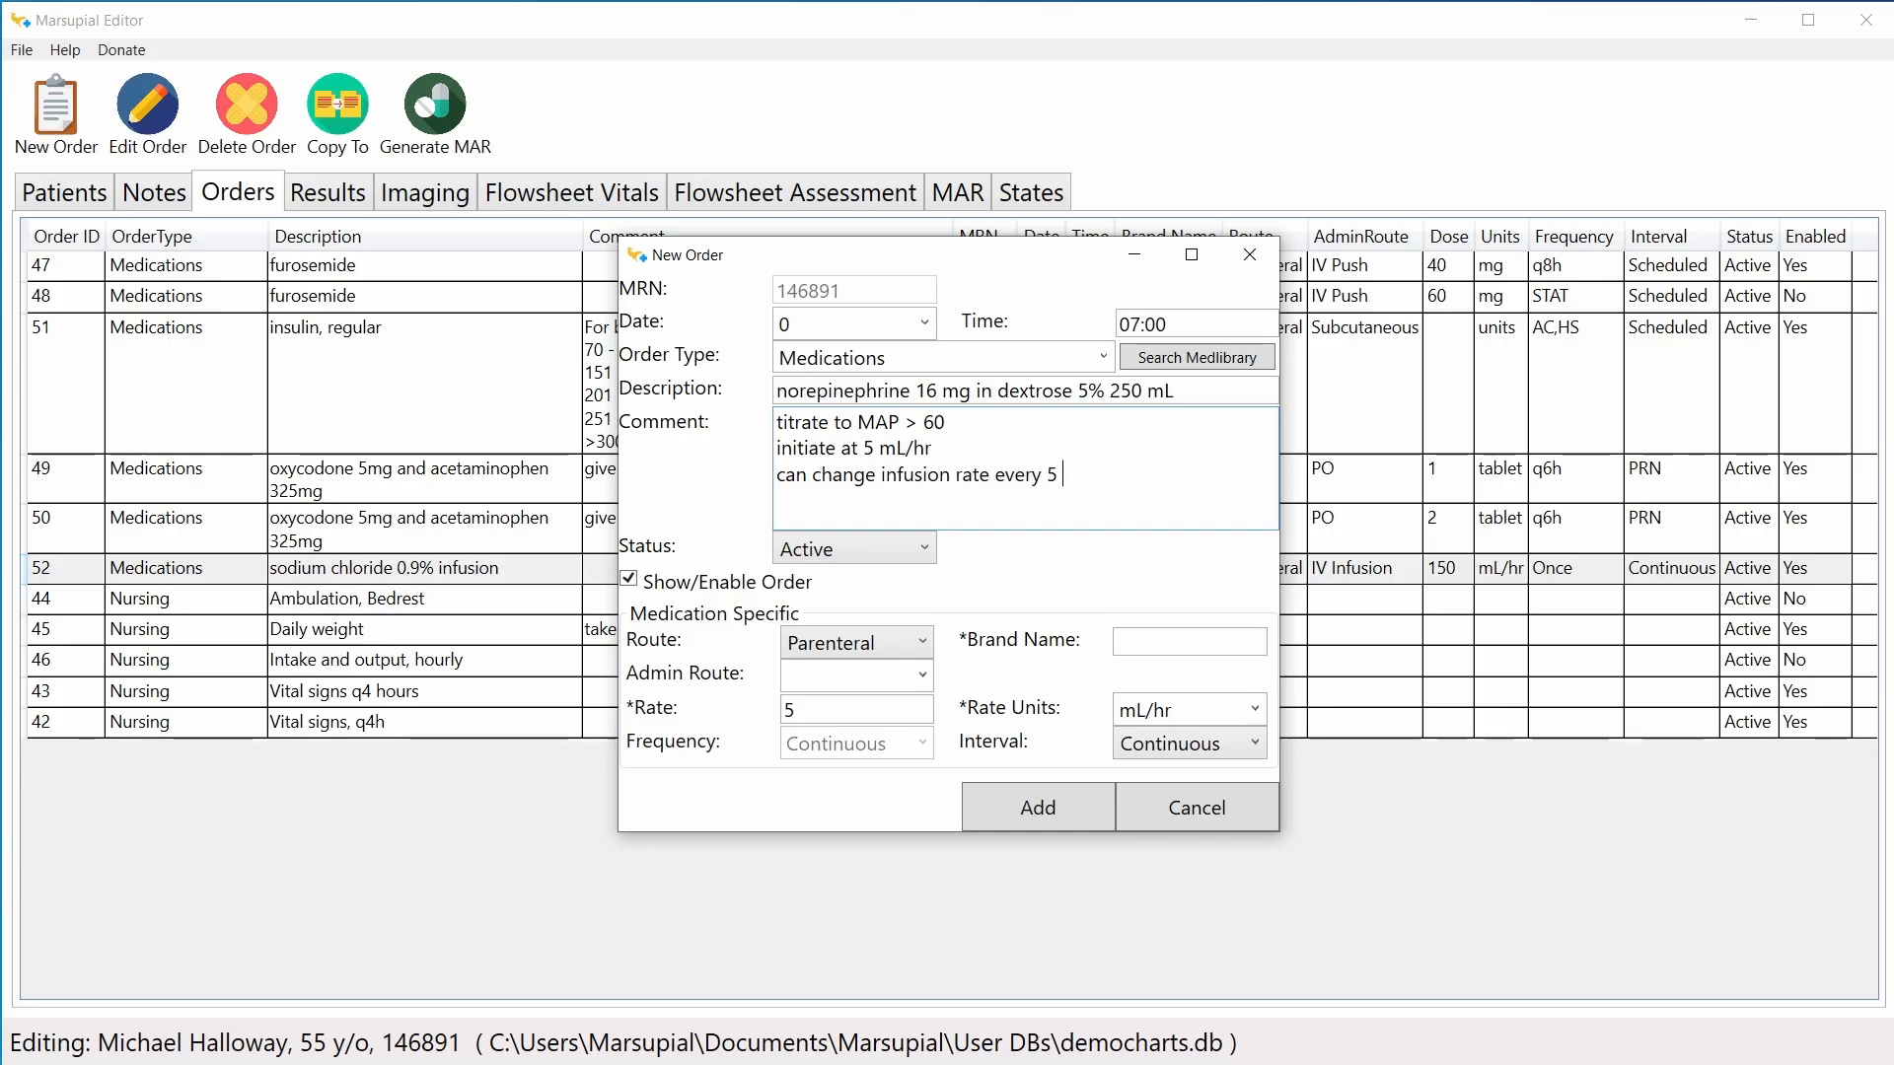
pyautogui.write('minutes')
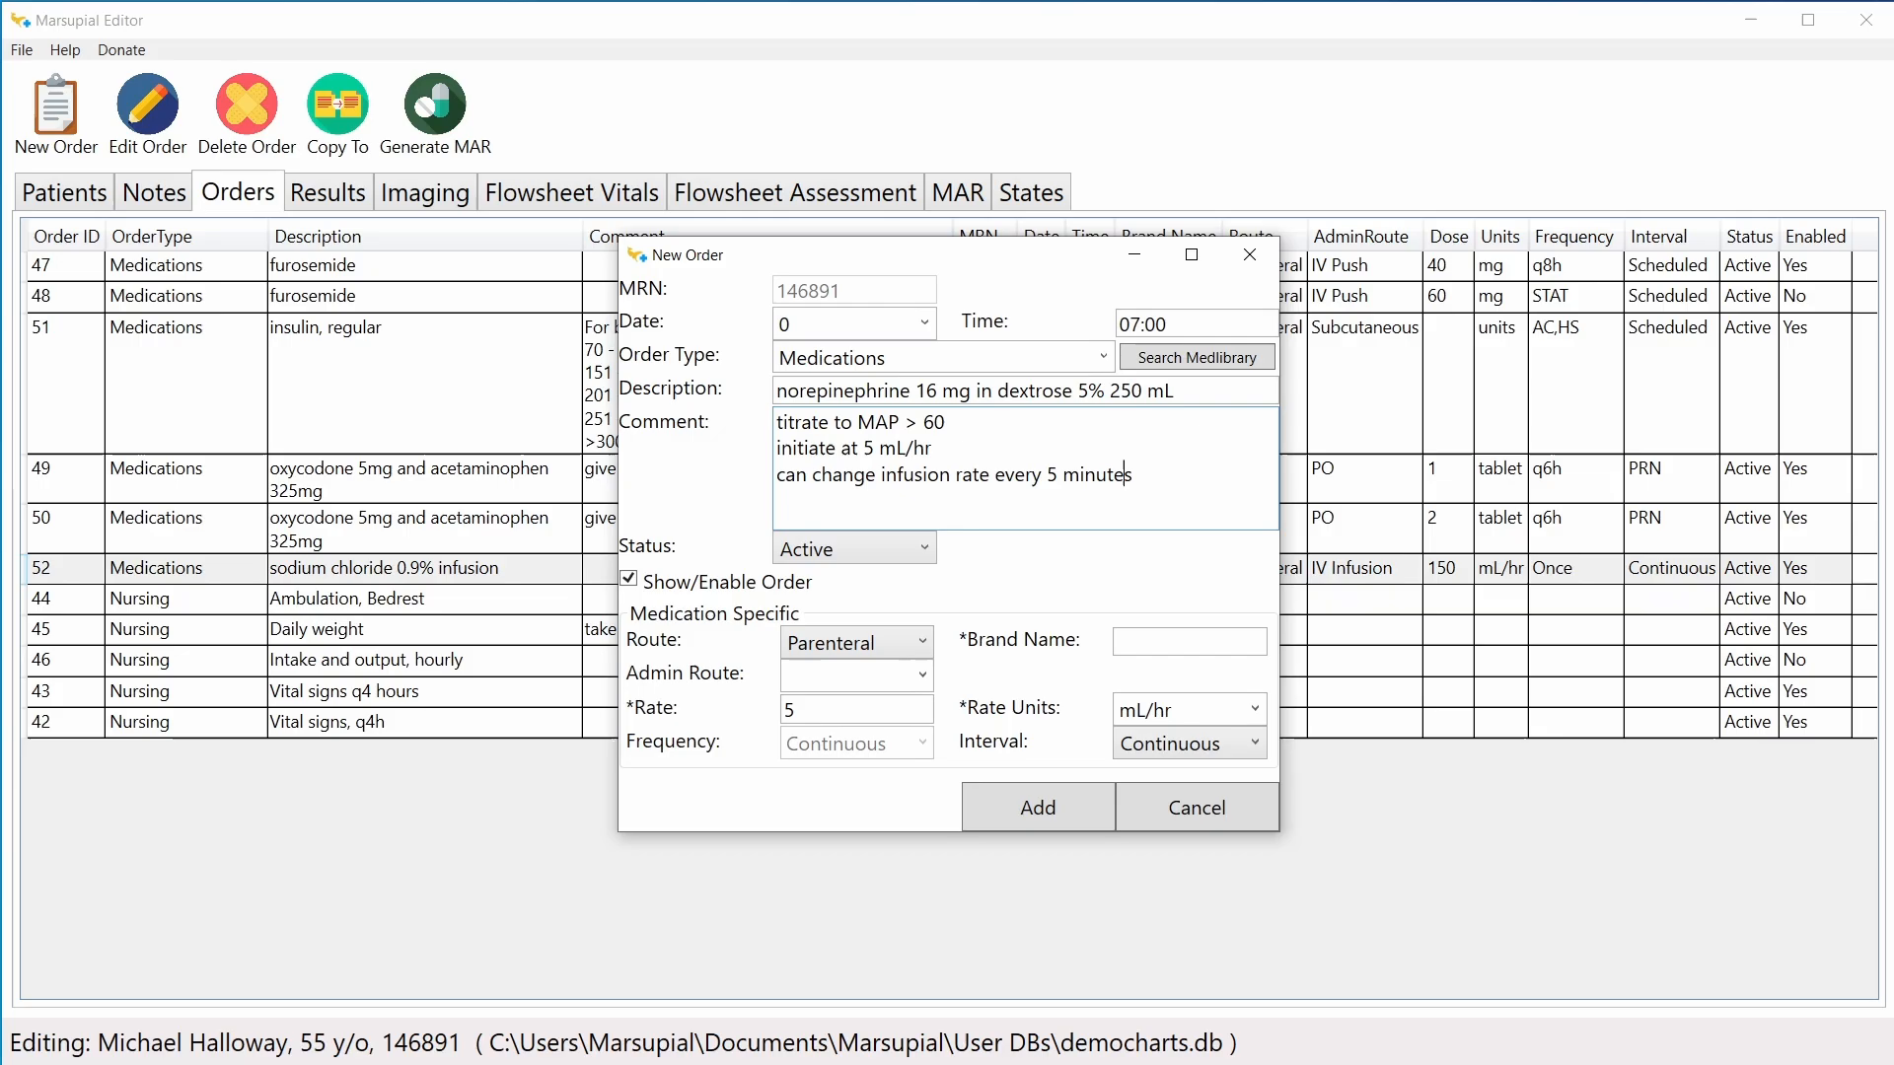
# Step: Change the titration interval in the comment's third line so that it reads "every 1 minute"
pyautogui.press('BackSpace')
pyautogui.write('2')
pyautogui.press('BackSpace')
pyautogui.write('1')
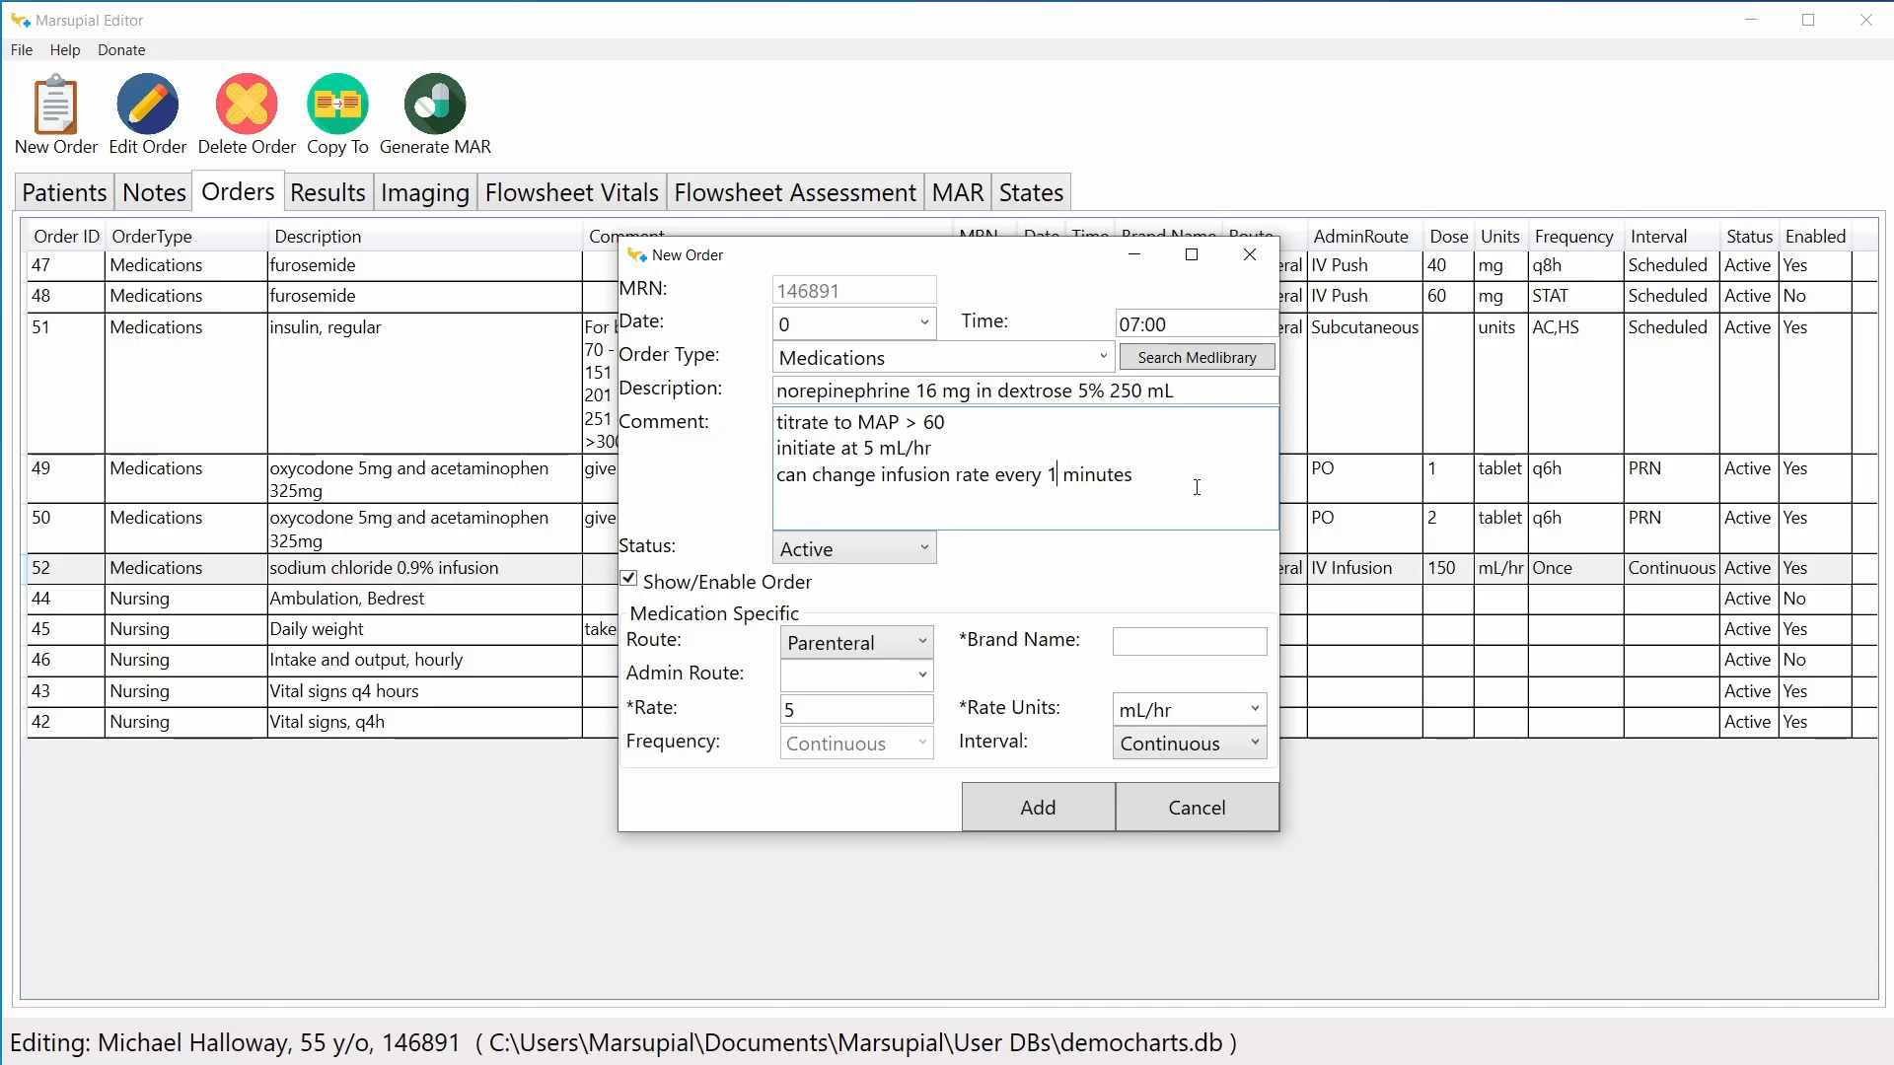
pyautogui.press('BackSpace')
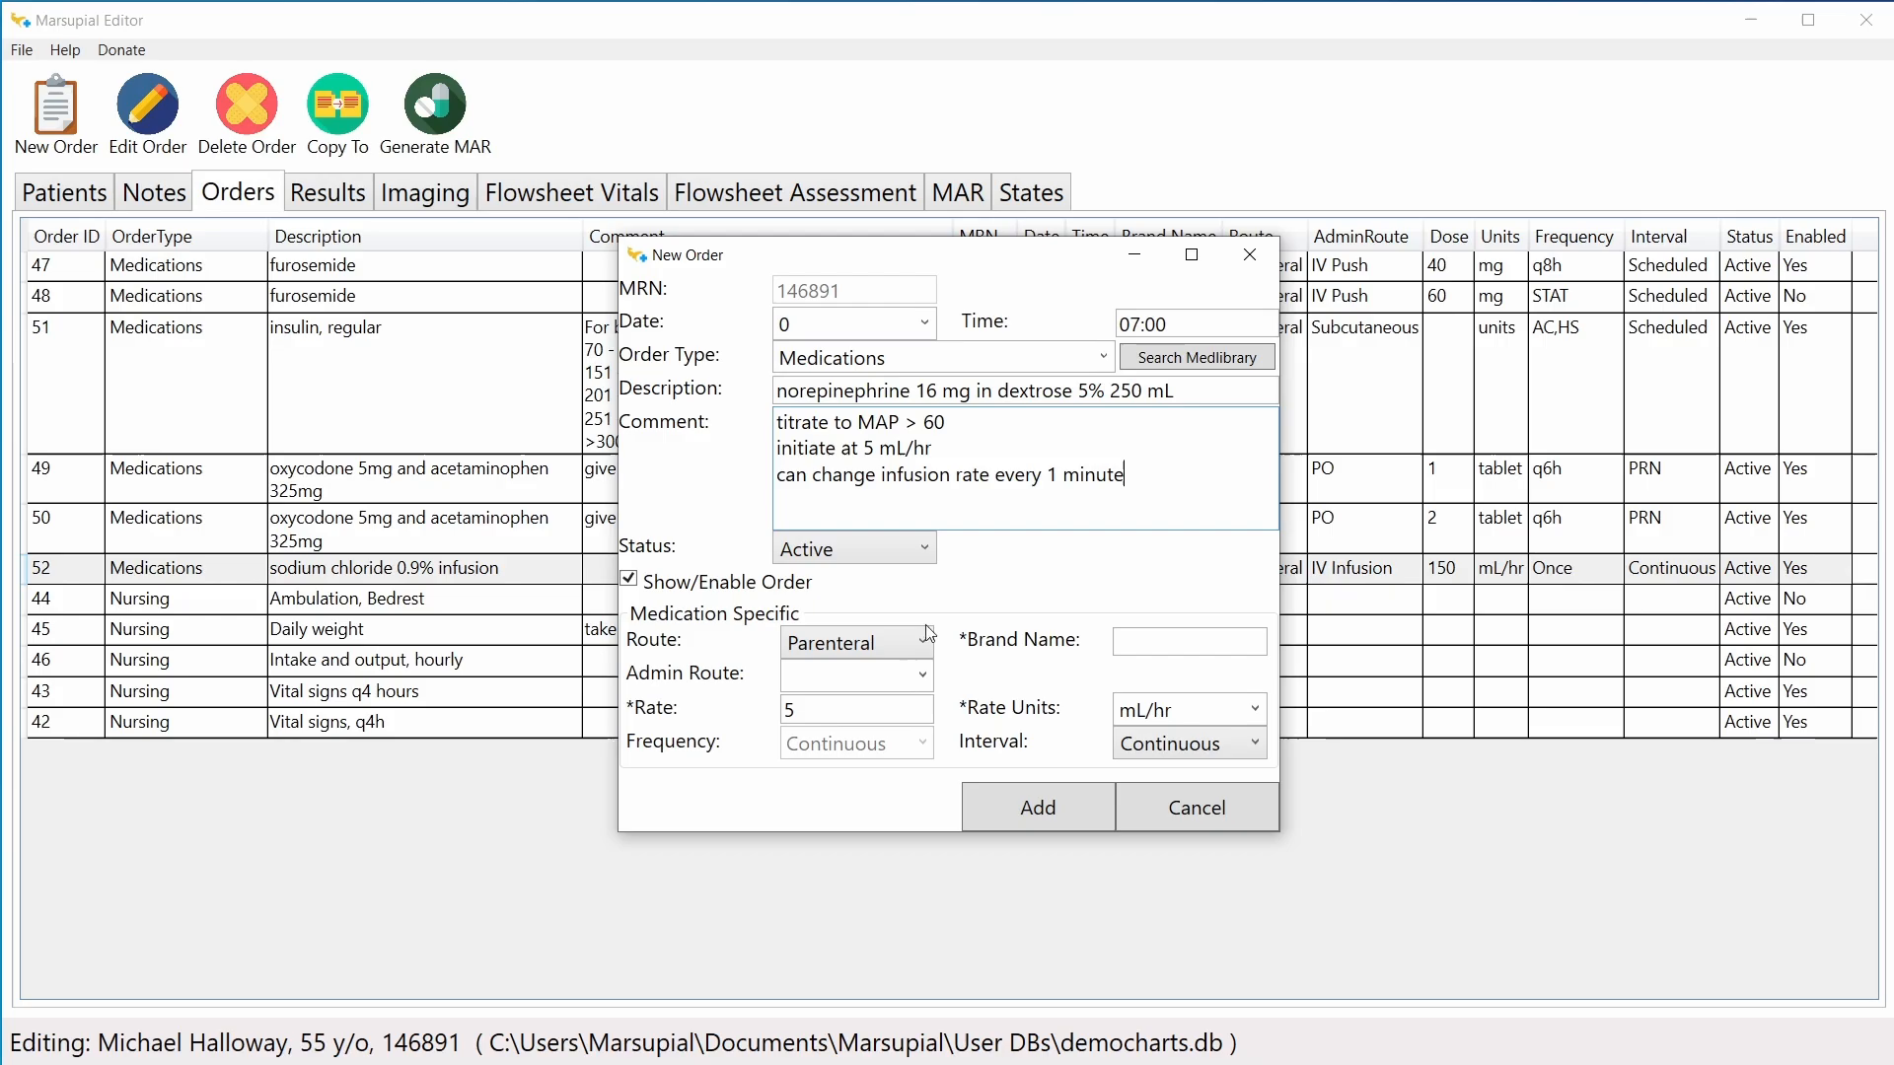
# Step: Set the norepinephrine order's administration route to IV Infusion, leaving the brand name empty
pyautogui.click(908, 683)
pyautogui.click(912, 678)
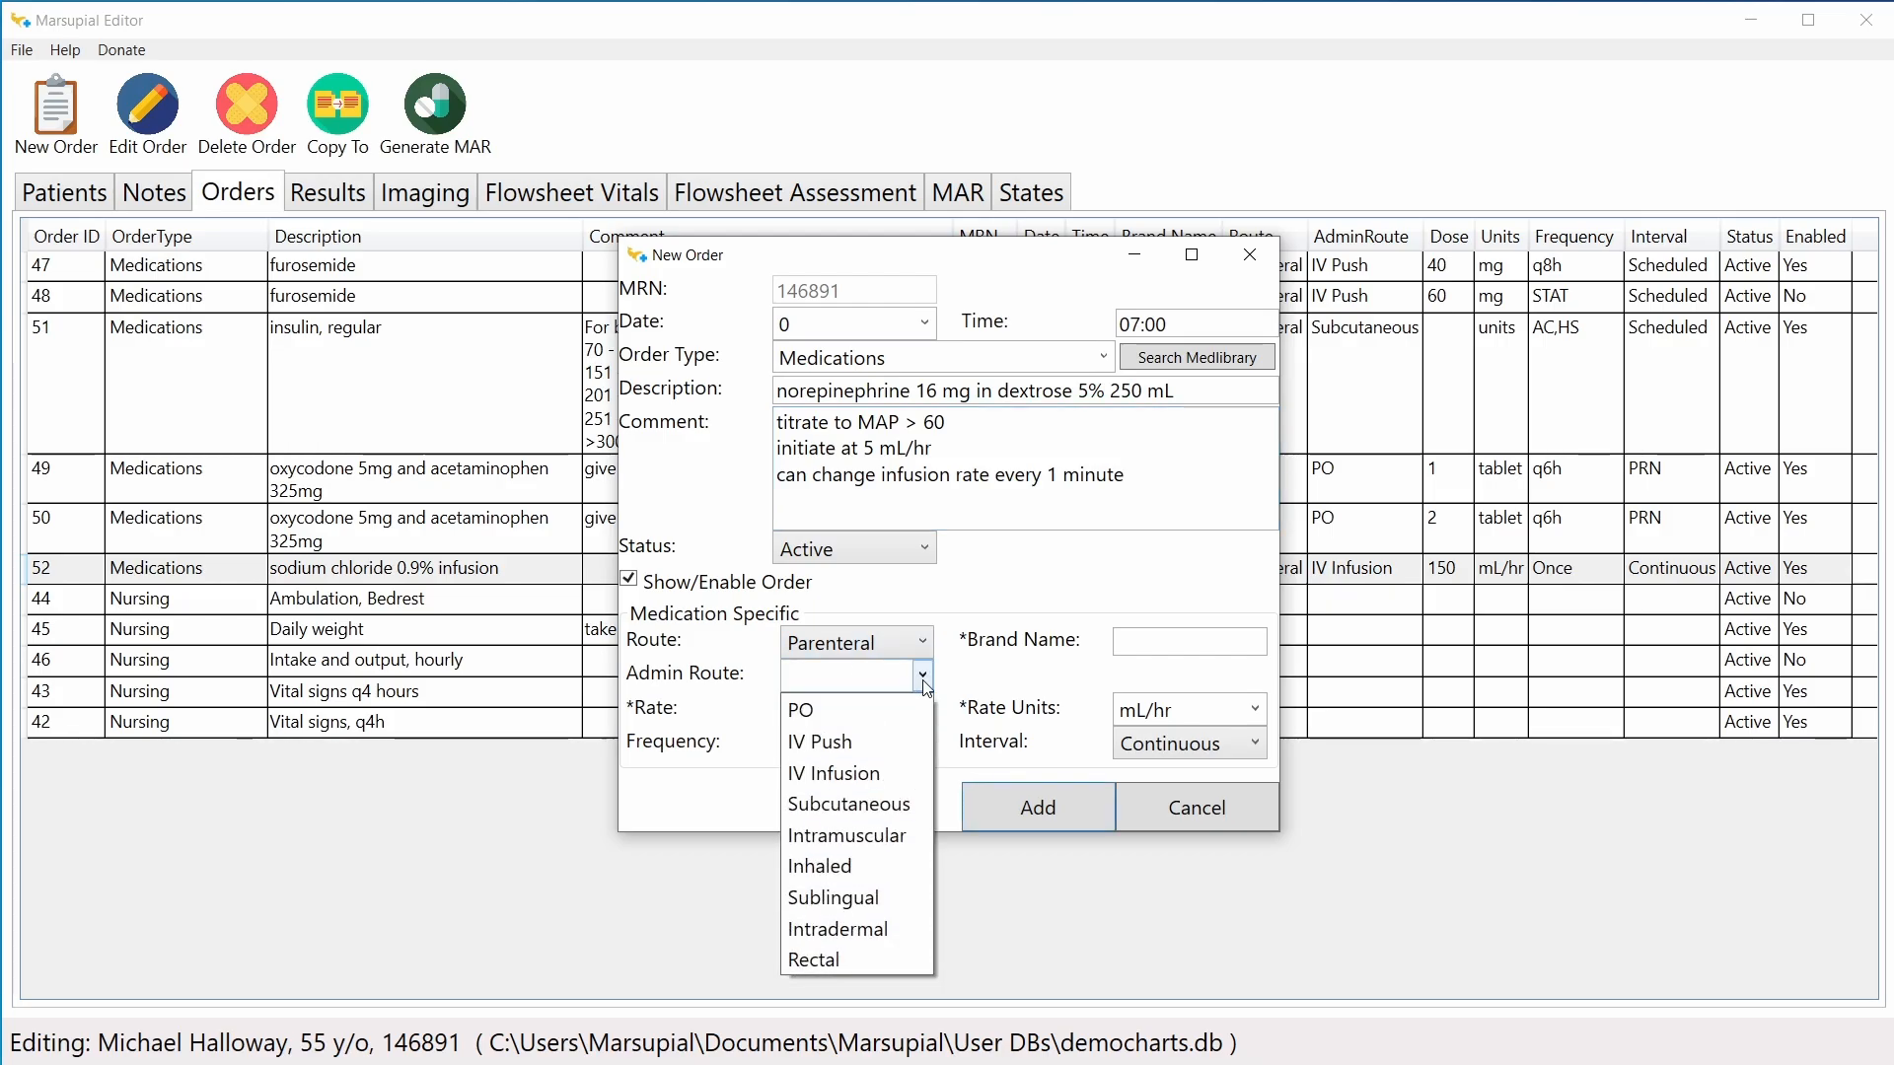
pyautogui.click(858, 775)
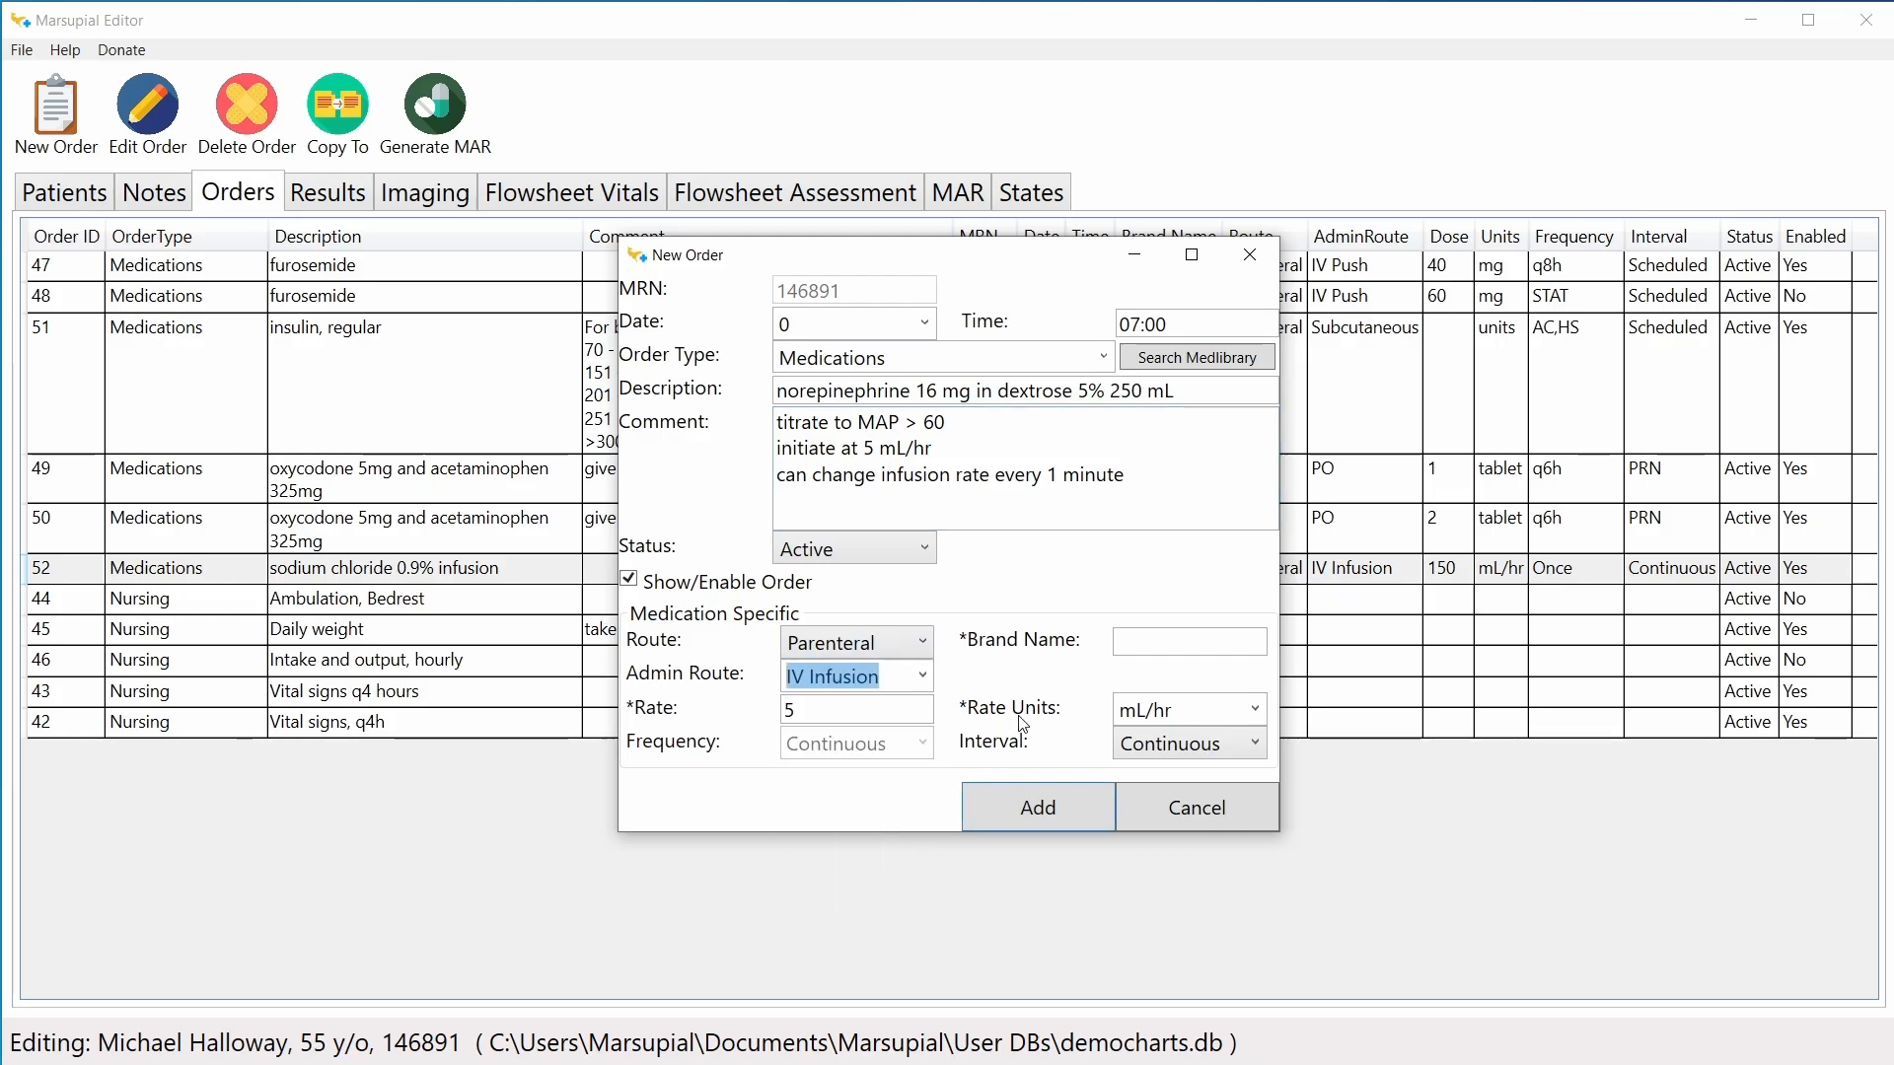
pyautogui.click(1127, 647)
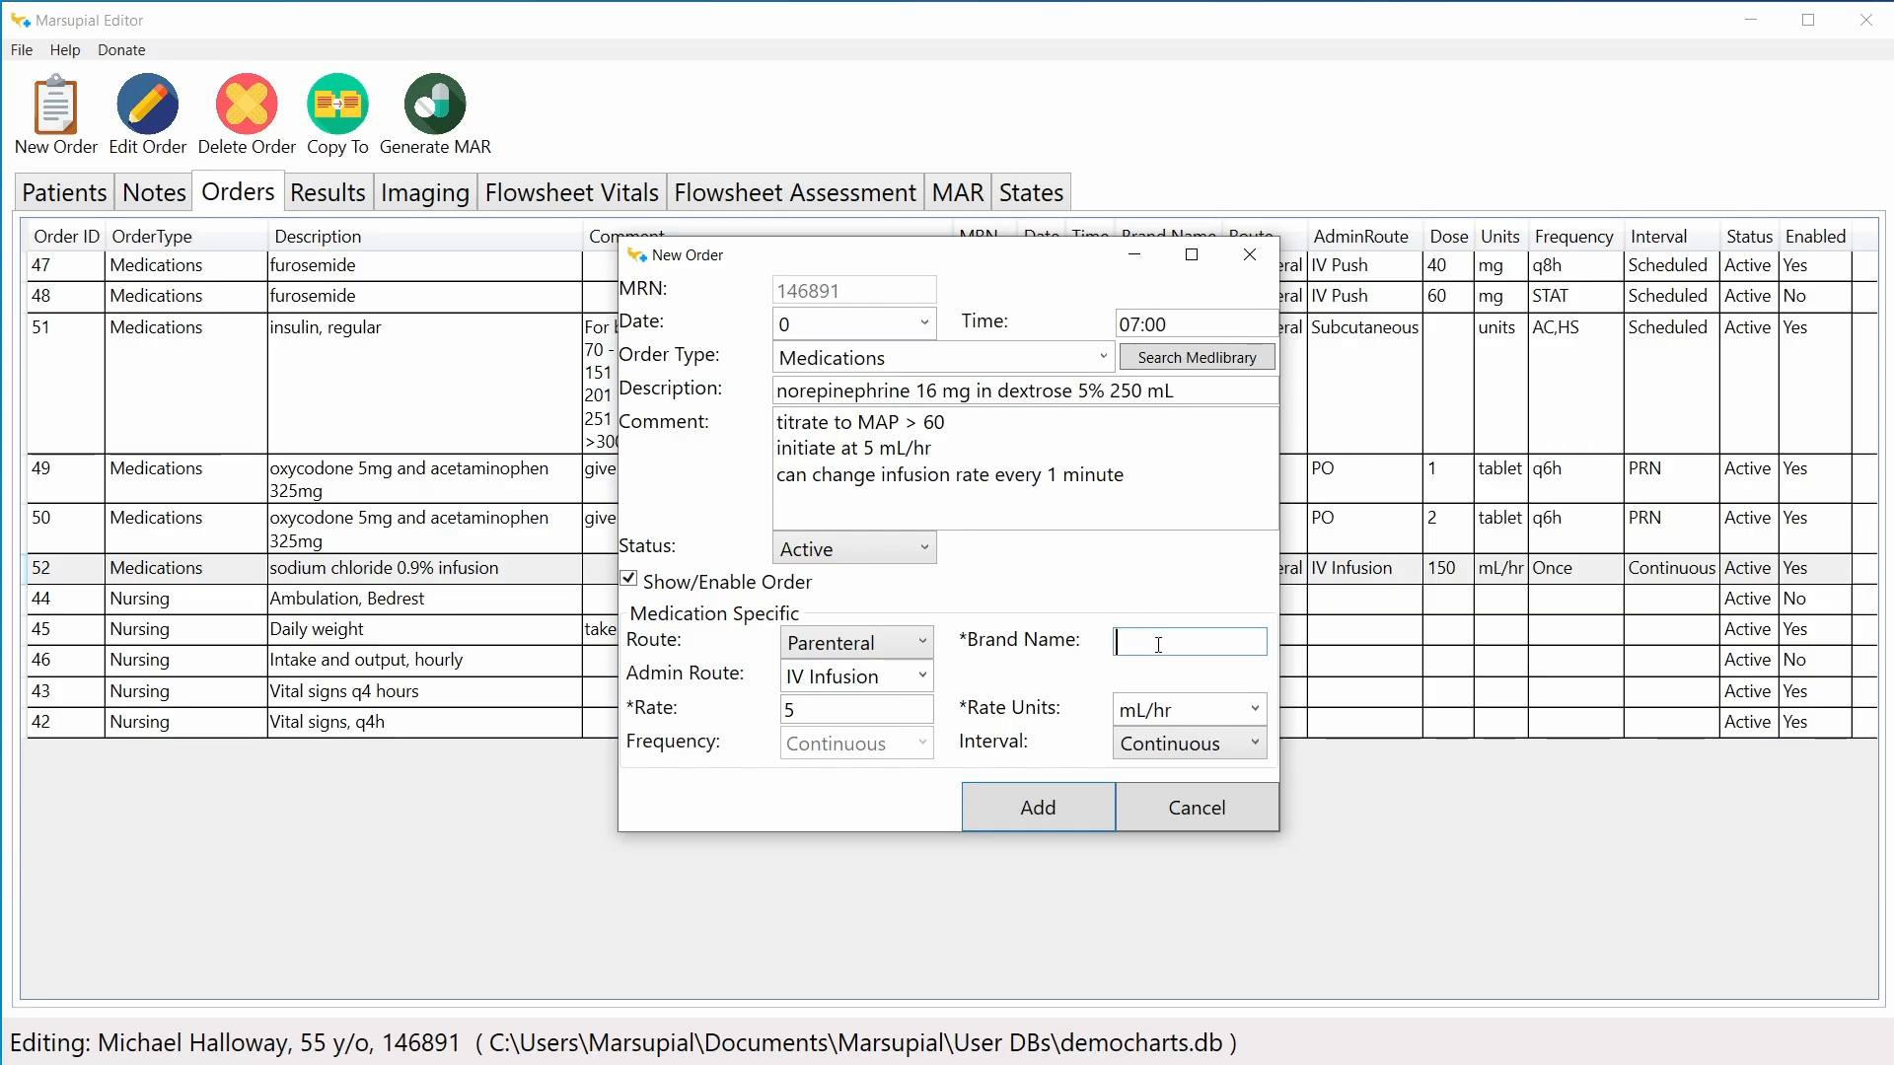
pyautogui.click(1175, 488)
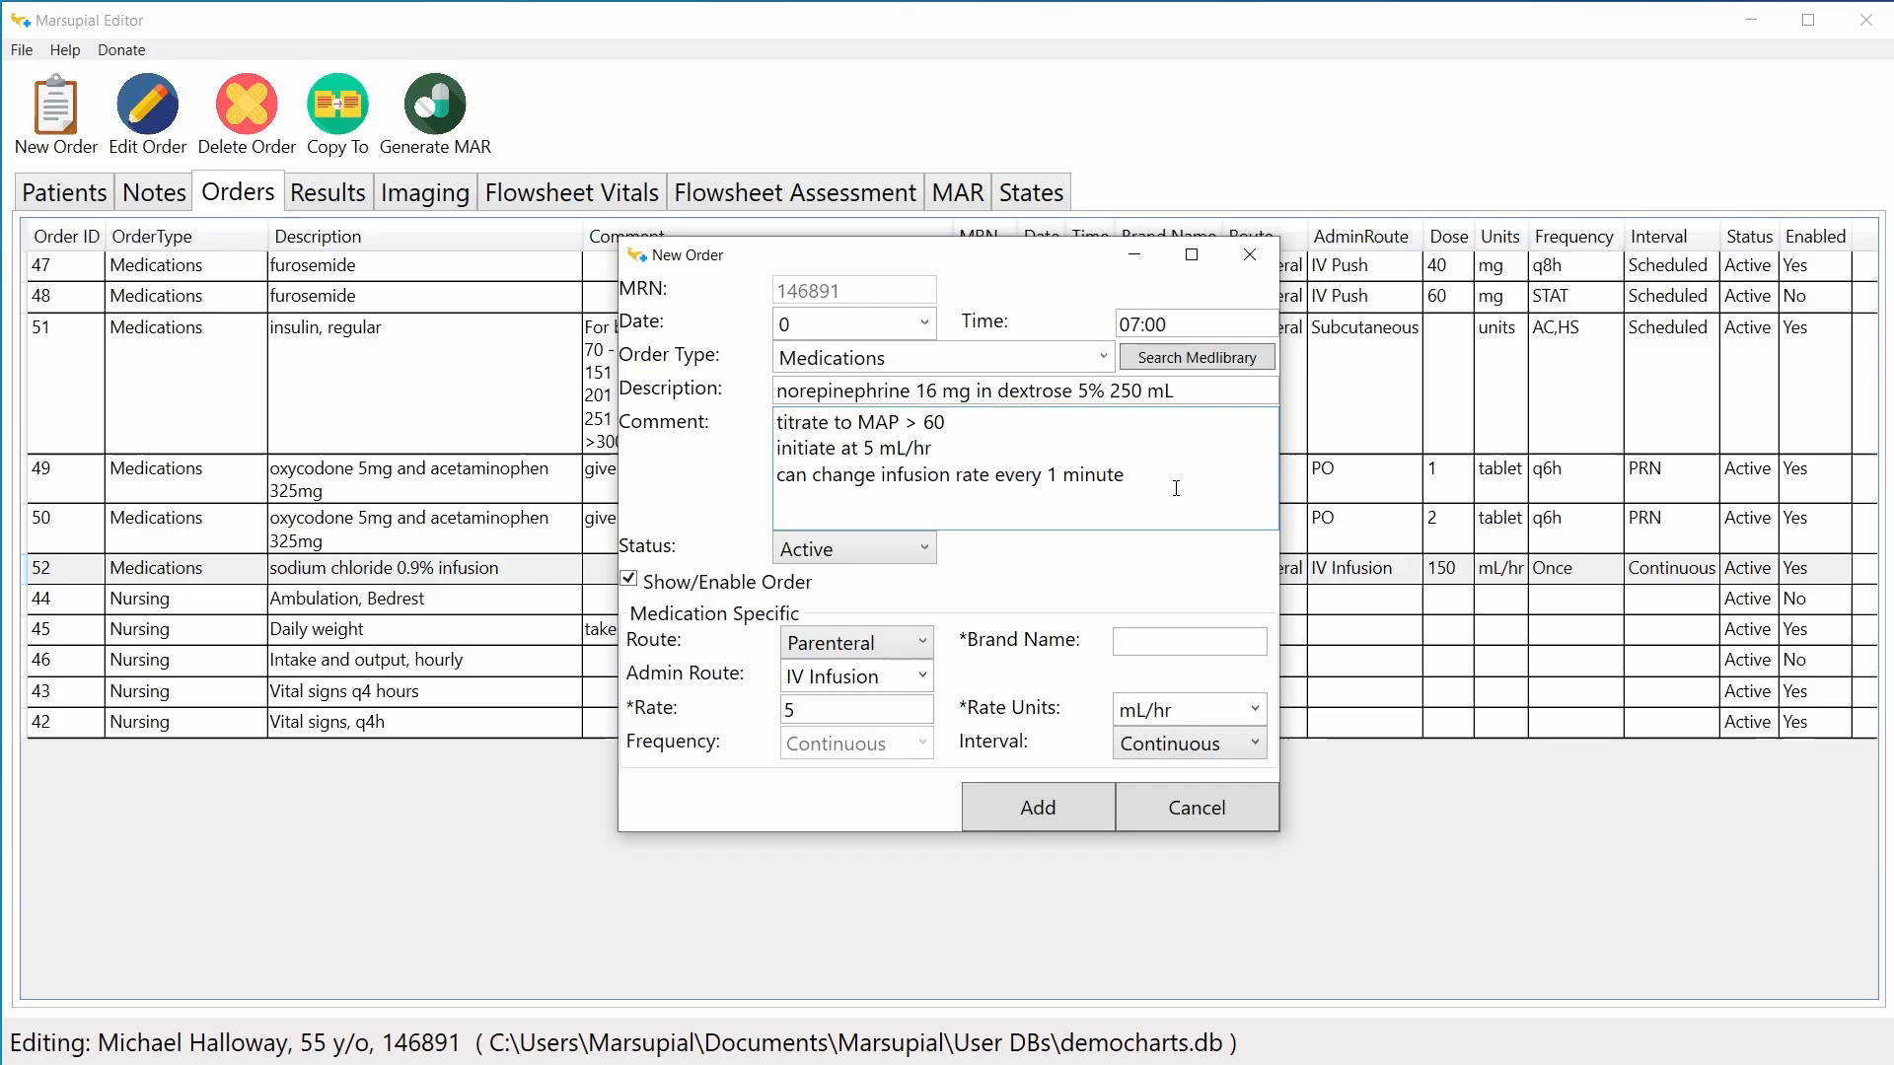
# Step: Set the norepinephrine rate to the range 0-200, keep mL/hr as rate units, and add the order
pyautogui.click(799, 713)
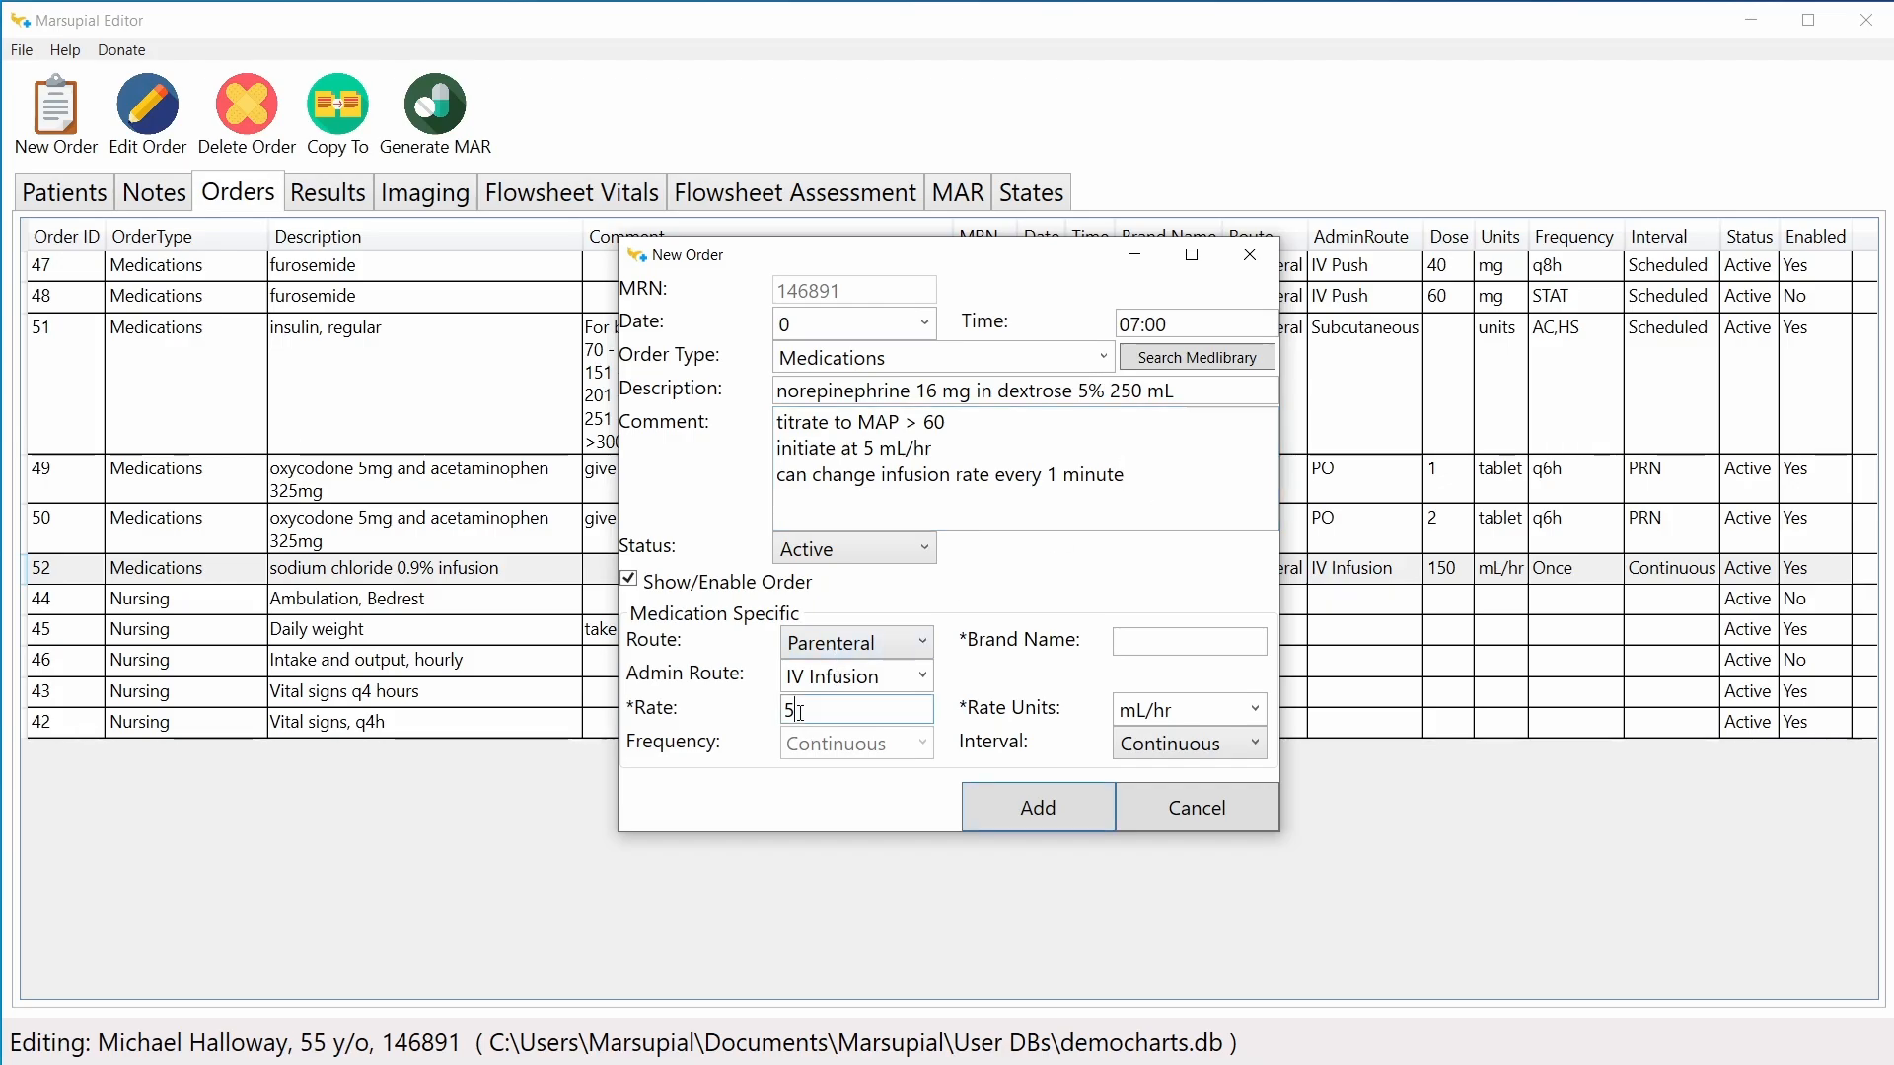
pyautogui.doubleClick(800, 712)
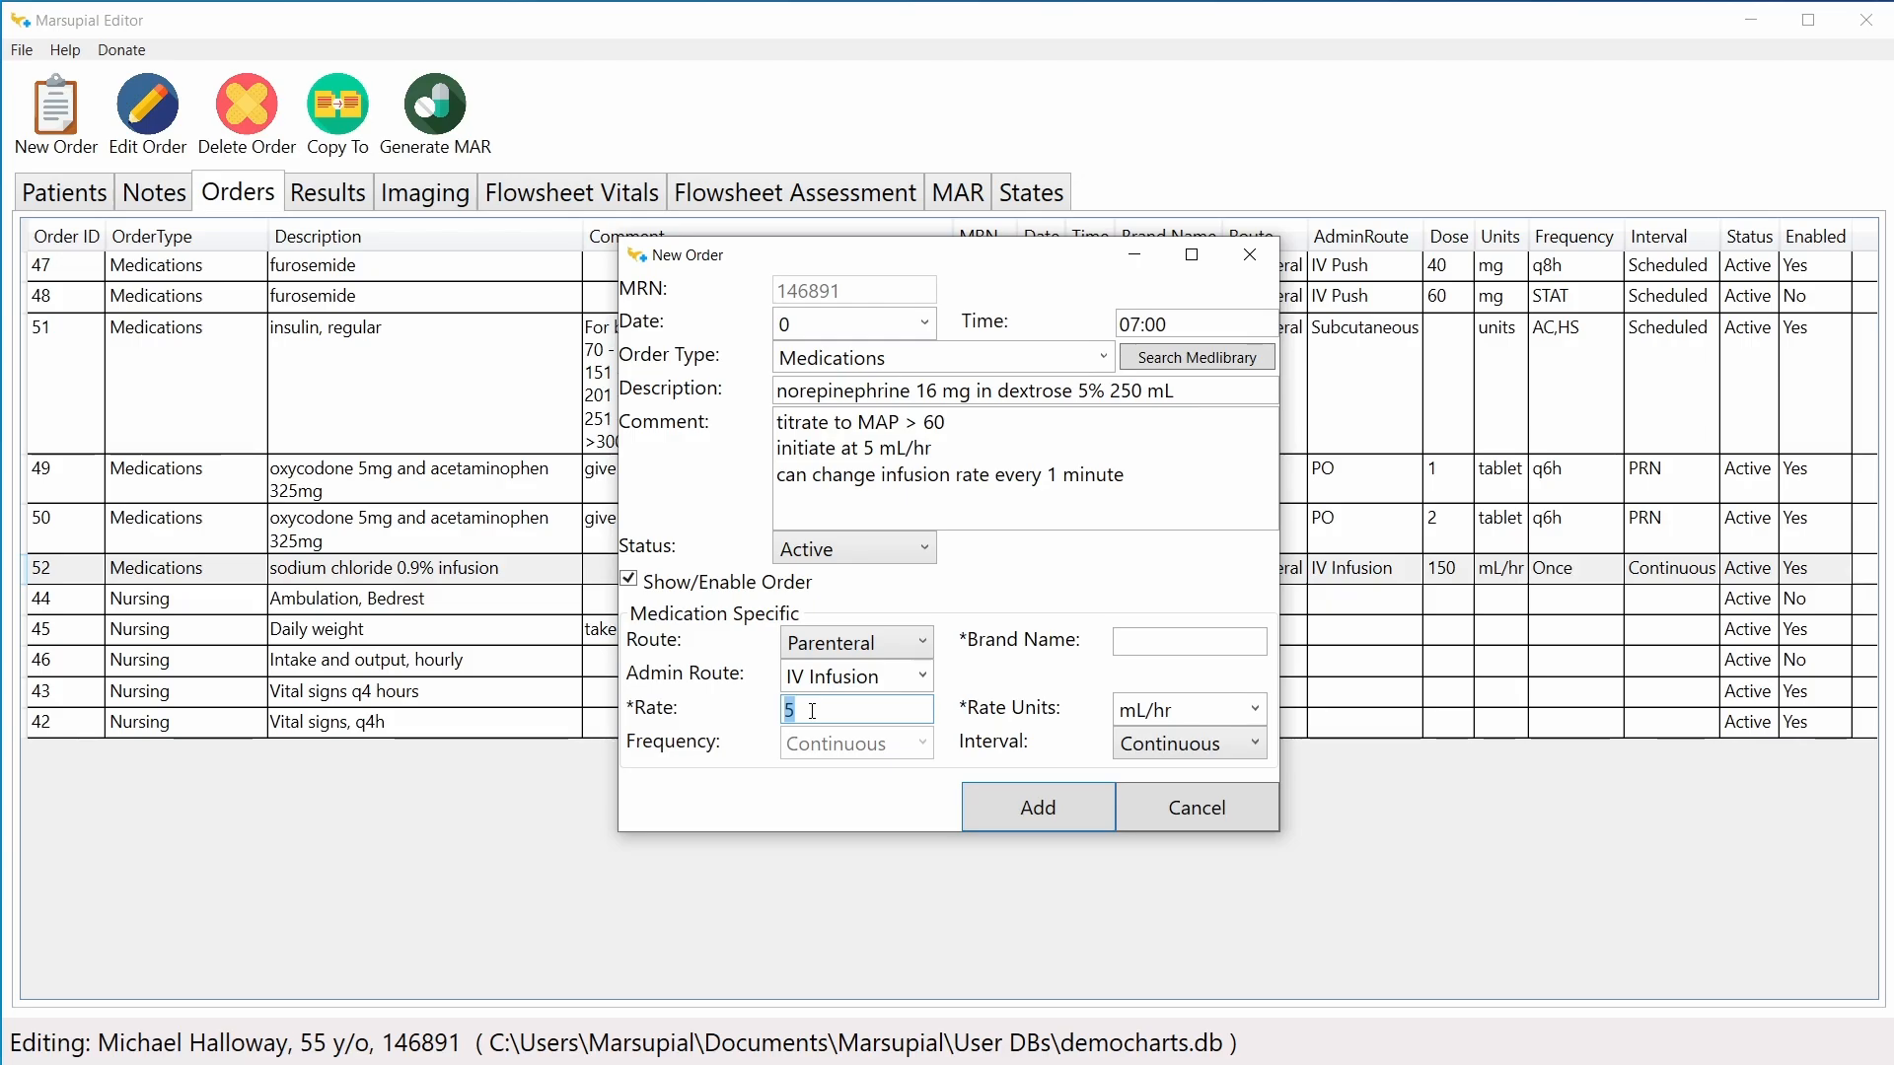
pyautogui.write('0-')
pyautogui.write('1')
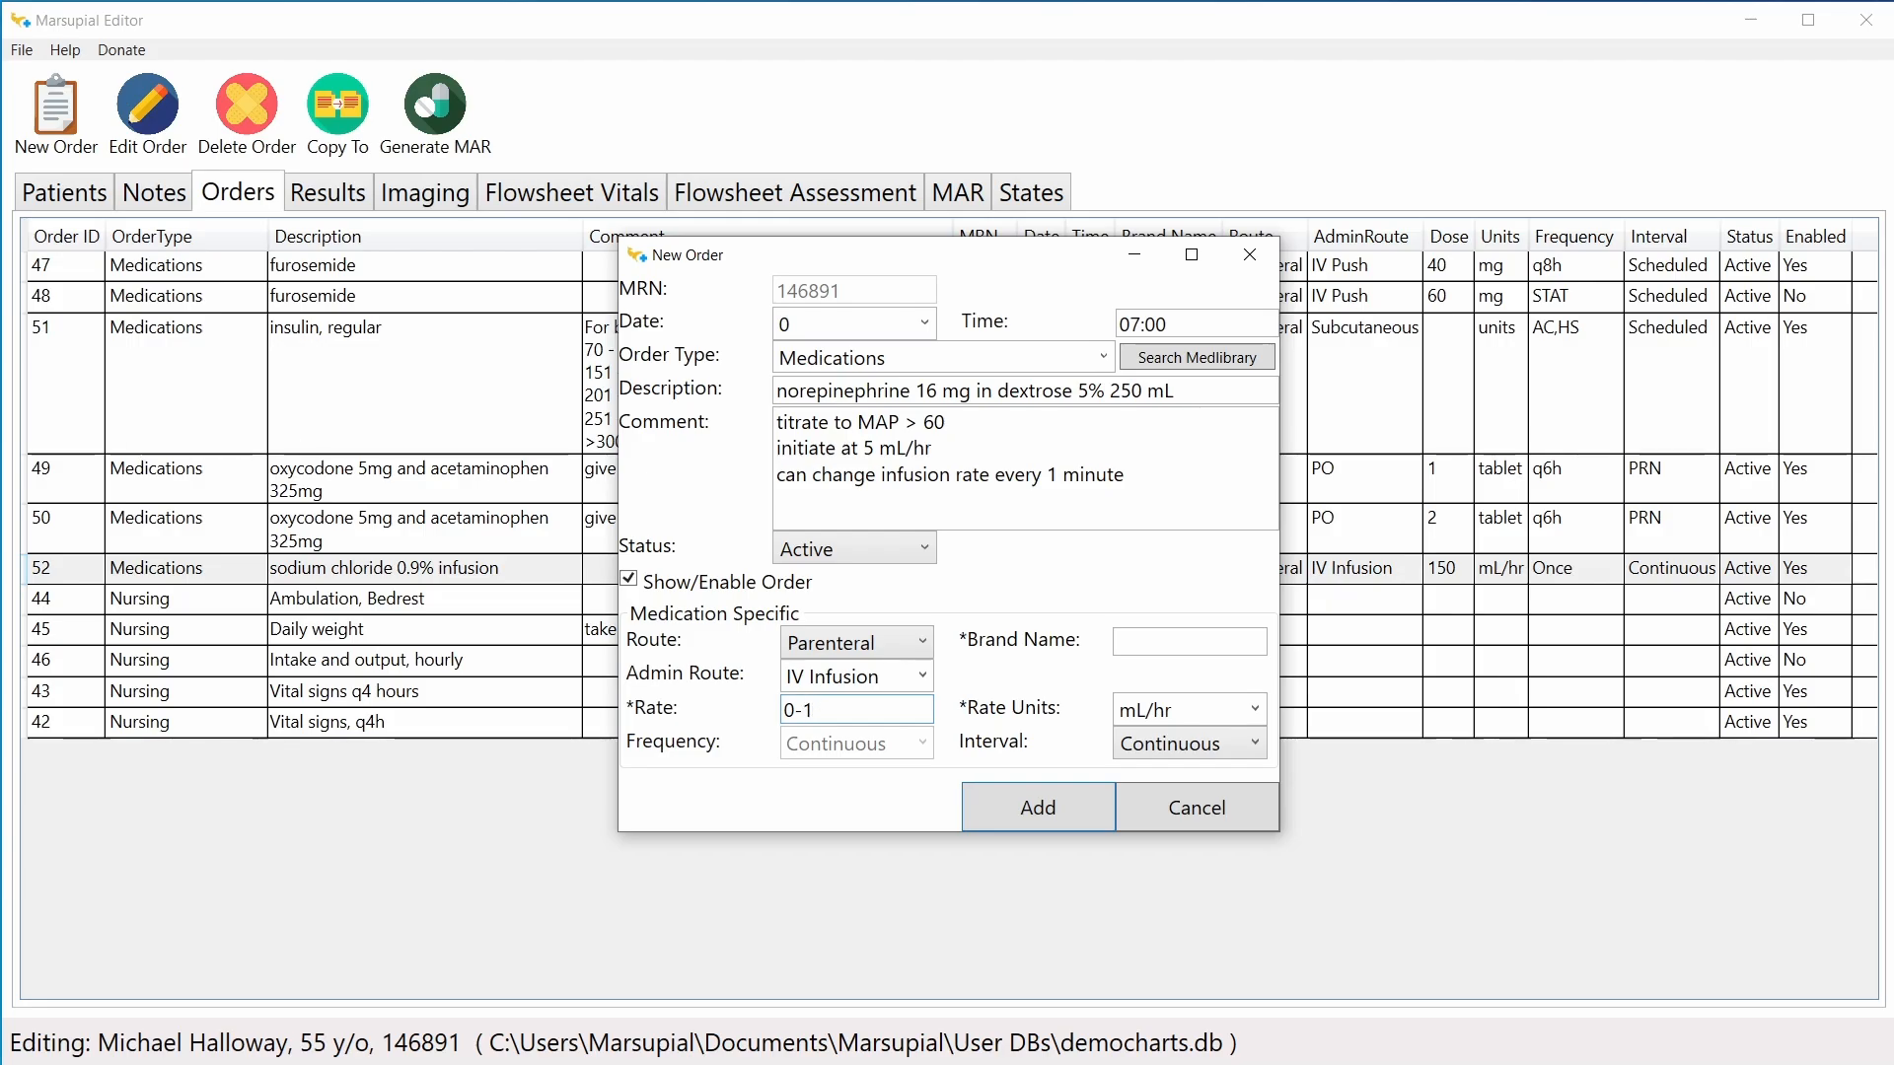
pyautogui.press('BackSpace')
pyautogui.write('200')
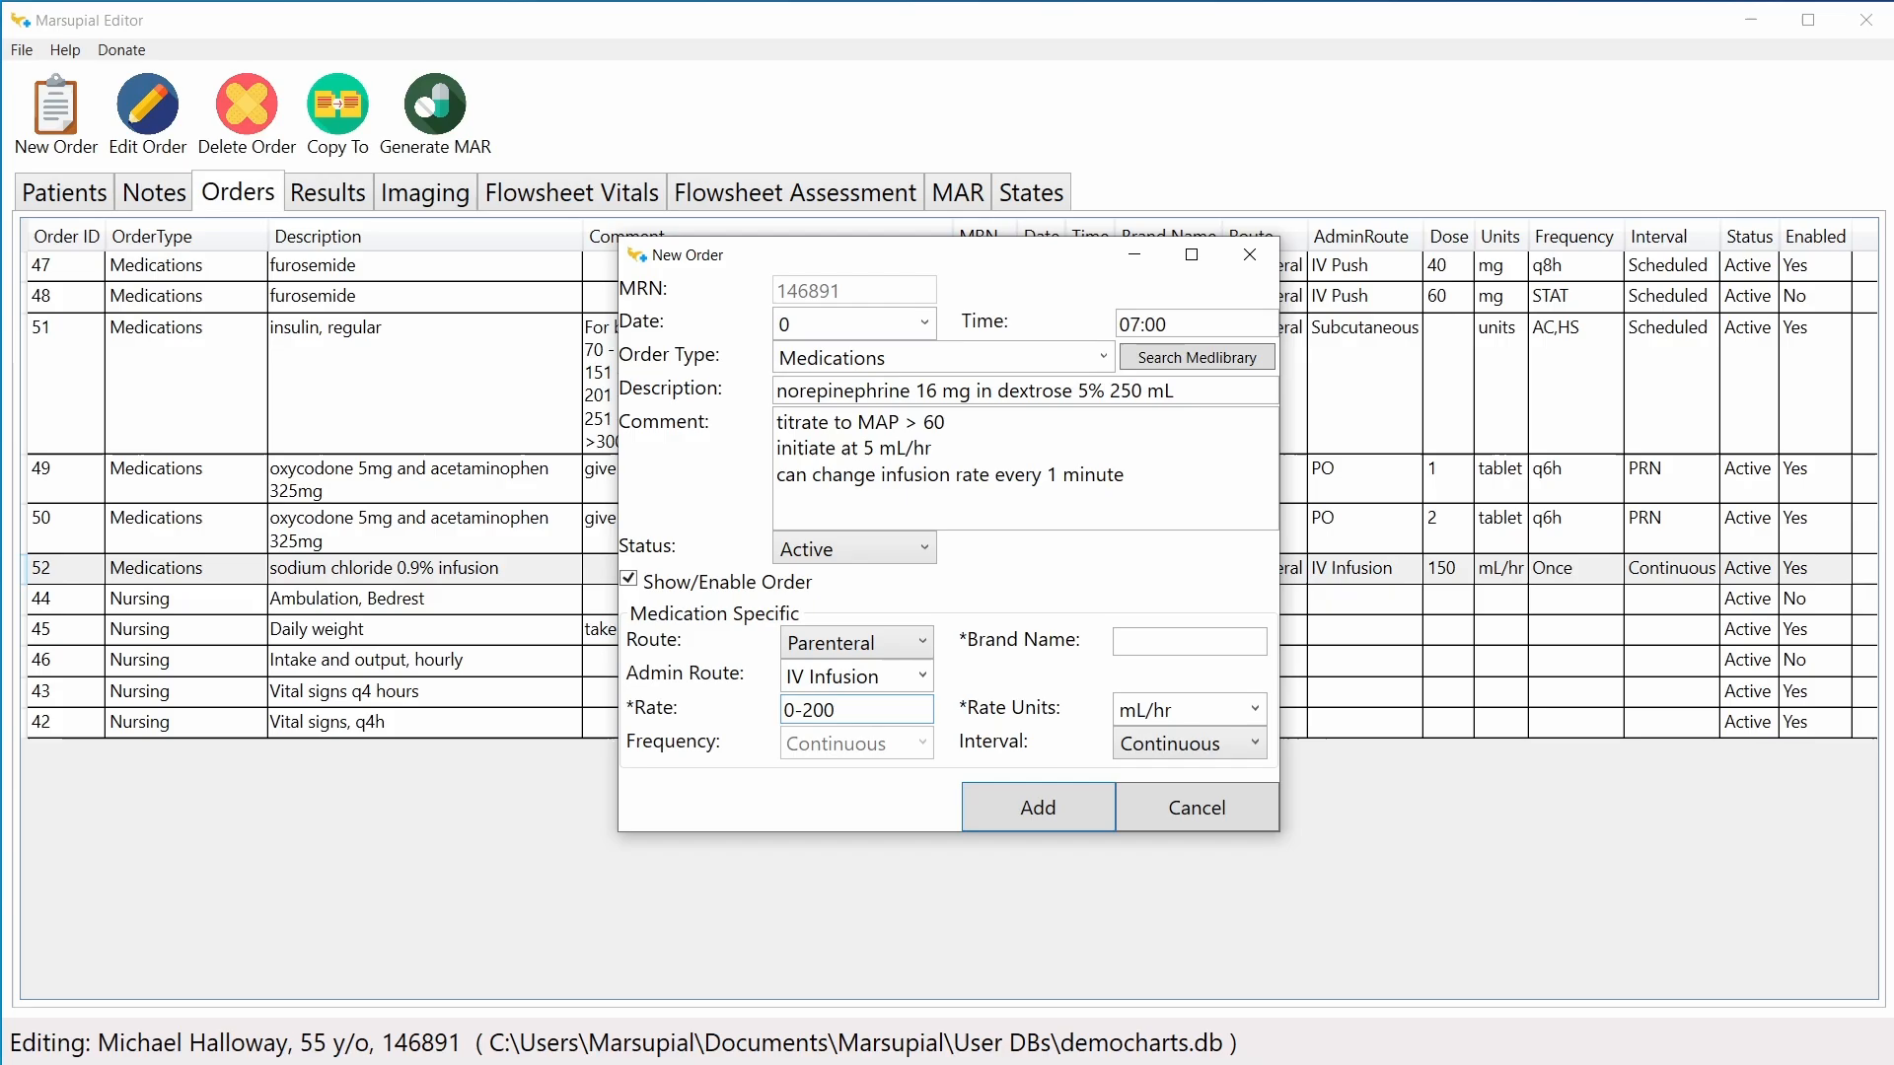
pyautogui.click(1200, 712)
pyautogui.click(1199, 711)
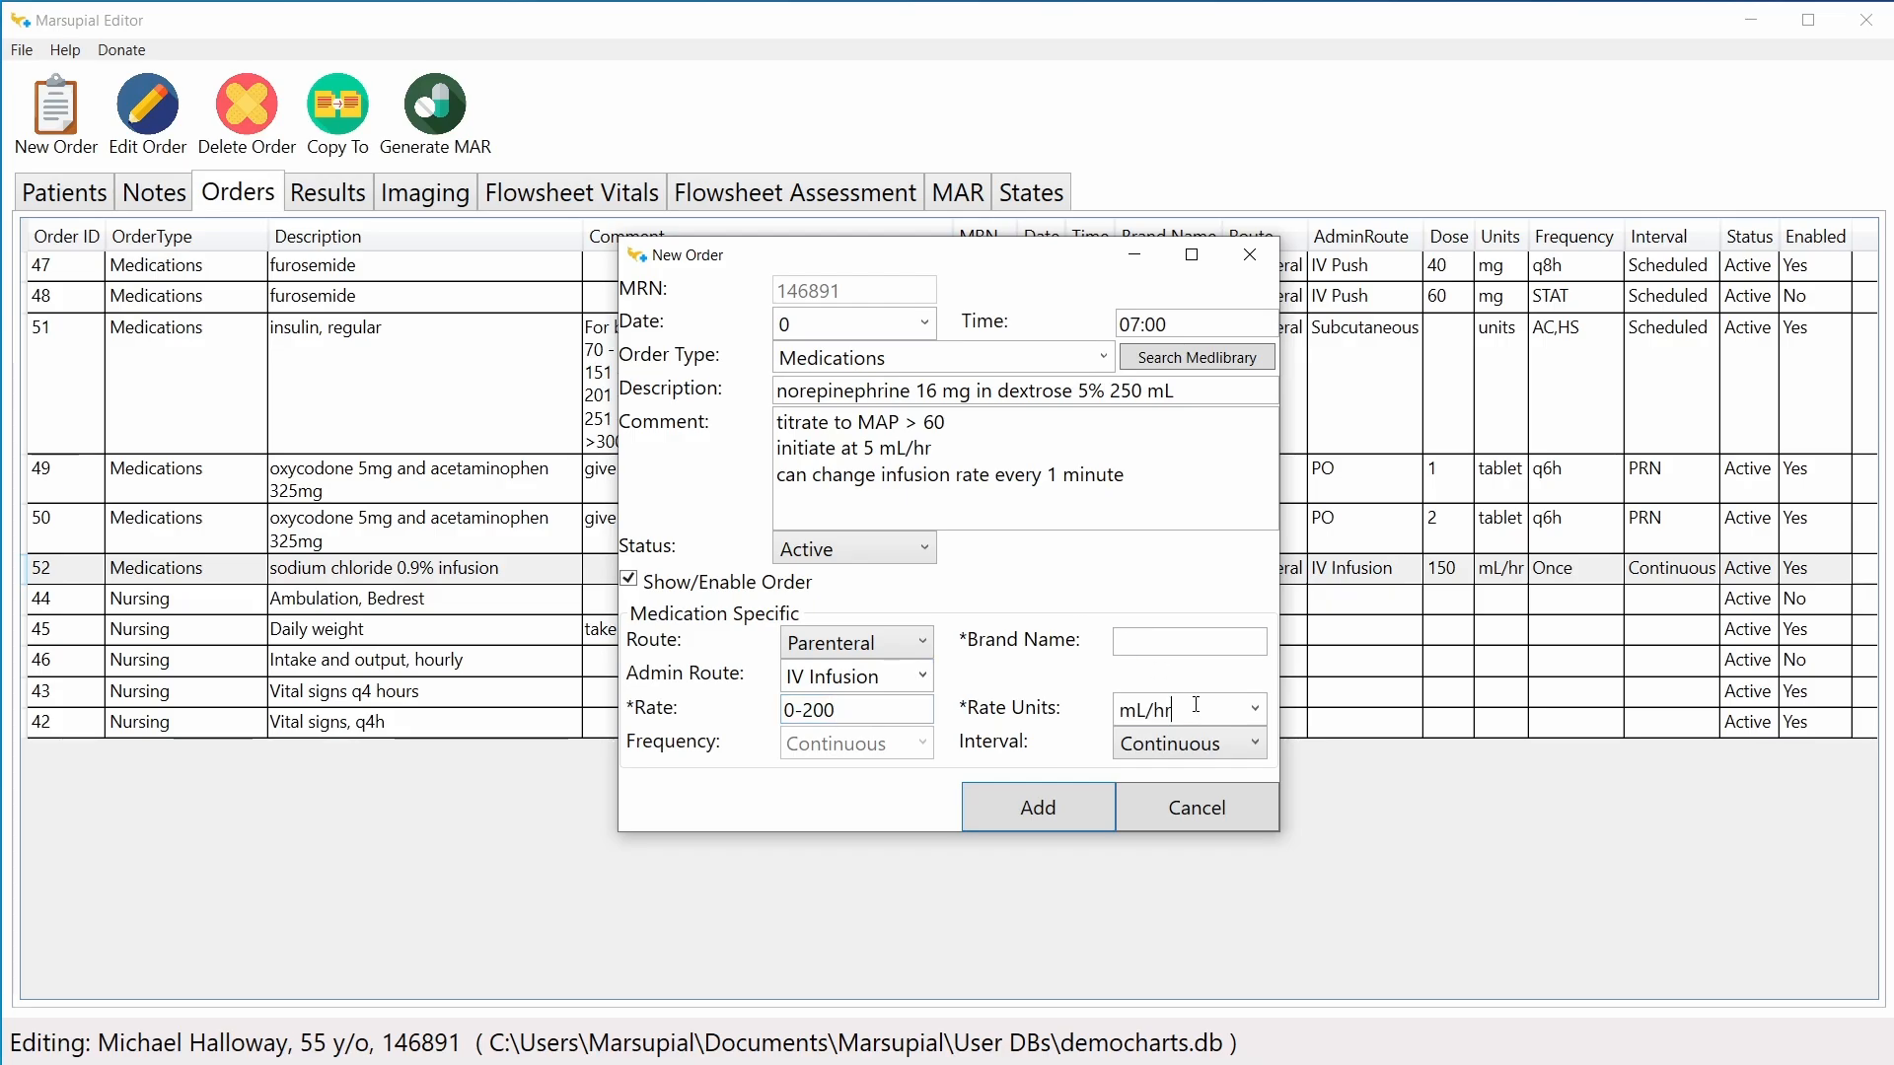
pyautogui.click(1054, 802)
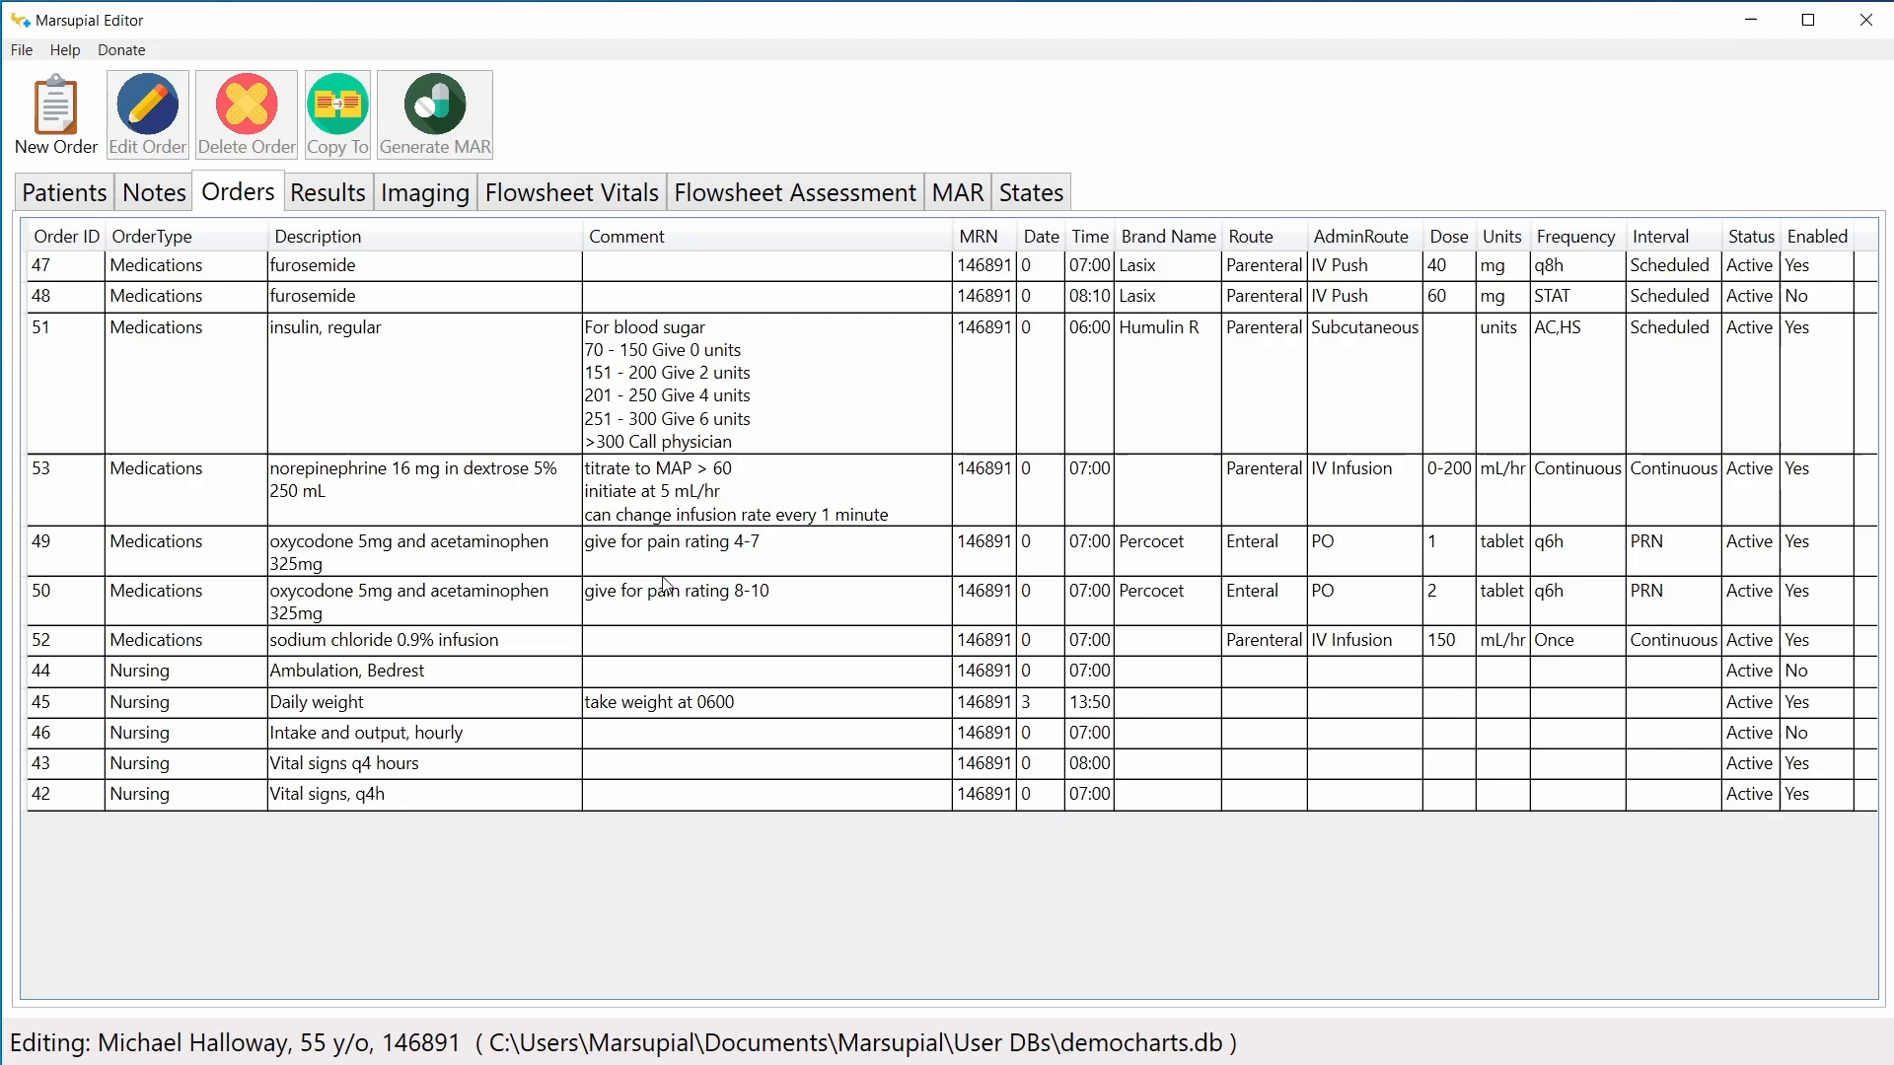
# Step: Open the saved norepinephrine order for editing and review its comment lines and rate
pyautogui.click(515, 496)
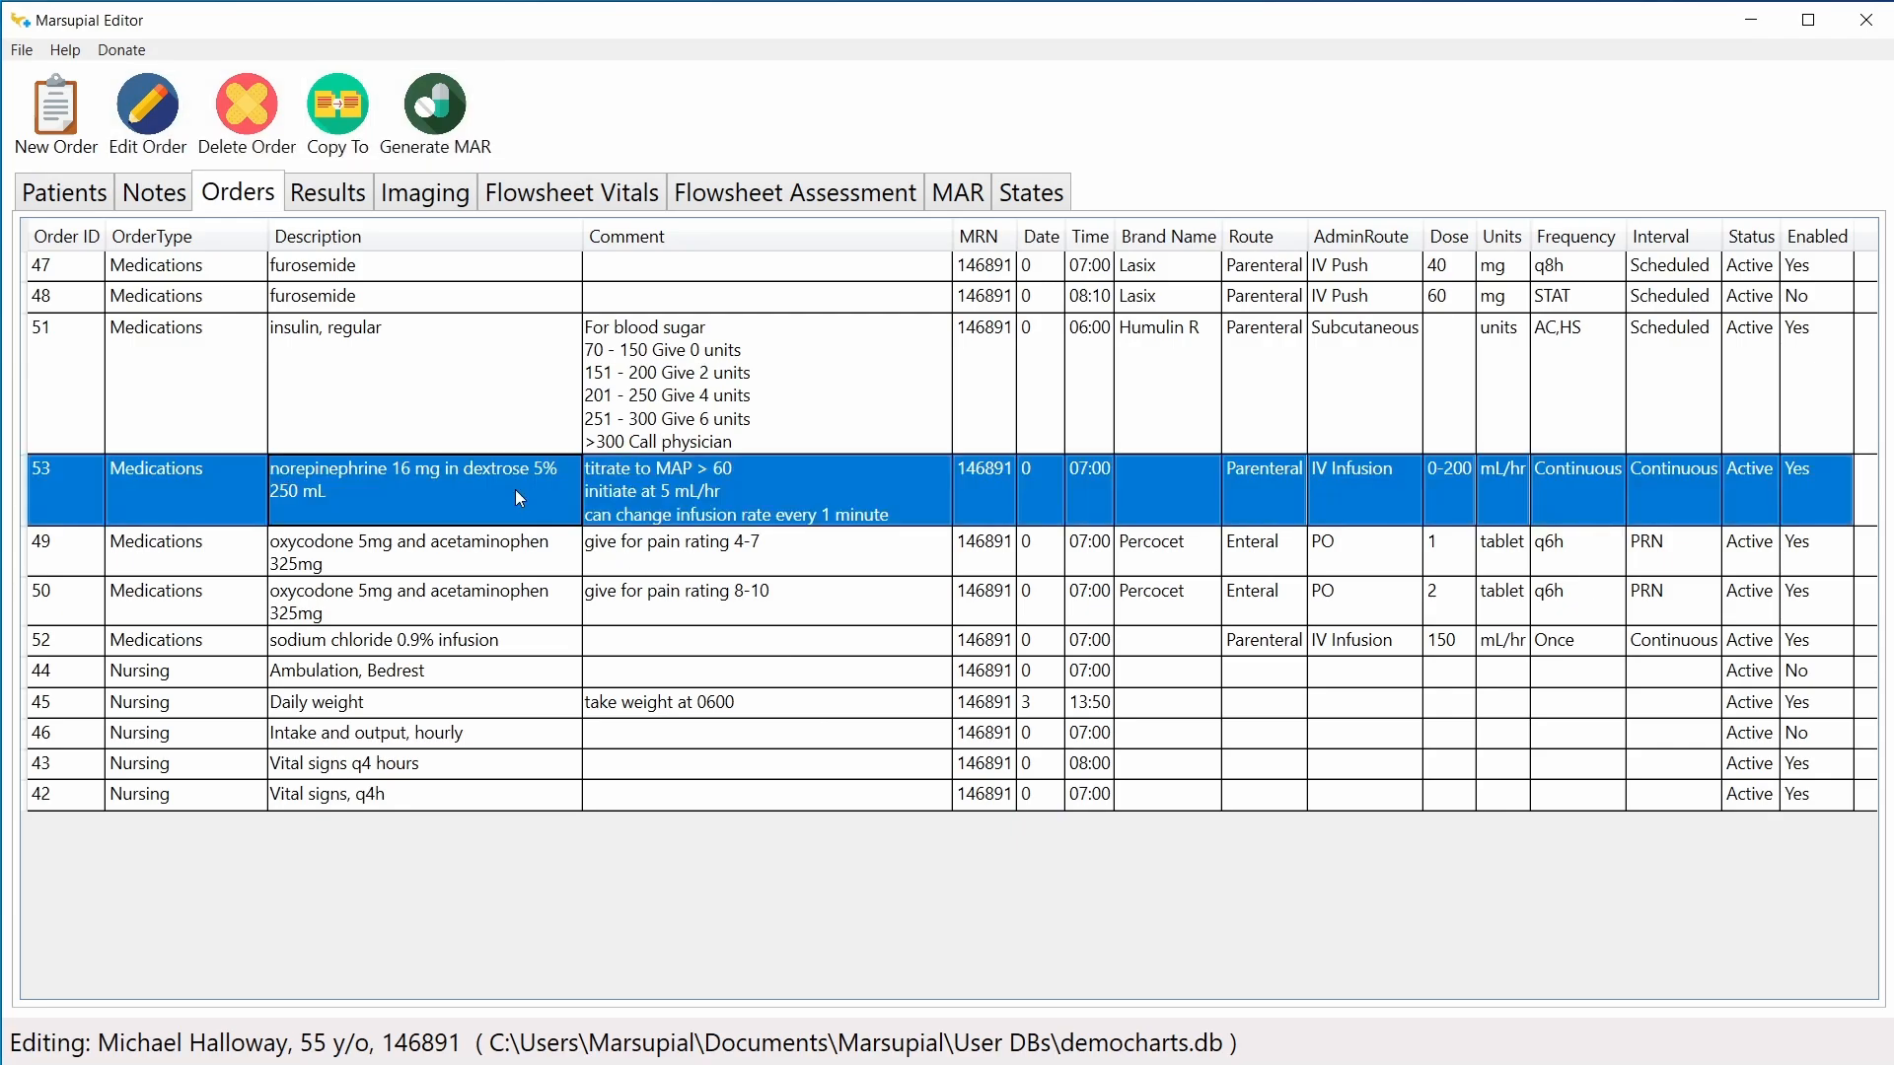
pyautogui.doubleClick(515, 489)
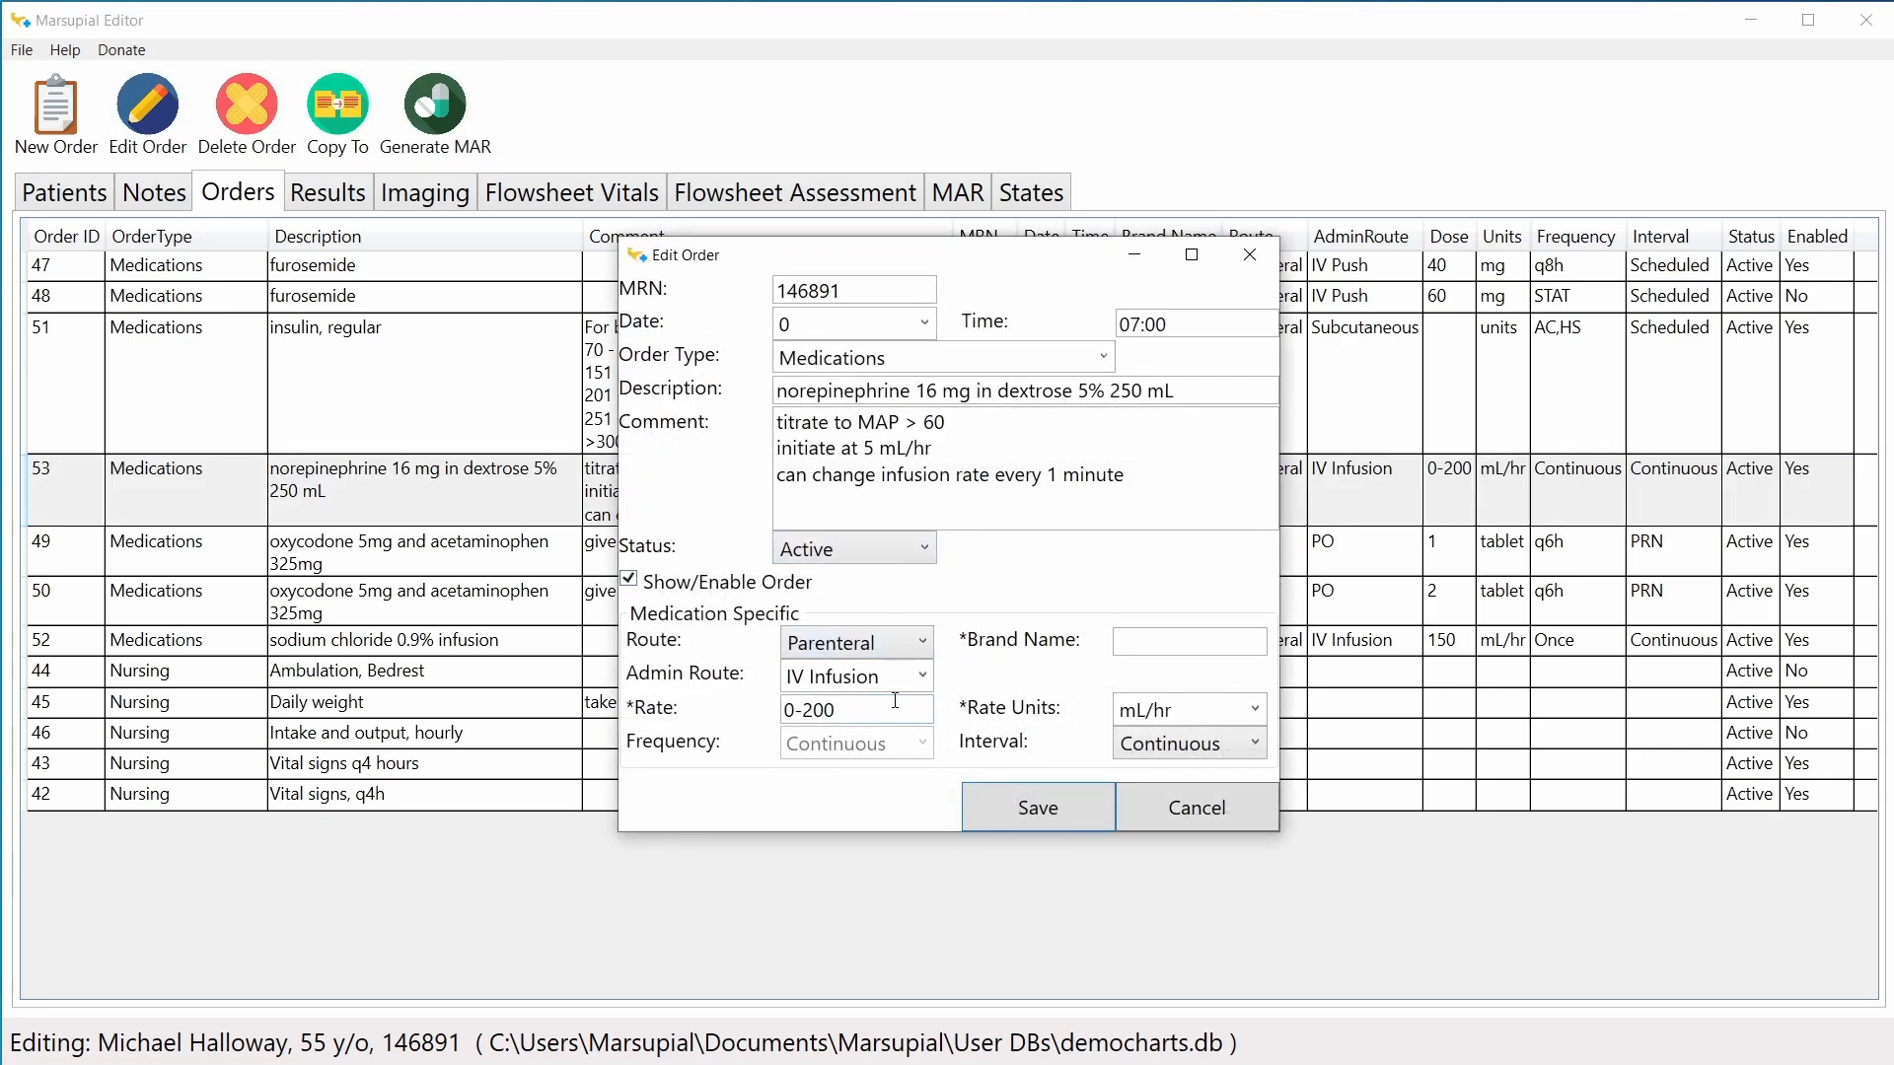
pyautogui.click(978, 420)
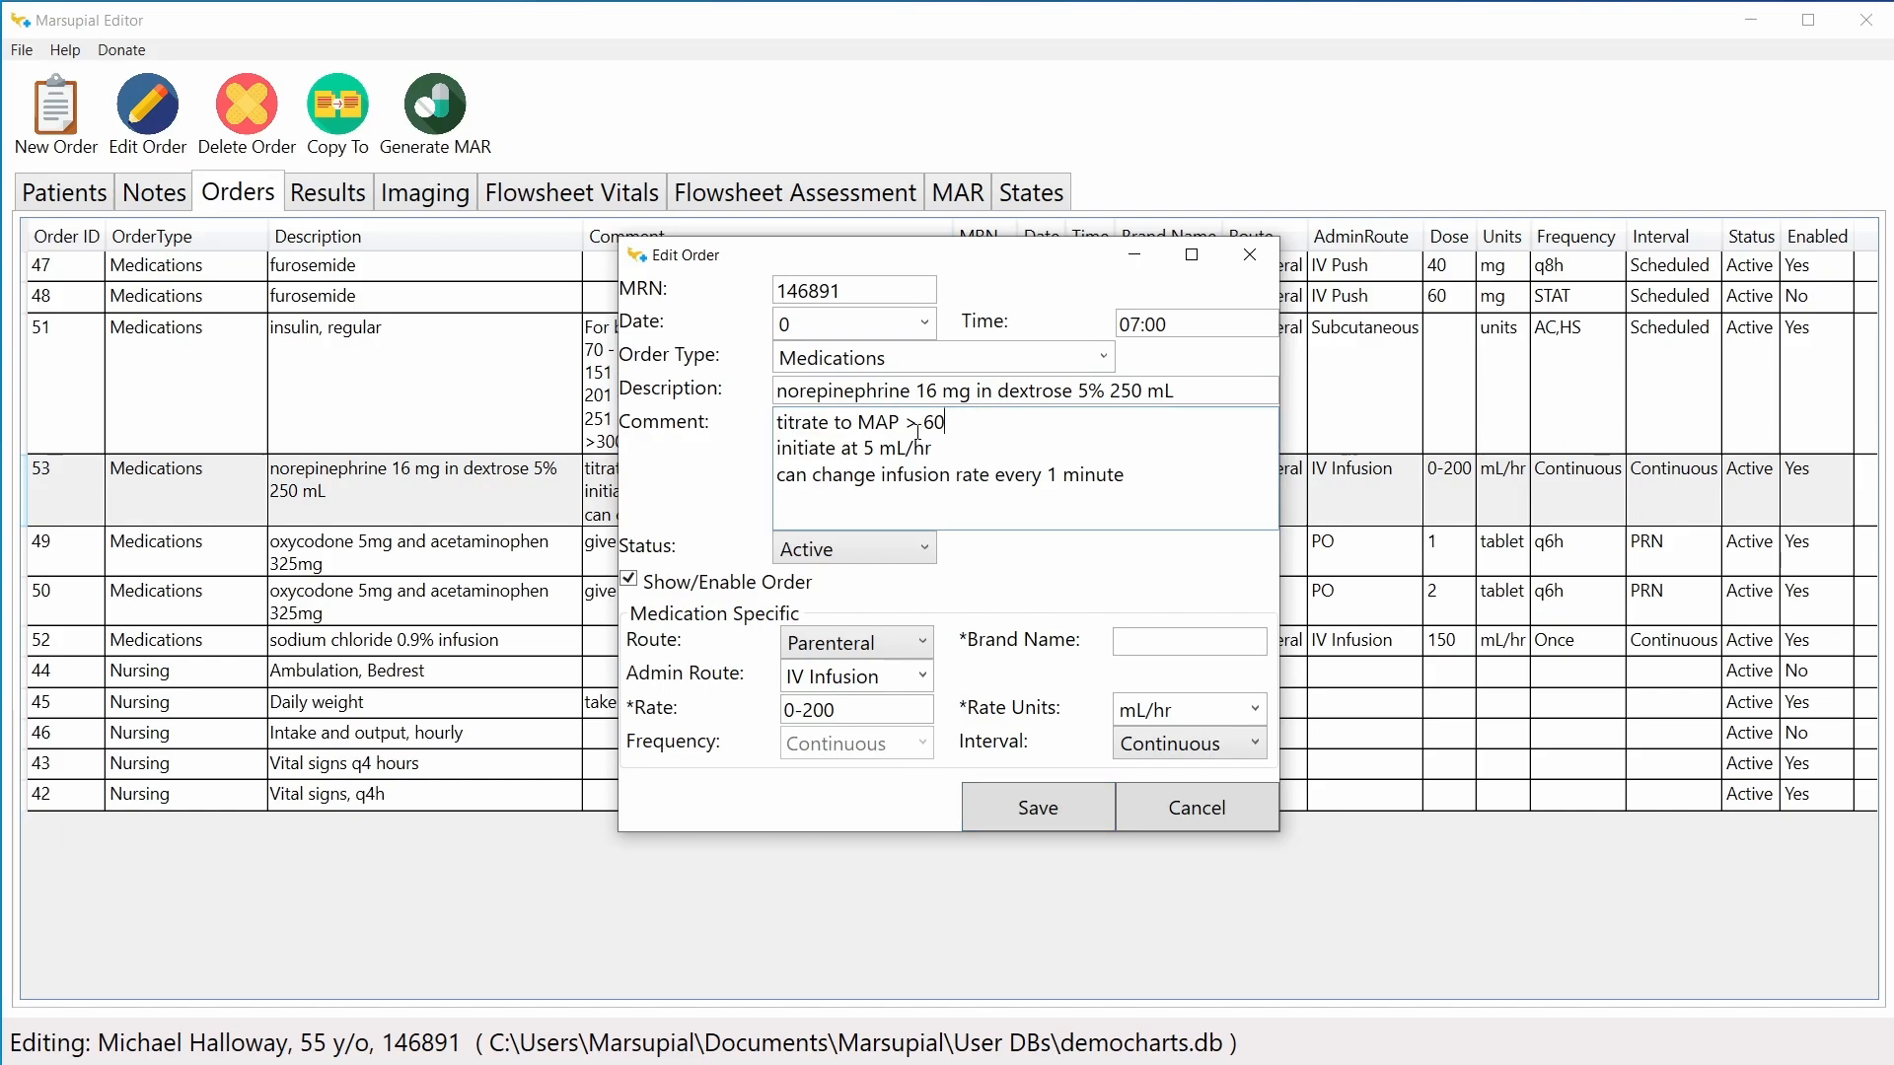
pyautogui.click(854, 710)
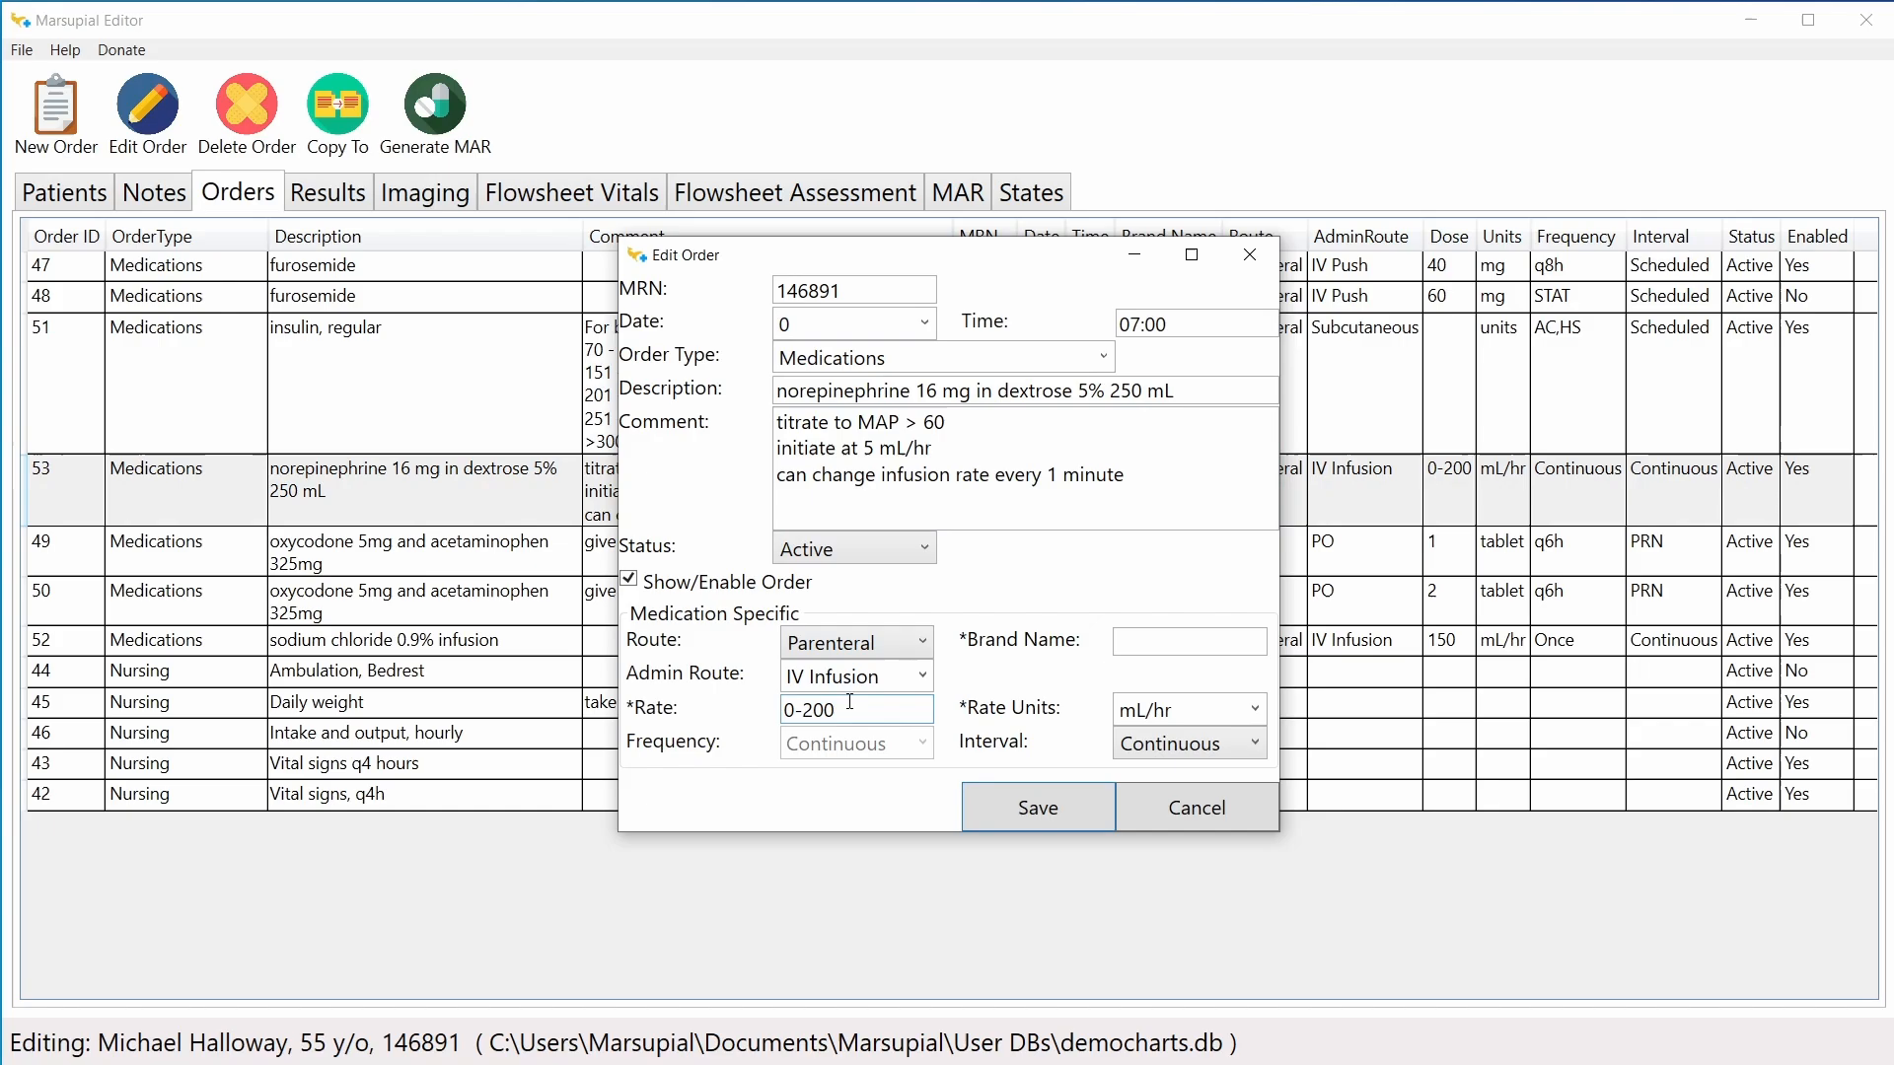
pyautogui.click(1134, 528)
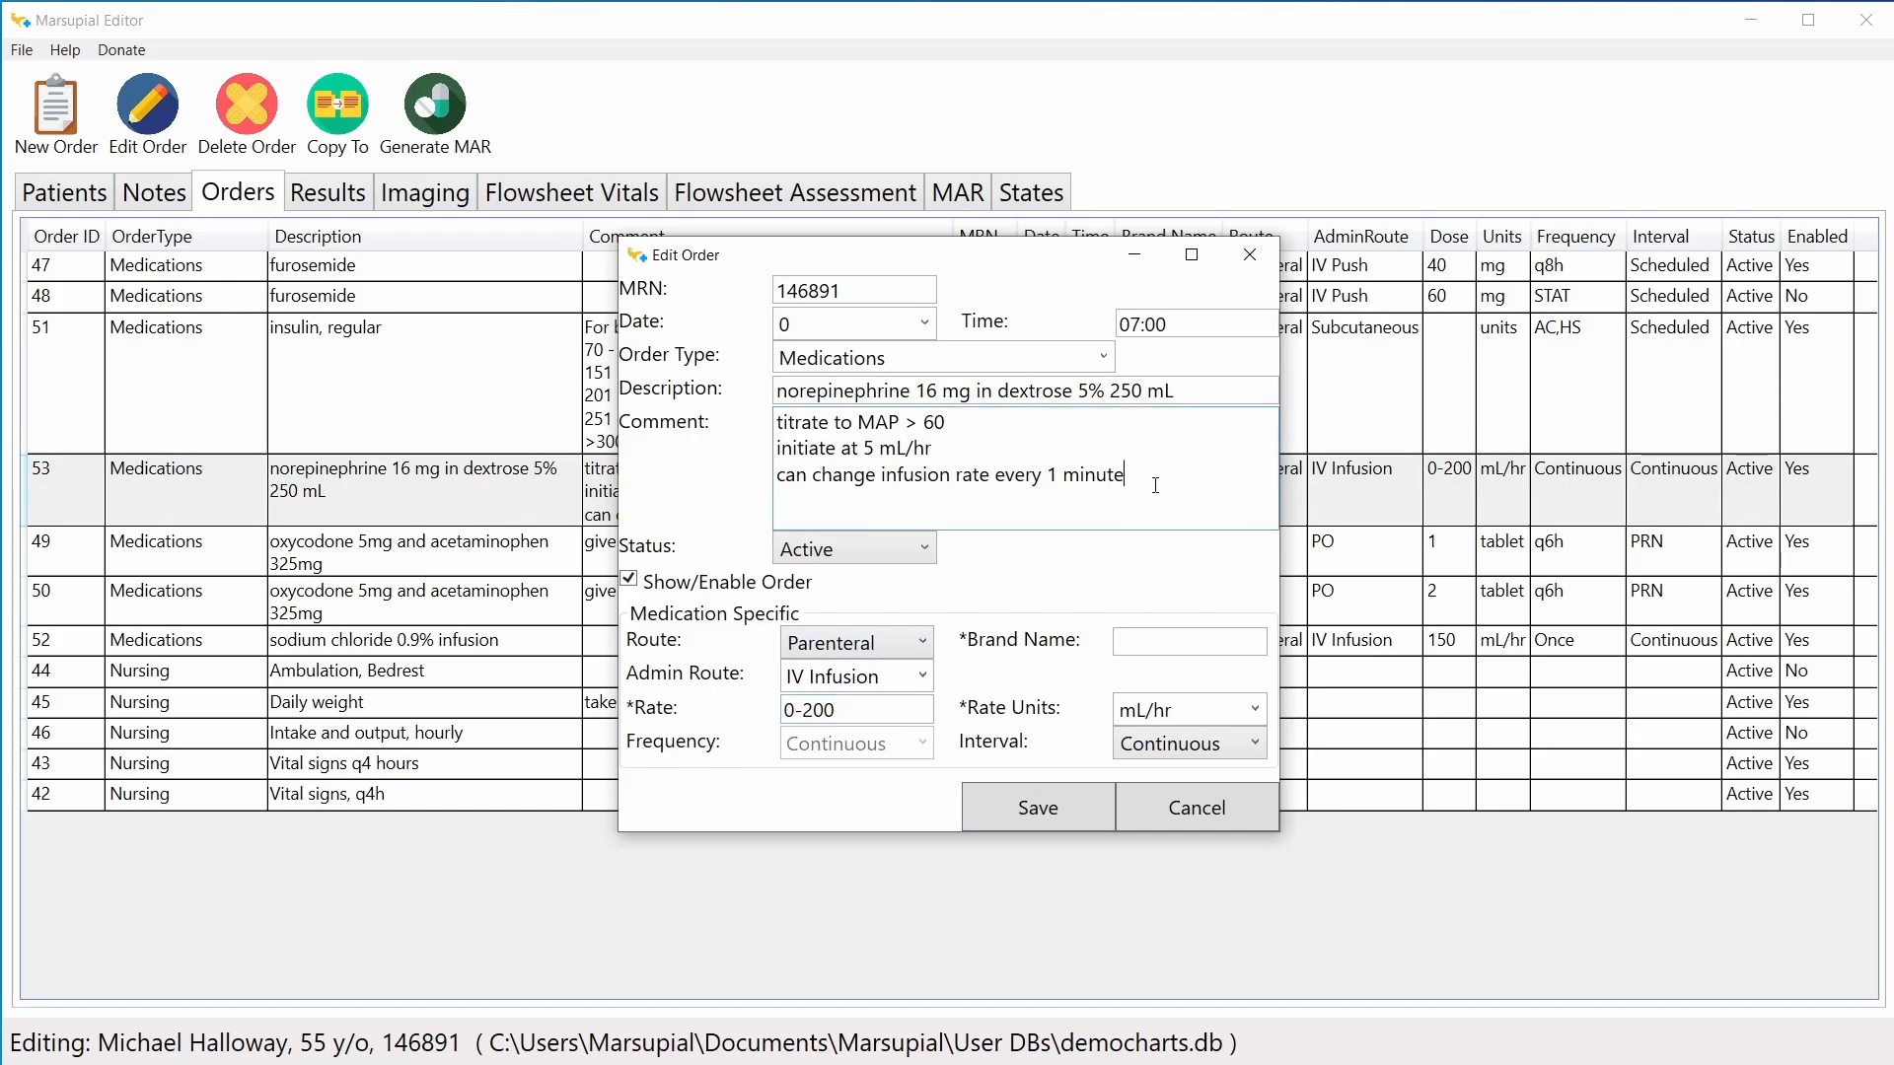
pyautogui.press('Return')
pyautogui.press('BackSpace')
# Step: Try a fixed rate of 5 mL/hr in the norepinephrine order in place of the range
pyautogui.click(861, 711)
pyautogui.moveTo(867, 717); pyautogui.dragTo(798, 714)
pyautogui.press('BackSpace')
pyautogui.press('BackSpace')
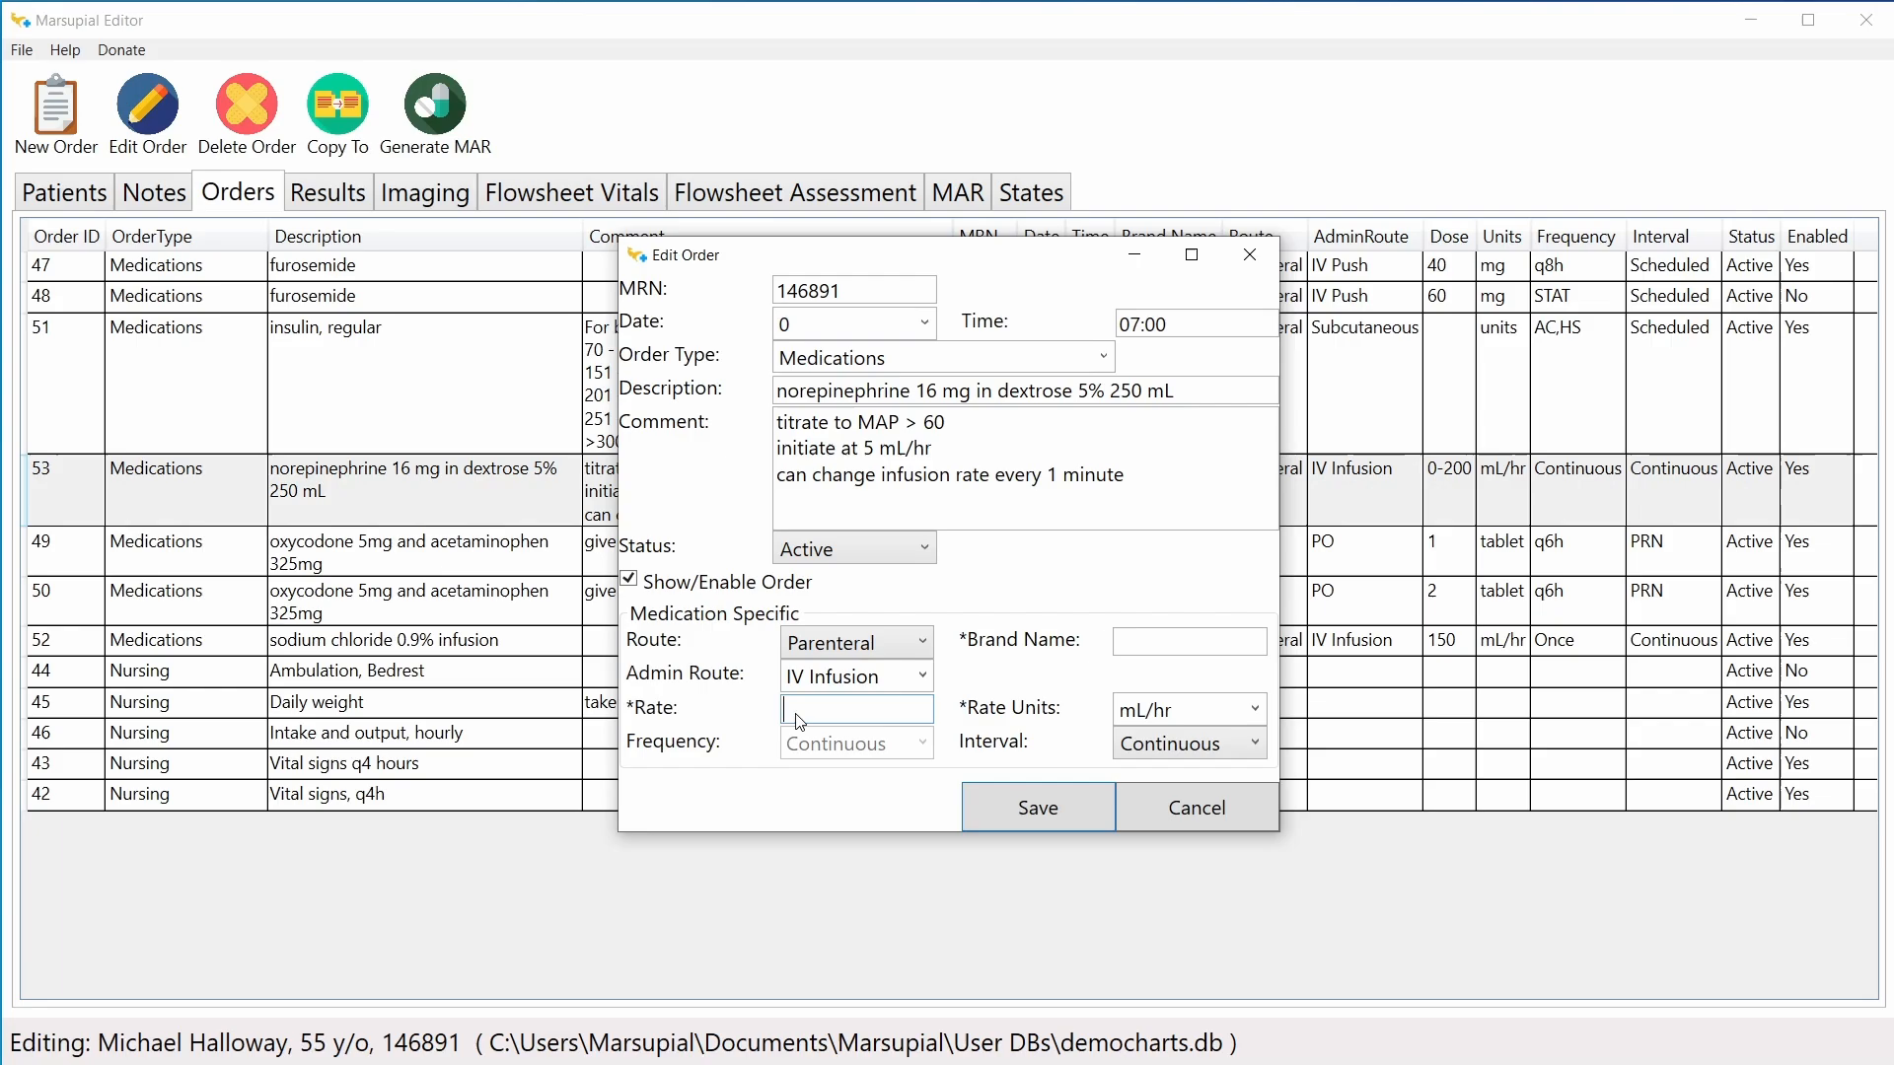
pyautogui.write('5')
pyautogui.click(1153, 483)
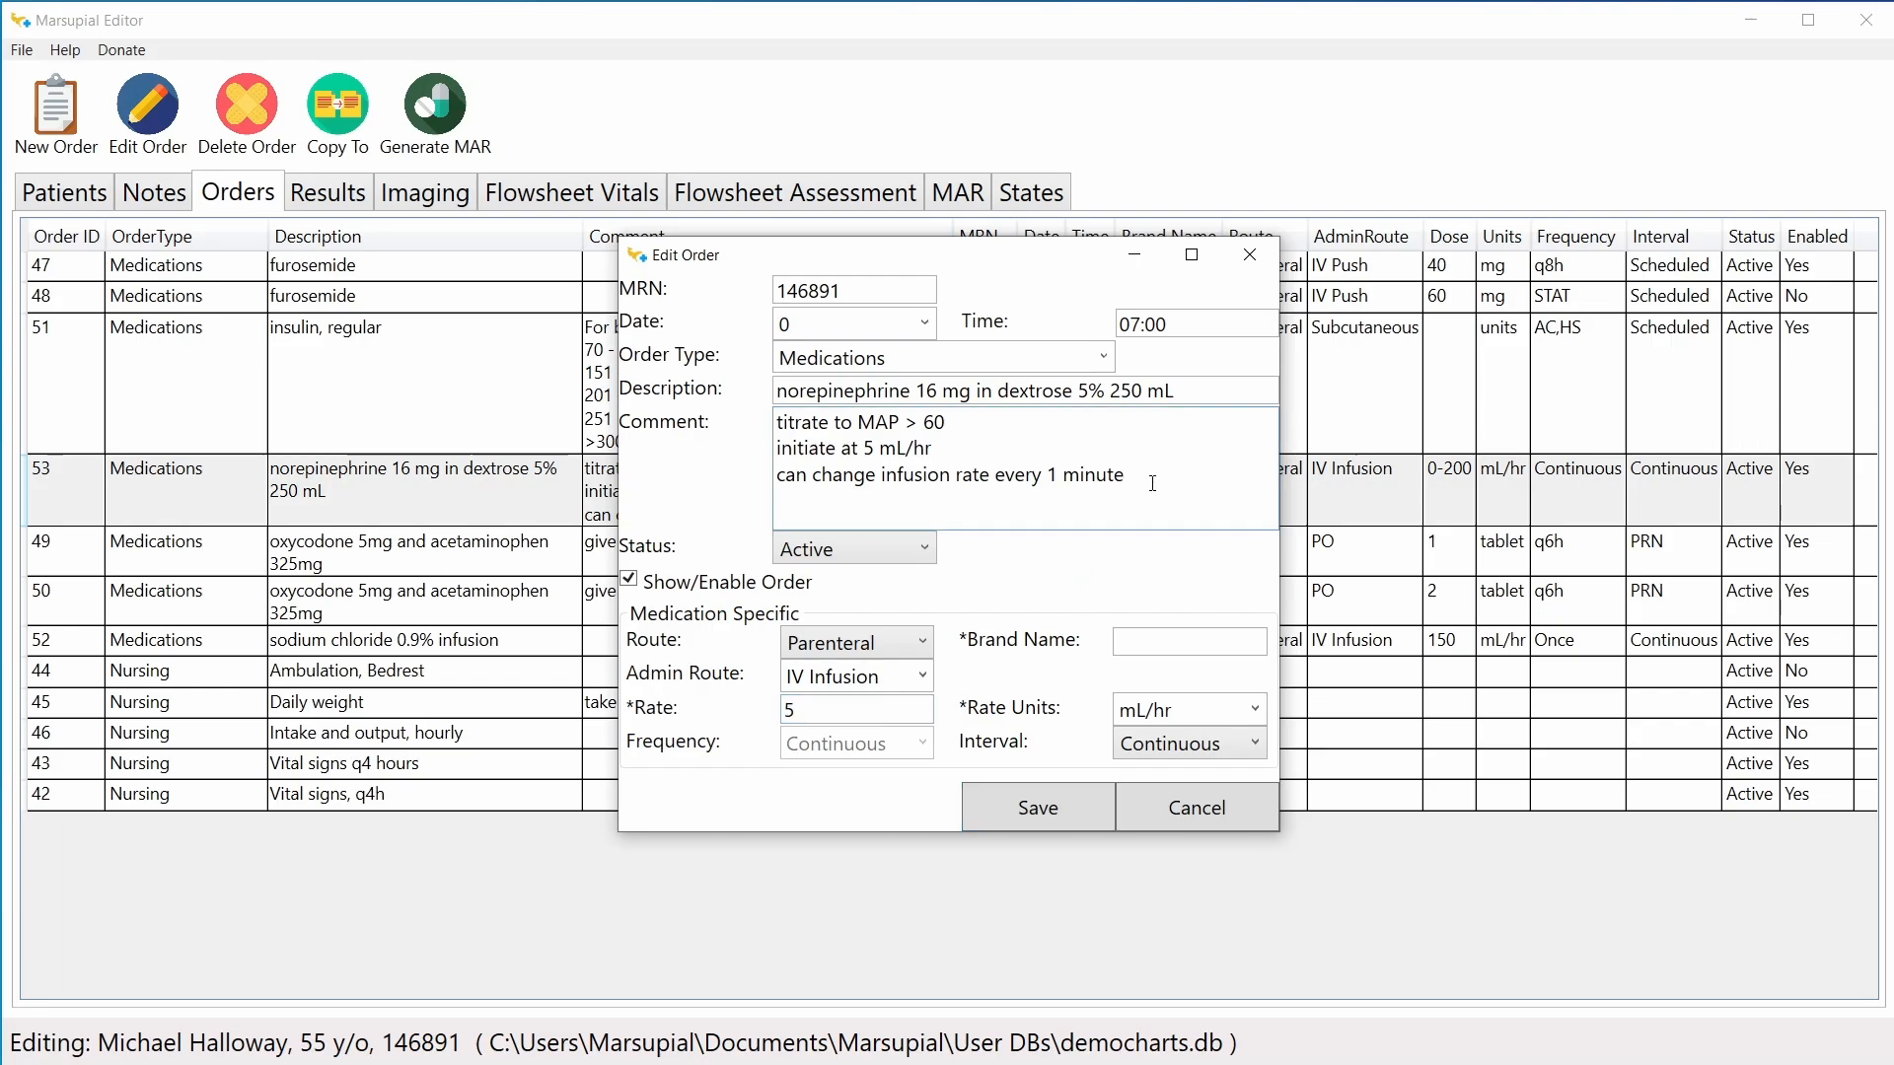
# Step: Set the norepinephrine rate back to the range 0-200 and save the edited order
pyautogui.click(826, 716)
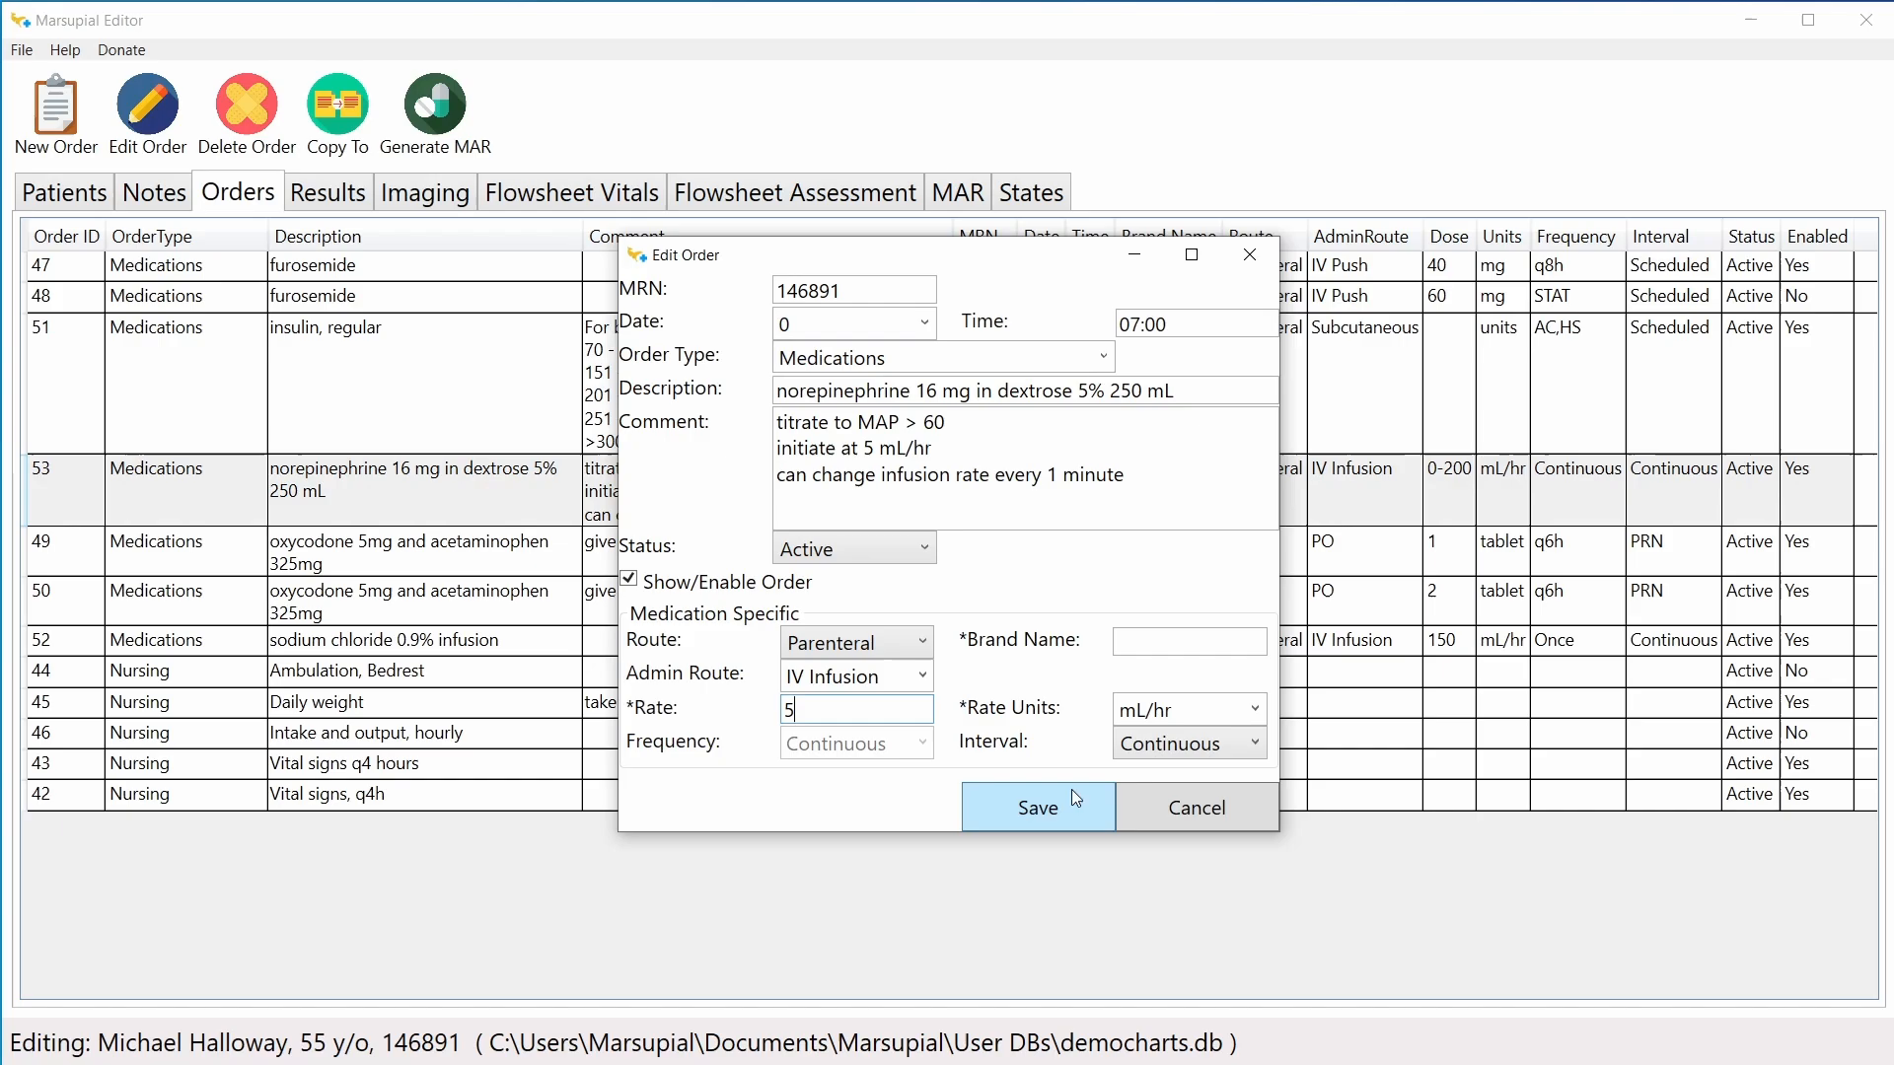
pyautogui.moveTo(818, 706); pyautogui.dragTo(752, 717)
pyautogui.write('0-200')
pyautogui.click(981, 801)
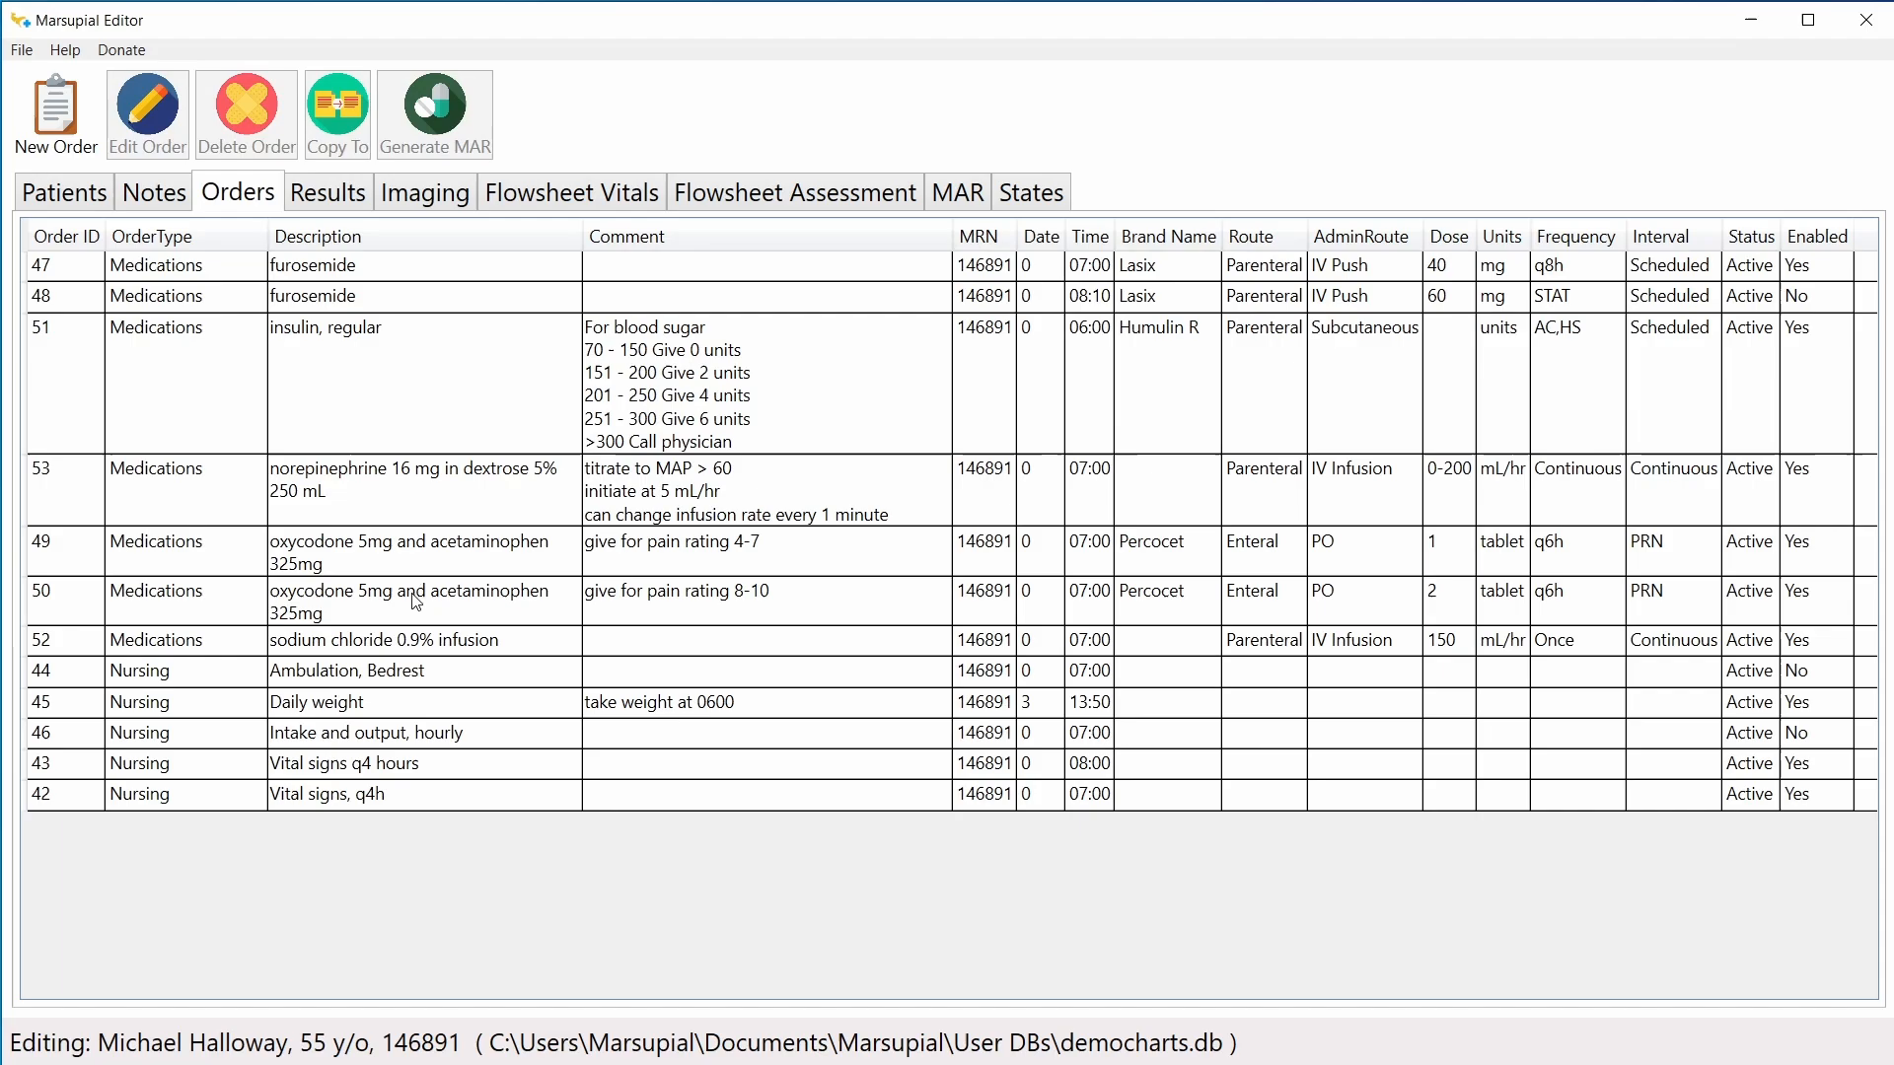
# Step: Open the sodium chloride 0.9% infusion order to check its rate, and close it without saving
pyautogui.doubleClick(432, 642)
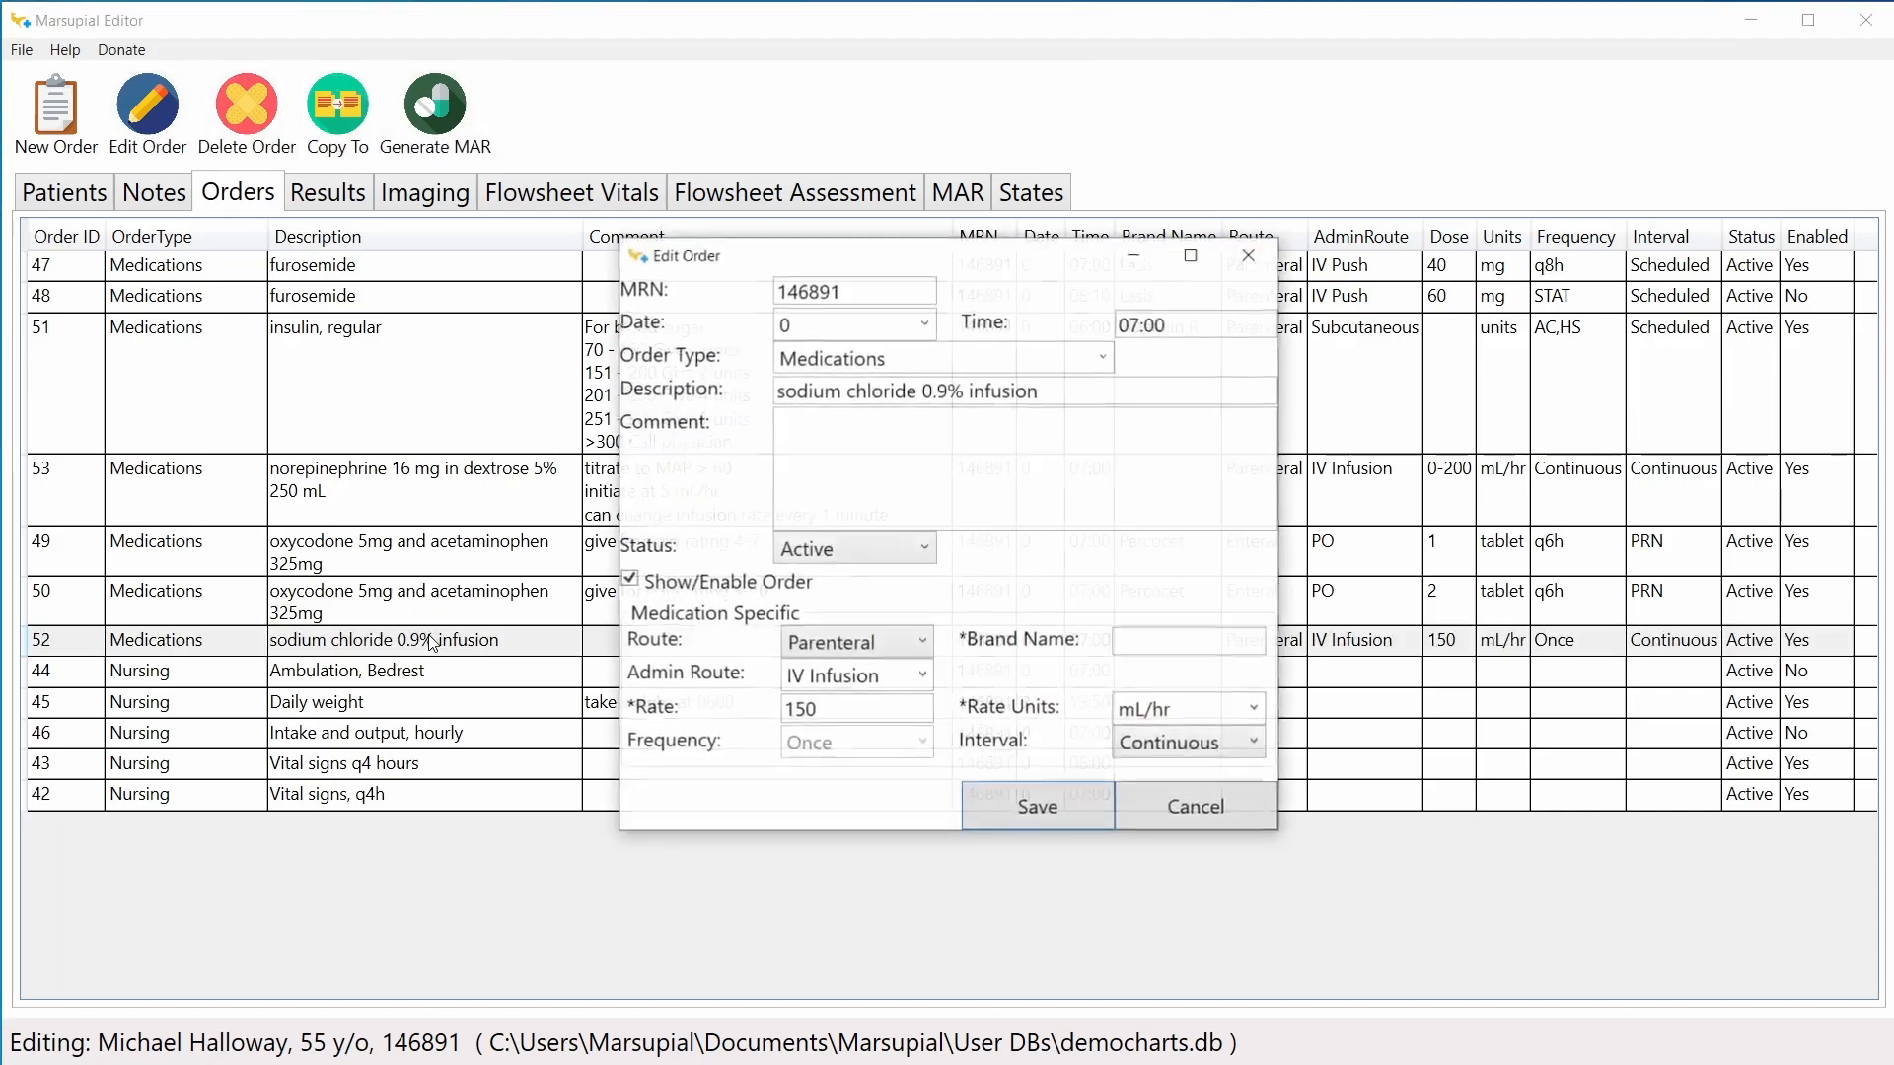
pyautogui.click(849, 714)
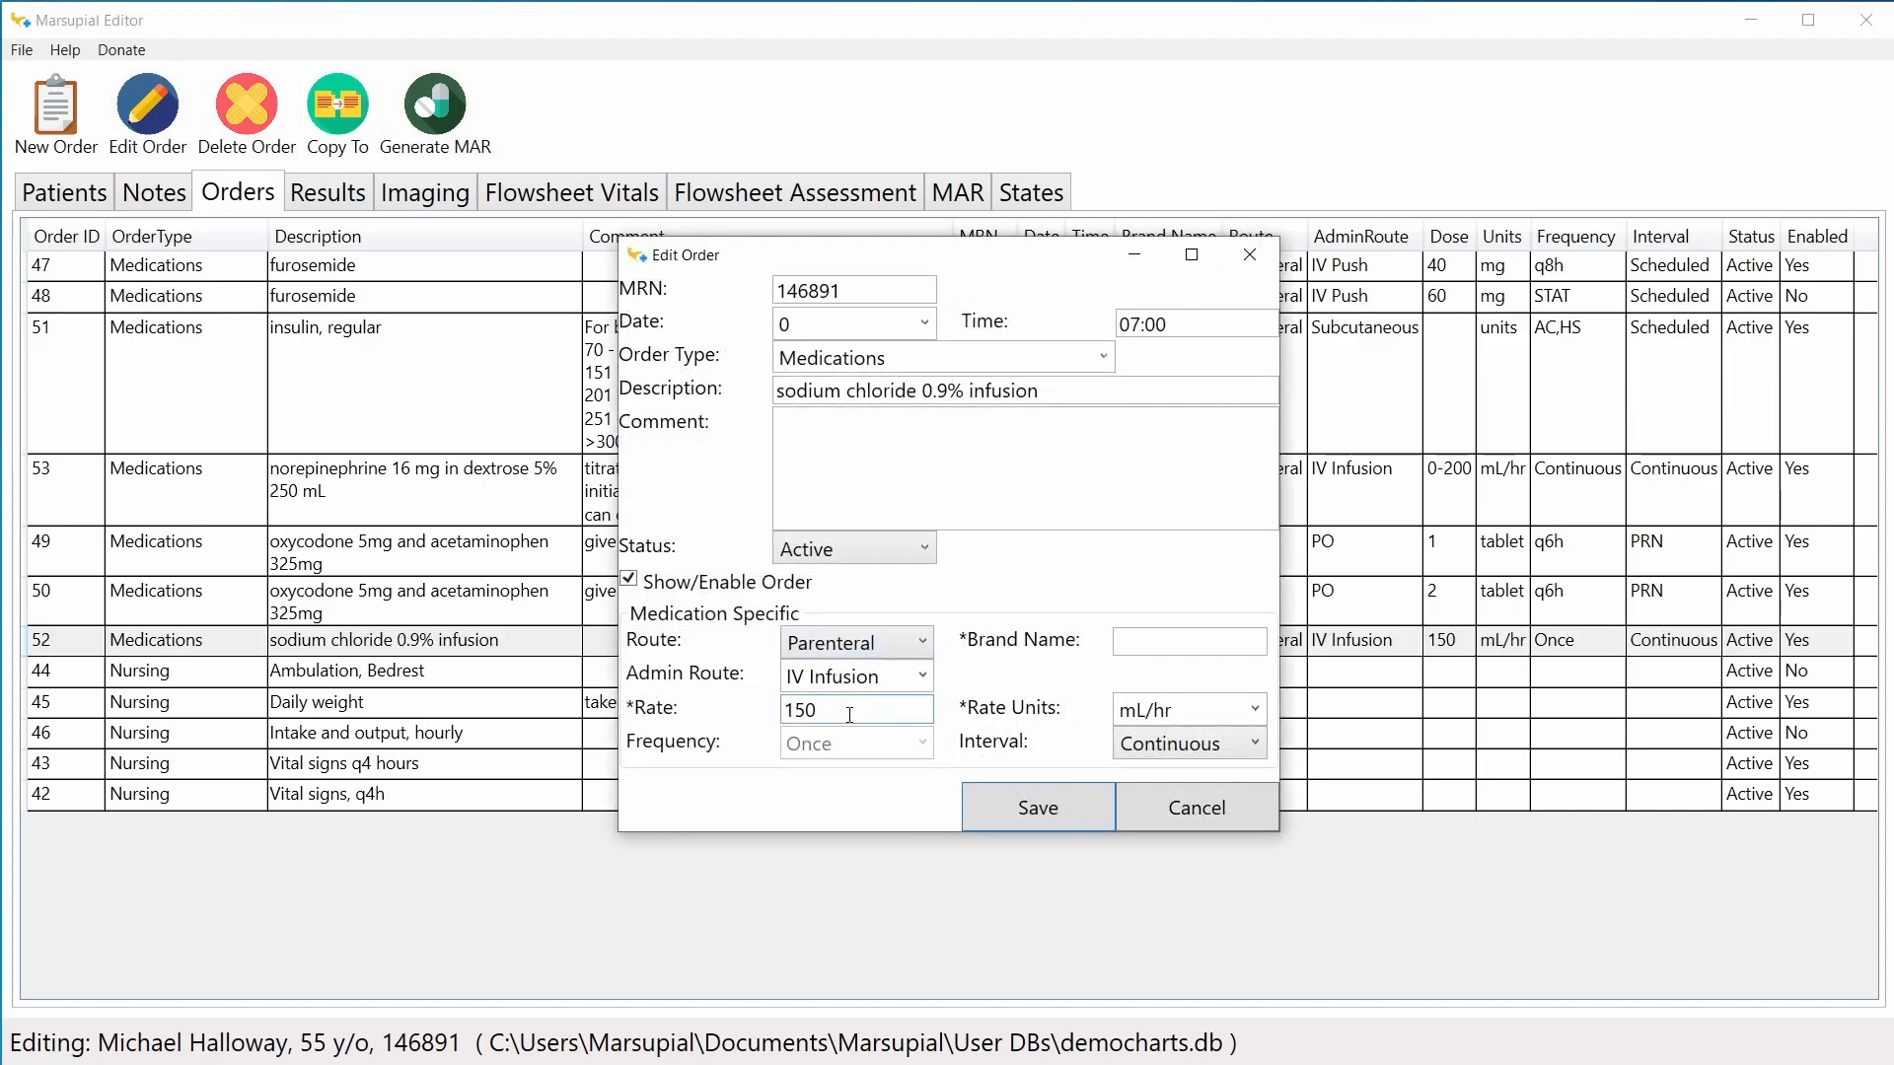
pyautogui.click(1193, 809)
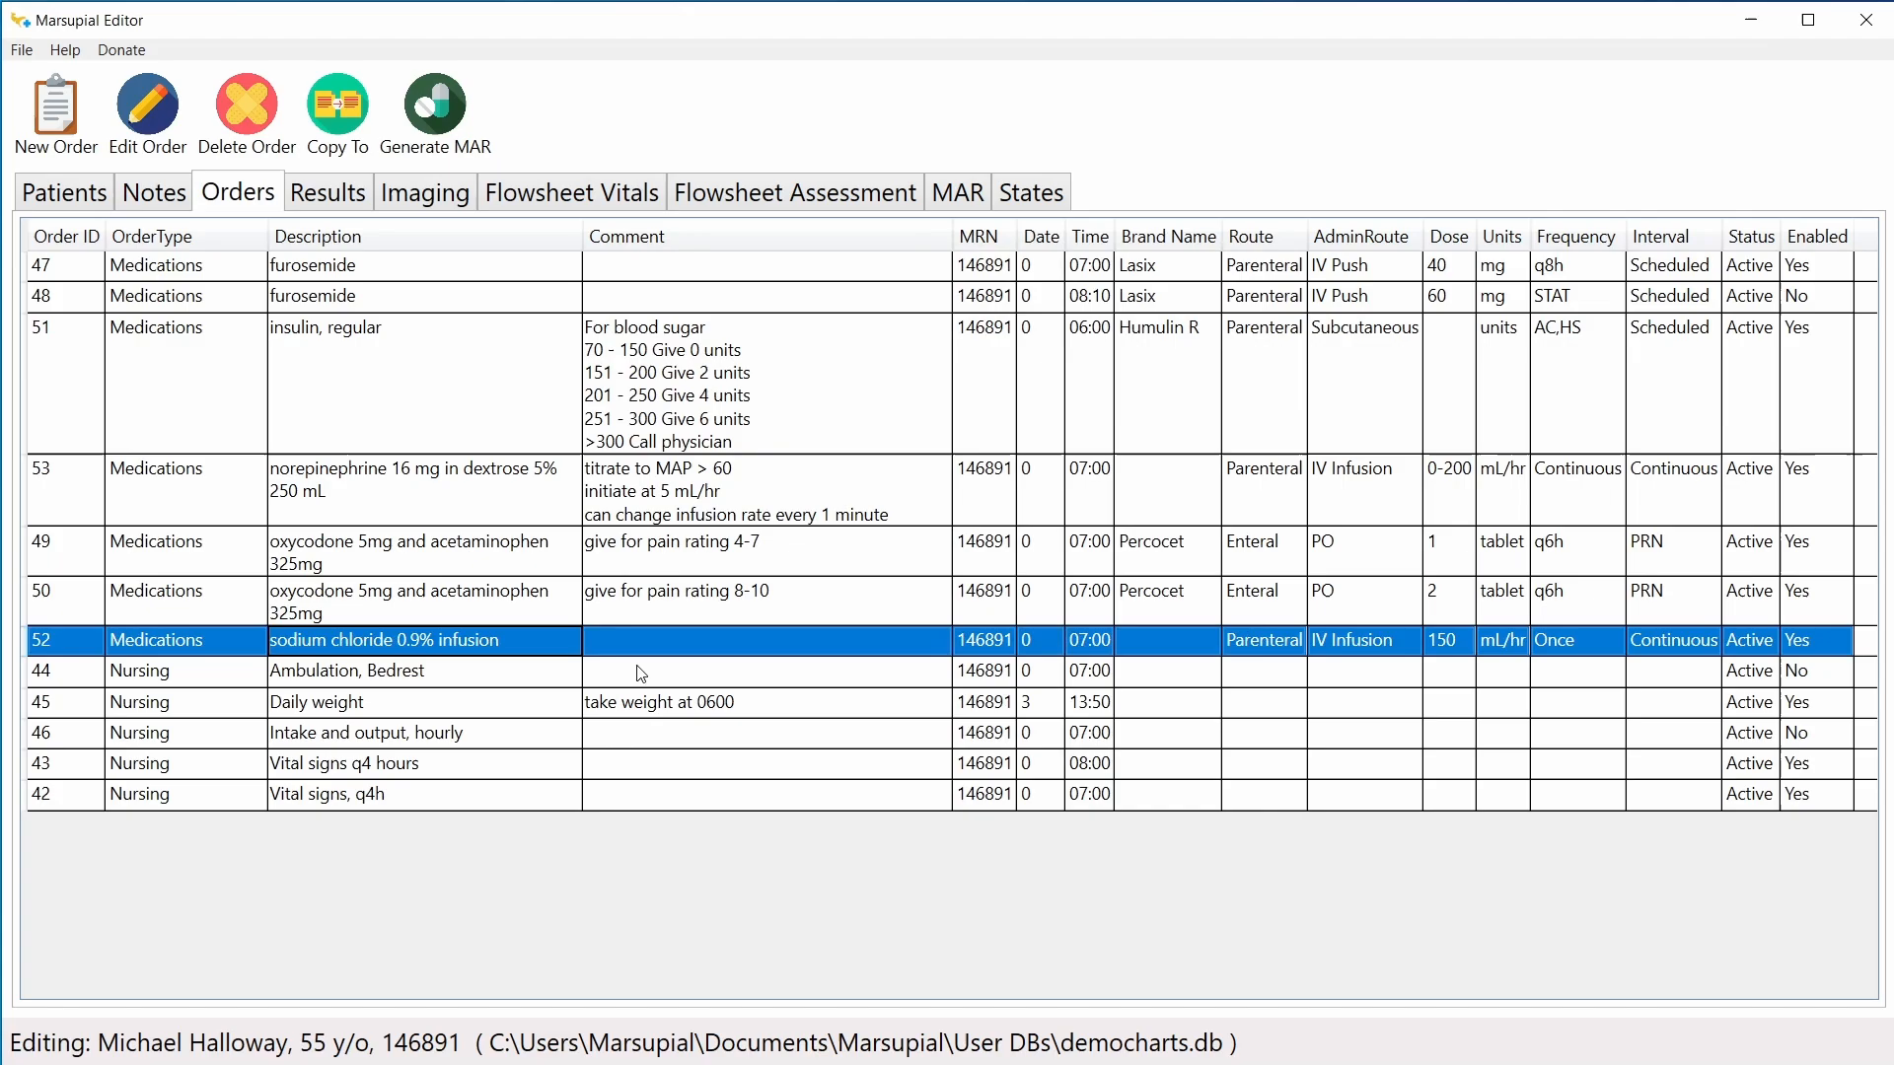
# Step: Reopen the norepinephrine order and replace its rate range with a single rate of 5
pyautogui.doubleClick(616, 493)
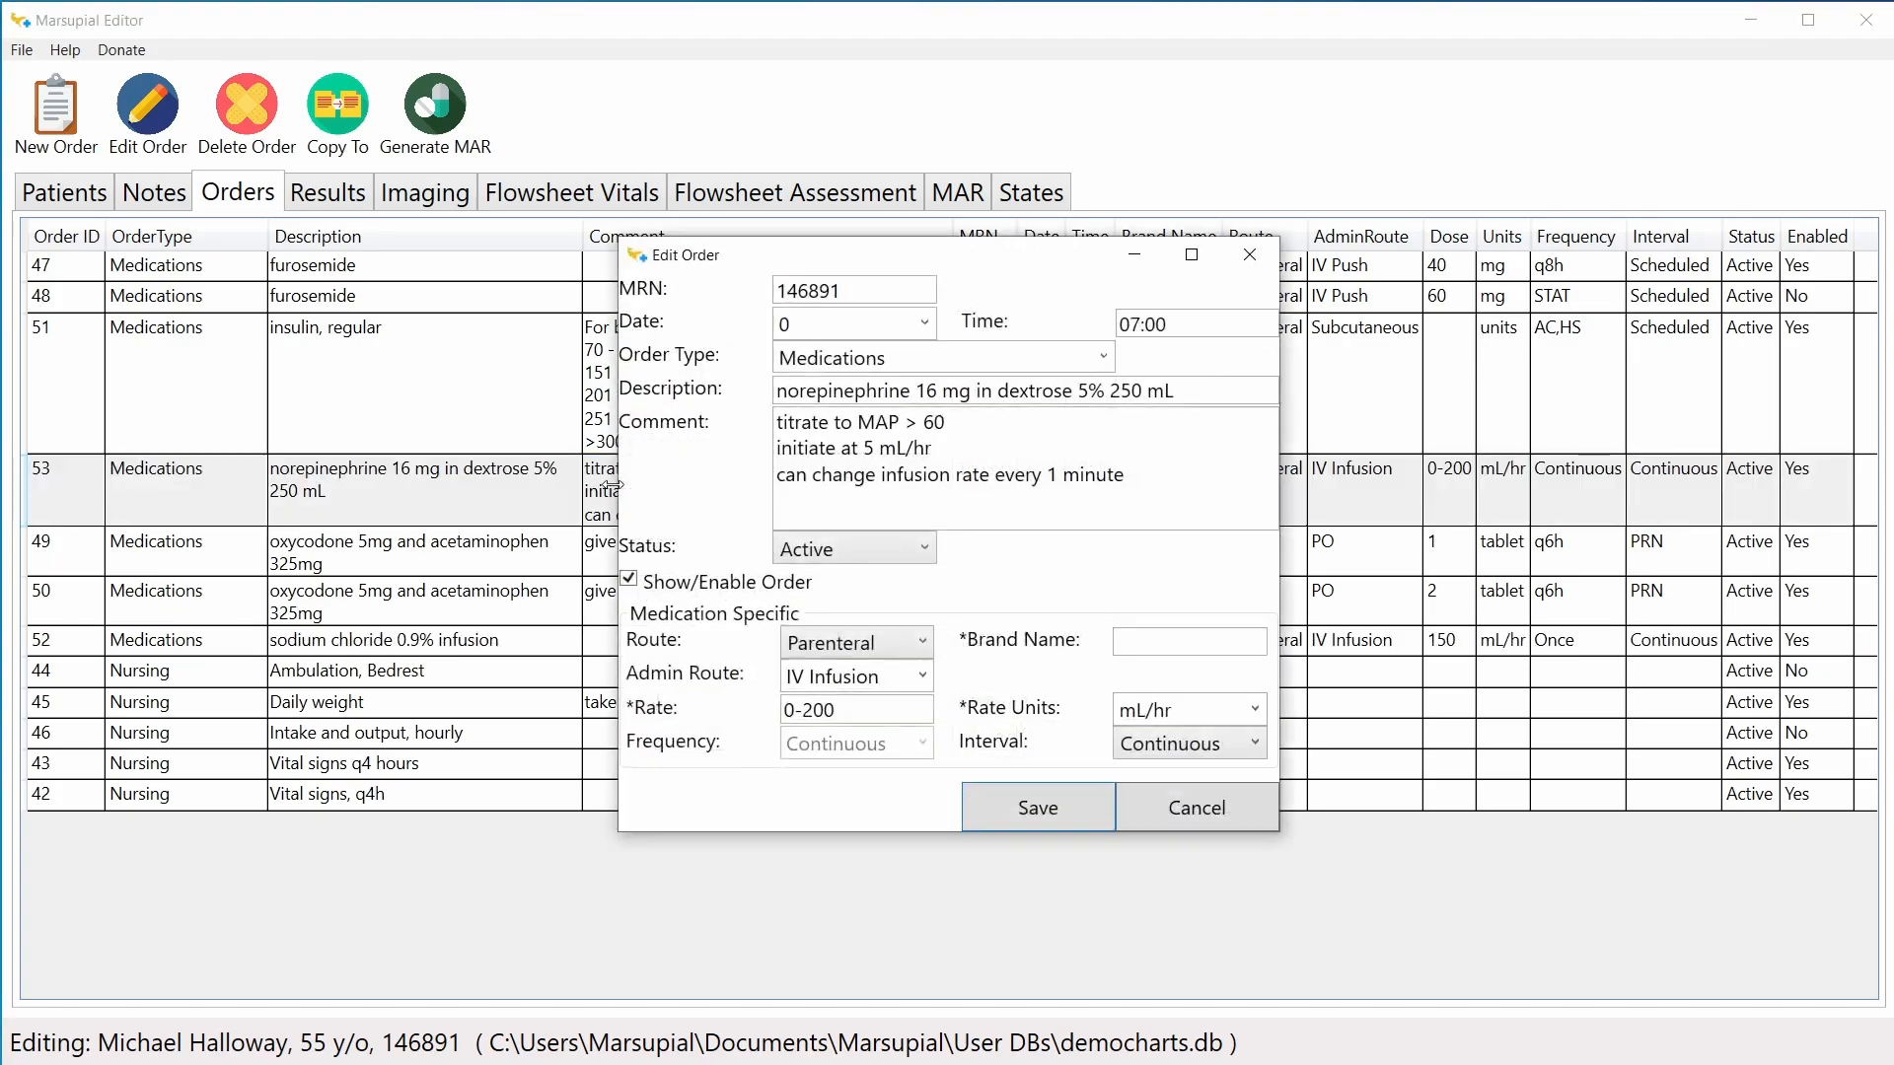
pyautogui.click(857, 717)
pyautogui.moveTo(854, 711); pyautogui.dragTo(783, 711)
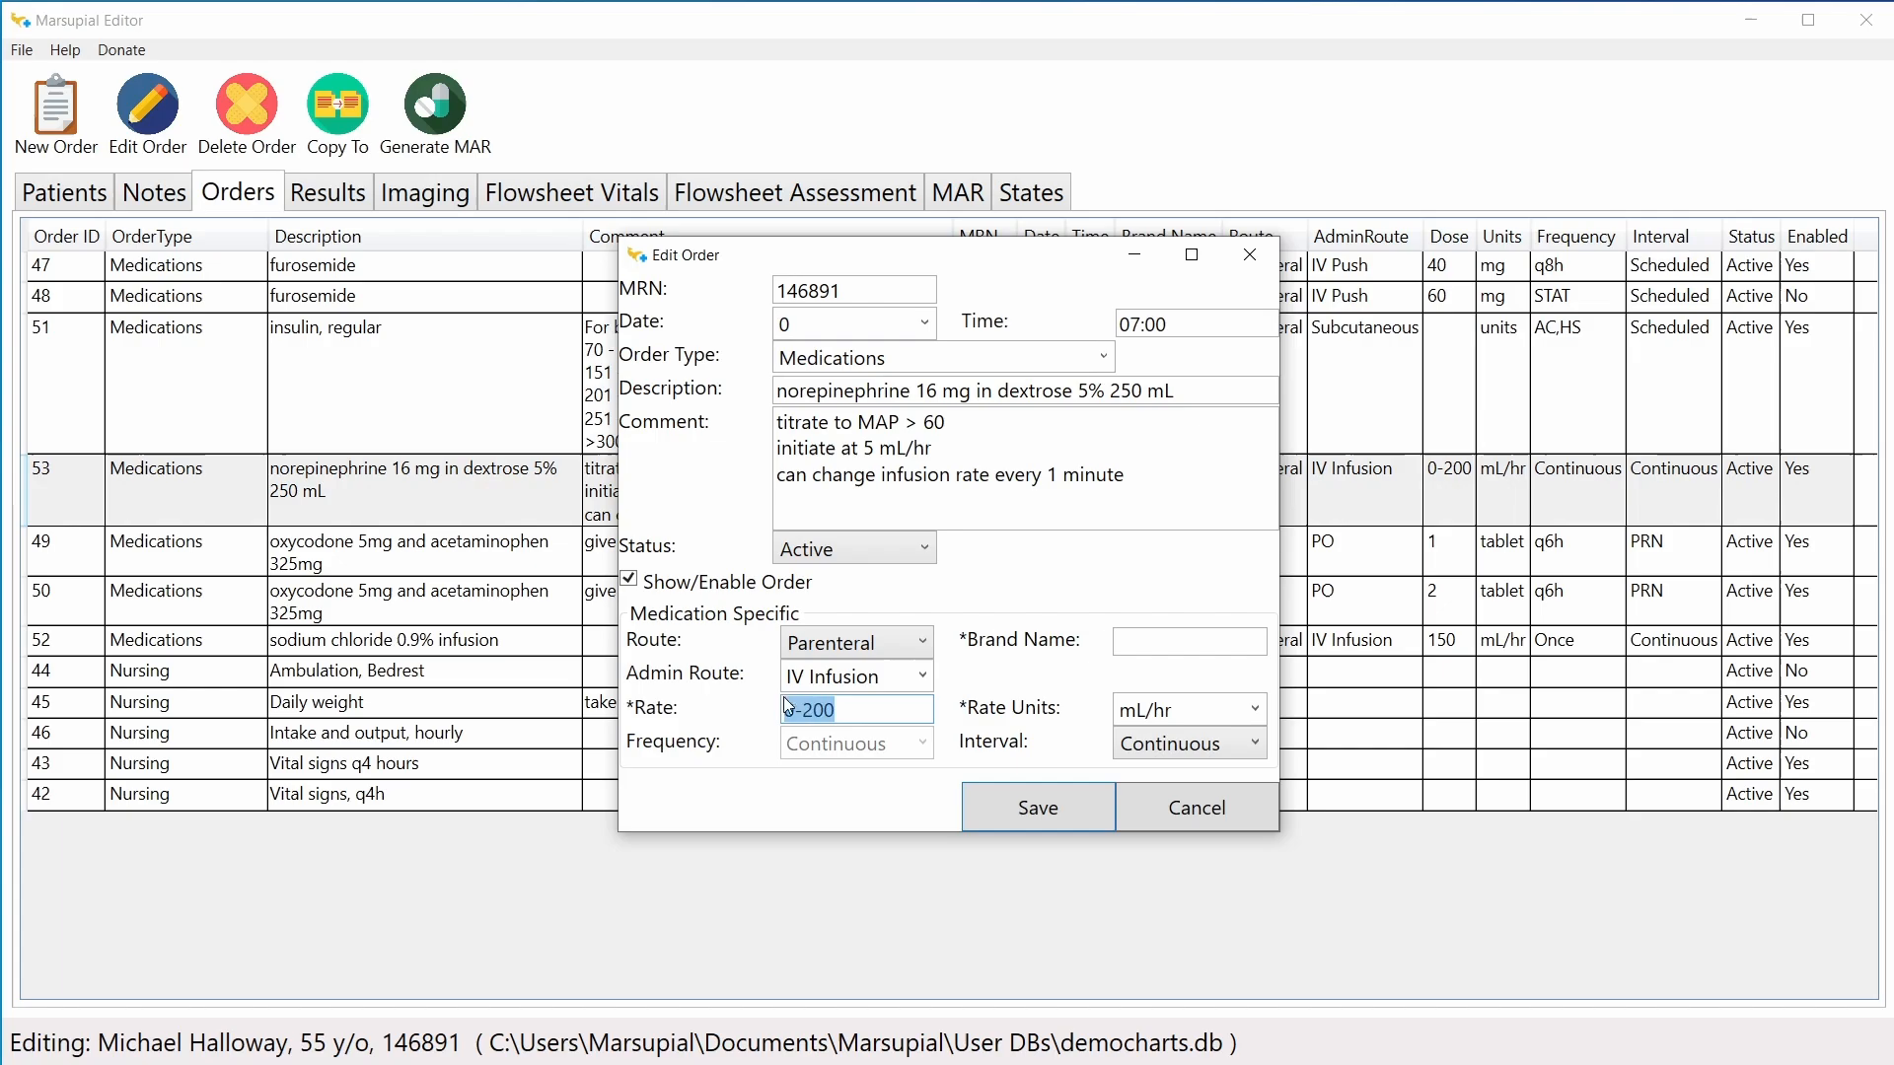
pyautogui.write('5')
# Step: Enter 0-200 as the norepinephrine rate, save the order, and select it in the order list
pyautogui.moveTo(809, 712); pyautogui.dragTo(666, 676)
pyautogui.write('0-200')
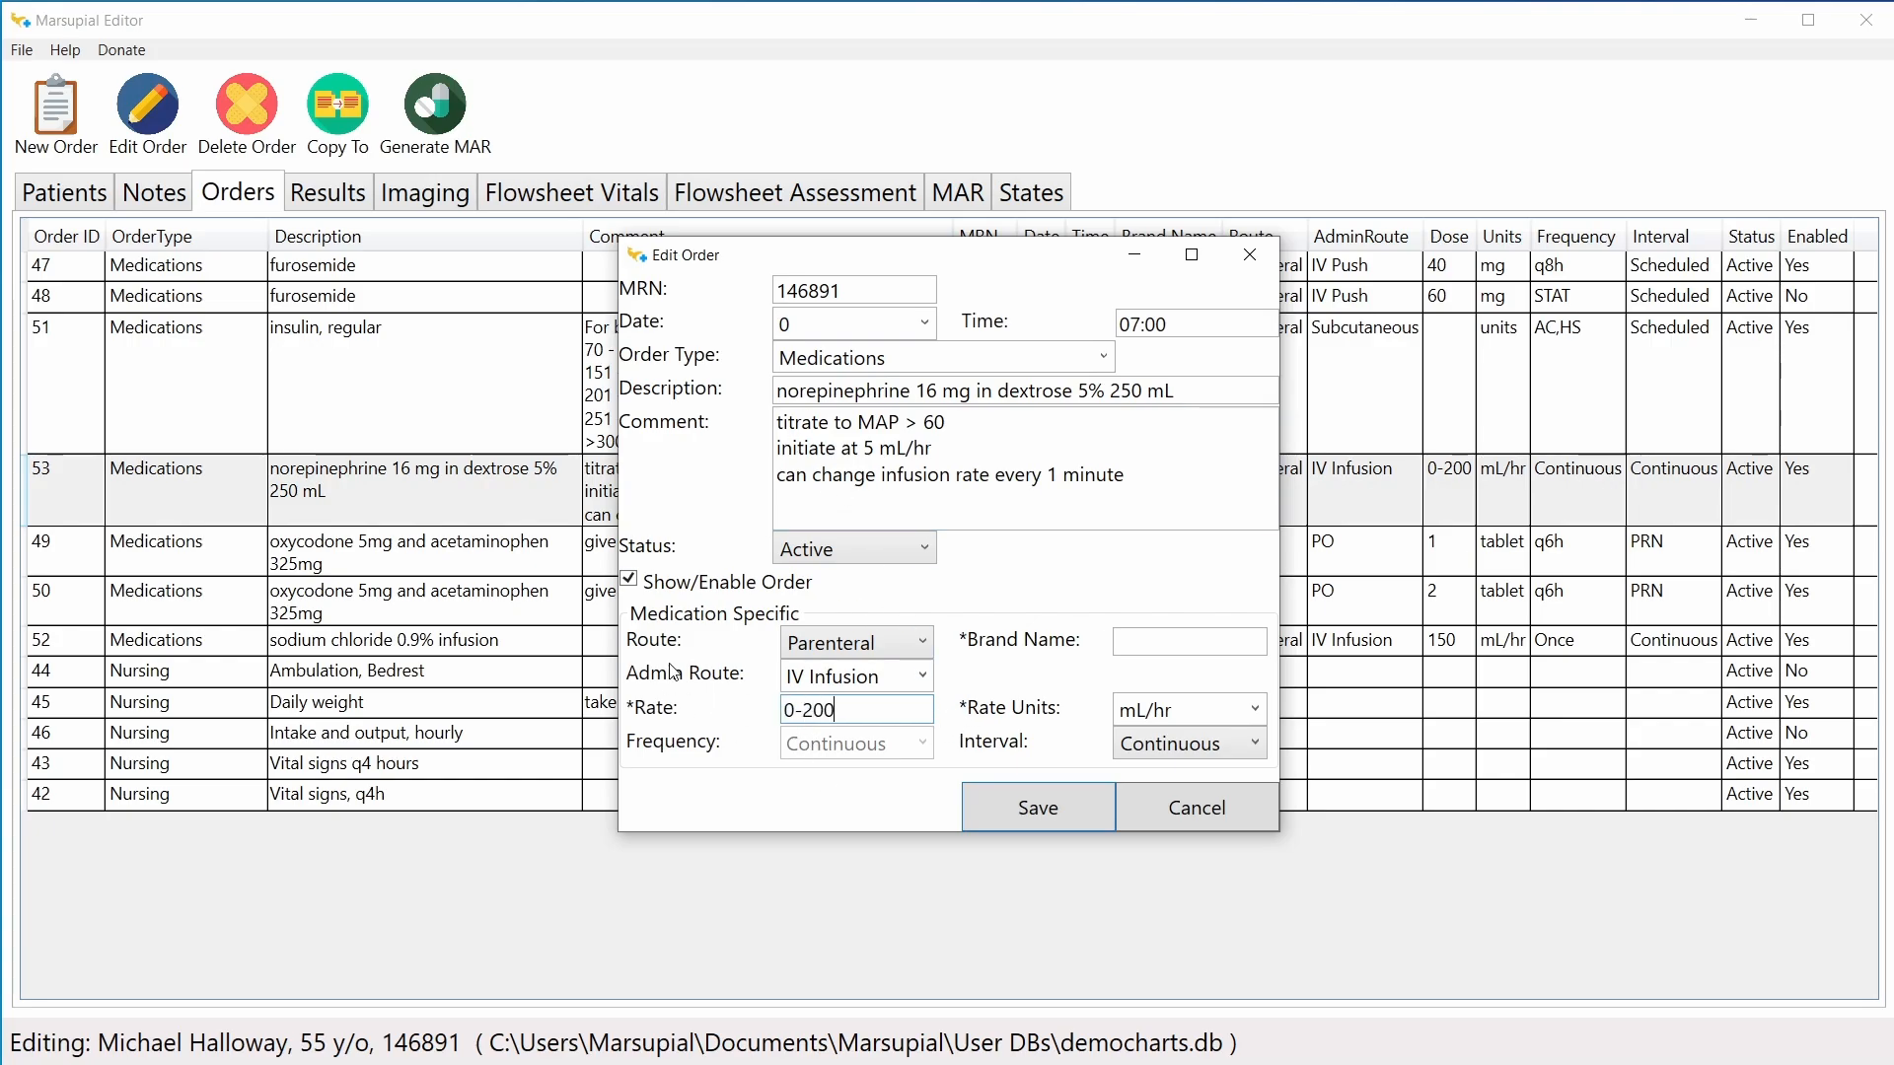
pyautogui.click(1034, 811)
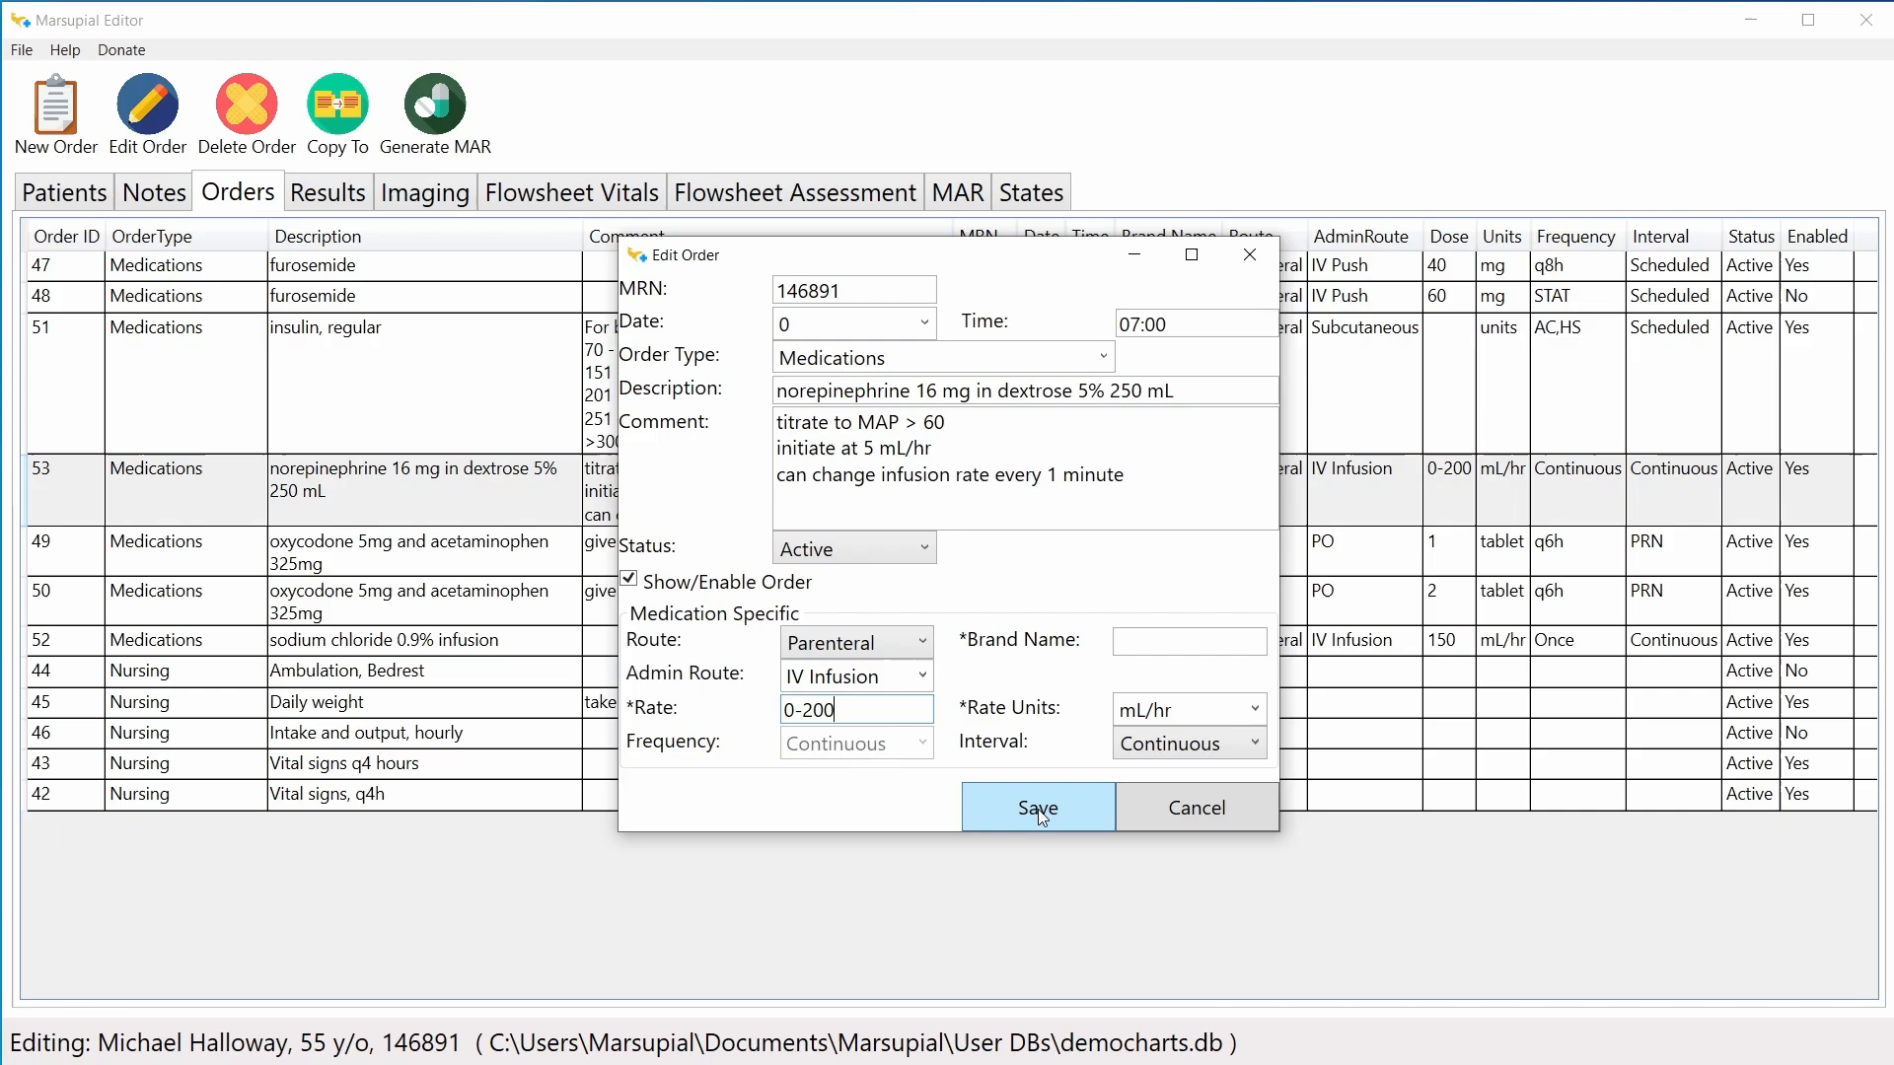
pyautogui.click(605, 508)
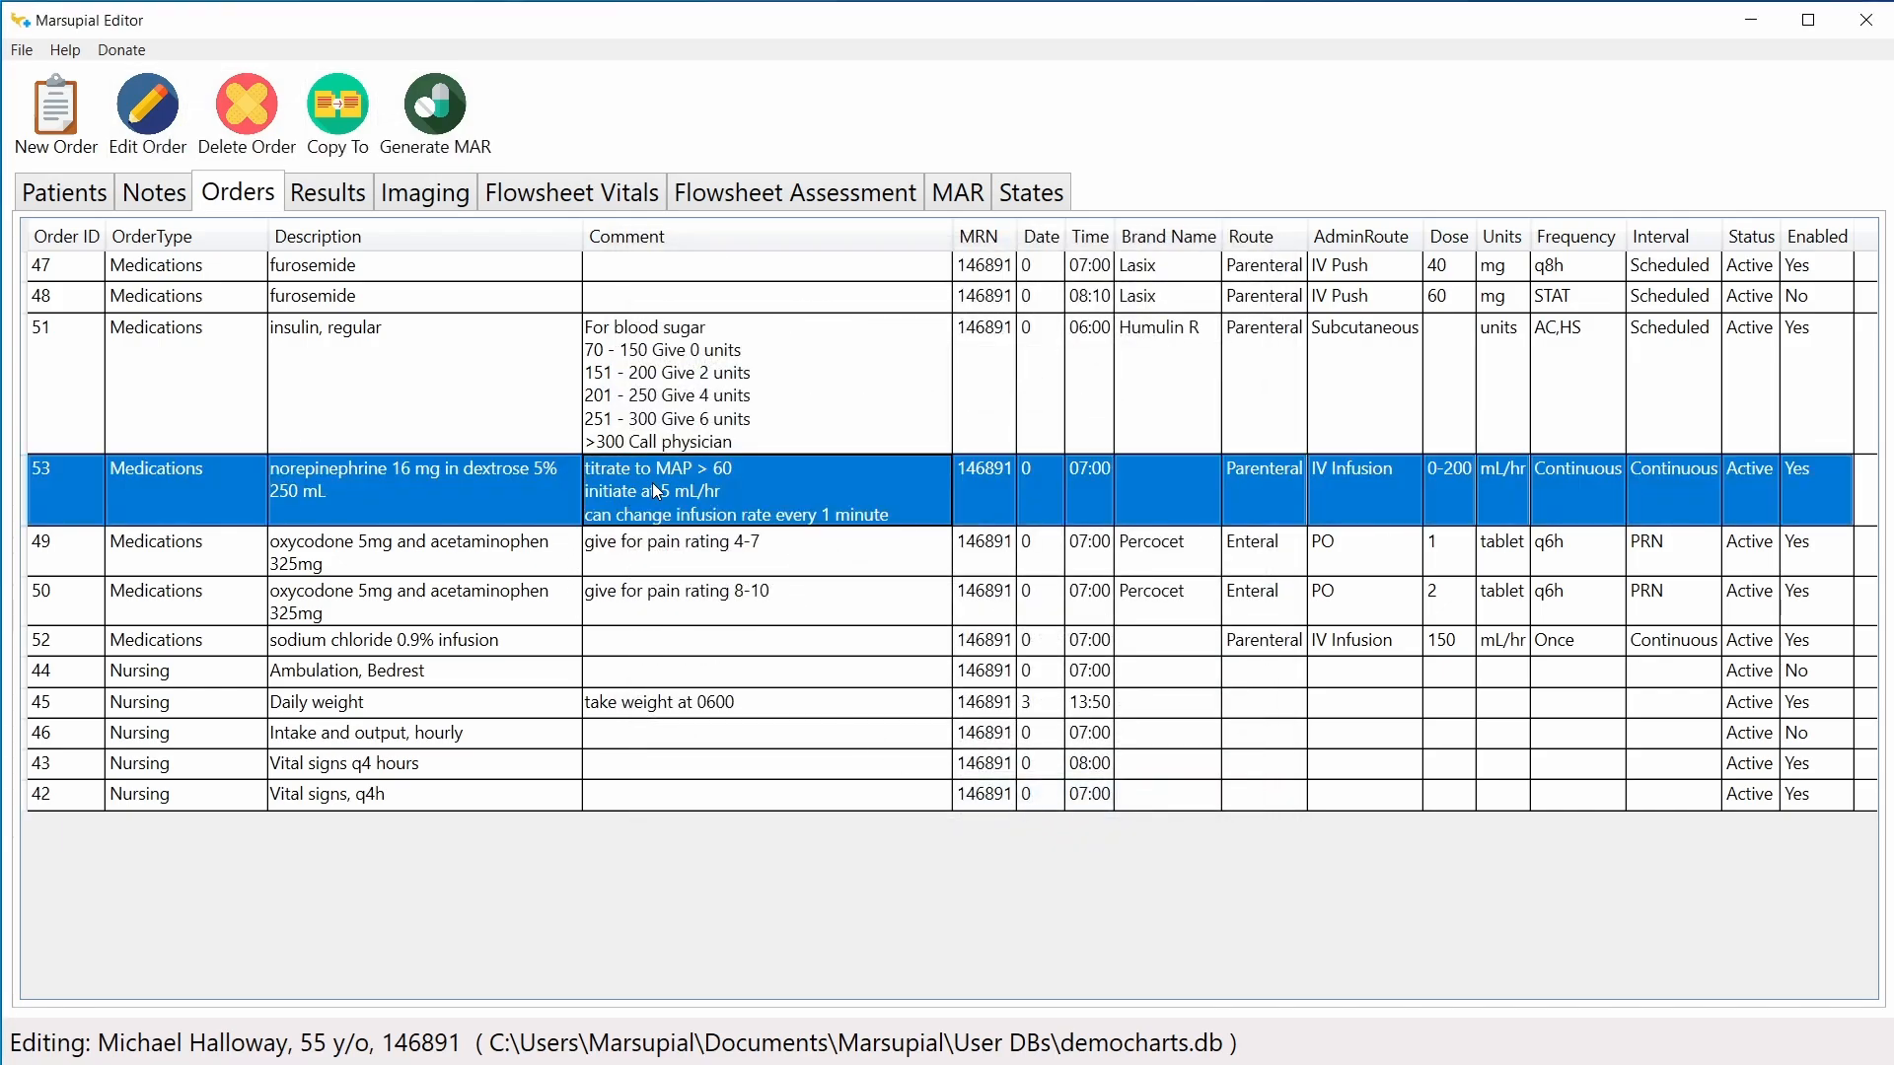
# Step: Generate the MAR entry for the norepinephrine infusion order and bring up the list of MAR entries
pyautogui.click(452, 123)
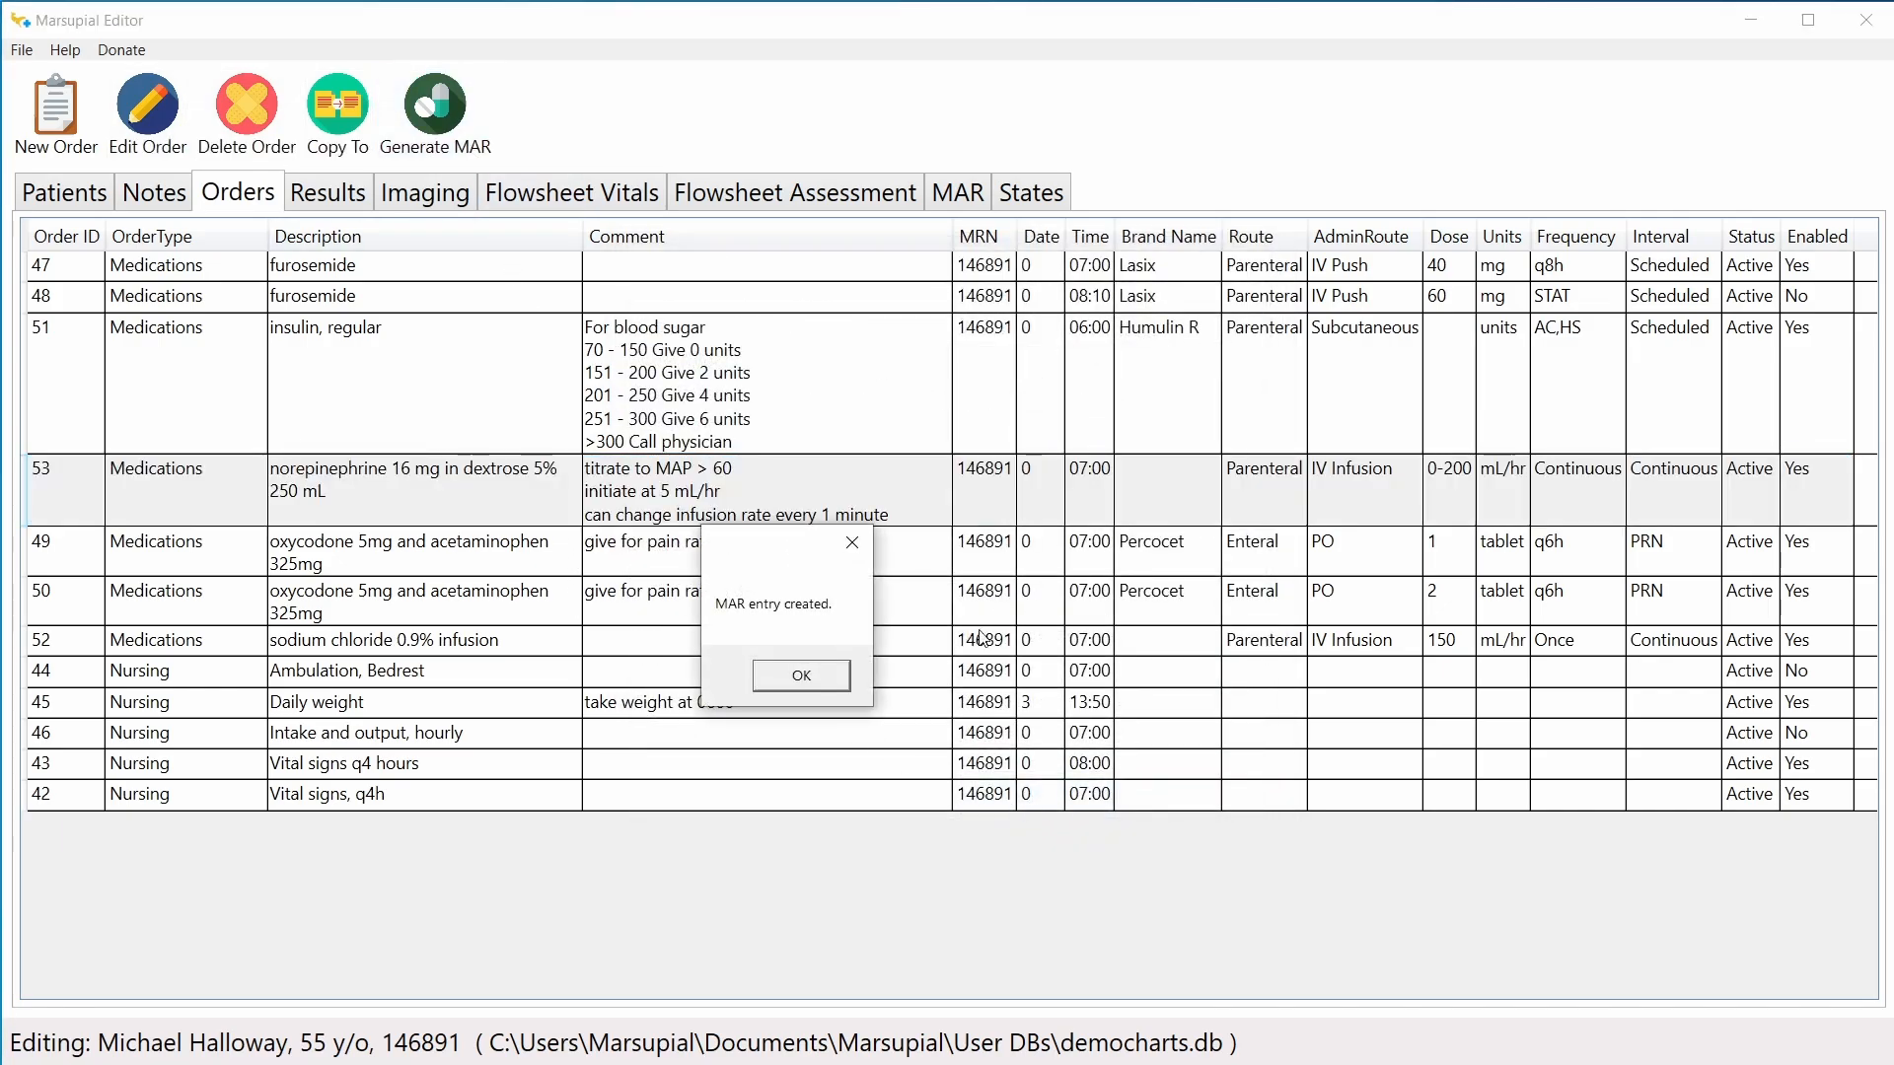
pyautogui.click(807, 671)
pyautogui.click(961, 197)
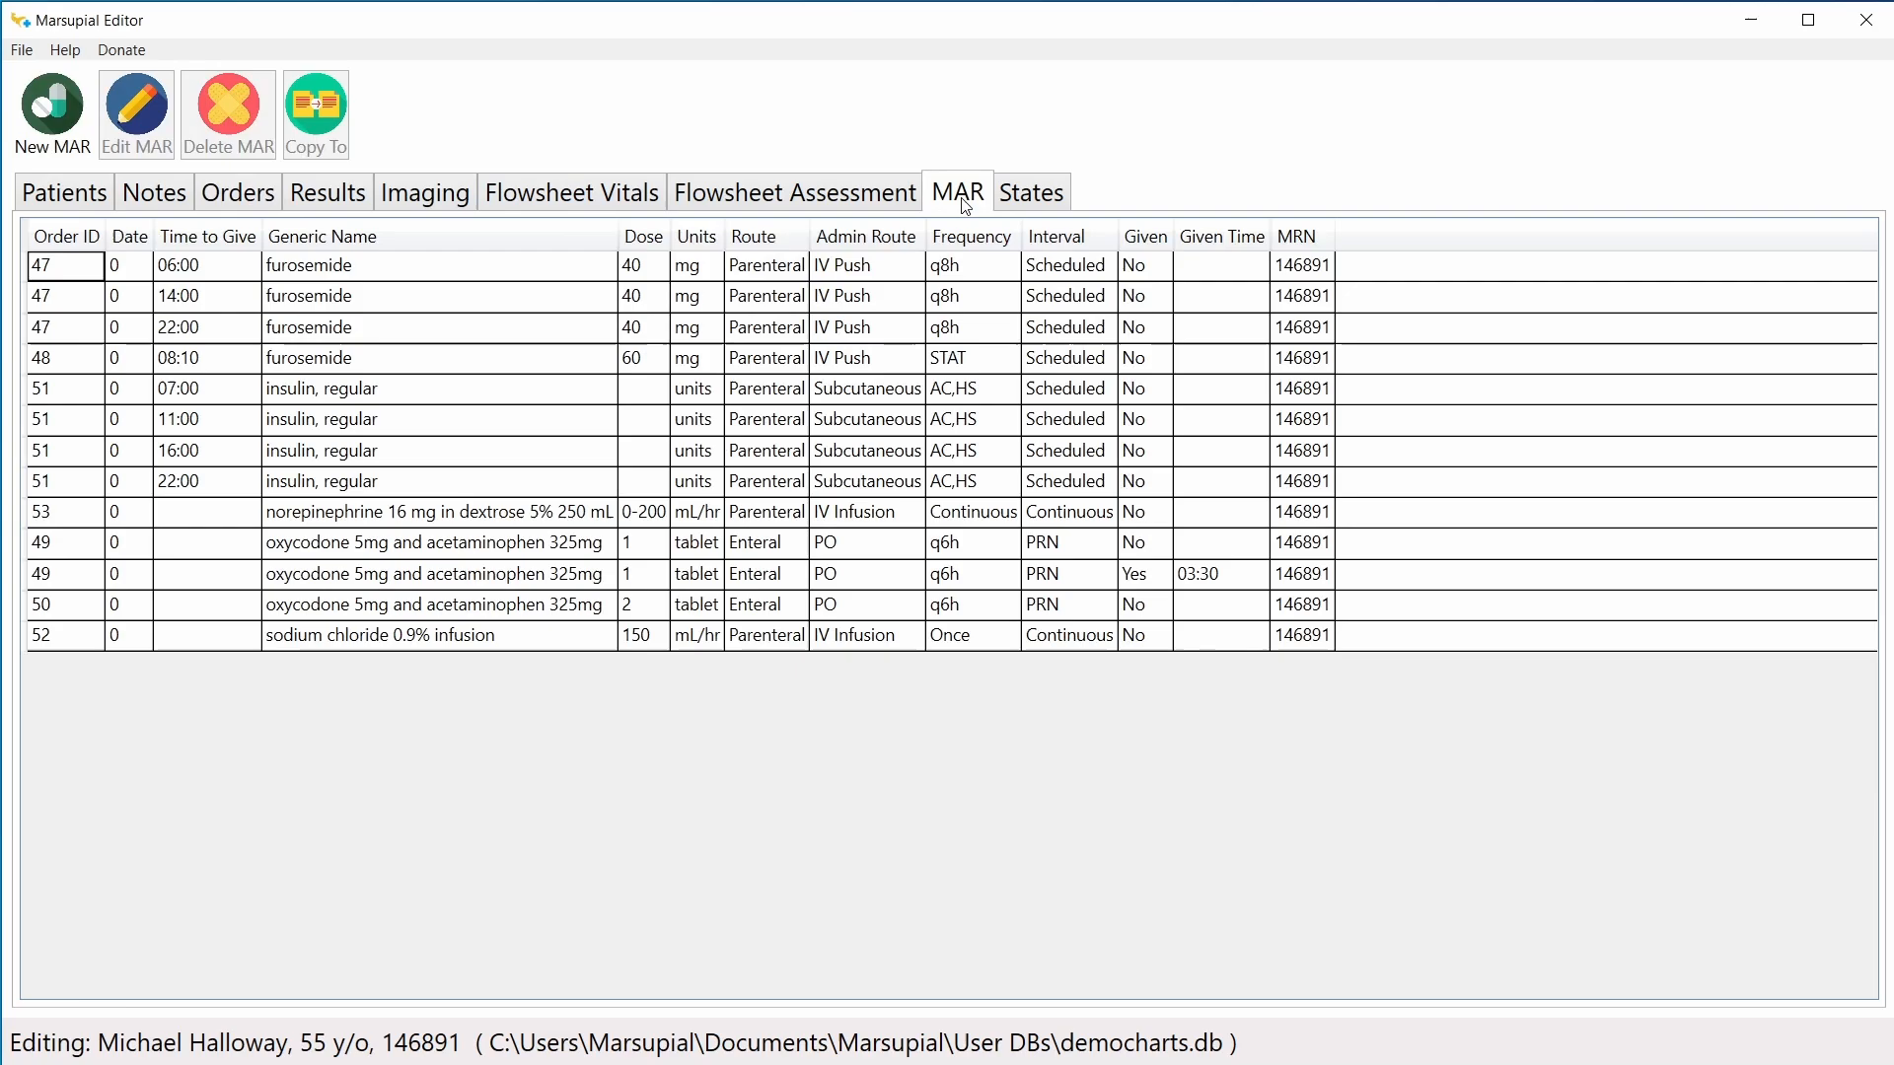
# Step: Review the norepinephrine MAR entry's details without saving, and return to its order and comment in the order list
pyautogui.click(400, 515)
pyautogui.doubleClick(401, 514)
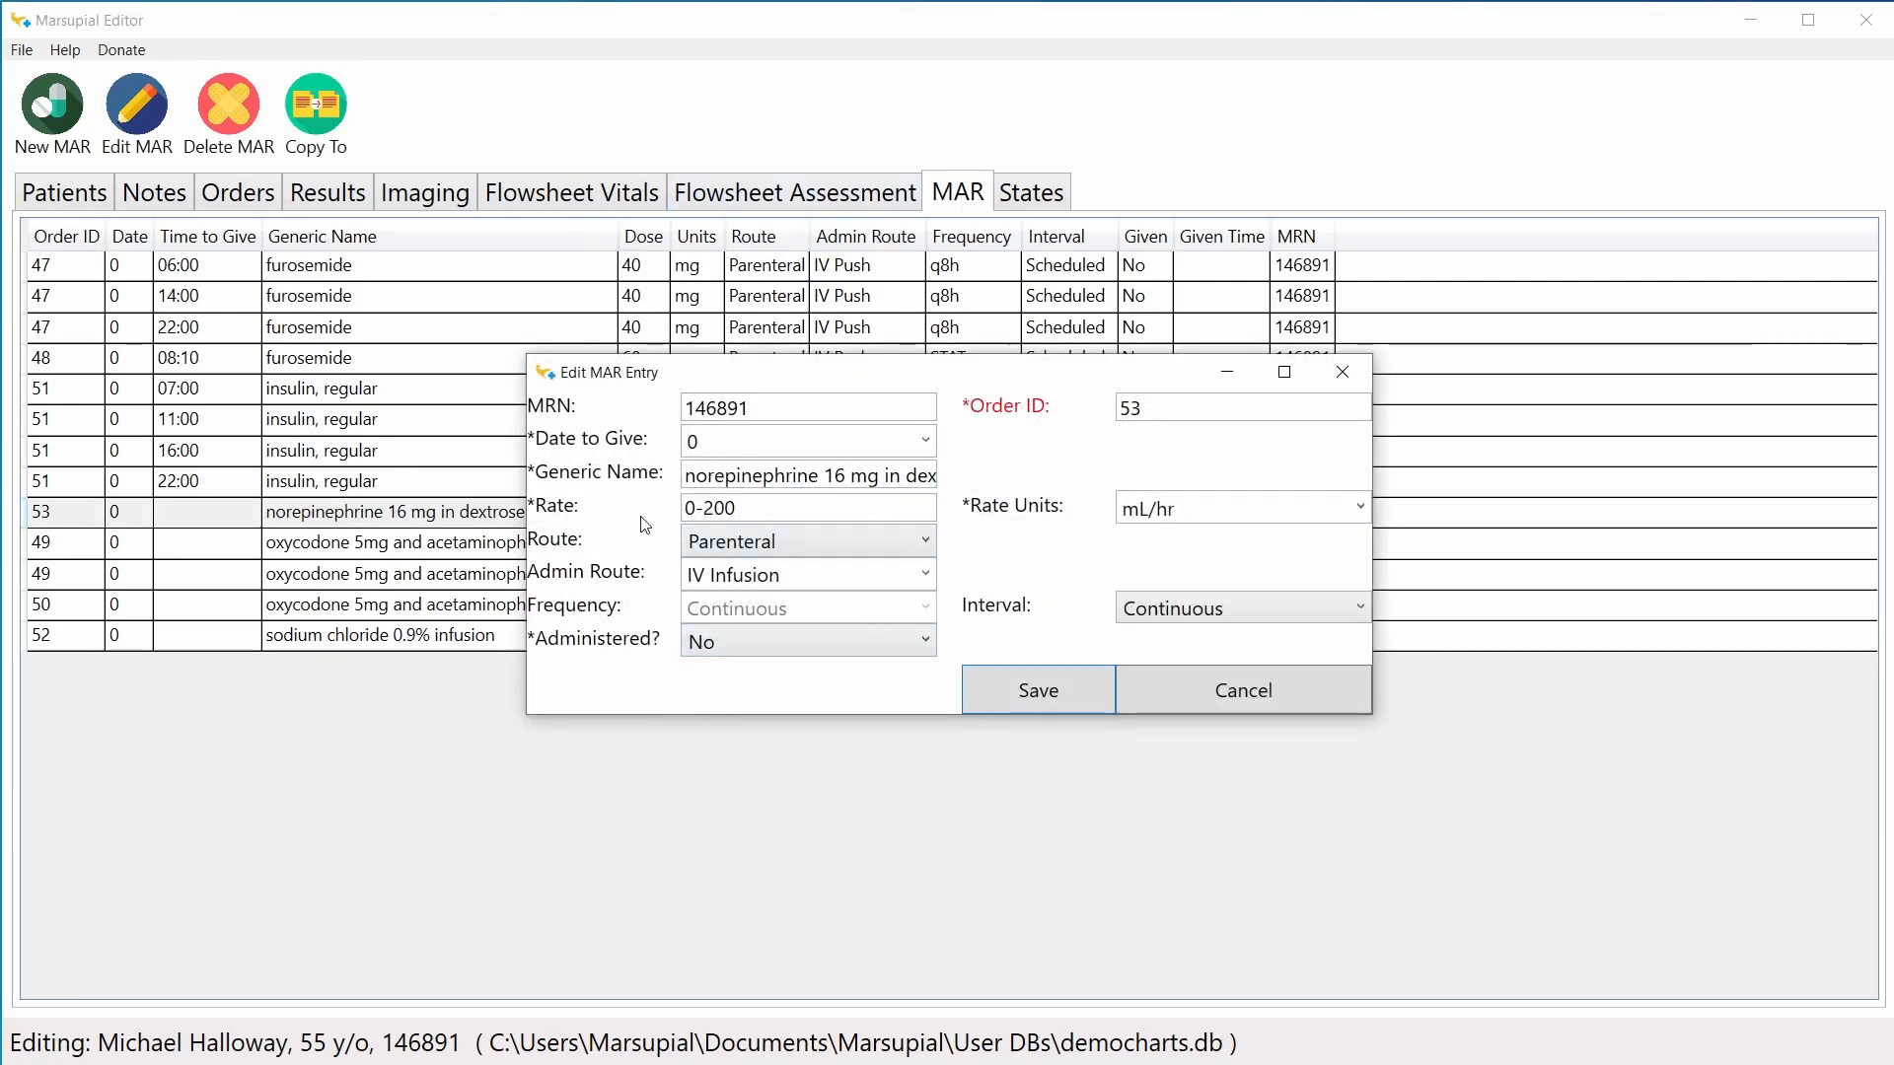
pyautogui.click(1244, 689)
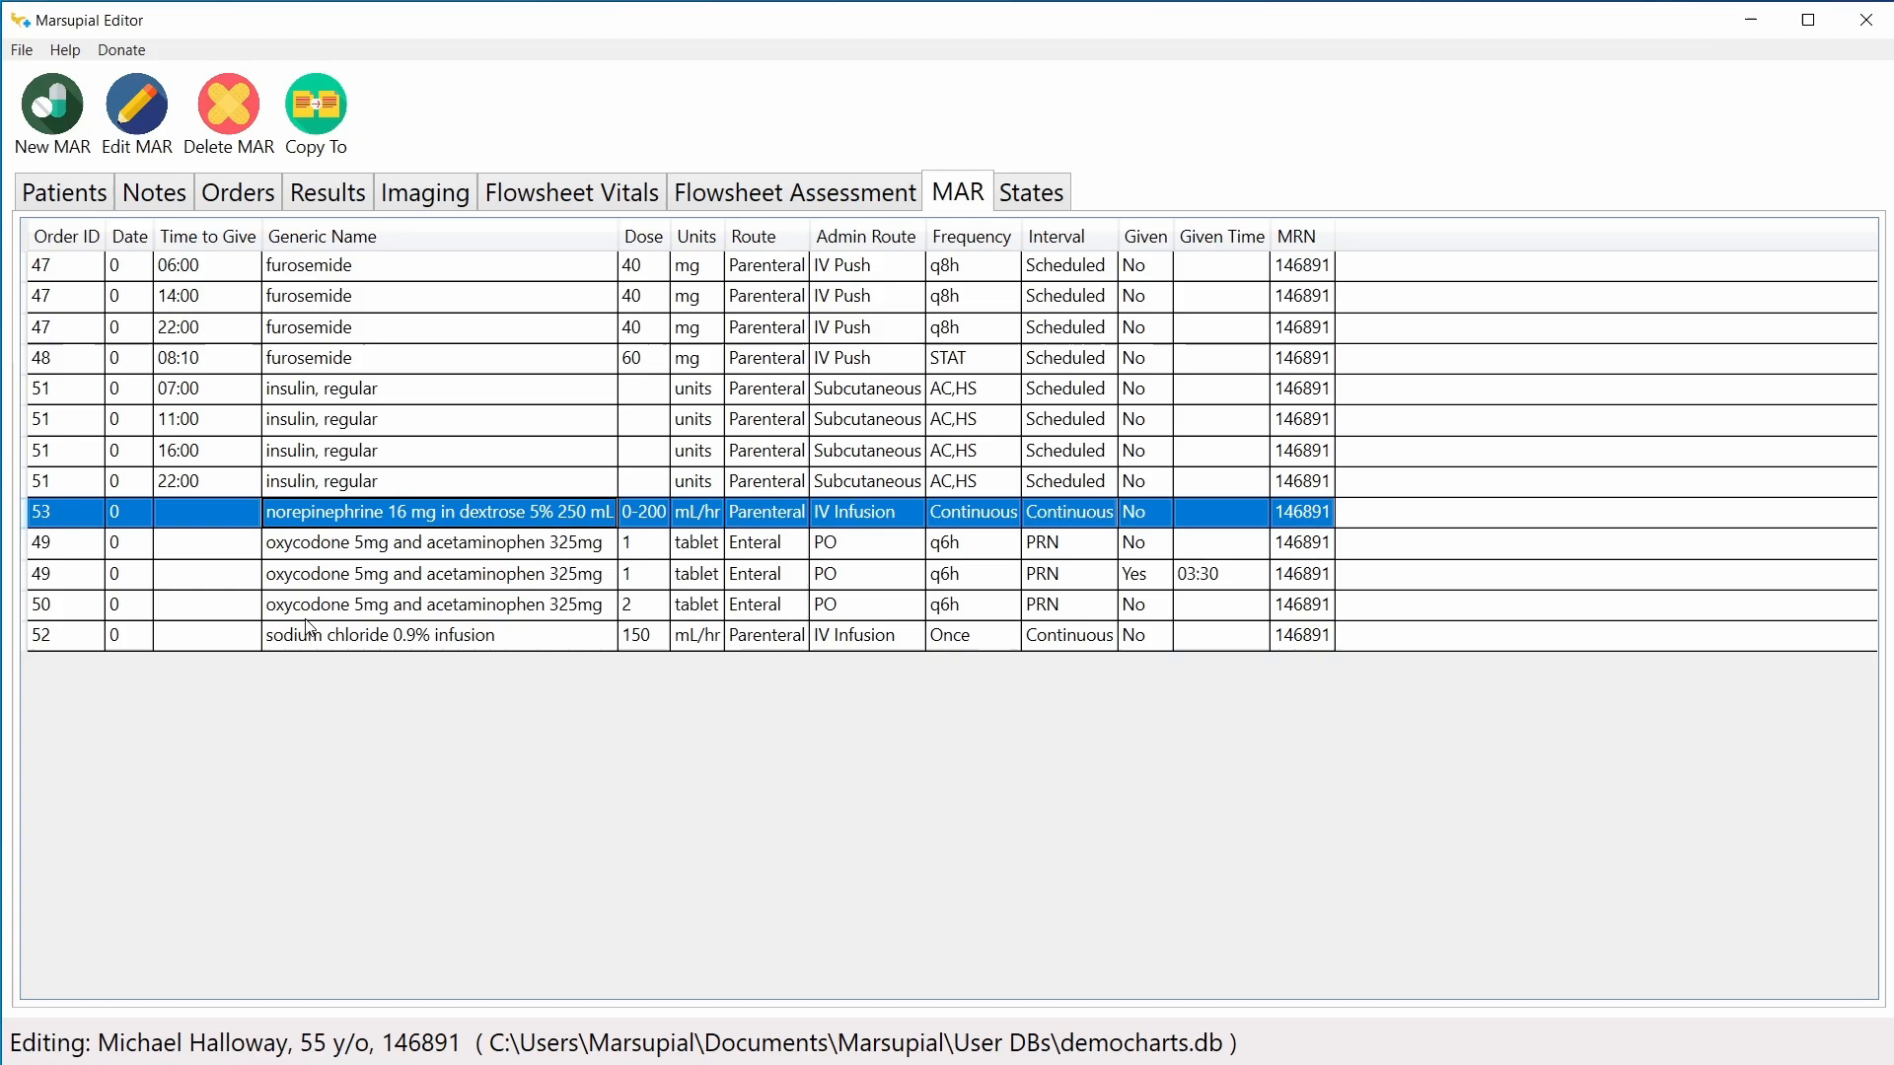
pyautogui.click(239, 195)
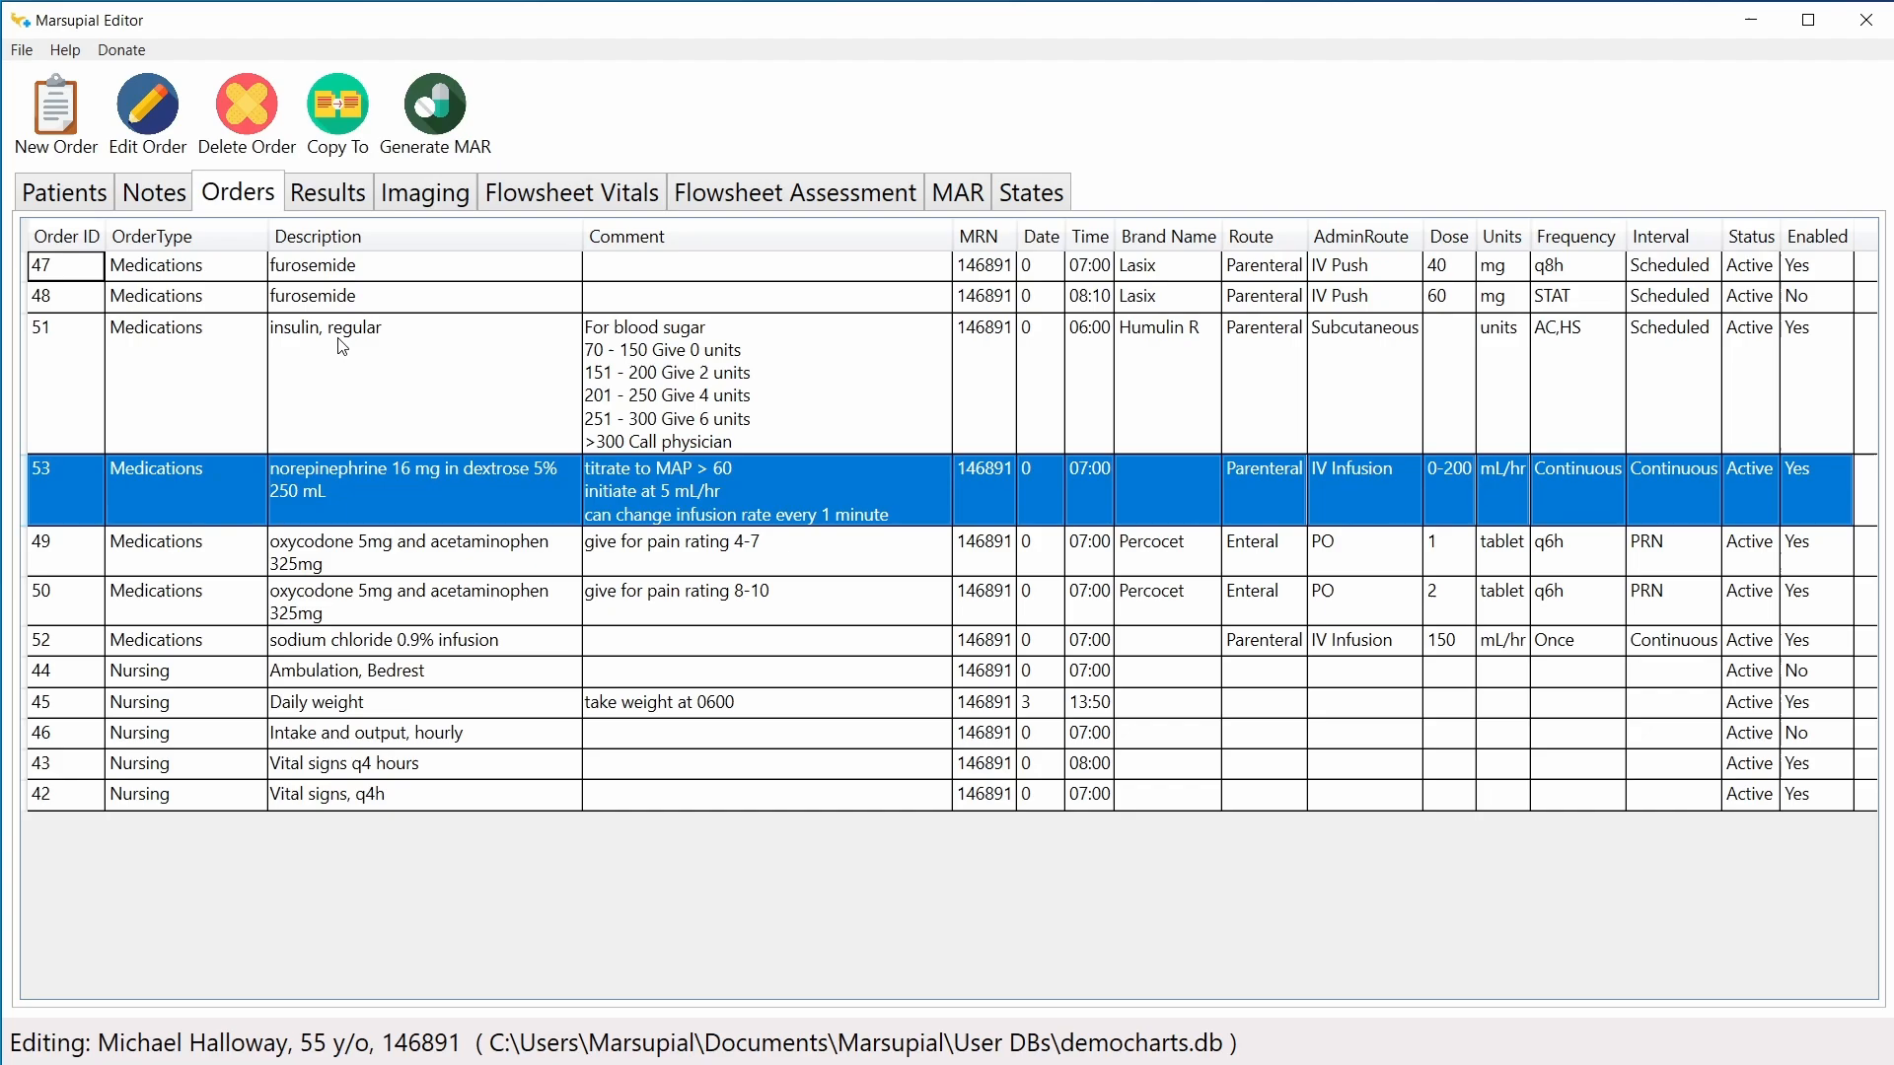
pyautogui.click(246, 200)
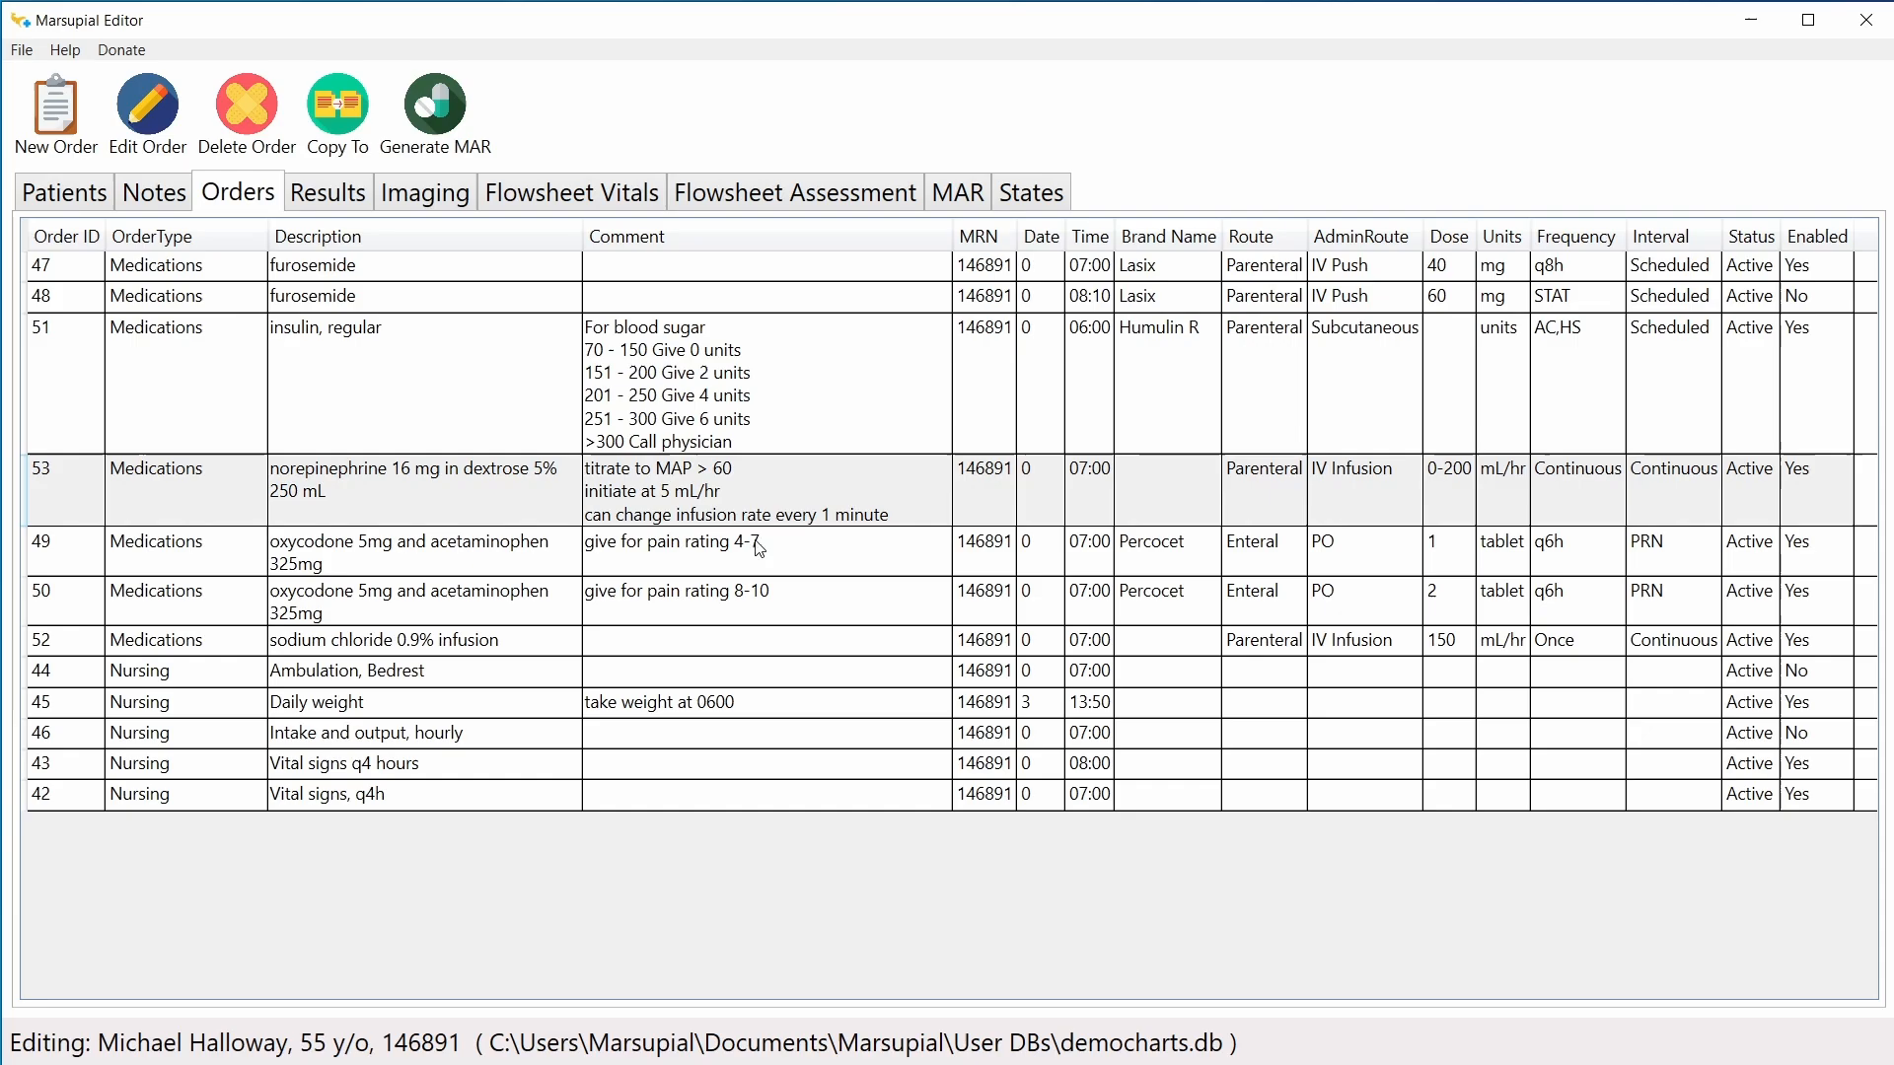
pyautogui.click(857, 488)
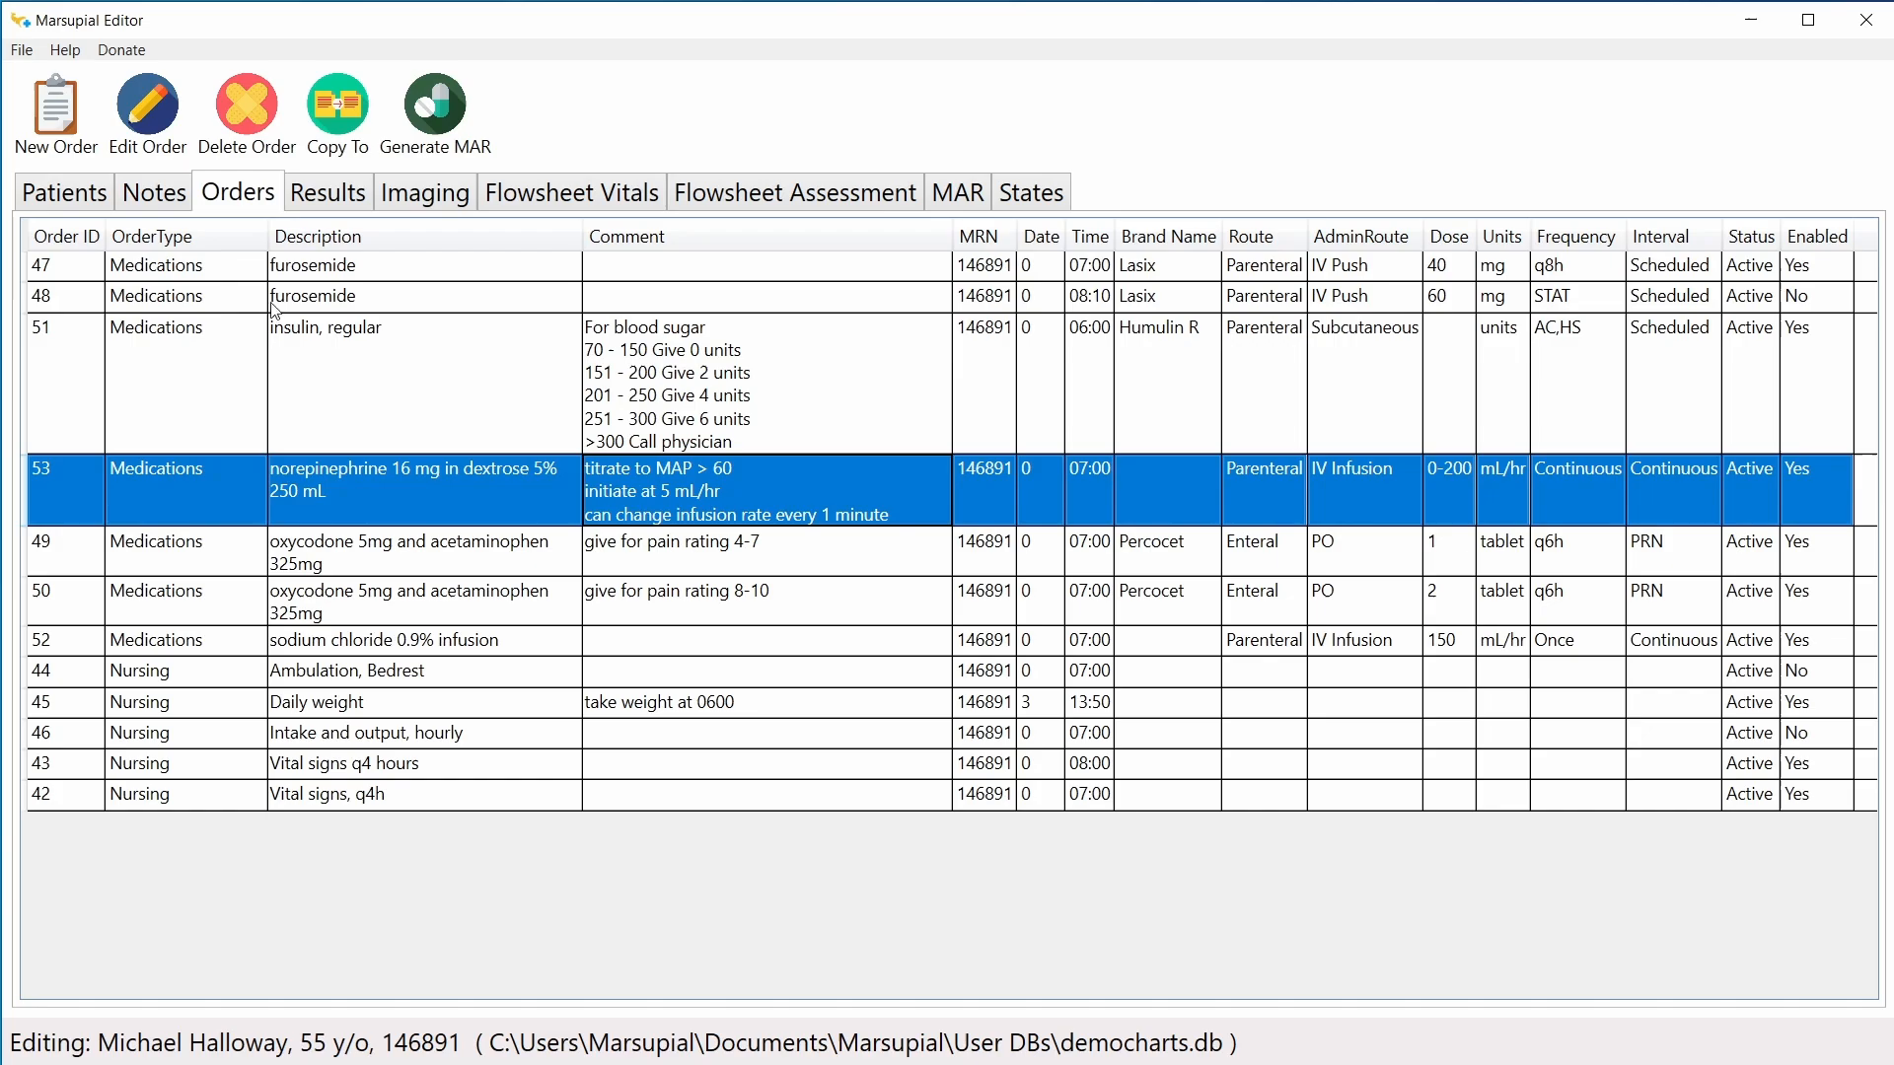
# Step: Start a new medication order with date 0 and time 07:00
pyautogui.click(57, 119)
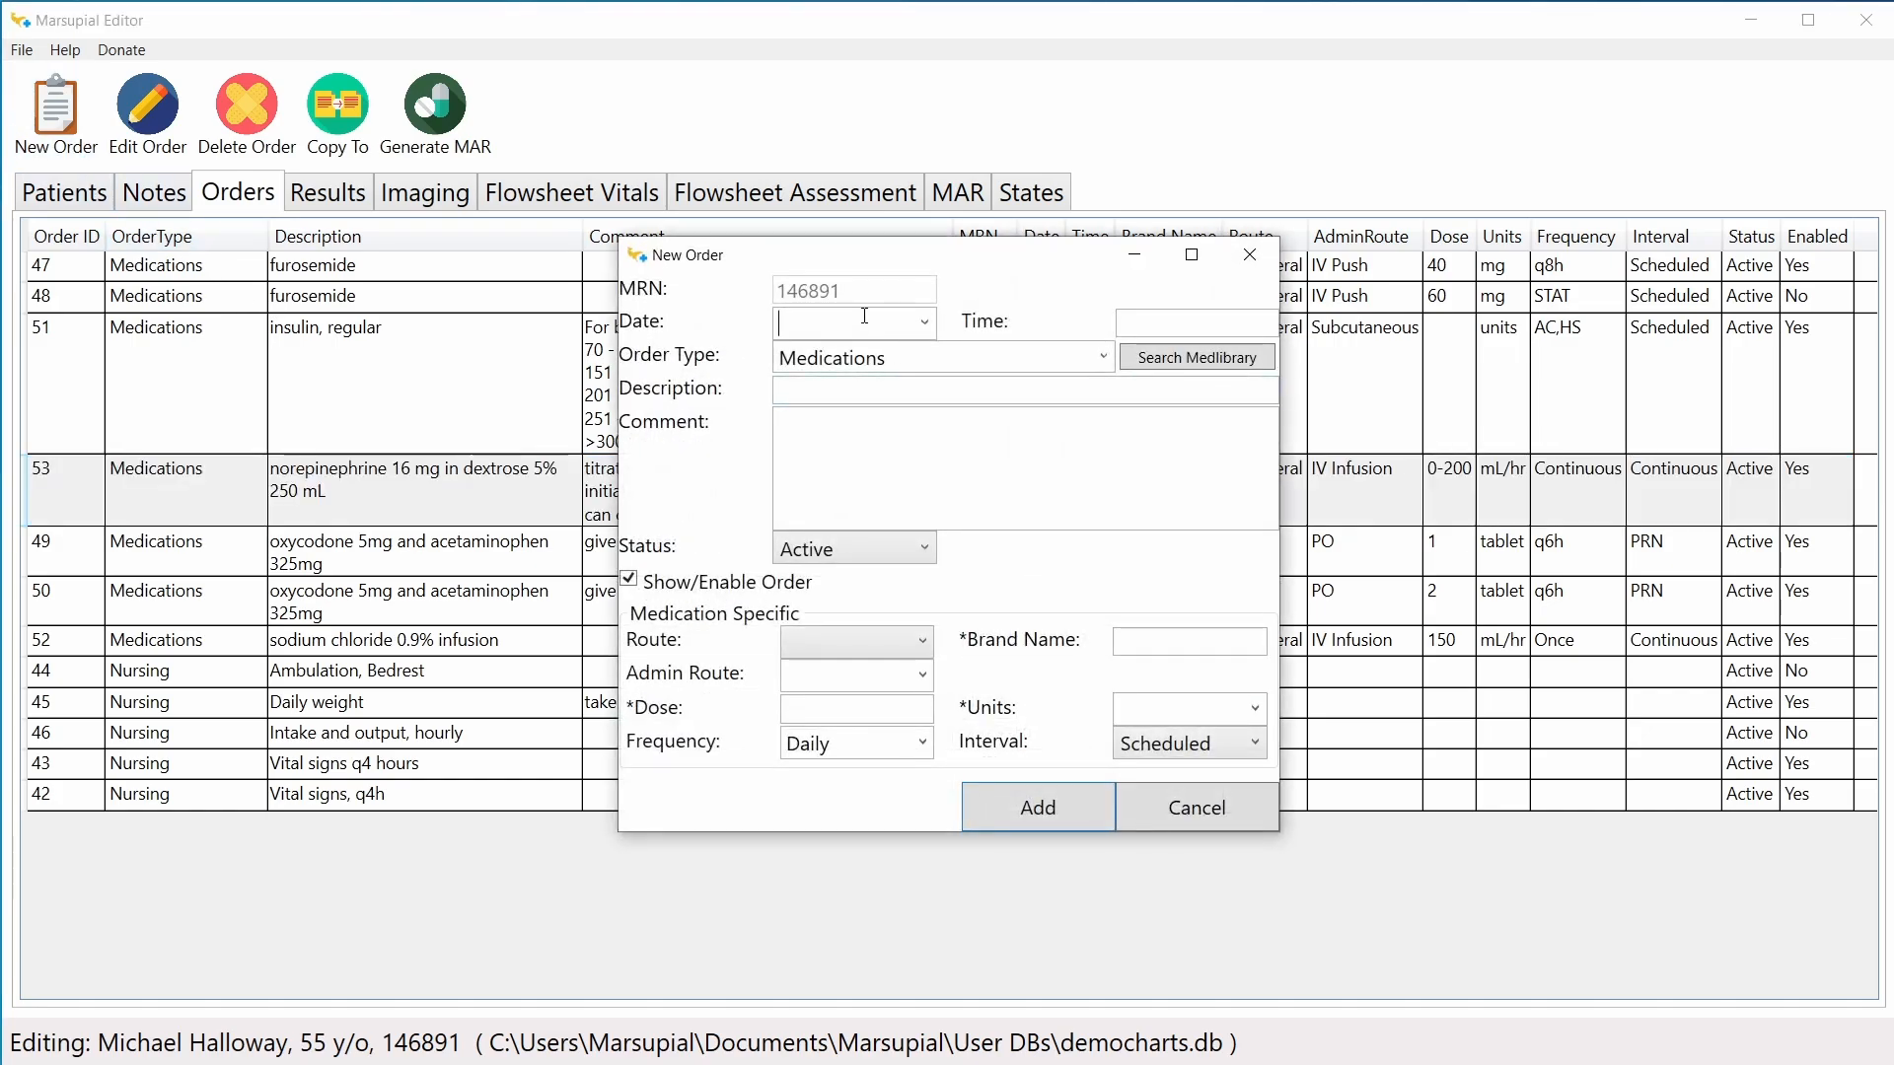
pyautogui.click(1147, 326)
pyautogui.write('07:00')
# Step: Find vancomycin 1 gram in 250 mL in the medication library, sorted by generic name, and use it for the new order
pyautogui.click(1169, 363)
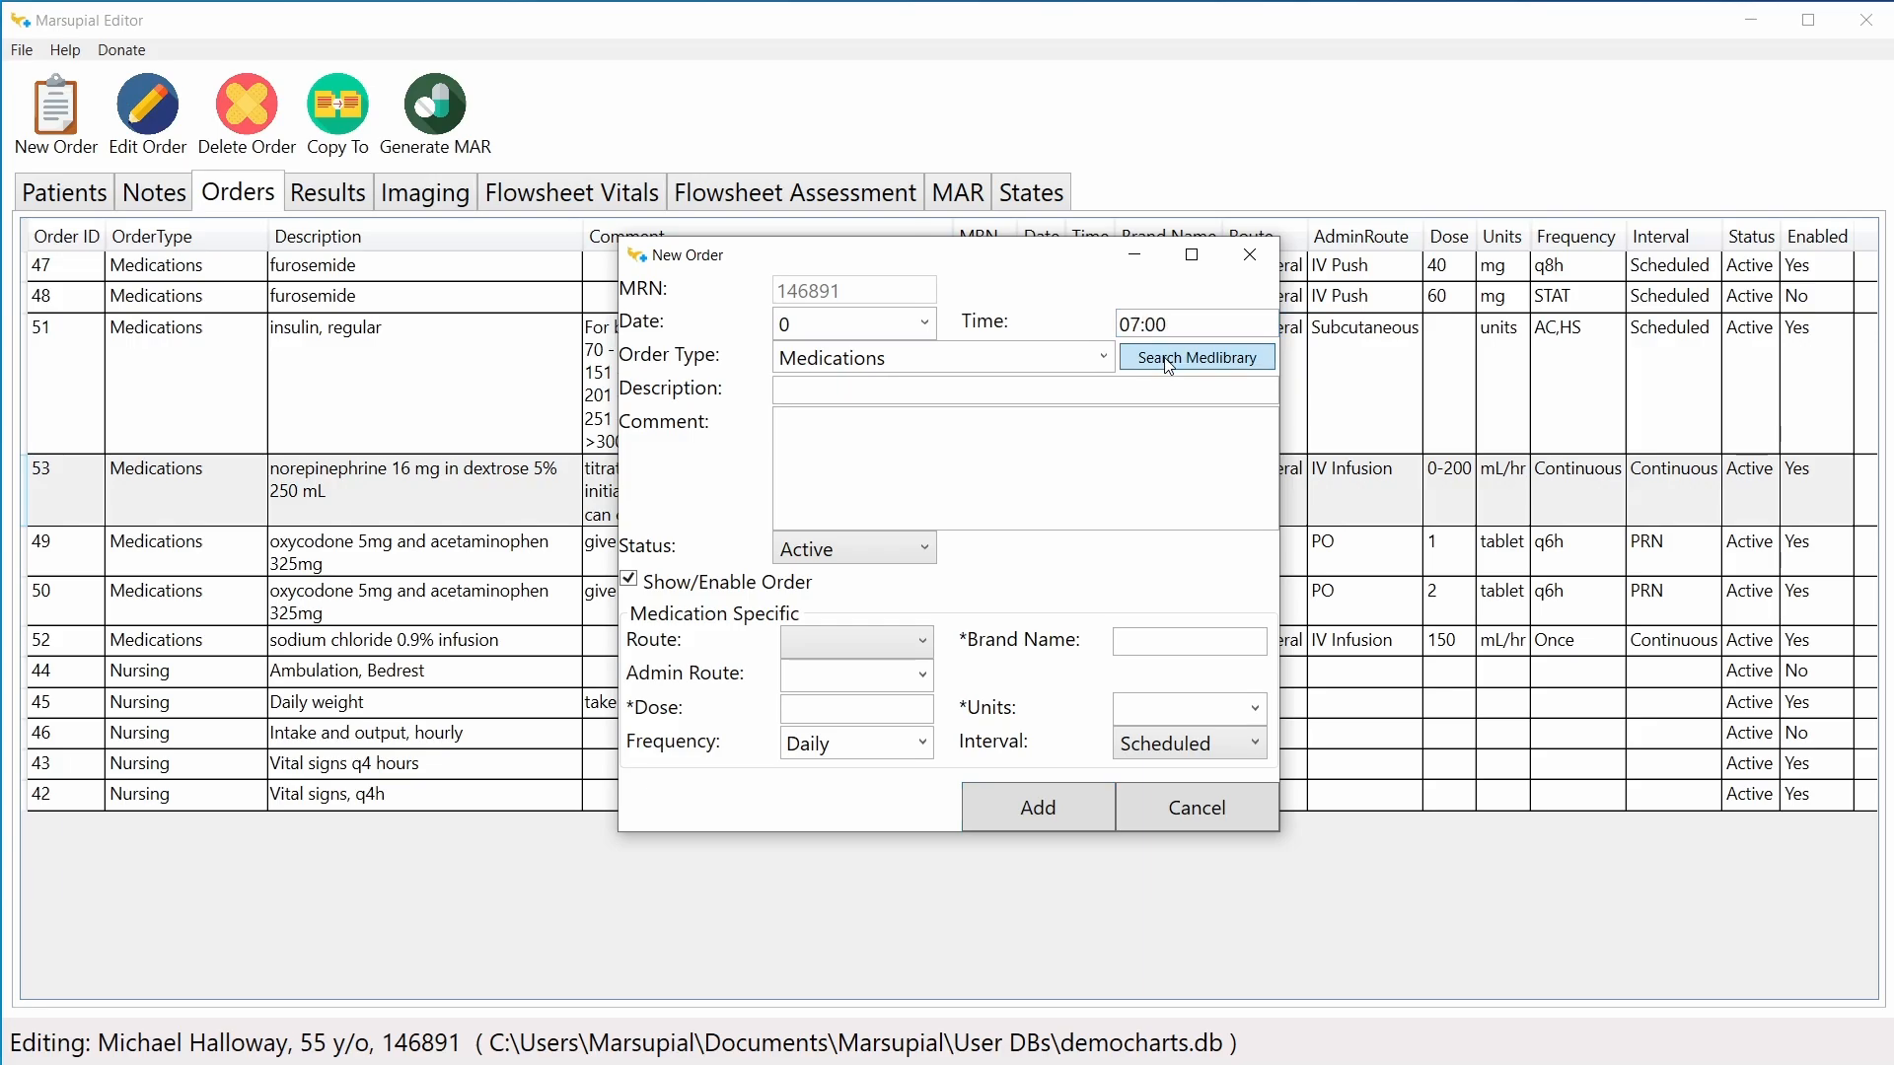
pyautogui.doubleClick(857, 492)
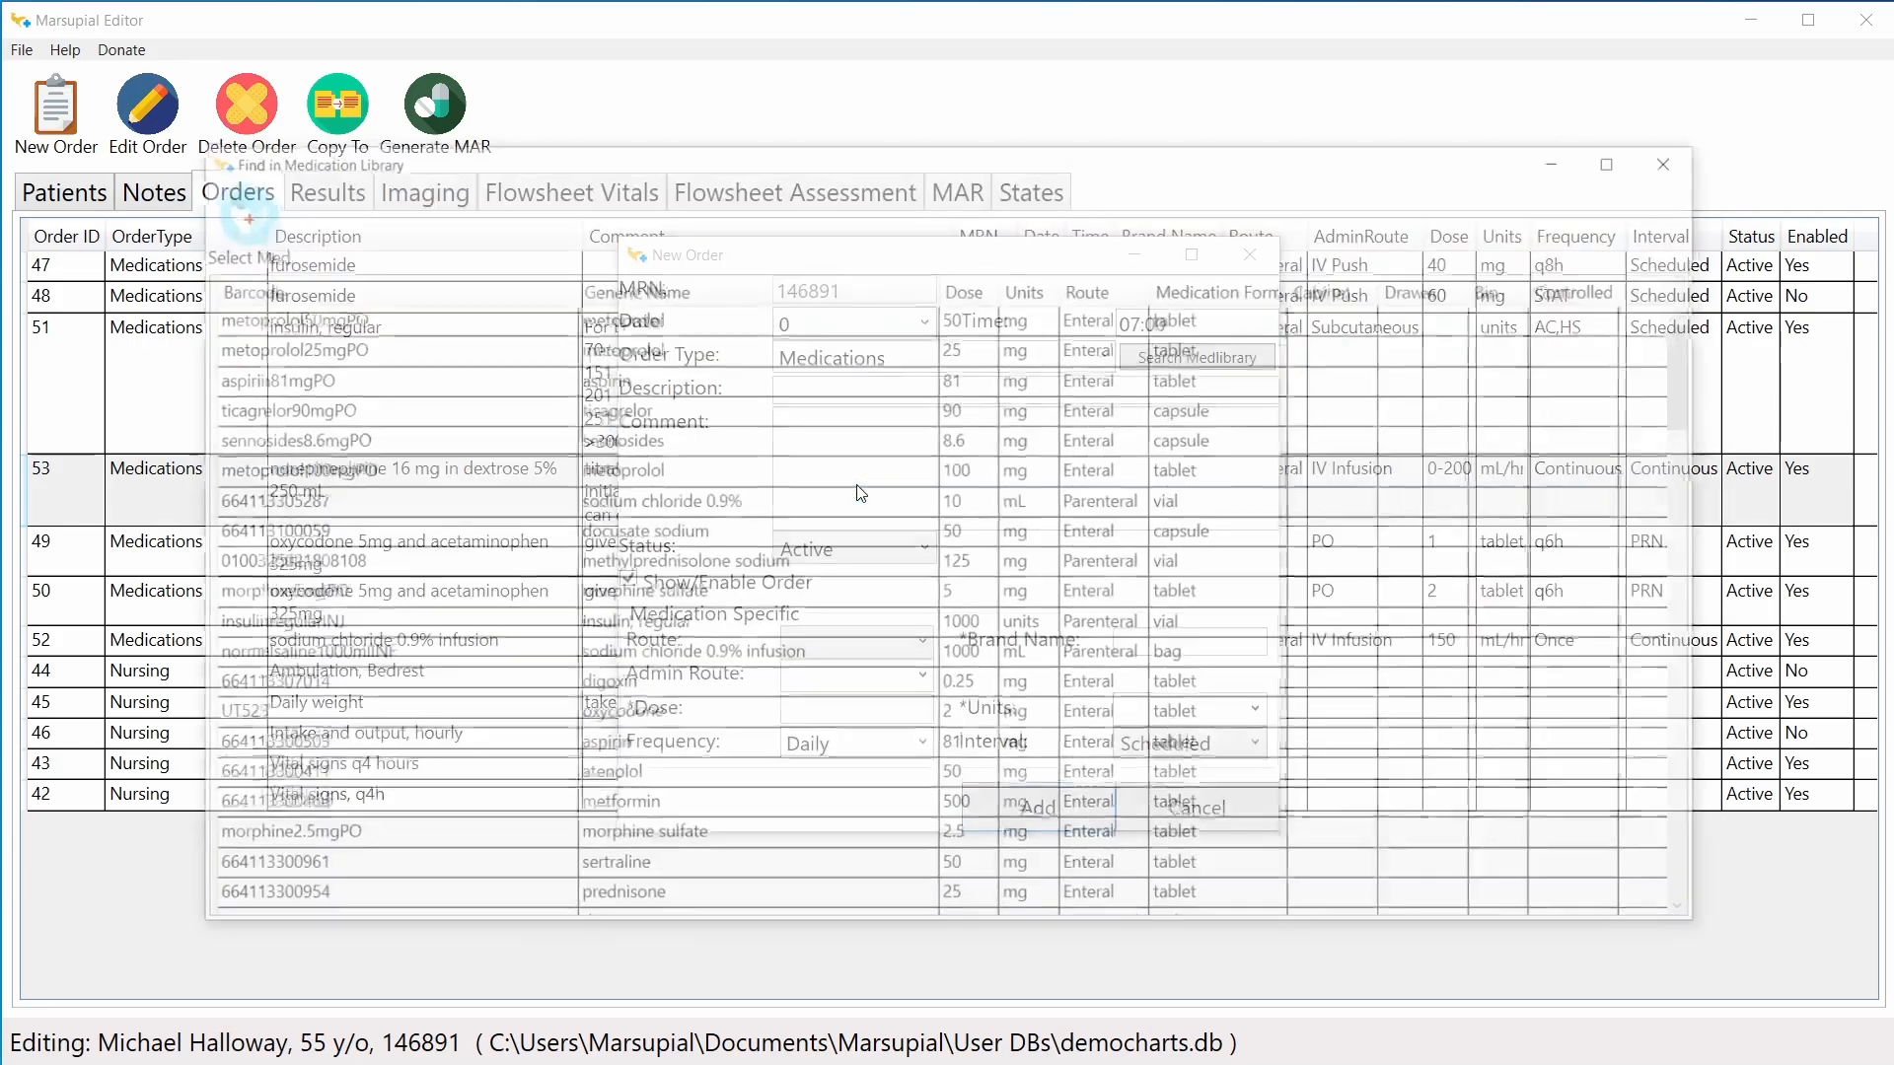
pyautogui.click(714, 288)
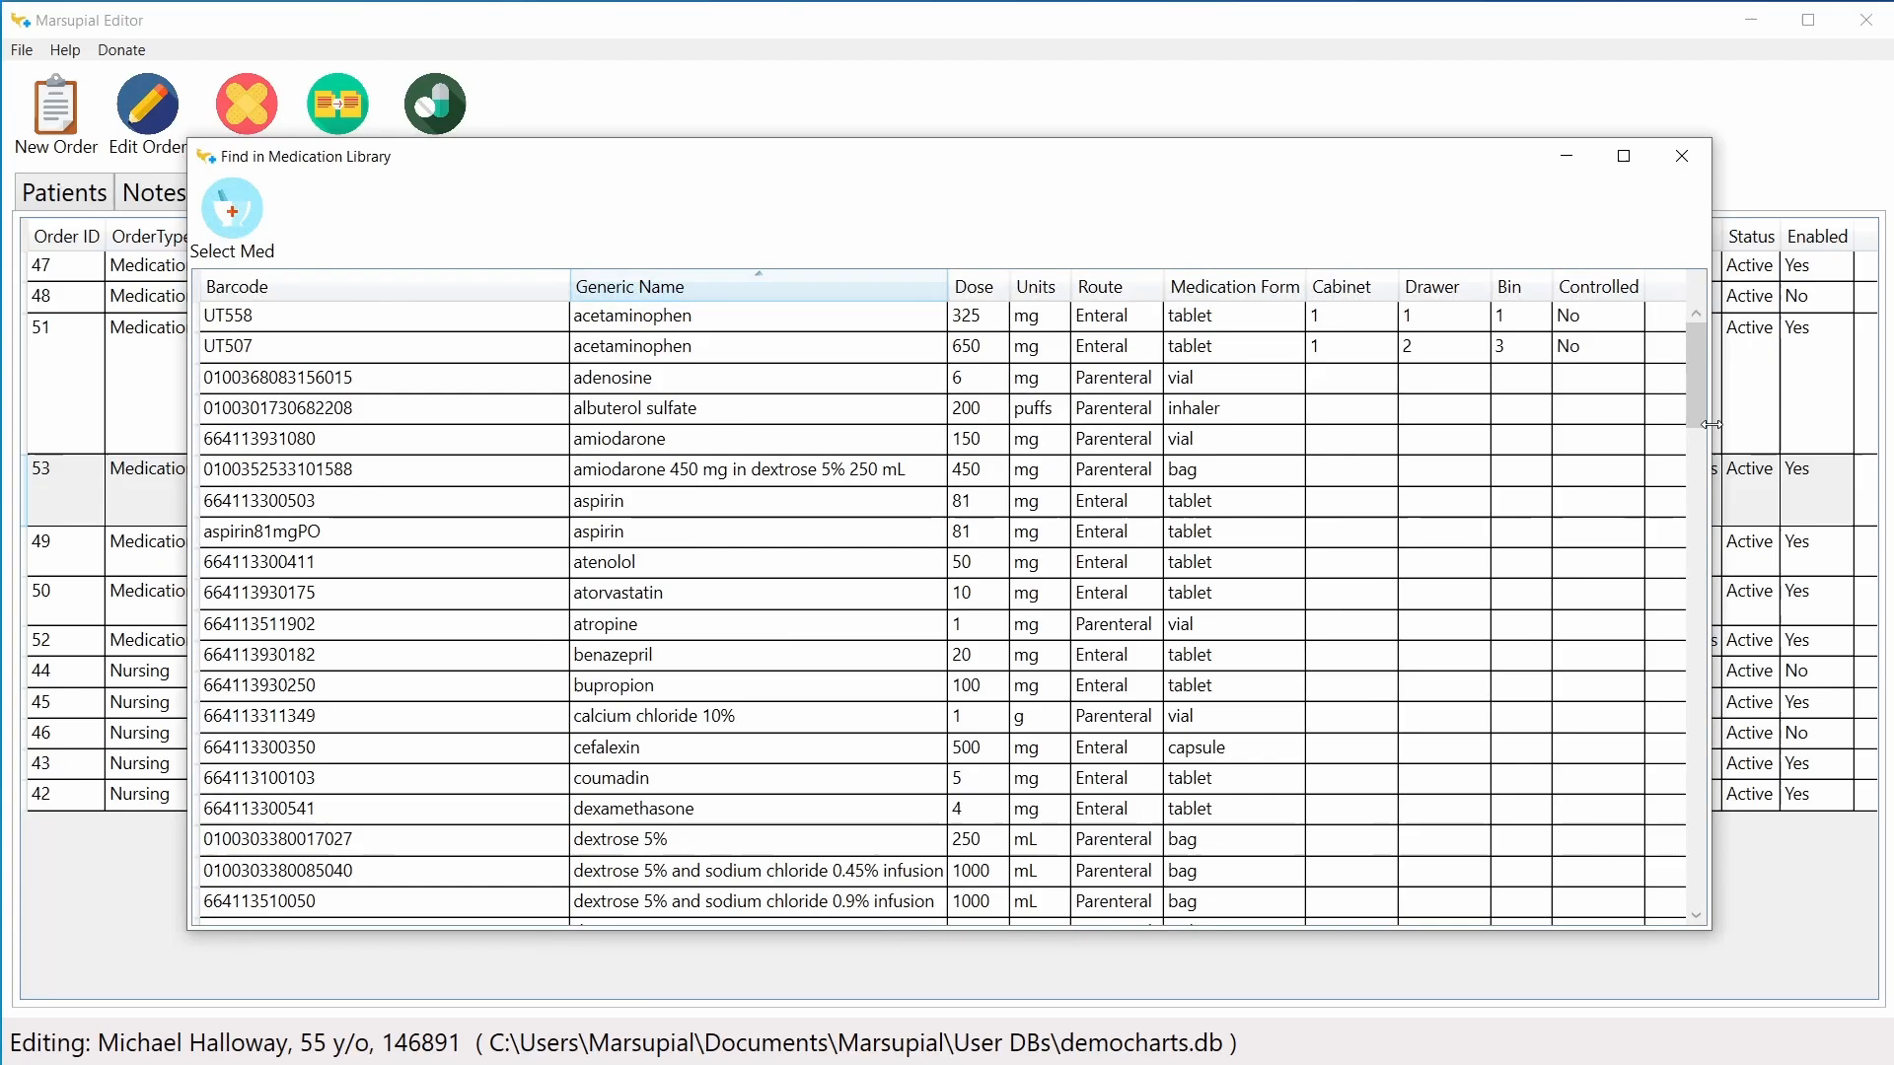
pyautogui.moveTo(1689, 389); pyautogui.dragTo(1682, 894)
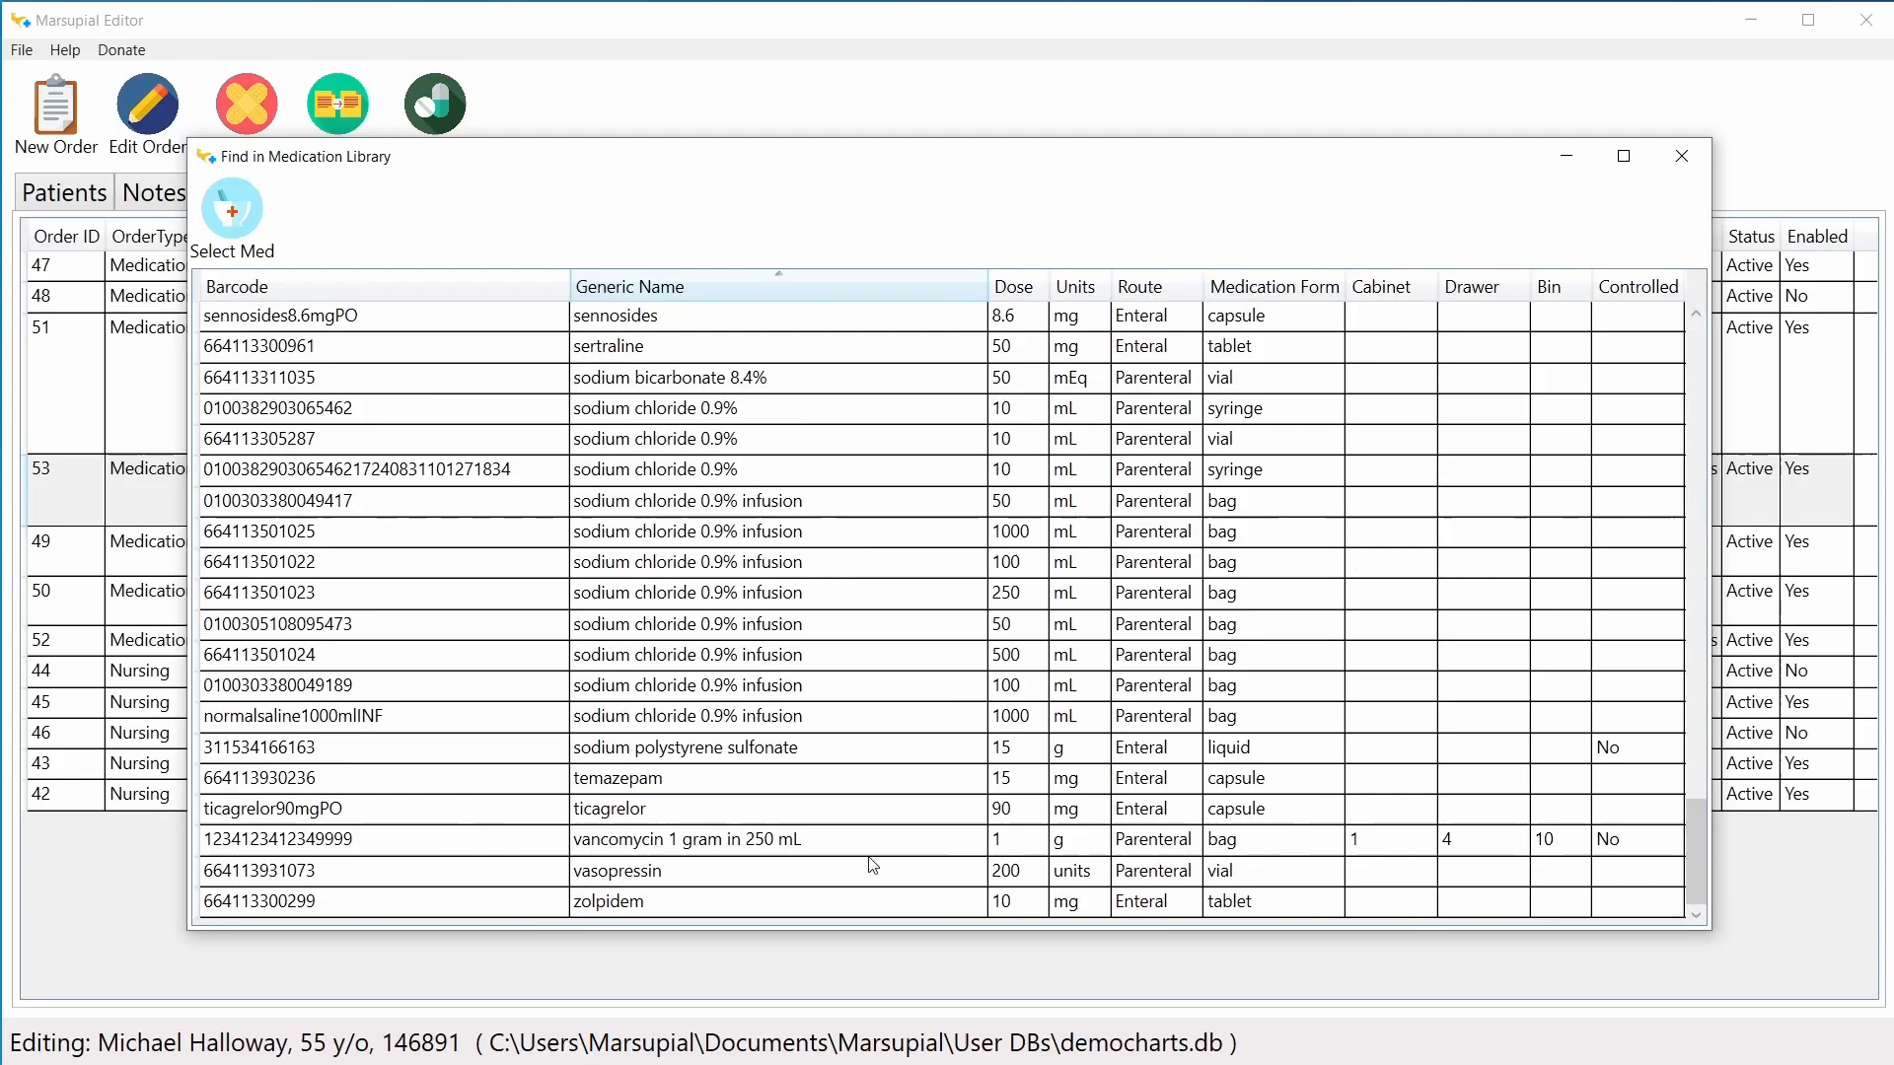
pyautogui.click(765, 845)
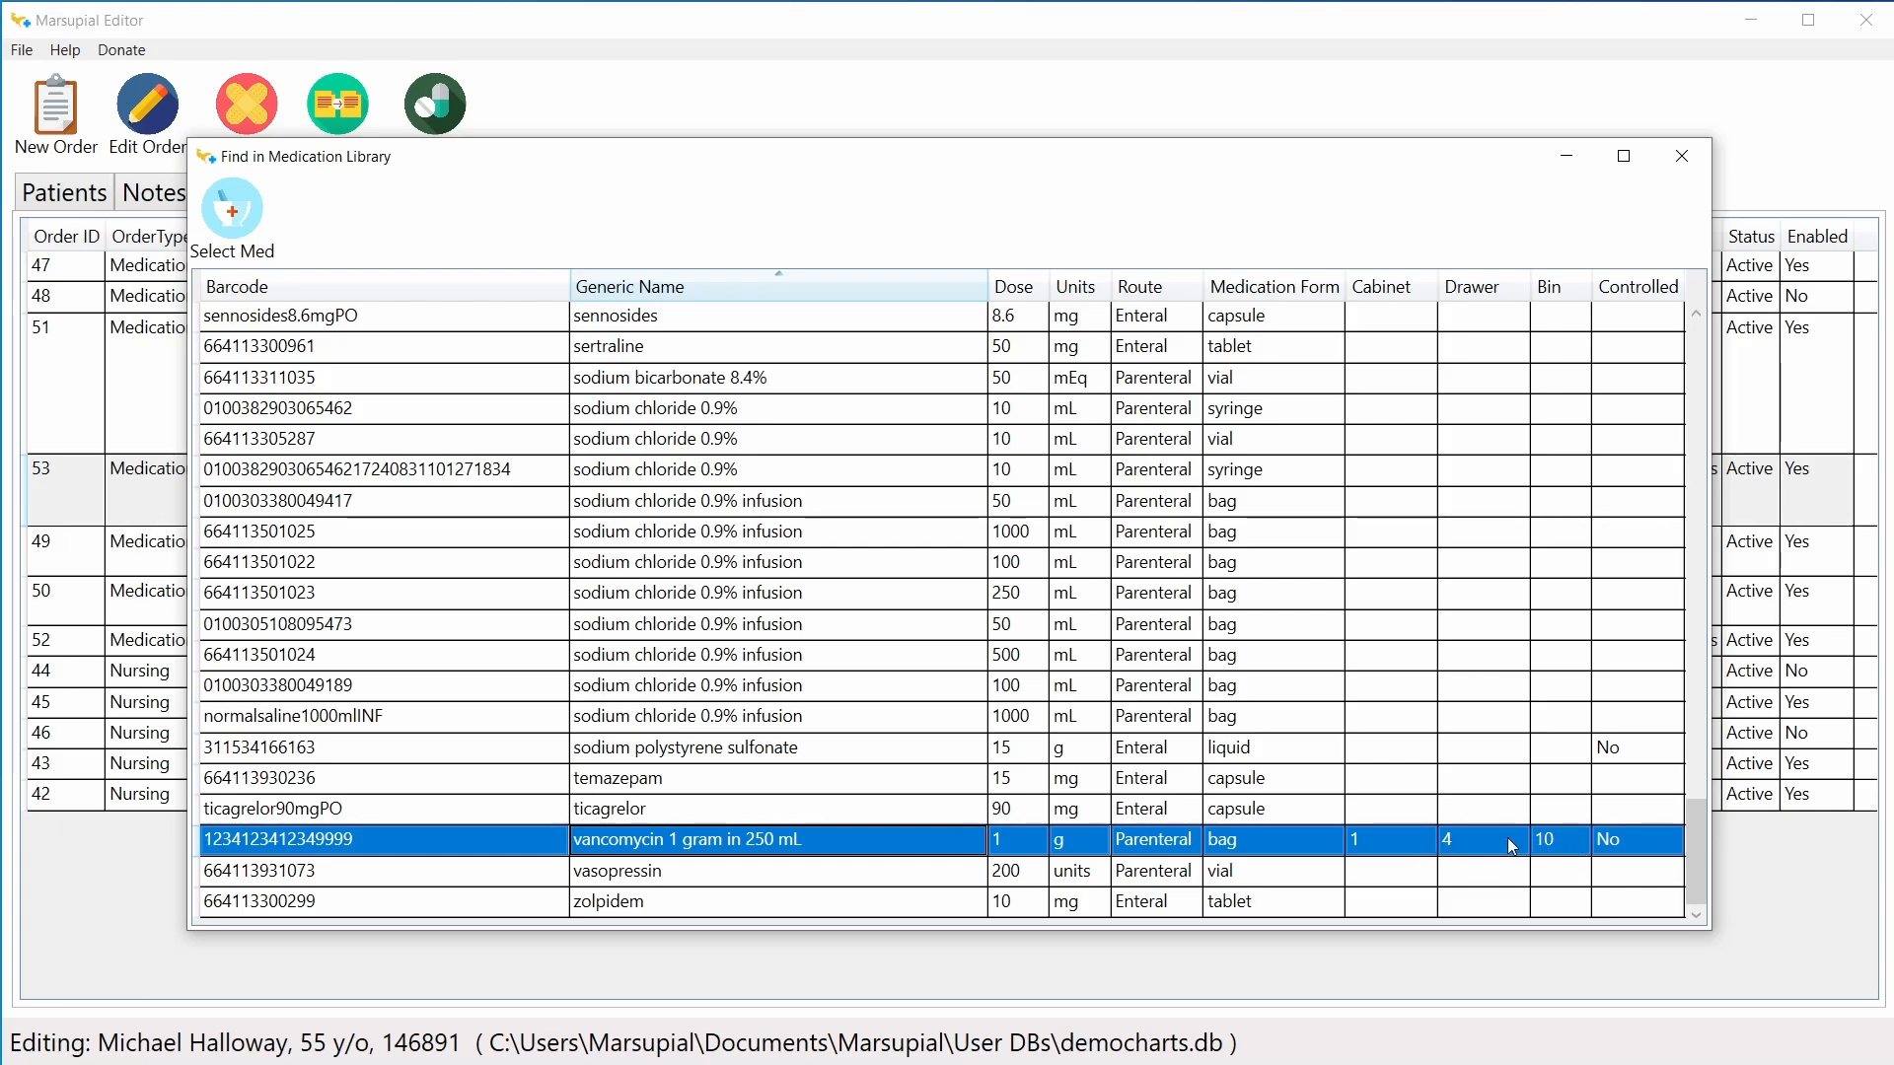
pyautogui.doubleClick(1457, 845)
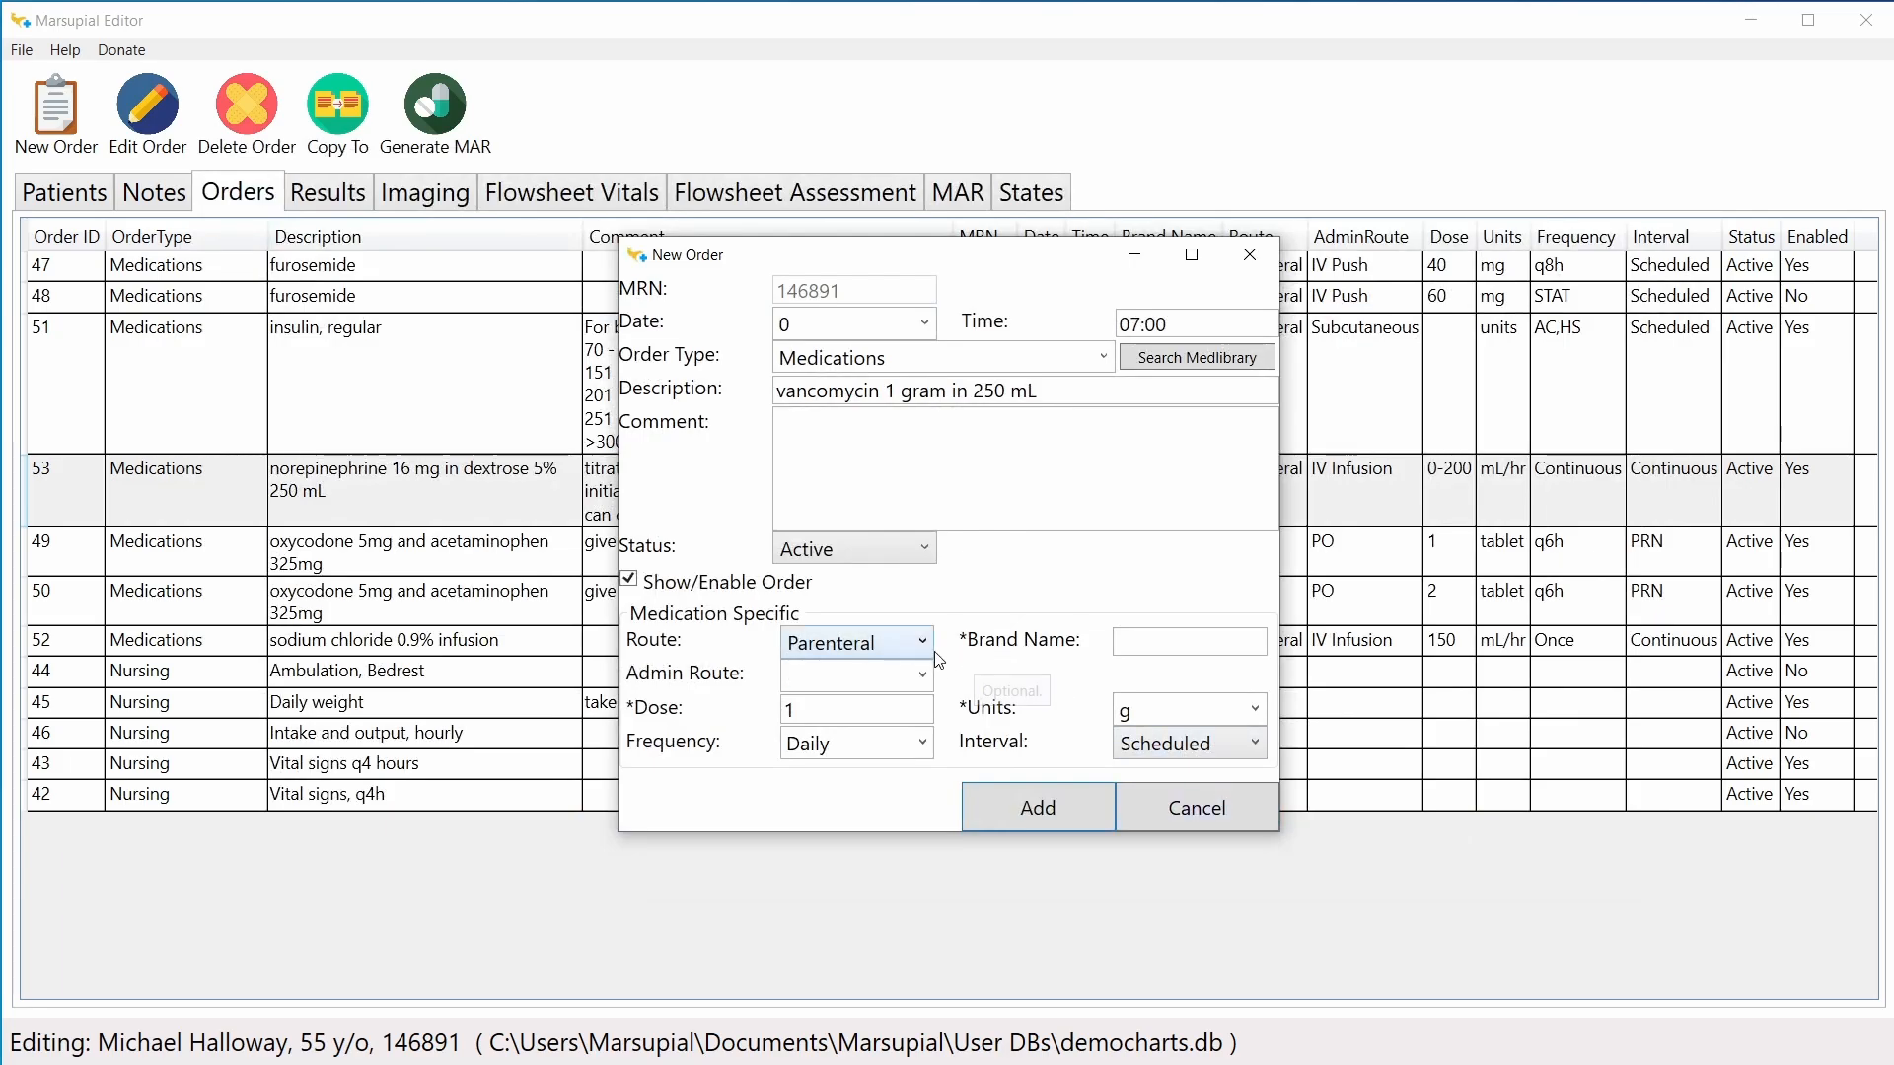
# Step: Set the vancomycin order's admin route to IV Infusion and keep its frequency at Daily
pyautogui.click(848, 676)
pyautogui.click(922, 675)
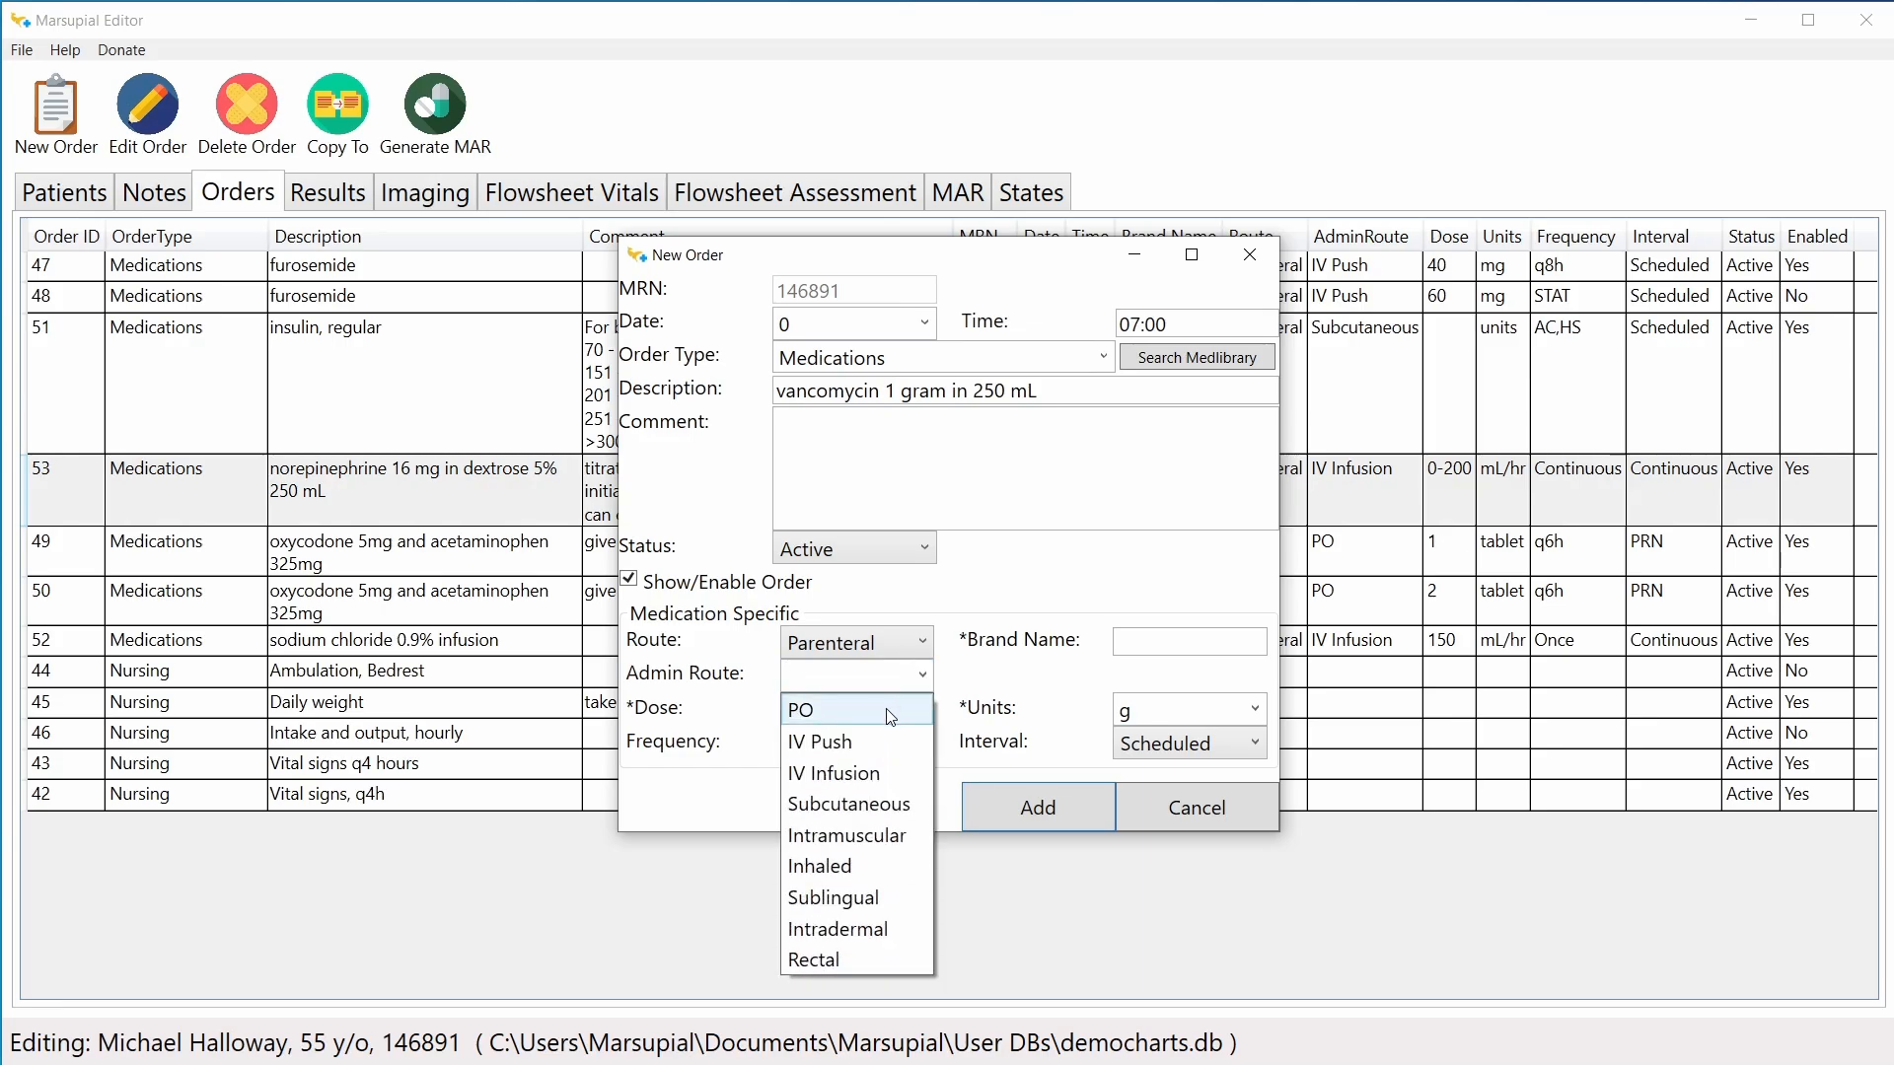
pyautogui.click(859, 785)
pyautogui.press('Tab')
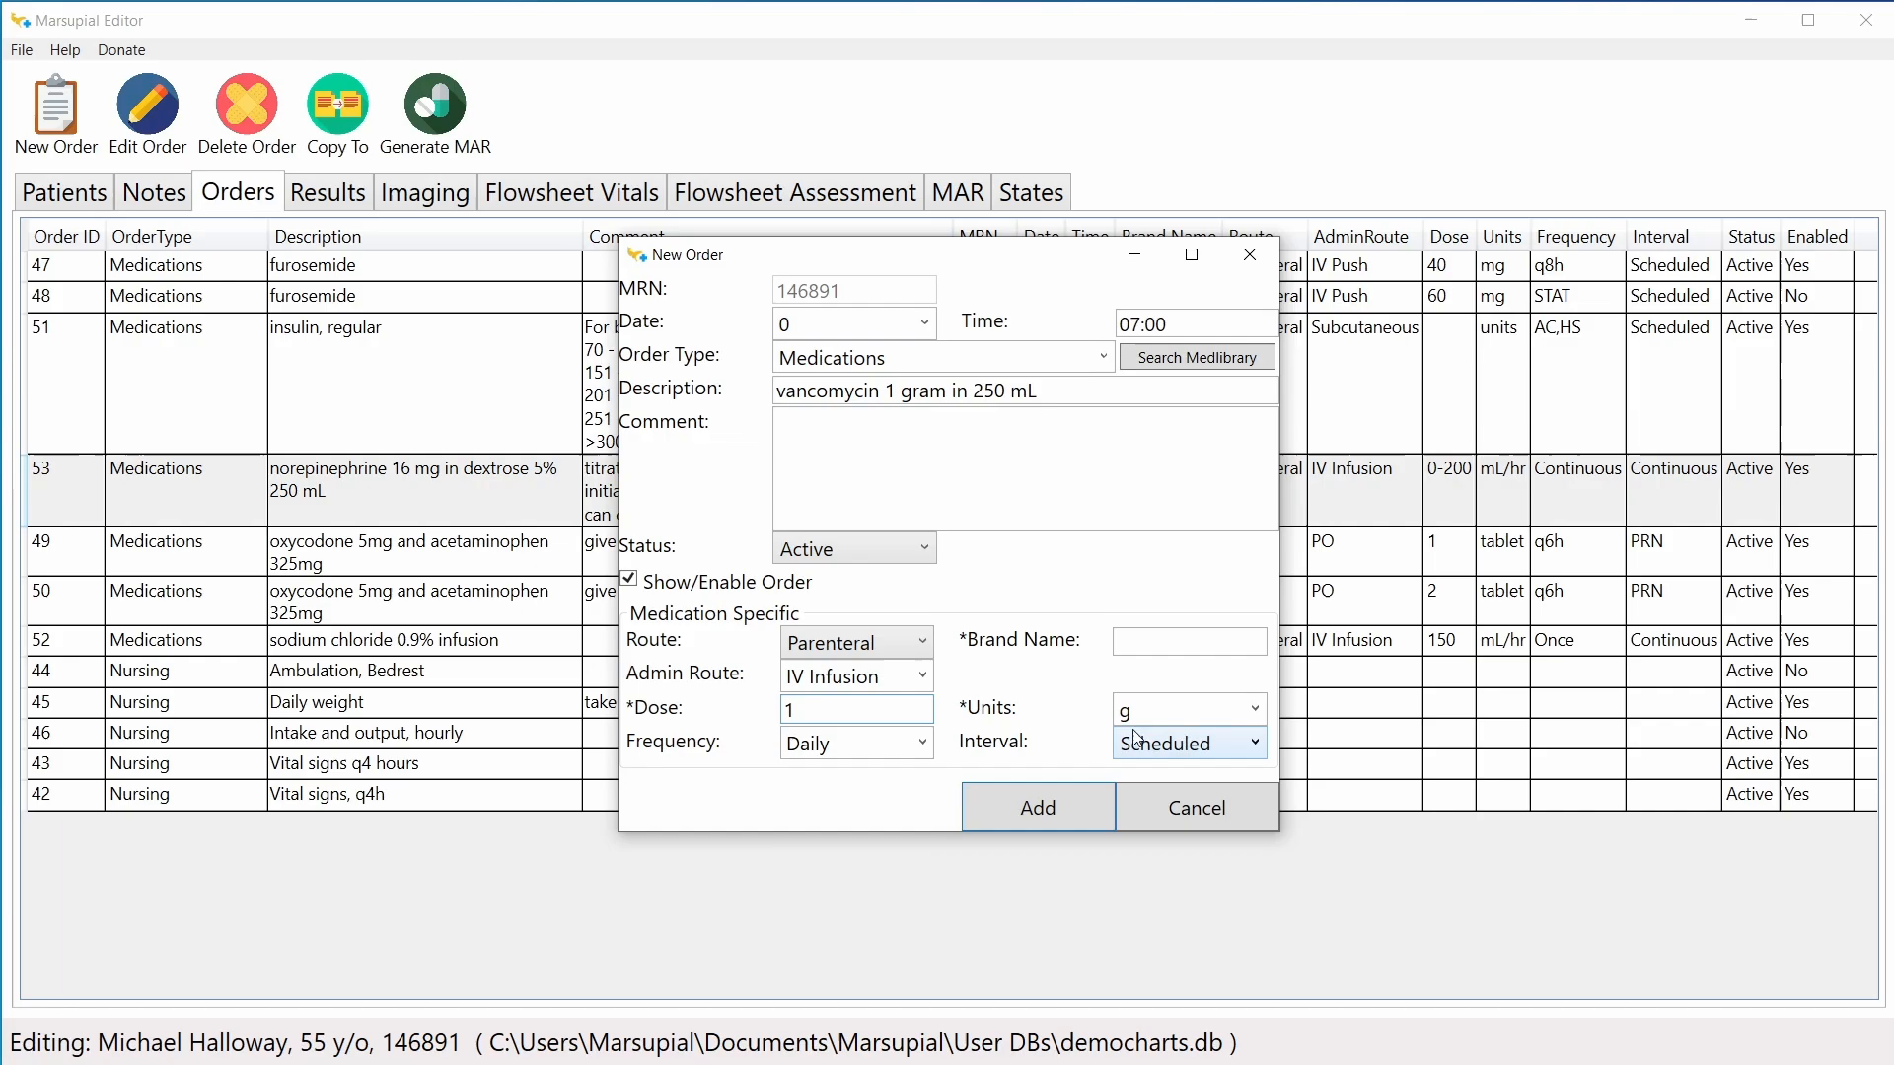
pyautogui.press('Tab')
pyautogui.click(922, 743)
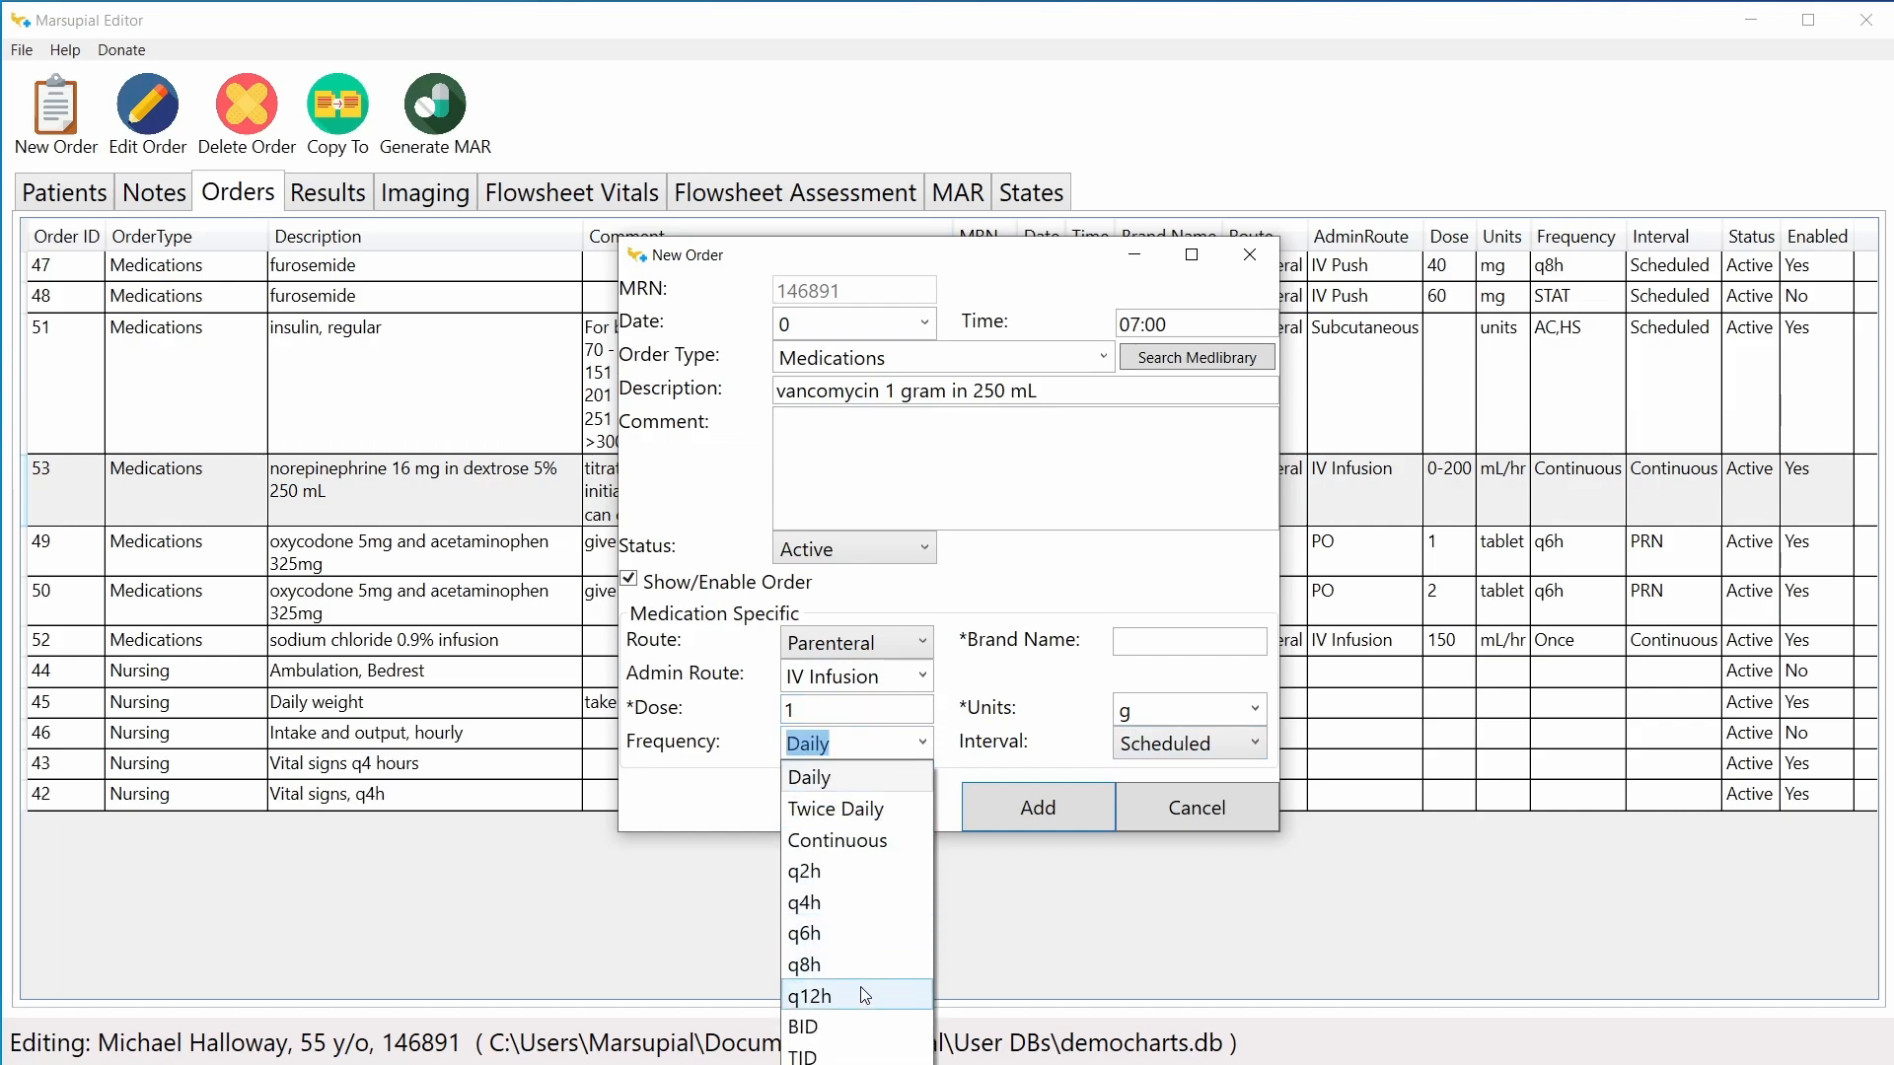
pyautogui.click(831, 782)
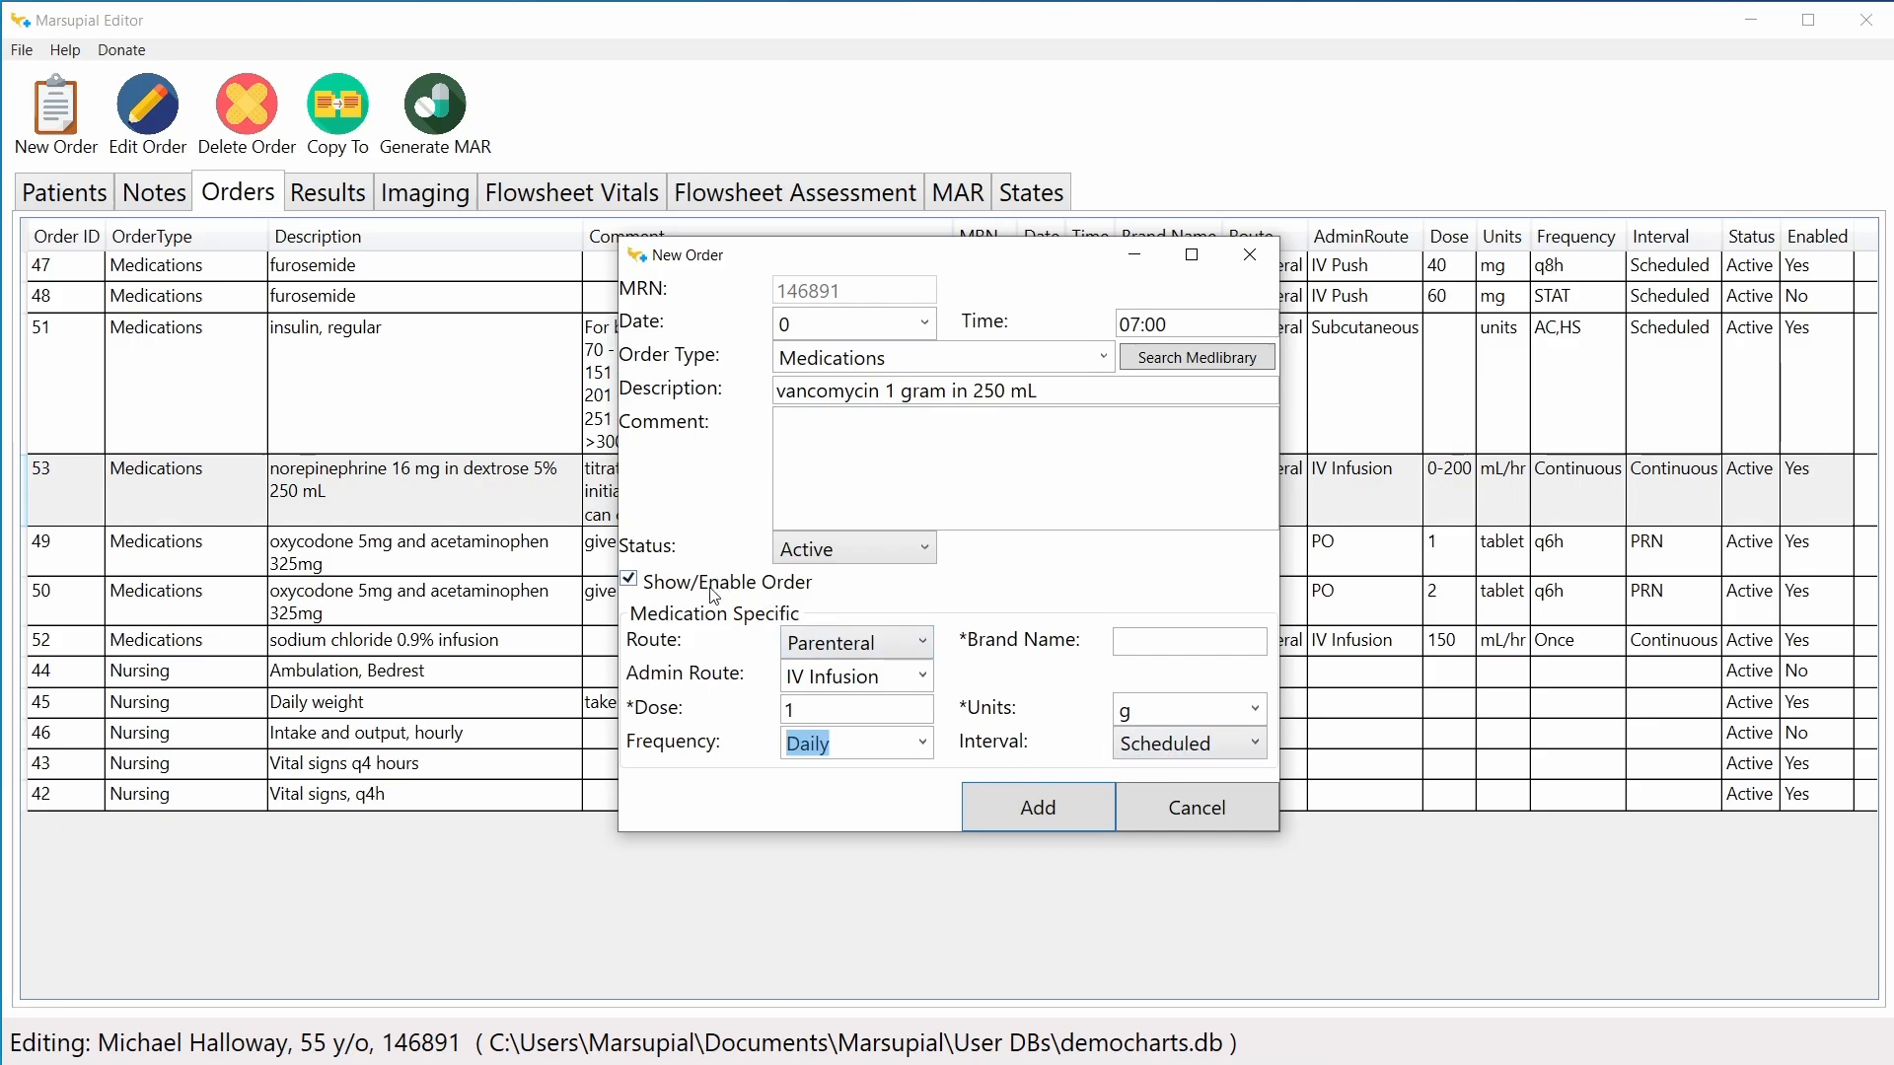
# Step: Keep the status Active, leave the comment empty, and add the vancomycin order
pyautogui.click(878, 548)
pyautogui.click(879, 549)
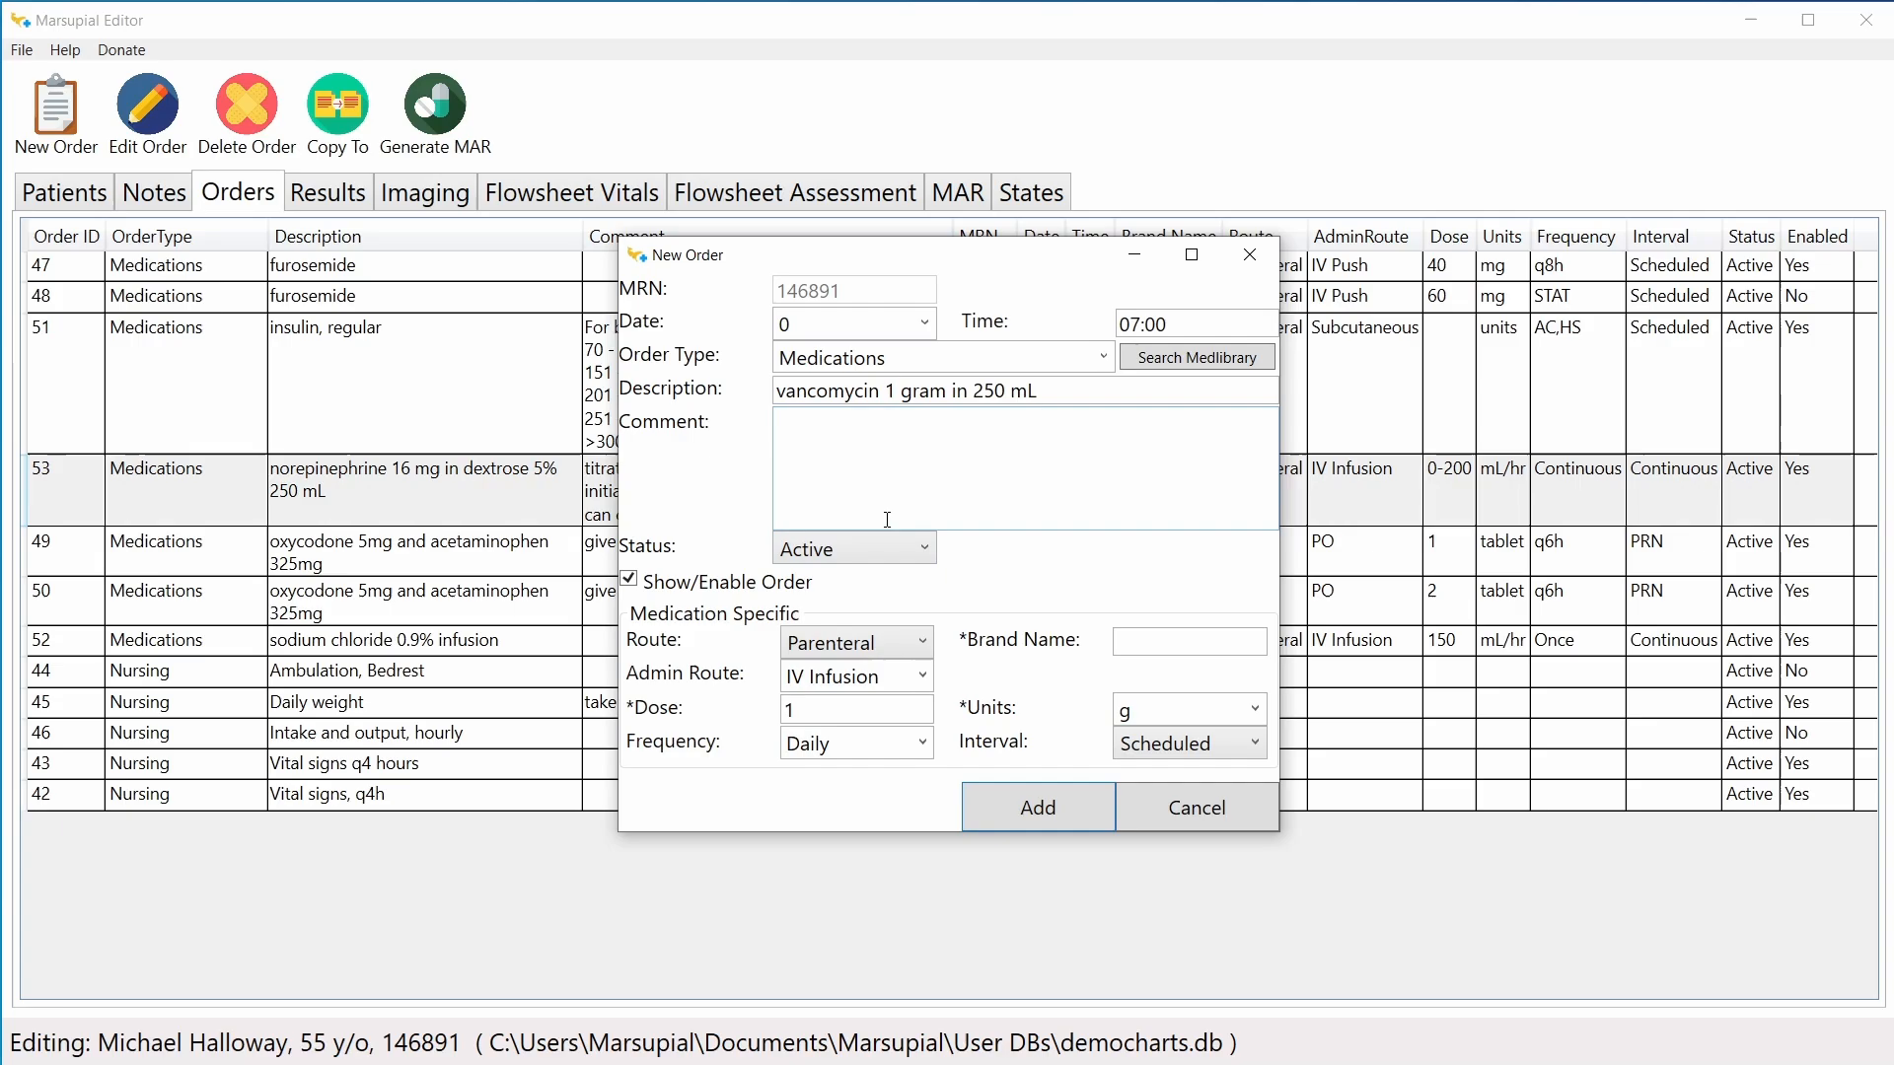
pyautogui.click(930, 469)
pyautogui.click(1042, 809)
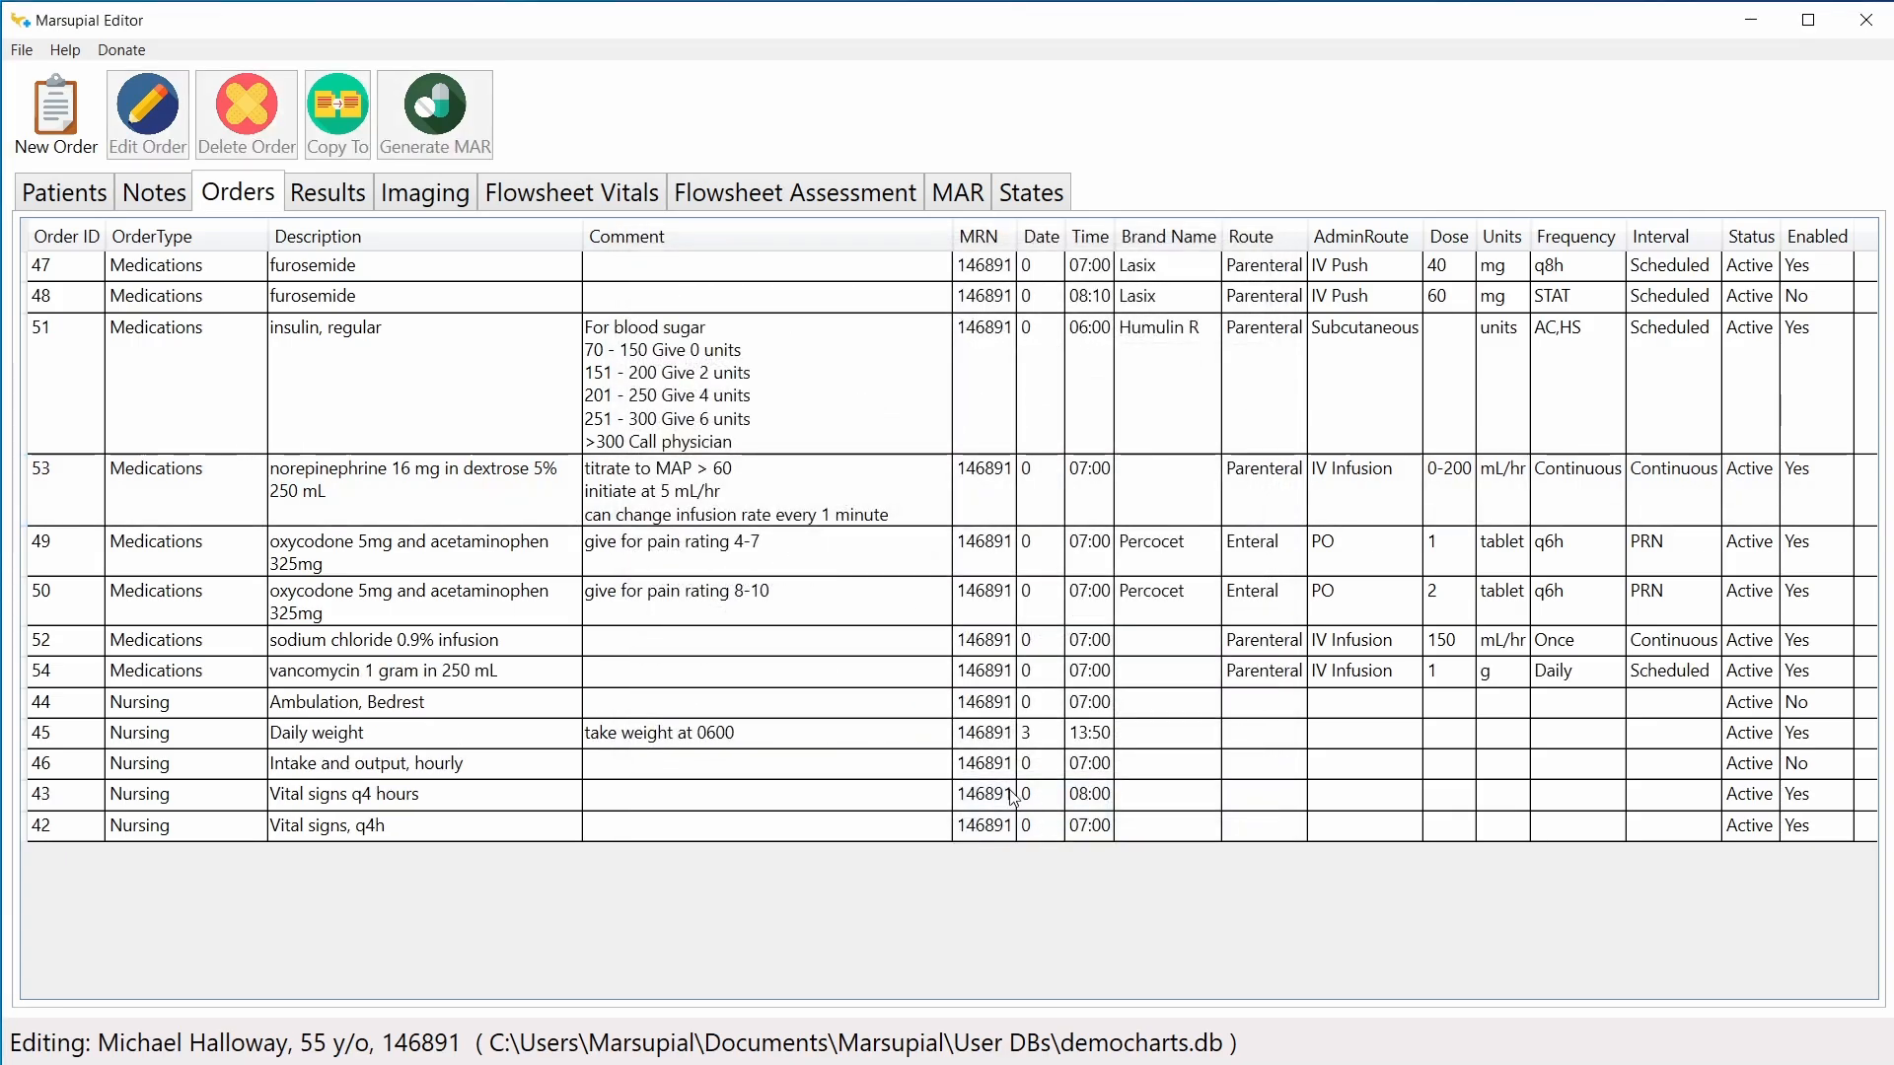
# Step: Generate the MAR entry for the vancomycin order and bring up the MAR entries to check it
pyautogui.click(440, 679)
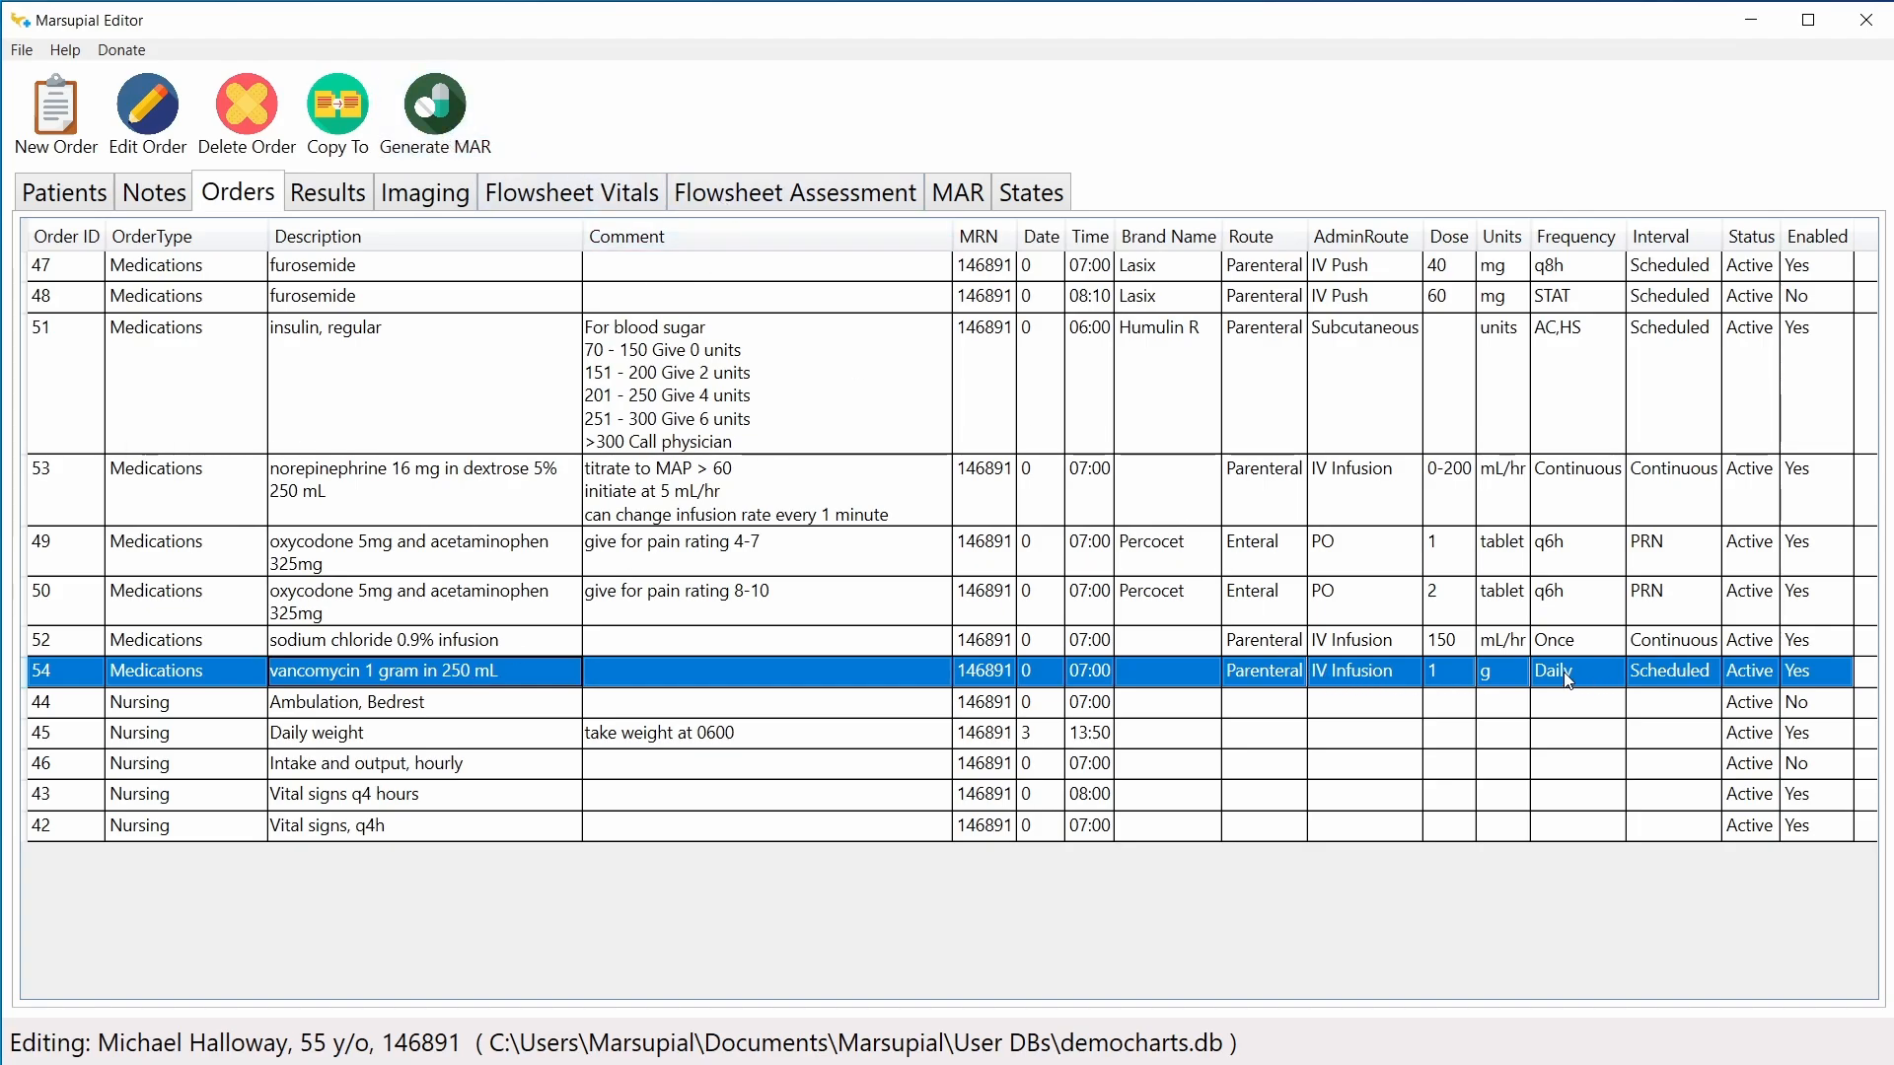
pyautogui.click(435, 107)
pyautogui.click(821, 679)
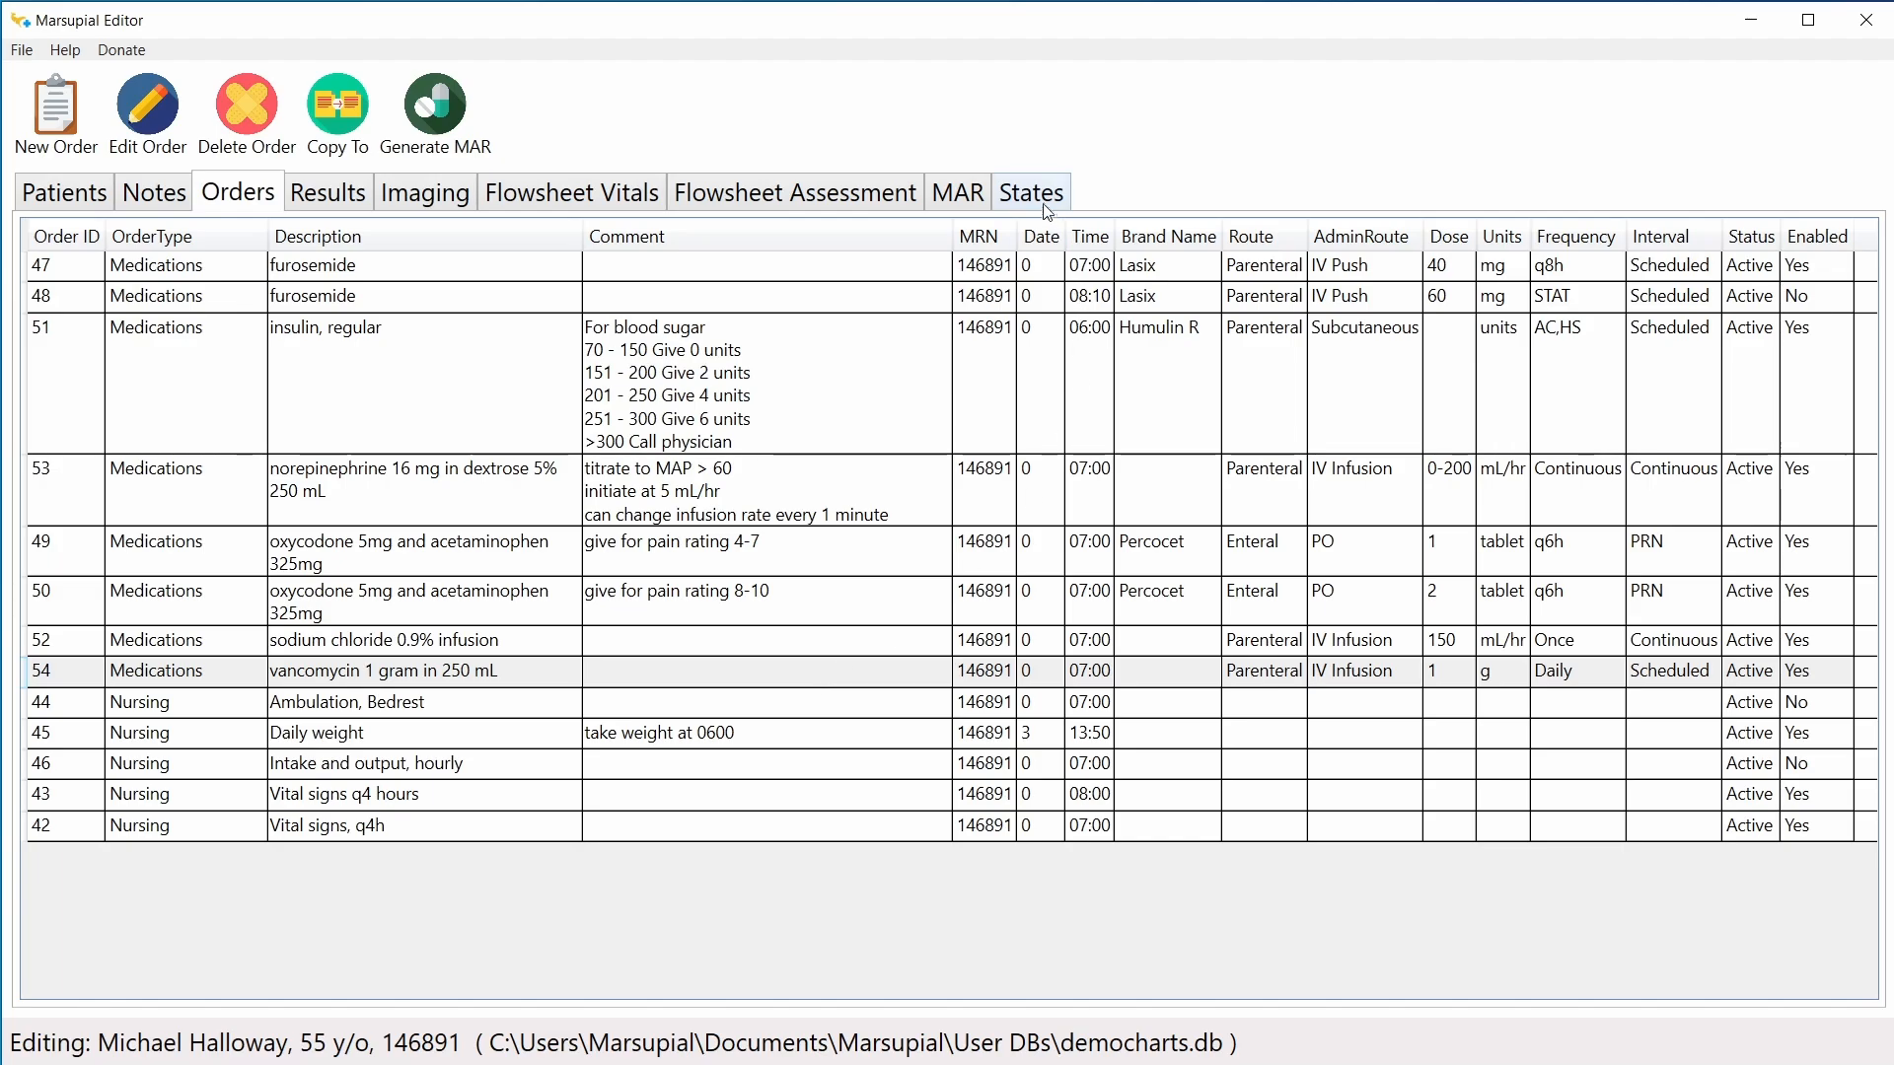
pyautogui.click(959, 193)
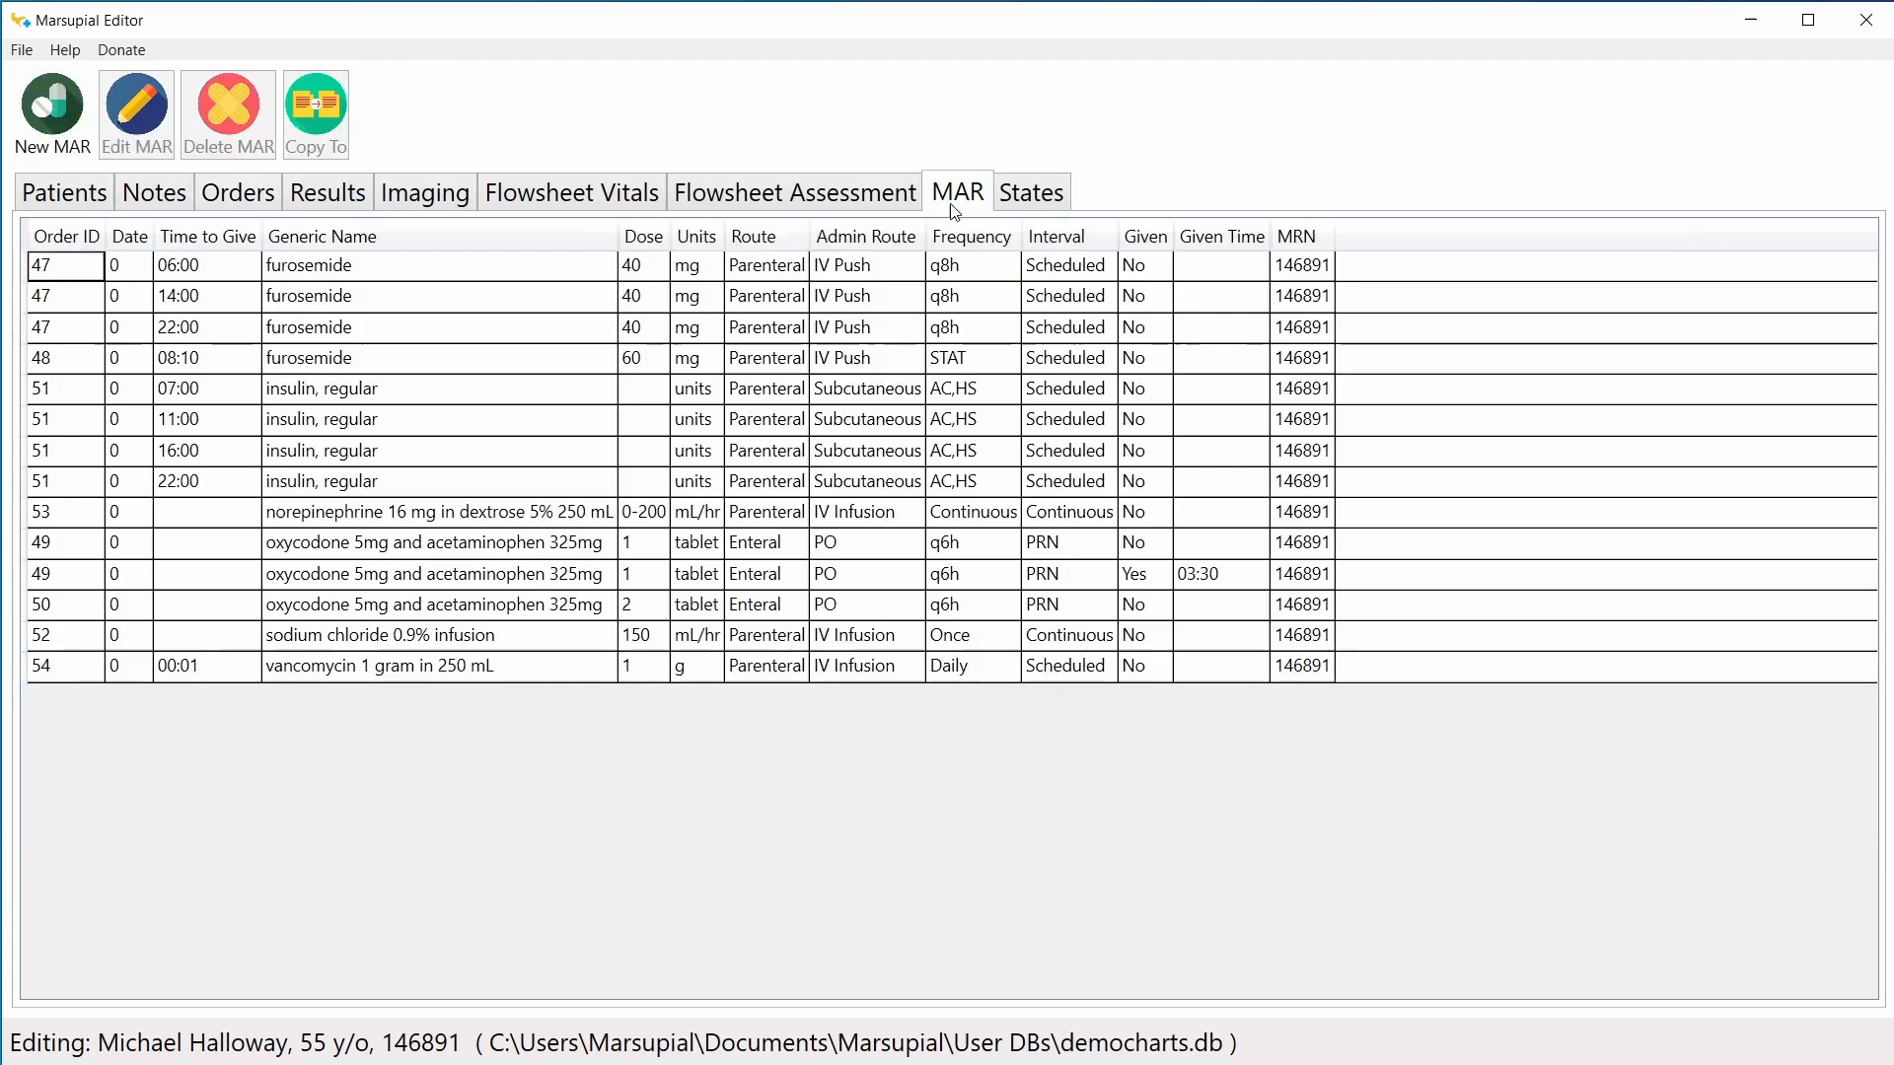
# Step: Set the vancomycin MAR entry's time to give to 10:00 and save the entry
pyautogui.doubleClick(410, 665)
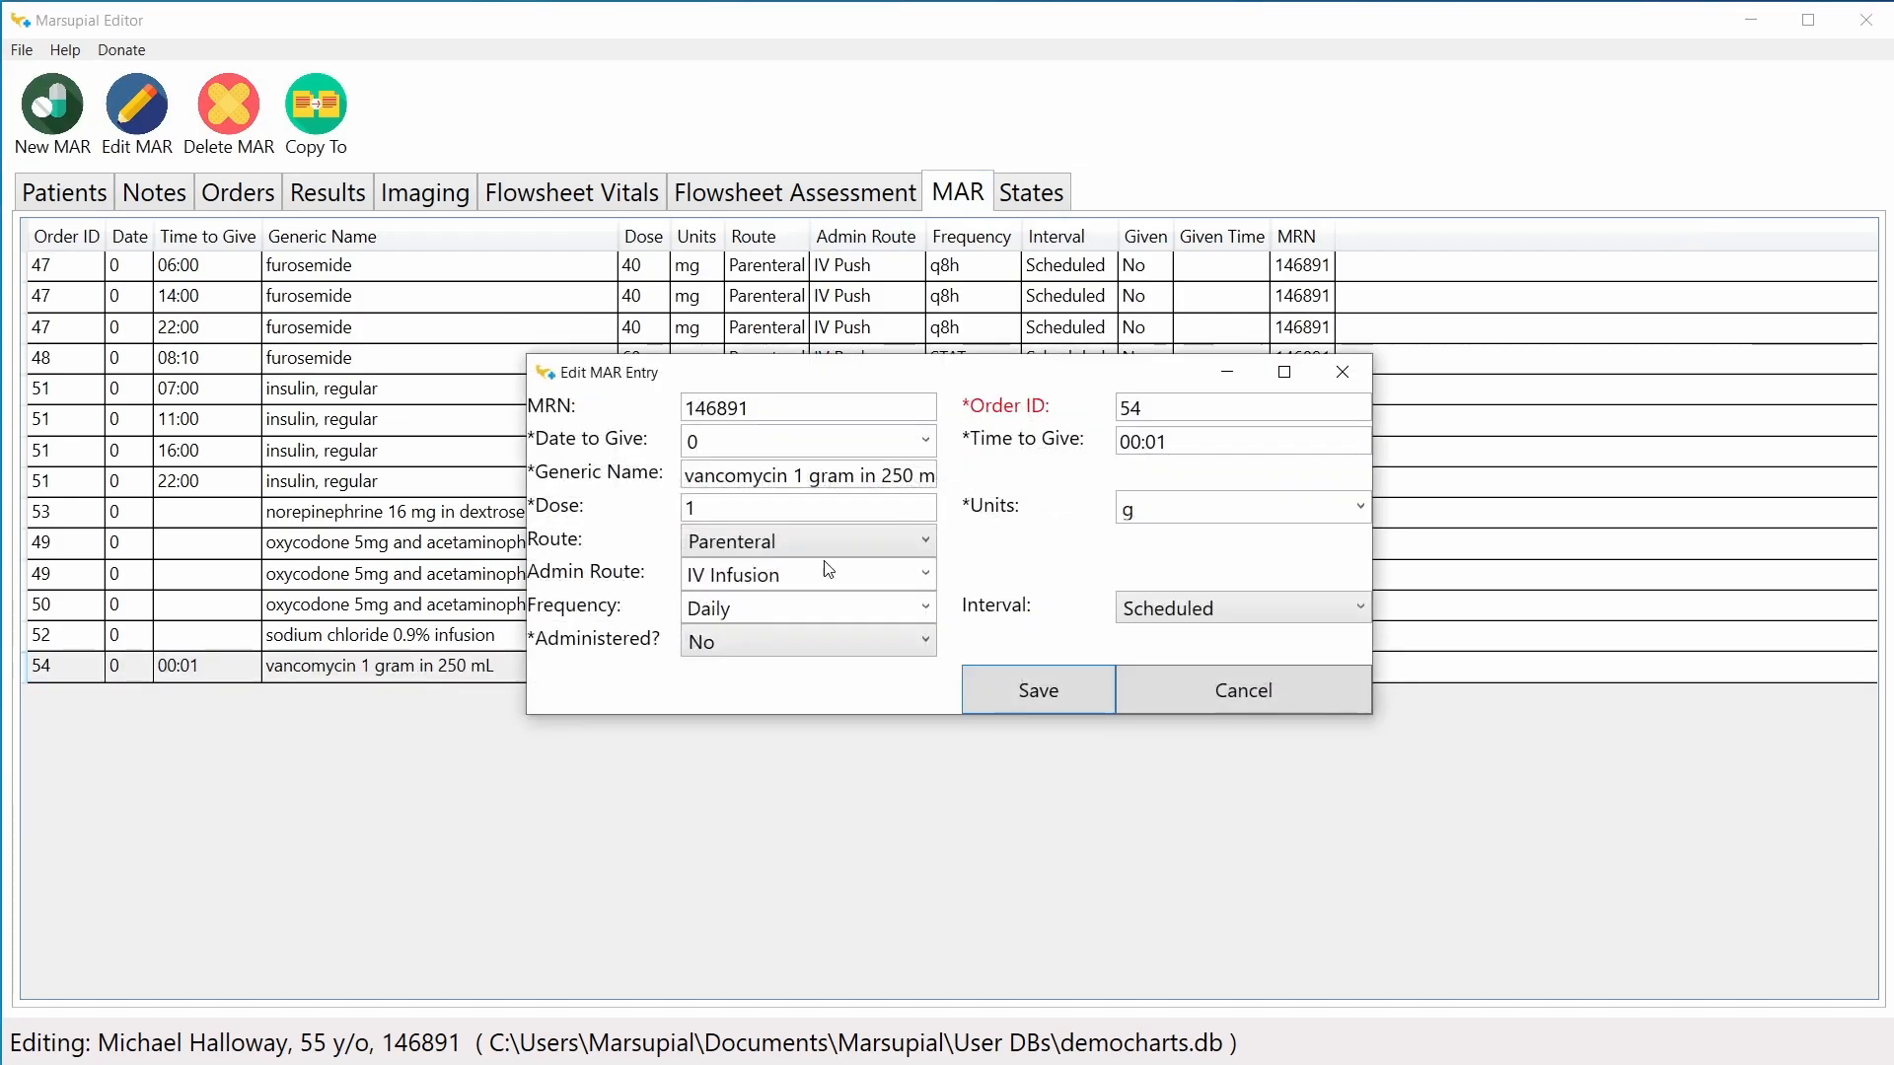
pyautogui.click(1147, 444)
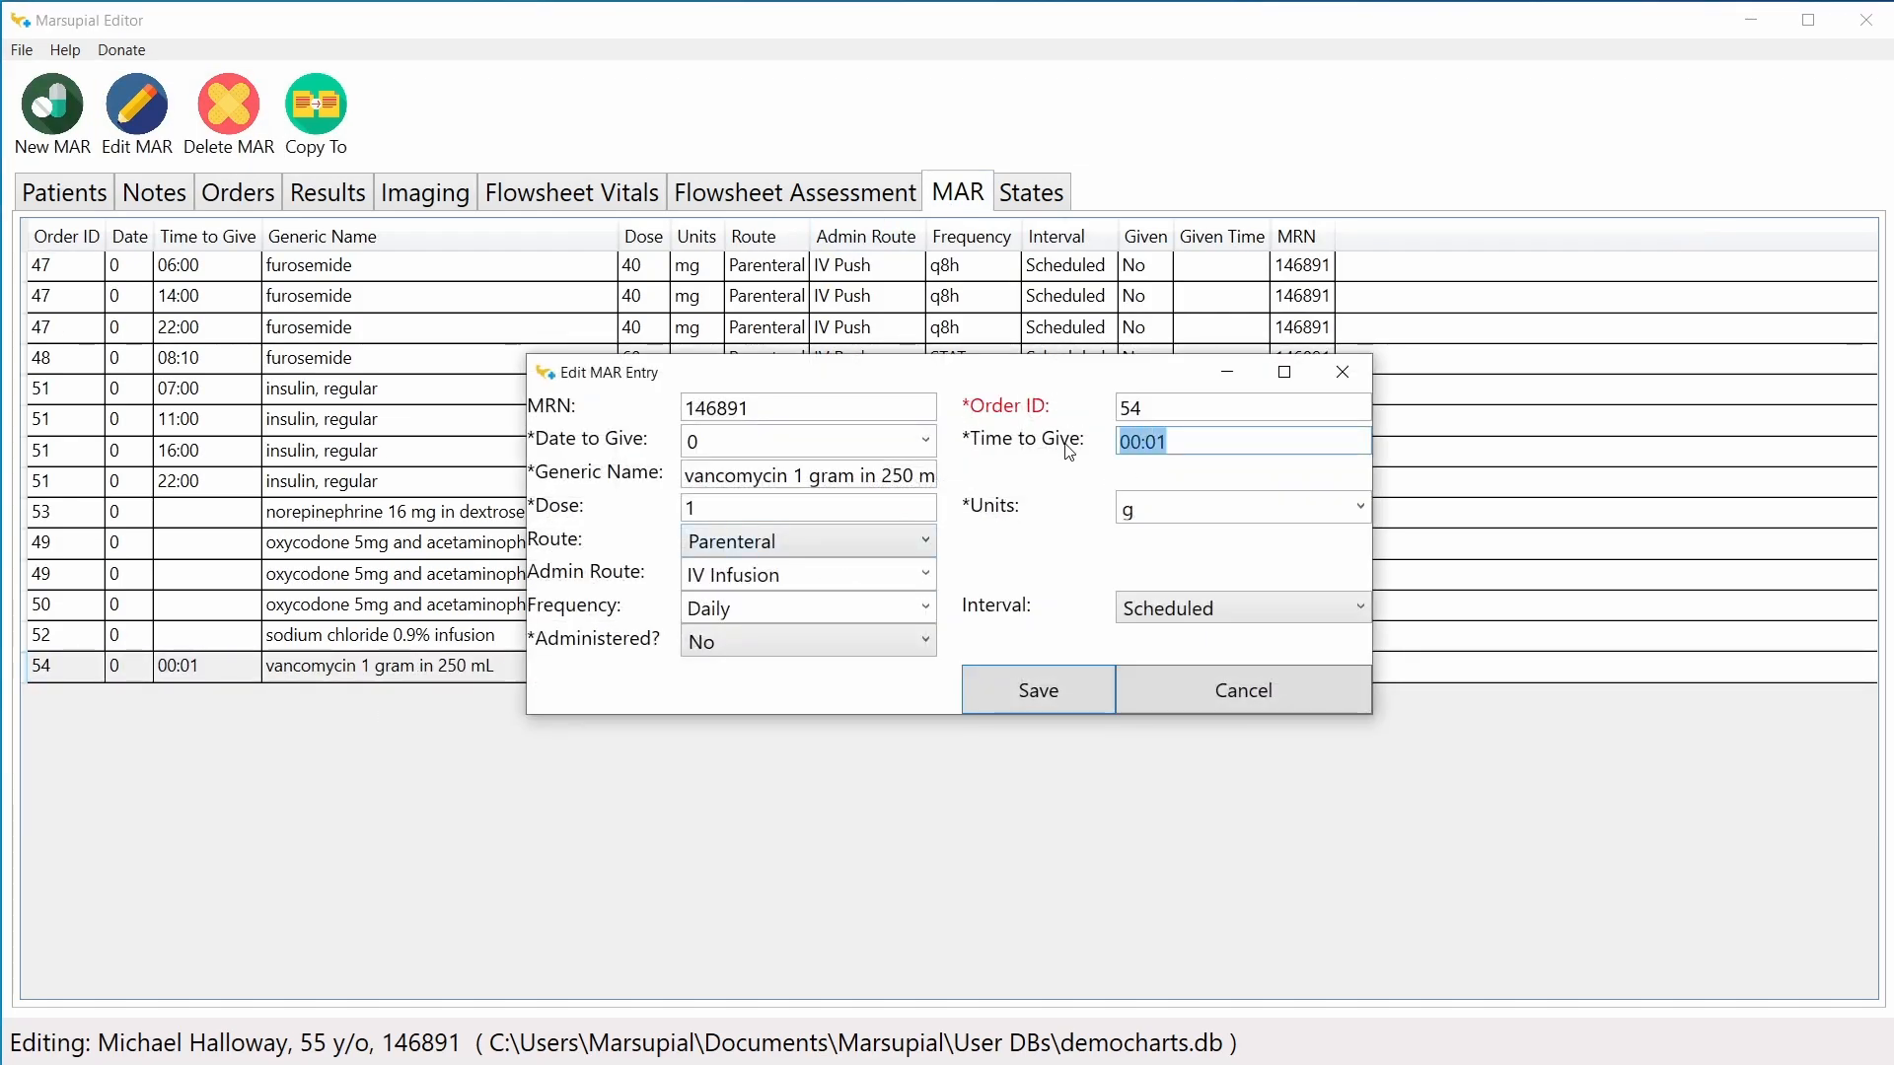
pyautogui.write('10:00')
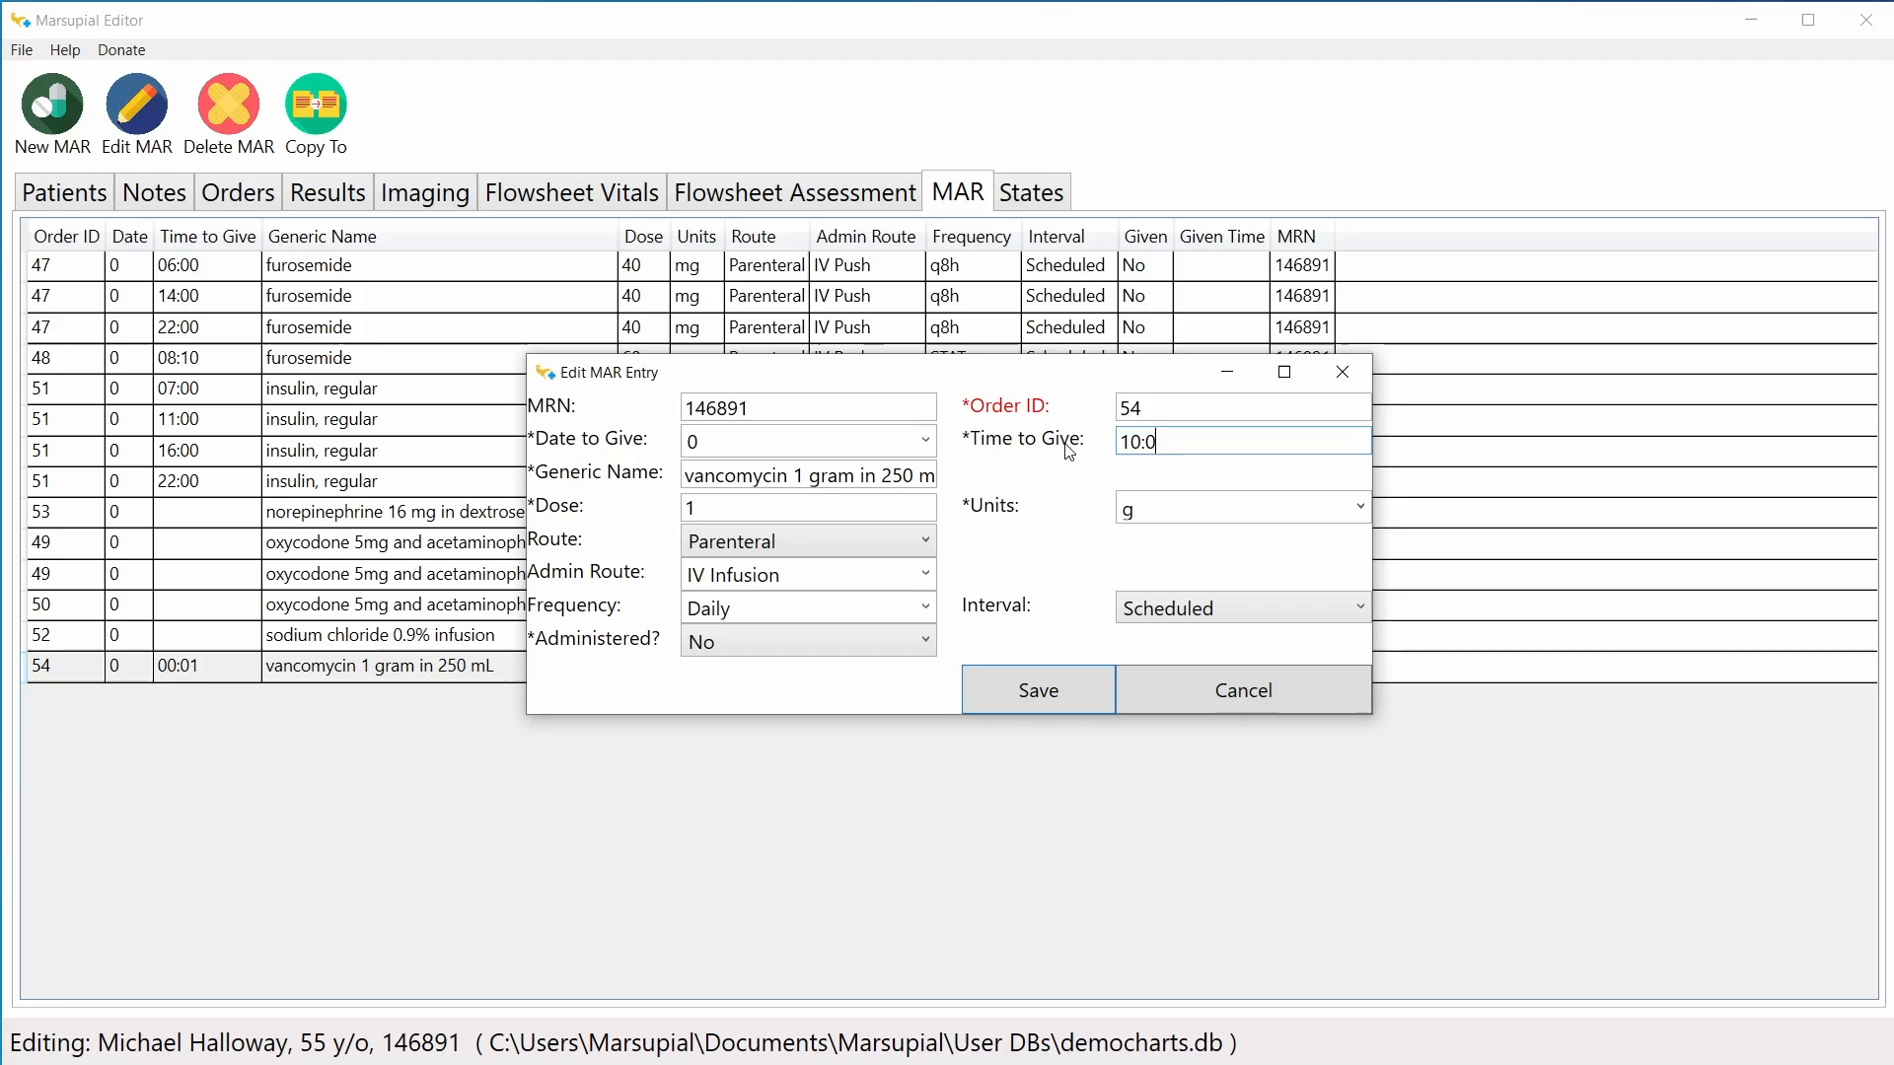
pyautogui.click(1061, 677)
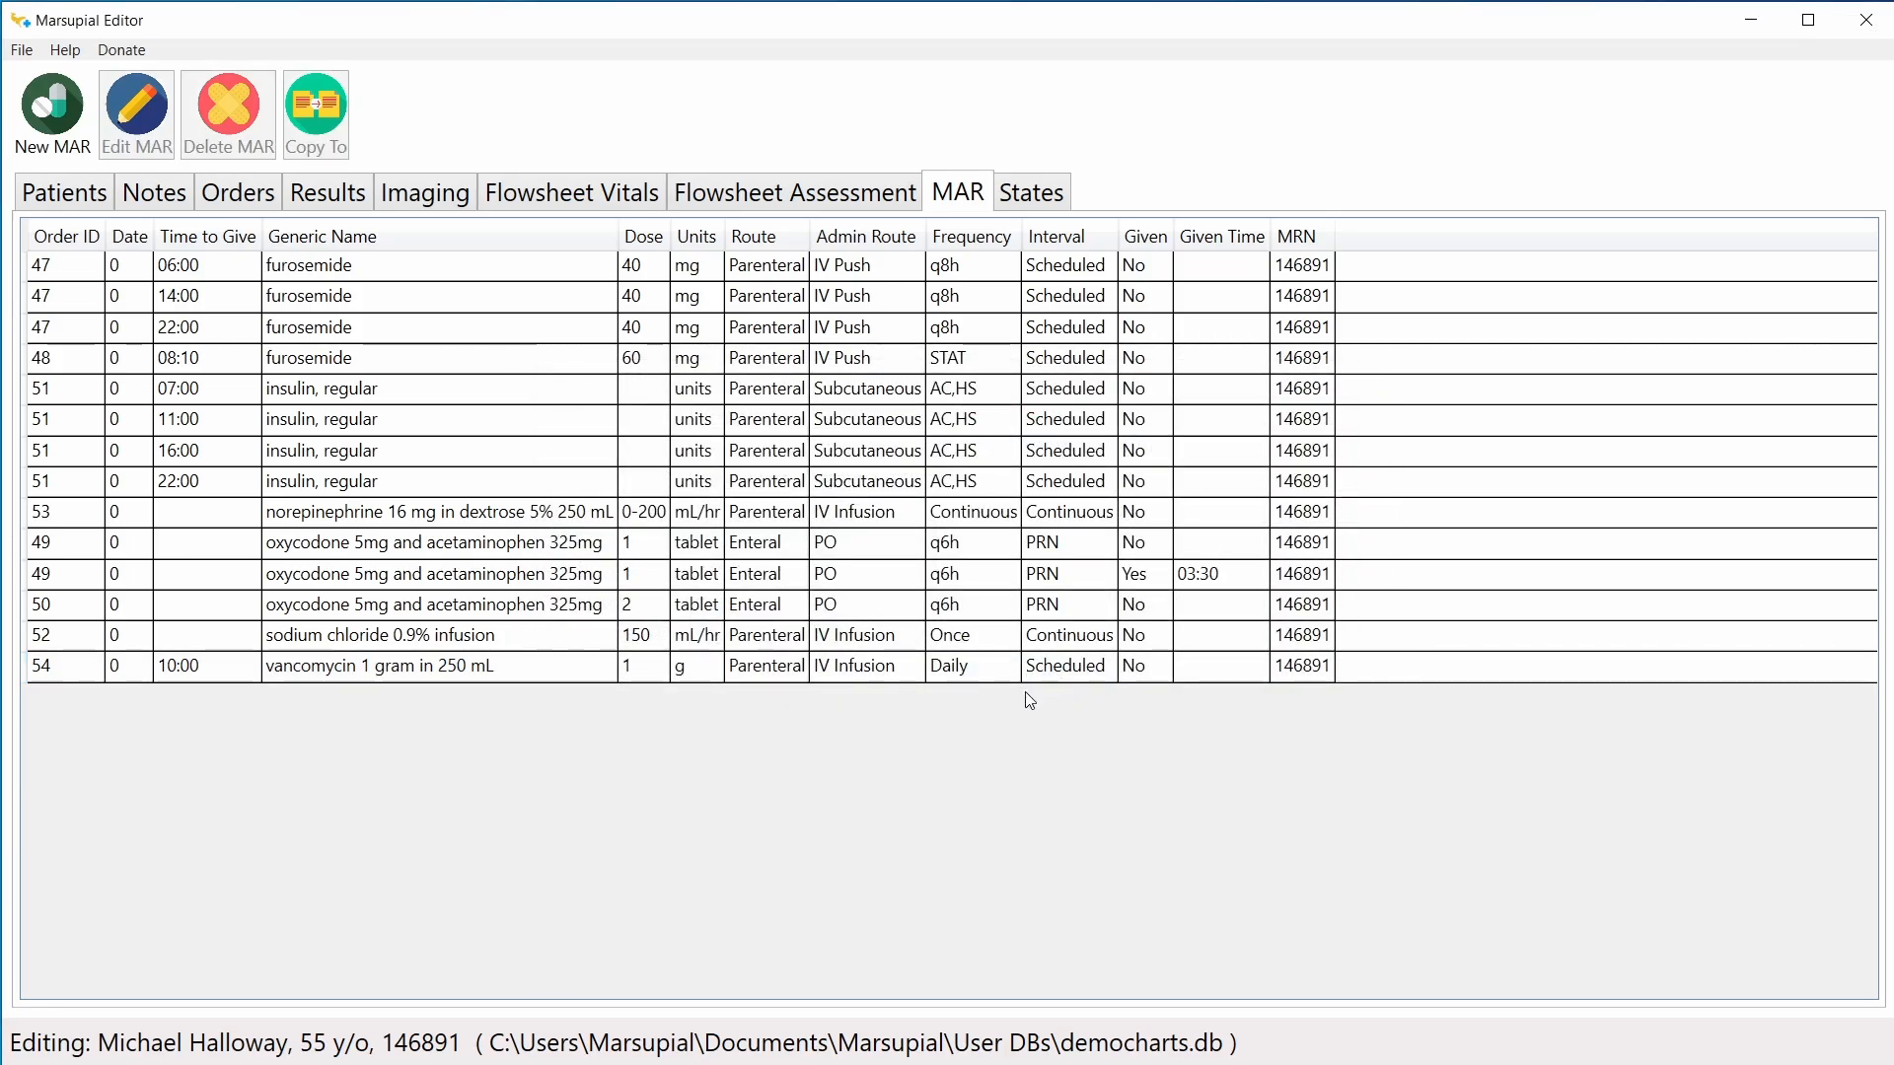
# Step: Review the MAR entries one after another, from vancomycin and sodium chloride up to insulin and furosemide
pyautogui.click(417, 679)
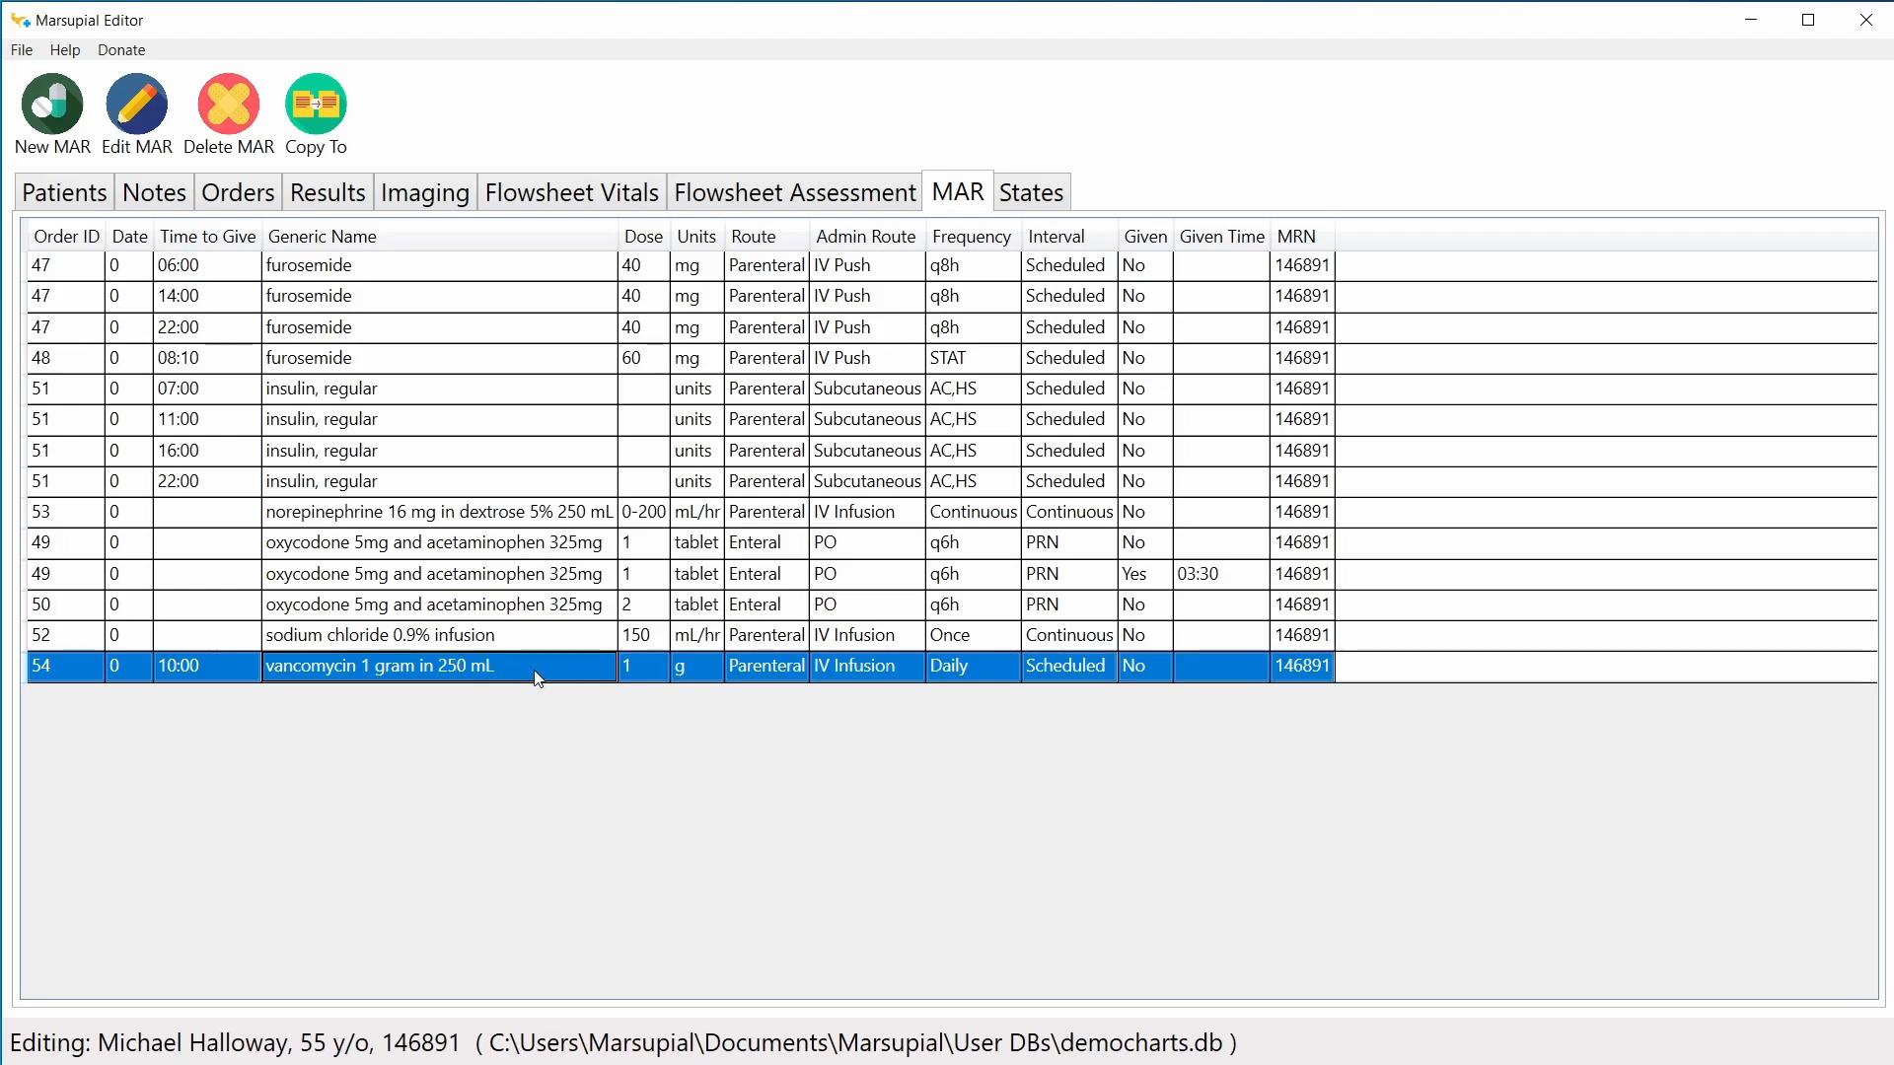
pyautogui.click(504, 646)
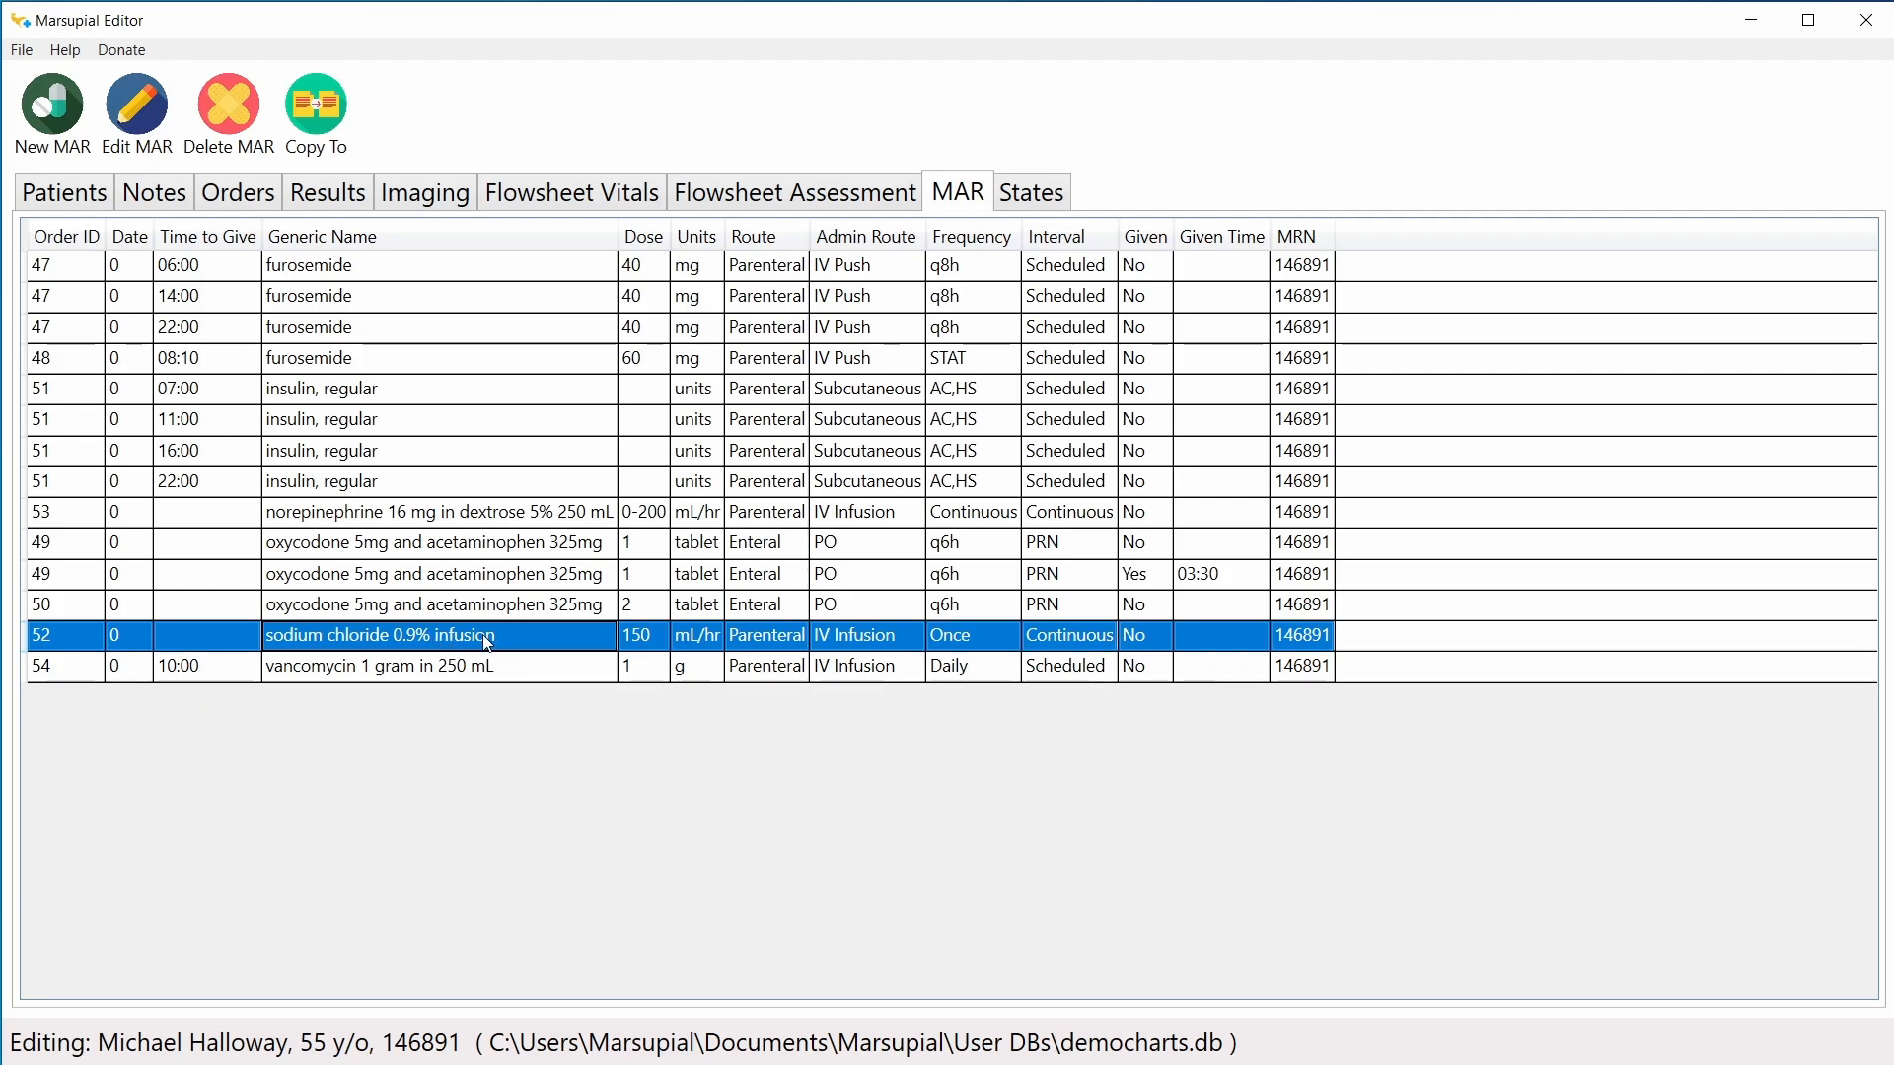
pyautogui.click(498, 611)
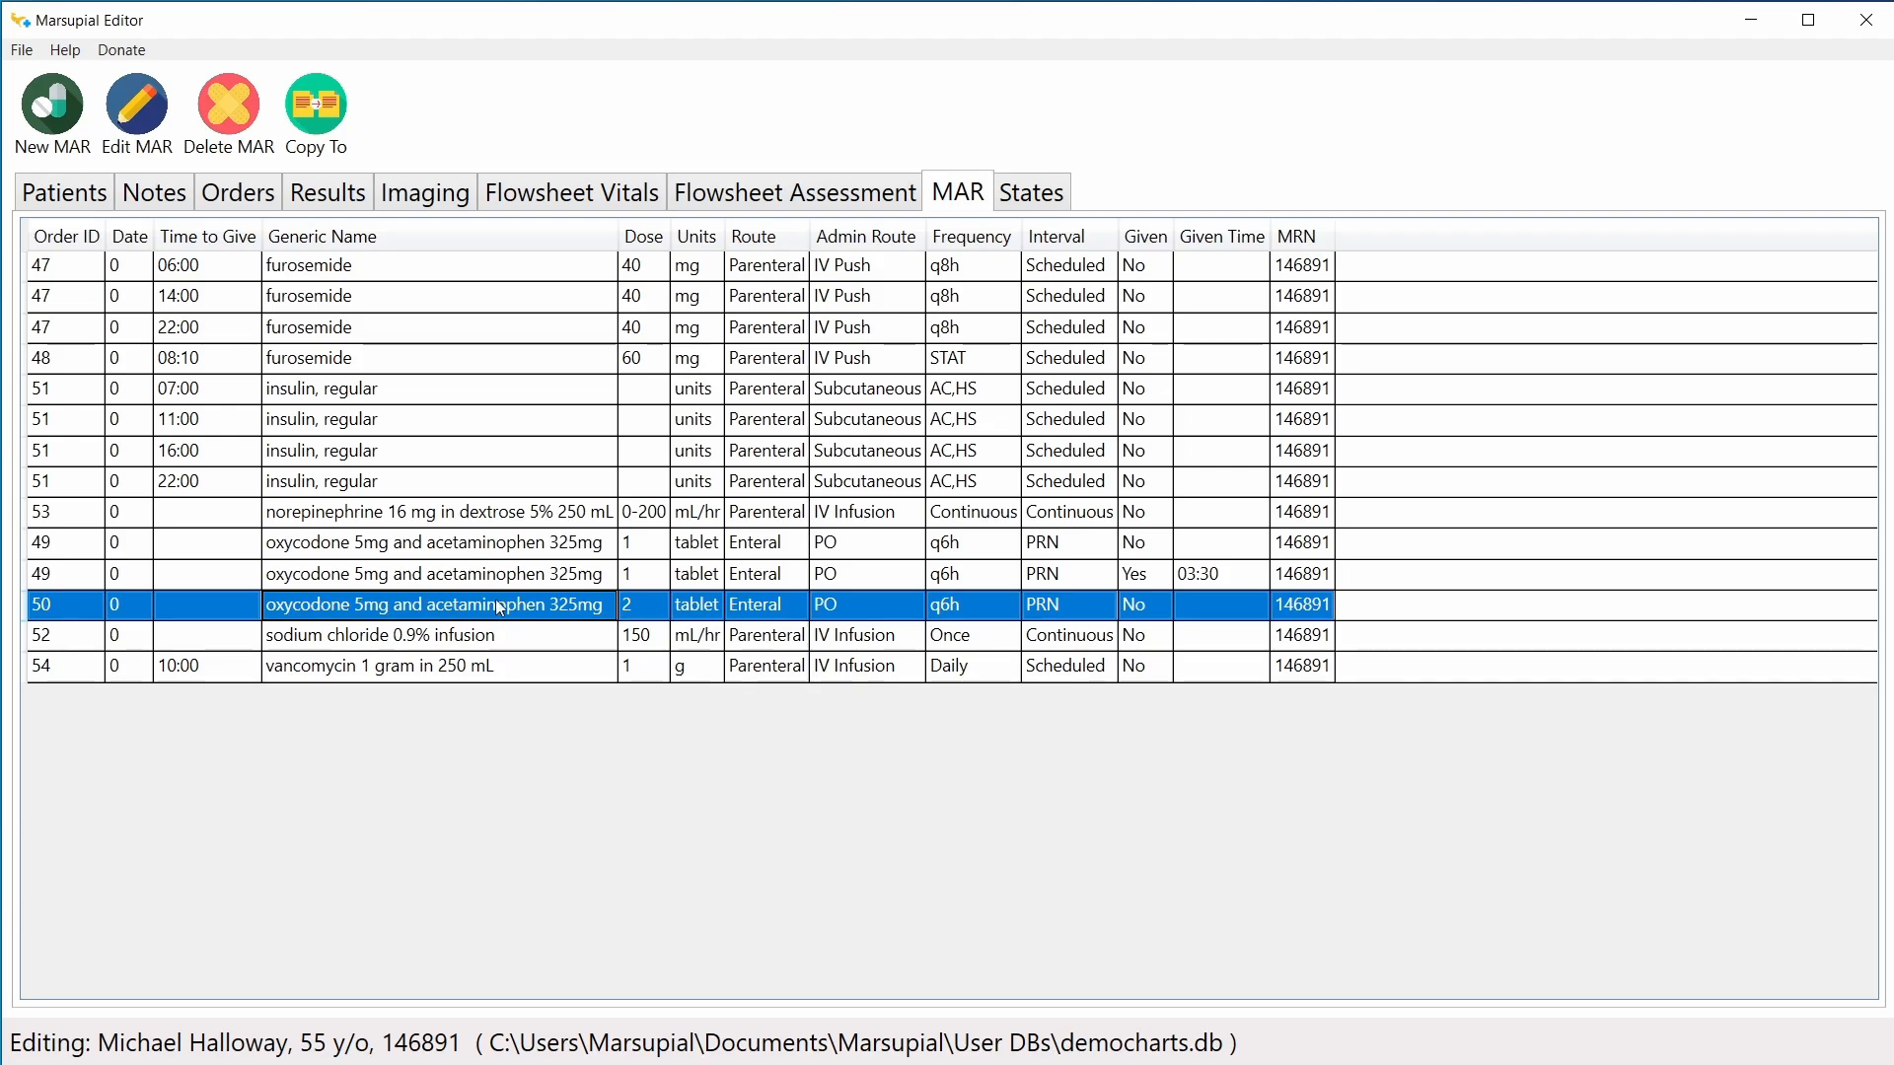
pyautogui.click(492, 552)
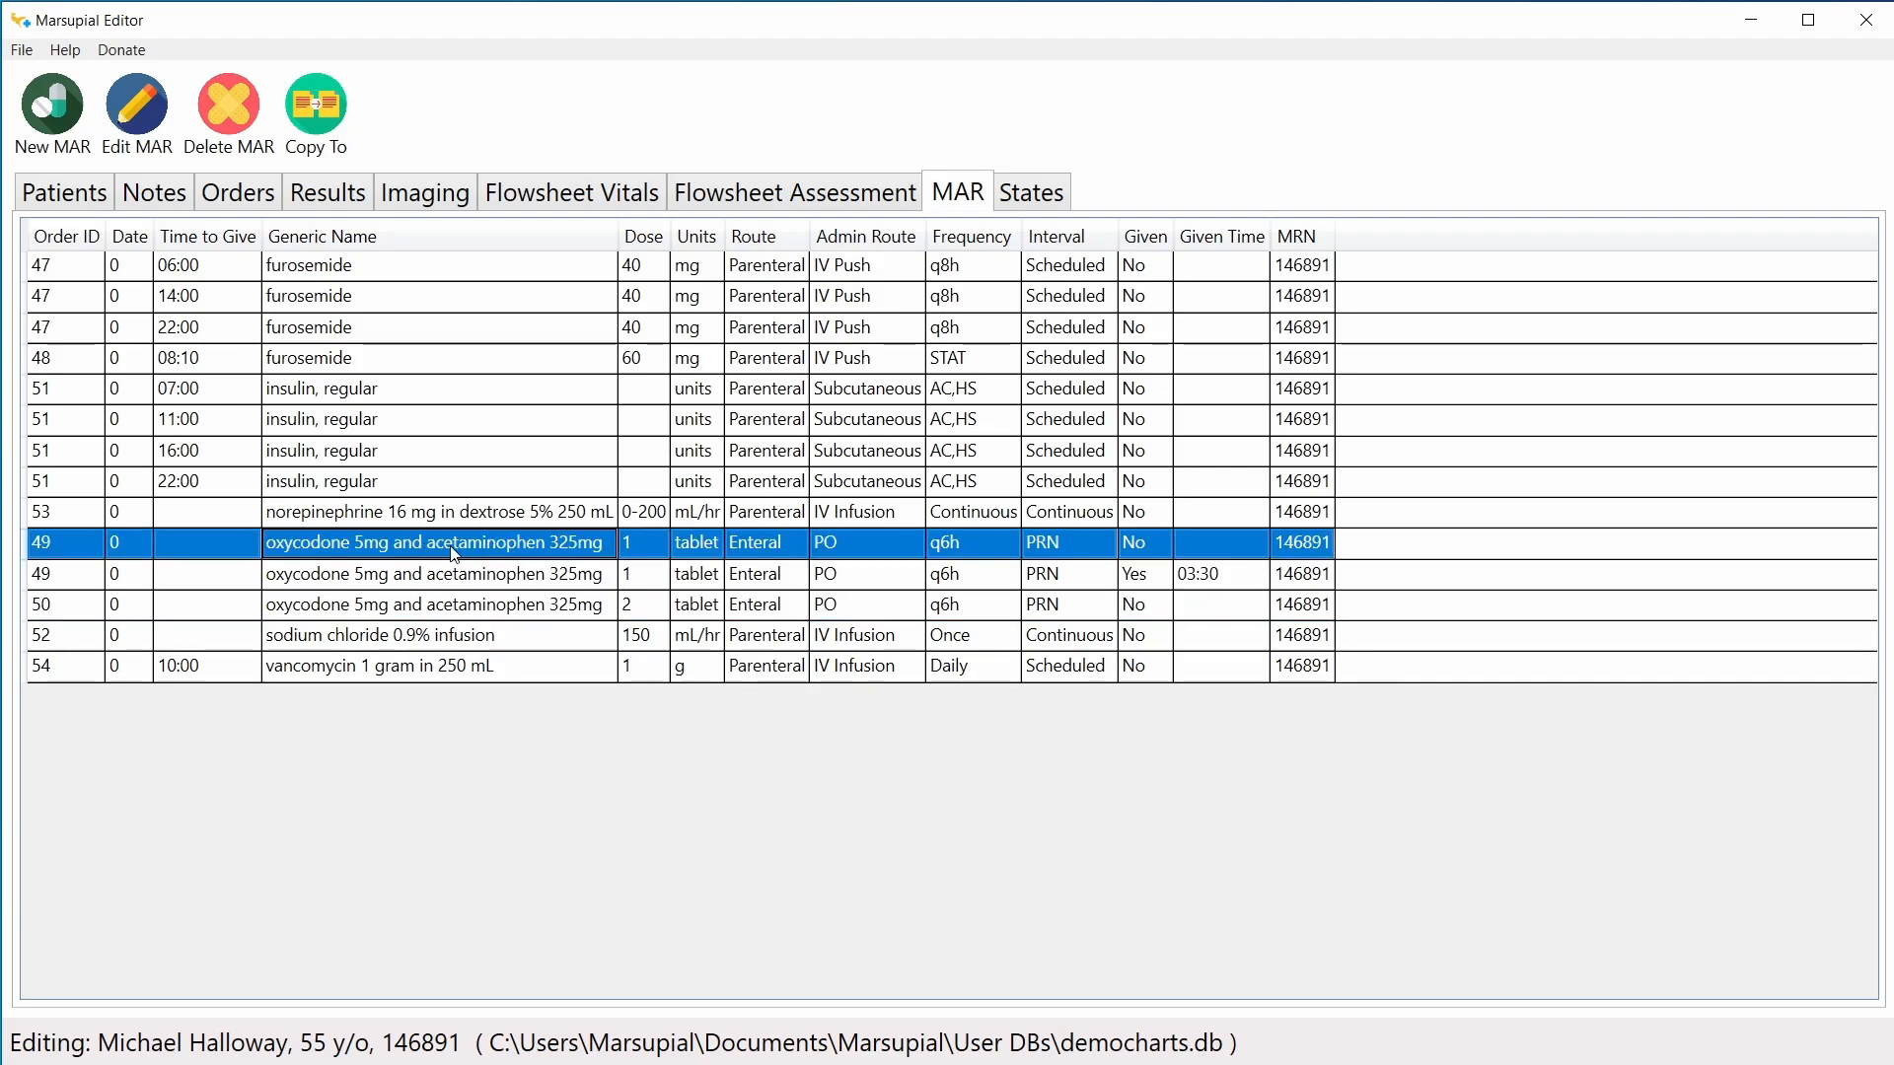
pyautogui.click(497, 521)
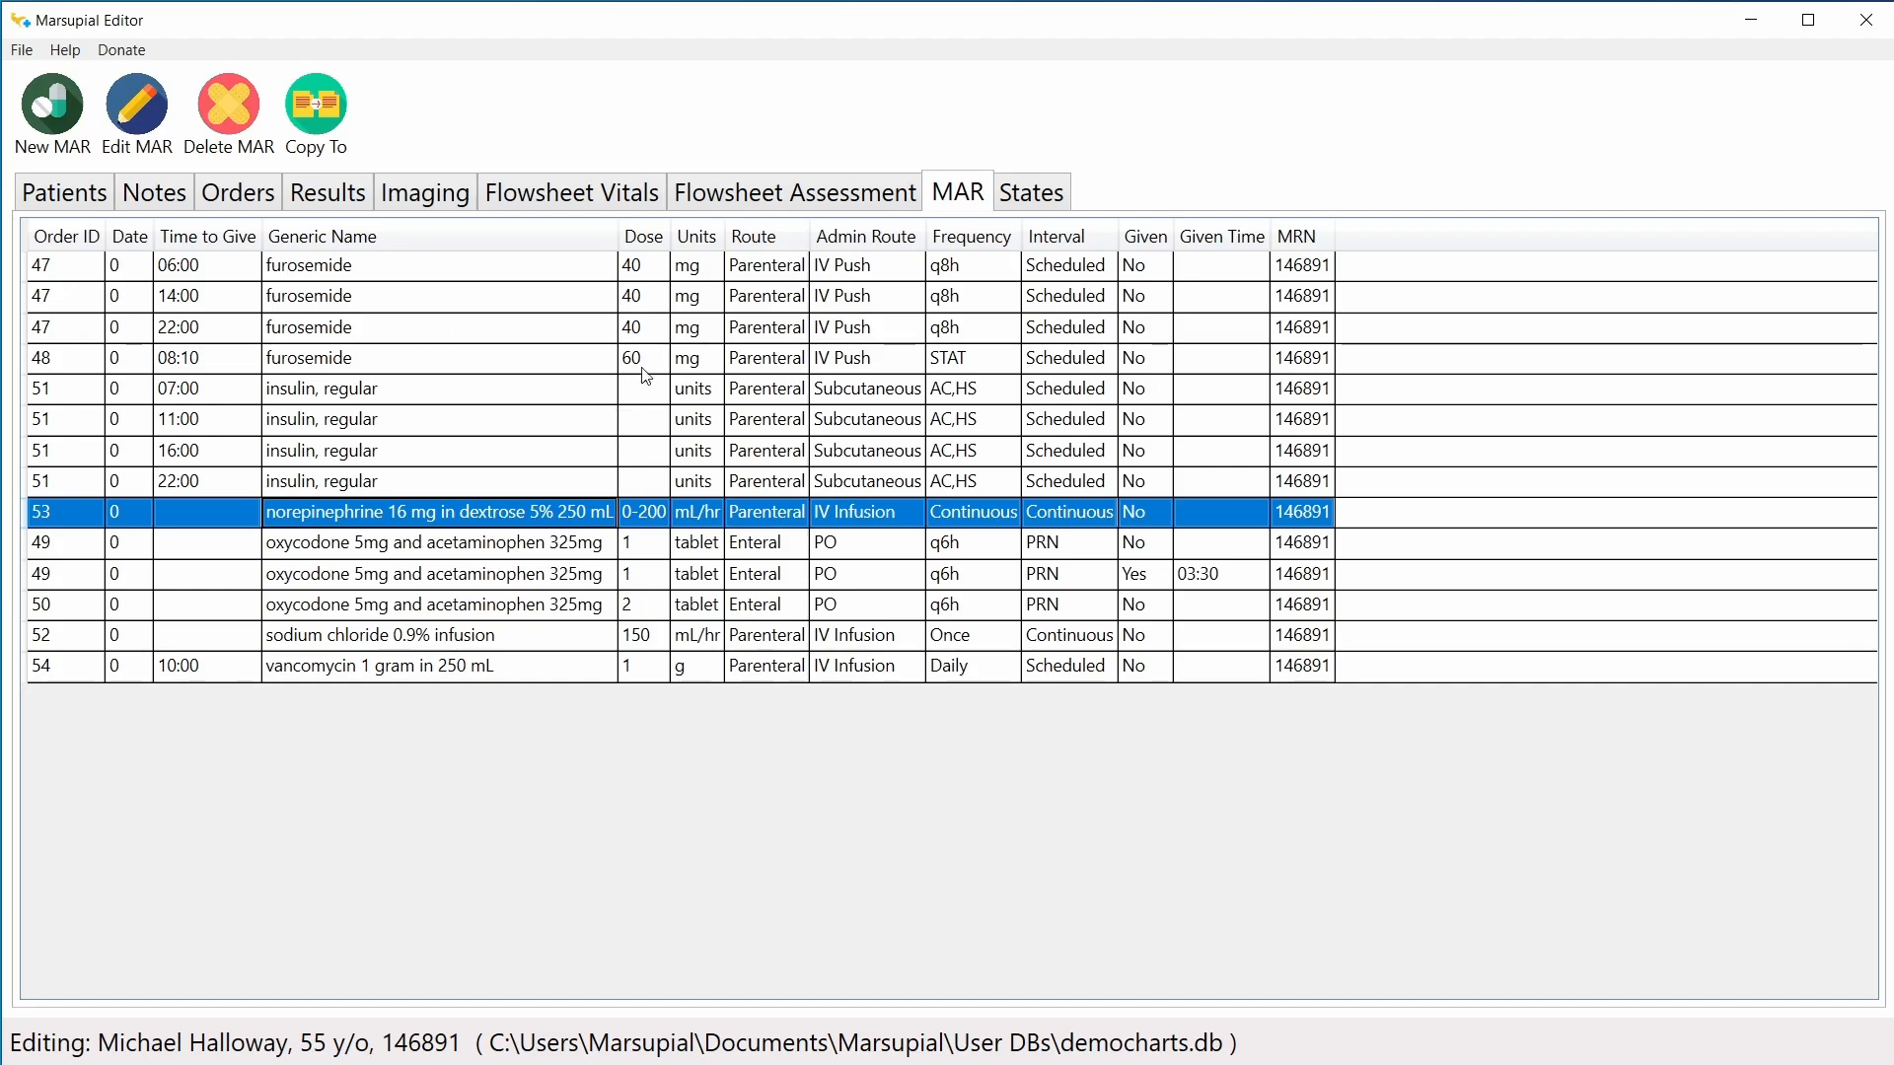
pyautogui.moveTo(363, 482); pyautogui.dragTo(367, 279)
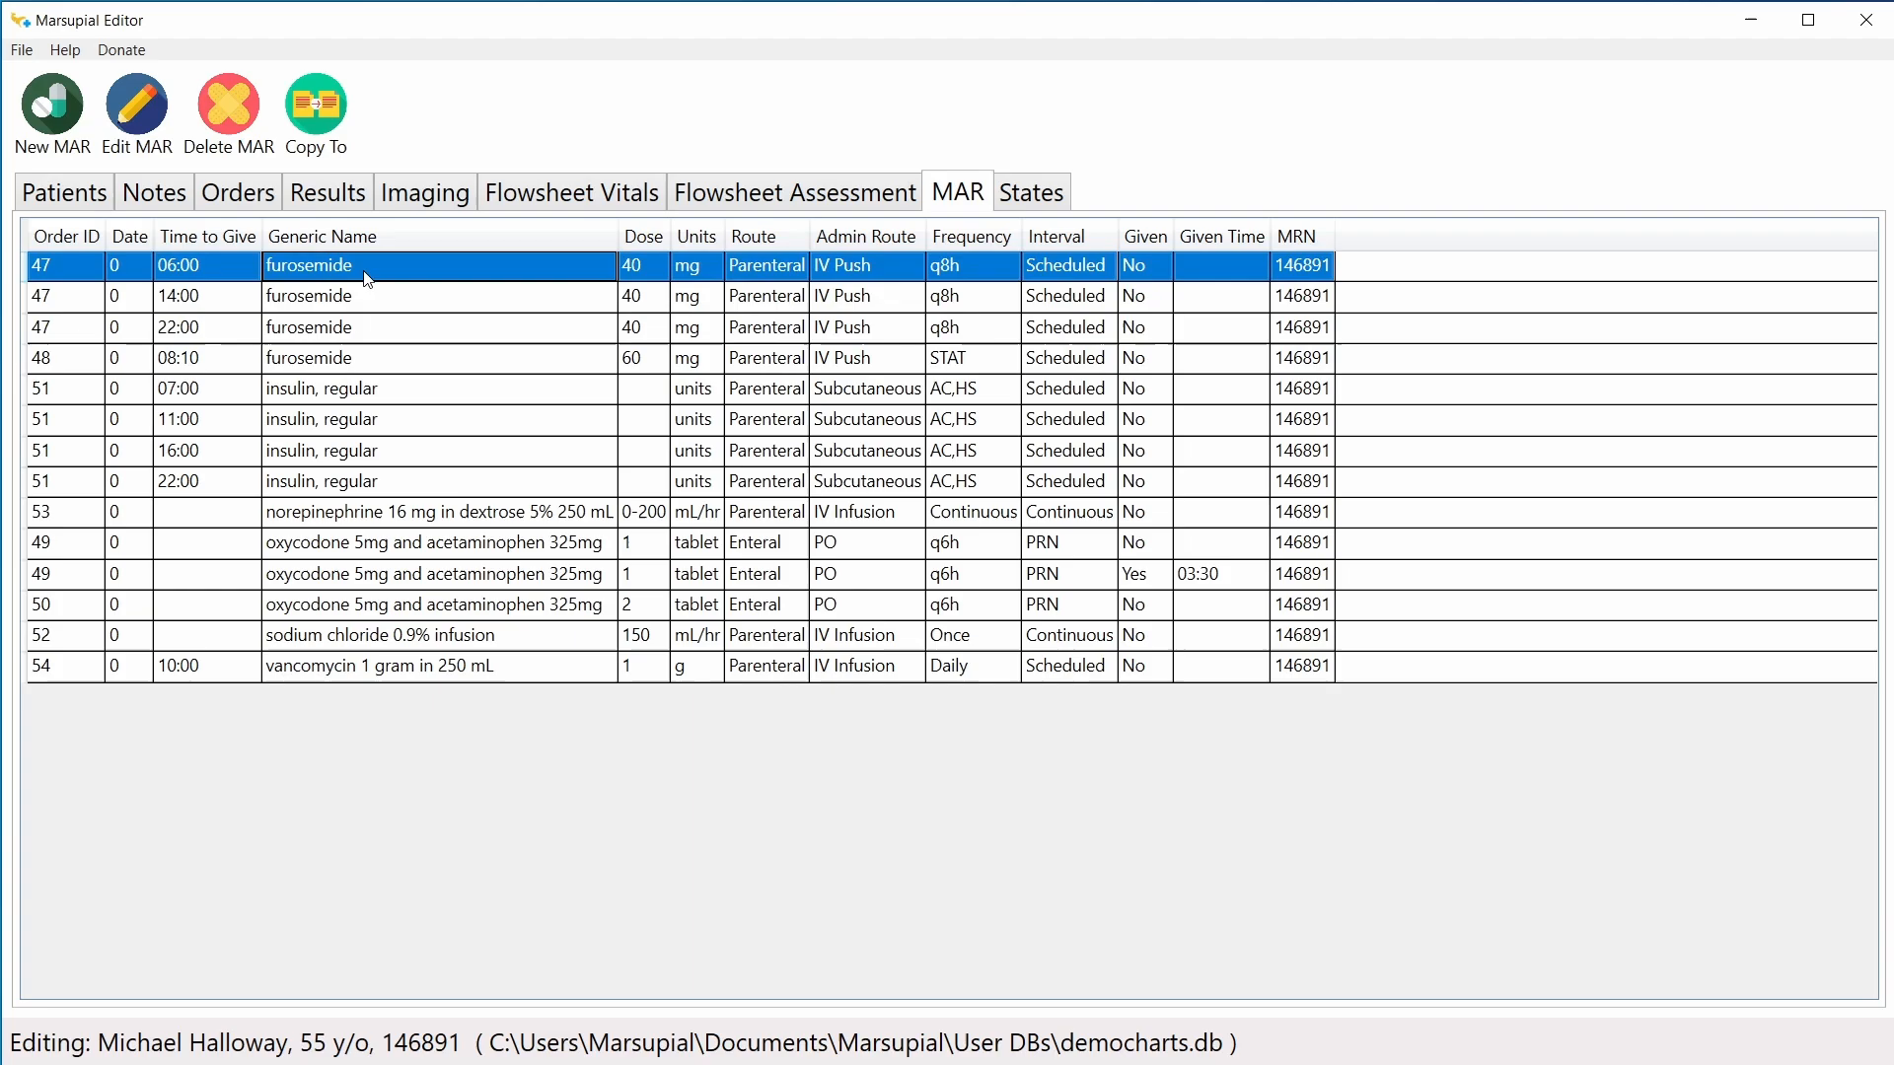
# Step: Check the vancomycin order's details without changing them, and compare the order list with the MAR entries
pyautogui.click(254, 202)
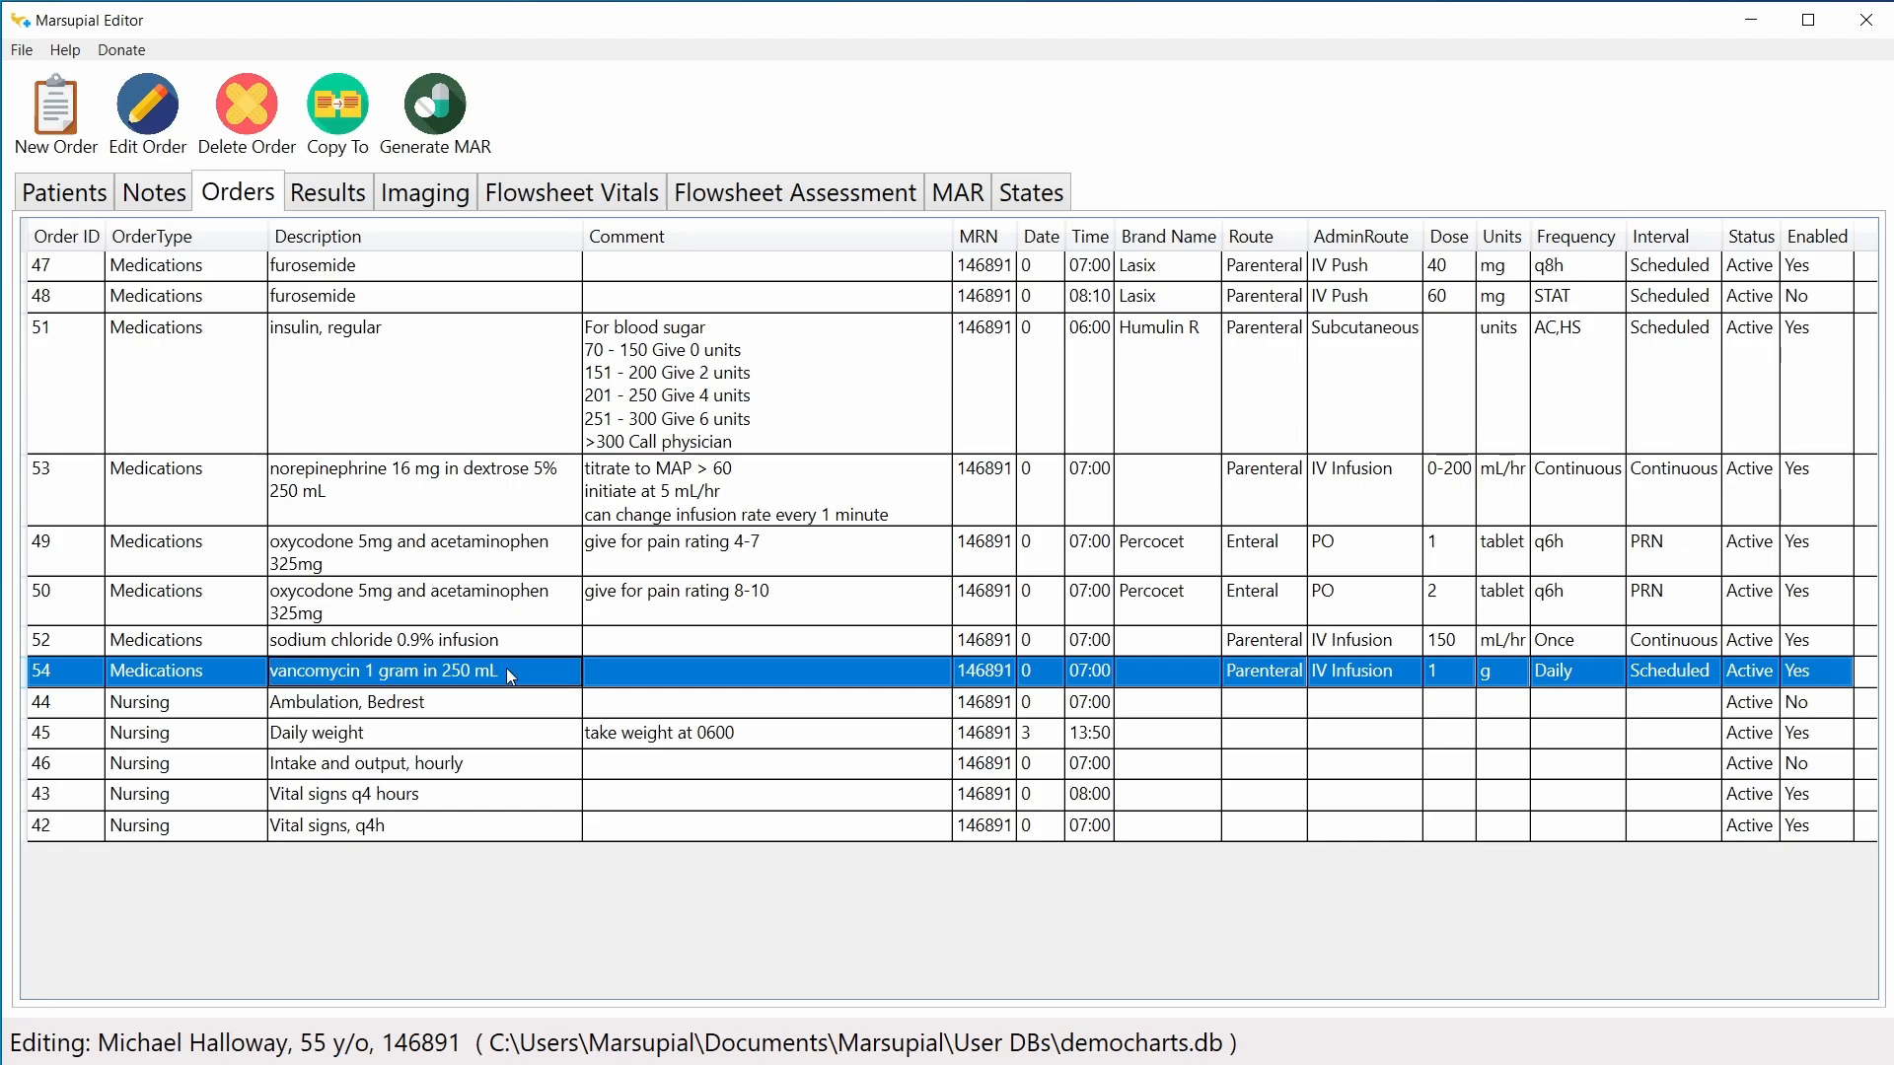
pyautogui.doubleClick(539, 679)
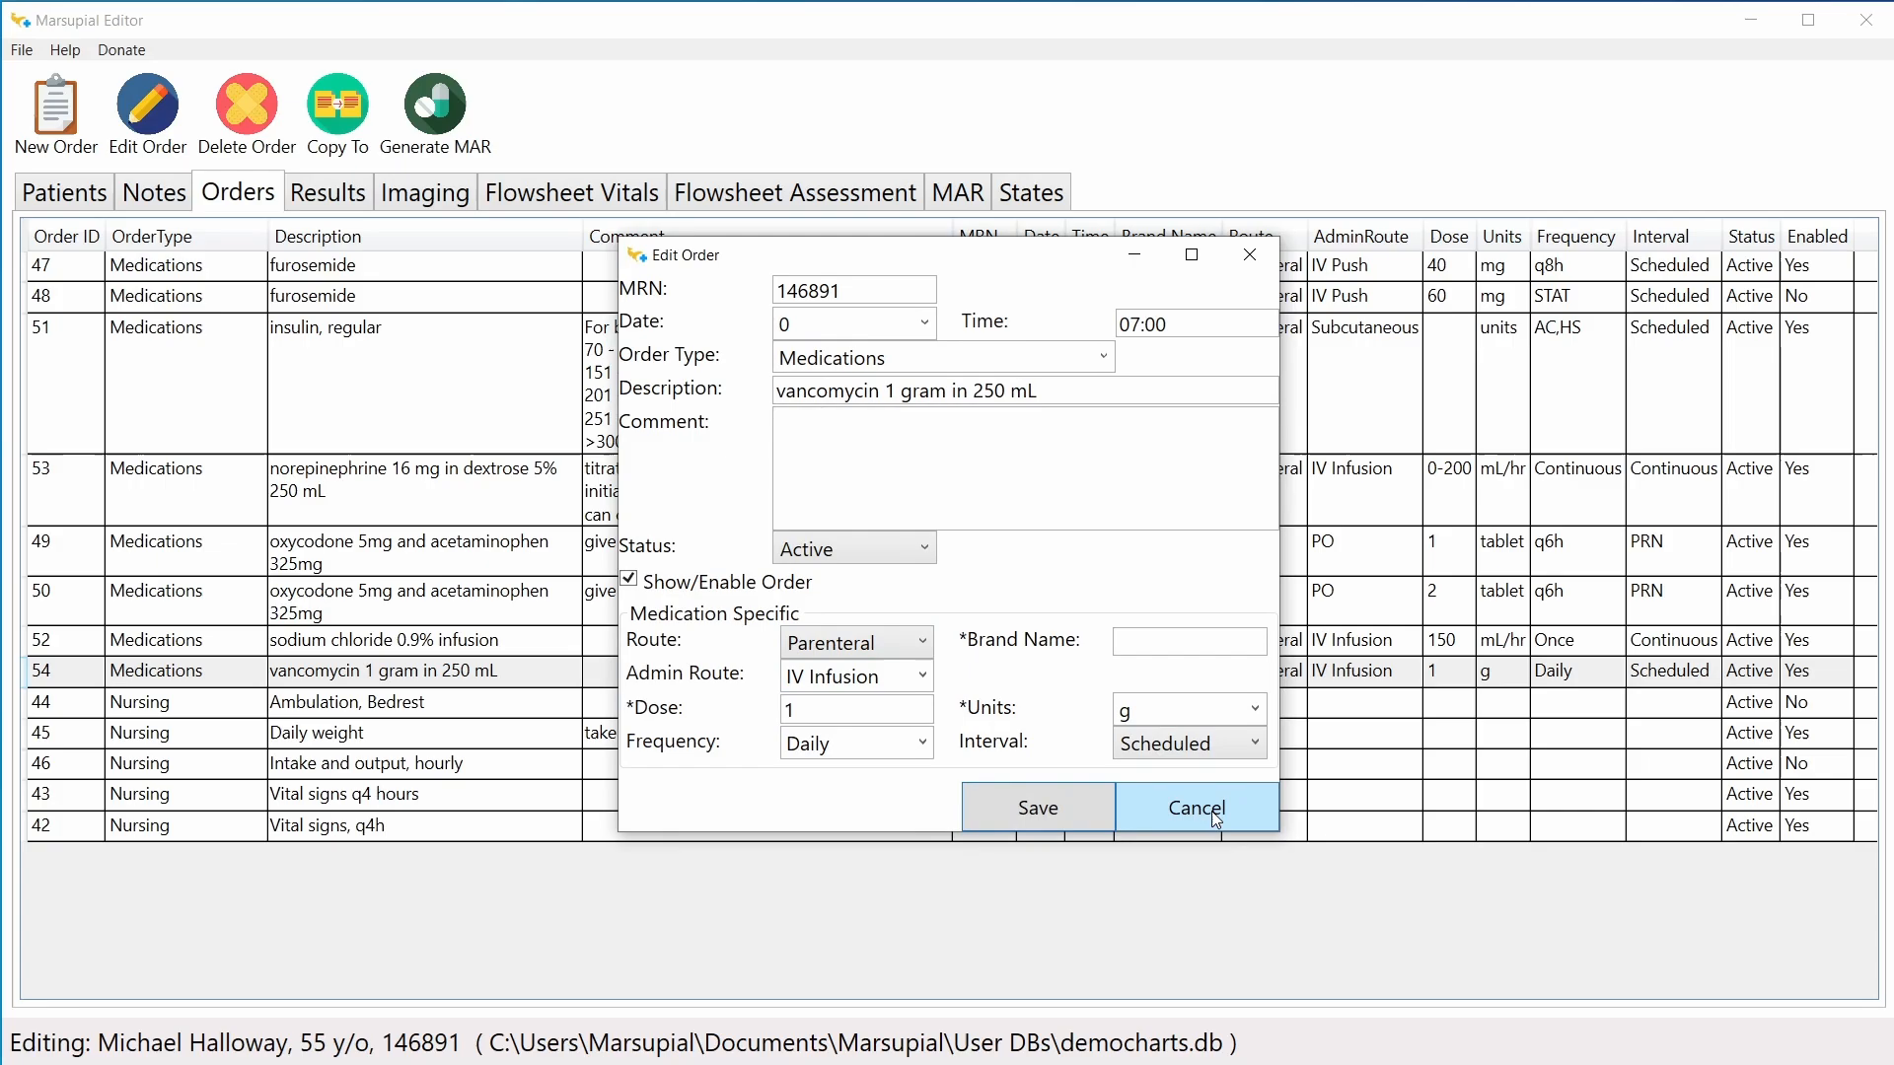
pyautogui.click(1239, 812)
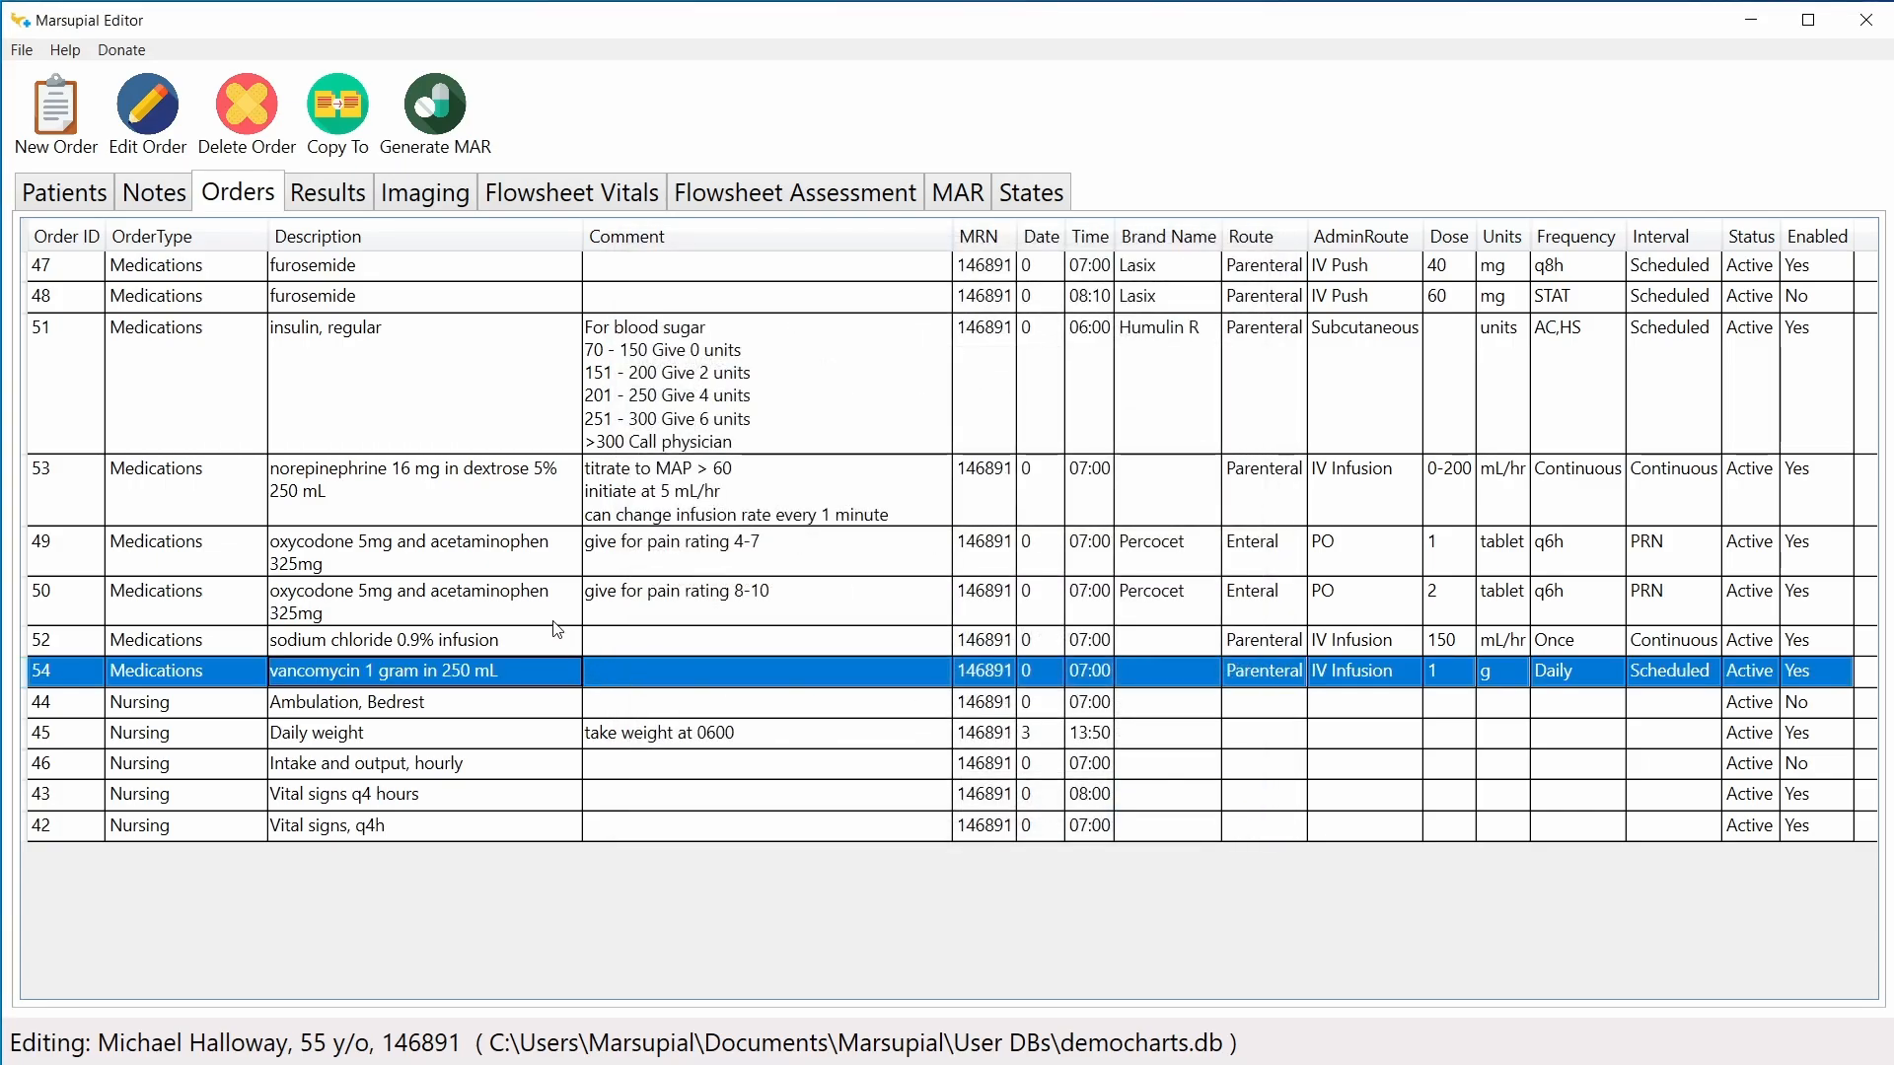
pyautogui.click(958, 192)
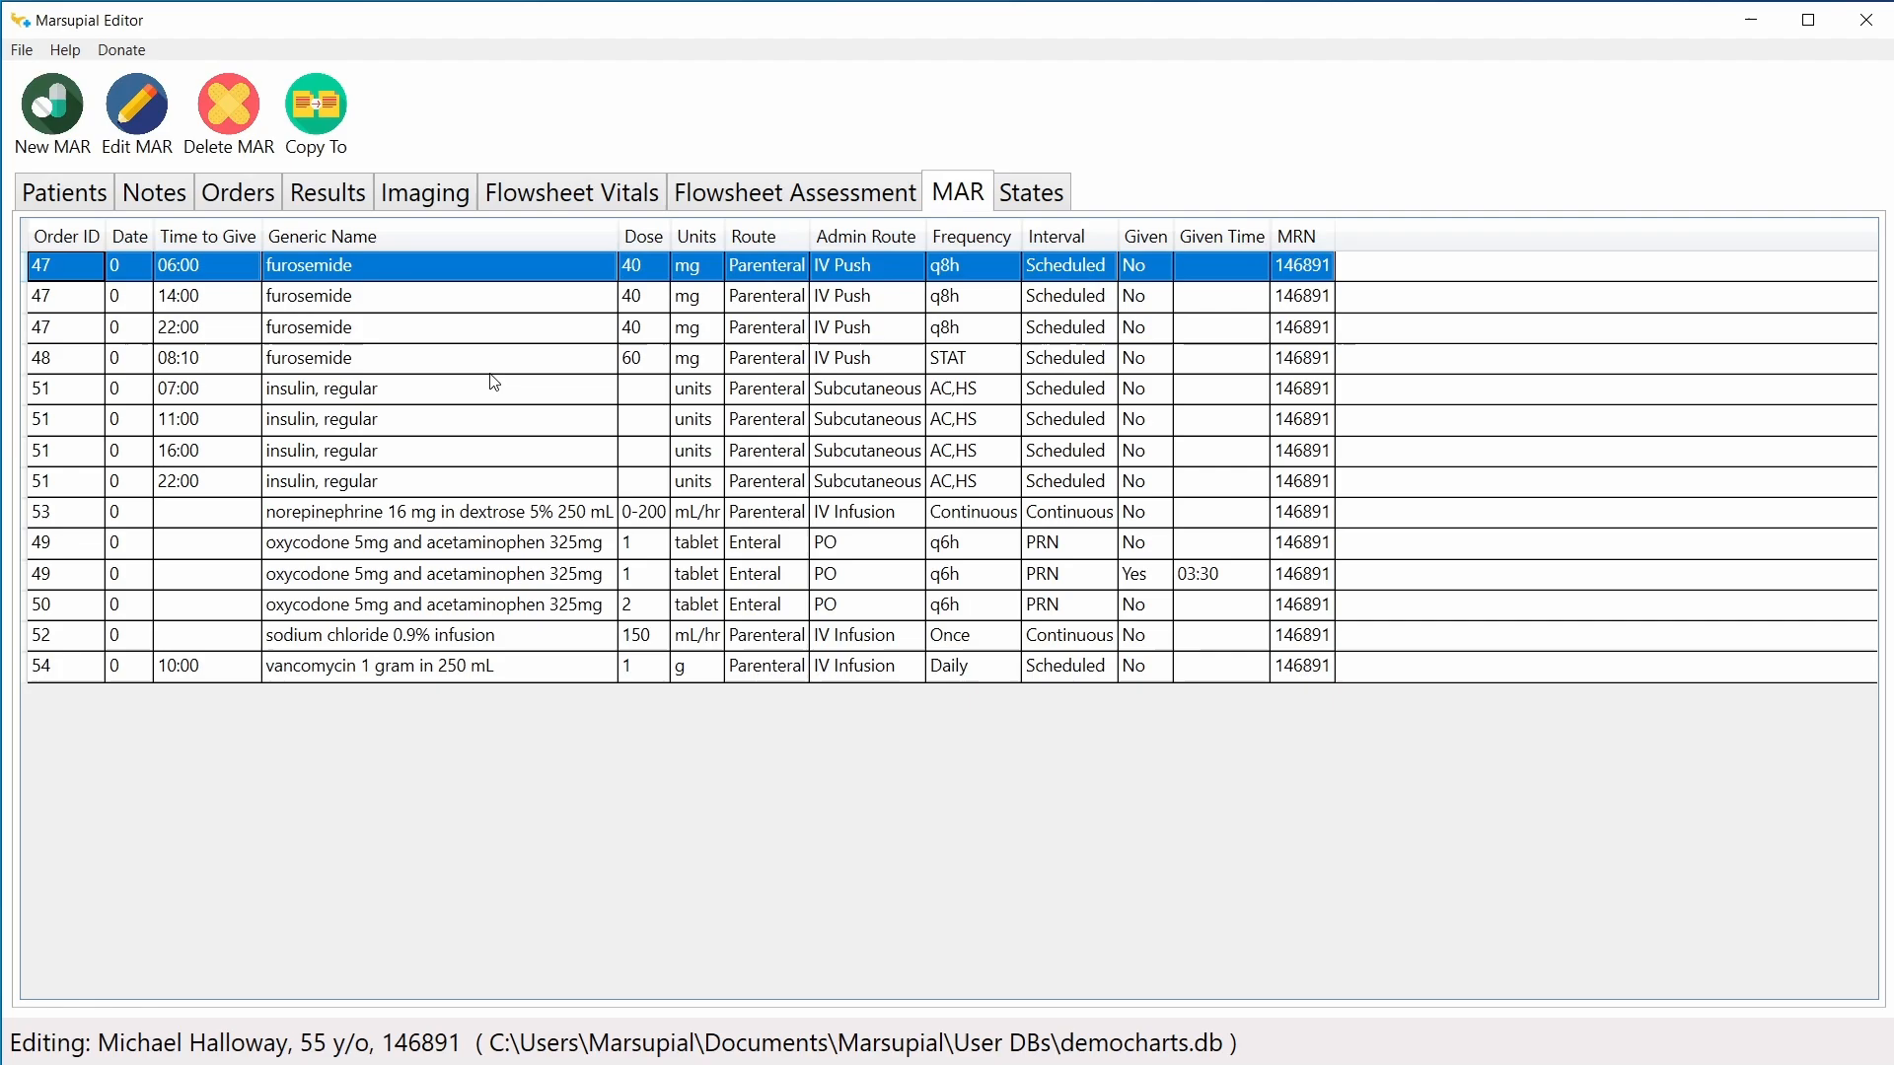
pyautogui.click(249, 197)
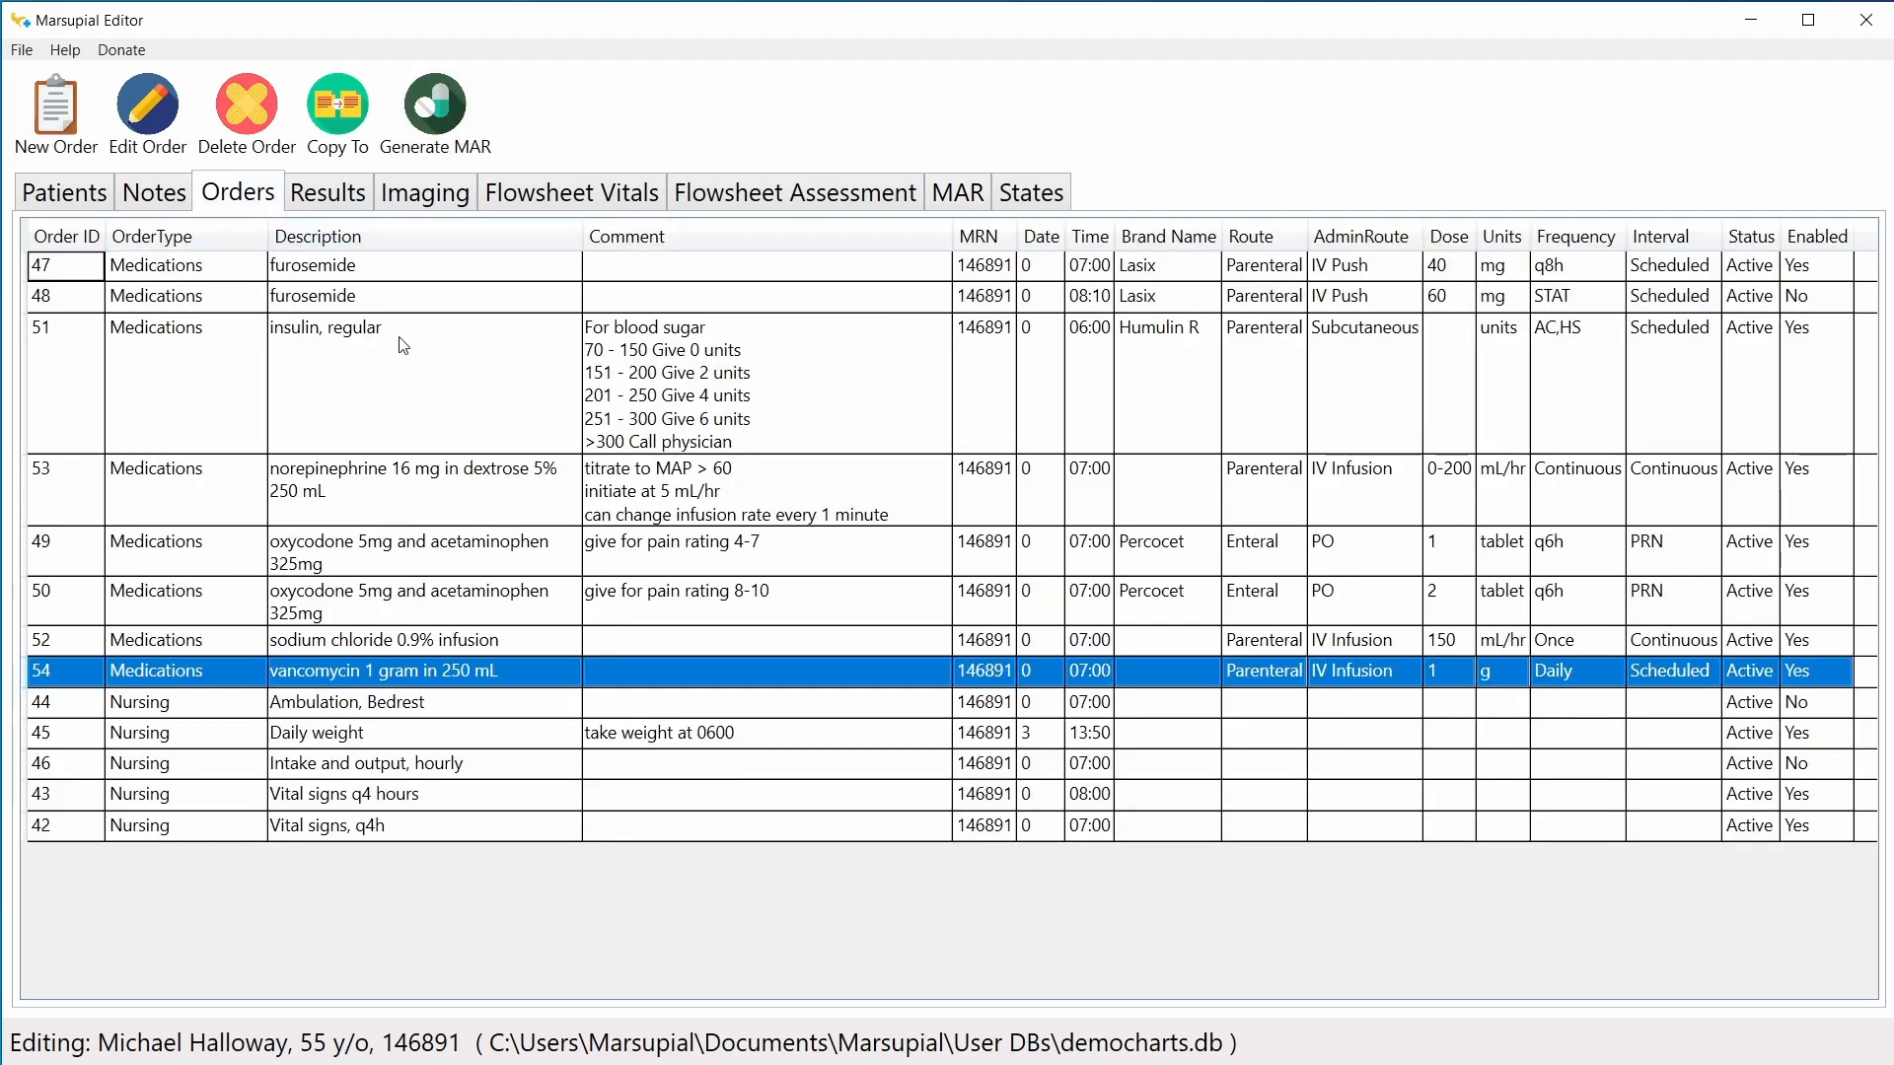
# Step: Look over the insulin order and the details of the 2-tablet oxycodone order, closing it without changes
pyautogui.click(459, 414)
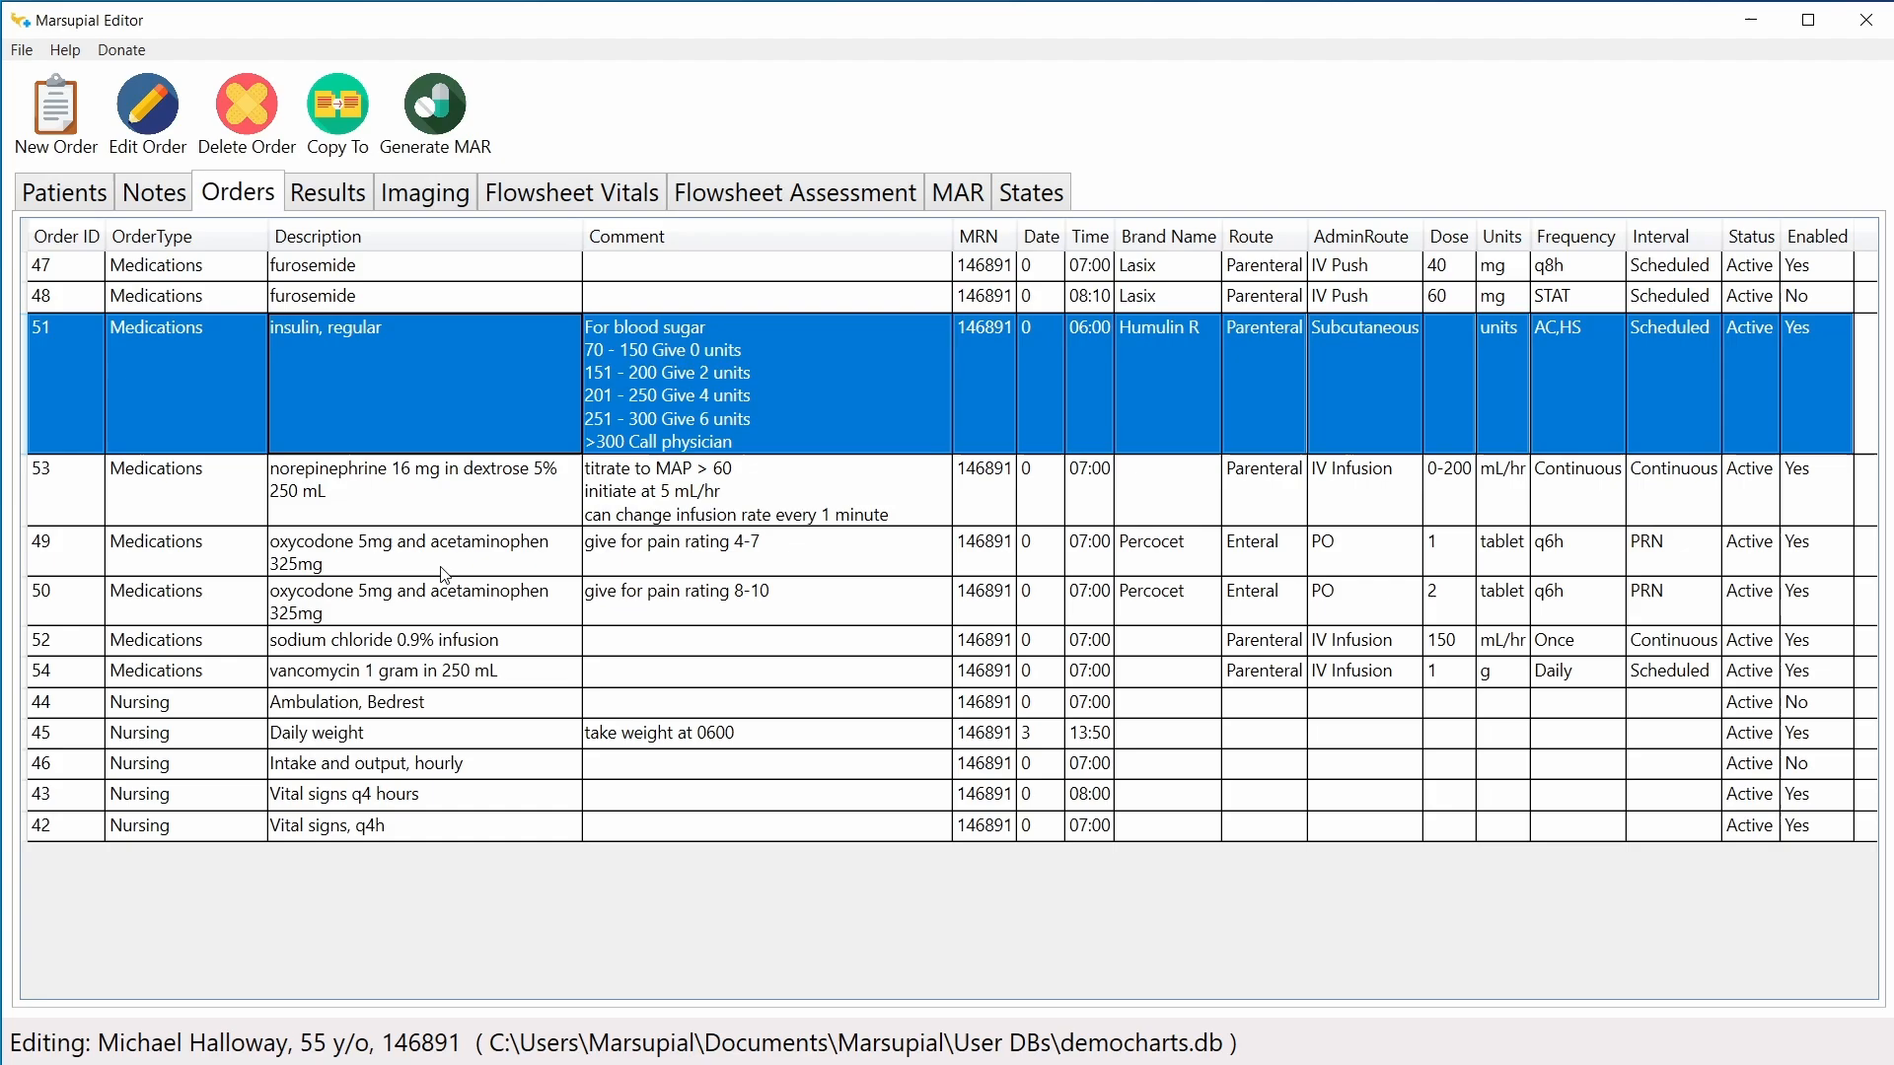
pyautogui.click(481, 602)
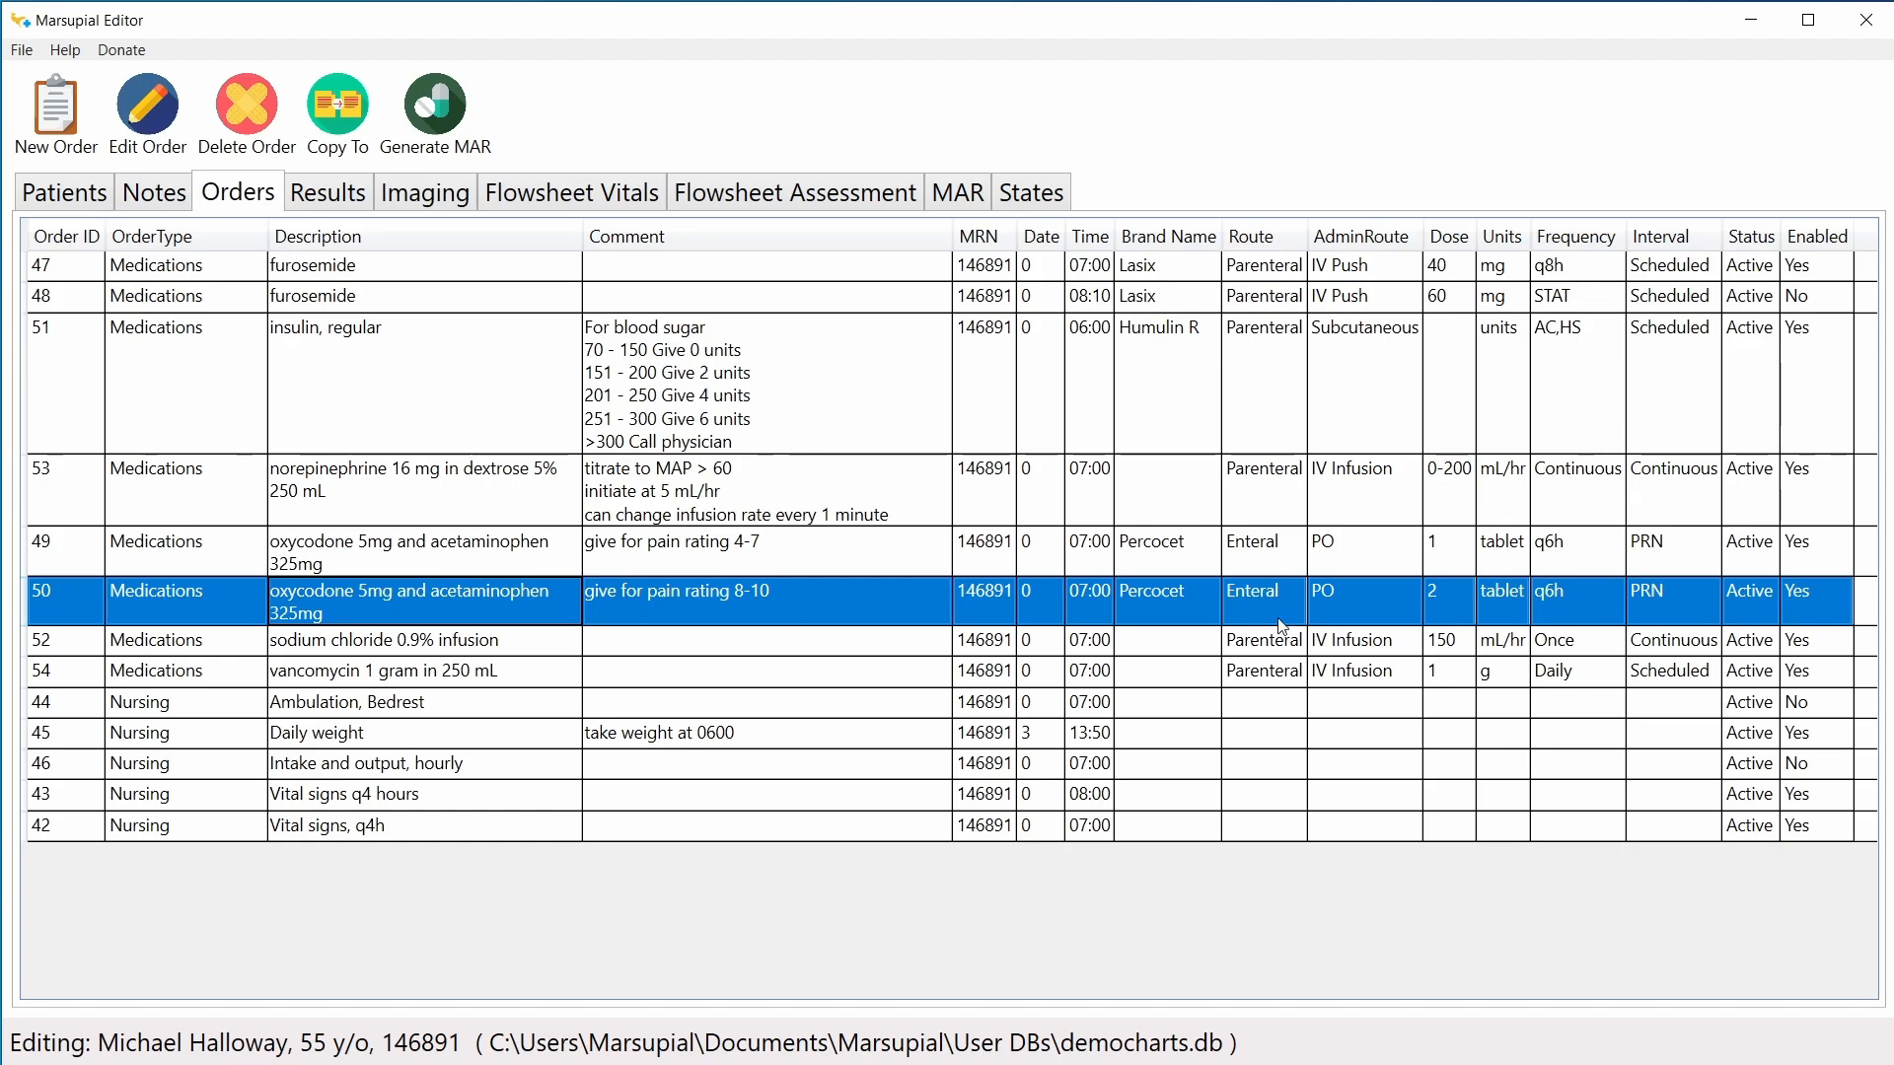
pyautogui.doubleClick(761, 601)
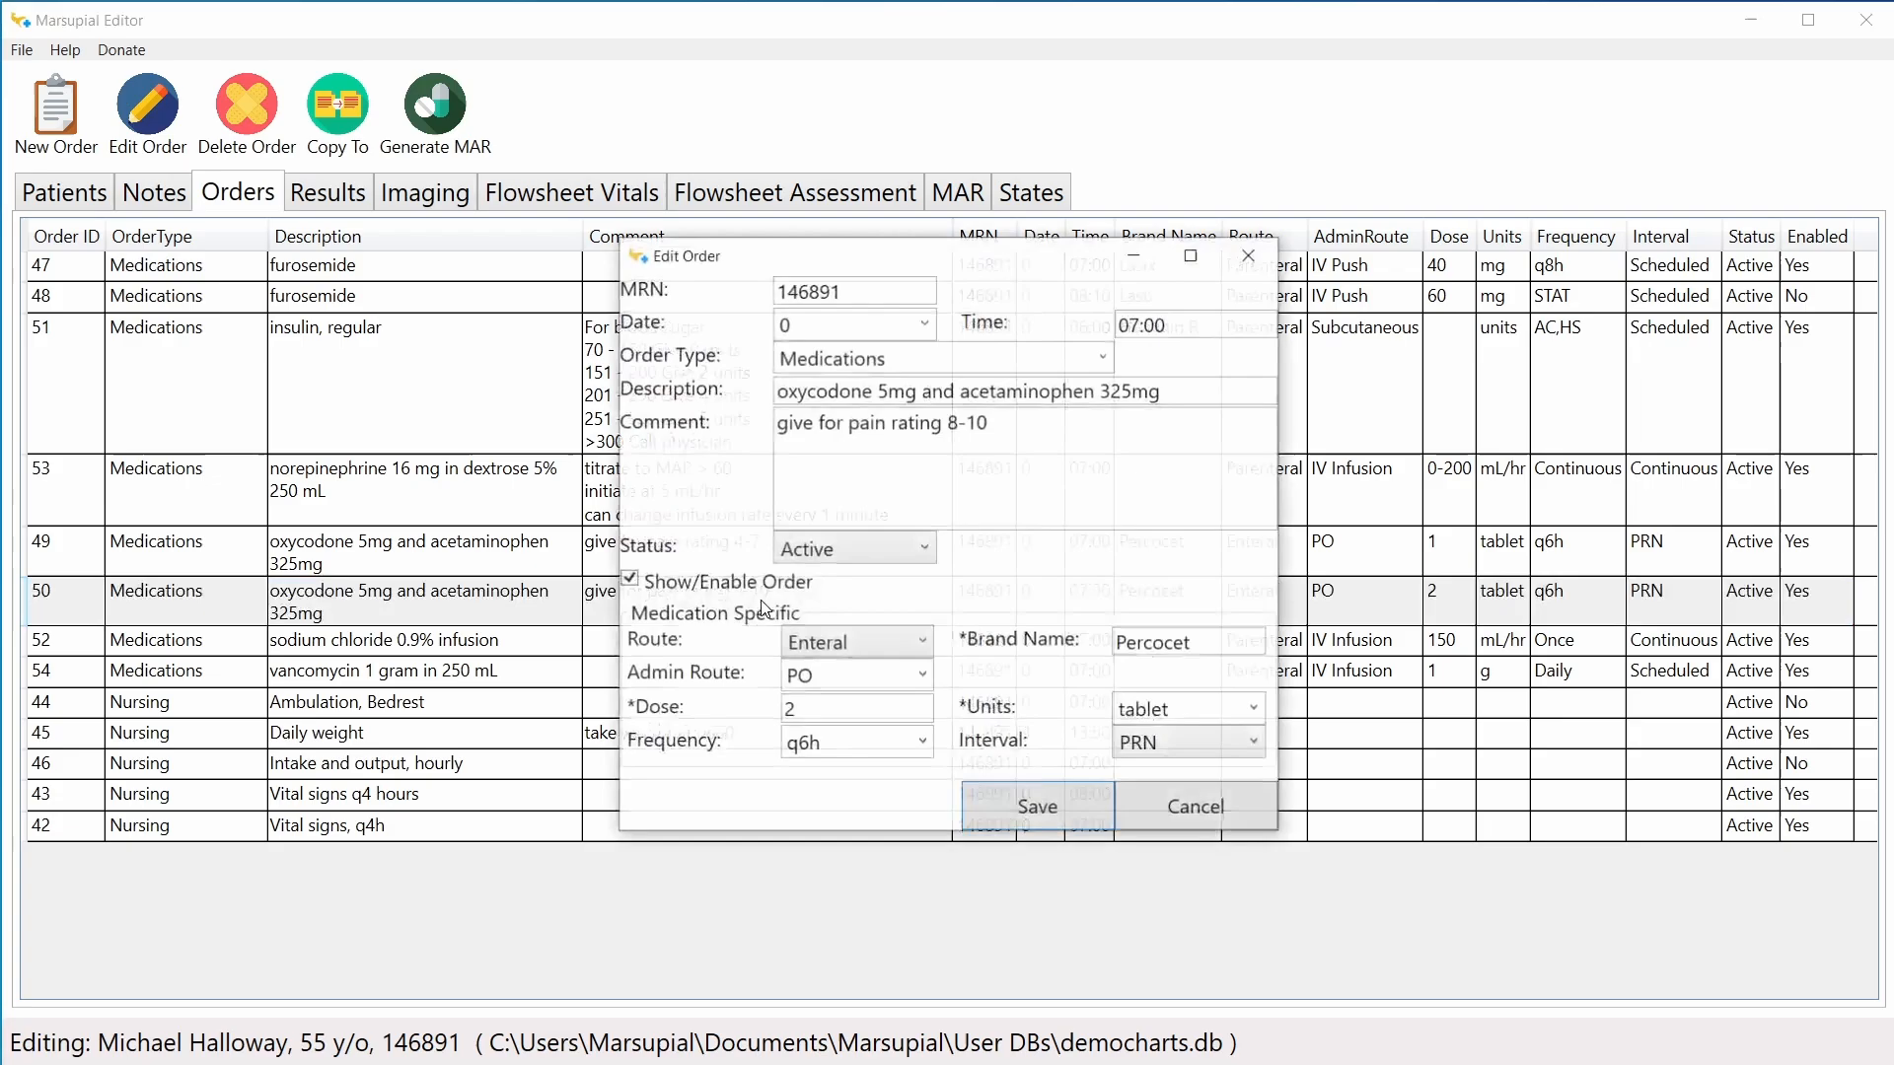
pyautogui.click(1160, 804)
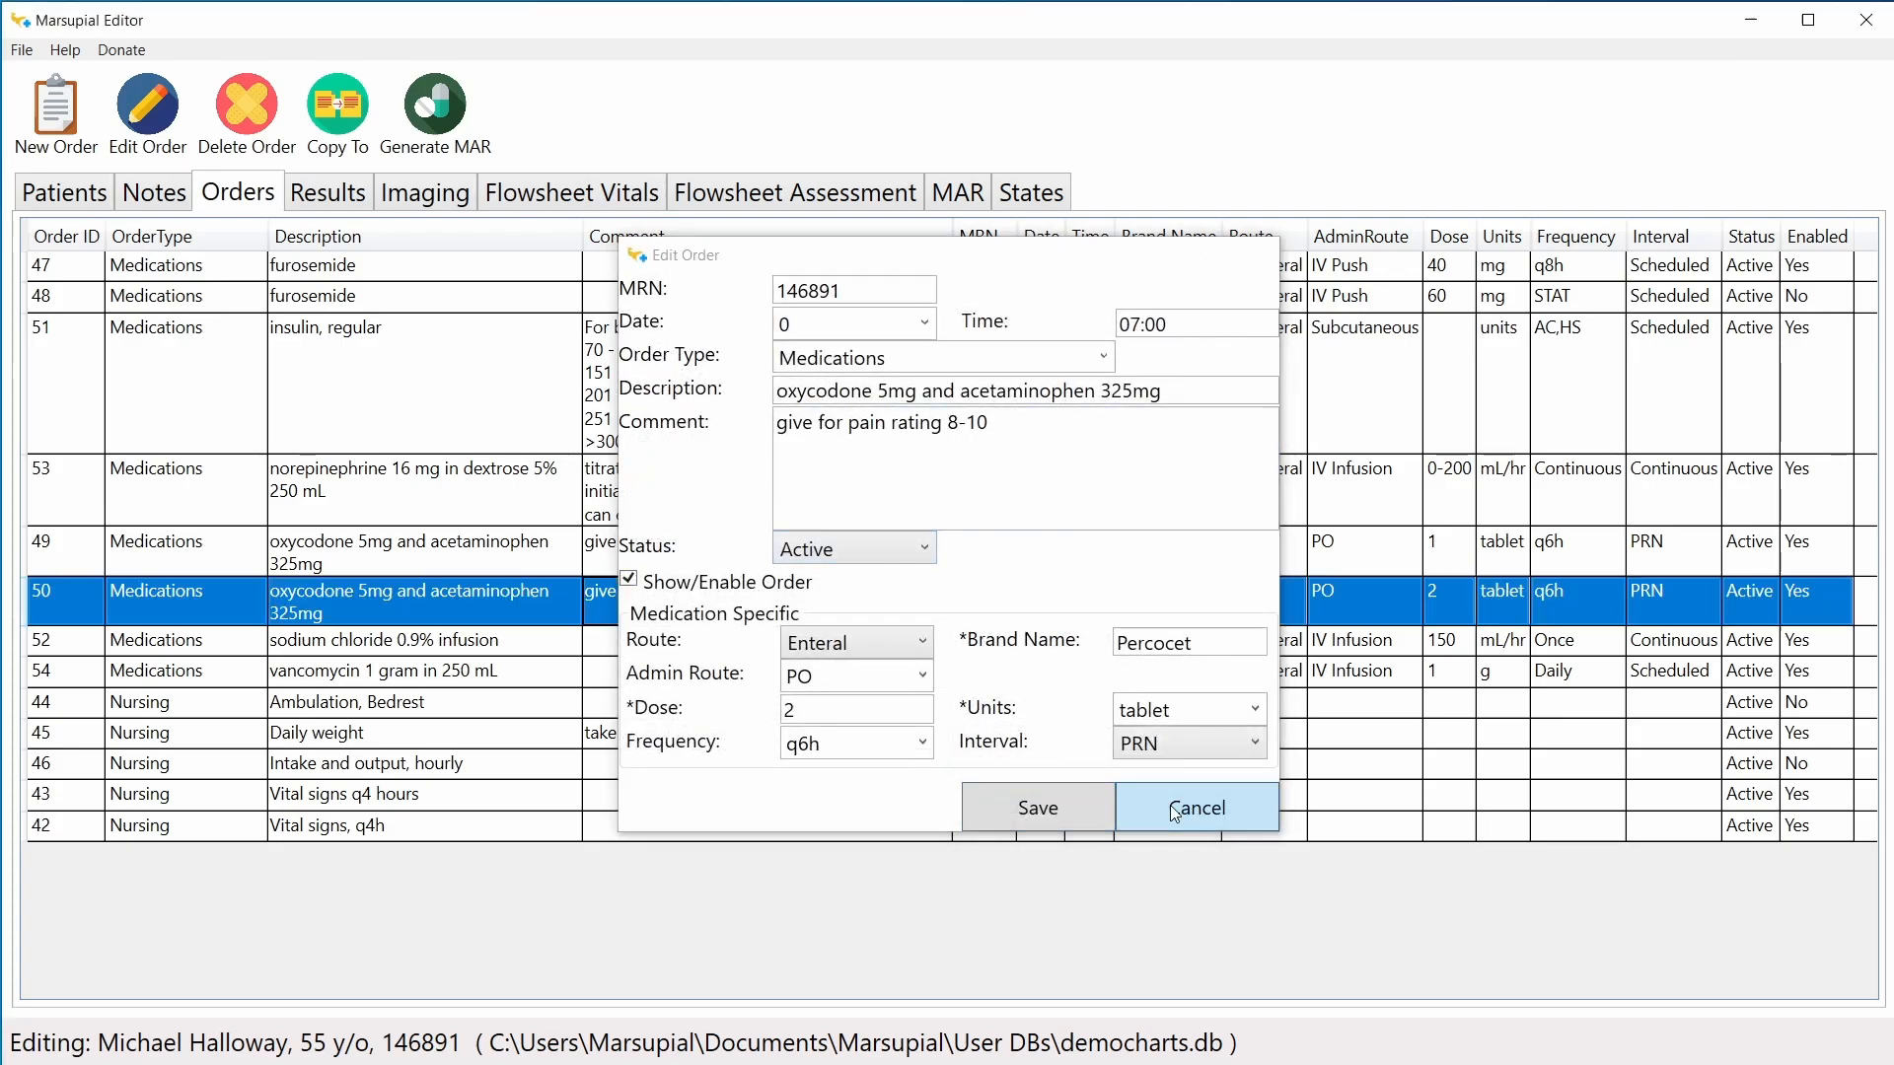
# Step: Start a new state entry for state 2 with the description "discontinue oxy 2 tabs"
pyautogui.click(1037, 200)
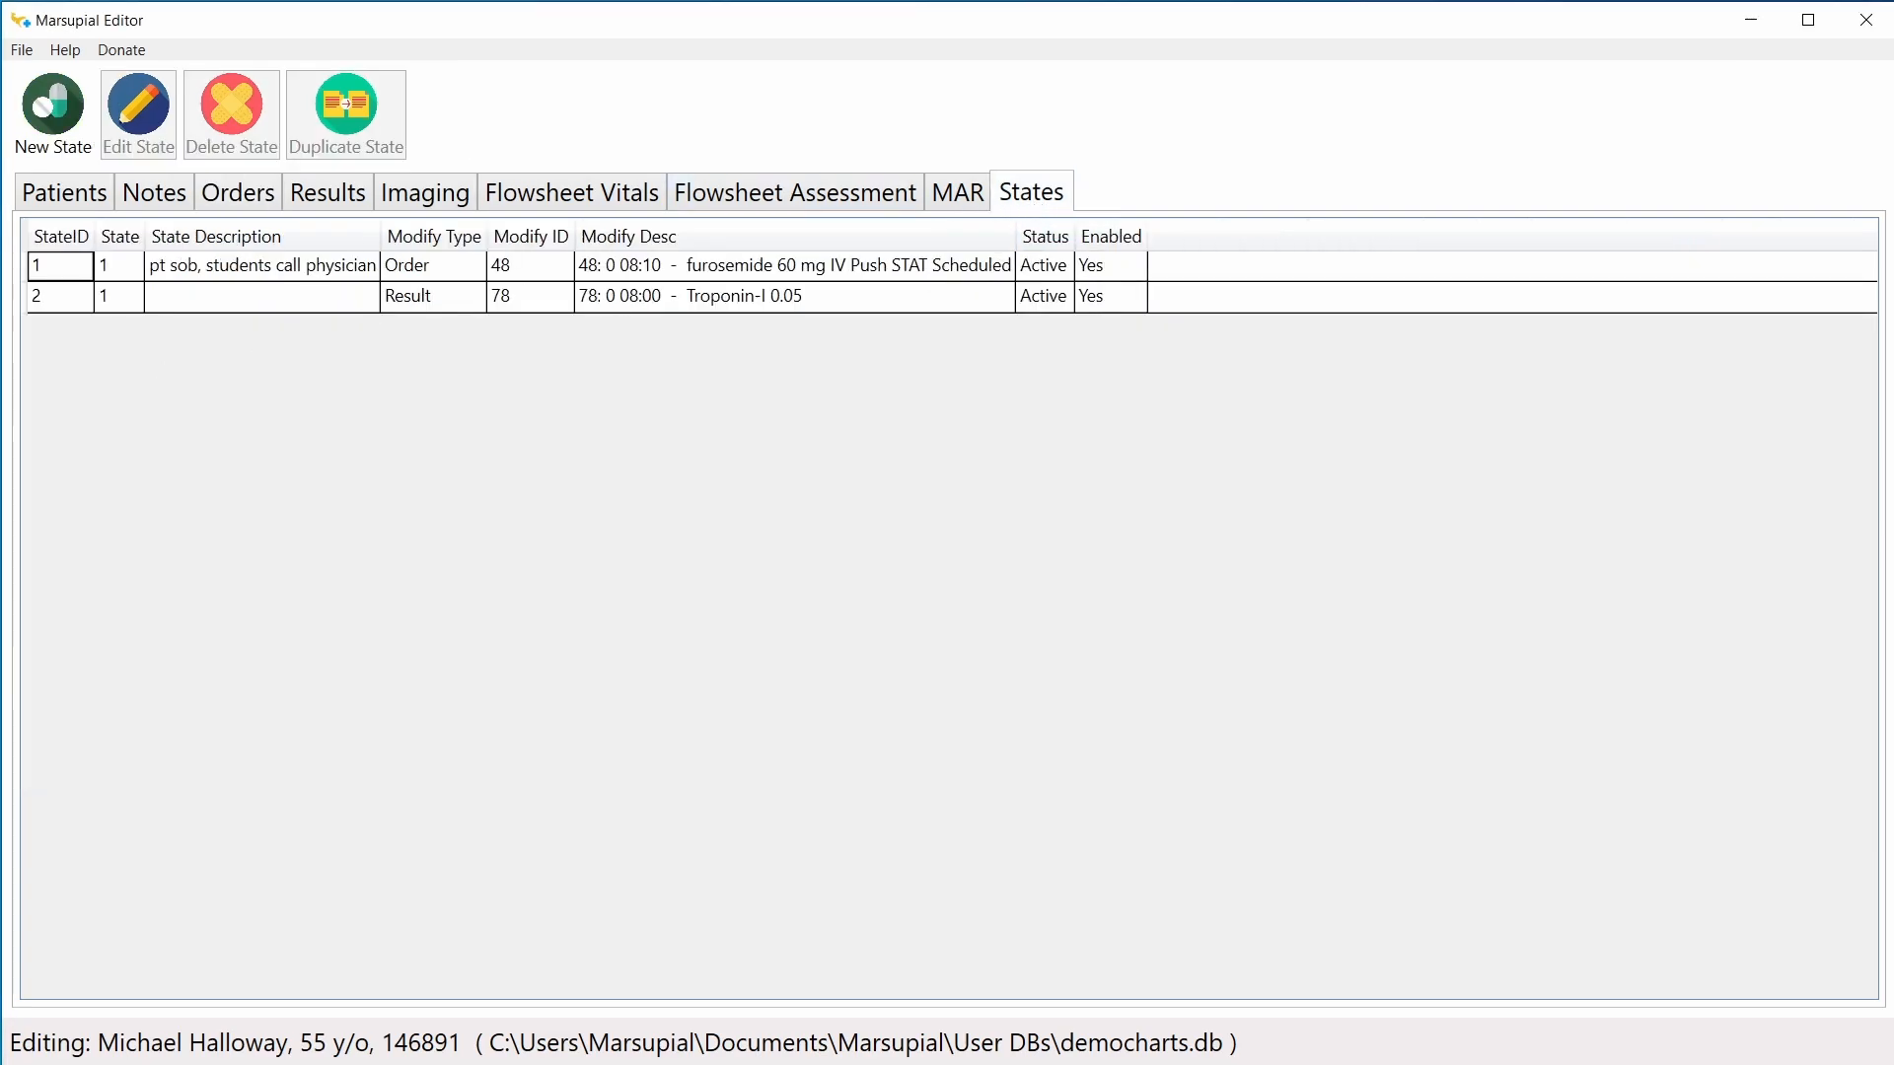
pyautogui.click(54, 123)
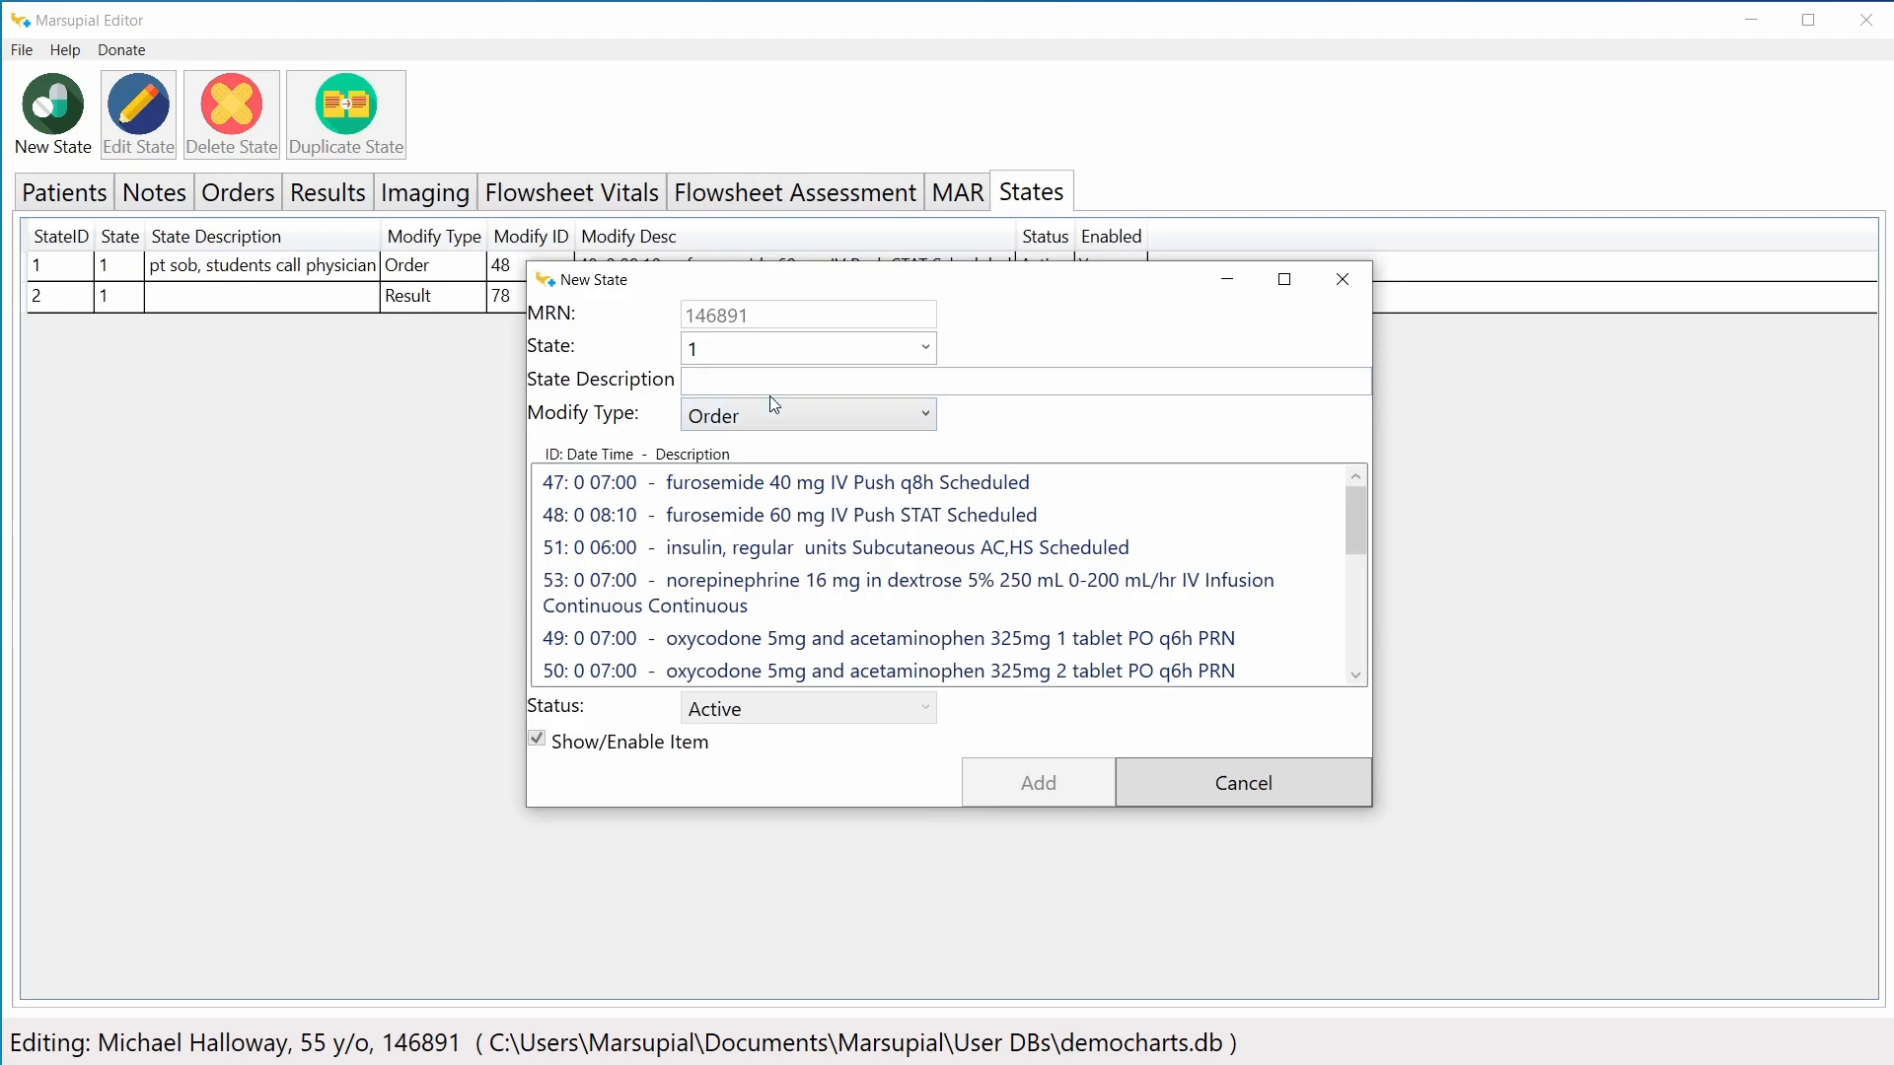
pyautogui.click(743, 385)
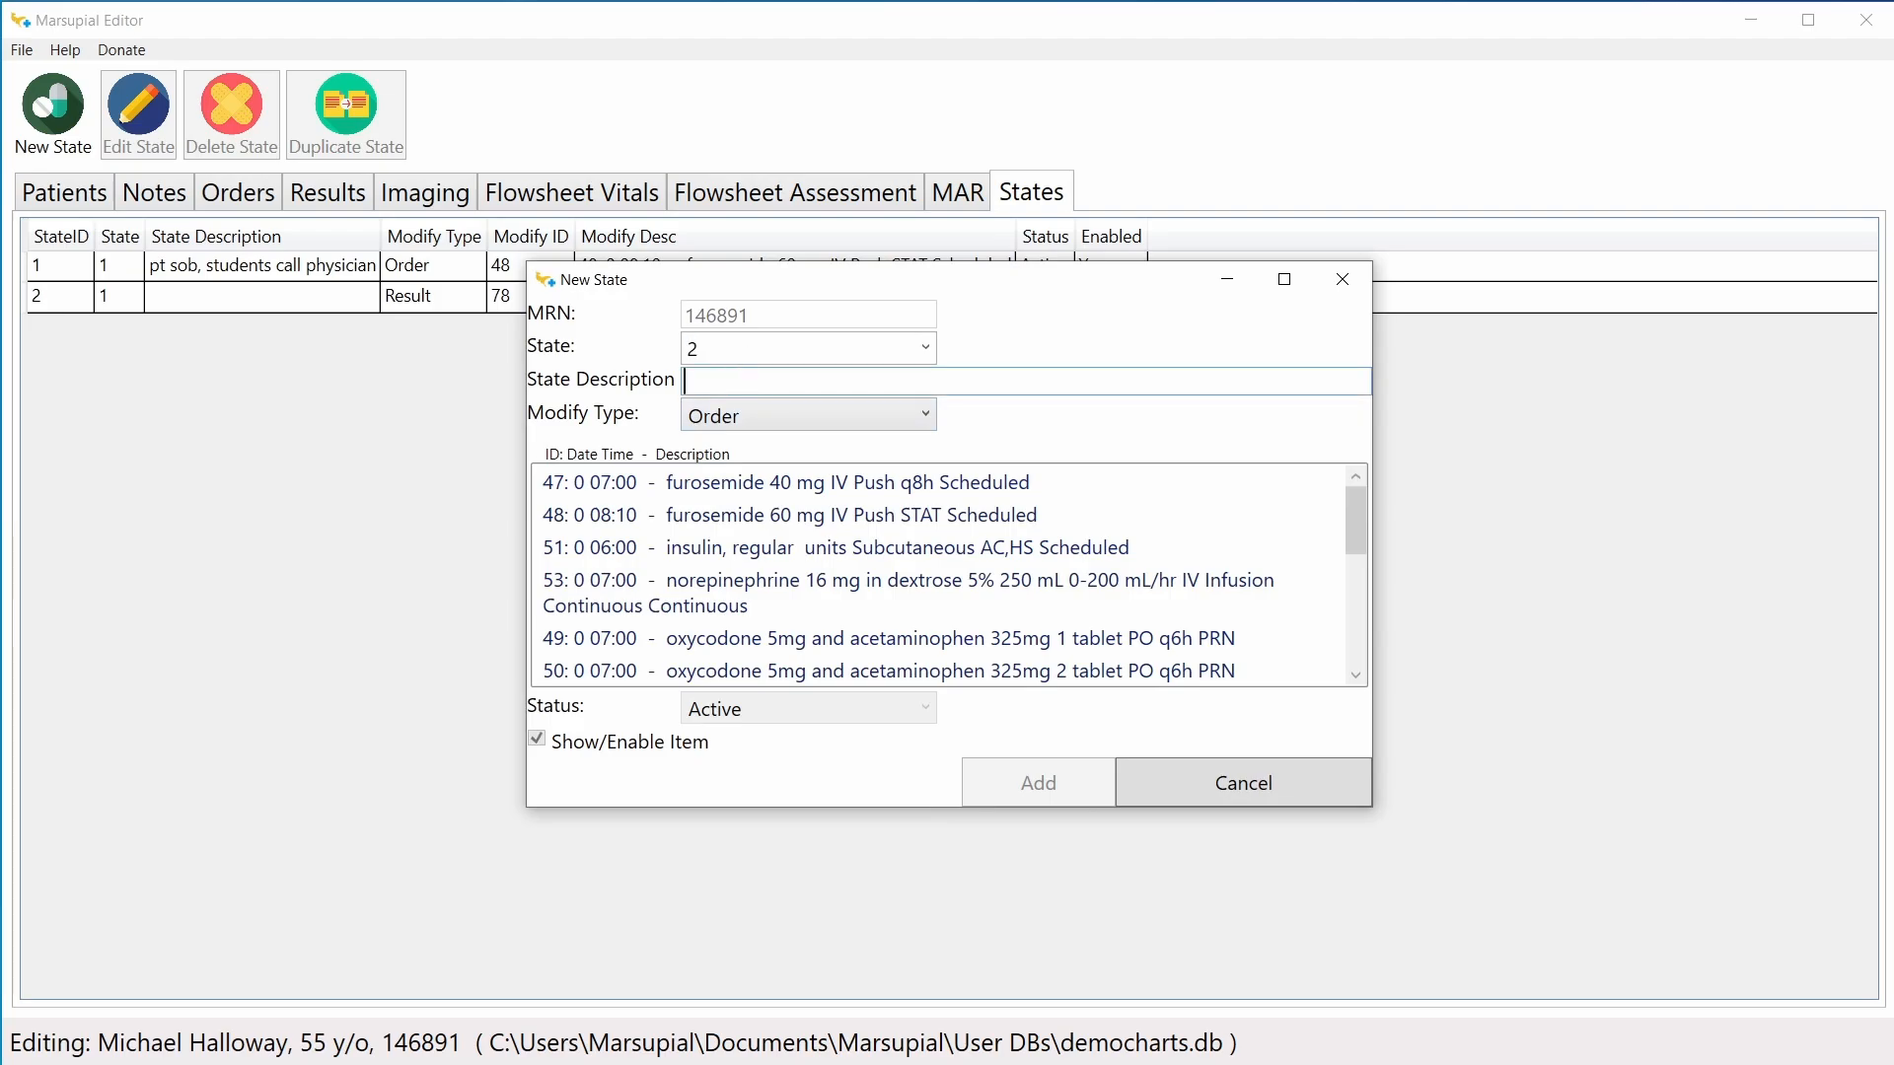
pyautogui.write('discontinue oxy 2 tabs')
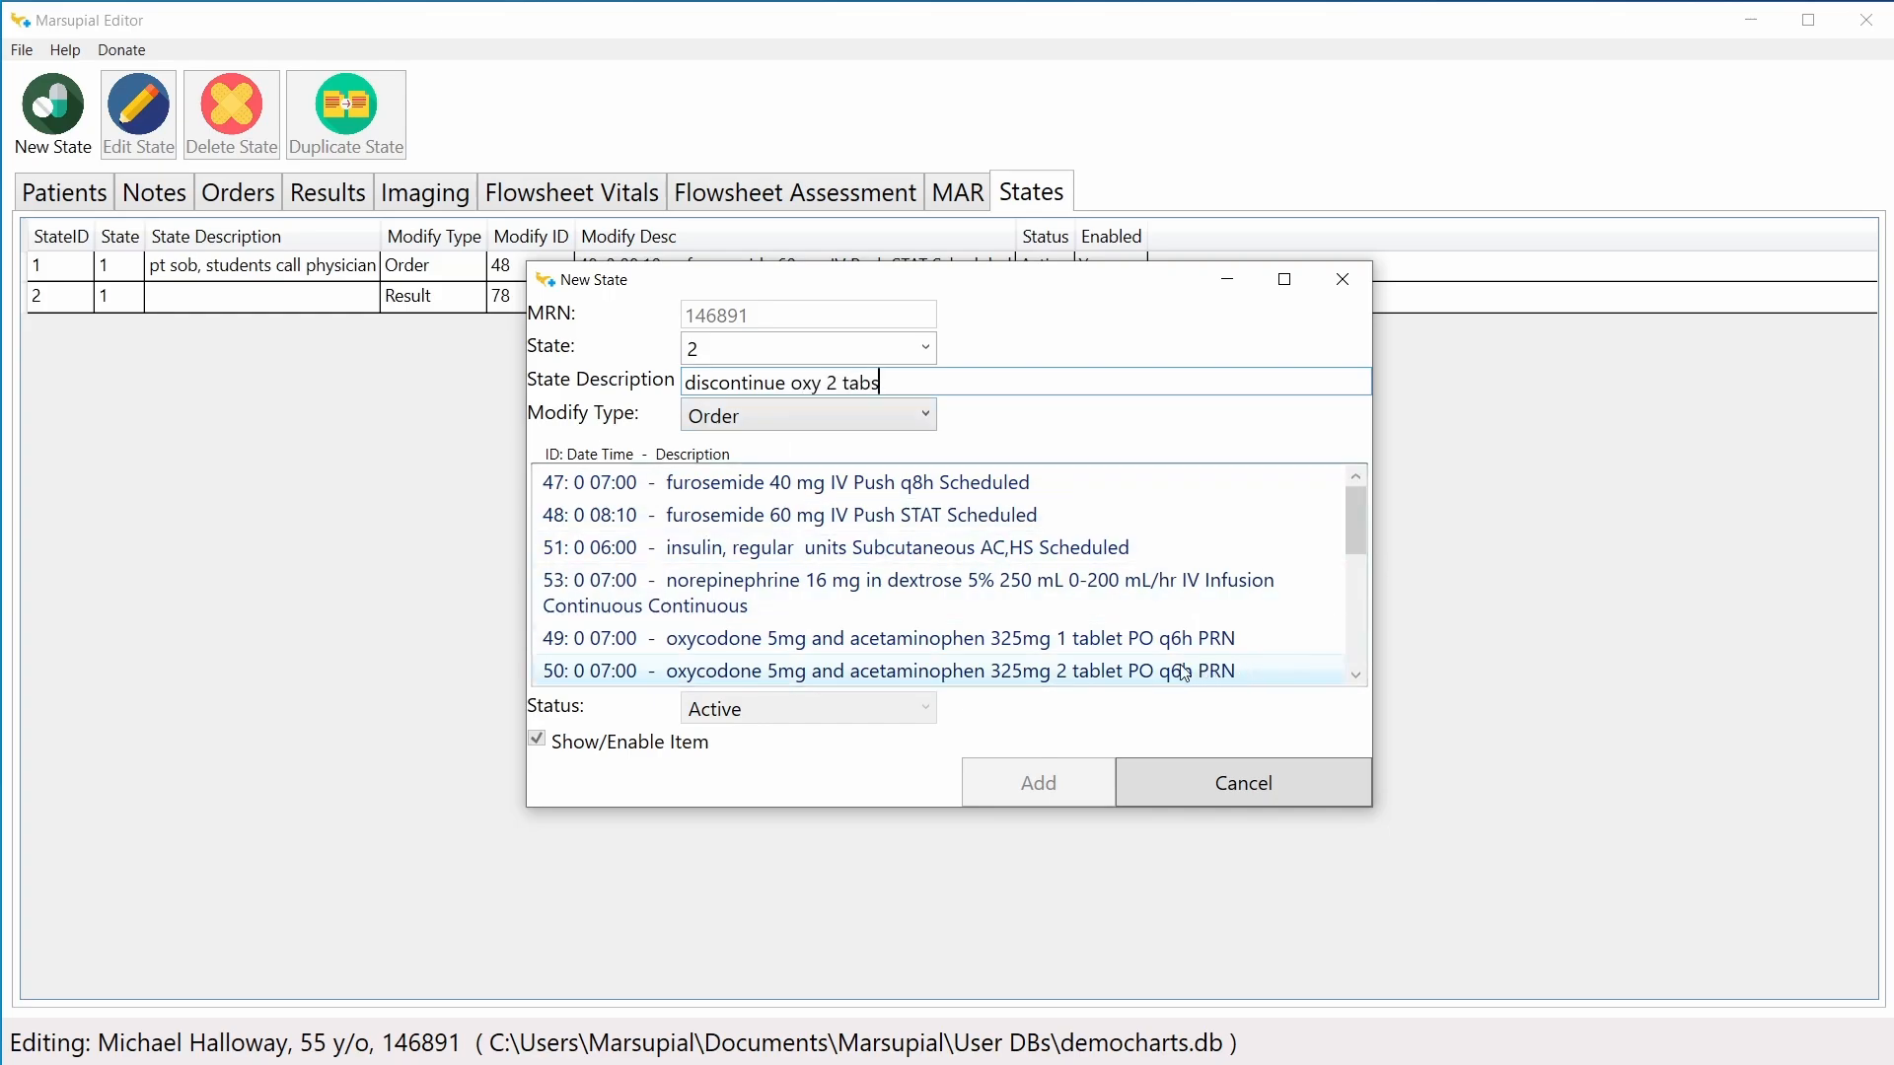
# Step: Make the state modify the 2-tablet oxycodone and acetaminophen order, set its status to Discontinued, and add the state
pyautogui.click(1133, 671)
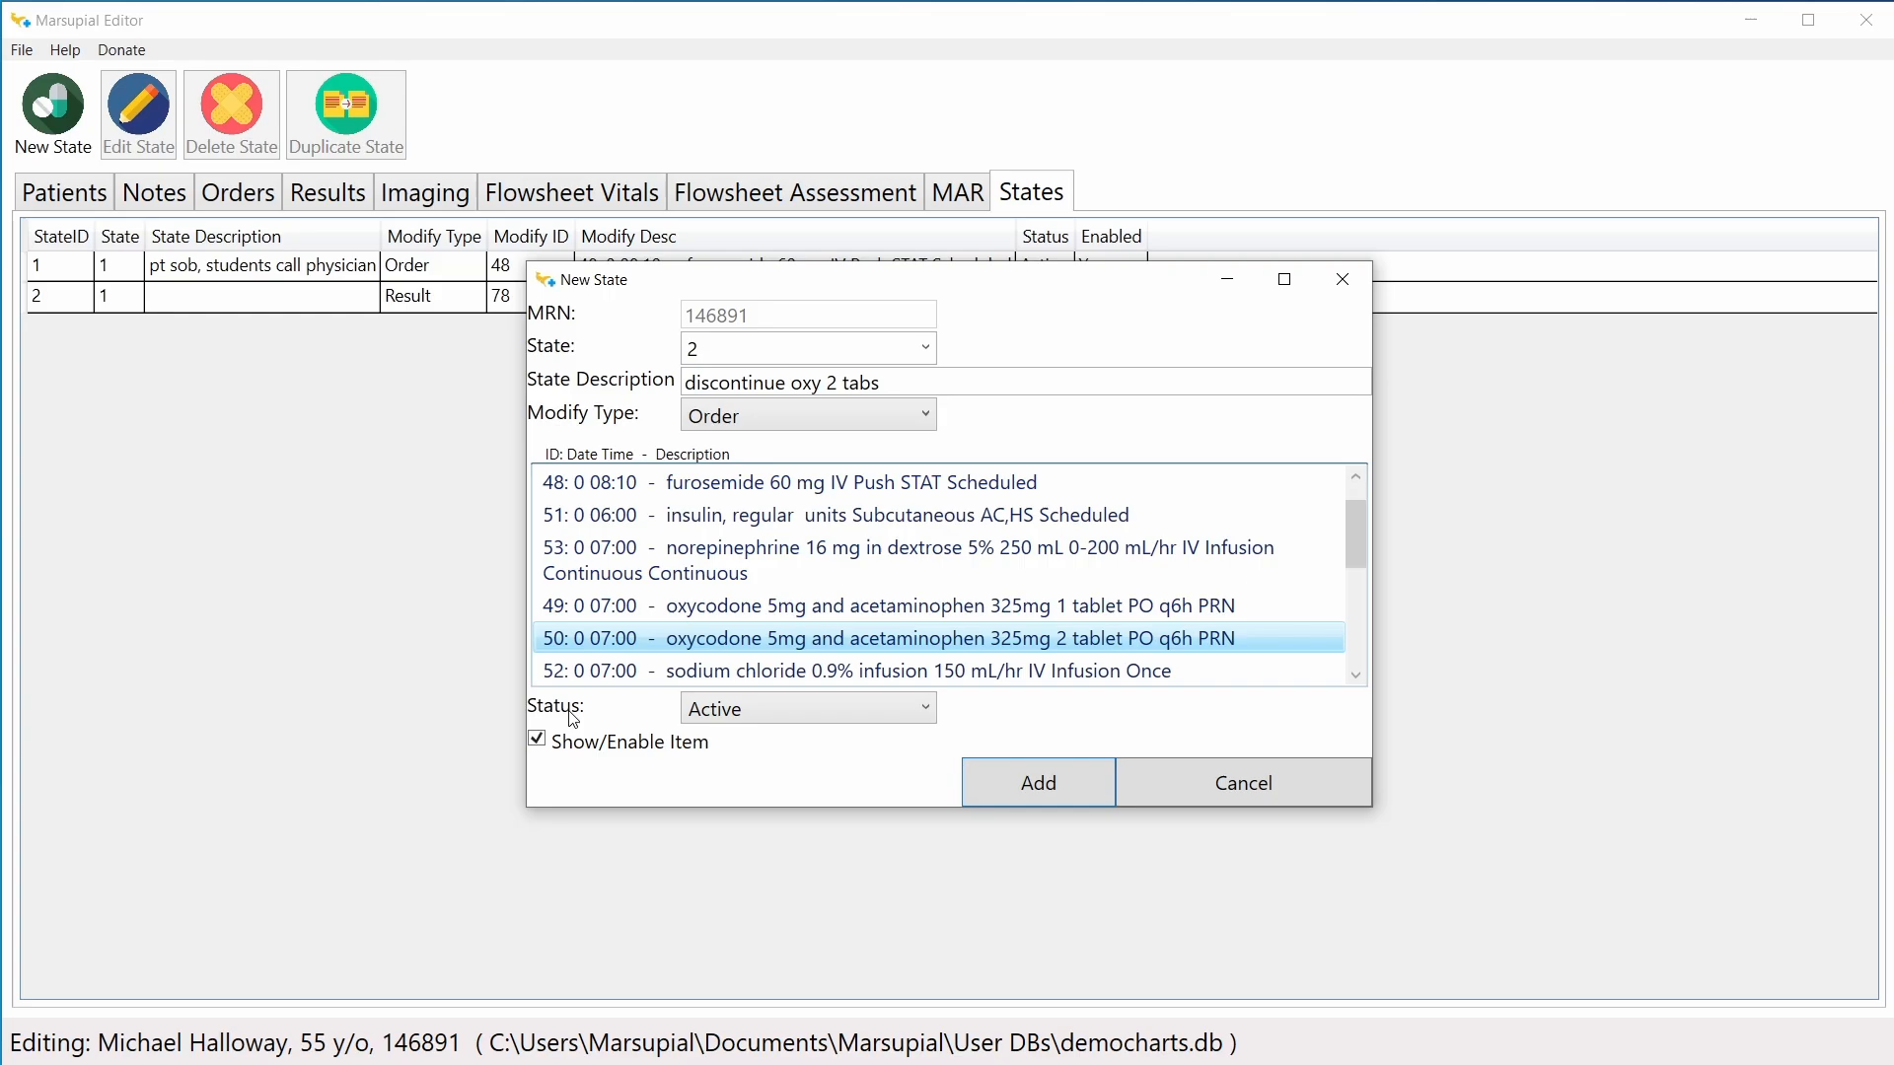
pyautogui.click(737, 711)
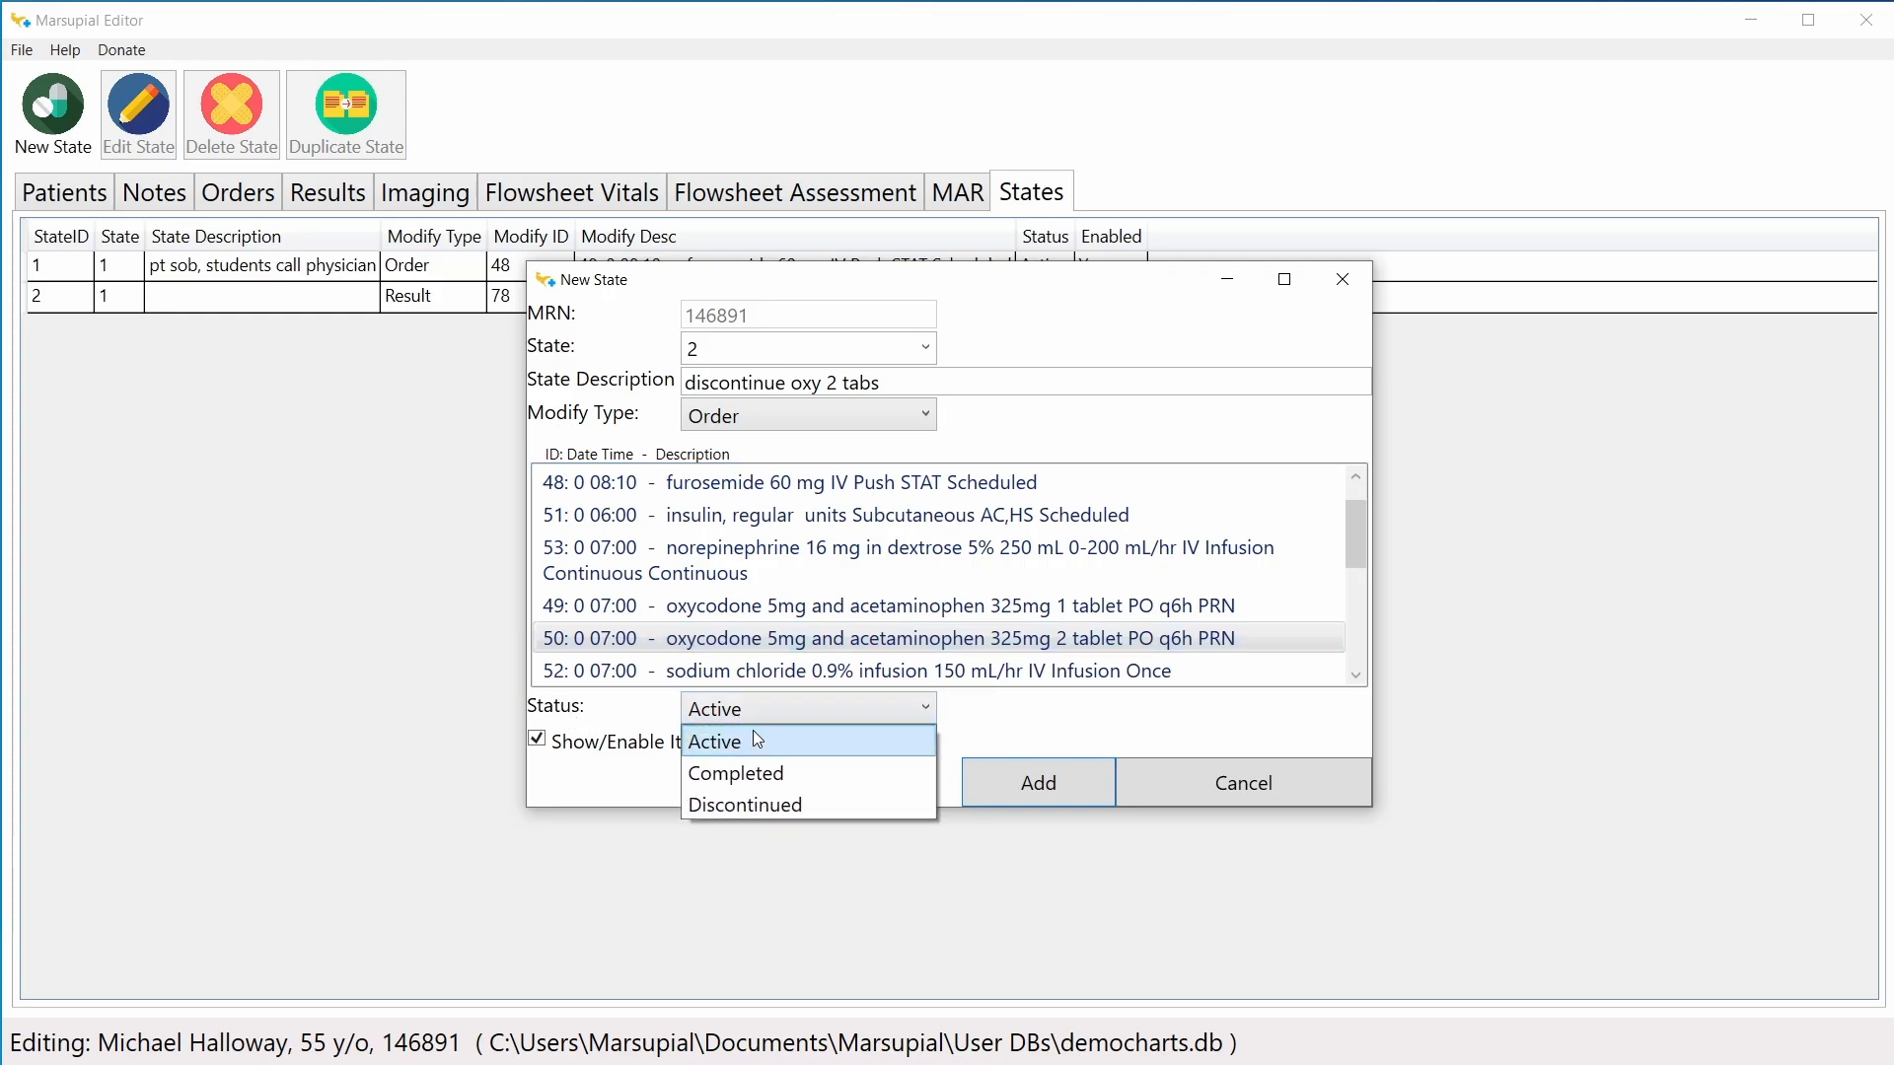
pyautogui.click(807, 803)
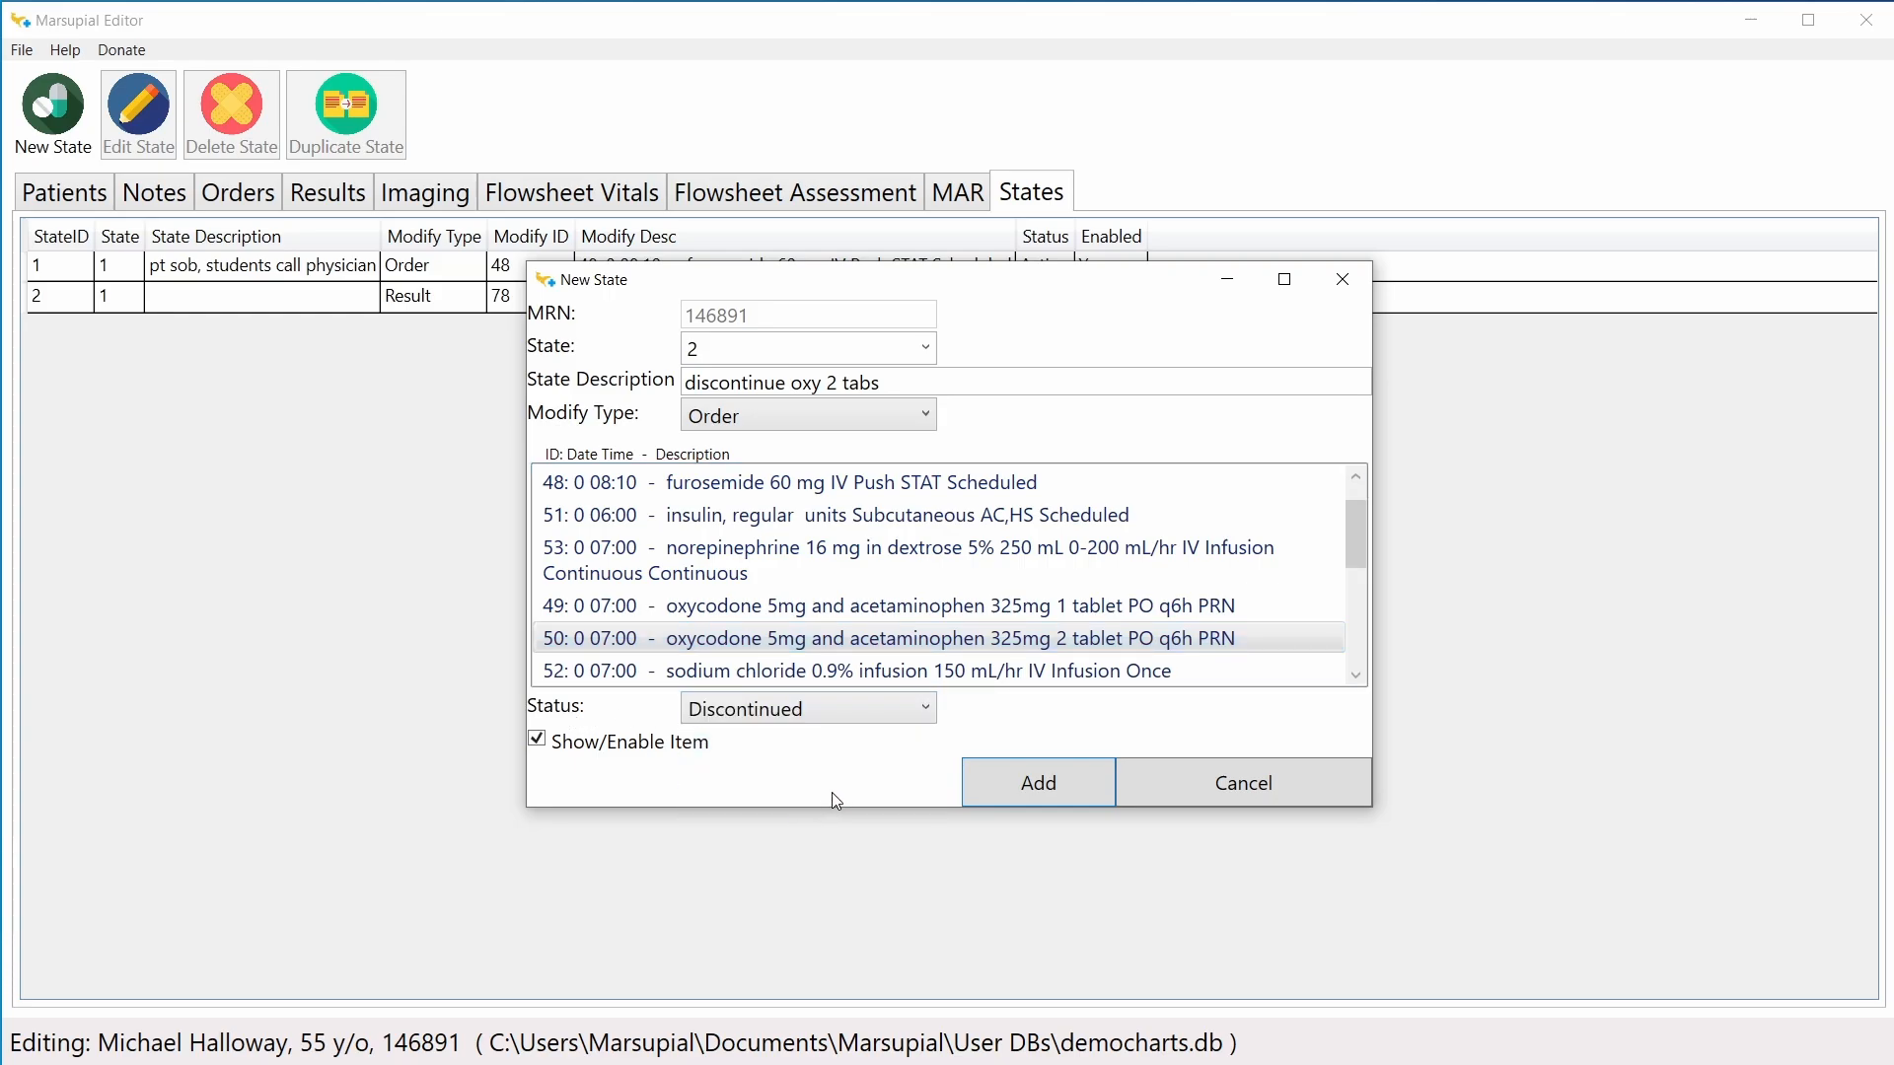
pyautogui.click(1019, 787)
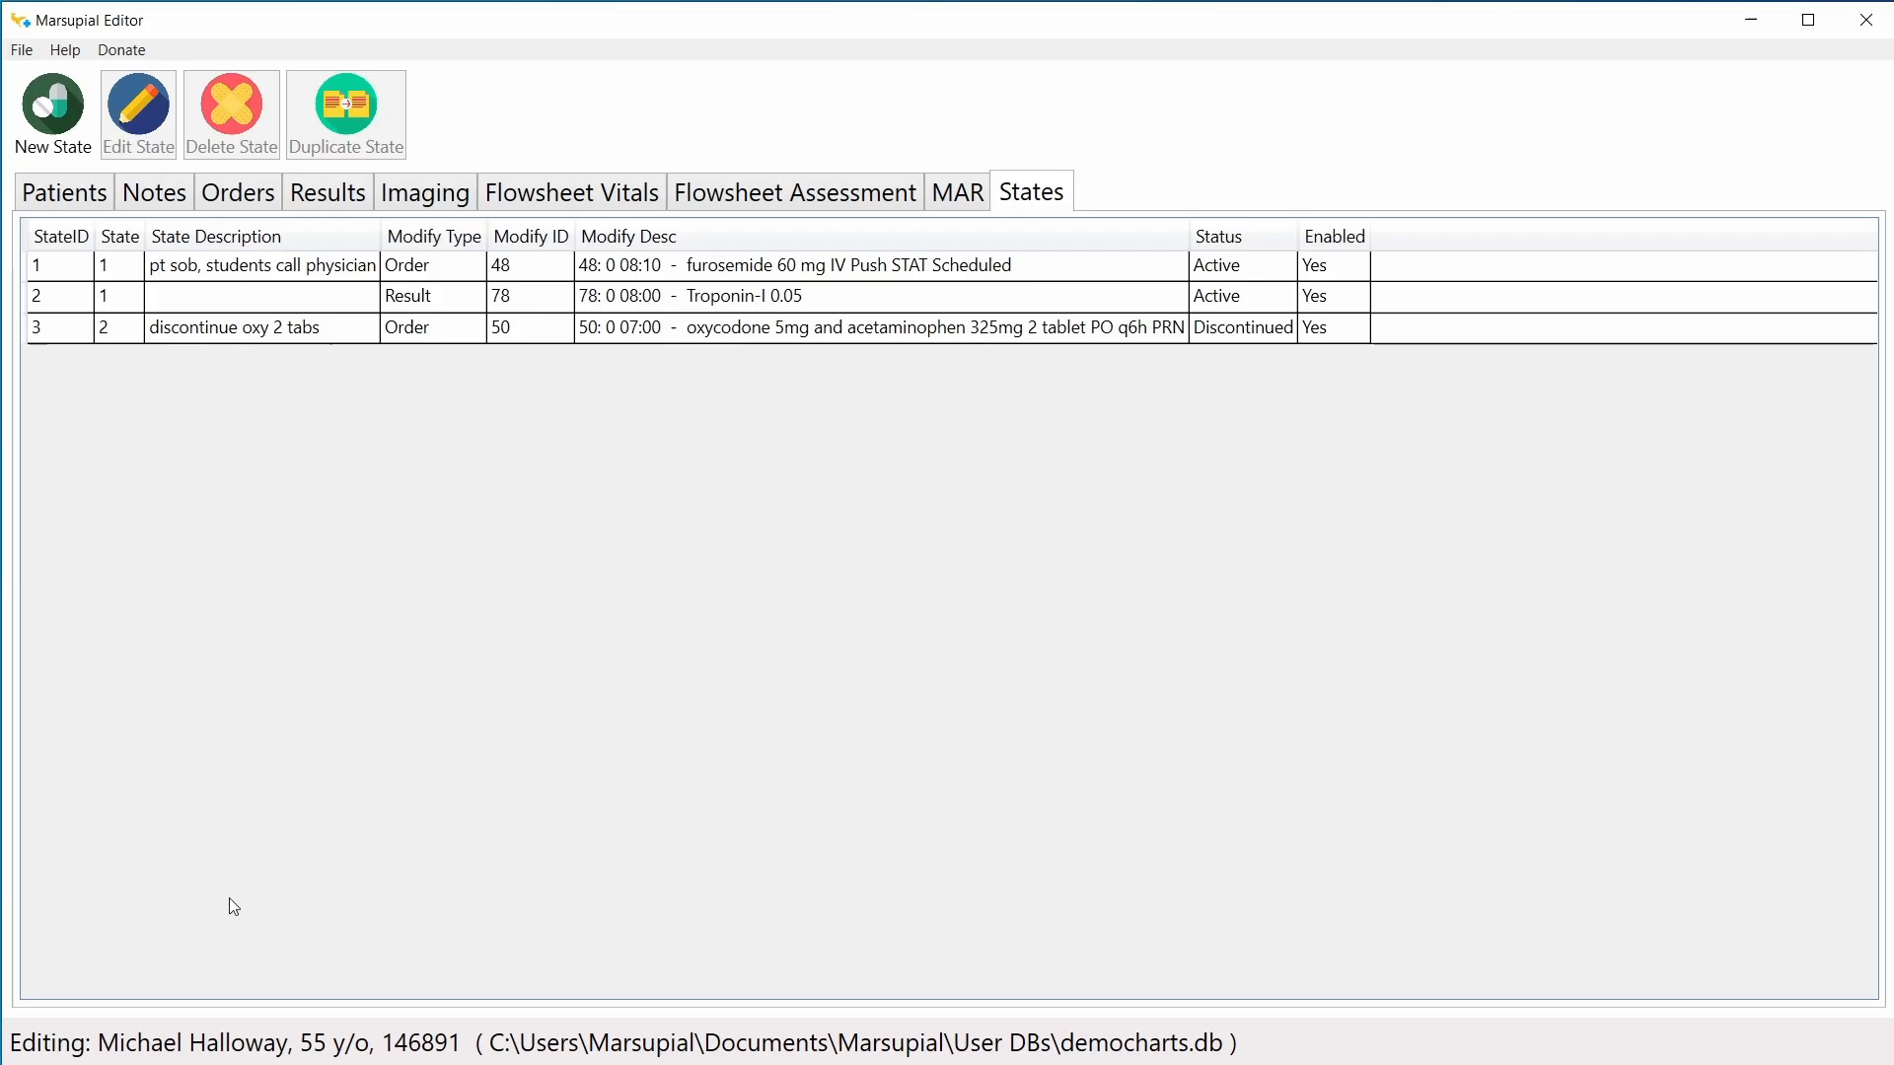
# Step: Switch to Marsupial EMR, reopen the democharts.db database, and open the chart of the patient with small bowel obstruction
pyautogui.click(286, 1064)
pyautogui.click(38, 57)
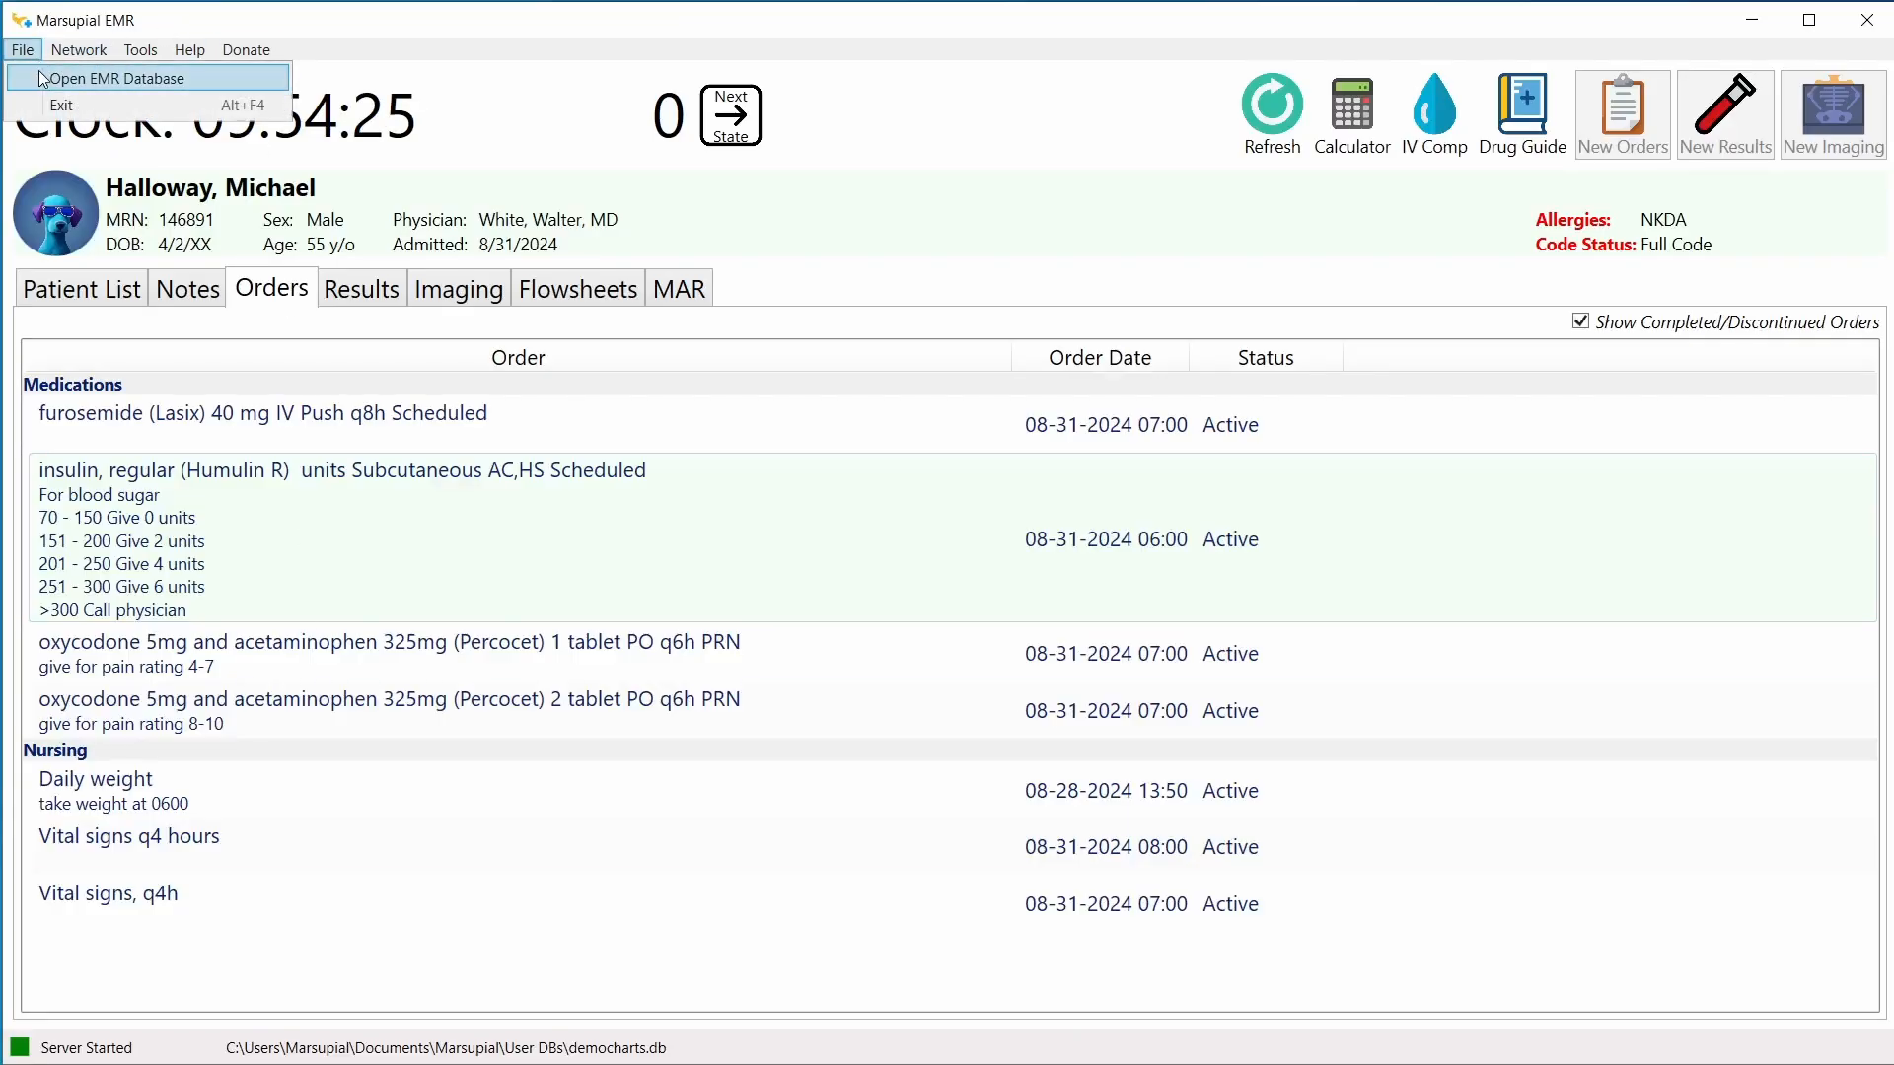
pyautogui.click(43, 74)
pyautogui.click(353, 239)
pyautogui.doubleClick(353, 242)
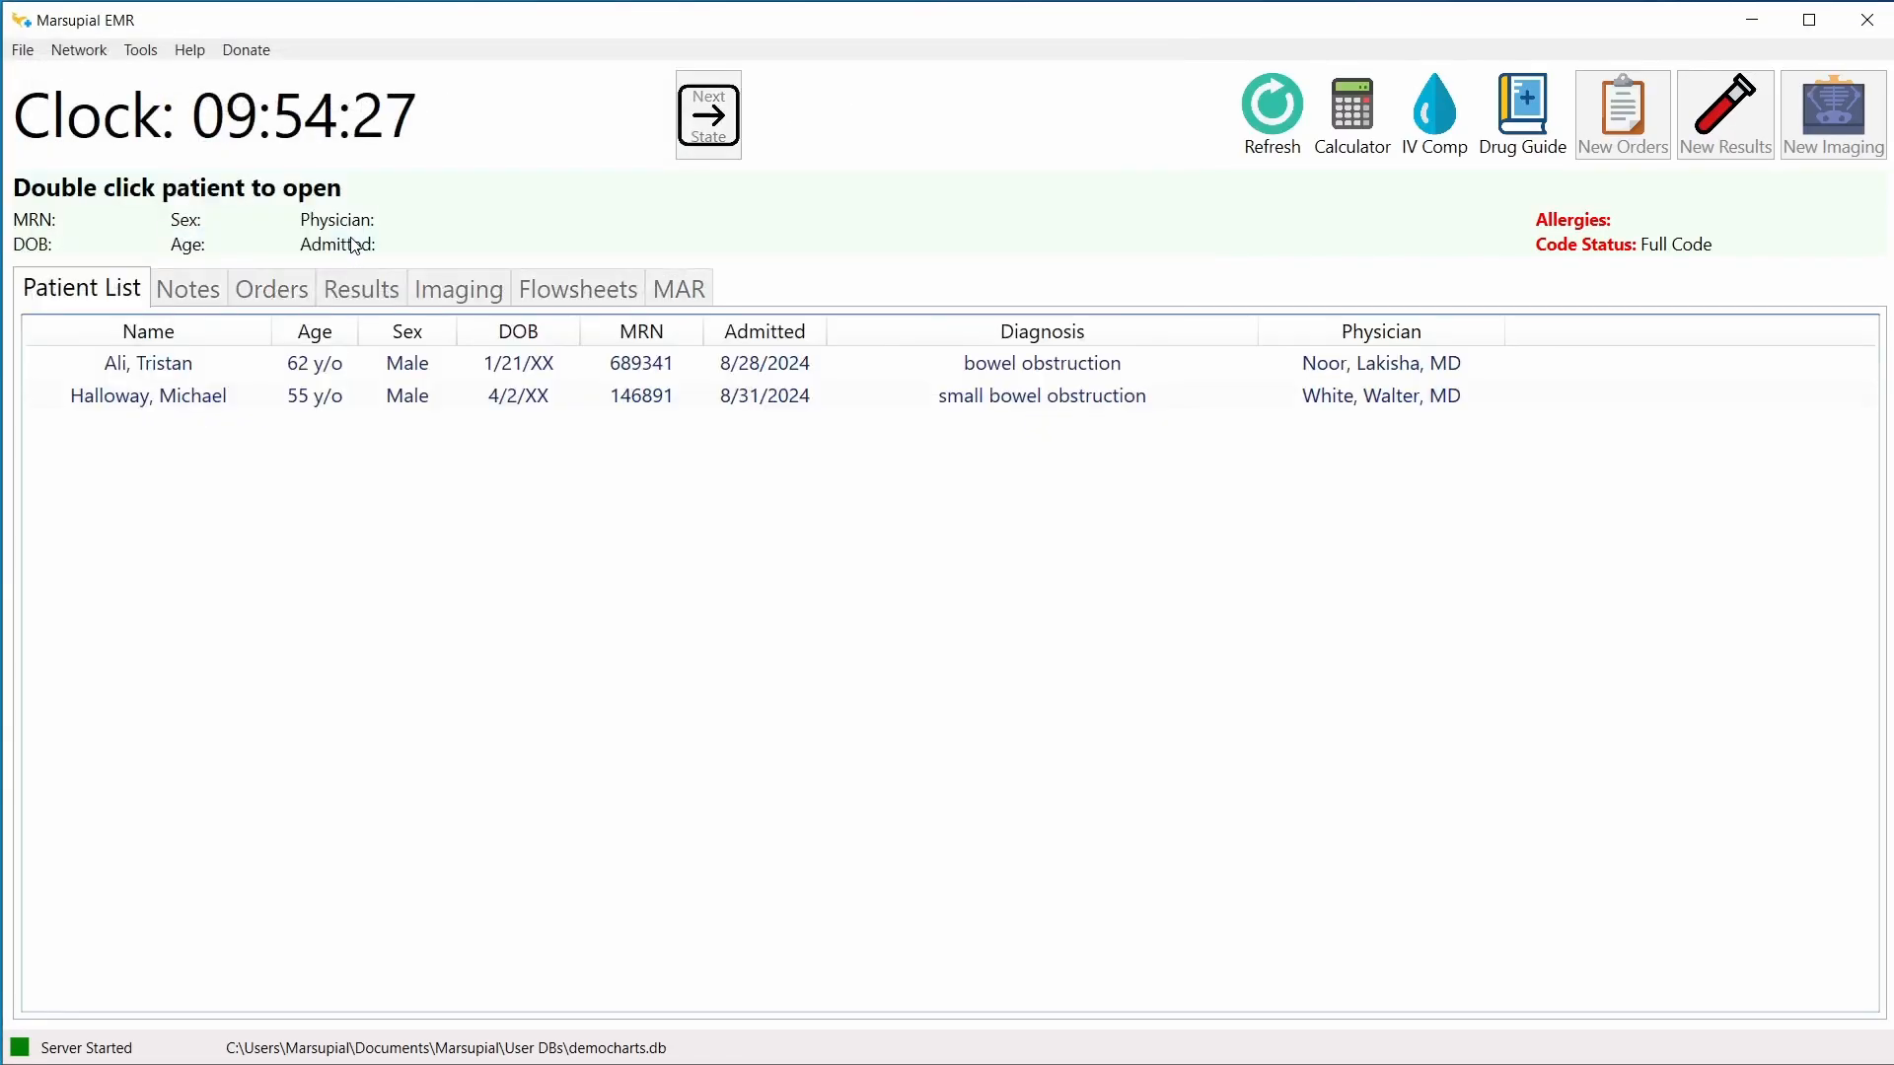
pyautogui.doubleClick(229, 399)
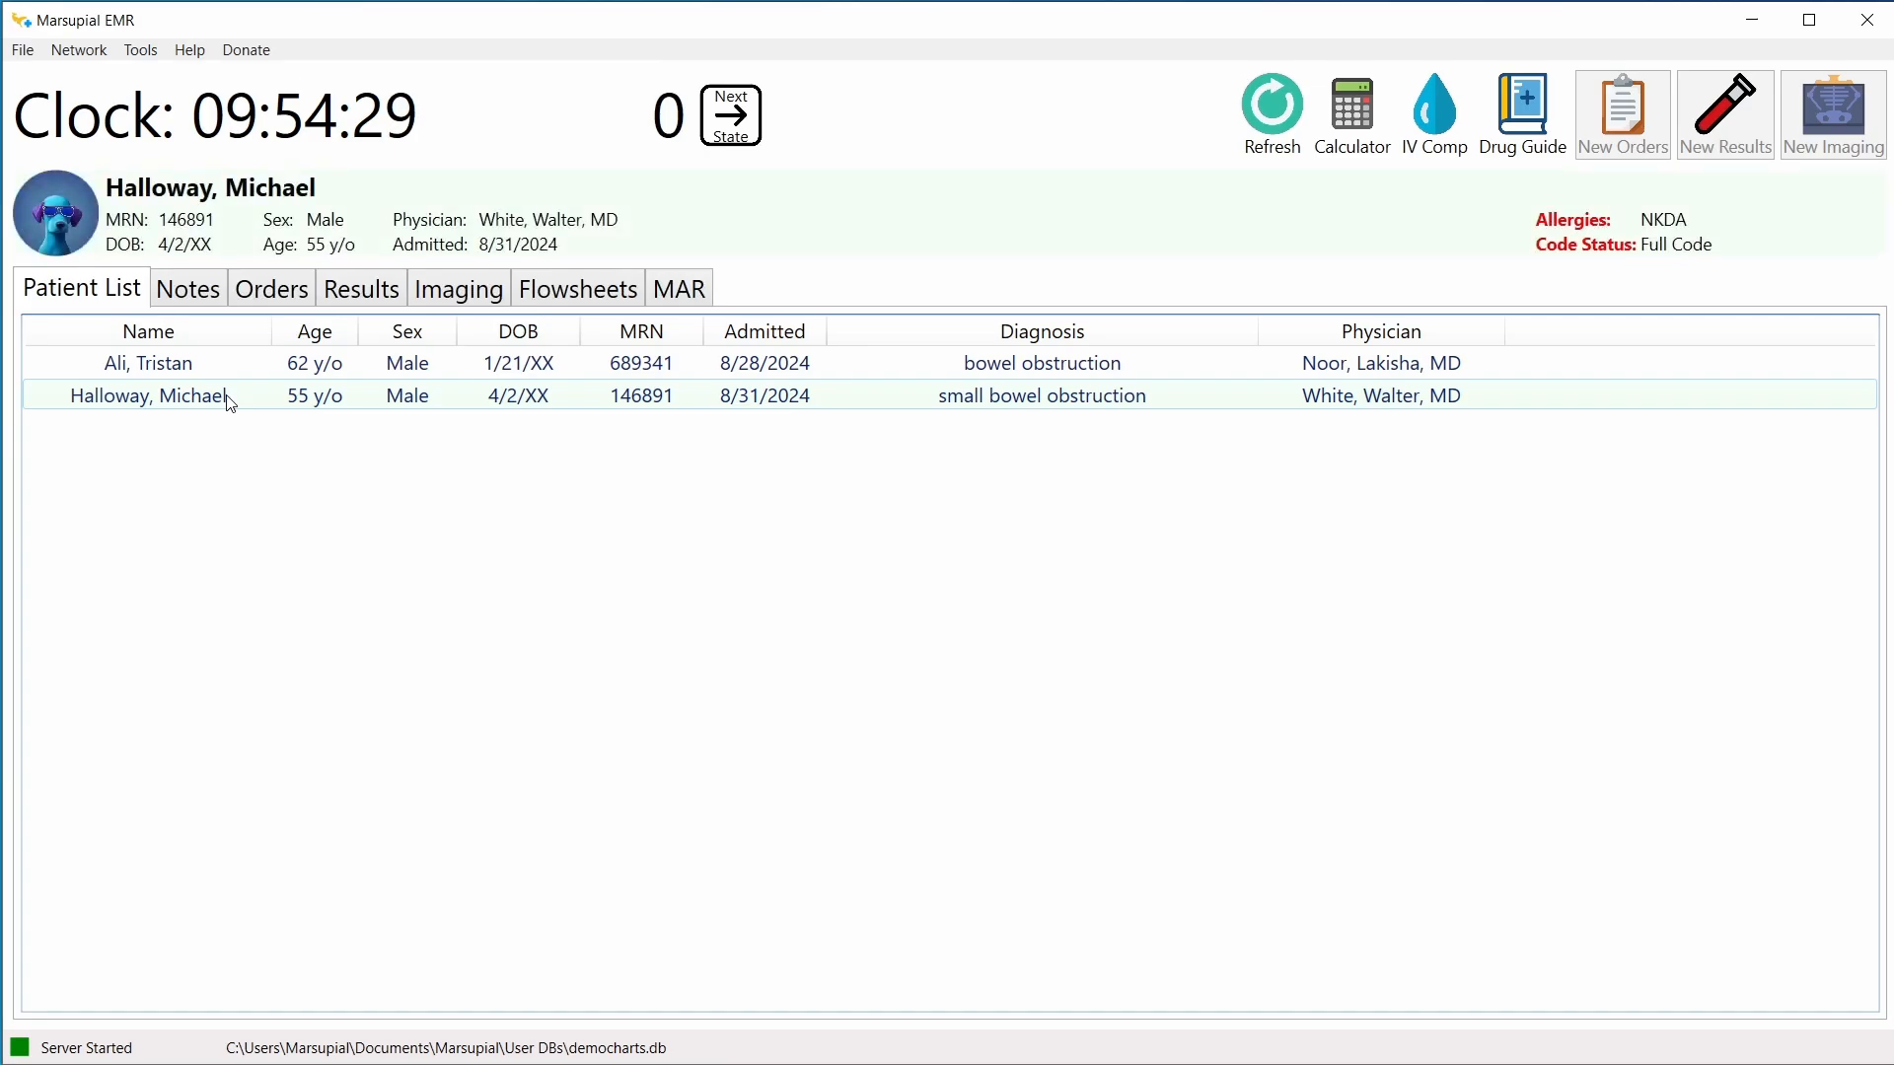
# Step: Review the patient's orders and the scheduled, PRN and continuous medications on the MAR
pyautogui.click(268, 298)
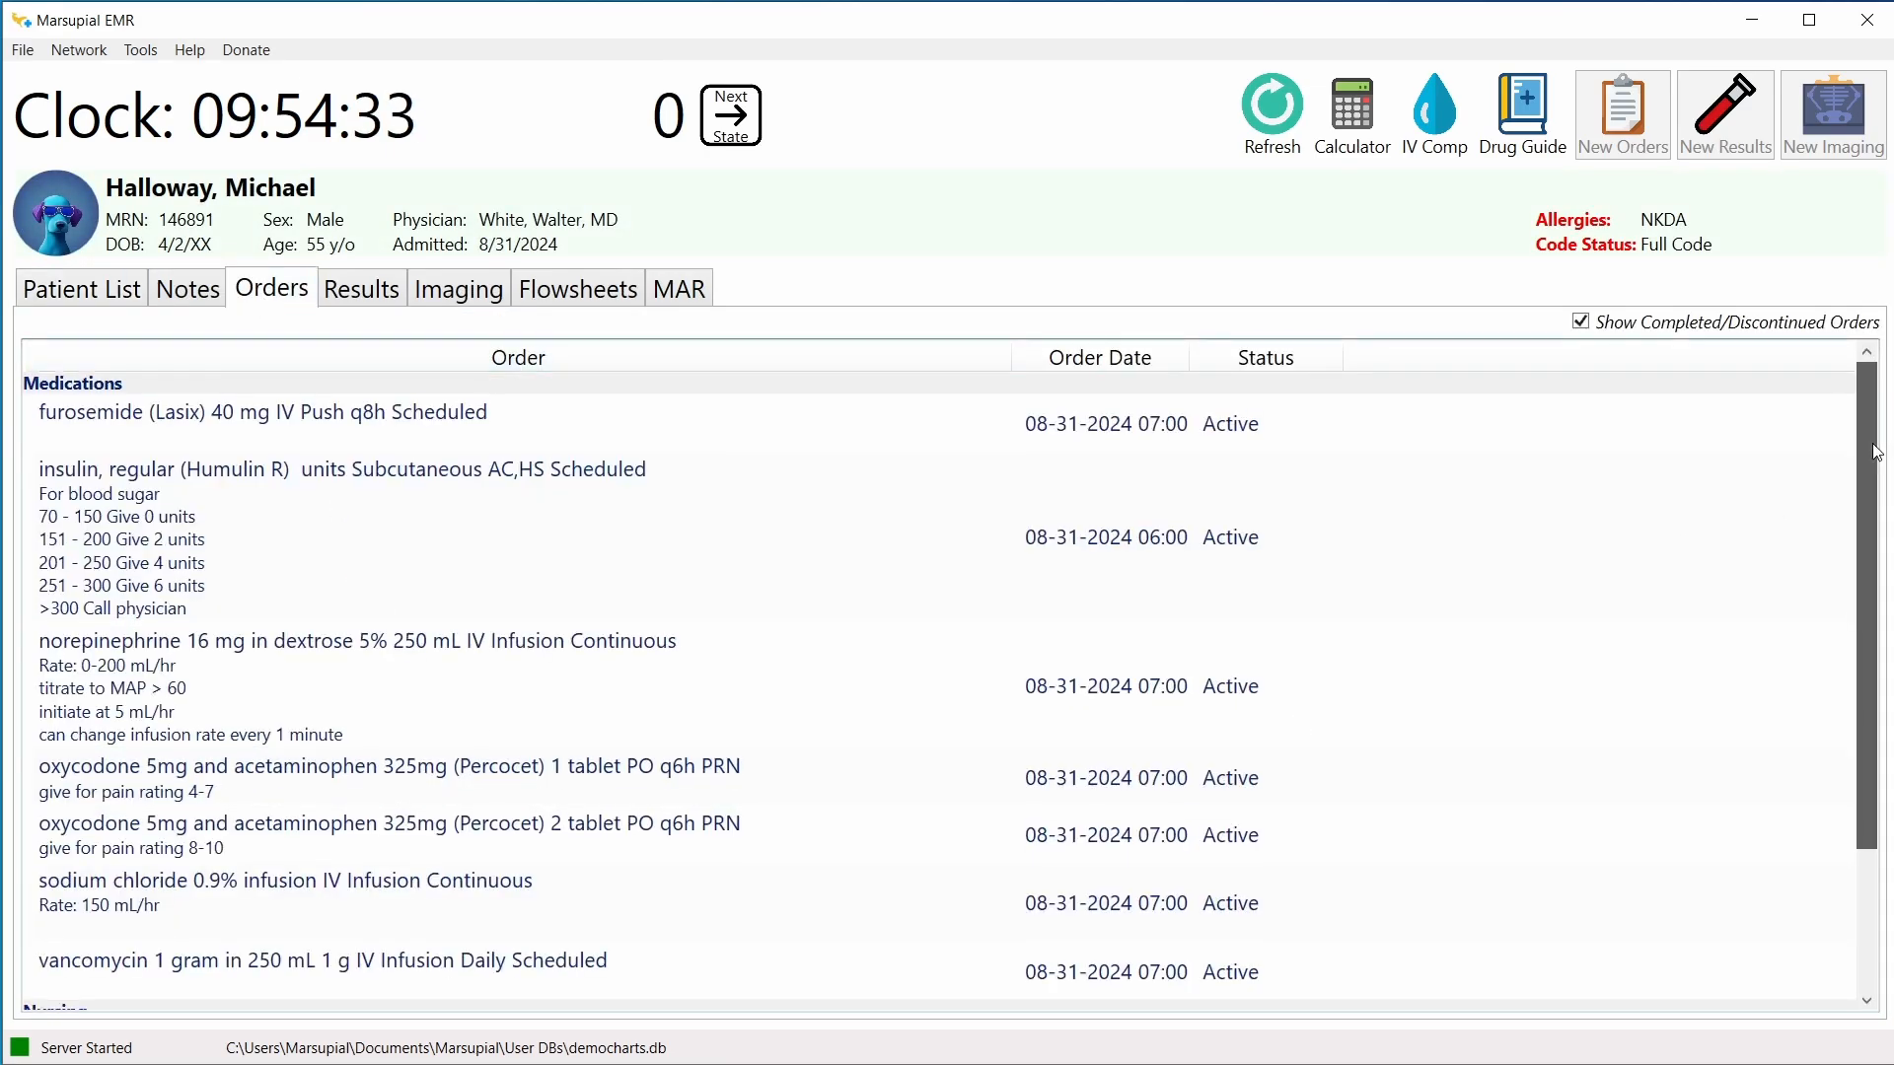
pyautogui.moveTo(1876, 451)
pyautogui.mouseDown()
pyautogui.moveTo(1854, 604)
pyautogui.moveTo(1856, 419)
pyautogui.mouseUp()
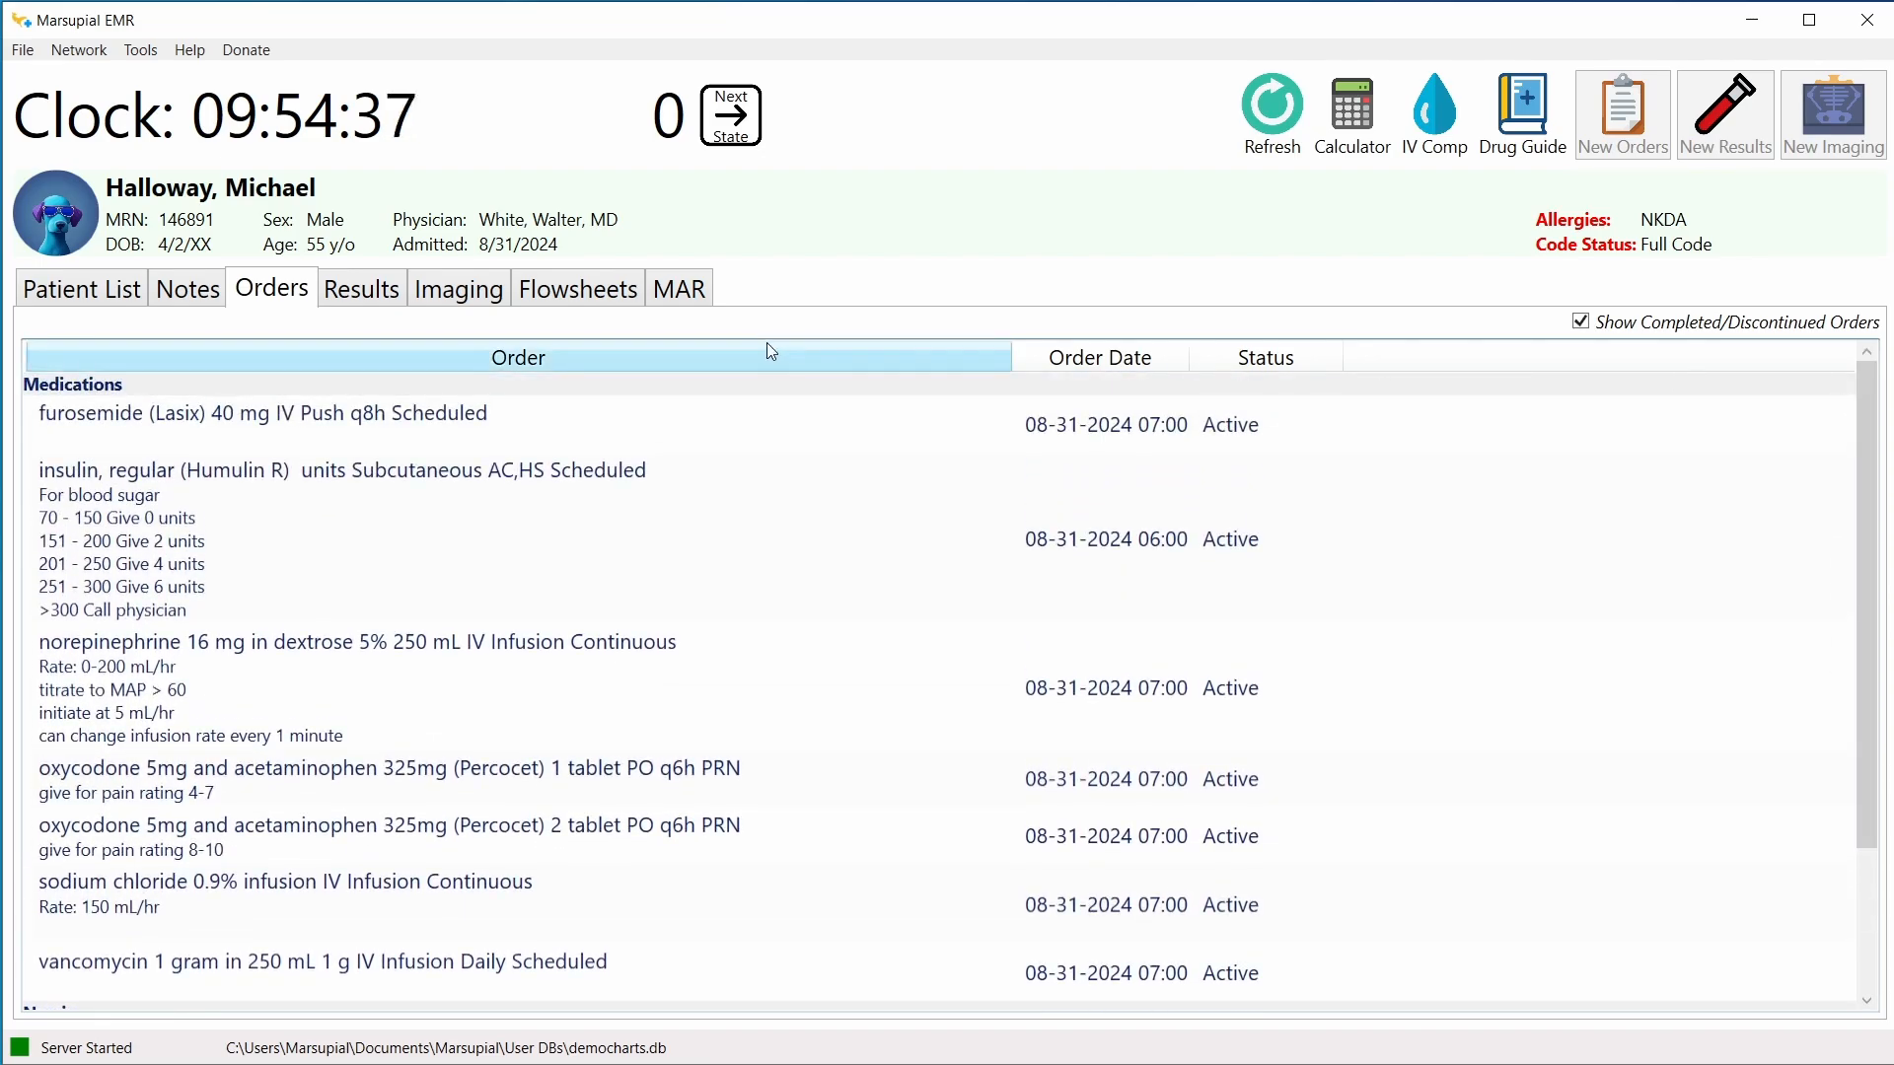
pyautogui.click(679, 288)
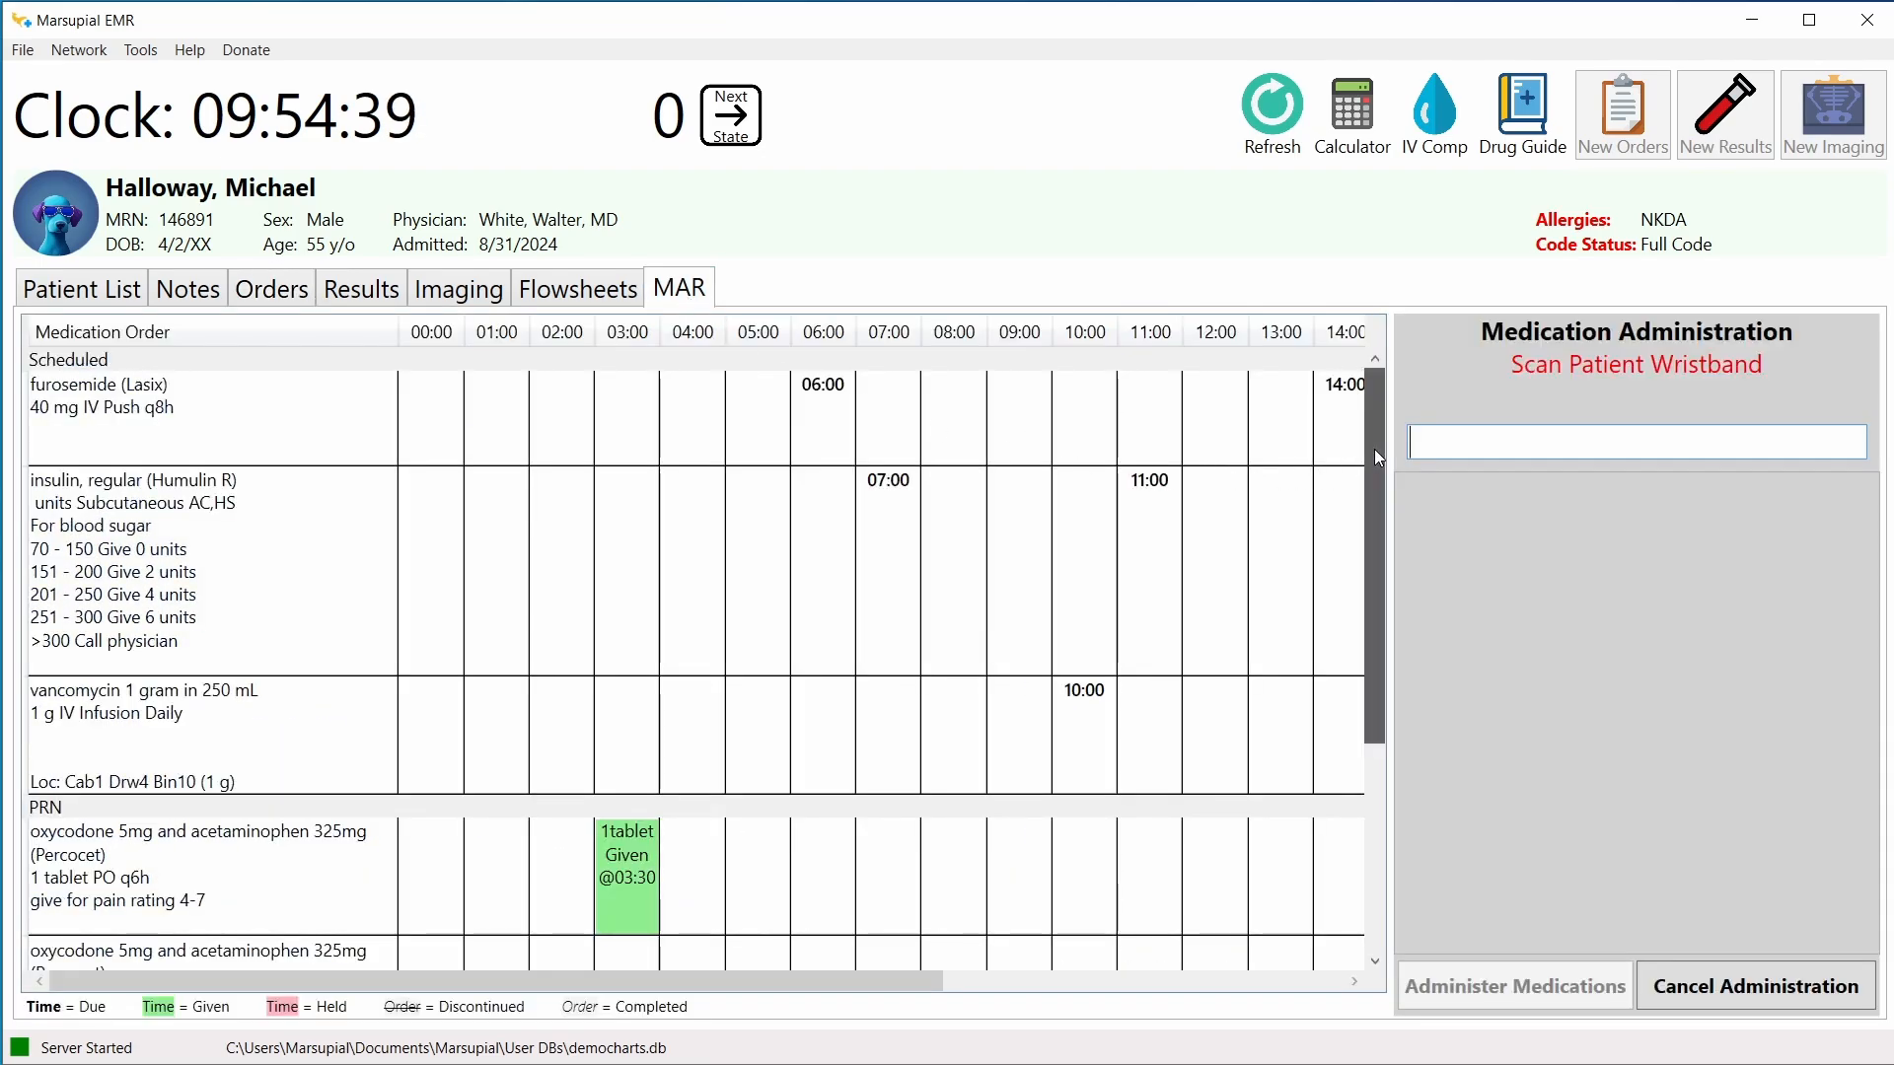
pyautogui.moveTo(1375, 451); pyautogui.dragTo(1369, 495)
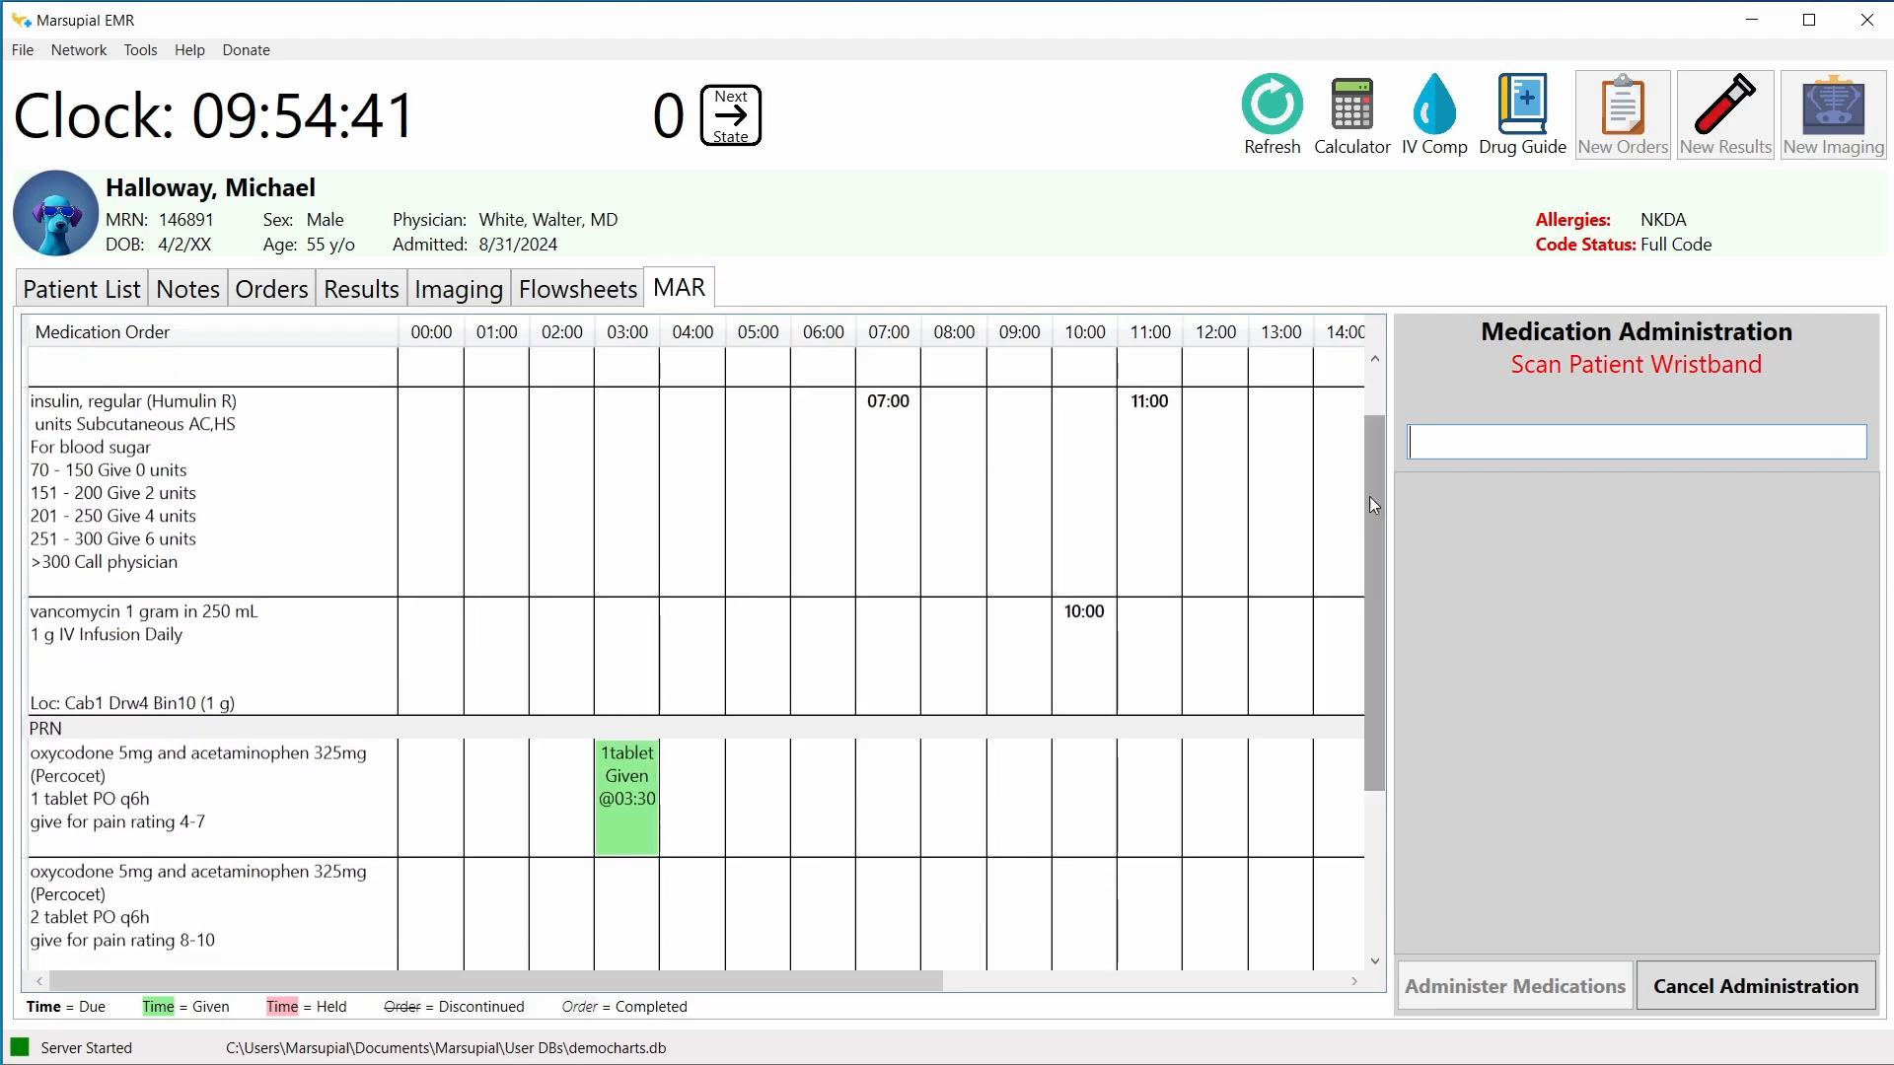
pyautogui.moveTo(1374, 641); pyautogui.dragTo(1355, 821)
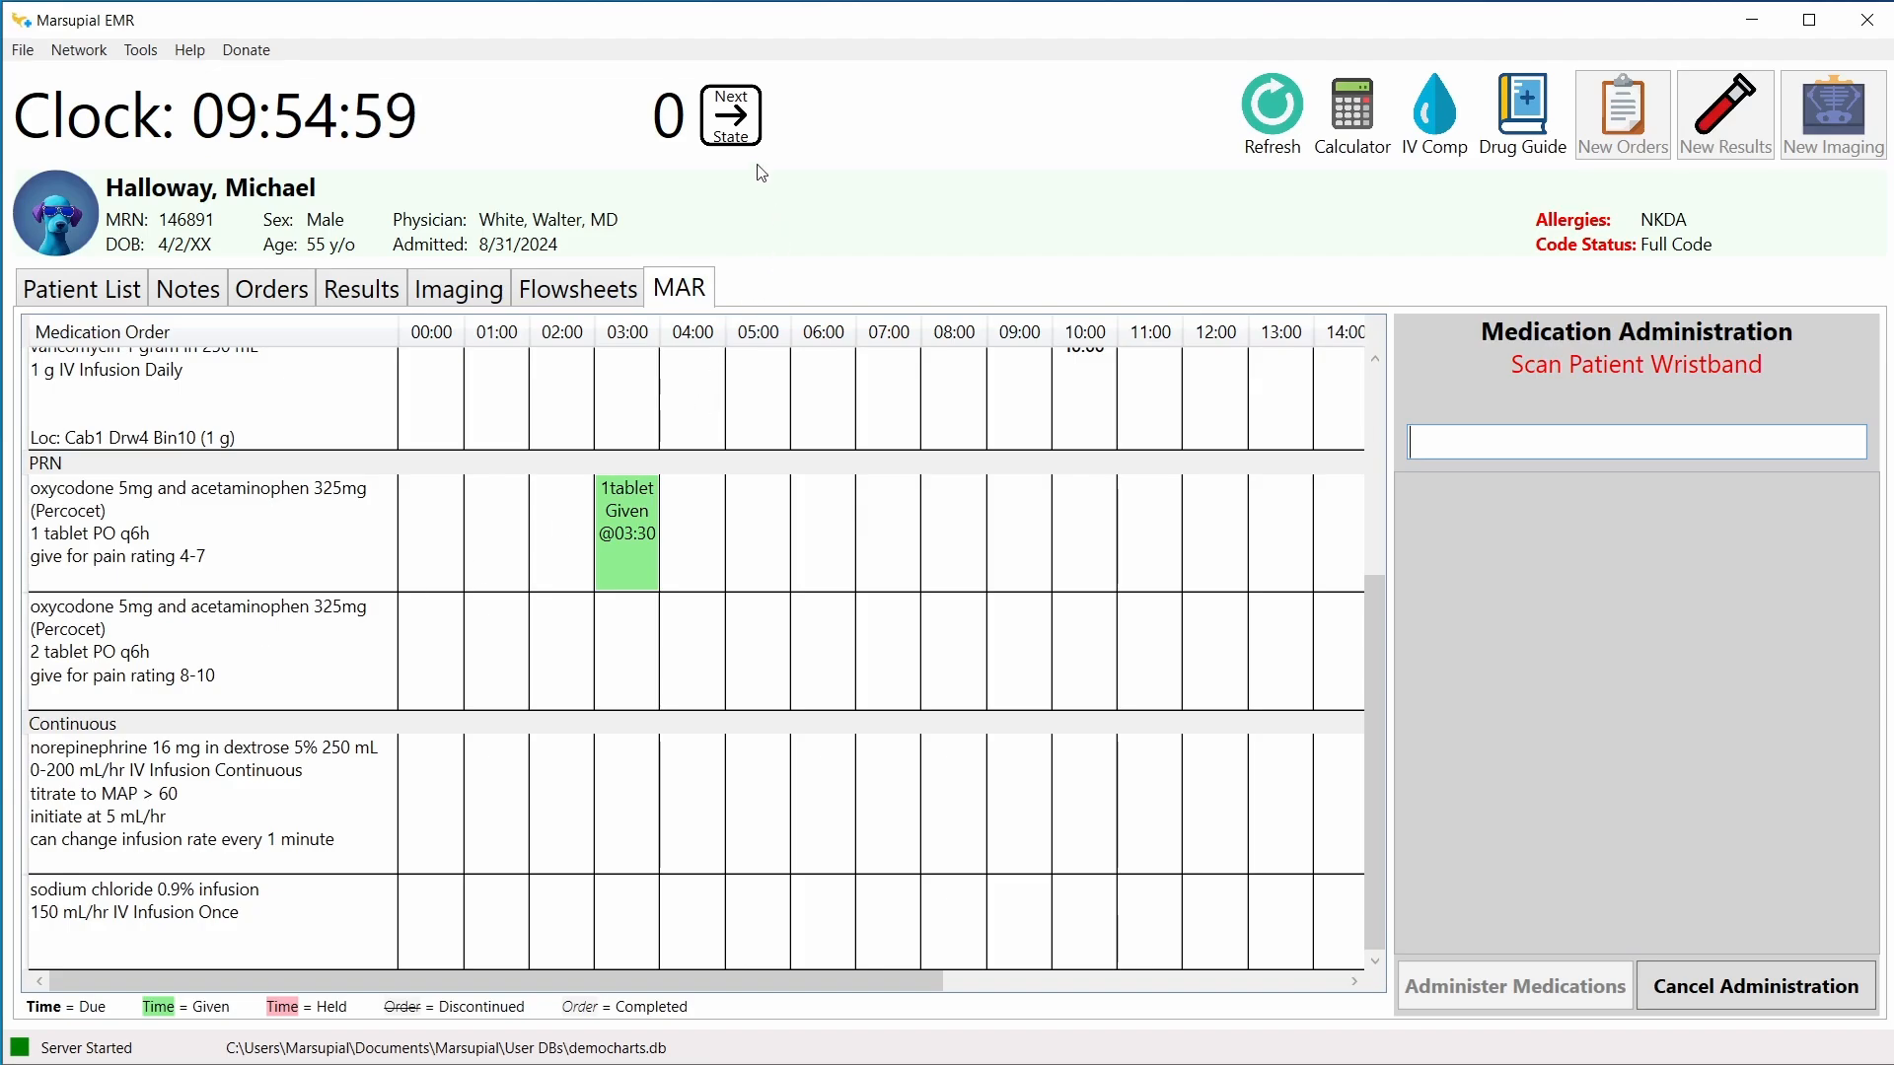
# Step: Advance the chart to state 1, then view and acknowledge the new order and the new lab result
pyautogui.click(731, 115)
pyautogui.click(821, 676)
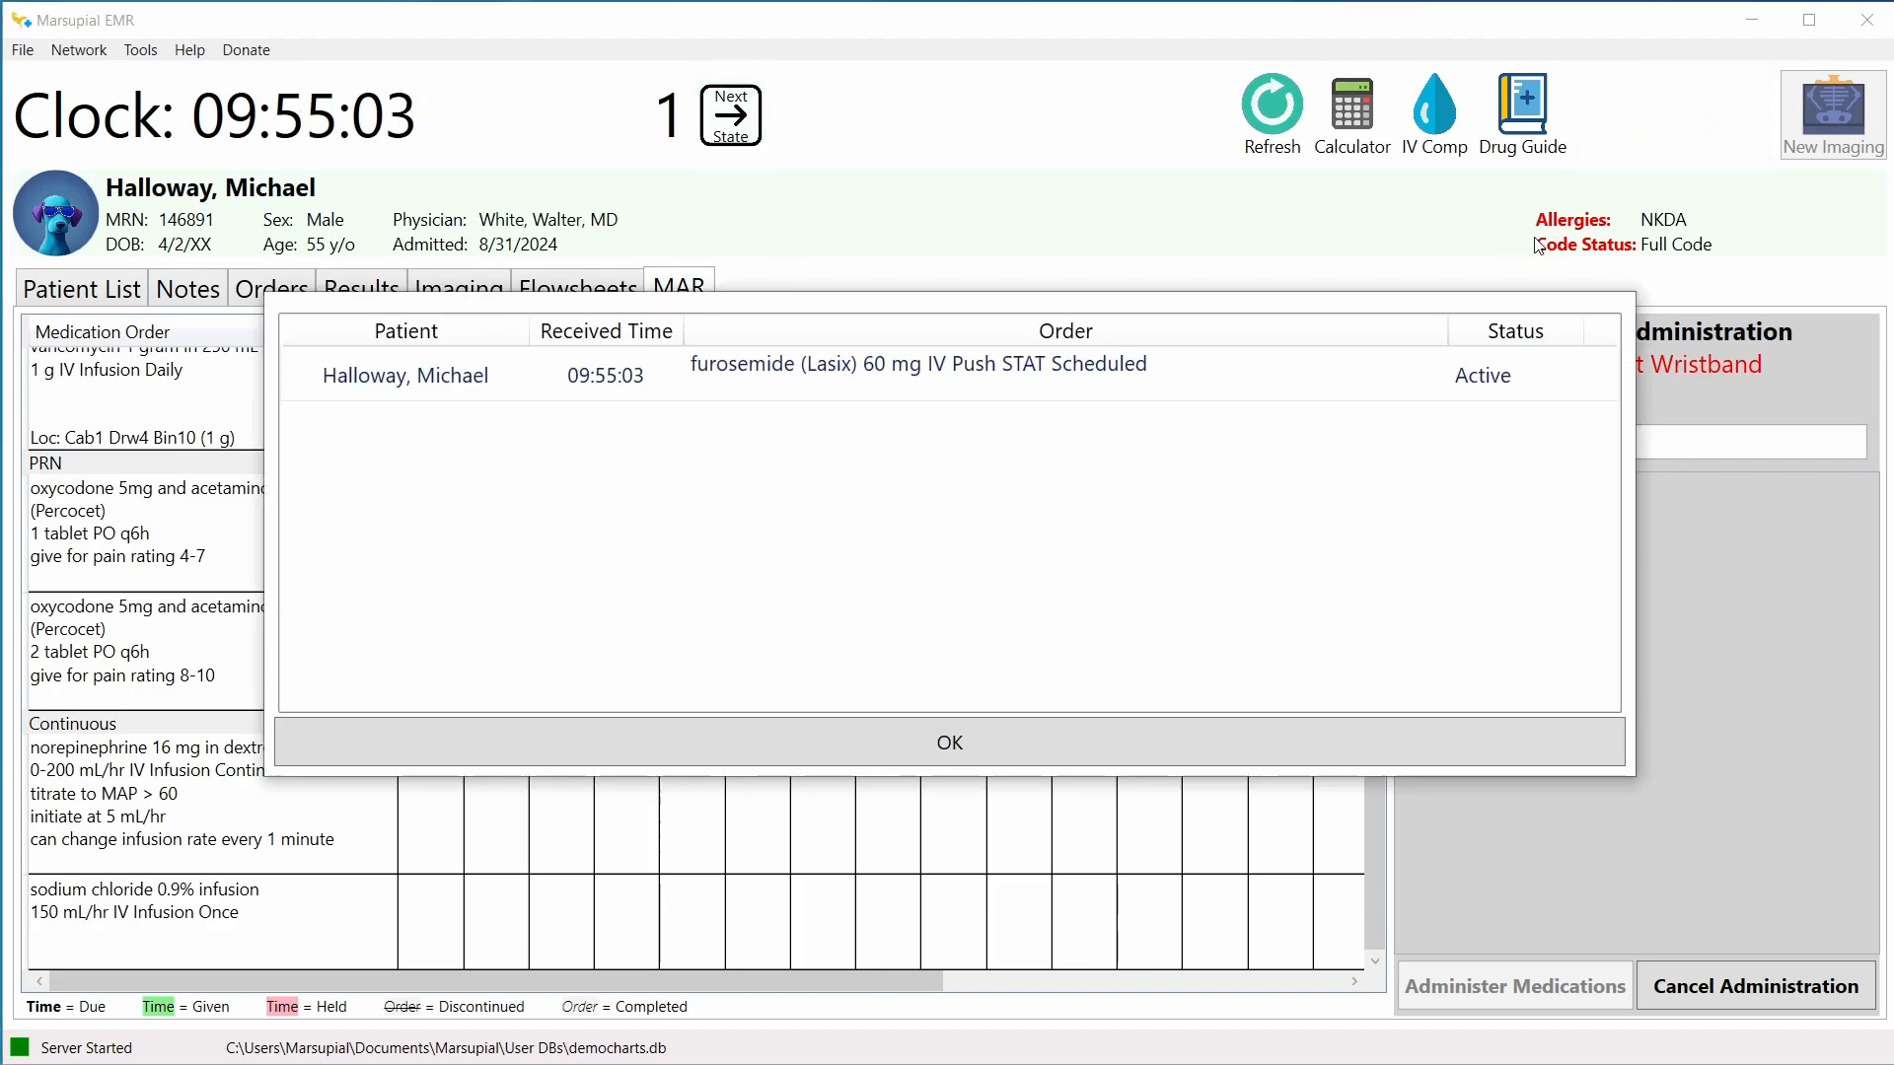
pyautogui.click(974, 737)
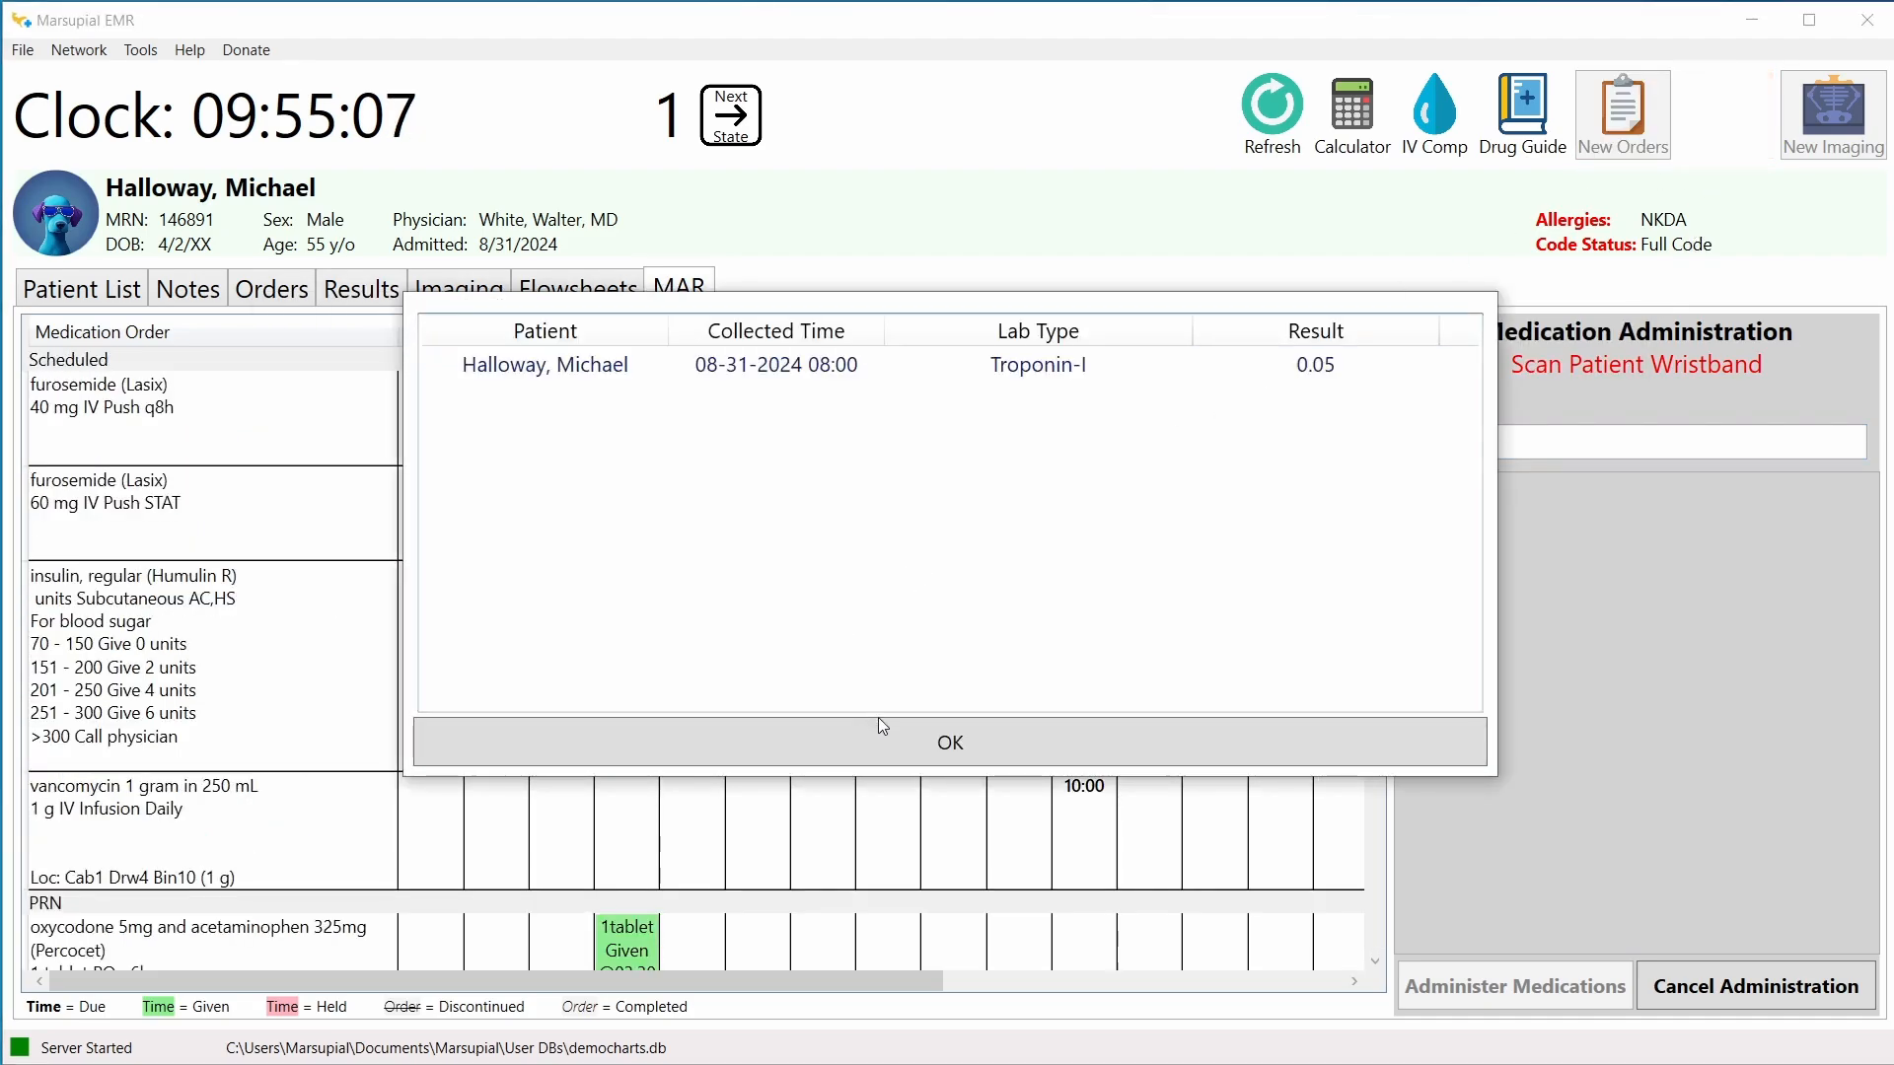
pyautogui.click(882, 739)
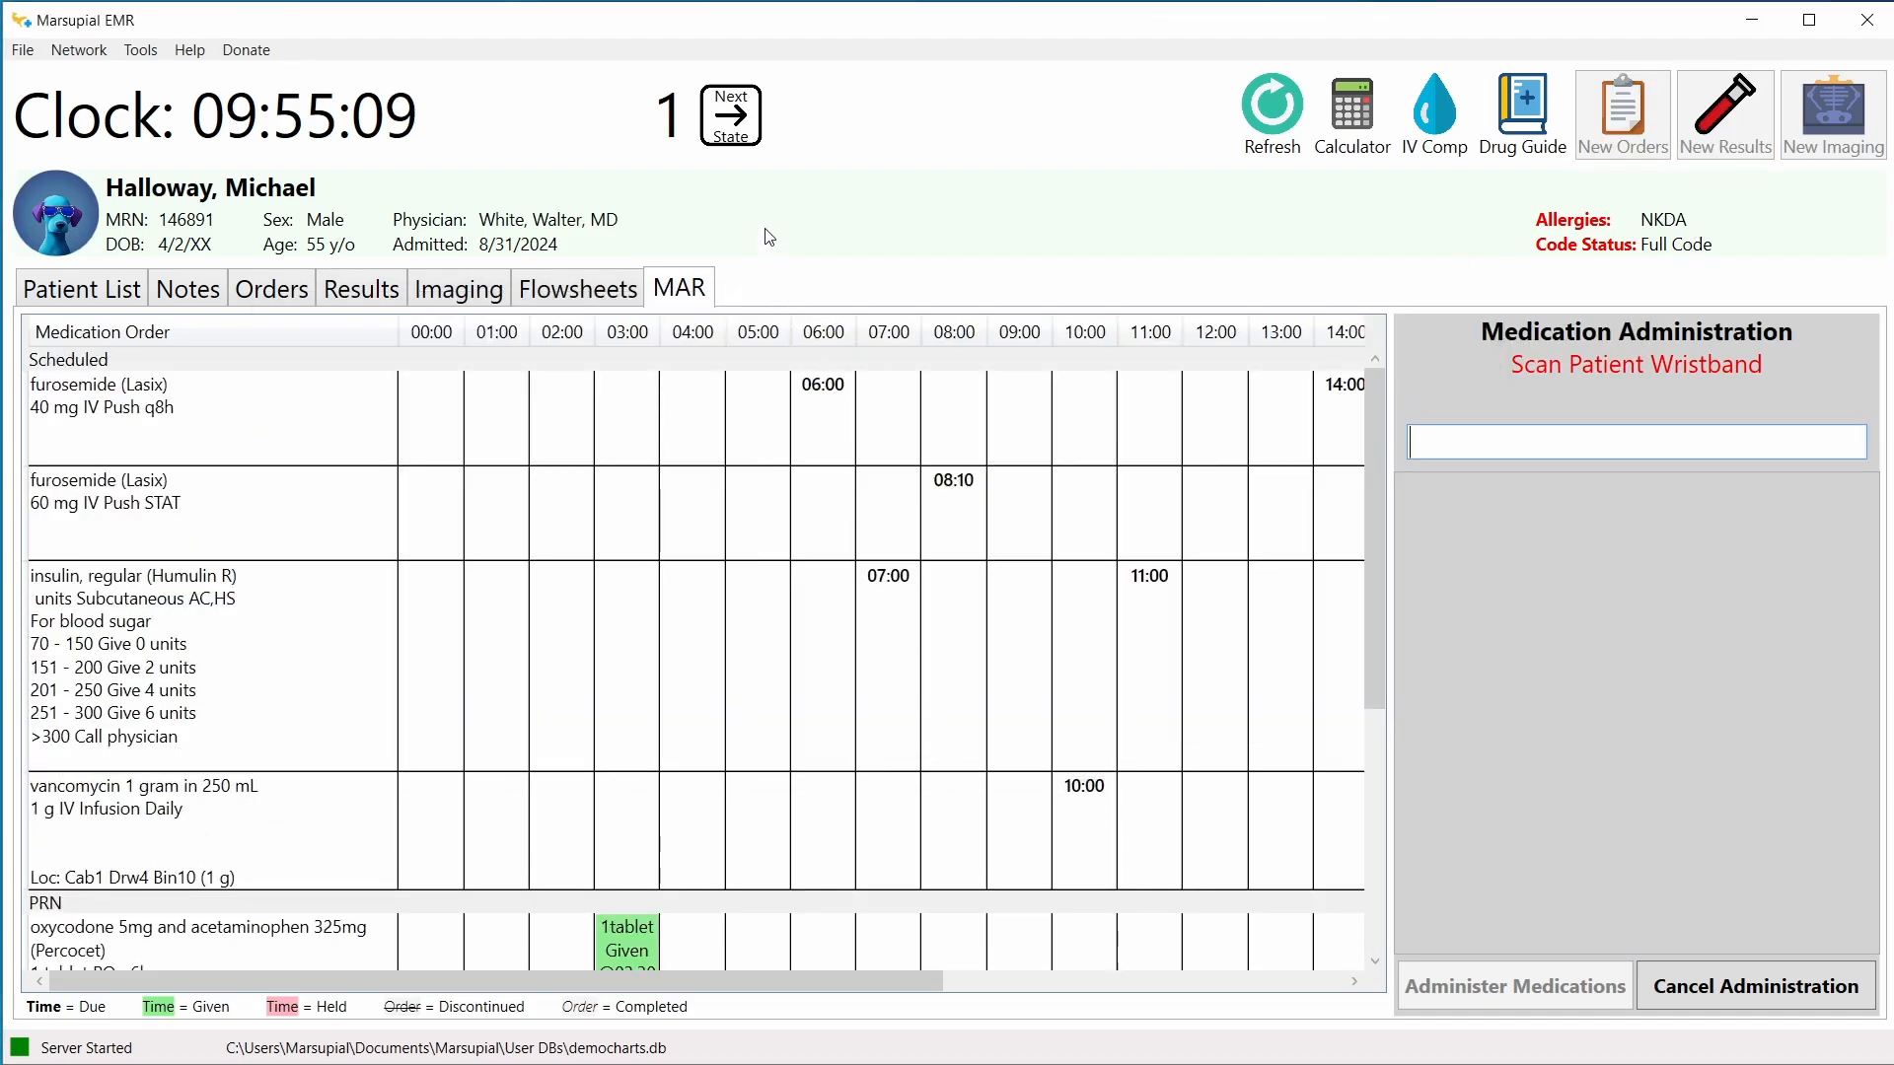
# Step: Advance the chart to state 2, then view and acknowledge the changed oxycodone order
pyautogui.click(745, 133)
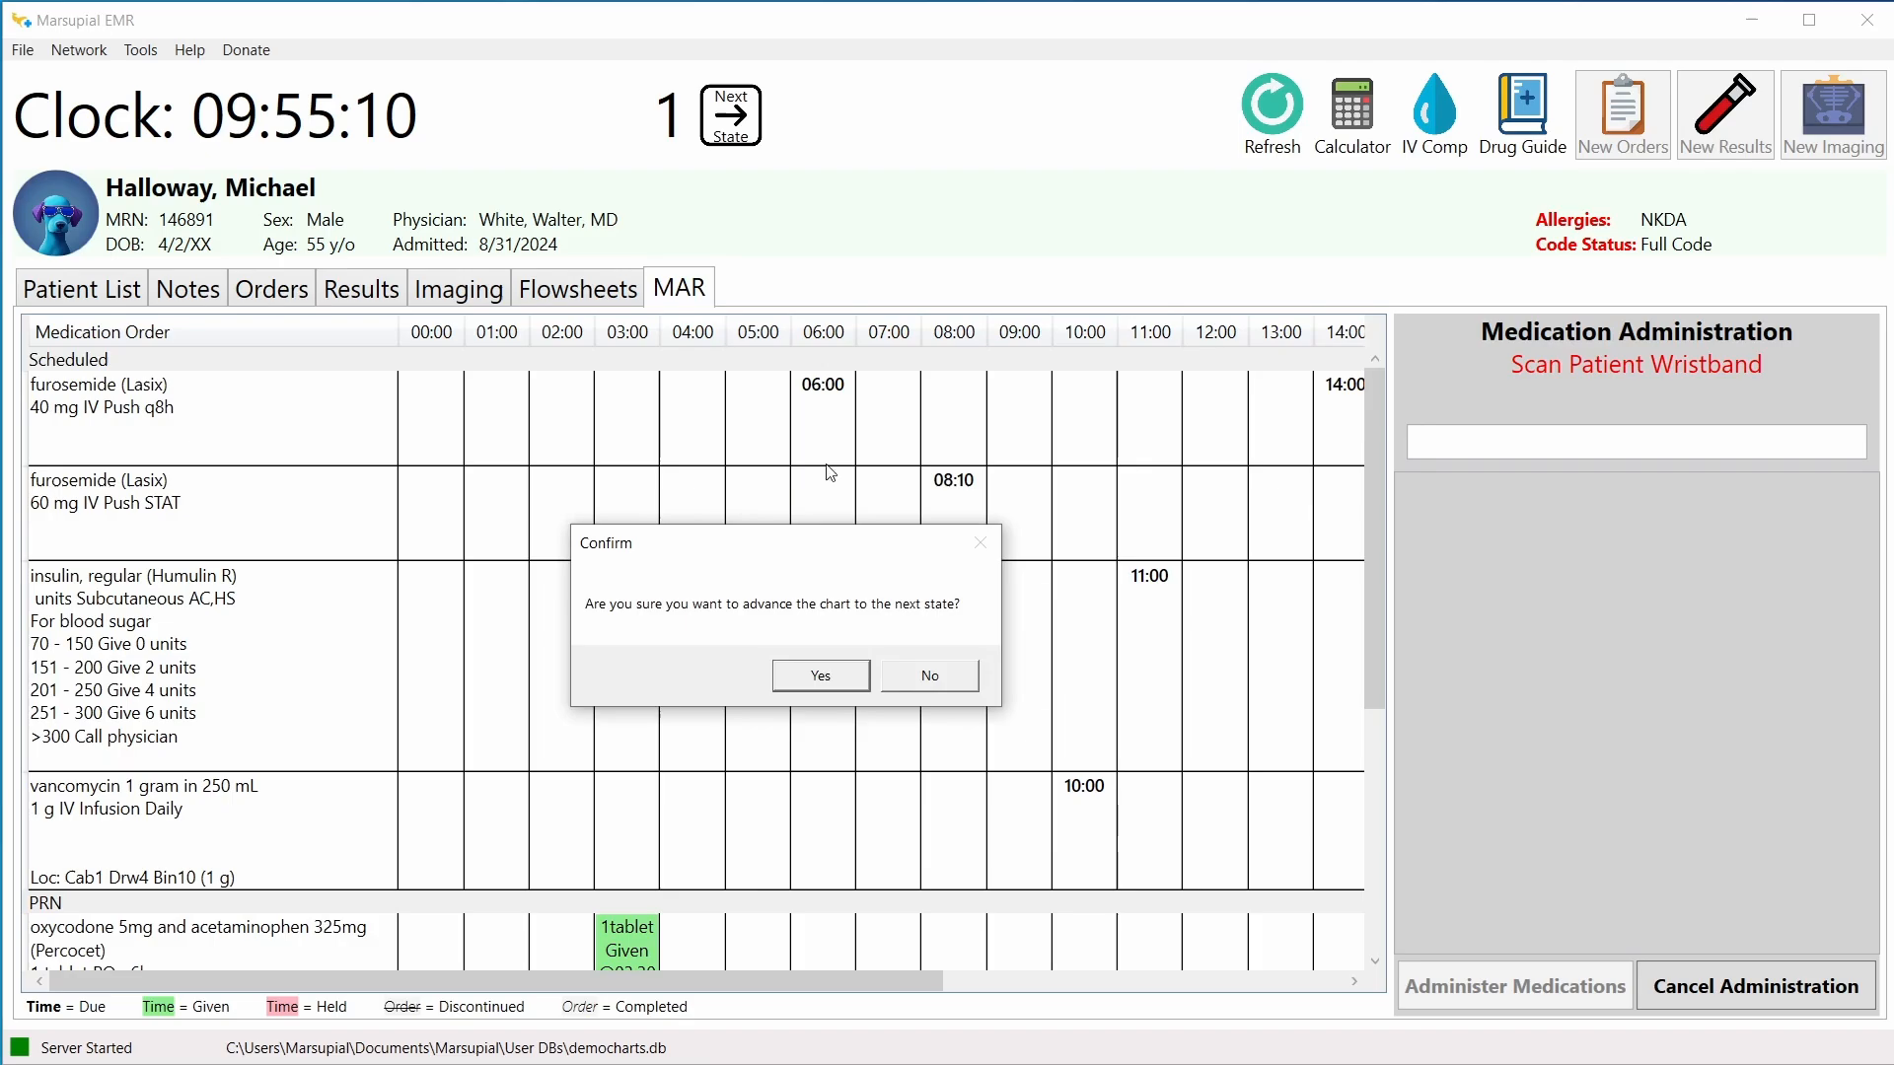
pyautogui.click(831, 673)
pyautogui.click(1624, 138)
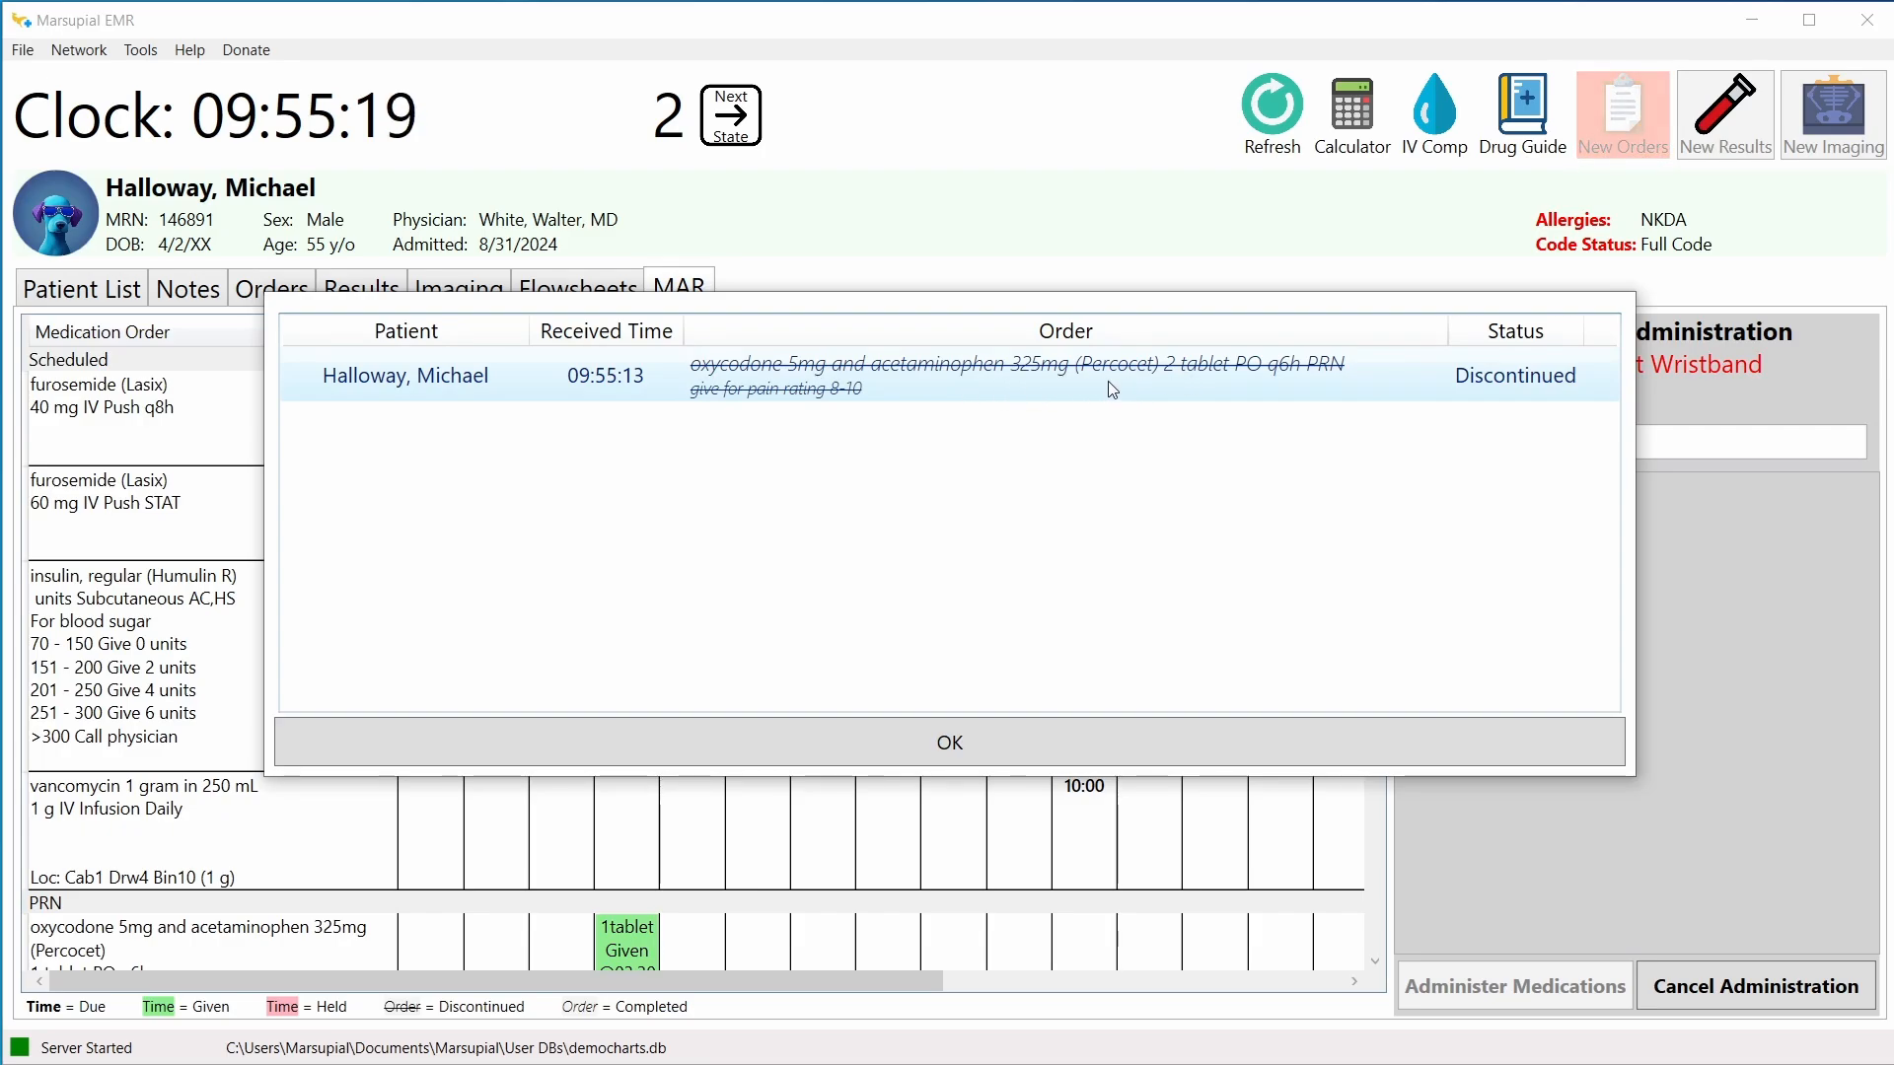
pyautogui.click(935, 742)
# Step: Check how the 2-tablet oxycodone order is shown on the MAR and in the order list
pyautogui.moveTo(1382, 609); pyautogui.dragTo(1323, 900)
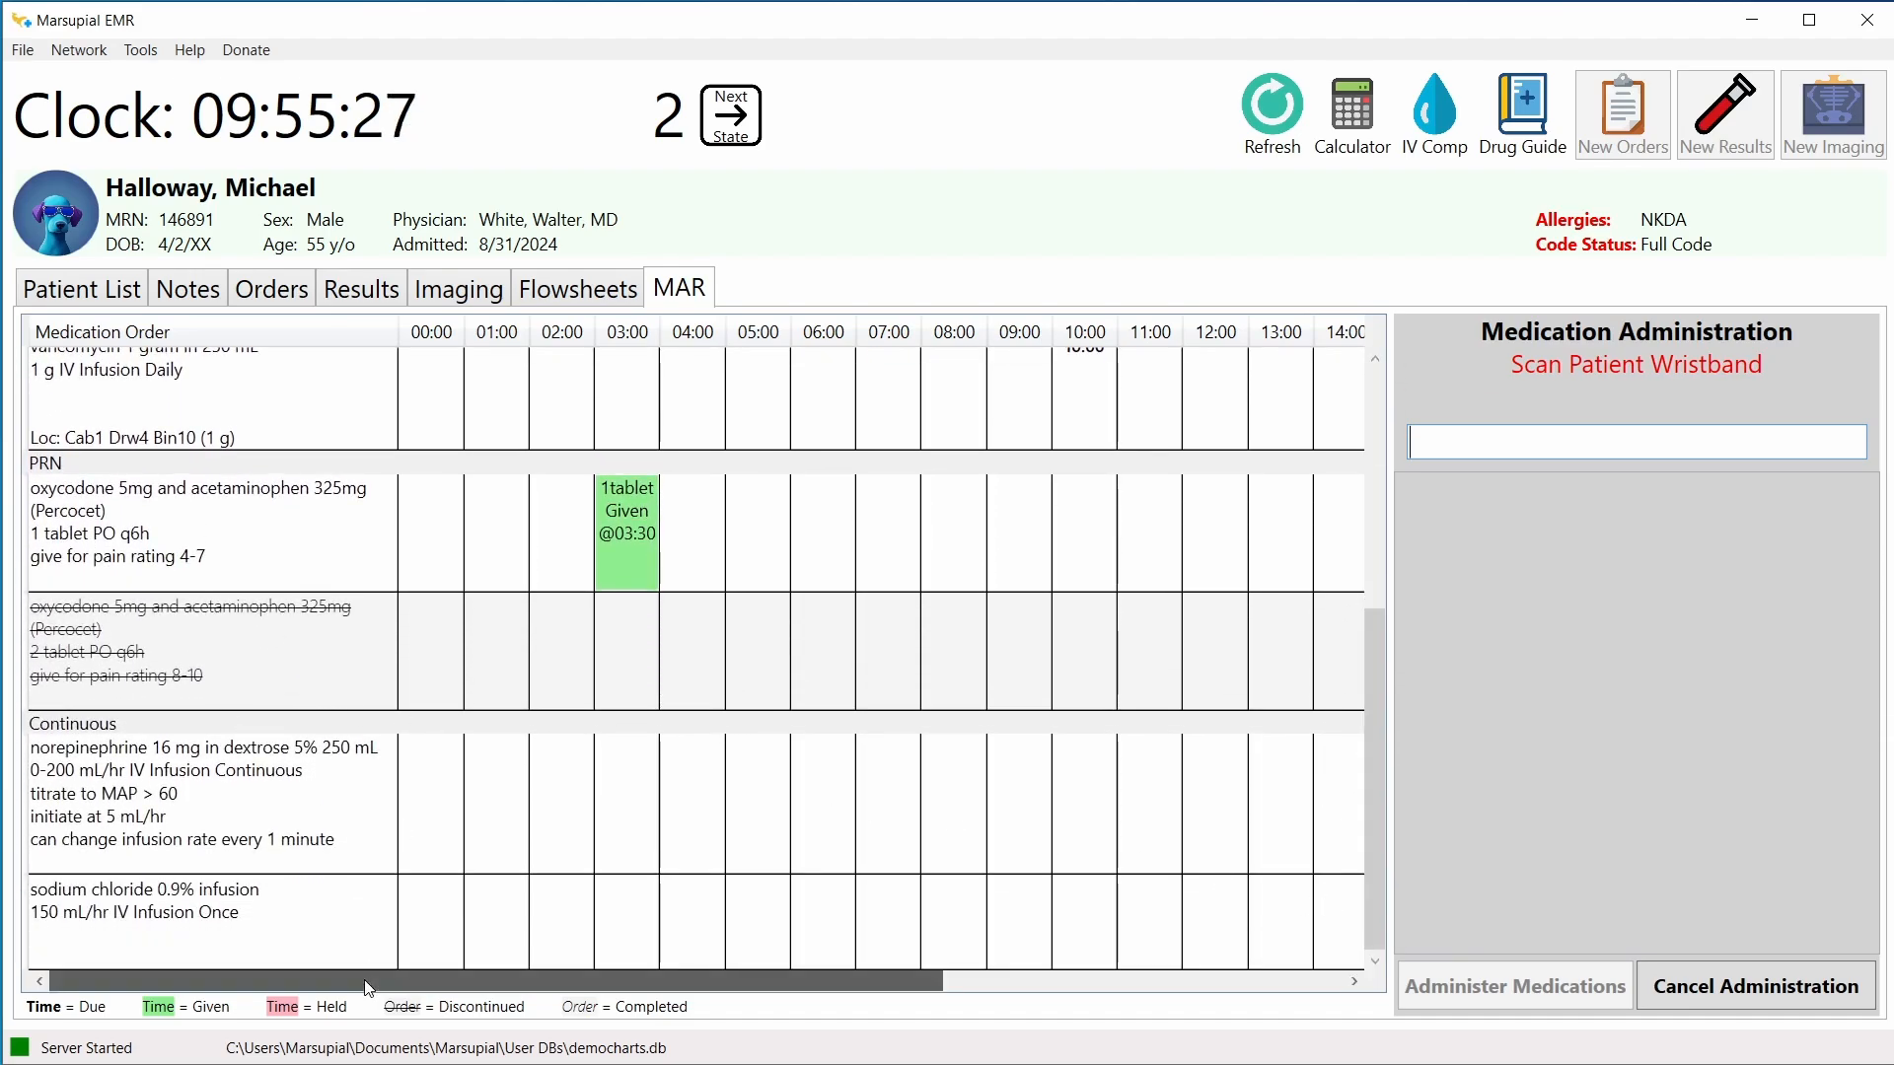
pyautogui.moveTo(373, 981); pyautogui.dragTo(261, 972)
pyautogui.click(279, 293)
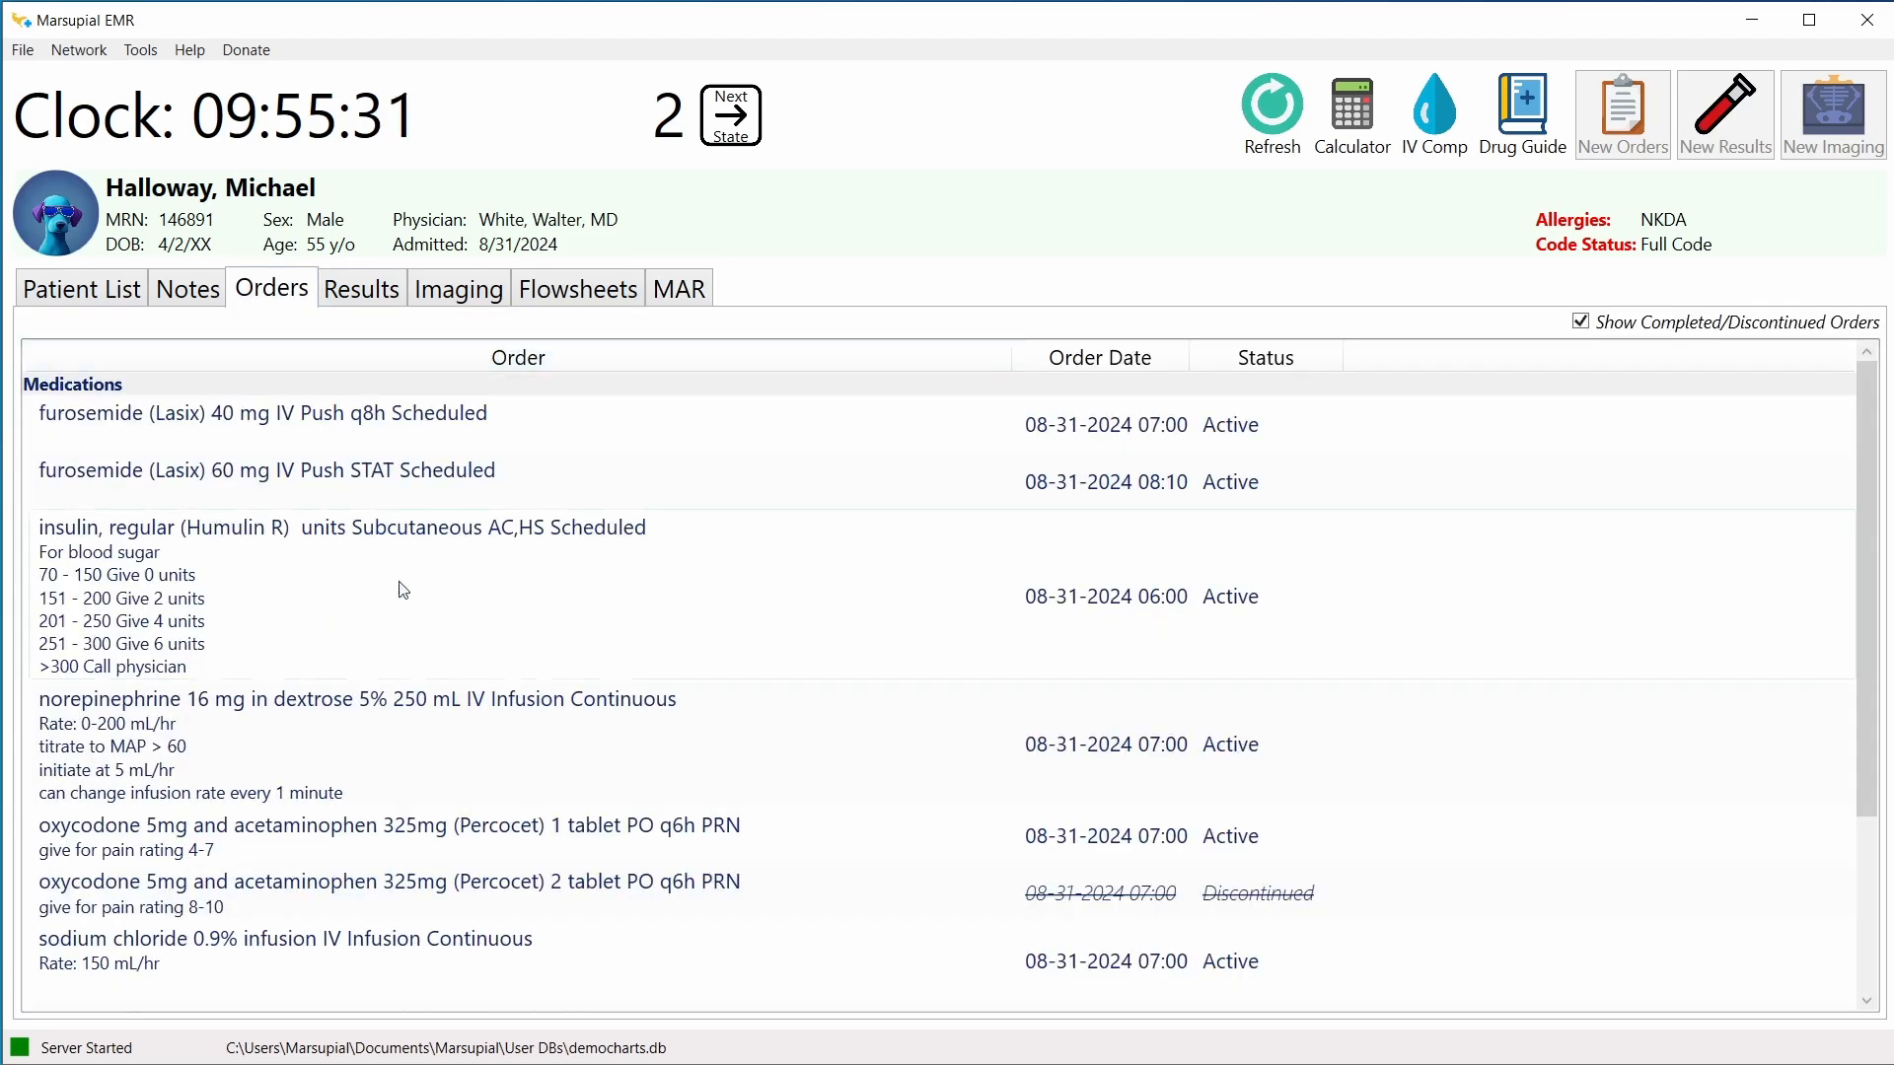
pyautogui.scroll(-2, 414, 597)
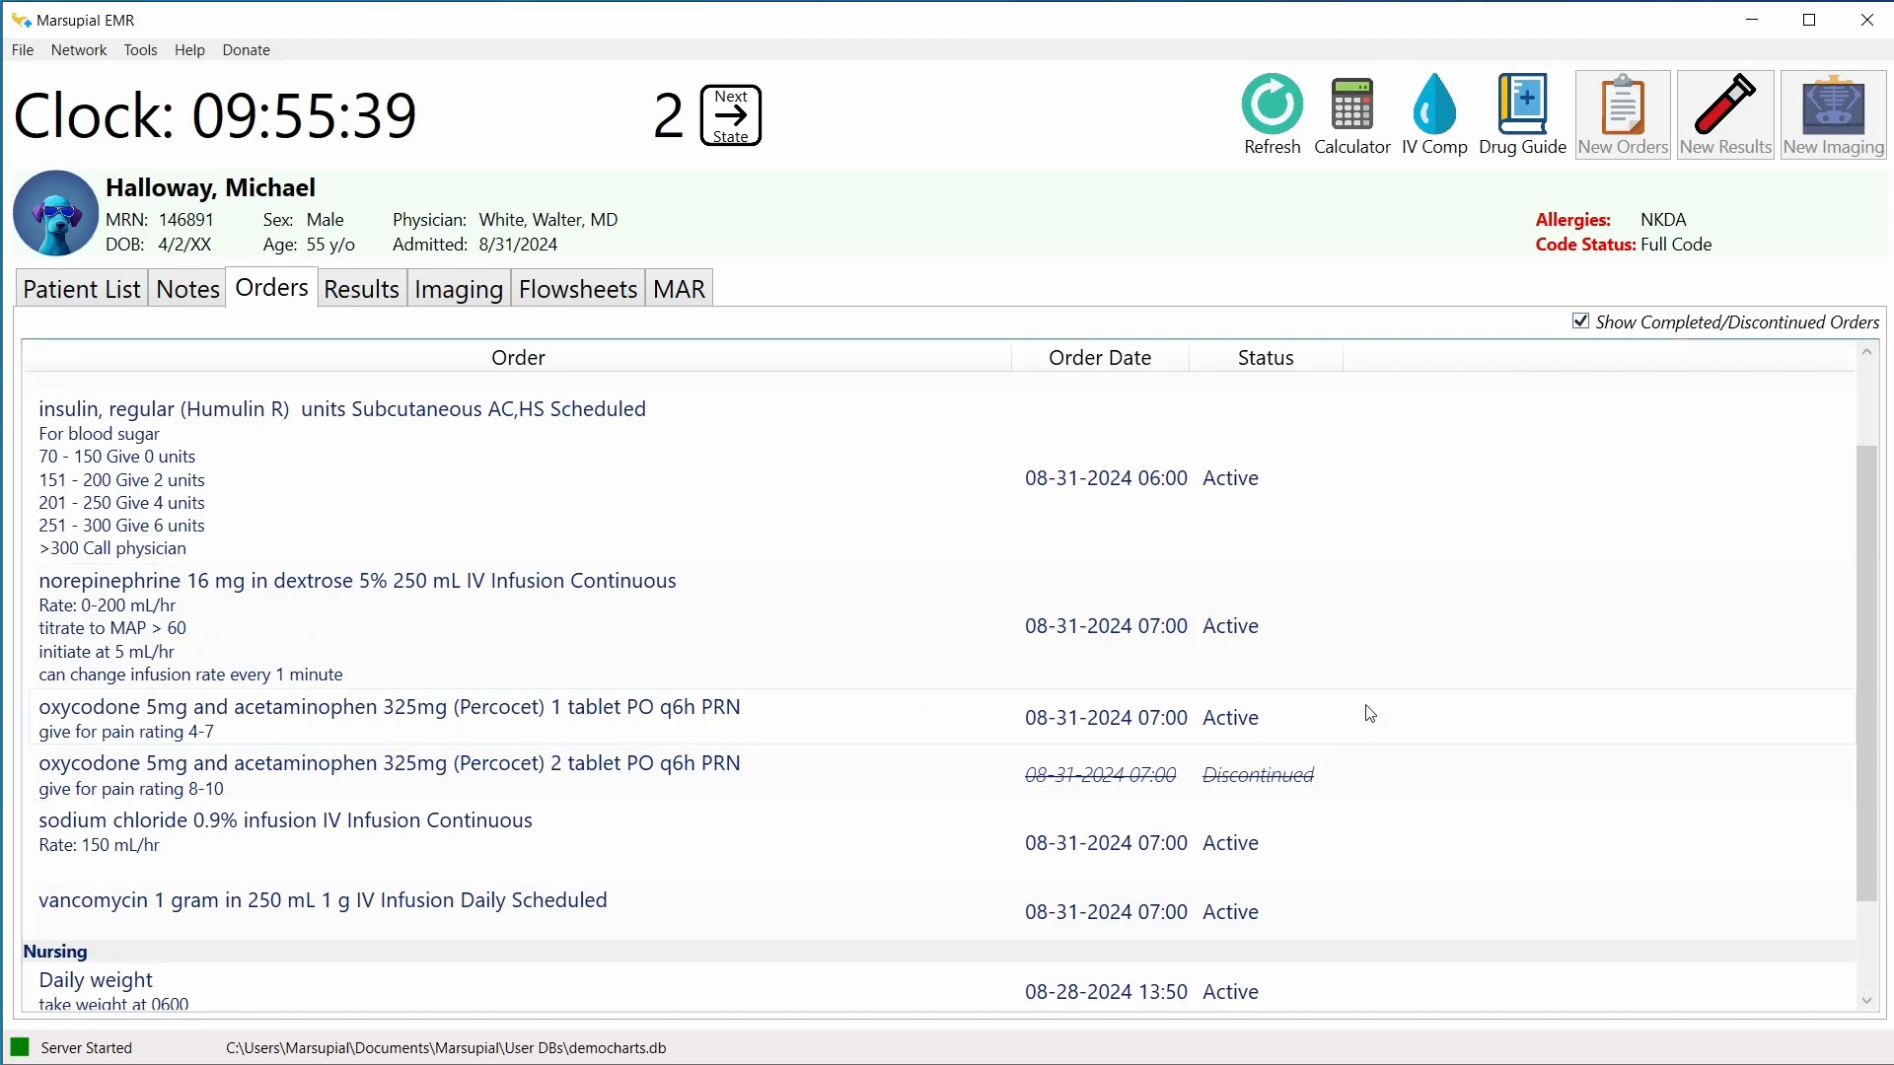
# Step: Hide the completed and discontinued orders, show them again, and look through the order list
pyautogui.click(1593, 323)
pyautogui.scroll(-1, 1221, 622)
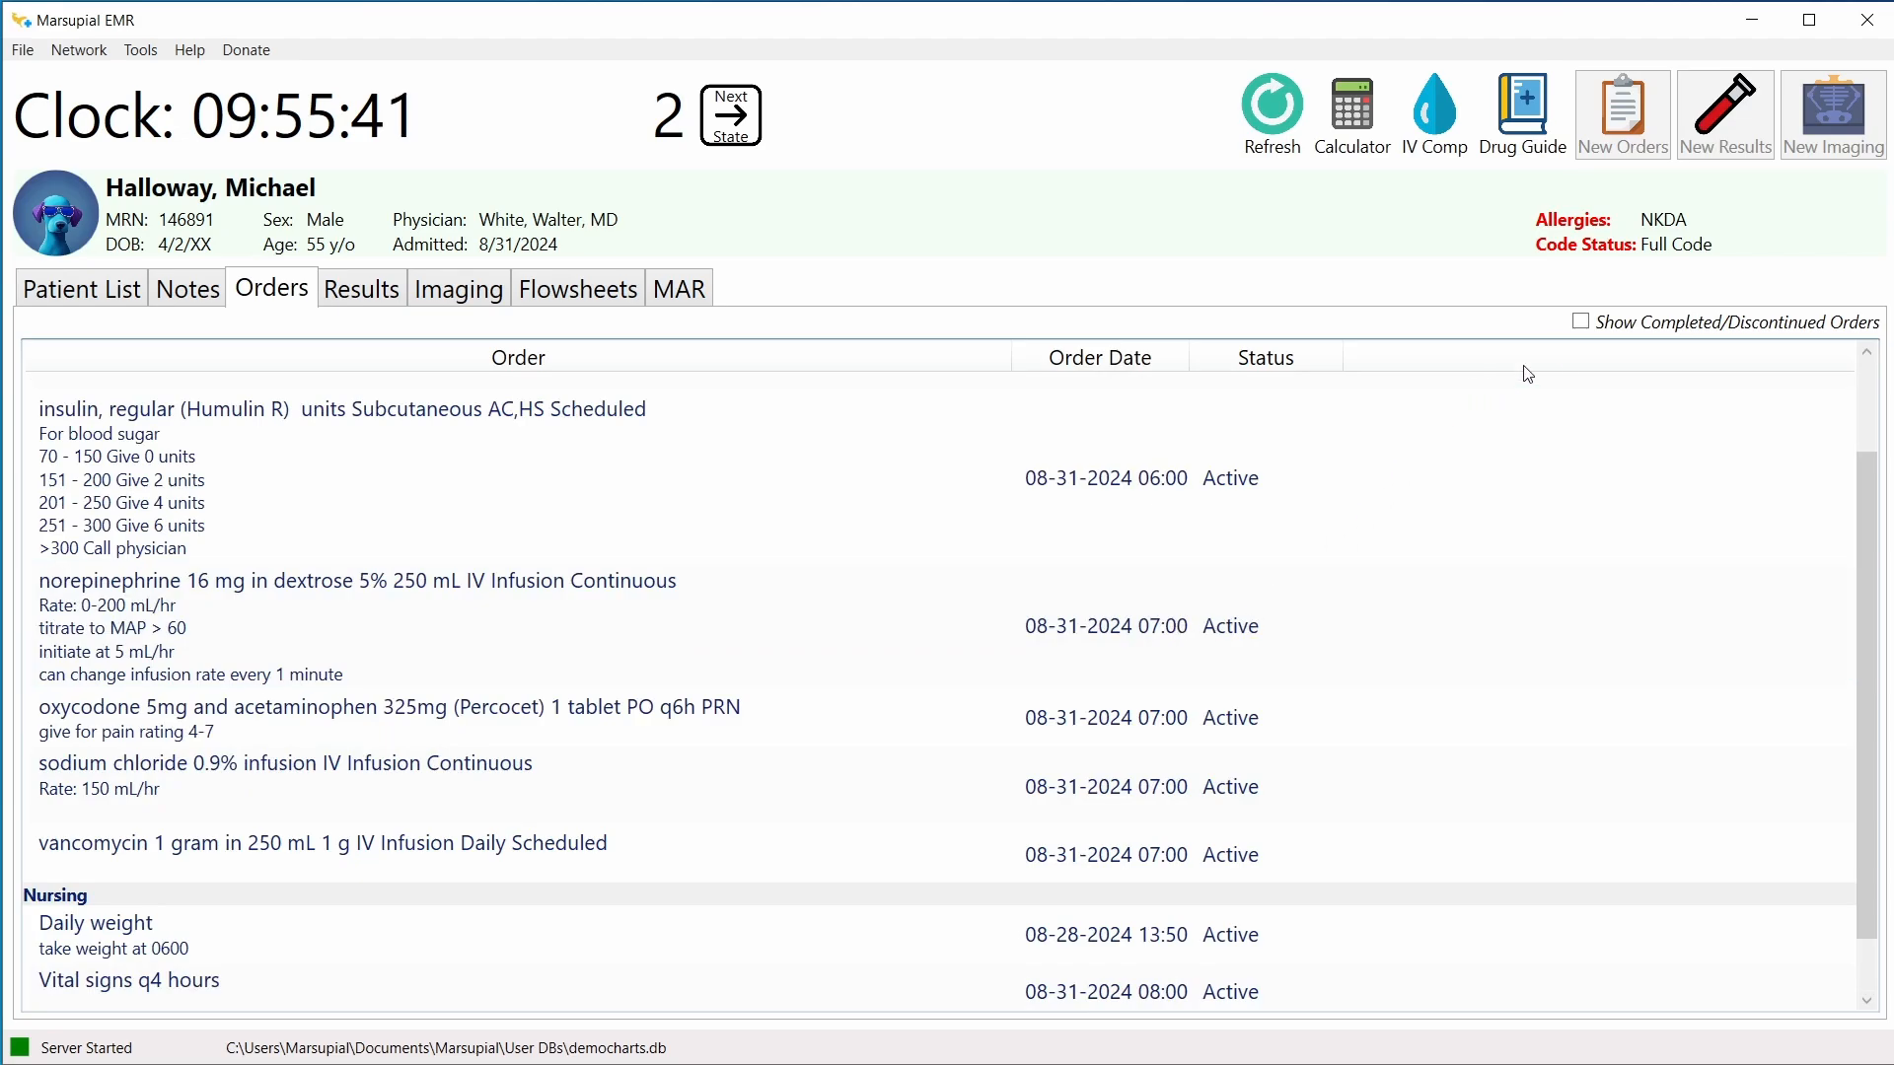
pyautogui.click(1581, 322)
pyautogui.scroll(-1, 1317, 521)
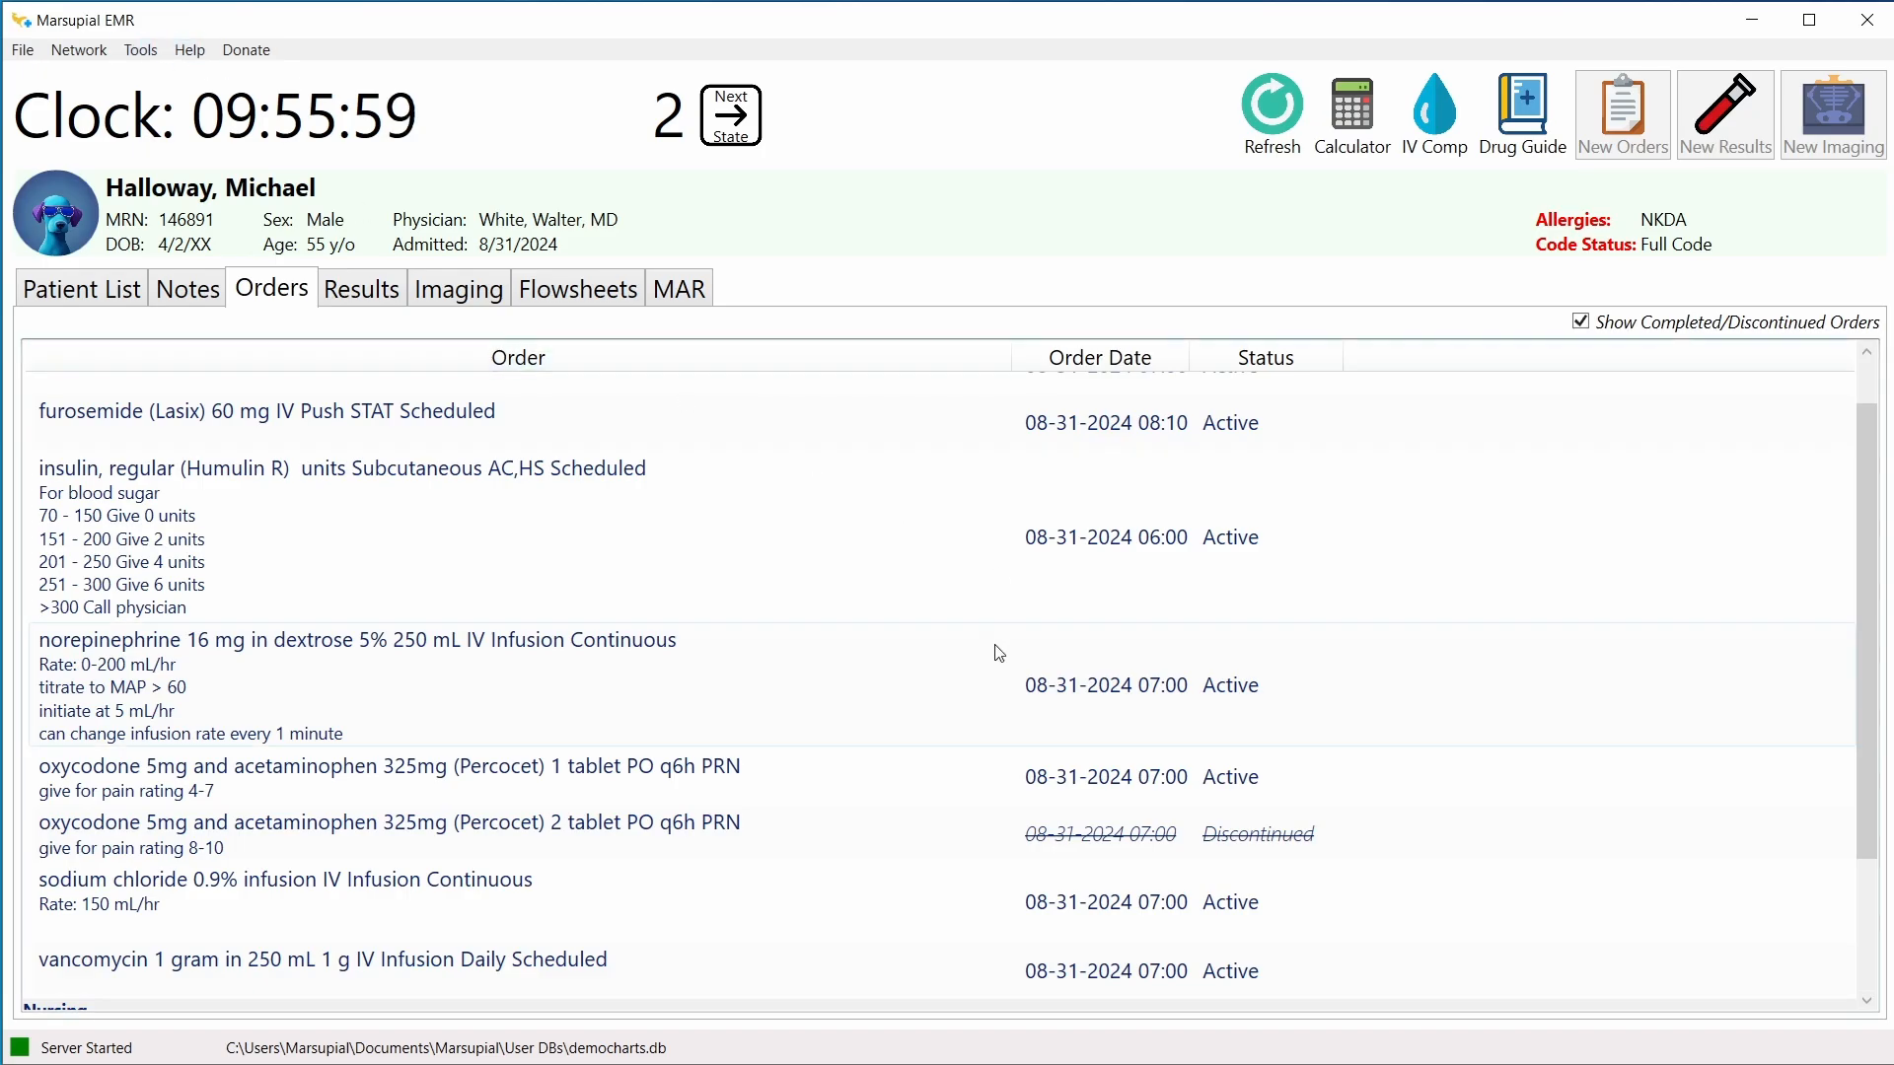
# Step: Look through the rest of the order list, then review the scheduled medications on the MAR
pyautogui.scroll(-2, 991, 654)
pyautogui.scroll(-1, 735, 587)
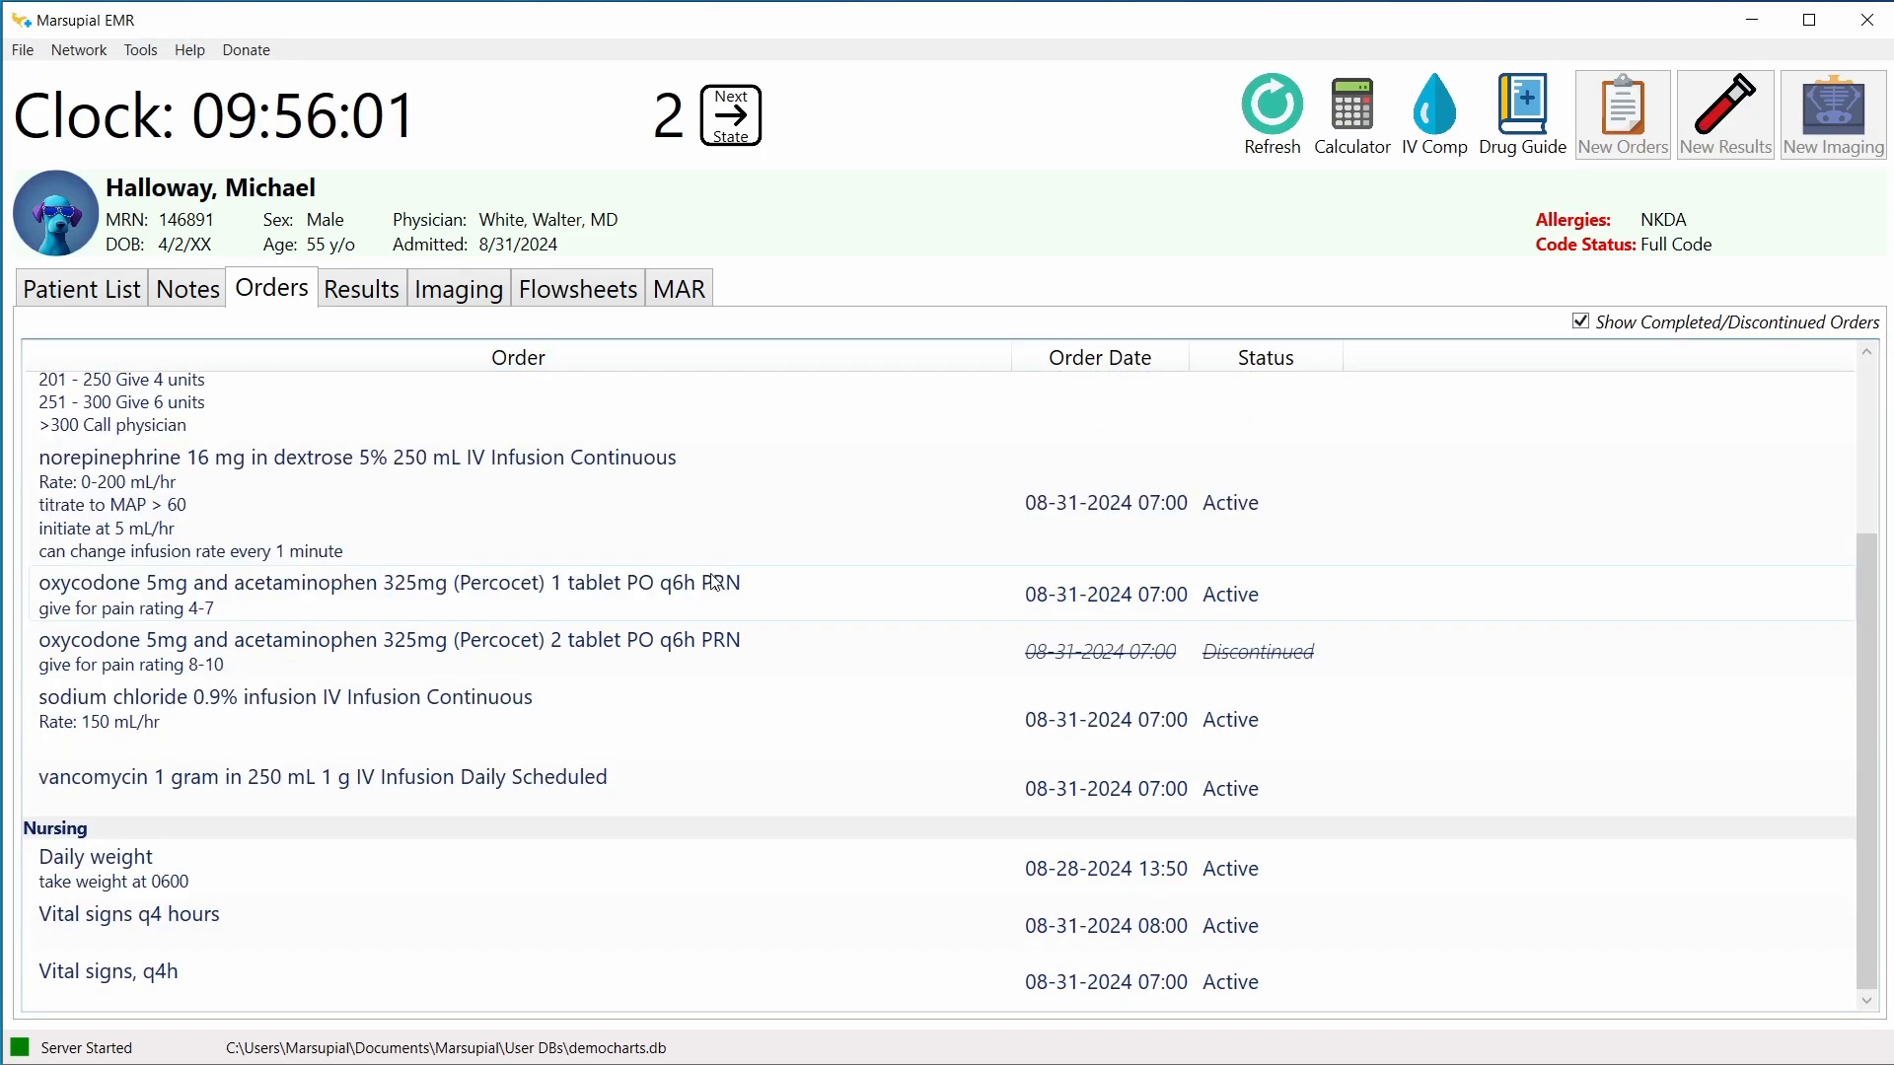
pyautogui.scroll(4, 718, 582)
pyautogui.click(679, 289)
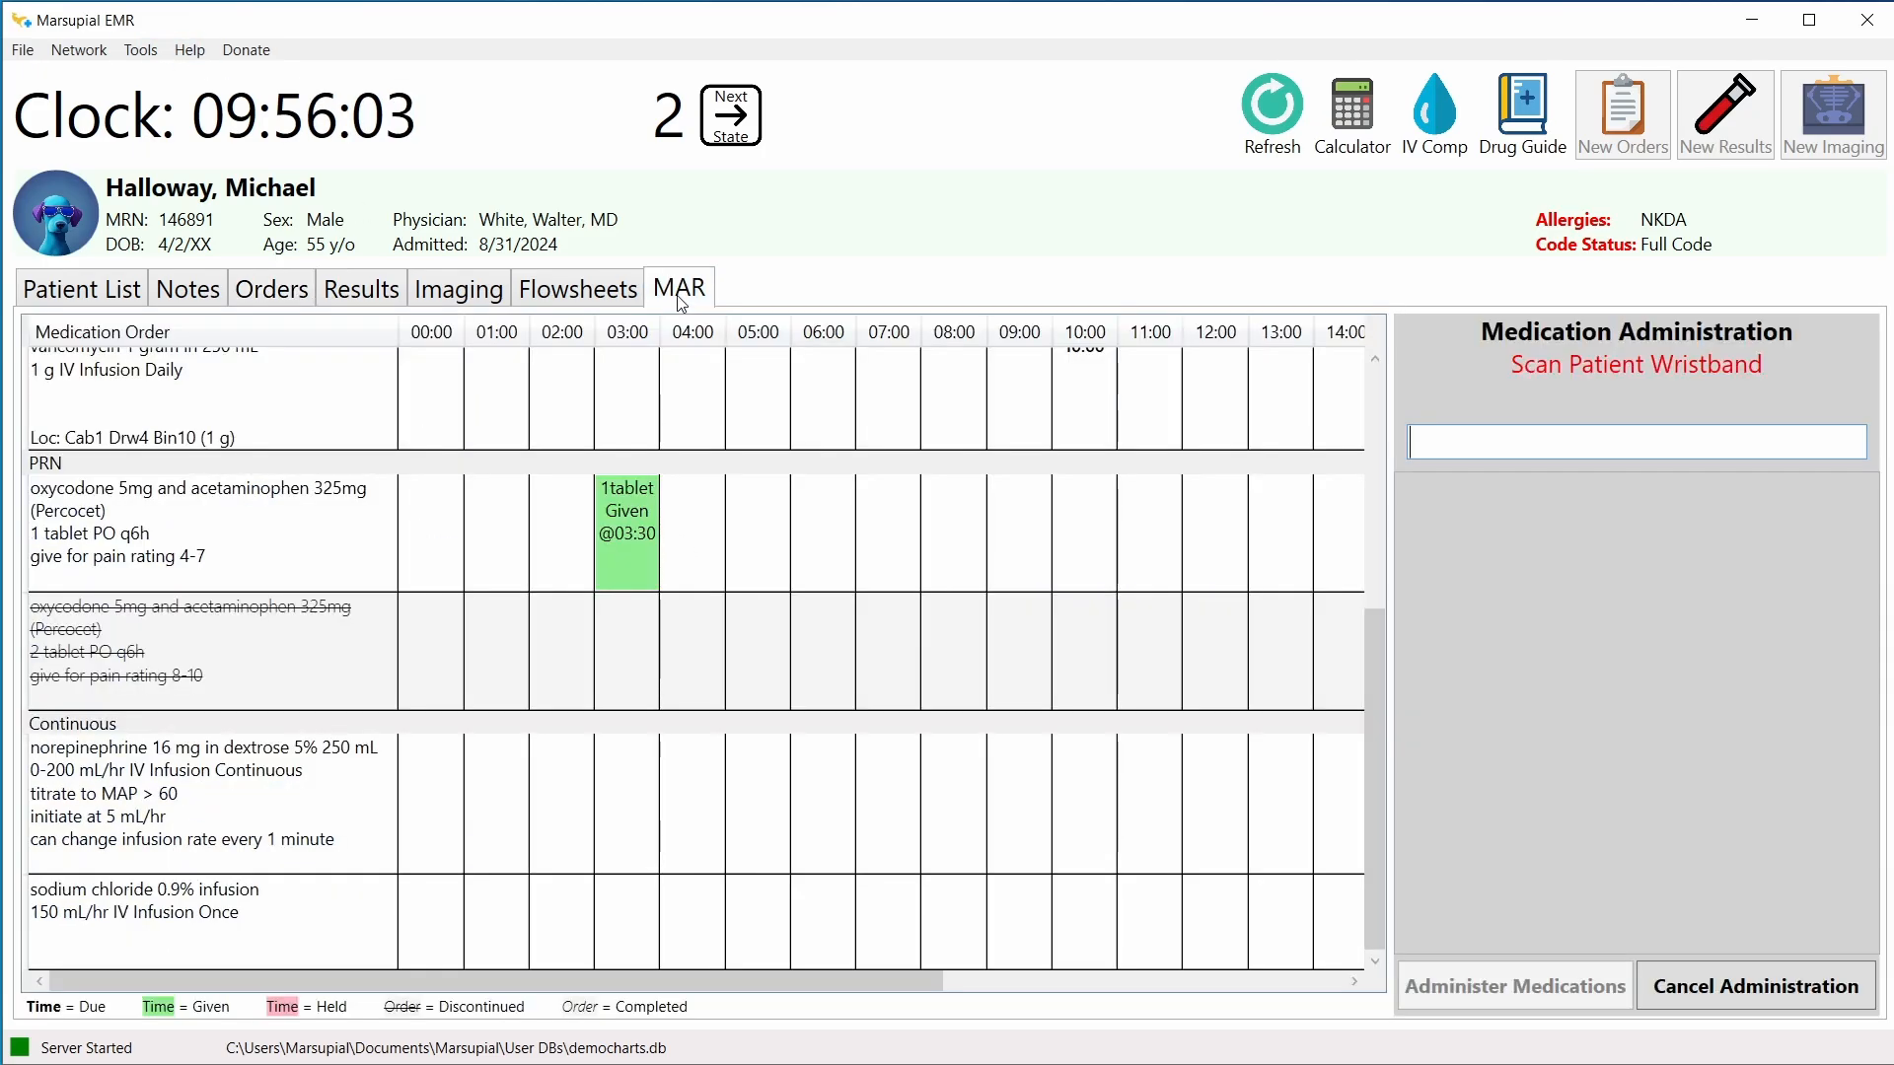
pyautogui.scroll(5, 730, 506)
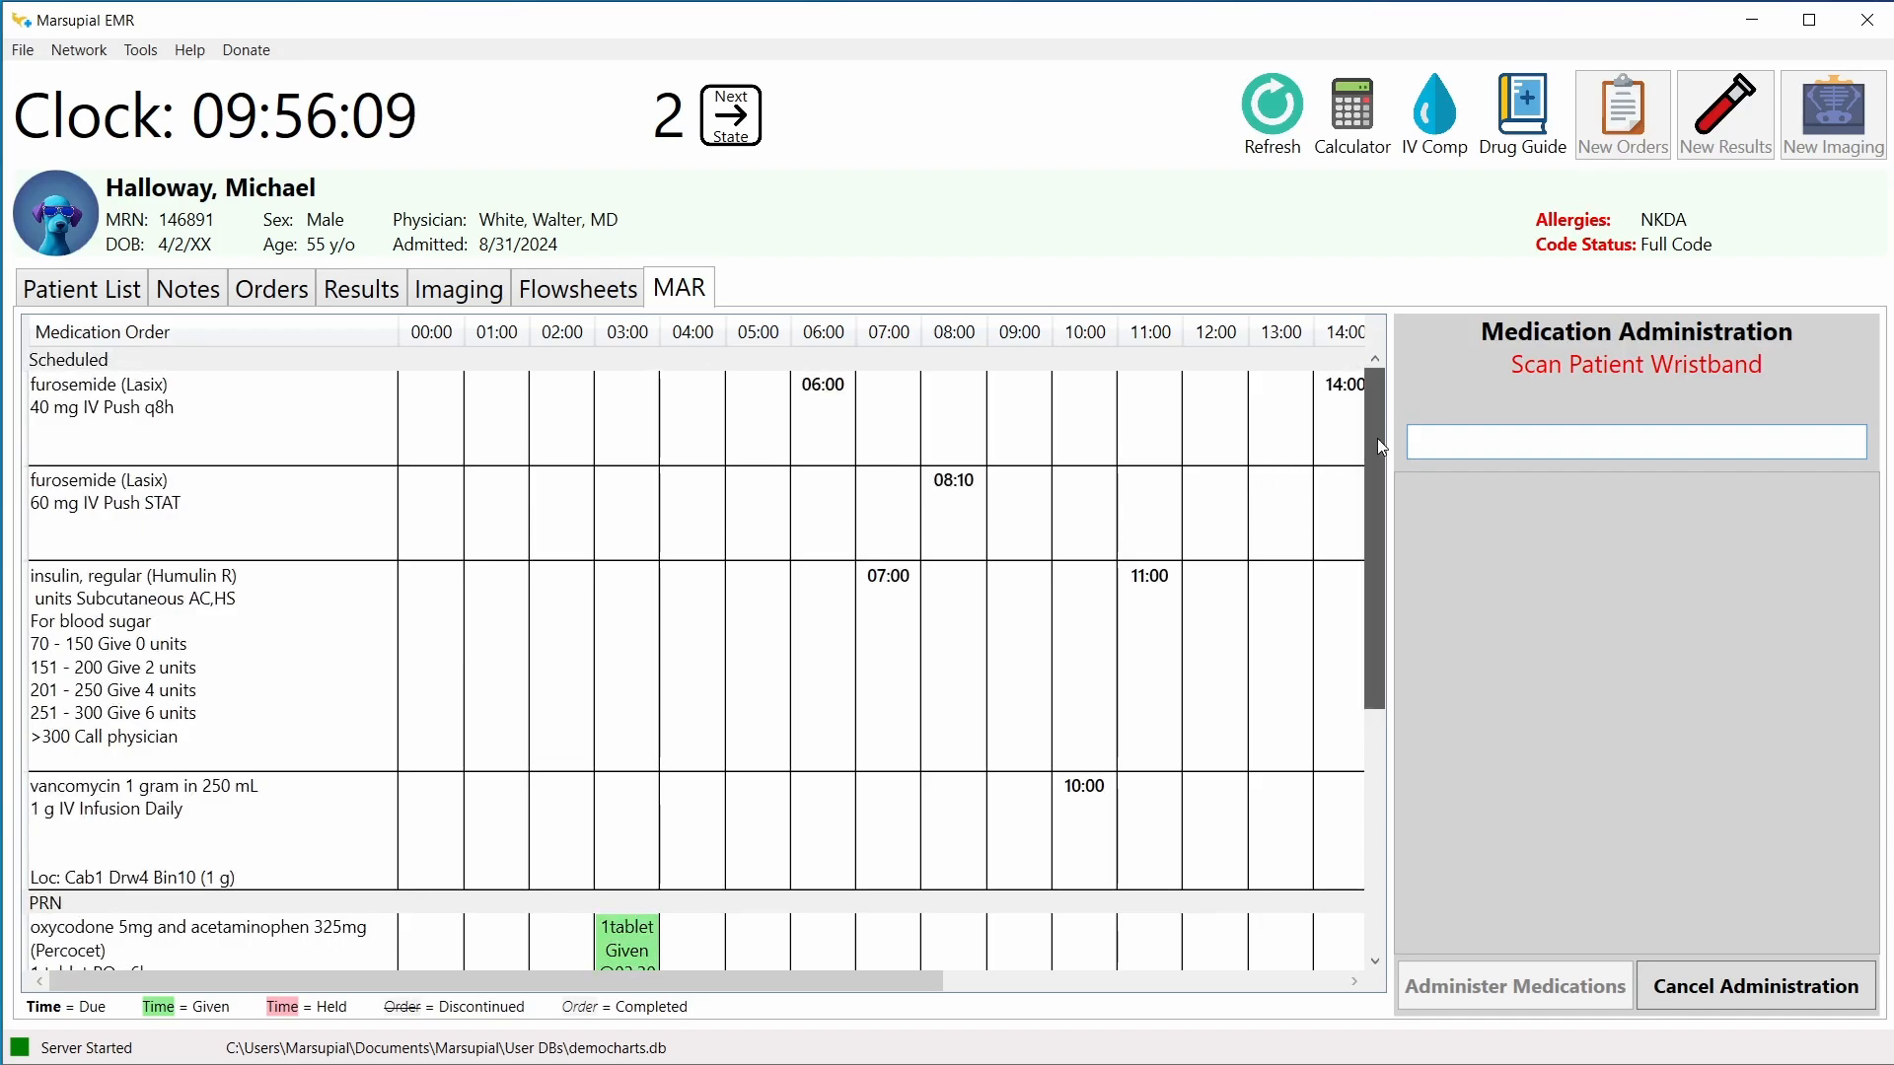
pyautogui.moveTo(1378, 439); pyautogui.dragTo(764, 509)
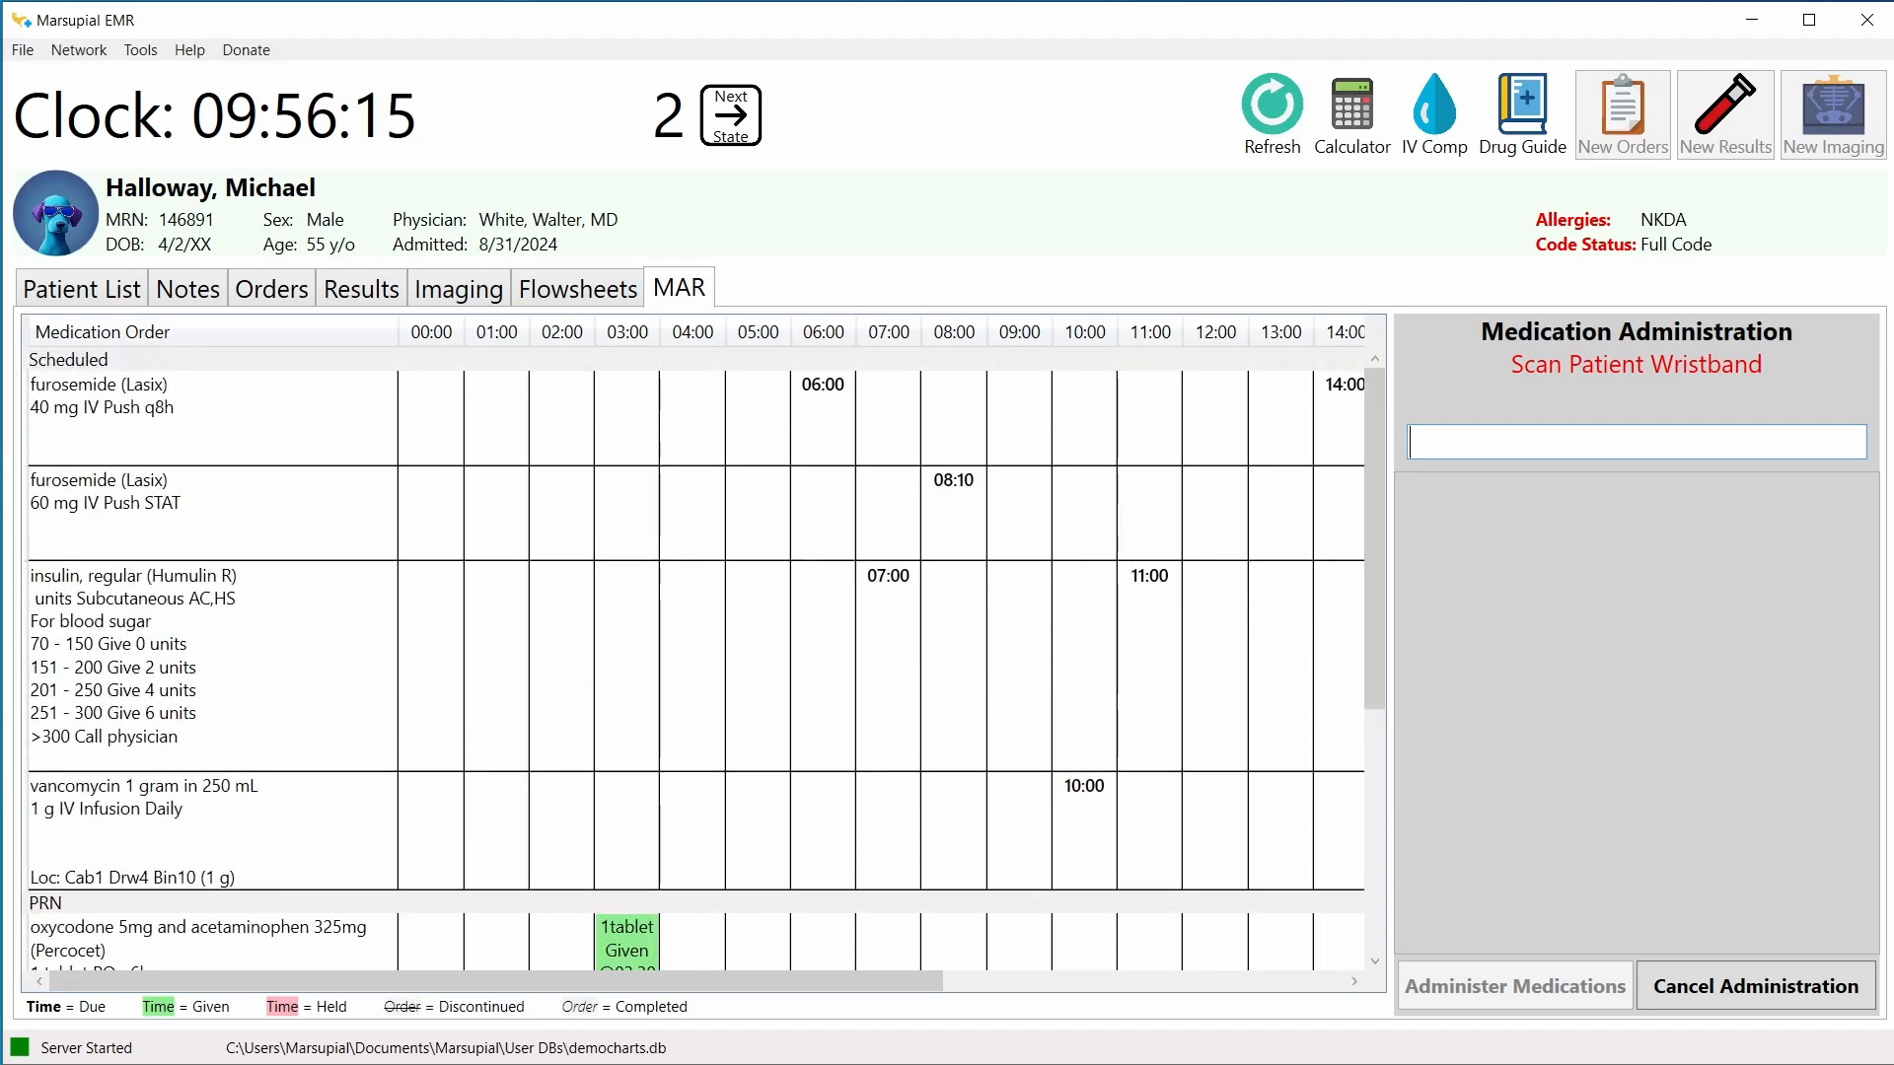
# Step: Switch to Marsupial Editor and start a new order for the patient with the order type Advanced Directives
pyautogui.hotkey('alt', 'Tab')
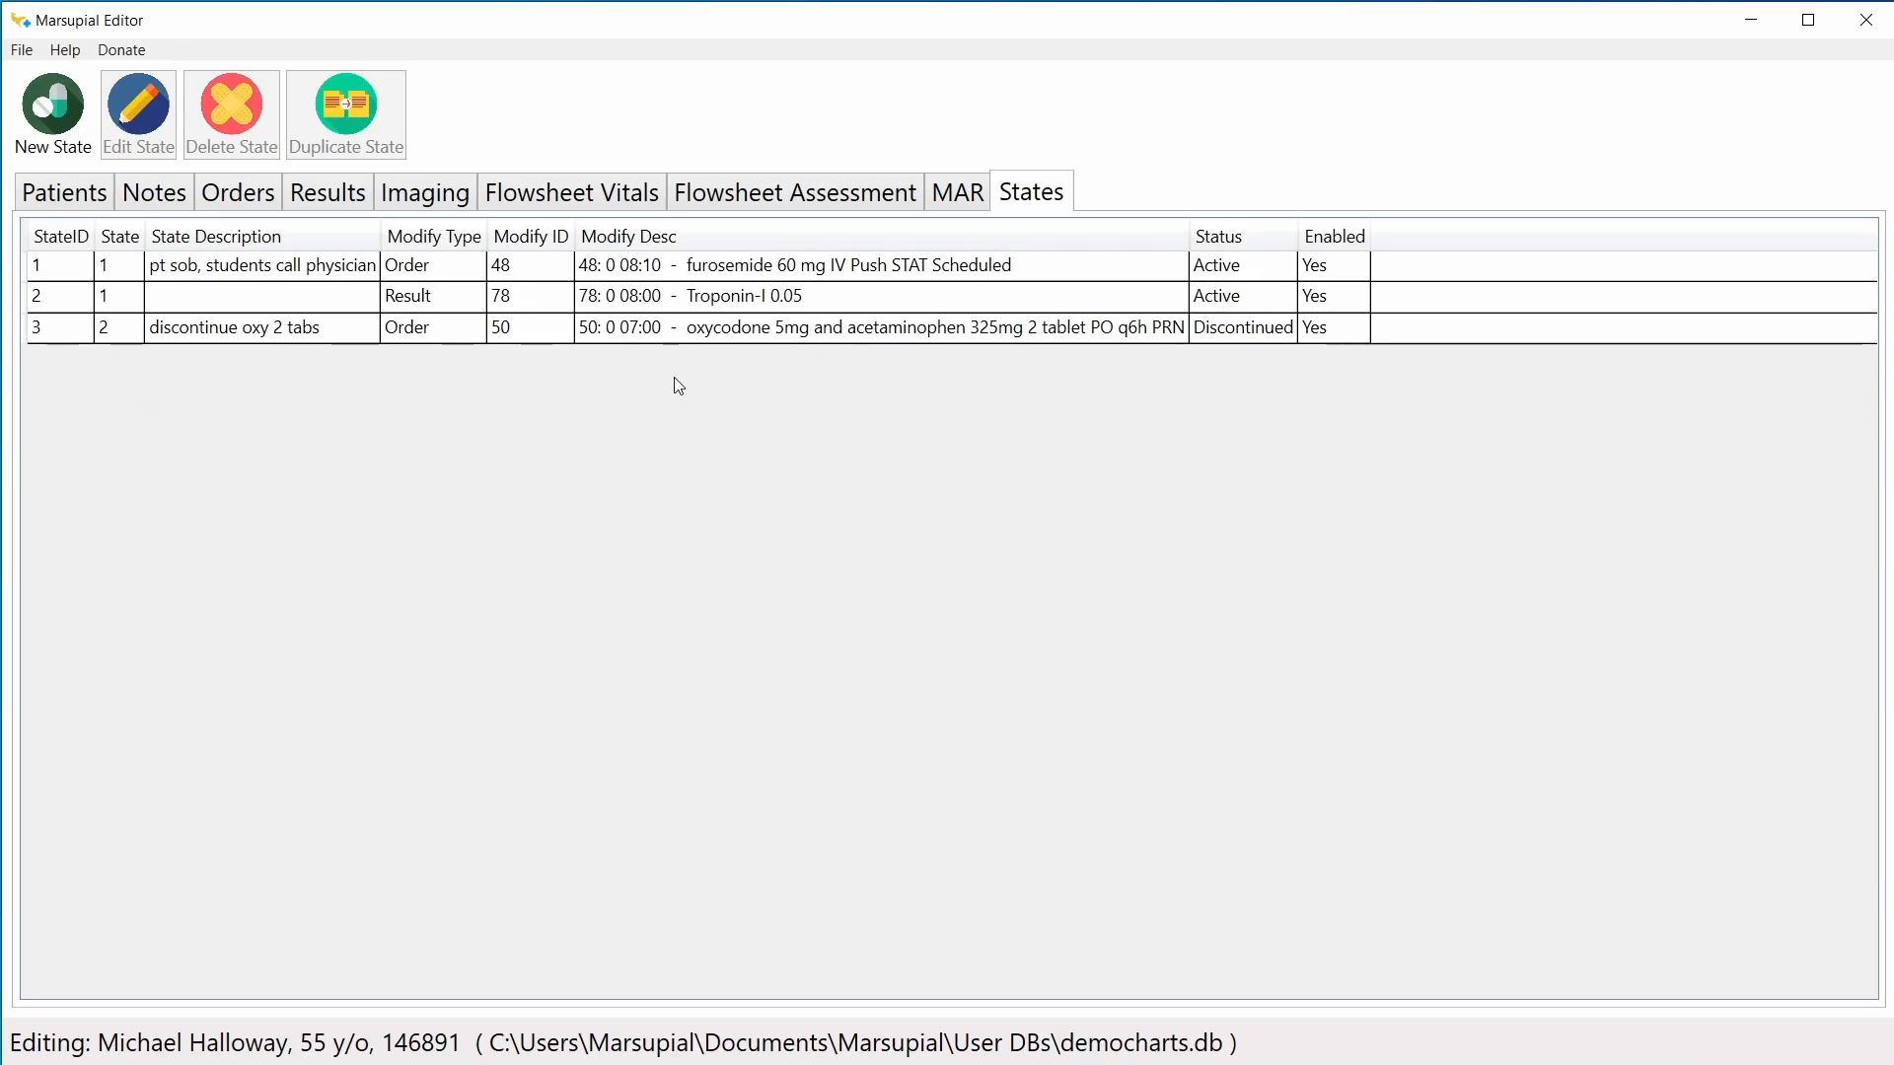
pyautogui.click(237, 194)
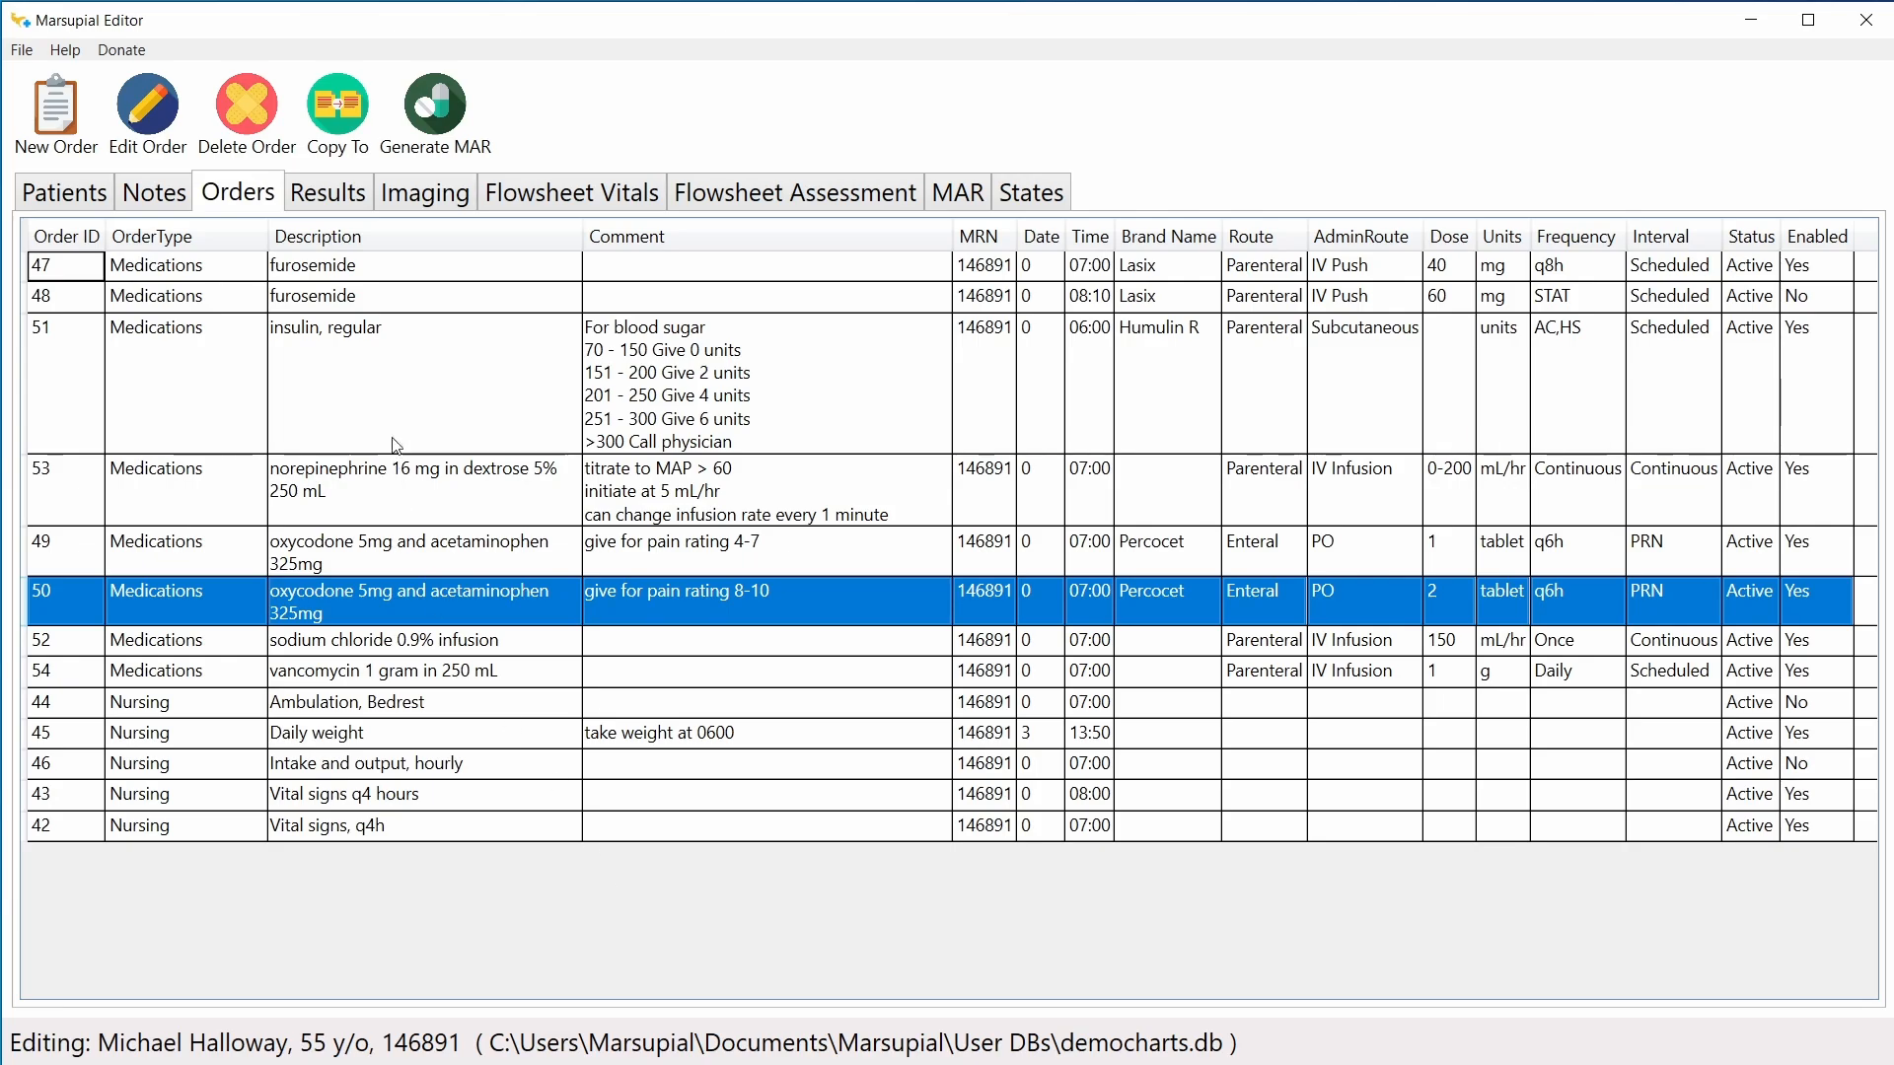
pyautogui.click(63, 144)
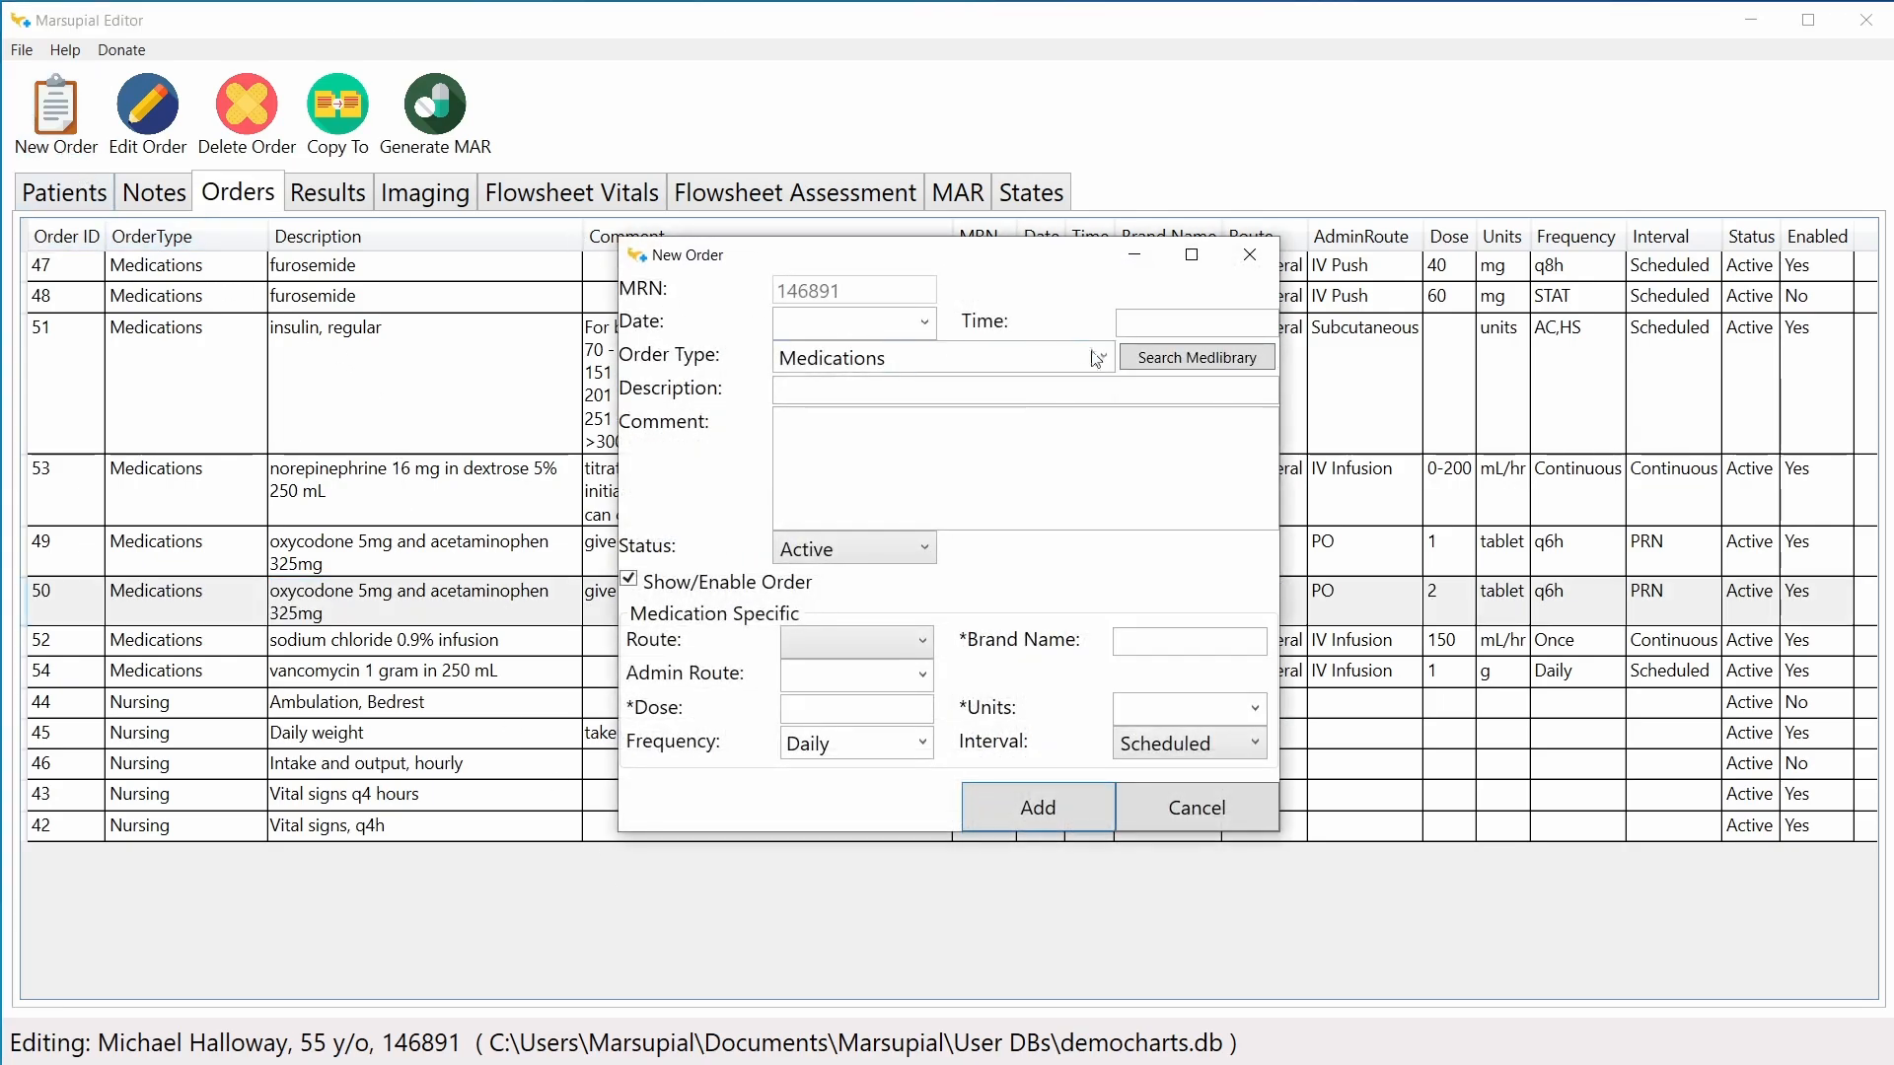
pyautogui.click(1104, 358)
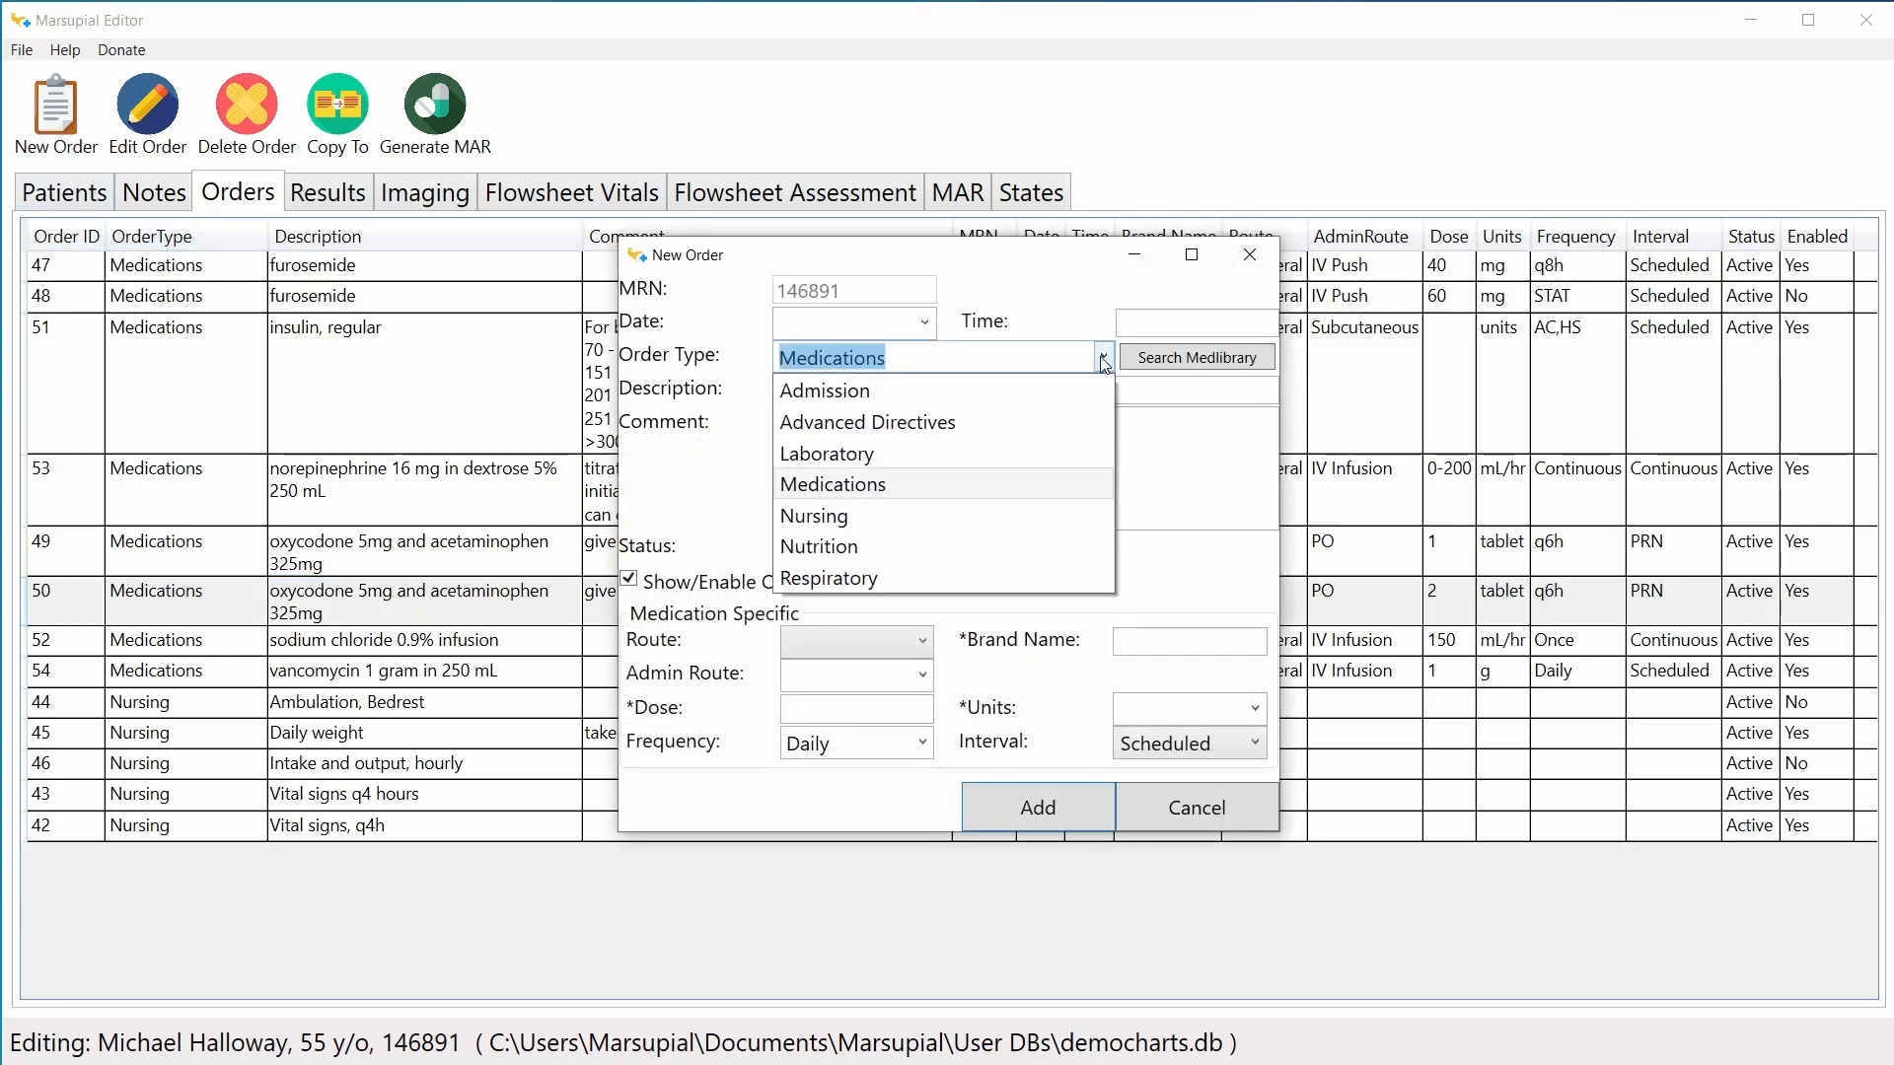
pyautogui.click(943, 424)
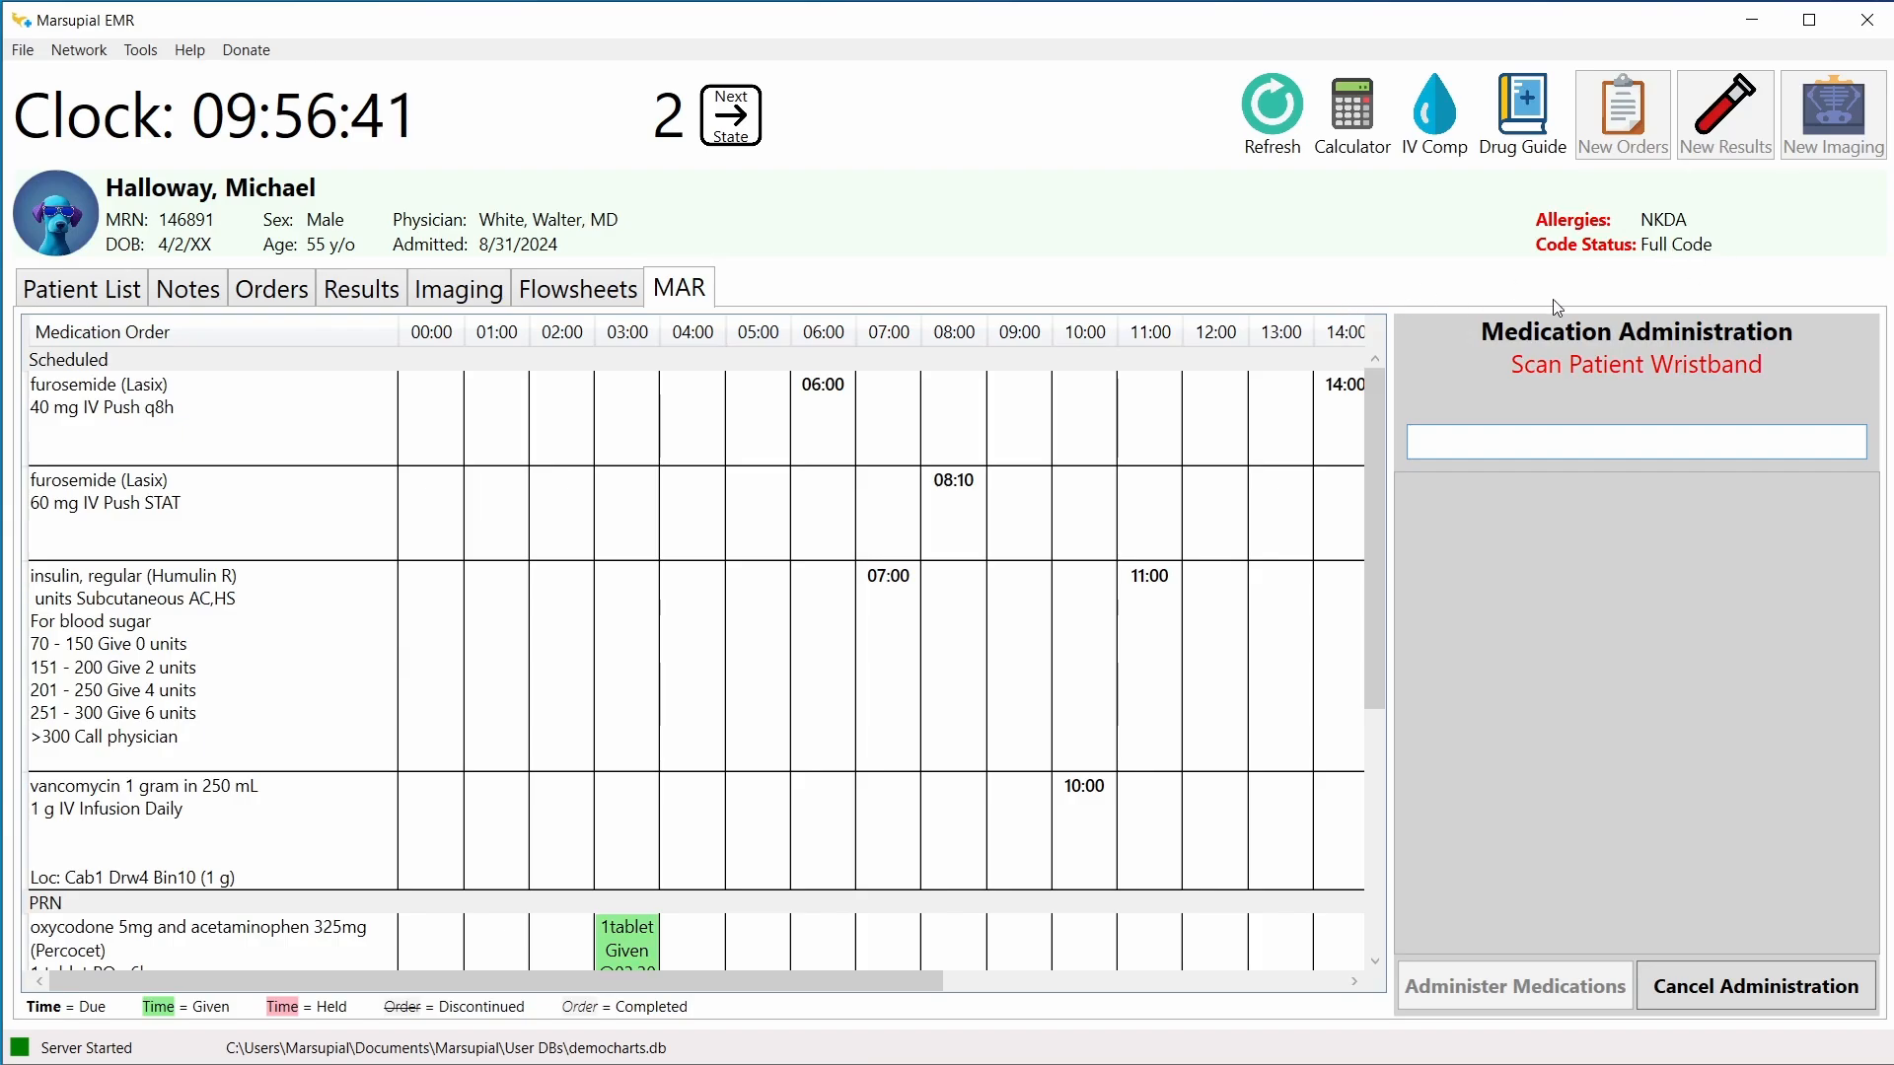
# Step: In Marsupial EMR, look through the patient's order list and its order categories
pyautogui.click(250, 289)
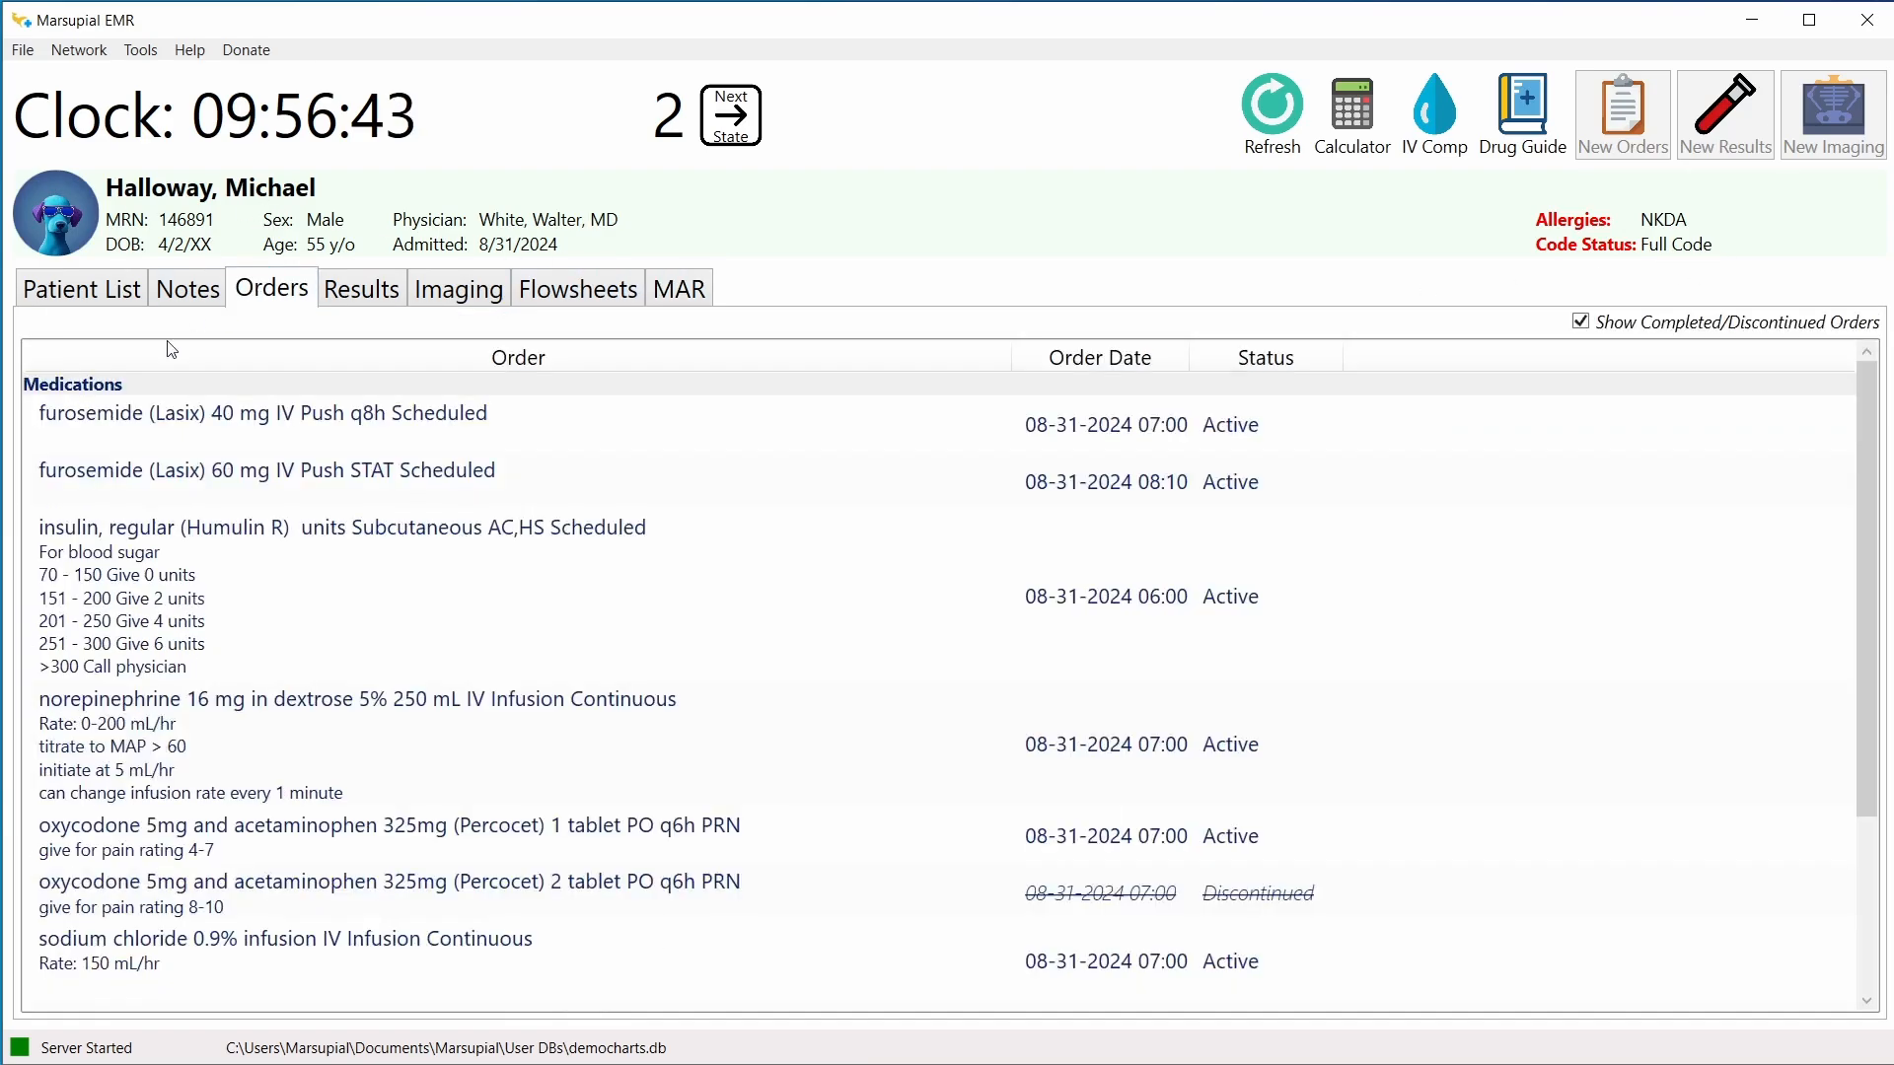
pyautogui.scroll(-2, 168, 506)
pyautogui.scroll(-2, 167, 507)
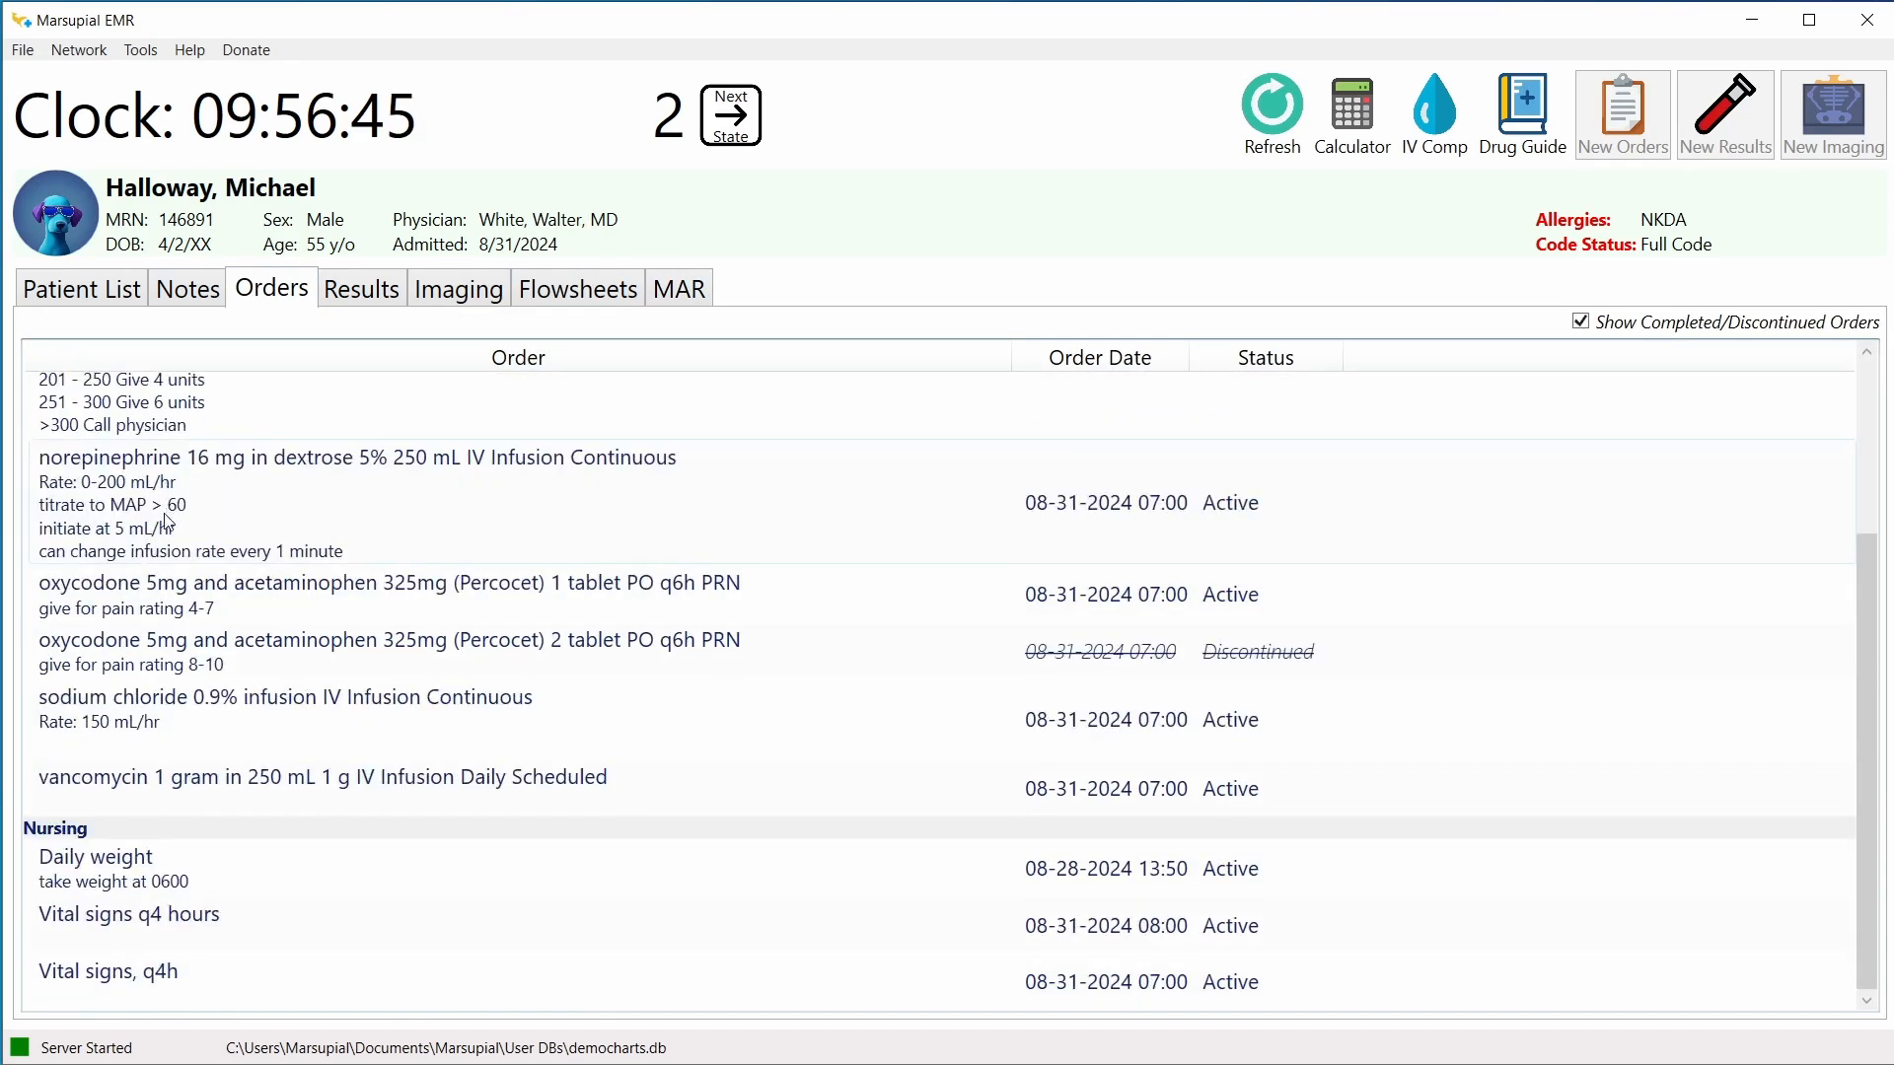
pyautogui.scroll(5, 168, 517)
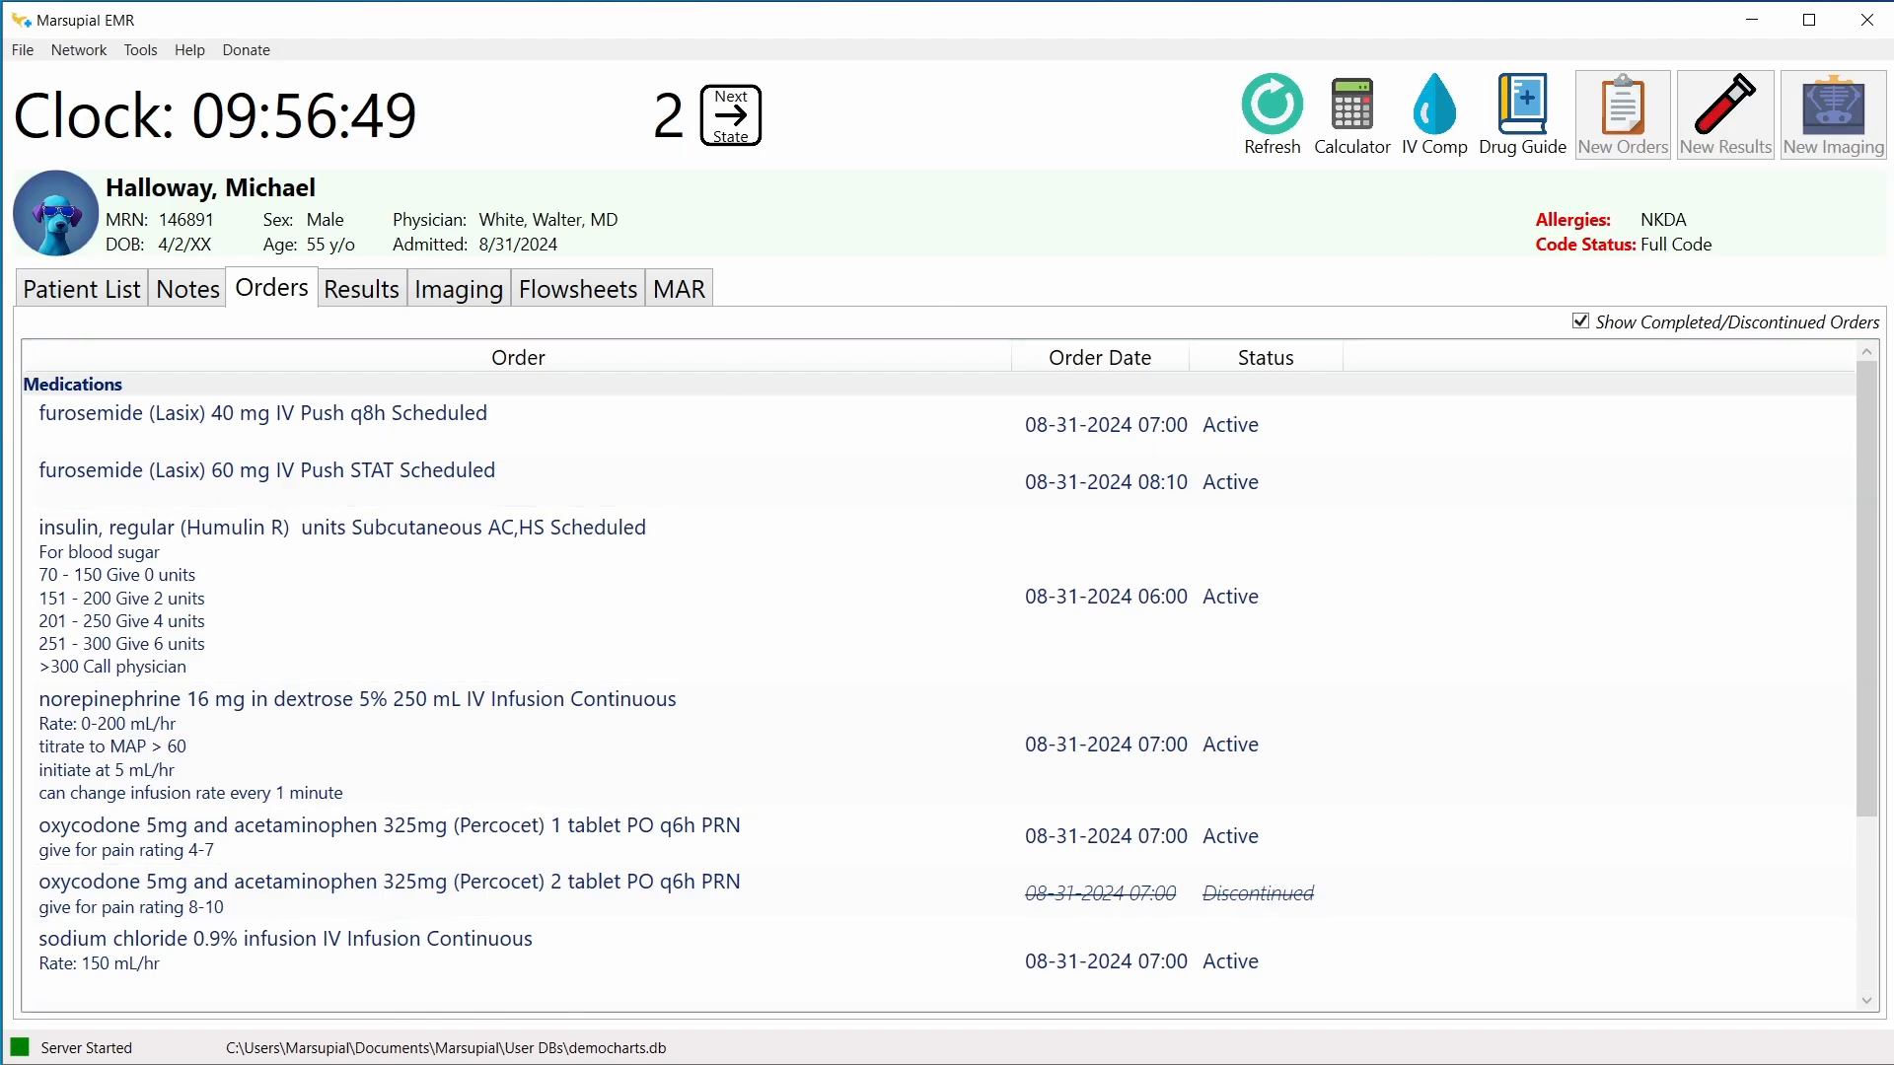
# Step: Return to Marsupial Editor and enter DNR-CCA as the description of the new Advanced Directives order
pyautogui.hotkey('alt', 'Tab')
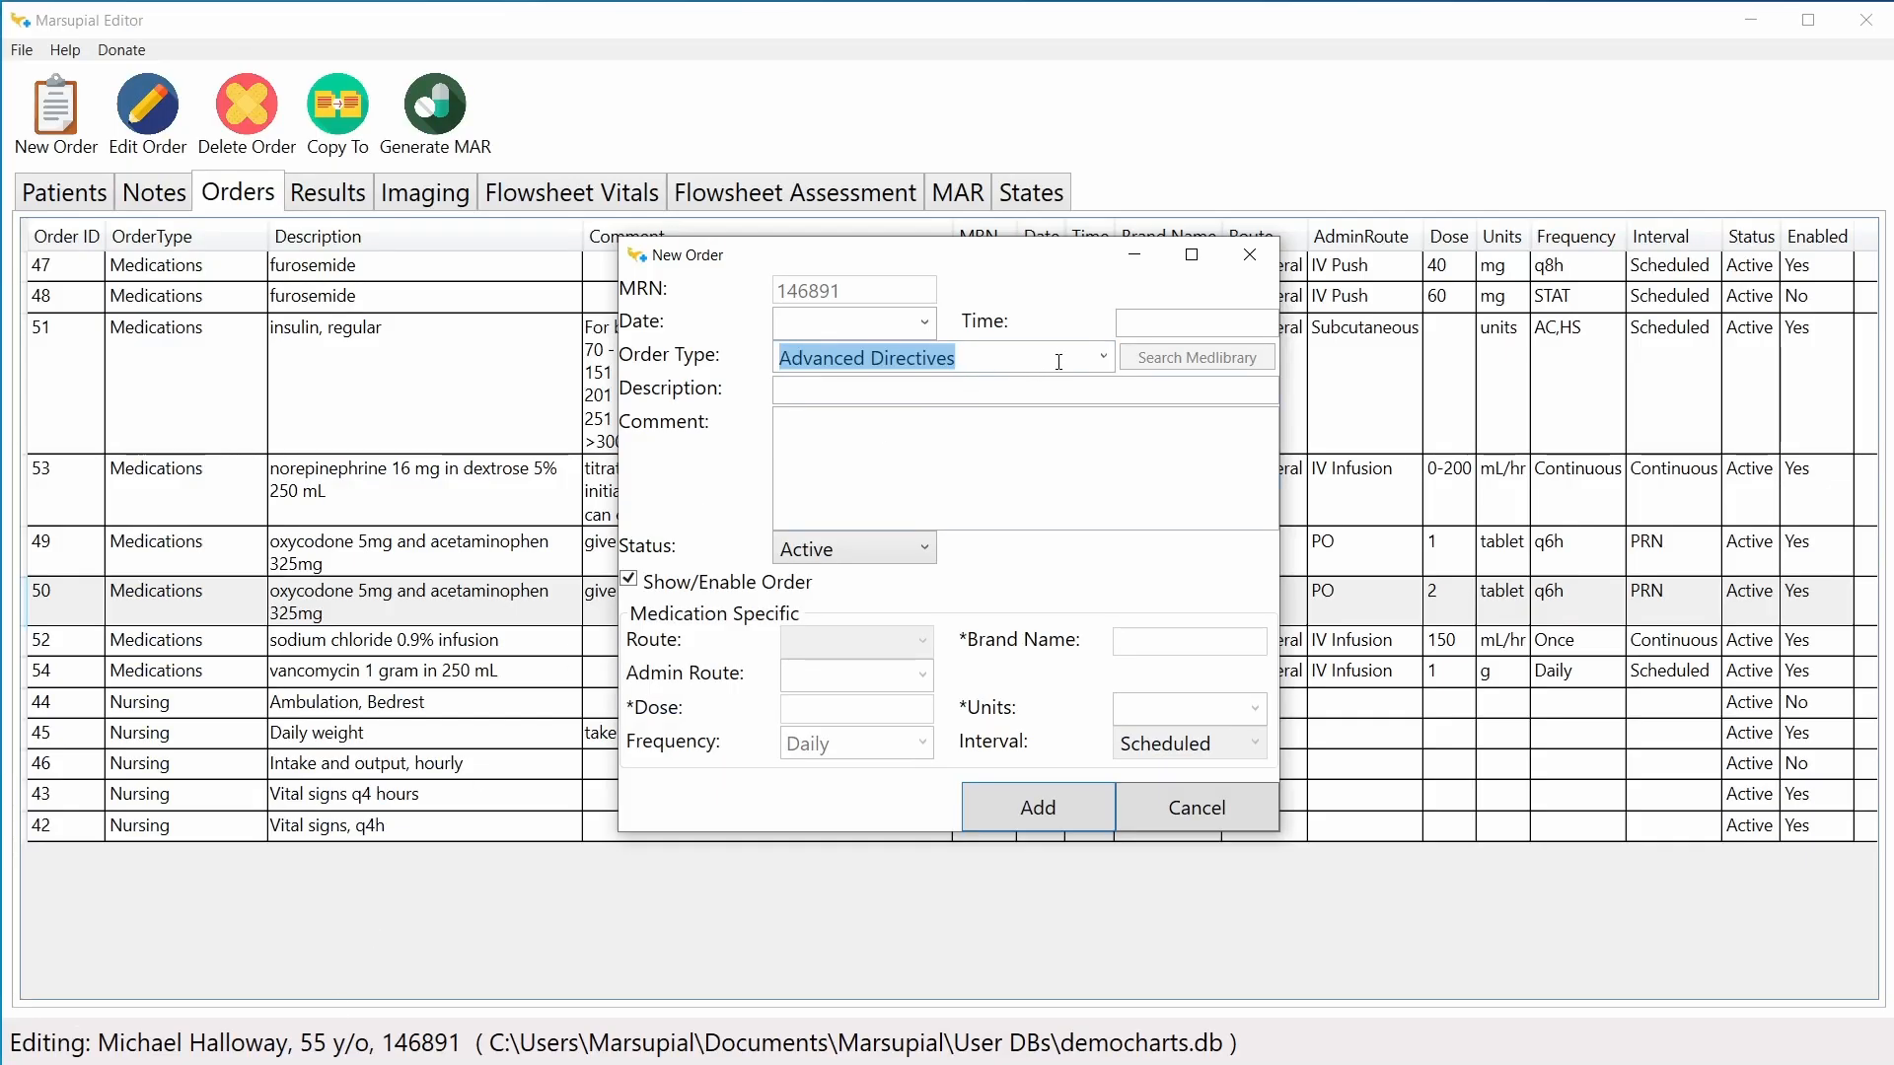
pyautogui.click(1060, 357)
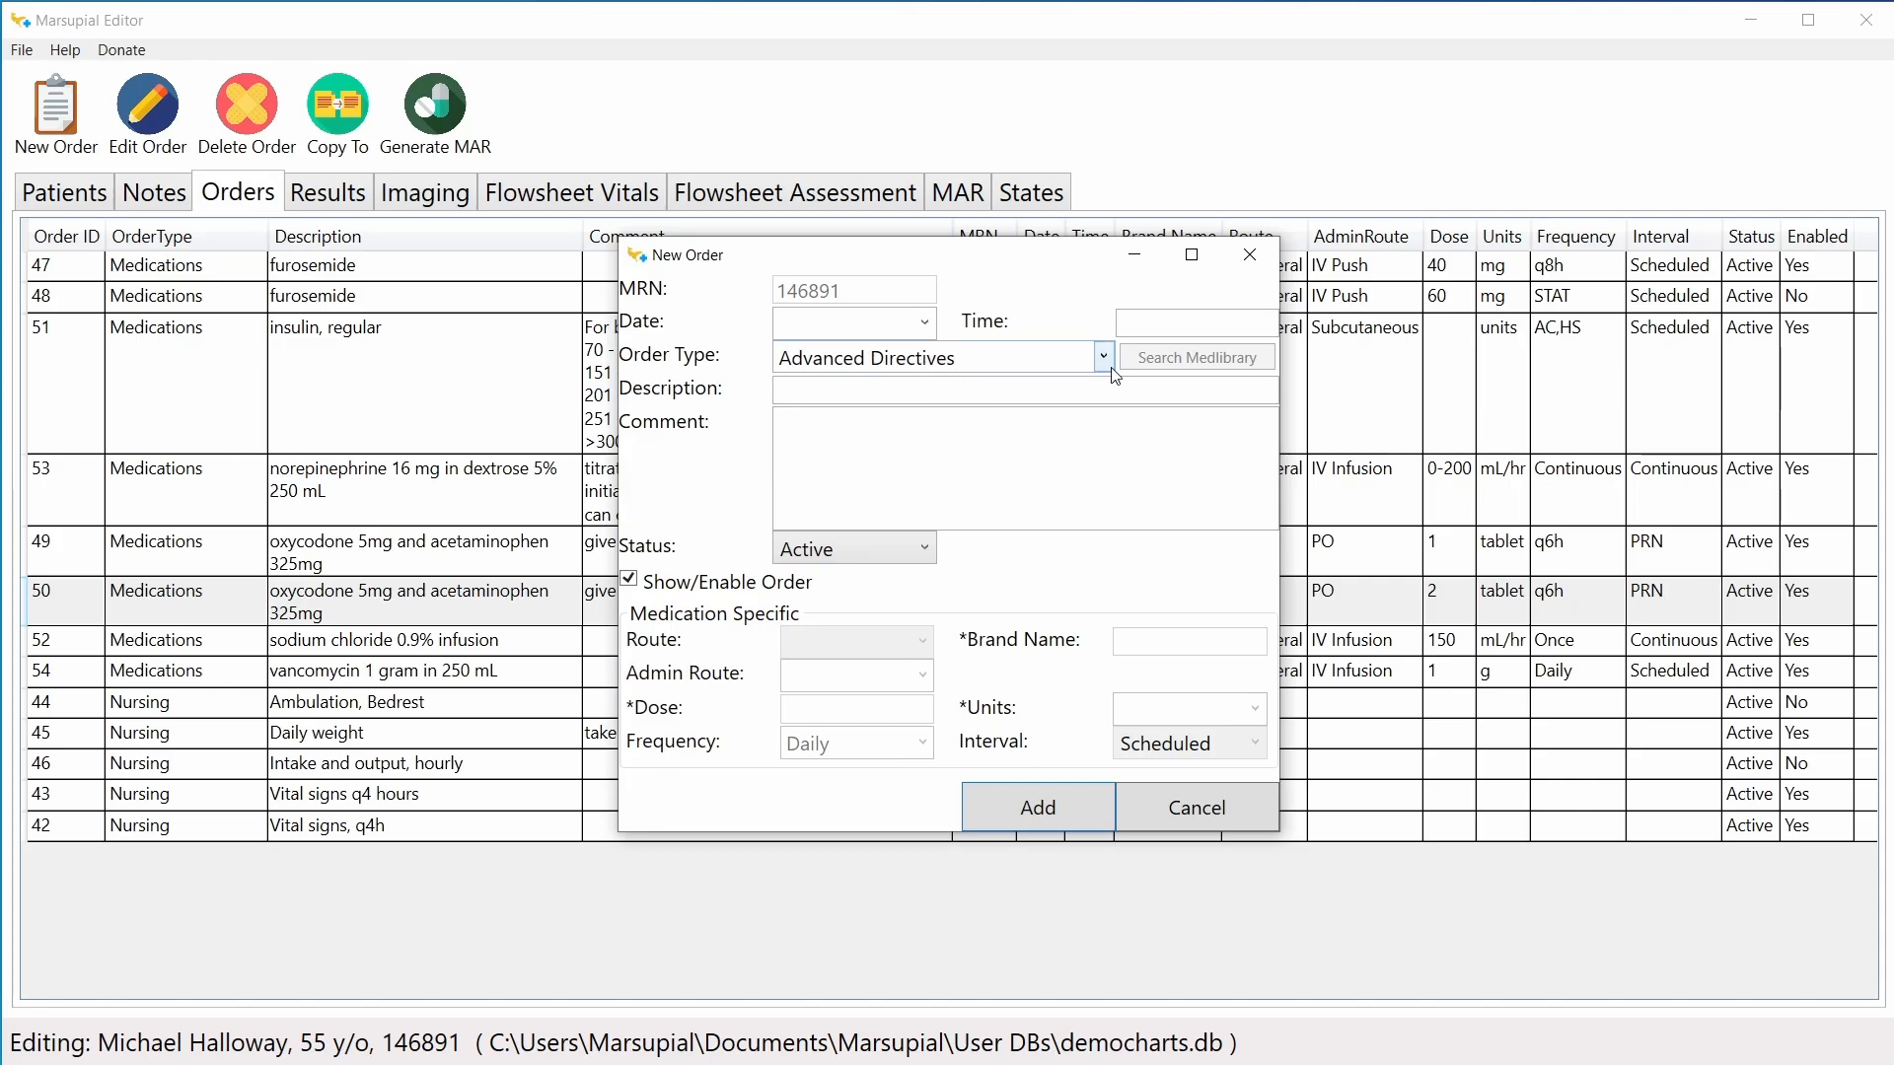
pyautogui.click(939, 388)
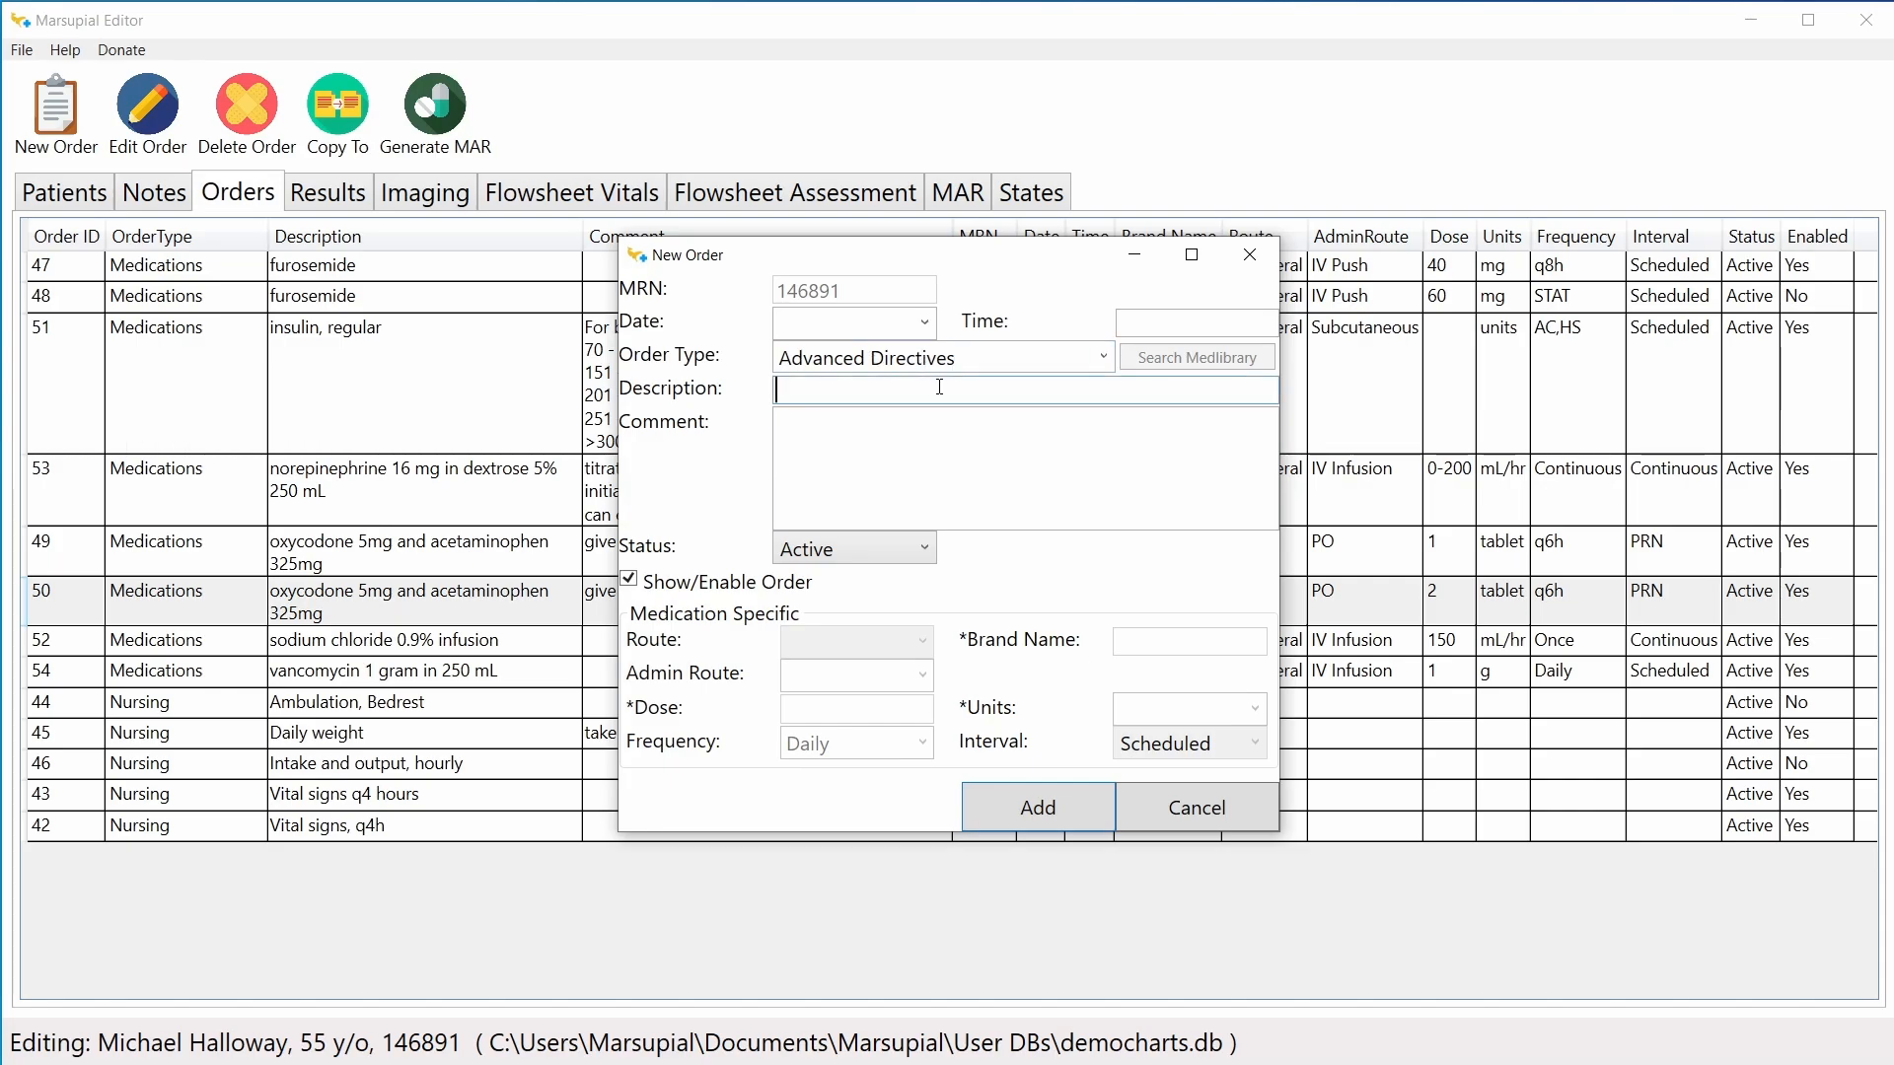
pyautogui.write('DNR-CCA')
pyautogui.click(871, 439)
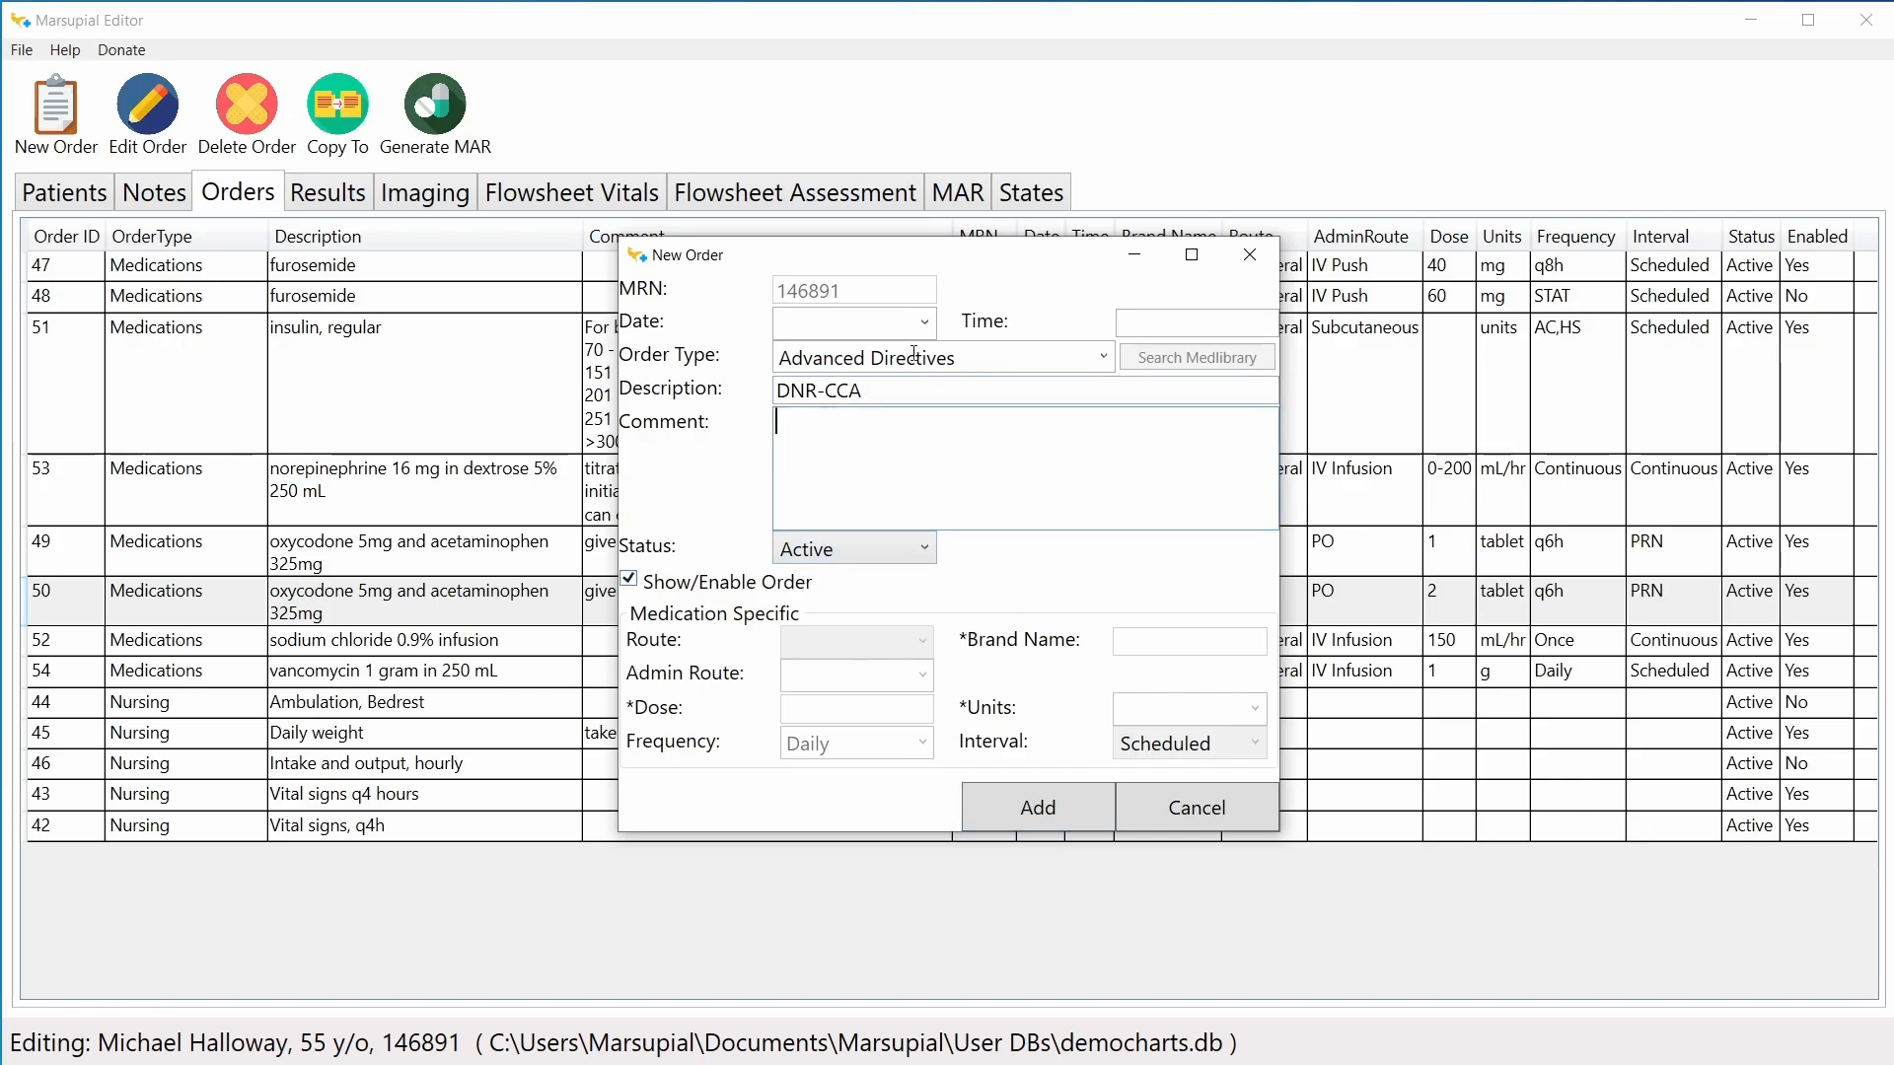
# Step: Set the DNR-CCA order's date to 0 and time to 06:00, and add it to the chart
pyautogui.click(924, 323)
pyautogui.click(819, 359)
pyautogui.click(1201, 326)
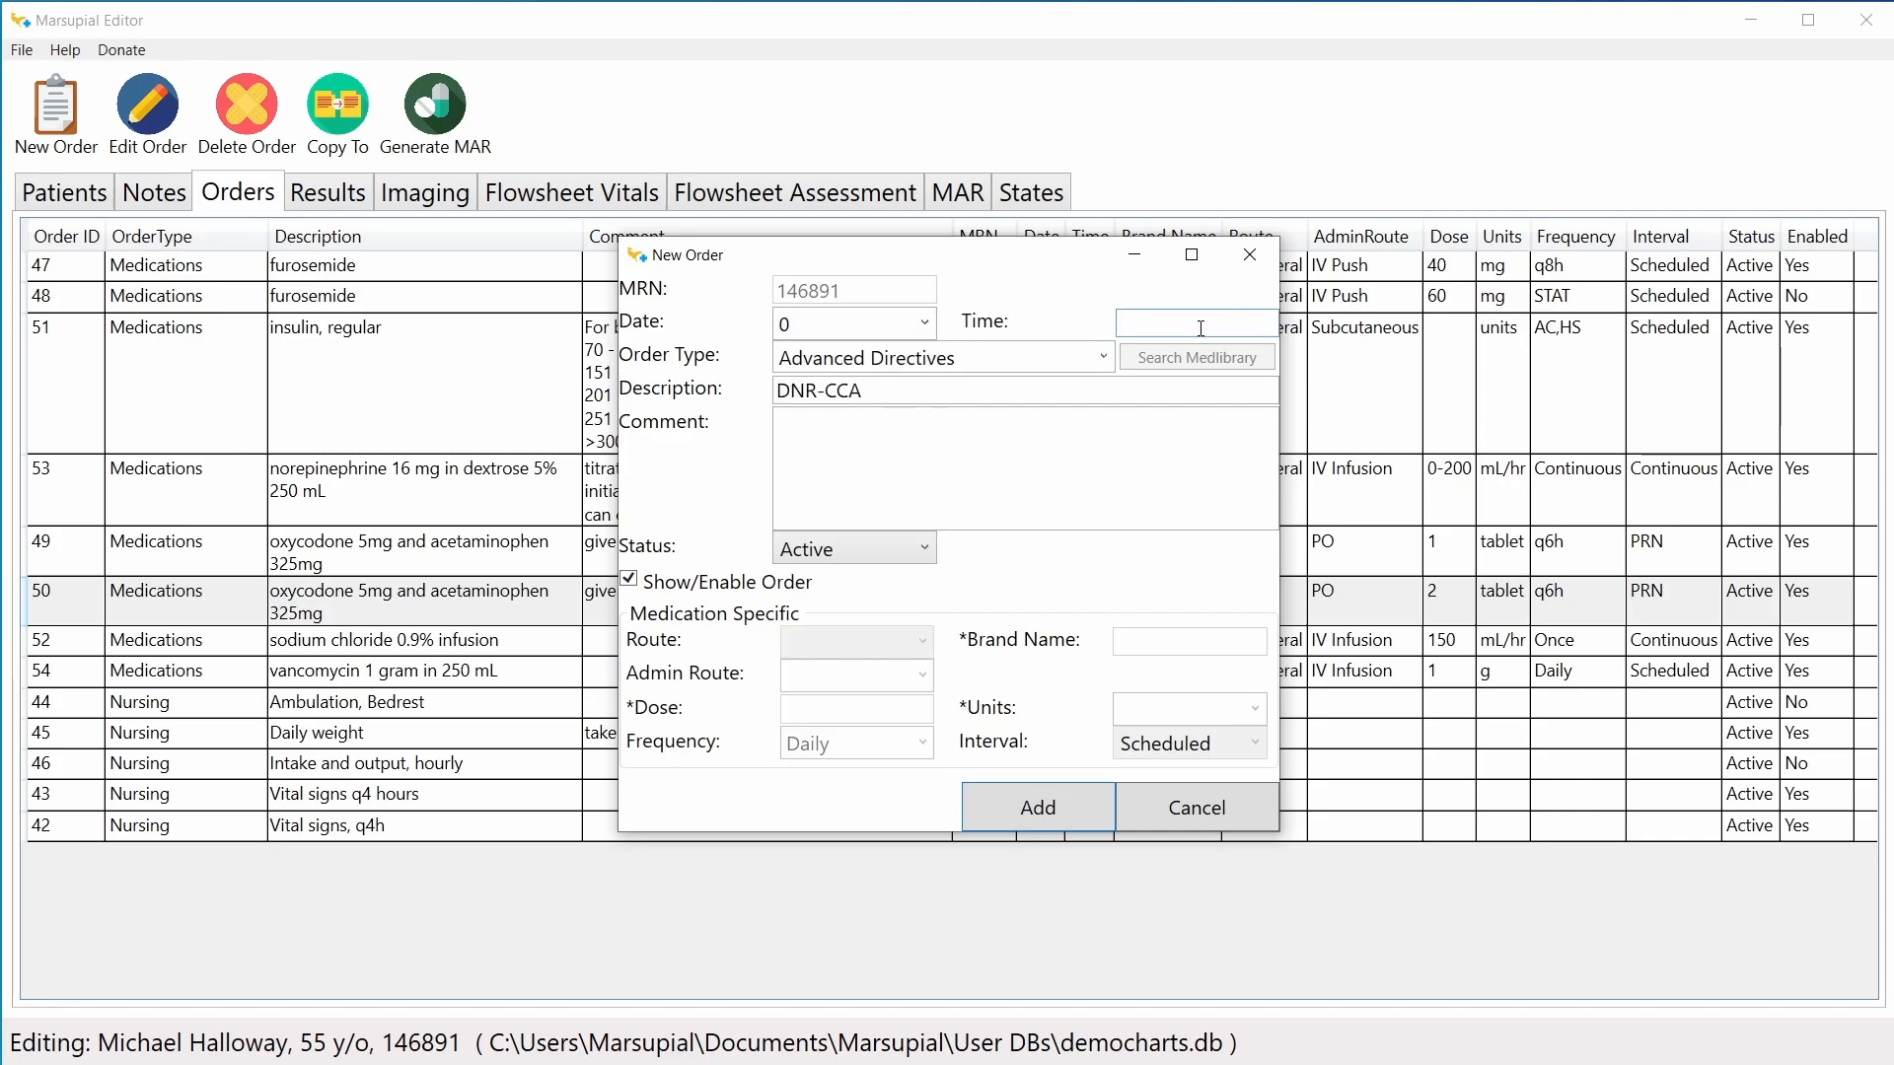
pyautogui.write('06:00')
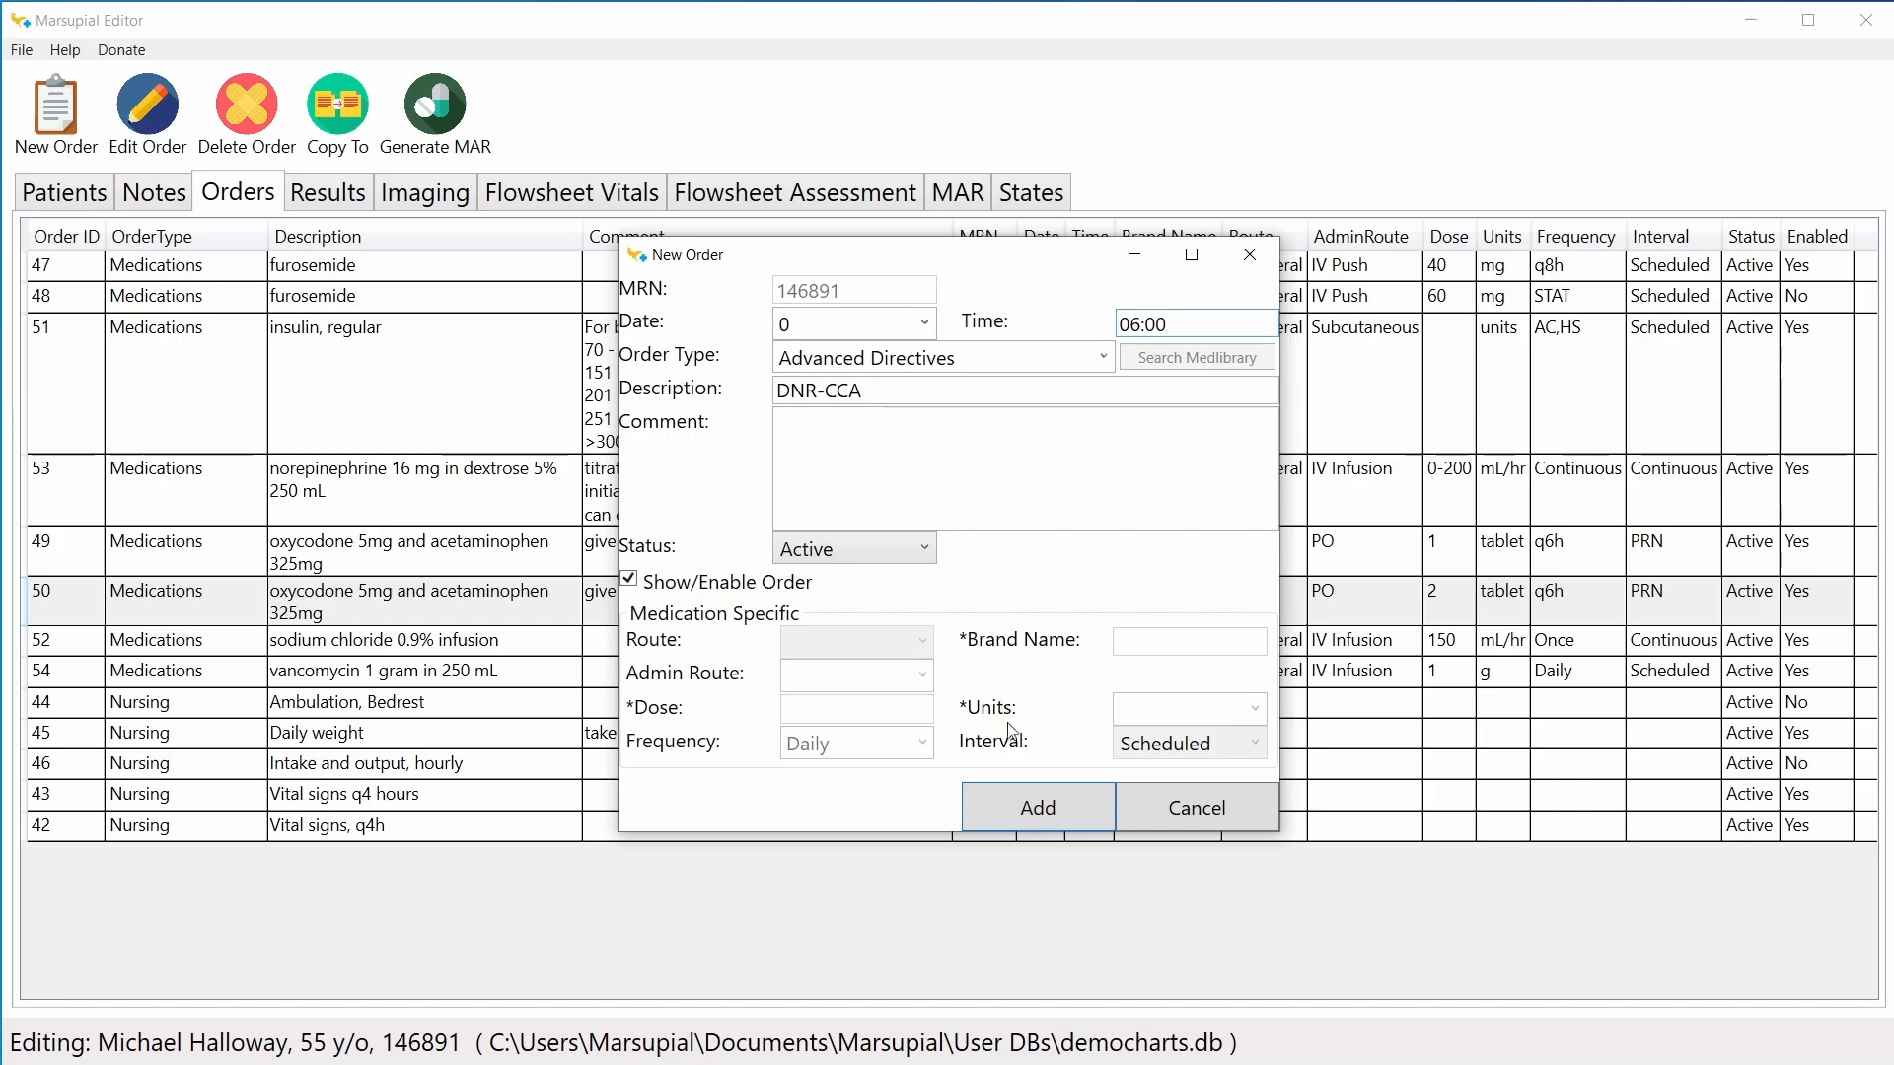
pyautogui.click(1032, 813)
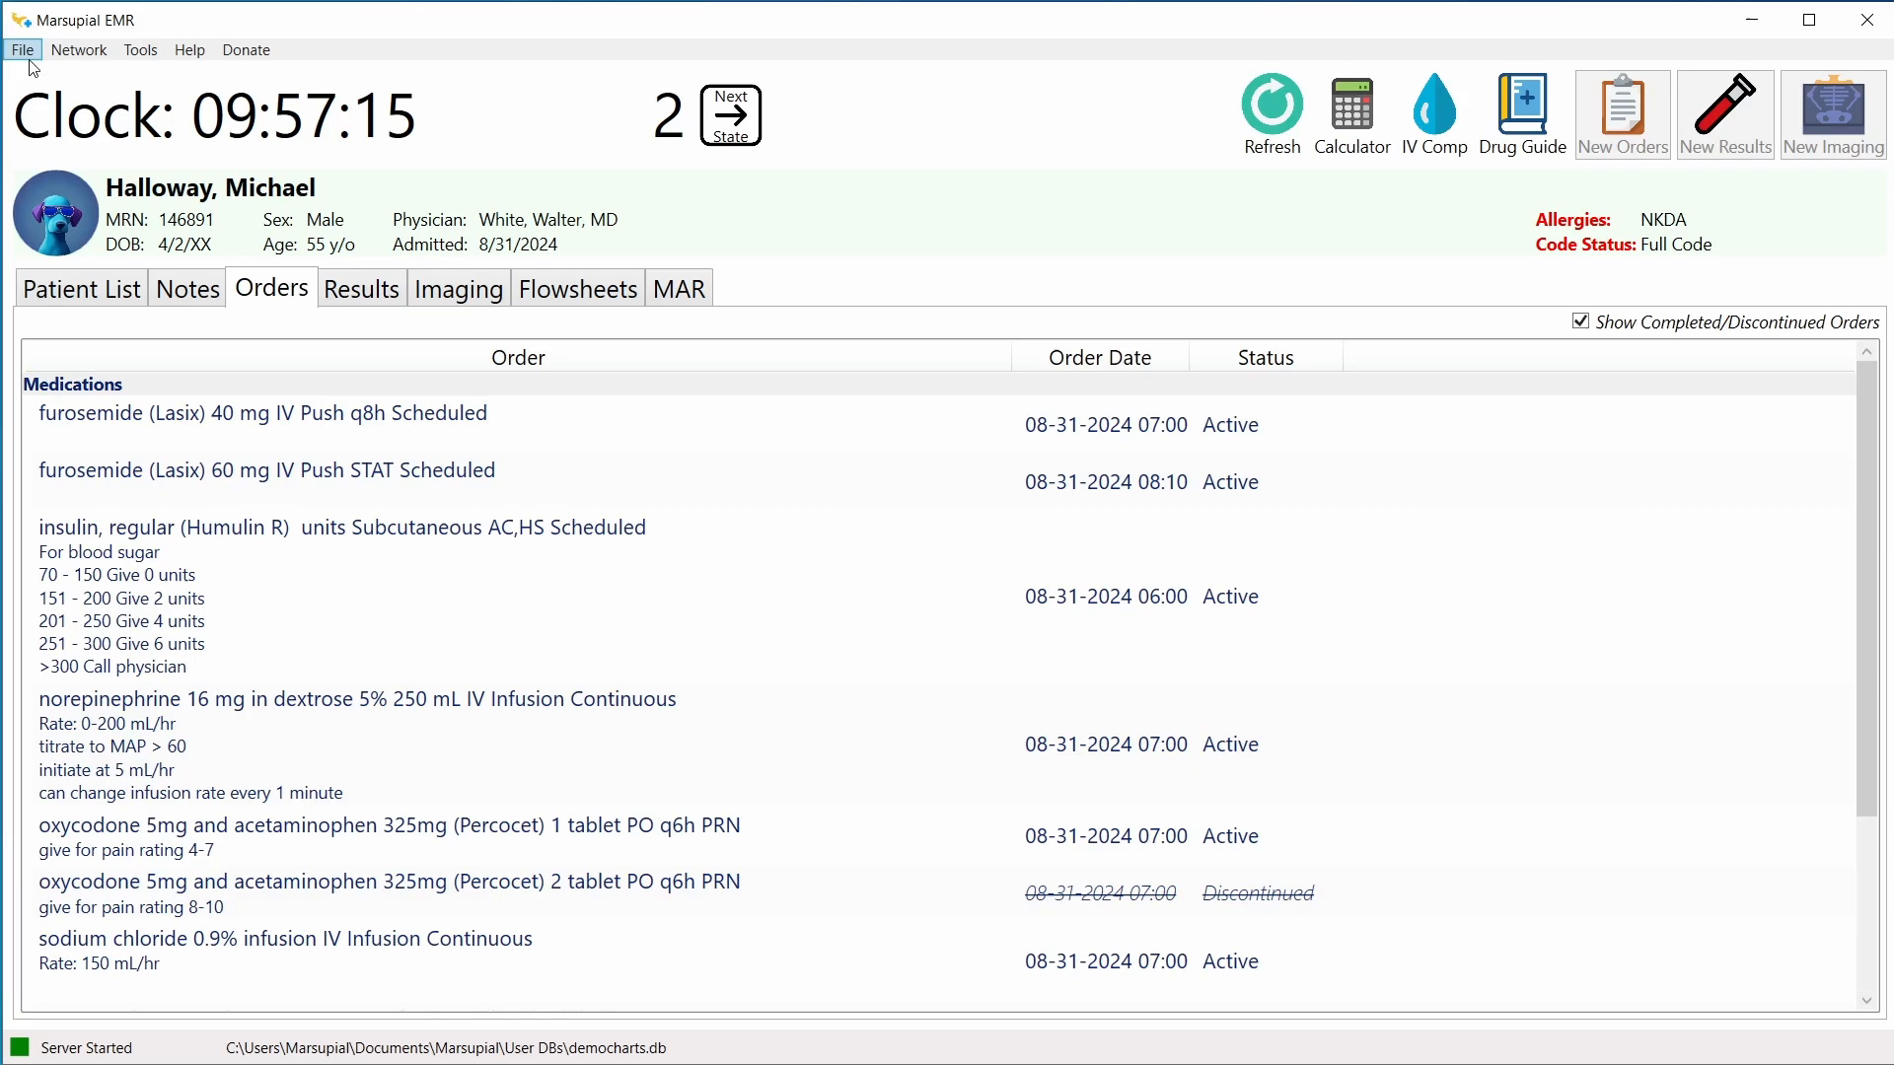
# Step: Switch to Marsupial EMR, reopen the democharts database, and view the code status and orders of the patient with small bowel obstruction
pyautogui.click(22, 49)
pyautogui.click(116, 77)
pyautogui.doubleClick(339, 241)
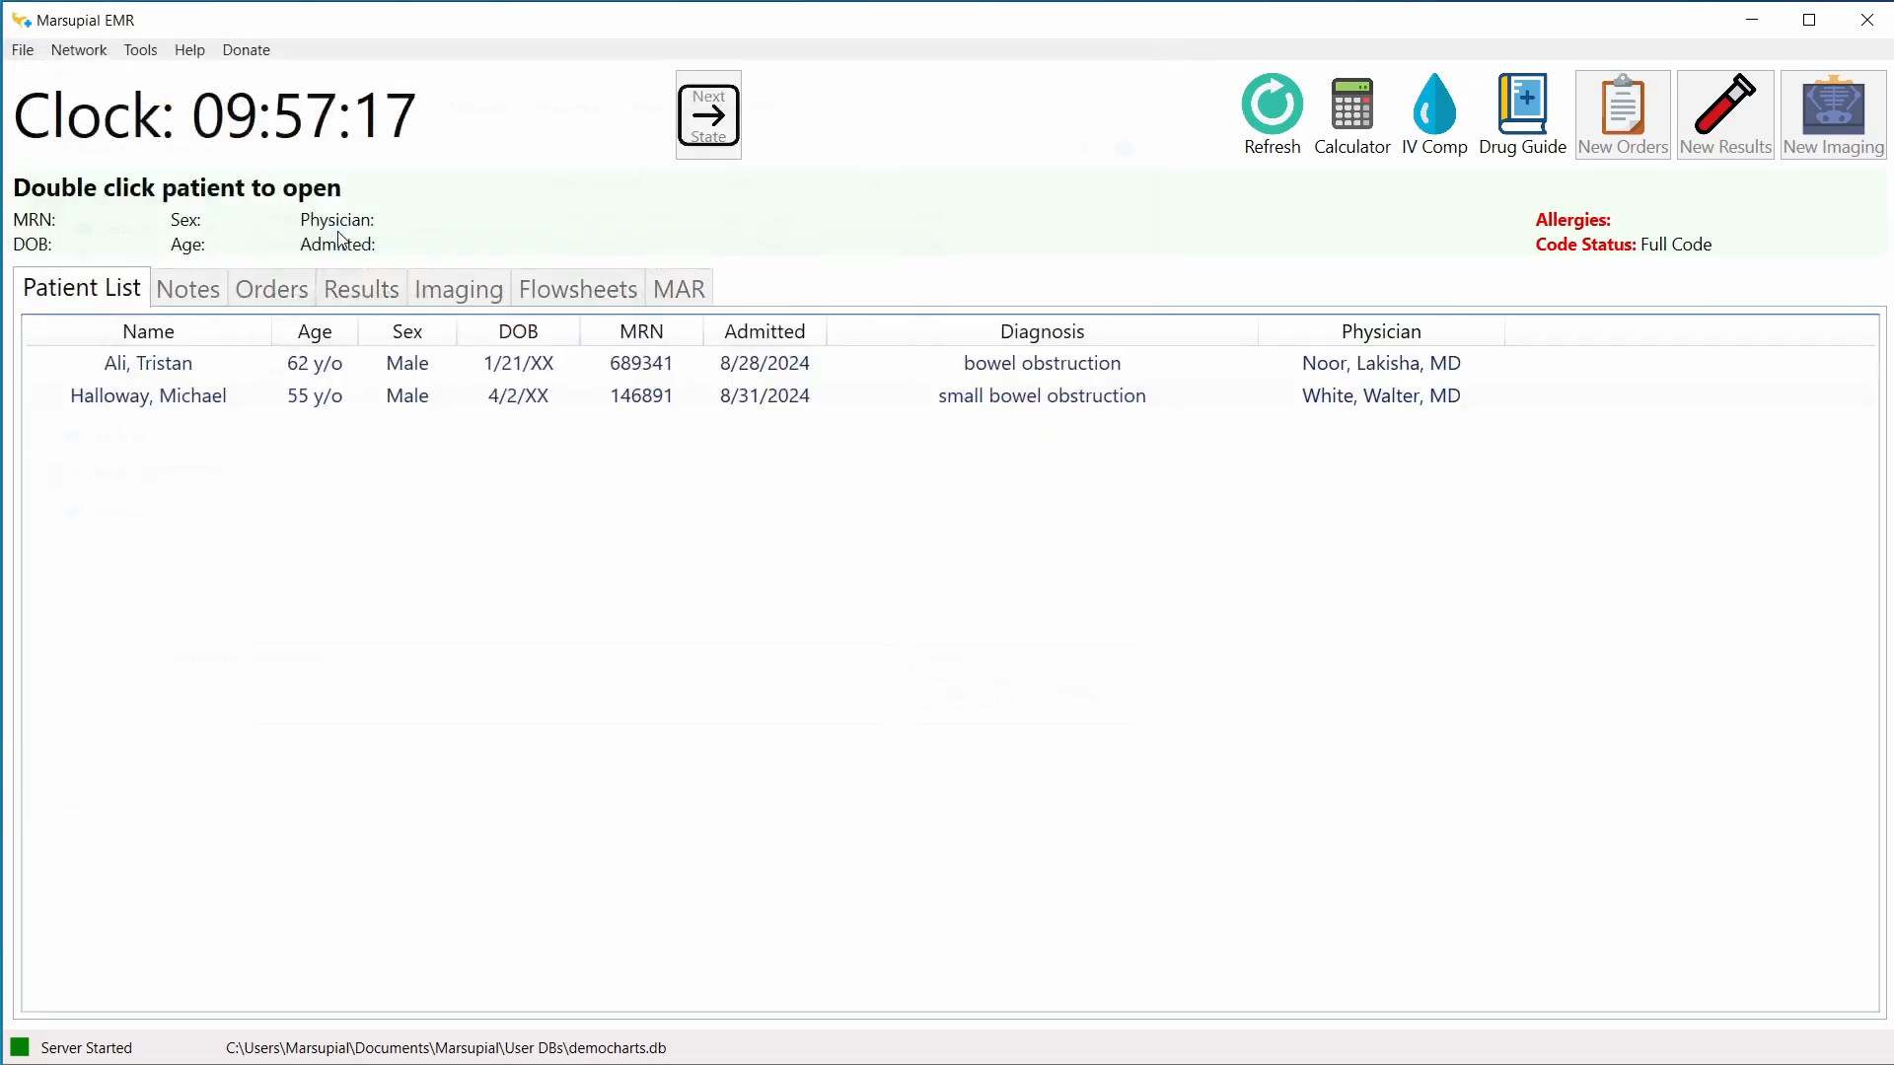
pyautogui.doubleClick(237, 403)
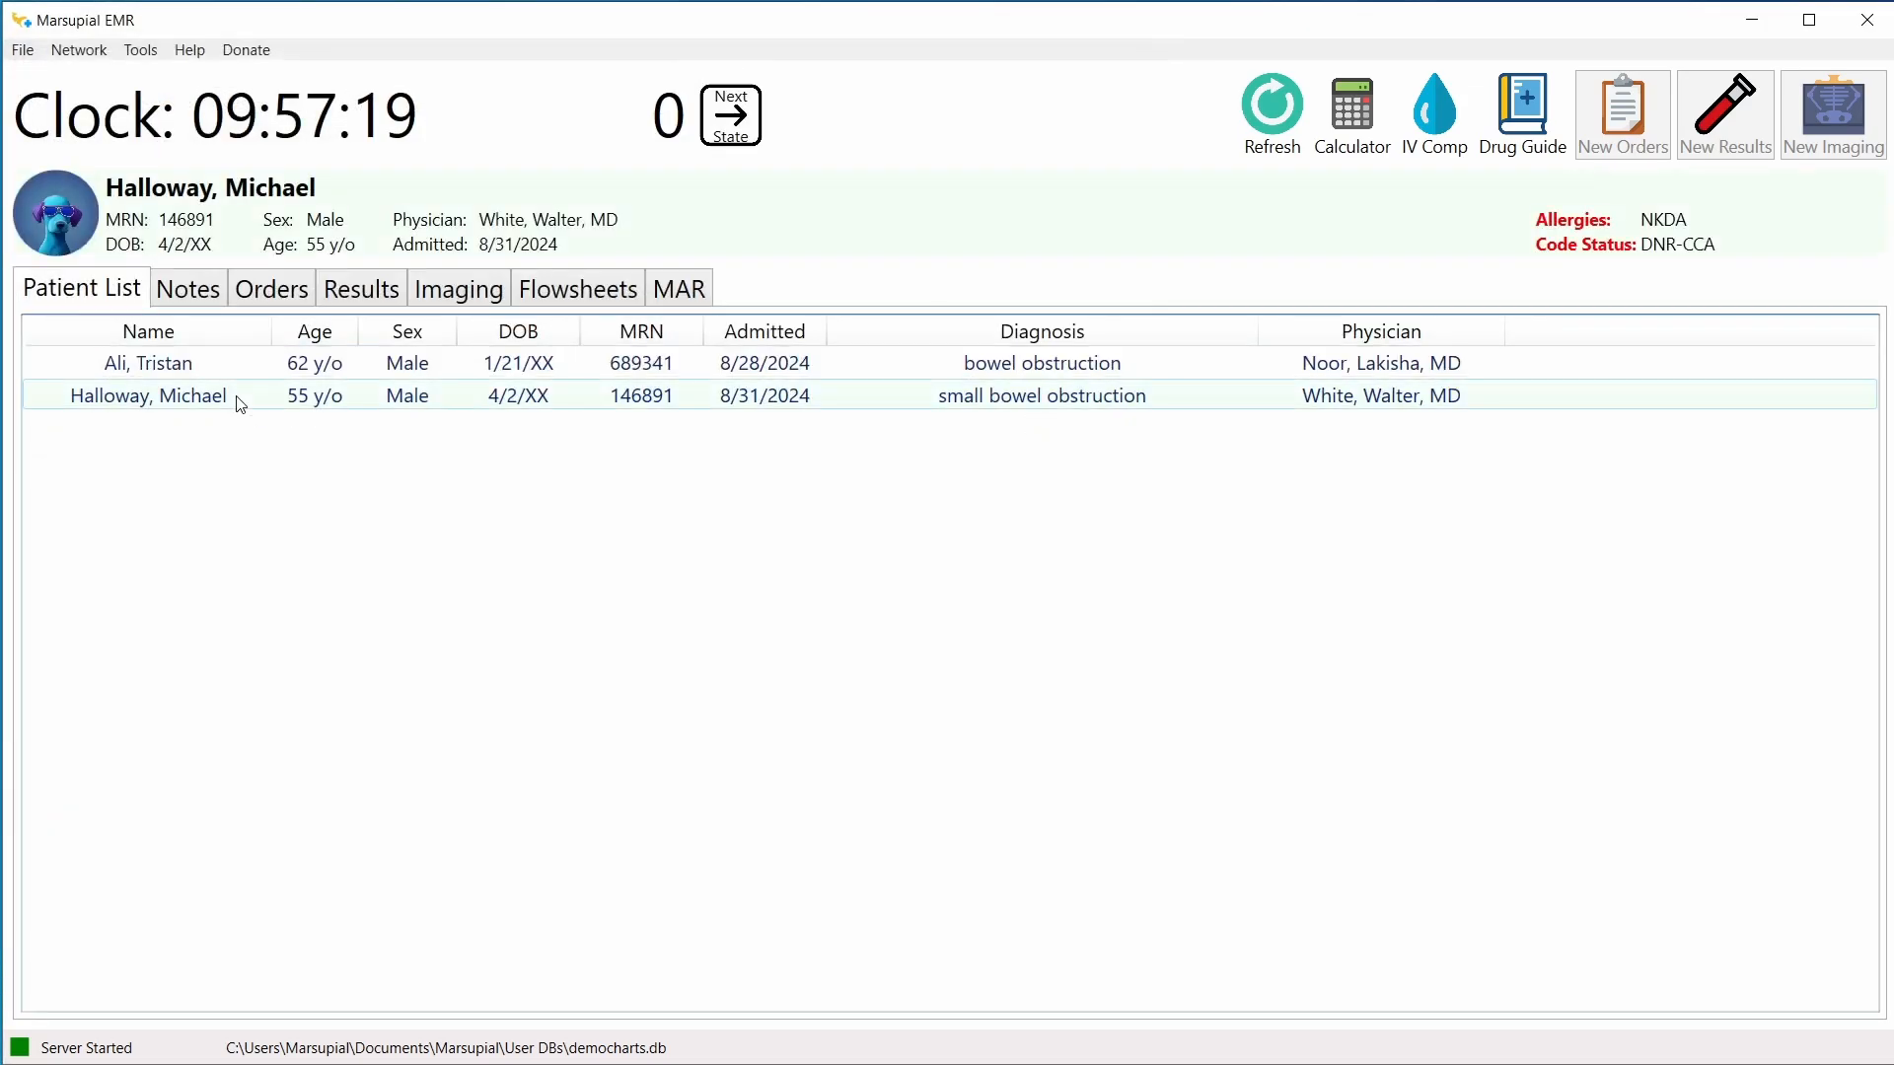
pyautogui.click(268, 301)
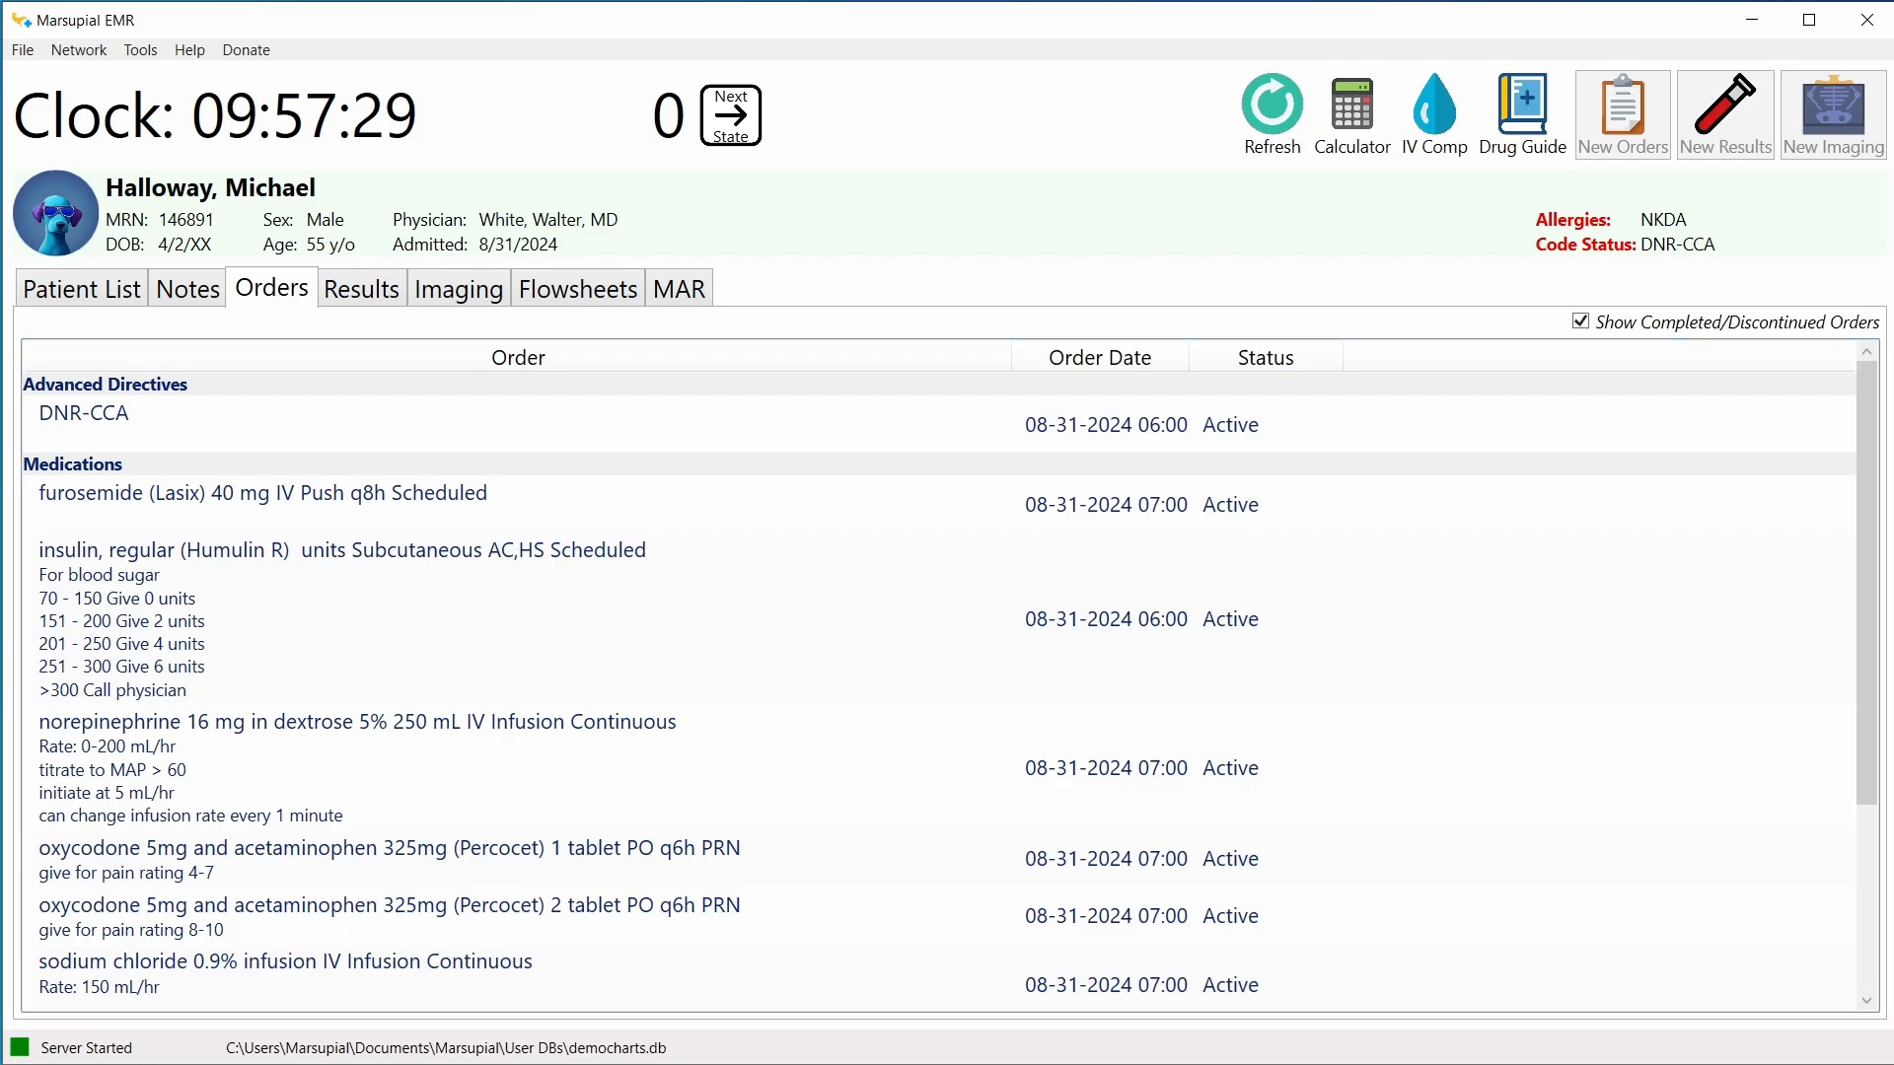
pyautogui.hotkey('alt', 'Tab')
pyautogui.click(36, 141)
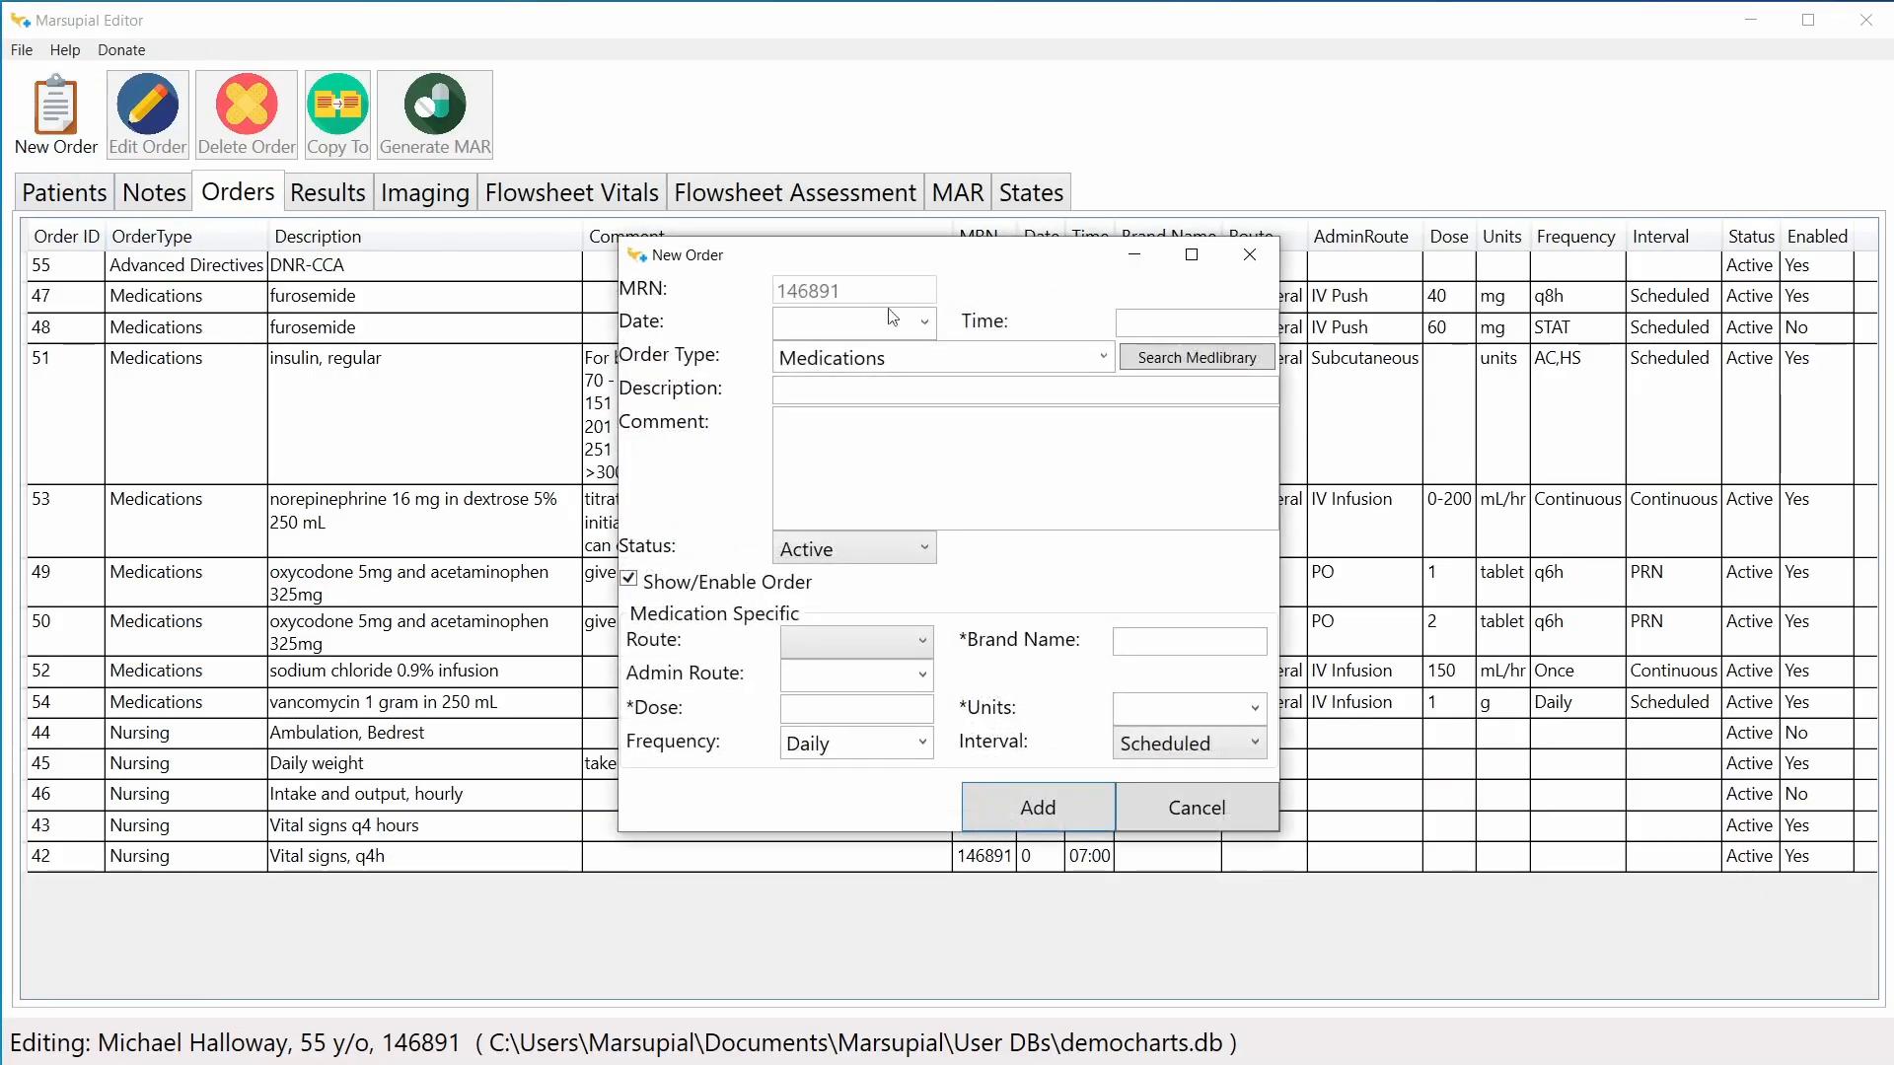
pyautogui.click(1101, 356)
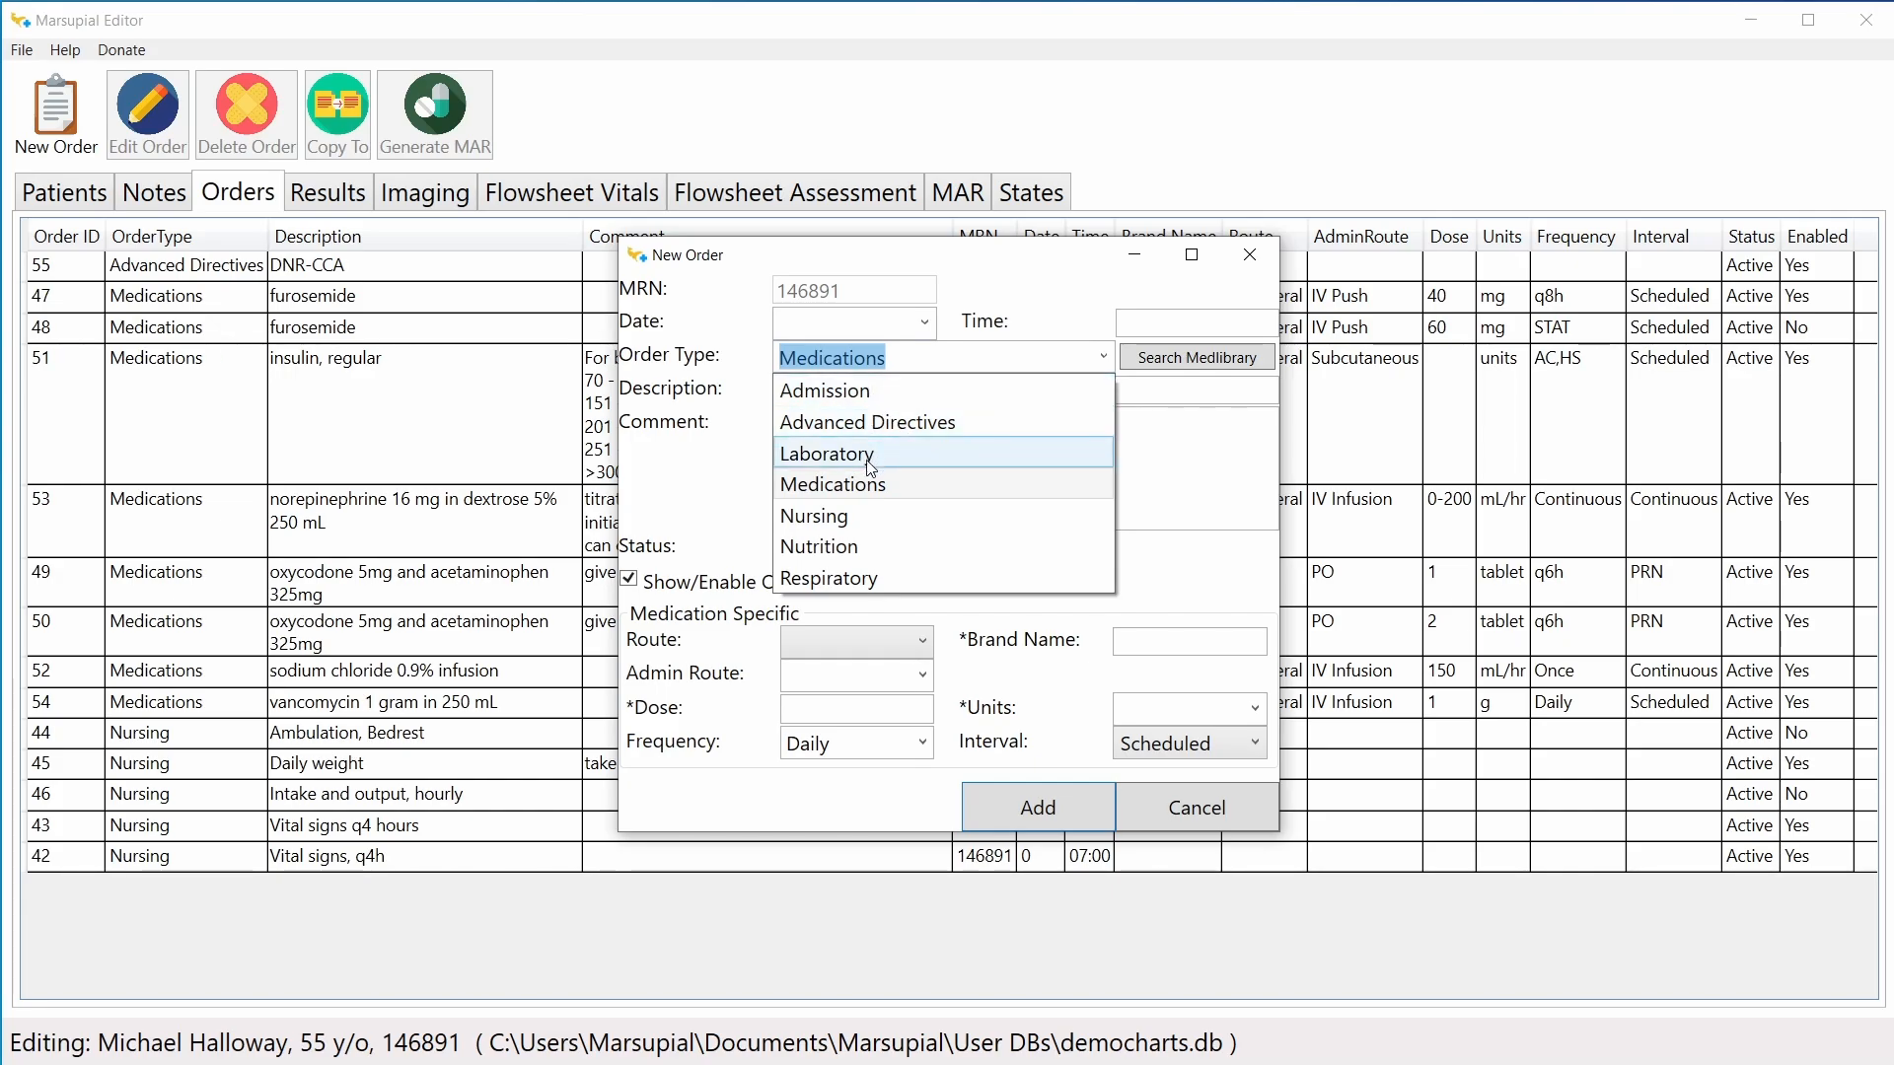
pyautogui.click(876, 580)
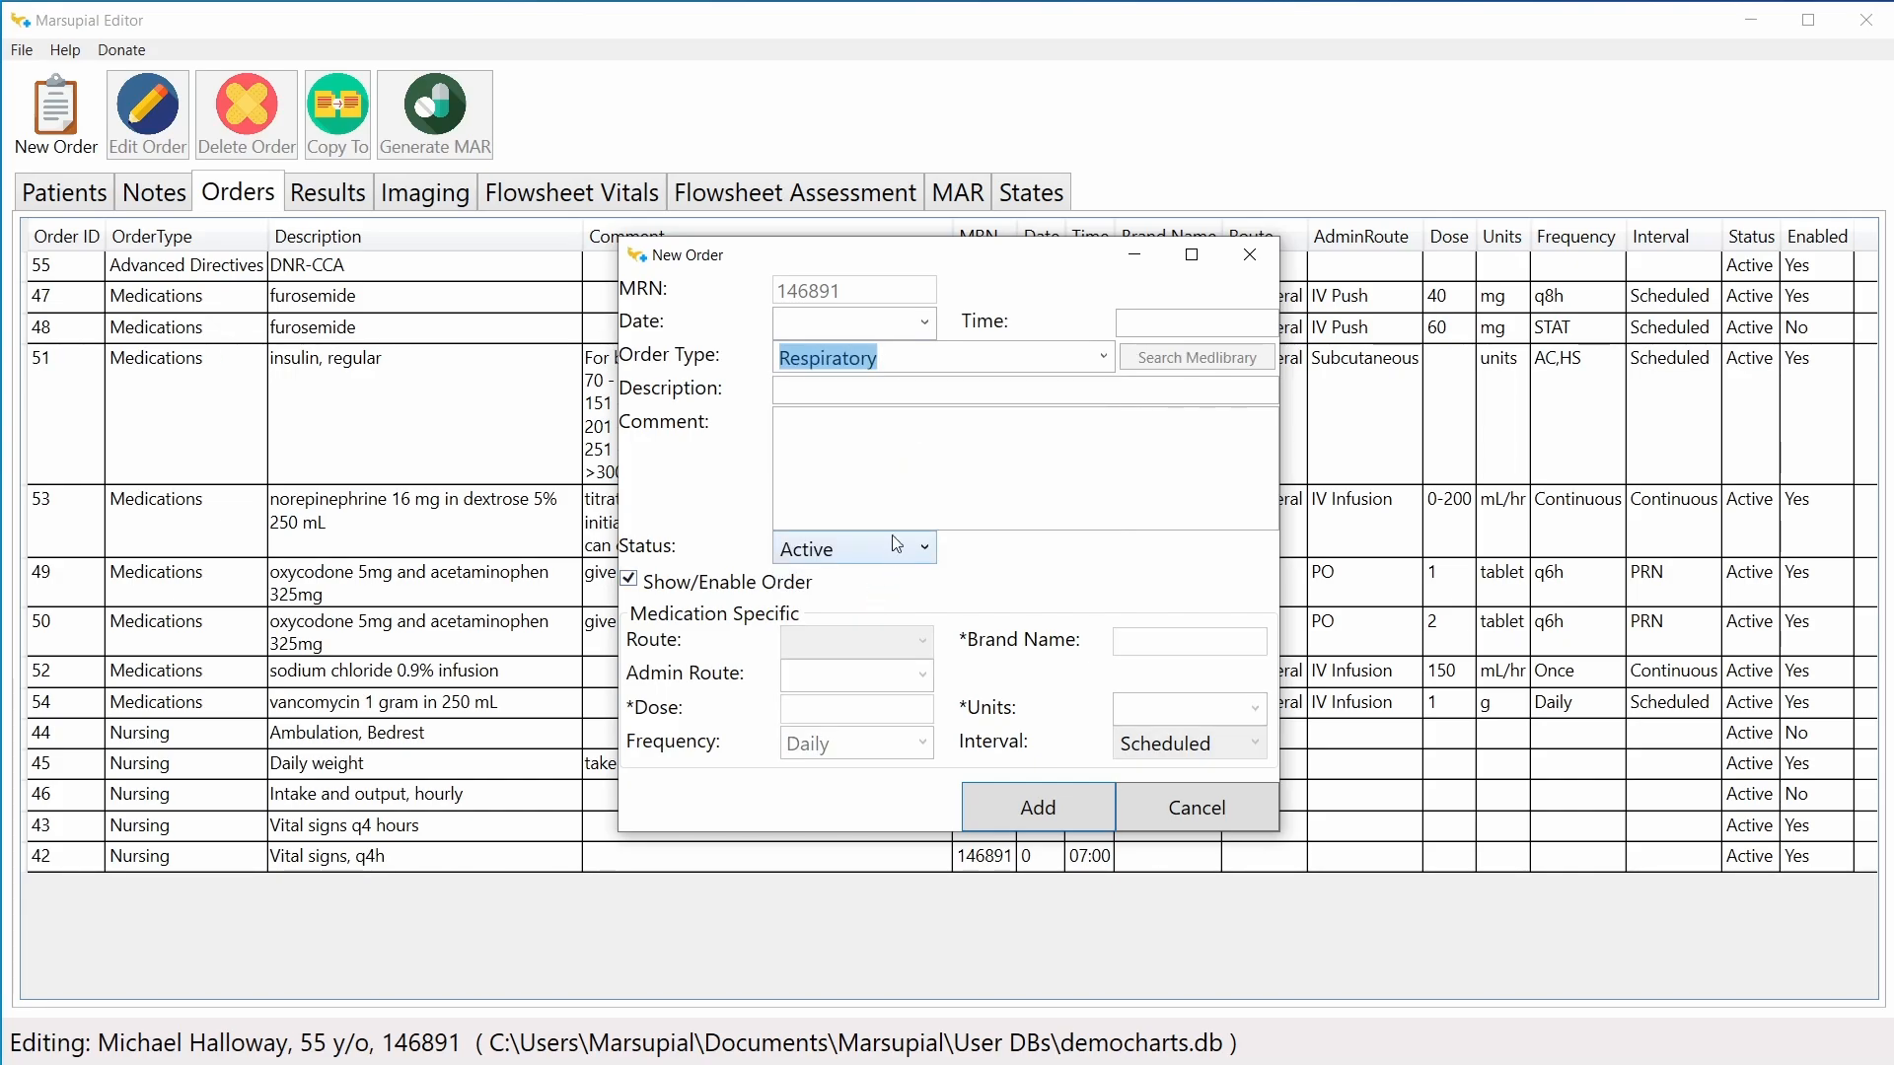
pyautogui.click(1051, 392)
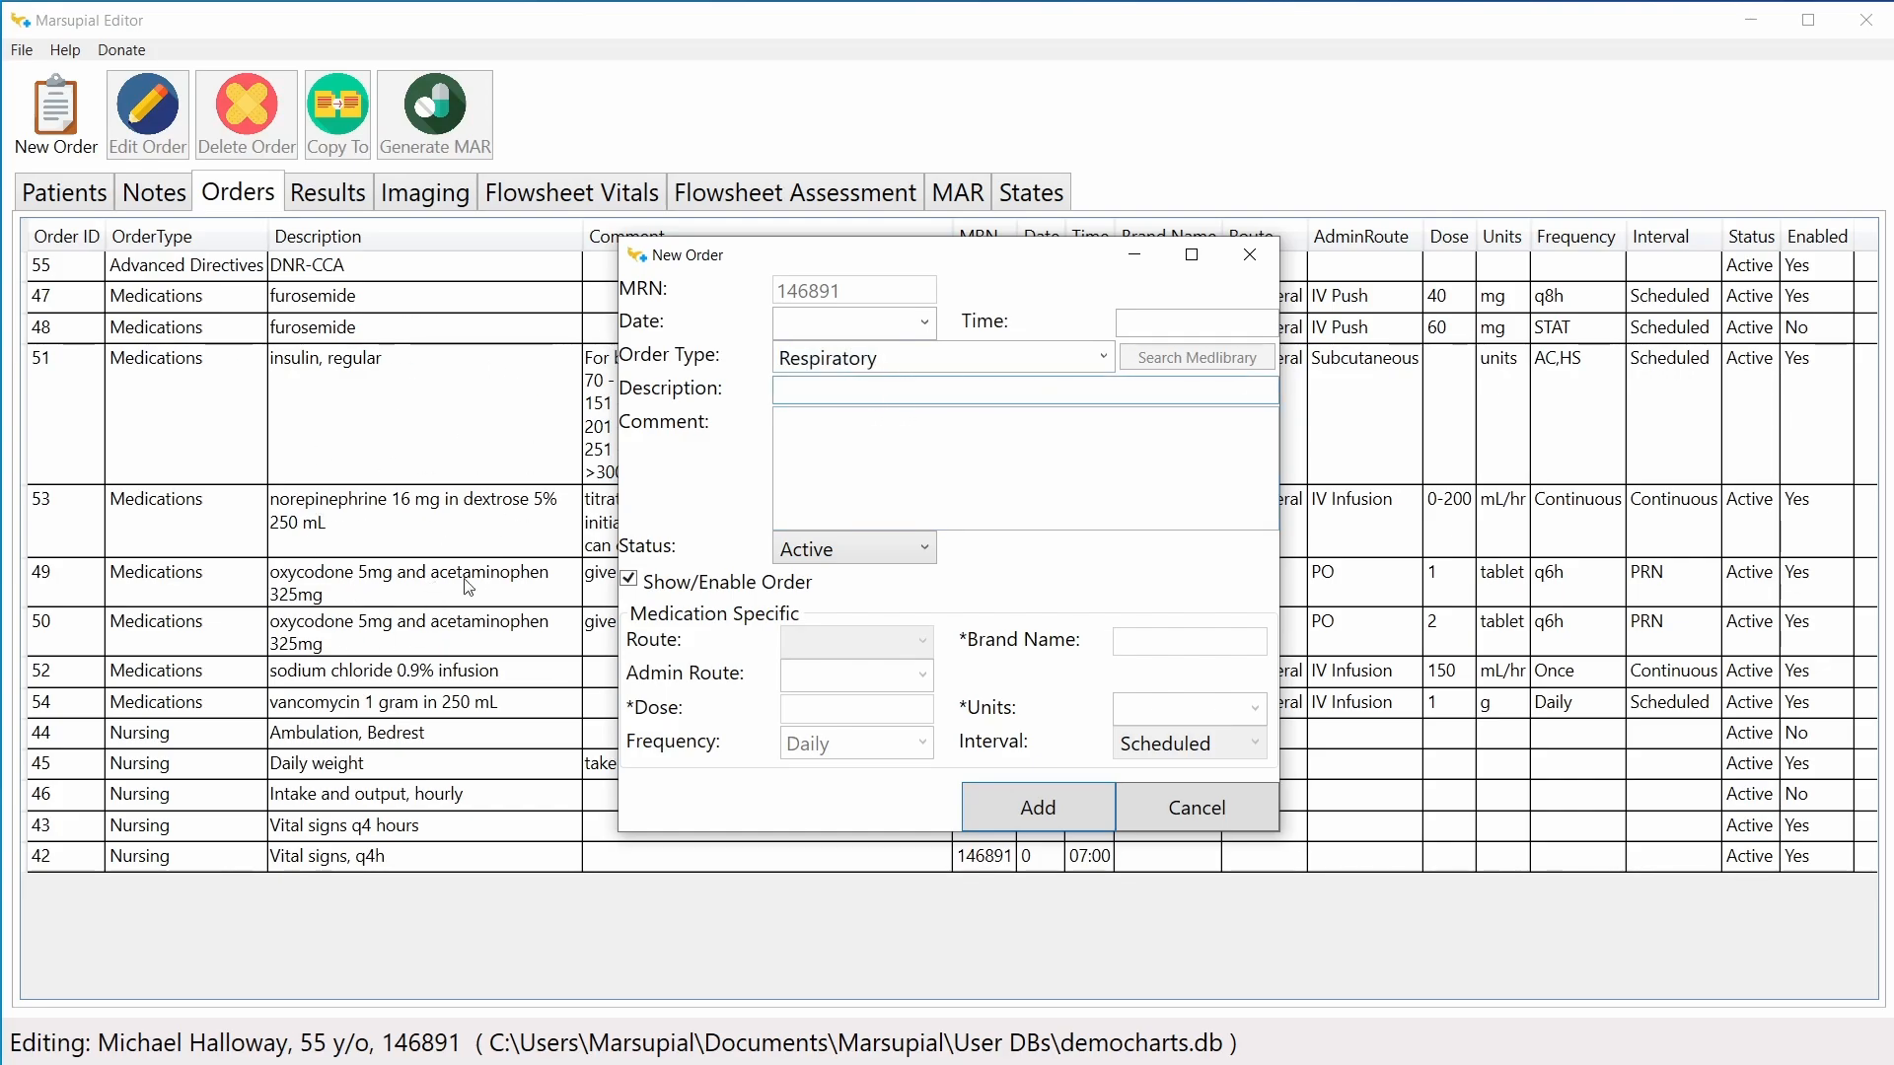
pyautogui.click(1183, 809)
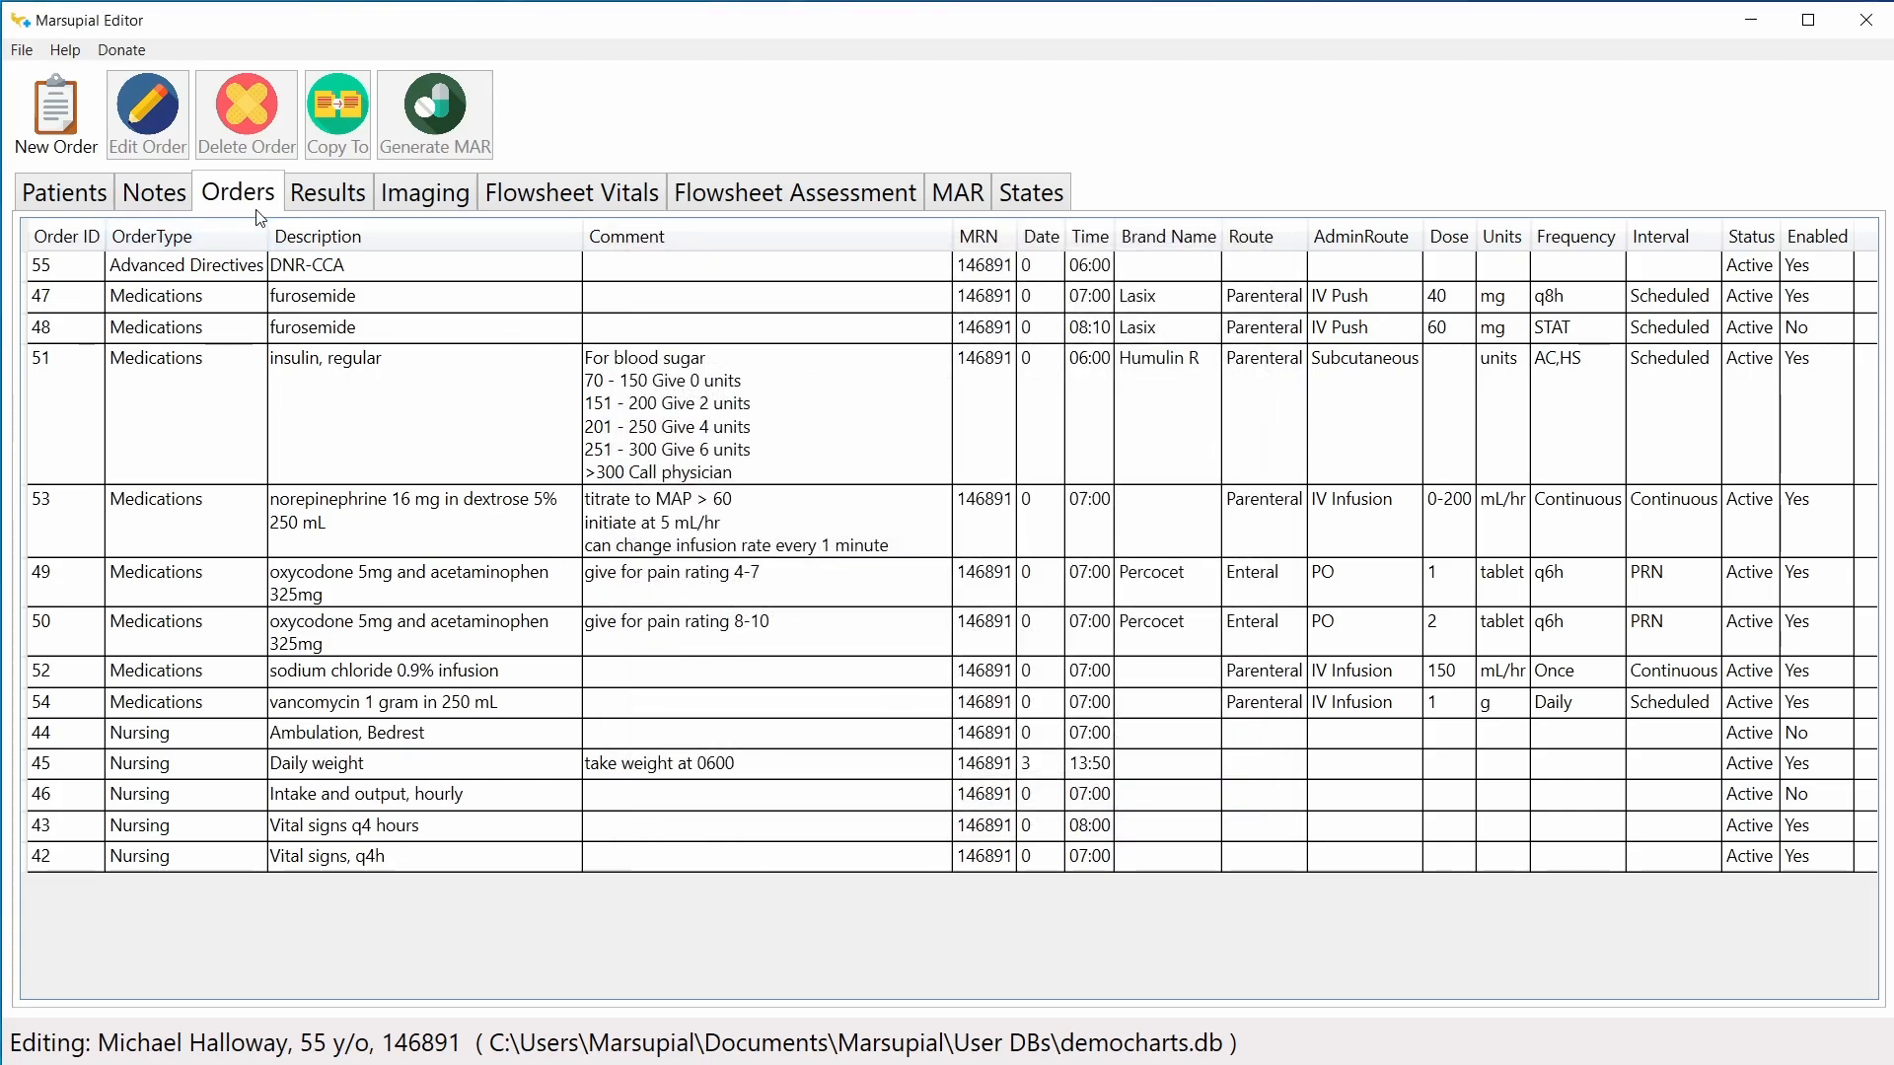
# Step: In Marsupial Editor, look through the patient's results, imaging, flowsheets, MAR, states and notes, ending at the patient list
pyautogui.click(309, 204)
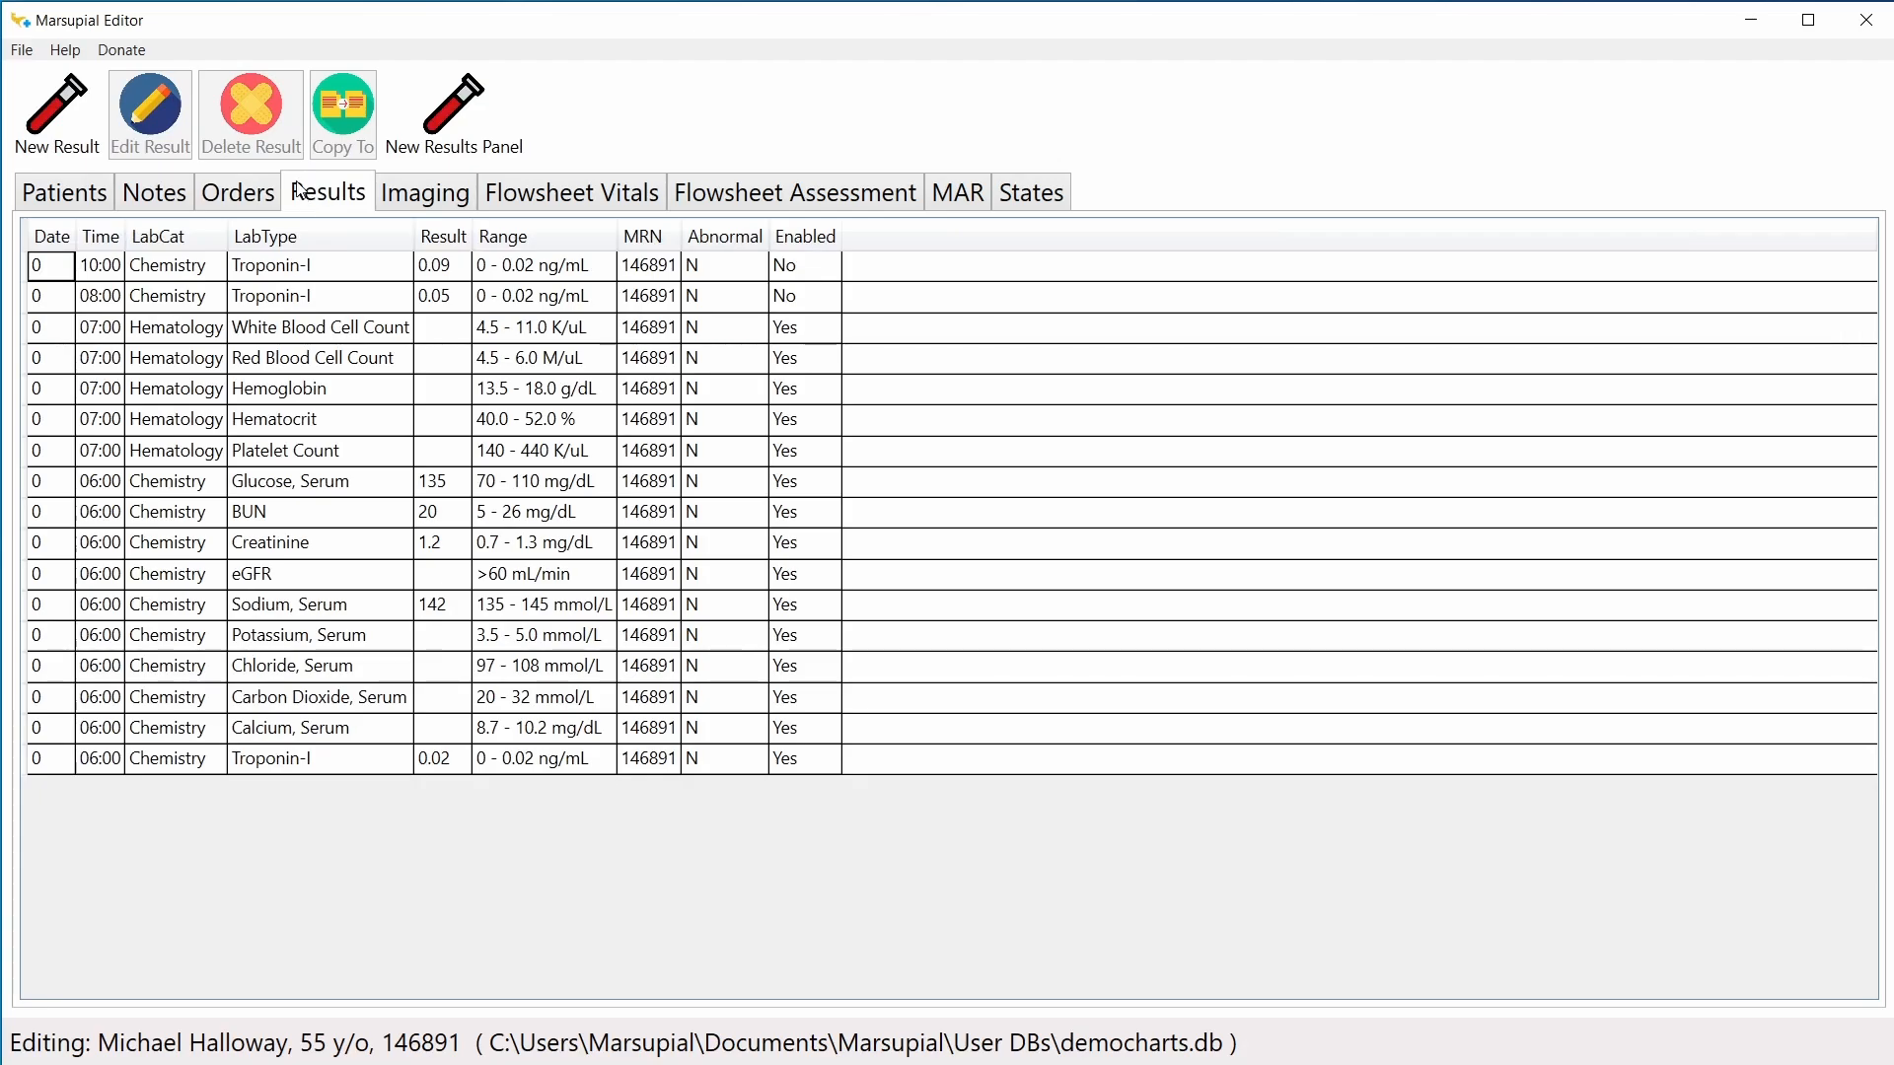
pyautogui.click(401, 197)
pyautogui.click(528, 195)
pyautogui.click(799, 195)
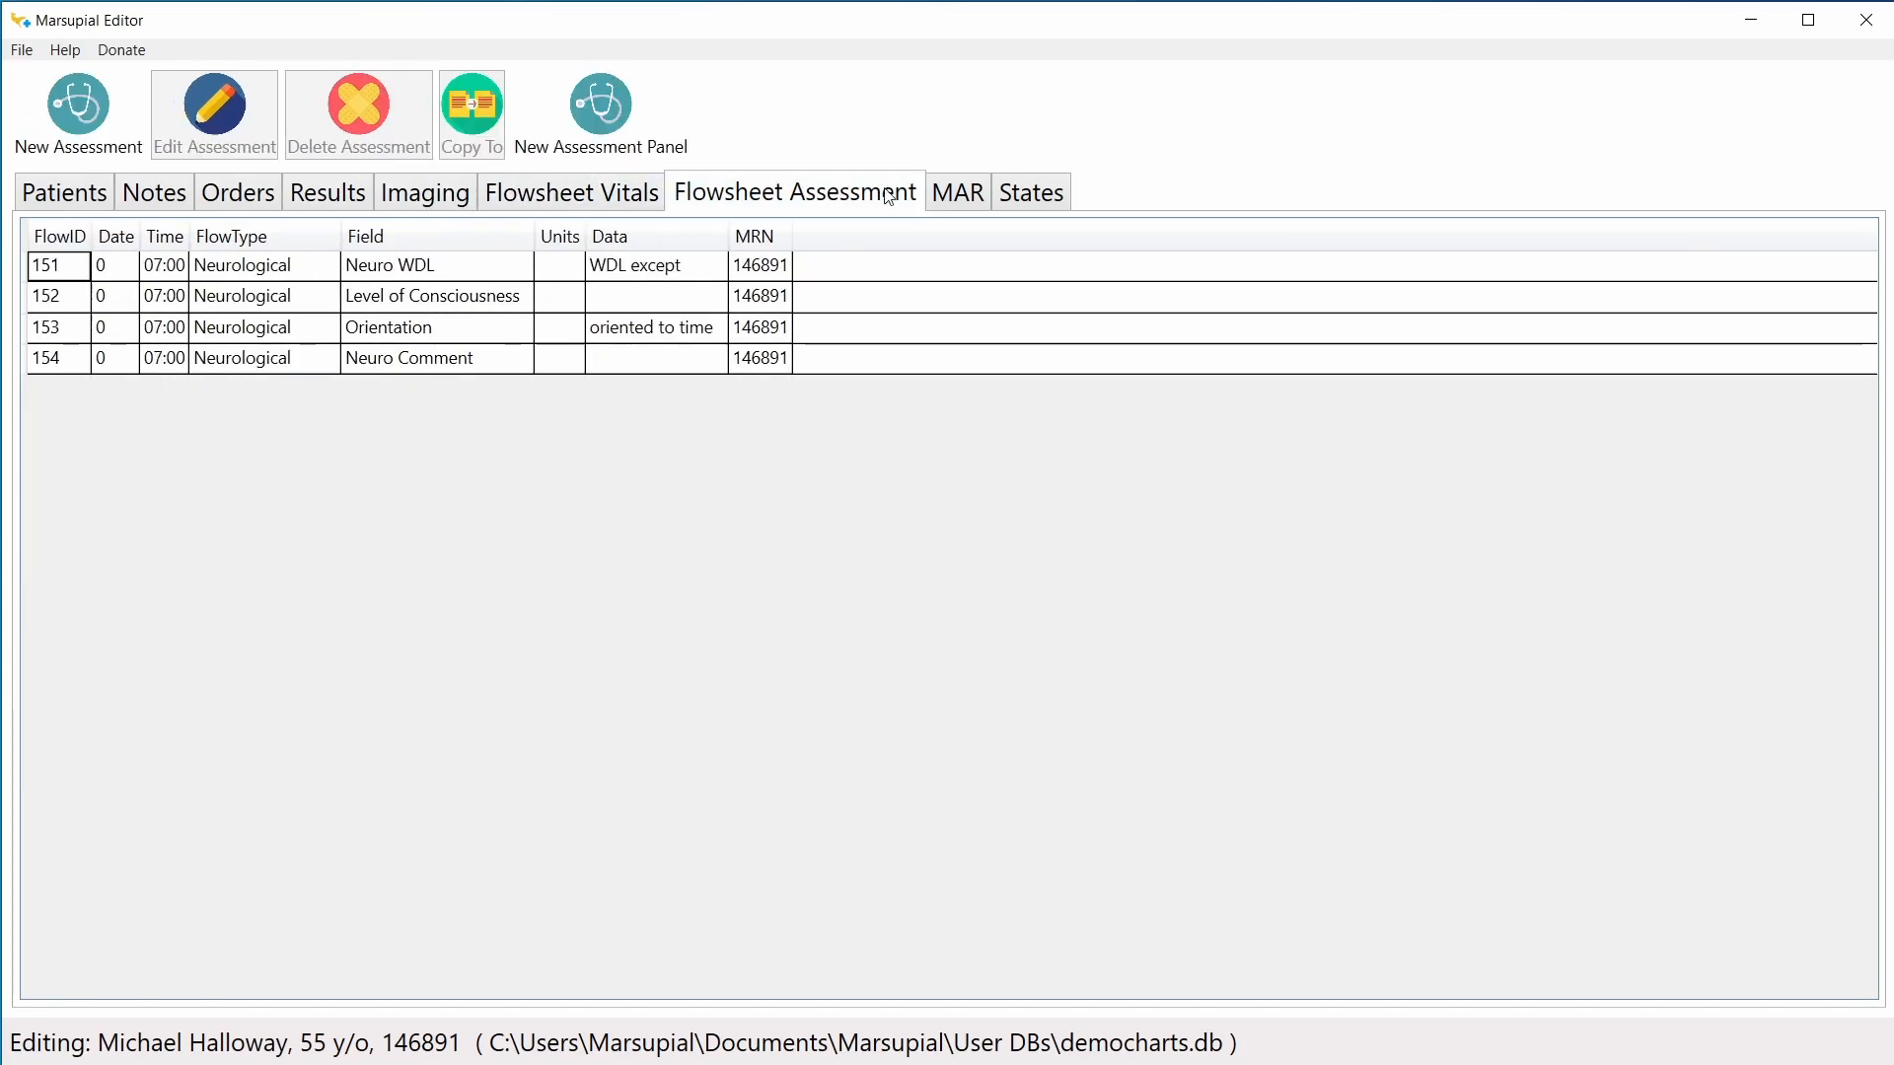
pyautogui.click(952, 196)
pyautogui.click(1031, 195)
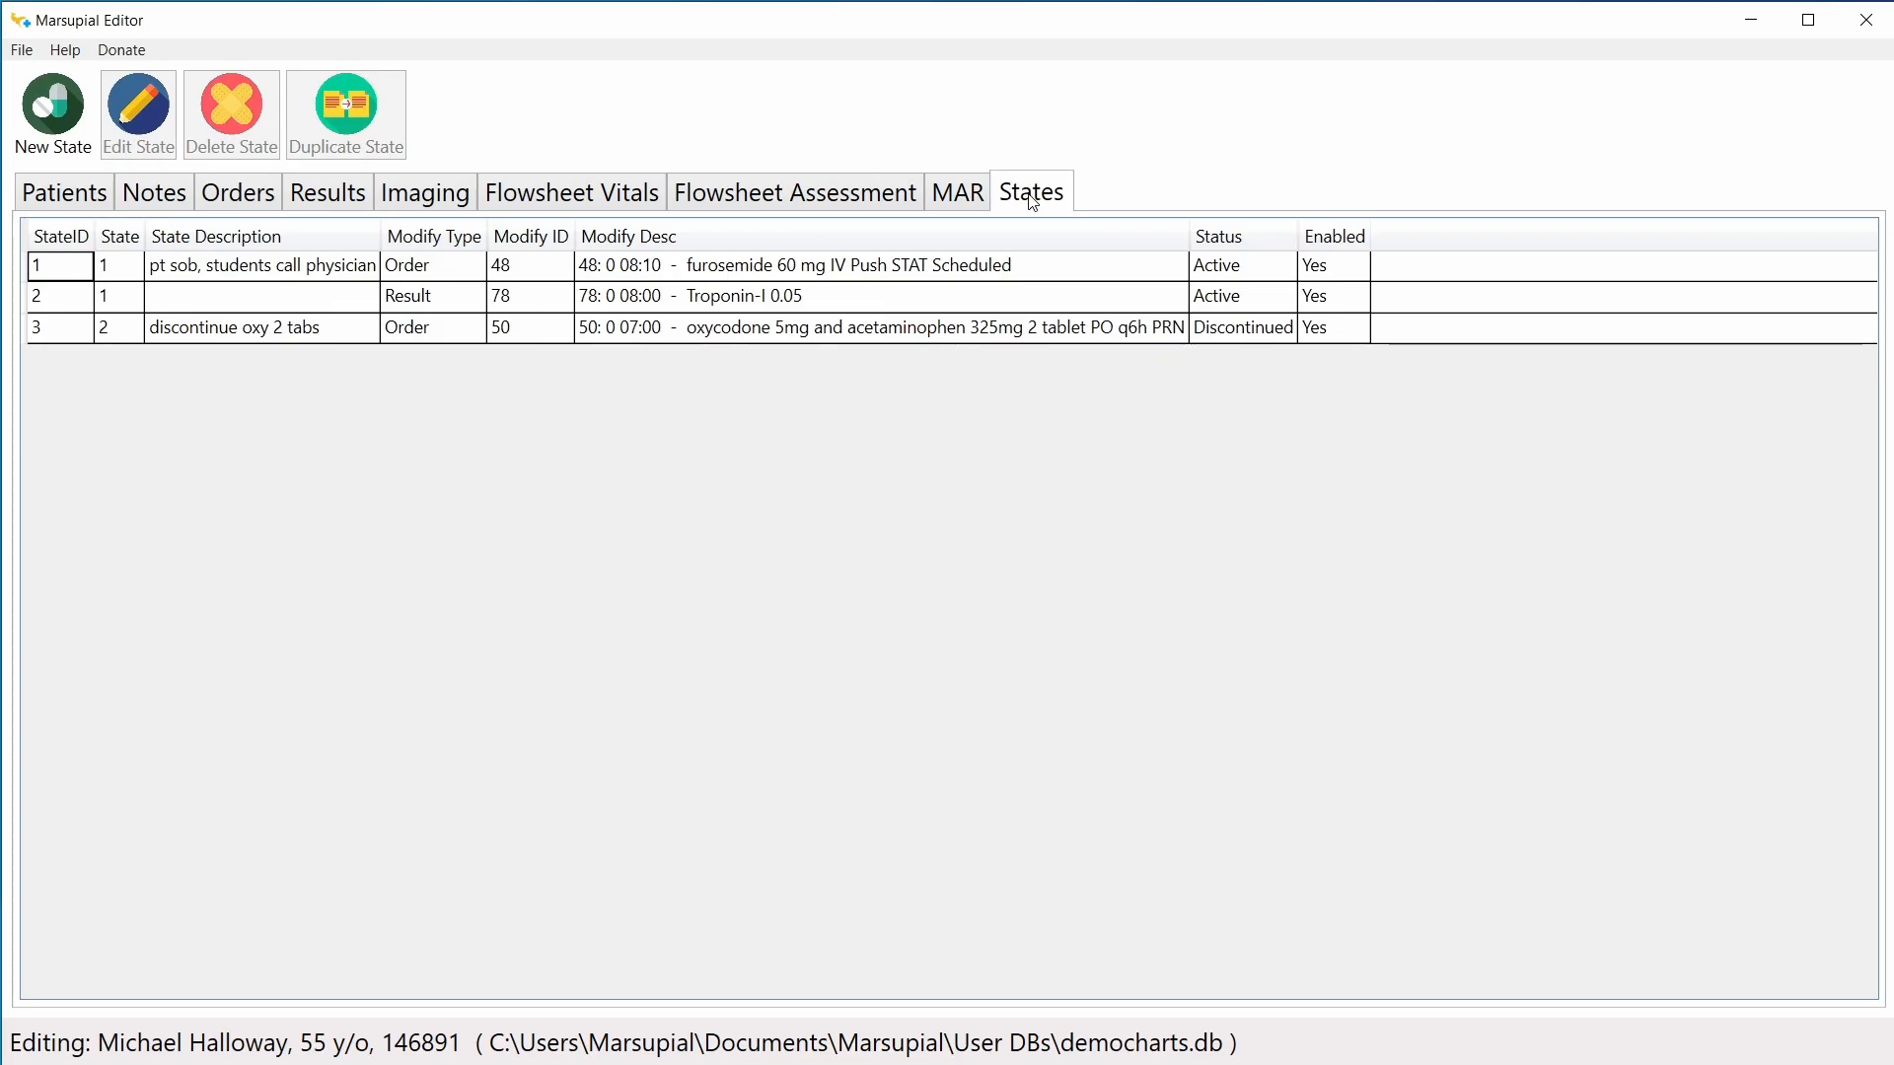
pyautogui.click(177, 201)
pyautogui.click(90, 205)
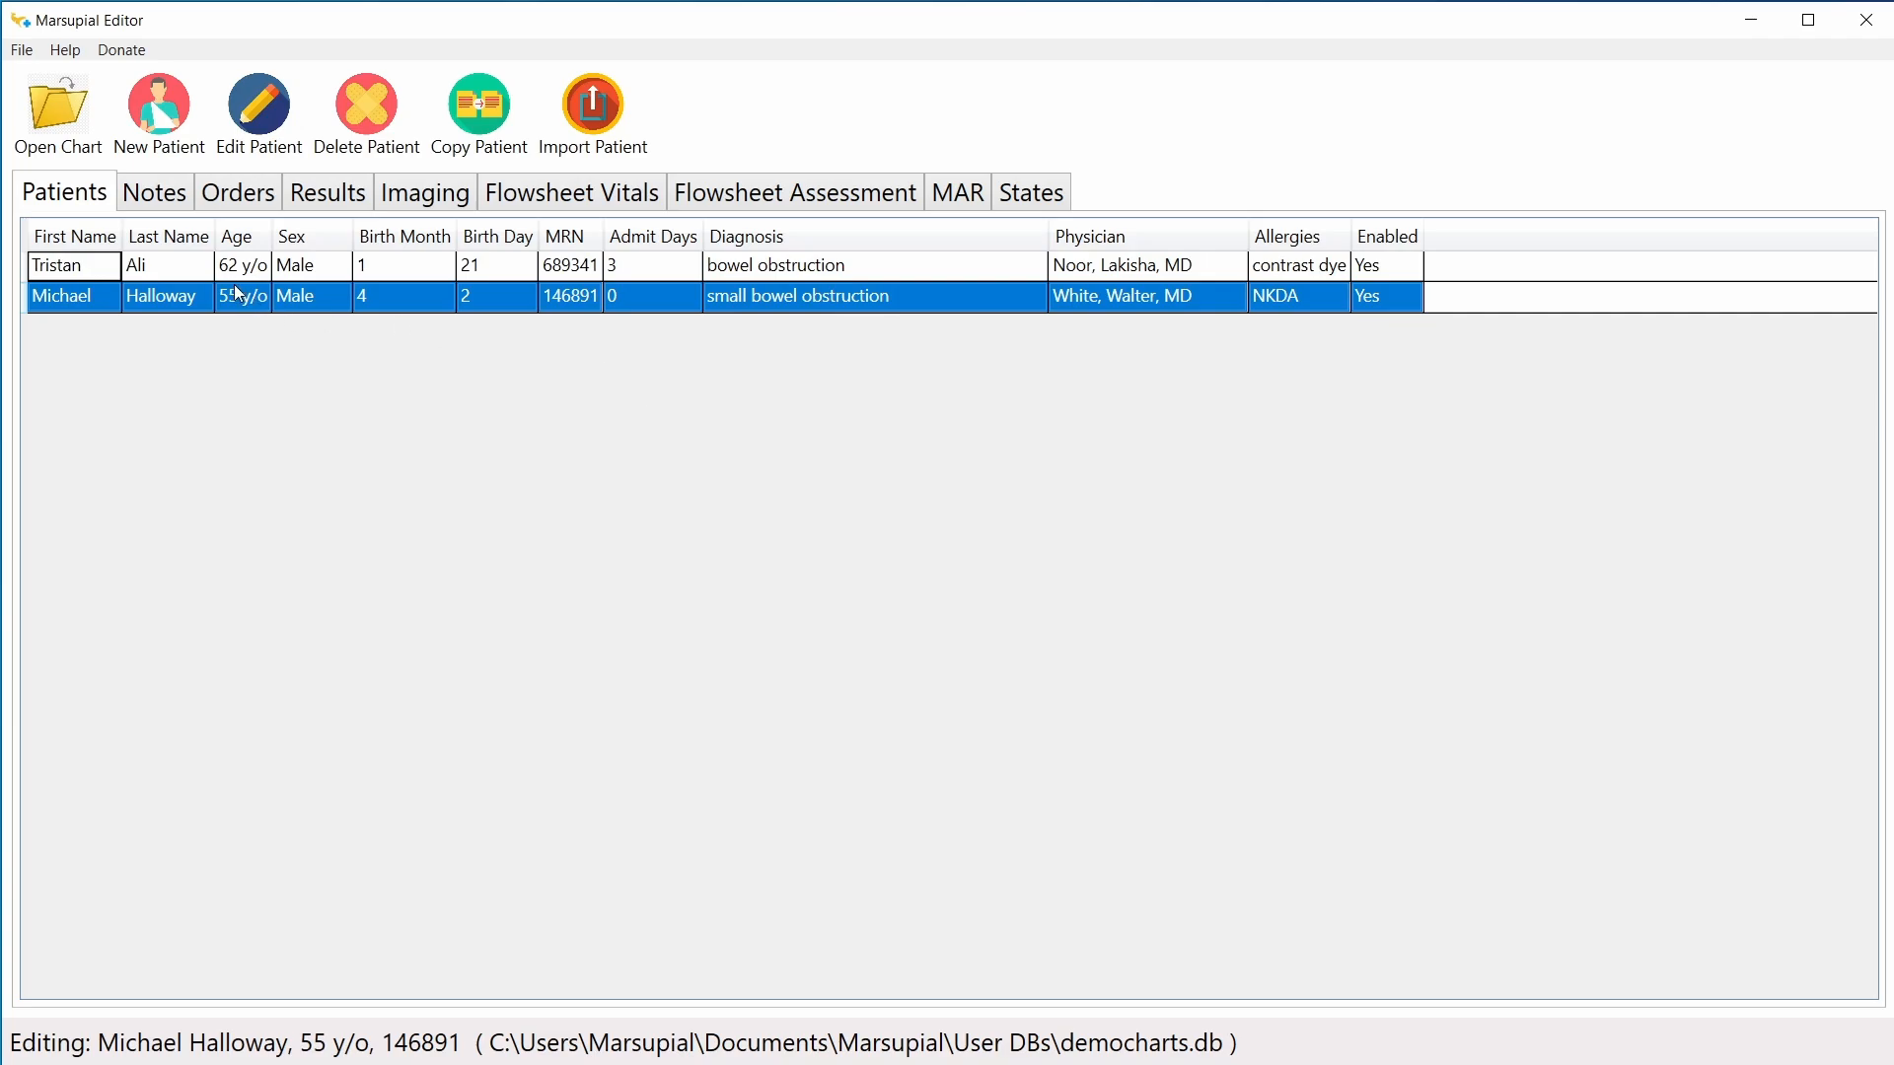
# Step: Open the instructor-video database and select the patient with bowel obstruction
pyautogui.click(22, 50)
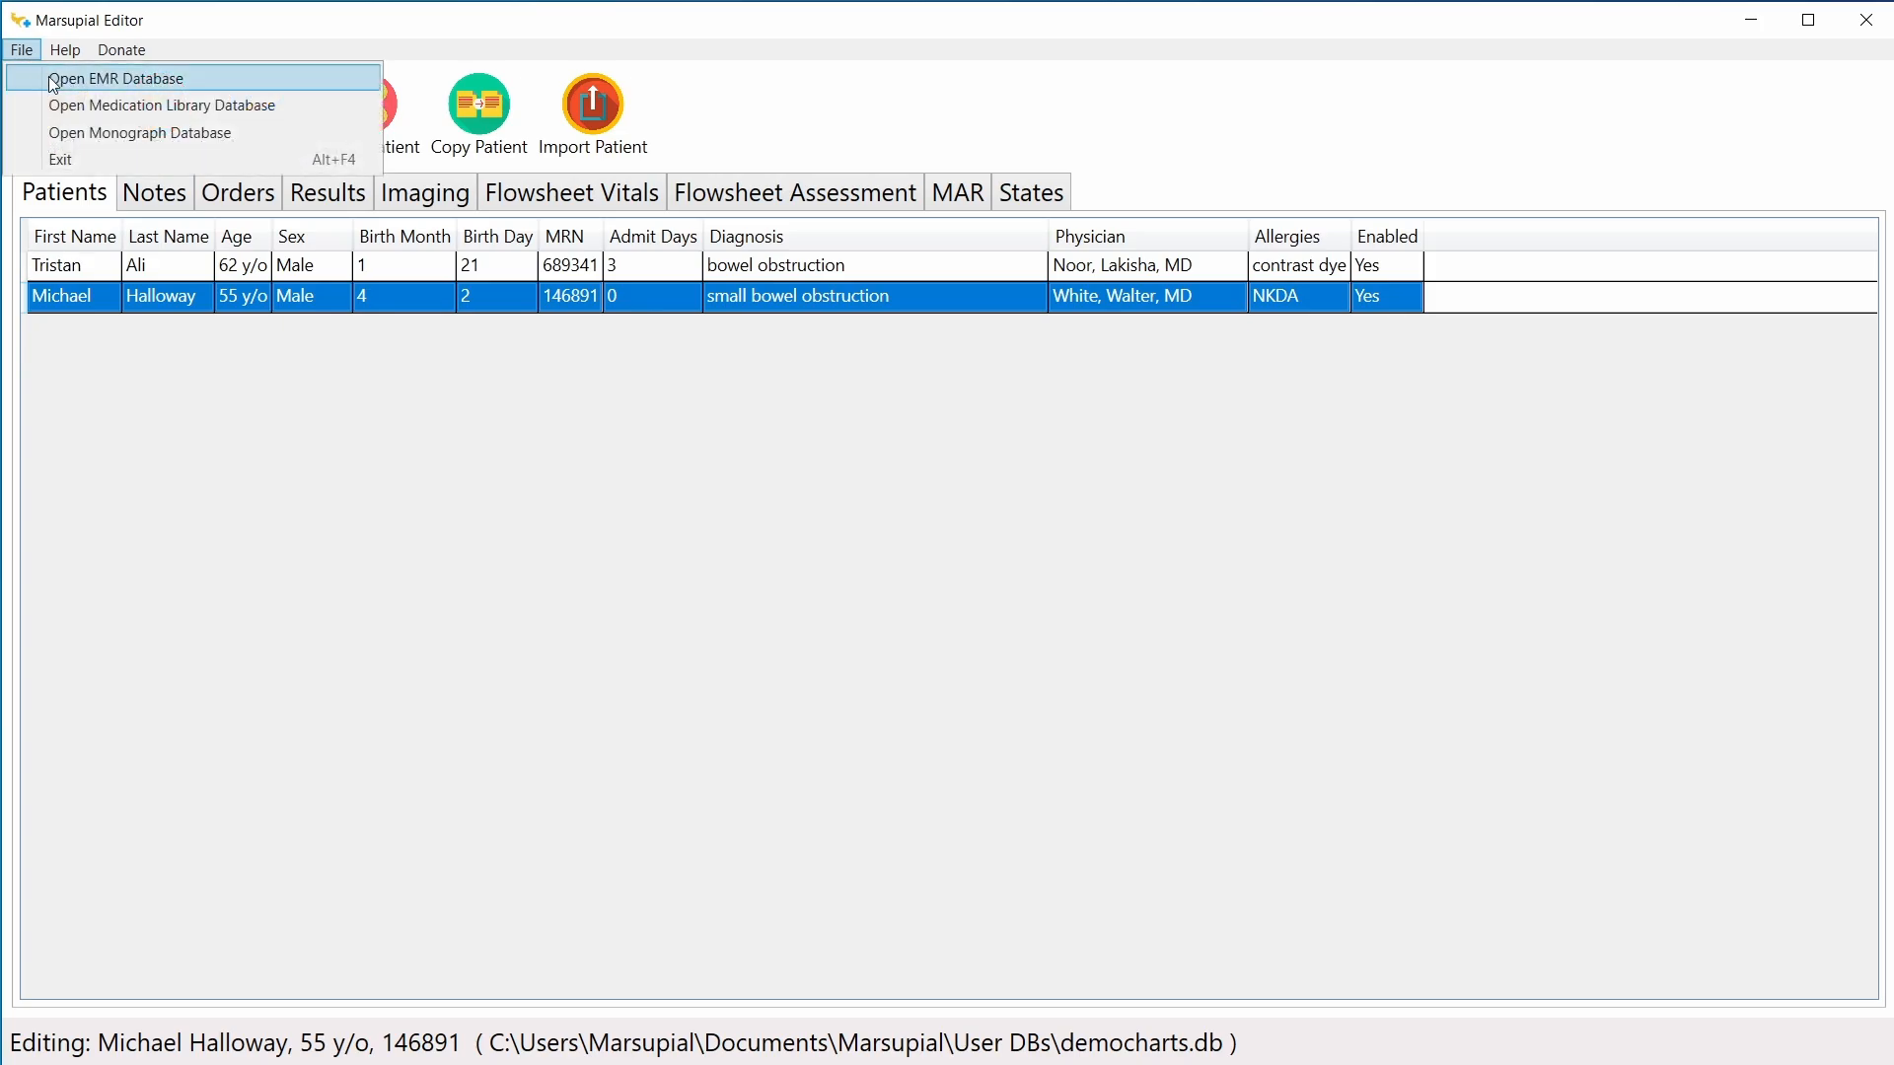
pyautogui.click(50, 75)
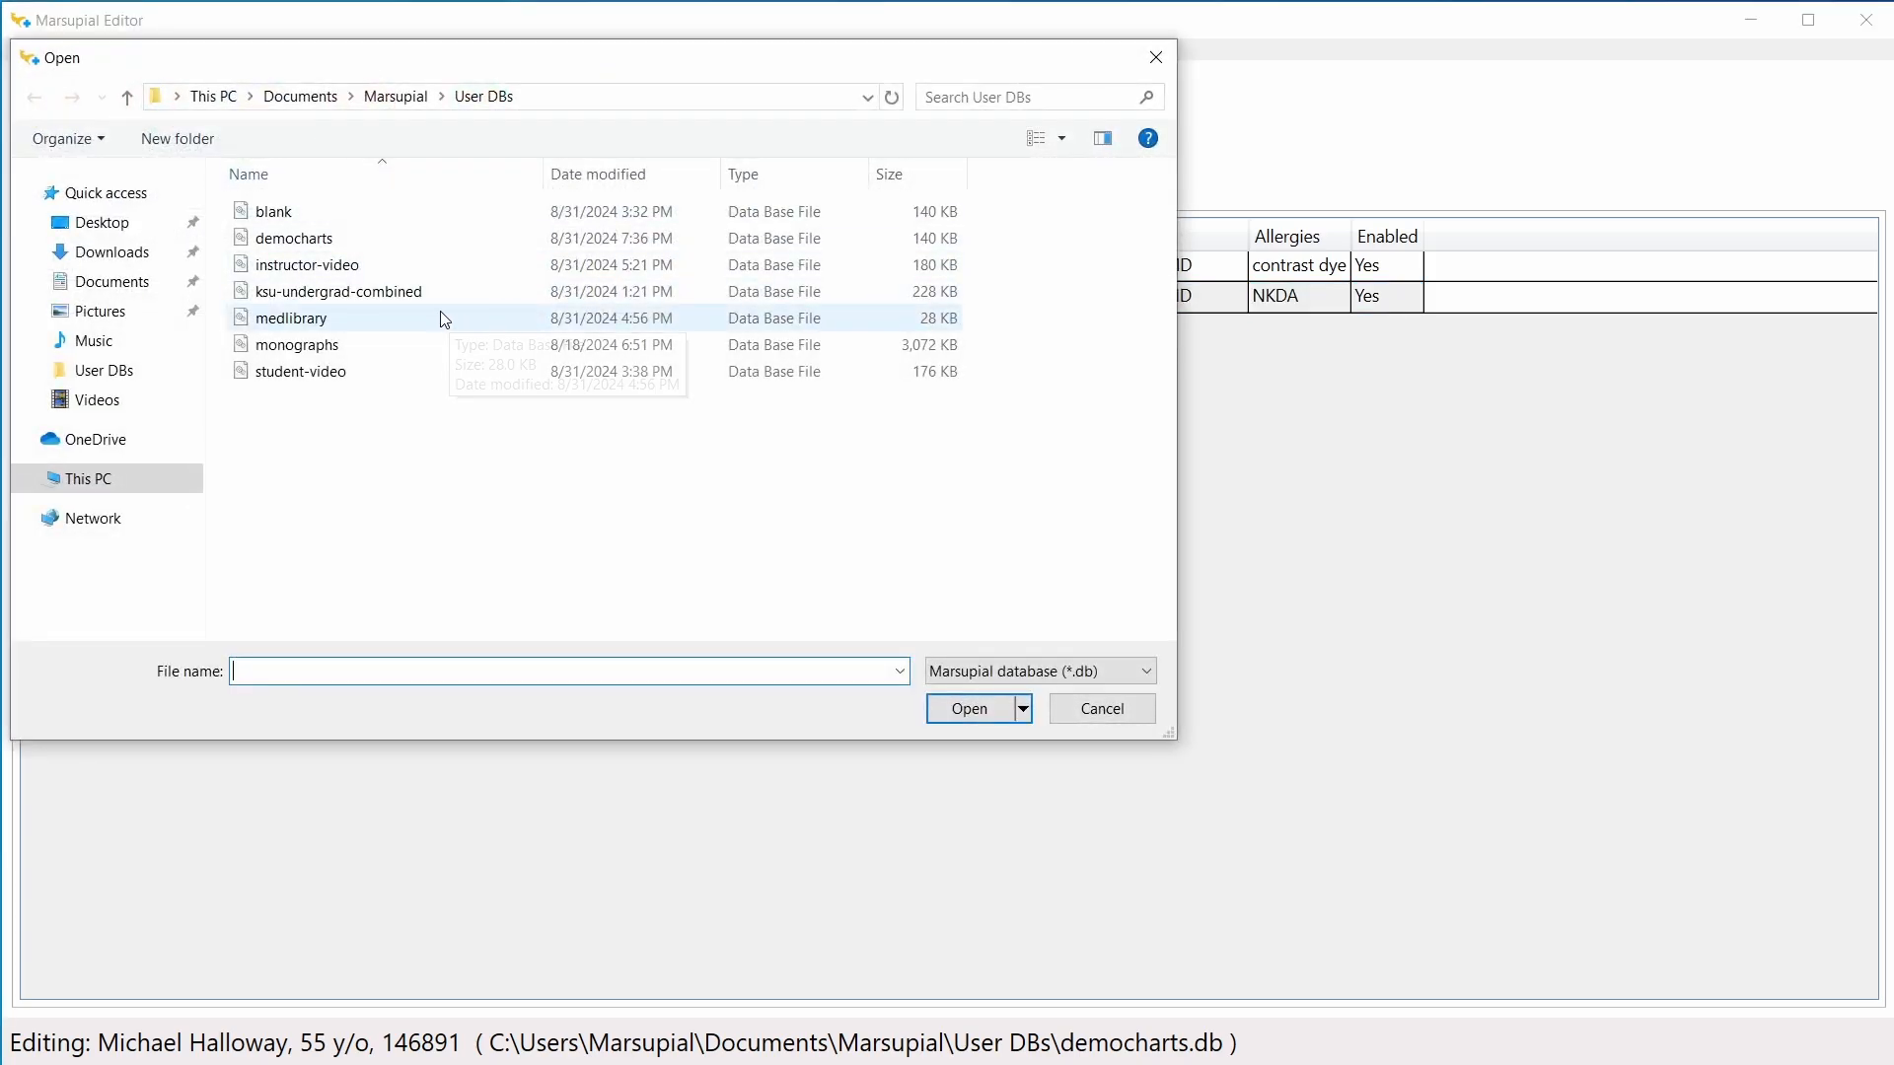
pyautogui.doubleClick(392, 266)
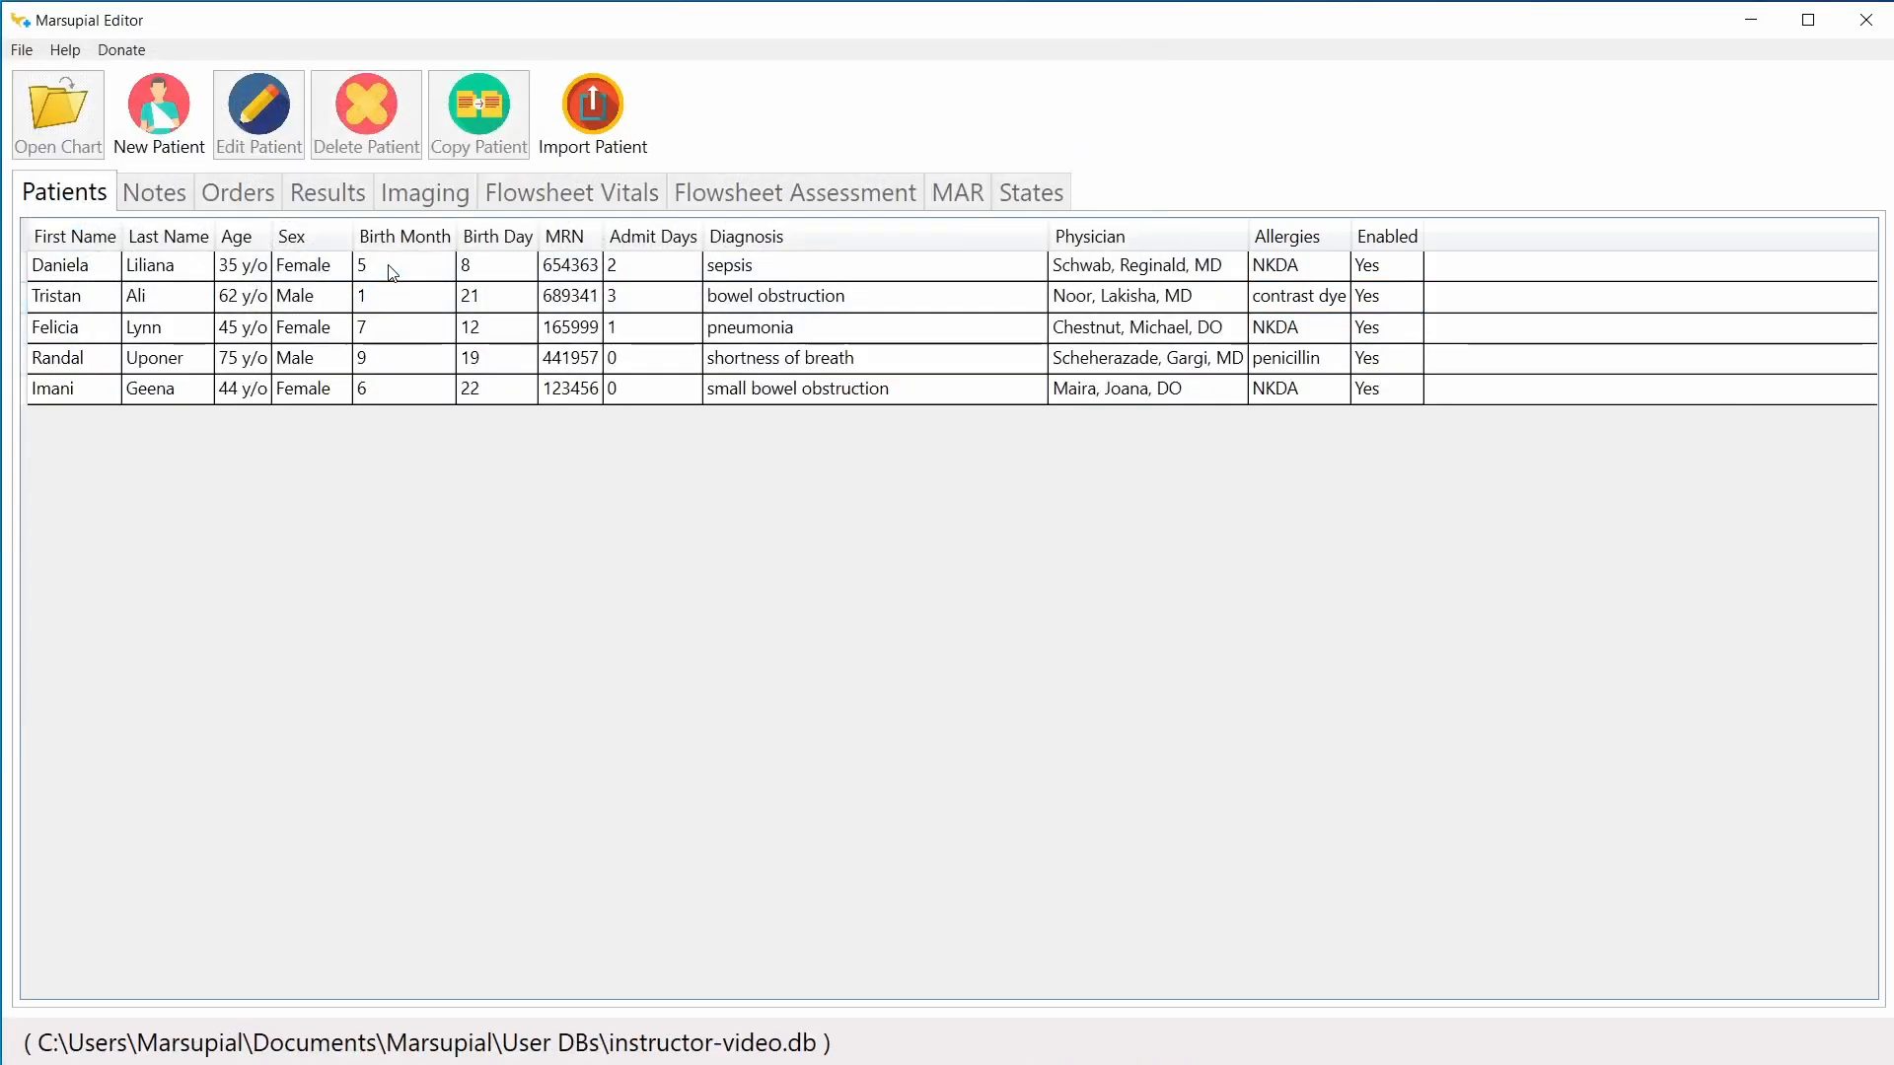
pyautogui.click(173, 305)
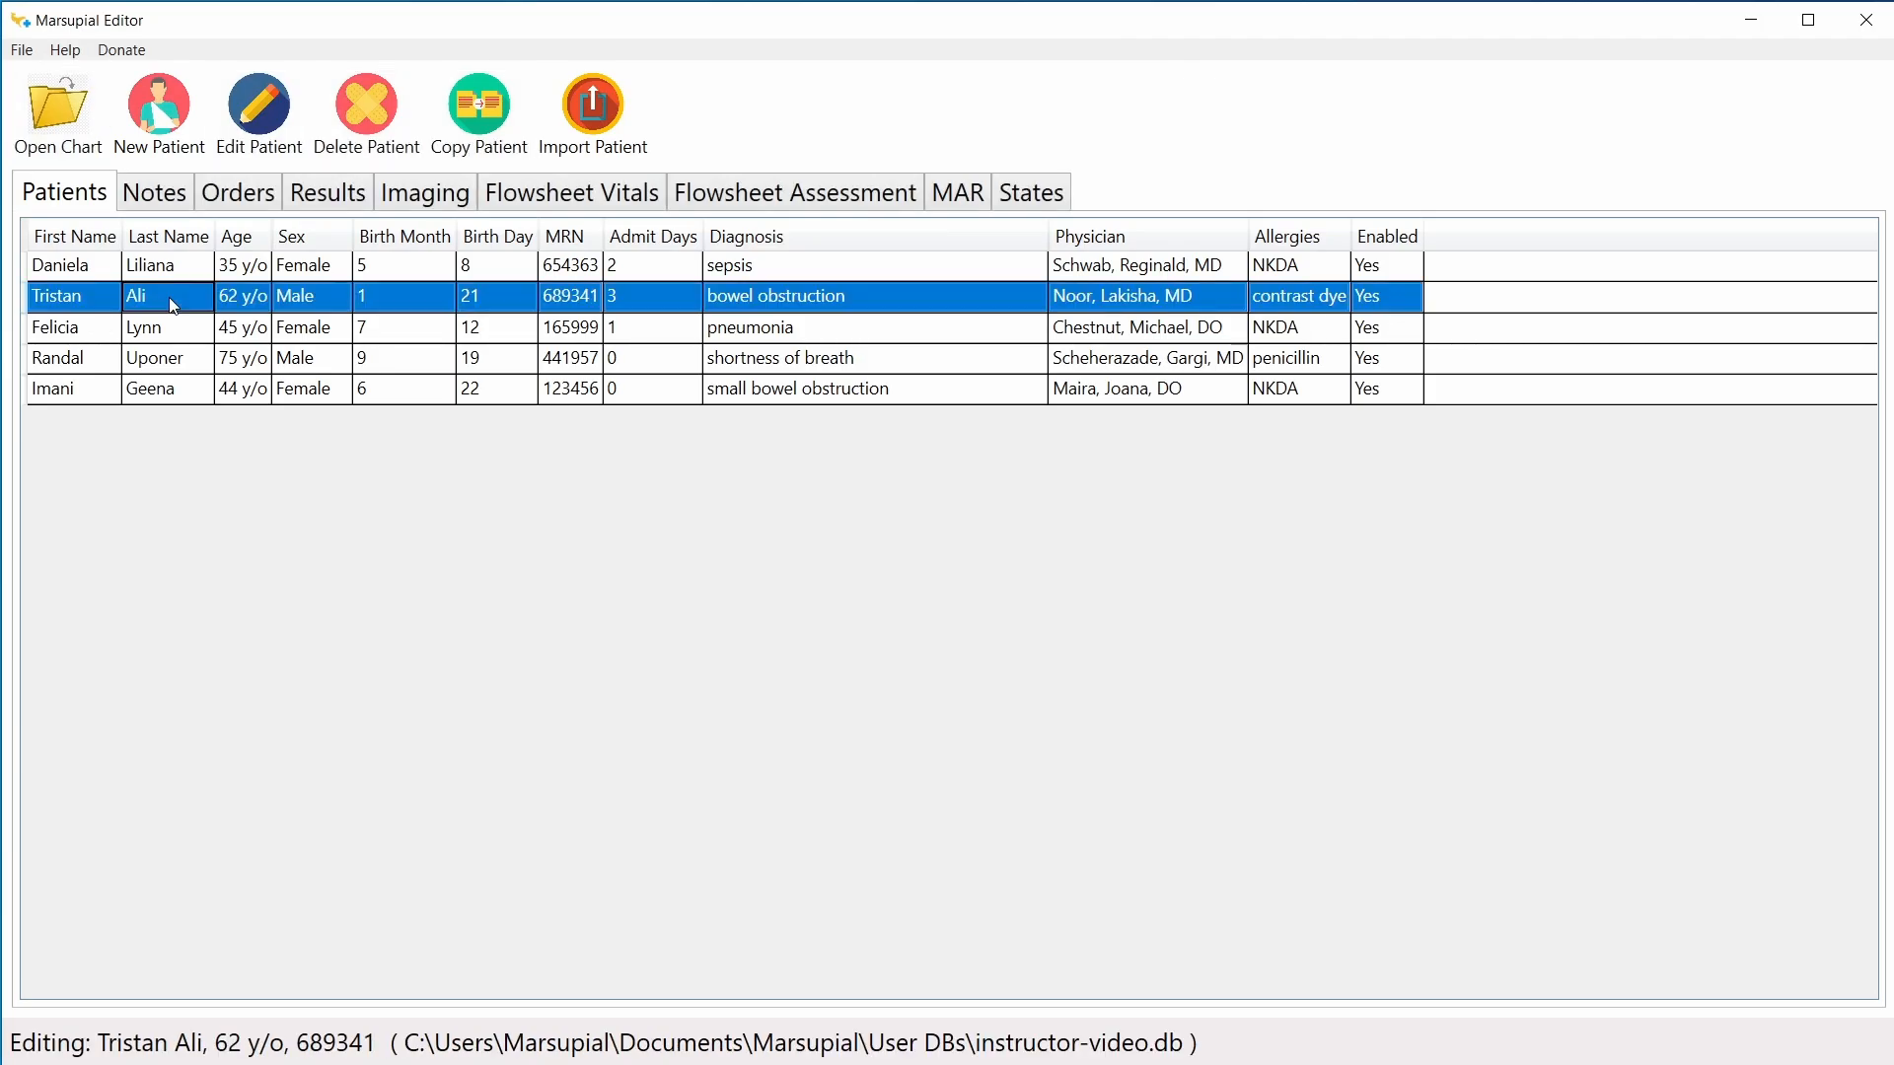
# Step: Look through the bowel obstruction patient's orders, results, imaging, flowsheet vitals and assessments, states, MAR and notes, then return to the patient list
pyautogui.click(226, 203)
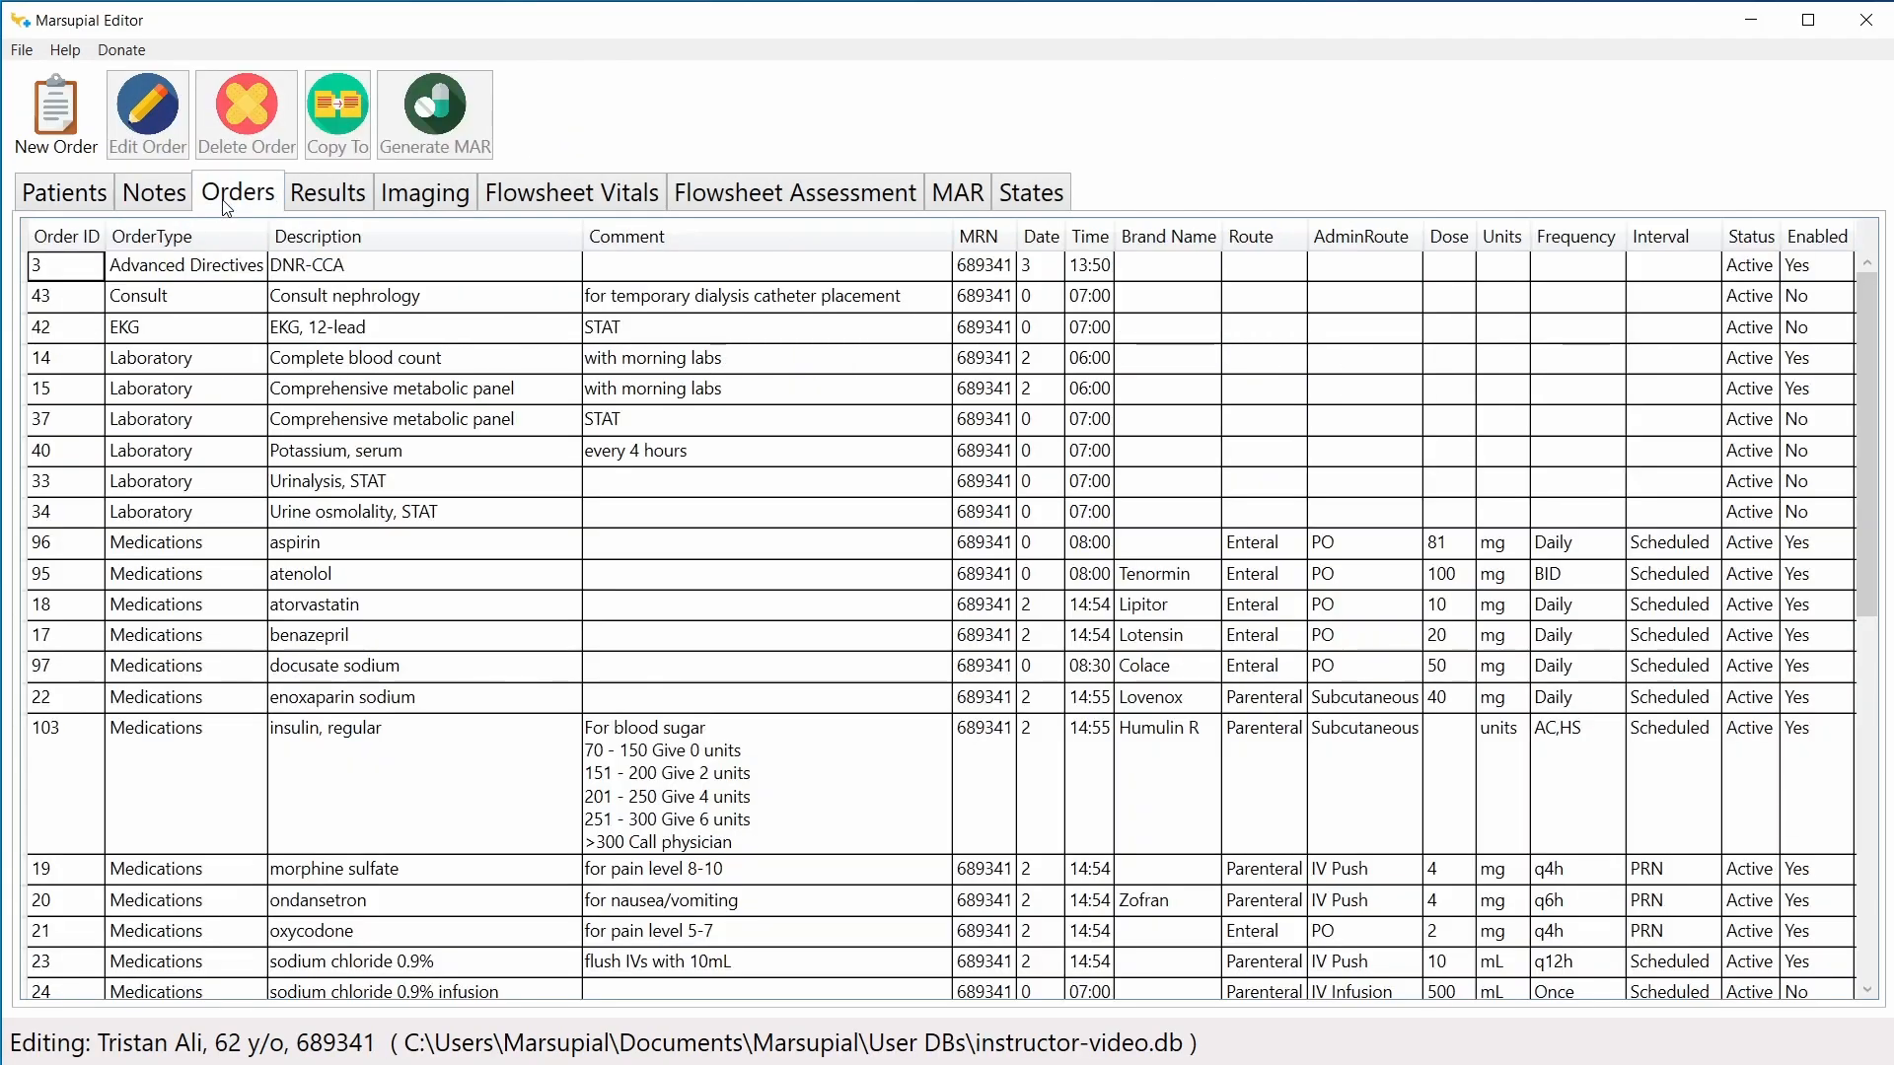
pyautogui.scroll(-7, 580, 477)
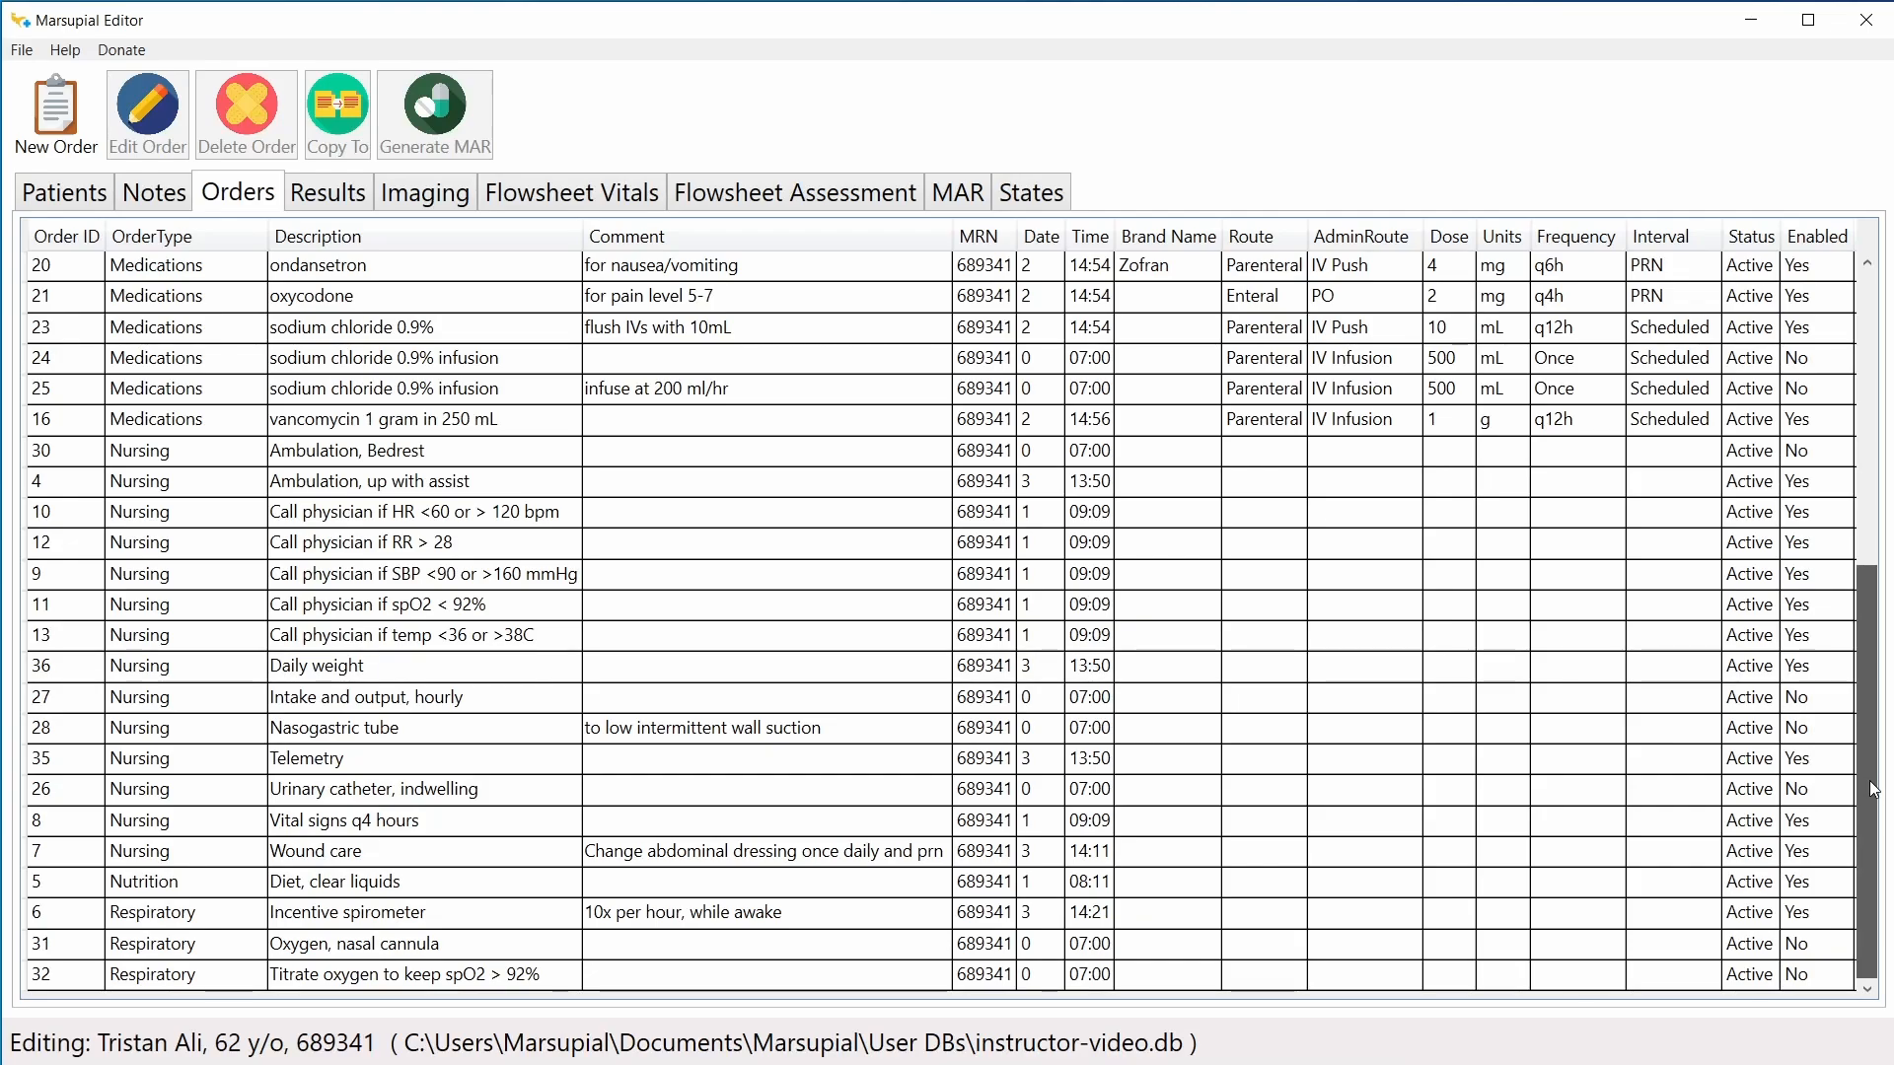
pyautogui.moveTo(1866, 782); pyautogui.dragTo(1873, 466)
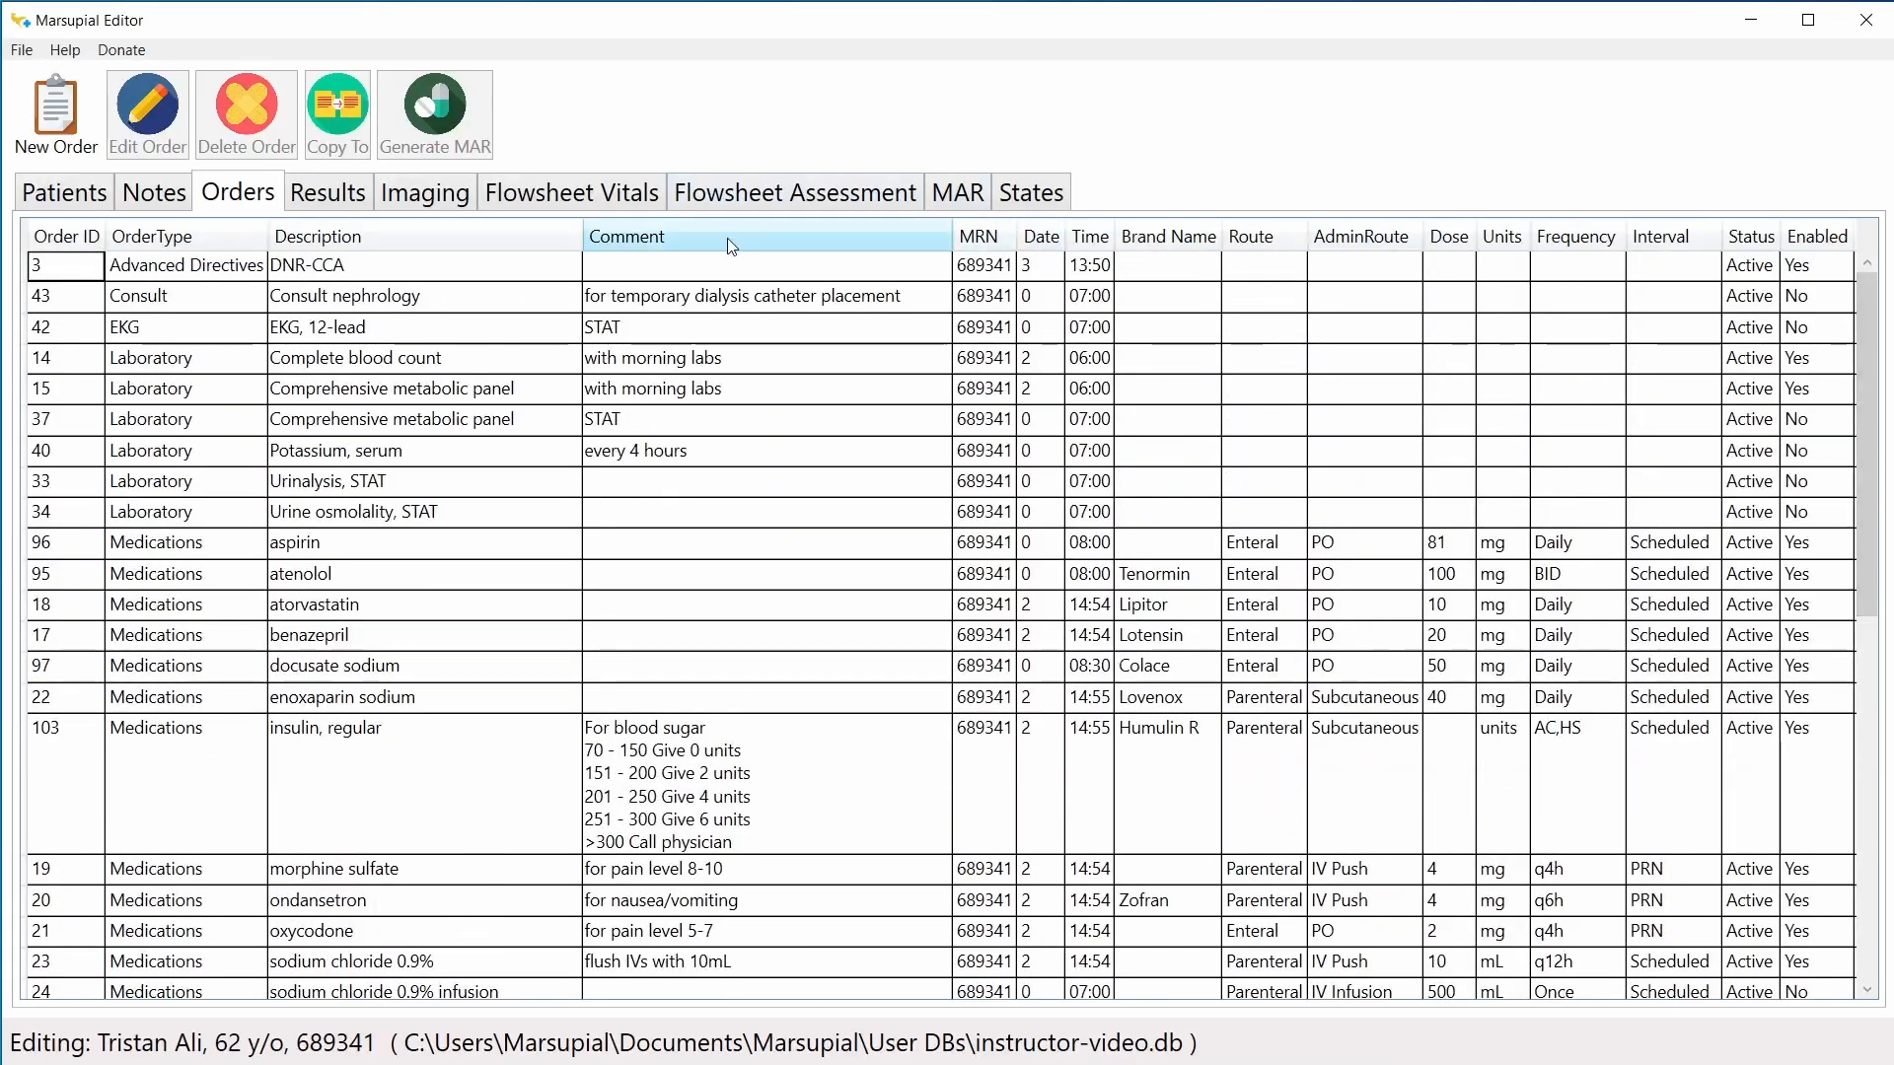
pyautogui.click(353, 195)
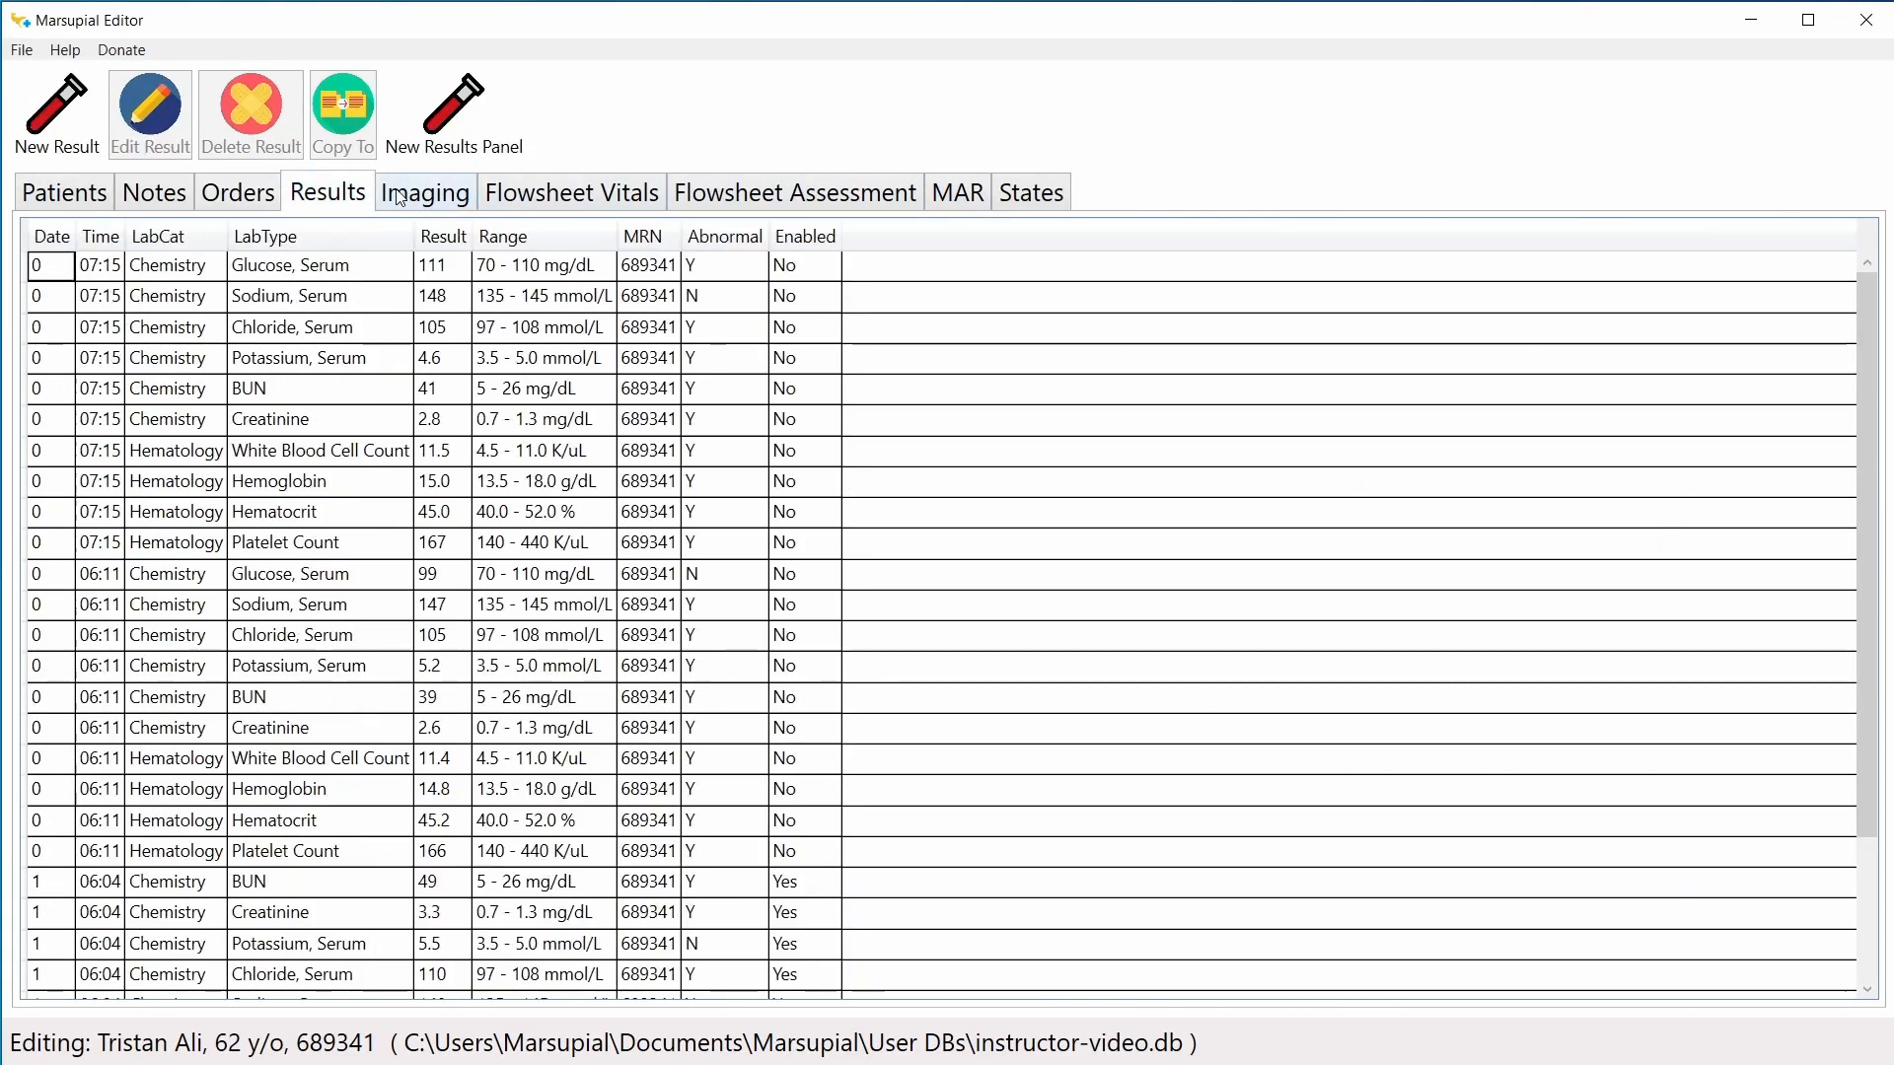
pyautogui.click(427, 196)
pyautogui.click(552, 196)
pyautogui.click(794, 195)
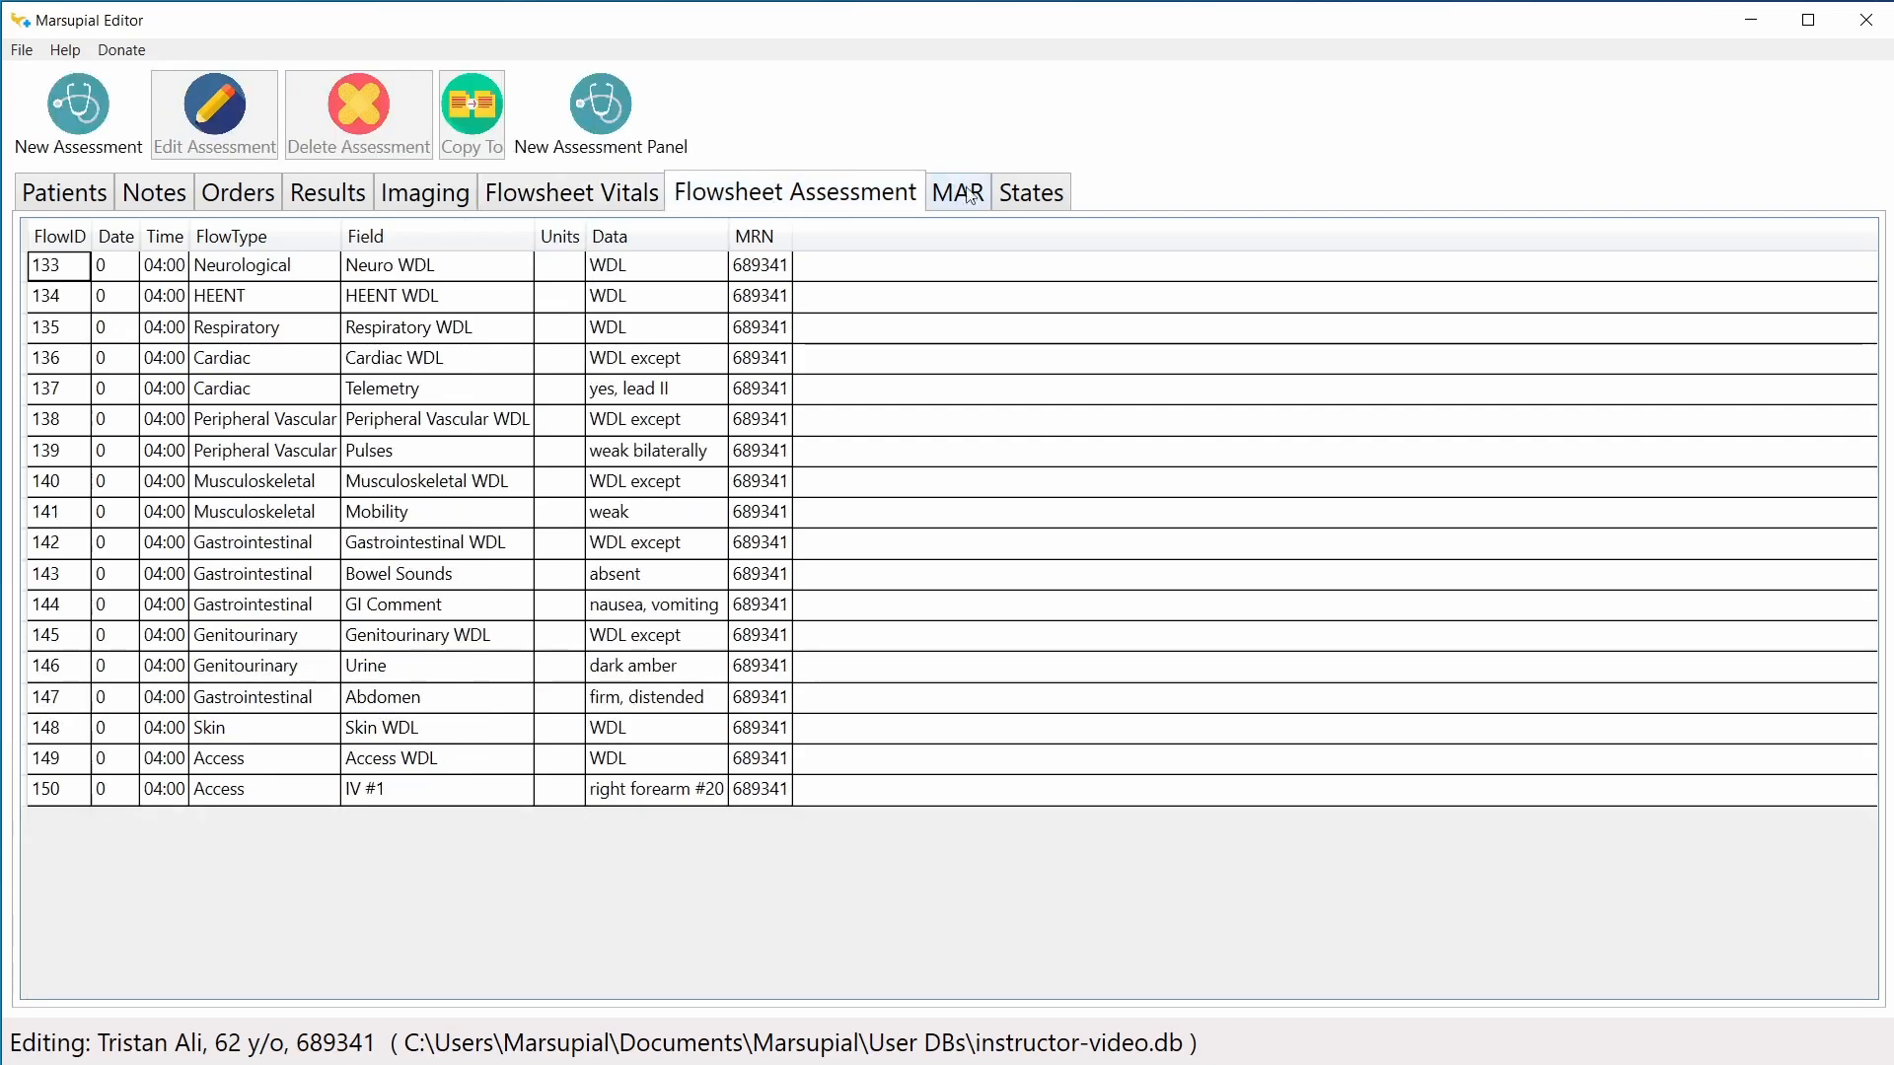
pyautogui.click(1004, 196)
pyautogui.click(979, 198)
pyautogui.click(164, 193)
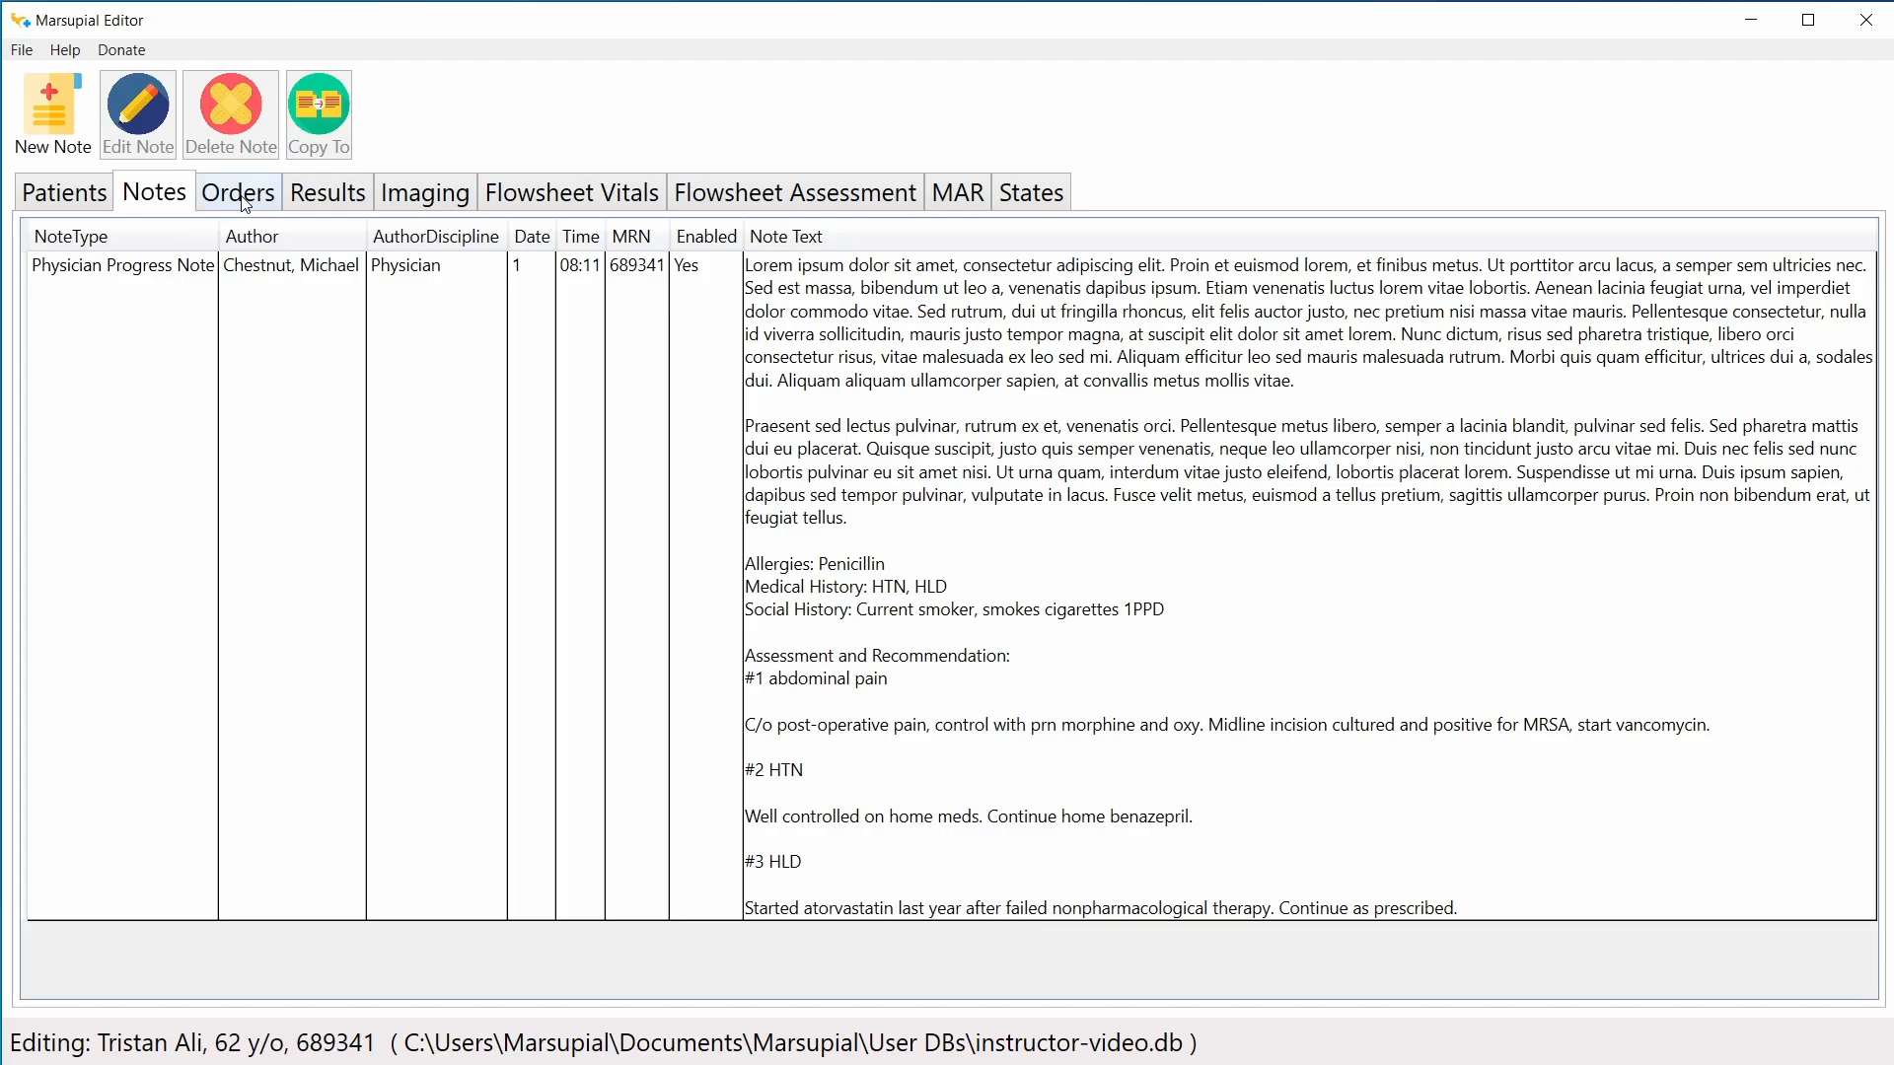
pyautogui.click(89, 203)
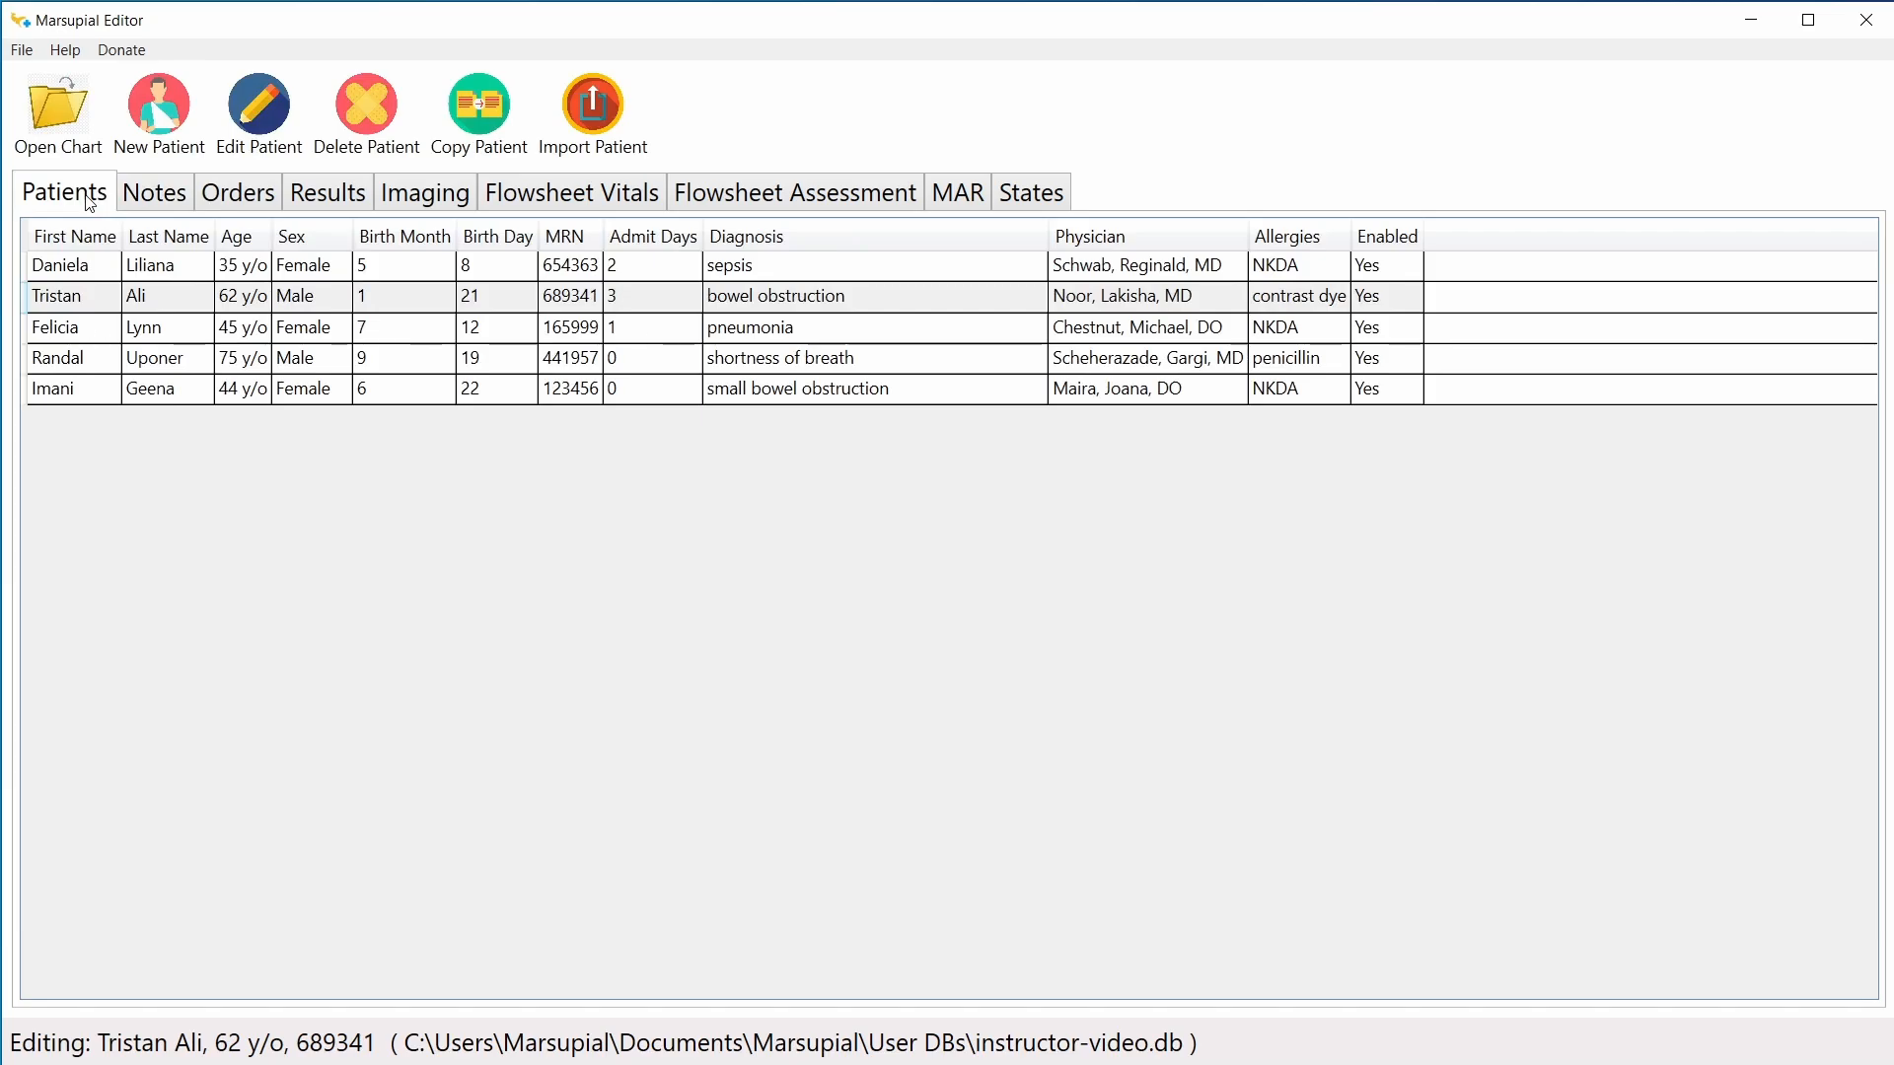